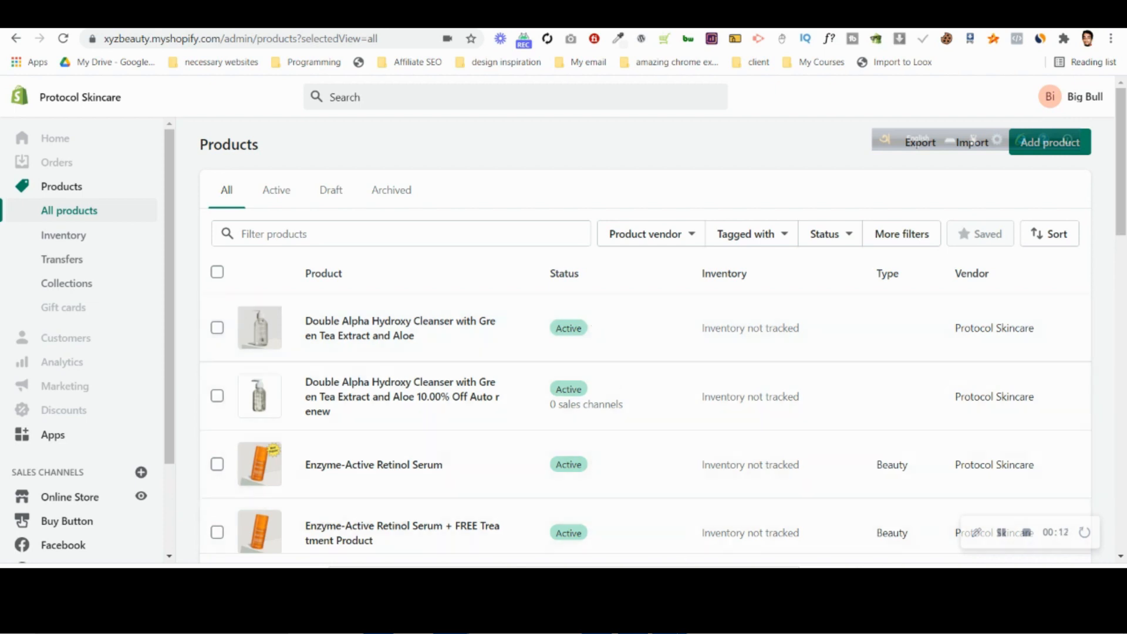
Switch to Photoshop and examine the desktop product page design for the retinol serum from the header to the face photo section.
click(669, 621)
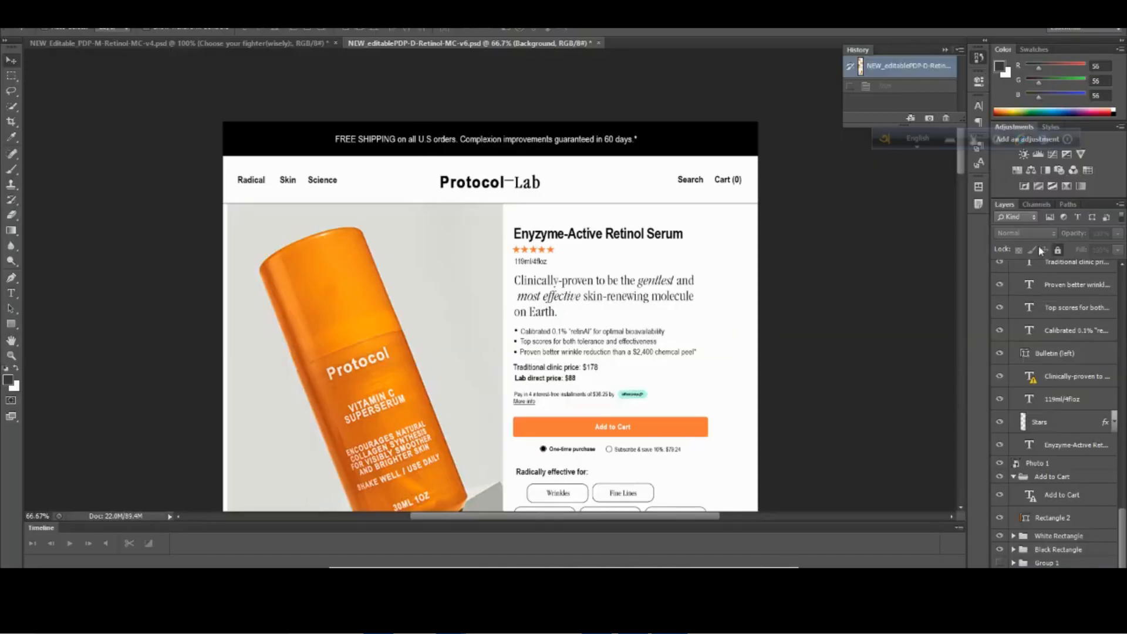
click(979, 60)
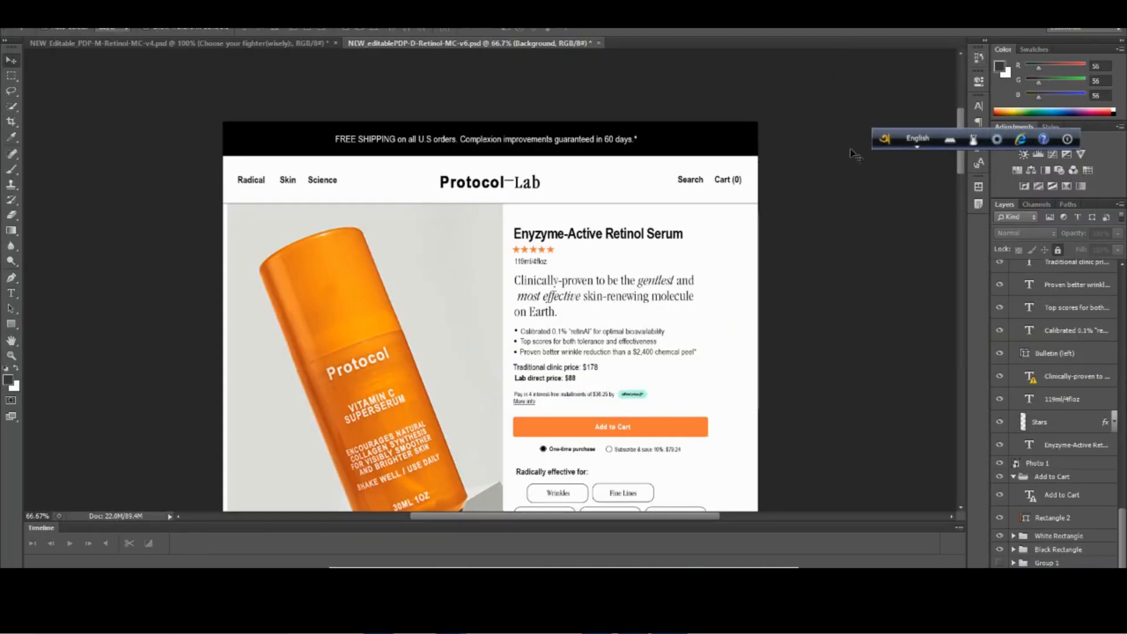
scroll(593, 370, down, 5)
scroll(593, 370, down, 10)
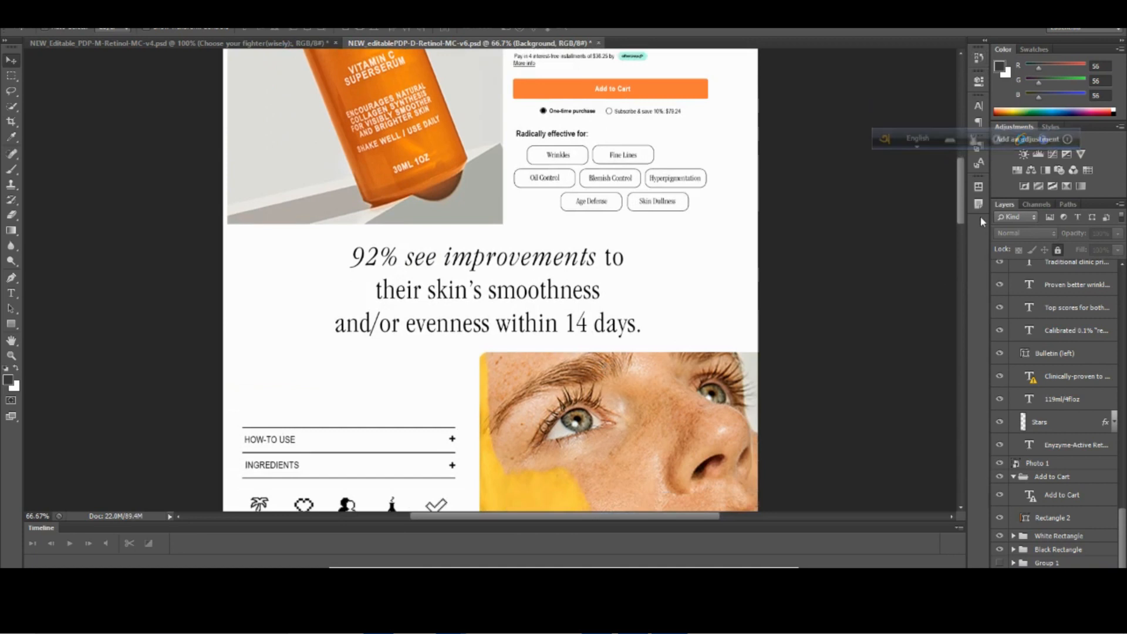
mouse_move(962, 191)
mouse_down()
mouse_move(960, 403)
mouse_move(987, 247)
mouse_move(978, 188)
mouse_up()
scroll(896, 283, up, 5)
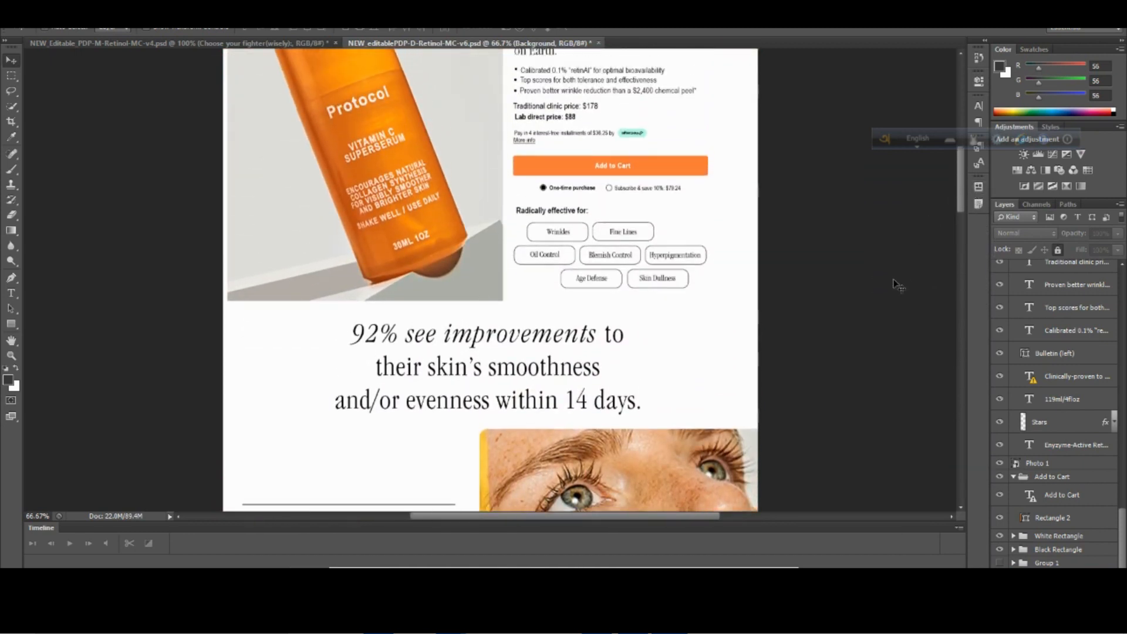
scroll(897, 286, up, 4)
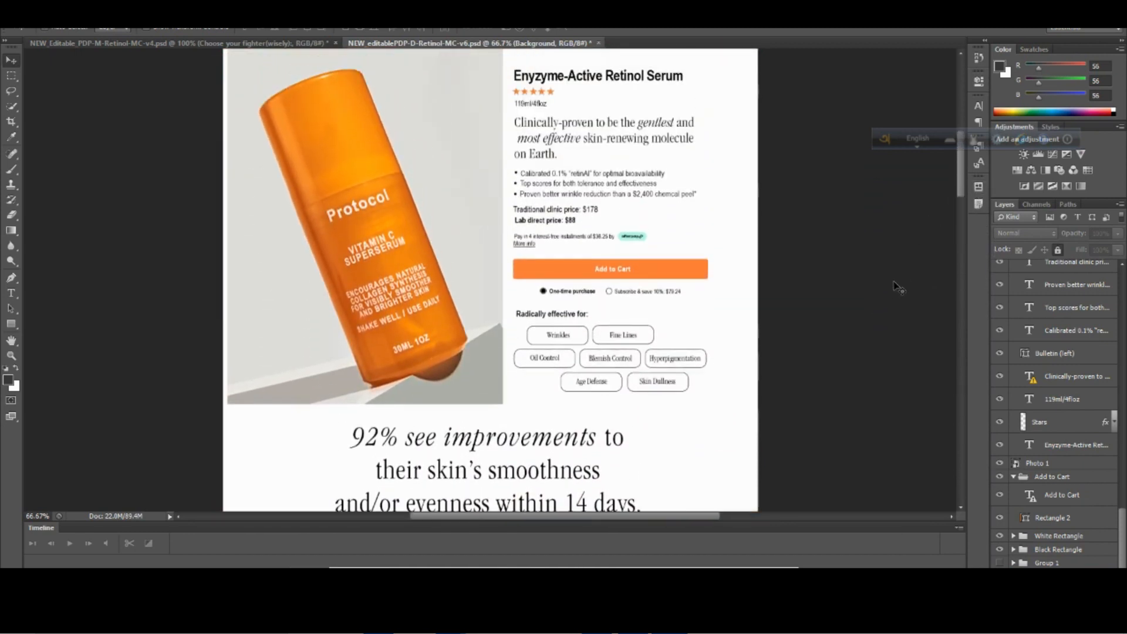
scroll(897, 286, down, 6)
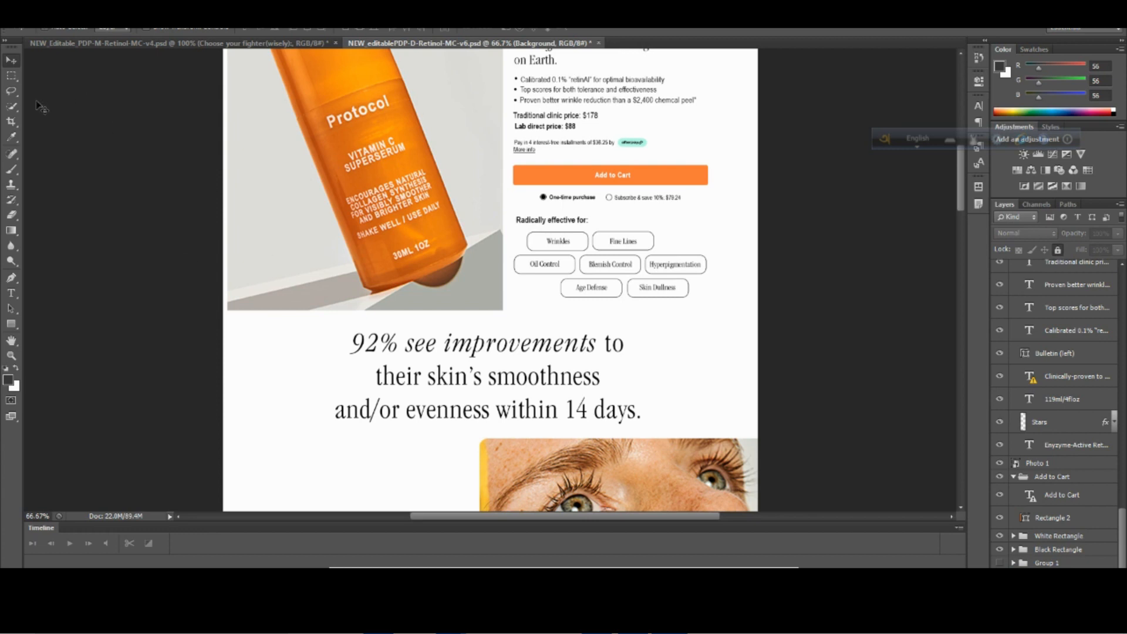
Open the mobile design document NEW_Editable_PDP-M-Retinol-MC-v4.psd and examine its sections down to the footer.
click(160, 51)
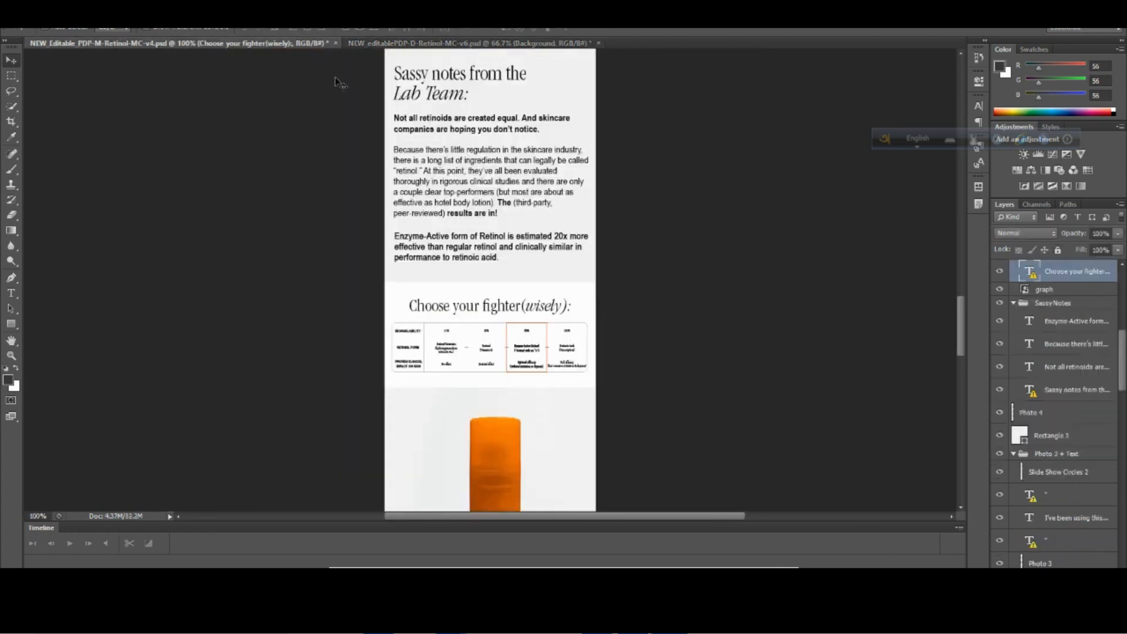
drag(961, 326, 960, 255)
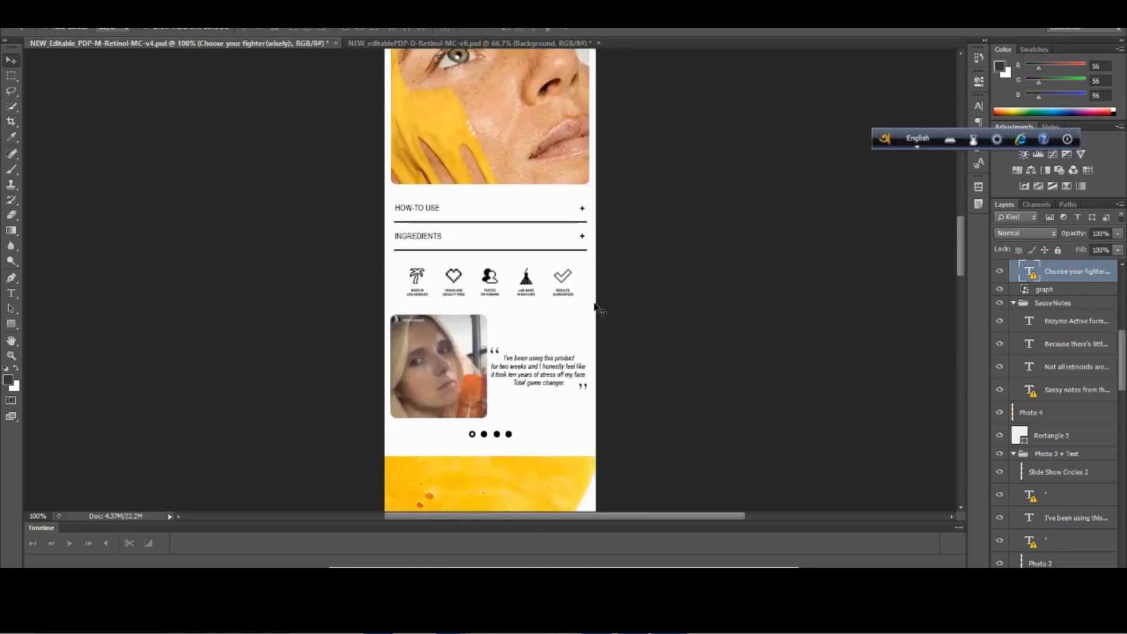
scroll(508, 294, down, 2)
scroll(509, 294, down, 4)
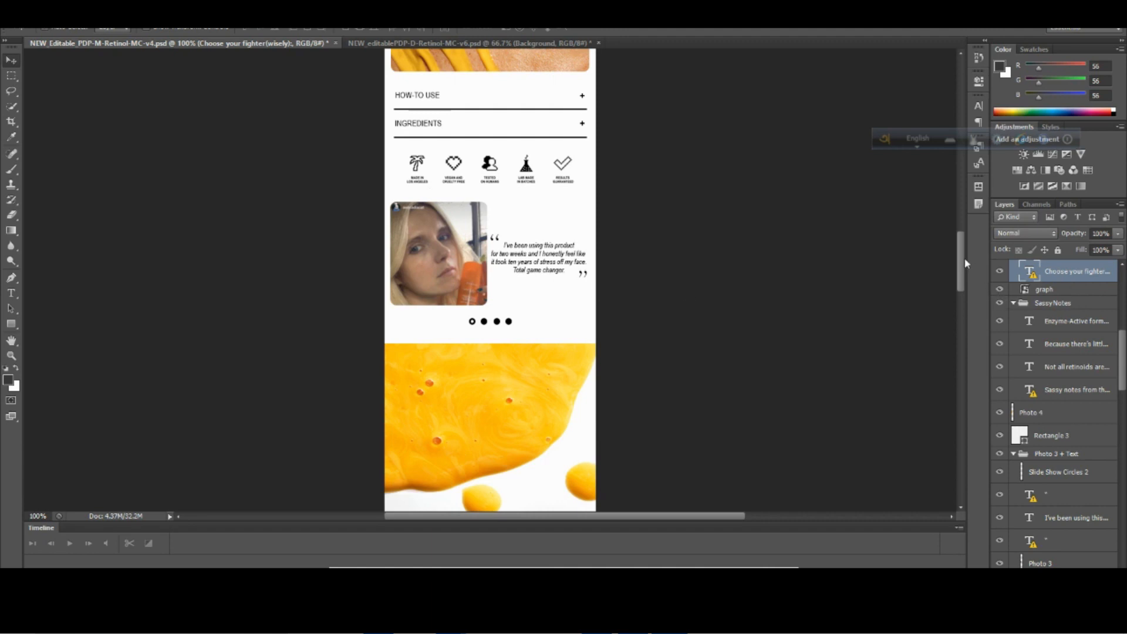
drag(965, 261, 965, 351)
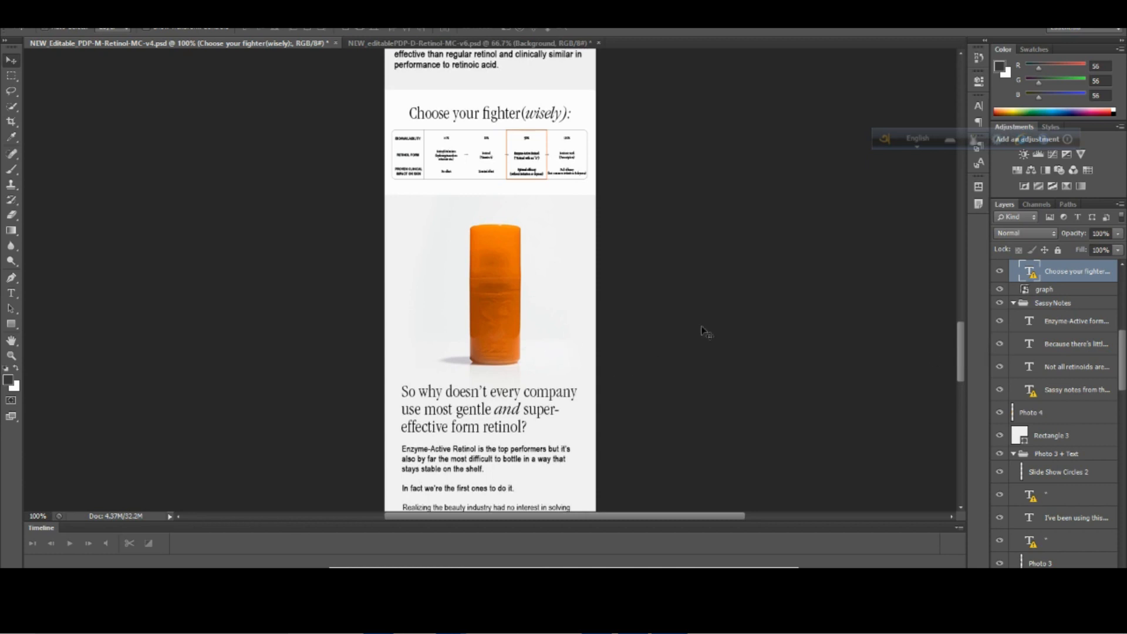
drag(963, 349, 961, 398)
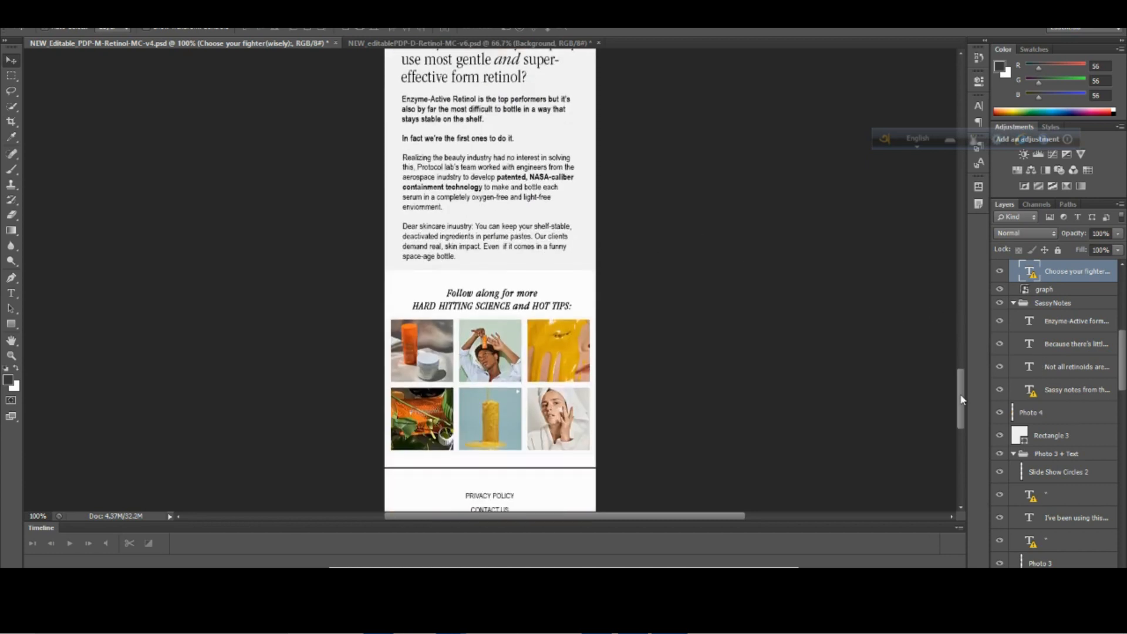
scroll(666, 320, up, 5)
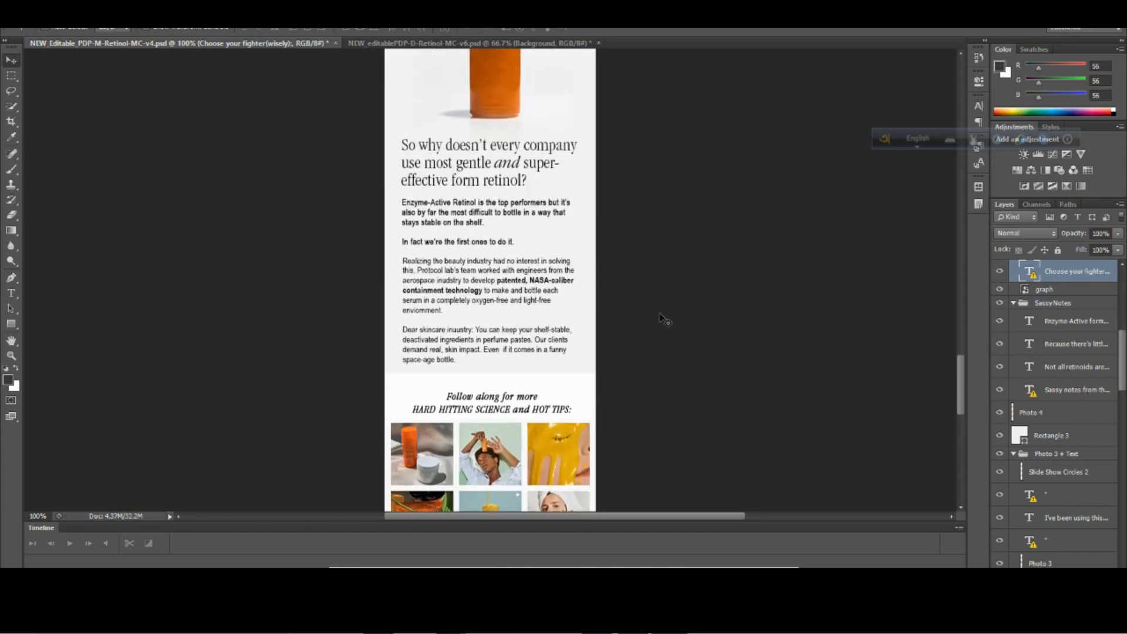
Switch to the browser and view the PageFly Landing Page Builder listing in the Shopify App Store.
mouse_move(451, 623)
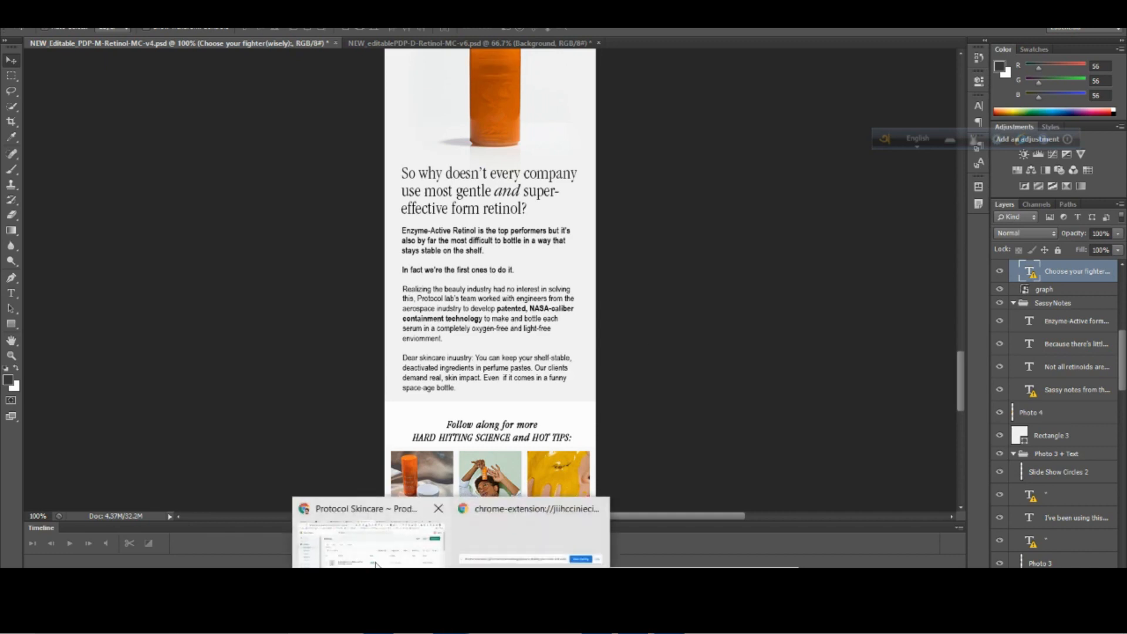
click(376, 562)
click(755, 18)
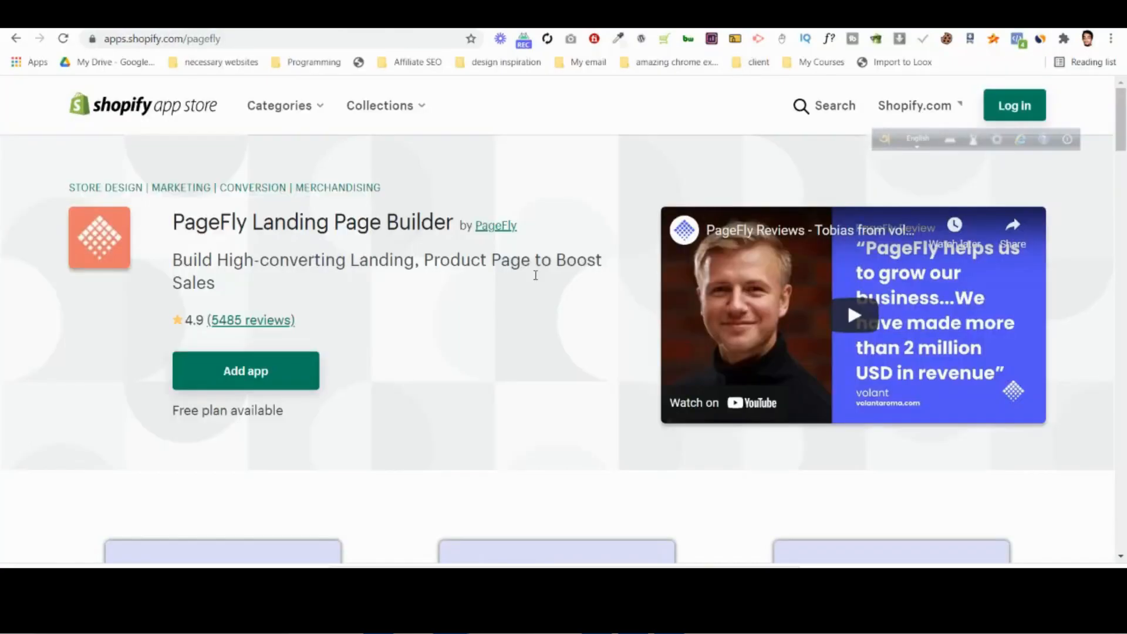
scroll(517, 349, down, 2)
scroll(339, 241, up, 2)
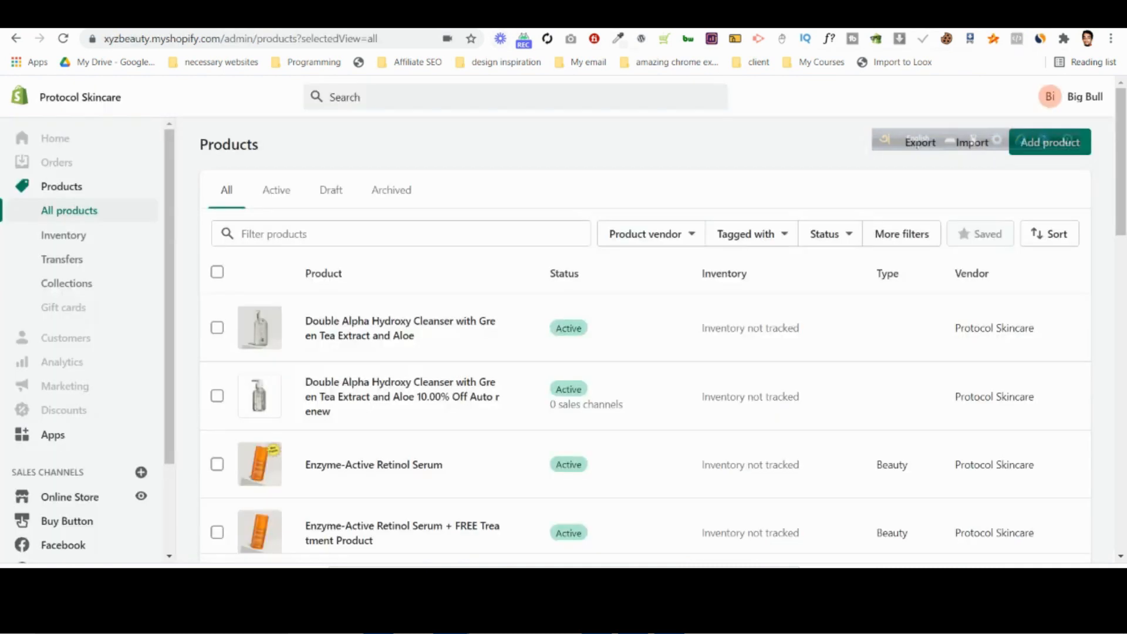
Find PageFly Landing Page Builder among the store's installed apps and launch it.
click(83, 435)
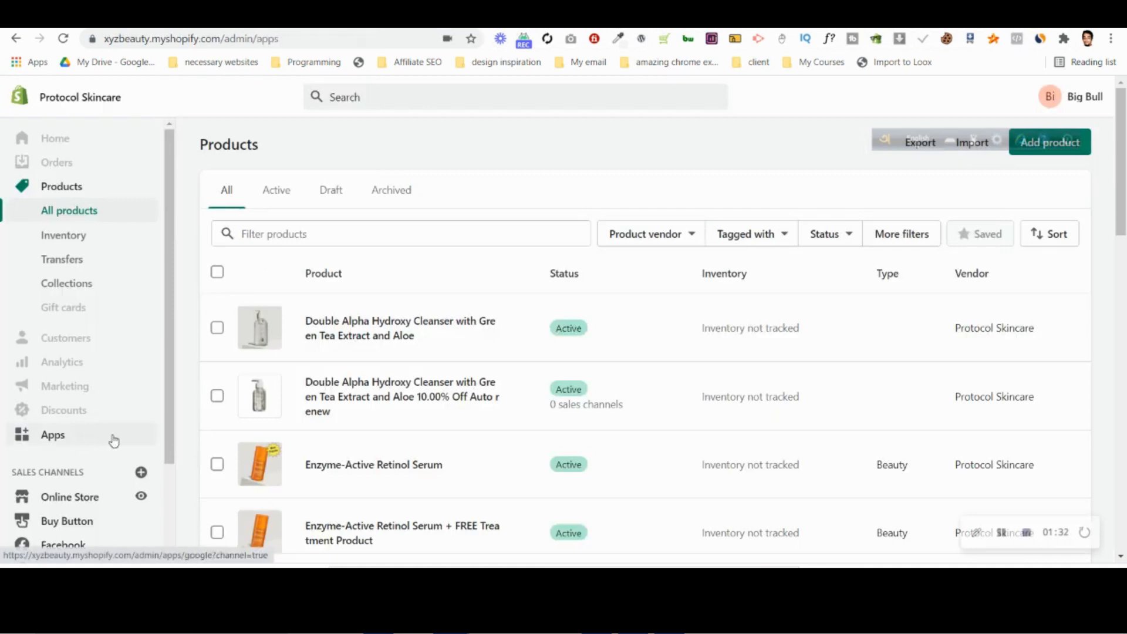
scroll(313, 306, down, 4)
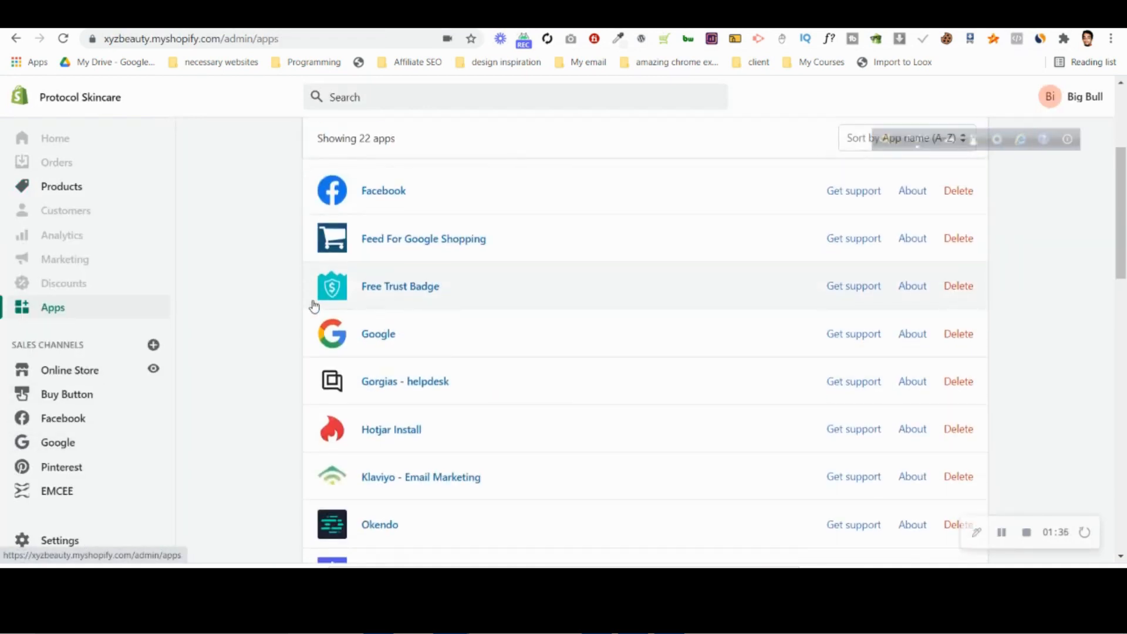
scroll(315, 306, down, 5)
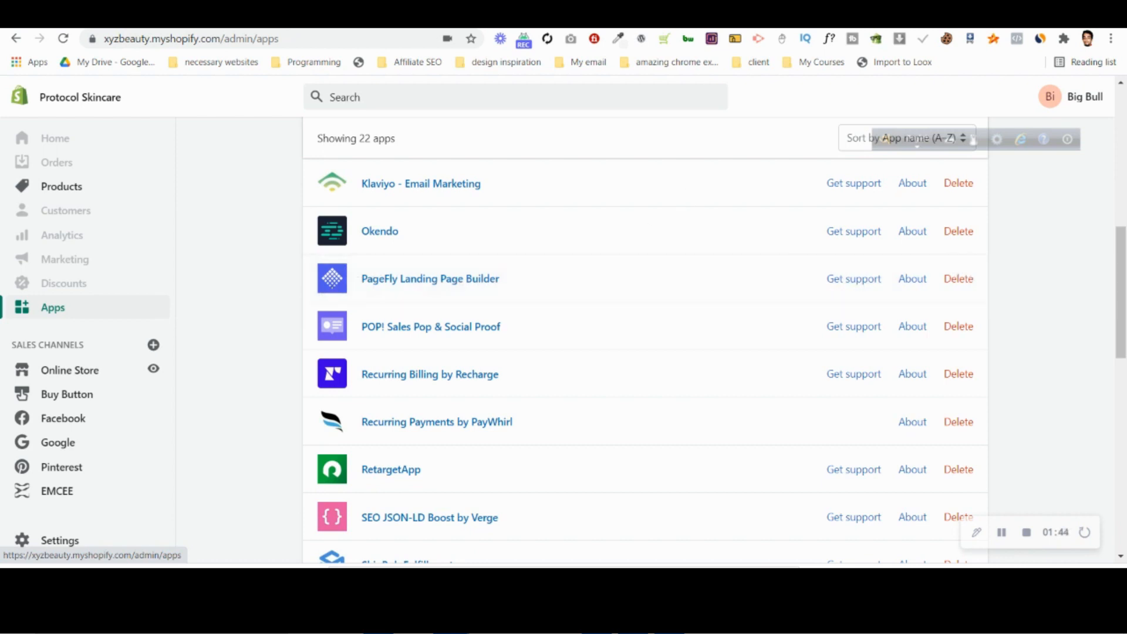
click(587, 16)
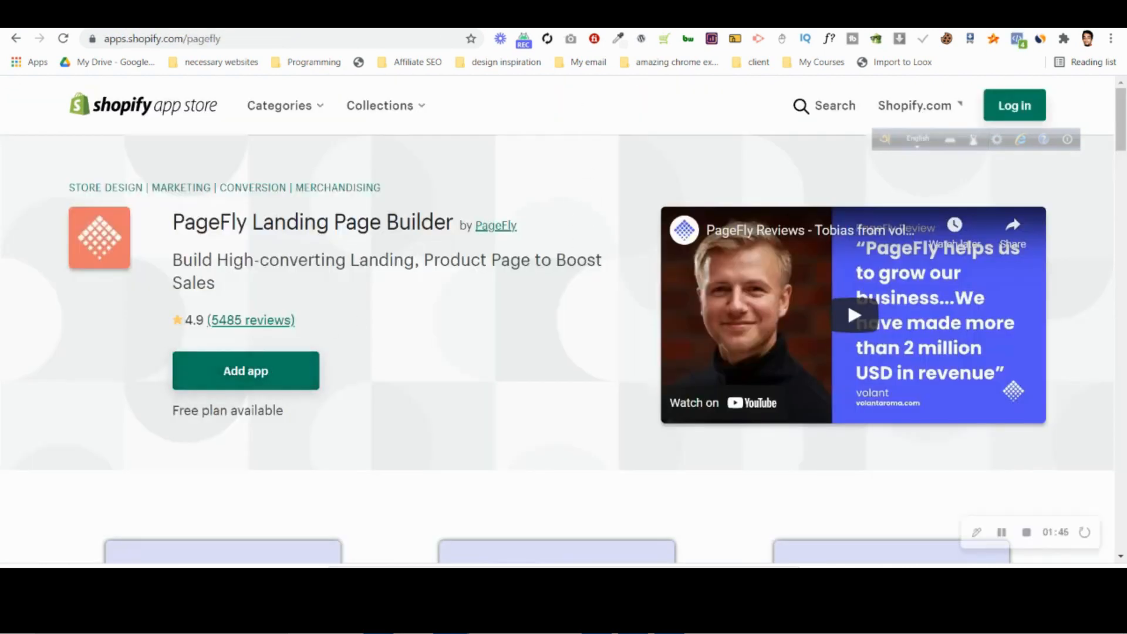
click(511, 17)
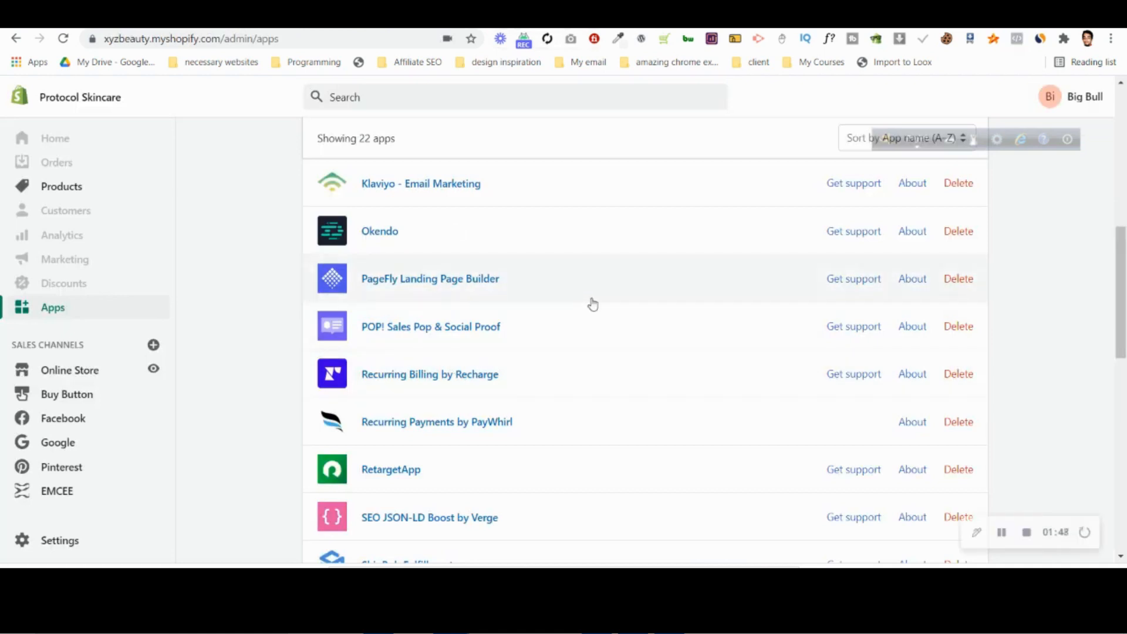
click(450, 285)
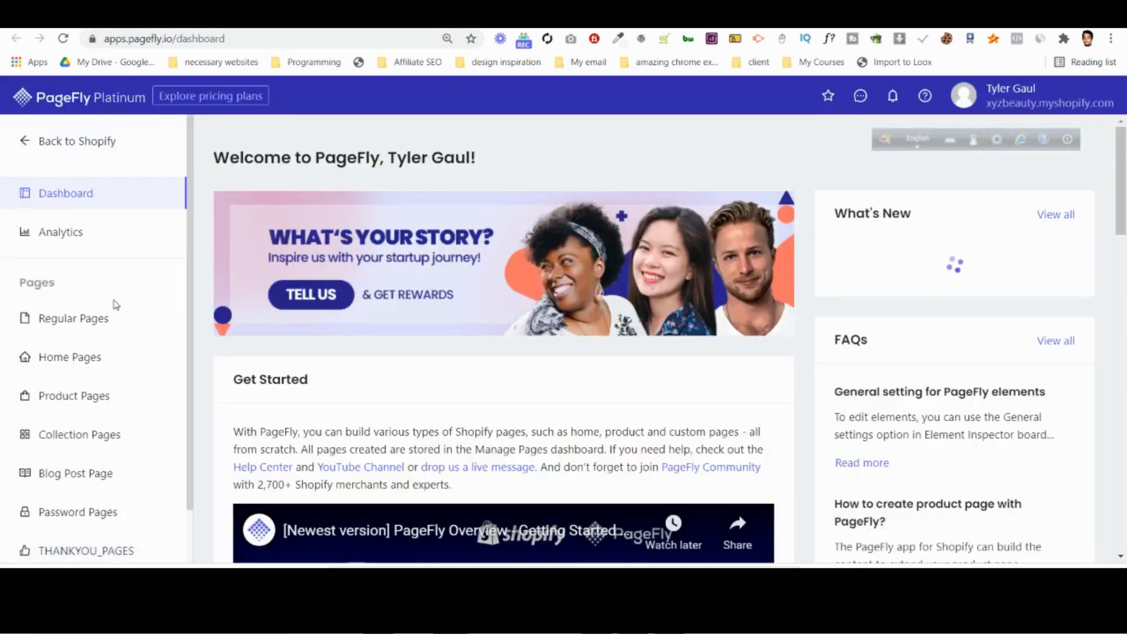
Look through PageFly's regular pages and product pages.
click(117, 320)
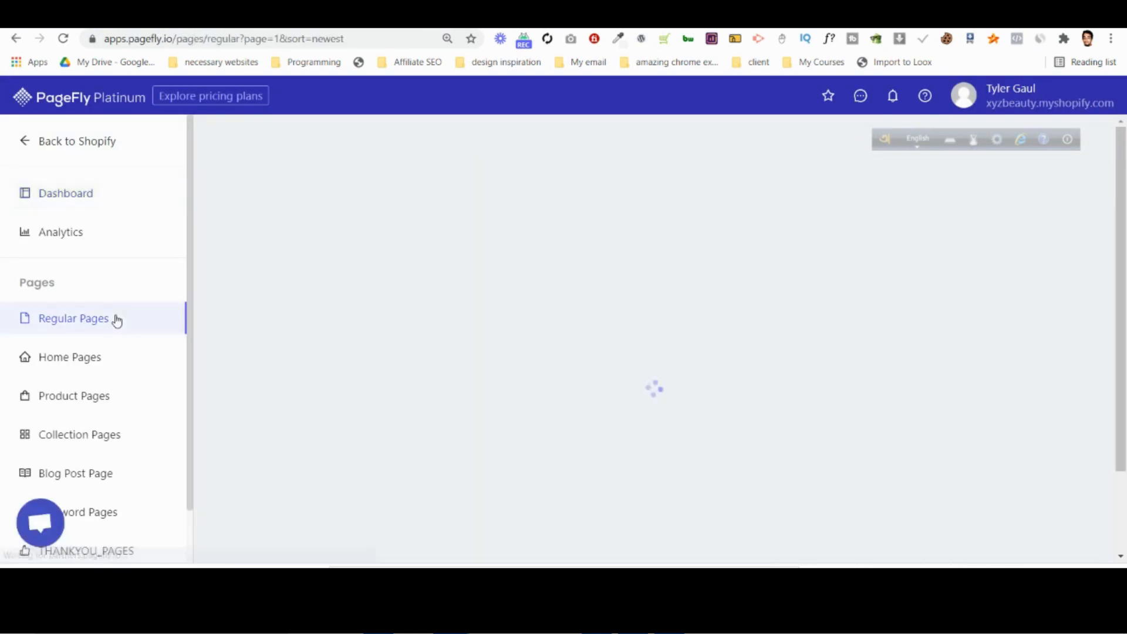
click(104, 392)
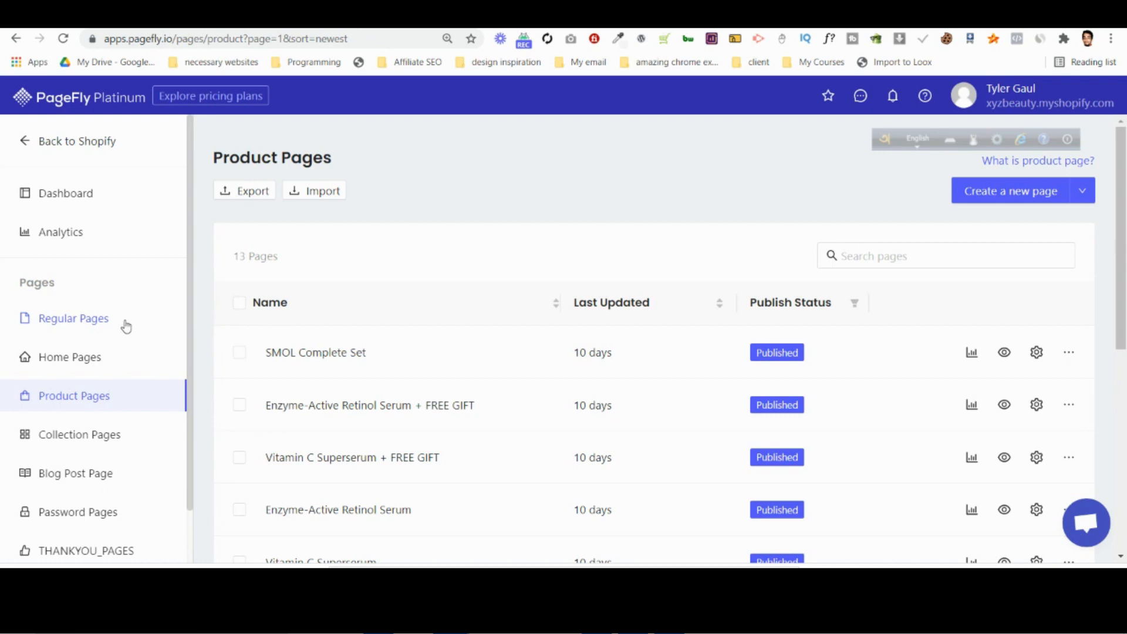
scroll(127, 326, down, 1)
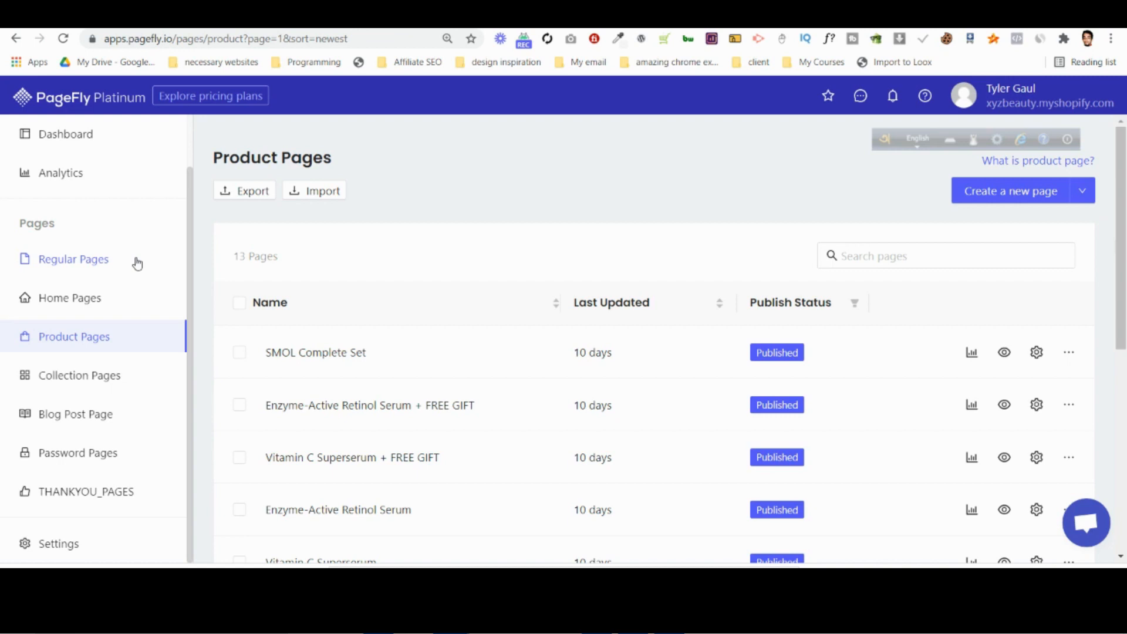
Open the regular page Enyzyme-Active Retinol Serum in the PageFly editor and dismiss the editor resolution notice.
click(136, 263)
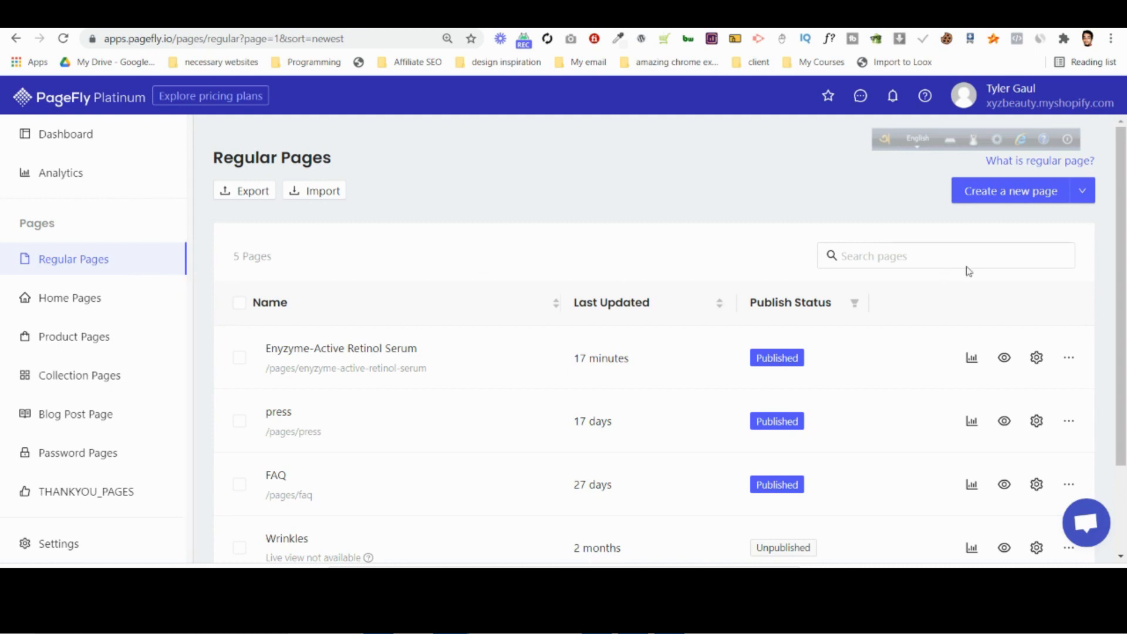
click(1017, 191)
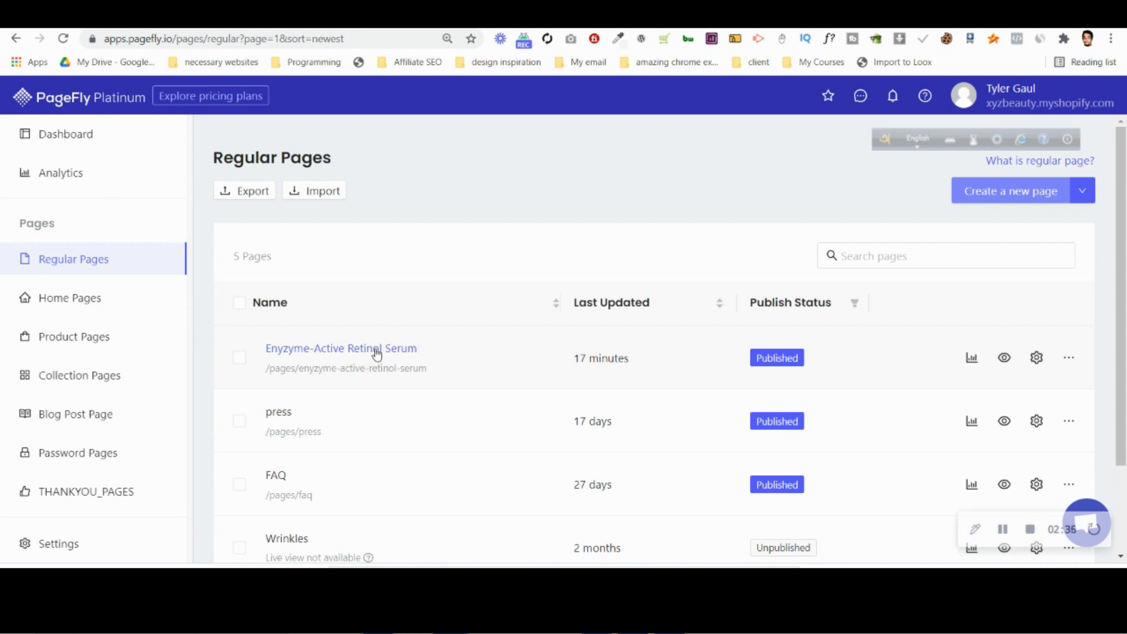
click(377, 351)
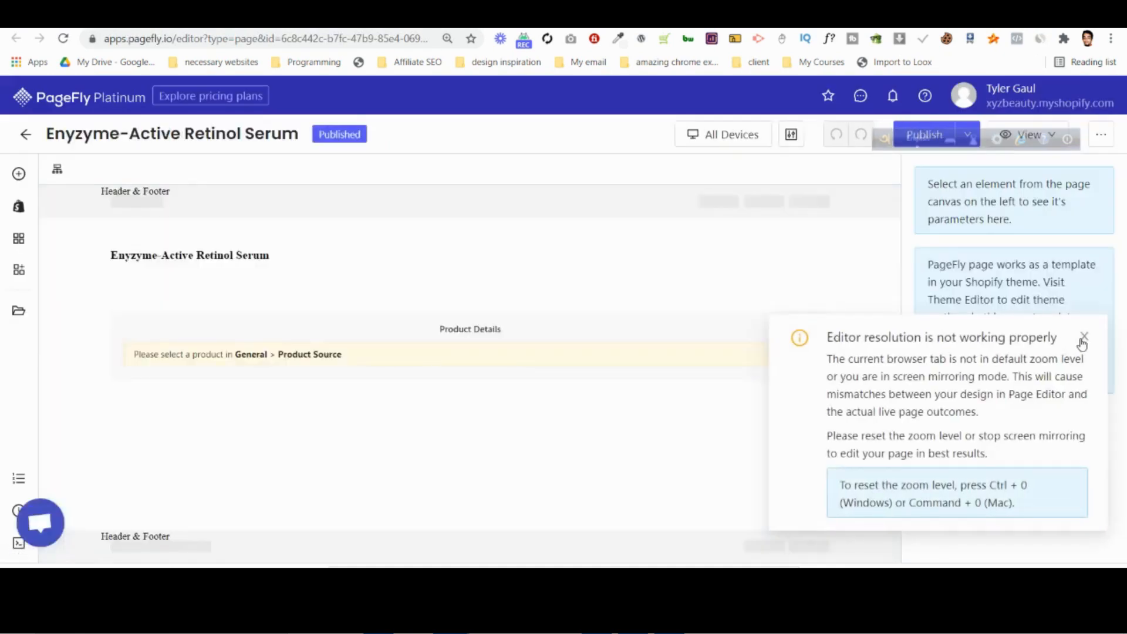
click(1084, 336)
Delete the page's title section and product details section, and save the empty page.
click(63, 236)
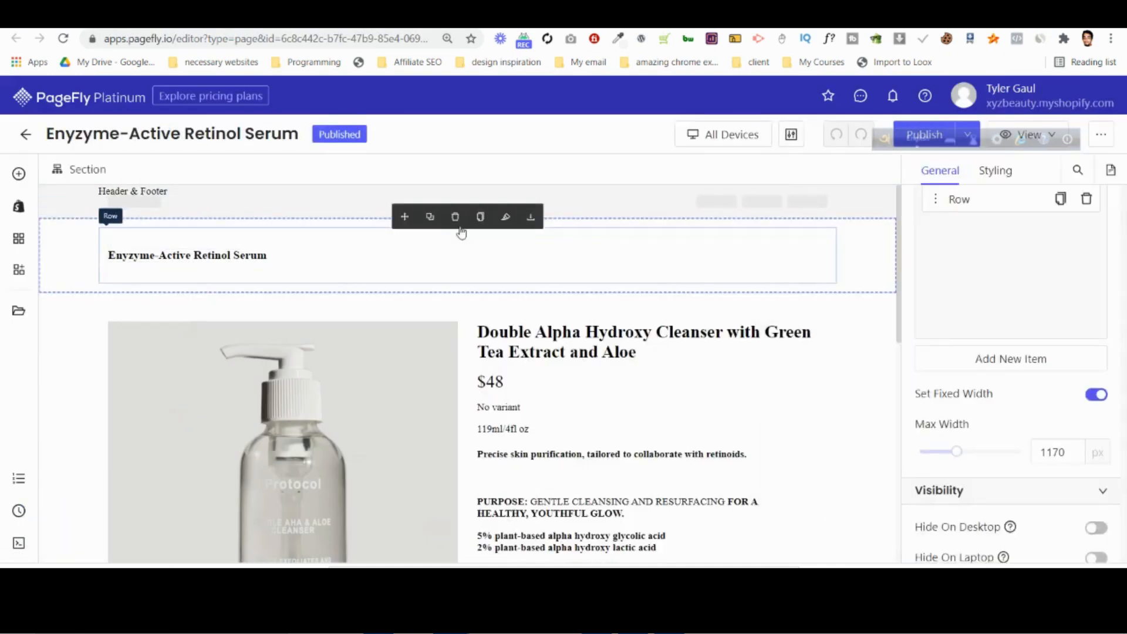
click(455, 216)
click(455, 217)
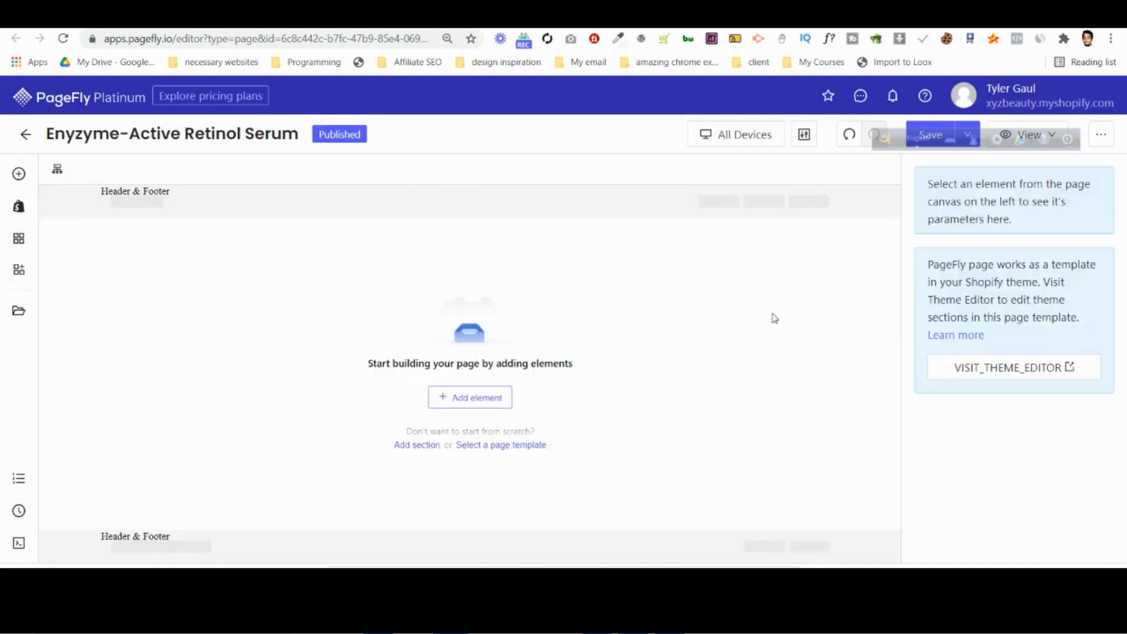
click(930, 136)
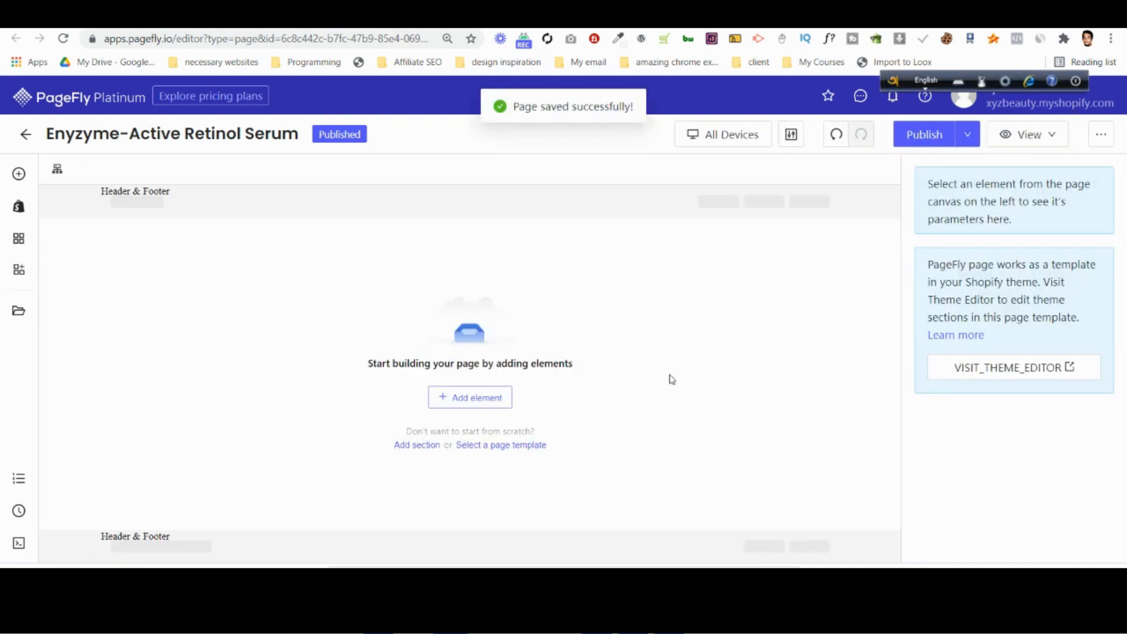
Switch to Photoshop and examine the product section of the desktop design NEW_editablePDP-D-Retinol-MC-v6.psd at 100% zoom.
key(alt+Tab)
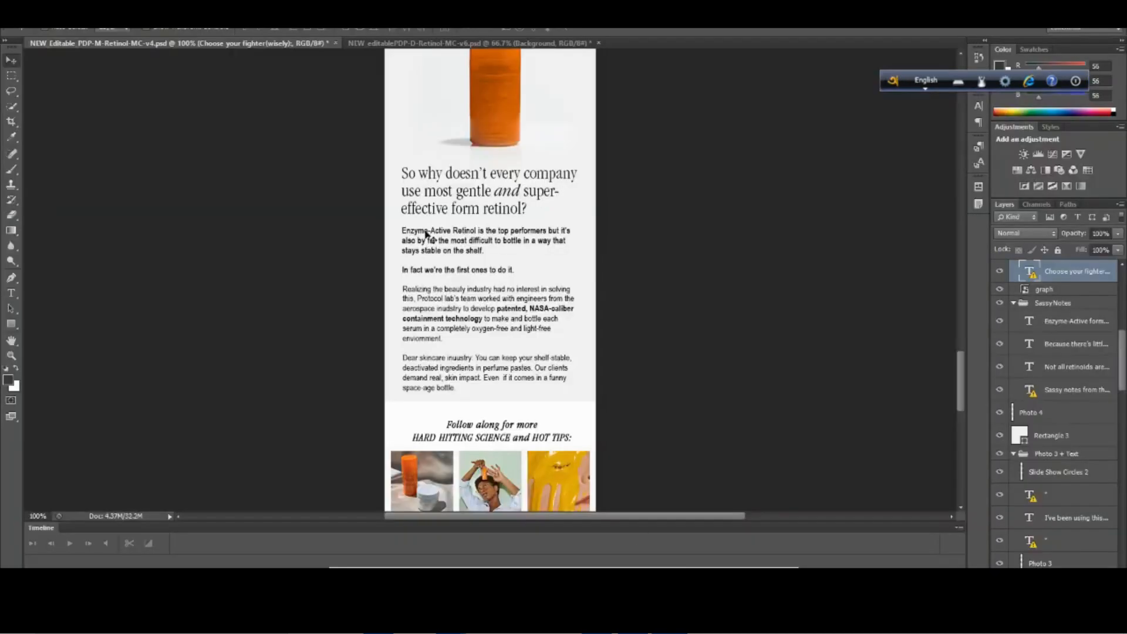
scroll(790, 309, up, 1)
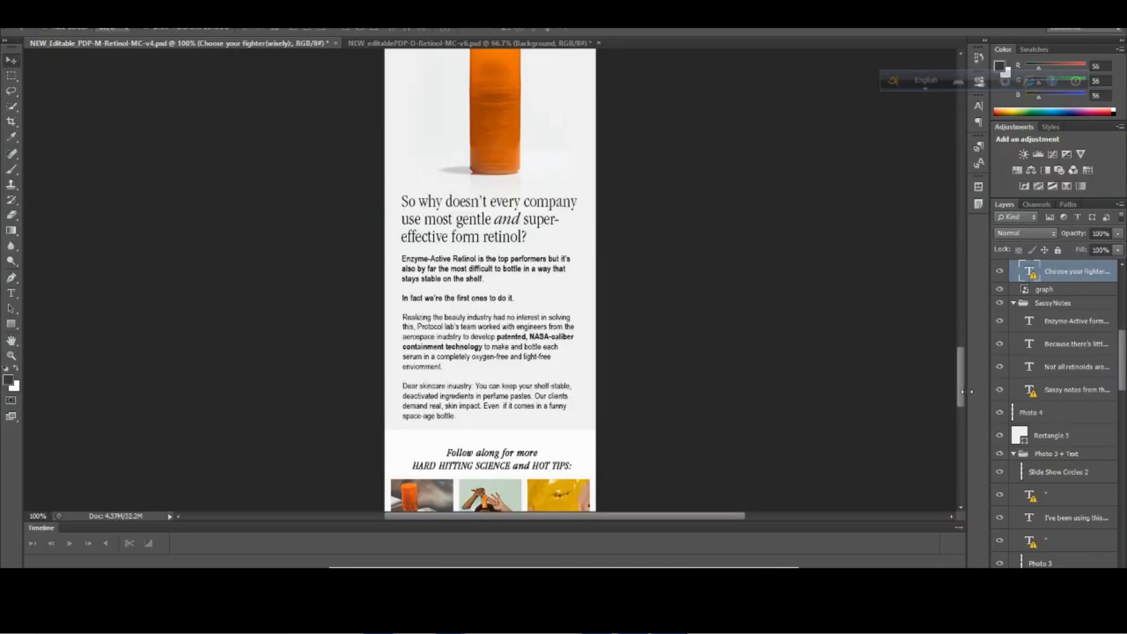
drag(962, 389, 952, 124)
scroll(553, 322, down, 4)
click(428, 51)
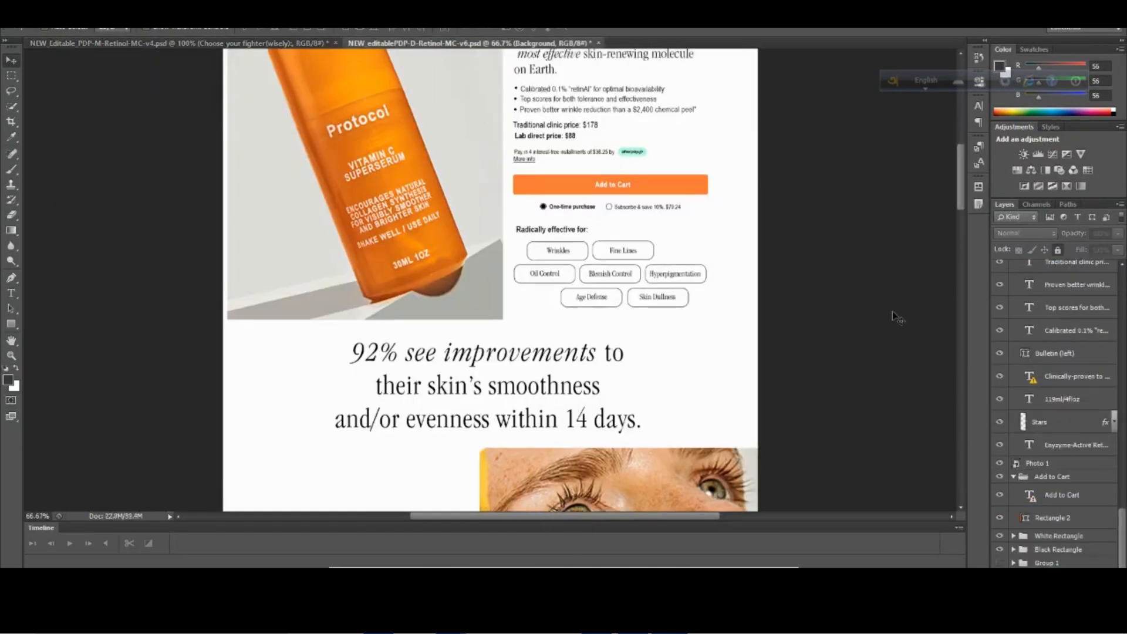
scroll(892, 314, up, 5)
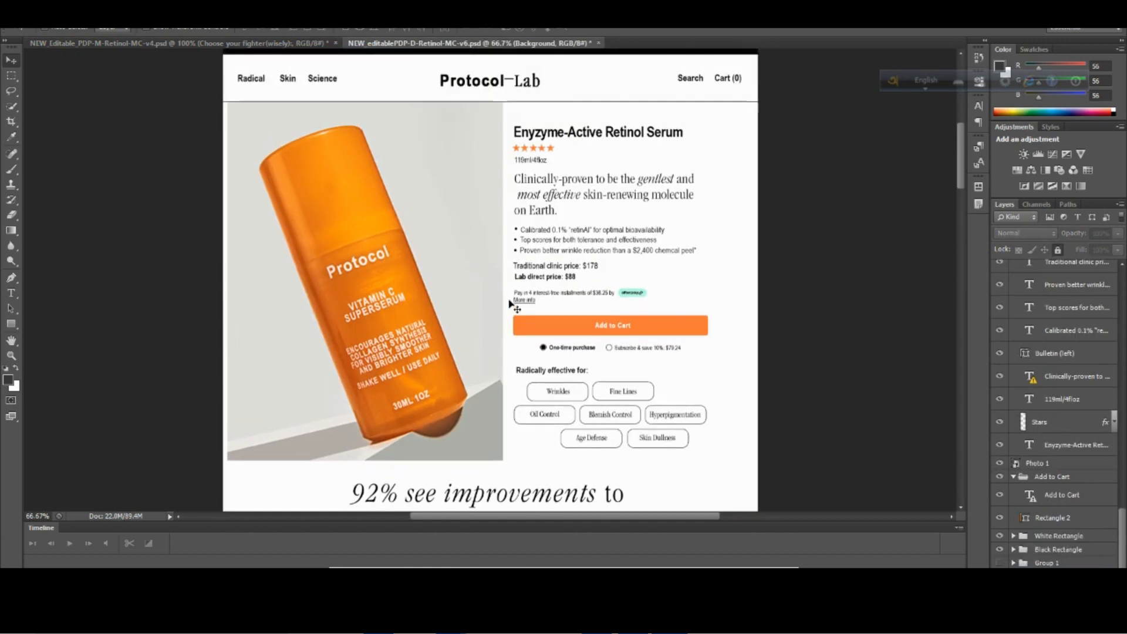
key(ctrl+plus)
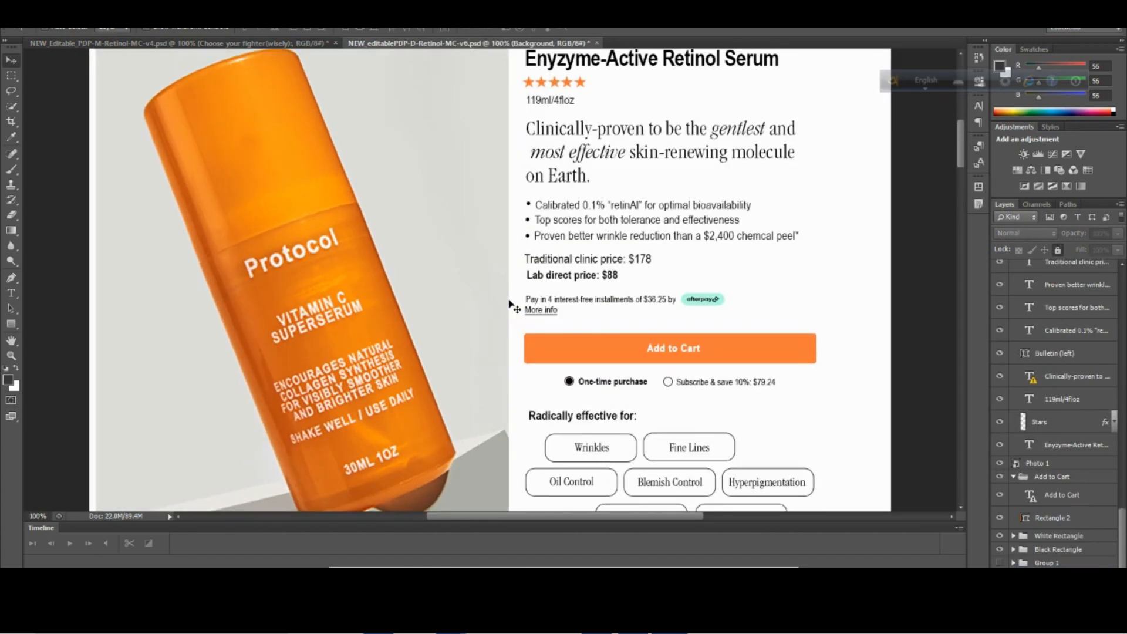
Examine the product title, benefit list, prices, Add to Cart button, purchase options and skin-concern tags in the desktop design.
scroll(509, 303, up, 3)
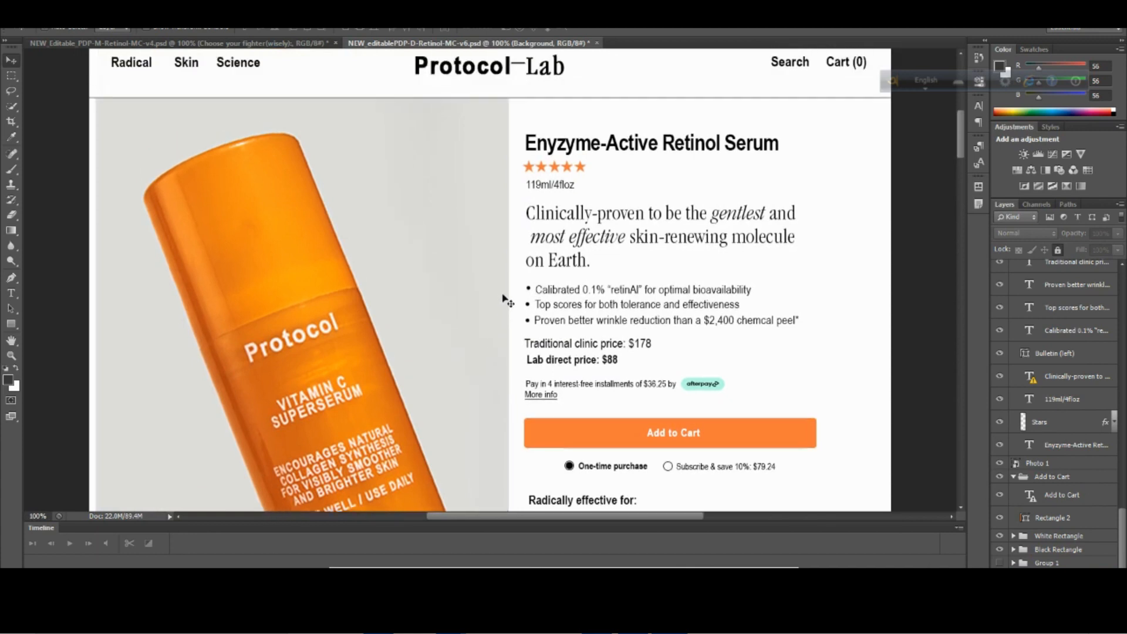
scroll(576, 282, down, 2)
scroll(577, 290, up, 1)
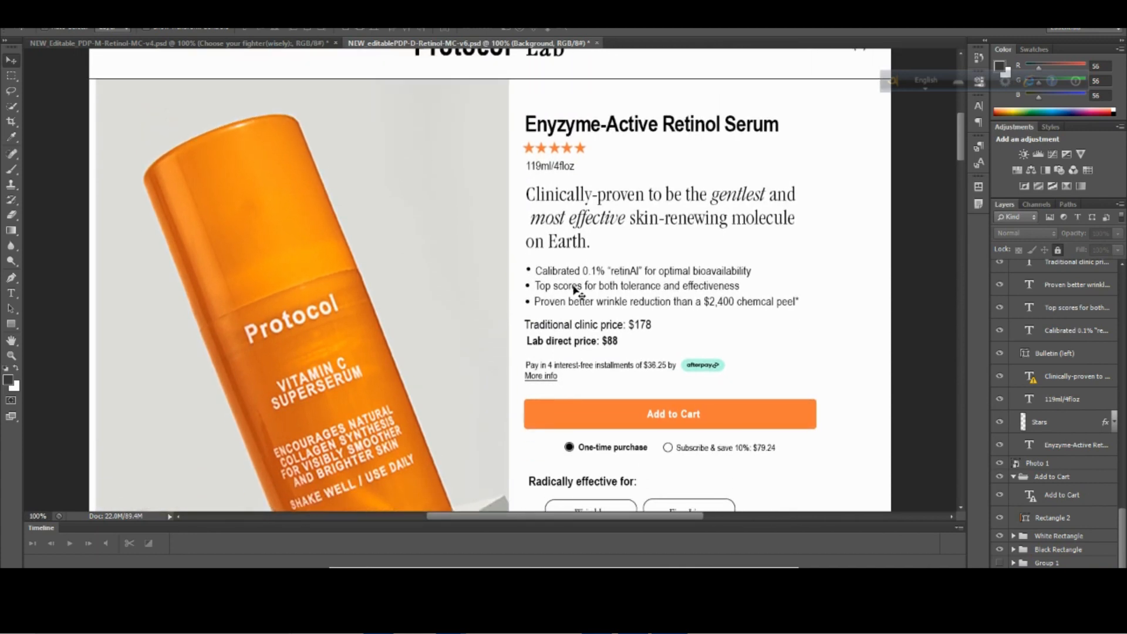
scroll(355, 327, down, 3)
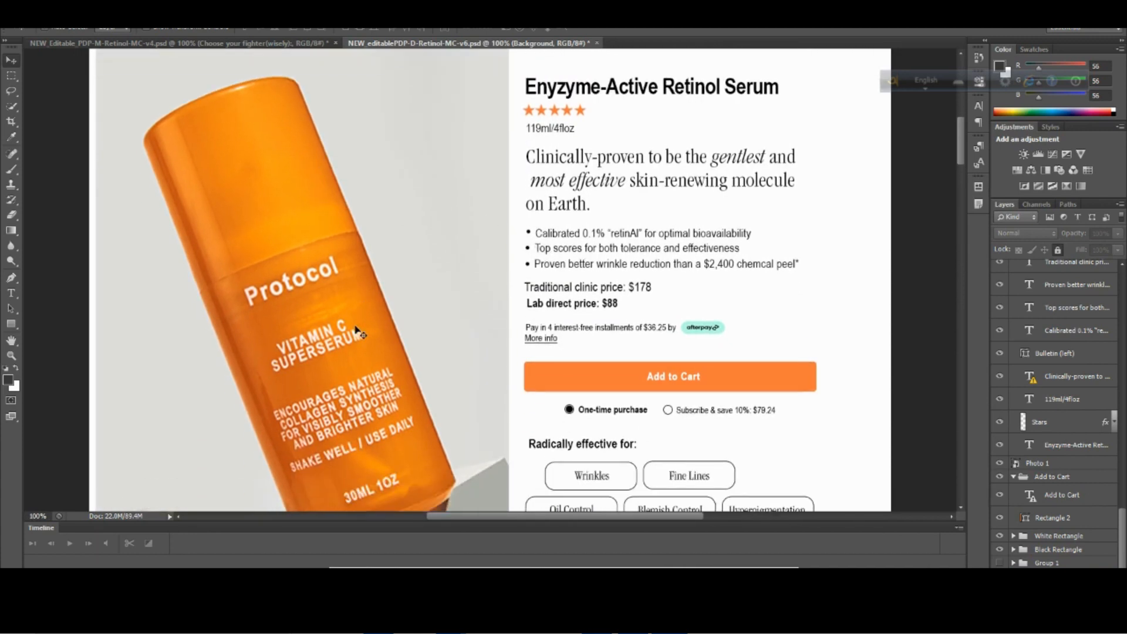
scroll(365, 302, up, 2)
scroll(368, 304, up, 1)
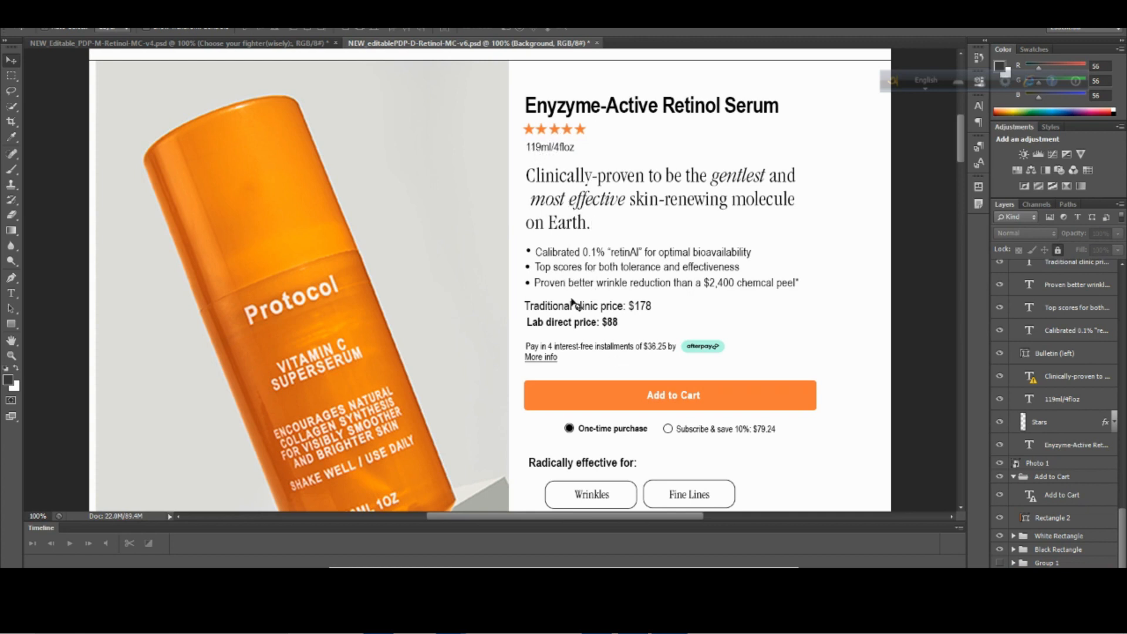
scroll(650, 350, down, 1)
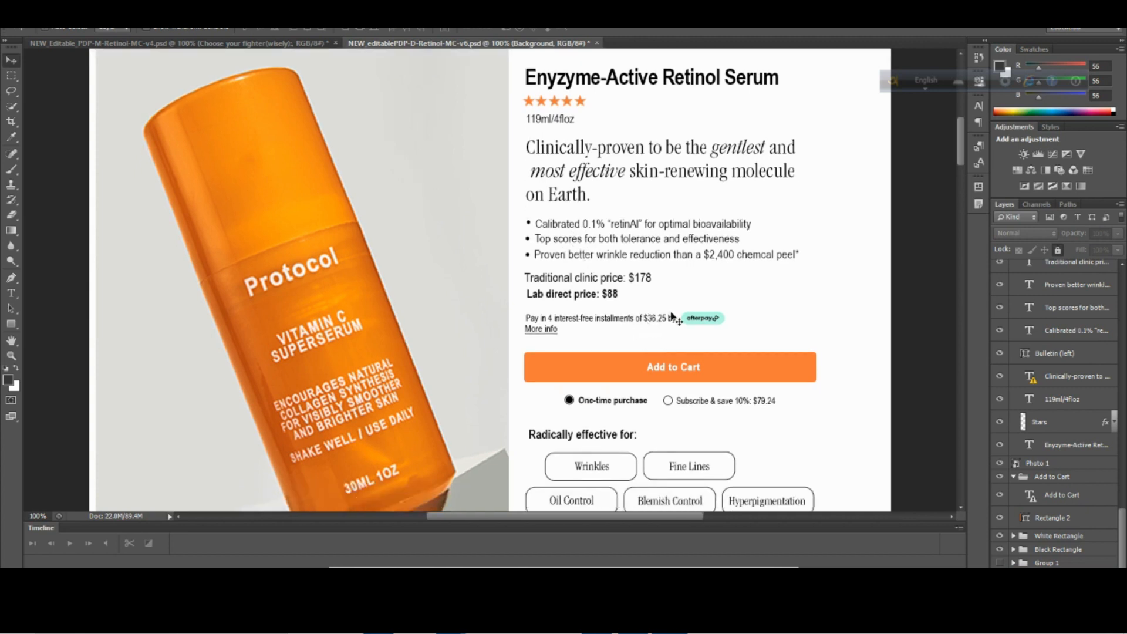
scroll(693, 340, down, 2)
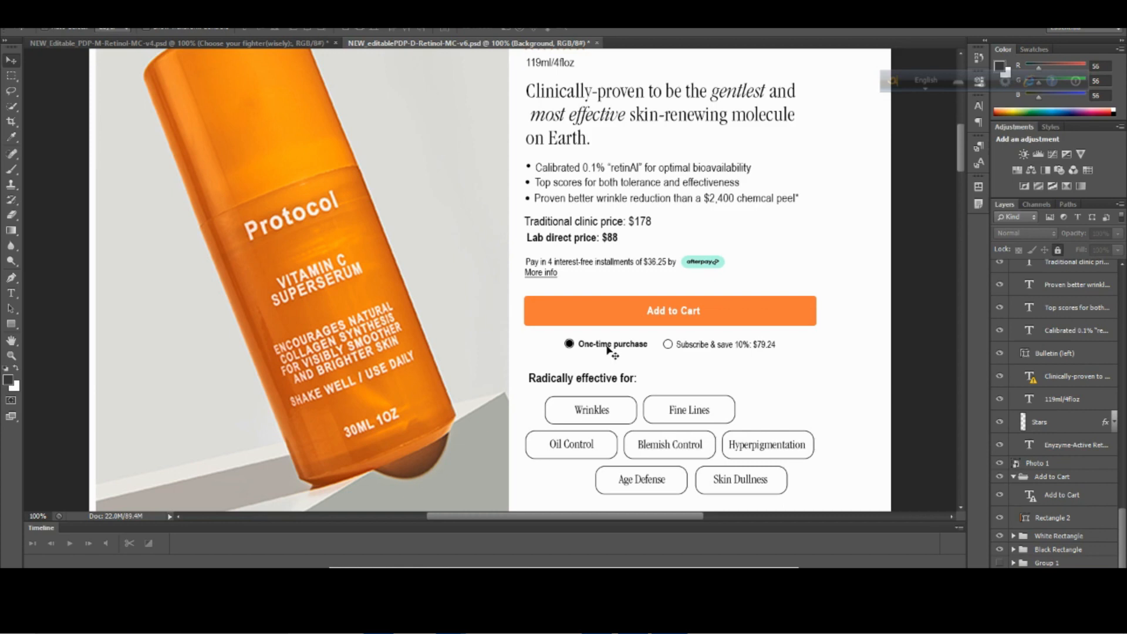
scroll(609, 364, down, 2)
scroll(509, 386, up, 4)
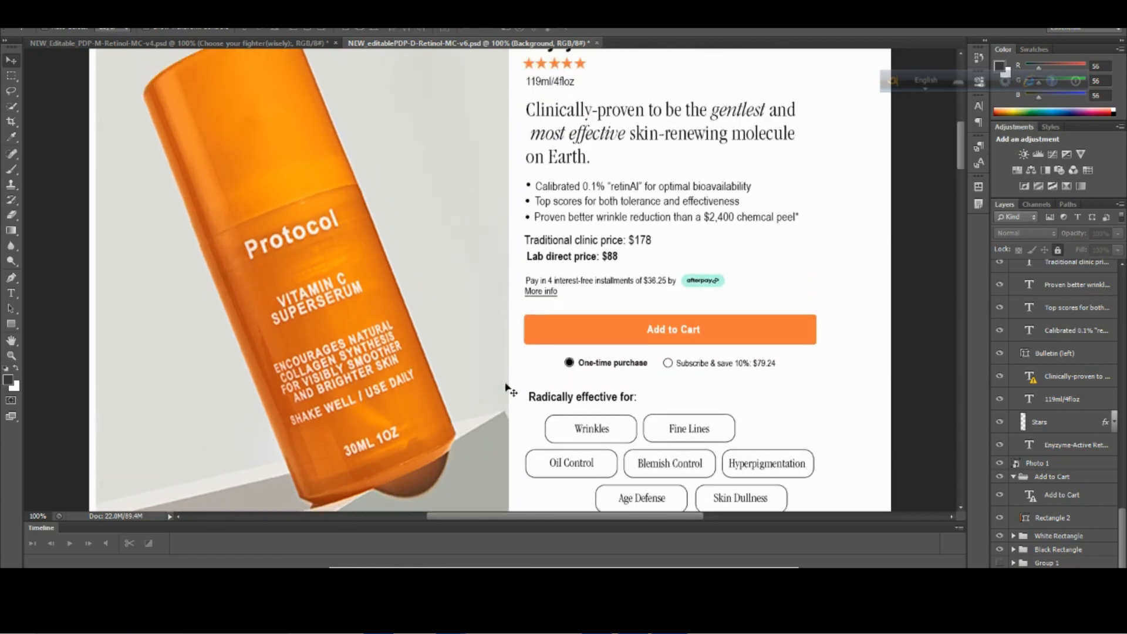
Open the mobile design NEW_Editable_PDP-M-Retinol-MC-v4.psd and inspect the product photo's slideshow circles, toggling layer visibility off and on.
click(190, 44)
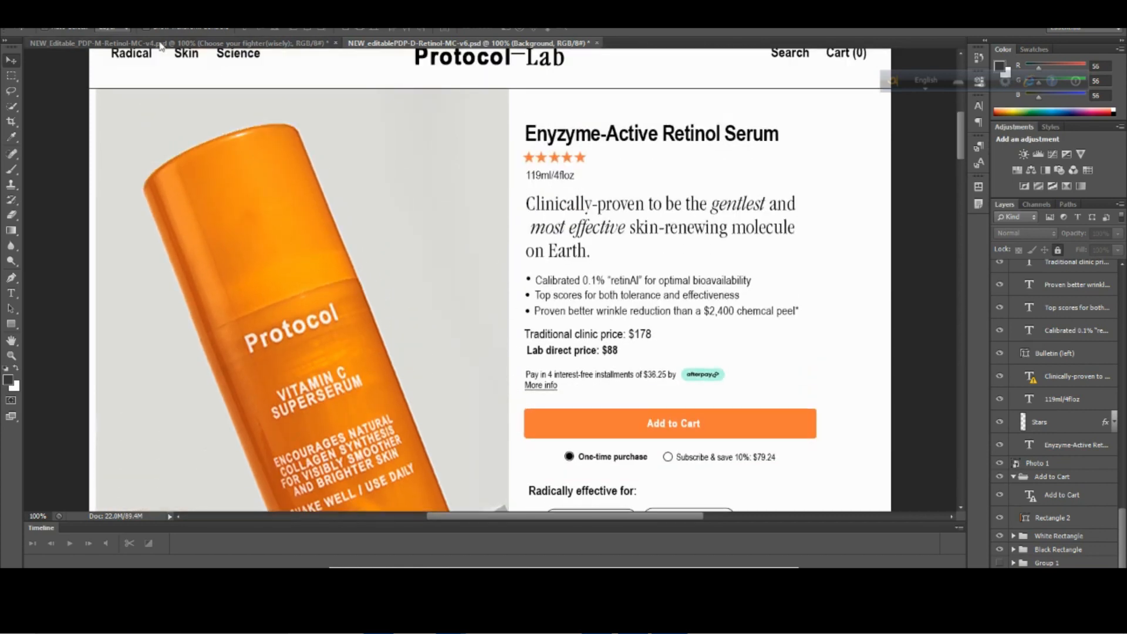
scroll(520, 382, up, 1)
scroll(482, 449, down, 1)
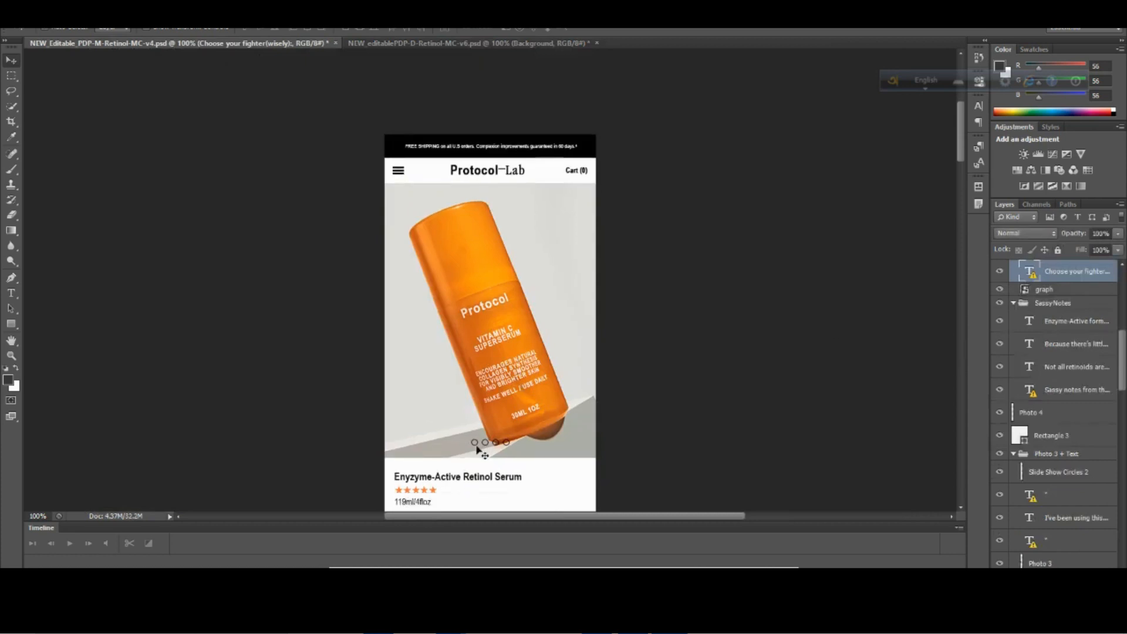
click(477, 451)
click(513, 438)
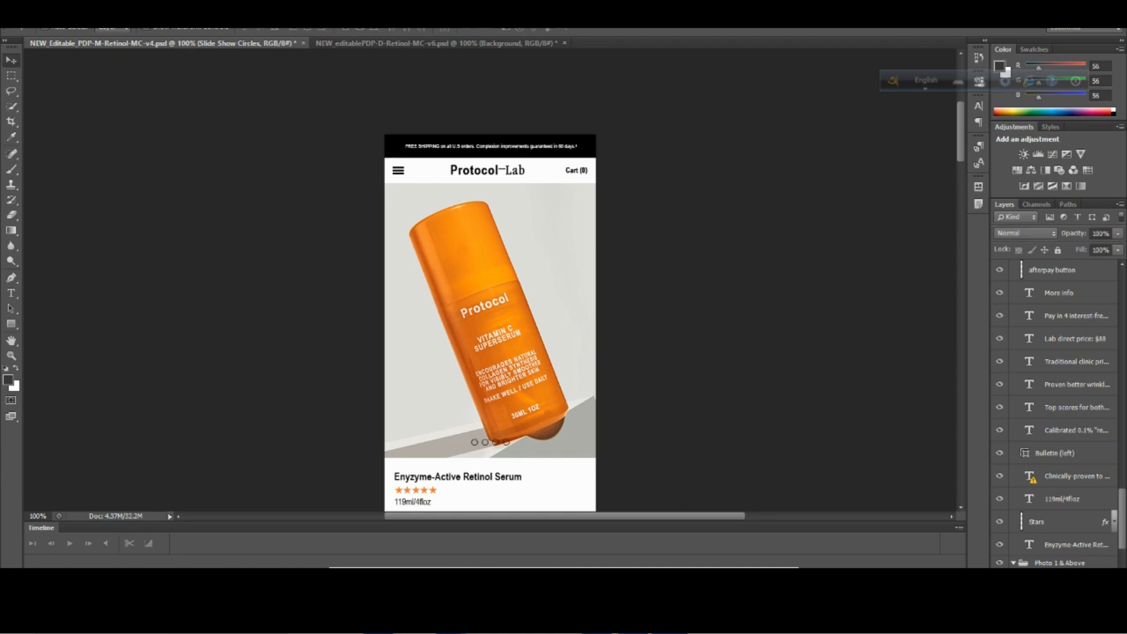
click(1000, 559)
click(1000, 560)
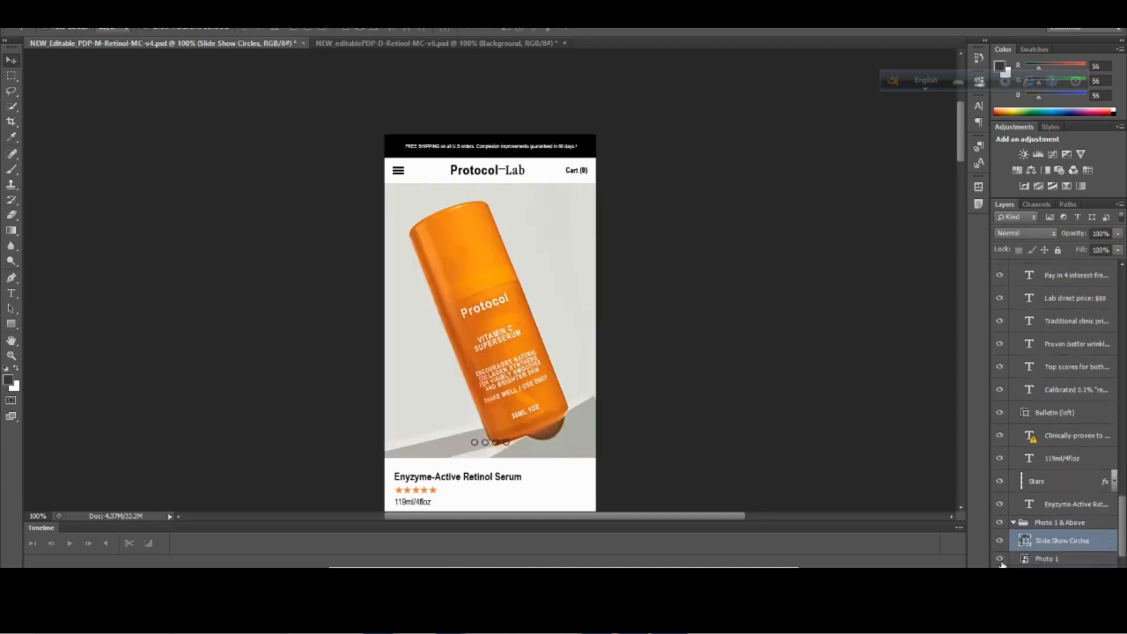
scroll(1001, 563, down, 3)
click(1001, 558)
click(1001, 558)
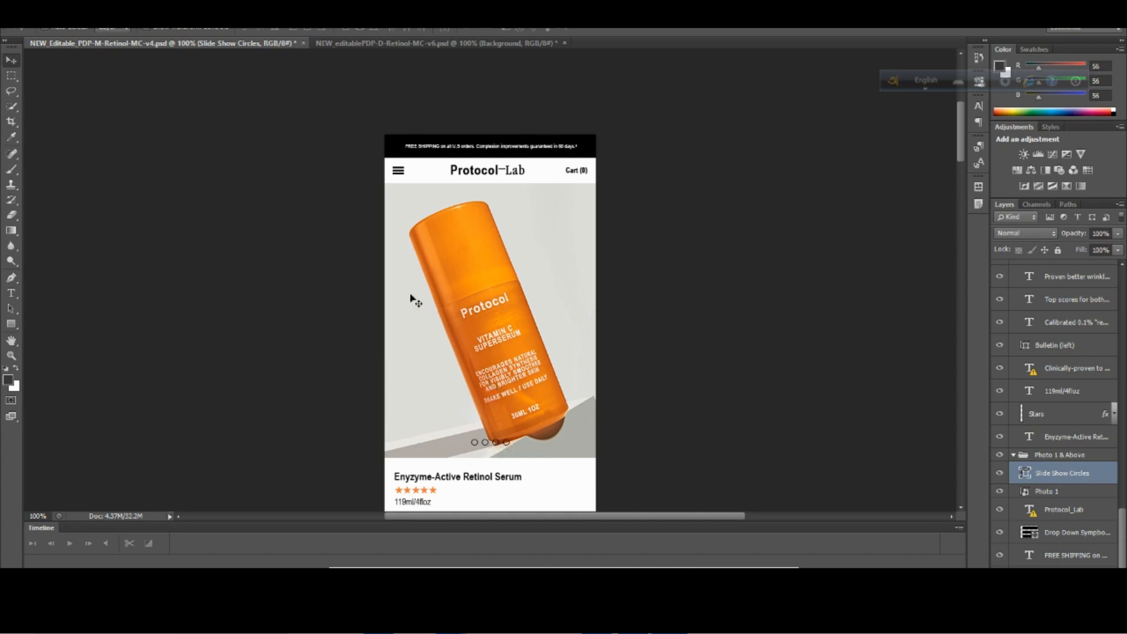
Return to the desktop design and examine its sections from the product photo down to the customer testimonial.
click(449, 47)
scroll(453, 432, down, 5)
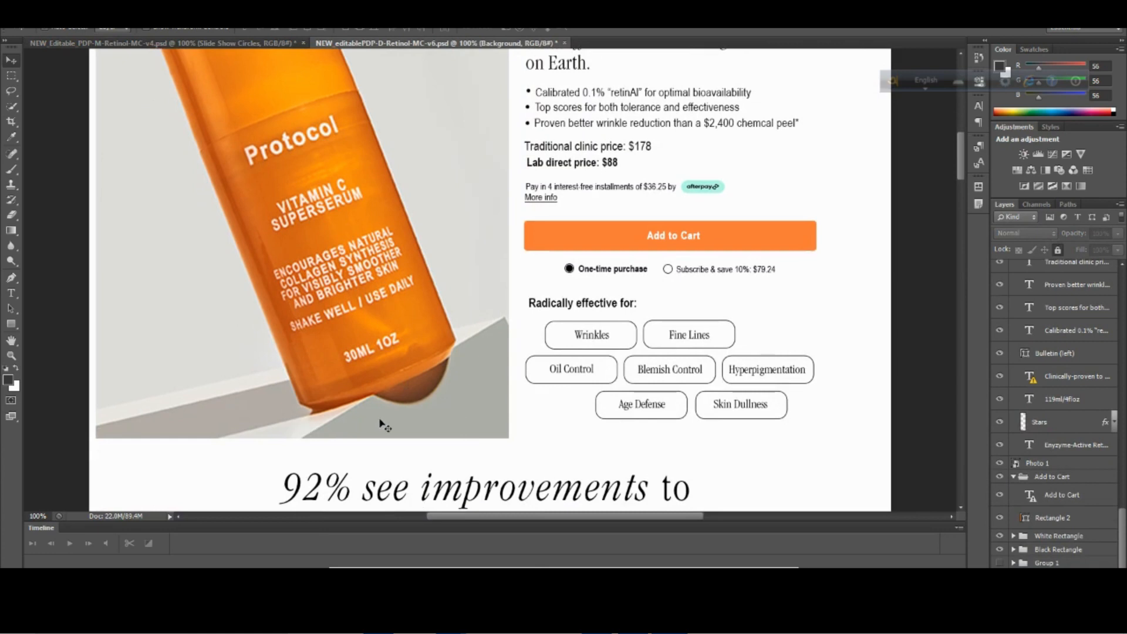
scroll(384, 424, up, 5)
scroll(385, 424, up, 1)
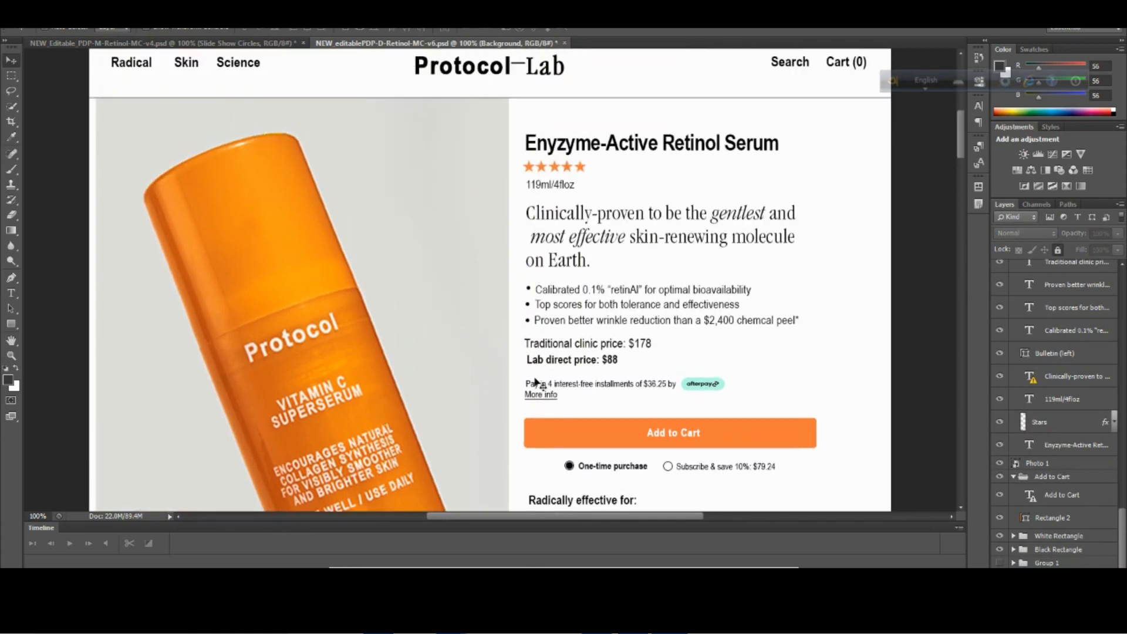
scroll(536, 381, down, 11)
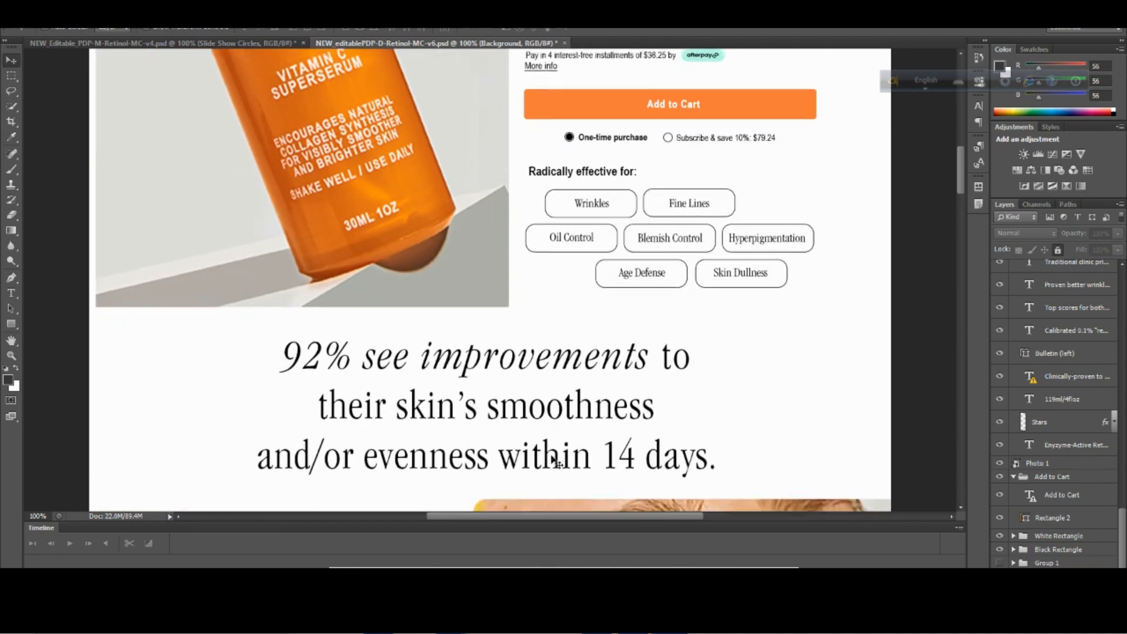
scroll(558, 464, down, 10)
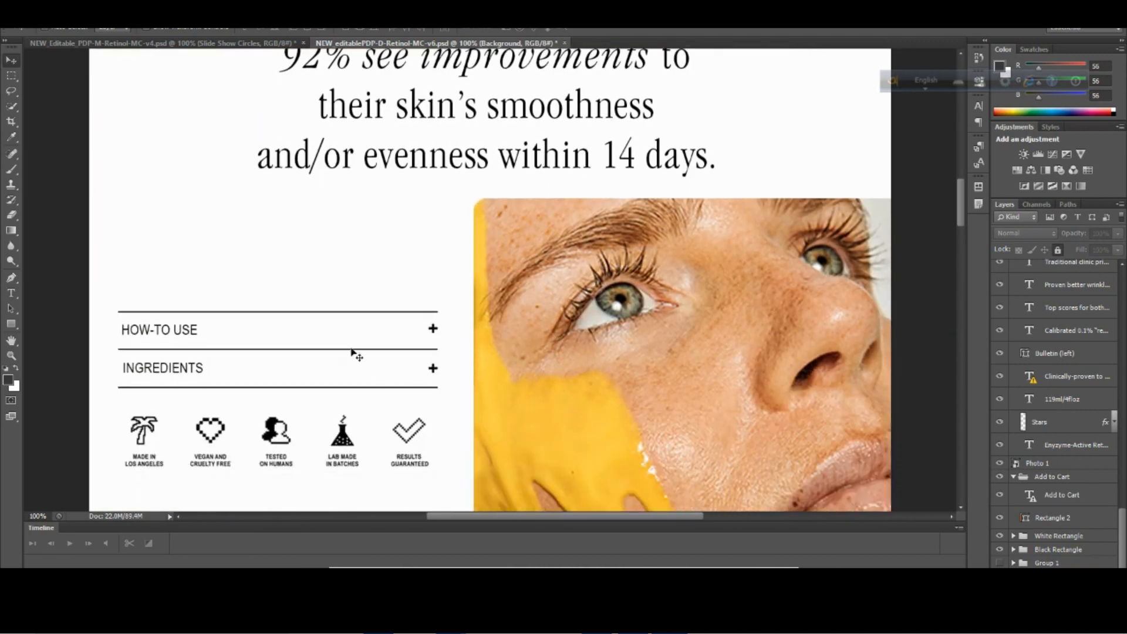
scroll(296, 328, down, 1)
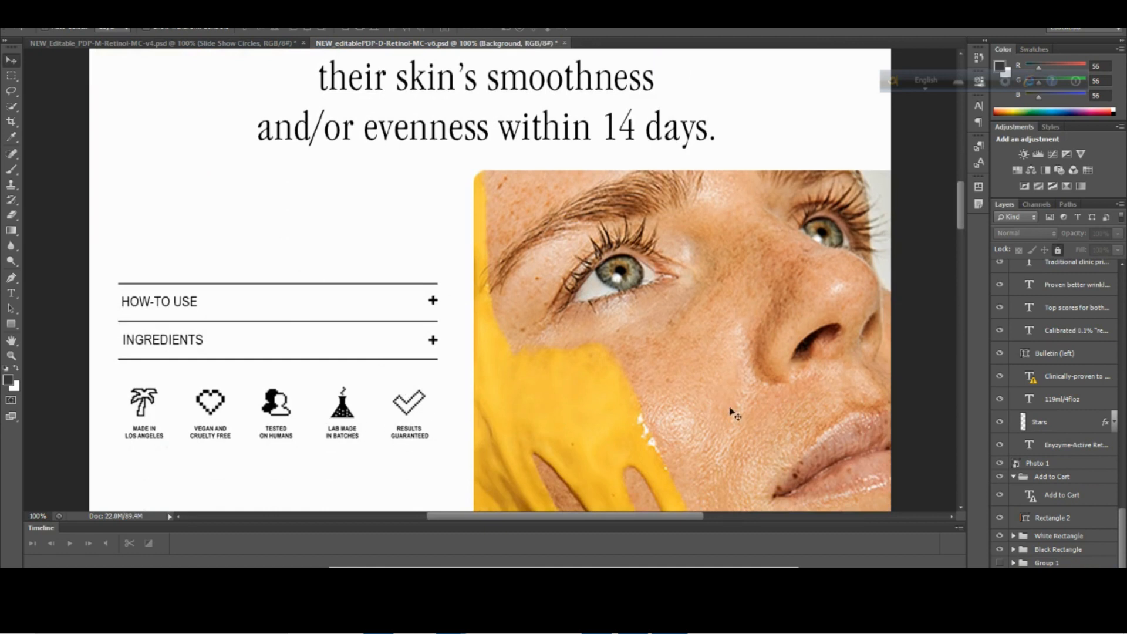
scroll(759, 344, down, 7)
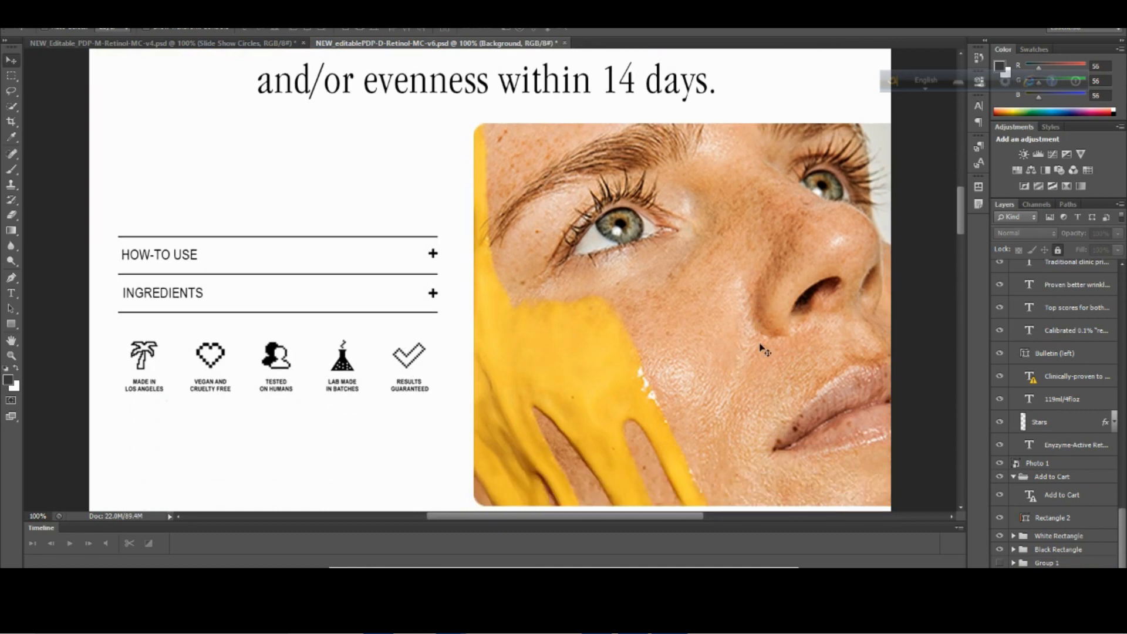
scroll(754, 400, down, 5)
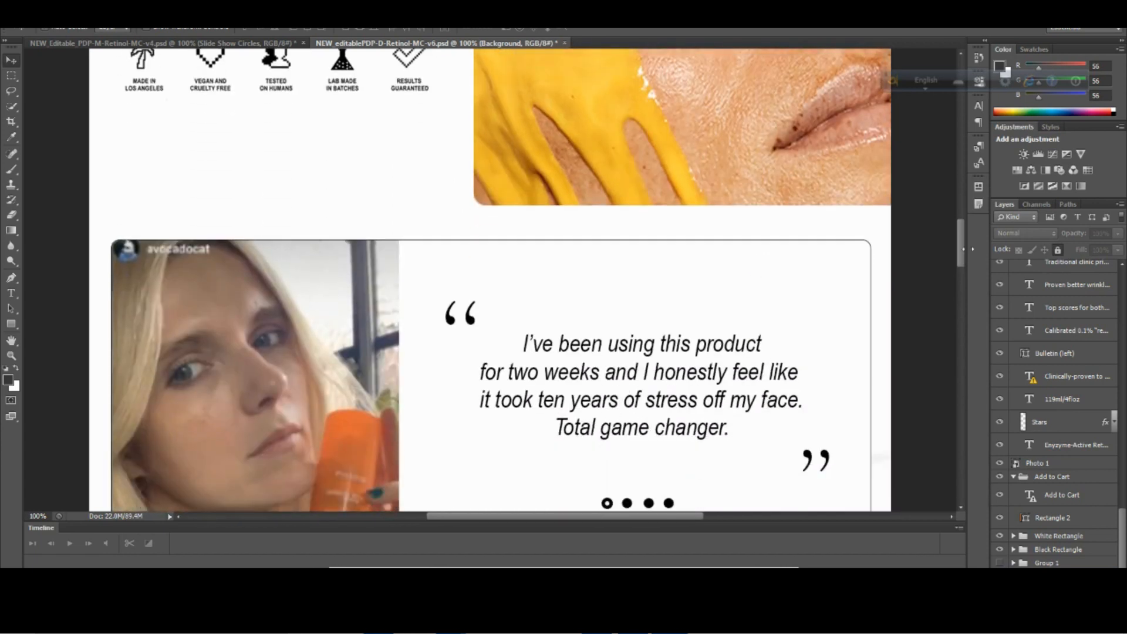
Go back to the beginning of the desktop design and review the product photo and details section again.
drag(964, 256, 951, 156)
scroll(795, 252, up, 2)
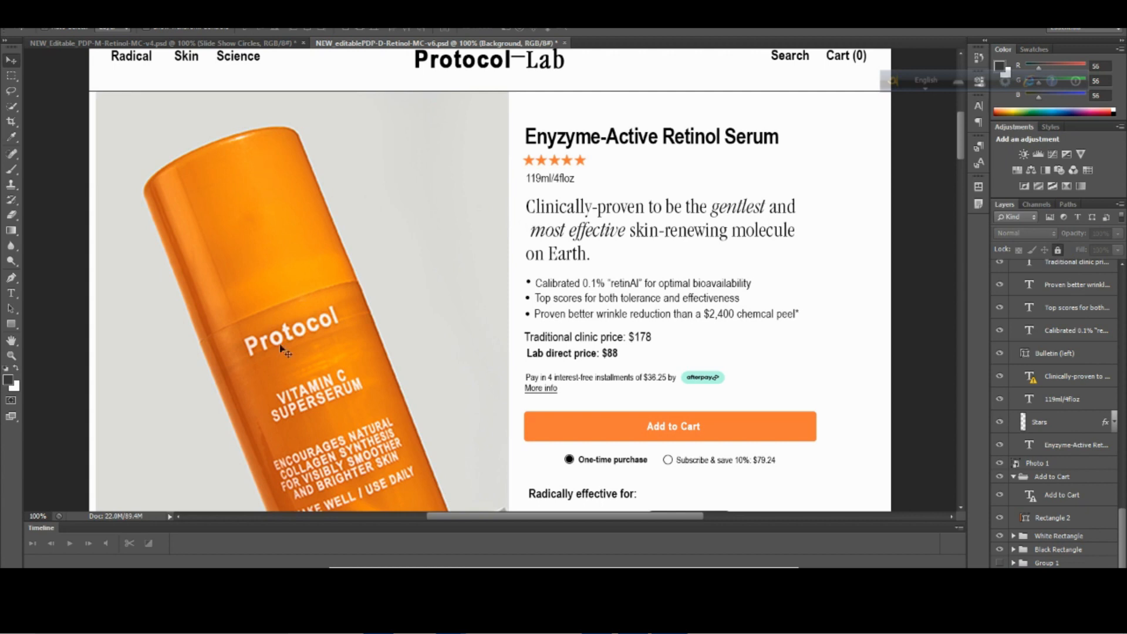
scroll(281, 346, down, 1)
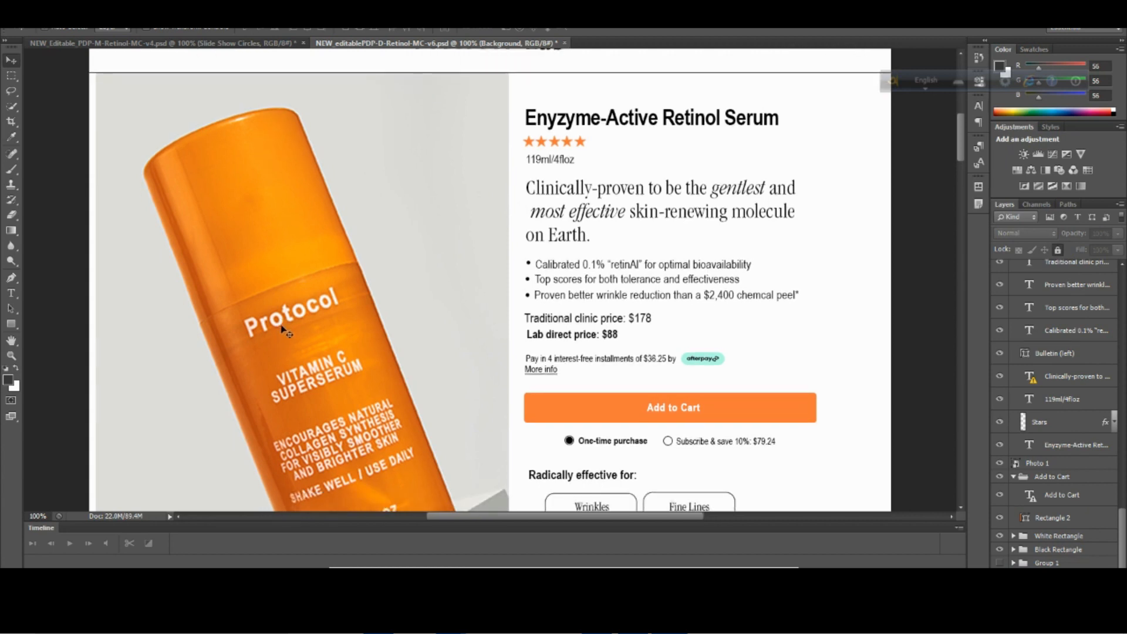
scroll(284, 319, down, 5)
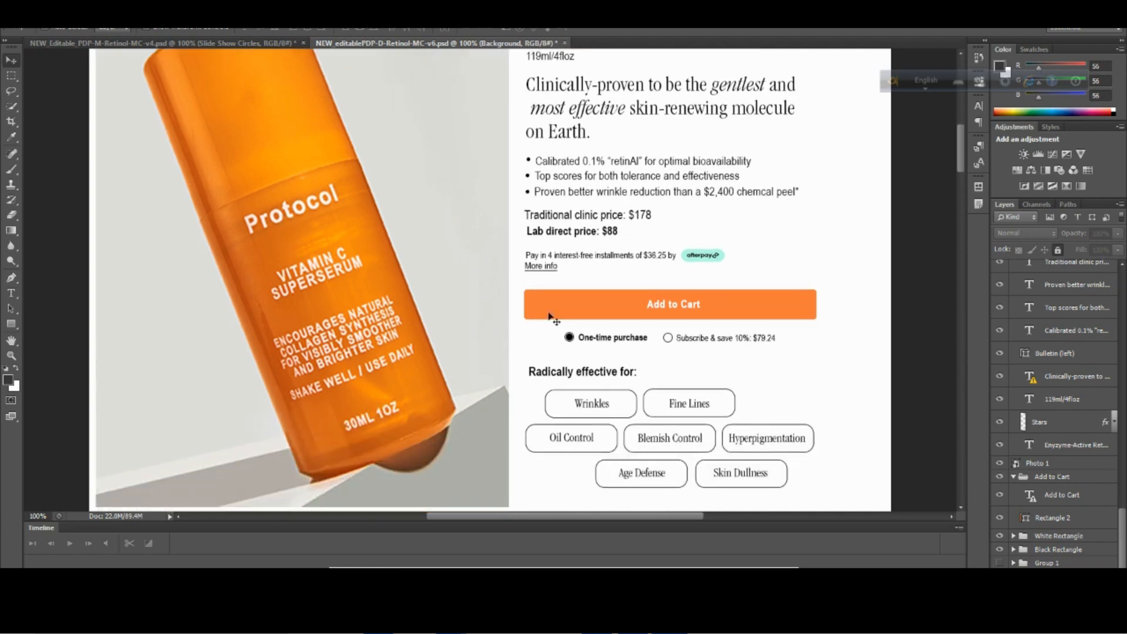
scroll(551, 317, up, 2)
Switch to the PageFly editor and look through its Shopify elements and its regular container, basic and media elements.
click(392, 561)
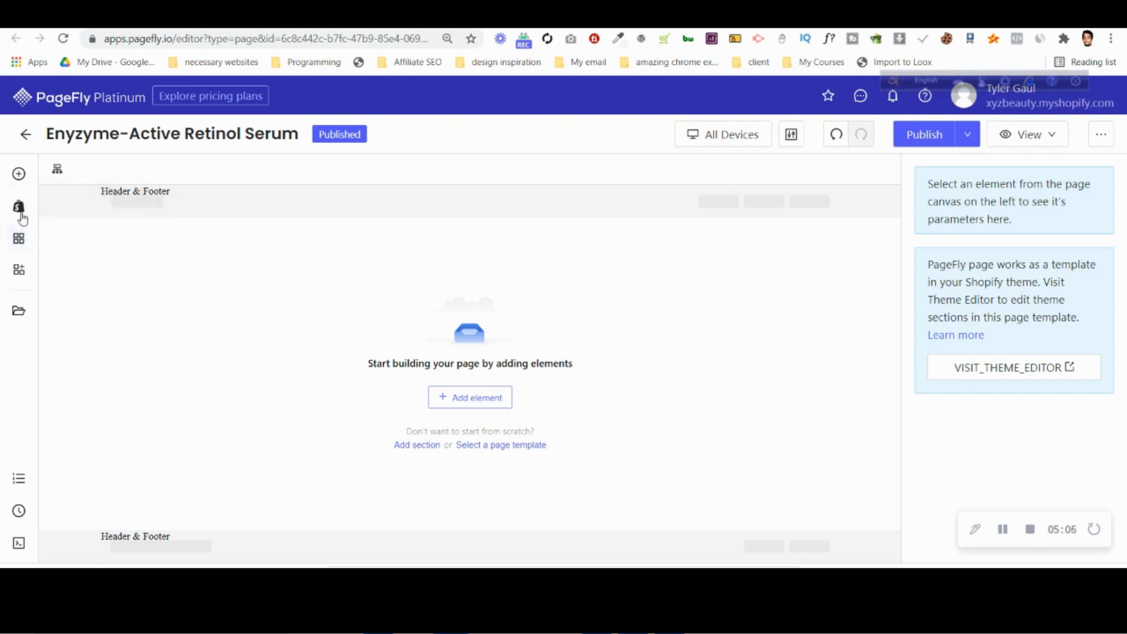
click(20, 209)
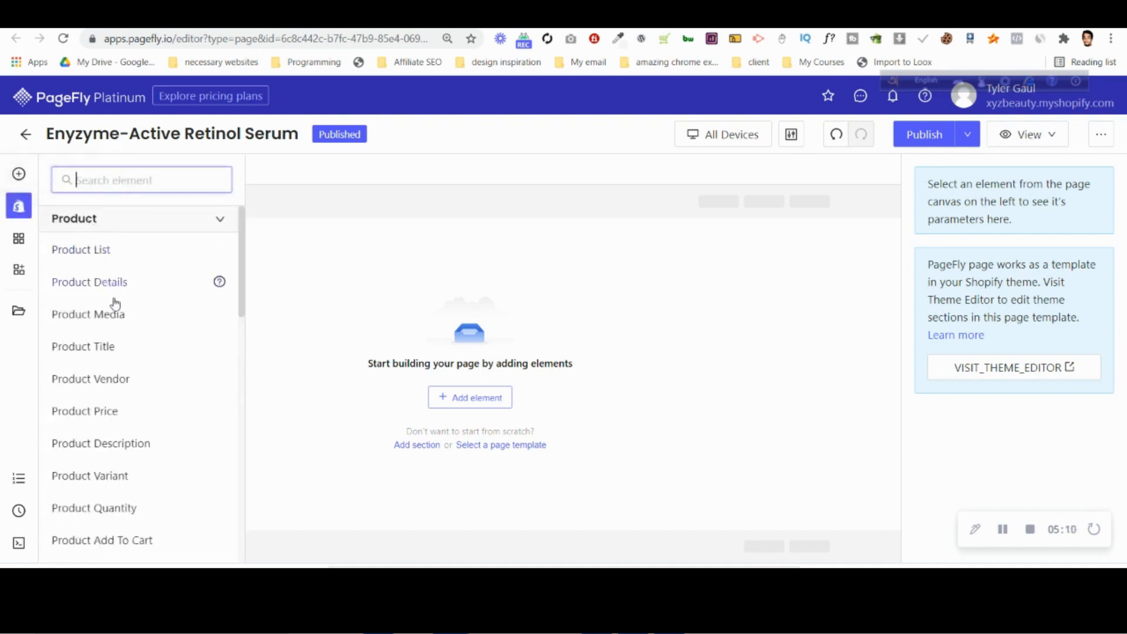
scroll(139, 368, down, 5)
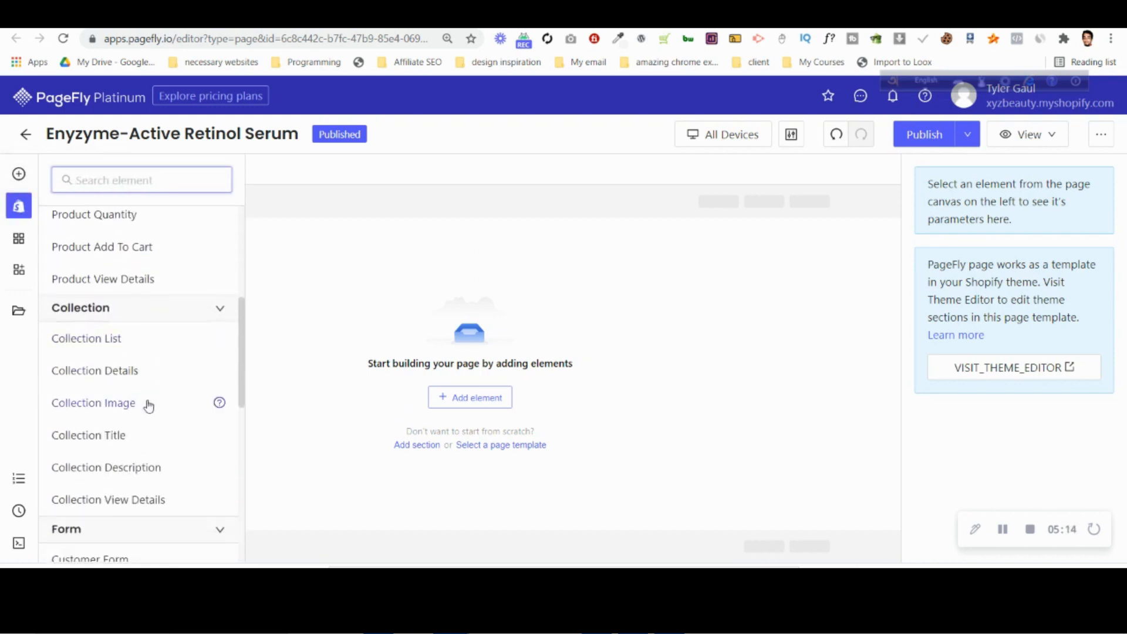
scroll(117, 364, up, 3)
click(18, 175)
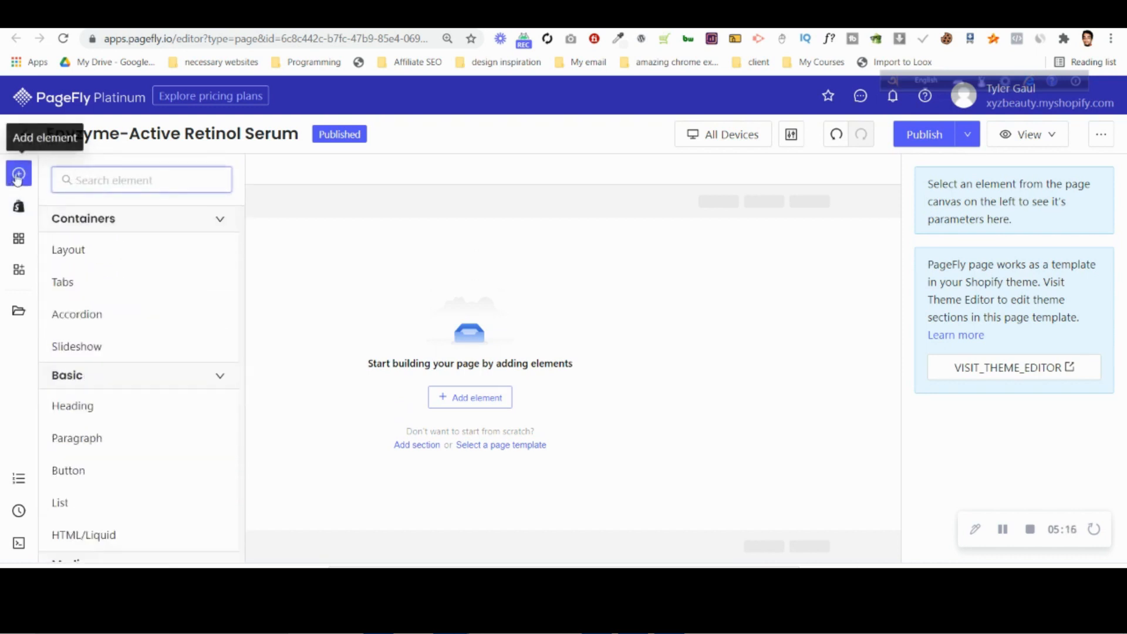
mouse_move(106, 253)
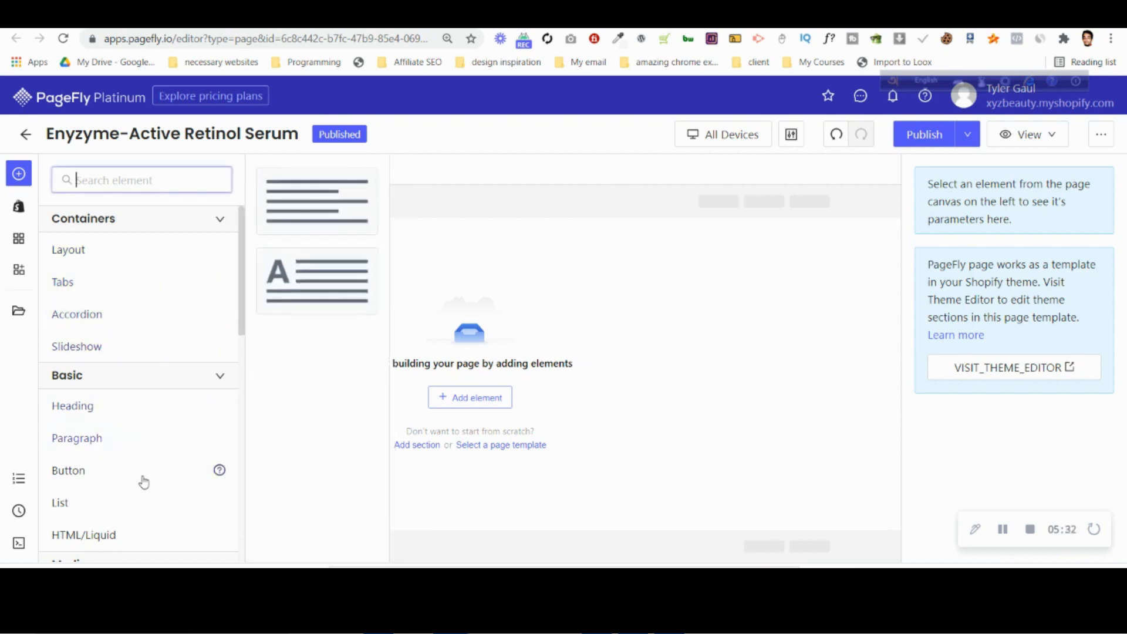
scroll(156, 438, down, 3)
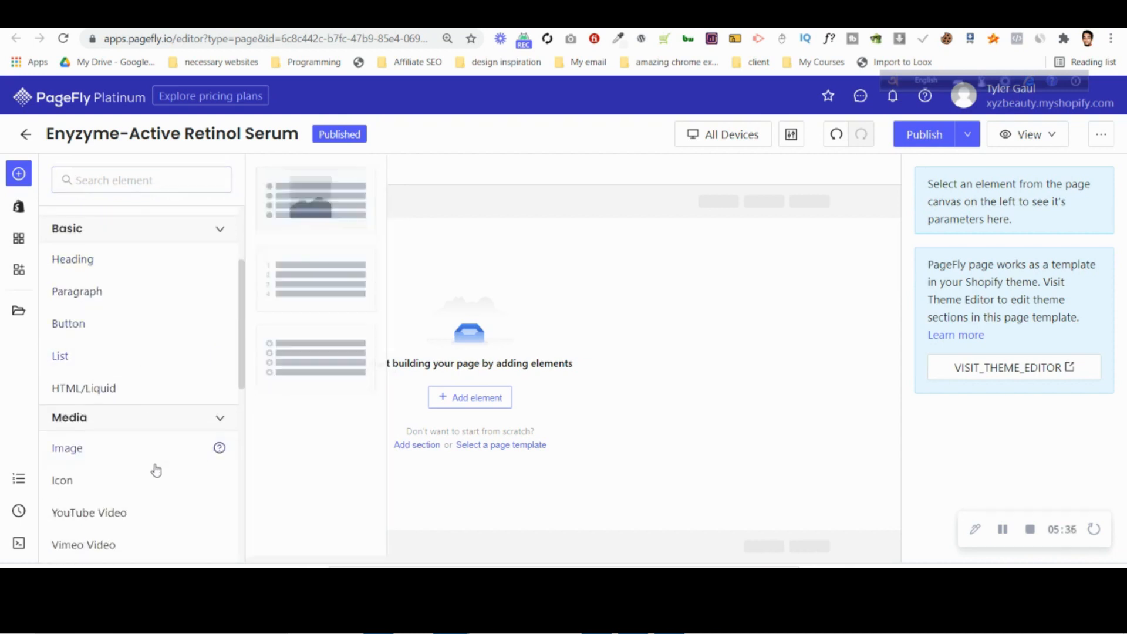
scroll(167, 317, up, 3)
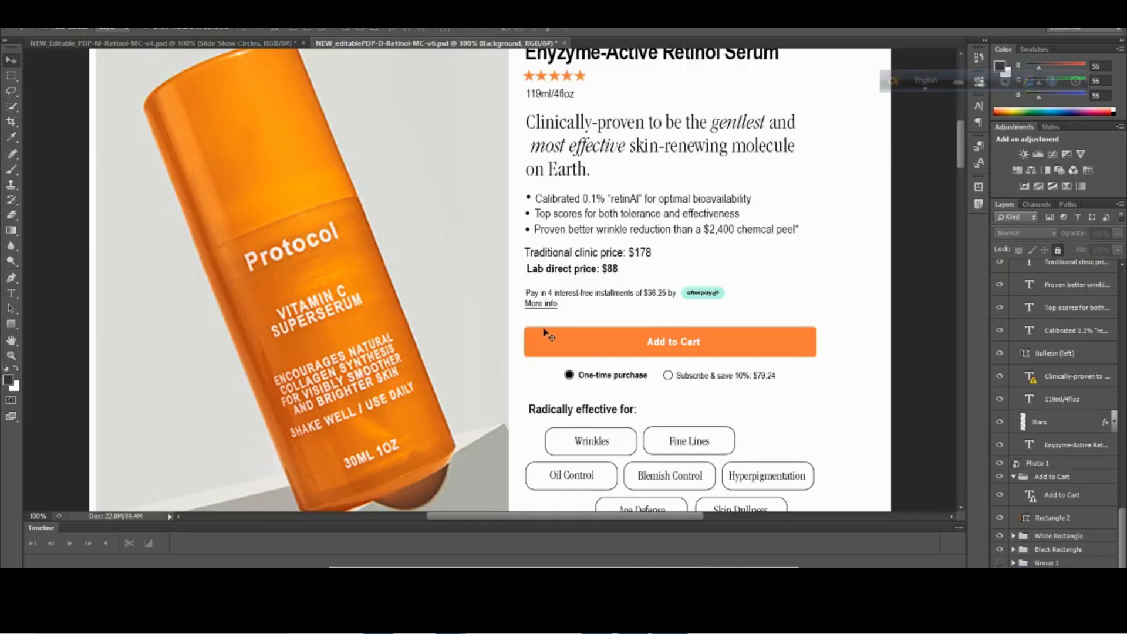
Compare the product section of the Photoshop desktop design with PageFly's Shopify product elements.
scroll(544, 331, up, 2)
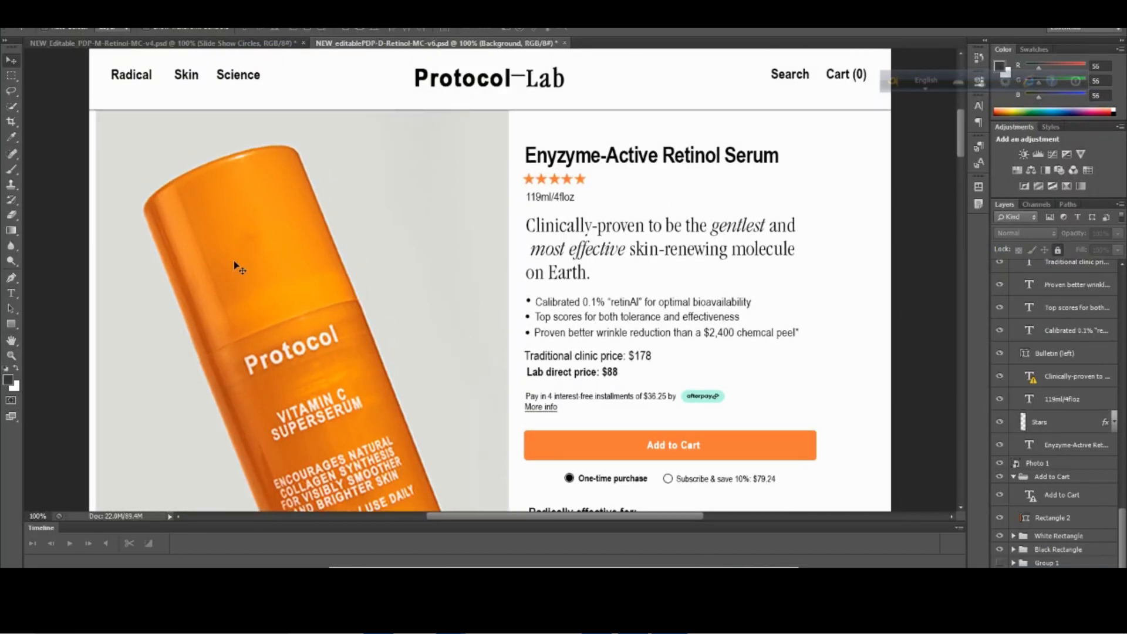
mouse_move(451, 622)
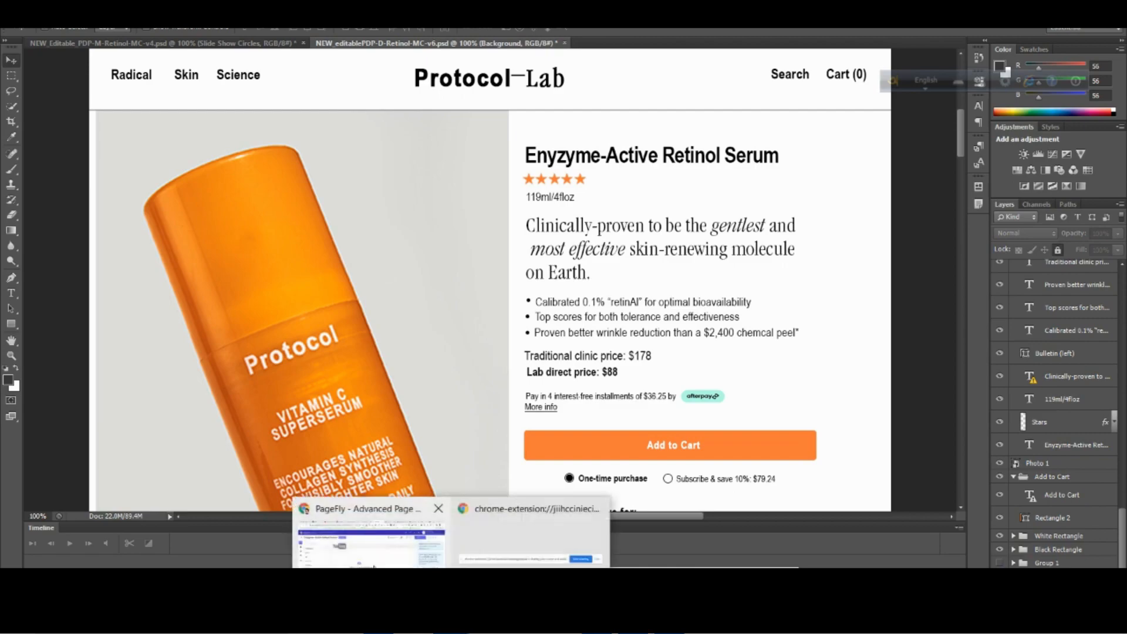
click(371, 546)
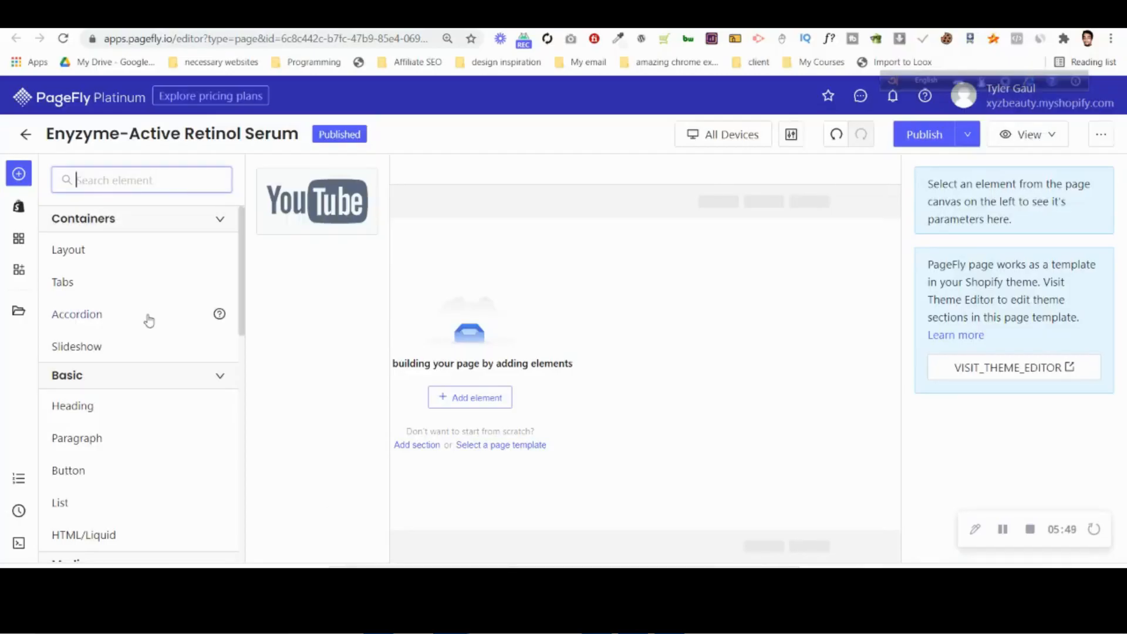
click(28, 212)
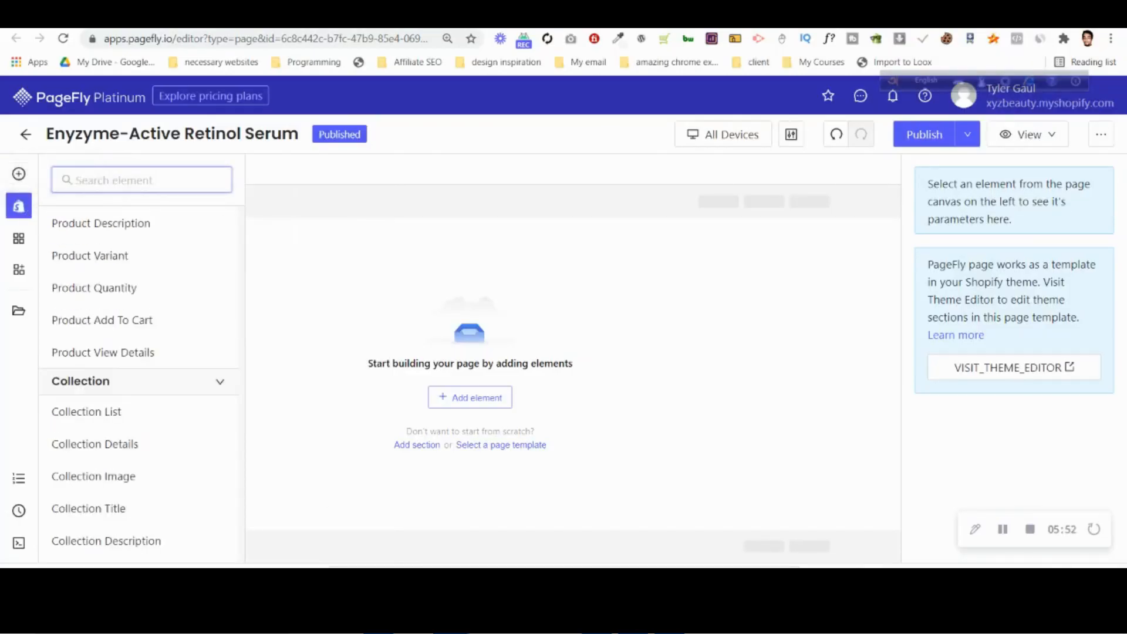
click(668, 621)
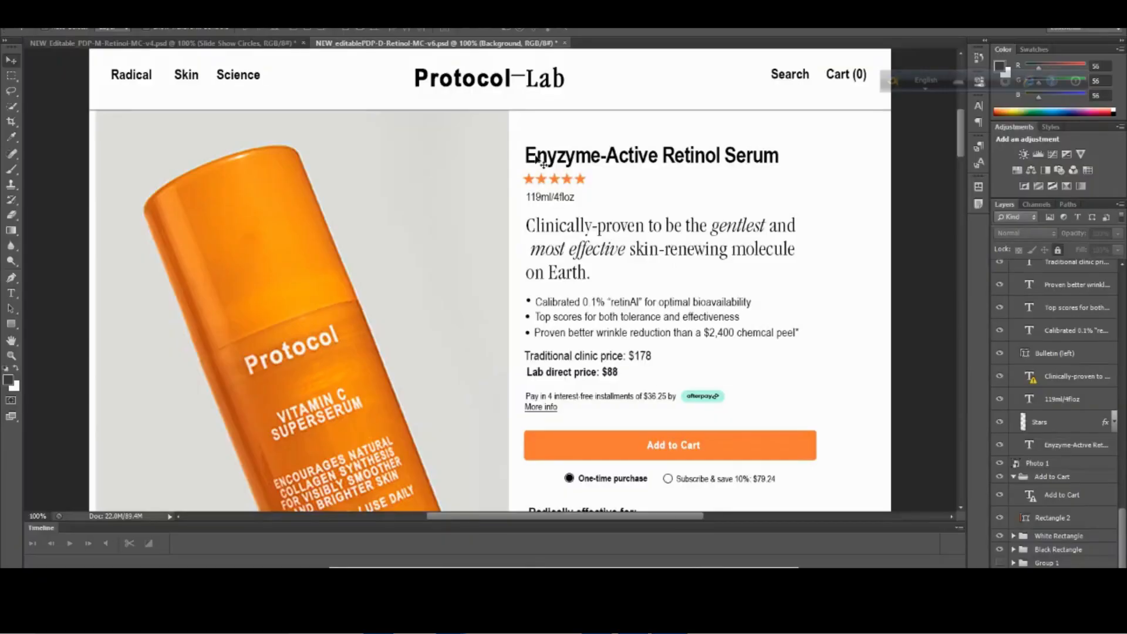
scroll(791, 449, down, 1)
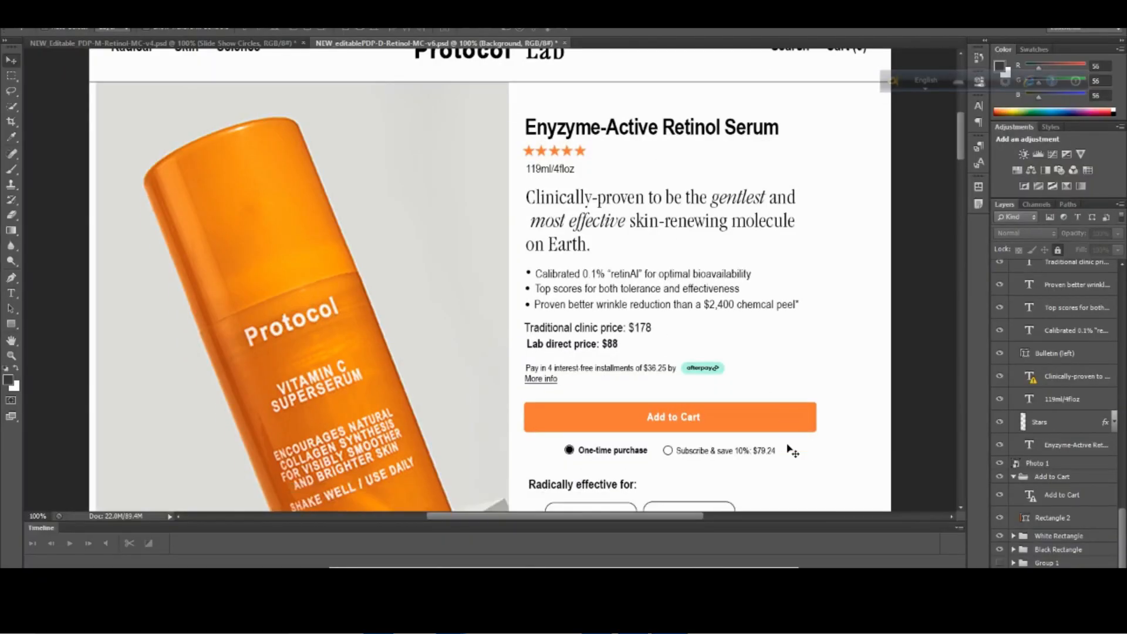
Switch to the PageFly editor and add a Product Details element from the Shopify elements to the empty page.
mouse_move(454, 621)
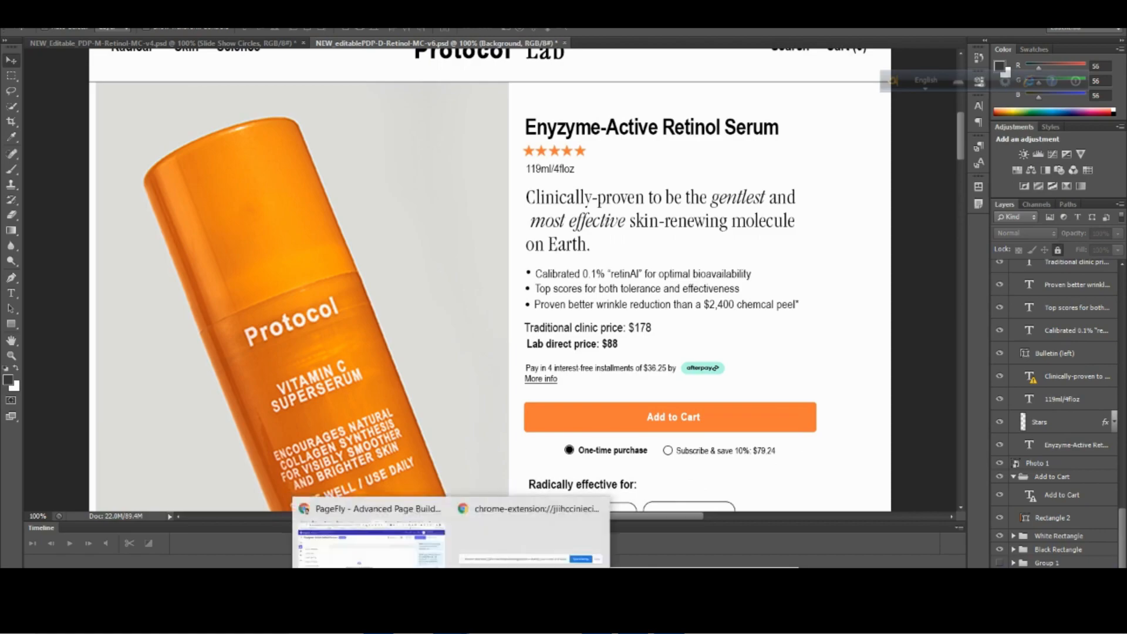
click(364, 528)
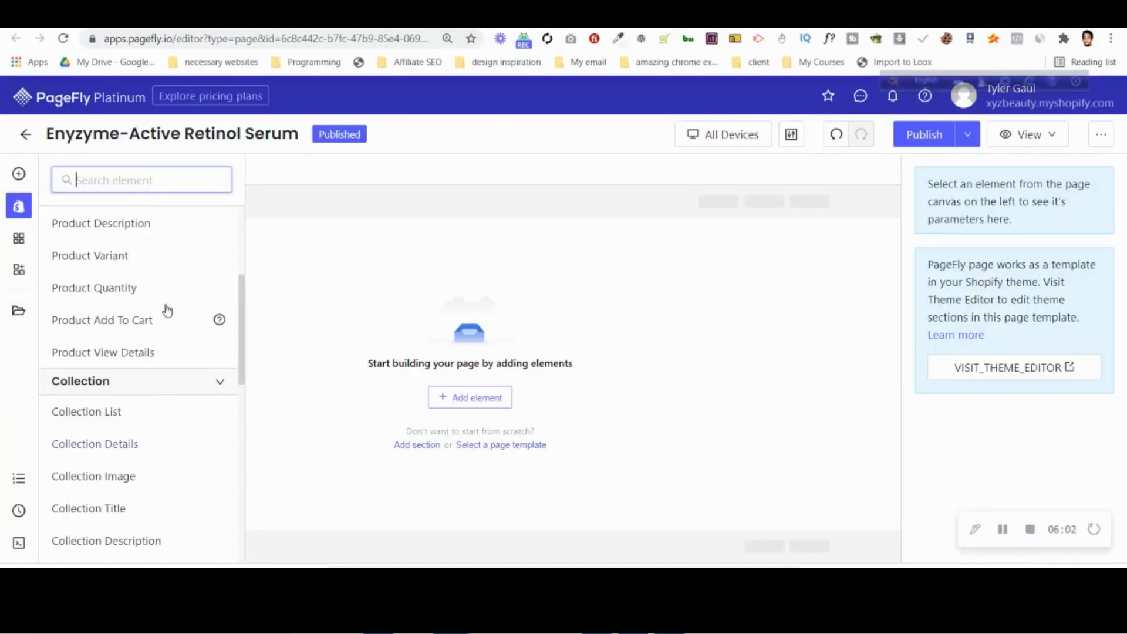
scroll(148, 247, up, 4)
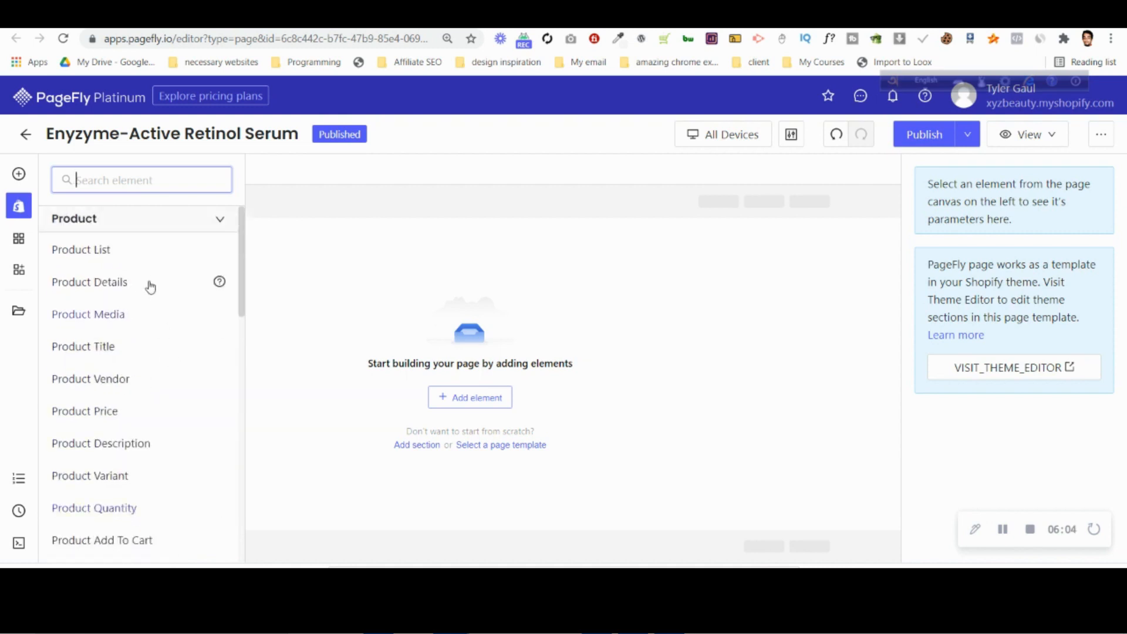
click(19, 205)
click(19, 206)
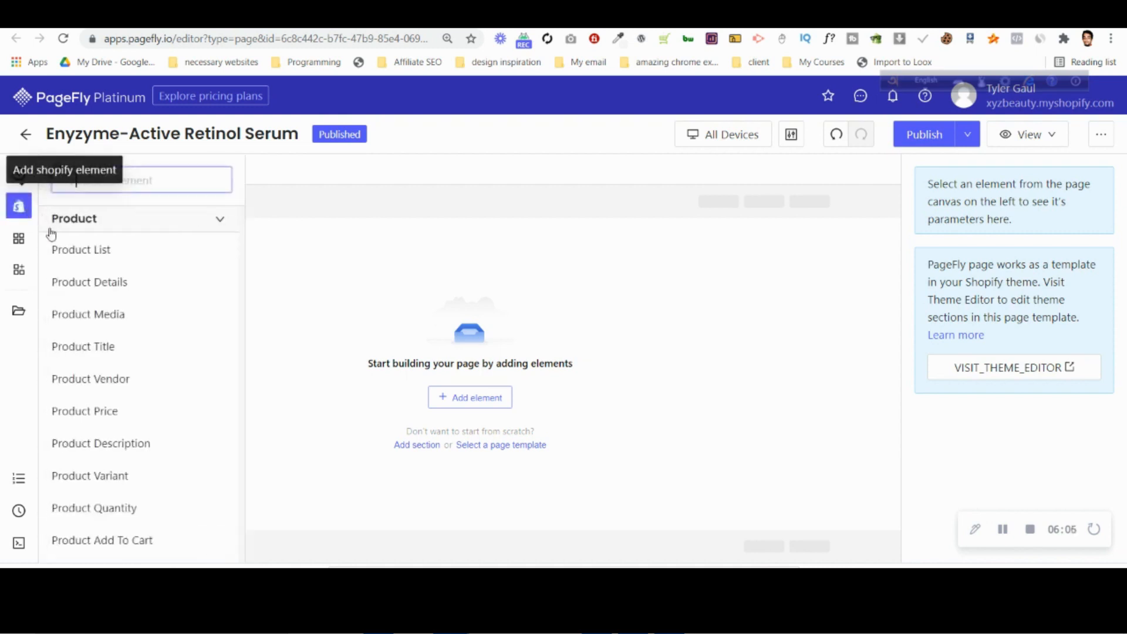
mouse_move(126, 289)
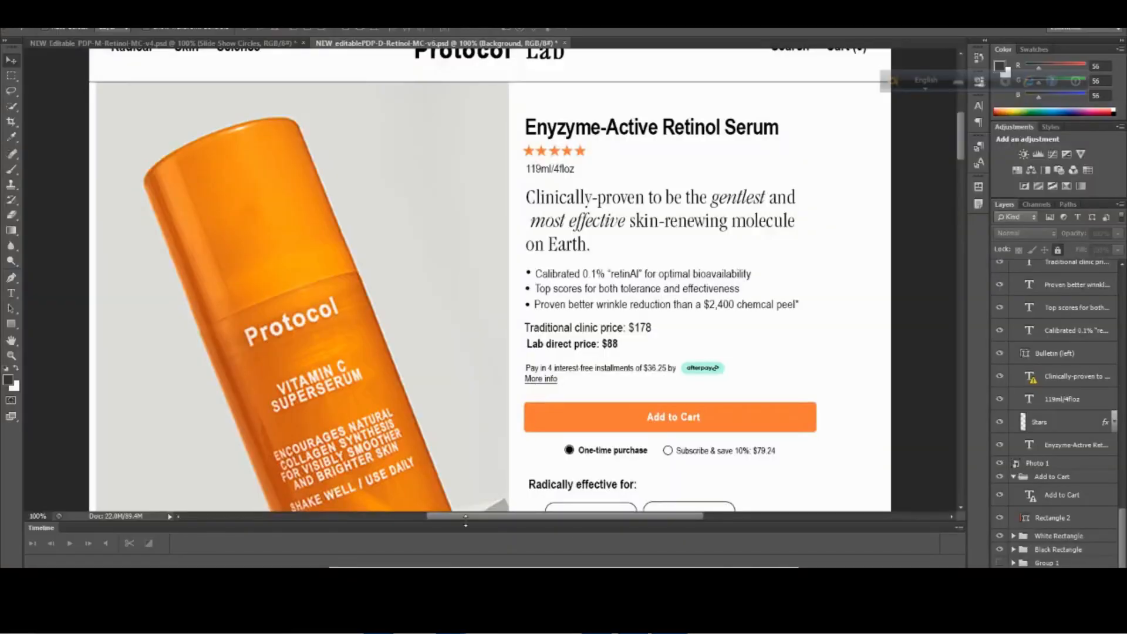
mouse_move(451, 620)
click(386, 534)
drag(313, 207, 529, 353)
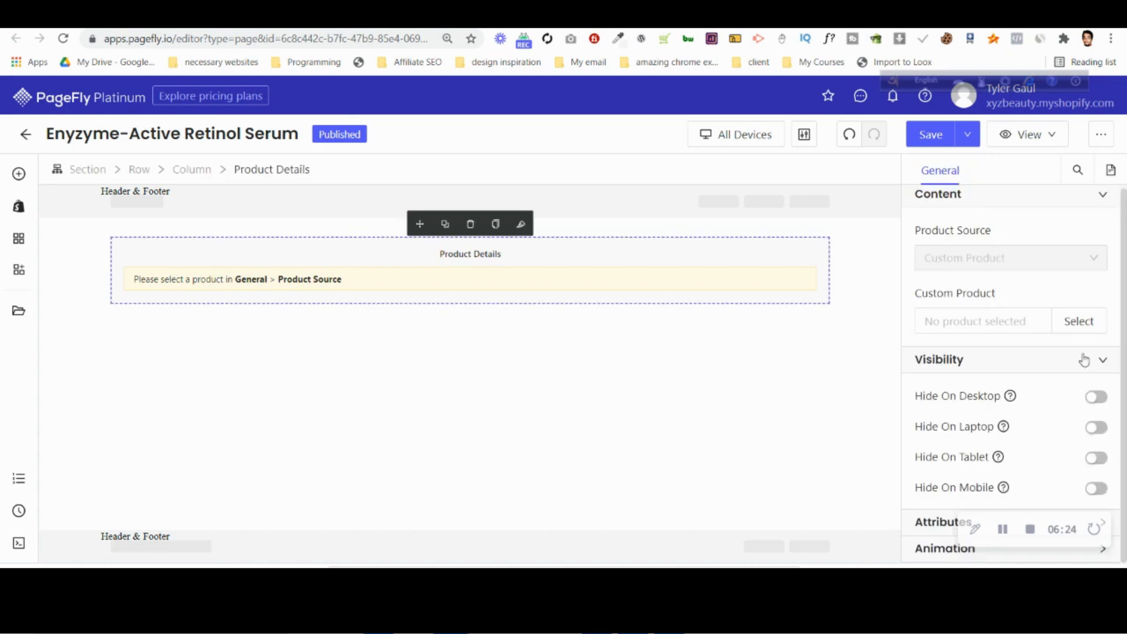
Assign Enzyme-Active Retinol Serum as the custom product of the Product Details element, checking the name against the Photoshop design.
click(1078, 326)
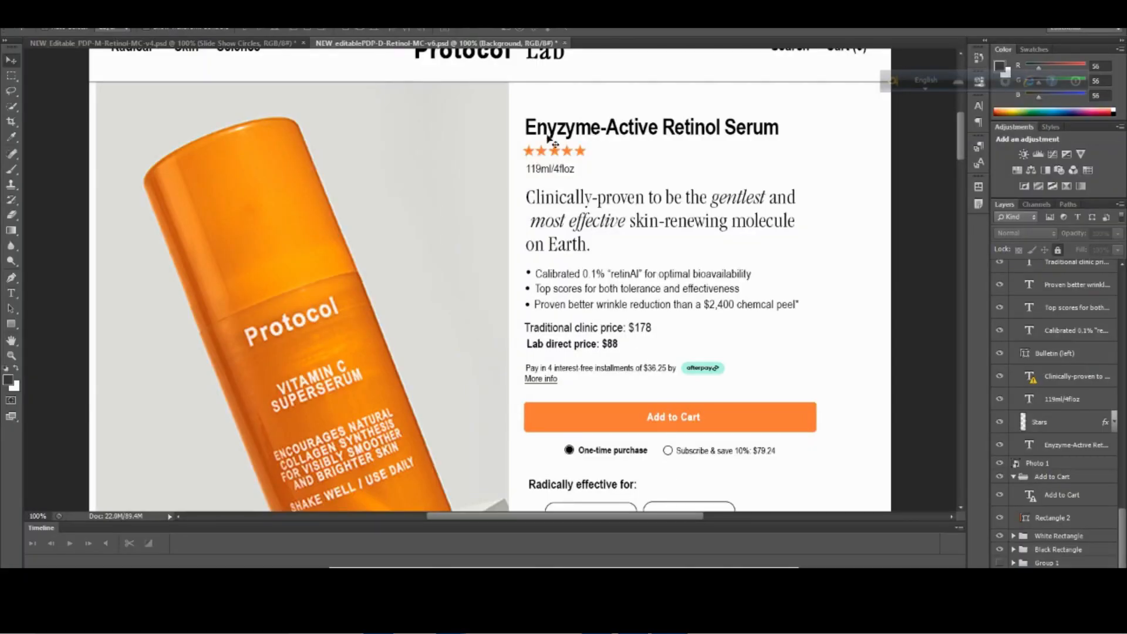
mouse_move(452, 622)
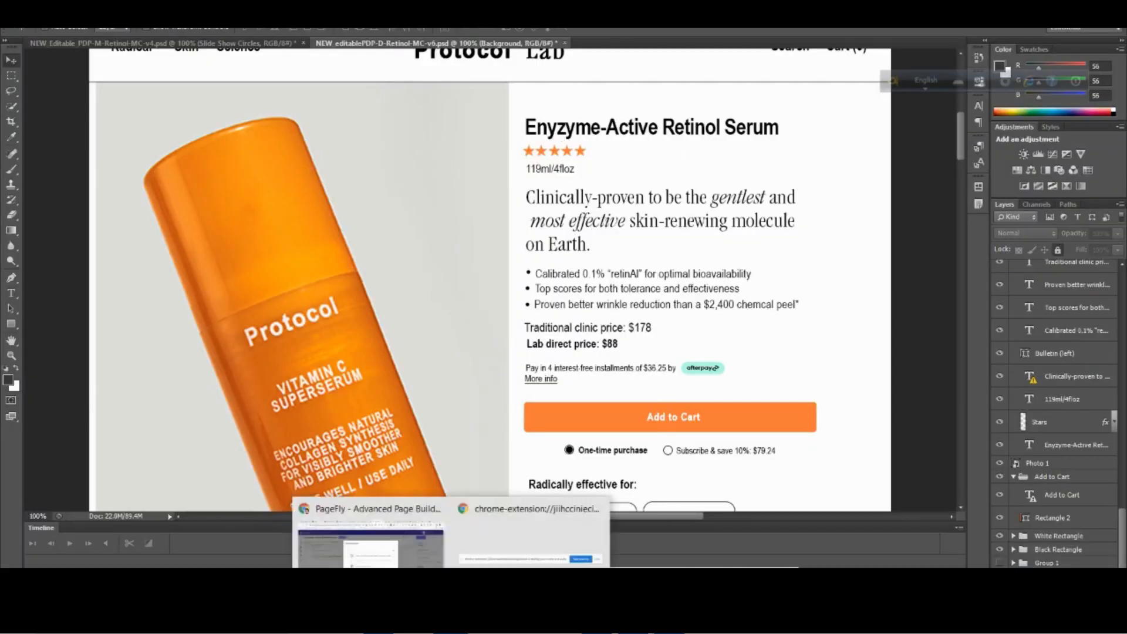
click(444, 562)
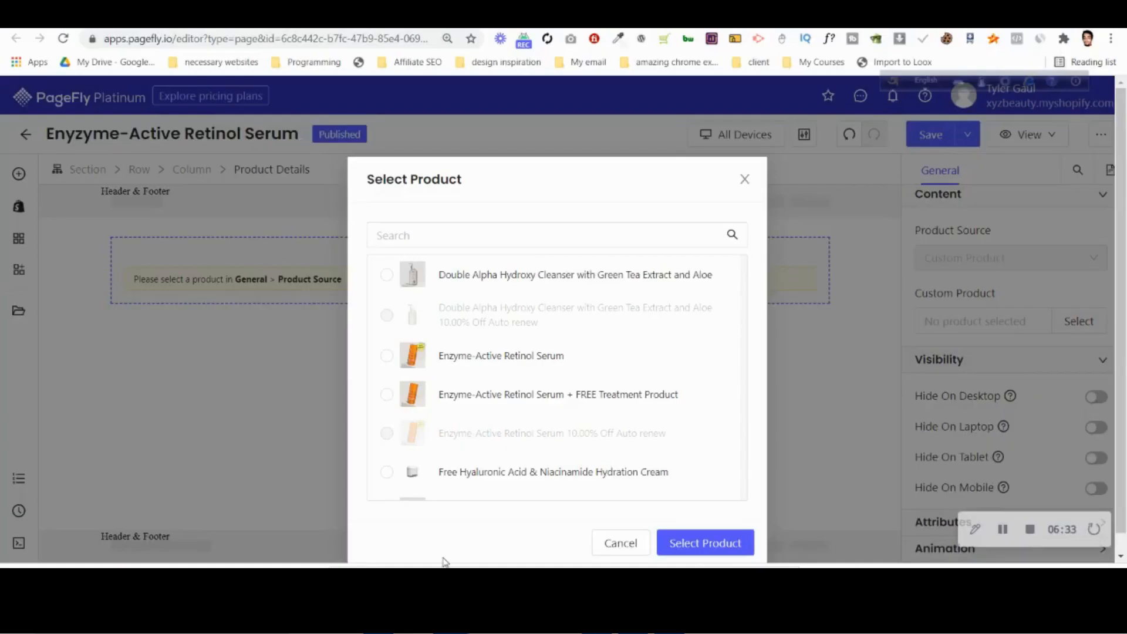
click(695, 546)
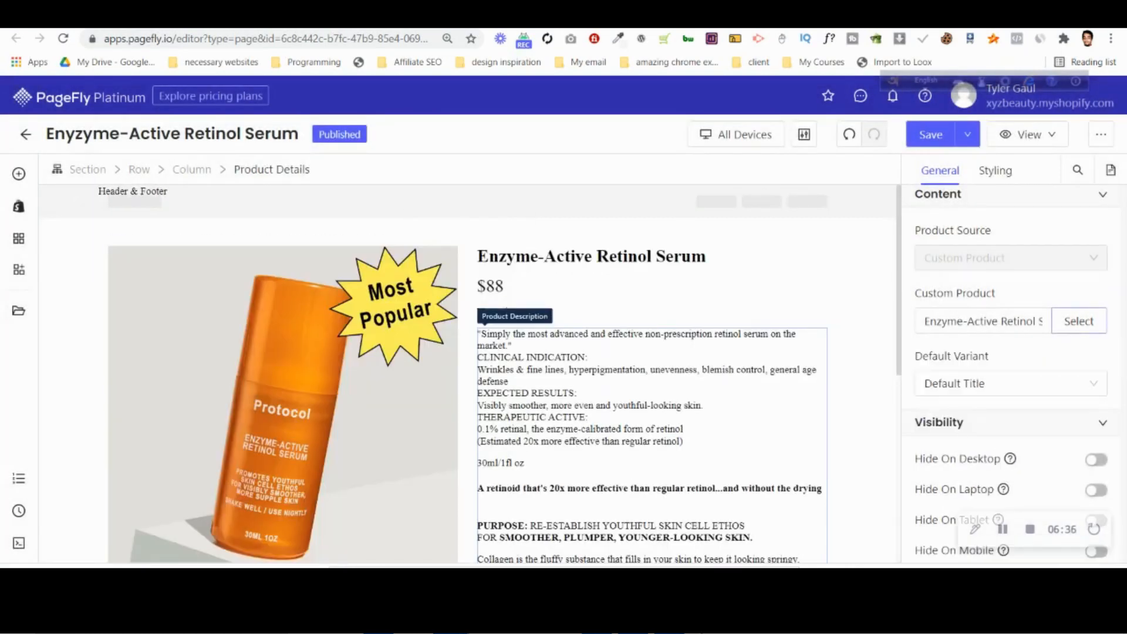
Compare the Product Details layout with the product section of the Photoshop desktop design.
key(alt+Tab)
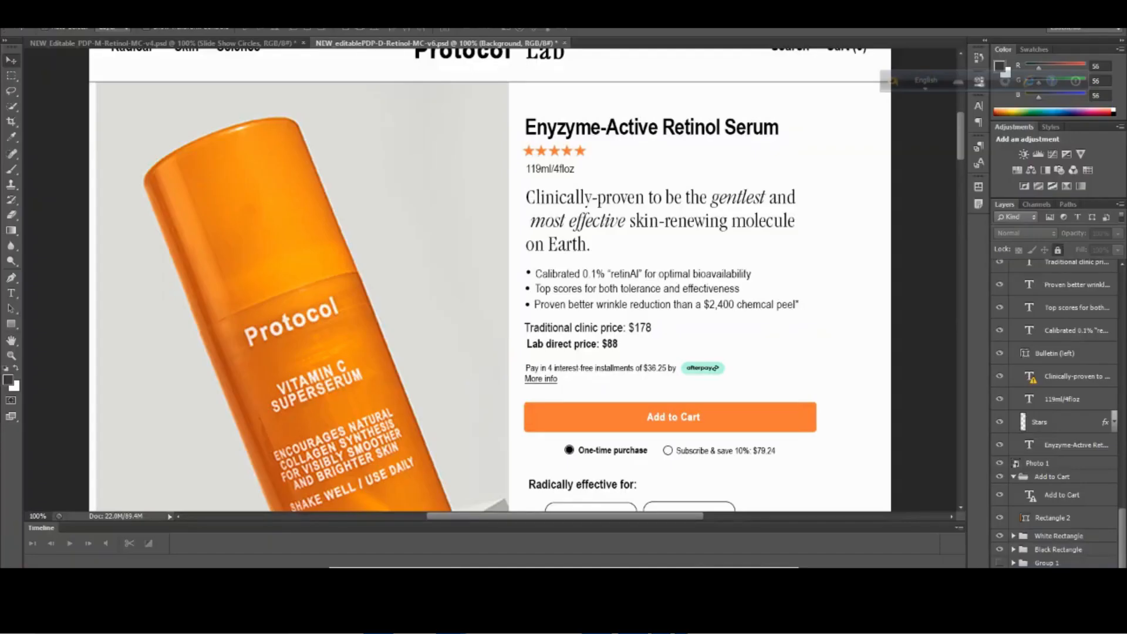
key(alt+Tab)
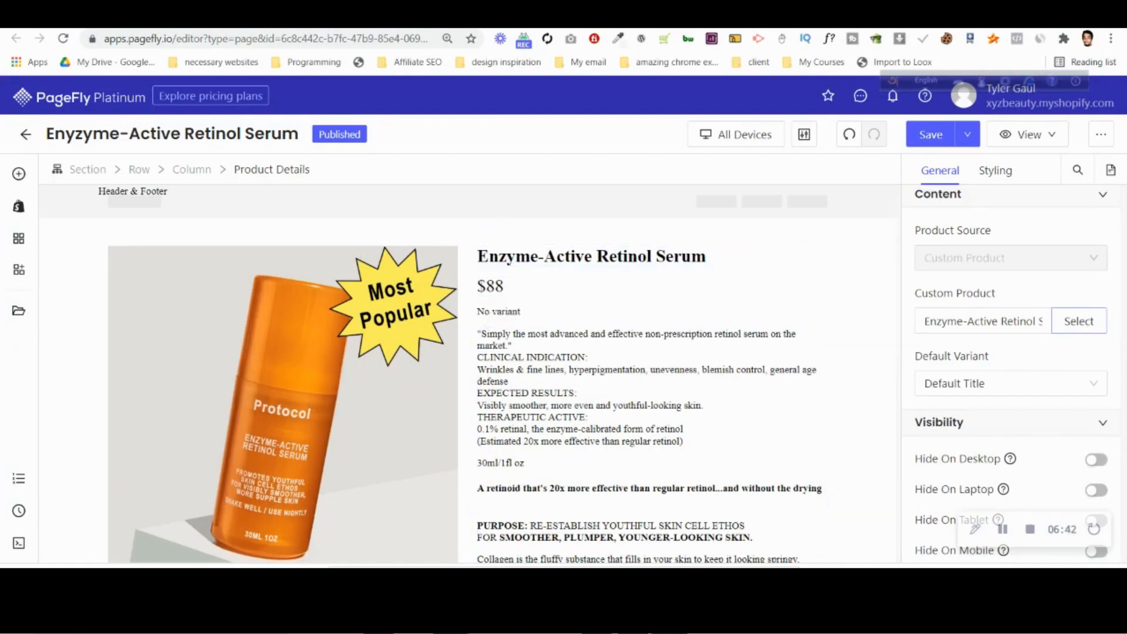
key(alt+Tab)
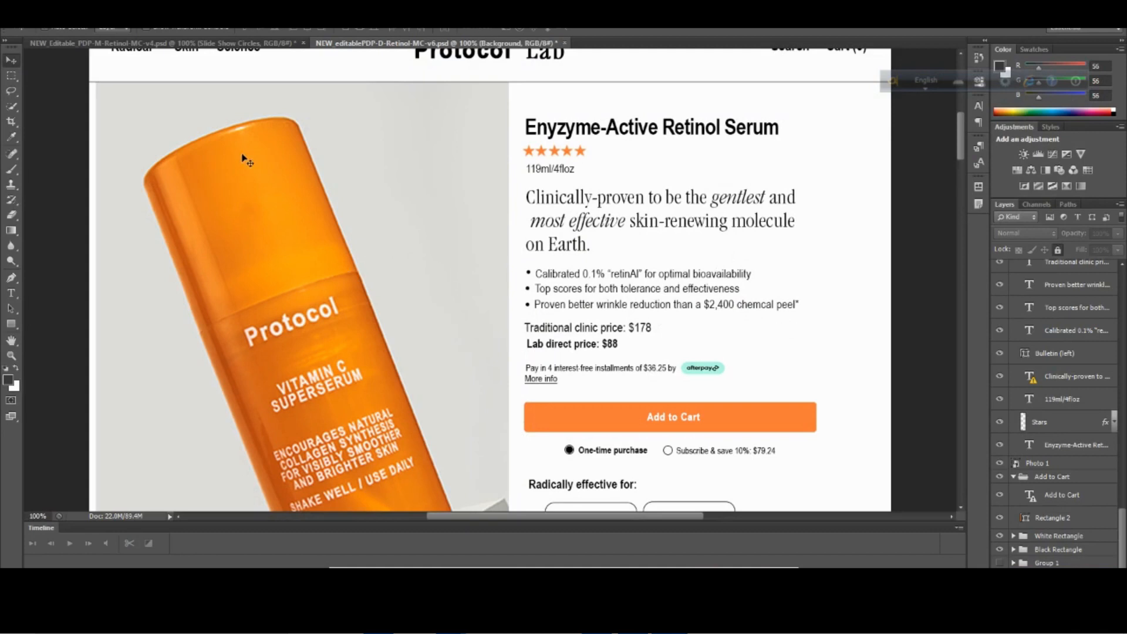
scroll(94, 193, down, 5)
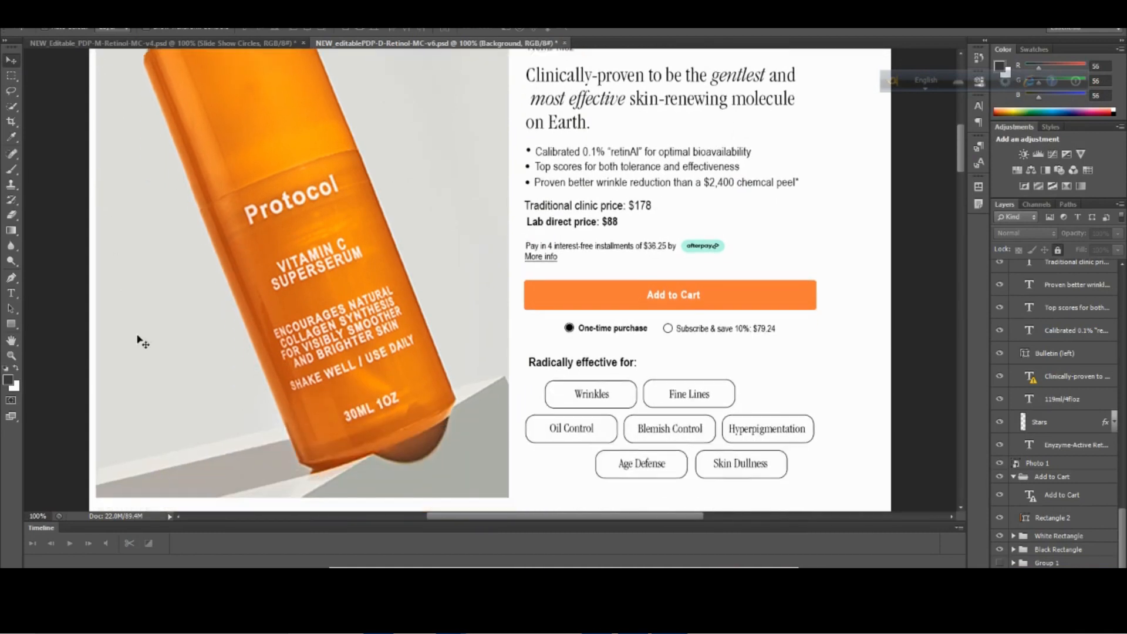
scroll(116, 364, up, 4)
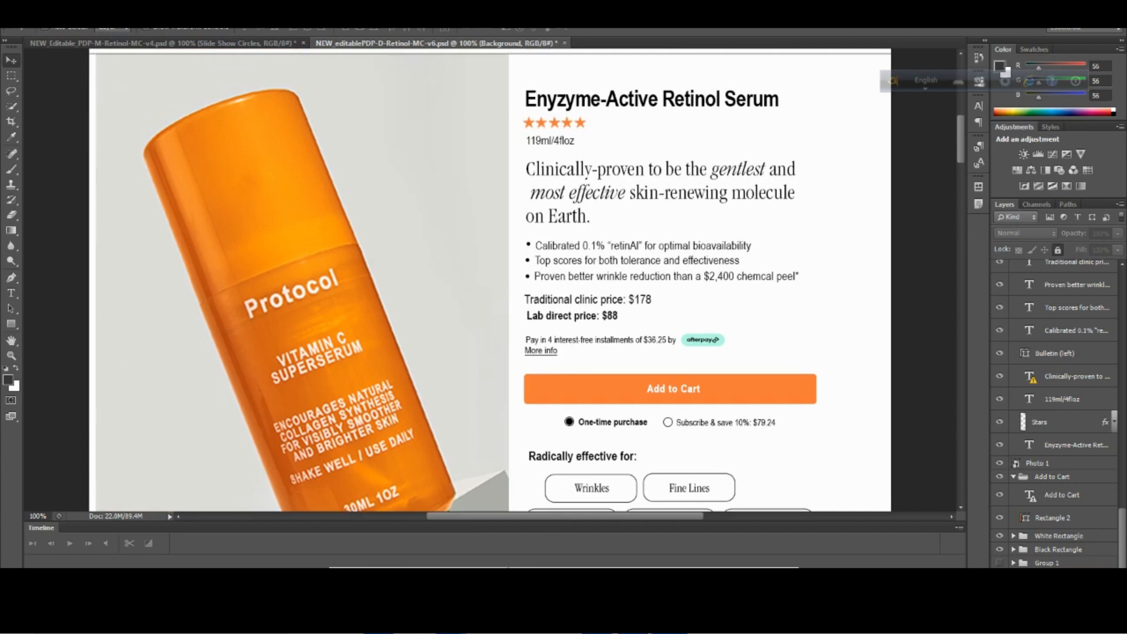
Switch back to the PageFly editor and turn off the fixed width of the product section.
mouse_move(452, 621)
click(408, 549)
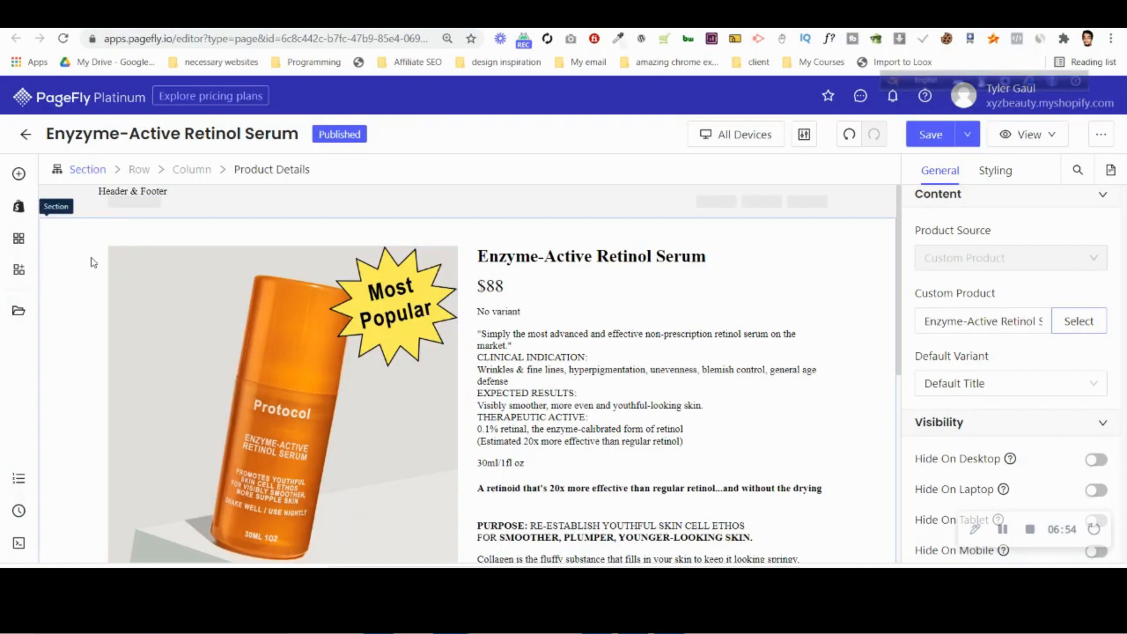
click(88, 233)
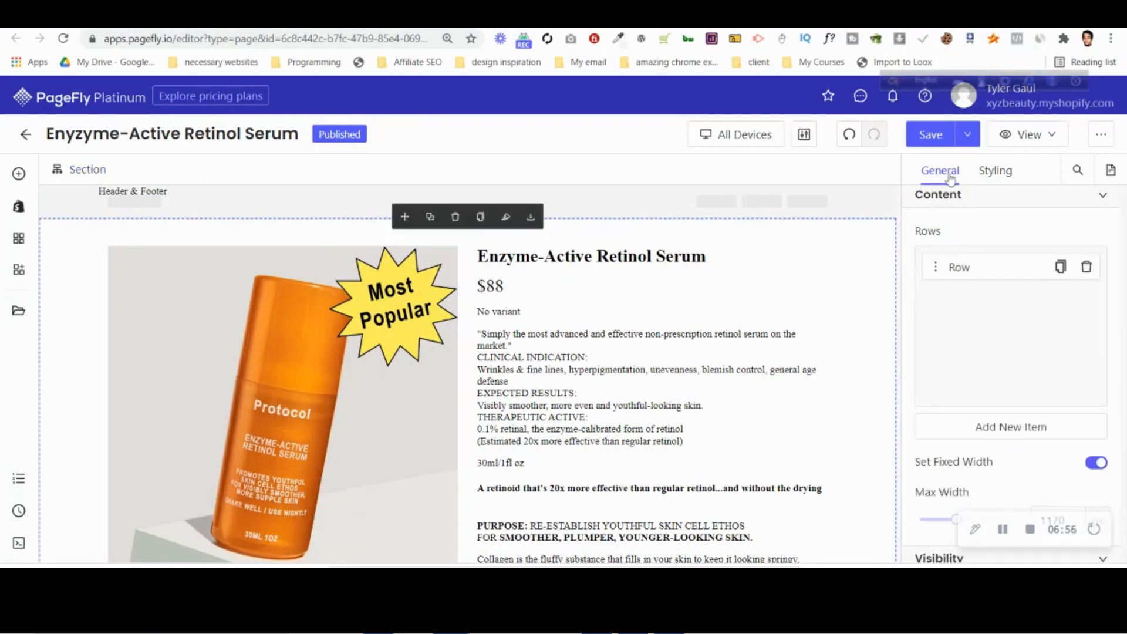
click(1102, 466)
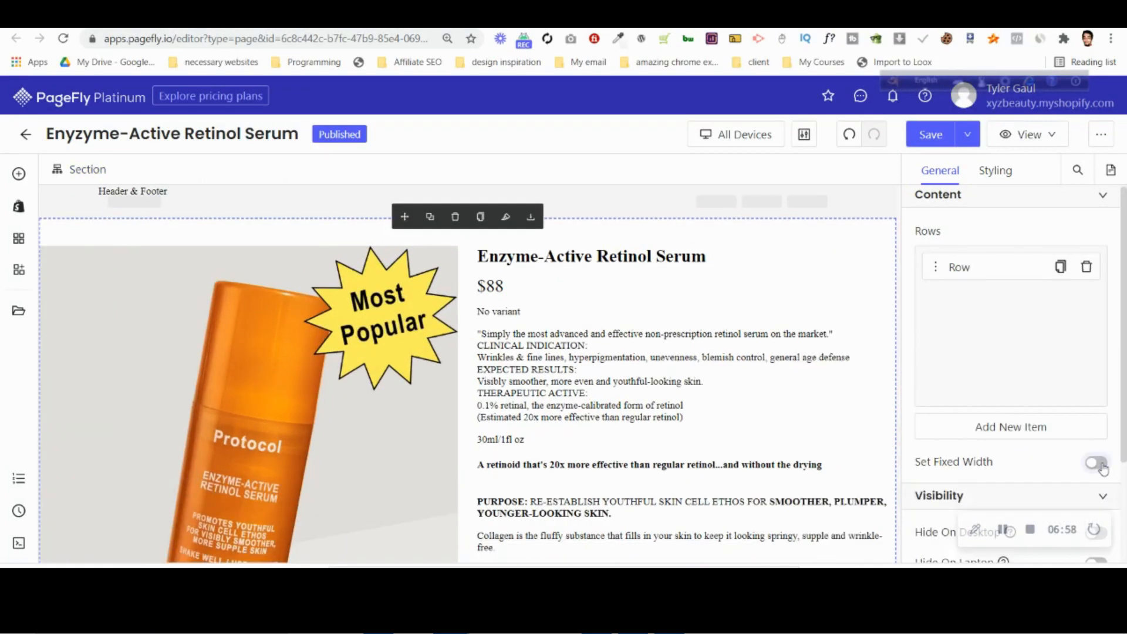
click(1102, 468)
click(1102, 468)
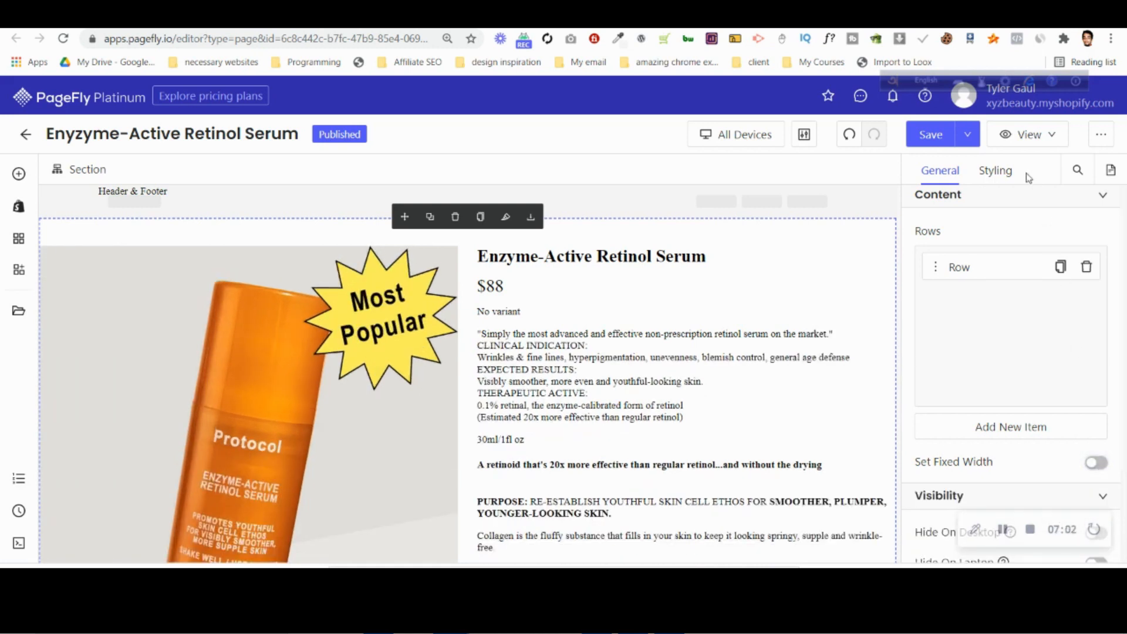
Set the product section's left margin to 15 px in its styling.
click(996, 170)
scroll(934, 307, down, 3)
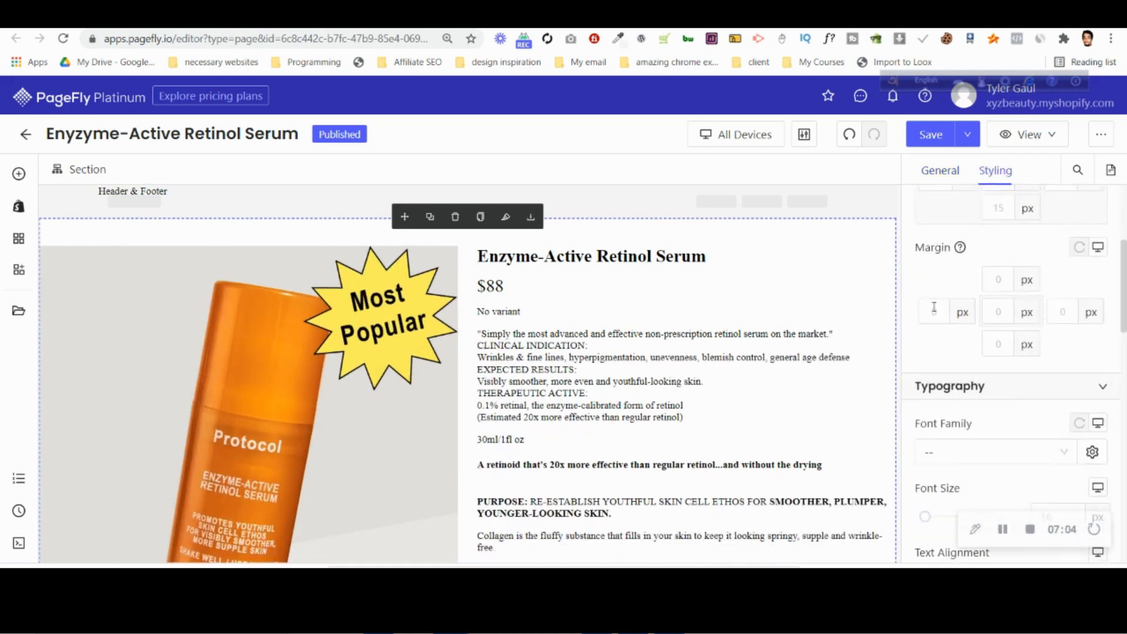
key(Up)
key(Up)
key(Up)
key(Up)
key(Up)
key(Up)
key(Up)
key(Up)
key(Up)
key(Up)
key(Up)
key(Up)
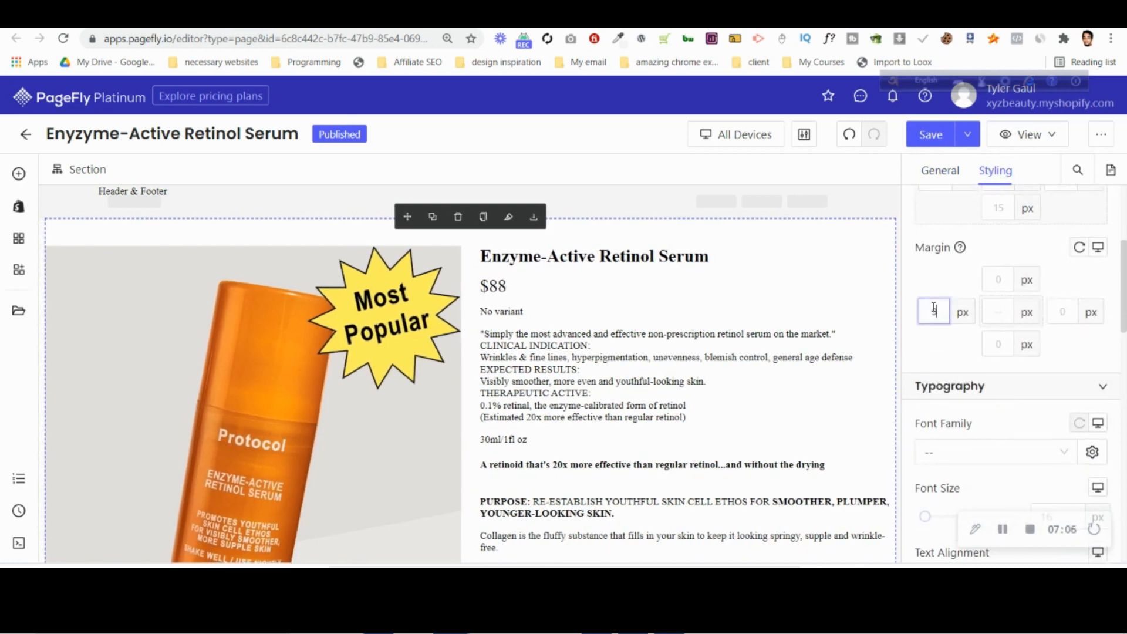
key(Up)
key(Up)
key(Up)
key(Up)
key(Up)
key(Up)
key(Up)
key(Up)
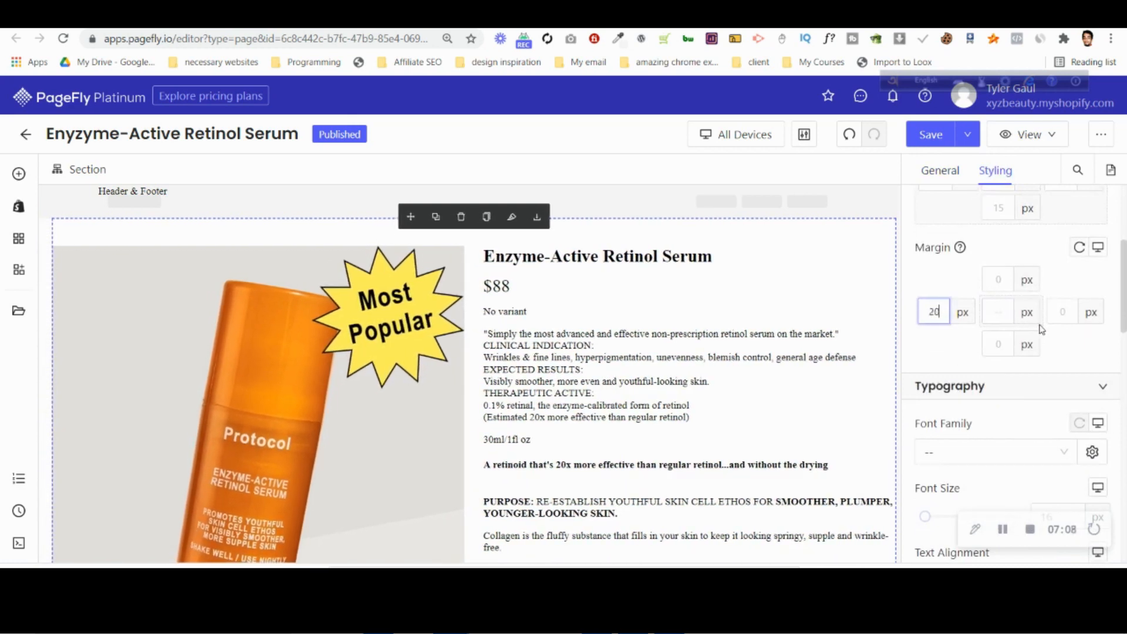
key(Down)
key(Down)
key(Down)
key(Down)
key(Down)
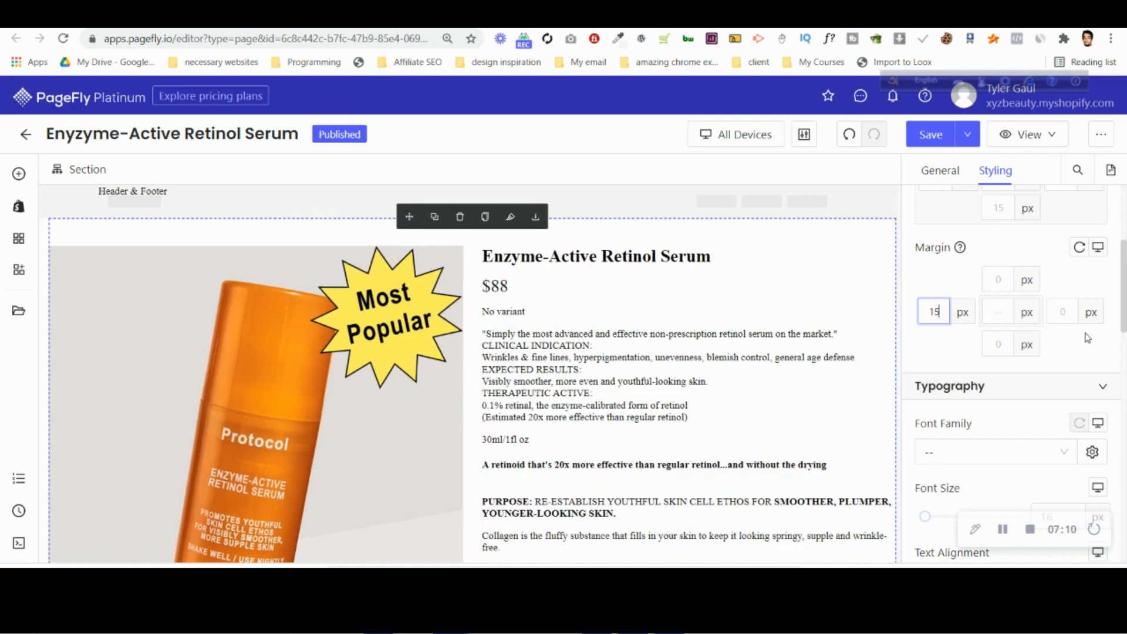
Set the product section's right margin to 60 px.
scroll(832, 341, down, 2)
scroll(1046, 342, up, 1)
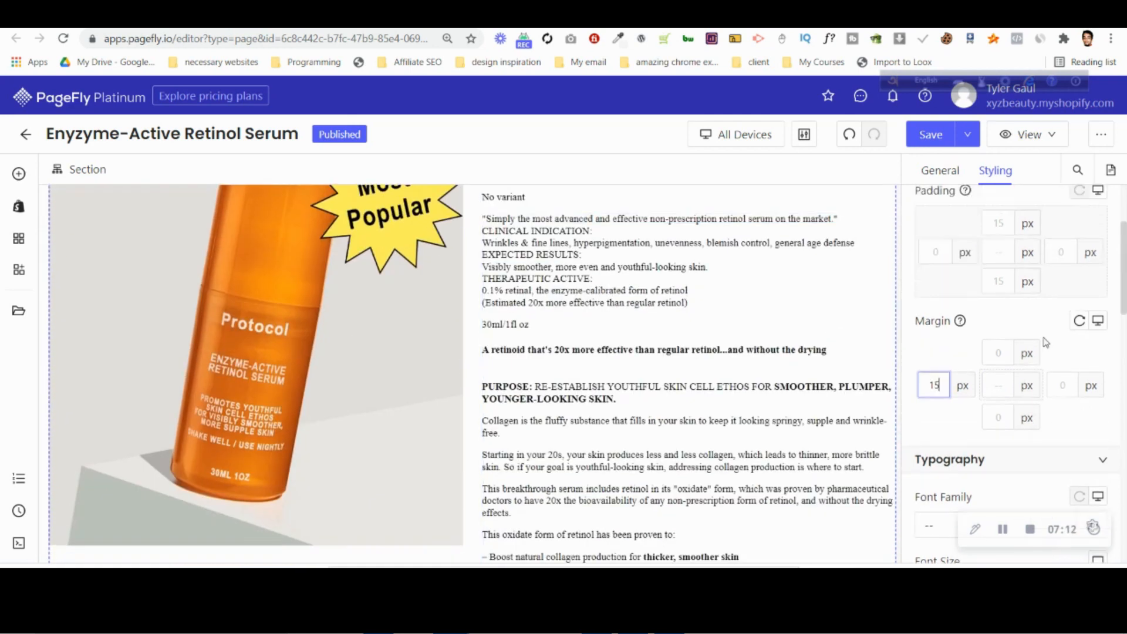
text(60)
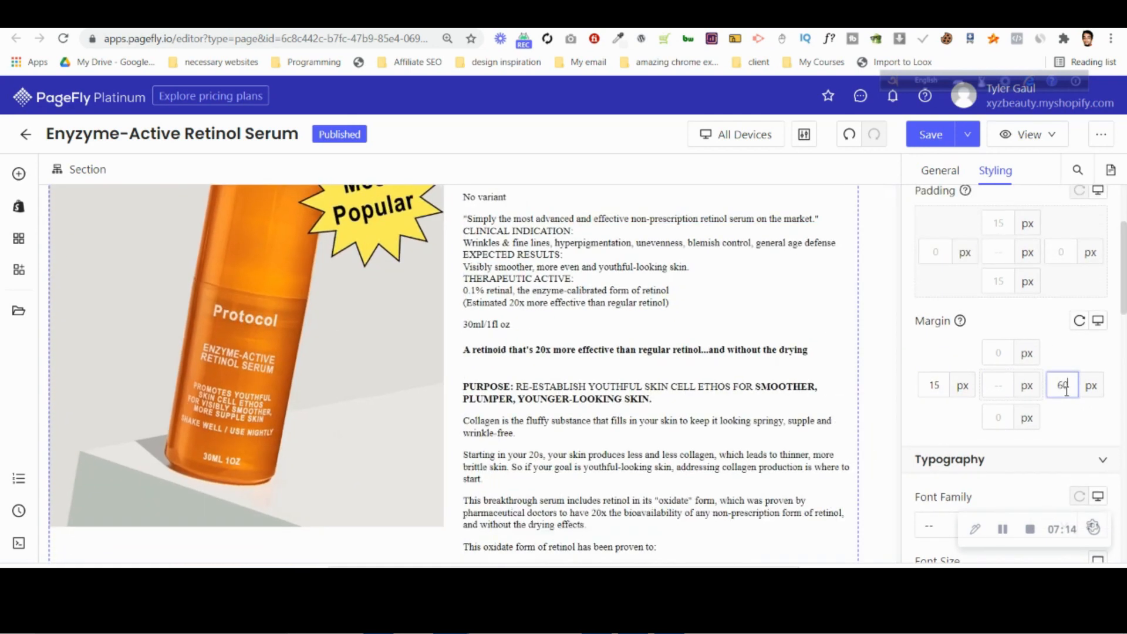
scroll(798, 328, up, 2)
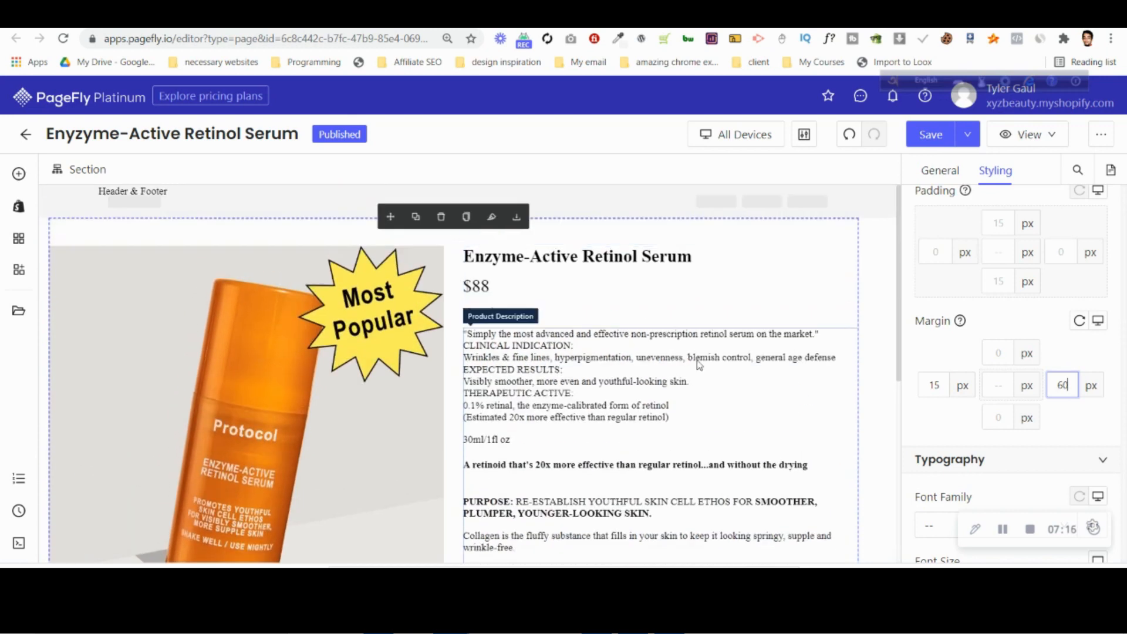
Check the Photoshop desktop design again and delete the Product Description element from the PageFly product section.
click(667, 615)
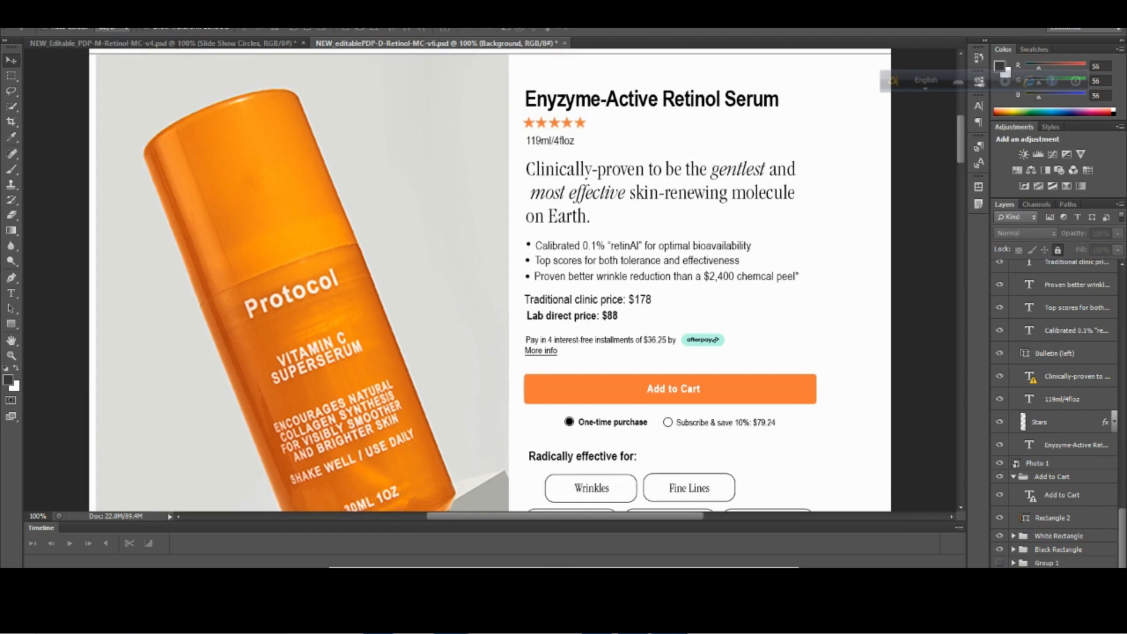
mouse_move(451, 616)
click(374, 552)
scroll(851, 335, down, 6)
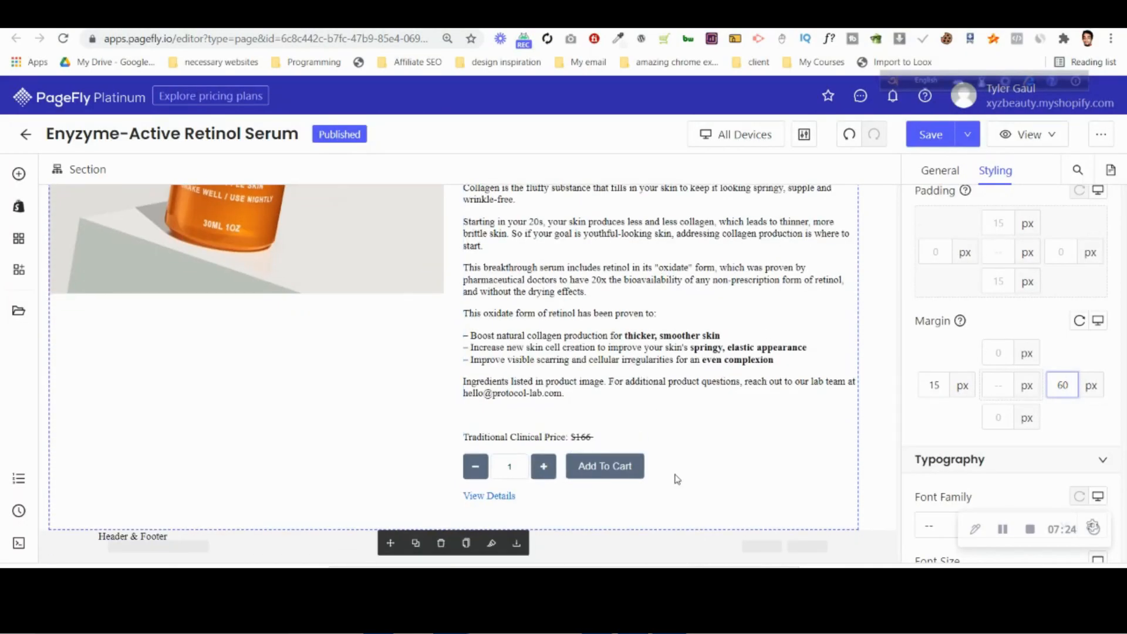
scroll(677, 478, up, 6)
click(661, 338)
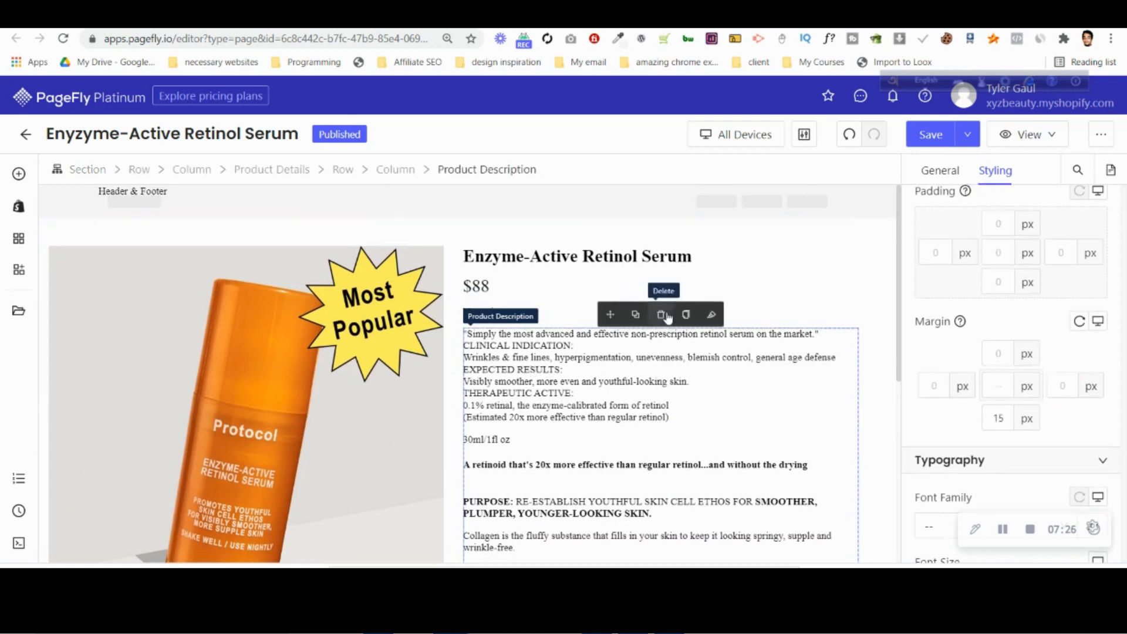
click(662, 315)
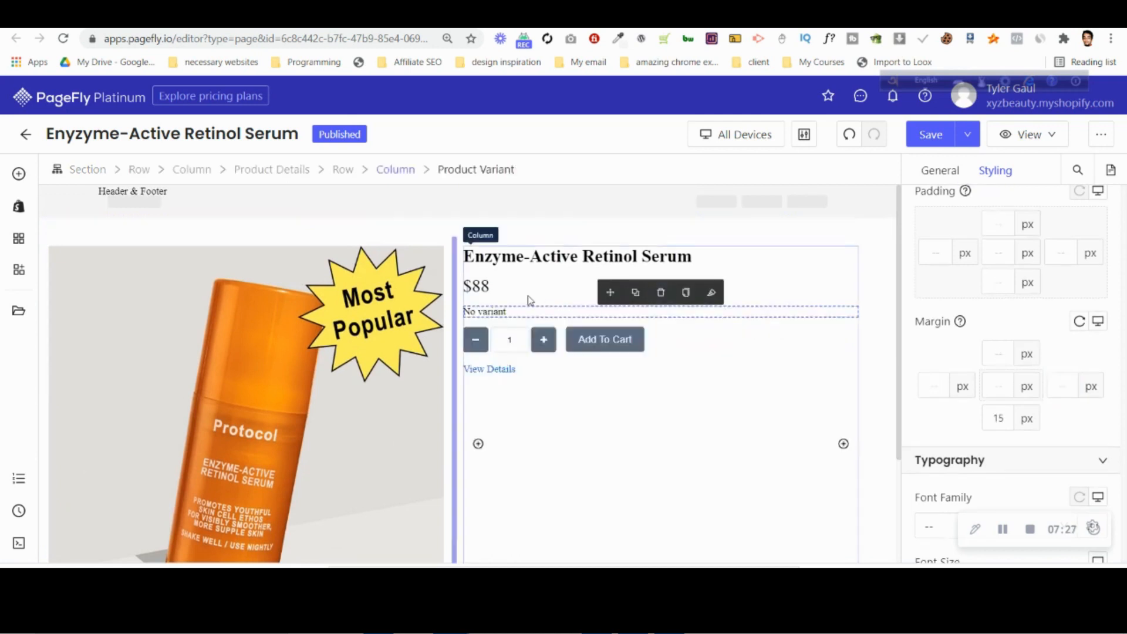
Delete the product price, variant and quantity elements, leaving the title, Add To Cart button and View Details link.
click(615, 287)
click(662, 266)
click(566, 281)
click(660, 263)
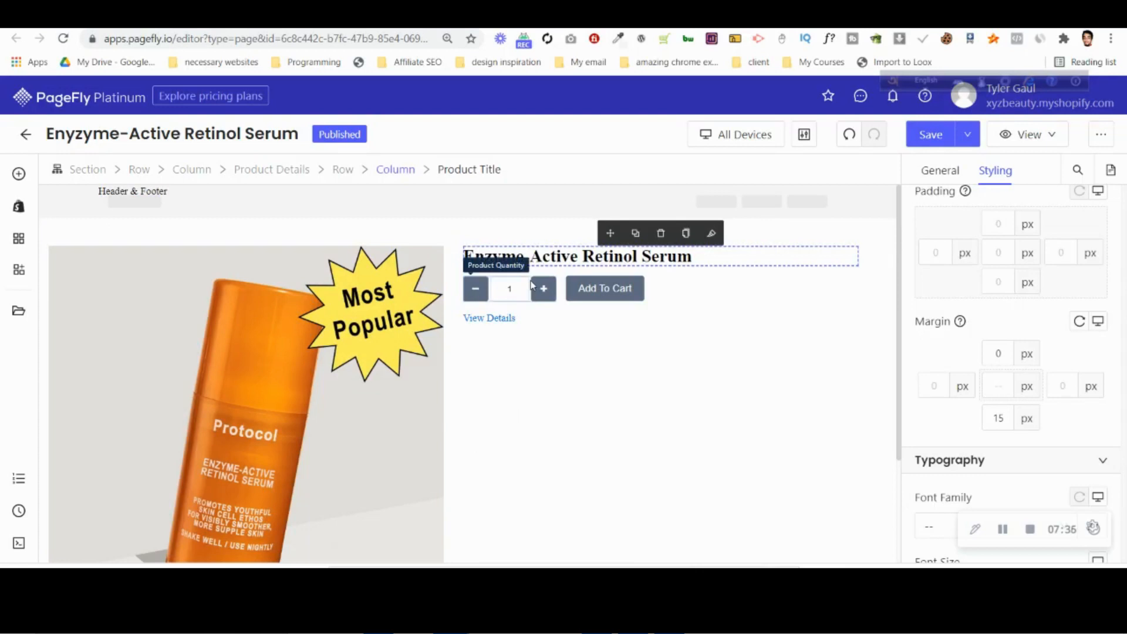
click(532, 285)
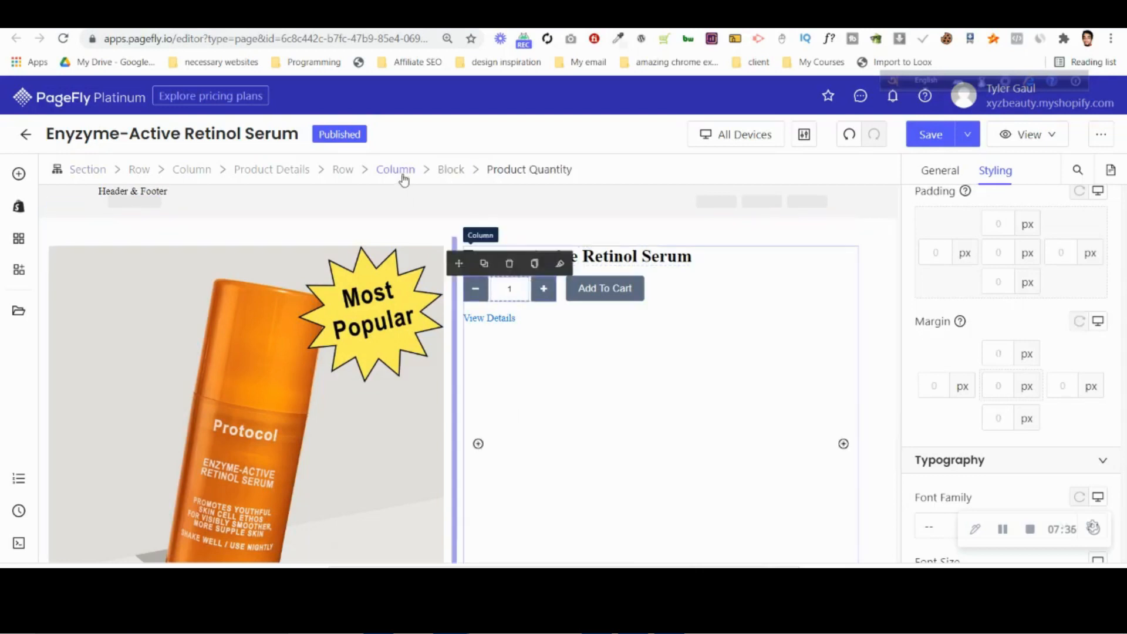
click(512, 263)
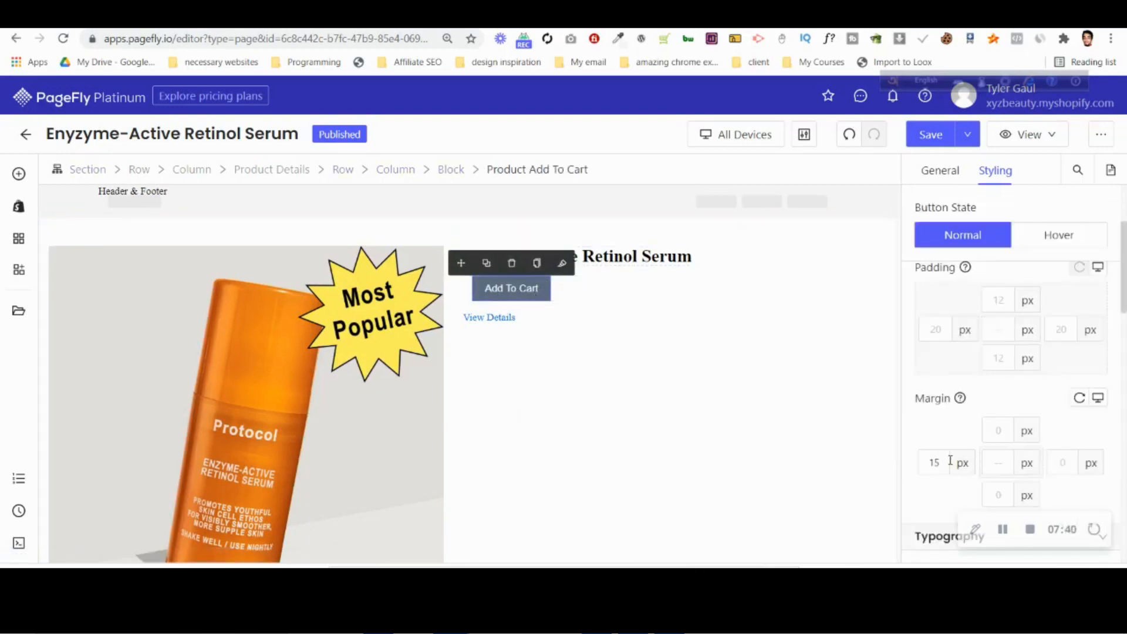
Set the Add To Cart button's margin to 0 px and add width:100% to its CSS code.
text(0)
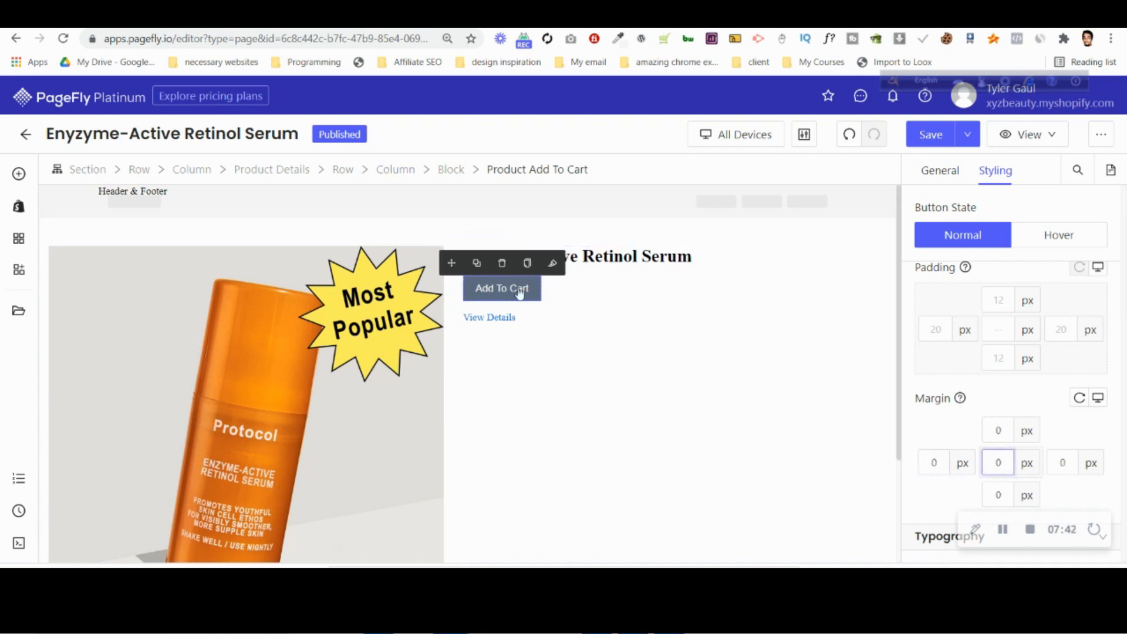
scroll(998, 364, down, 10)
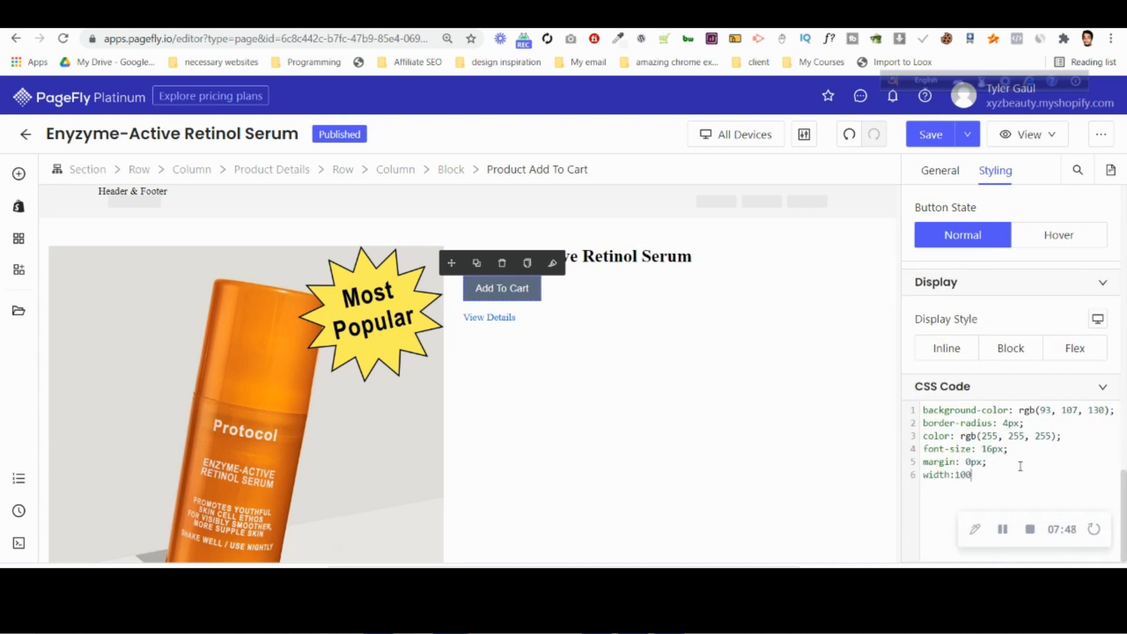
text(%;)
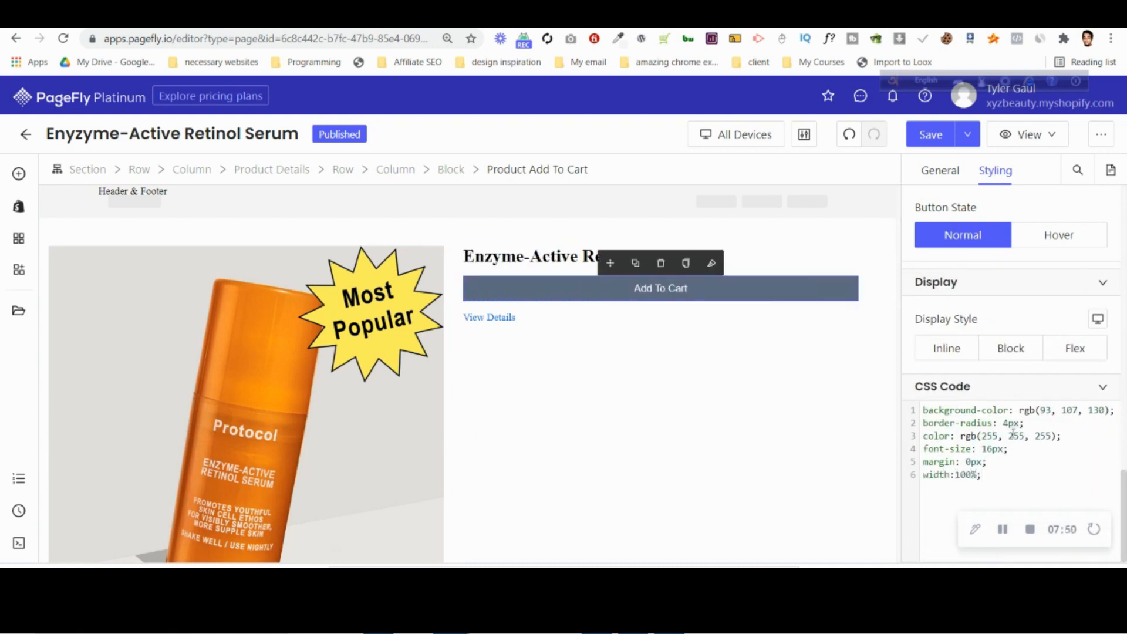
Check the Add to Cart button in the Photoshop desktop design, and try a 123 px right margin on the PageFly product section.
key(alt+Tab)
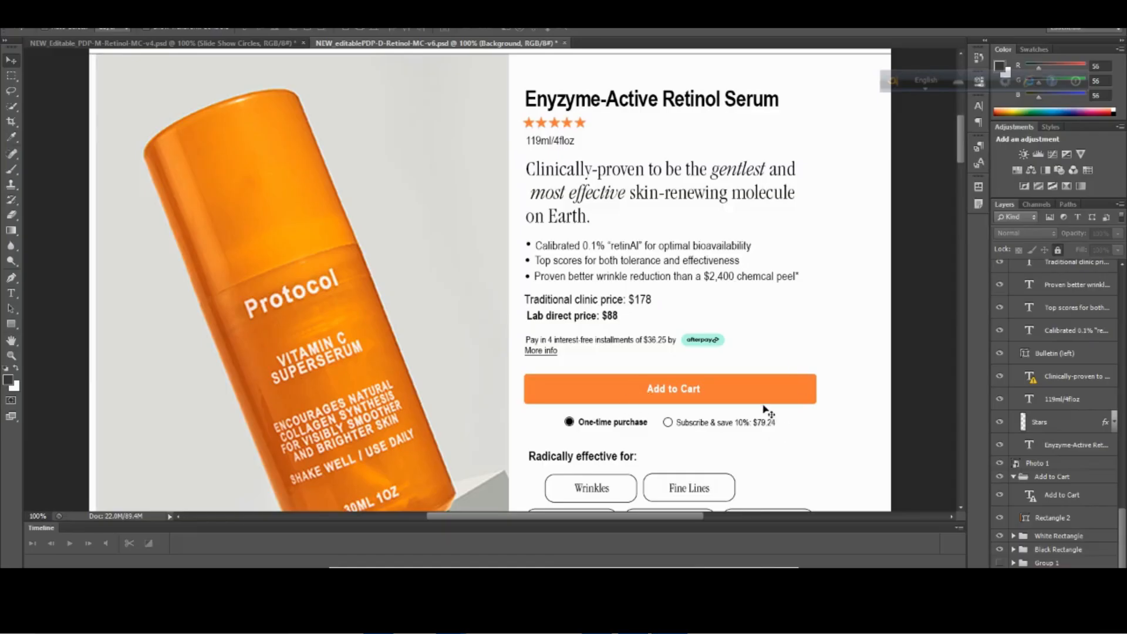
key(alt+Tab)
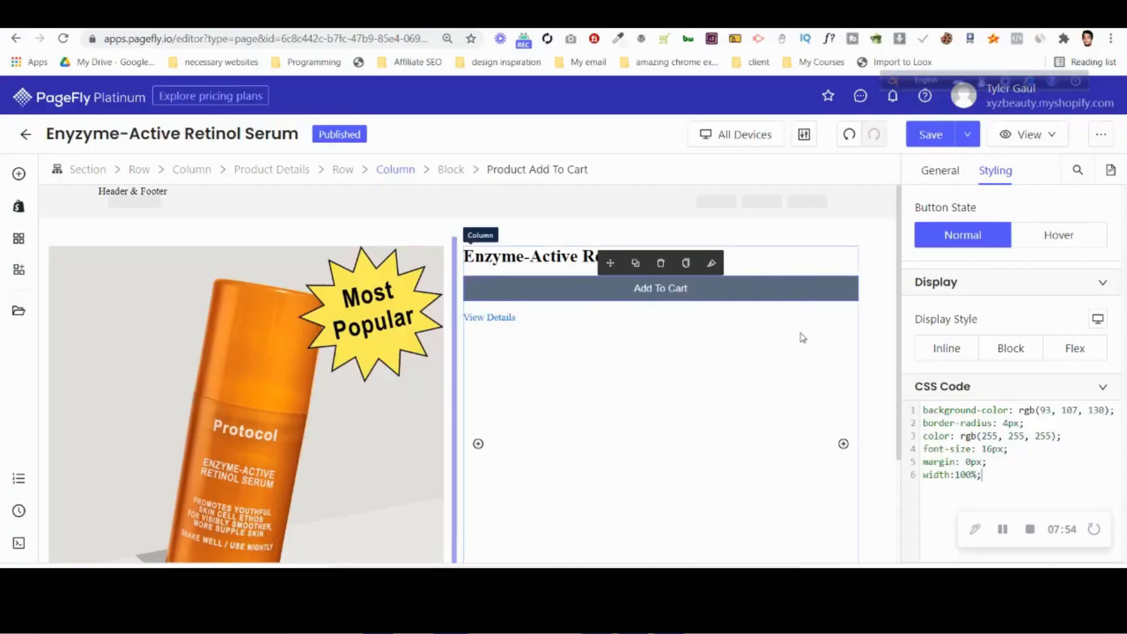
key(alt+Tab)
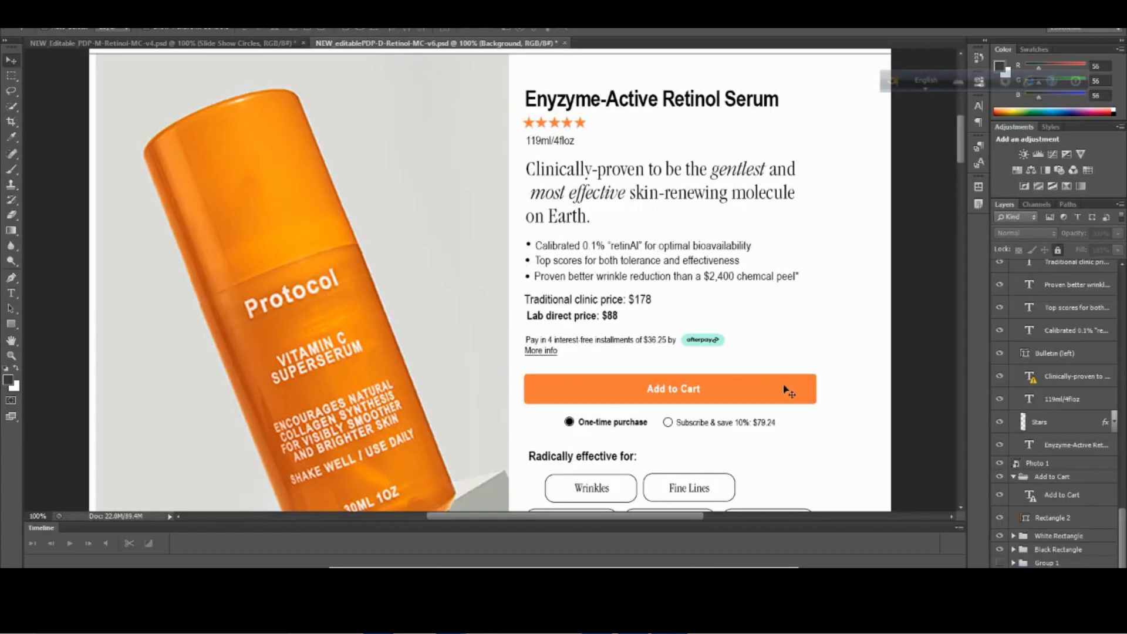
key(alt+Tab)
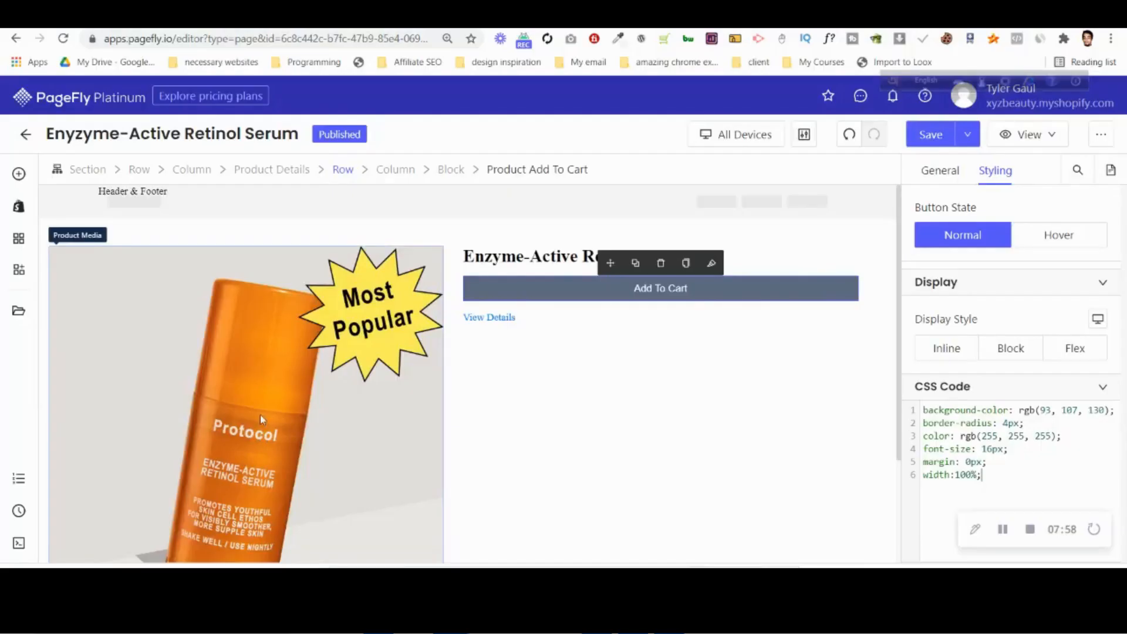
click(82, 231)
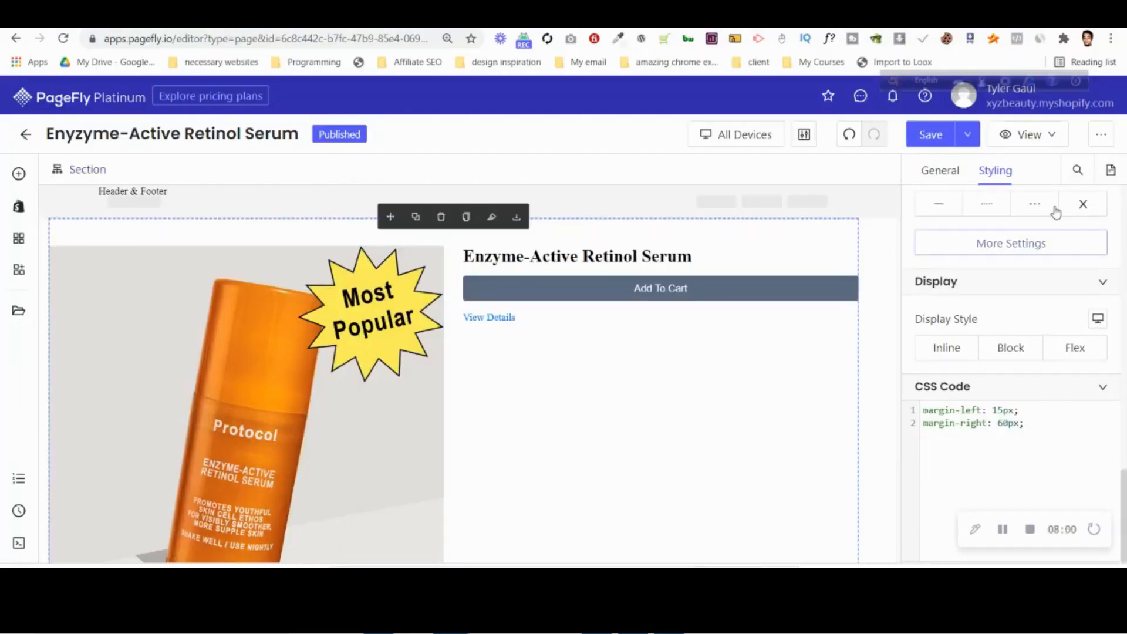
scroll(1080, 349, up, 3)
scroll(1081, 349, up, 5)
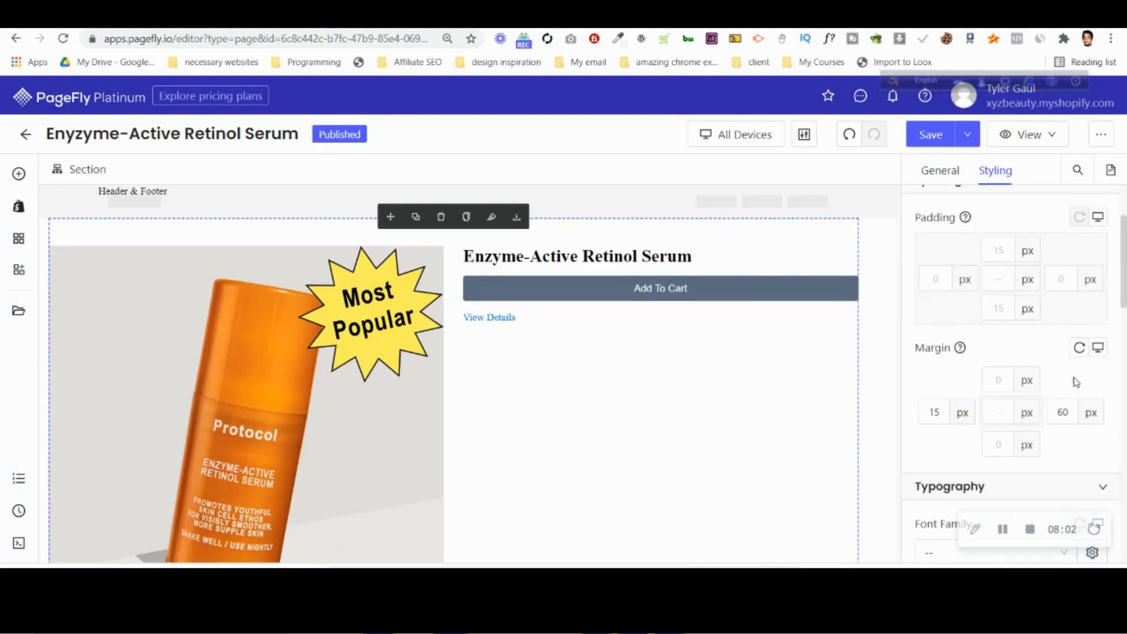
key(Up)
key(Up)
key(Up)
key(Up)
key(Up)
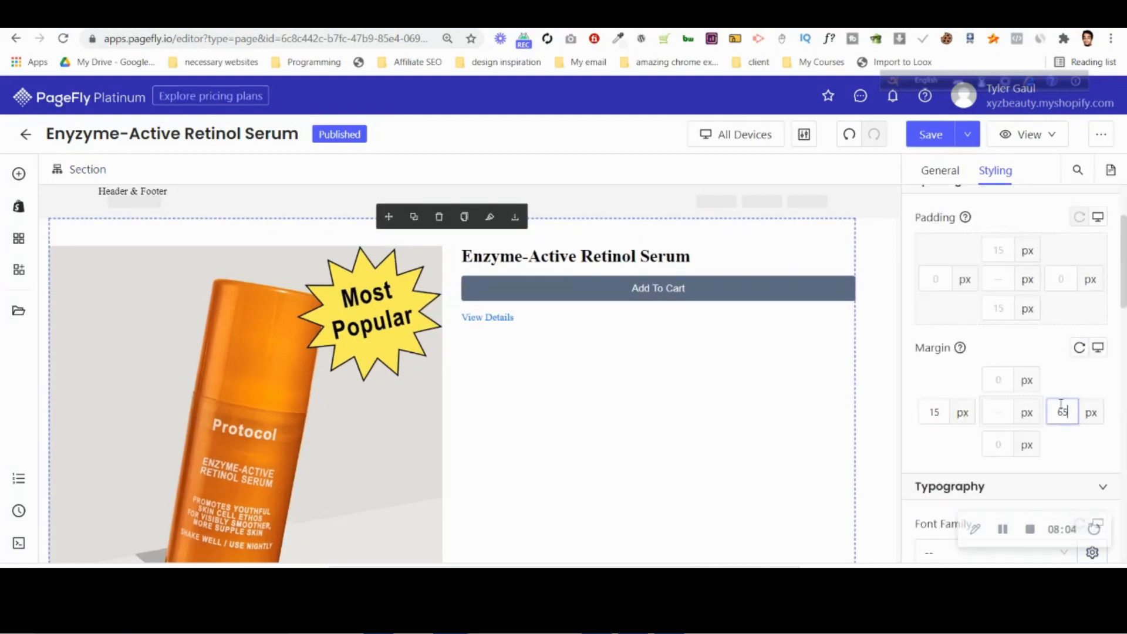
key(Up)
key(Up)
key(Up)
key(Up)
key(Up)
key(Up)
key(Up)
key(Up)
key(Up)
key(Up)
key(Up)
key(Up)
key(Up)
key(Up)
key(Up)
key(Up)
key(Up)
key(Up)
key(Up)
key(Up)
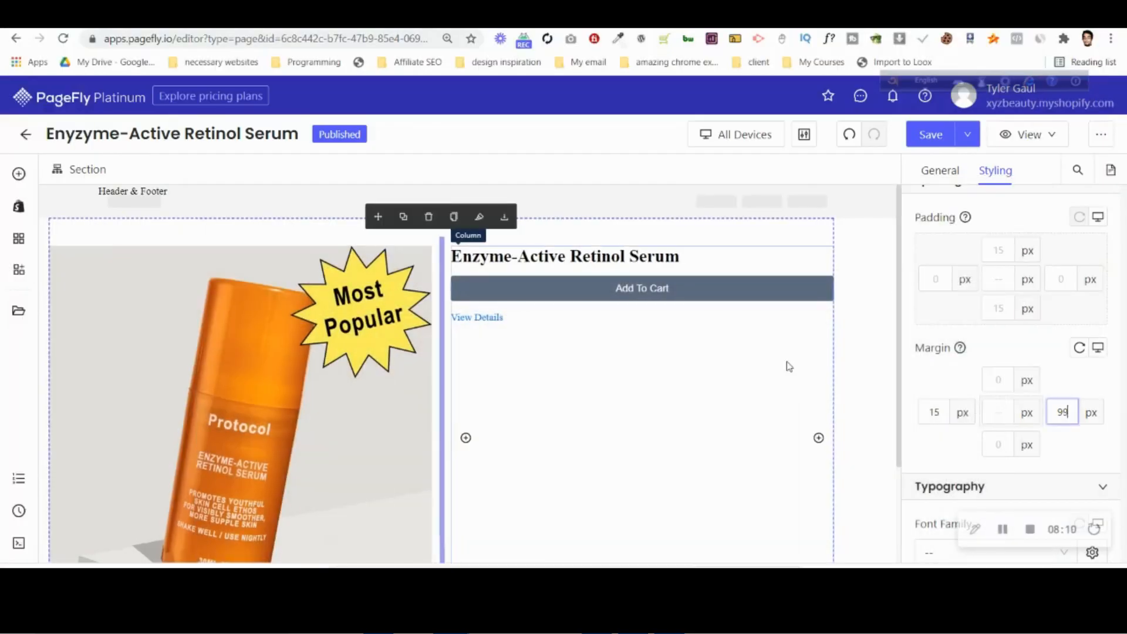
key(Up)
key(Up)
key(Up)
key(Up)
key(Up)
key(Up)
key(Up)
key(Up)
key(Up)
key(Up)
key(Up)
key(Up)
key(Up)
key(Up)
key(Up)
key(Up)
key(Up)
key(Up)
key(Up)
key(Up)
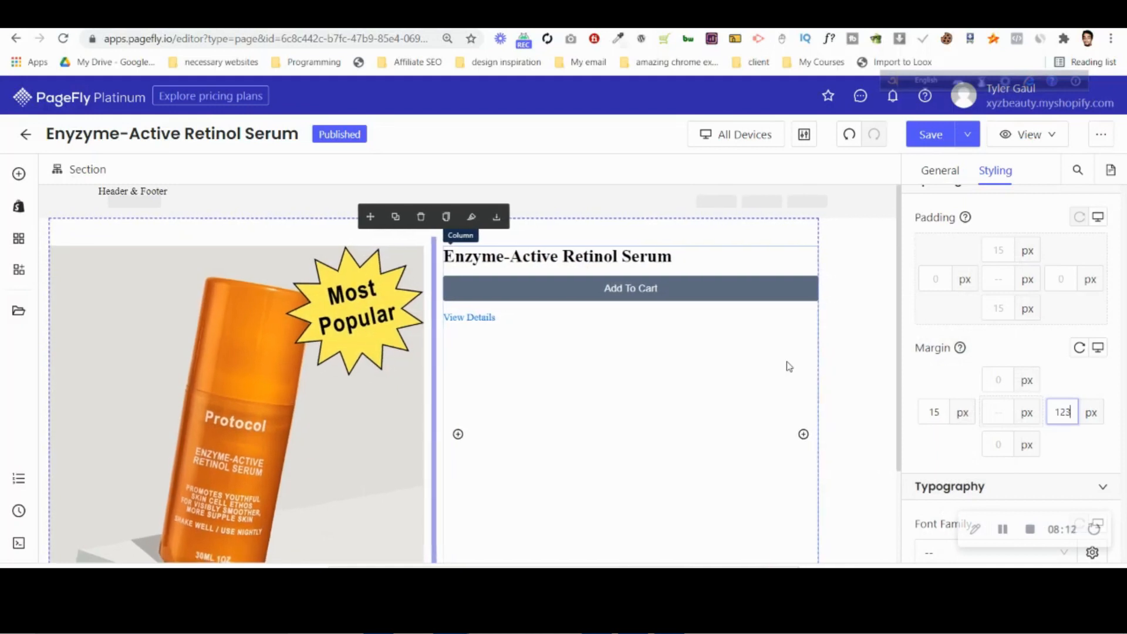
Set the product section's right margin to 100 px.
key(Down)
key(Down)
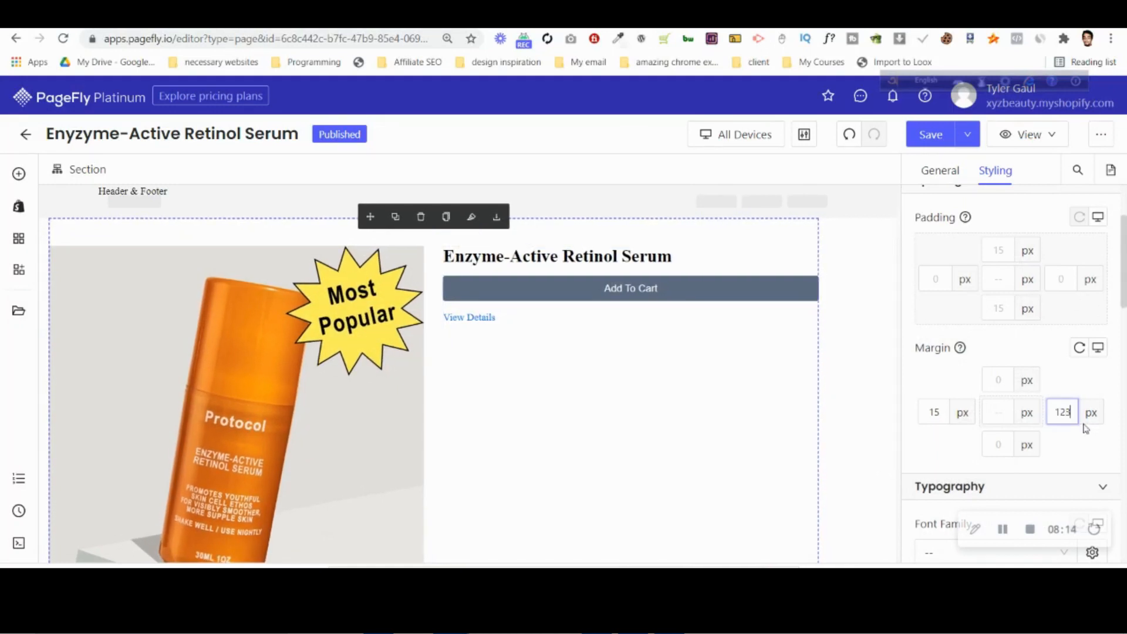
key(Down)
key(Down)
key(Down)
key(Down)
key(Down)
key(Down)
key(Down)
key(Down)
key(Down)
key(Down)
key(Down)
key(Down)
key(Down)
key(Down)
key(Down)
key(Down)
key(Down)
key(Down)
key(Down)
key(Down)
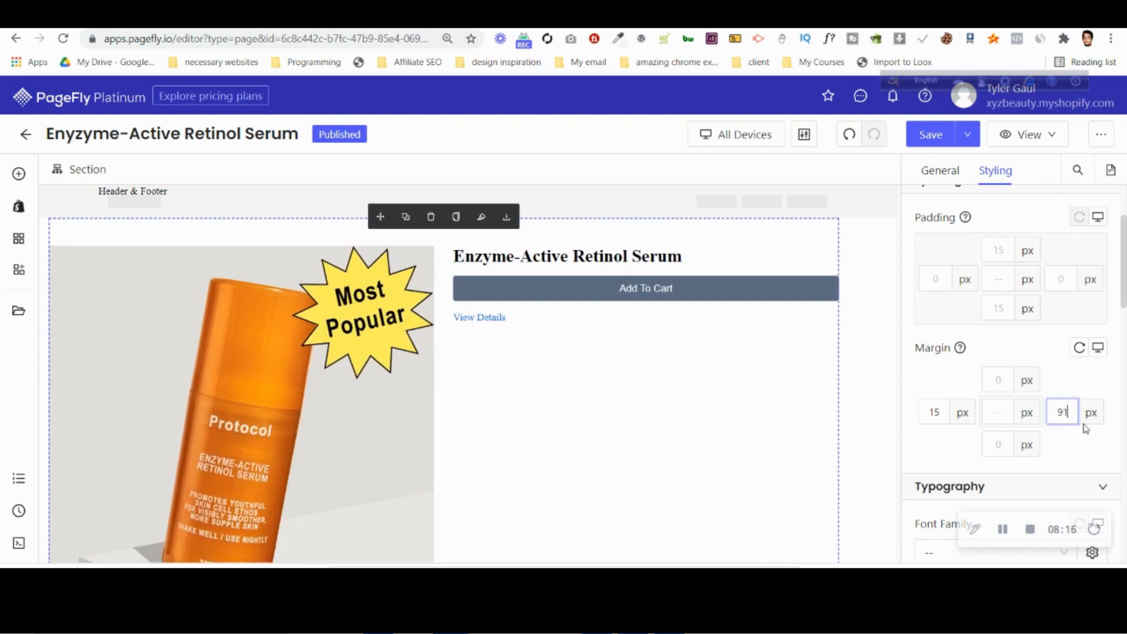
key(BackSpace)
key(BackSpace)
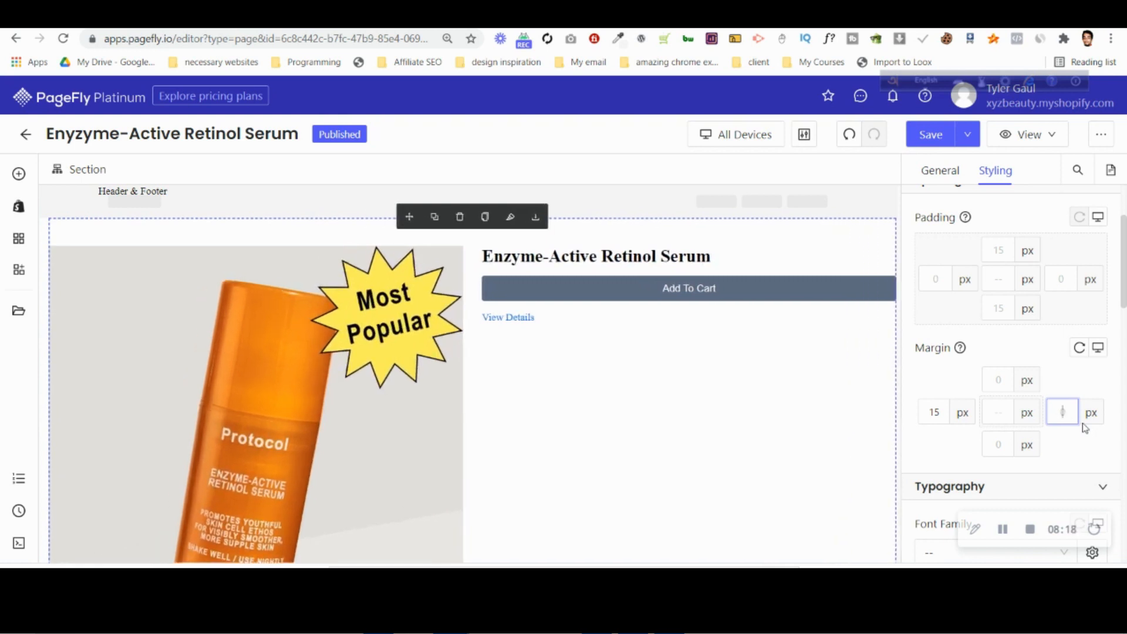
text(80)
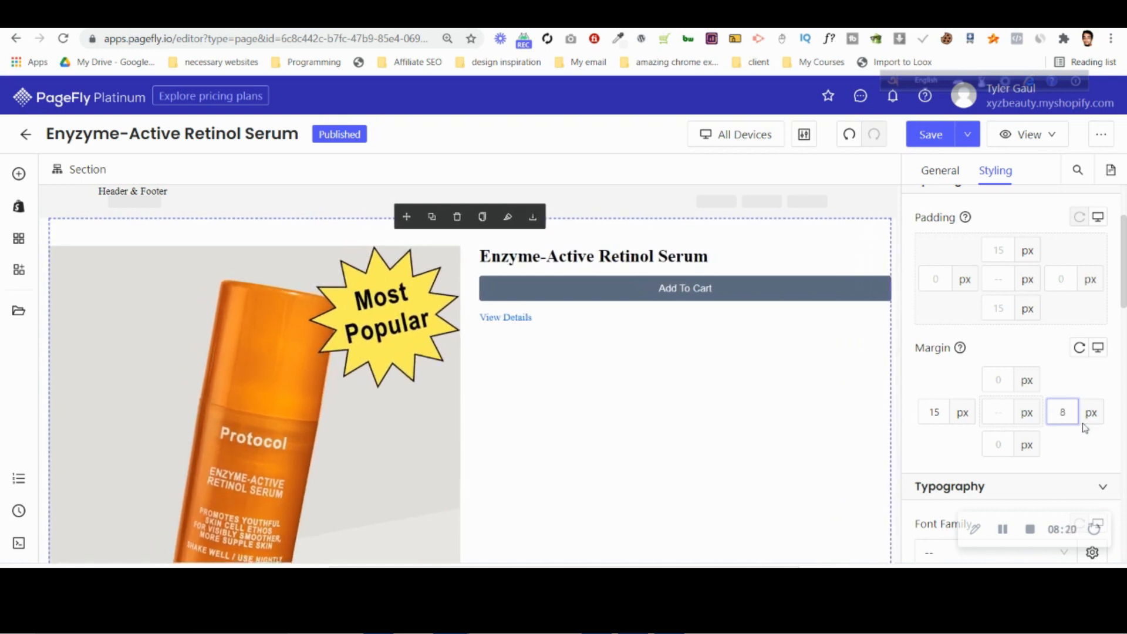
key(Up)
key(Up)
key(Up)
key(Up)
key(Up)
key(Up)
key(Up)
key(Up)
key(Up)
key(Up)
key(Up)
key(Up)
key(Up)
key(Up)
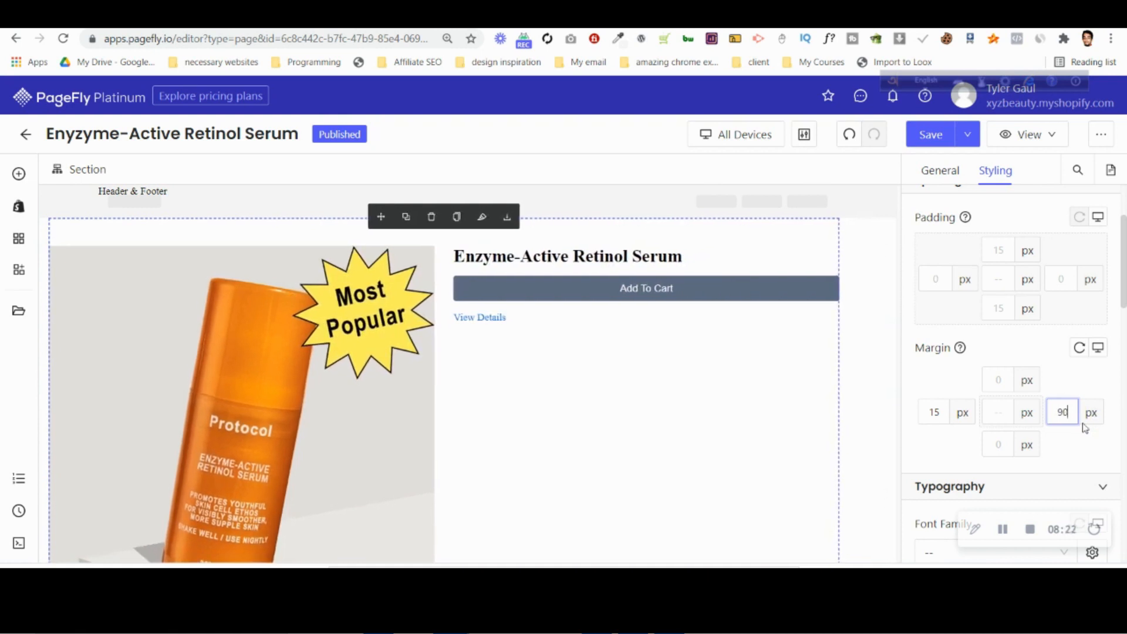
key(Up)
key(Up)
key(Up)
key(Up)
key(Up)
key(Up)
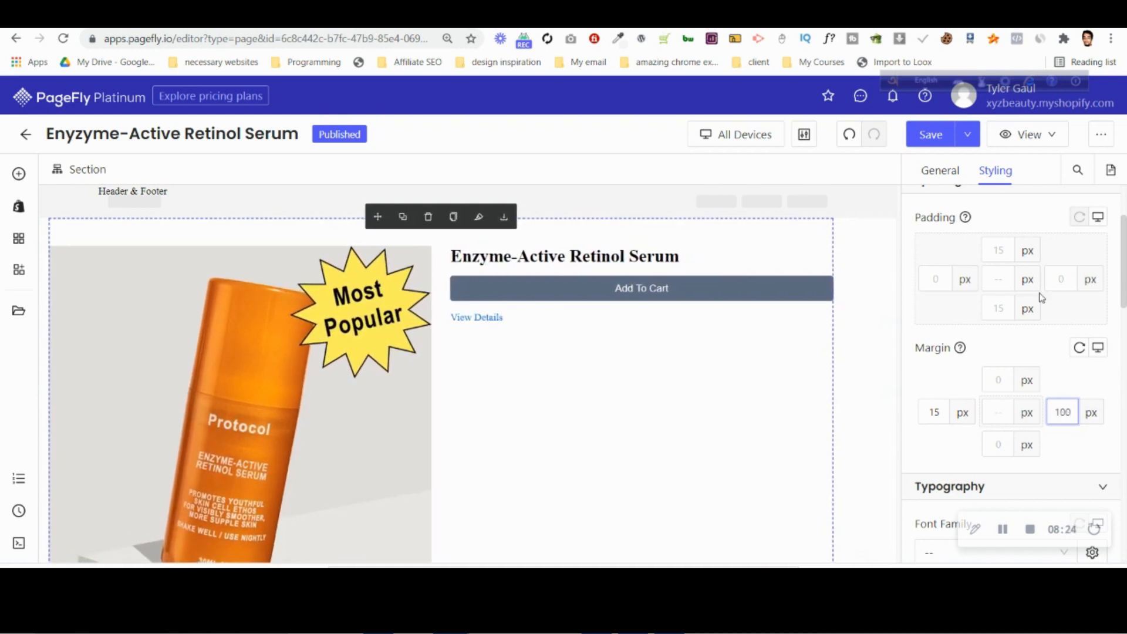
Remove the width: 100% line from the Add To Cart button's CSS code.
click(783, 289)
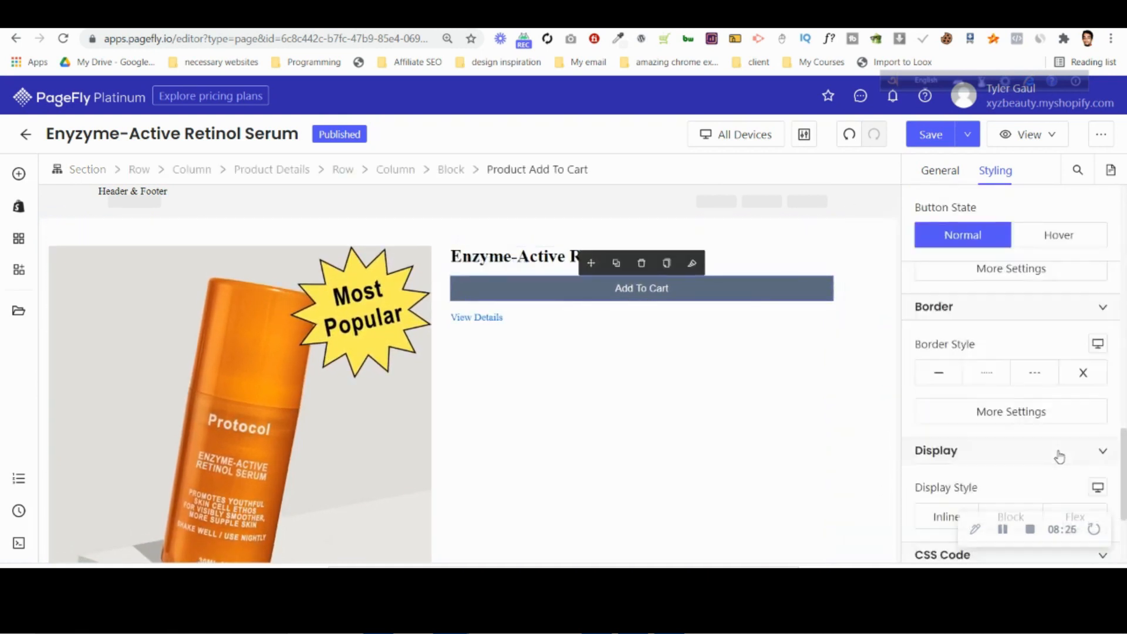
scroll(1060, 458, down, 3)
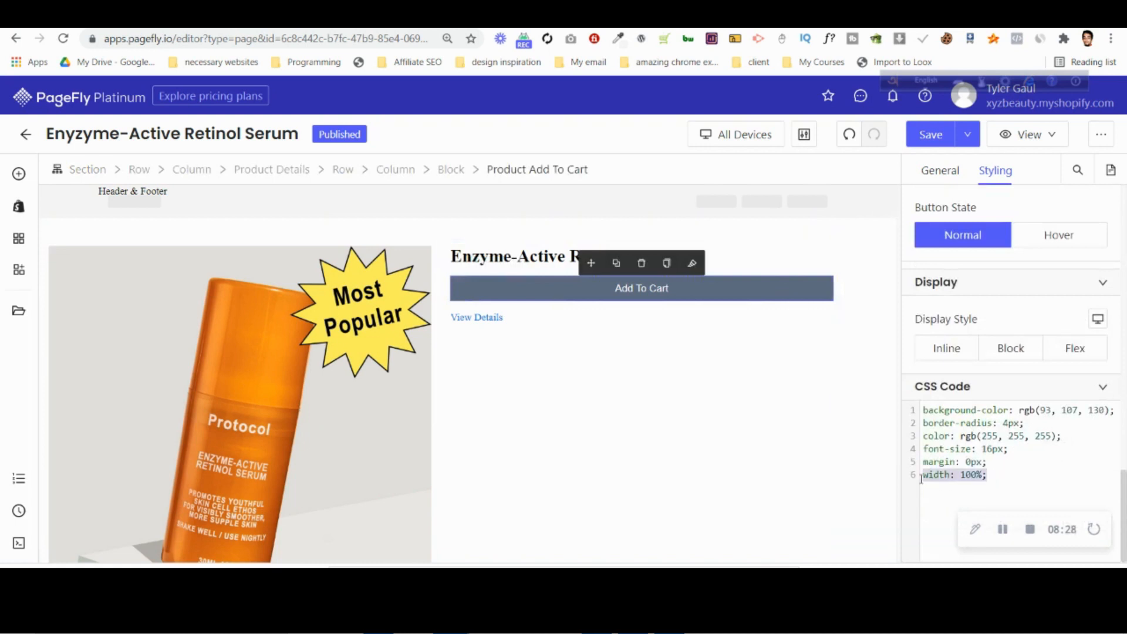
key(BackSpace)
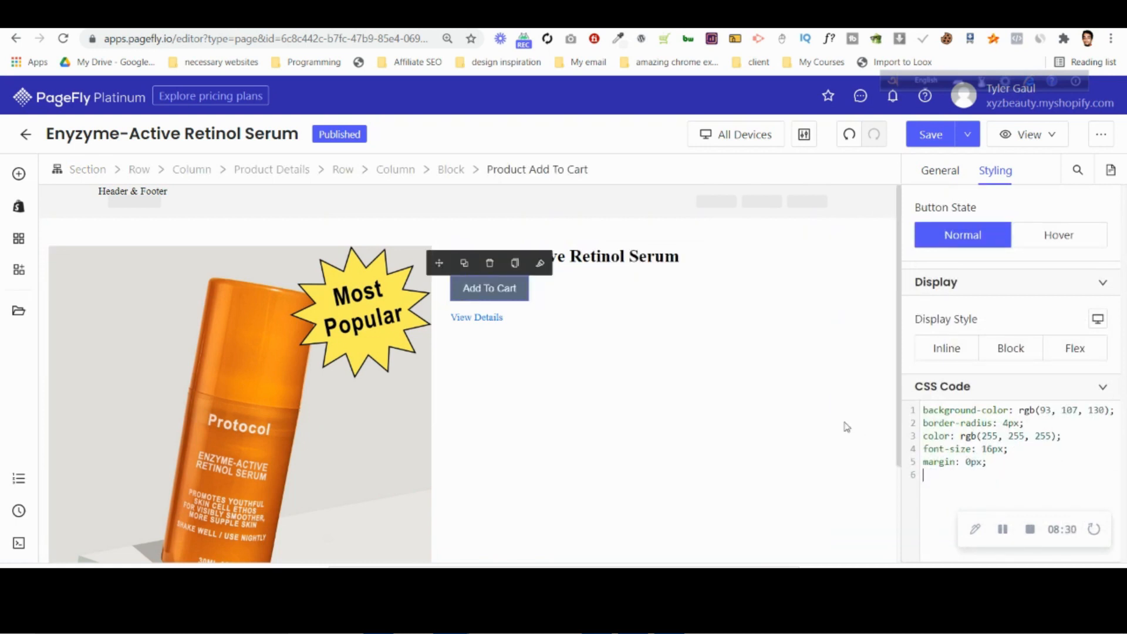
Delete the View Details link below the Add To Cart button.
click(587, 256)
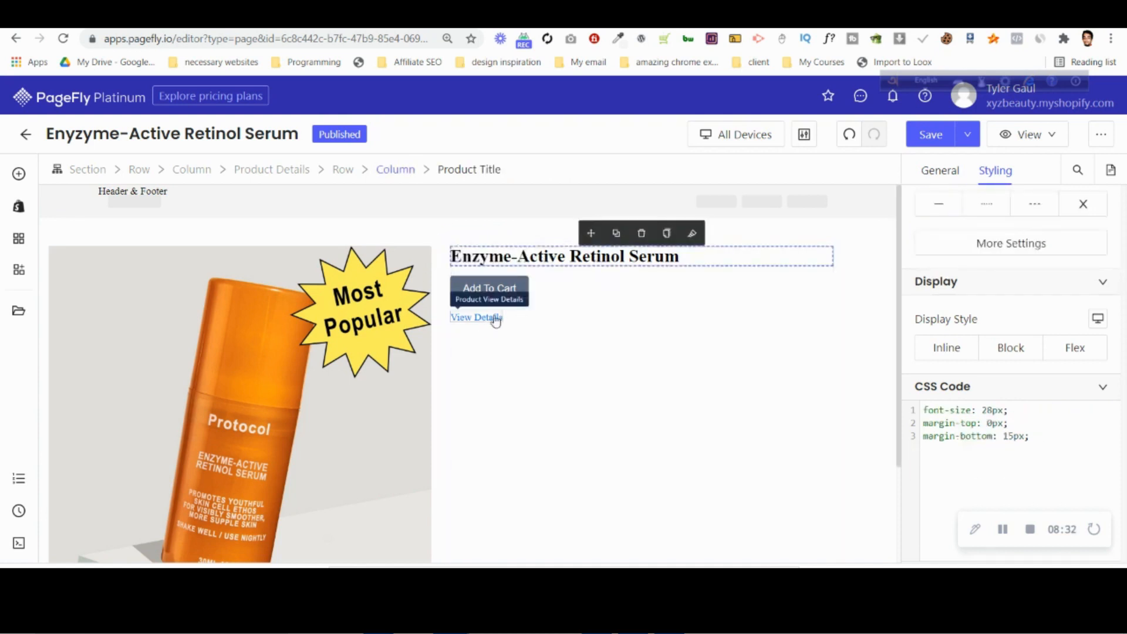
click(485, 320)
click(476, 298)
Delete the Product Media element beside the product title, leaving its column empty.
scroll(593, 396, down, 3)
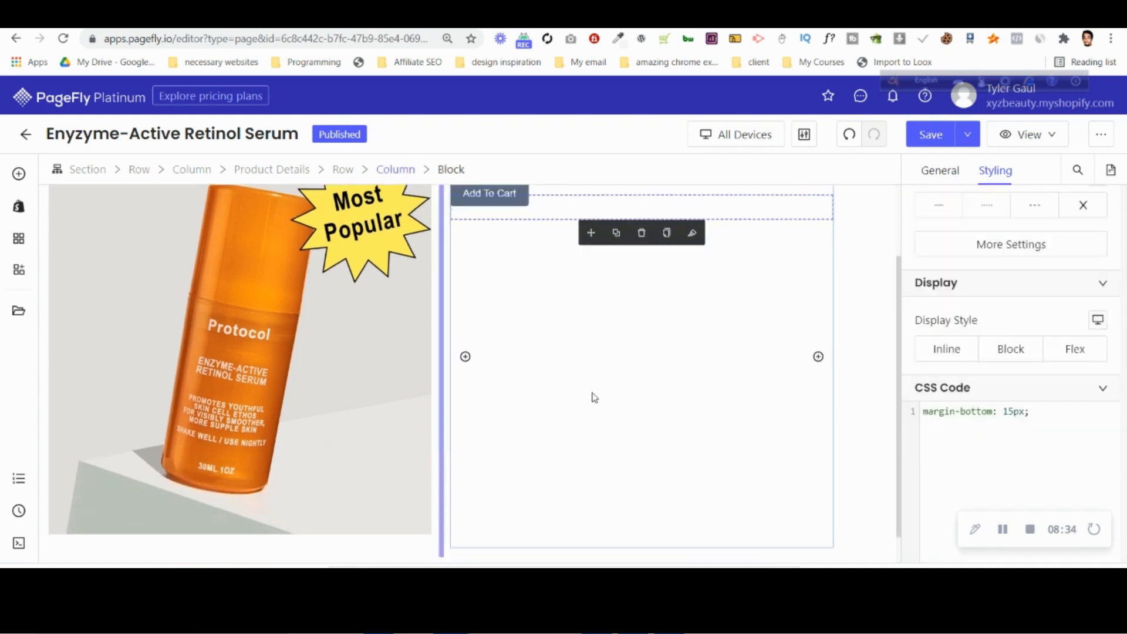
scroll(593, 396, up, 2)
click(335, 357)
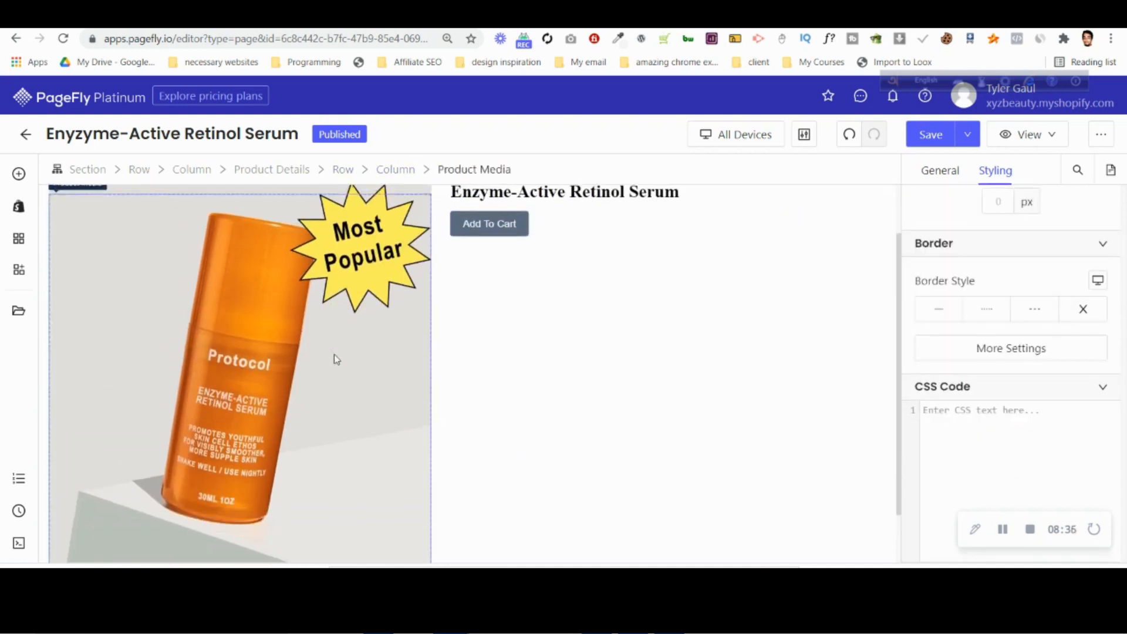
scroll(334, 354, down, 2)
scroll(273, 326, up, 2)
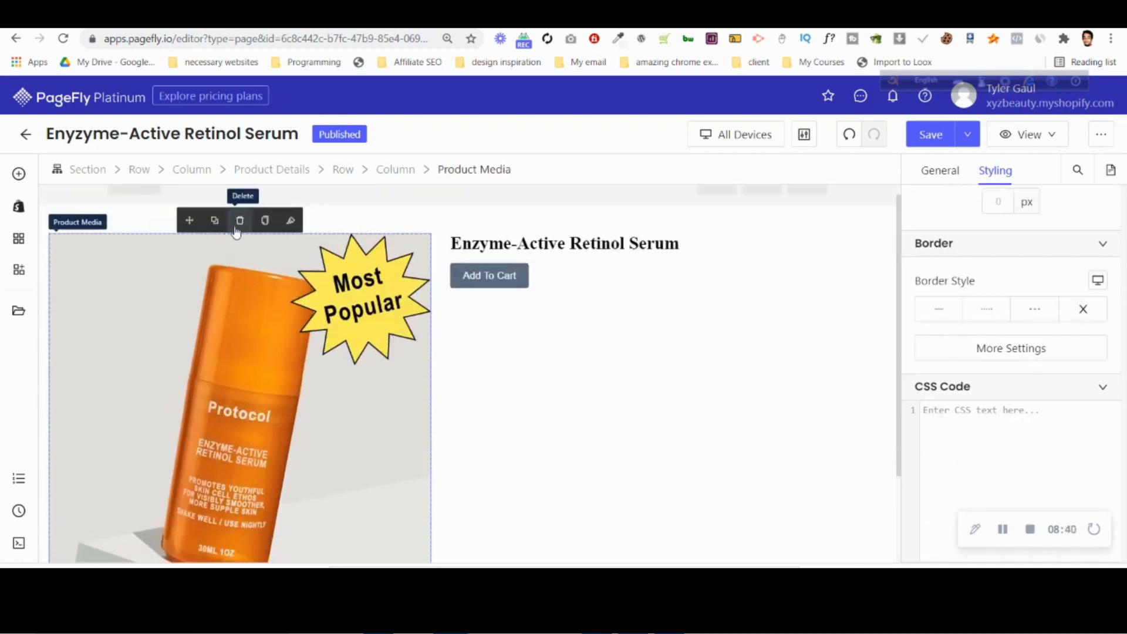
click(238, 227)
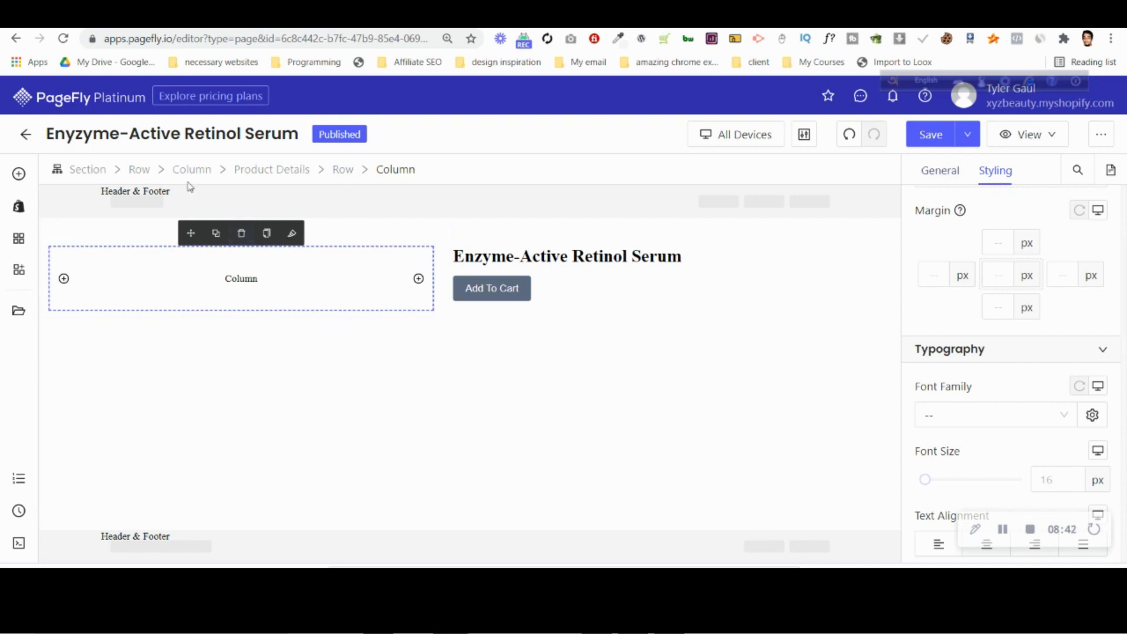
Insert a single-image Slideshow element into the empty column beside the product title.
click(19, 174)
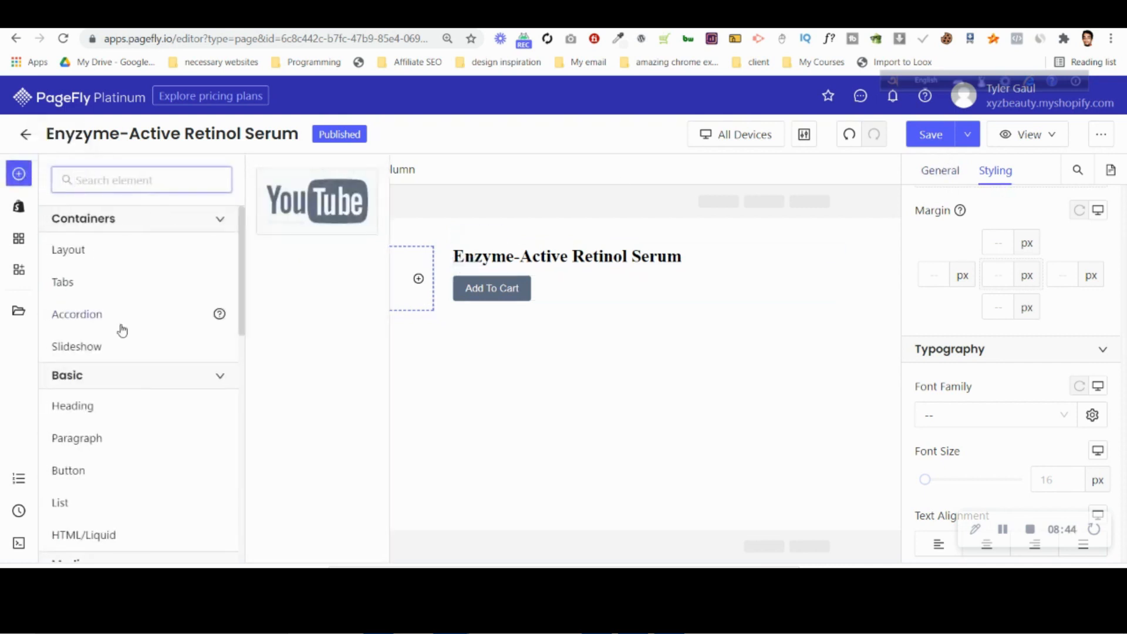
mouse_move(179, 344)
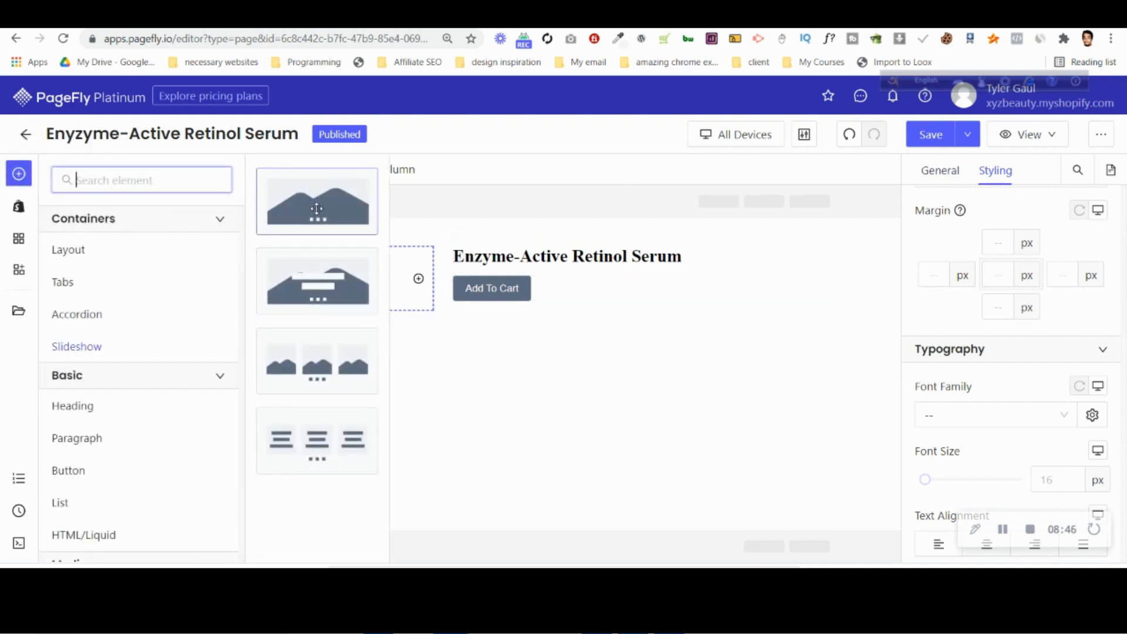
drag(317, 208, 278, 271)
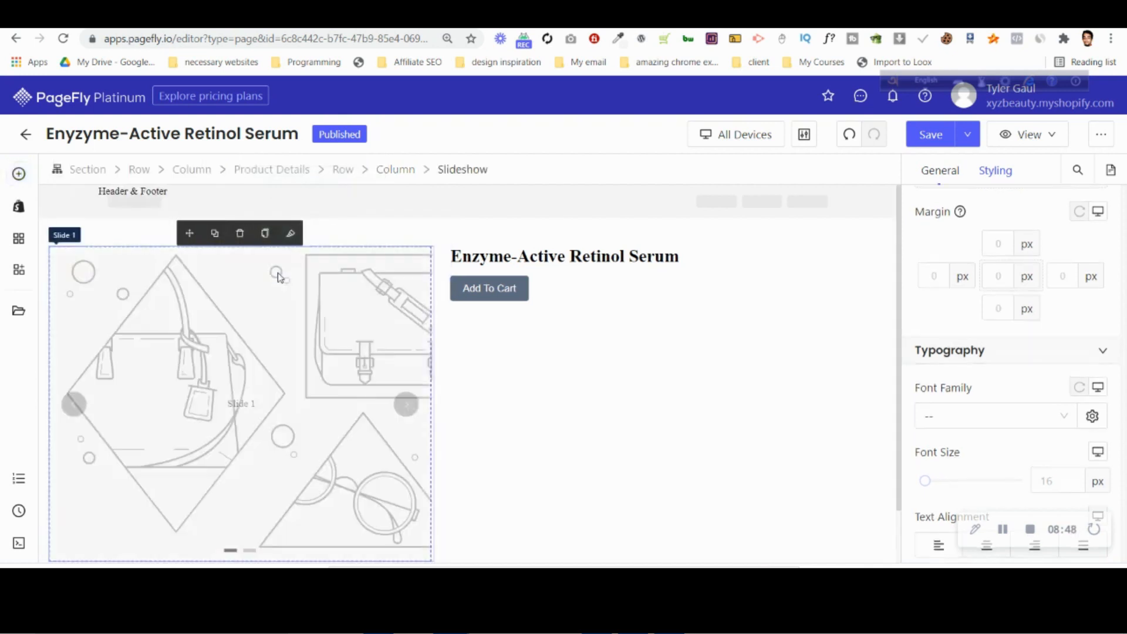
Duplicate Slide 2 in the slideshow's general settings to add a third slide.
click(308, 399)
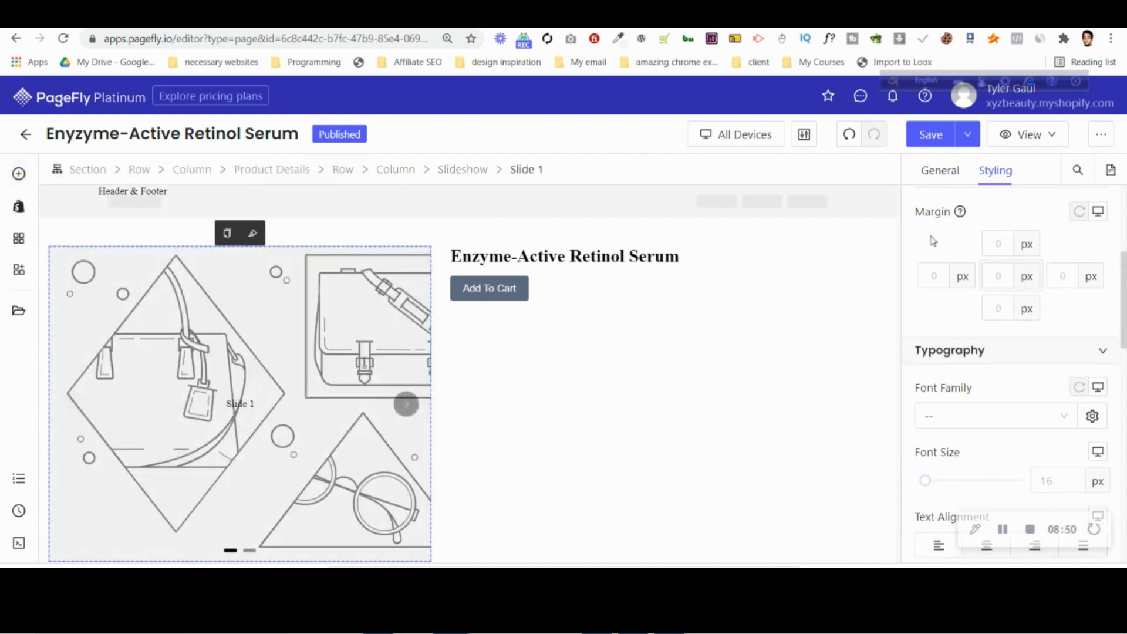
click(476, 169)
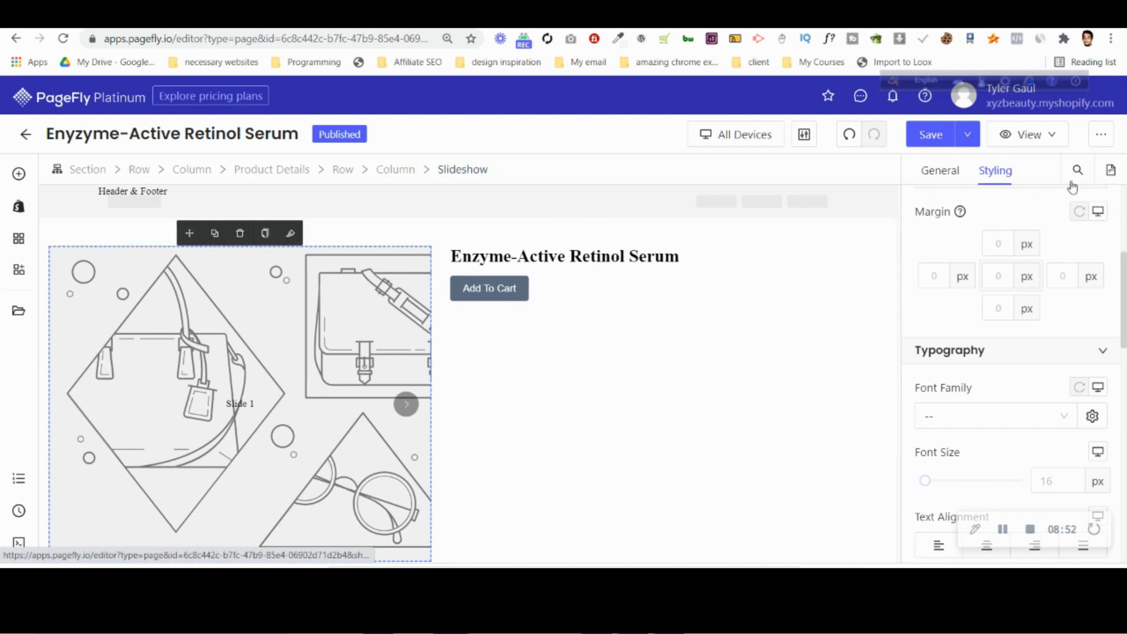
click(941, 171)
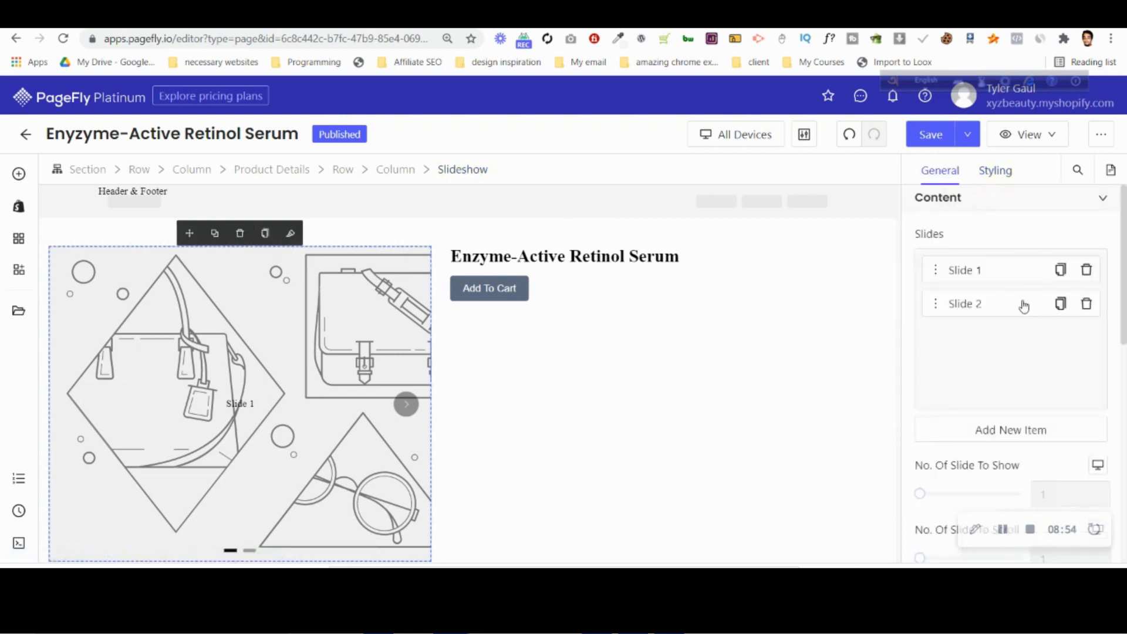
click(1061, 304)
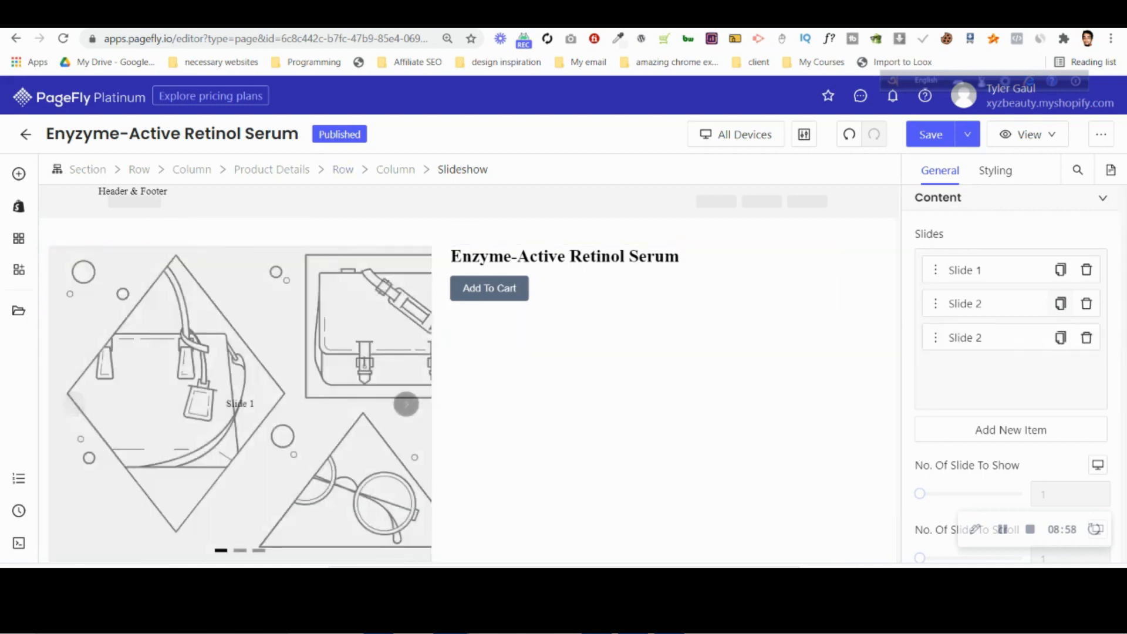
Check the slideshow circles on the product image in the Photoshop mobile design, and return to PageFly.
key(alt+Tab)
click(223, 44)
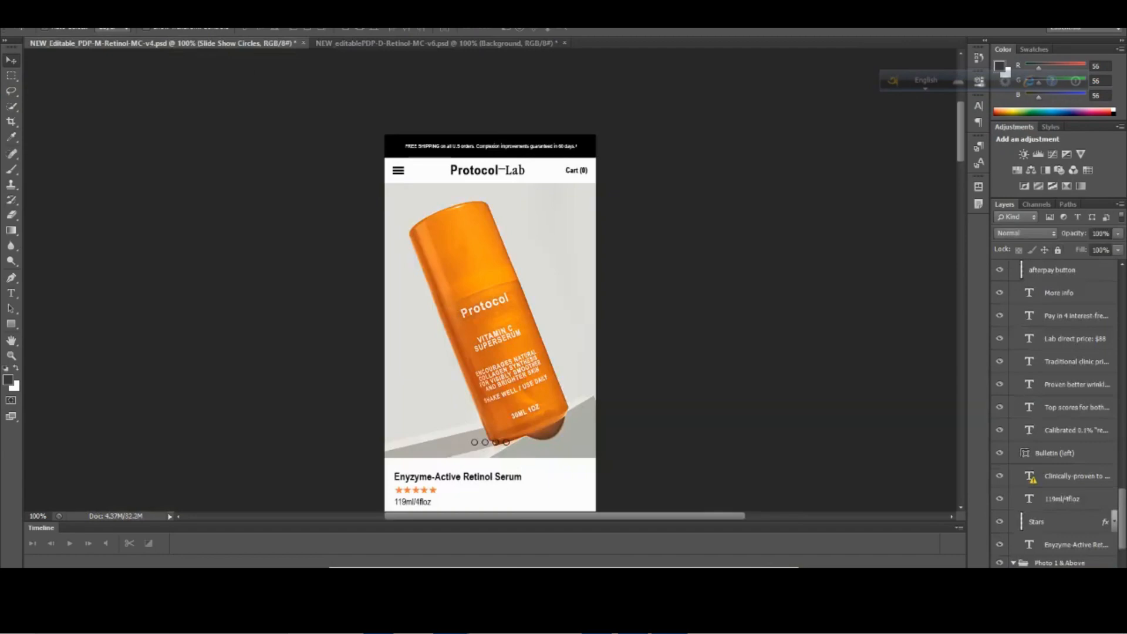
click(370, 537)
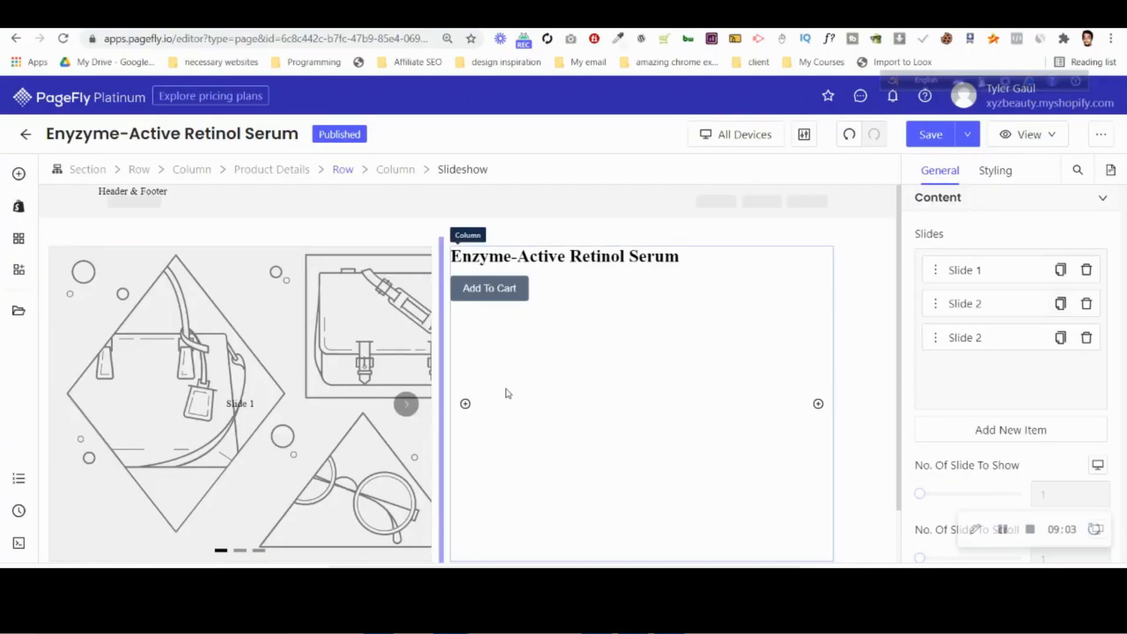
Select Slide 1 of the slideshow and open the image manager for its background image.
click(1009, 271)
scroll(1038, 277, up, 4)
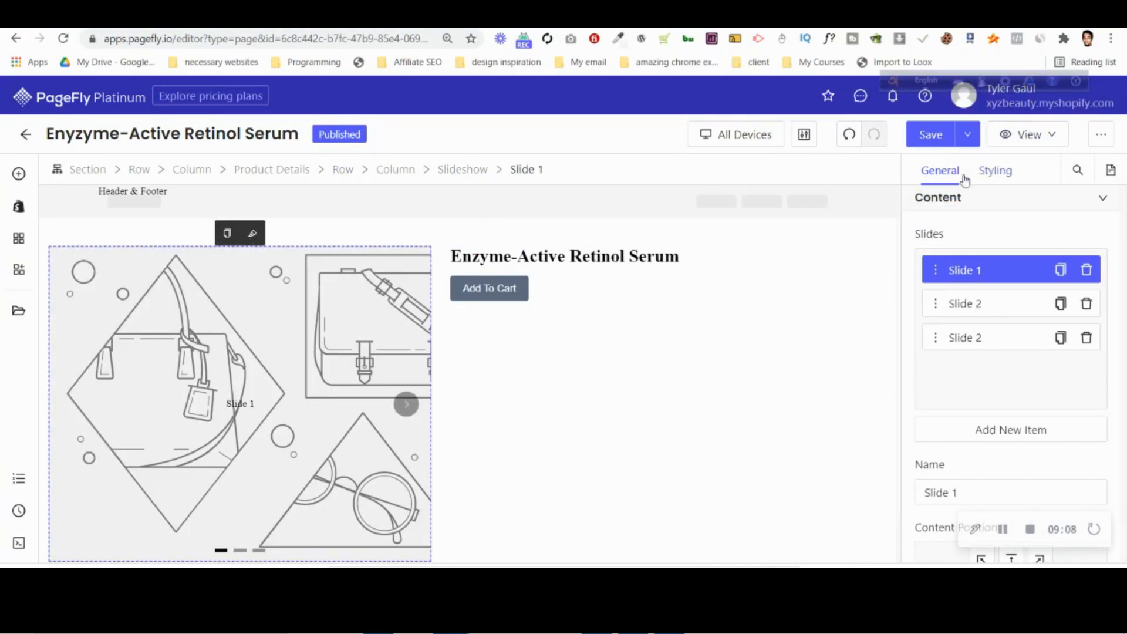
click(998, 174)
scroll(1016, 391, down, 8)
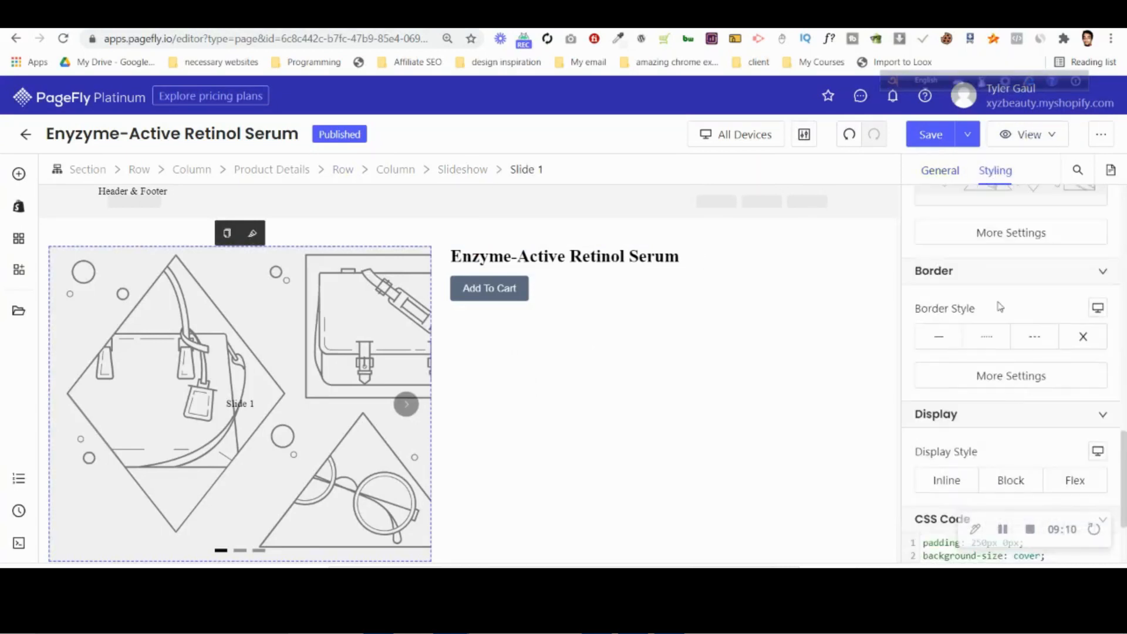
scroll(1013, 329, up, 2)
click(995, 304)
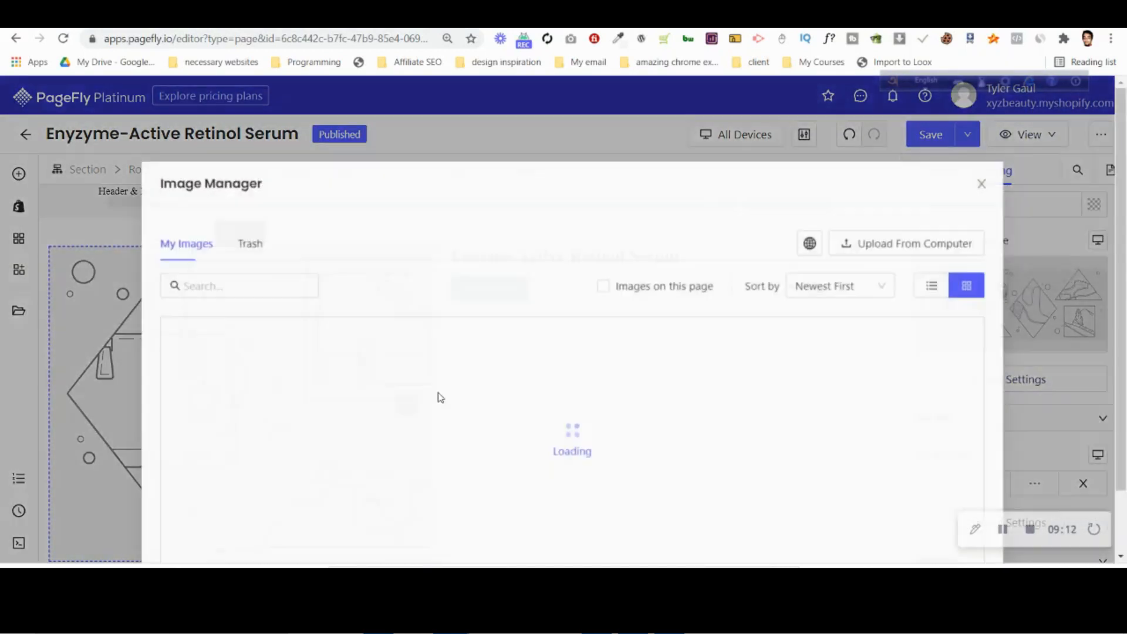
Upload NEW_Editable_PDP-M-Retinol-MC-v4.png from the Fiverr Projects > 1 Priority > tyler psd pagefly folder on drive D.
click(881, 240)
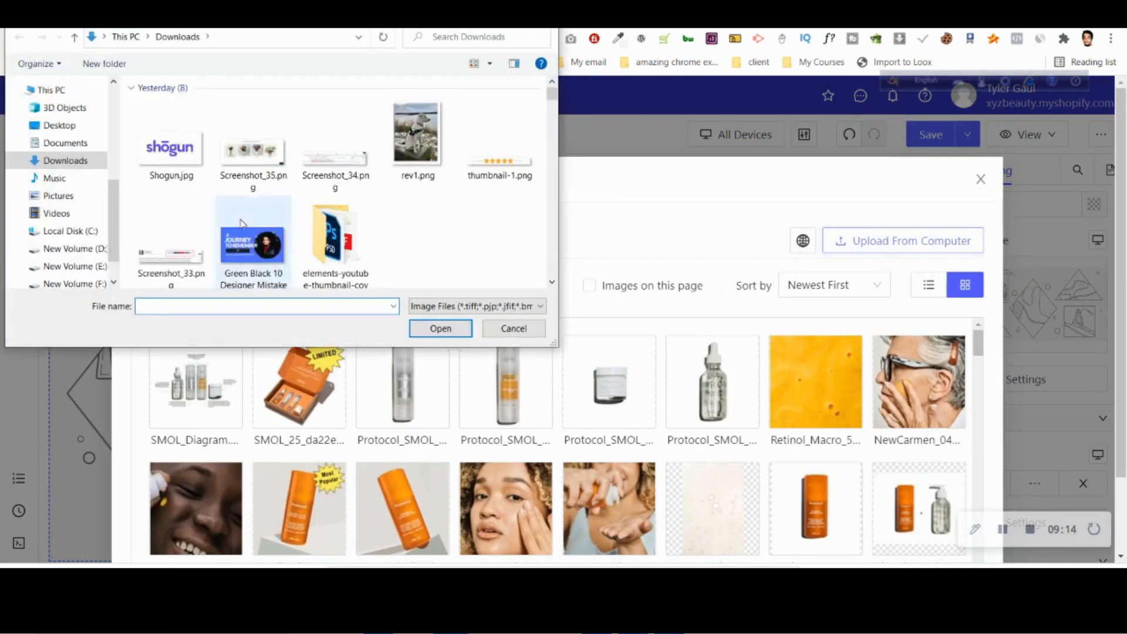
click(88, 249)
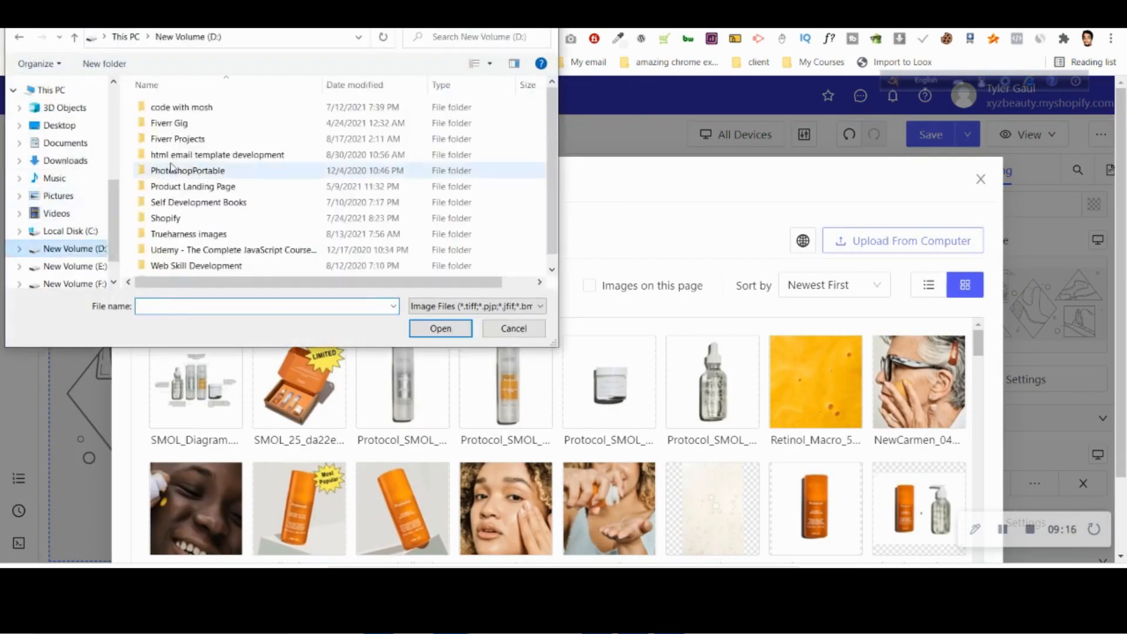
double_click(182, 139)
double_click(176, 107)
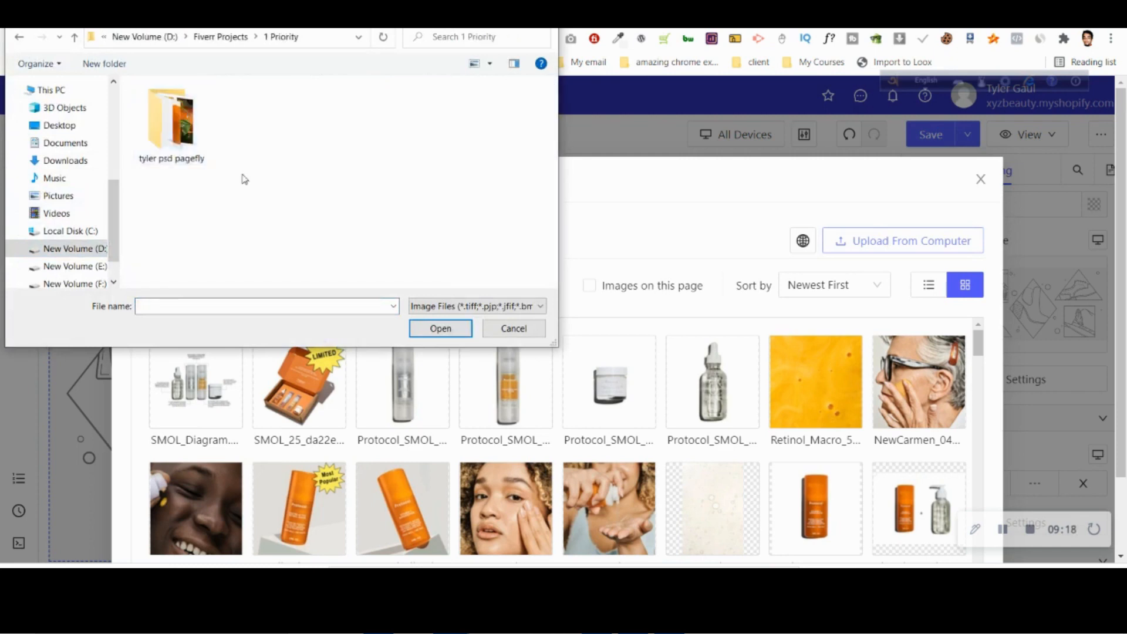
double_click(197, 139)
scroll(347, 206, down, 2)
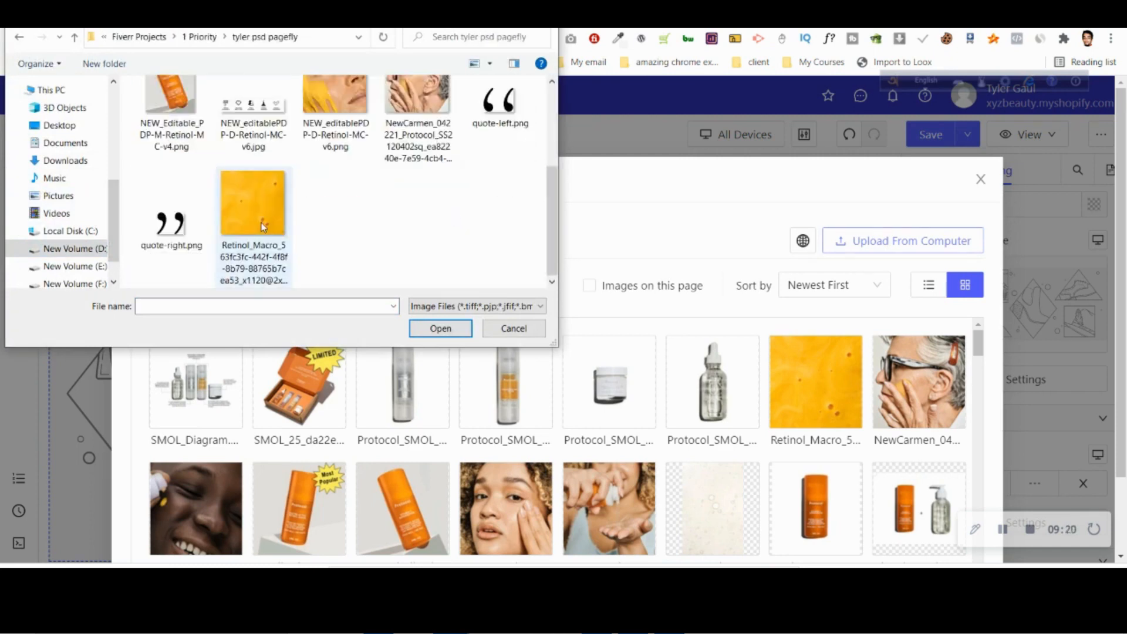
scroll(229, 229, up, 2)
click(171, 218)
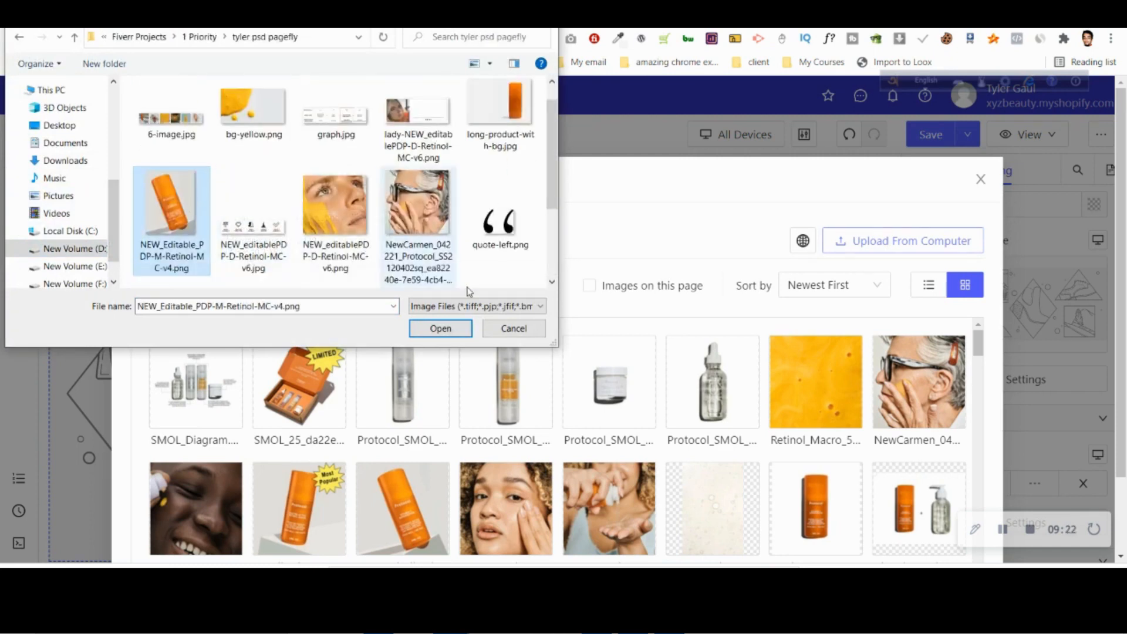
click(461, 327)
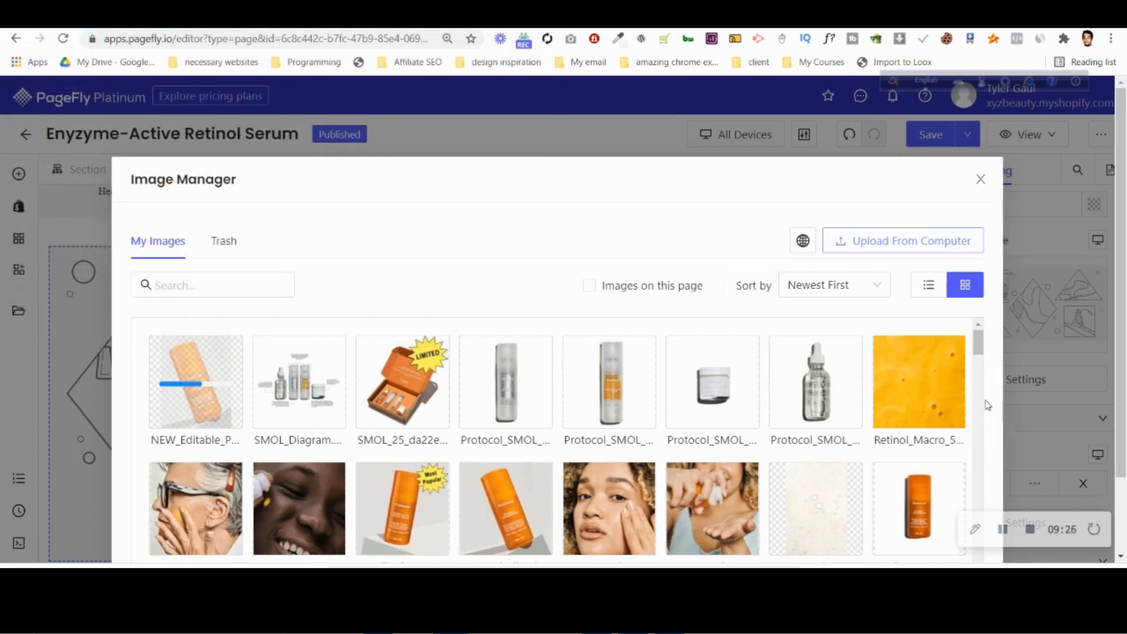
Apply the uploaded orange bottle image as Slide 1's background and review the slide's general settings.
scroll(994, 402, down, 2)
click(947, 525)
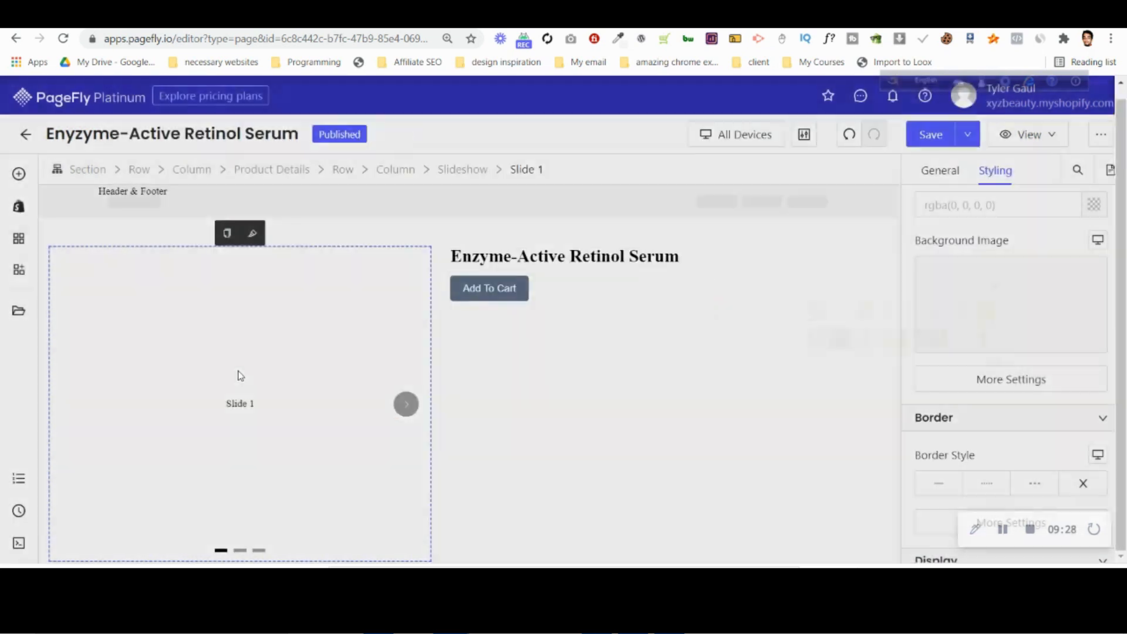
scroll(231, 358, down, 1)
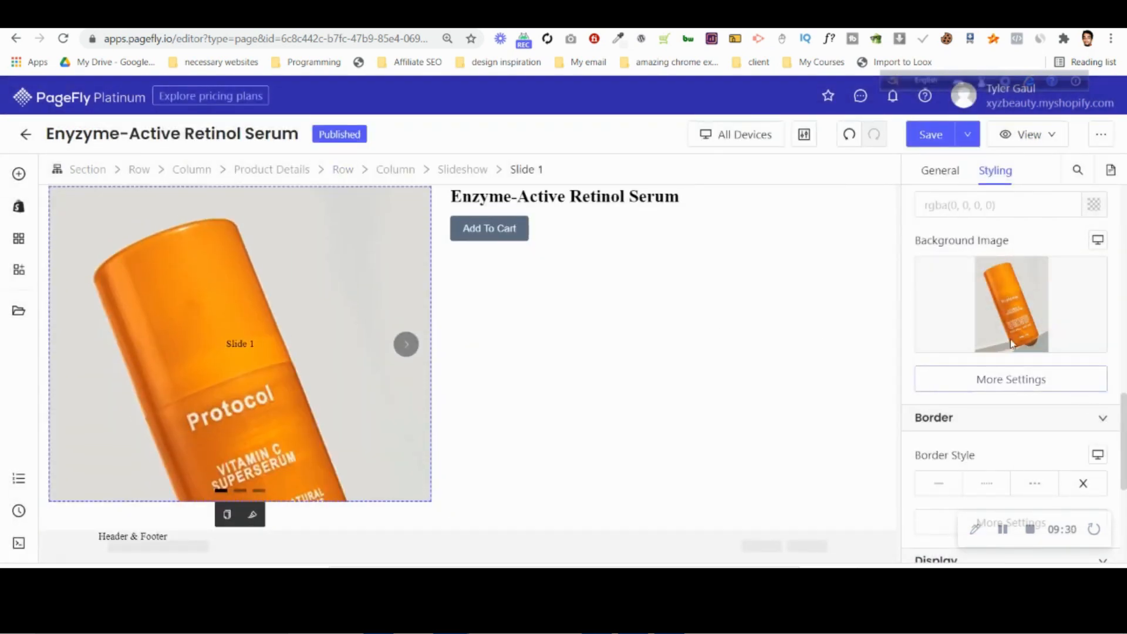
scroll(1010, 346, up, 6)
click(946, 172)
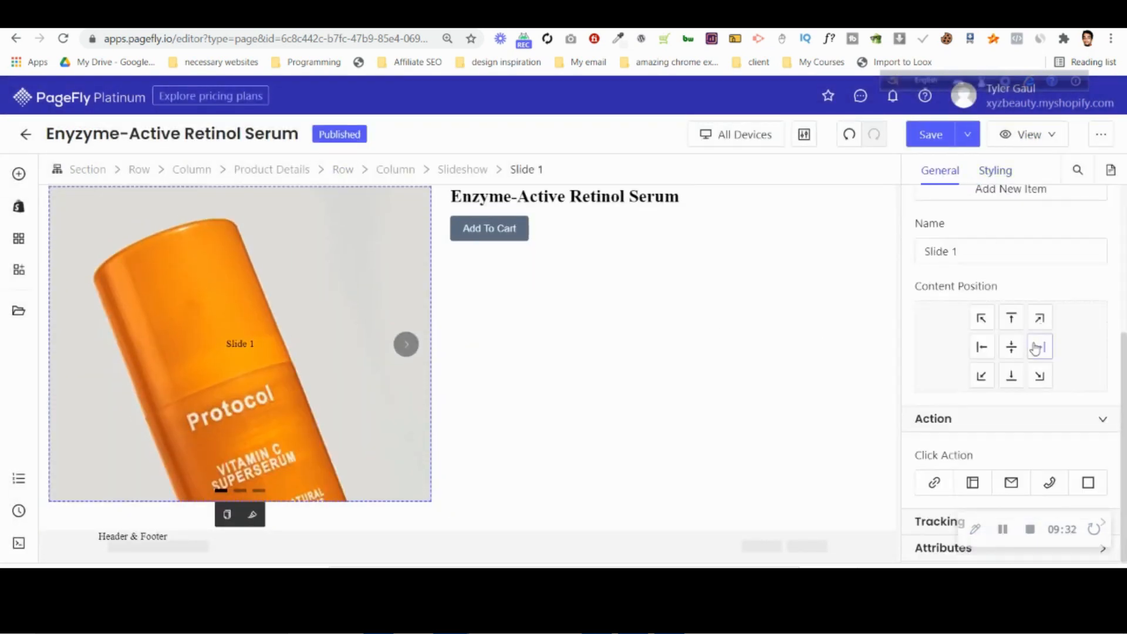
scroll(1016, 358, up, 4)
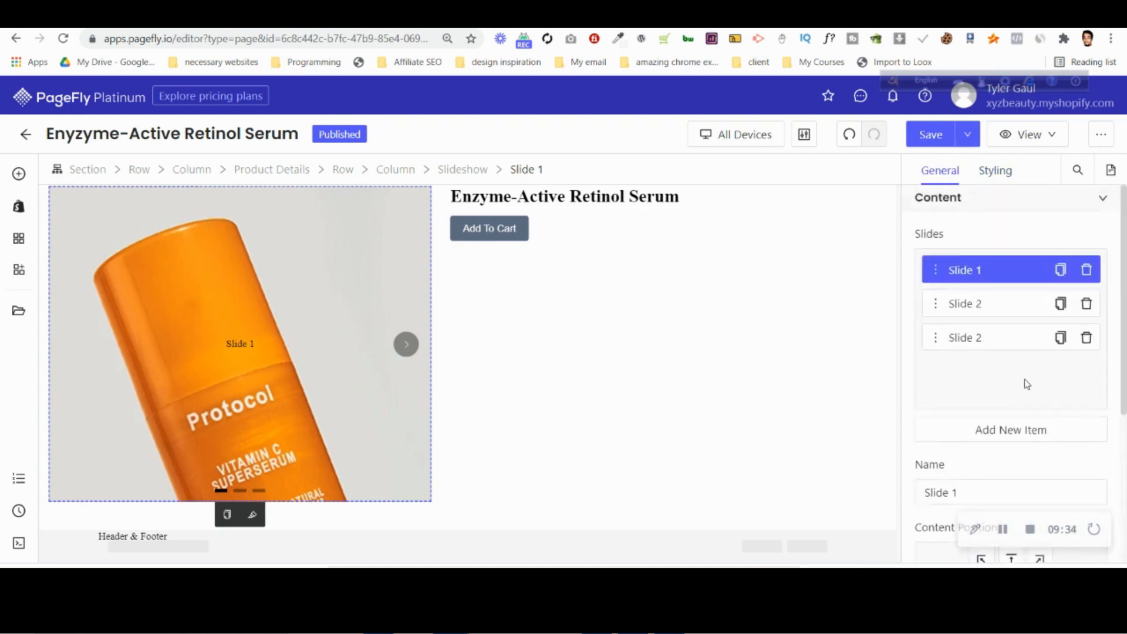
Replace the single-image slideshow beside the product title with the three-image Slideshow element.
click(20, 172)
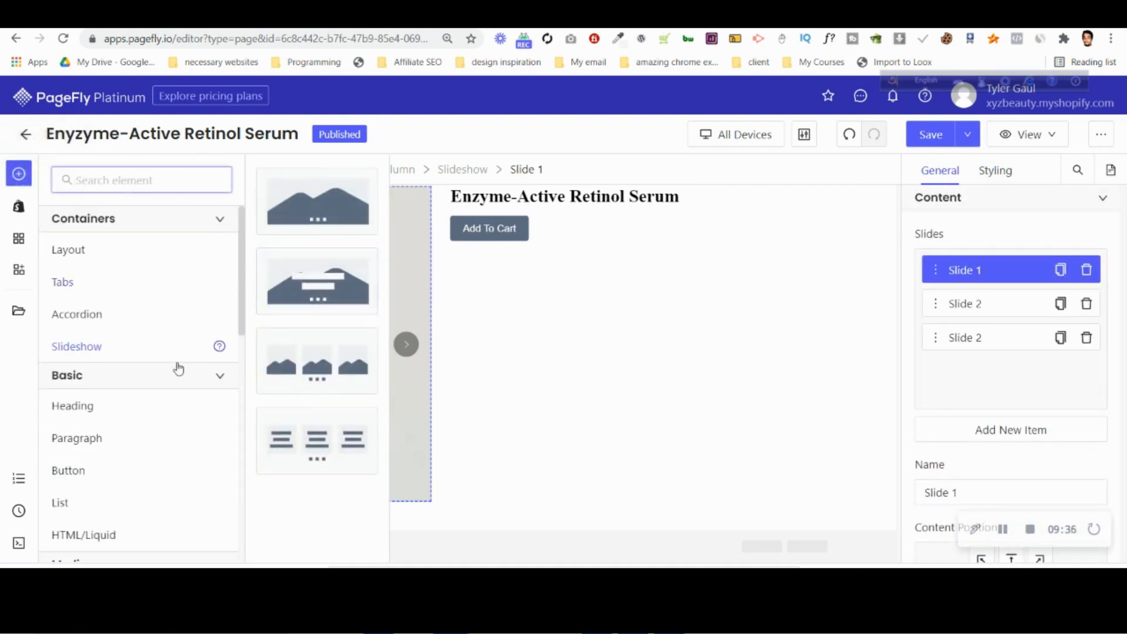
drag(331, 334, 310, 311)
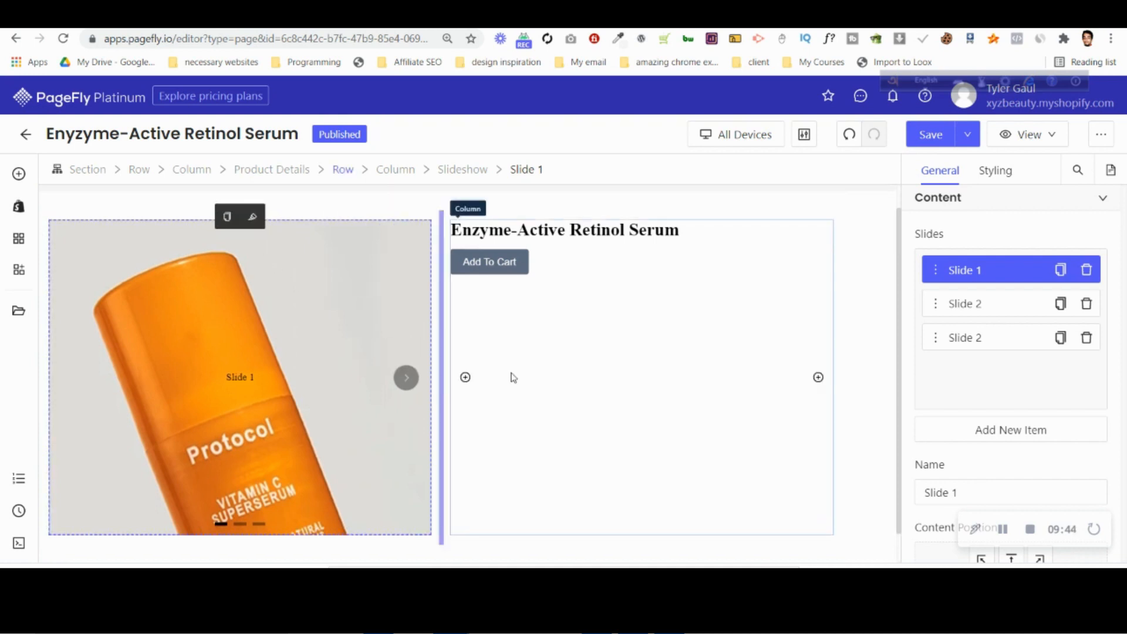
click(461, 169)
click(238, 218)
click(19, 171)
drag(353, 331, 309, 272)
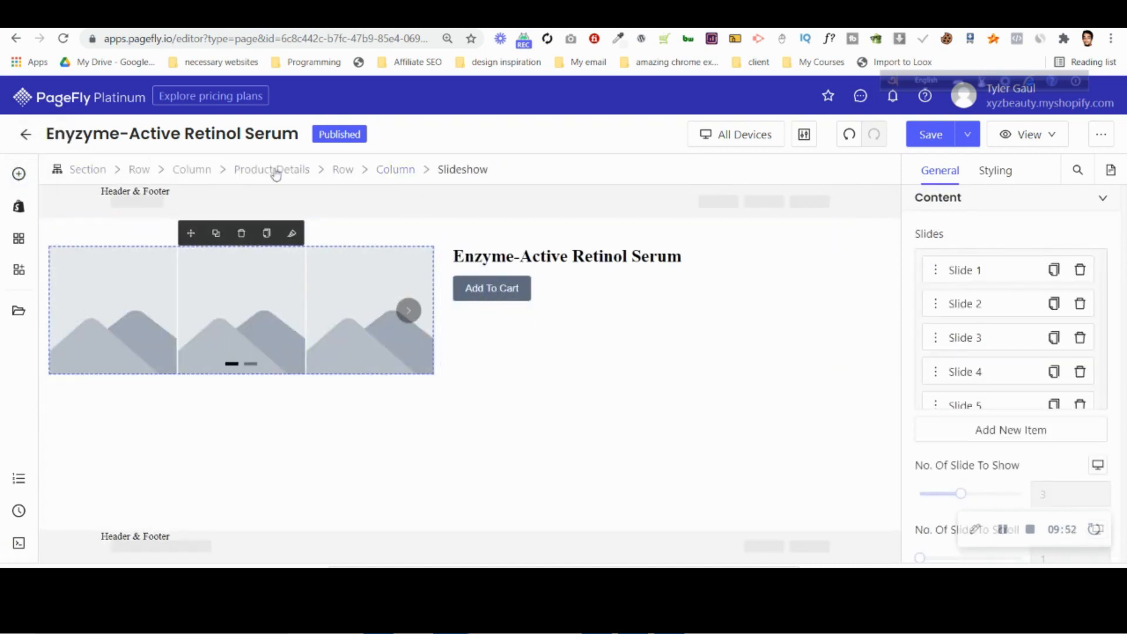
Set the new slideshow to show 1 slide at a time and delete Slide 5 and Slide 6.
scroll(941, 407, down, 3)
drag(958, 350, 918, 350)
scroll(1057, 223, up, 3)
scroll(1077, 327, down, 1)
click(1079, 348)
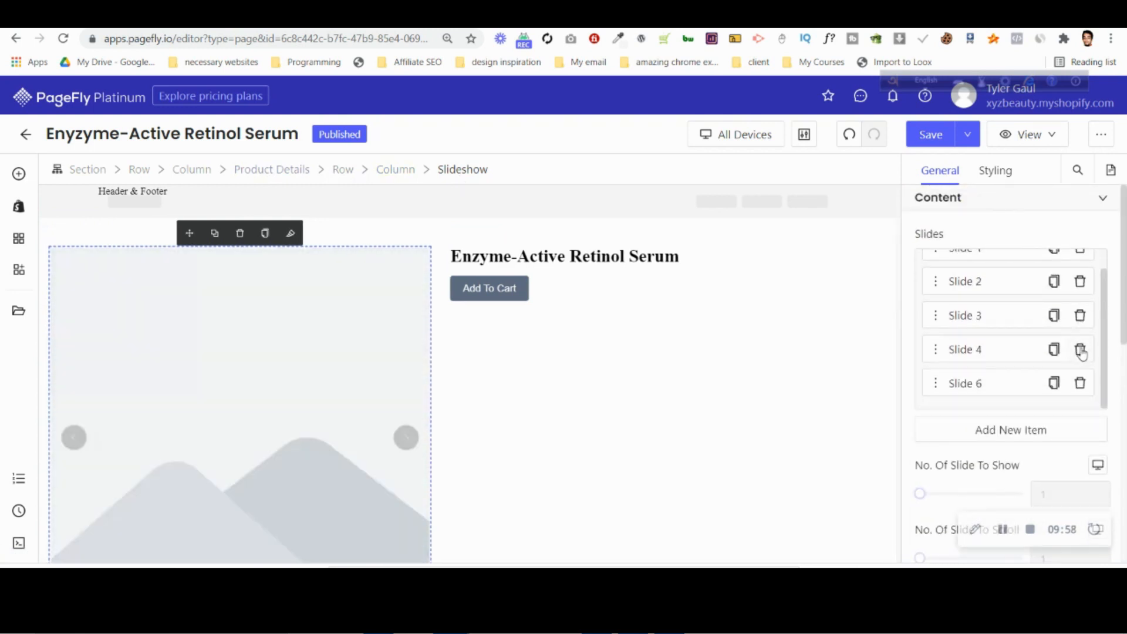
click(1082, 386)
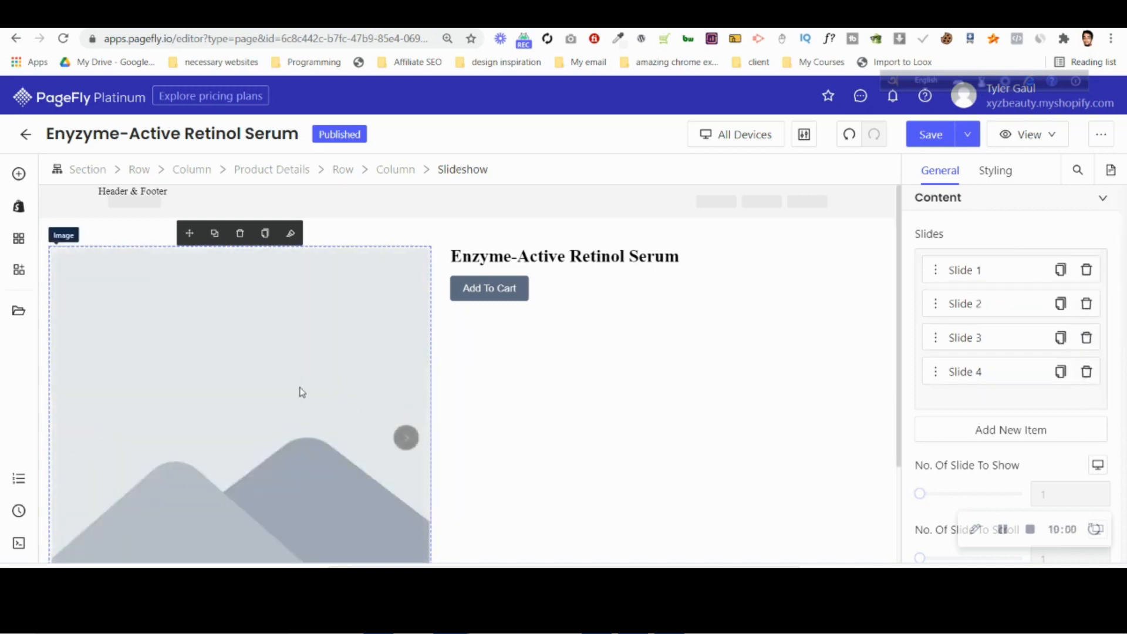
Set the image source of Slide 1's placeholder to the uploaded orange bottle image from the image manager.
click(299, 390)
click(994, 300)
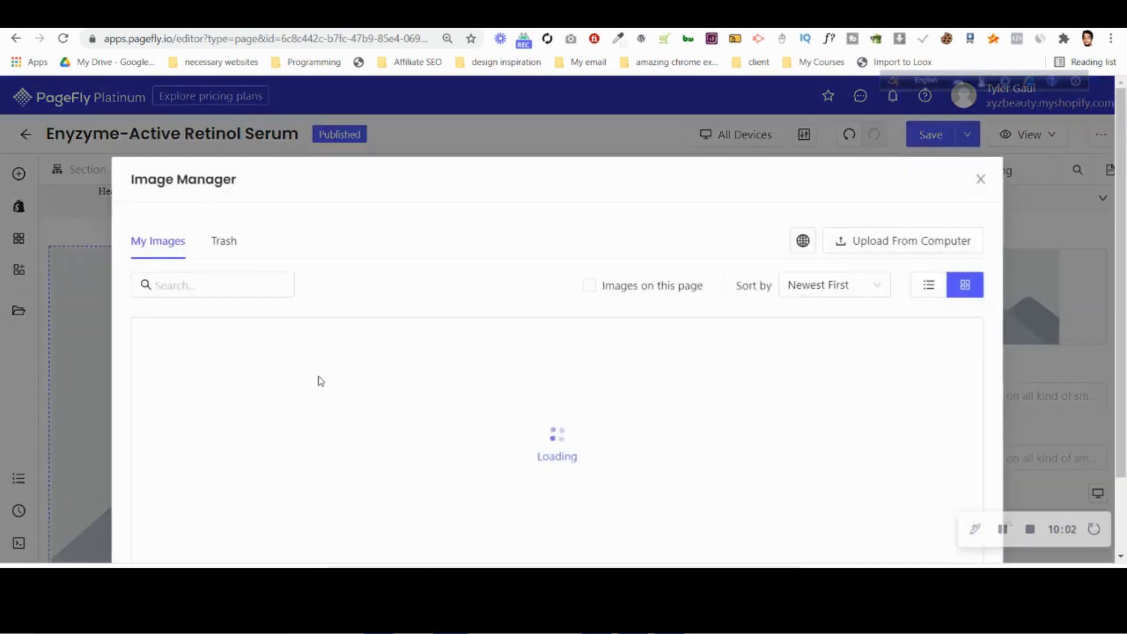
click(216, 390)
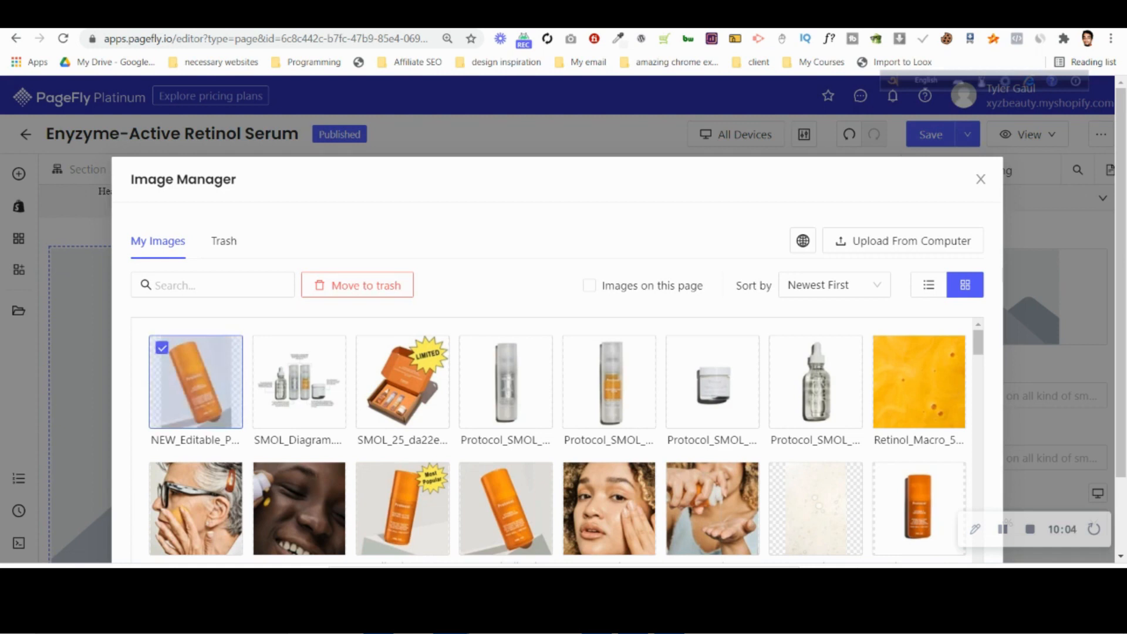
scroll(894, 543, down, 5)
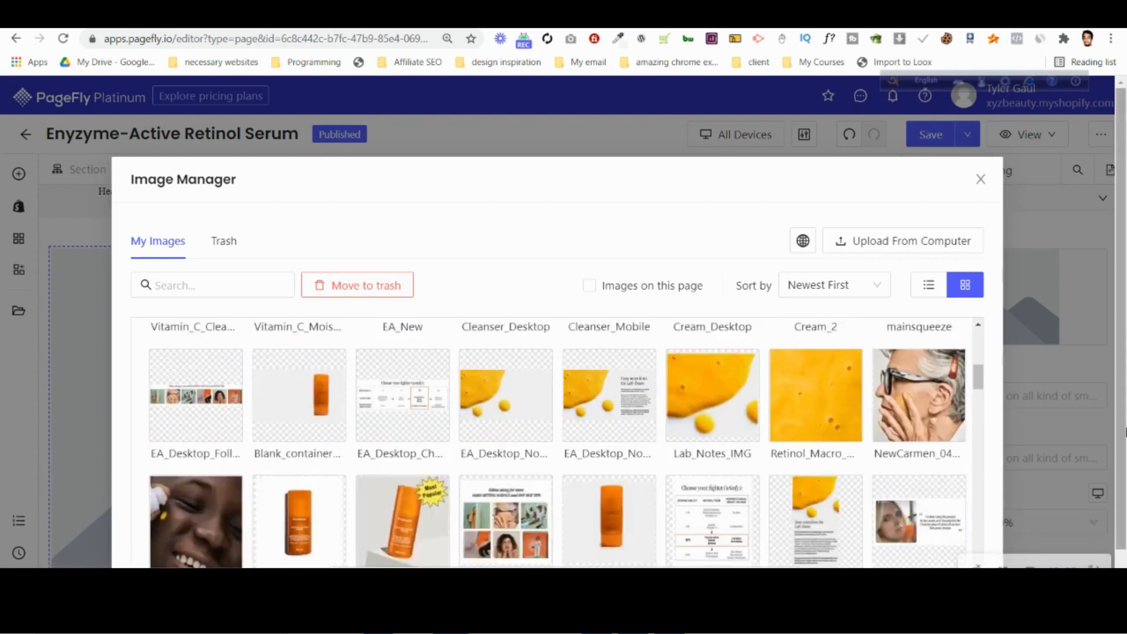
scroll(557, 352, down, 1)
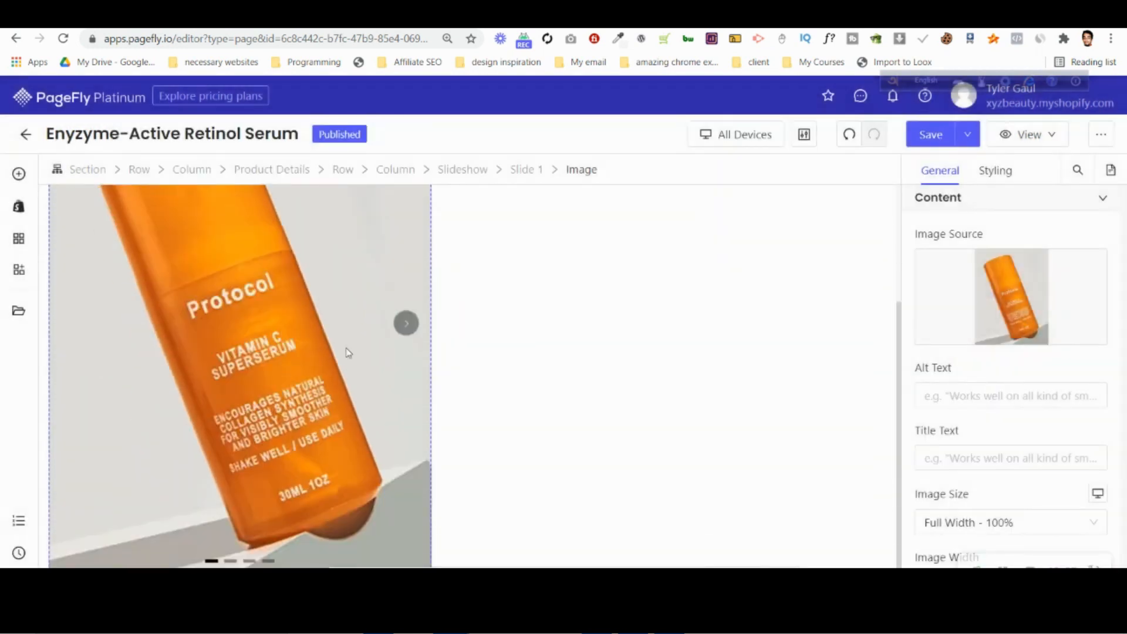
scroll(294, 413, up, 3)
Try the Original Size option for Slide 1's image size.
scroll(1058, 456, down, 3)
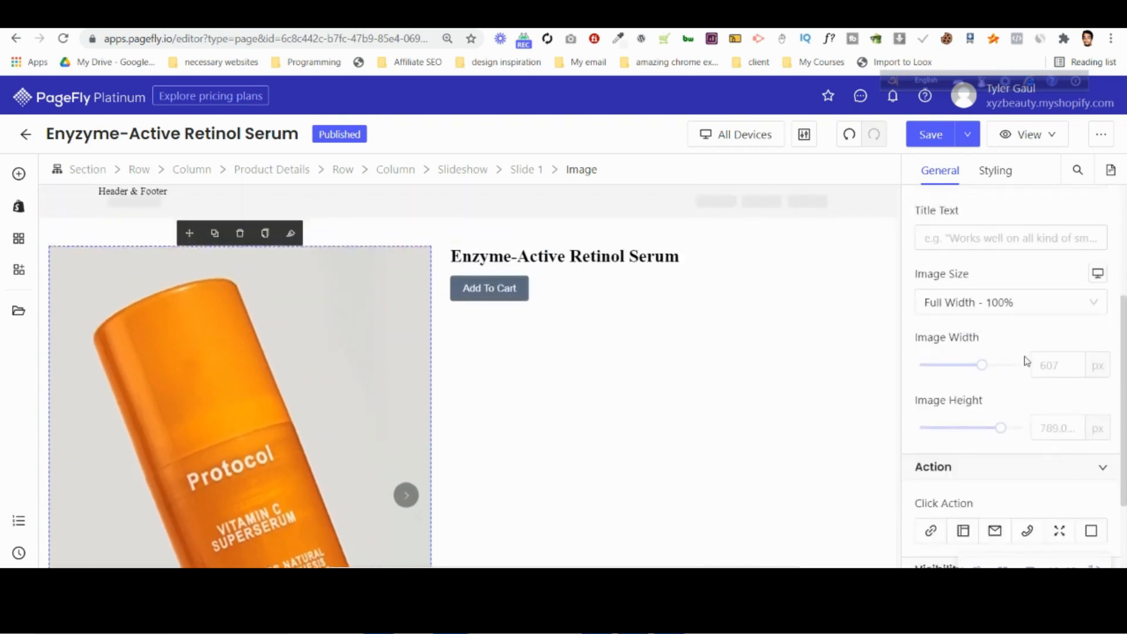
click(1006, 299)
click(994, 357)
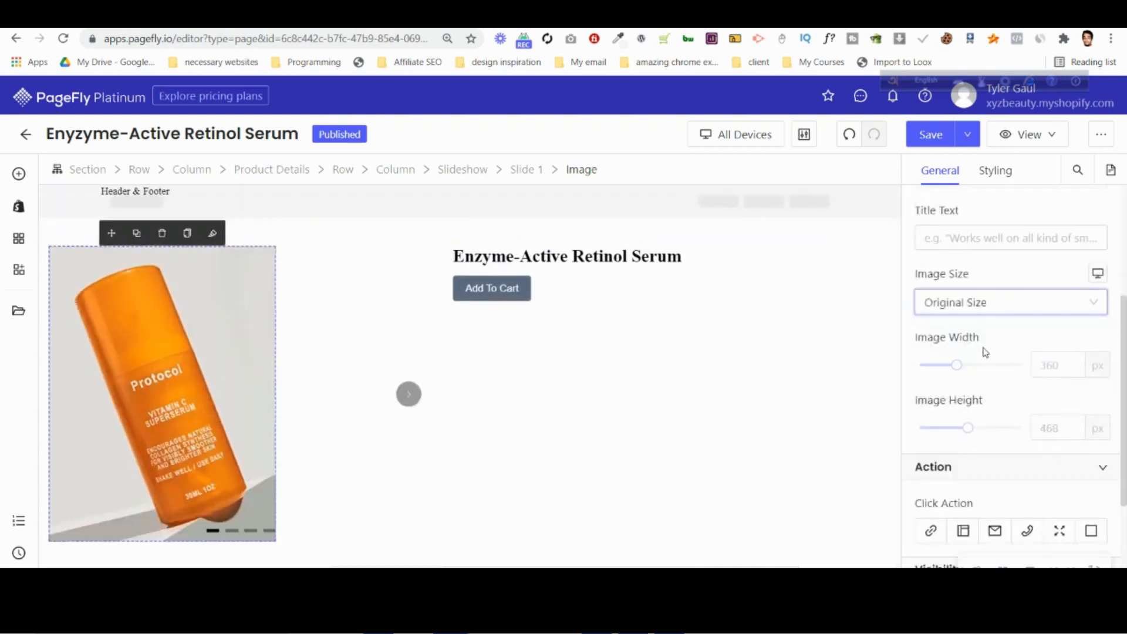
click(1054, 366)
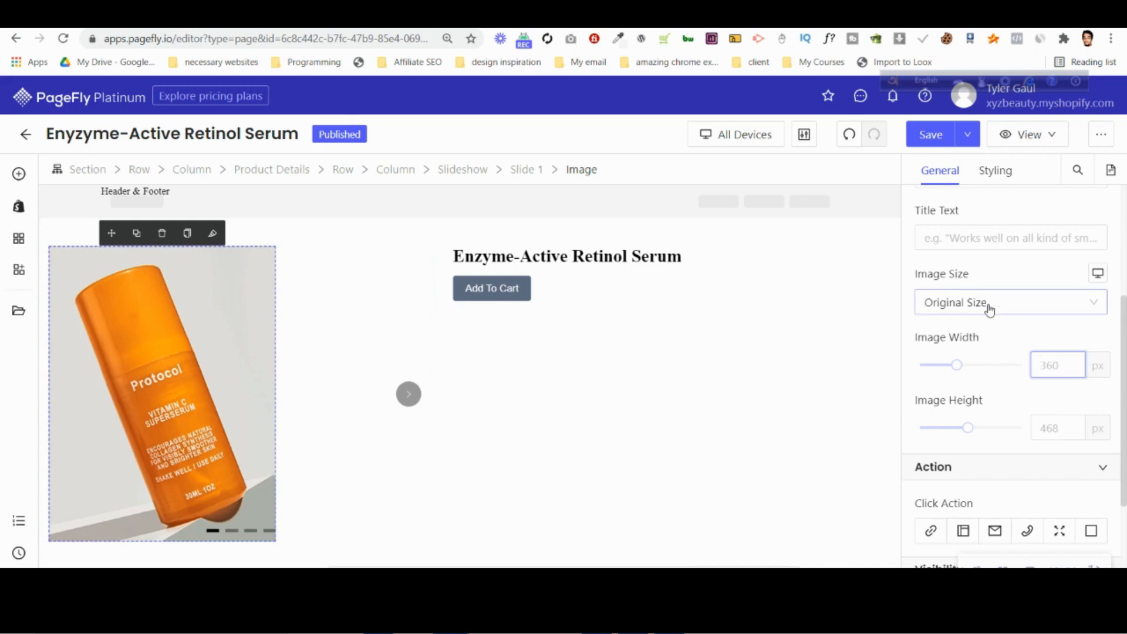
Check the product image's size in the Photoshop desktop design, and return to PageFly.
click(670, 621)
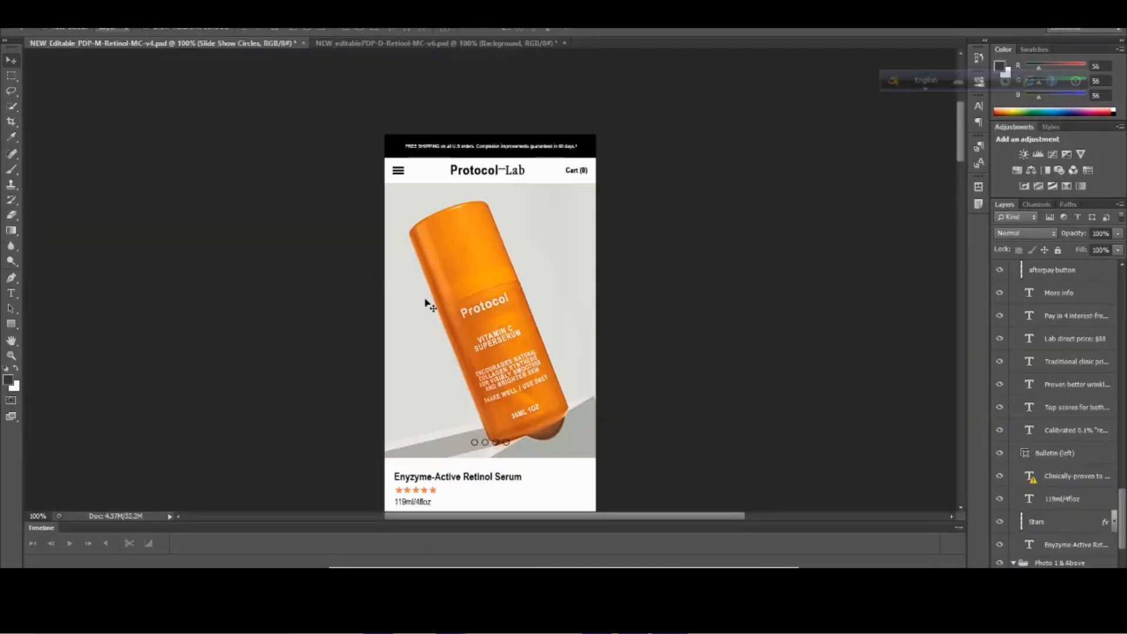
click(375, 44)
scroll(418, 259, down, 5)
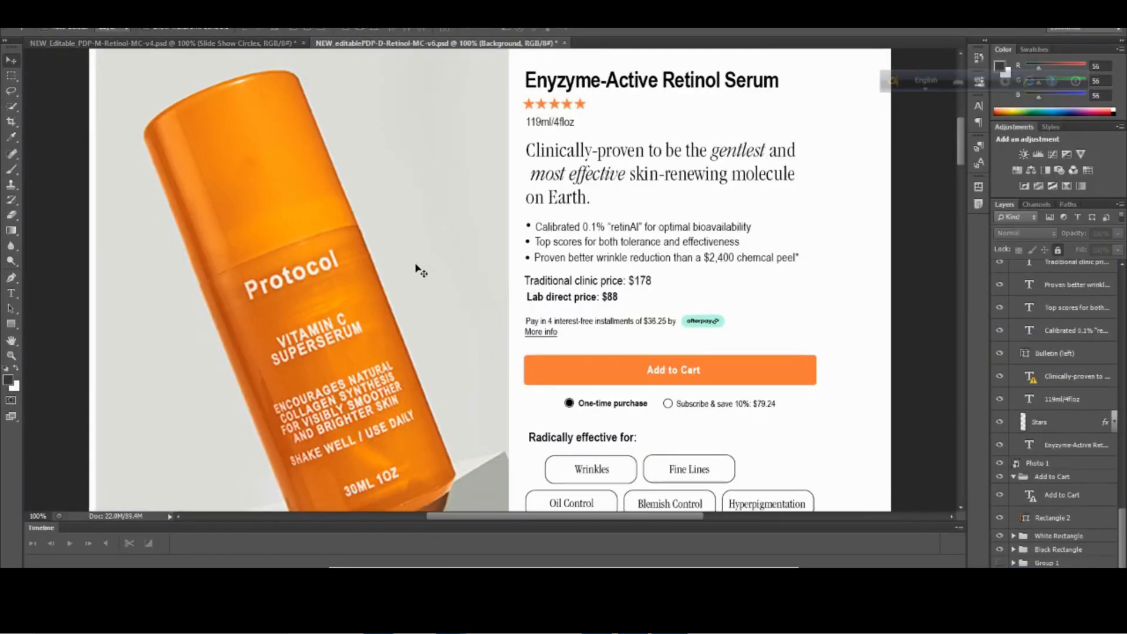
click(370, 552)
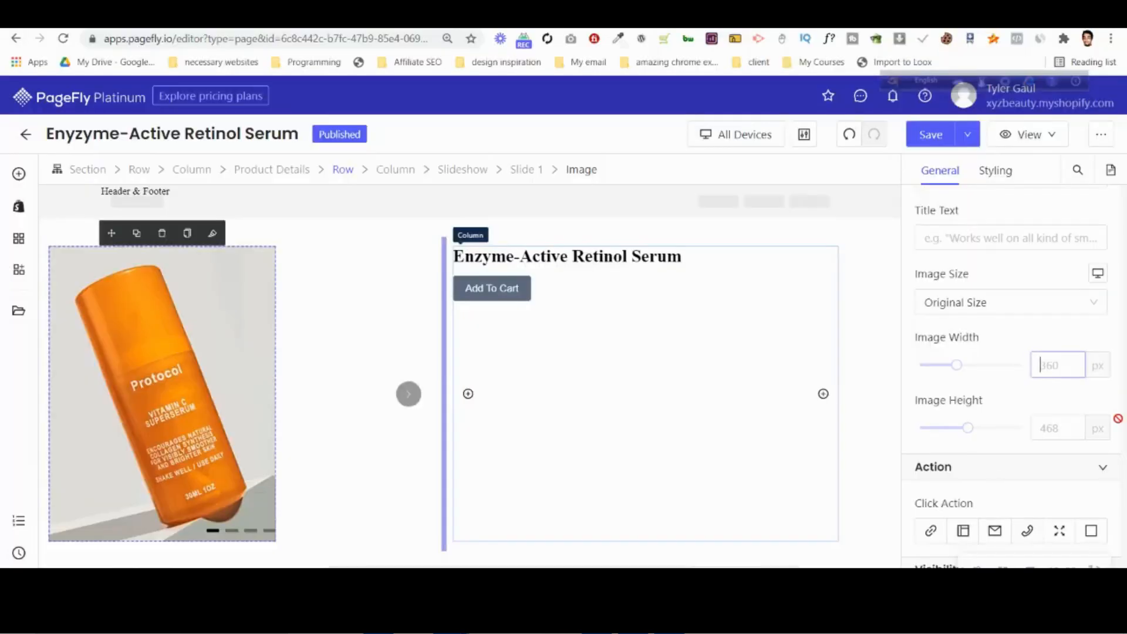
Set Slide 1's image size to Full Width - 100% and check the whole image on the page.
click(1019, 301)
click(998, 335)
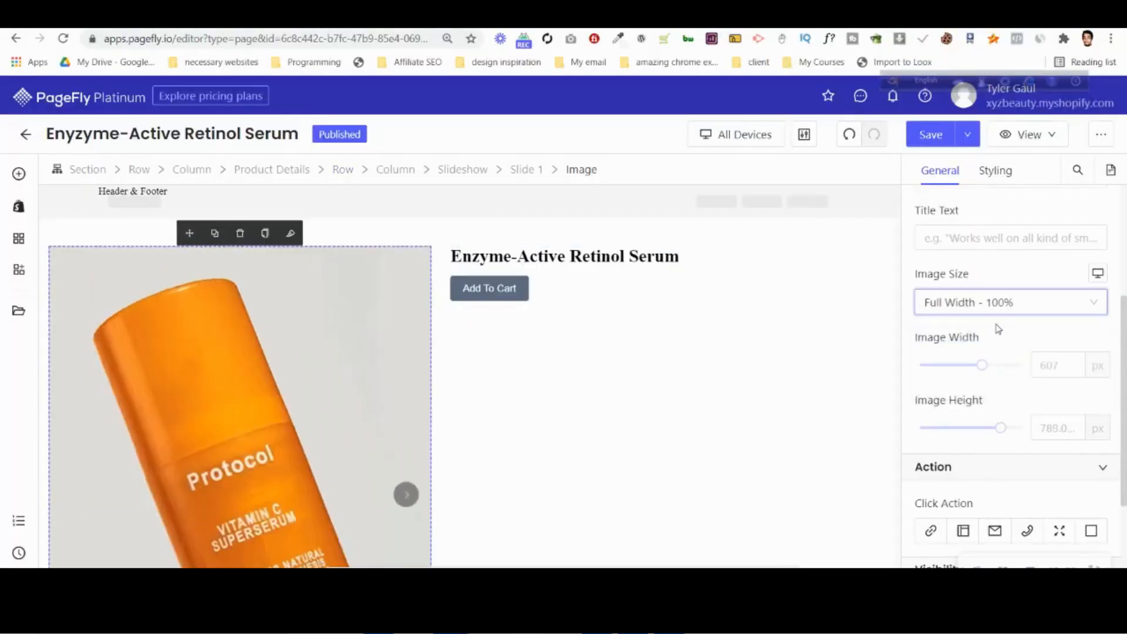
scroll(337, 355, down, 3)
scroll(339, 359, up, 3)
scroll(340, 360, down, 3)
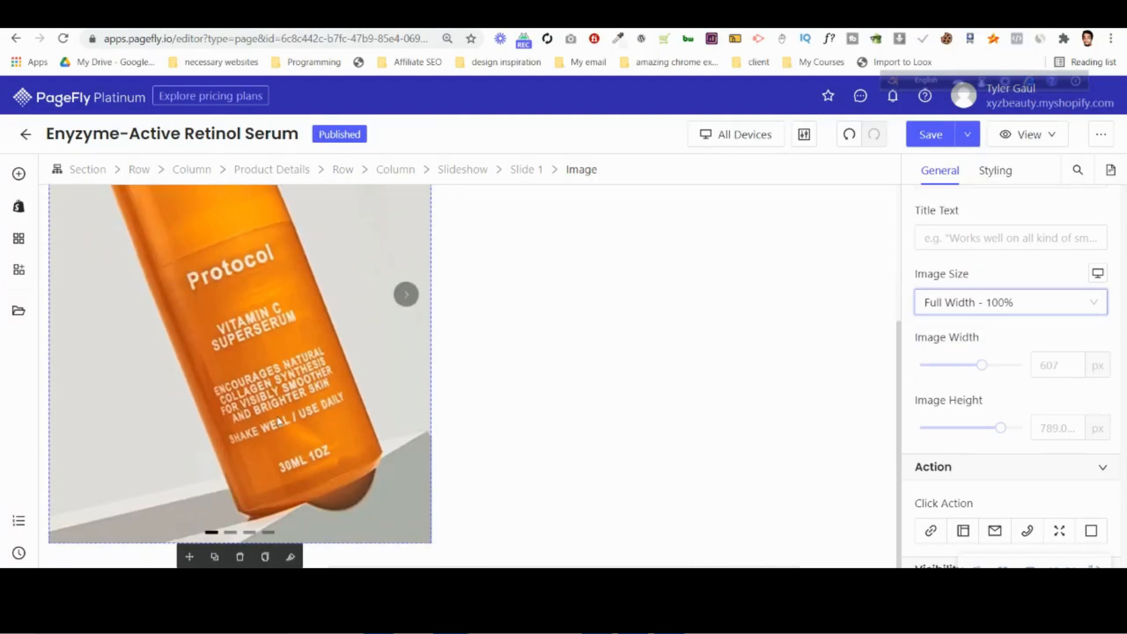
Switch the slideshow to Slide 2 and open the image manager for its placeholder image.
click(231, 533)
click(256, 361)
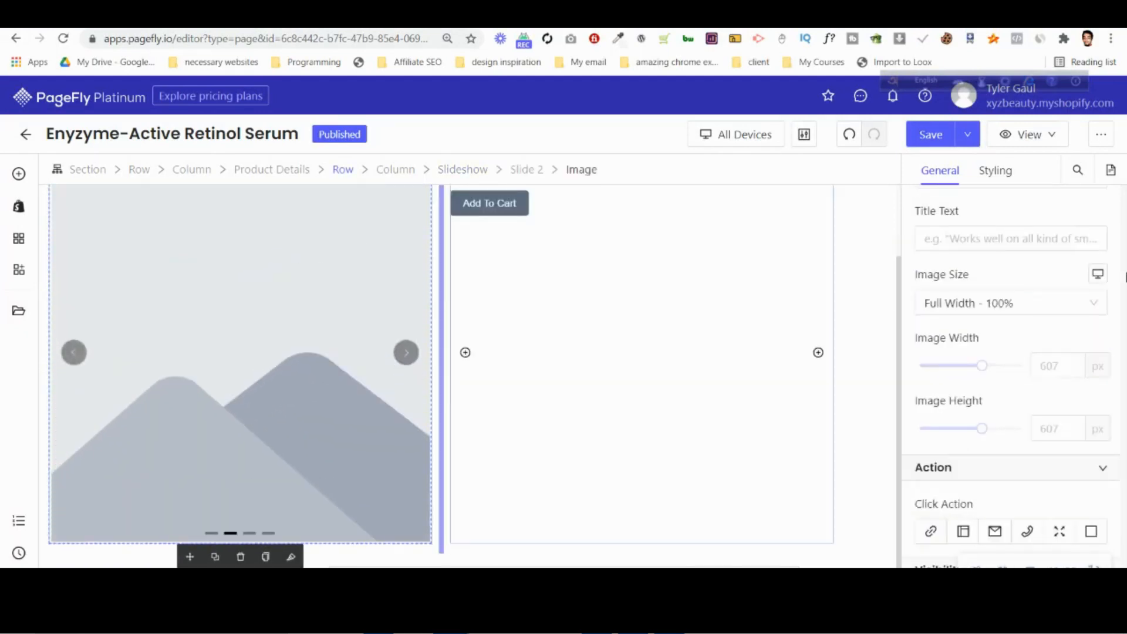
scroll(992, 284, up, 4)
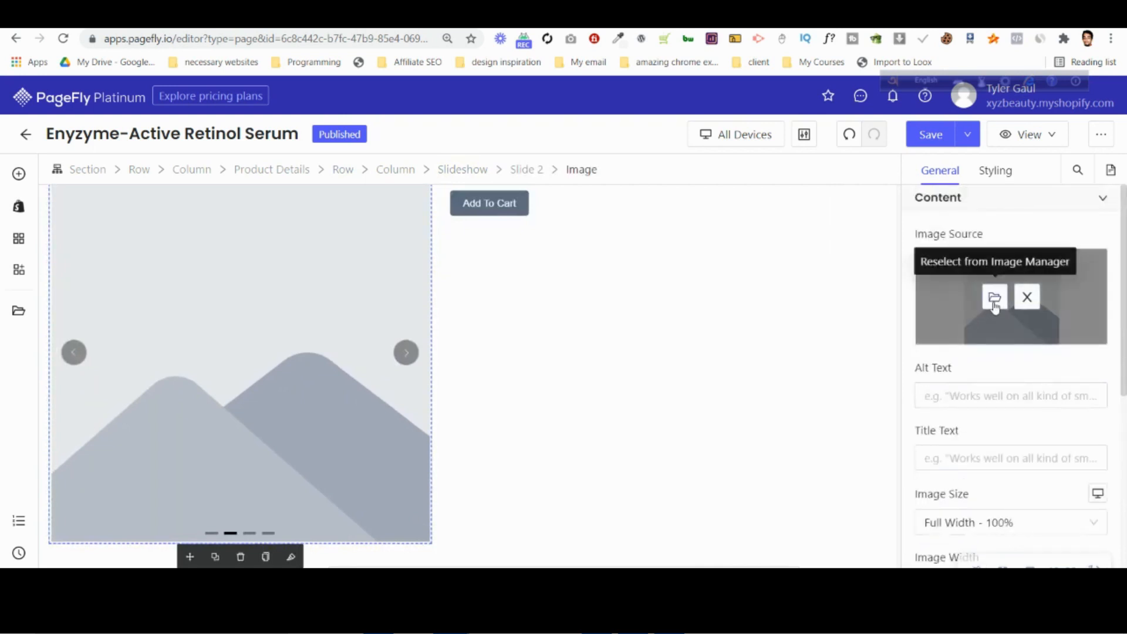
click(995, 296)
Upload the NewCarmen_042221_Protocol and Retinol_Macro images from the tyler psd pagefly folder to the image manager.
click(911, 241)
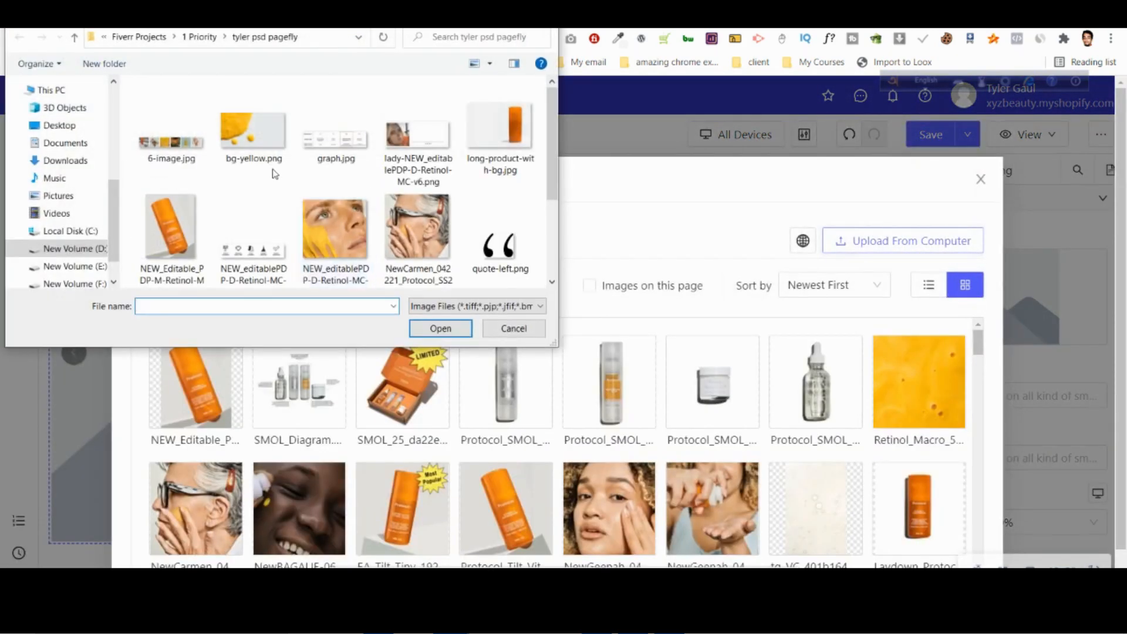
scroll(473, 184, down, 2)
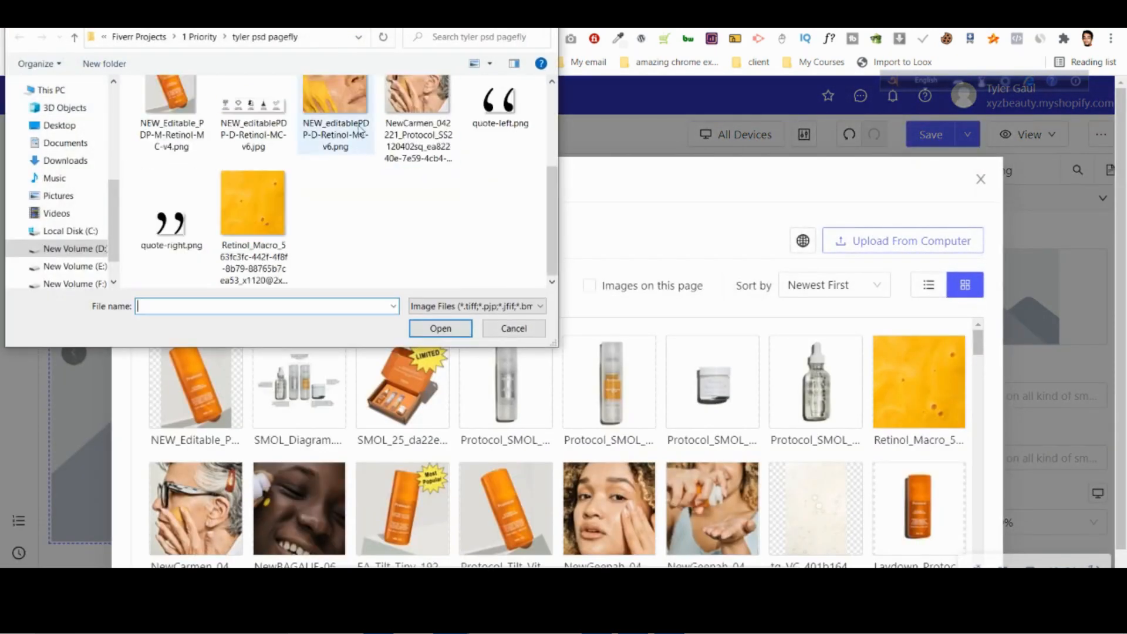
click(426, 141)
ctrl+click(264, 240)
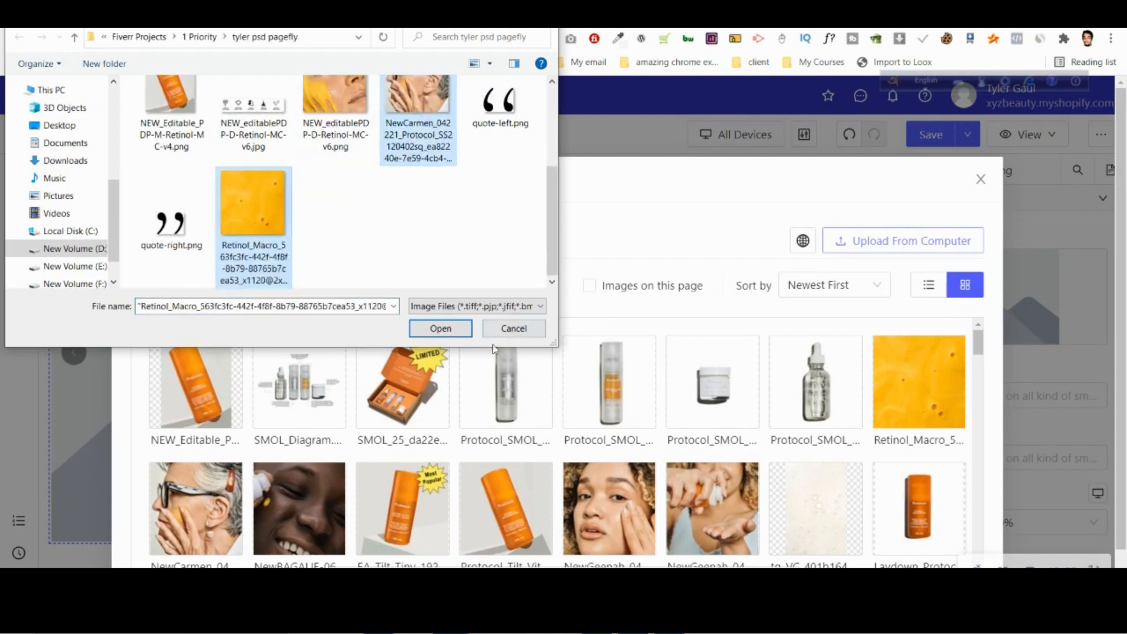
click(455, 330)
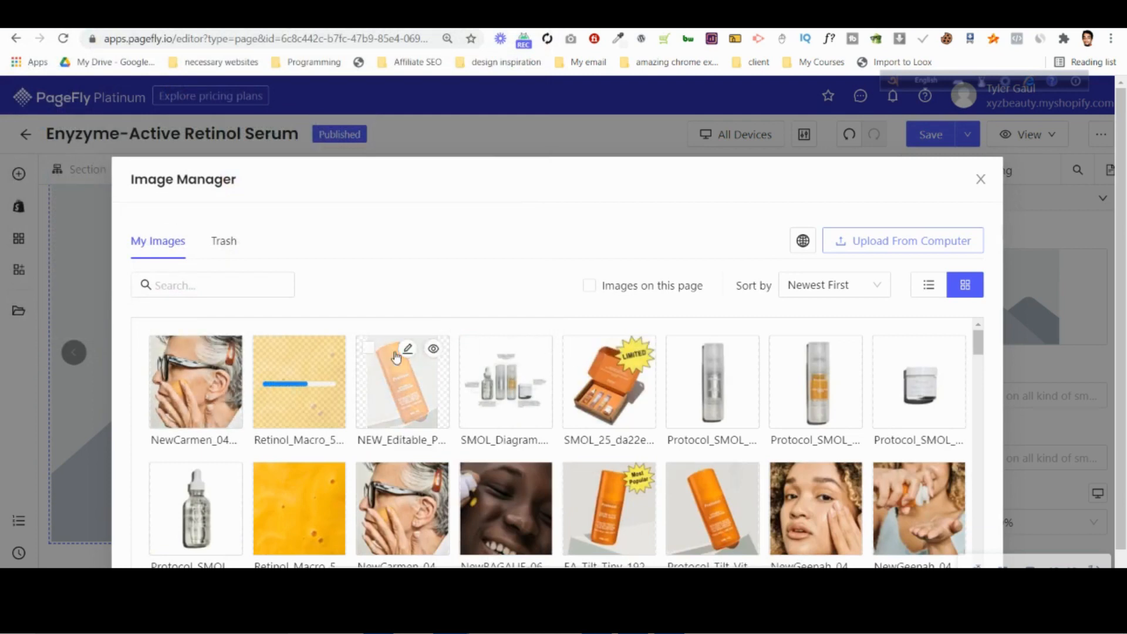
Set the uploaded NewCarmen image as Slide 2's image and check it on the page.
click(205, 387)
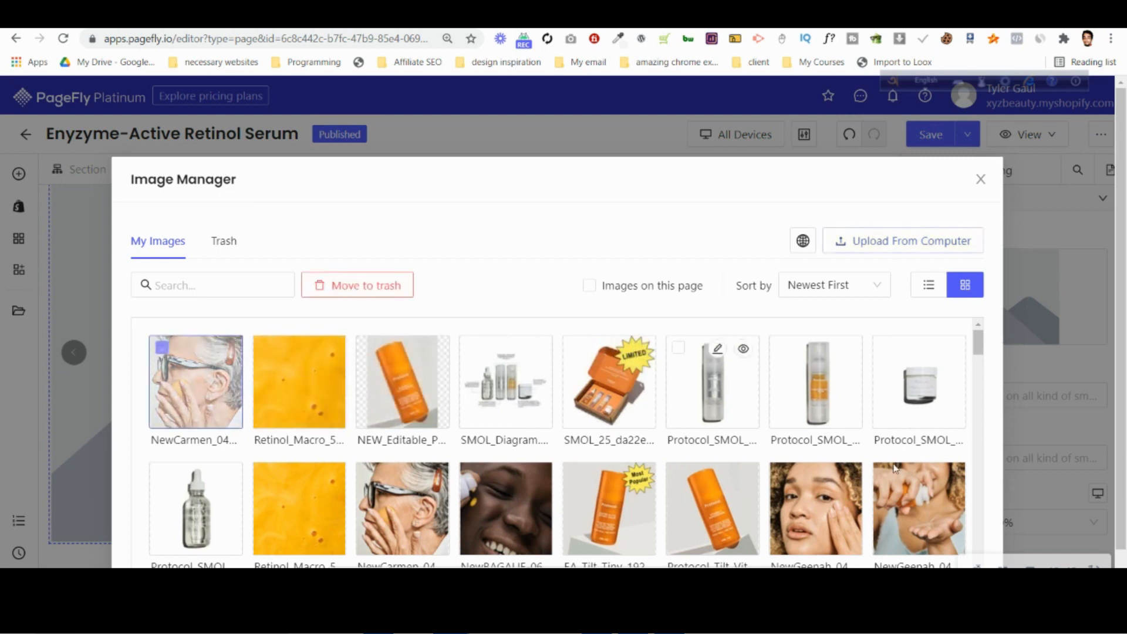
click(182, 590)
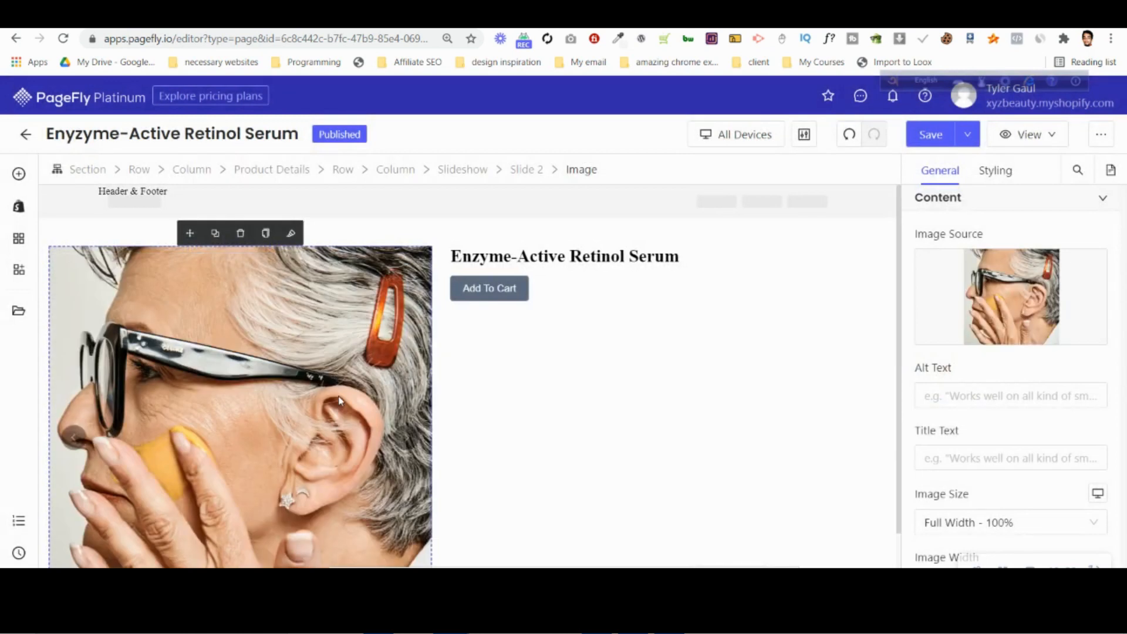
scroll(342, 402, down, 1)
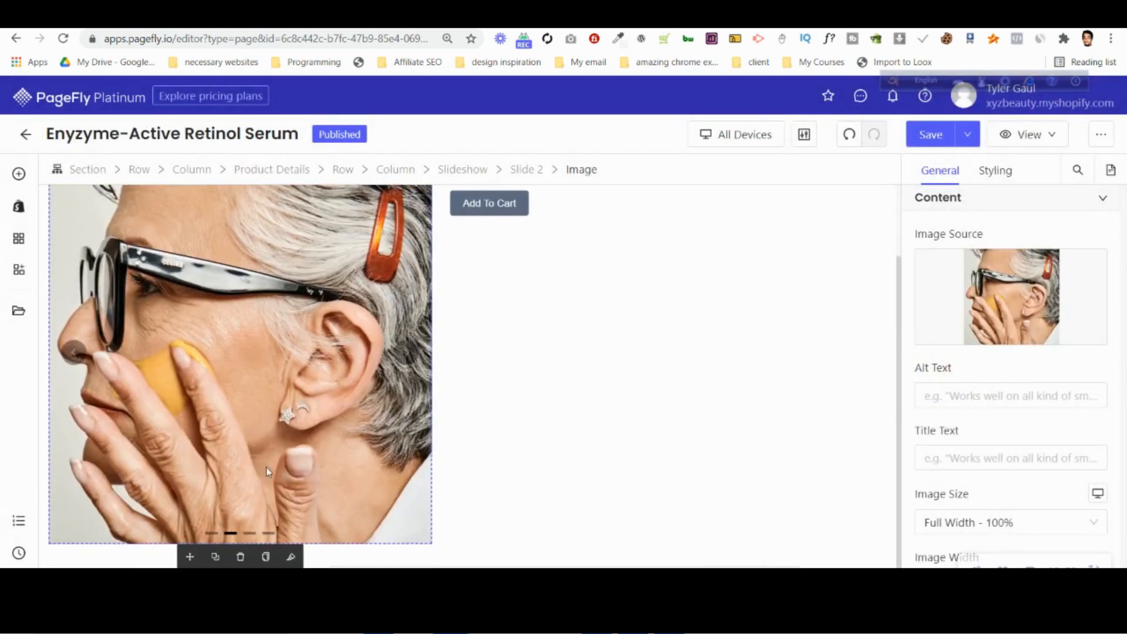
Set Slide 1's image height to 700 px and compare the slide with Slide 2.
click(212, 534)
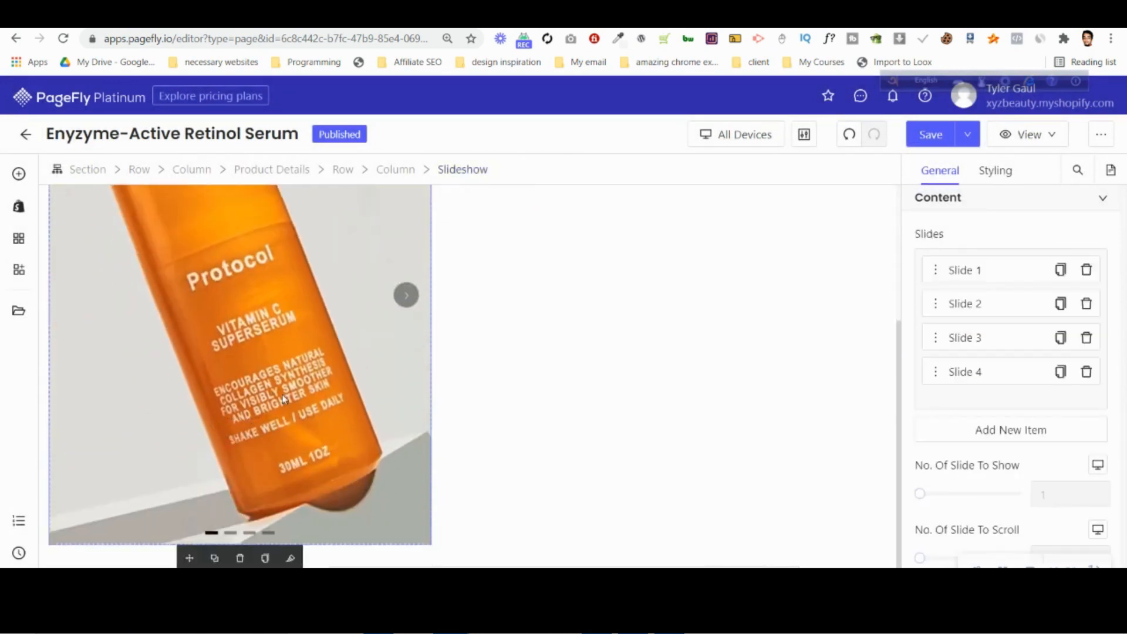
click(298, 380)
scroll(1057, 376, down, 5)
click(1065, 354)
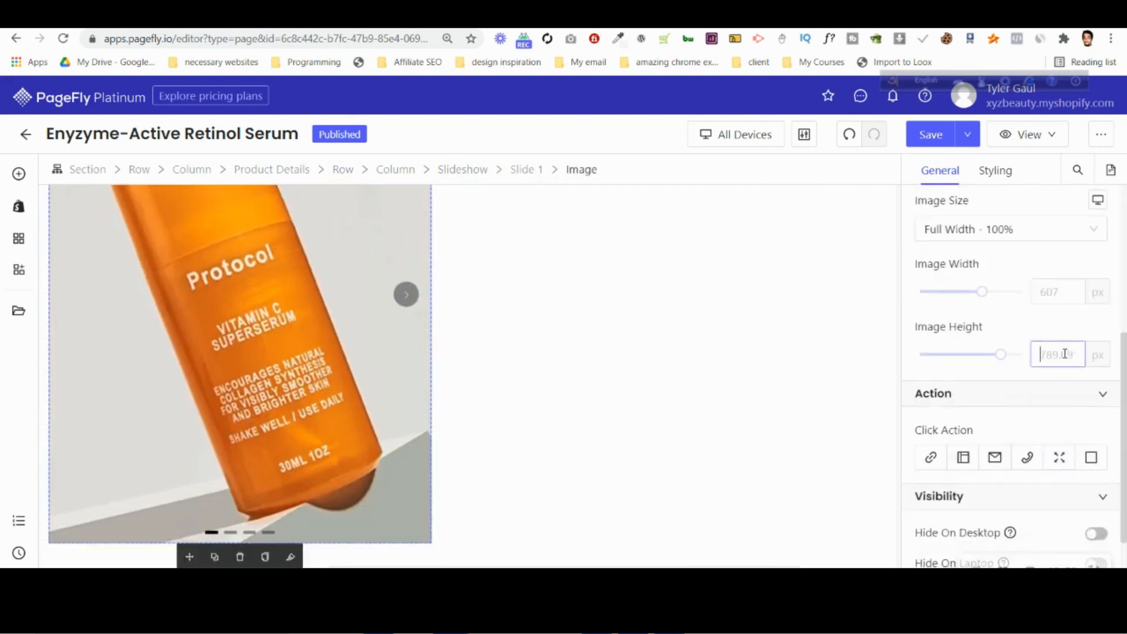
text(700)
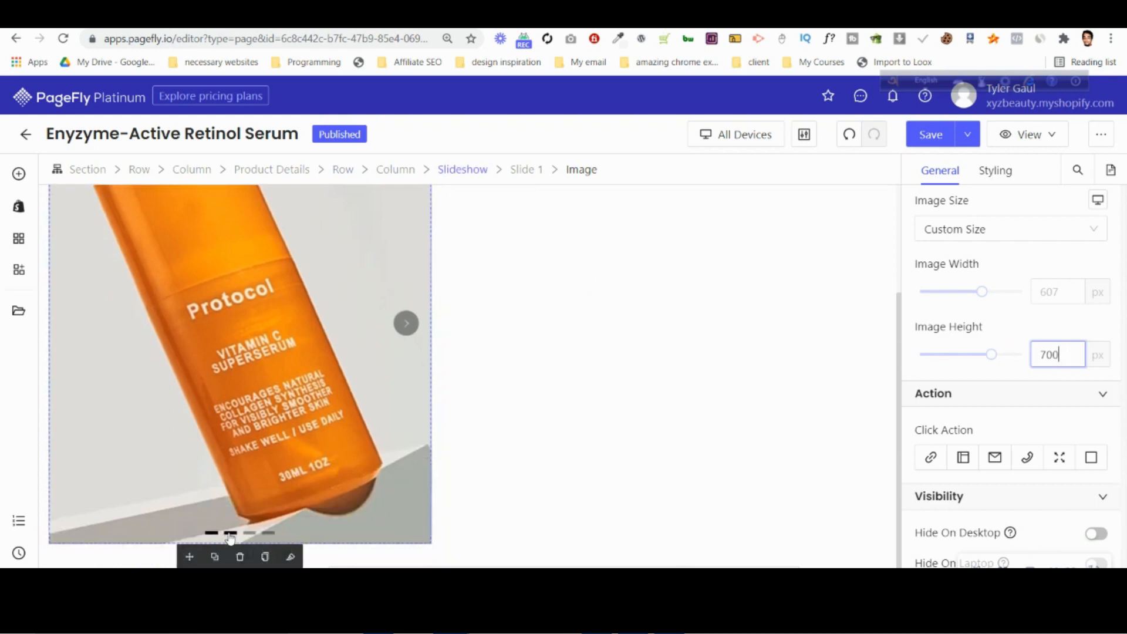
click(230, 534)
click(212, 535)
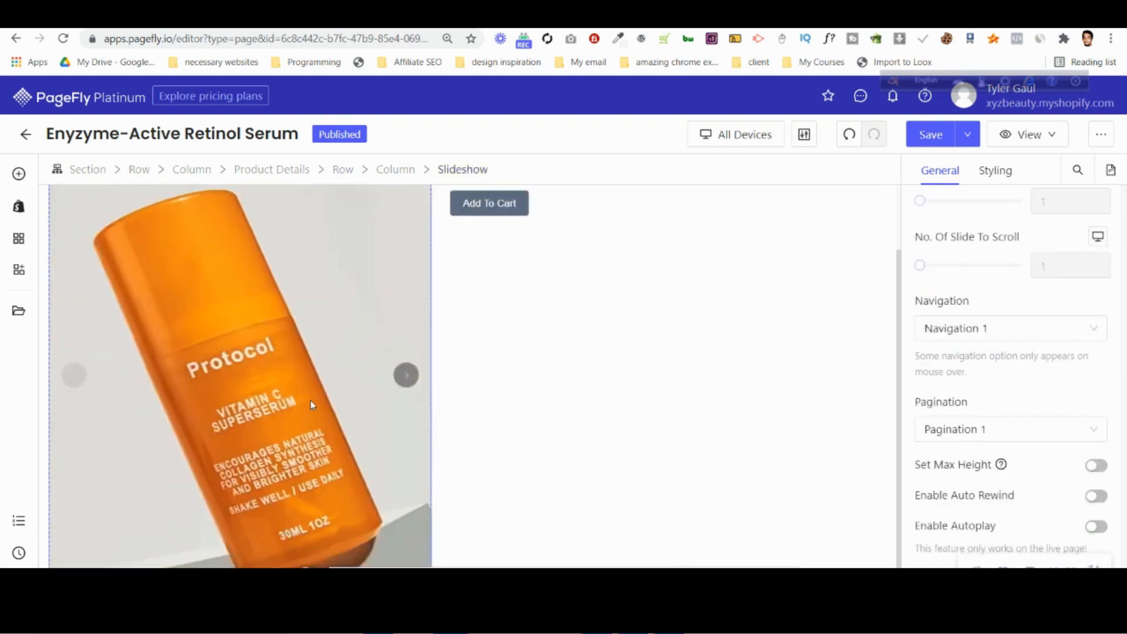
Reduce Slide 1's image height gradually to 673 px.
click(351, 360)
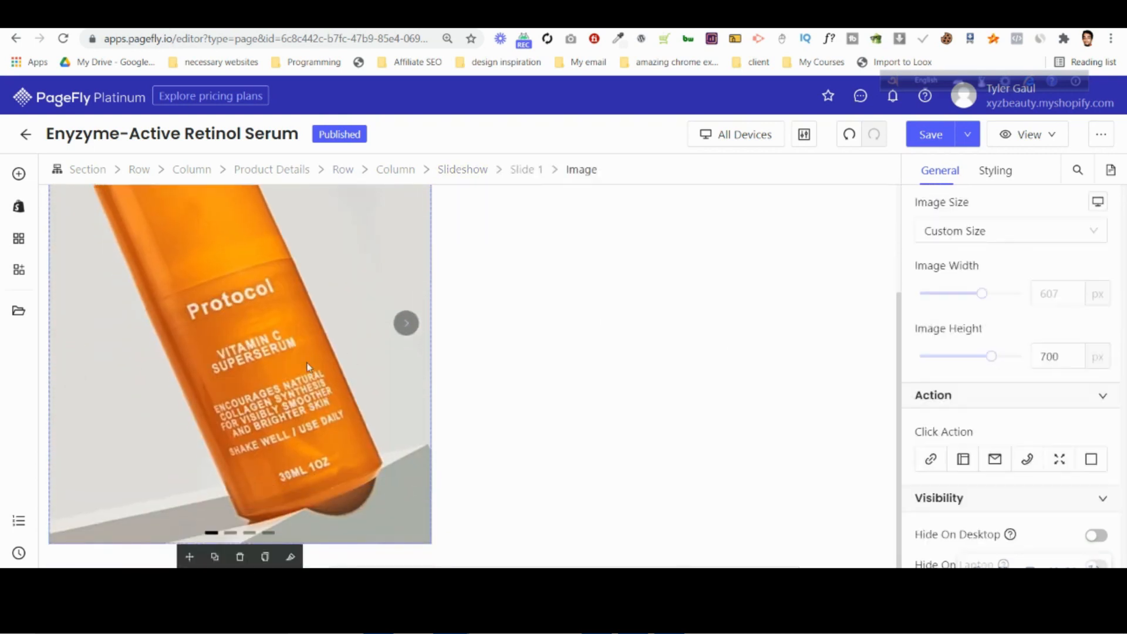
click(1055, 234)
scroll(65, 454, down, 2)
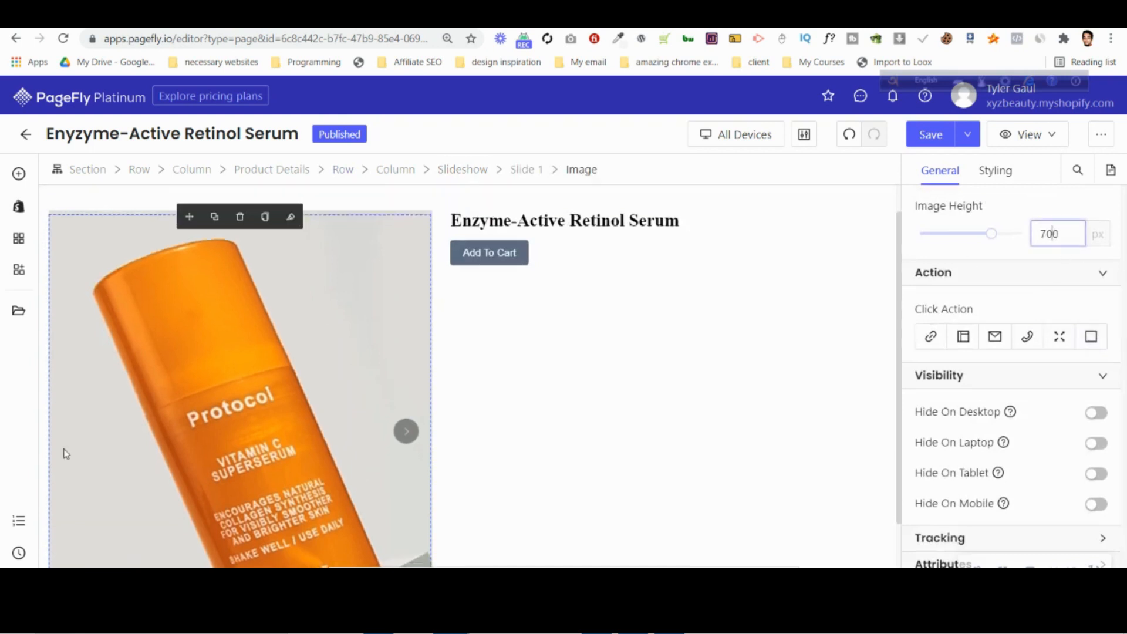
key(Down)
key(Down)
key(Down)
key(Down)
key(Down)
key(Down)
key(Down)
key(Down)
key(Down)
key(Down)
key(Down)
key(Down)
key(Down)
key(Down)
key(Down)
key(Down)
key(Down)
key(Down)
key(Down)
key(Down)
key(Down)
key(Down)
key(Down)
key(Down)
key(Down)
key(Down)
drag(207, 422, 790, 382)
scroll(638, 355, up, 2)
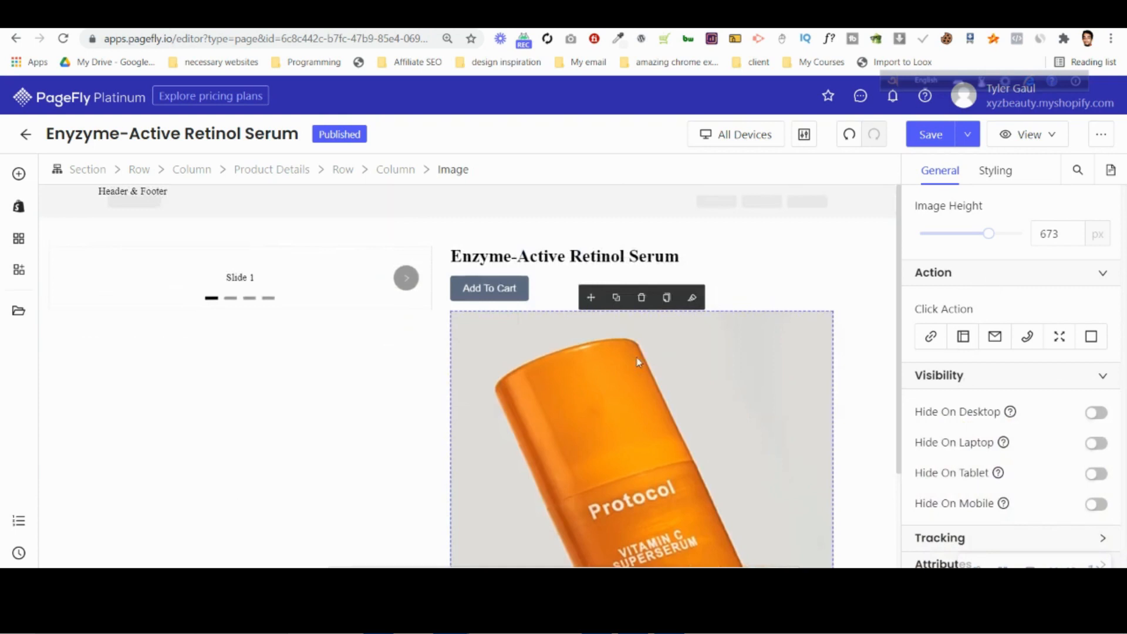
key(ctrl+z)
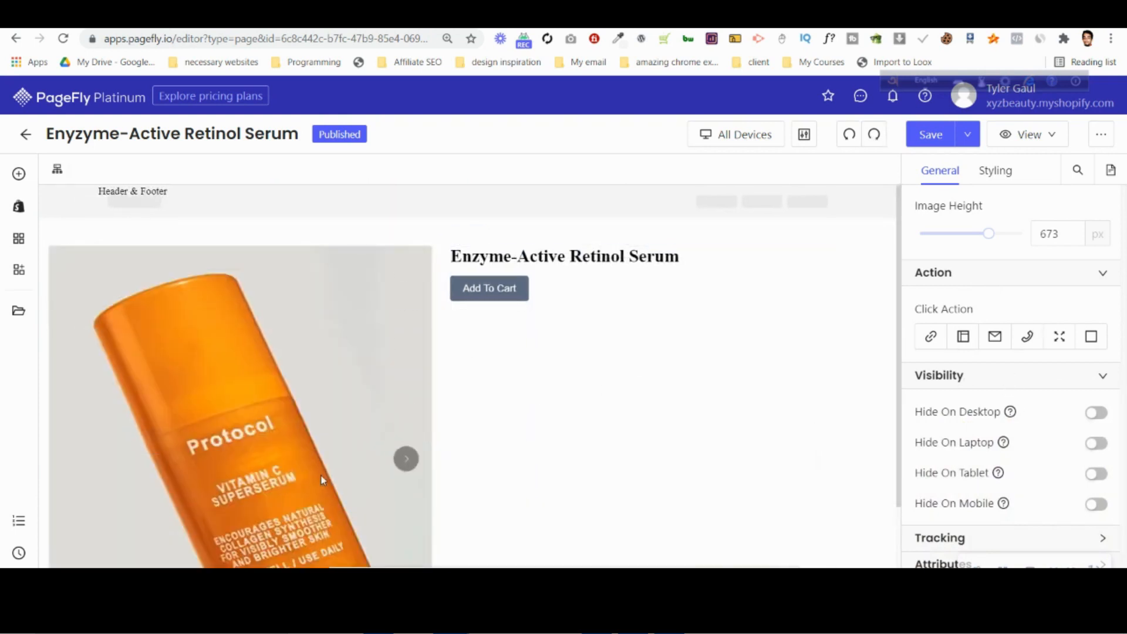
Lower Slide 1's image height further to 662 px.
click(1060, 235)
key(Down)
key(Down)
key(Down)
key(Down)
key(Down)
key(Down)
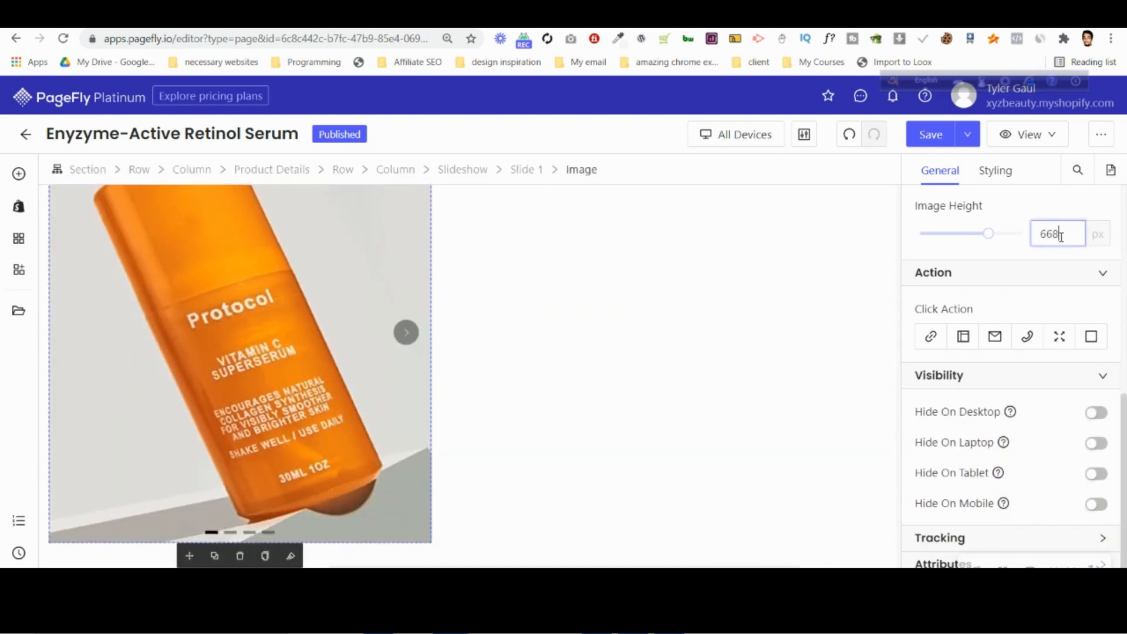
key(Down)
key(Down)
key(Down)
key(Down)
key(Down)
key(Down)
key(Down)
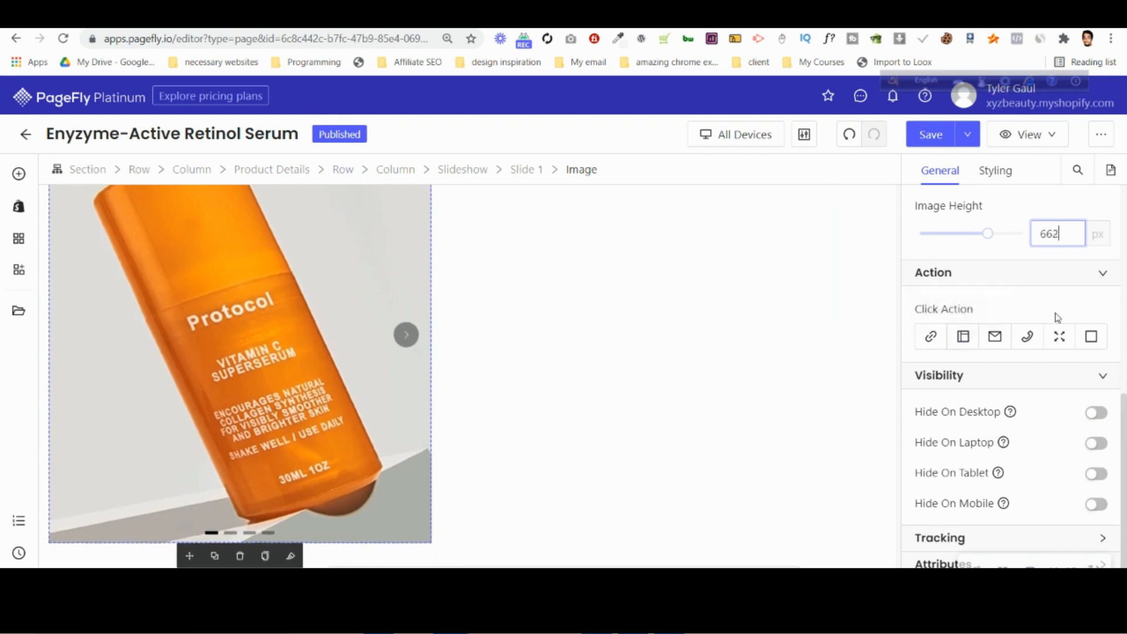
Try the Set Max Height option on the slideshow and check its effect on Slide 2.
scroll(1059, 319, up, 5)
click(465, 175)
scroll(1098, 362, down, 1)
click(1102, 347)
click(230, 534)
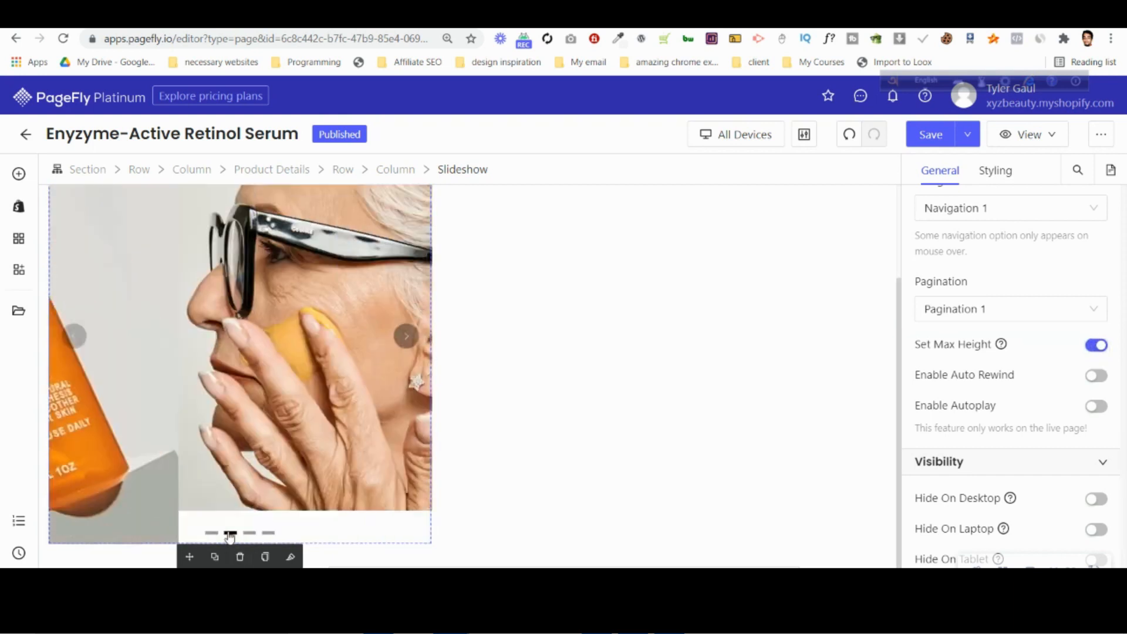
Replace Slide 3's placeholder with the uploaded yellow Retinol_Macro image.
click(248, 534)
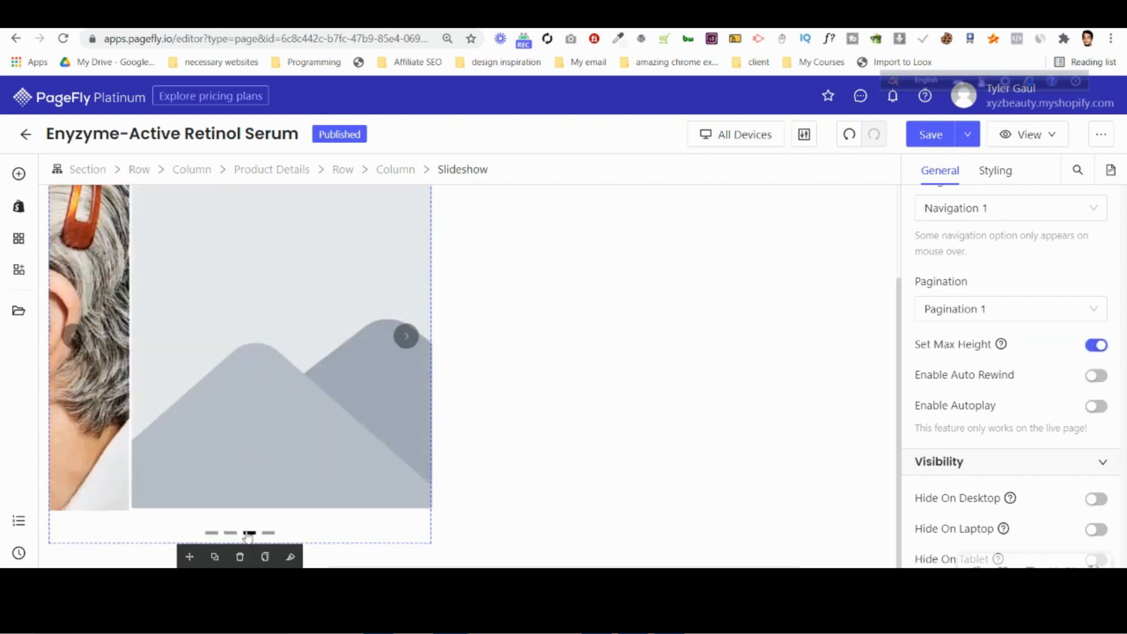
click(264, 495)
scroll(998, 211, up, 6)
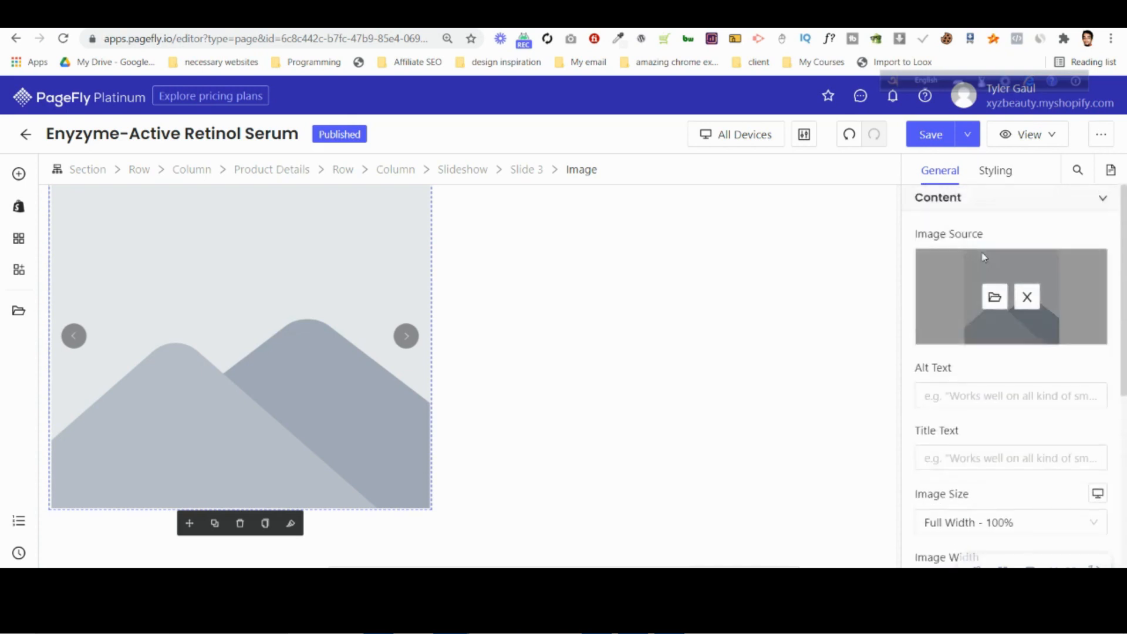
click(994, 295)
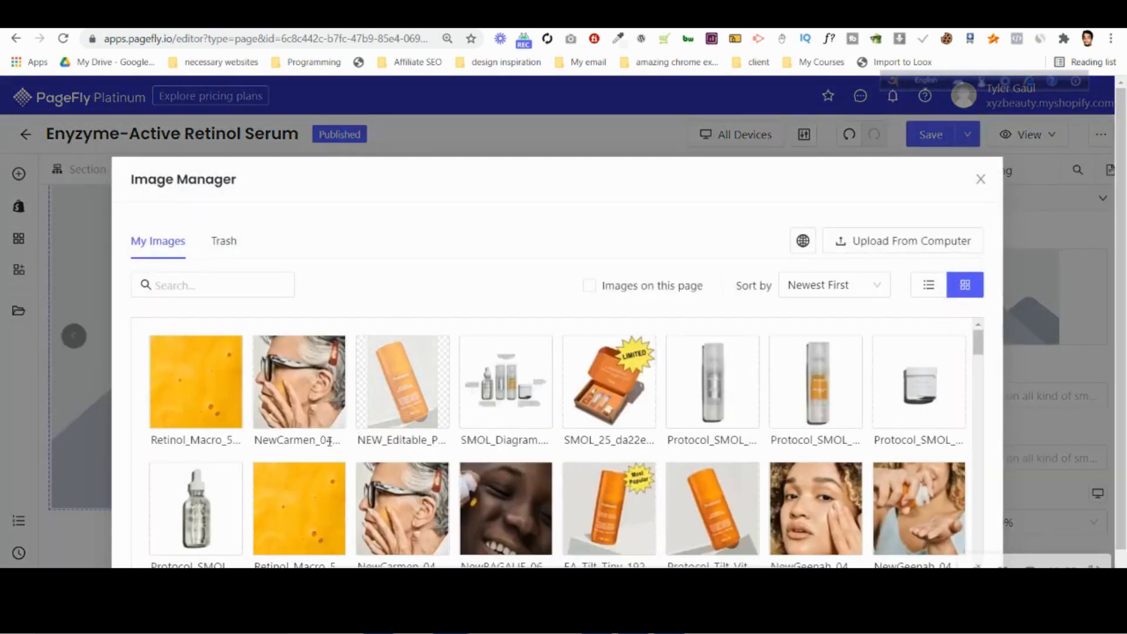
click(196, 370)
scroll(997, 476, down, 1)
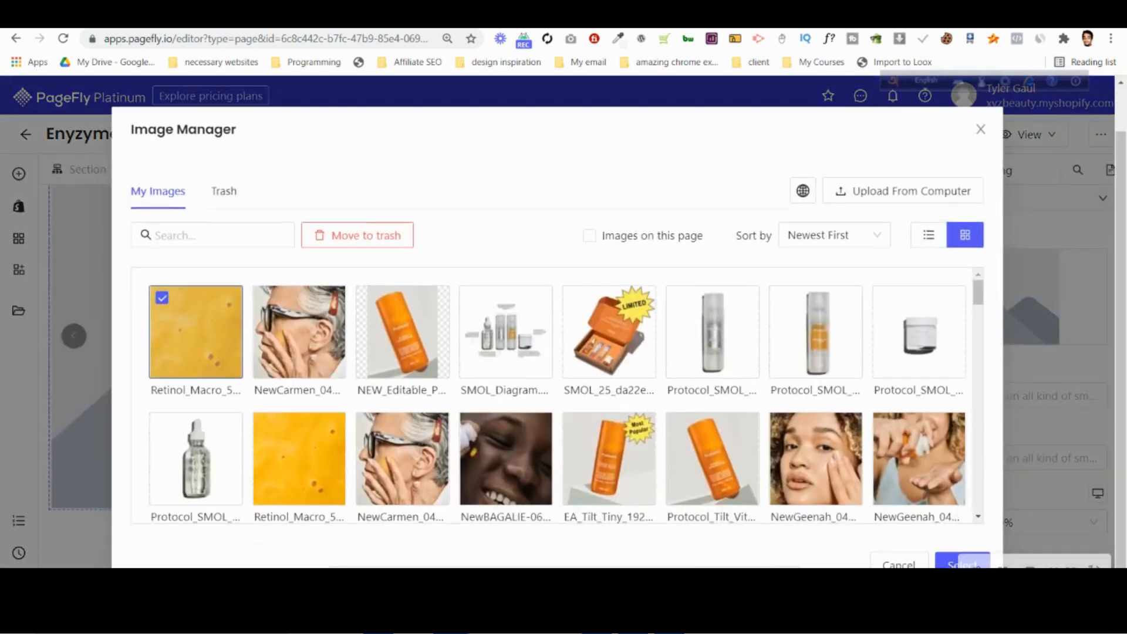
click(964, 562)
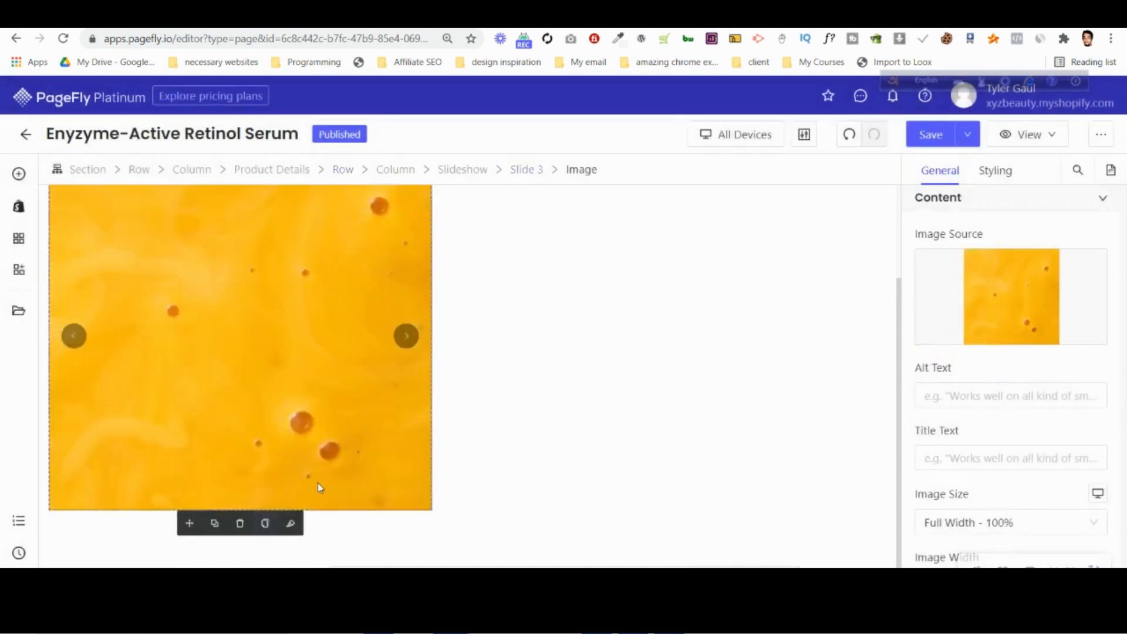
Return to Slide 1 and turn off Set Max Height for the slideshow.
click(123, 533)
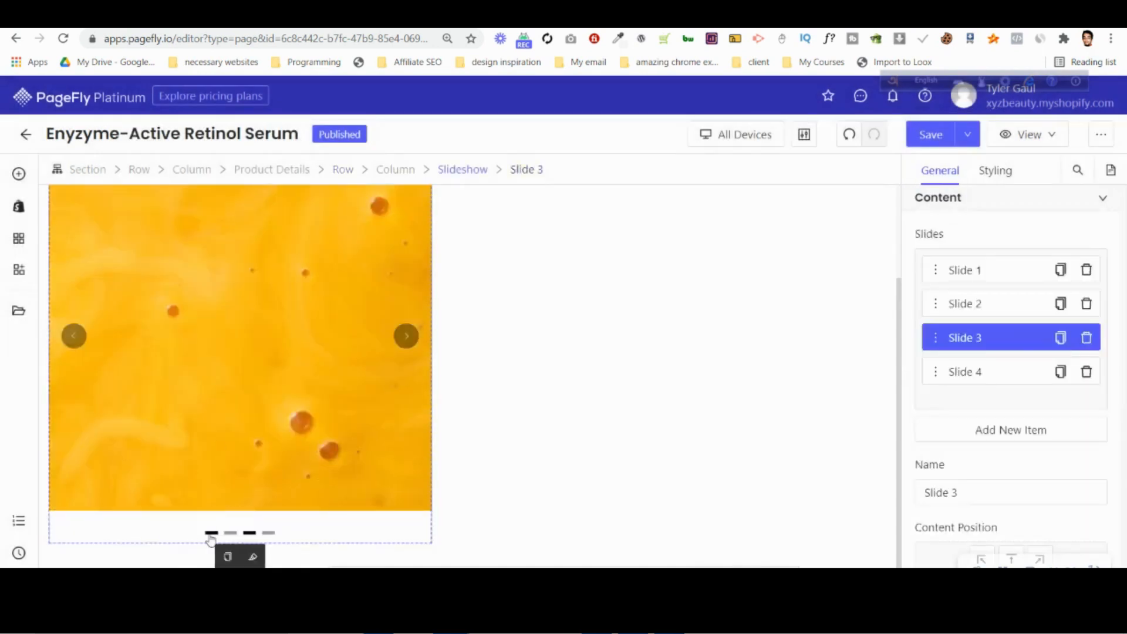
click(211, 534)
click(270, 462)
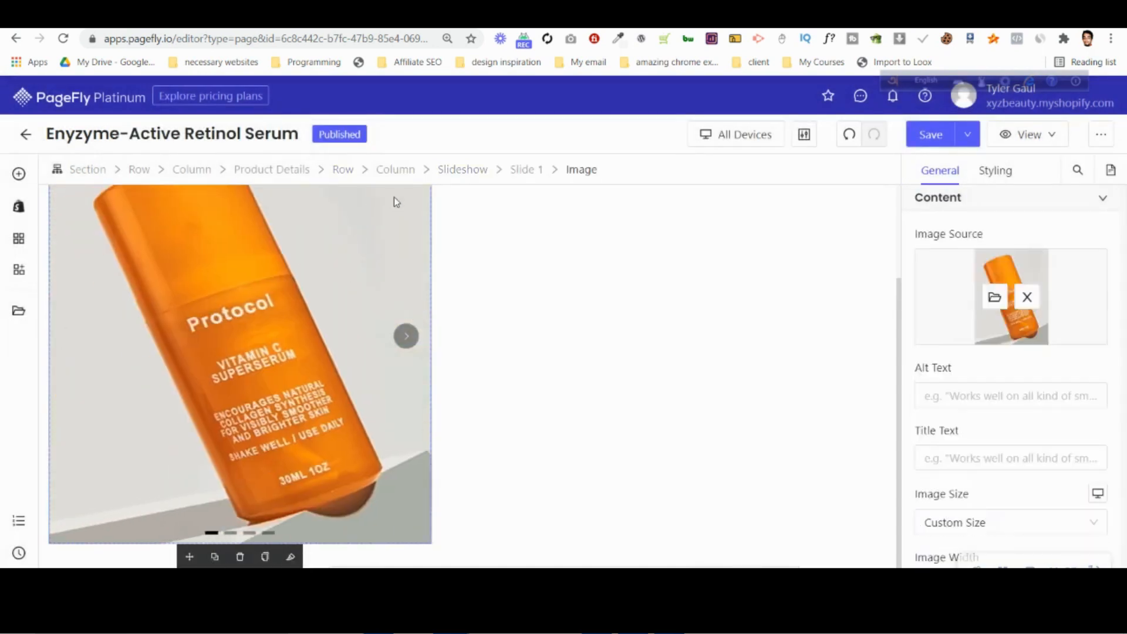
click(467, 169)
scroll(1097, 395, down, 3)
scroll(1098, 396, down, 3)
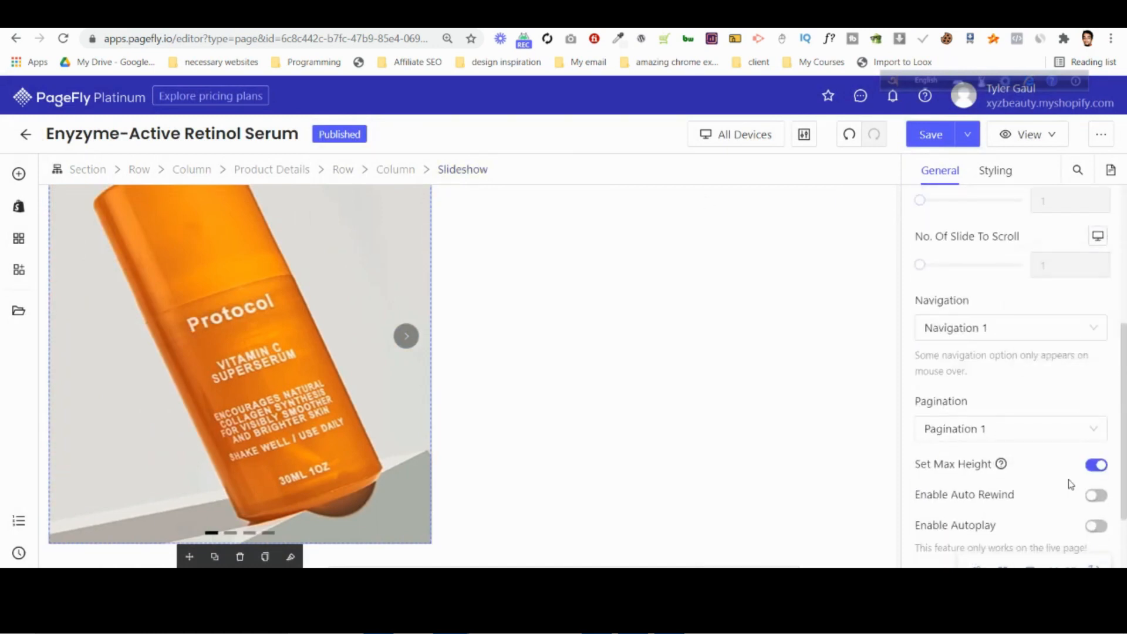
scroll(1056, 471, down, 3)
click(1098, 320)
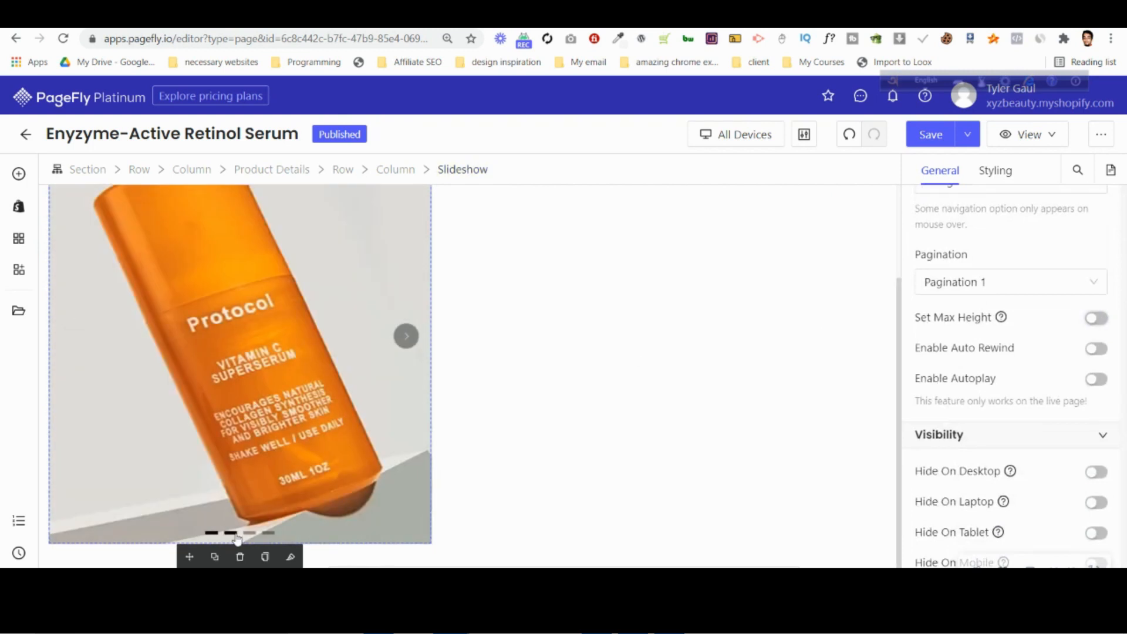
Go through the slides to Slide 4 and replace its placeholder with the orange serum bottle image NEW_Editable_PDP-M-Retinol-MC-v4.
click(233, 534)
click(251, 534)
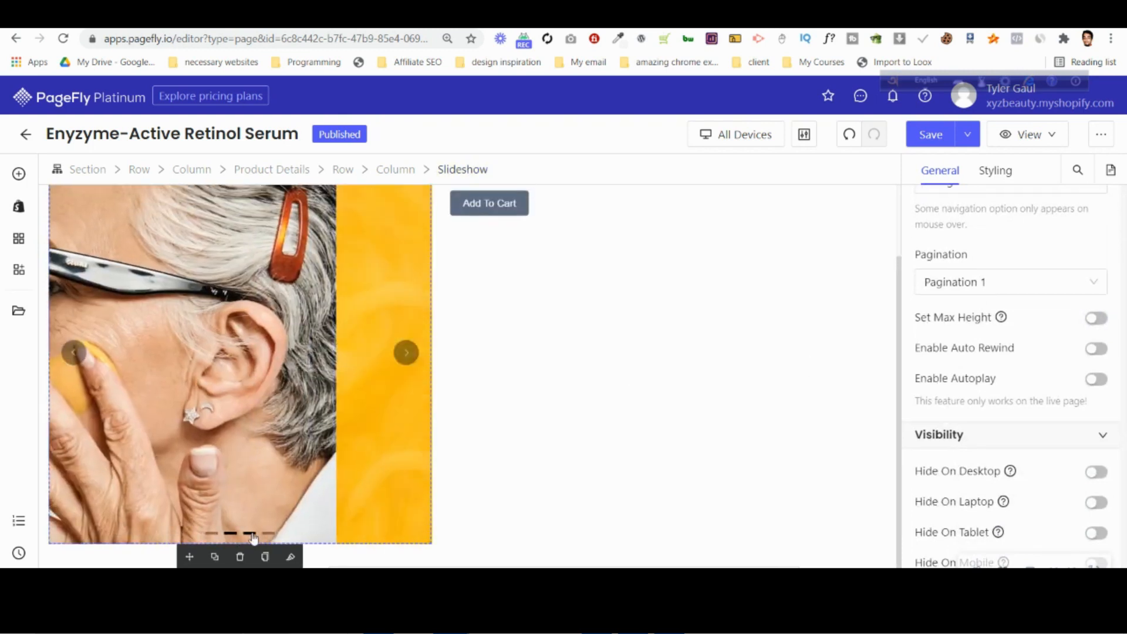
click(268, 534)
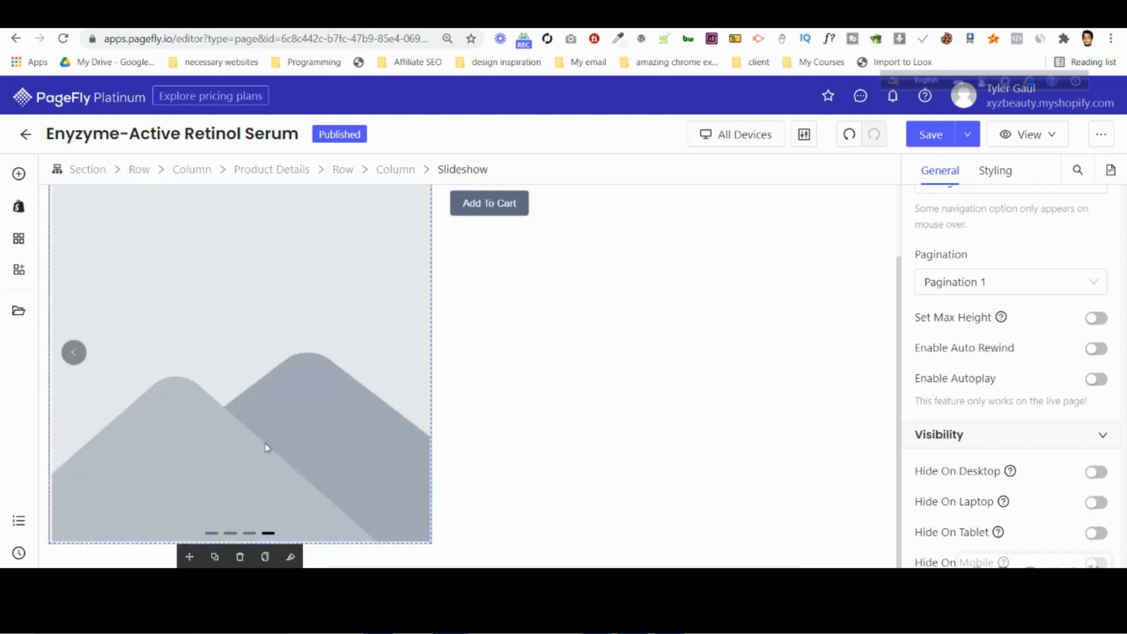
click(269, 433)
scroll(1029, 263, up, 5)
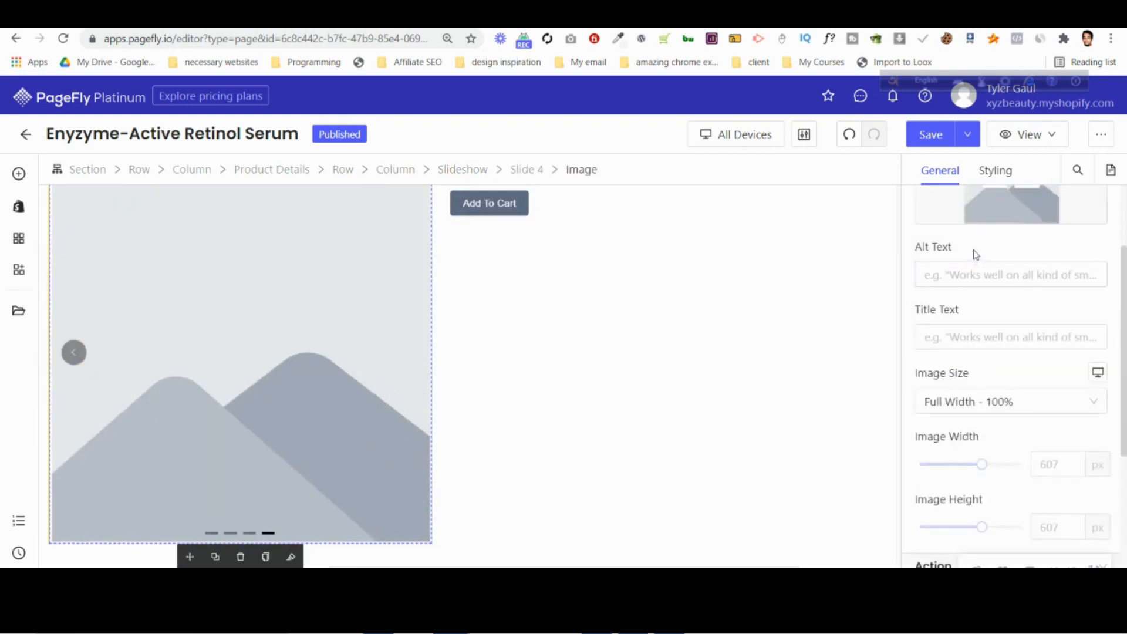
scroll(976, 254, up, 3)
click(992, 297)
click(421, 421)
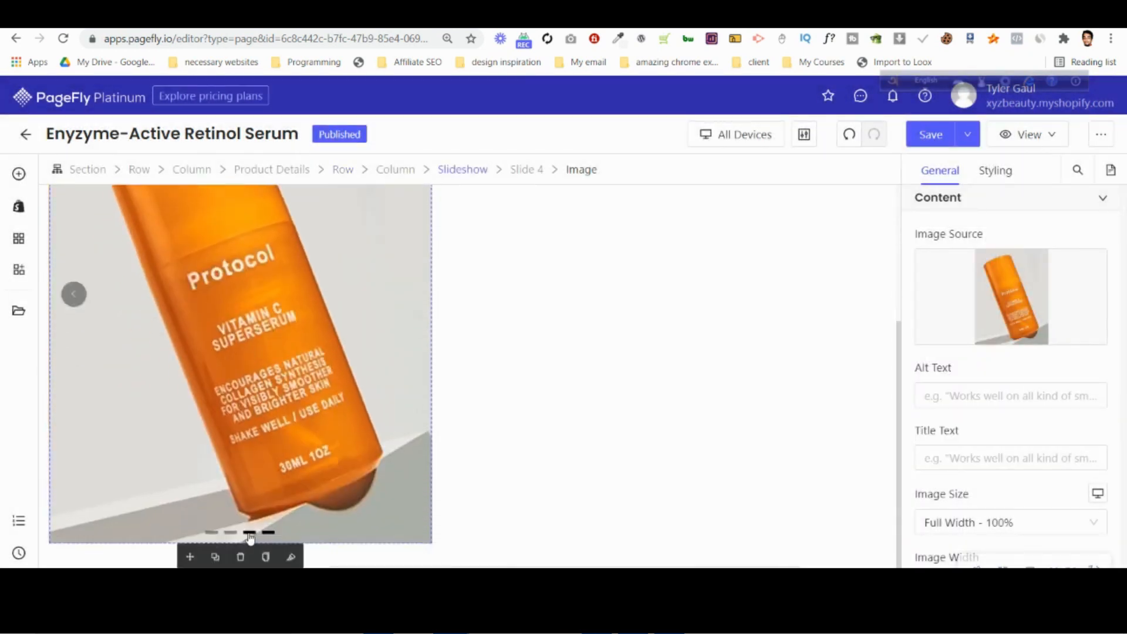
Compare the slides in the slideshow, check Slide 4's image settings, and set Slide 1's image size to Full Width - 100%.
click(250, 536)
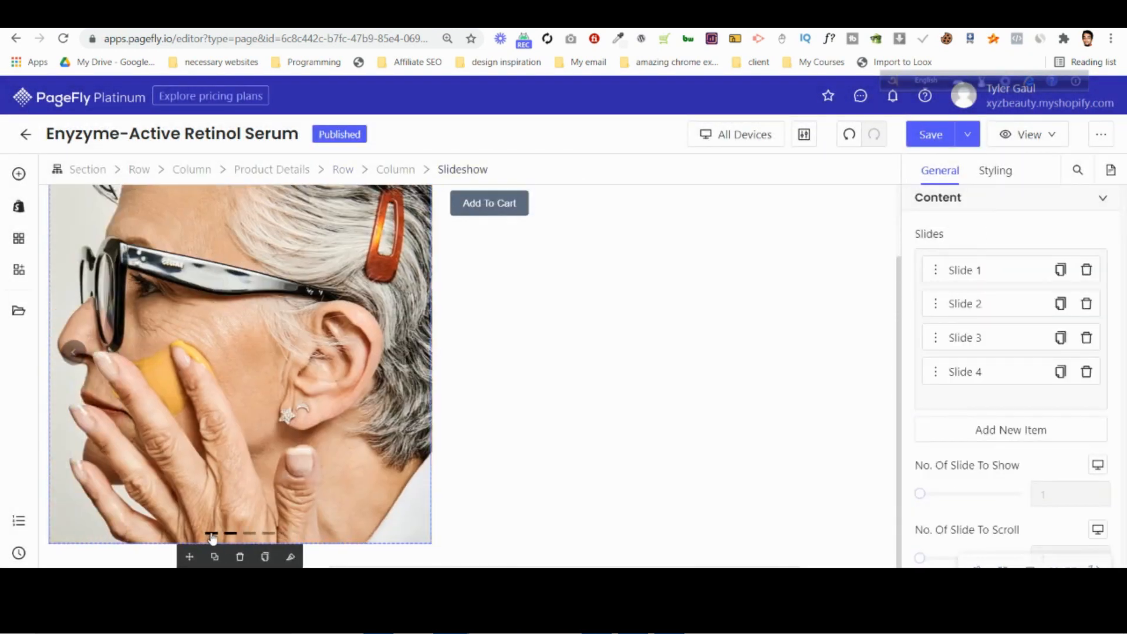
click(212, 534)
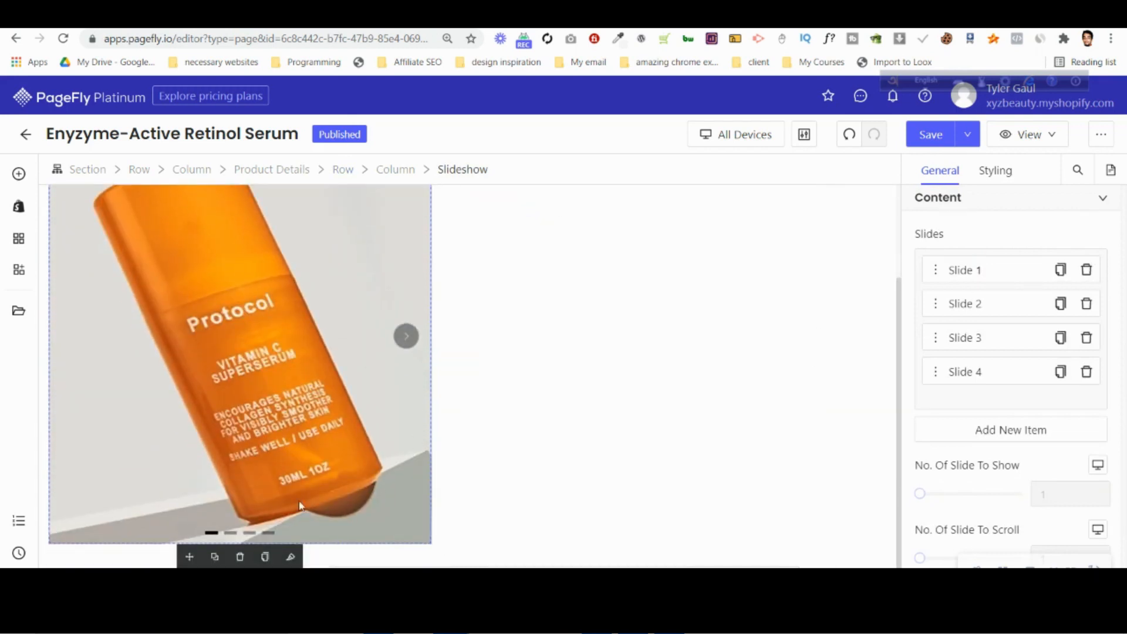
click(268, 535)
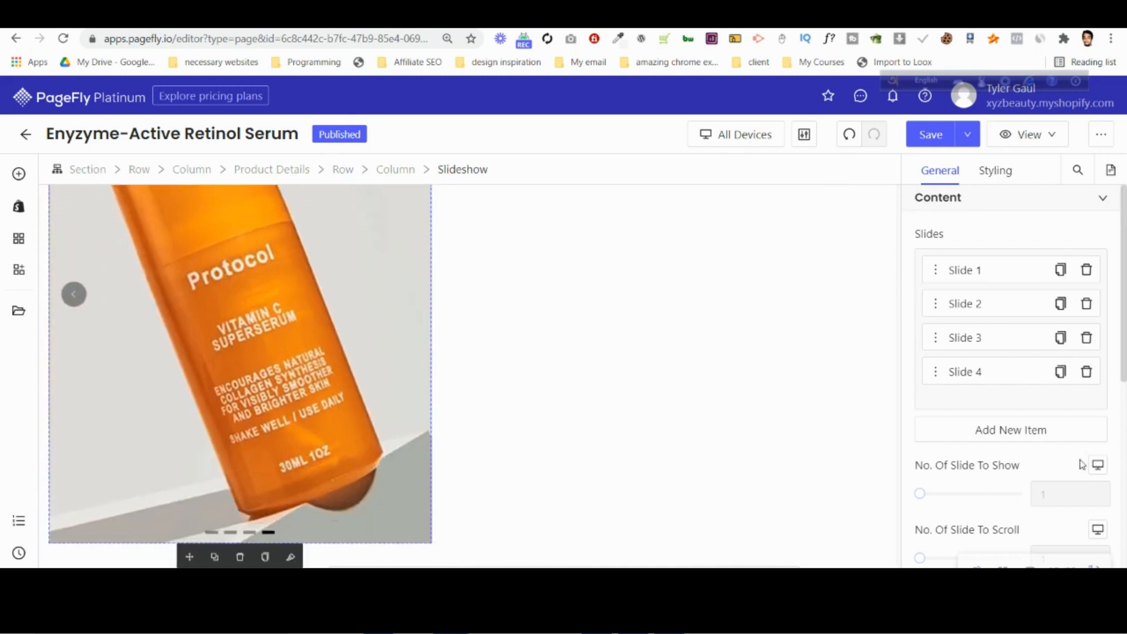
scroll(1075, 464, down, 4)
scroll(1069, 456, up, 4)
click(275, 393)
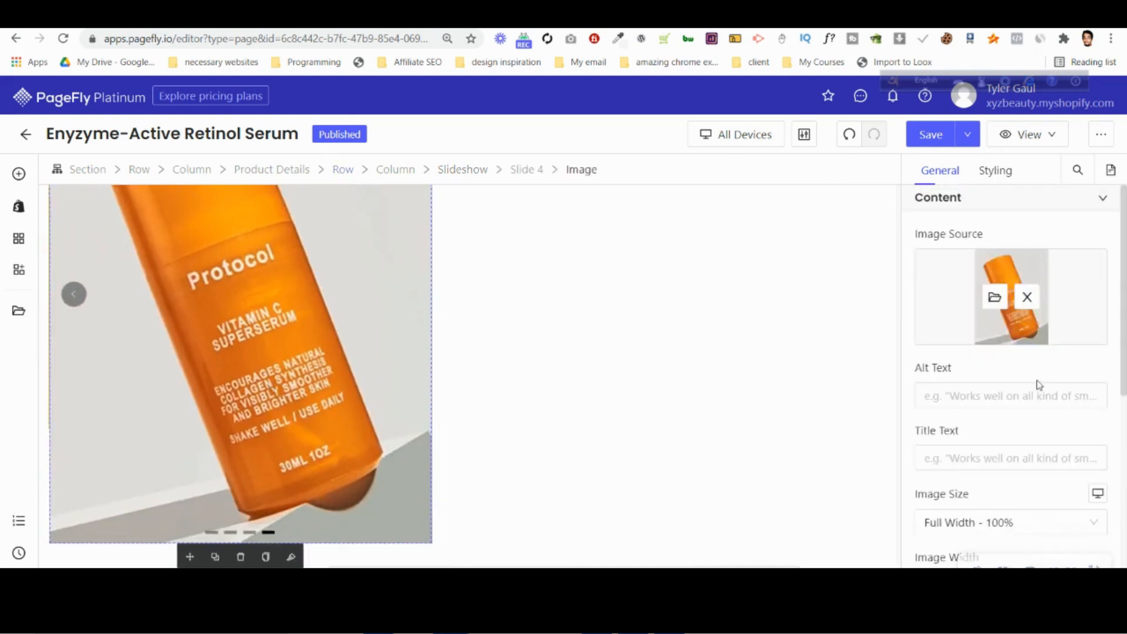
scroll(1037, 383, down, 4)
click(211, 533)
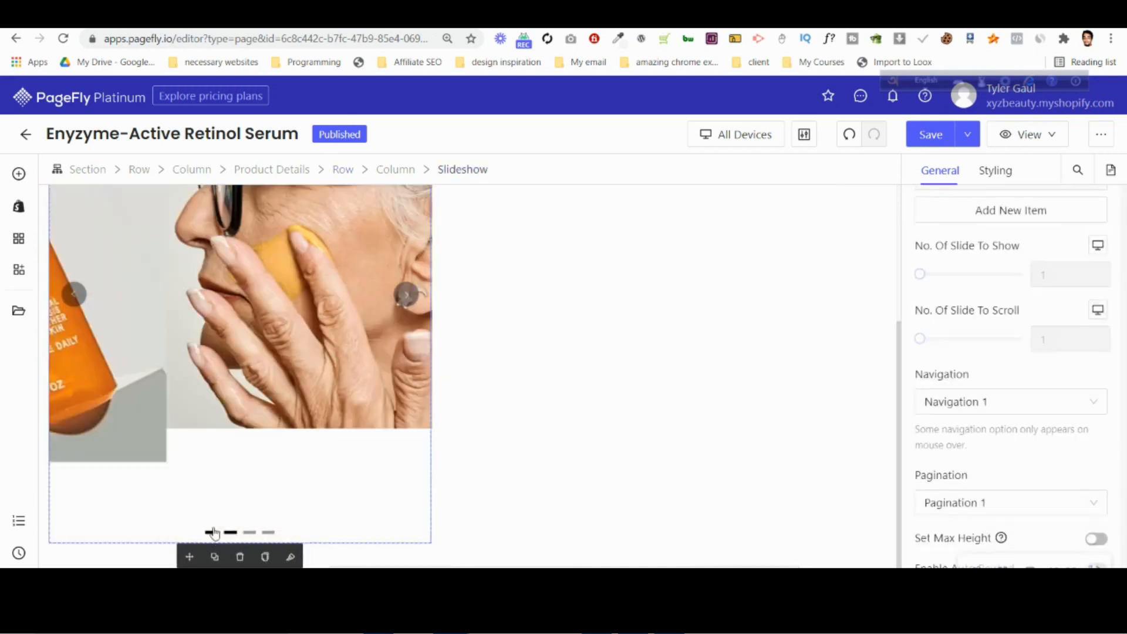
click(1010, 303)
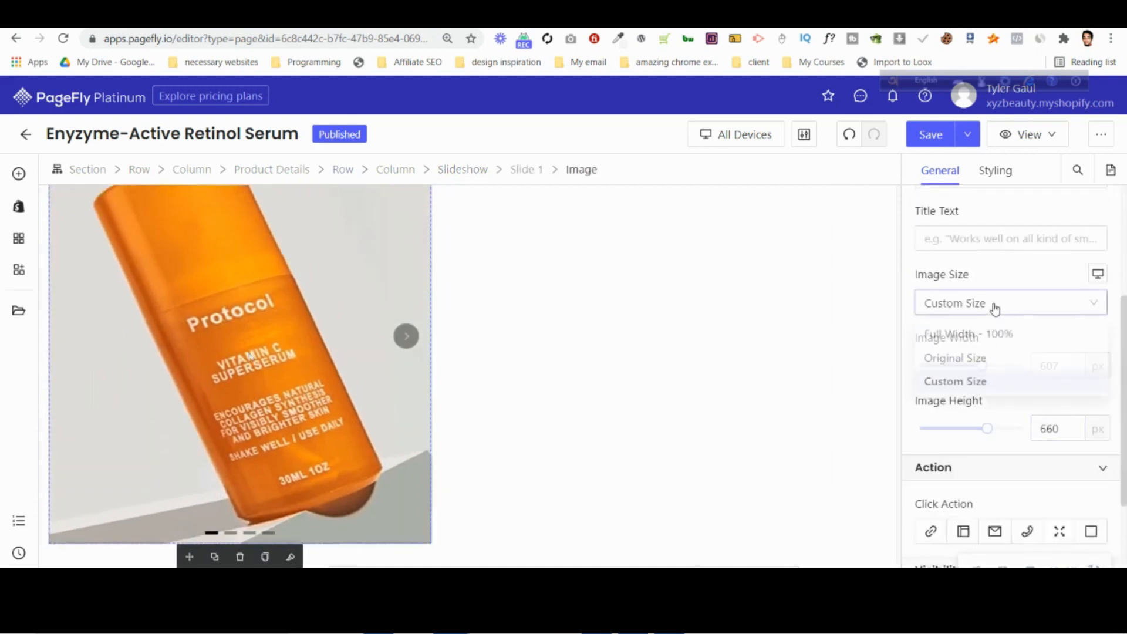
click(969, 334)
scroll(351, 356, up, 3)
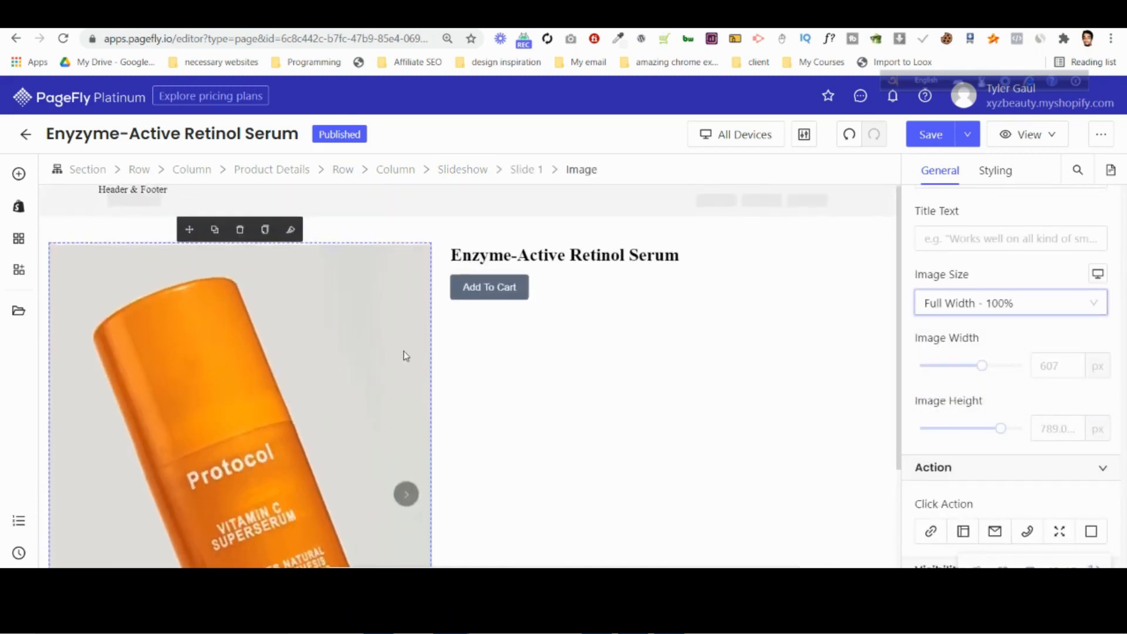
Select the page's product title, then switch to Photoshop and check the font settings of the Enyzyme-Active Retinol Serum title.
click(613, 260)
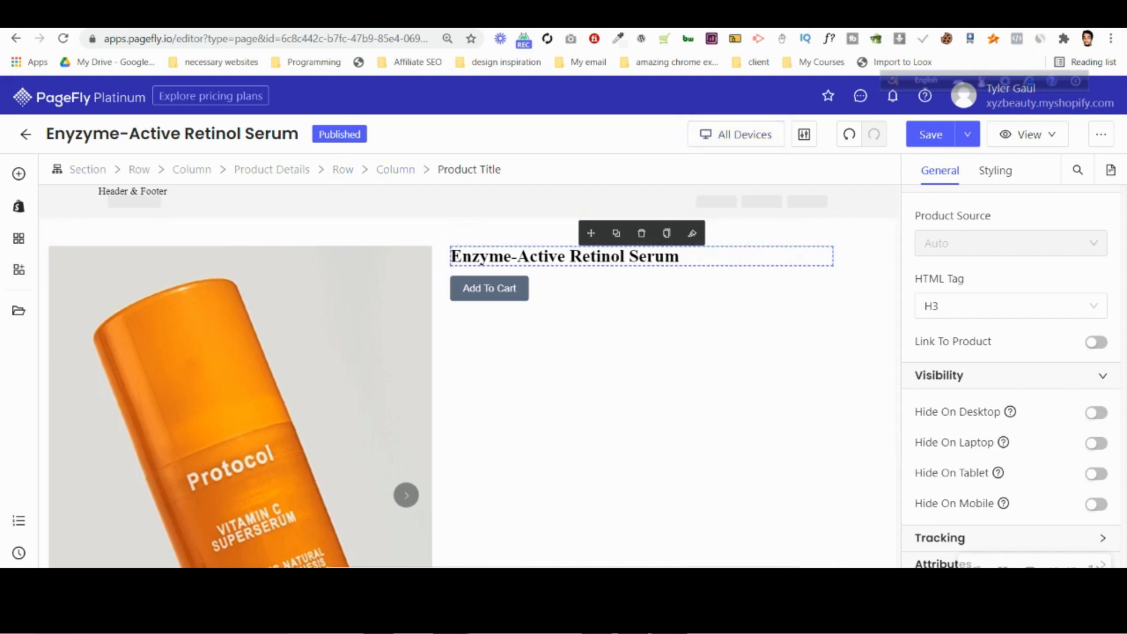
click(633, 620)
scroll(551, 280, up, 5)
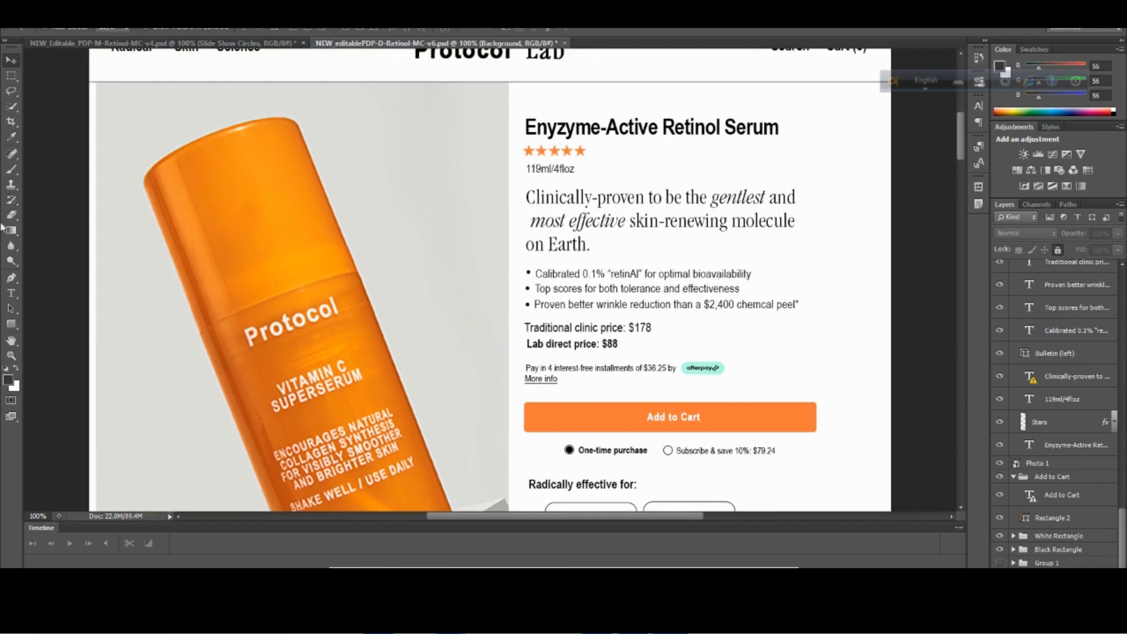
click(12, 293)
click(693, 128)
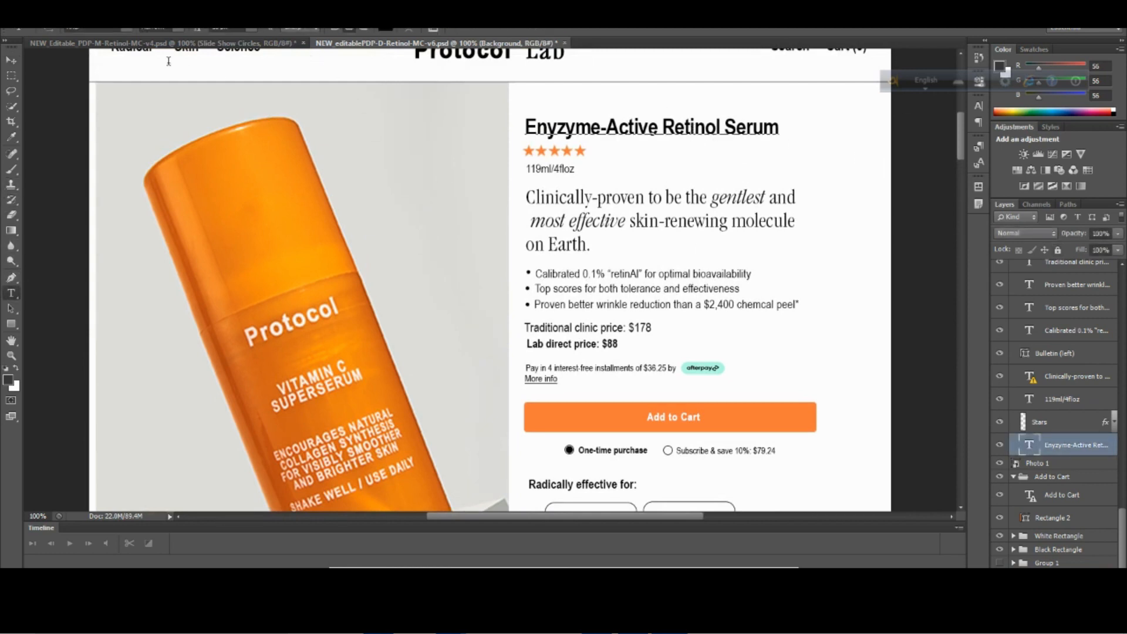
click(182, 31)
click(183, 31)
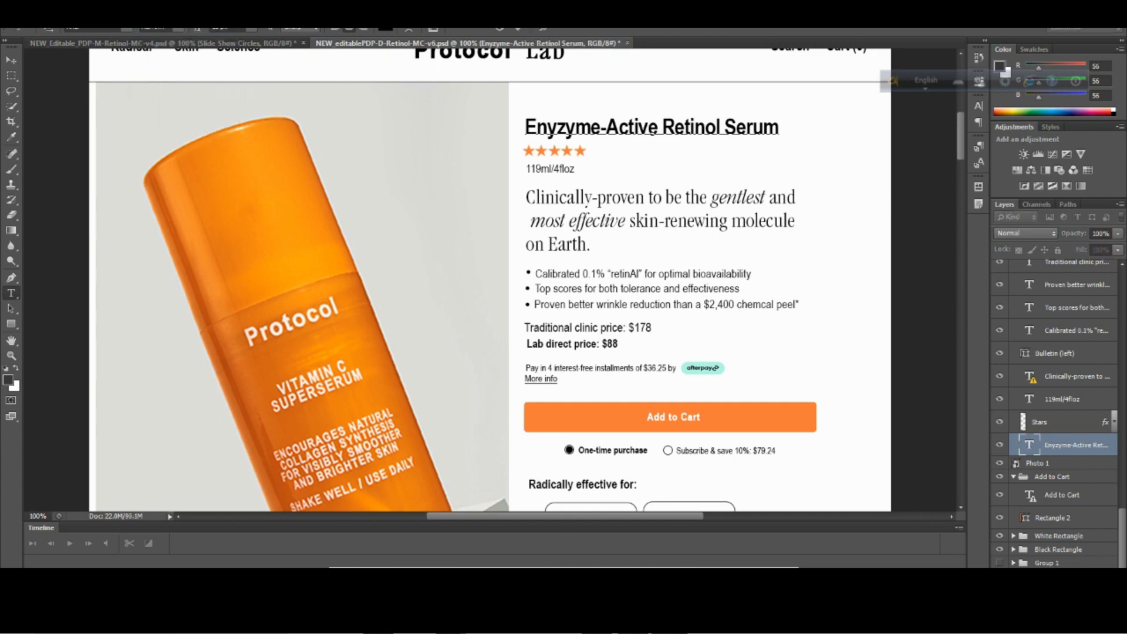
Switch back to PageFly and search for "narrow" in the Font Manager opened from the product title's typography styling.
click(450, 622)
click(392, 552)
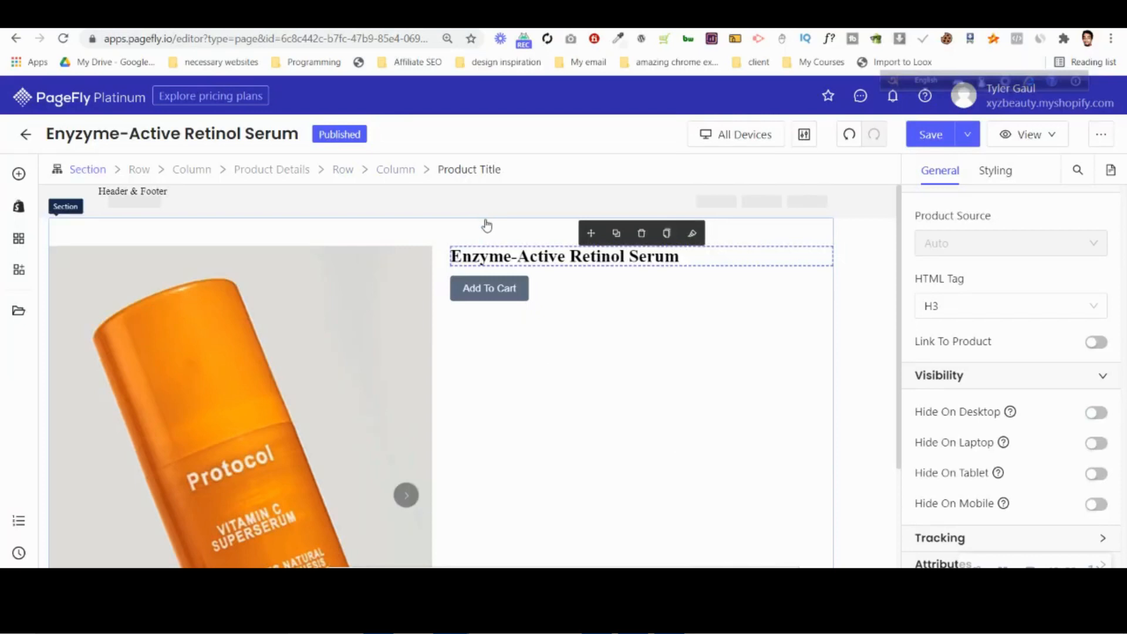
click(1005, 171)
scroll(1054, 303, down, 5)
scroll(1056, 303, down, 2)
scroll(1056, 303, up, 2)
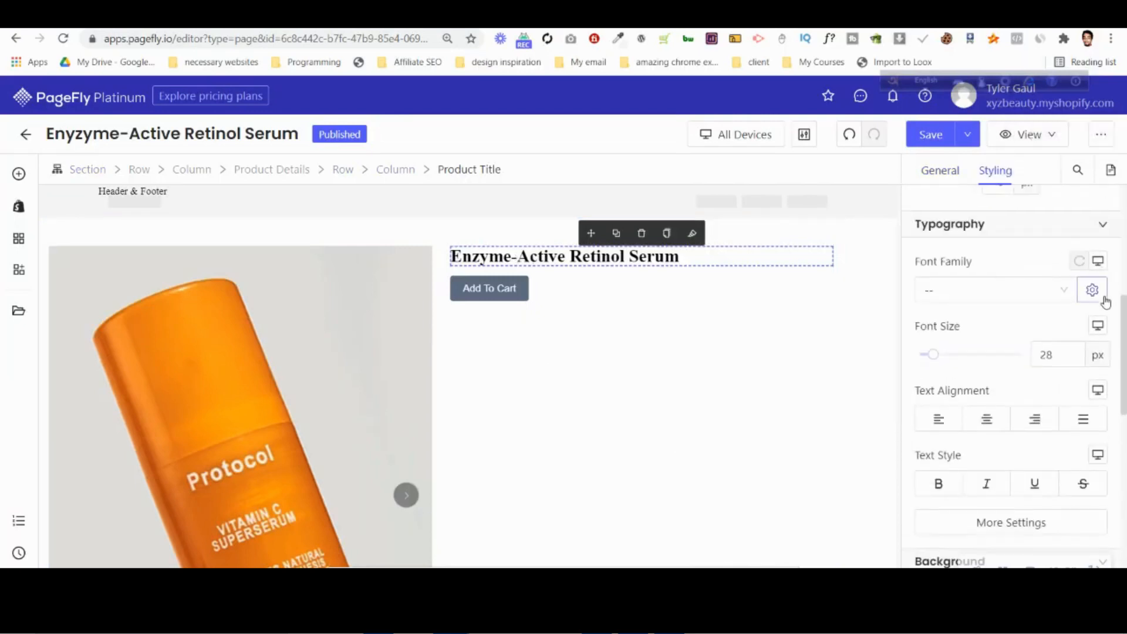
click(1093, 289)
click(430, 224)
text(narrow)
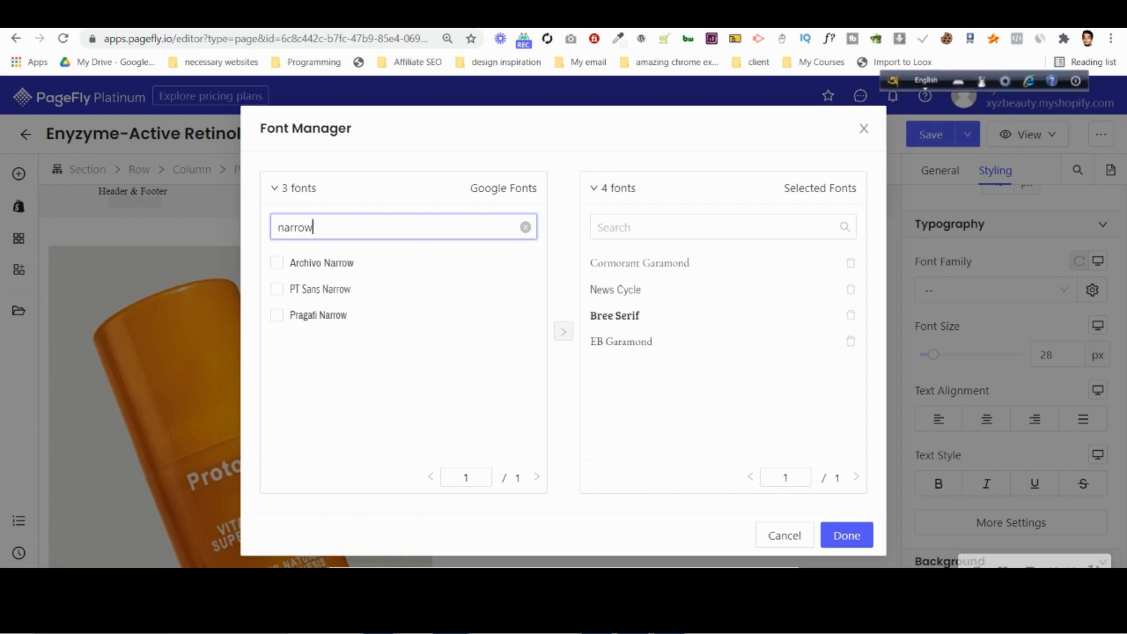
Search Google for "narrow font alternative" in a new browser tab.
key(ctrl+t)
click(447, 299)
text(nar)
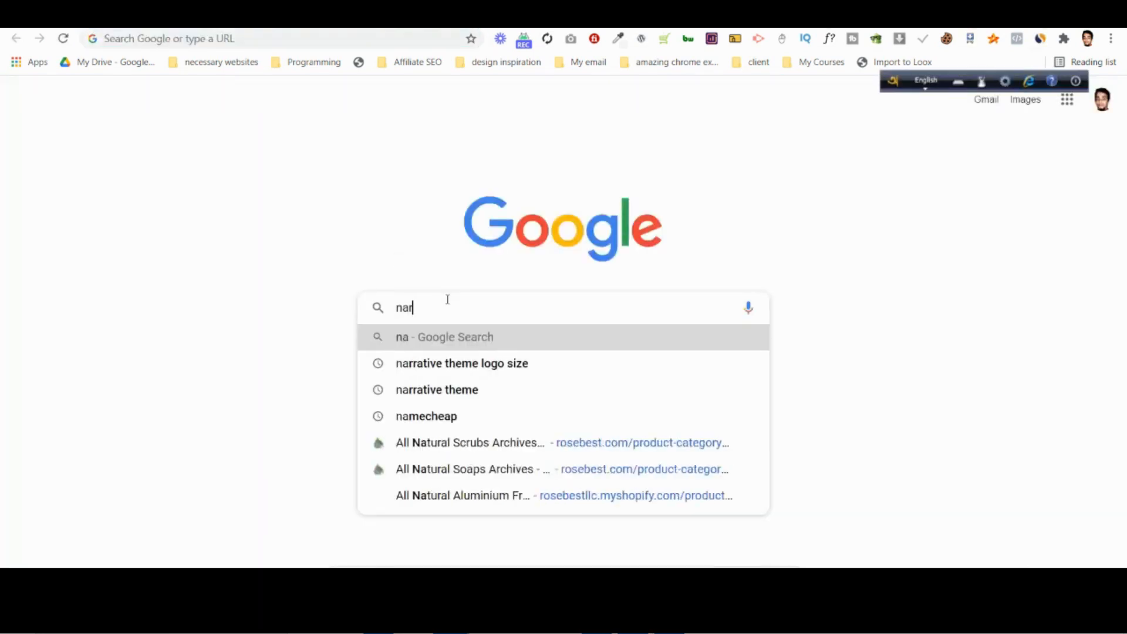
text(row font a)
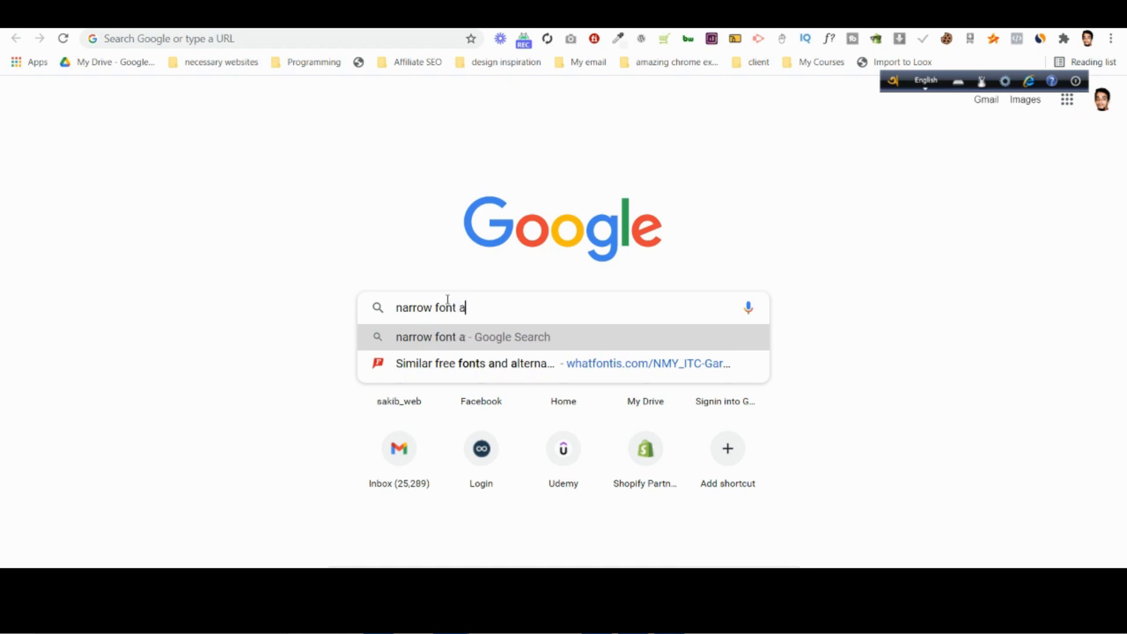
text(lternative)
key(Return)
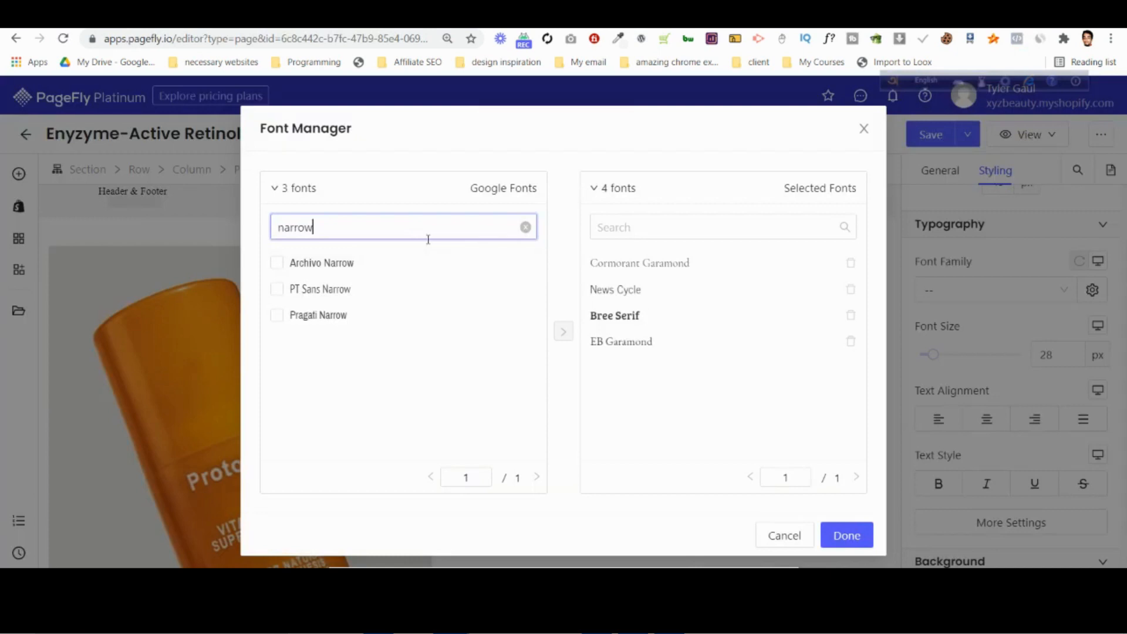
Back in the Font Manager, search the Google Fonts for "libera" and clear that search.
key(ctrl+a)
text(libera)
key(ctrl+a)
key(BackSpace)
Find the Arimo font in the Font Manager, check it against the Google results, and add it to the selected fonts.
text(arc)
key(BackSpace)
text(i)
key(BackSpace)
text(imo)
click(920, 18)
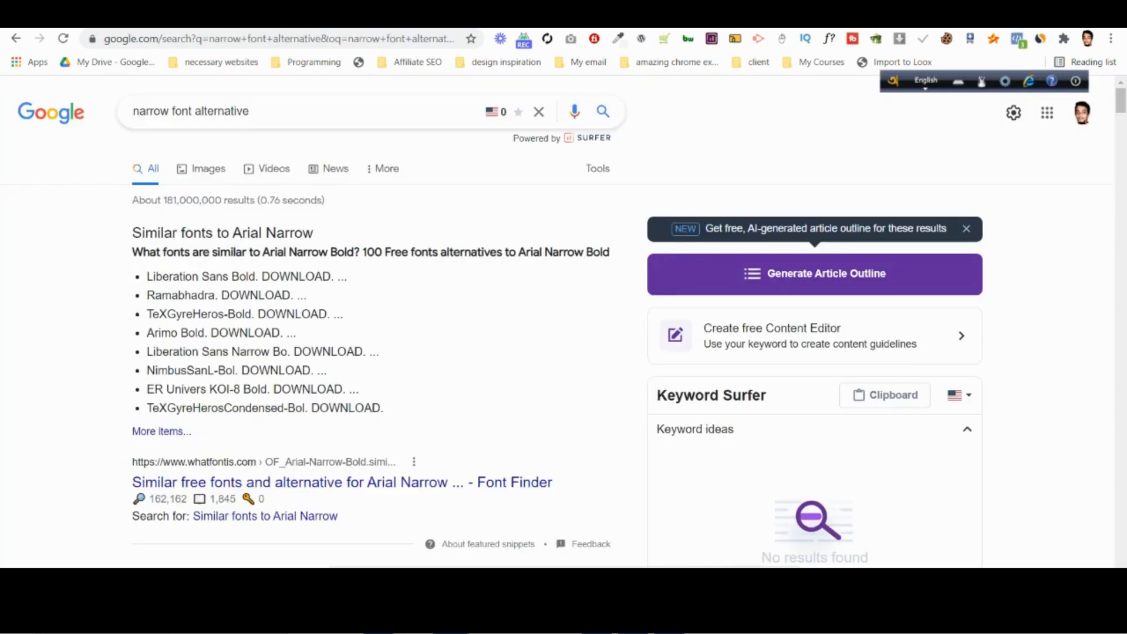
click(646, 17)
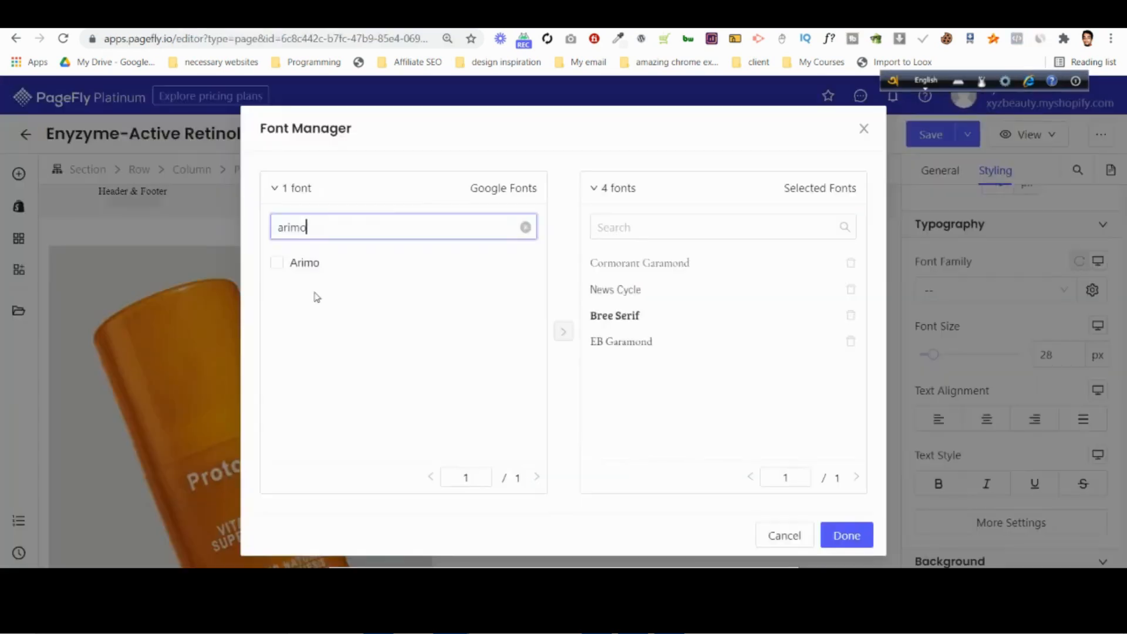
click(281, 262)
click(564, 331)
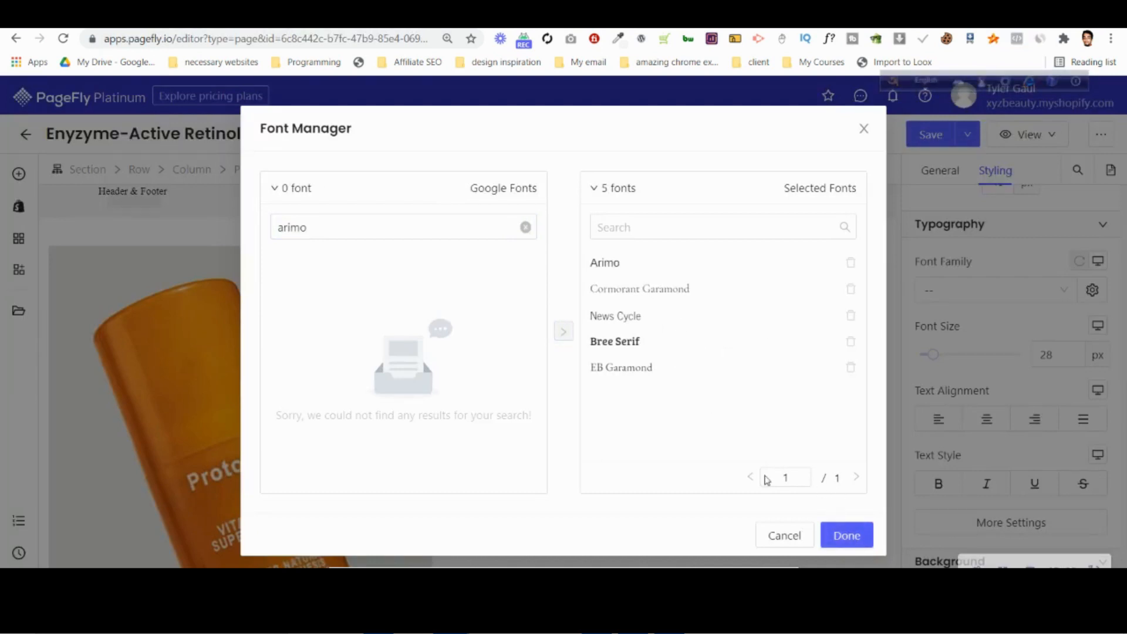
click(823, 535)
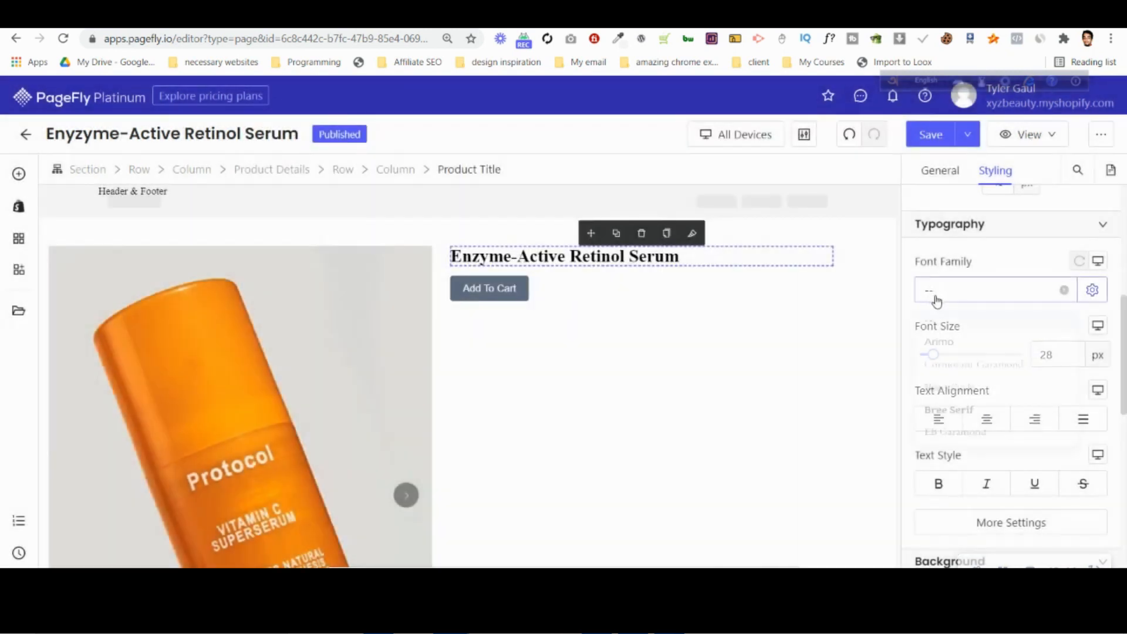
Set the product title's font family to Arimo and its font weight to Bold, checking the title in the Photoshop design in between.
click(934, 297)
click(940, 346)
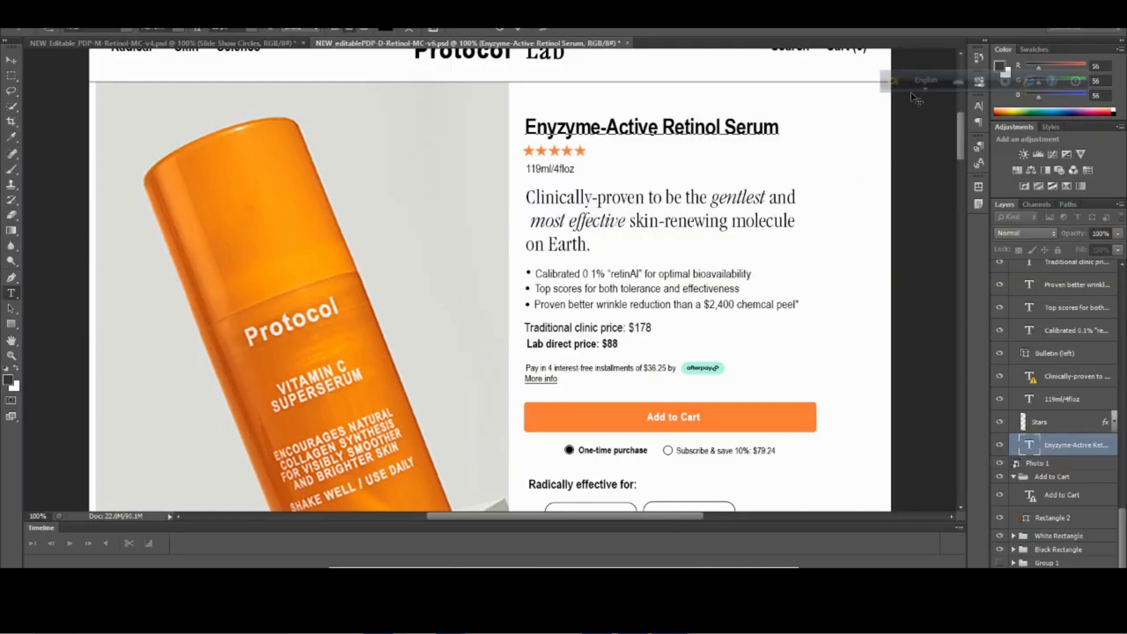
click(504, 28)
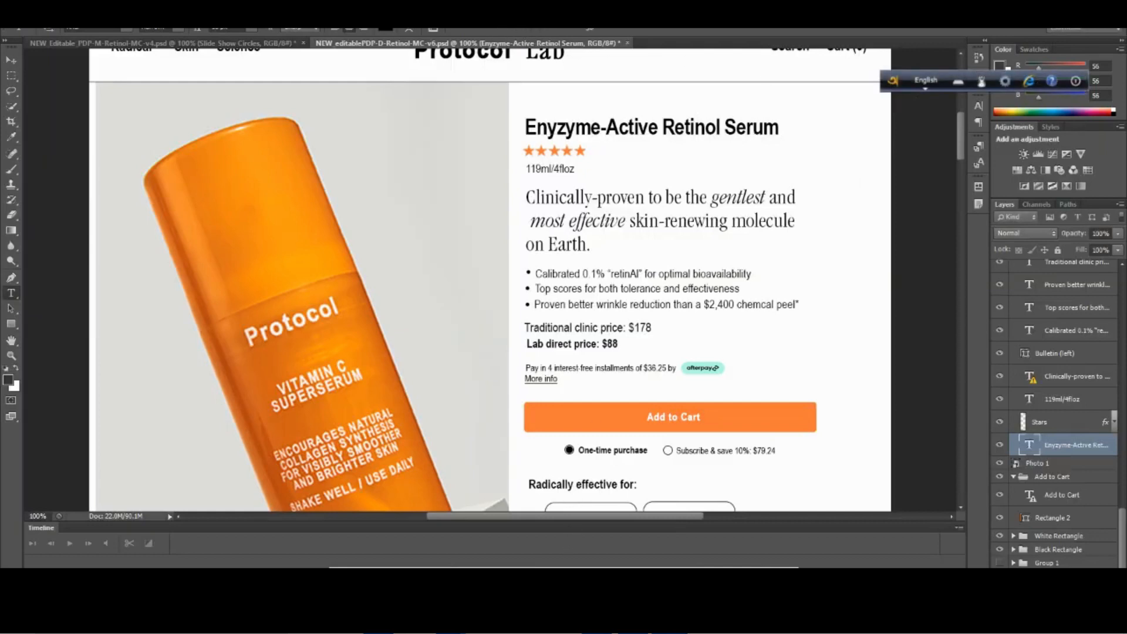
click(352, 532)
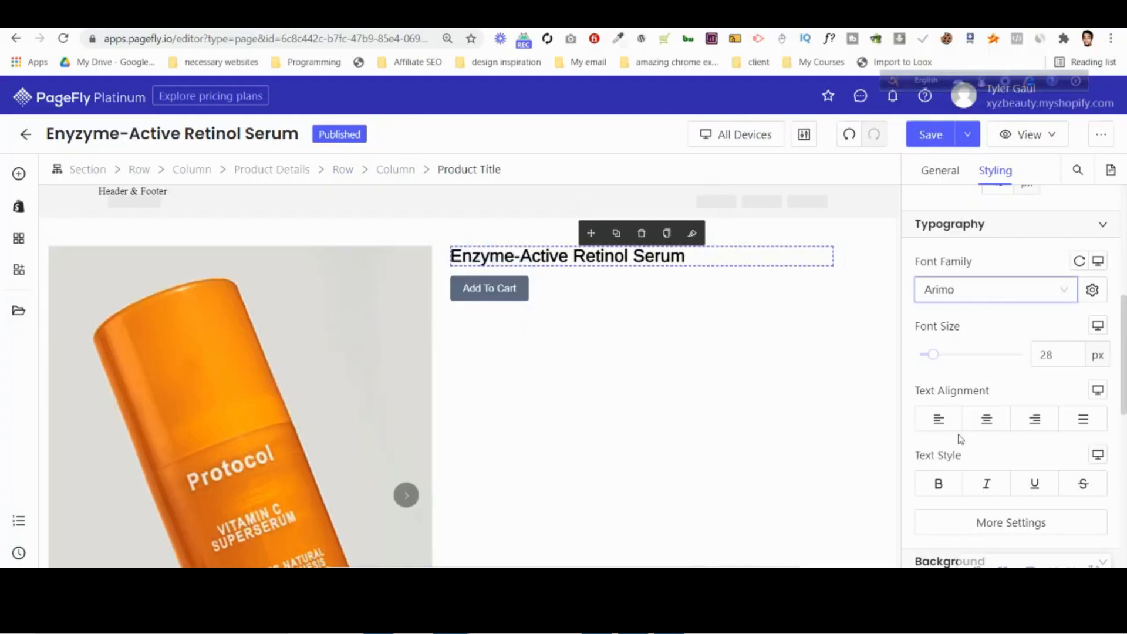
scroll(961, 439, down, 1)
click(992, 454)
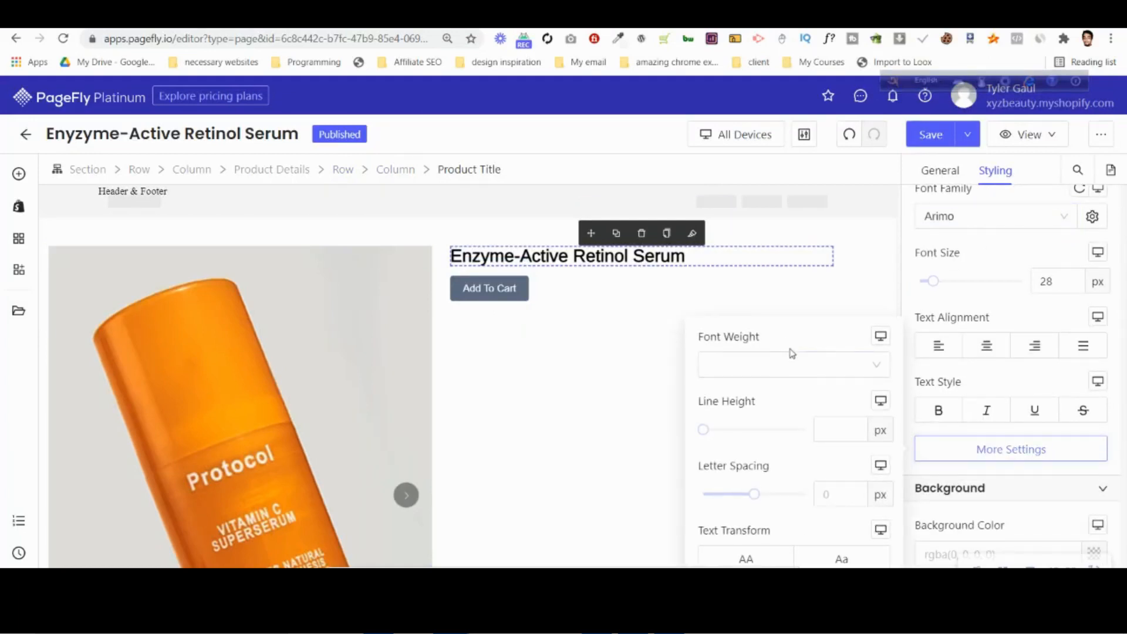
click(792, 363)
click(737, 479)
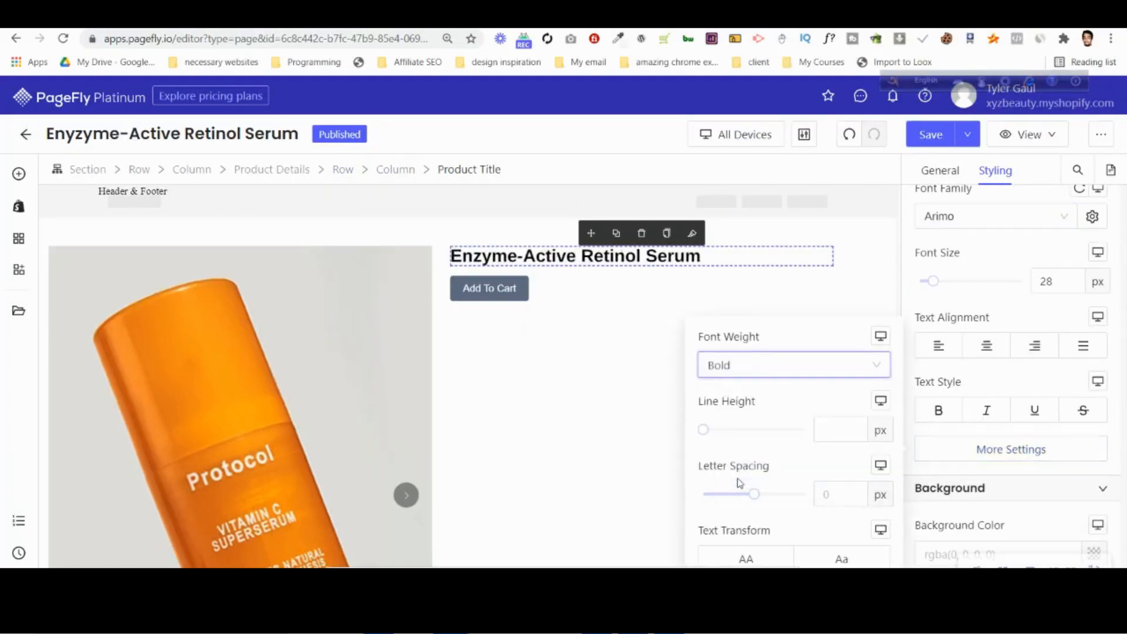
Switch to Photoshop and copy the hex code of the product title's text color from the Color Picker.
key(alt+Tab)
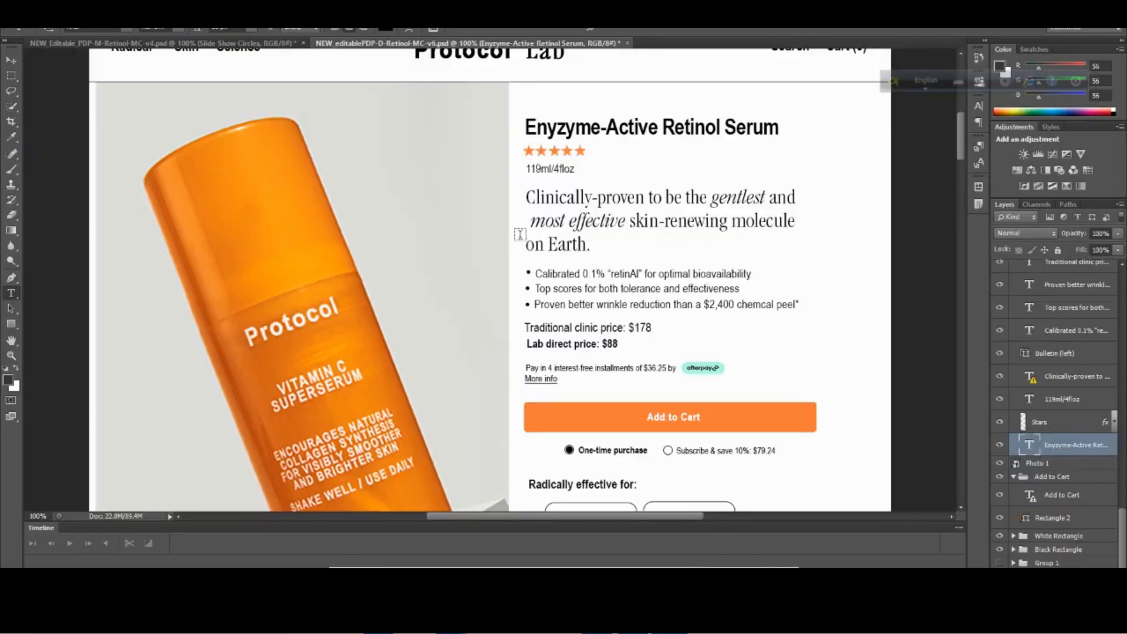
click(576, 128)
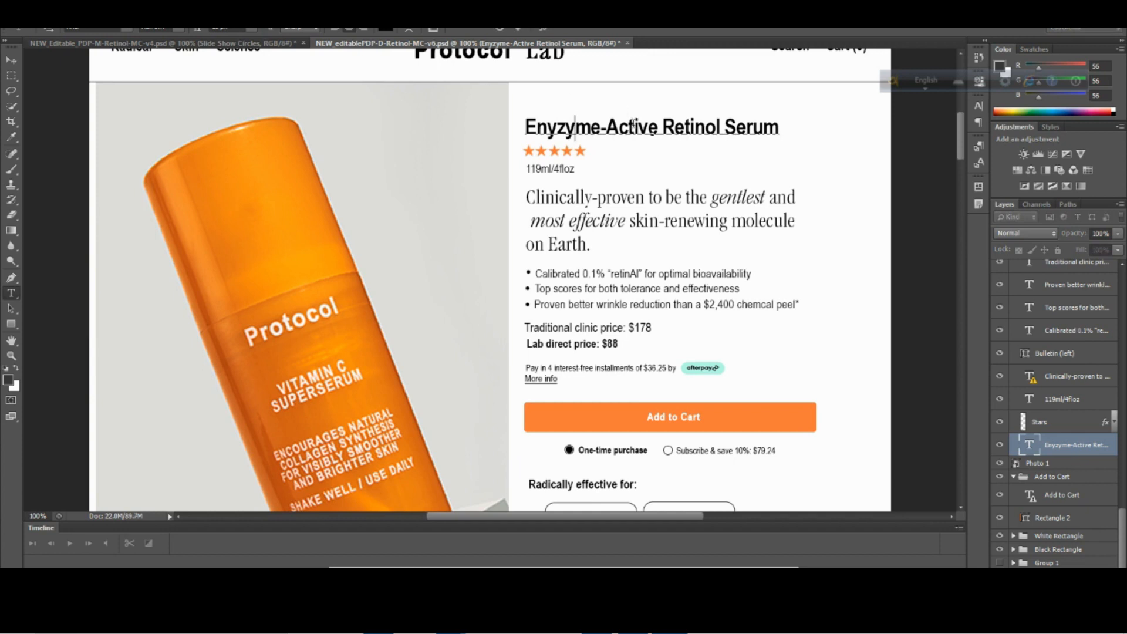
click(386, 29)
click(640, 327)
drag(640, 326, 613, 319)
right_click(607, 326)
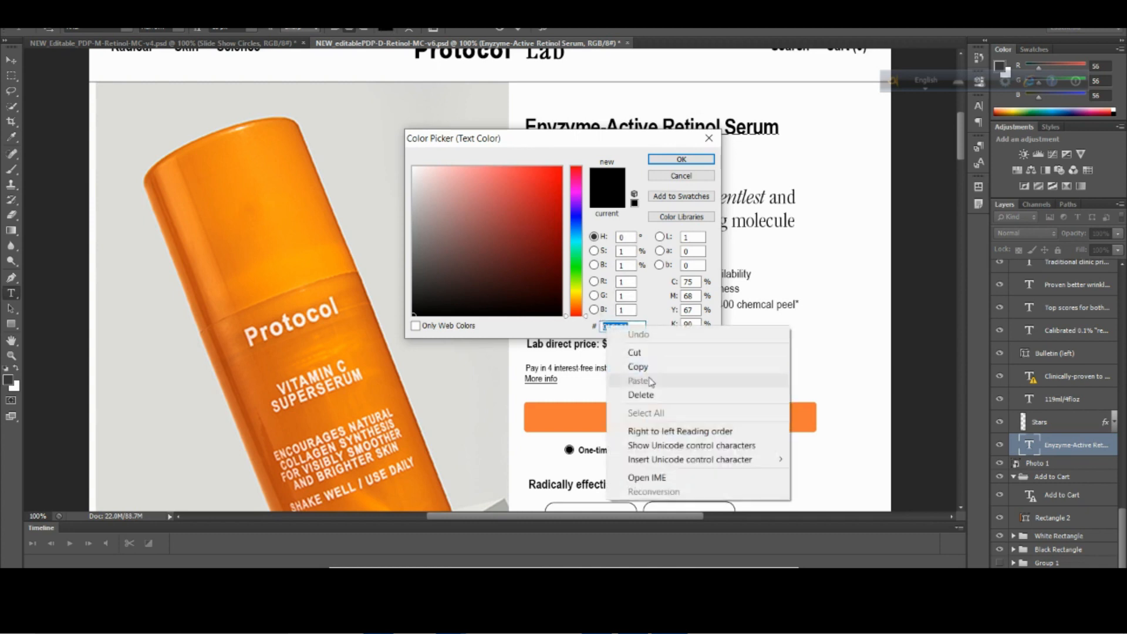
click(634, 370)
click(706, 139)
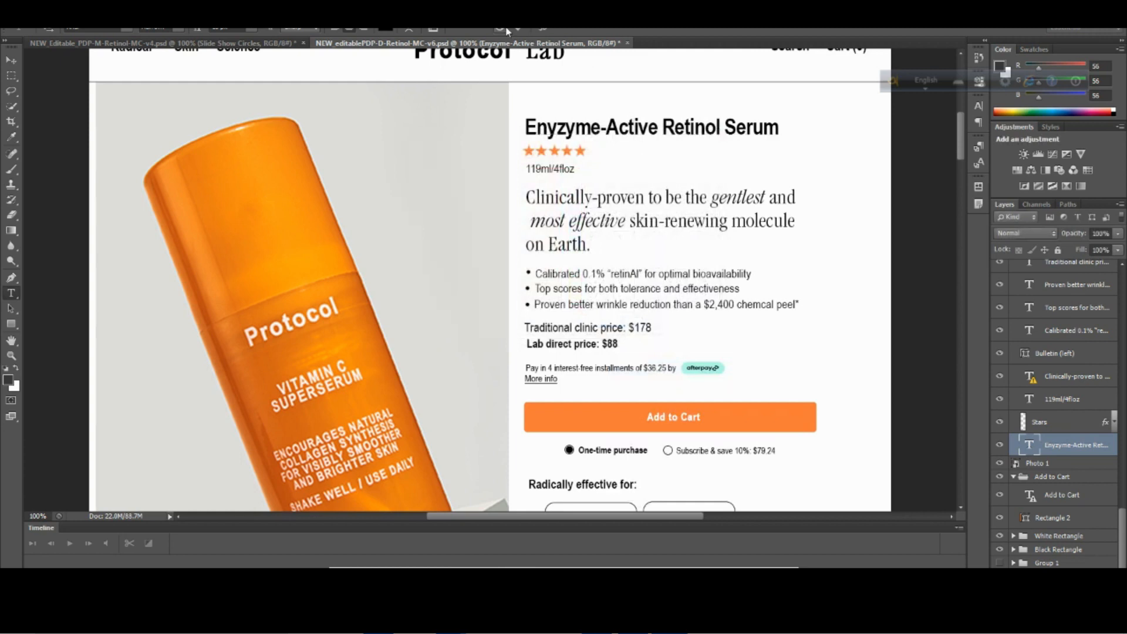
Check the text settings of the product title, the clinically-proven tagline and the second bullet in the desktop design, declining the font substitution.
click(591, 127)
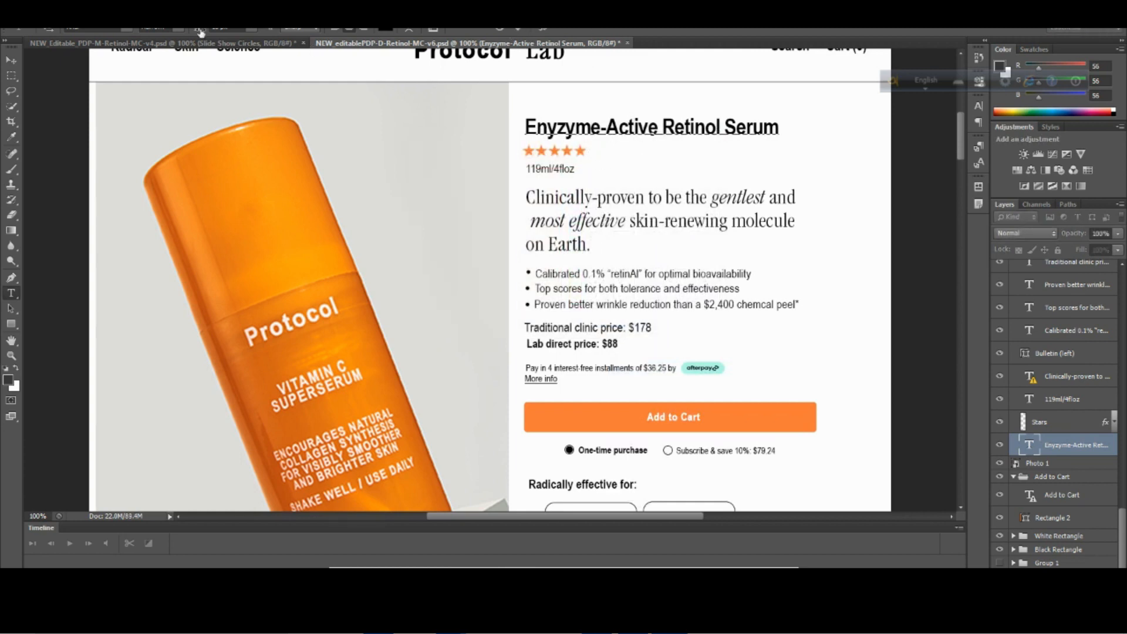
click(505, 30)
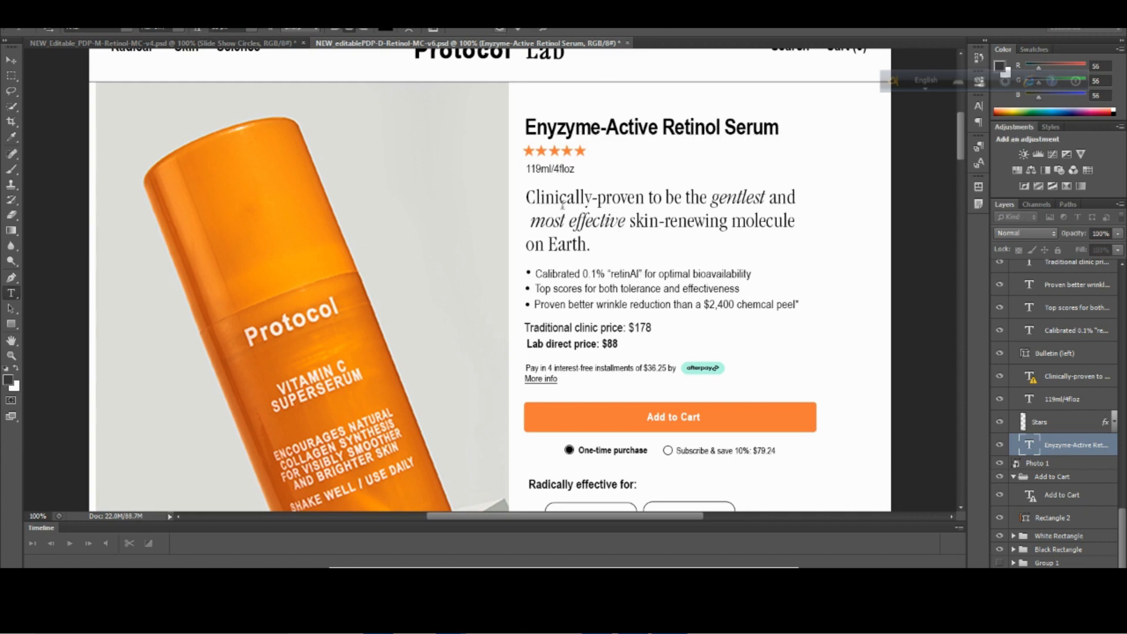
click(569, 209)
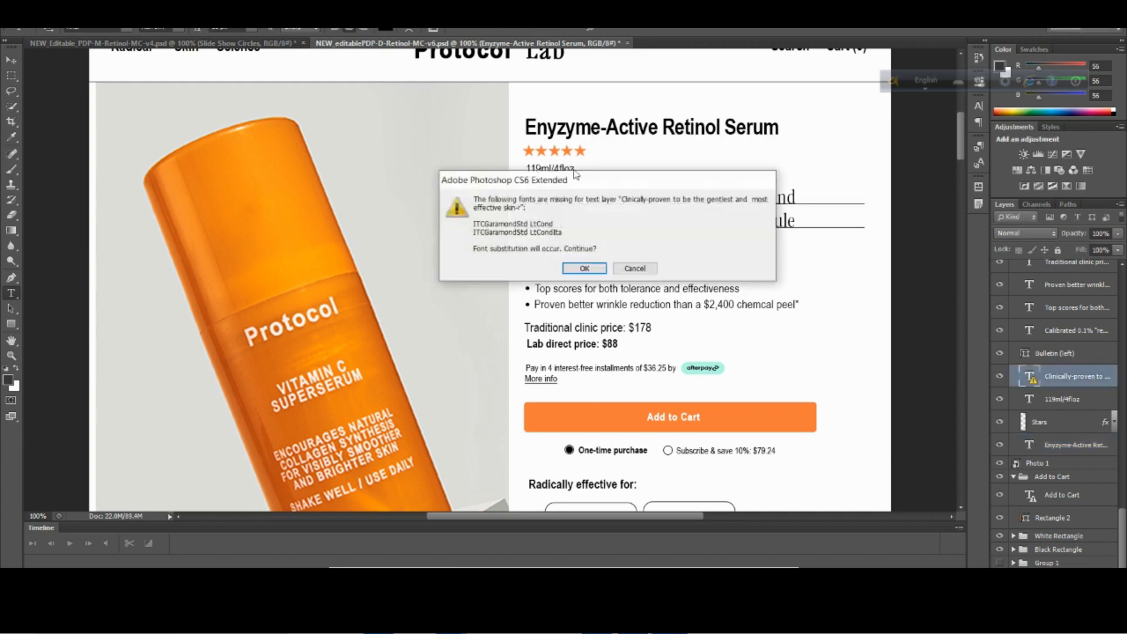
click(635, 270)
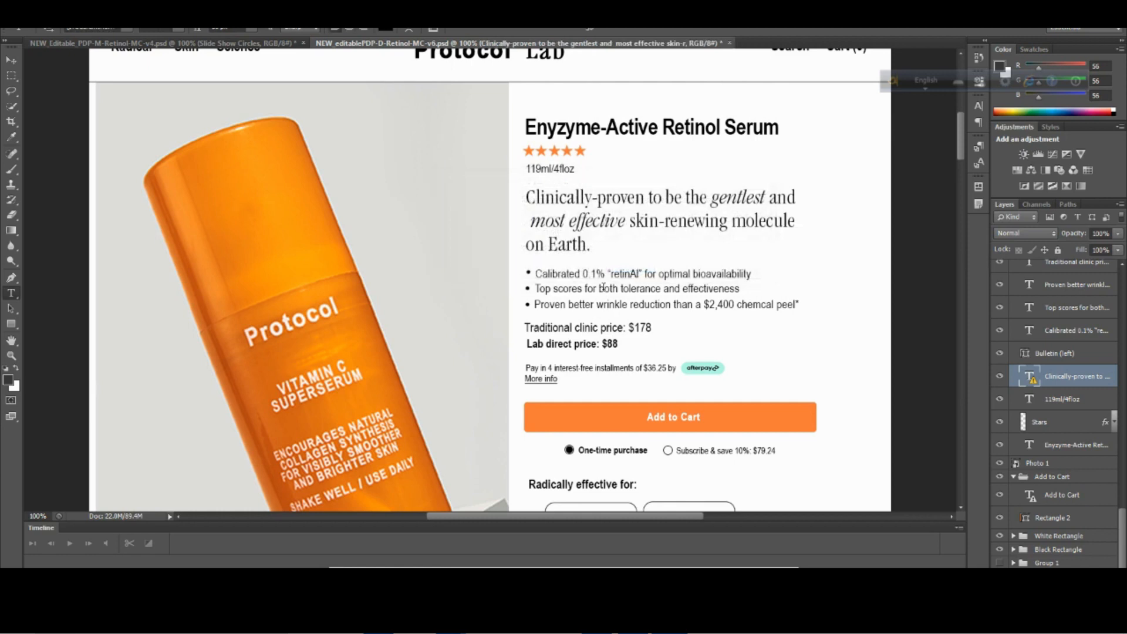
click(603, 287)
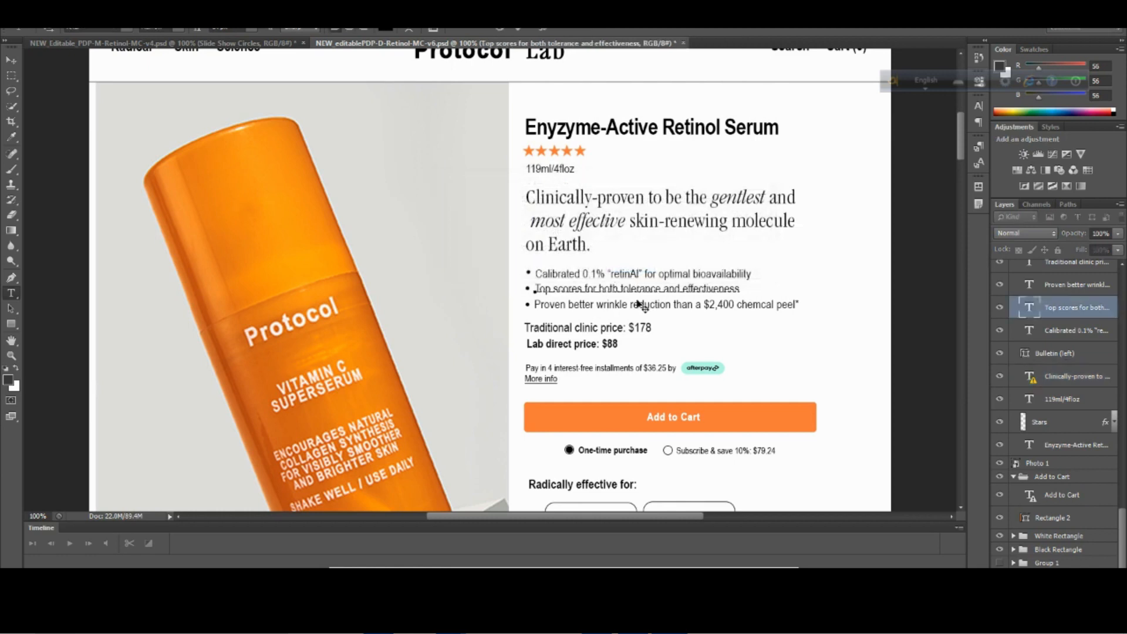
key(ctrl)
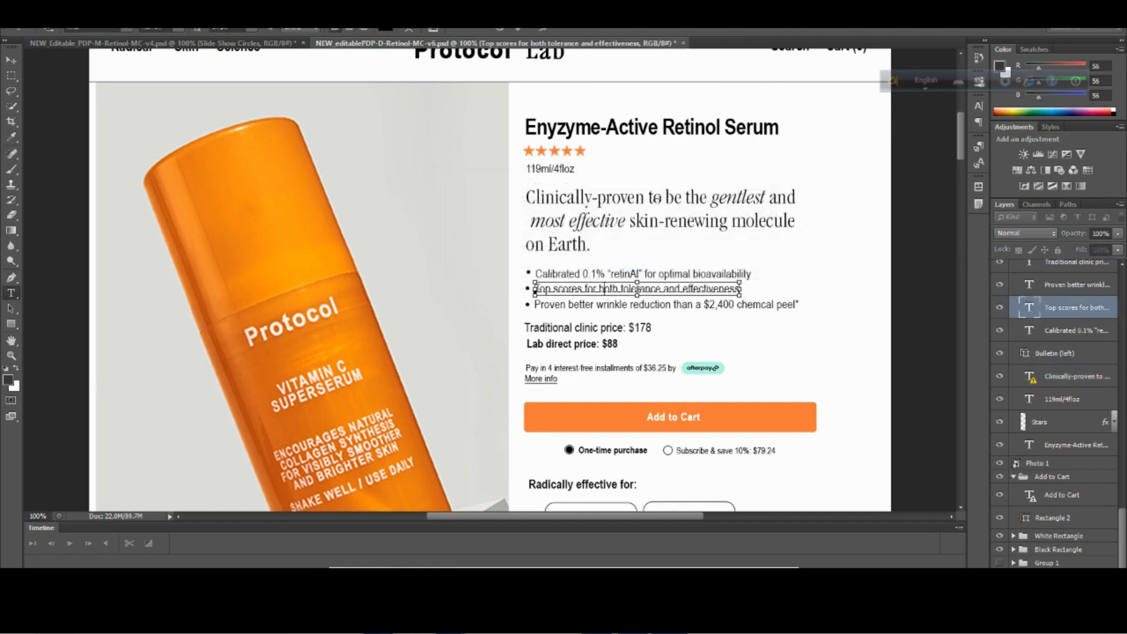
key(ctrl+minus)
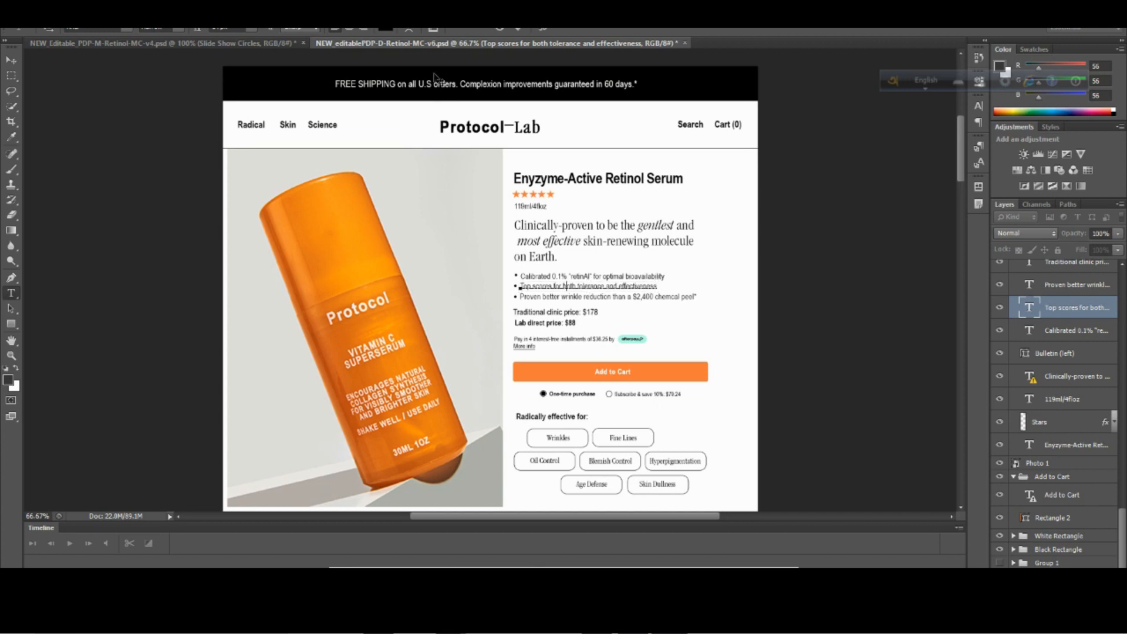
Check the text settings of the product title and tagline in the mobile design without substituting fonts, and return to the desktop design.
click(276, 43)
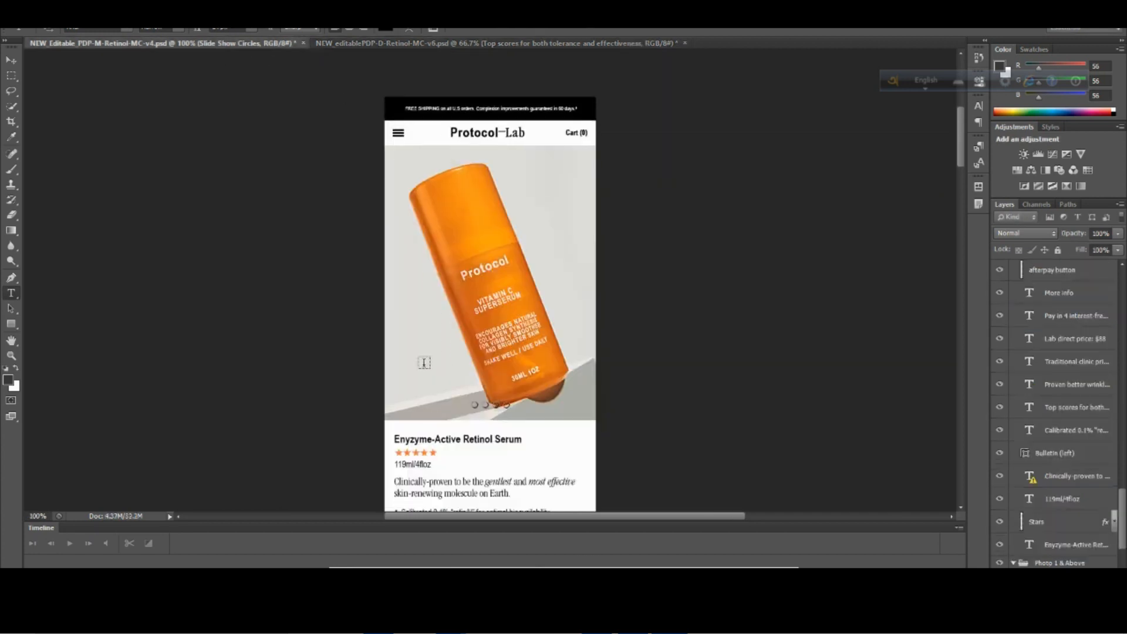
click(473, 440)
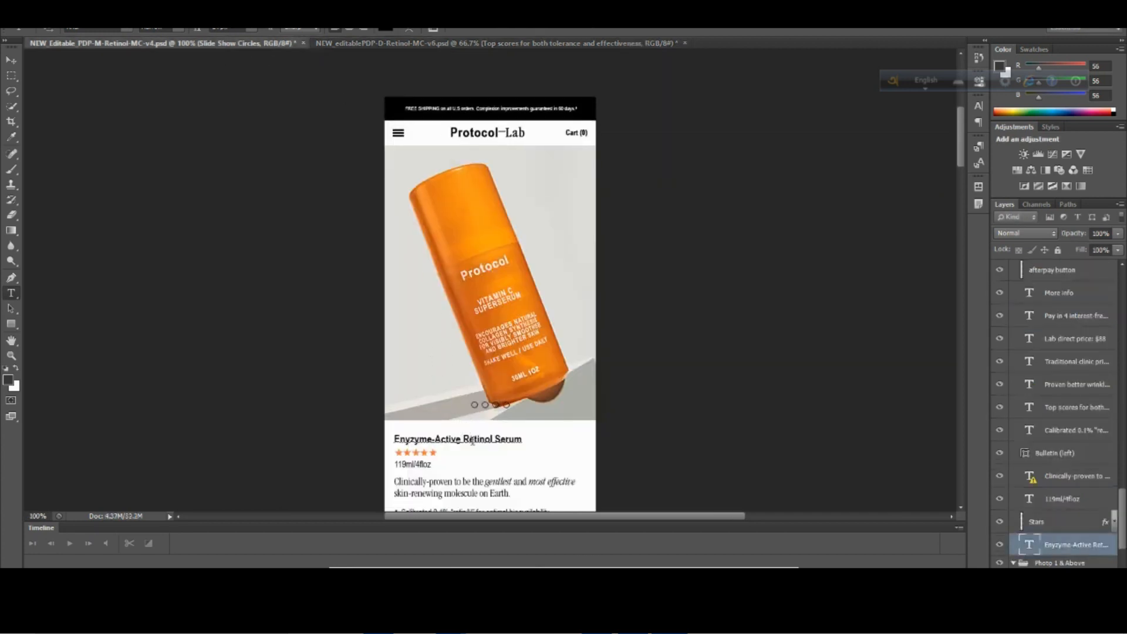
scroll(517, 311, down, 3)
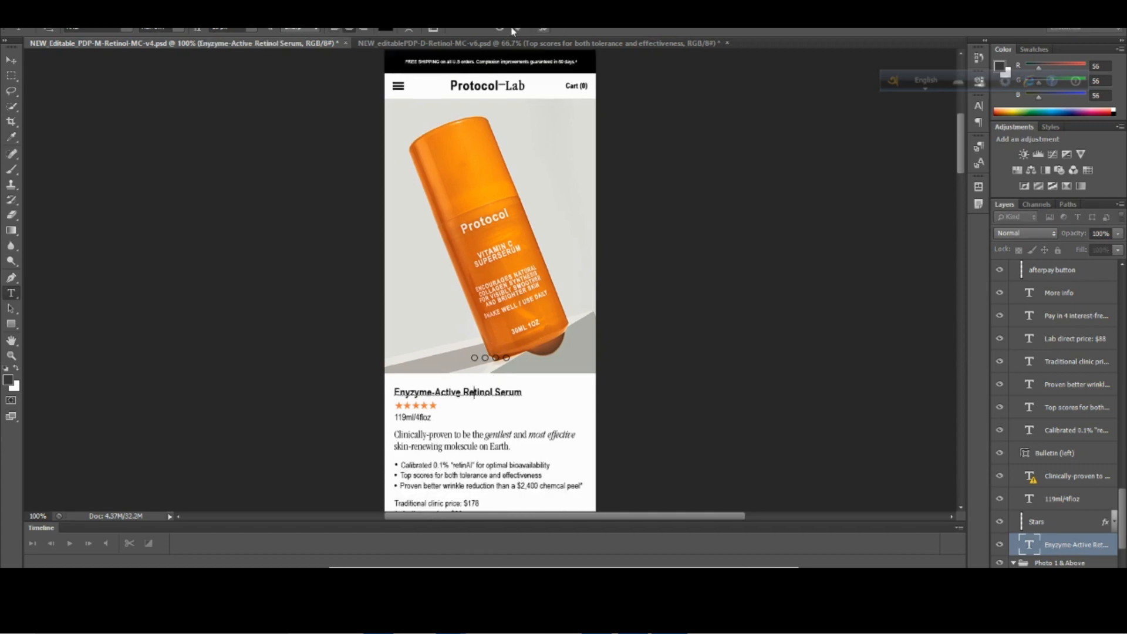
click(492, 445)
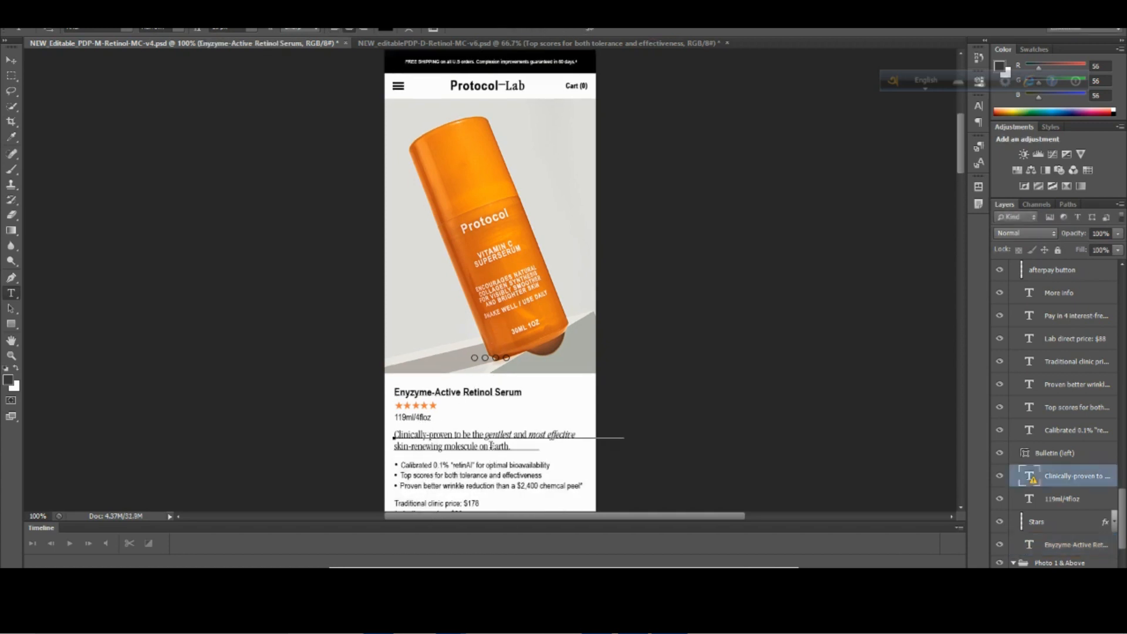
click(648, 269)
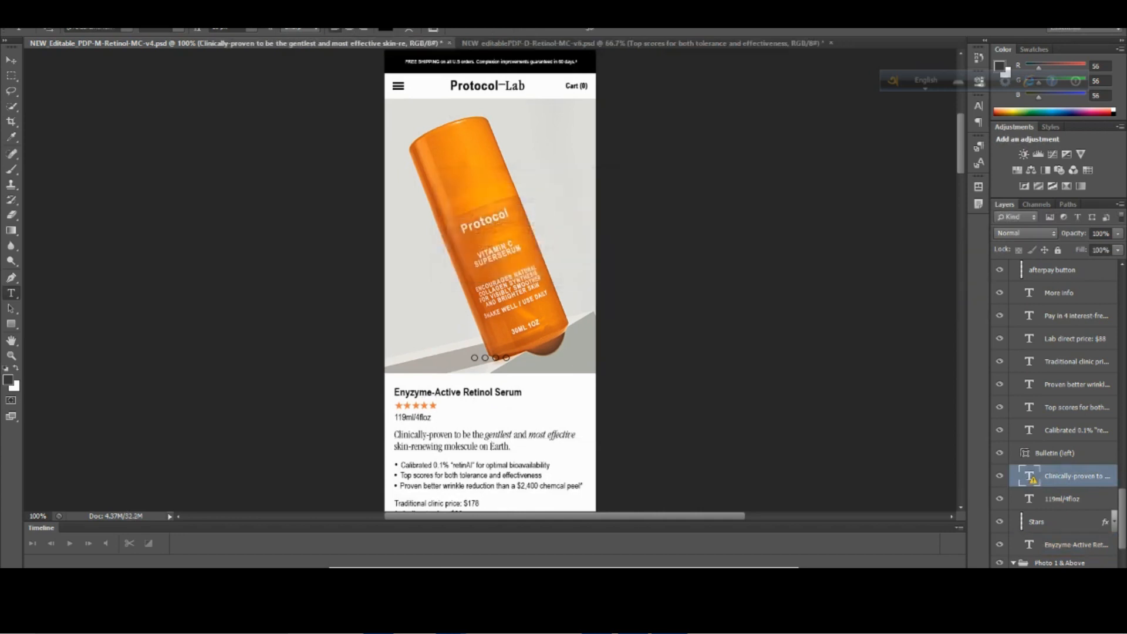
click(496, 44)
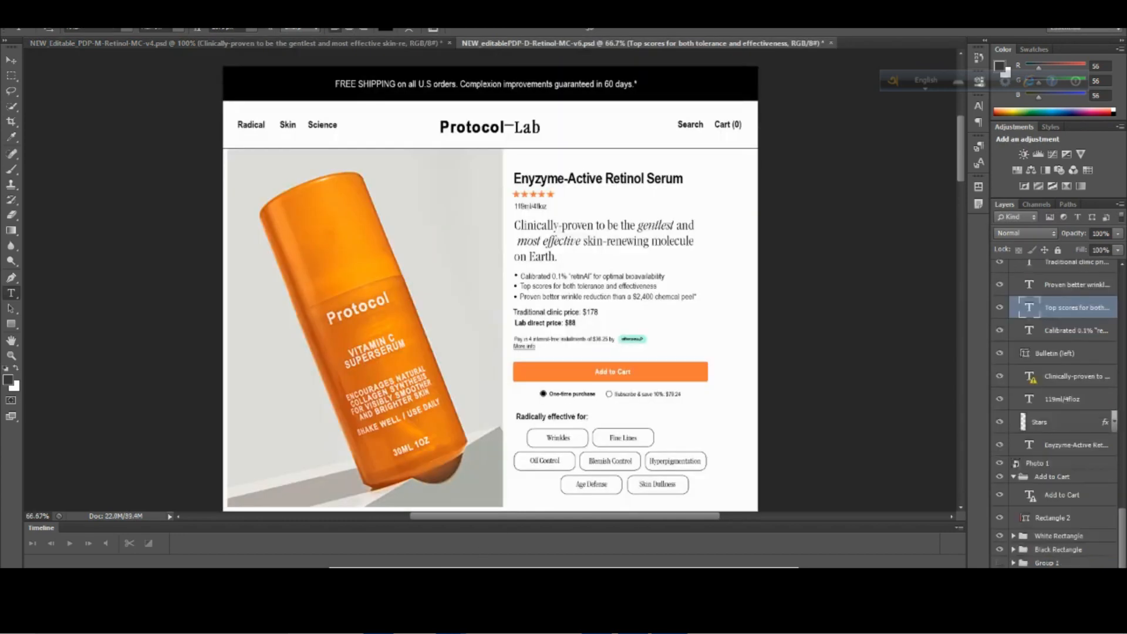
Switch to the PageFly editor and set the product title's font size to 30 px.
mouse_move(451, 621)
click(376, 546)
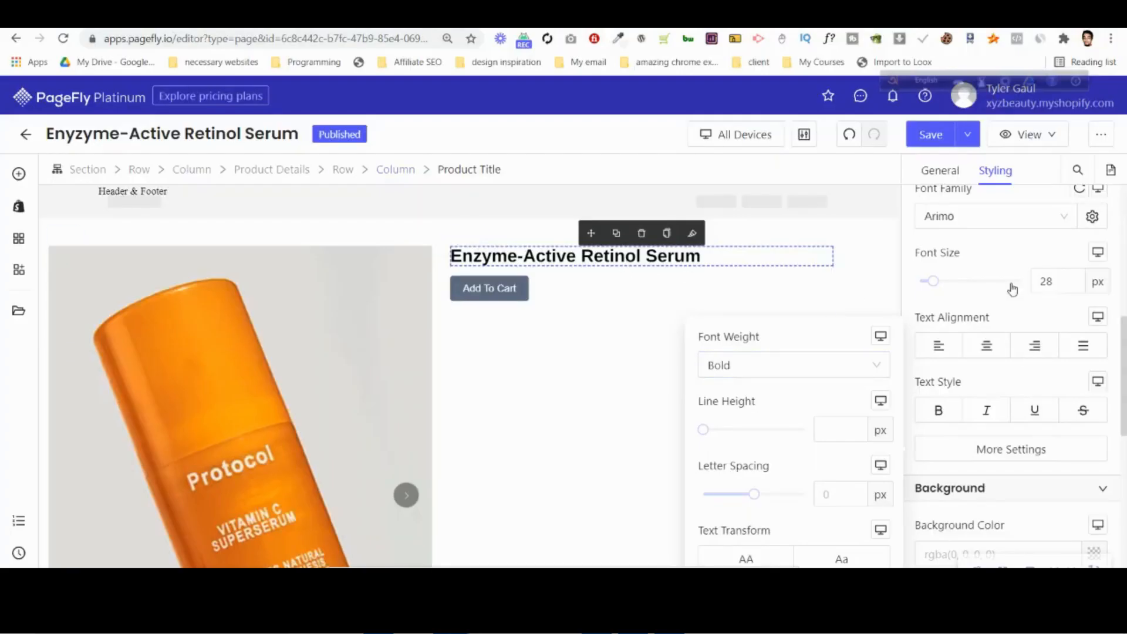
click(1047, 281)
key(Up)
key(Up)
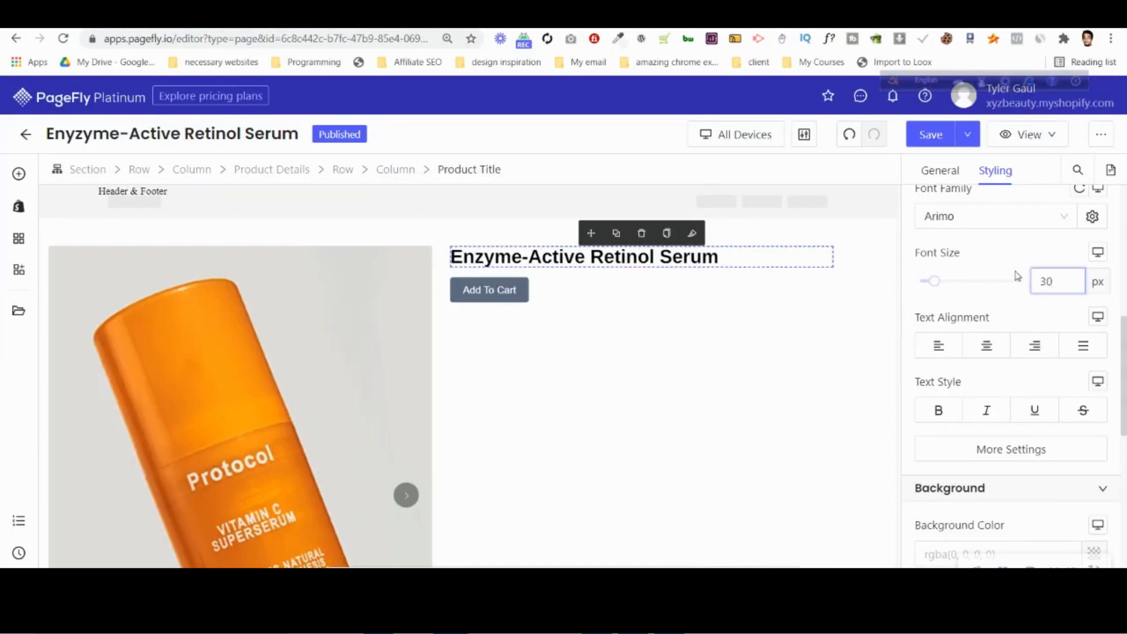
Set the product title's content color to #010101.
scroll(1016, 294, up, 5)
click(994, 265)
text(010101)
click(1008, 233)
click(921, 264)
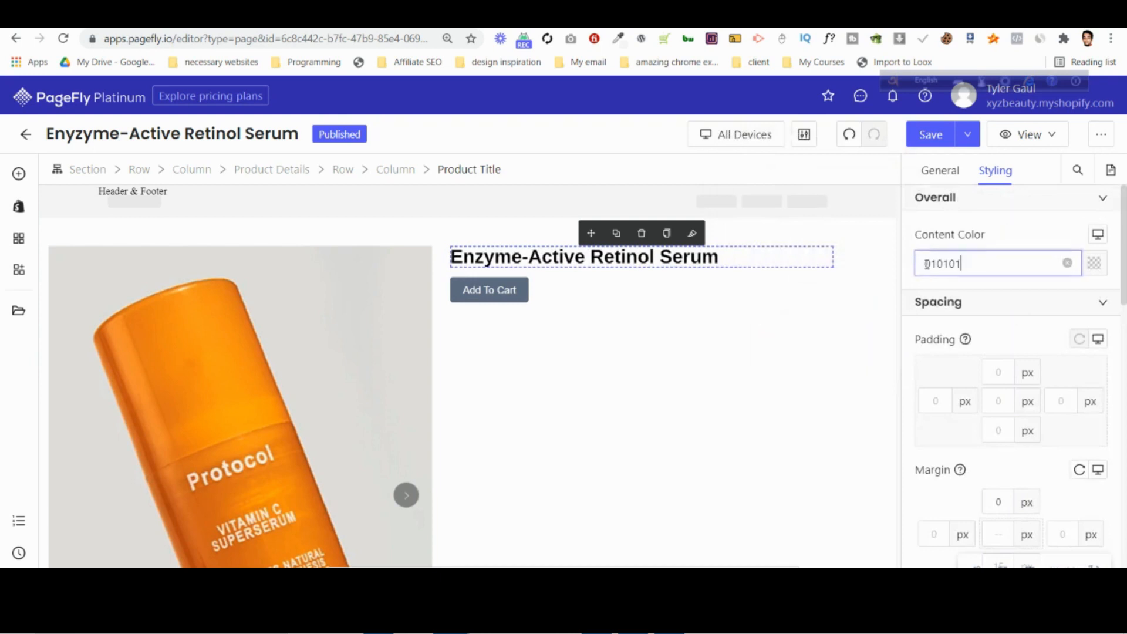
text(@)
key(BackSpace)
text(#)
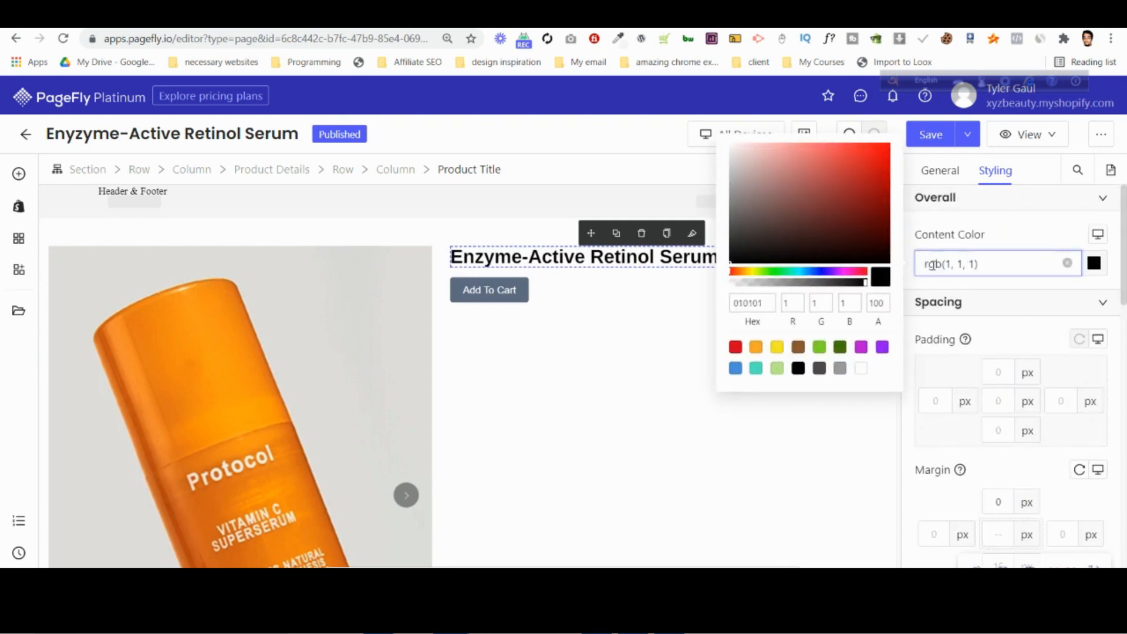
click(1022, 246)
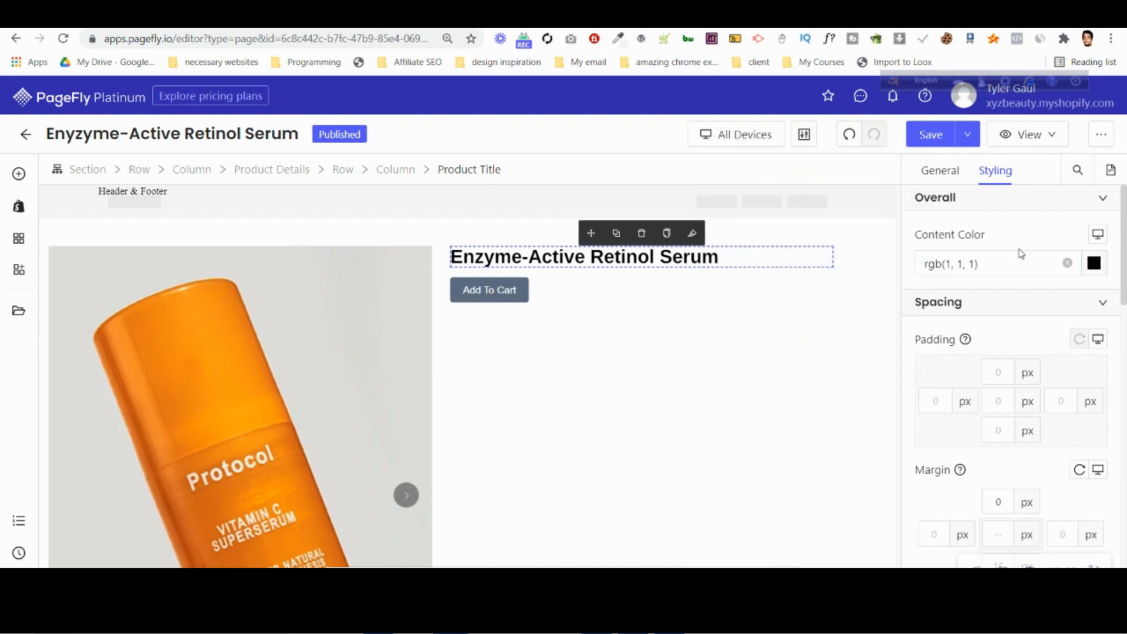
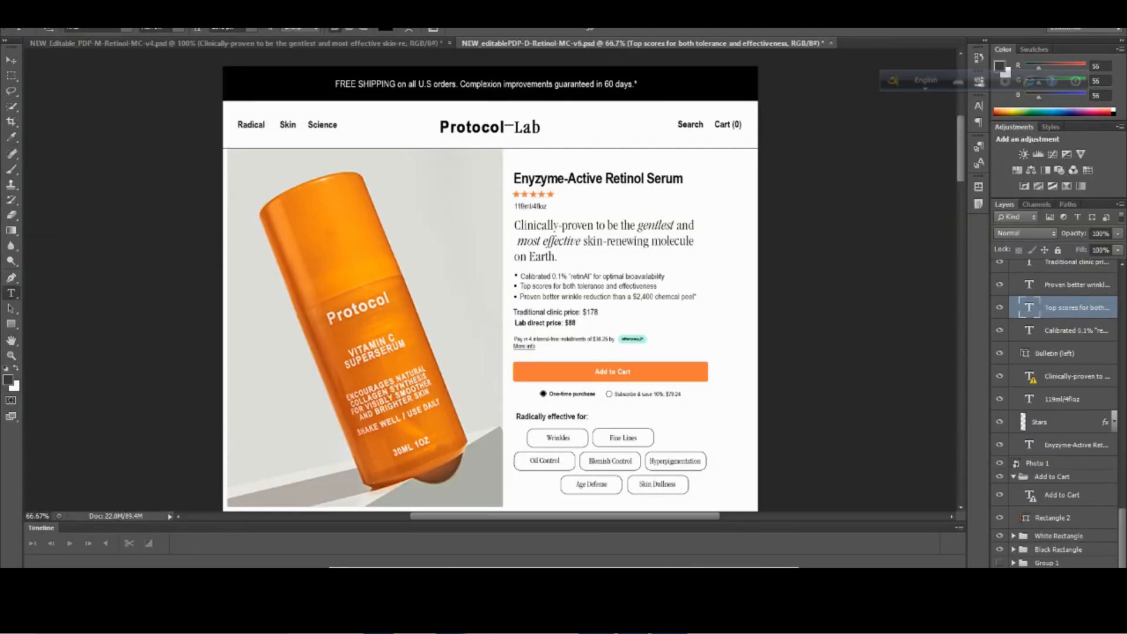
Switch to the PageFly editor and set the product title's font size to 32 px.
click(393, 526)
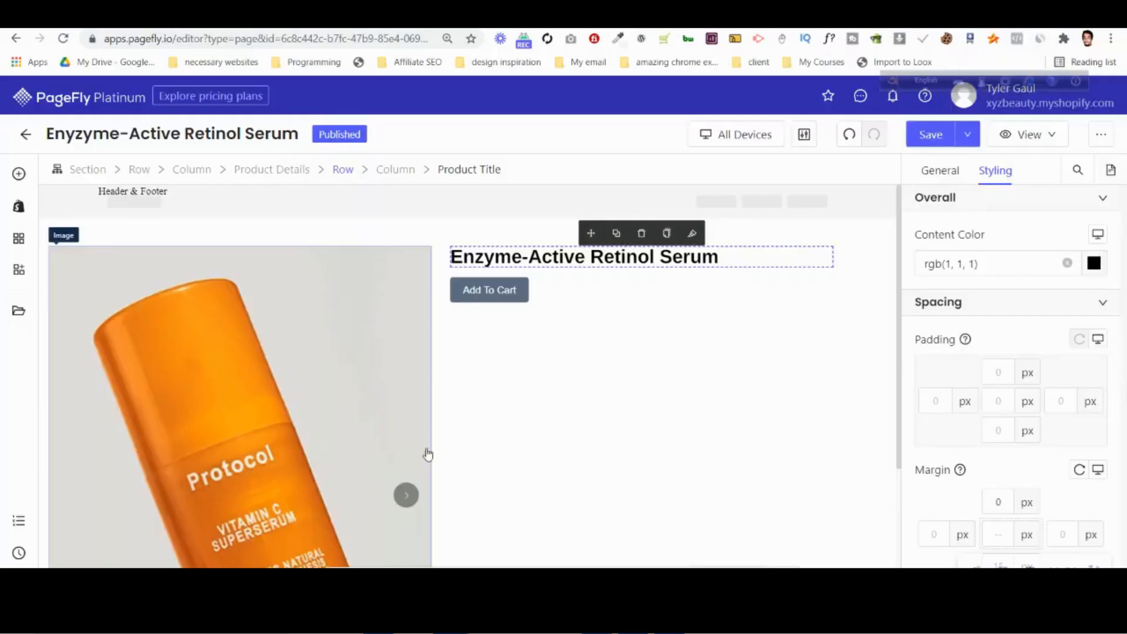
scroll(1034, 469, down, 4)
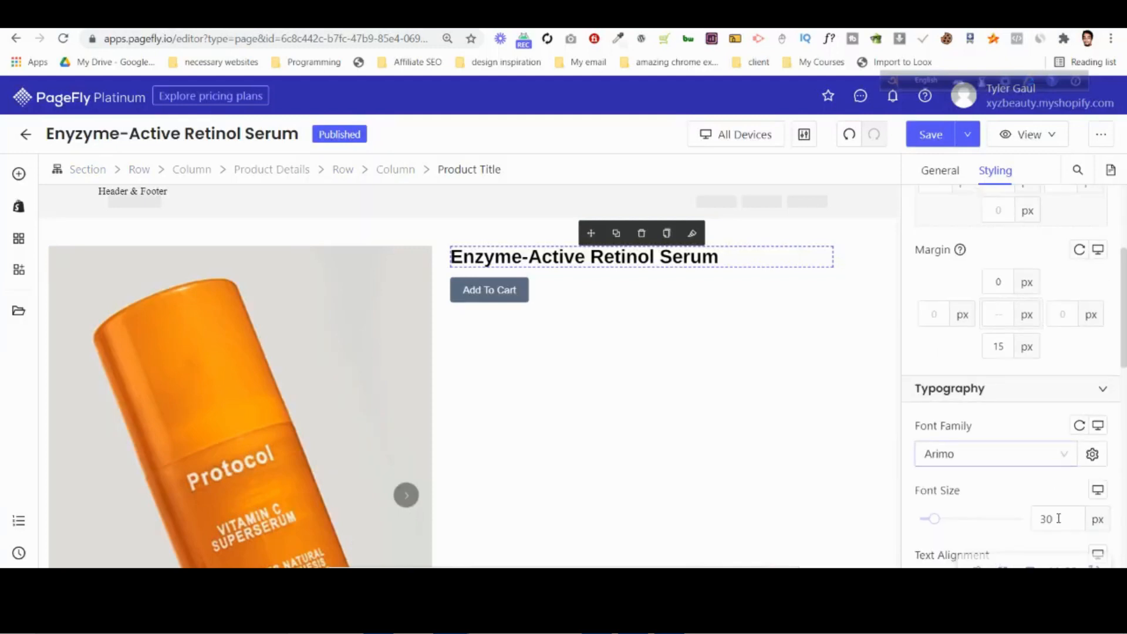
key(Up)
key(Up)
key(Up)
key(Down)
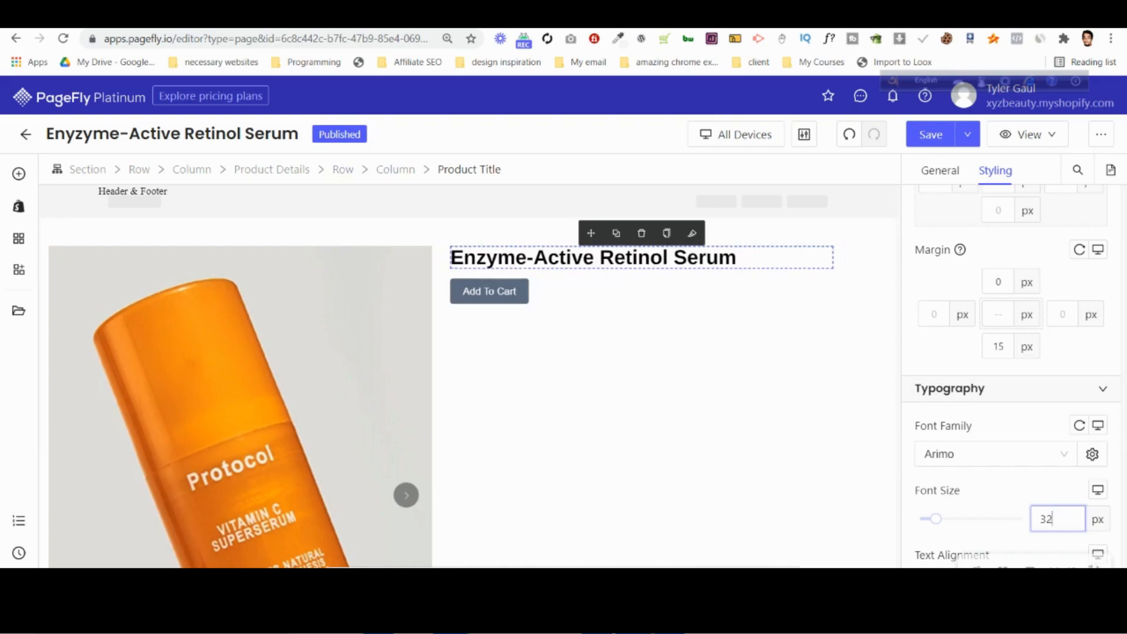
Switch to the Photoshop desktop design and identify the layer of the rating stars below the product title by toggling its visibility.
click(617, 621)
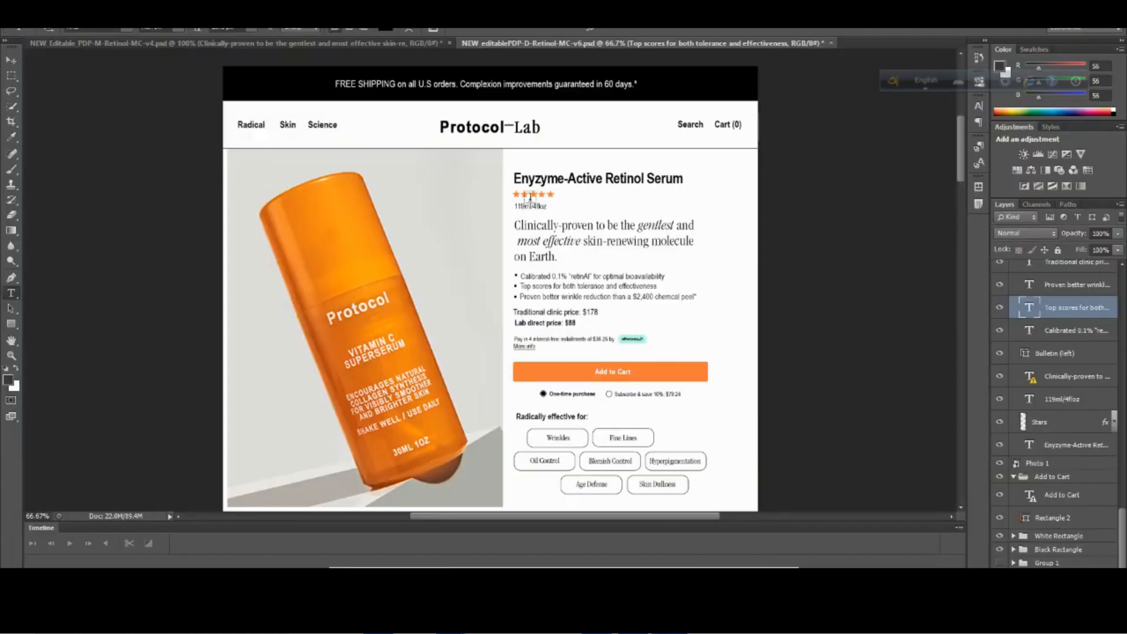
click(11, 60)
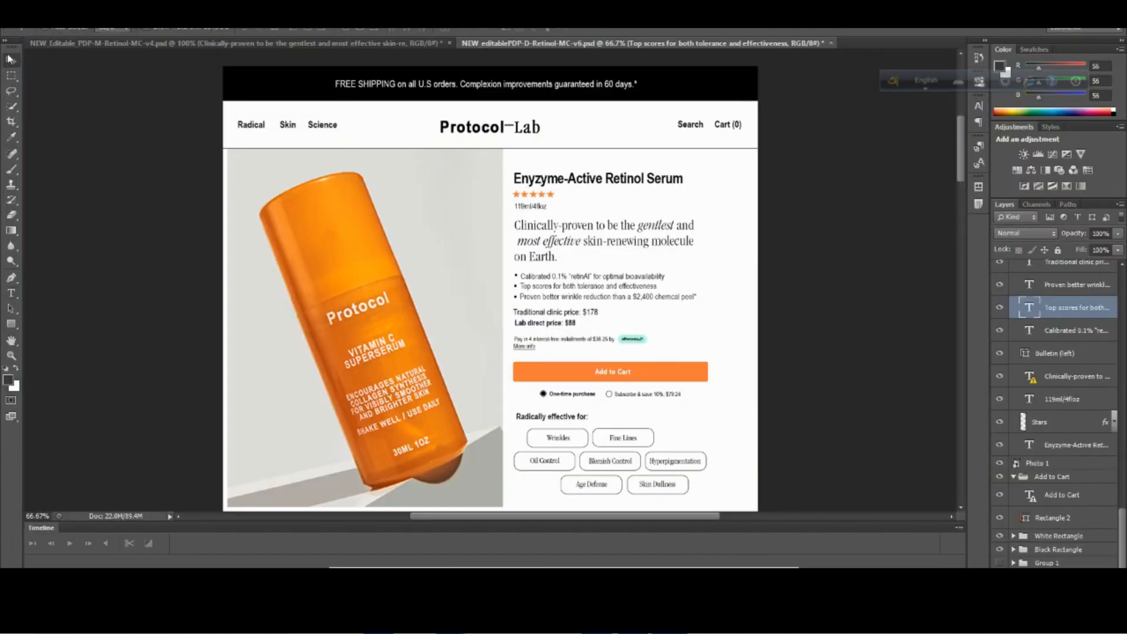
click(516, 200)
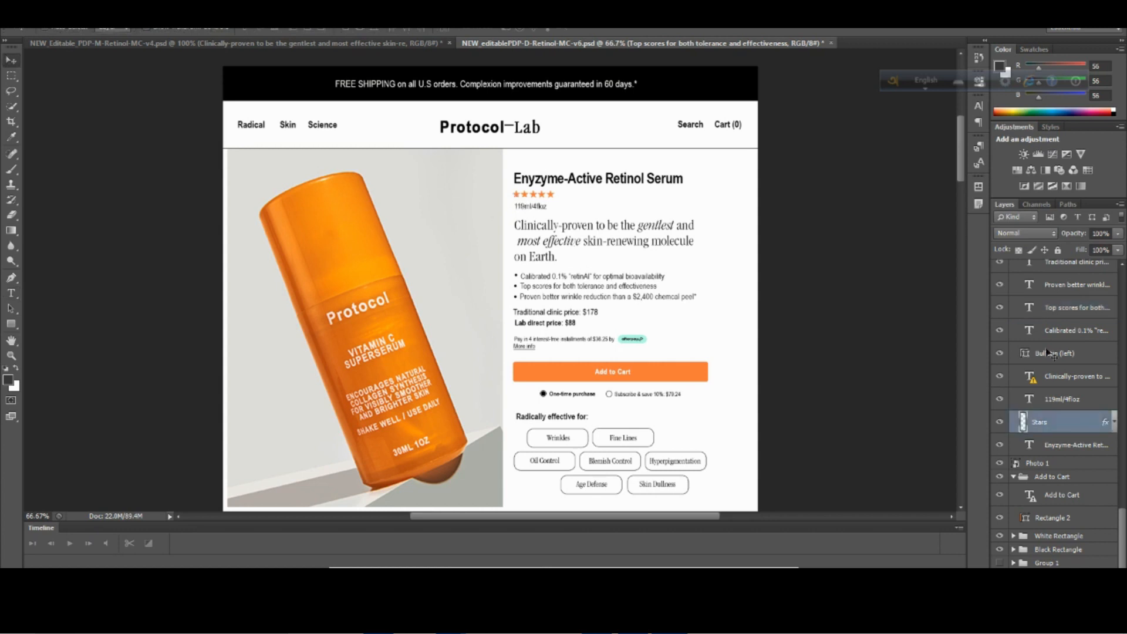
click(1000, 423)
click(1000, 423)
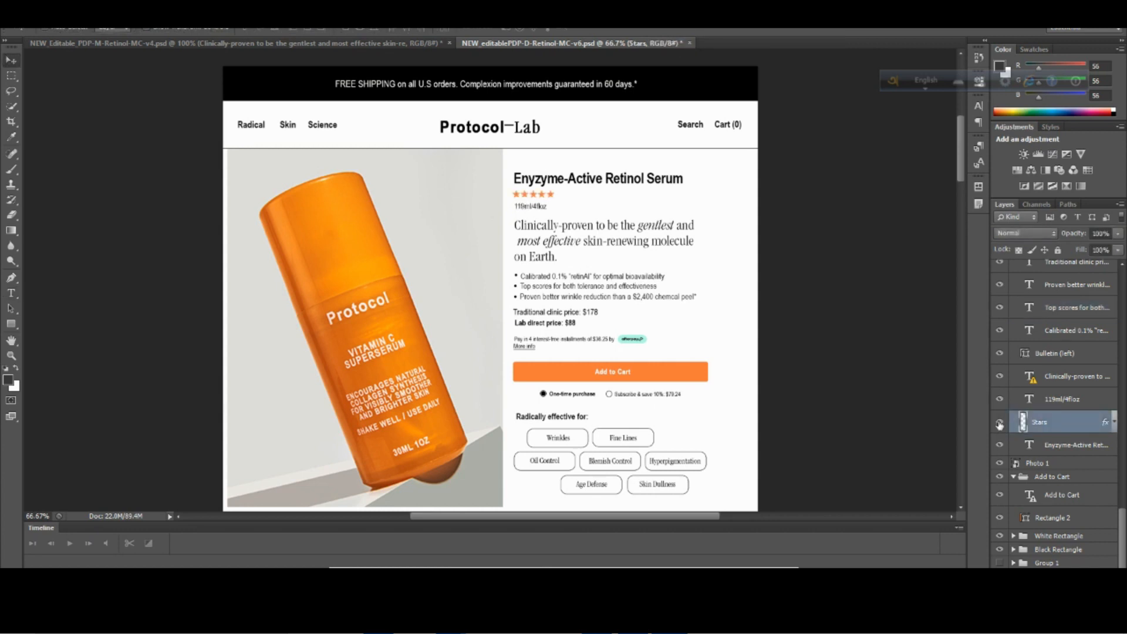
Look through the exported images in the tyler psd pagefly folder for a stars image, and return to the Photoshop design.
click(378, 621)
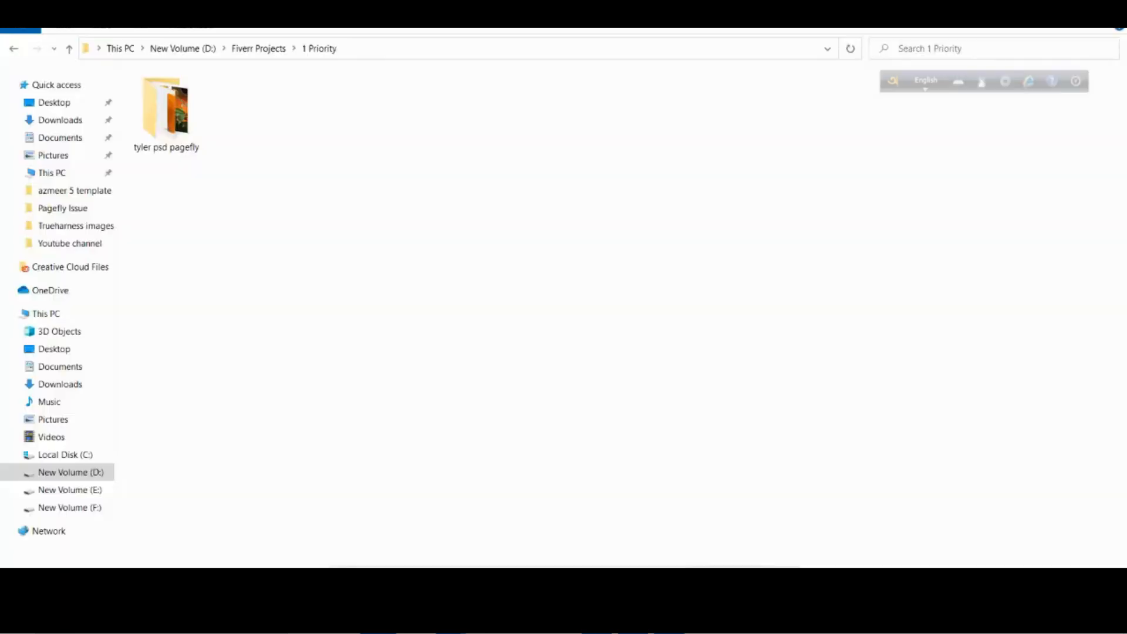
double_click(176, 135)
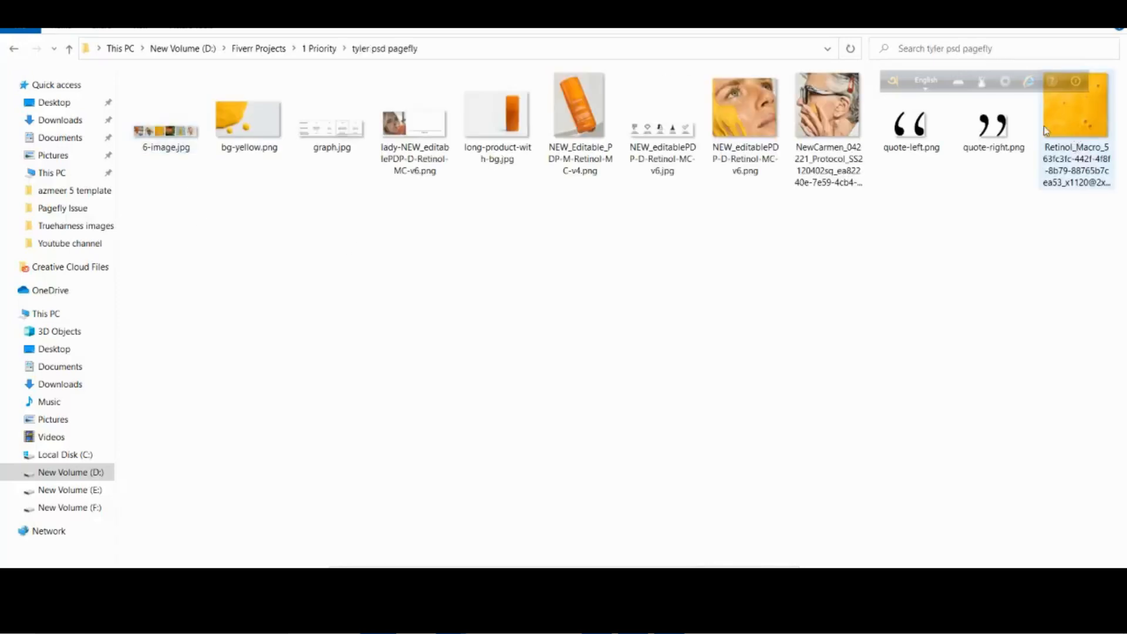
click(670, 622)
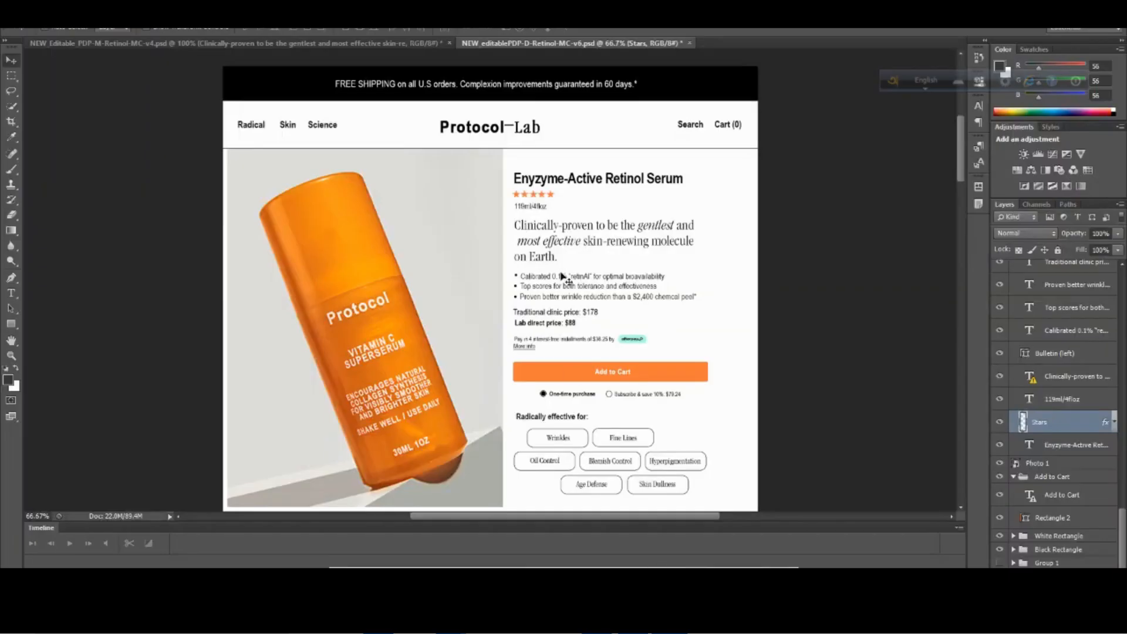
Isolate the Stars layer by hiding all other layers, and trim the canvas on all sides based on transparent pixels.
alt+click(1002, 424)
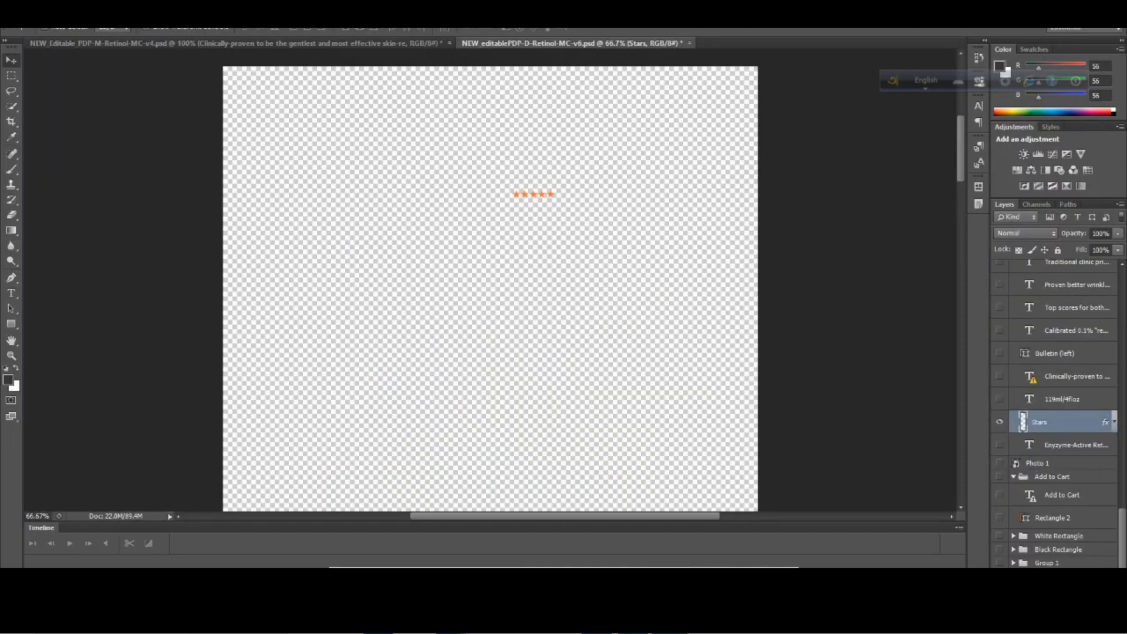
click(76, 10)
click(138, 170)
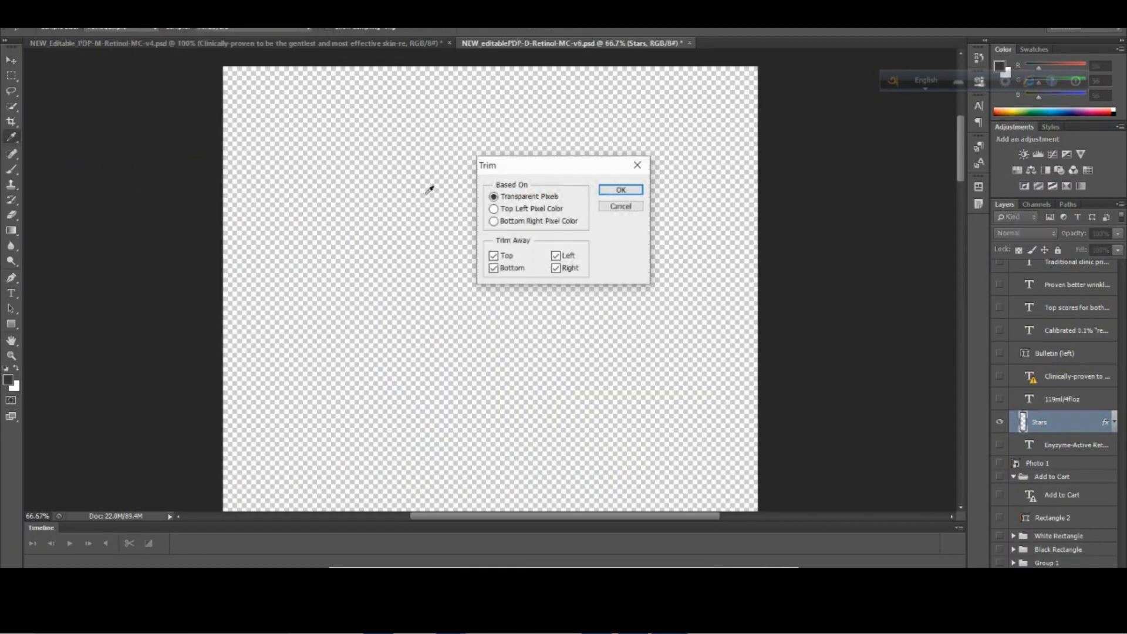
click(611, 188)
click(503, 244)
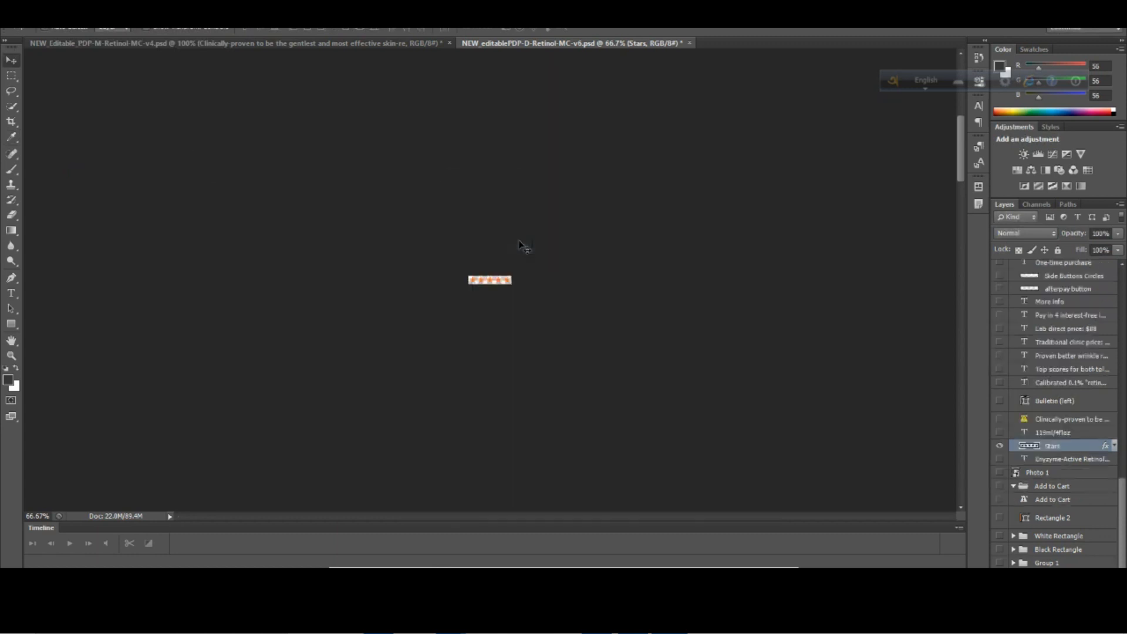
Export the trimmed stars for web as a PNG named starts in the Downloads folder.
click(34, 10)
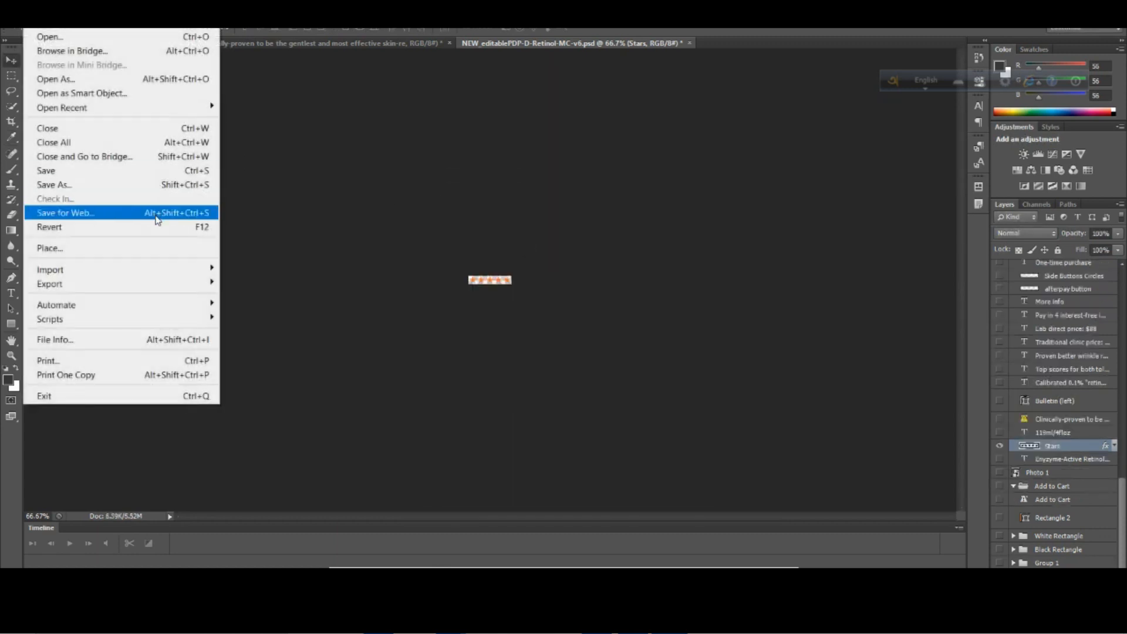
click(145, 212)
click(746, 105)
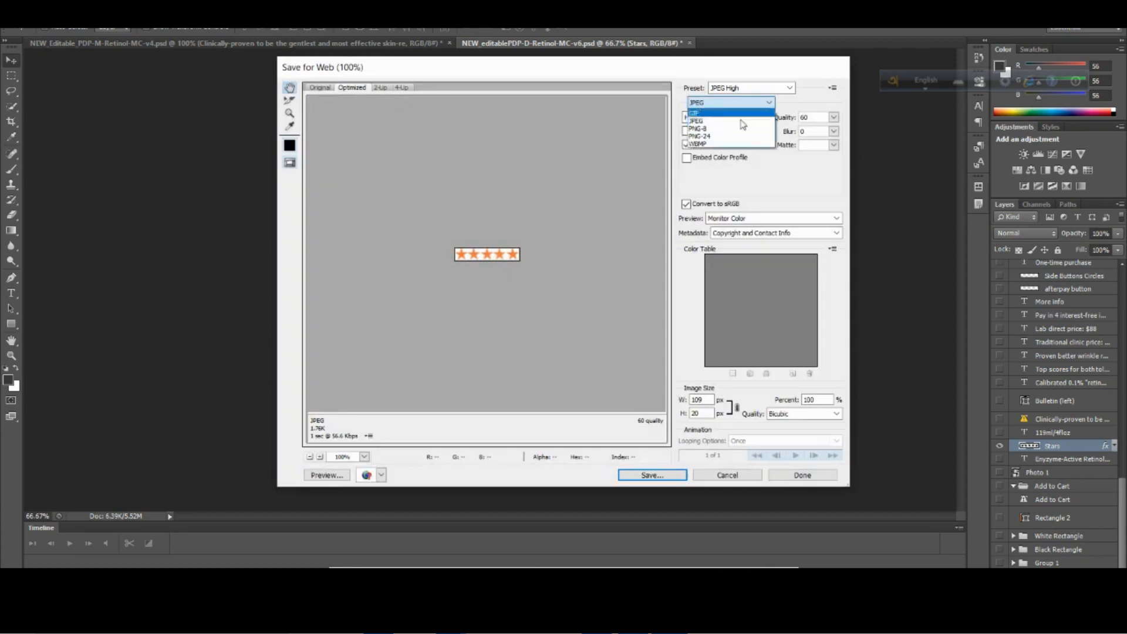
click(737, 133)
click(652, 475)
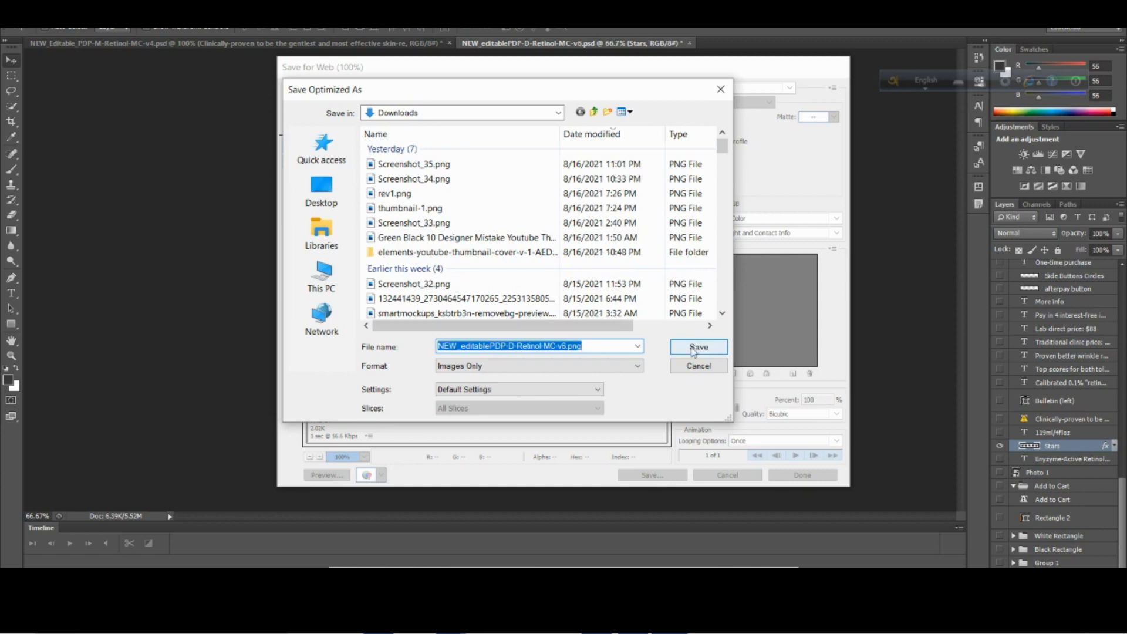
text(stars)
key(Return)
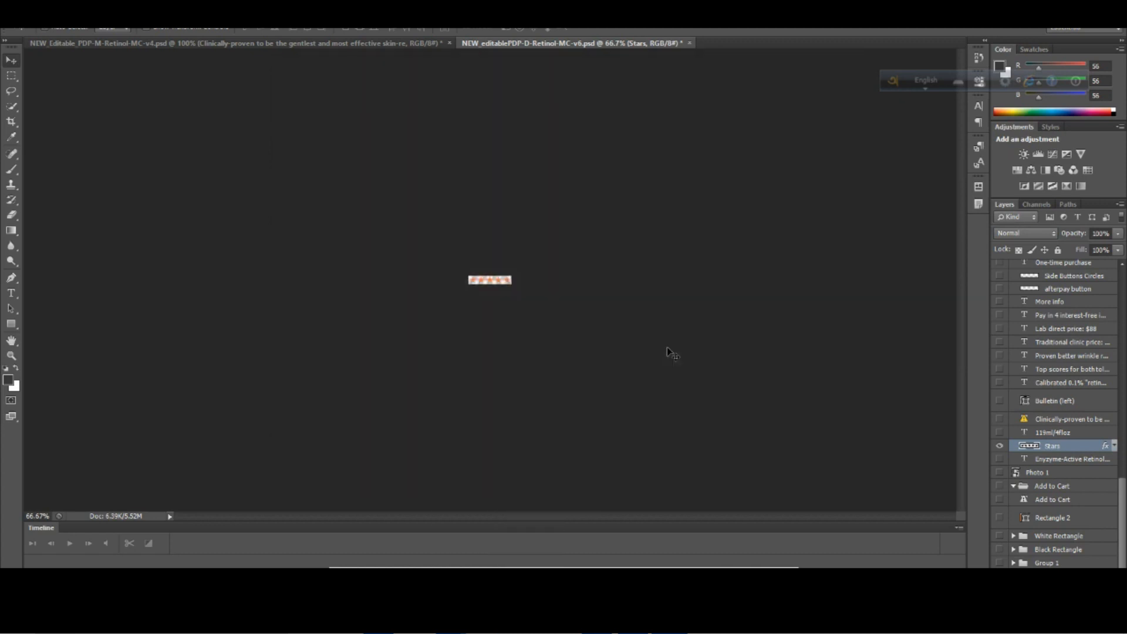
Restore the desktop design to its opening state from the history and bring the product section back into view.
click(978, 57)
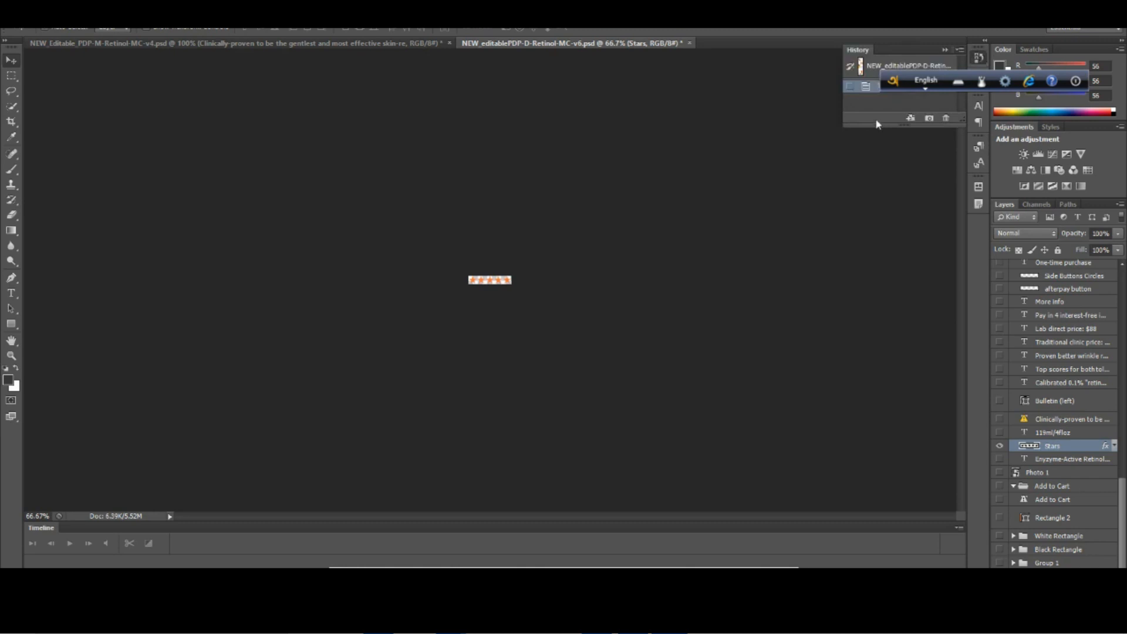
click(871, 65)
scroll(541, 258, up, 1)
drag(958, 274, 962, 160)
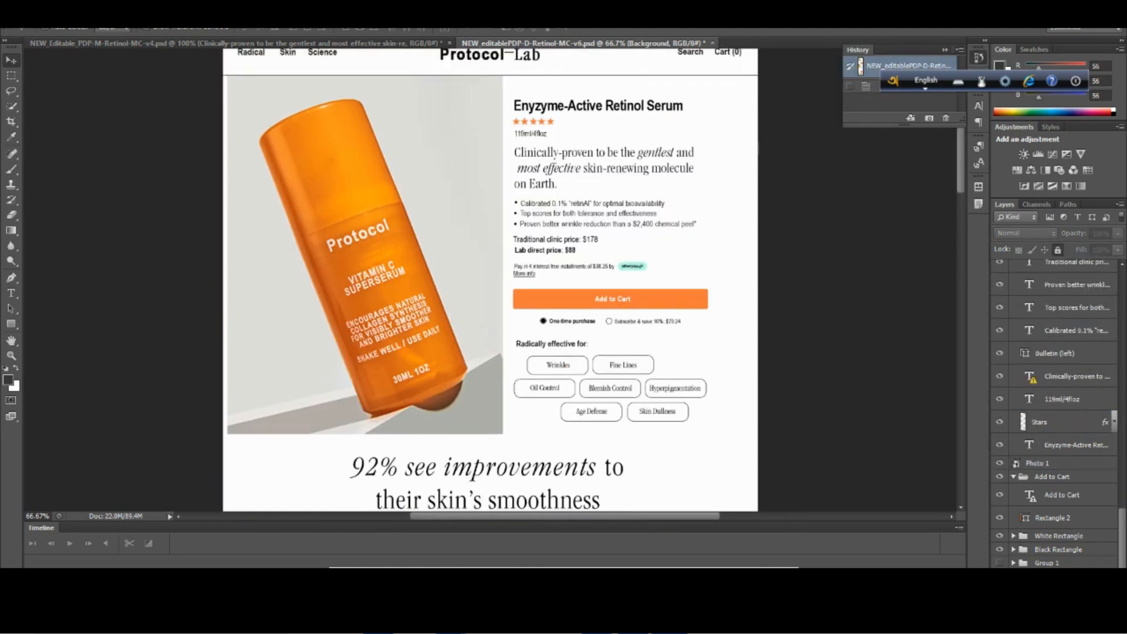
Switch to the PageFly editor and add an image element between the product title and the Add To Cart button.
click(438, 509)
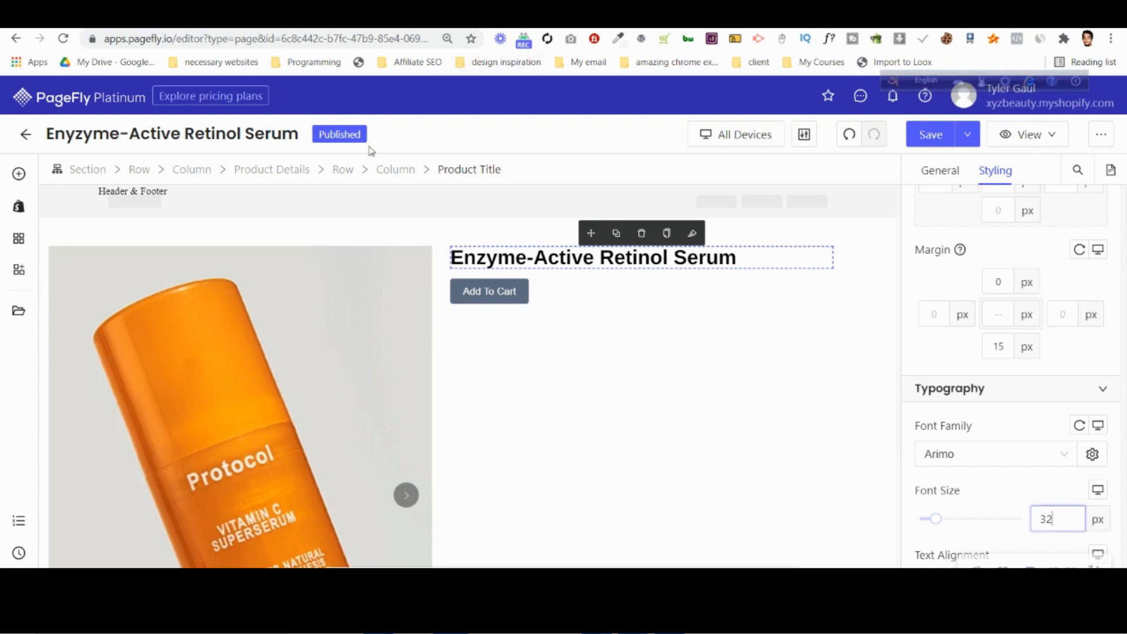
click(18, 173)
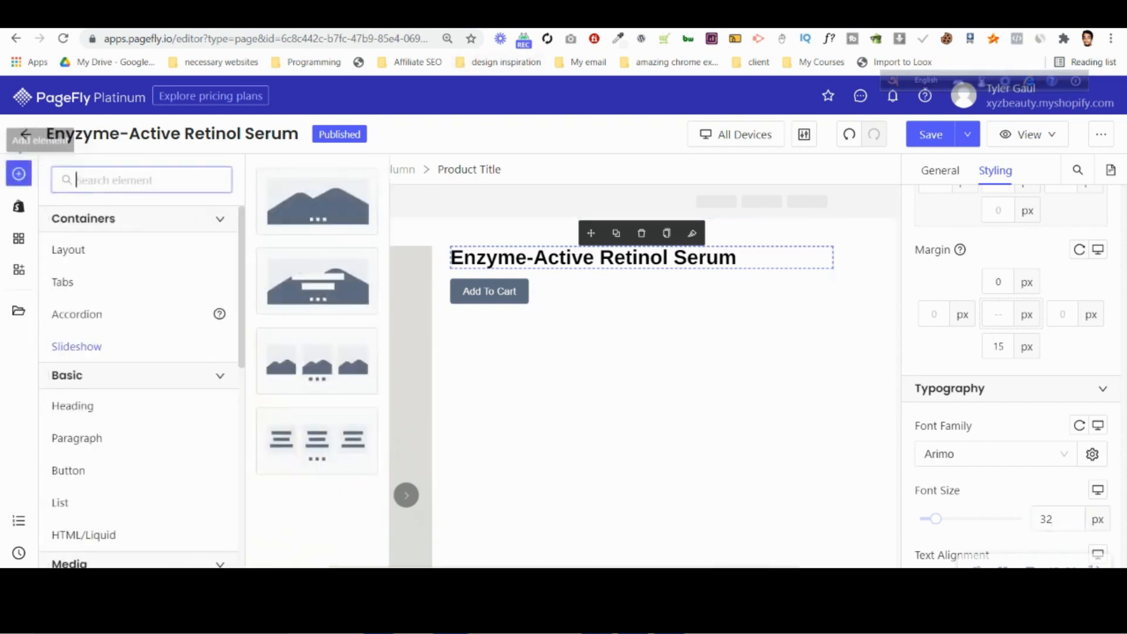
drag(317, 201, 572, 270)
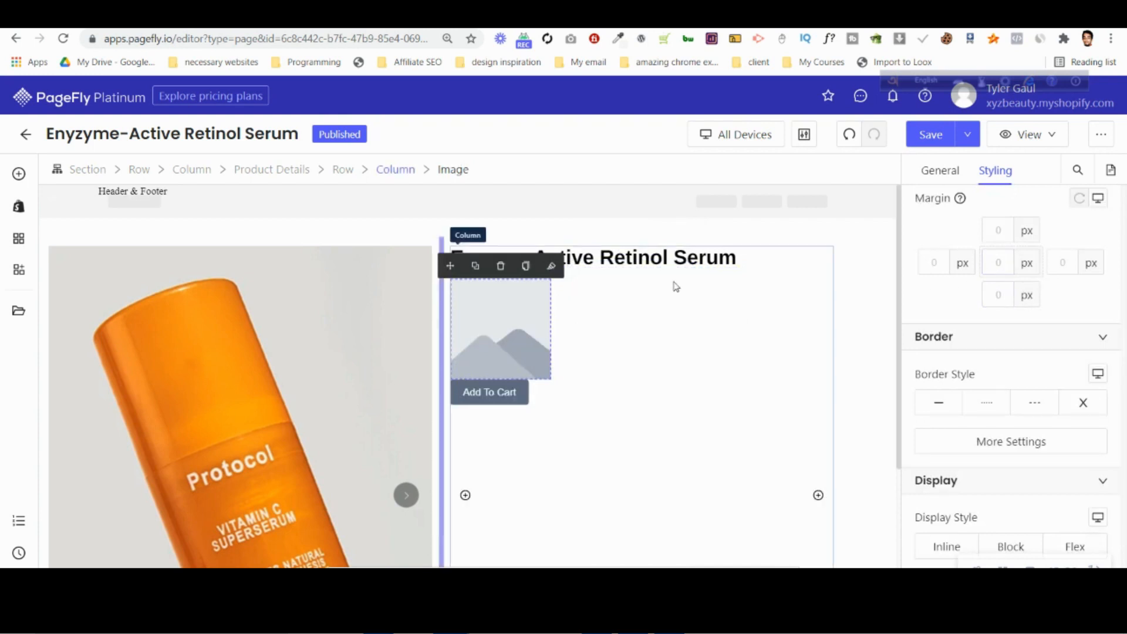
Upload the starts PNG from the Downloads folder as the new image element's source.
click(939, 171)
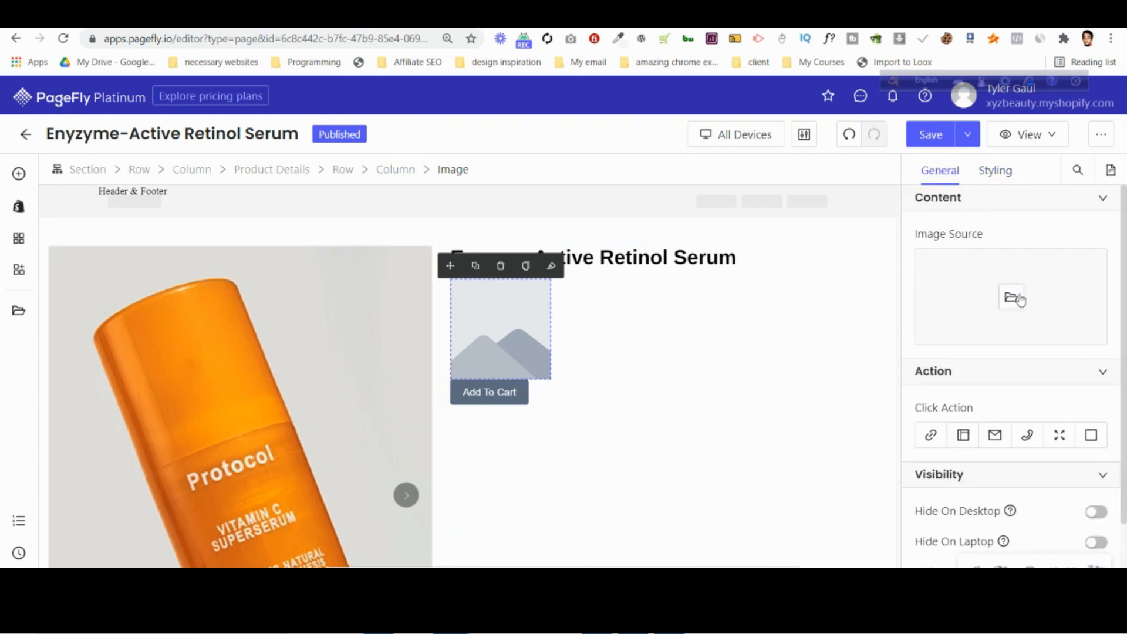
click(1019, 298)
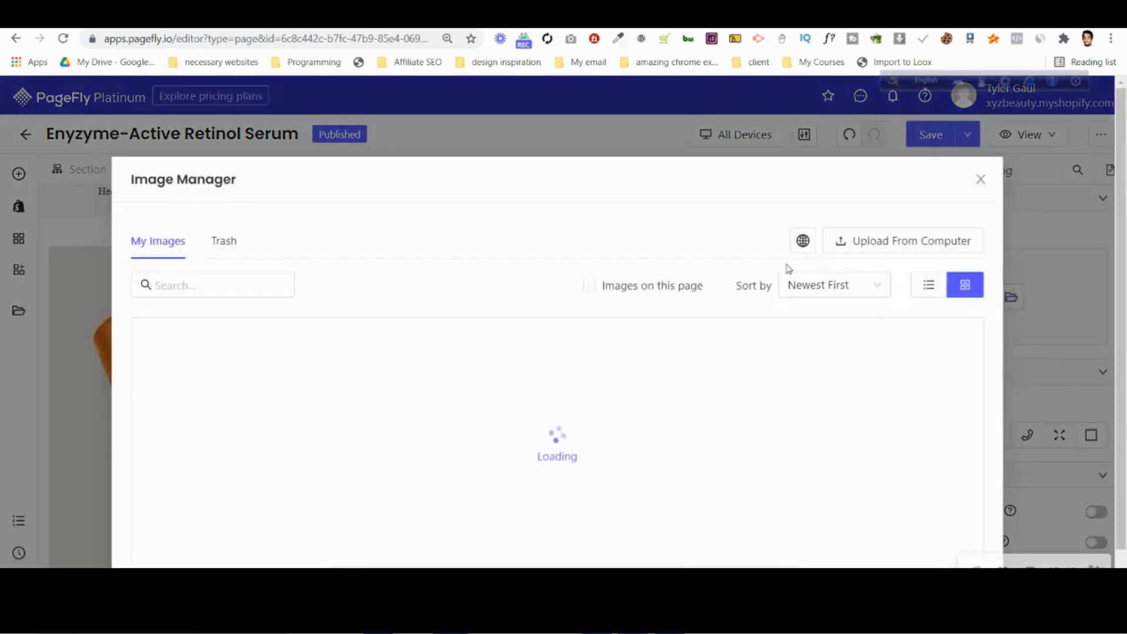
click(844, 244)
click(65, 160)
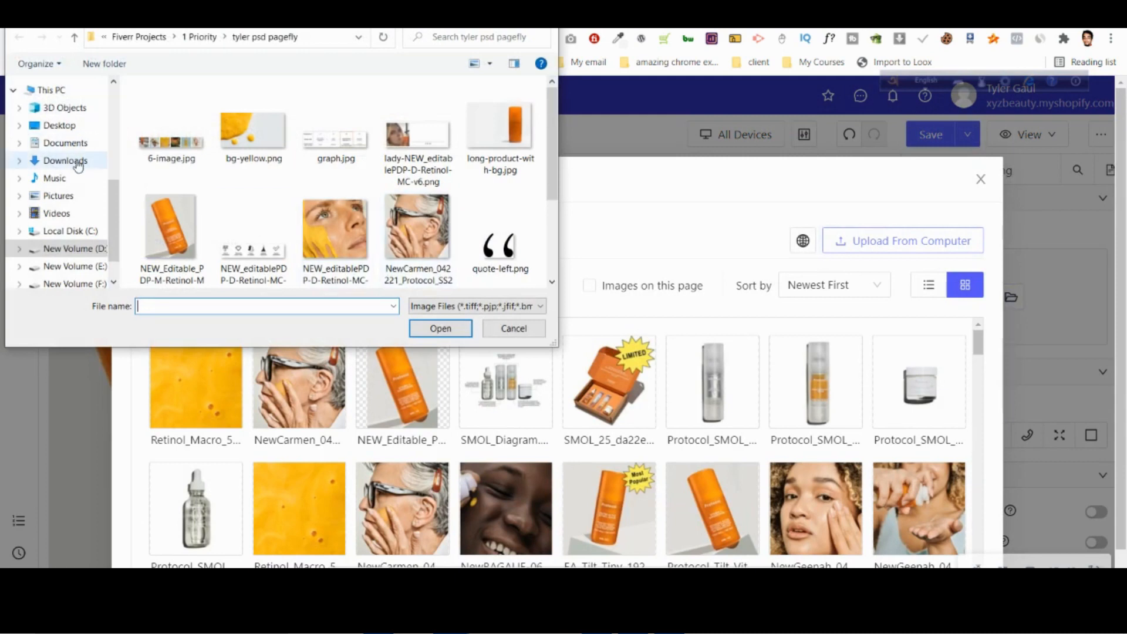
click(149, 145)
click(442, 328)
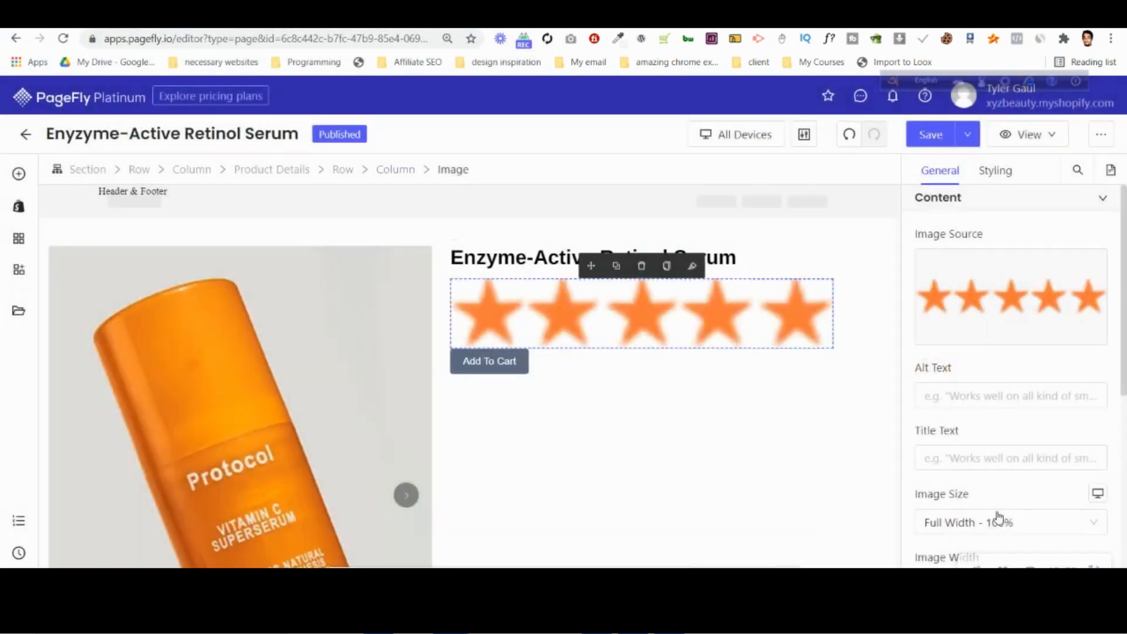
Change the star image from full width to a custom size with a width of 100 px.
click(997, 518)
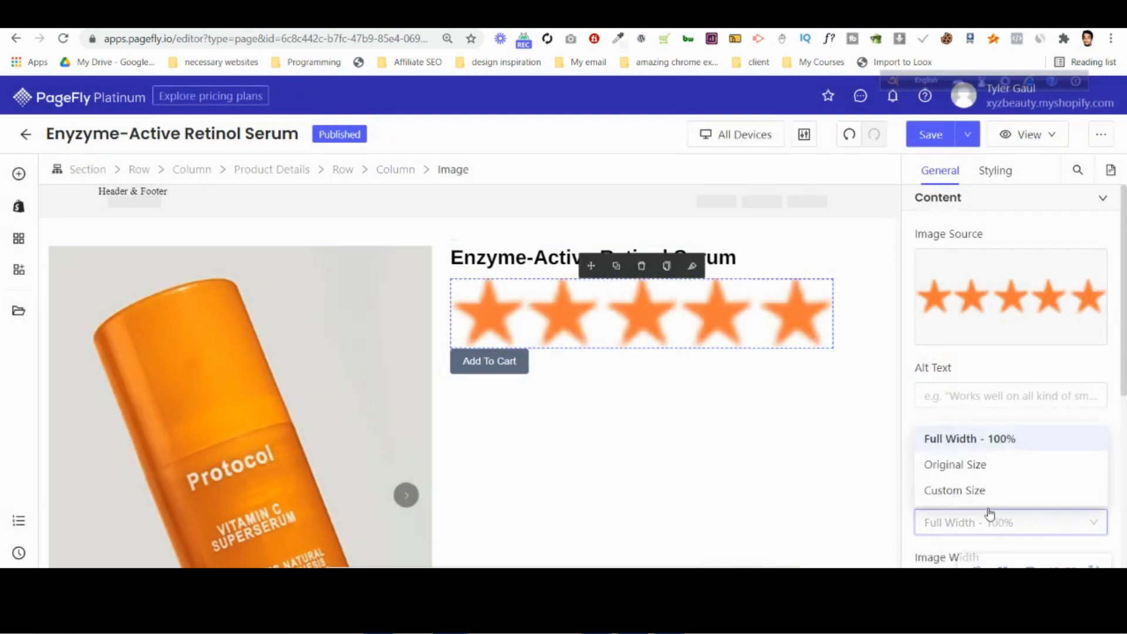
click(973, 465)
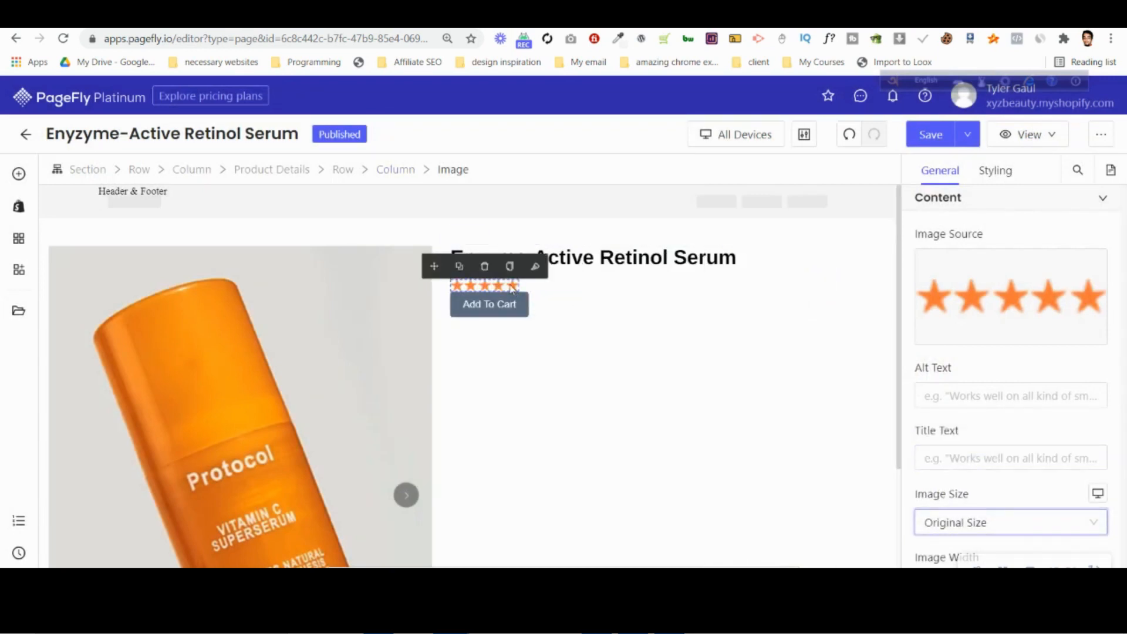
scroll(1061, 443, down, 3)
click(1051, 438)
text(100)
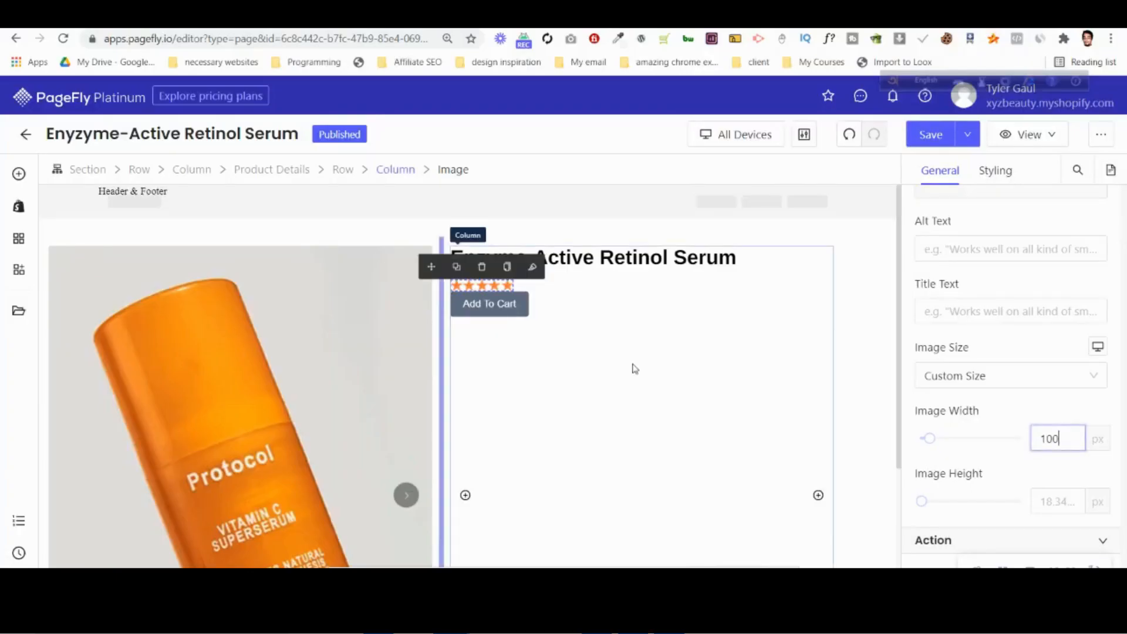
click(628, 291)
click(516, 288)
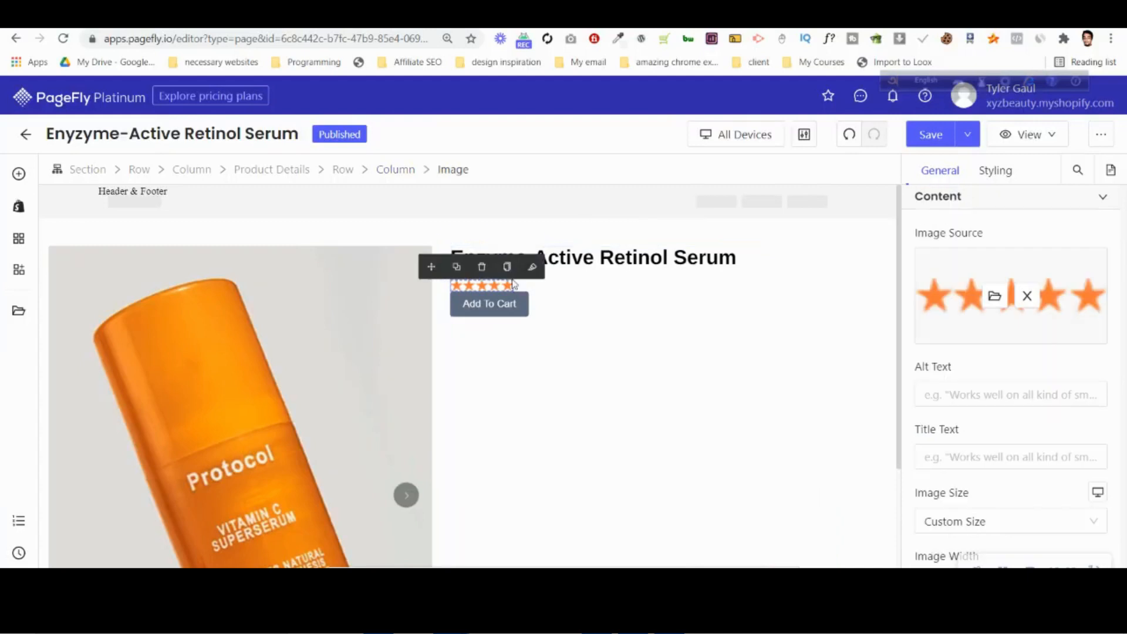
Set the product title's bottom margin to 5 px to tighten the gap above the stars.
click(604, 259)
click(997, 170)
scroll(1015, 457, down, 3)
key(BackSpace)
key(BackSpace)
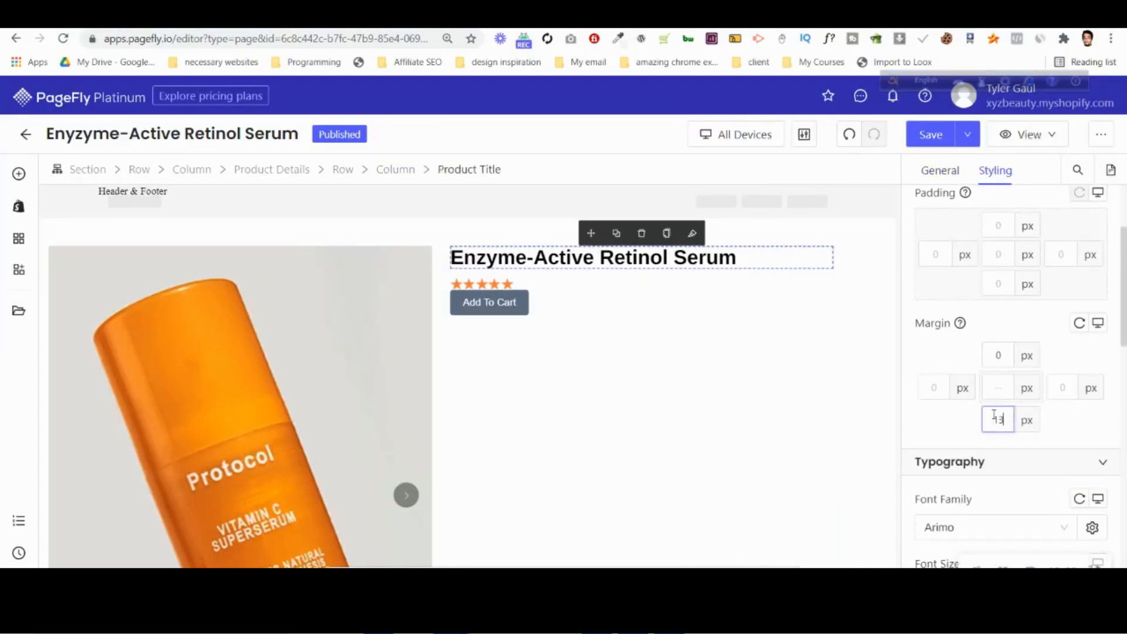
text(10)
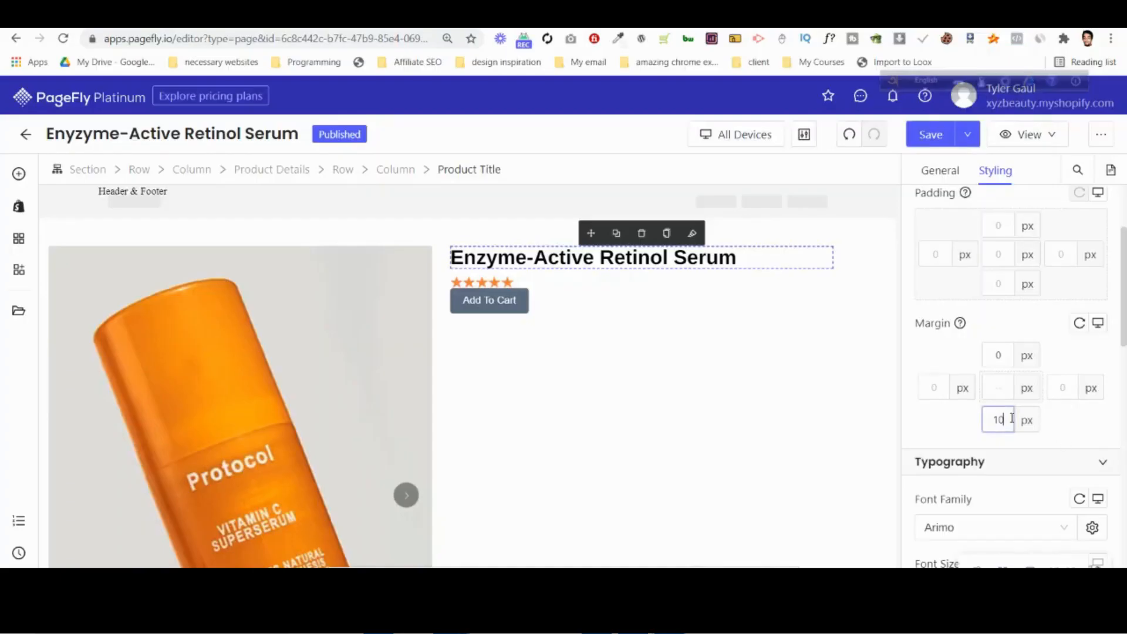
key(BackSpace)
key(BackSpace)
text(5)
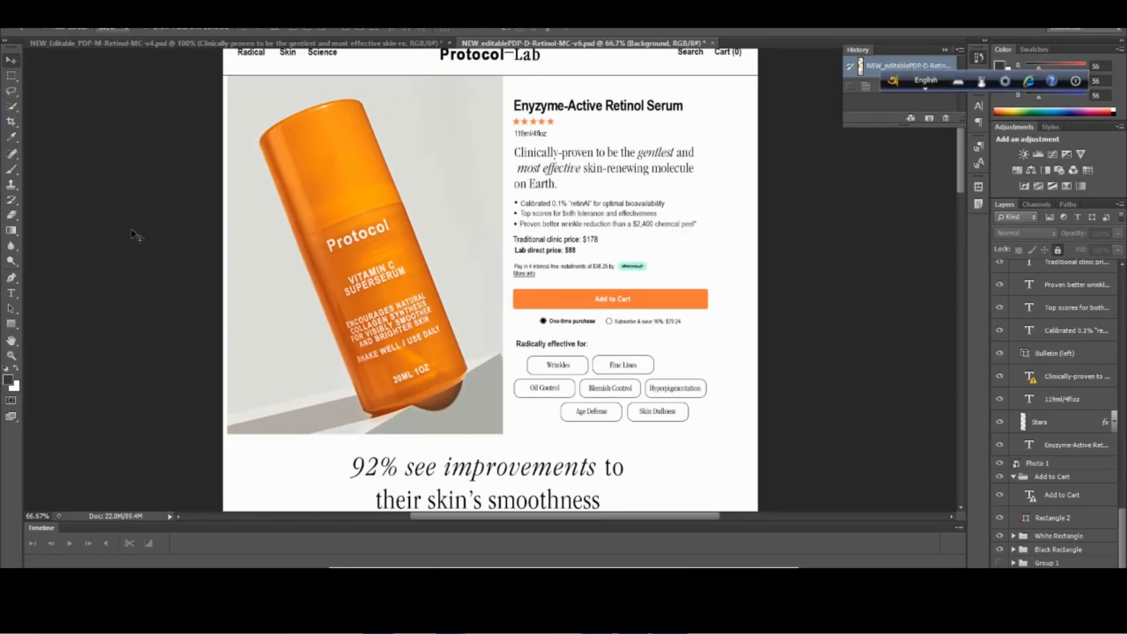
Open the tagline text layer in the Photoshop design with substituted fonts, check its text color and copy its full text.
click(11, 294)
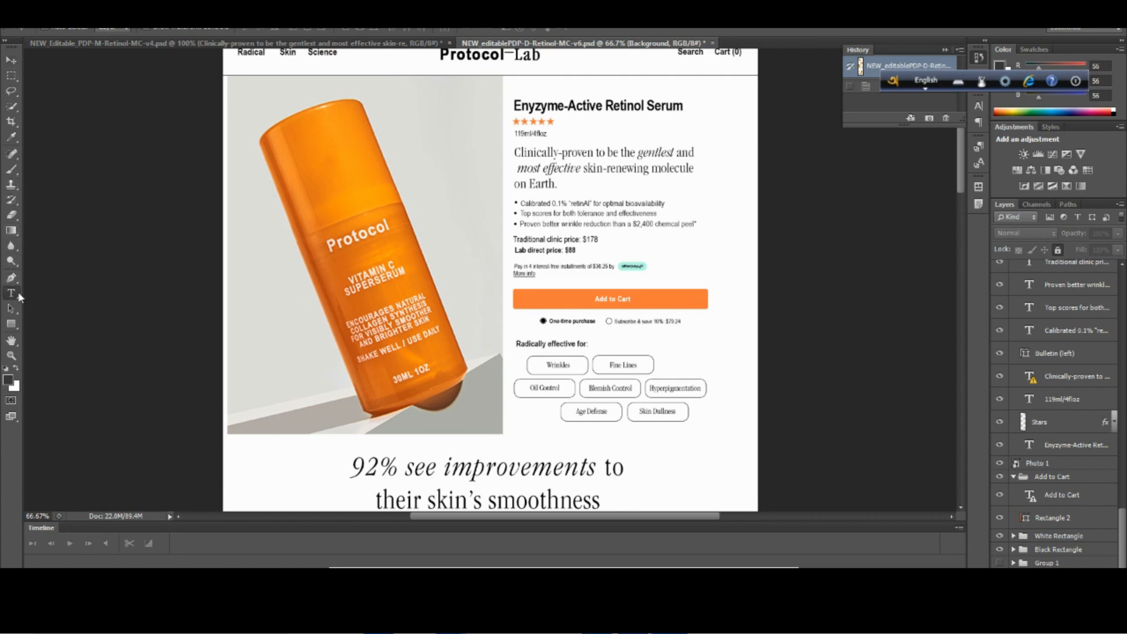
click(592, 167)
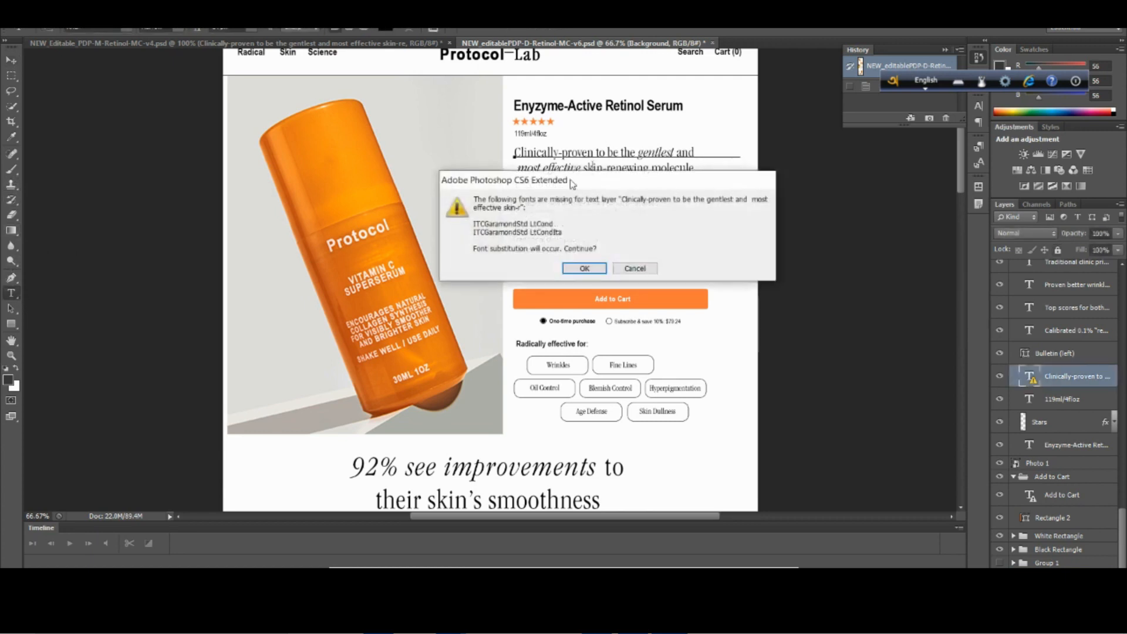
click(590, 265)
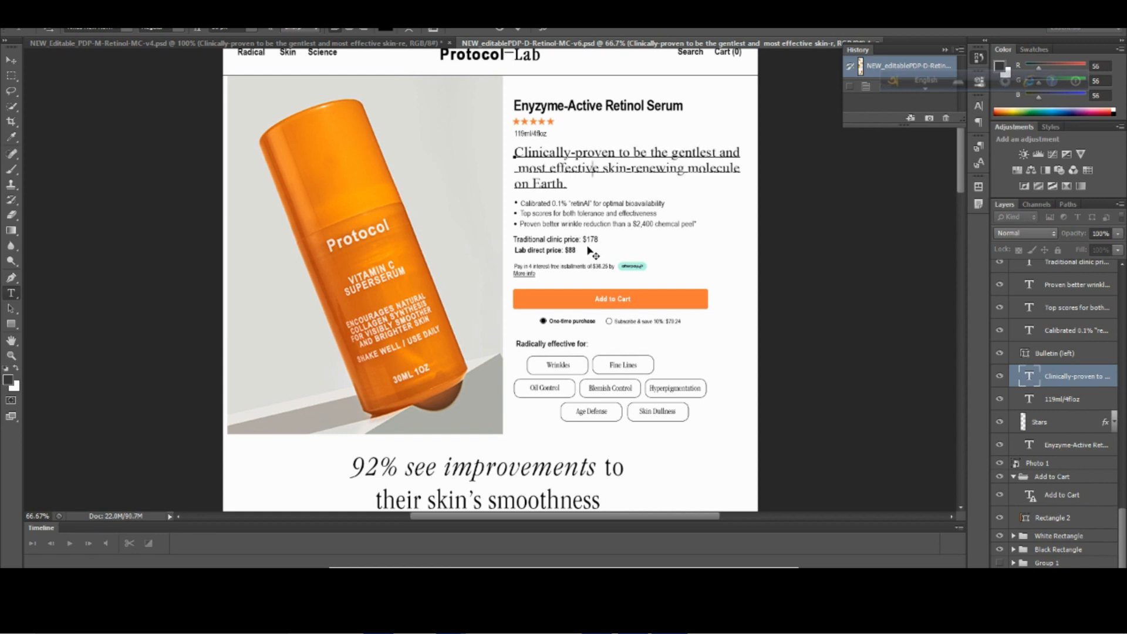
click(392, 28)
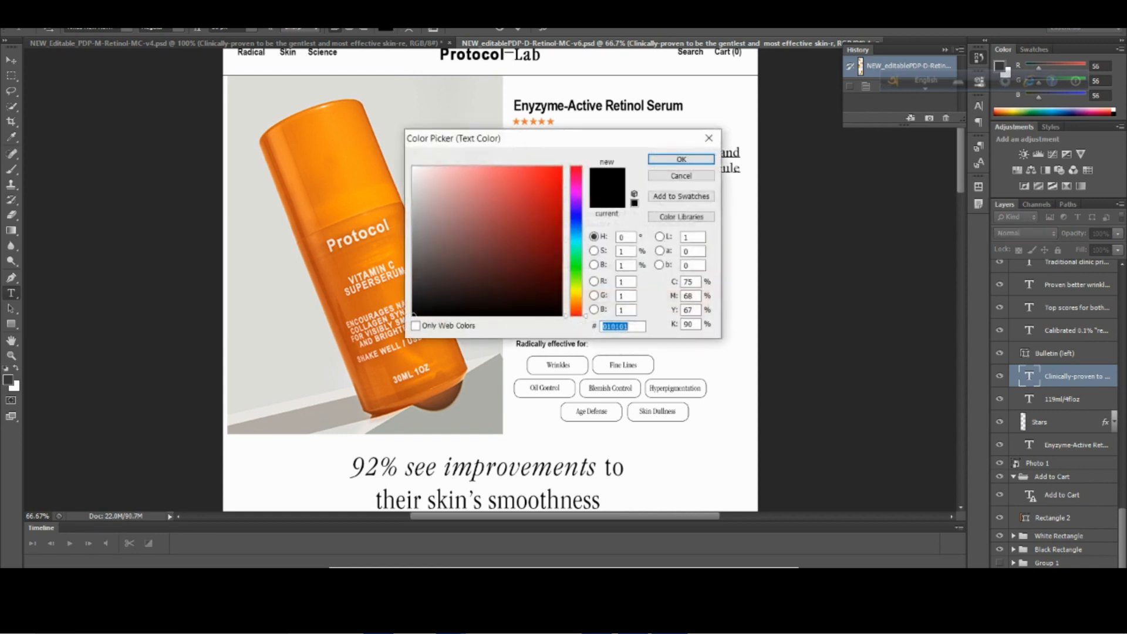
click(708, 138)
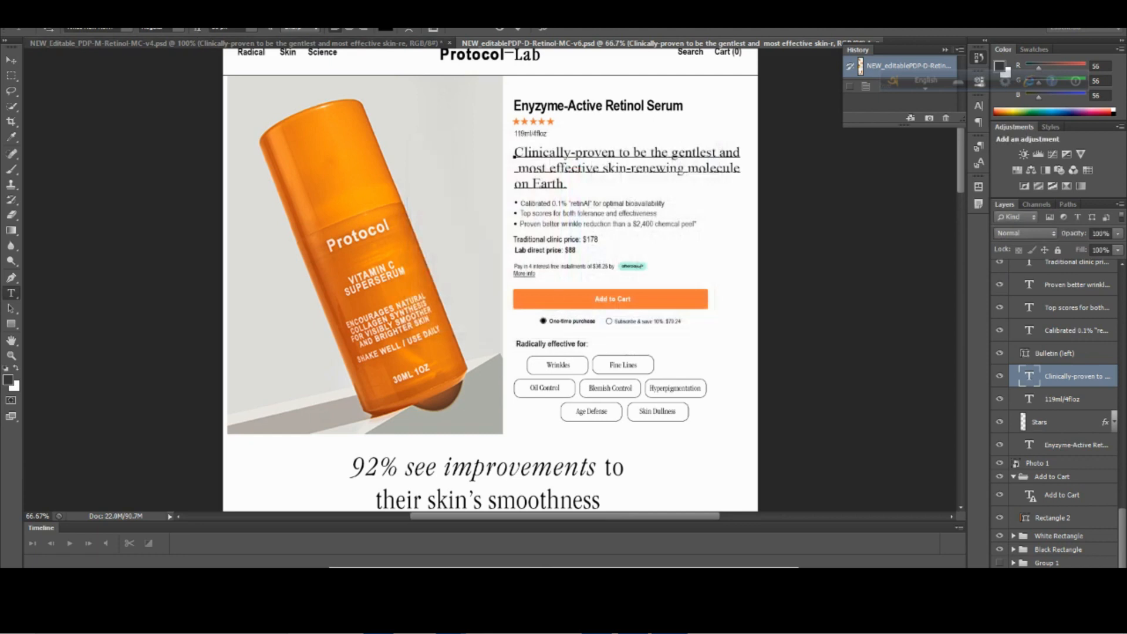
key(ctrl+a)
key(ctrl+c)
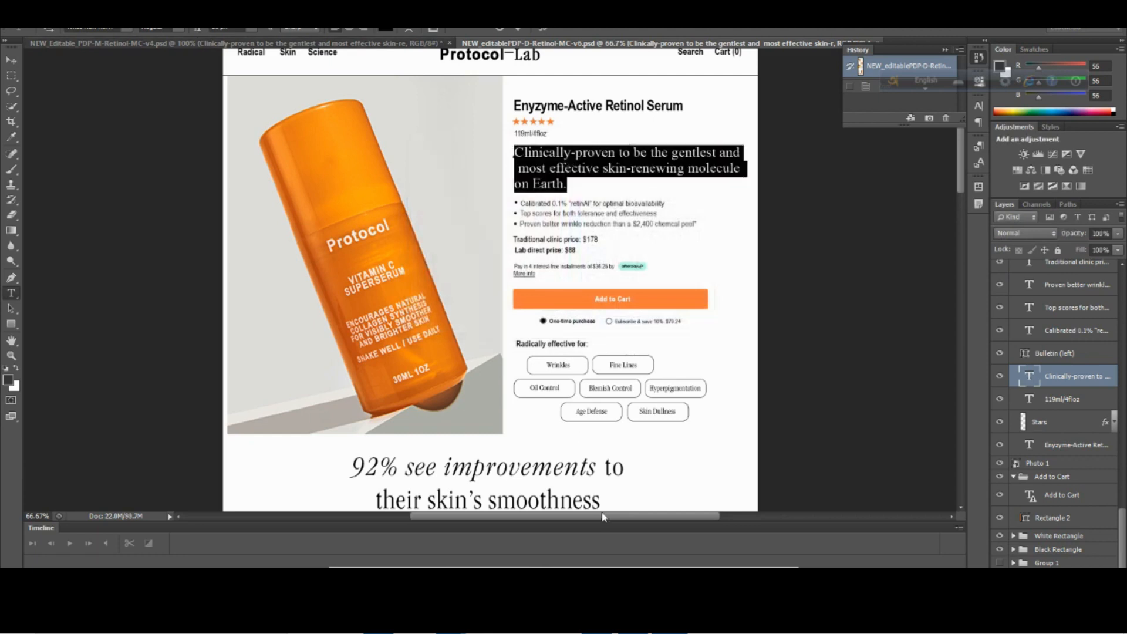
Switch to the PageFly editor and set the product title's HTML tag to H1.
mouse_move(451, 620)
click(332, 538)
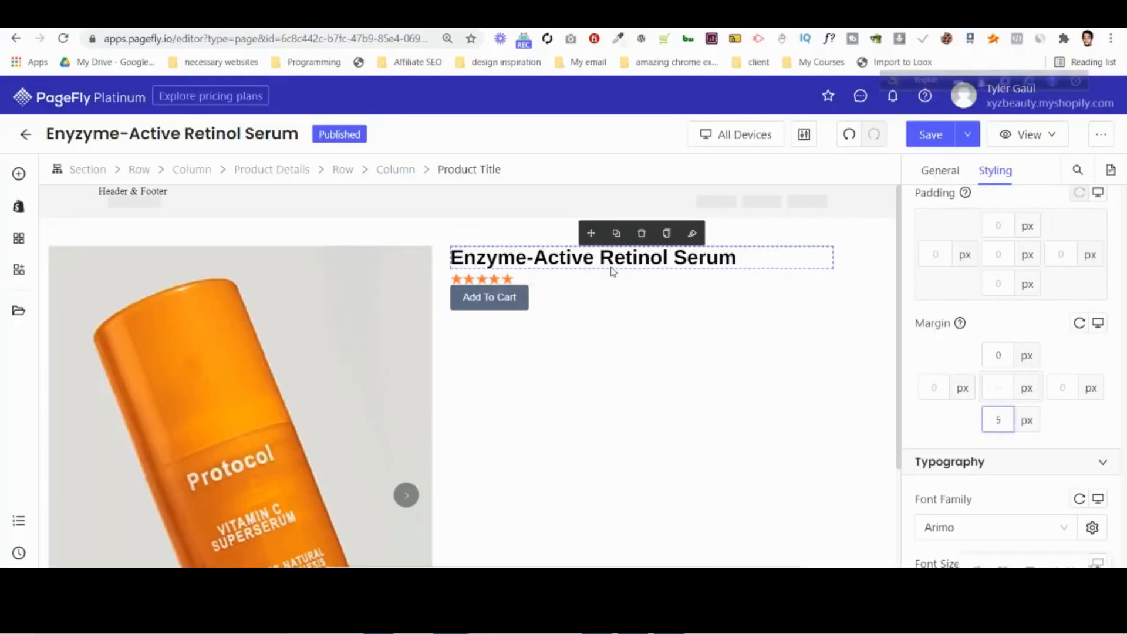
click(939, 172)
click(956, 306)
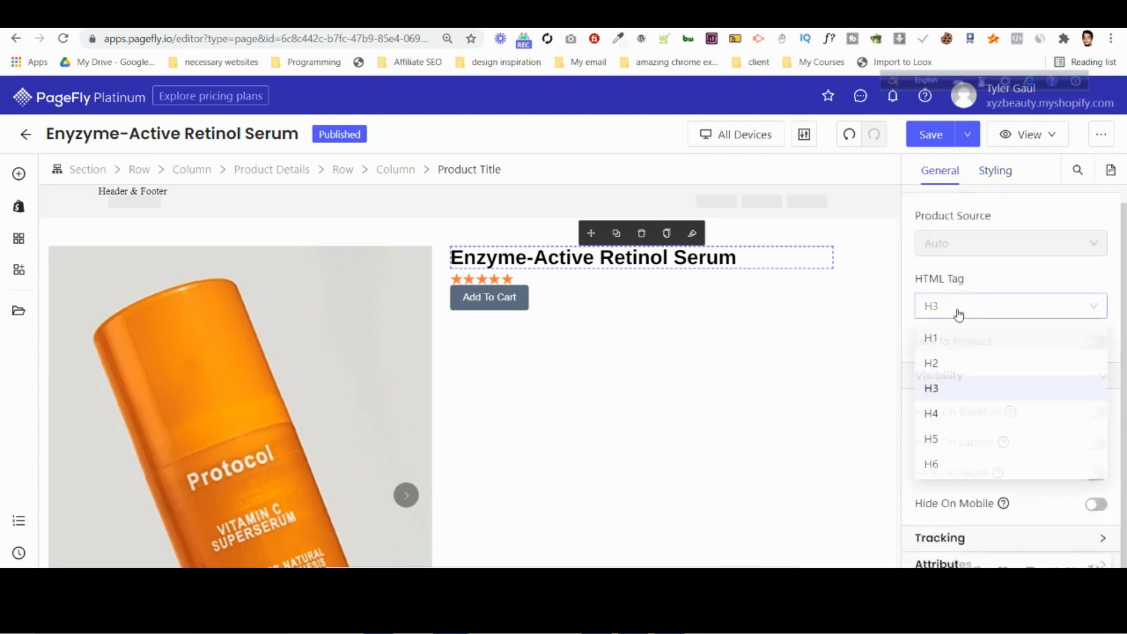
click(964, 340)
Add a heading element between the star image and the Add To Cart button and select it.
click(19, 174)
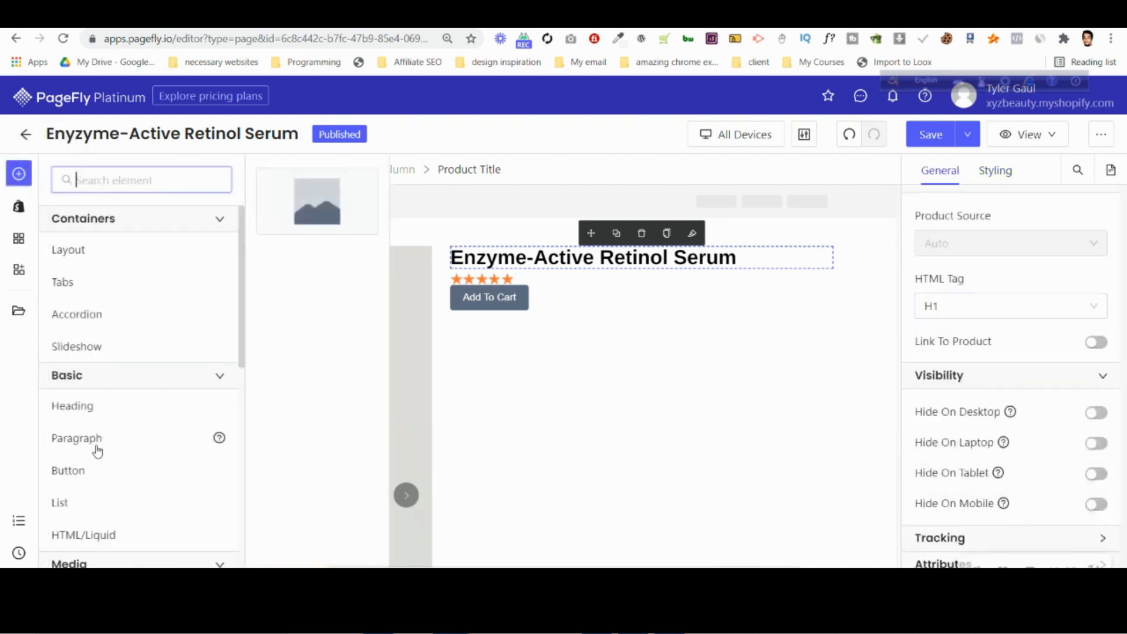
drag(328, 200, 593, 288)
click(565, 338)
click(537, 304)
Set the new heading's content color to hex 010101 and its font family to Cormorant Garamond.
click(996, 171)
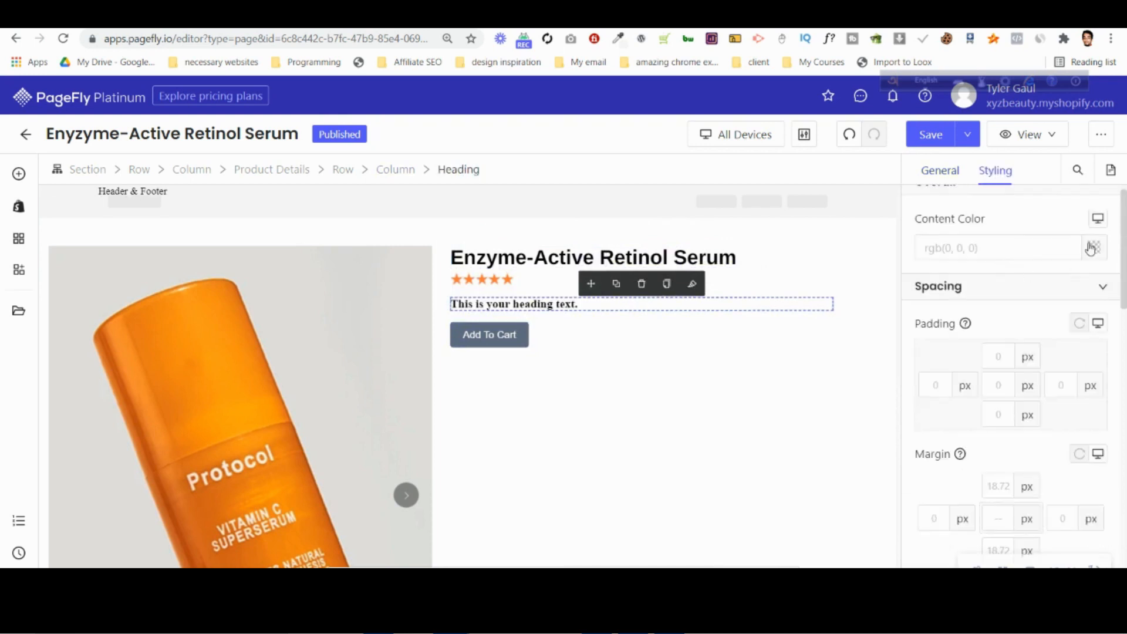
click(1094, 247)
double_click(755, 288)
text(010101)
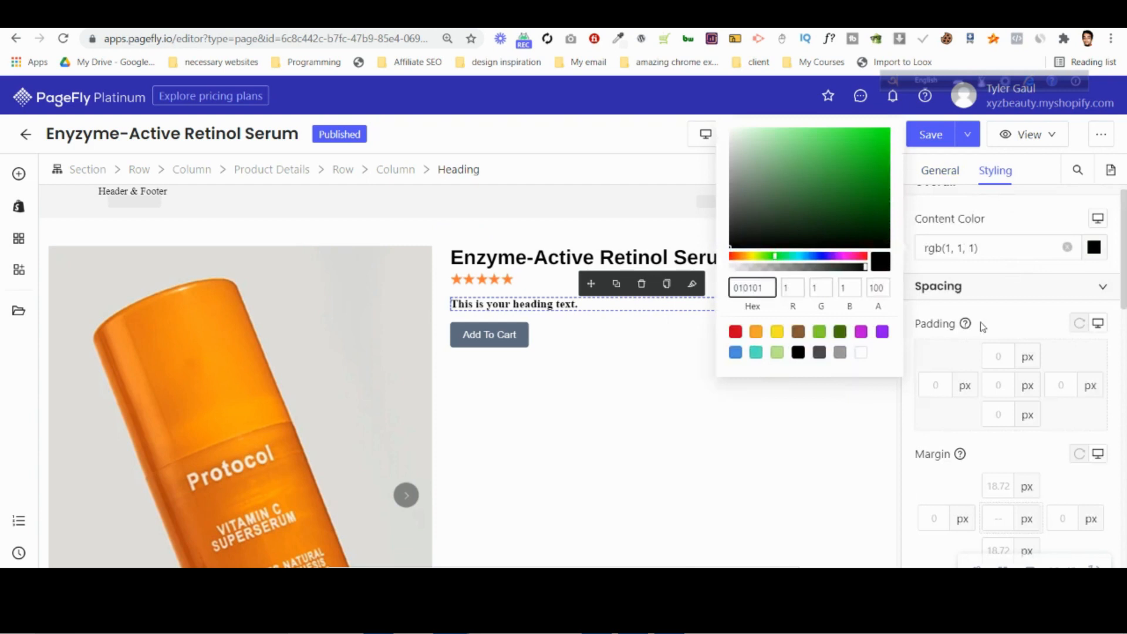
click(1001, 313)
scroll(1002, 313, down, 4)
click(961, 289)
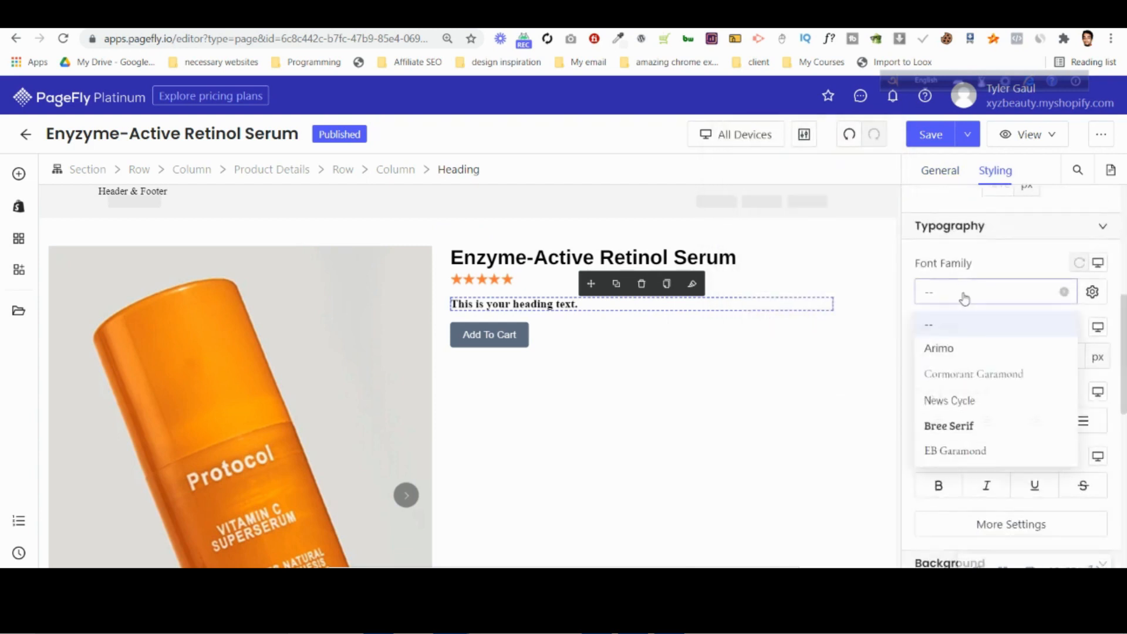
click(988, 379)
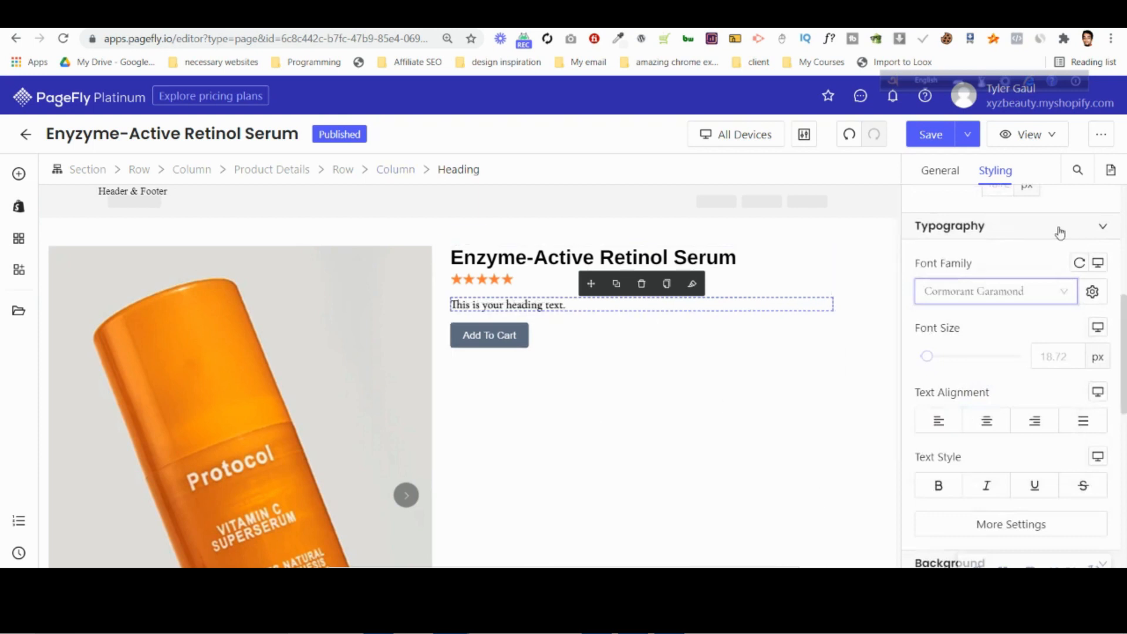
Replace the placeholder heading text with the copied tagline "Clinically-proven to be the gentlest and most effective skin-renewing molecule on Earth.".
scroll(998, 327, up, 5)
click(939, 171)
triple_click(1002, 299)
key(ctrl+v)
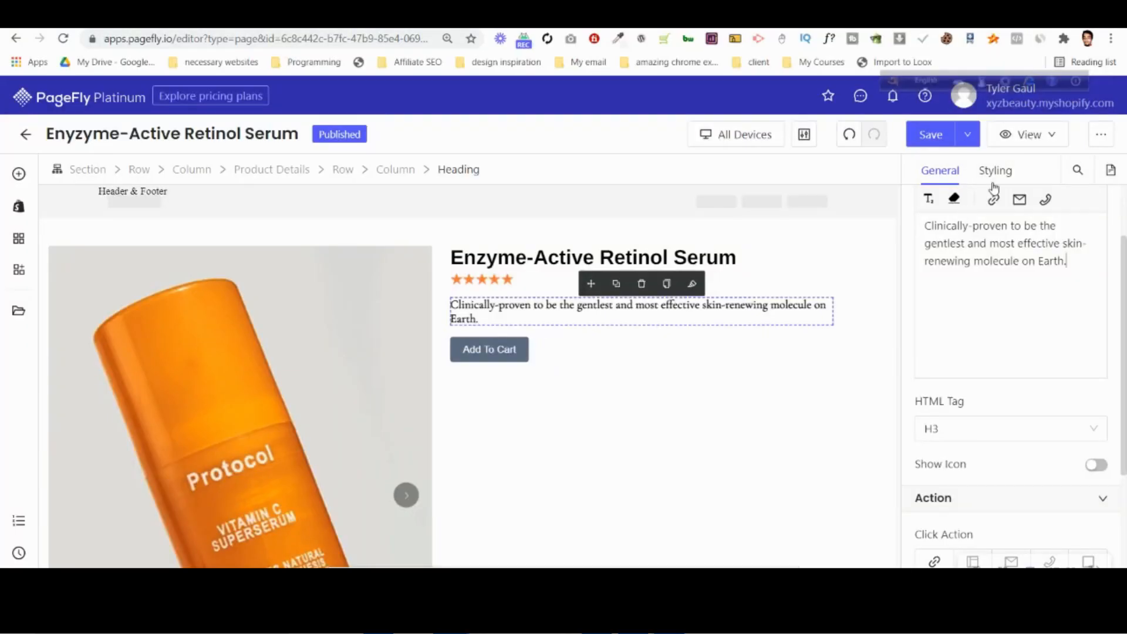
Set the tagline heading's font size to 38 px and its margin to 0 px on all sides.
click(996, 171)
scroll(1057, 411, down, 2)
click(1067, 282)
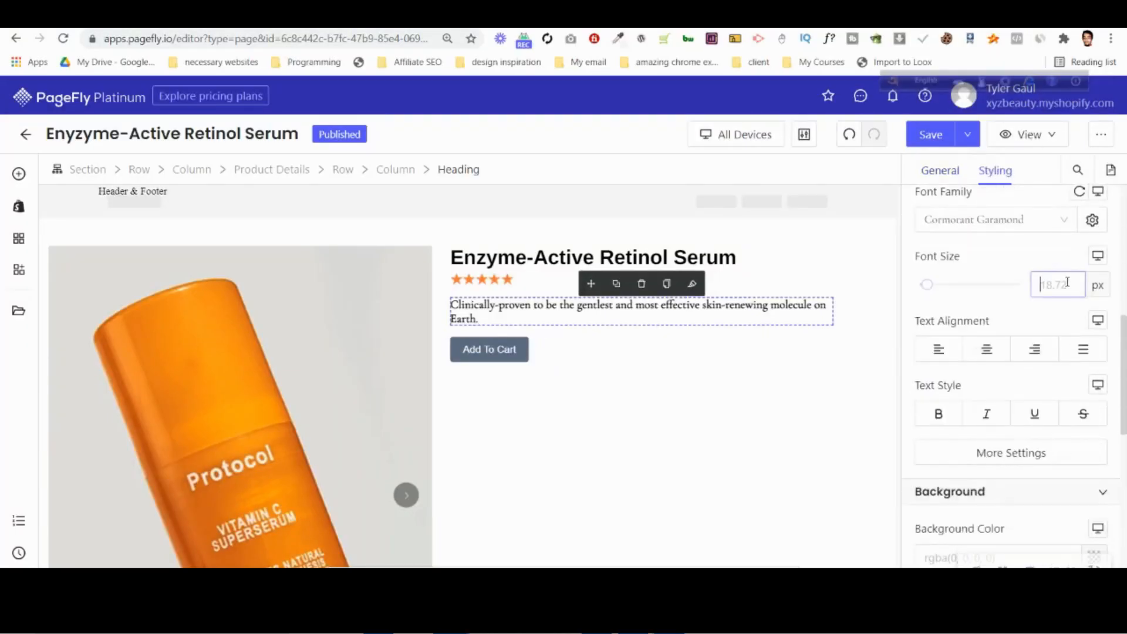
text(38)
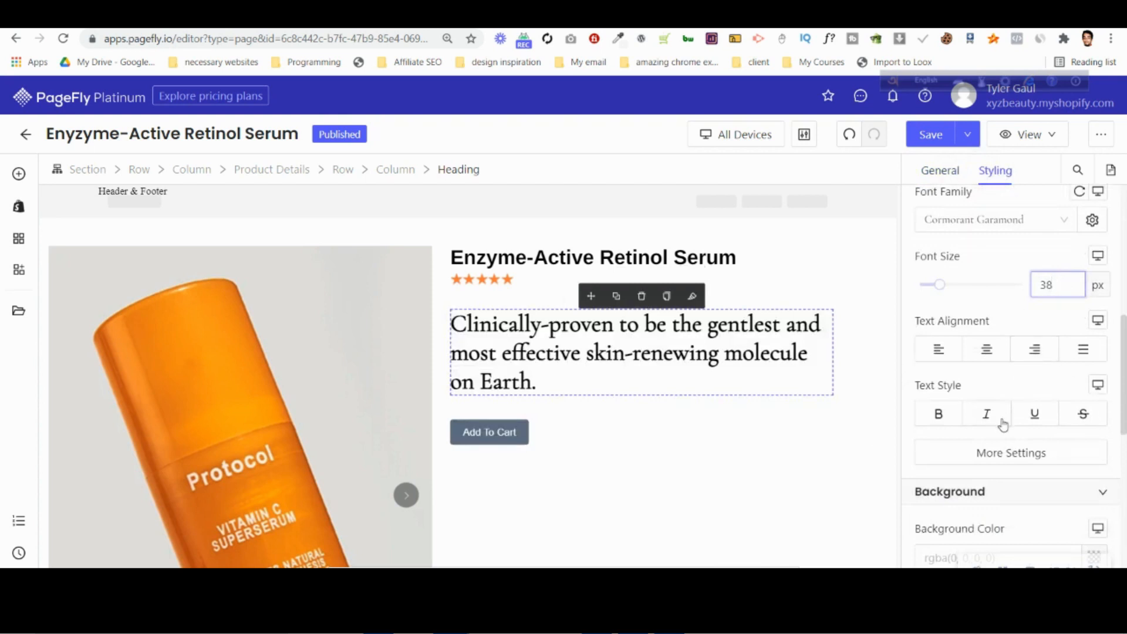
scroll(1008, 421, up, 5)
click(998, 447)
text(0)
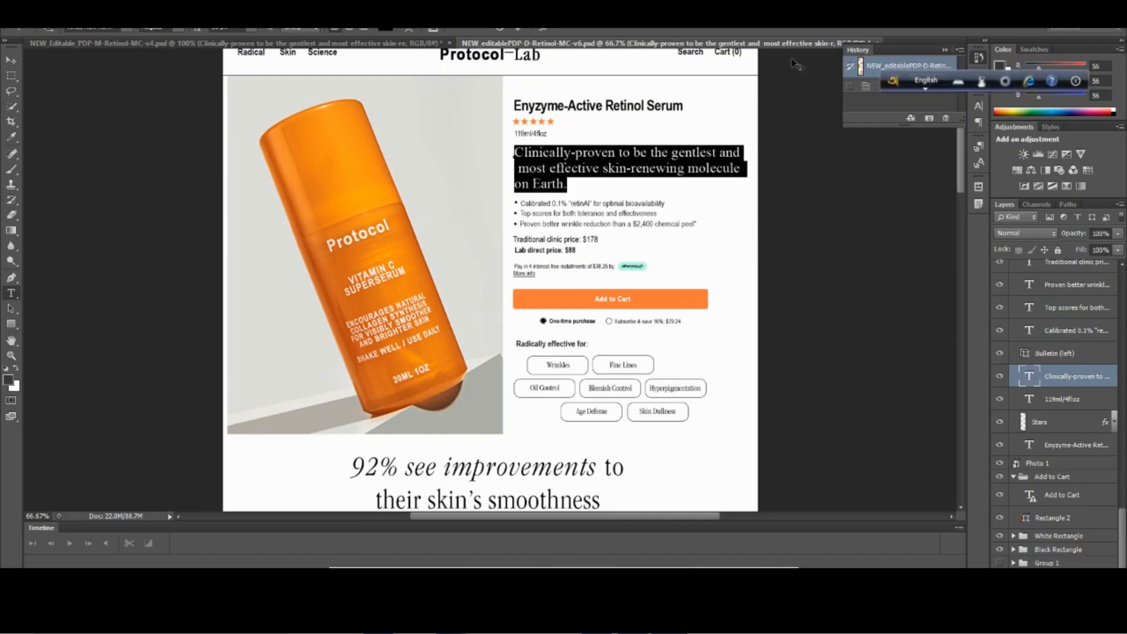
Discard the open tagline text edit in the Photoshop design and examine which tagline words are italic.
click(499, 27)
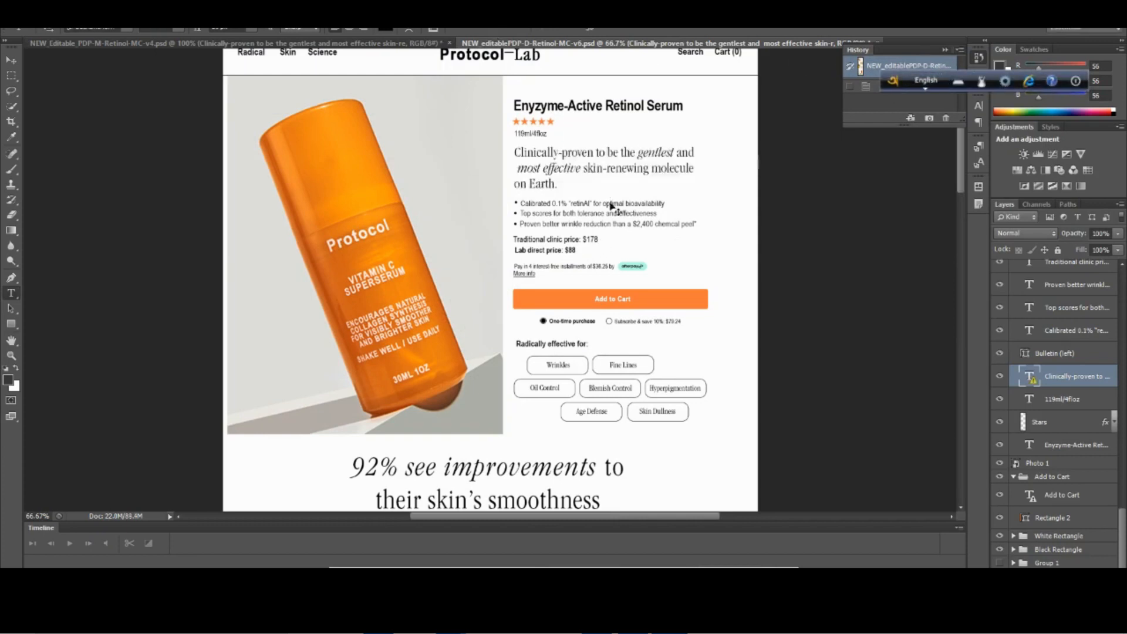
key(ctrl+plus)
scroll(611, 201, up, 3)
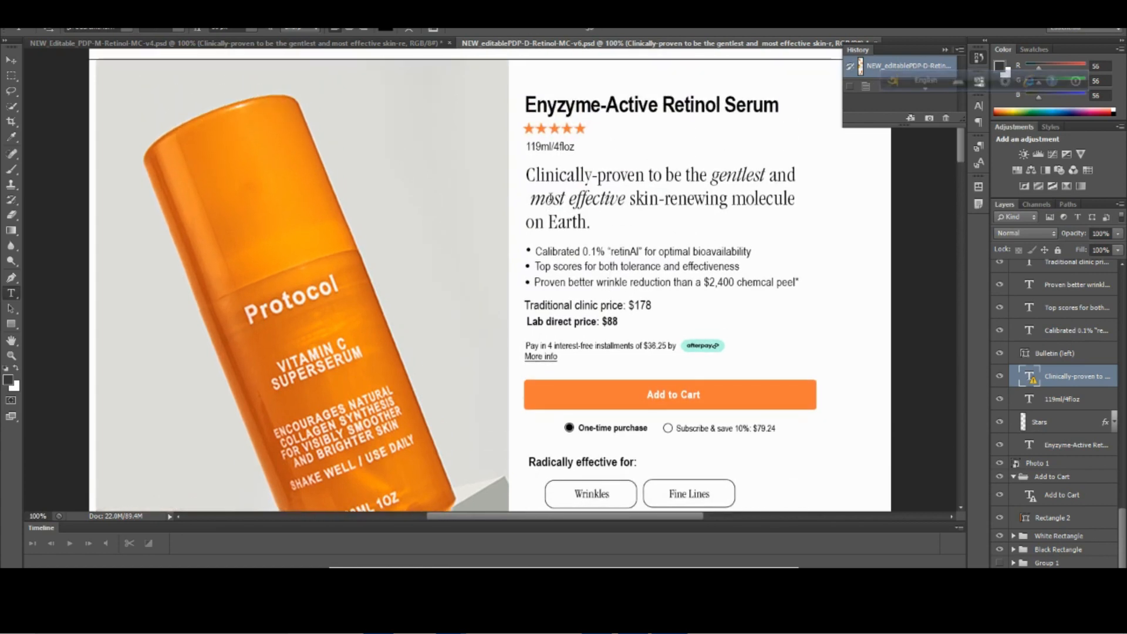
click(550, 199)
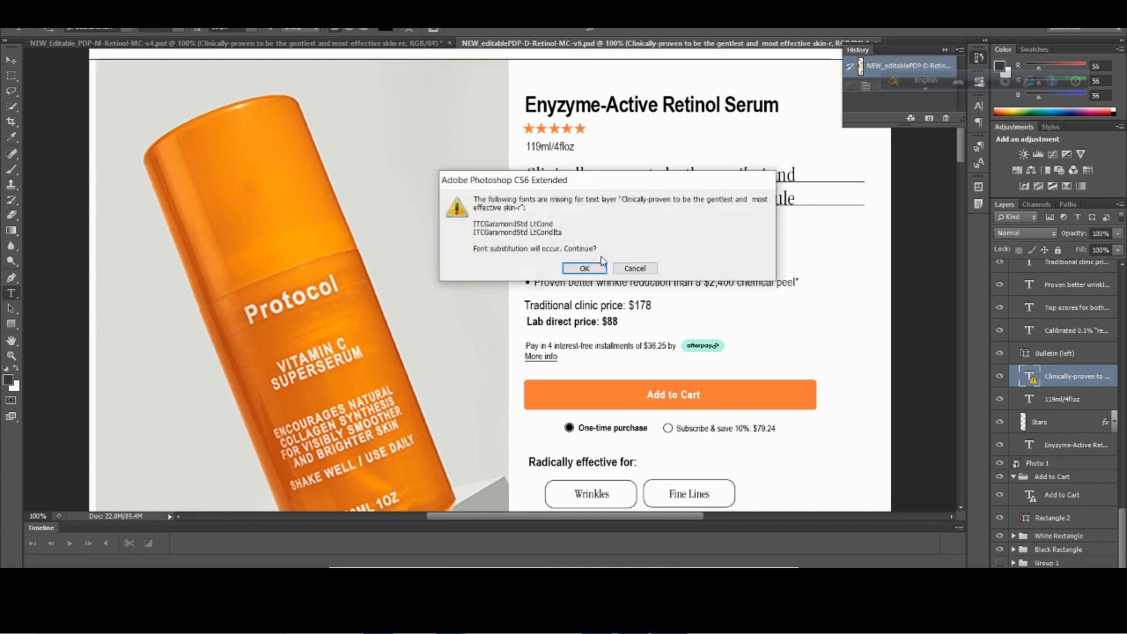
click(633, 269)
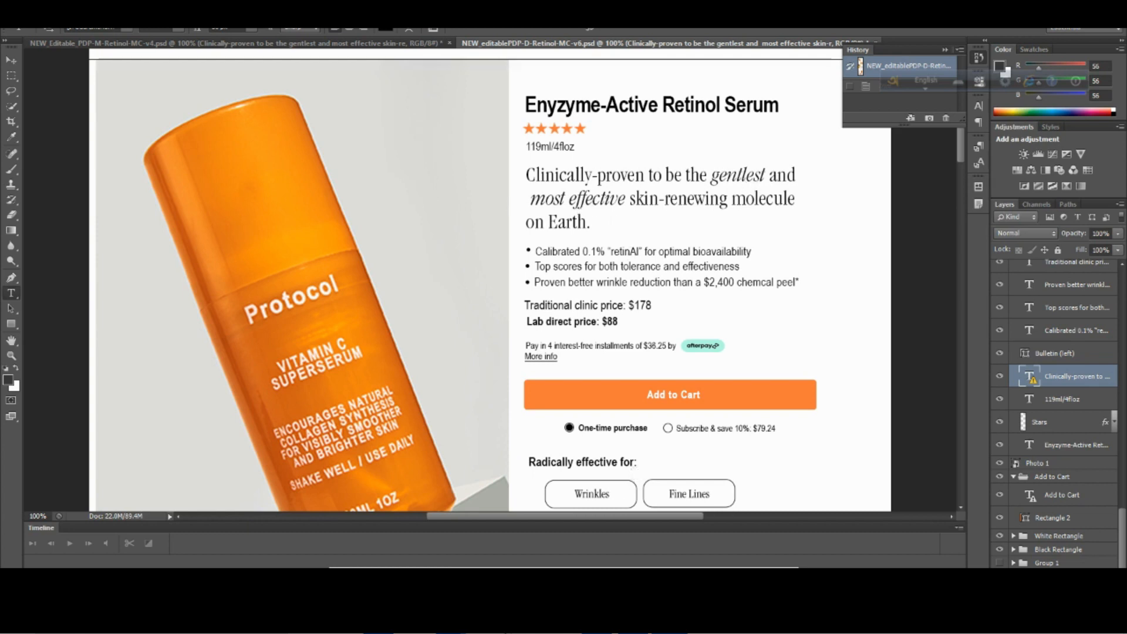
Switch to the PageFly editor and italicize "gentlest" and "most effective" in the tagline heading text.
click(295, 538)
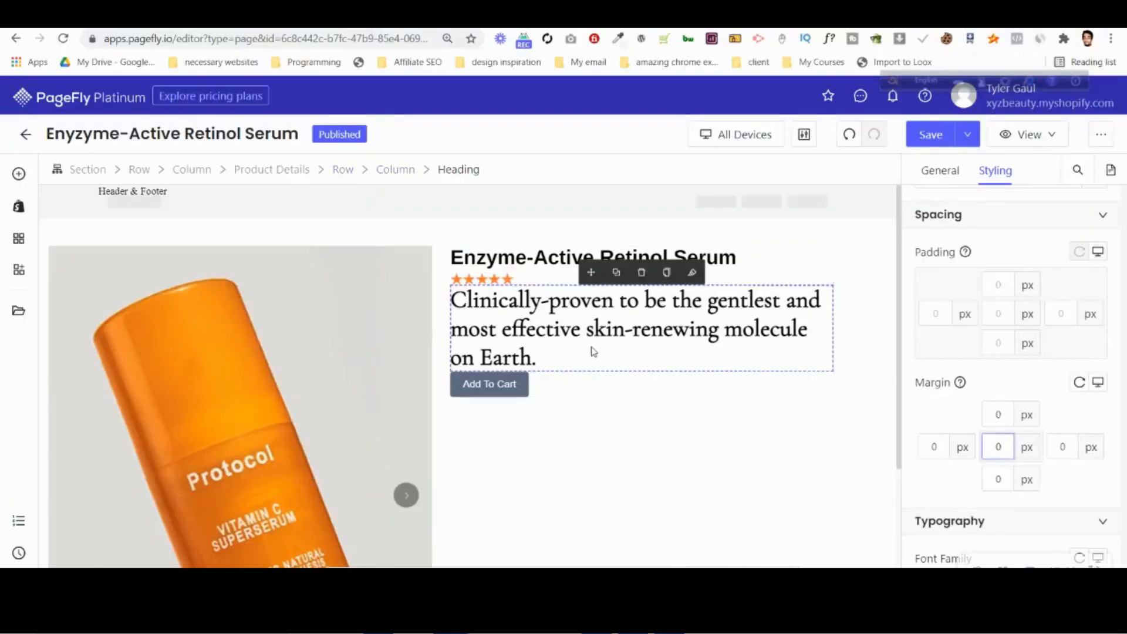
click(940, 171)
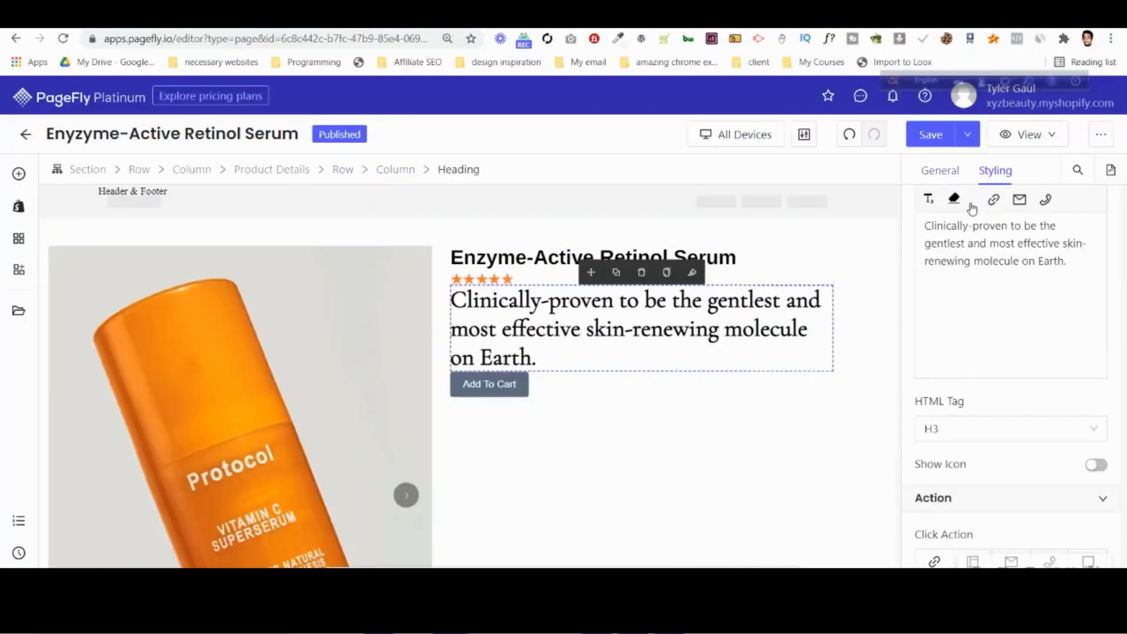
double_click(931, 249)
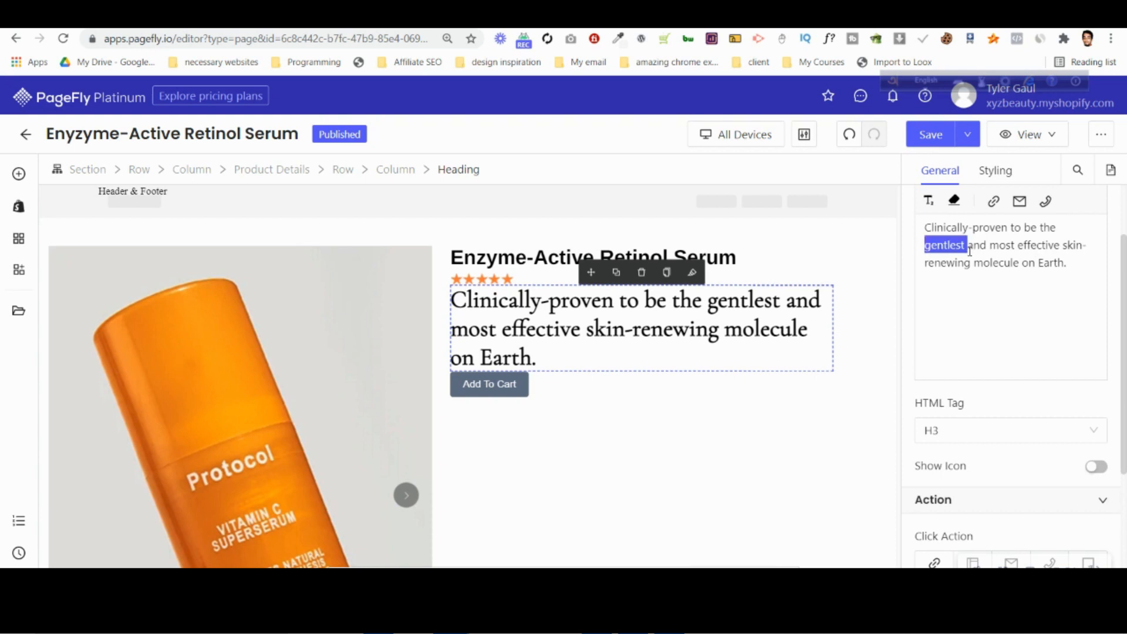
scroll(967, 250, up, 3)
drag(925, 332, 966, 332)
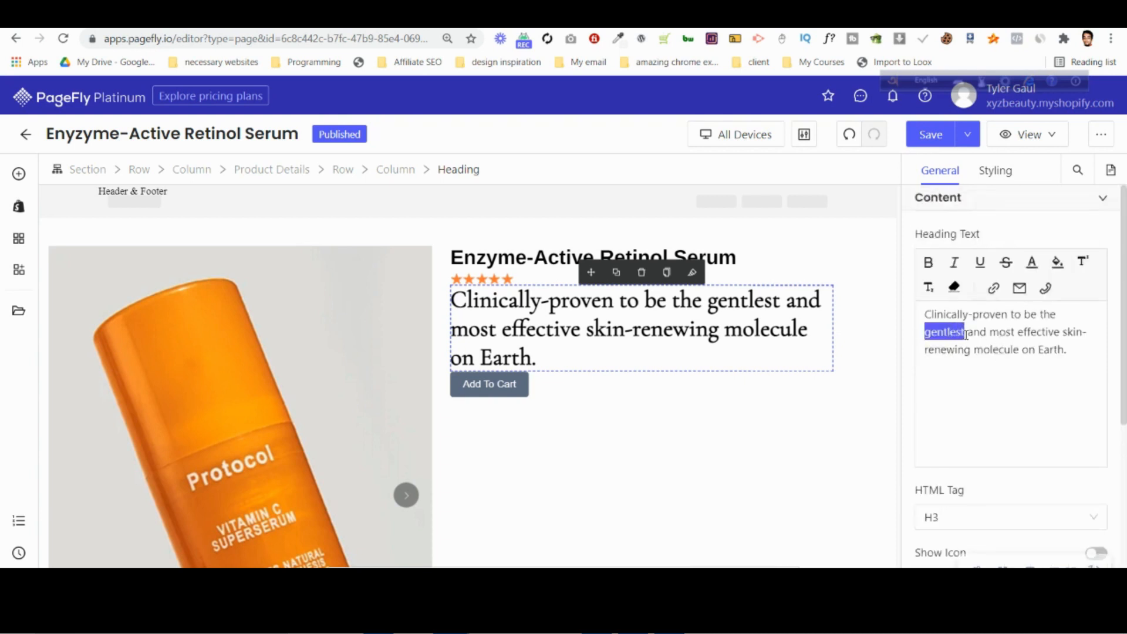
click(959, 266)
click(981, 332)
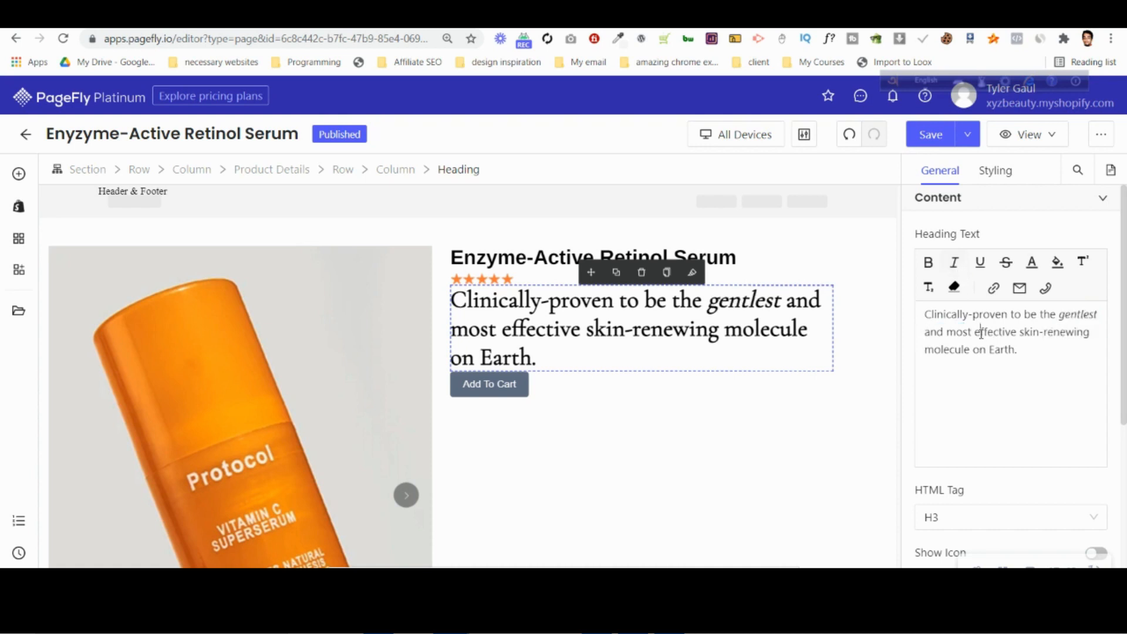
drag(948, 332, 1015, 332)
click(959, 267)
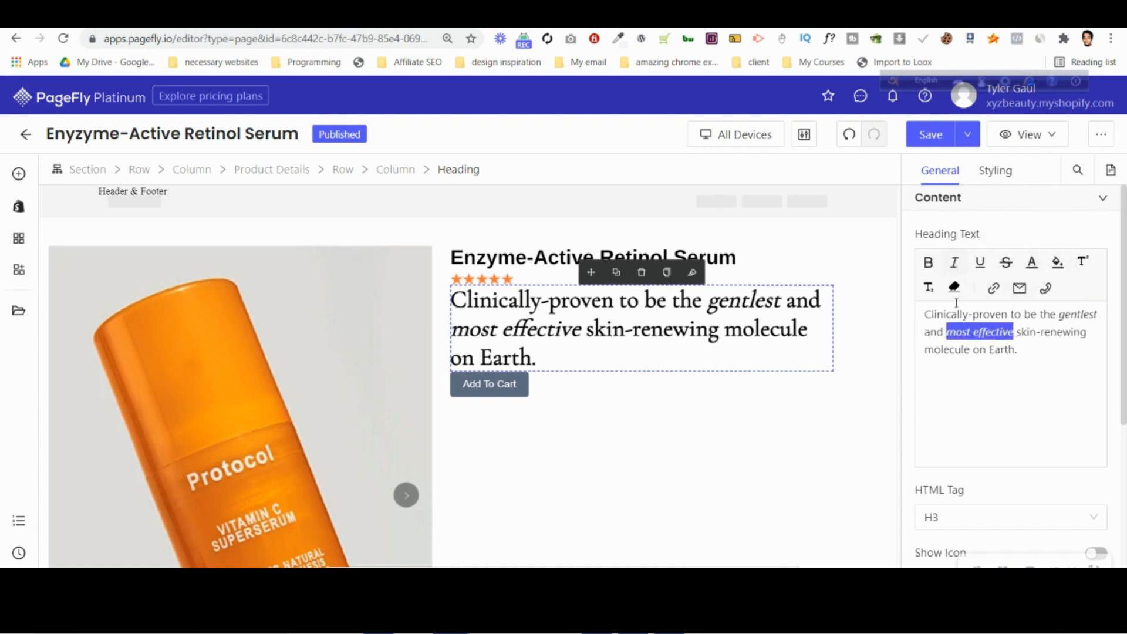
Try the Regular font weight on the tagline heading and settle on Medium.
click(996, 170)
scroll(992, 400, down, 7)
click(990, 401)
click(787, 309)
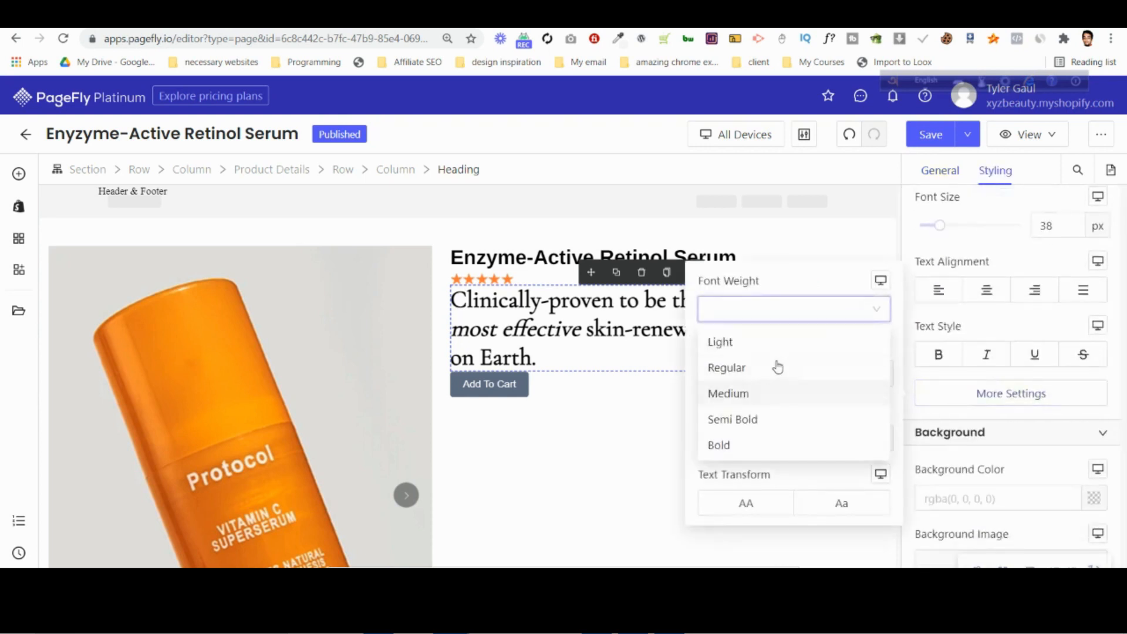
click(778, 367)
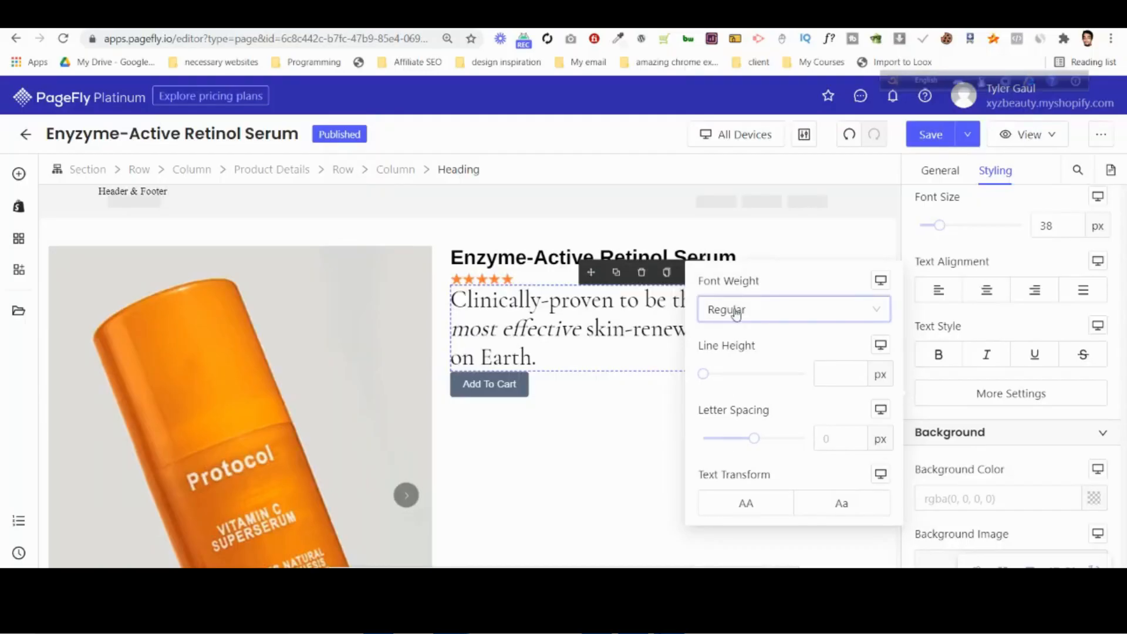
click(737, 311)
click(743, 395)
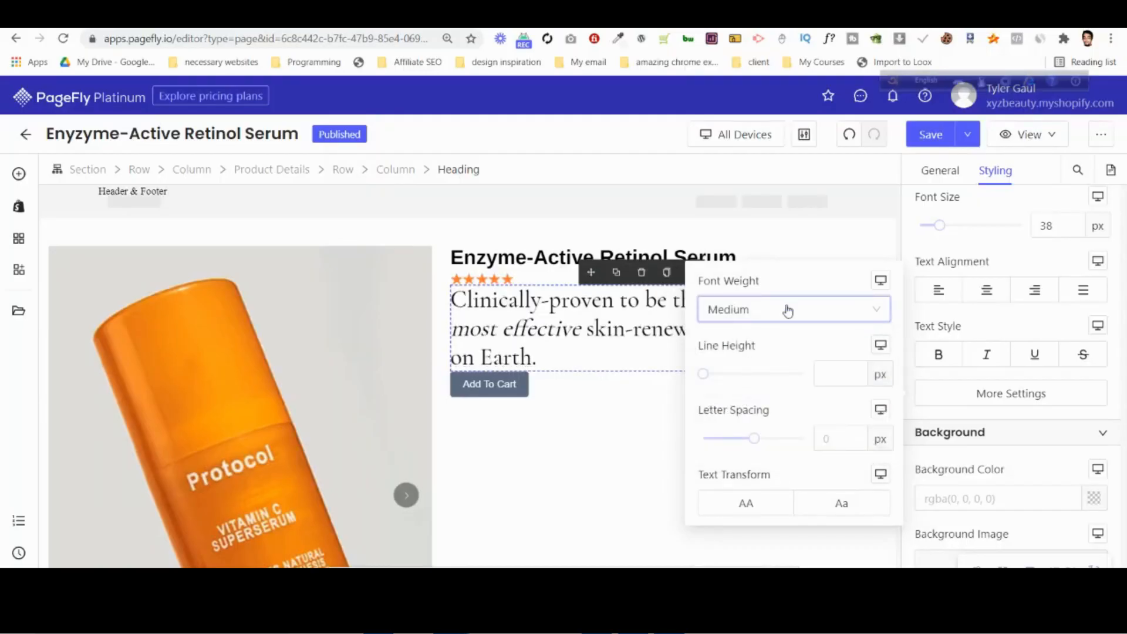
click(1017, 253)
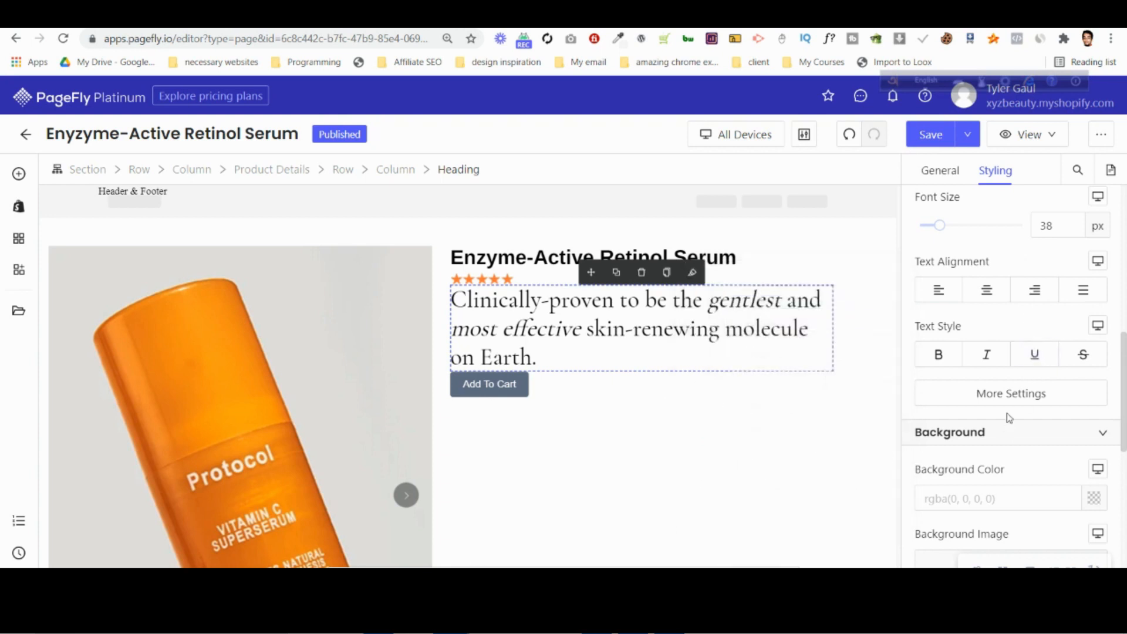
Try the Bree Serif and News Cycle font families on the tagline heading and return it to Cormorant Garamond.
scroll(1008, 419, up, 3)
click(981, 308)
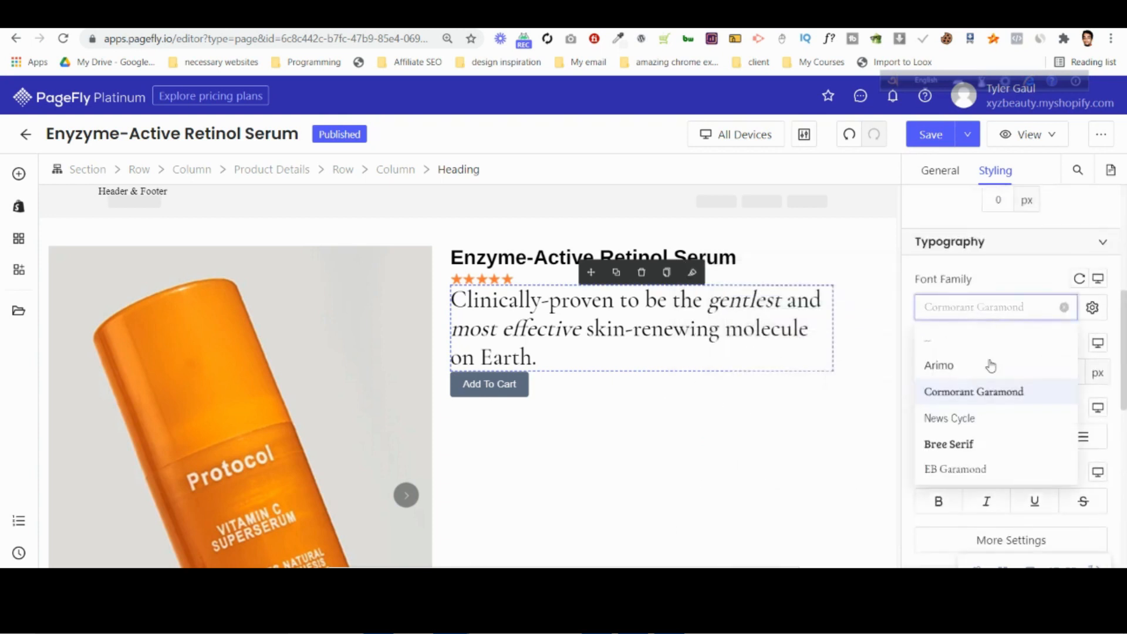
click(990, 448)
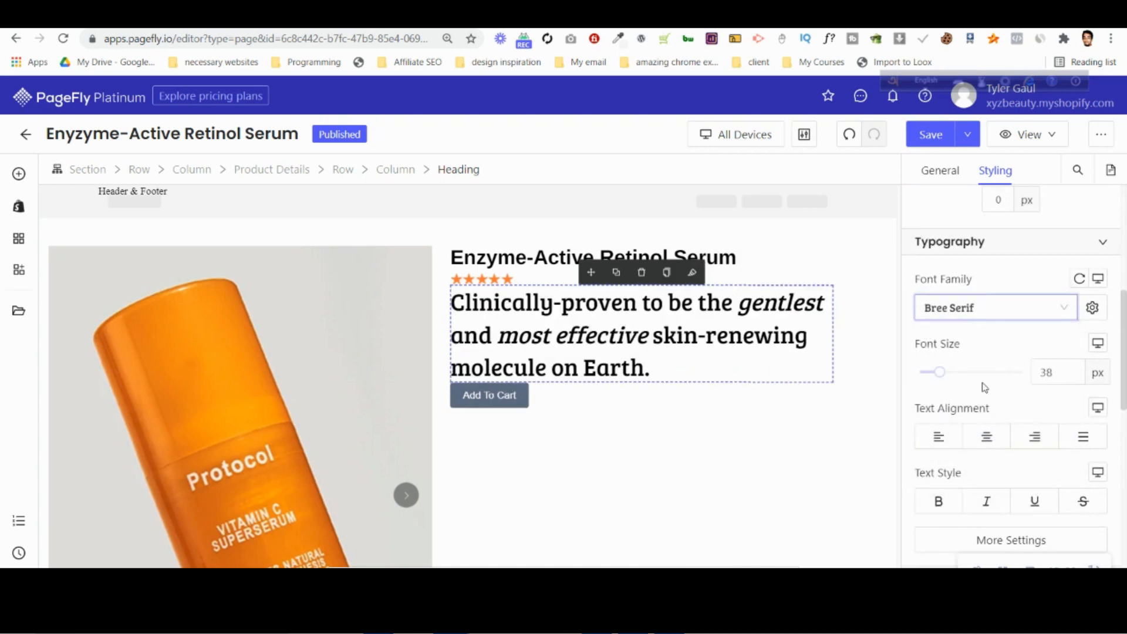
click(981, 309)
click(963, 394)
click(969, 309)
click(974, 416)
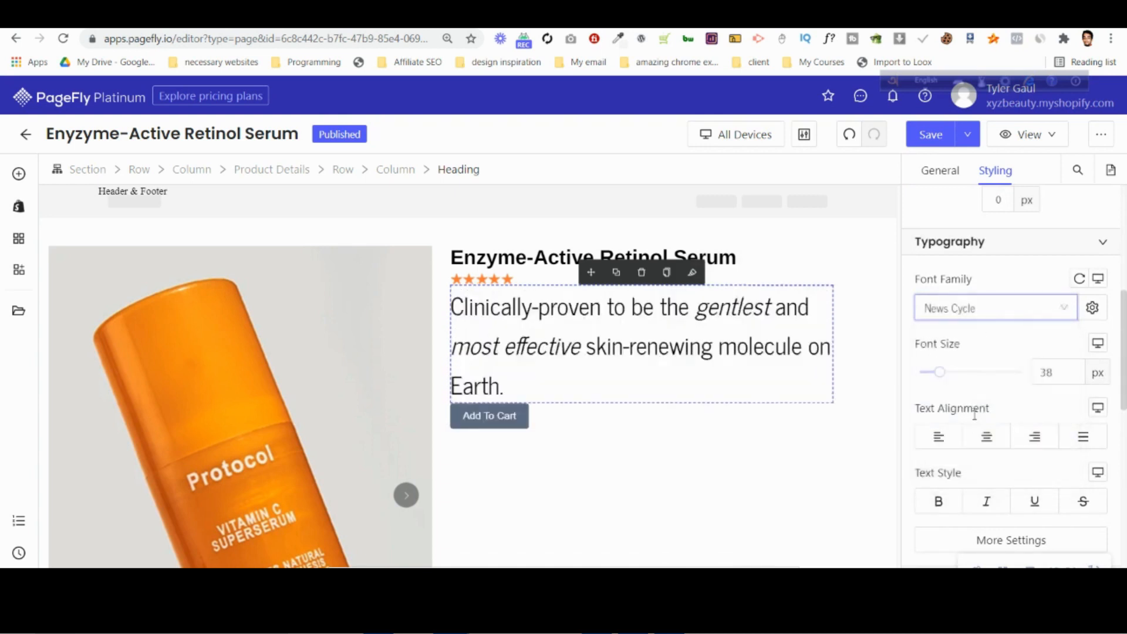
click(962, 317)
click(979, 394)
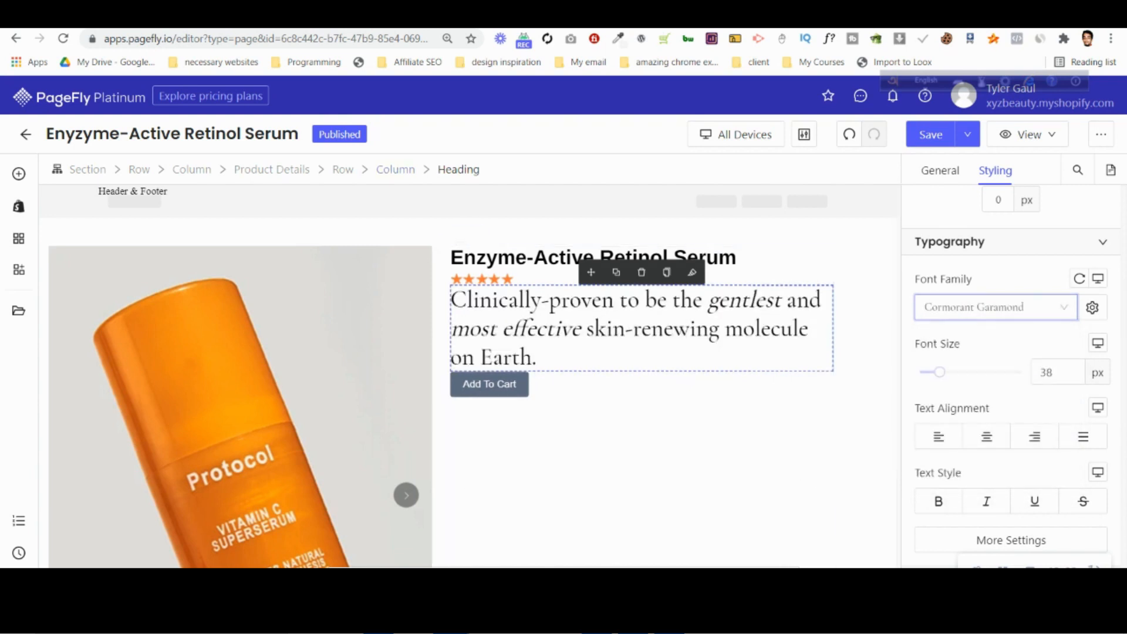
Compare the tagline's spacing with the Photoshop design and set the PageFly tagline heading's top and bottom margins to 10 px.
click(671, 621)
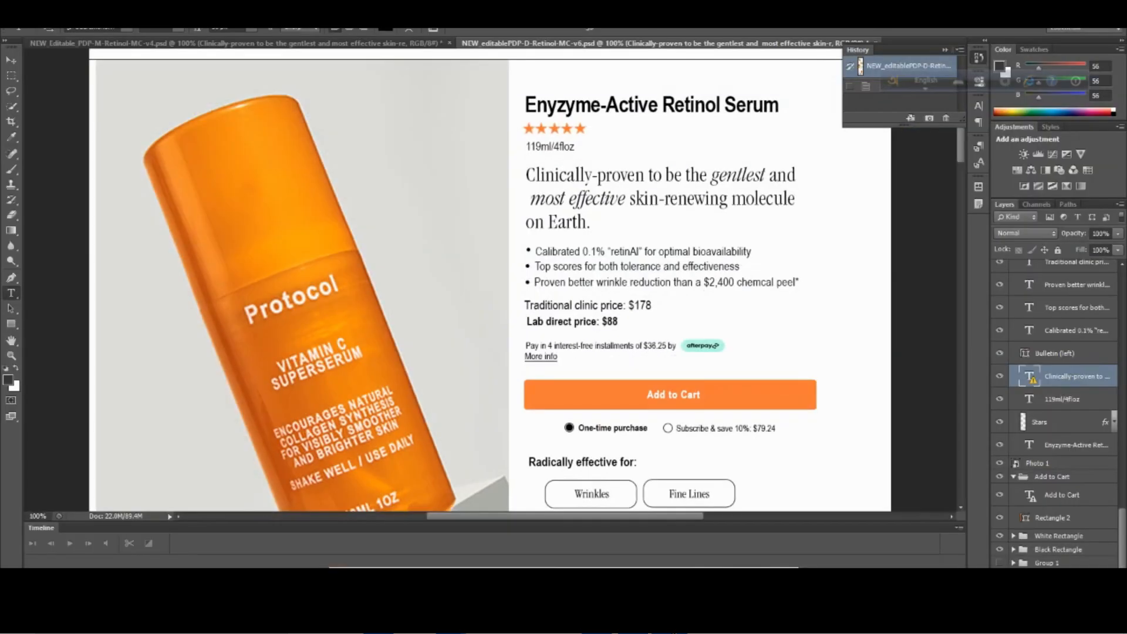
click(671, 622)
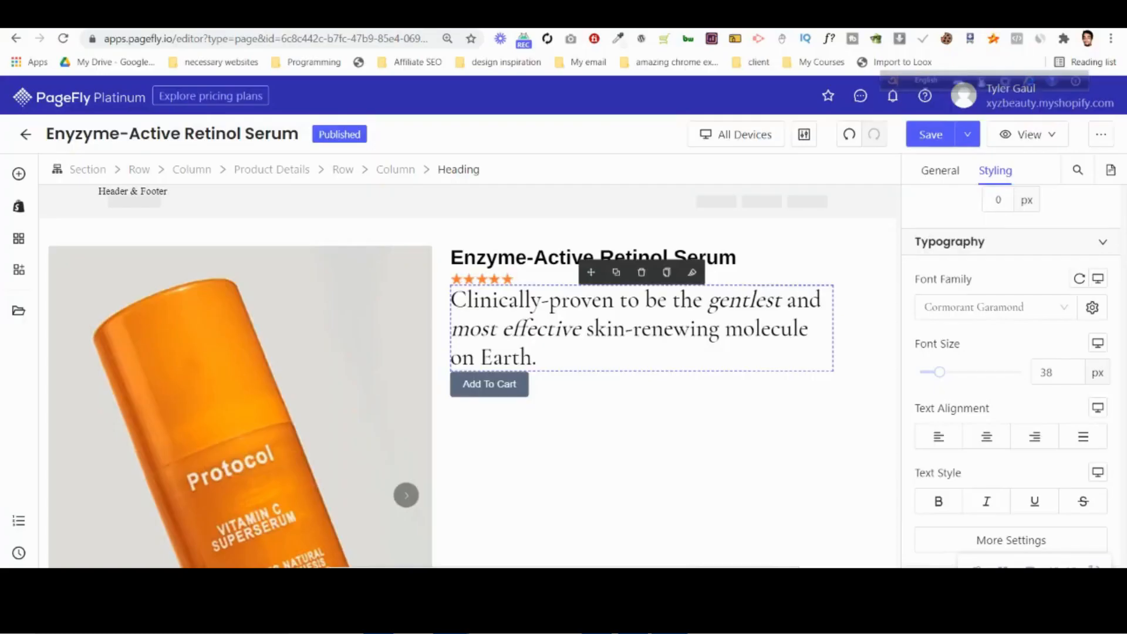
scroll(1019, 374, up, 5)
scroll(1020, 377, up, 1)
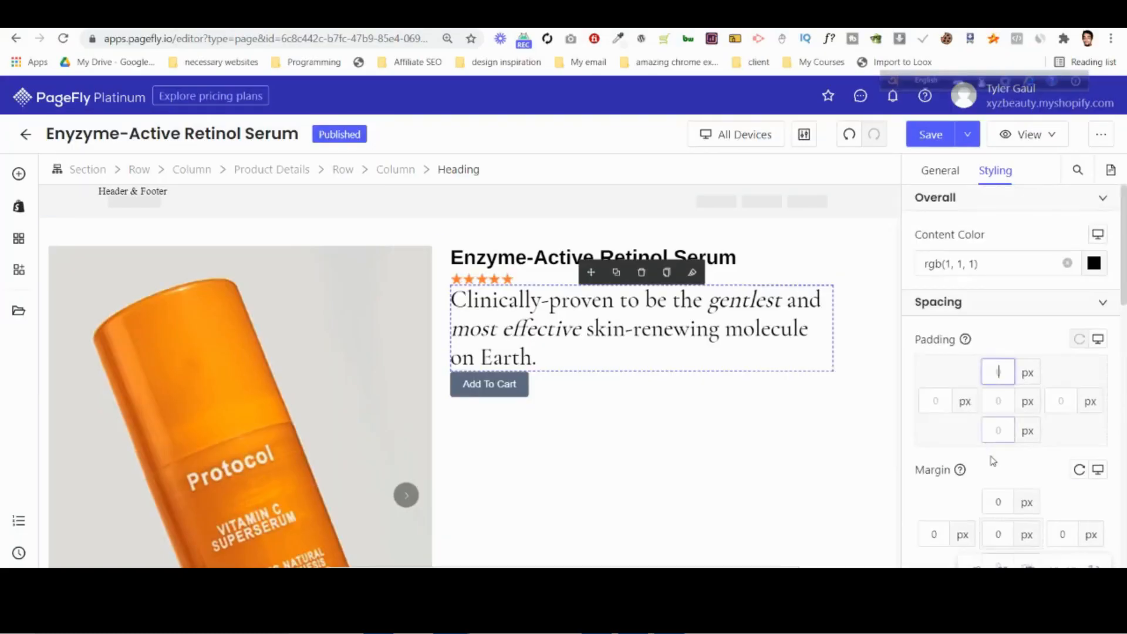
click(997, 502)
text(11)
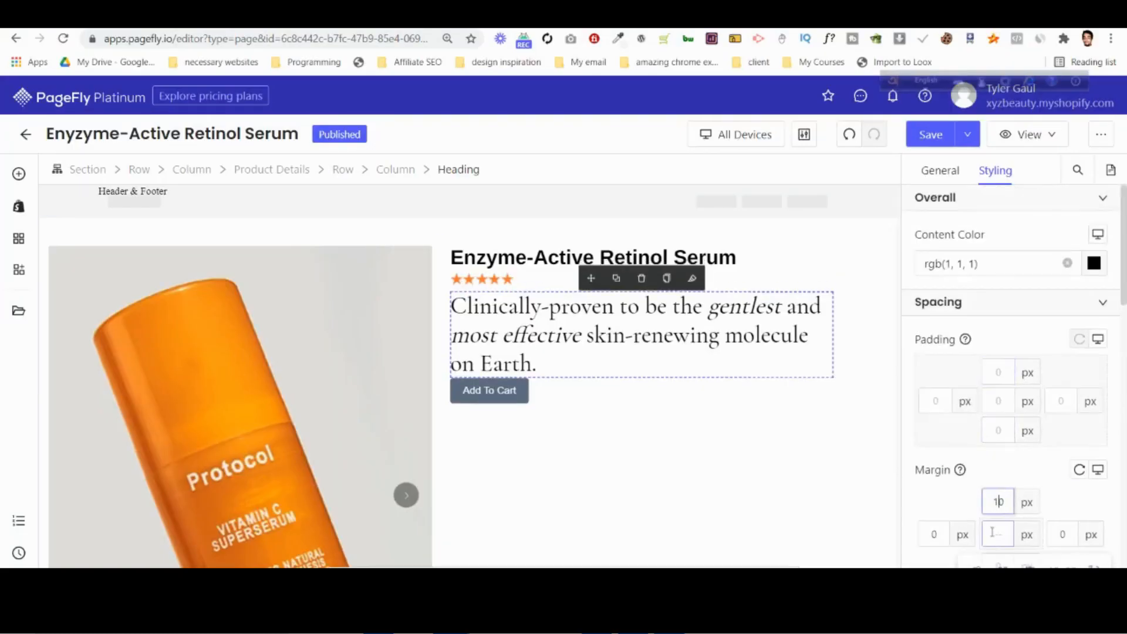
scroll(973, 503, down, 2)
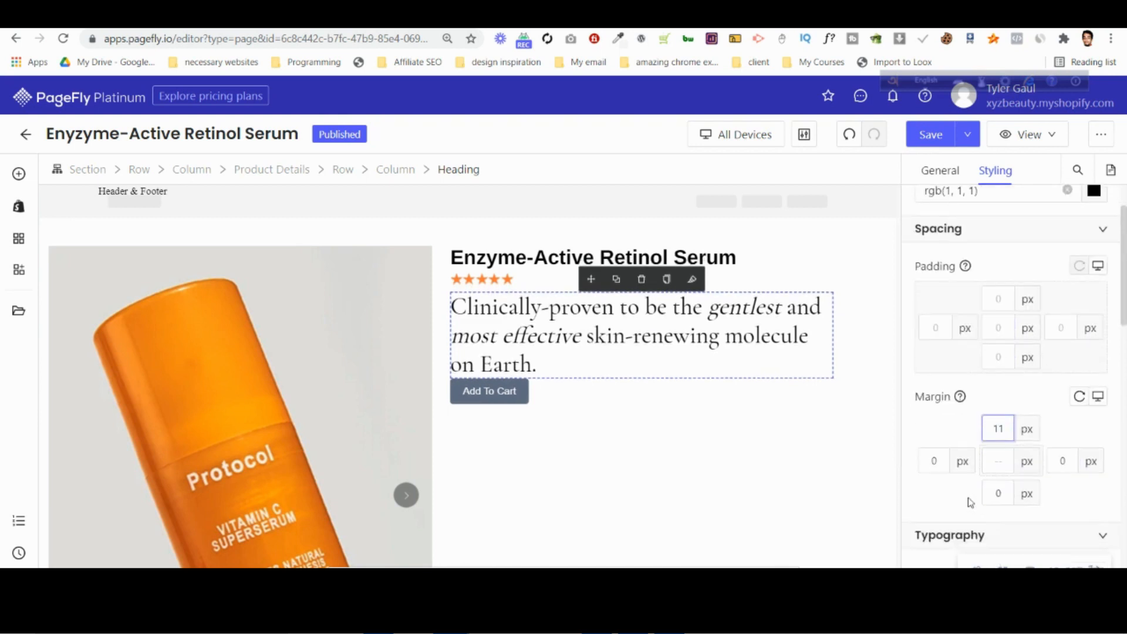
key(BackSpace)
text(0)
click(999, 493)
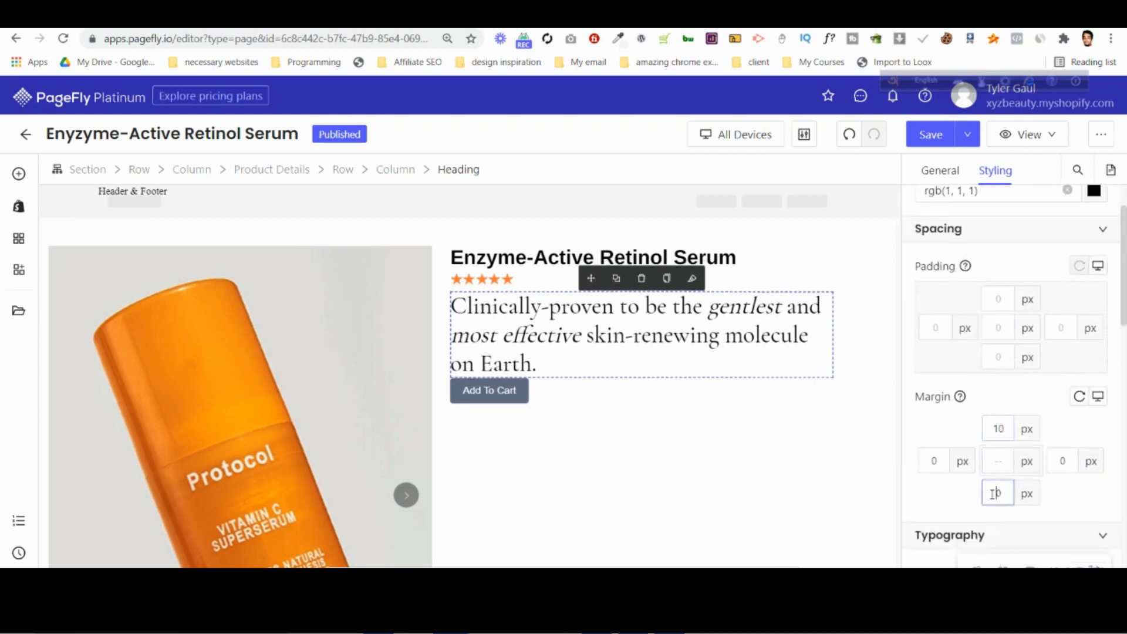
text(10)
Increase the tagline heading's top and bottom margins to 15 px.
click(1006, 428)
key(Up)
key(Up)
key(Up)
key(Up)
key(Up)
click(1004, 492)
key(Up)
key(Up)
key(Up)
key(Up)
key(Up)
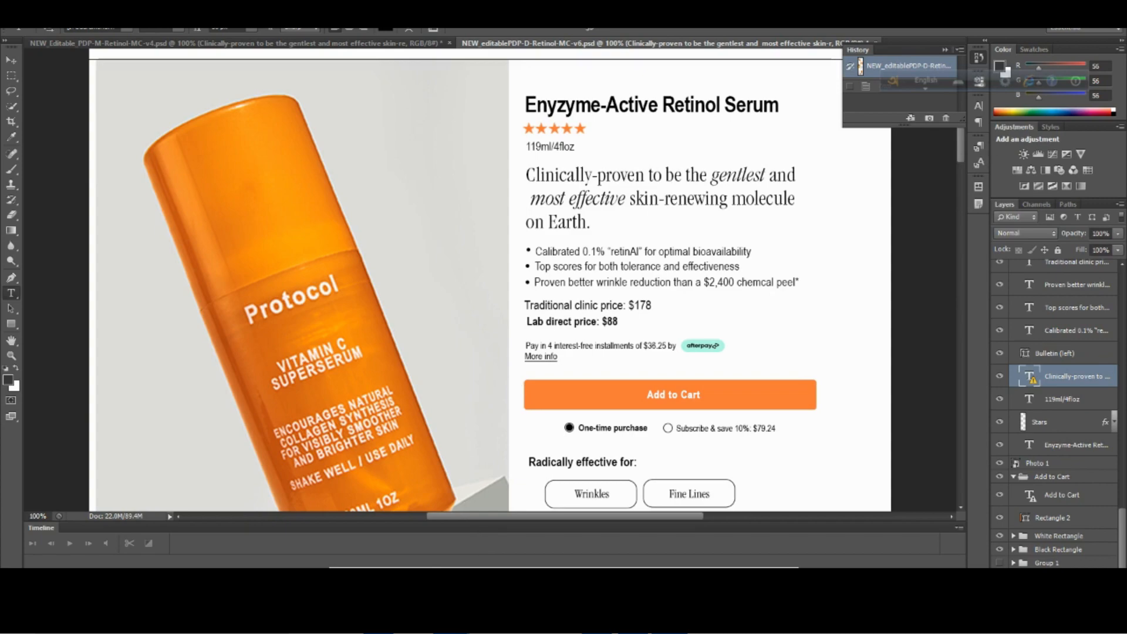
Add a bulleted list between the tagline and the Add To Cart button in PageFly and set its padding to 0 px.
mouse_move(450, 620)
click(371, 547)
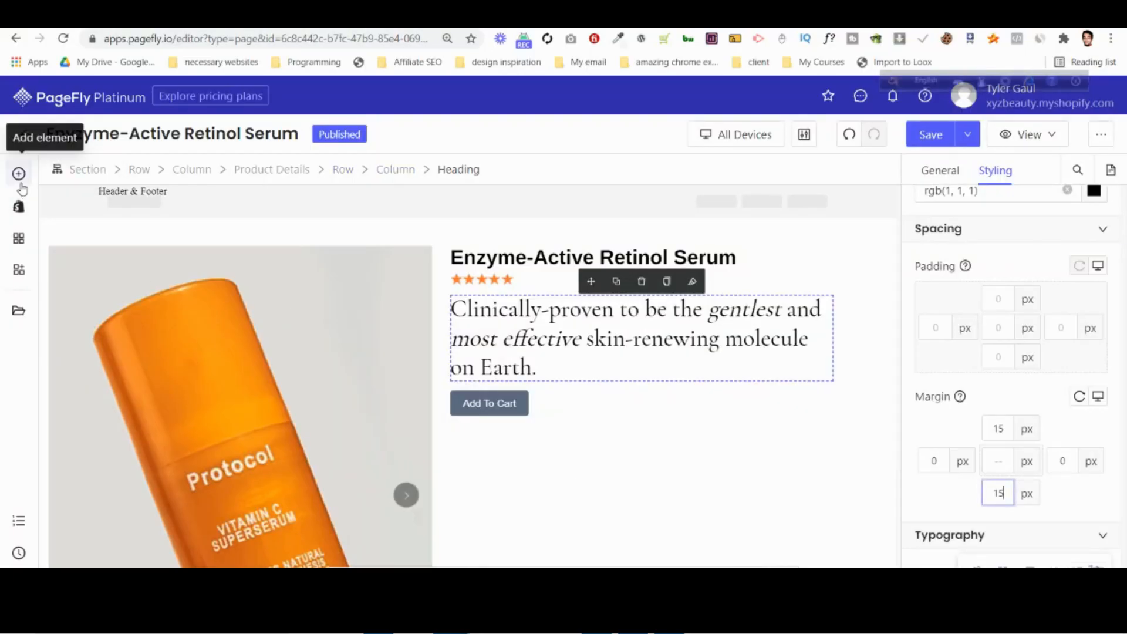
click(20, 179)
mouse_move(119, 518)
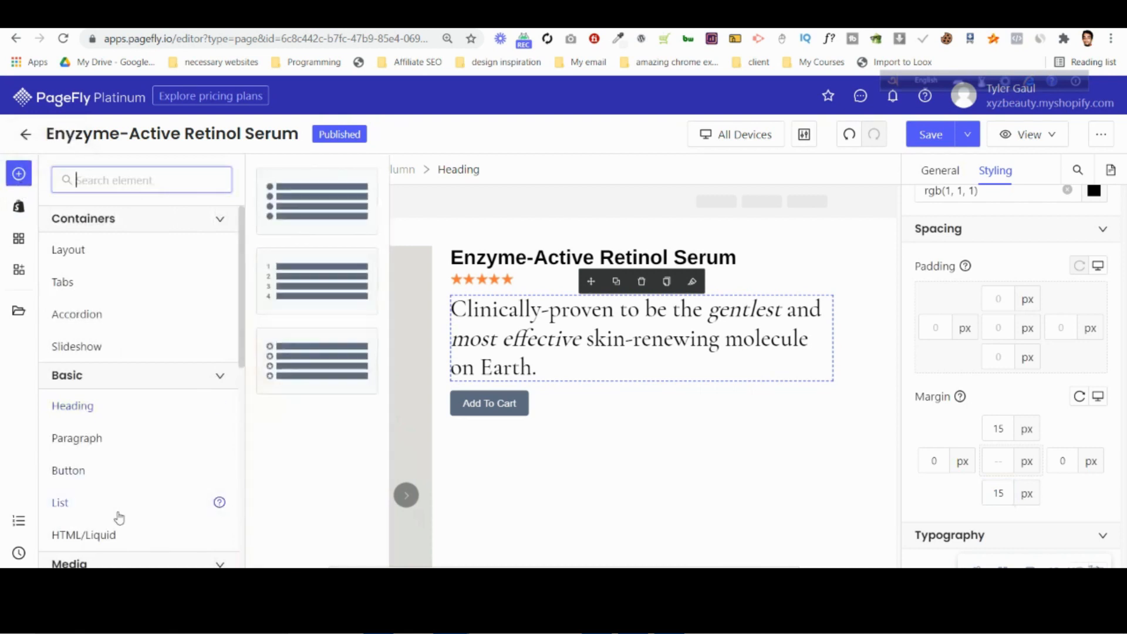
drag(289, 196, 540, 371)
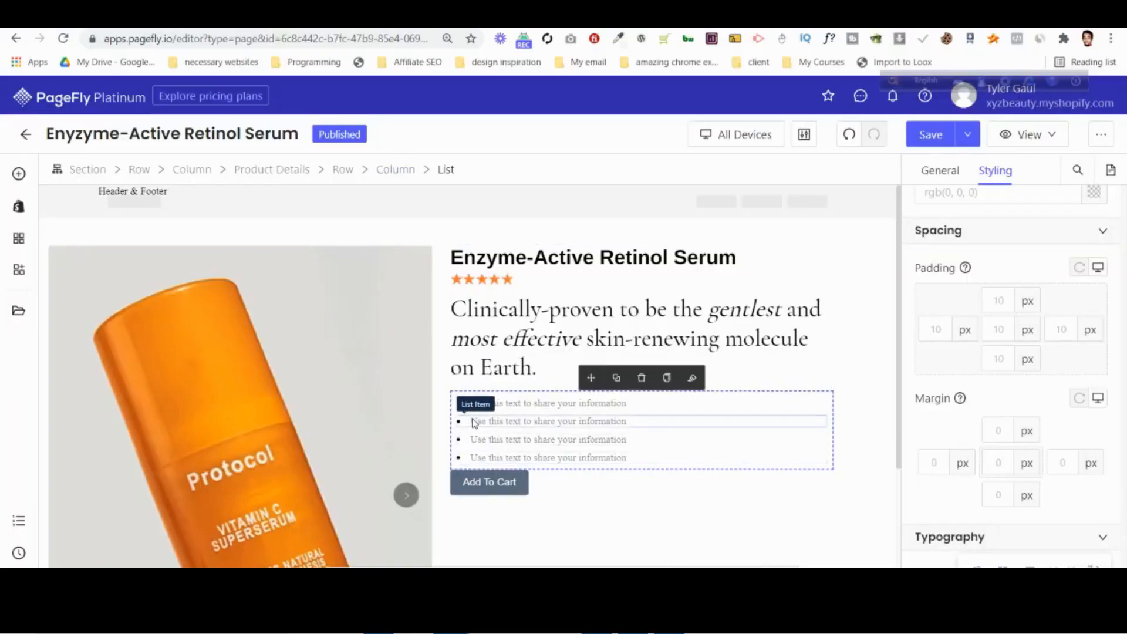
click(1007, 329)
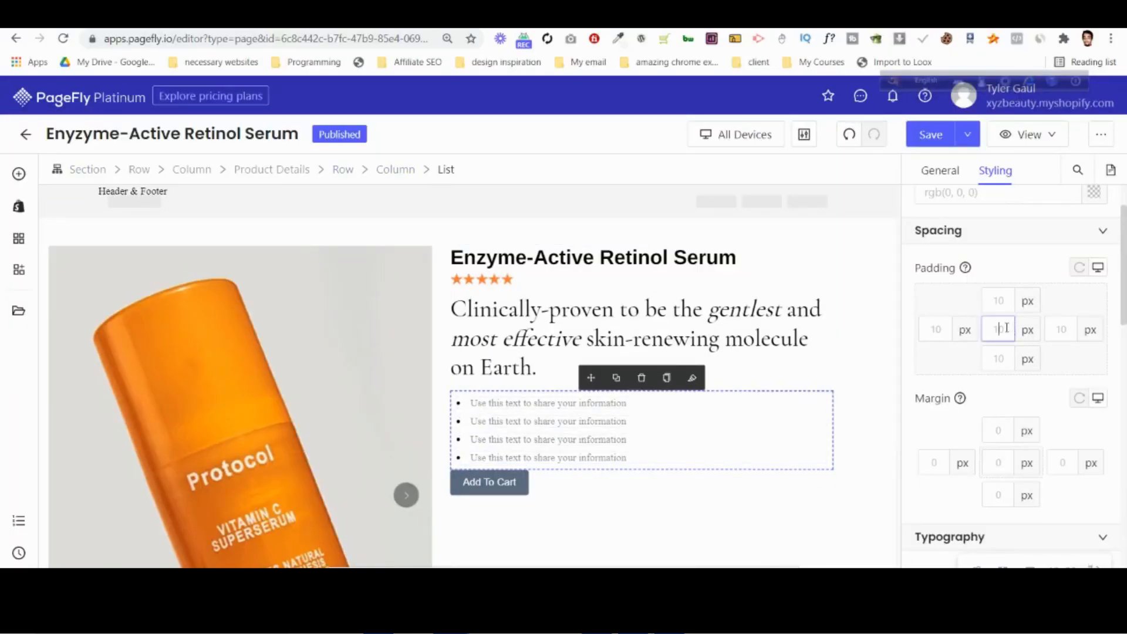
text(0)
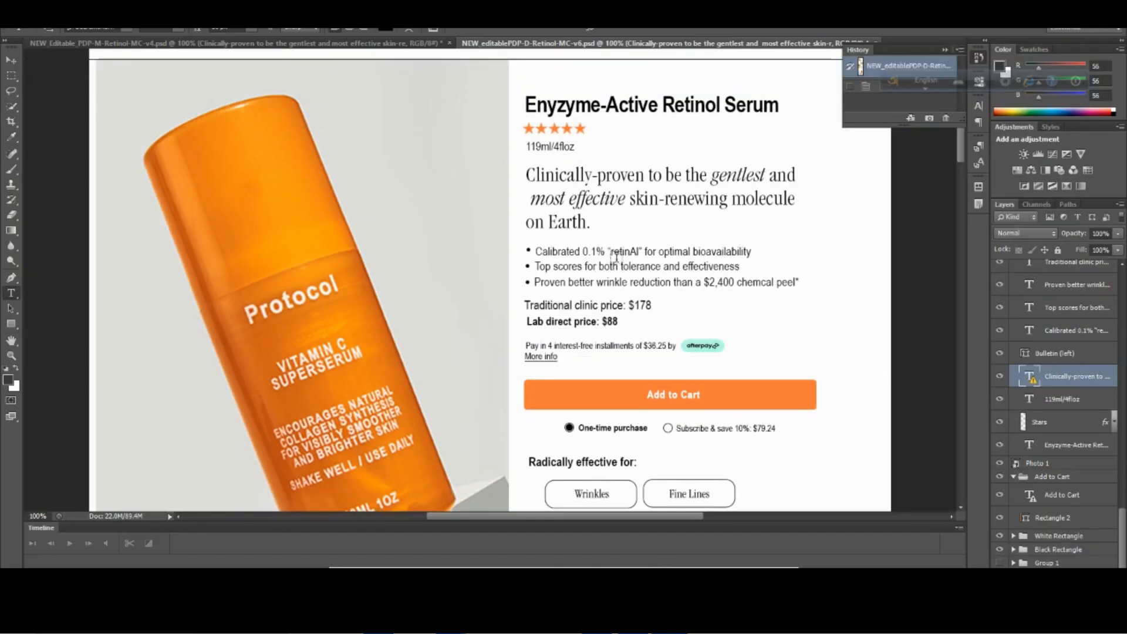
Inspect the text color of the first bullet line in the Photoshop design and close the color picker without changes.
click(621, 250)
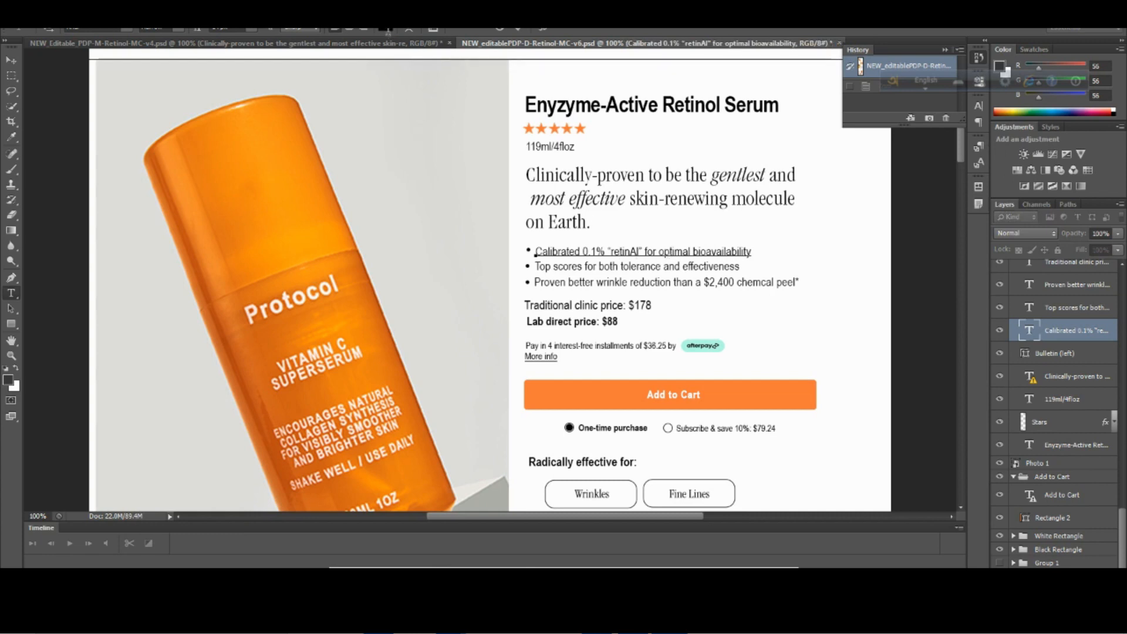
click(386, 29)
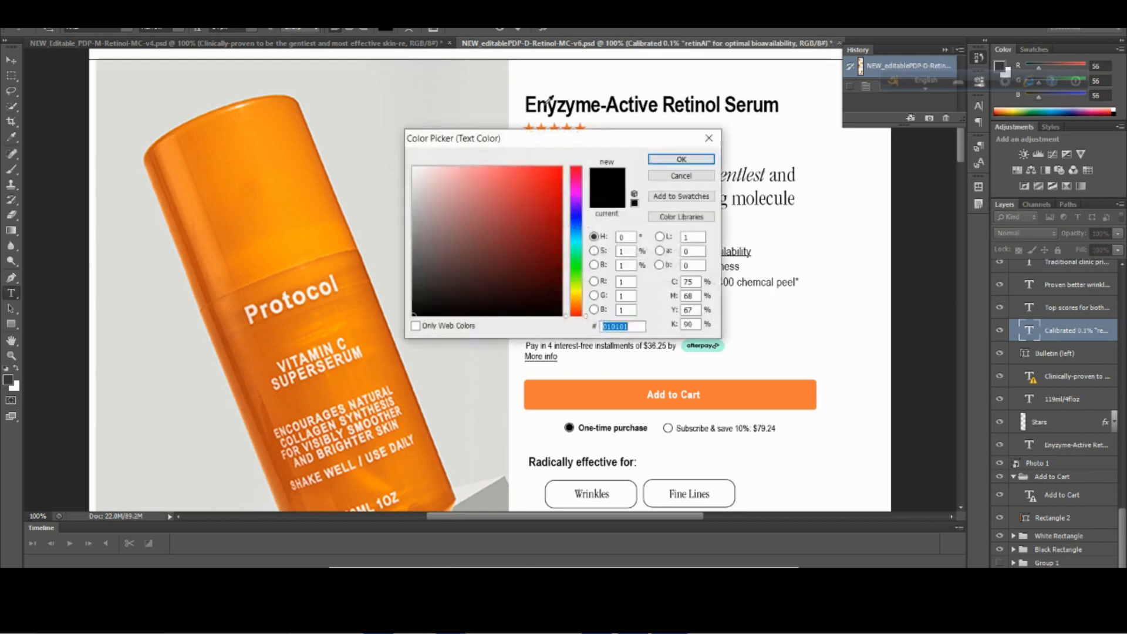
click(709, 139)
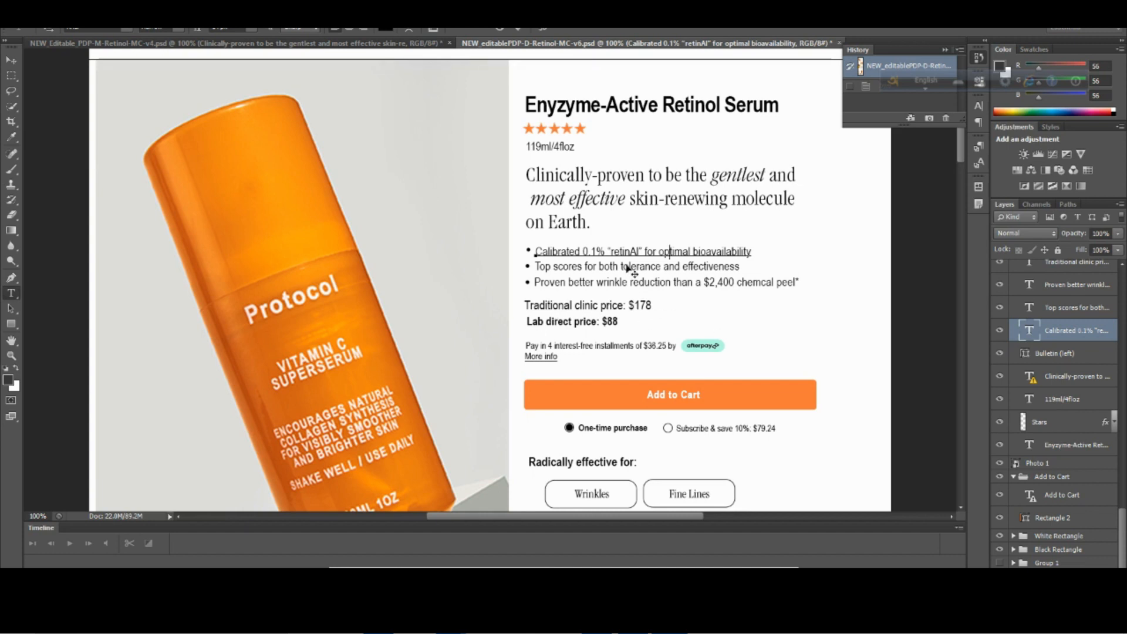
Try to select the whole first bullet line on the Photoshop canvas for copying.
triple_click(693, 252)
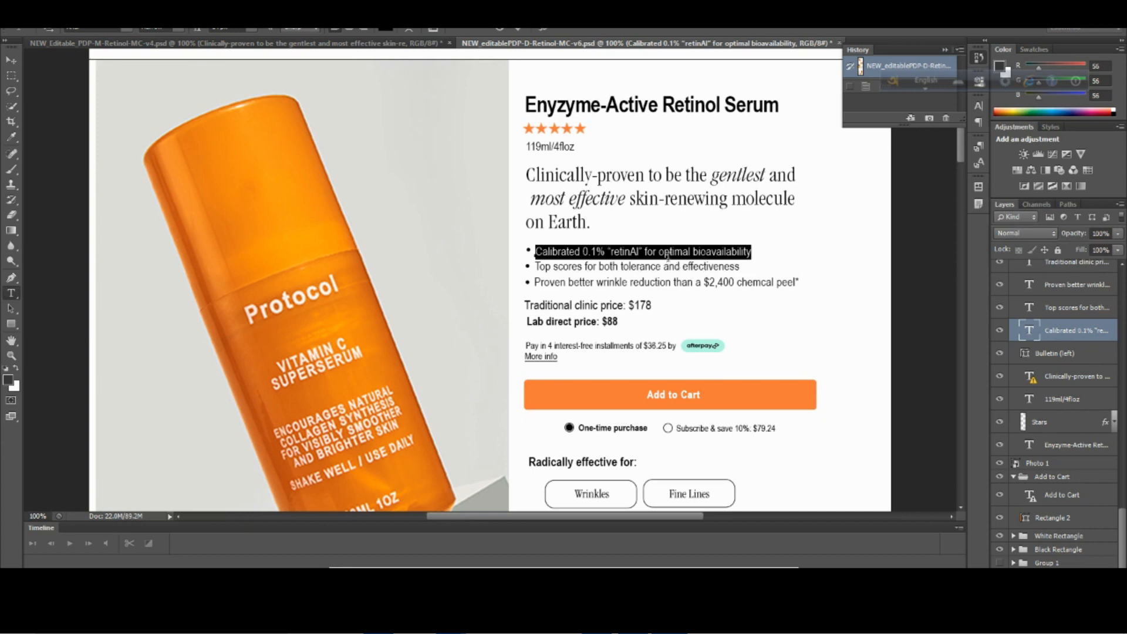
click(700, 251)
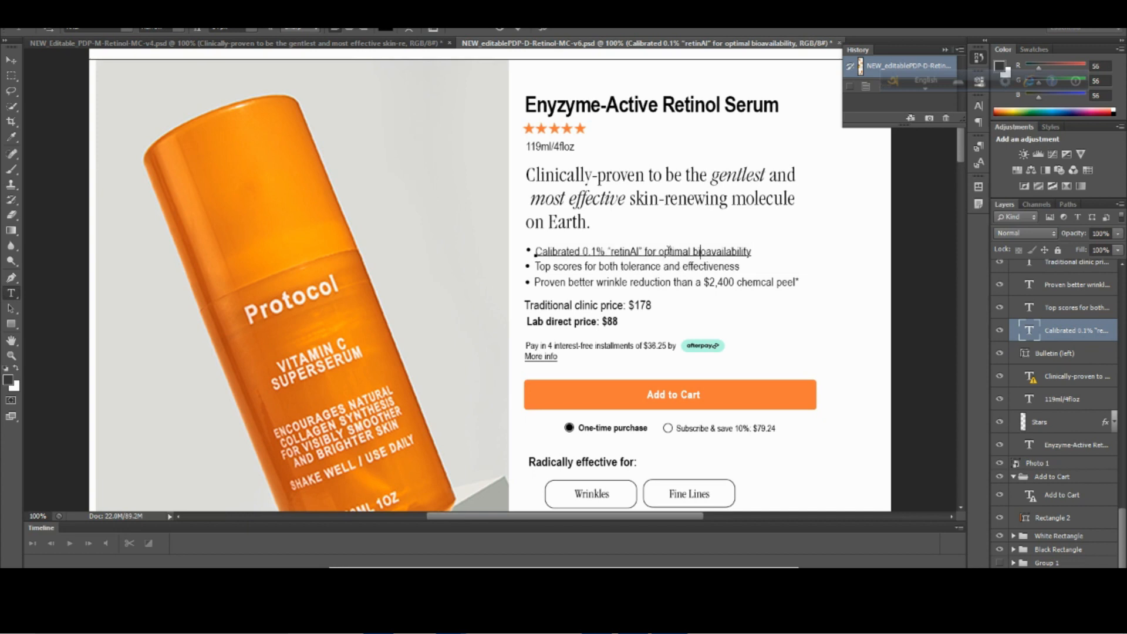
key(ctrl)
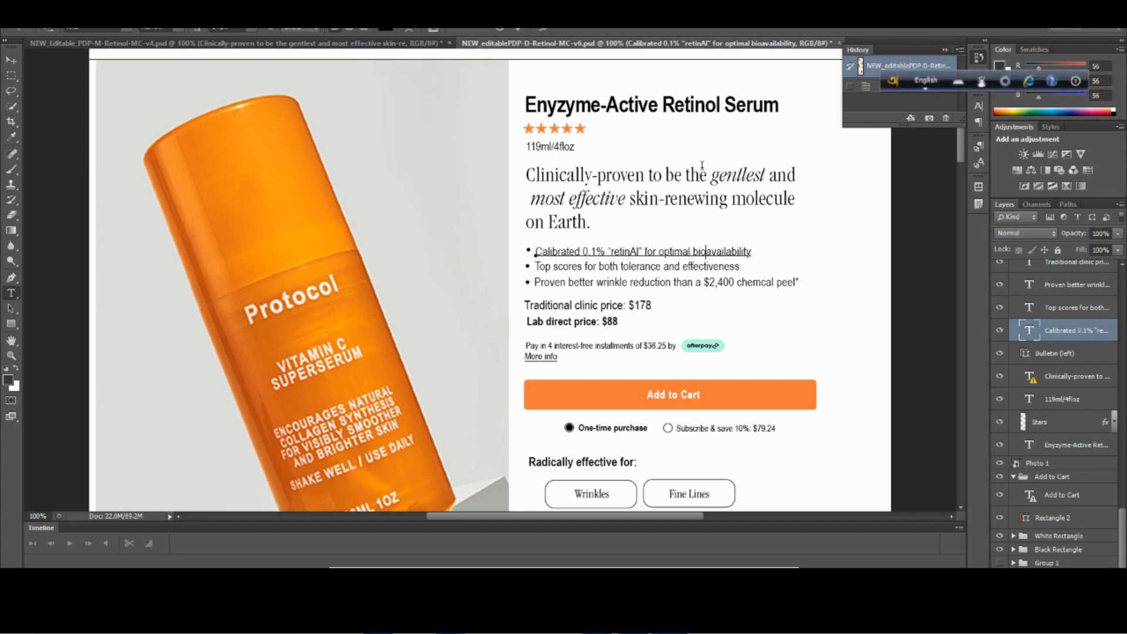
double_click(665, 252)
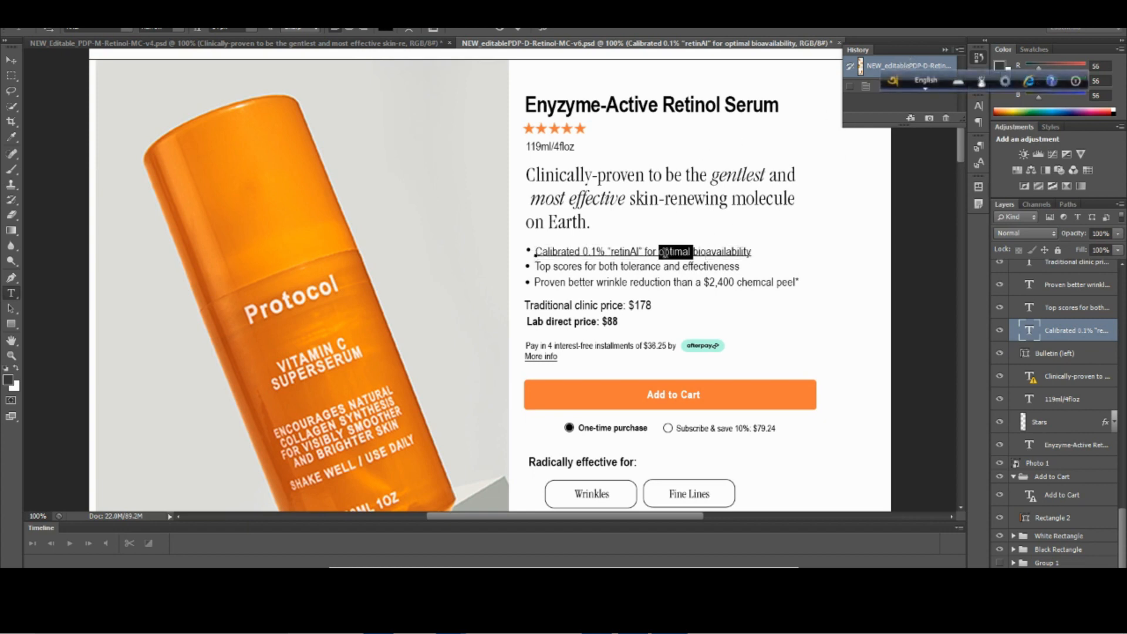
drag(898, 83, 842, 164)
key(ctrl+a)
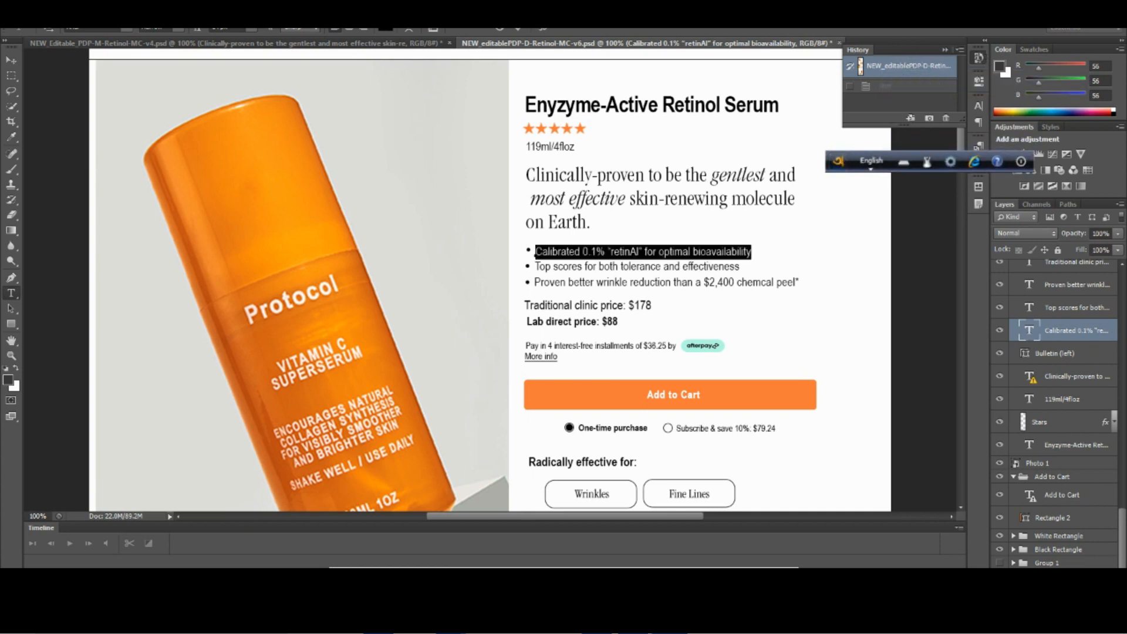
key(ctrl+z)
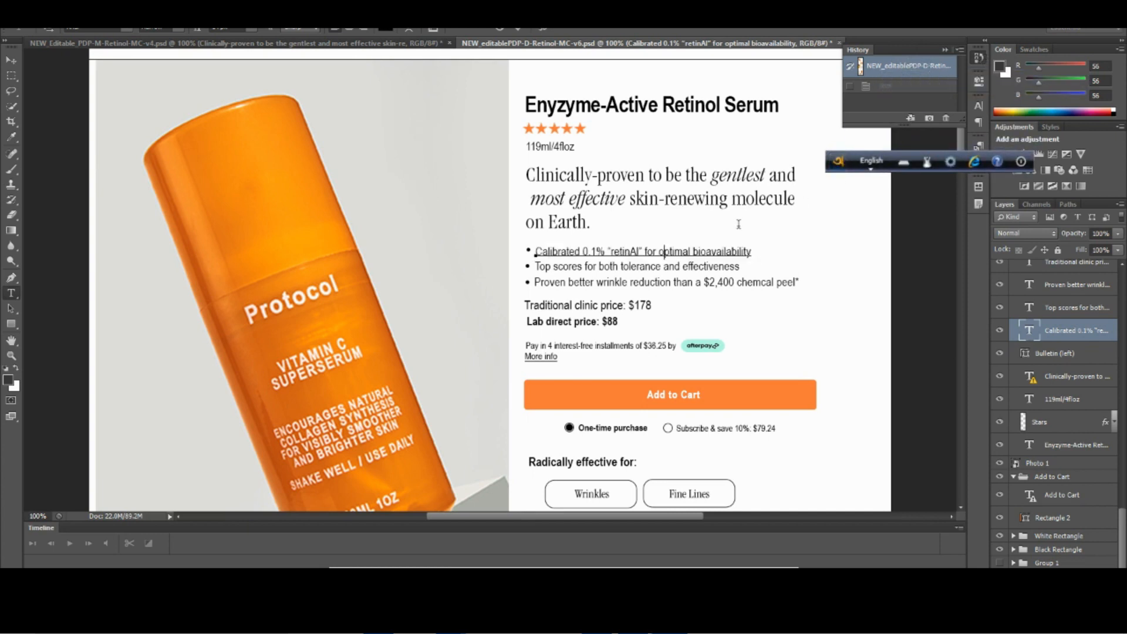
key(ctrl+Return)
Discard the open text edit through the design's history and retry selecting the first bullet line on the canvas.
click(904, 68)
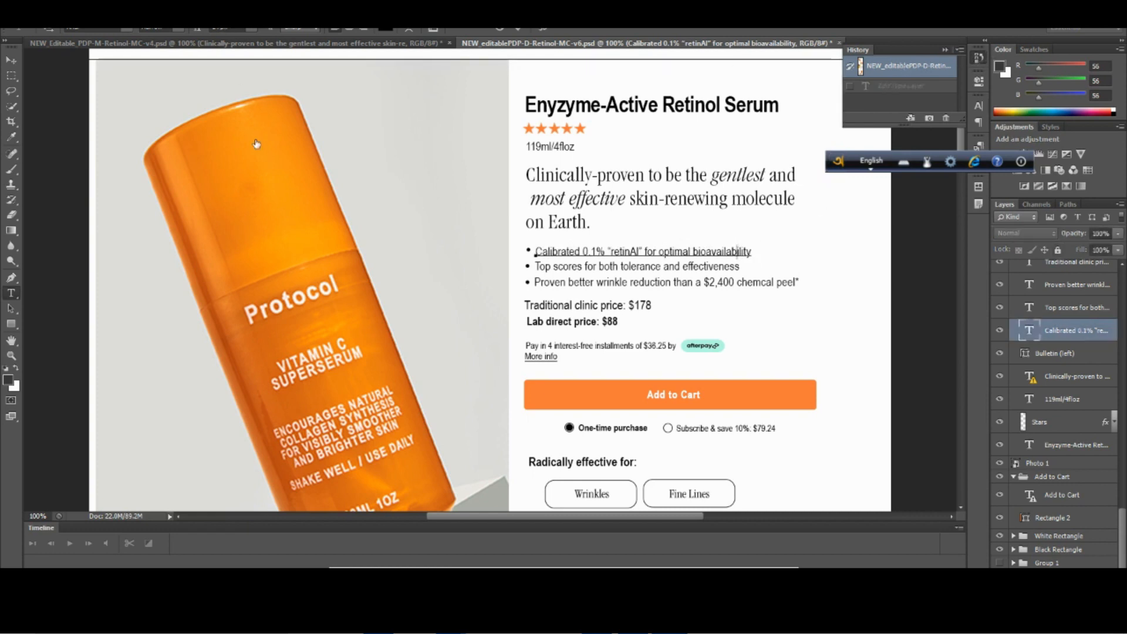
click(10, 61)
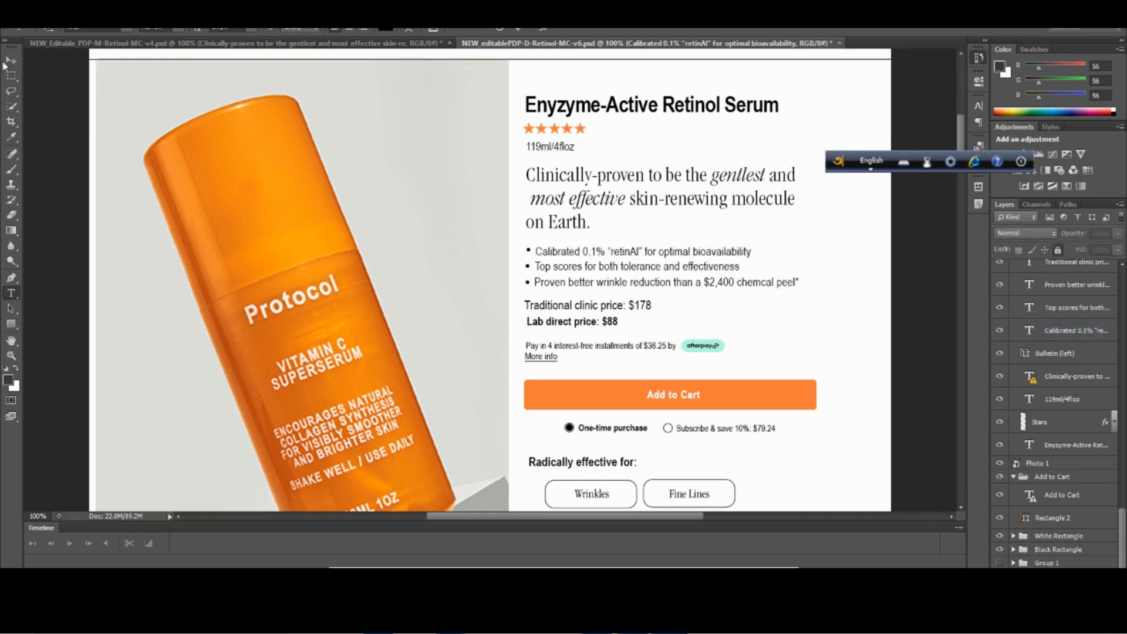
click(979, 58)
click(684, 253)
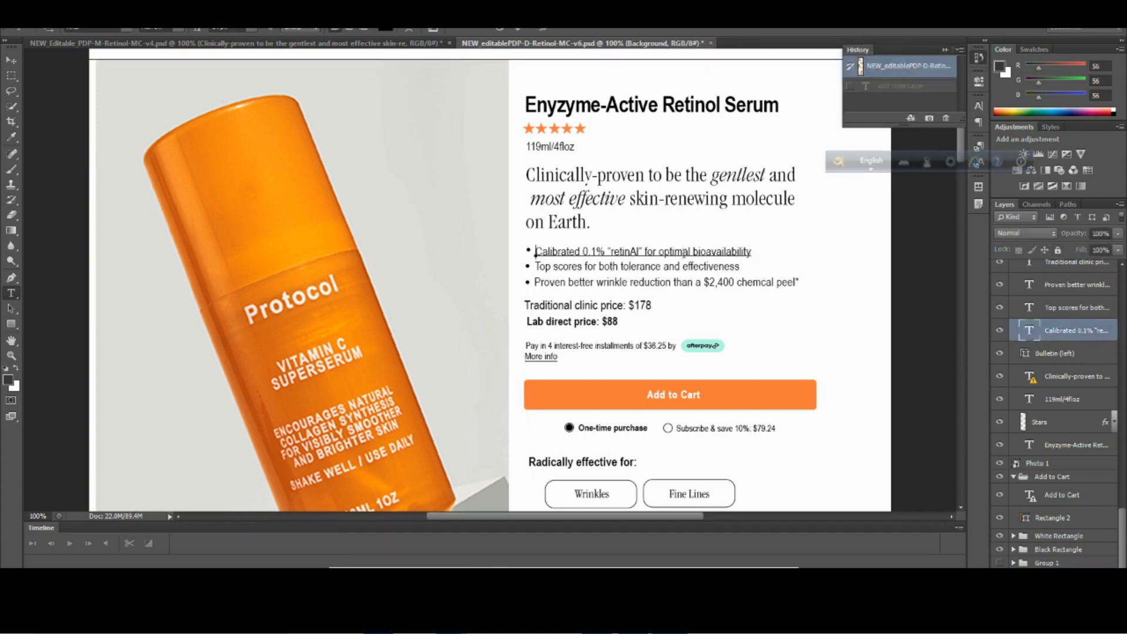
key(ctrl+a)
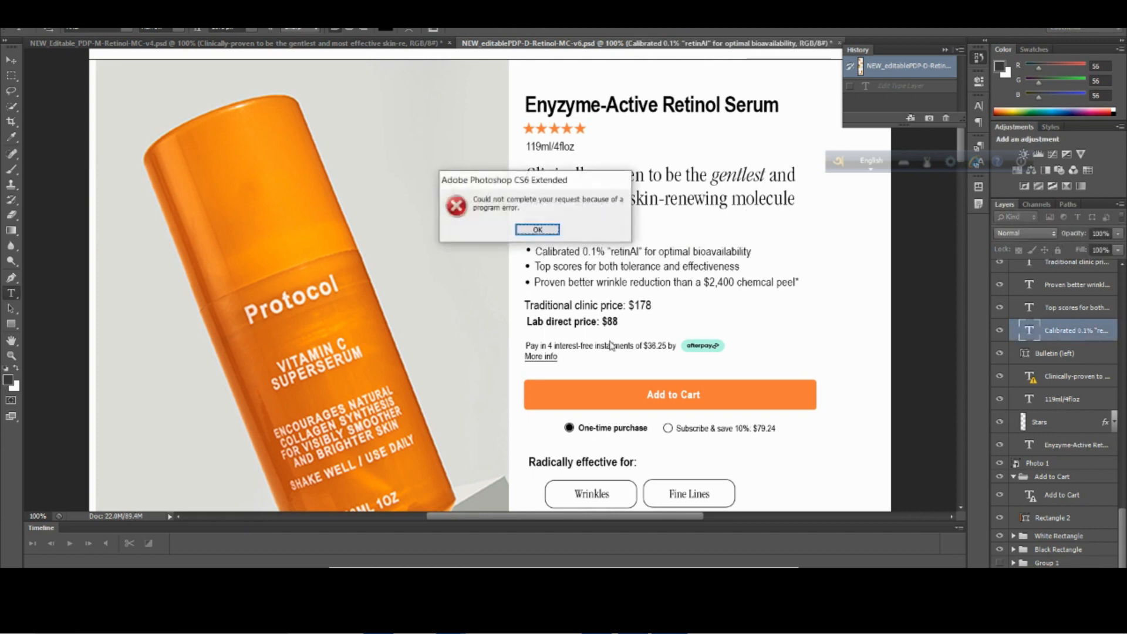
click(537, 229)
click(659, 251)
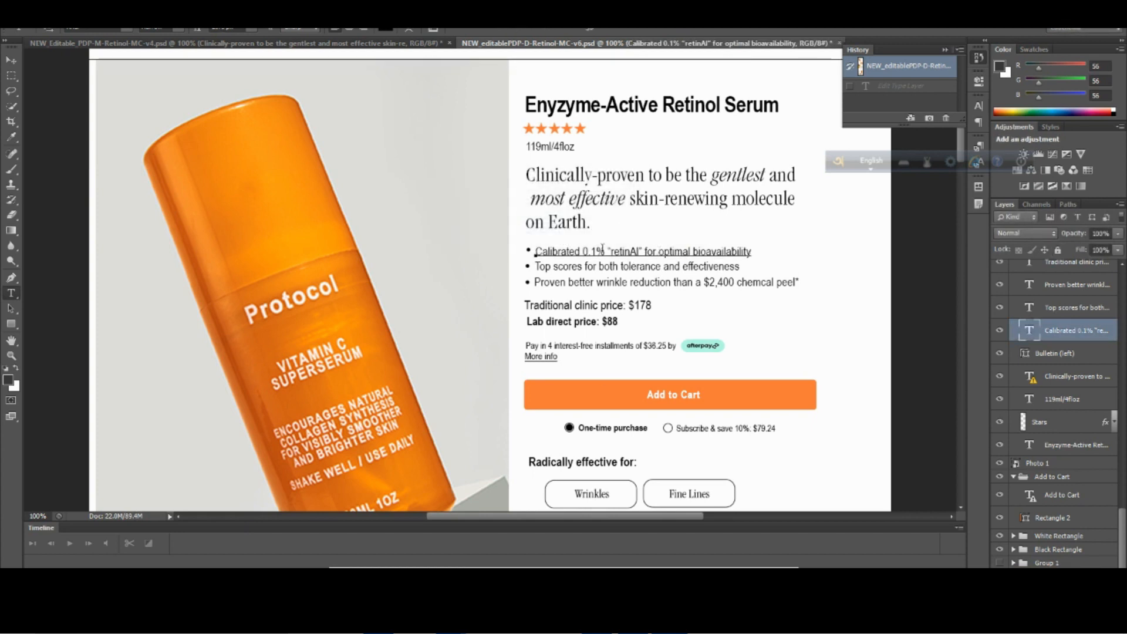
Copy the first bullet's text, "Calibrated 0.1% “retinAI” for optimal bioavailability", from its layer name.
double_click(1076, 332)
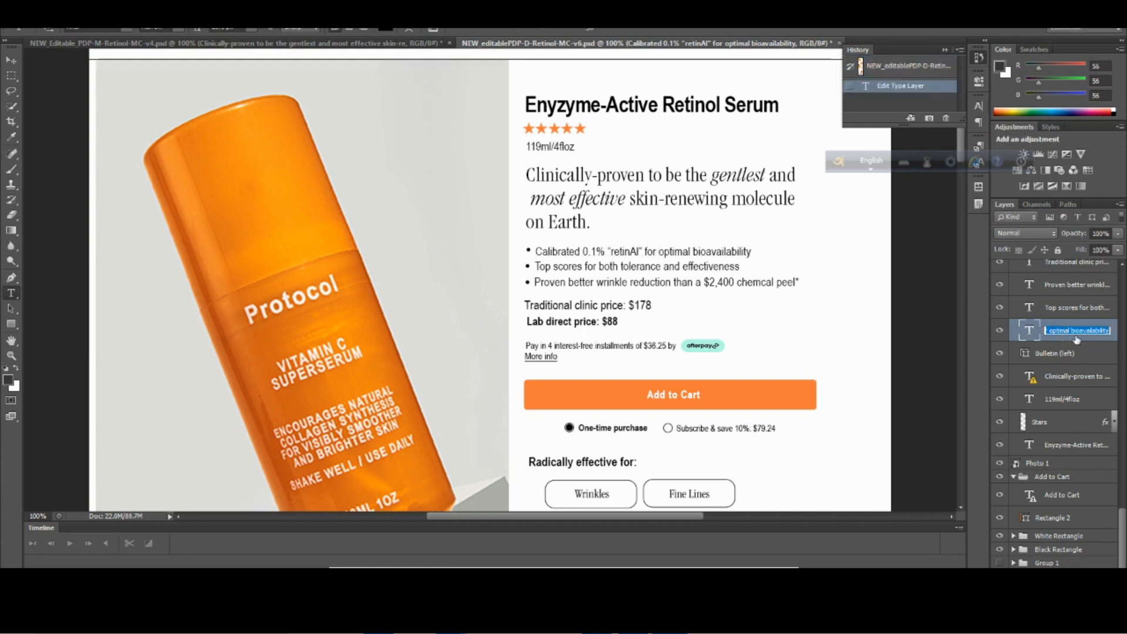
click(1089, 332)
drag(1107, 330, 1055, 334)
right_click(1049, 333)
click(1051, 374)
Switch to the PageFly editor and replace the first list item's placeholder with the copied "Calibrated 0.1% “retinAI” for optimal bioavailability".
click(452, 622)
click(371, 542)
click(539, 401)
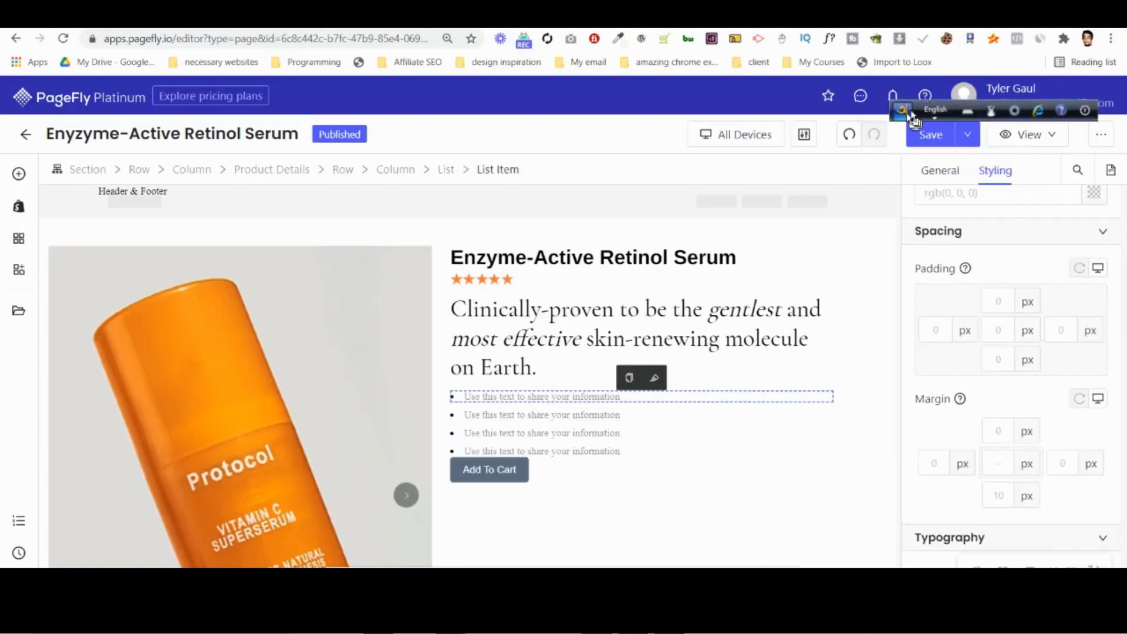
click(935, 171)
scroll(986, 405, down, 5)
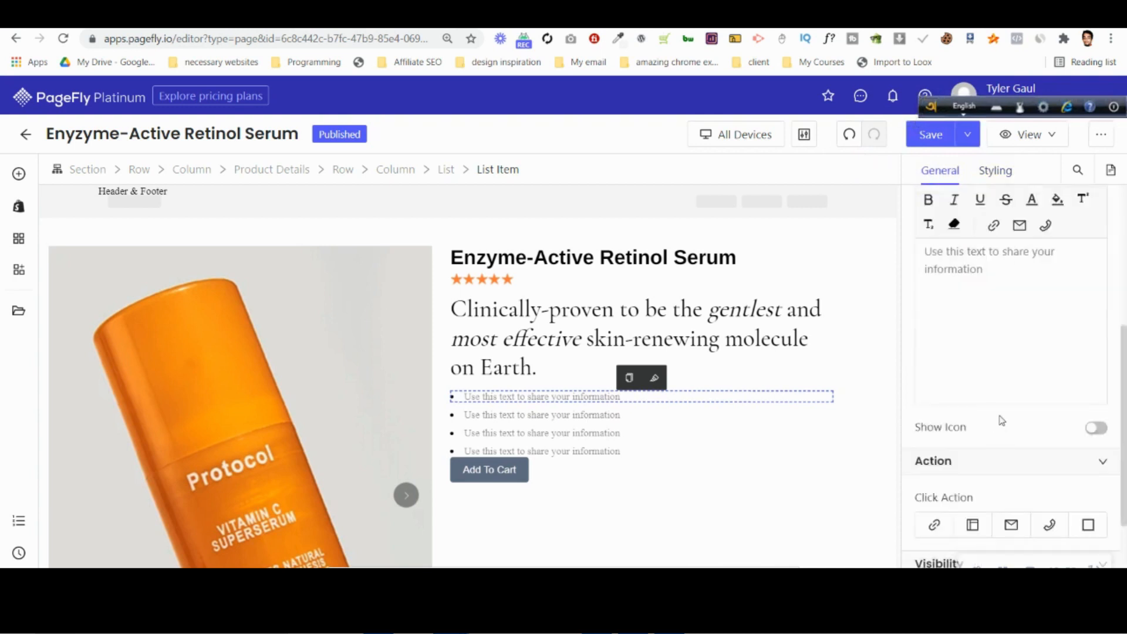
key(ctrl+v)
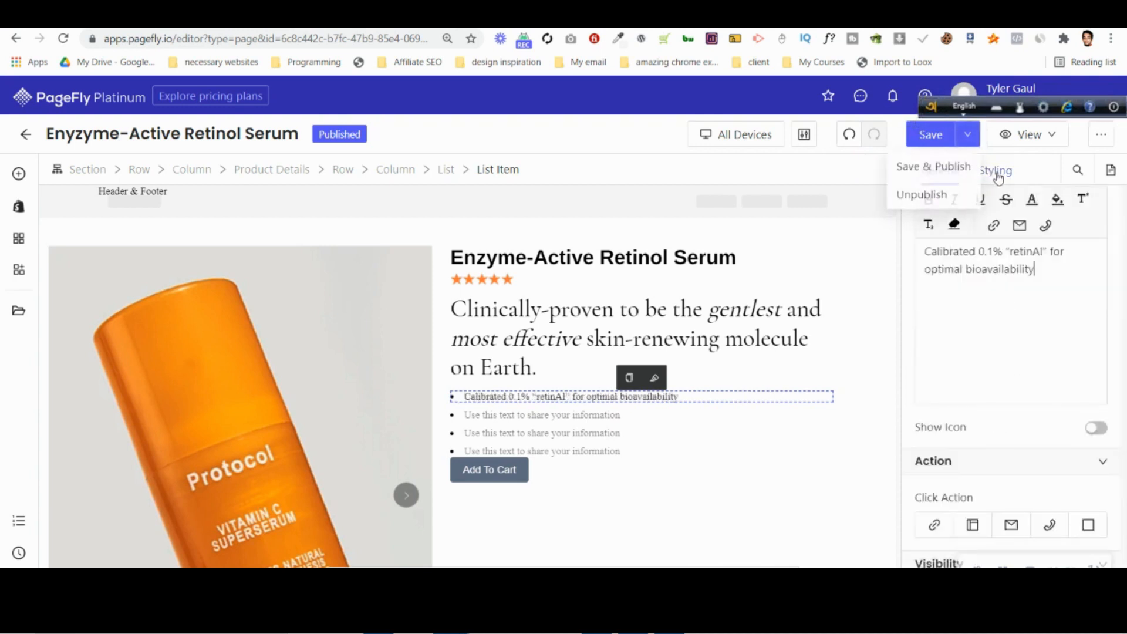
Set the first list item's content color to black.
click(996, 170)
scroll(1084, 282, up, 2)
click(1094, 263)
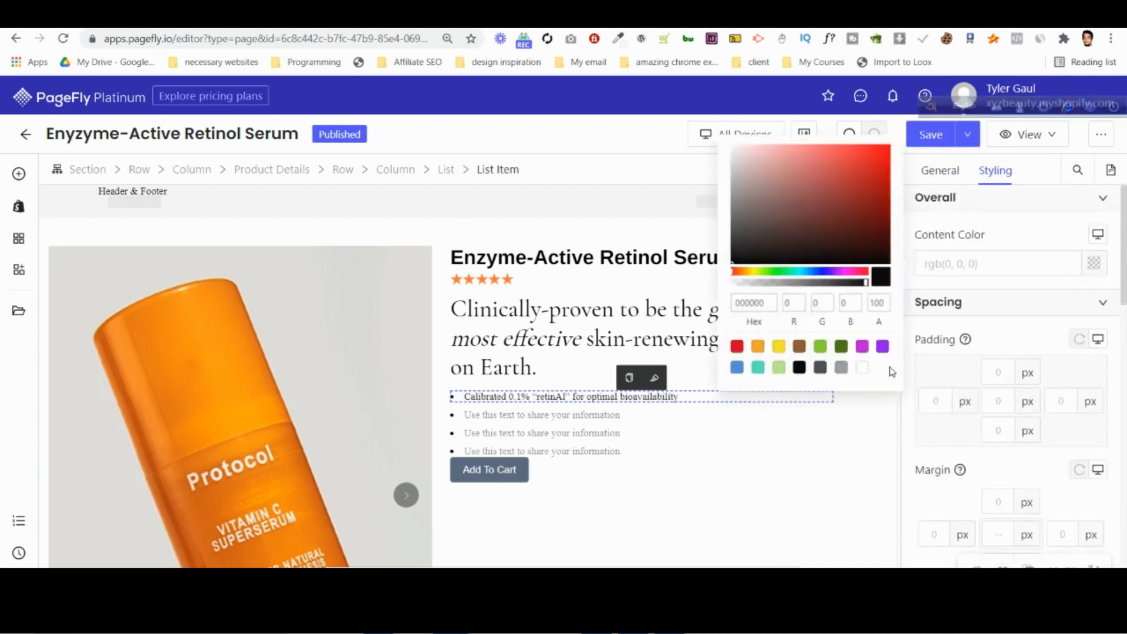
click(799, 370)
Set the first list item's font family to Arimo, try a 14 px font size and settle on 16 px.
scroll(1057, 441, down, 5)
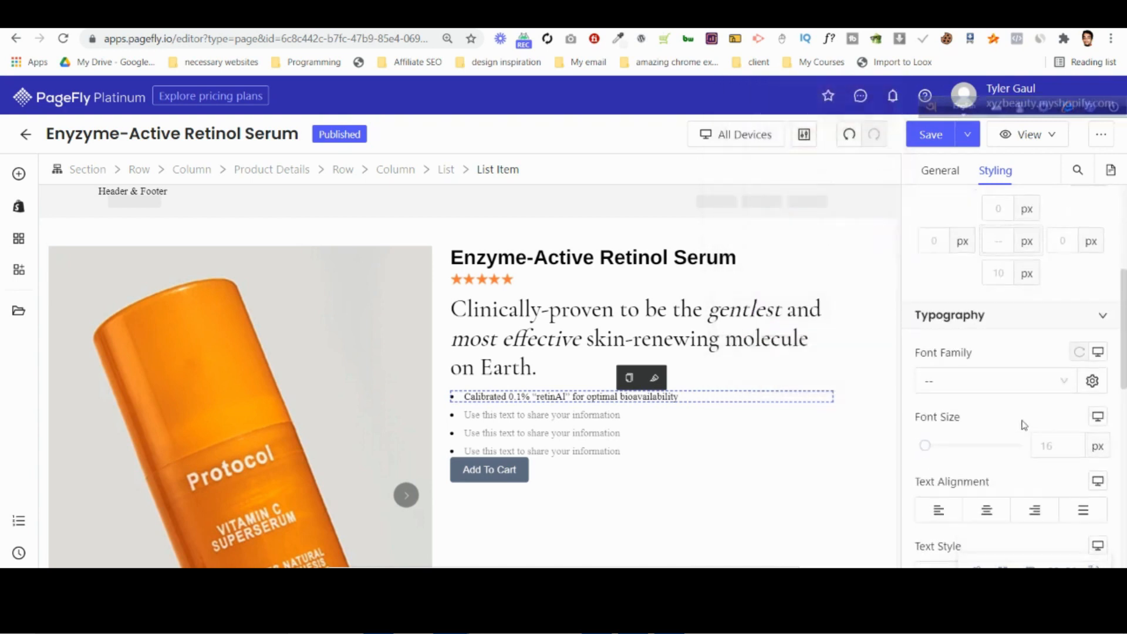
click(990, 391)
click(977, 438)
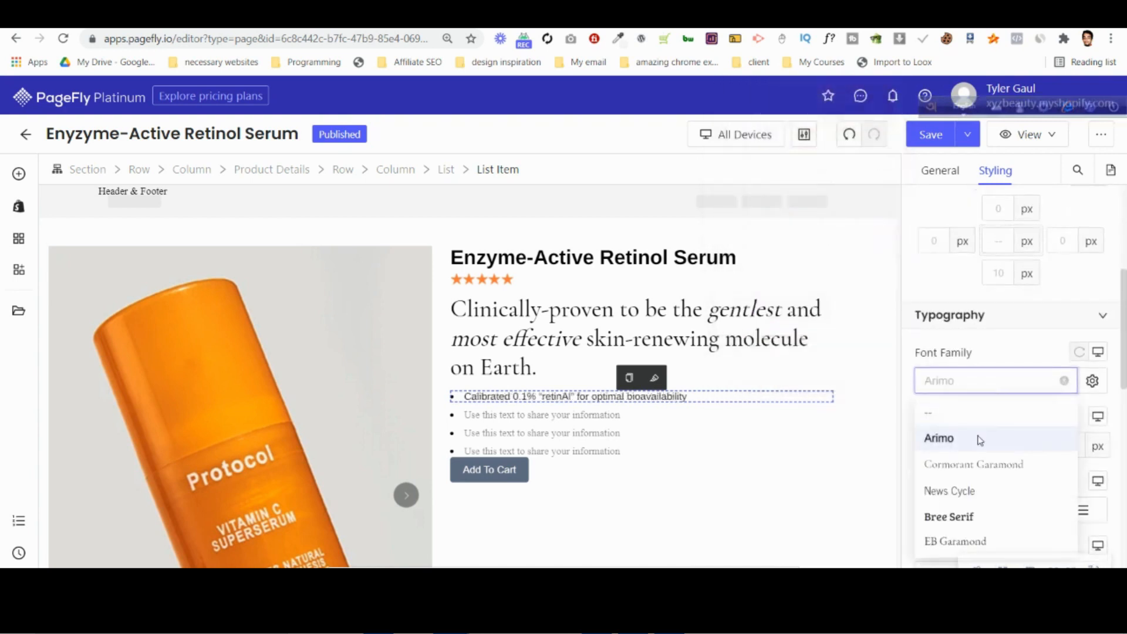
click(1051, 446)
text(14)
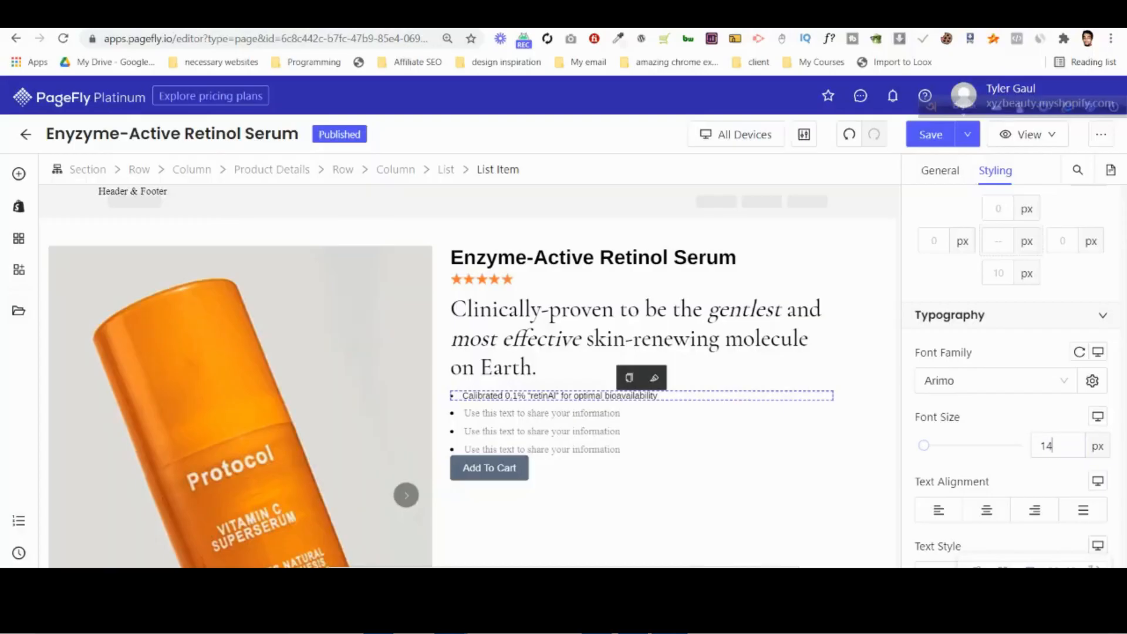
key(BackSpace)
text(6)
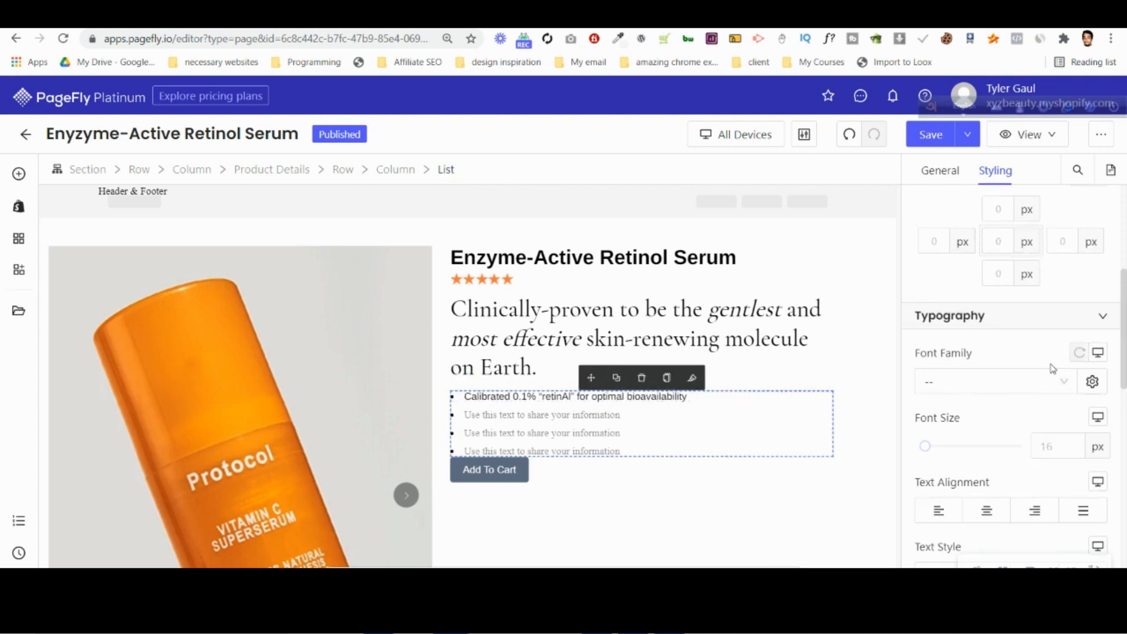
Reduce the spacing between the bullet list's items to 6 px.
click(952, 176)
scroll(1024, 432, down, 1)
click(1049, 302)
key(Down)
key(Down)
key(Down)
key(Down)
scroll(1032, 365, up, 4)
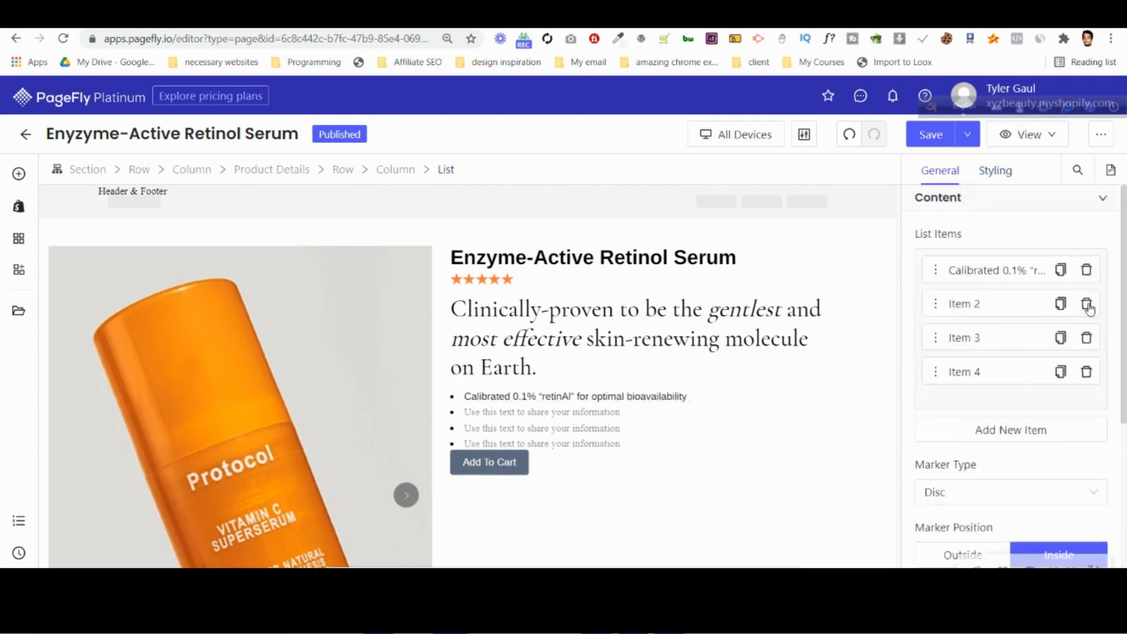
Delete the list's three placeholder items and duplicate the first bullet twice to make three matching items.
click(1087, 303)
click(1087, 303)
click(1087, 303)
click(1060, 270)
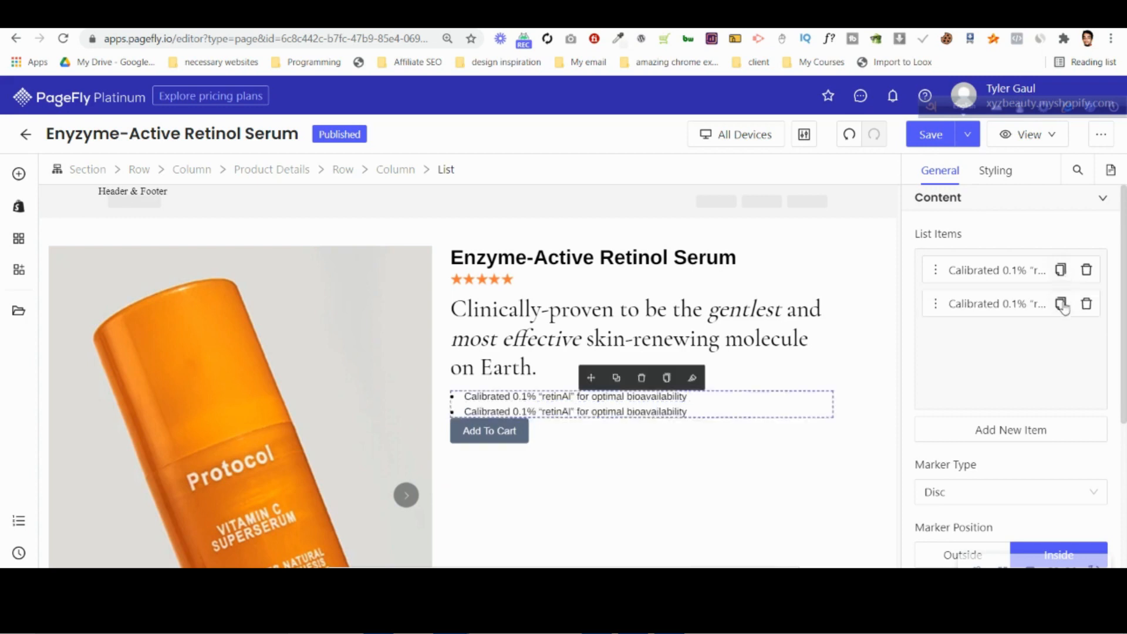
click(1061, 304)
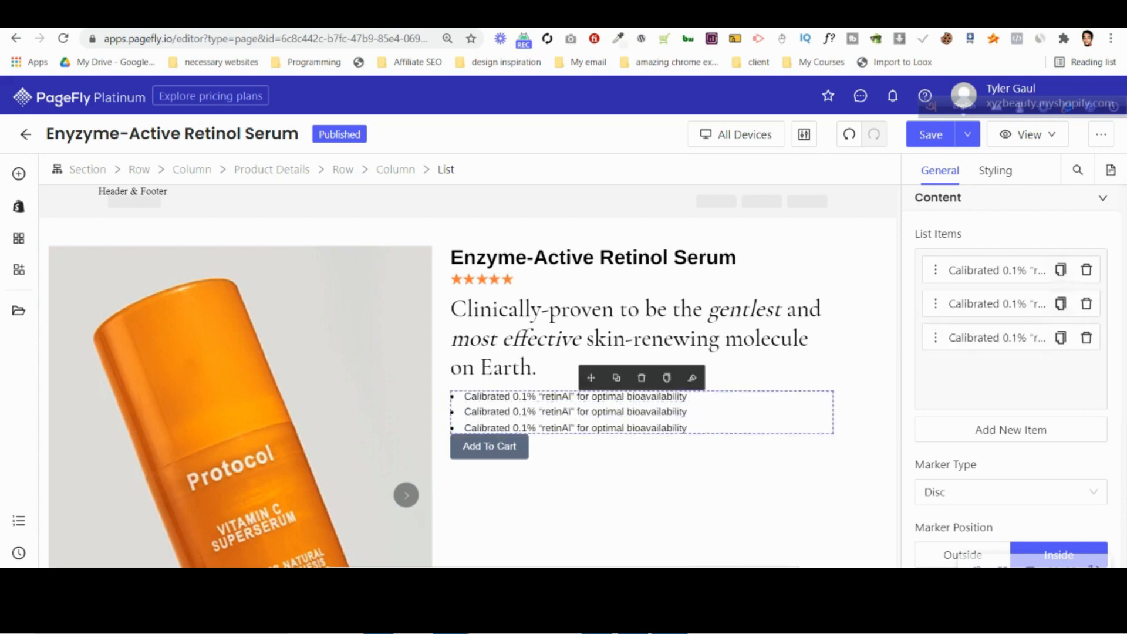
Switch to Photoshop and copy the second bullet's text, "Top scores for both tolerance and effectiveness", from its layer name.
key(alt+Tab)
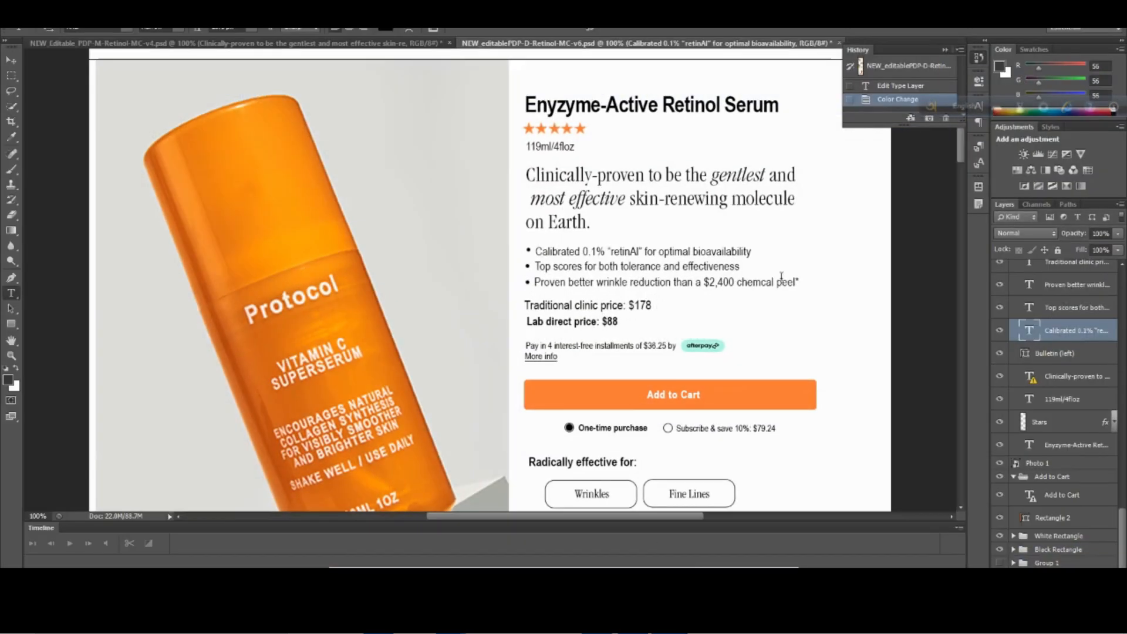
click(654, 266)
double_click(1065, 307)
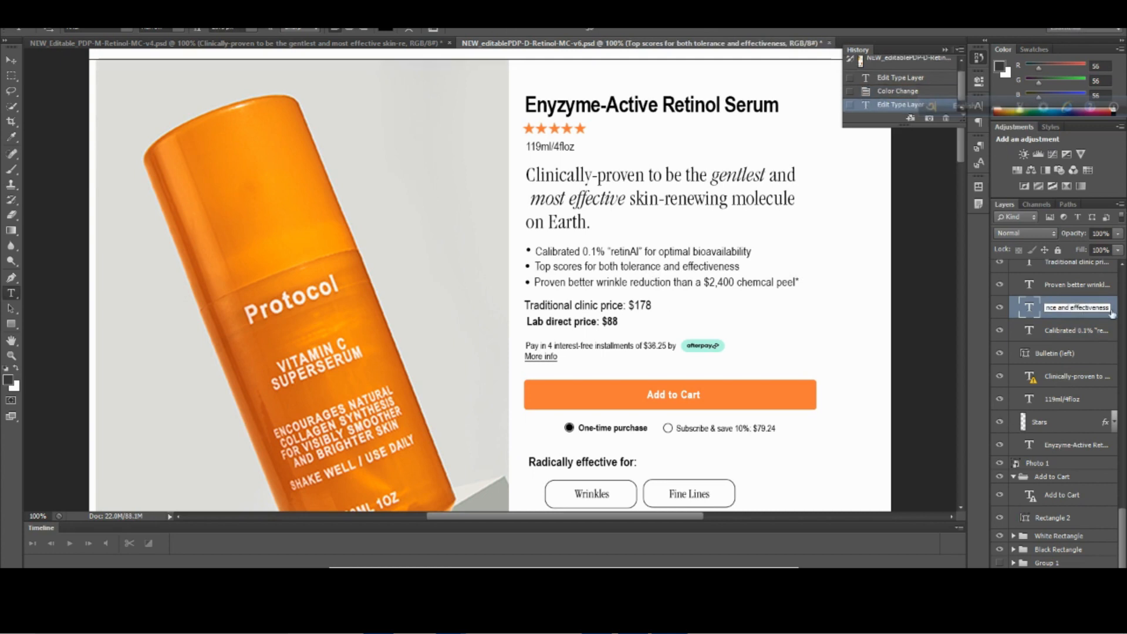
drag(1105, 309, 1051, 307)
Switch to the PageFly editor and replace the second list item's text with the copied "Top scores for both tolerance and effectiveness".
click(353, 537)
click(564, 413)
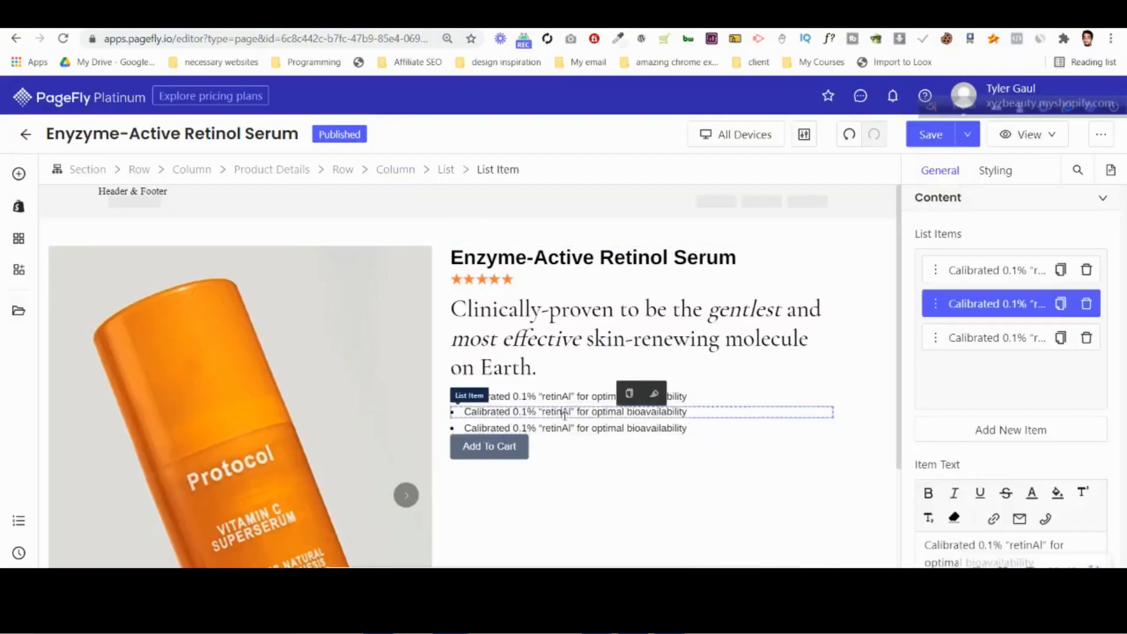
scroll(994, 508, down, 3)
key(ctrl+a)
key(ctrl+v)
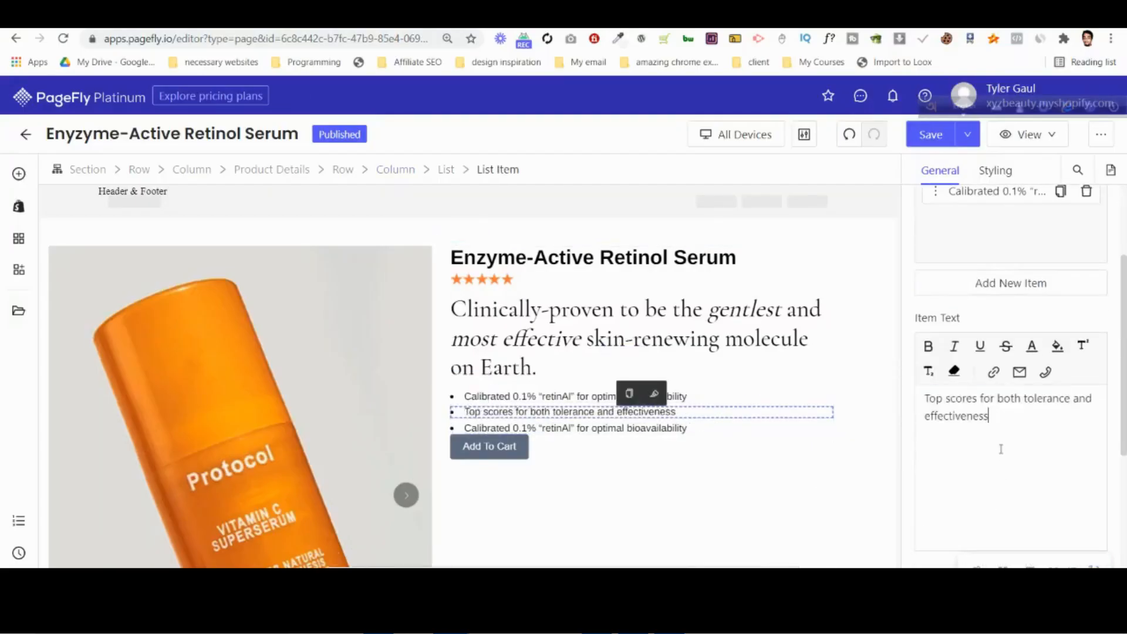
Switch to Photoshop and copy the third bullet's text, "Proven better wrinkle reduction than a $2,400 chemcal peel*", from its layer name.
key(alt+Tab)
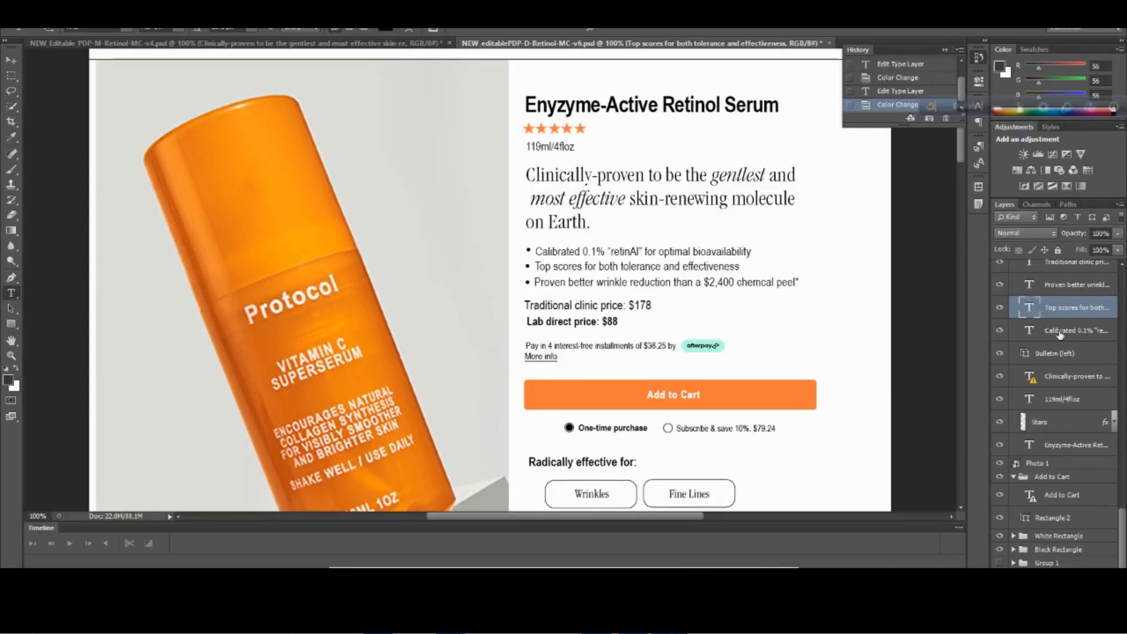
double_click(1068, 286)
right_click(1081, 286)
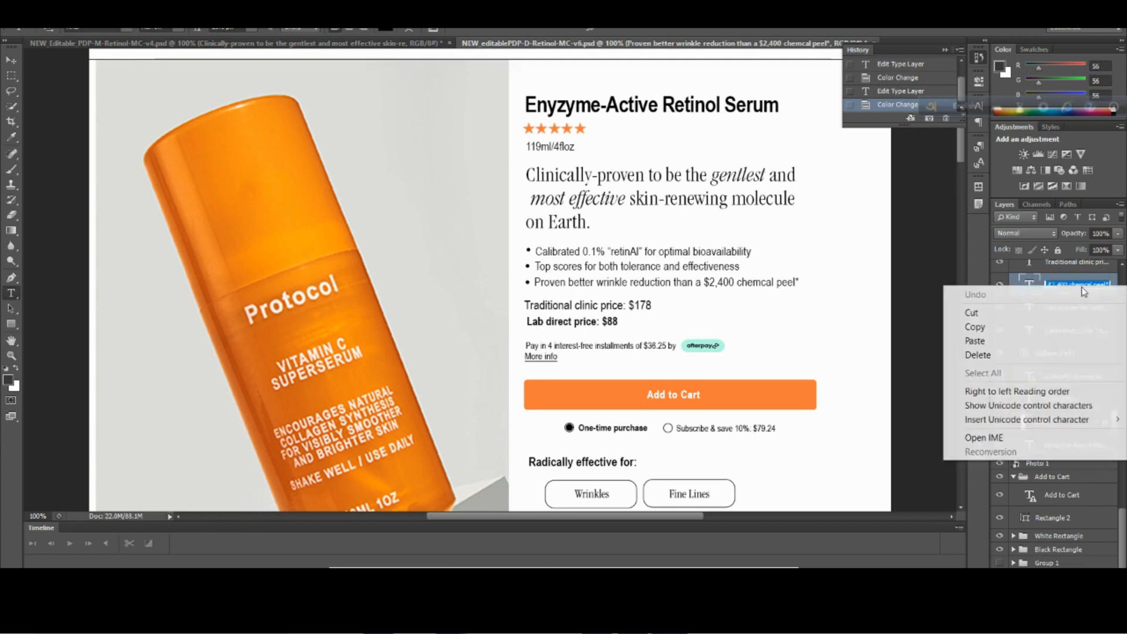
click(1059, 327)
key(Return)
Back in PageFly, replace the third list item's text with the copied "Proven better wrinkle reduction than a $2,400 chemcal peel*".
key(alt+Tab)
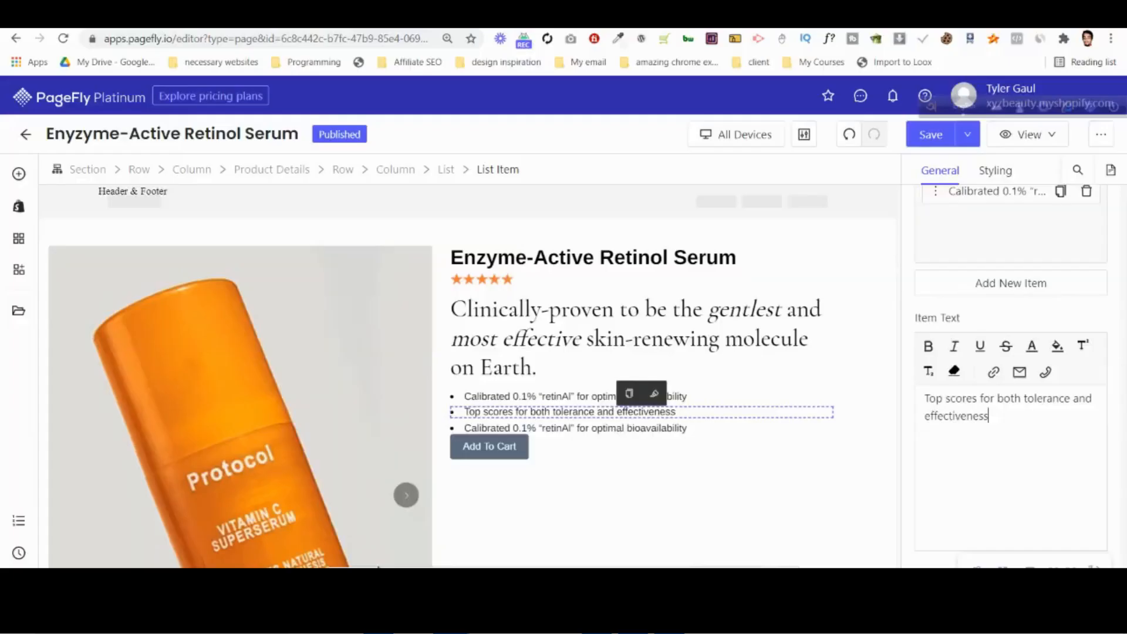
click(597, 428)
key(ctrl+a)
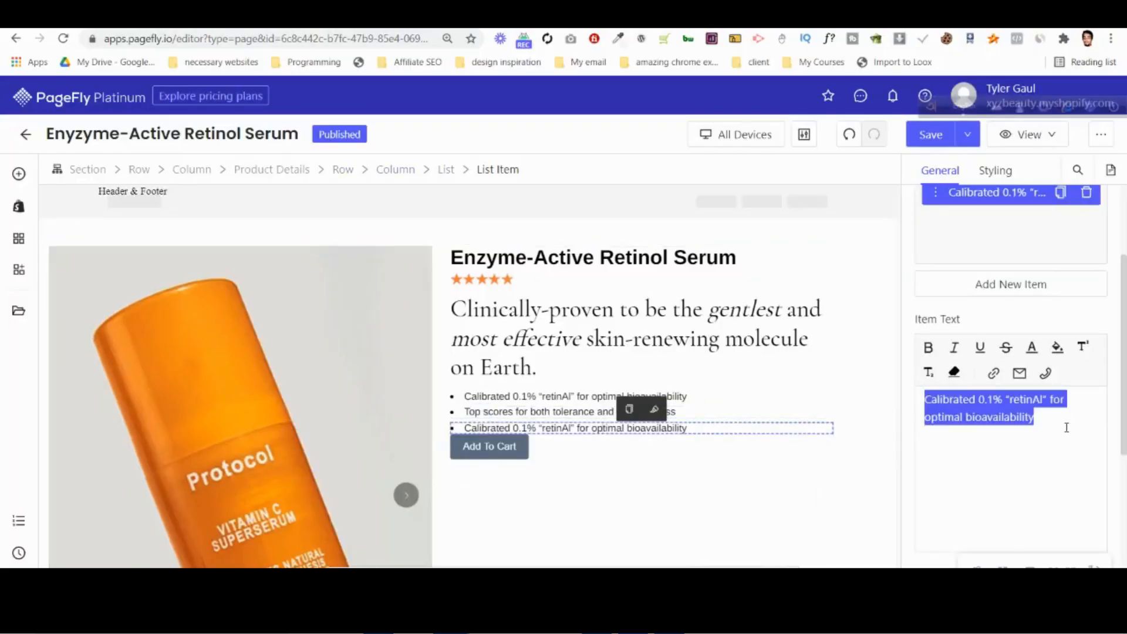
key(ctrl+v)
click(583, 347)
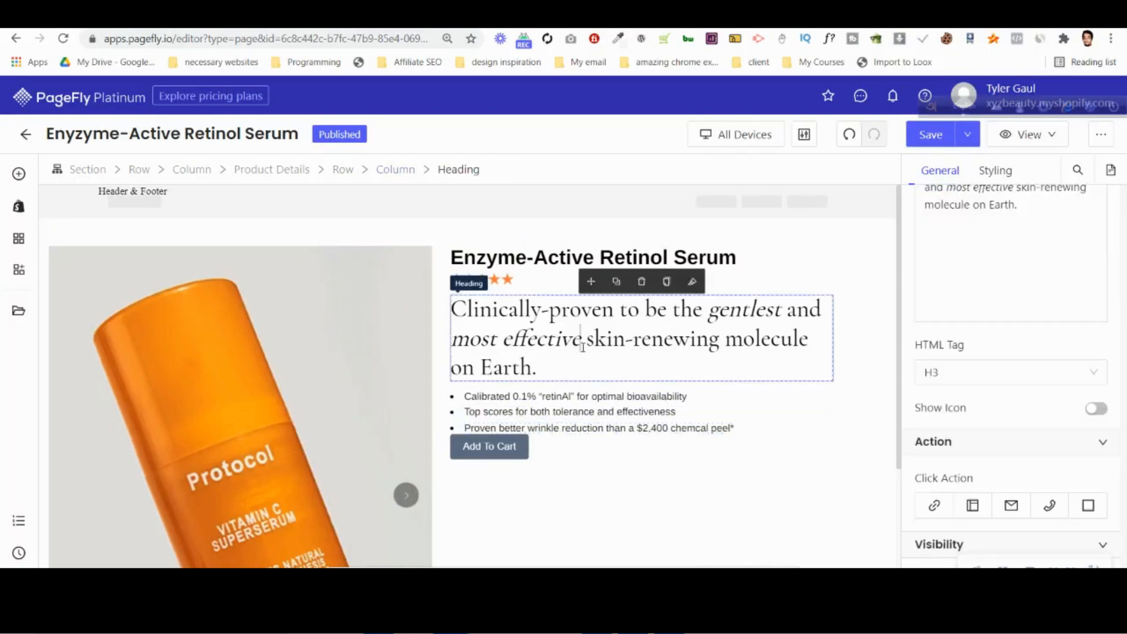
click(541, 269)
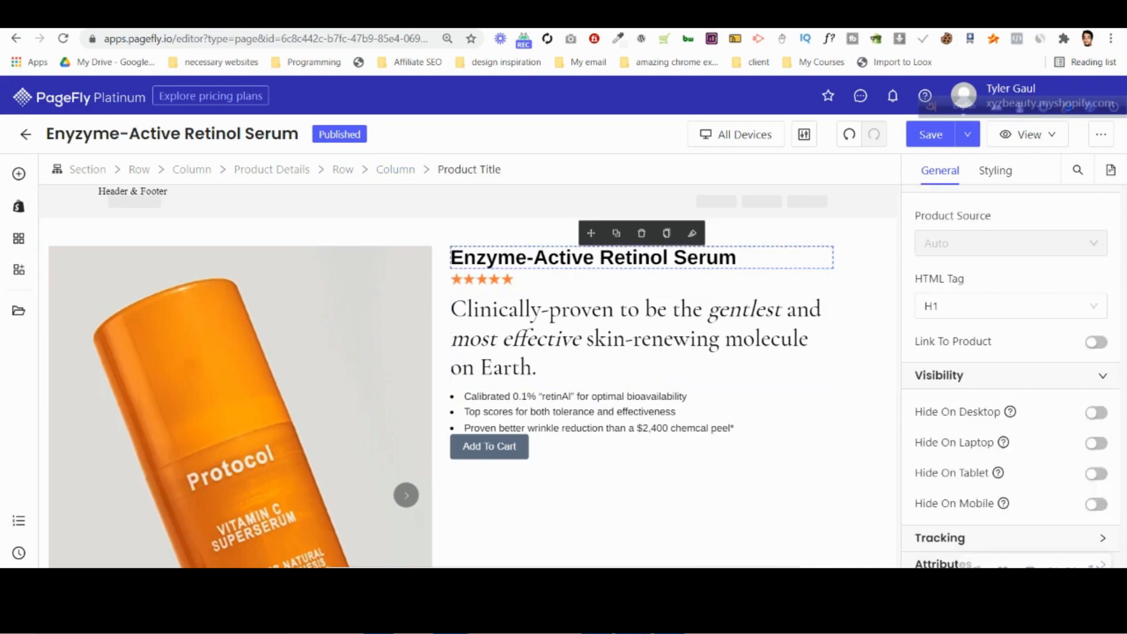
Compare the PageFly product details column with the Photoshop design, switching between the two.
click(597, 622)
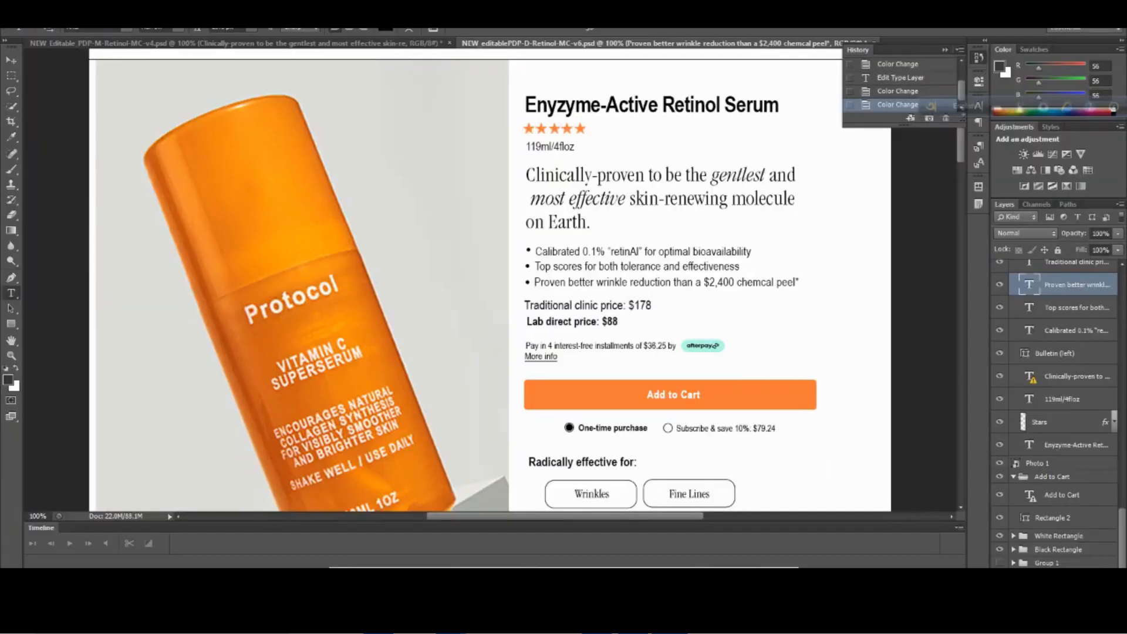
mouse_move(451, 621)
click(379, 552)
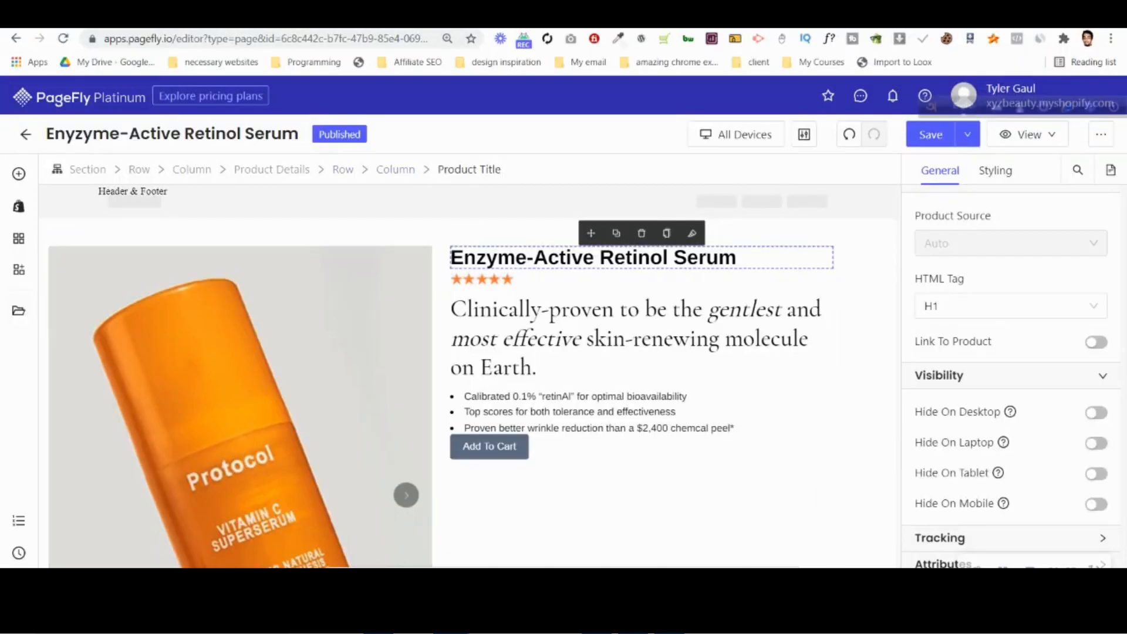
click(597, 621)
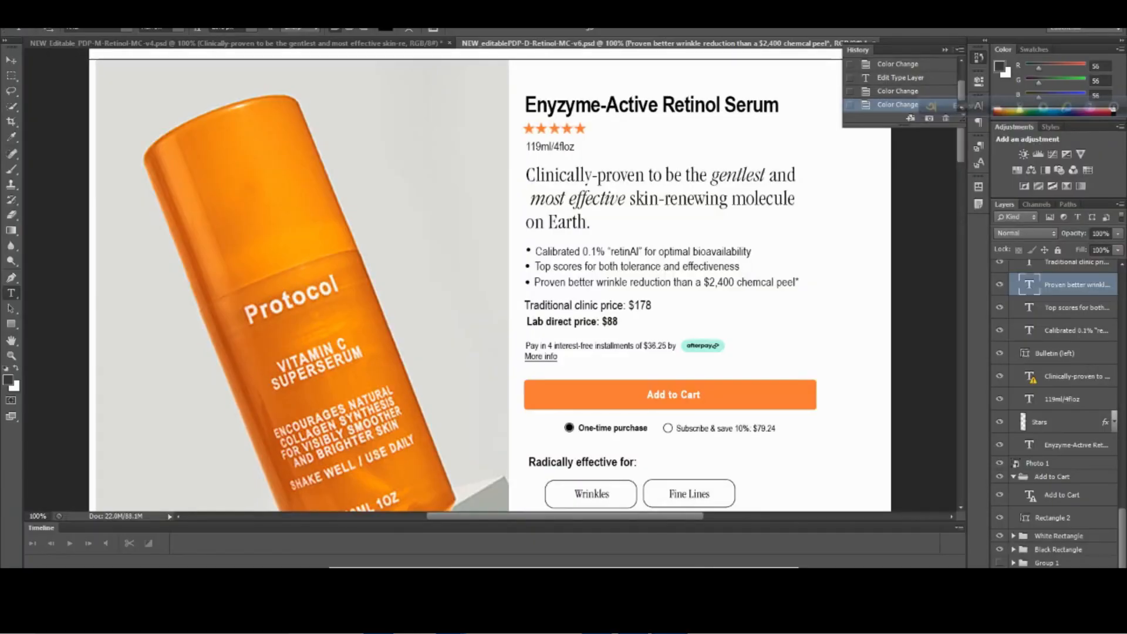
mouse_move(451, 622)
click(379, 546)
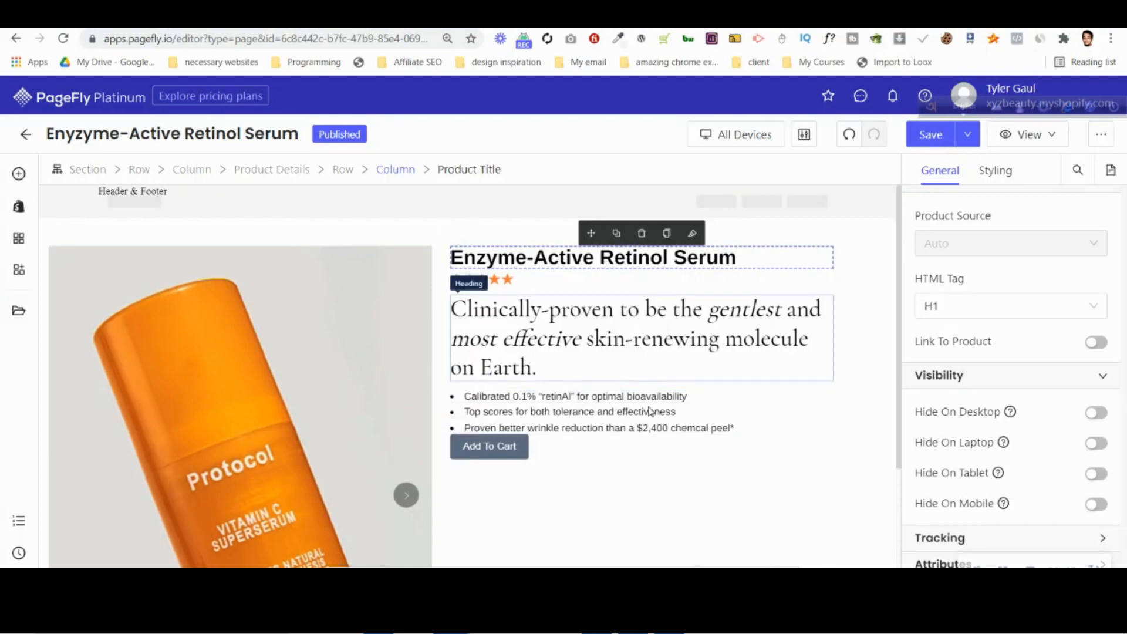
Switch to Photoshop and select the "119ml/4floz" text under the star rating for copying.
click(634, 621)
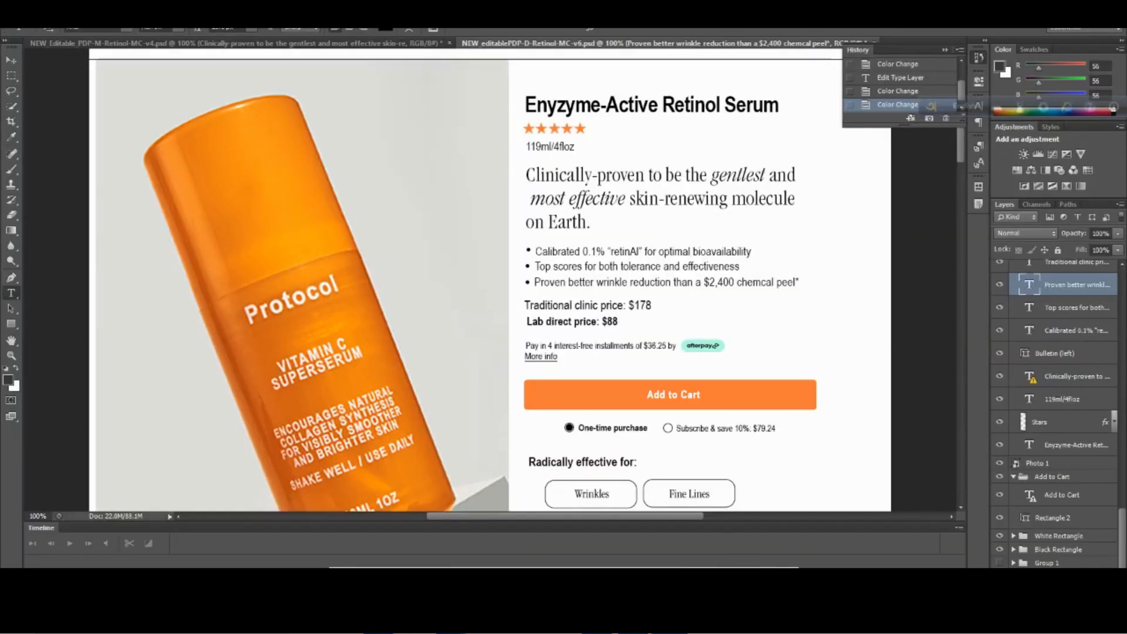
click(552, 148)
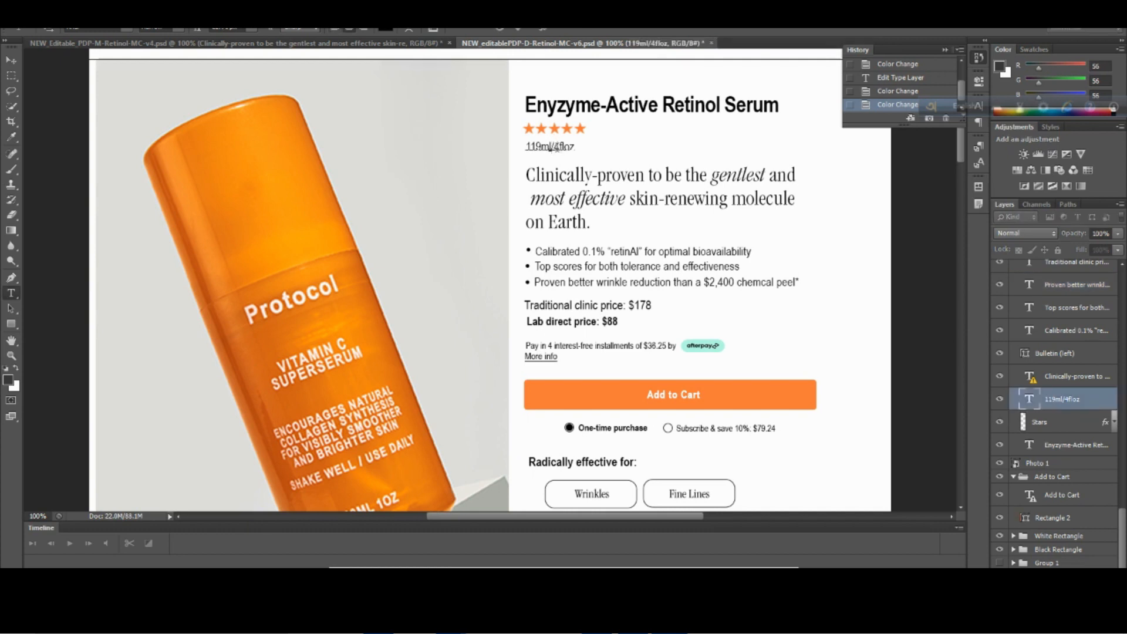
double_click(552, 147)
key(ctrl+c)
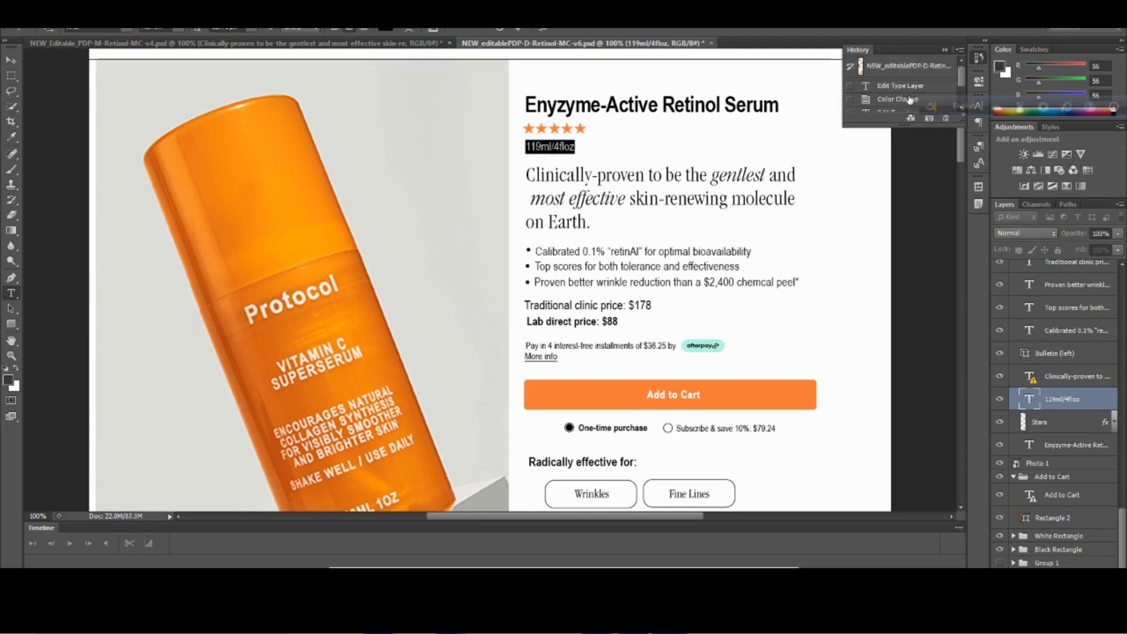
Revert the desktop design document to its originally opened state through its history.
click(911, 75)
scroll(851, 181, up, 1)
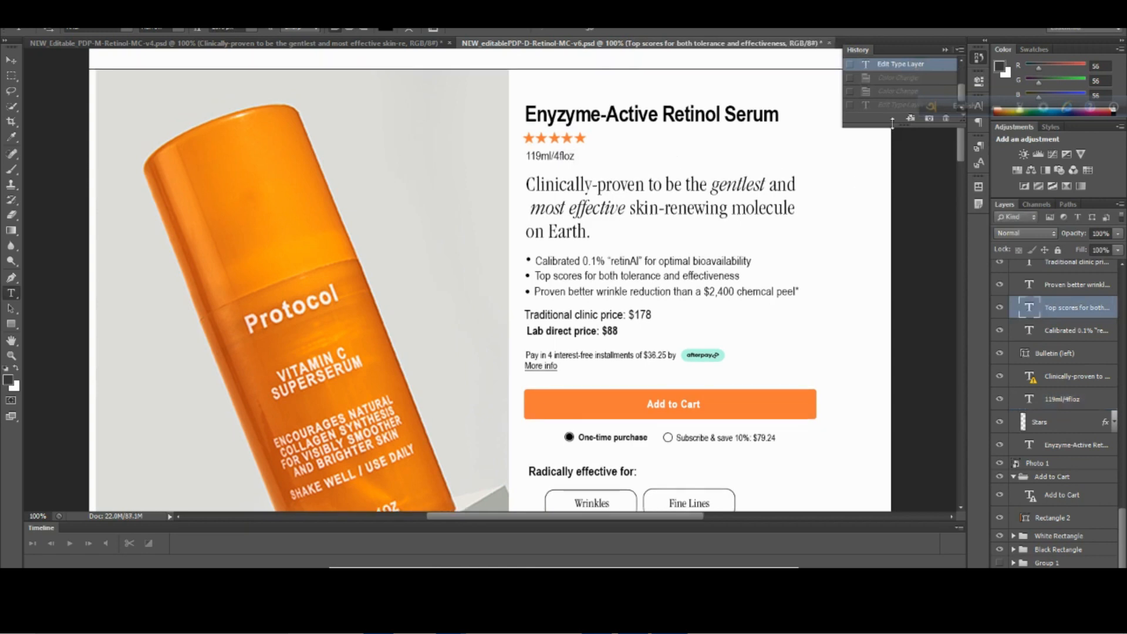
scroll(927, 88, up, 3)
click(920, 75)
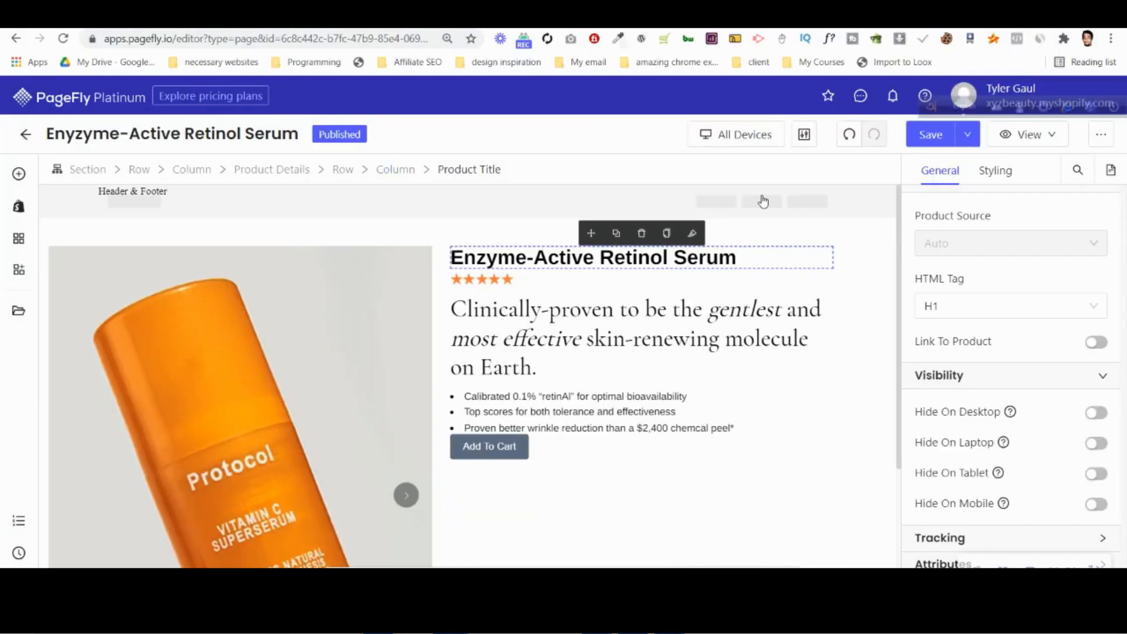
In PageFly, add a Paragraph element between the star rating image and the tagline heading.
click(19, 174)
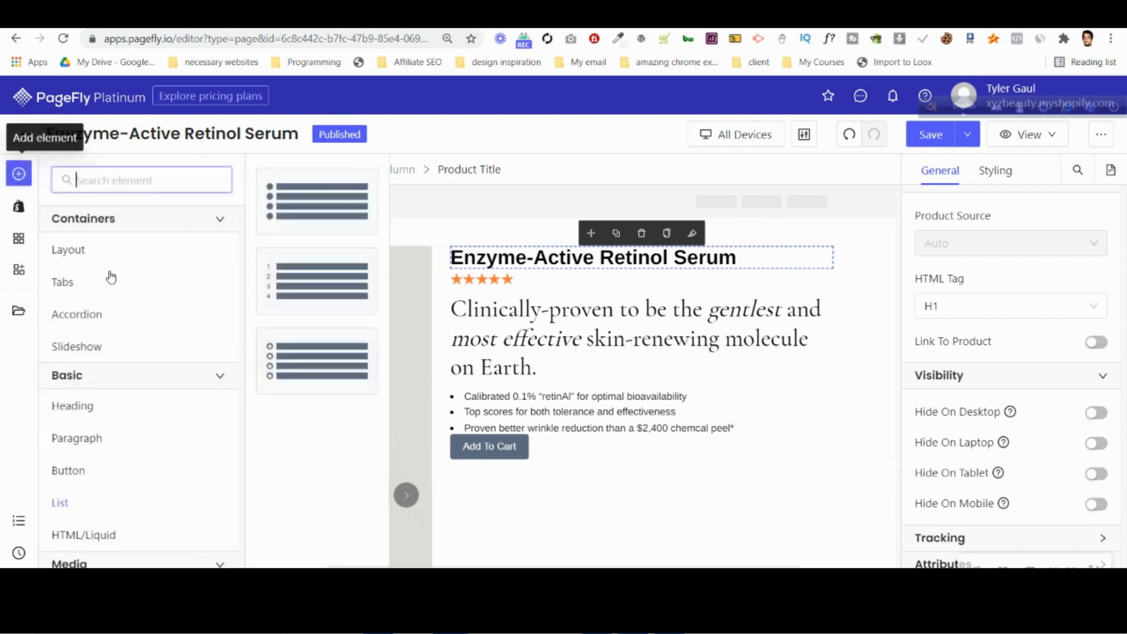
drag(297, 212, 558, 289)
drag(592, 457, 497, 288)
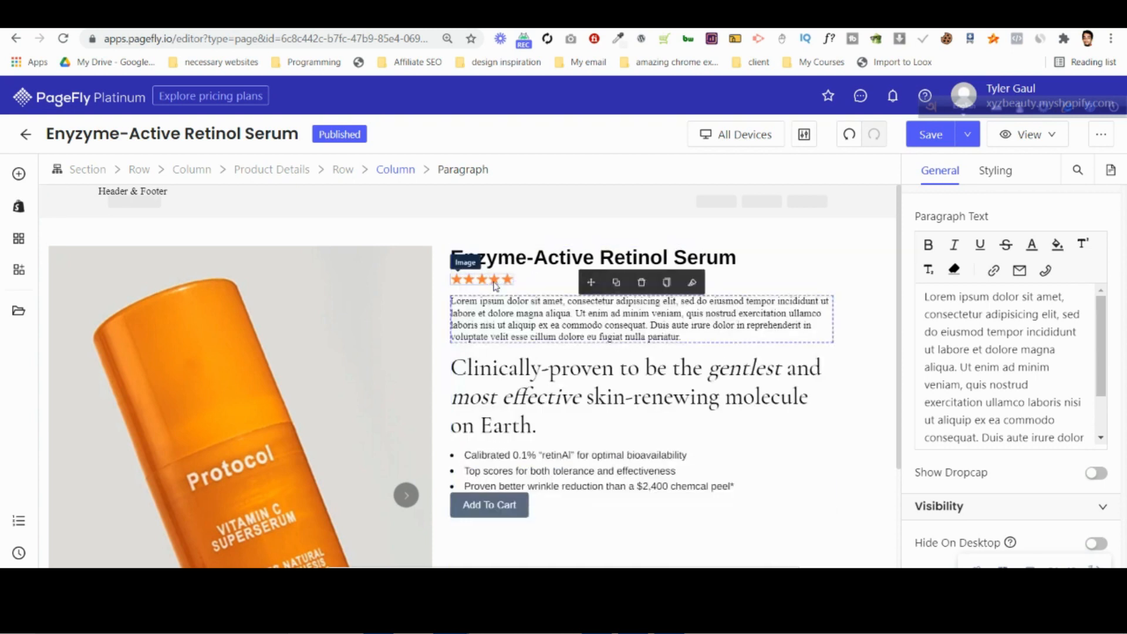
Set the new paragraph's margin to 0 px on all sides and its top padding to 7 px after trying 5 px.
click(997, 172)
click(1004, 524)
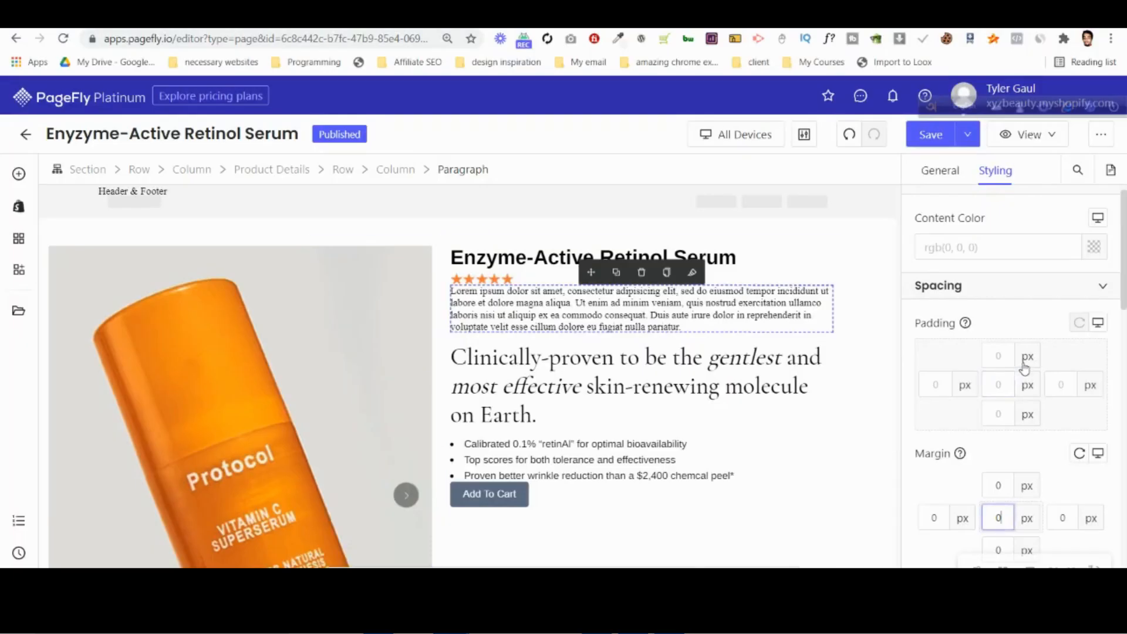
click(1000, 354)
text(5)
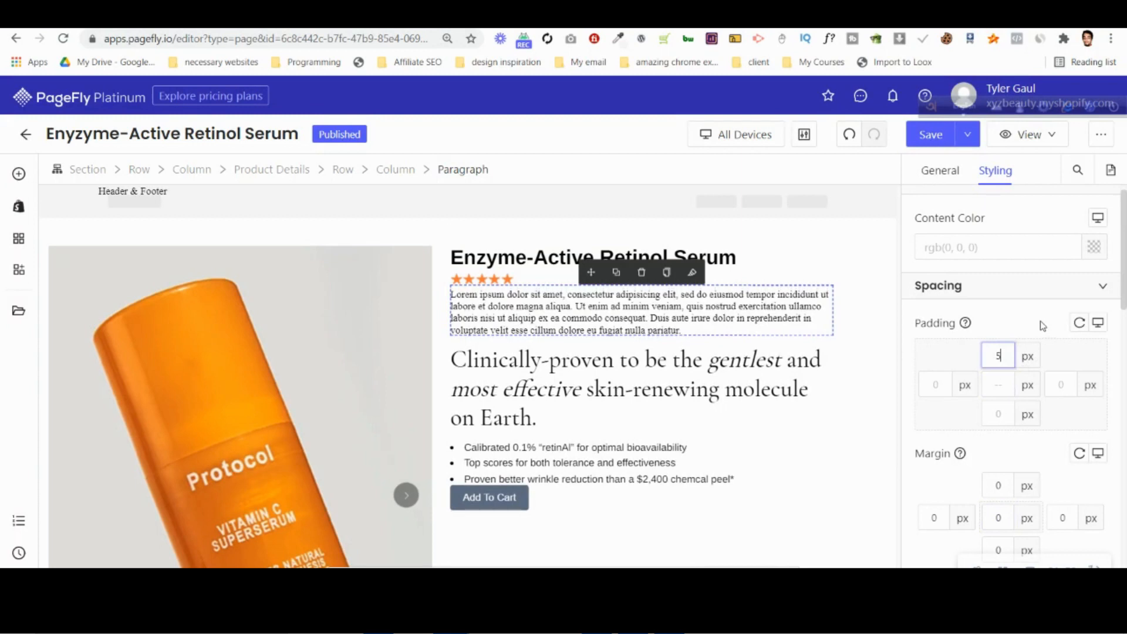
Replace the paragraph's placeholder text with "119ml/4floz".
click(940, 170)
key(ctrl+a)
key(ctrl+v)
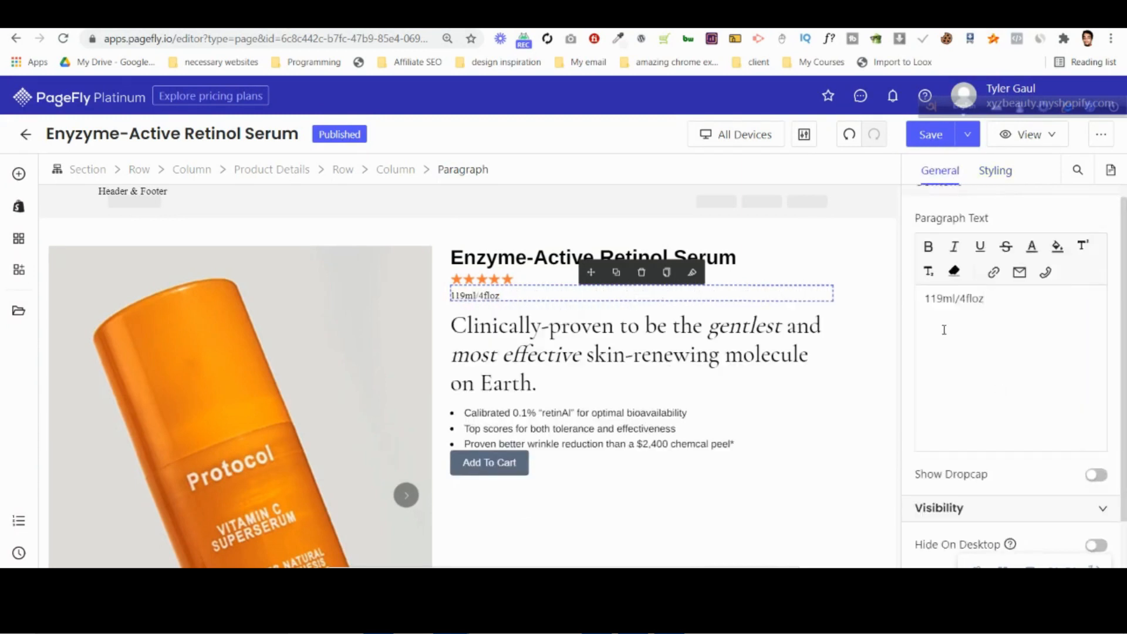
Set the volume paragraph's content color to black.
click(996, 170)
click(1094, 249)
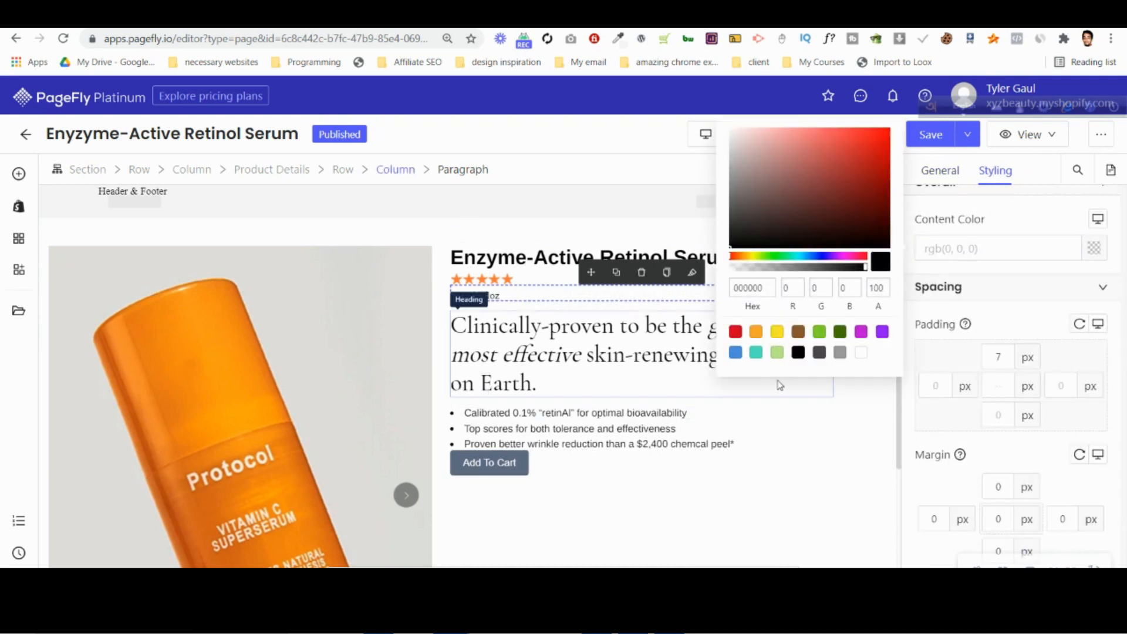
click(798, 353)
Set the volume paragraph's font family to Arimo and its font size to 18 px.
scroll(1033, 430, down, 5)
click(1050, 433)
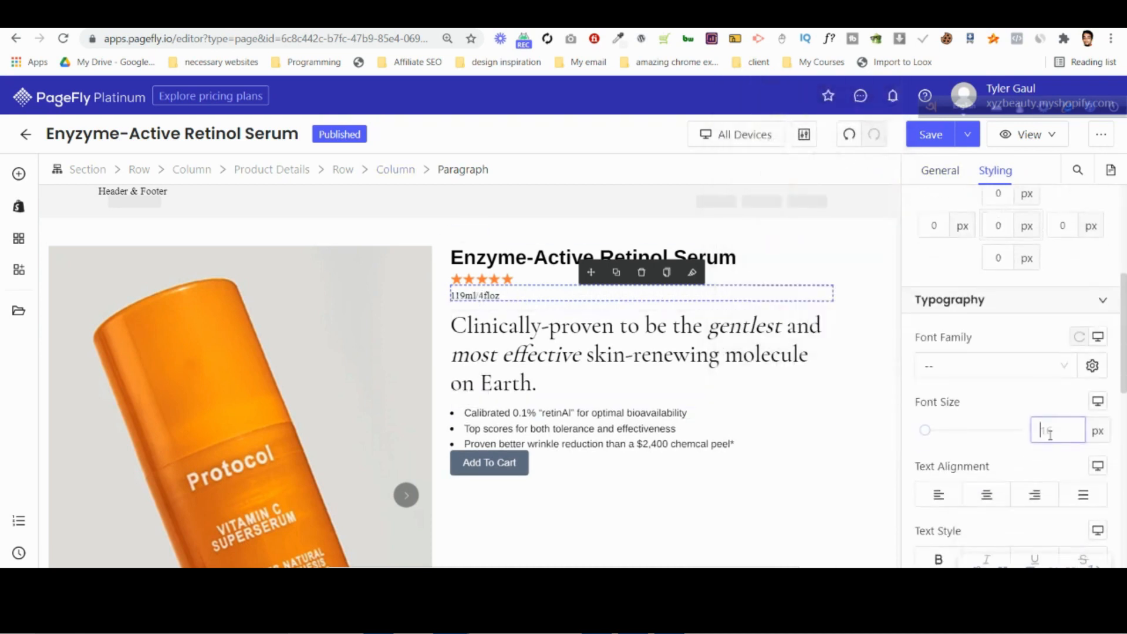
click(987, 366)
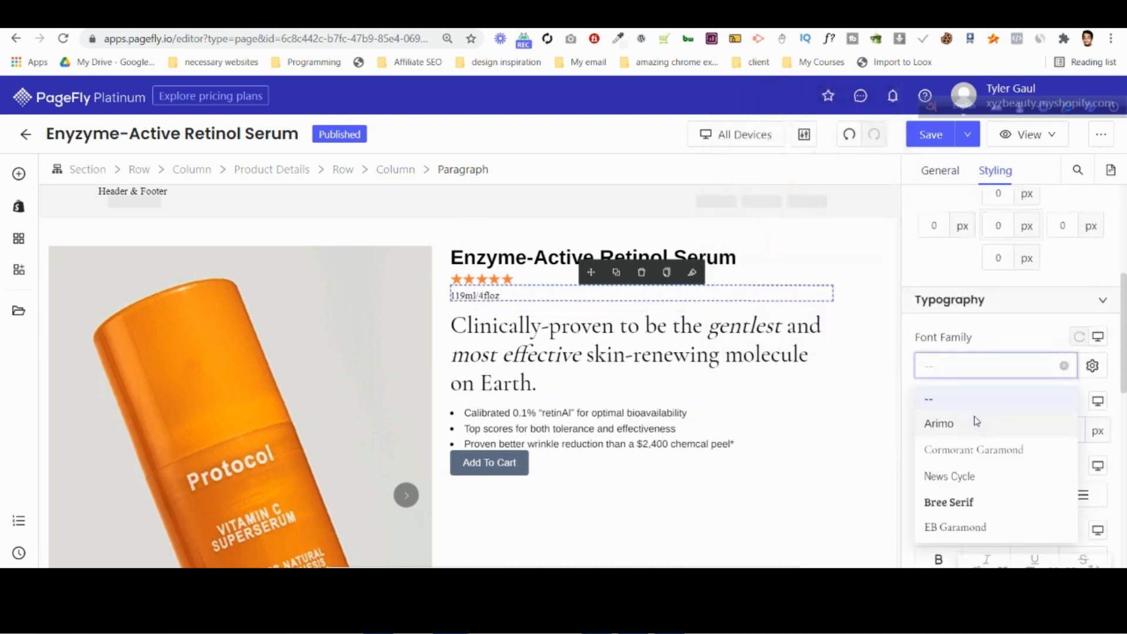
click(939, 423)
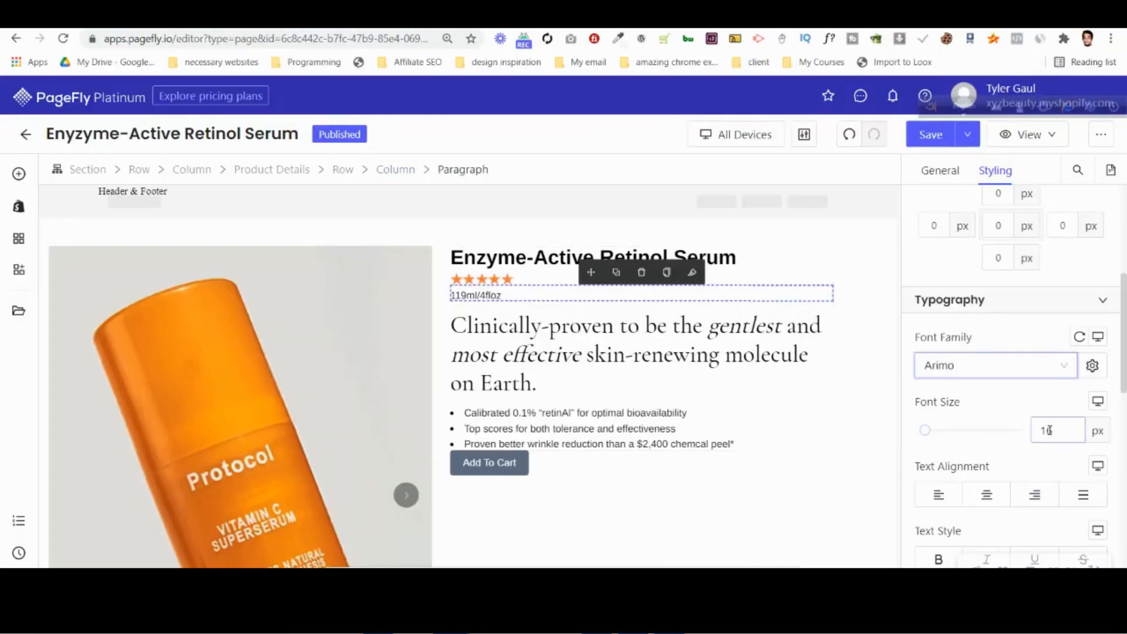
click(1050, 431)
key(BackSpace)
text(8)
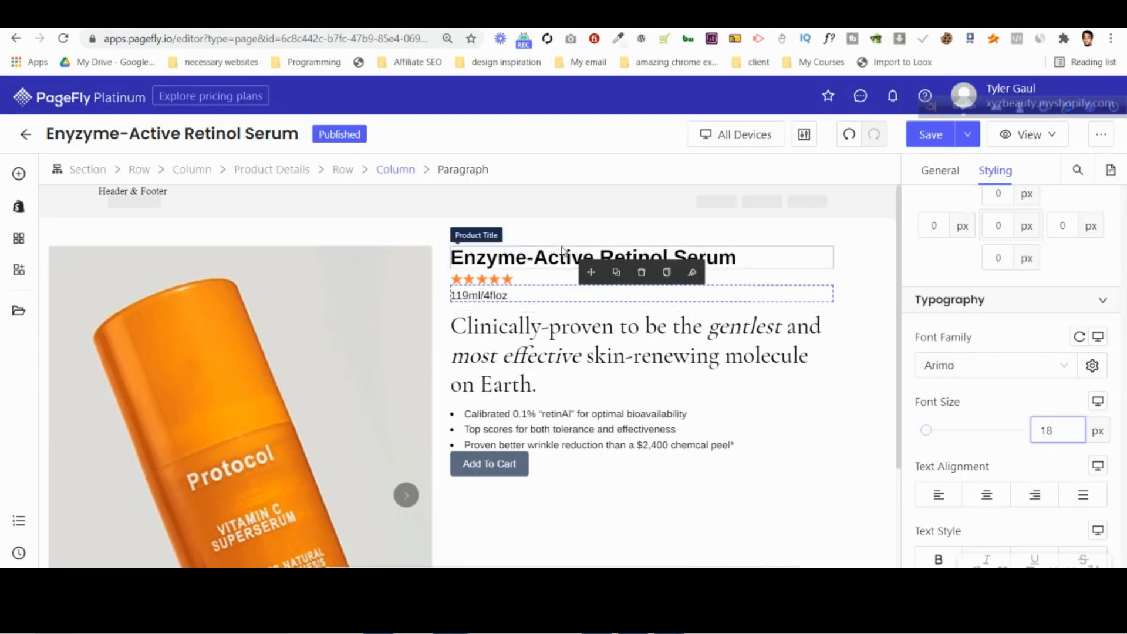
Check the styling settings of the product title, the tagline heading and the first list item.
click(562, 252)
click(472, 327)
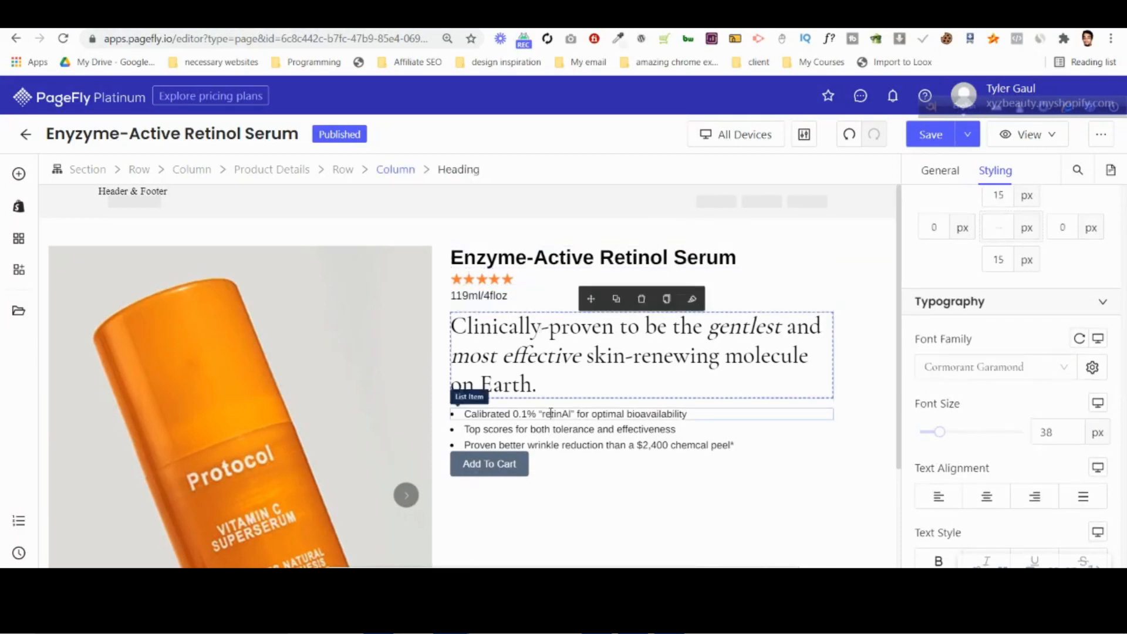
click(551, 413)
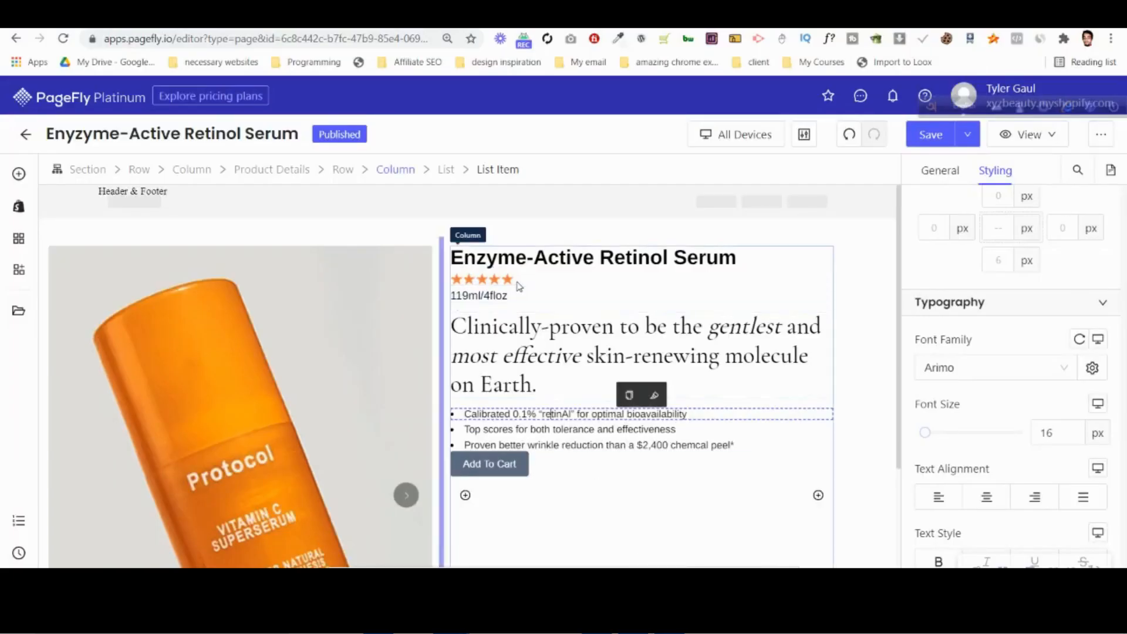
Set the volume paragraph's top padding to 10 px.
click(565, 293)
scroll(998, 253, up, 5)
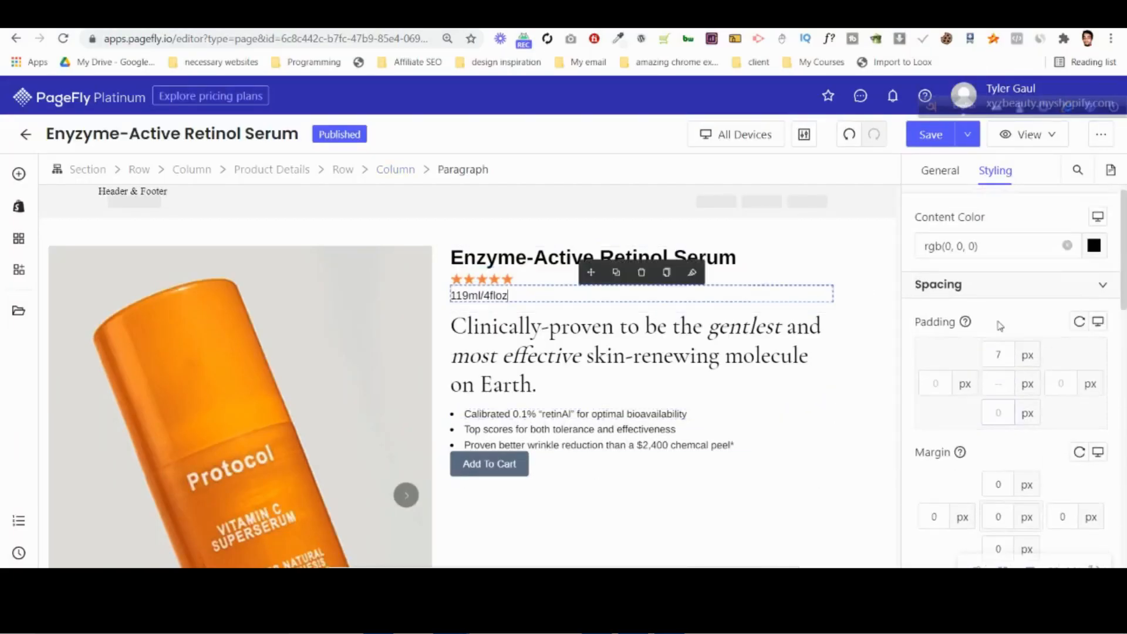
click(999, 370)
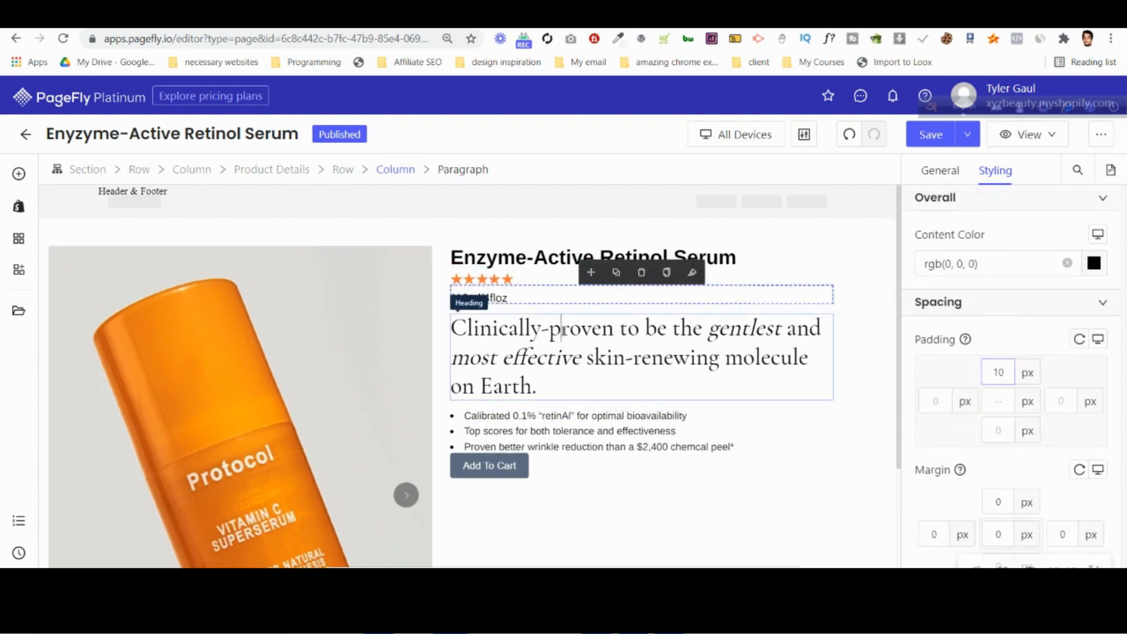
click(574, 332)
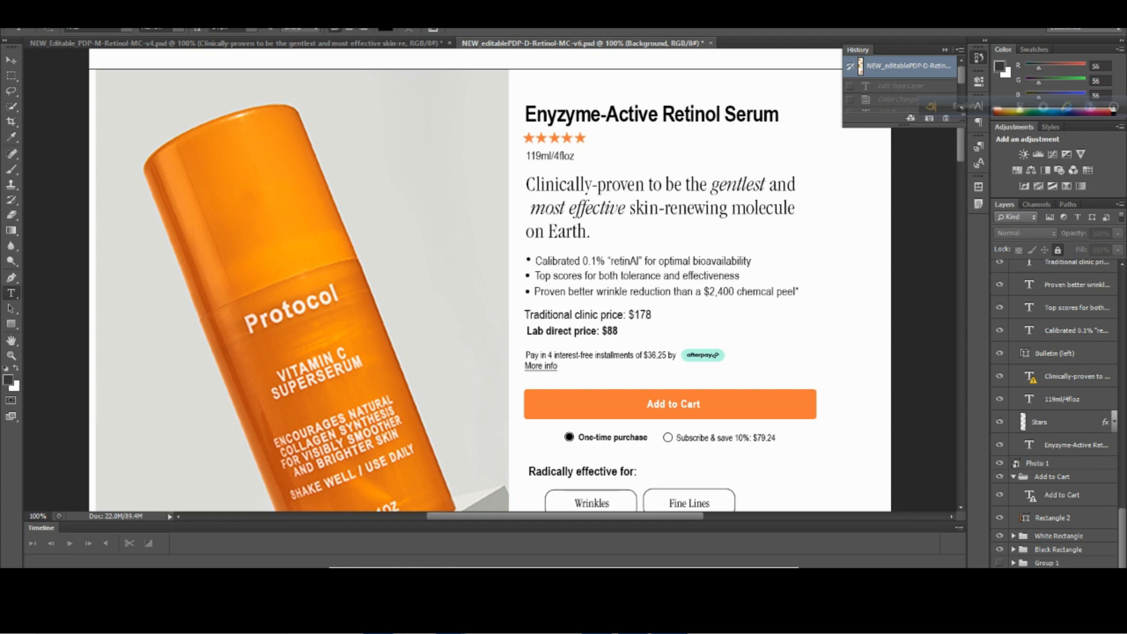
Inspect the traditional clinic price and lab direct price text layers in the Photoshop design, then return to PageFly.
click(605, 314)
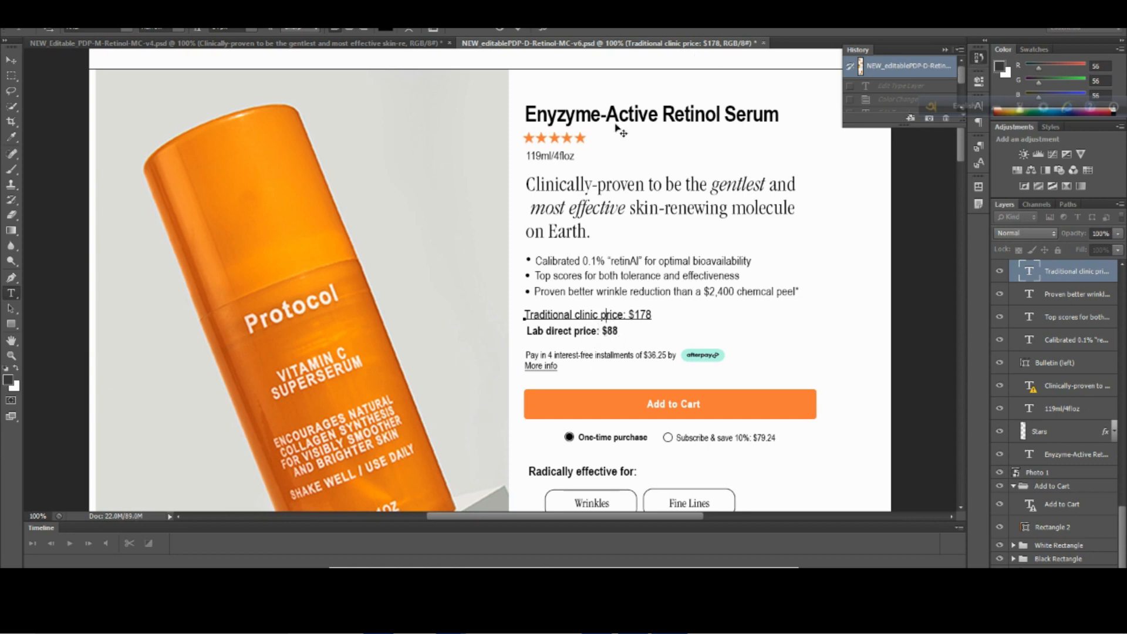
click(941, 67)
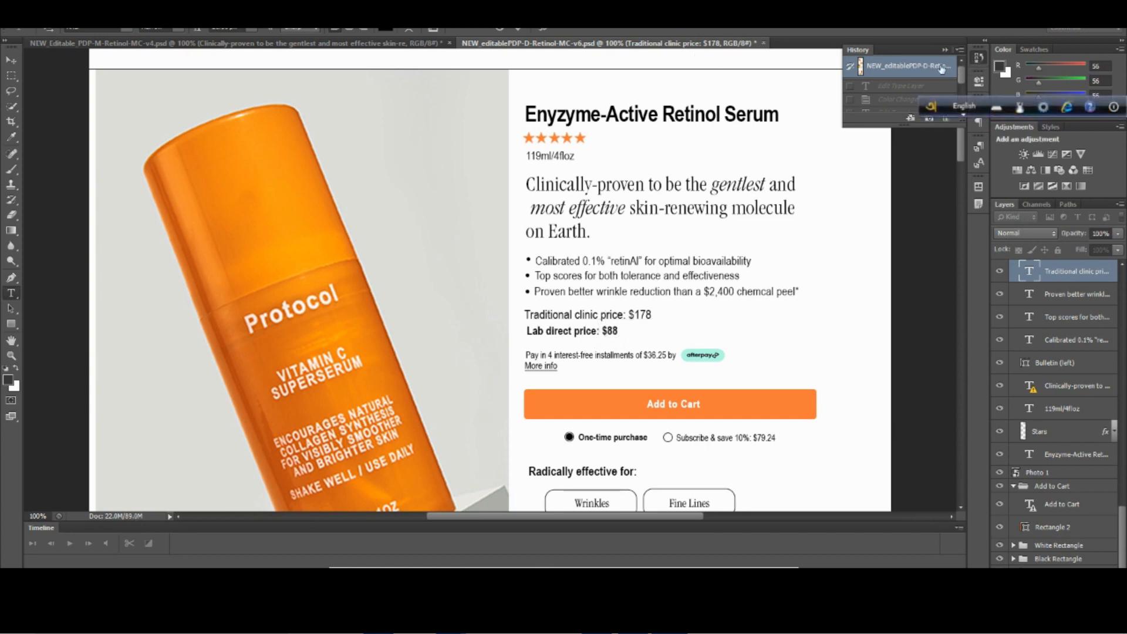
click(591, 331)
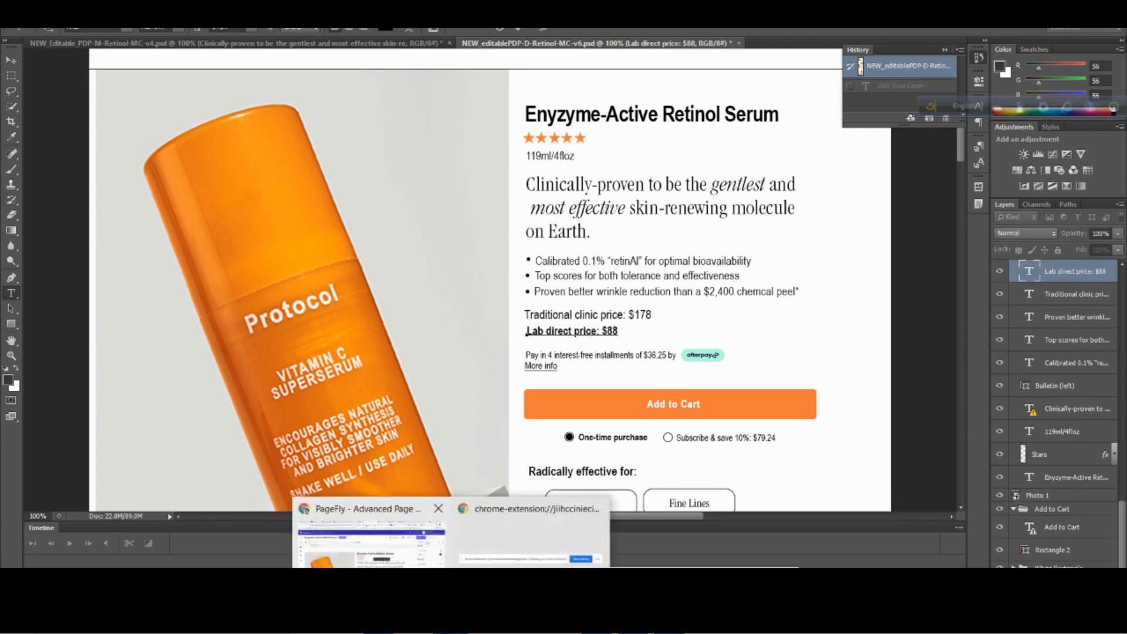
click(374, 534)
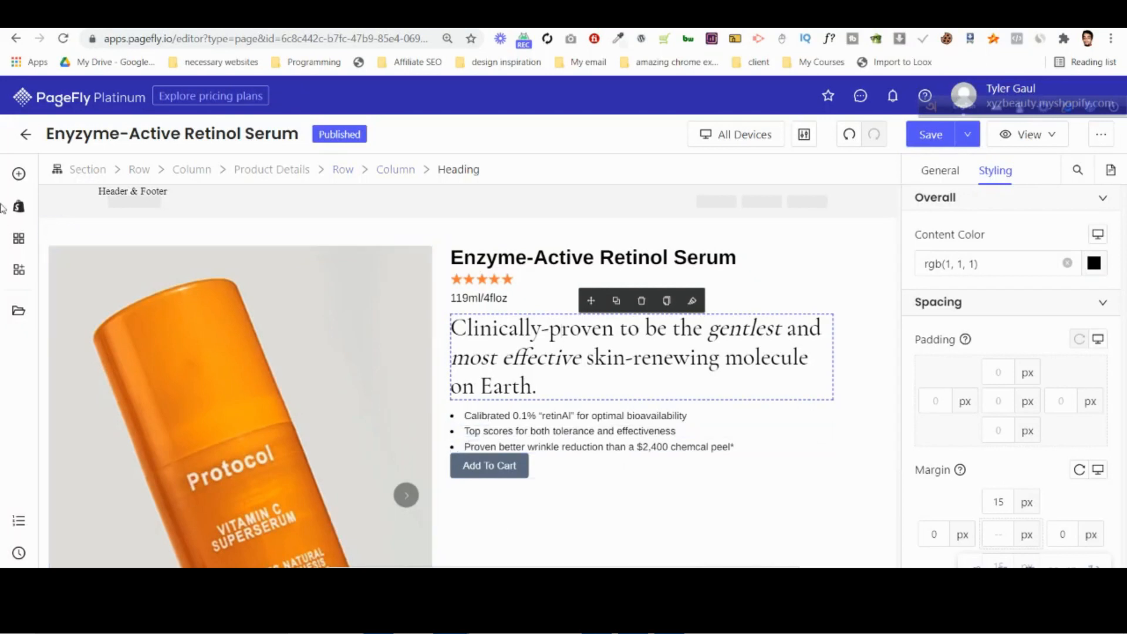
Insert a paragraph between the bullet list and the Add To Cart button, with its margins set to 0.
click(19, 173)
drag(139, 438, 679, 451)
click(998, 534)
text(0)
Set the new paragraph's top and bottom padding to 10 px.
click(998, 373)
key(Up)
key(Up)
key(Up)
key(Up)
key(Up)
key(Up)
key(Up)
key(Up)
key(Up)
key(Up)
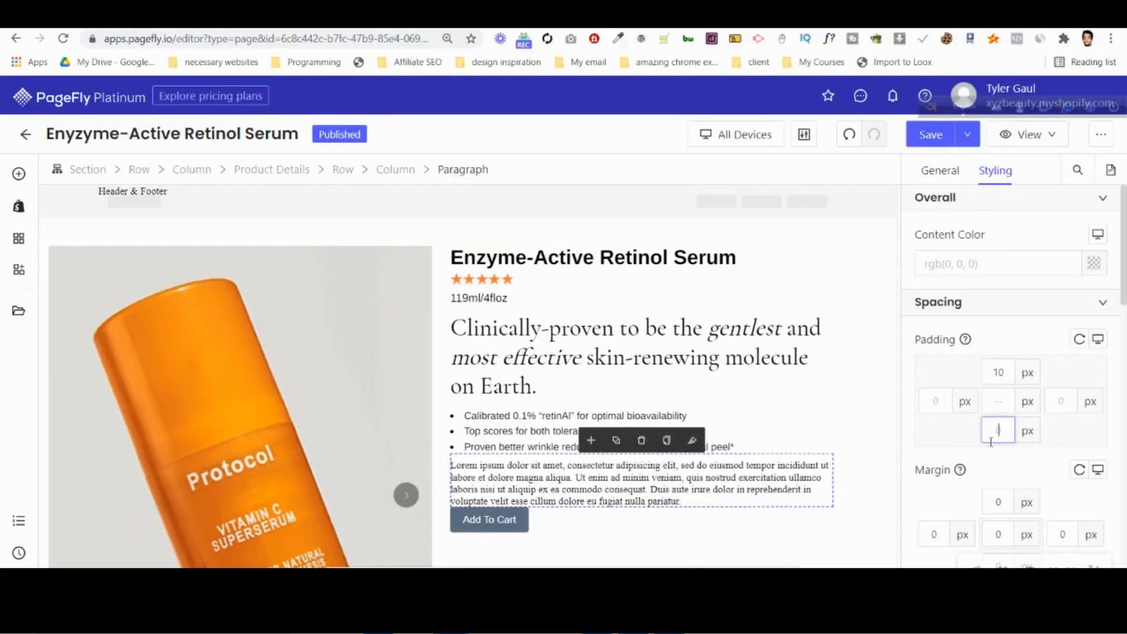
text(100)
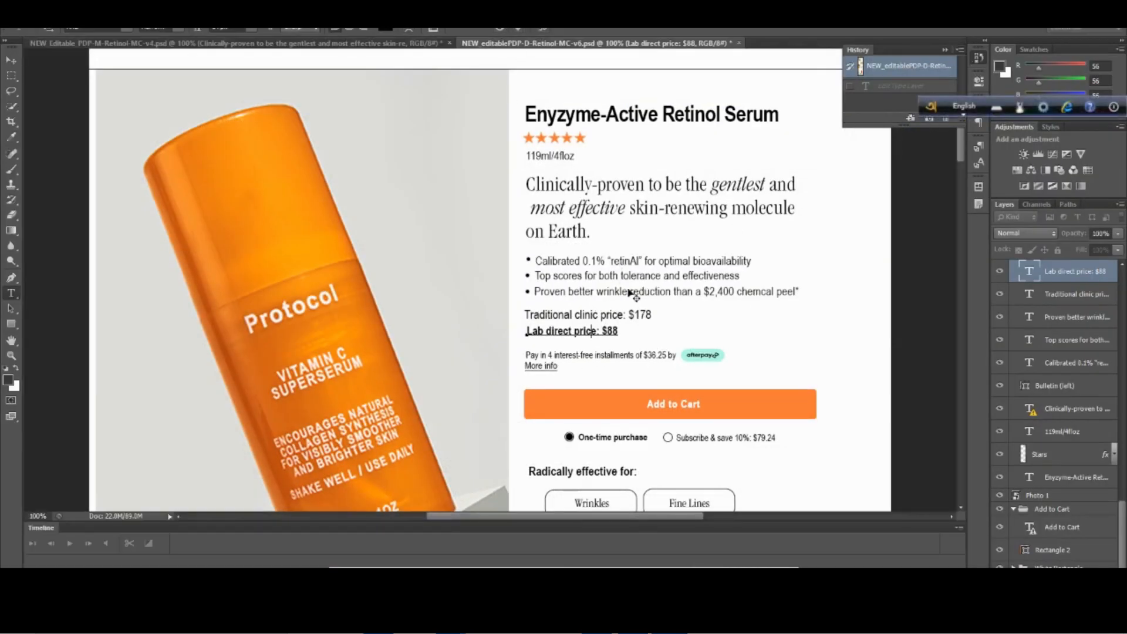
Replace the new paragraph's placeholder text with "Traditional clinic price: $178" copied from the Photoshop design.
click(596, 317)
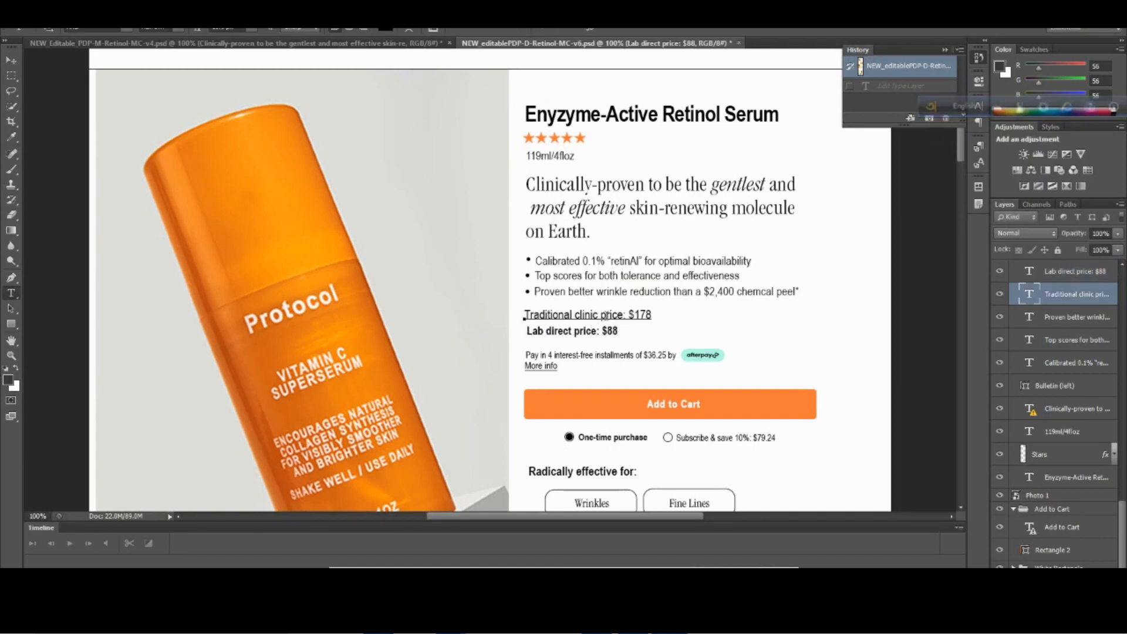
key(ctrl+a)
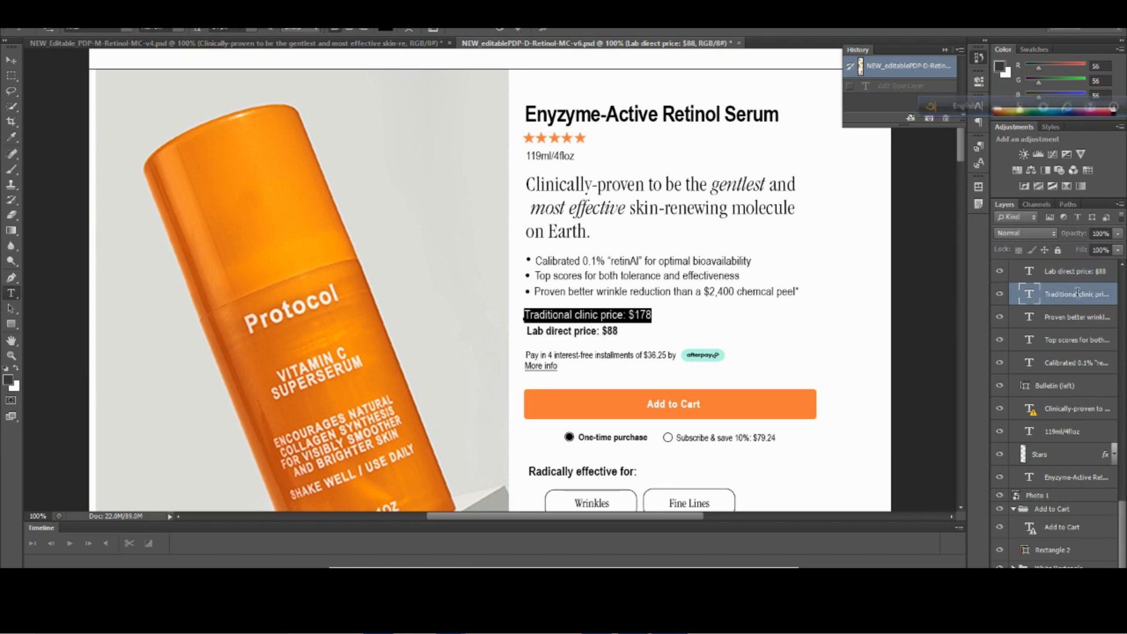
double_click(1068, 295)
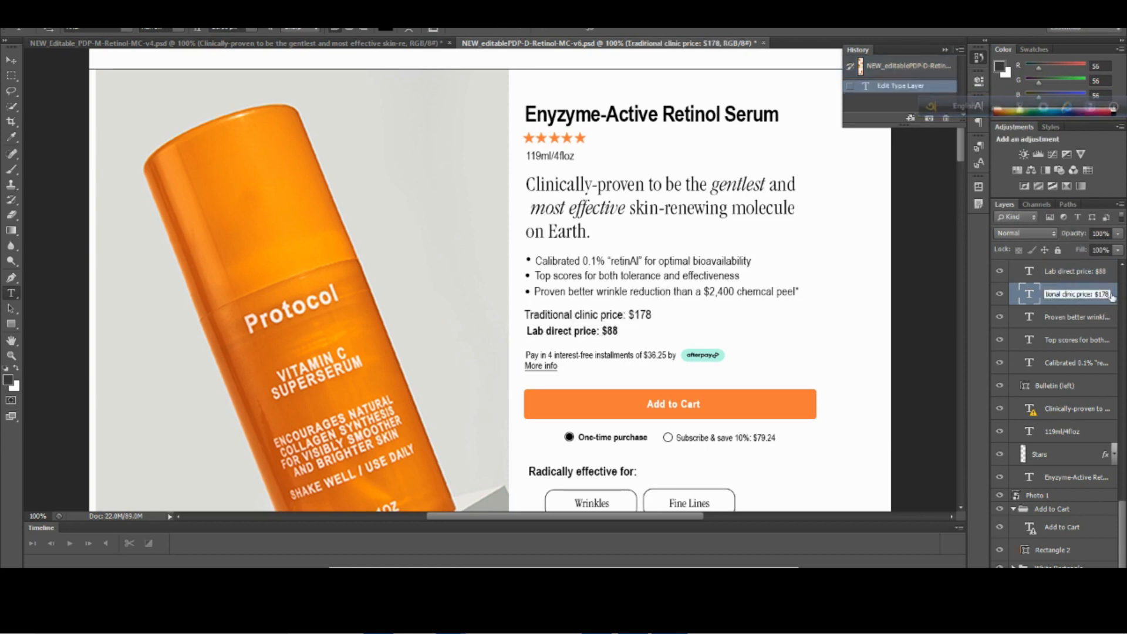
drag(1109, 294, 1041, 296)
key(ctrl+c)
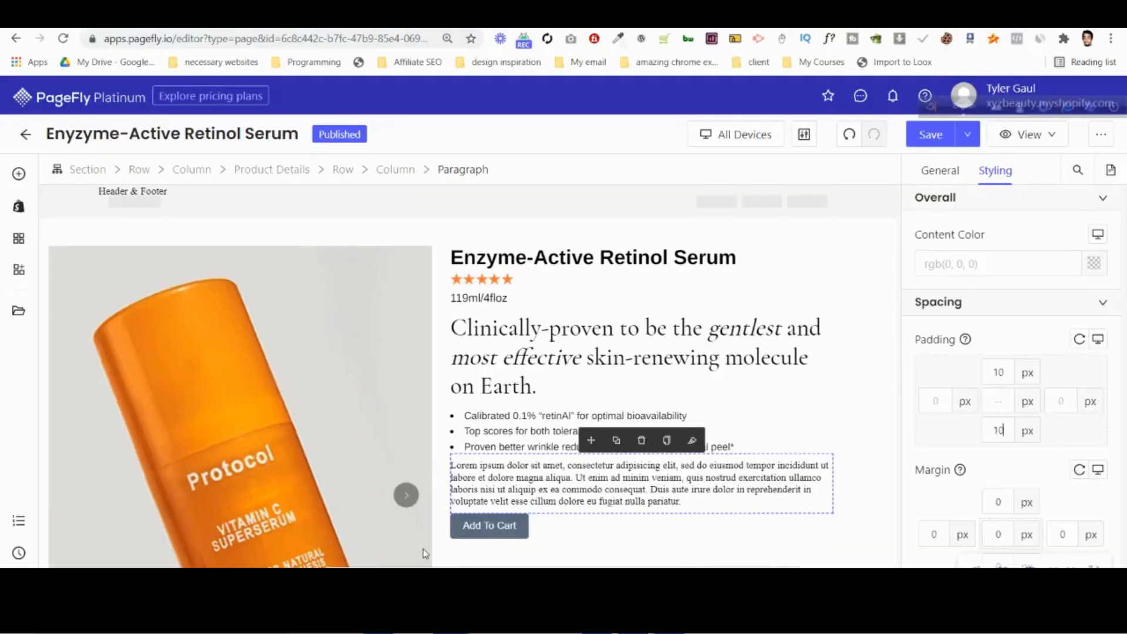
click(940, 171)
click(1022, 367)
key(ctrl+a)
key(ctrl+v)
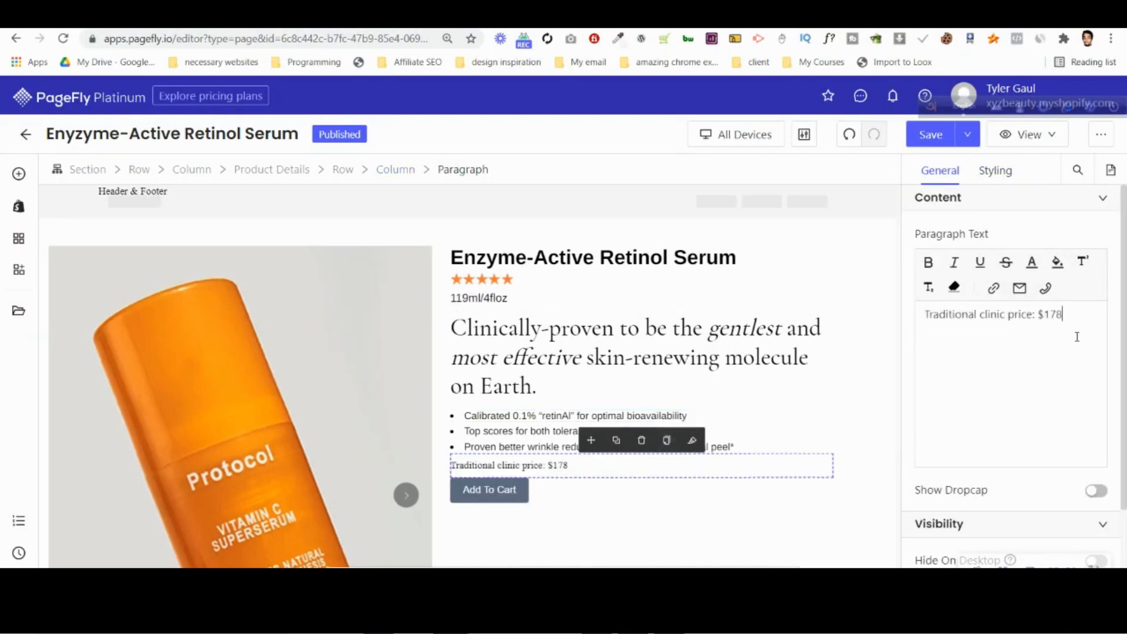
Add a second line to the price paragraph reading "Lab direct price: $88", copied from the Photoshop text layer's name.
key(Return)
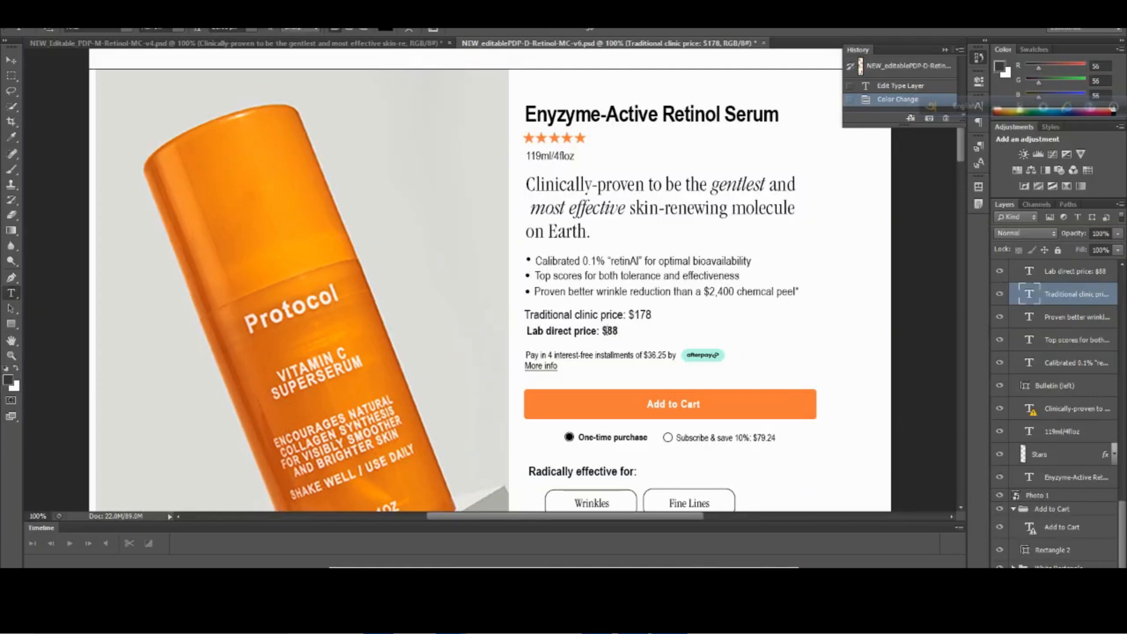
click(606, 332)
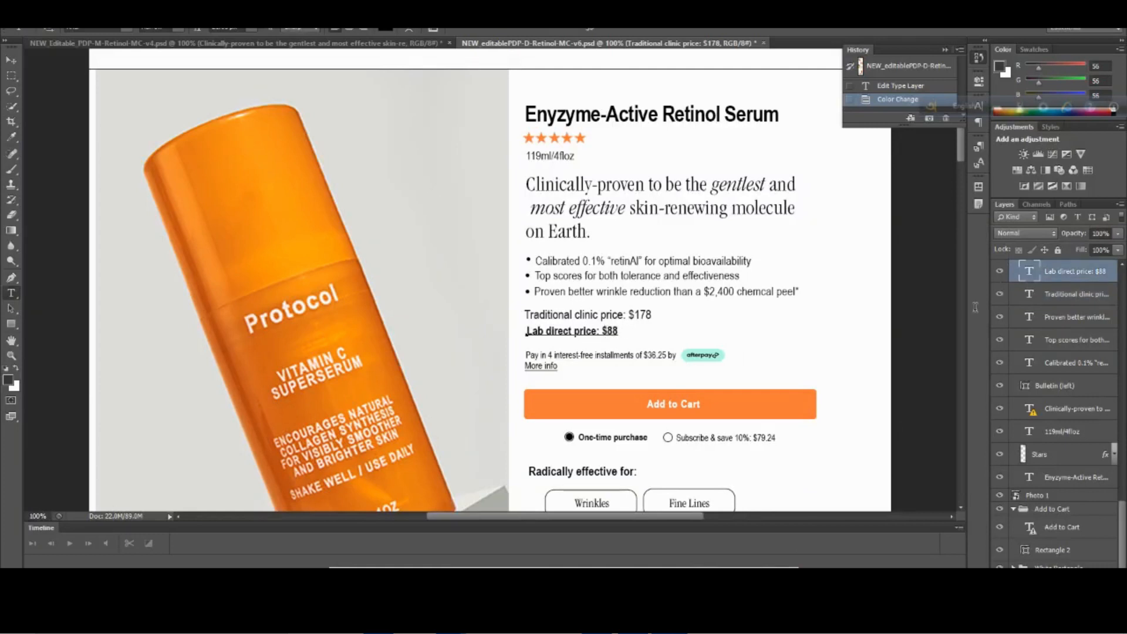
click(1074, 273)
double_click(1076, 278)
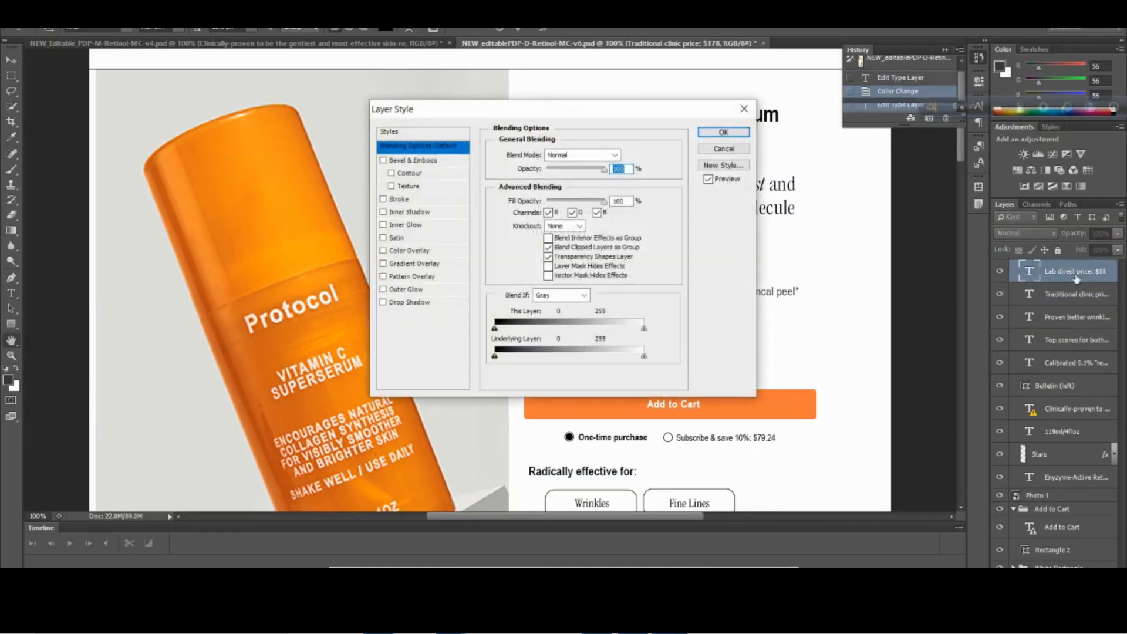
key(Escape)
double_click(1062, 273)
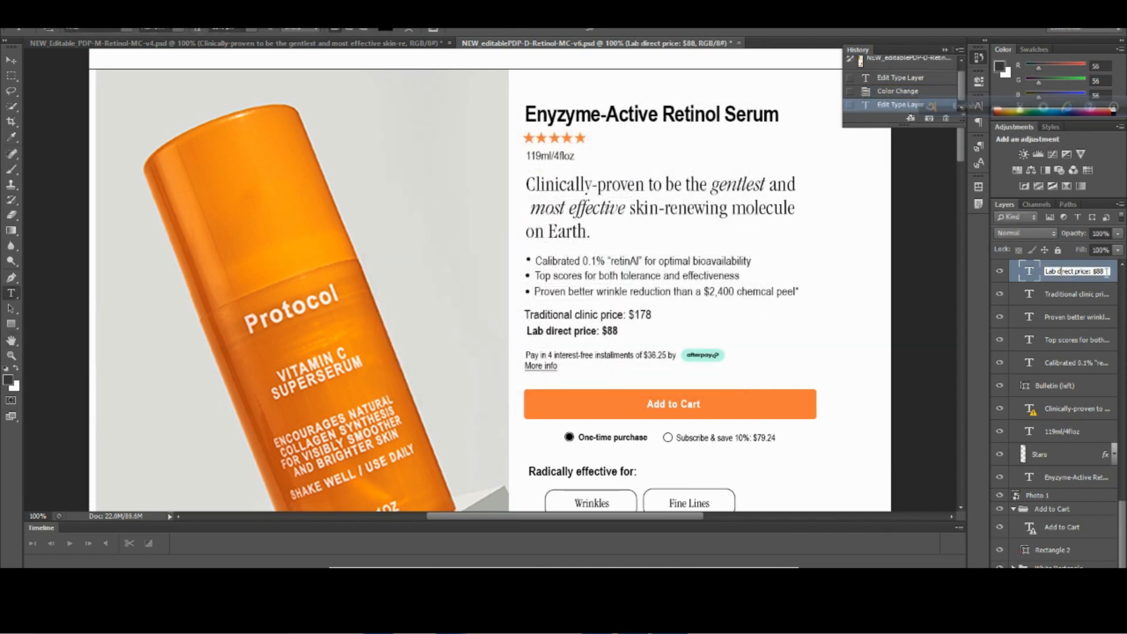
drag(1107, 272, 1039, 275)
right_click(1051, 274)
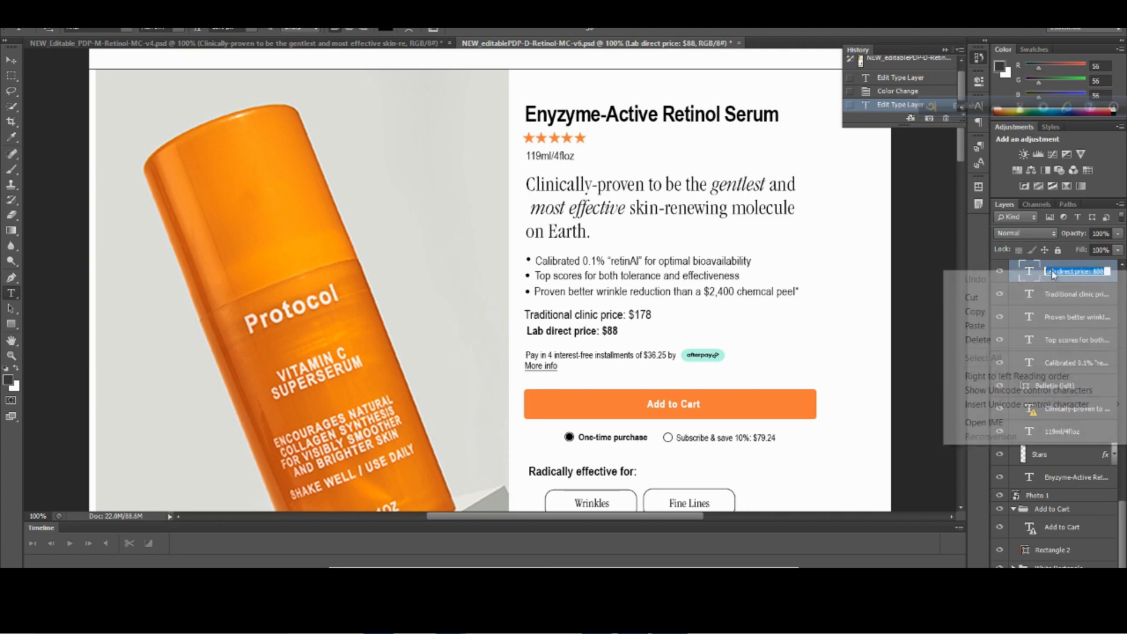
click(1036, 312)
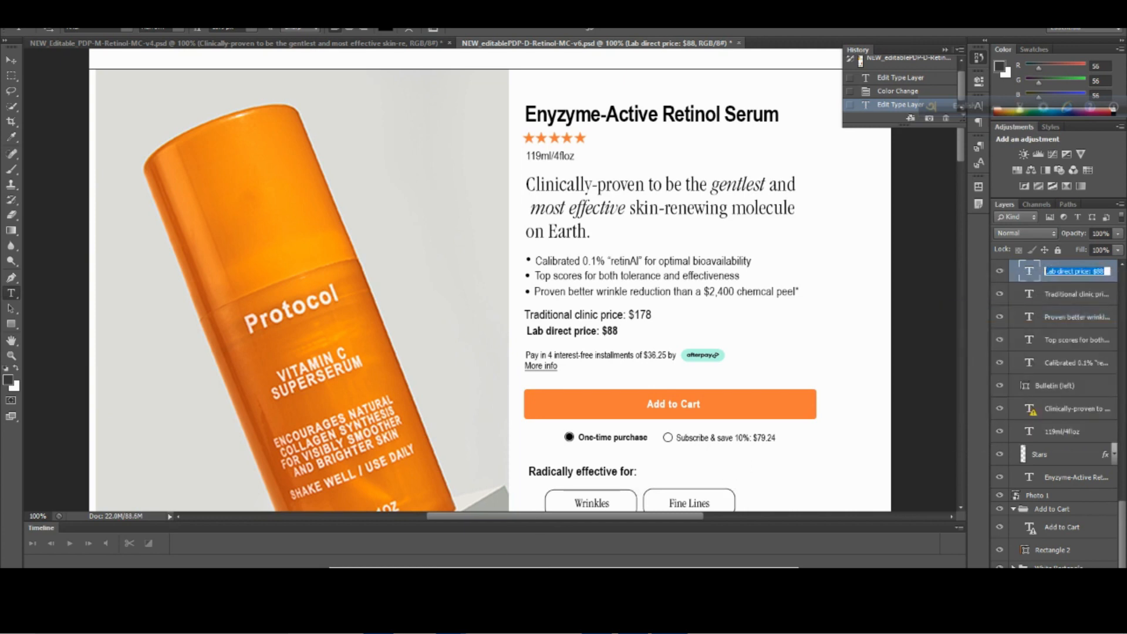
mouse_move(452, 621)
click(393, 552)
key(ctrl+v)
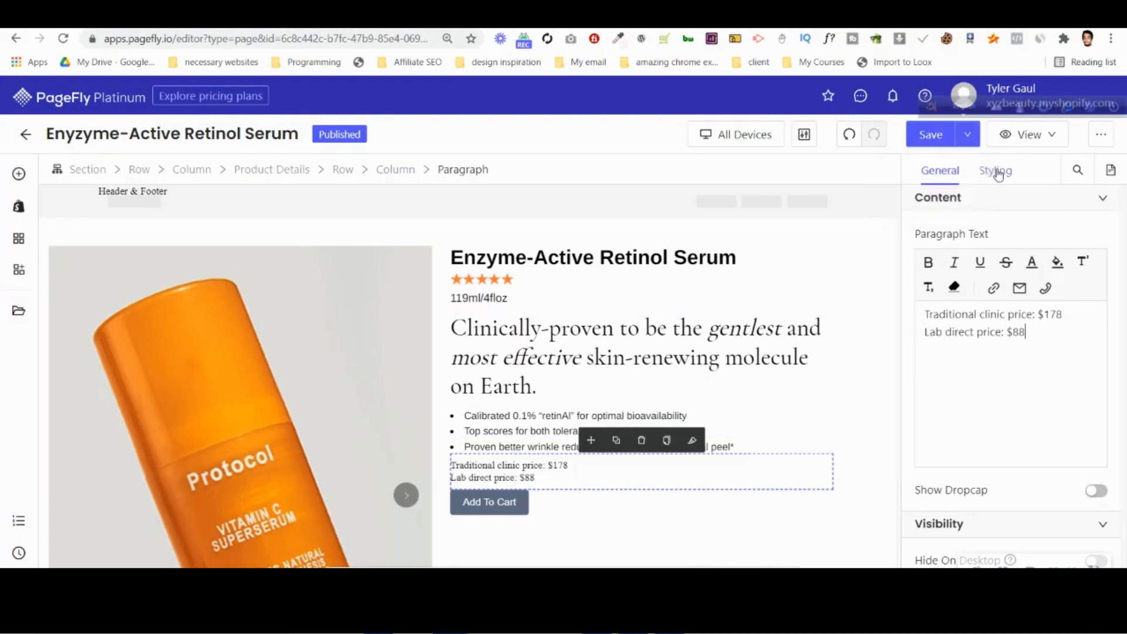
Set the price paragraph's content color to black.
click(998, 171)
click(1094, 264)
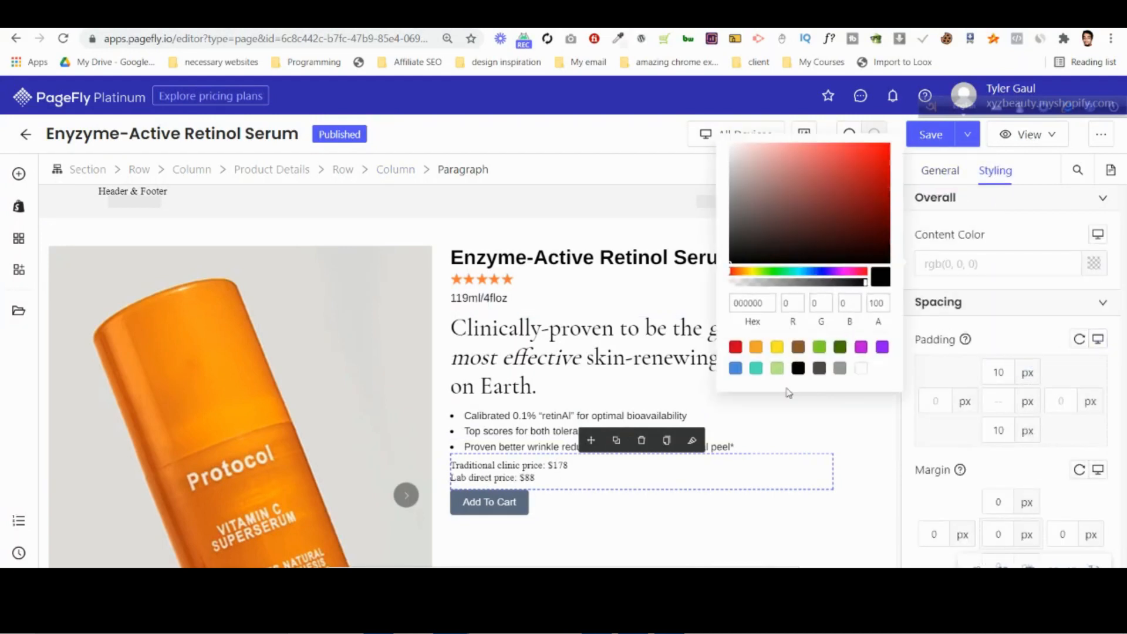
click(798, 368)
Set the price paragraph's font family to Arimo and its font size to 16 px.
scroll(958, 423, down, 4)
click(961, 455)
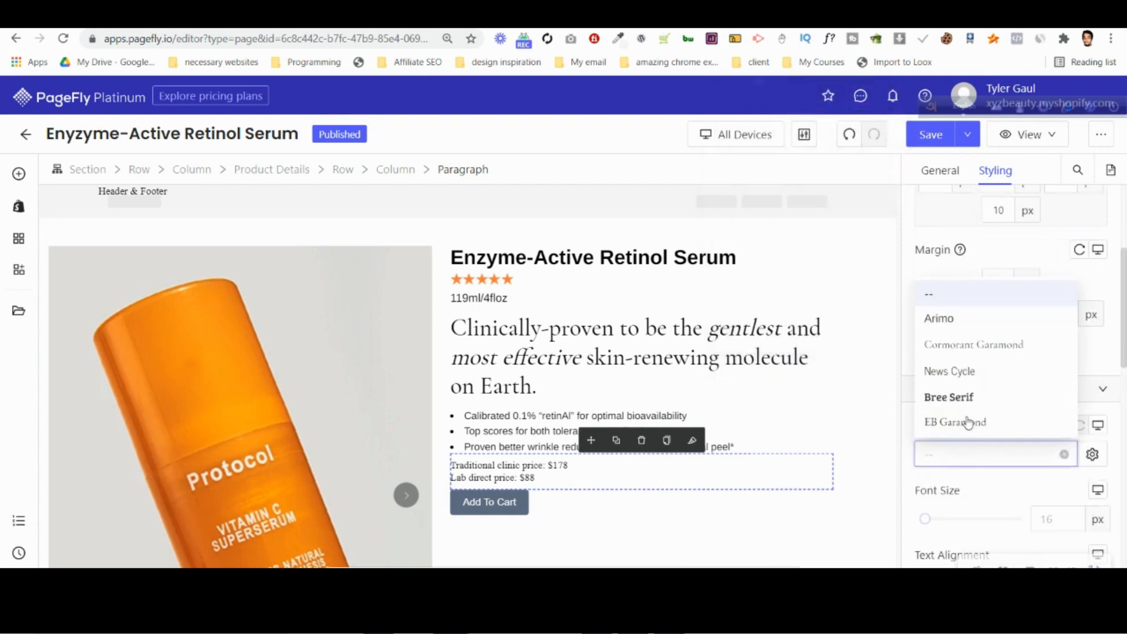
click(980, 317)
scroll(998, 353, down, 4)
click(1056, 303)
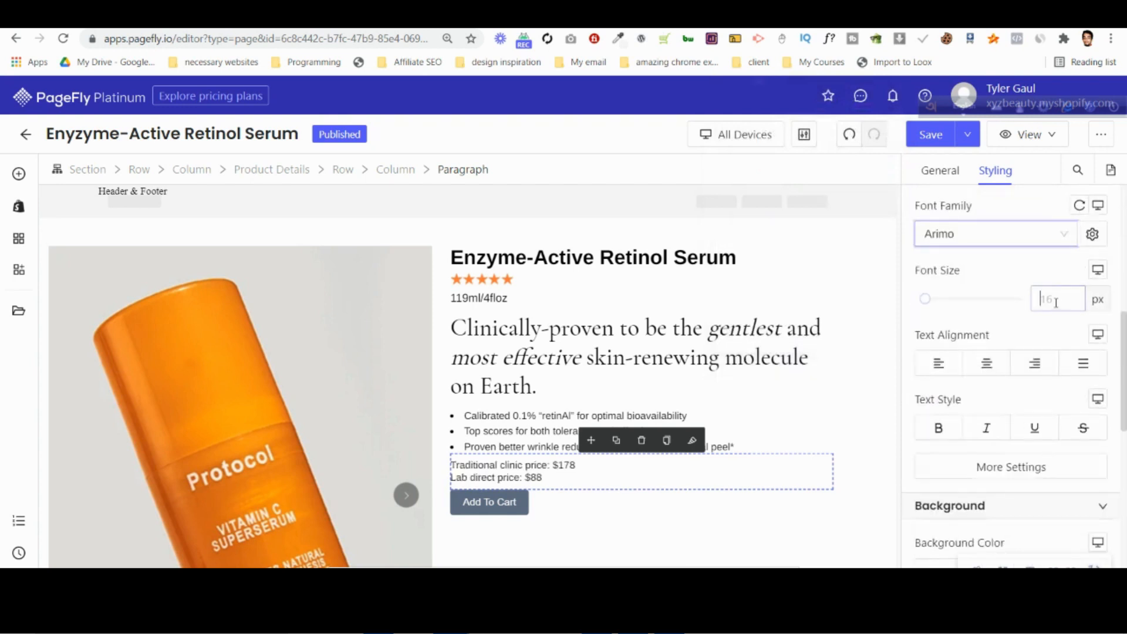
text(16)
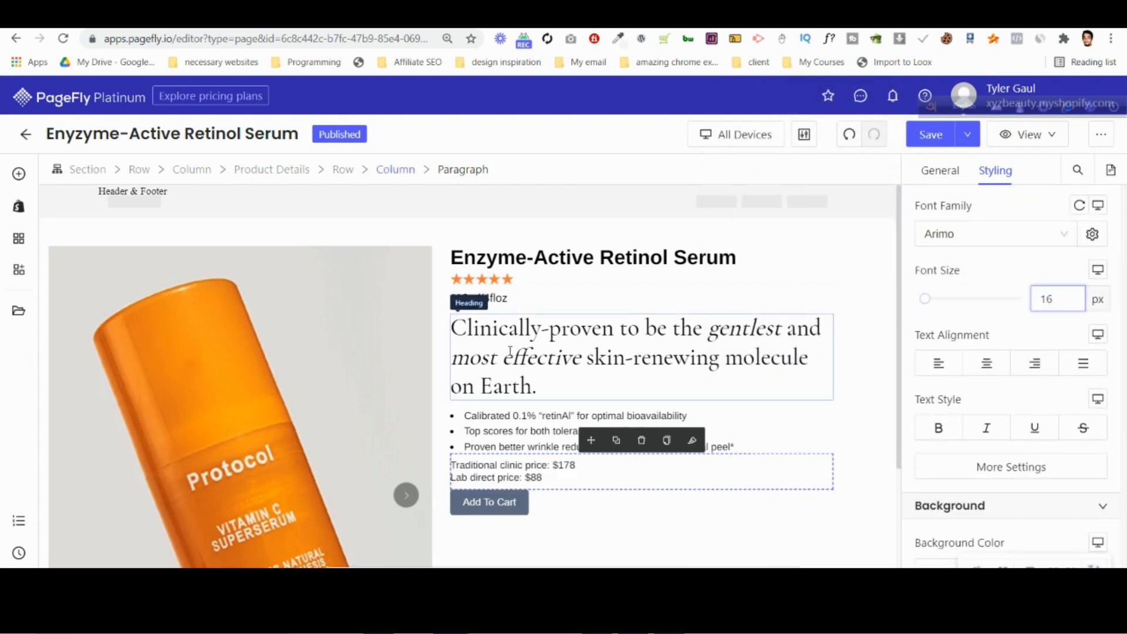
Compare the font sizes of the neighbouring texts and set the price paragraph's to 18 px, matching the volume paragraph.
click(503, 376)
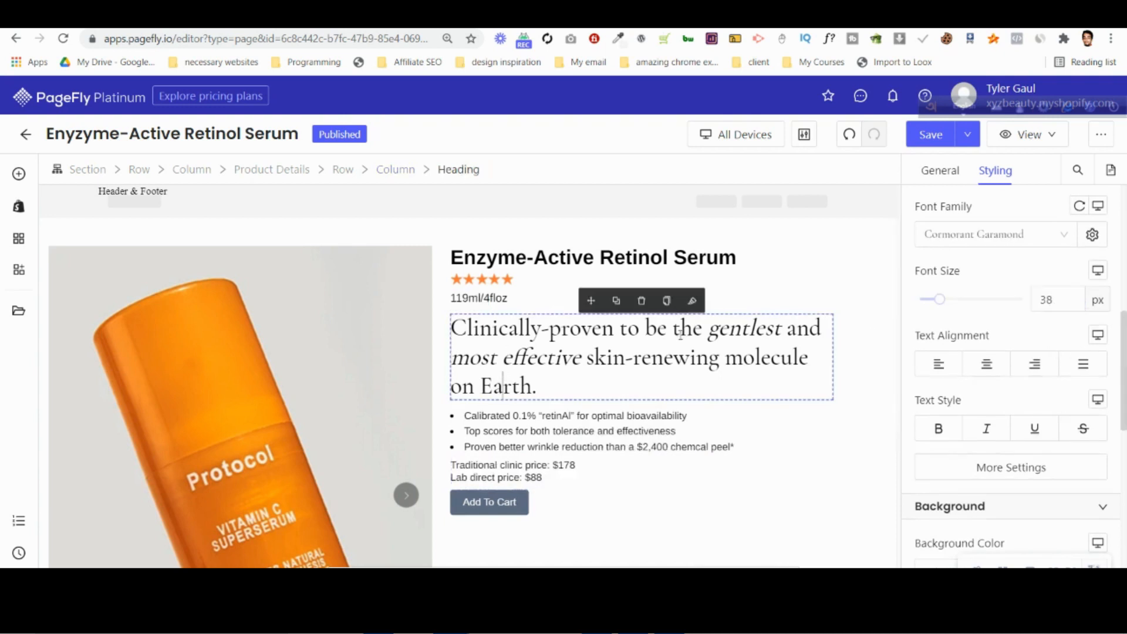
click(499, 416)
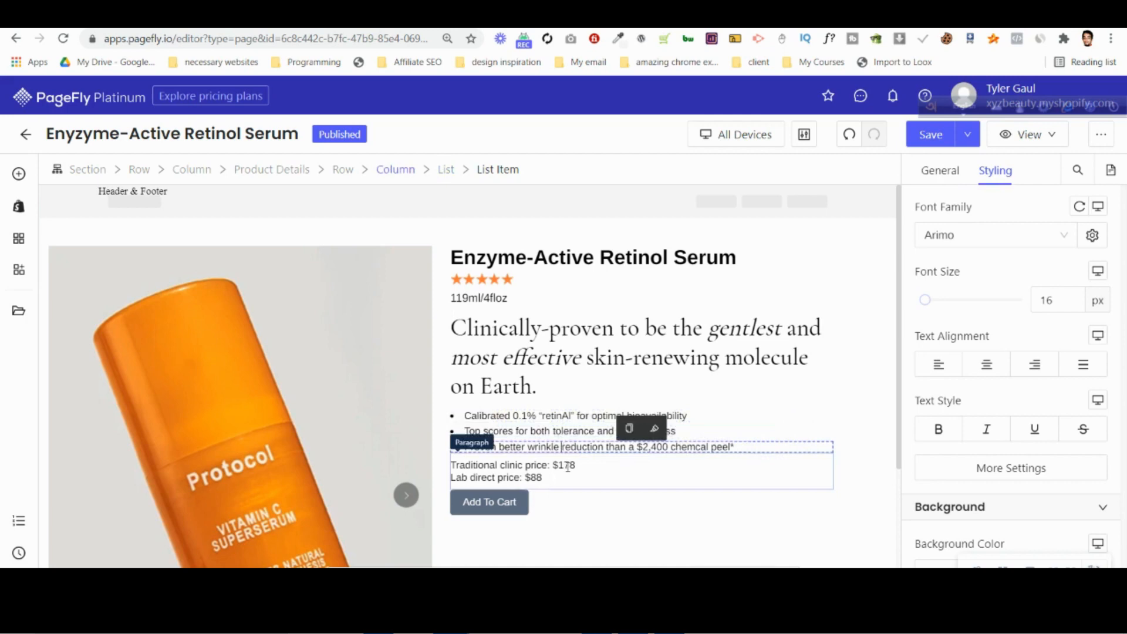
click(566, 467)
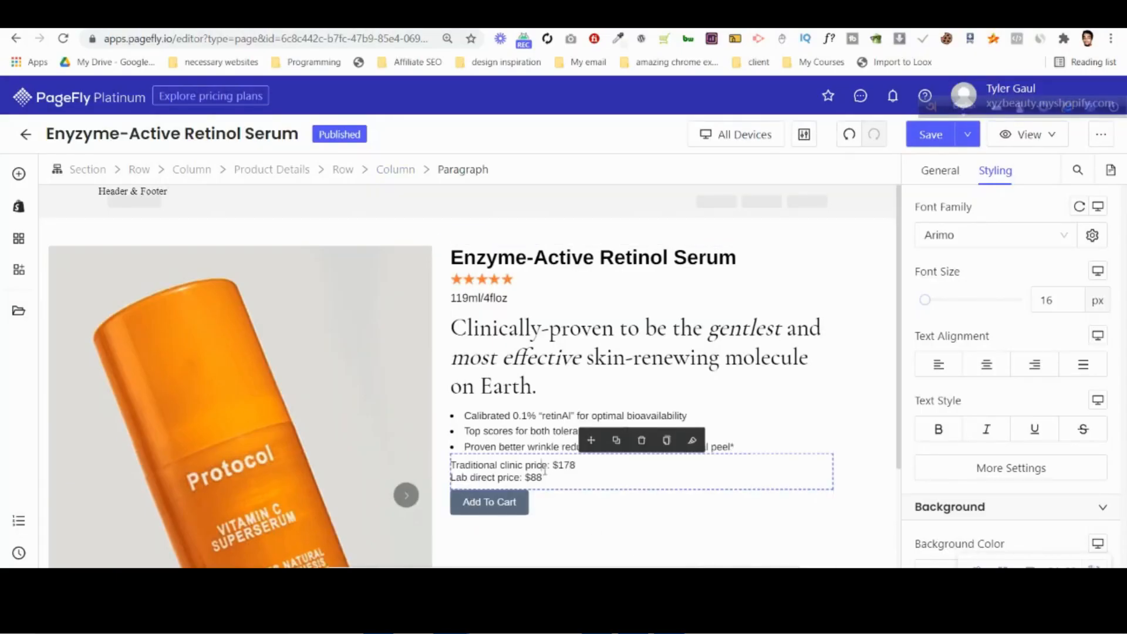
click(531, 298)
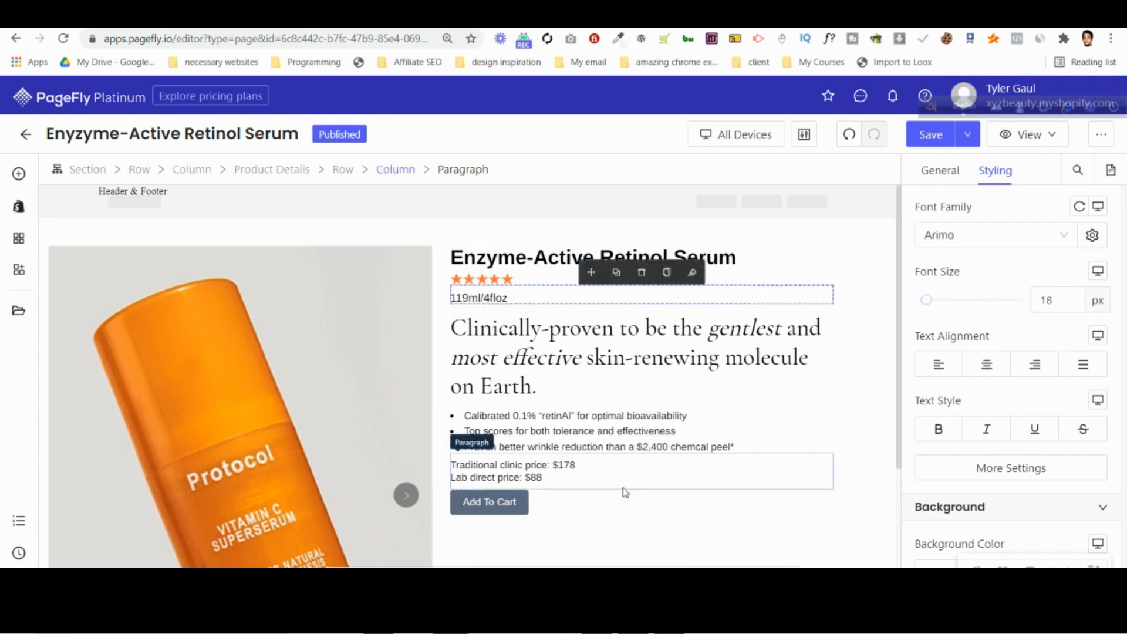
click(616, 468)
click(1078, 293)
click(1078, 293)
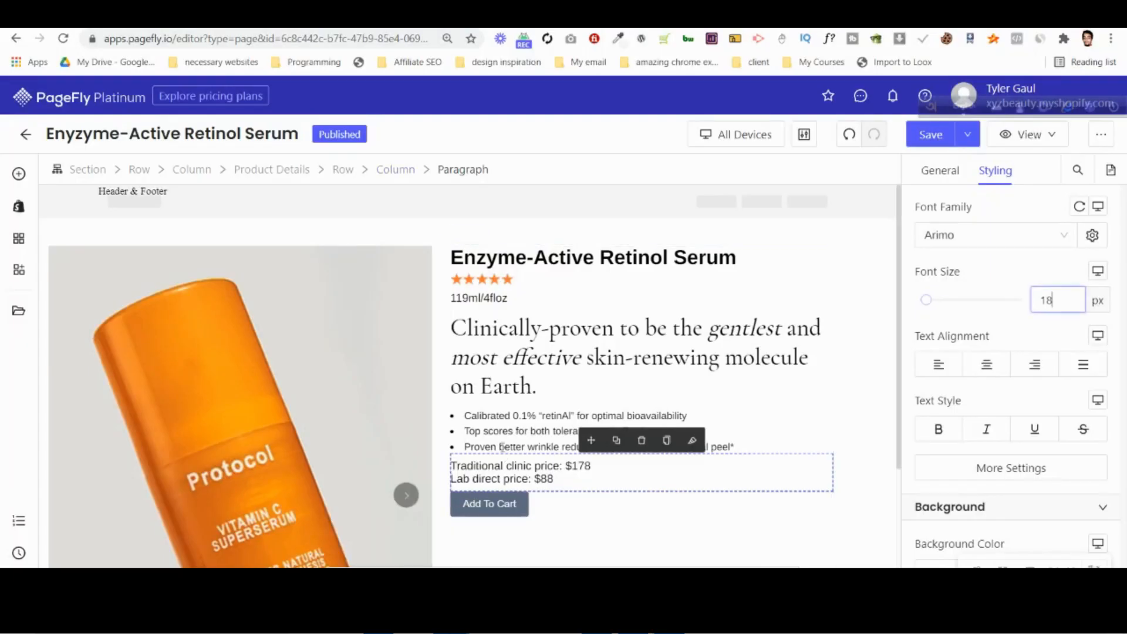
Set the font size of all three bullet list items to 18 px.
click(646, 416)
click(1058, 303)
key(Up)
key(Up)
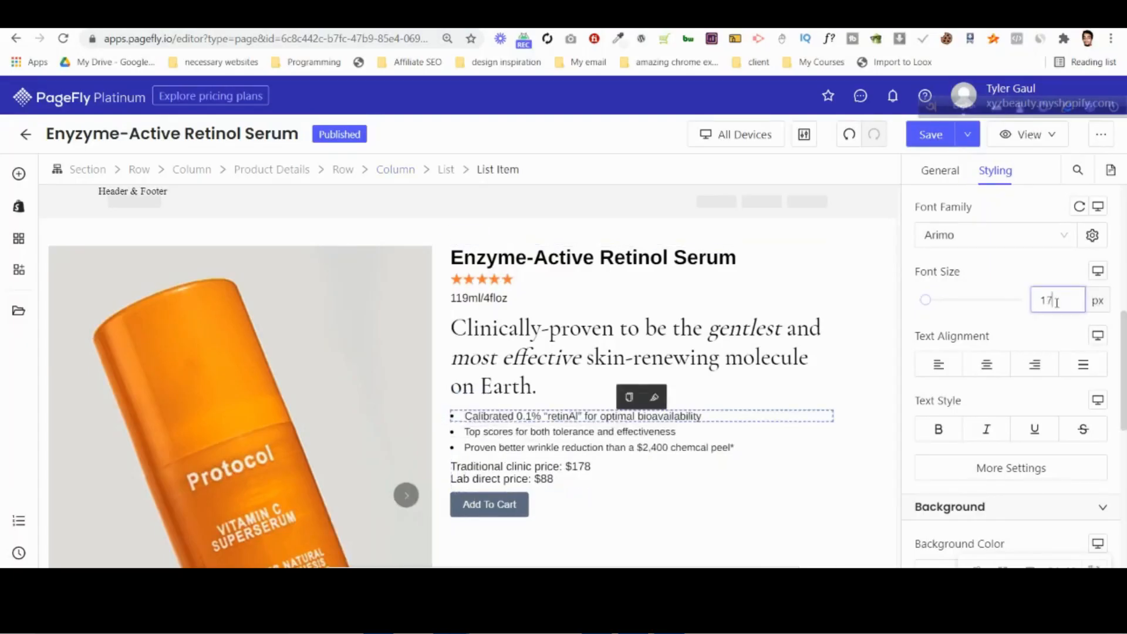
click(594, 433)
click(1058, 300)
key(Up)
key(Up)
click(587, 448)
click(1058, 300)
key(Up)
key(Up)
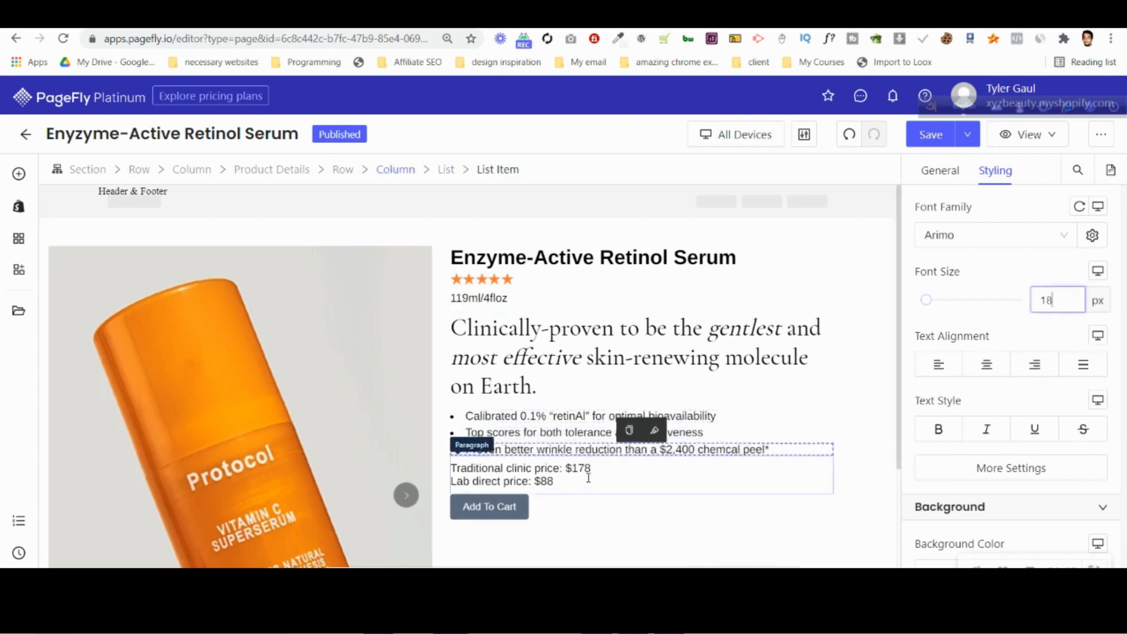
Make the "Lab direct price: $88" line of the price paragraph bold.
click(590, 468)
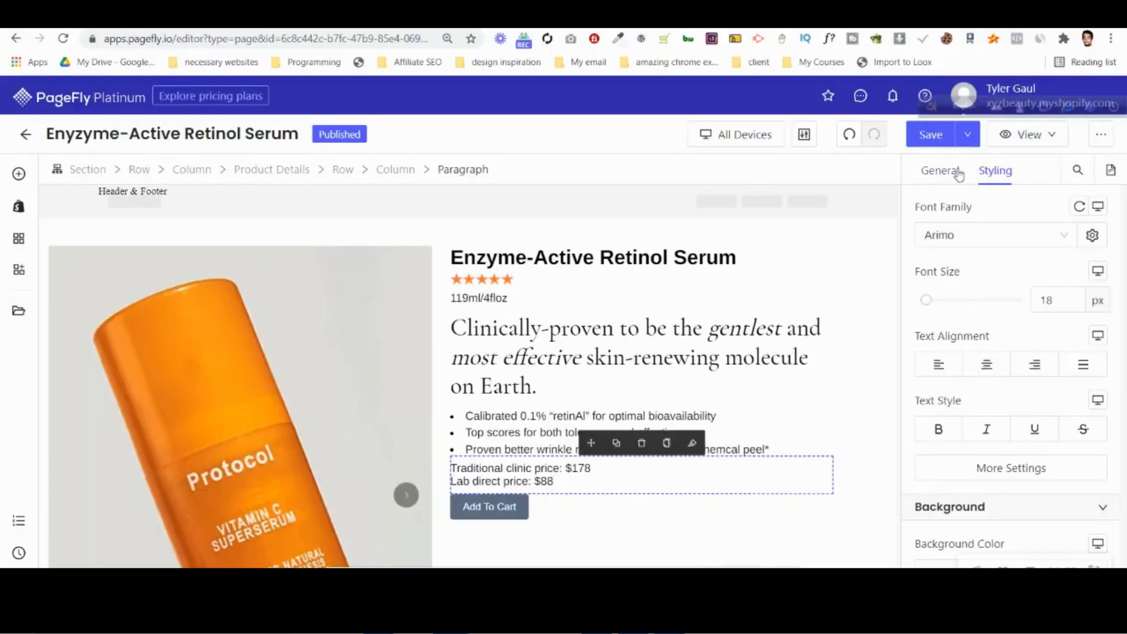
click(958, 171)
scroll(950, 274, up, 2)
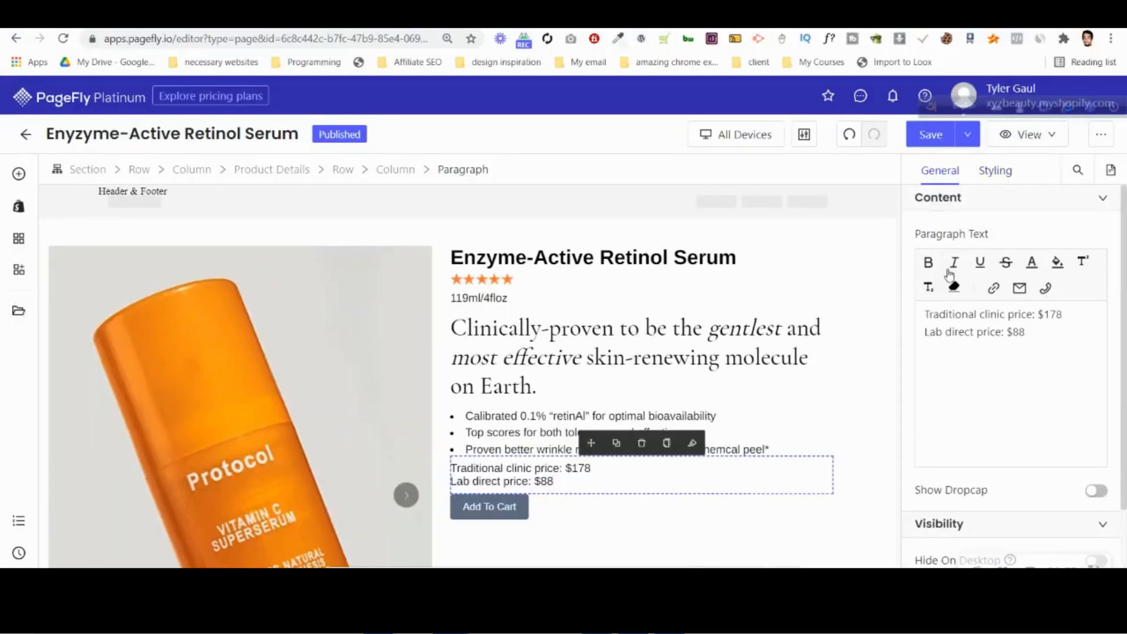
drag(927, 336, 1030, 332)
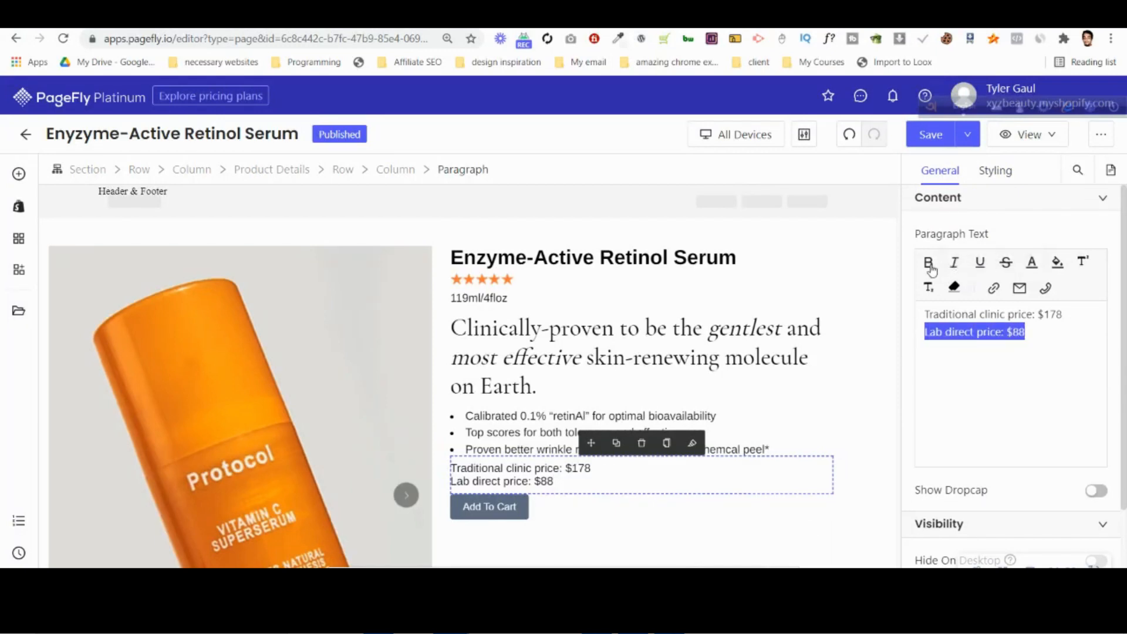
click(930, 266)
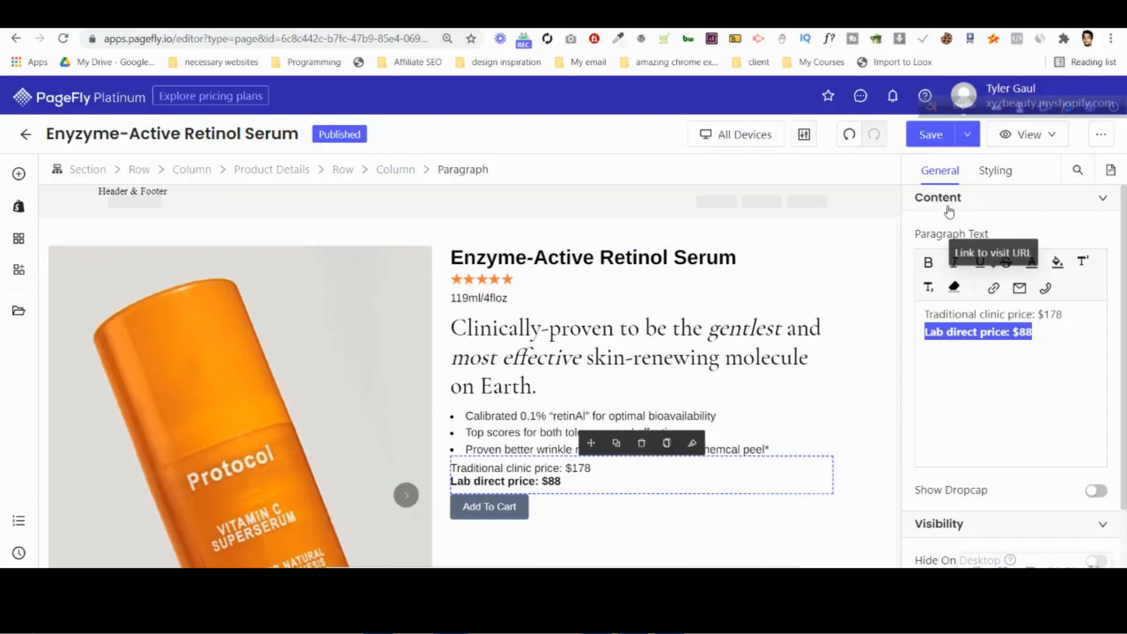
Set the price paragraph's top and bottom padding to 15 px each.
click(996, 170)
click(1001, 372)
key(BackSpace)
text(2)
key(Up)
key(Up)
key(Up)
click(1006, 430)
key(Up)
key(Up)
key(Up)
key(Up)
key(Up)
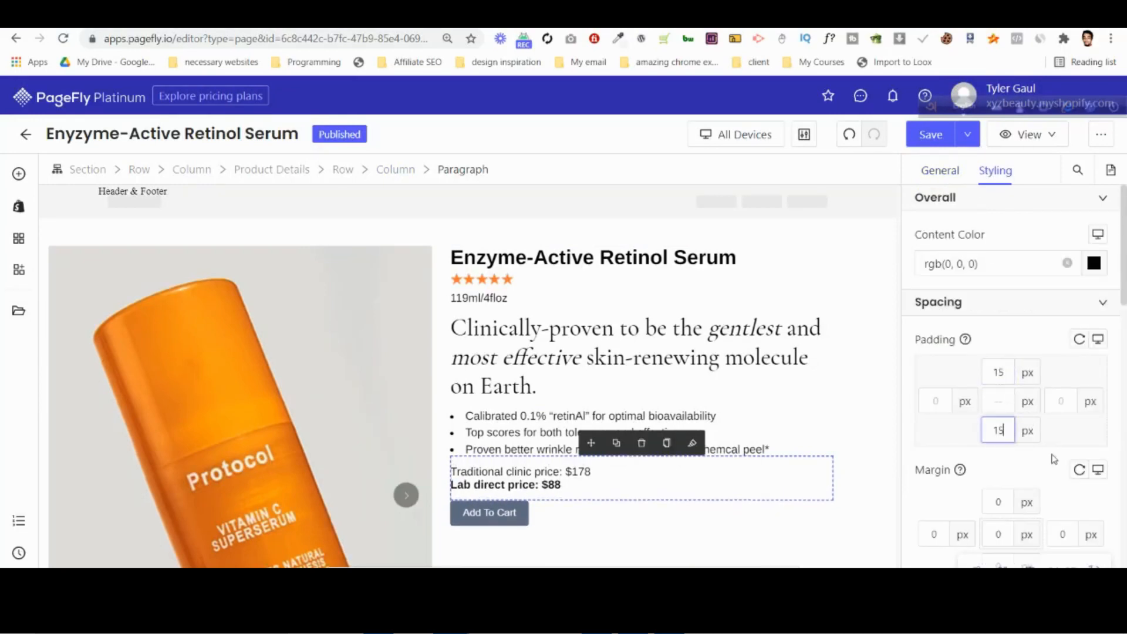
Try an items spacing of 5 px for the bullet list.
click(789, 448)
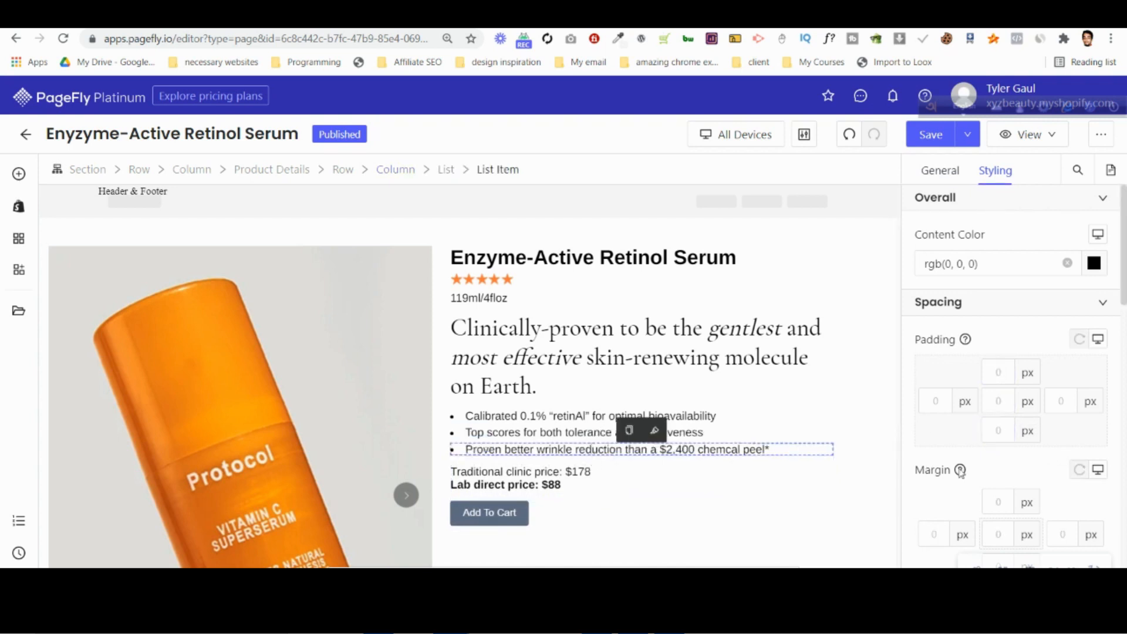
click(460, 179)
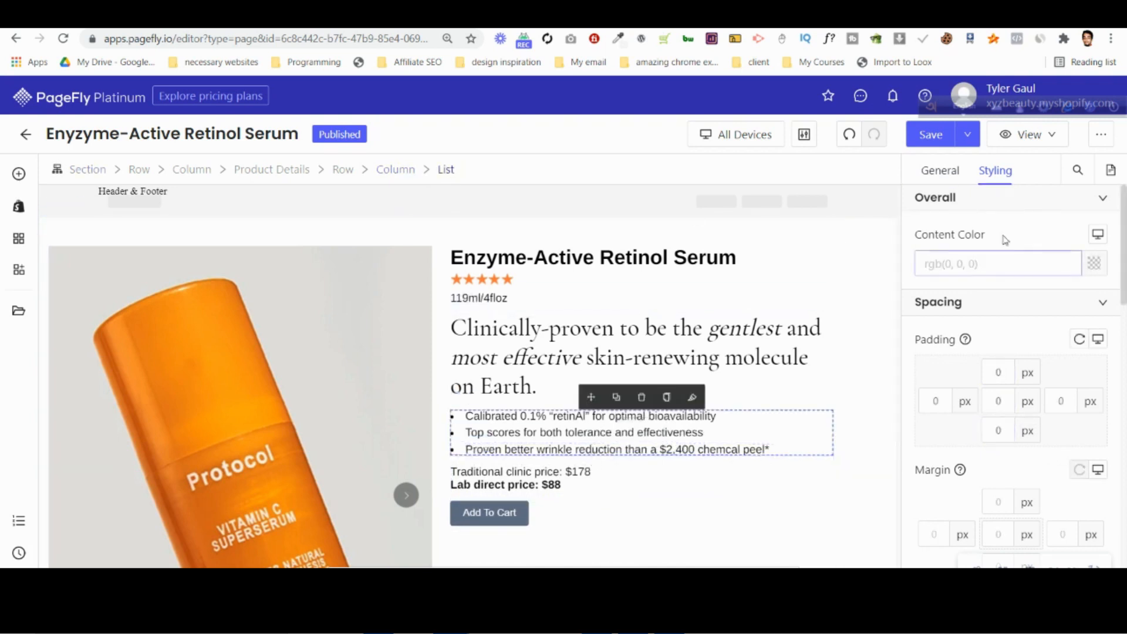
click(940, 170)
scroll(1051, 418, down, 3)
scroll(1051, 420, down, 2)
click(1050, 323)
key(BackSpace)
text(4)
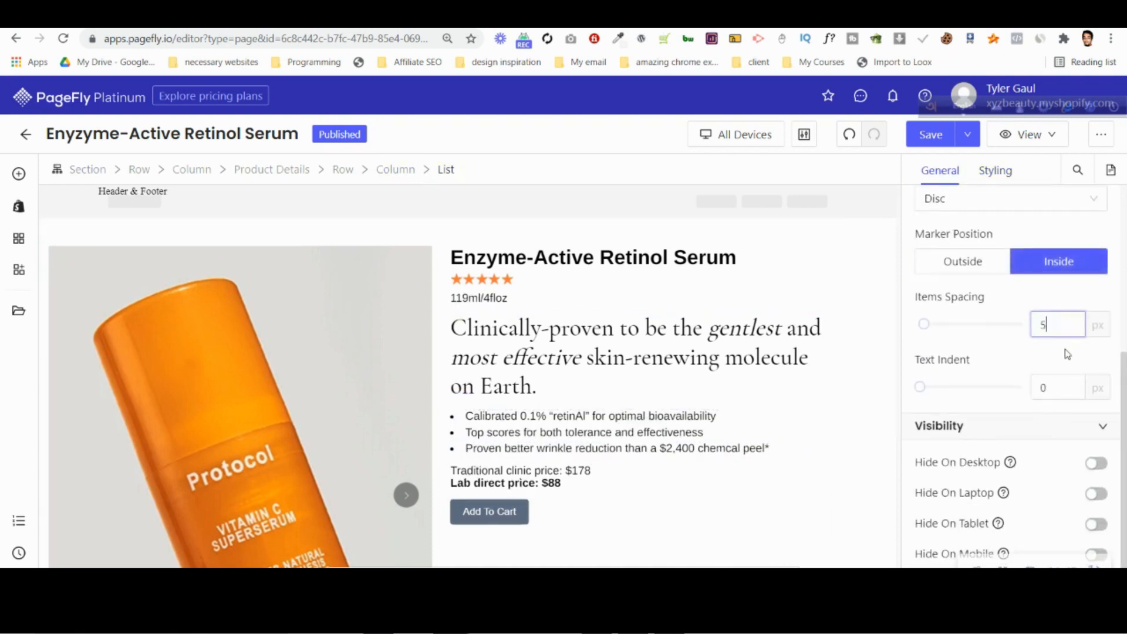
scroll(1010, 382, up, 5)
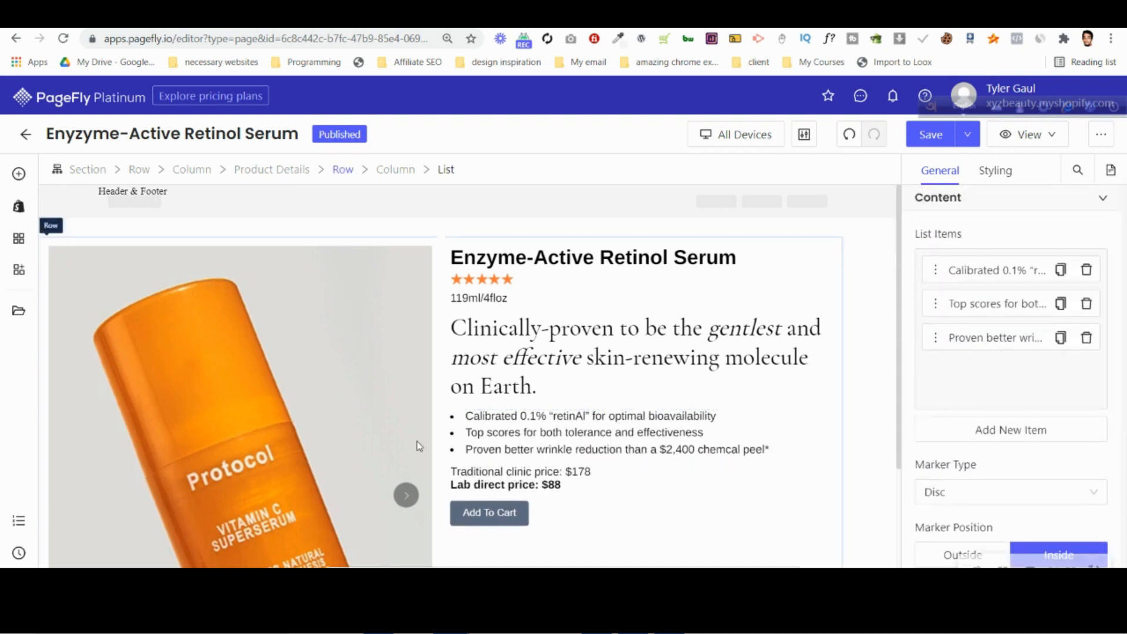
Try smaller bottom margins on the first bullet item and set it to 6 px.
click(458, 421)
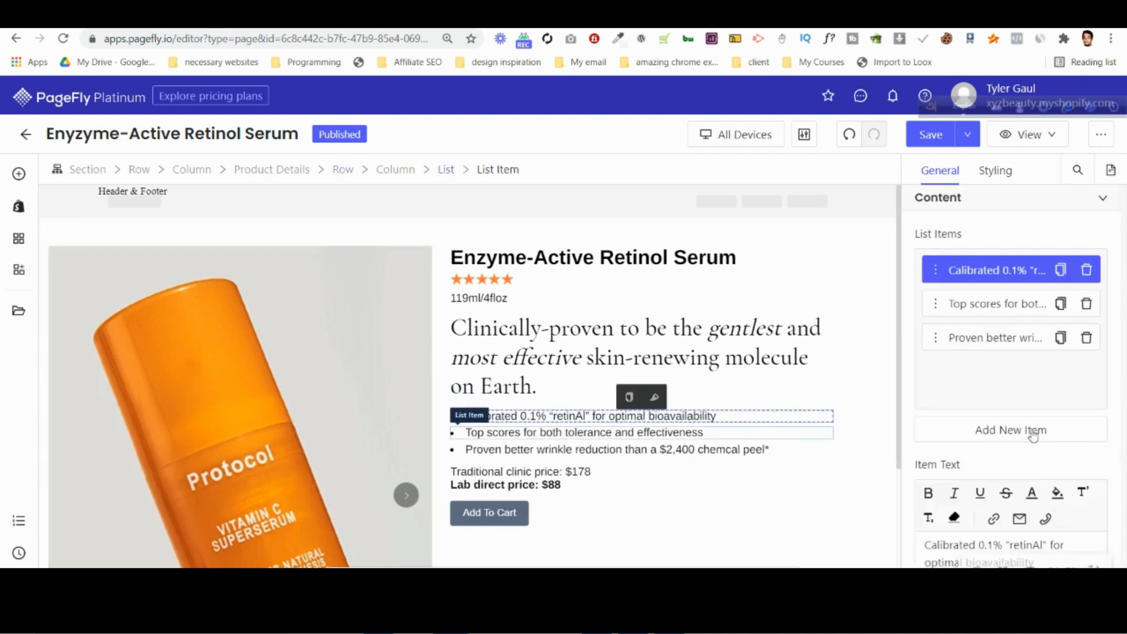
scroll(1030, 434, down, 5)
scroll(1029, 384, up, 5)
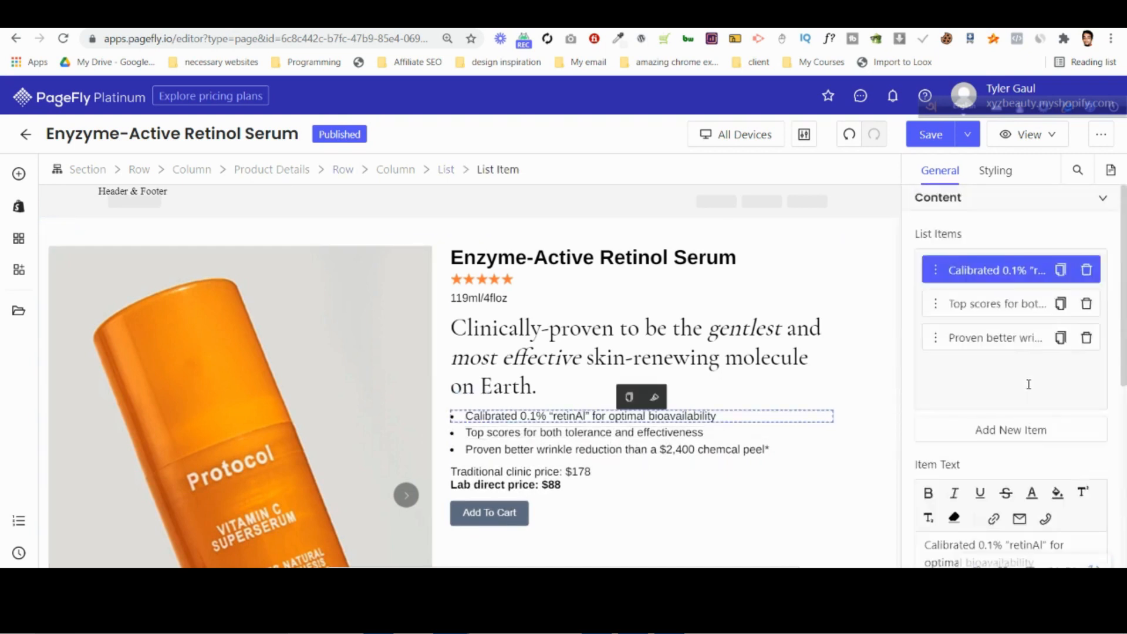
click(996, 171)
scroll(1018, 394, down, 3)
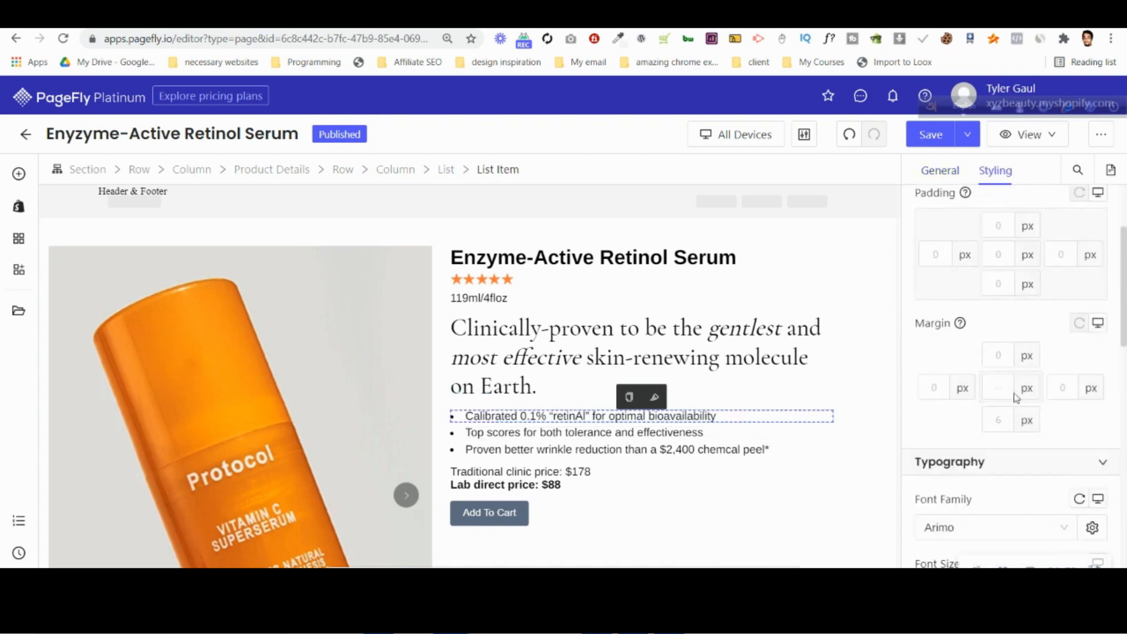
click(1001, 422)
text(1)
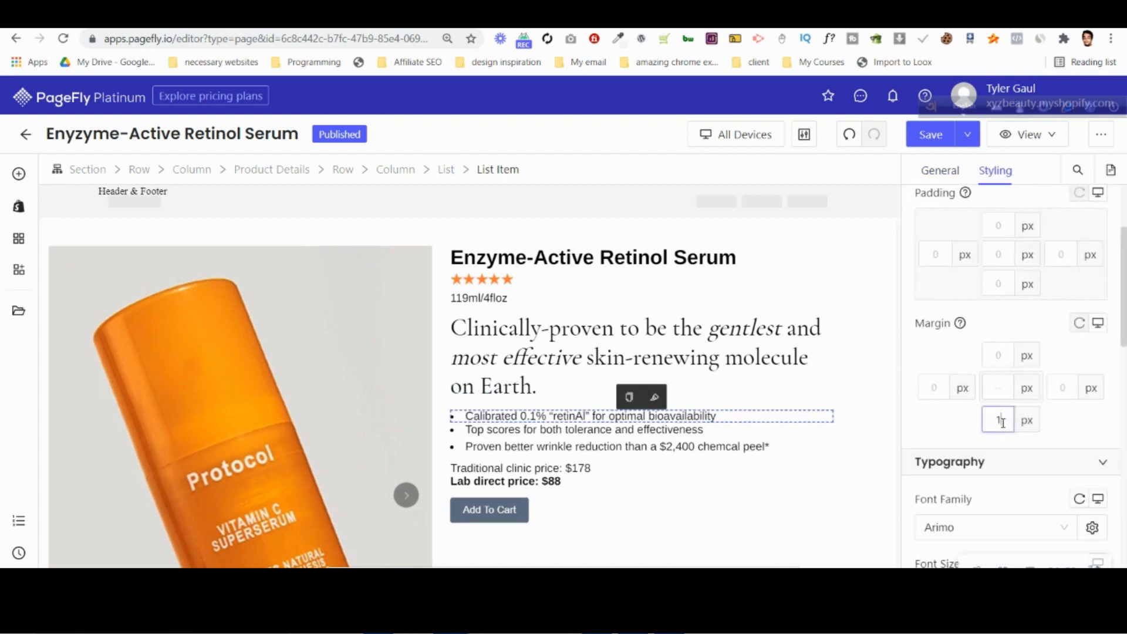
key(BackSpace)
text(4)
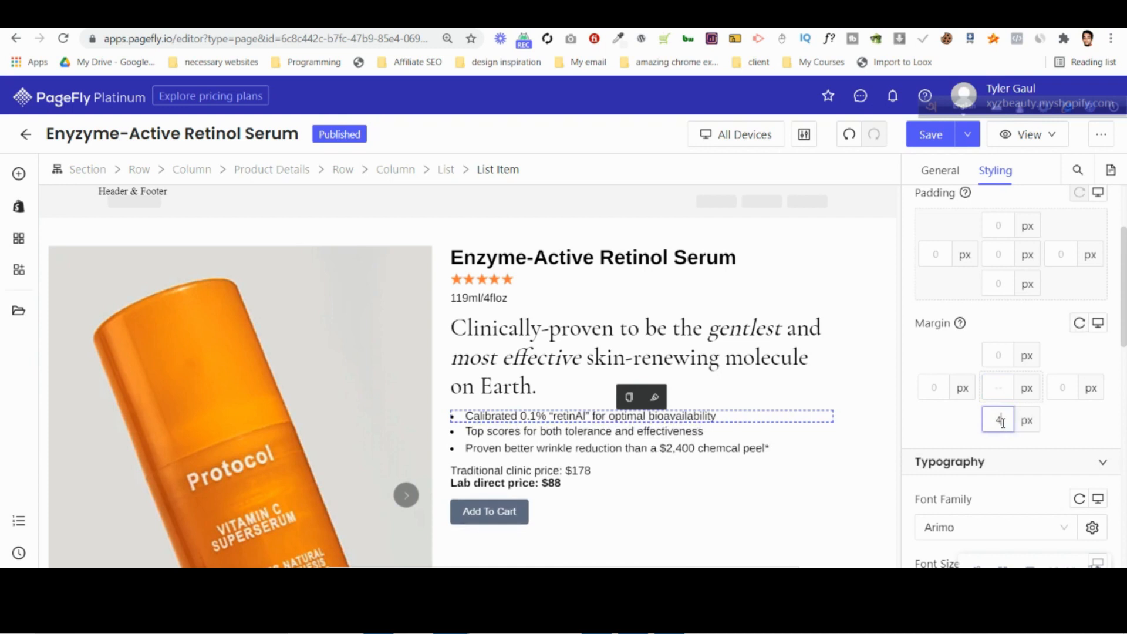
key(BackSpace)
text(6)
Set the last bullet item's bottom margin to 6 px and check the spacing of the other bullets.
click(656, 432)
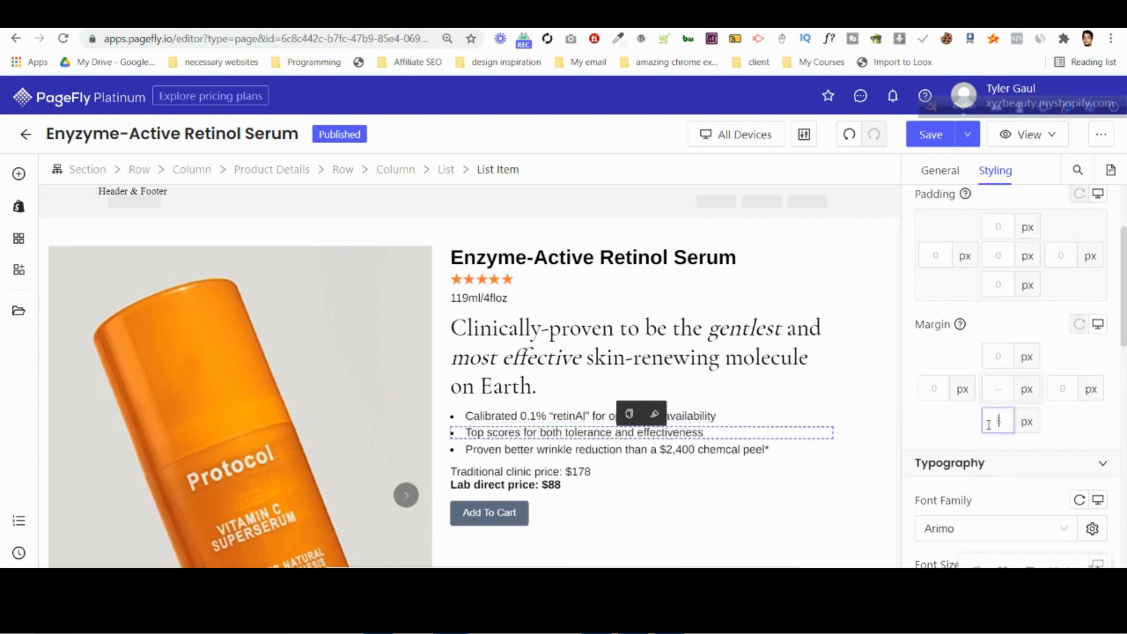
click(691, 451)
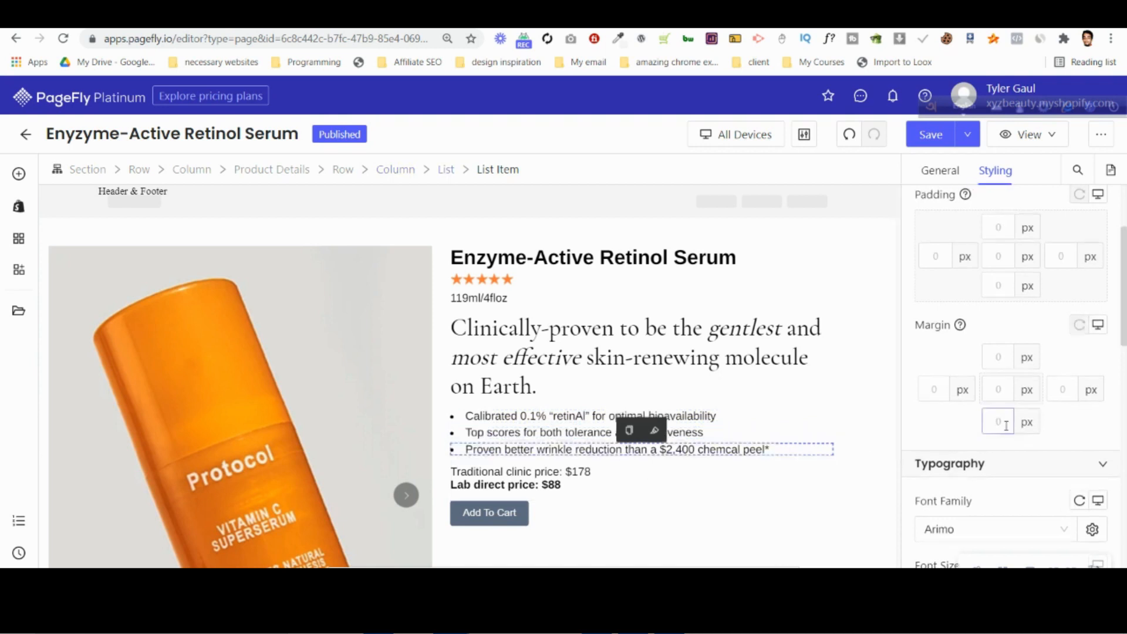
text(6)
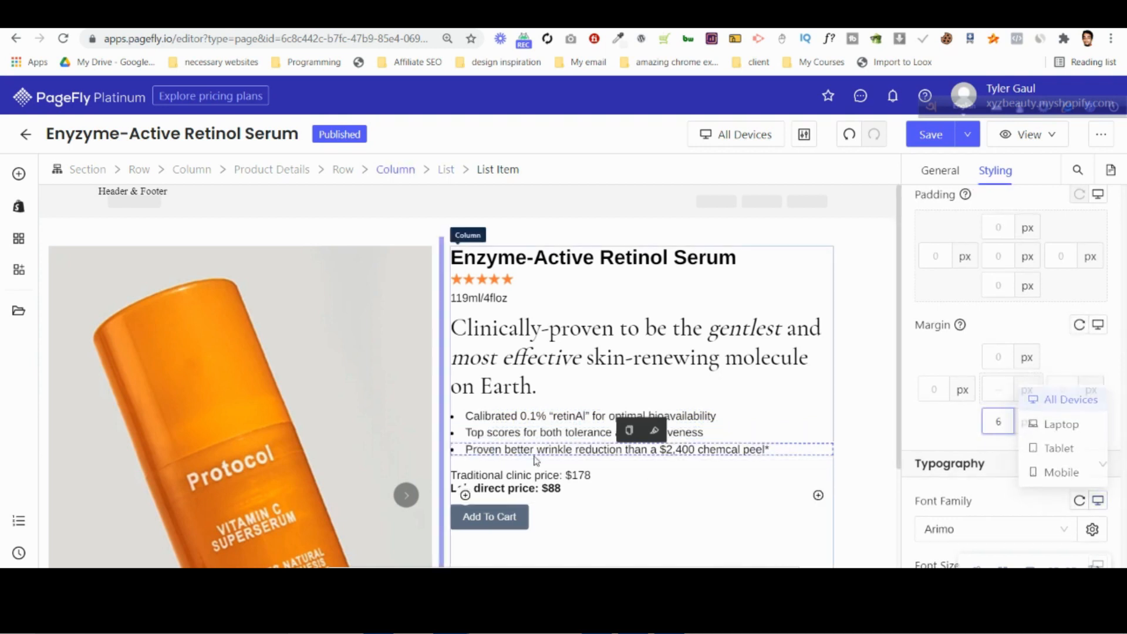
click(534, 432)
click(539, 416)
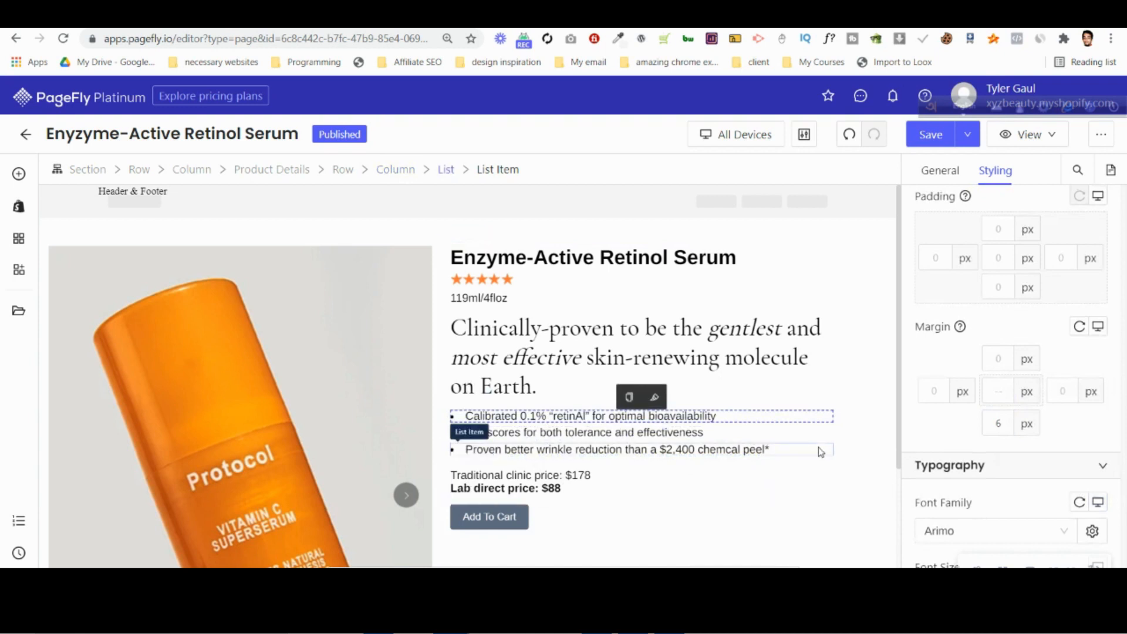
click(818, 407)
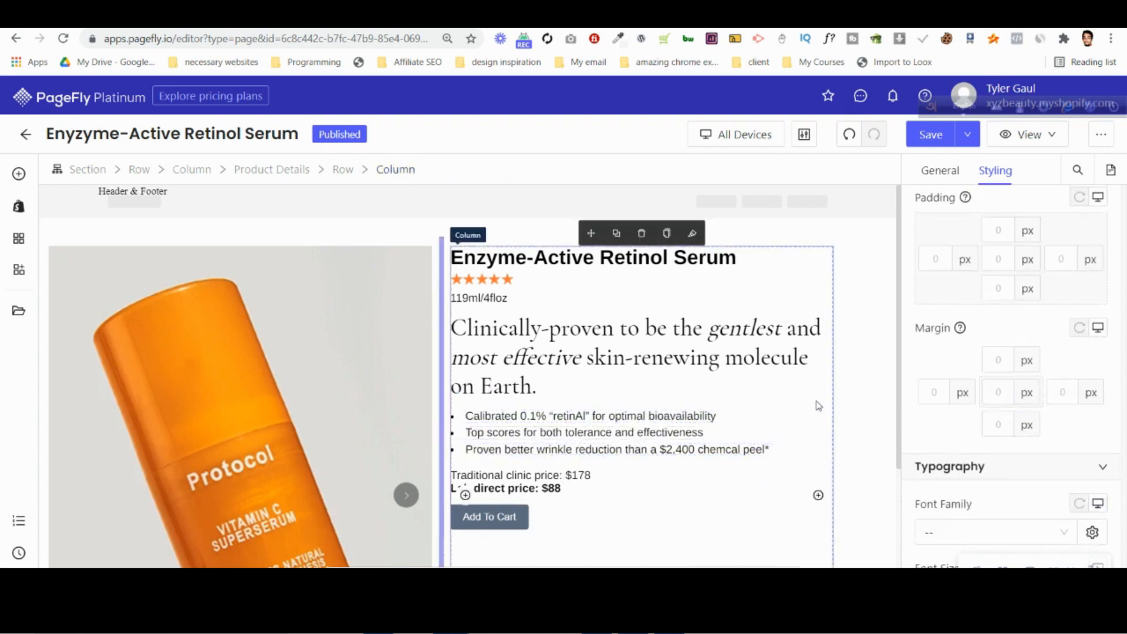
click(771, 471)
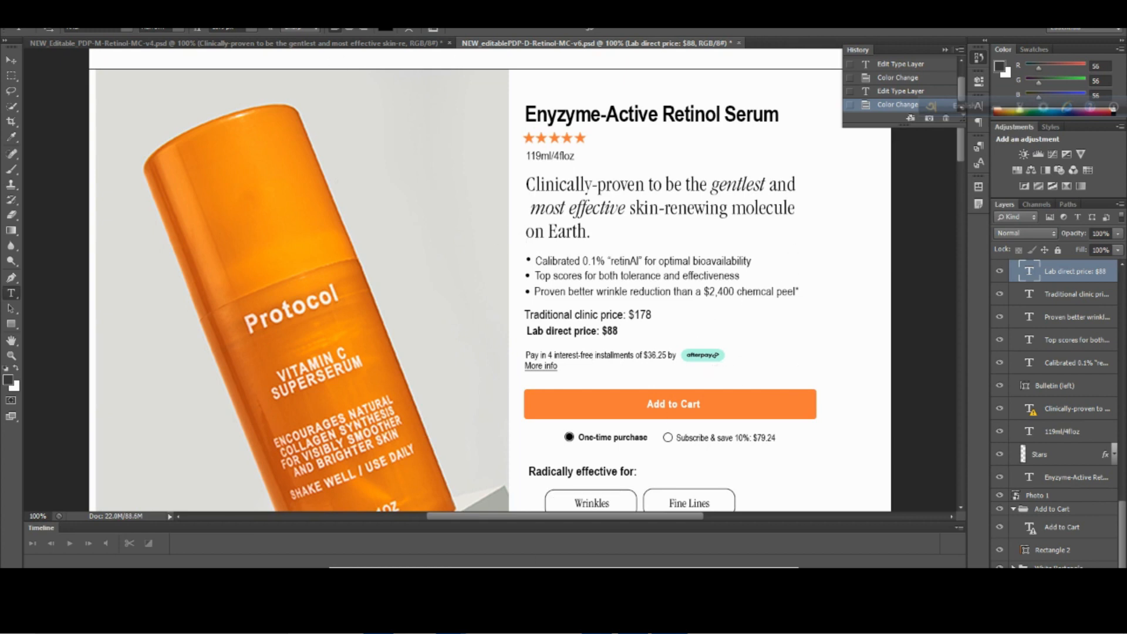
Switch to the Shopify admin, preview the Double Alpha Hydroxy Cleanser product's live page and open its Afterpay installment information.
mouse_move(451, 620)
click(371, 548)
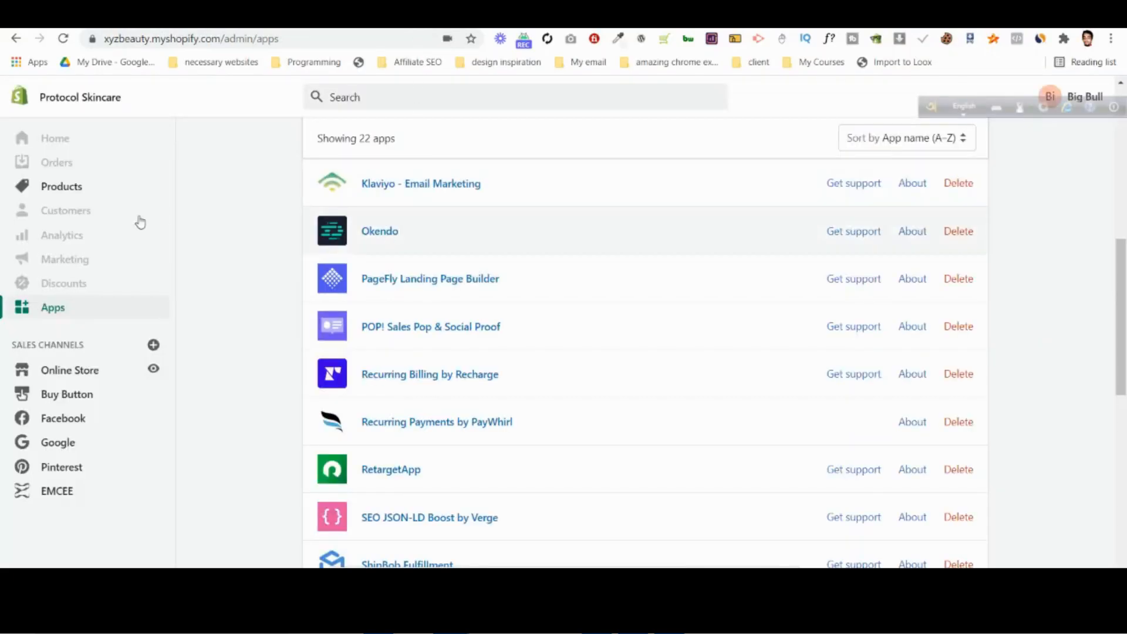
click(118, 196)
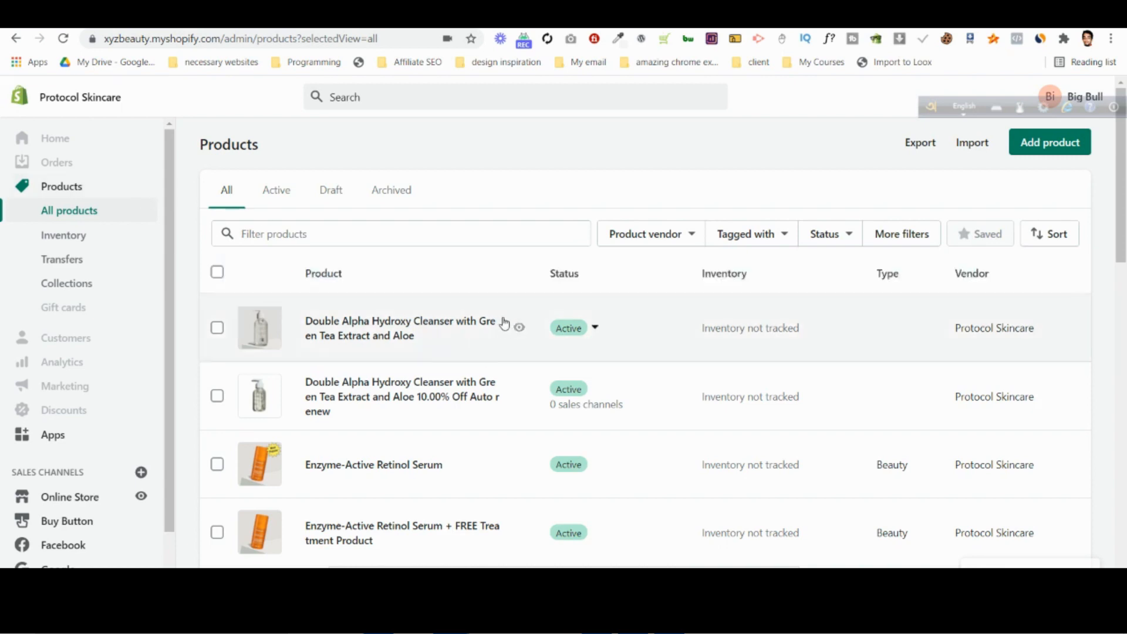
click(516, 328)
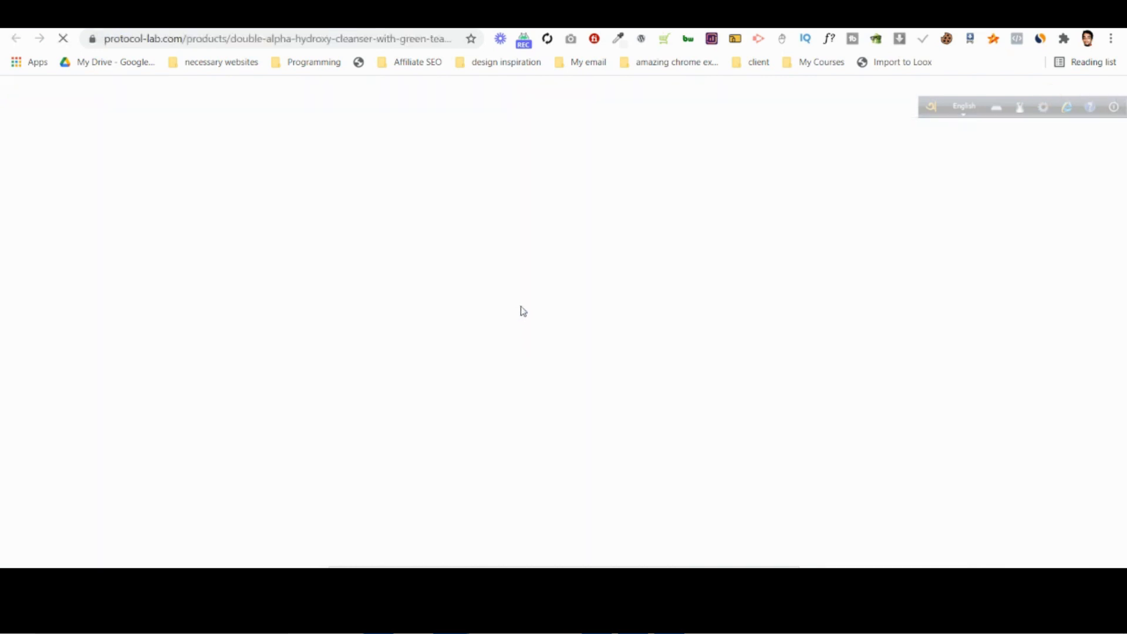
scroll(366, 318, down, 15)
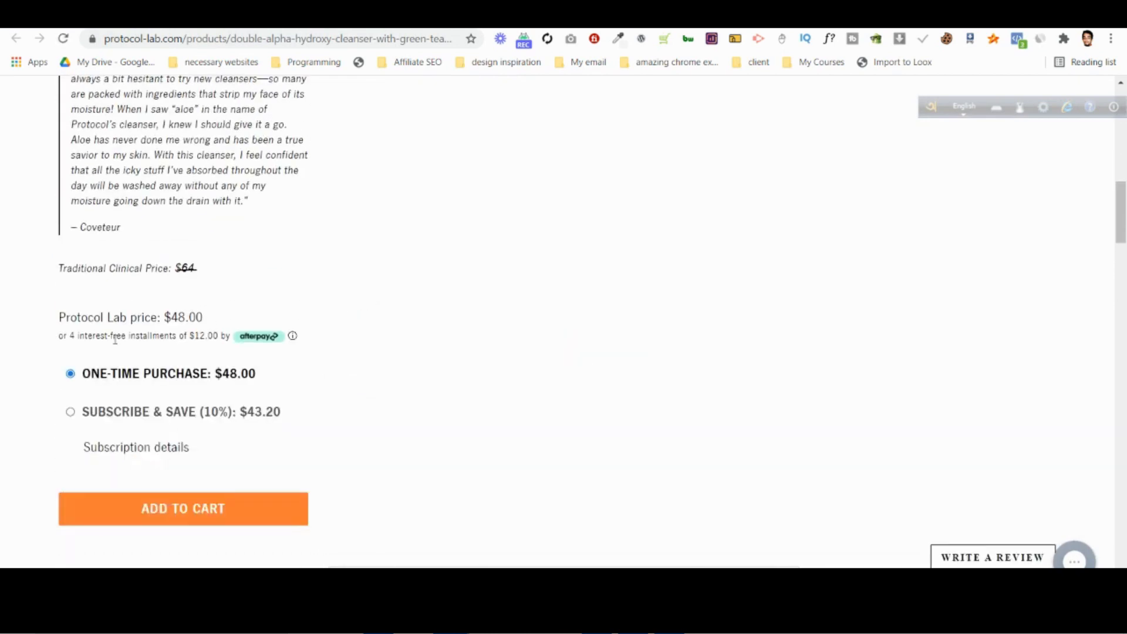
click(290, 334)
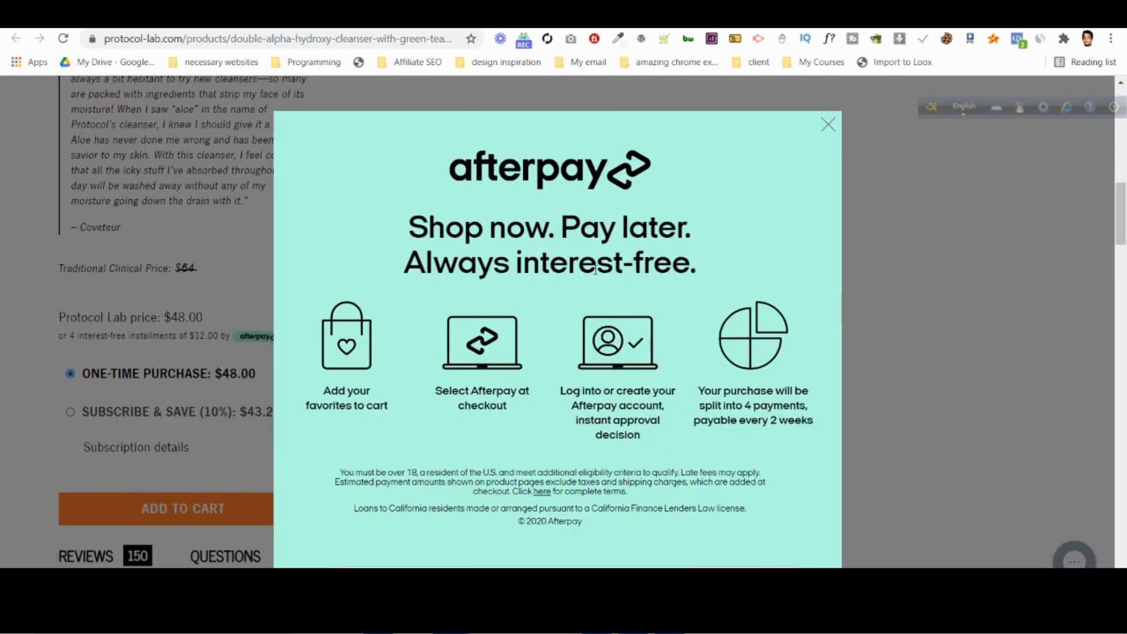
Inspect the HTML markup of the Afterpay popup, then close the developer tools and the popup.
right_click(581, 248)
click(641, 501)
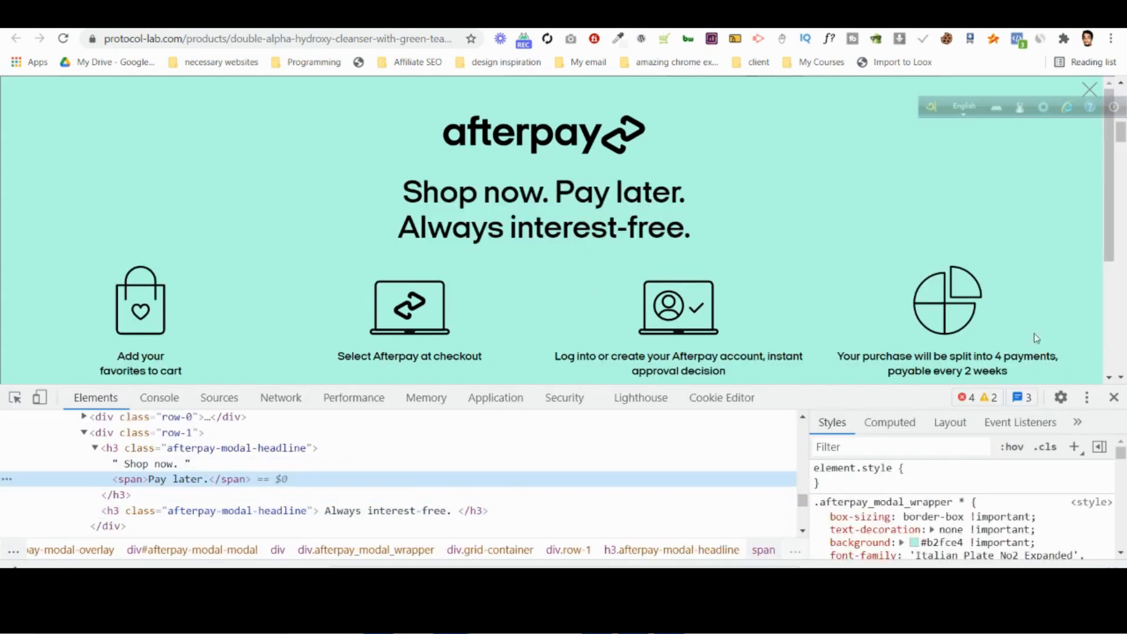
click(1112, 398)
right_click(591, 288)
right_click(580, 293)
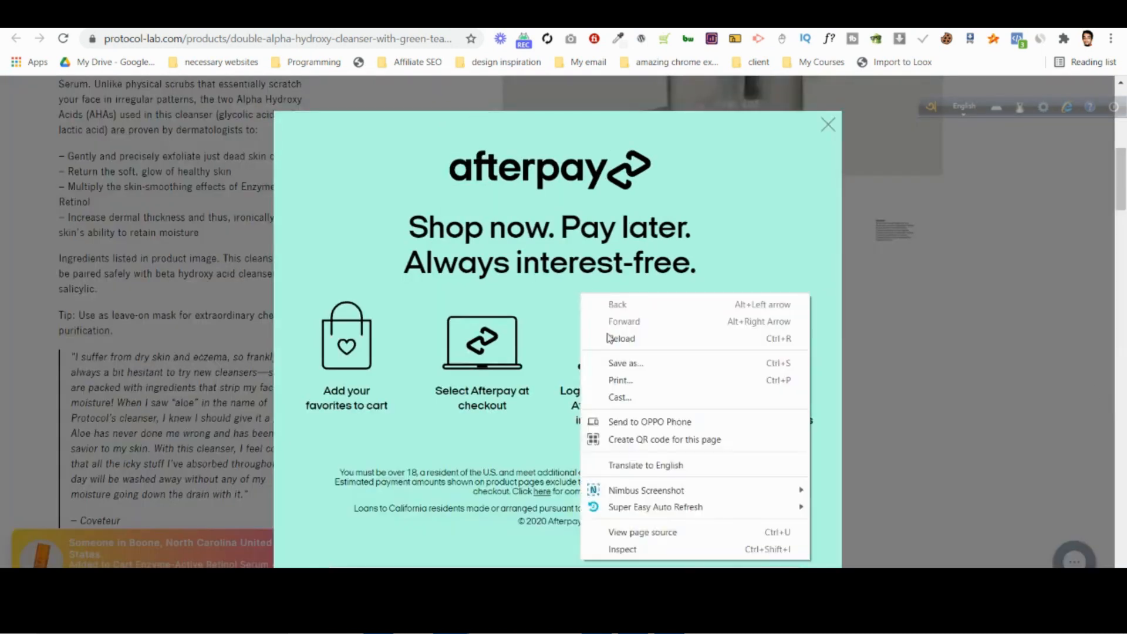
click(667, 553)
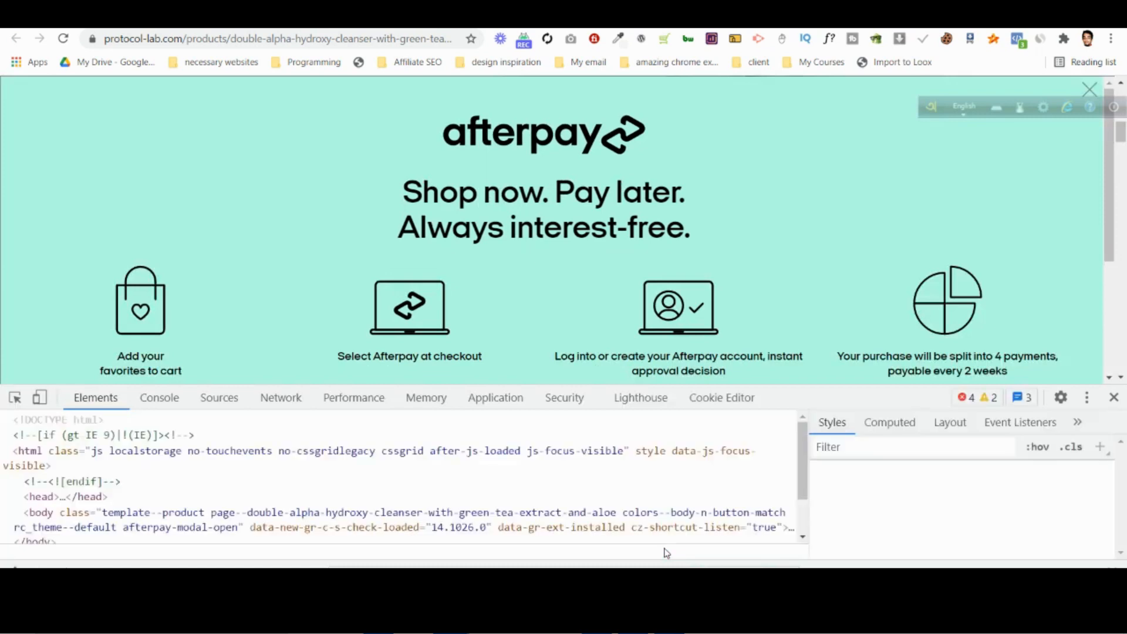
scroll(175, 468, up, 5)
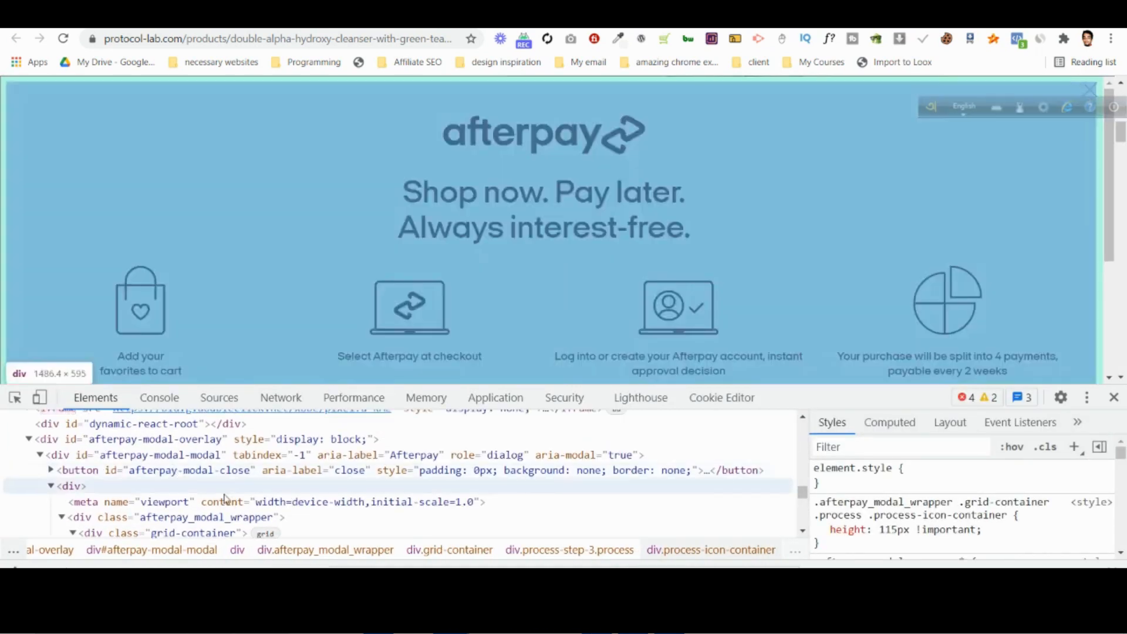
scroll(196, 434, up, 3)
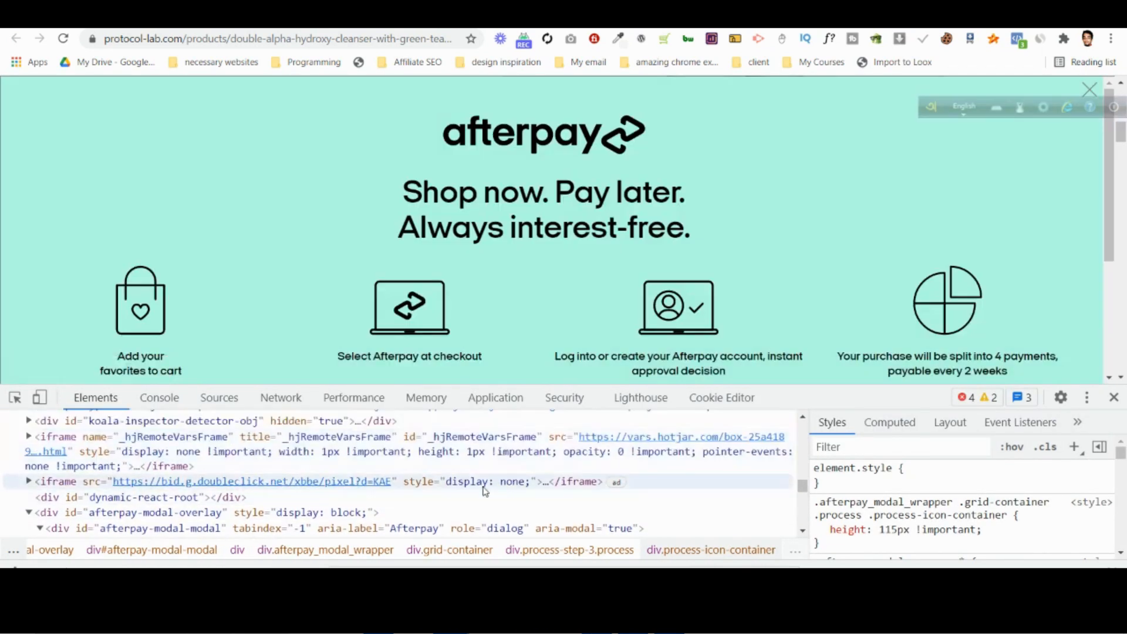
click(1114, 397)
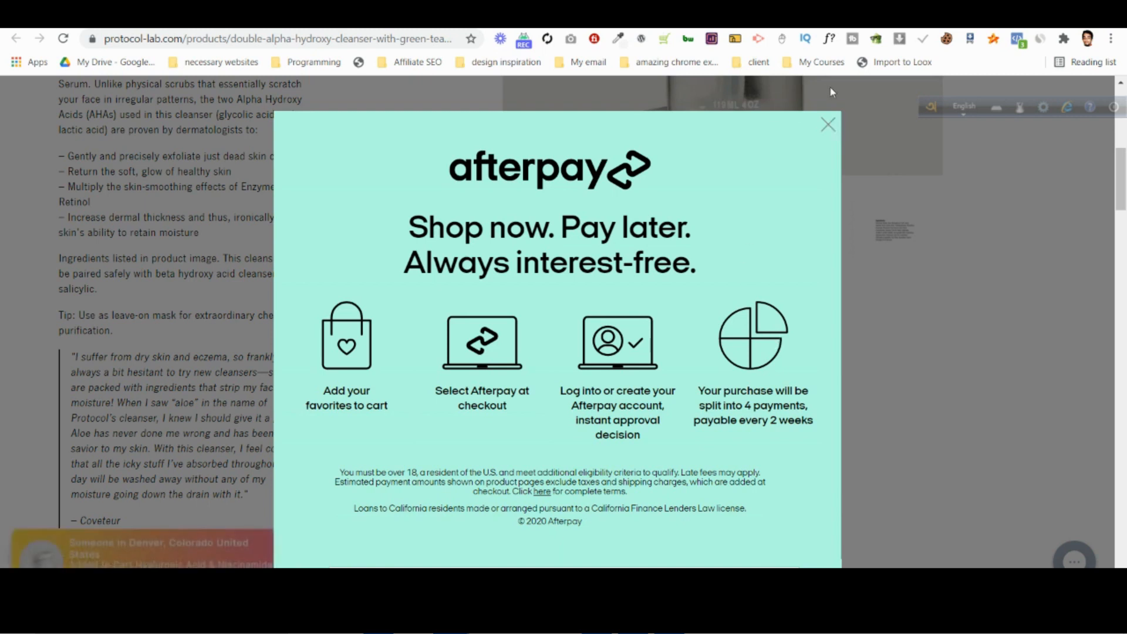
click(829, 125)
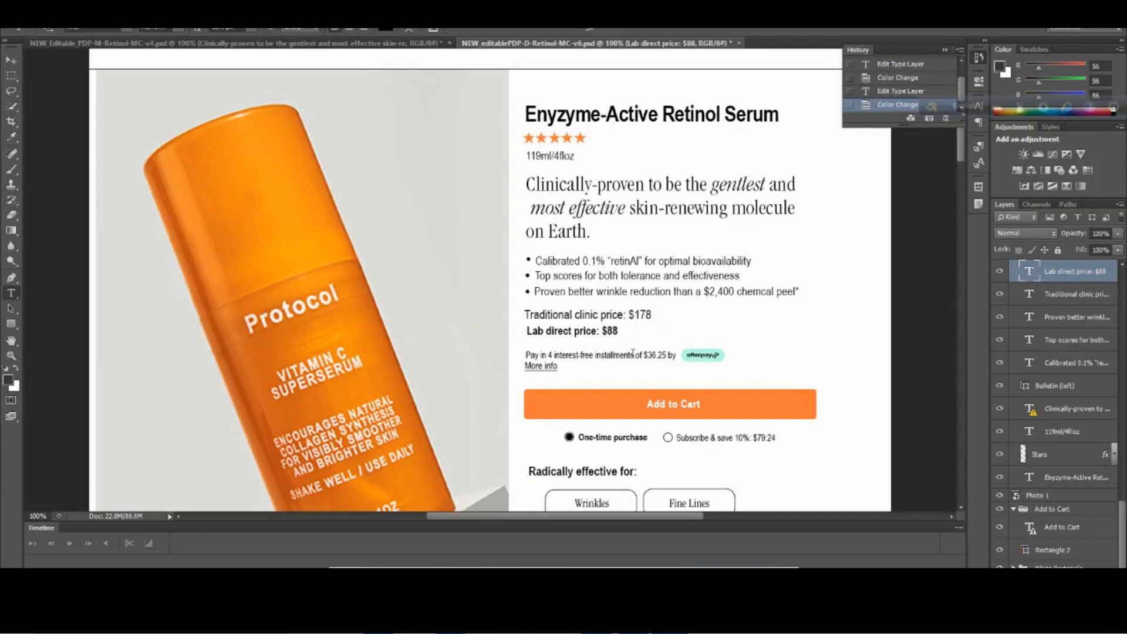
Examine the Afterpay installment text in the Photoshop desktop design and select the Add to Cart button's rectangle.
click(654, 355)
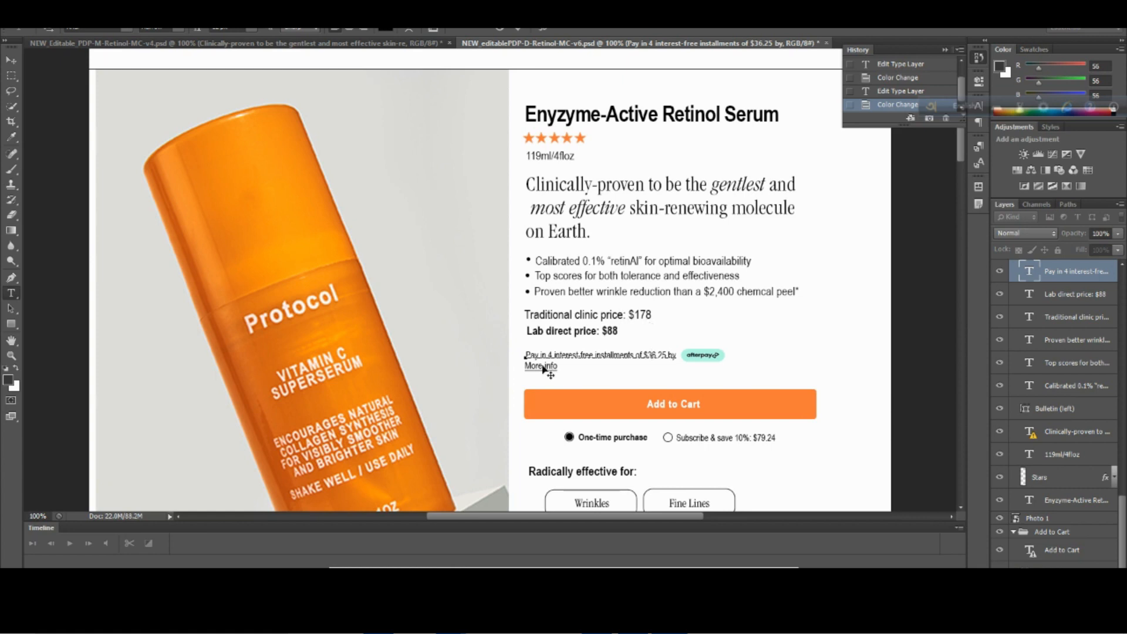
scroll(546, 354, down, 1)
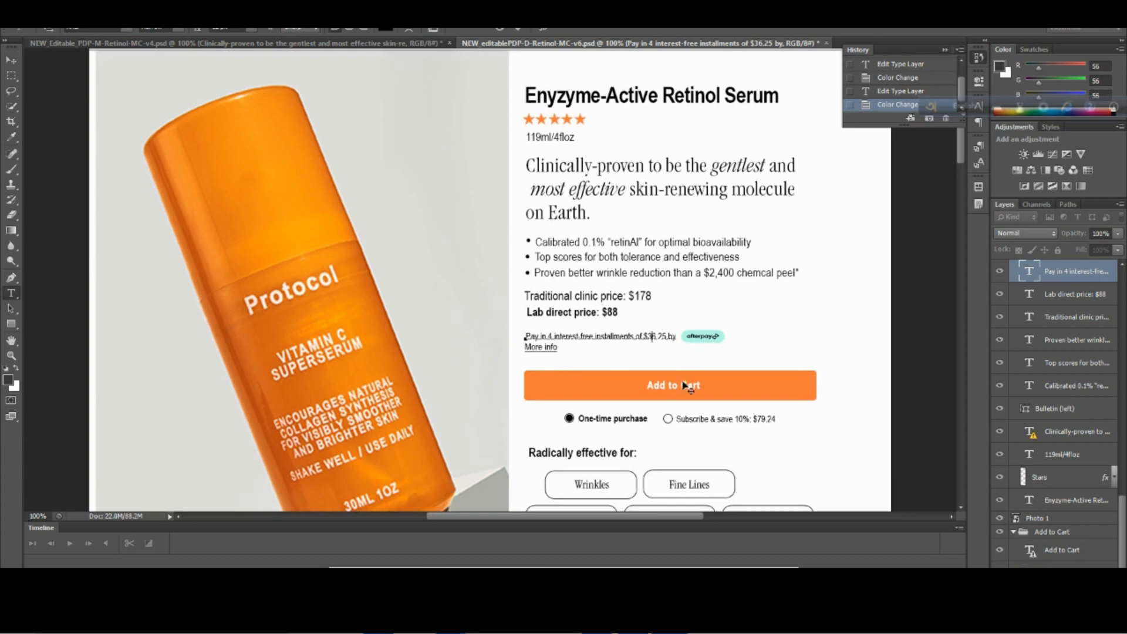
click(11, 60)
click(585, 391)
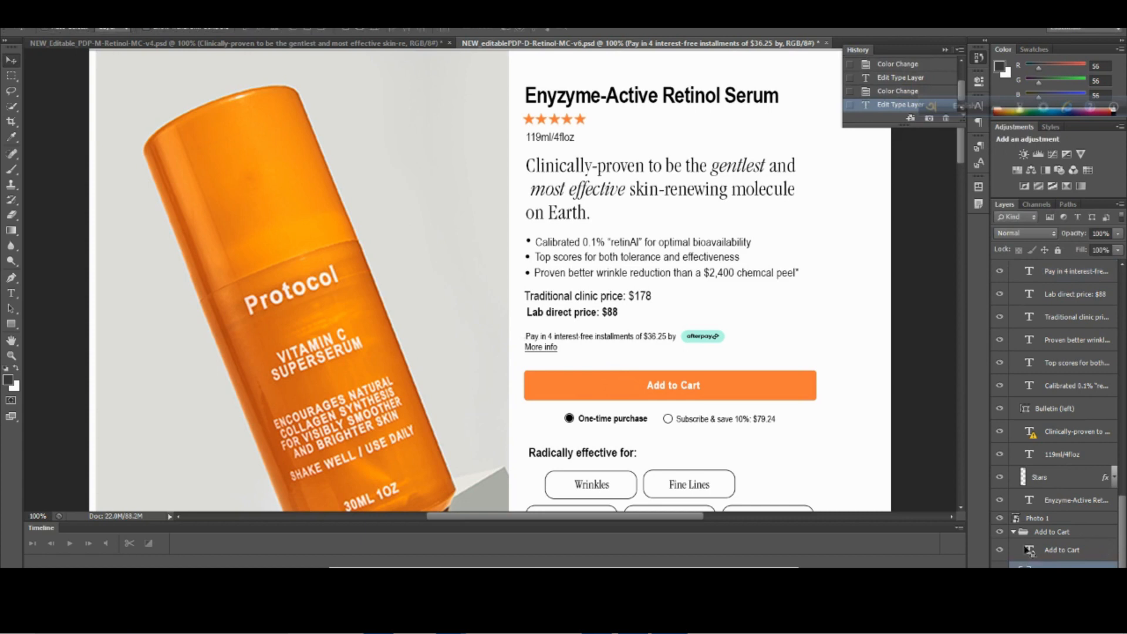
Copy the fill colour hex code f87932 from the Add to Cart button's rectangle, Rectangle 2, in the Photoshop design.
double_click(1025, 578)
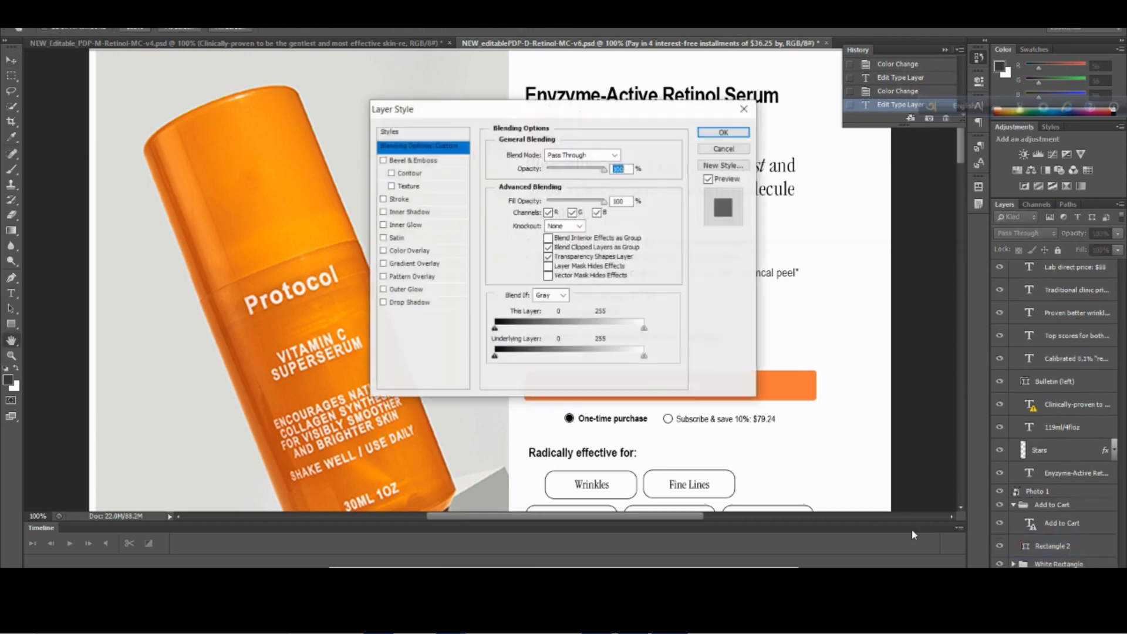
click(746, 107)
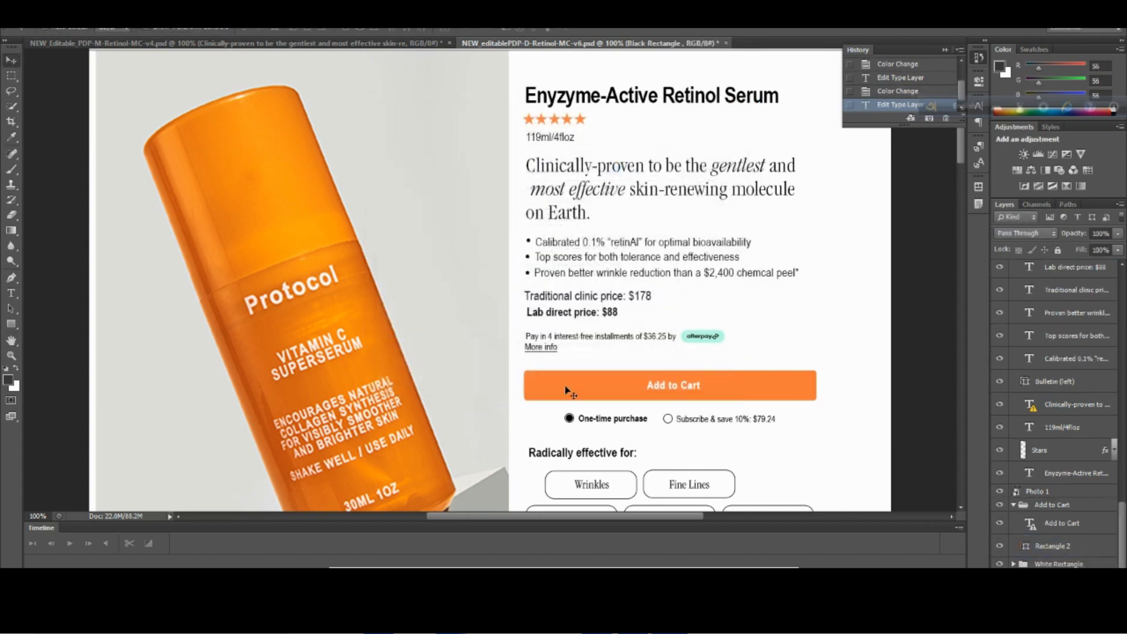
click(1054, 544)
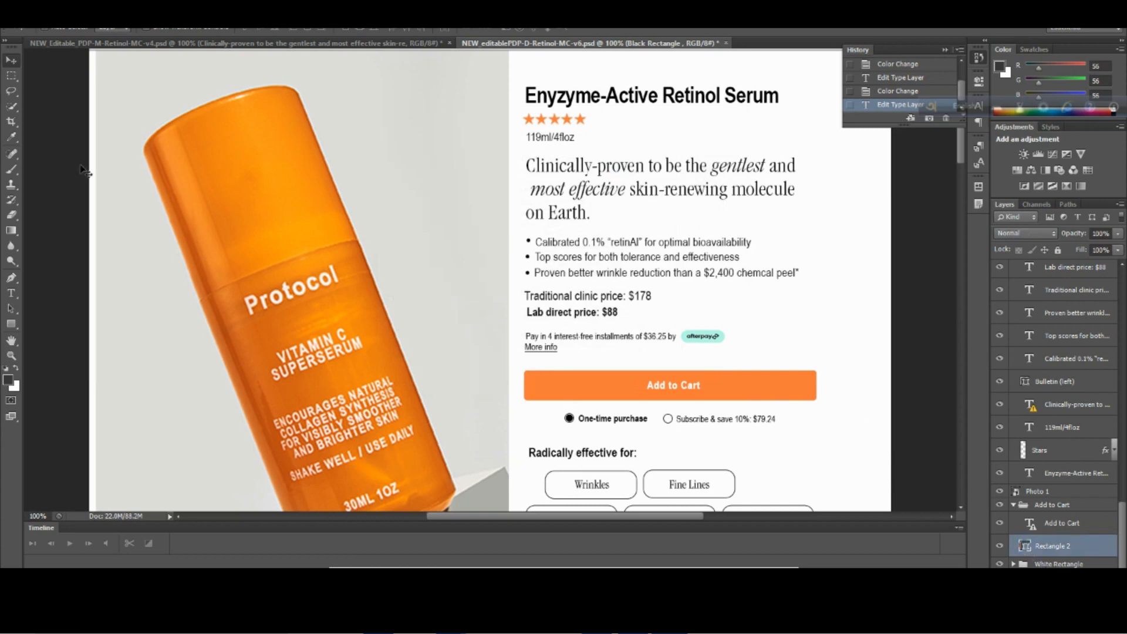
double_click(1025, 546)
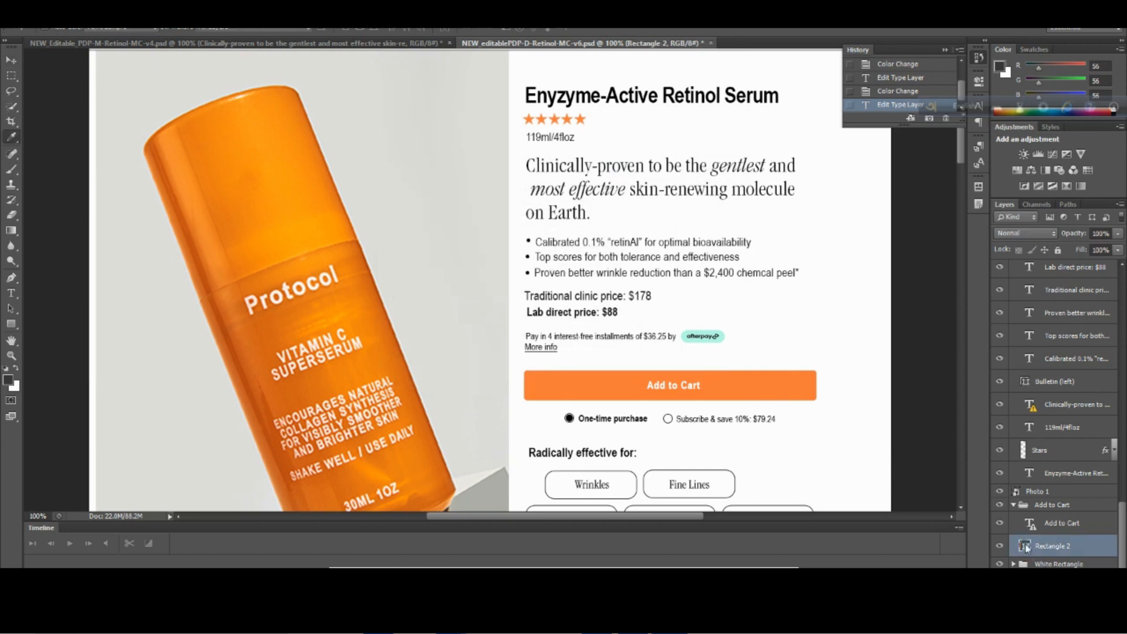
click(630, 325)
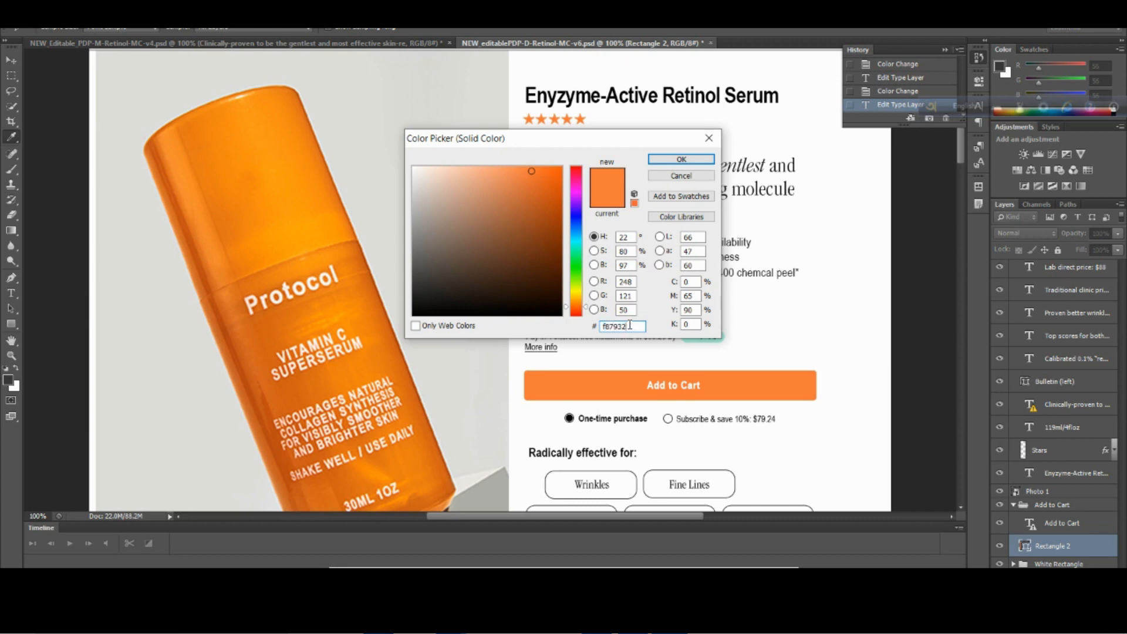
drag(620, 325, 605, 325)
right_click(609, 328)
click(640, 372)
Switch to the PageFly editor and set the Add To Cart button's normal background colour to #f87932.
click(376, 537)
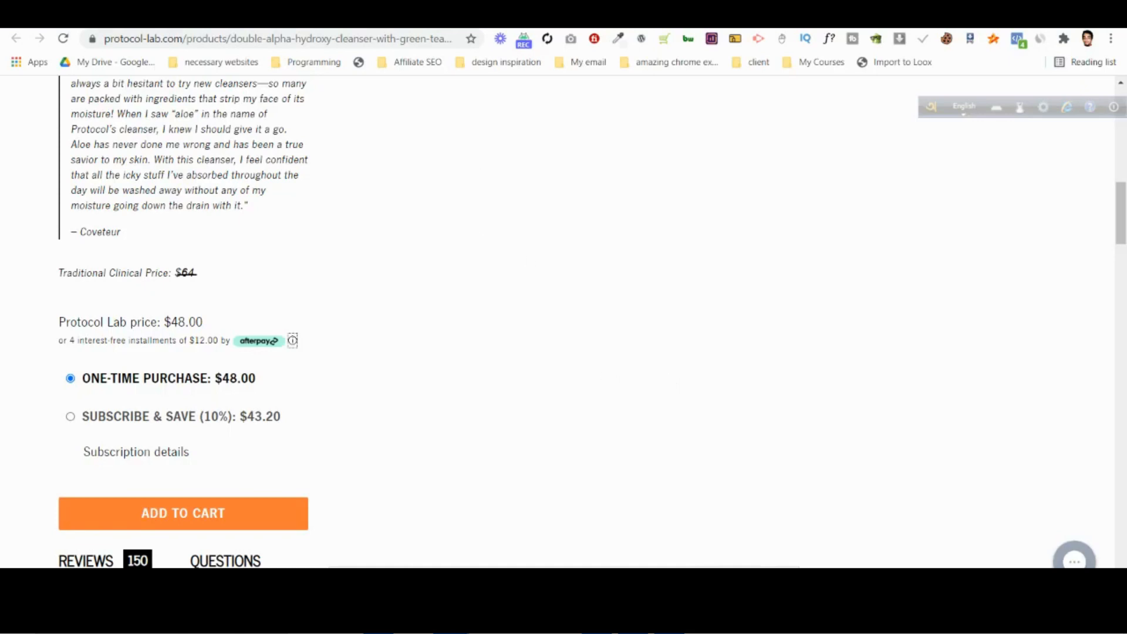
click(528, 14)
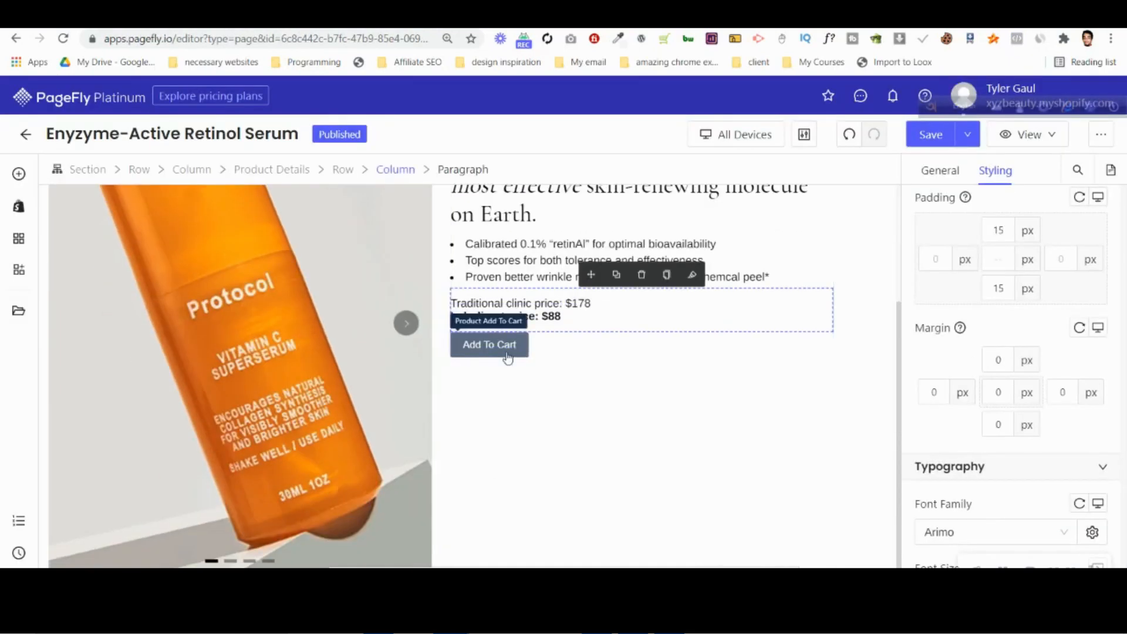
click(505, 350)
scroll(1004, 335, down, 5)
scroll(1001, 345, down, 4)
scroll(981, 405, up, 2)
click(1030, 364)
key(ctrl+v)
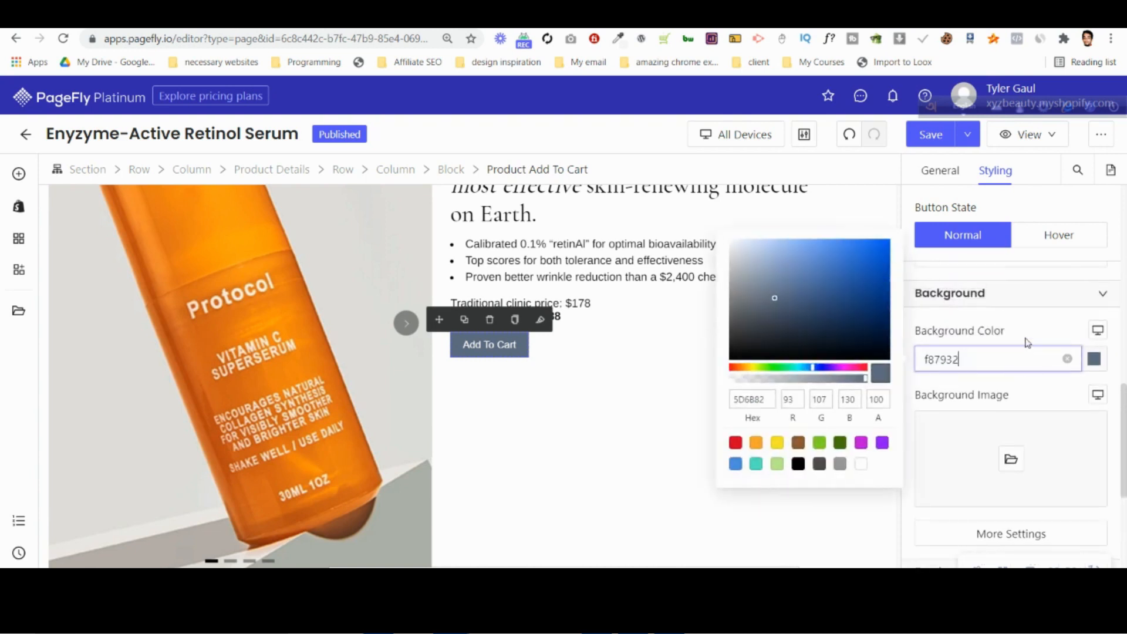
click(926, 360)
text(#)
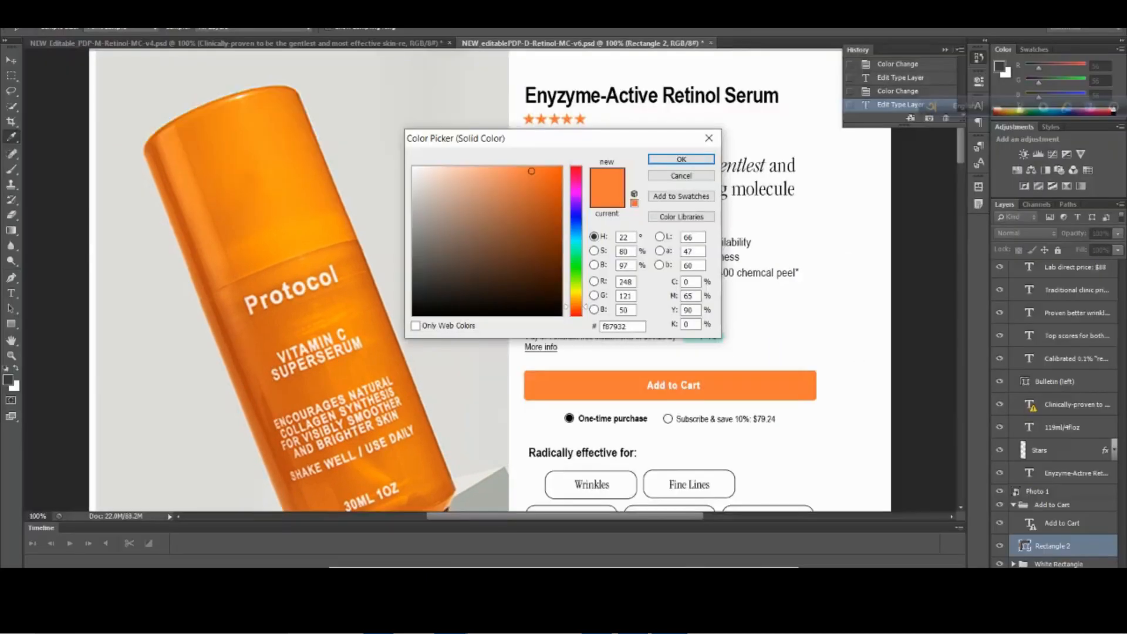
Close the colour picker in Photoshop, try to open the Add to Cart label for text editing, and return to PageFly.
click(709, 138)
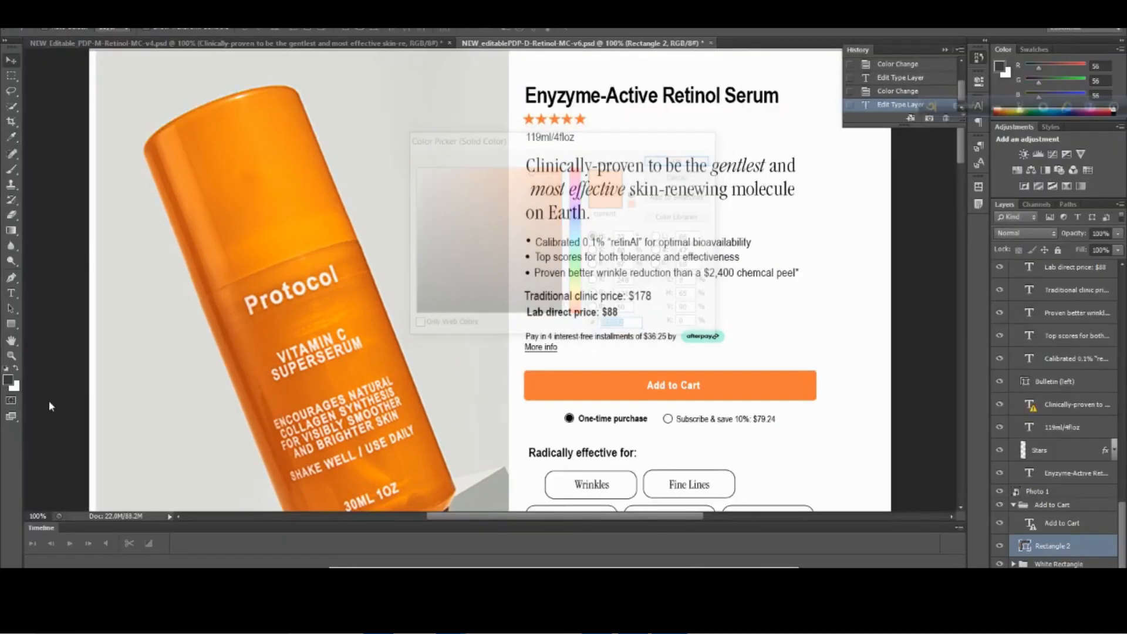
click(11, 293)
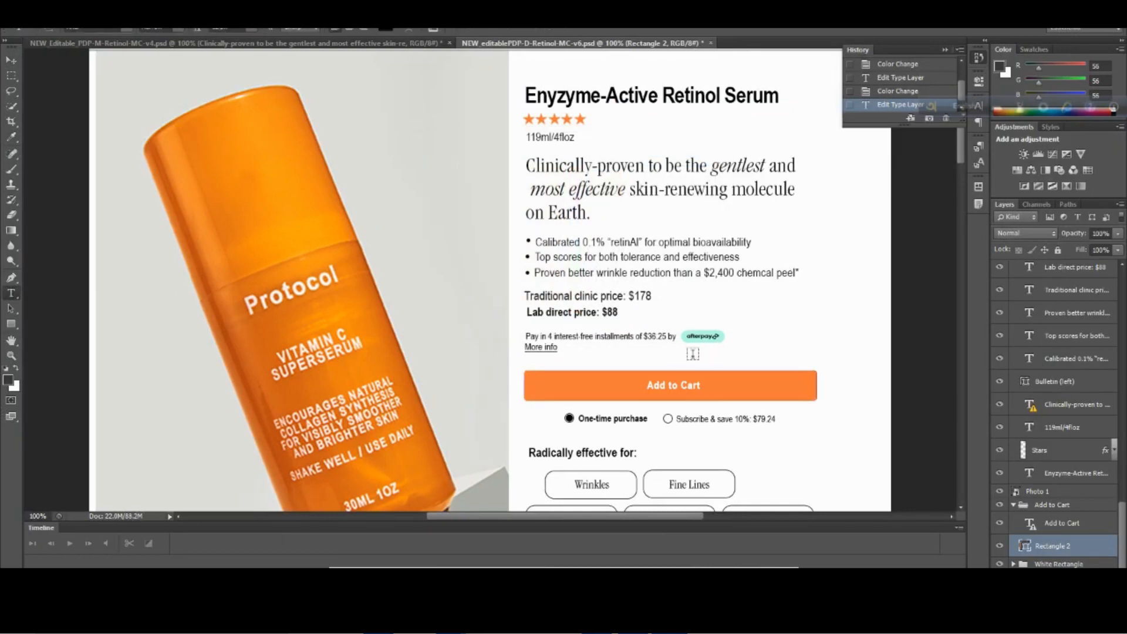
click(687, 386)
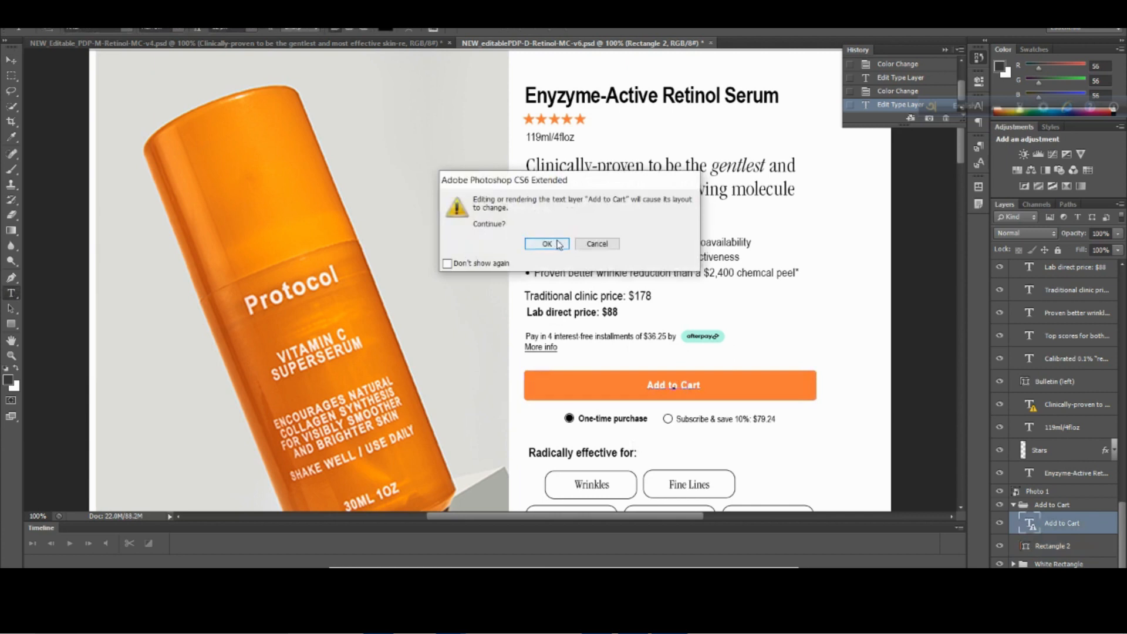
click(604, 245)
mouse_move(451, 621)
click(376, 546)
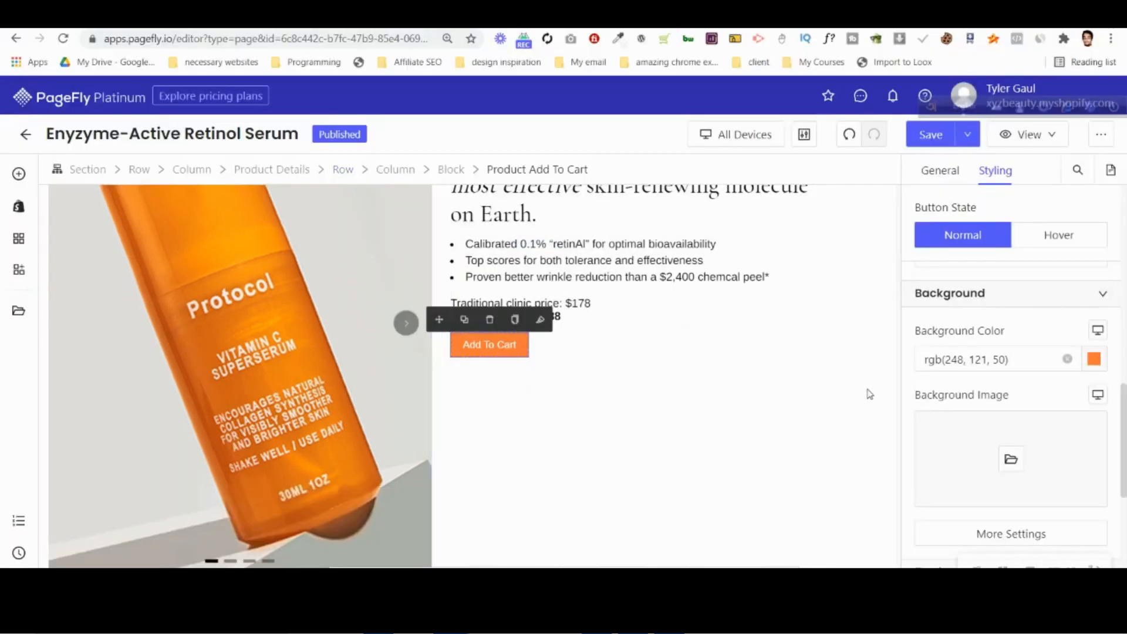
Set the Add To Cart button's font family to Arimo and its font size to 20 px.
scroll(1029, 340, up, 6)
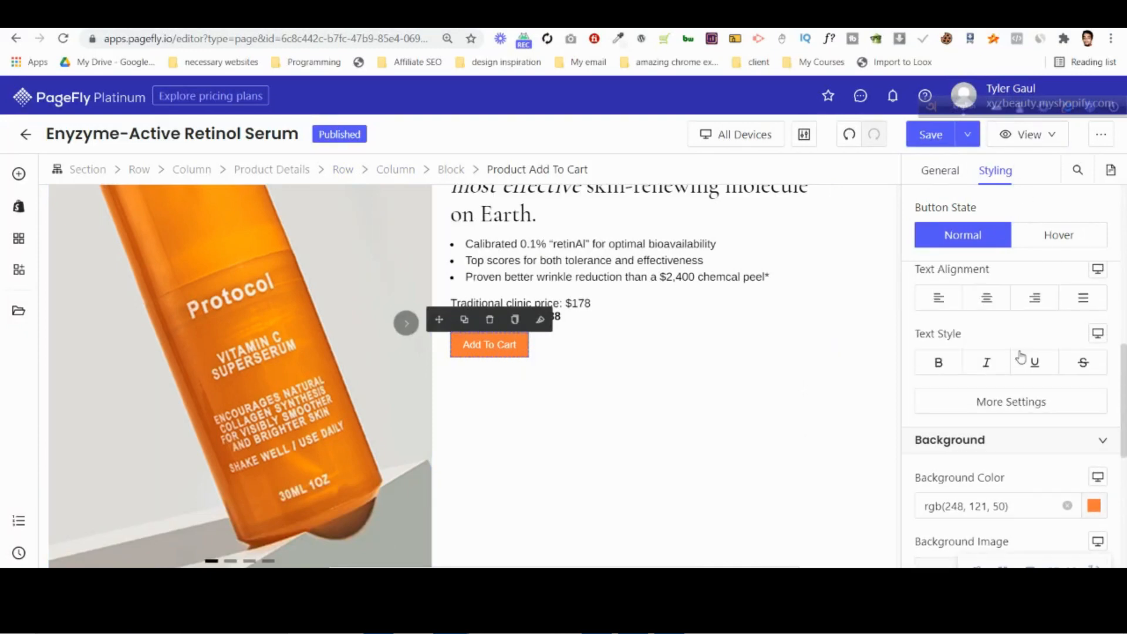
click(973, 389)
click(972, 446)
click(1065, 448)
key(BackSpace)
text(8)
key(Up)
key(Up)
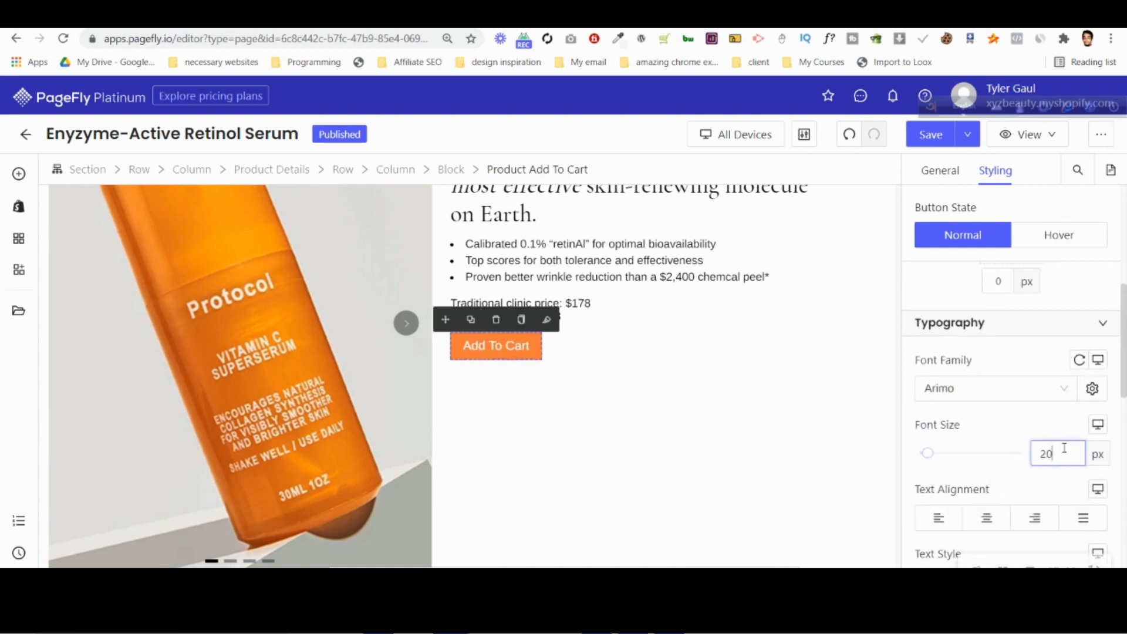
Compare the button with the Photoshop design and set its left and right padding to 100 px.
scroll(975, 411, up, 6)
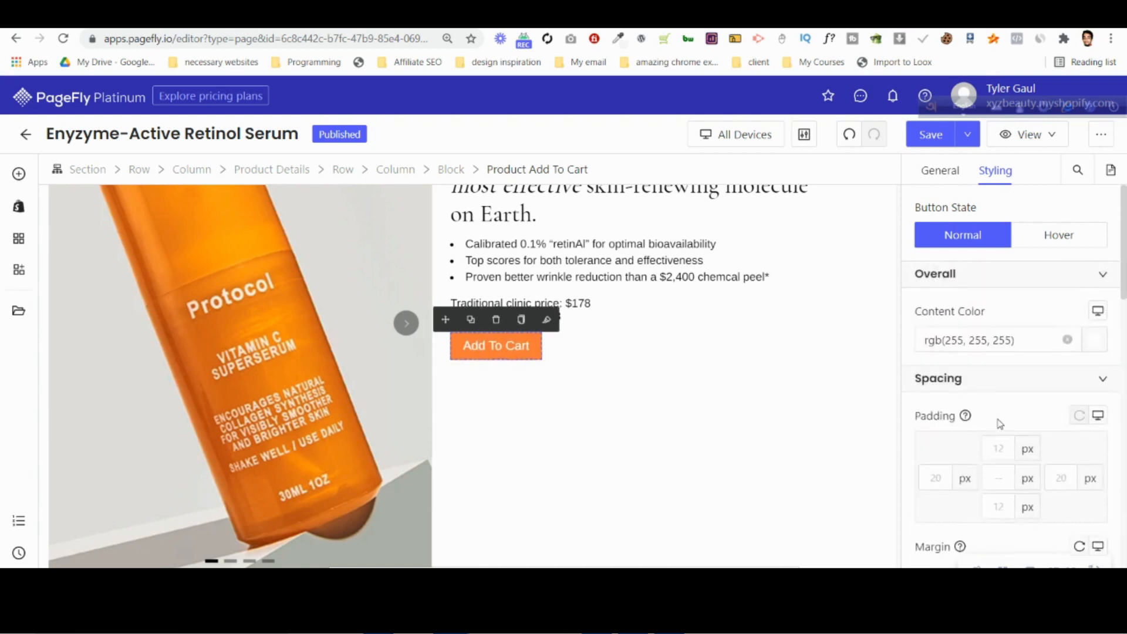
click(669, 621)
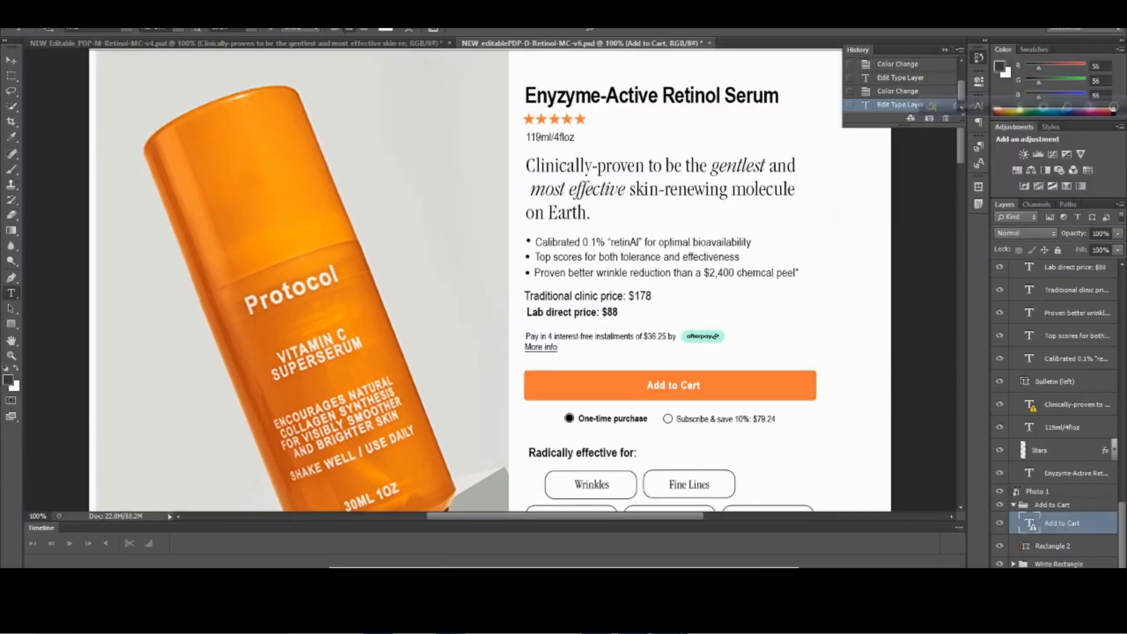
click(670, 622)
scroll(992, 362, down, 2)
click(943, 337)
text(100)
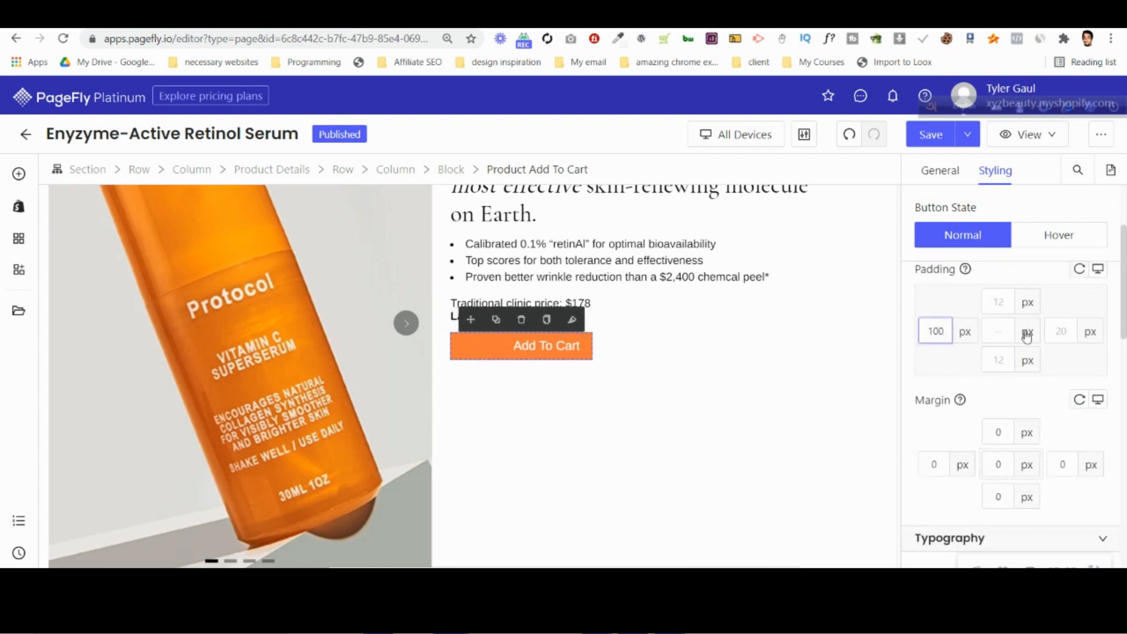
click(1060, 332)
text(100)
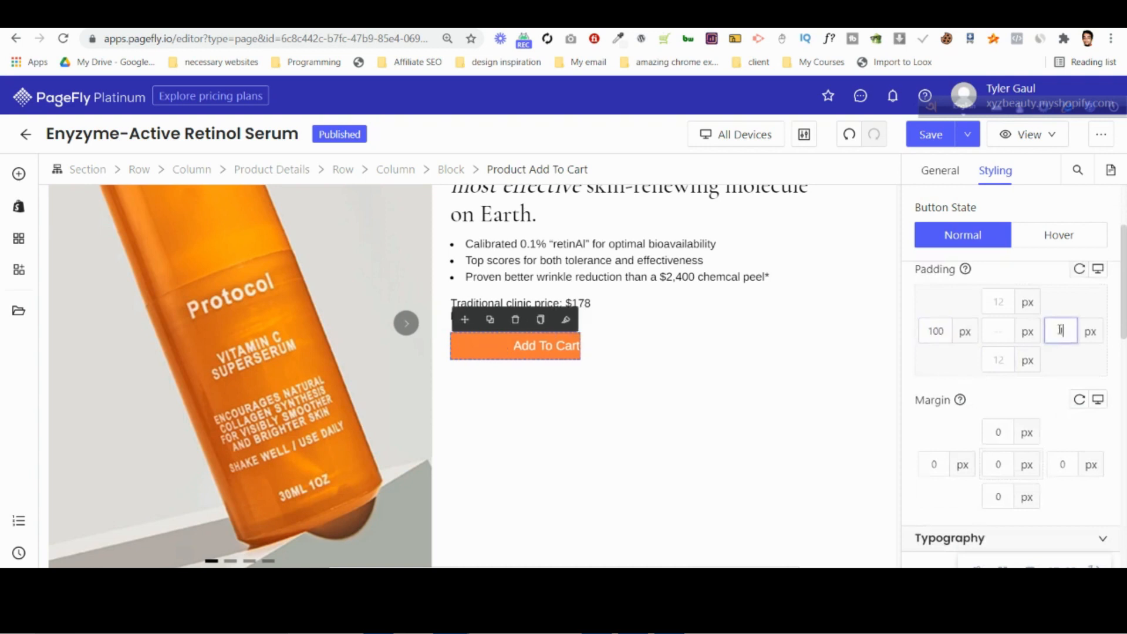
Widen the Add To Cart button by setting its left and right padding to 250 px.
scroll(720, 373, up, 2)
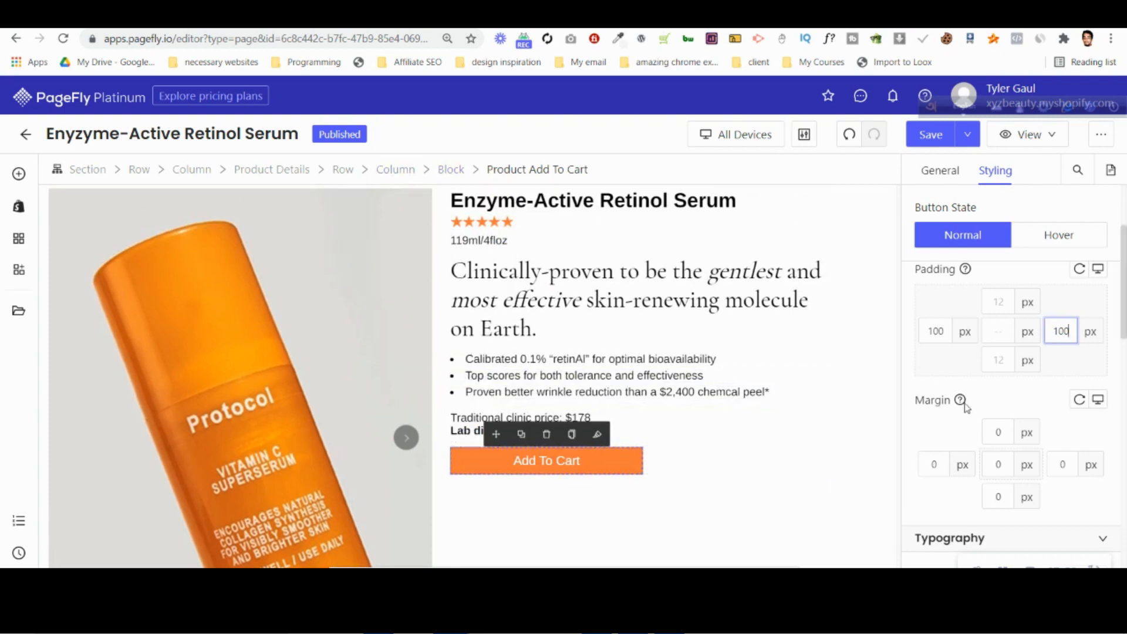
click(938, 333)
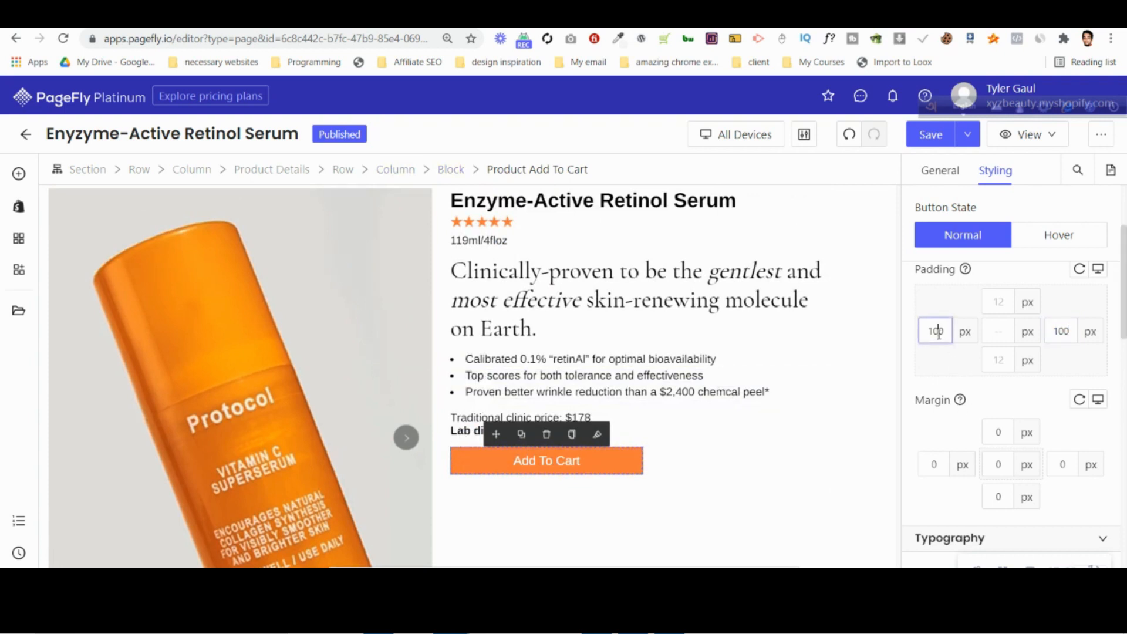
key(BackSpace)
key(BackSpace)
key(BackSpace)
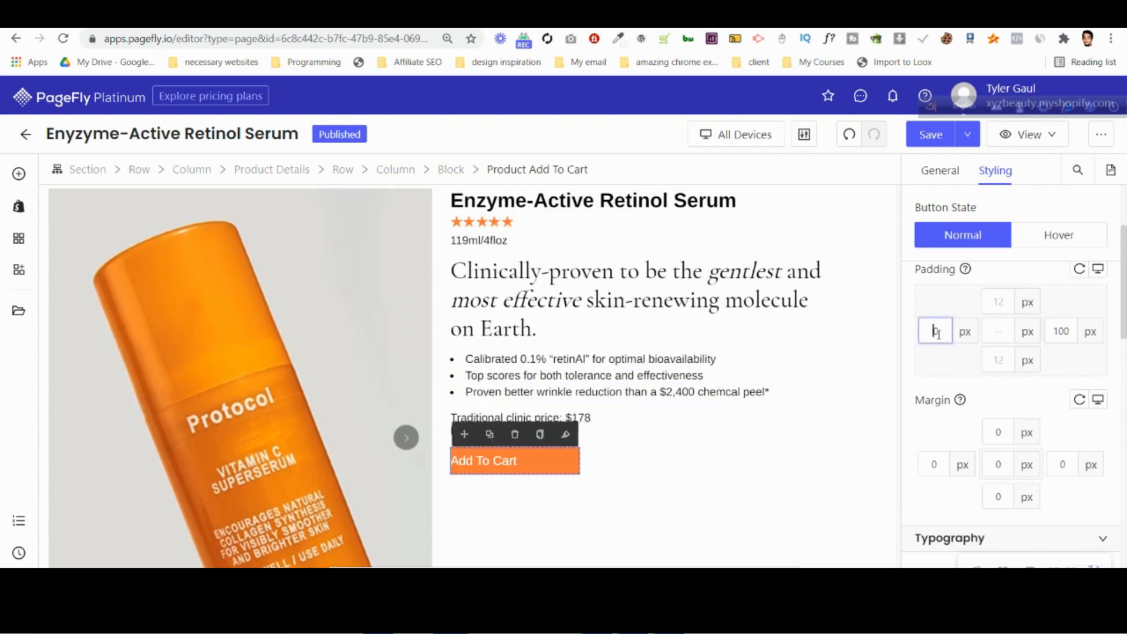
text(250)
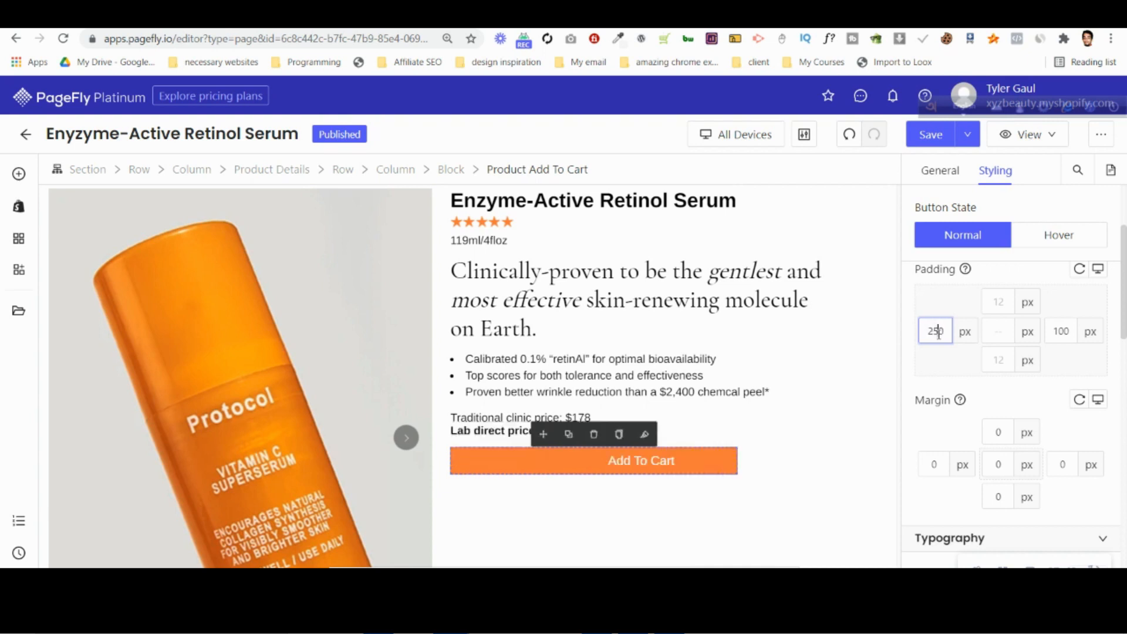
click(1063, 333)
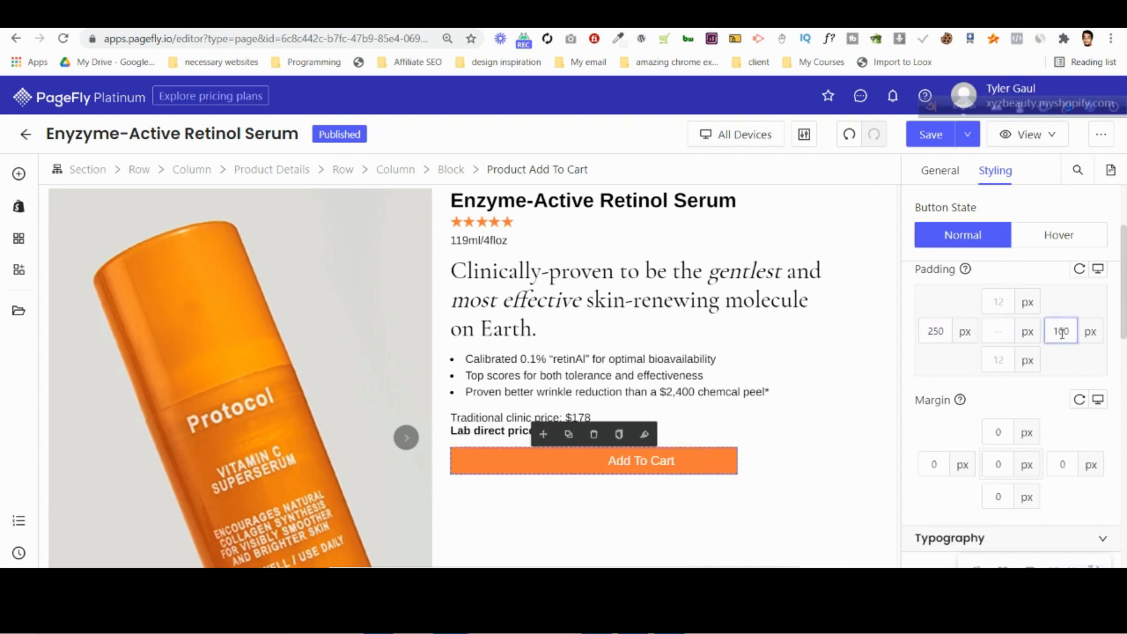
key(ctrl+a)
text(250)
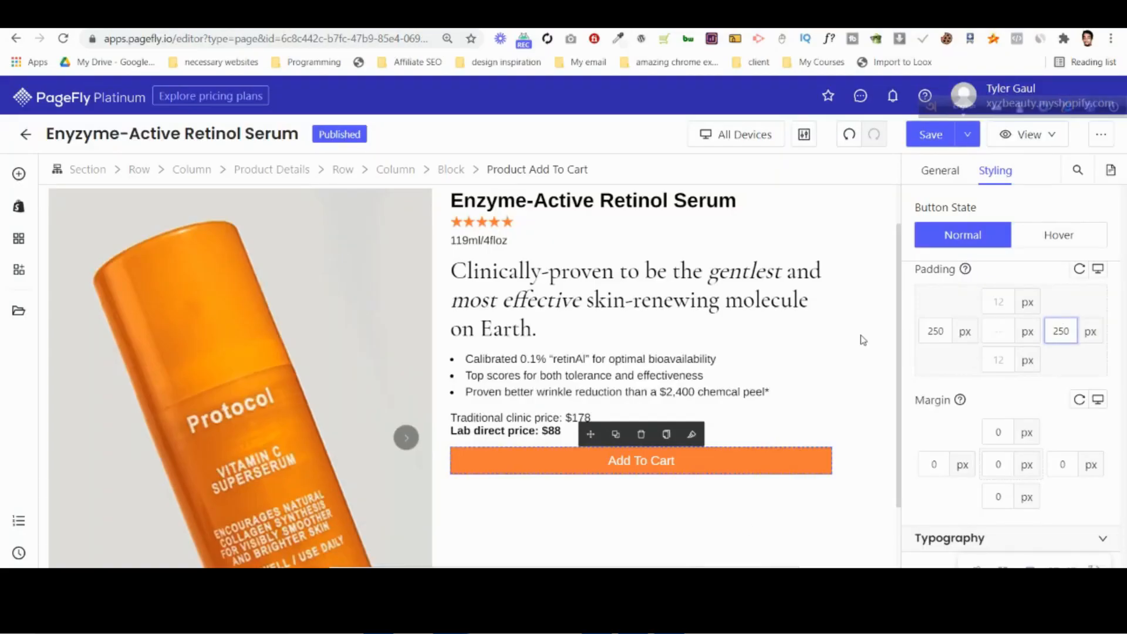
Check the button's width against the product text and reduce its right padding to 210 px.
scroll(781, 375, up, 1)
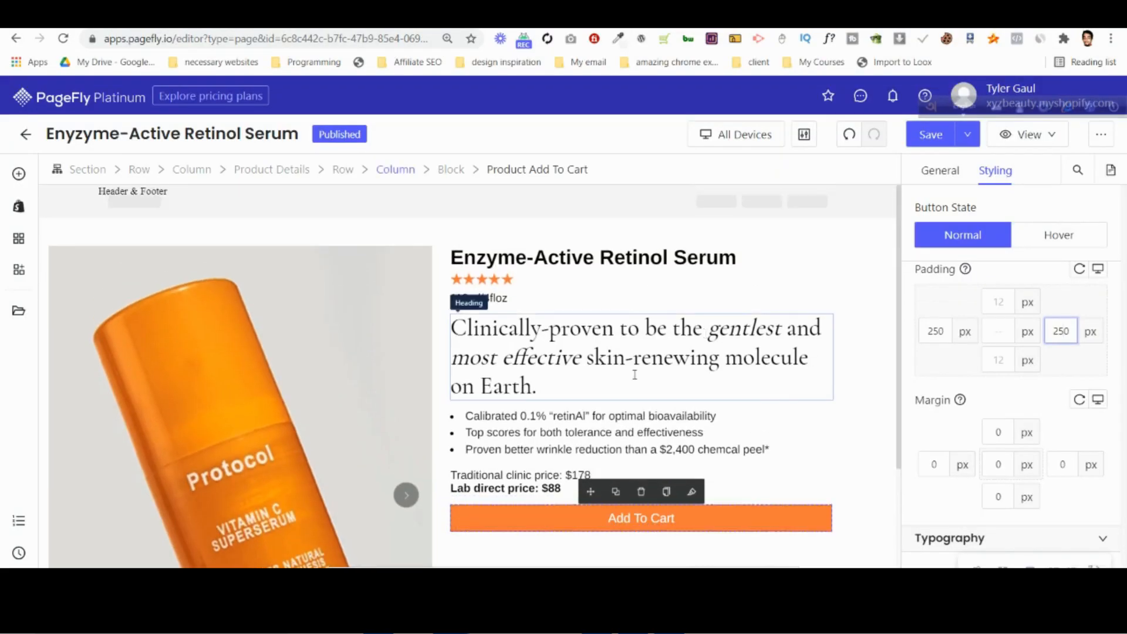
scroll(634, 375, down, 2)
click(1052, 346)
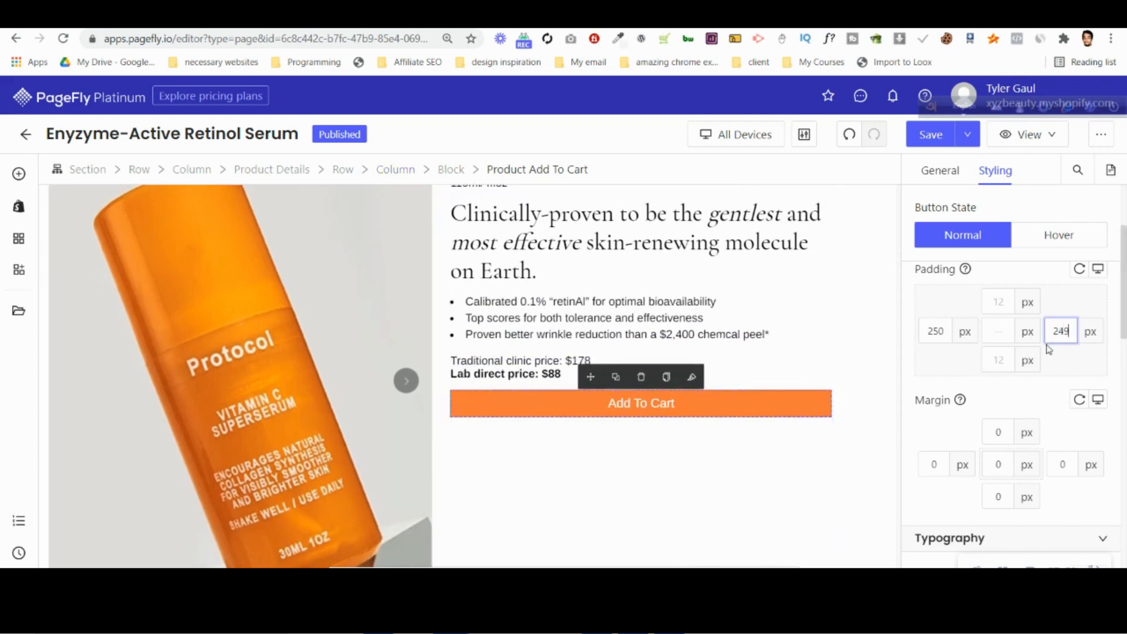
key(Down)
key(Down)
key(Down)
key(Down)
key(Down)
key(Down)
key(Down)
key(Down)
key(Down)
key(Down)
key(Down)
key(Down)
key(Down)
key(Down)
key(Down)
key(Down)
key(Down)
key(Down)
key(Down)
key(Down)
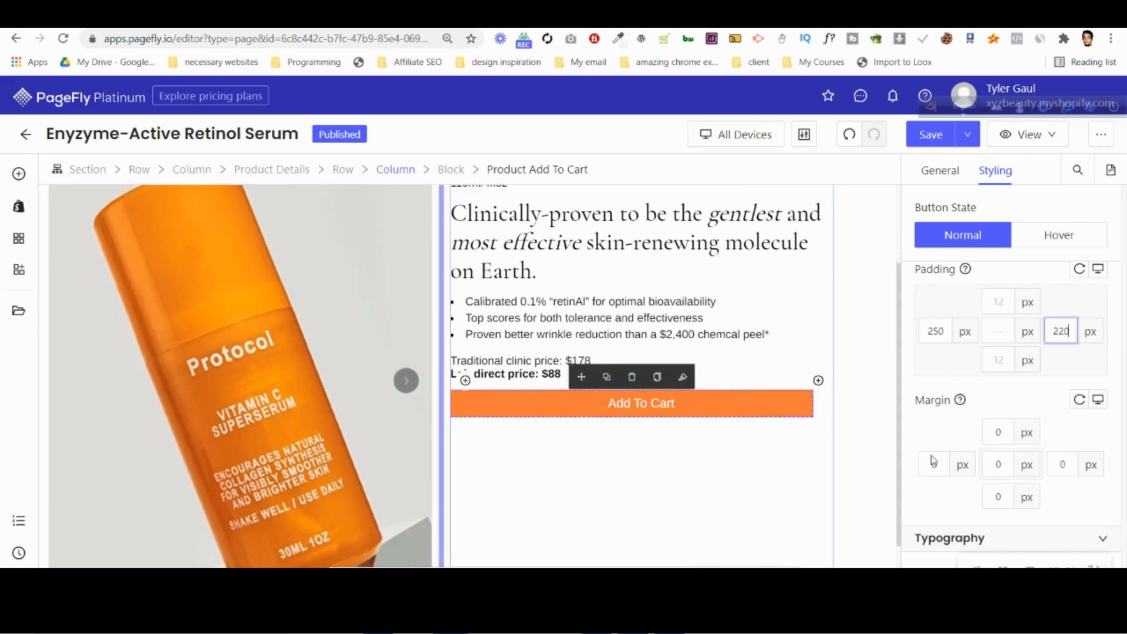
key(Down)
key(Down)
key(Down)
Reduce the Add To Cart button's left padding to 200 px.
click(943, 333)
key(Down)
key(Down)
key(Down)
key(Down)
key(Down)
key(Down)
key(Down)
key(Down)
key(Down)
key(Down)
key(Down)
key(Down)
key(Down)
key(Down)
key(Down)
key(Down)
key(Down)
key(Down)
key(Down)
key(Down)
key(Down)
key(Down)
key(Down)
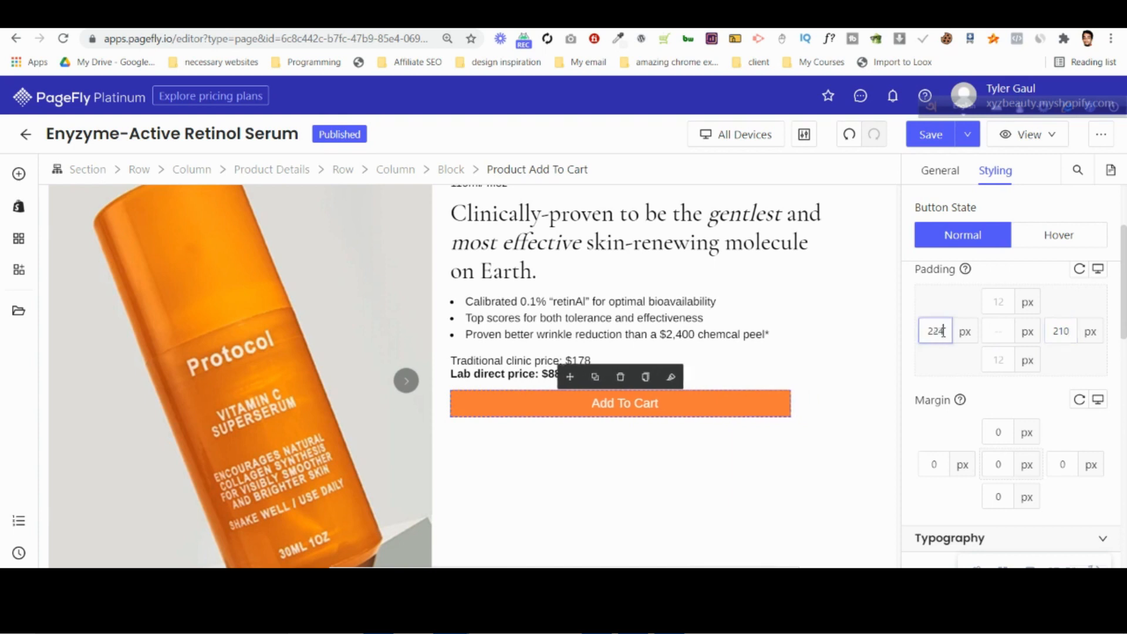
key(Down)
key(Down)
key(Down)
key(Down)
key(Down)
key(Down)
key(Down)
key(Down)
key(Down)
key(Down)
key(Down)
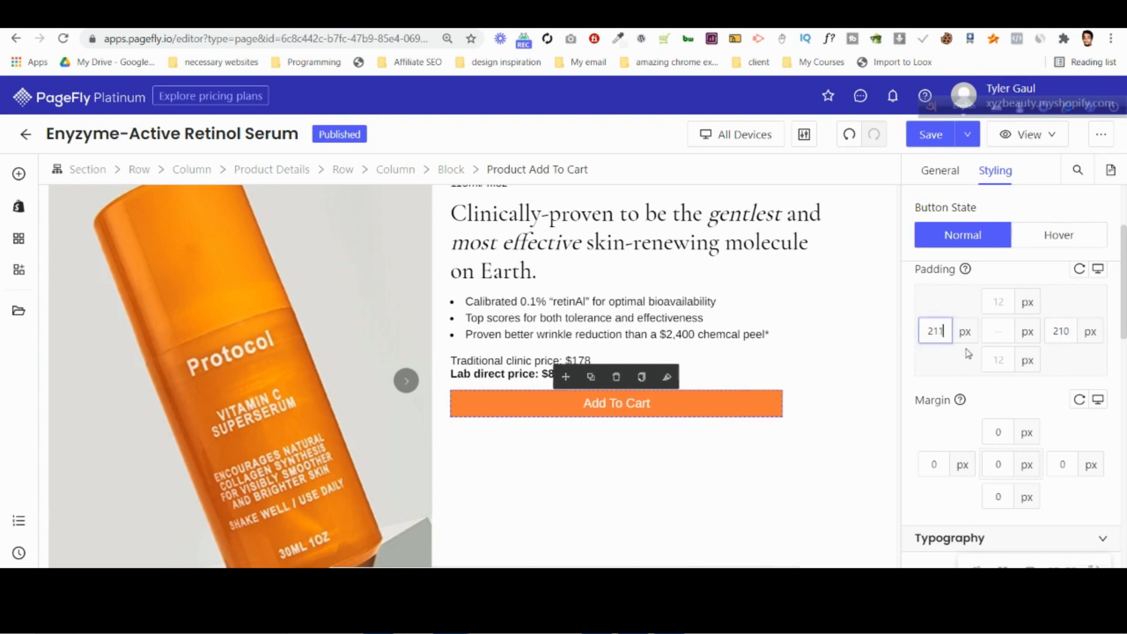
key(Down)
key(Down)
key(Down)
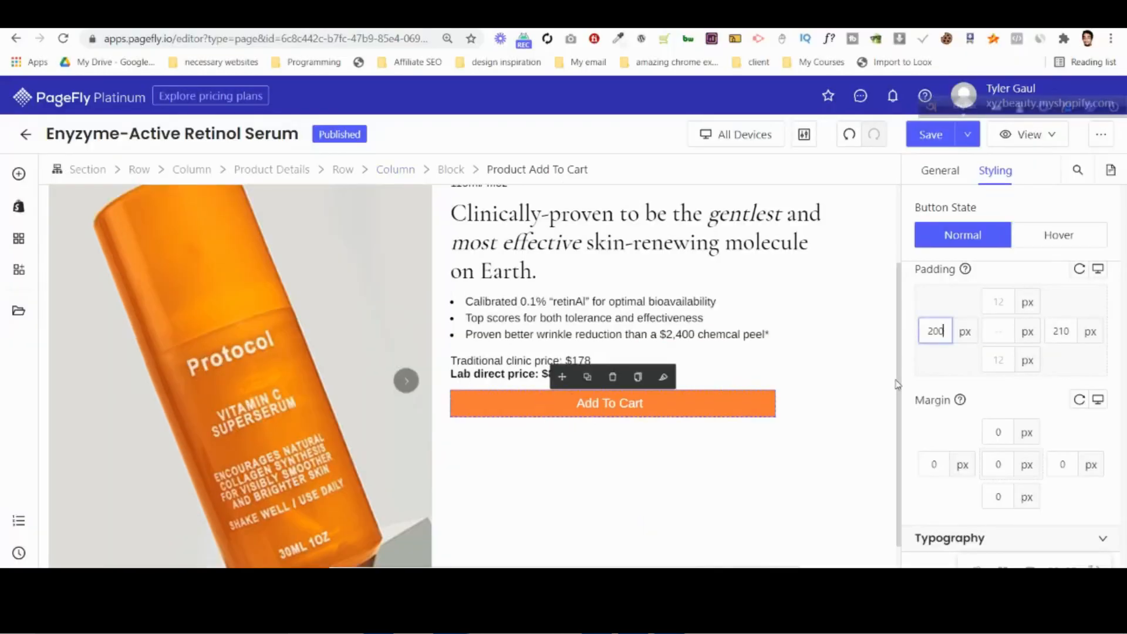
Set the Add To Cart button's top and bottom padding to 15 px and check its height against the Photoshop design.
text(15)
click(999, 361)
text(15)
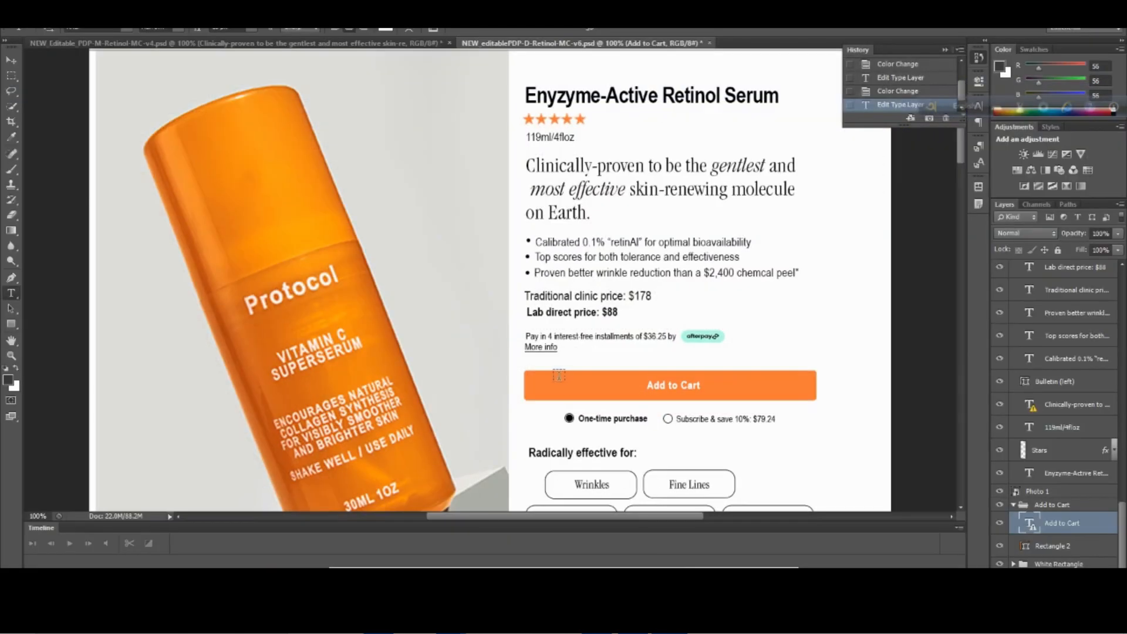
mouse_move(451, 621)
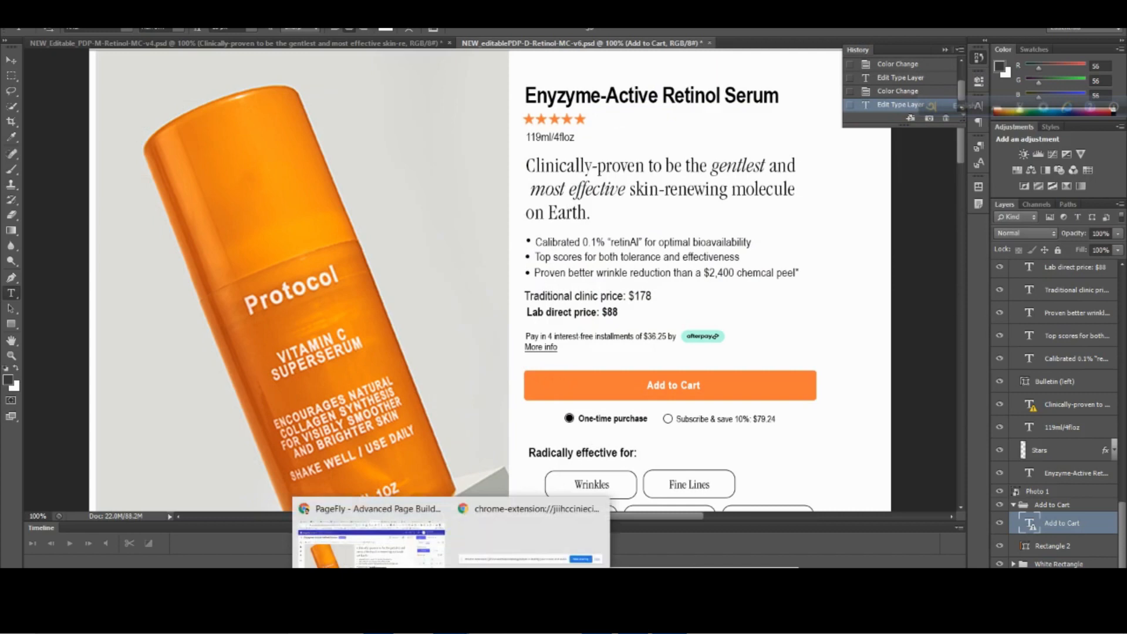
click(419, 522)
Set the Add To Cart button's border radius to 6 px on all corners.
scroll(1024, 359, down, 7)
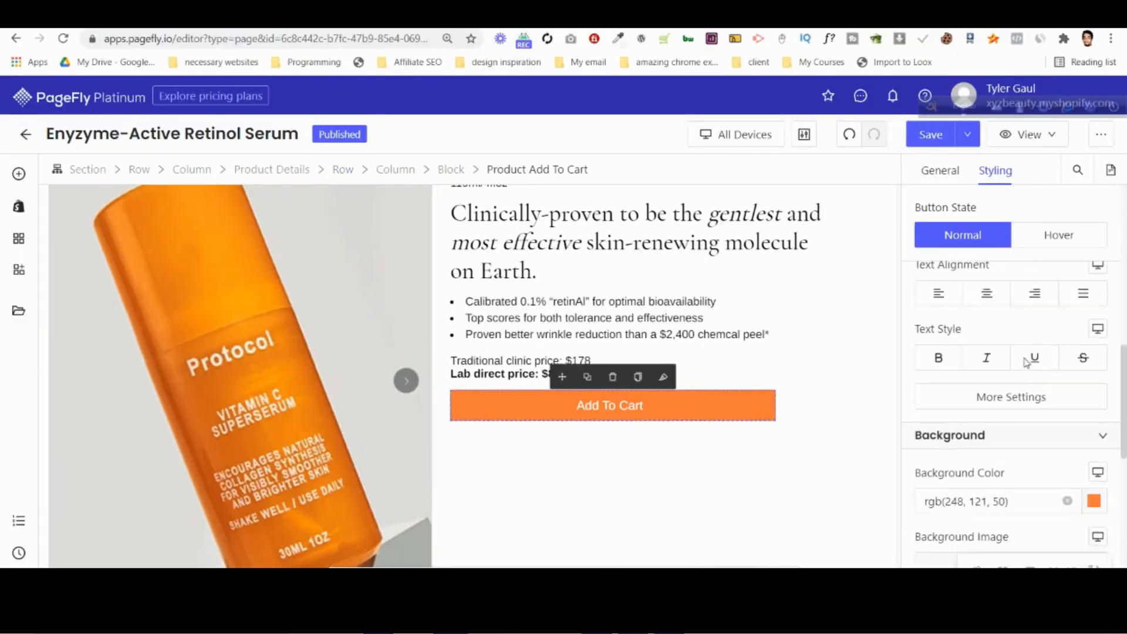
scroll(1027, 370, down, 5)
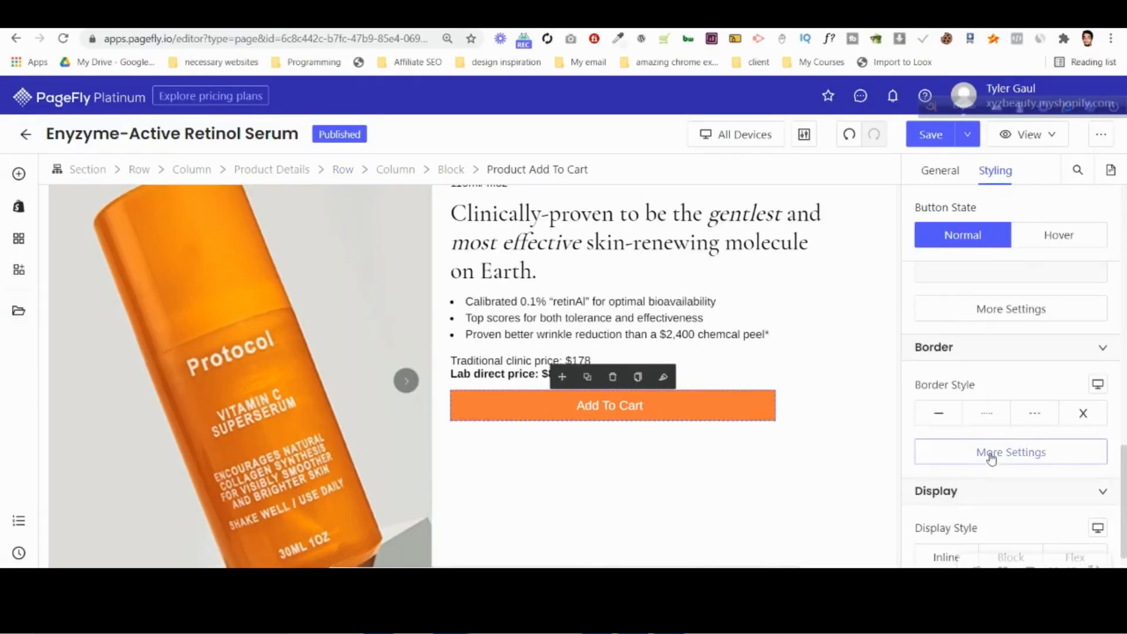
click(990, 453)
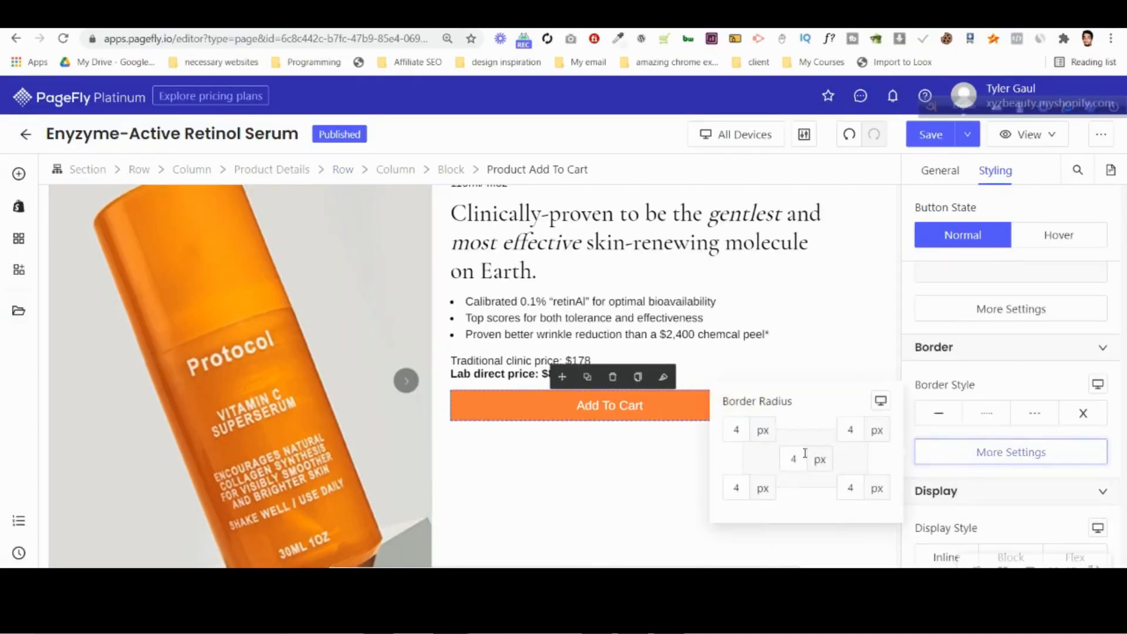
click(679, 332)
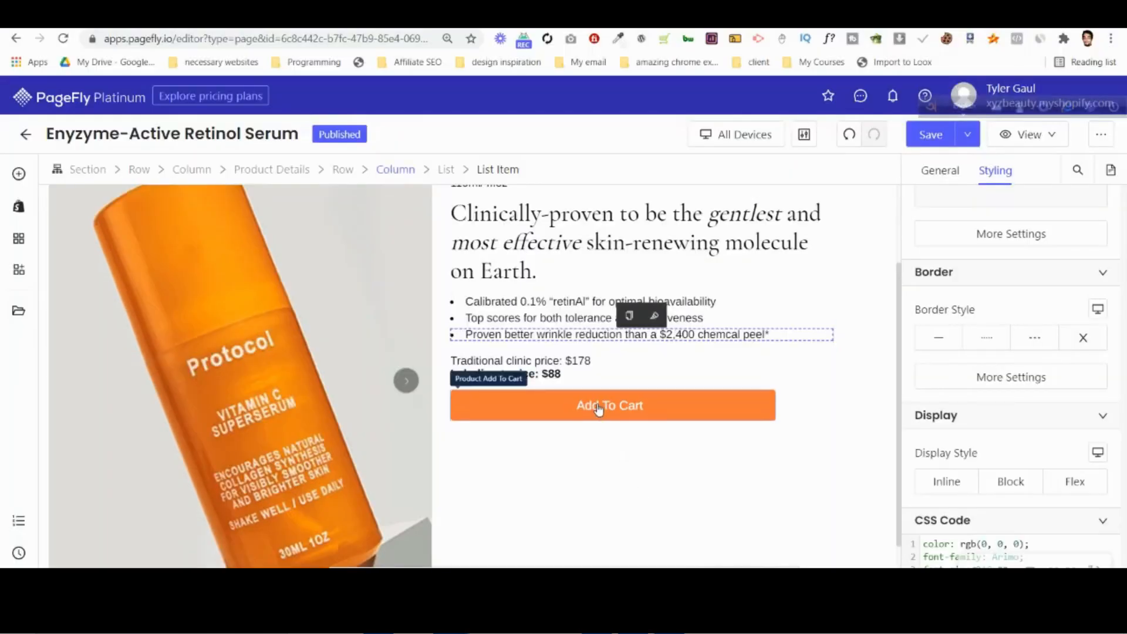
Set the font weight of the Add To Cart button's text to Bold.
click(599, 409)
scroll(1045, 395, up, 5)
scroll(1045, 399, down, 3)
click(1019, 471)
click(794, 387)
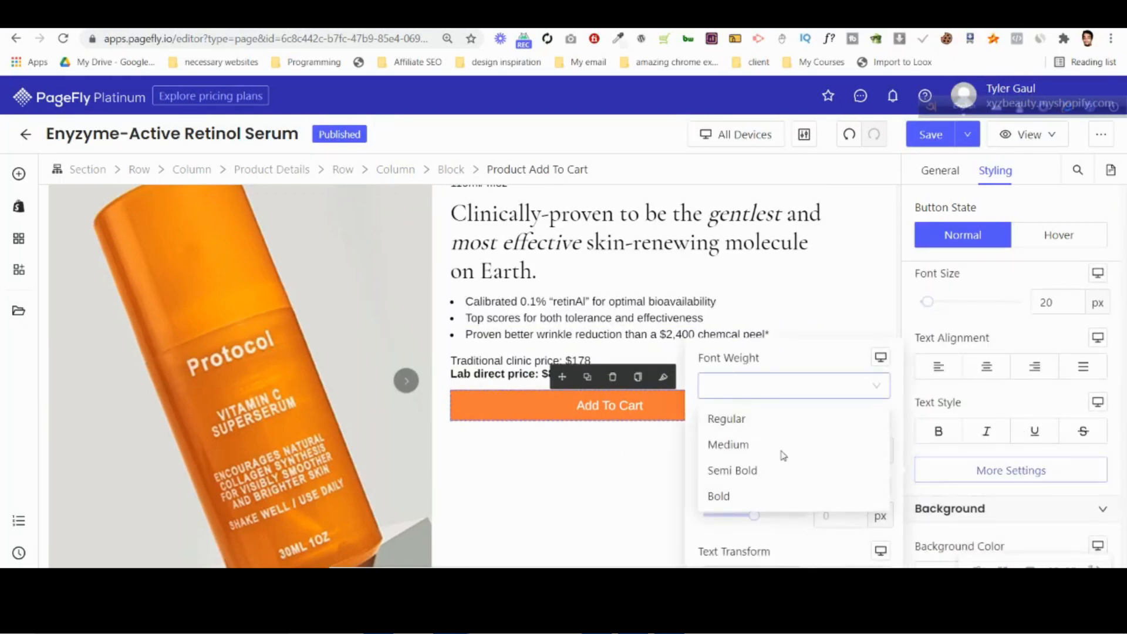
click(777, 498)
click(979, 413)
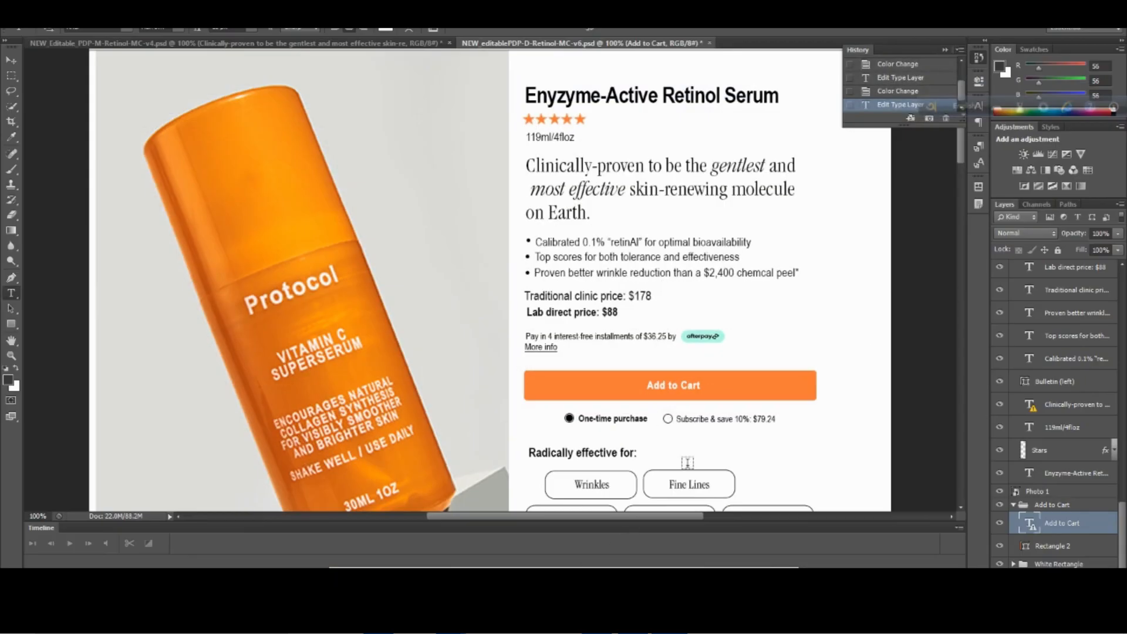
Check the purchase options in the Photoshop design and add a Subscriptions by ReCharge element below the Add To Cart button.
scroll(688, 463, down, 1)
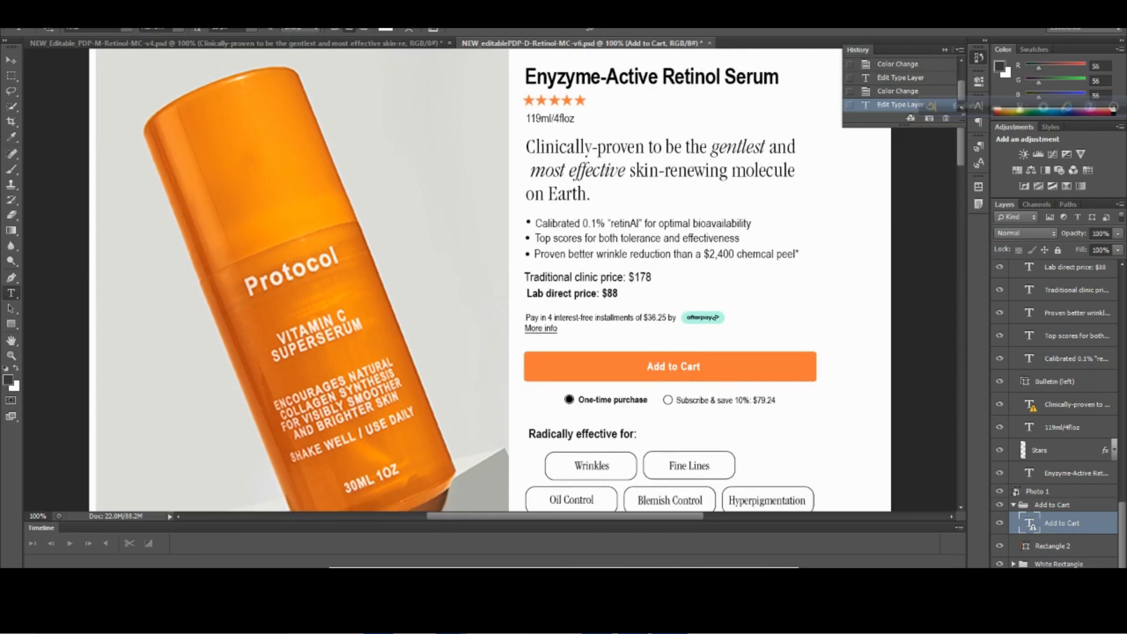
mouse_move(452, 621)
click(372, 545)
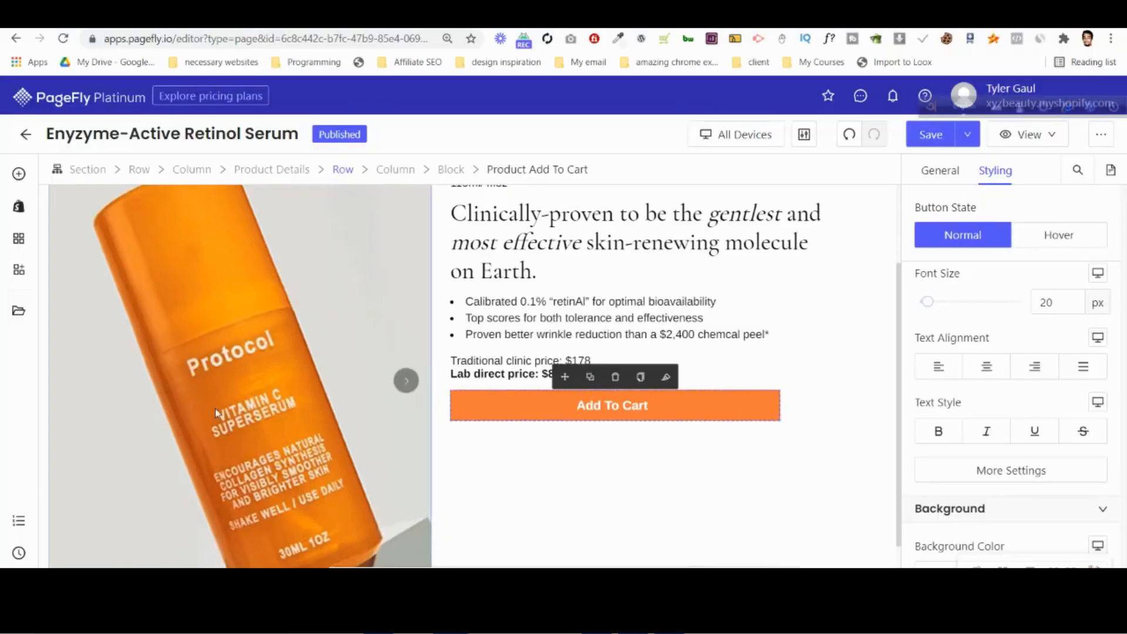
click(18, 238)
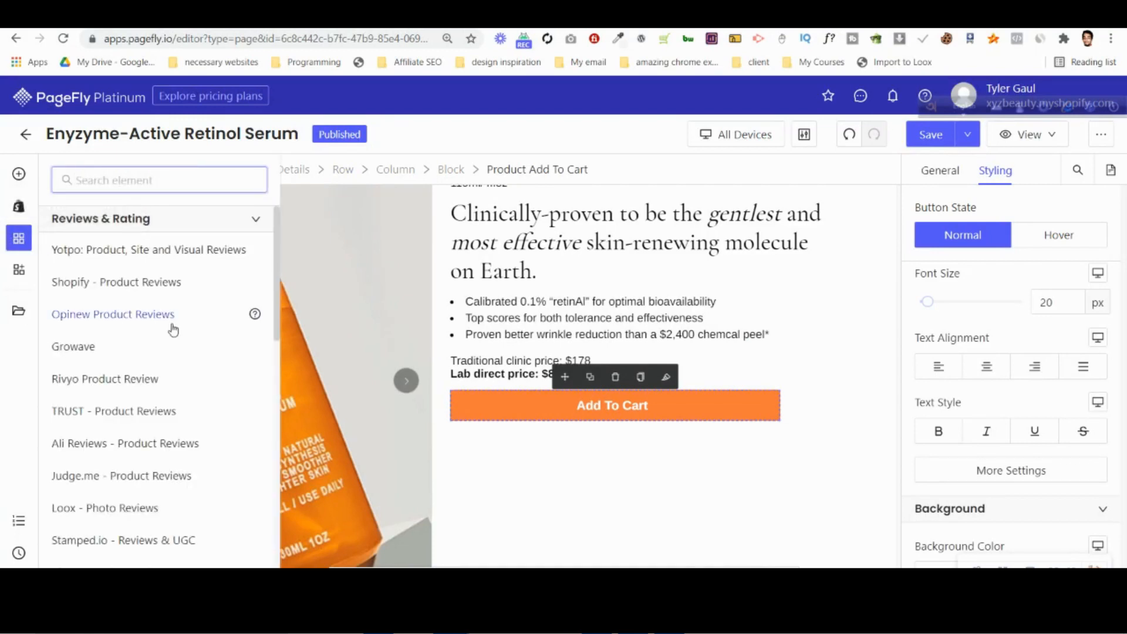
scroll(173, 330, down, 6)
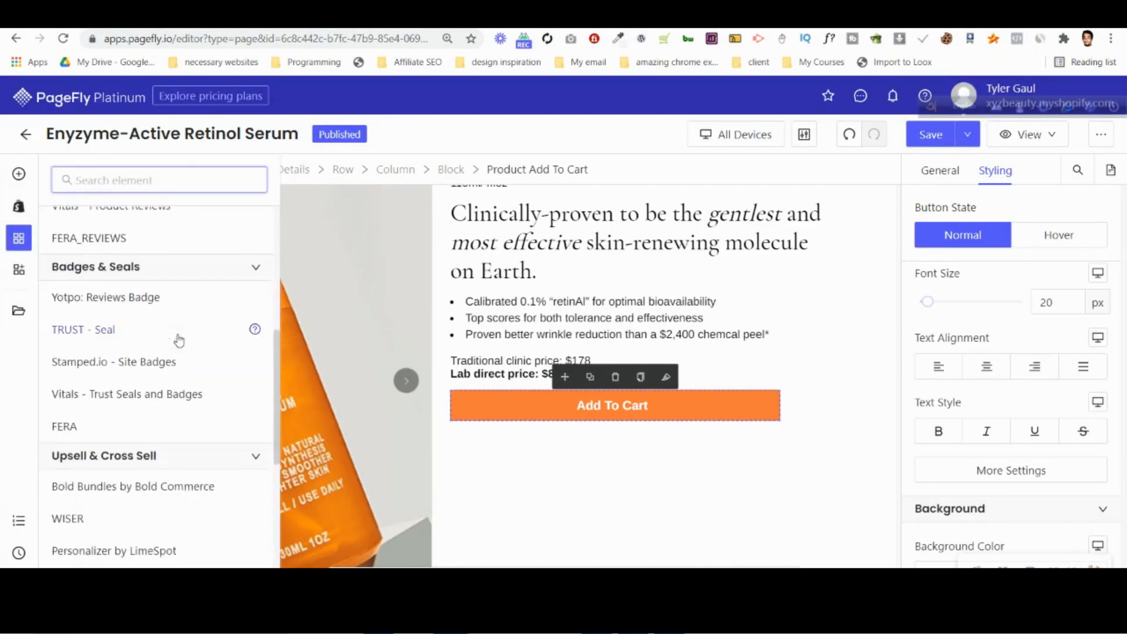
scroll(179, 341, down, 6)
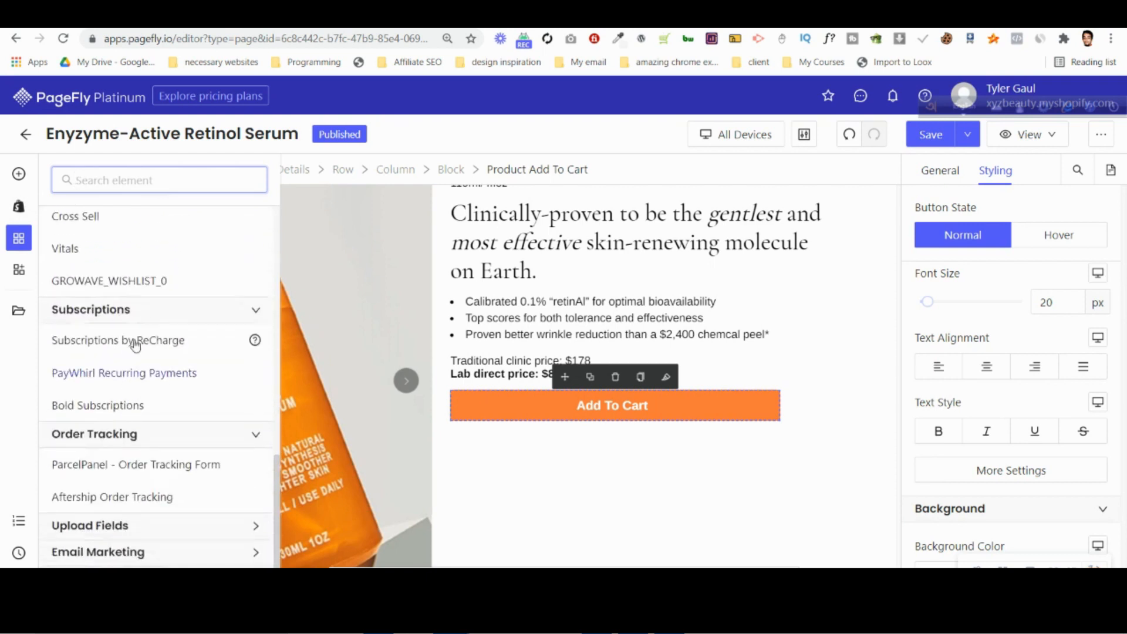
mouse_move(139, 341)
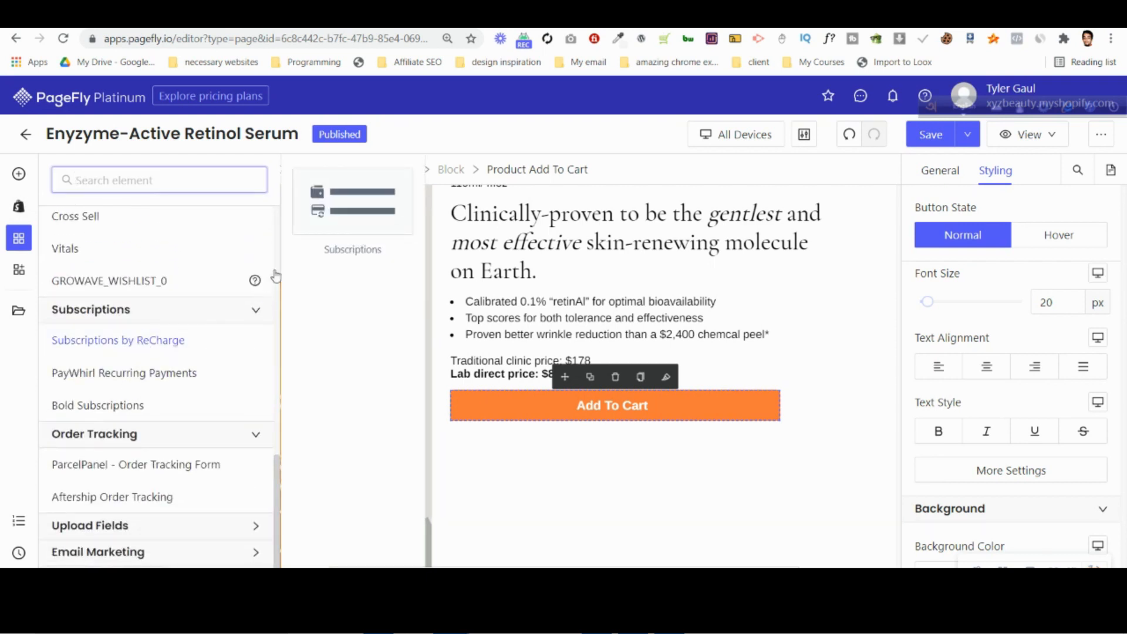
drag(349, 202, 652, 427)
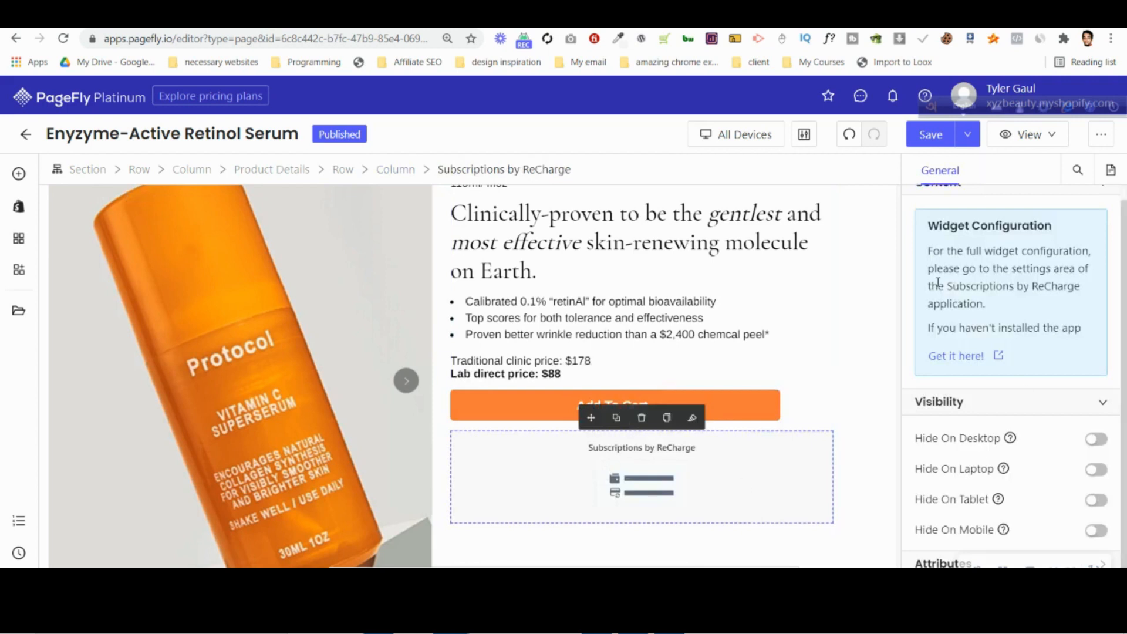
Save the retinol serum page and publish it.
scroll(781, 401, up, 2)
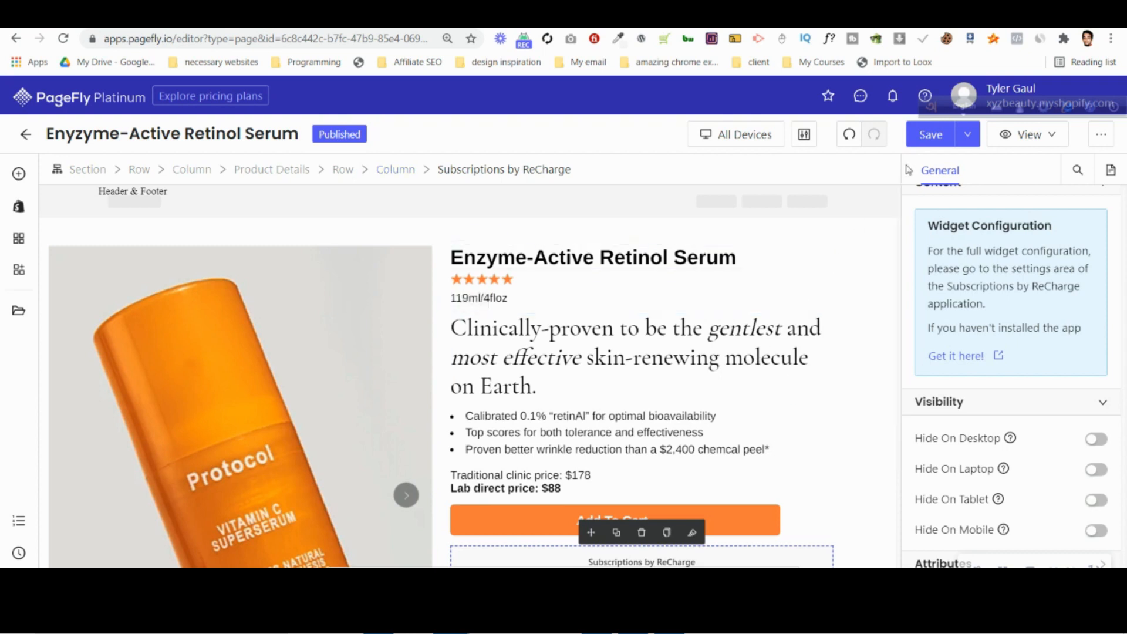
click(929, 136)
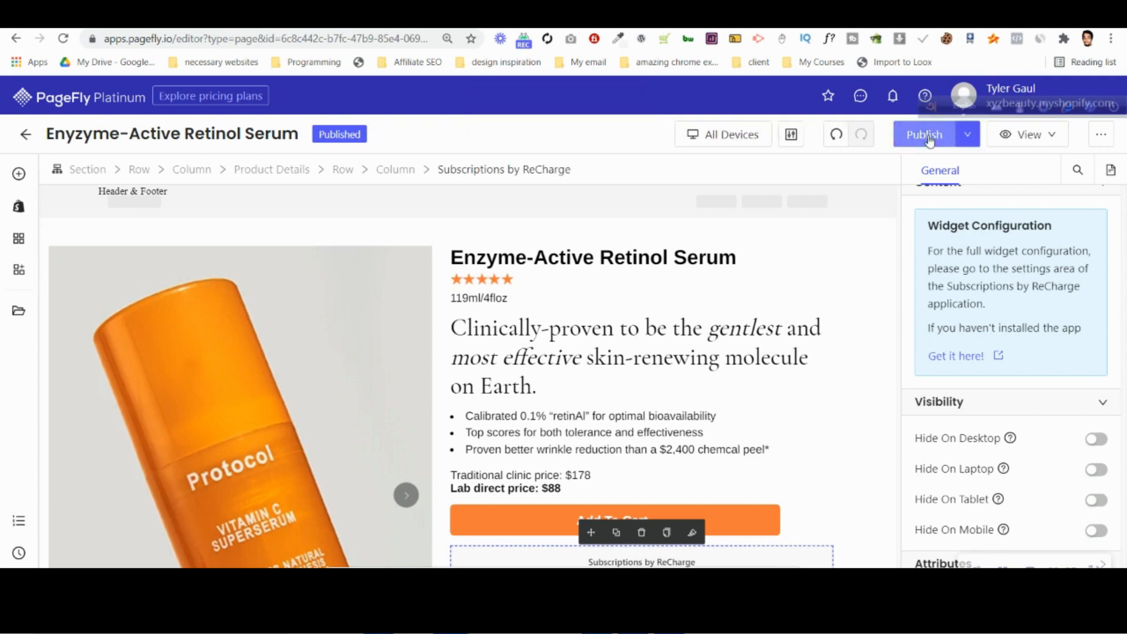
click(929, 137)
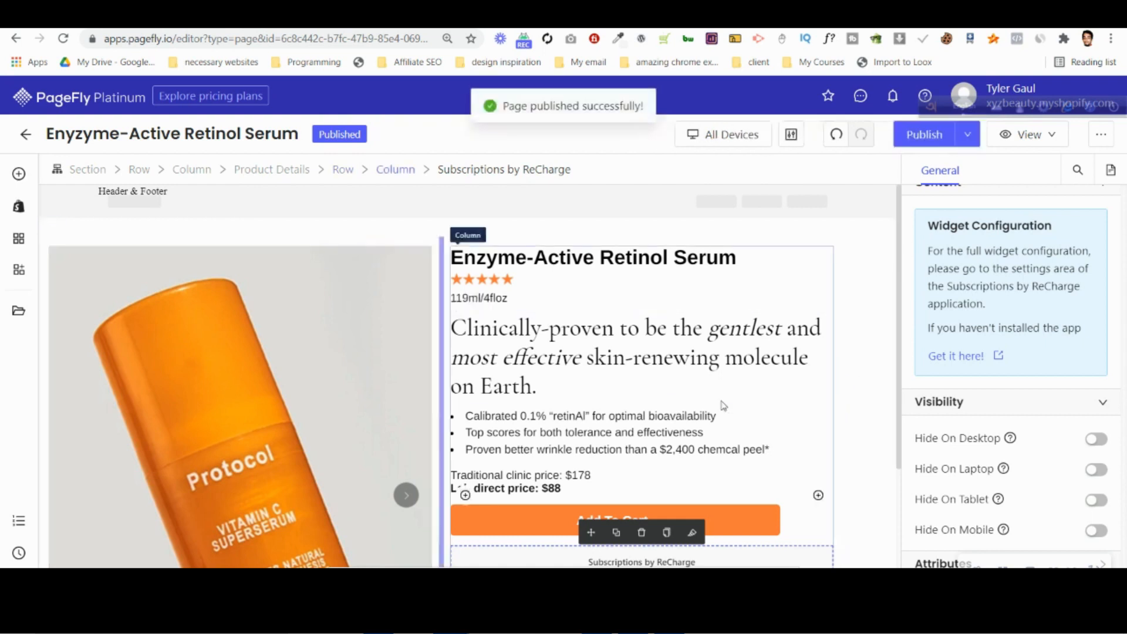
Open the live page and review its gallery images, product text and Add to Cart area.
click(1003, 145)
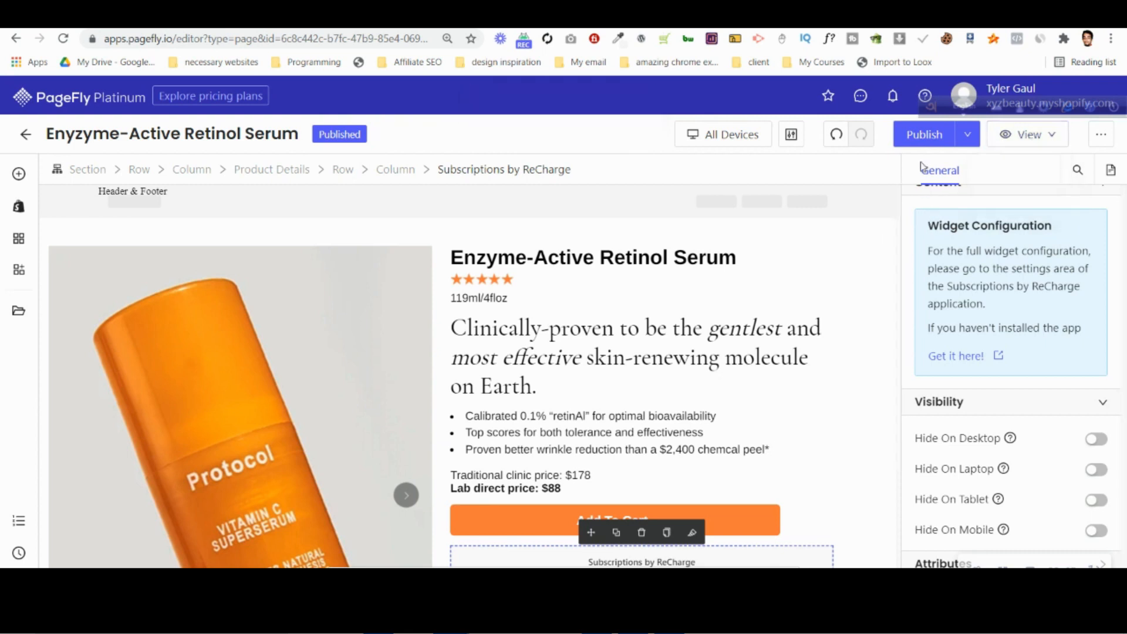
mouse_move(1015, 137)
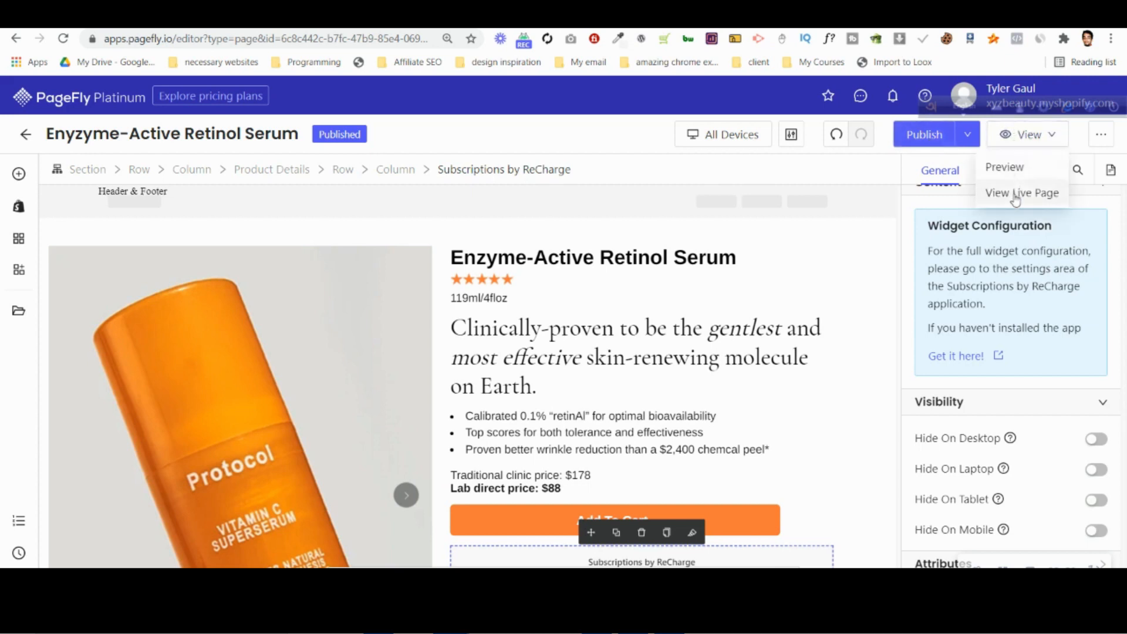
click(1011, 194)
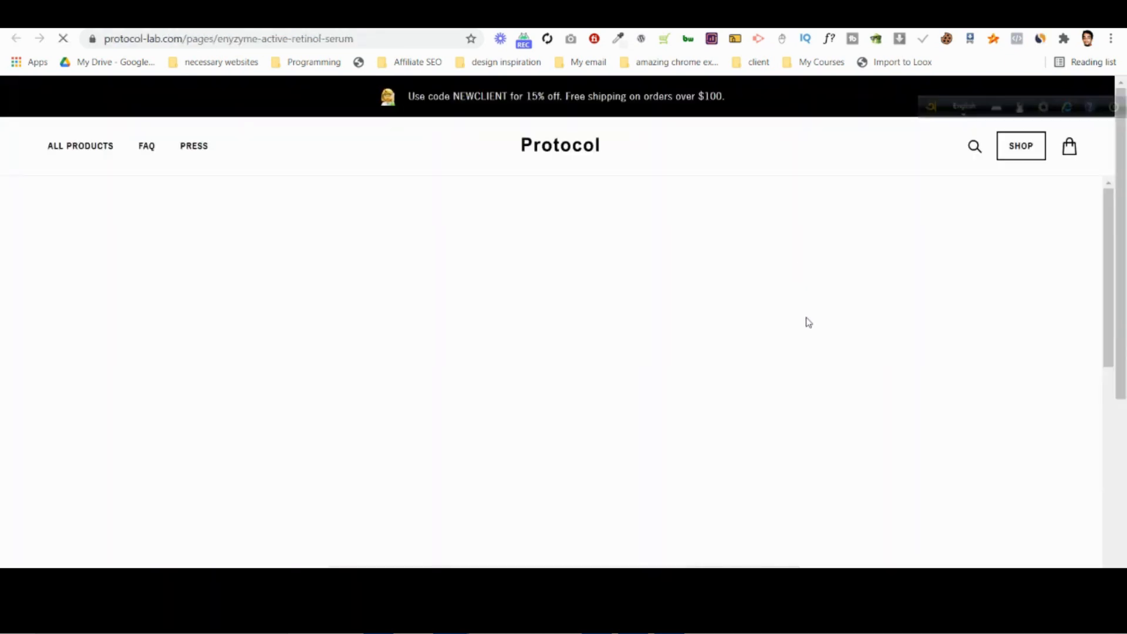
scroll(905, 400, down, 3)
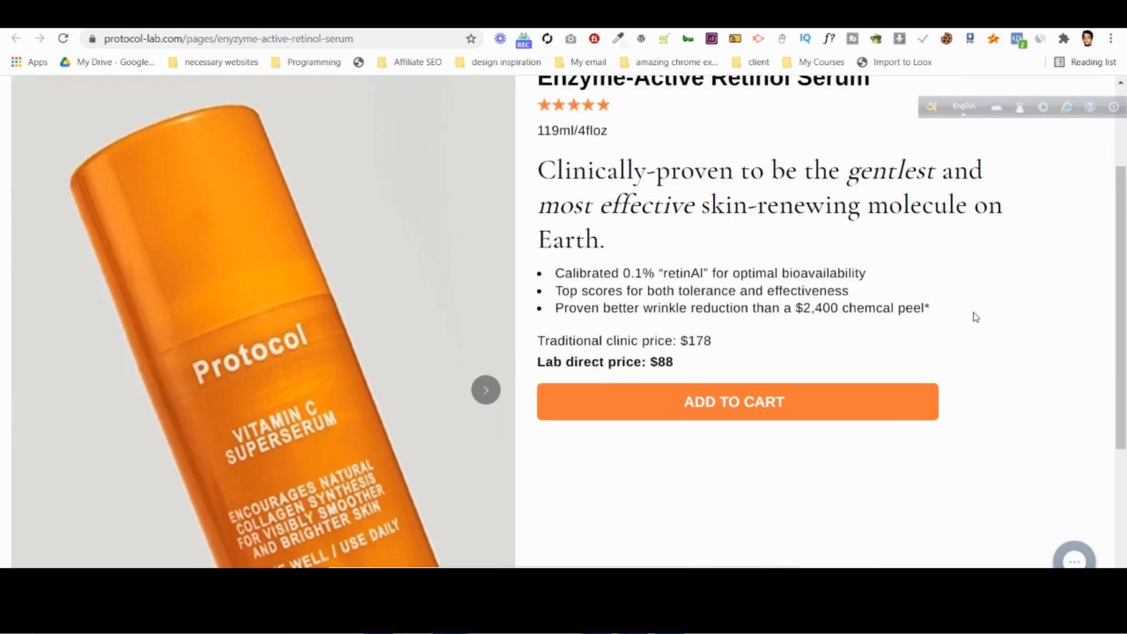
scroll(976, 318, down, 5)
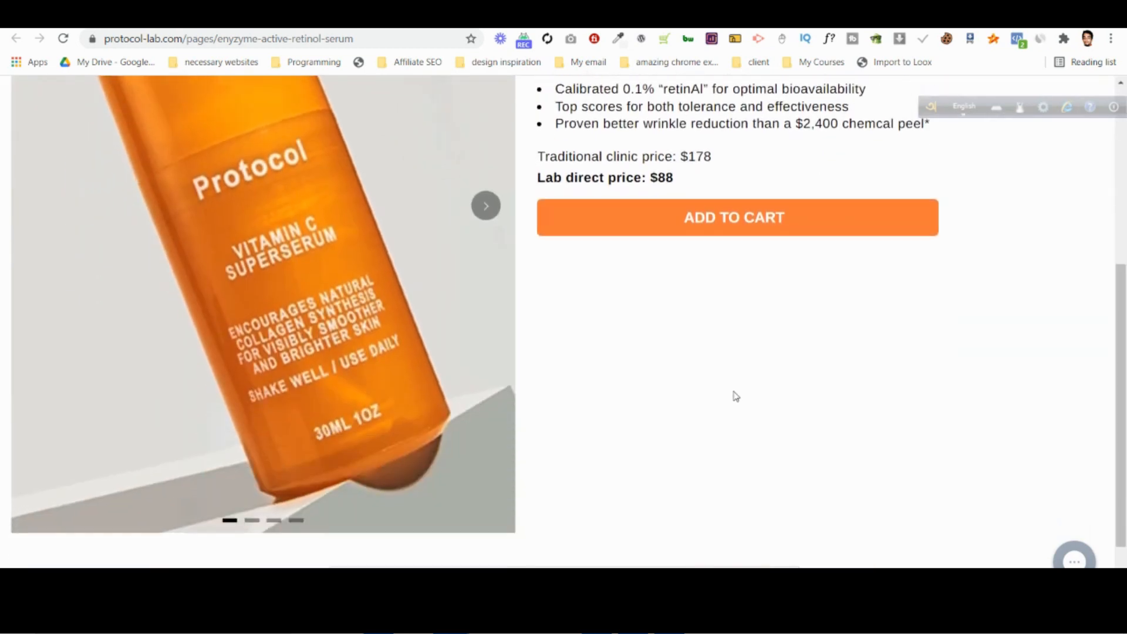
scroll(509, 391, up, 3)
click(485, 265)
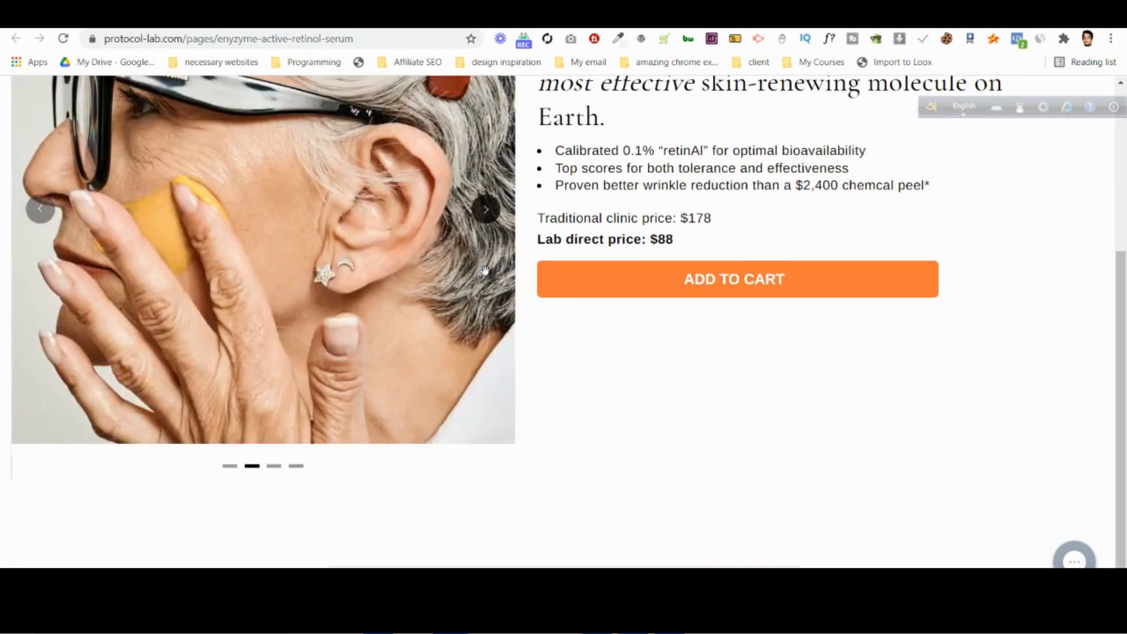
click(481, 195)
click(482, 194)
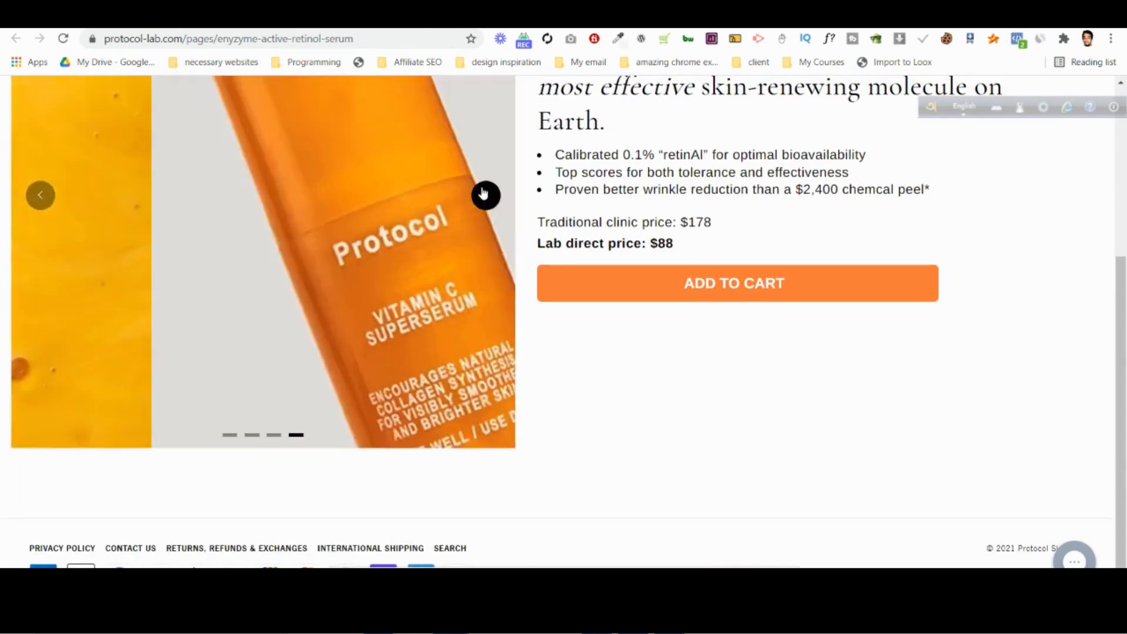
scroll(468, 282, up, 5)
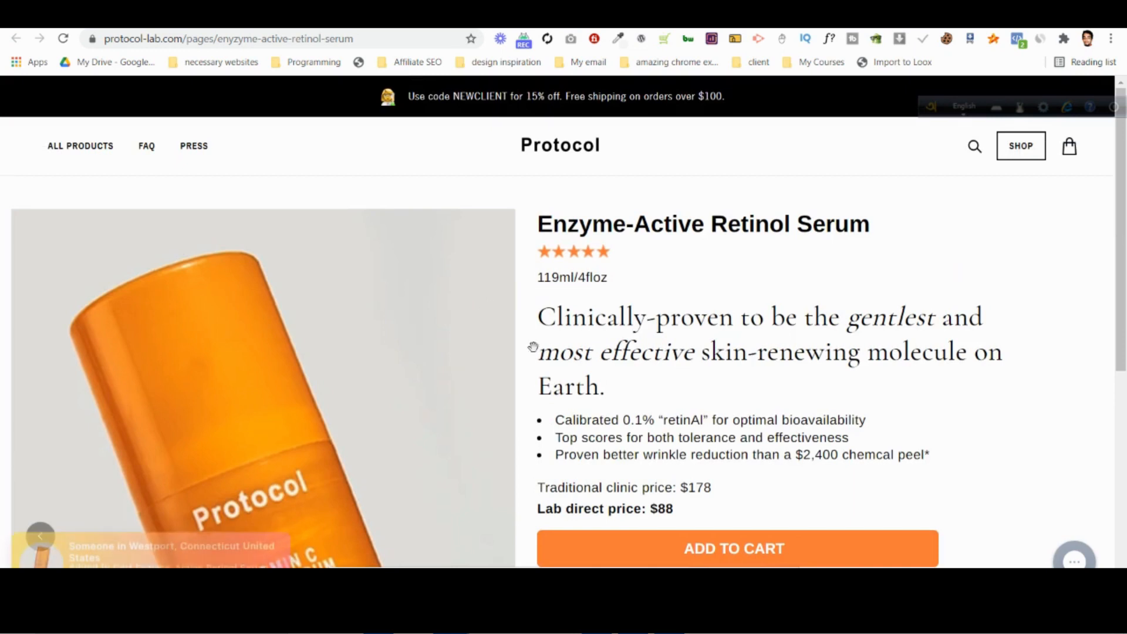
scroll(681, 397, down, 7)
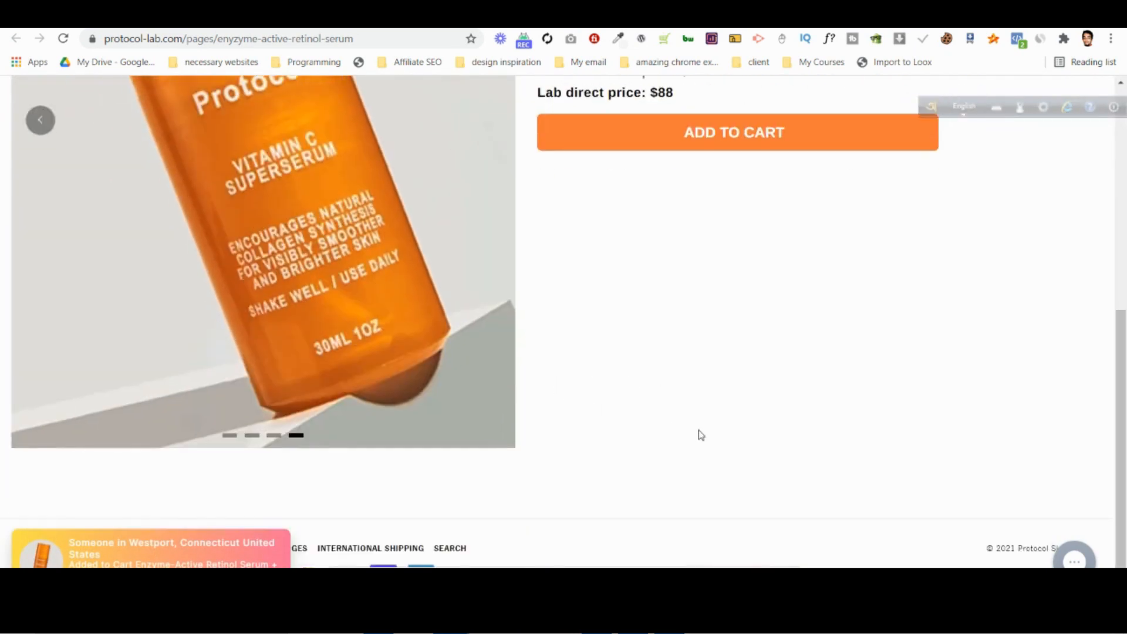
scroll(701, 435, up, 7)
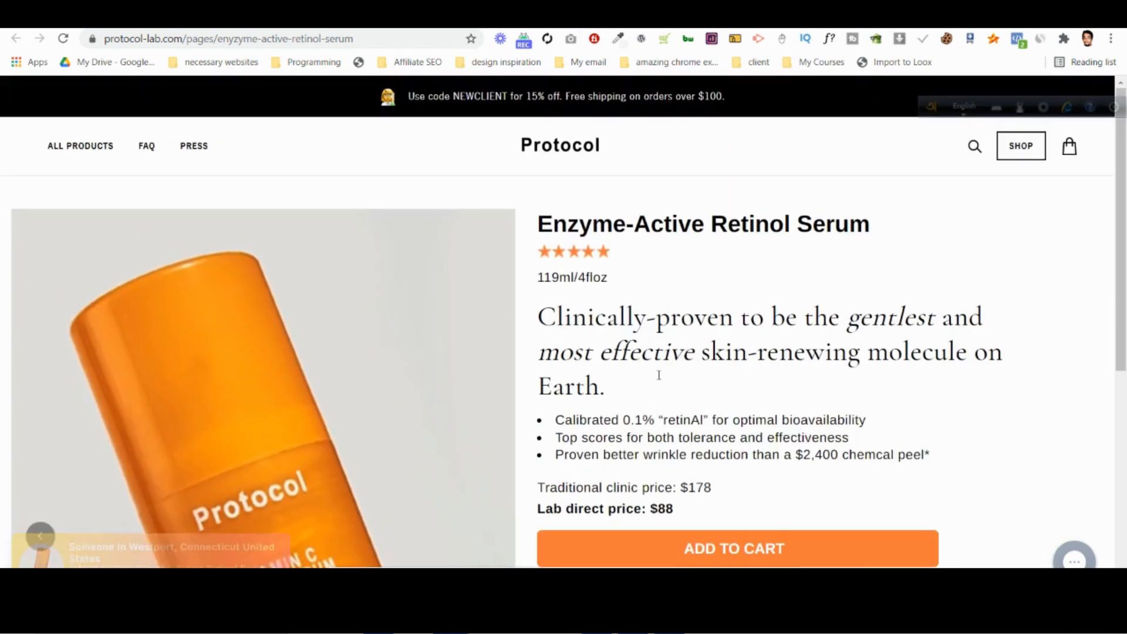
Compare the live page's header, product text and image with the Photoshop desktop design.
click(668, 621)
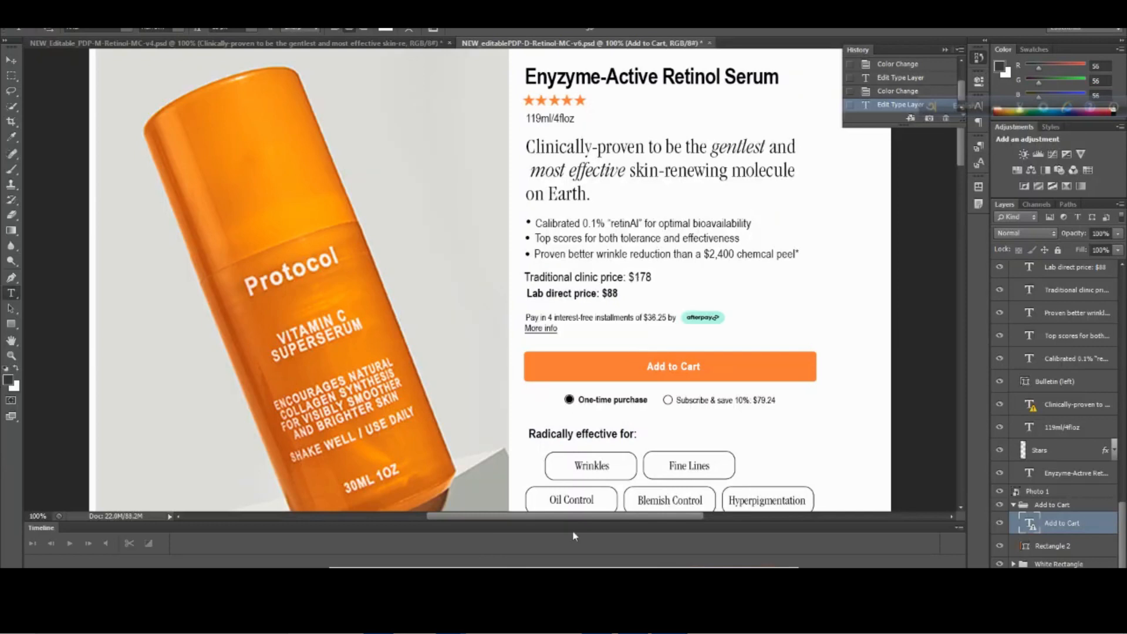
mouse_move(452, 621)
click(364, 537)
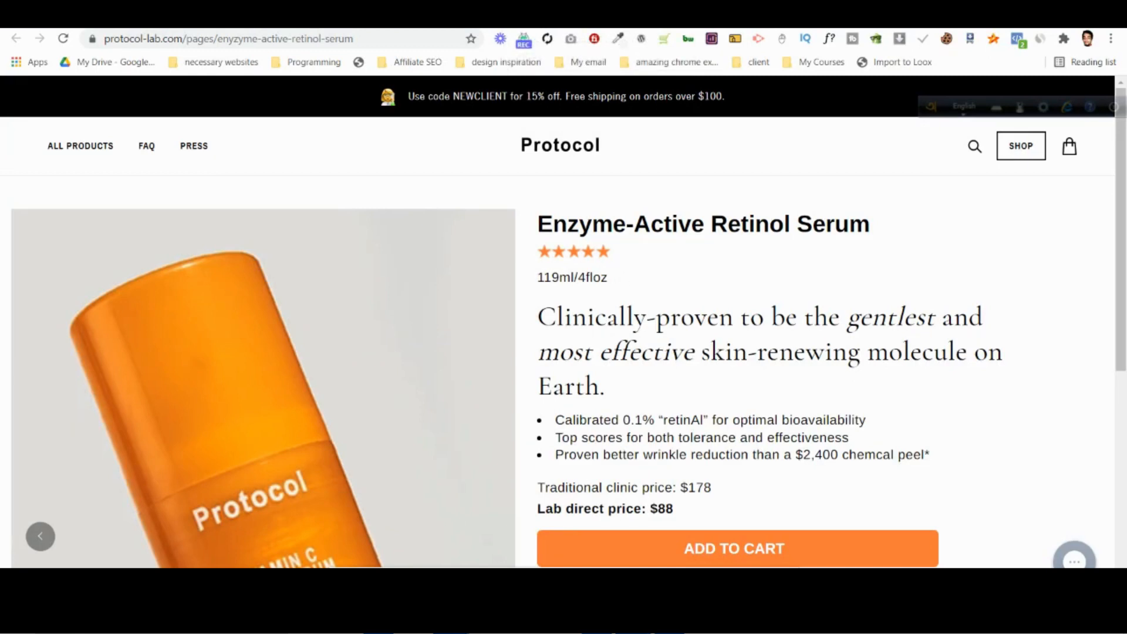
click(669, 621)
key(alt+Tab)
key(alt+Tab)
key(alt+Tab)
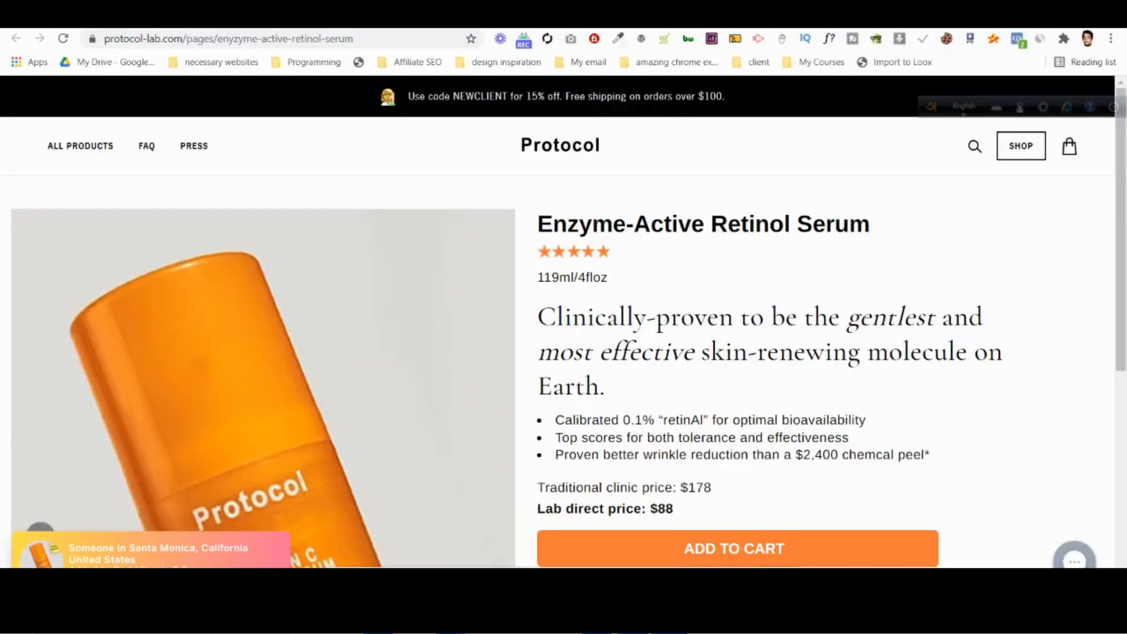
key(alt+Tab)
key(alt+Tab)
key(alt+Tab)
key(alt+Tab)
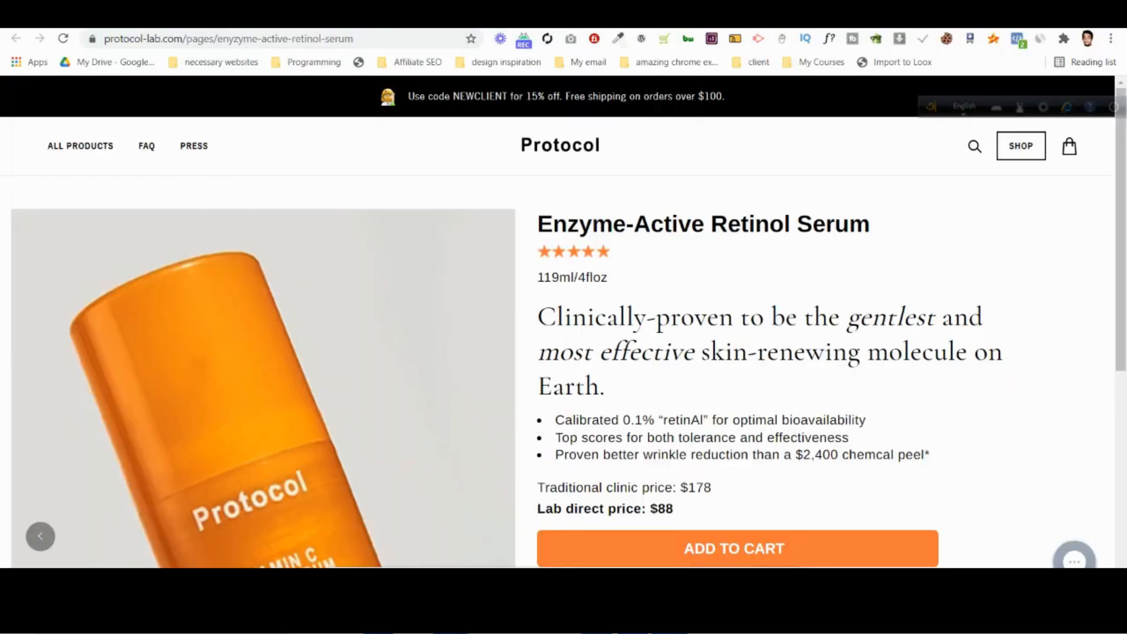
Compare the live page's Add to Cart area with the Photoshop design and return to the PageFly editor.
scroll(663, 508, down, 3)
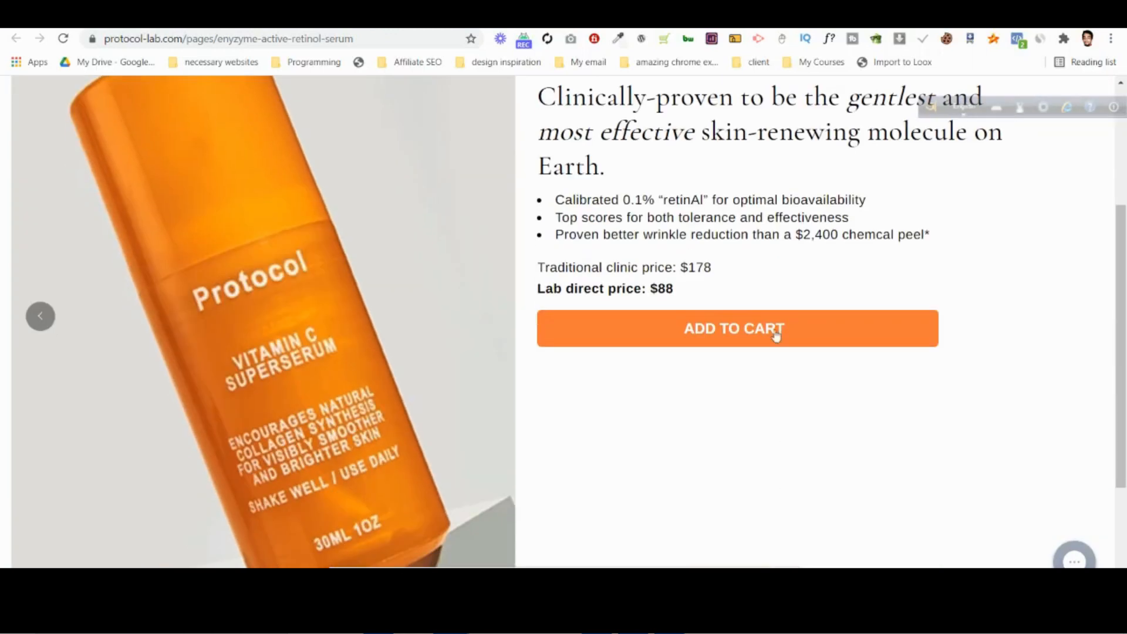
key(alt+Tab)
key(alt+Tab)
key(alt+Tab)
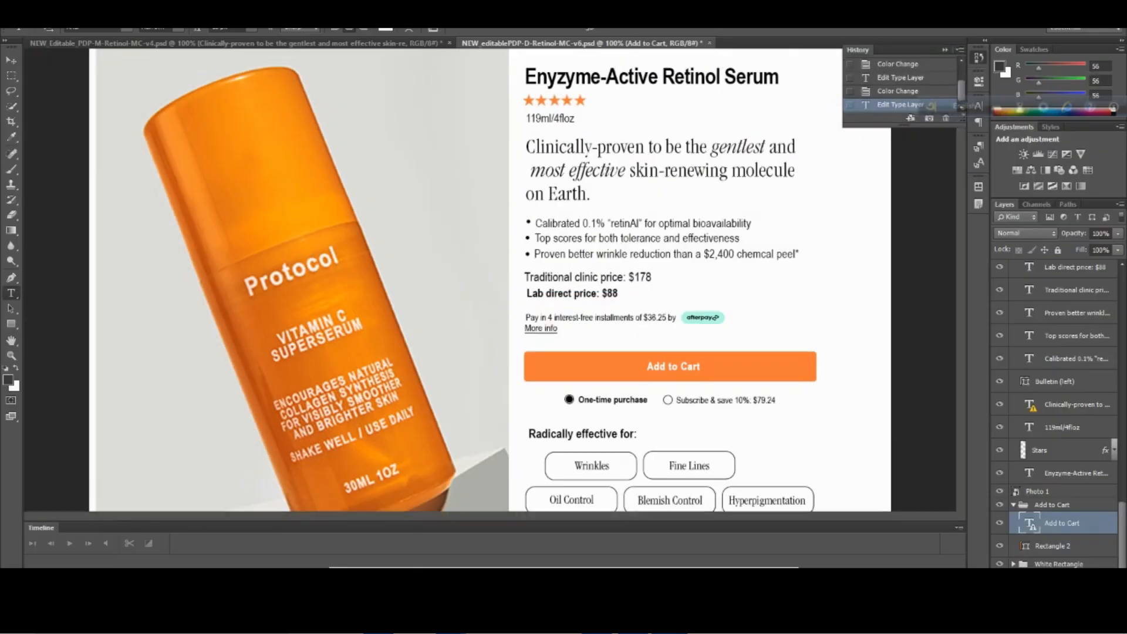
key(alt+Tab)
key(ctrl+shift+Tab)
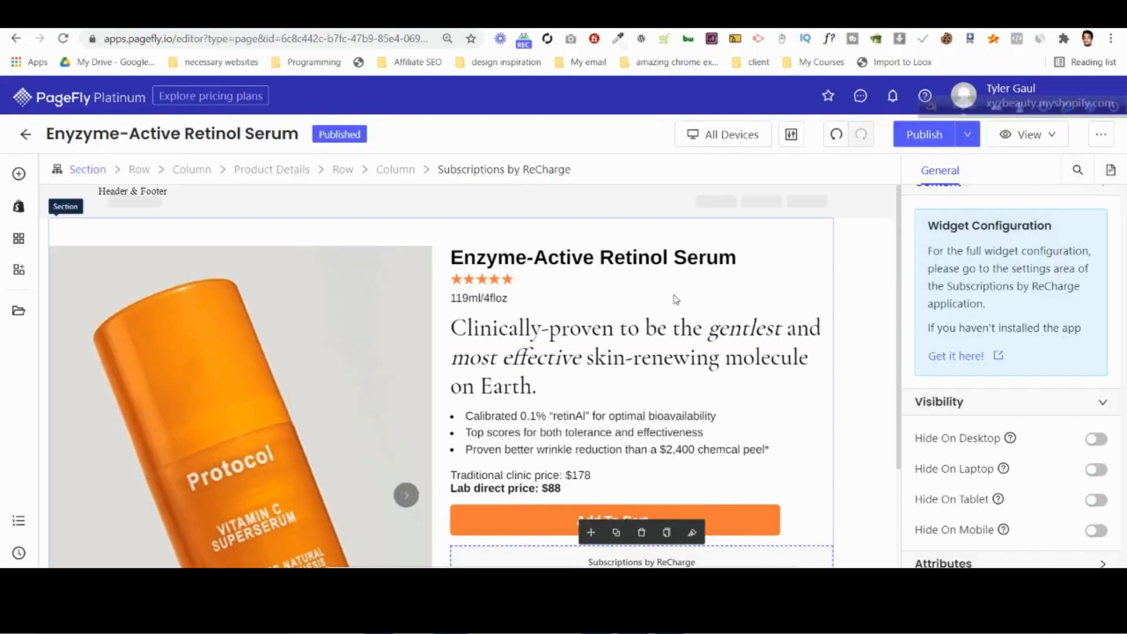
Try the capitalised text transform (Aa) on the product Add To Cart button and publish the page.
scroll(766, 503, down, 2)
click(738, 405)
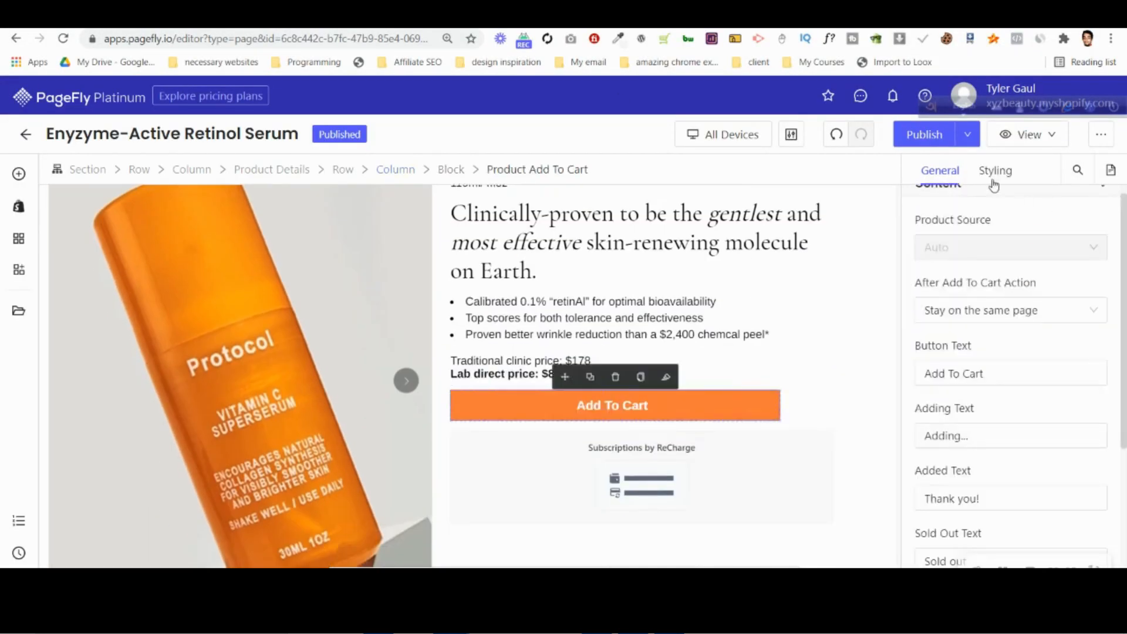
click(995, 170)
scroll(996, 430, down, 2)
scroll(996, 429, down, 5)
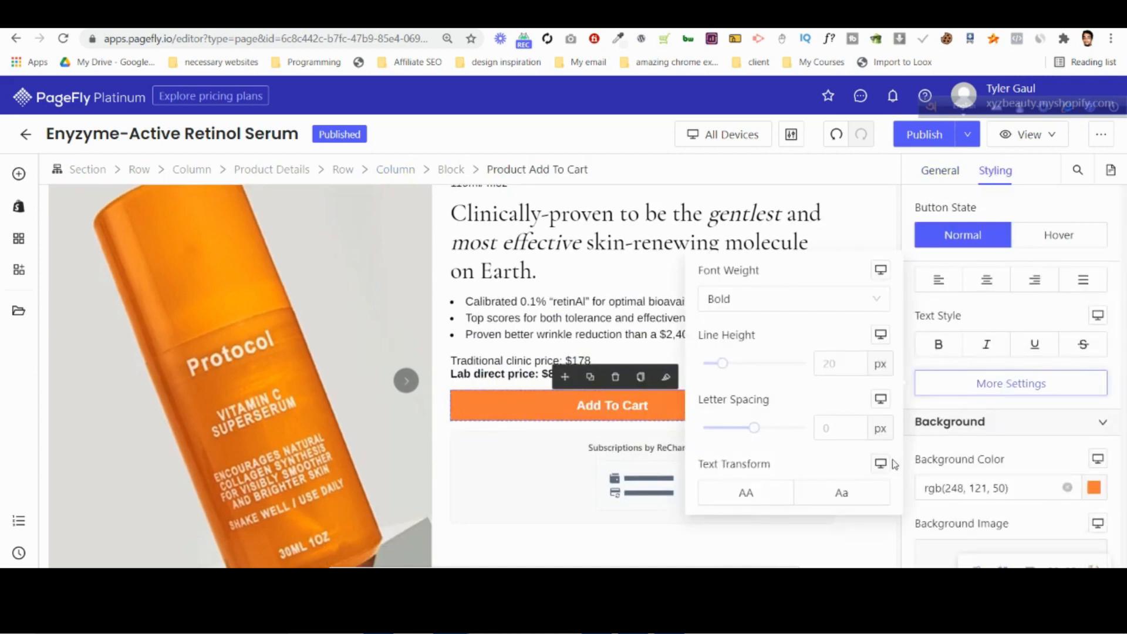
click(858, 493)
click(933, 139)
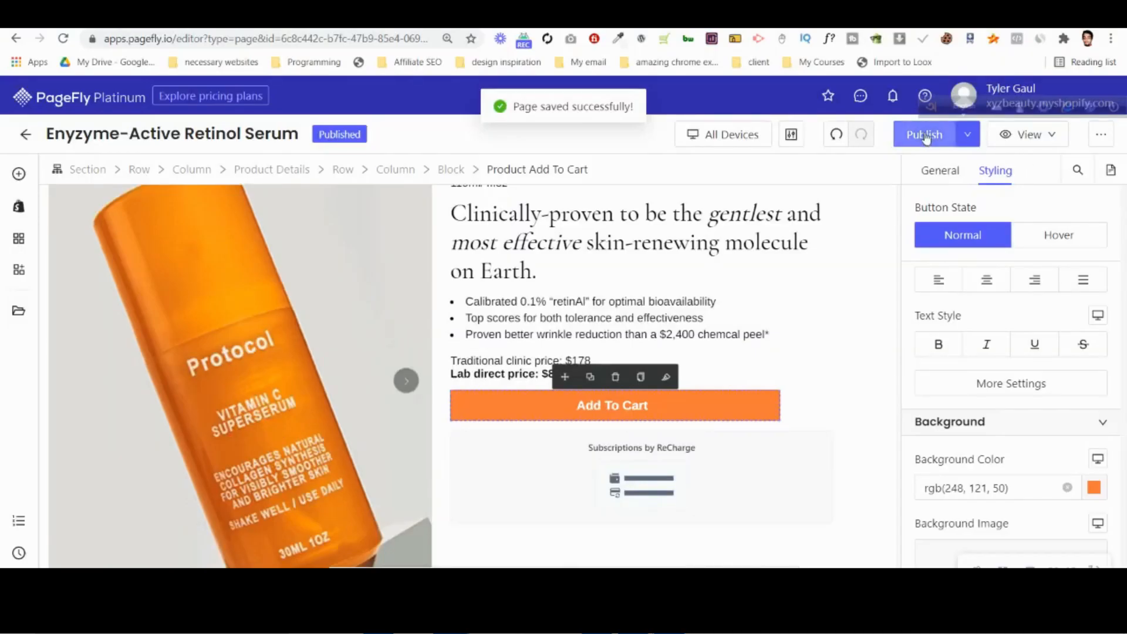
click(924, 134)
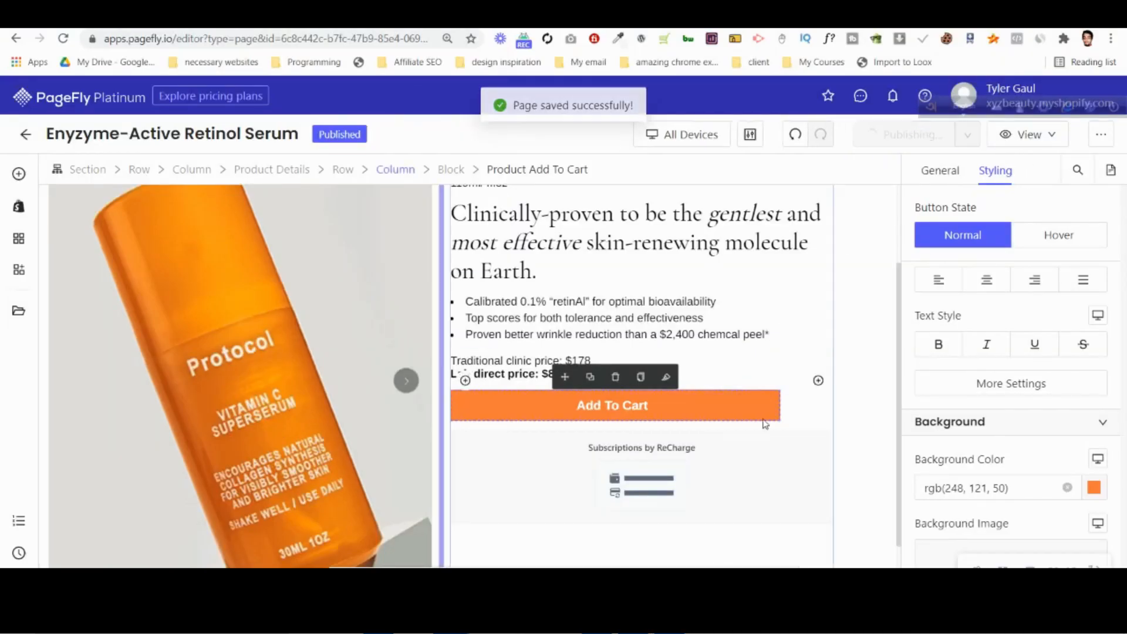
Clear the capitalised text transform from the cart button and set its button text to "Add to Cart".
click(977, 386)
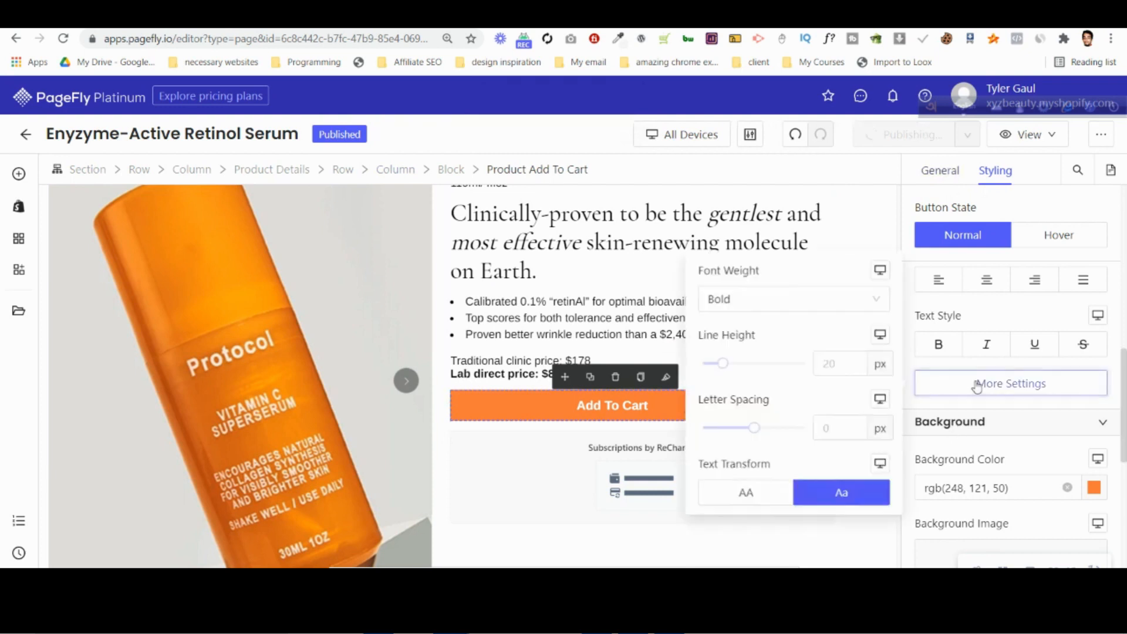
click(868, 495)
click(940, 171)
scroll(984, 340, up, 4)
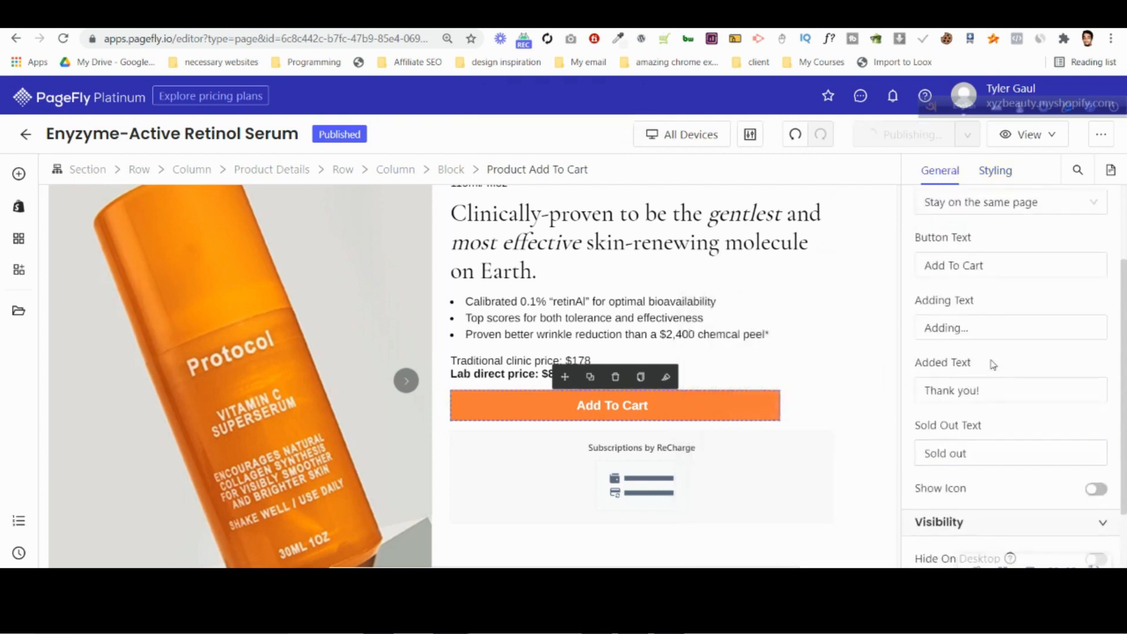
click(956, 340)
key(BackSpace)
text(t)
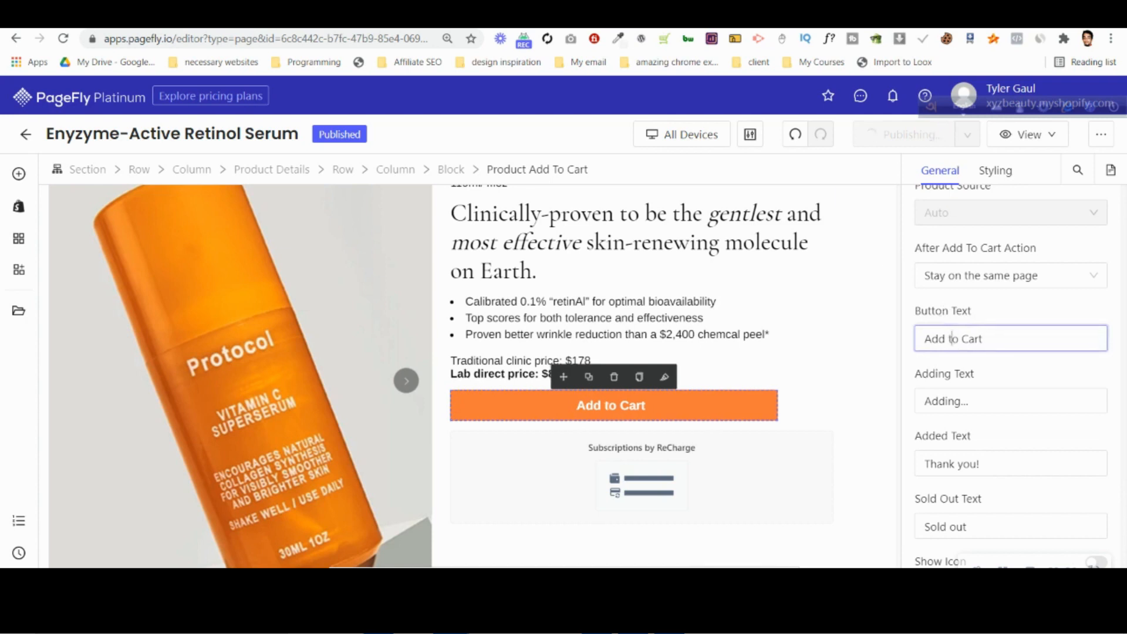
Compare the cart button's wording with the Photoshop desktop design and return to the PageFly editor.
key(alt+Tab)
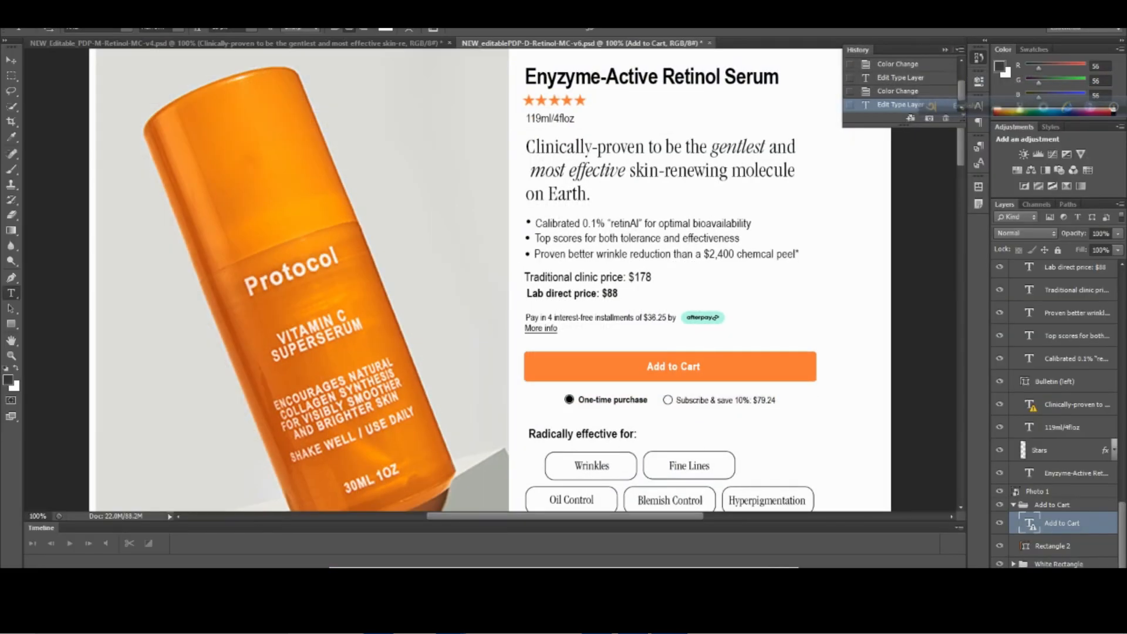
key(alt+Tab)
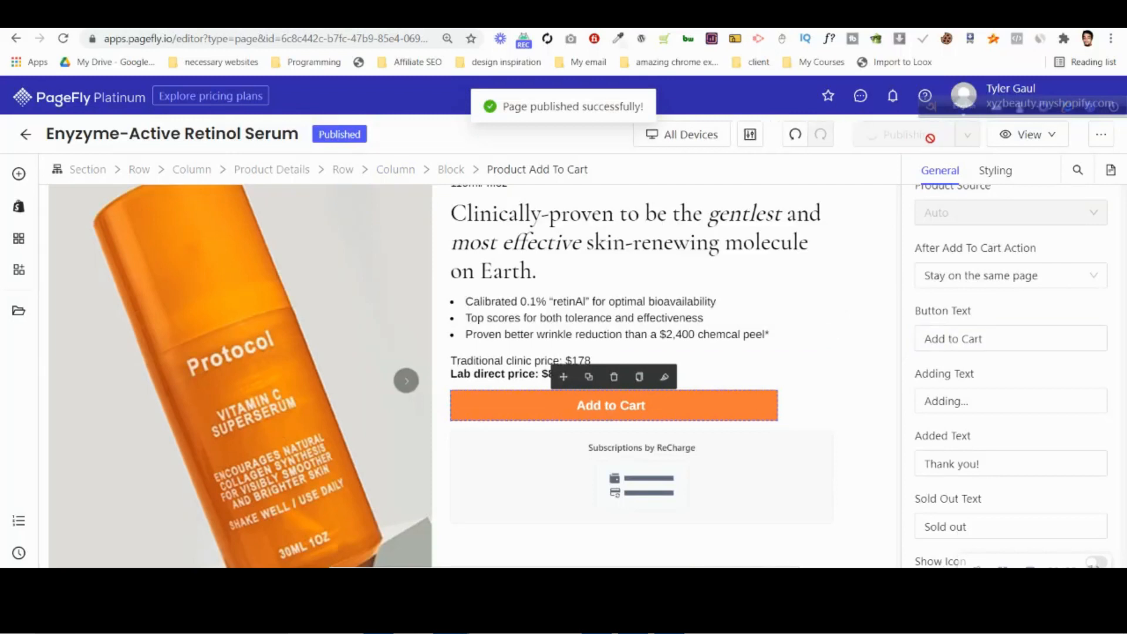
key(alt+Tab)
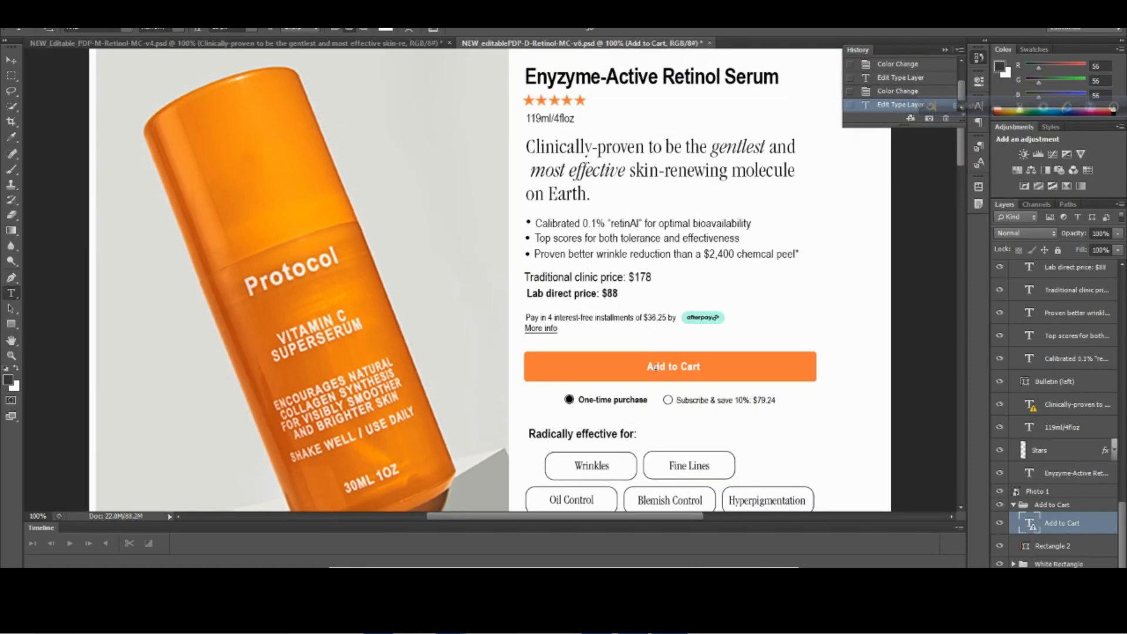
key(alt+Tab)
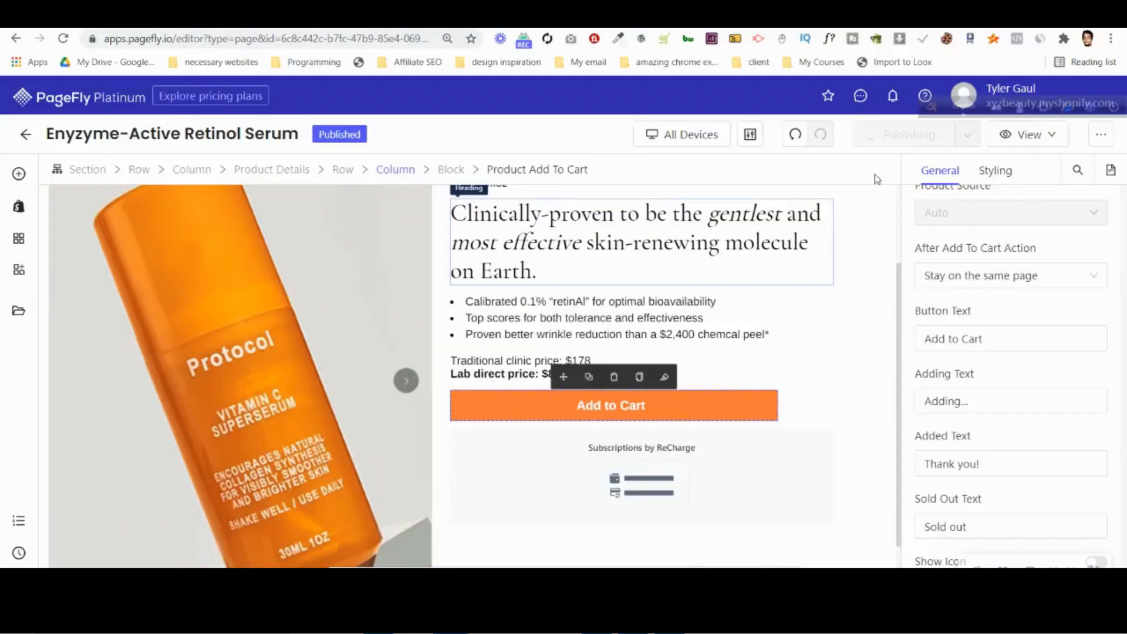
Open the live retinol serum page and check how the Add to Cart button's text is displayed.
click(1015, 135)
click(1023, 190)
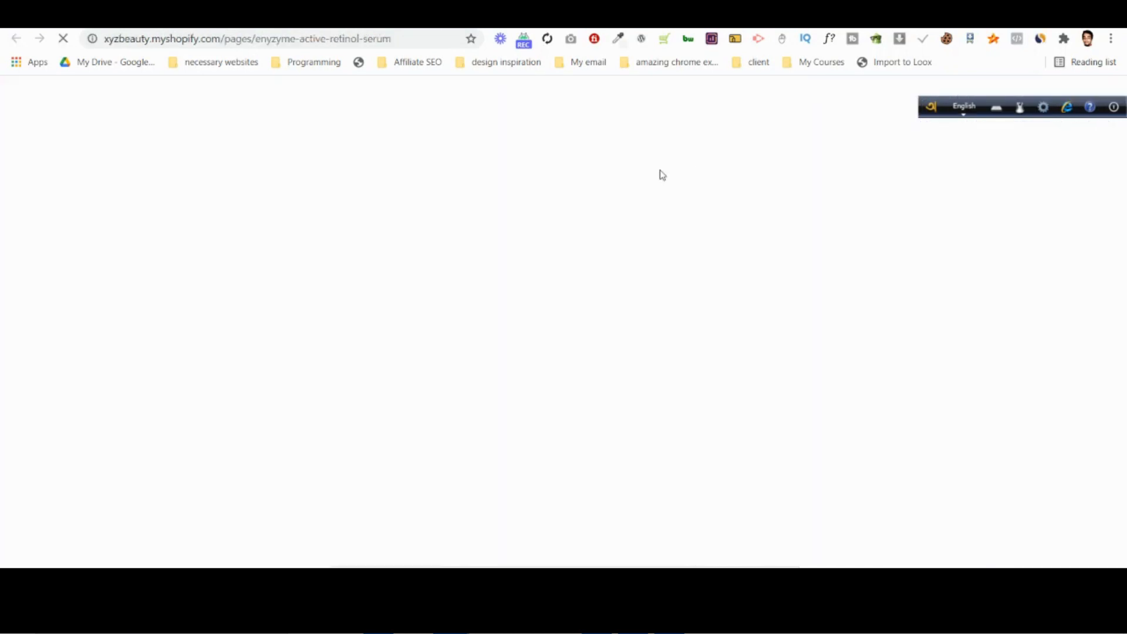
scroll(689, 181, down, 1)
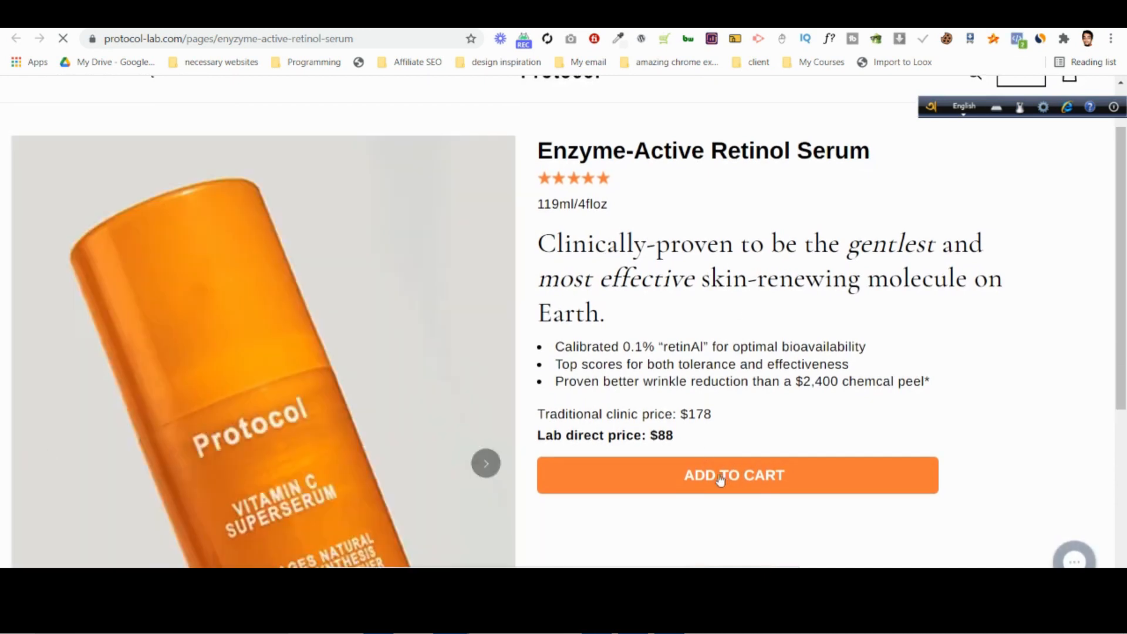
scroll(721, 479, down, 3)
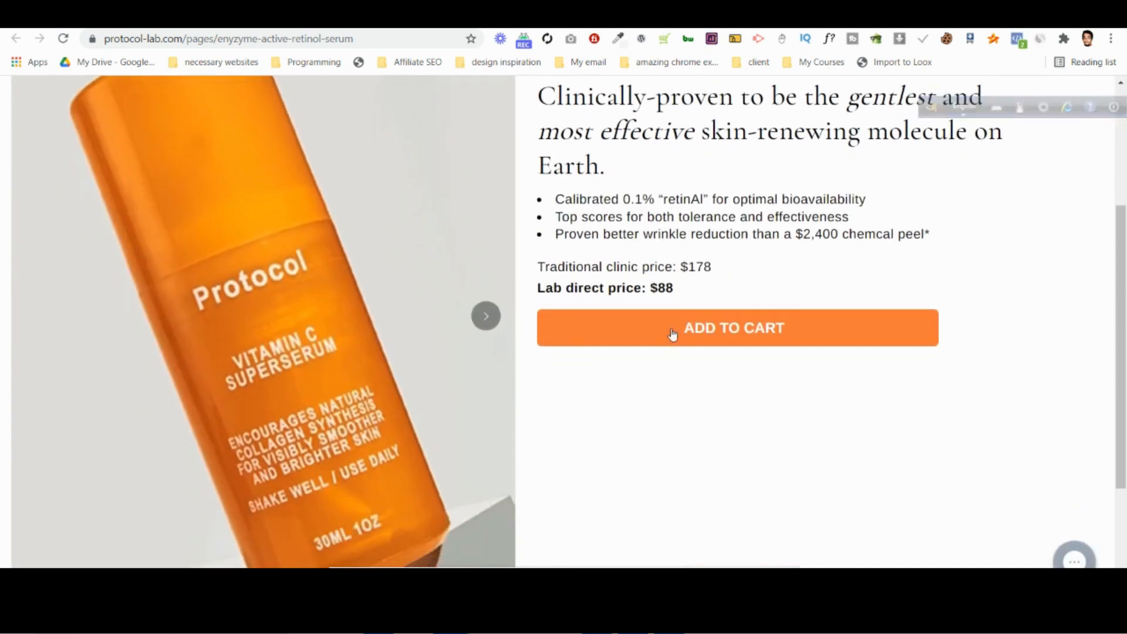
Inspect the live page's Add to Cart button in the browser developer tools.
right_click(673, 333)
click(770, 563)
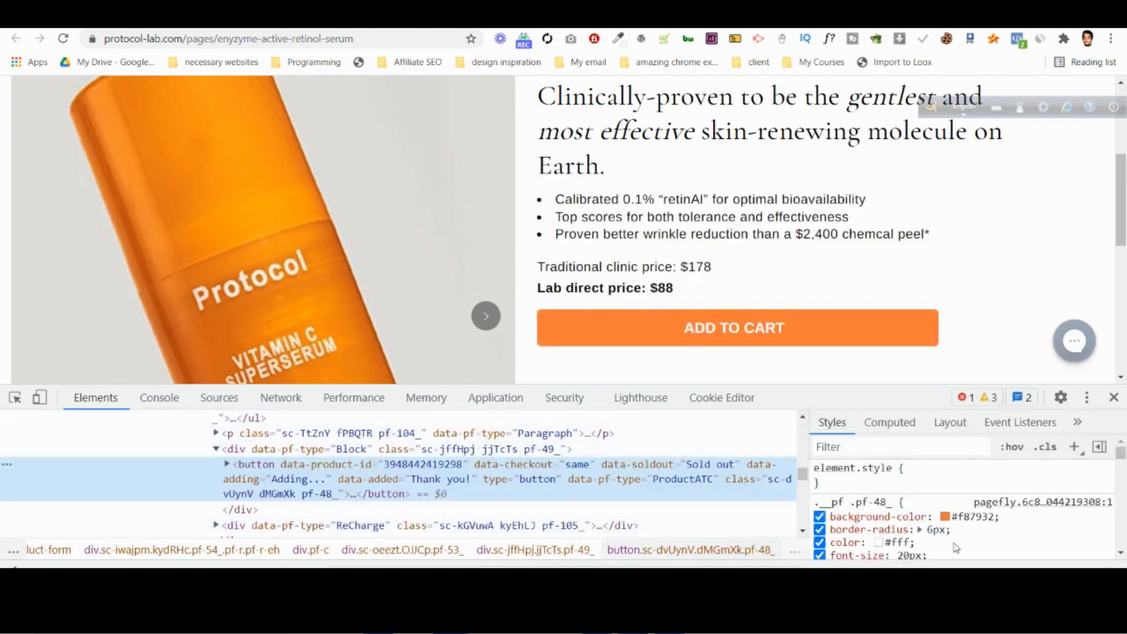
click(15, 398)
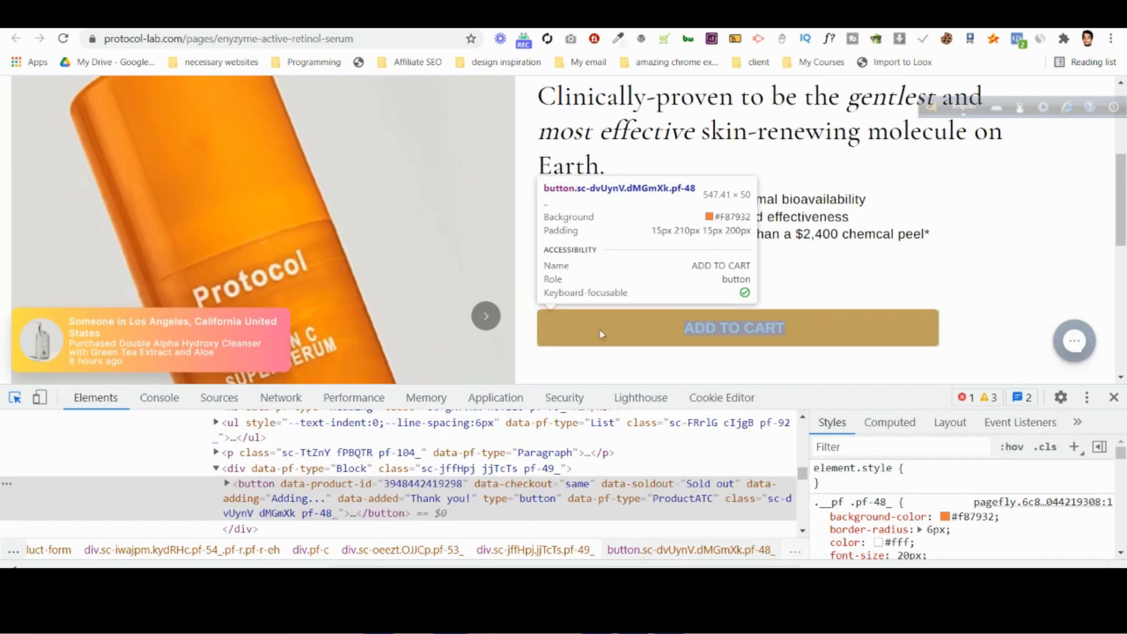
click(608, 326)
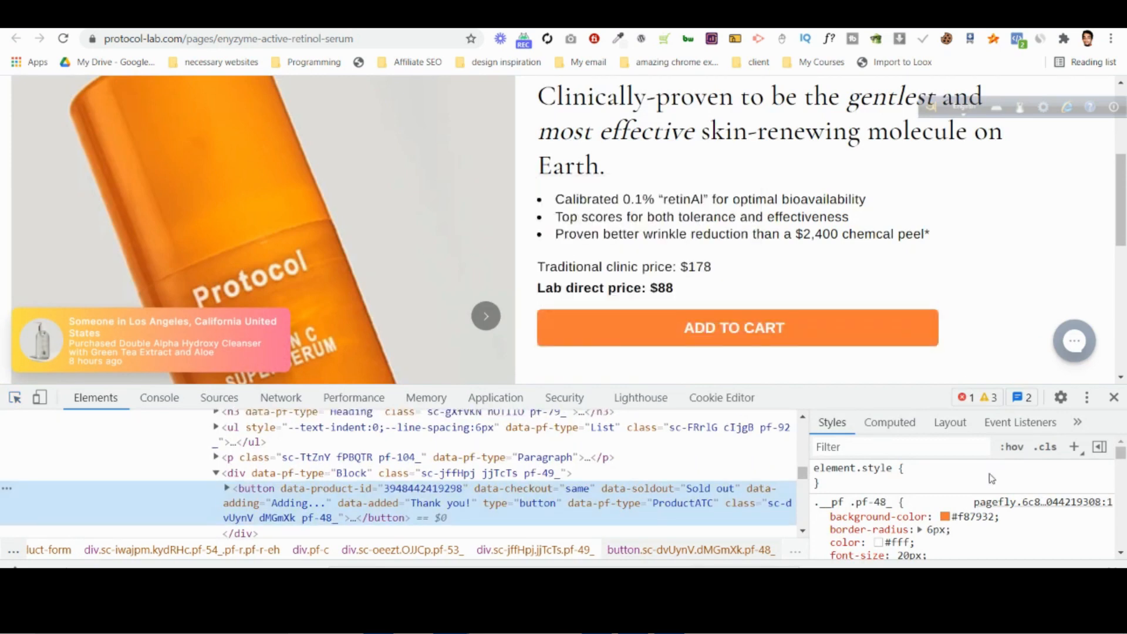
Examine the Add to Cart button's CSS rules to find the declaration that controls its letter case.
scroll(985, 505, down, 4)
scroll(985, 505, down, 5)
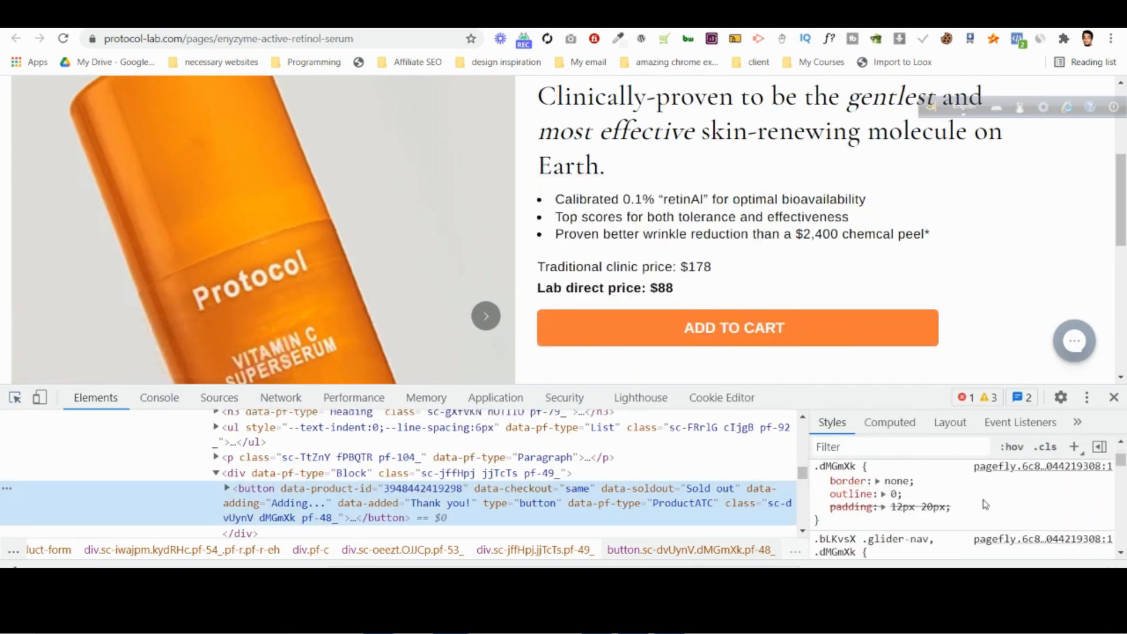
scroll(985, 505, down, 4)
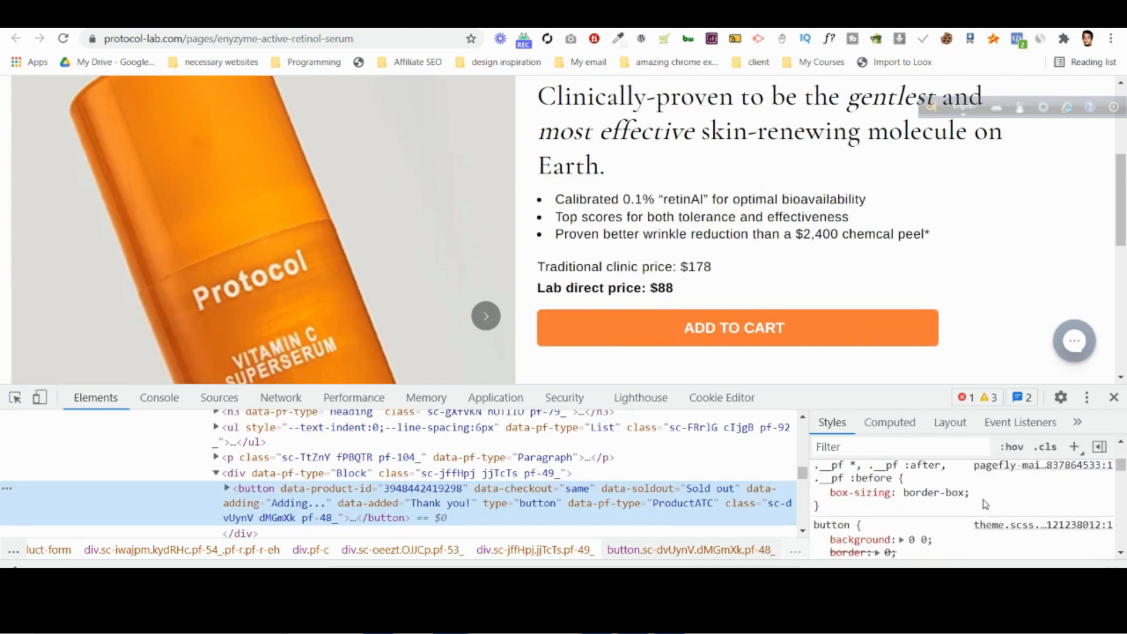
scroll(940, 499, up, 3)
scroll(875, 526, down, 2)
scroll(879, 528, down, 3)
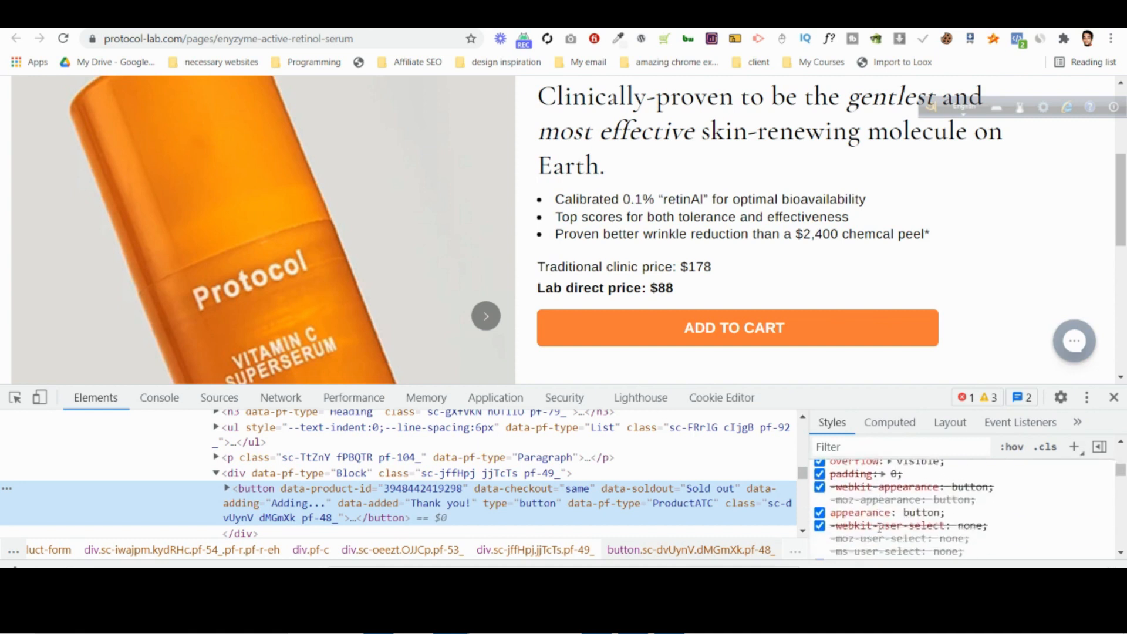
scroll(955, 510, down, 3)
scroll(958, 506, up, 3)
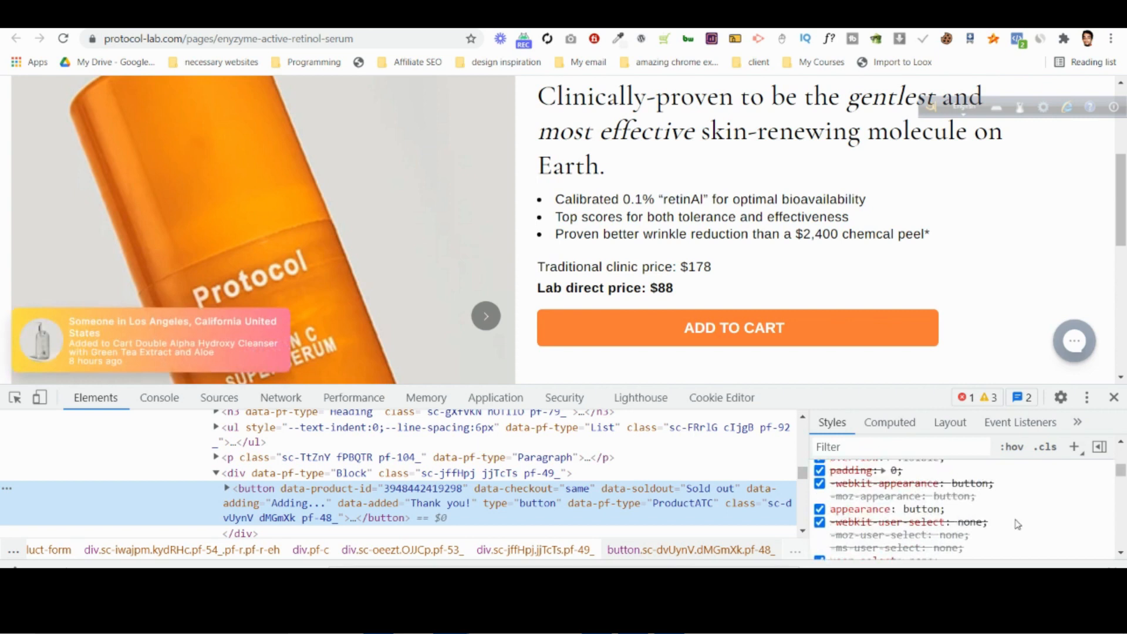
scroll(1017, 524, up, 2)
scroll(1017, 526, up, 2)
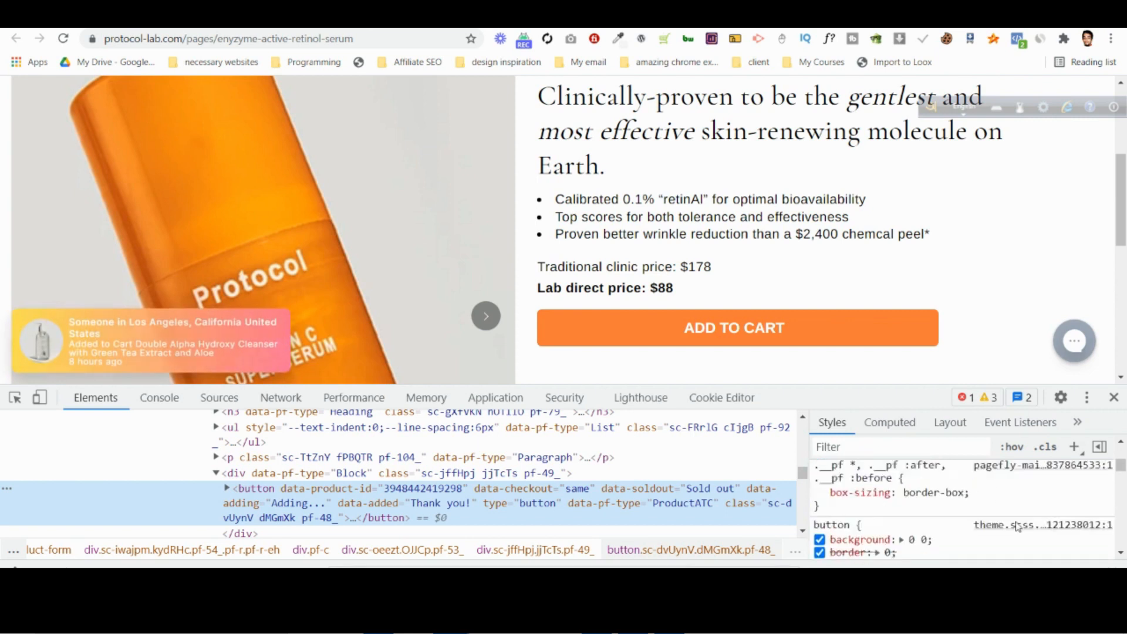
scroll(1017, 525, down, 2)
scroll(1018, 527, down, 2)
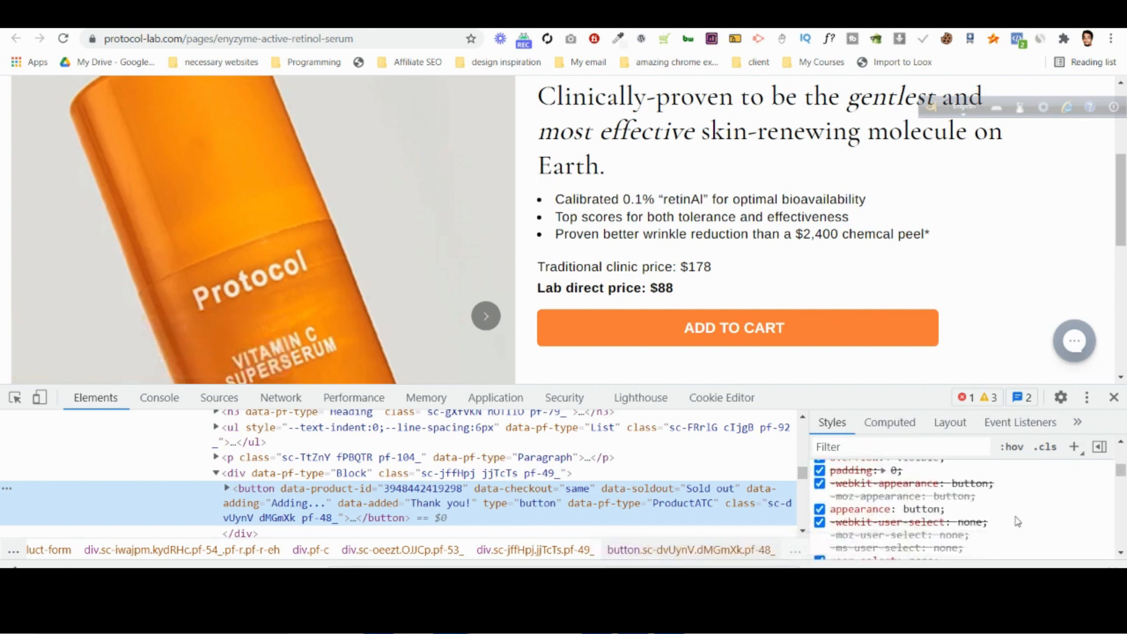
scroll(1017, 526, down, 3)
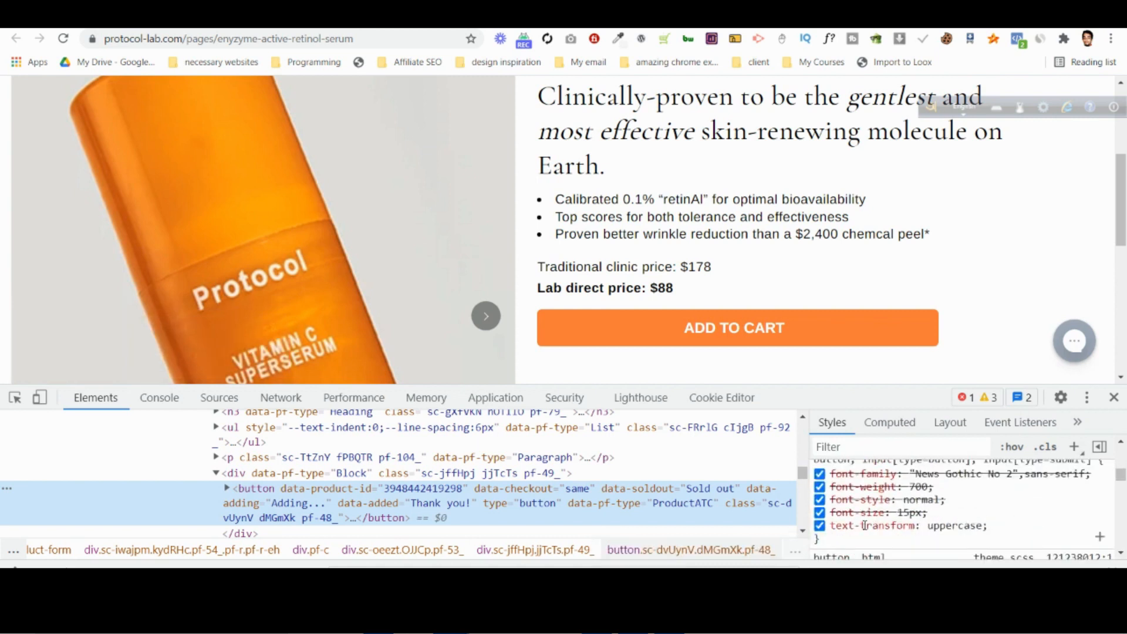
Change text-transform to inherit in the theme's button rule in the developer tools.
click(971, 524)
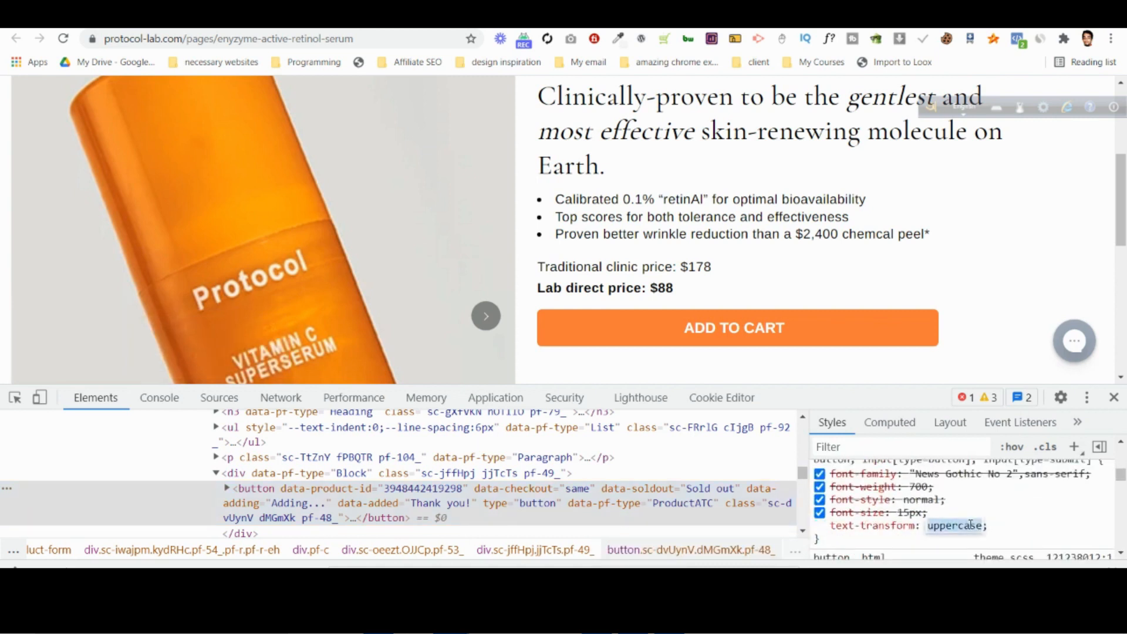
key(BackSpace)
key(Down)
key(Down)
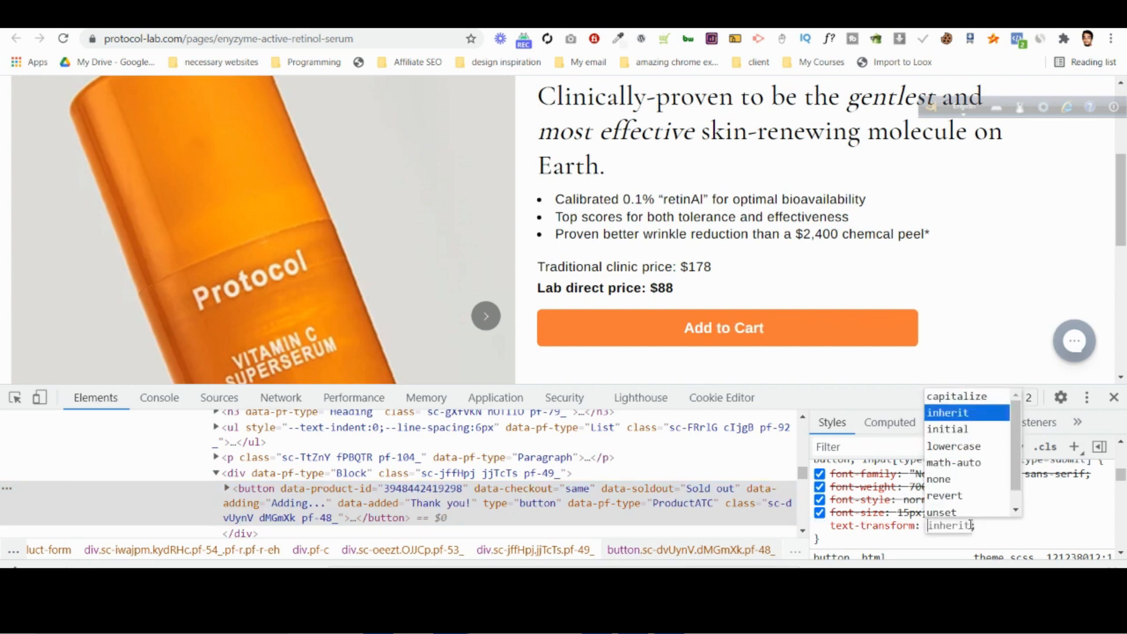
key(Return)
click(982, 540)
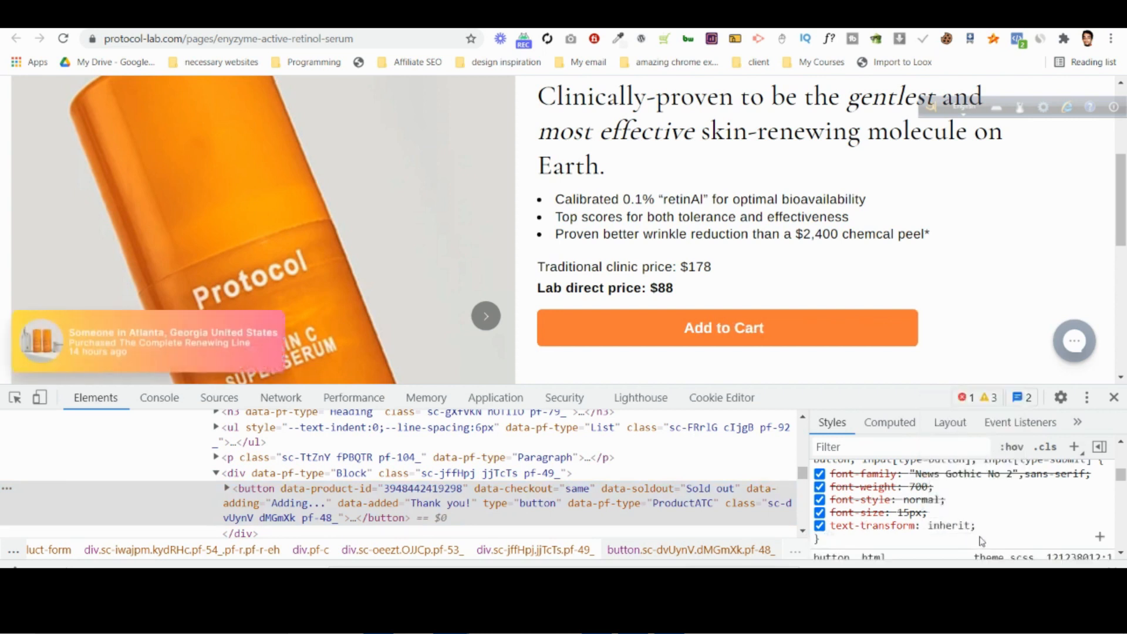
Copy the whole edited theme button rule, selectors included, and return to the PageFly editor.
drag(820, 541, 816, 499)
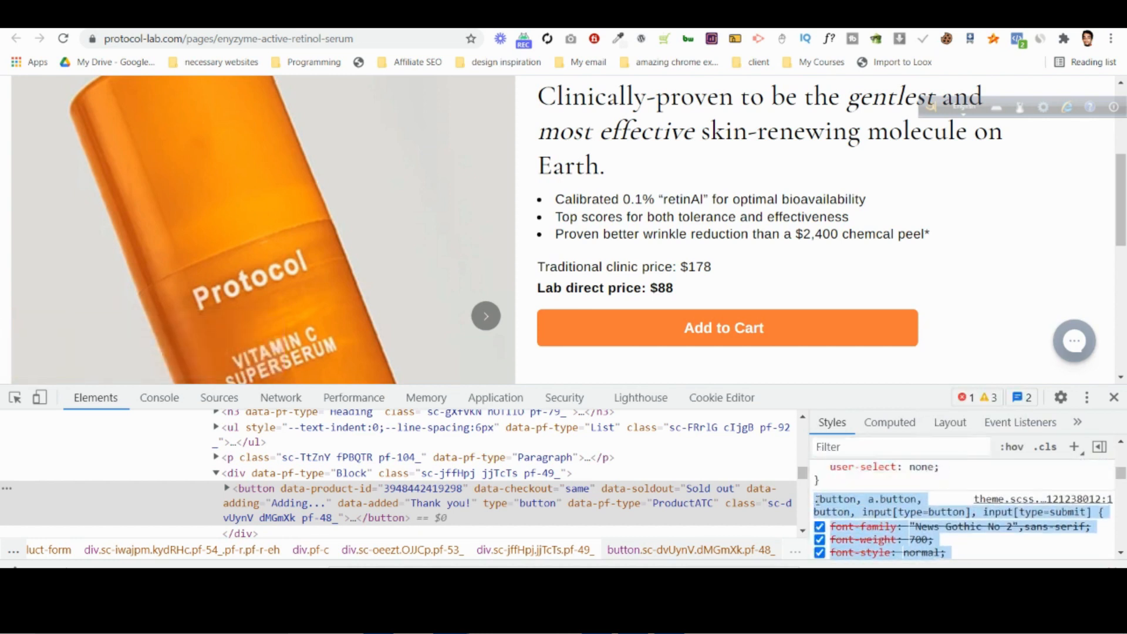
right_click(821, 499)
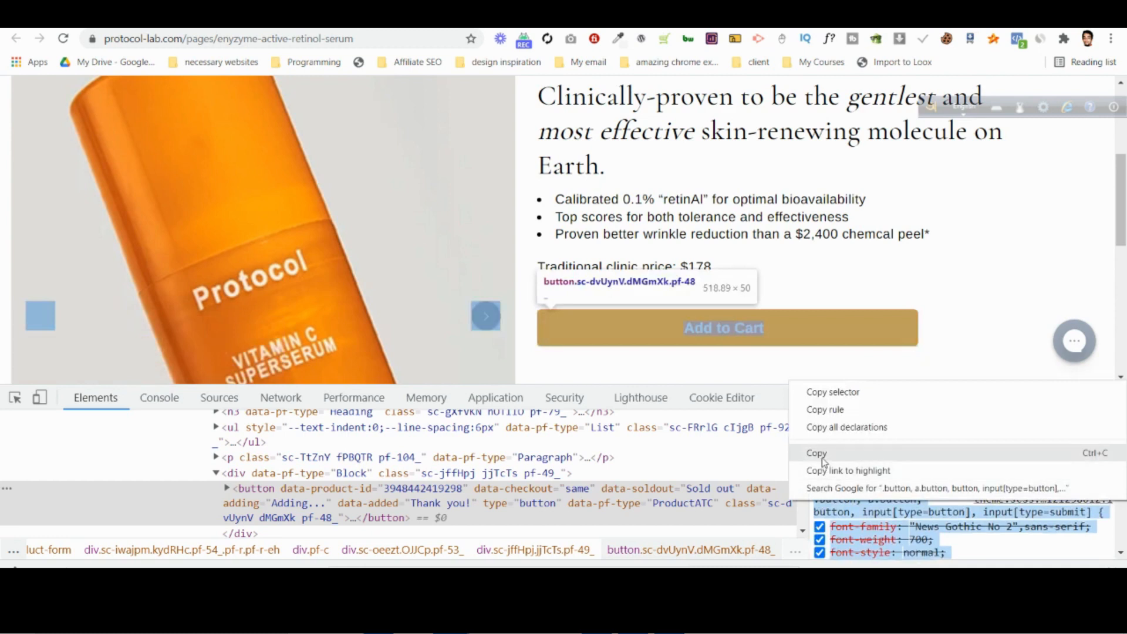
click(822, 457)
key(ctrl+Tab)
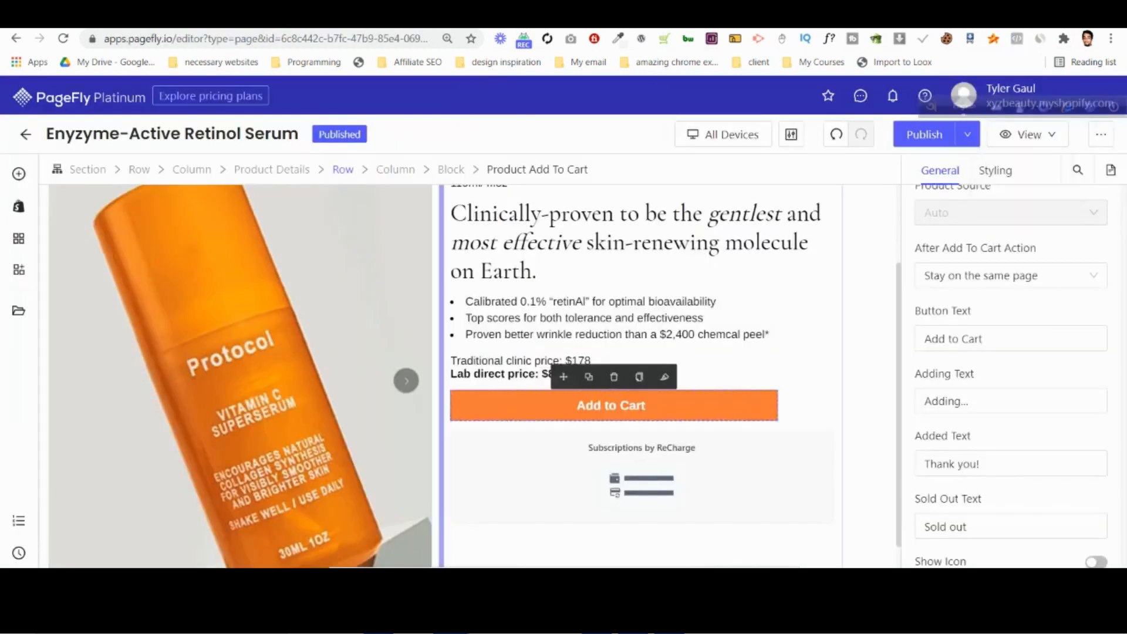
Paste the button rule into the page's custom CSS, remove its font declarations to keep only text-transform: inherit, and save the change.
click(19, 553)
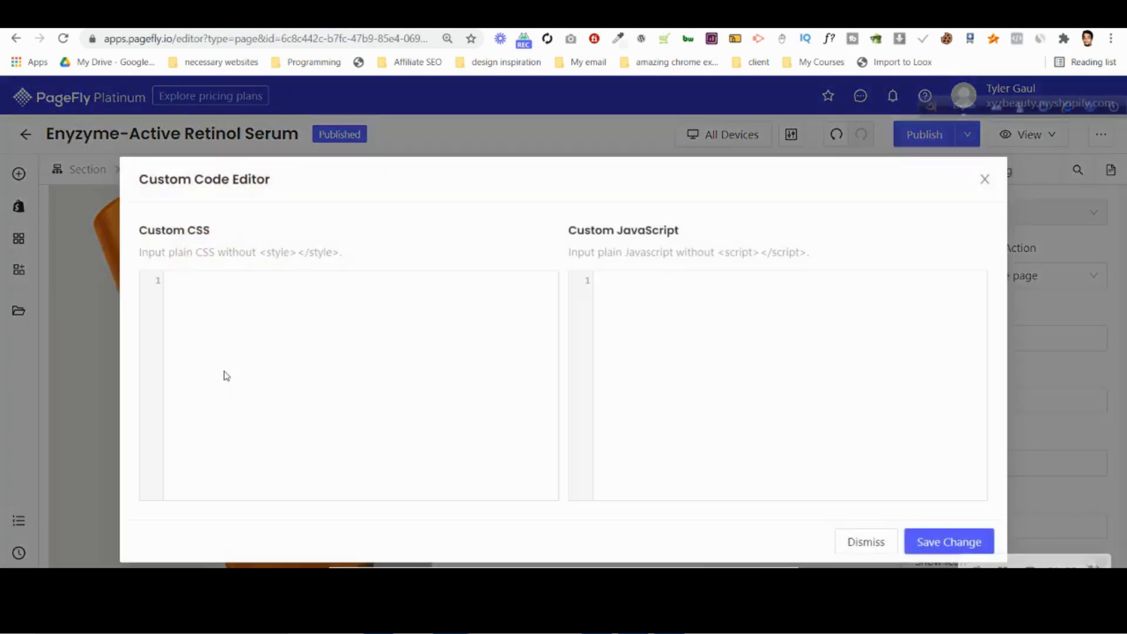
key(ctrl+v)
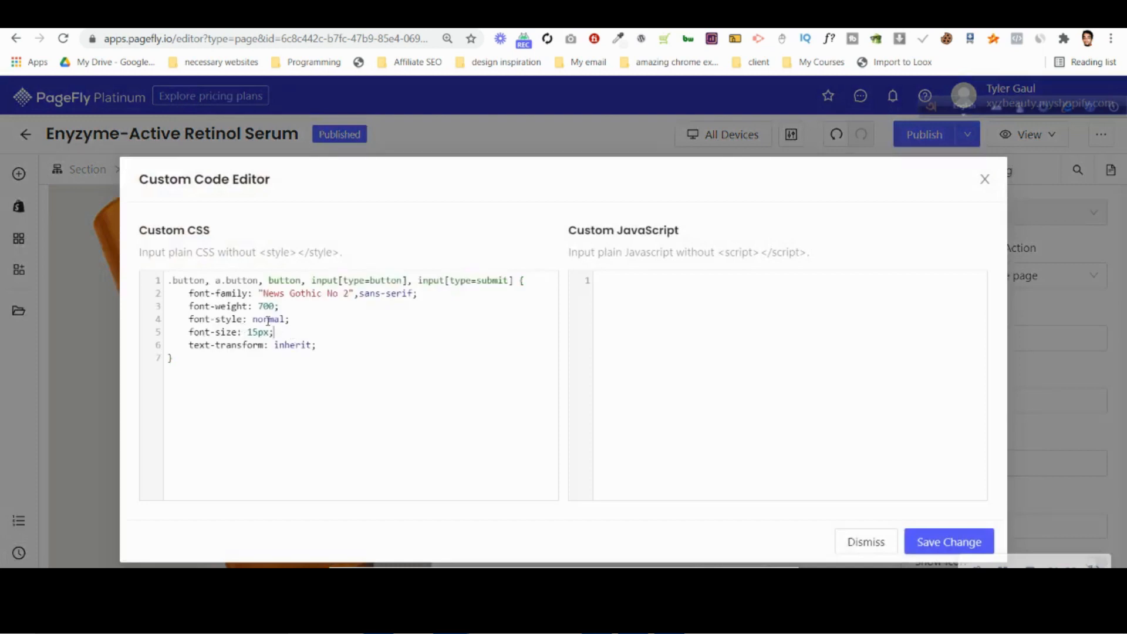
drag(274, 331, 192, 288)
key(BackSpace)
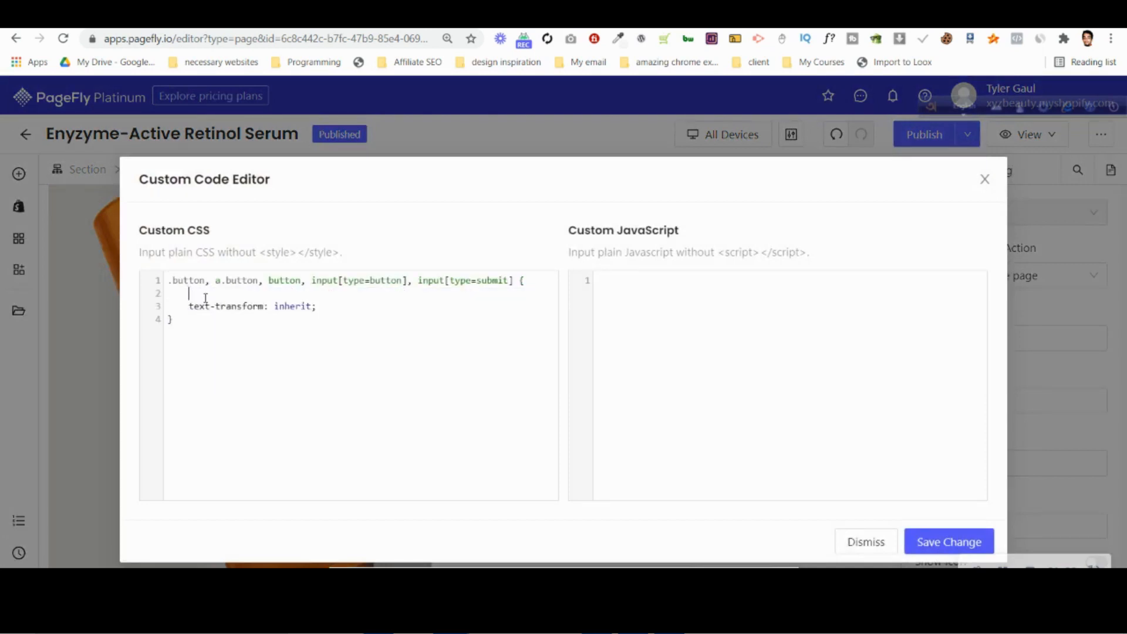
click(950, 541)
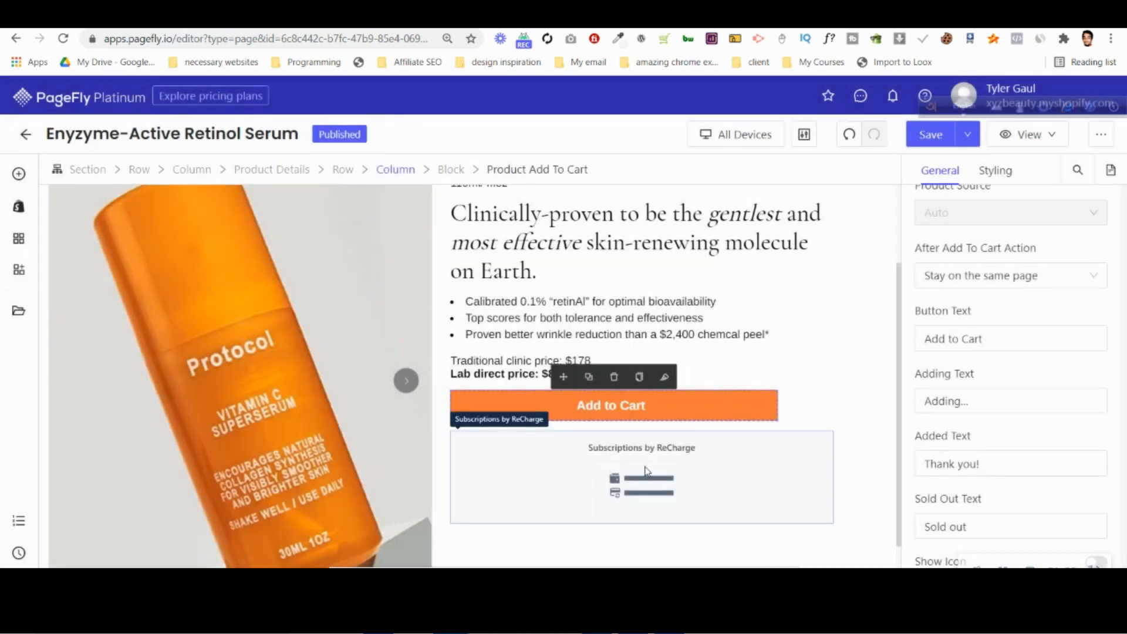
Check the area below the live page's Add to Cart button, and save and publish the page from the PageFly editor.
click(705, 15)
scroll(743, 214, down, 2)
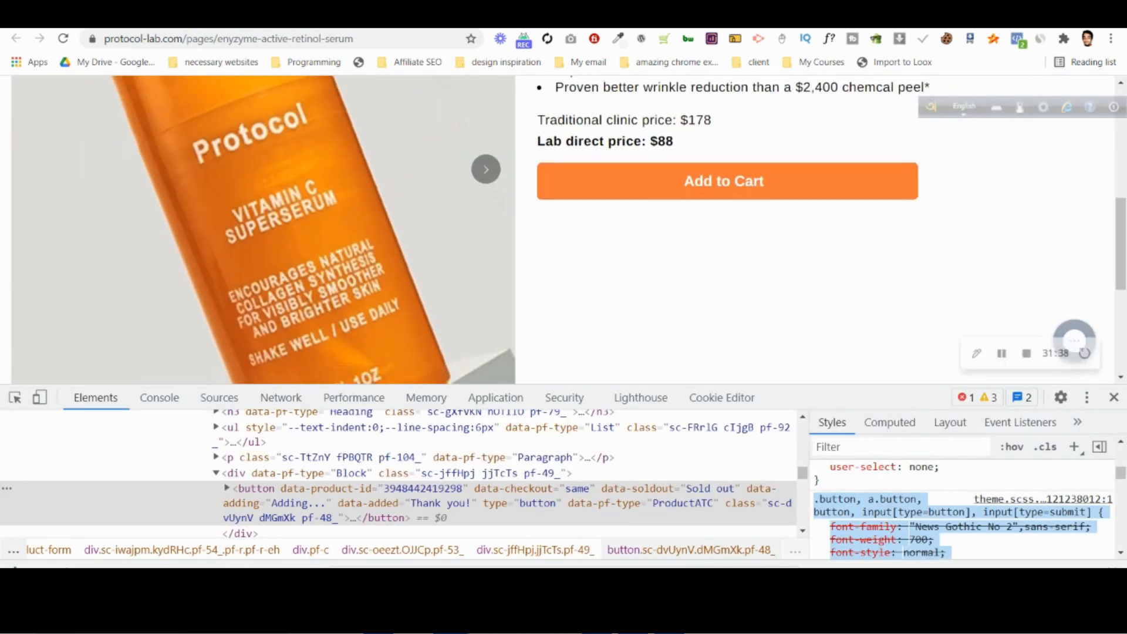
click(646, 16)
click(971, 136)
click(958, 162)
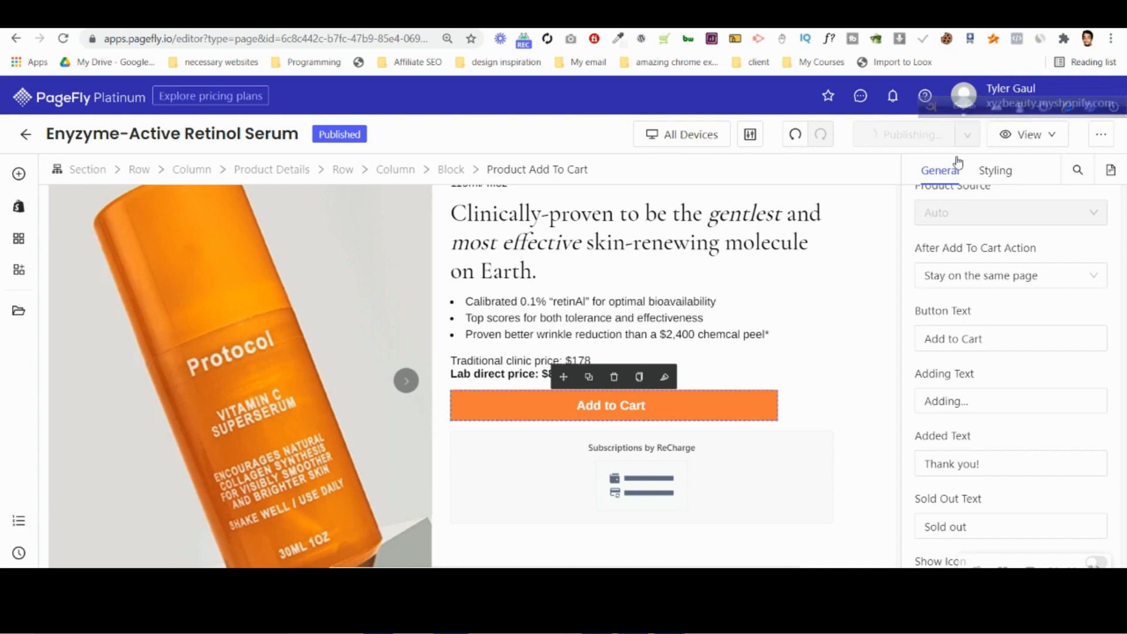
Set the product image slideshow's navigation to None and turn on its Set Max Height option.
click(336, 330)
click(458, 169)
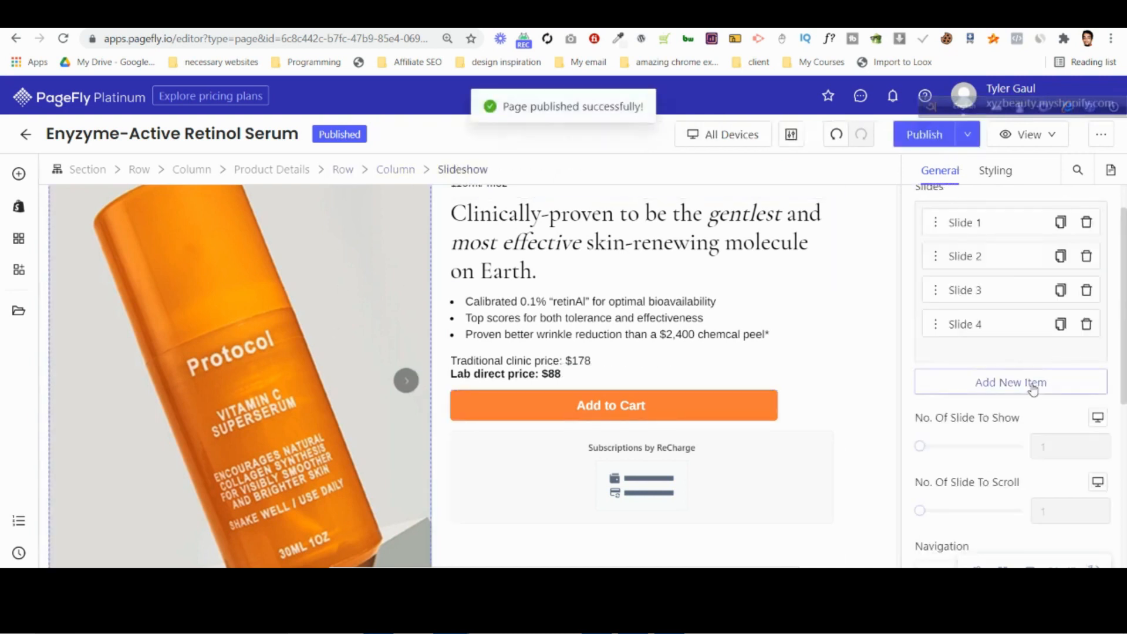
scroll(1029, 401, down, 3)
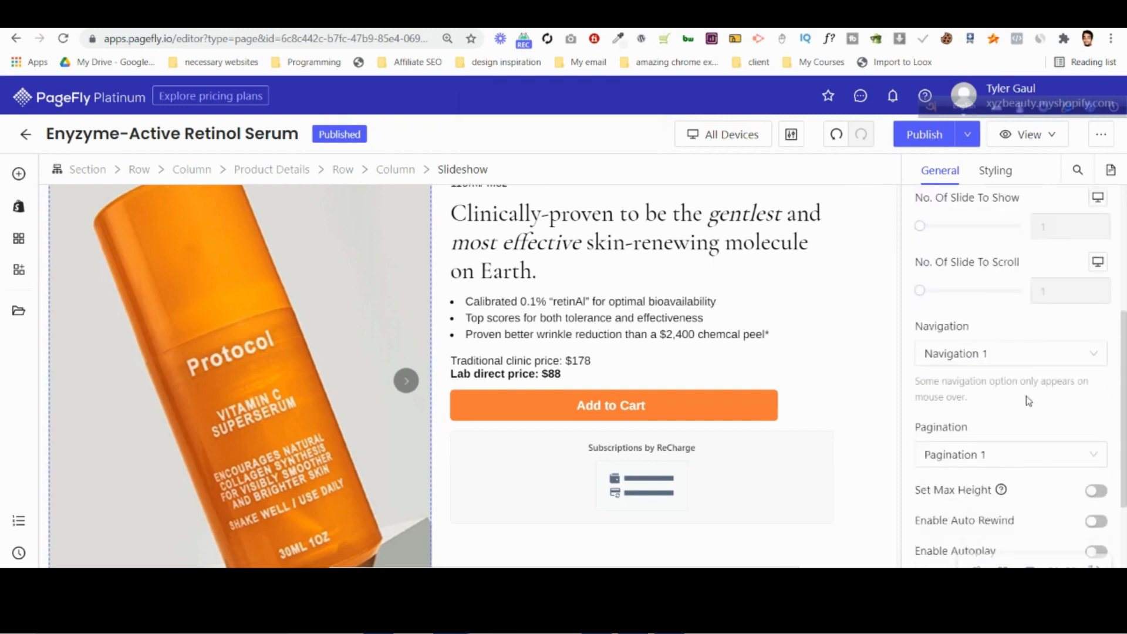
scroll(1028, 402, down, 2)
click(975, 280)
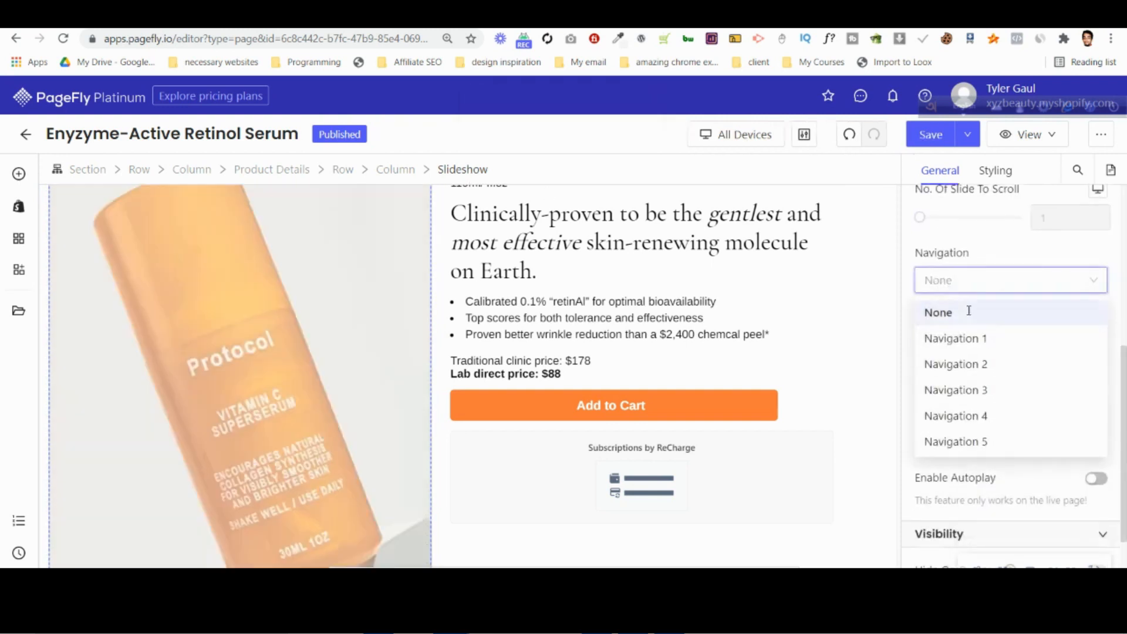
click(969, 312)
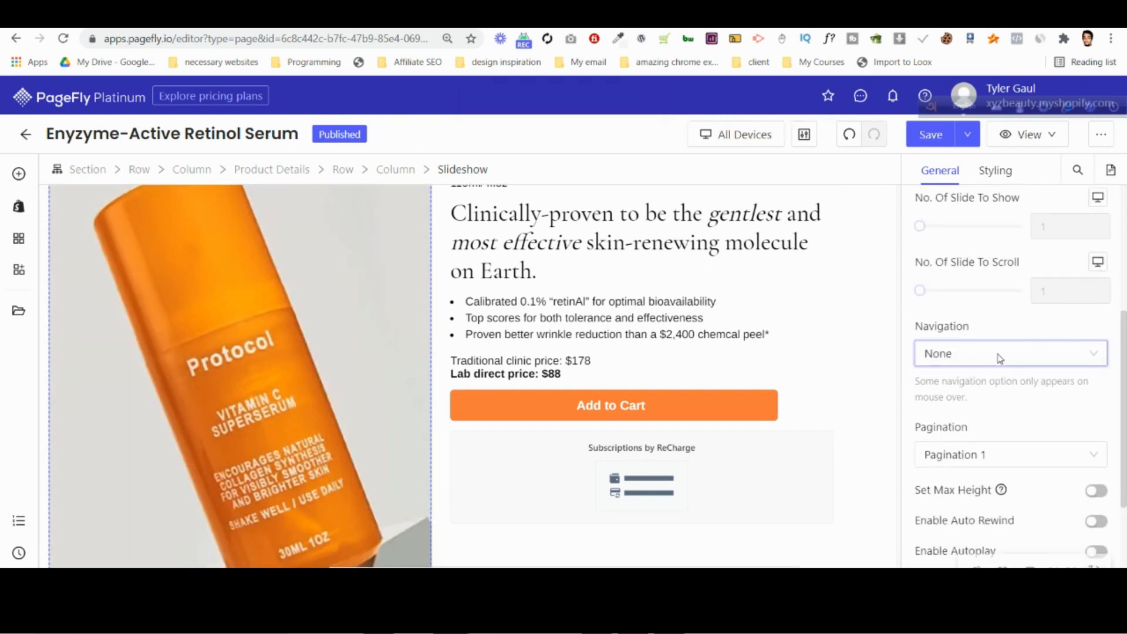
scroll(290, 397, down, 2)
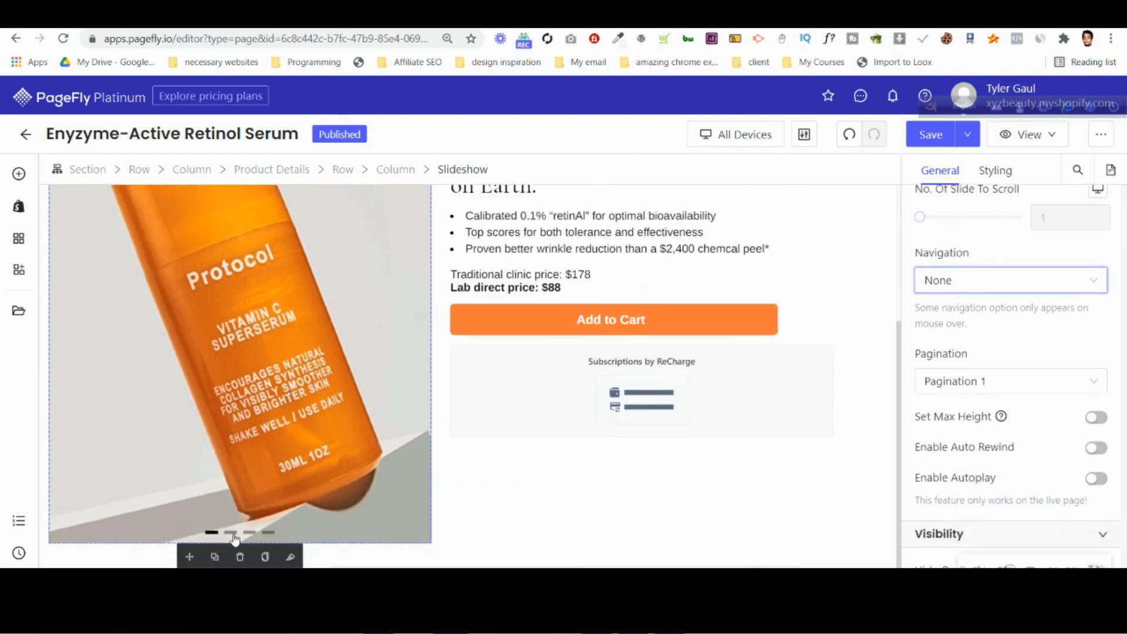
click(1097, 418)
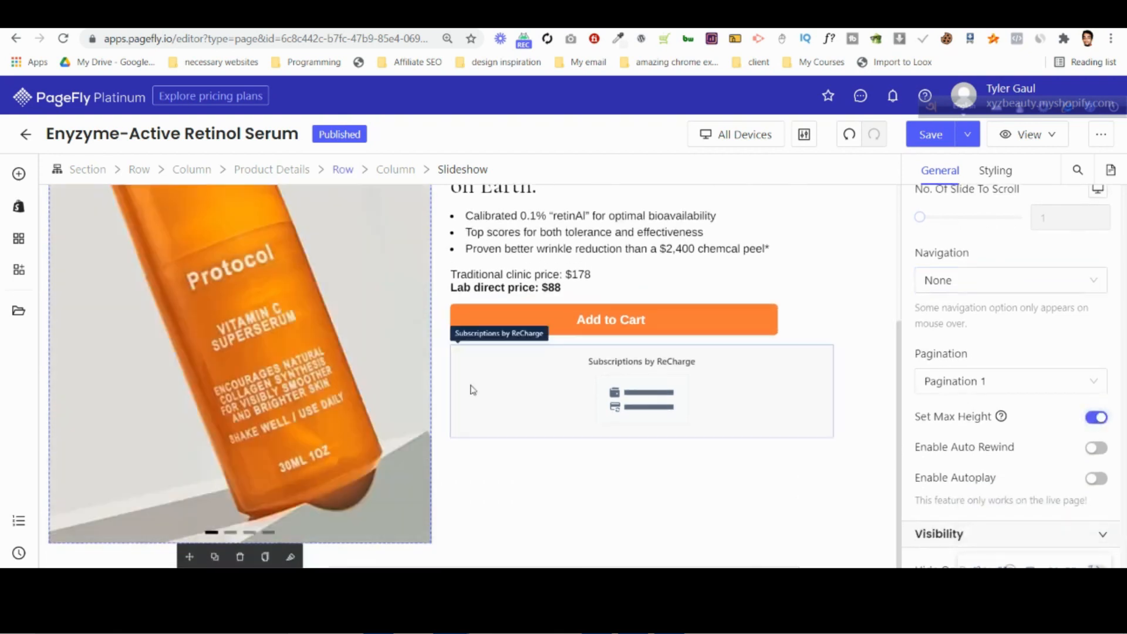
Set the image height of the slideshow's first slide to 650 px after trying 600 px.
click(226, 389)
click(1083, 303)
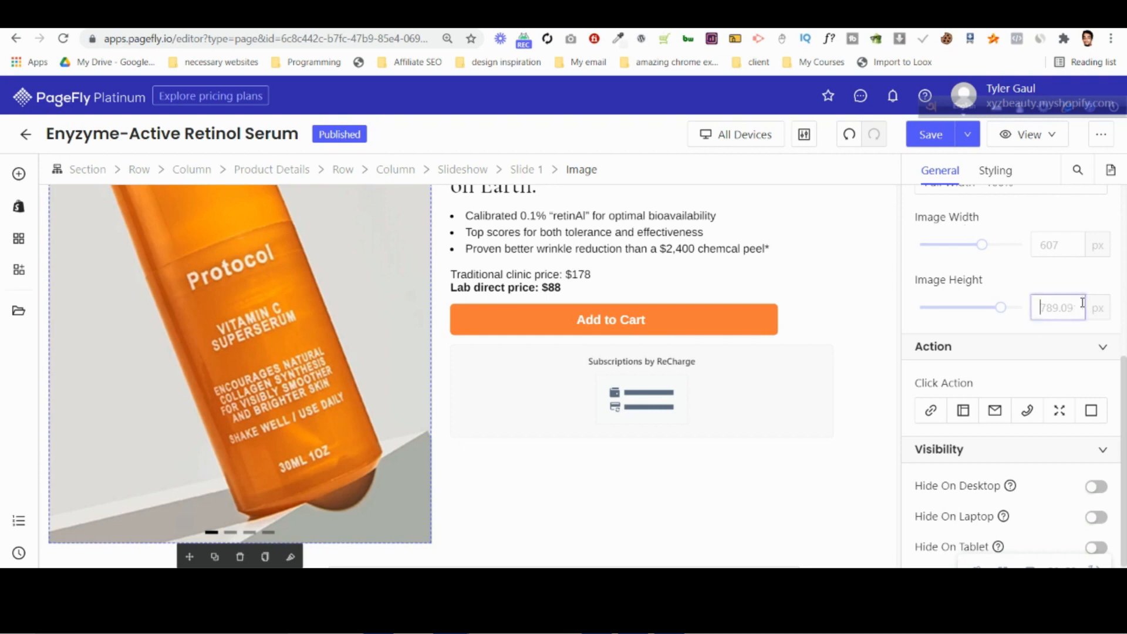
text(600)
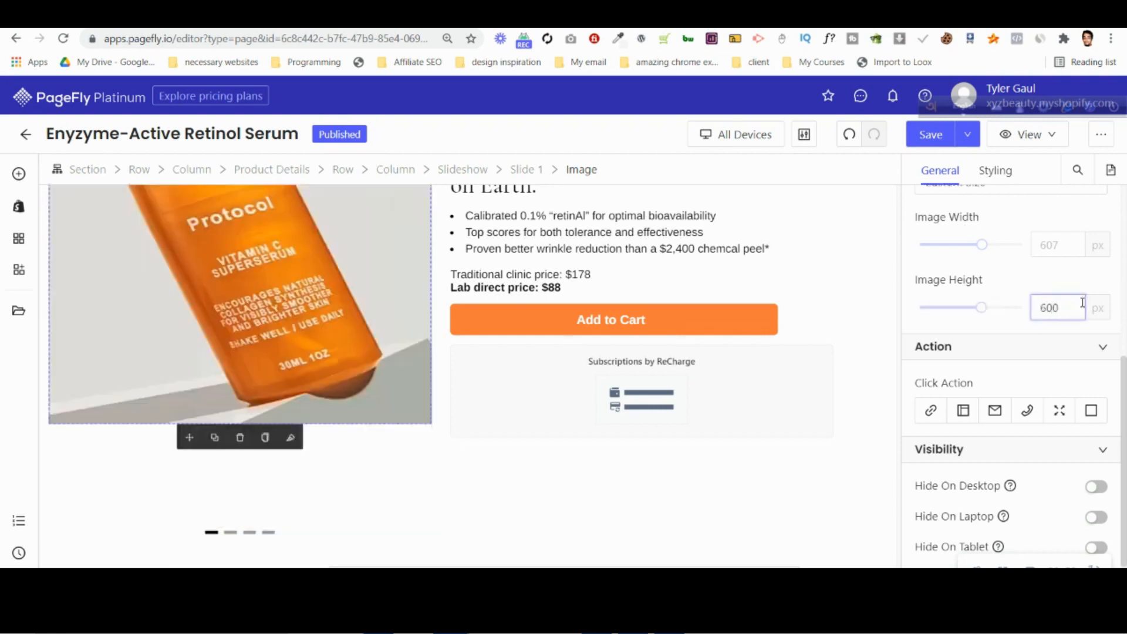
key(BackSpace)
text(5)
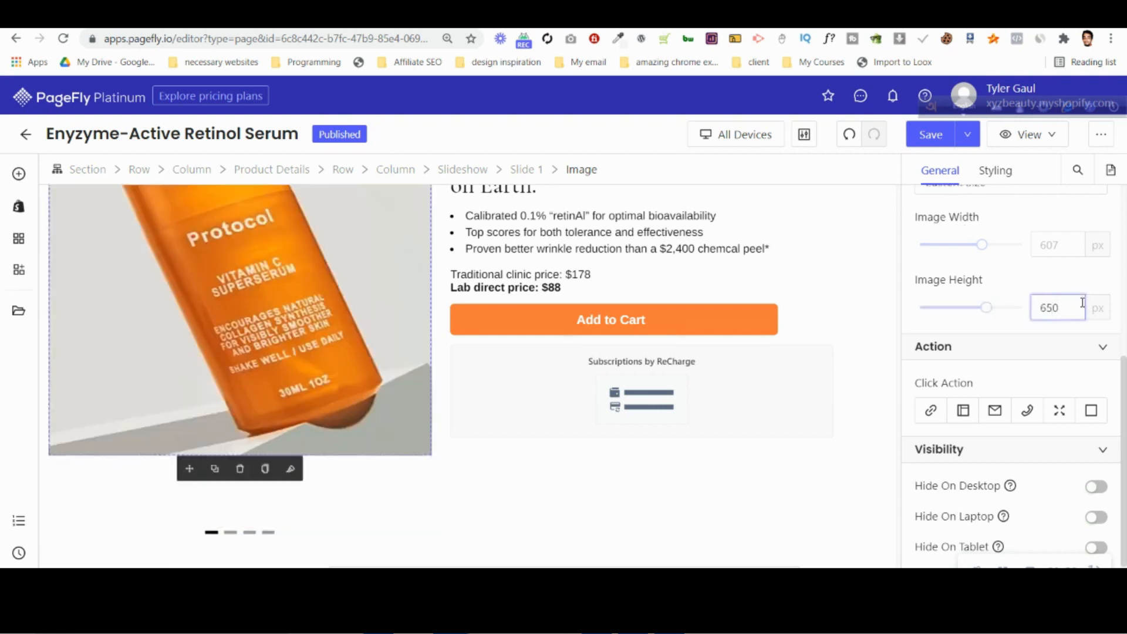
scroll(161, 355, up, 4)
scroll(246, 398, down, 4)
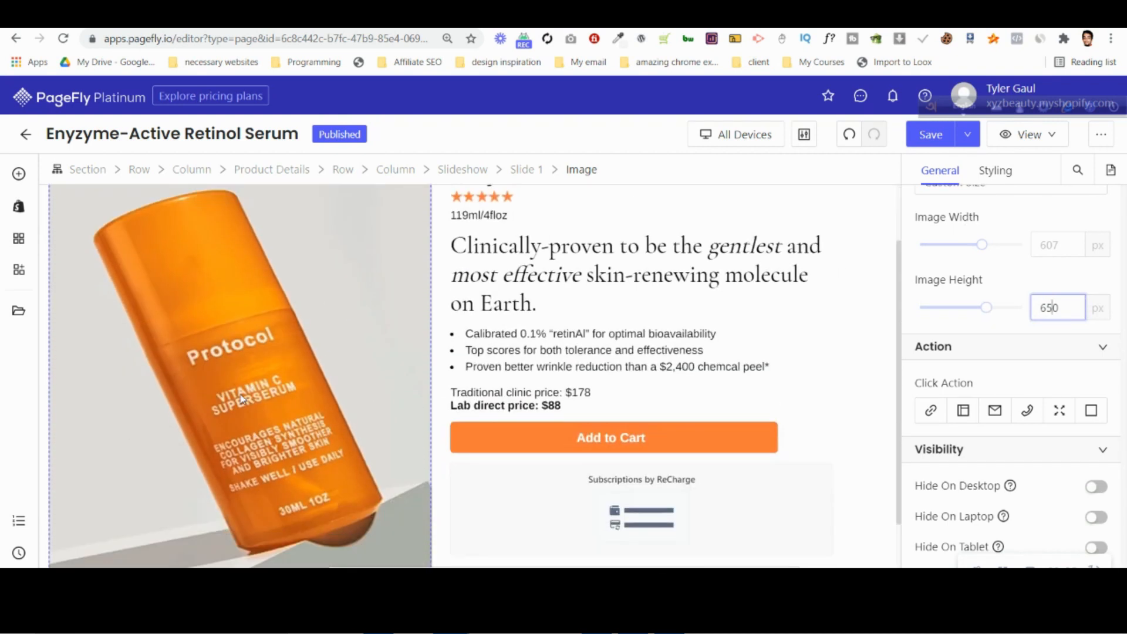
Fine-tune the first slide's image height by trying larger values and settling on 700 px.
key(Up)
key(Up)
key(Up)
key(Up)
key(Up)
key(Up)
key(Up)
key(Up)
key(Up)
key(Up)
key(Up)
key(Up)
key(Up)
key(Up)
key(Up)
key(Up)
key(Up)
key(Up)
key(Up)
key(Up)
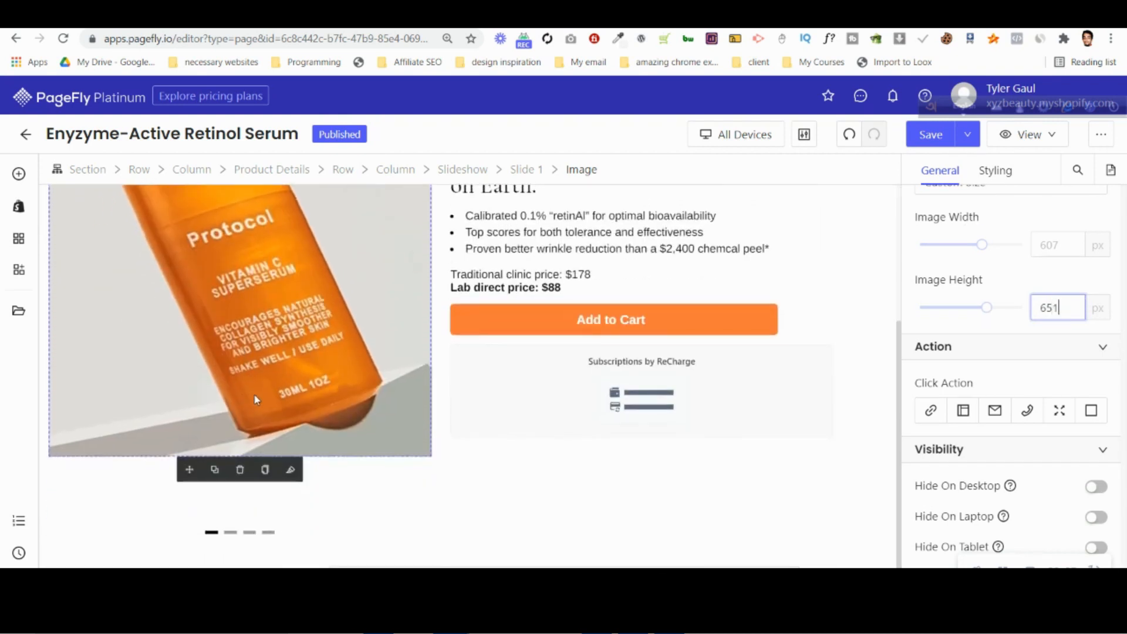
key(Up)
key(Up)
key(Up)
key(Up)
key(Up)
key(Up)
key(Up)
key(Up)
key(Up)
key(Up)
key(Up)
key(Up)
key(Up)
key(Up)
key(Up)
key(Up)
key(Up)
key(Up)
key(Up)
key(Up)
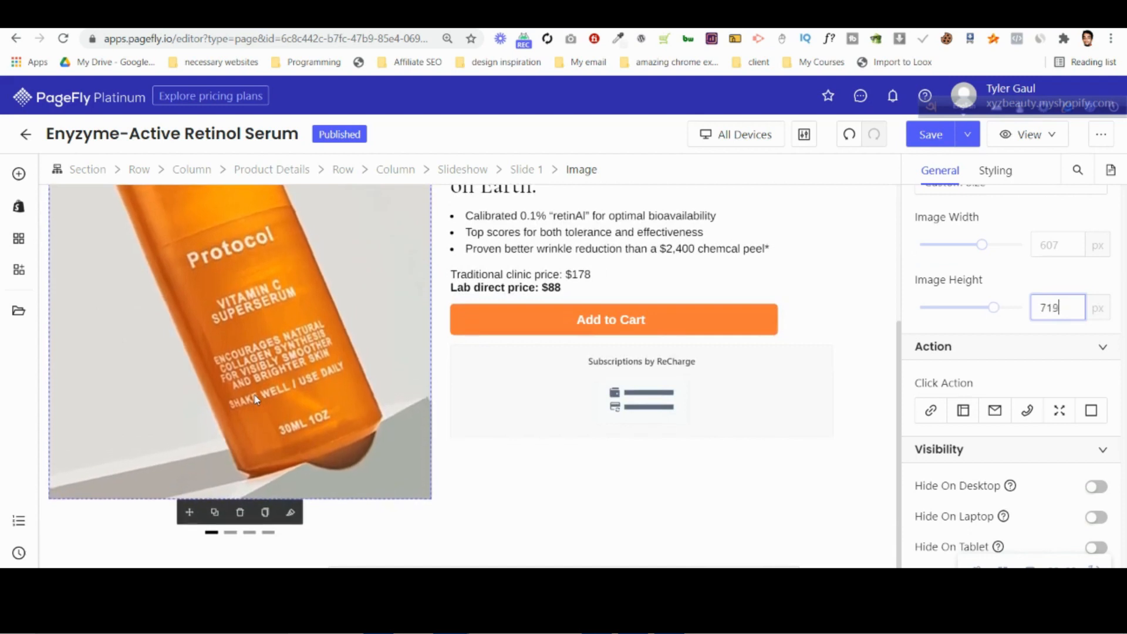
key(Down)
key(Down)
key(Down)
key(Down)
key(Down)
key(Down)
key(Down)
key(Down)
key(Down)
key(Down)
key(Down)
key(Down)
key(Down)
key(Down)
key(Down)
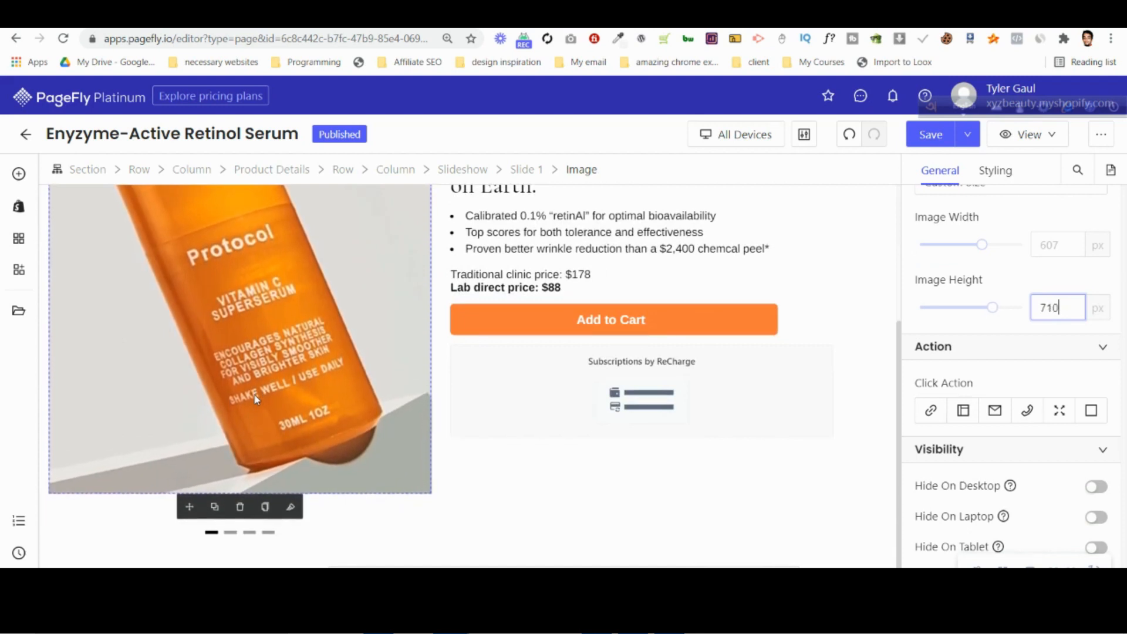
key(Down)
key(Down)
key(ctrl+a)
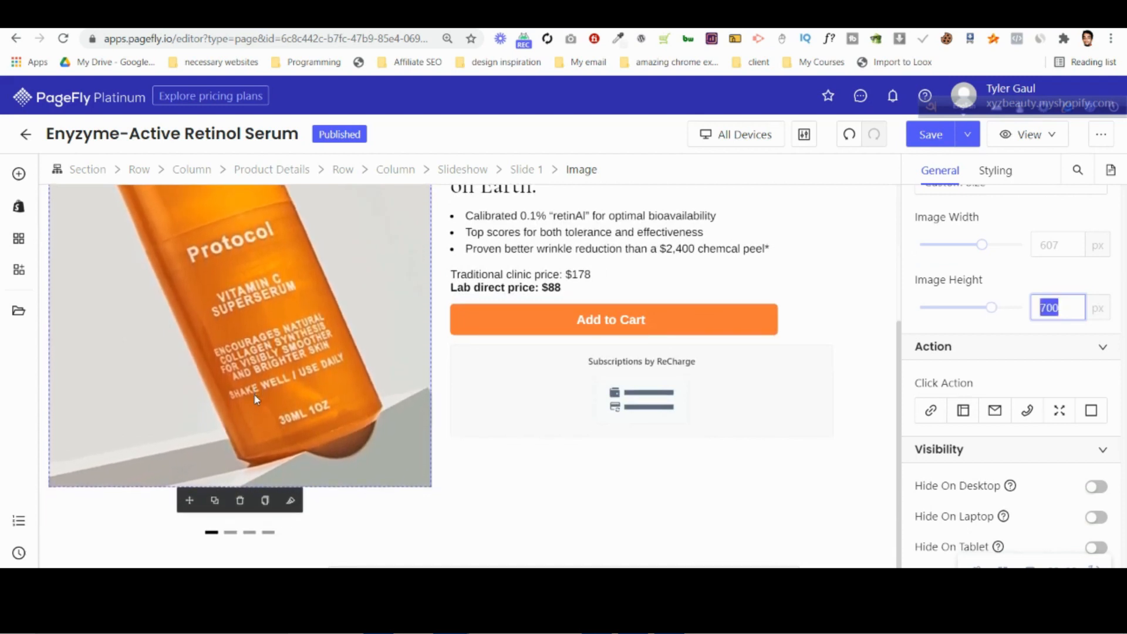
Show the slideshow's fourth slide and set its image height to 700 px.
click(267, 536)
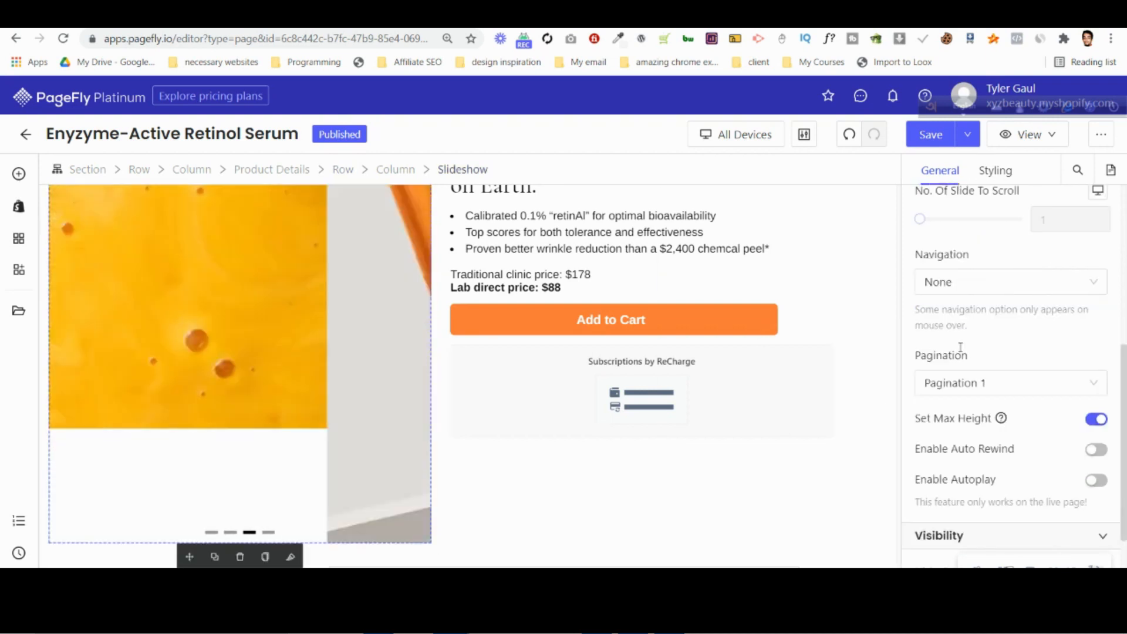
scroll(1064, 464, down, 2)
scroll(1064, 464, up, 4)
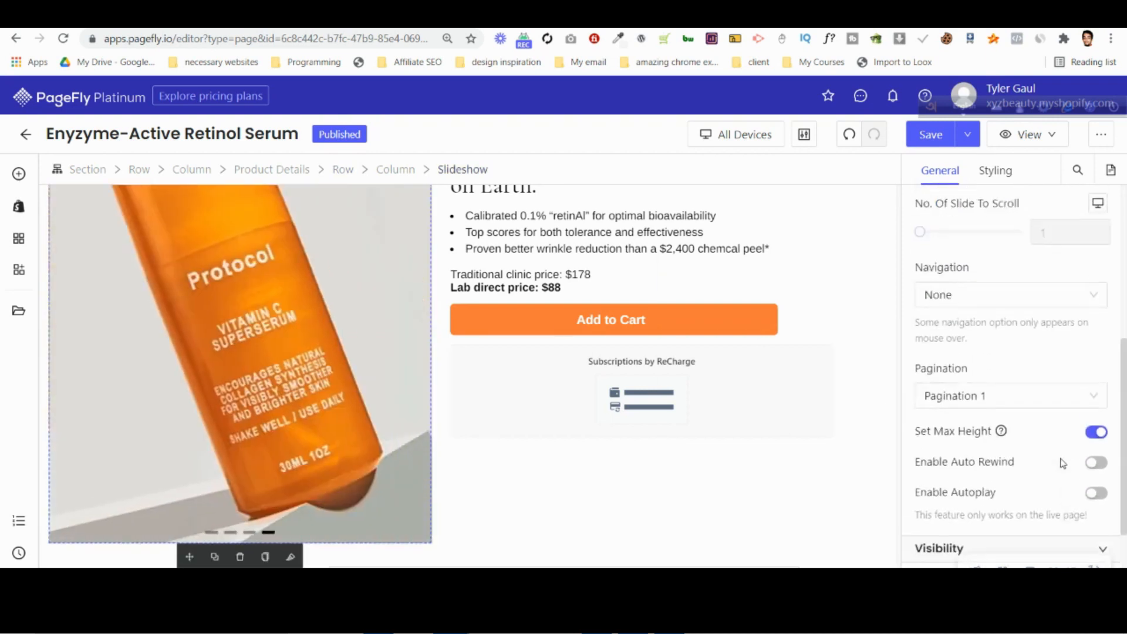
scroll(1063, 323, up, 2)
click(399, 364)
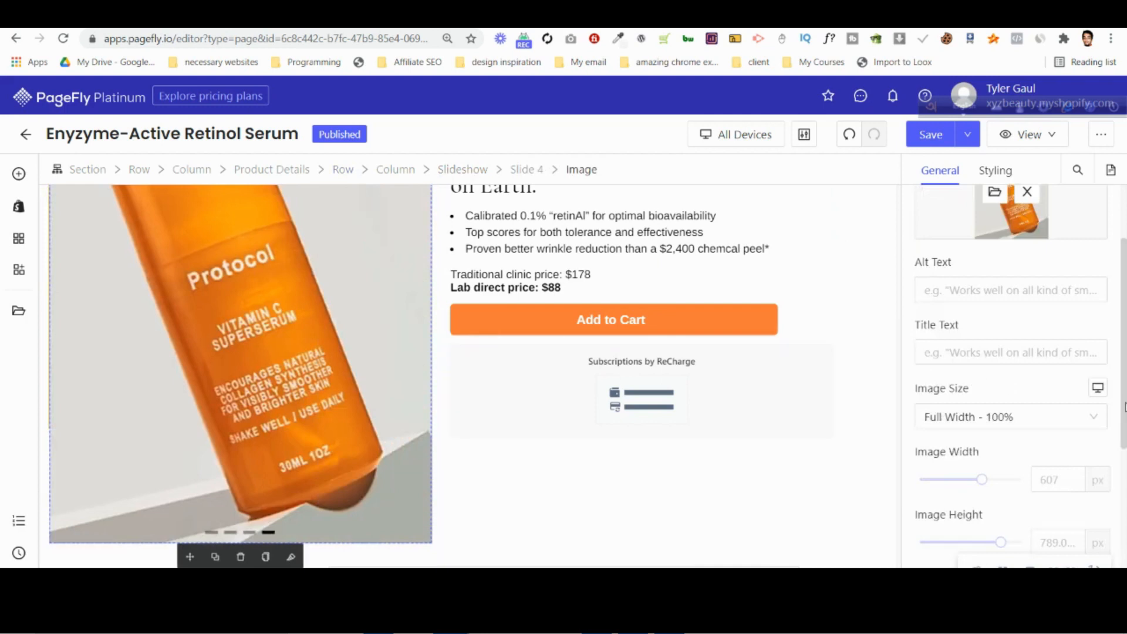
scroll(1064, 411, down, 3)
click(1033, 317)
text(700)
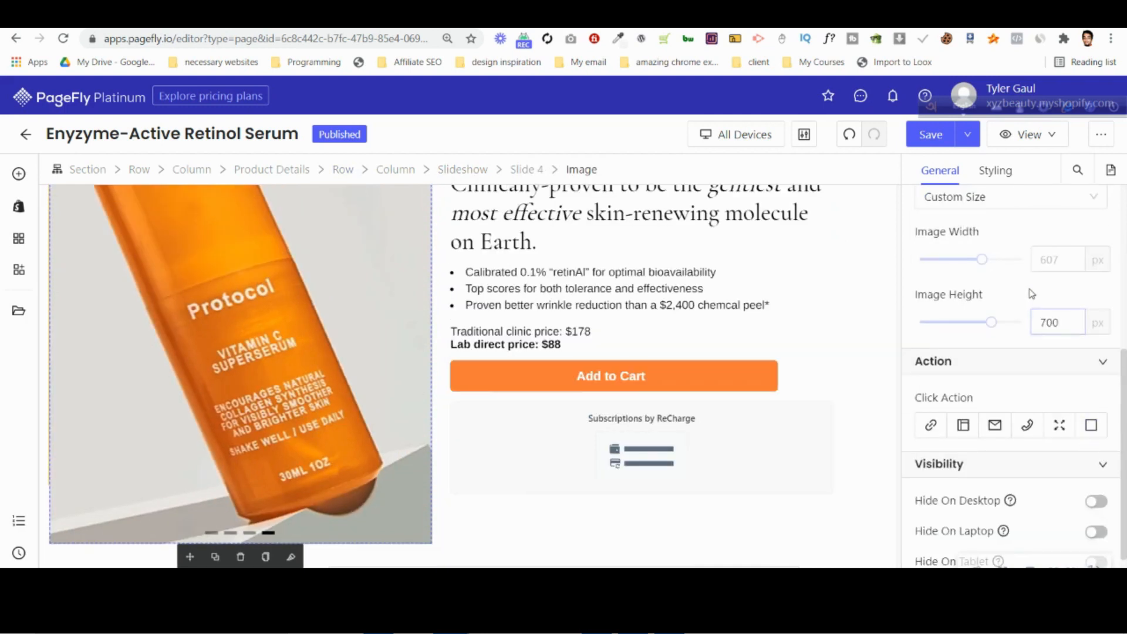
Save and publish the page, and open its live version.
scroll(156, 453, up, 2)
click(968, 134)
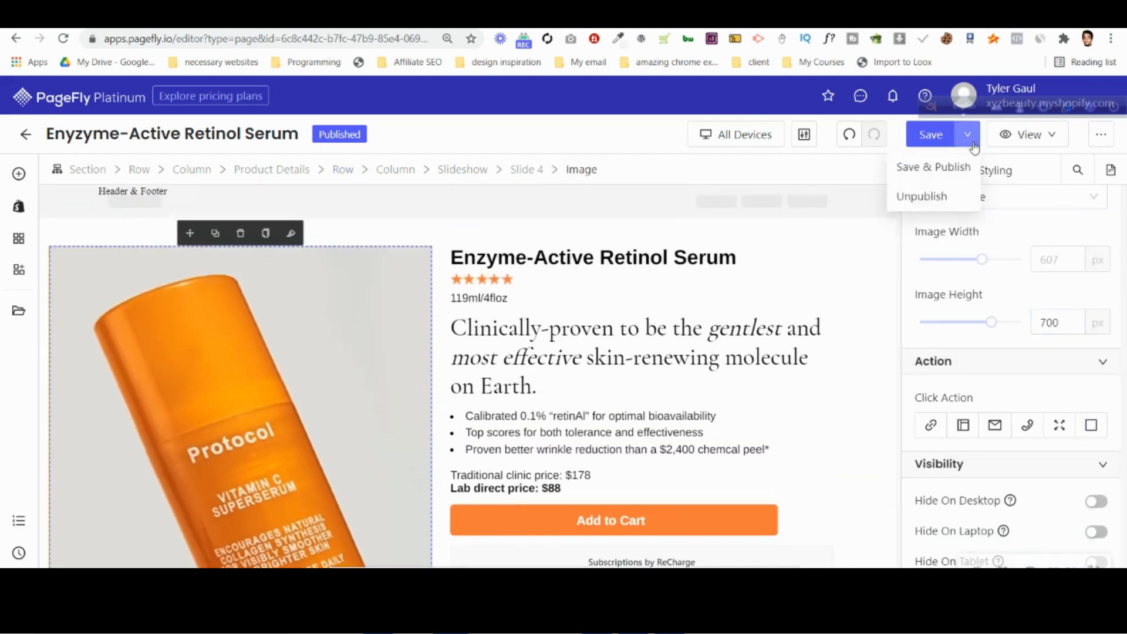
click(936, 167)
scroll(664, 328, down, 2)
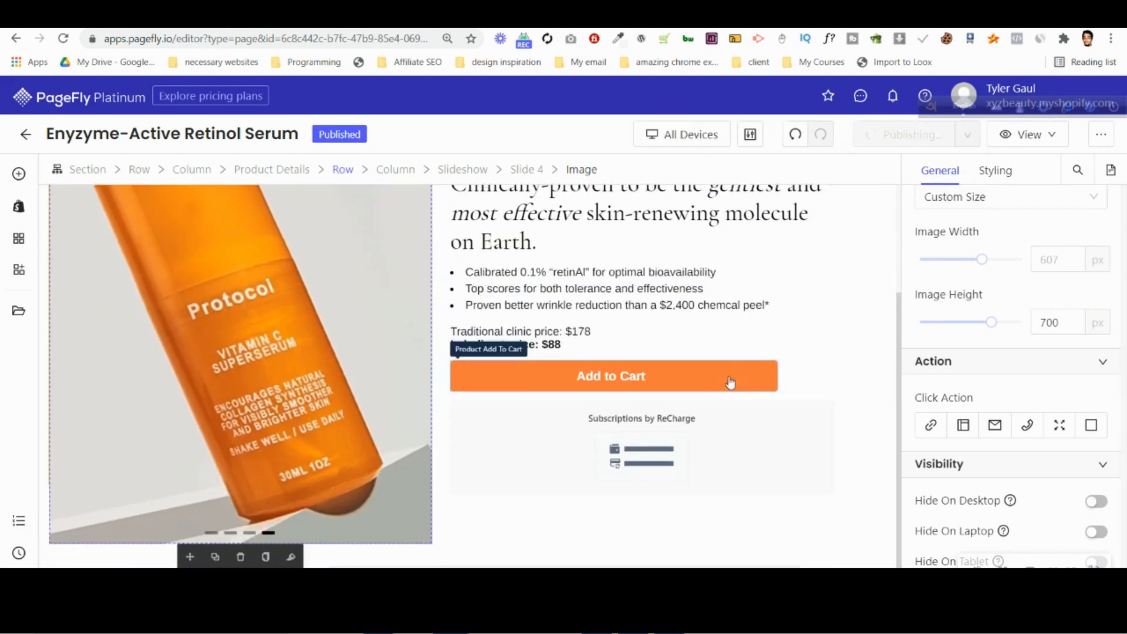
click(1025, 135)
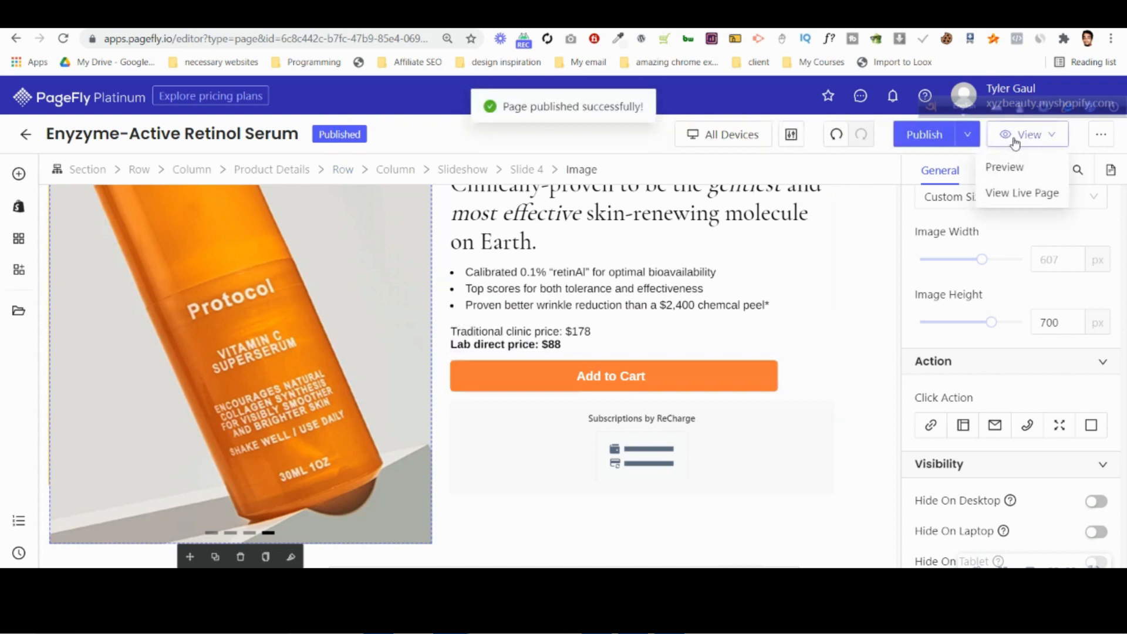
click(1021, 192)
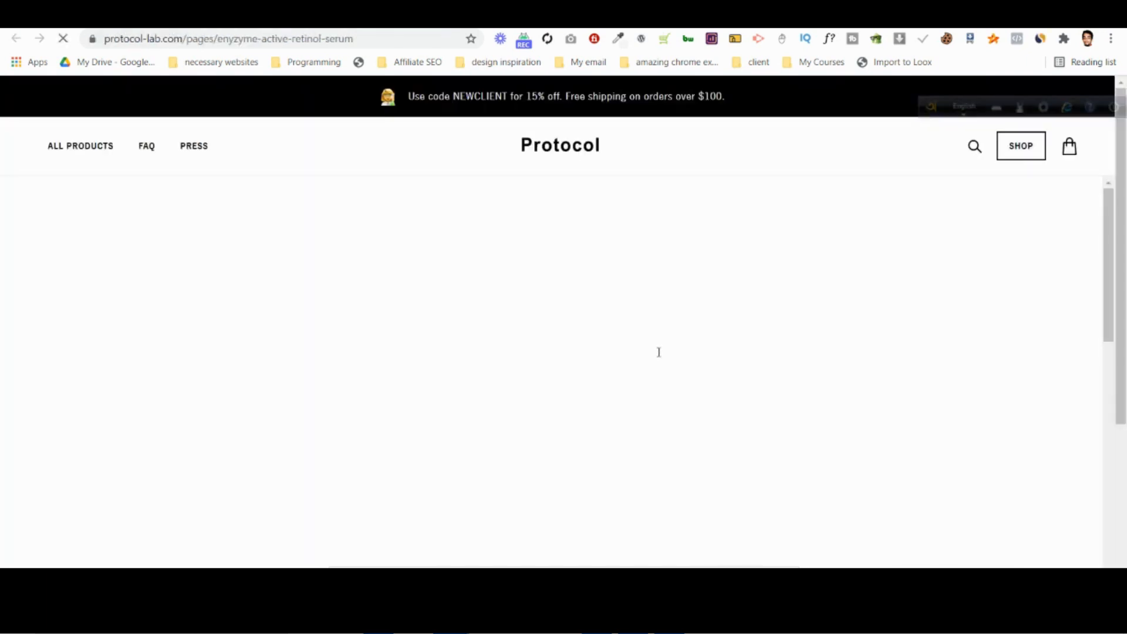
Examine the image height of every slide in the live page's slideshow, and return to the PageFly editor.
scroll(658, 352, down, 5)
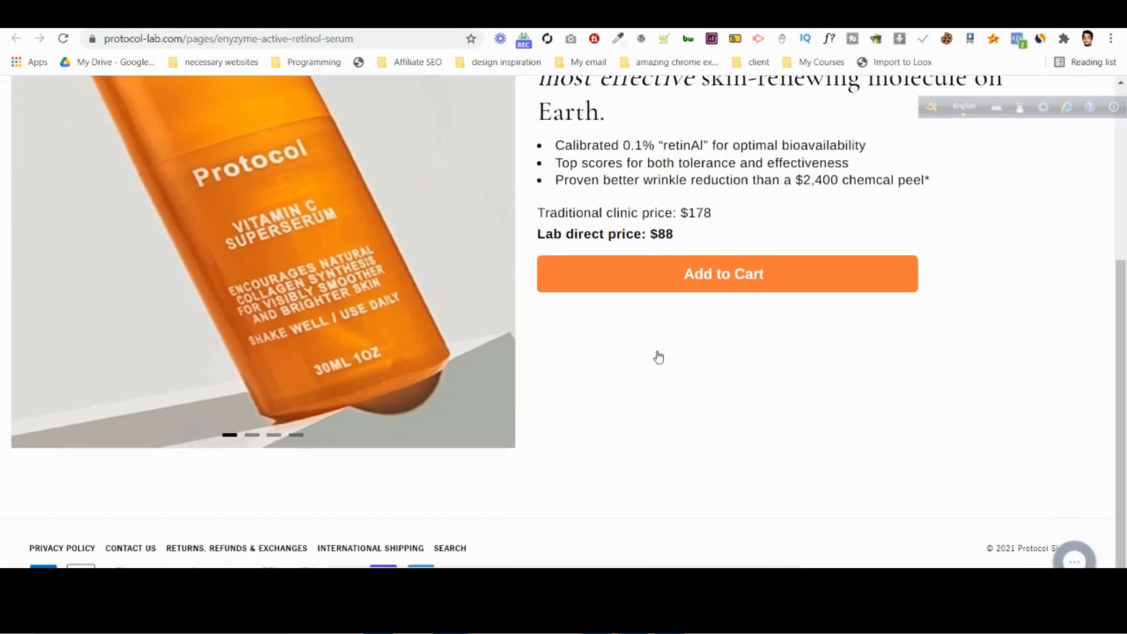
scroll(681, 335, up, 2)
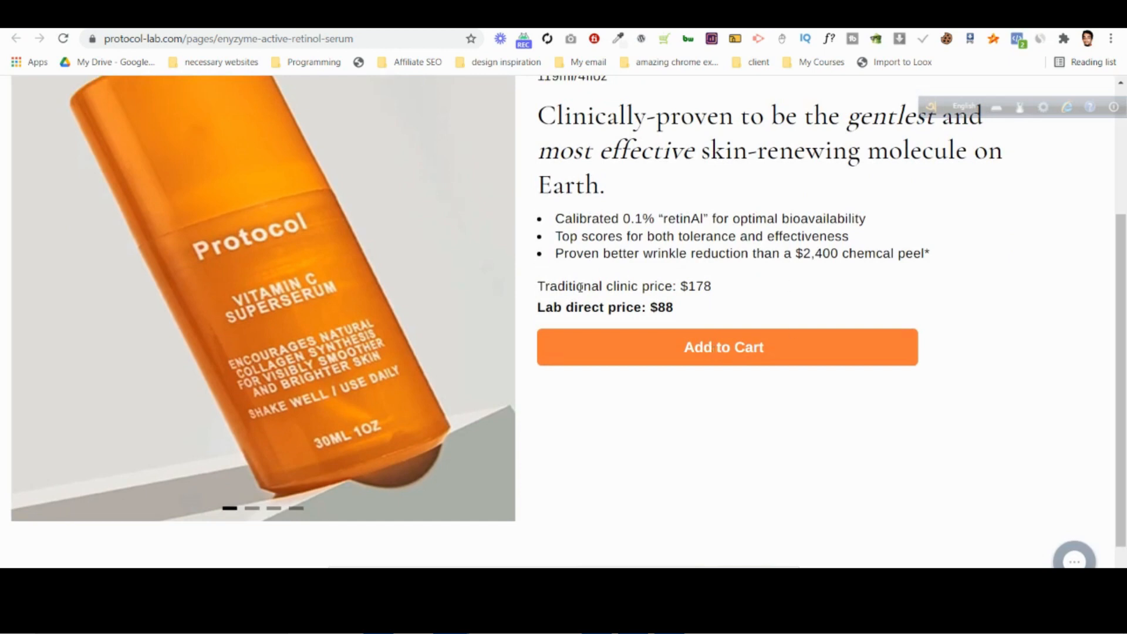
click(246, 14)
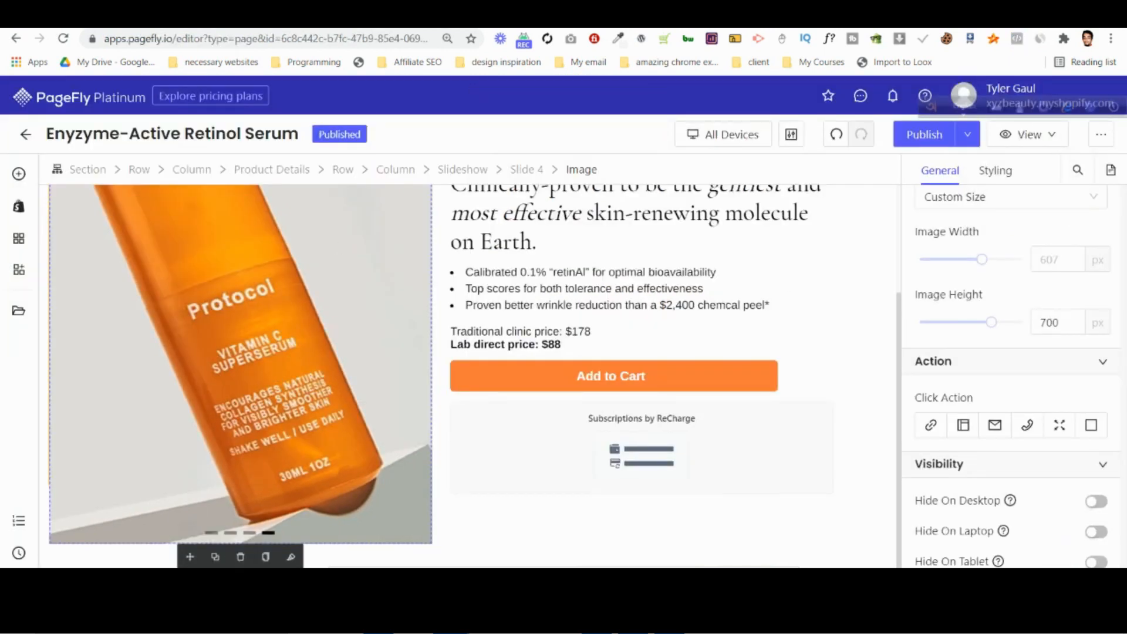
click(405, 14)
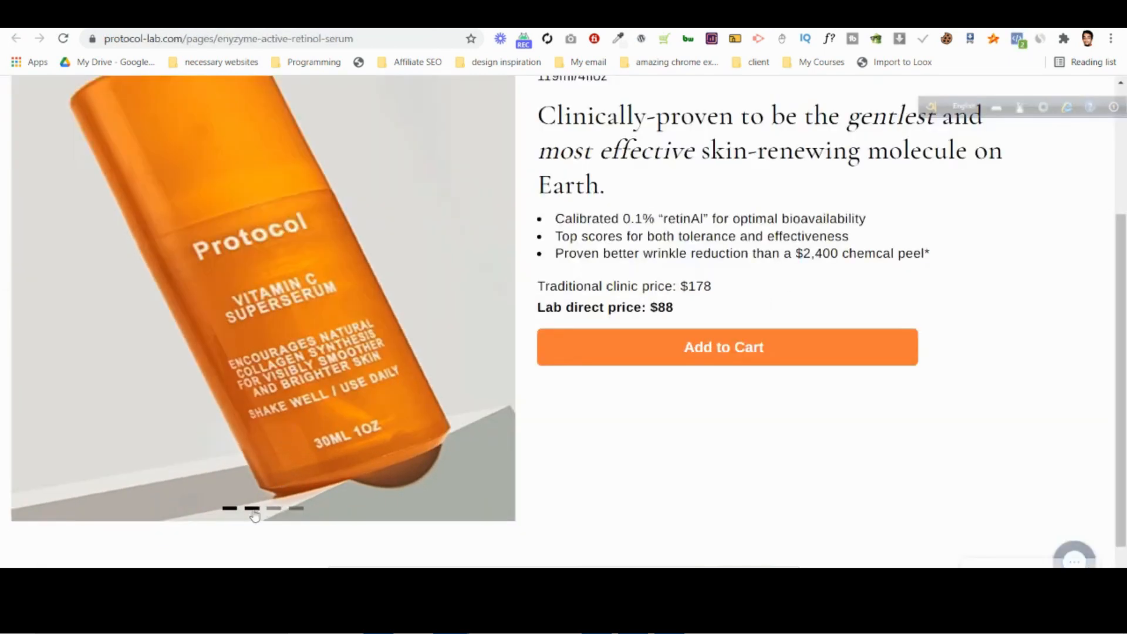
click(253, 510)
click(274, 510)
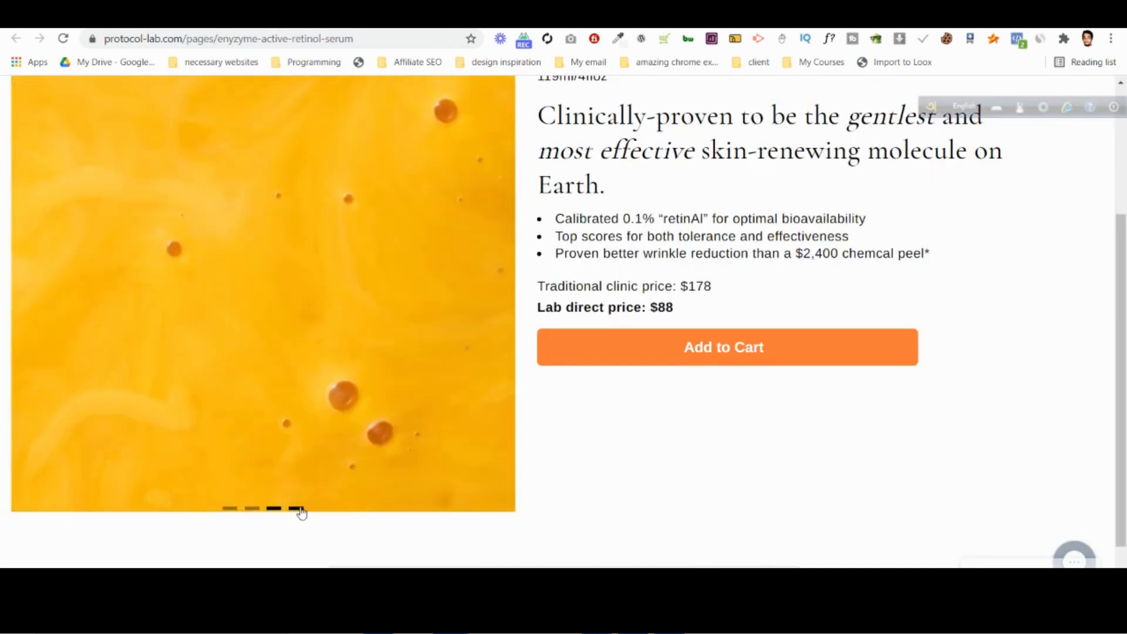
click(298, 510)
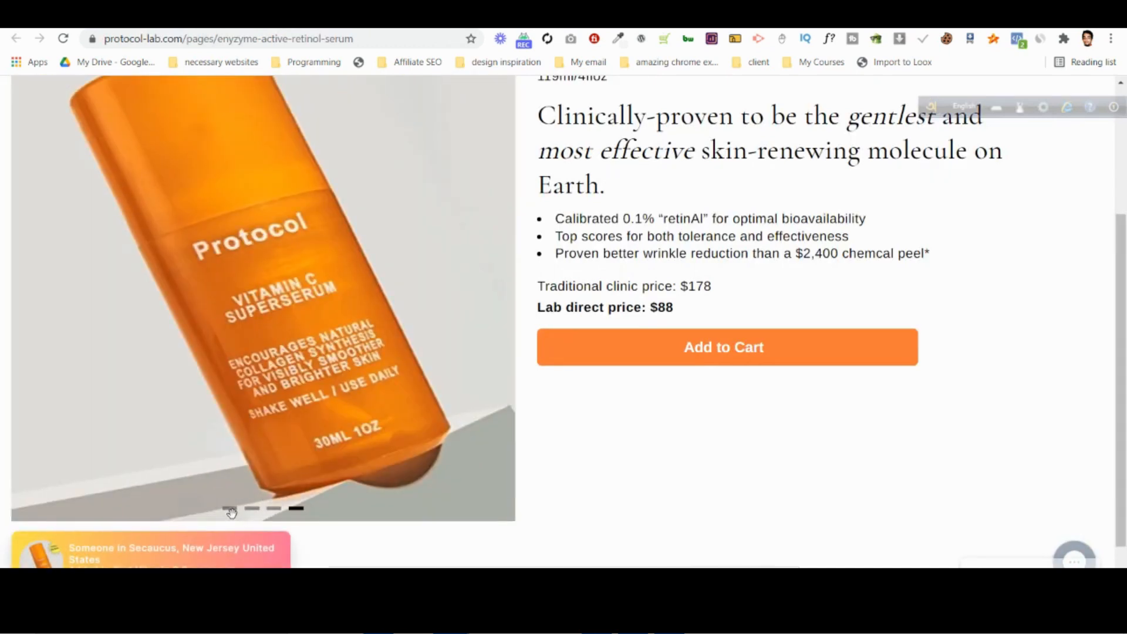
click(229, 511)
click(516, 14)
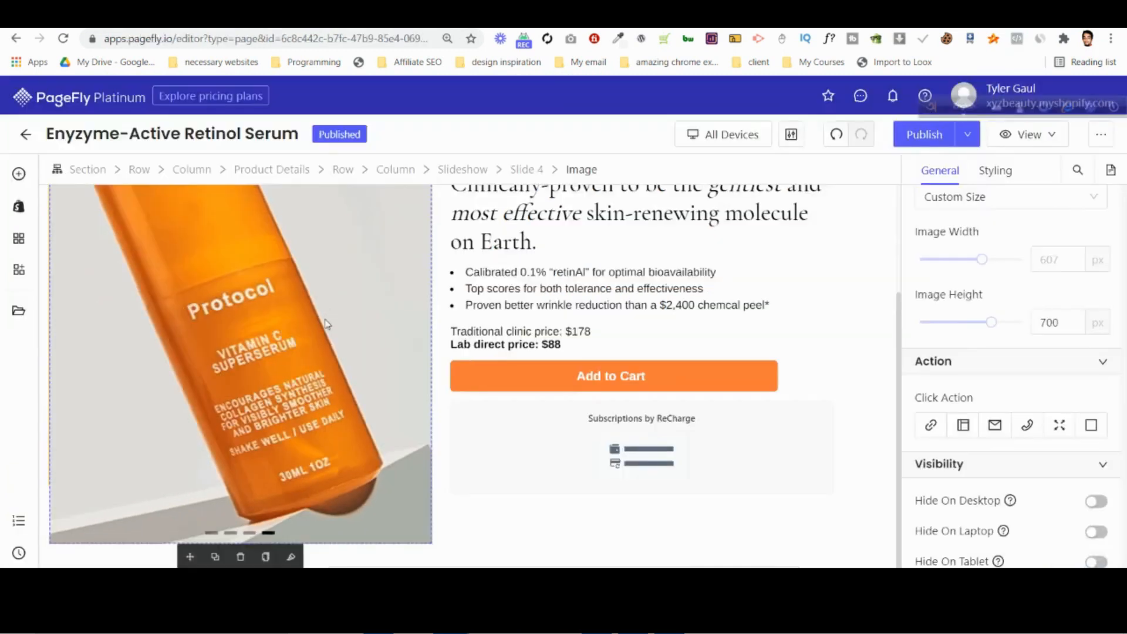
Try Original Size on the fourth slide's image and leave its image size at Full Width - 100%.
scroll(1098, 389, up, 3)
click(994, 271)
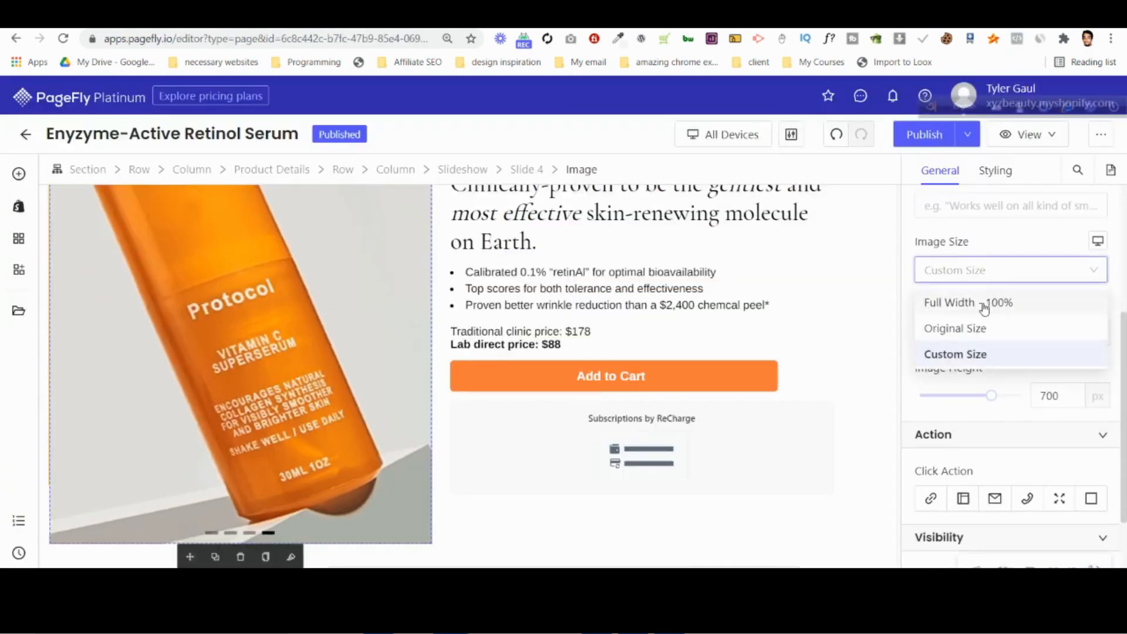
click(984, 304)
click(977, 270)
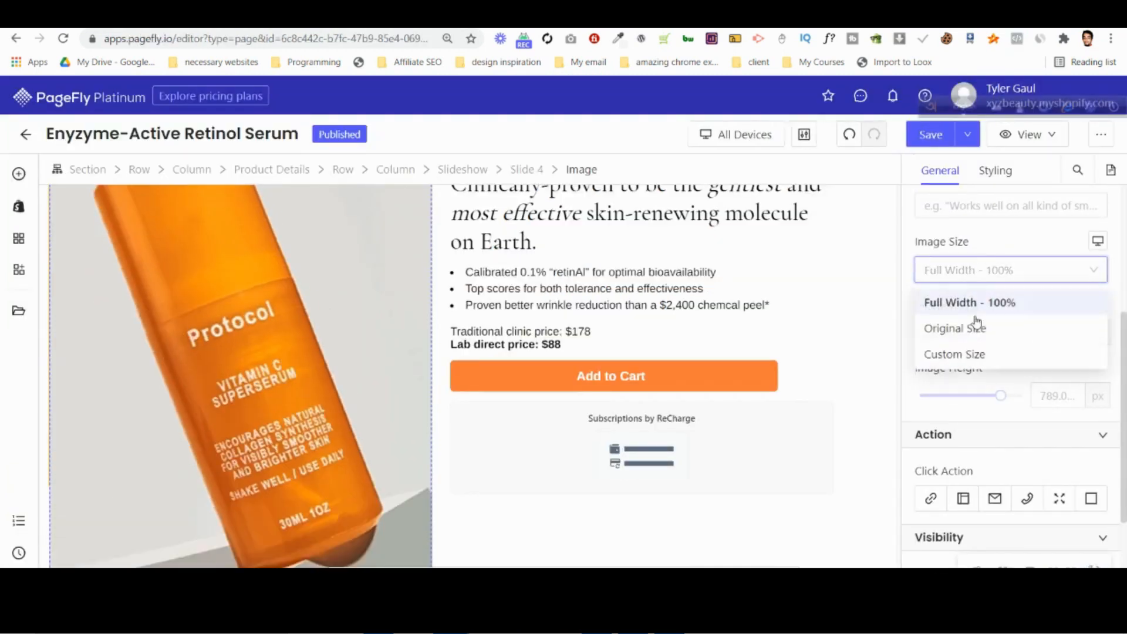
click(979, 328)
click(1005, 269)
click(982, 305)
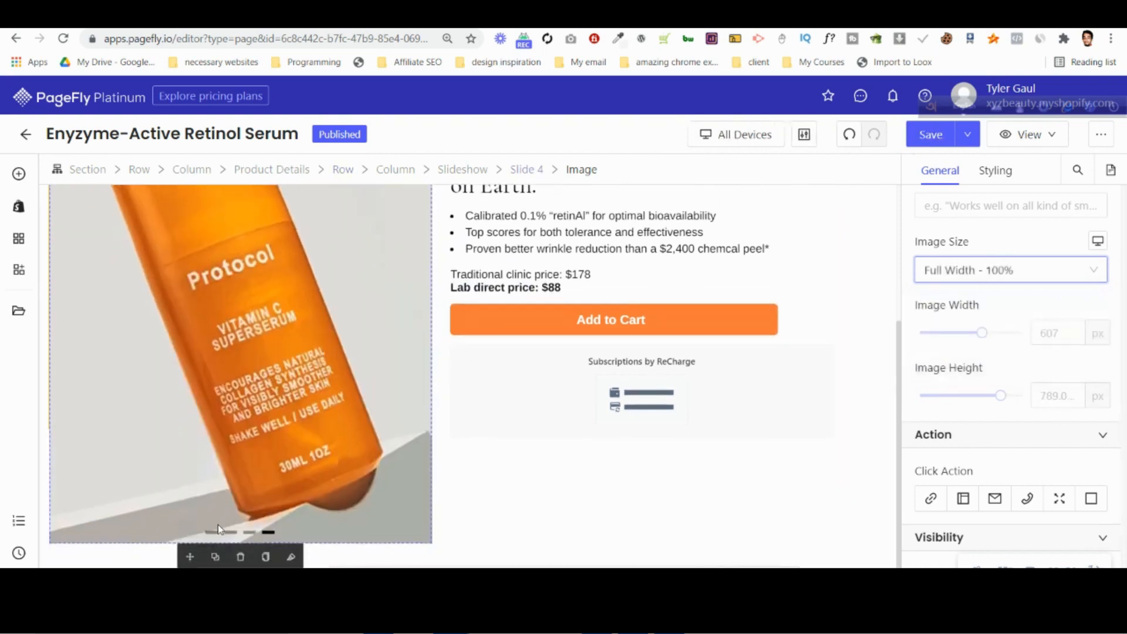
Show the slideshow's first slide and set its image size to Full Width - 100%.
click(217, 531)
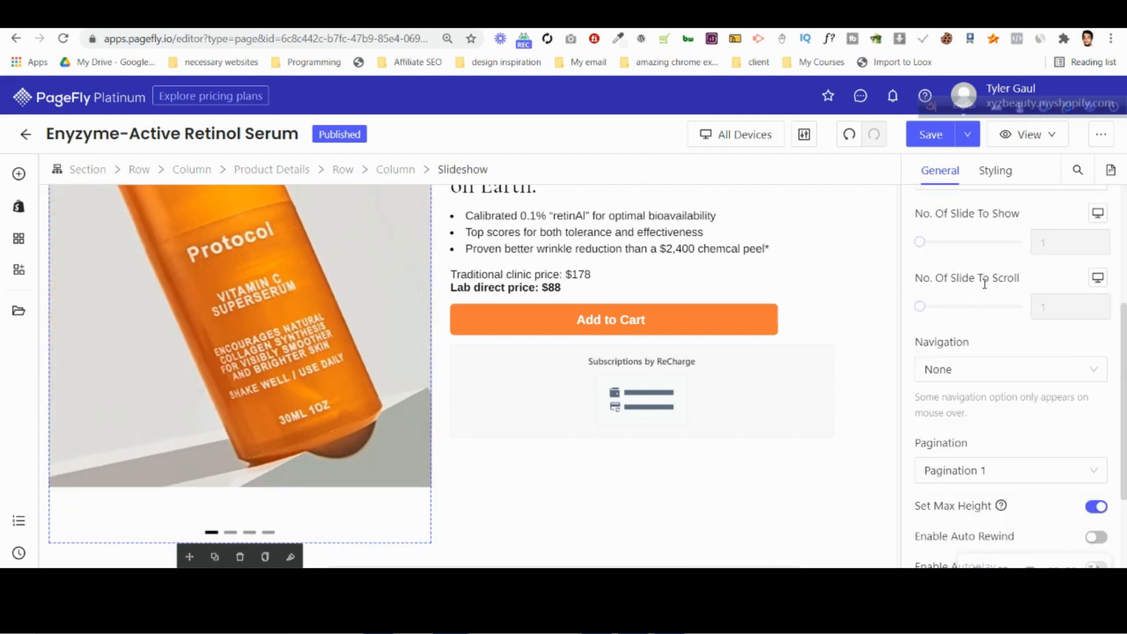
scroll(982, 305, up, 4)
scroll(990, 378, down, 6)
scroll(986, 375, up, 4)
click(376, 364)
click(984, 346)
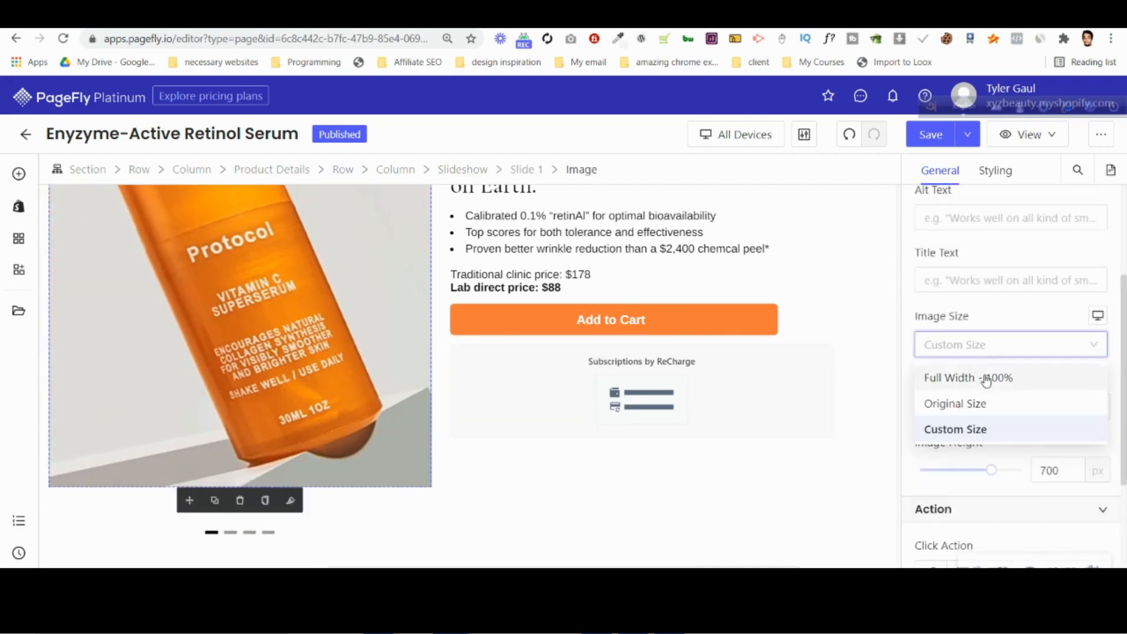
click(986, 378)
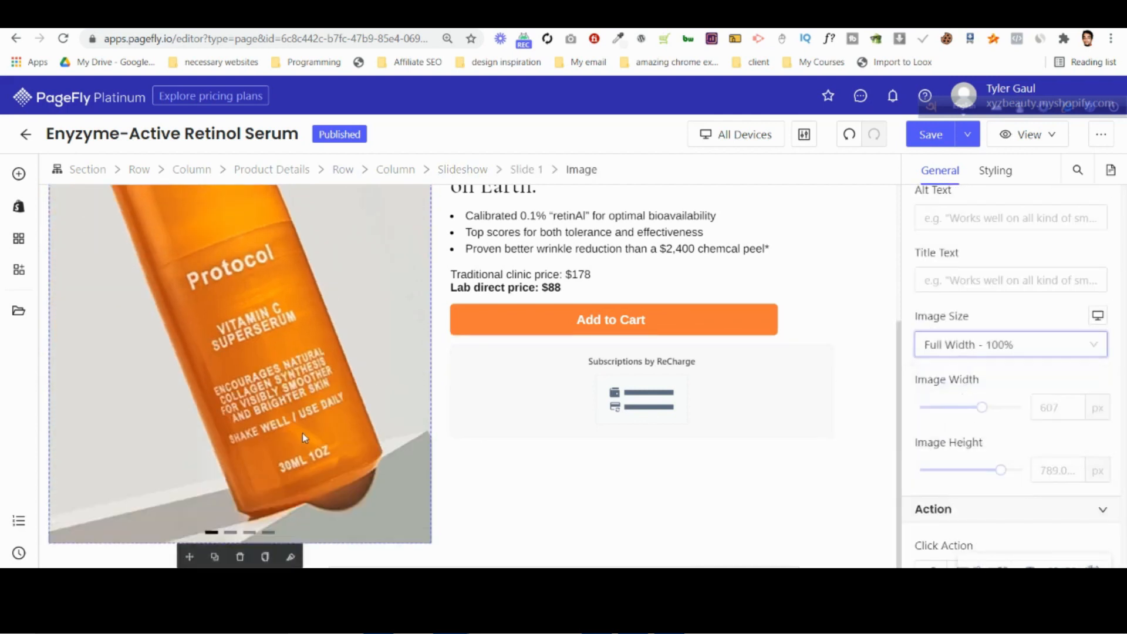
Show the slideshow's second slide, compare the product section with the desktop design in Photoshop, and return to the PageFly editor.
click(231, 532)
scroll(985, 294, up, 2)
scroll(963, 317, down, 2)
scroll(960, 321, down, 1)
click(376, 352)
scroll(1017, 346, up, 4)
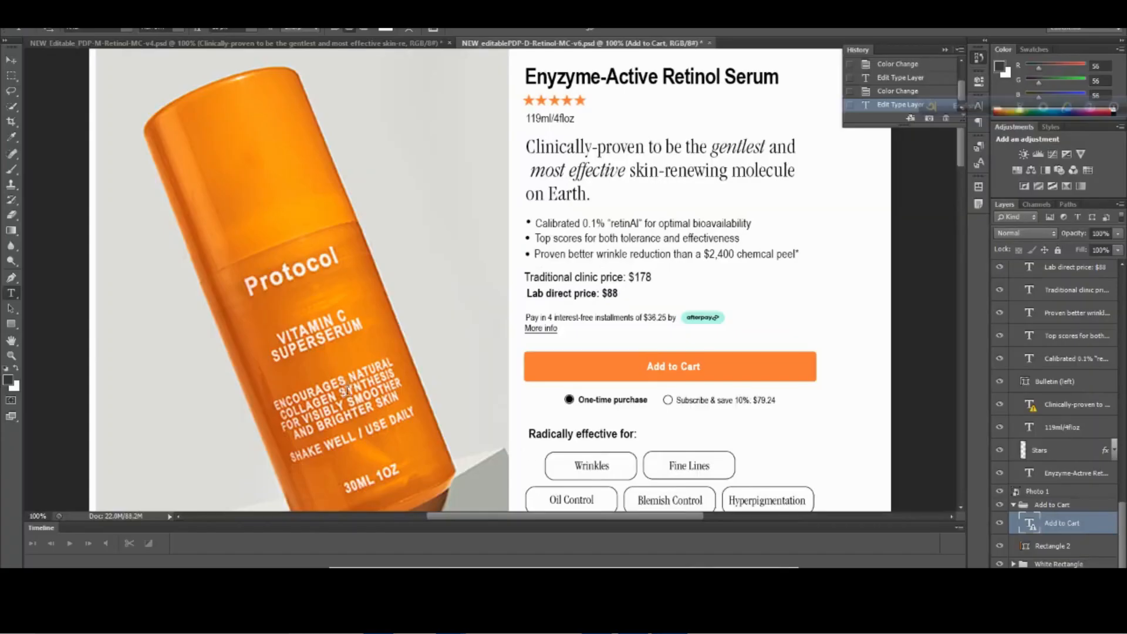
scroll(347, 392, down, 3)
scroll(353, 395, up, 4)
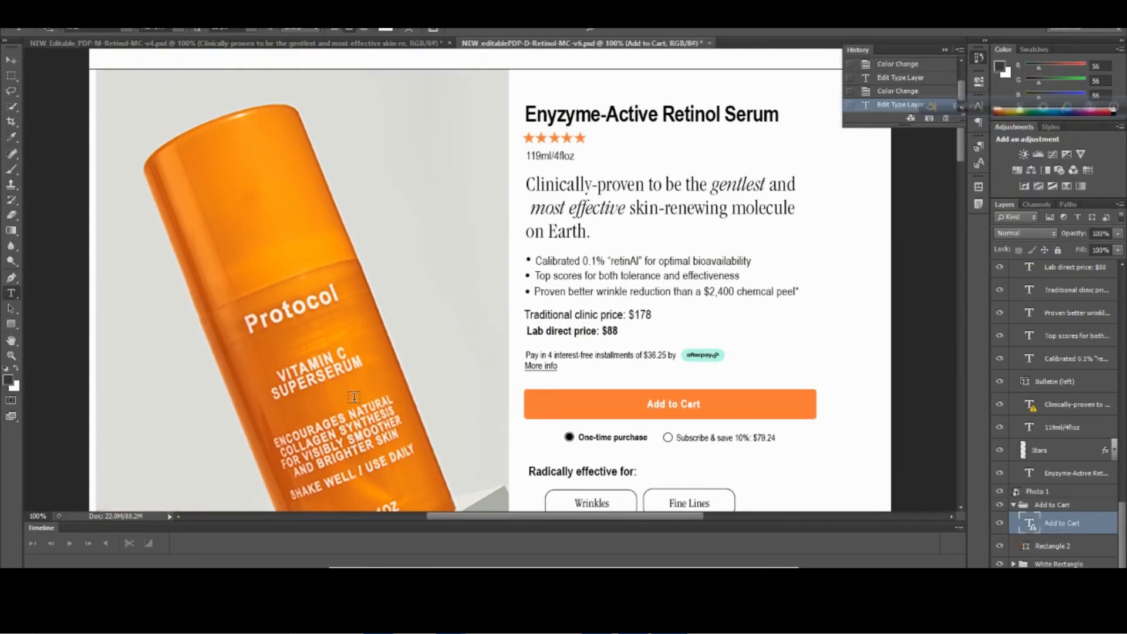
scroll(354, 397, down, 5)
scroll(389, 423, up, 1)
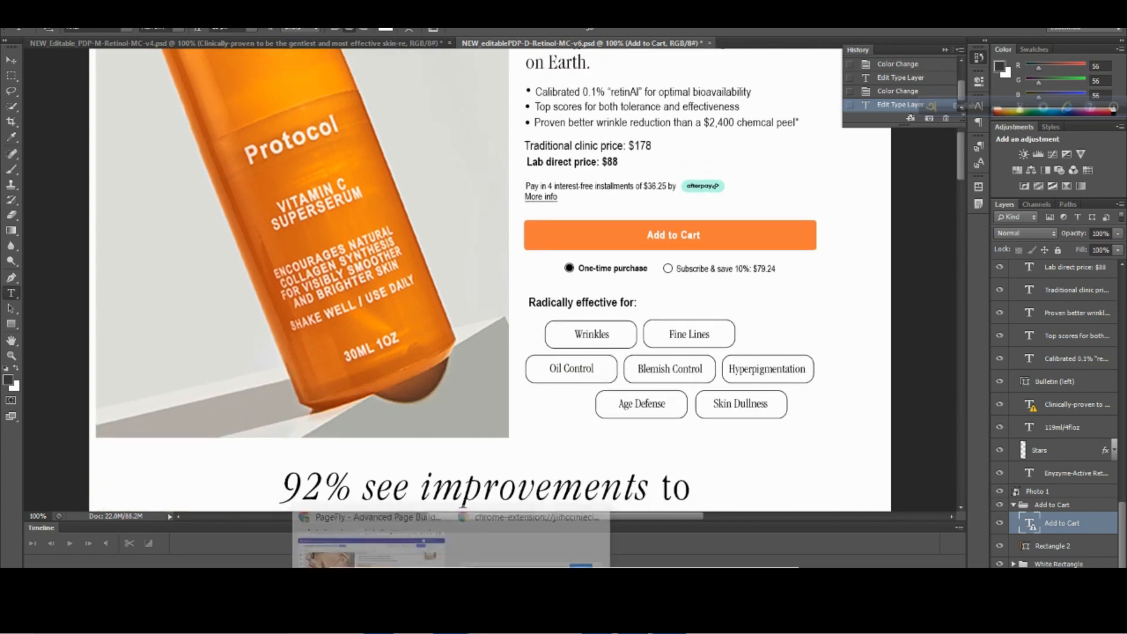
click(453, 559)
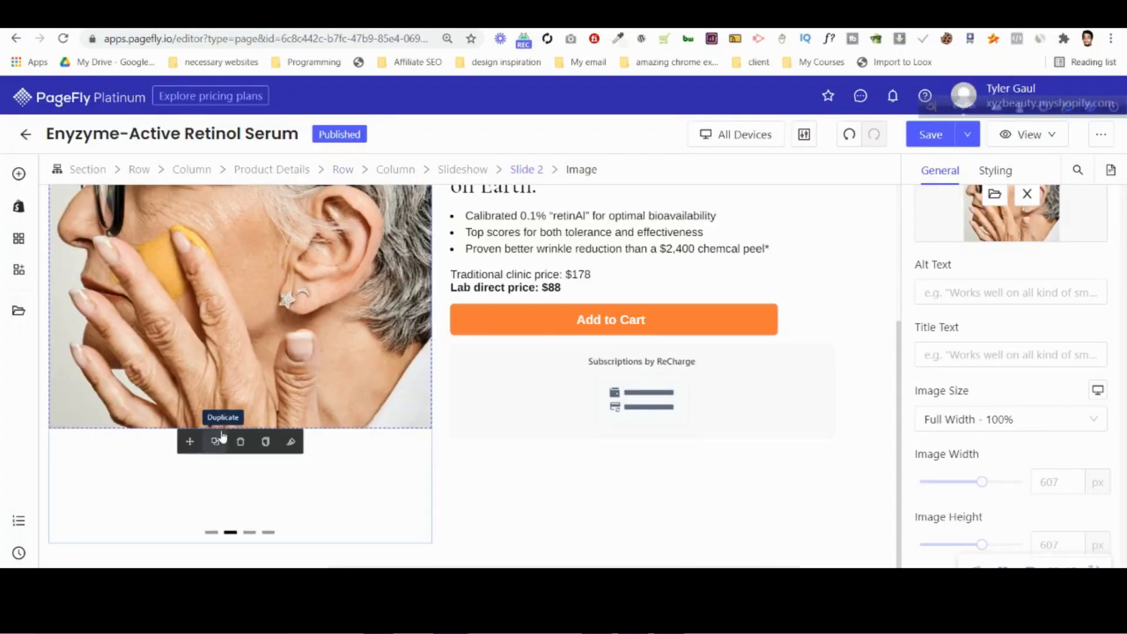
Check the Subscriptions by ReCharge element's area below the Add to Cart button on the live page, and return to the PageFly editor.
click(675, 376)
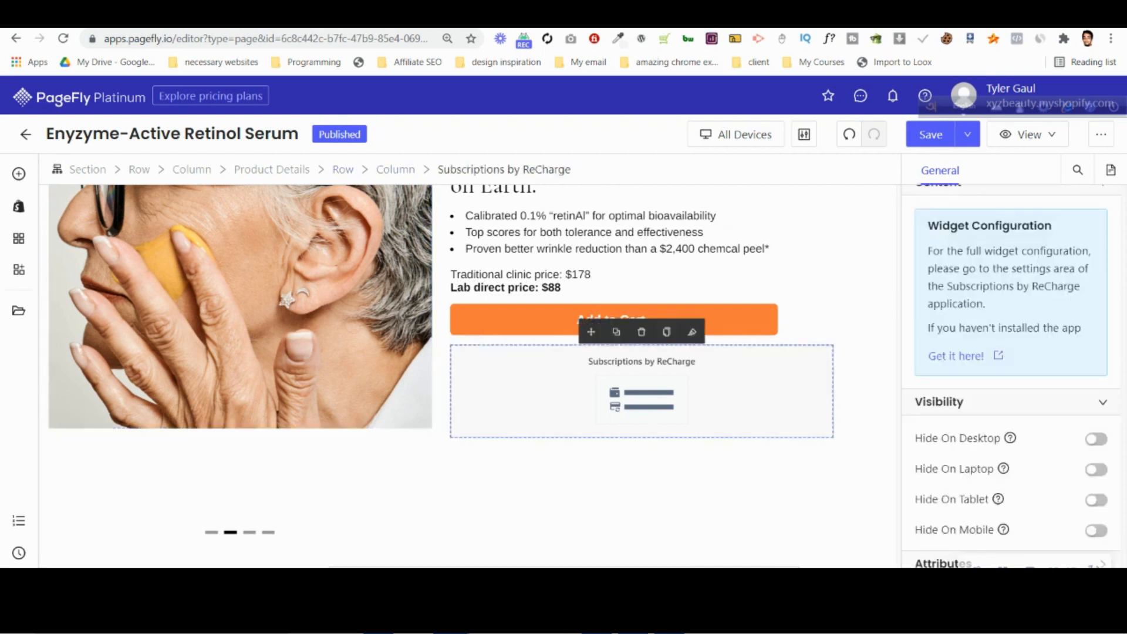
key(ctrl+Tab)
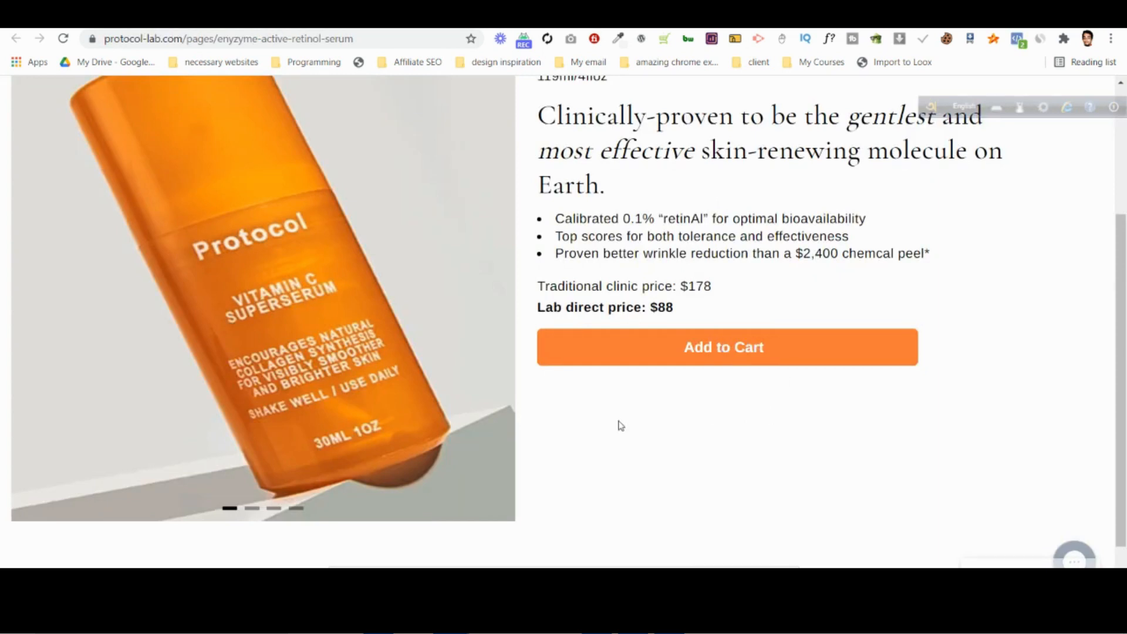
scroll(569, 203, down, 1)
key(ctrl+shift+Tab)
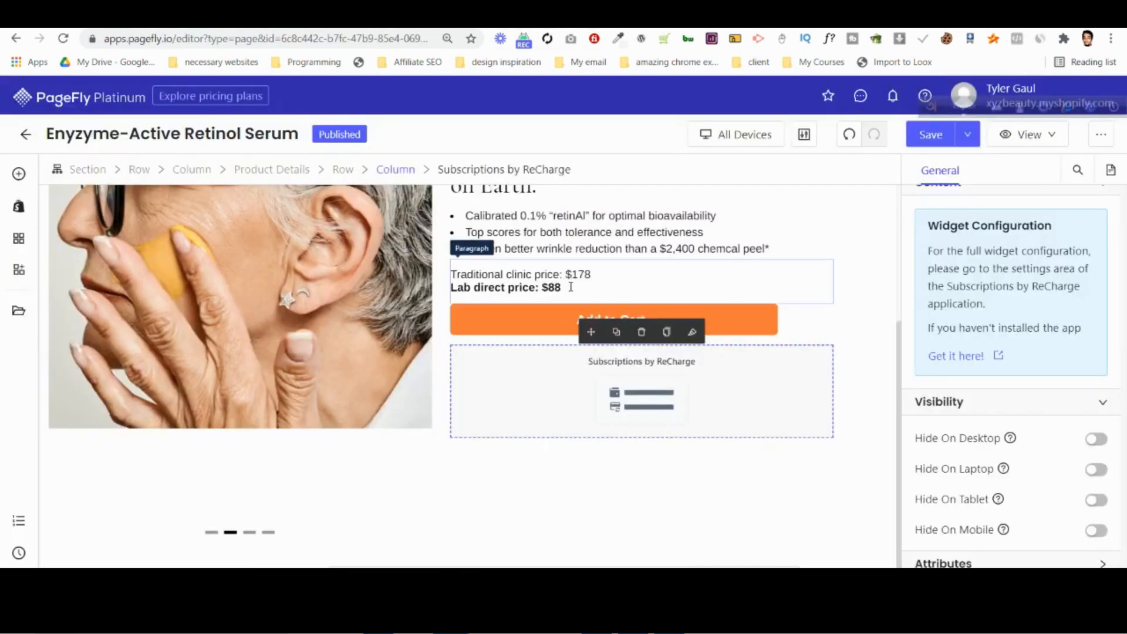
Set the Add to Cart button's mouse-over animation to Float, and save and publish the page.
click(508, 328)
scroll(992, 443, down, 4)
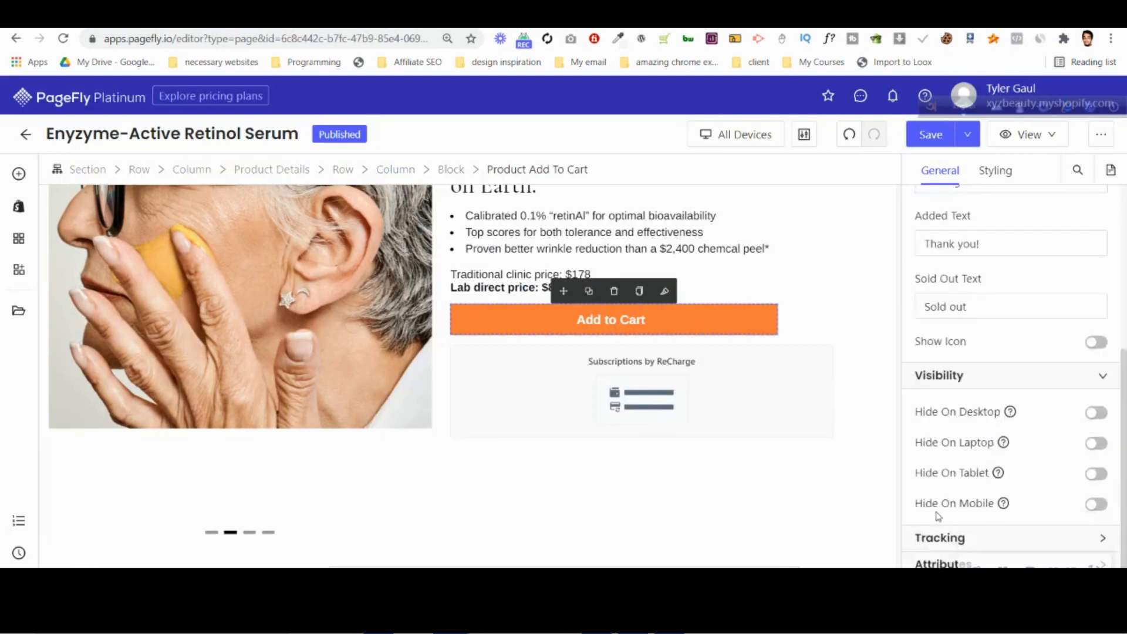
scroll(990, 469, down, 1)
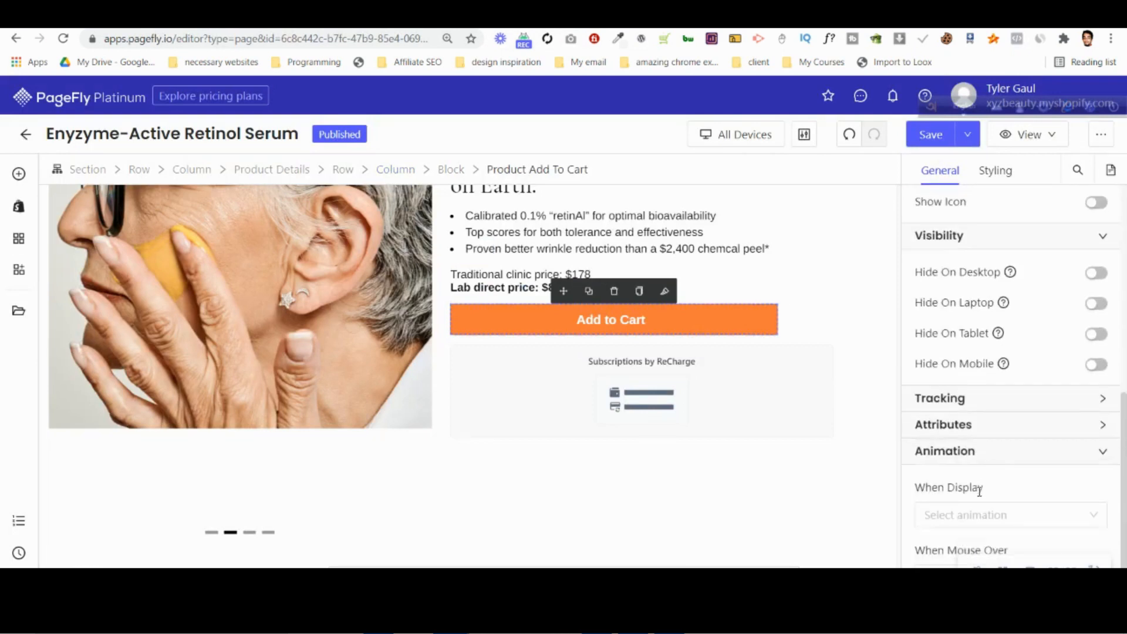
click(978, 513)
scroll(1013, 455, down, 5)
scroll(985, 441, up, 2)
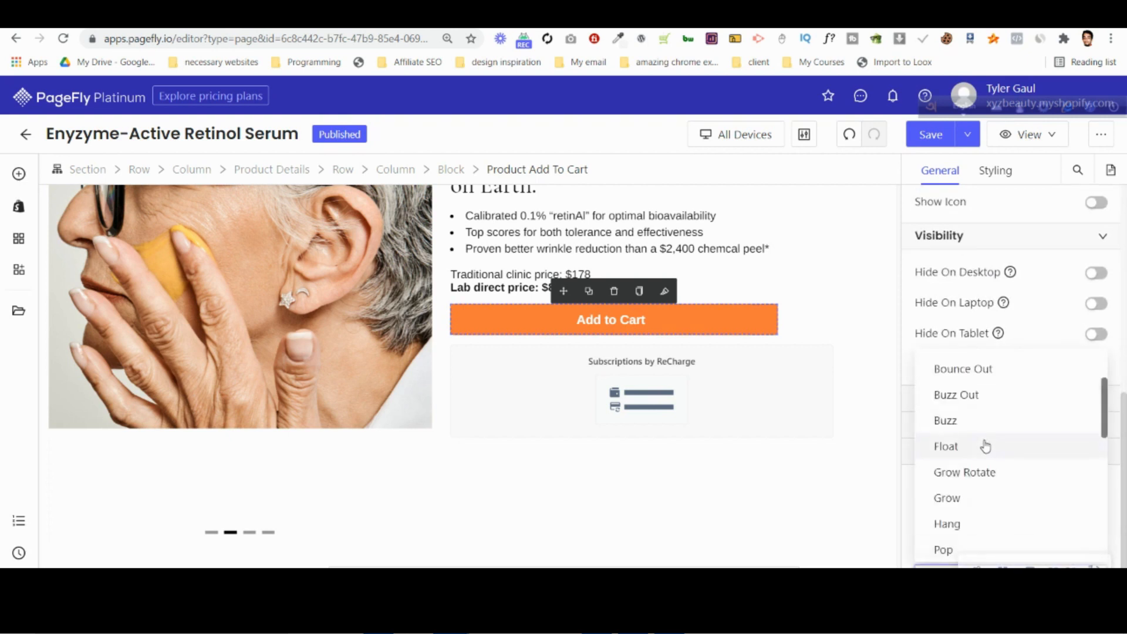
click(986, 447)
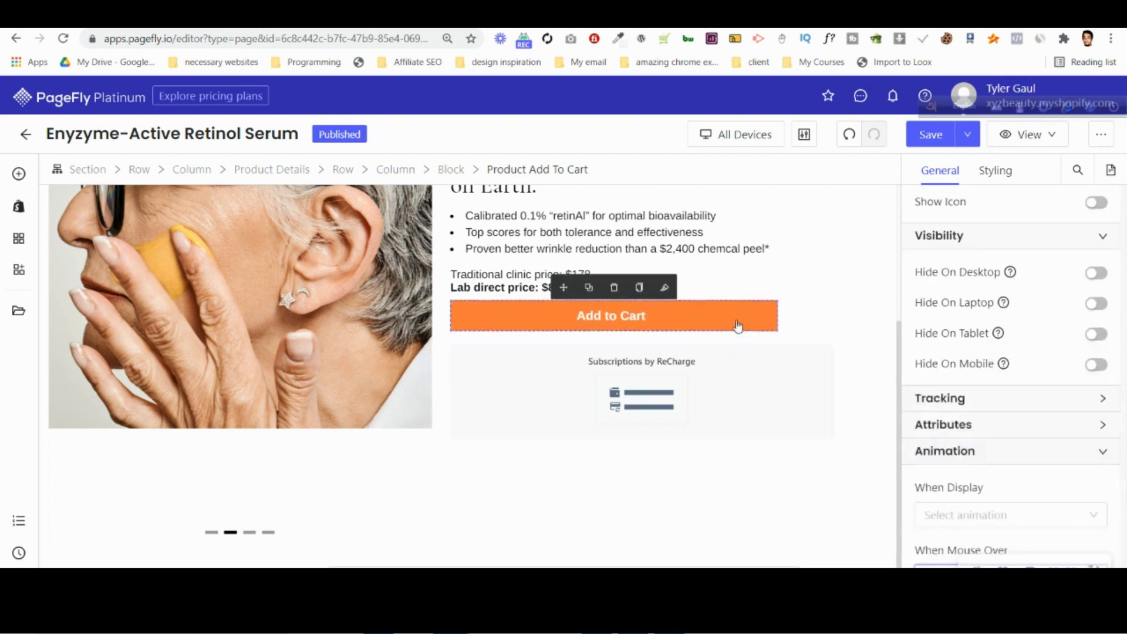
click(971, 141)
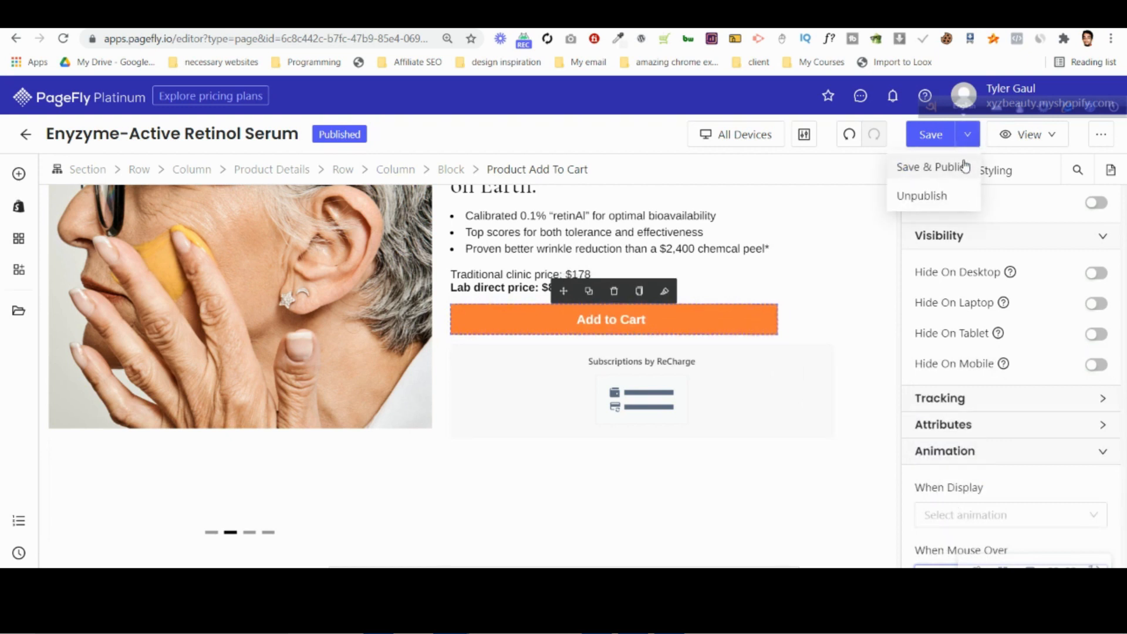
click(963, 164)
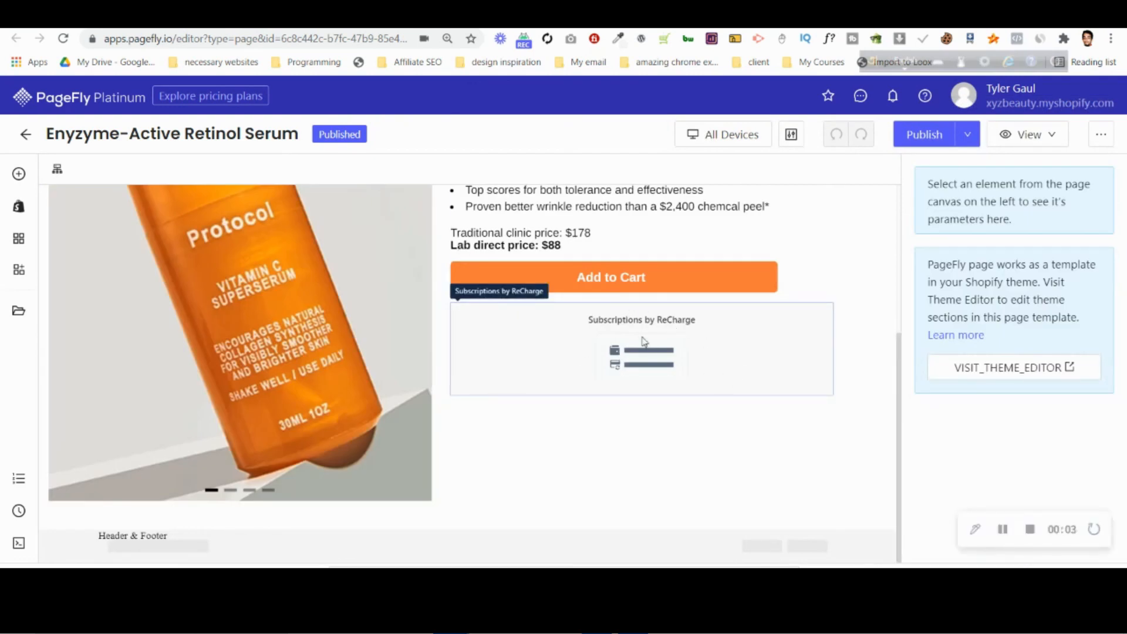
Switch to the desktop design in Photoshop and inspect the type settings of the "Radically effective for:" text.
click(633, 621)
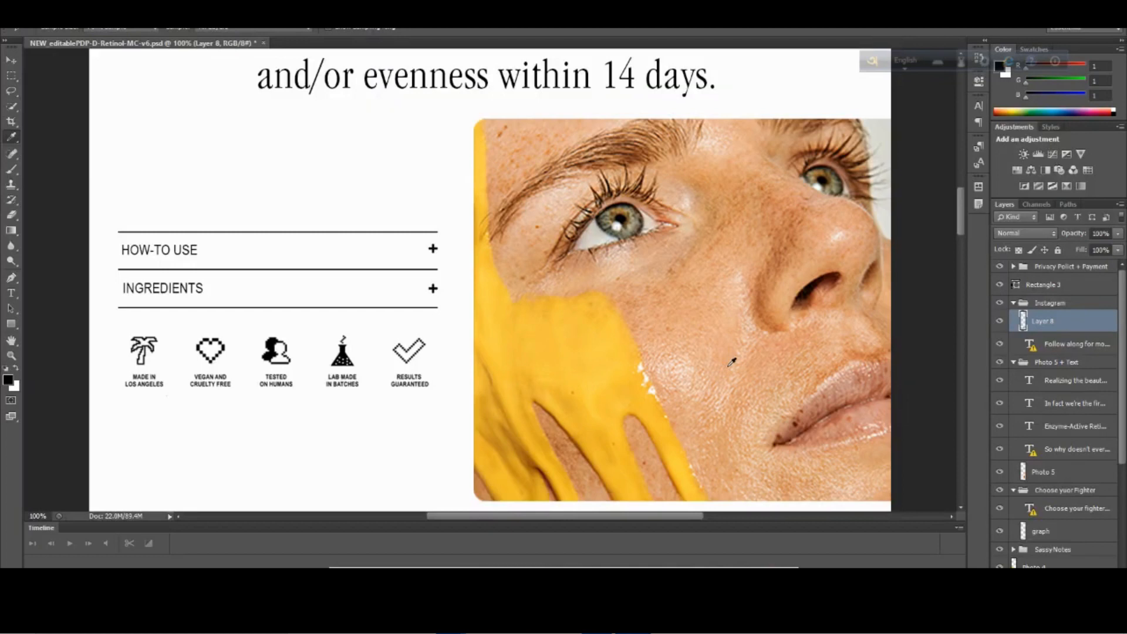
scroll(862, 325, up, 1)
scroll(862, 326, up, 1)
drag(960, 215, 959, 171)
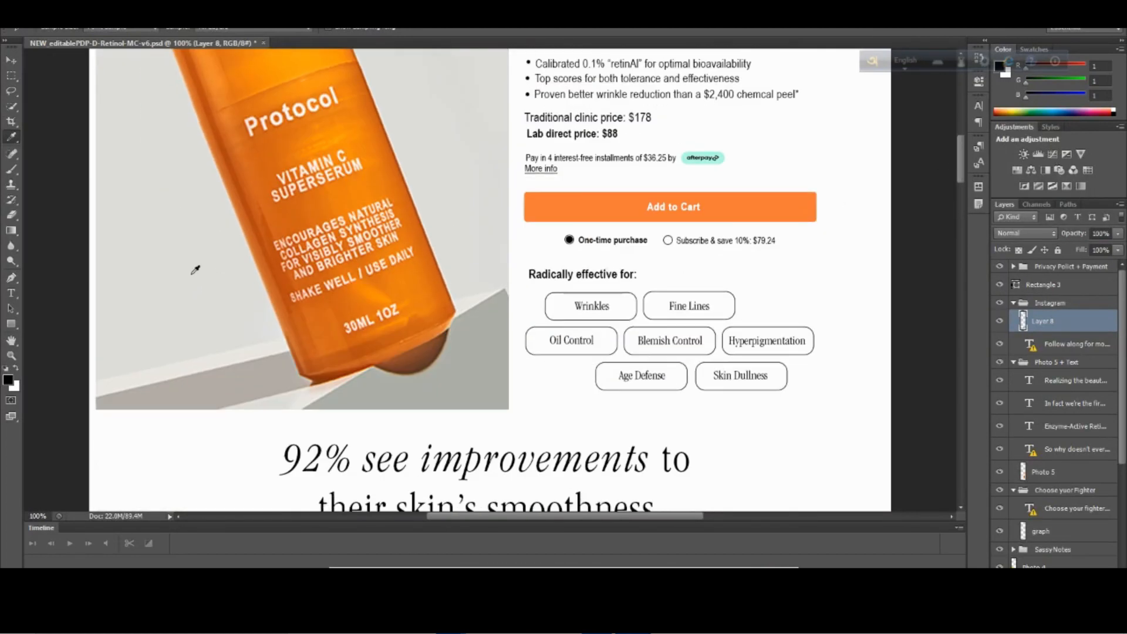
click(11, 293)
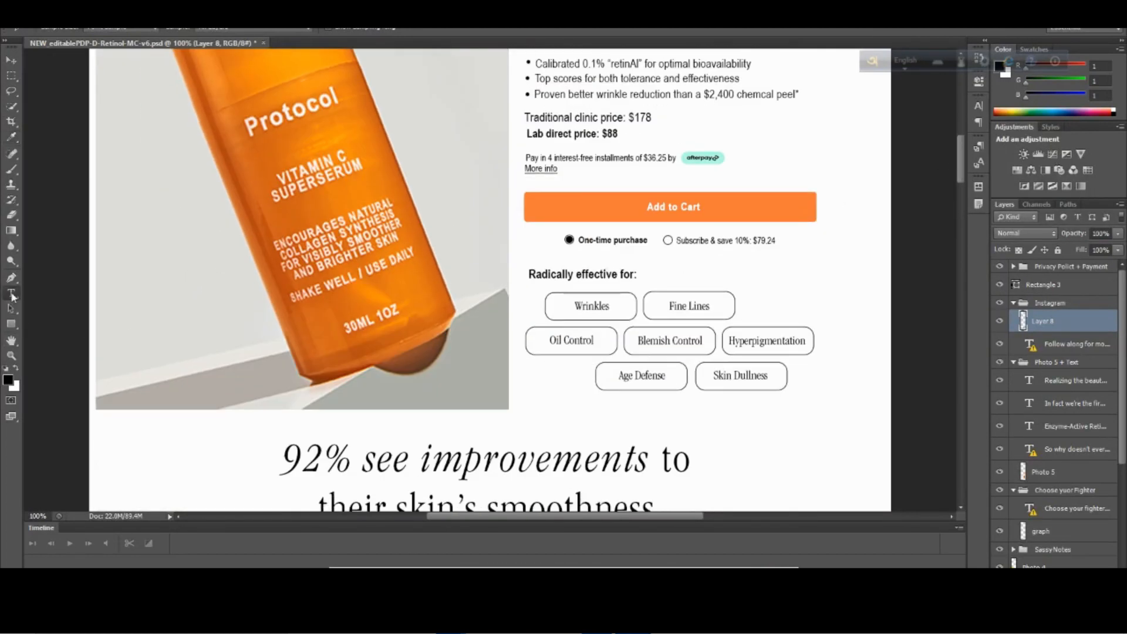
click(562, 273)
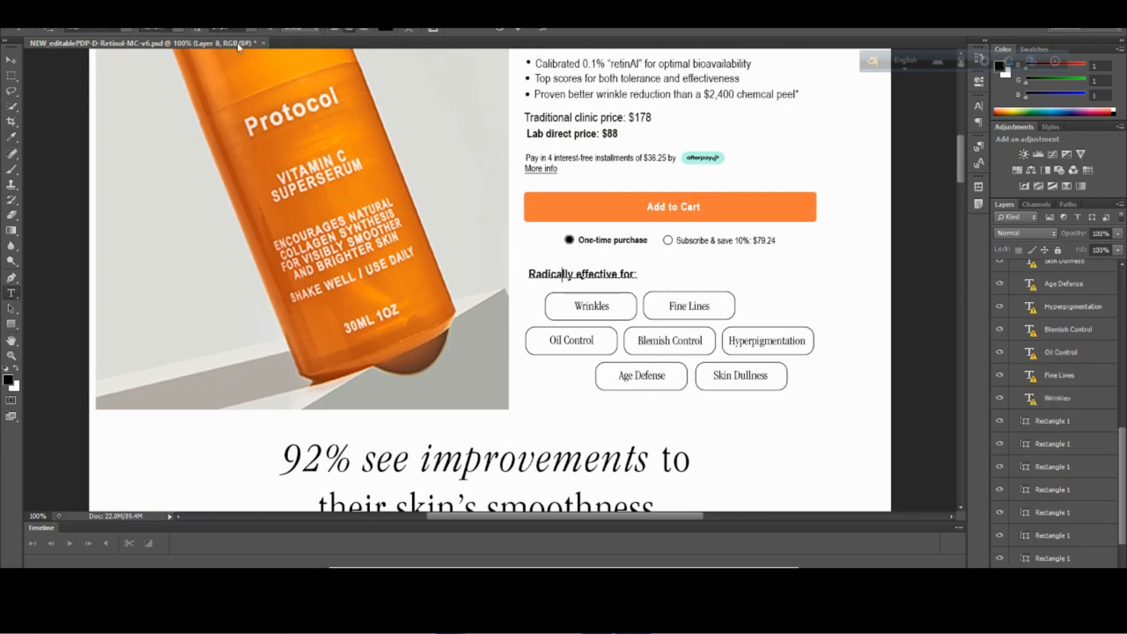
key(ctrl+Return)
Inspect the type settings of the first bullet text and of the Enyzyme-Active Retinol Serum title in the design.
scroll(696, 308, up, 3)
scroll(698, 306, up, 2)
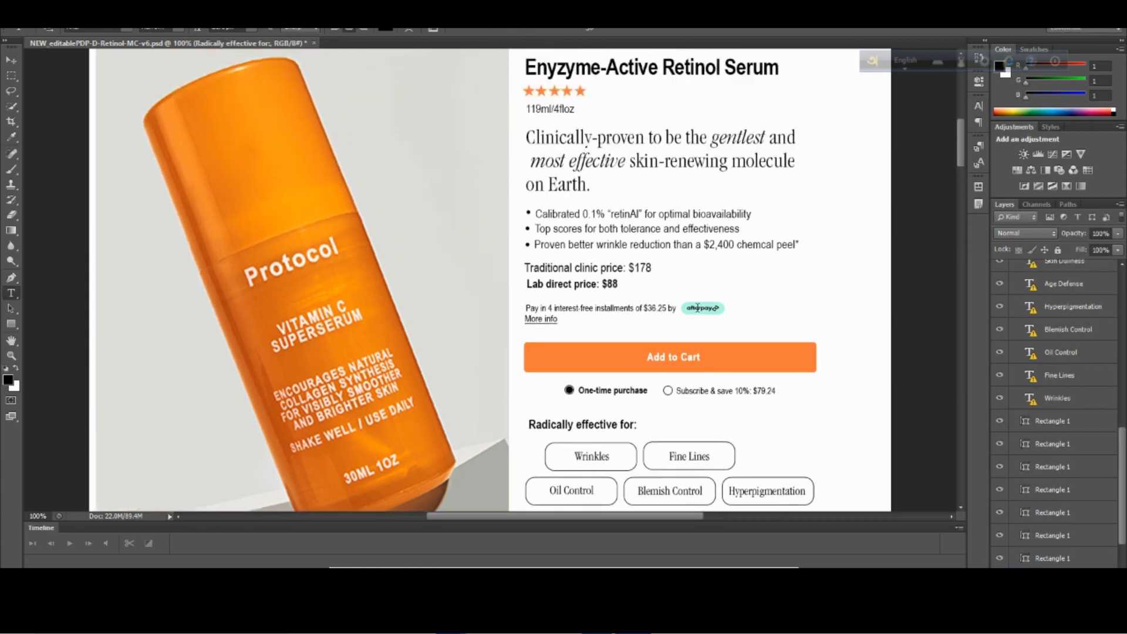
click(616, 212)
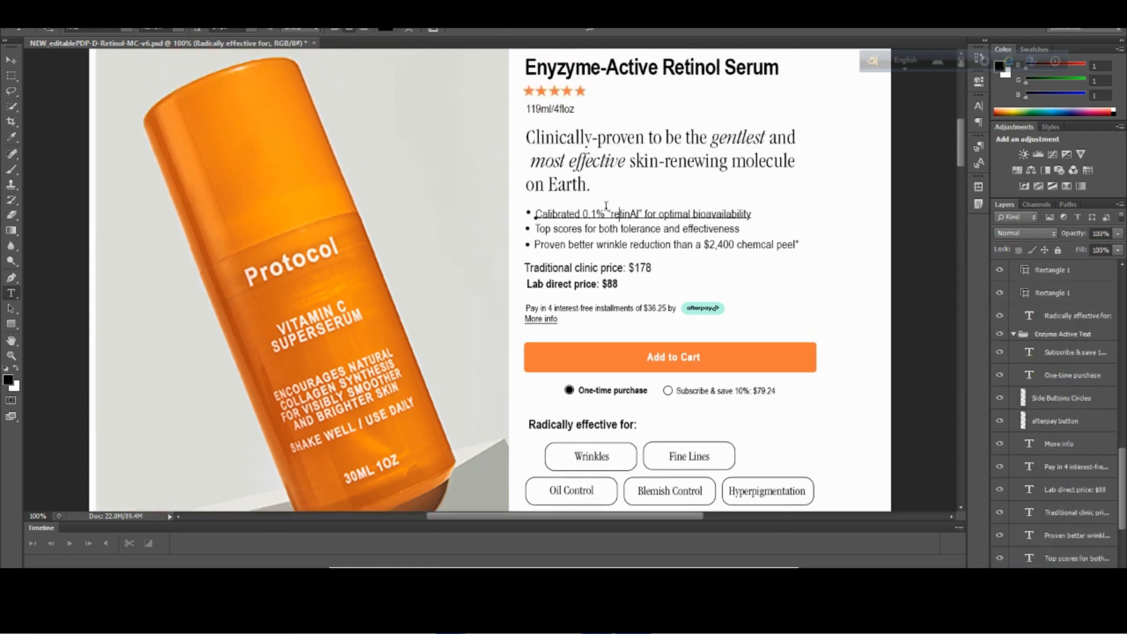
scroll(621, 98, up, 1)
click(517, 27)
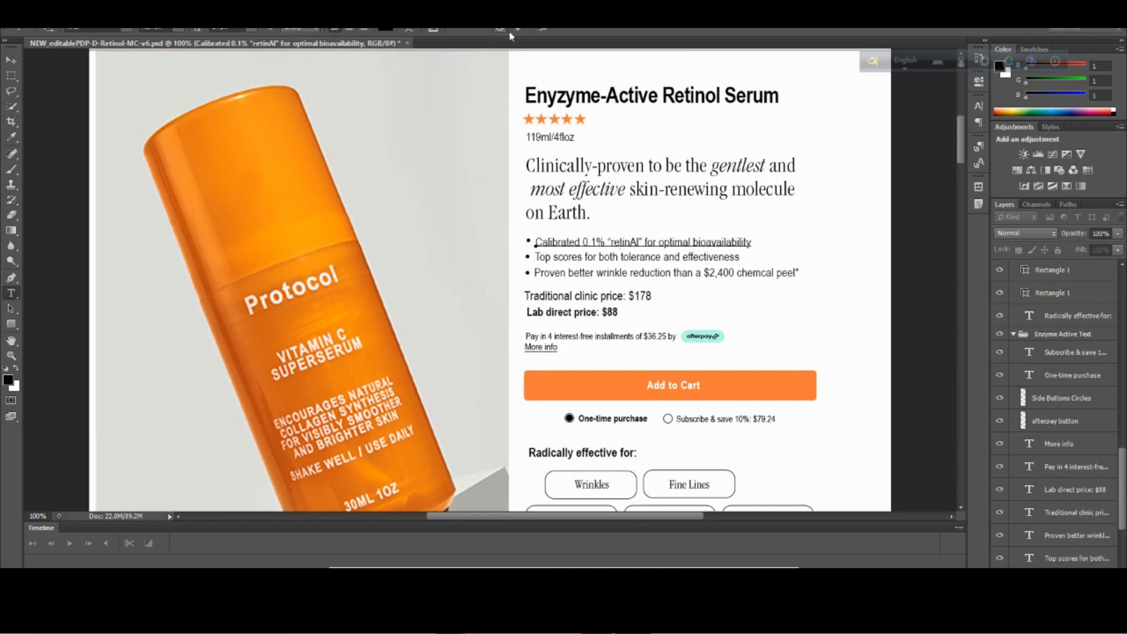
click(649, 95)
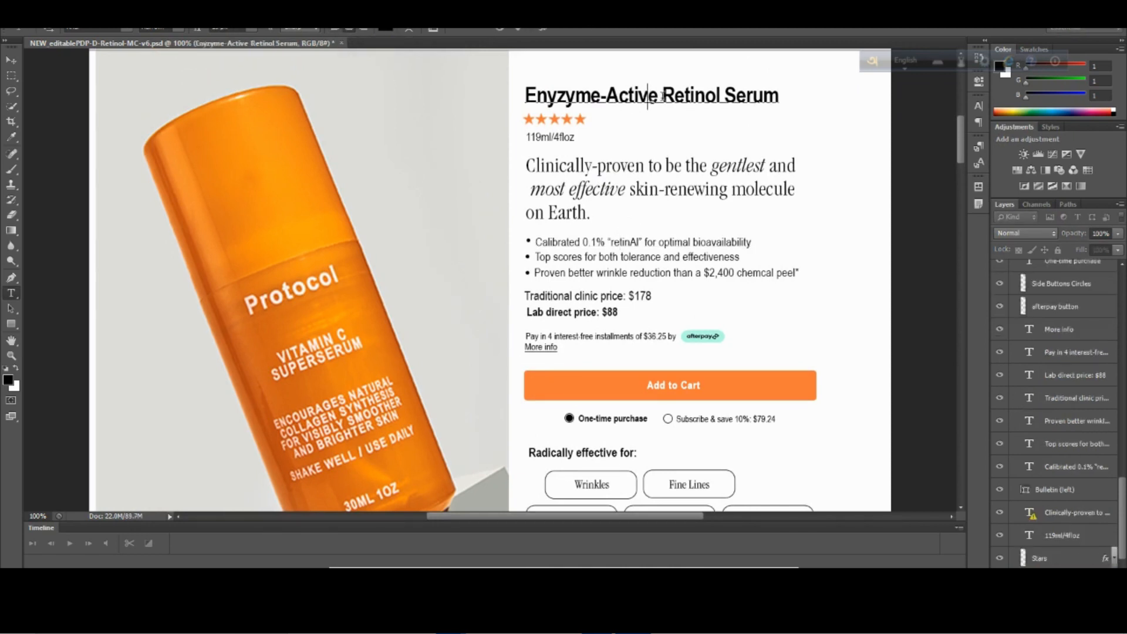
click(501, 29)
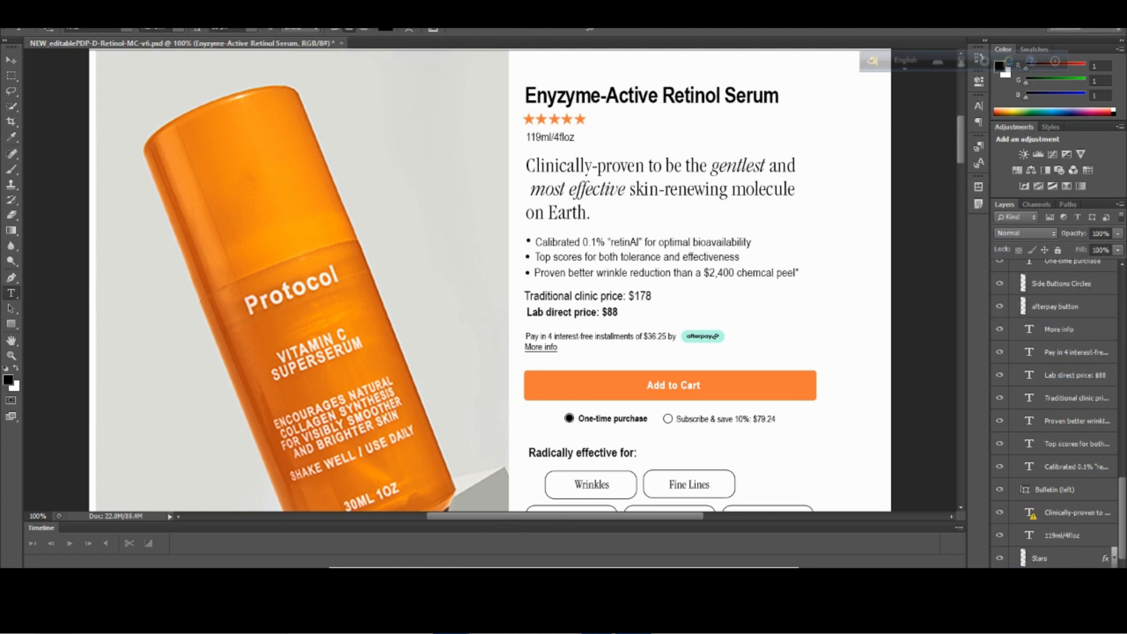
Switch to the browser, search for photopea in a new tab, and open the Photopea editor.
click(348, 536)
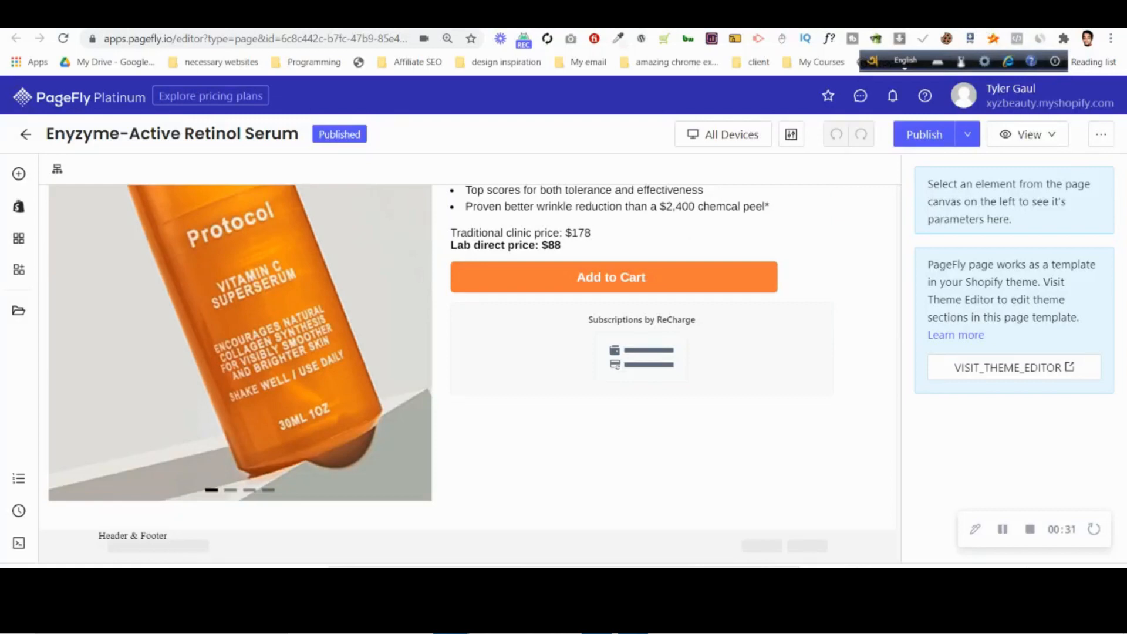
key(ctrl+t)
text(photo)
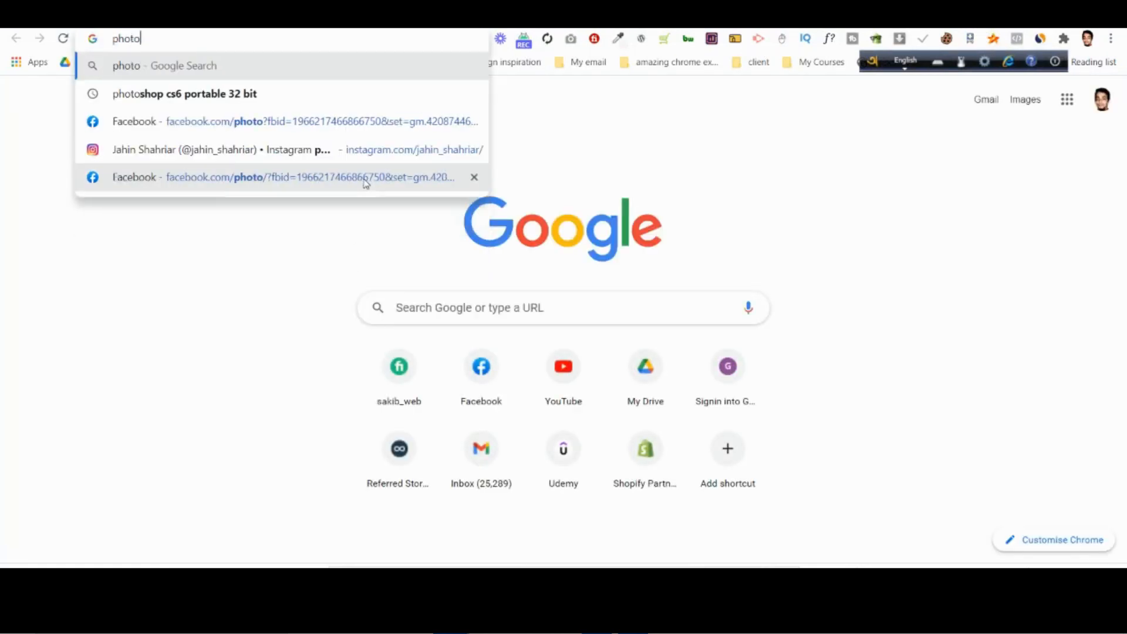
text(pea)
key(Return)
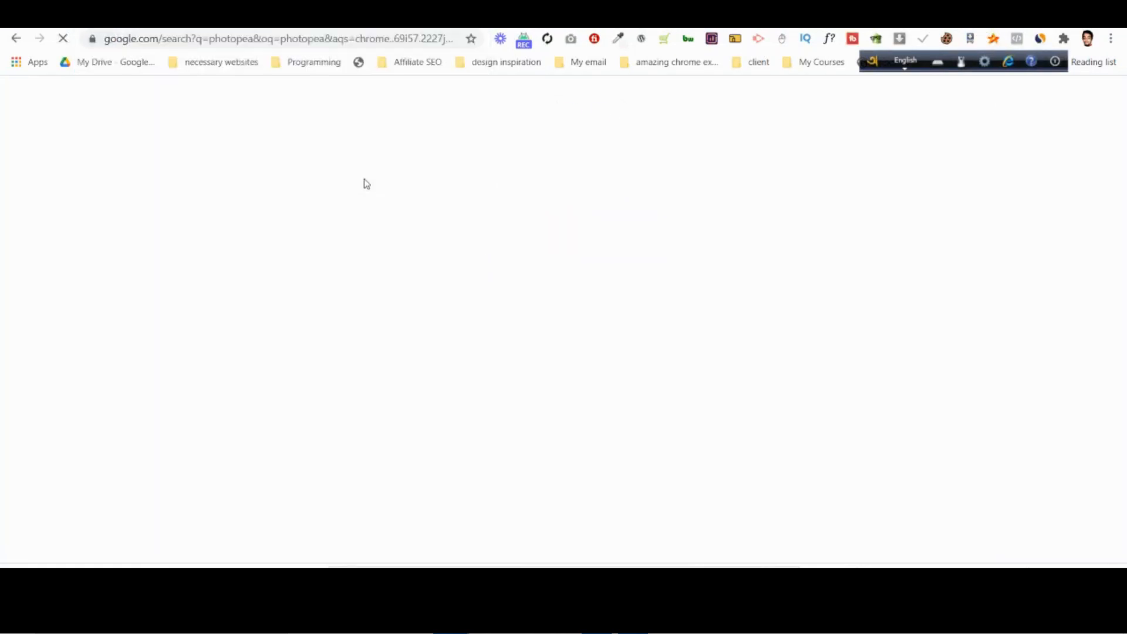
click(223, 249)
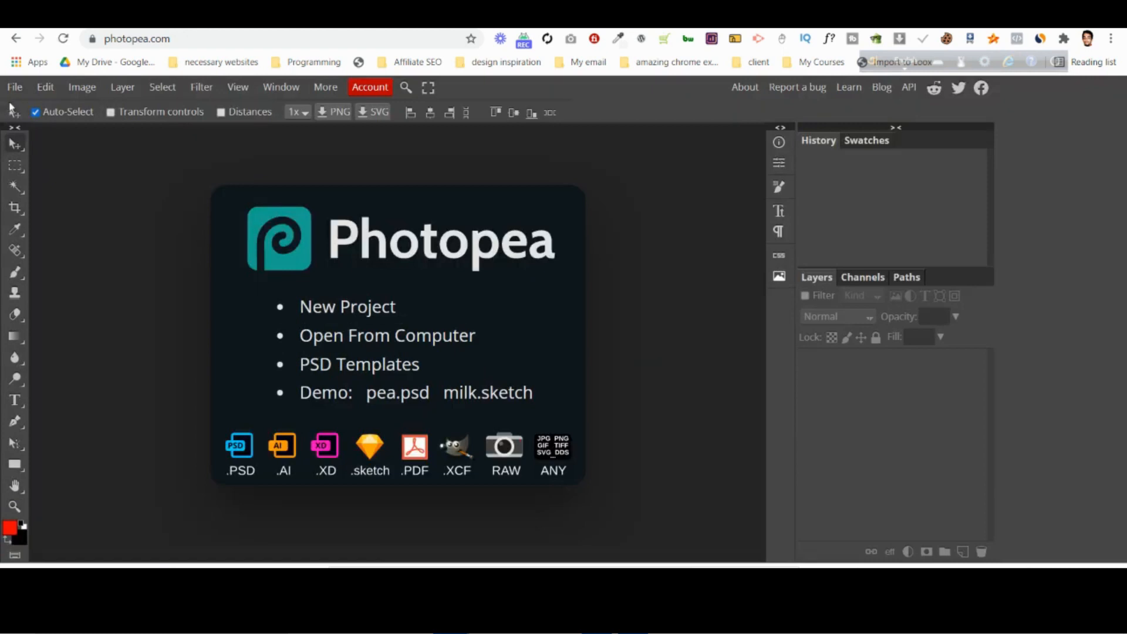
Start opening a file in Photopea and browse to the PSD PageFly project folder under Fiverr Projects > 1 Priority on drive D.
click(14, 91)
click(36, 130)
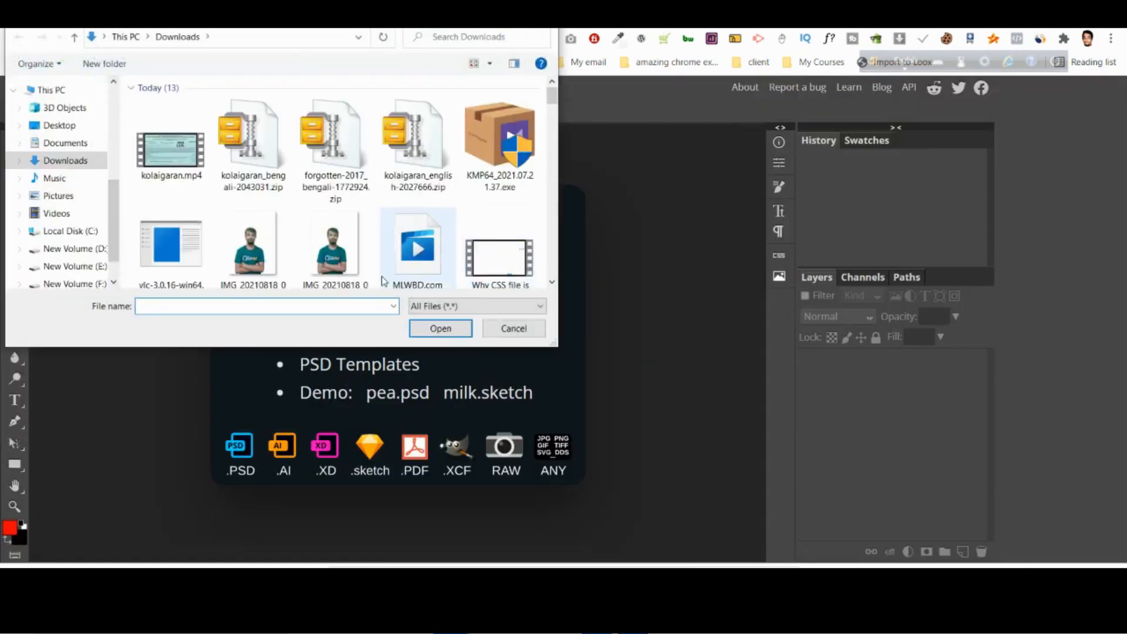
click(70, 248)
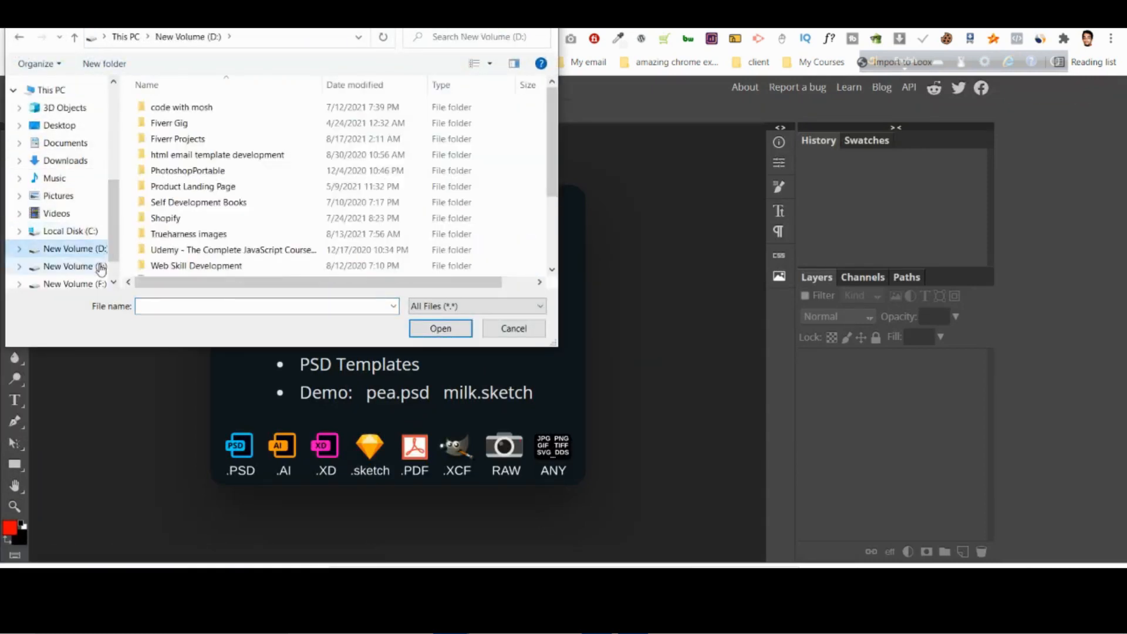
scroll(201, 235, down, 1)
click(64, 266)
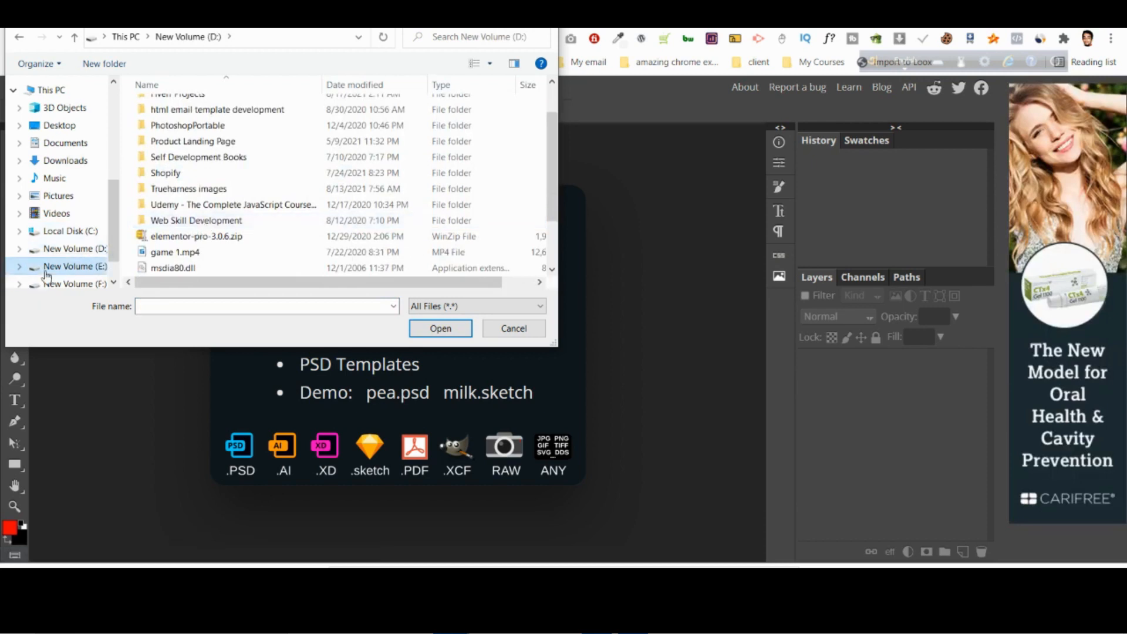
scroll(392, 210, down, 1)
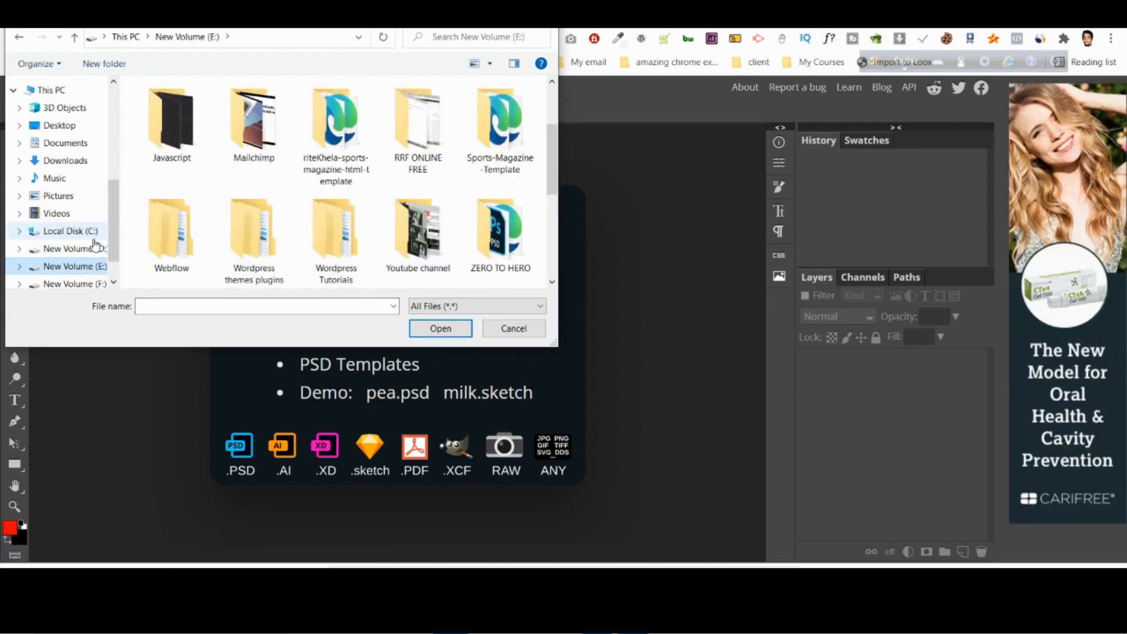
click(69, 248)
double_click(222, 139)
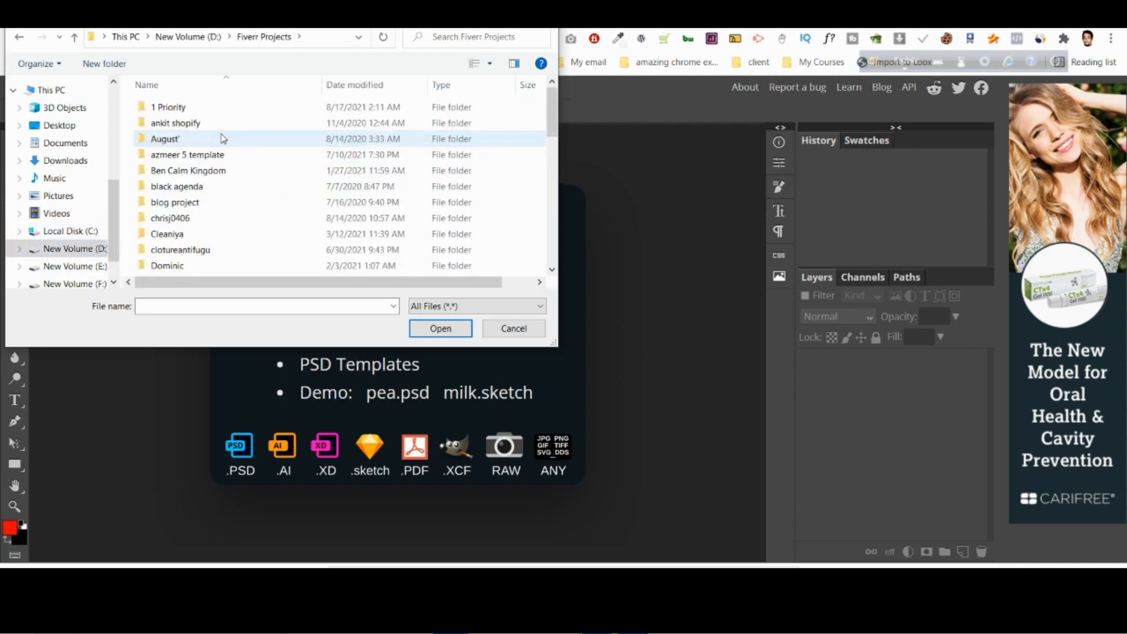
double_click(204, 109)
double_click(183, 144)
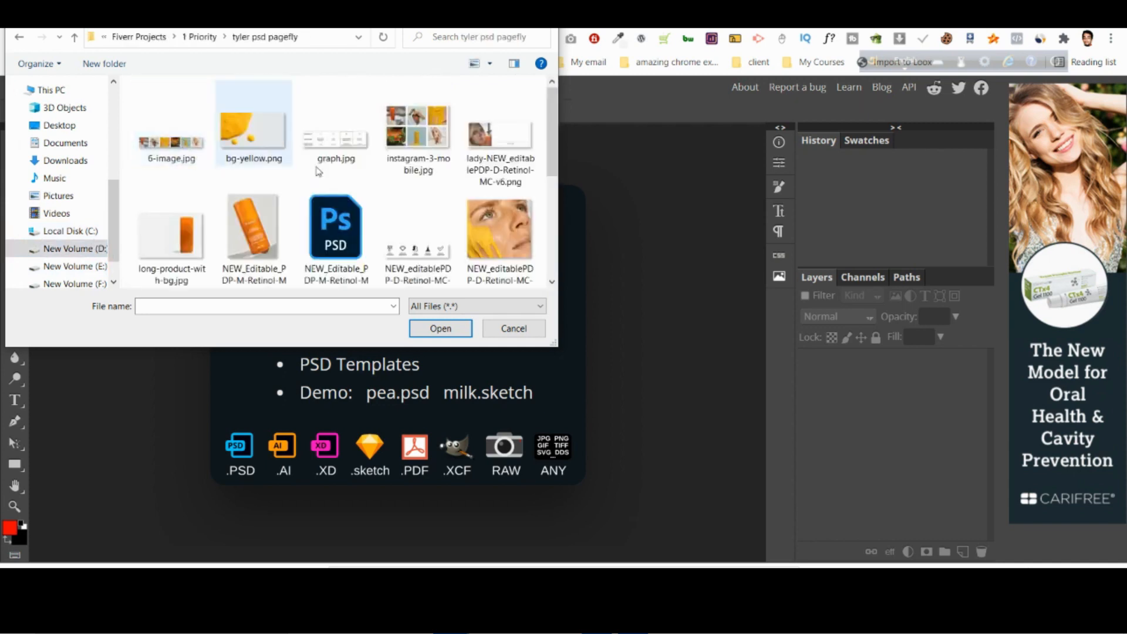
Open NEW_editablePDP-D-Retinol-MC-v6.psd in Photopea and enlarge the view of the design.
scroll(358, 246, down, 2)
click(202, 229)
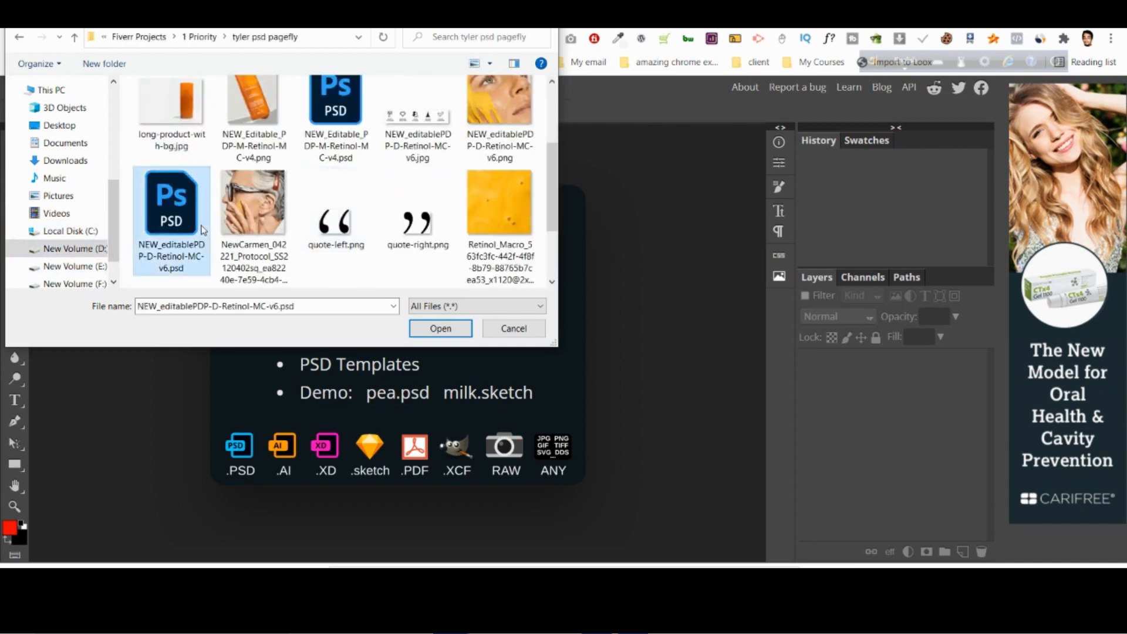
click(442, 328)
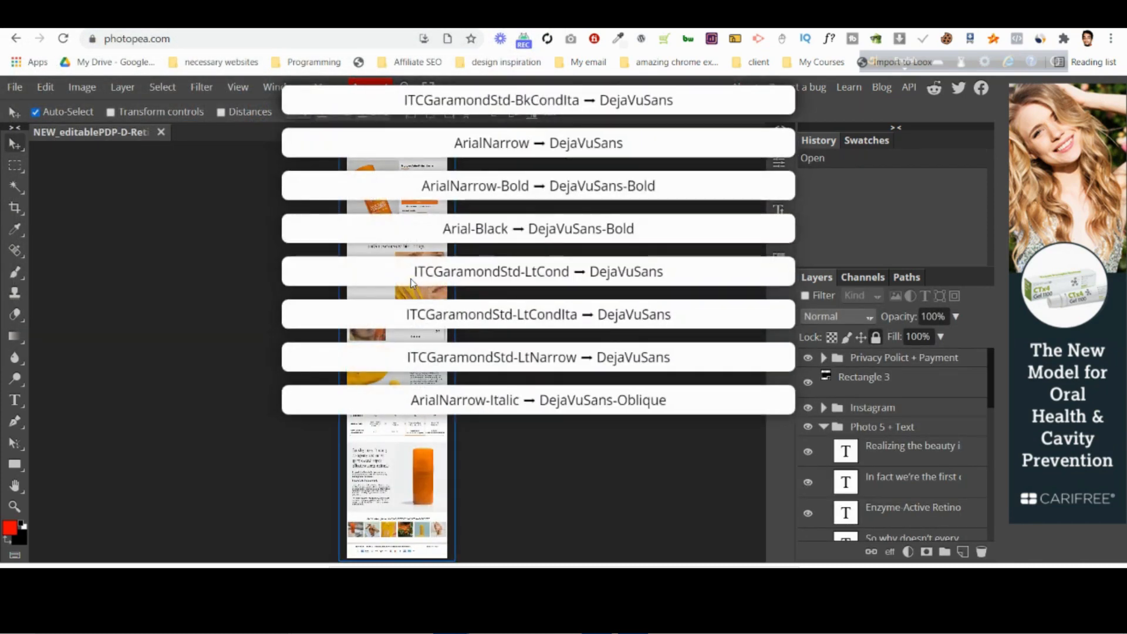
scroll(411, 283, up, 6)
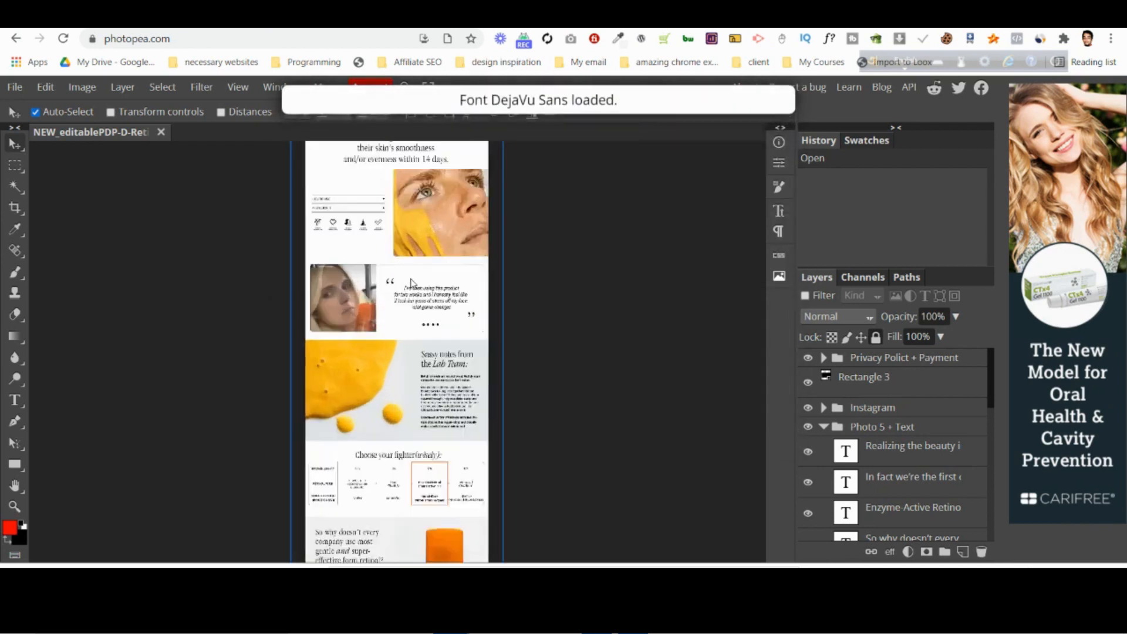
Inspect the type settings of the Enyzyme-Active Retinol Serum title in the Photopea design.
scroll(706, 347, up, 10)
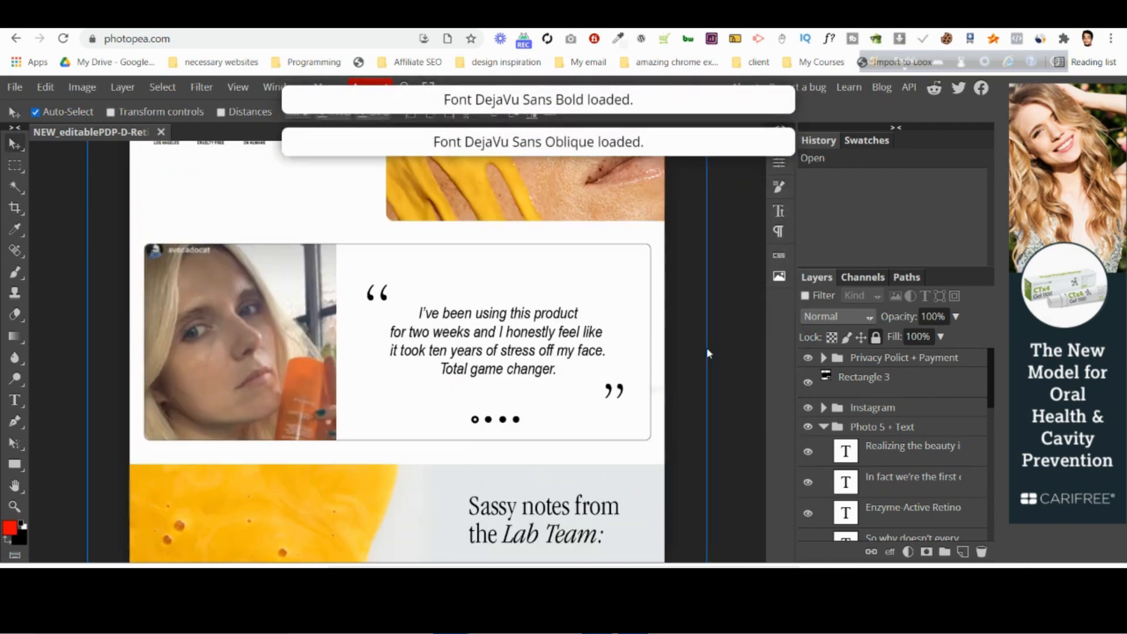
scroll(696, 347, down, 4)
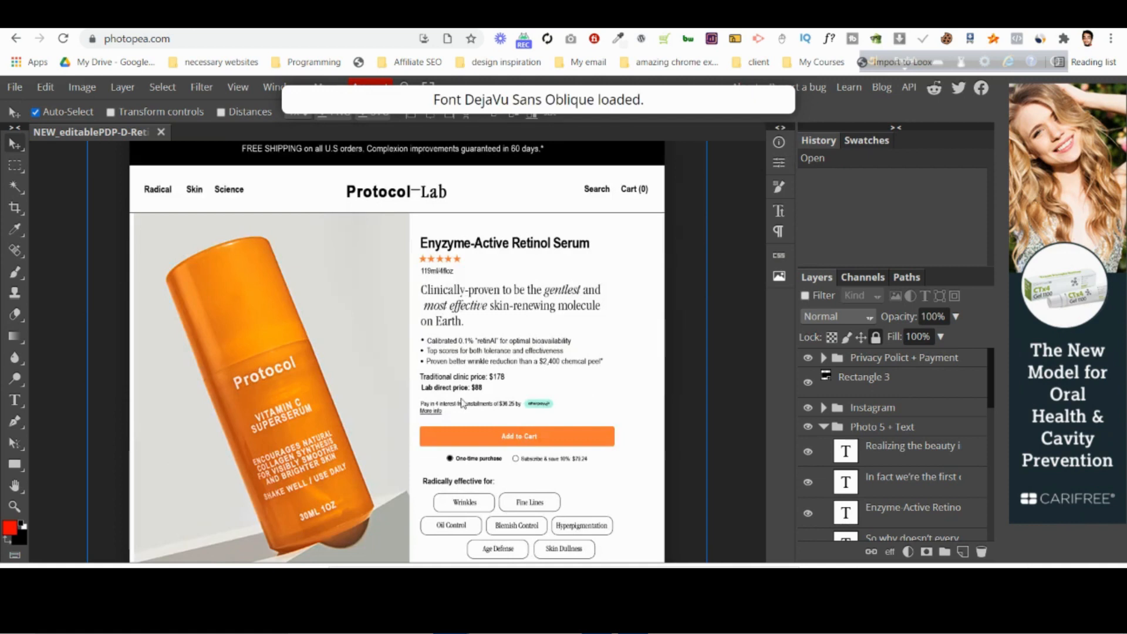
click(15, 400)
click(460, 243)
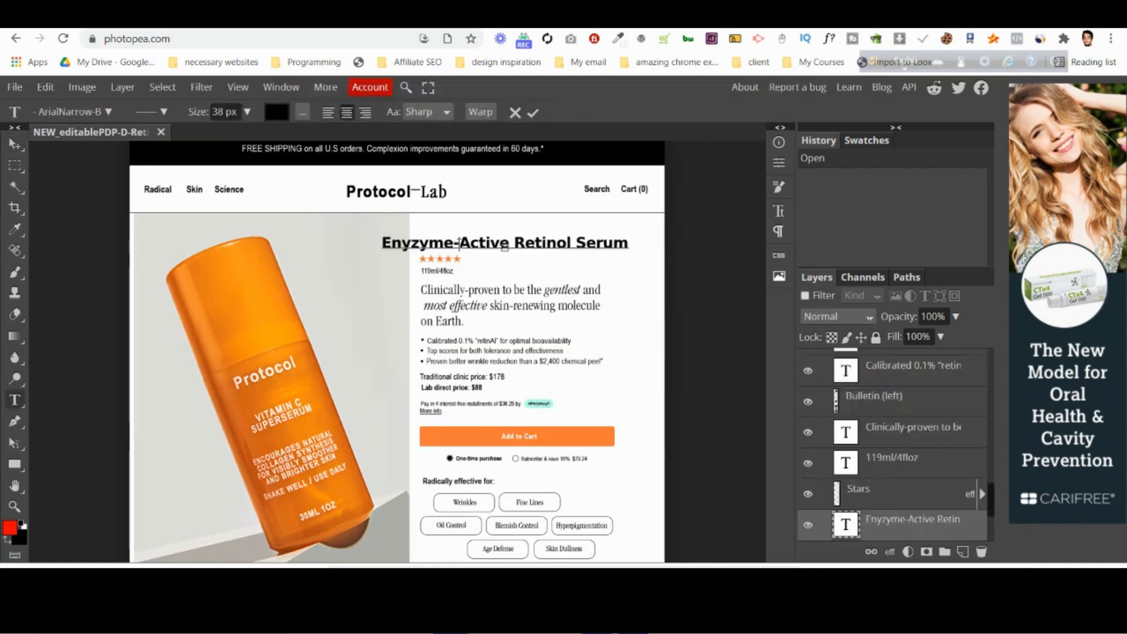
click(515, 113)
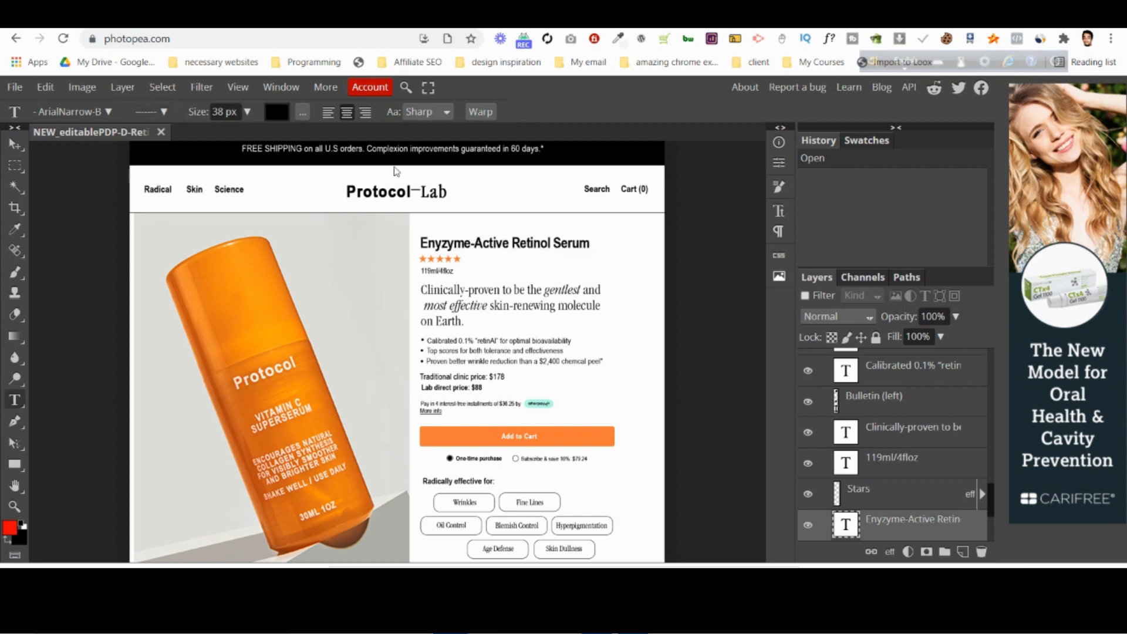
Inspect the type settings of the Clinically-proven paragraph, the bullet text and the Traditional clinic price line.
click(526, 302)
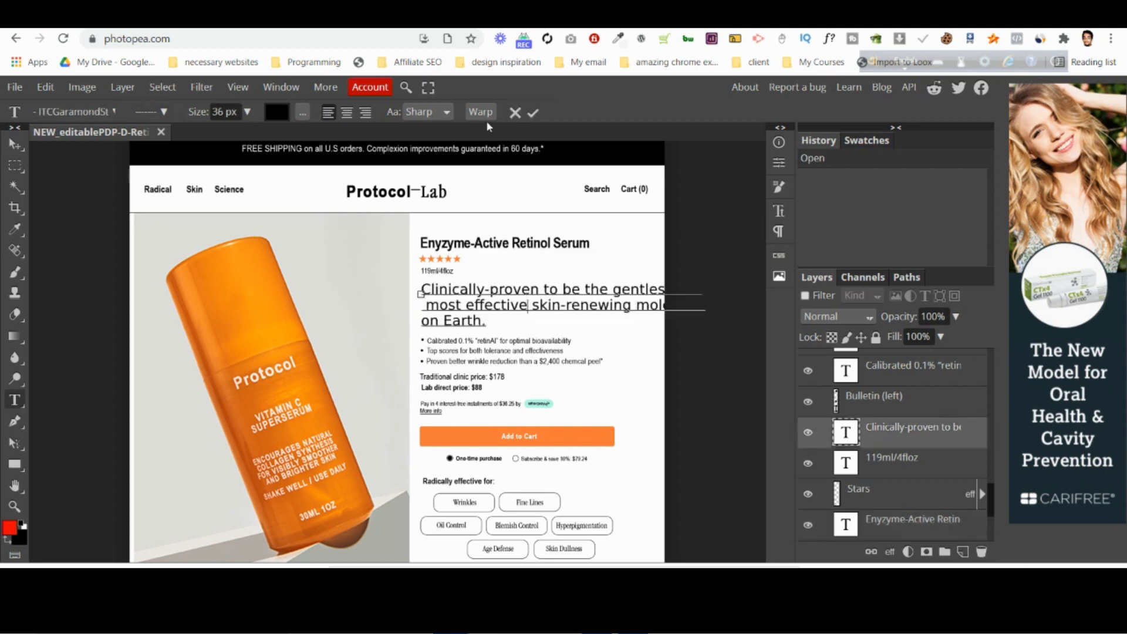
click(515, 112)
click(473, 349)
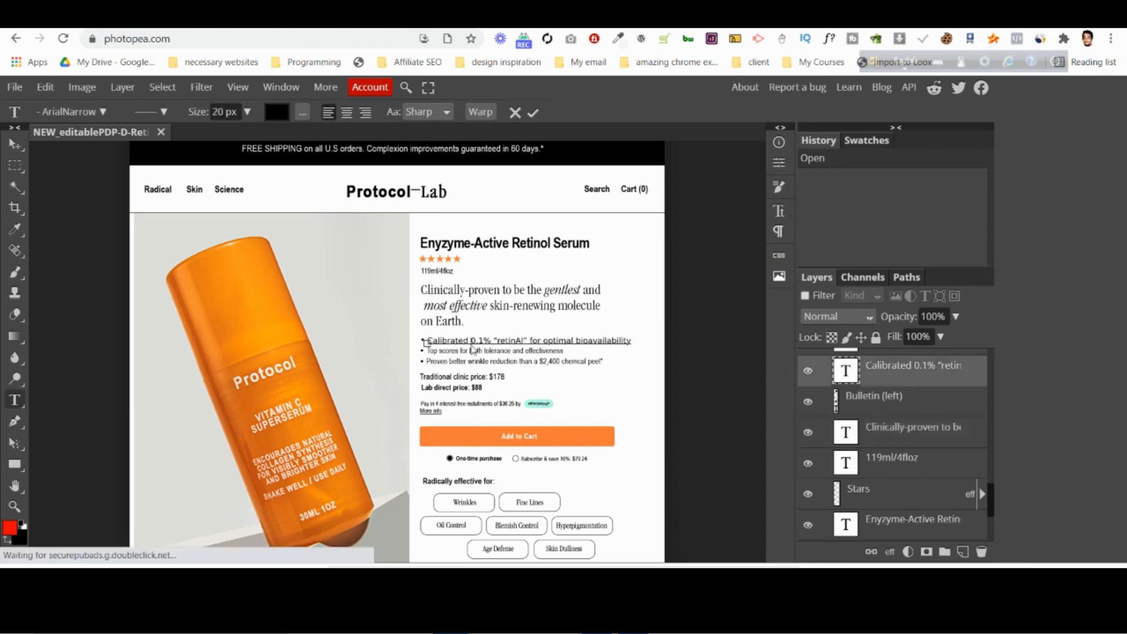
click(462, 376)
click(515, 114)
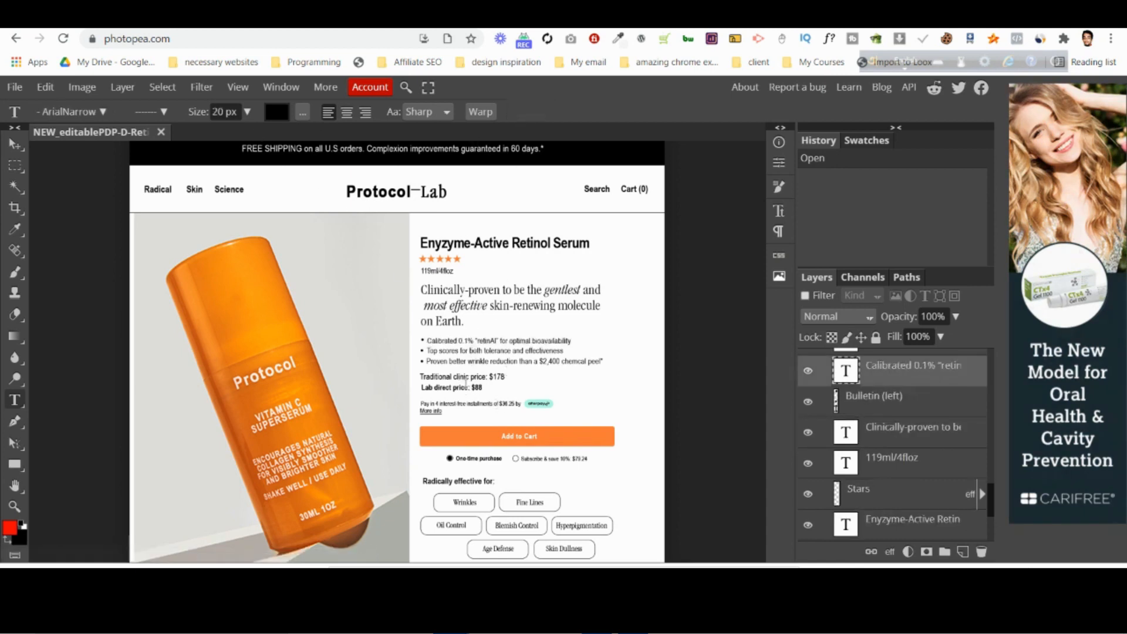
click(461, 377)
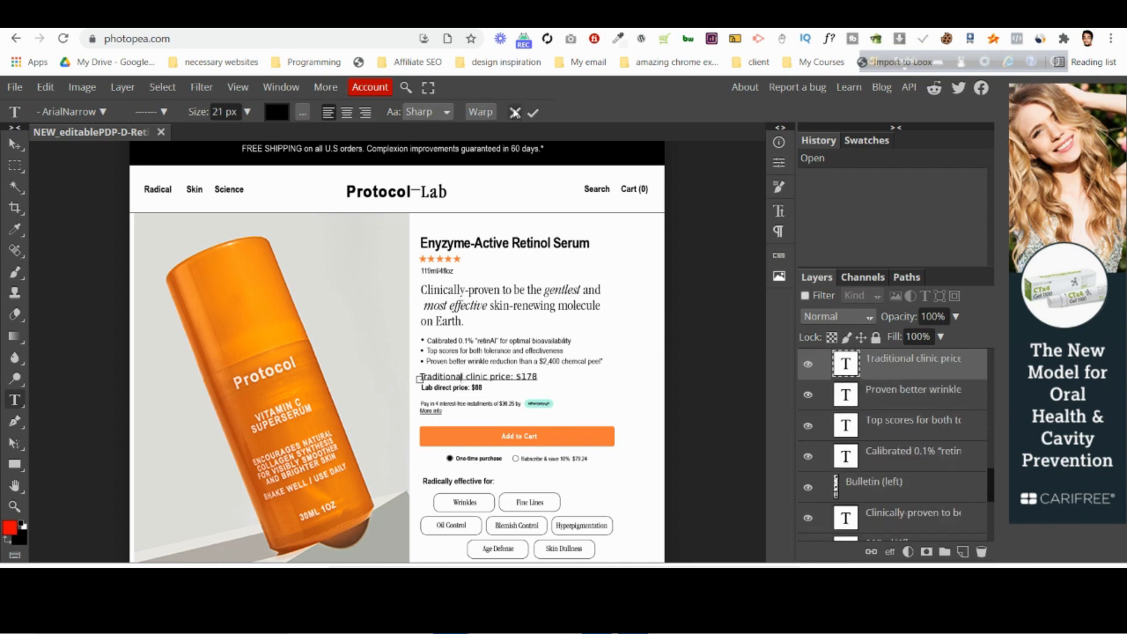
key(Escape)
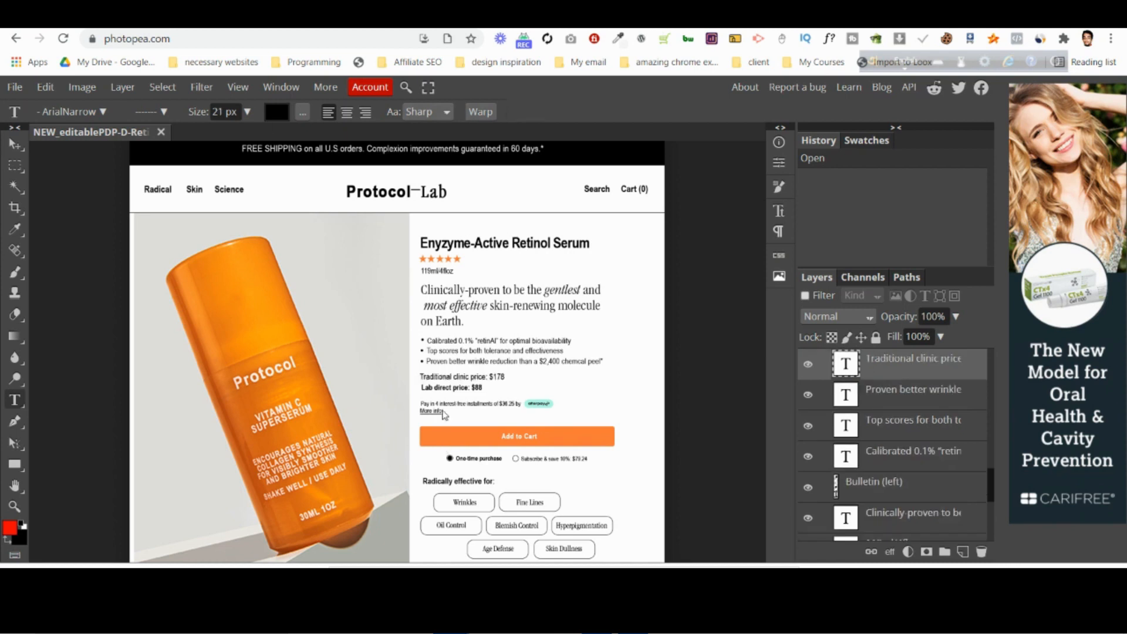
Inspect the type settings of the "Radically effective for:" text and the Wrinkles button label.
click(462, 480)
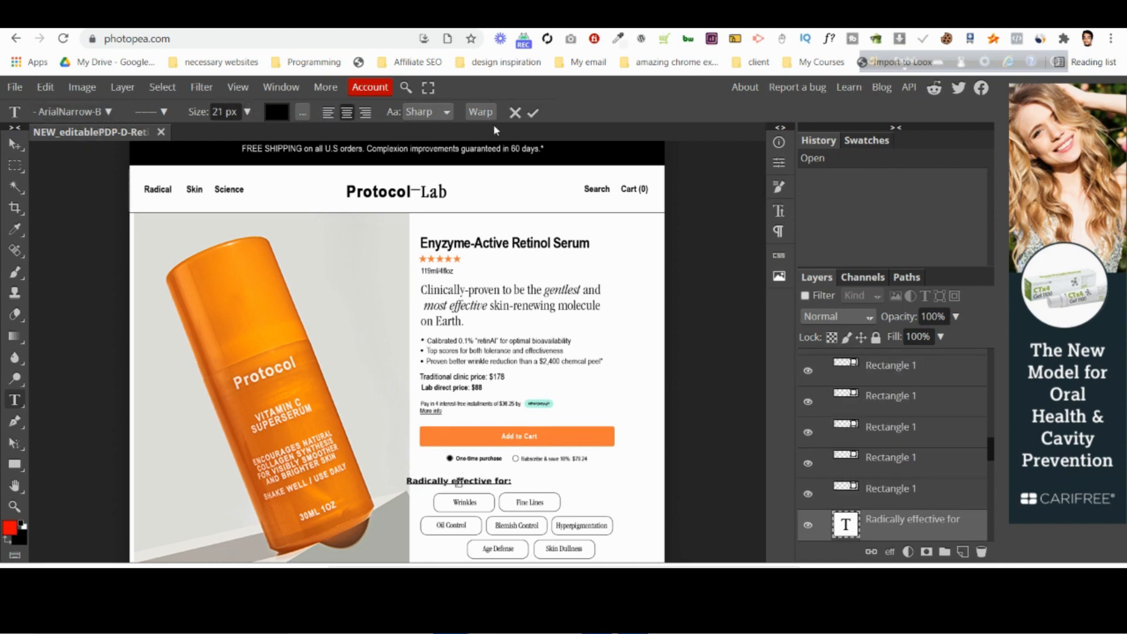
click(515, 112)
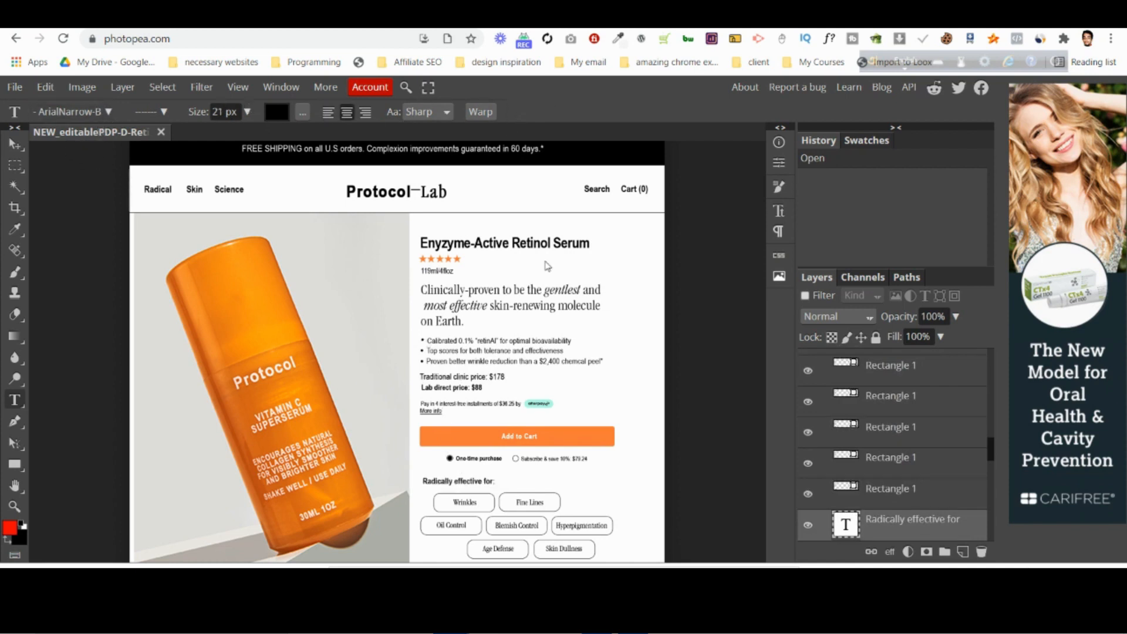
click(467, 503)
click(515, 112)
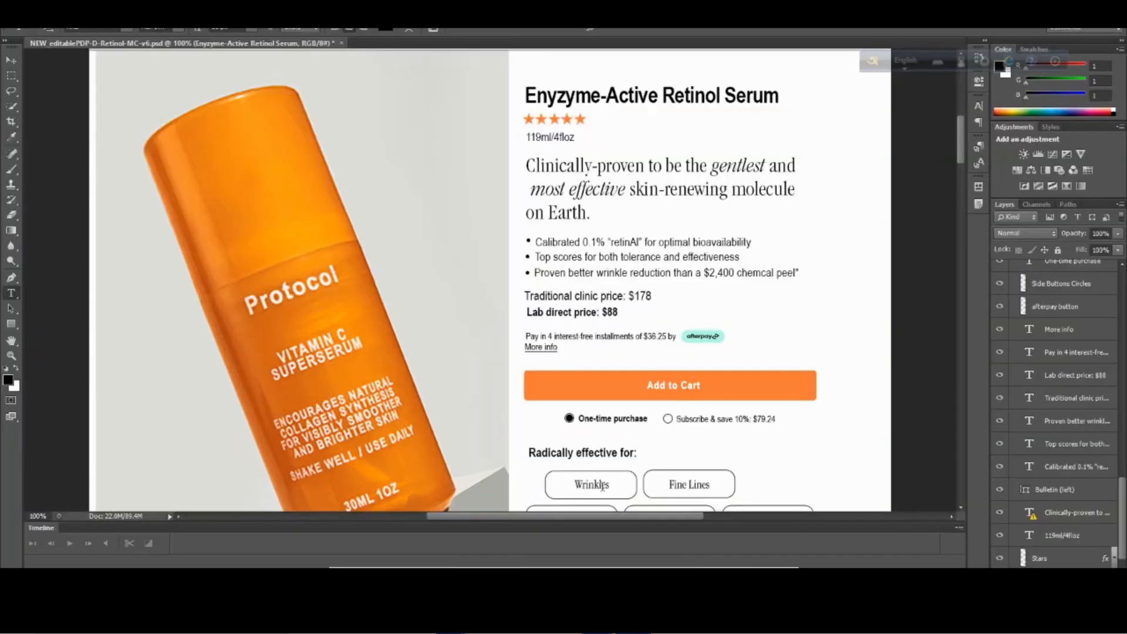
Switch to Photoshop and inspect the font and anti-aliasing settings of the "Radically effective for:" text.
click(596, 453)
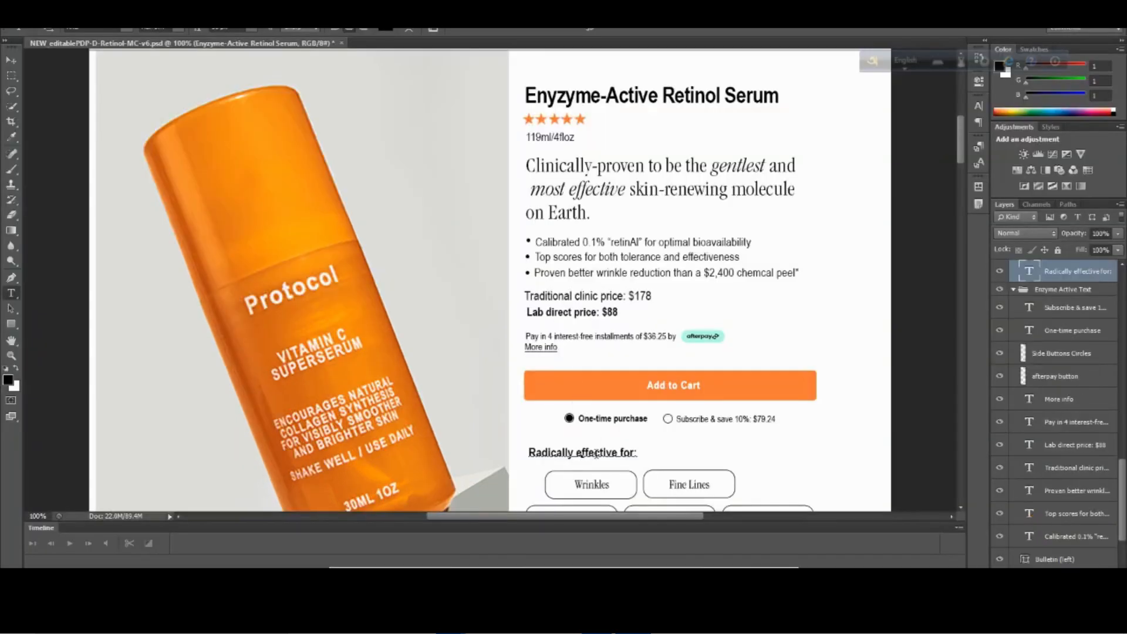
click(293, 29)
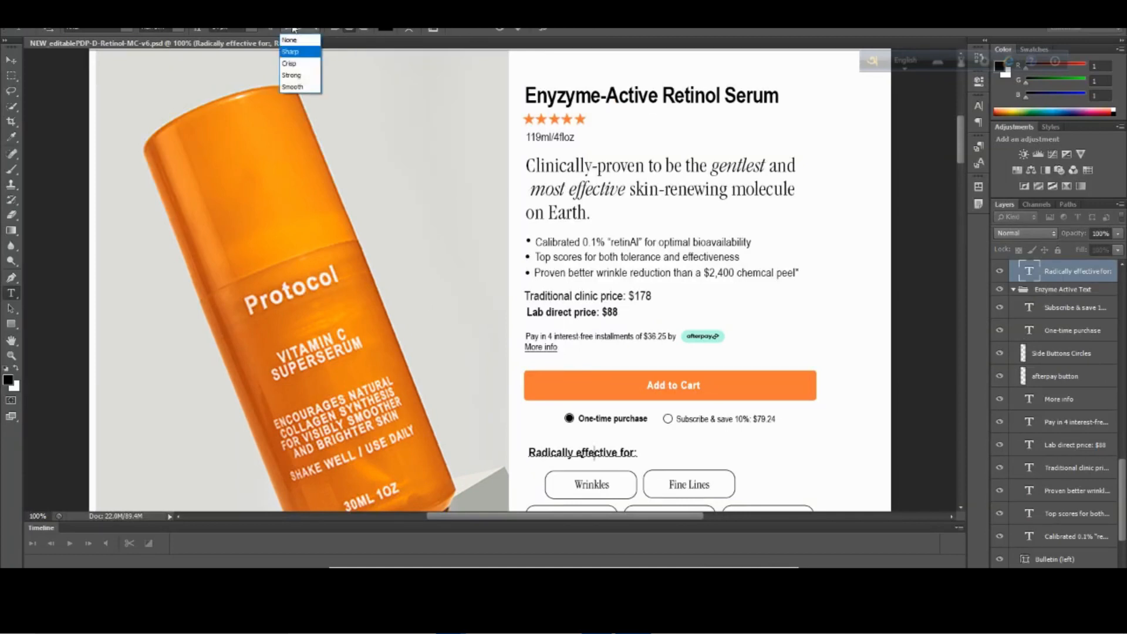
click(294, 28)
click(126, 31)
click(127, 31)
Try the Narrow font style on the "Radically effective for:" text and return it to Narrow Bold.
click(178, 31)
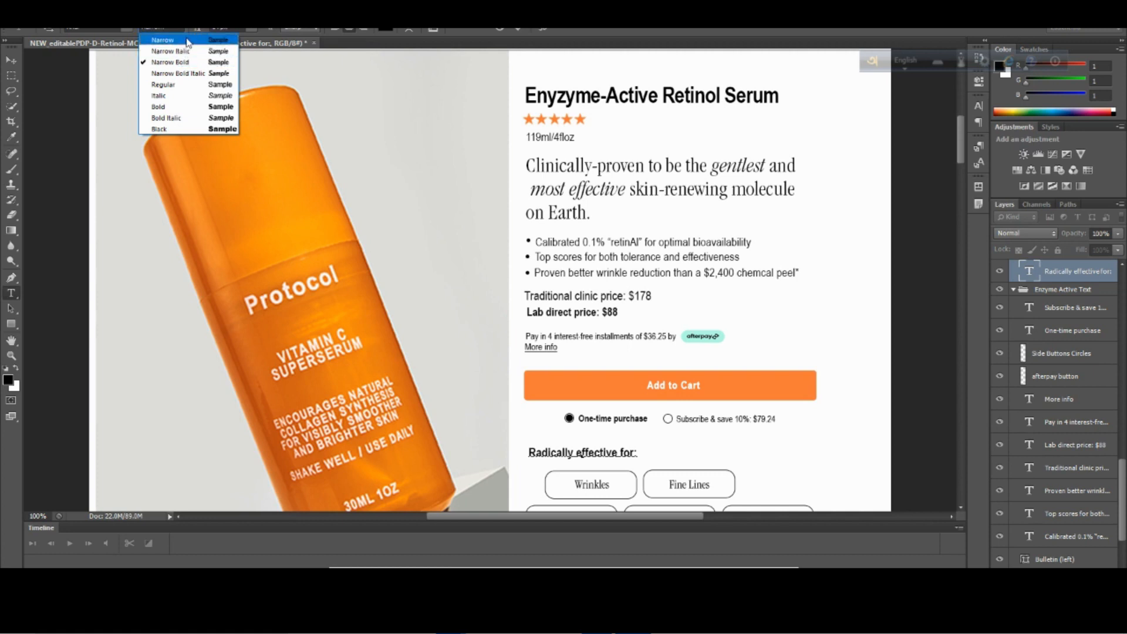
click(187, 41)
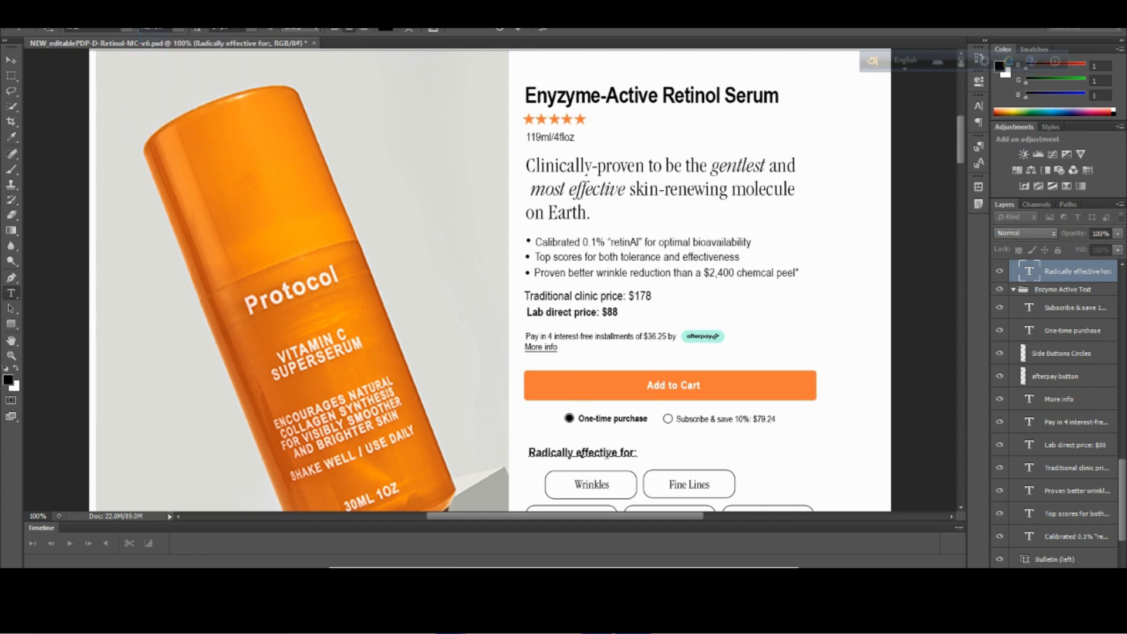
triple_click(621, 456)
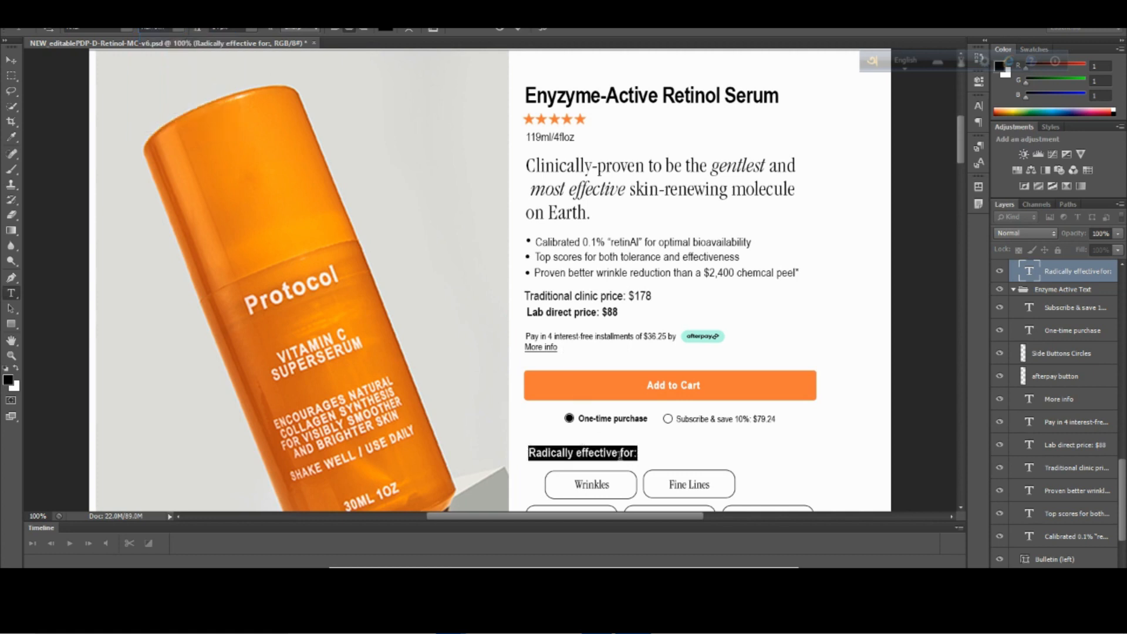
click(181, 31)
click(182, 41)
click(182, 30)
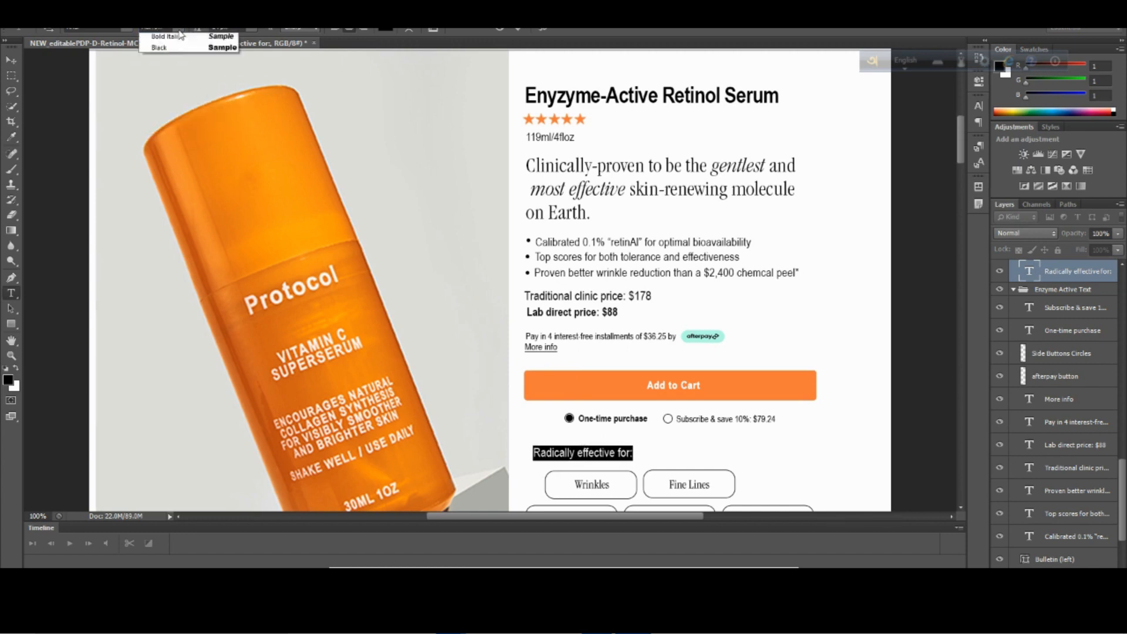
click(186, 62)
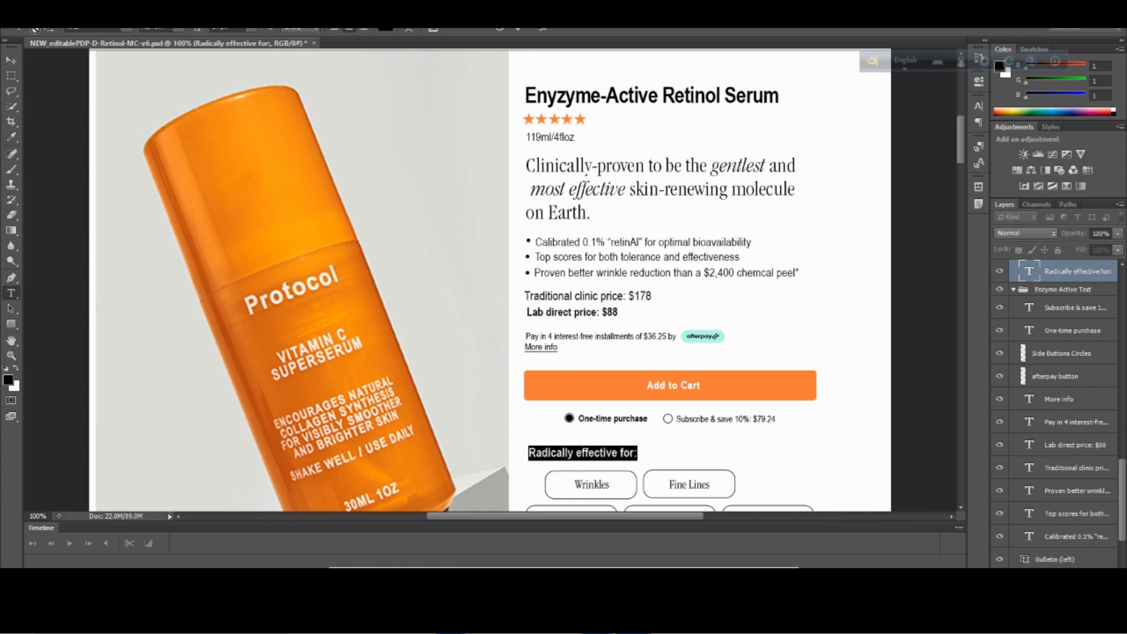
Switch to the PageFly editor and add a Heading element below the Subscriptions by ReCharge widget.
mouse_move(452, 619)
click(395, 535)
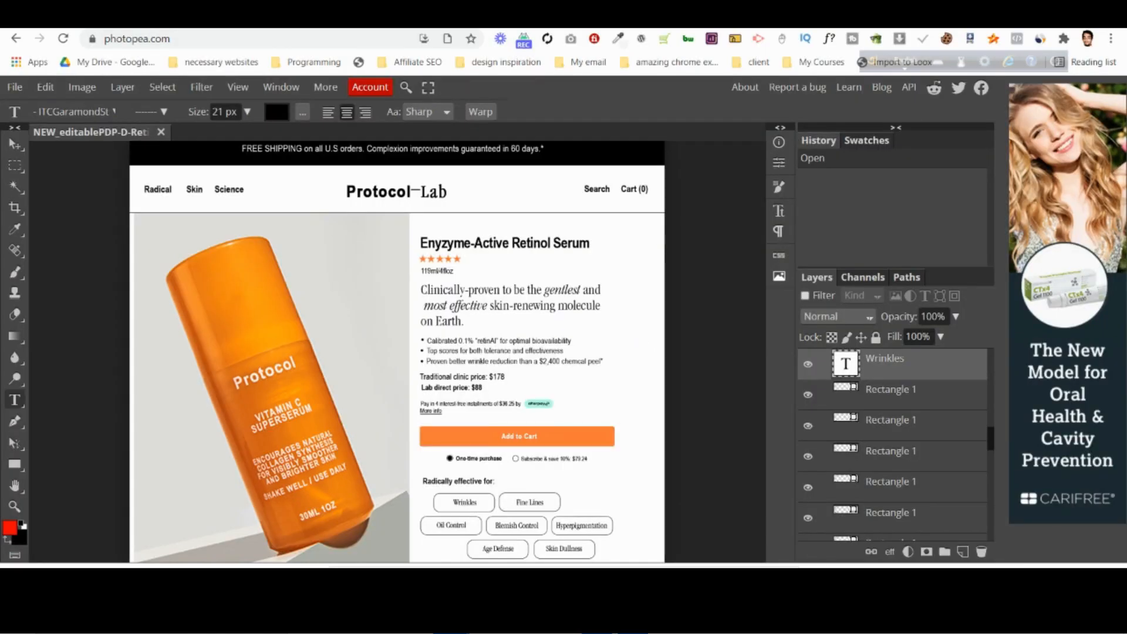
click(599, 526)
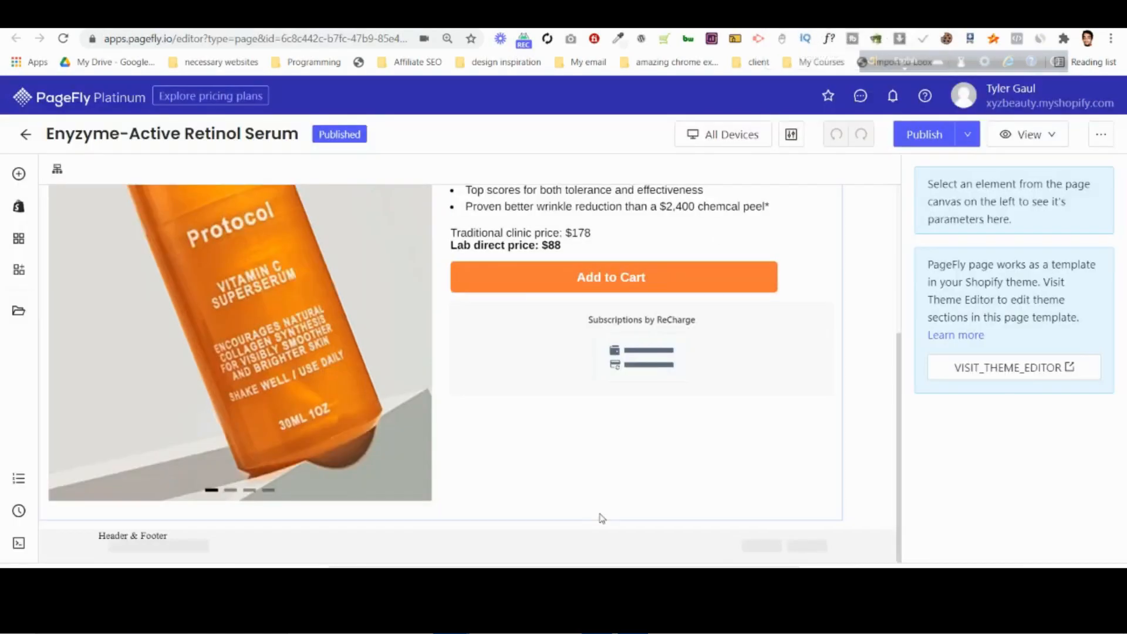
click(18, 174)
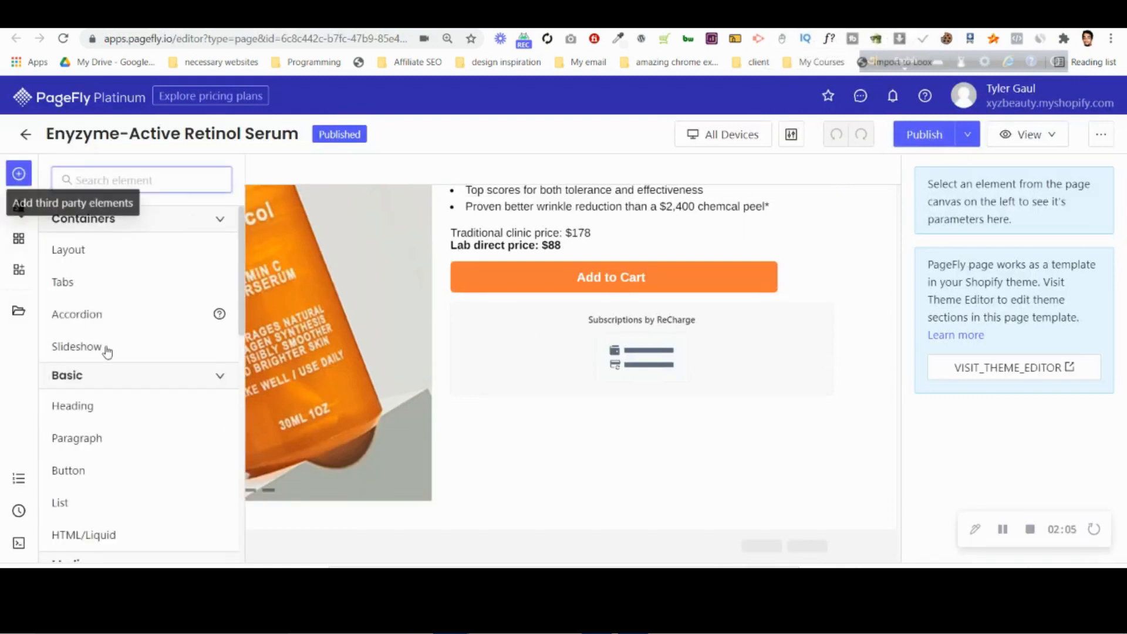
mouse_move(121, 405)
drag(317, 199, 629, 399)
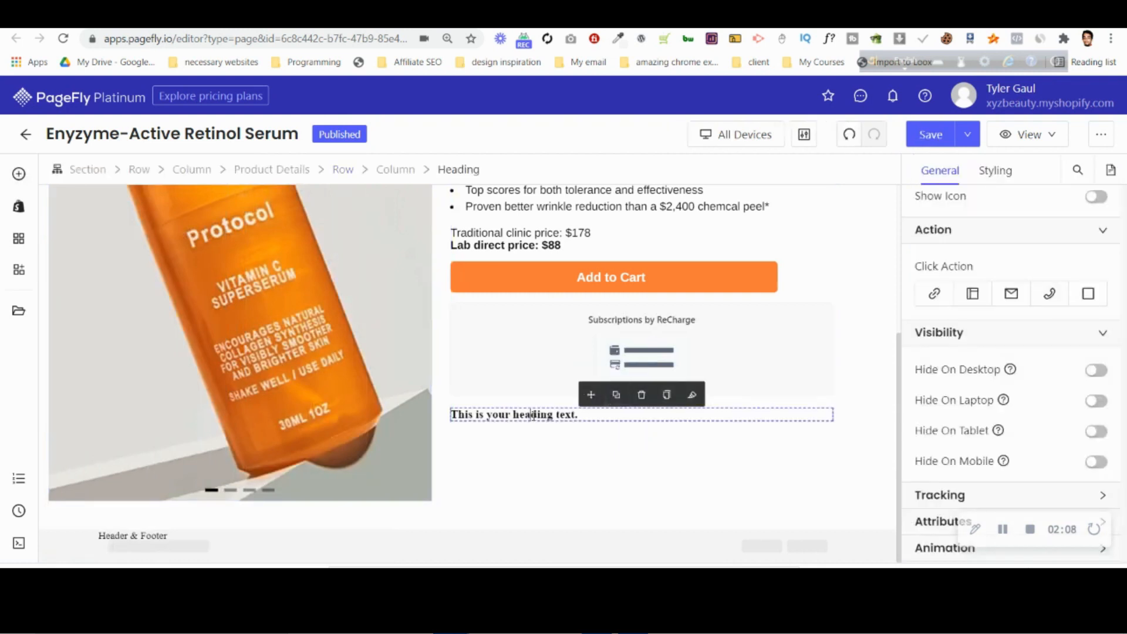
Set the new heading's margin to 0 px on all sides and its upper and lower padding to 10 px.
scroll(1000, 305, up, 5)
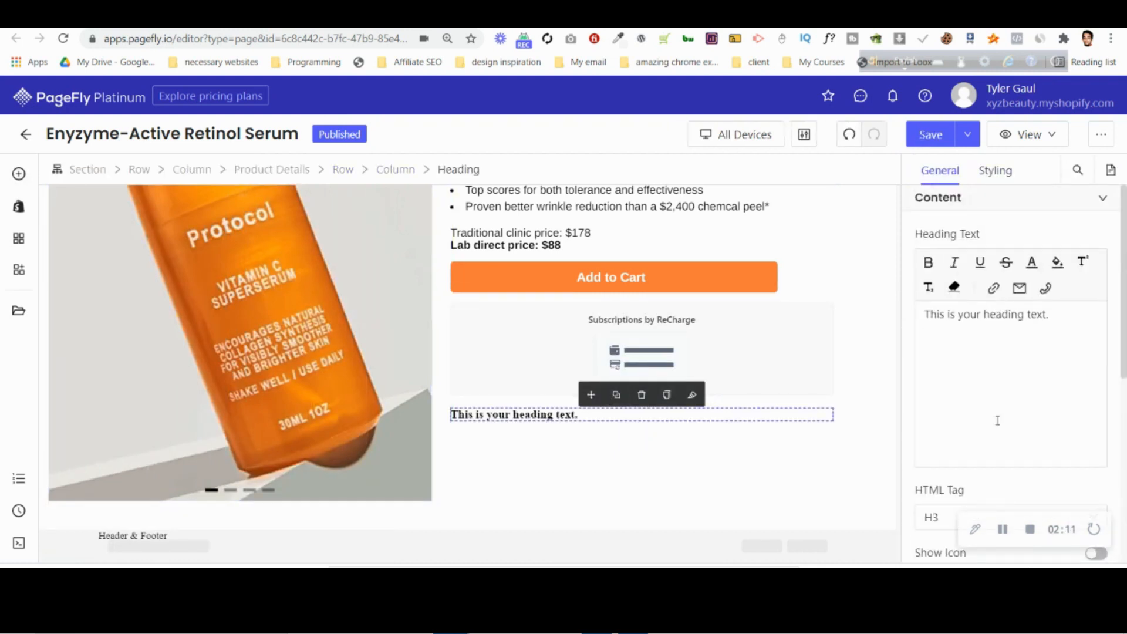
scroll(998, 421, down, 3)
click(998, 172)
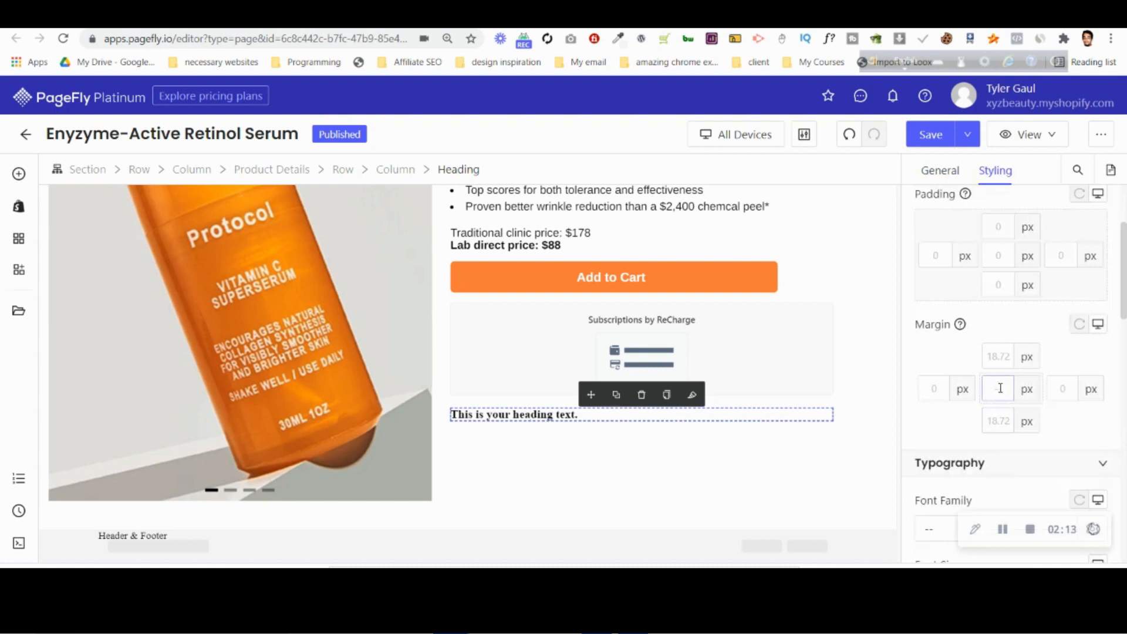
text(0)
click(998, 226)
text(4)
key(Up)
key(Up)
key(Up)
key(Up)
key(Up)
key(Up)
click(996, 287)
key(Up)
key(Up)
key(Up)
key(Up)
key(Up)
key(Up)
key(Up)
key(Up)
key(Up)
key(Up)
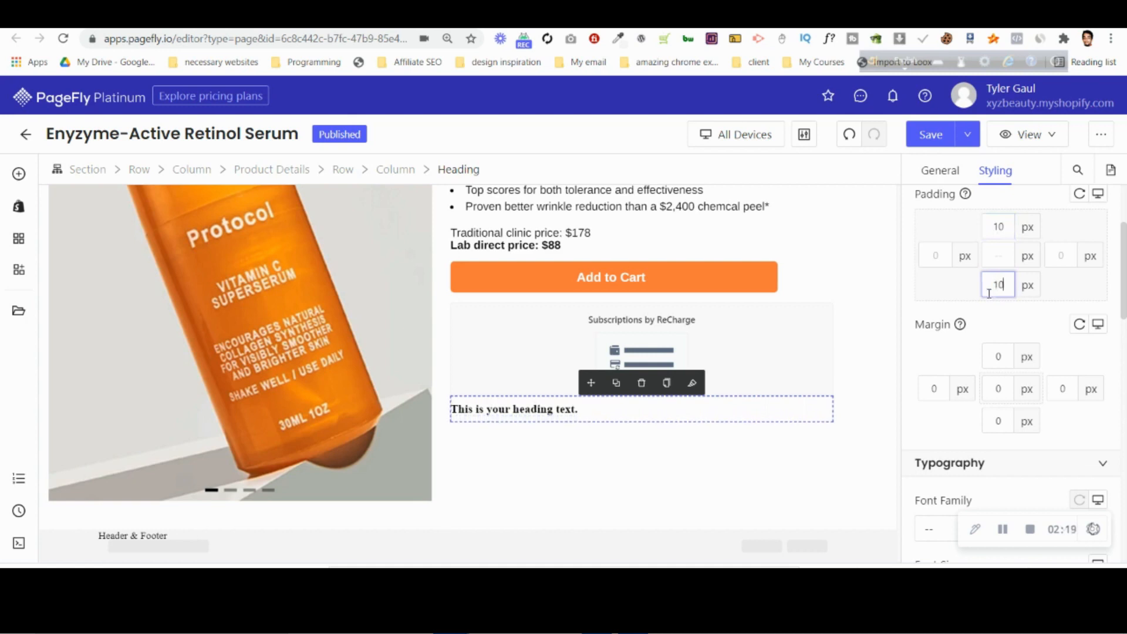
Search the Google Fonts list in the Font Manager for Arial.
scroll(1087, 376, down, 3)
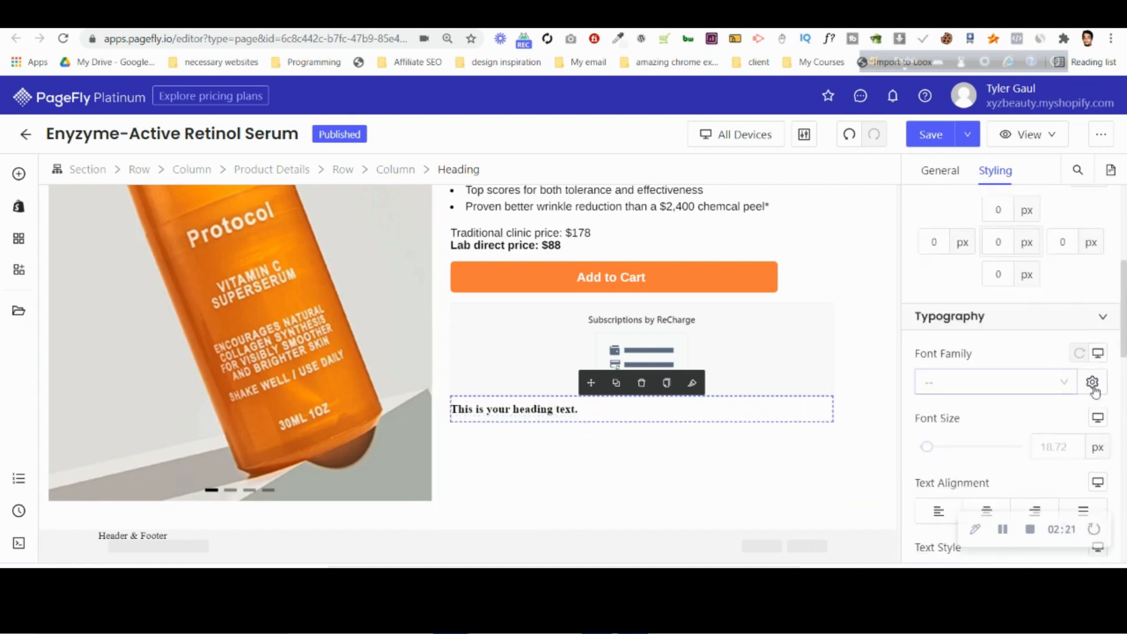
click(1092, 382)
click(403, 203)
text(ar)
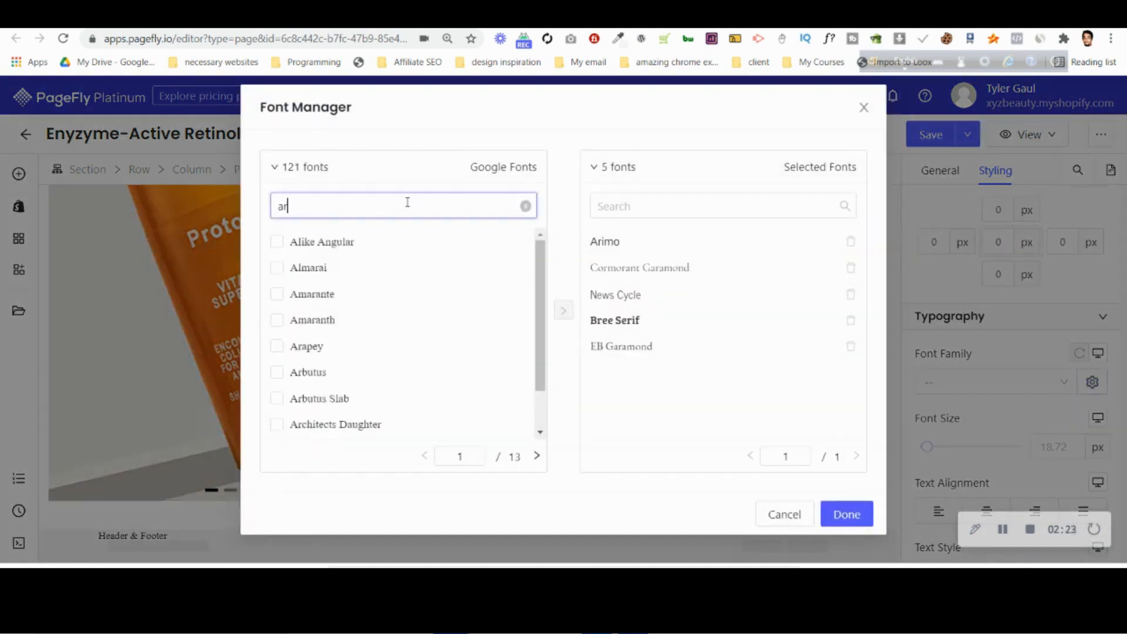
text(ial)
key(BackSpace)
key(BackSpace)
key(BackSpace)
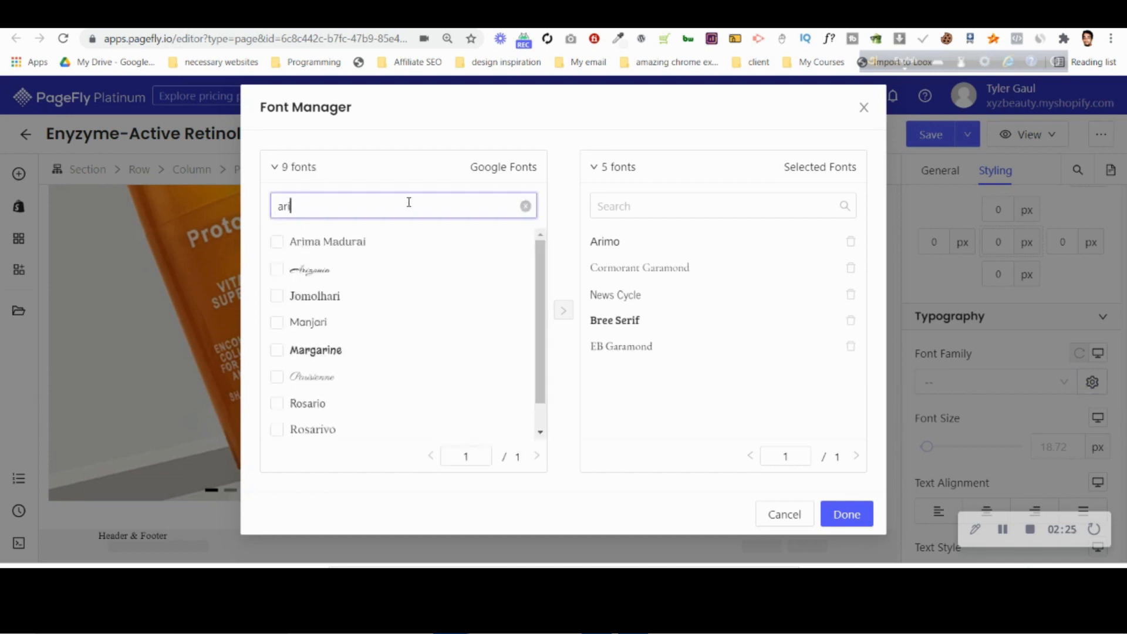
text(ia)
key(BackSpace)
key(BackSpace)
key(BackSpace)
key(BackSpace)
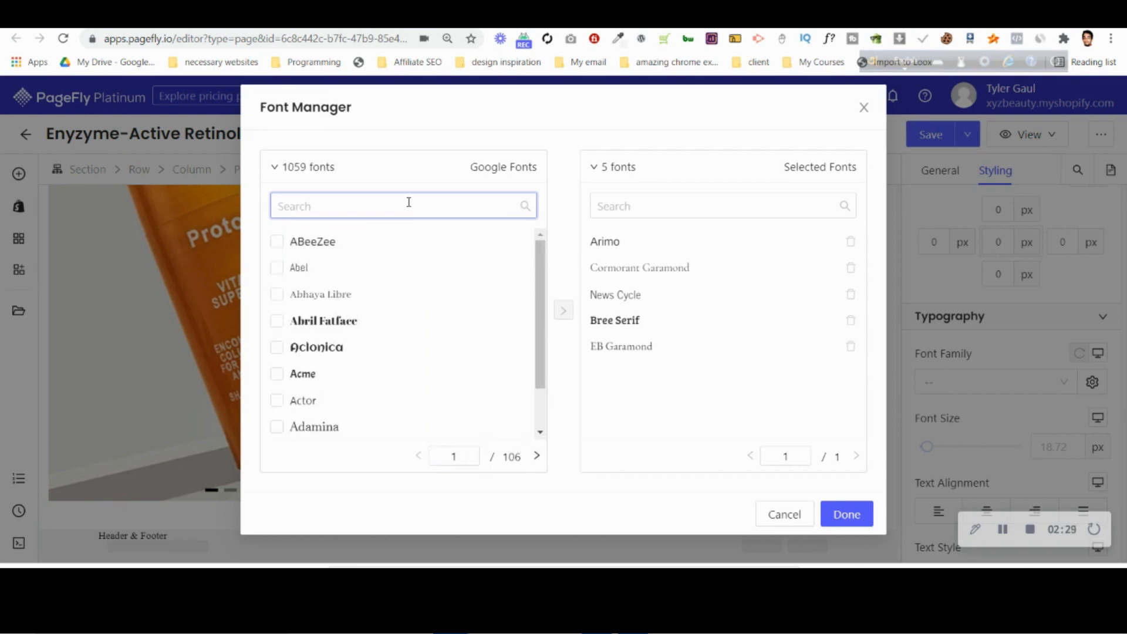
click(781, 515)
Set the new heading's font family to Arimo.
click(958, 385)
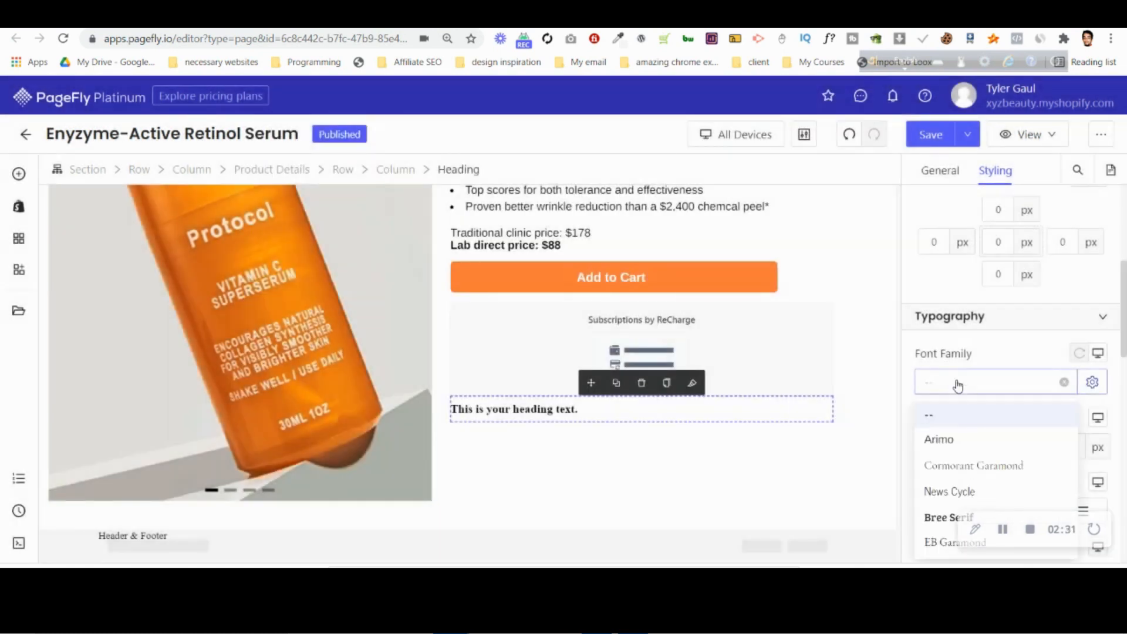
click(942, 440)
Set the product title's font size to 38 px, checking the Photoshop design along the way.
scroll(529, 352, up, 2)
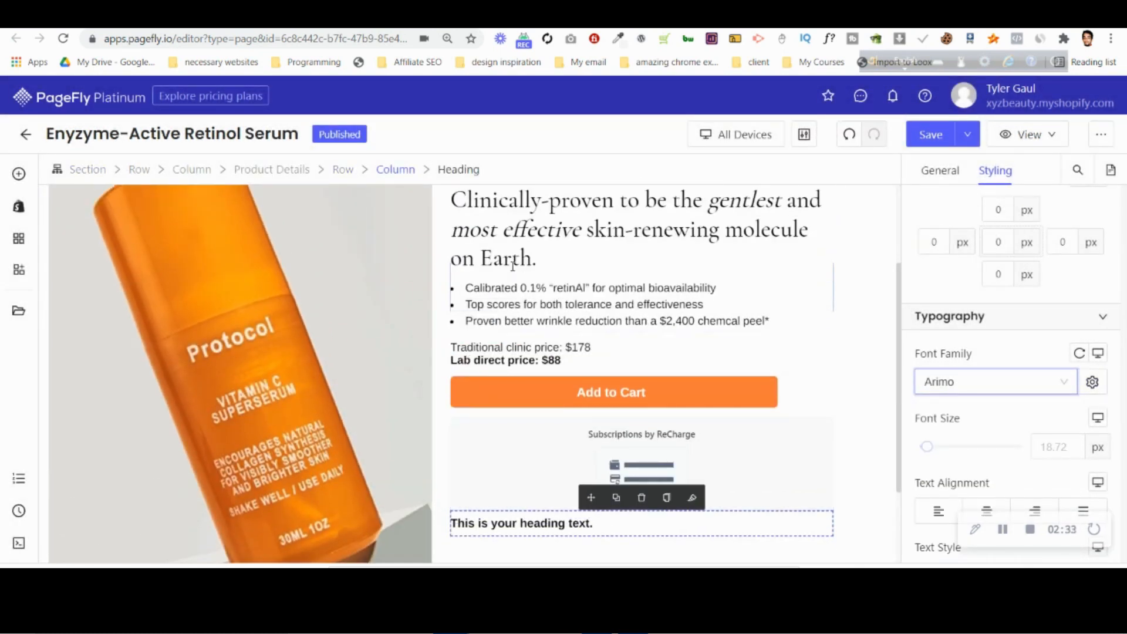
scroll(517, 261, up, 2)
click(532, 254)
click(1051, 446)
double_click(1051, 447)
text(34)
key(Up)
key(Up)
key(Up)
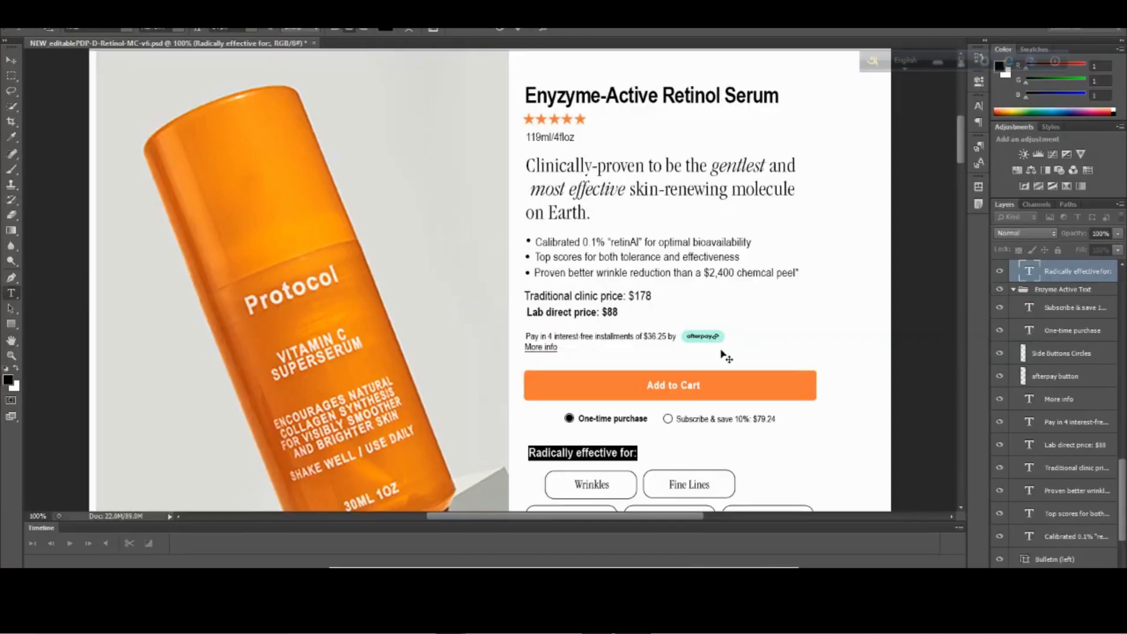
mouse_move(453, 621)
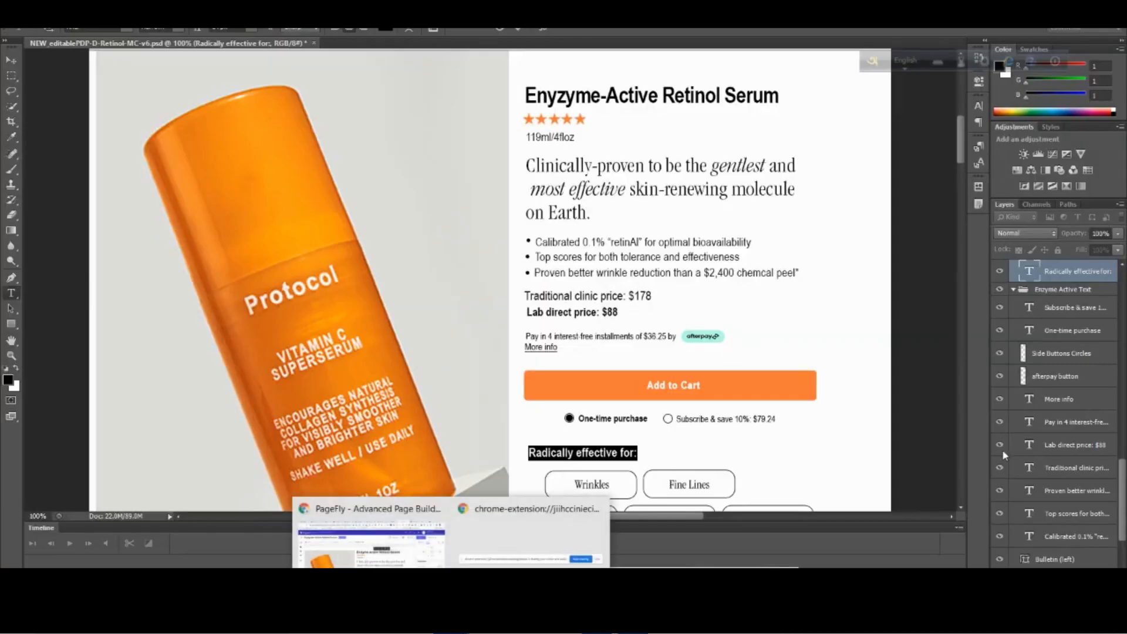
click(408, 529)
key(Up)
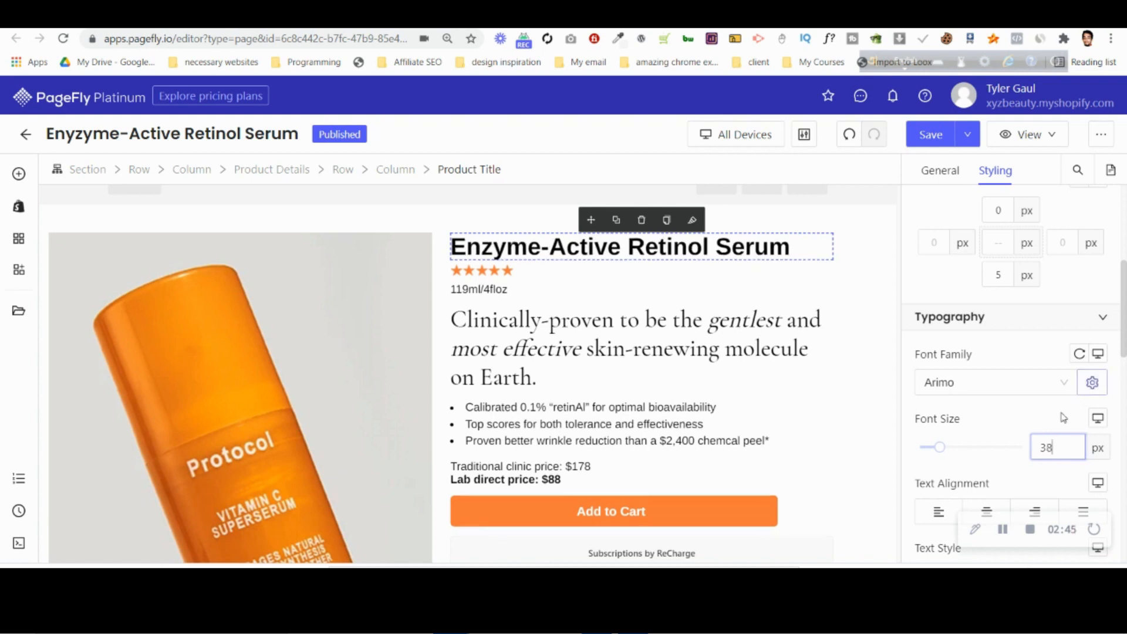
Set the font size of the "Clinically-proven" heading to 36 px.
click(578, 321)
click(1063, 448)
key(Down)
key(Down)
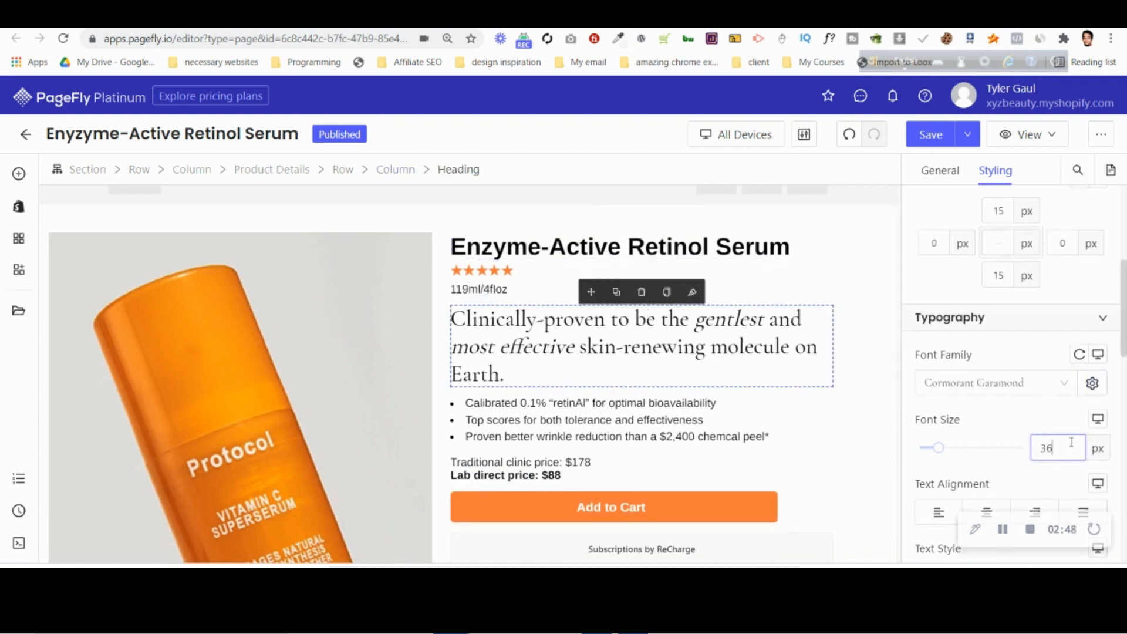
Set the font size of all three bullet list items under the "Clinically-proven" heading to 20 px.
click(646, 403)
key(Up)
key(Up)
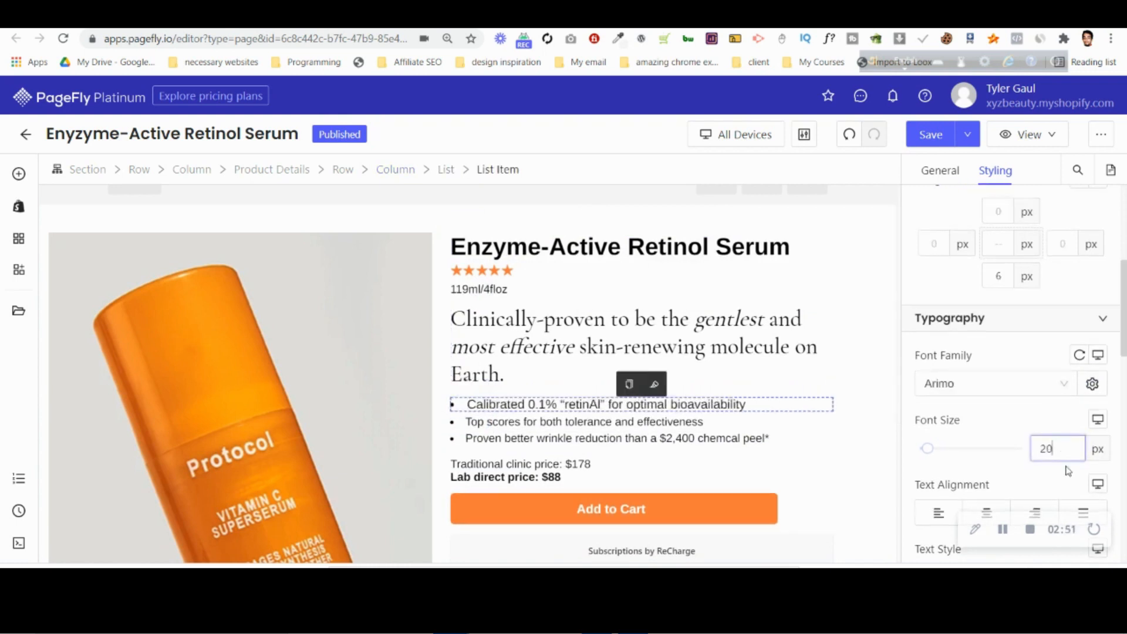
click(578, 424)
click(1051, 448)
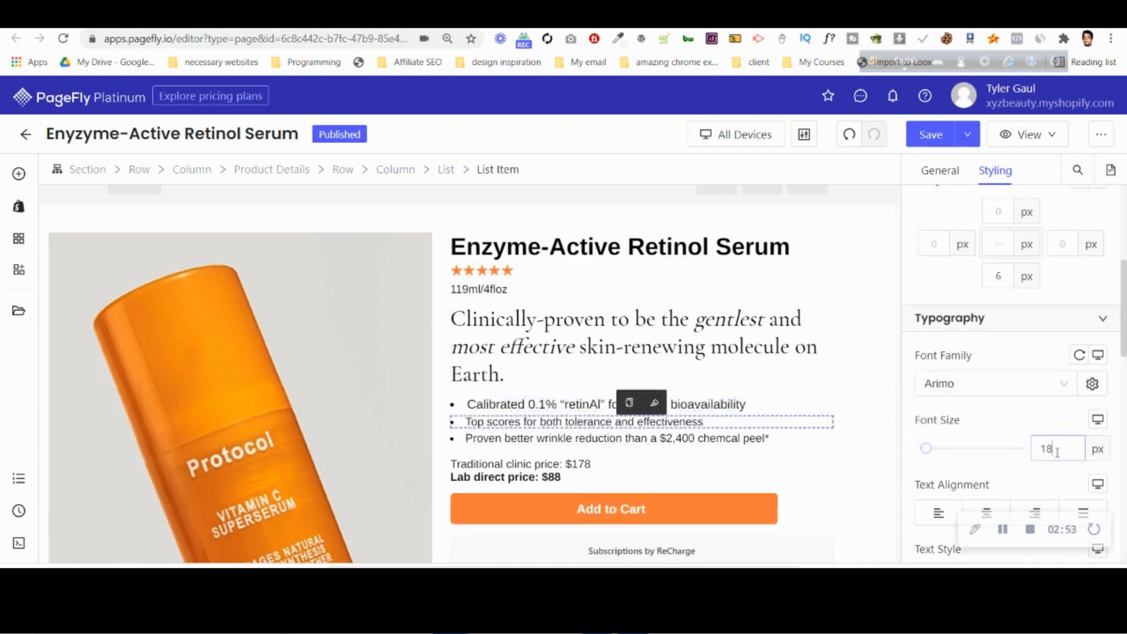
key(Up)
key(Up)
click(721, 437)
click(1057, 449)
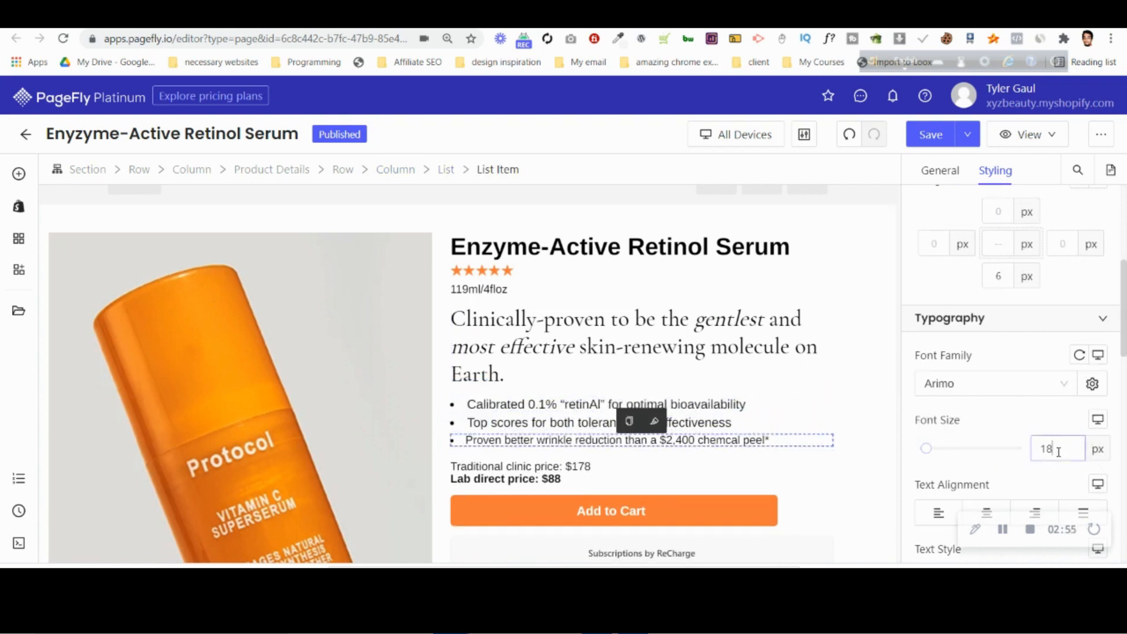
key(Up)
key(Up)
Set the font size of the clinic and lab direct price paragraph to 21 px.
click(546, 476)
click(1057, 449)
key(Up)
key(Up)
key(Up)
key(Up)
key(Up)
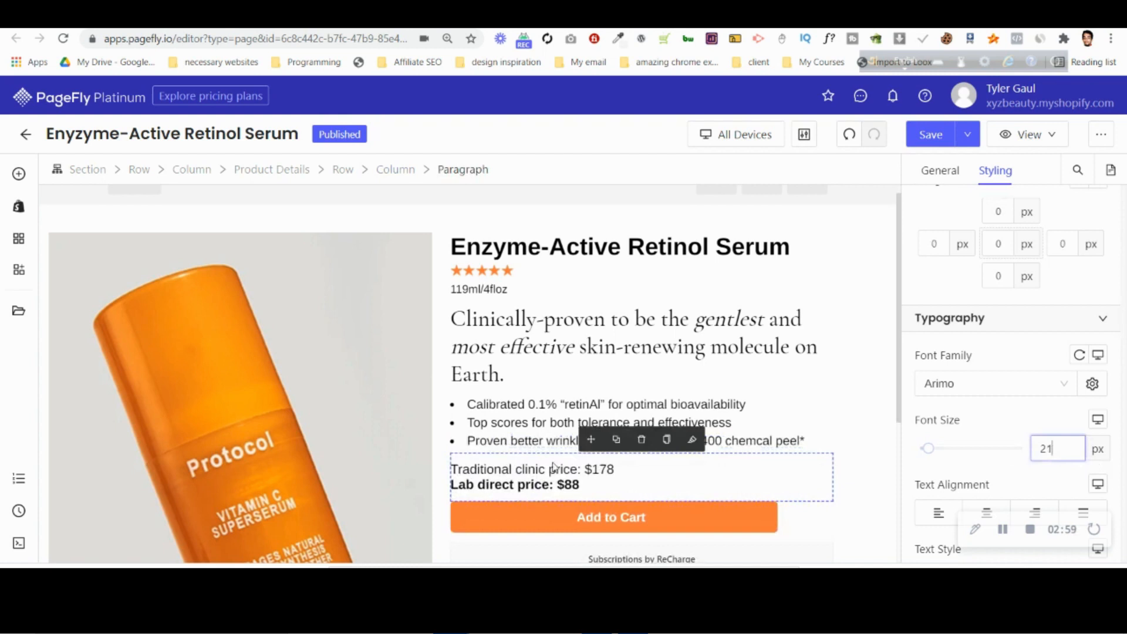
click(1054, 454)
key(Up)
key(Down)
Set the font size of the placeholder heading below the Subscriptions by ReCharge element to 21 px.
scroll(585, 501, down, 2)
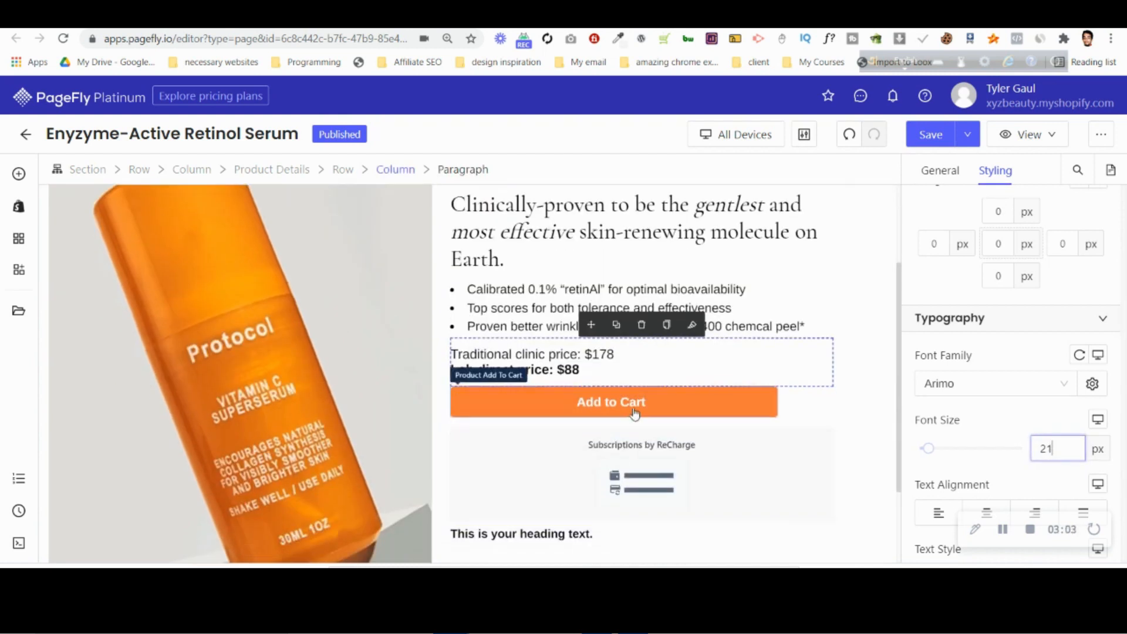
click(629, 408)
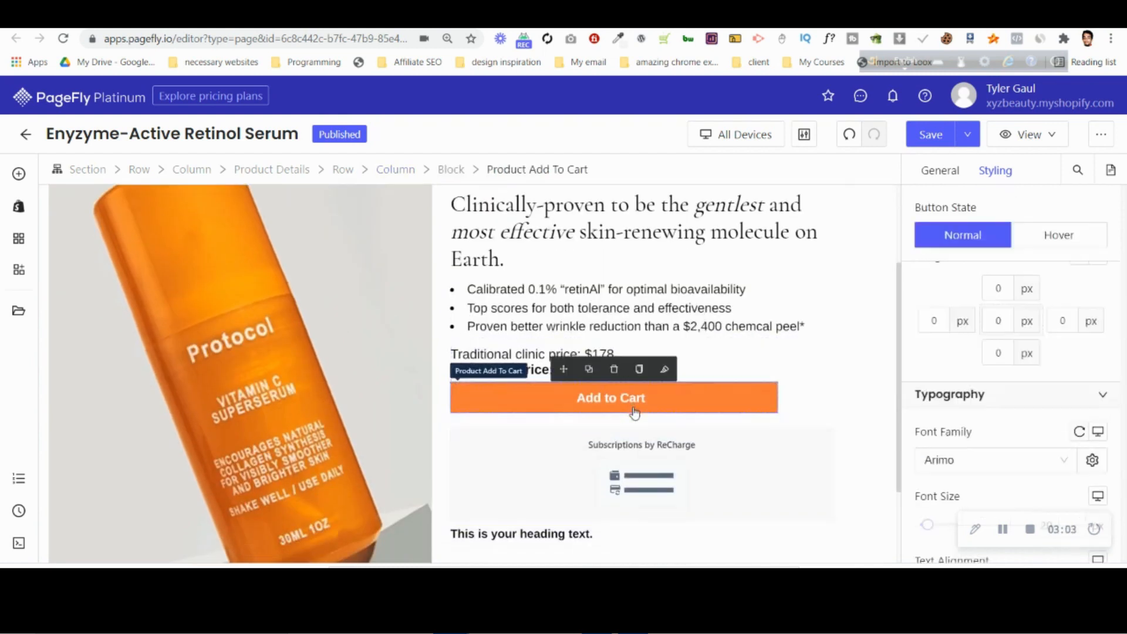
click(536, 543)
click(1045, 449)
text(21)
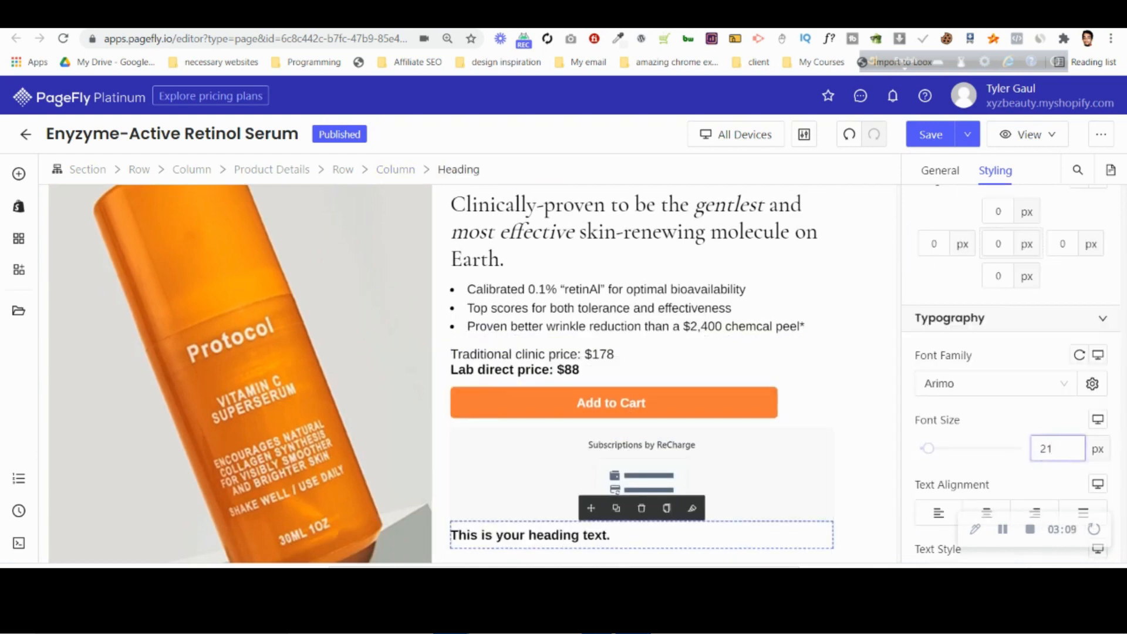
Copy "Radically effective for:" from the Photoshop design and replace the placeholder heading's text in PageFly with it.
key(alt+Tab)
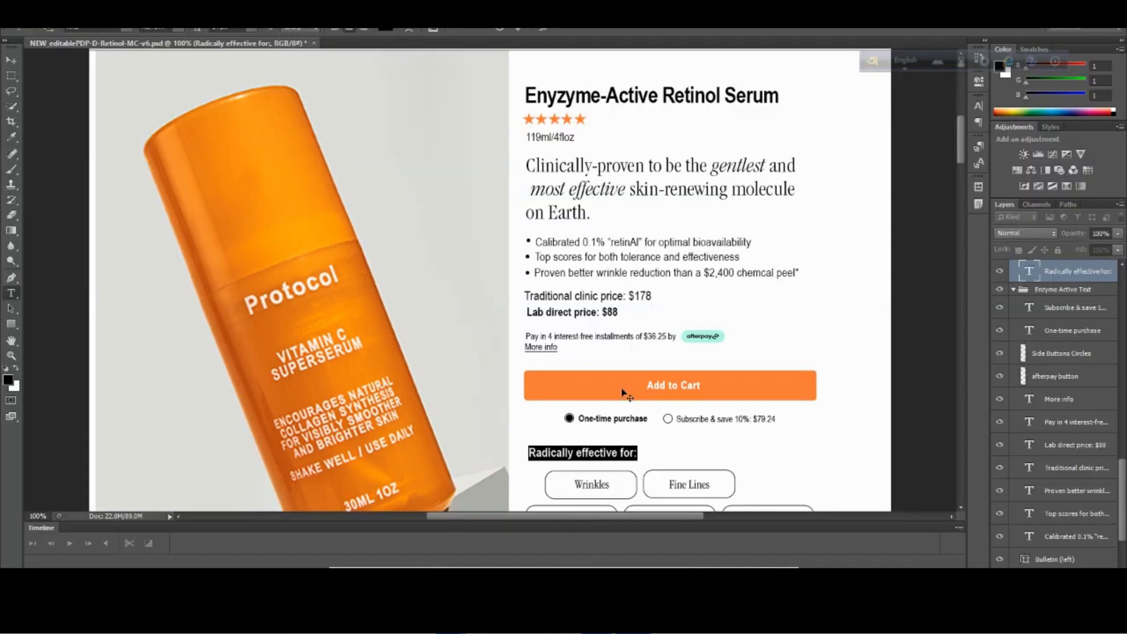
click(600, 453)
key(ctrl+a)
key(ctrl+c)
mouse_move(452, 621)
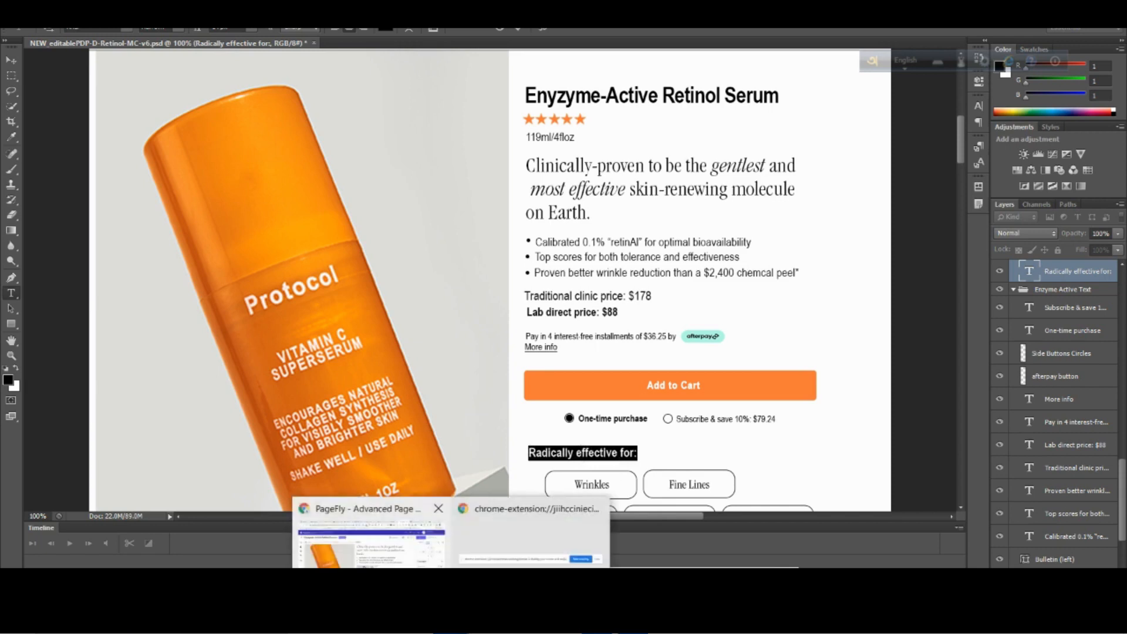
click(370, 541)
scroll(586, 485, down, 1)
click(572, 479)
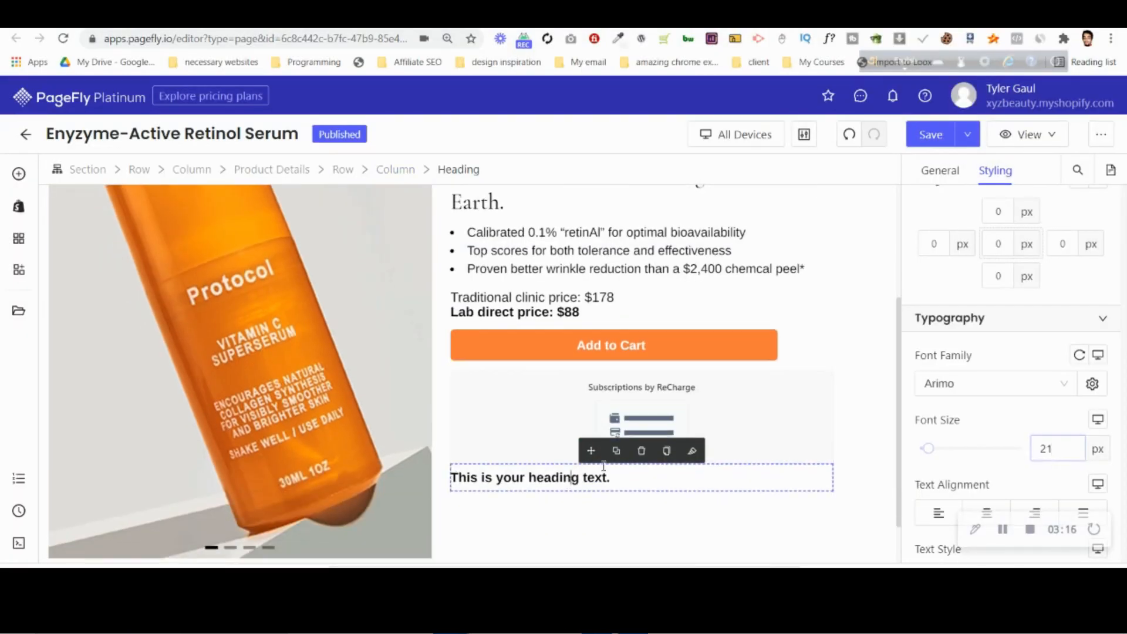
click(941, 171)
key(ctrl+a)
key(ctrl+v)
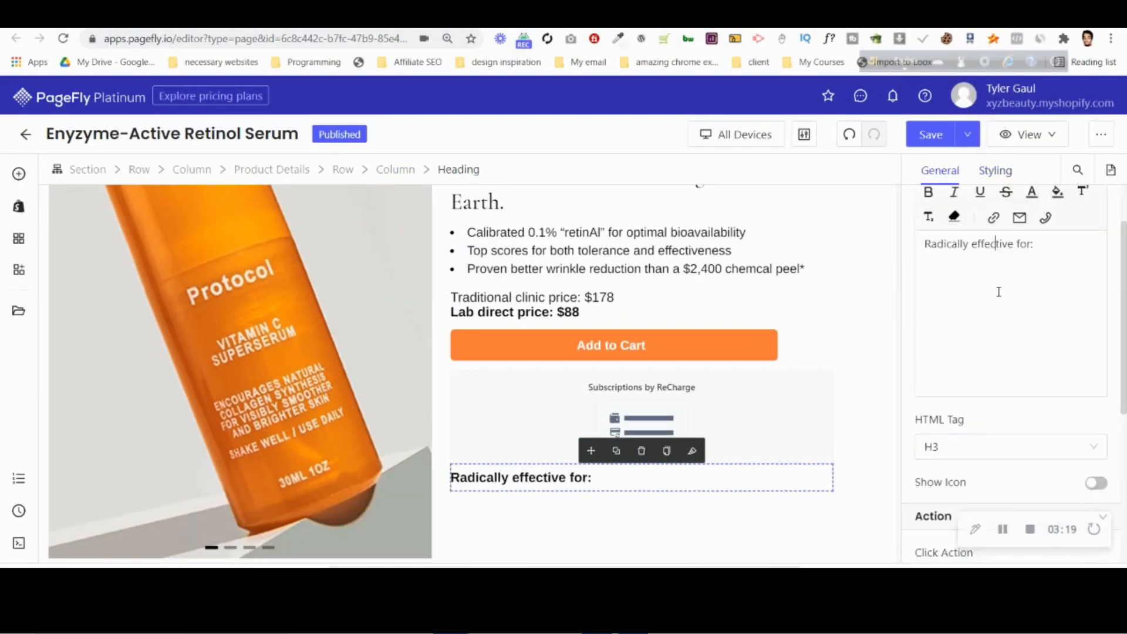
Set the font weight of the "Radically effective for:" heading to Bold.
click(990, 172)
scroll(990, 352, down, 6)
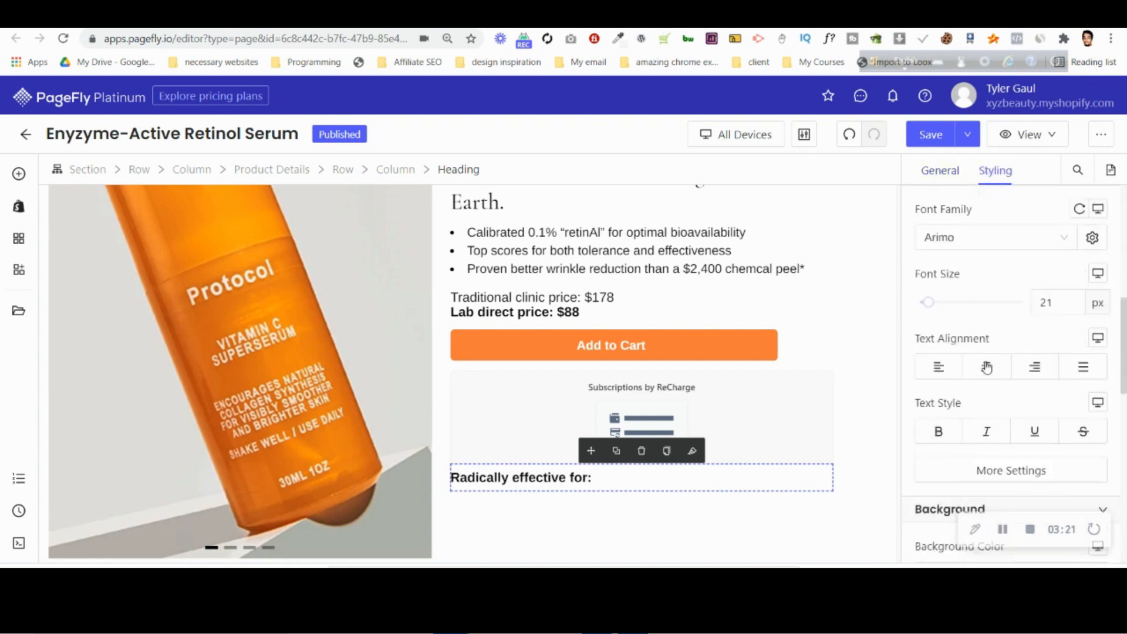
click(990, 326)
click(785, 239)
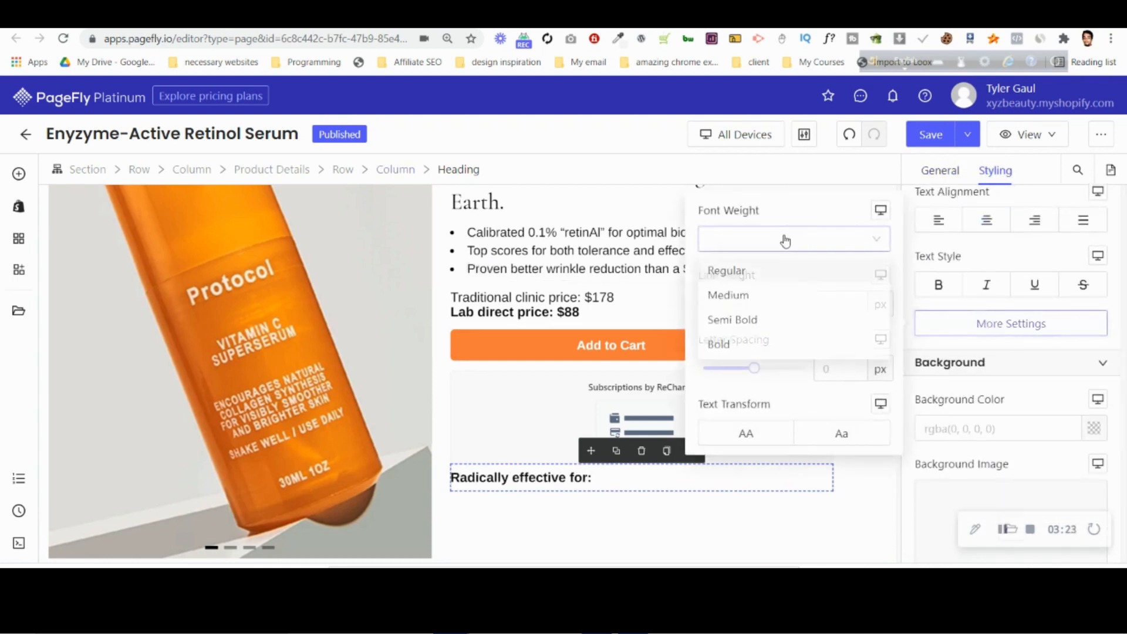
click(762, 347)
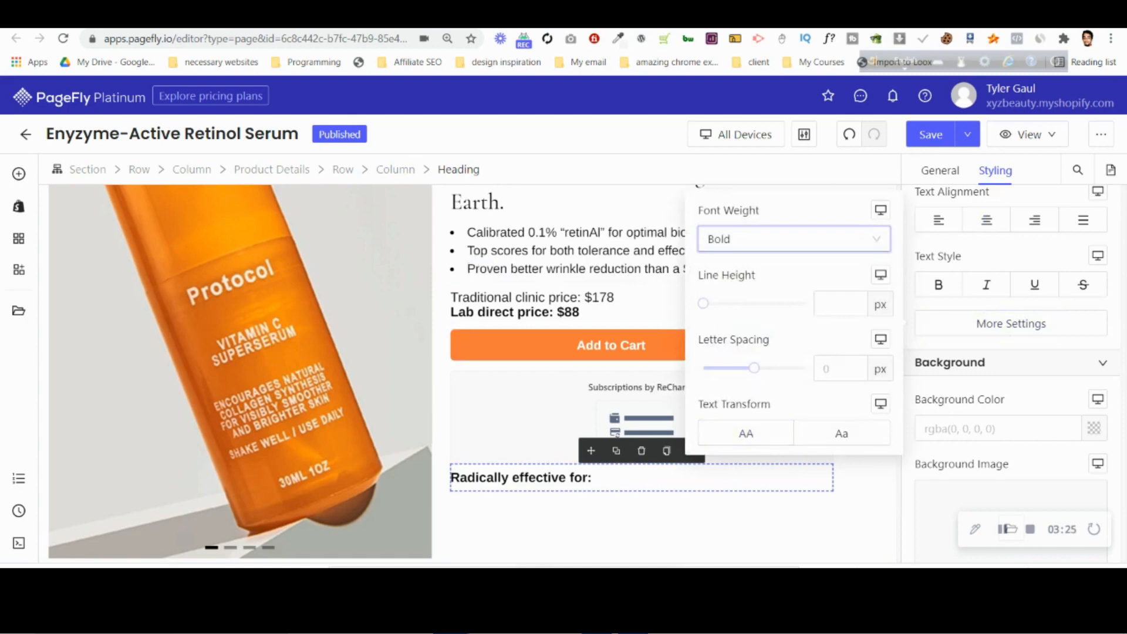
Check the Photoshop design below "Radically effective for:" and add a Block container beneath that heading in PageFly.
key(alt+Tab)
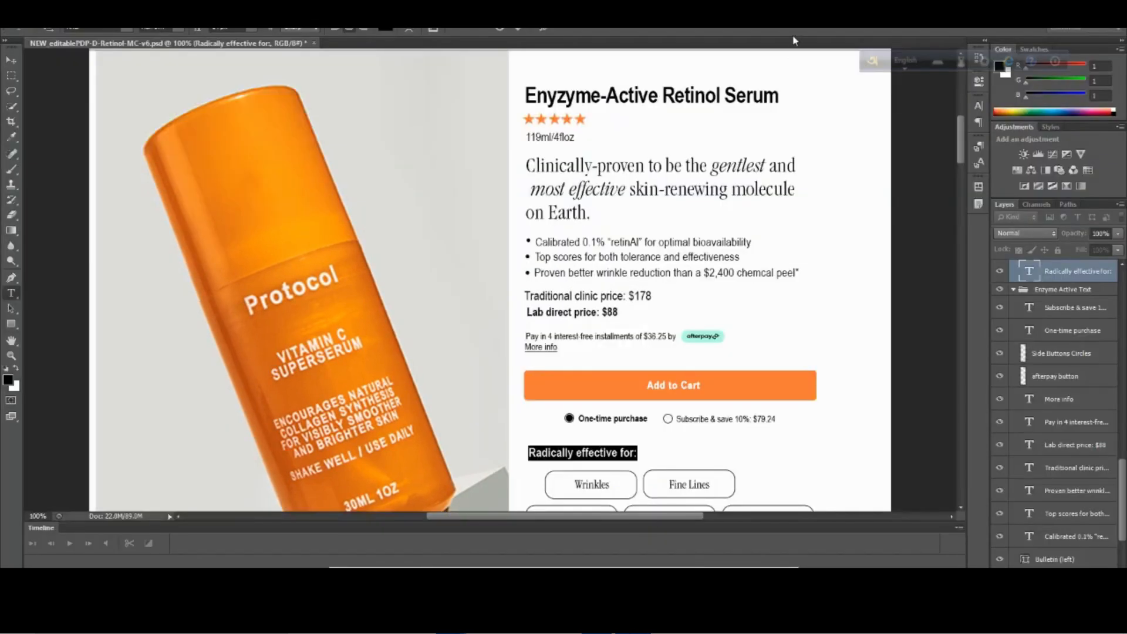
click(495, 31)
scroll(708, 329, down, 5)
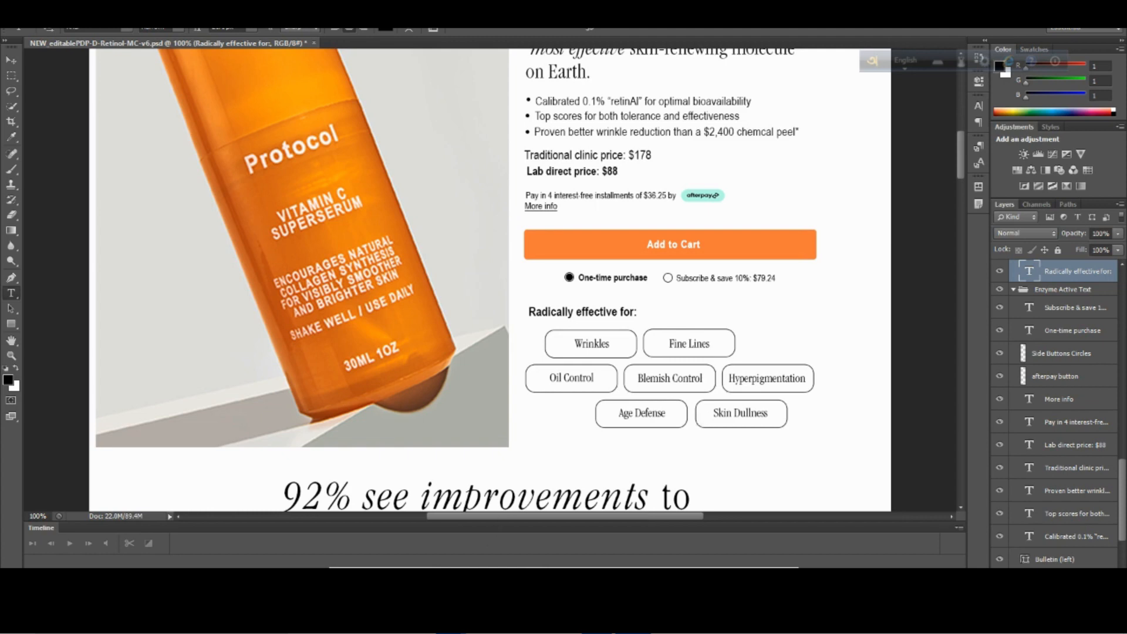
mouse_move(451, 619)
click(342, 559)
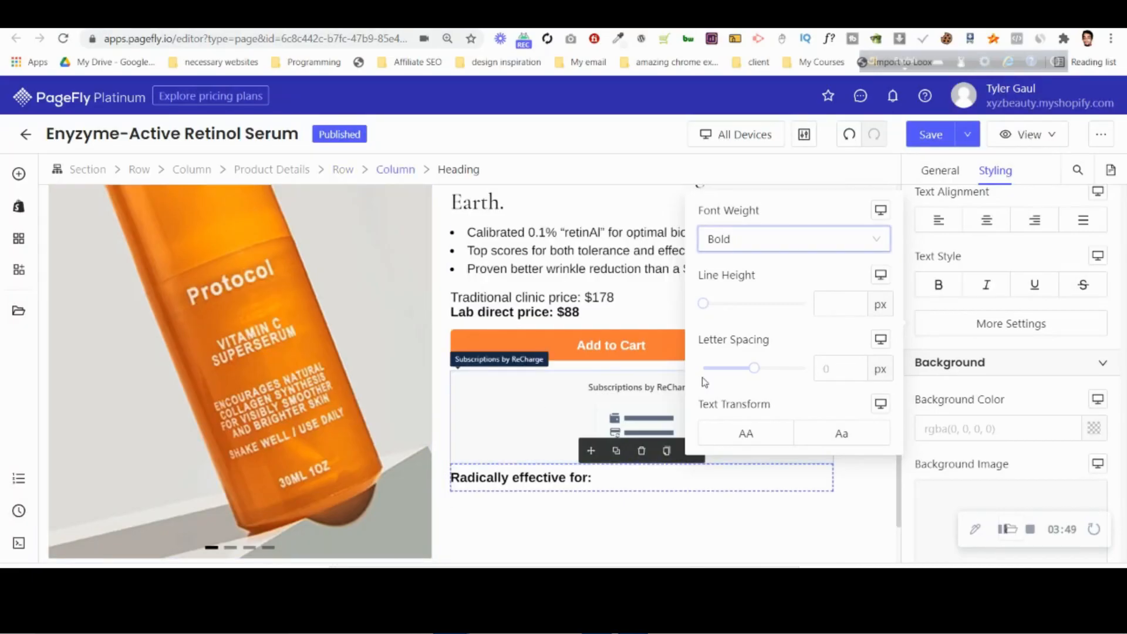
click(19, 174)
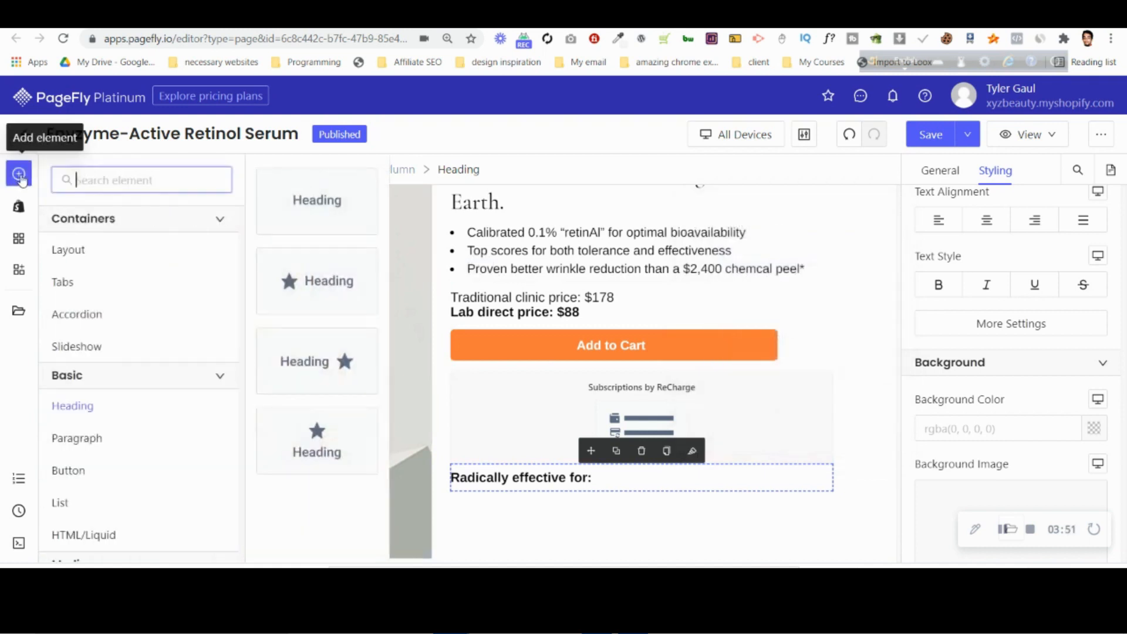
click(119, 249)
scroll(346, 379, down, 5)
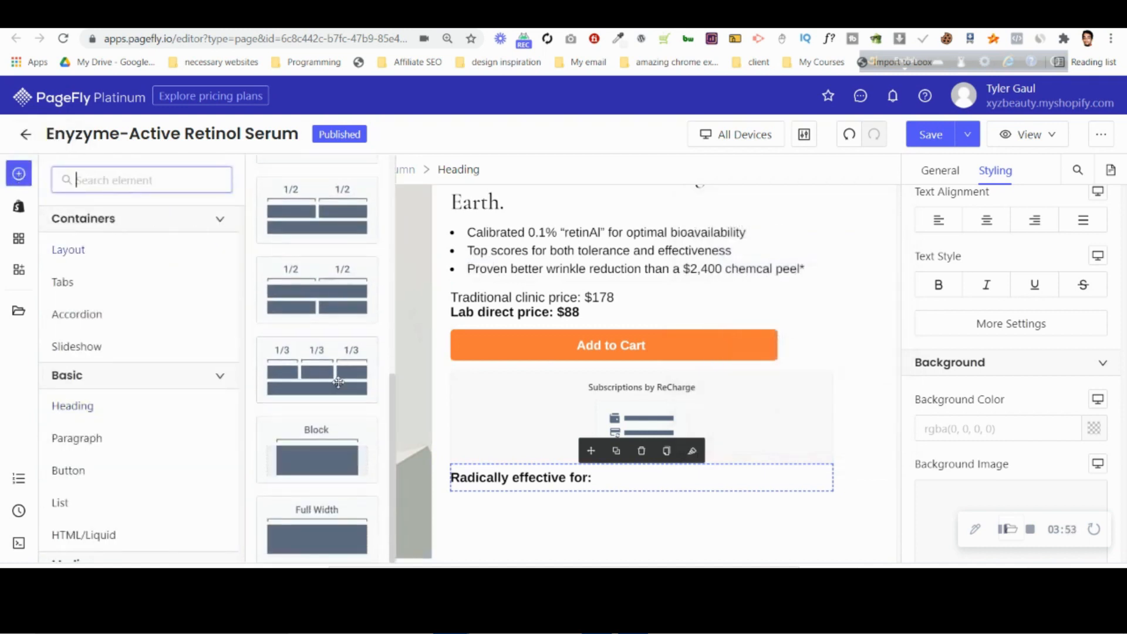
drag(296, 453, 495, 509)
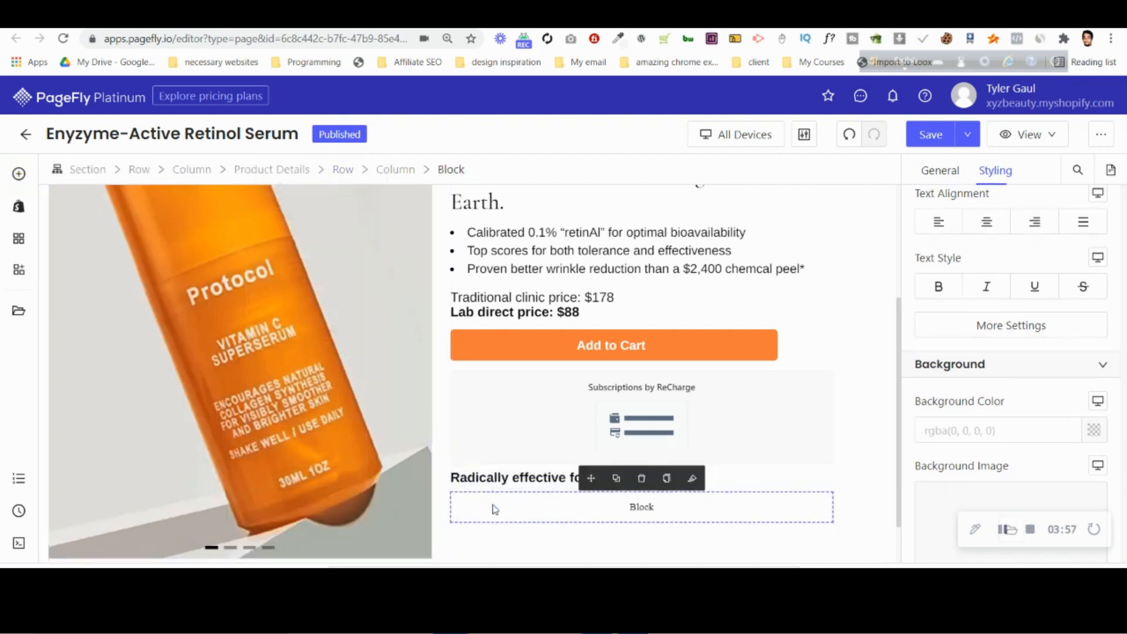
Set the new block's upper and lower padding to 10 px.
scroll(999, 361, up, 6)
click(999, 371)
click(995, 431)
text(10)
click(660, 506)
click(542, 481)
click(556, 510)
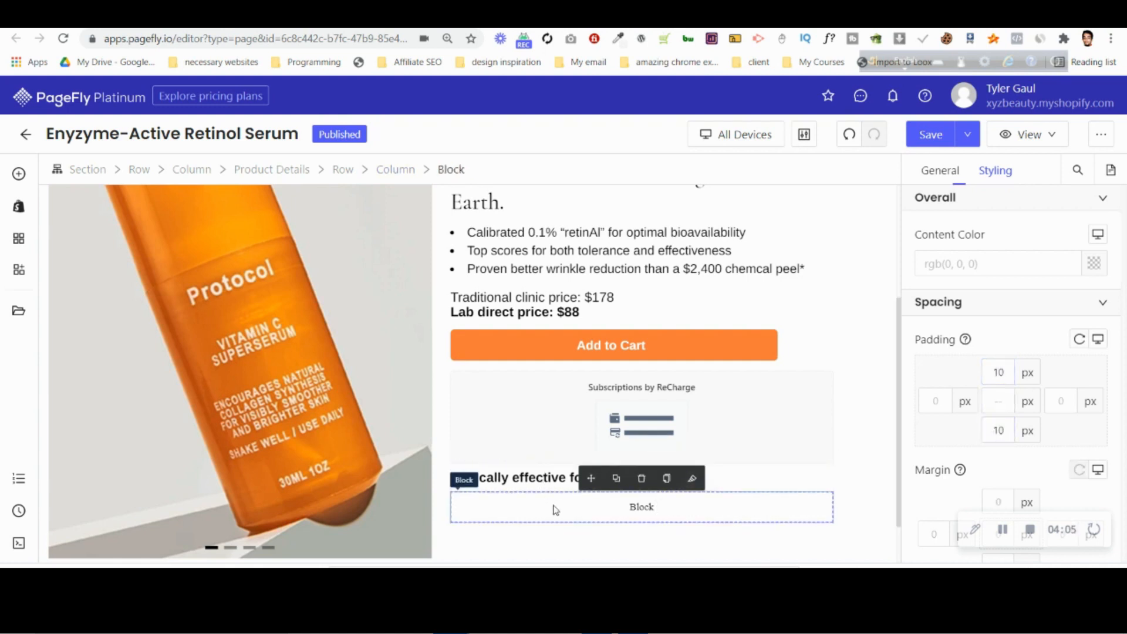
Add a plain Heading element inside the new block and set its margin to 0 px on all sides.
click(19, 181)
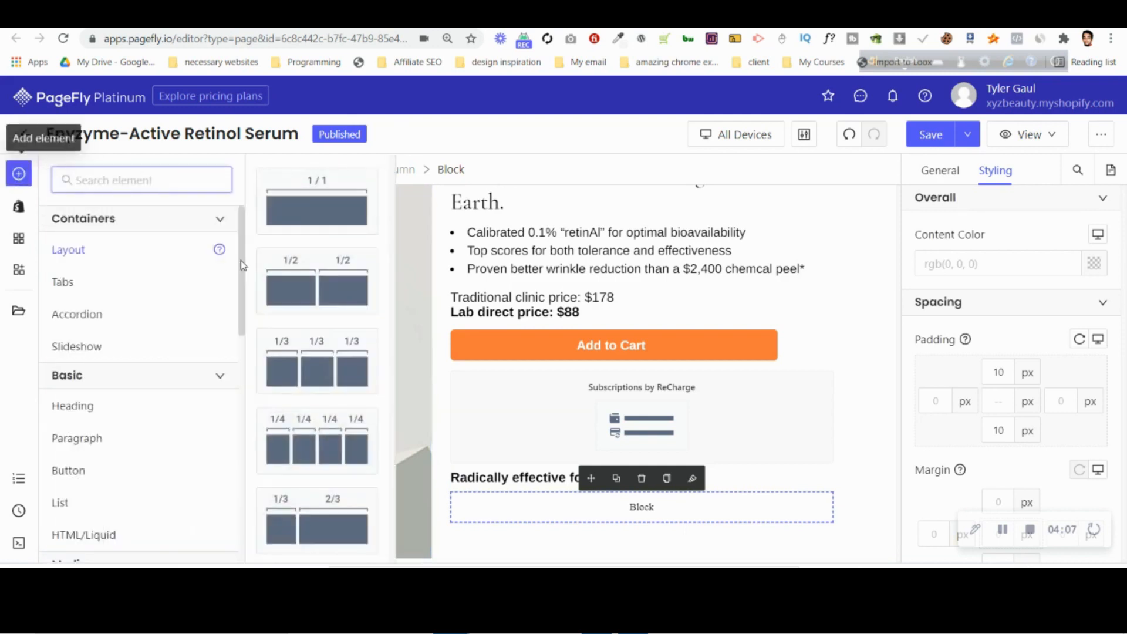
mouse_move(133, 415)
drag(314, 232, 546, 508)
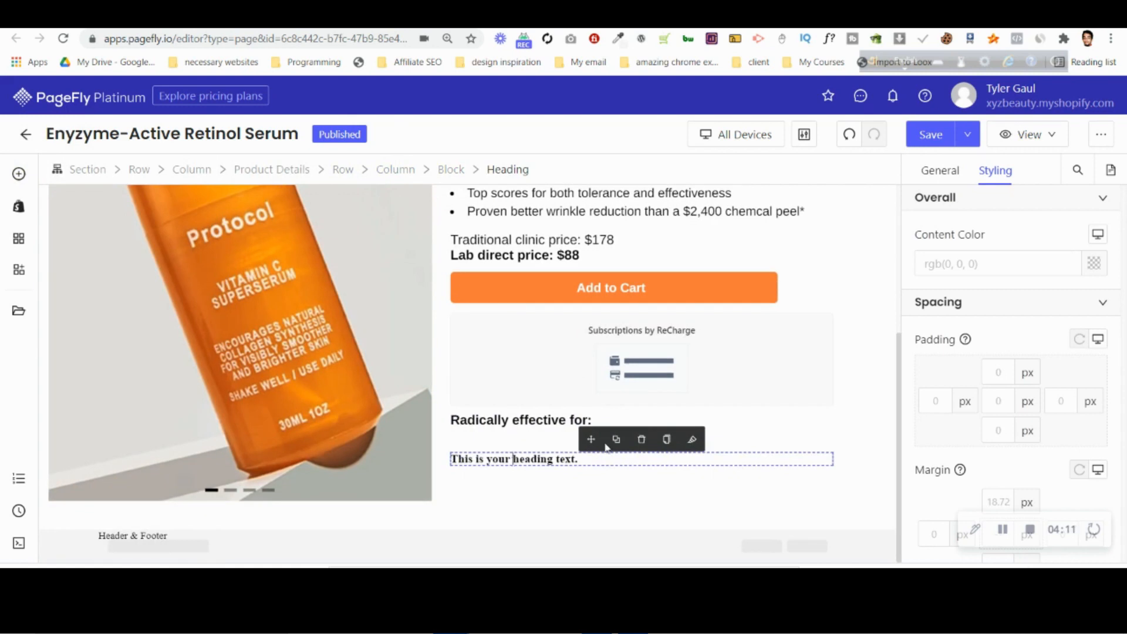
scroll(1008, 493, down, 3)
click(1006, 322)
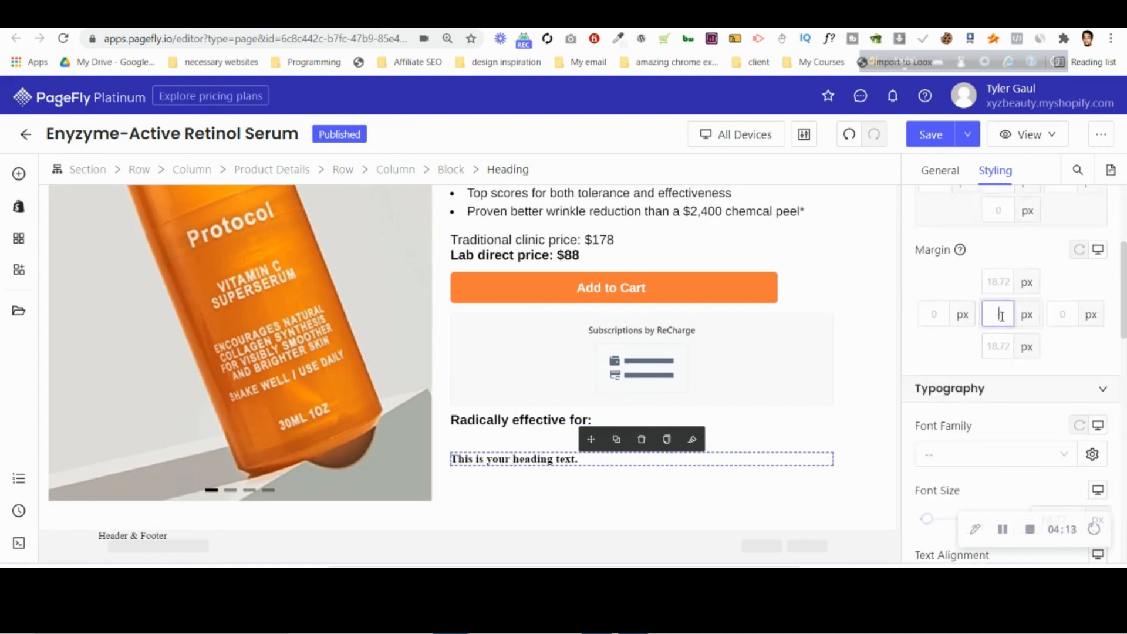
text(0)
Inspect the font of the "Wrinkles" label in Photoshop and the typography of the "Clinically-proven" heading in PageFly.
click(942, 176)
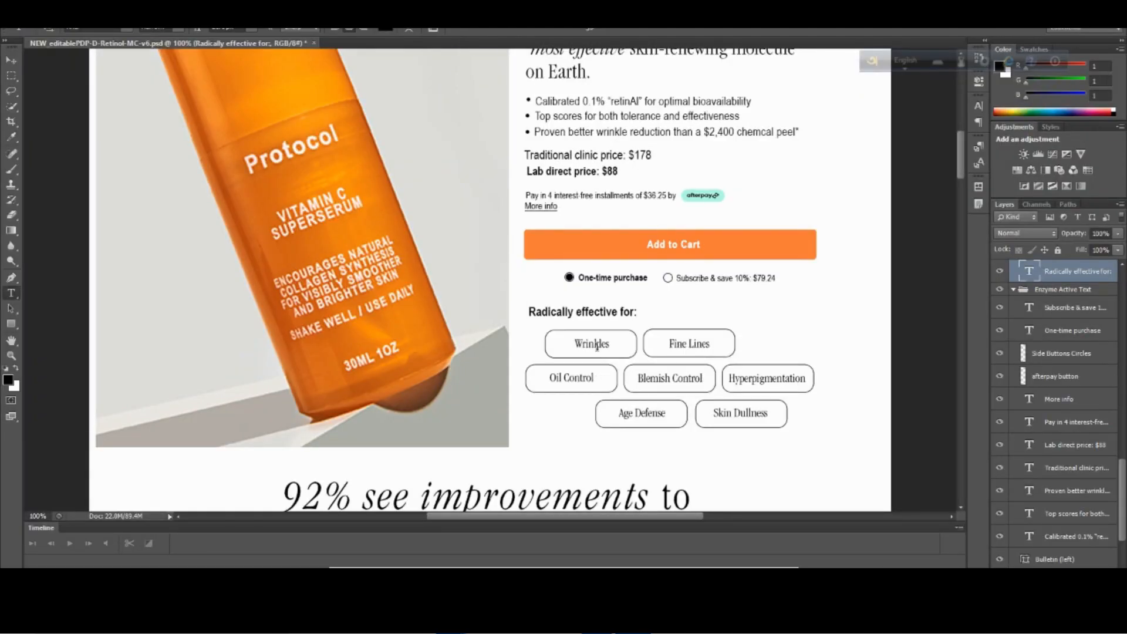
click(597, 343)
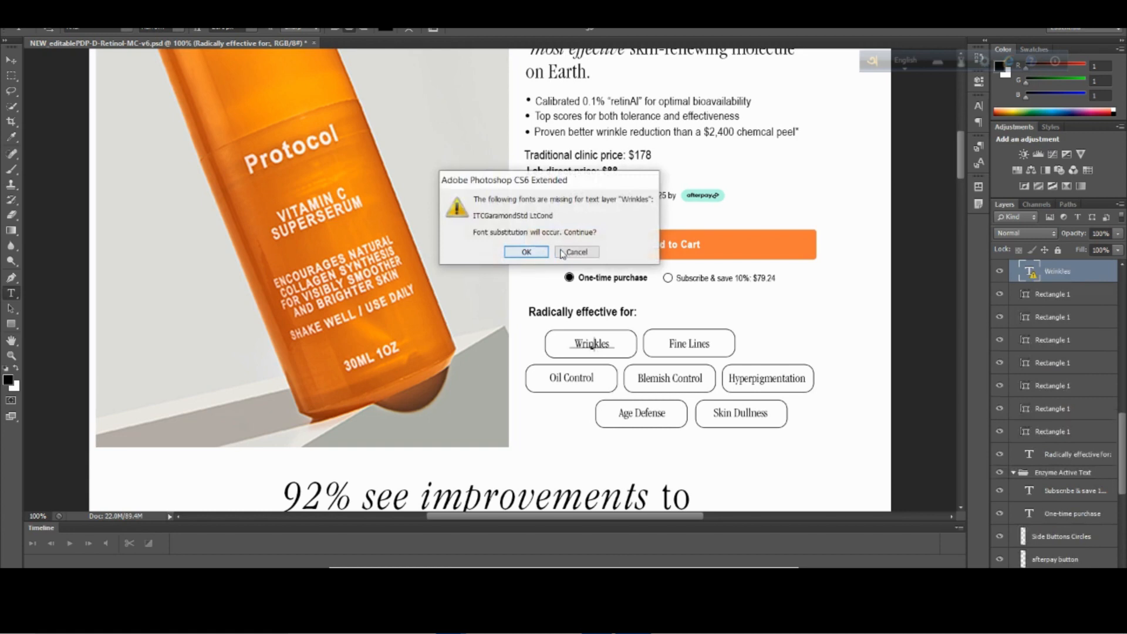
click(569, 252)
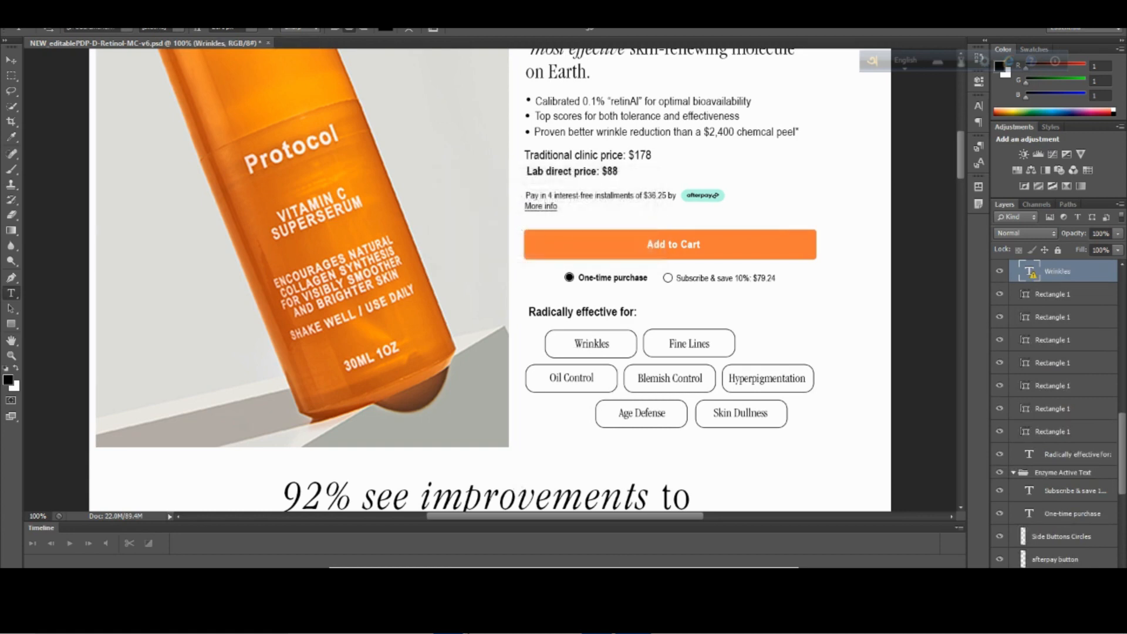
scroll(713, 322, up, 2)
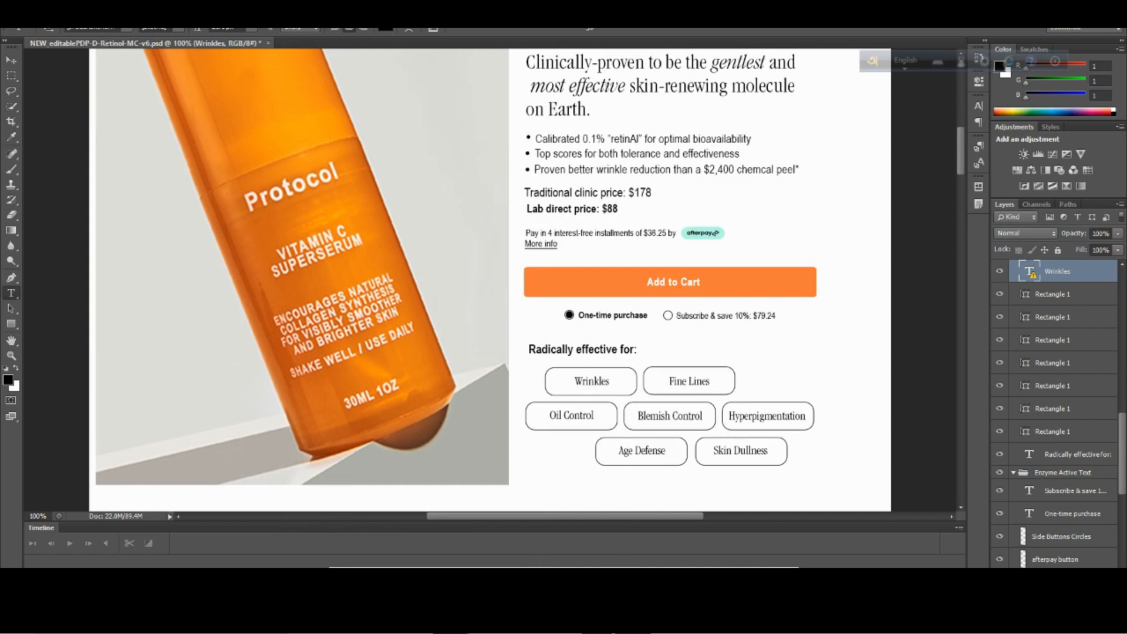
click(515, 543)
scroll(712, 322, up, 4)
click(678, 359)
click(995, 170)
scroll(1028, 365, down, 1)
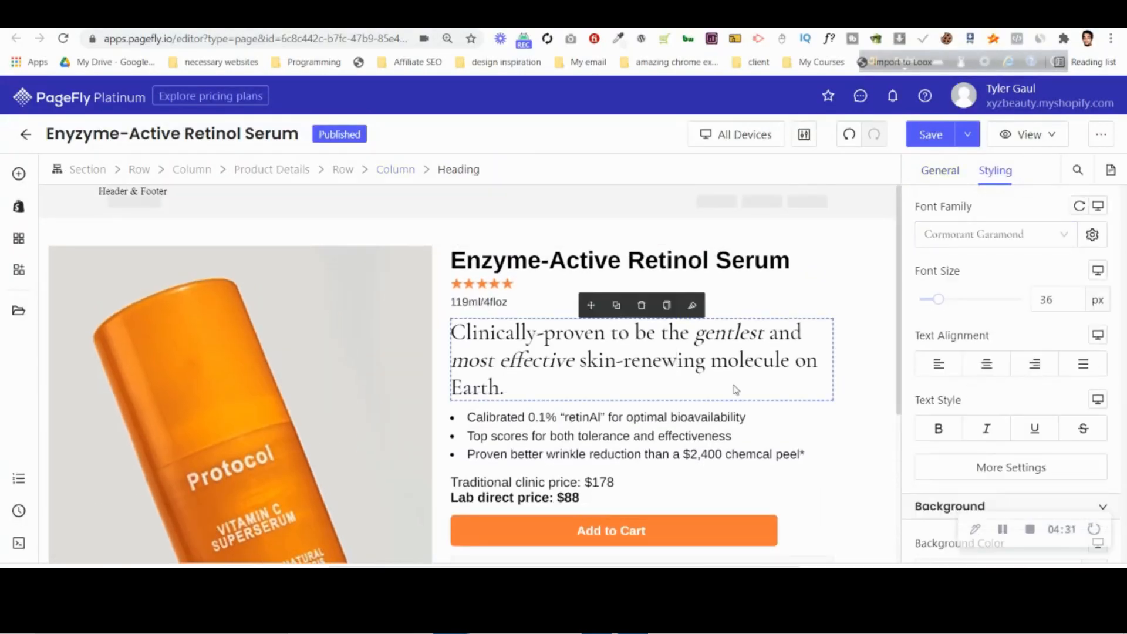
Set the font family of the heading inside the block to Cormorant Garamond and its font weight to Medium.
scroll(736, 390, down, 5)
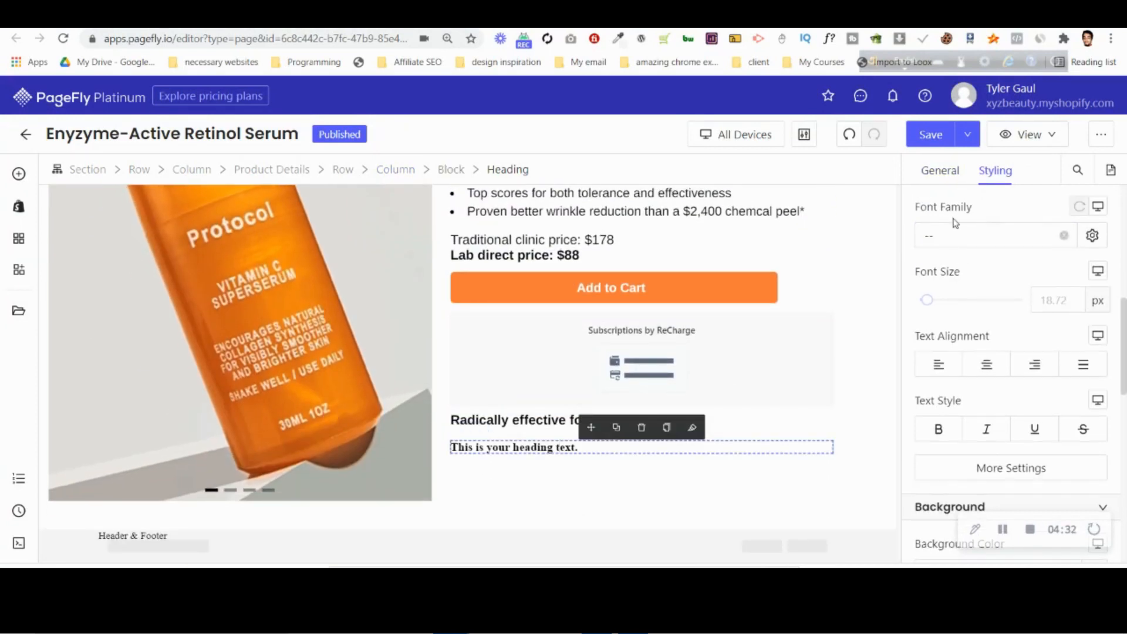
click(956, 234)
click(968, 320)
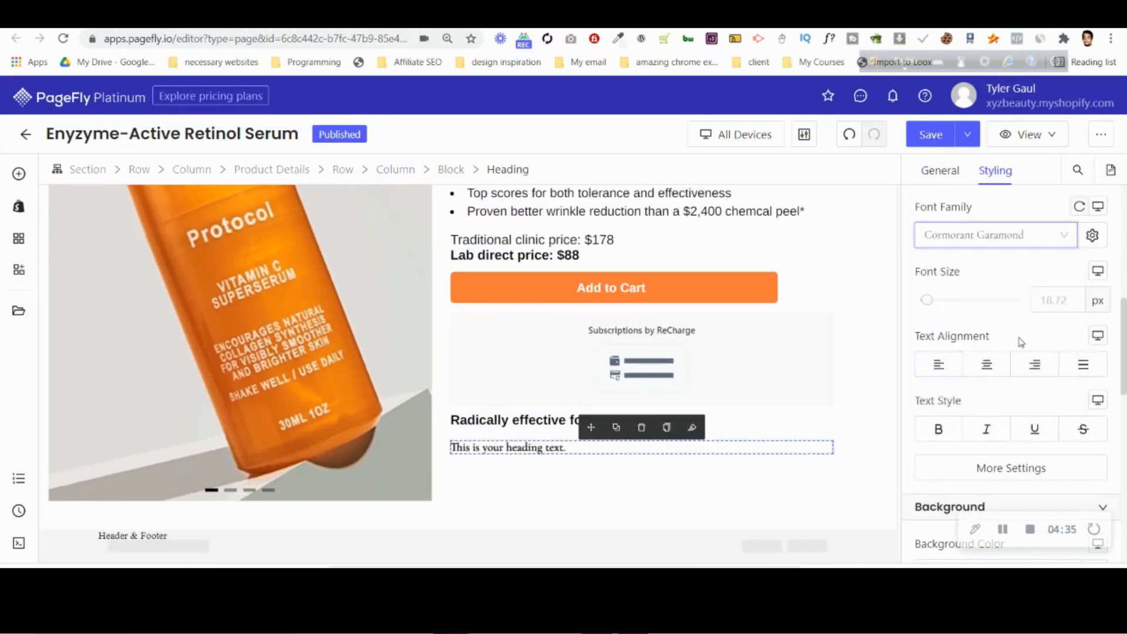
click(952, 471)
click(804, 349)
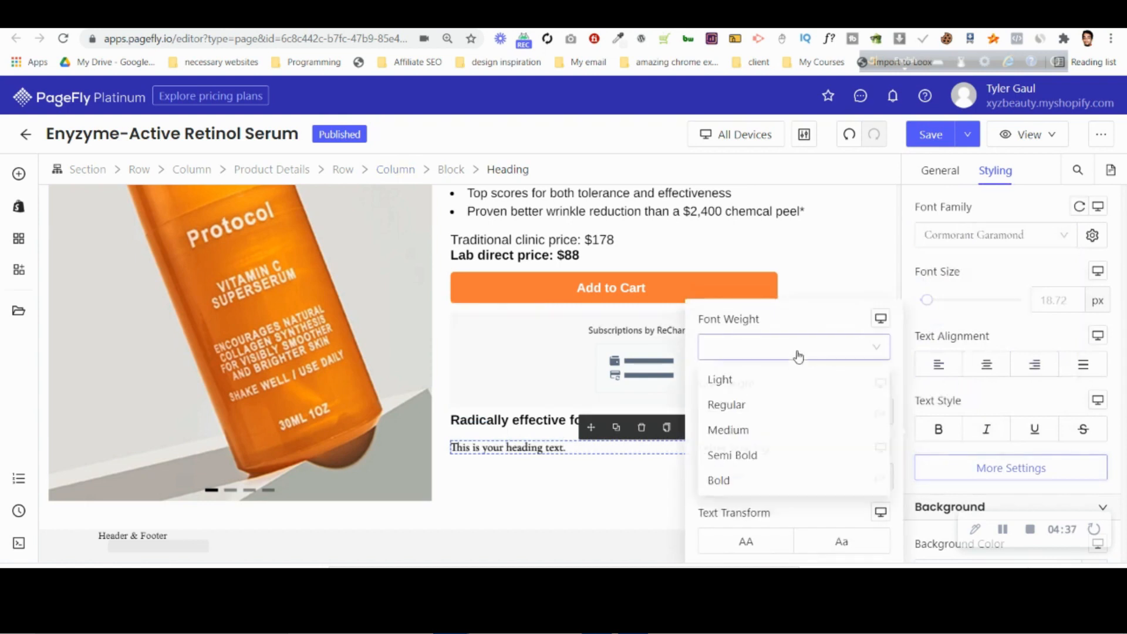
click(780, 431)
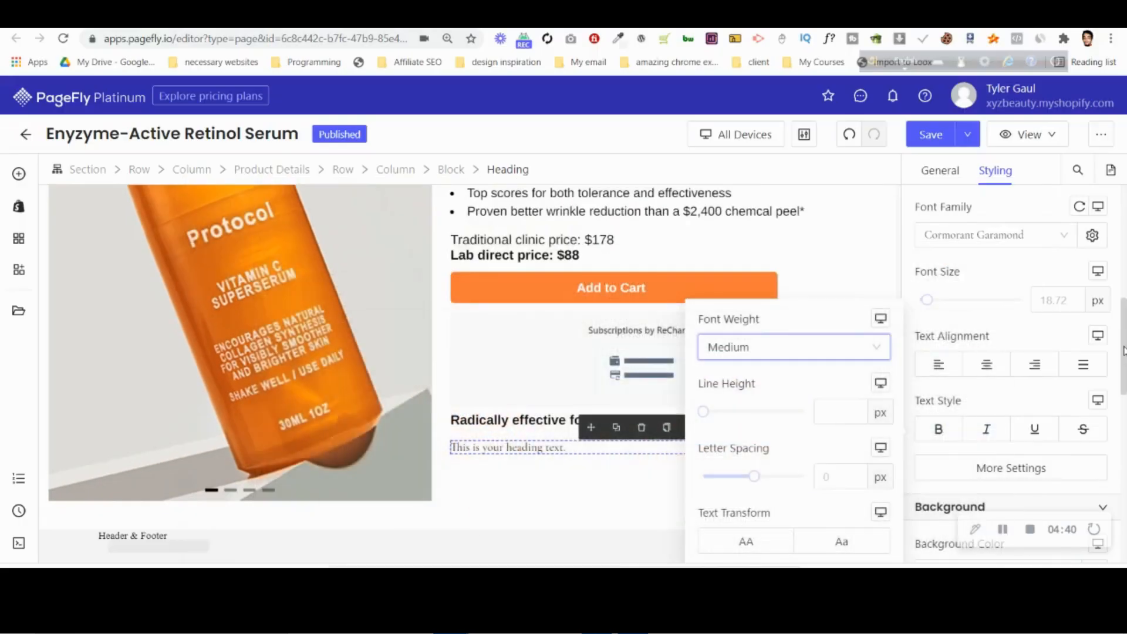
scroll(1010, 293, up, 6)
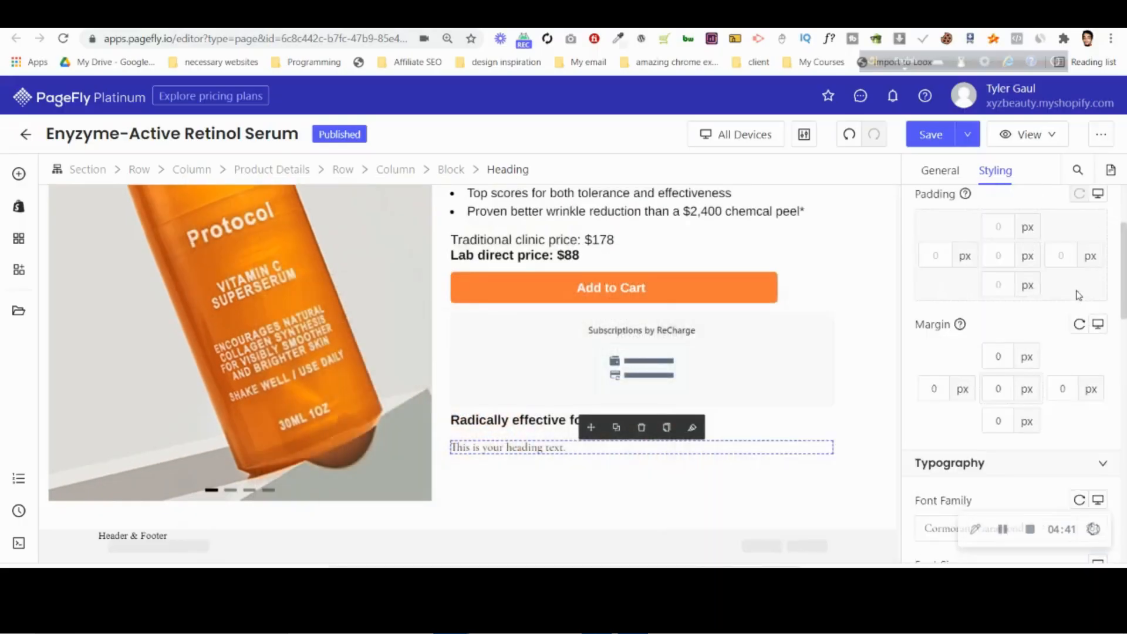
Set the content color of the heading inside the block to black and its font family to EB Garamond.
click(1093, 263)
click(797, 369)
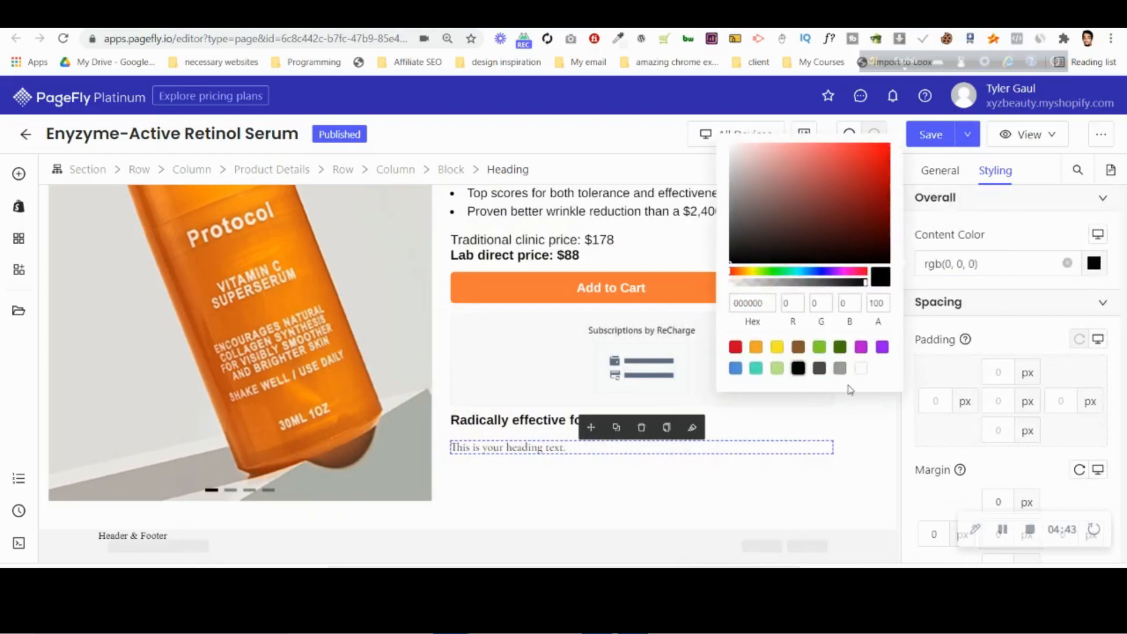
scroll(1022, 467, down, 1)
scroll(999, 458, down, 7)
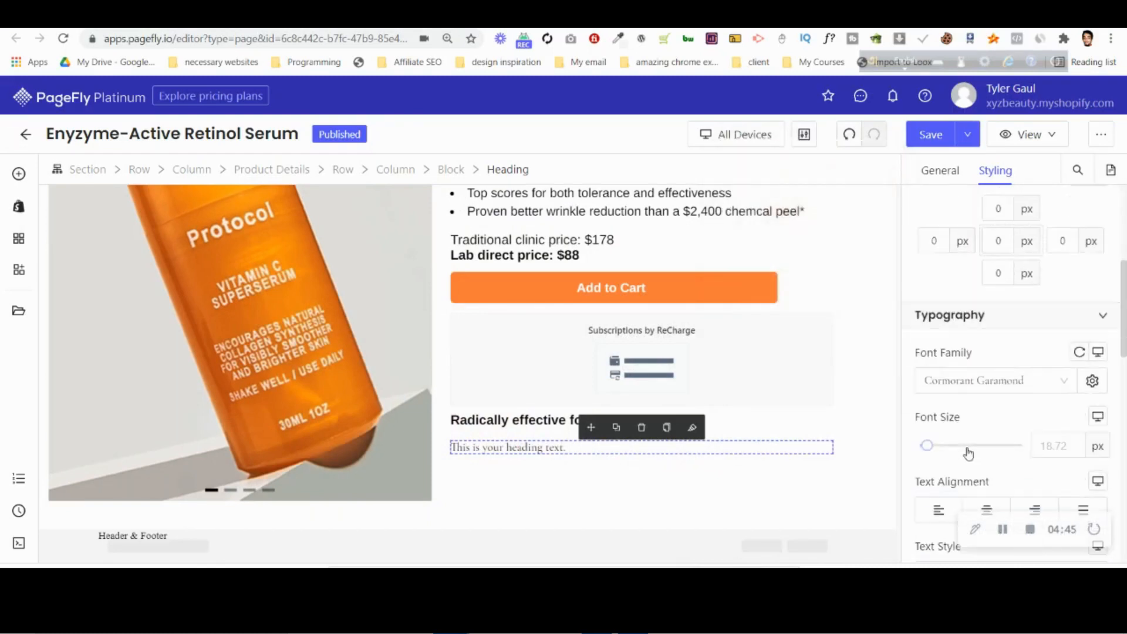
click(963, 234)
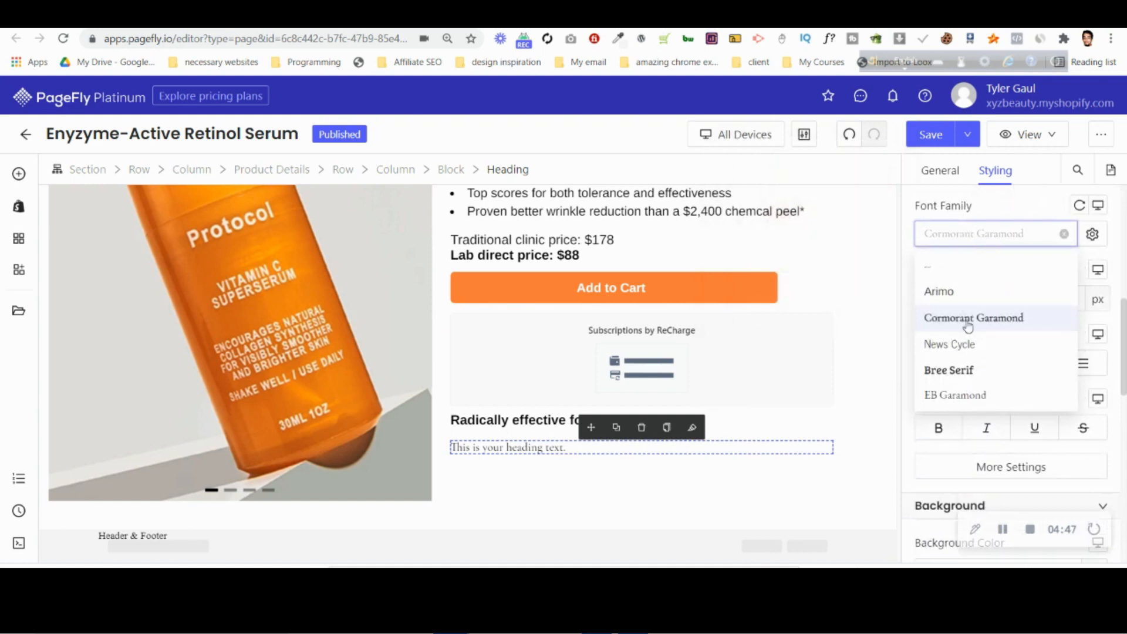
click(970, 346)
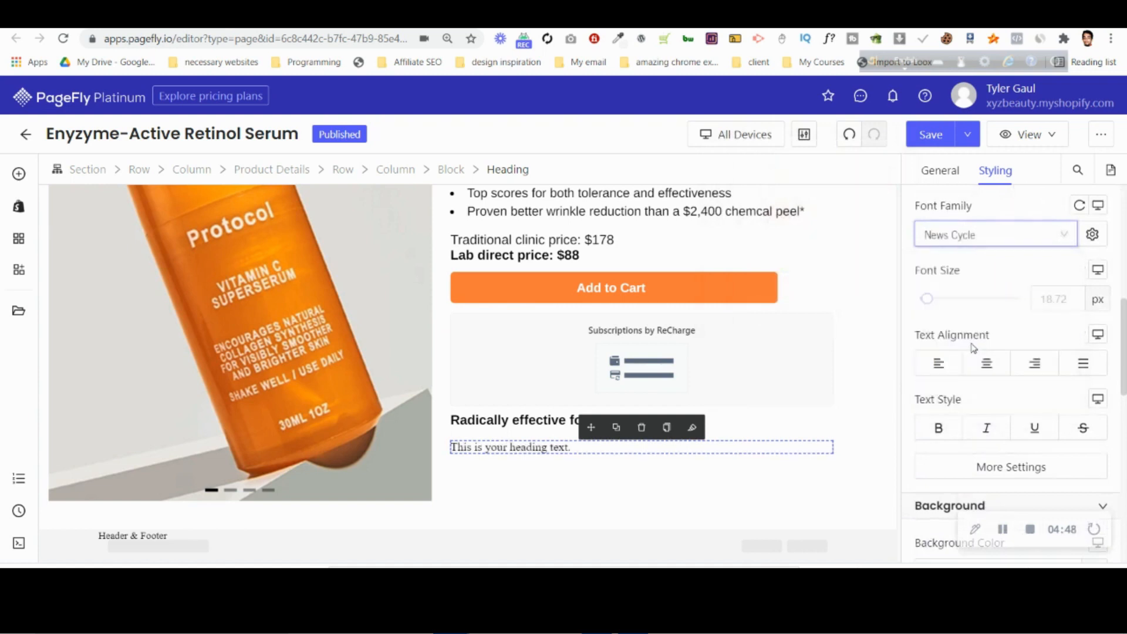
click(979, 237)
click(996, 392)
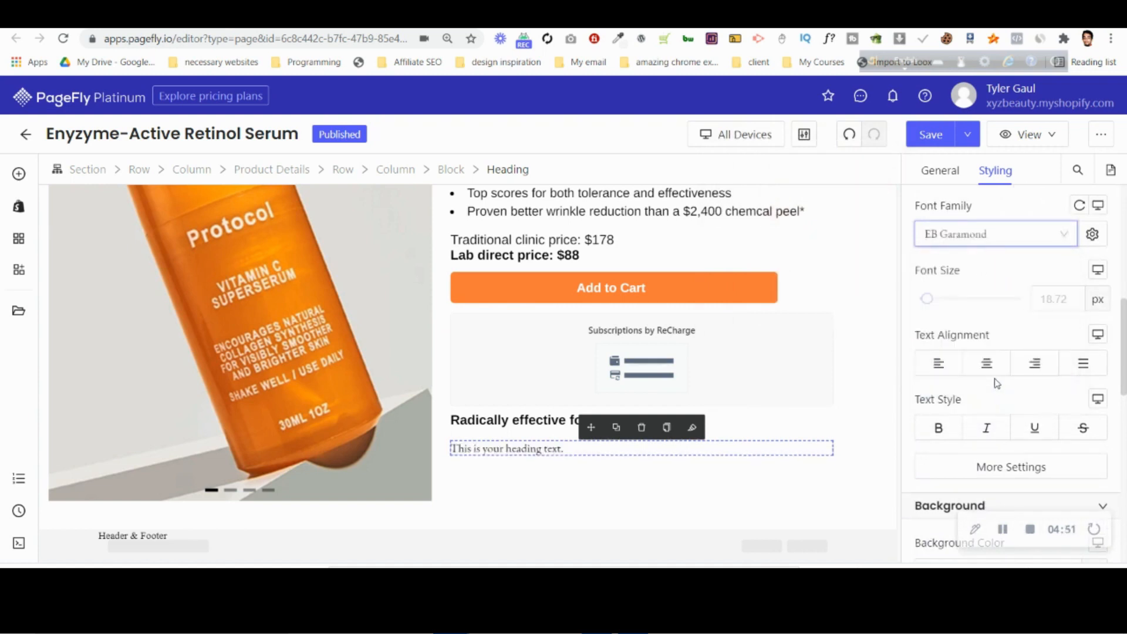
Try the Semi Bold font weight on the heading, compare it with the Photoshop design, and restore Medium.
click(966, 470)
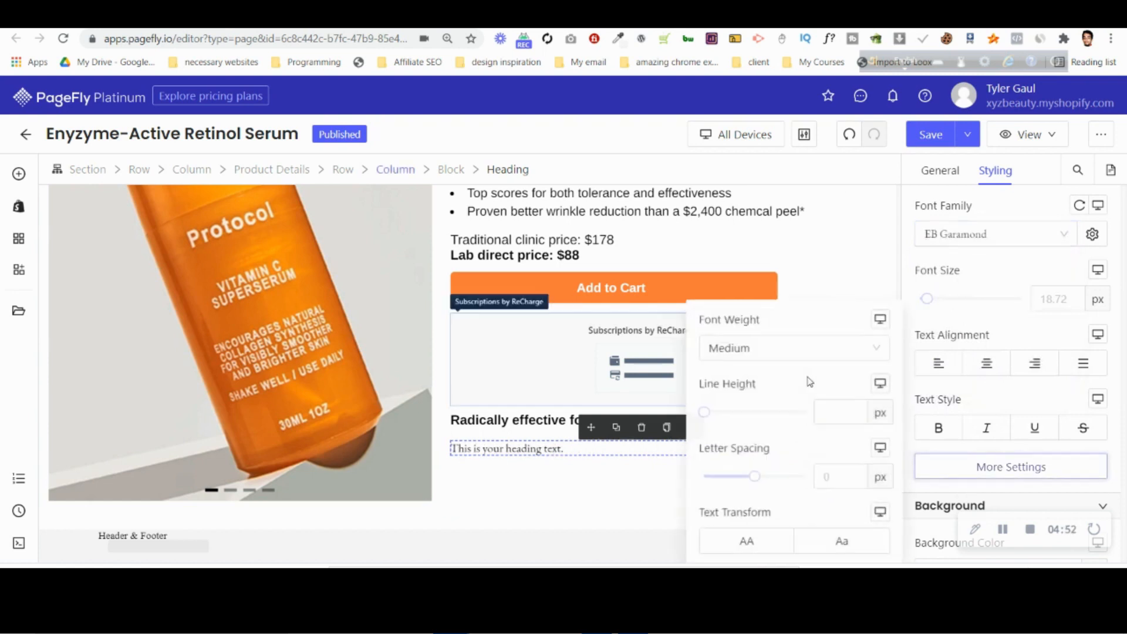
click(787, 351)
click(778, 433)
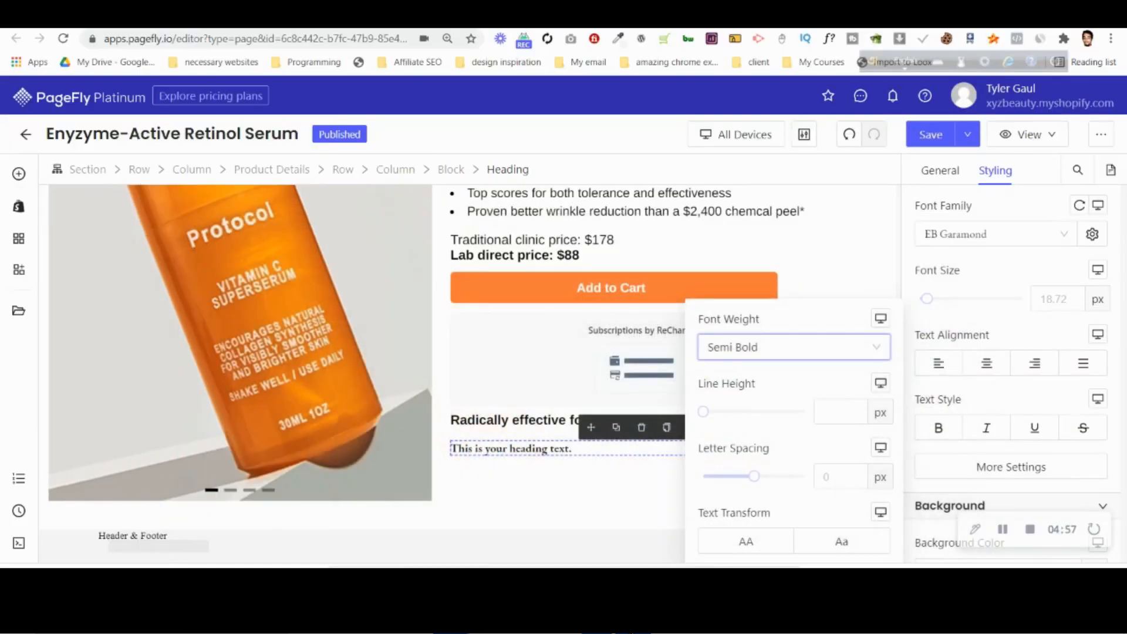
click(971, 234)
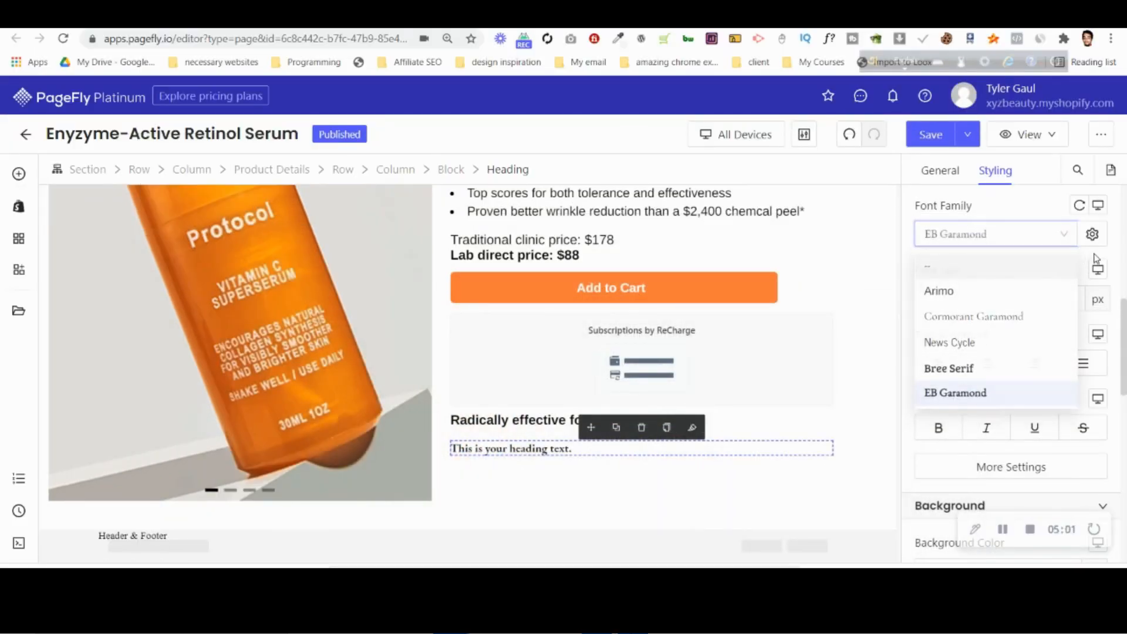
click(969, 395)
click(987, 467)
click(818, 349)
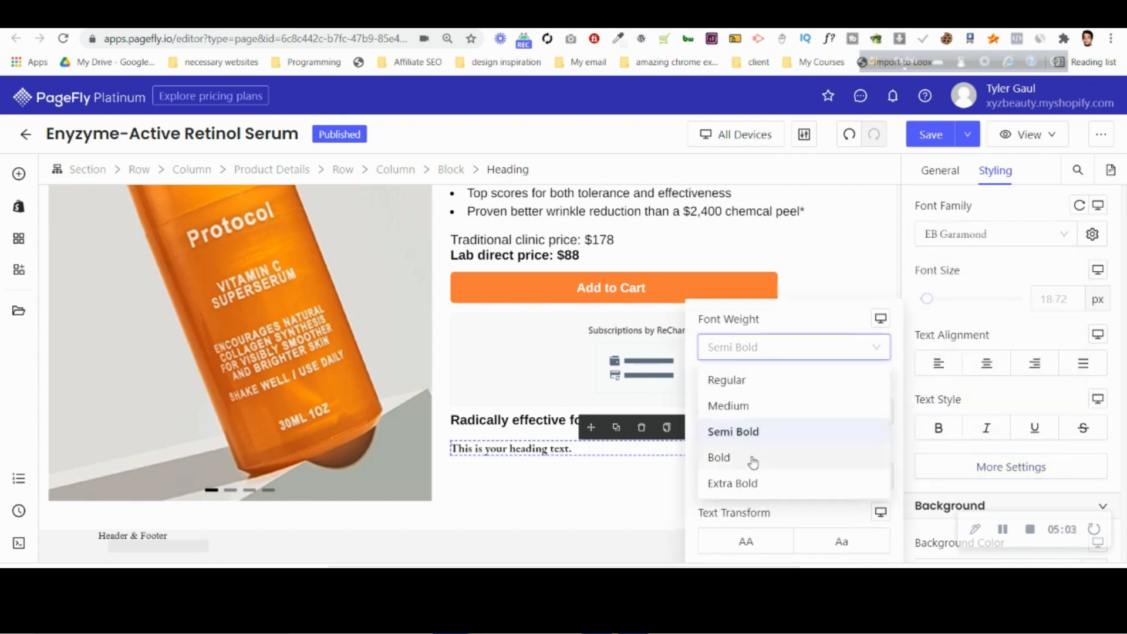
click(747, 406)
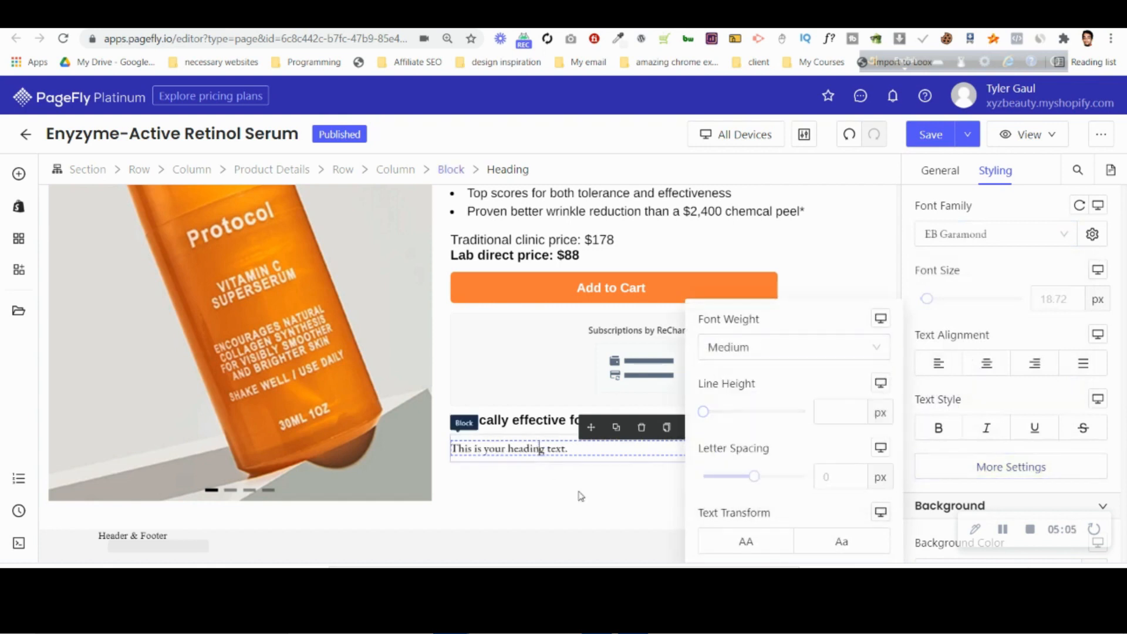
Switch to Photoshop and copy the text of the "Wrinkles" label below "Radically effective for:".
click(633, 620)
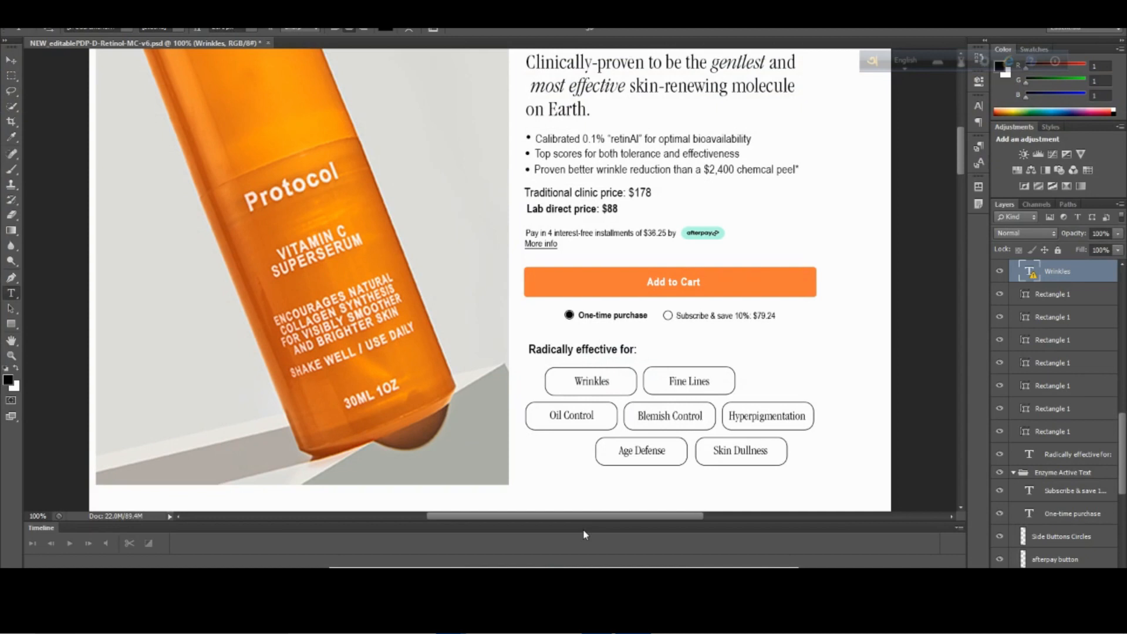
click(592, 381)
click(531, 251)
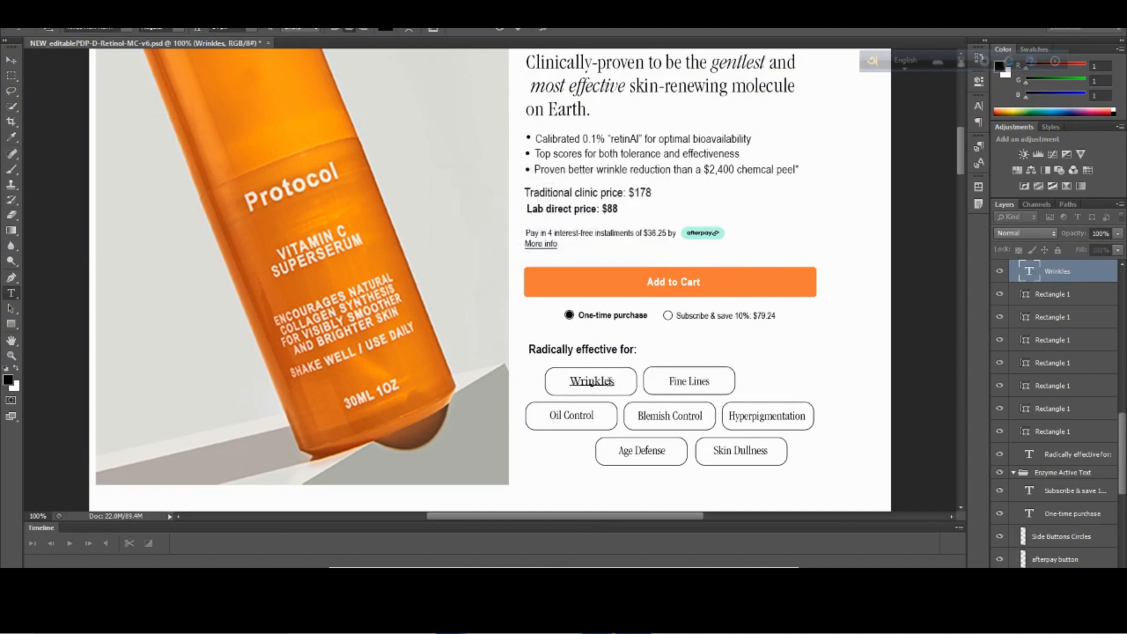
double_click(615, 382)
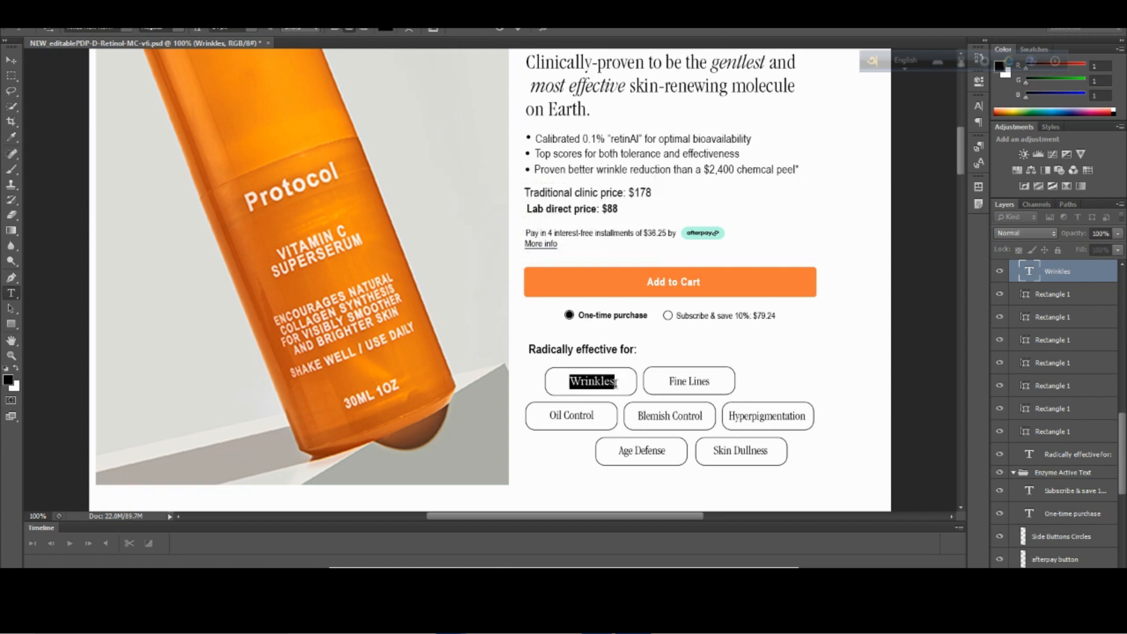
click(615, 382)
double_click(610, 385)
click(610, 383)
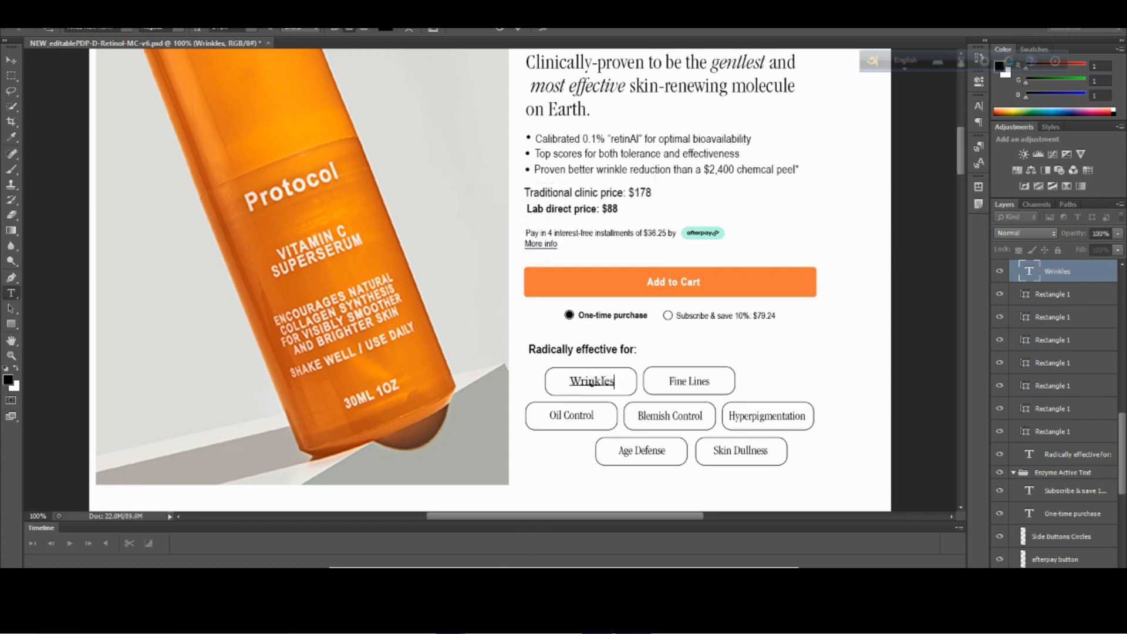
double_click(1058, 271)
key(ctrl+c)
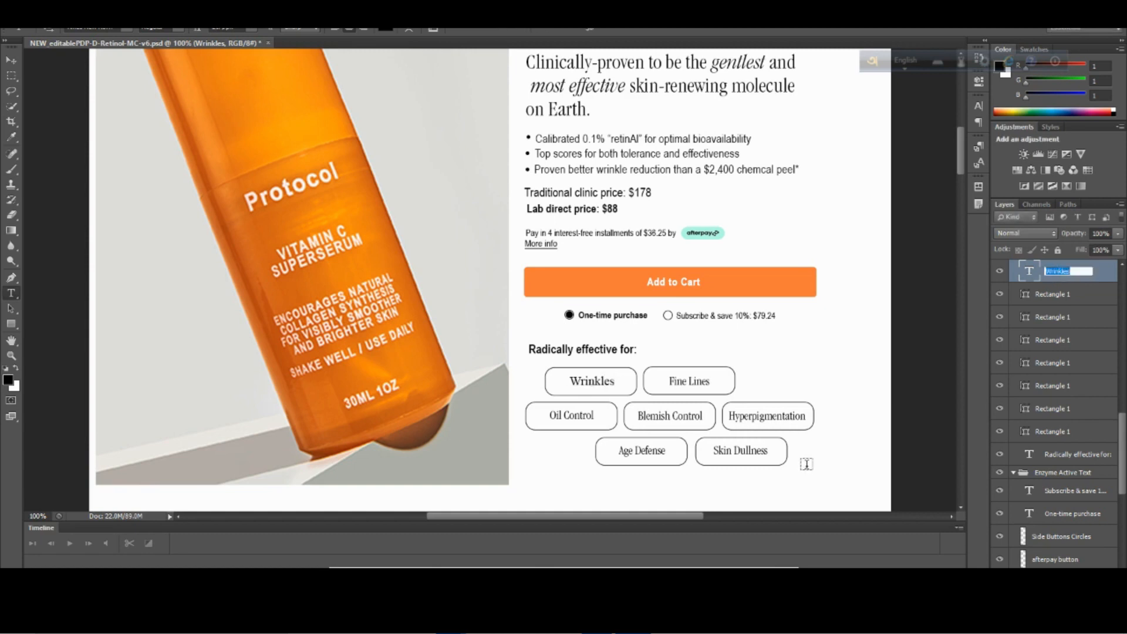
Return to PageFly and replace the placeholder text of the heading inside the block with "Wrinkles".
click(451, 621)
click(420, 544)
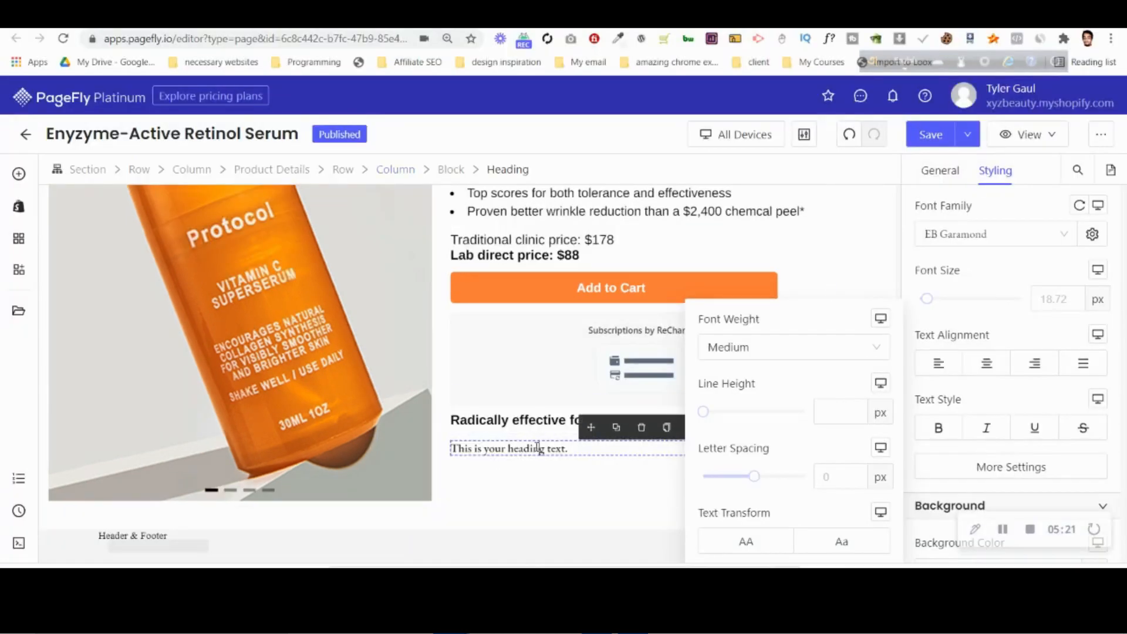
click(939, 171)
scroll(1005, 283, up, 5)
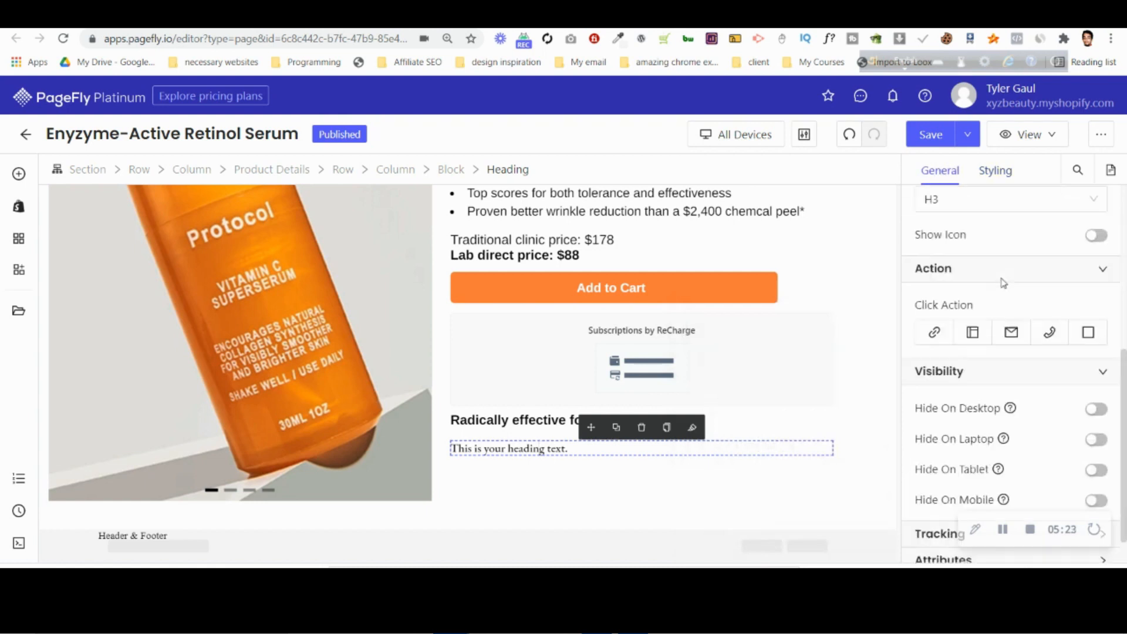
triple_click(1012, 349)
key(ctrl+v)
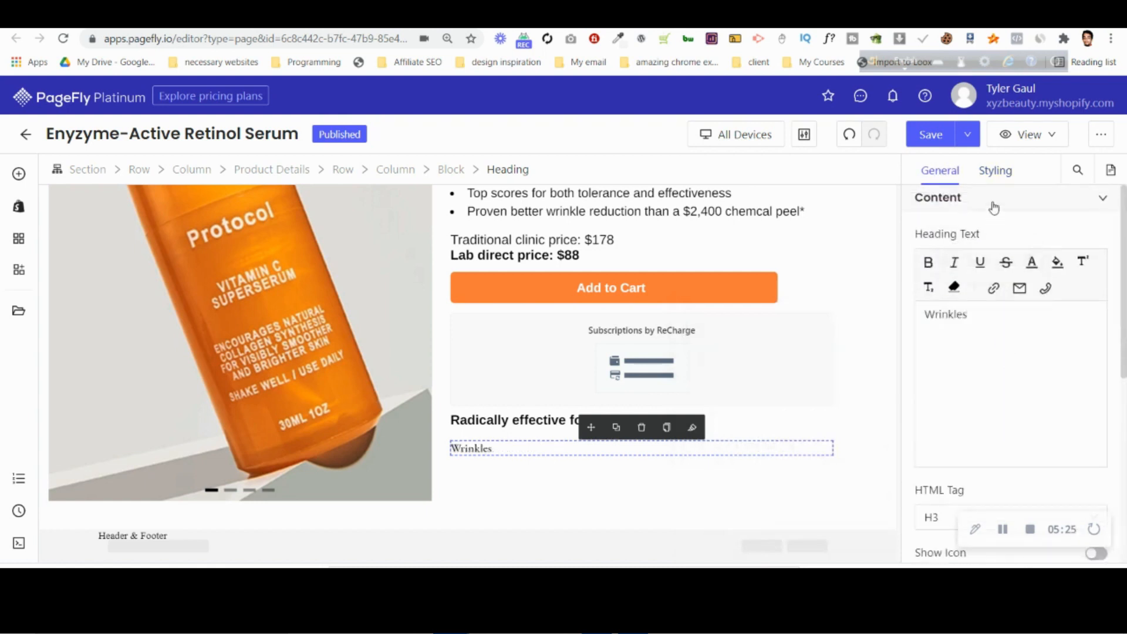
Set the font size of the "Wrinkles" heading to 21 px and compare it with the Photoshop design.
click(996, 170)
scroll(1057, 435, down, 3)
click(1069, 446)
text(21)
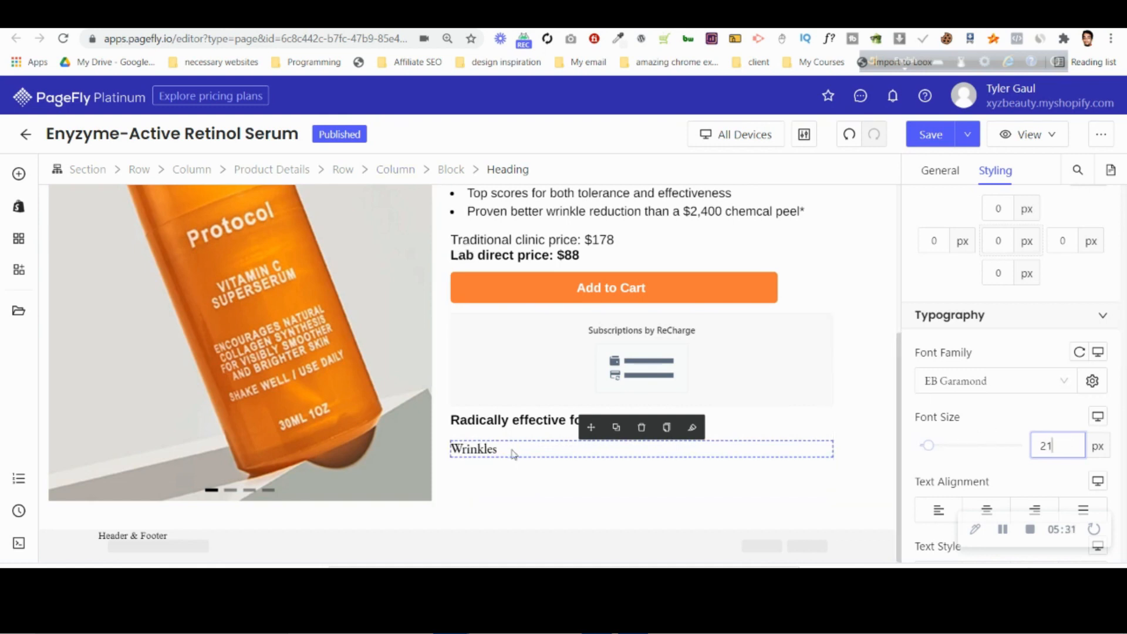
key(alt+Tab)
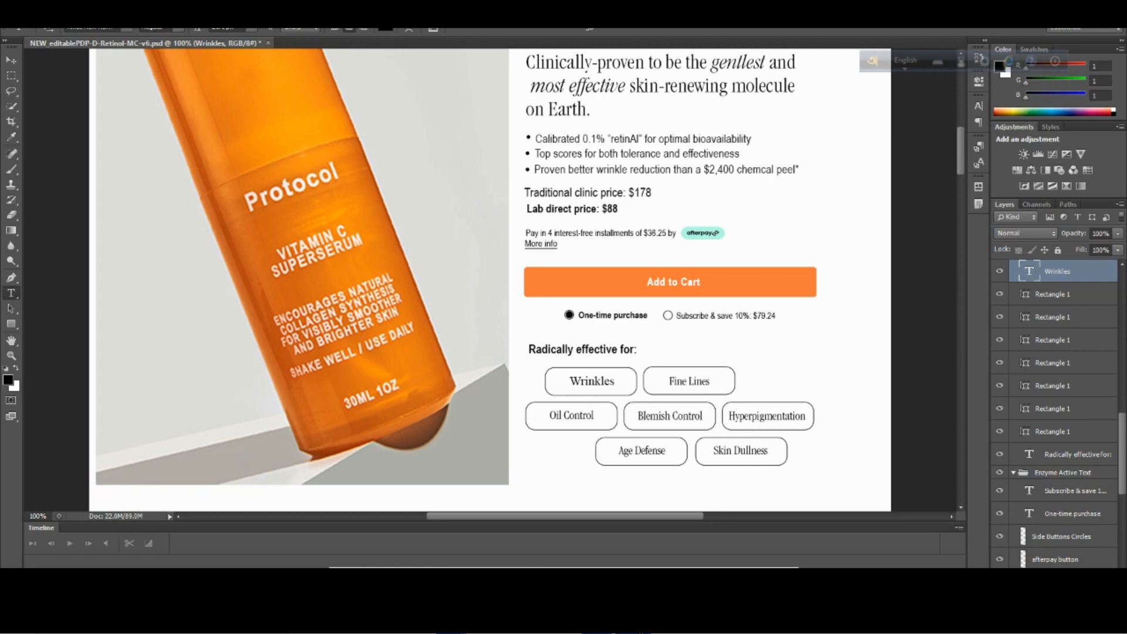
key(alt+Tab)
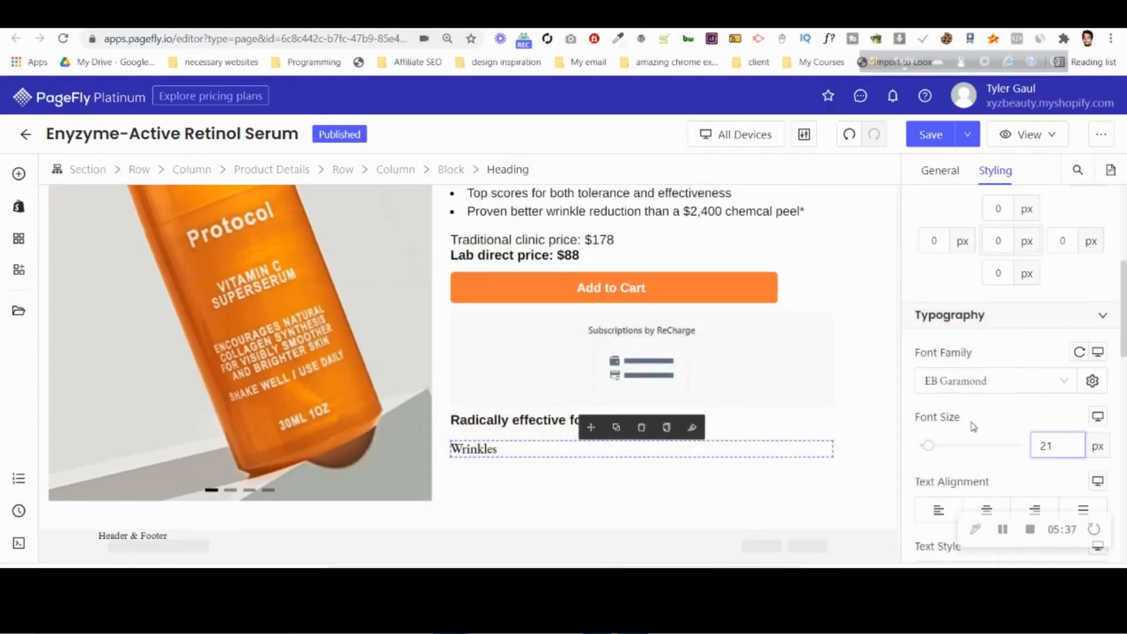
Set the display style of the "Wrinkles" heading to Inline and give it a solid border.
scroll(988, 425, down, 10)
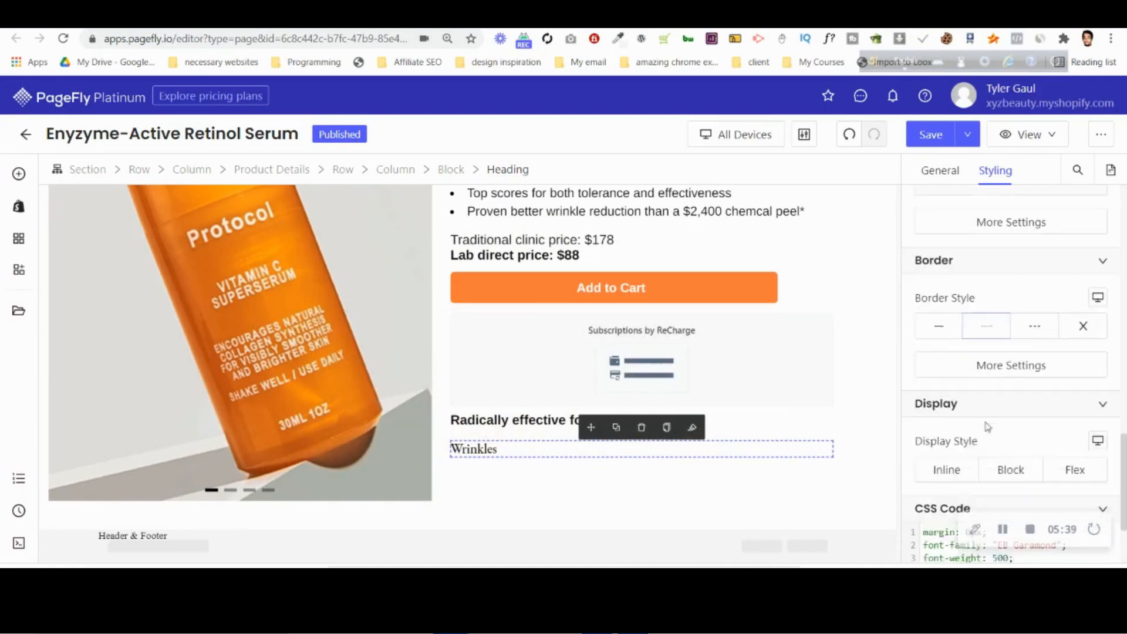
click(946, 414)
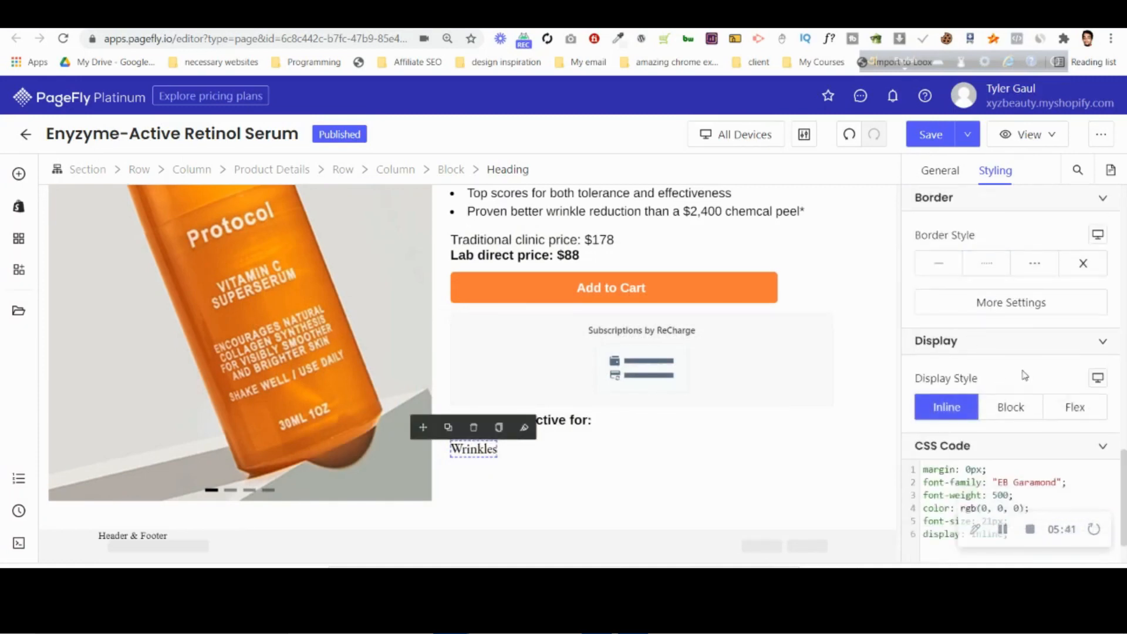
scroll(1025, 379, up, 5)
scroll(1024, 383, up, 3)
scroll(1025, 386, down, 8)
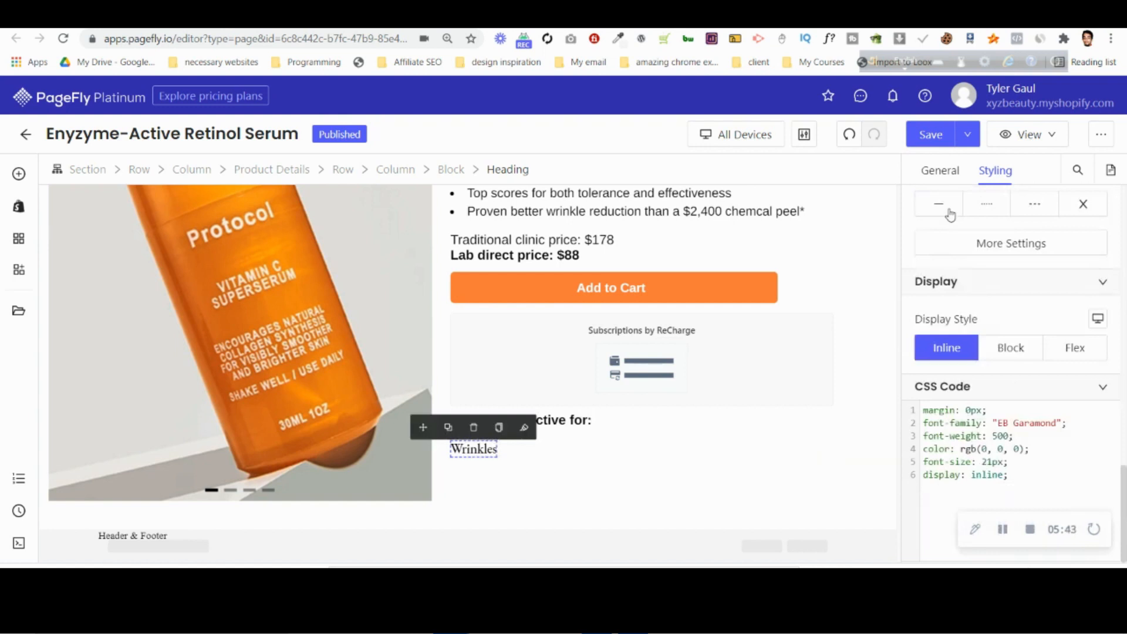
click(950, 212)
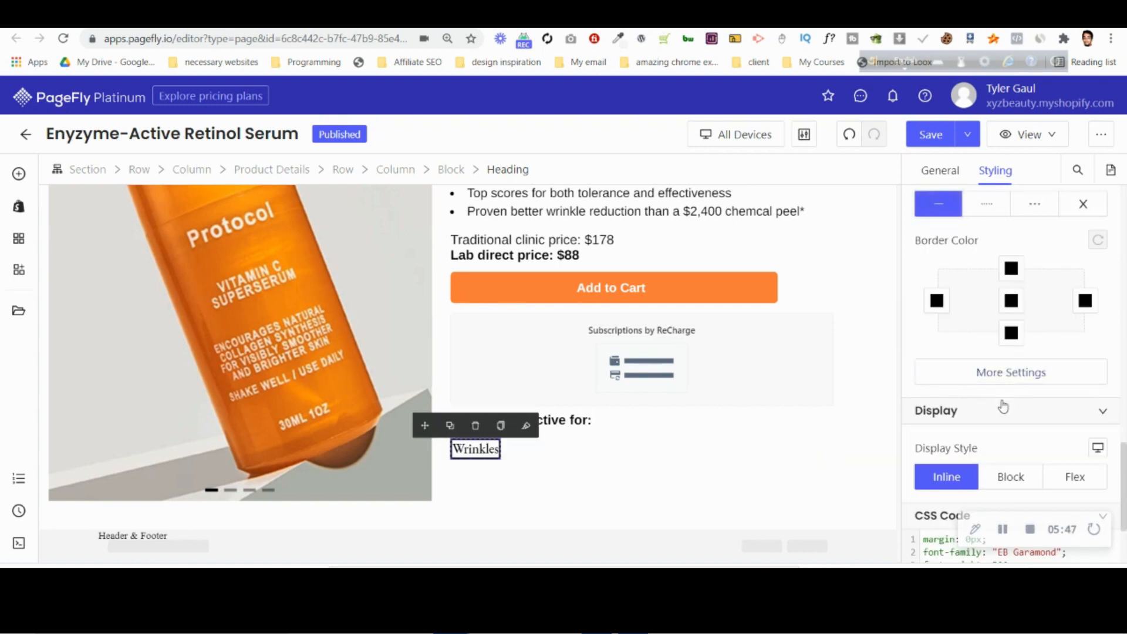
Set the border width of the "Wrinkles" heading to 1 px on all sides and check its border color.
click(1010, 306)
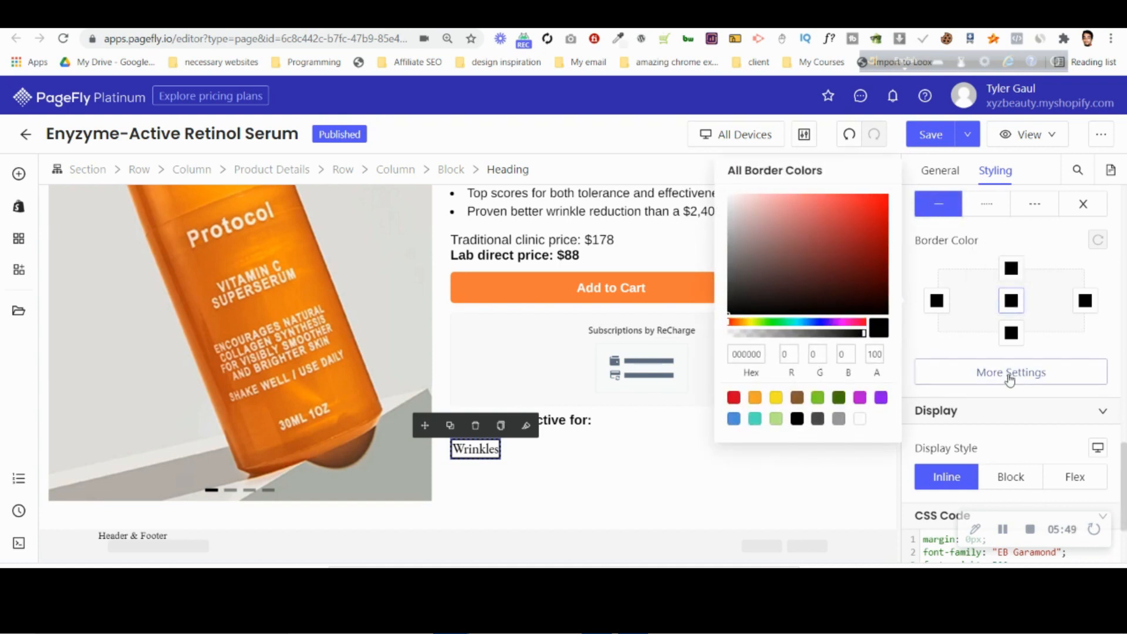
click(1007, 372)
double_click(793, 317)
text(1)
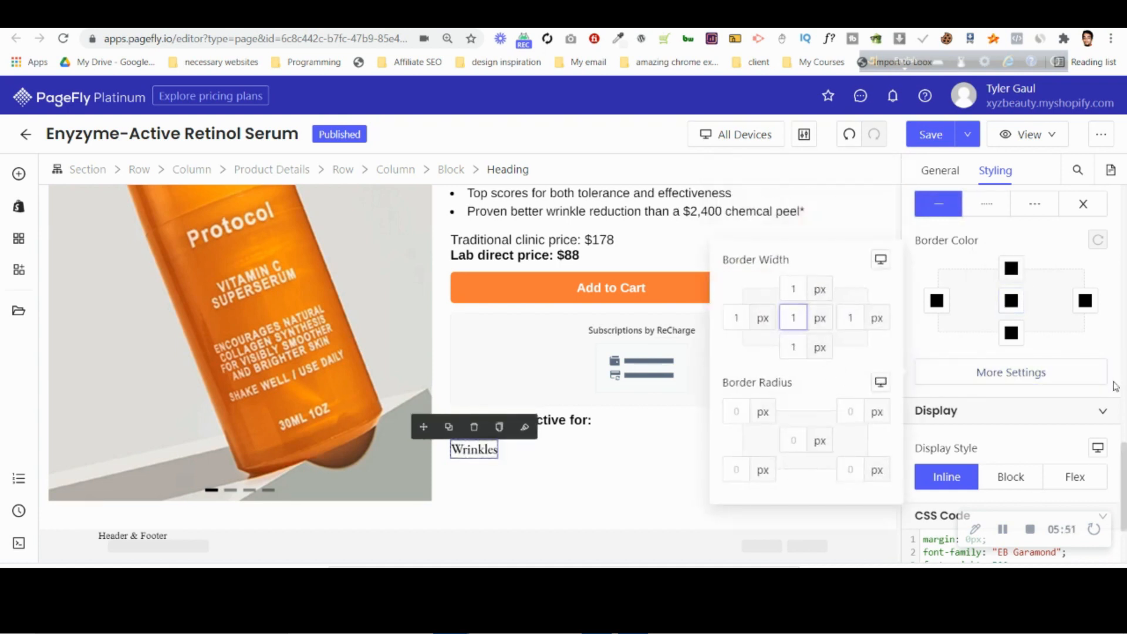
click(1015, 303)
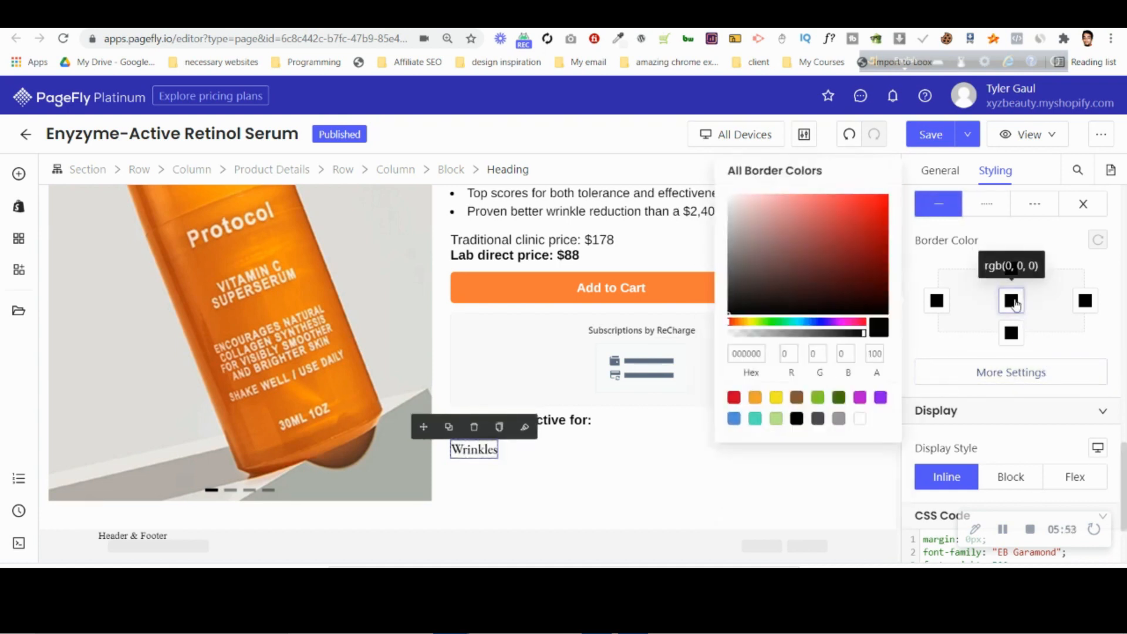
Set the padding of the "Wrinkles" heading to 10 px above and below and 15 px on the left and right.
scroll(1034, 353, up, 10)
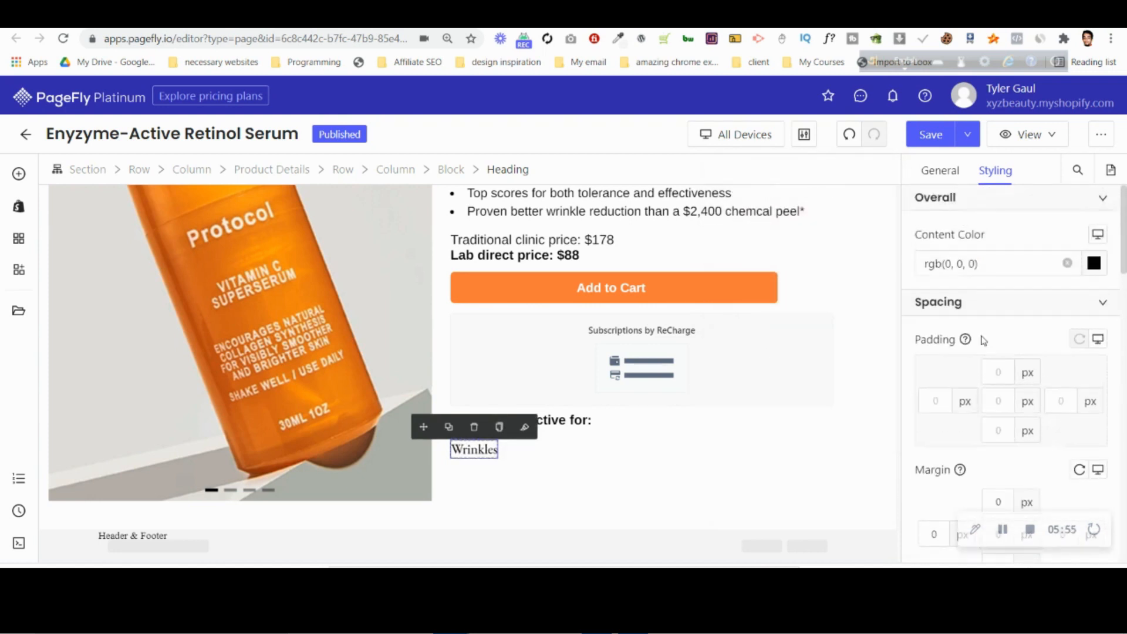
click(1002, 372)
key(Up)
key(Up)
key(Up)
key(Up)
key(Up)
key(Up)
key(Up)
key(Up)
key(Up)
key(Up)
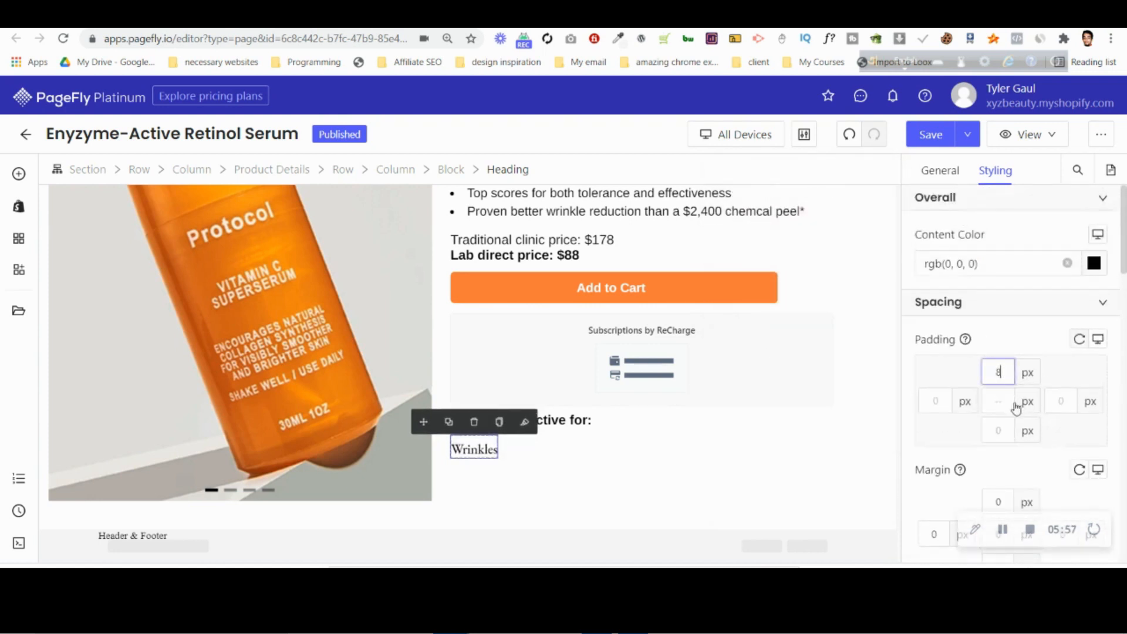
click(1006, 428)
key(Up)
key(Up)
key(Up)
key(Up)
key(Up)
key(Up)
key(Up)
key(Tab)
key(Up)
key(Up)
key(Up)
key(Up)
key(Up)
key(Up)
key(Up)
key(Up)
key(Up)
key(Up)
key(Up)
key(Up)
key(Up)
key(Up)
key(Up)
key(Up)
key(Down)
click(1061, 400)
text(15)
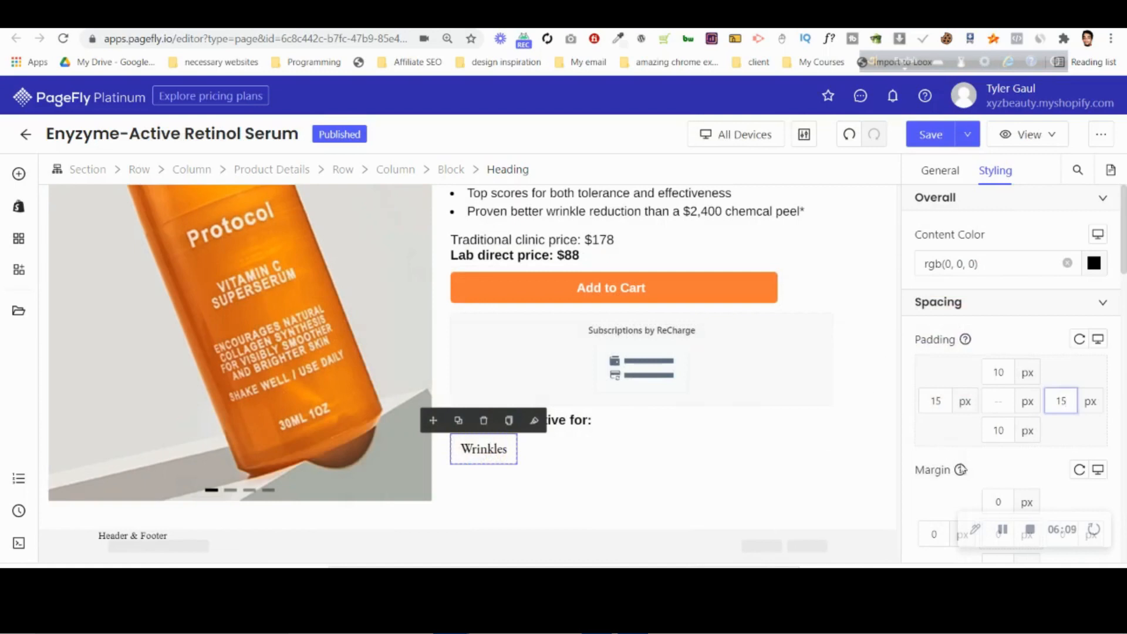
Round all corners of the "Wrinkles" border with a 20 px radius and select the "Radically effective for:" heading.
scroll(976, 461, down, 6)
scroll(977, 450, down, 7)
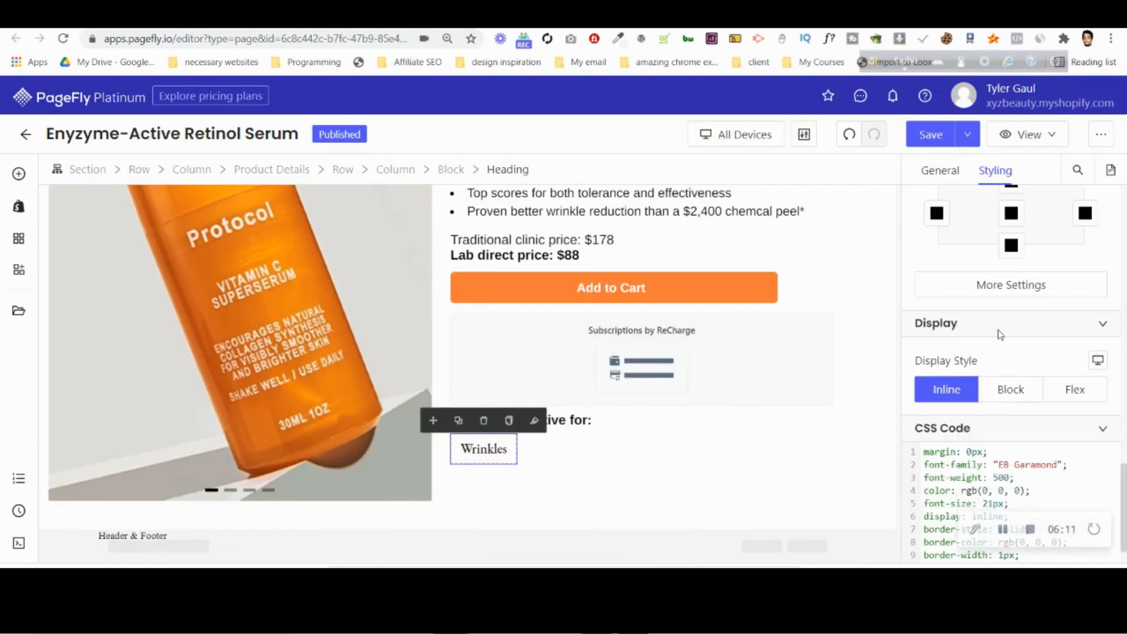
click(923, 293)
click(794, 353)
text(2)
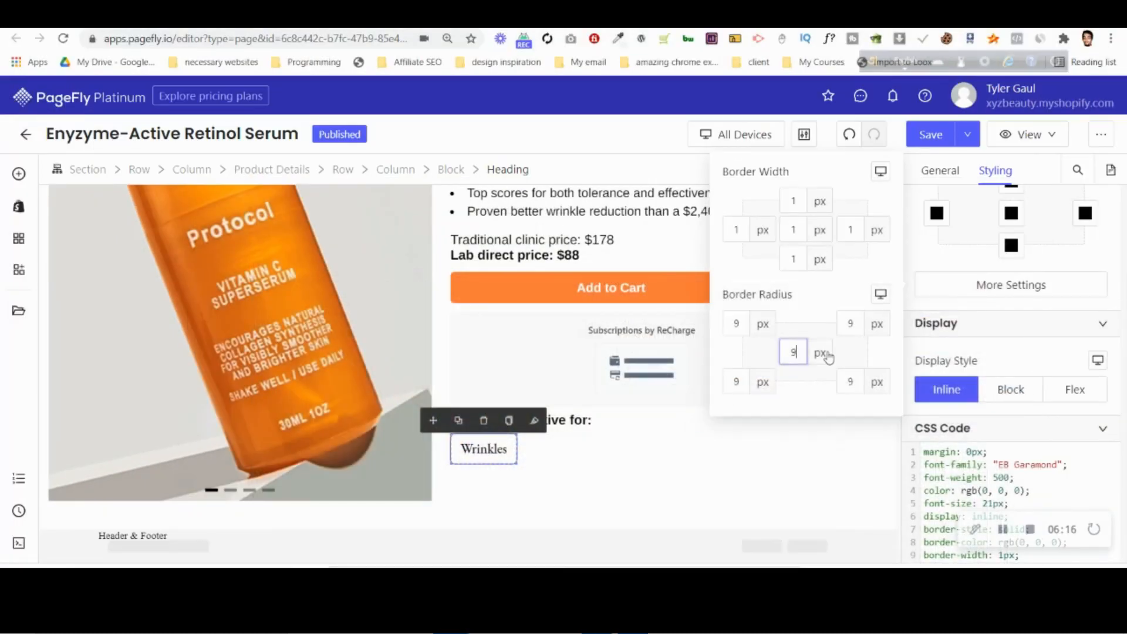
key(Up)
key(Up)
key(Up)
key(Up)
key(Up)
key(Up)
key(Up)
key(Up)
key(Up)
key(Up)
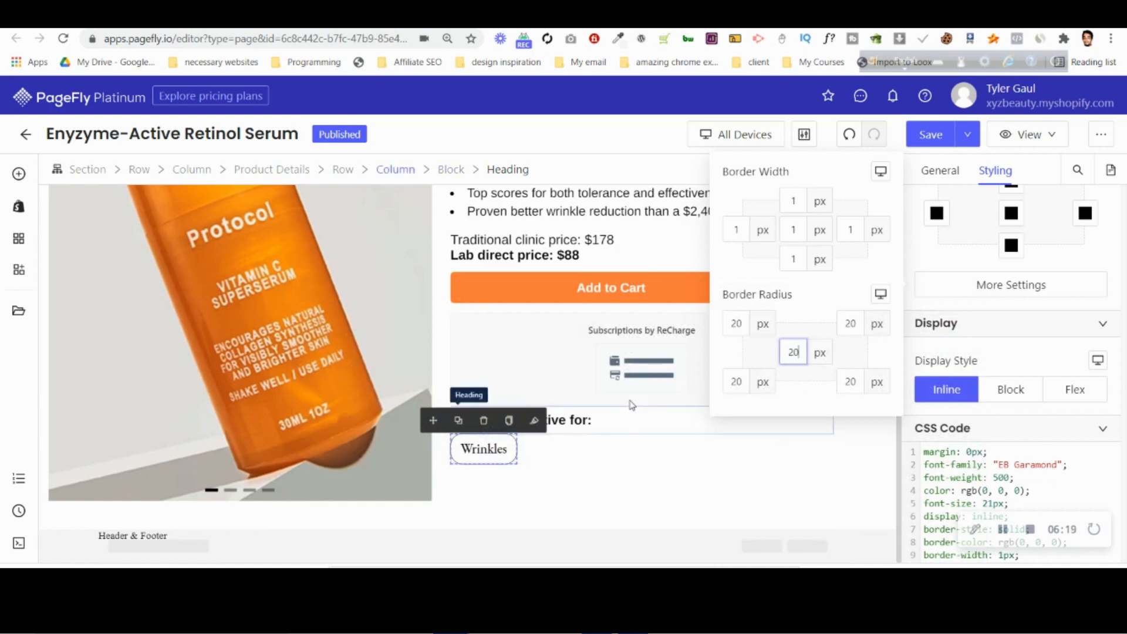
click(630, 422)
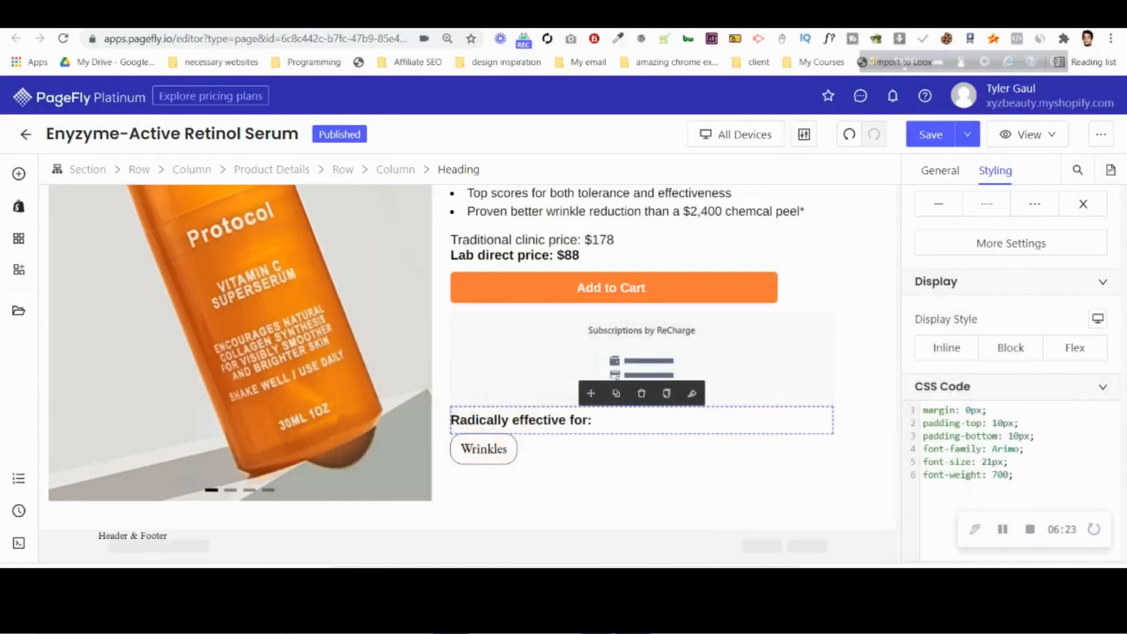
Reduce the border radius of the "Wrinkles" heading to 15 px on all corners.
click(469, 449)
scroll(1007, 411, down, 1)
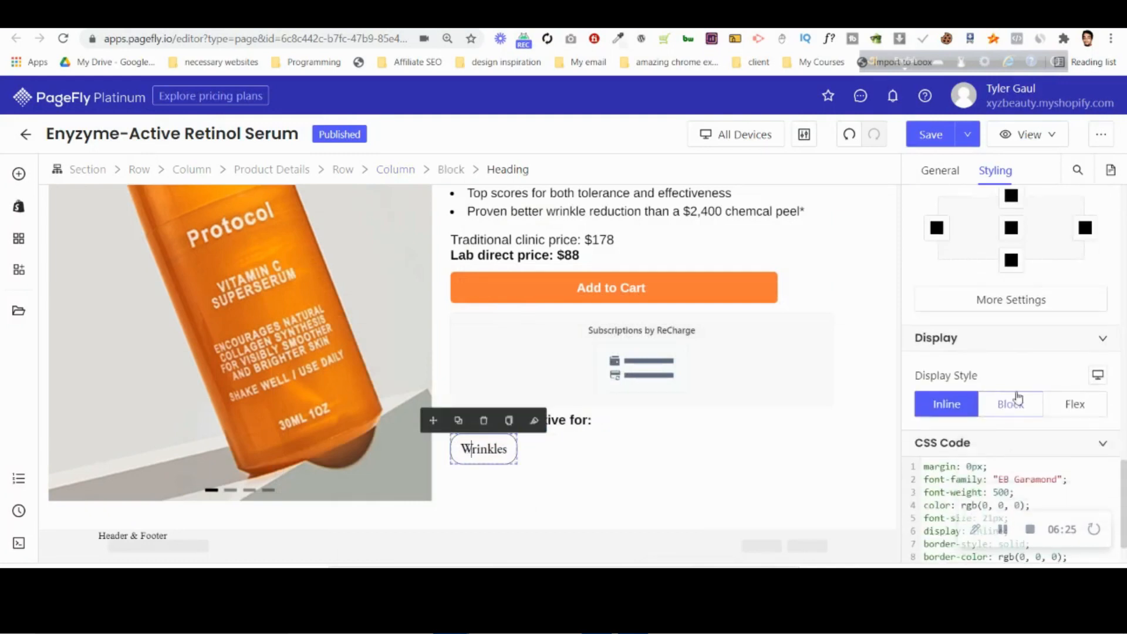
click(1019, 302)
click(802, 360)
key(Down)
key(Down)
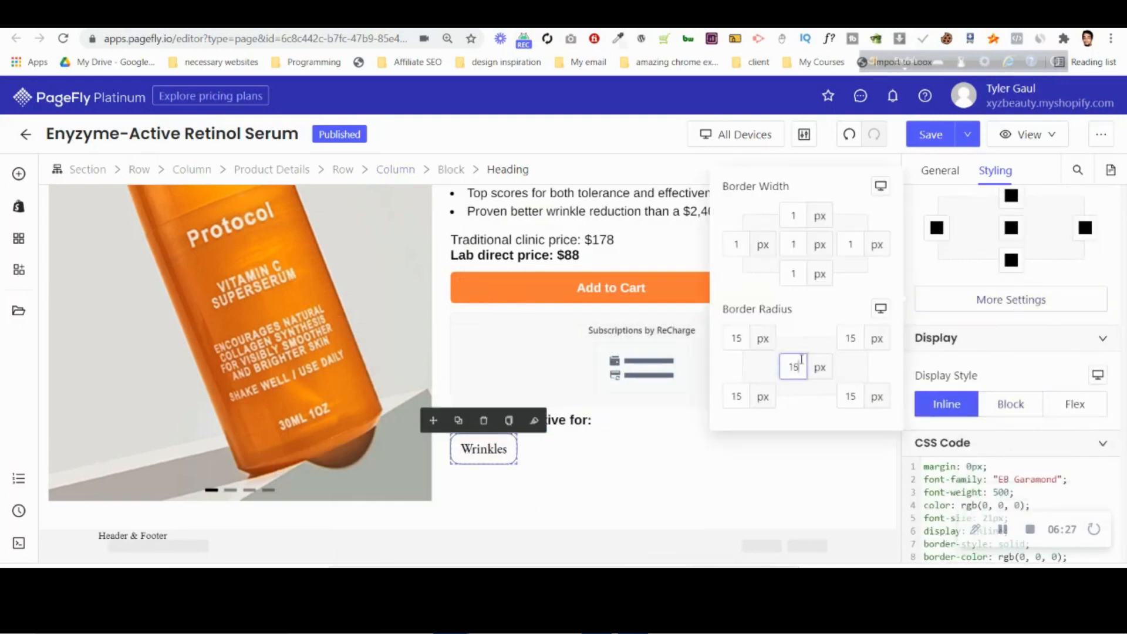
click(598, 453)
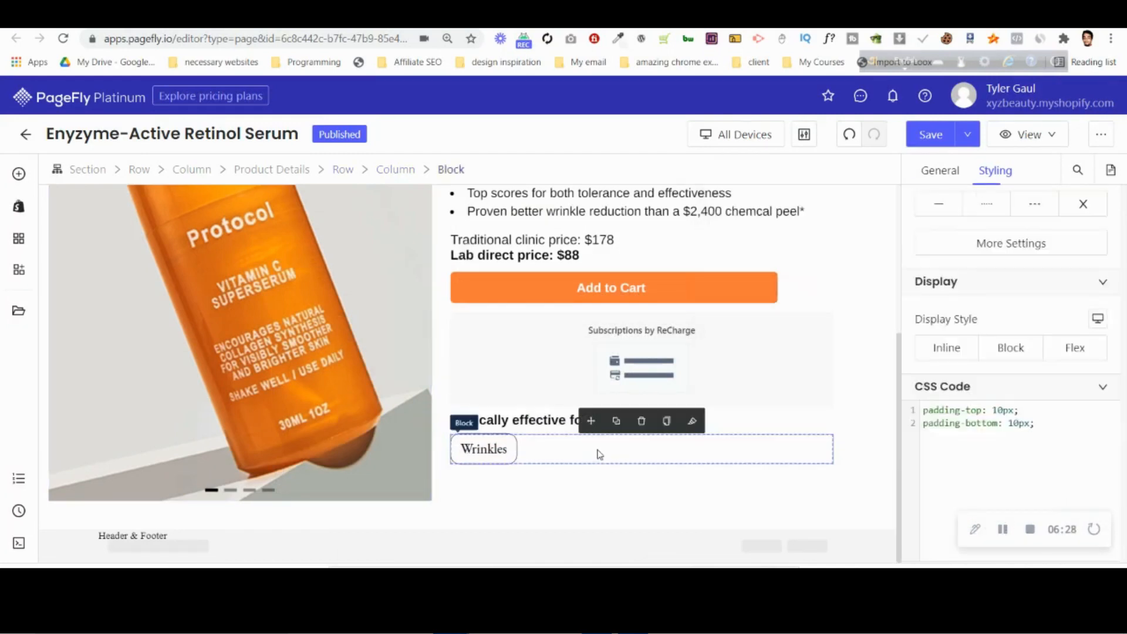
Set the left padding of the "Wrinkles" heading to 30 px and increase its right padding to match.
click(514, 450)
scroll(1004, 358, up, 10)
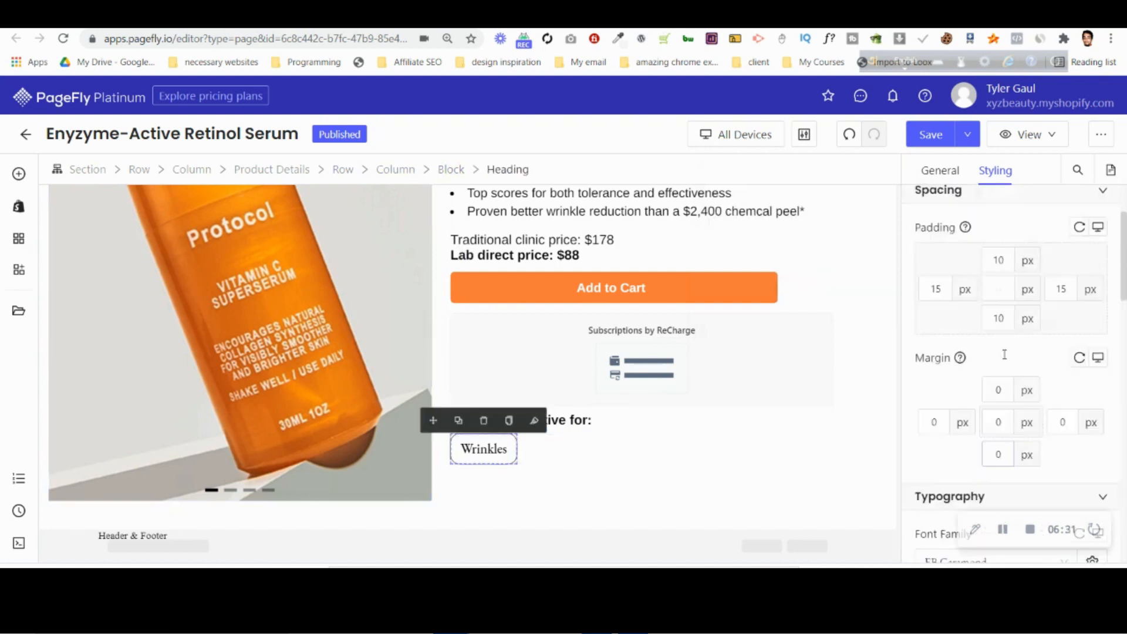
click(942, 399)
key(Up)
key(Up)
key(Up)
key(Up)
key(Up)
key(Up)
key(Up)
key(Up)
key(Up)
key(Up)
key(Up)
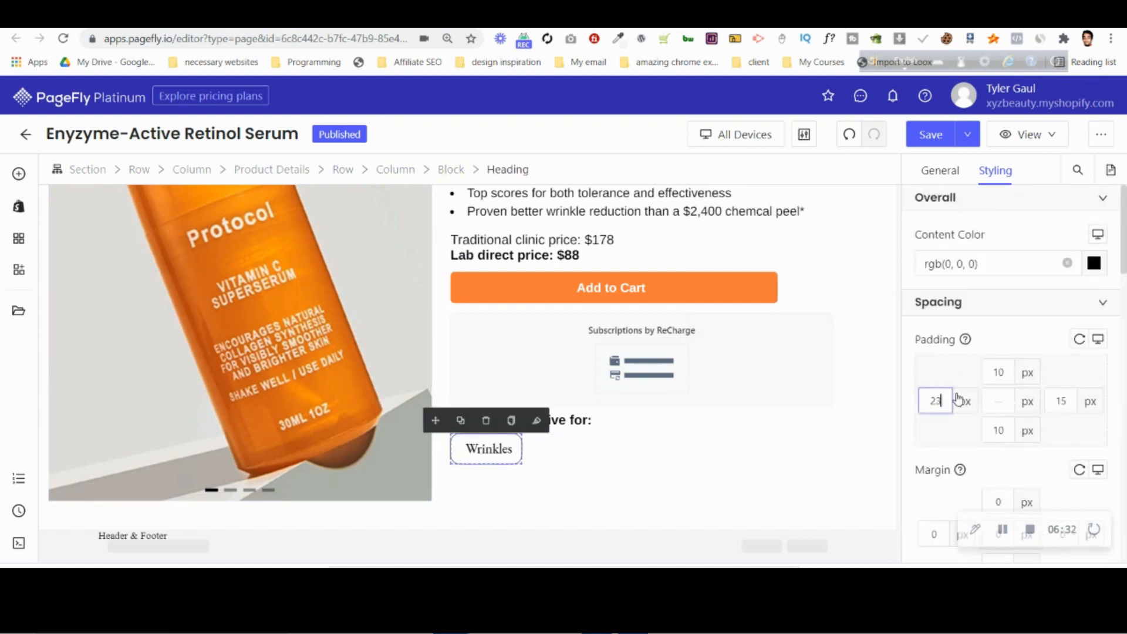
key(Up)
key(Up)
key(Up)
key(Up)
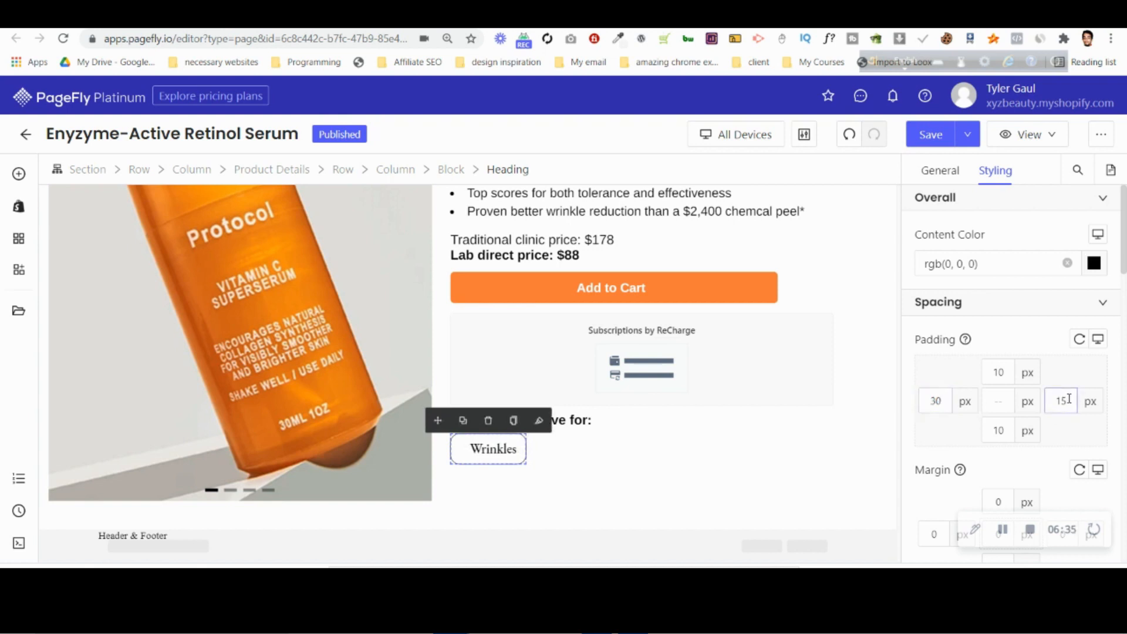
key(Up)
key(Tab)
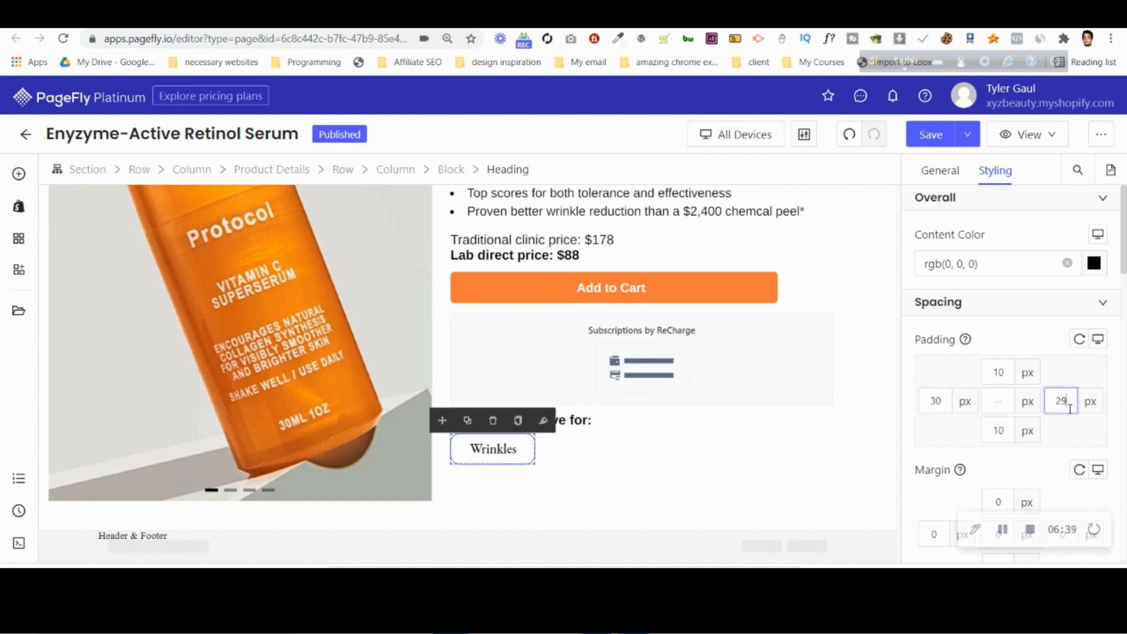
click(758, 449)
Give the block containing the "Wrinkles" label a top margin of at least 15 px to separate it from the subscription widget.
scroll(788, 411, up, 4)
scroll(789, 411, down, 4)
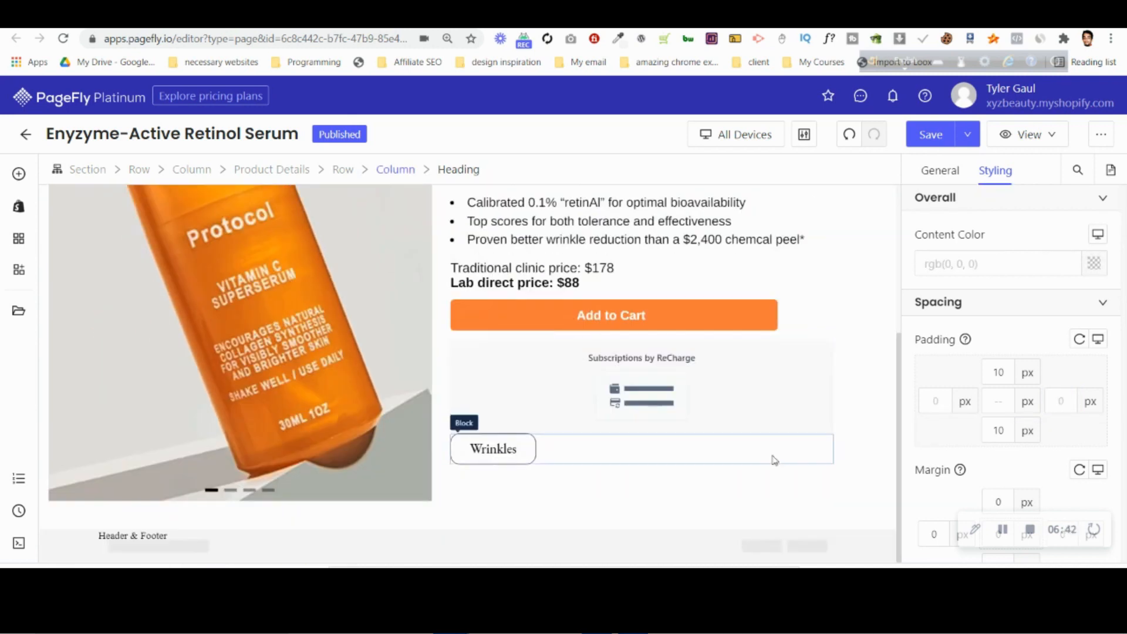
click(821, 415)
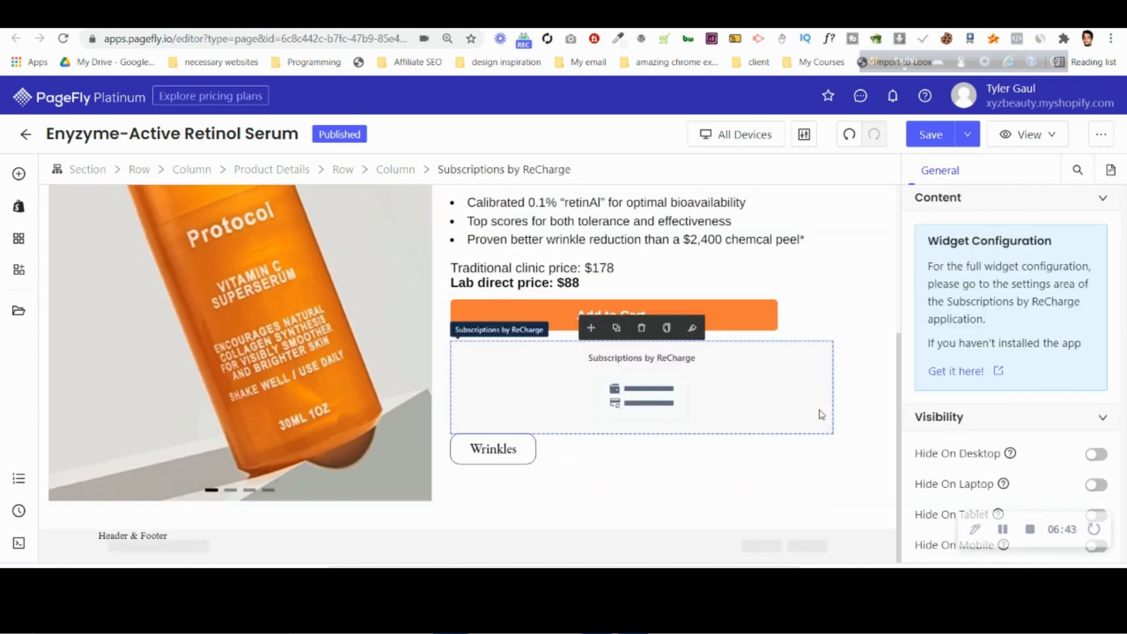
click(574, 444)
click(991, 173)
scroll(975, 387, down, 4)
click(997, 356)
text(1)
text(2)
key(Up)
key(Up)
key(Up)
key(Up)
key(Up)
key(Up)
key(Up)
key(Up)
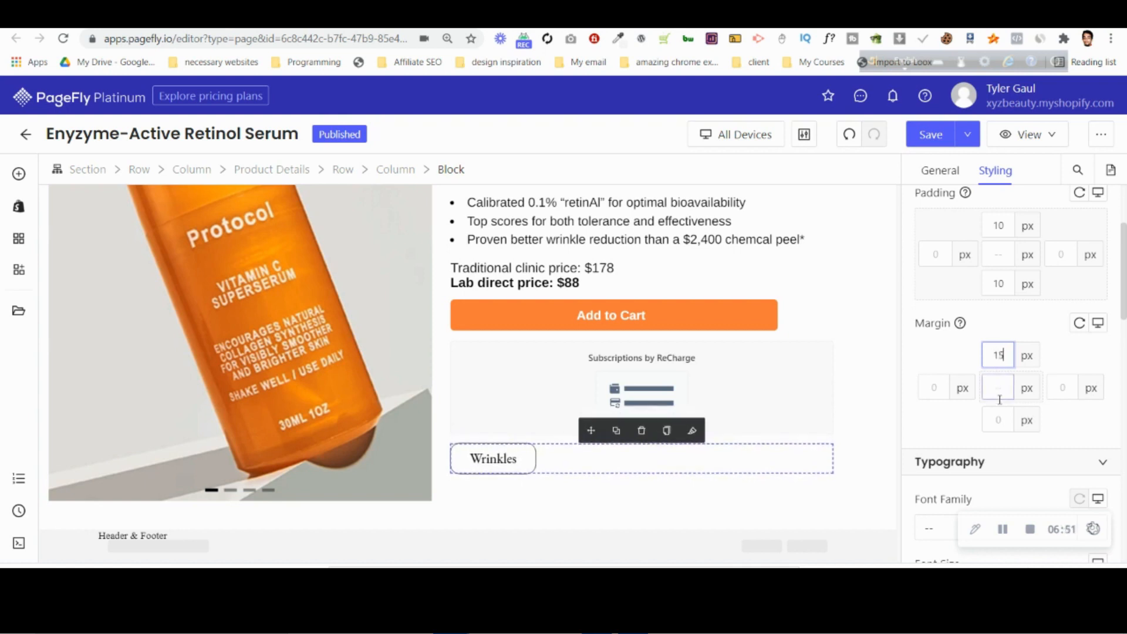
click(555, 392)
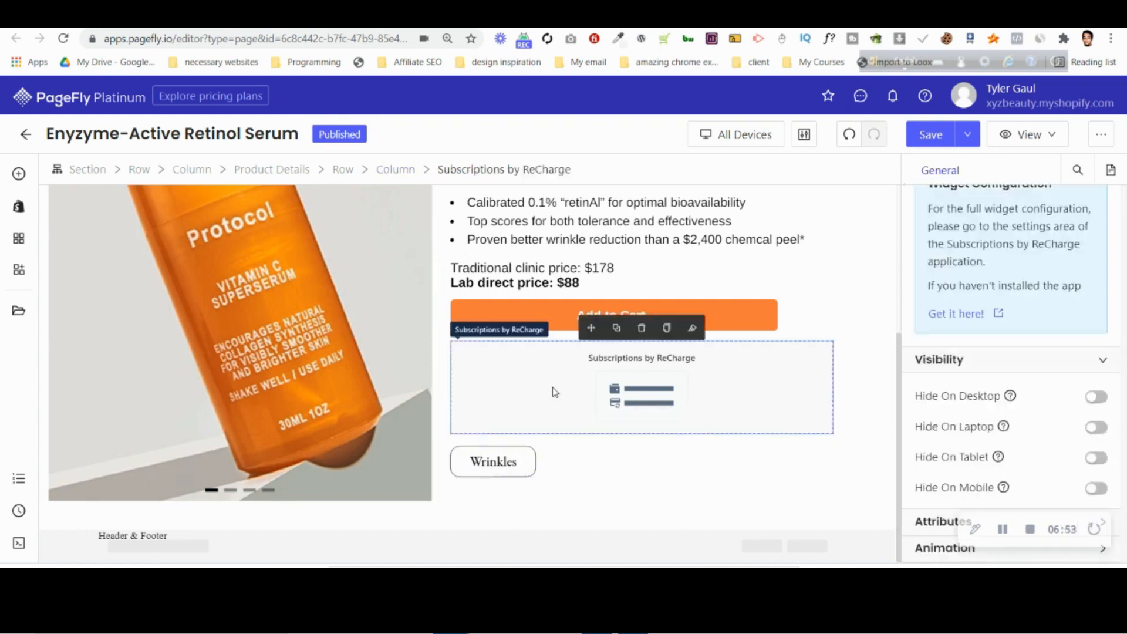
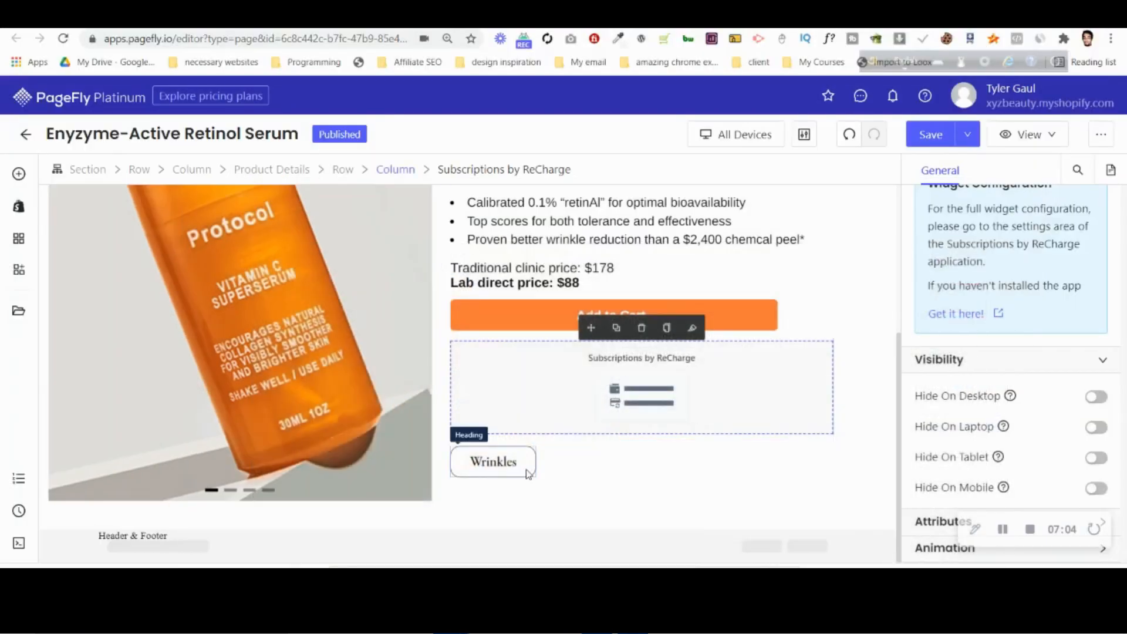
Set the left and right padding of the "Wrinkles" heading to 35 px.
click(494, 461)
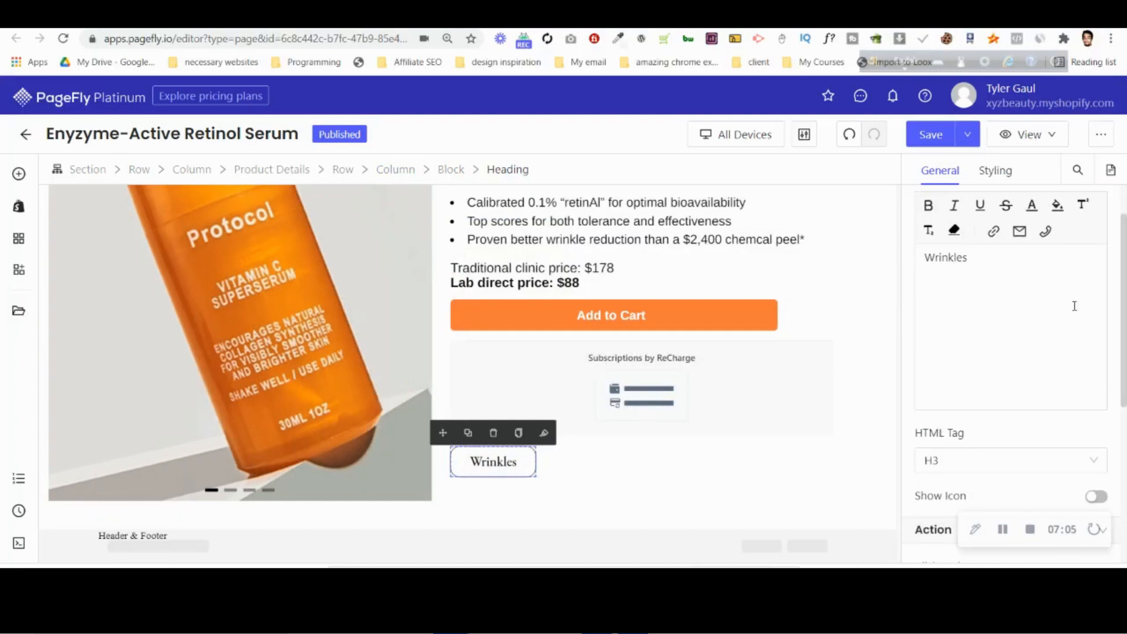
click(1002, 170)
click(937, 345)
key(Up)
key(Up)
key(Up)
key(Up)
key(Up)
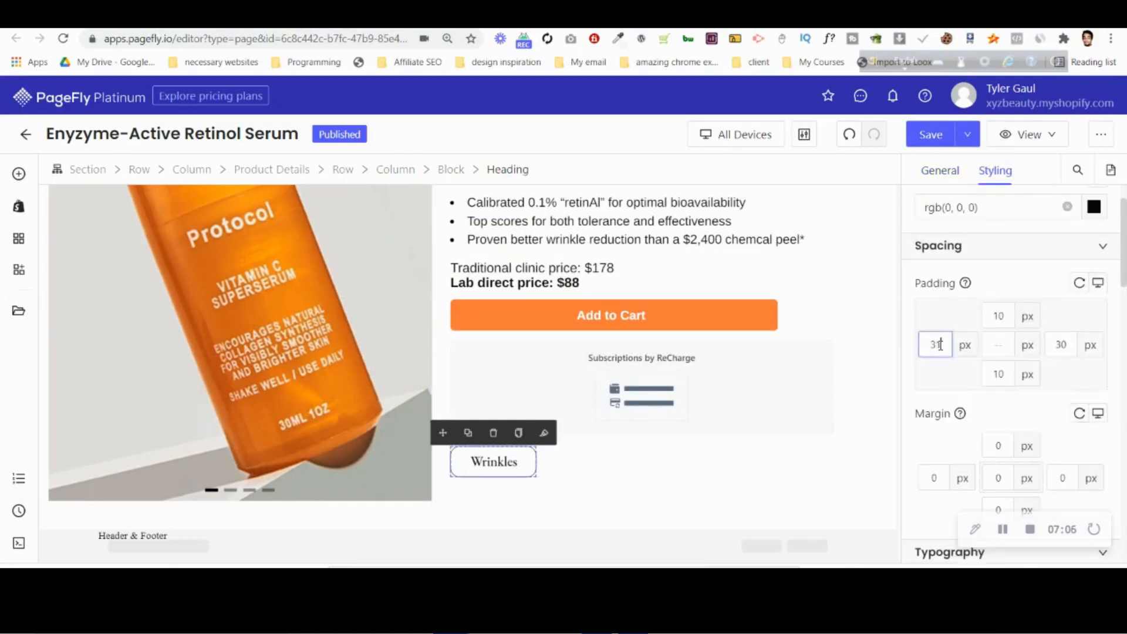
click(1076, 346)
key(Up)
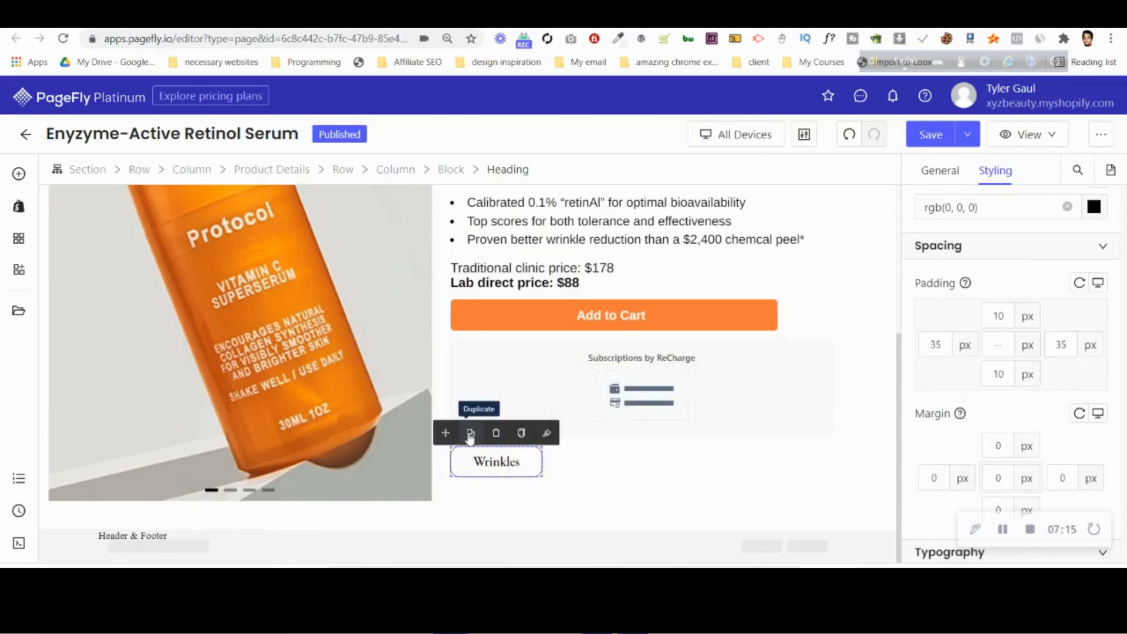
Duplicate the "Wrinkles" heading and change the copy's text to "Fine Lines".
click(470, 433)
click(592, 463)
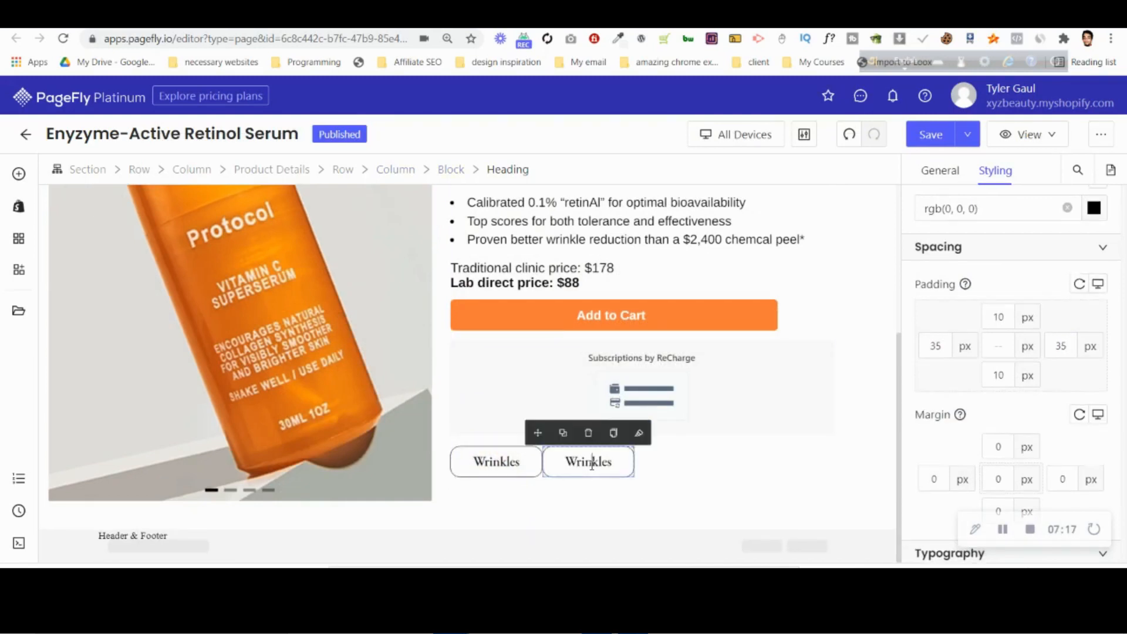
double_click(591, 463)
text(Fine Lines)
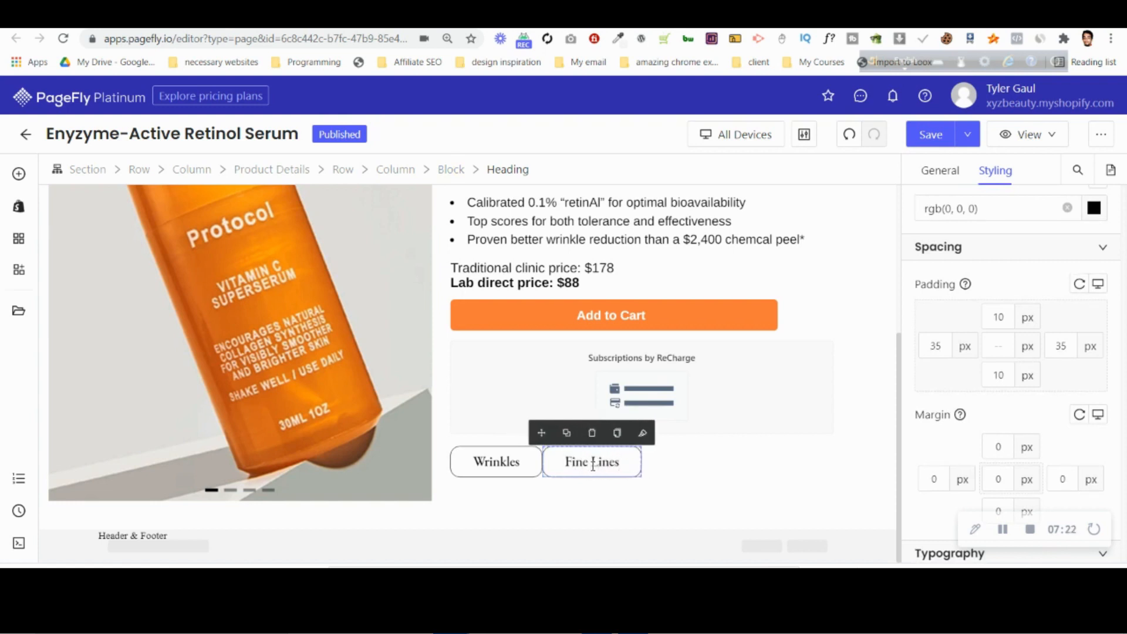
Set the left margin of the "Fine Lines" heading to 15 px to separate it from "Wrinkles".
click(455, 169)
scroll(977, 465, down, 15)
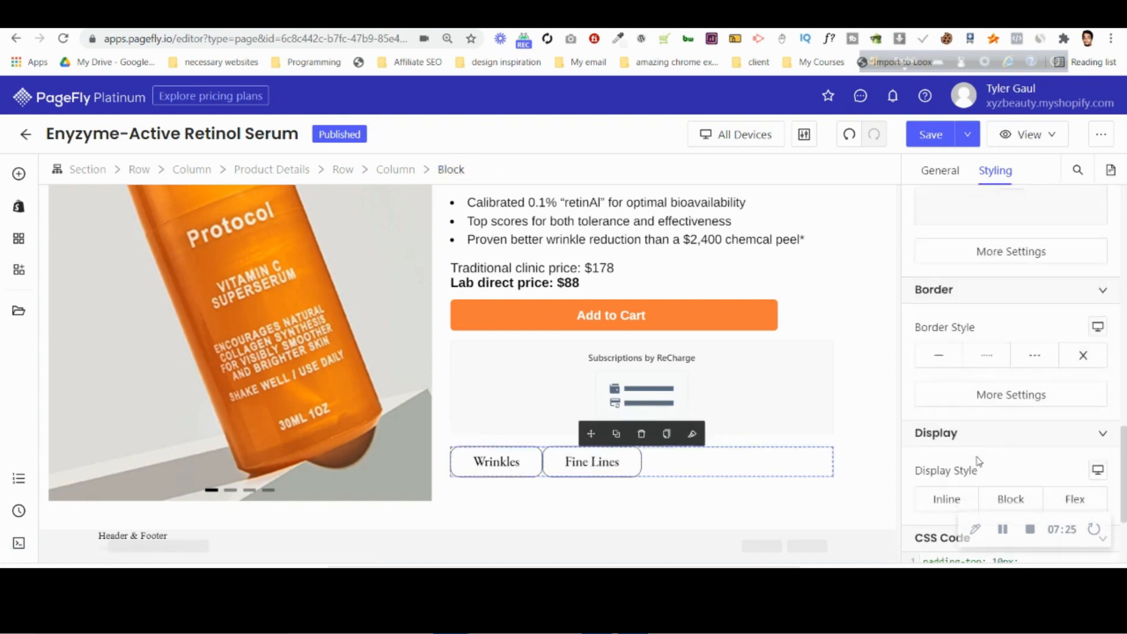
click(561, 465)
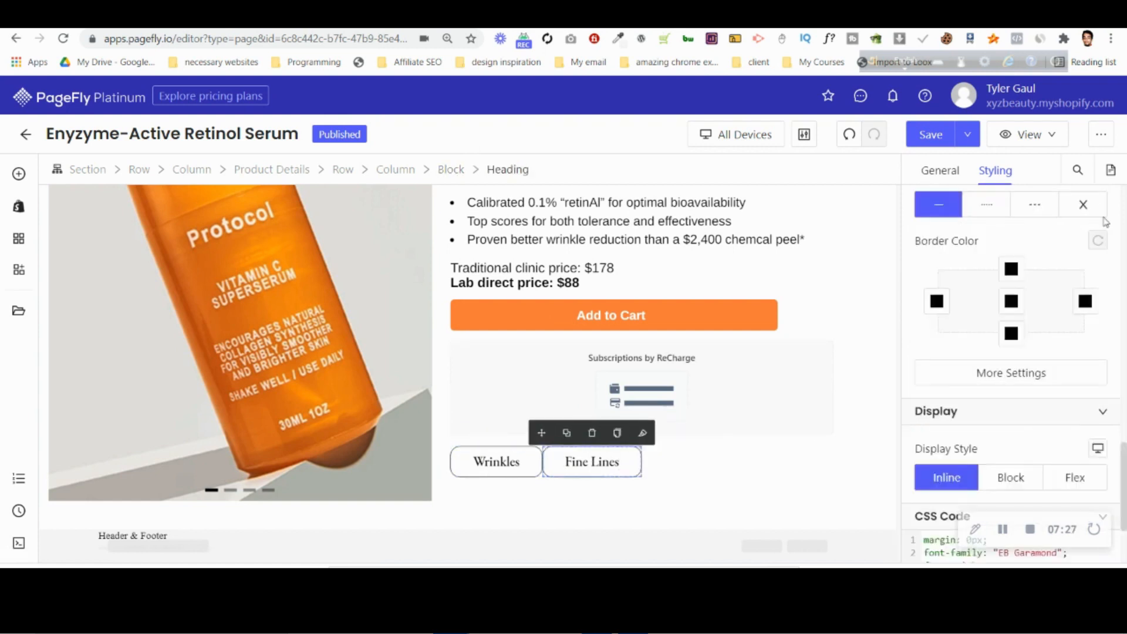
scroll(1009, 361, up, 5)
scroll(963, 387, up, 5)
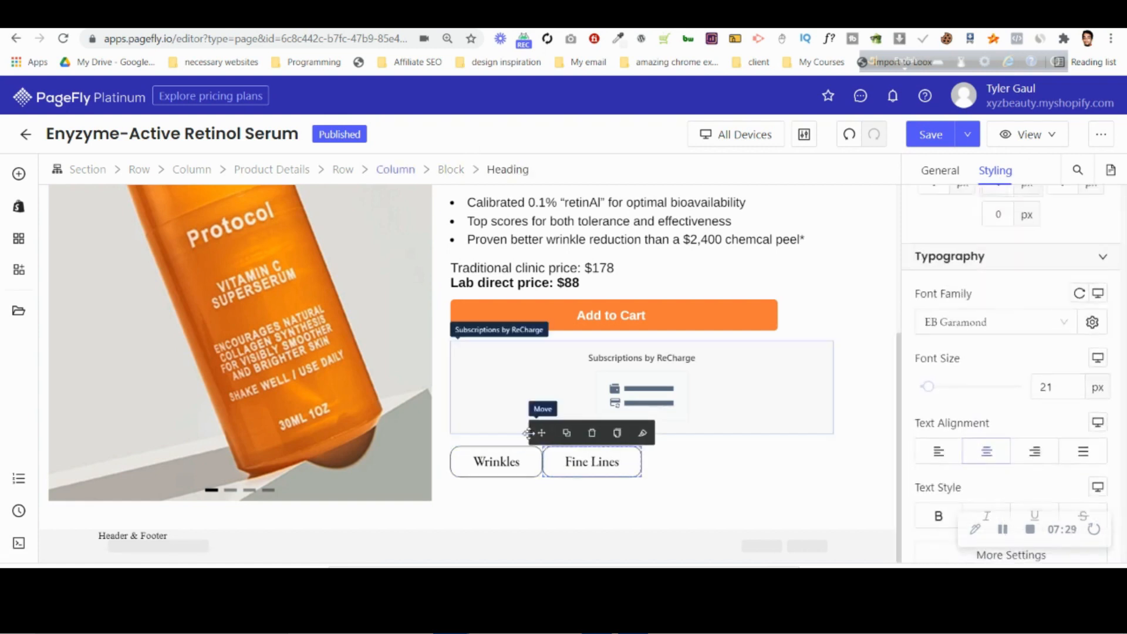
key(Up)
key(Up)
key(Up)
key(Up)
key(Up)
key(Up)
key(Up)
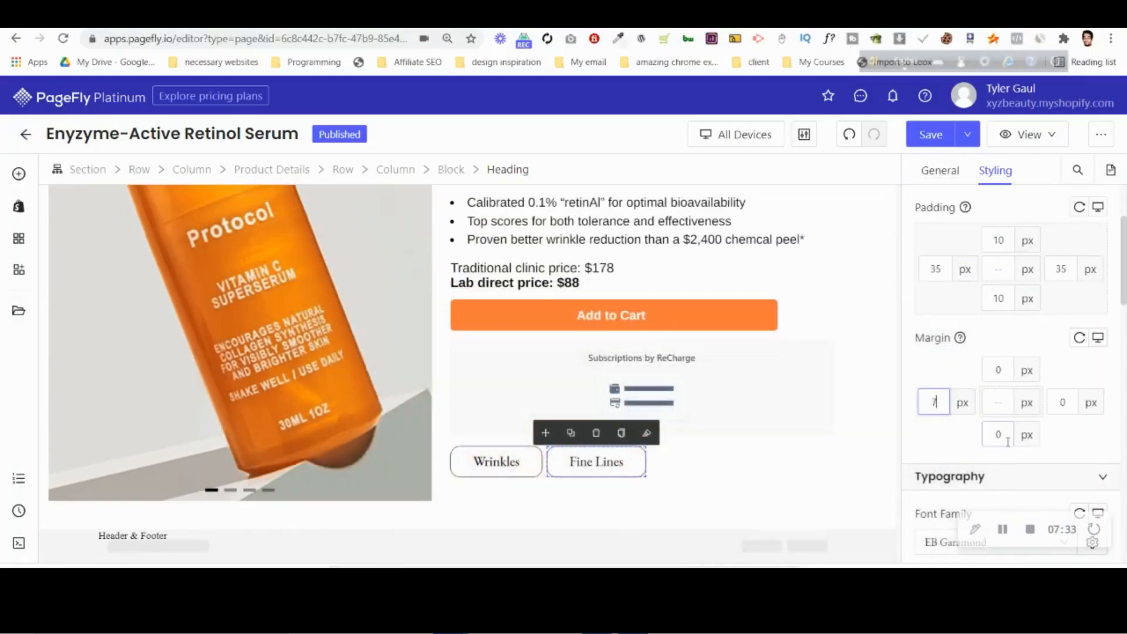
key(Up)
key(Up)
key(Up)
key(Up)
key(Up)
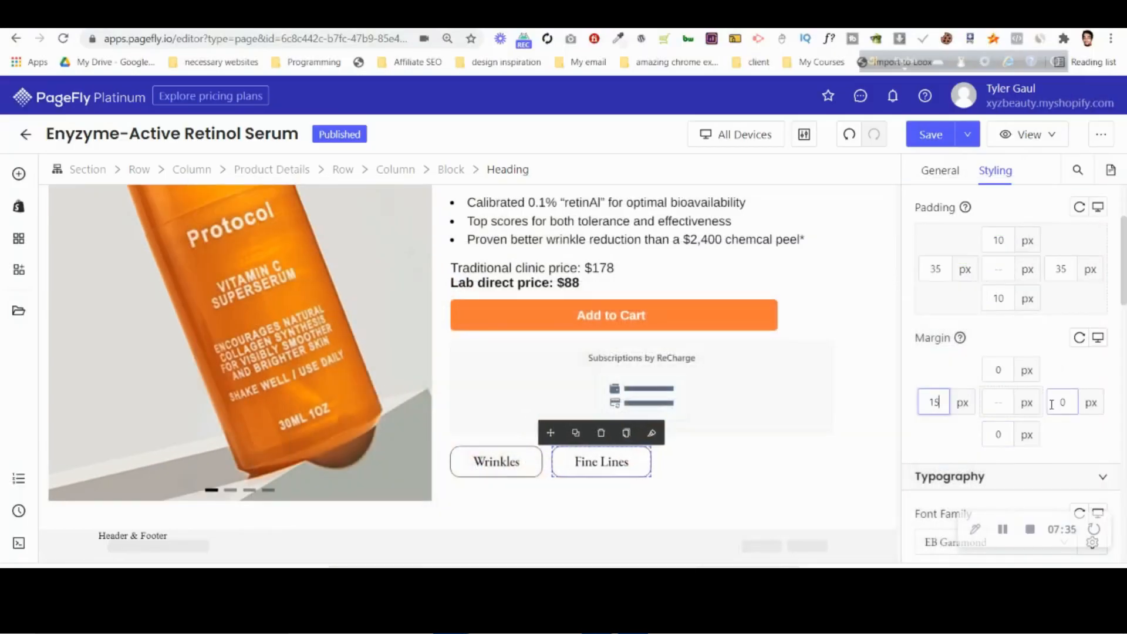
Set the block containing both labels to Flex display with its content justified to Center.
click(739, 472)
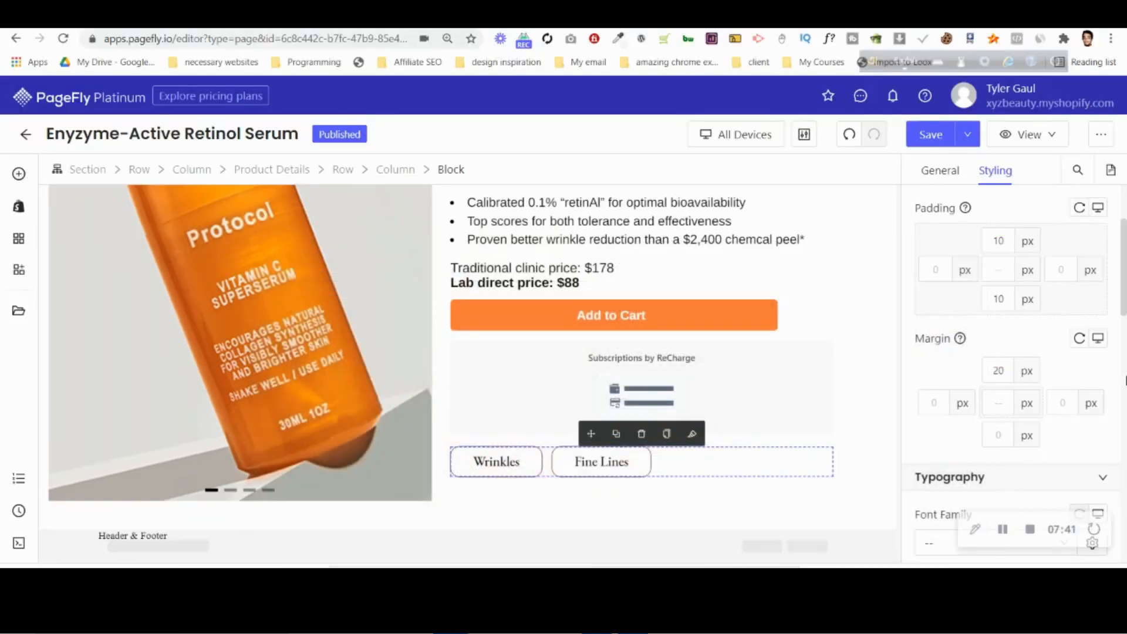
scroll(1109, 381, down, 10)
click(1096, 350)
scroll(1007, 327, down, 5)
click(999, 348)
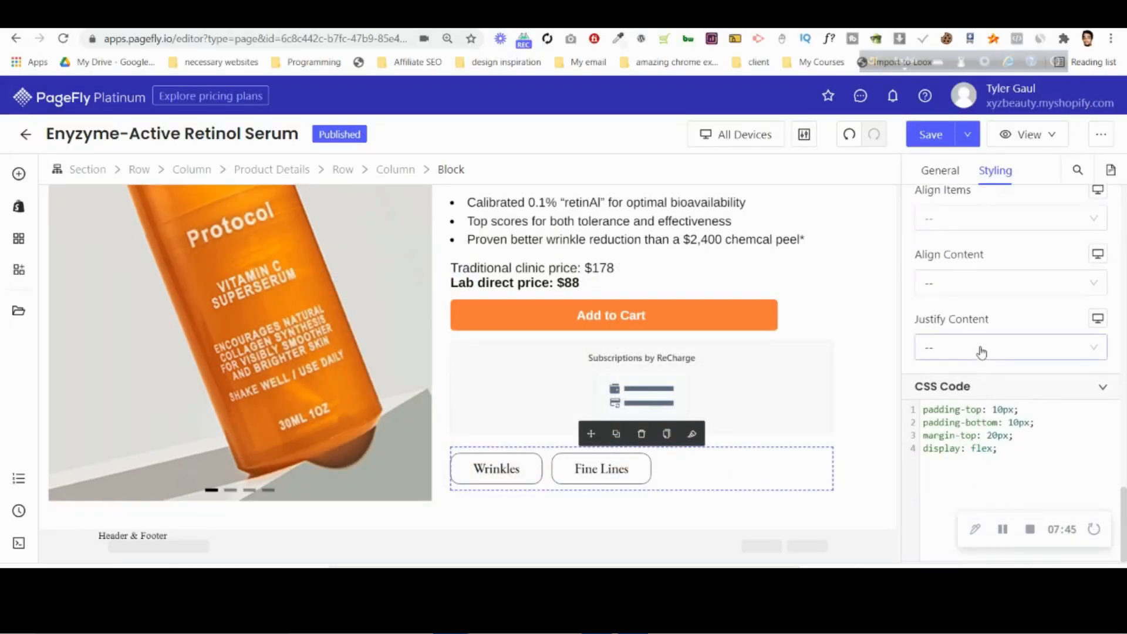
click(964, 404)
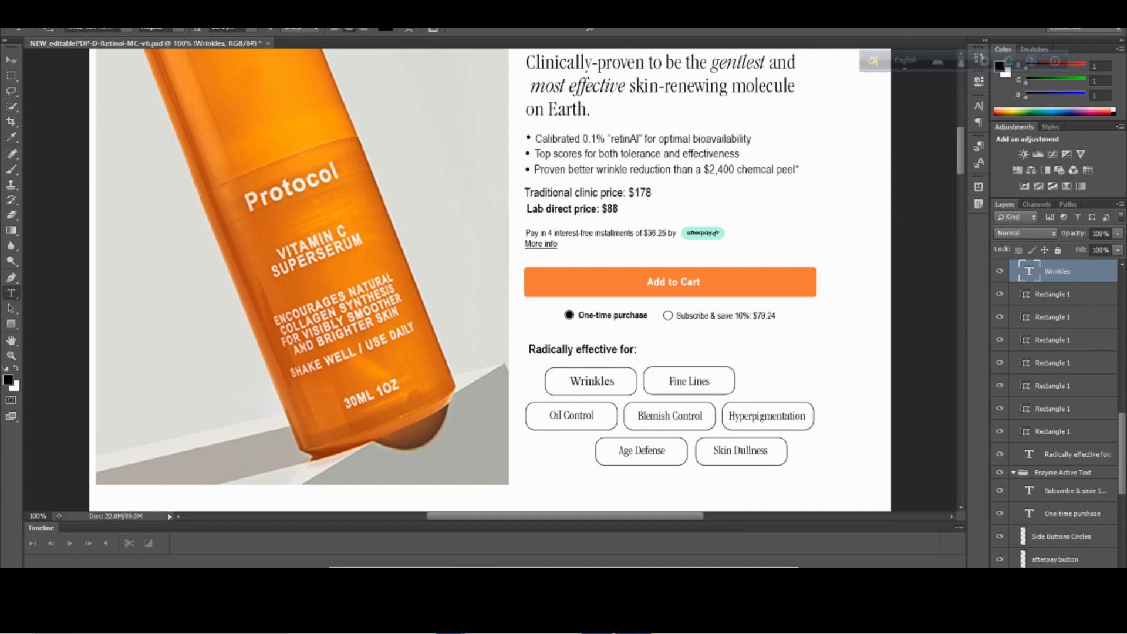
Check the label rows in the Photoshop design and duplicate the block of labels in PageFly as a second row.
mouse_move(452, 622)
click(381, 542)
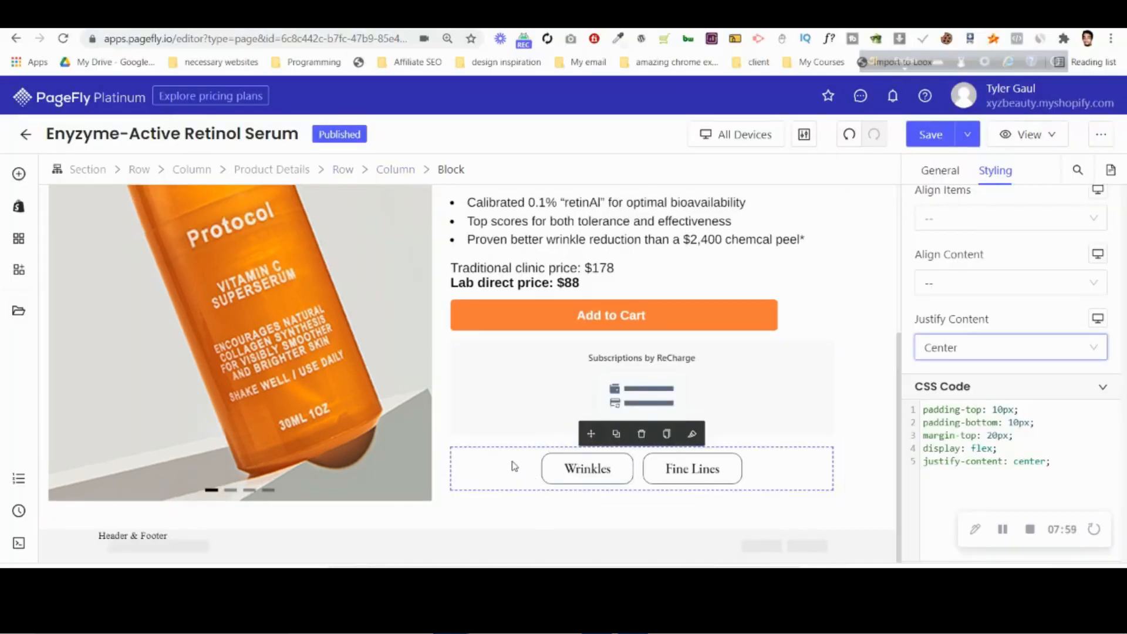
click(630, 622)
click(630, 621)
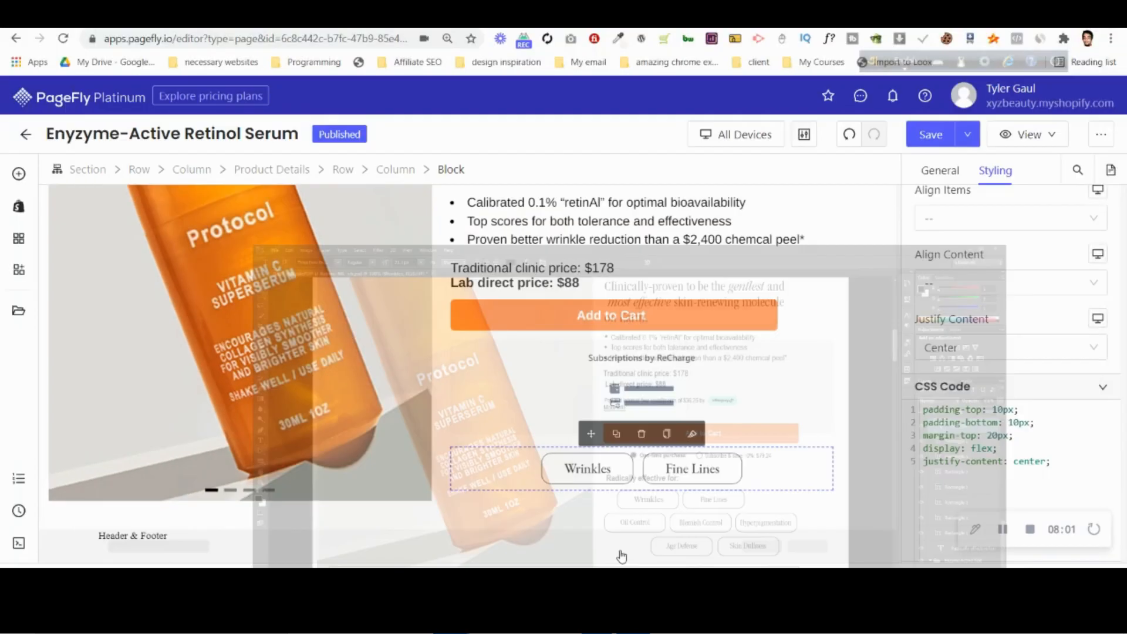
click(616, 434)
scroll(687, 438, down, 1)
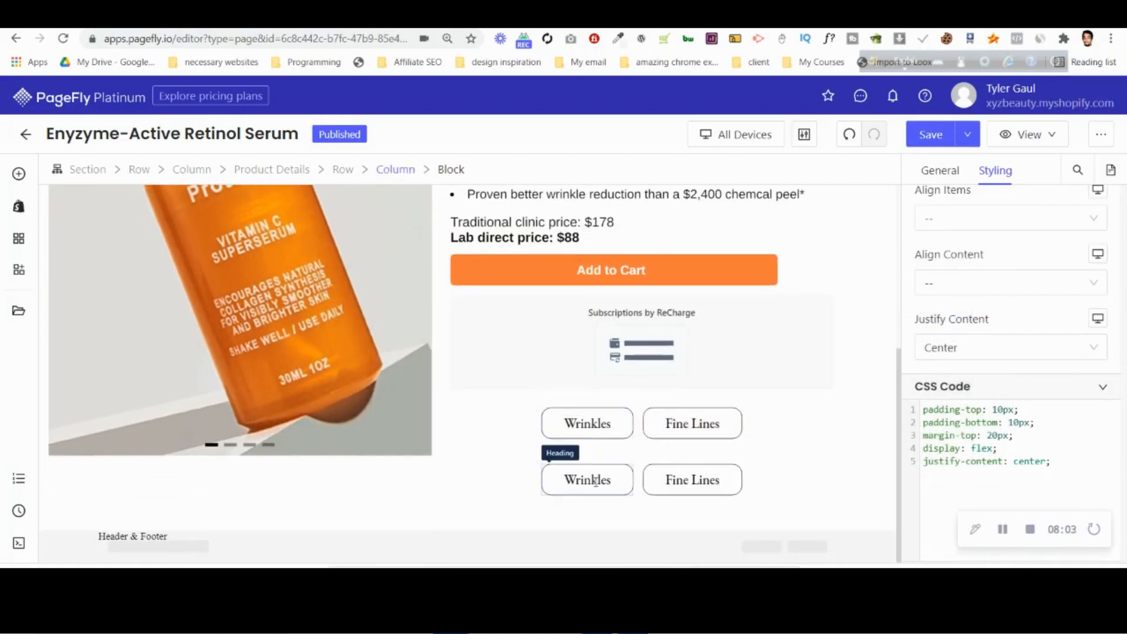
click(588, 470)
click(561, 451)
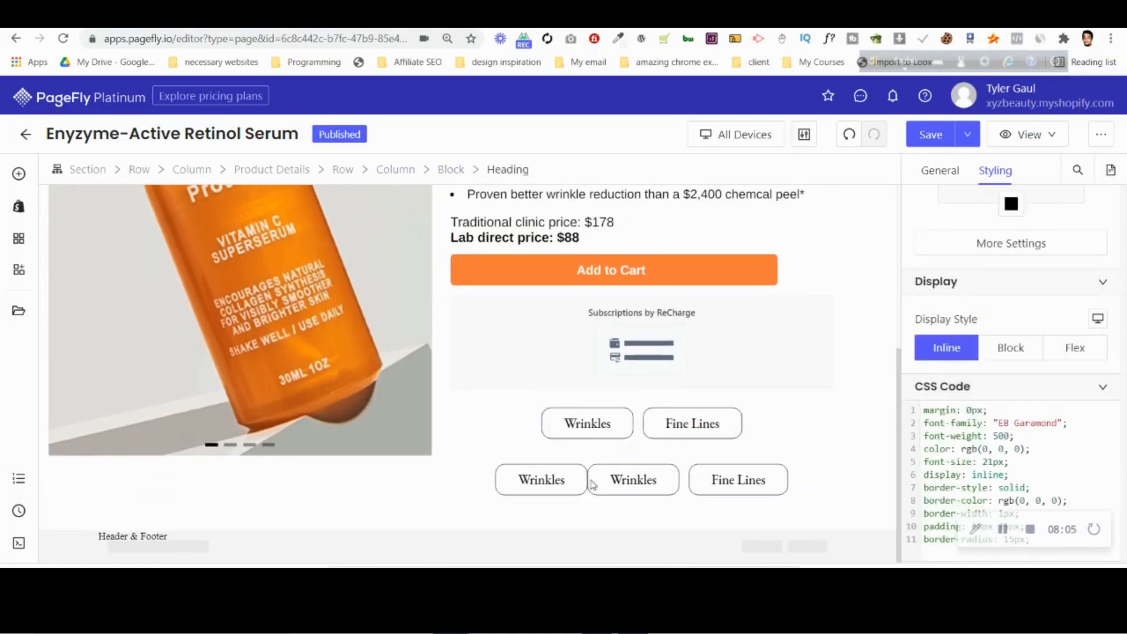
key(ctrl+z)
Duplicate the "Fine Lines" heading in the second row to make a third label.
click(638, 484)
click(667, 483)
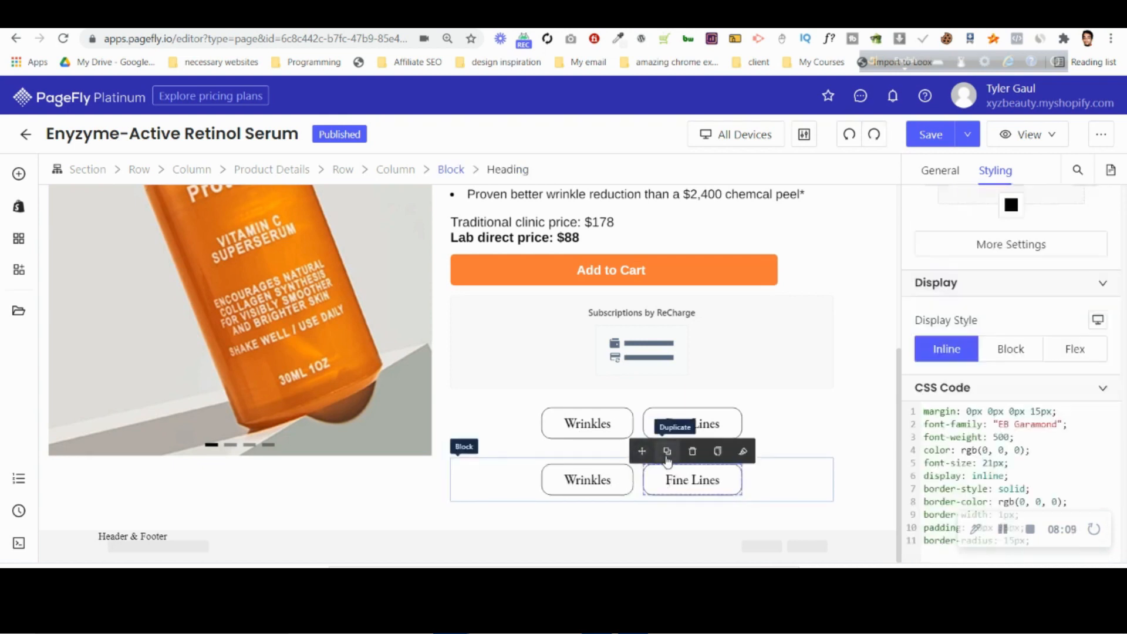
click(667, 453)
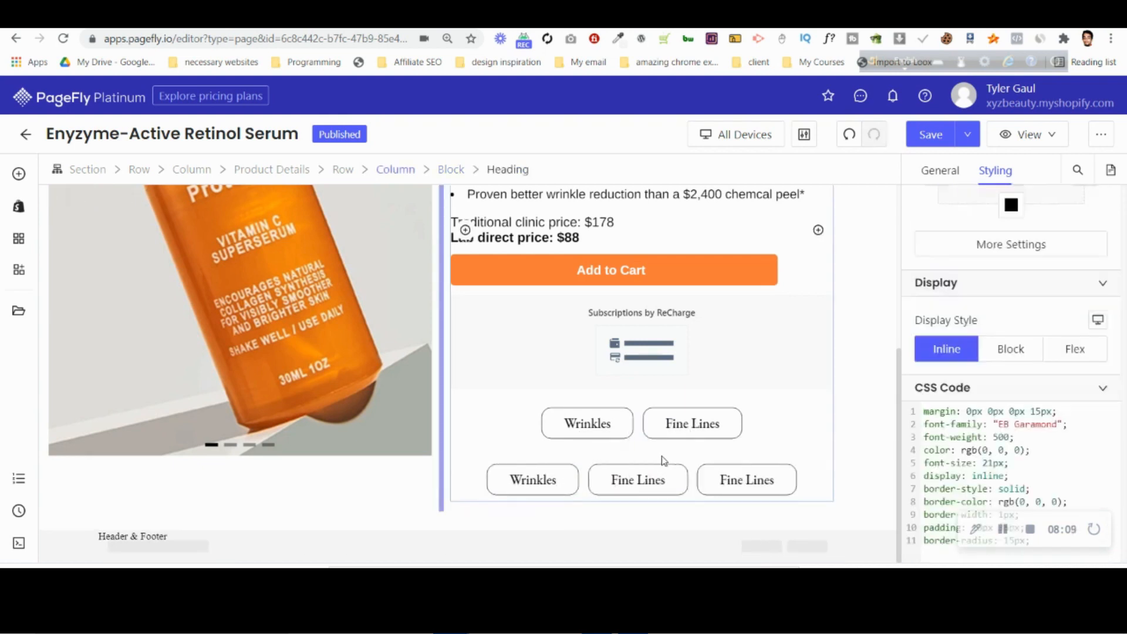
Reduce the top margin of the second row's block to below 7 px, bringing it closer to the first row.
click(483, 464)
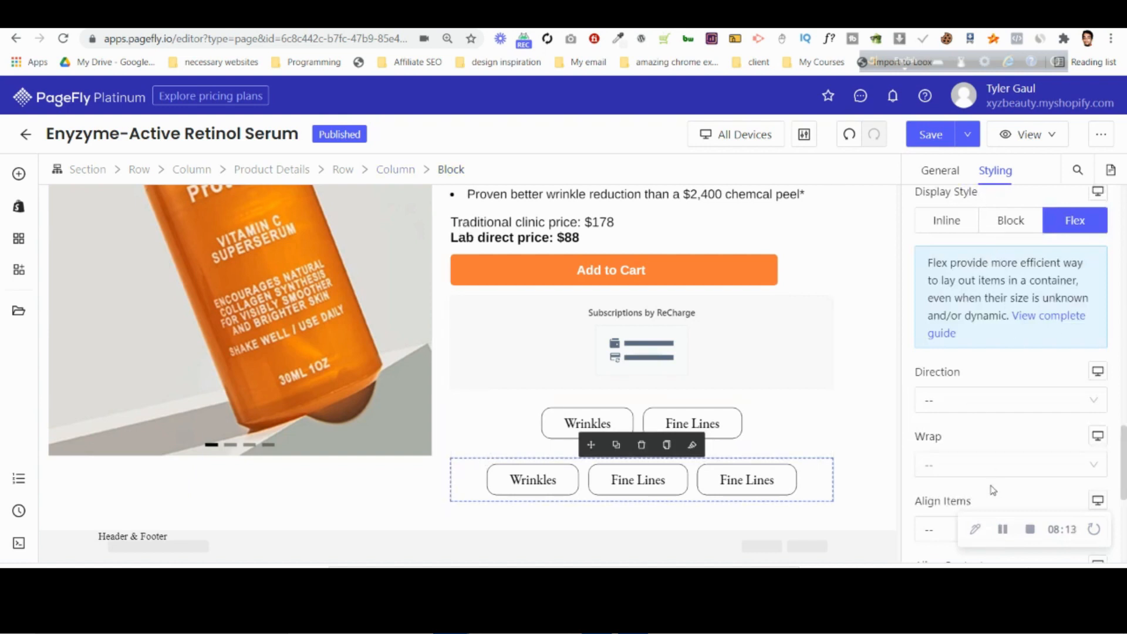
scroll(992, 490, up, 15)
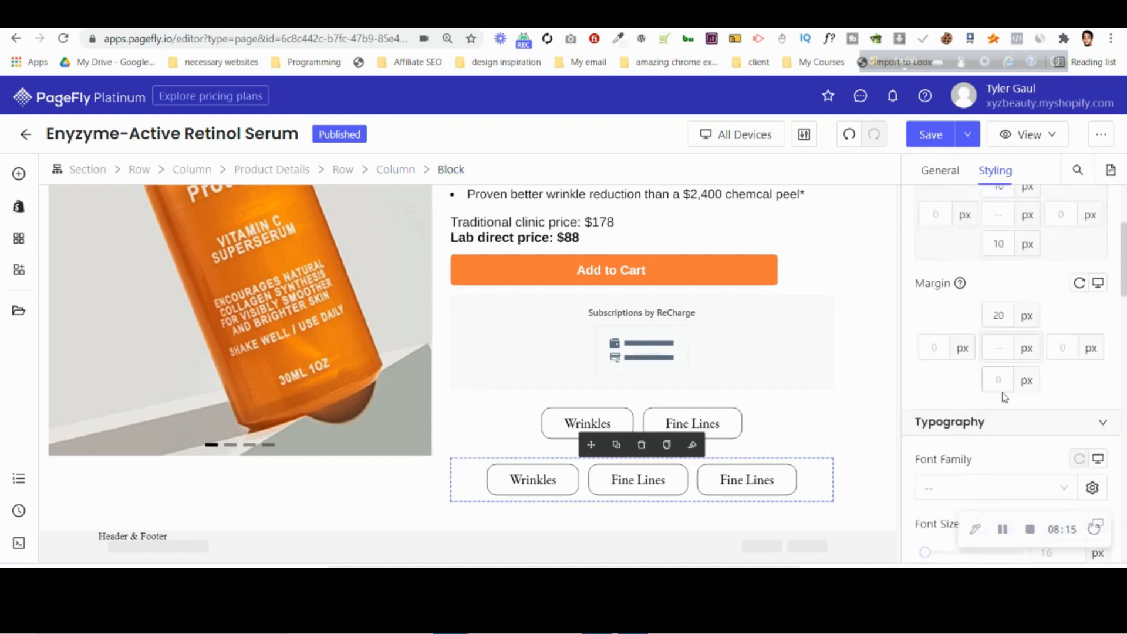
key(Down)
key(Down)
key(Down)
key(Down)
key(Down)
key(Down)
key(Down)
key(Down)
key(Down)
key(Down)
key(Down)
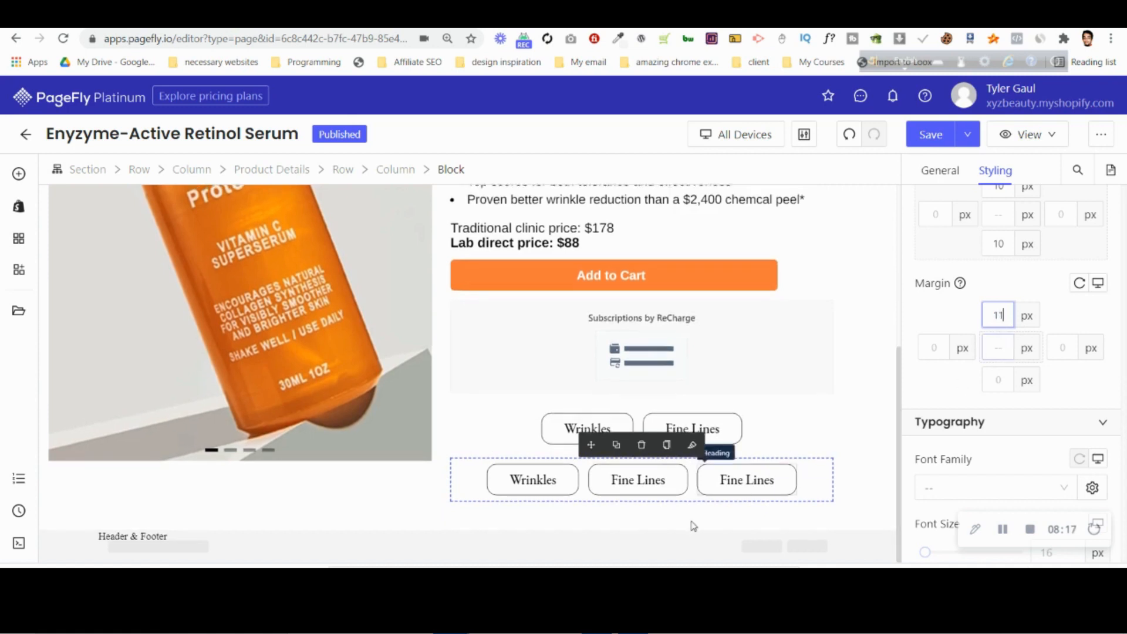
key(Down)
key(Down)
key(Down)
key(Down)
key(Down)
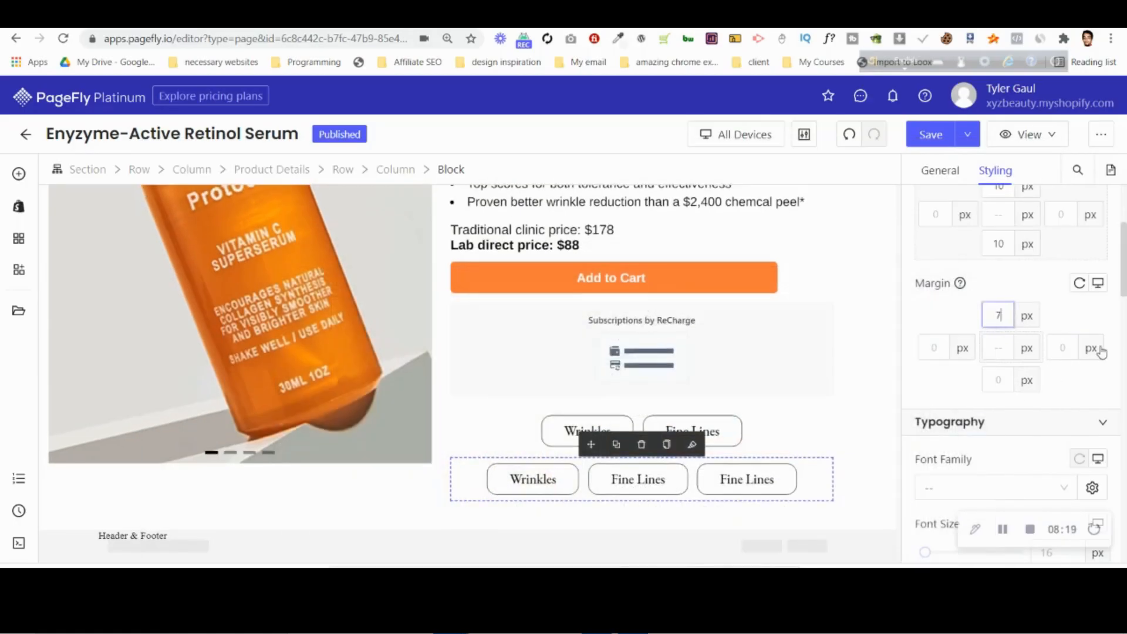
key(Down)
key(Down)
key(Down)
key(Down)
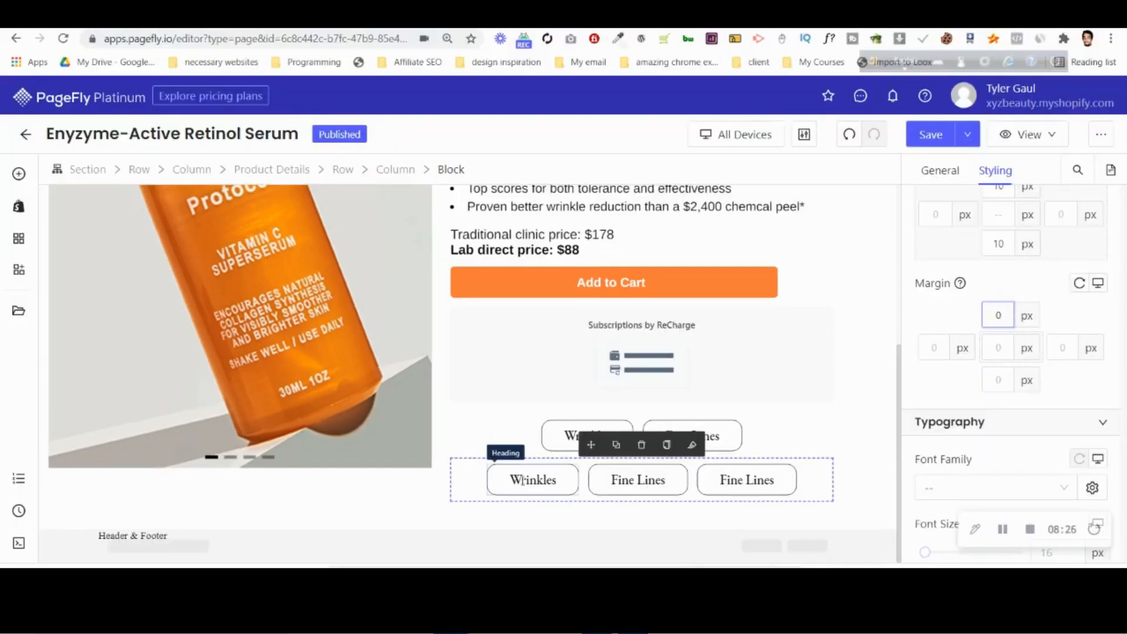
Change the text of the second row's first label to "Oil Control".
click(521, 480)
key(ctrl+a)
text(Oil Control)
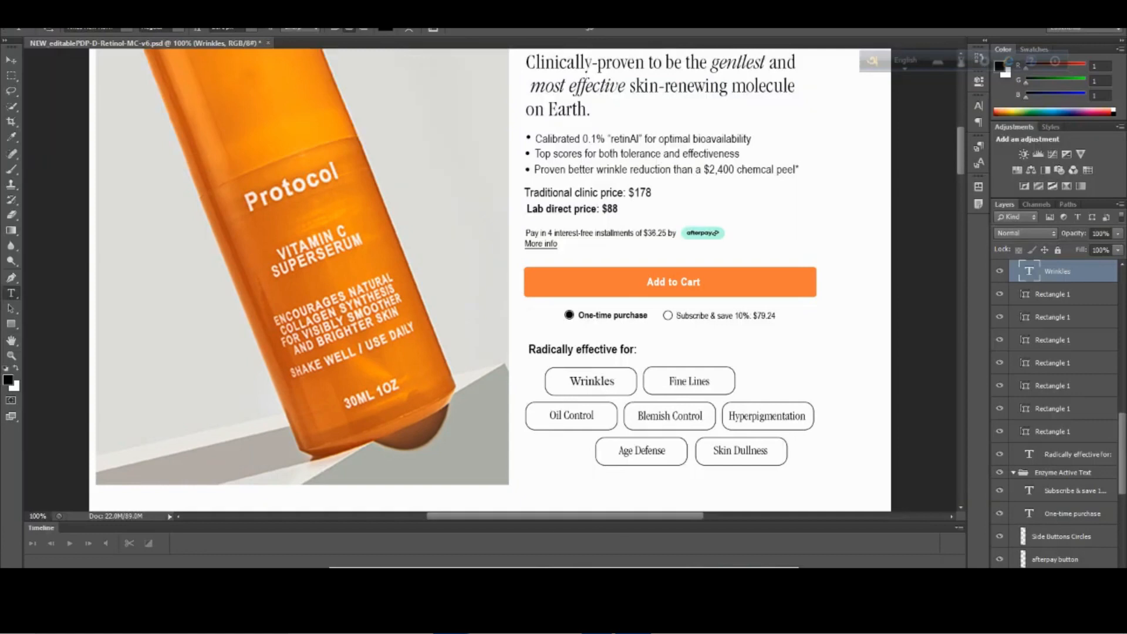
Change the text of the second row's middle label to "Blemish Control", following the Photoshop design.
mouse_move(451, 623)
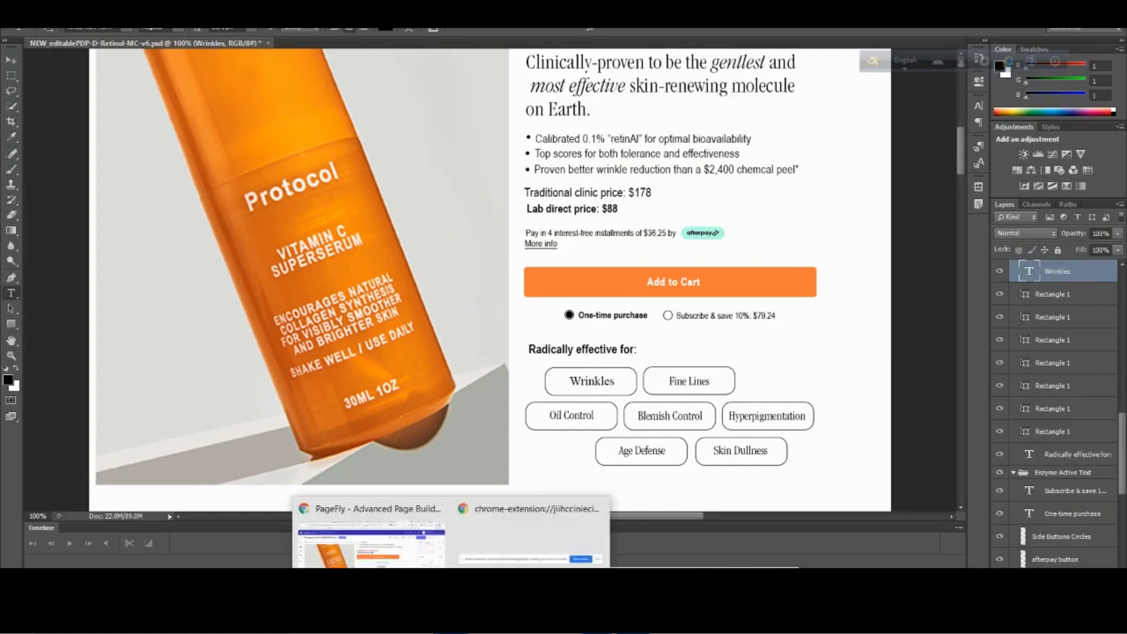
click(399, 535)
click(644, 484)
key(ctrl+a)
text(Blemish)
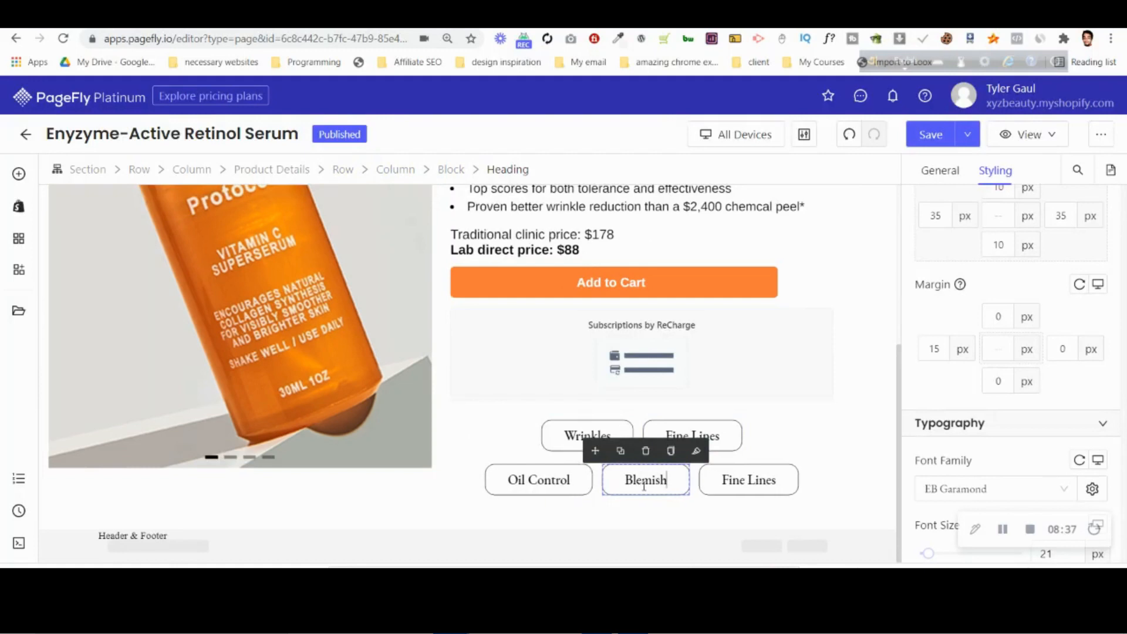
text( Control)
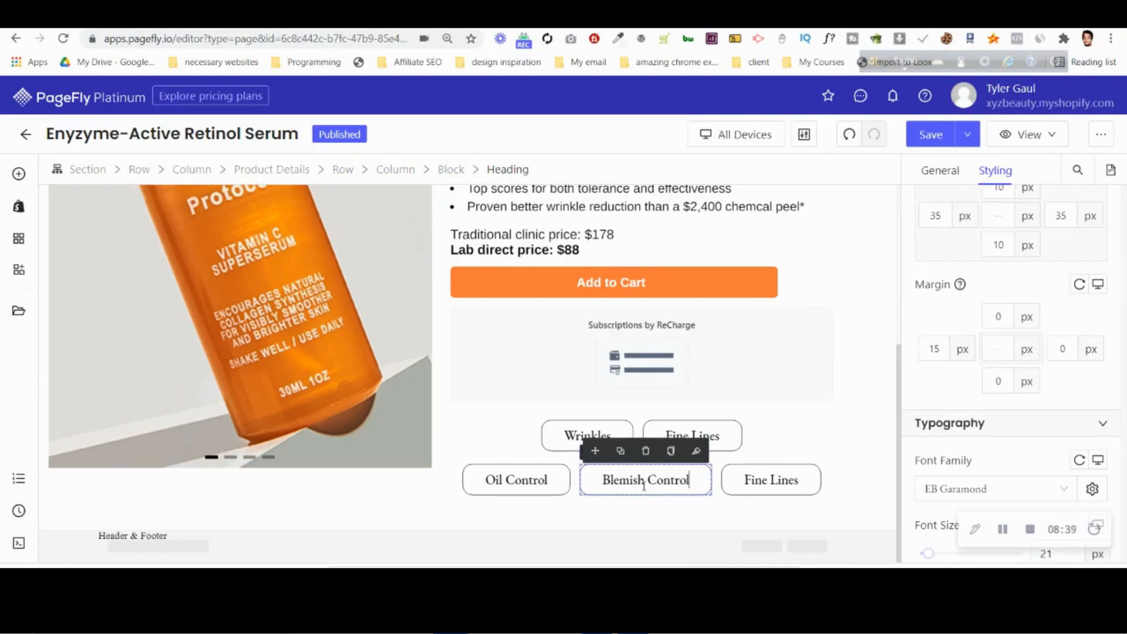
Copy the "Hyperpigmentation" text from the Photoshop design and paste it into the second row's last label in PageFly.
click(632, 621)
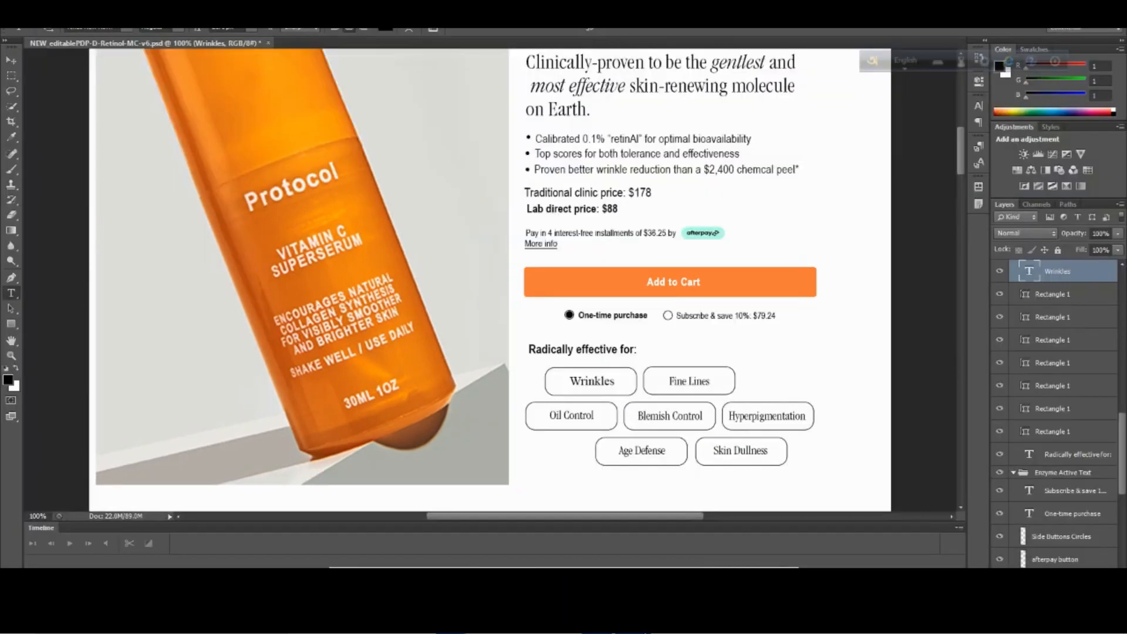
click(767, 416)
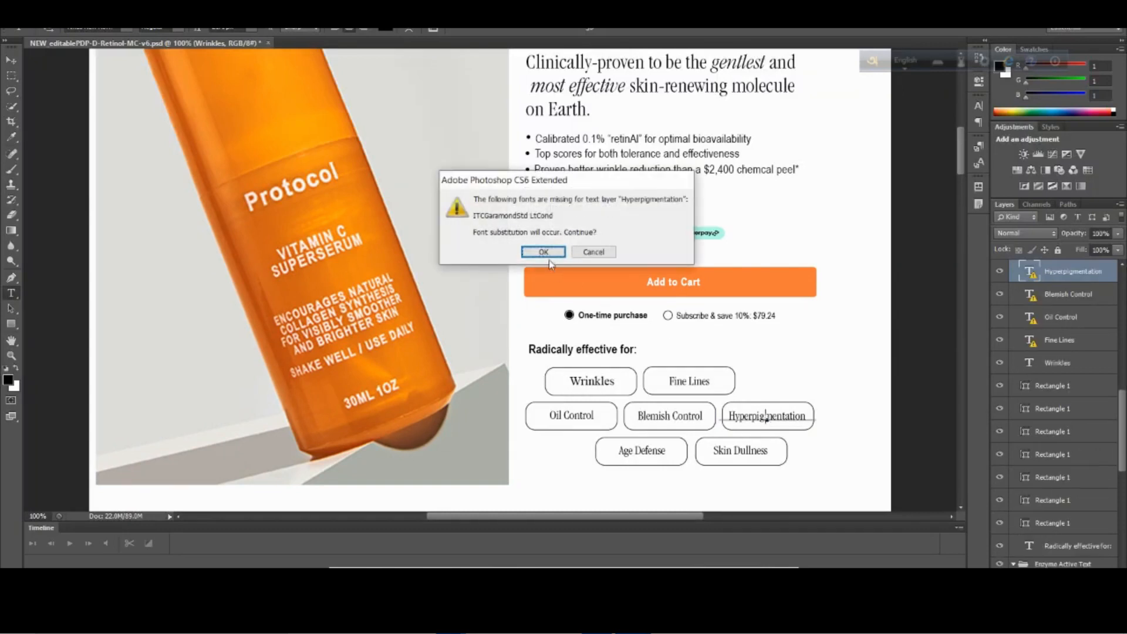
click(548, 255)
double_click(768, 418)
key(ctrl+c)
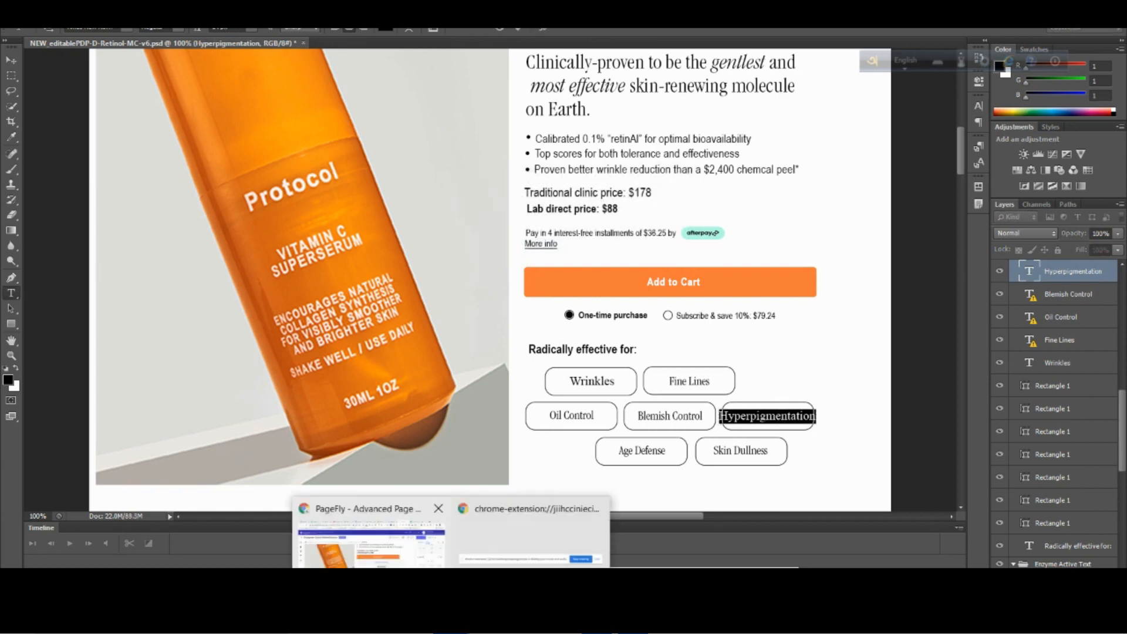
click(372, 534)
triple_click(771, 481)
key(ctrl+v)
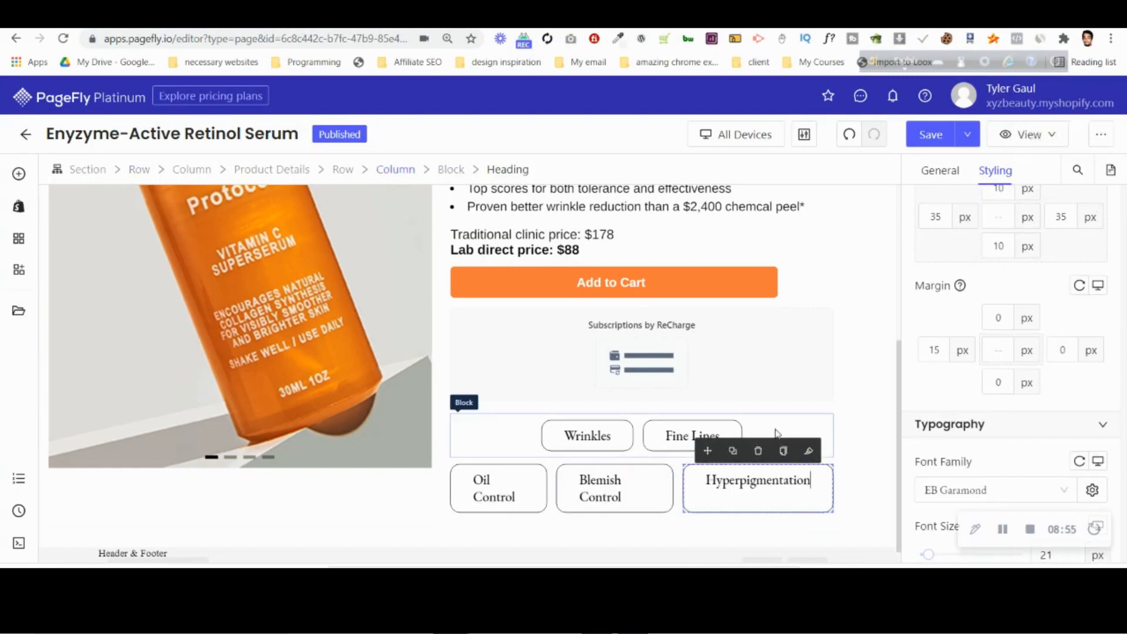
Set the left padding of the "Hyperpigmentation" heading to 20 px and reduce its right padding to match.
key(Down)
key(Down)
key(Down)
key(Down)
key(Down)
key(Down)
key(Down)
key(Down)
key(Down)
key(Down)
key(Down)
key(Down)
key(Down)
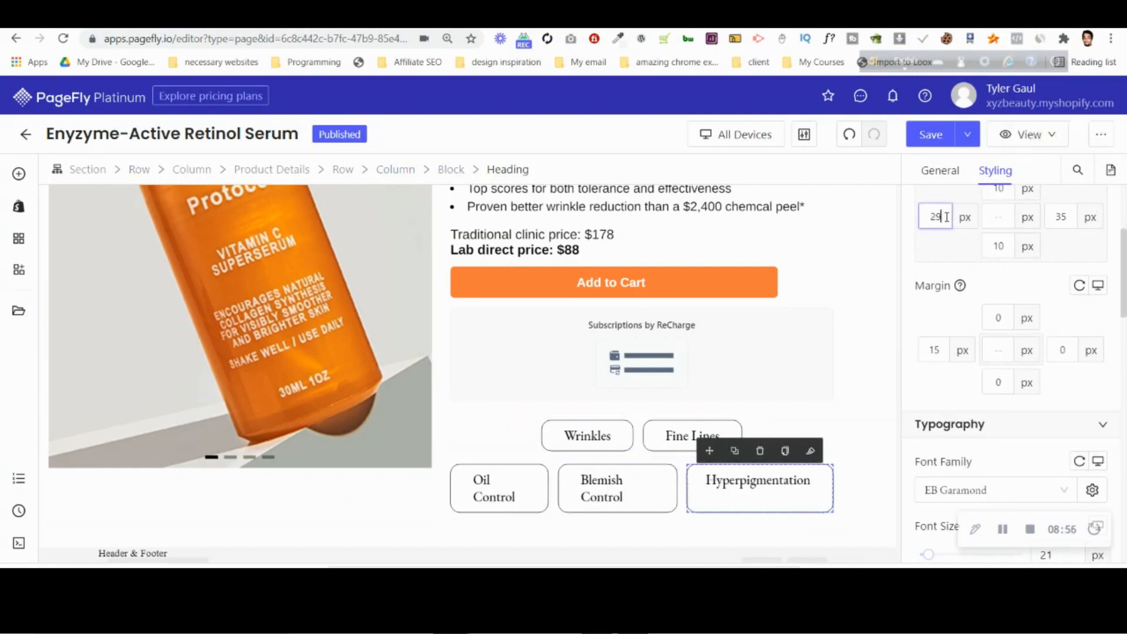
key(Down)
key(Down)
click(1066, 216)
key(Down)
key(Down)
key(Down)
key(Down)
key(Down)
key(Down)
key(Down)
key(Down)
Set the left and right padding of the "Blemish Control" heading to 20 px.
key(Down)
key(Down)
key(Down)
key(Down)
key(Down)
key(Down)
key(Down)
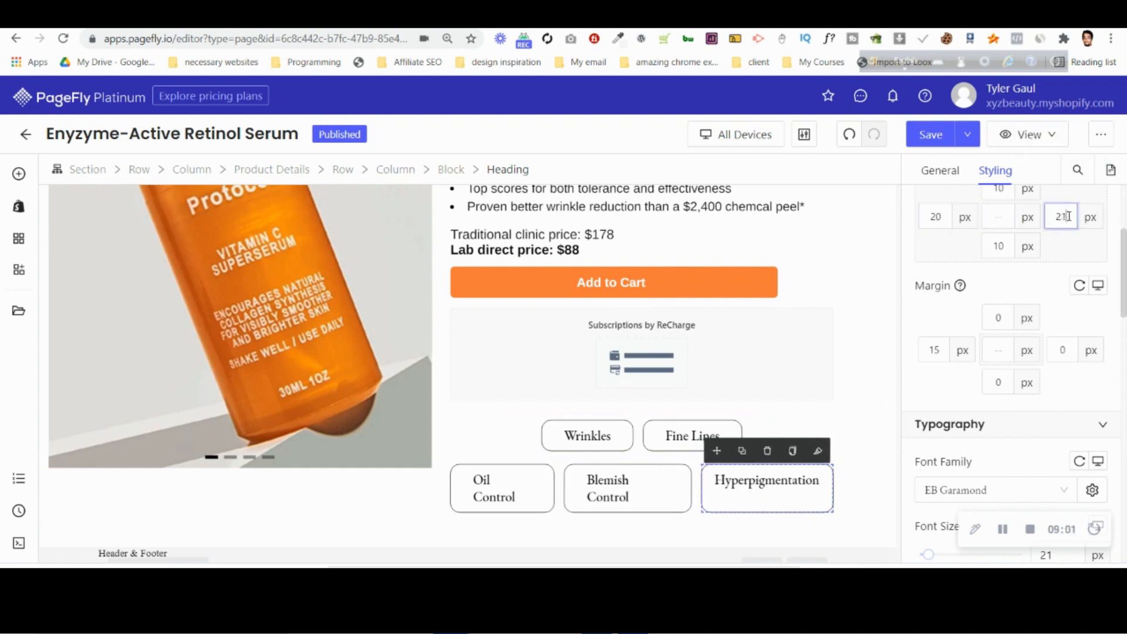
click(632, 498)
key(Down)
key(Down)
key(Down)
key(Down)
key(Down)
key(Down)
key(Down)
key(Down)
key(Down)
key(Down)
key(Down)
key(Down)
key(Down)
key(Down)
key(Down)
click(1057, 217)
key(Down)
key(Down)
key(Down)
key(Down)
key(Down)
key(Down)
key(Down)
key(Down)
key(Down)
key(Down)
key(Down)
key(Down)
key(Down)
key(Down)
key(Down)
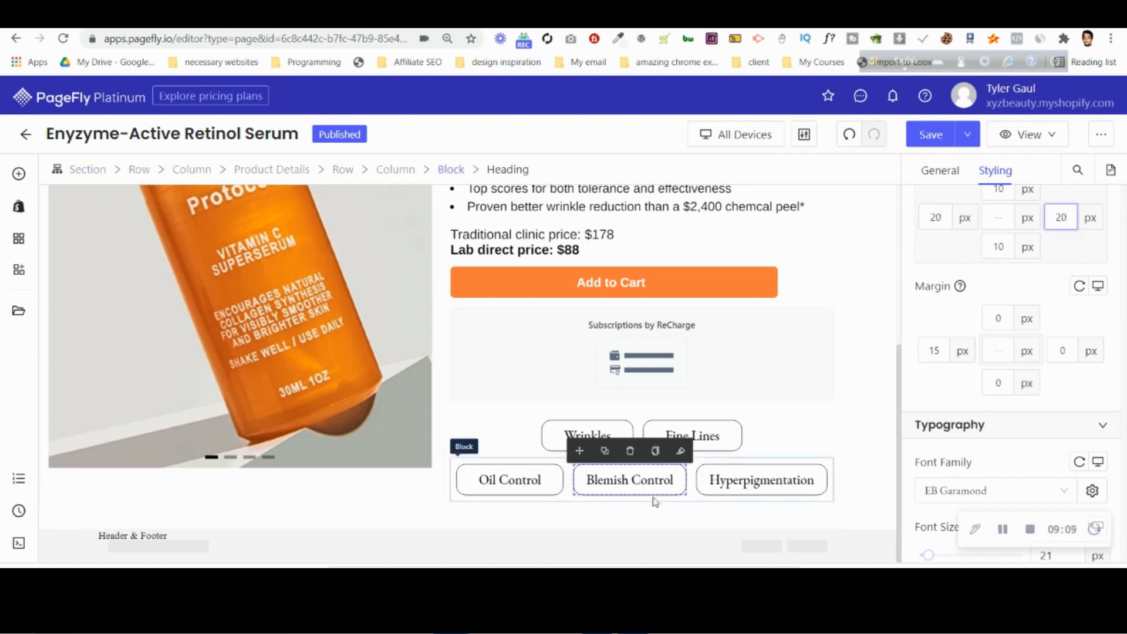
Leave the open "Hyperpigmentation" text edit in the Photoshop design, check the label rows there, and return to PageFly.
click(470, 440)
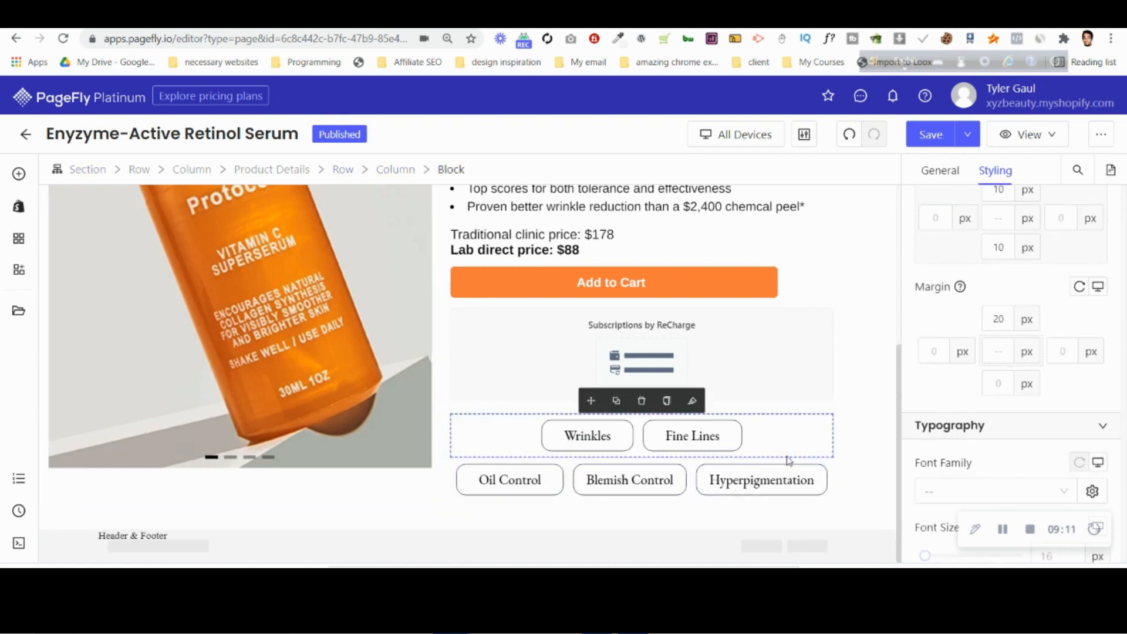
key(alt+Tab)
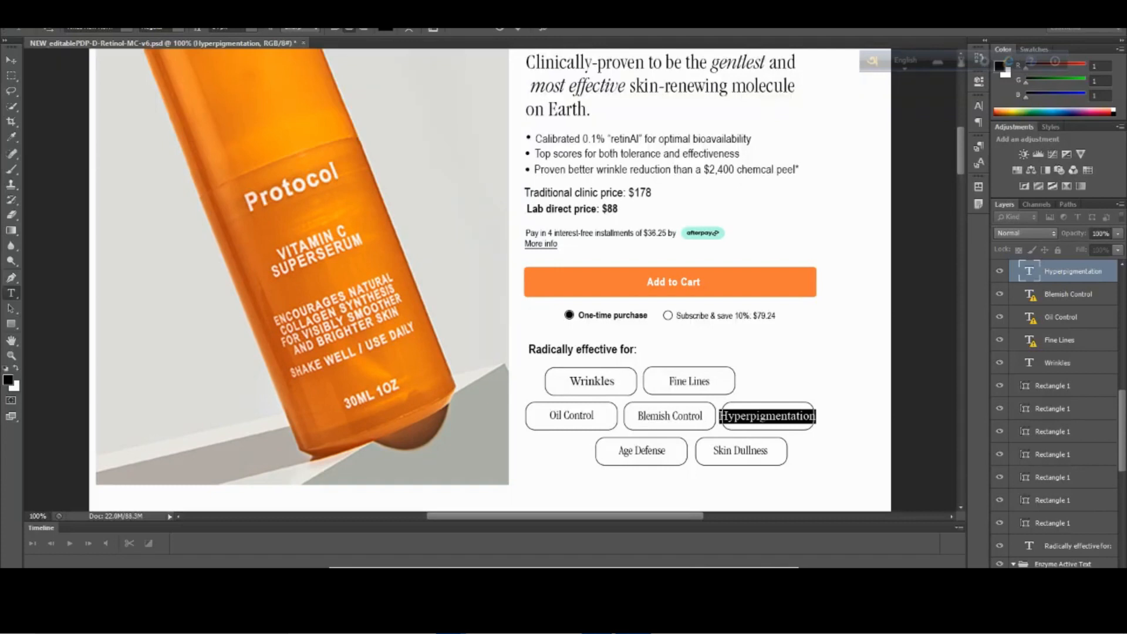
click(498, 29)
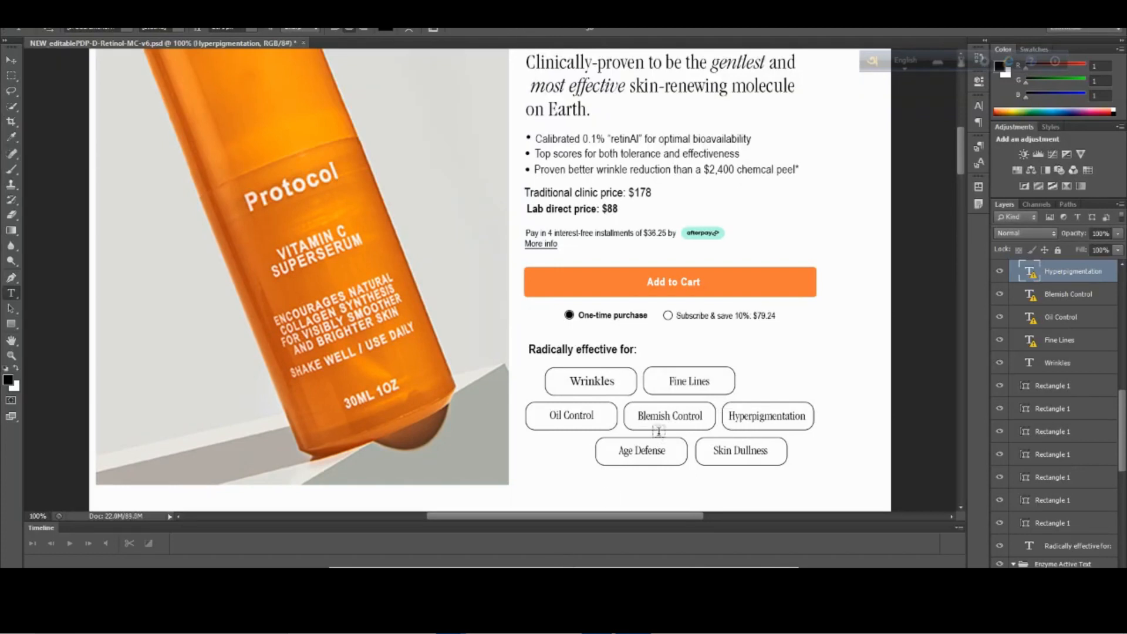
click(453, 622)
click(376, 545)
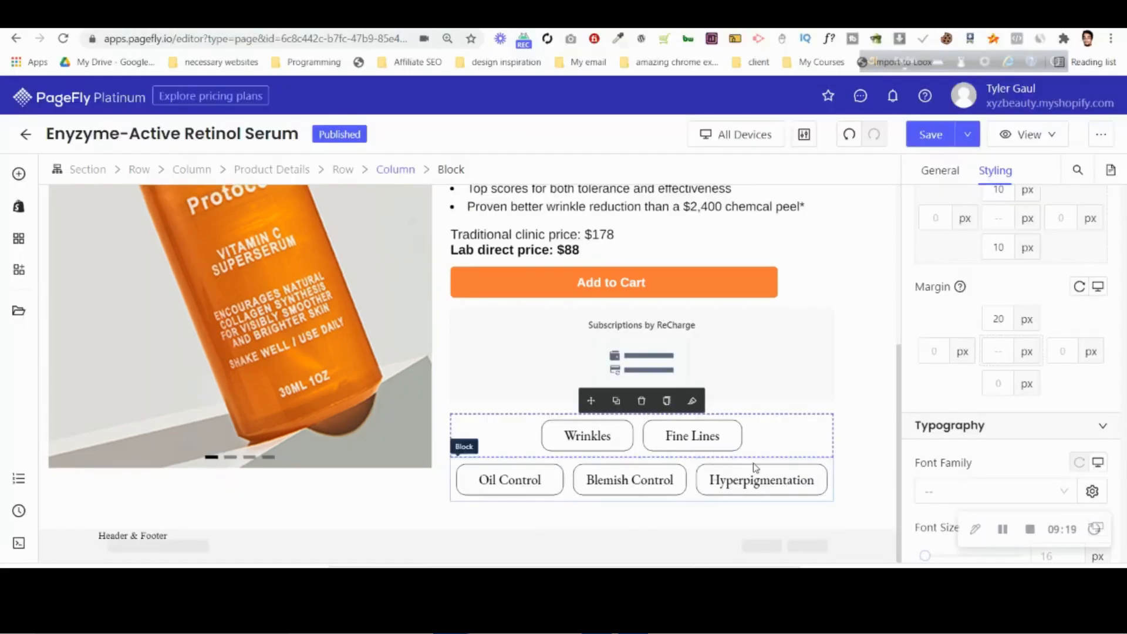
Set the left and right padding of the "Hyperpigmentation" heading to 15 px.
click(640, 479)
click(781, 478)
double_click(937, 219)
text(15)
double_click(1062, 220)
text(15)
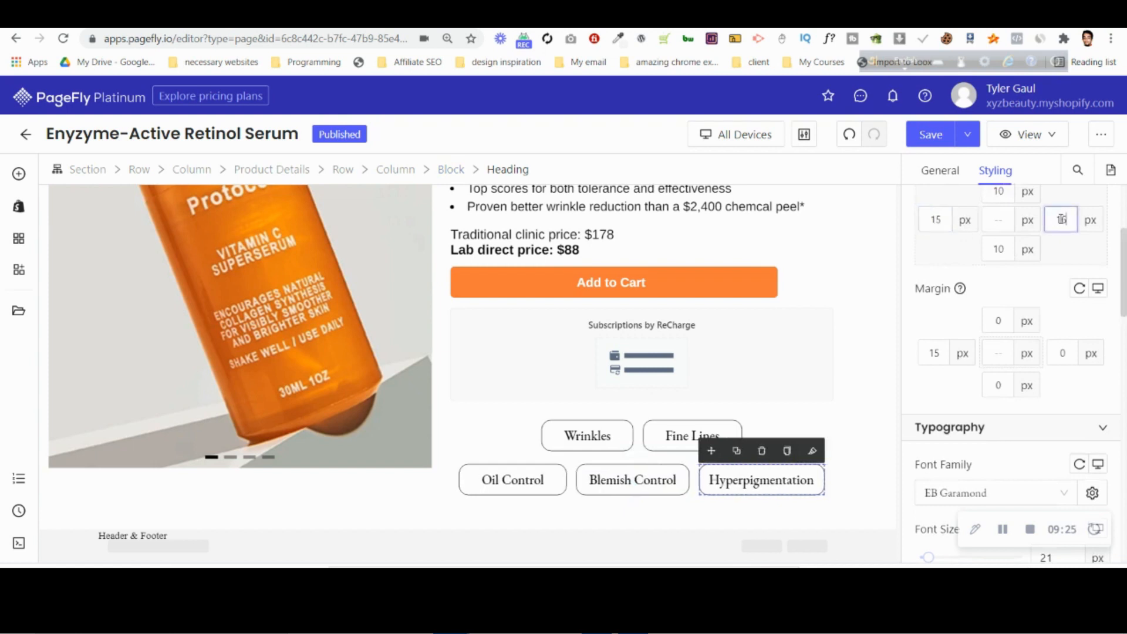
Duplicate the Wrinkles and Fine Lines row, place the copy below the Oil Control row, and set its top margin to 0 px.
click(533, 442)
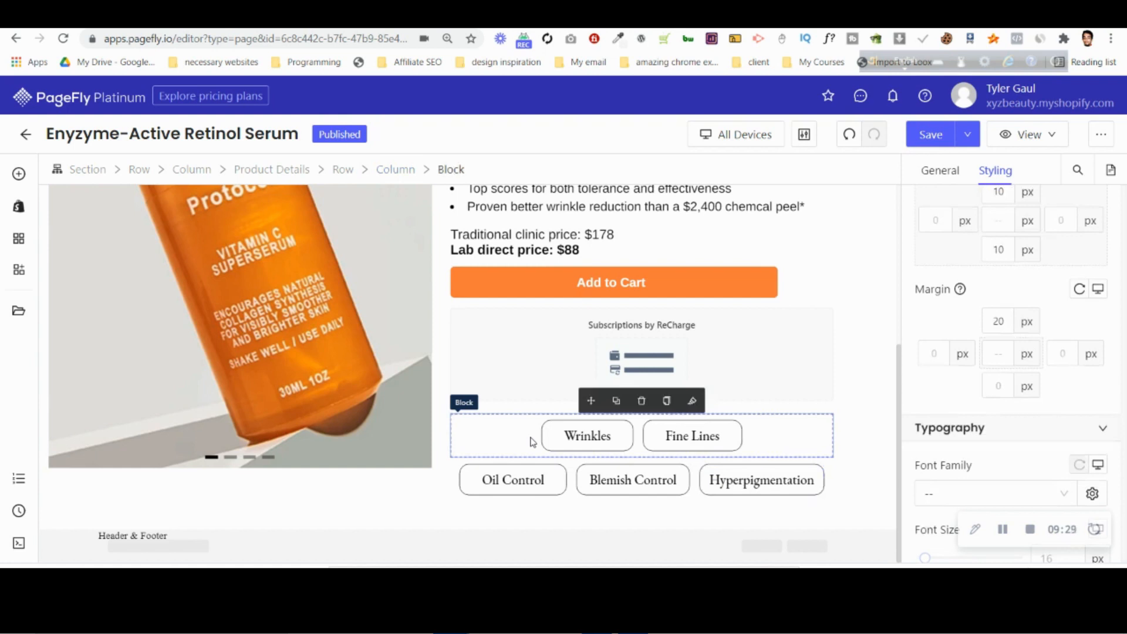
click(616, 400)
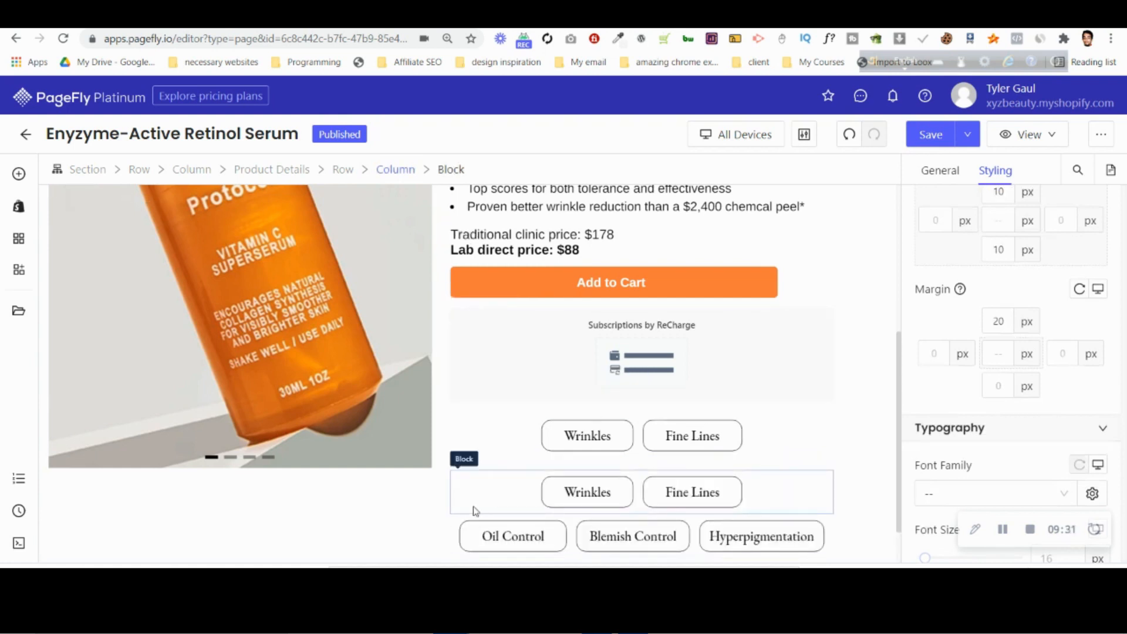
click(459, 528)
drag(591, 503, 611, 473)
scroll(608, 474, down, 1)
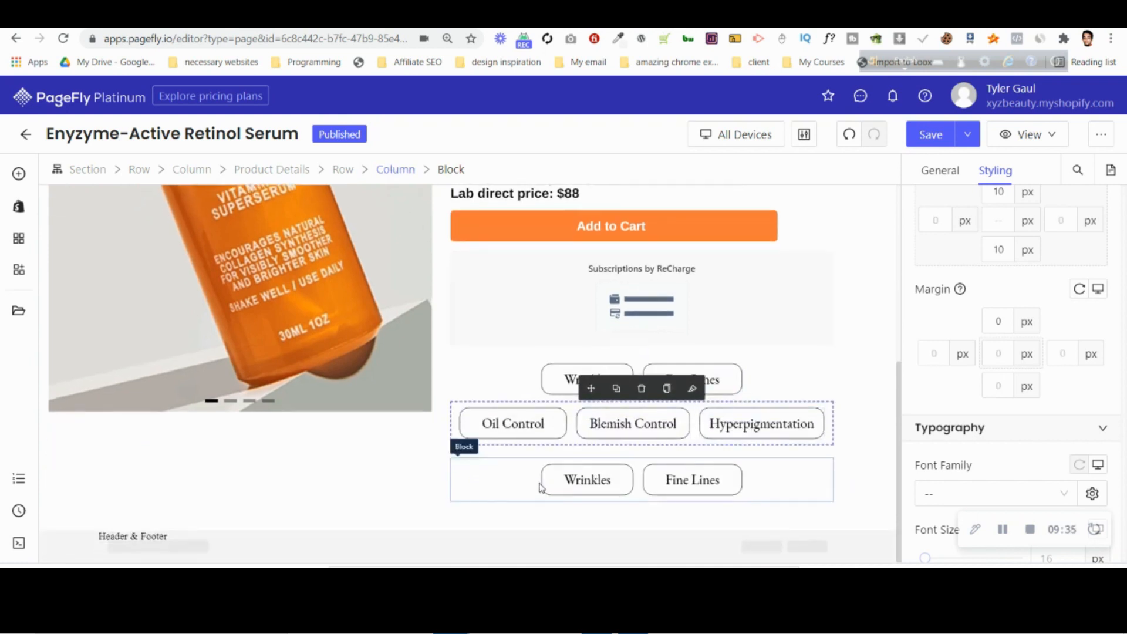
click(504, 466)
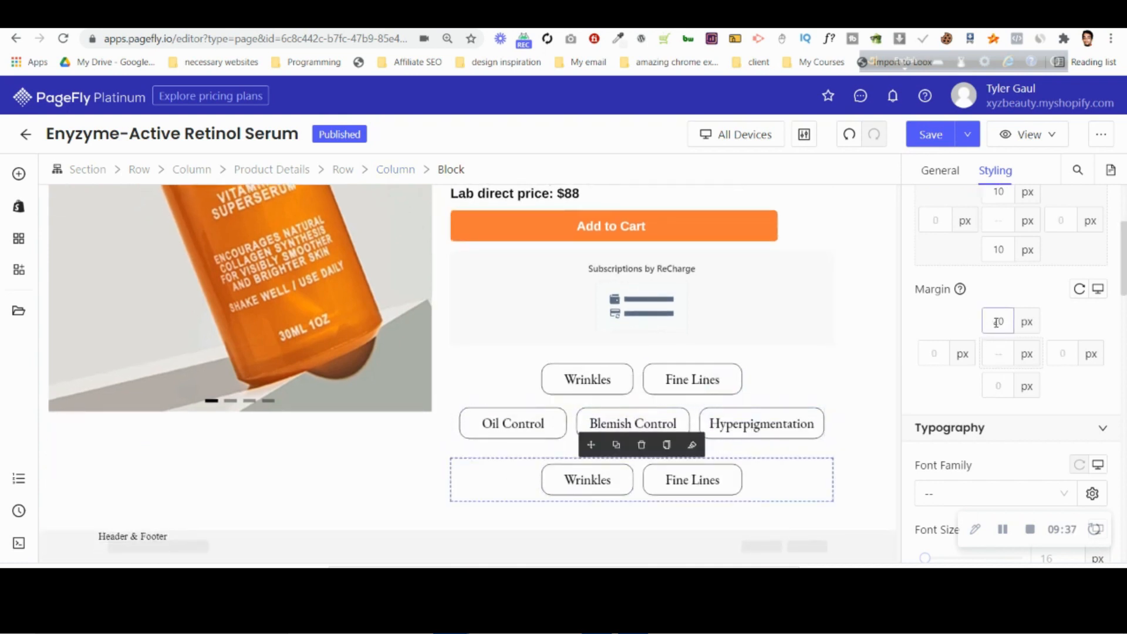
key(BackSpace)
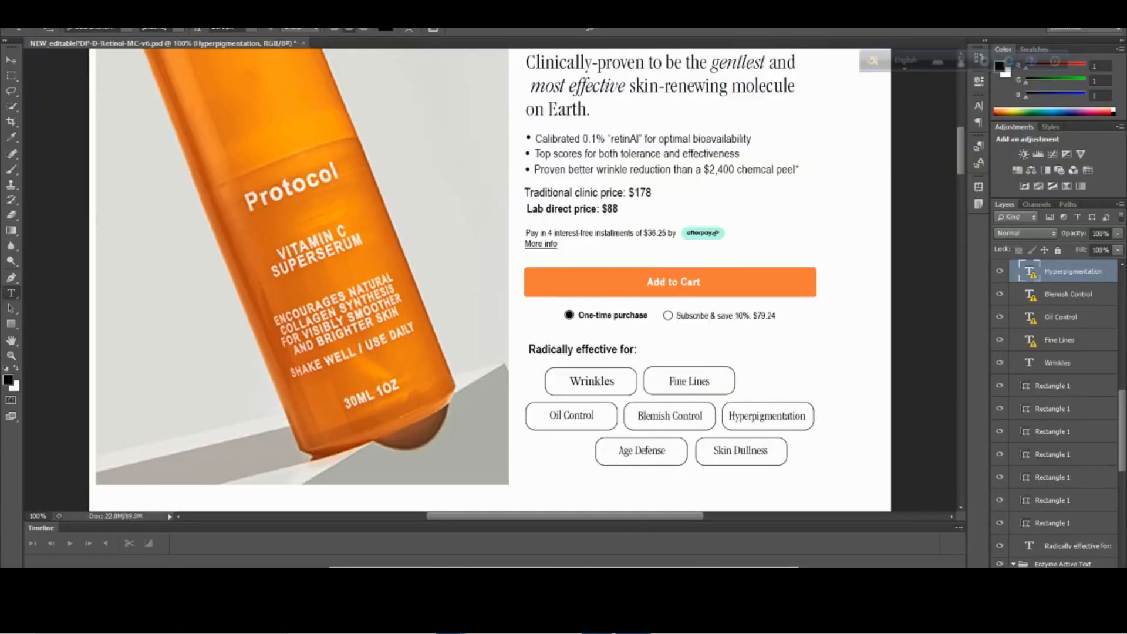
Change the two labels of the duplicated last row to "Age Defense" and "Skin Dullness", following the Photoshop design.
mouse_move(452, 622)
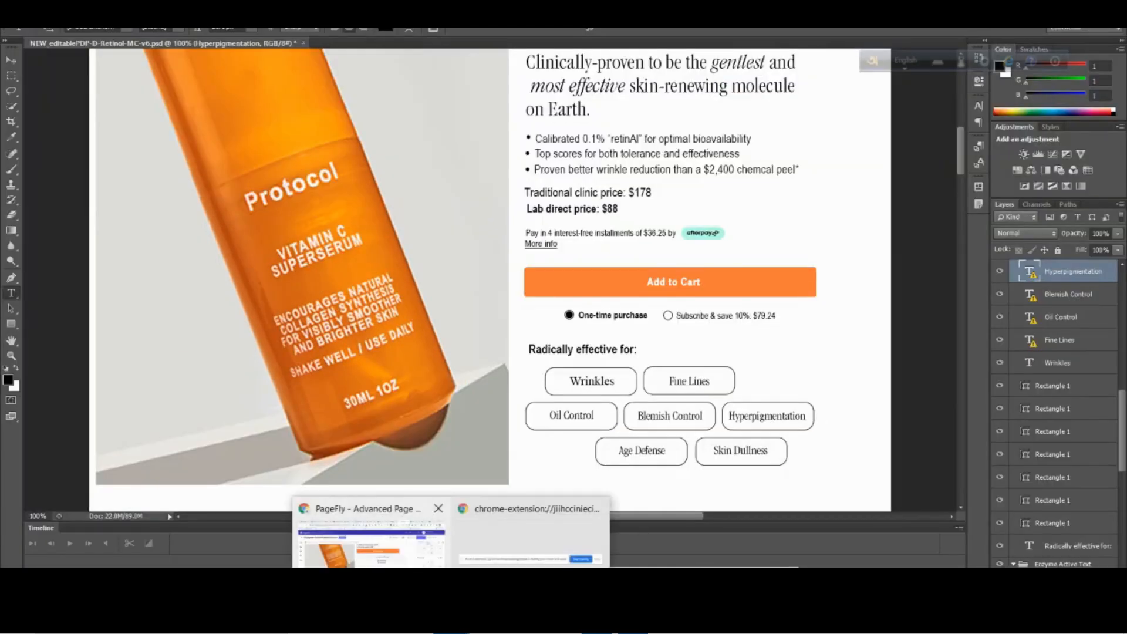
click(371, 545)
double_click(585, 479)
text(Age Defense)
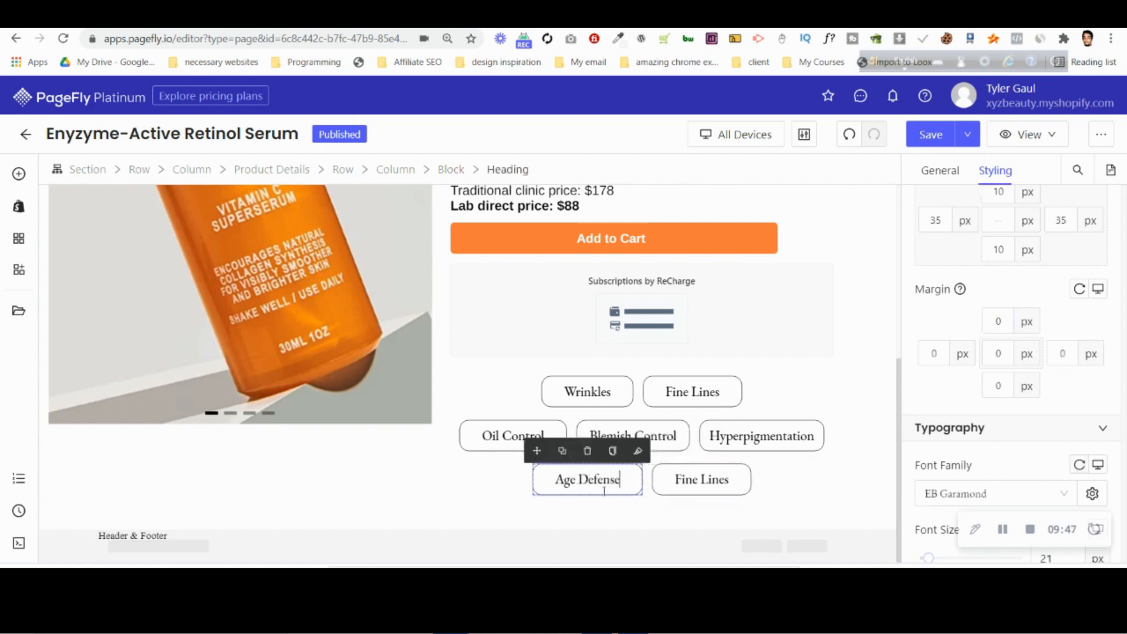
key(alt+Tab)
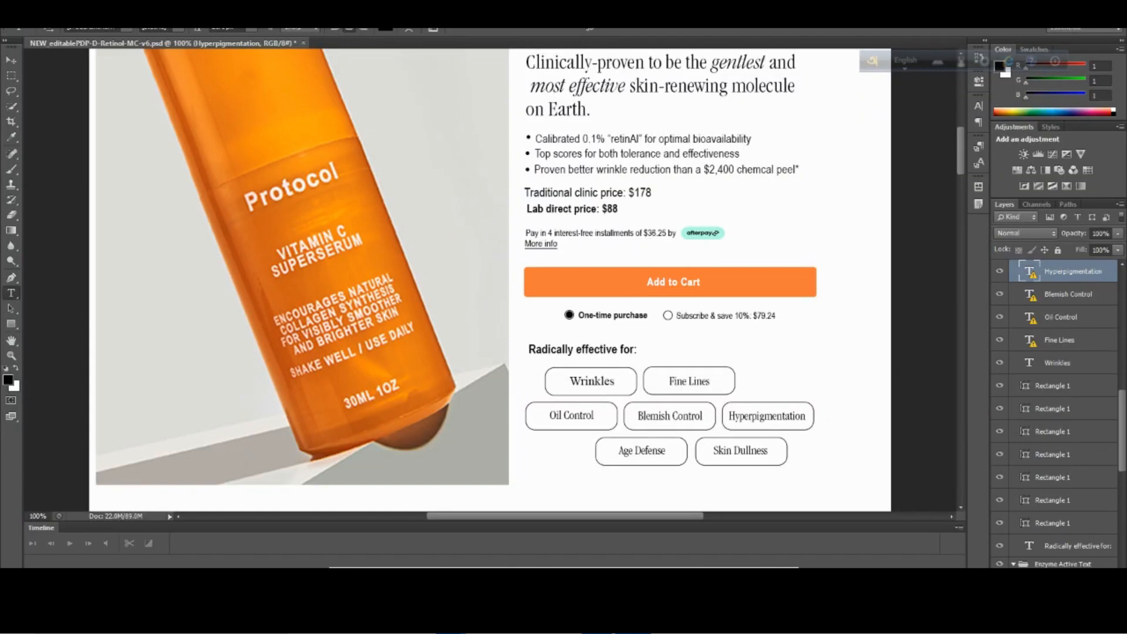
key(alt+Tab)
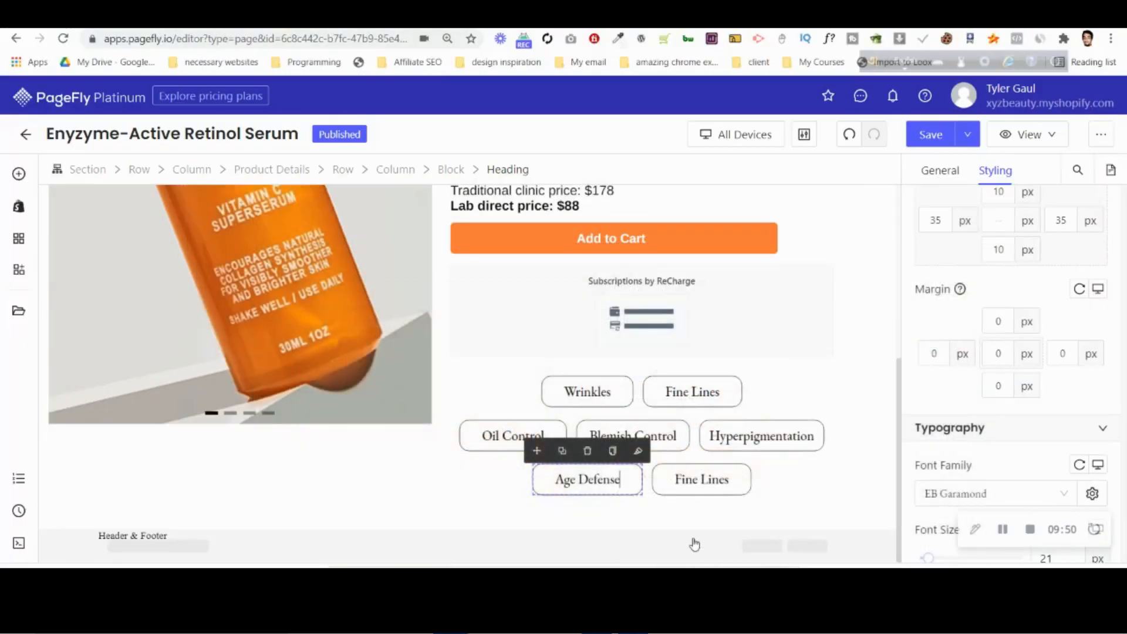
double_click(719, 480)
text(Skin Dulln)
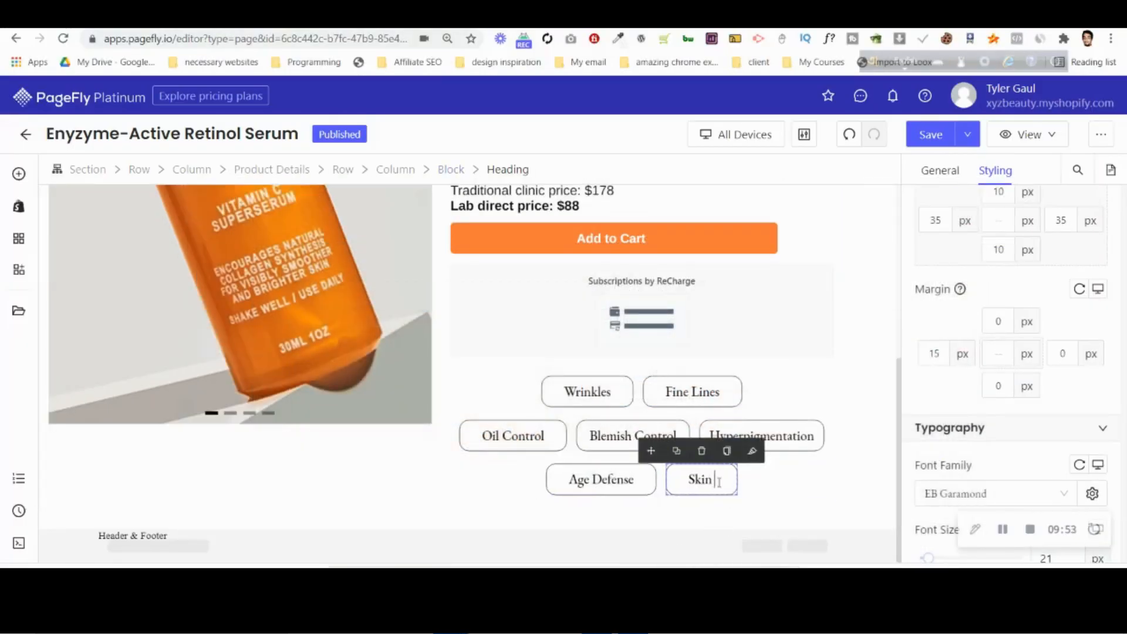
text(ess)
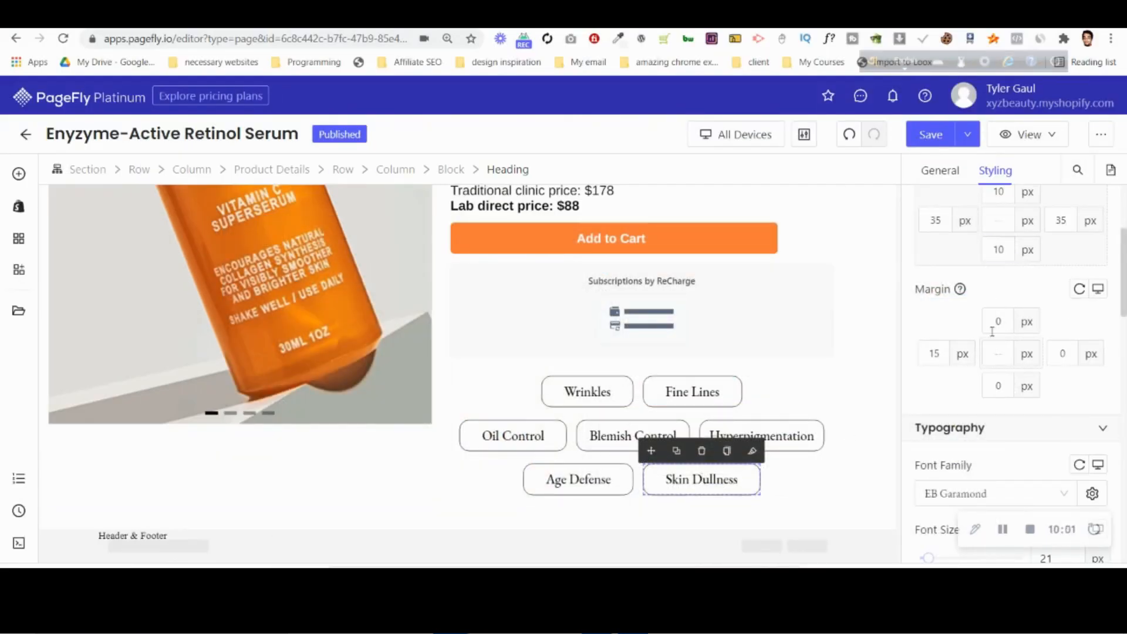
Reduce the left and right padding of the "Skin Dullness" heading to 25 px.
scroll(993, 332, up, 2)
click(936, 368)
key(Down)
key(Down)
key(Down)
key(Down)
key(Down)
click(1057, 369)
key(Down)
key(Down)
key(Down)
key(Down)
key(Down)
key(Down)
key(Down)
key(Down)
key(Down)
key(Down)
click(943, 368)
key(Down)
key(Down)
key(Down)
key(Down)
key(Down)
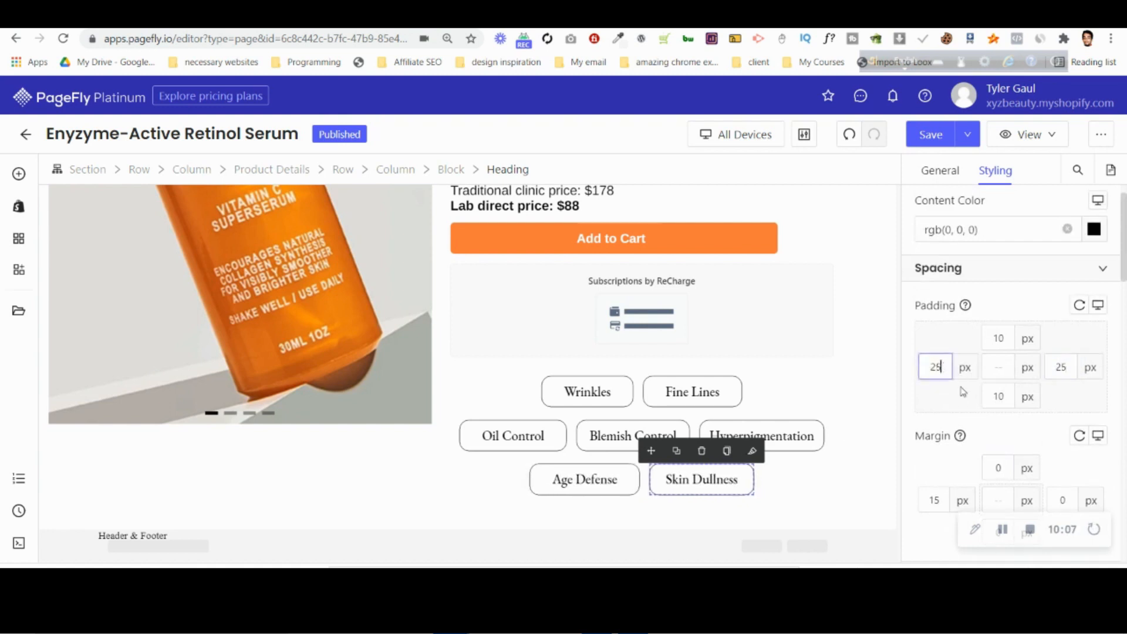
Compare the three label rows in PageFly with the Photoshop design.
click(485, 485)
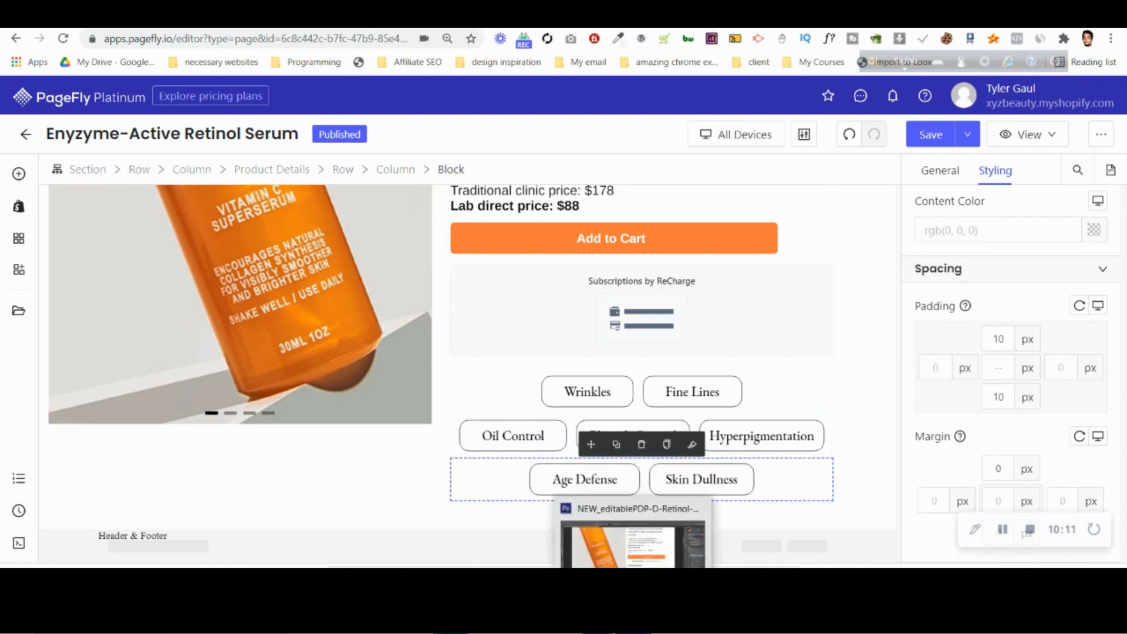
click(633, 617)
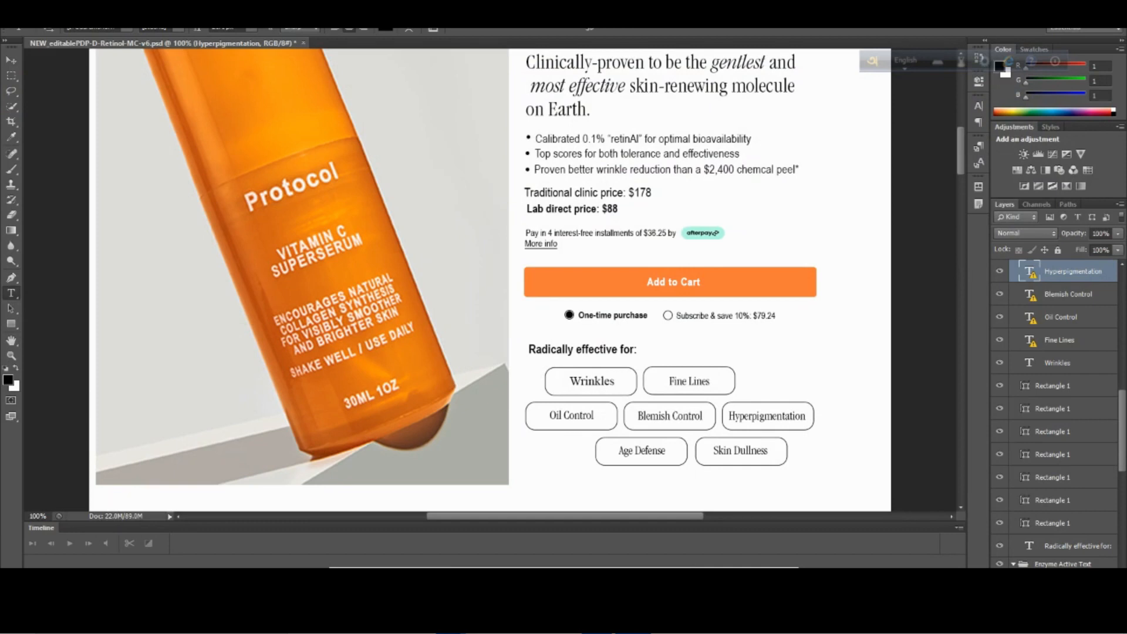
key(alt+Tab)
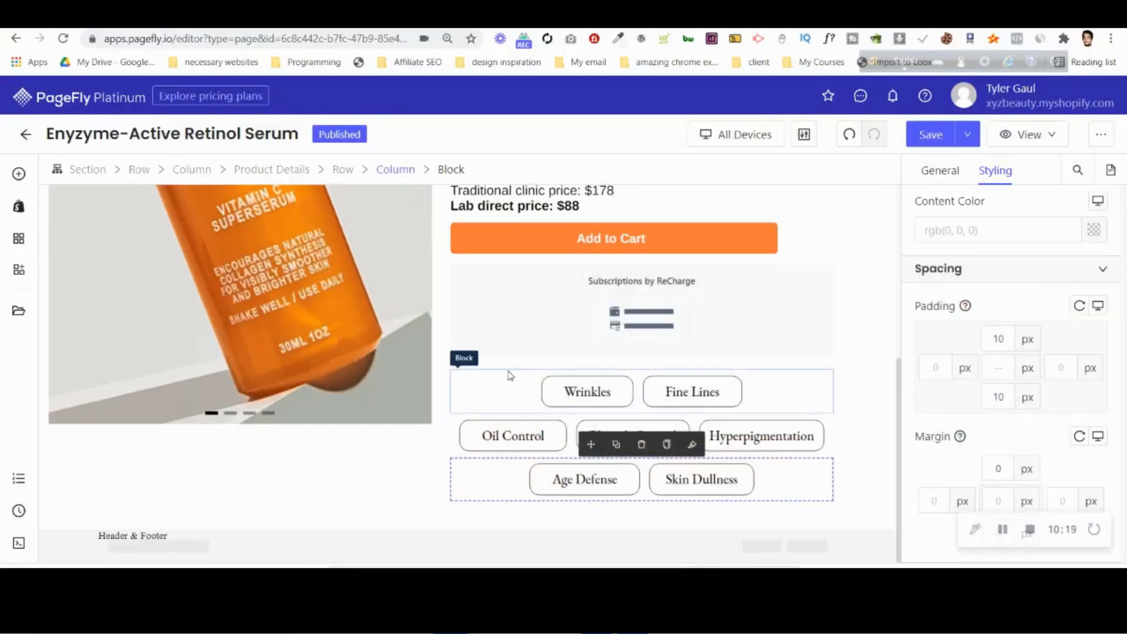
Rename the page's section as "1st Hero Section" while checking it in the page outline.
click(378, 524)
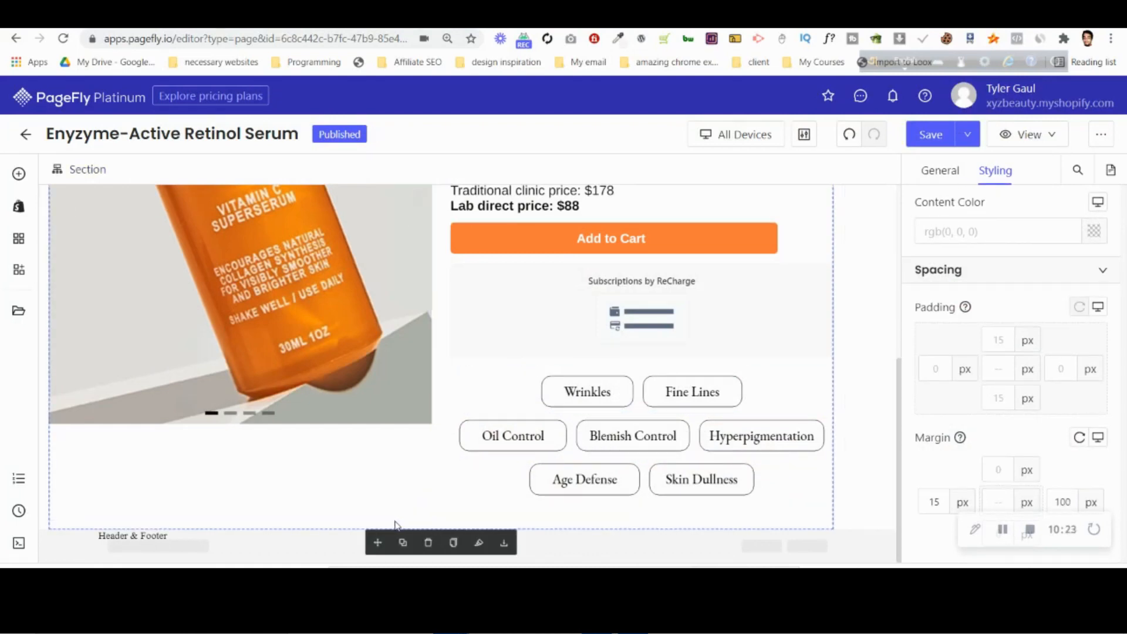
click(25, 478)
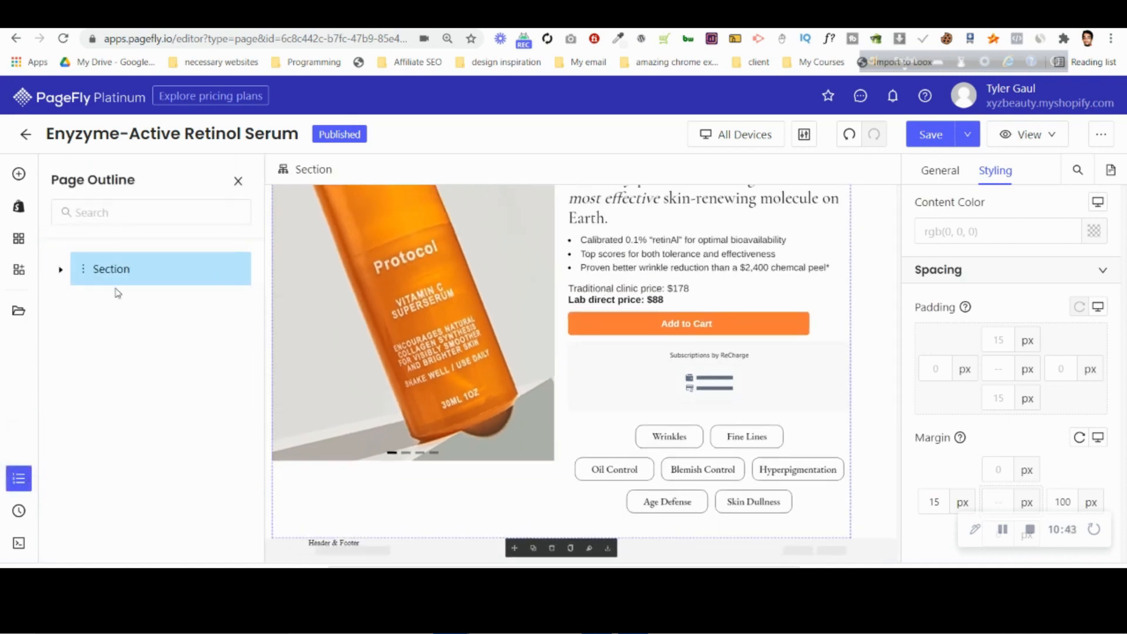
click(18, 478)
click(18, 478)
click(940, 170)
scroll(1013, 464, down, 3)
click(919, 535)
scroll(1021, 306, down, 3)
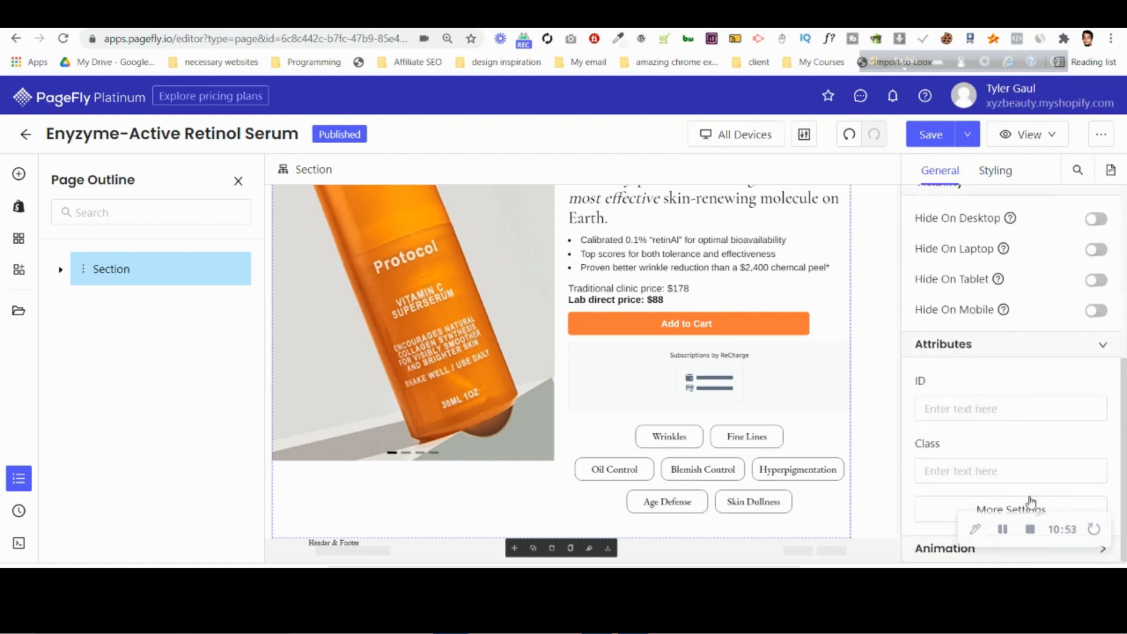
click(992, 509)
click(792, 315)
double_click(792, 314)
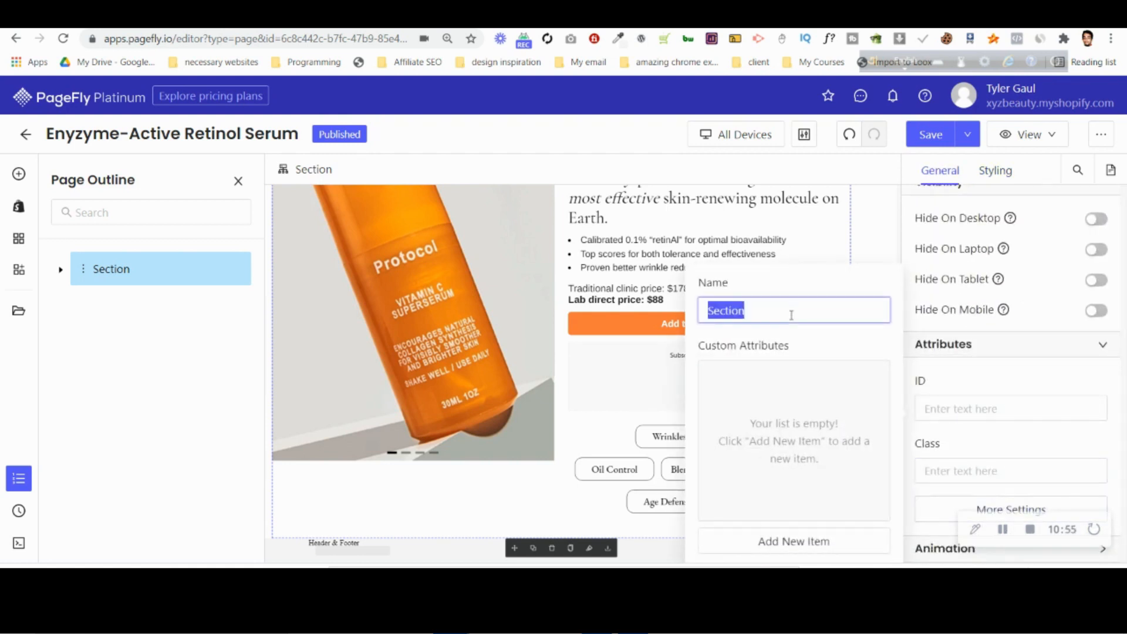
text(1st)
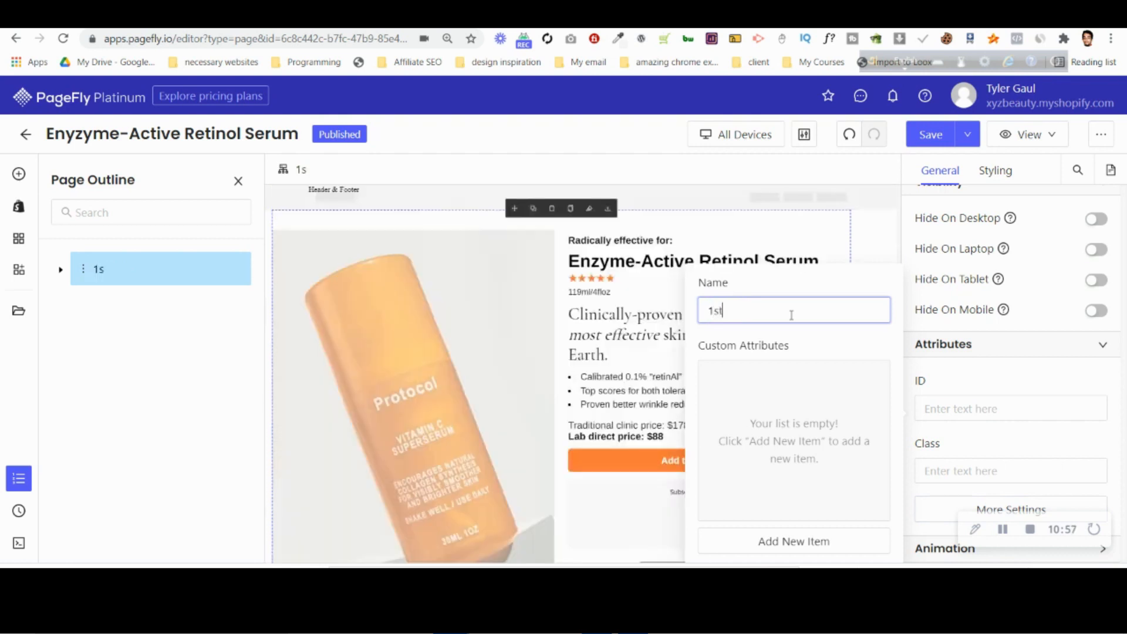
text( Hero Section)
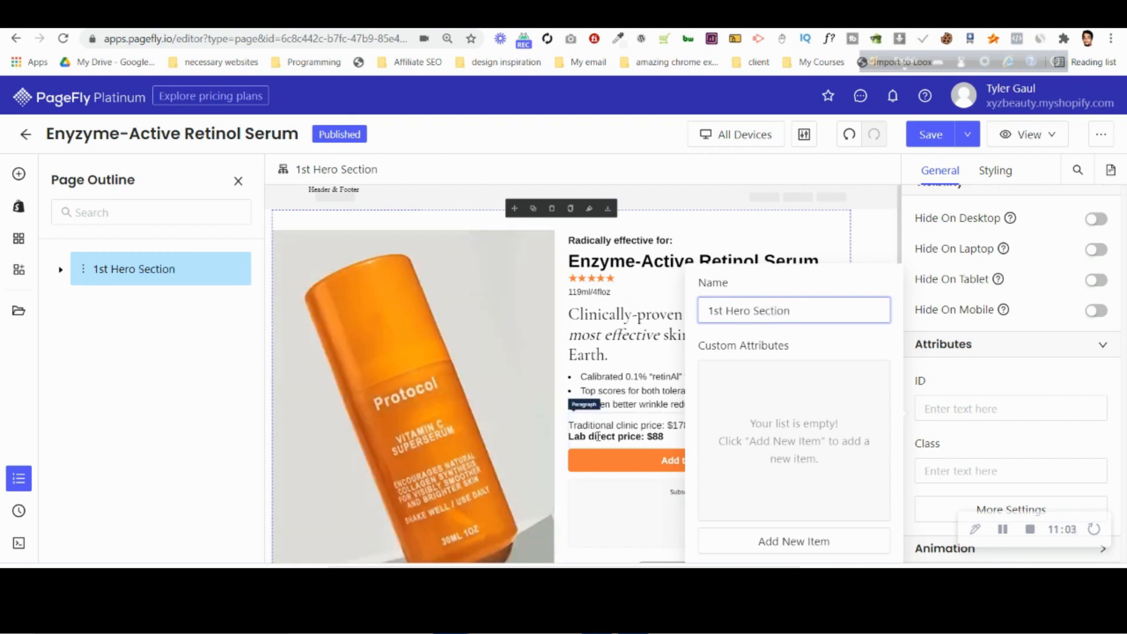
click(19, 478)
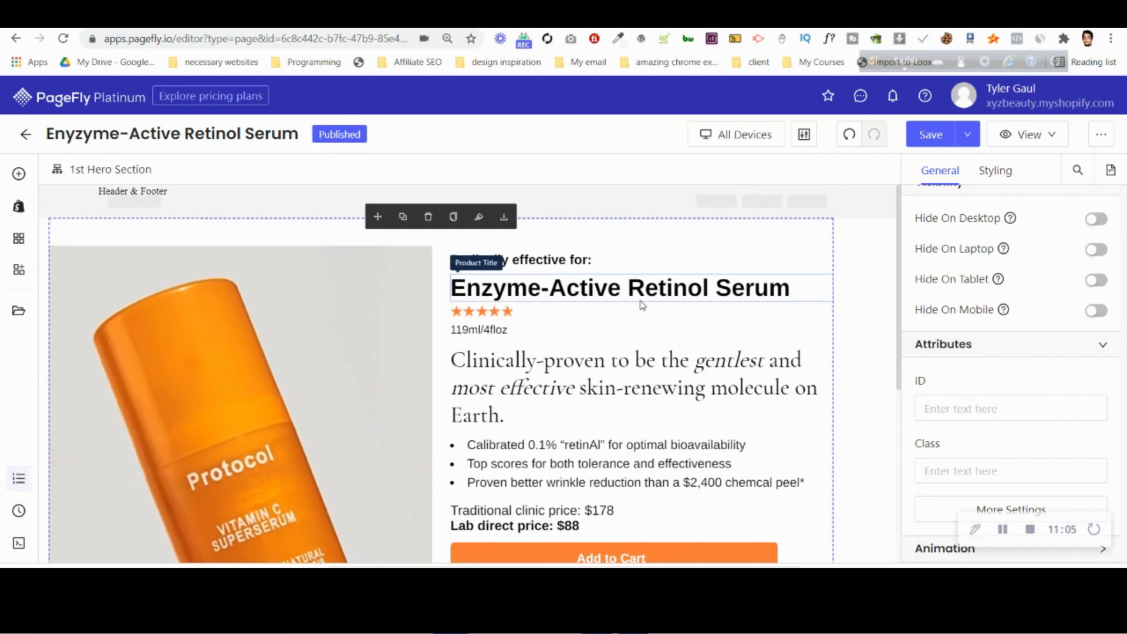
Add a new heading element directly above the Wrinkles and Fine Lines row.
scroll(677, 399, down, 5)
click(577, 392)
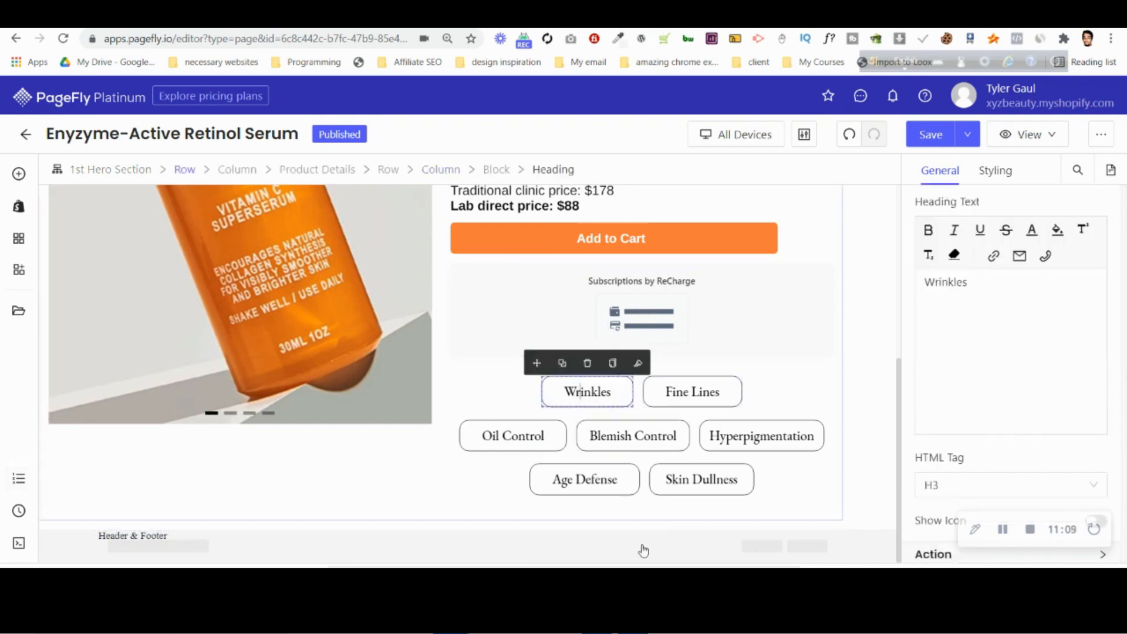
scroll(504, 335, up, 2)
scroll(587, 352, down, 2)
click(709, 370)
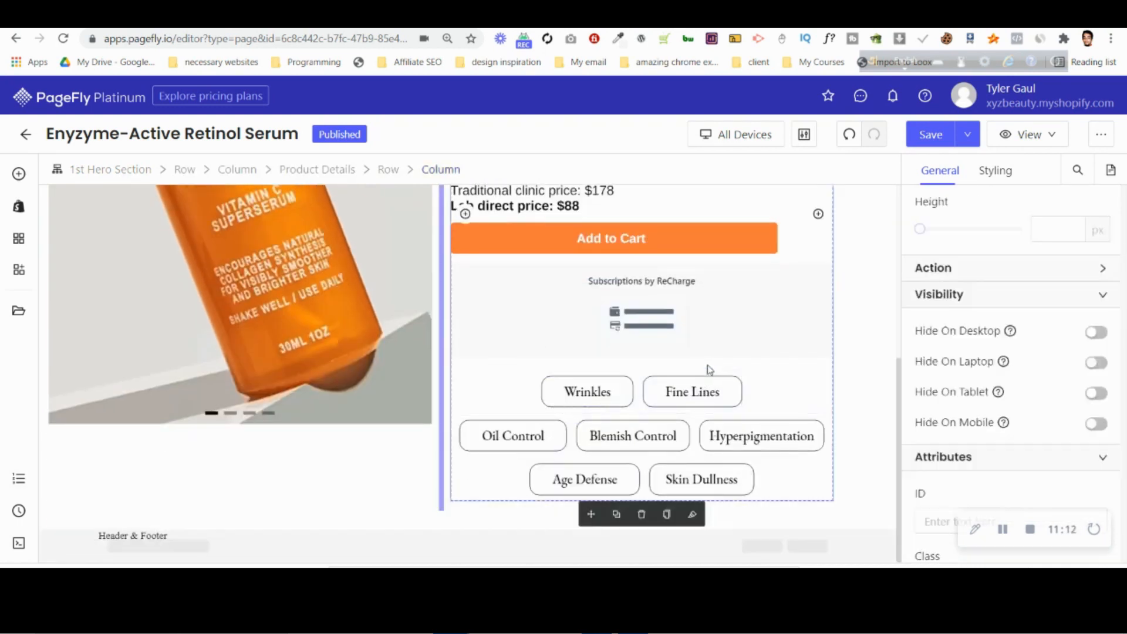
click(488, 386)
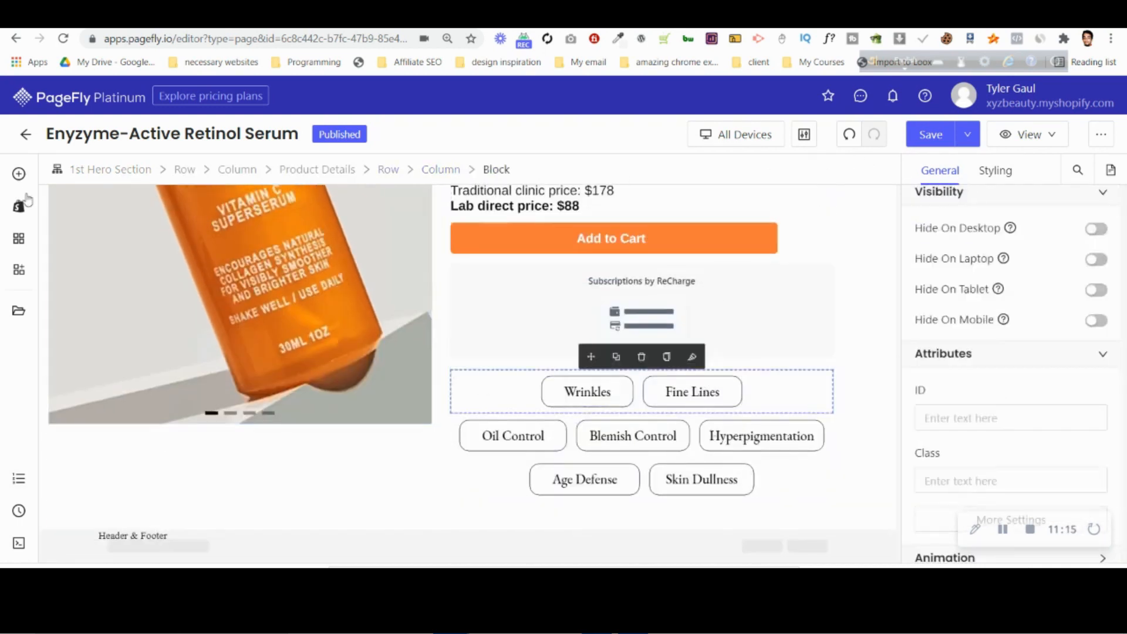
click(19, 174)
drag(322, 217, 520, 374)
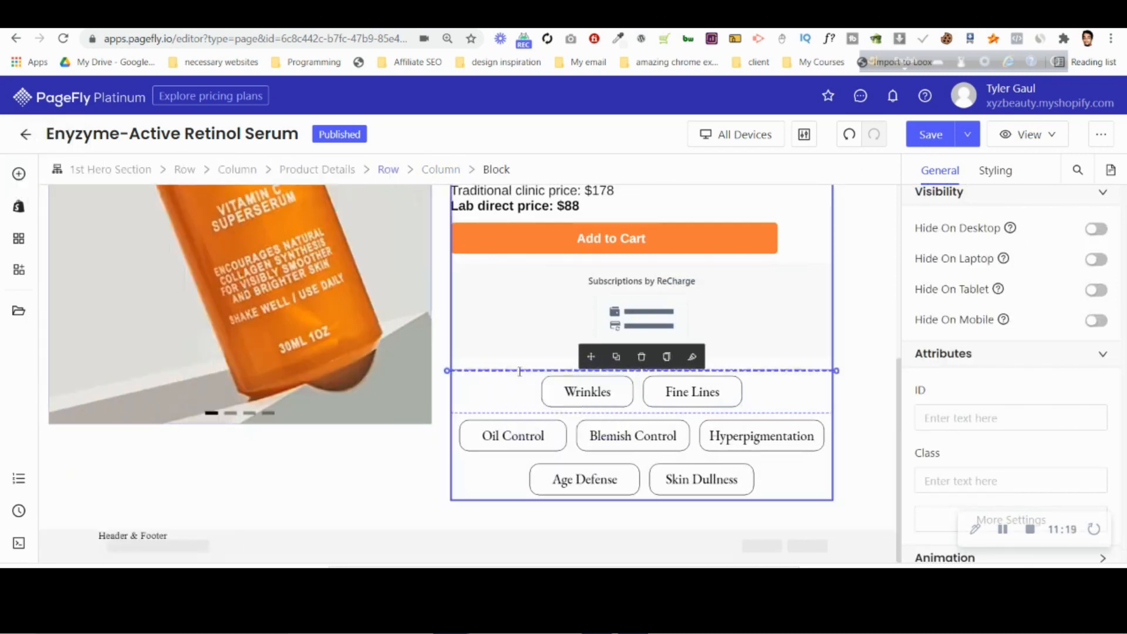
Set the new heading's margin to 0 px and its top and bottom padding to 10 px.
click(996, 171)
click(1001, 500)
text(010)
click(998, 397)
text(1)
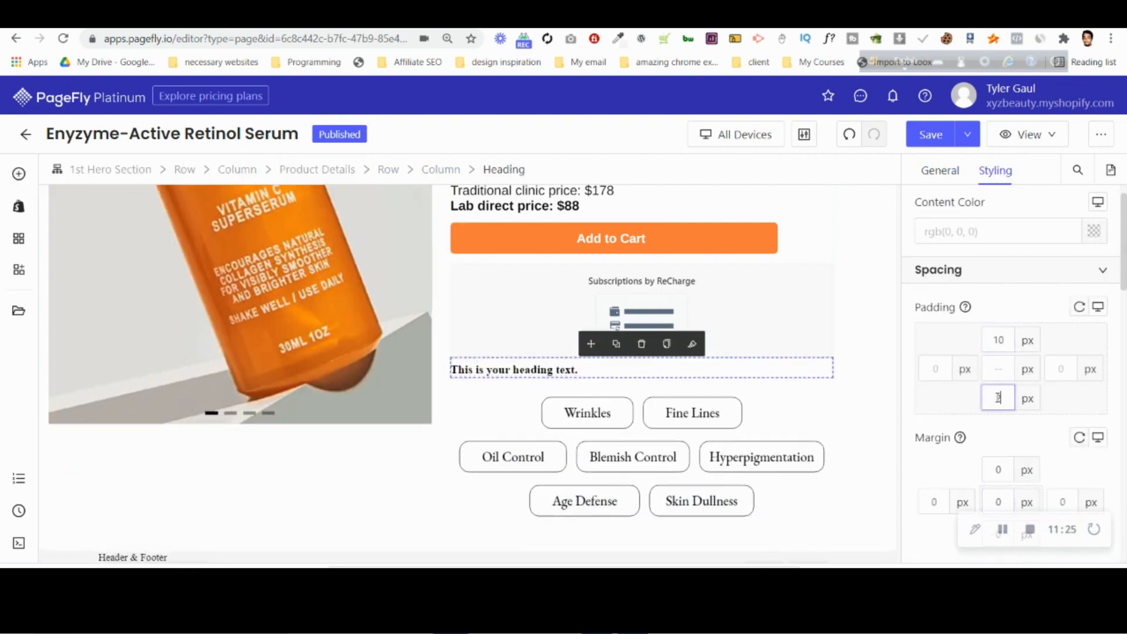
text(0)
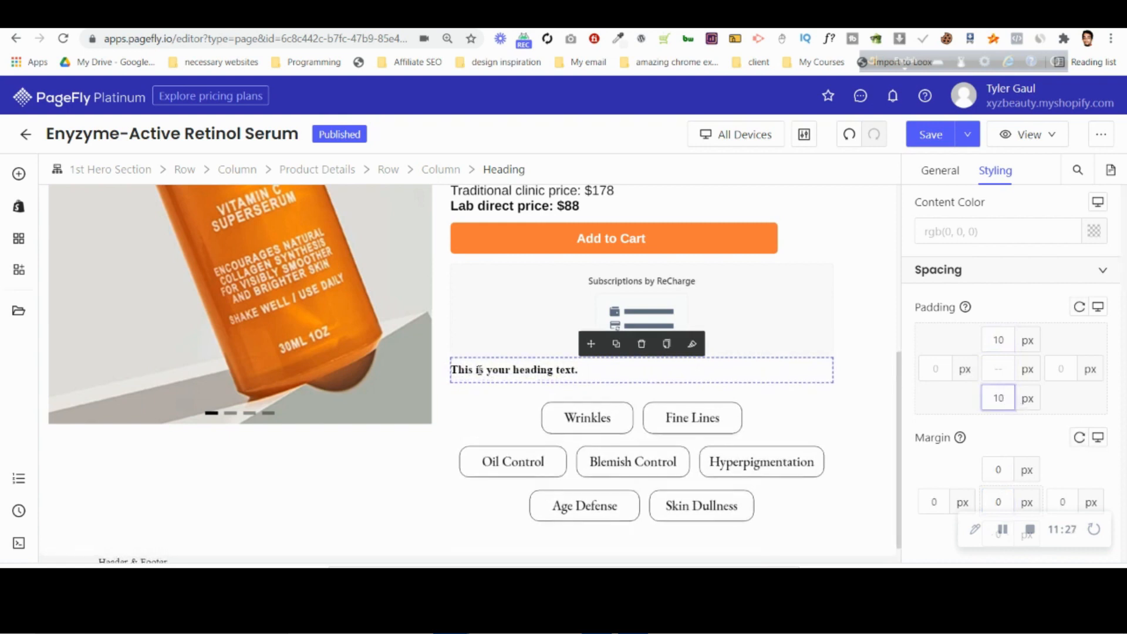
Set the new heading's font family to Arimo and its font size to 21 px.
scroll(1015, 316, down, 5)
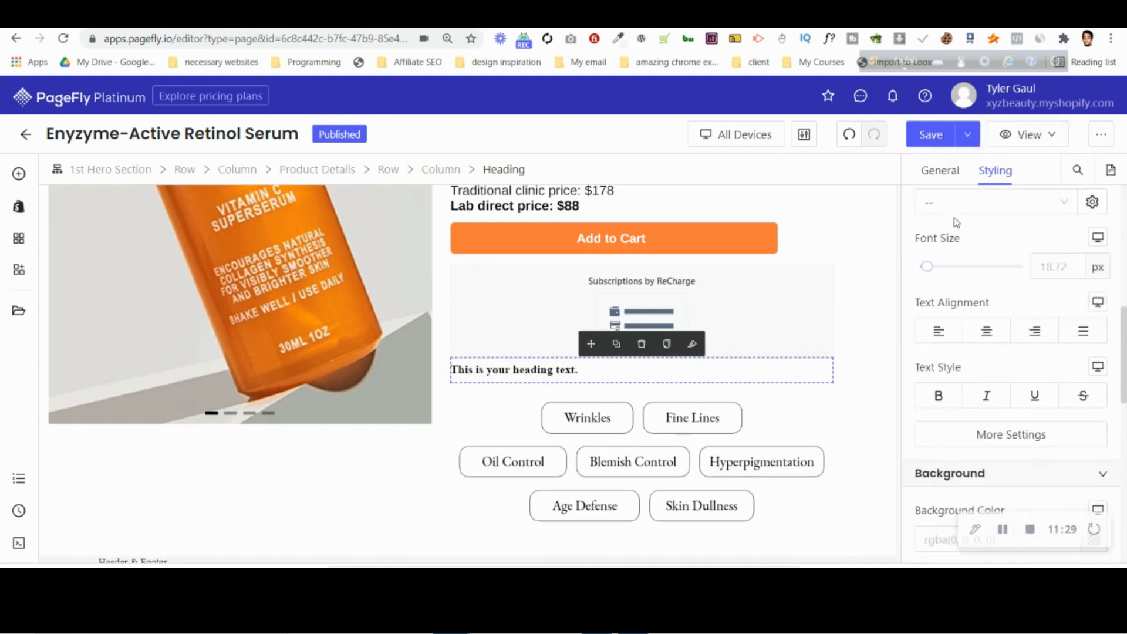
click(952, 204)
click(949, 260)
click(987, 435)
click(816, 347)
click(788, 458)
click(1062, 267)
text(21)
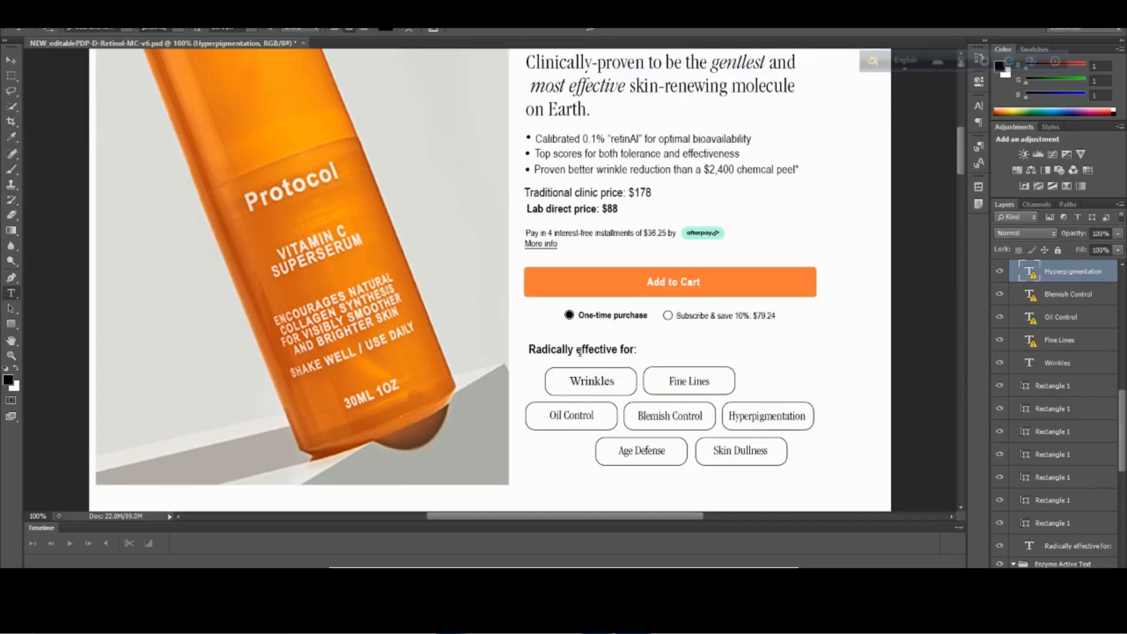
Copy the "Radically effective for:" text from the Photoshop design and replace the PageFly placeholder heading above the label rows with it.
click(580, 351)
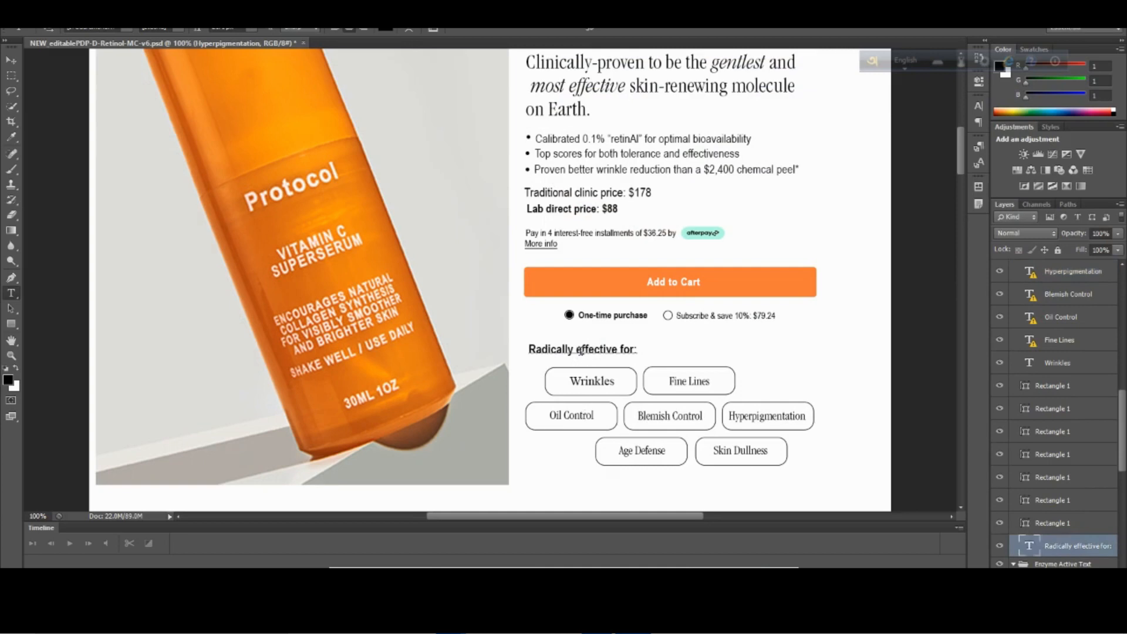
triple_click(580, 351)
key(ctrl+c)
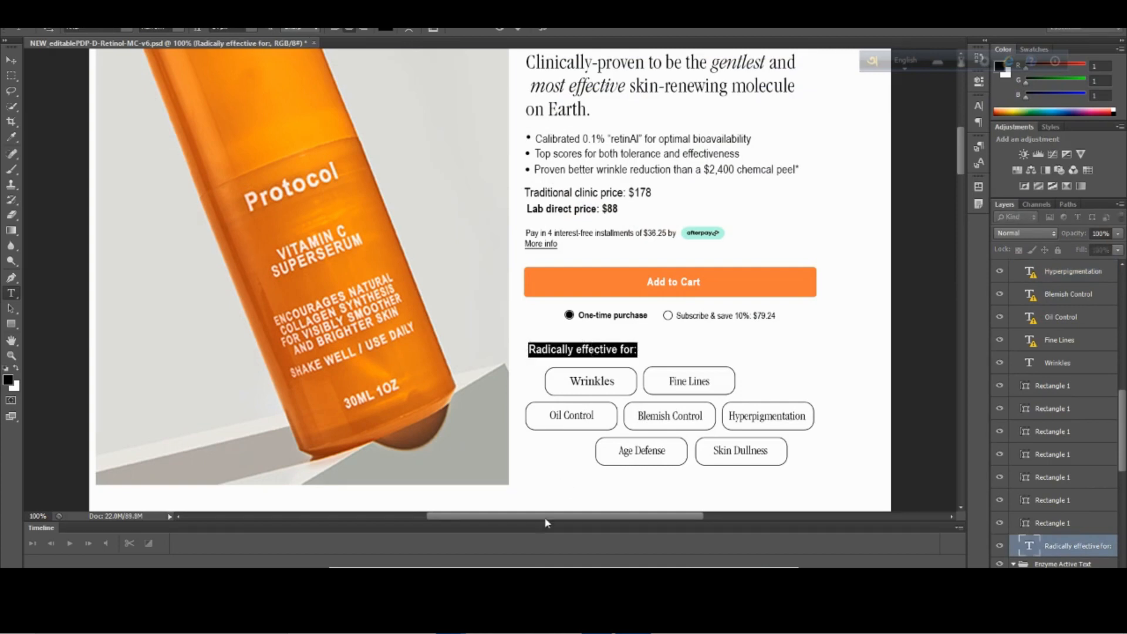
mouse_move(451, 621)
click(370, 539)
click(572, 371)
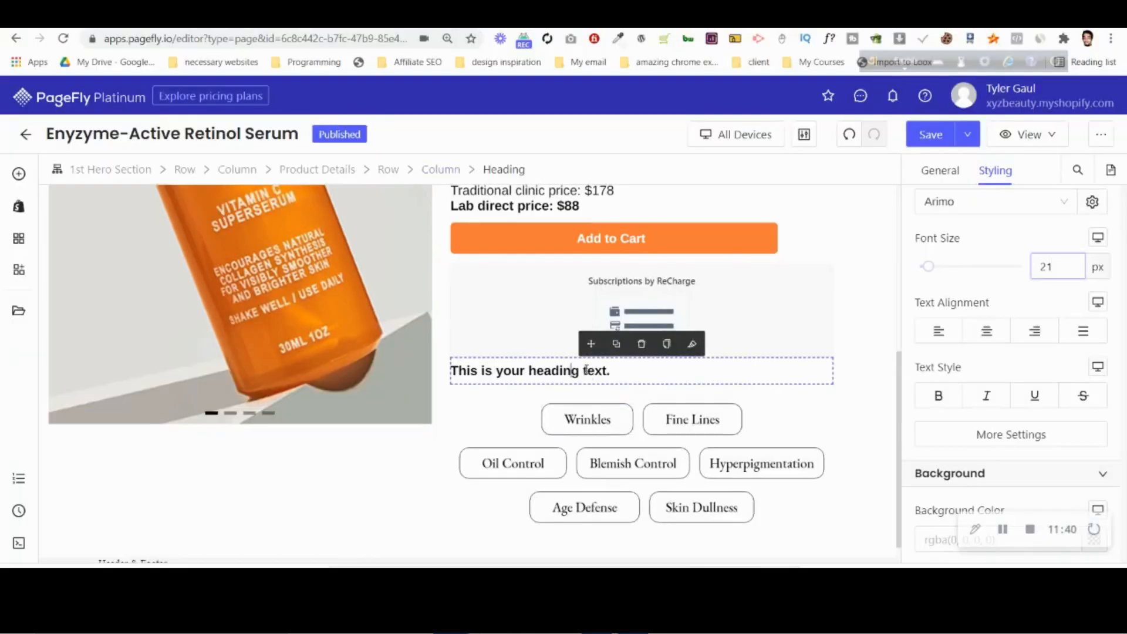
click(928, 178)
scroll(1002, 329, up, 6)
triple_click(1000, 296)
key(ctrl+v)
Set the content color of the "Radically effective for:" heading to black, rgb(0, 0, 0).
click(988, 172)
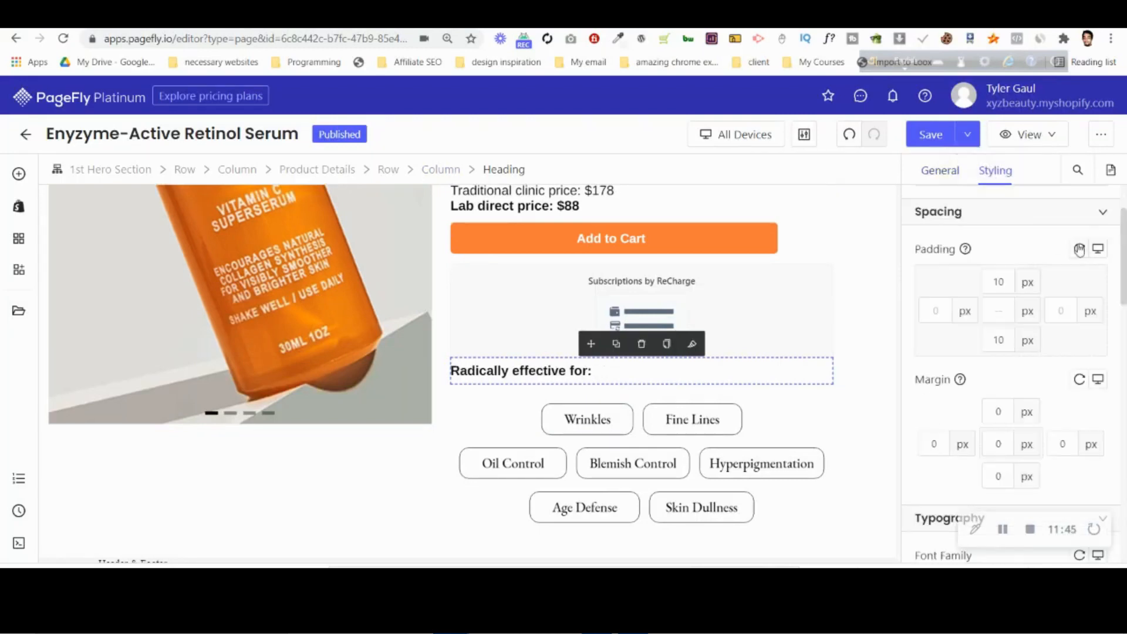
scroll(1086, 258, up, 2)
click(1094, 264)
click(796, 370)
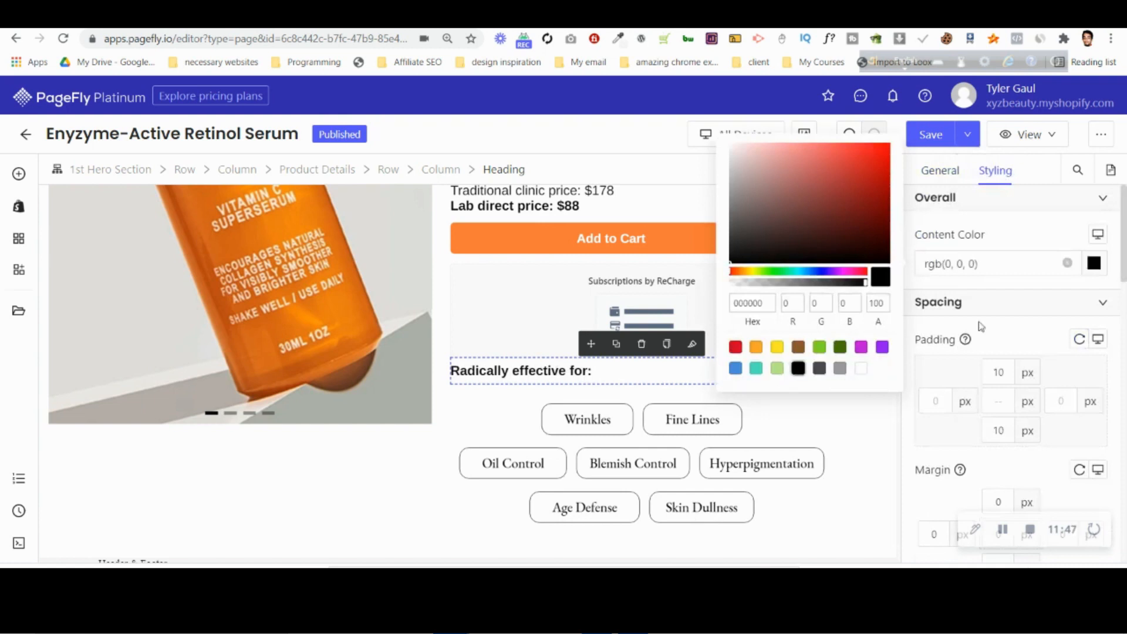
click(1007, 341)
scroll(590, 439, down, 1)
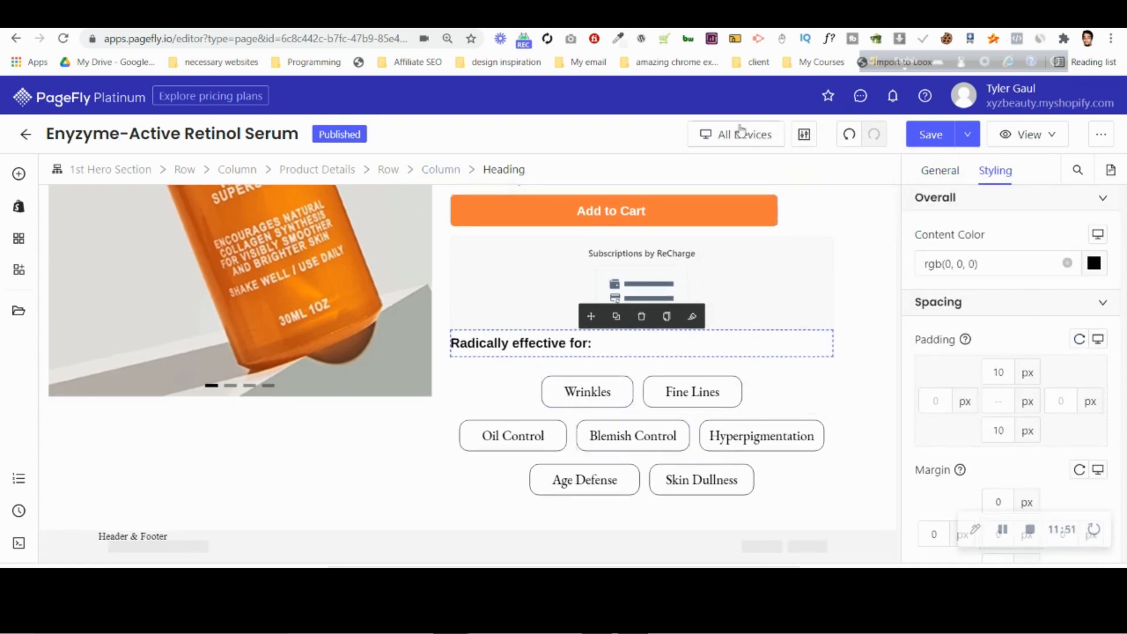
click(739, 135)
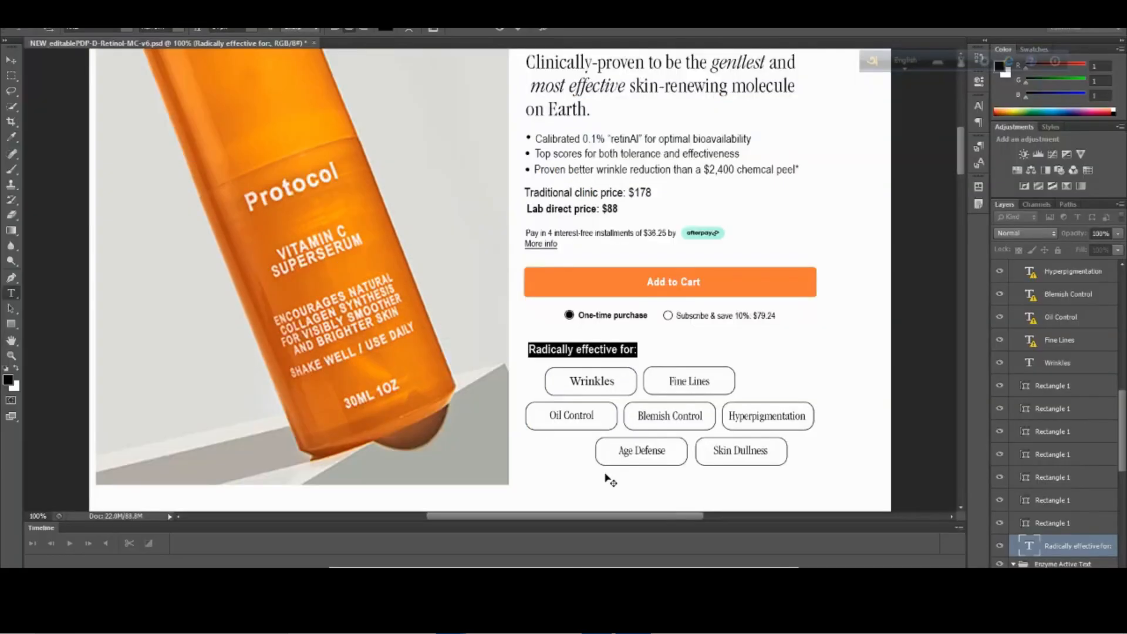
Inspect the "92% see improvements" text in the Photoshop design with font substitution, then discard the text edit.
scroll(616, 335, down, 5)
scroll(622, 362, down, 5)
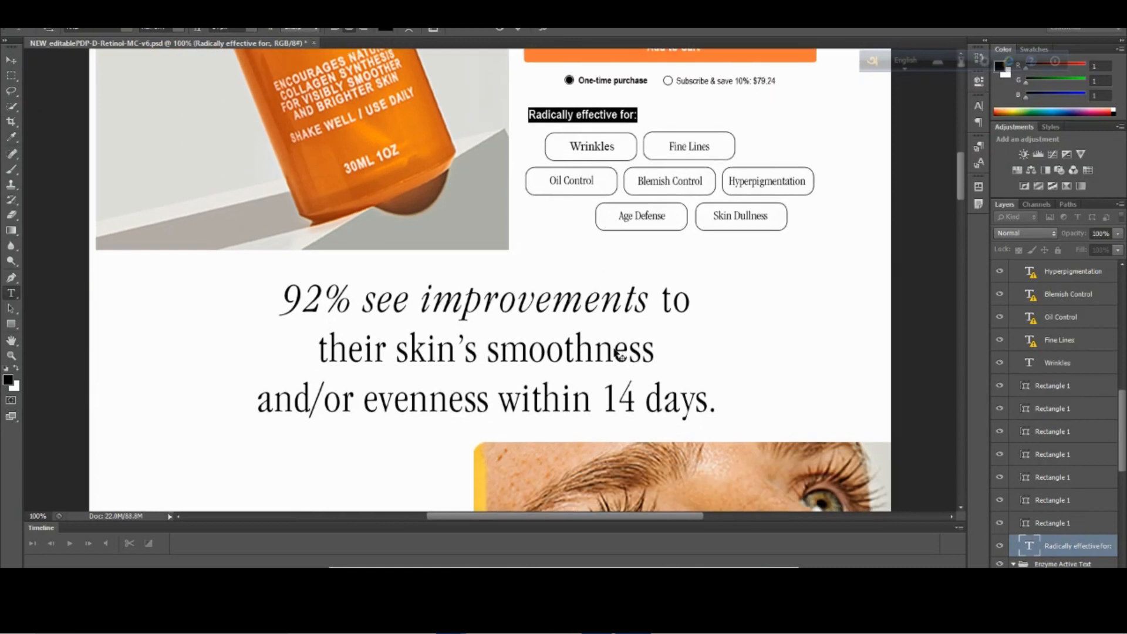
scroll(605, 358, up, 1)
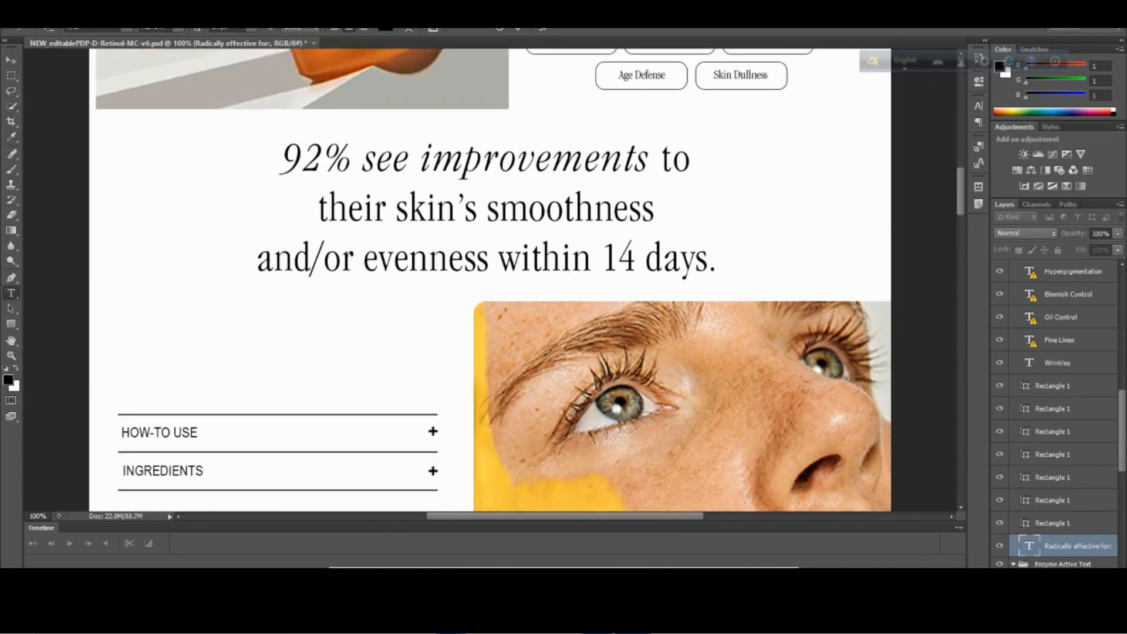
click(536, 211)
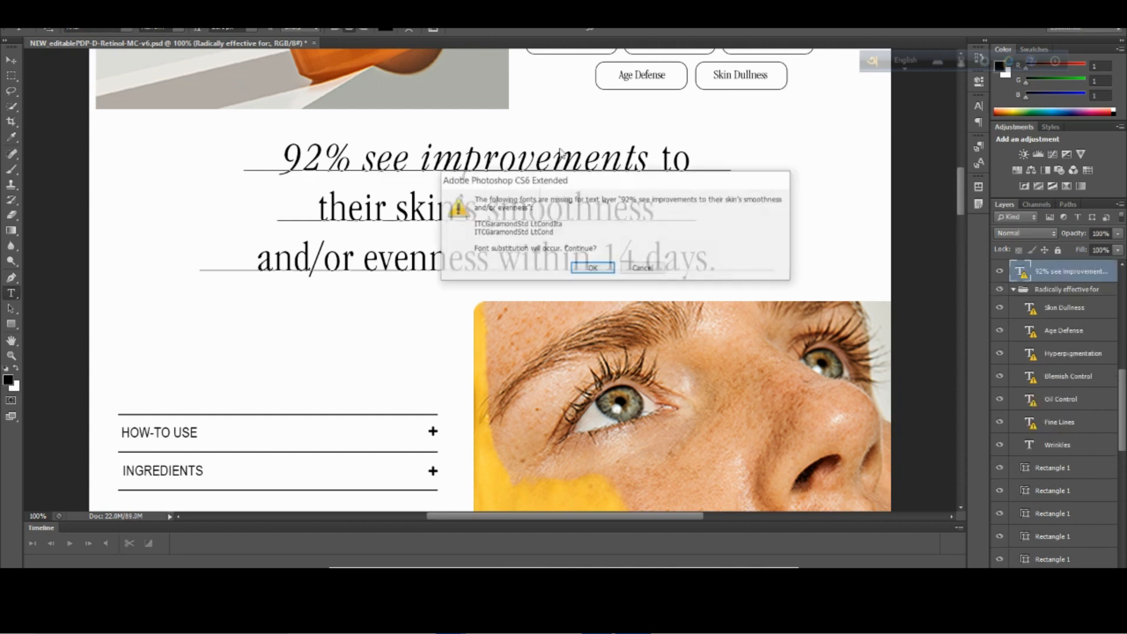
click(590, 271)
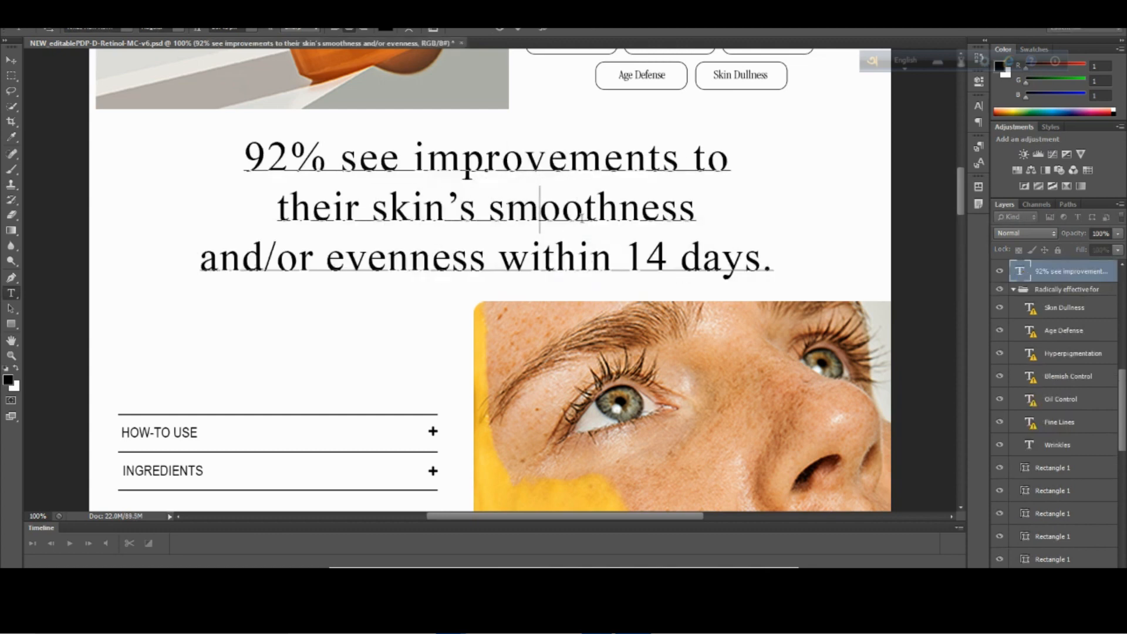
click(500, 27)
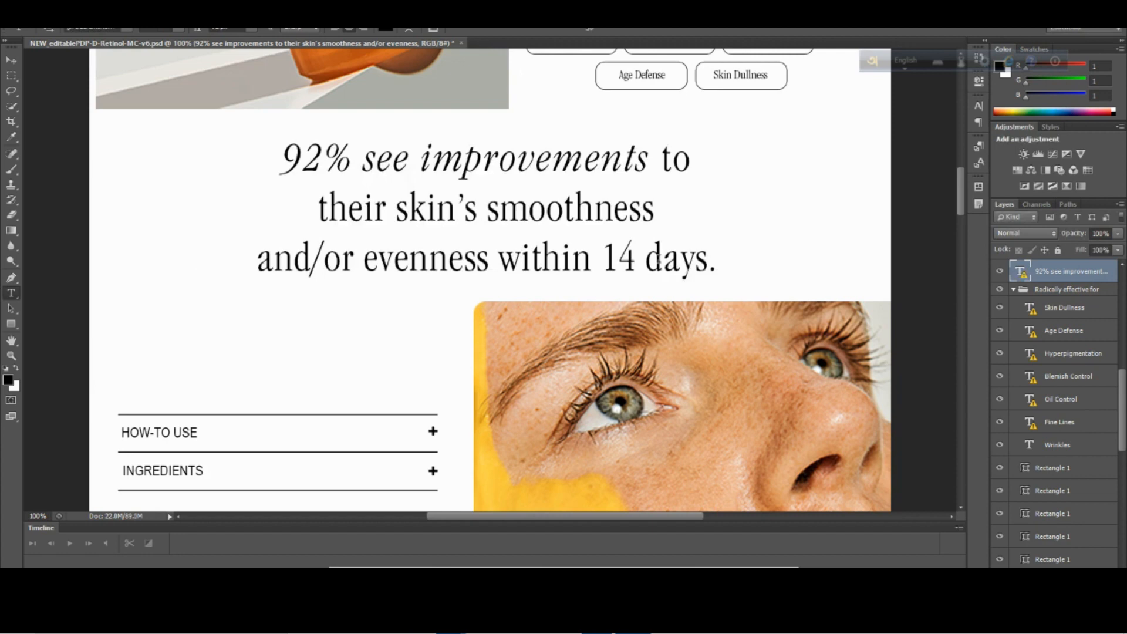
Check the font, size and color of the "92% see improvements" text in Photopea, select the full text, and return to PageFly.
mouse_move(451, 622)
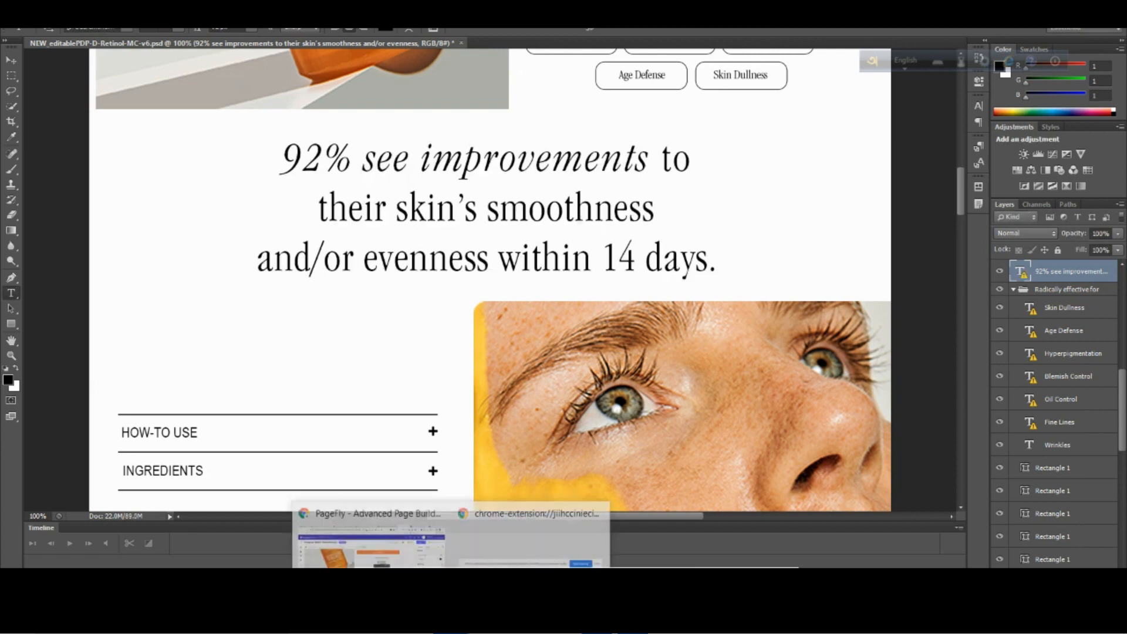
click(419, 549)
click(517, 15)
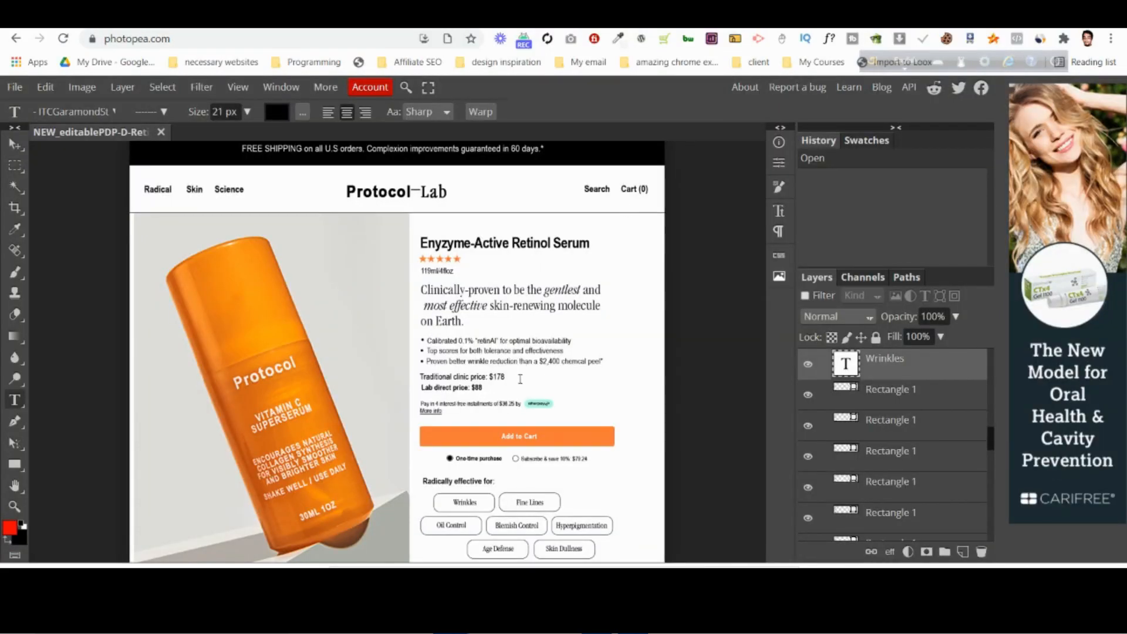
scroll(520, 379, down, 10)
scroll(458, 286, up, 6)
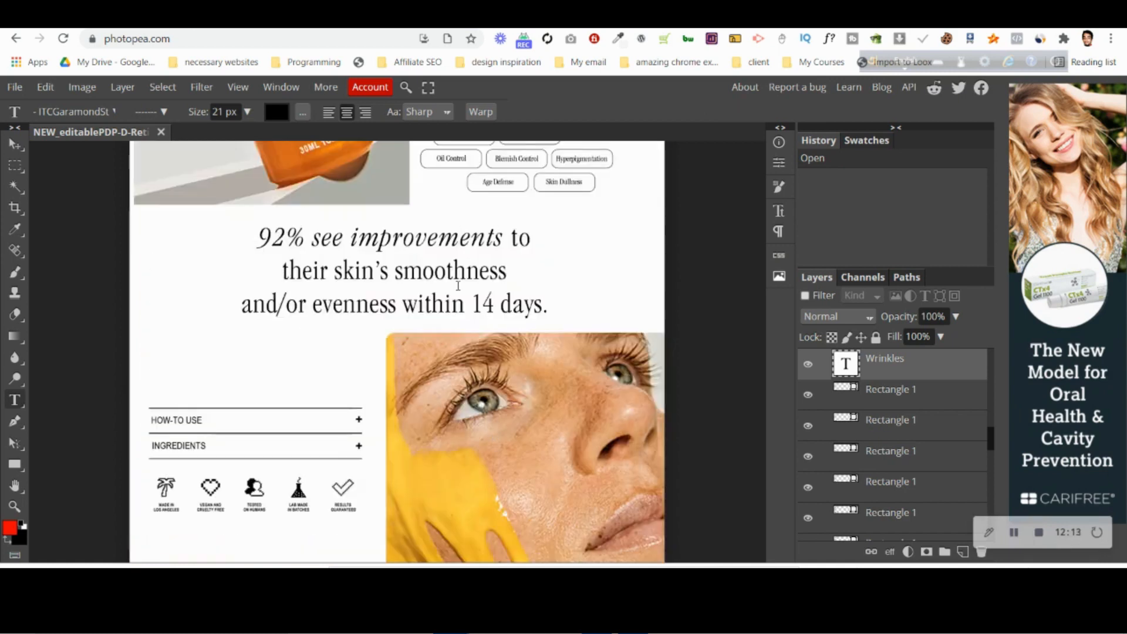
click(458, 272)
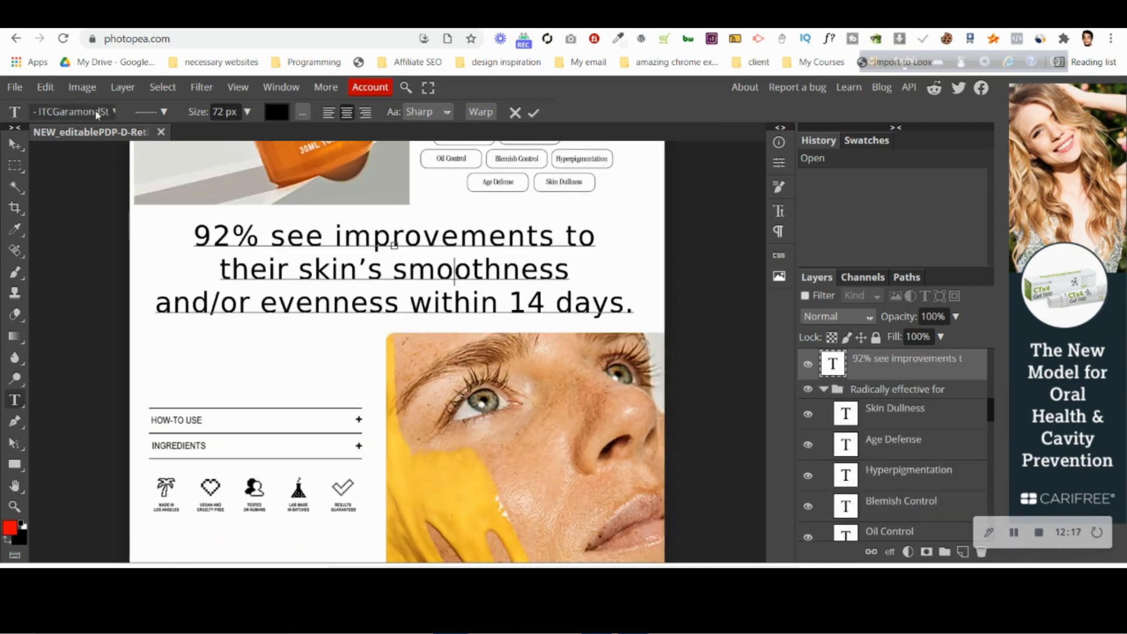
click(277, 113)
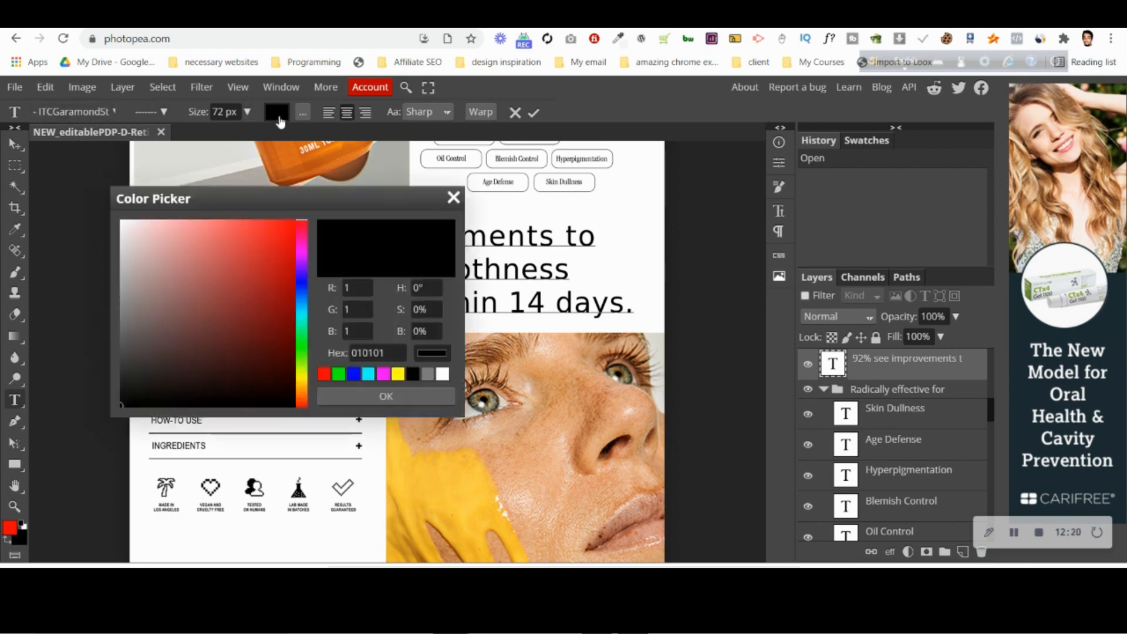
click(454, 199)
key(ctrl+a)
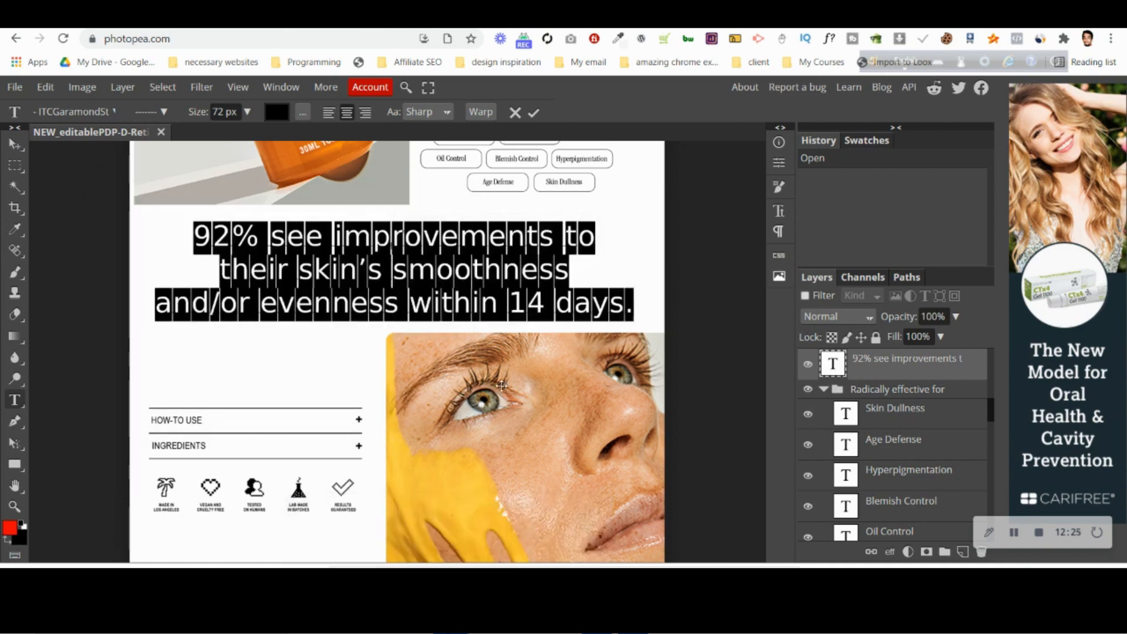
key(alt+Tab)
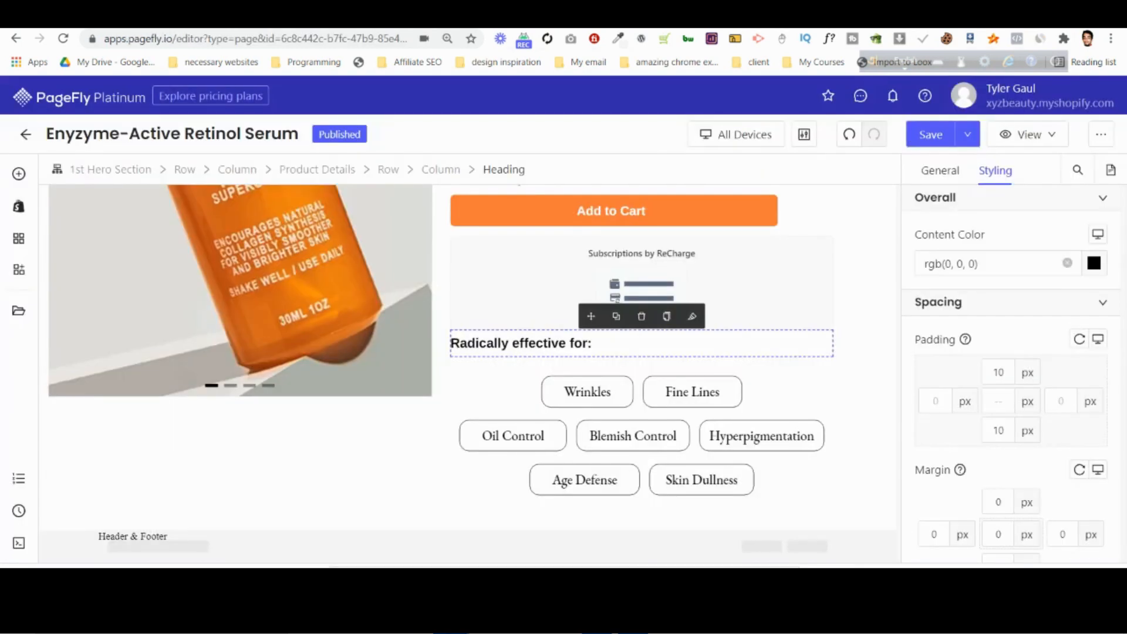
Add a one-column layout section below the hero section and place a heading element in its column.
click(22, 186)
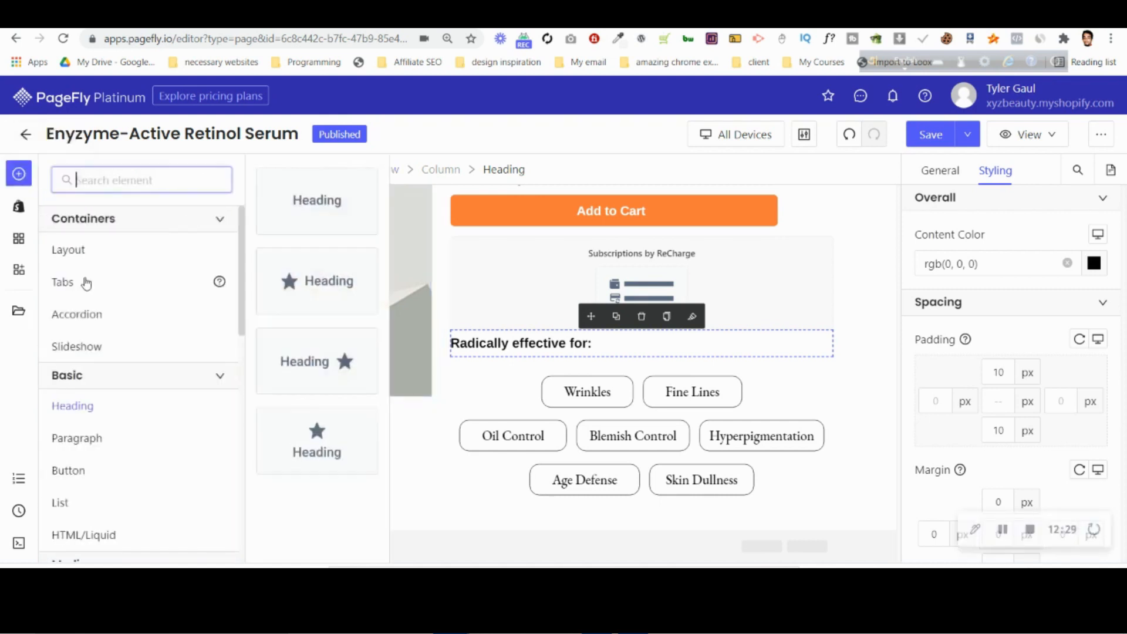
mouse_move(93, 255)
drag(317, 207, 532, 526)
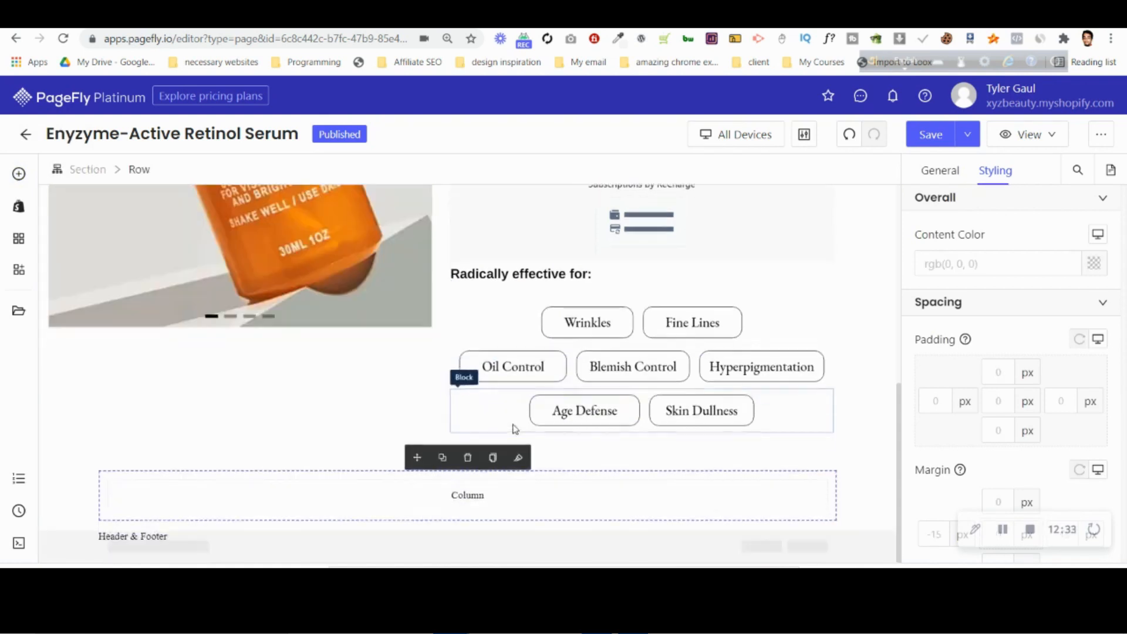
click(20, 174)
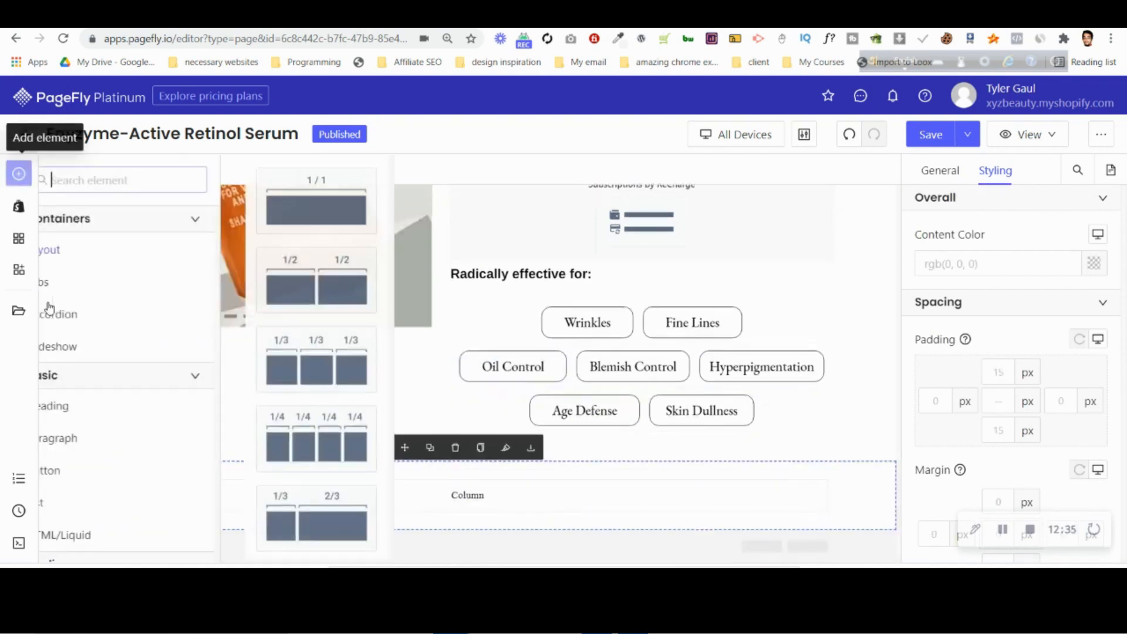
mouse_move(90, 406)
drag(352, 194, 531, 504)
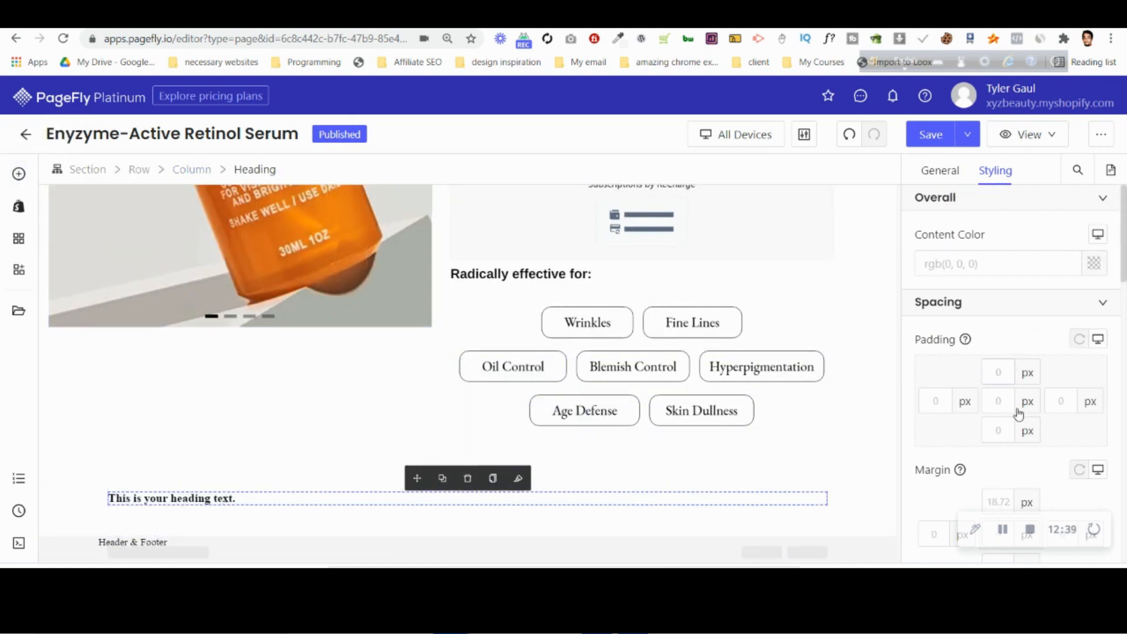
Style the new section's heading with a 0 px margin, centered alignment and the EB Garamond font family.
scroll(998, 476, down, 3)
click(1007, 312)
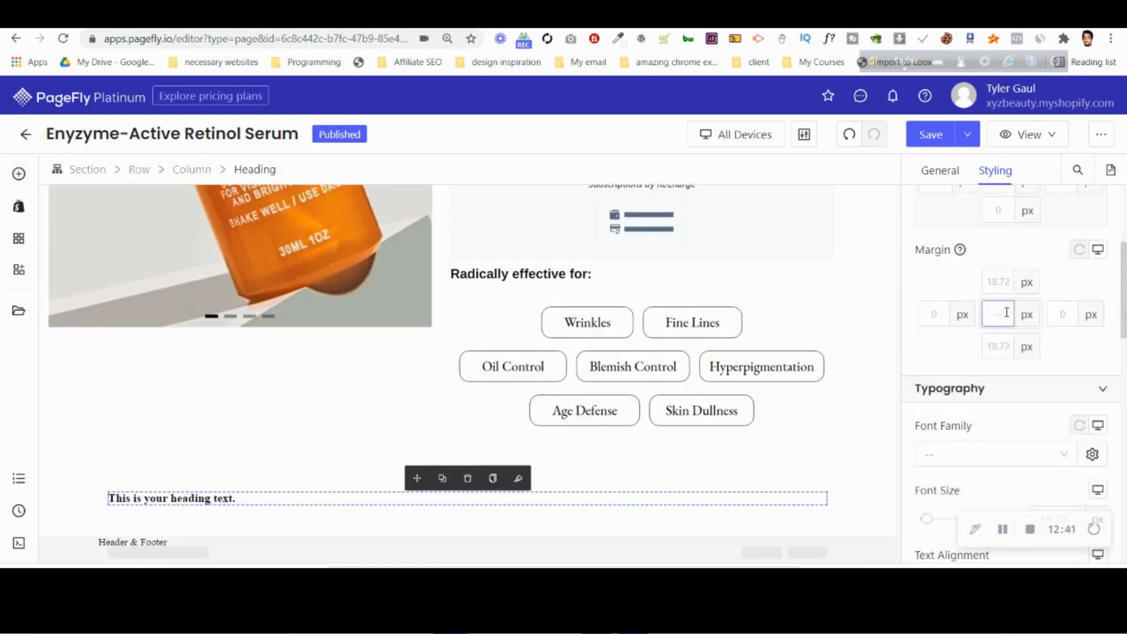
scroll(998, 376, down, 2)
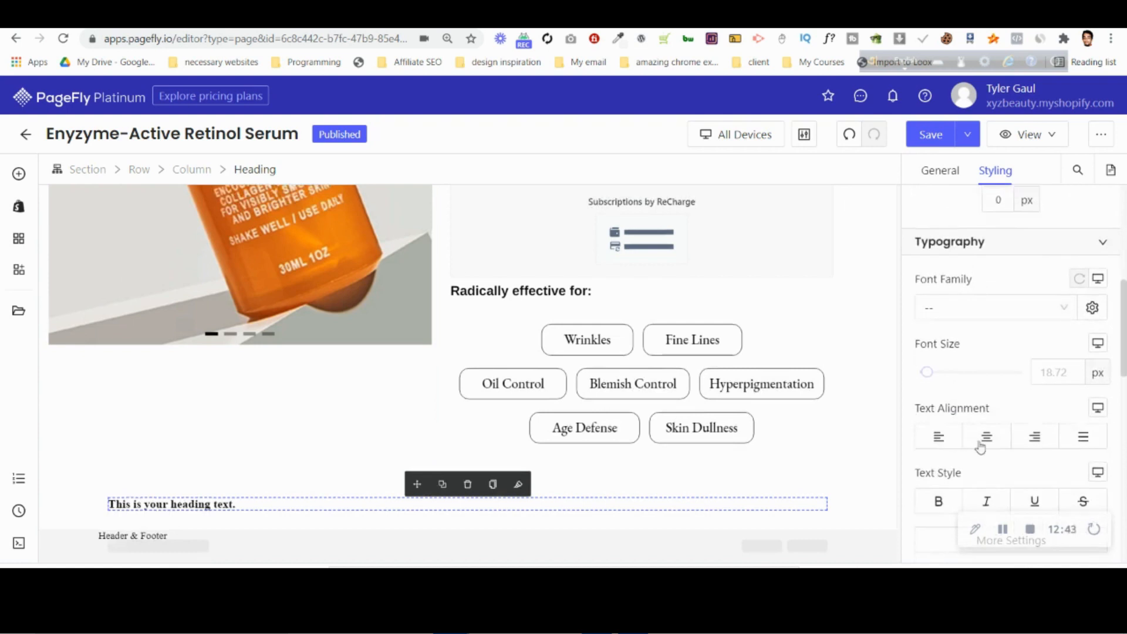
click(985, 441)
click(989, 320)
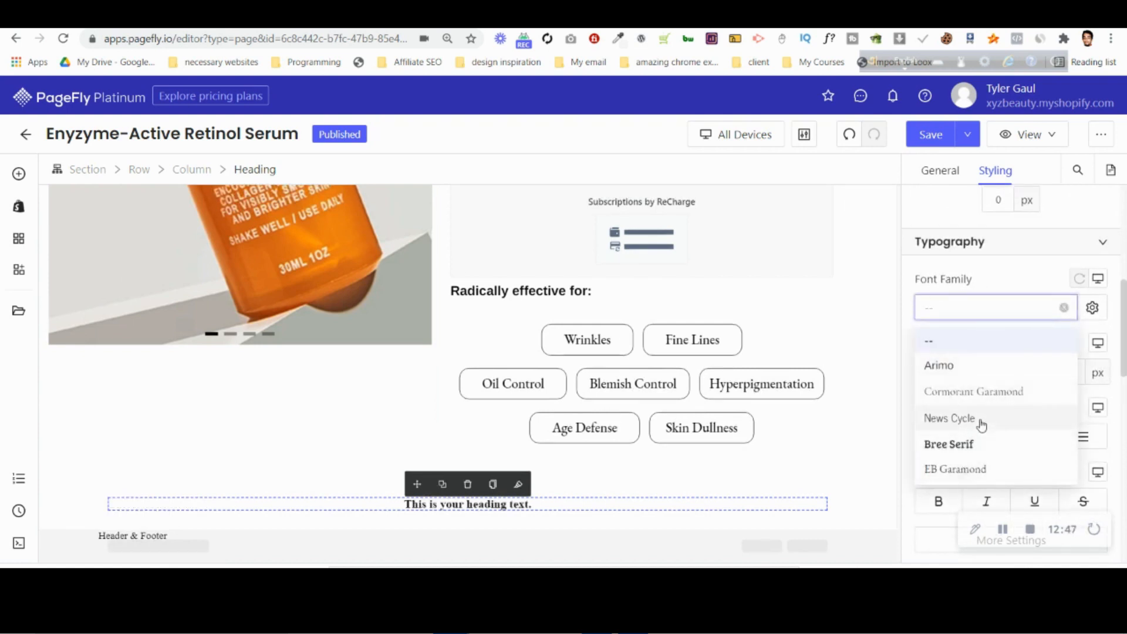
click(983, 469)
Change the font family of the "Clinically-proven to be the gentlest" heading to EB Garamond, matching the Wrinkles label.
scroll(656, 348, up, 1)
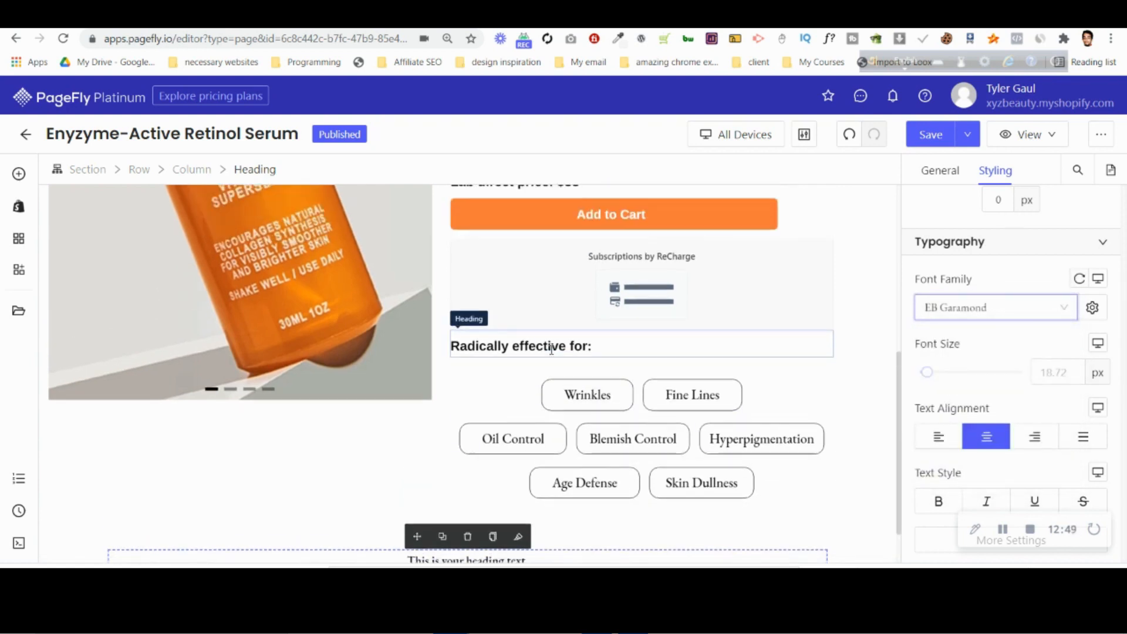
click(622, 351)
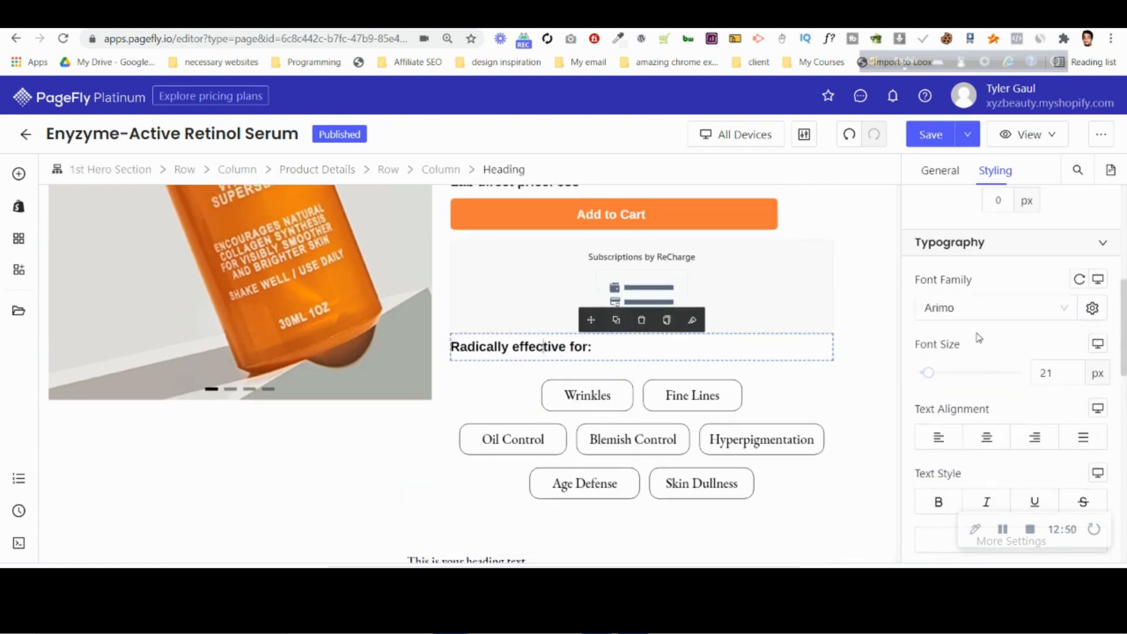
click(581, 396)
scroll(564, 352, up, 4)
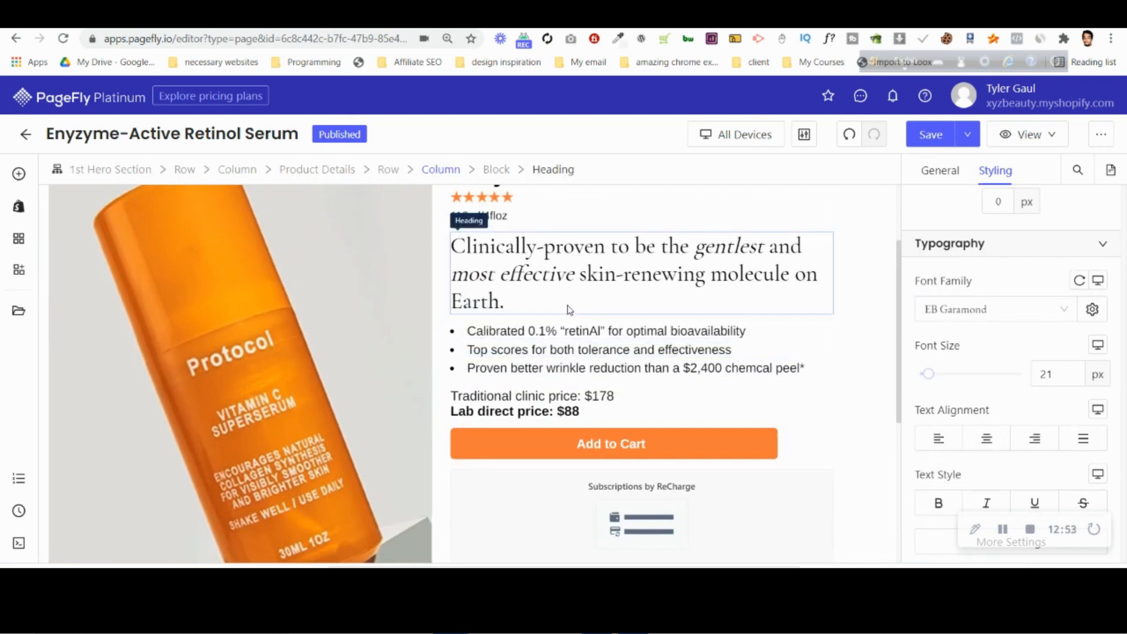
click(569, 309)
click(1002, 310)
click(969, 468)
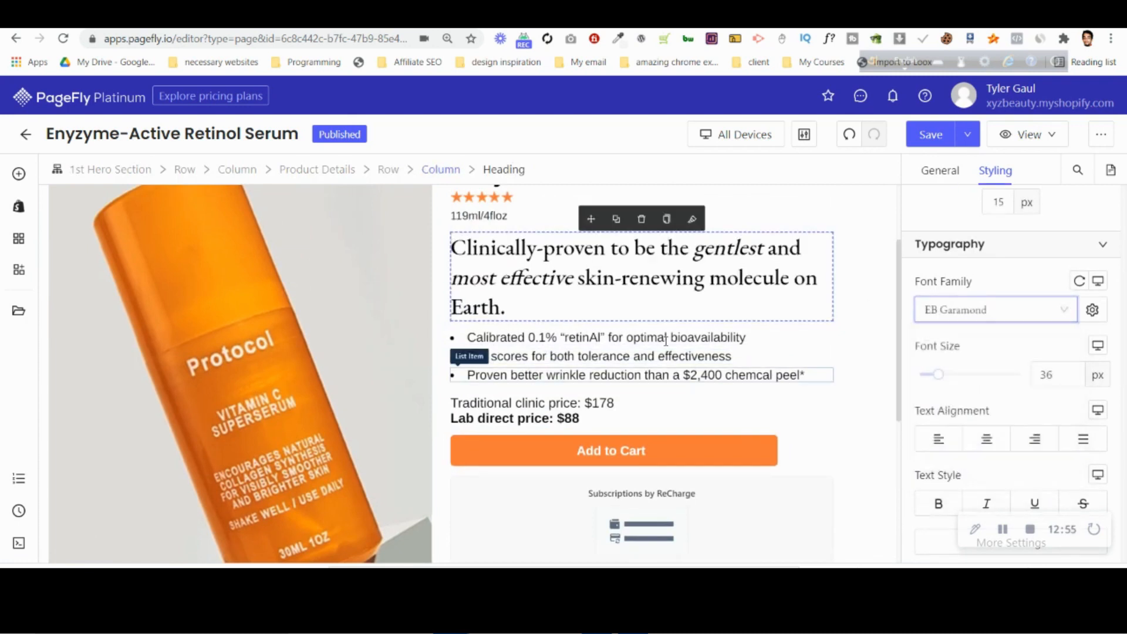
Open the content color of the "Clinically-proven to be the gentlest" heading and select its hex code.
scroll(1006, 276, up, 4)
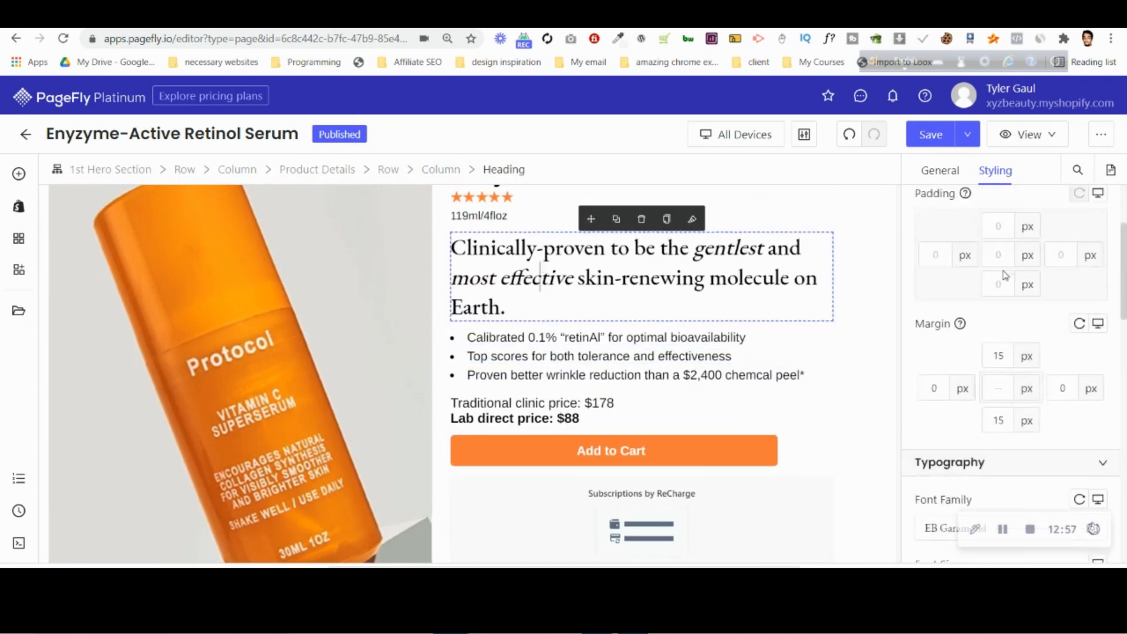
scroll(1005, 276, up, 3)
click(1094, 263)
click(764, 303)
double_click(764, 303)
scroll(578, 379, down, 5)
scroll(578, 379, up, 4)
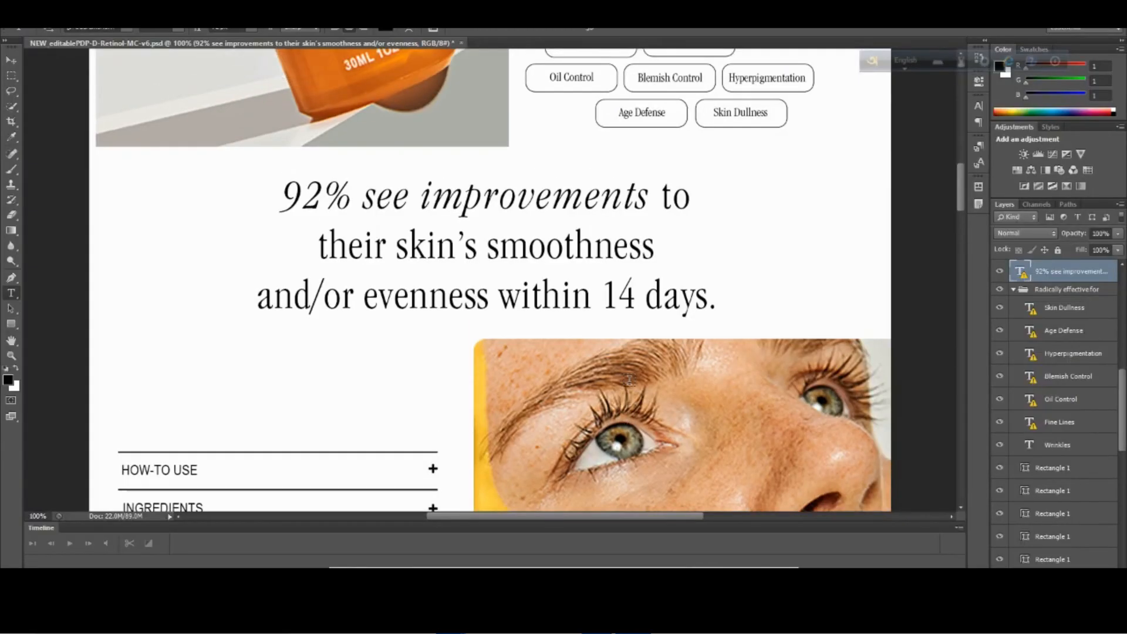
Compare the label rows and the "92% see improvements" headline in the Photoshop design, then return to PageFly.
scroll(631, 377, up, 3)
scroll(631, 378, up, 4)
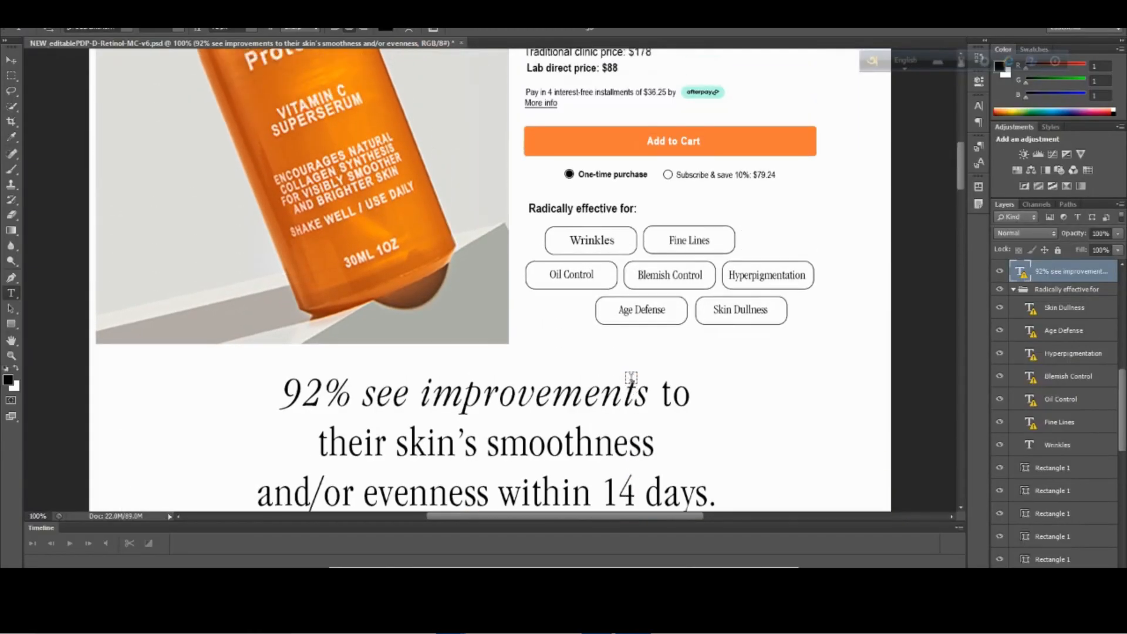
scroll(630, 376, down, 5)
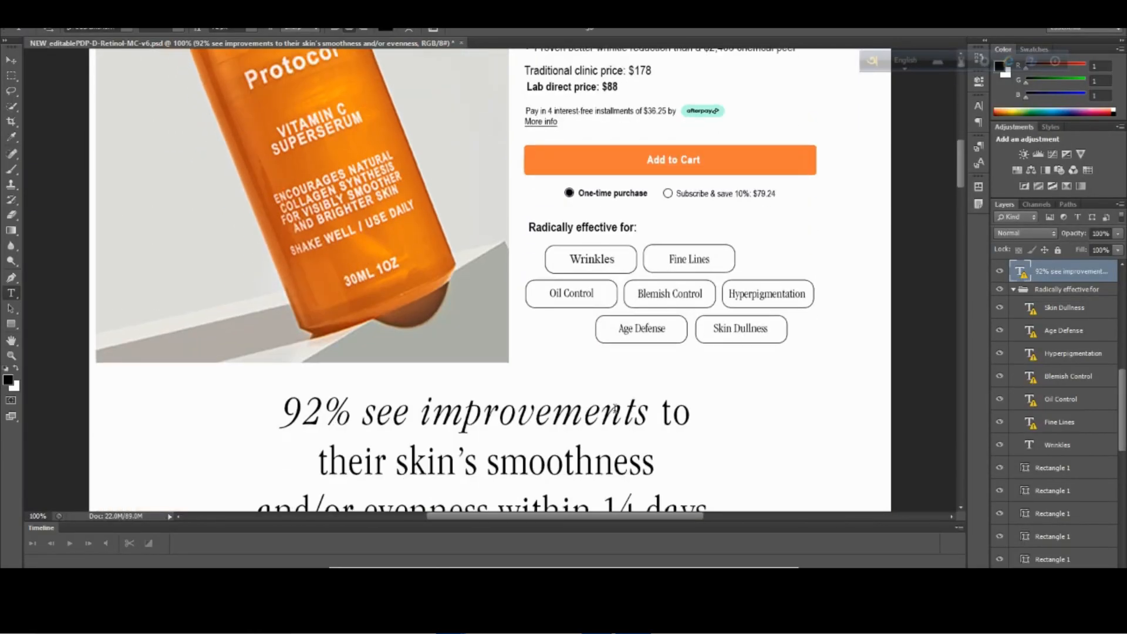
click(376, 547)
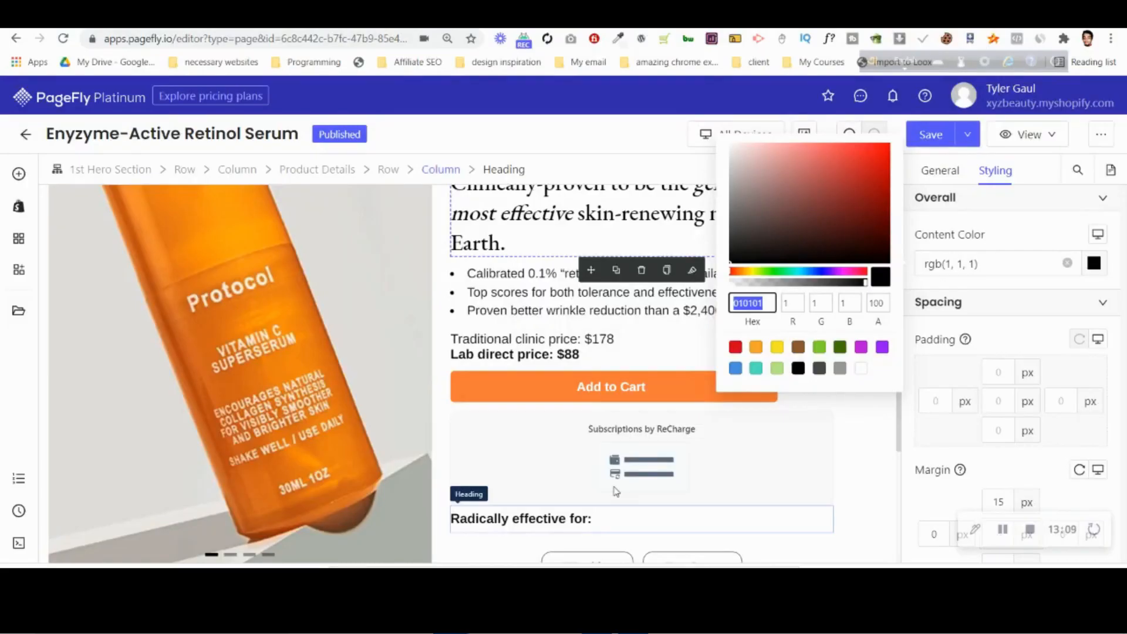
Try the Regular font weight on the "Clinically-proven to be the gentlest" heading and return it to Medium.
scroll(981, 389, down, 5)
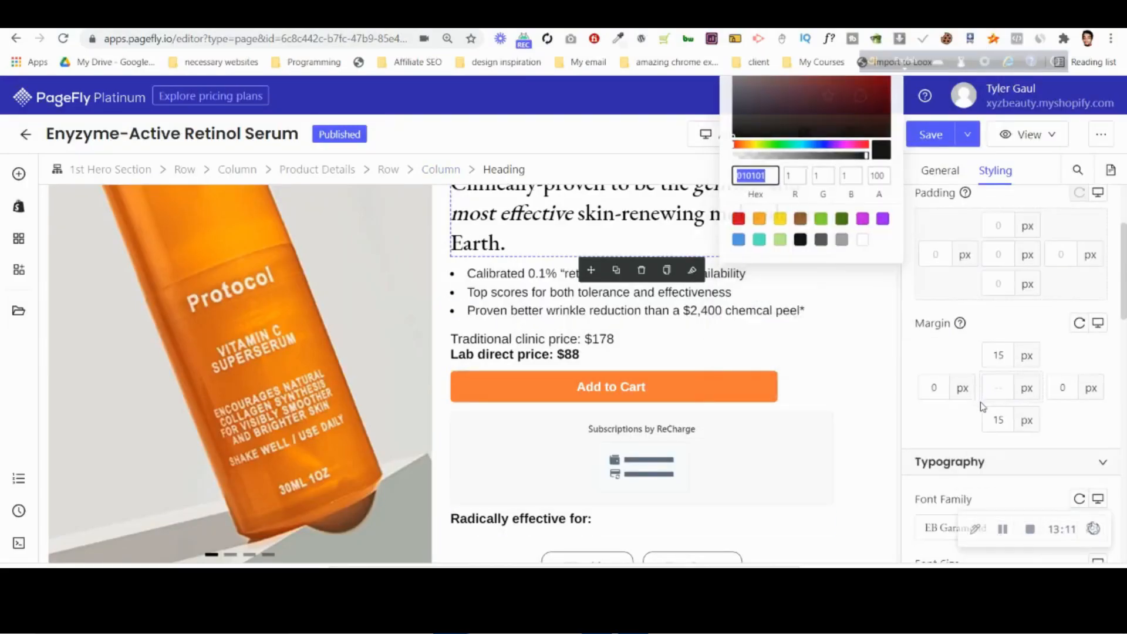
scroll(964, 390, down, 3)
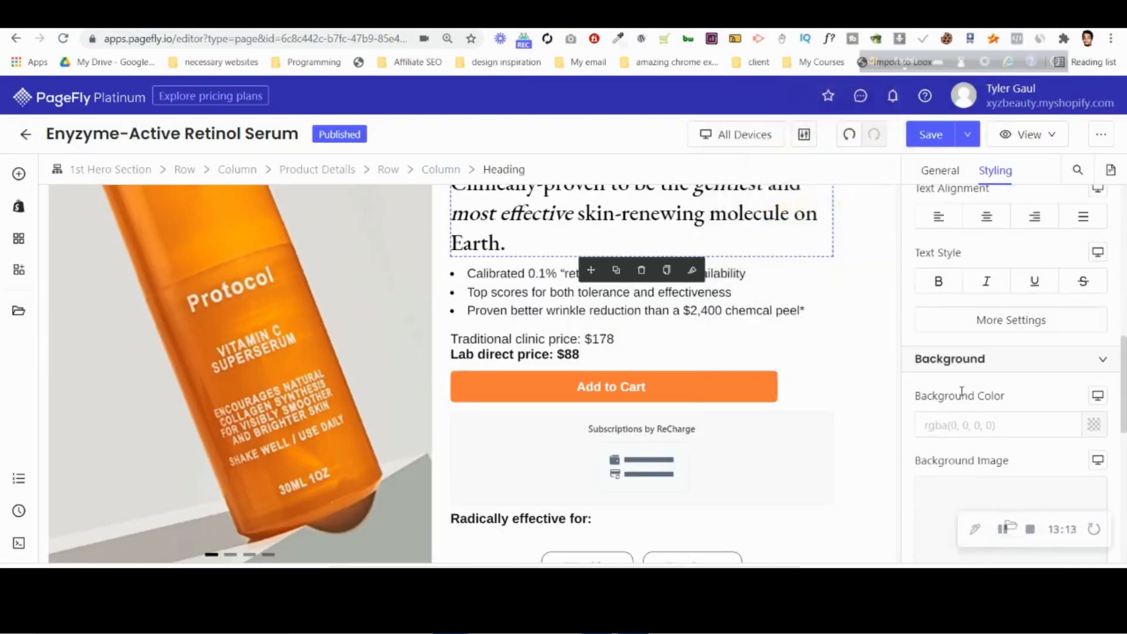
click(969, 320)
click(790, 238)
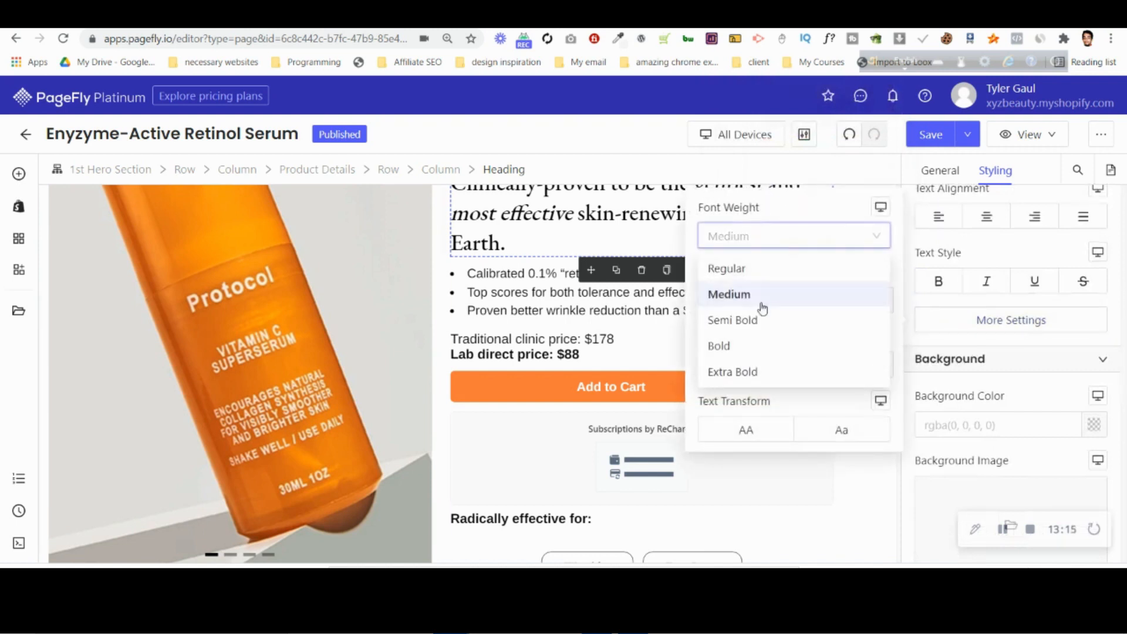
click(764, 274)
click(760, 247)
click(758, 291)
click(979, 252)
Set the font weight of the placeholder heading in the new section below the hero to Bold.
scroll(566, 398, down, 4)
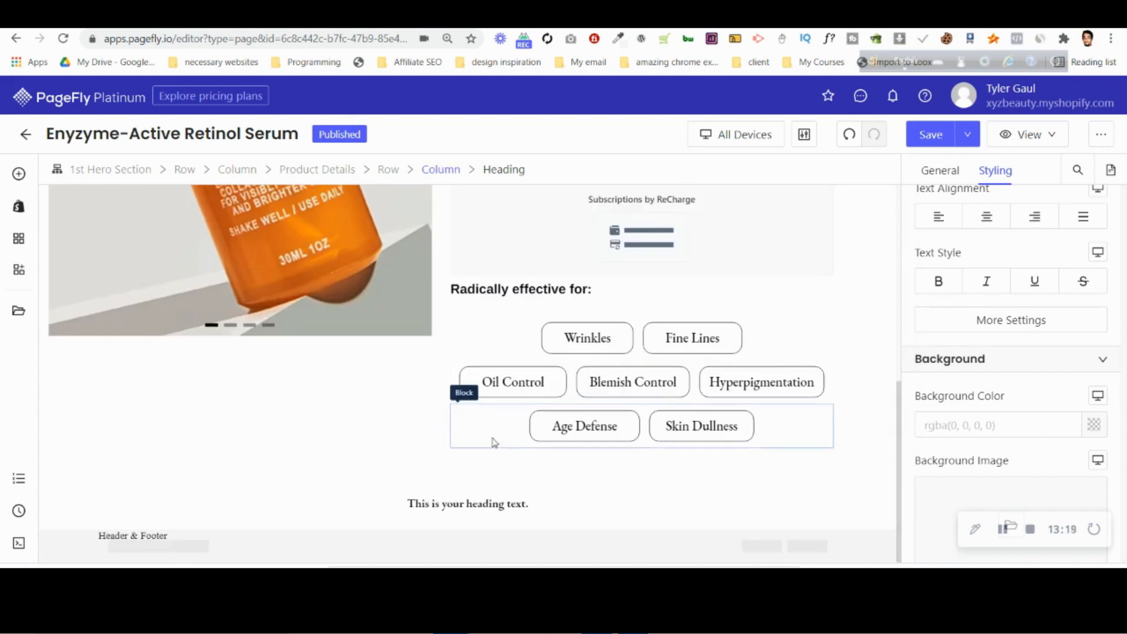
click(489, 503)
click(993, 320)
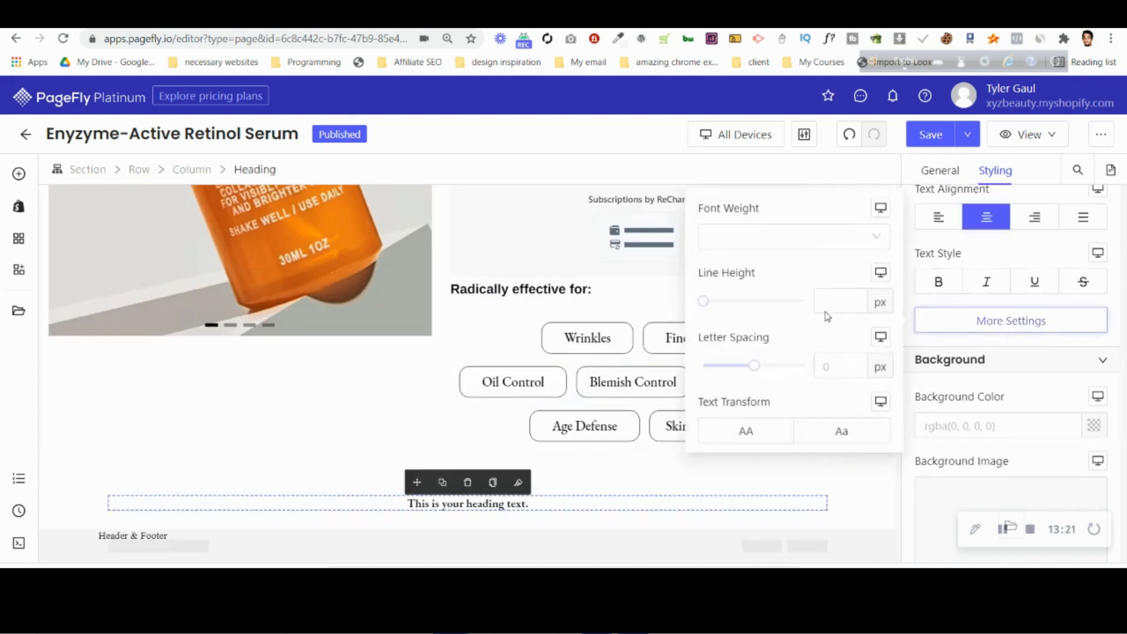
click(795, 240)
click(739, 351)
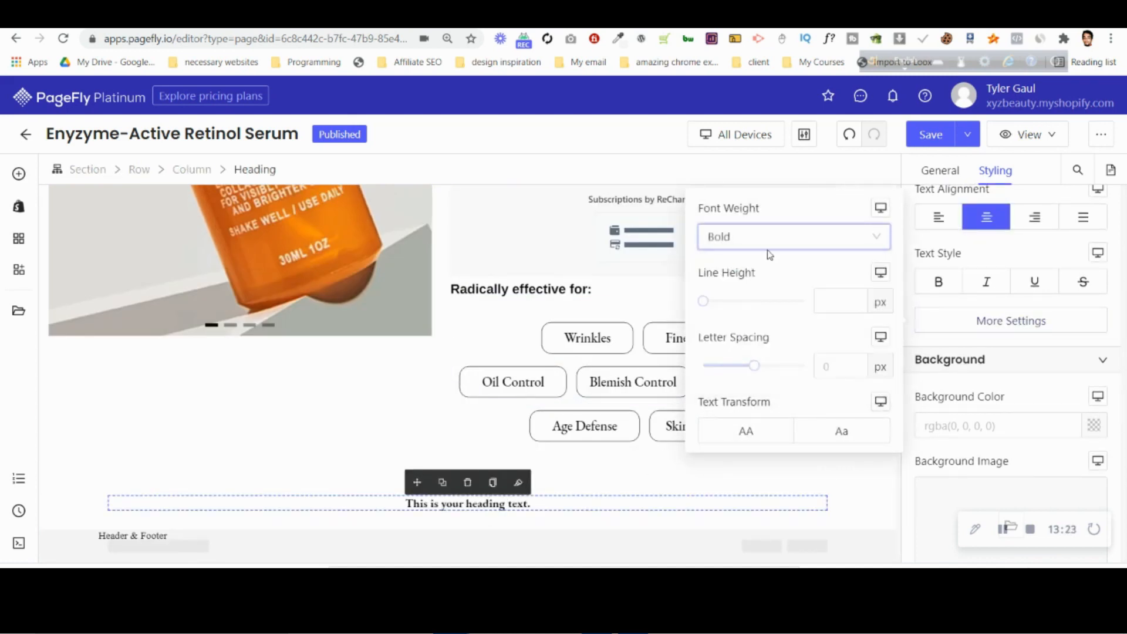
Switch to the Photoshop design and try to select the entire "92% see improvements" headline text.
scroll(993, 353, up, 3)
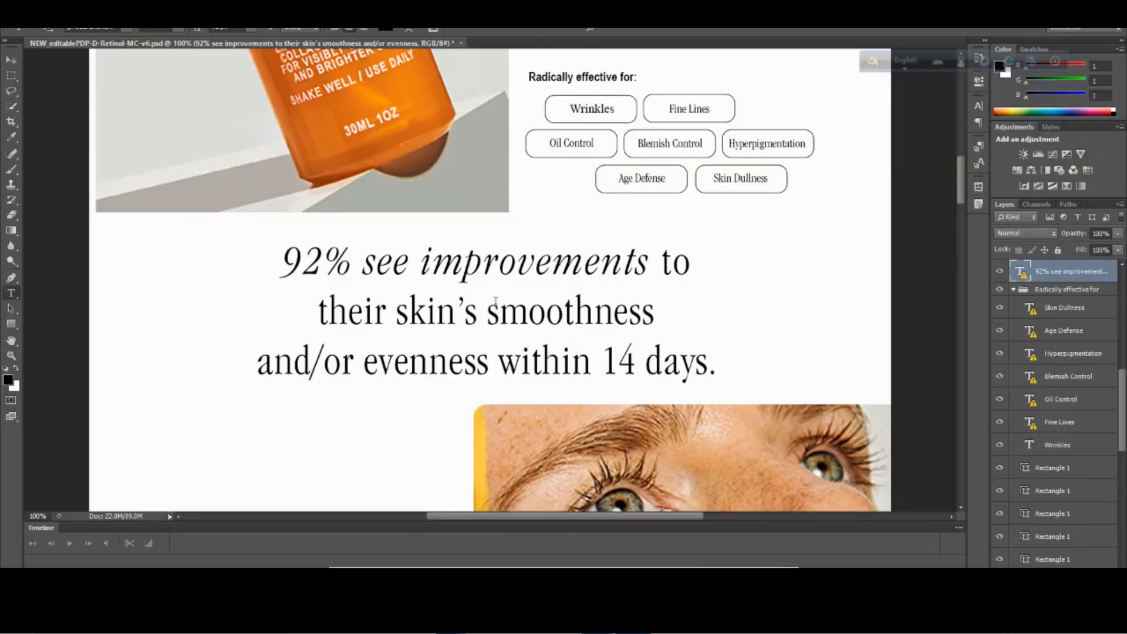
click(496, 303)
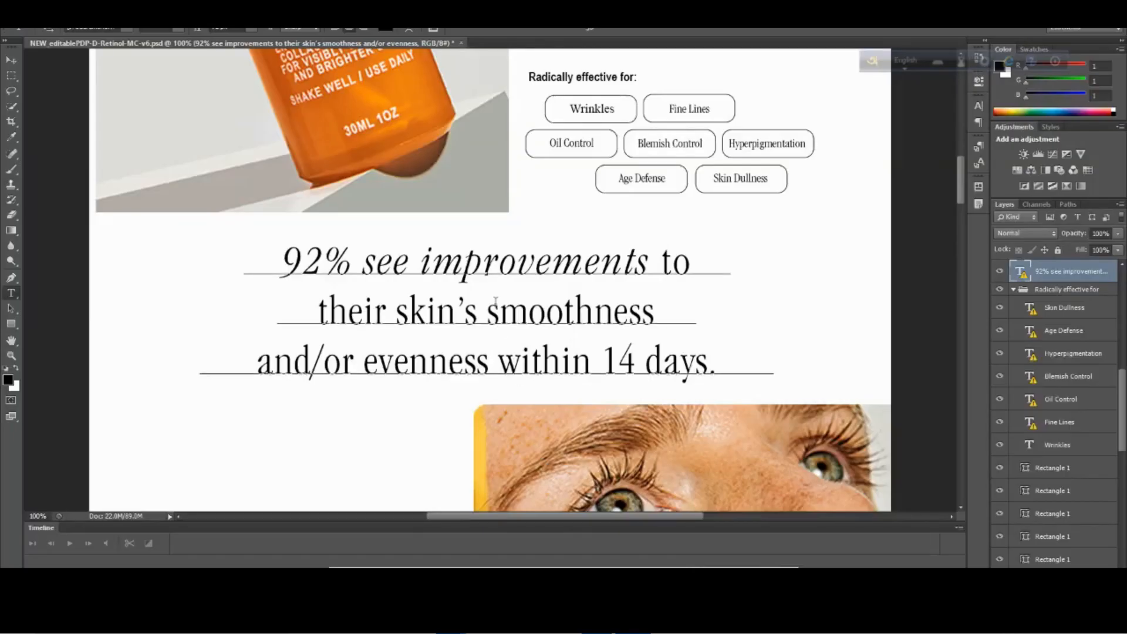
key(ctrl+a)
key(ctrl+c)
click(579, 269)
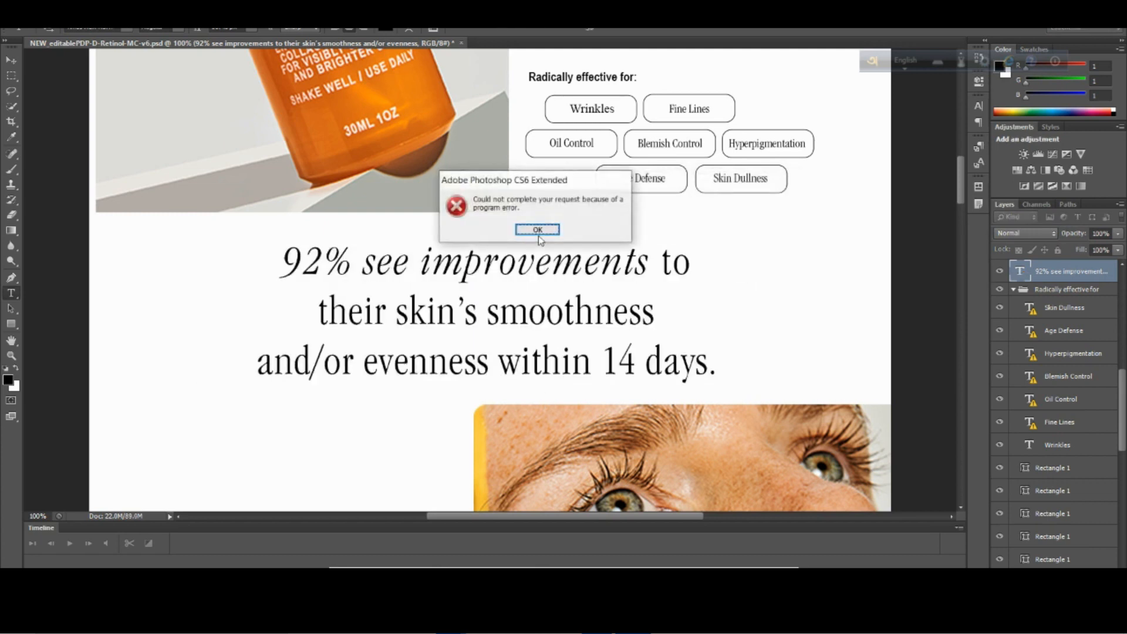
click(538, 230)
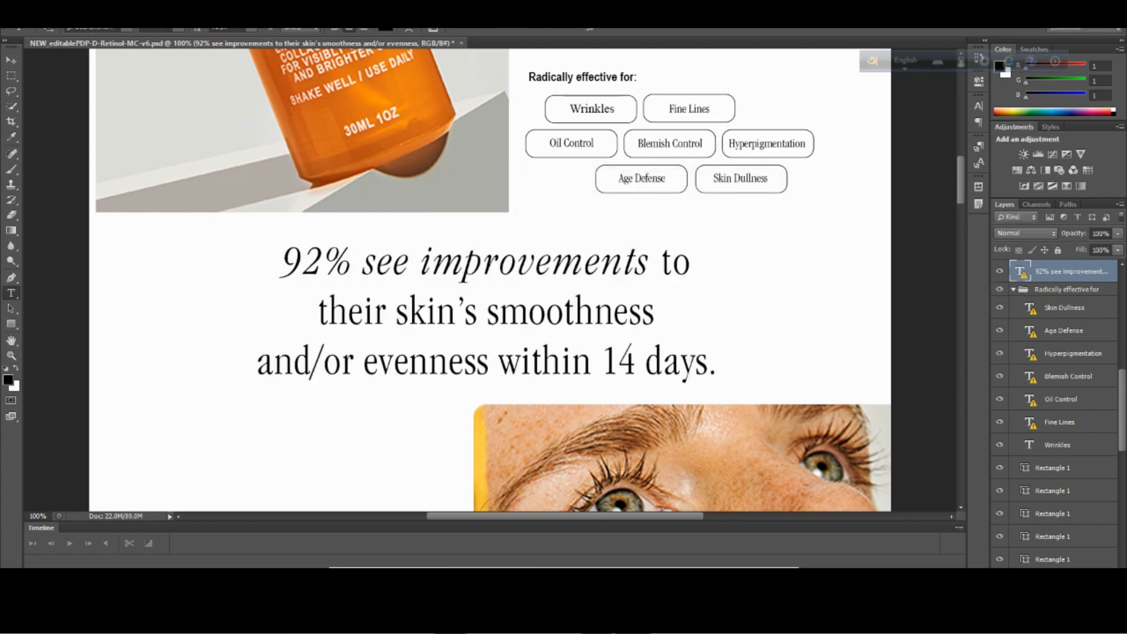
Check the headline in Photopea and replace PageFly's placeholder heading with "92% see improvements to their skin's smoothness and/or evenness within 14 days.".
mouse_move(451, 621)
click(379, 552)
click(517, 15)
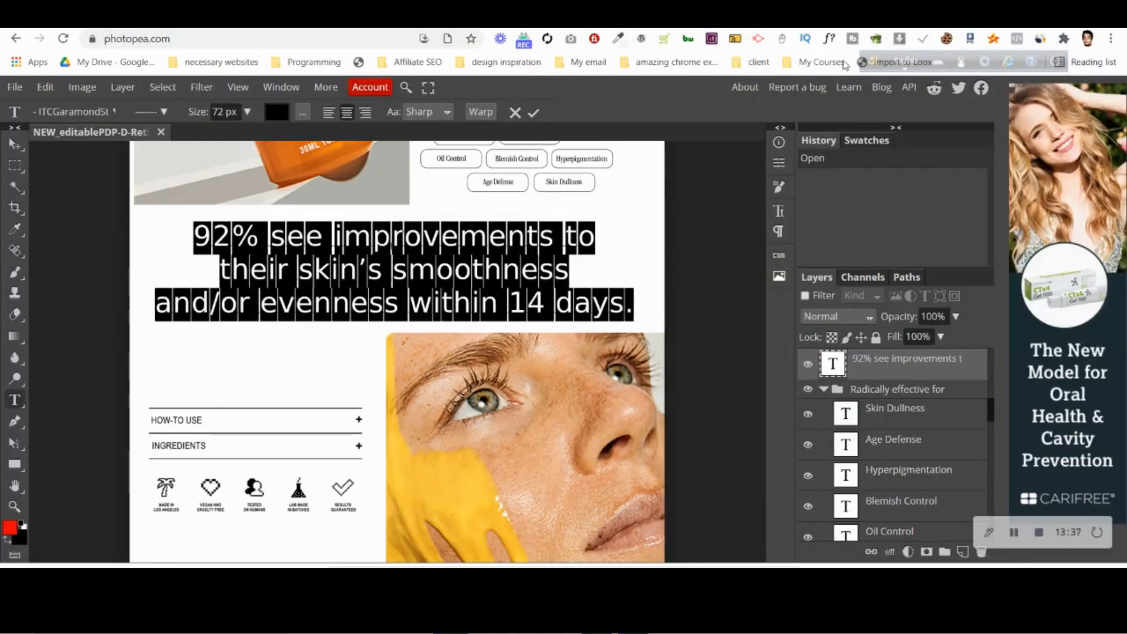
click(652, 16)
click(477, 504)
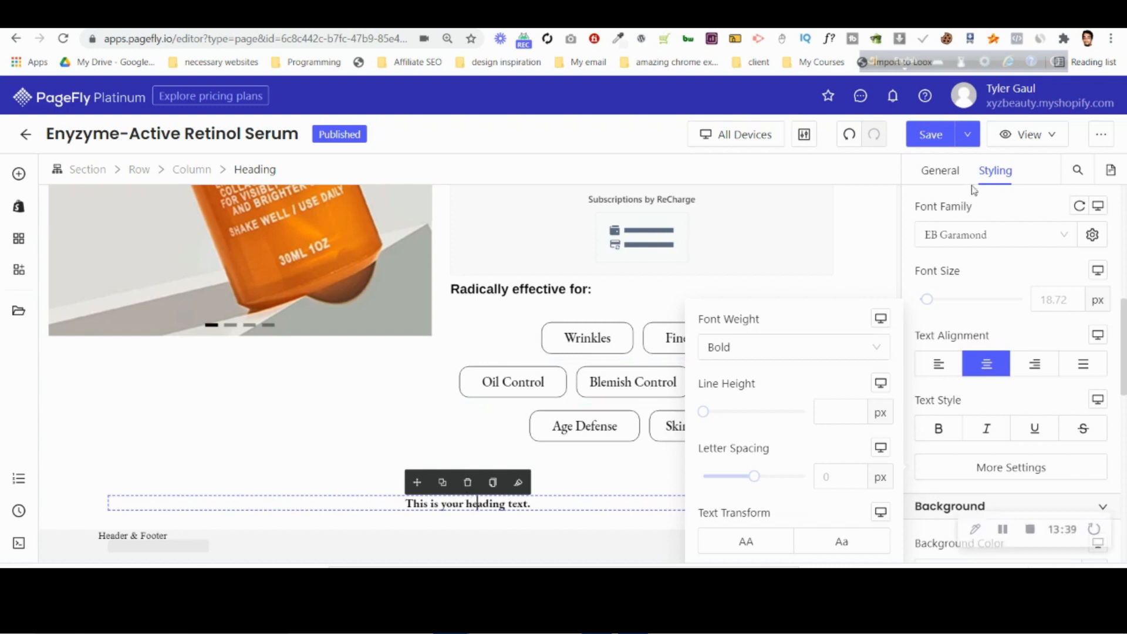
click(942, 171)
triple_click(1014, 315)
key(ctrl+v)
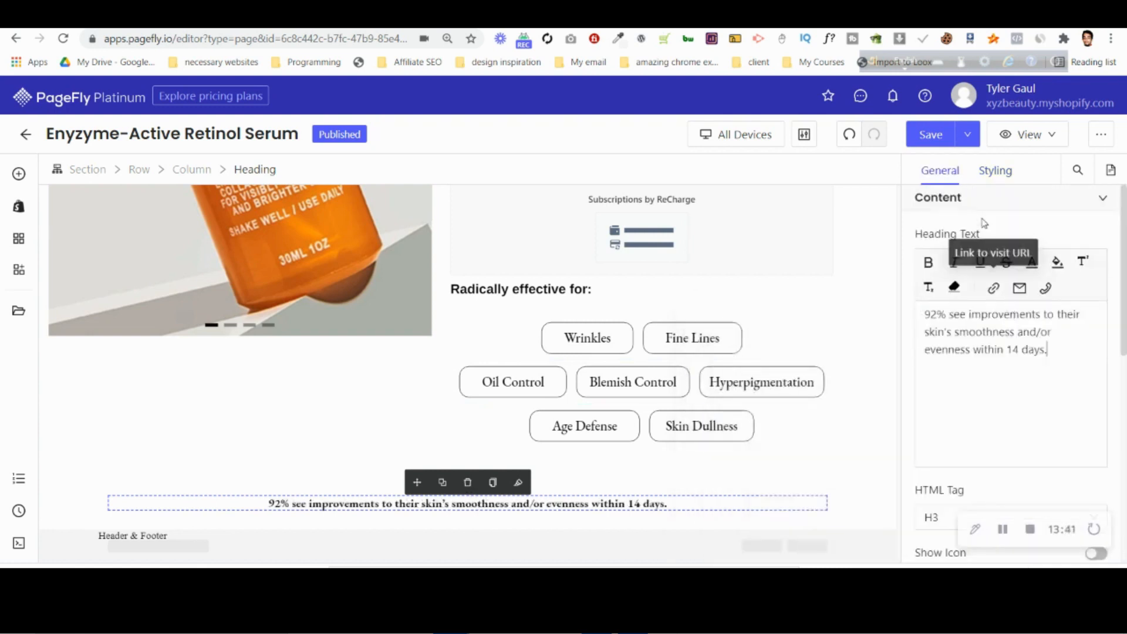
Set the "92% see improvements" heading's font size to 72 px, matching the design.
click(995, 171)
scroll(1051, 341, down, 5)
scroll(1051, 317, up, 5)
click(1052, 306)
text(72)
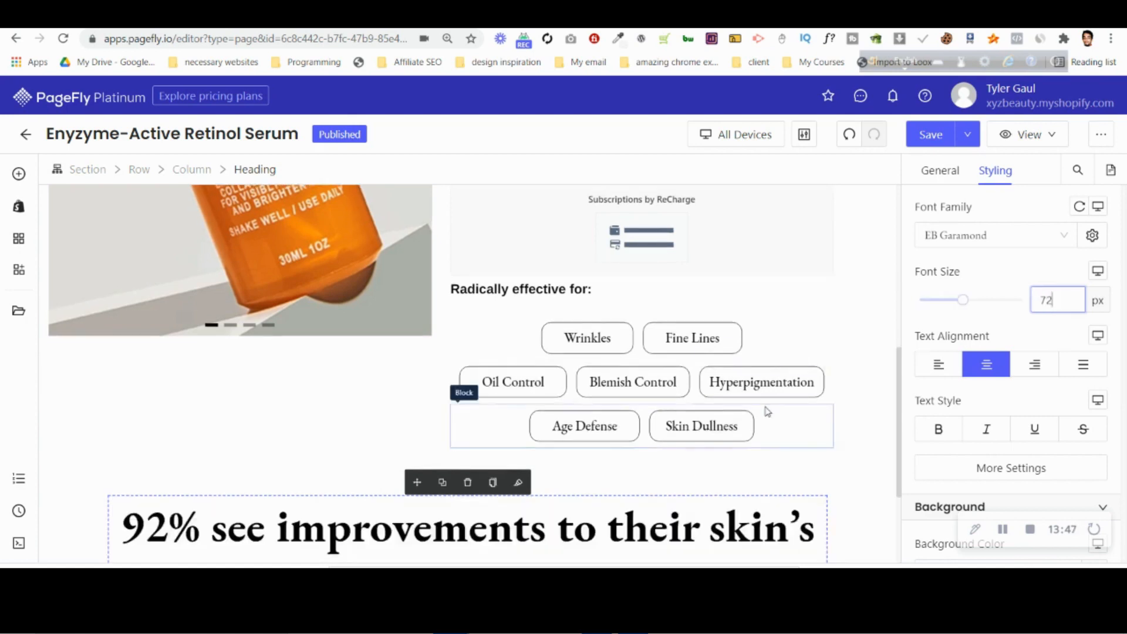
scroll(766, 411, down, 2)
scroll(746, 429, down, 1)
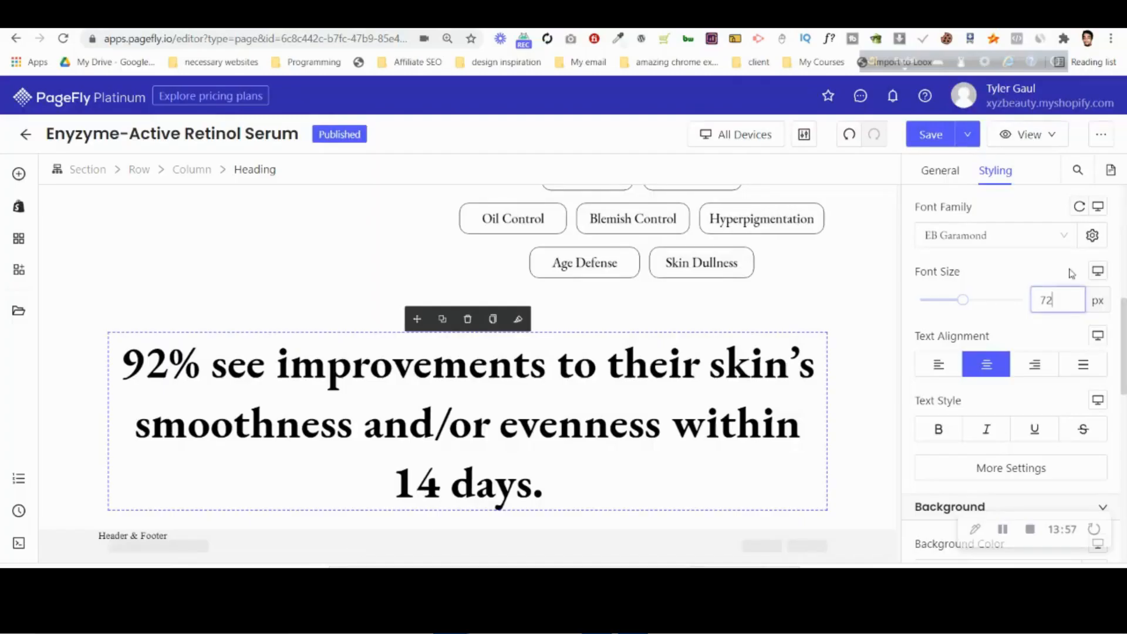
Try the Medium font weight on the "92% see improvements" heading and settle on Regular.
click(1014, 468)
click(771, 353)
click(756, 410)
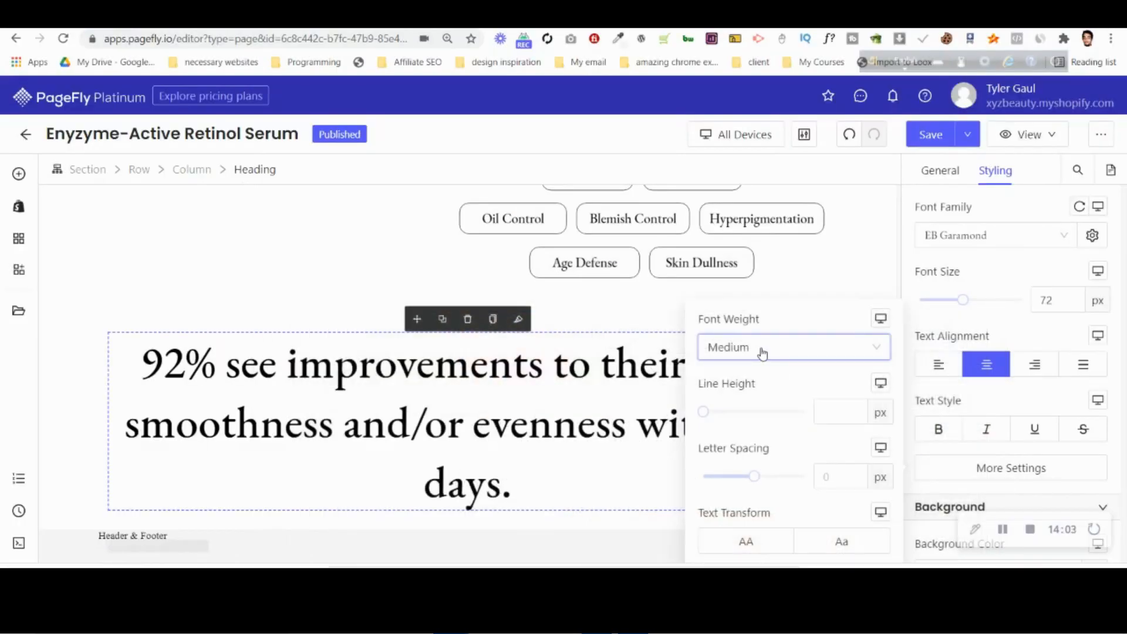
click(760, 350)
click(742, 382)
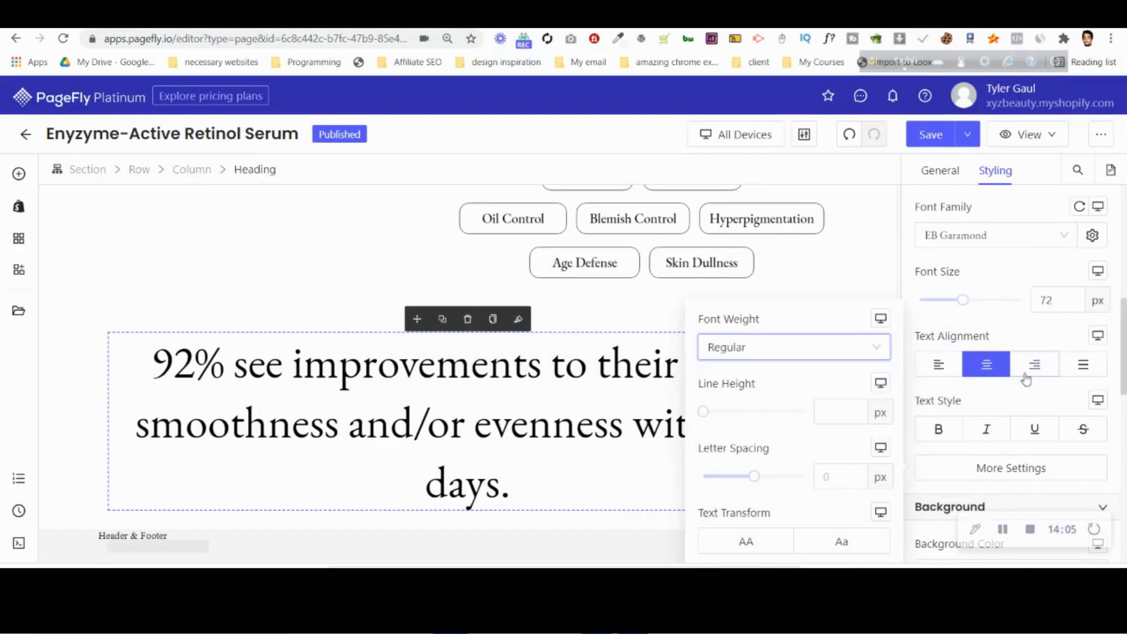
click(1000, 322)
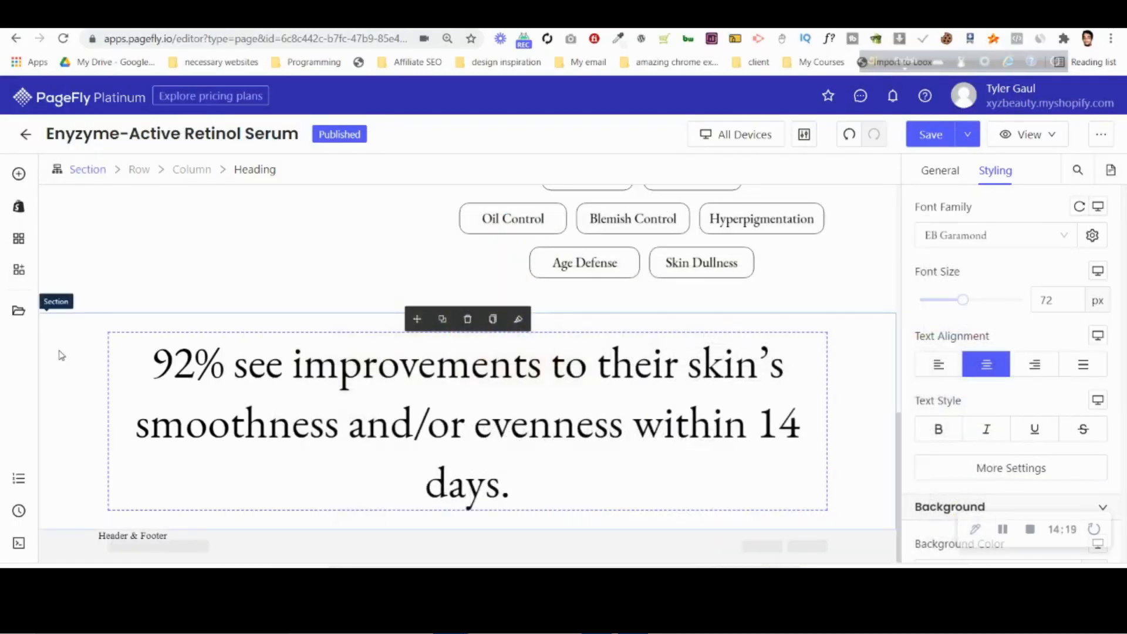
Reduce the headline section's fixed max width to 912 px and further down to 864 px, using the Photoshop design's line breaks as reference.
click(59, 355)
click(940, 171)
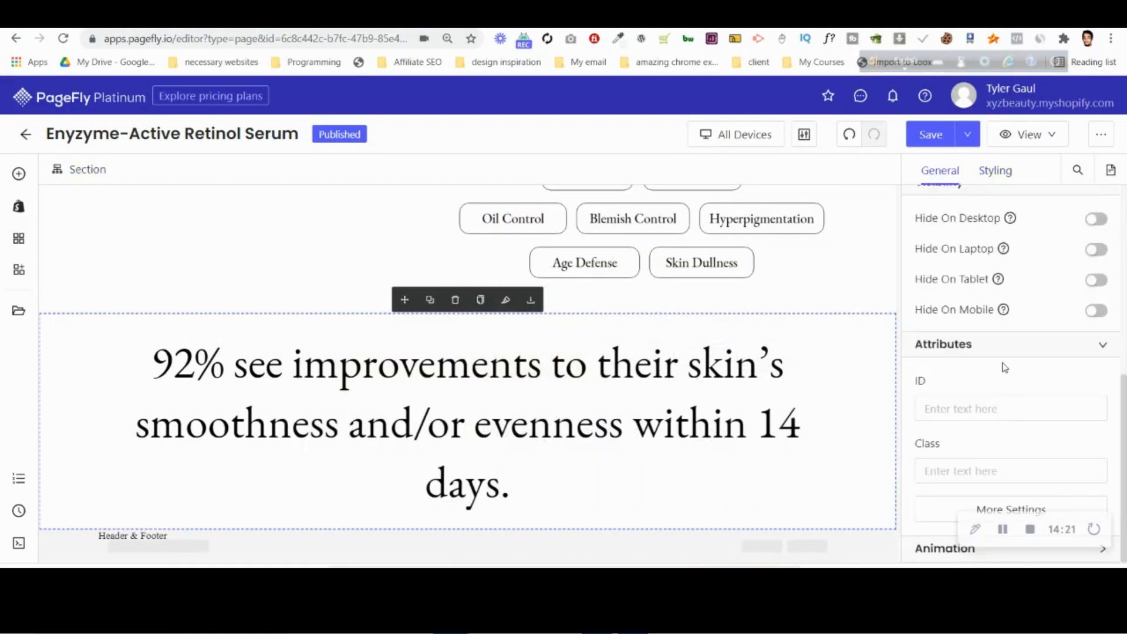
scroll(1008, 363, up, 4)
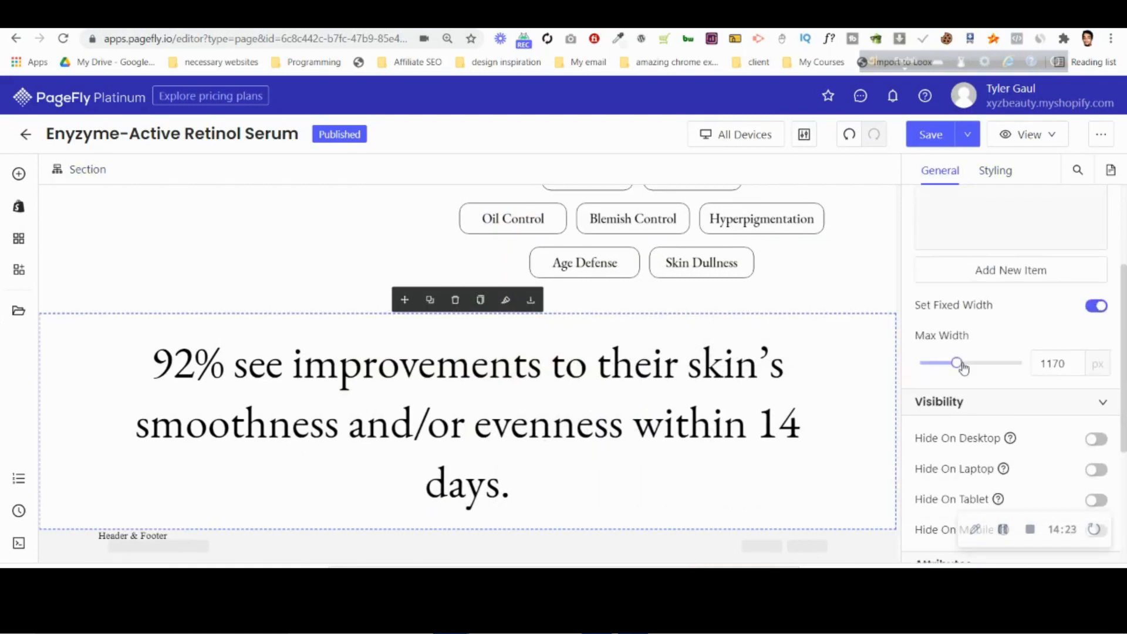
mouse_move(960, 367)
mouse_down()
mouse_move(926, 370)
mouse_move(940, 369)
mouse_up()
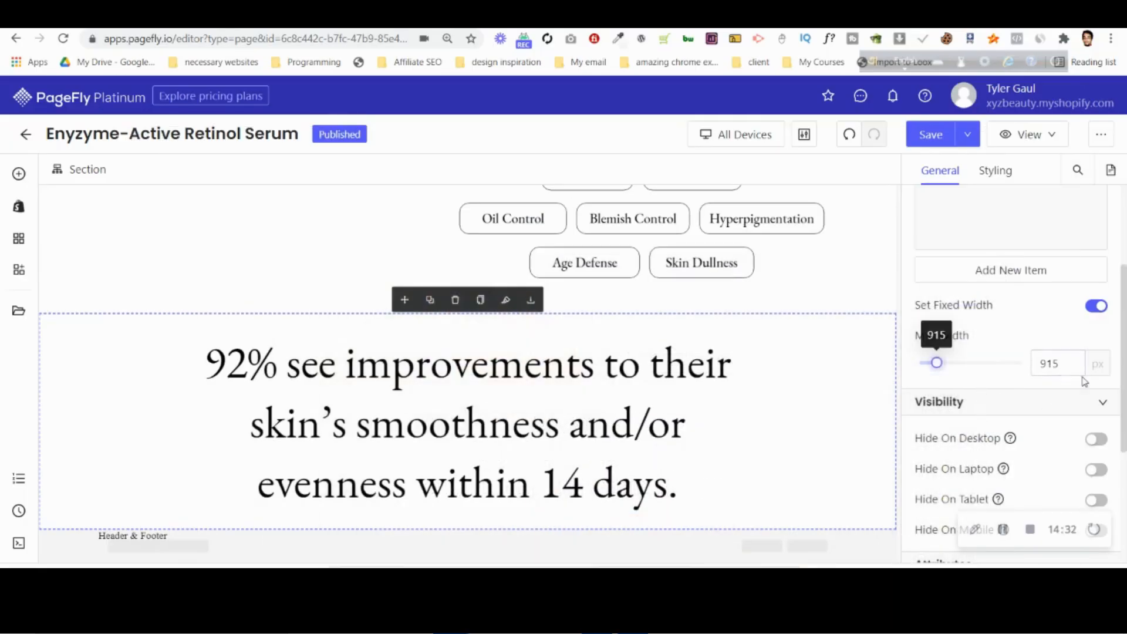
click(1069, 364)
key(BackSpace)
text(2)
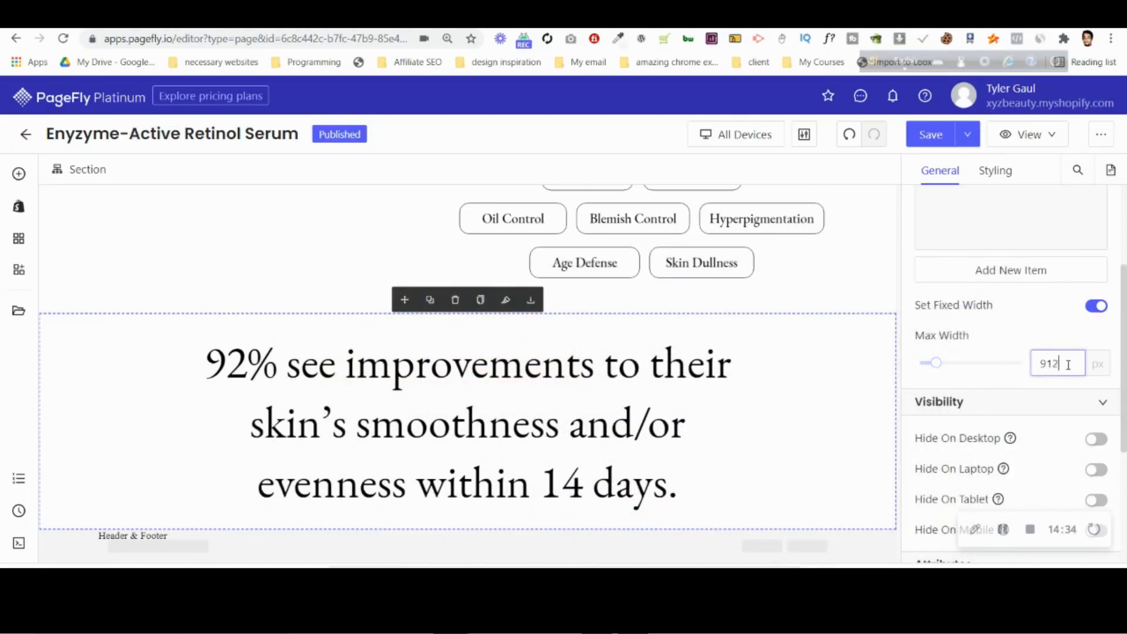
key(BackSpace)
text(0)
key(Down)
key(Down)
key(Down)
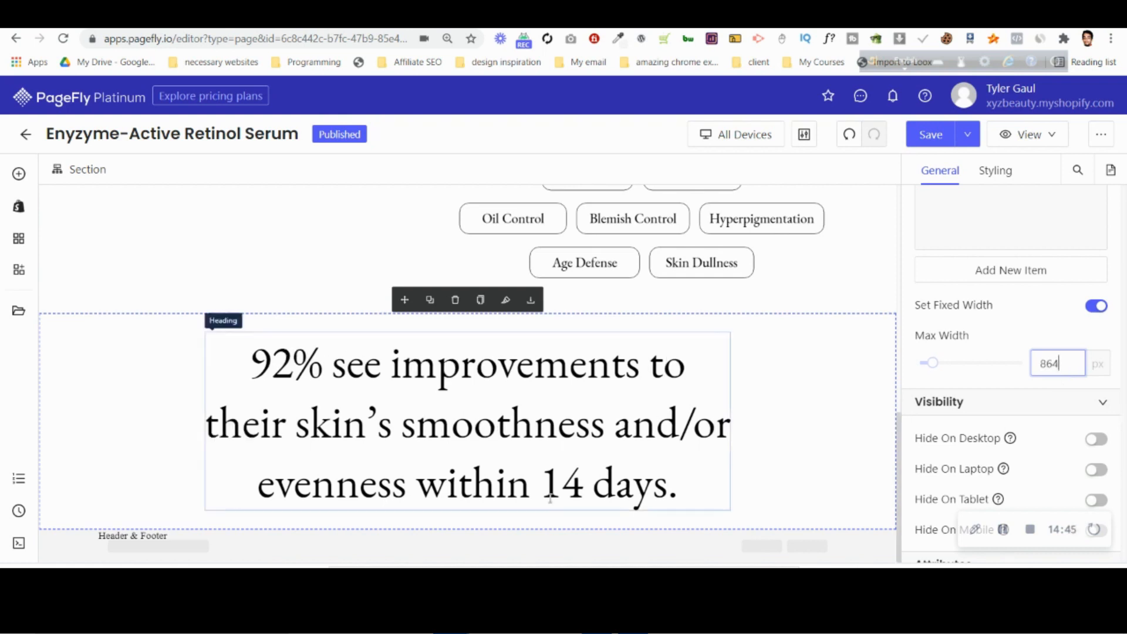
Compare the headline's line breaks with the Photoshop design and test a section max width of 868 px before returning to 864 px.
key(alt+Tab)
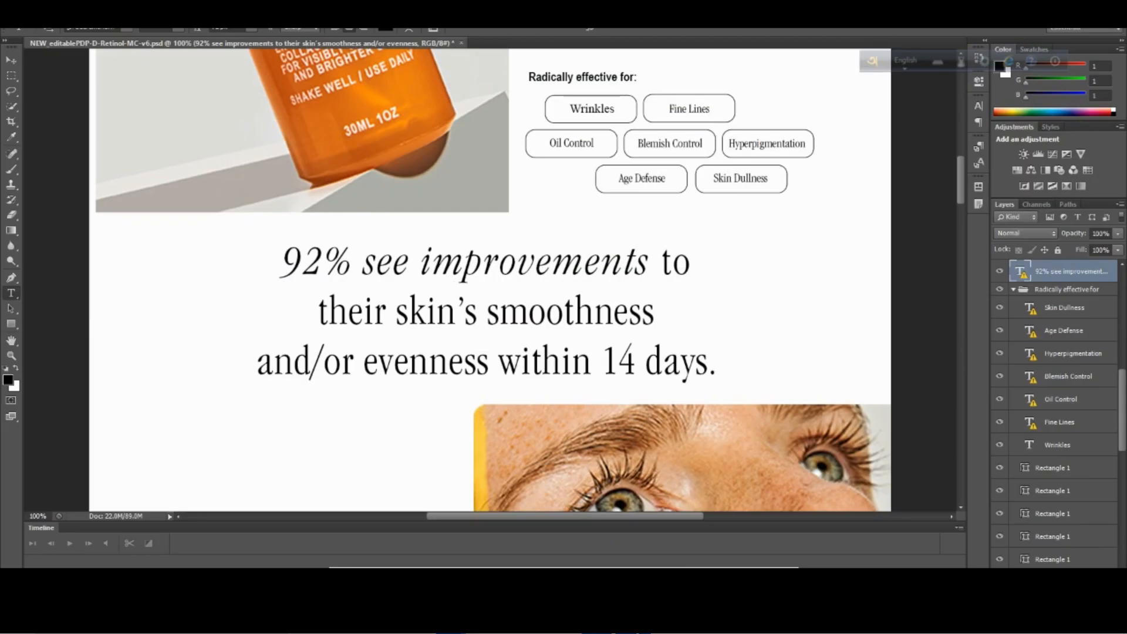
key(alt+Tab)
key(Up)
key(Up)
key(Up)
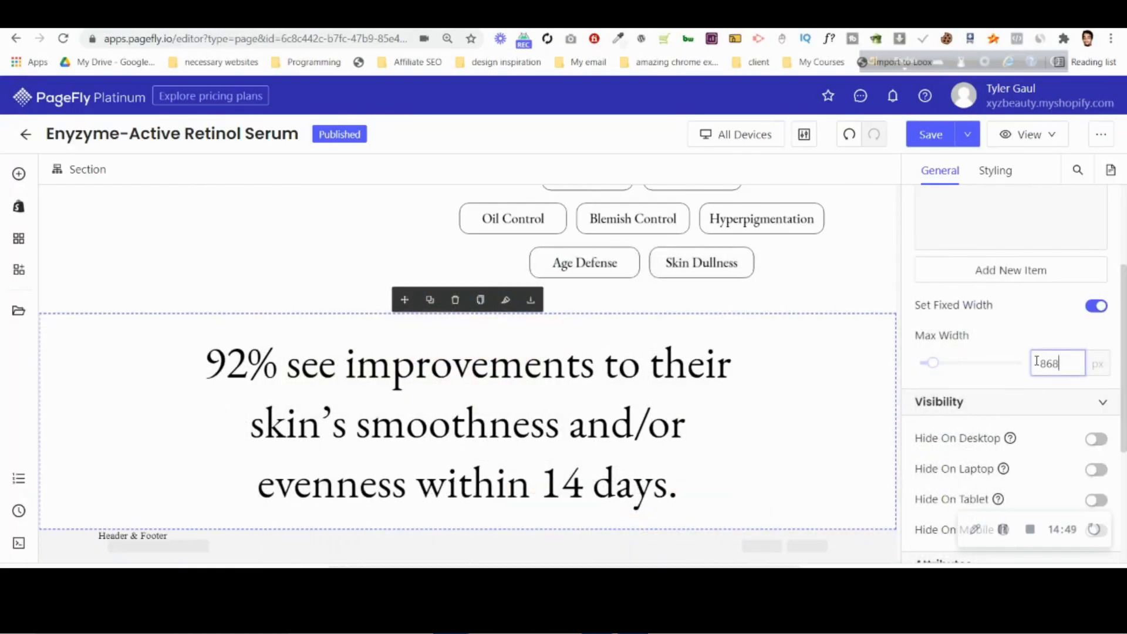
key(Down)
key(Down)
key(Down)
key(Down)
key(Down)
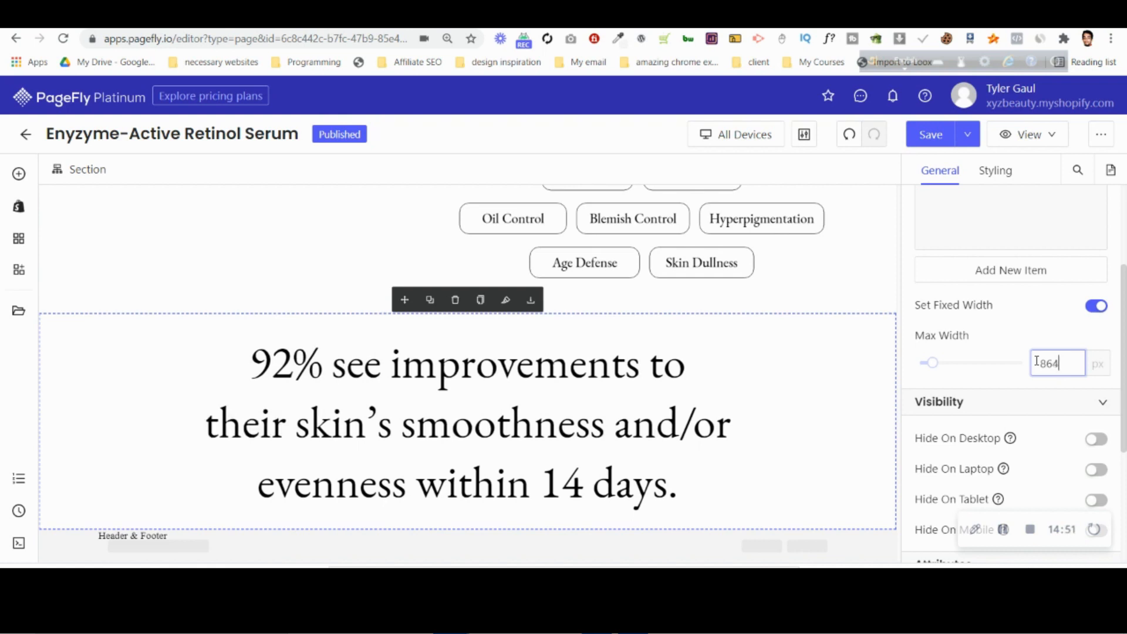
Test section max widths of 861 px and 866 px for the headline's line breaks, ending at 860 px.
scroll(490, 504, down, 1)
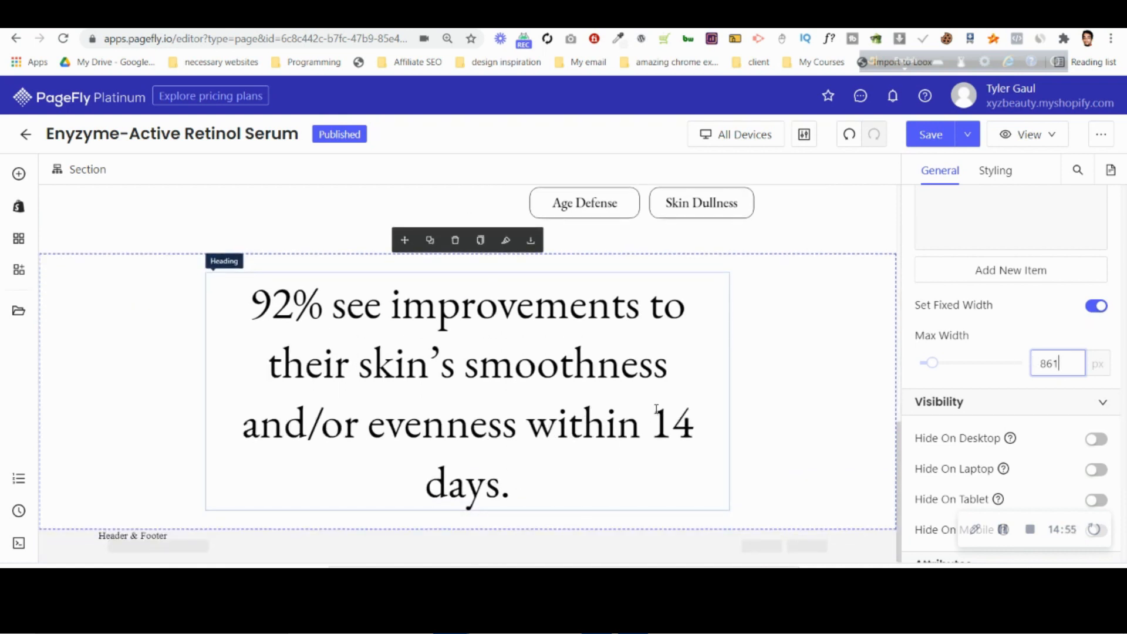
key(Up)
key(Up)
key(Up)
key(Up)
key(Up)
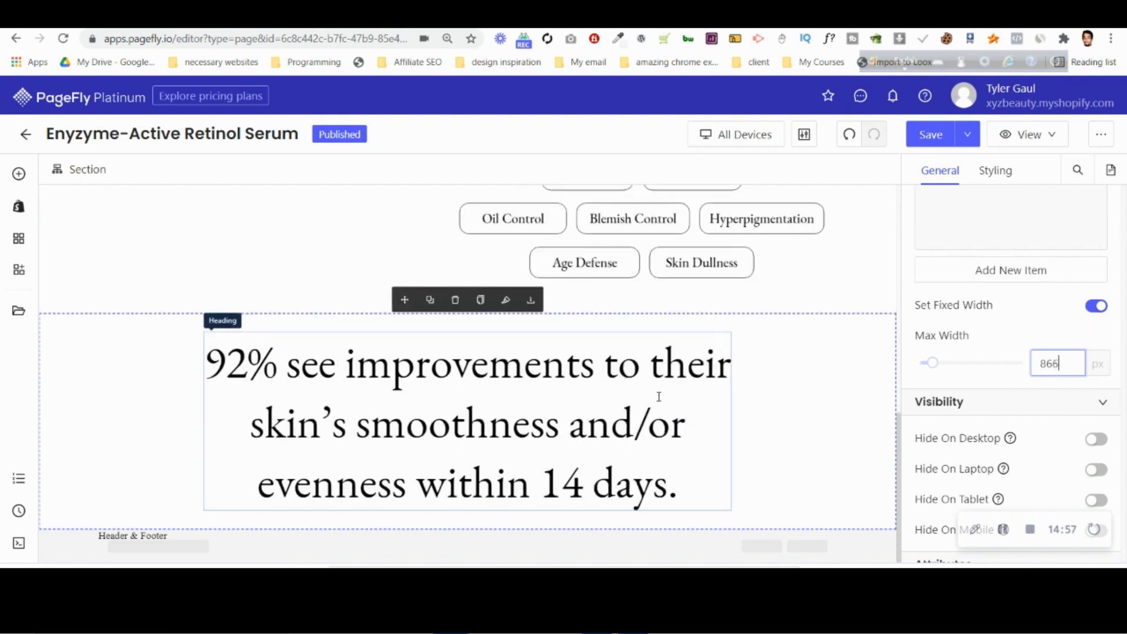
key(Down)
key(Down)
key(Down)
key(Down)
key(Down)
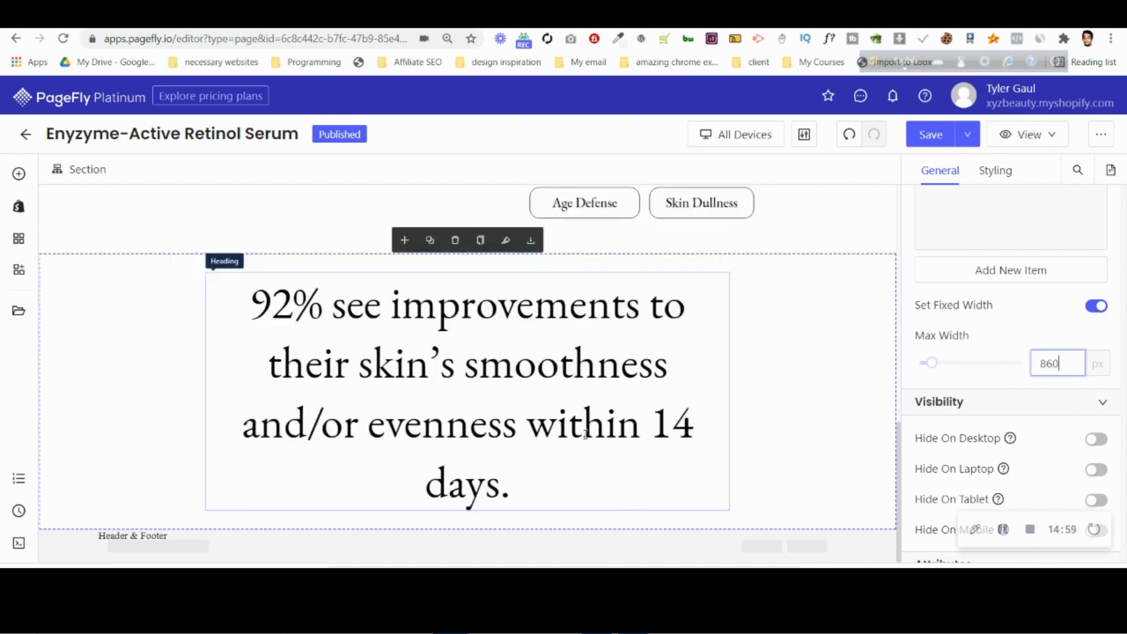
Try a 70 px font size on the "92% see improvements" heading and restore it to 72 px.
click(585, 435)
click(996, 170)
scroll(1016, 264, down, 5)
click(1060, 360)
key(Down)
key(Down)
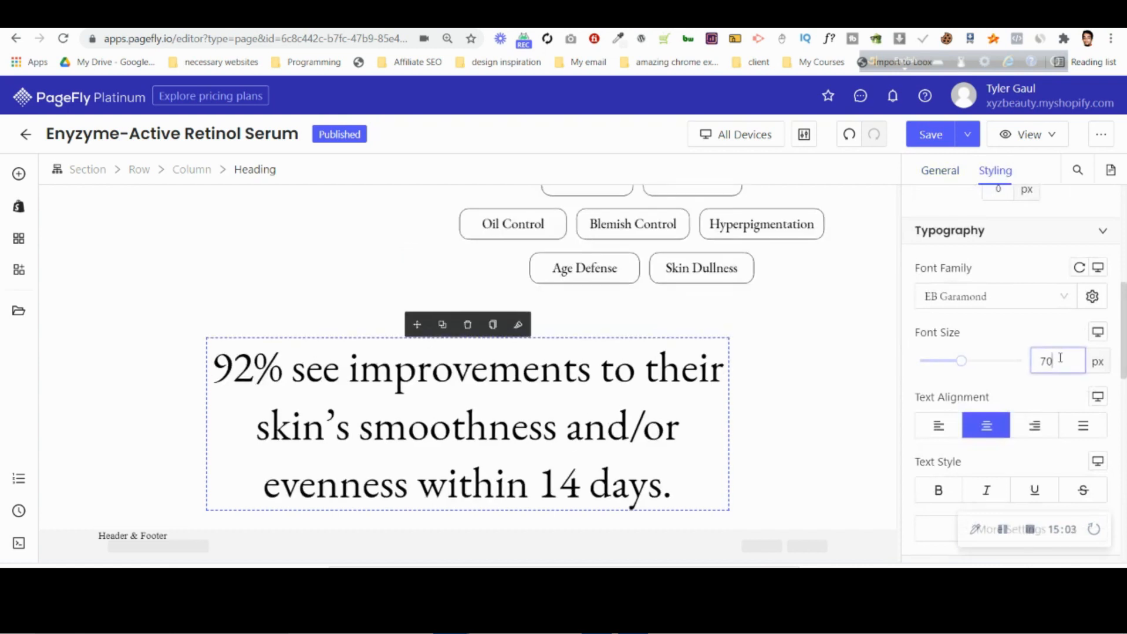
key(Up)
key(Up)
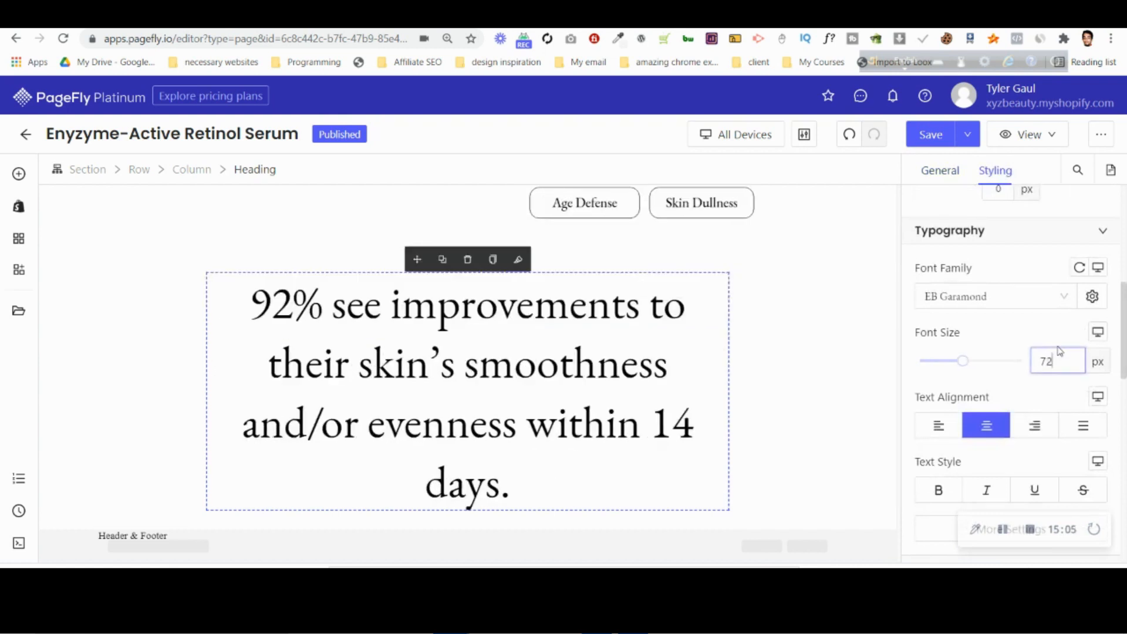
Try a max width of 818 px on the "92% see improvements" headline section and raise it to 879 px.
click(952, 173)
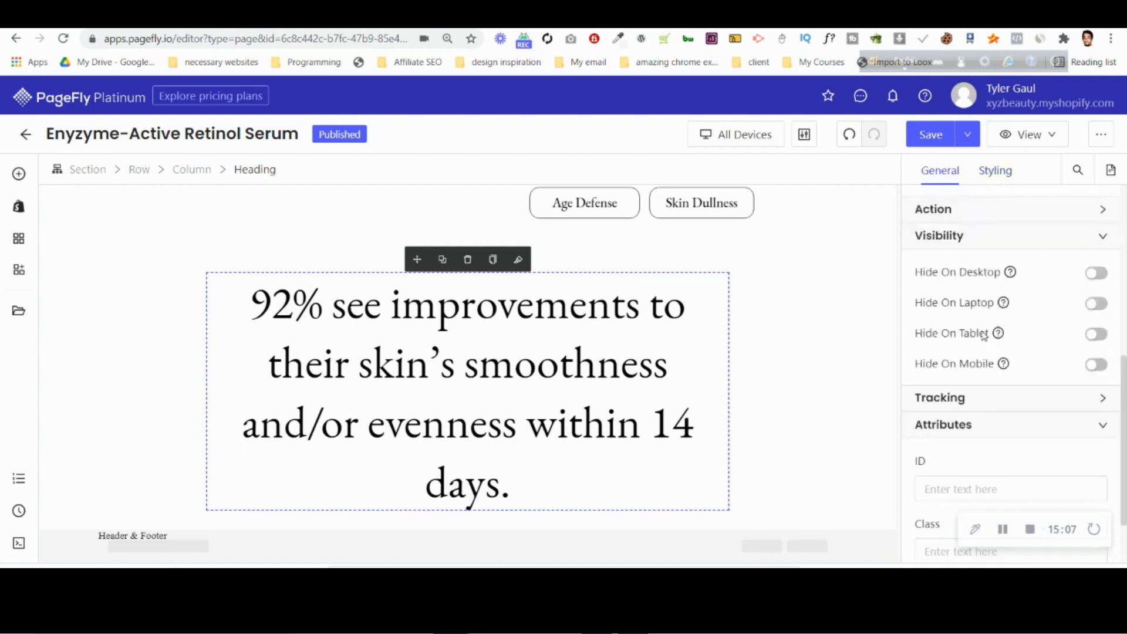
scroll(991, 402, down, 2)
click(59, 348)
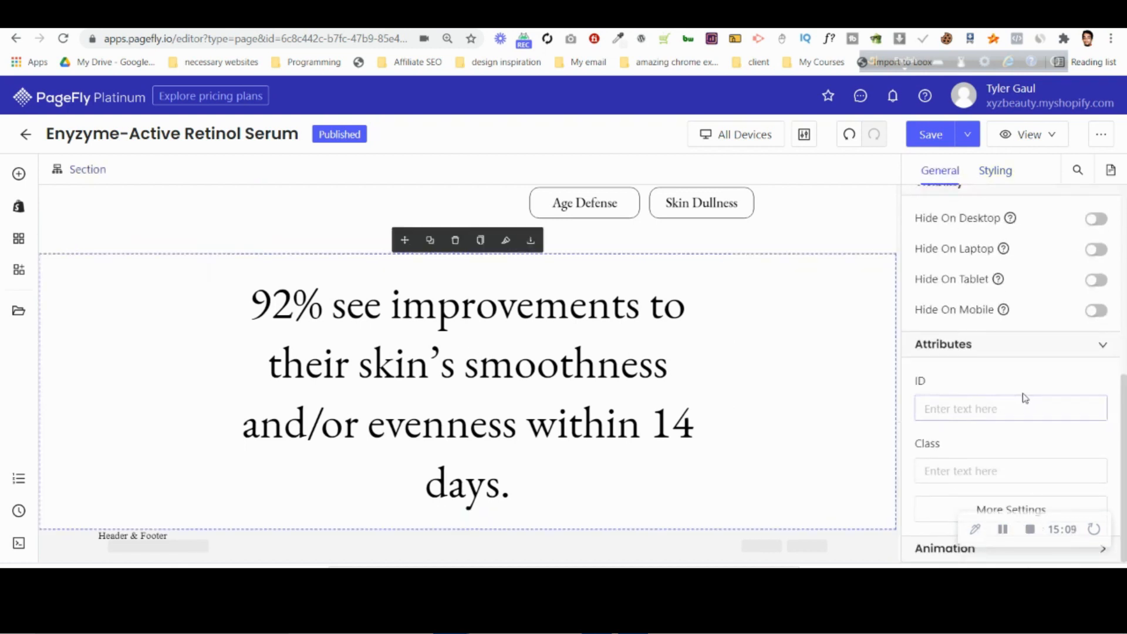
scroll(1039, 382, up, 3)
click(1064, 364)
key(Down)
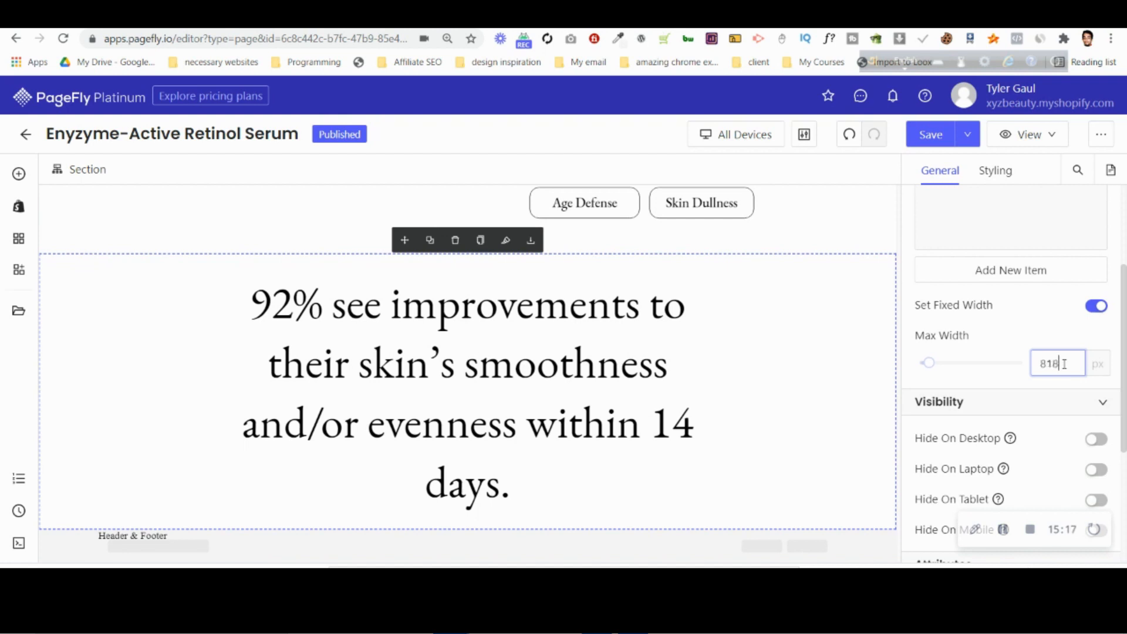
key(Up)
key(Up)
key(Up)
key(Up)
key(Up)
key(Up)
key(Up)
key(Up)
key(Up)
key(Up)
key(Up)
key(Up)
key(Up)
key(Up)
key(Up)
key(Up)
key(Up)
key(Up)
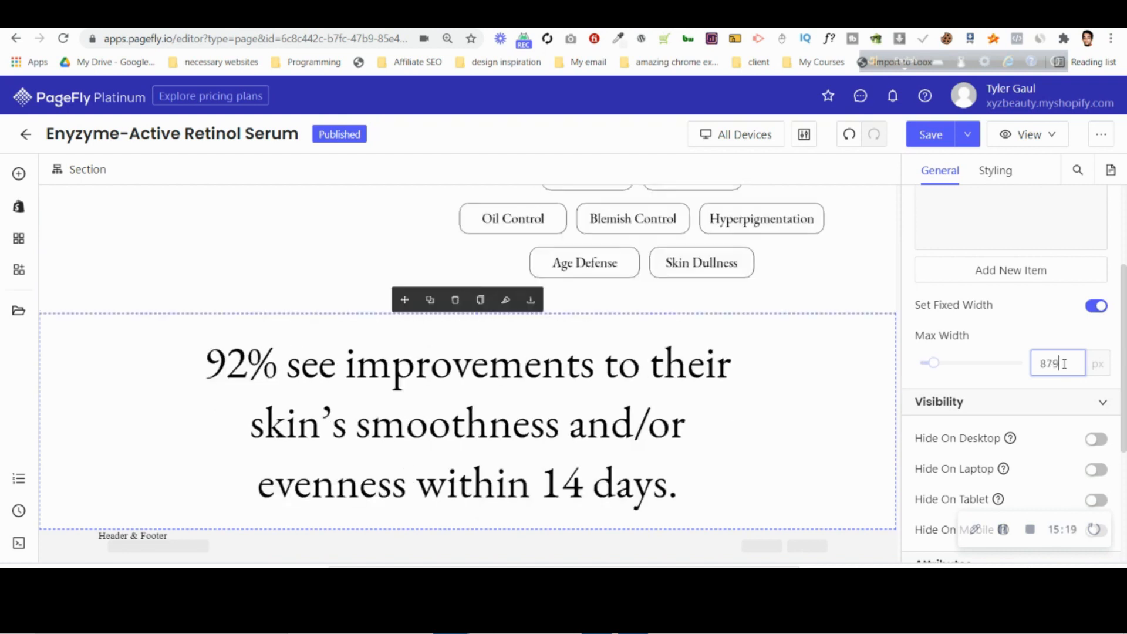
click(611, 426)
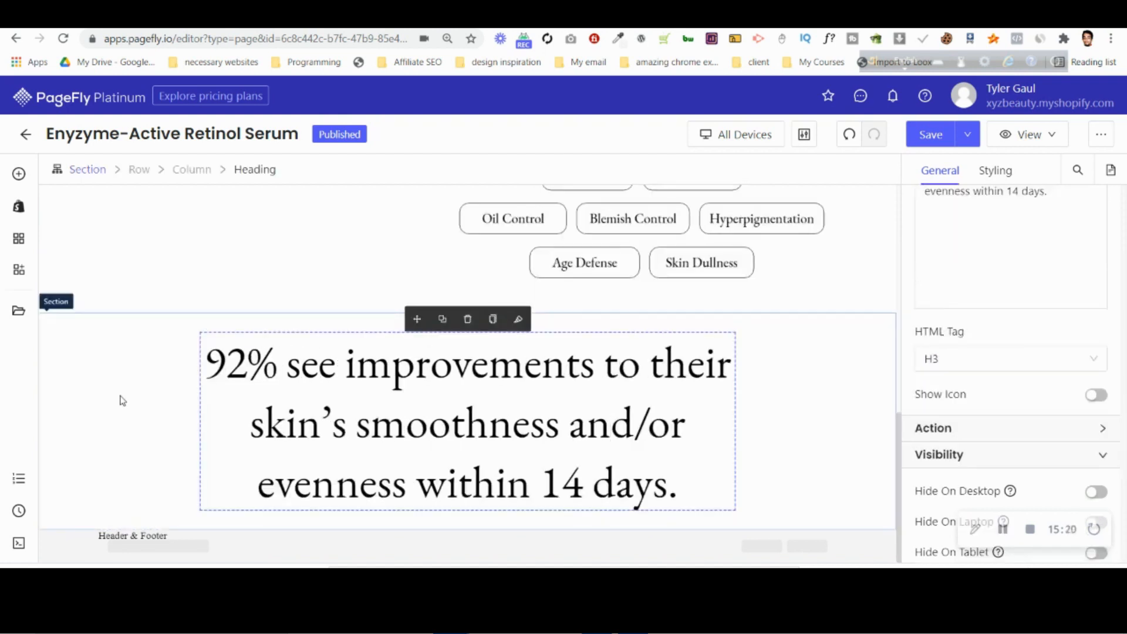
click(119, 401)
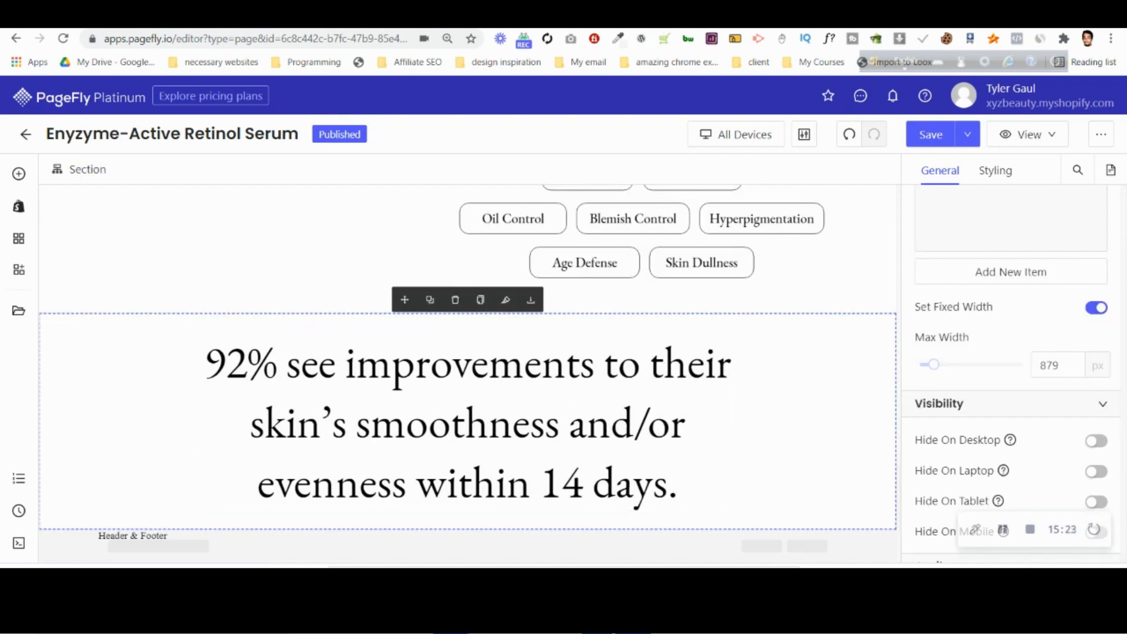
Italicize the words "92% see improvements" in the heading text, matching the Photoshop design.
click(579, 460)
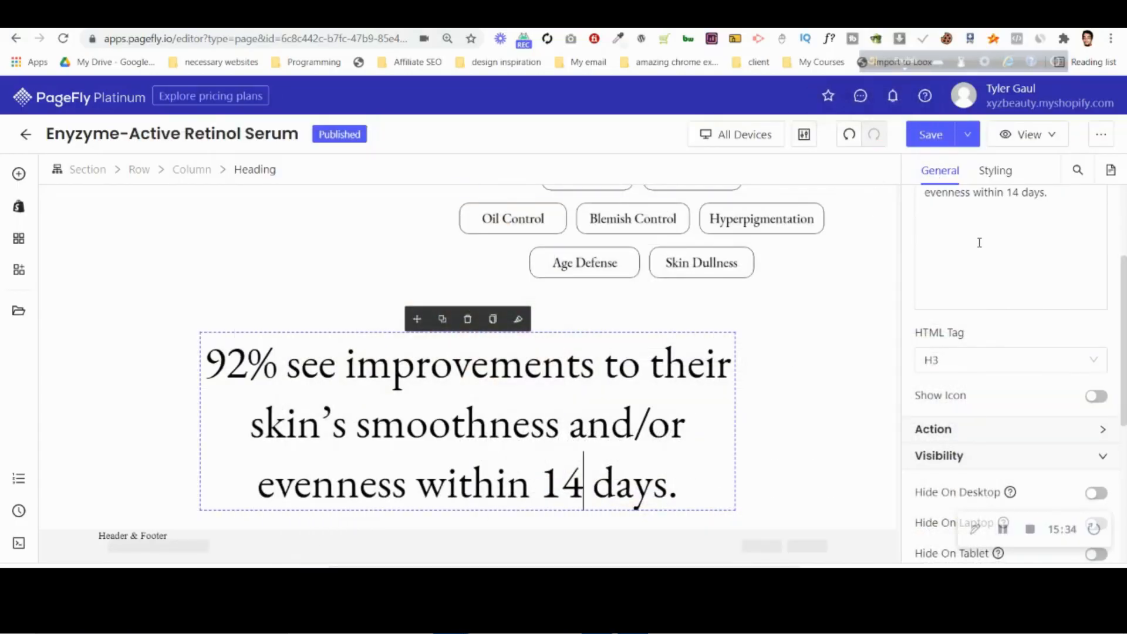
scroll(925, 305, up, 3)
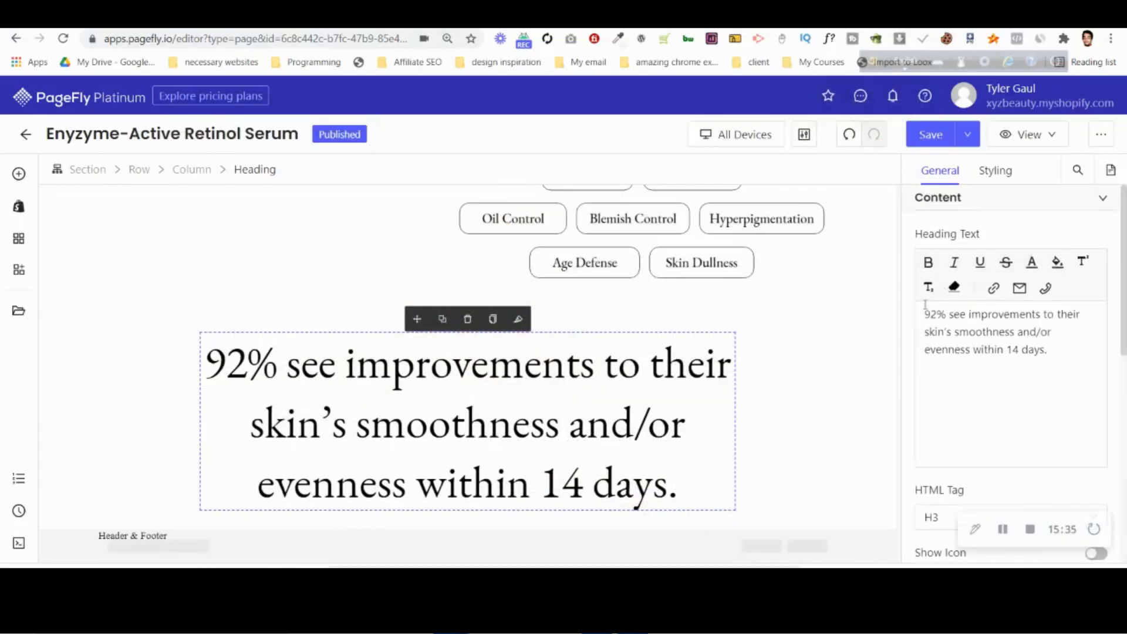
drag(926, 314, 1046, 316)
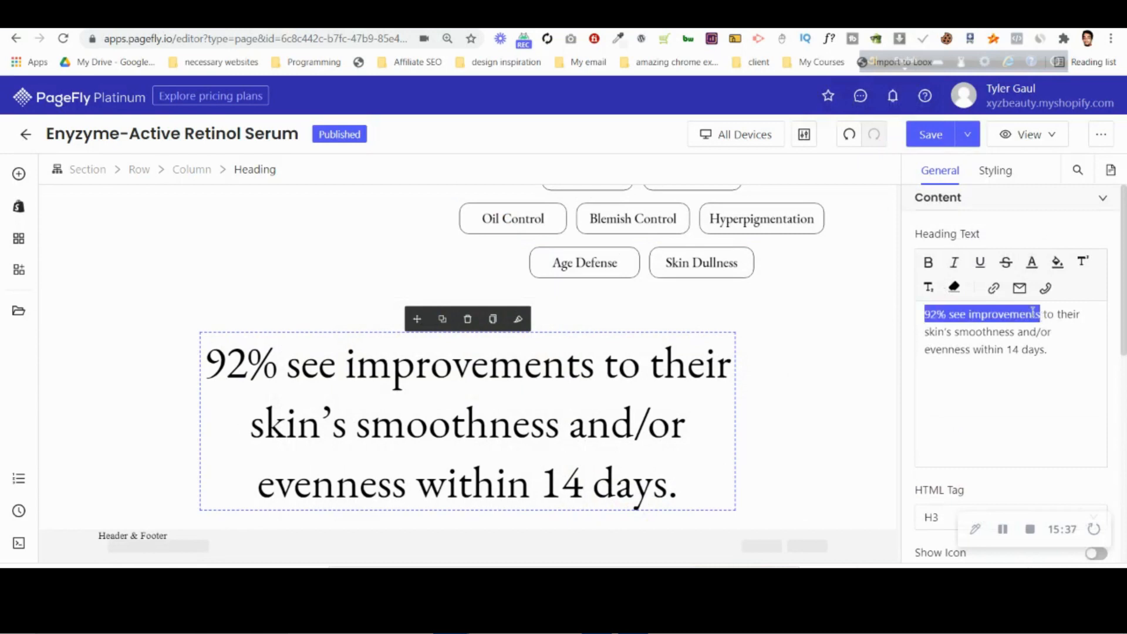
click(955, 264)
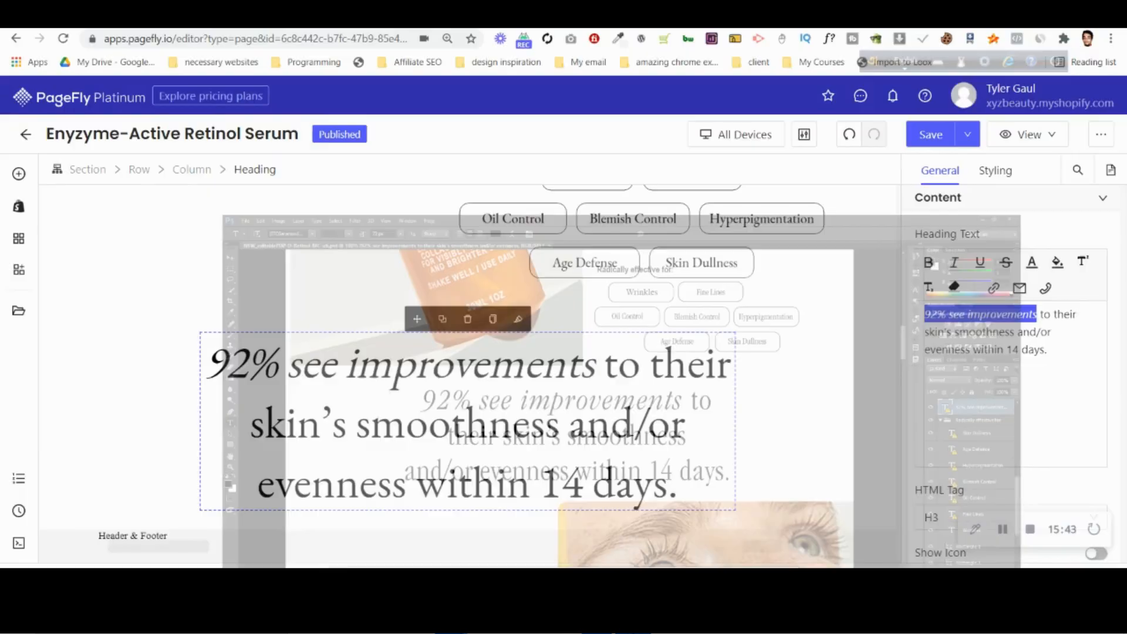
click(1008, 370)
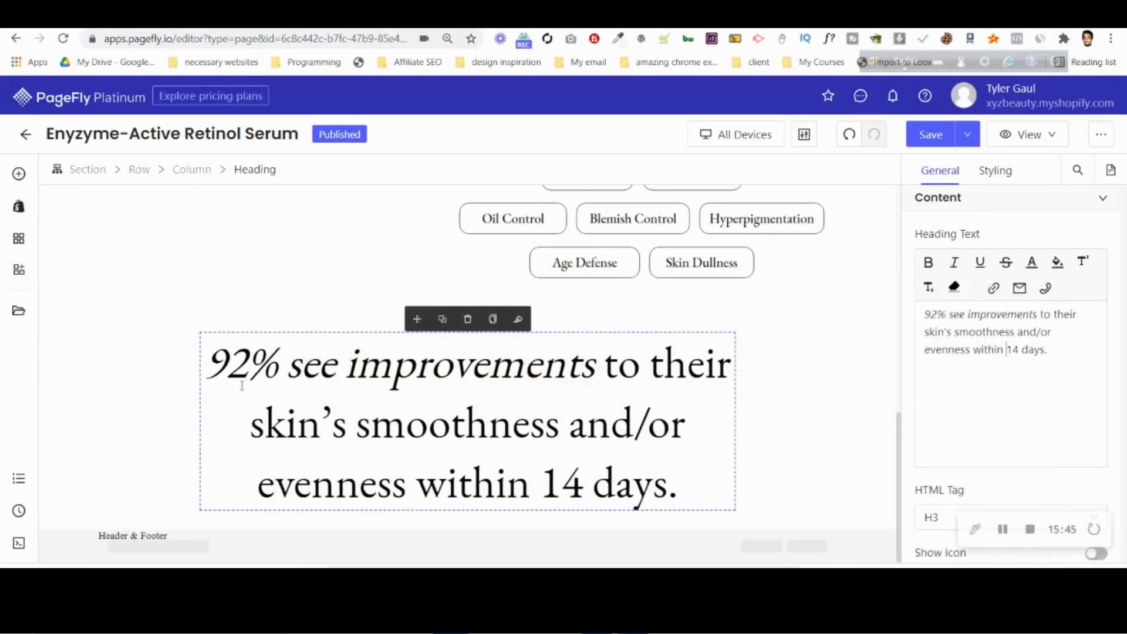
Examine the section below the headline in the Photoshop design, with its How-To Use and Ingredients rows and face photo, and return to PageFly.
click(19, 174)
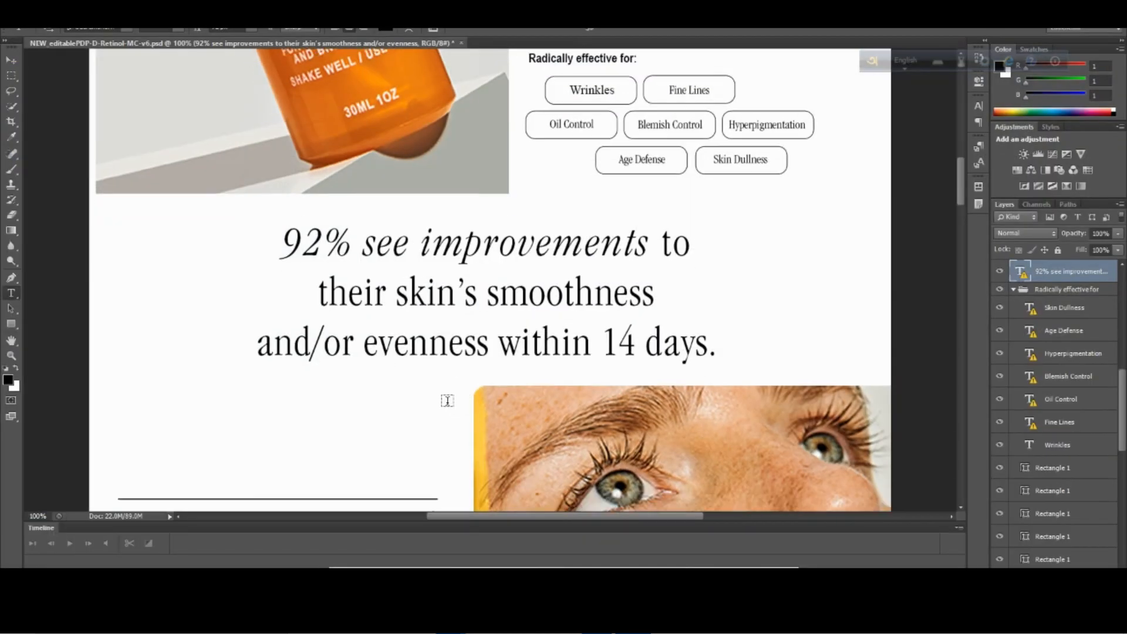
scroll(447, 401, down, 5)
scroll(447, 401, down, 1)
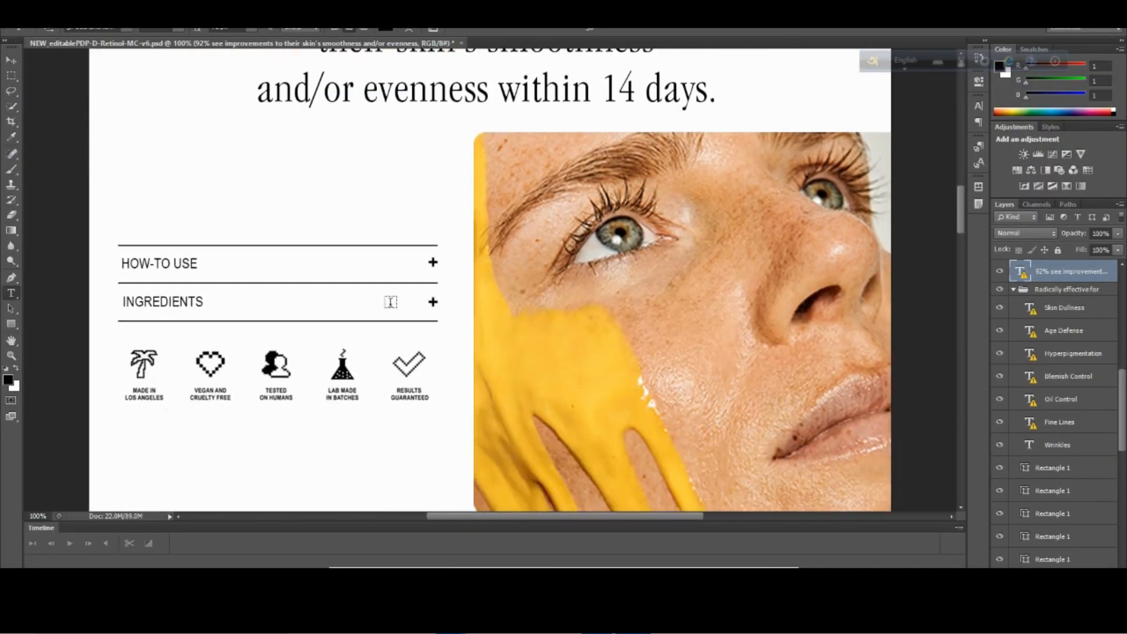
scroll(388, 326, down, 1)
scroll(687, 320, up, 1)
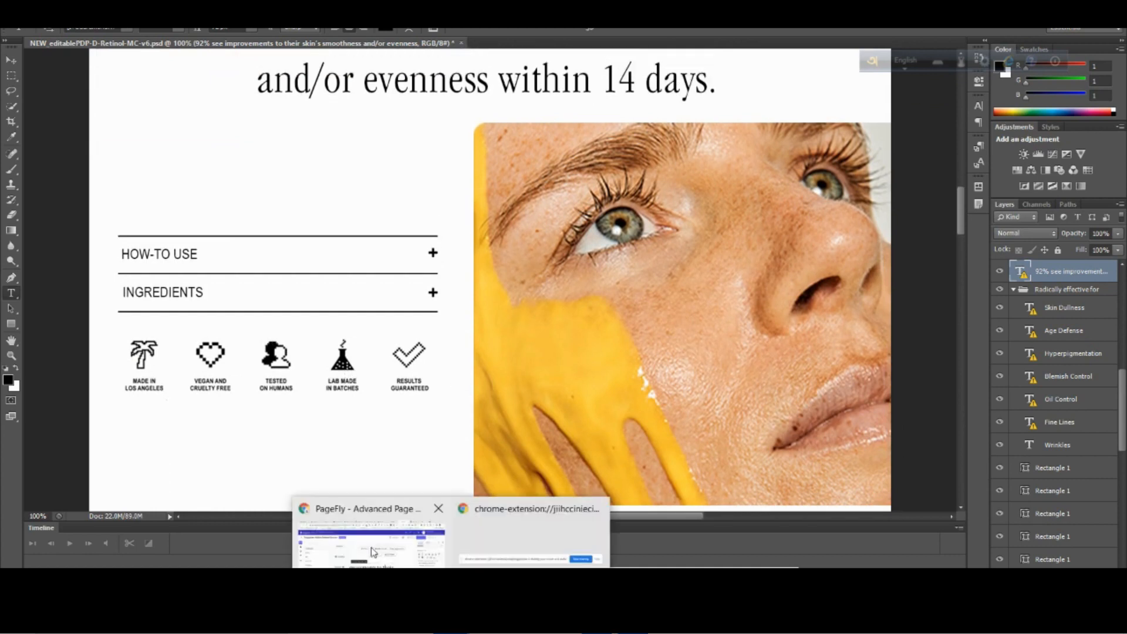
click(377, 553)
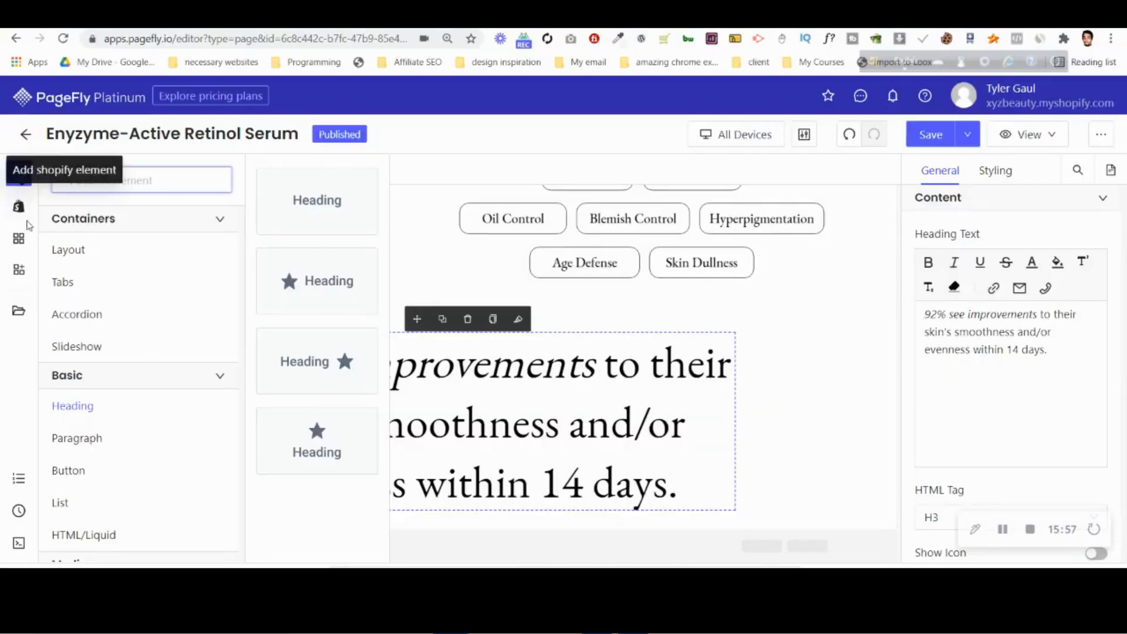
Try a one-column layout section below the headline and compare its structure with the Photoshop design's face photo section.
mouse_move(226, 249)
drag(317, 191, 422, 531)
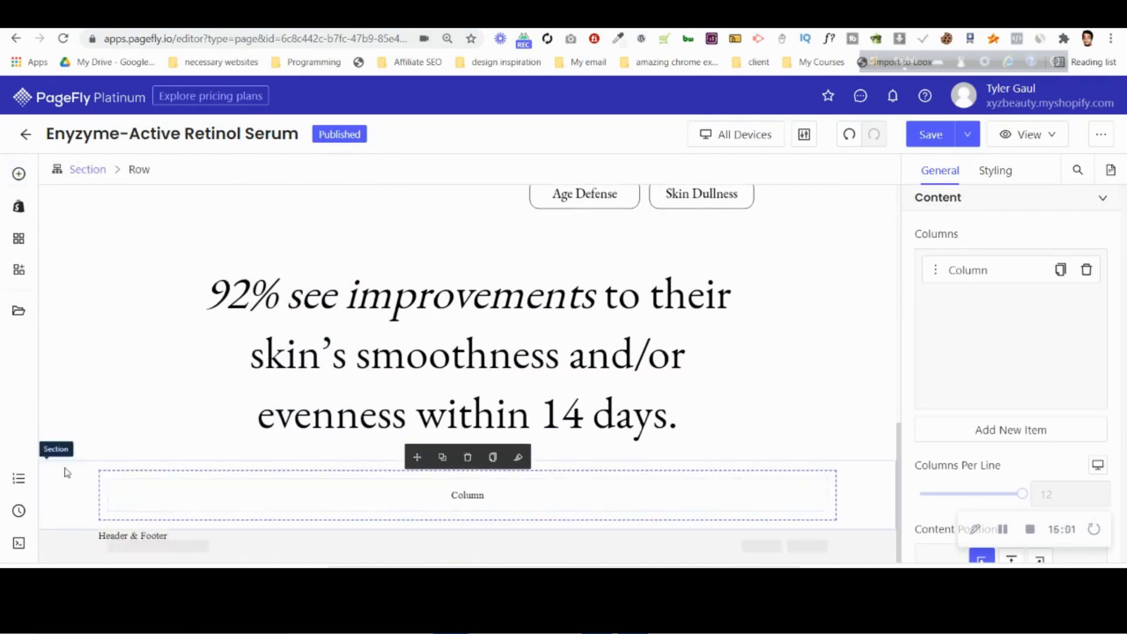
scroll(134, 352, up, 10)
key(alt+Tab)
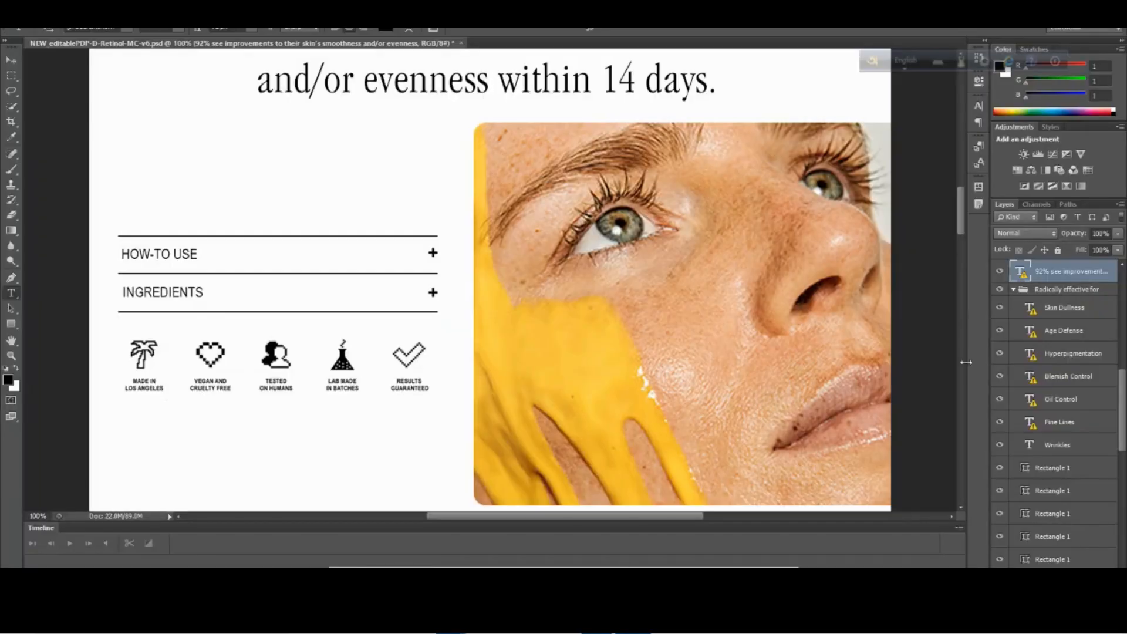
mouse_move(963, 224)
mouse_down()
mouse_move(963, 186)
mouse_move(965, 229)
mouse_up()
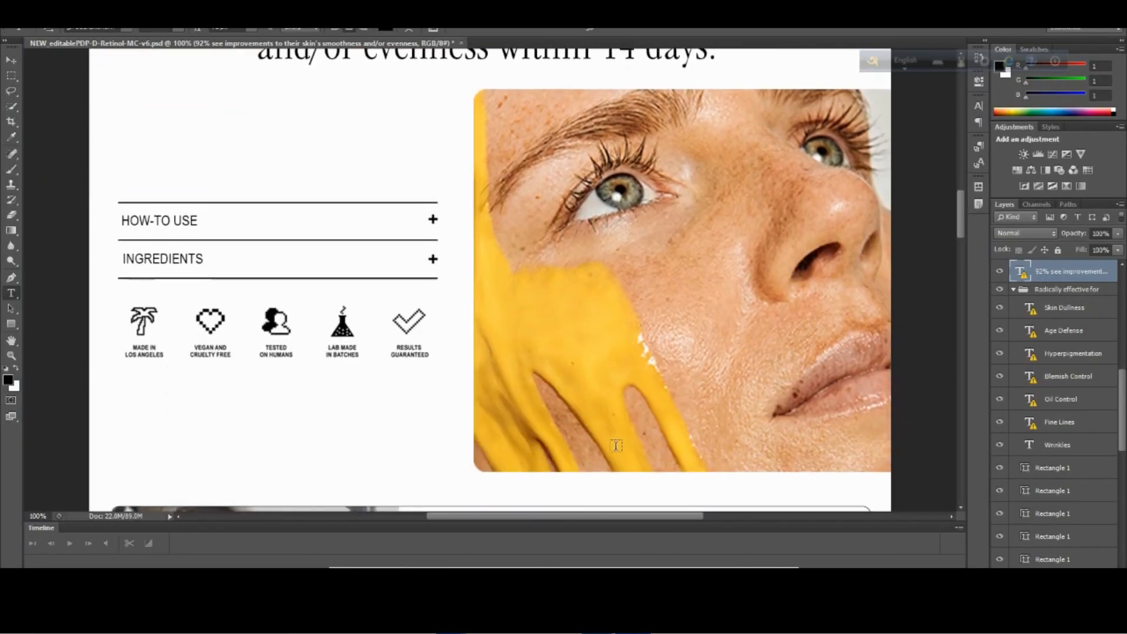
key(alt+Tab)
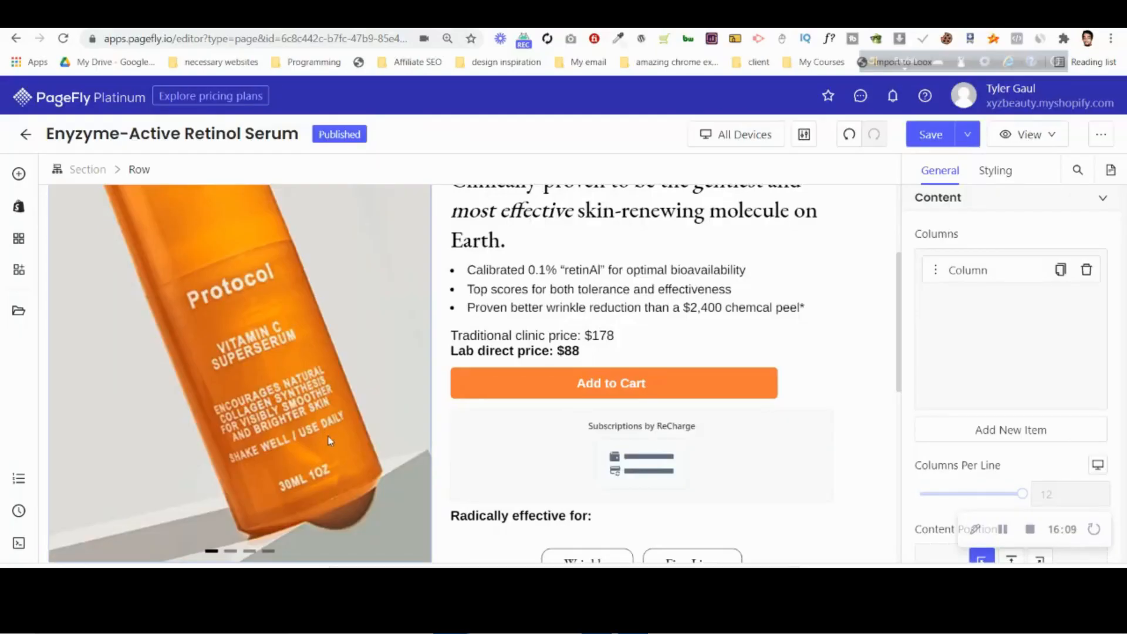
scroll(330, 434, down, 5)
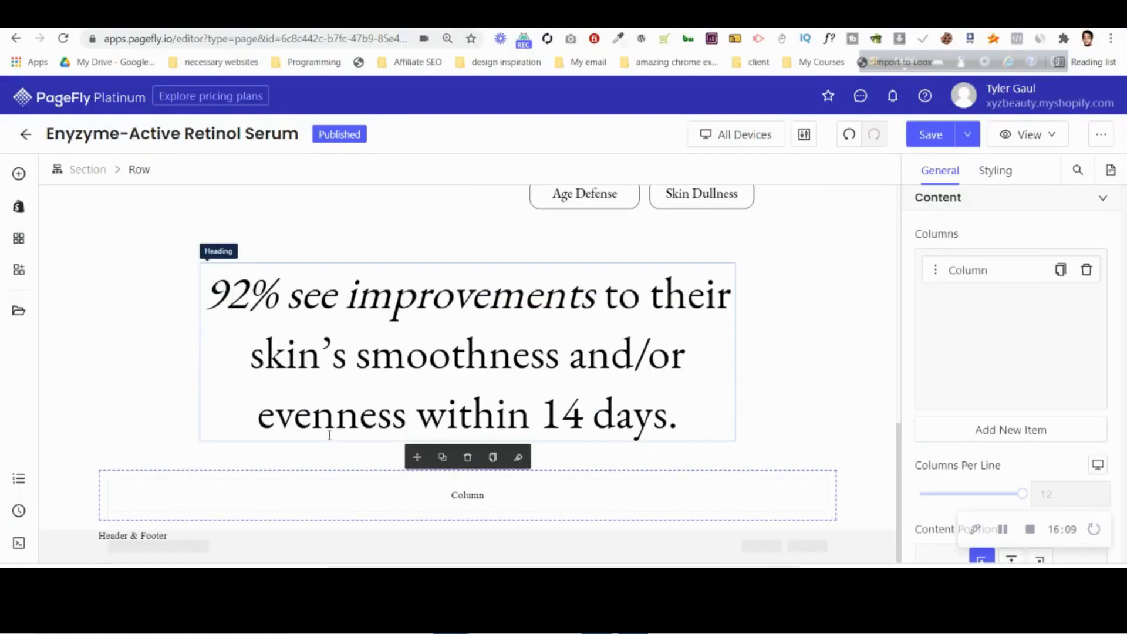
Try nesting a two-column layout inside the one-column section below the headline, and remove that section.
click(19, 174)
drag(316, 285, 443, 487)
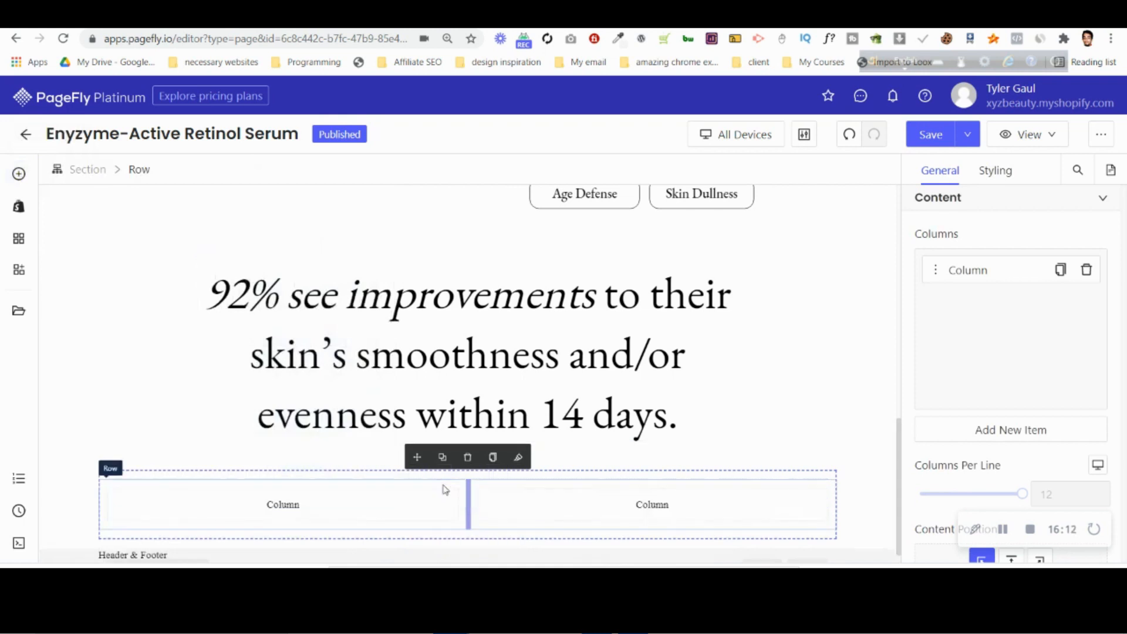
click(133, 478)
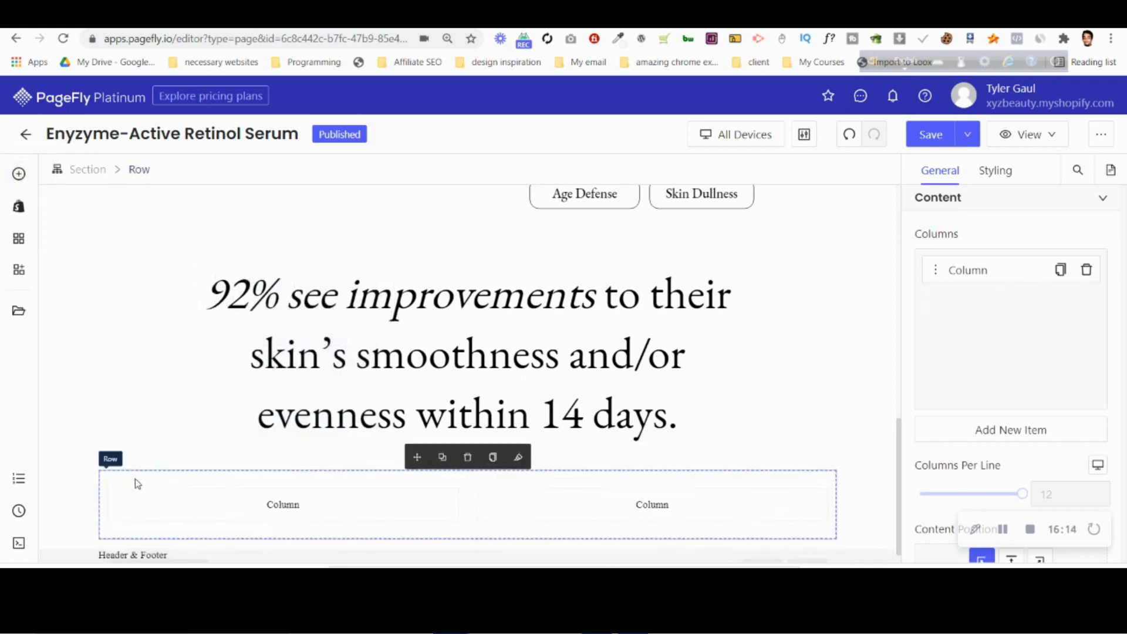
click(195, 496)
click(204, 172)
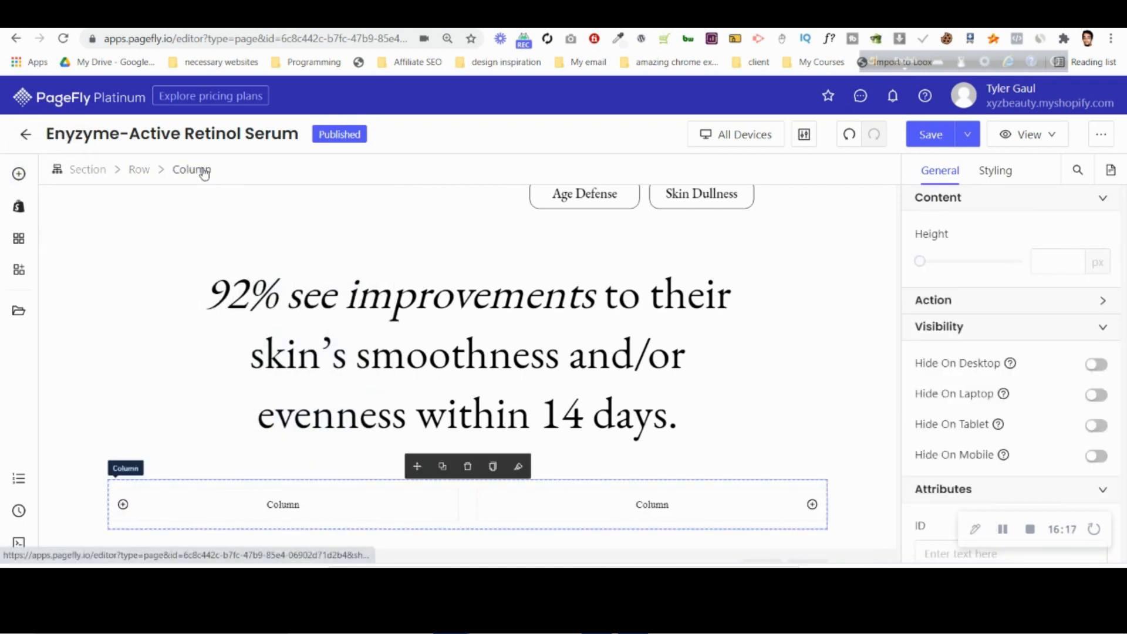
click(142, 171)
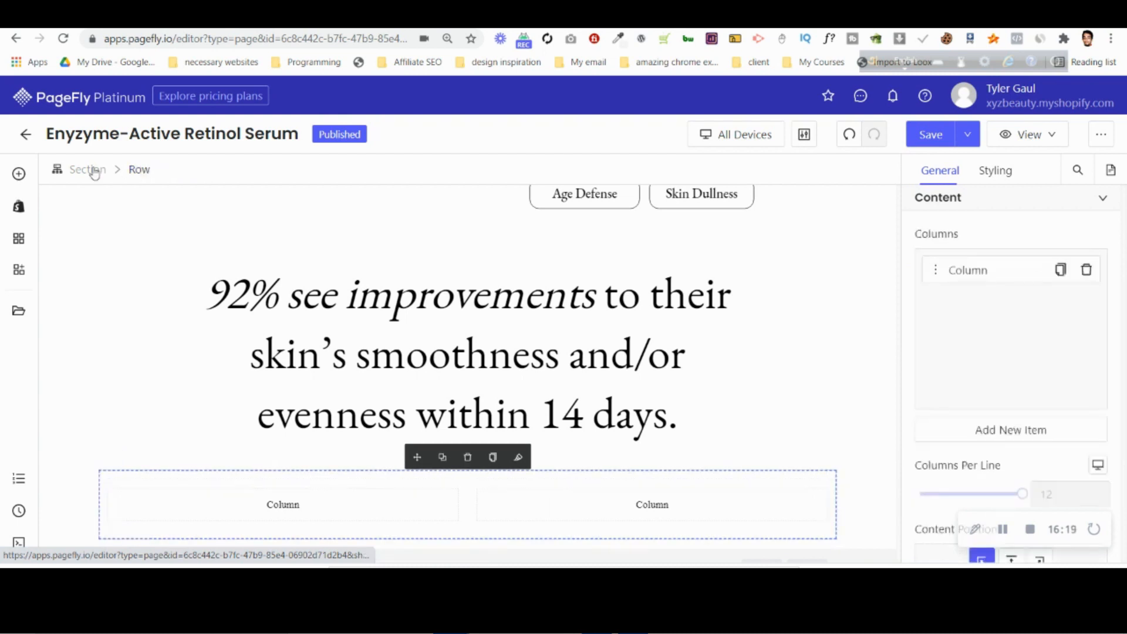
click(88, 170)
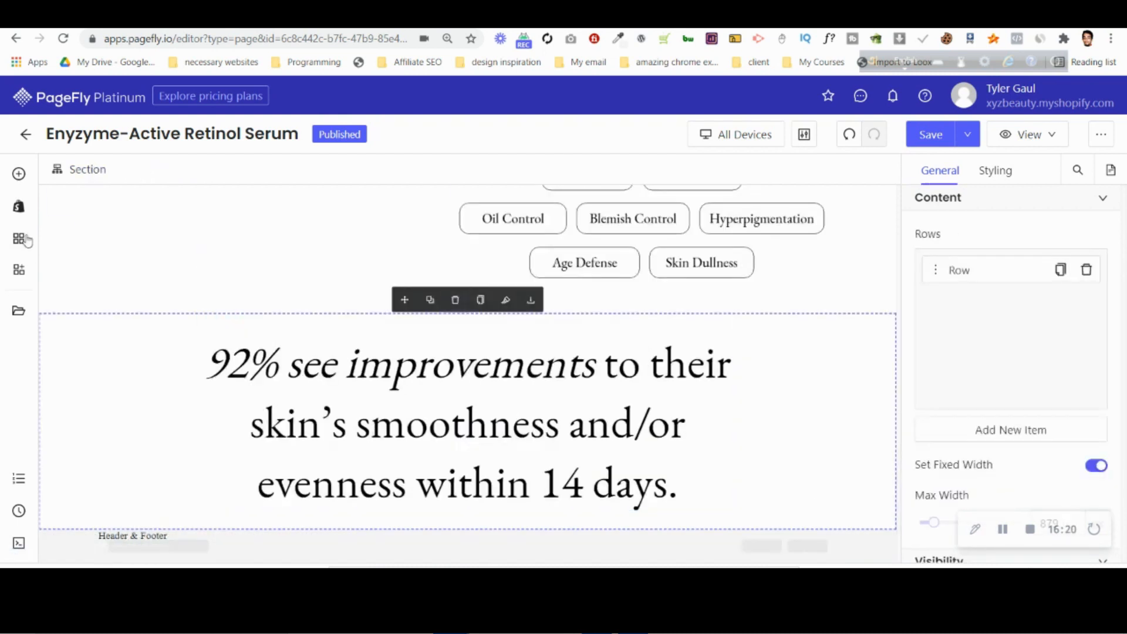
Add a section with two equal half-width columns below the headline and turn off its fixed width.
click(19, 174)
drag(471, 500, 478, 524)
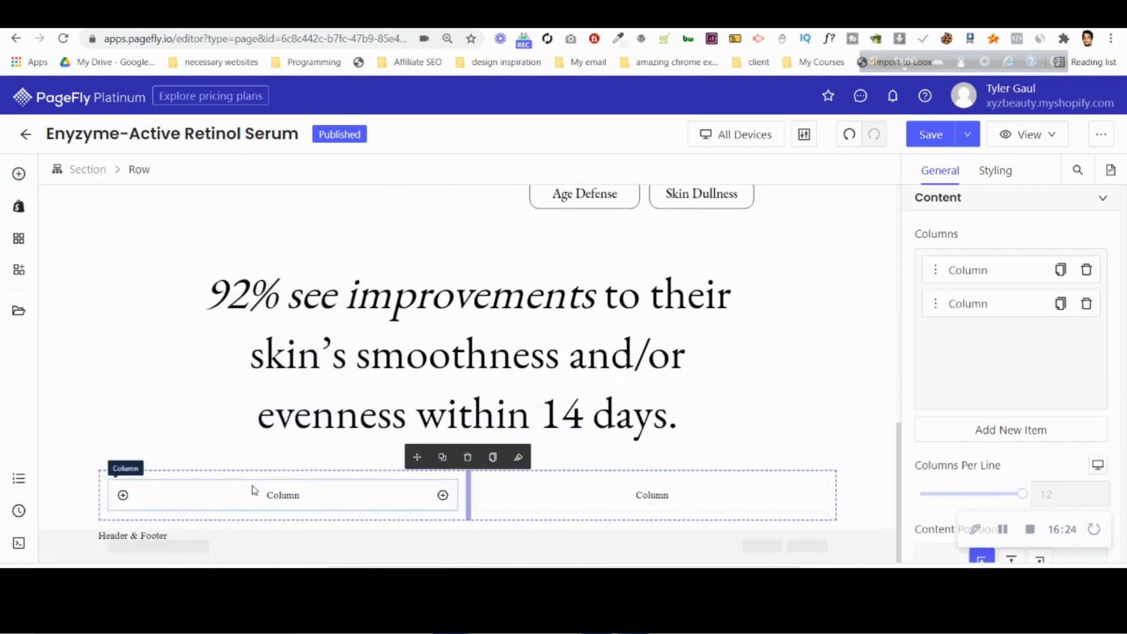
click(82, 496)
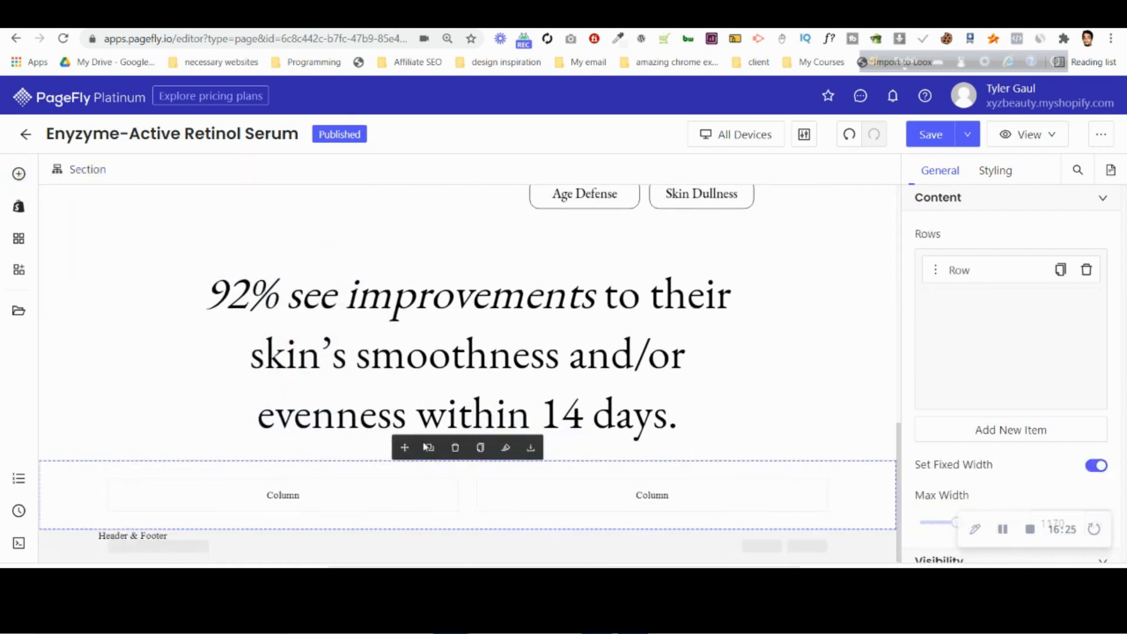
click(1097, 467)
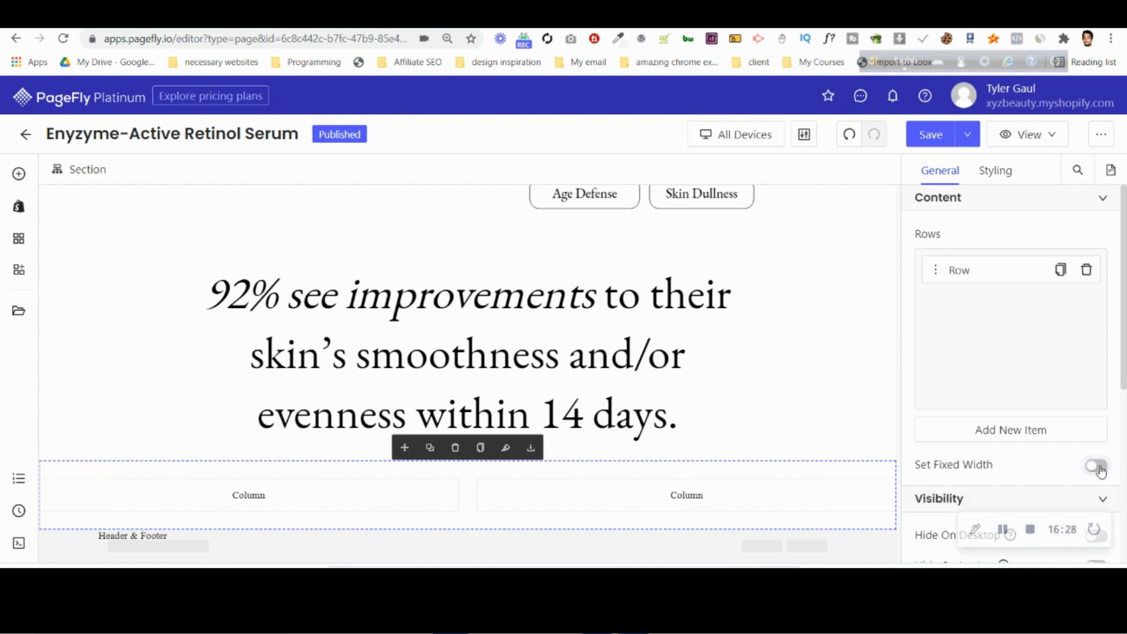
Set the left margin of the new two-column section to 30 px.
click(997, 171)
scroll(959, 414, down, 3)
click(936, 388)
text(30)
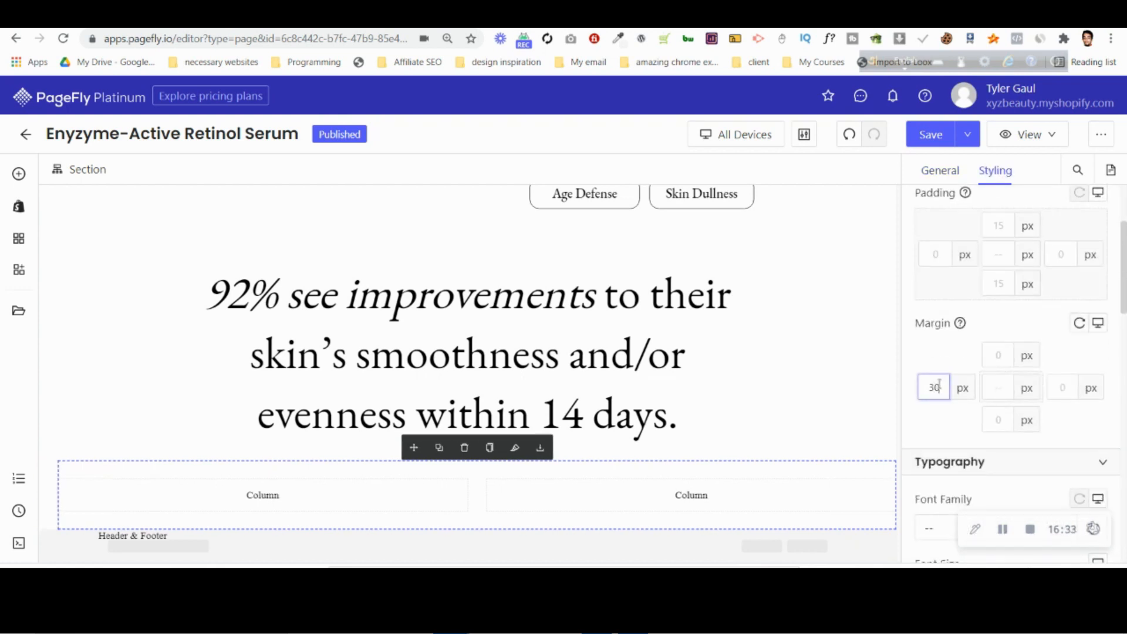
scroll(74, 389, up, 3)
scroll(56, 382, down, 3)
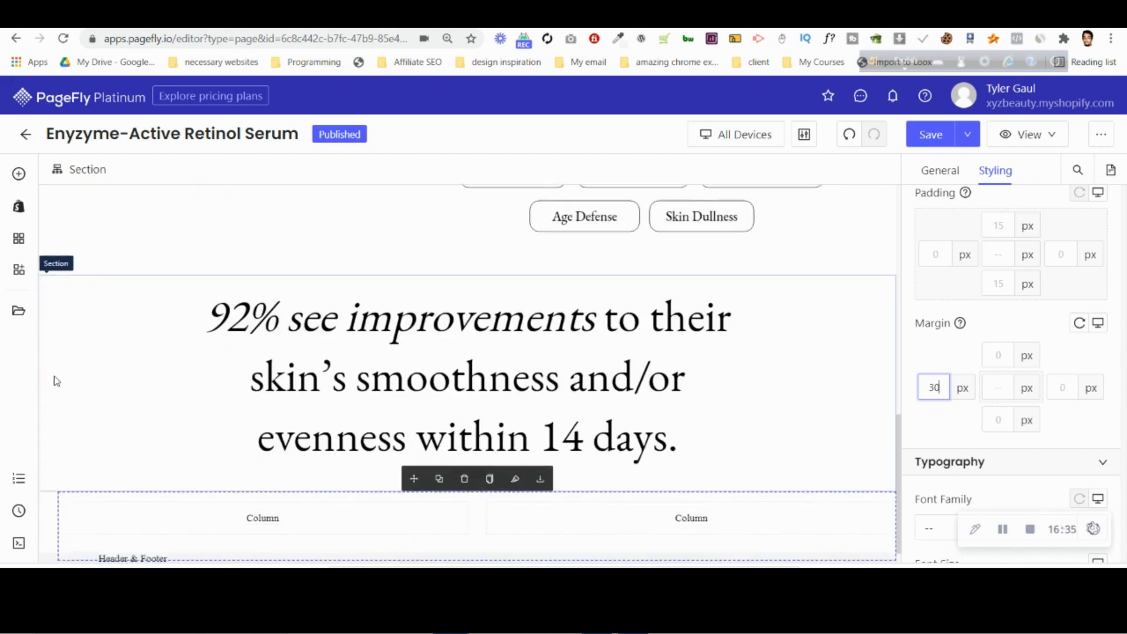
scroll(56, 381, down, 1)
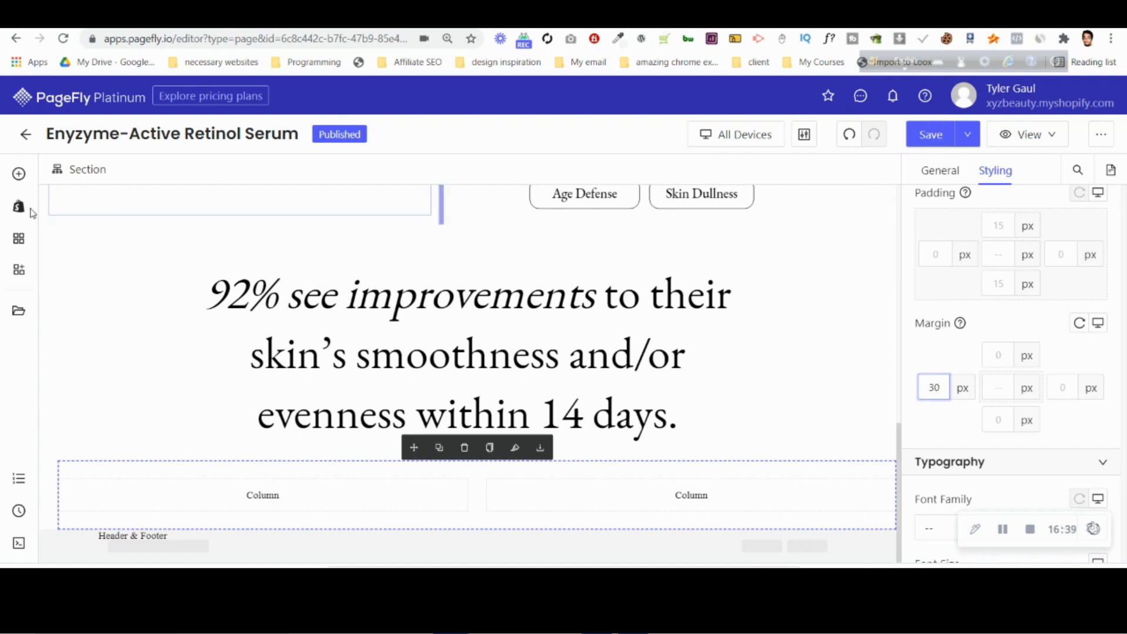
Place an image element in the second column of the new section below the headline.
click(18, 174)
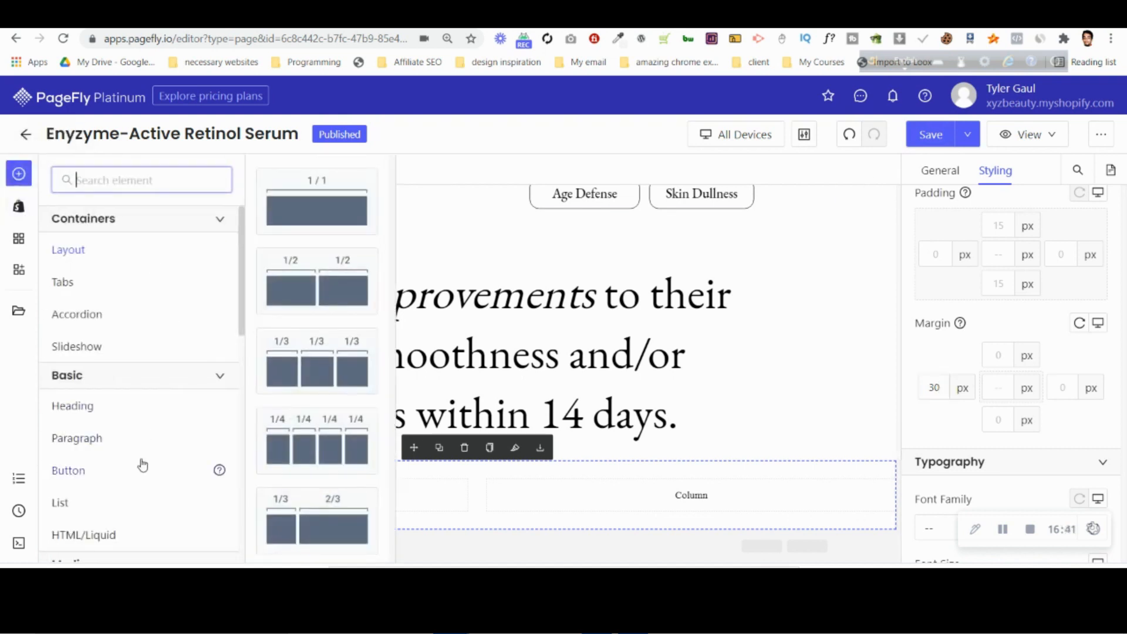
scroll(141, 462, down, 3)
drag(139, 443, 623, 498)
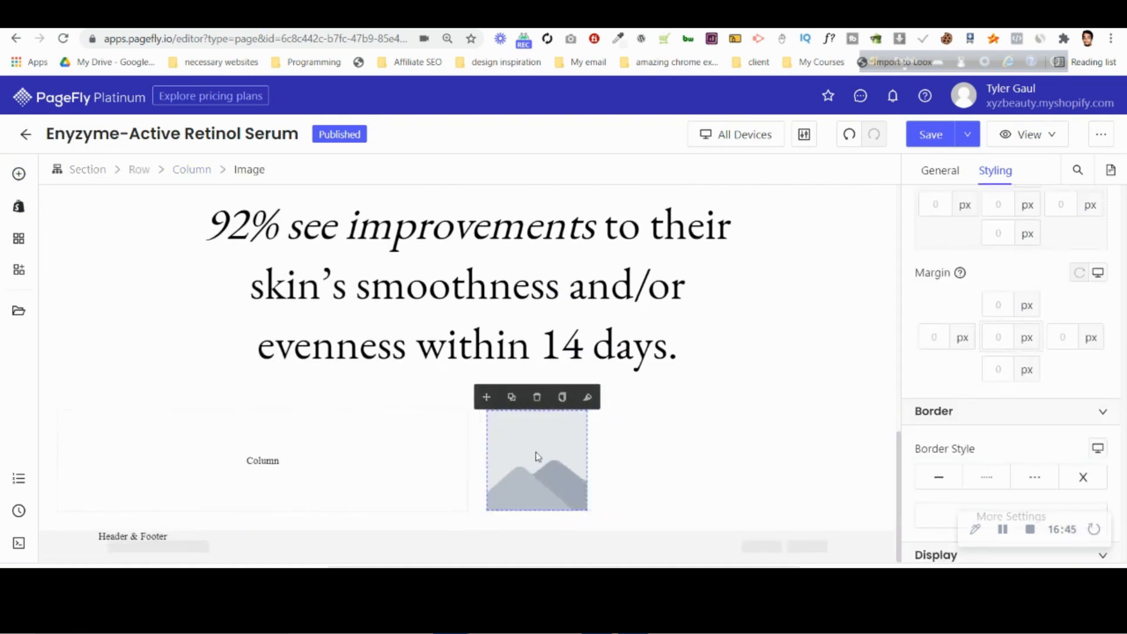
Upload NEW_editablePDP-D-Retinol-MC-v6.png from the project folder under Fiverr Projects > 1 Priority as the source for the new image.
click(941, 171)
click(1012, 297)
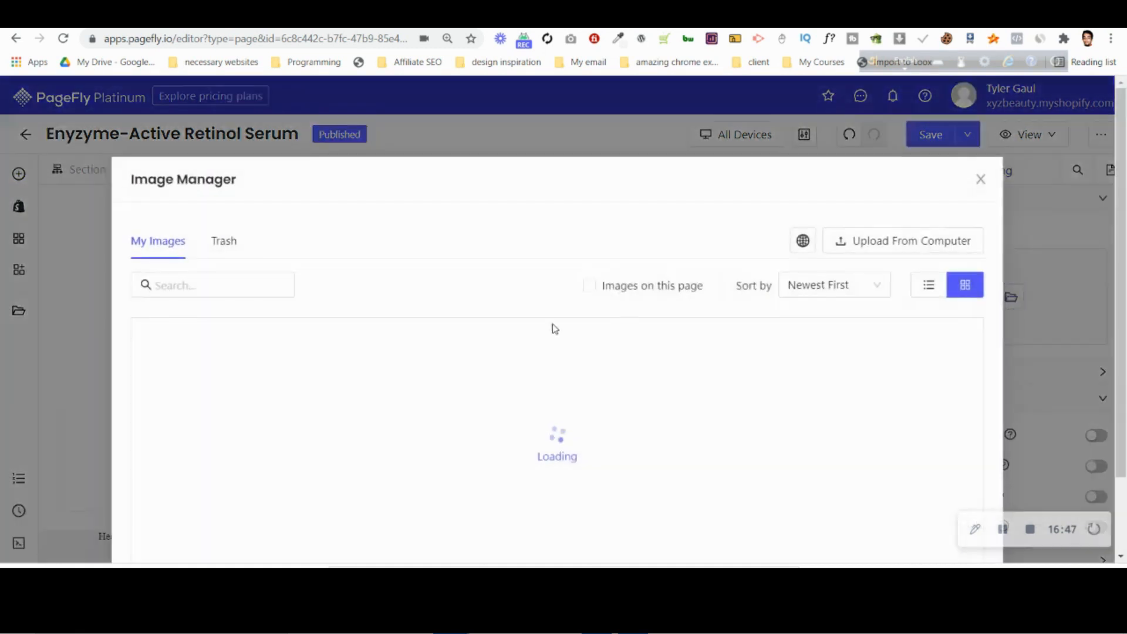
click(914, 246)
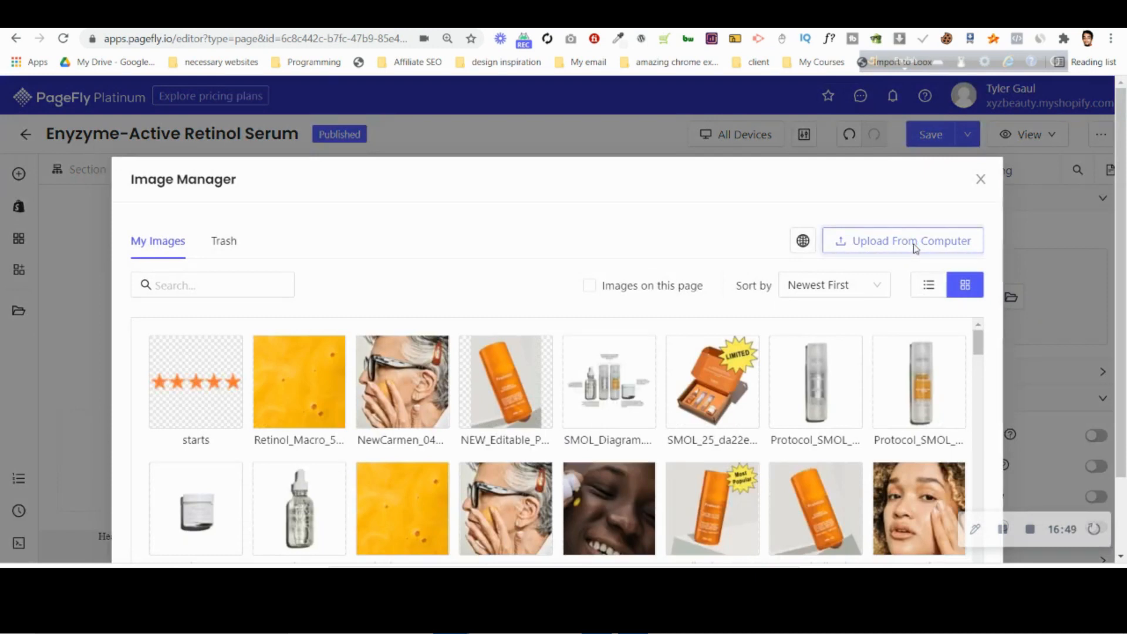
click(78, 198)
click(89, 249)
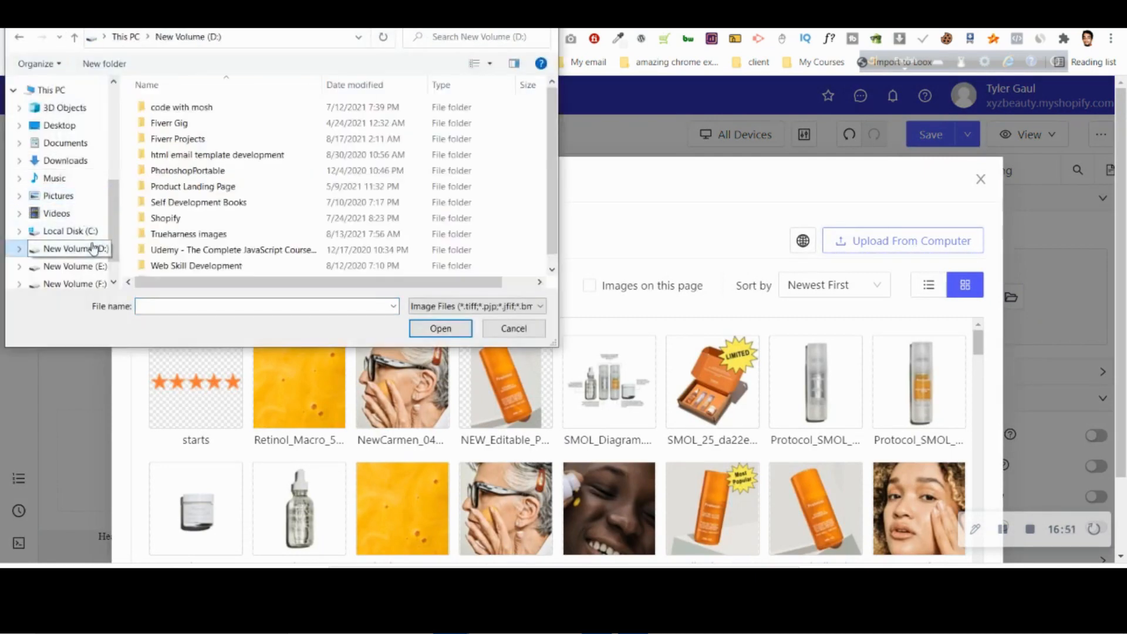
double_click(221, 139)
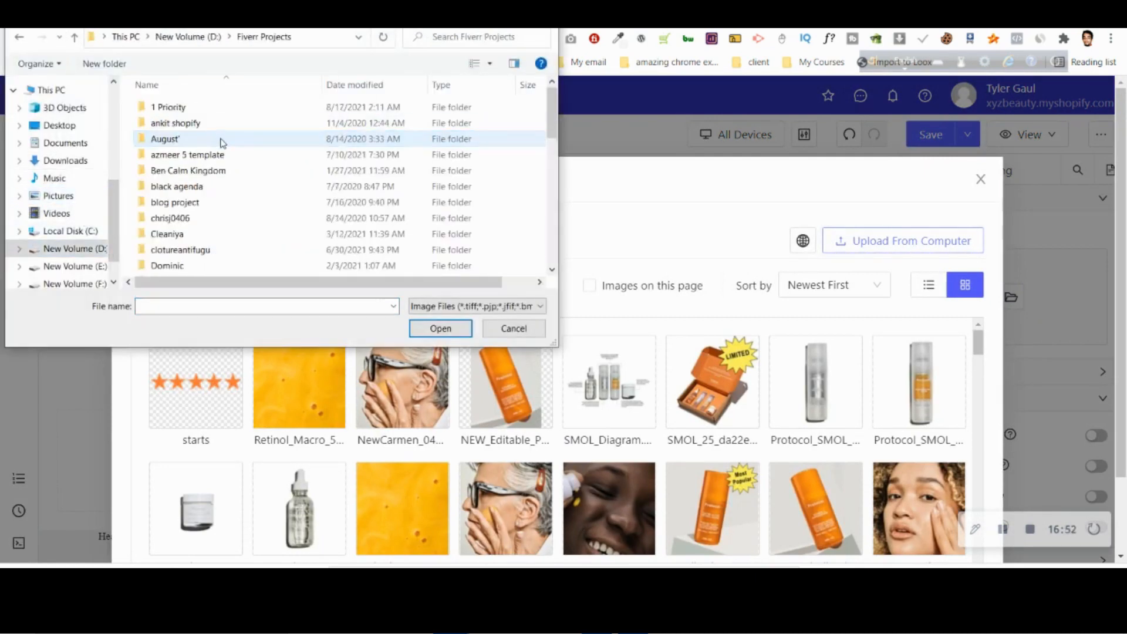
double_click(214, 109)
double_click(206, 144)
click(418, 232)
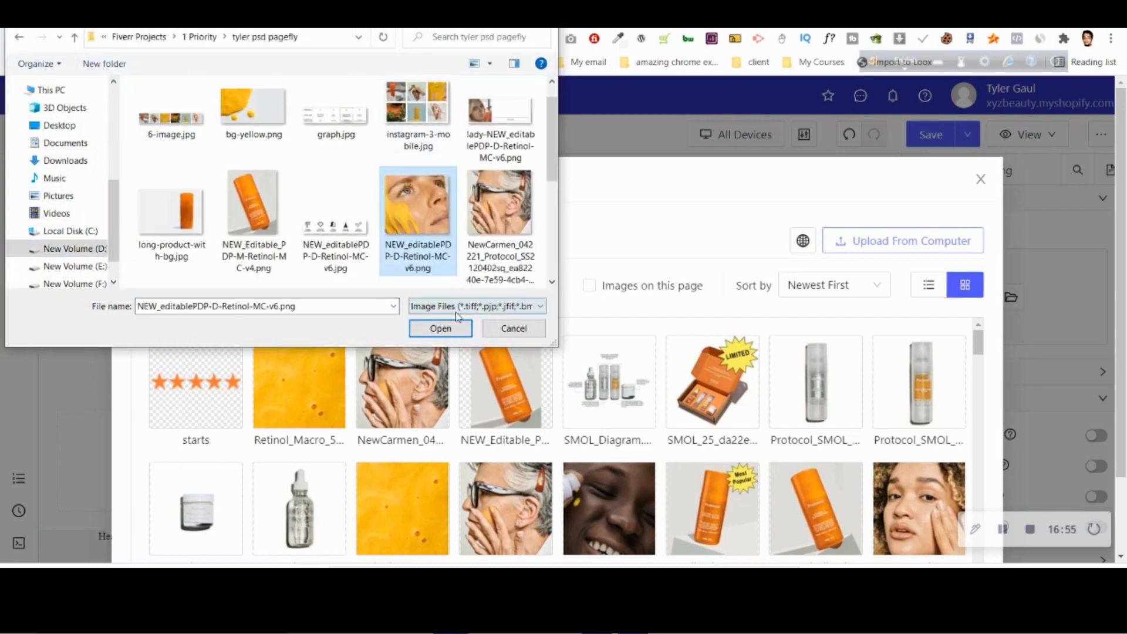
click(440, 328)
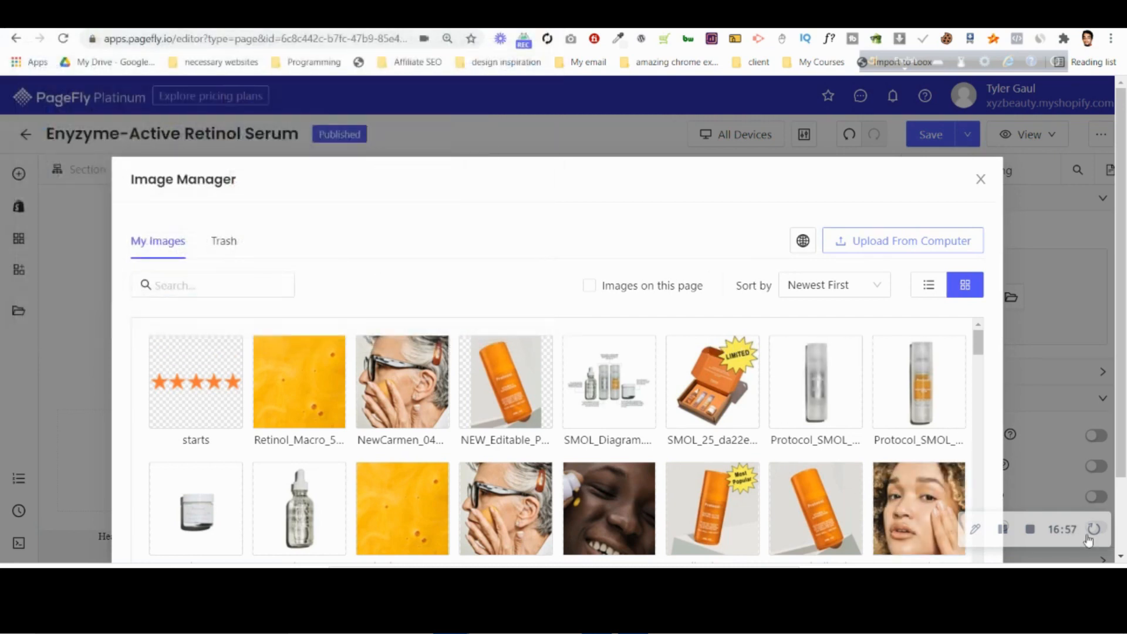
Apply the uploaded face photo to the image element and compare the section with the Photoshop design.
scroll(994, 443, down, 5)
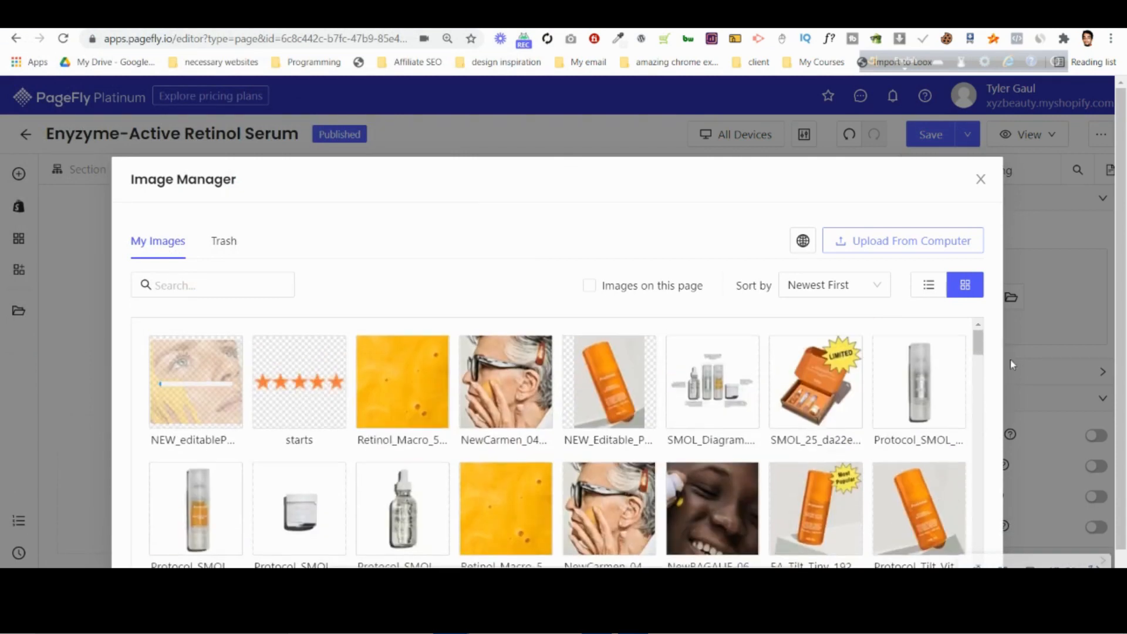
click(962, 562)
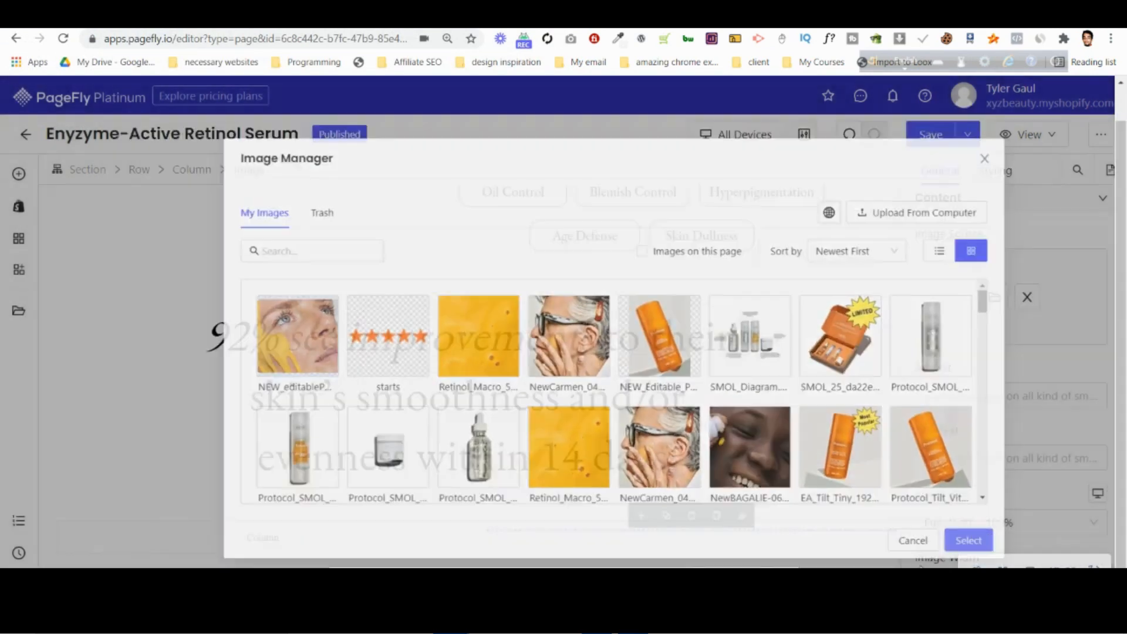
scroll(703, 407, down, 6)
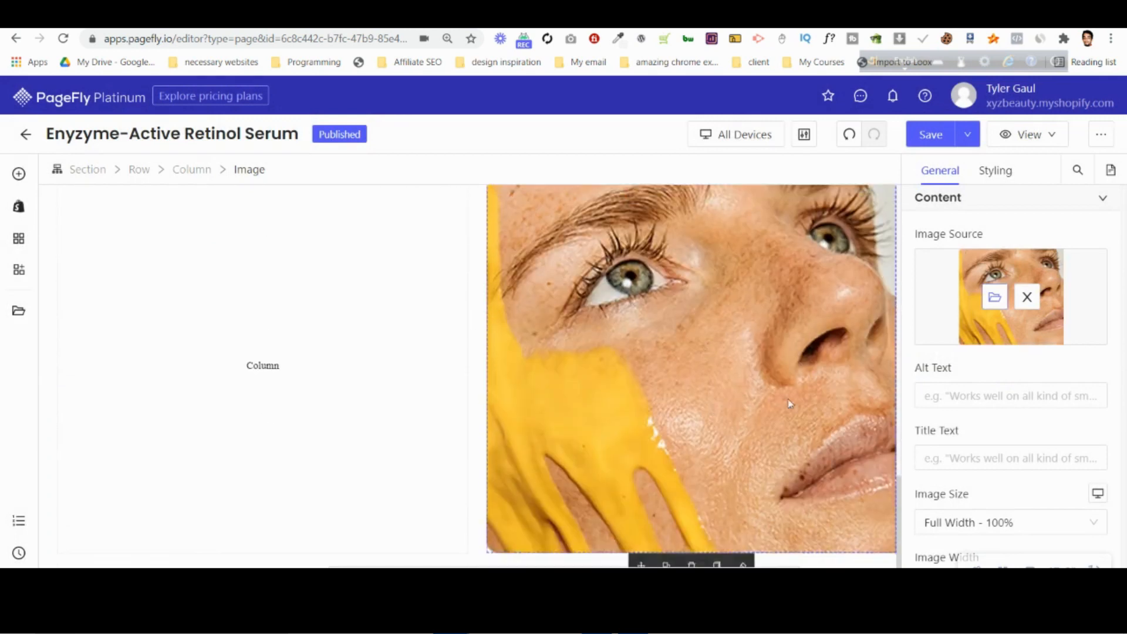
scroll(789, 404, up, 2)
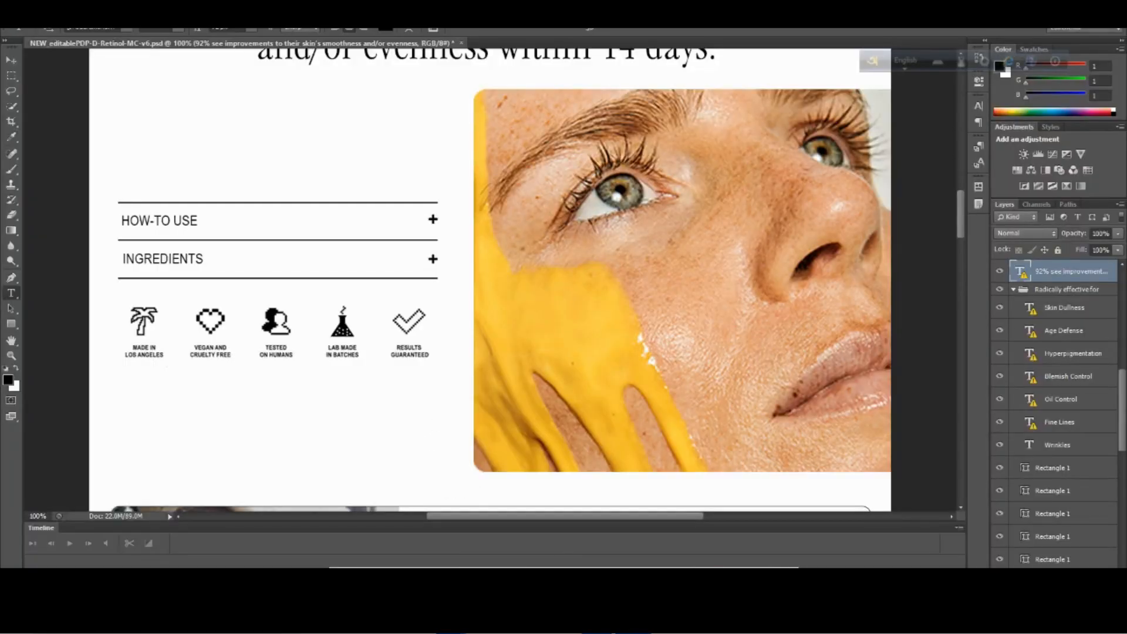
Add an accordion element to the empty column beside the face photo.
click(364, 526)
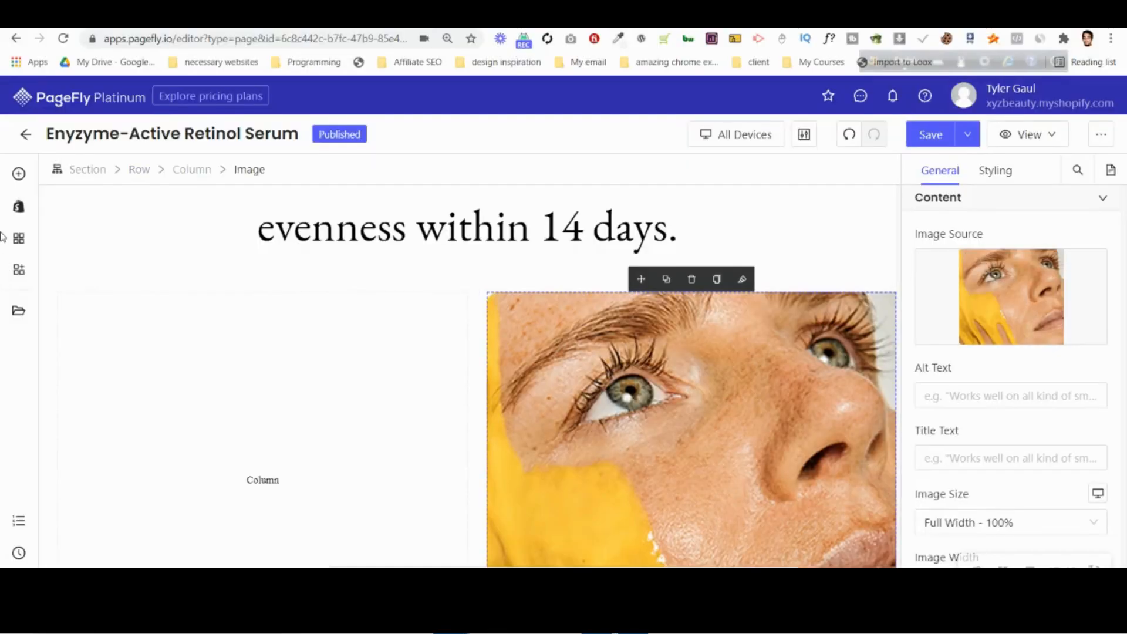
click(18, 174)
scroll(101, 441, down, 3)
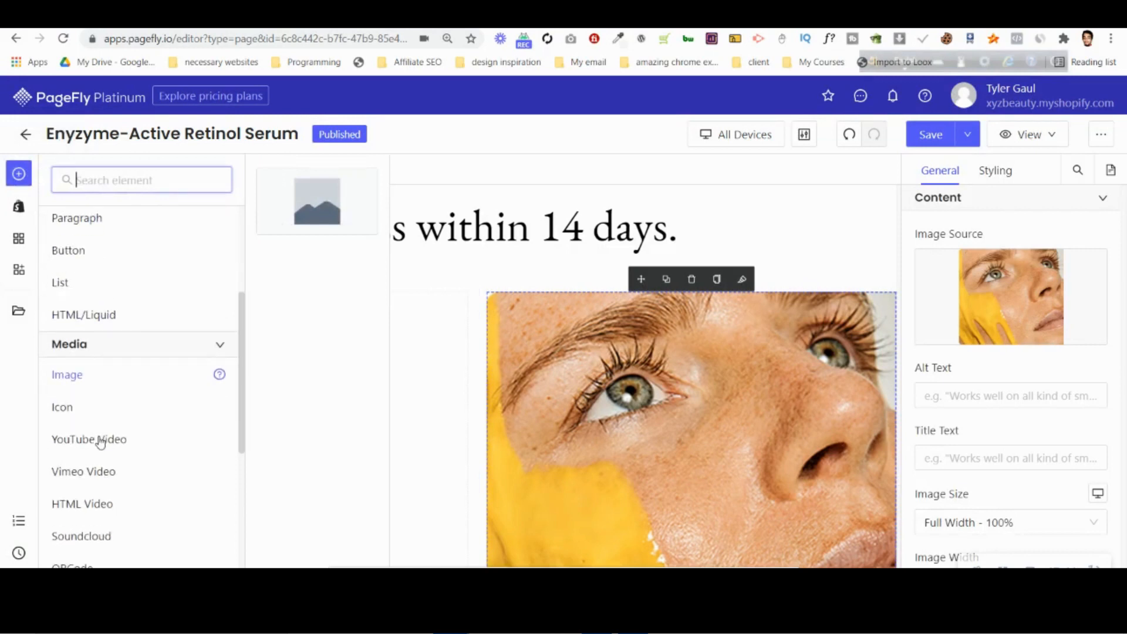
scroll(101, 442, down, 4)
scroll(98, 438, up, 9)
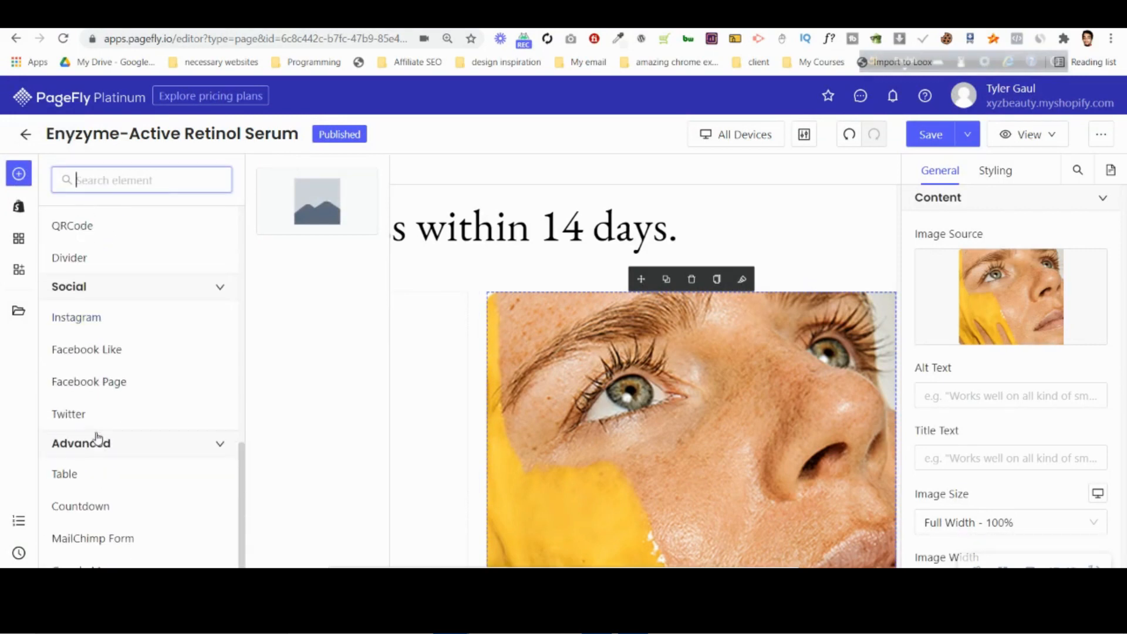
mouse_move(220, 314)
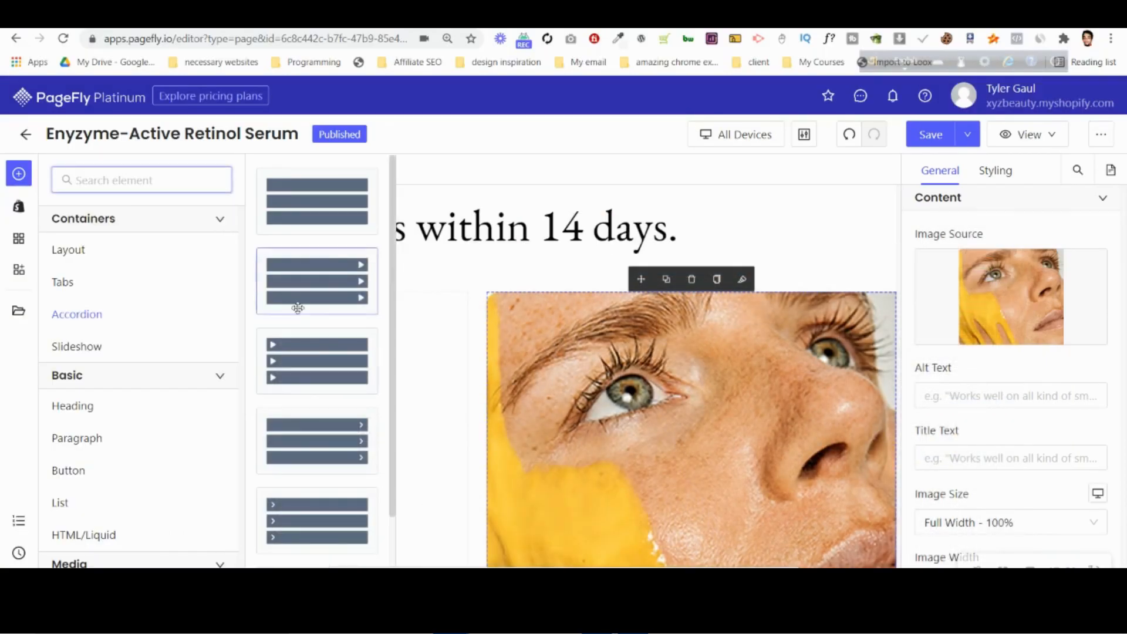
drag(298, 308, 340, 360)
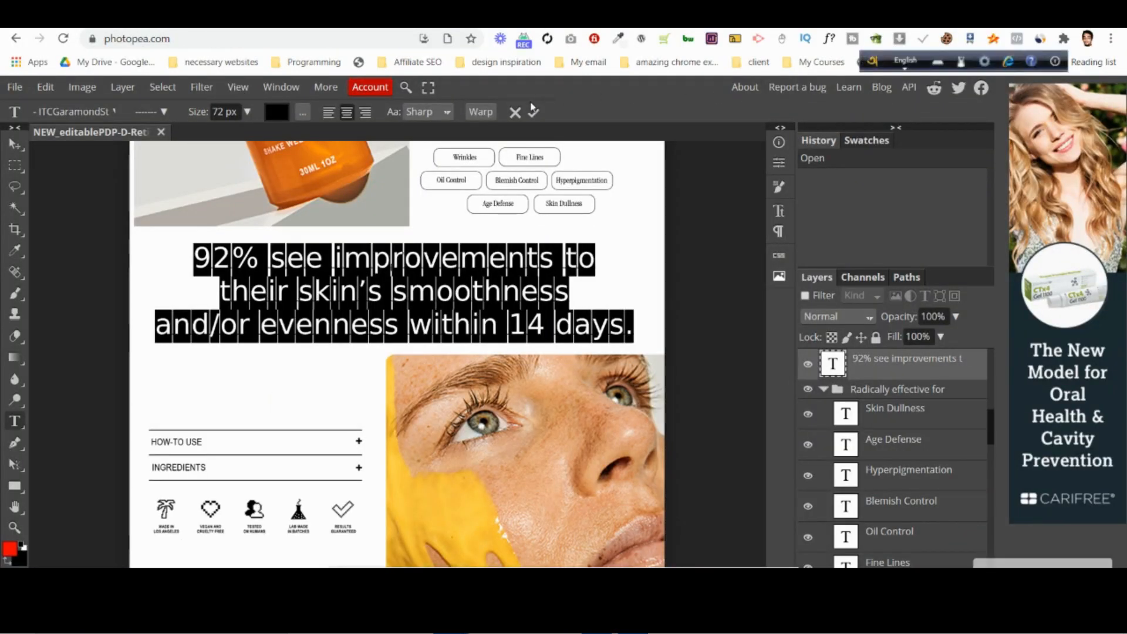
Check the font family and size of the HOW-TO USE text in Photopea and leave the text unedited.
key(Escape)
scroll(174, 330, down, 3)
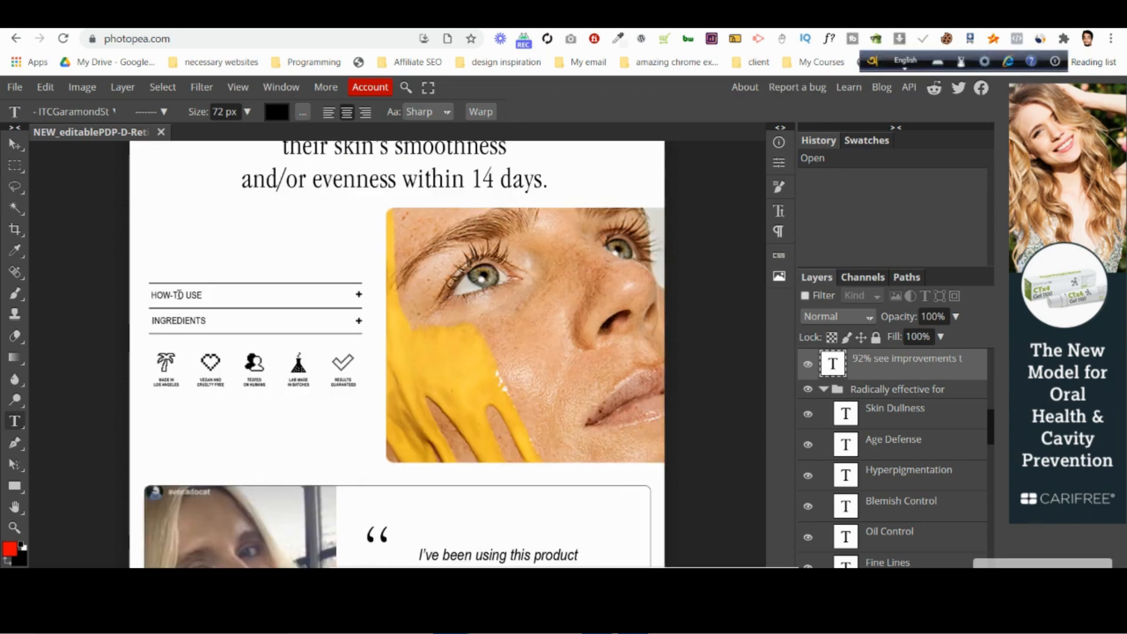
click(177, 295)
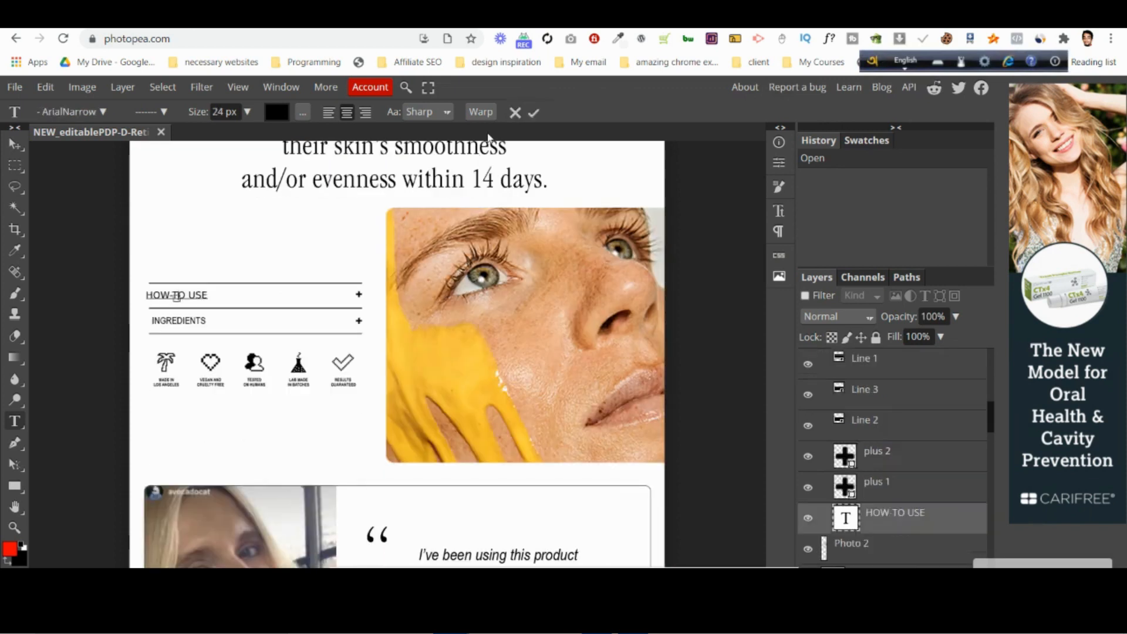
click(516, 115)
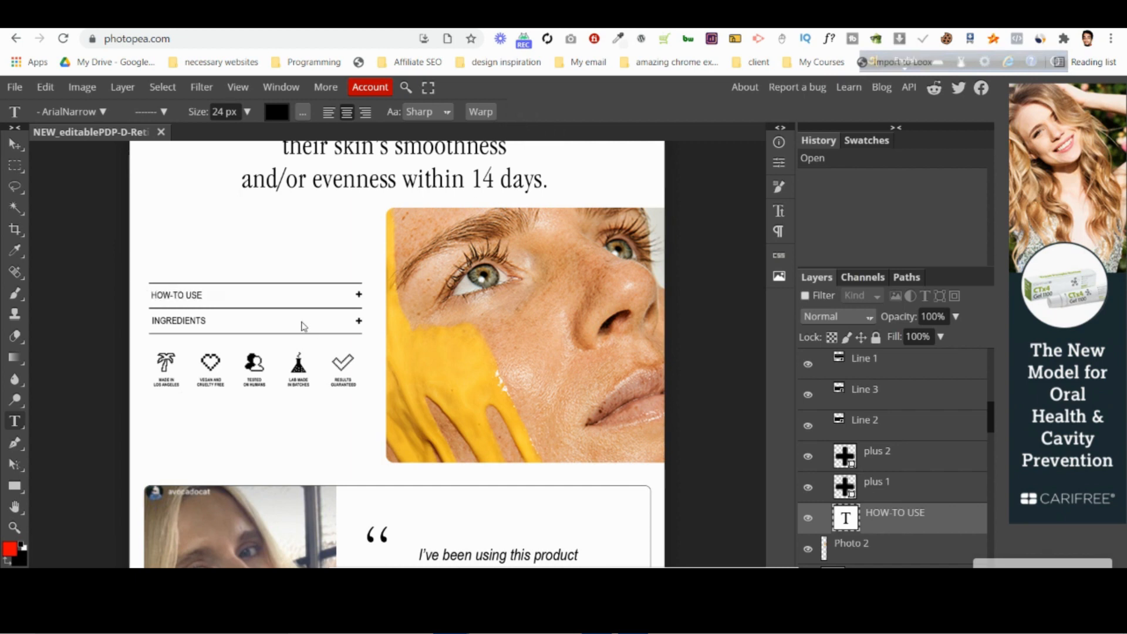
key(ctrl+plus)
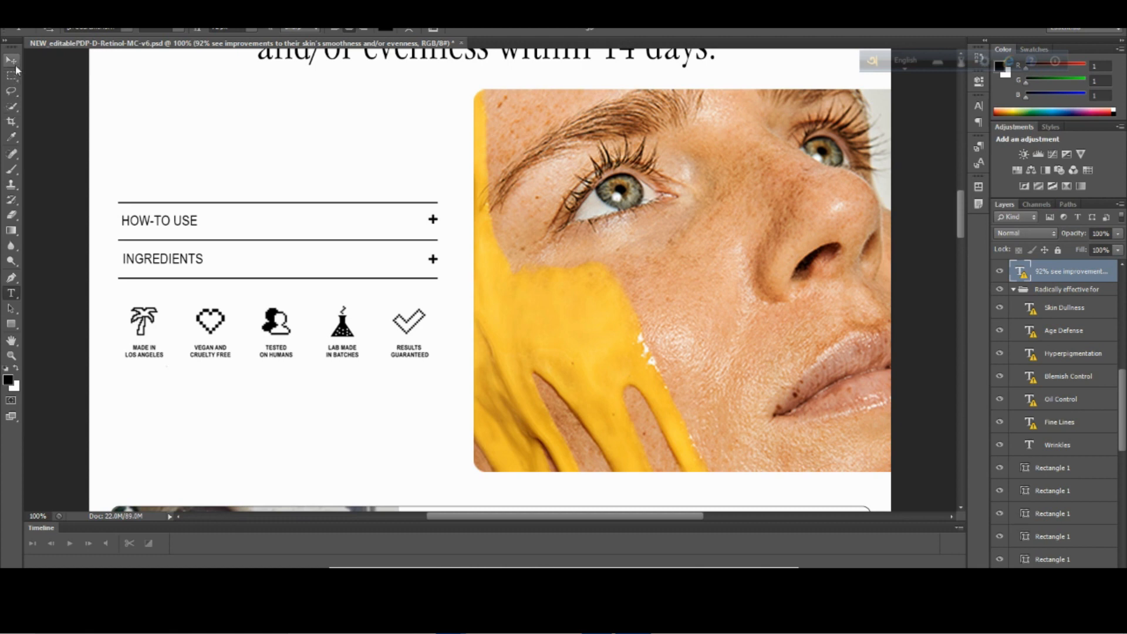
Identify the line layer above HOW-TO USE in the Photoshop design by toggling its visibility, and check its fill color.
click(135, 204)
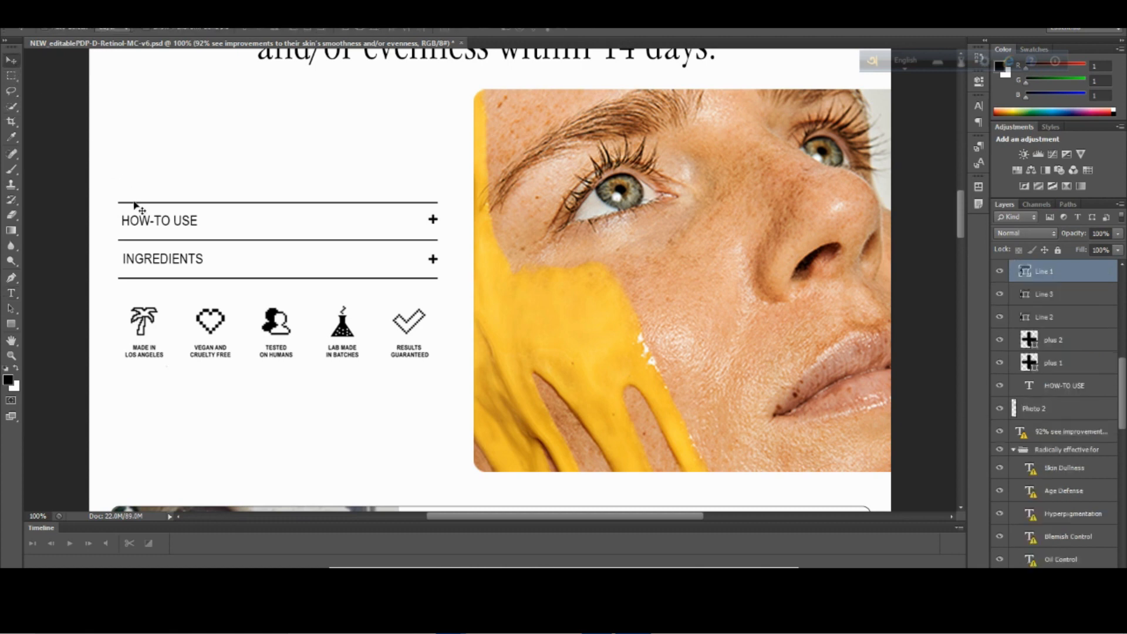
click(1001, 272)
click(1001, 272)
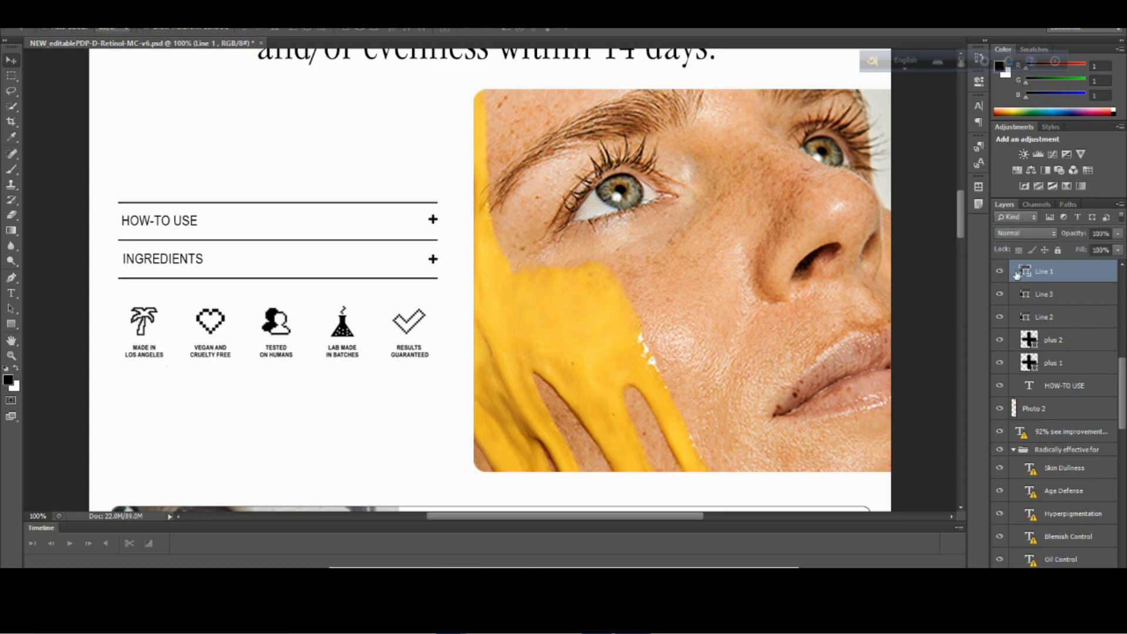
double_click(1028, 273)
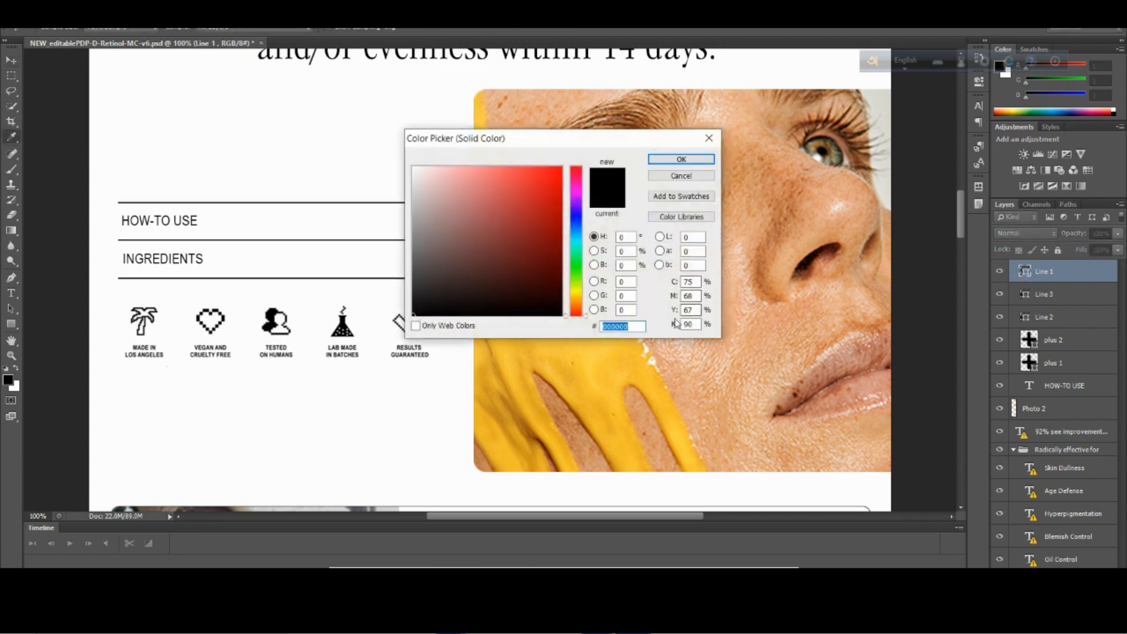
click(710, 138)
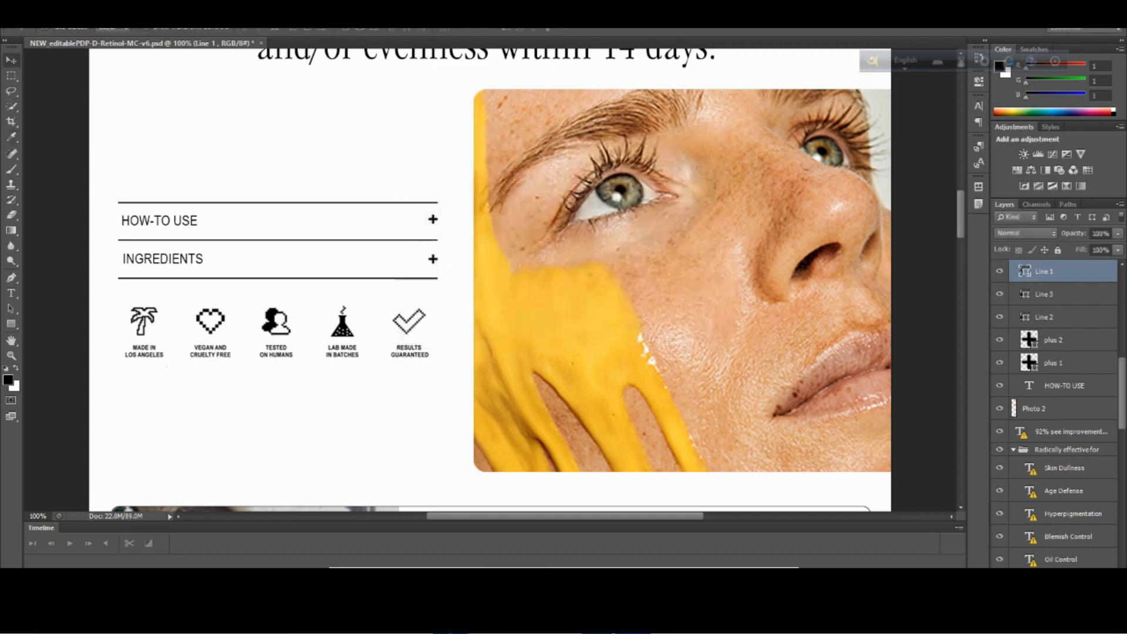
Switch back to PageFly and set the accordion header's font to Arimo at 24 px.
mouse_move(451, 621)
click(372, 552)
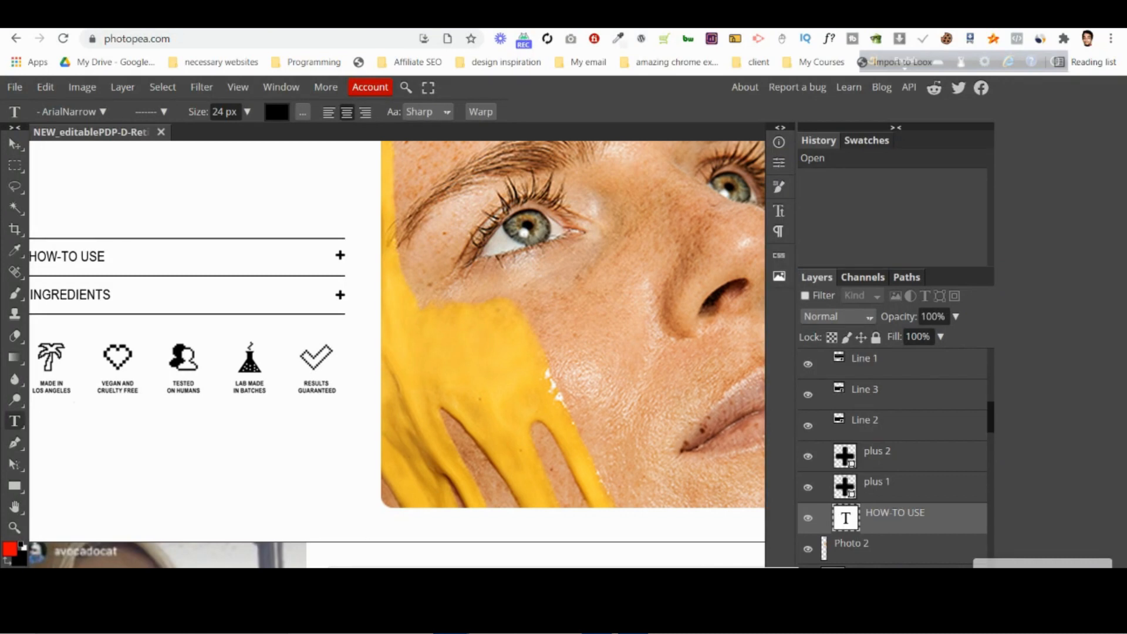
click(552, 16)
click(147, 307)
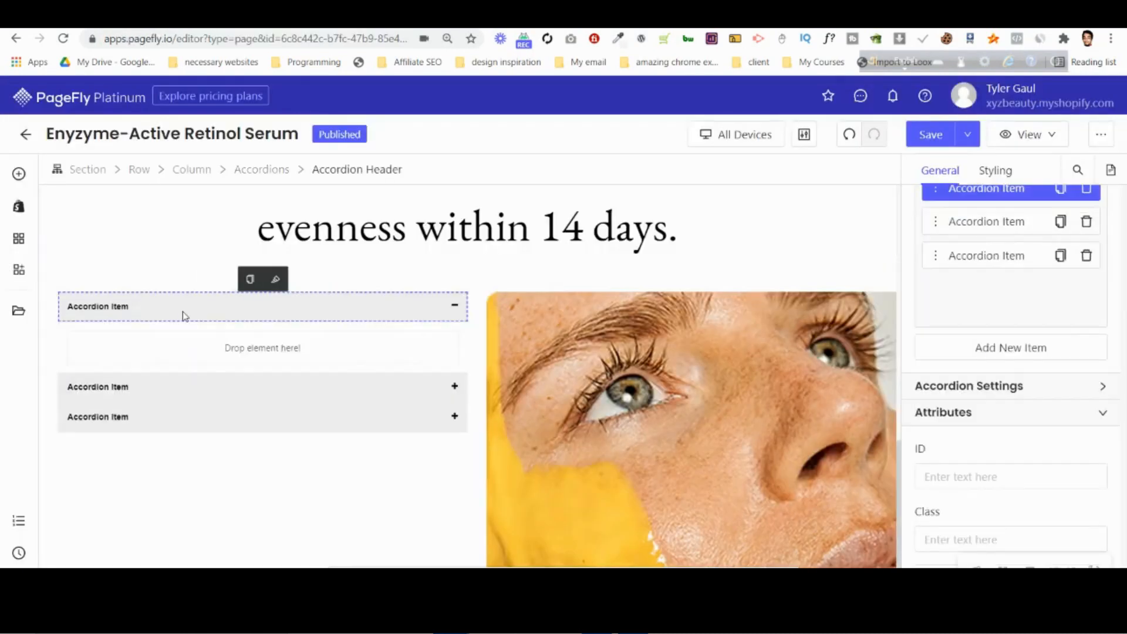
click(998, 170)
scroll(1025, 449, down, 3)
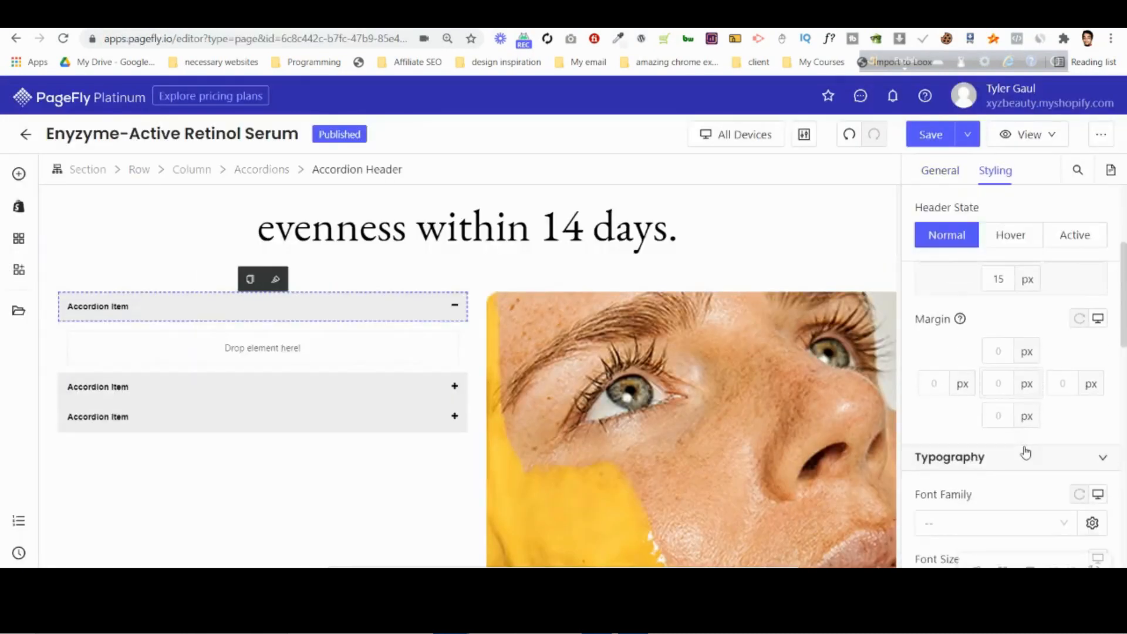
scroll(1026, 452, down, 2)
click(963, 377)
click(970, 433)
click(1061, 436)
text(24)
scroll(991, 453, down, 1)
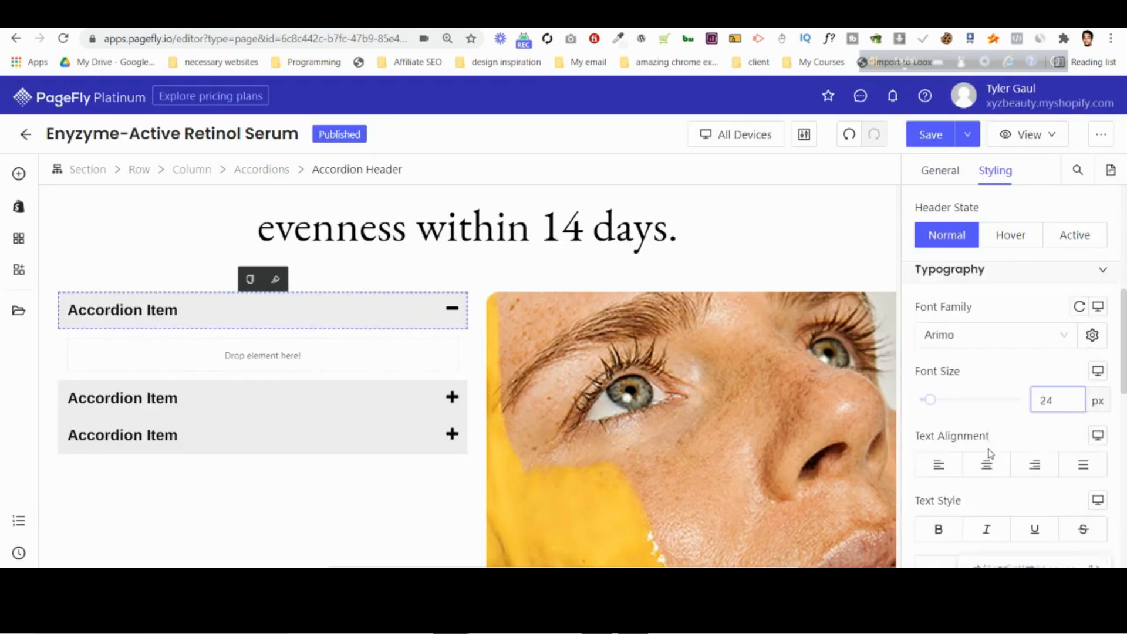
Remove the bold style from the accordion header text and set its font weight to Medium, comparing it with the Photoshop design.
scroll(991, 454, down, 4)
click(999, 317)
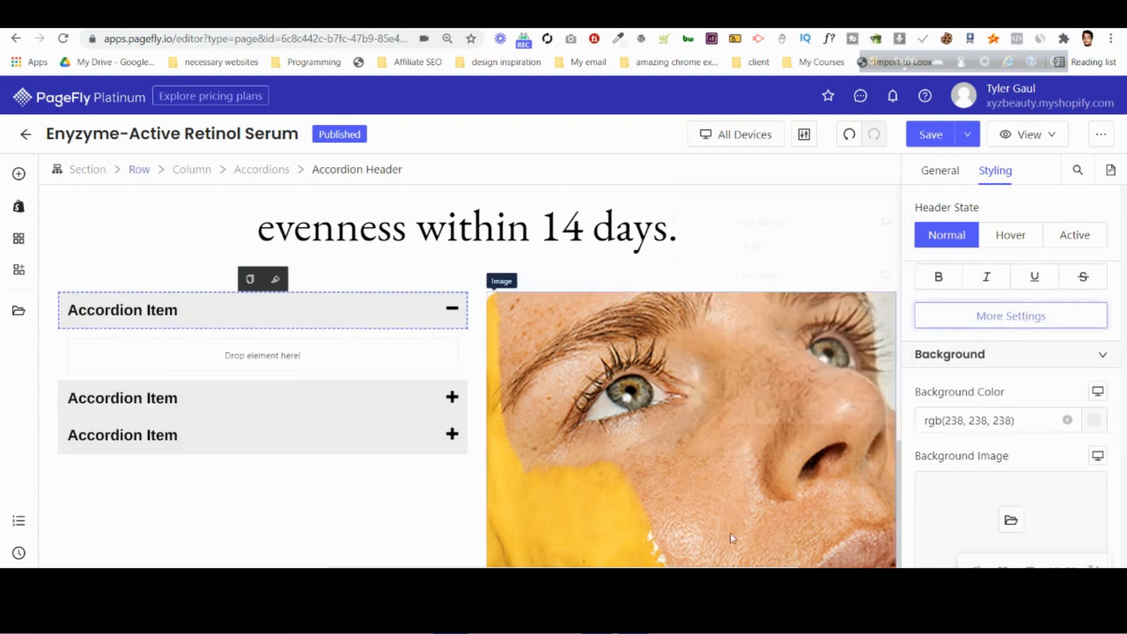
click(633, 621)
click(633, 621)
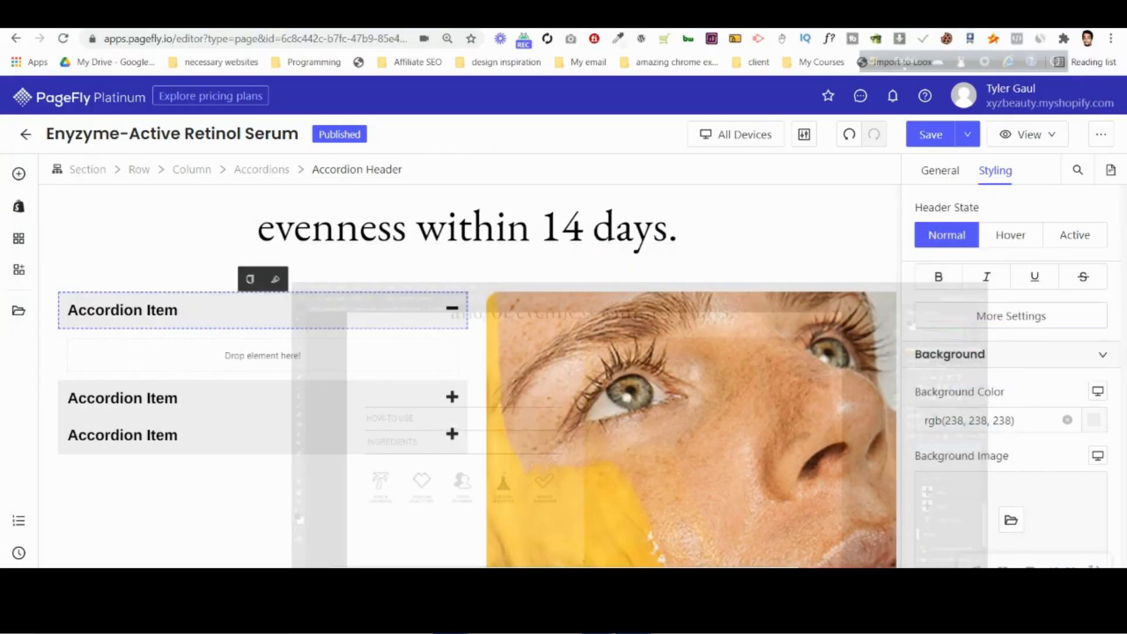
click(1001, 314)
click(975, 283)
click(953, 279)
click(954, 280)
click(988, 281)
click(988, 317)
click(819, 238)
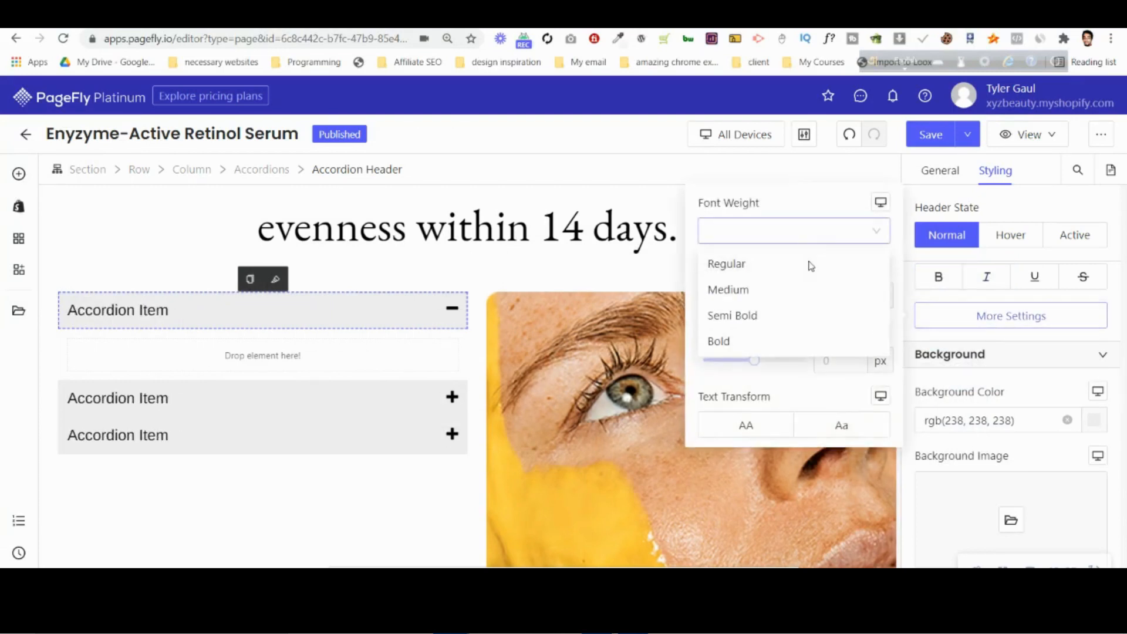
click(780, 290)
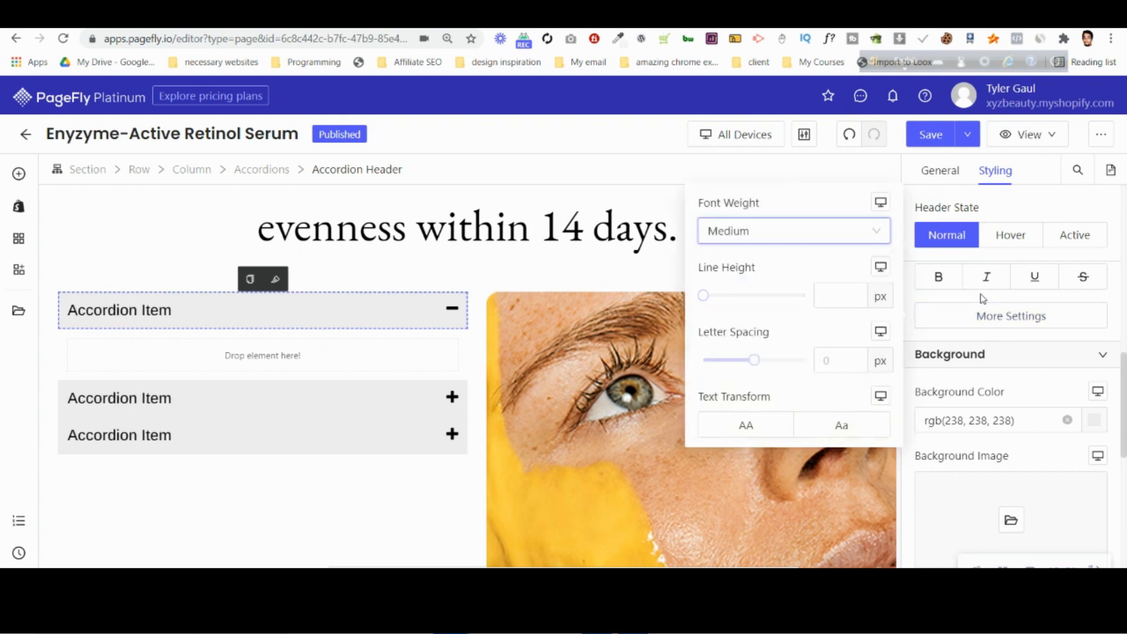
click(996, 316)
Make the accordion header's background fully transparent with rgba(239, 239, 239, 0).
click(1068, 420)
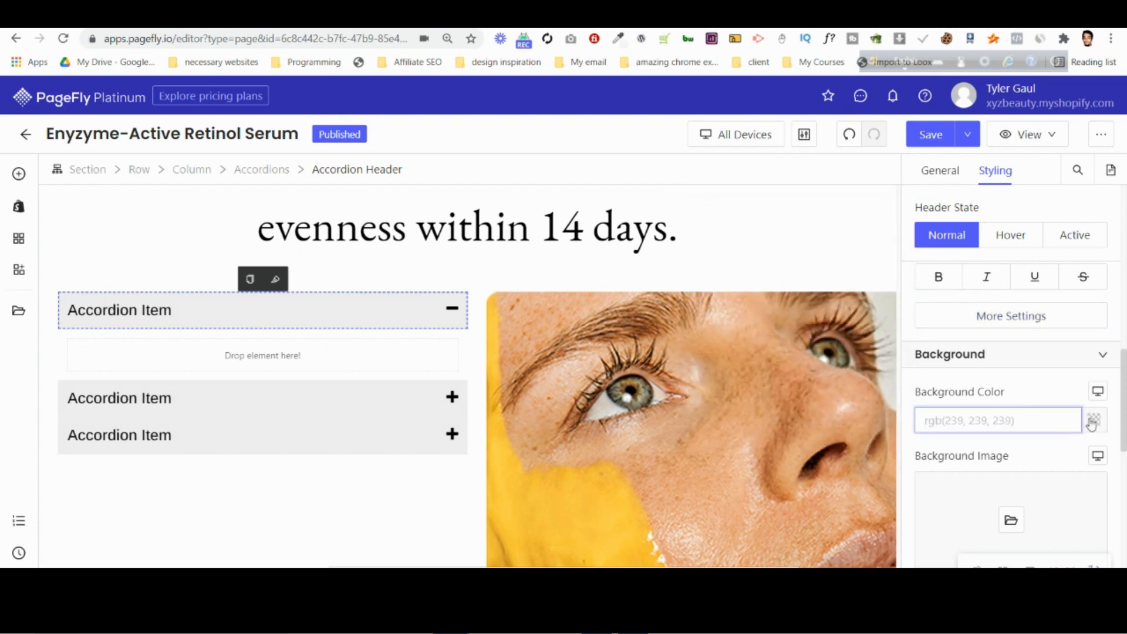
click(1092, 423)
mouse_move(817, 444)
mouse_down()
mouse_move(781, 440)
mouse_move(964, 354)
mouse_move(796, 437)
mouse_up()
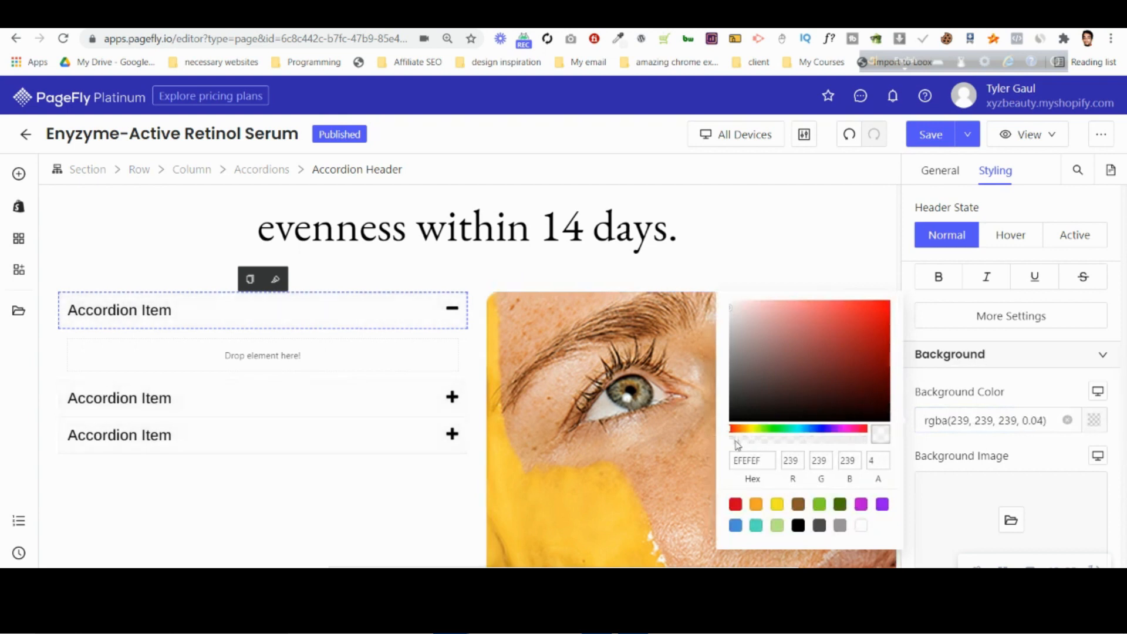
click(1095, 423)
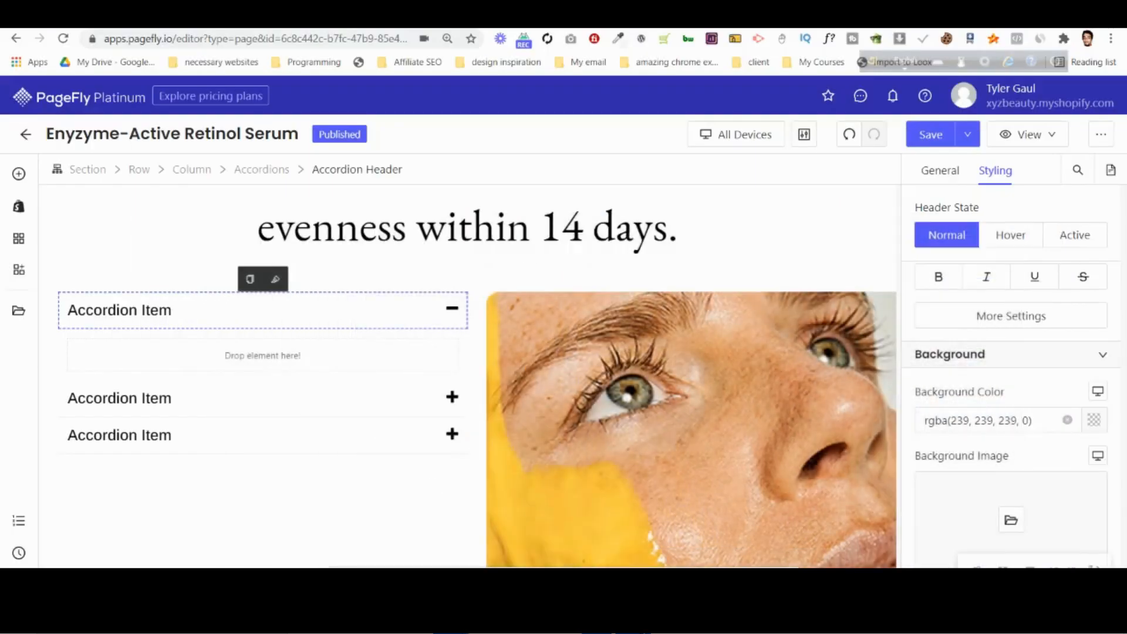
click(1095, 420)
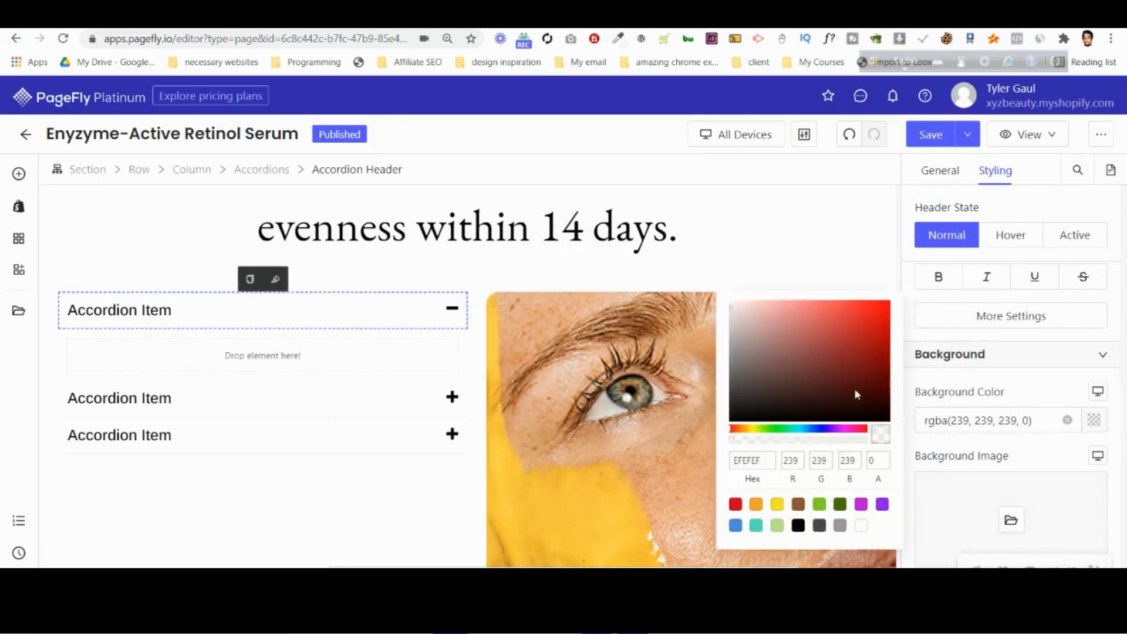
click(1041, 394)
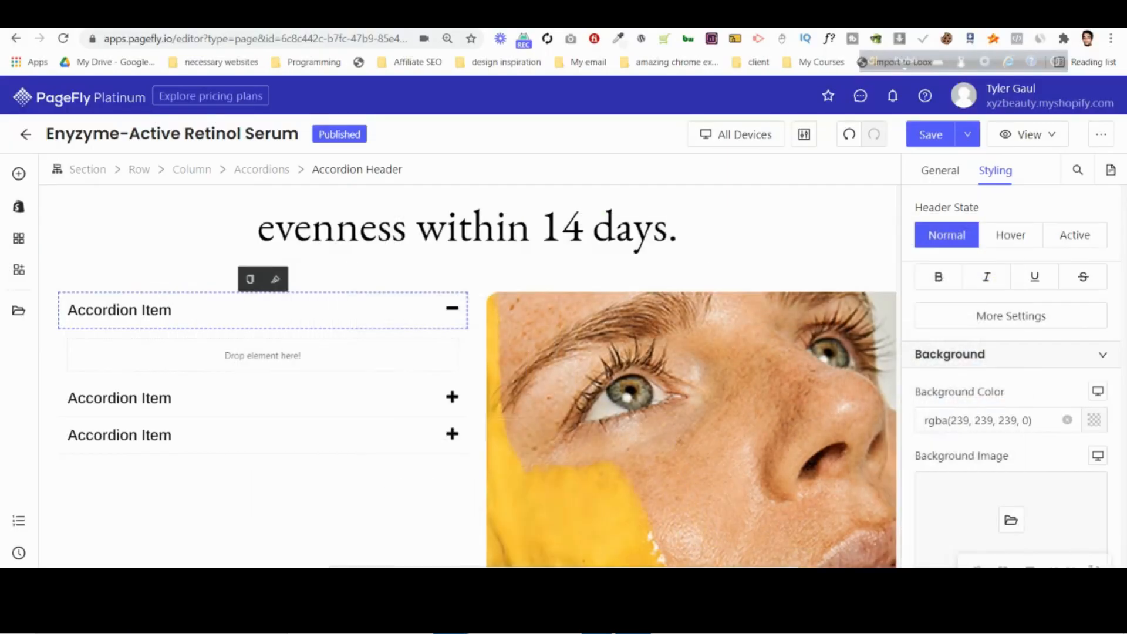
Set the accordion header's border color to black on all sides.
scroll(1005, 436, down, 5)
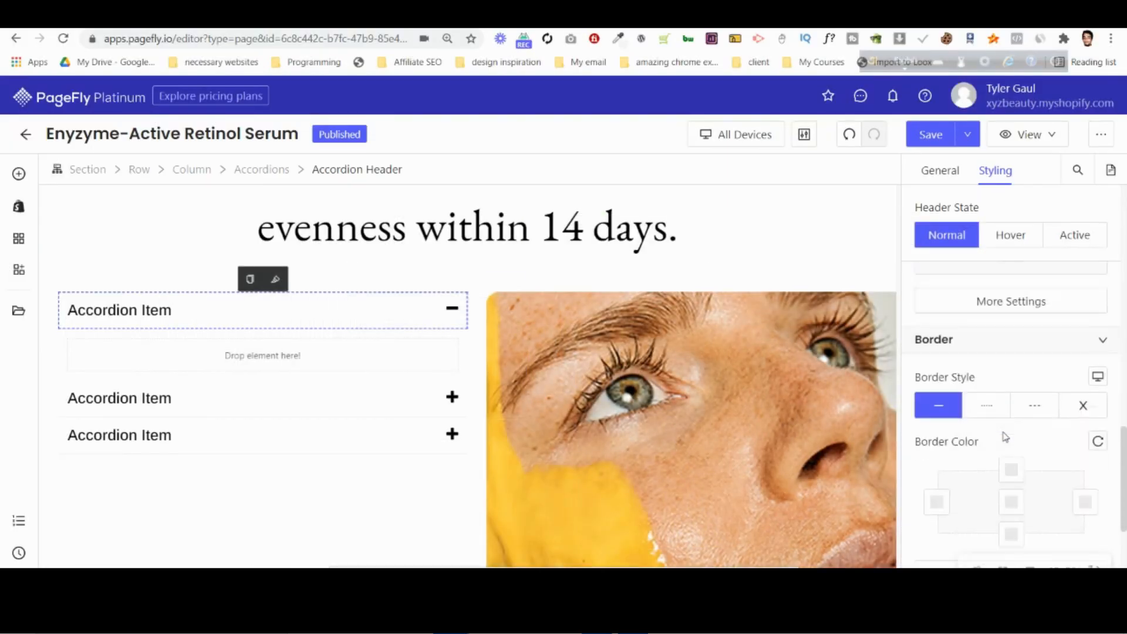
scroll(974, 447, down, 1)
click(1012, 430)
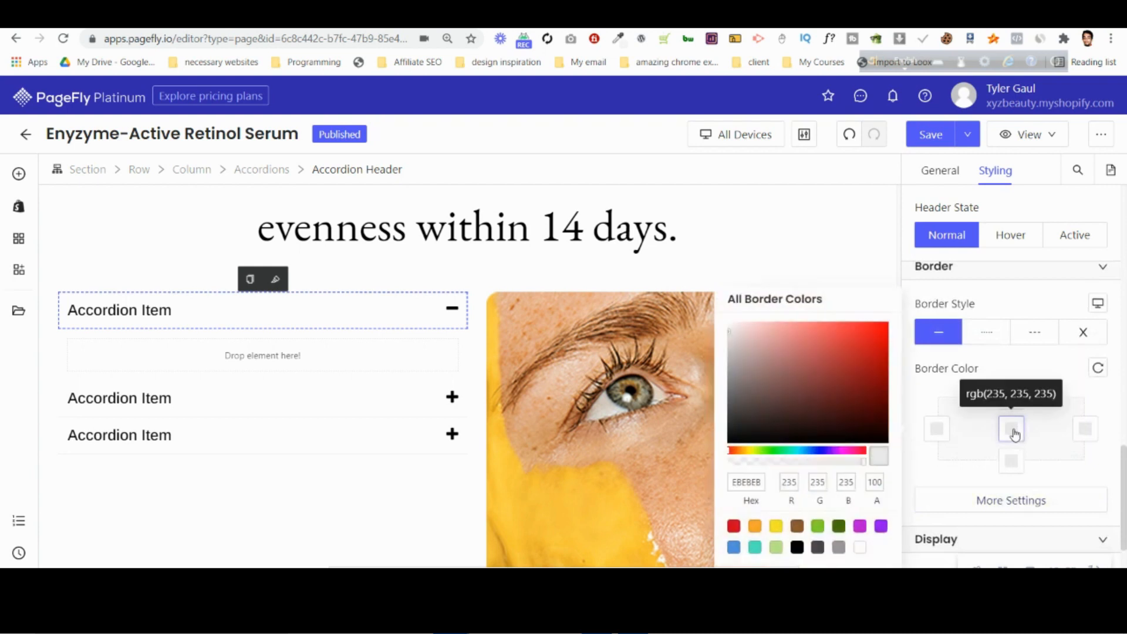
click(797, 549)
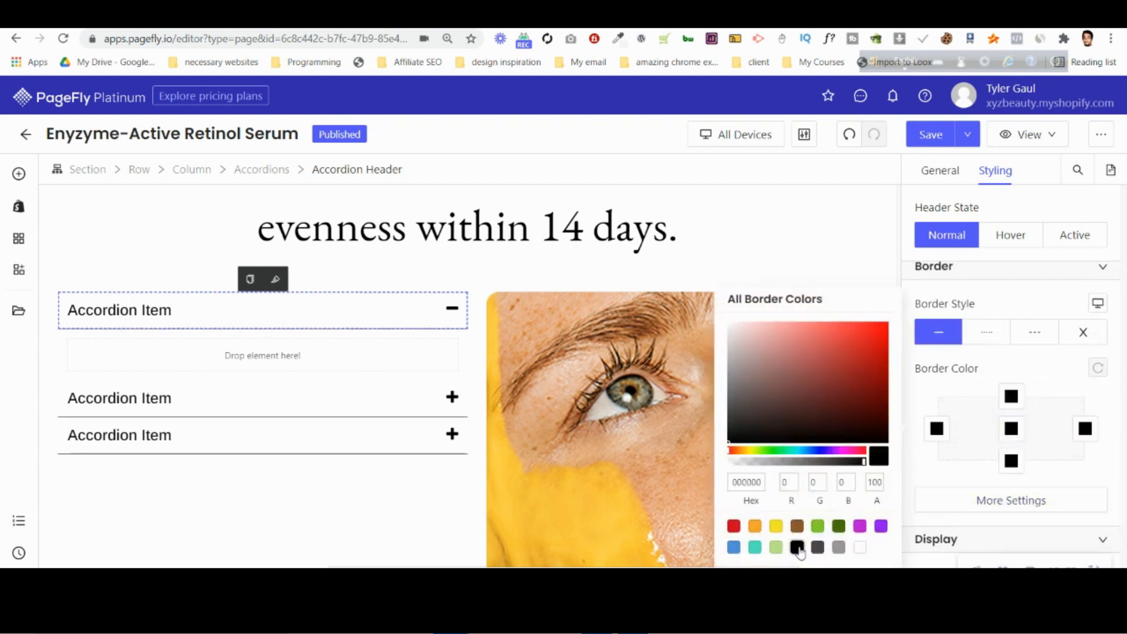
Set the accordion header's top and bottom border widths to 2 px.
click(1019, 504)
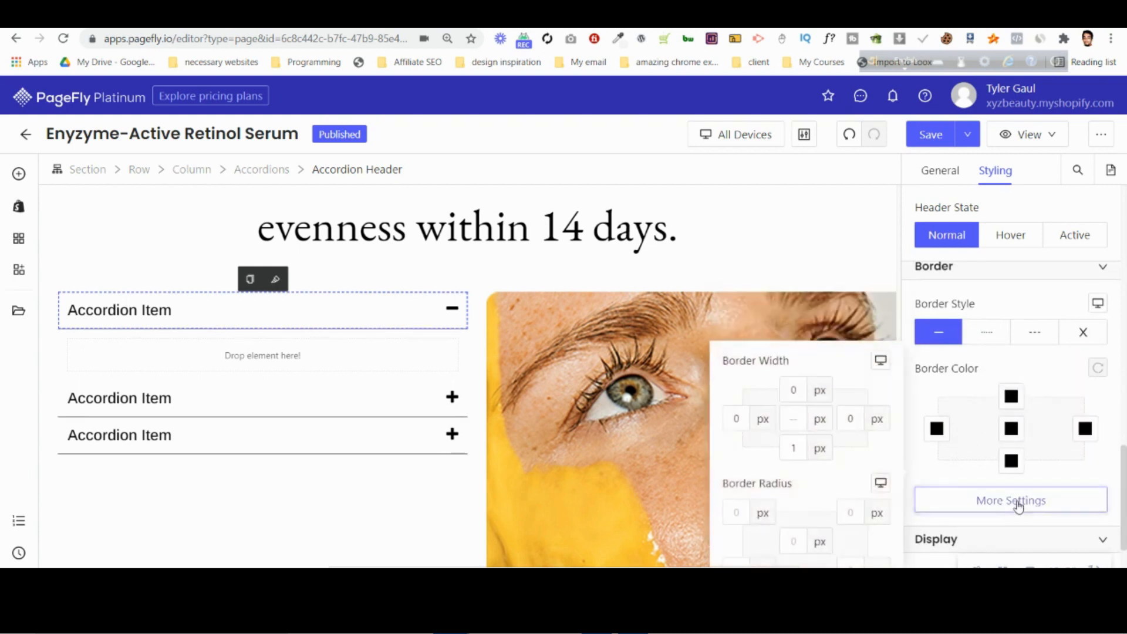
click(791, 387)
text(1)
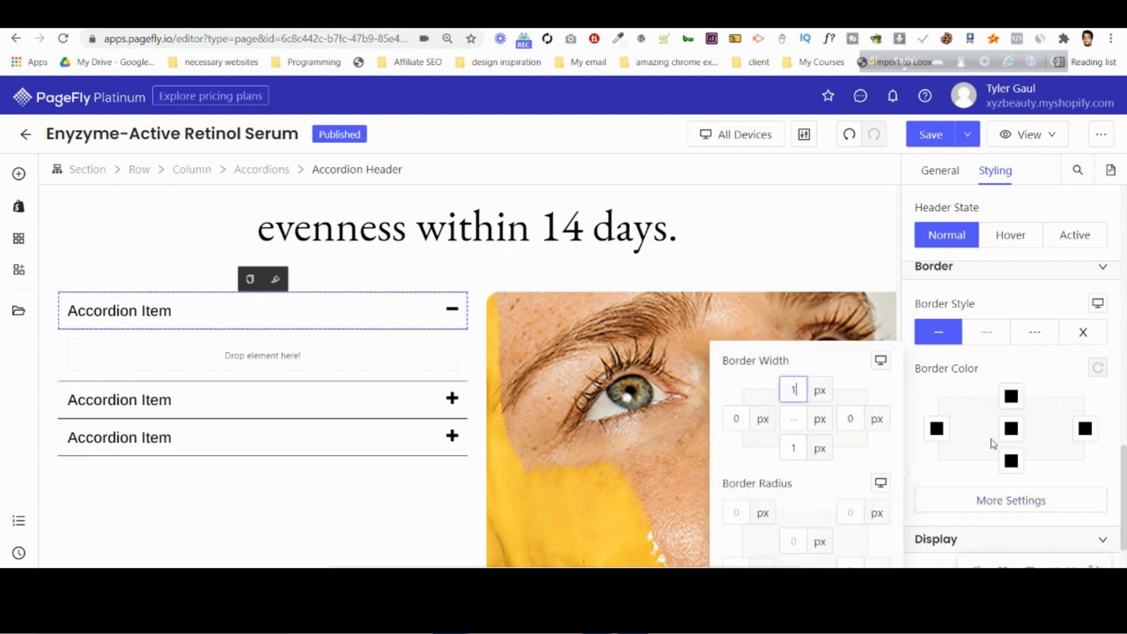
key(BackSpace)
text(2)
click(794, 451)
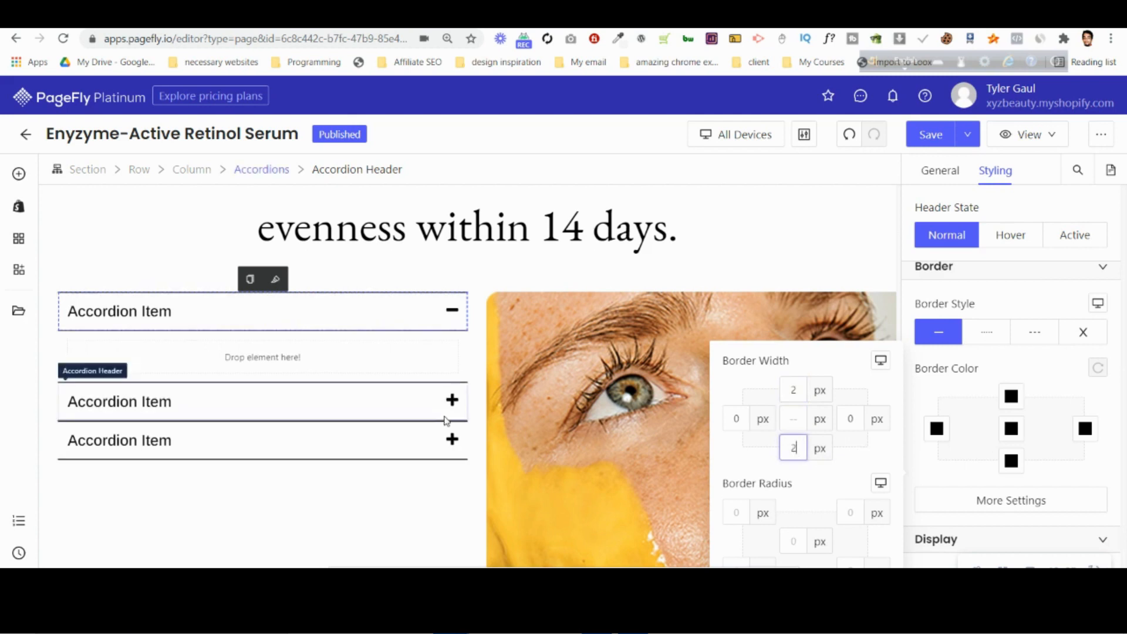
Compare the accordion's border lines with the Photoshop design, then view them in PageFly with all items collapsed.
click(496, 226)
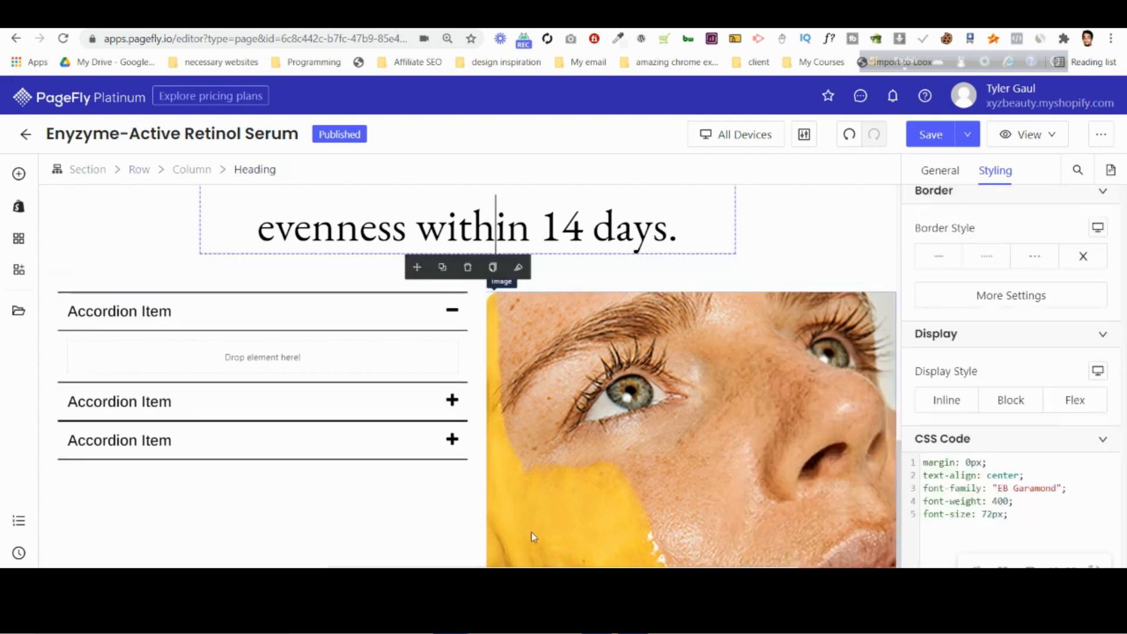
key(alt+Tab)
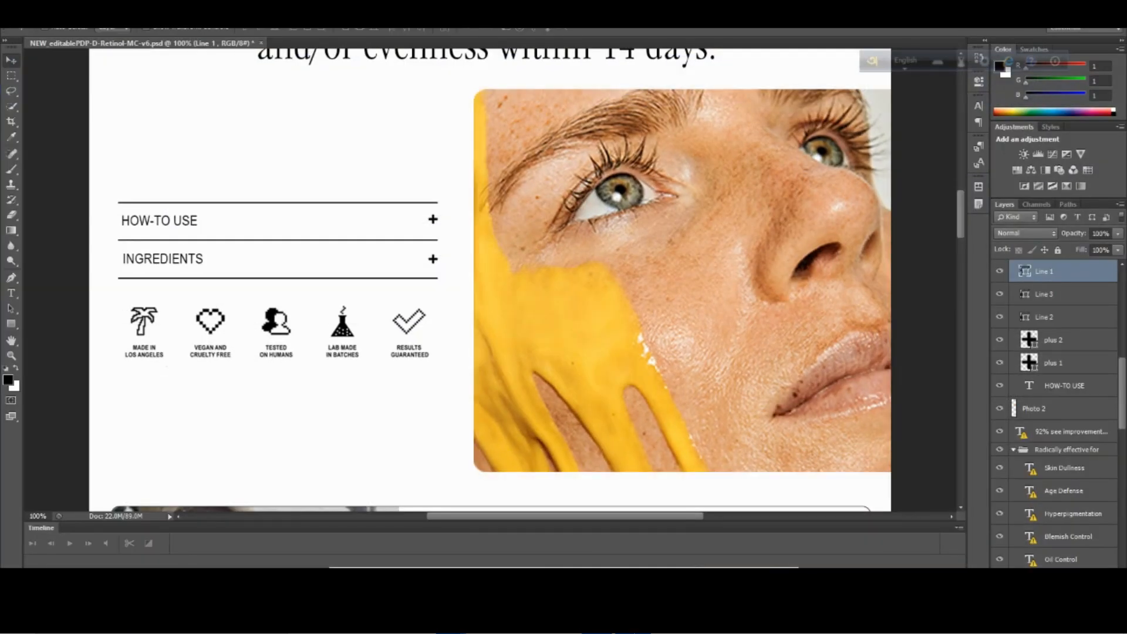
key(alt+Tab)
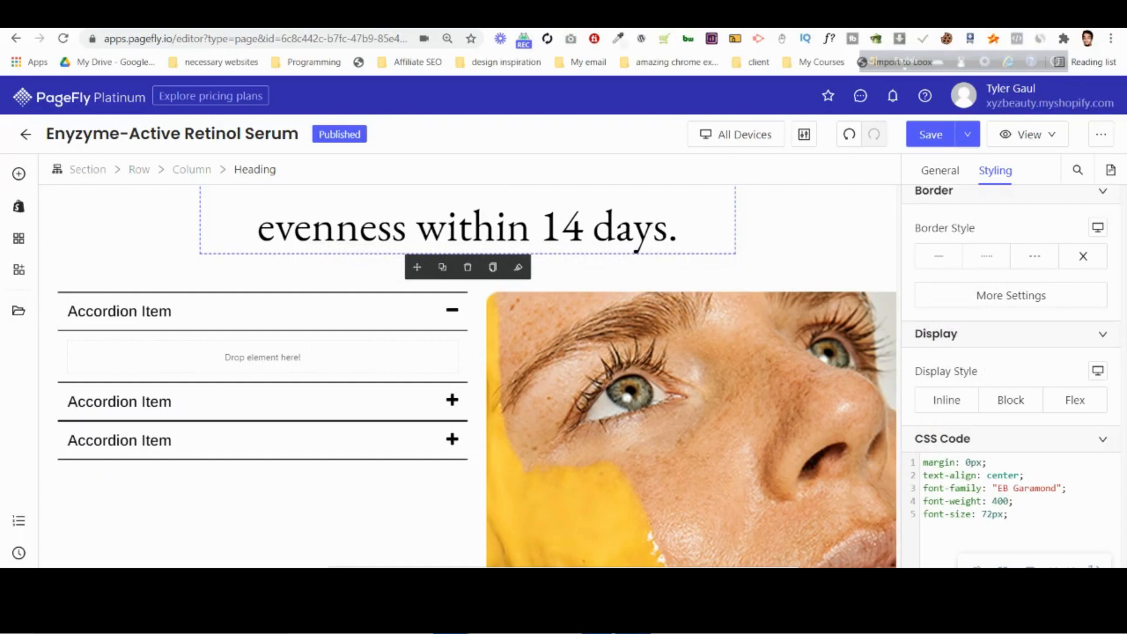
click(253, 304)
click(274, 519)
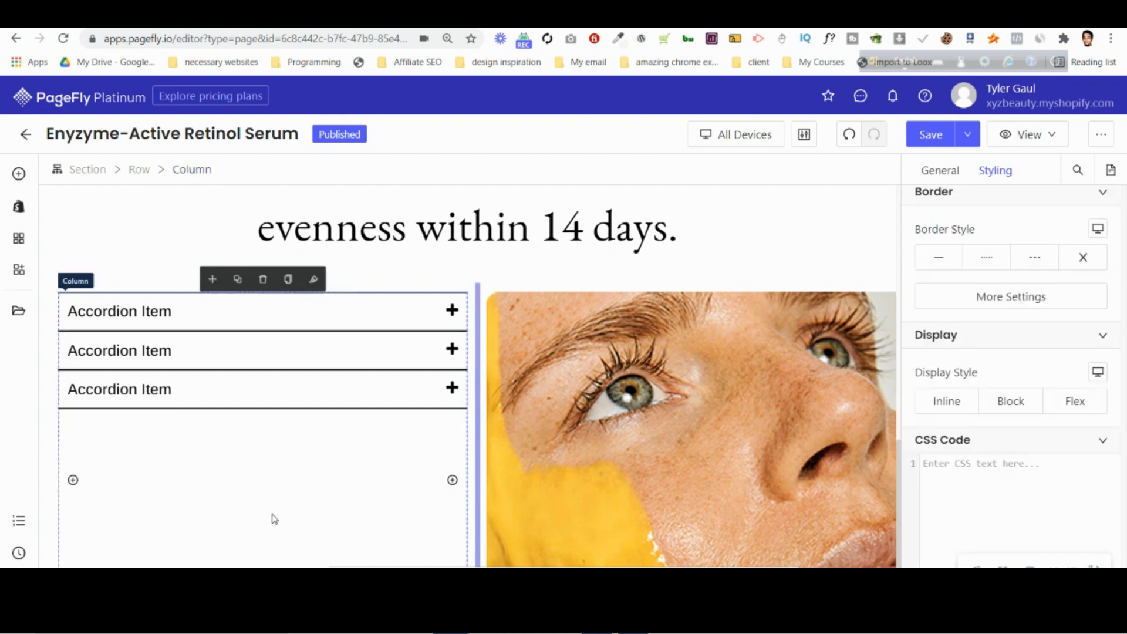
click(530, 234)
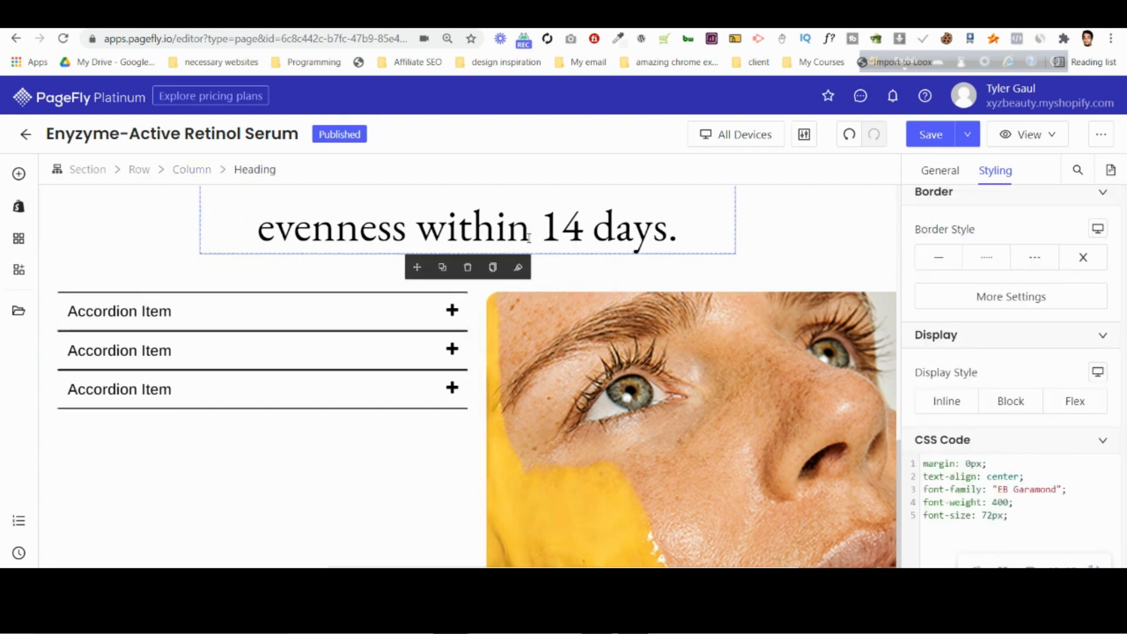
Set the accordion header's top and bottom border widths to 1 px.
click(355, 323)
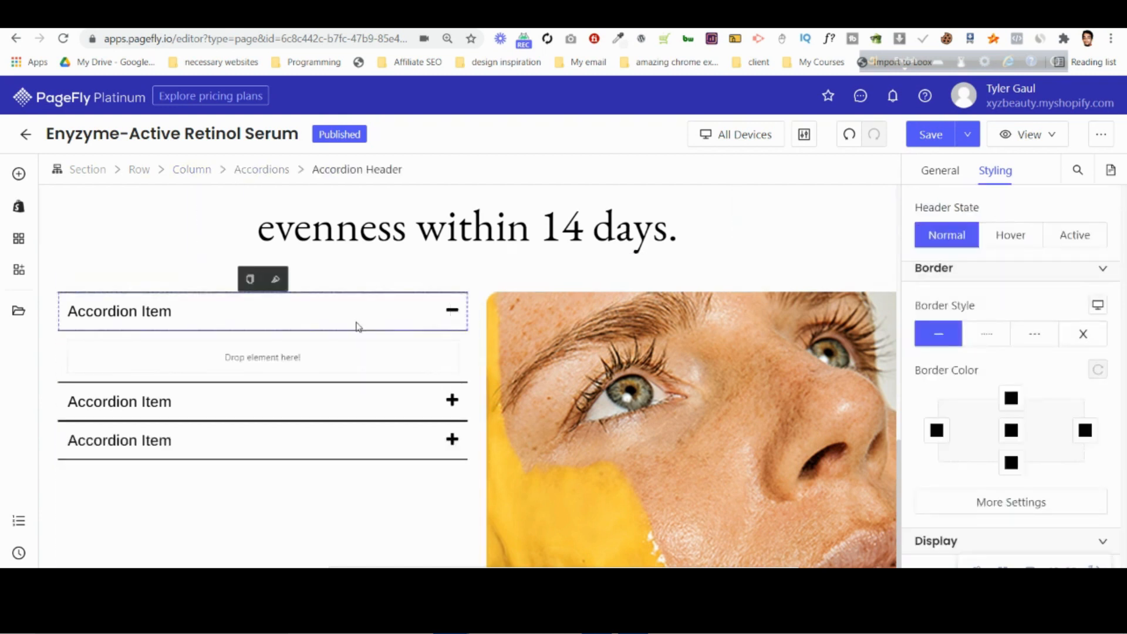
click(990, 506)
click(805, 446)
key(Down)
key(Up)
click(790, 388)
key(Up)
key(Down)
click(802, 442)
key(Down)
click(794, 389)
key(Down)
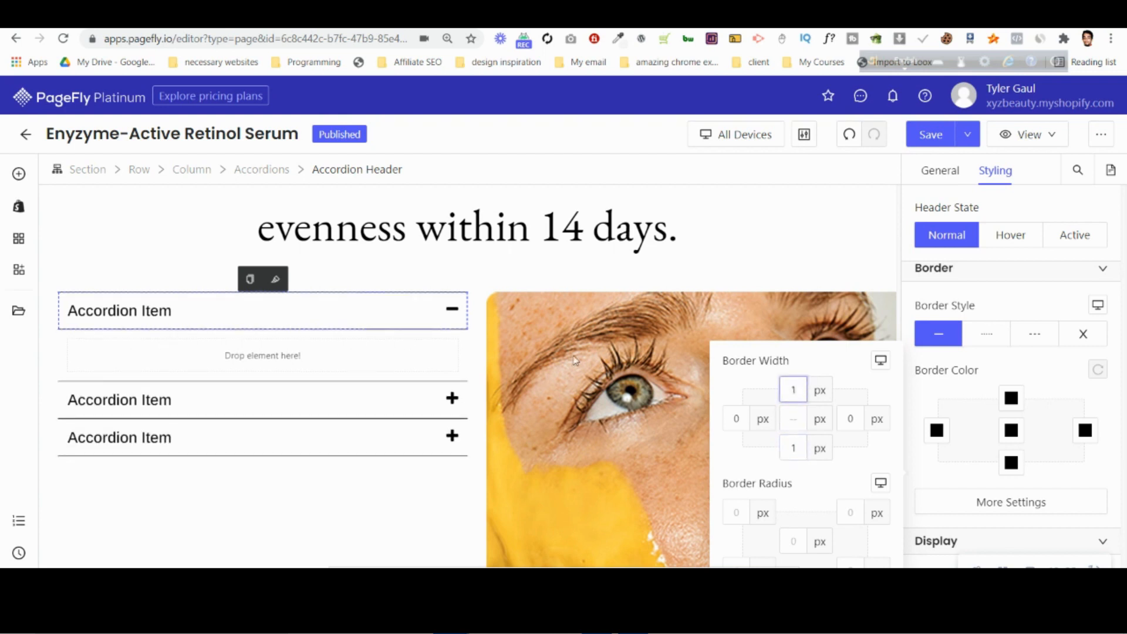
click(378, 225)
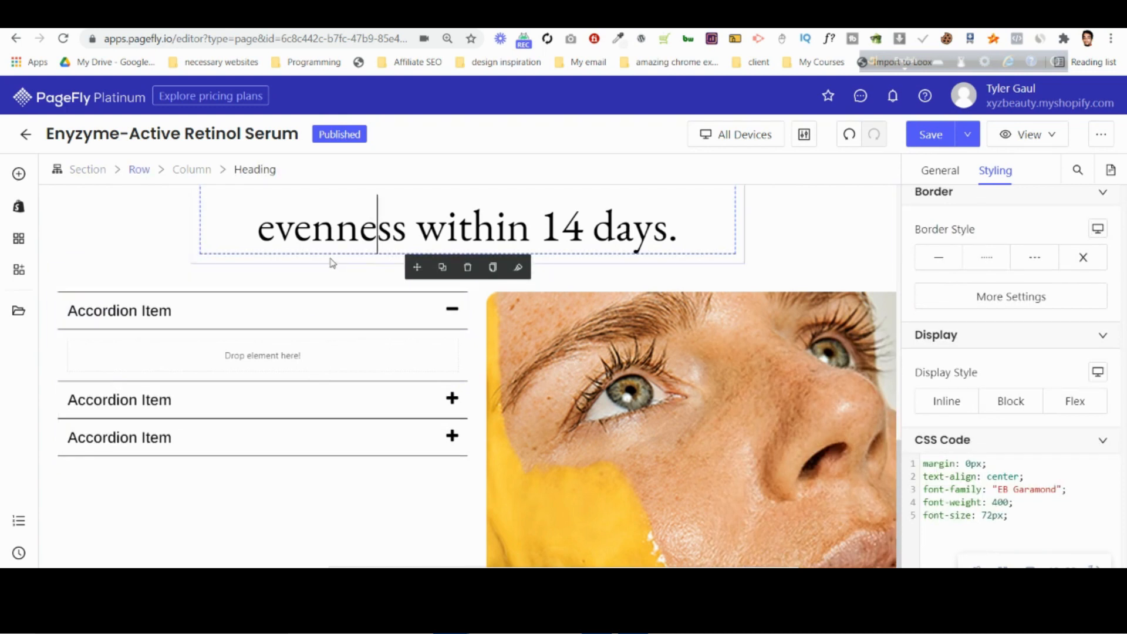
Expand the first accordion item and add a paragraph element inside its content area.
click(340, 311)
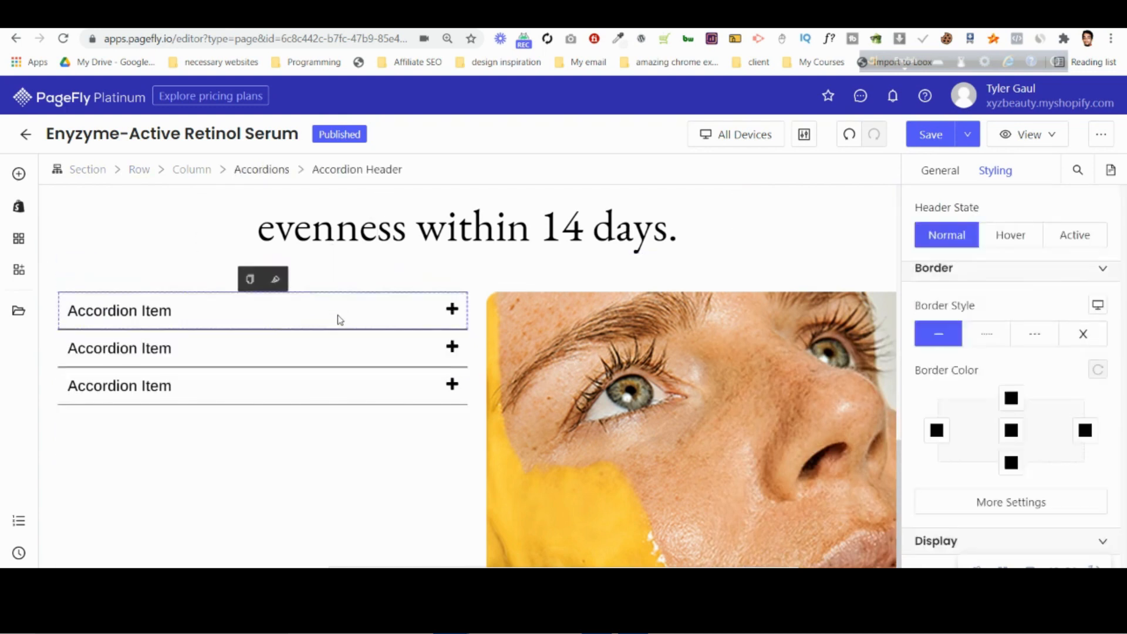
click(270, 167)
click(941, 170)
scroll(1057, 297, up, 8)
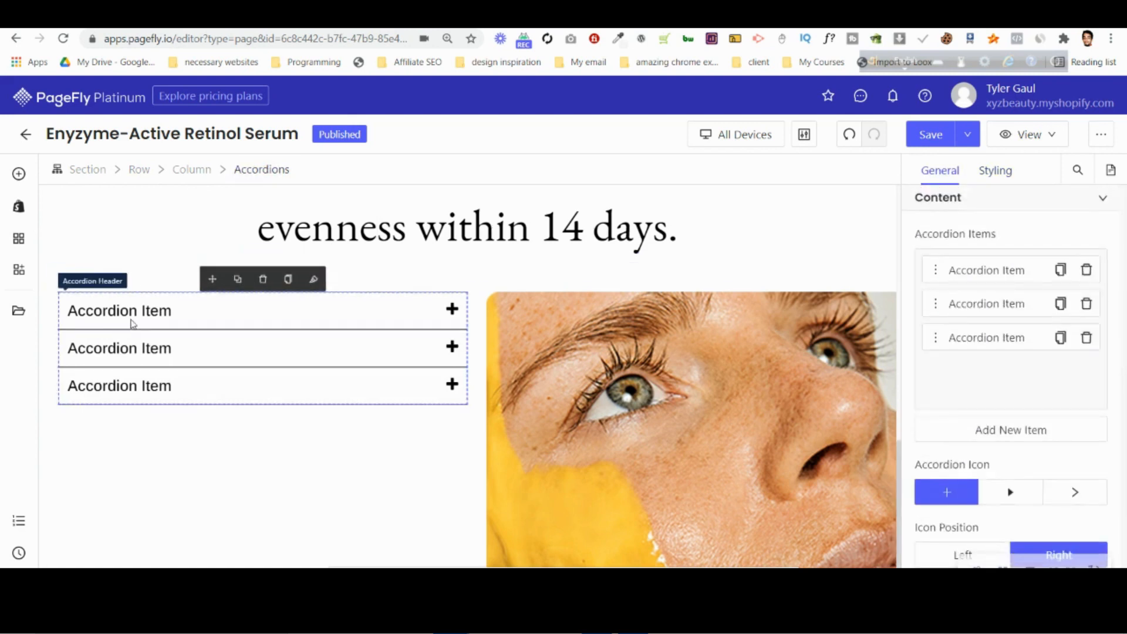
click(133, 323)
click(19, 175)
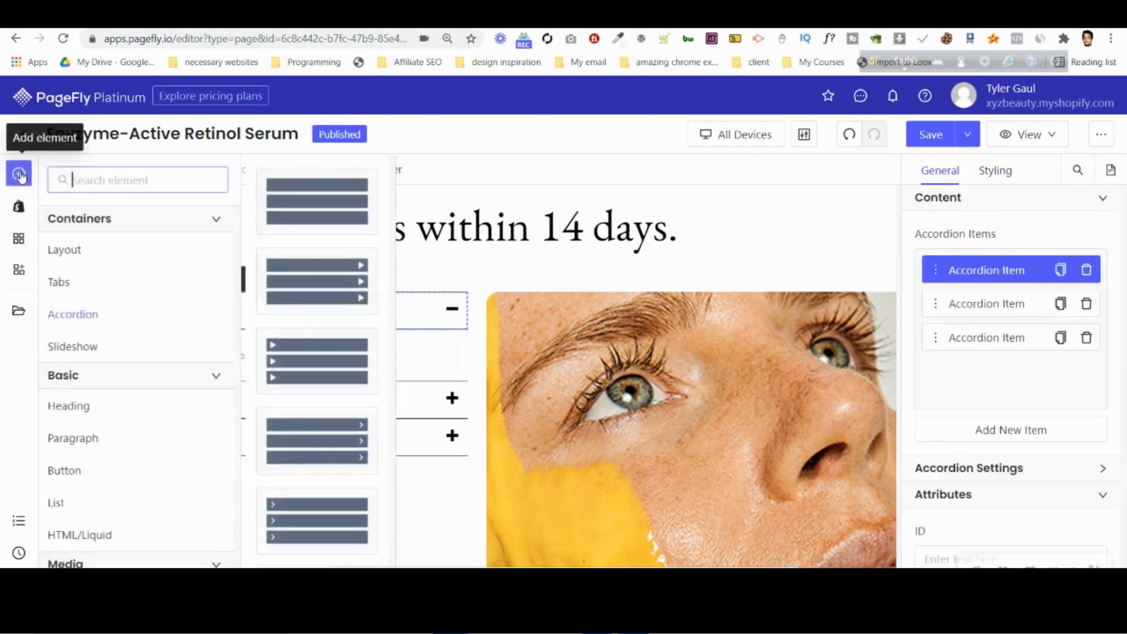
drag(279, 204, 269, 354)
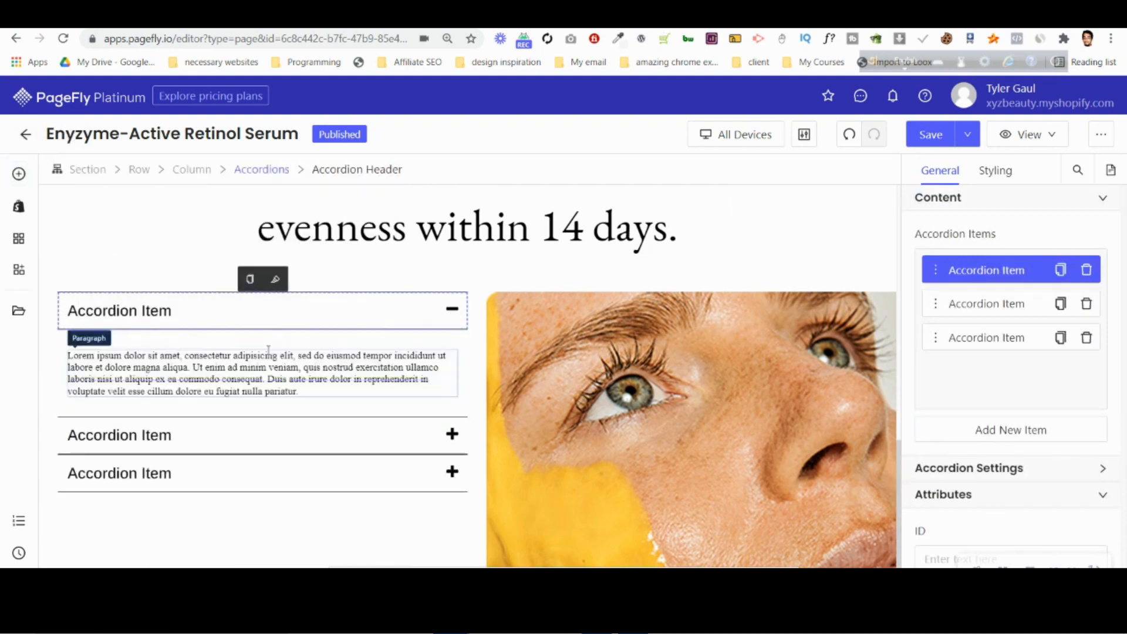
Check the font family and size used by the product's bullet list in the hero section.
scroll(628, 333, down, 10)
scroll(628, 334, up, 3)
scroll(628, 334, up, 2)
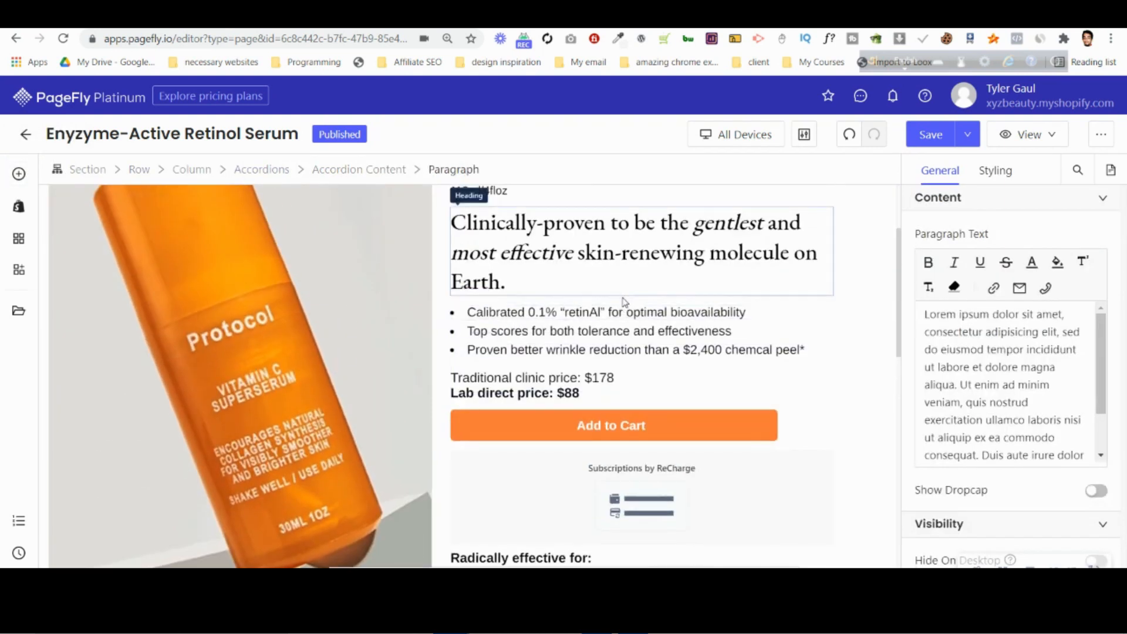
click(627, 313)
click(996, 170)
scroll(1057, 446, down, 3)
scroll(1057, 446, down, 3)
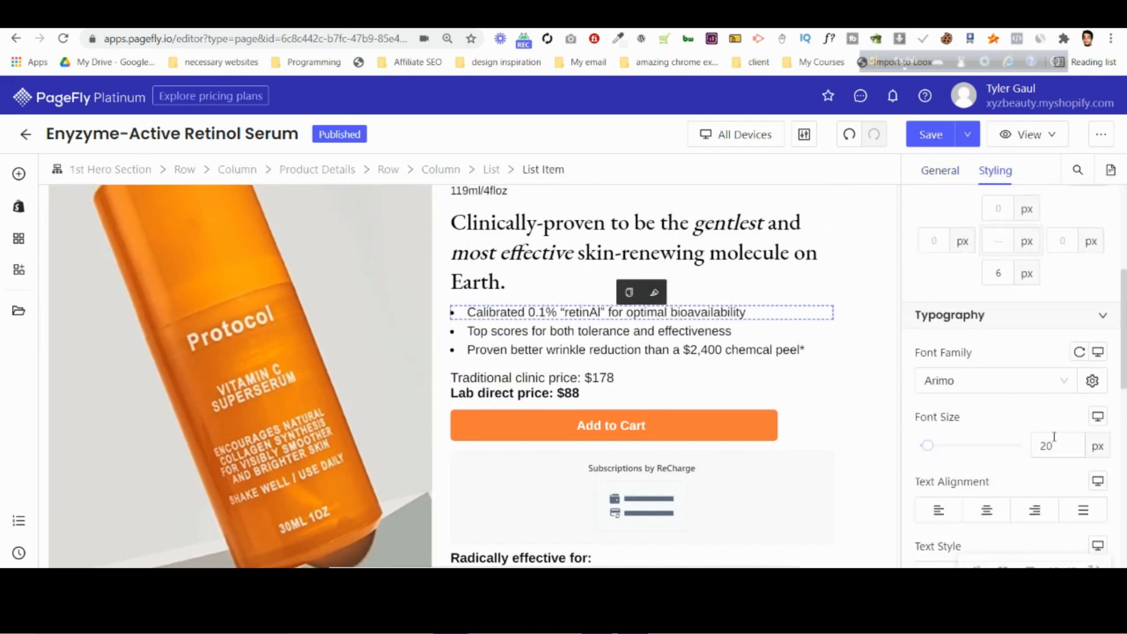
scroll(991, 370, down, 3)
scroll(599, 443, down, 10)
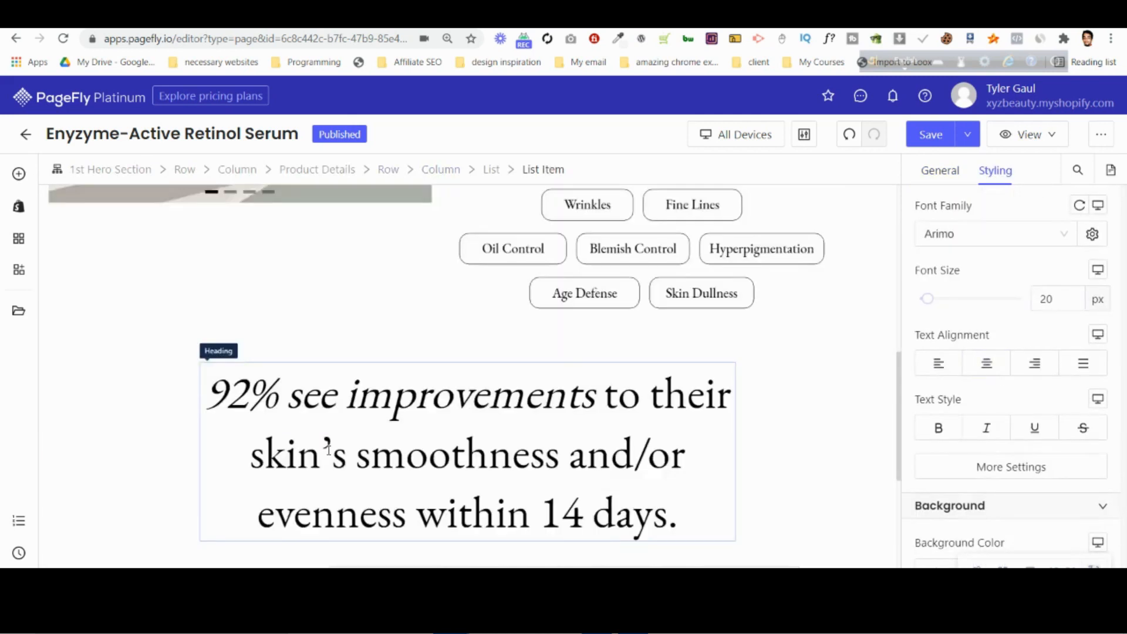
scroll(296, 449, up, 3)
Set the font of the paragraph in the first accordion item to Arimo at 18 px.
click(293, 421)
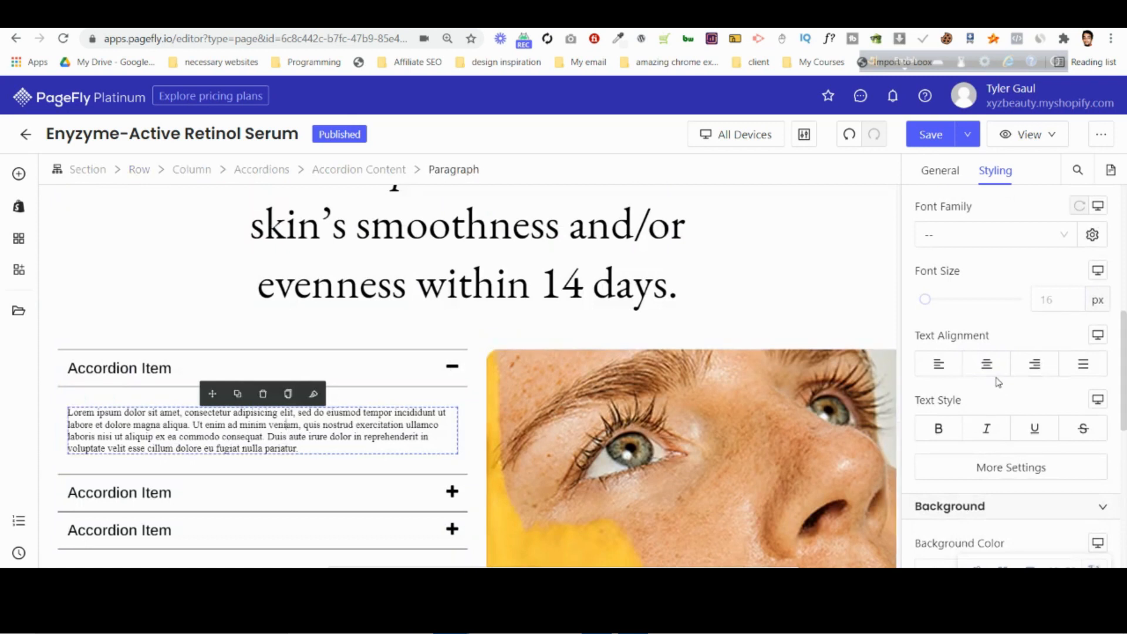
click(979, 242)
click(961, 292)
click(1057, 299)
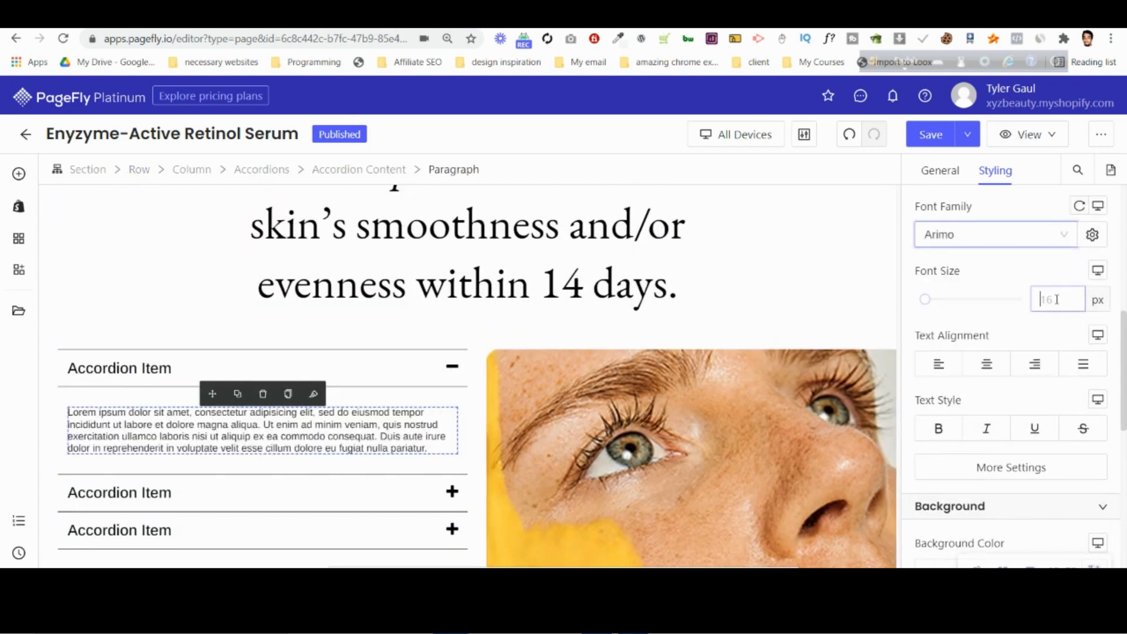
text(18)
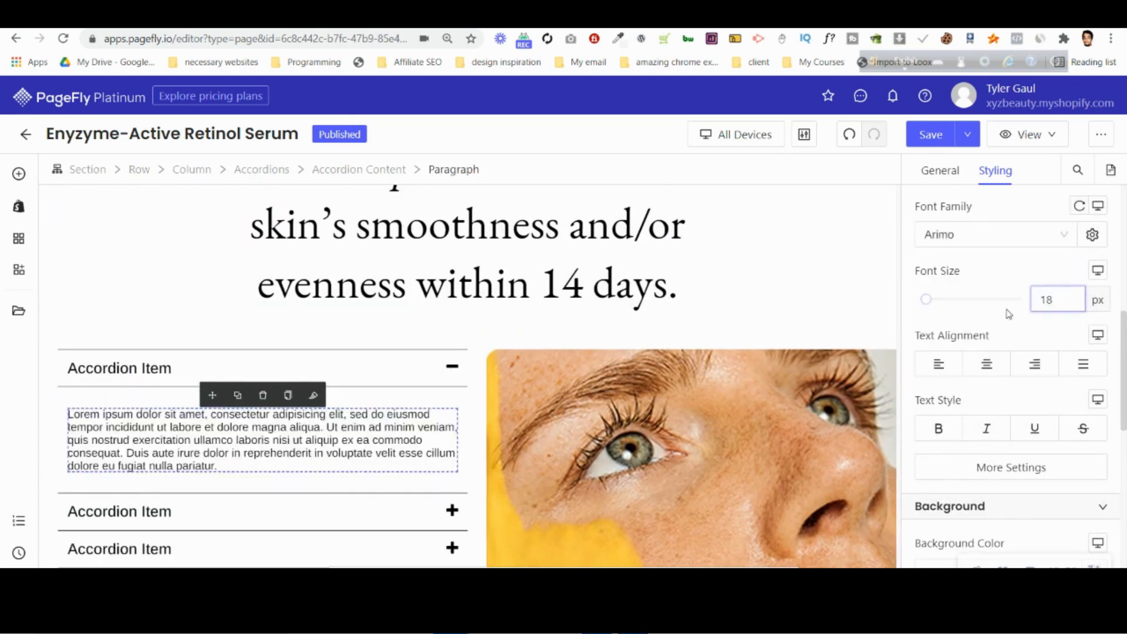
Set the accordion paragraph's margin to 0 px on all sides.
scroll(1009, 314, up, 5)
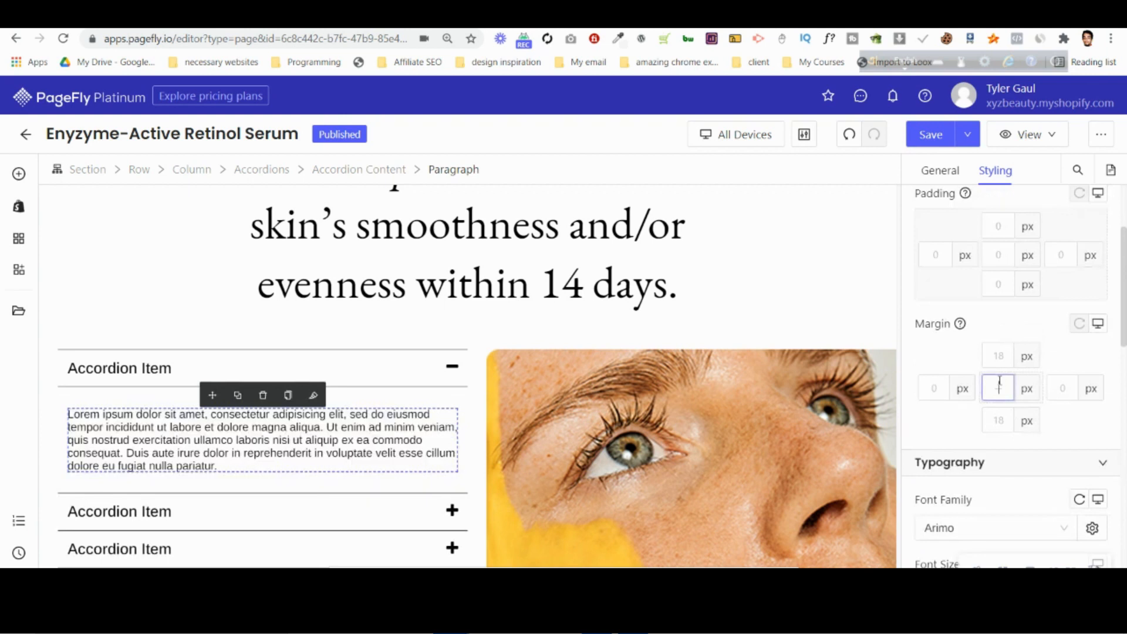
text(0)
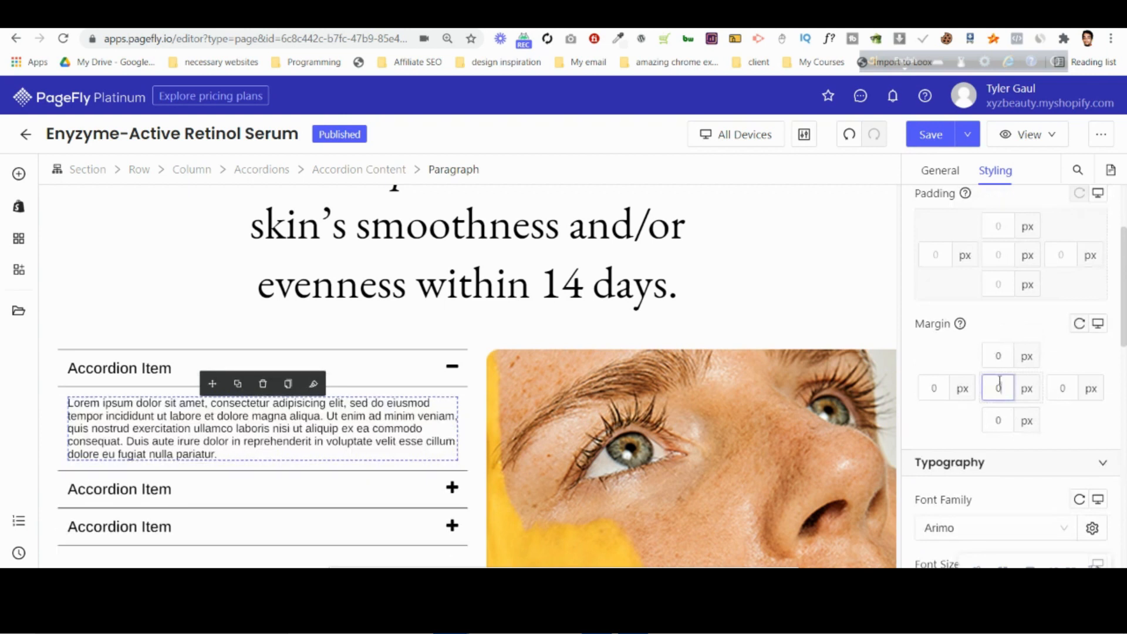
click(77, 393)
click(95, 415)
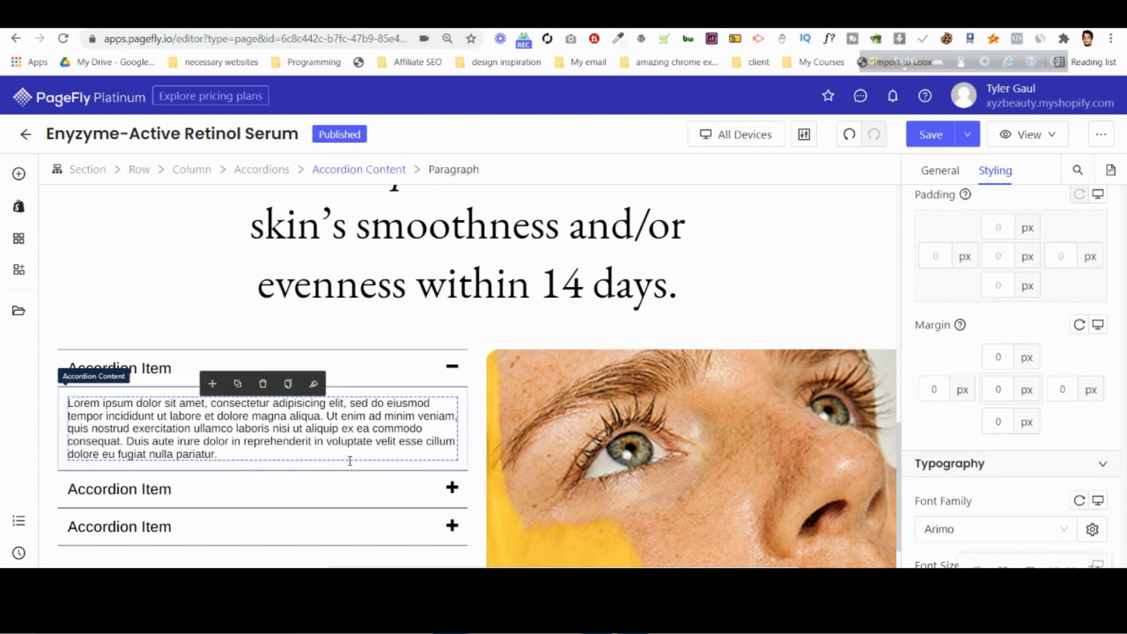
Select the whole accordion, switch to Photoshop to select the HOW-TO USE label text, and return to PageFly.
click(278, 172)
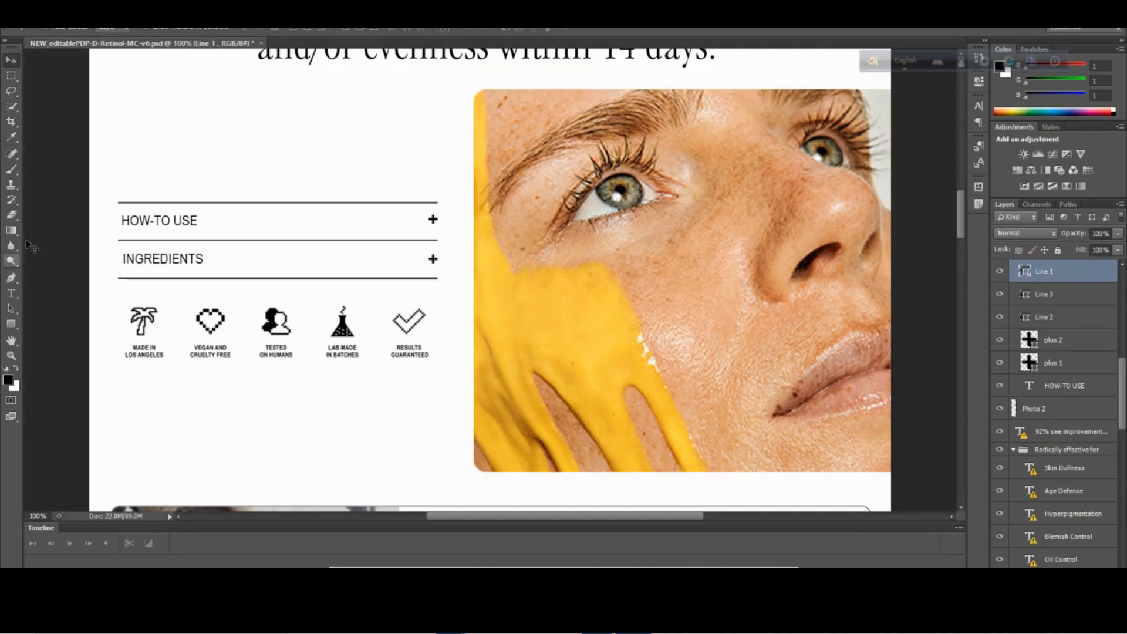
click(12, 293)
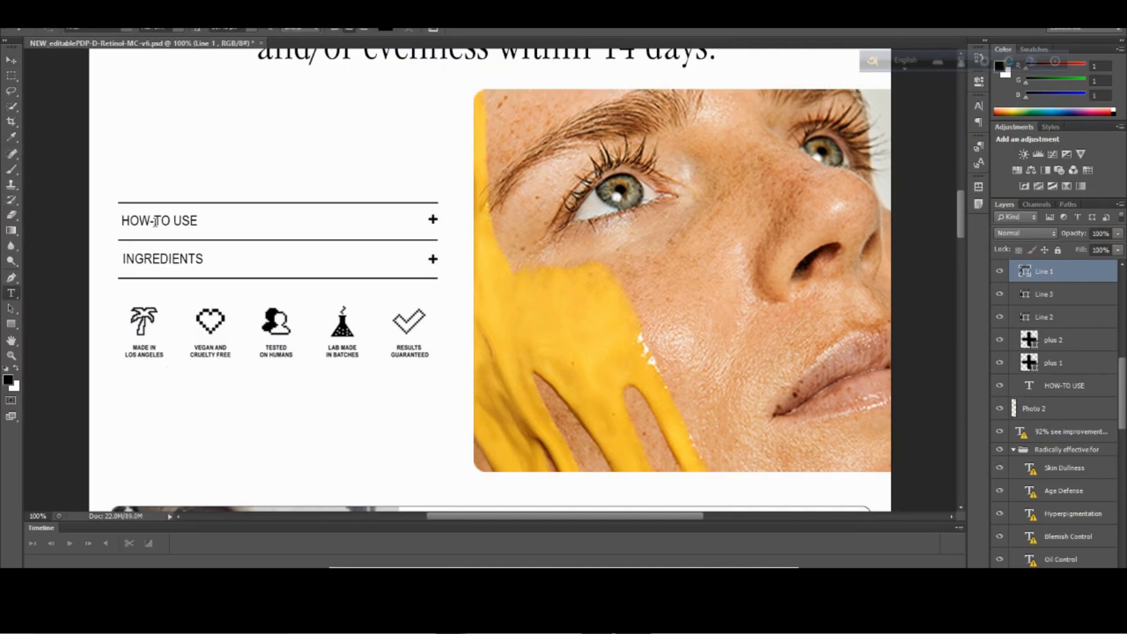
click(158, 223)
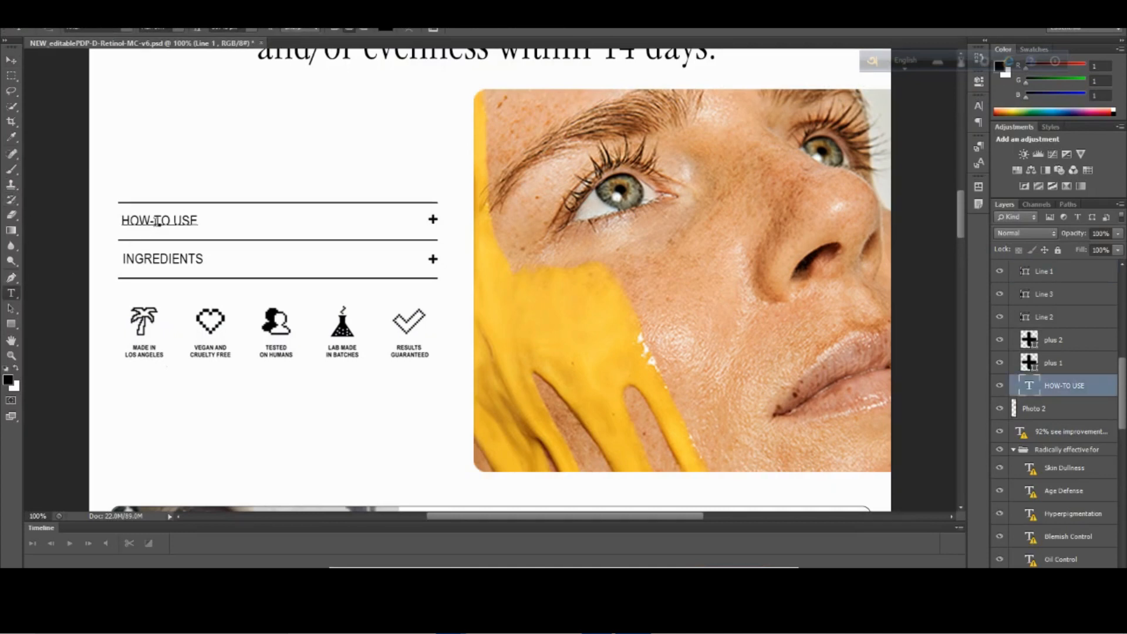
triple_click(157, 222)
key(ctrl+c)
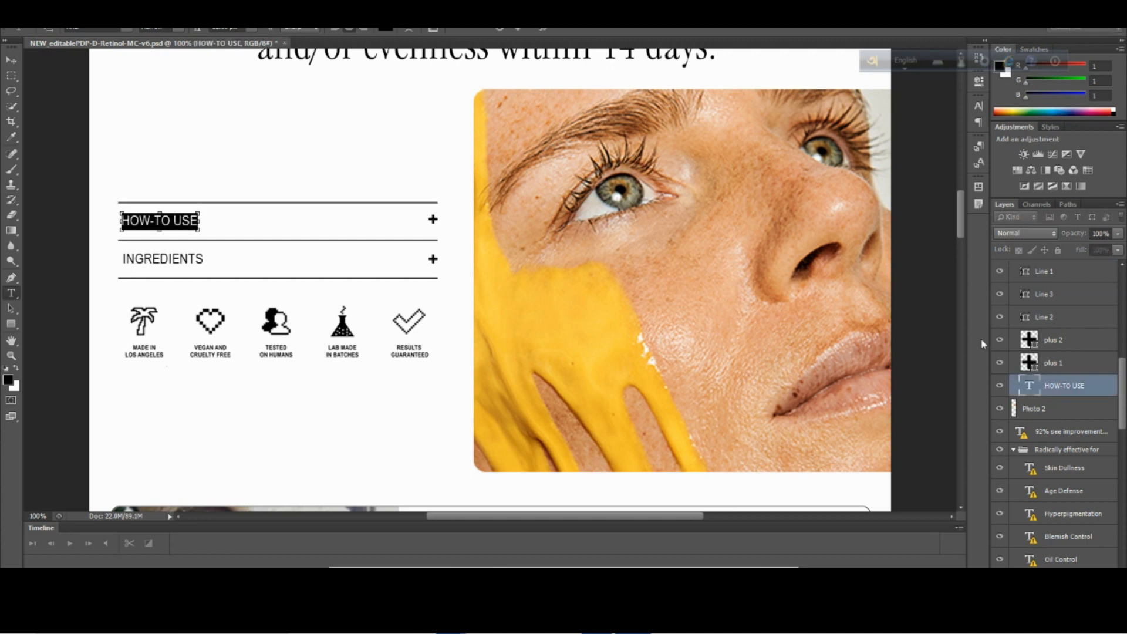
mouse_move(451, 621)
click(376, 542)
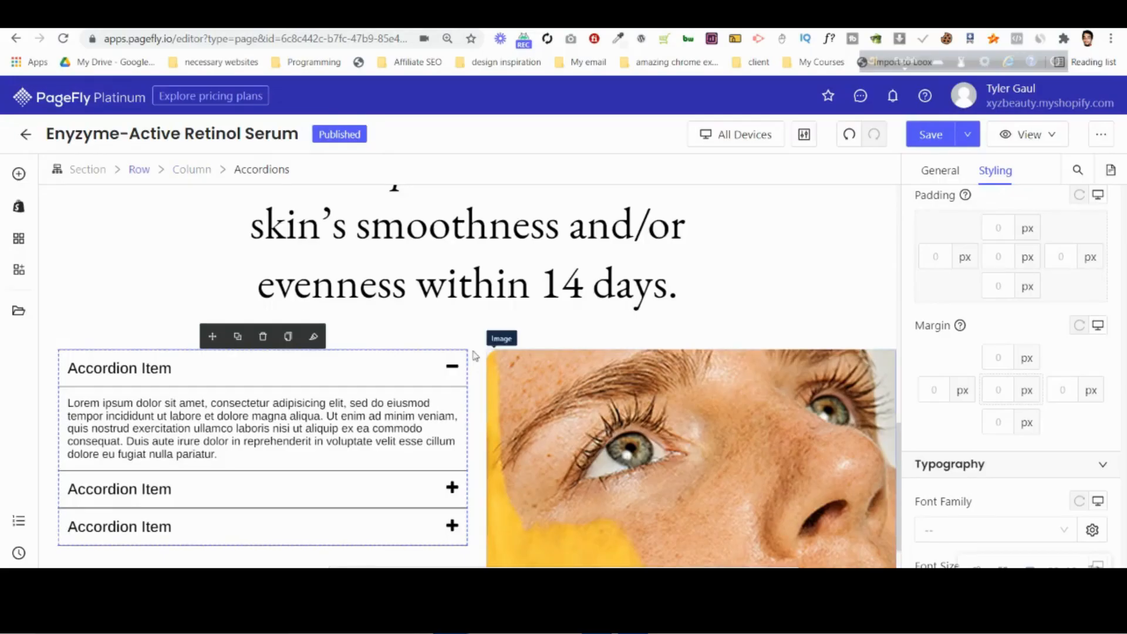
Replace the header text of the first accordion item with HOW-TO USE.
click(172, 365)
click(918, 173)
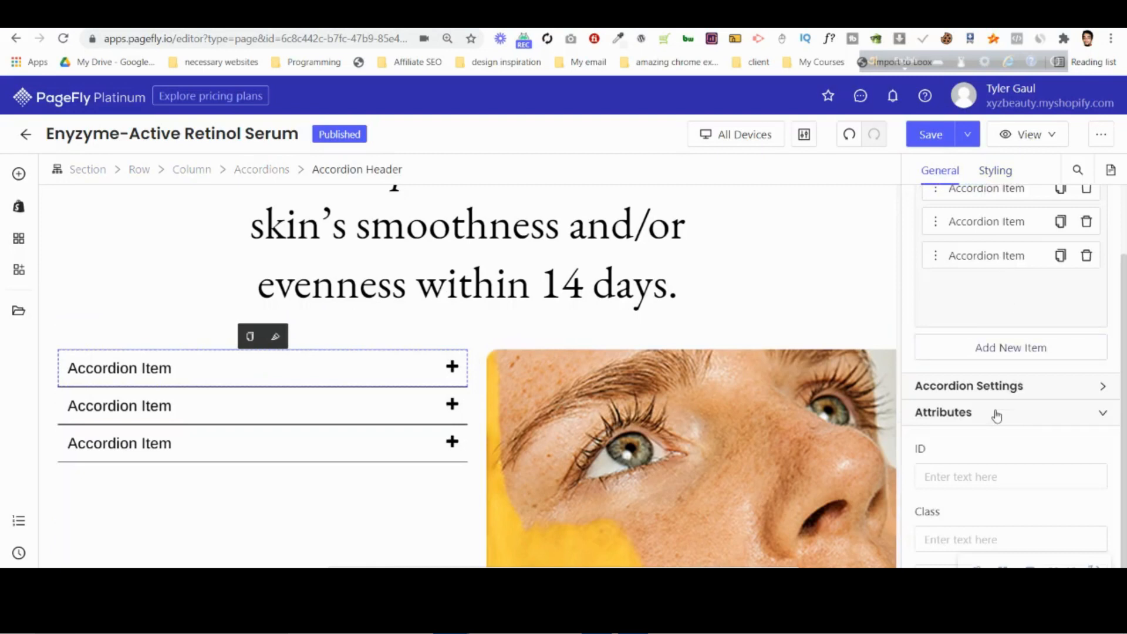
scroll(1003, 396, up, 2)
click(1002, 469)
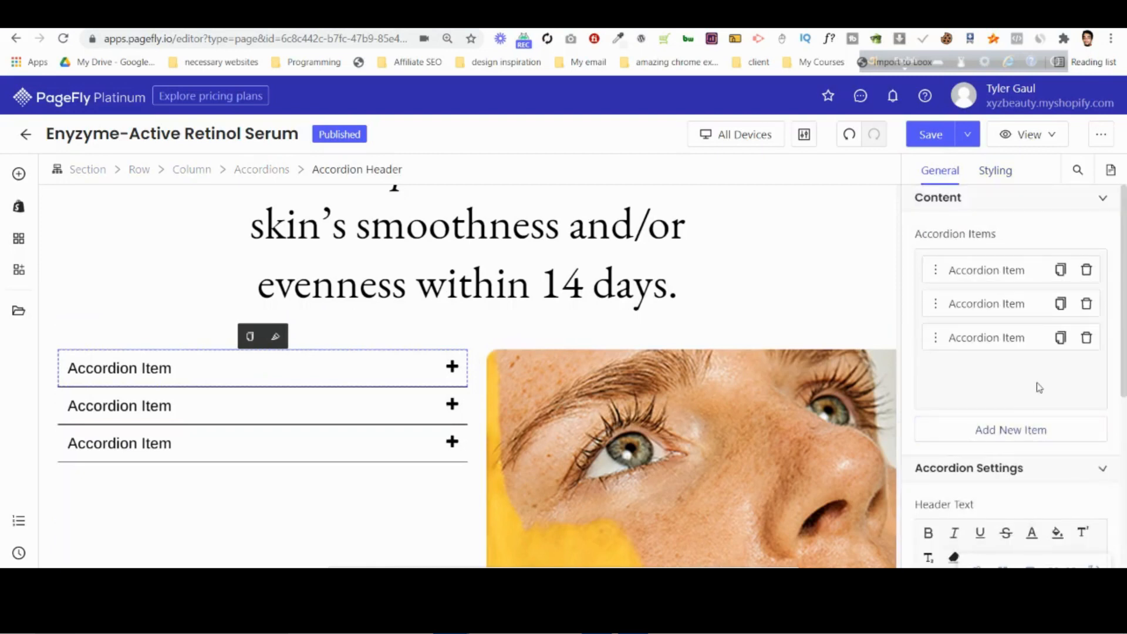
scroll(999, 440, down, 3)
triple_click(994, 445)
key(ctrl+v)
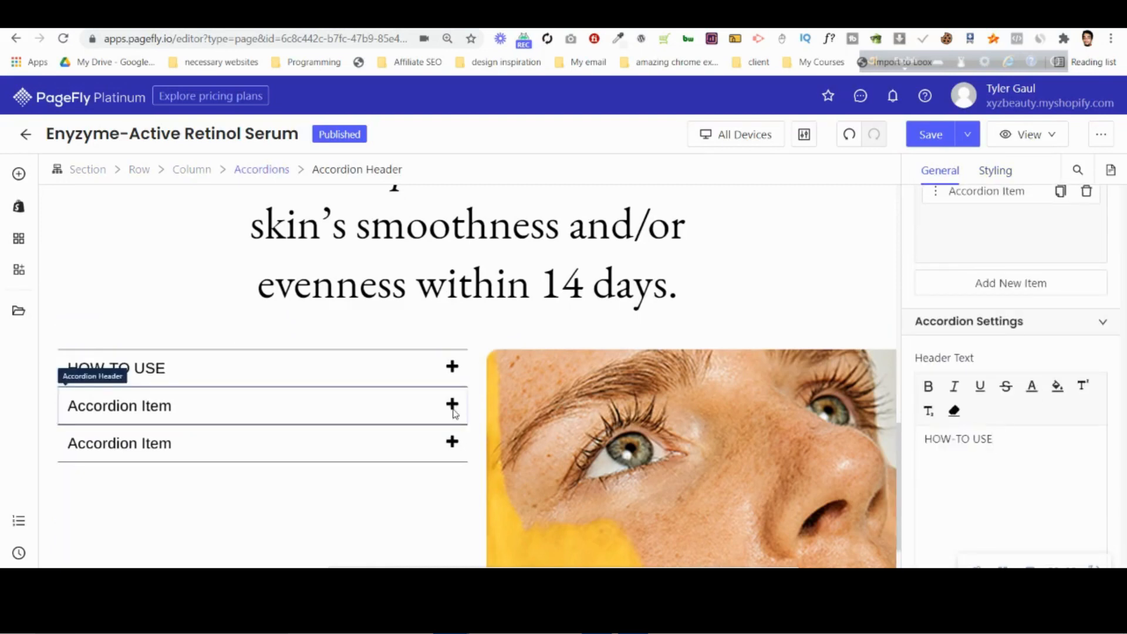
Switch to Photoshop, copy the INGREDIENTS label text from the design, and return to PageFly.
key(alt+Tab)
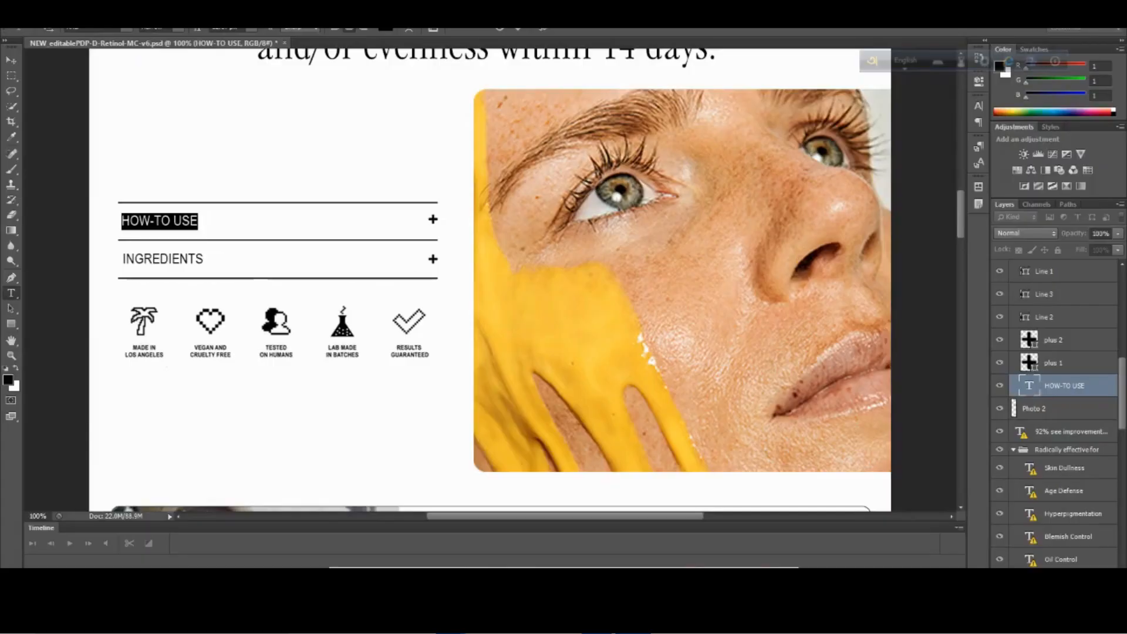
click(497, 30)
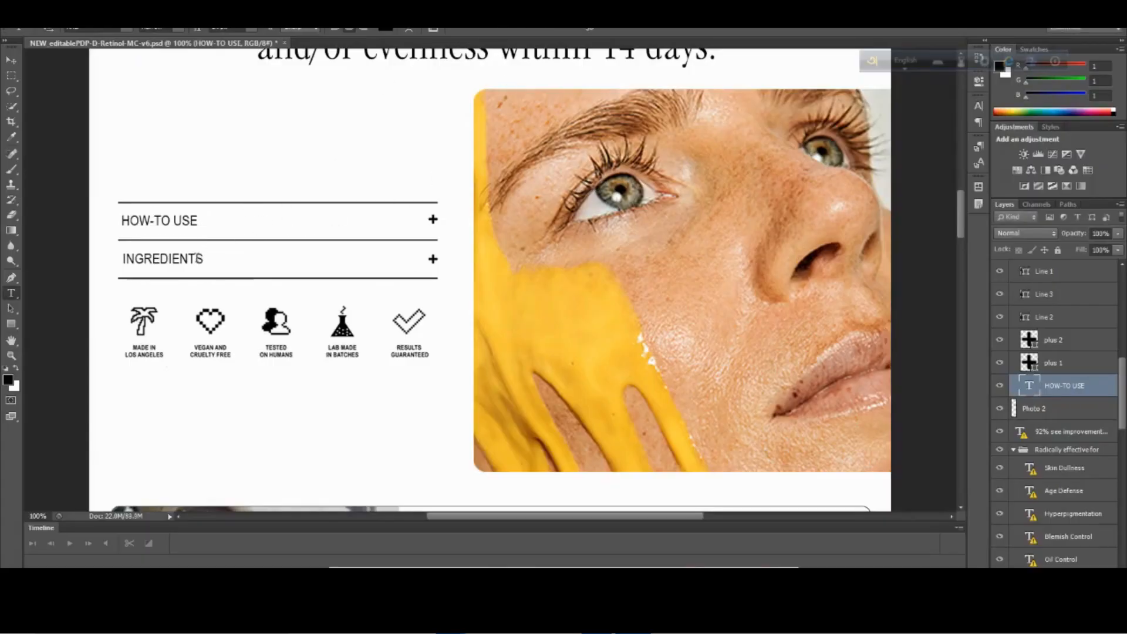
click(200, 259)
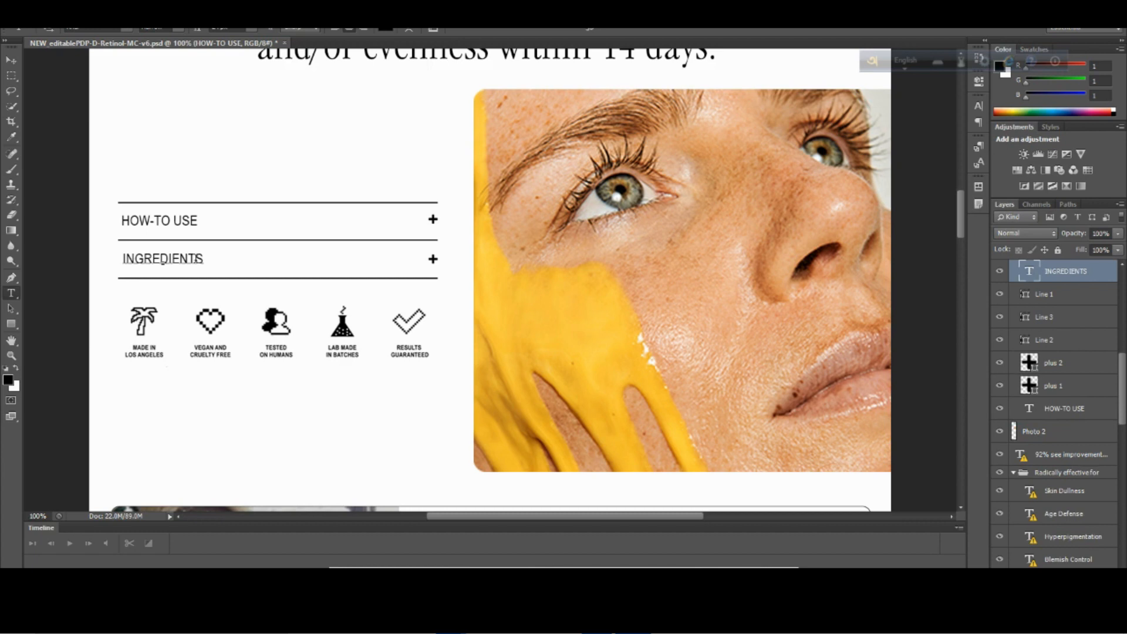
key(ctrl+a)
key(ctrl+c)
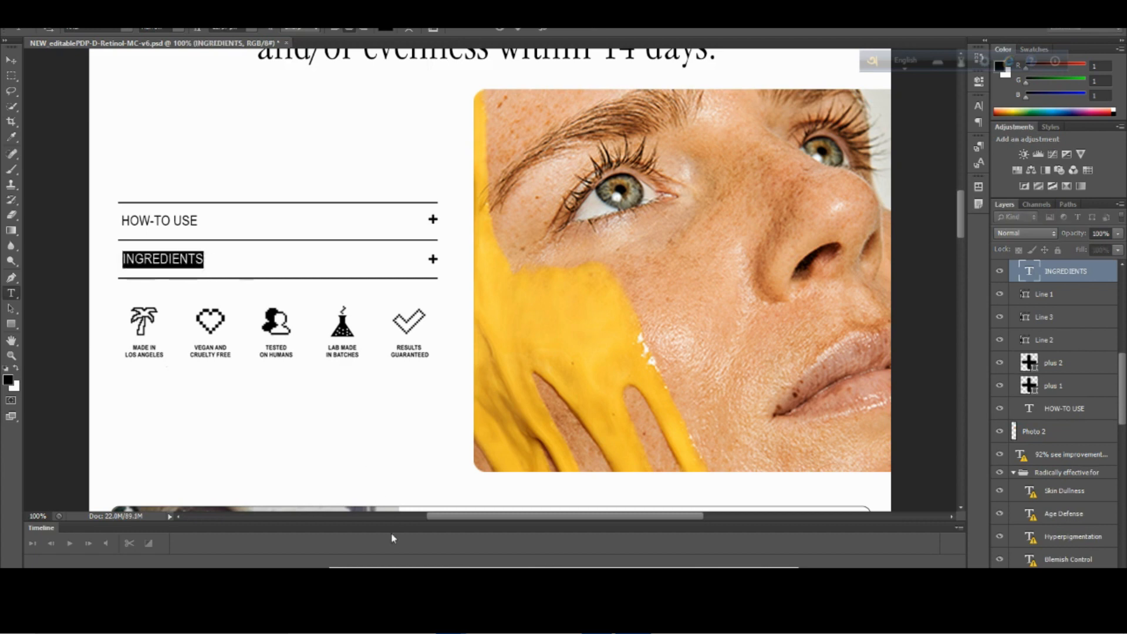
mouse_move(450, 621)
click(374, 548)
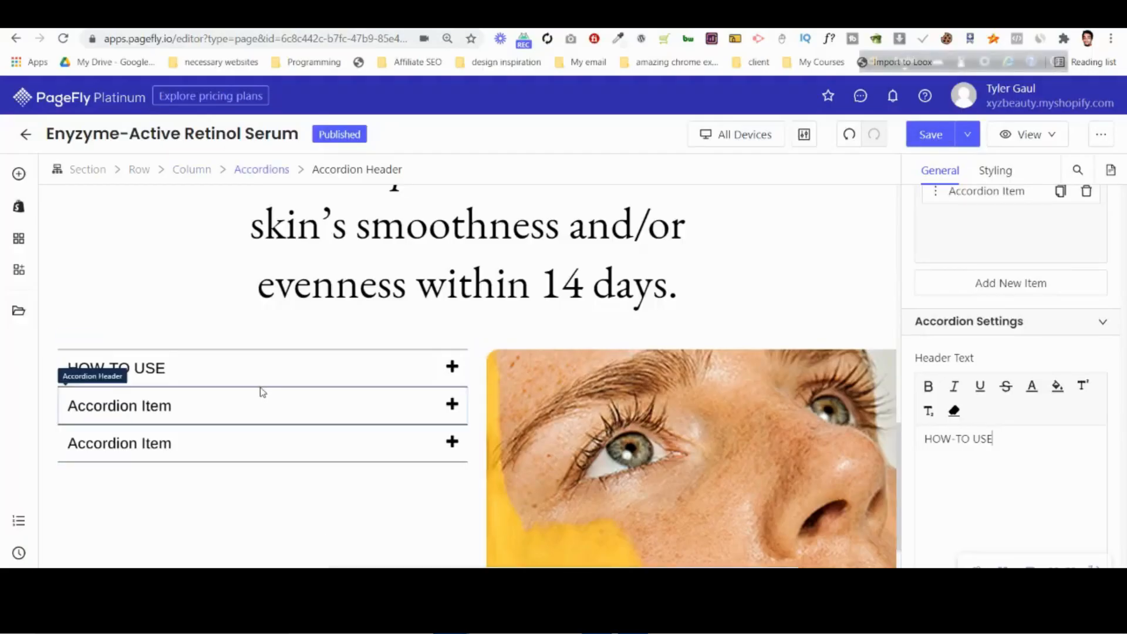
Replace the header text of the second accordion item with INGREDIENTS.
click(186, 407)
key(ctrl+a)
key(ctrl+v)
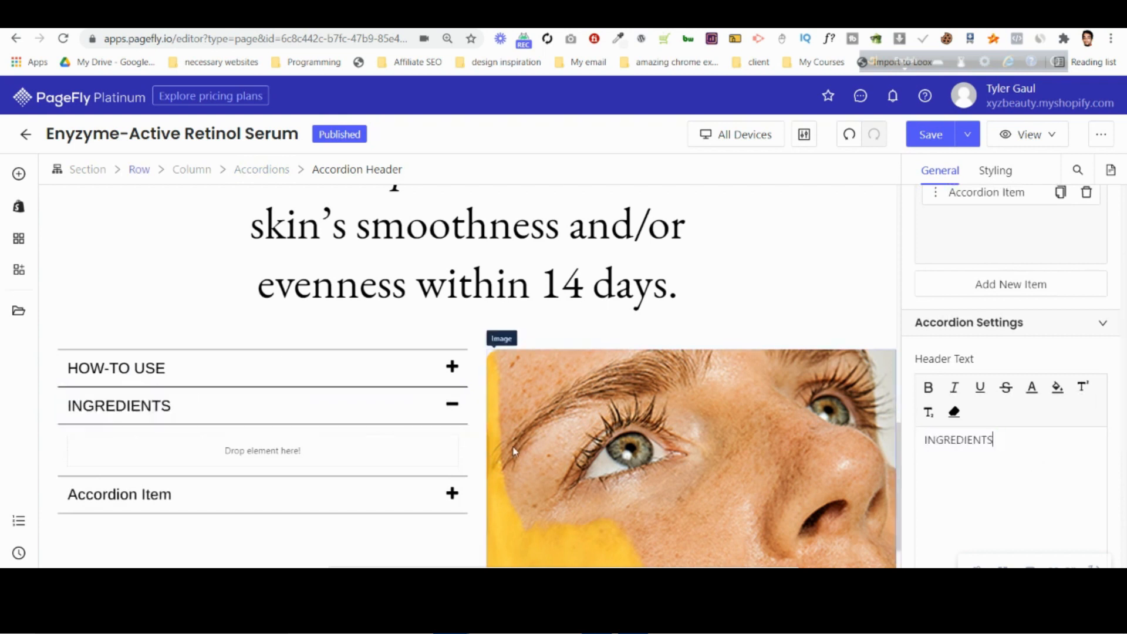
Delete the third accordion item and collapse the INGREDIENTS item.
click(280, 170)
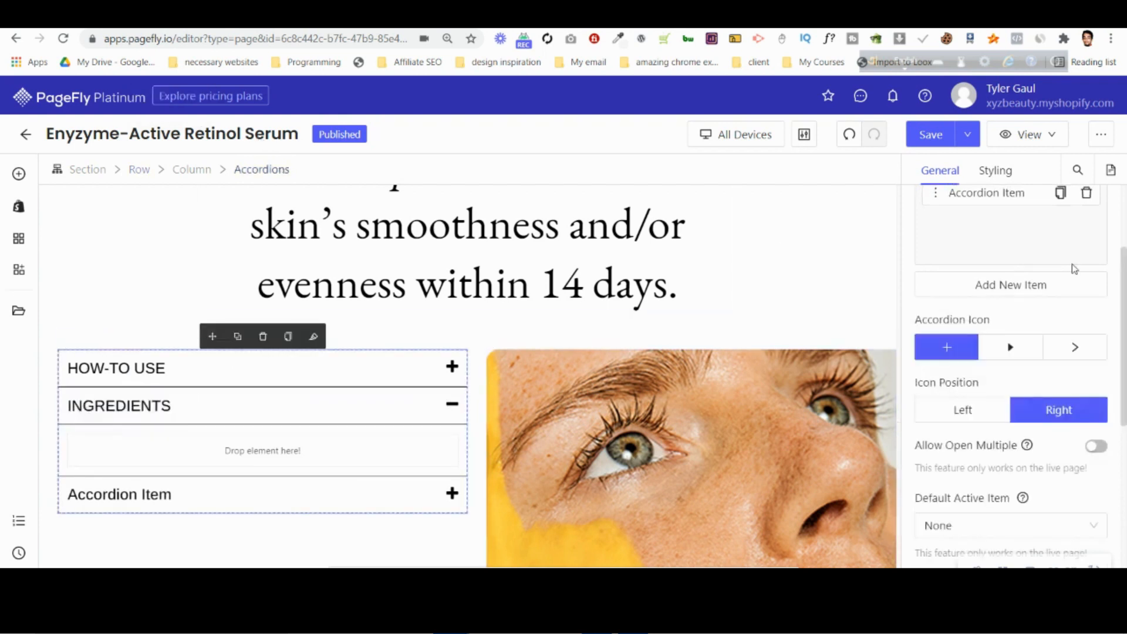
scroll(1028, 370, up, 3)
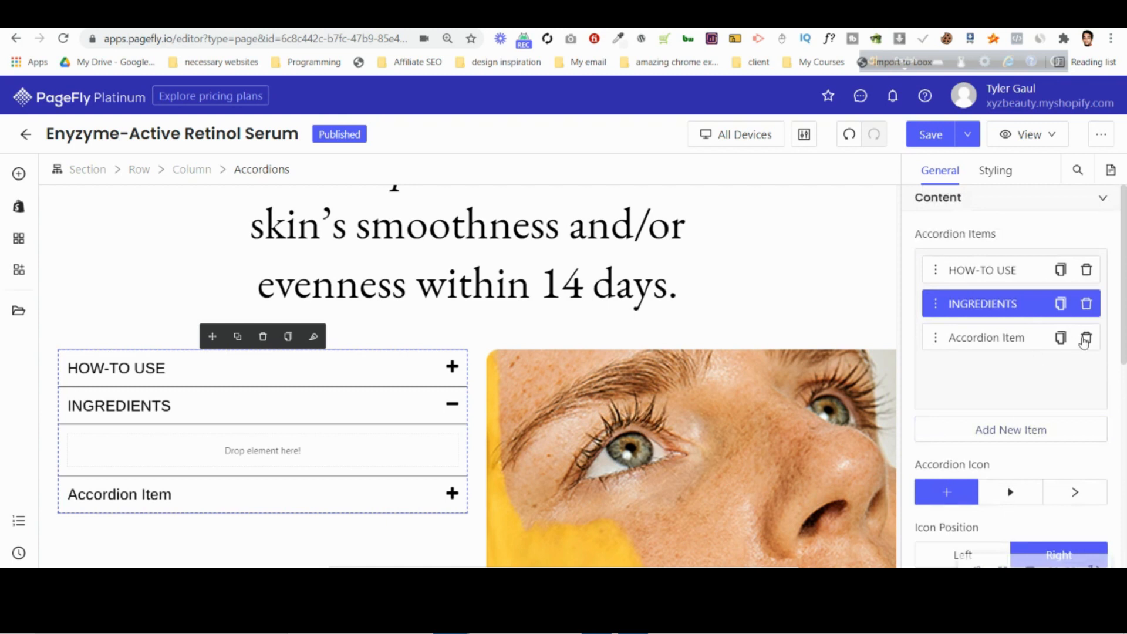
click(1087, 338)
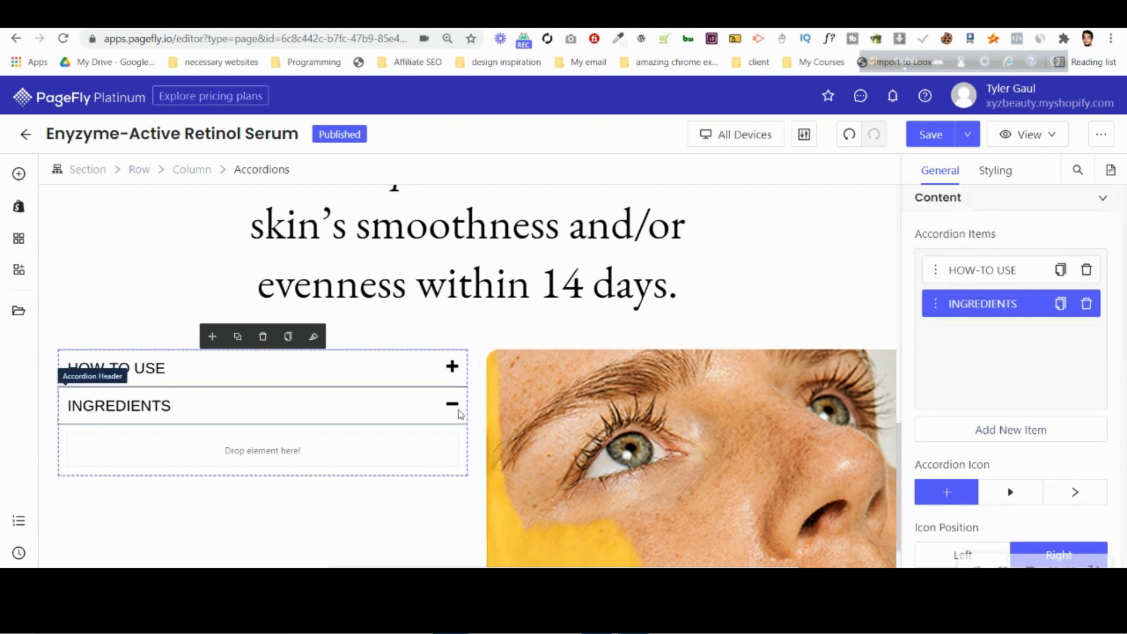
click(457, 414)
click(497, 279)
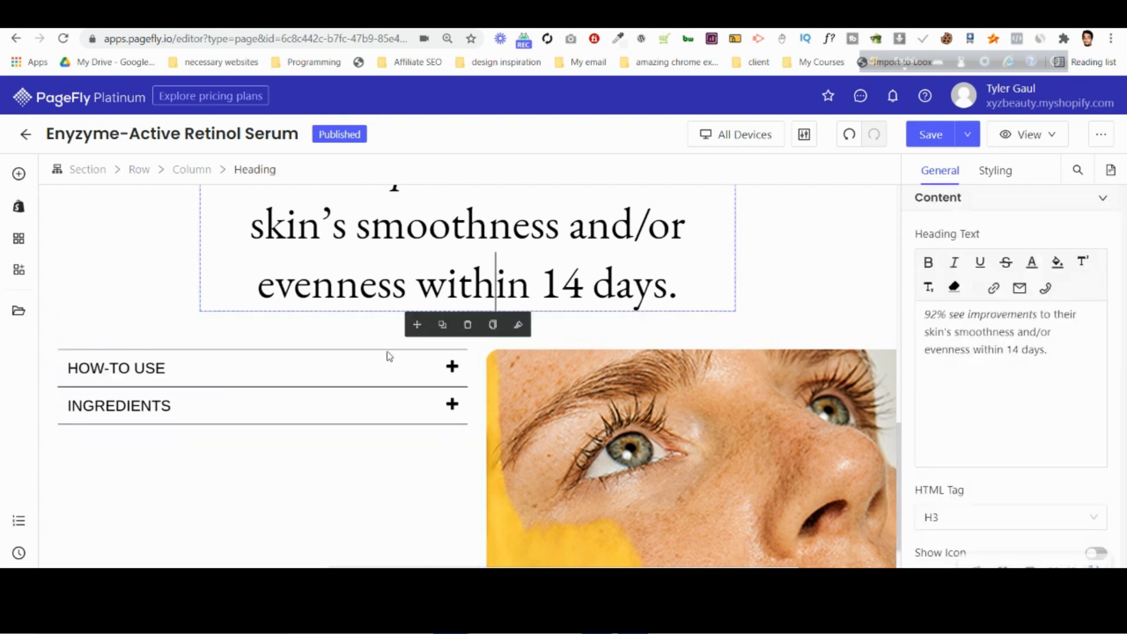
Set the top and bottom border widths of the accordion headers to 2 px in their normal state.
click(311, 404)
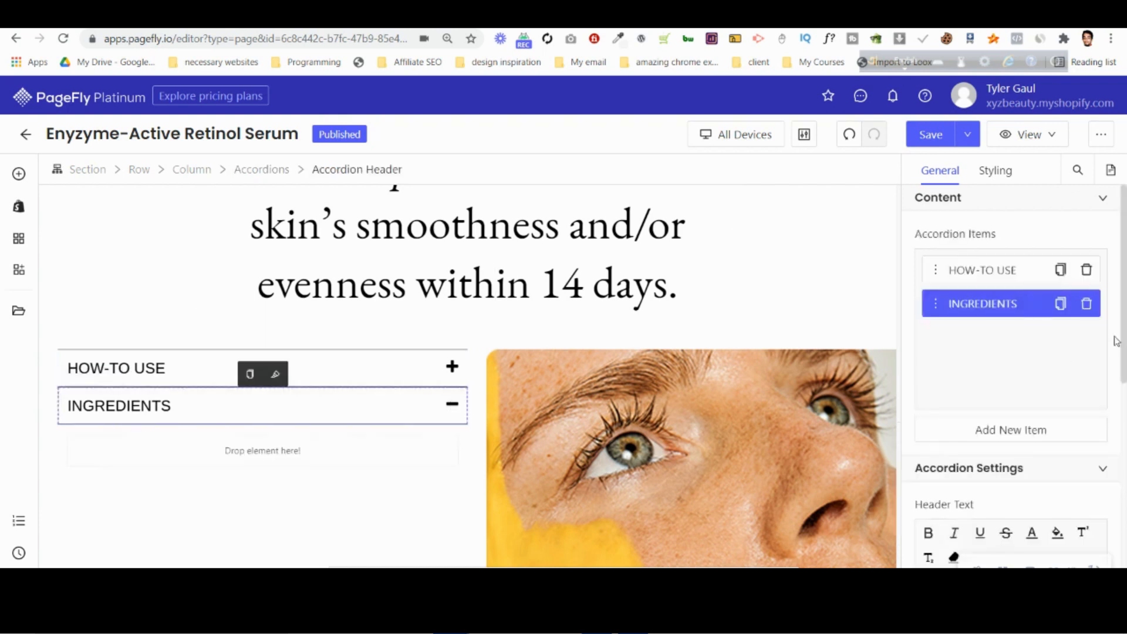
click(996, 170)
scroll(1027, 397, down, 10)
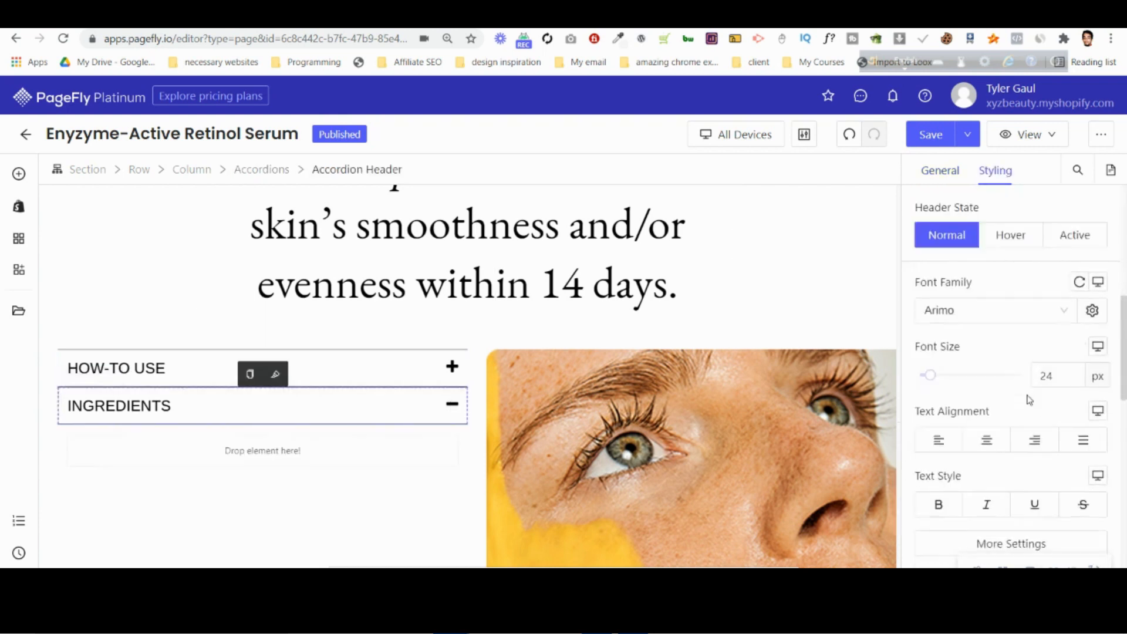
scroll(1028, 397, down, 4)
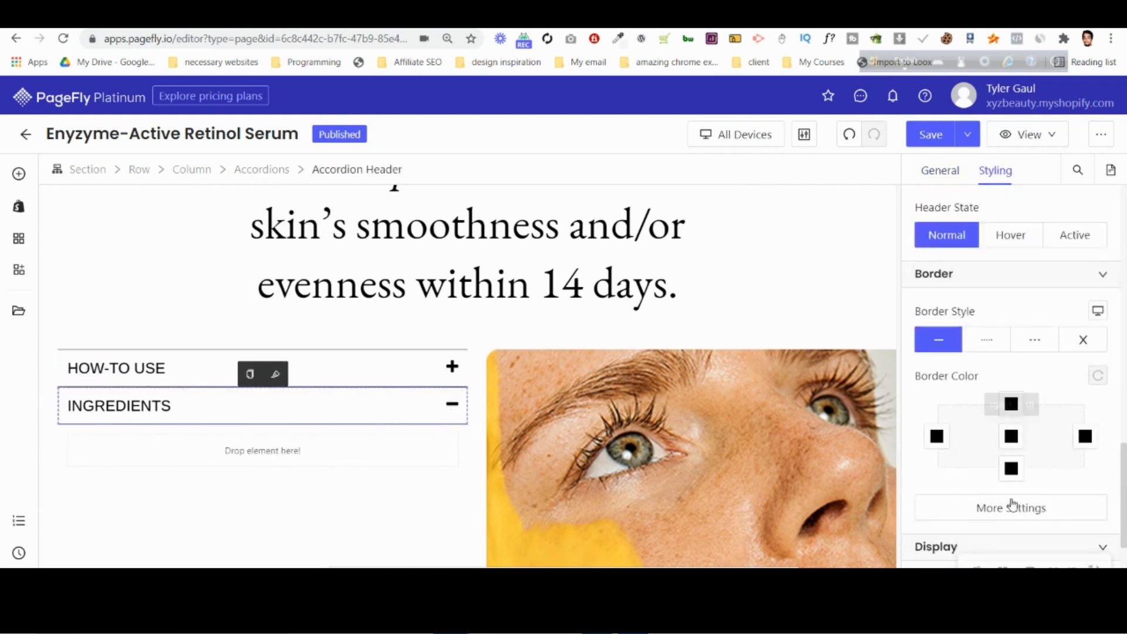
click(1018, 510)
click(794, 448)
text(2)
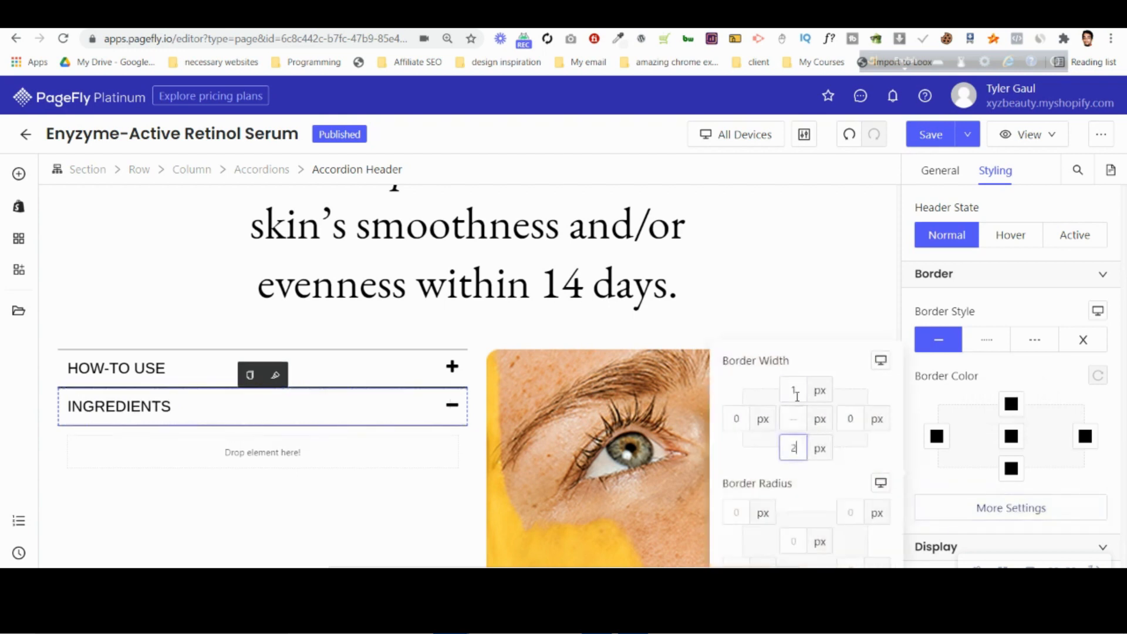
click(449, 288)
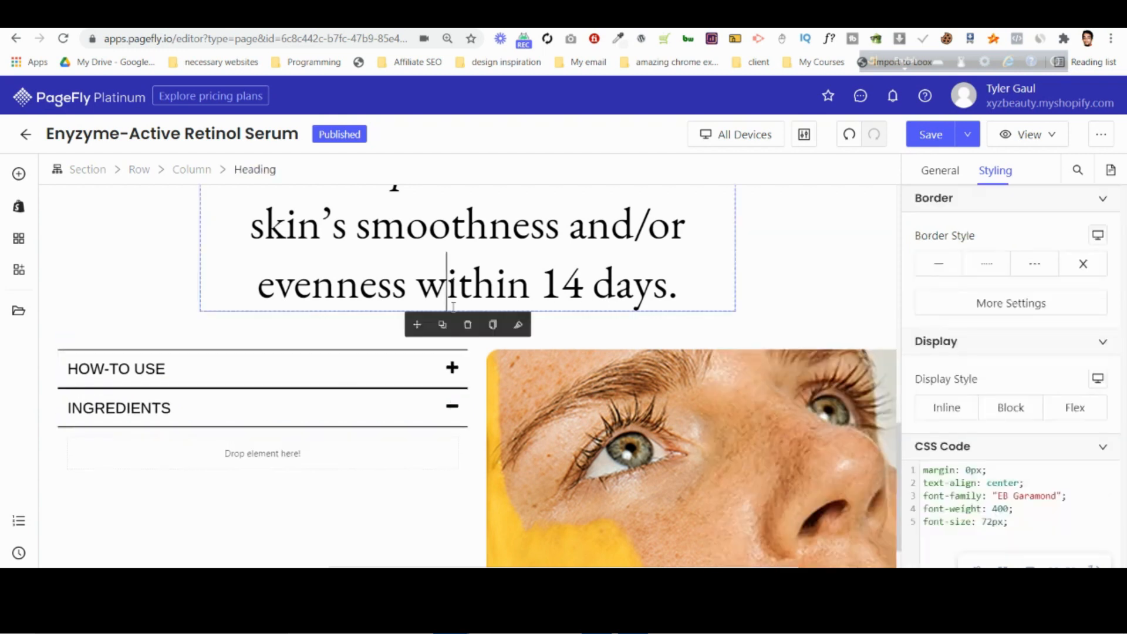
Expand the HOW-TO USE item and check its header's border widths and spacing settings.
click(310, 375)
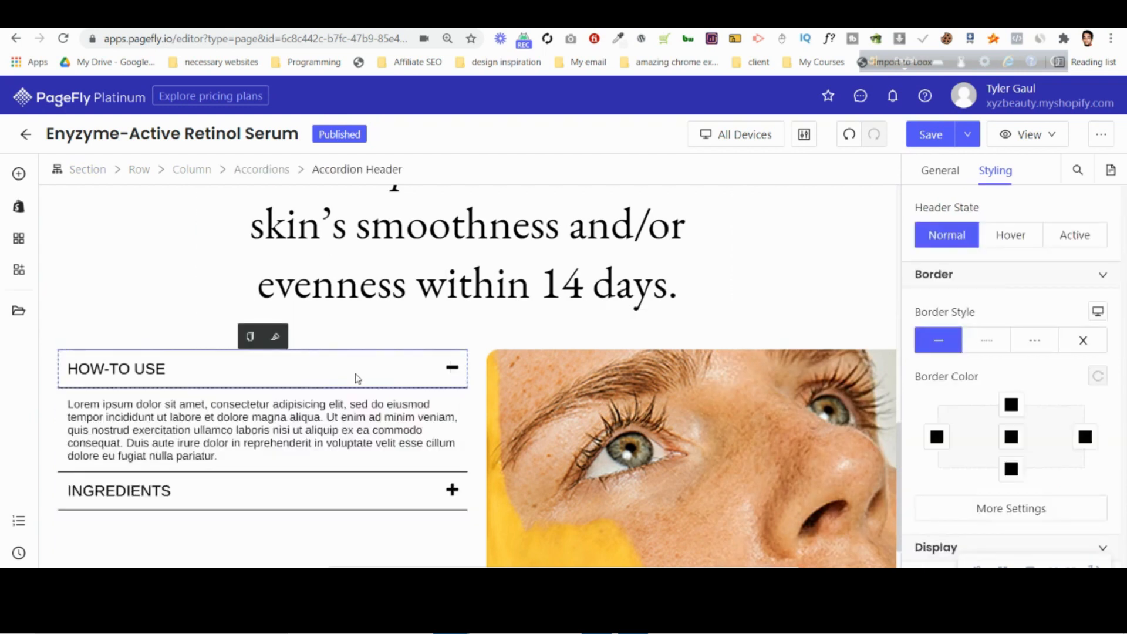
scroll(1026, 397, down, 3)
click(1017, 361)
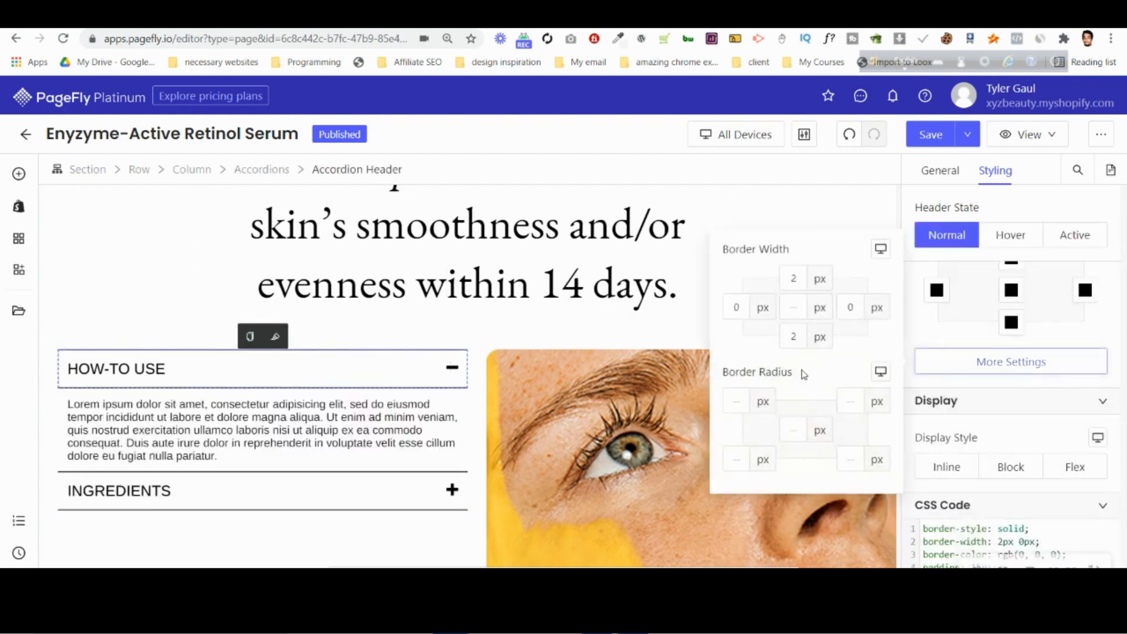
click(1010, 367)
scroll(1014, 411, up, 3)
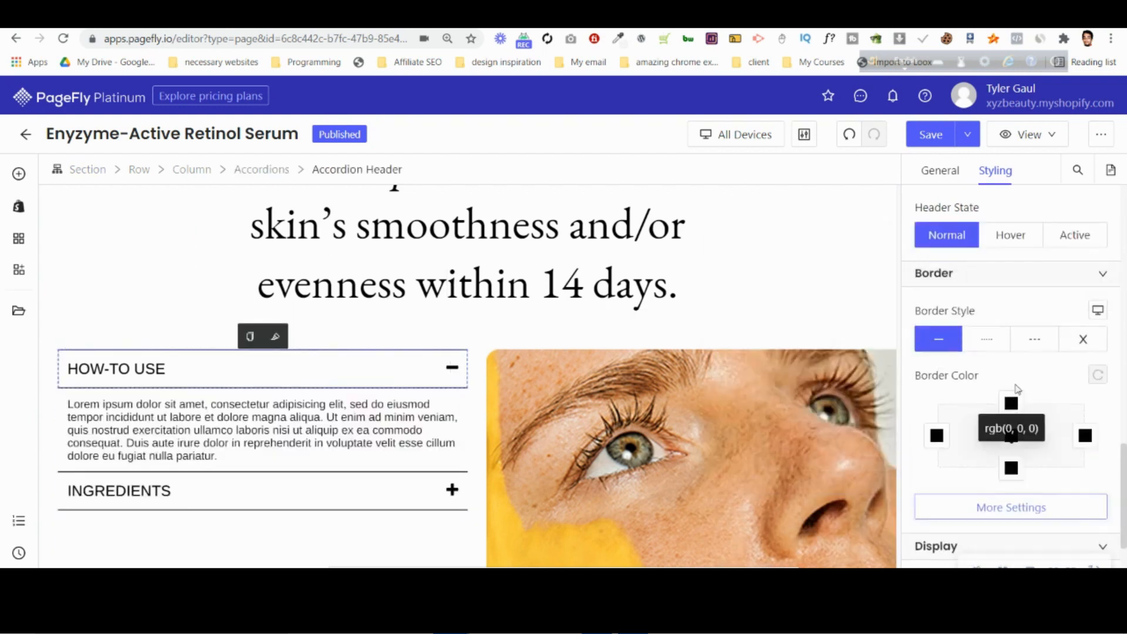
scroll(1016, 378, up, 3)
scroll(1020, 377, up, 3)
scroll(1018, 305, down, 6)
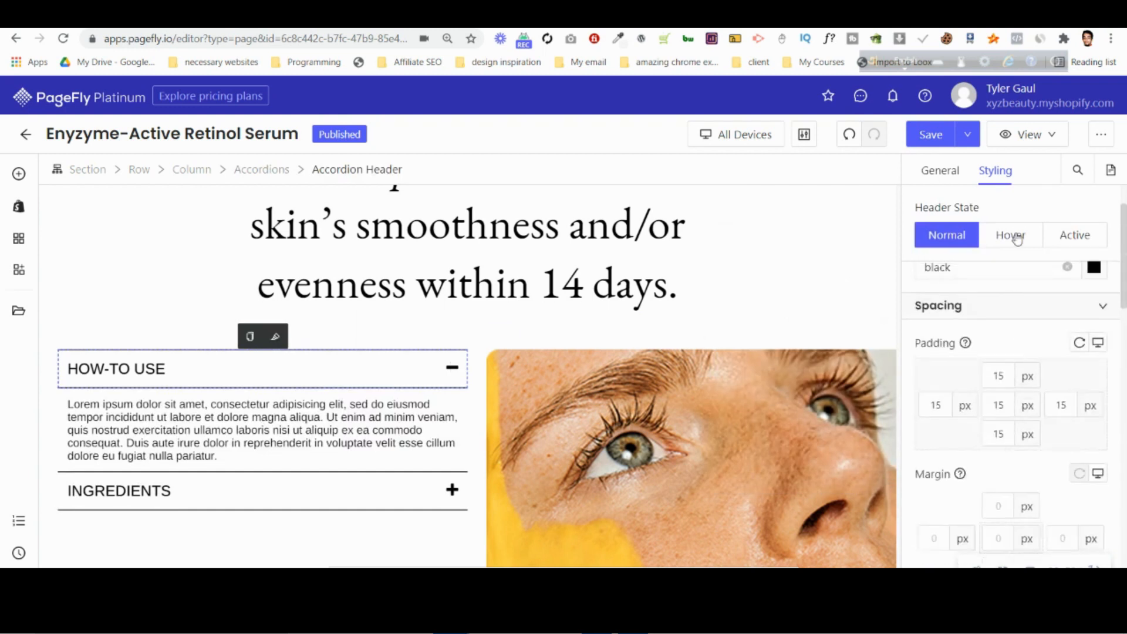
Try a solid border style on the active state of the accordion header and collapse the HOW-TO USE item.
click(1070, 233)
scroll(1013, 371, down, 5)
scroll(1016, 424, down, 3)
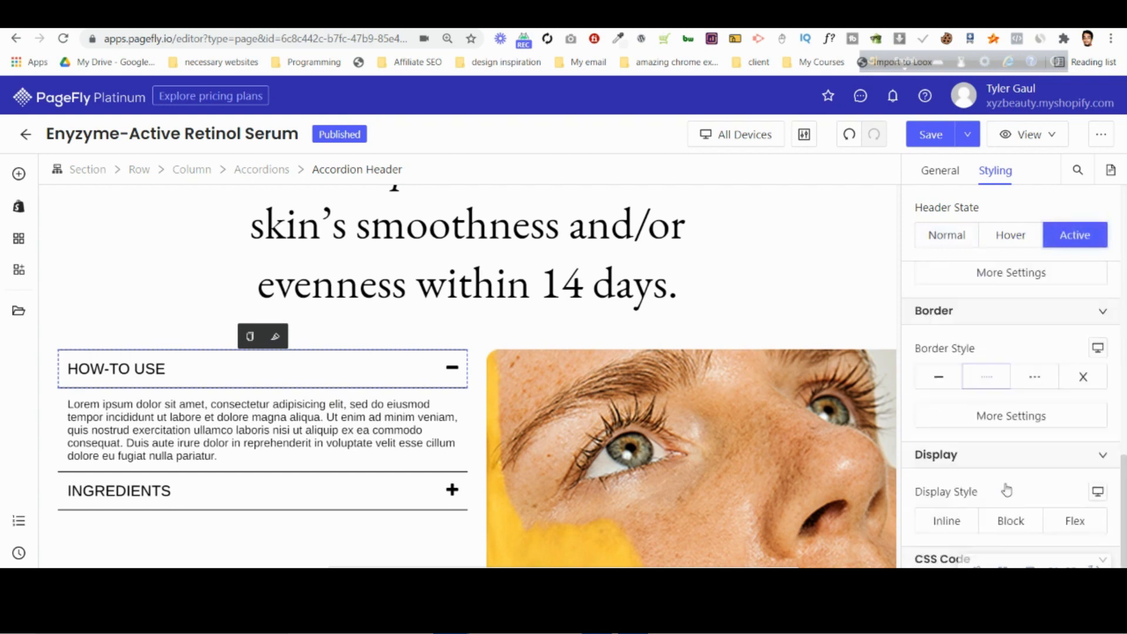
click(1008, 379)
click(1007, 385)
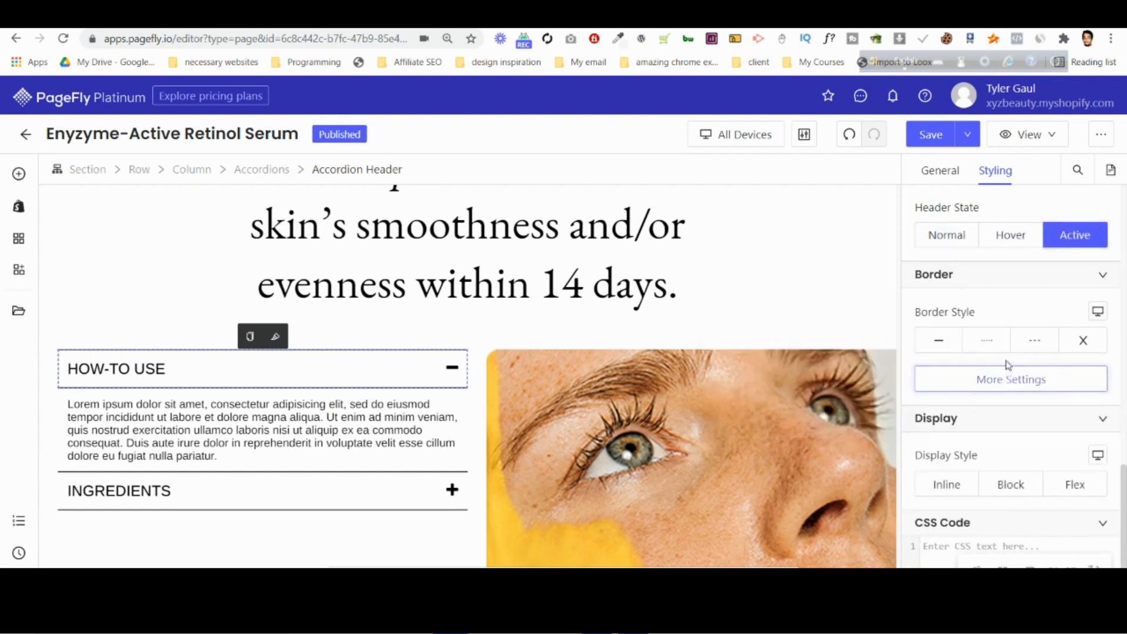
click(946, 343)
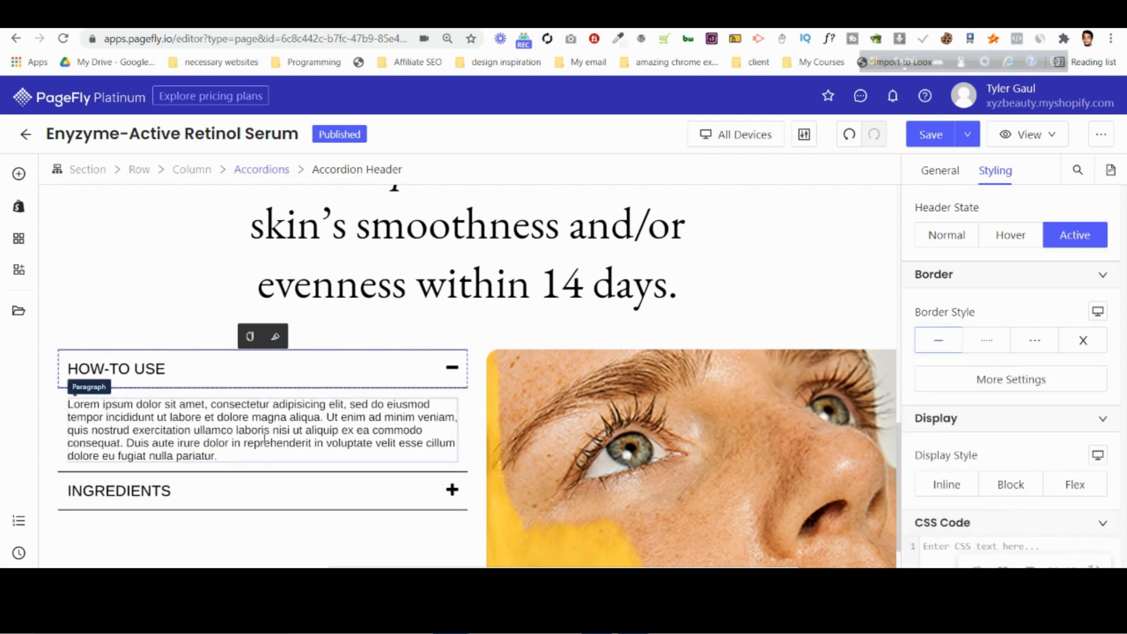
click(380, 380)
click(405, 250)
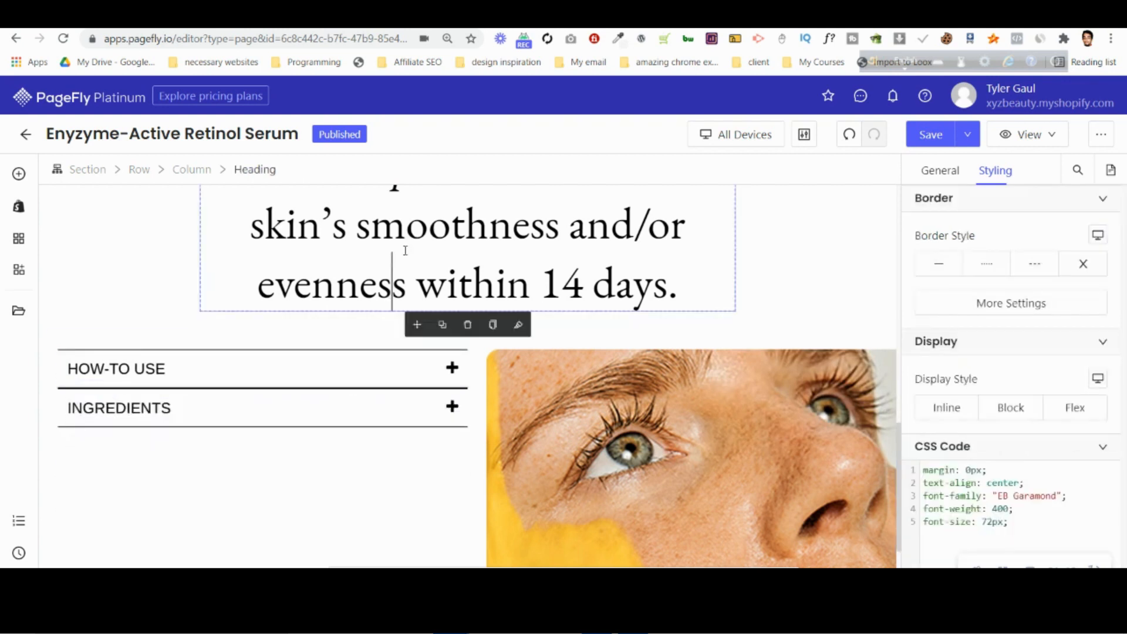
Expand and collapse the HOW-TO USE and INGREDIENTS items in turn to check how their headers look.
click(390, 362)
click(390, 363)
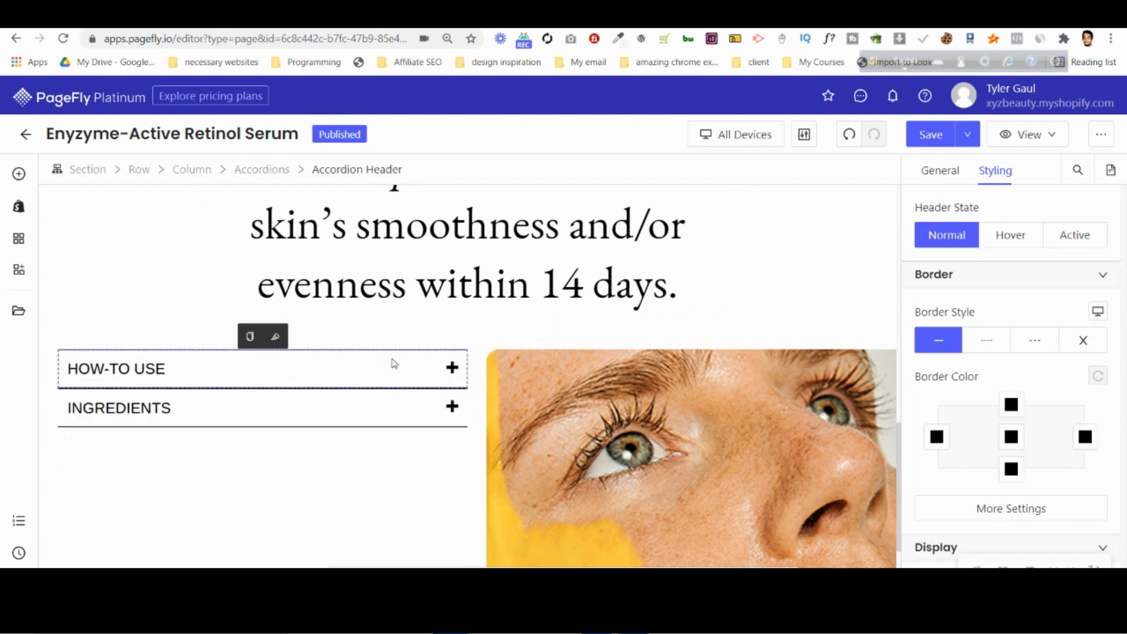
click(449, 409)
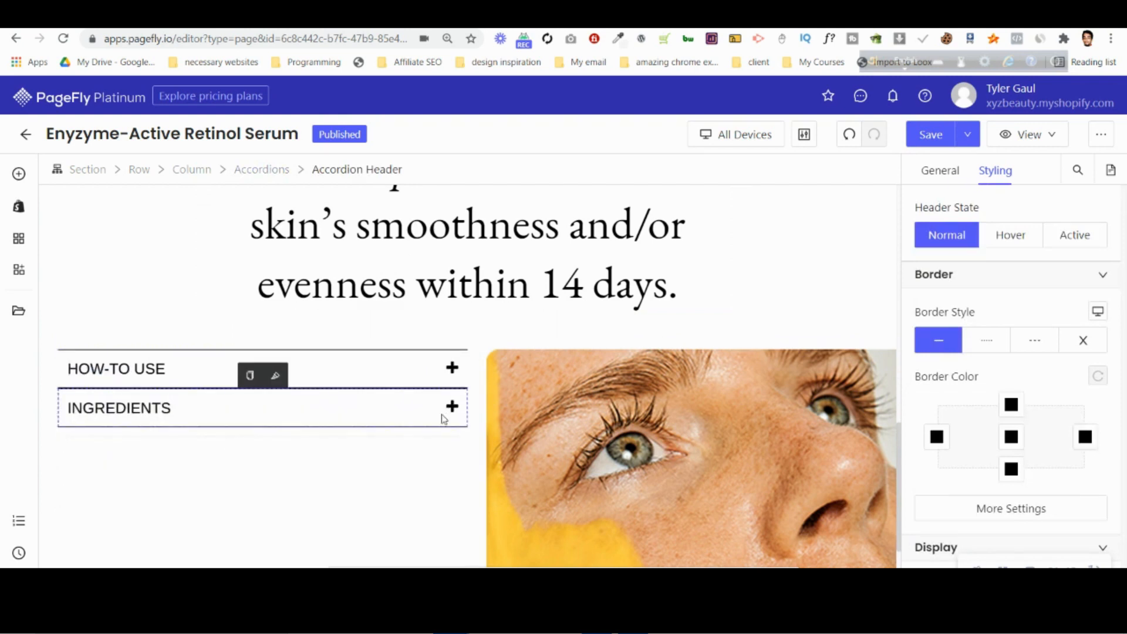
click(444, 417)
Duplicate the paragraph inside the HOW-TO USE item and move one copy above the face photo.
click(444, 373)
click(315, 417)
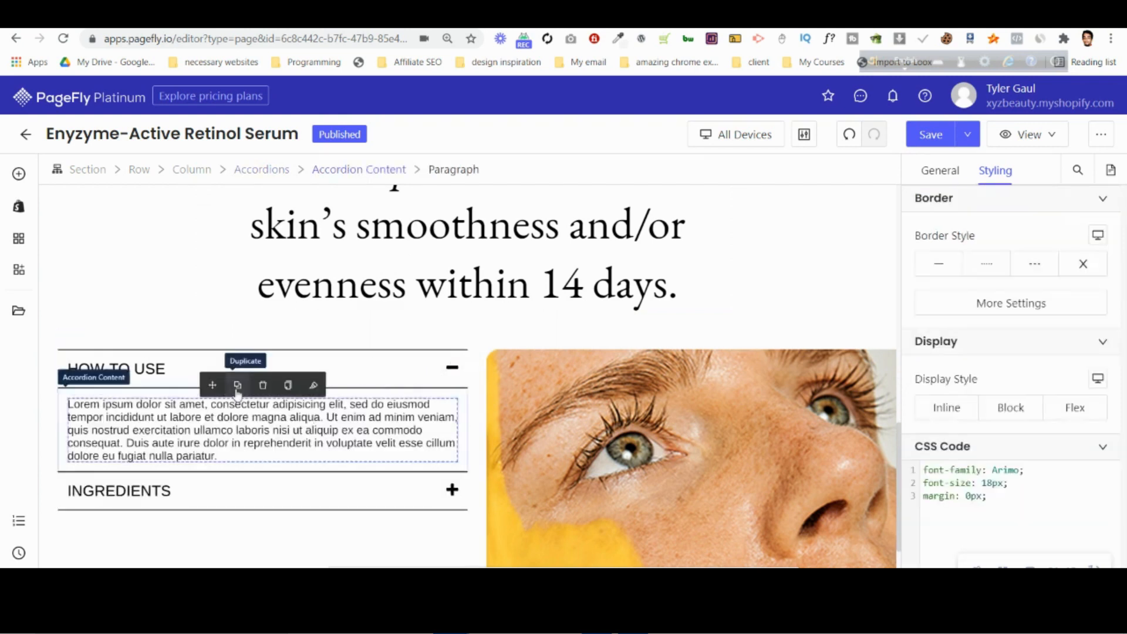
click(243, 385)
scroll(637, 191, down, 2)
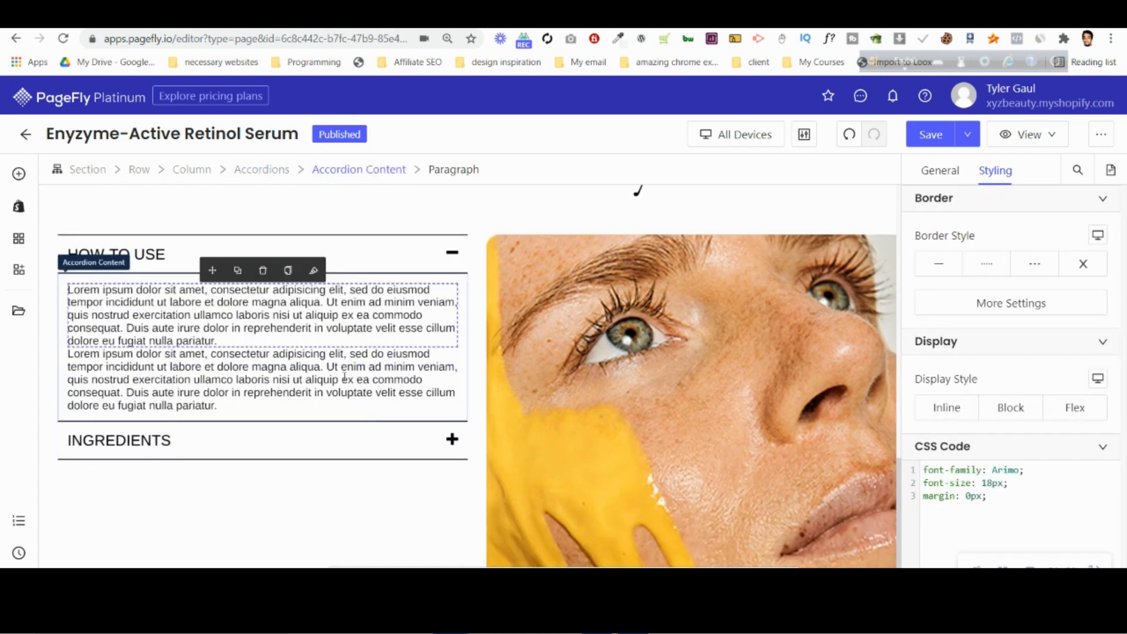
drag(217, 269, 591, 242)
Expand the INGREDIENTS item and move the paragraph from above the face photo into its empty content area.
click(452, 375)
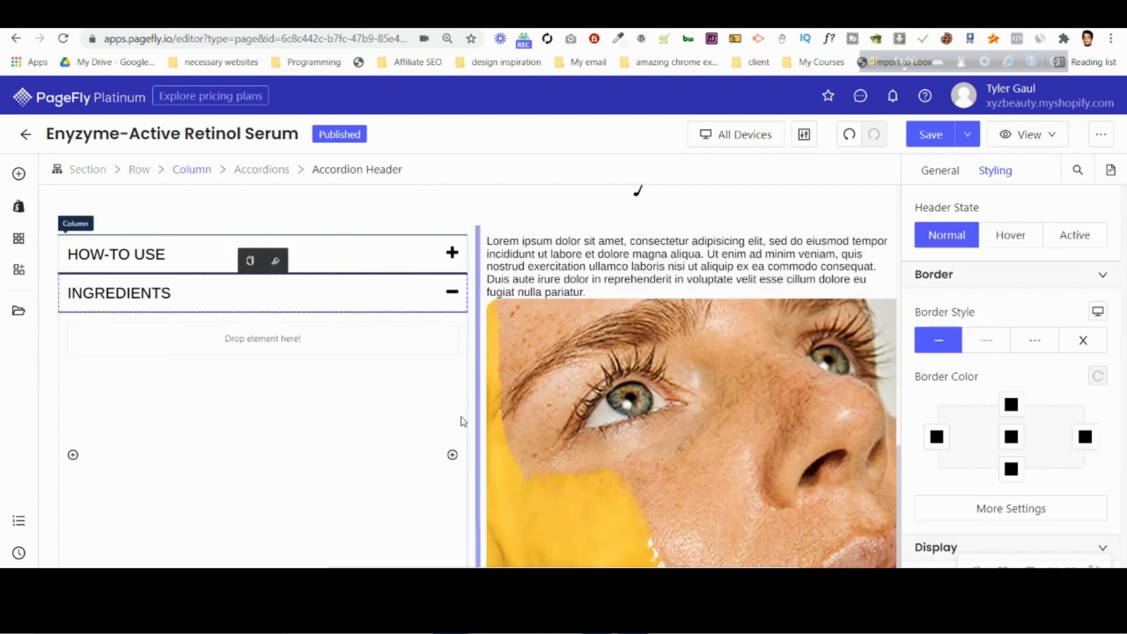
click(561, 279)
drag(641, 221, 264, 342)
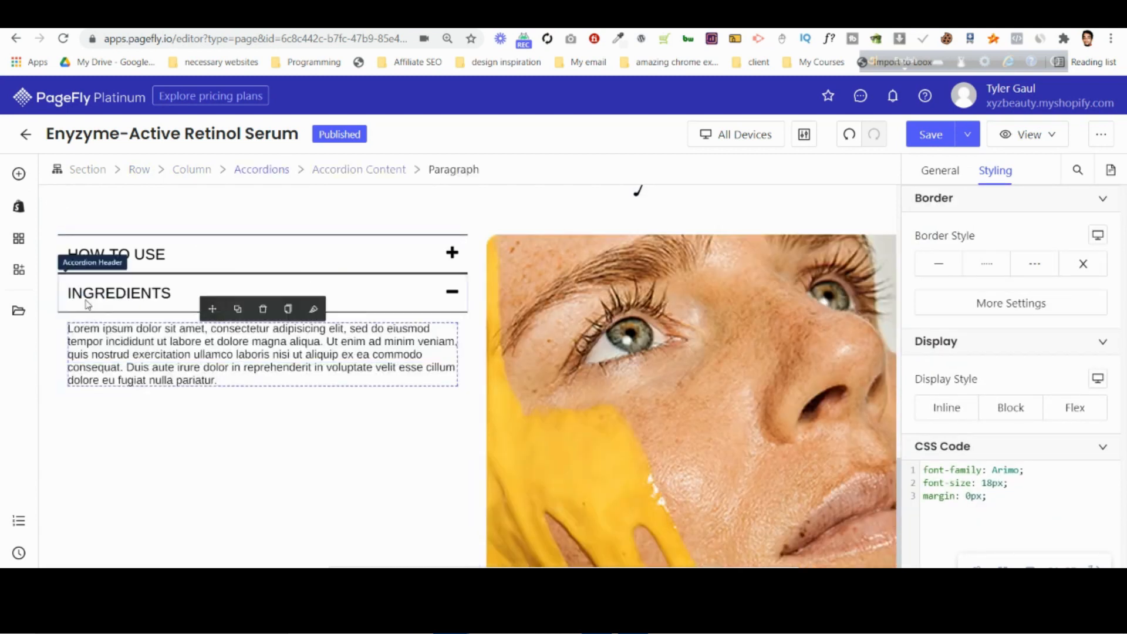
Expand the HOW-TO USE item to check its paragraph, and collapse the accordion to review the closed headers.
click(369, 457)
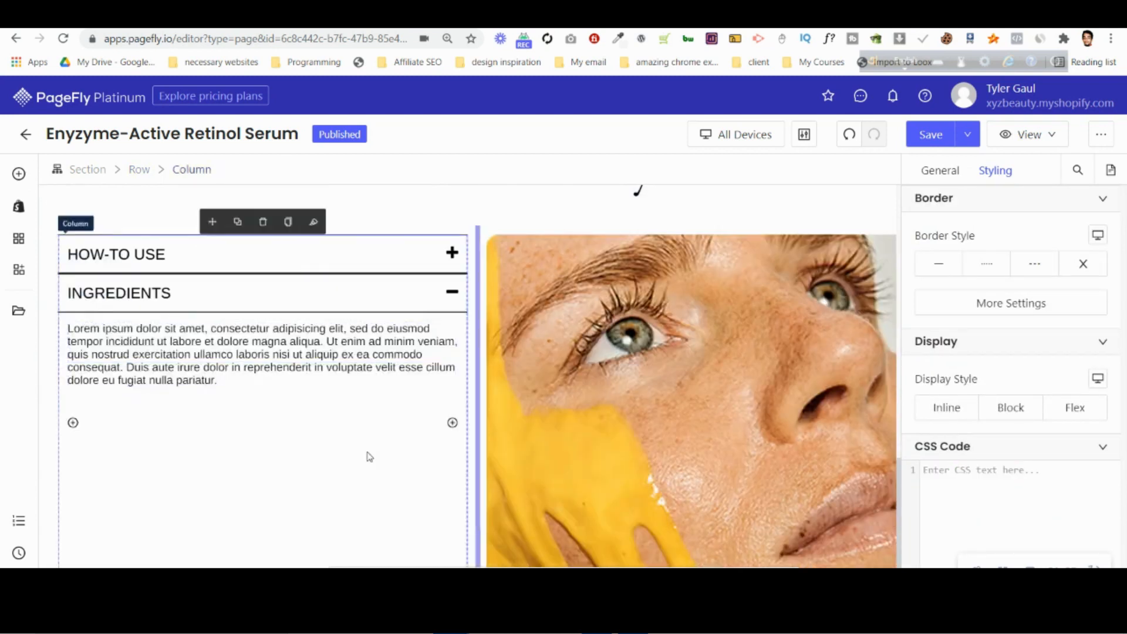
click(451, 253)
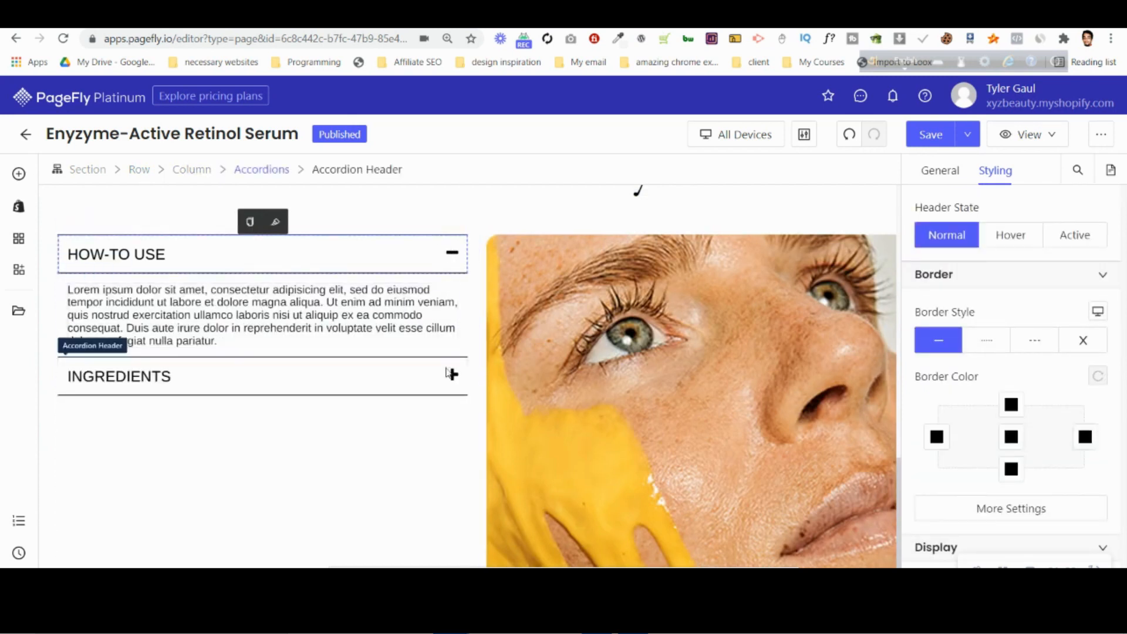
click(451, 253)
click(364, 441)
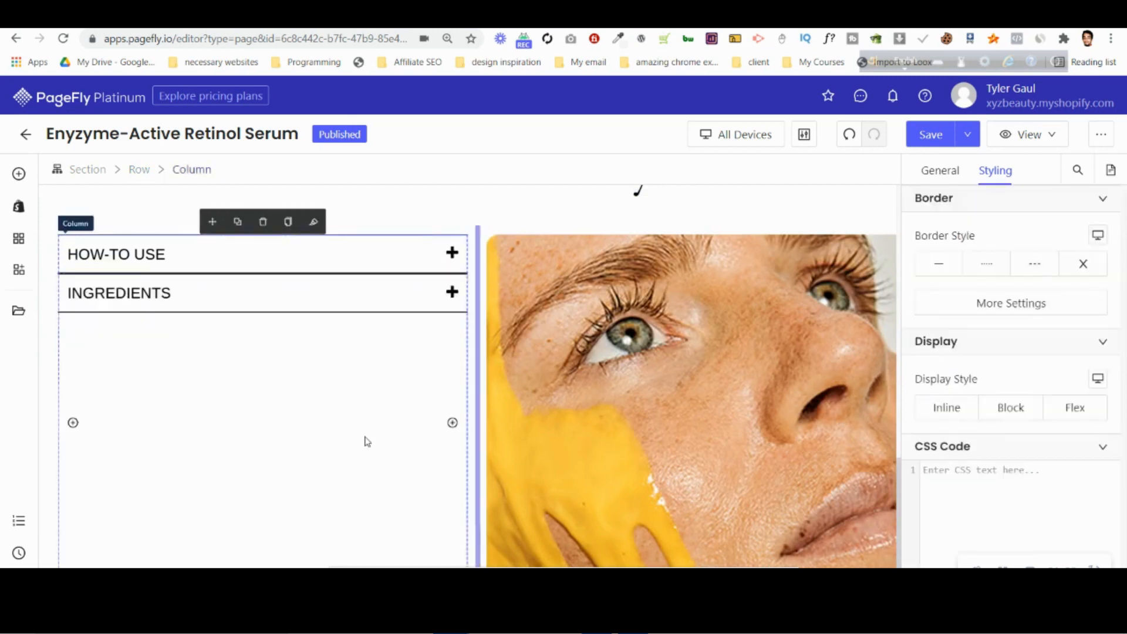
scroll(642, 317, up, 1)
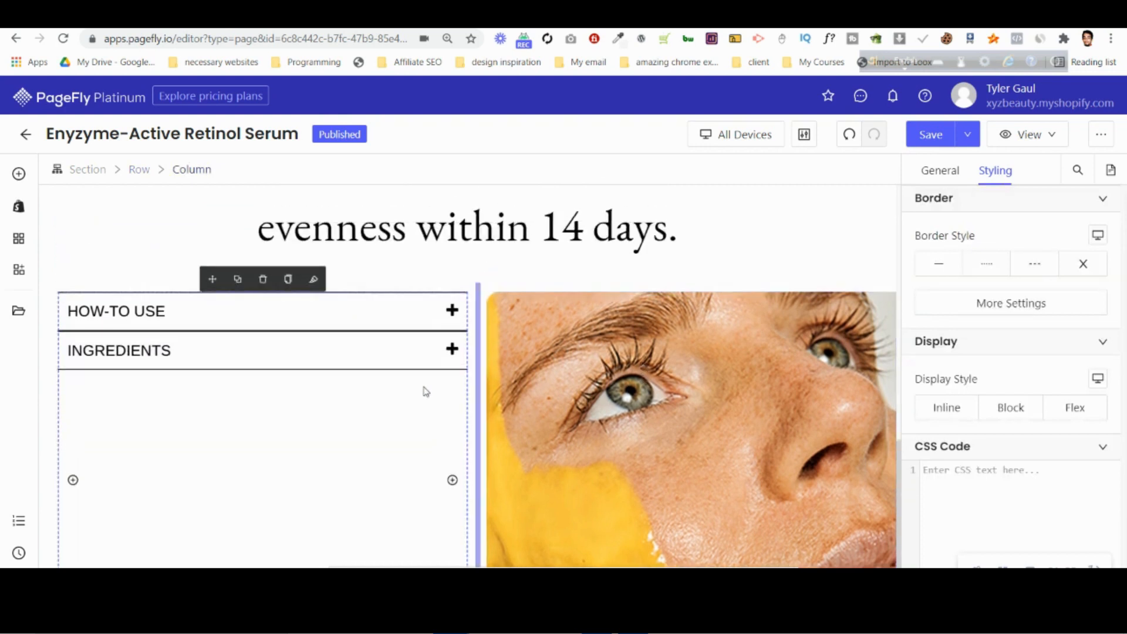
click(436, 223)
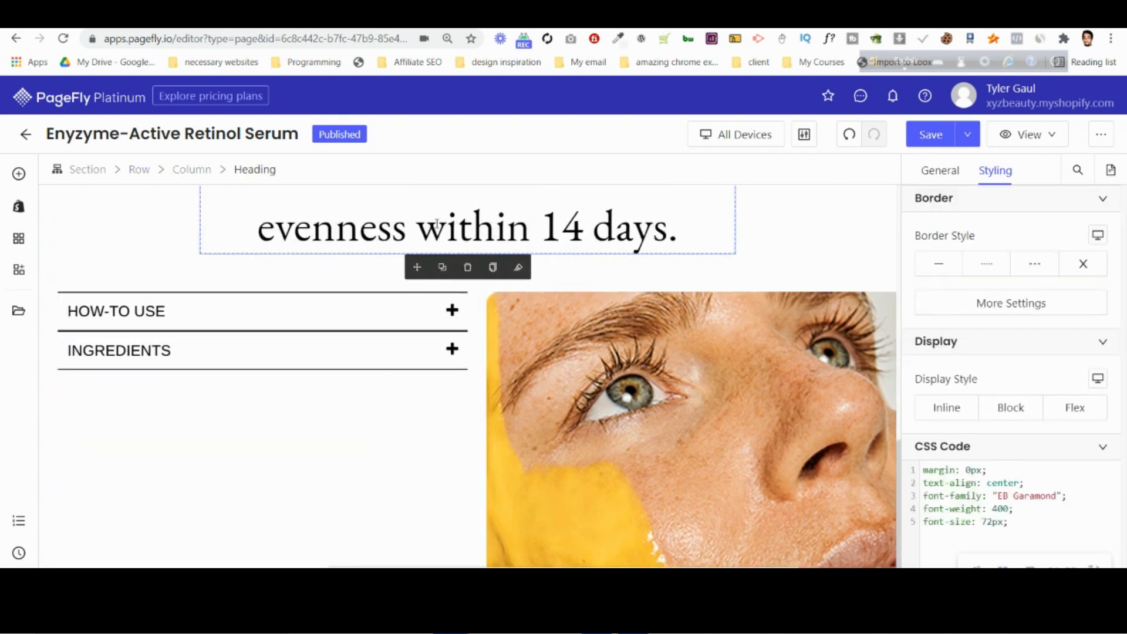
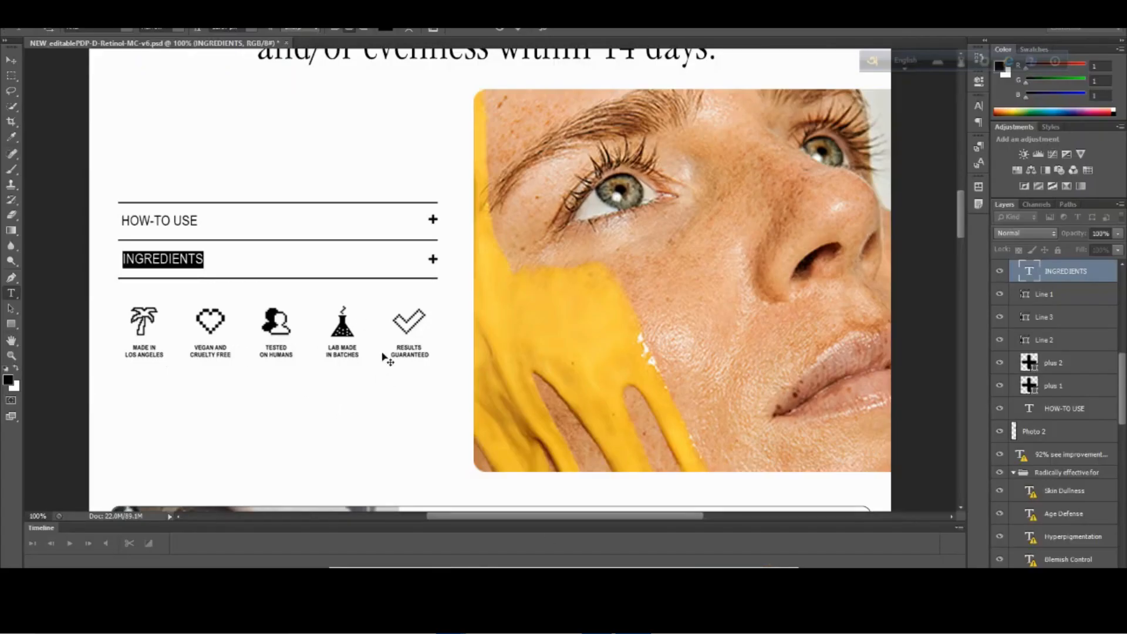
Switch to the PageFly editor and add an image element below the INGREDIENTS accordion item.
click(377, 558)
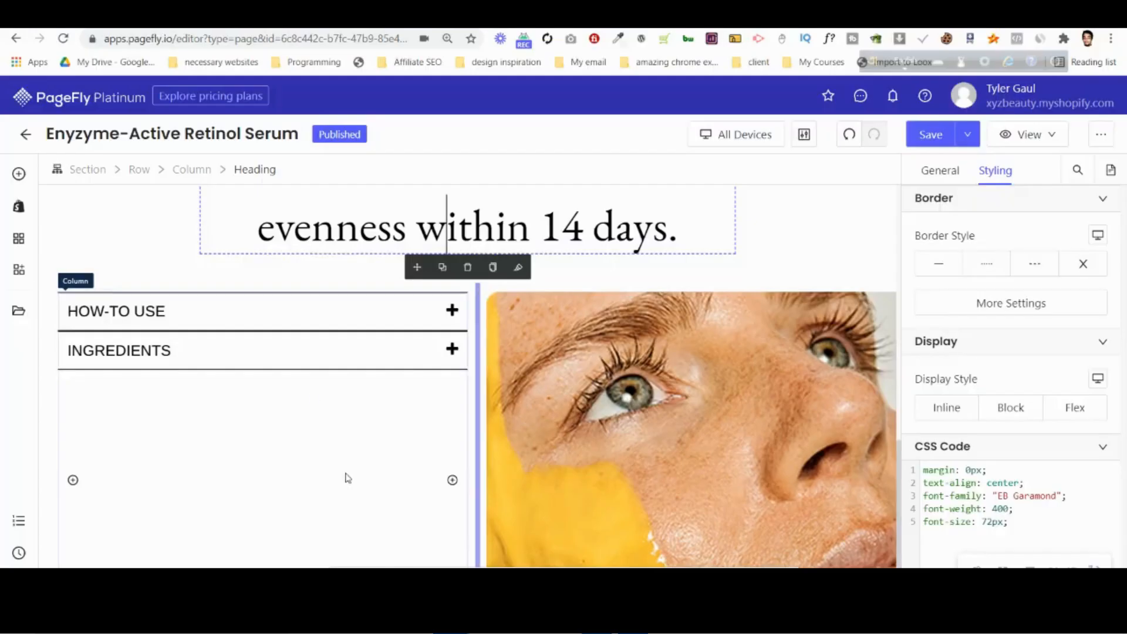
click(20, 171)
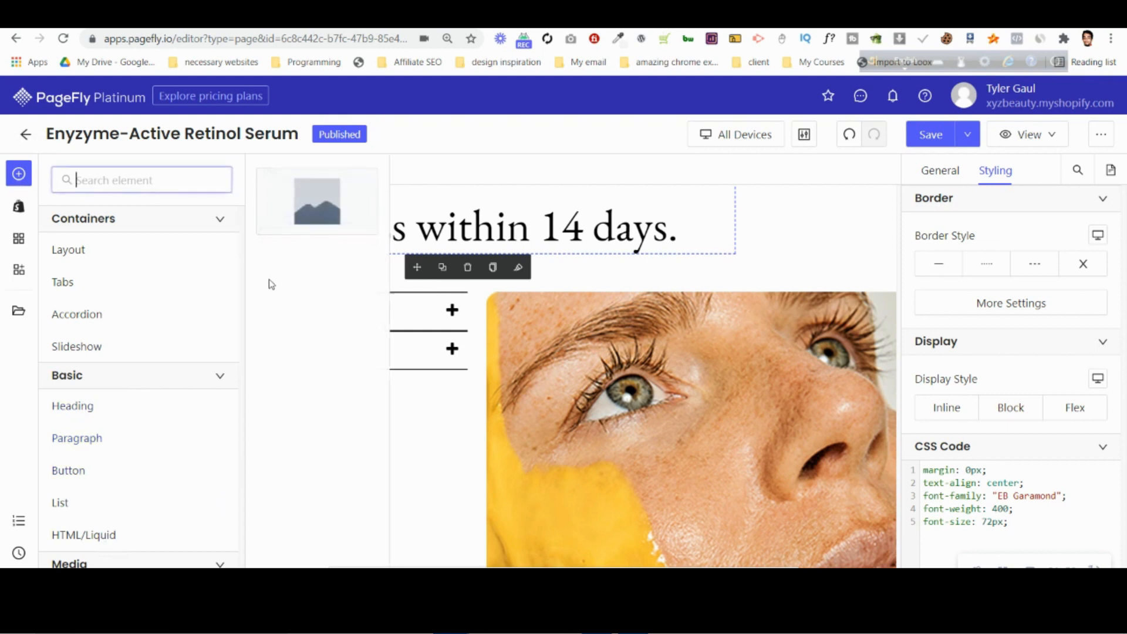
drag(308, 188, 199, 397)
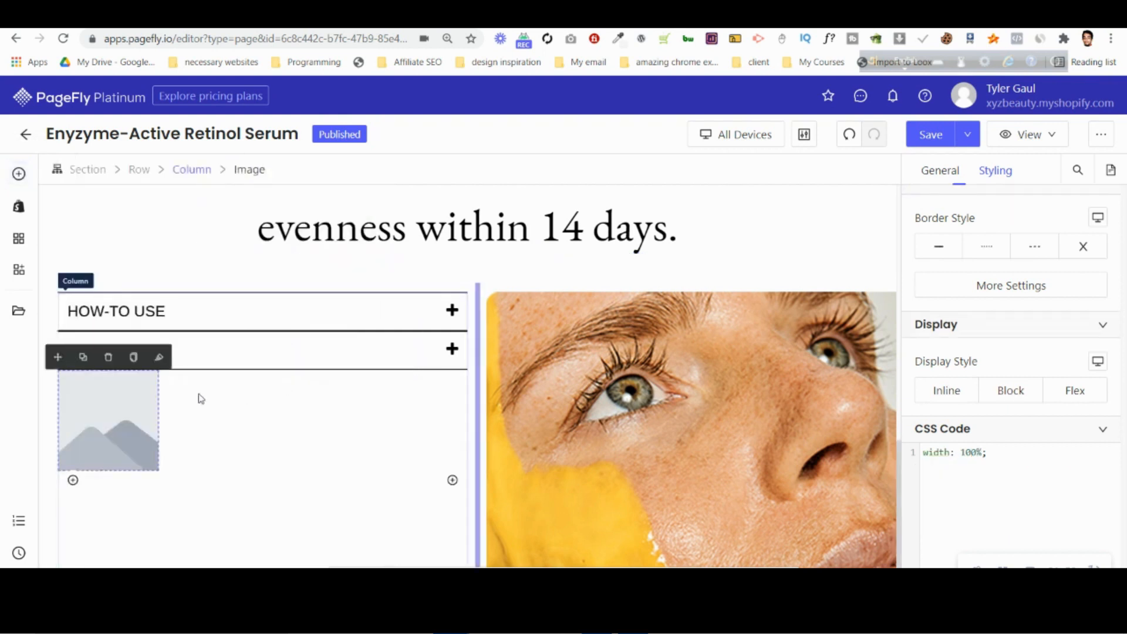
Upload NEW_editablePDP-D-Retinol-MC-v6.jpg from the computer and use it as the new image's source.
click(939, 171)
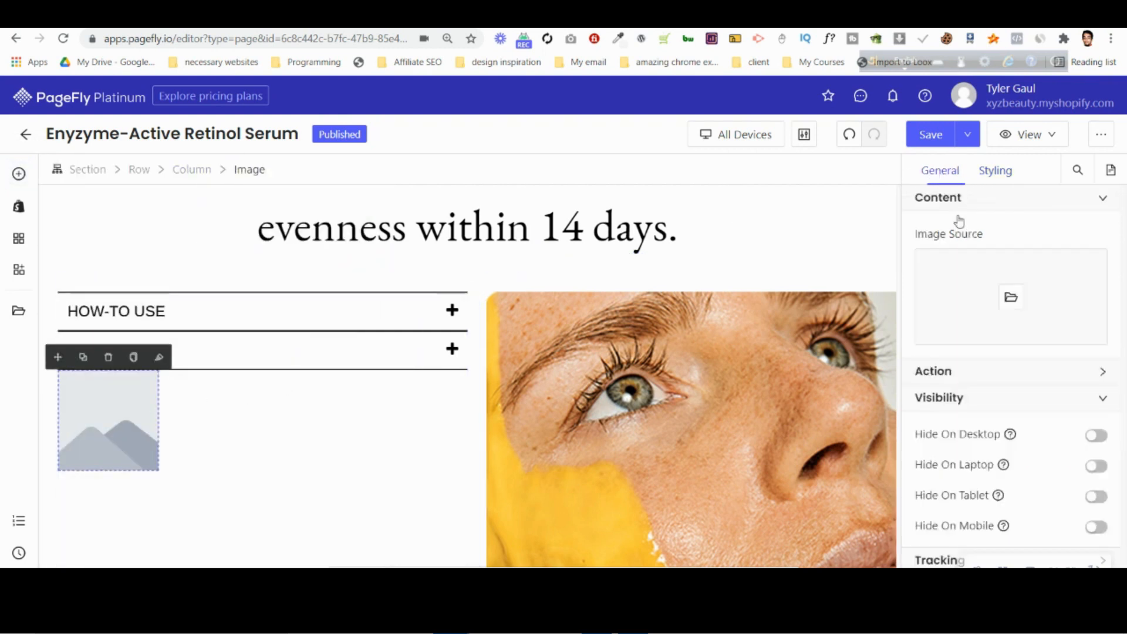
click(1010, 297)
click(916, 240)
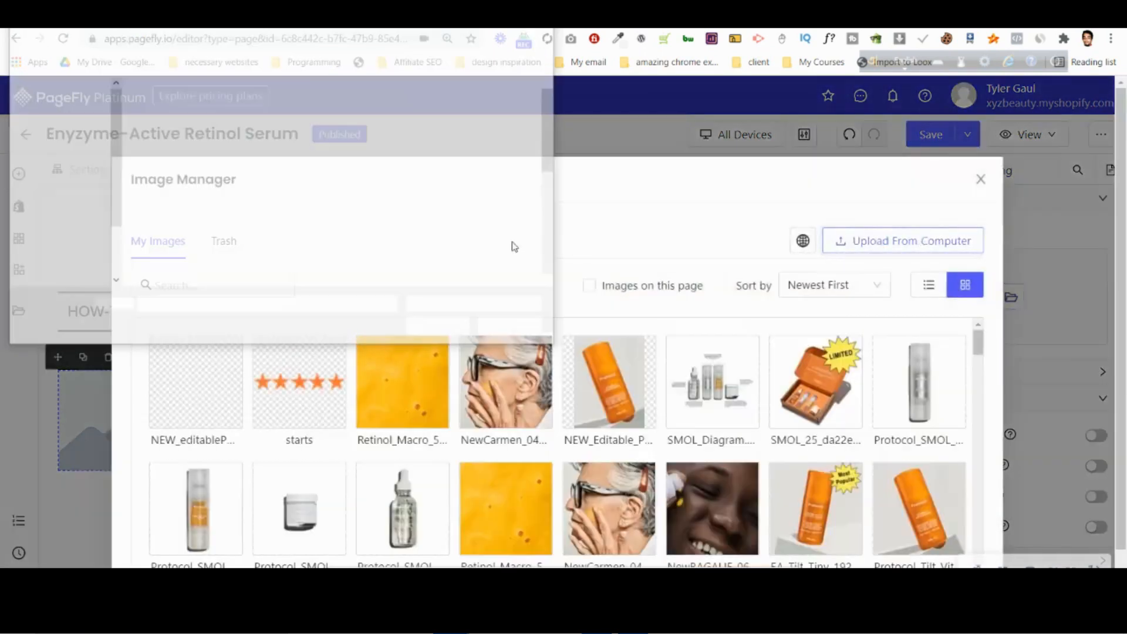
click(336, 241)
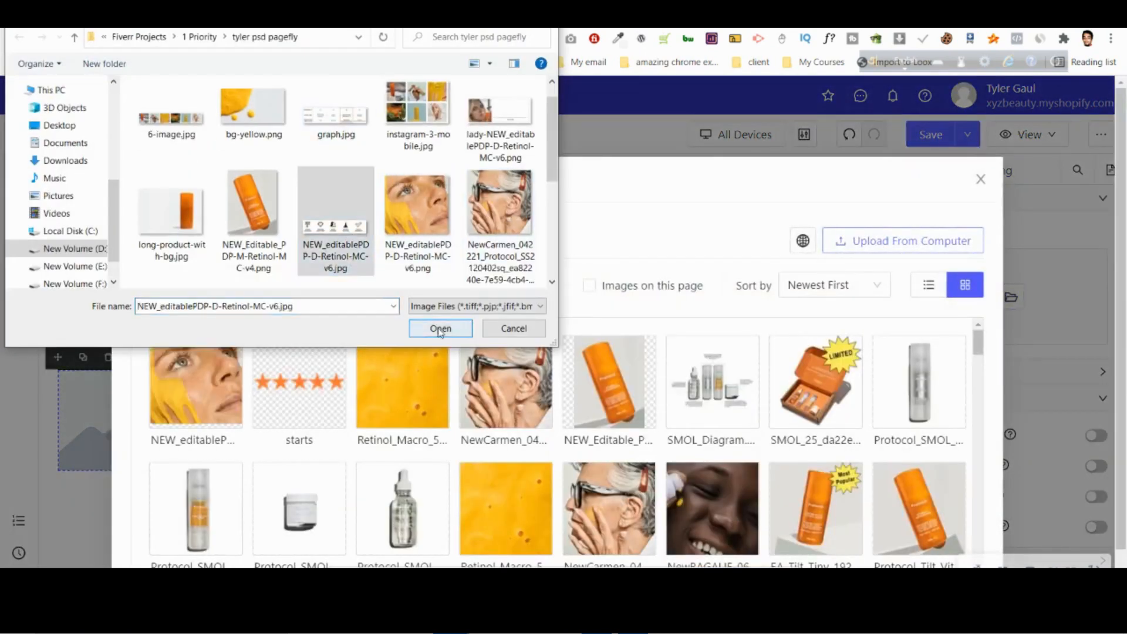
click(440, 328)
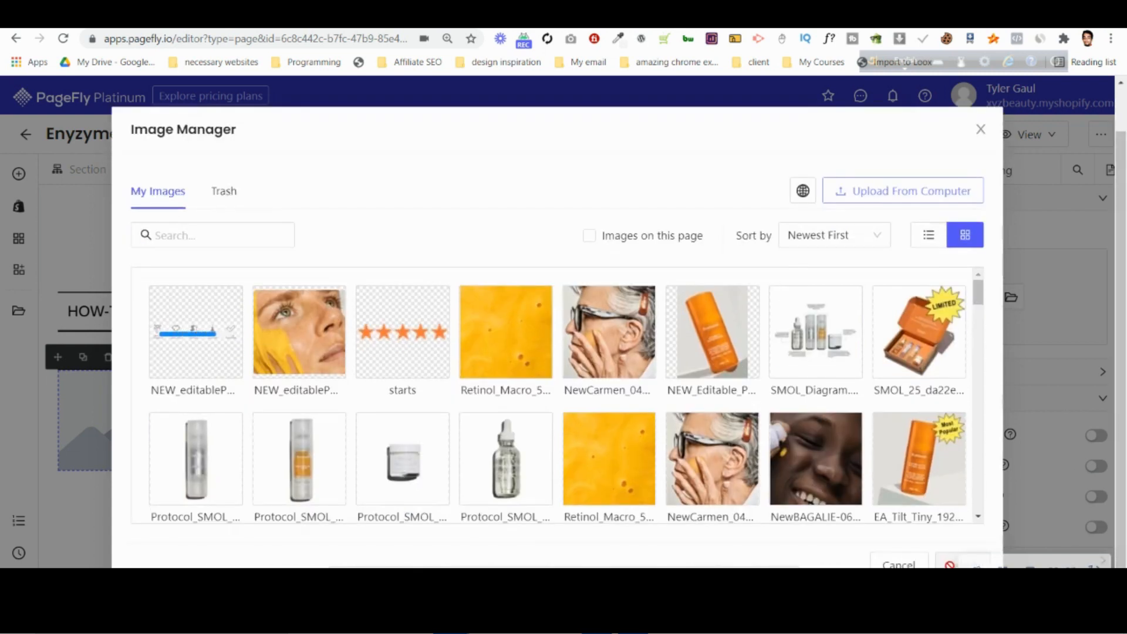
click(196, 331)
click(963, 565)
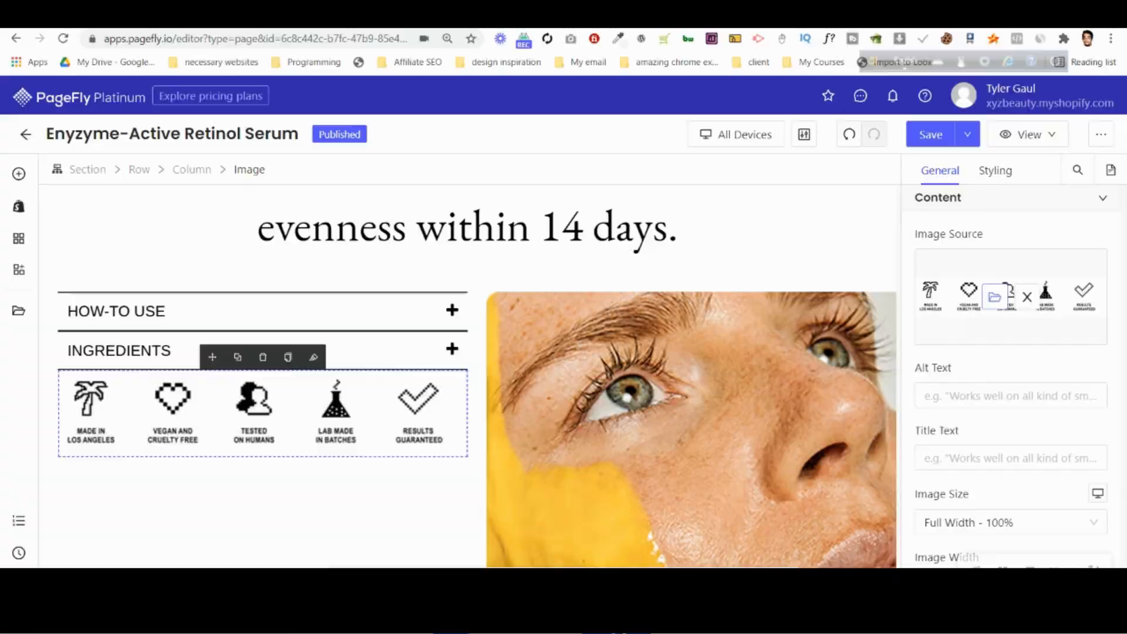
Set the icon image's top margin to 30 px and compare the spacing with the Photoshop mockup.
key(alt+Tab)
key(alt+Tab)
click(992, 171)
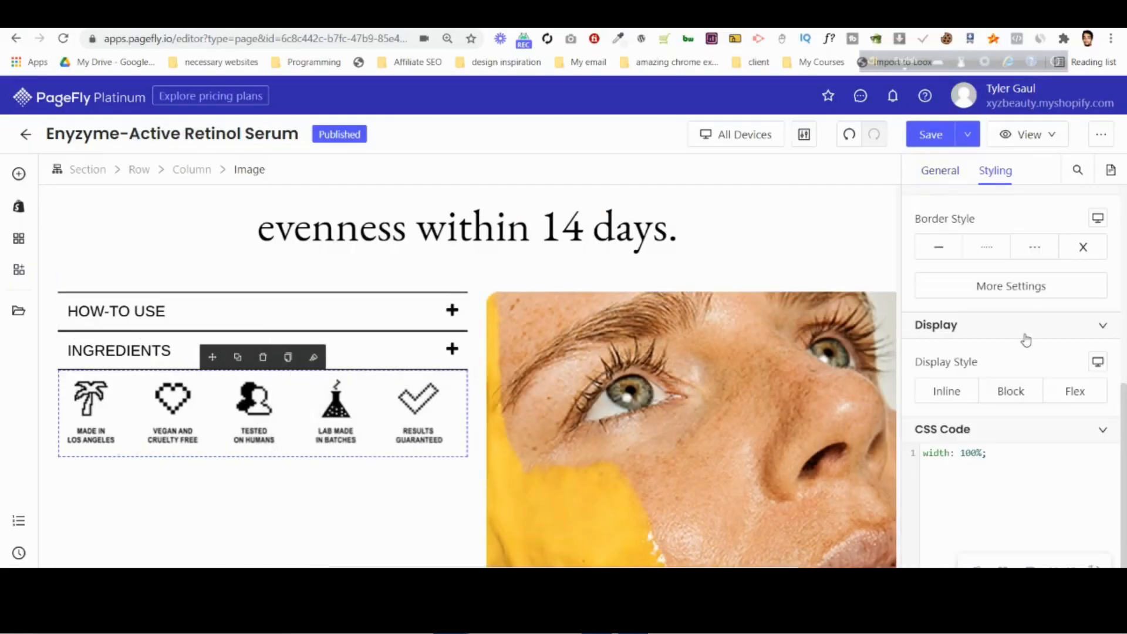
scroll(1009, 351, up, 5)
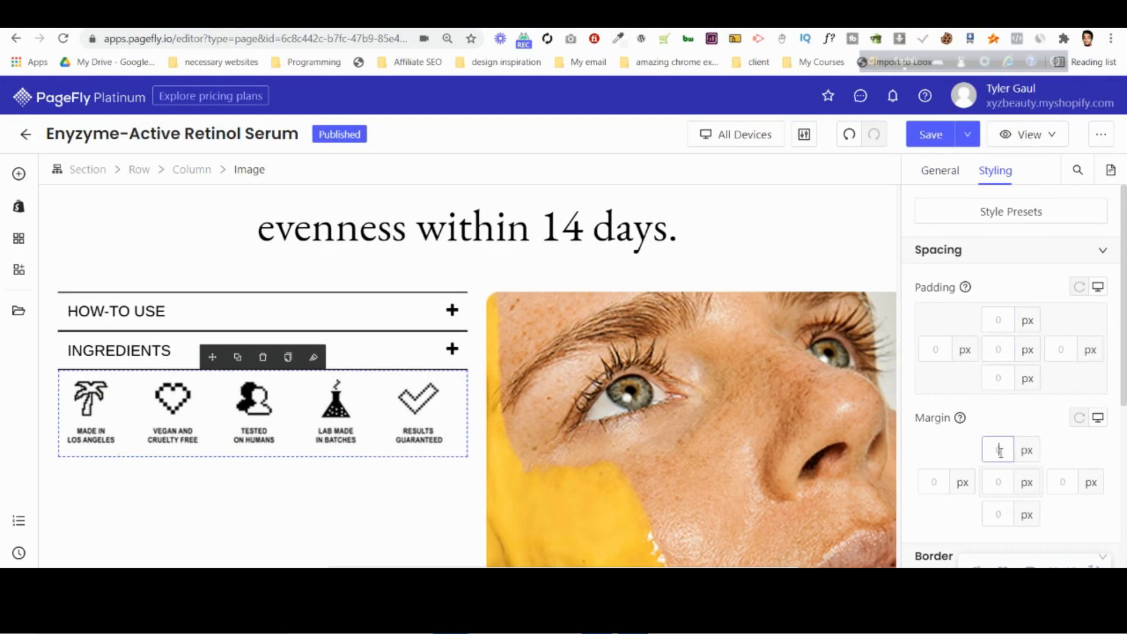
key(alt+Tab)
key(alt+Tab)
text(13)
key(BackSpace)
key(BackSpace)
text(30)
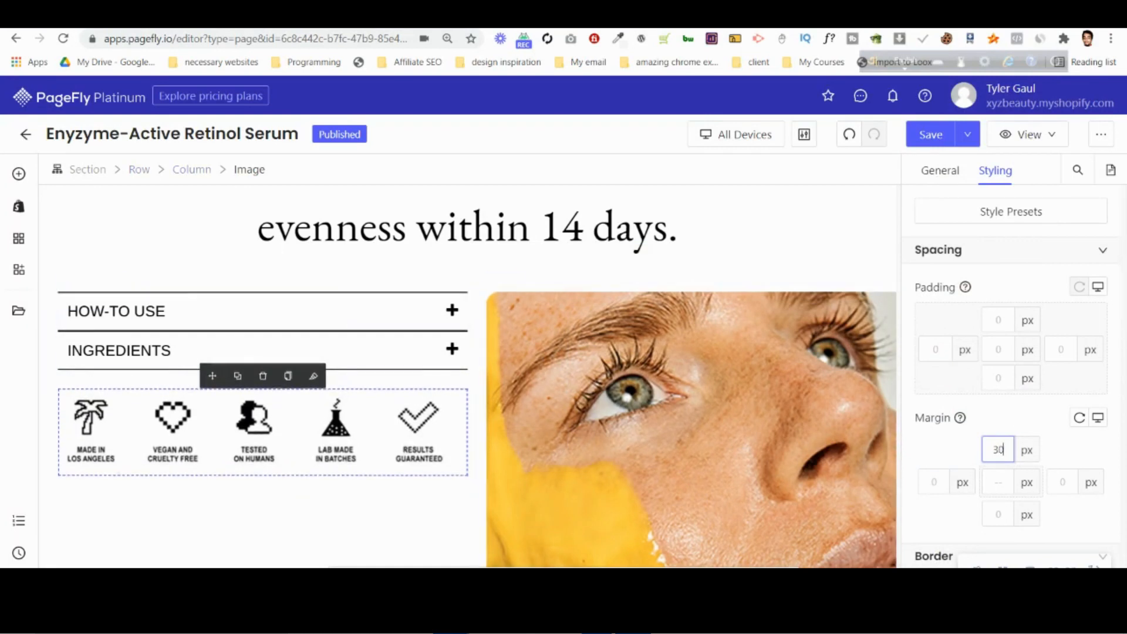
key(alt+Tab)
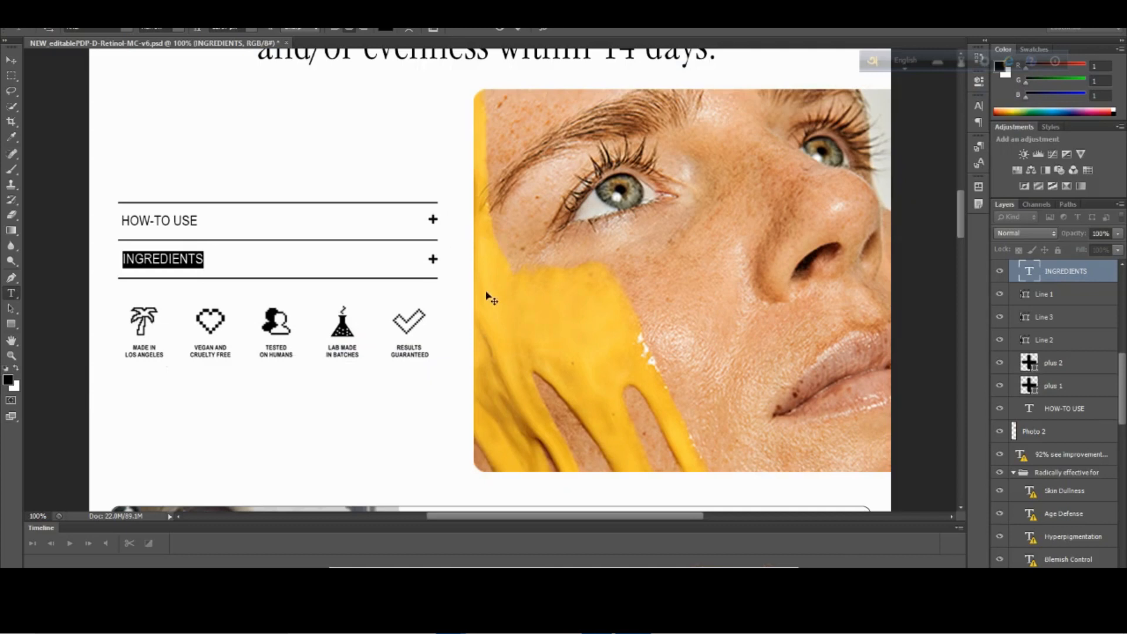
key(alt+Tab)
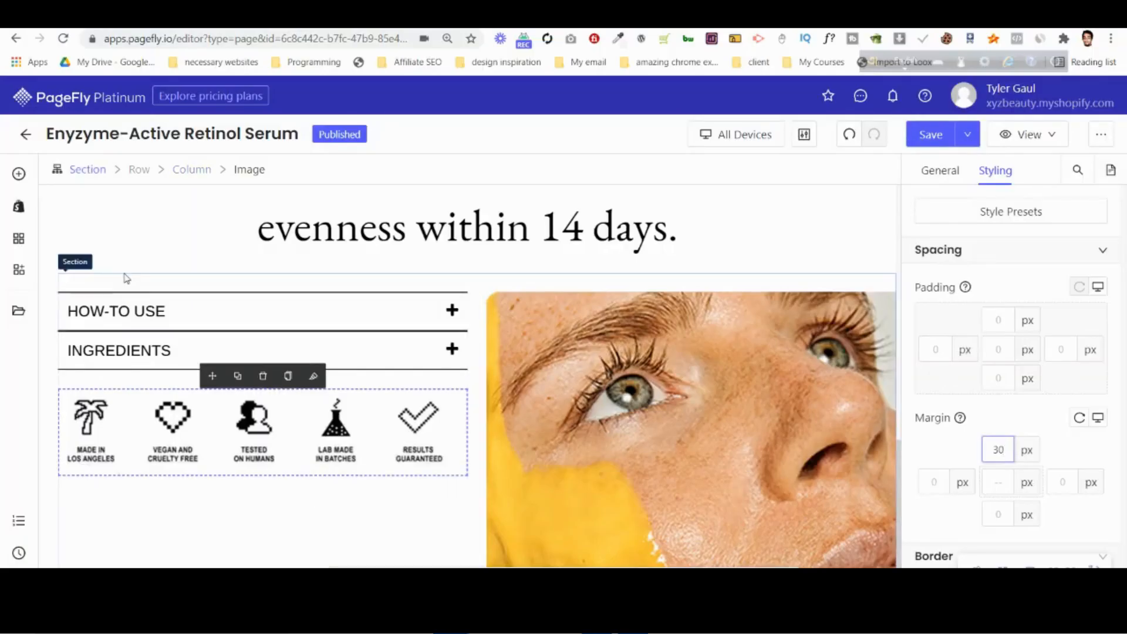
Set the display style of the row holding the accordion and face photo to Flex with items aligned to Center.
click(121, 287)
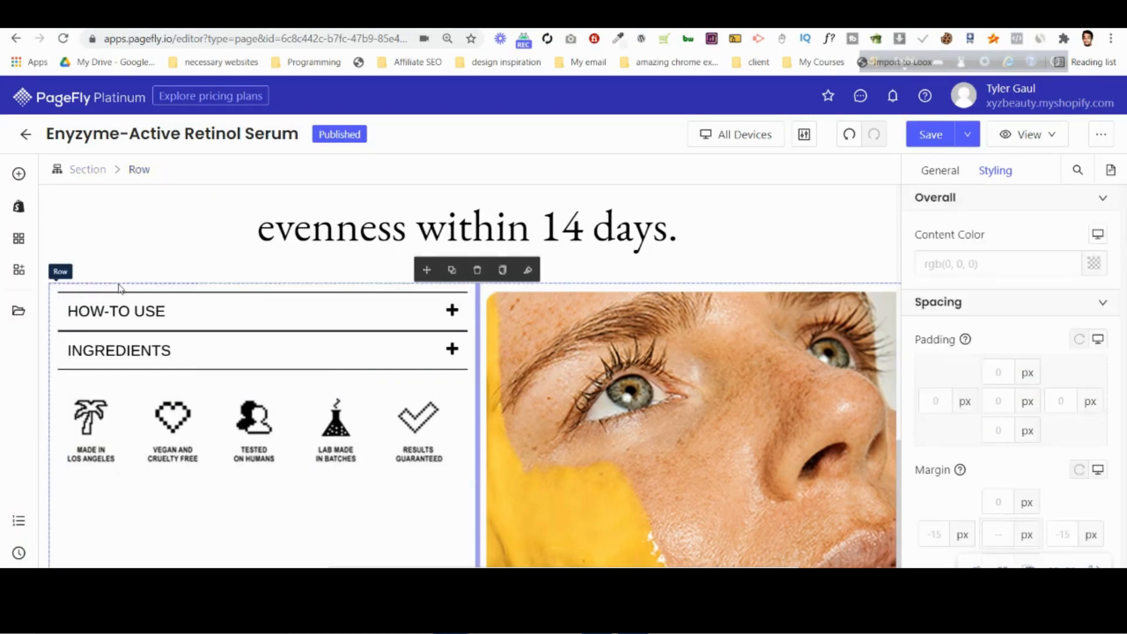
scroll(1052, 382, down, 10)
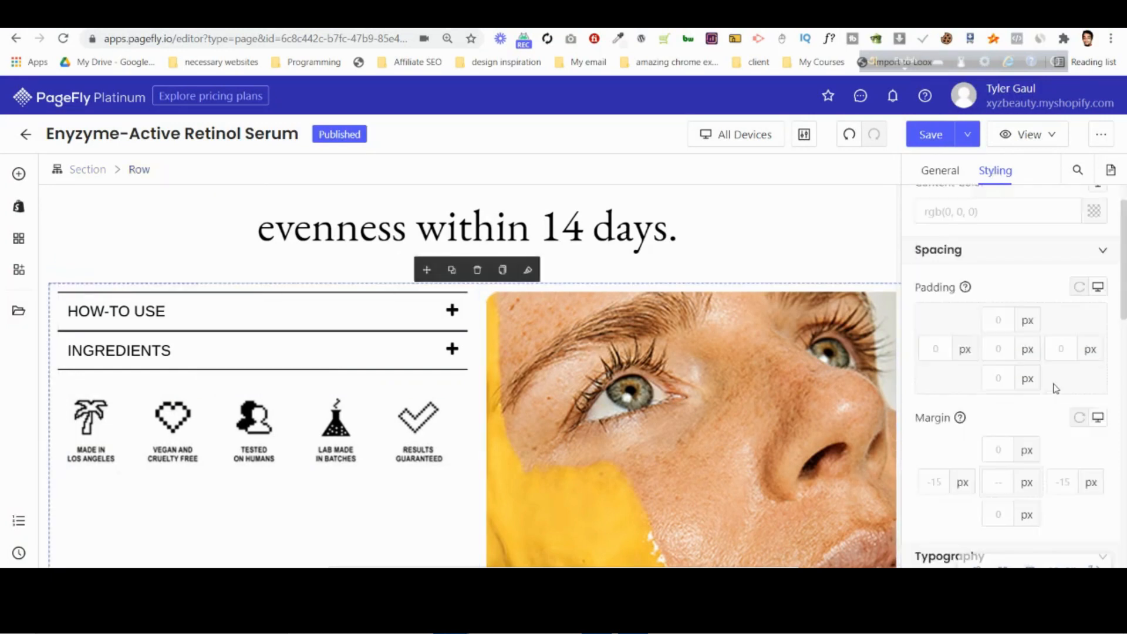
click(1076, 392)
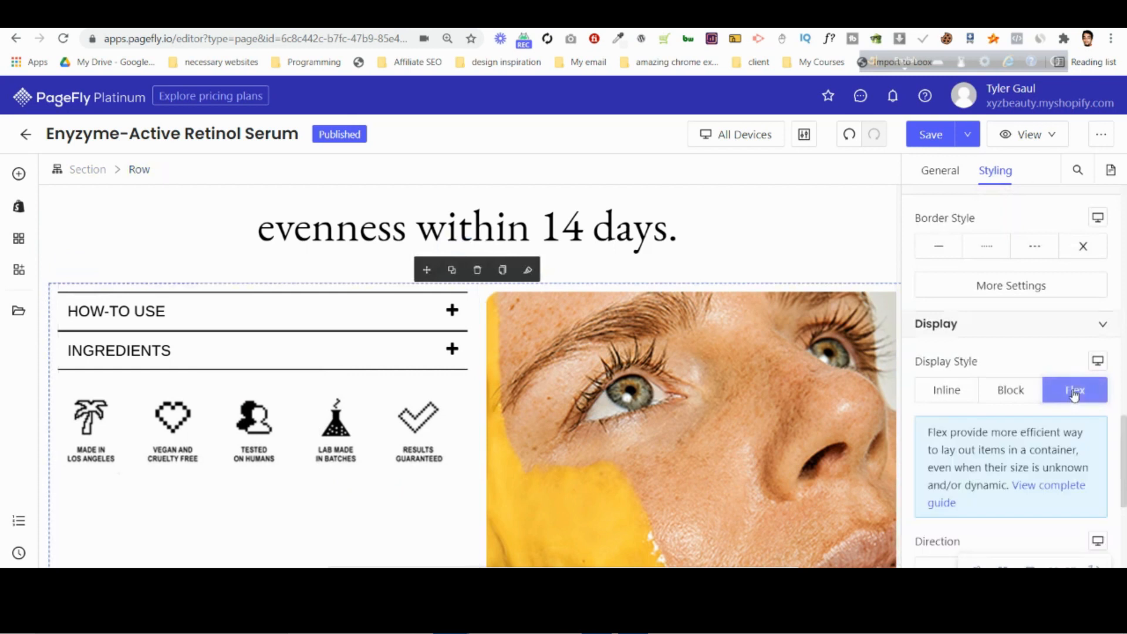
scroll(1047, 372, down, 5)
click(976, 407)
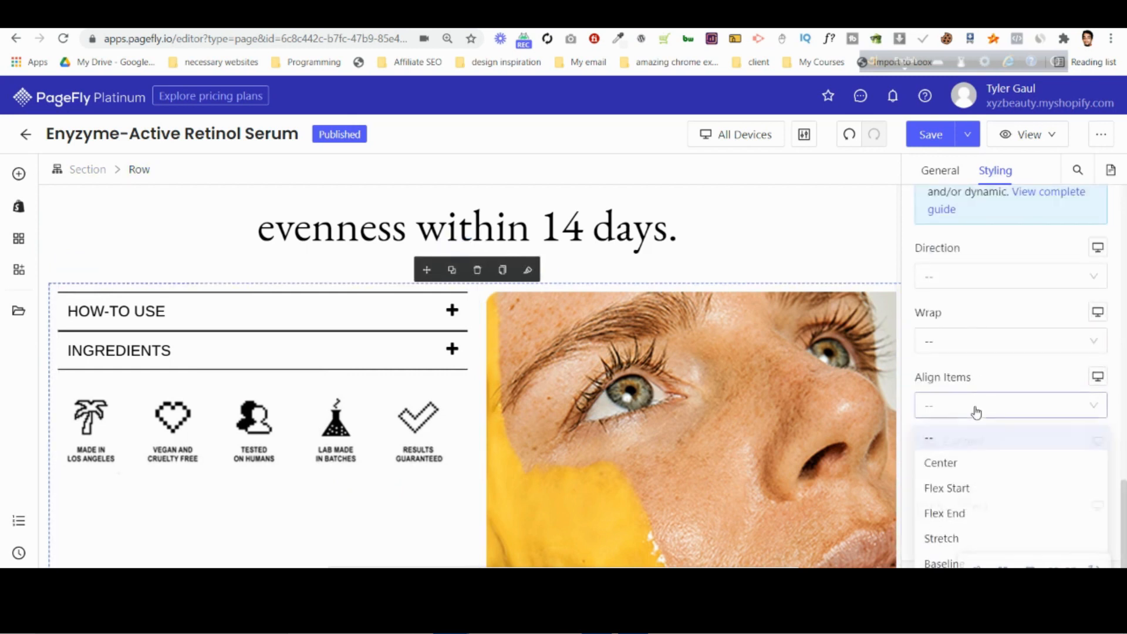
click(952, 464)
Expand and collapse the HOW-TO USE accordion item to check the row's vertical centering.
scroll(193, 354, down, 1)
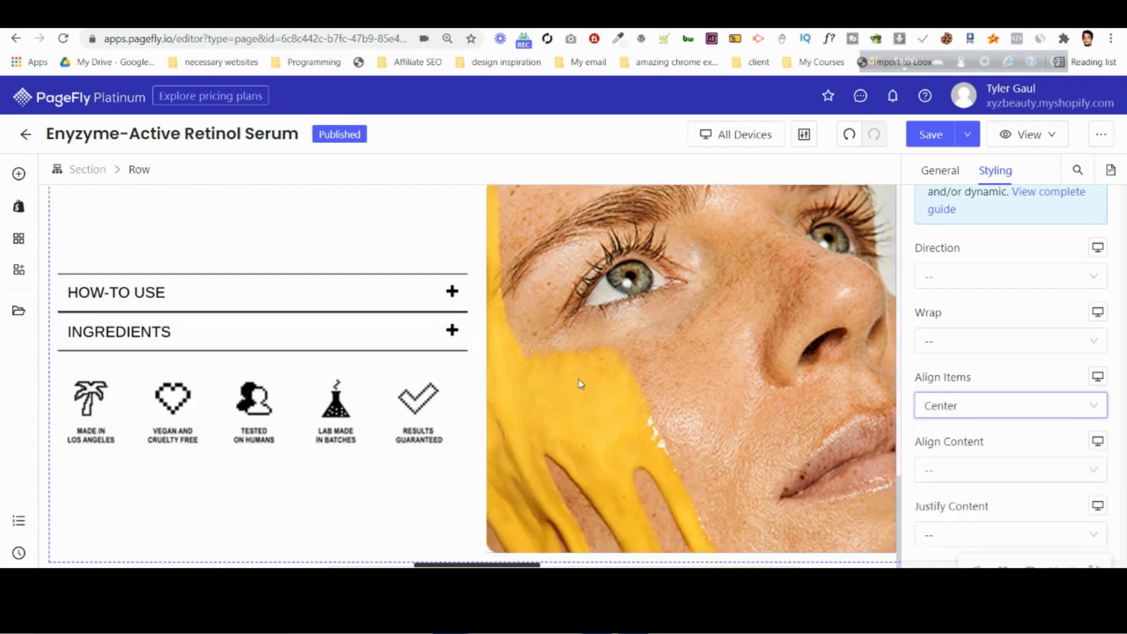
click(451, 292)
click(451, 292)
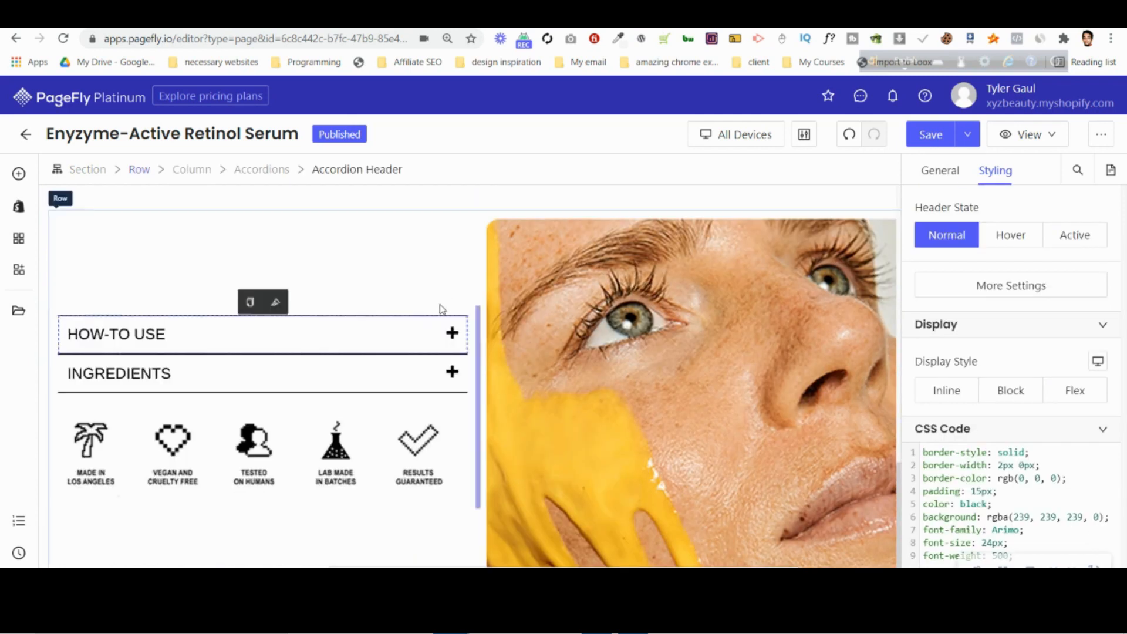
click(428, 274)
scroll(757, 389, down, 1)
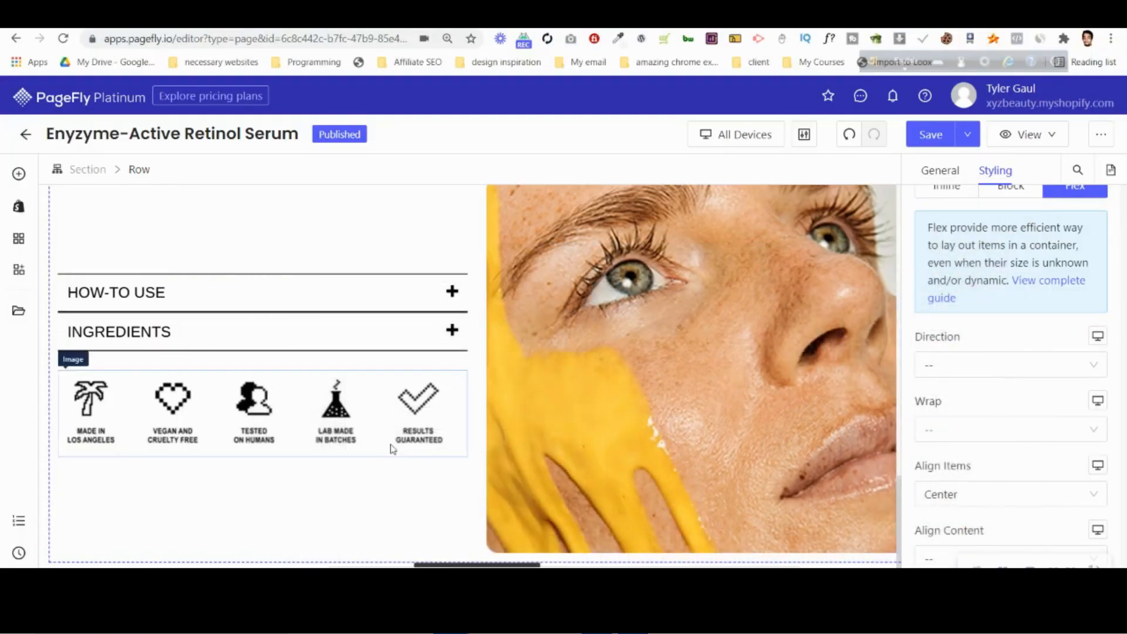
Compare the "92% see improvements" heading with the Photoshop mockup and set its left and right margins to 10 px.
scroll(674, 449, up, 5)
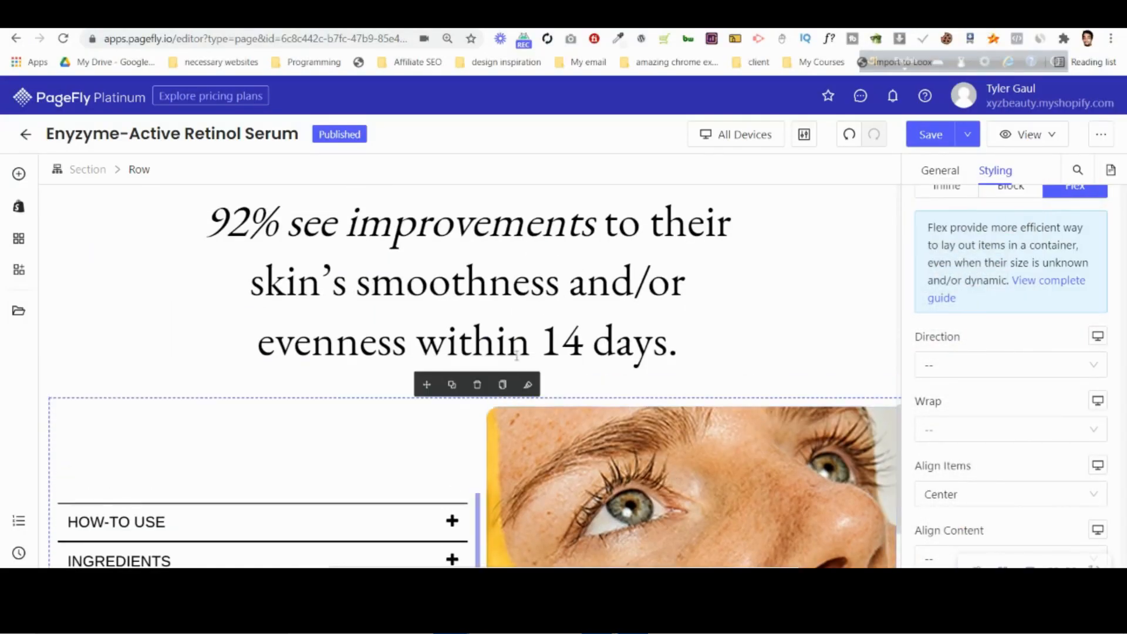
click(522, 286)
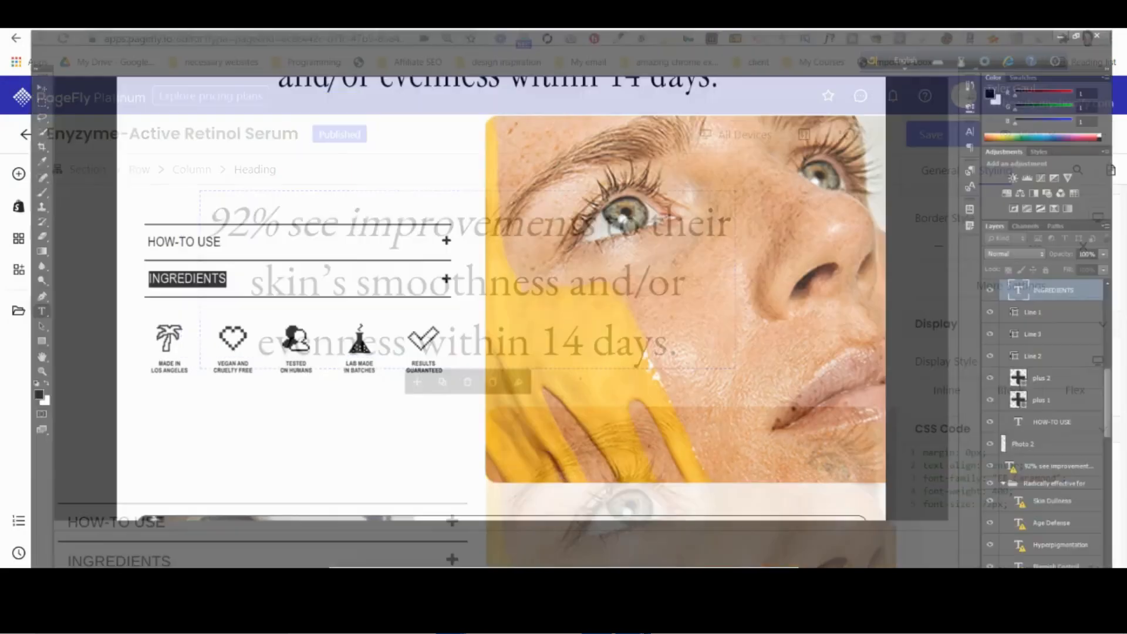
scroll(497, 363, up, 4)
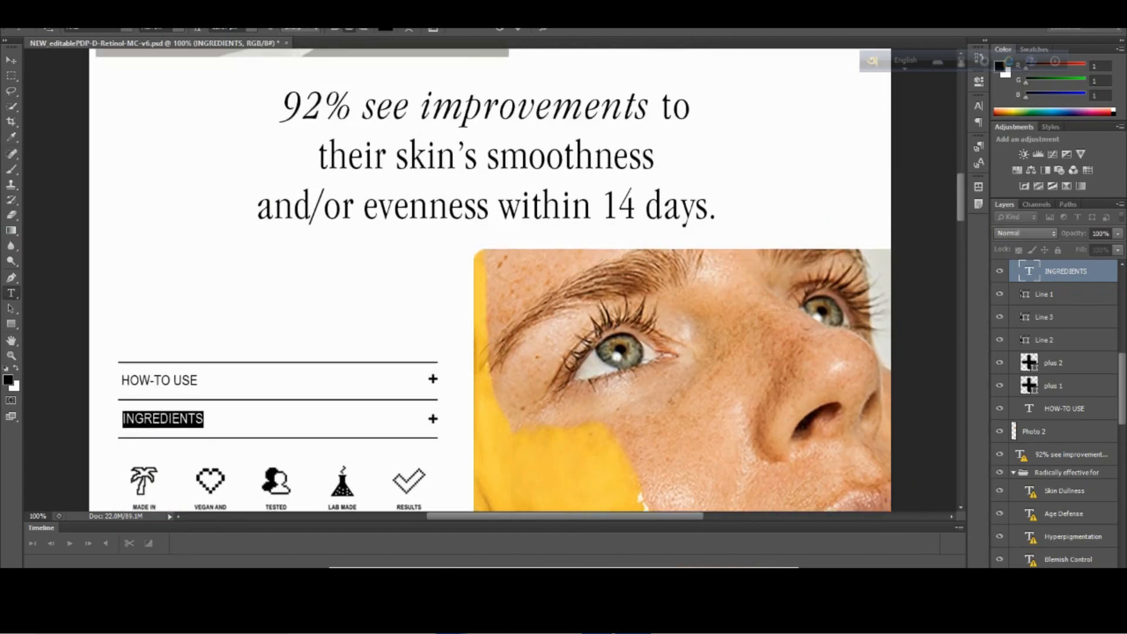
click(370, 538)
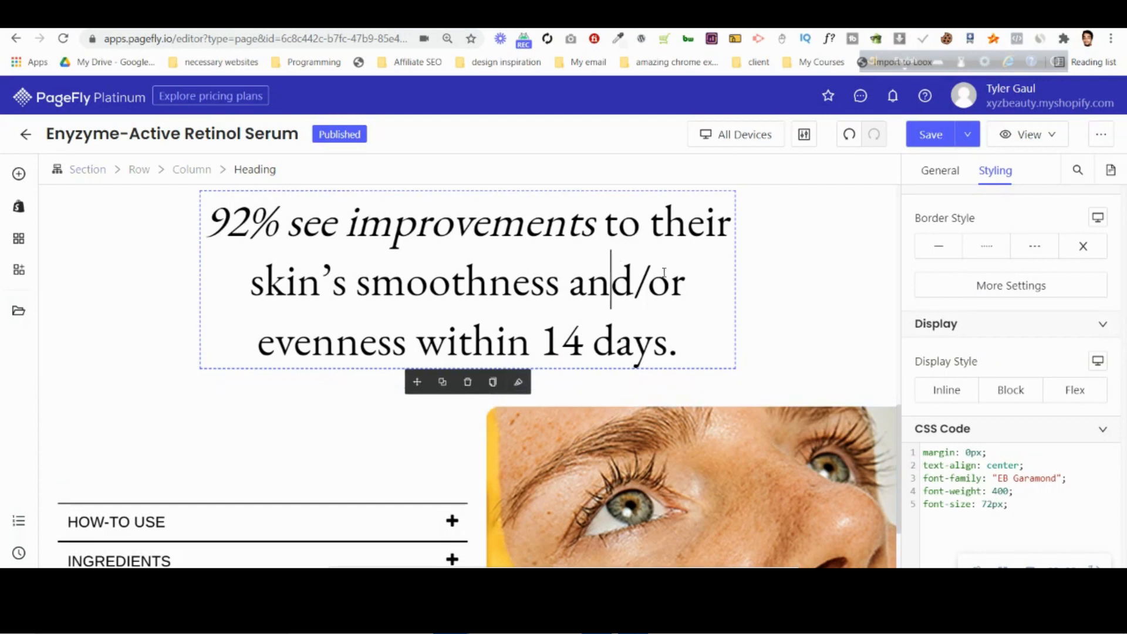
scroll(982, 353, up, 5)
scroll(986, 356, up, 5)
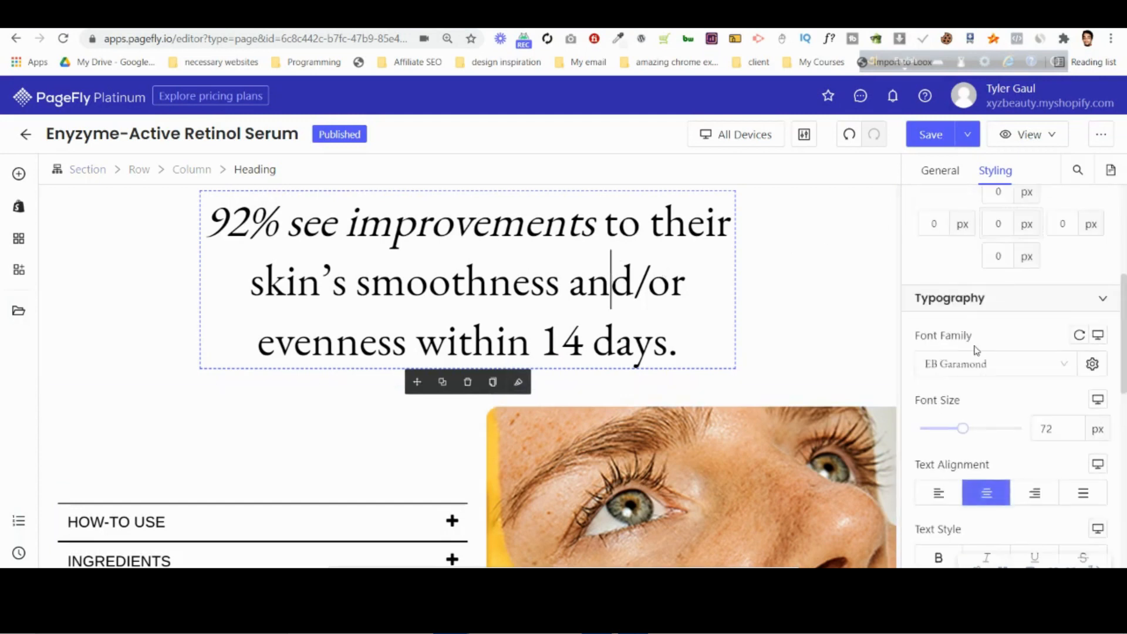
click(934, 443)
text(30)
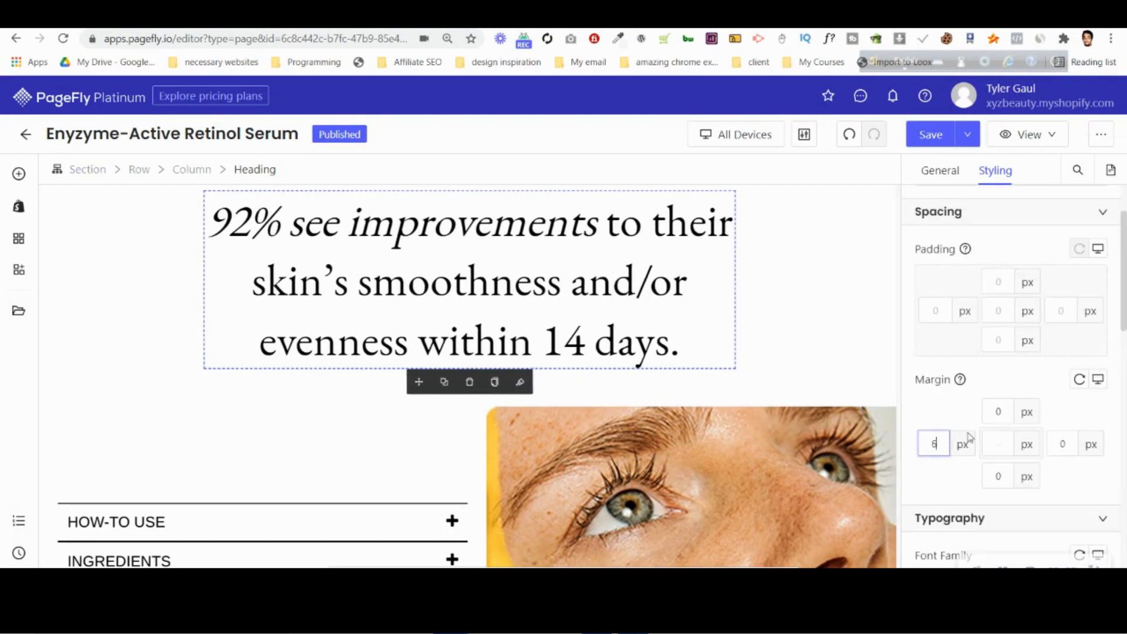
click(1061, 445)
text(1)
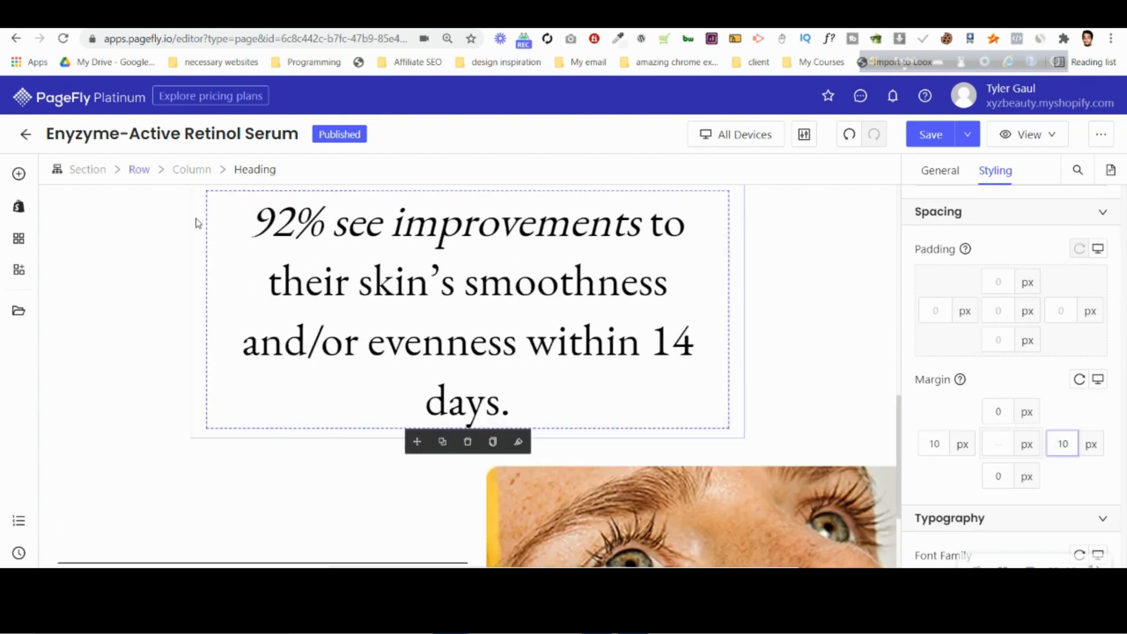
Set the heading section's fixed maximum width to 884 px to match the mockup's line breaks.
click(146, 239)
click(924, 172)
click(1067, 427)
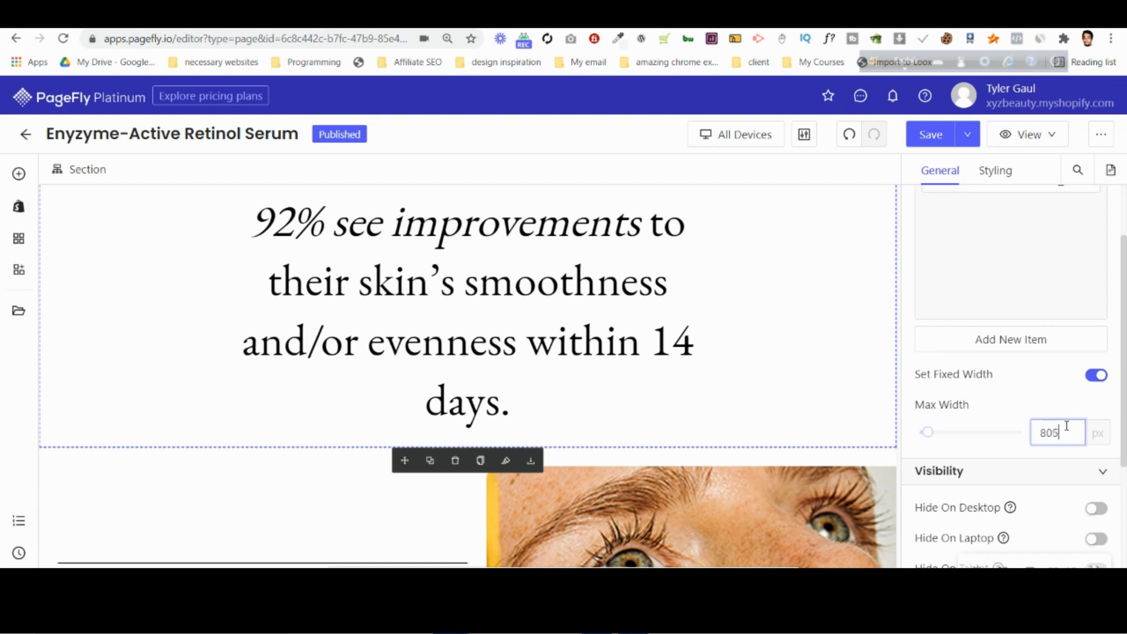
drag(926, 433, 937, 436)
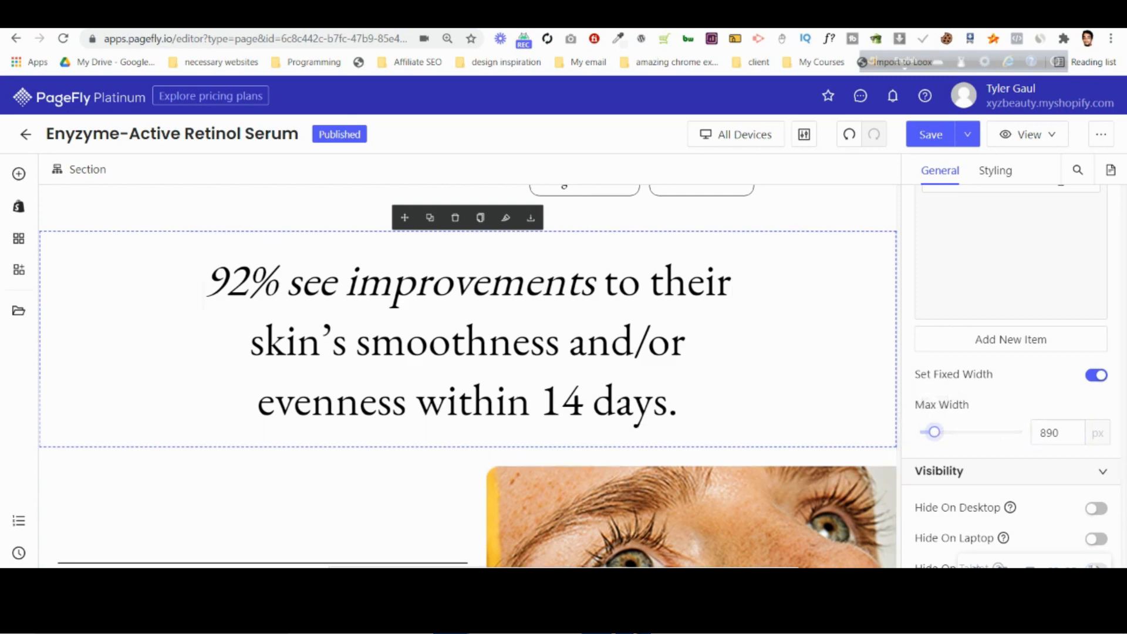
key(alt+Tab)
key(alt+Tab)
click(1060, 433)
key(Up)
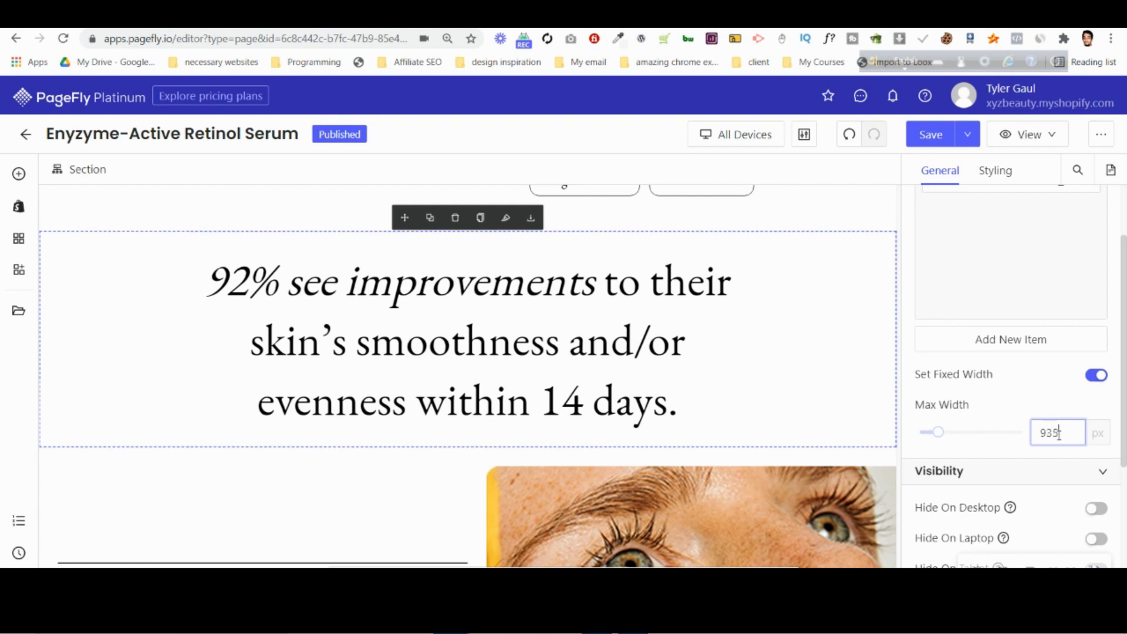
drag(938, 433, 939, 437)
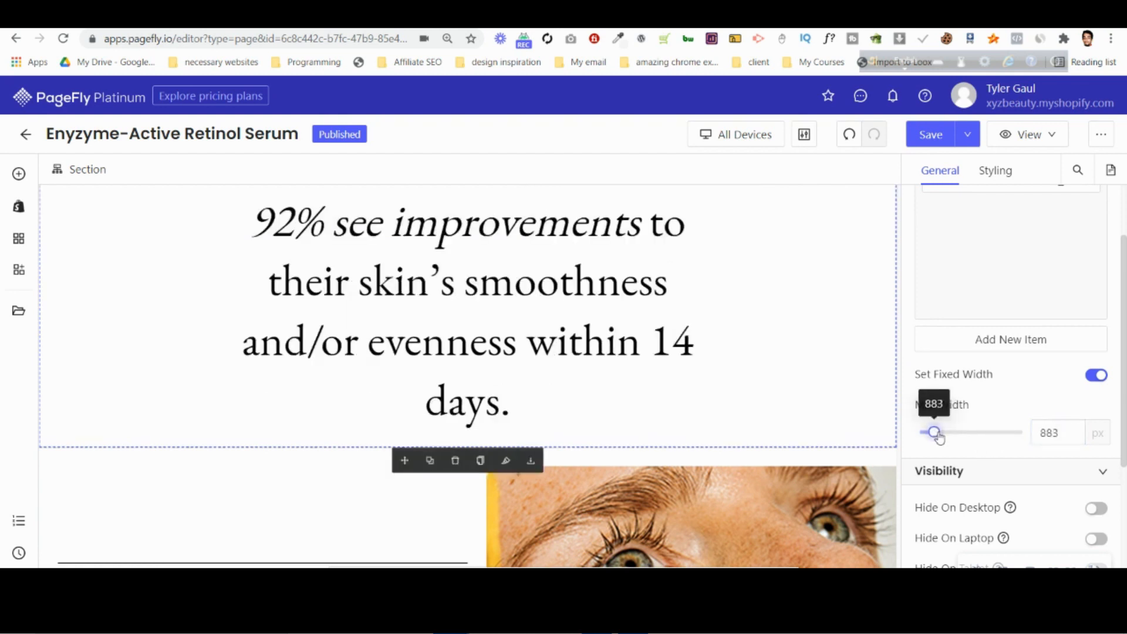
click(1051, 433)
key(Up)
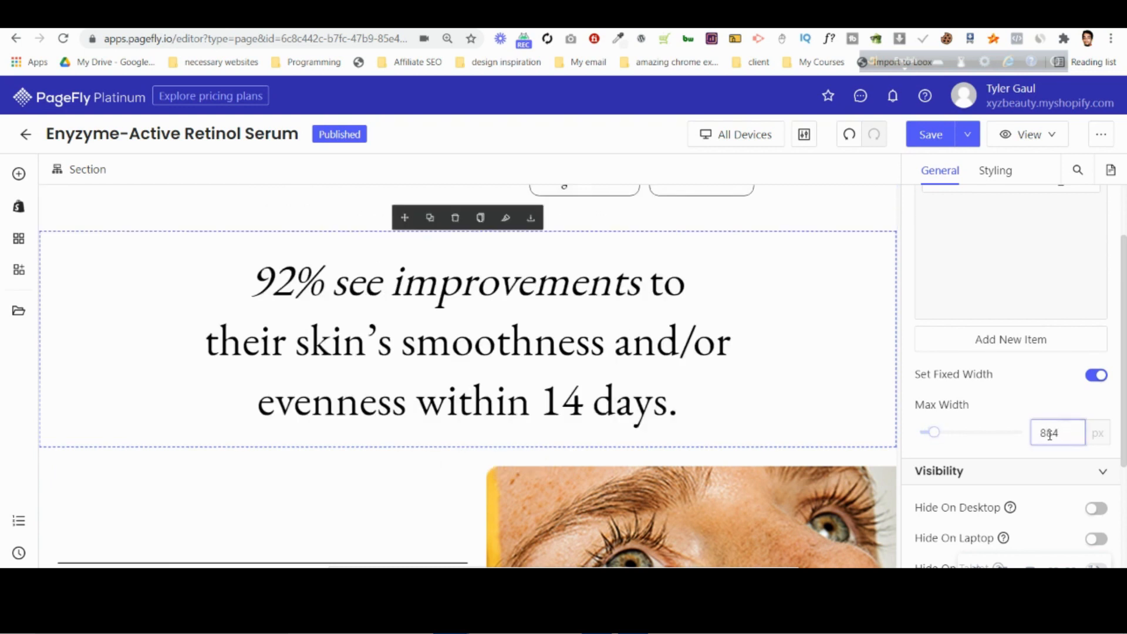
key(Up)
key(Up)
key(Down)
key(Down)
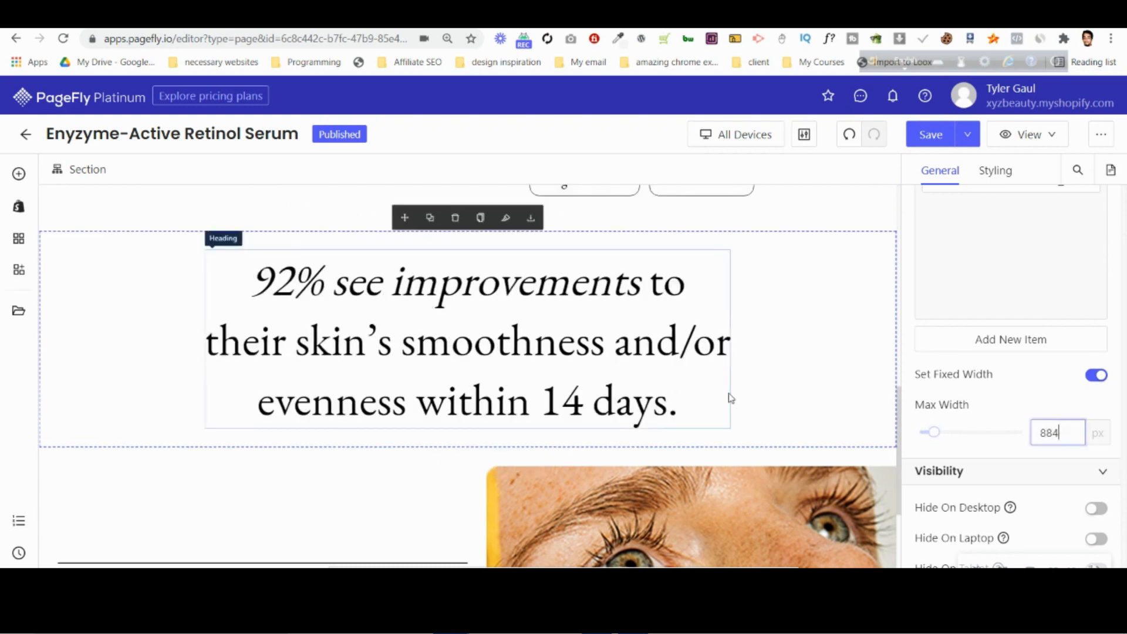
Add a one-column layout section below the accordion and face photo row, and select the new section.
click(679, 366)
scroll(578, 414, down, 5)
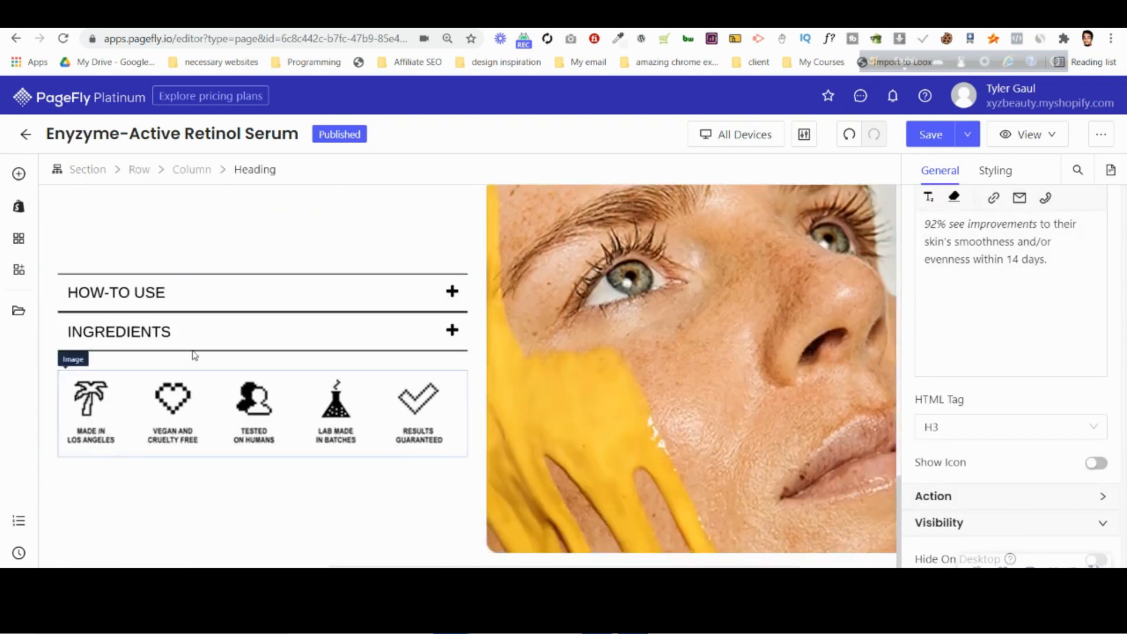
click(19, 173)
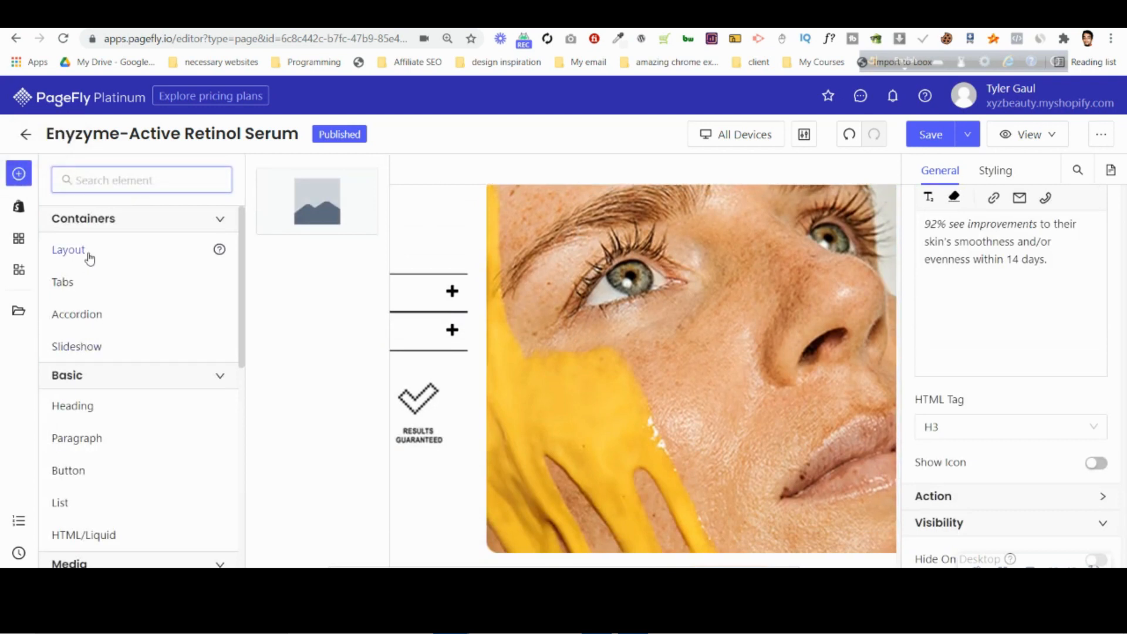
drag(339, 214, 232, 567)
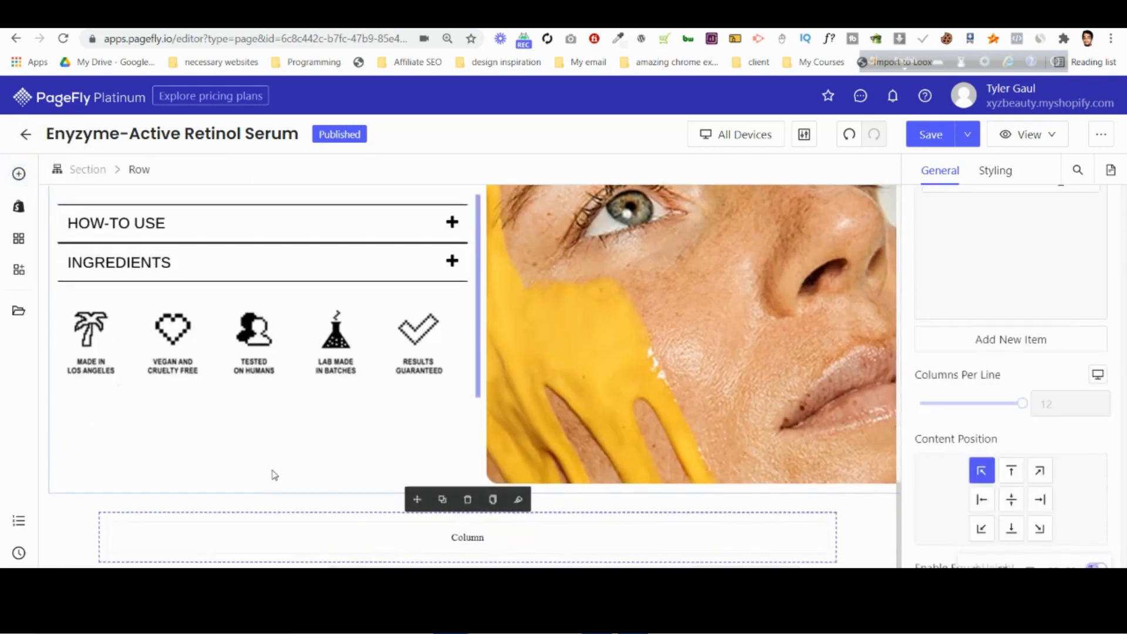
click(55, 493)
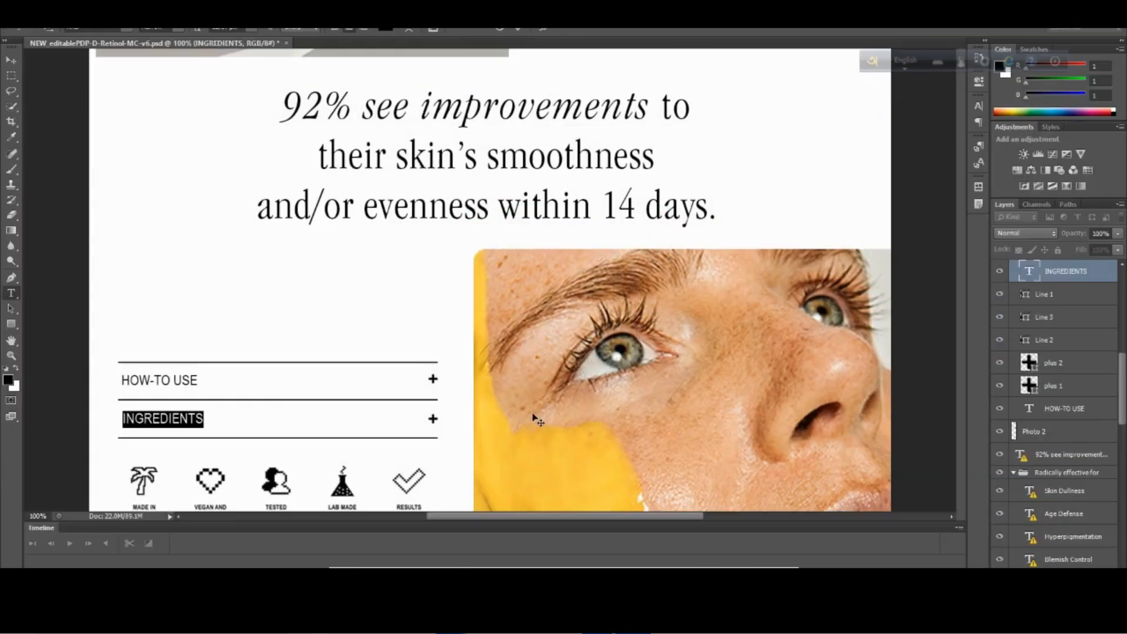
Examine the testimonial slider below the face photo in the Photoshop mockup, including its photo, quote and pagination dots, and return to PageFly.
scroll(536, 419, down, 5)
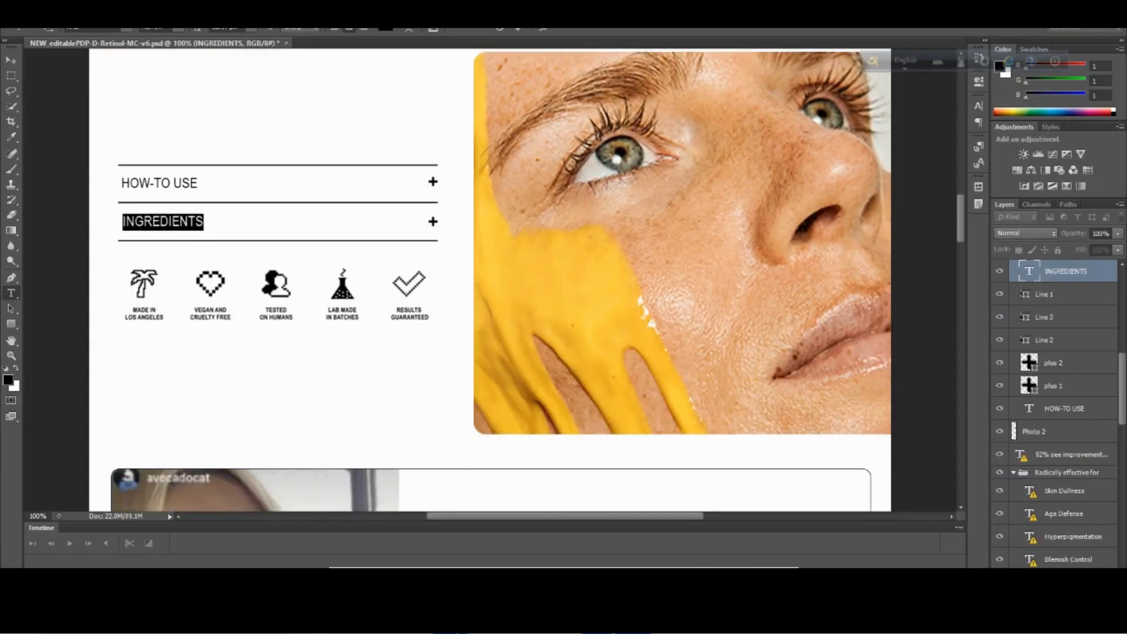
click(451, 617)
scroll(964, 236, down, 7)
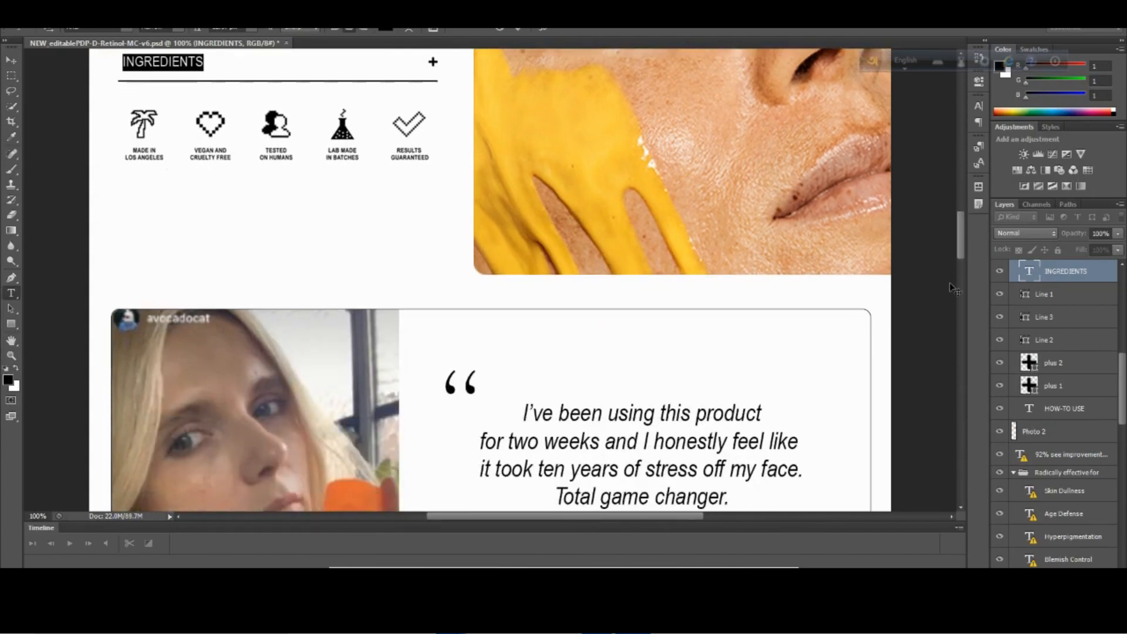
scroll(947, 295, down, 2)
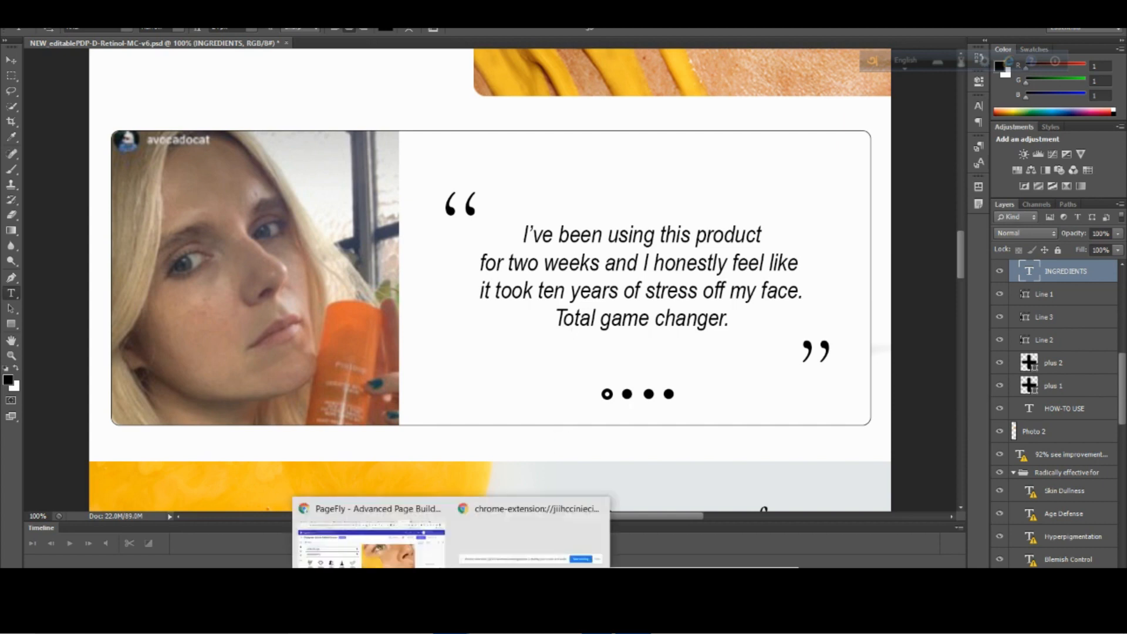
click(414, 563)
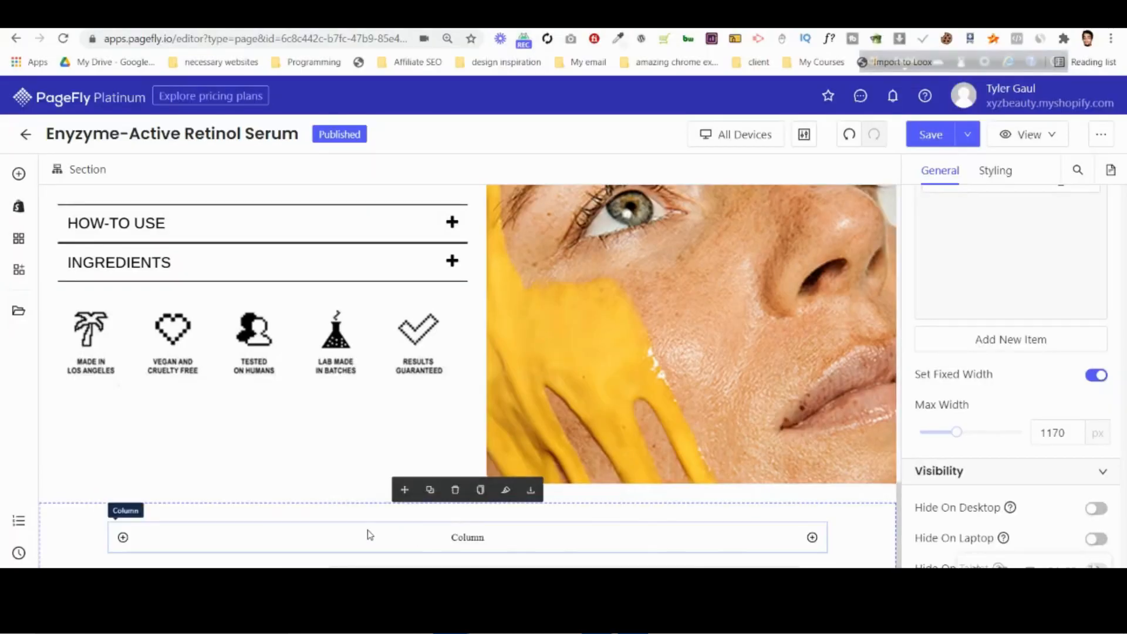
Insert a slideshow with three text content blocks into the new section's empty column.
click(19, 210)
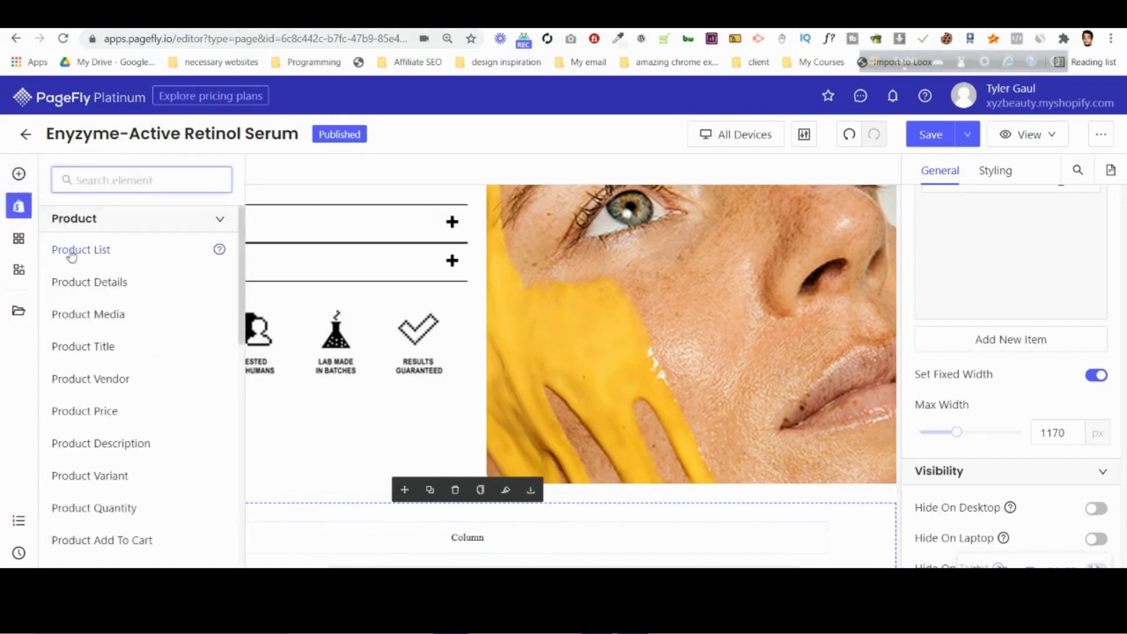
click(19, 174)
mouse_move(135, 348)
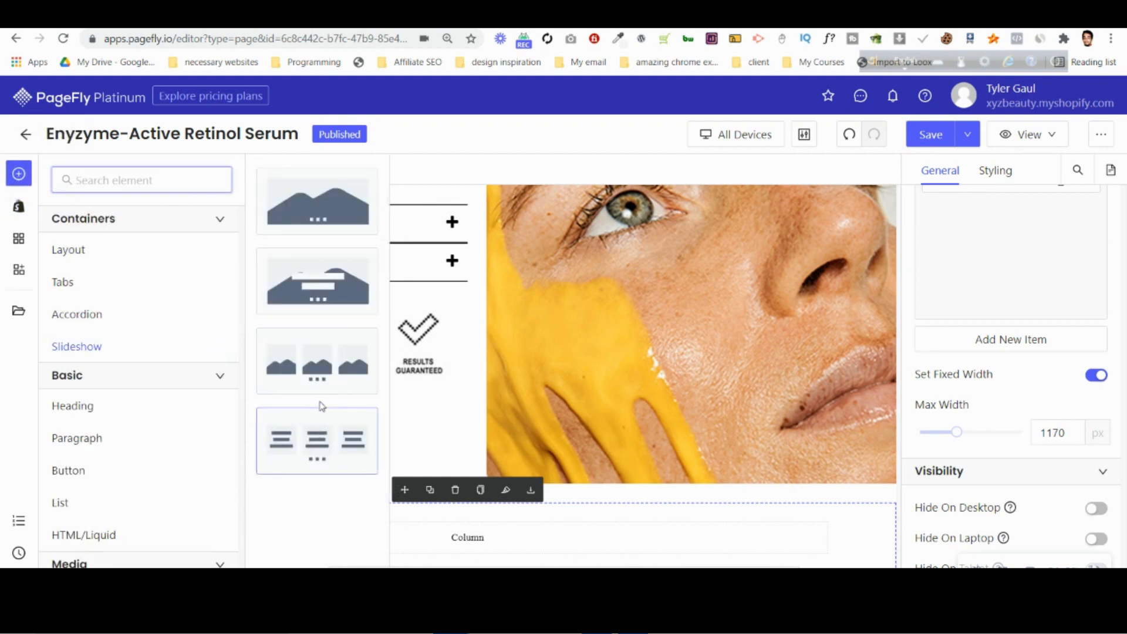
drag(322, 429, 452, 511)
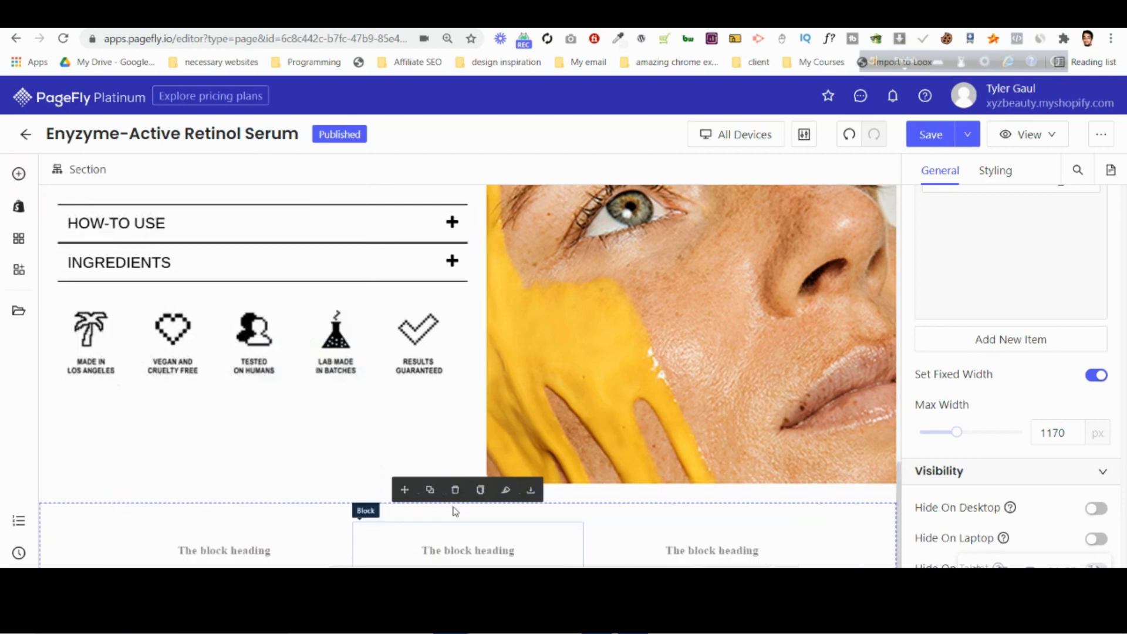
Delete the placeholder content blocks from slides 1, 2 and 3 of the slideshow.
click(296, 456)
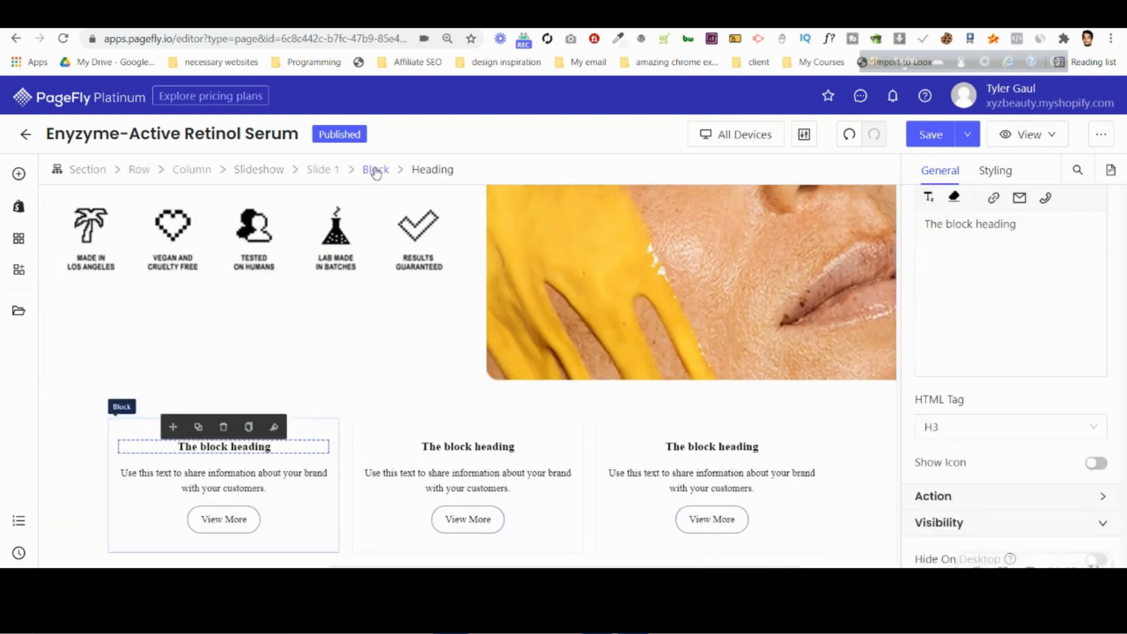
click(375, 170)
click(225, 406)
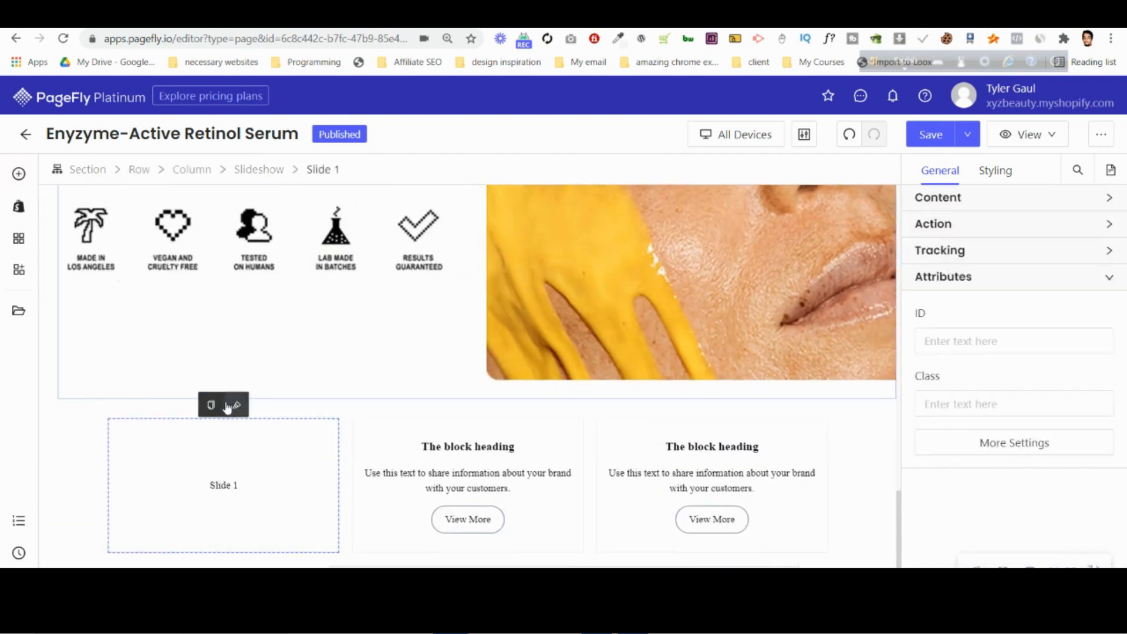
click(391, 432)
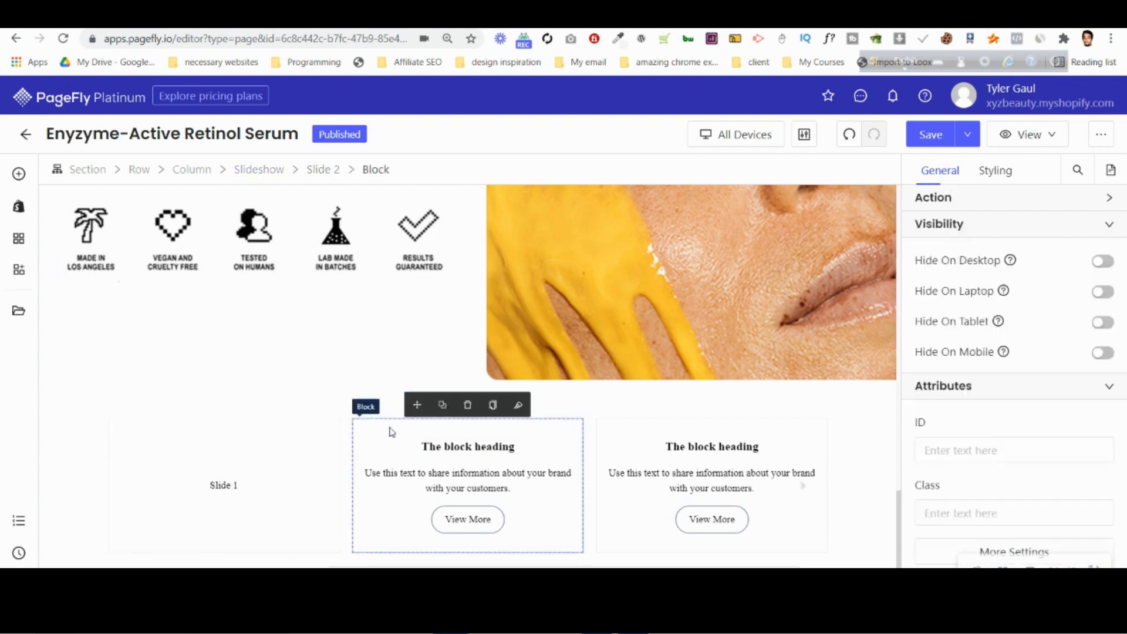
click(465, 403)
click(613, 425)
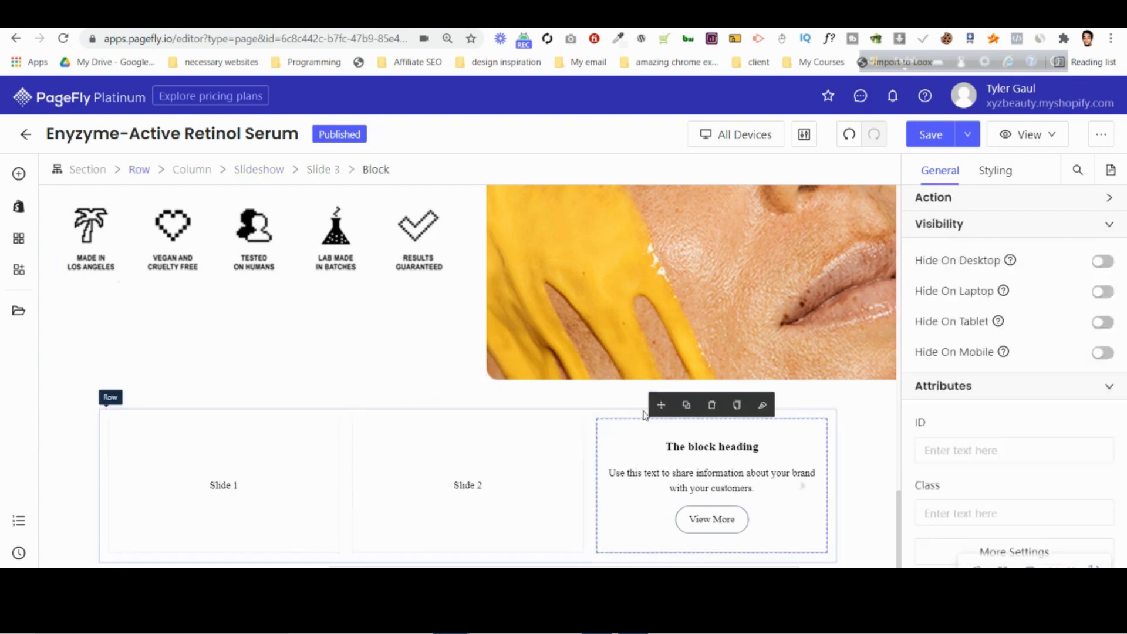
click(712, 403)
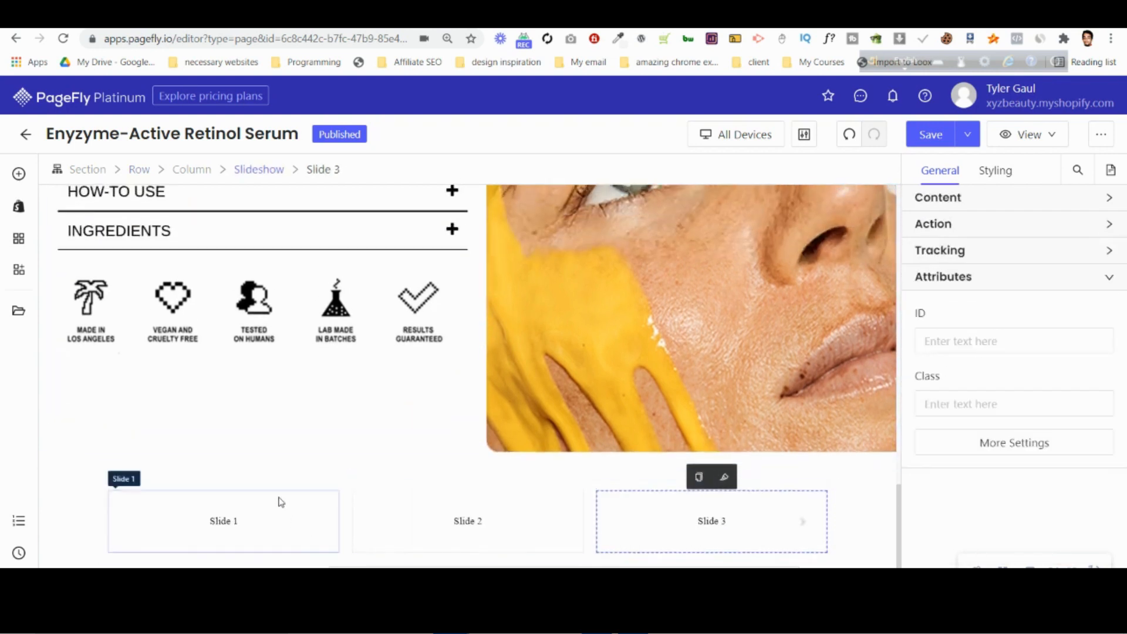
Insert a two-column 1/2 + 1/2 layout into slide 1 of the slideshow.
click(19, 174)
mouse_move(130, 254)
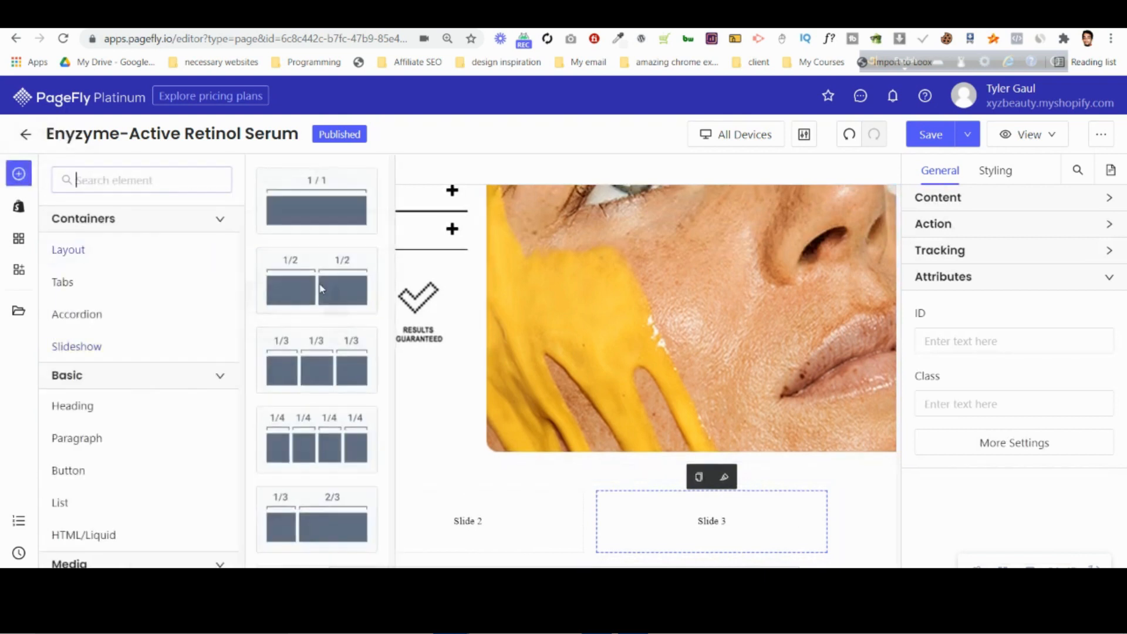
drag(320, 390, 238, 520)
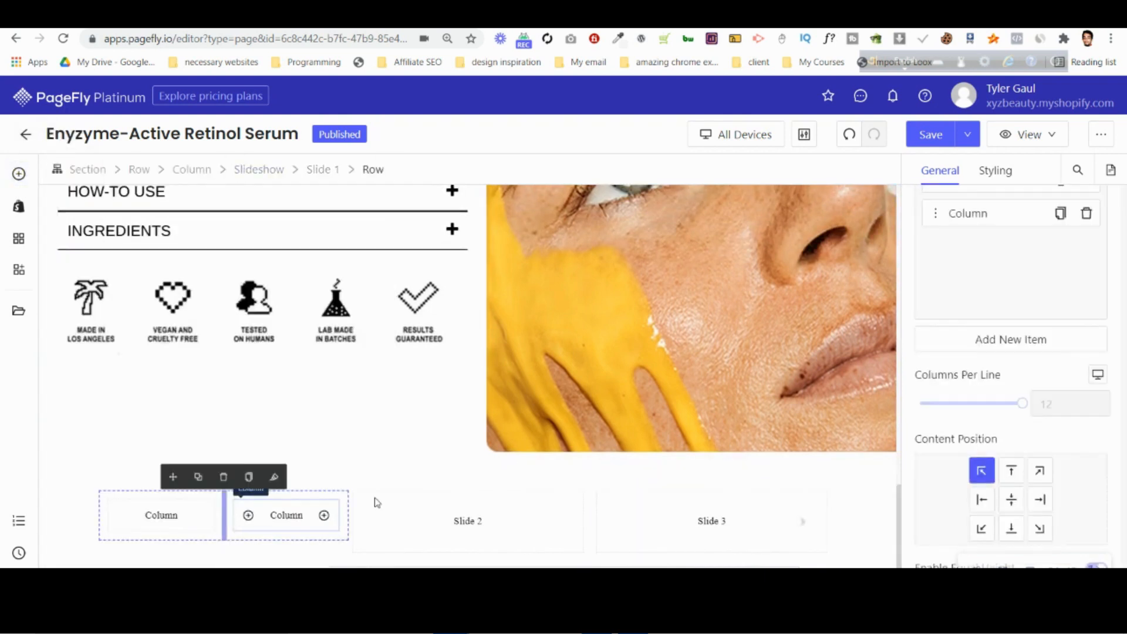
Set the slideshow's number of slides to show to 1 and check the testimonial layout in the Photoshop mockup.
click(268, 171)
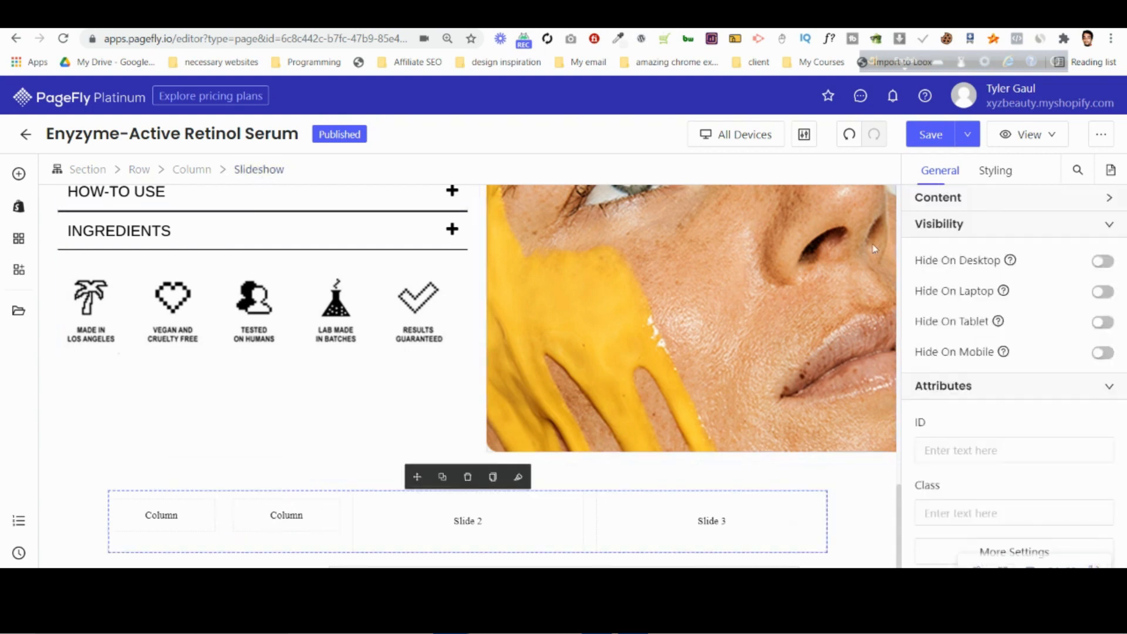
click(990, 195)
scroll(981, 385, down, 2)
drag(961, 493, 920, 493)
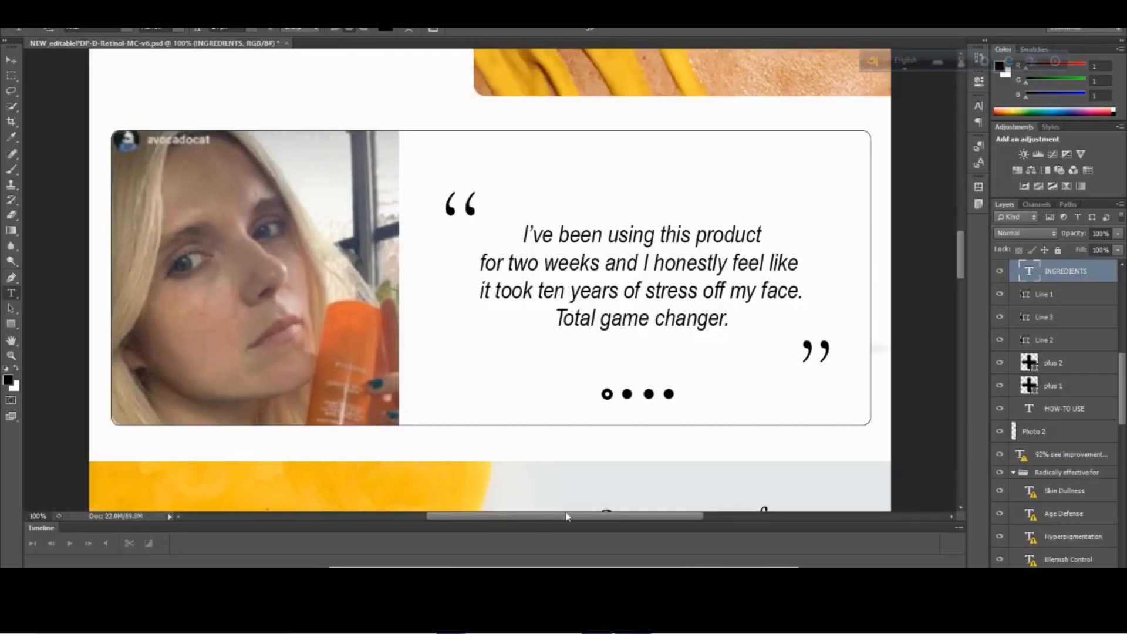
click(371, 543)
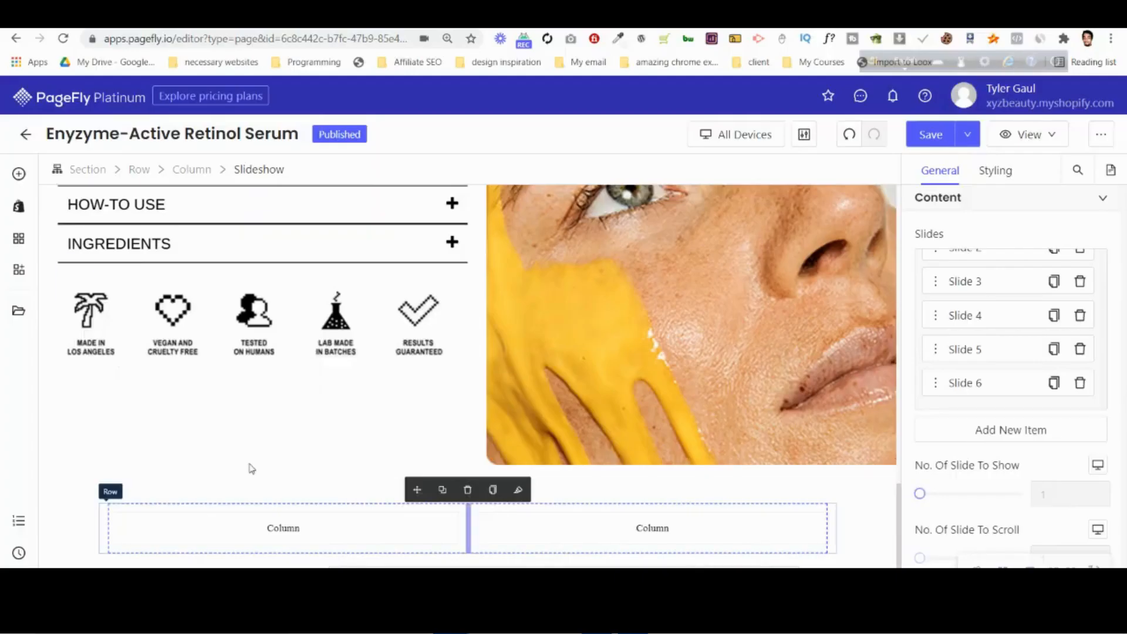
Add an image element to the first column of slide 1's two-column row.
click(21, 173)
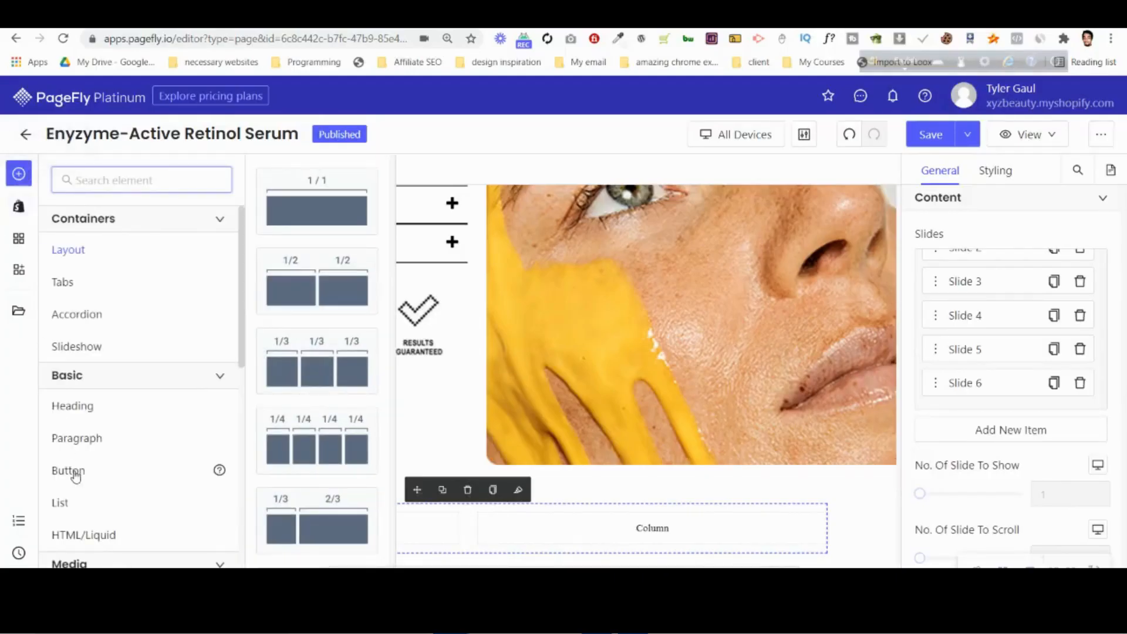
scroll(82, 487, down, 3)
drag(98, 450, 280, 525)
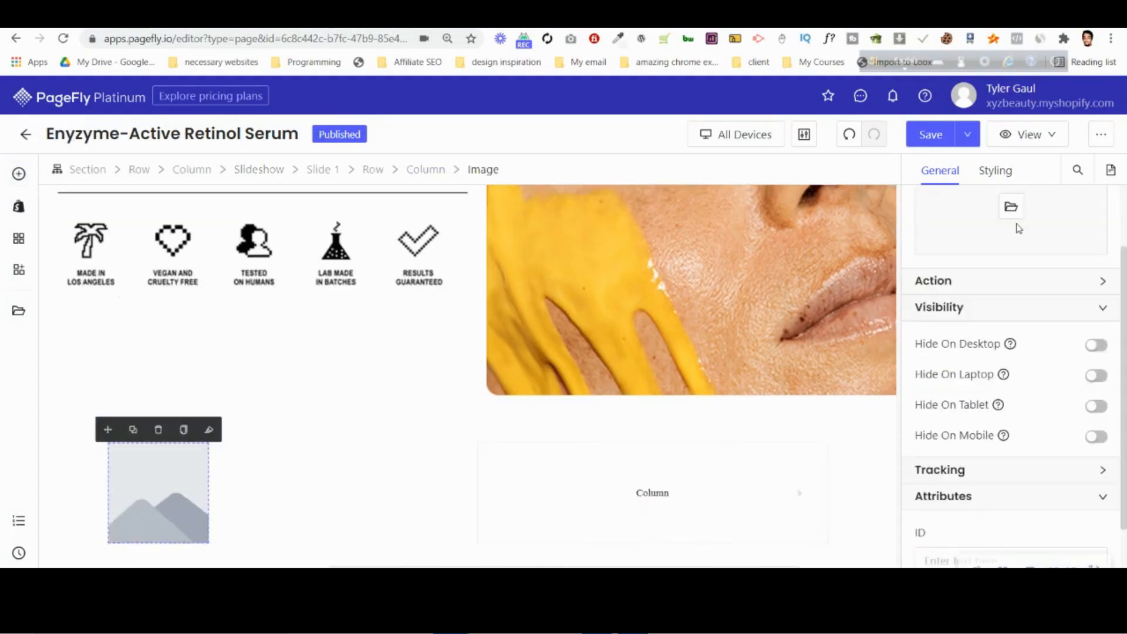
click(1011, 206)
click(871, 242)
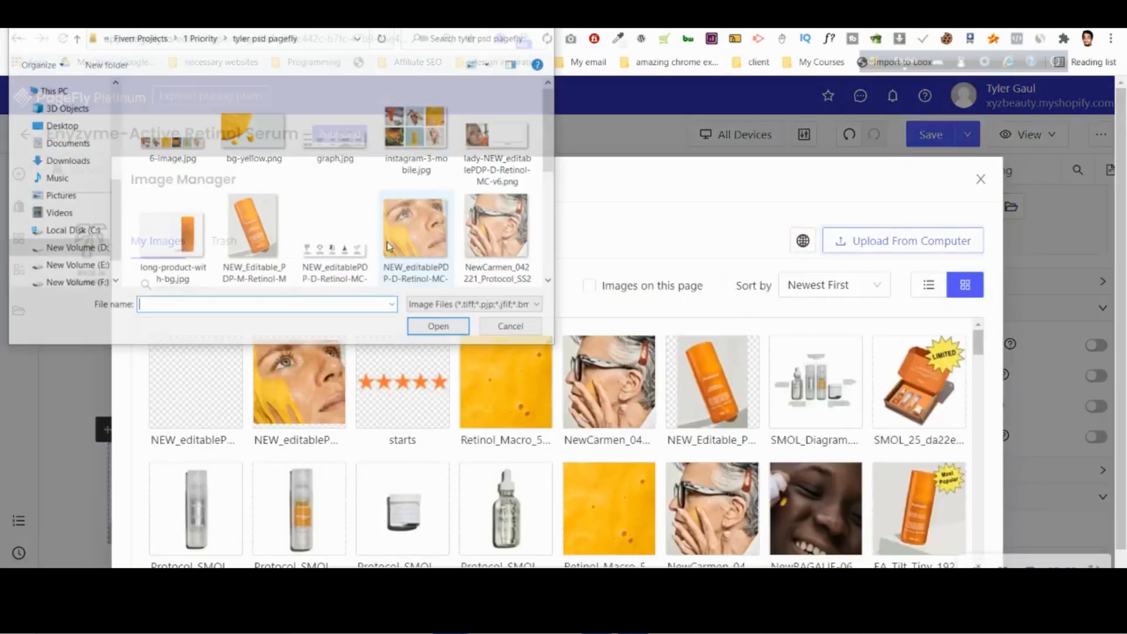
scroll(316, 195, down, 2)
scroll(316, 194, up, 3)
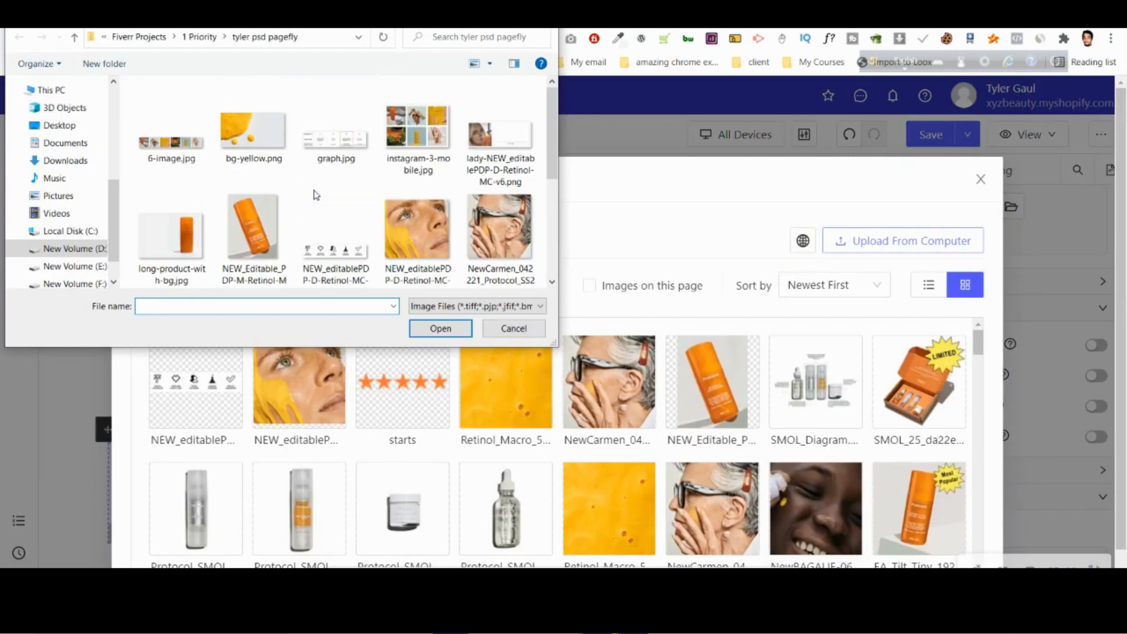
click(498, 132)
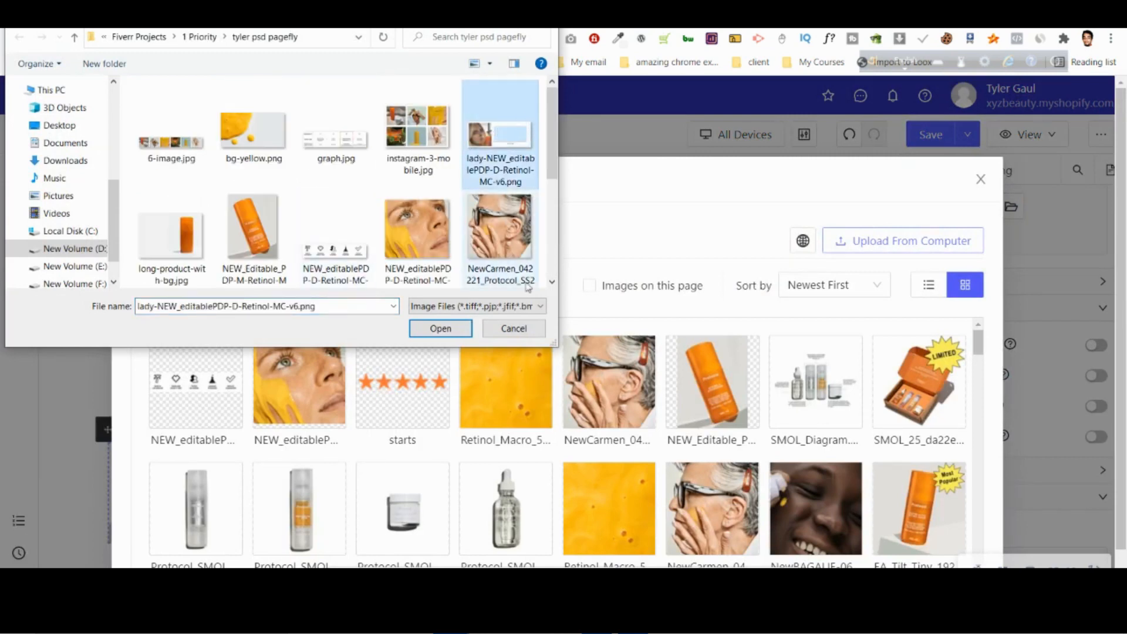
click(527, 330)
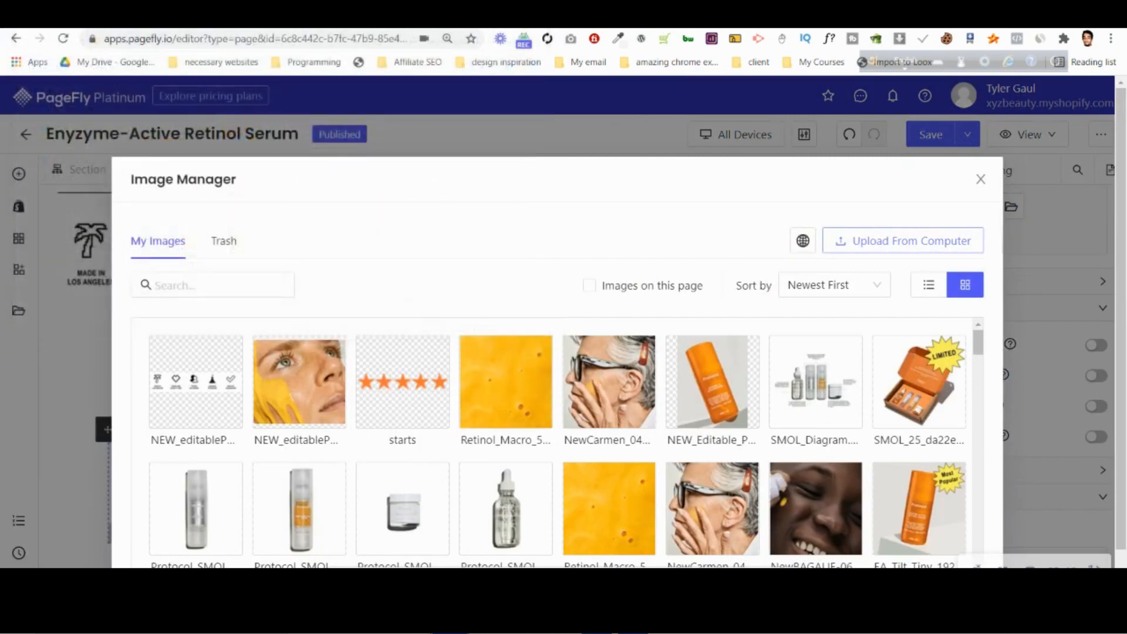
Switch to File Explorer, maximize it and open the project folder containing the PSD files and exported page images.
key(super+e)
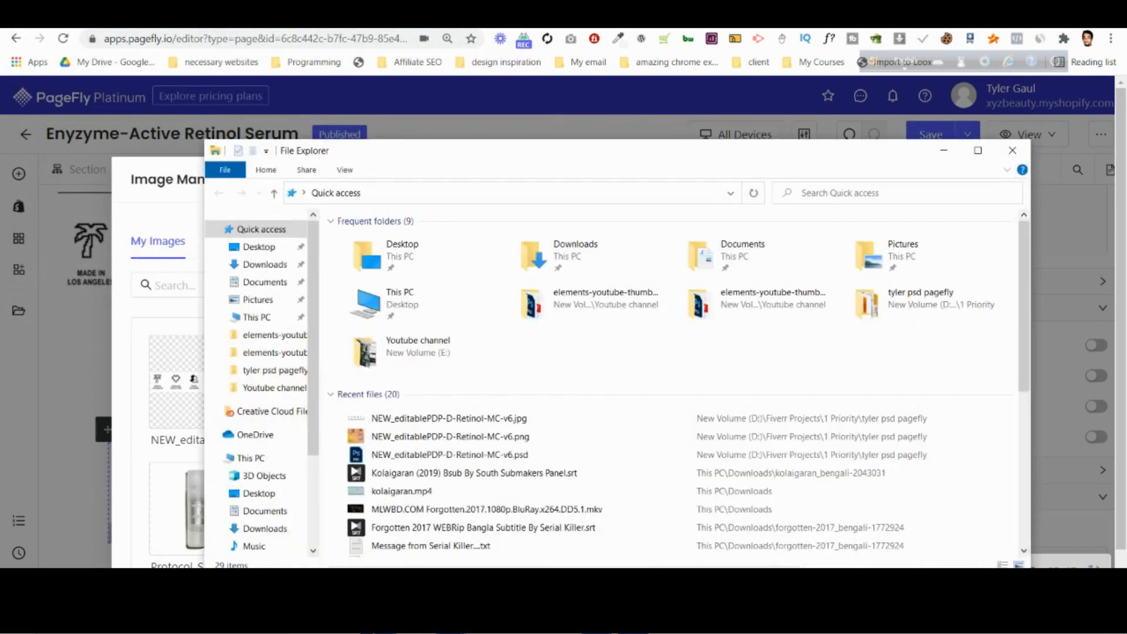
click(978, 150)
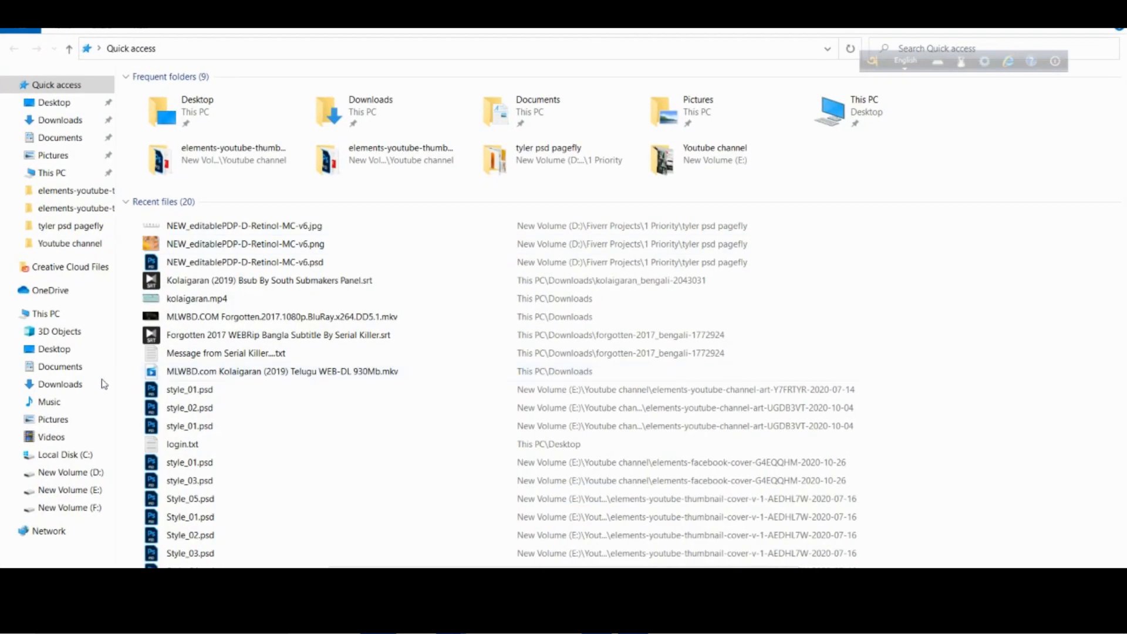
click(69, 315)
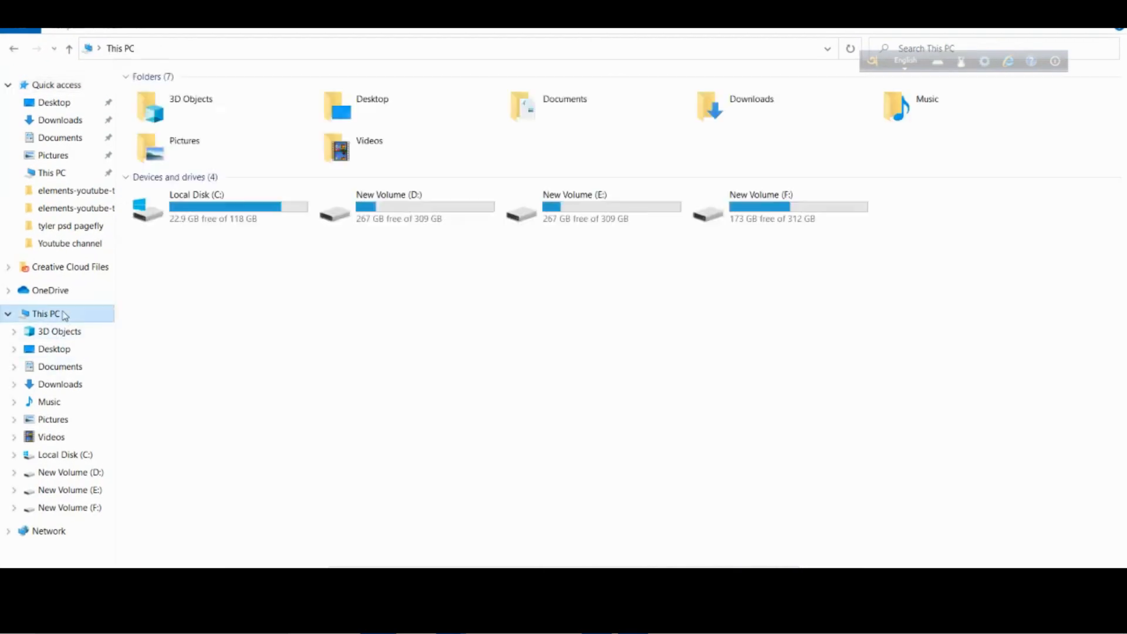
double_click(192, 205)
click(71, 227)
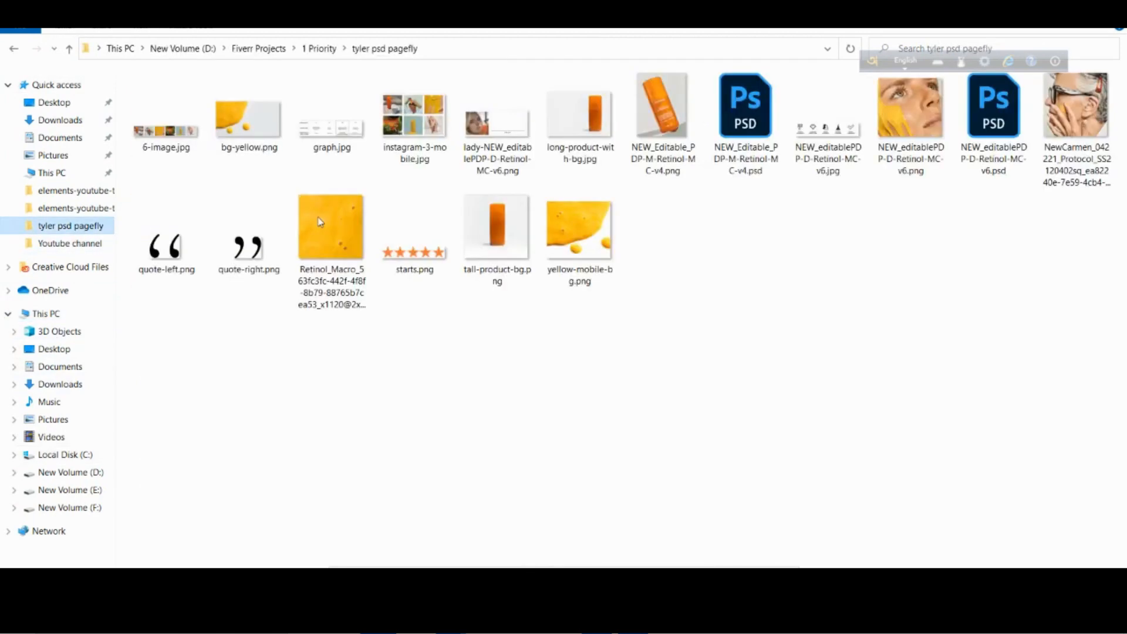
Open the image lady-NEW_editablePDP-D-Retinol-MC-v6.png in Paint.
double_click(519, 147)
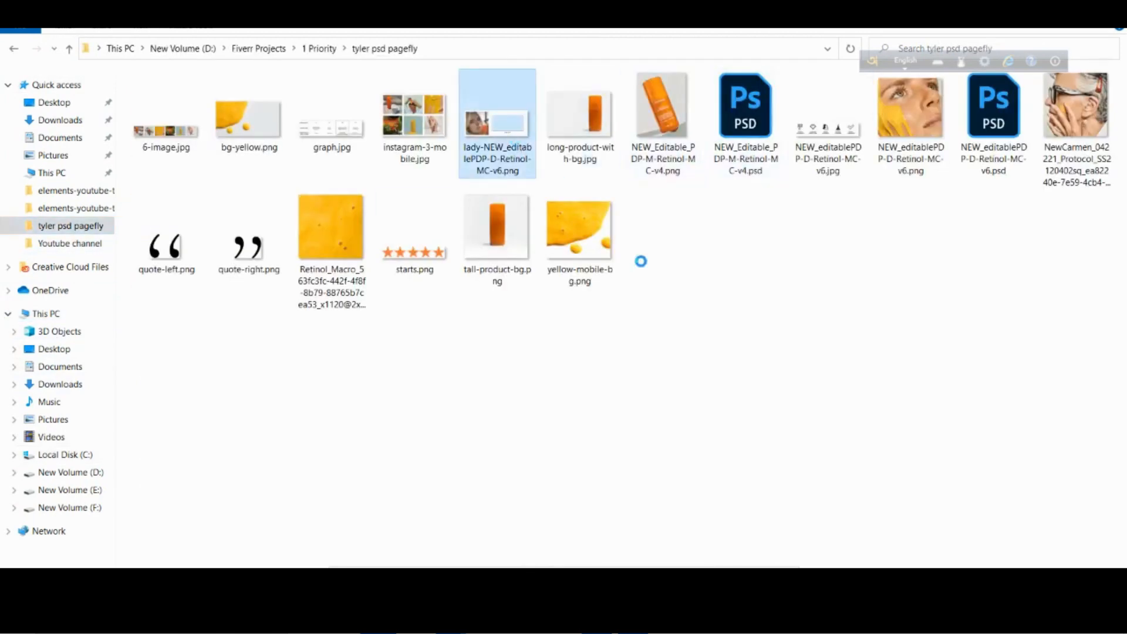
right_click(516, 126)
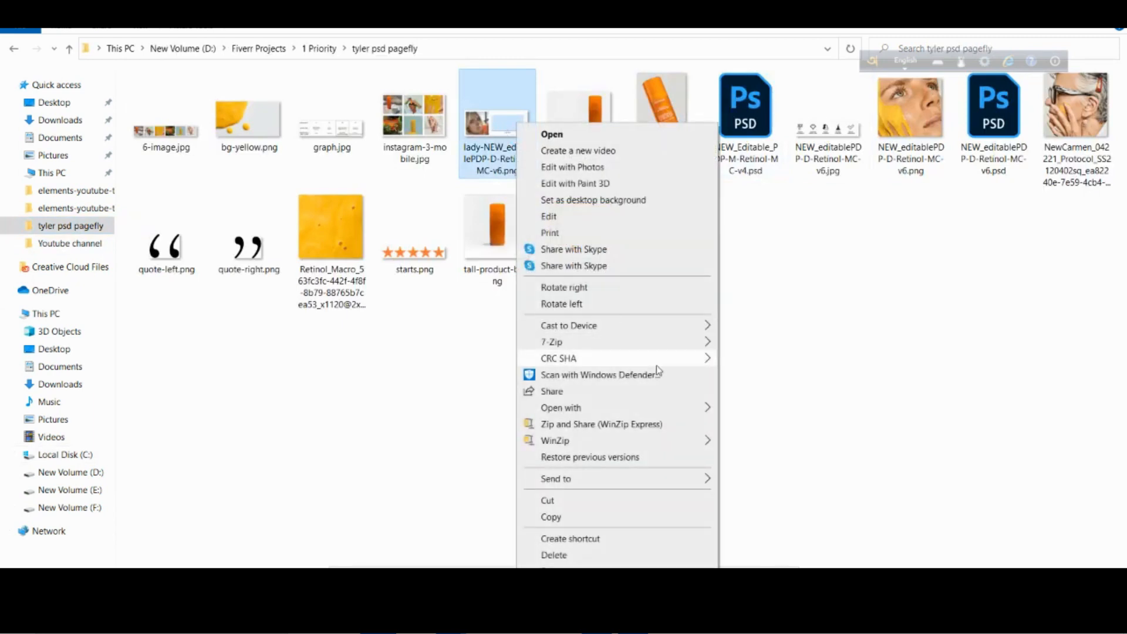
mouse_move(680, 406)
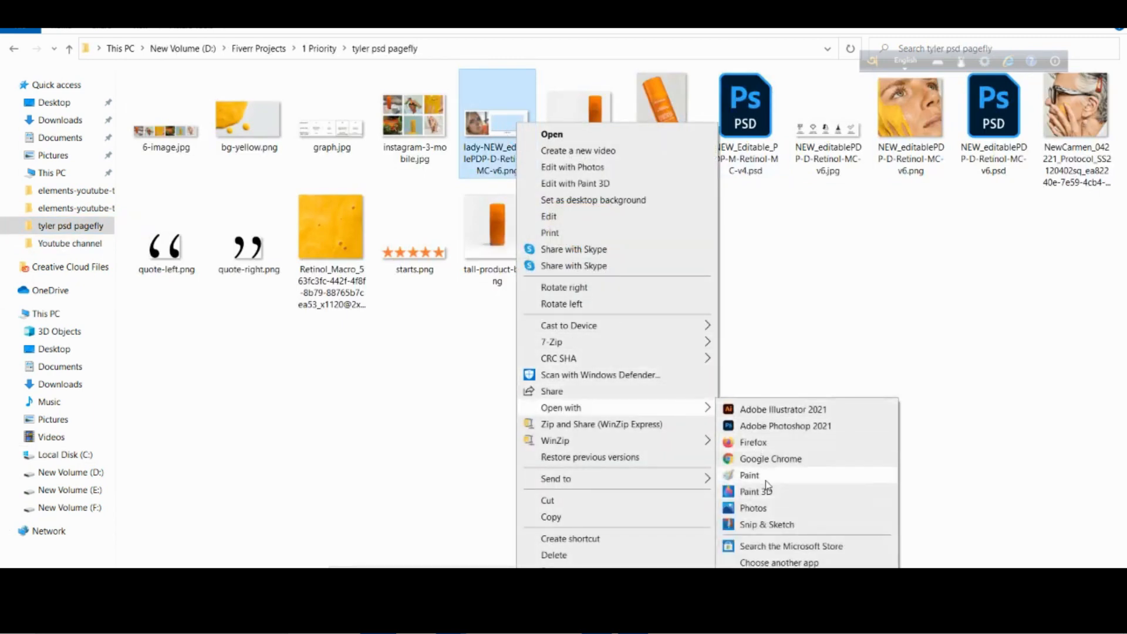
click(767, 476)
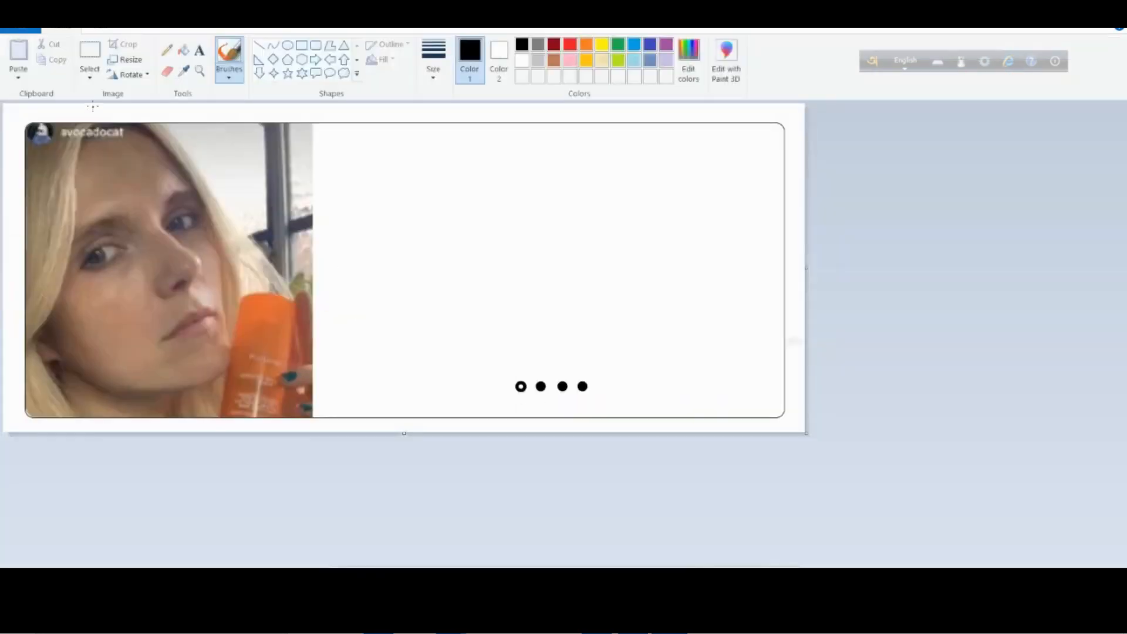
Try to outline the customer photo with a rectangular selection.
click(89, 75)
click(105, 109)
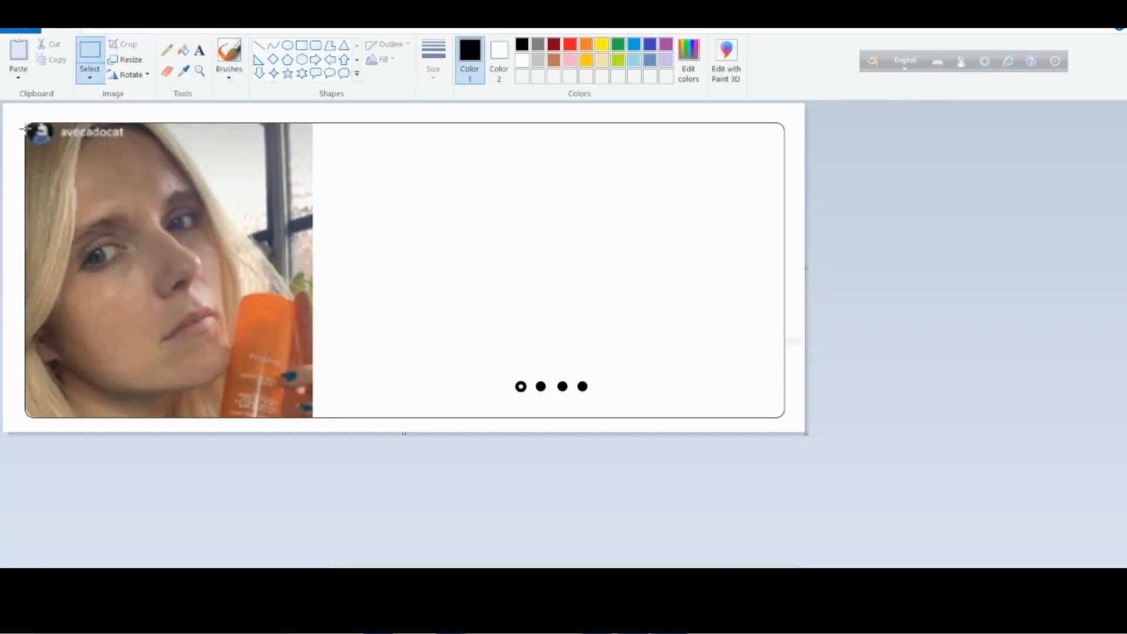
drag(77, 180, 343, 428)
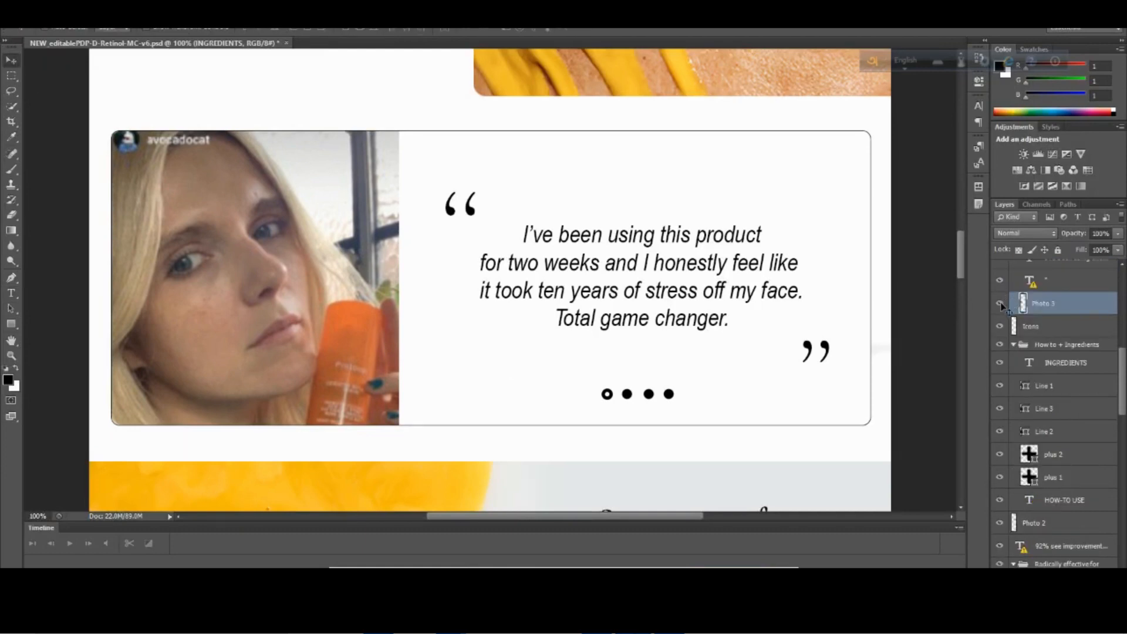
Check which parts of the testimonial belong to the Photo 3 layer and the quotation mark layer by toggling their visibility.
click(1000, 304)
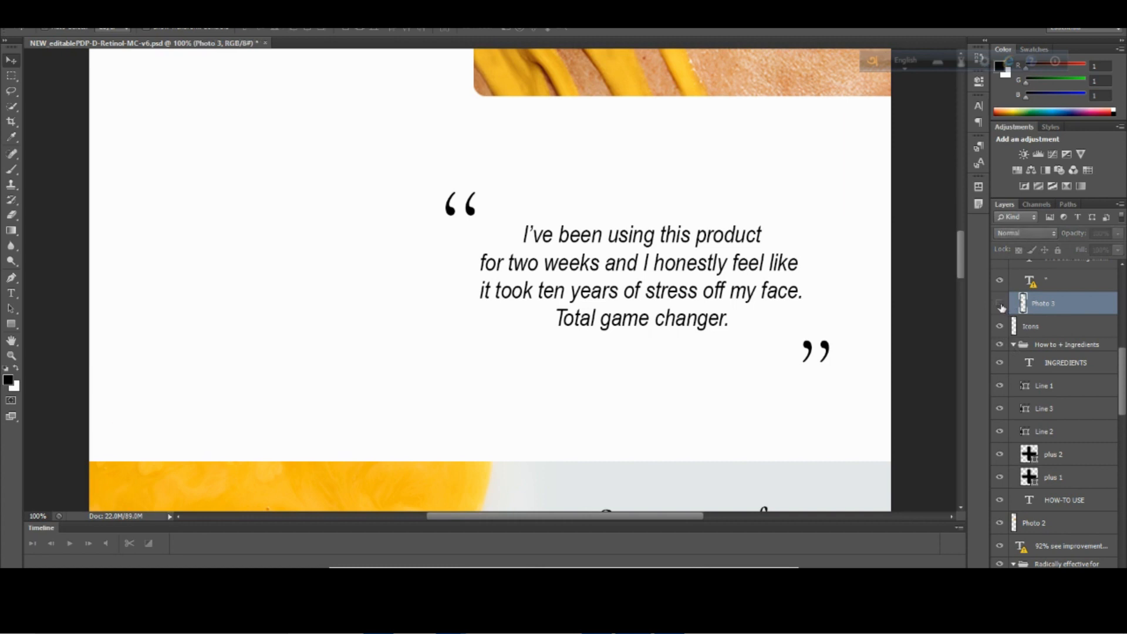
click(1001, 303)
click(1001, 304)
click(1001, 304)
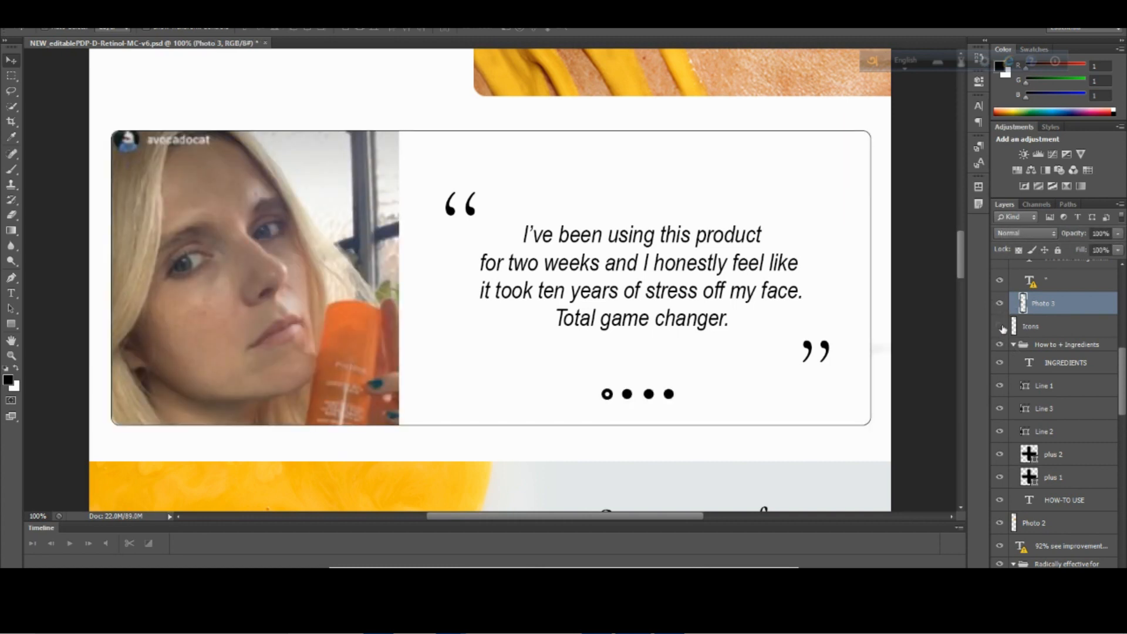
click(1001, 281)
click(1001, 280)
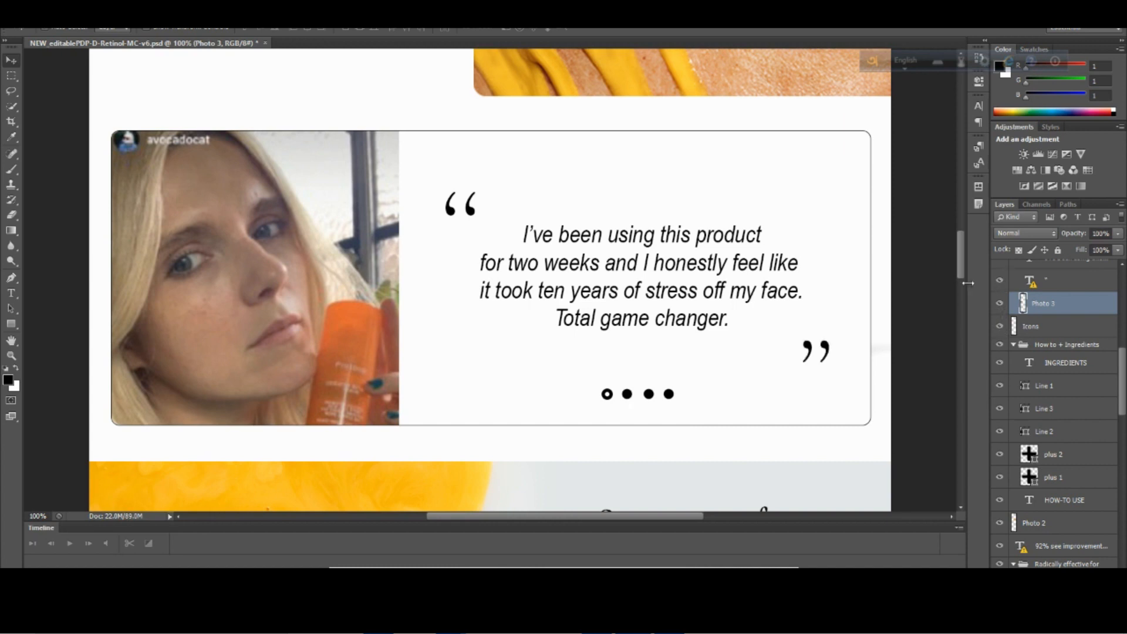
double_click(1026, 304)
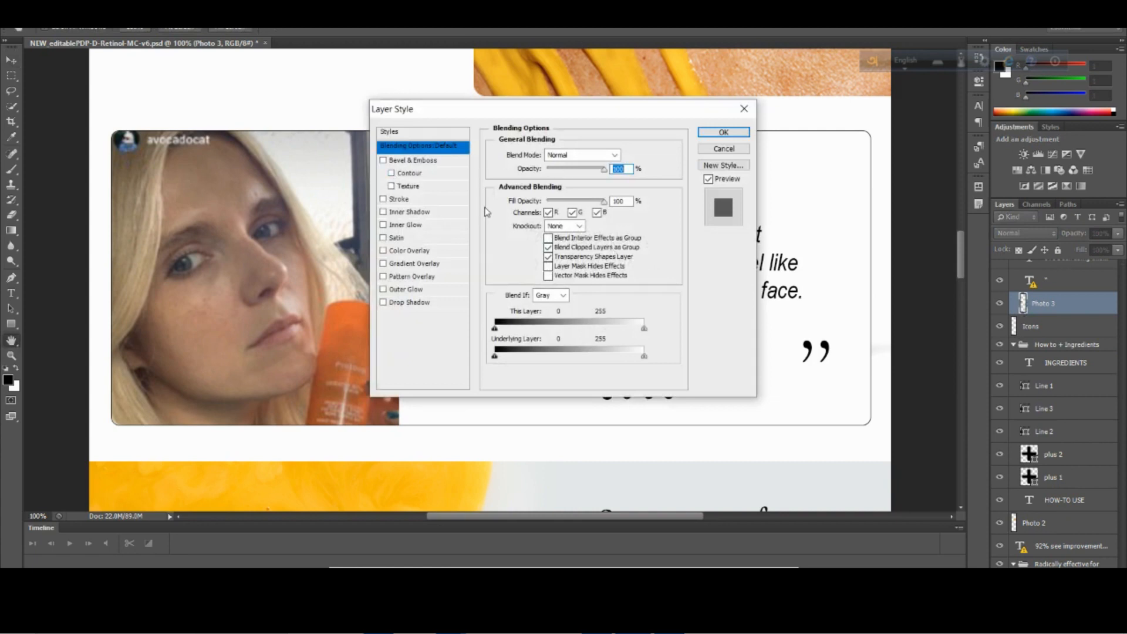
click(417, 166)
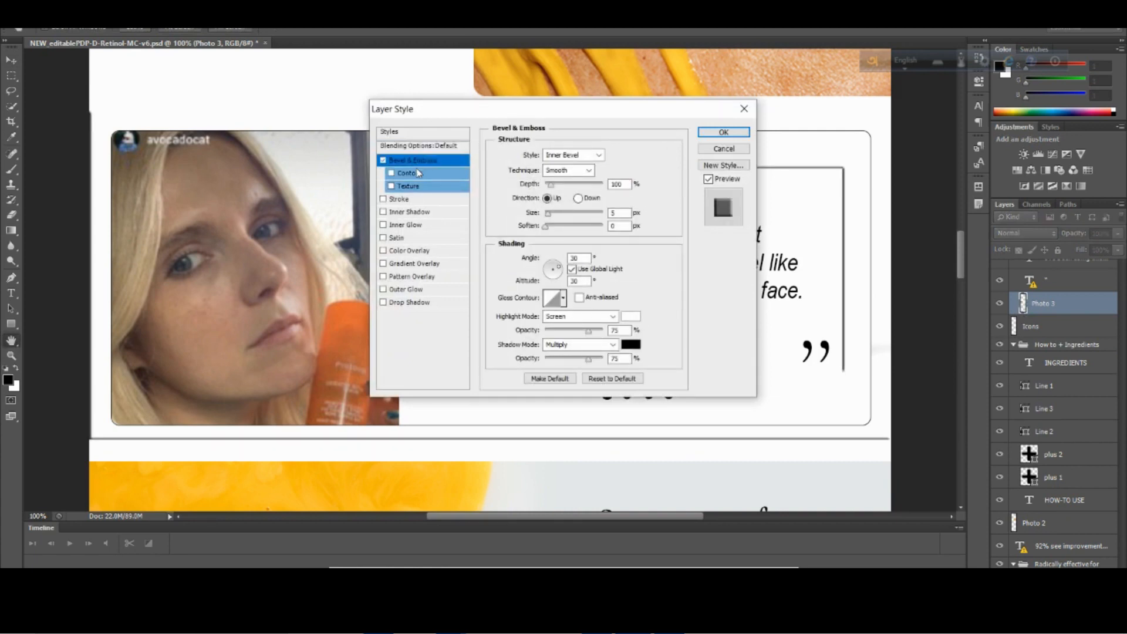
click(384, 161)
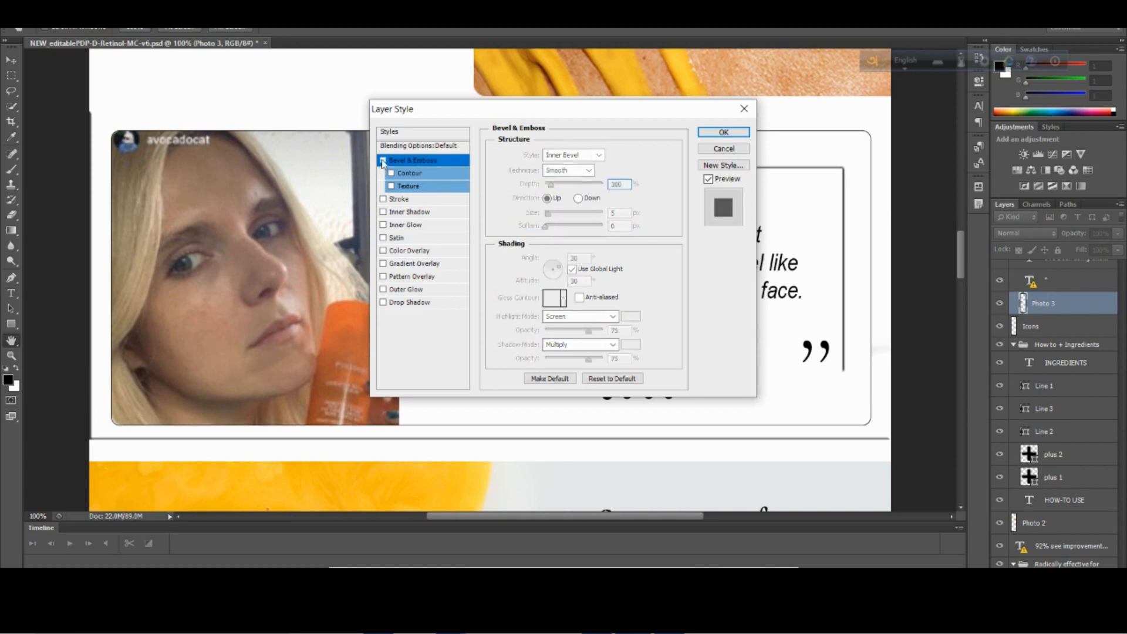
click(745, 109)
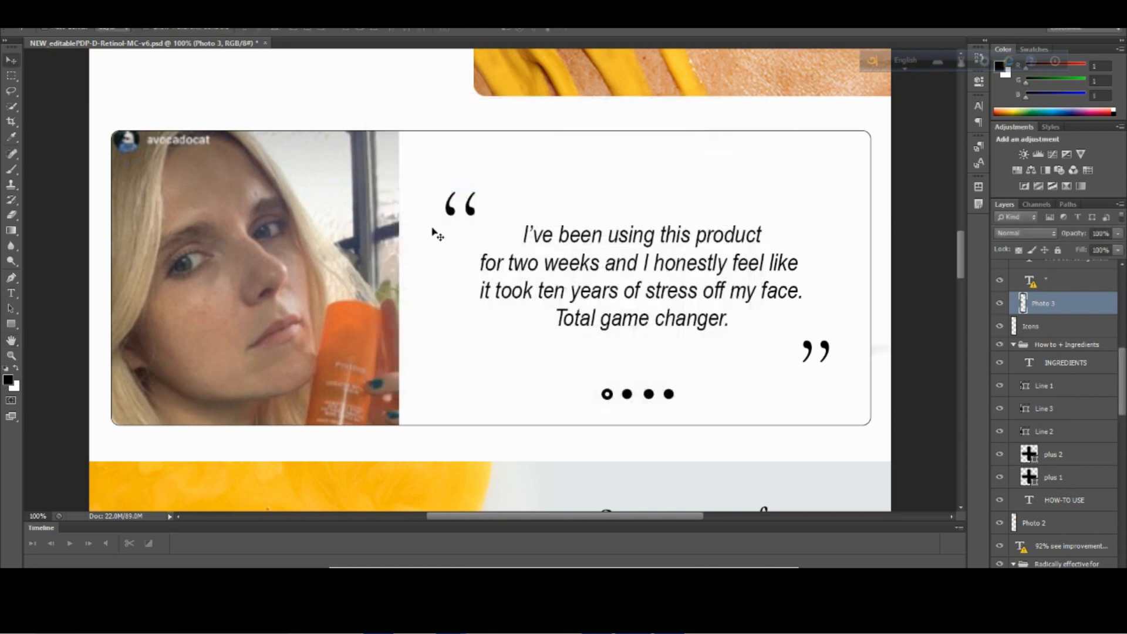
Hide and show the Photo 3 layer repeatedly to examine the testimonial frame, photo and dots it holds.
click(1001, 304)
click(1002, 303)
click(1001, 303)
click(1001, 304)
click(1001, 304)
click(1001, 303)
click(1002, 303)
click(1001, 304)
click(1002, 304)
click(1001, 303)
click(1001, 304)
click(1002, 304)
click(1001, 304)
click(1002, 303)
Switch to Paint, select only the customer photo and crop the image to it.
mouse_move(451, 623)
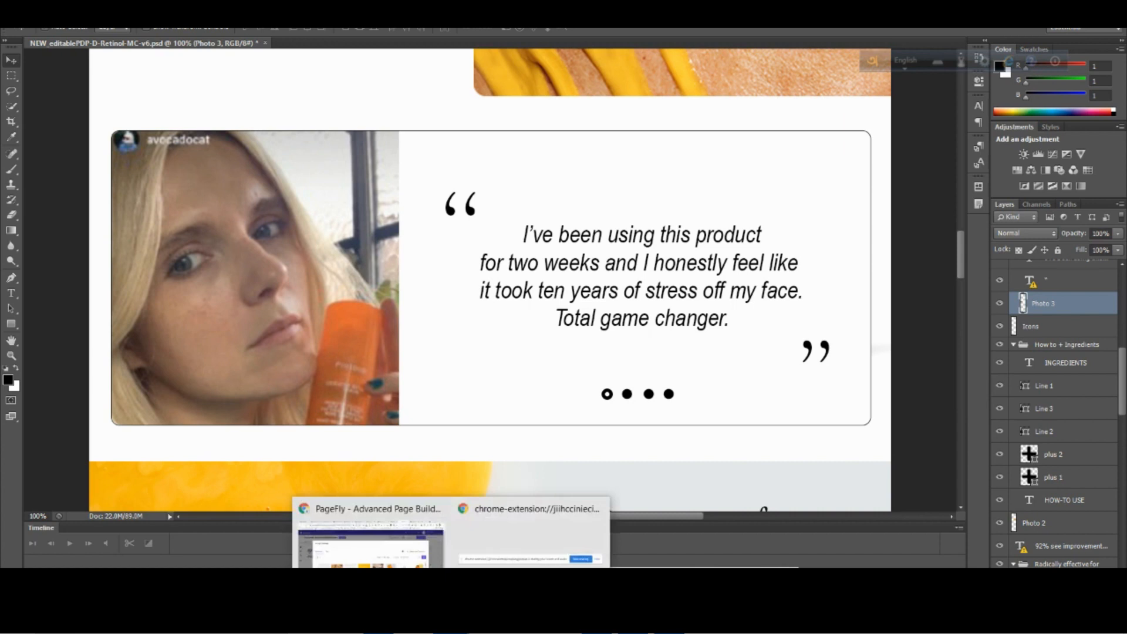
click(669, 623)
click(324, 163)
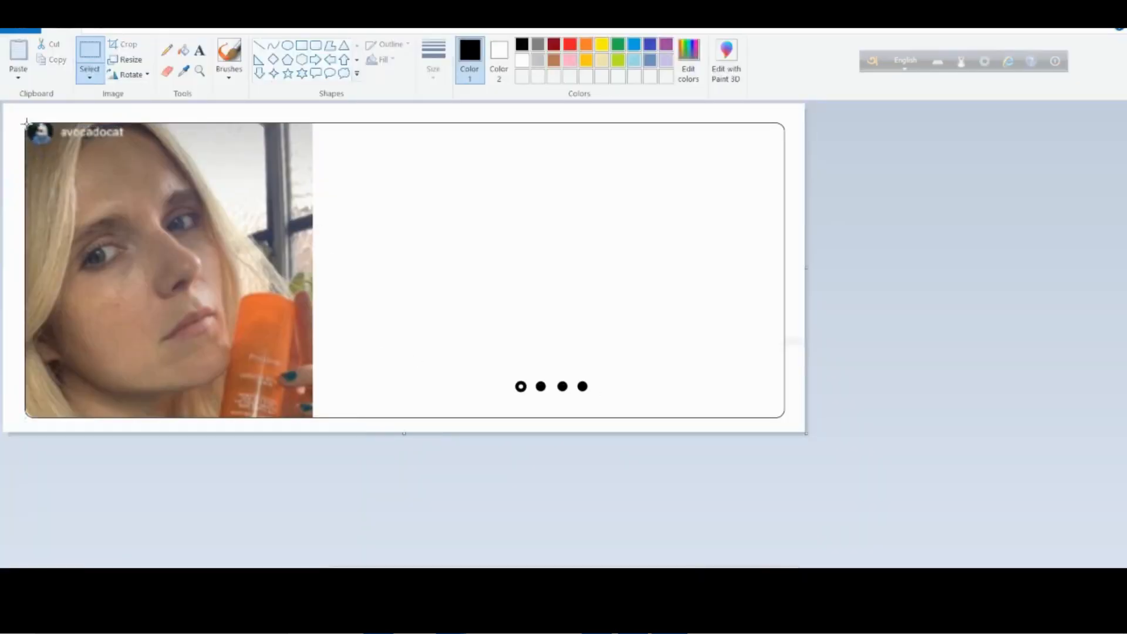
drag(327, 428, 313, 419)
right_click(256, 317)
click(285, 374)
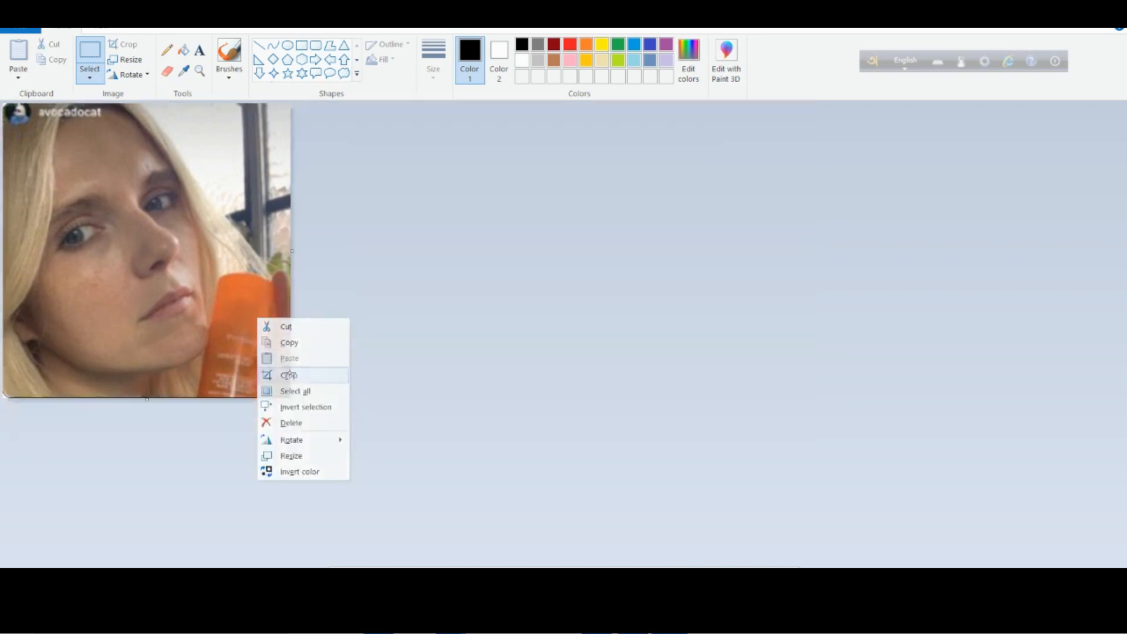
Save the cropped photo as the JPEG lady-NEW_editablePDP-D-Retinol-MC-v6.jpg in Downloads, accepting the loss of transparency.
click(22, 32)
mouse_move(131, 151)
click(244, 124)
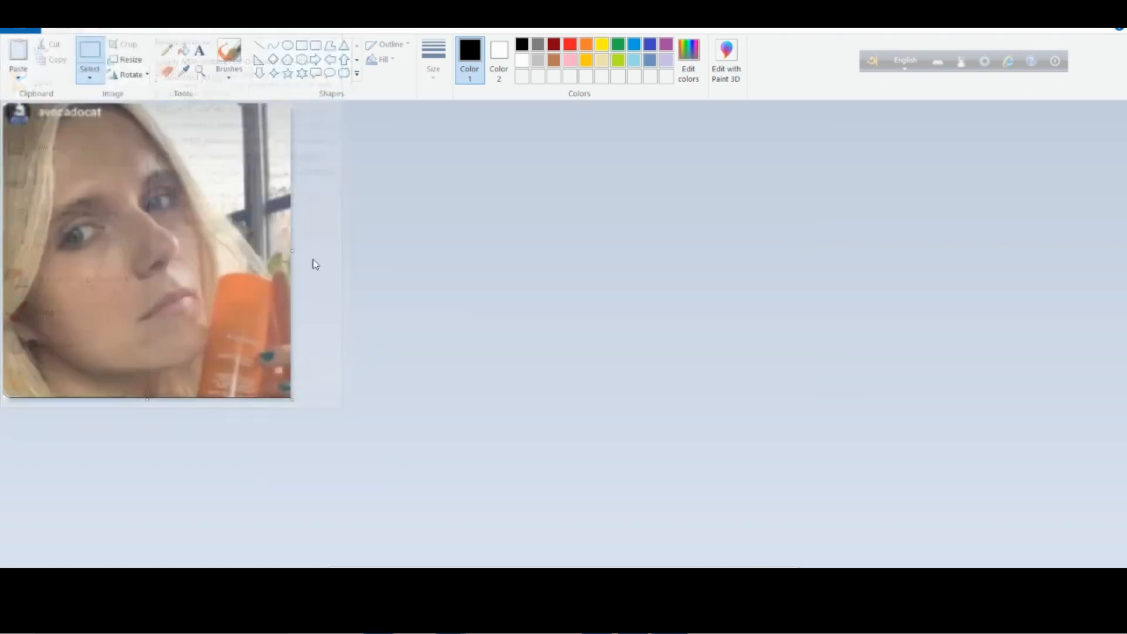
click(757, 438)
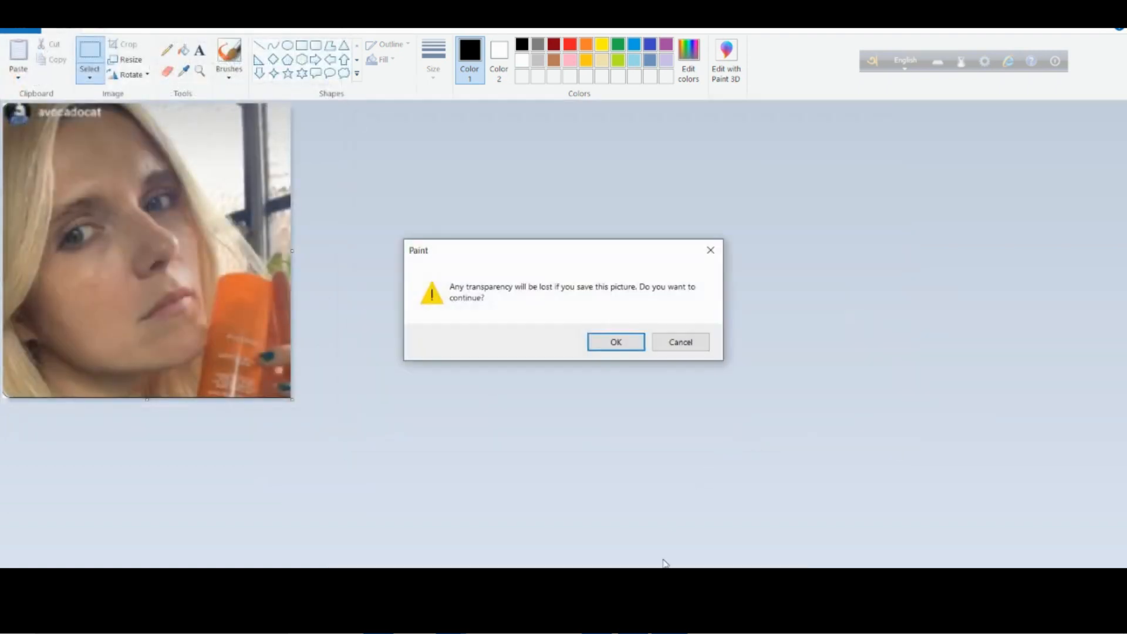
click(626, 344)
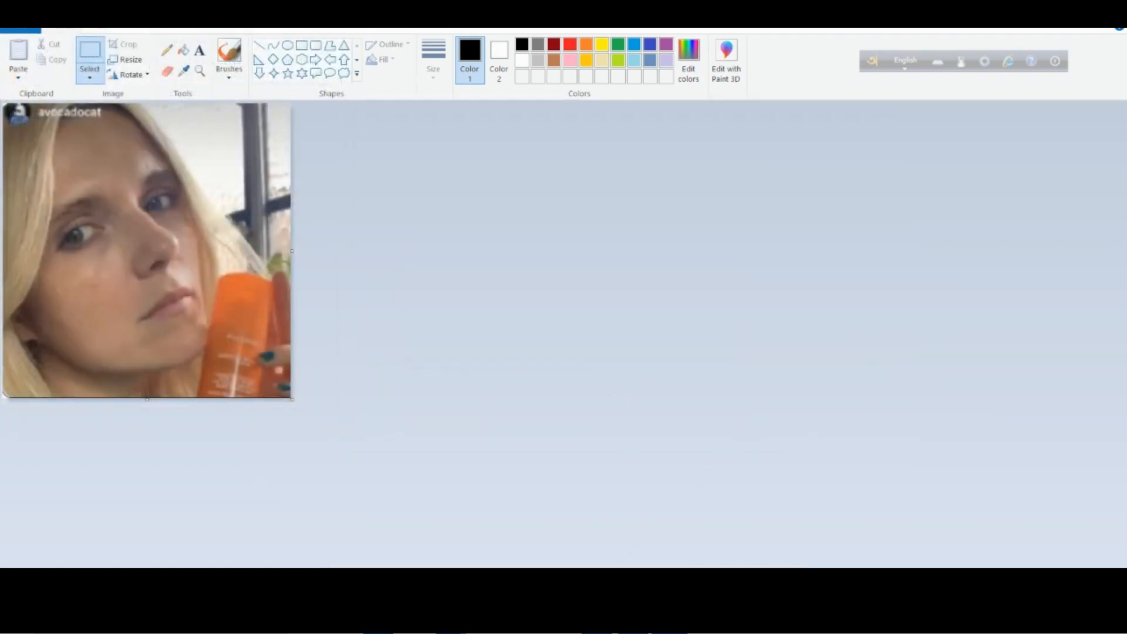
Switch to PageFly, upload lady-NEW_editablePDP-D-Retinol-MC-v6.jpg from Downloads and insert it into the slide's image element.
click(451, 621)
click(376, 570)
click(855, 245)
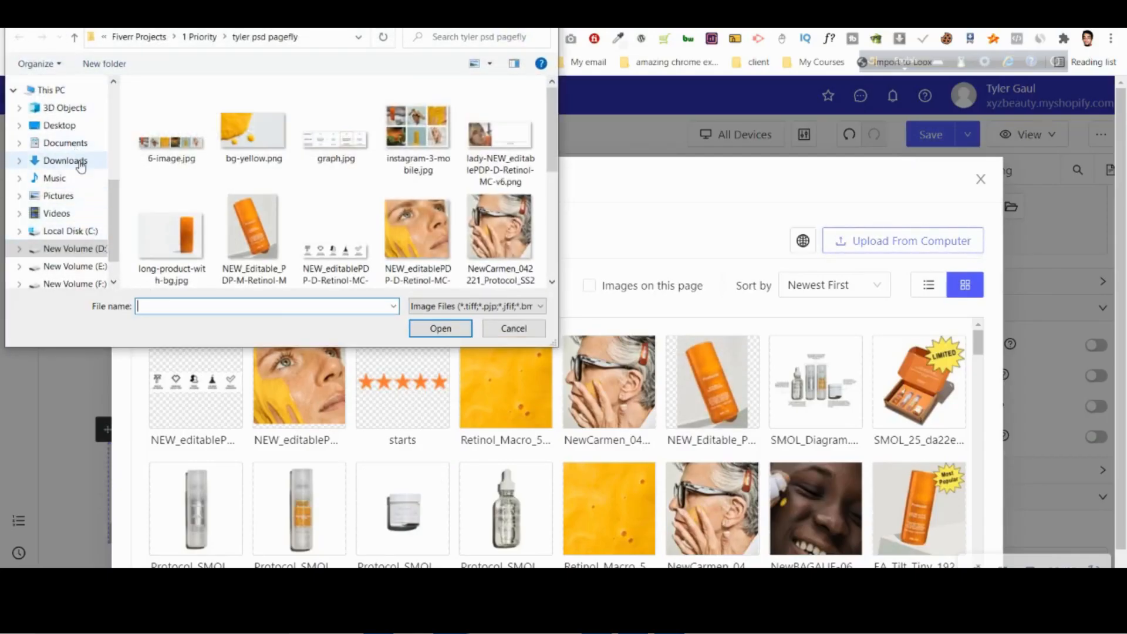
click(152, 154)
double_click(154, 156)
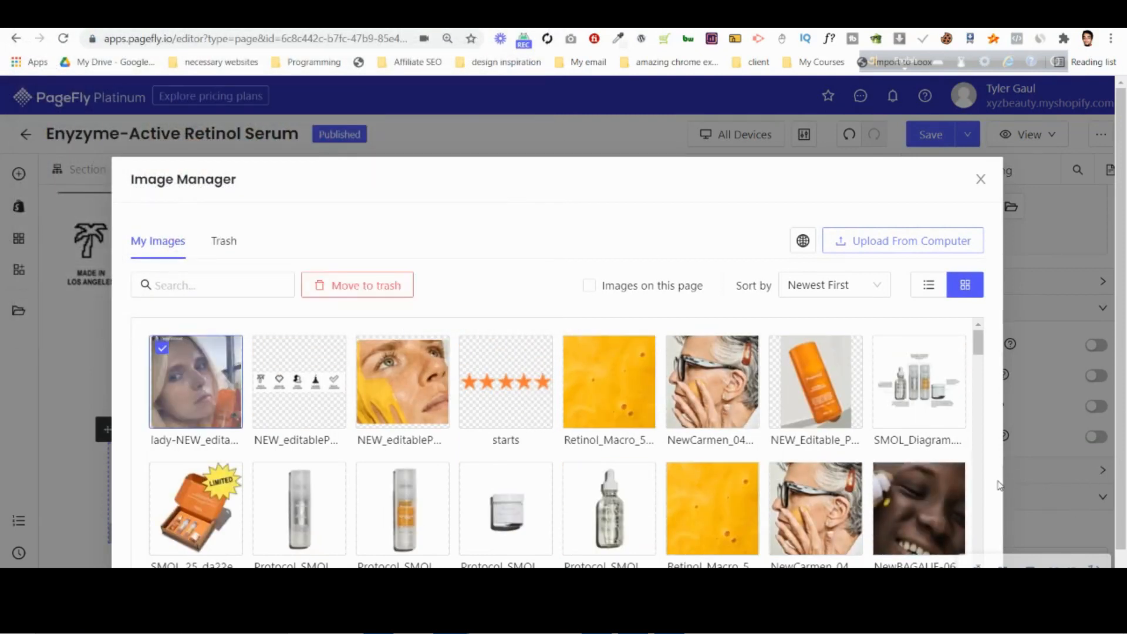
scroll(1001, 485, down, 2)
click(953, 560)
Compare the slide with the Photoshop mockup and add an image element to the second column of slide 1's row.
scroll(371, 390, down, 5)
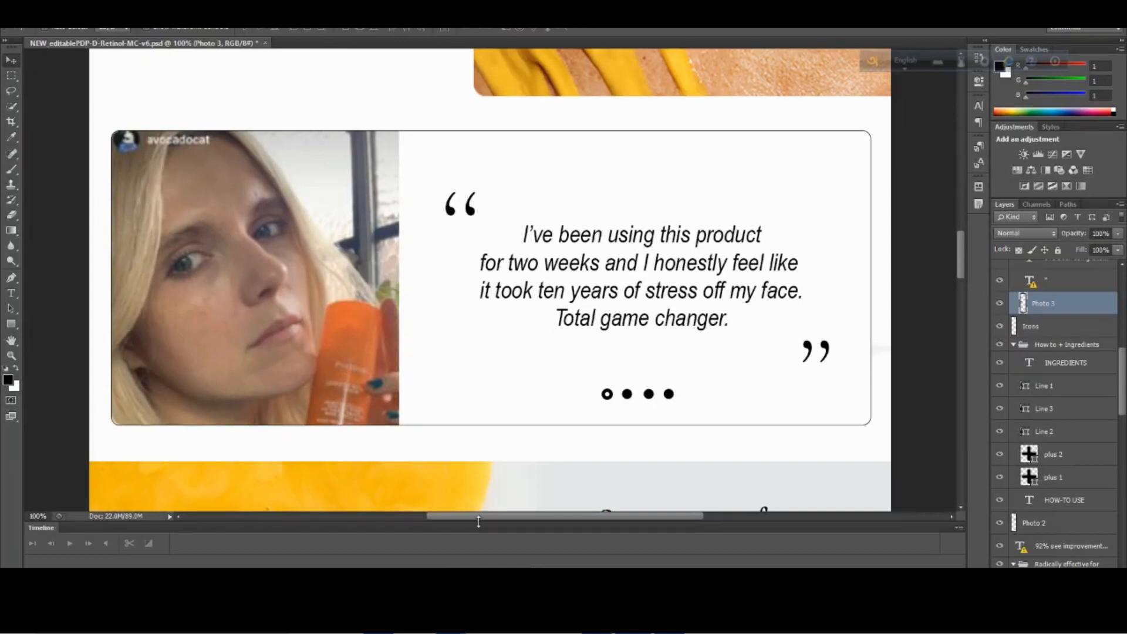
mouse_move(451, 620)
click(374, 535)
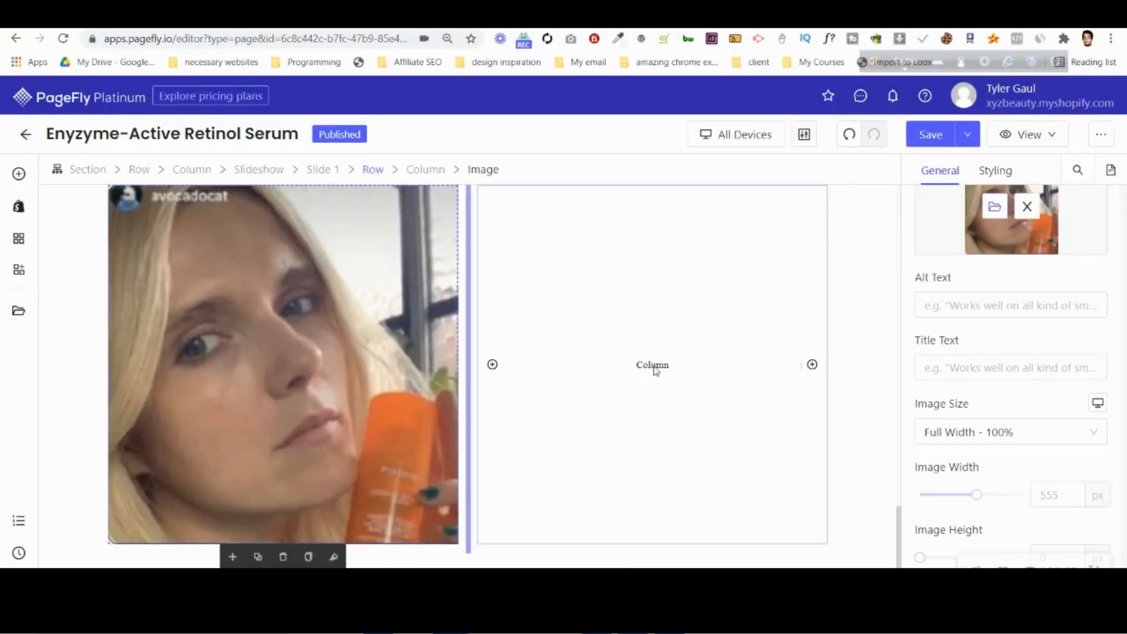
scroll(655, 371, up, 1)
scroll(652, 369, down, 1)
click(21, 175)
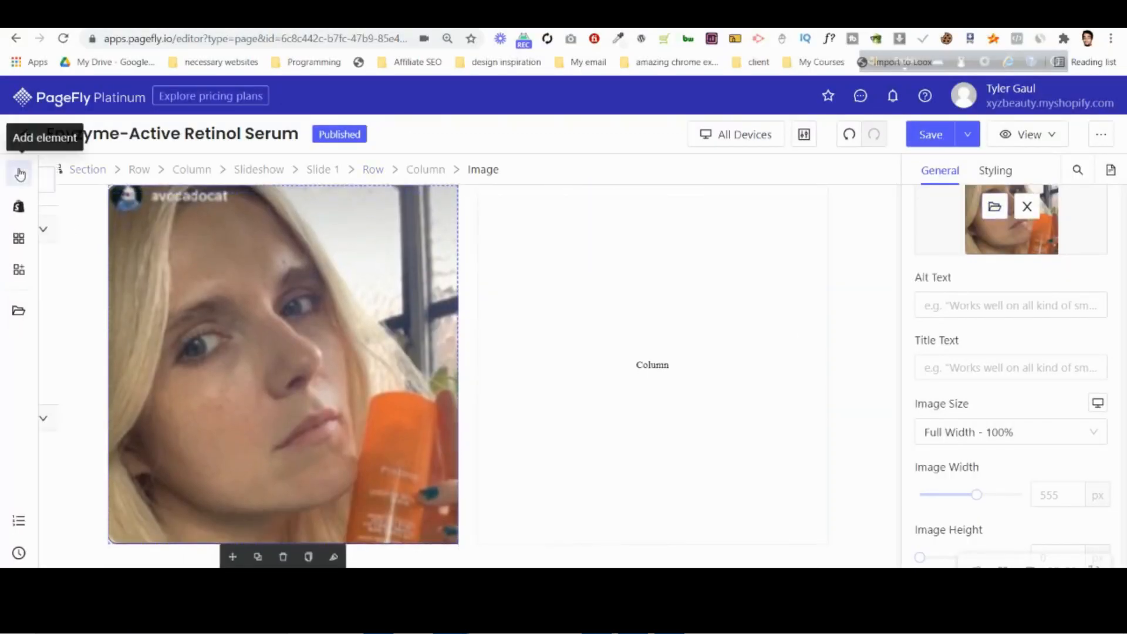
drag(315, 194, 645, 343)
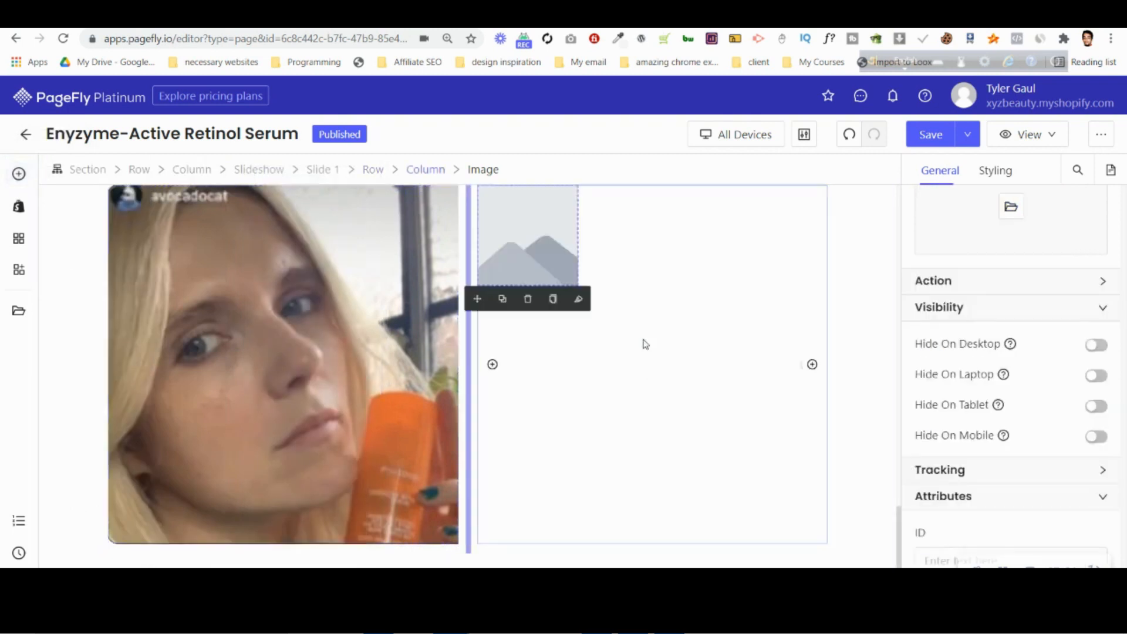
Upload quote-left.png and quote-right.png from the tyler psd pagefly folder to the image manager.
click(1013, 217)
click(924, 243)
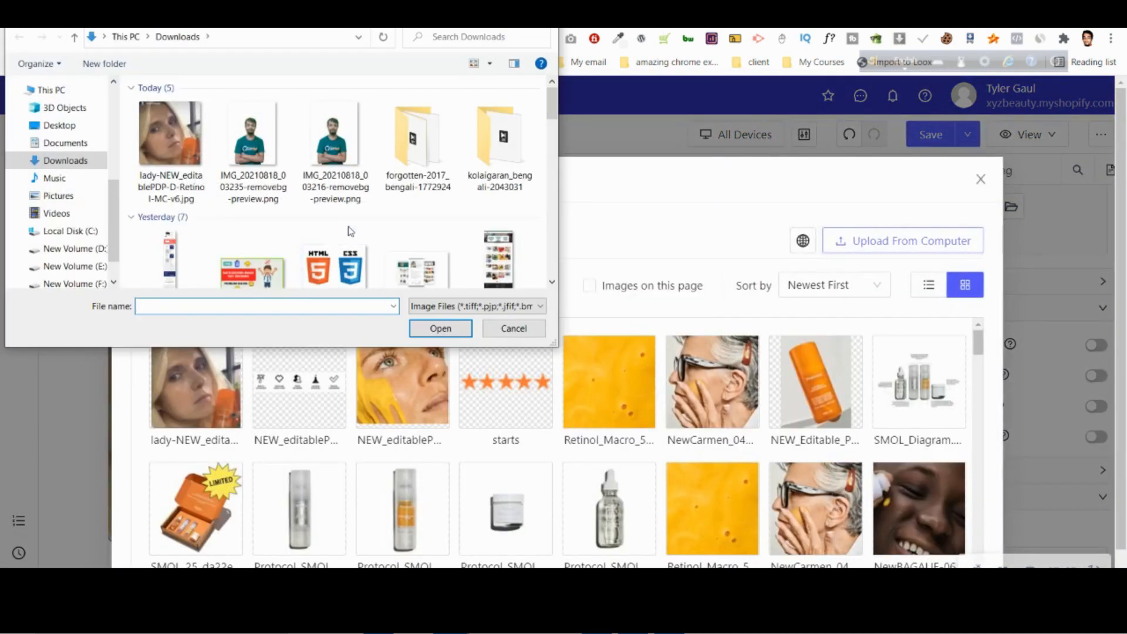
scroll(351, 231, down, 3)
scroll(58, 194, up, 2)
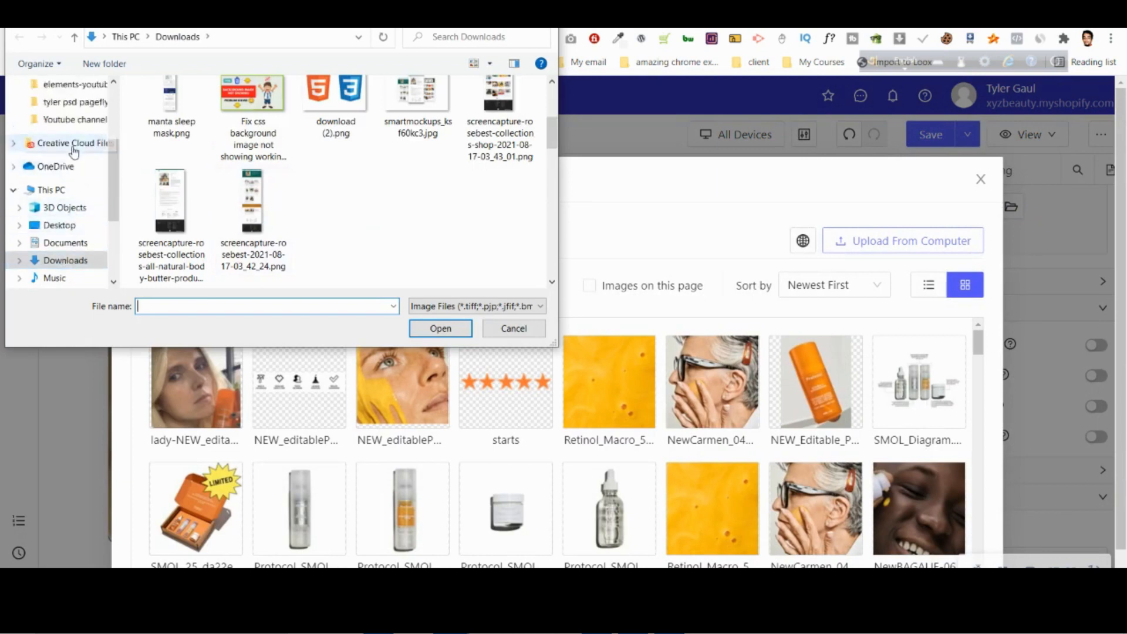
scroll(73, 152, up, 1)
click(82, 119)
scroll(357, 223, down, 5)
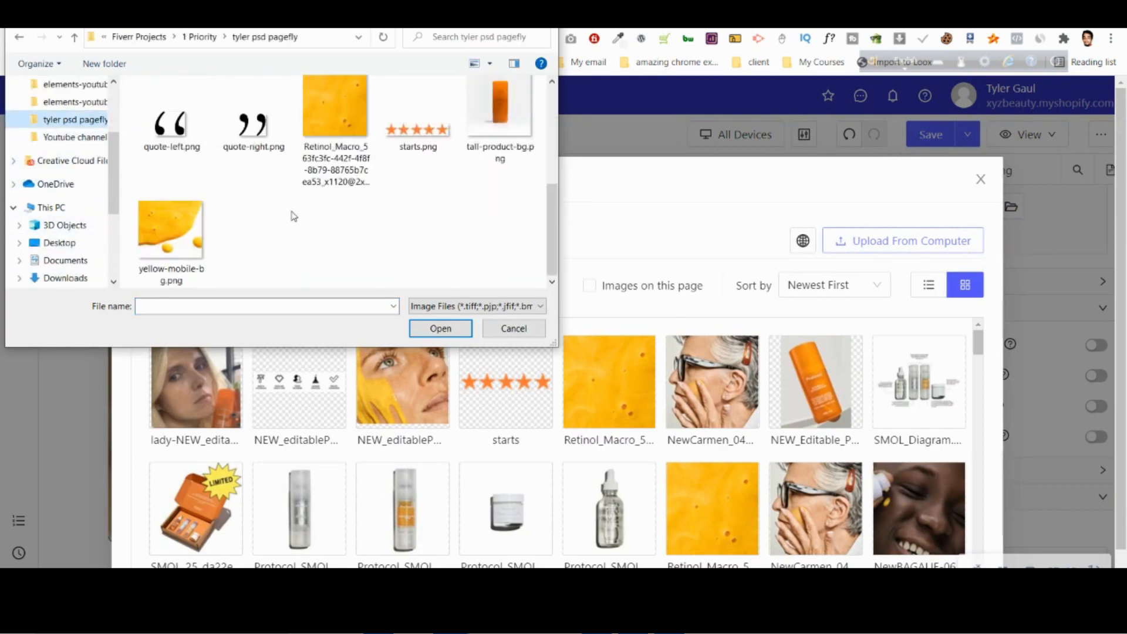
click(170, 121)
ctrl+click(253, 120)
click(453, 328)
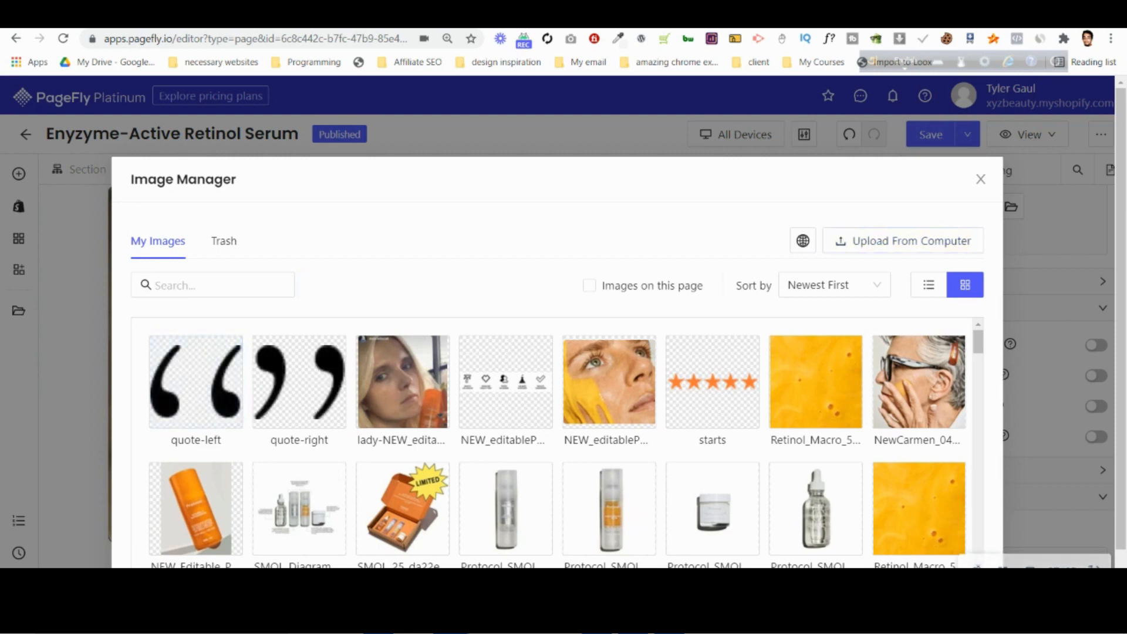
Insert the quote-left image into the second column's image element and set its image size to Original Size.
click(162, 347)
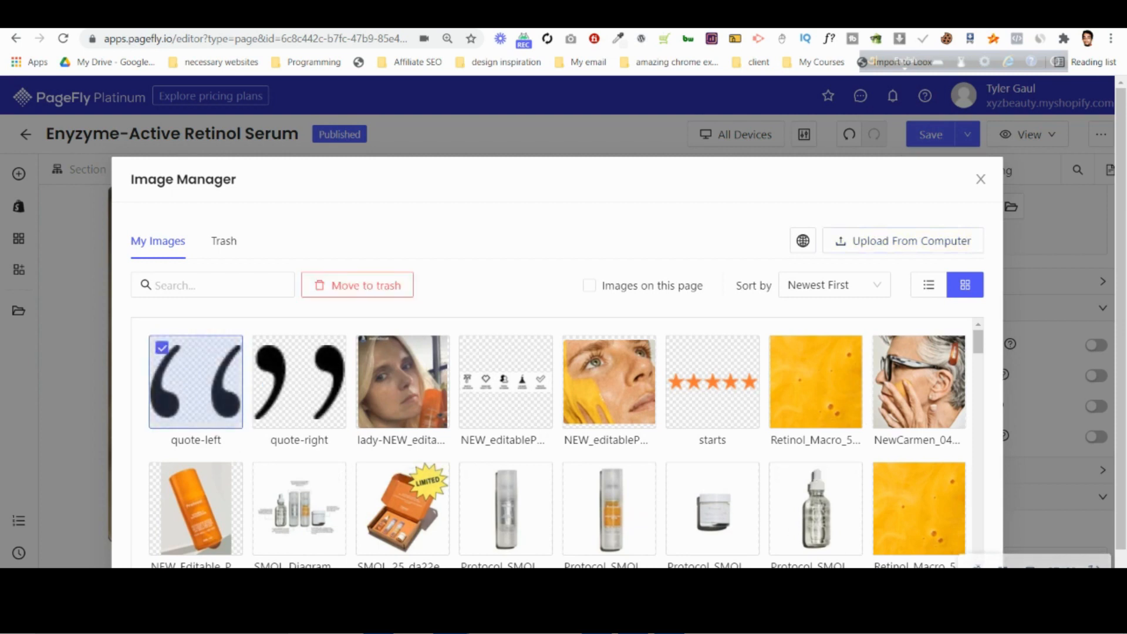
click(951, 593)
click(994, 440)
click(987, 493)
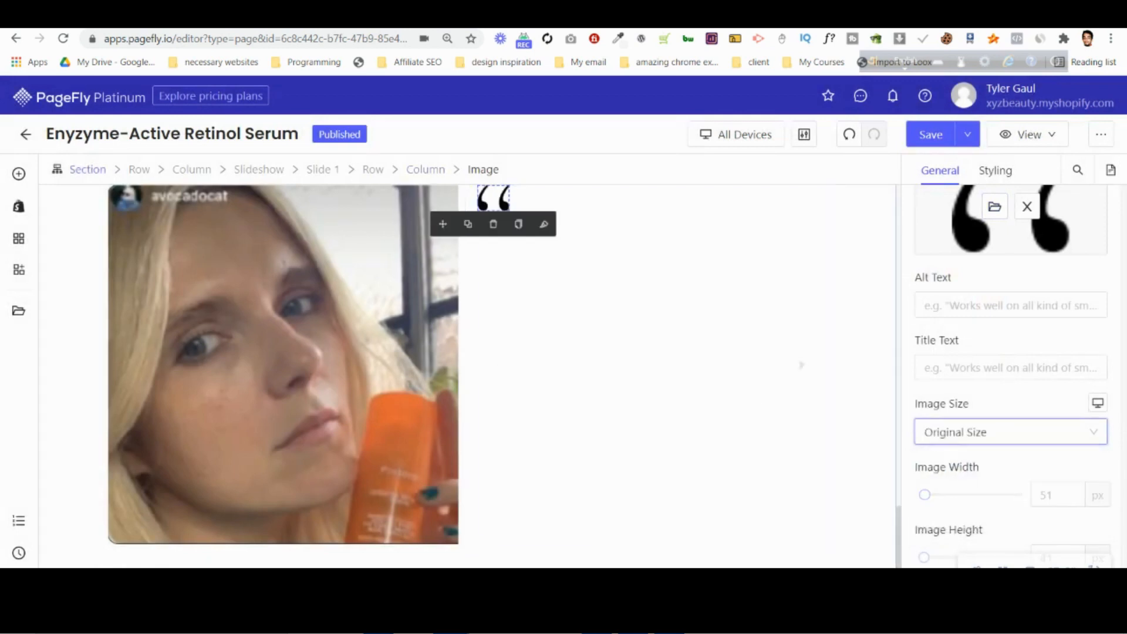
Check the quote layout in the mockup and add a block below the opening quotation mark in the second column.
key(alt+Tab)
key(alt+Tab)
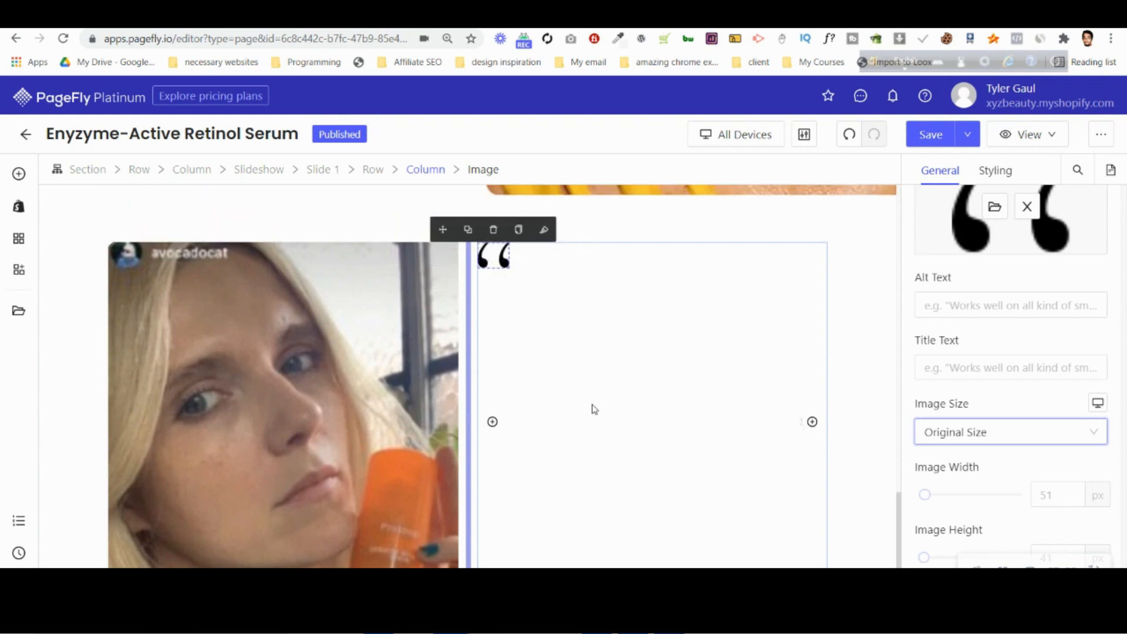
click(19, 174)
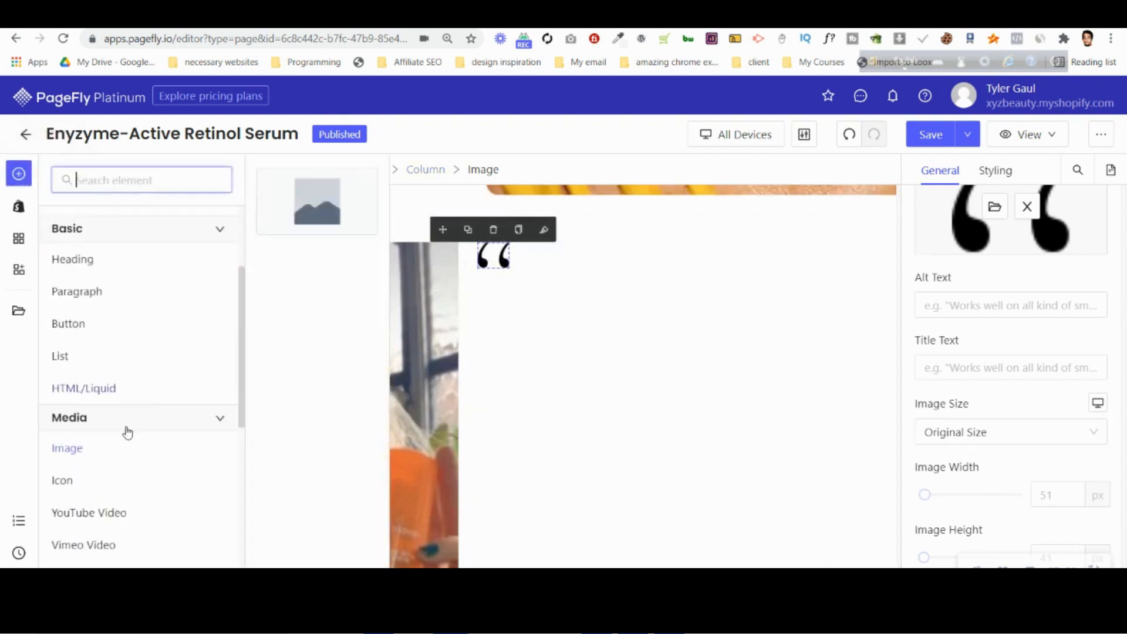
scroll(156, 251, up, 3)
click(156, 250)
drag(317, 499, 642, 286)
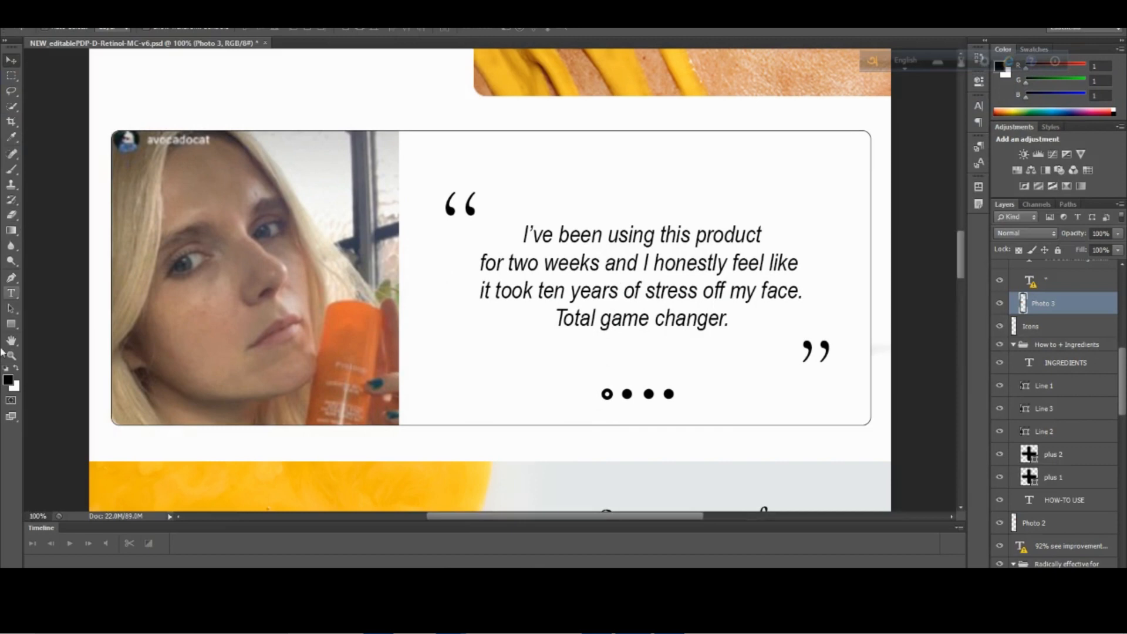
Try to copy the full testimonial quote from its text layer in the Photoshop mockup and return to PageFly.
click(11, 295)
click(645, 288)
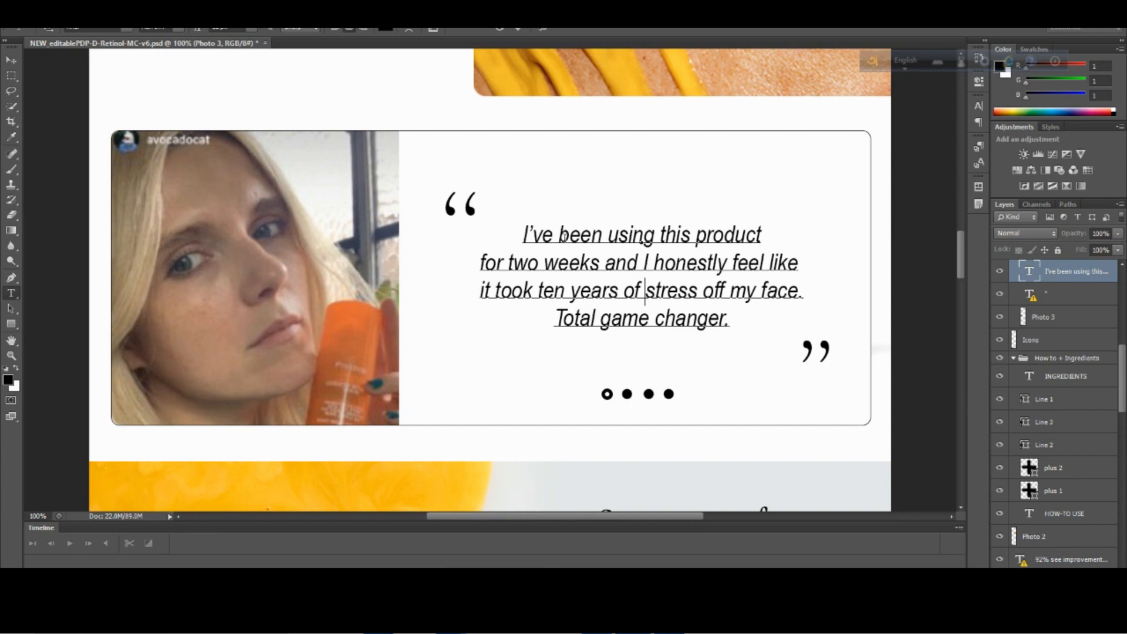
key(ctrl)
key(ctrl+a)
key(ctrl+c)
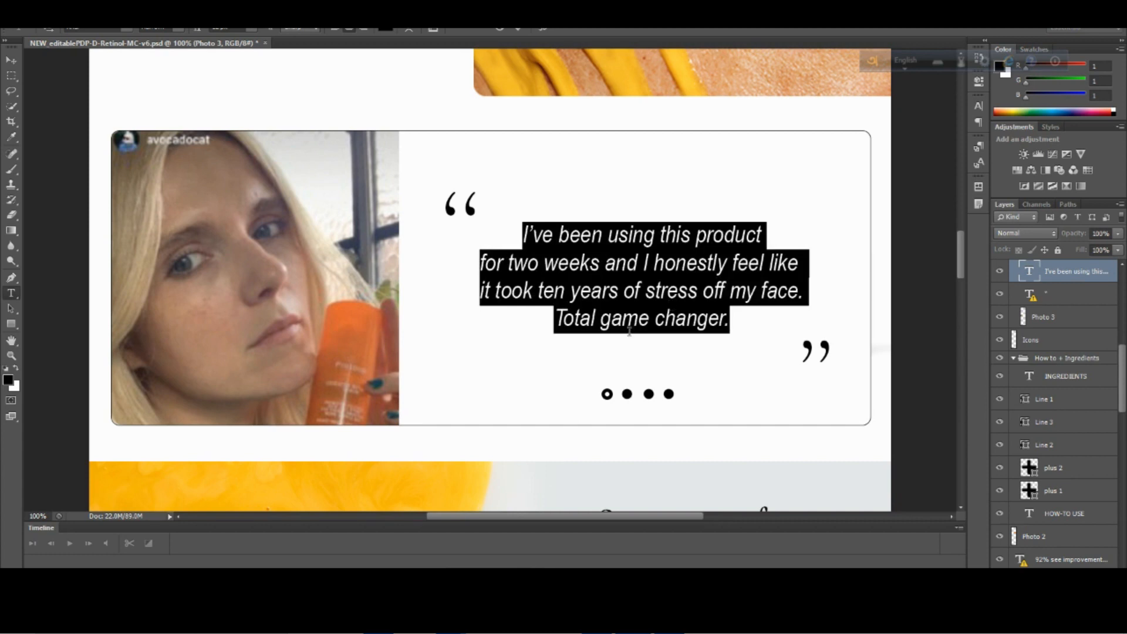
mouse_move(451, 622)
click(376, 542)
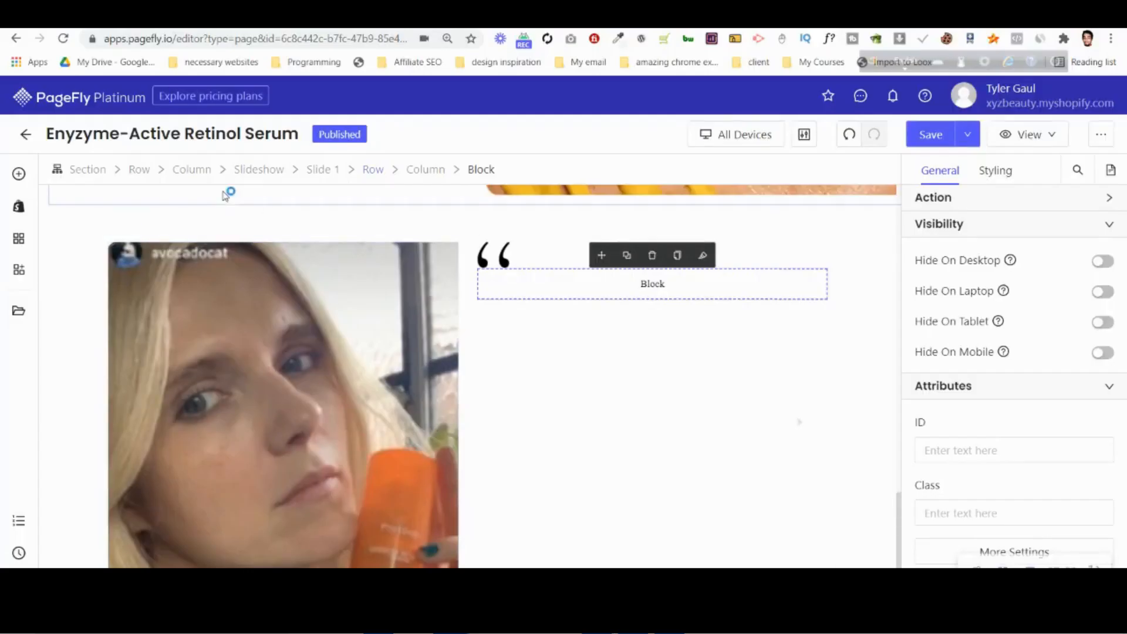
Add a paragraph inside the new block and replace its default text with the clipboard content.
click(20, 176)
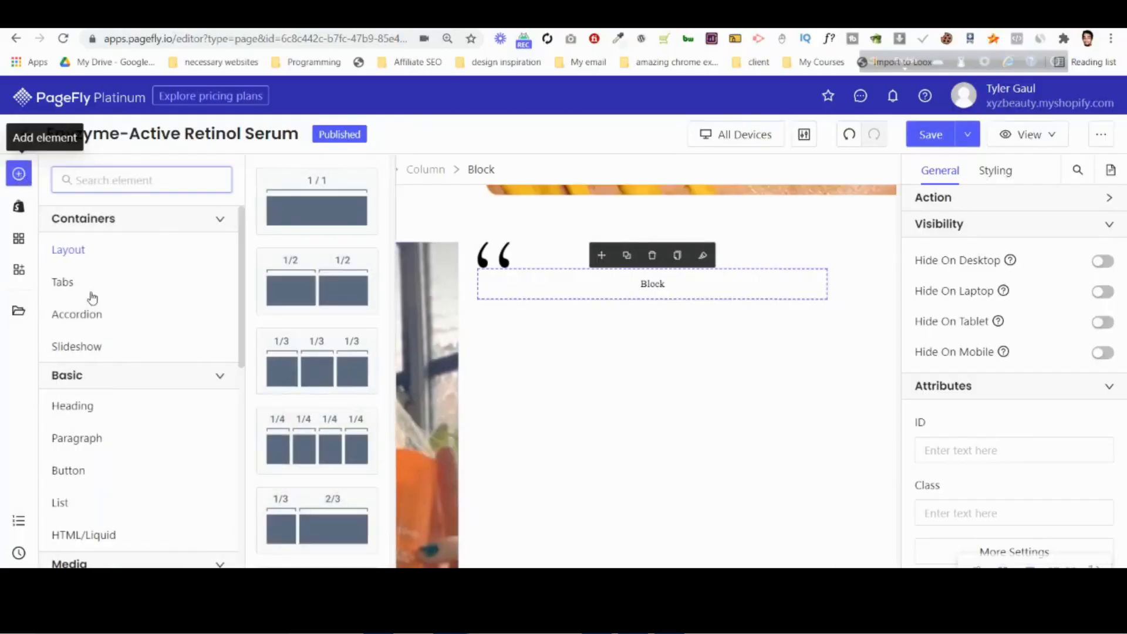
drag(351, 210, 630, 282)
click(1055, 342)
key(ctrl+a)
text(INGREDIENTS)
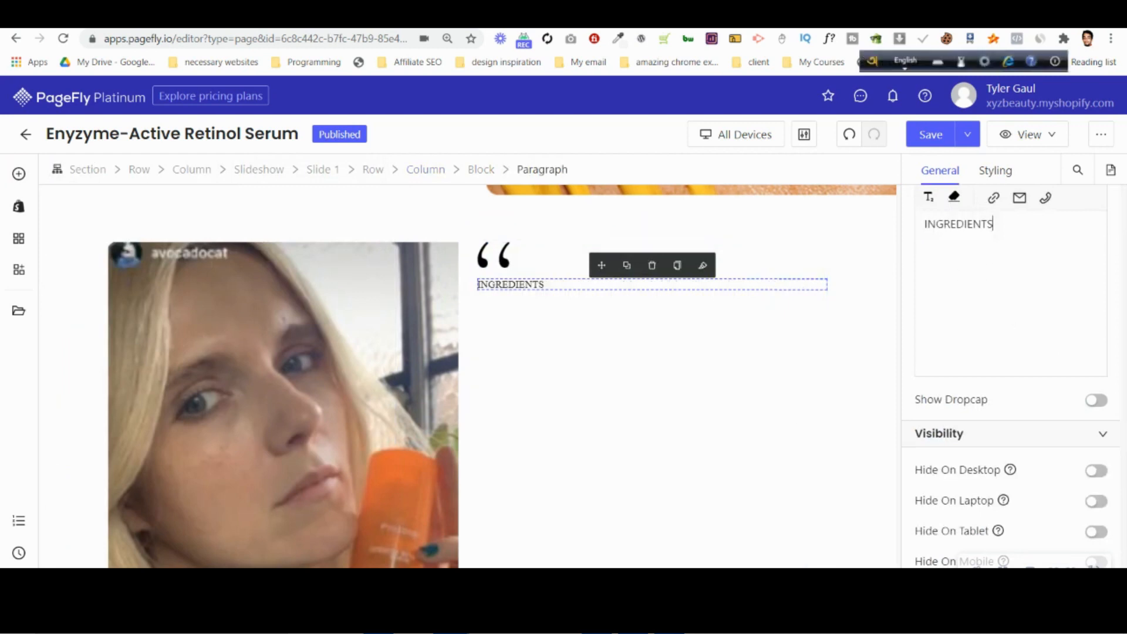
Copy the full testimonial quote from its text layer in the Photopea mockup and replace the PageFly paragraph's INGREDIENTS text with it.
key(ctrl+Tab)
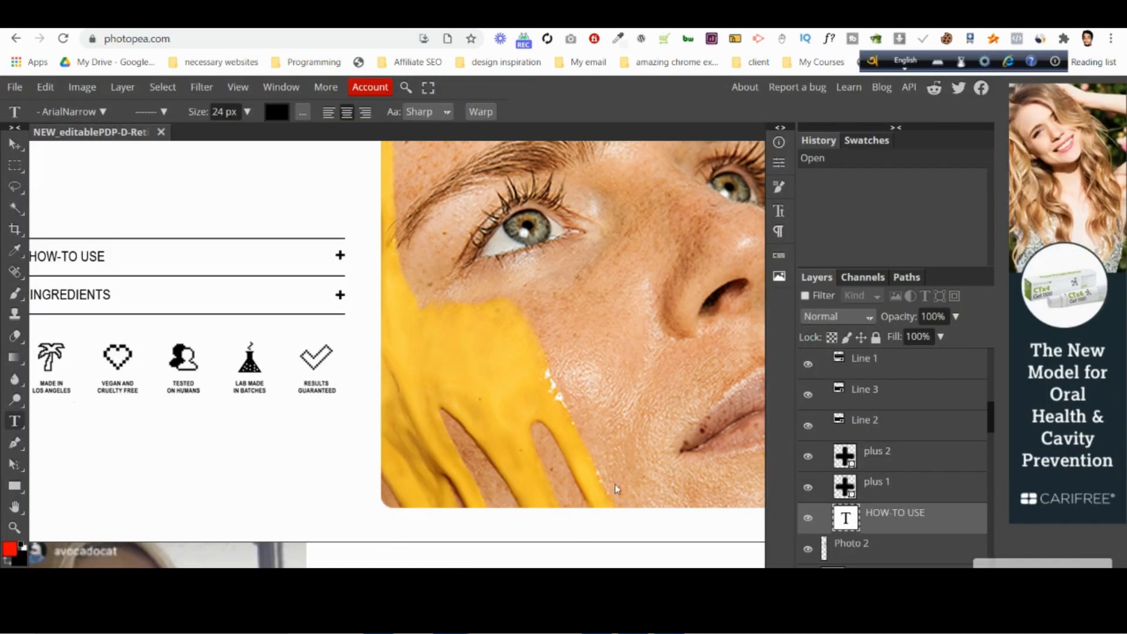
scroll(617, 489, down, 12)
scroll(527, 498, up, 7)
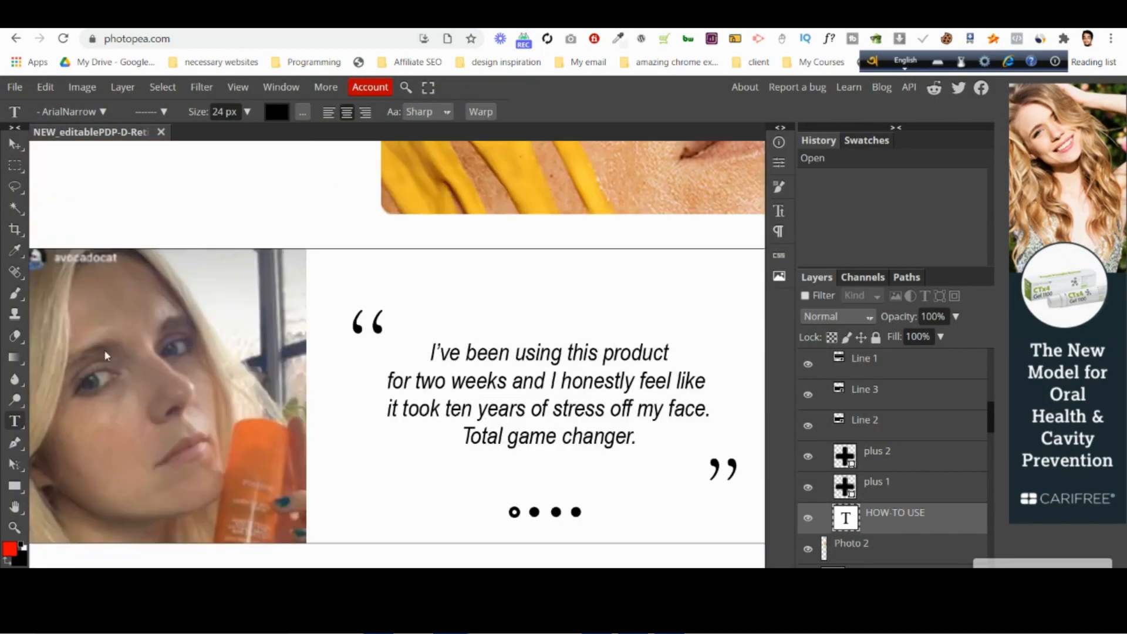
click(528, 398)
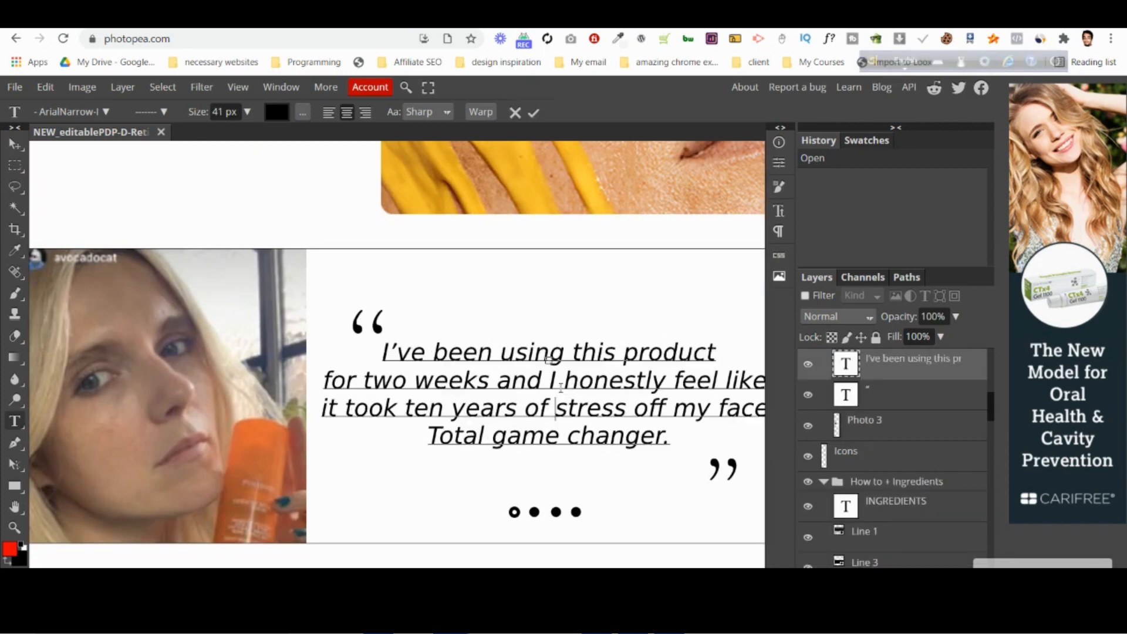
key(ctrl+a)
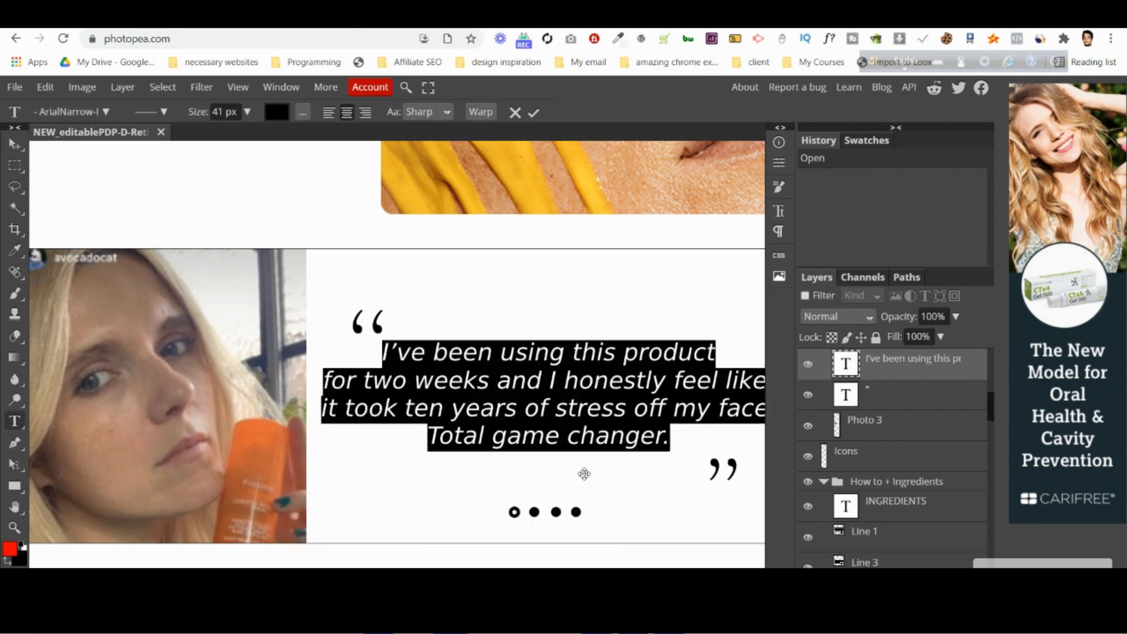
key(alt+Tab)
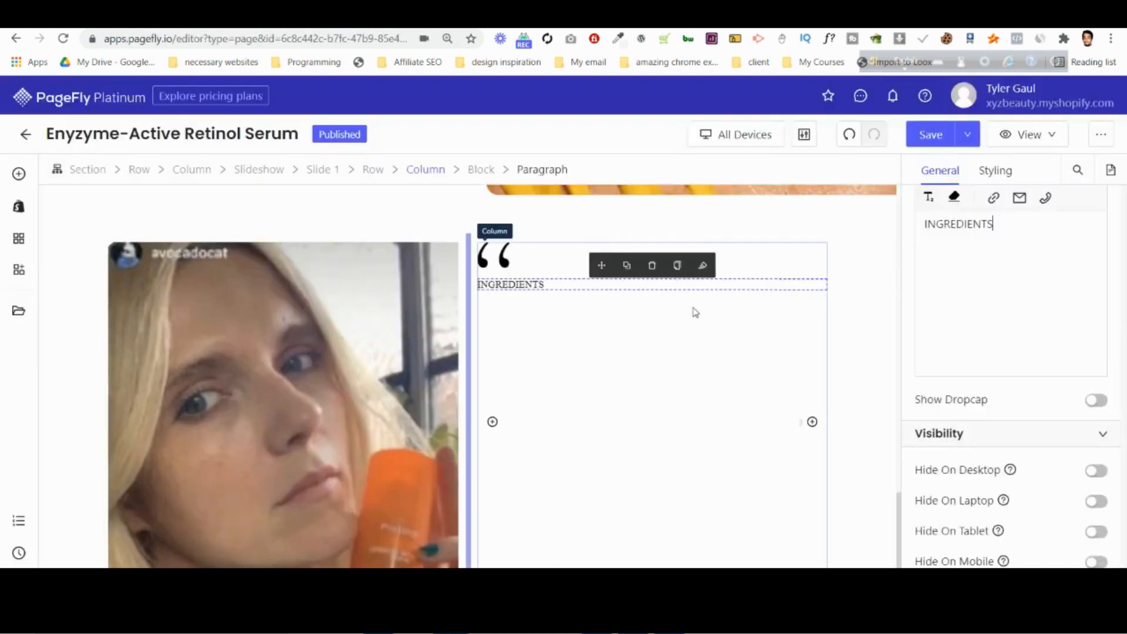
key(ctrl+a)
key(ctrl+v)
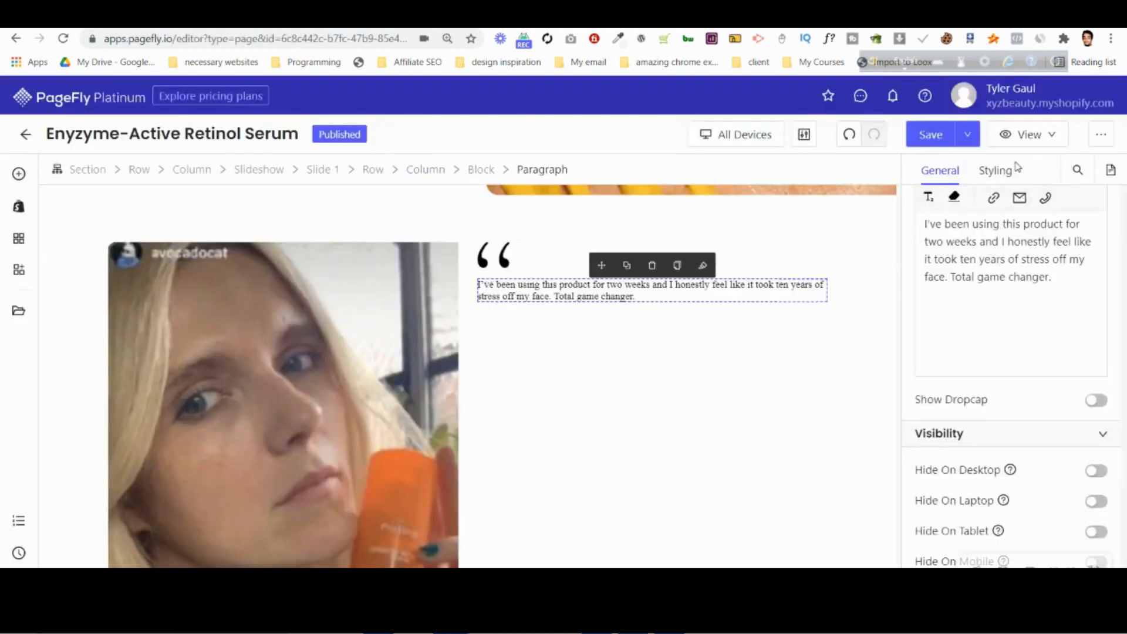
Set the quote paragraph's content color to black and its font family to Arimo.
click(1001, 172)
scroll(1078, 259, up, 2)
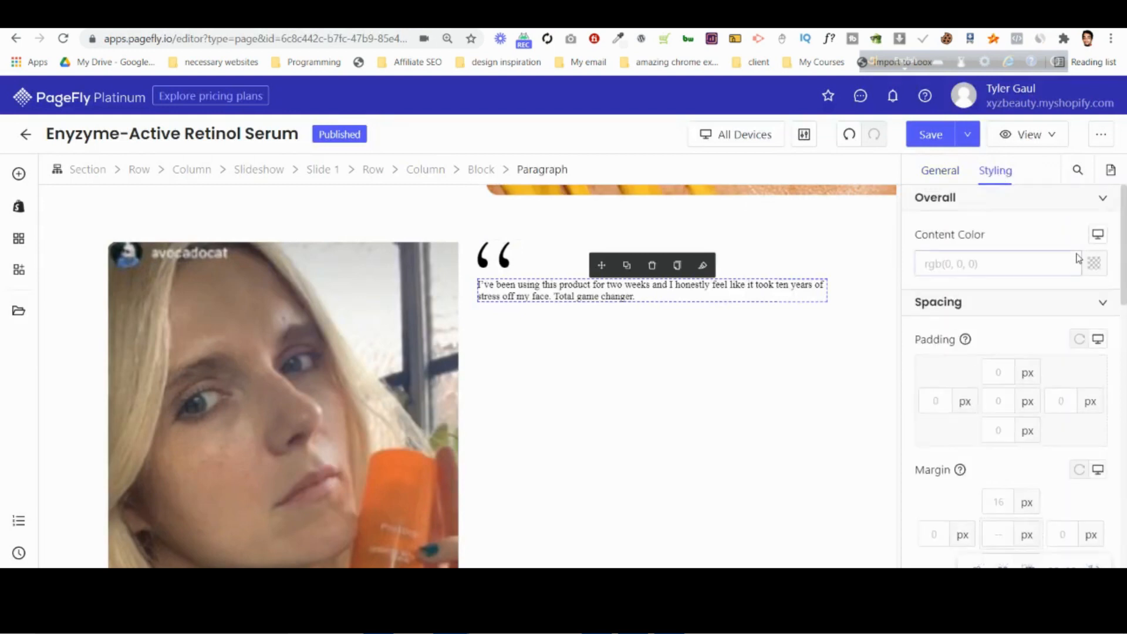
click(1090, 267)
click(796, 368)
scroll(976, 392, down, 5)
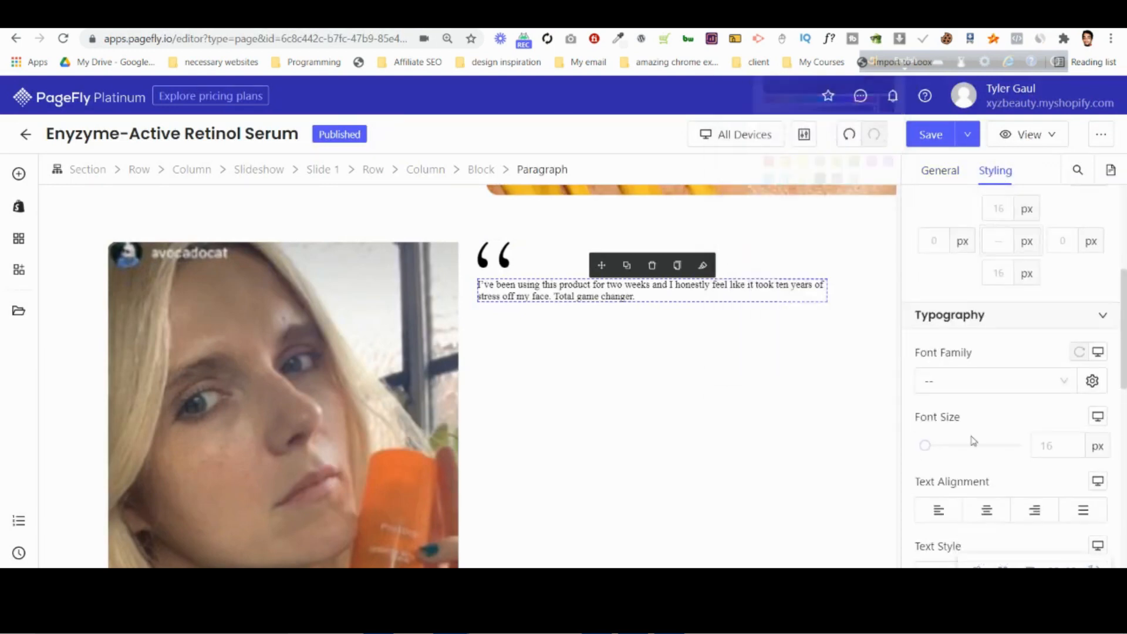
click(976, 392)
click(967, 435)
Set all margins of the quote paragraph to 0 px and its font size to 41 px.
click(1006, 245)
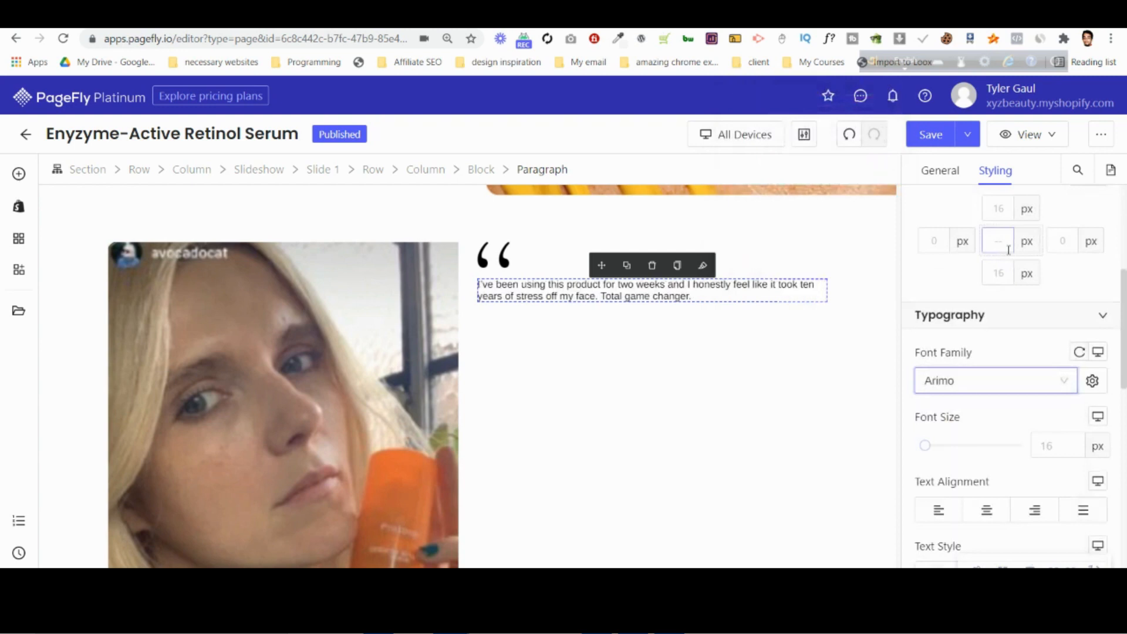
text(0)
click(1052, 448)
text(40)
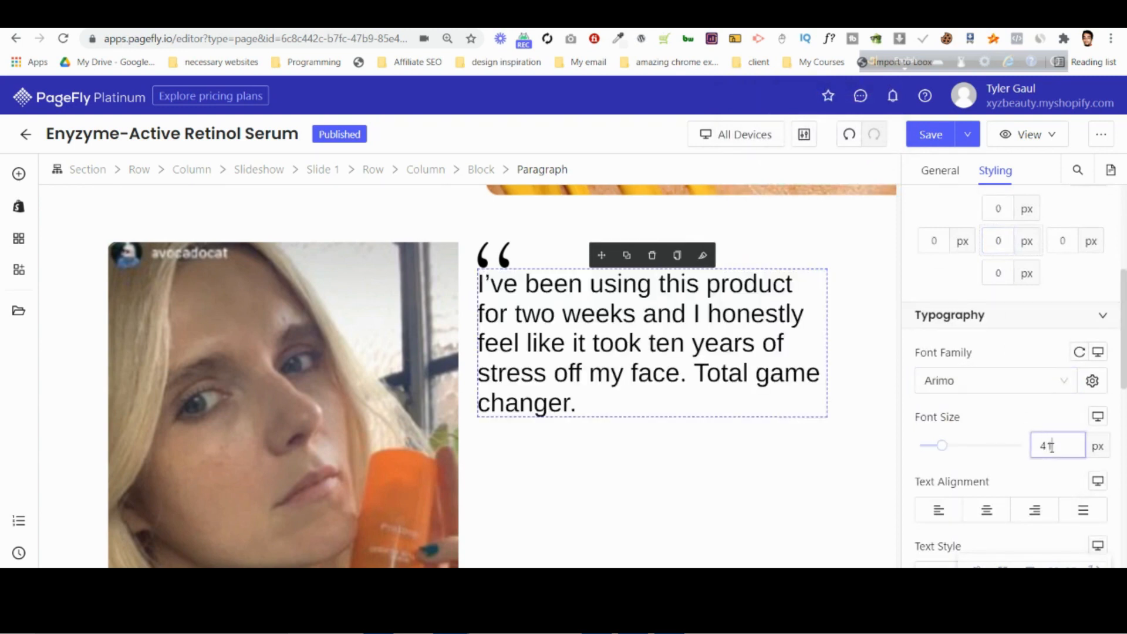
Check the quote's styling in the Photoshop mockup, and make the PageFly quote paragraph centered and italic.
scroll(1027, 410, down, 3)
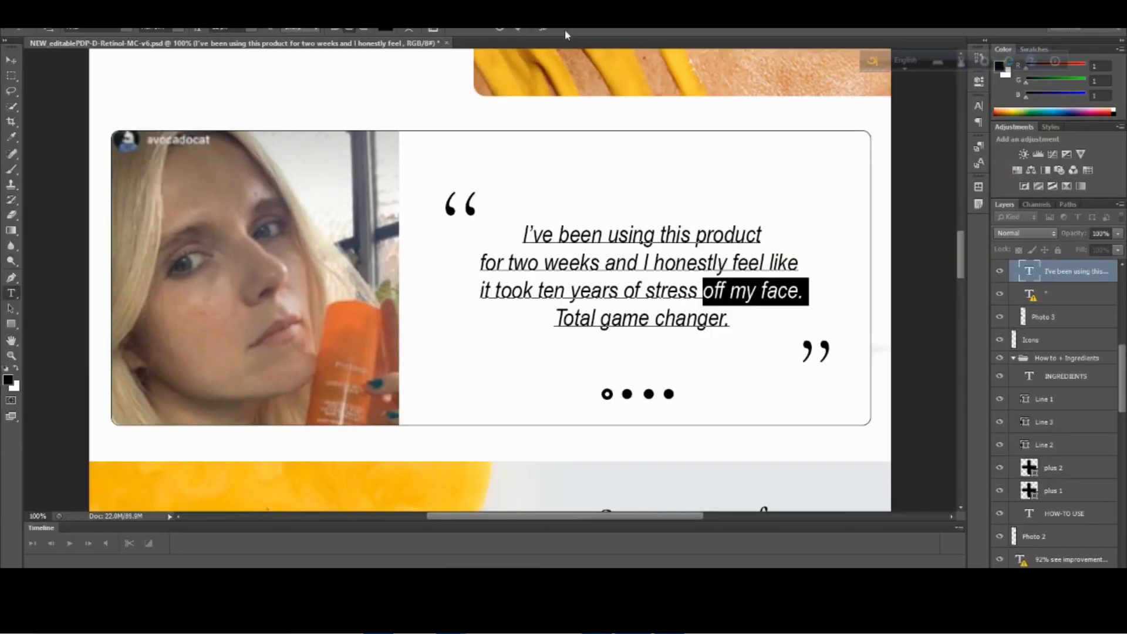
click(499, 29)
mouse_move(451, 623)
click(370, 552)
click(971, 429)
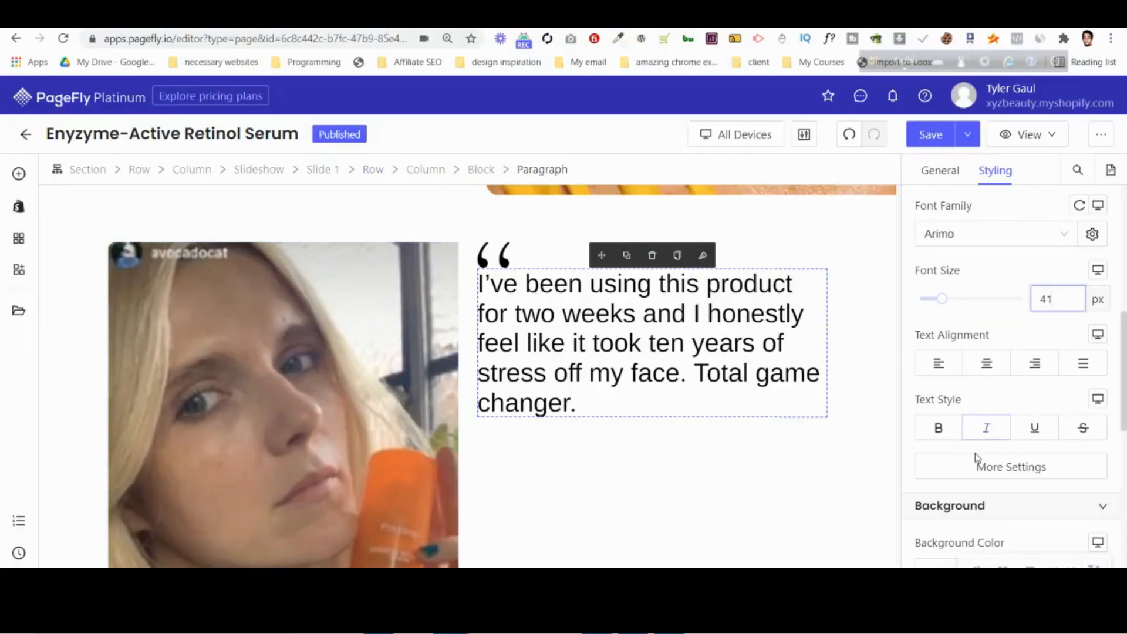
click(988, 364)
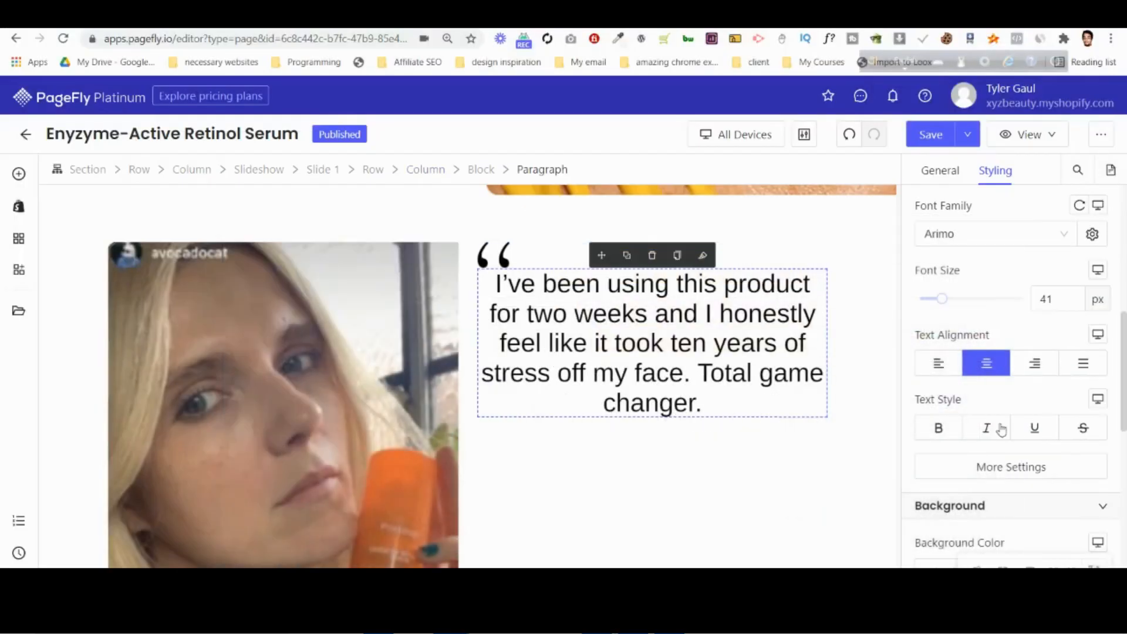
click(1000, 434)
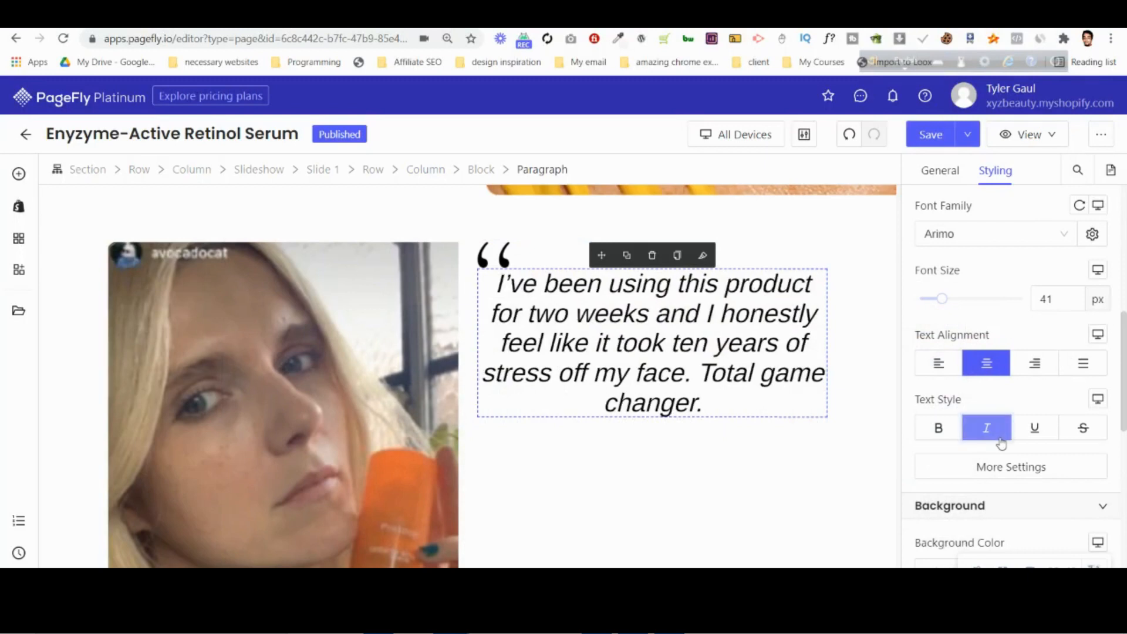
Try different font weights on the quote paragraph.
click(1011, 467)
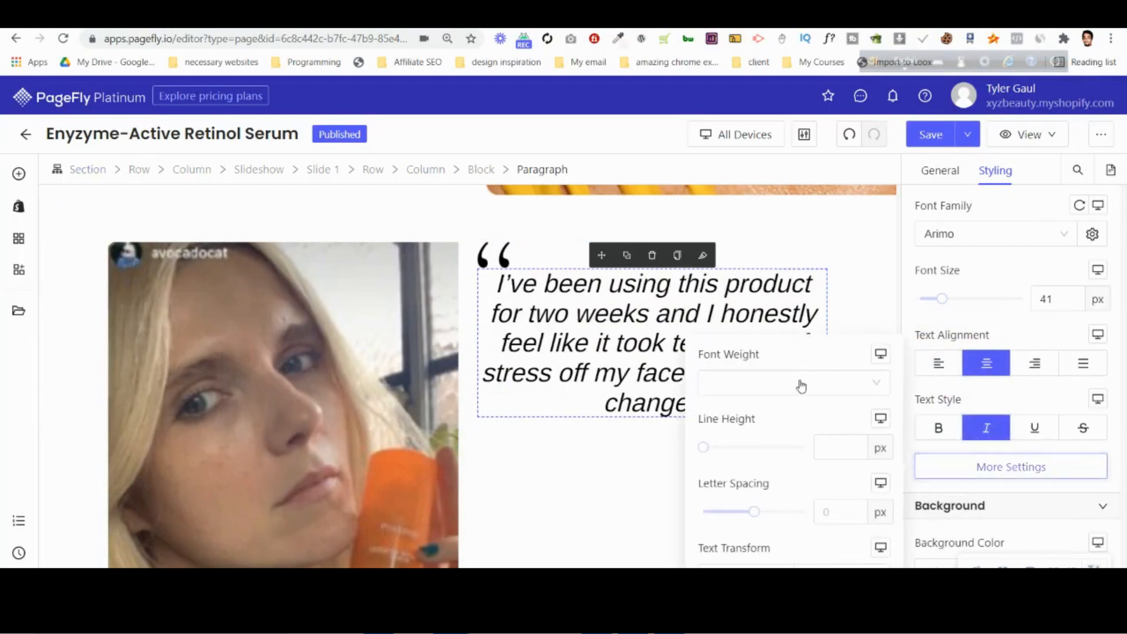
click(801, 383)
click(767, 441)
click(771, 382)
click(774, 415)
click(1000, 324)
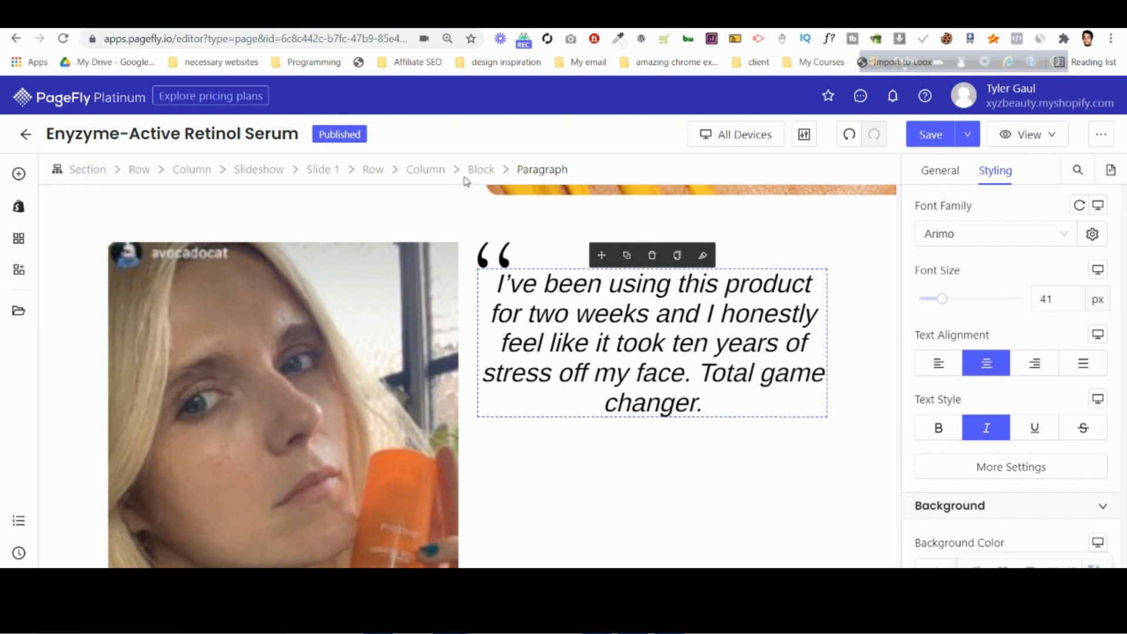
Set the top and bottom margins of the block holding the quote to 15 px, comparing the spacing with the Photoshop mockup.
click(481, 169)
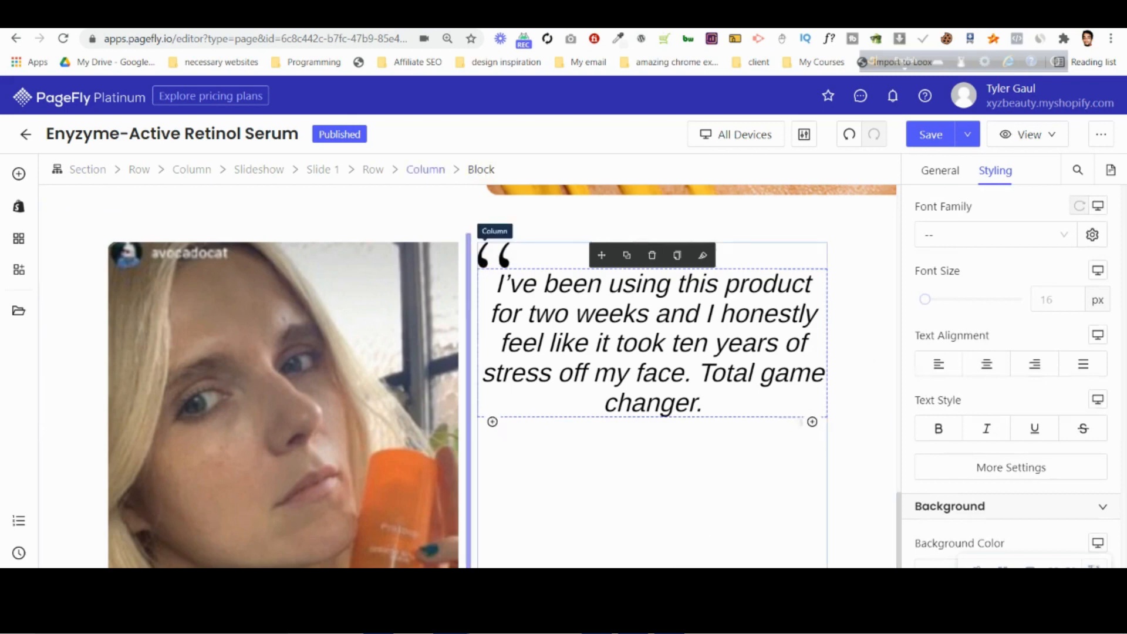
click(633, 620)
click(633, 620)
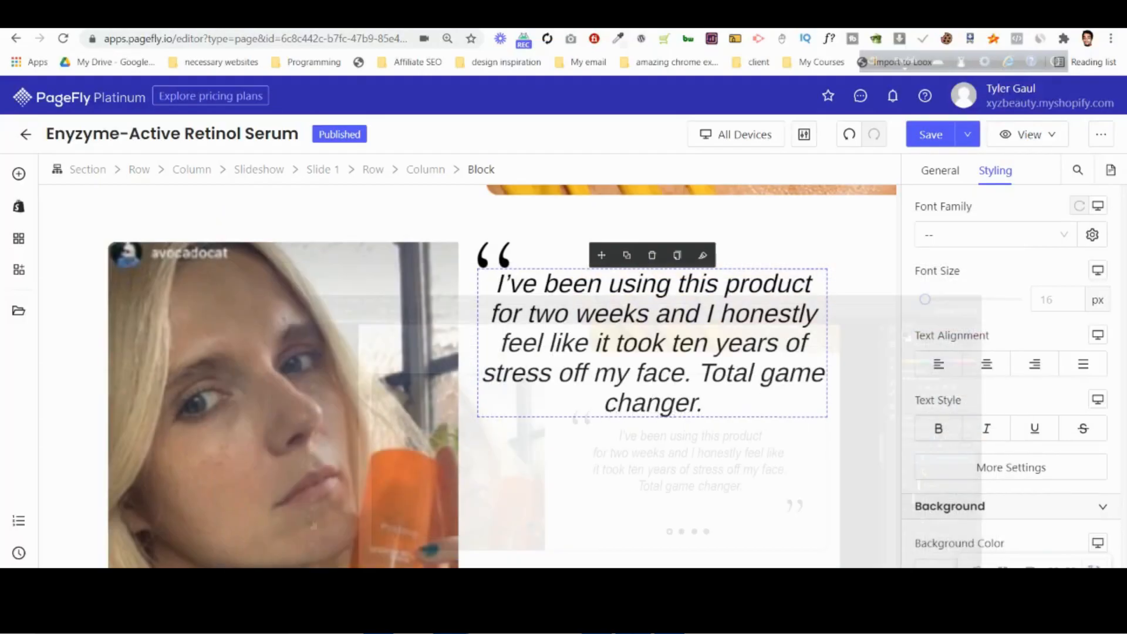
scroll(1029, 315, up, 3)
click(1005, 284)
key(Up)
key(Up)
key(Up)
key(Up)
key(Up)
key(Up)
key(Up)
click(633, 620)
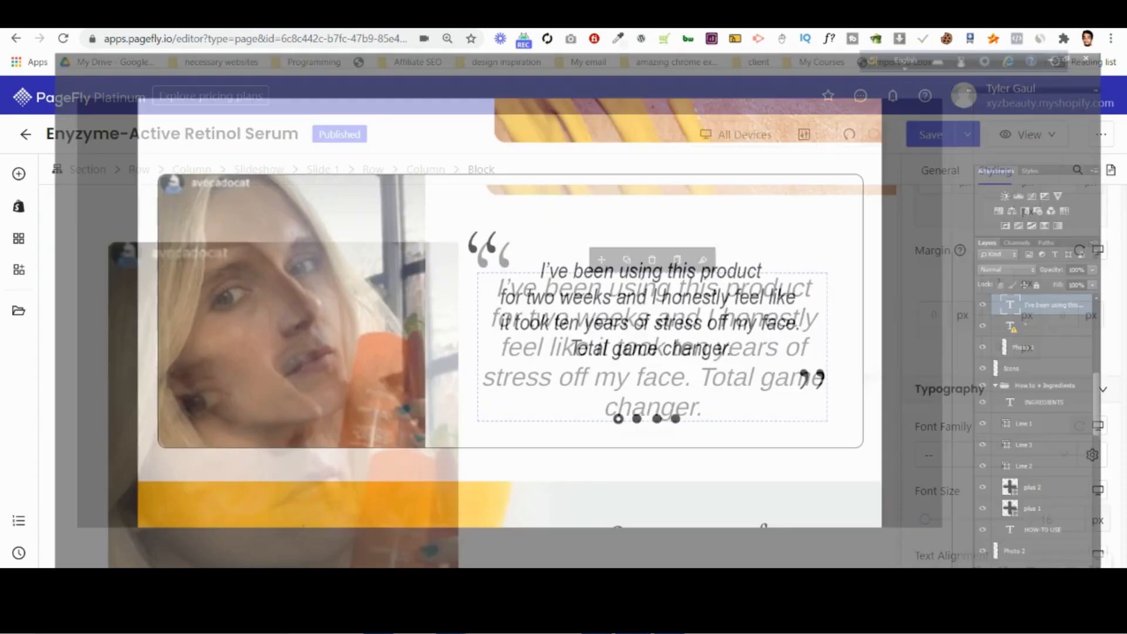
click(633, 620)
key(Up)
key(Up)
key(Up)
key(Up)
key(Up)
key(Up)
key(Up)
key(Up)
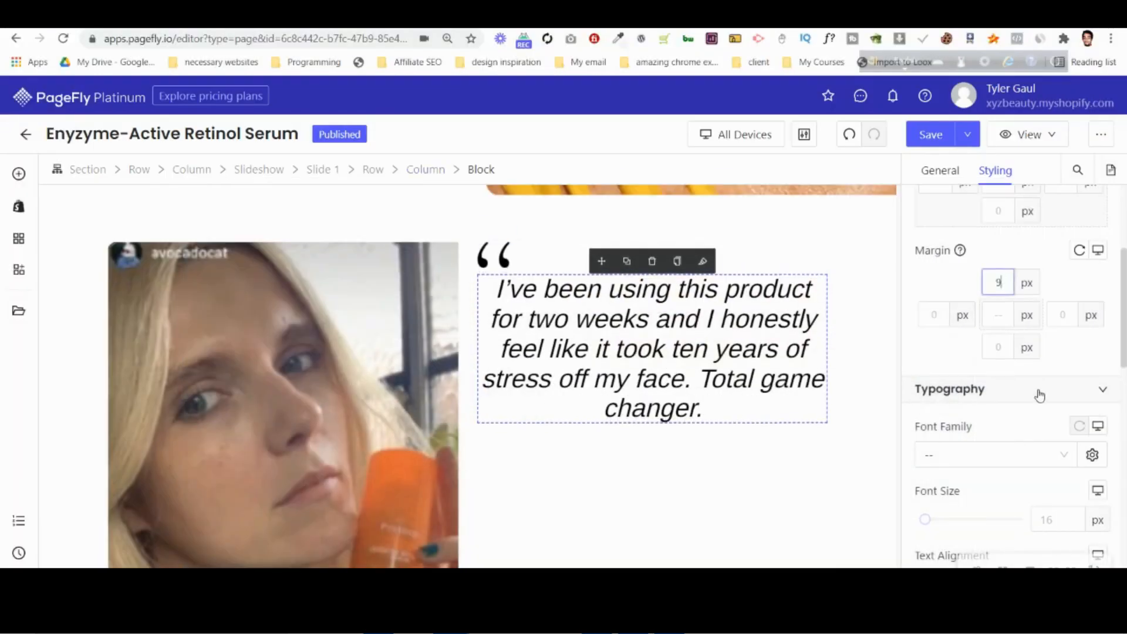
click(999, 348)
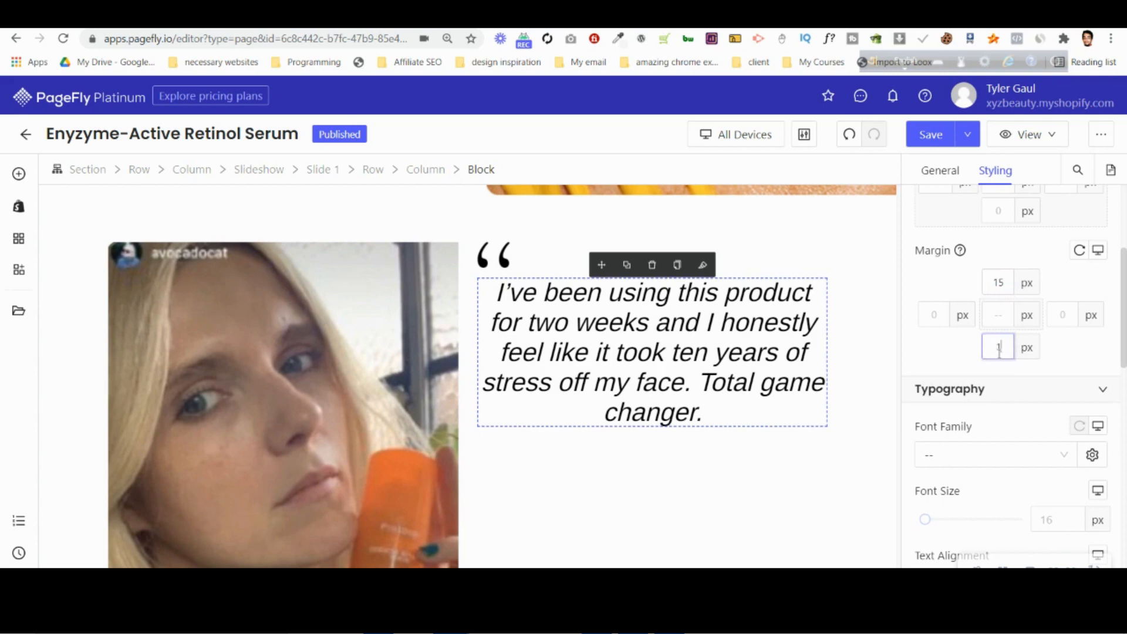
Compare the column proportions with the Photoshop mockup and narrow slide 1's photo column so the quote wraps onto four lines.
click(633, 620)
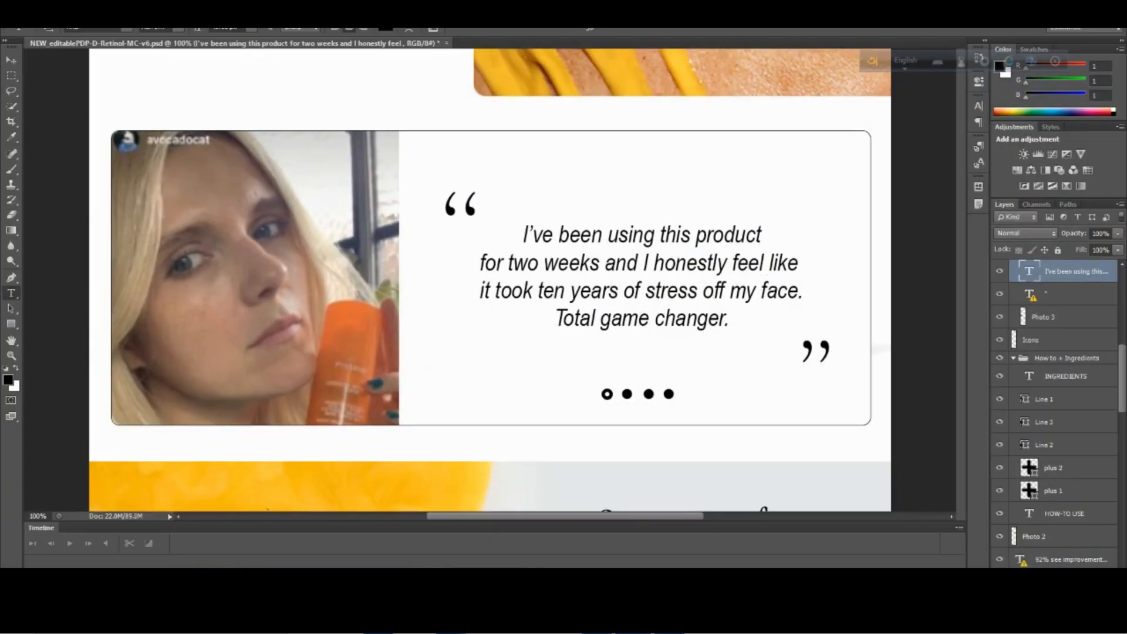
mouse_move(490, 620)
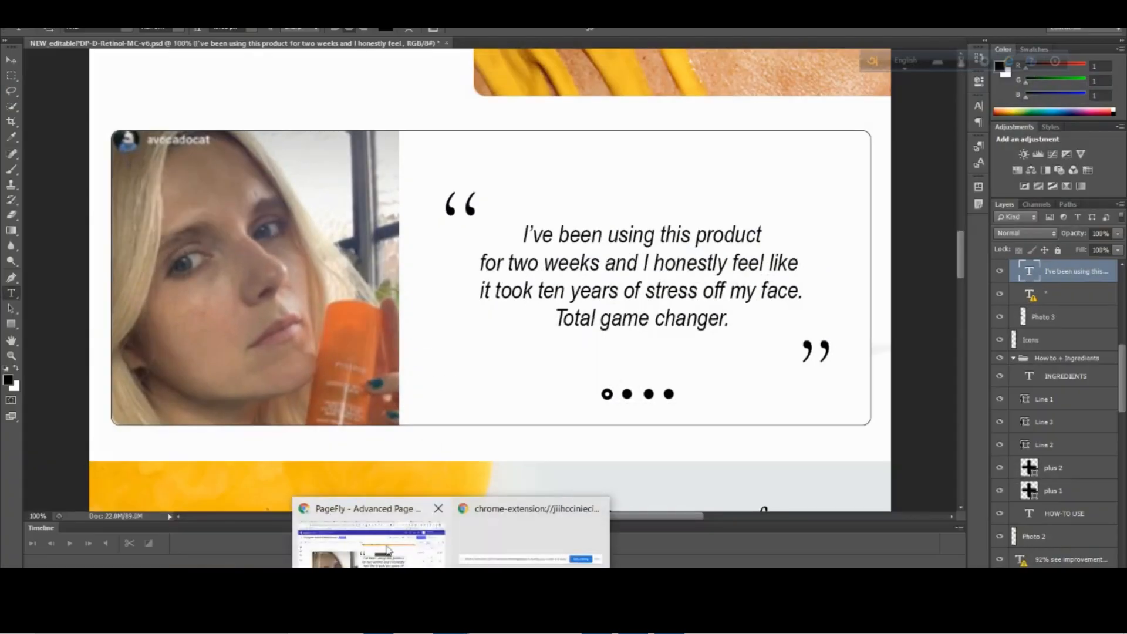
click(364, 540)
scroll(463, 343, down, 1)
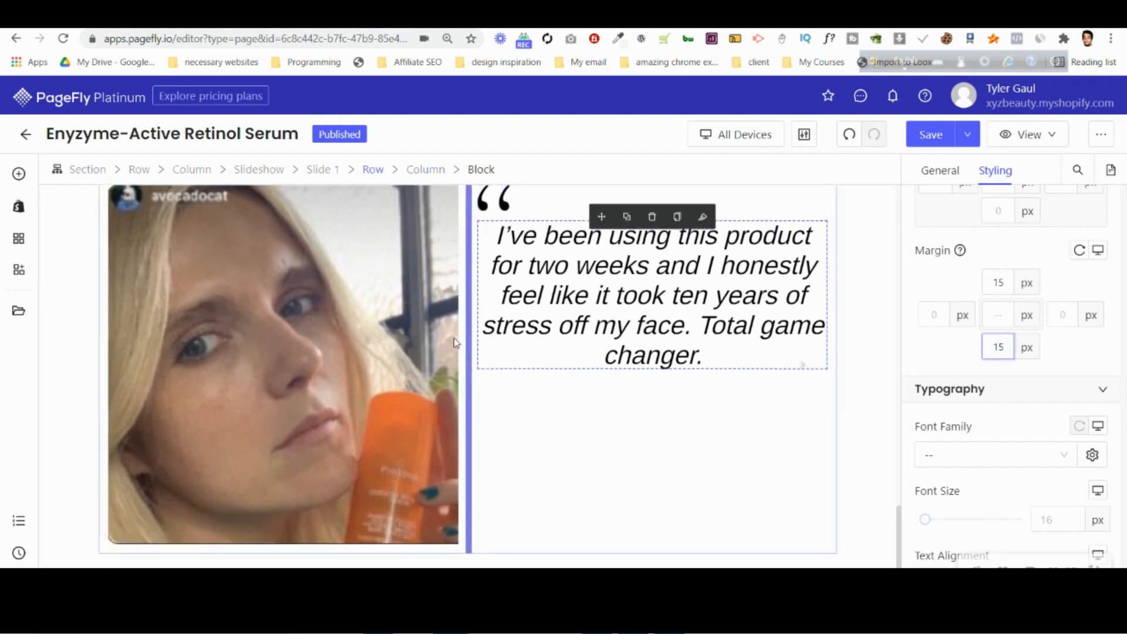
drag(445, 342, 420, 340)
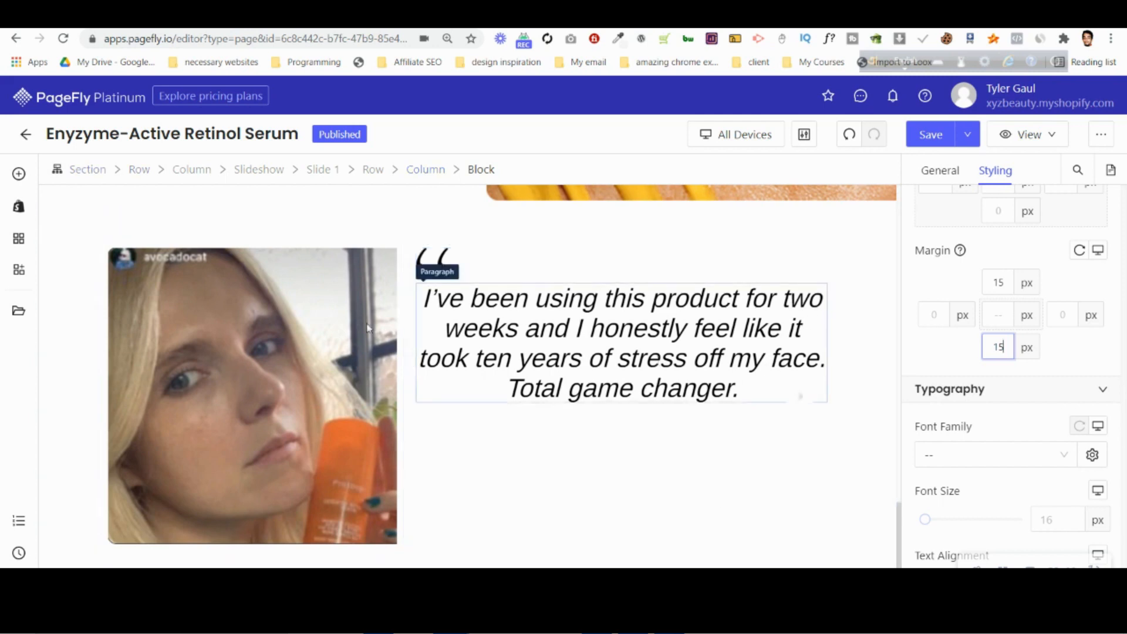
Check the testimonial's width in the Photoshop mockup and set the testimonial section's max width to 1350 px.
key(alt+Tab)
scroll(109, 359, up, 3)
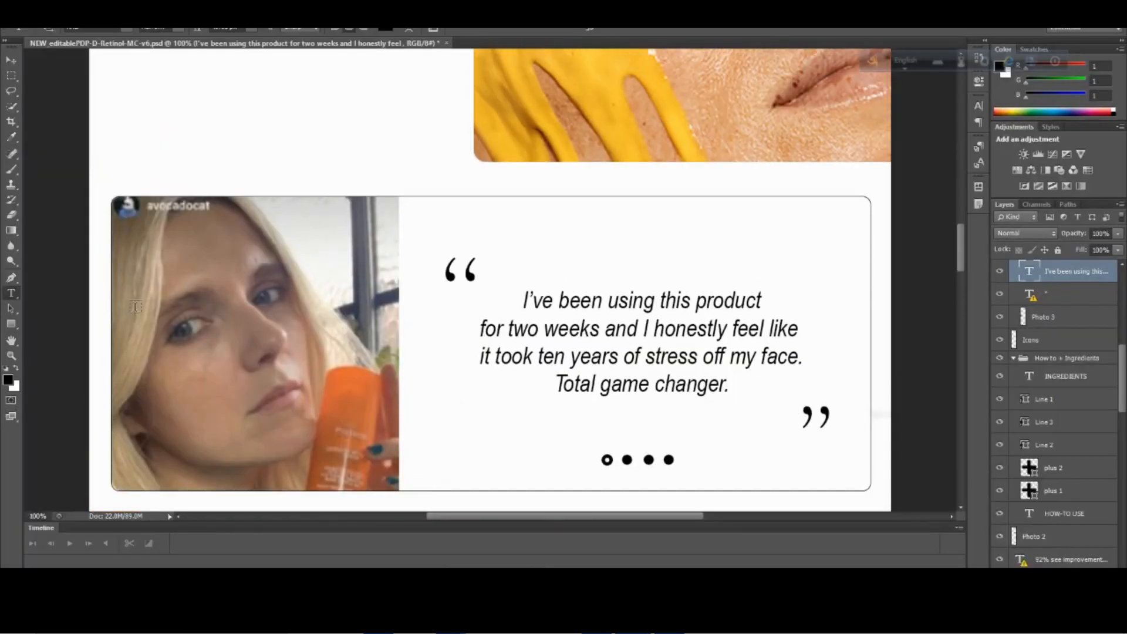
scroll(220, 341, up, 3)
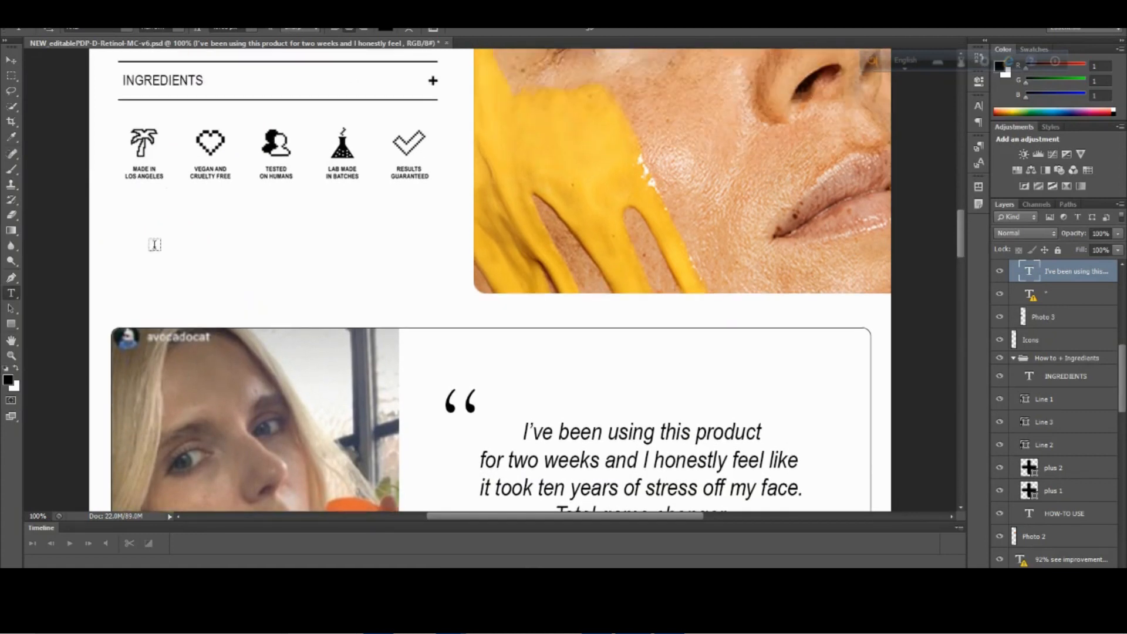
key(alt+Tab)
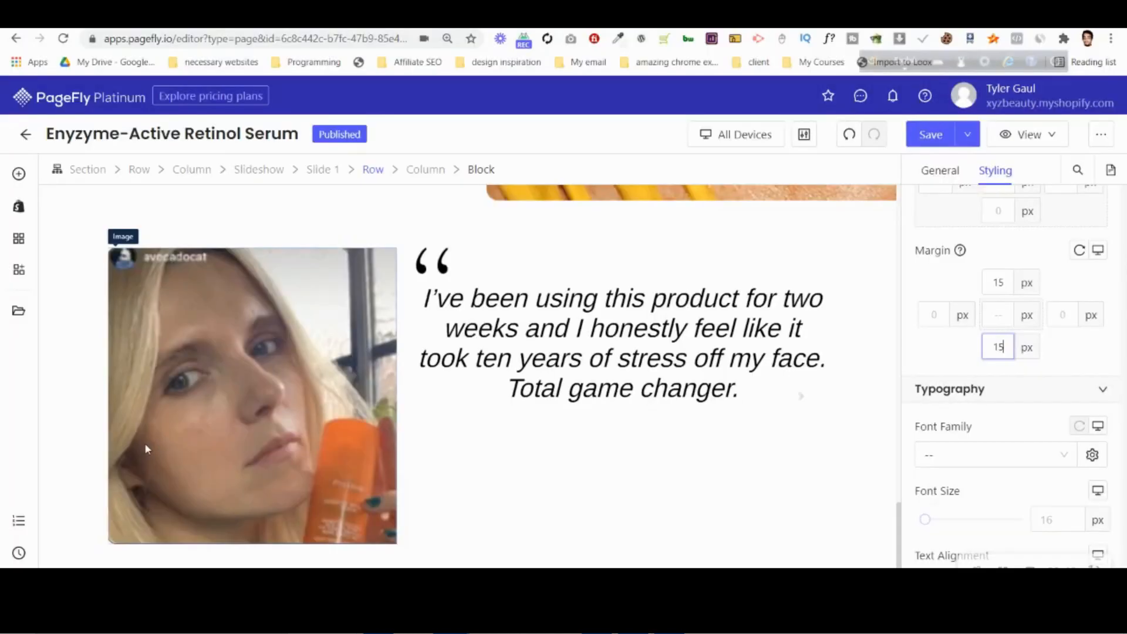
click(931, 171)
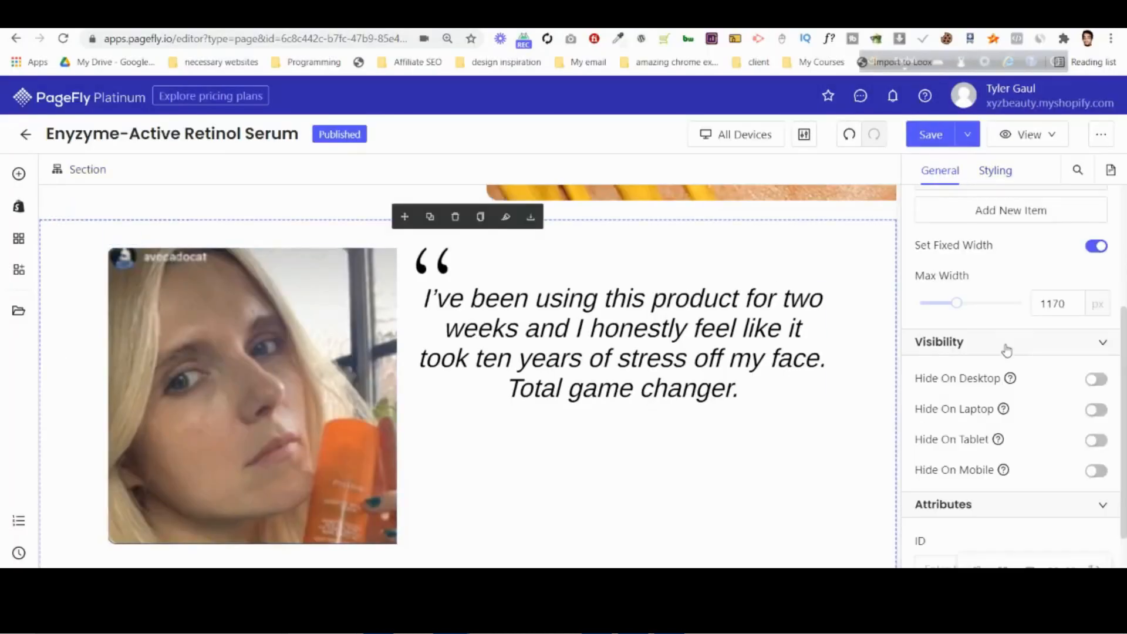
drag(960, 306, 975, 306)
click(1053, 304)
key(Down)
key(Down)
key(Down)
key(Down)
key(Down)
key(Down)
key(Down)
key(Down)
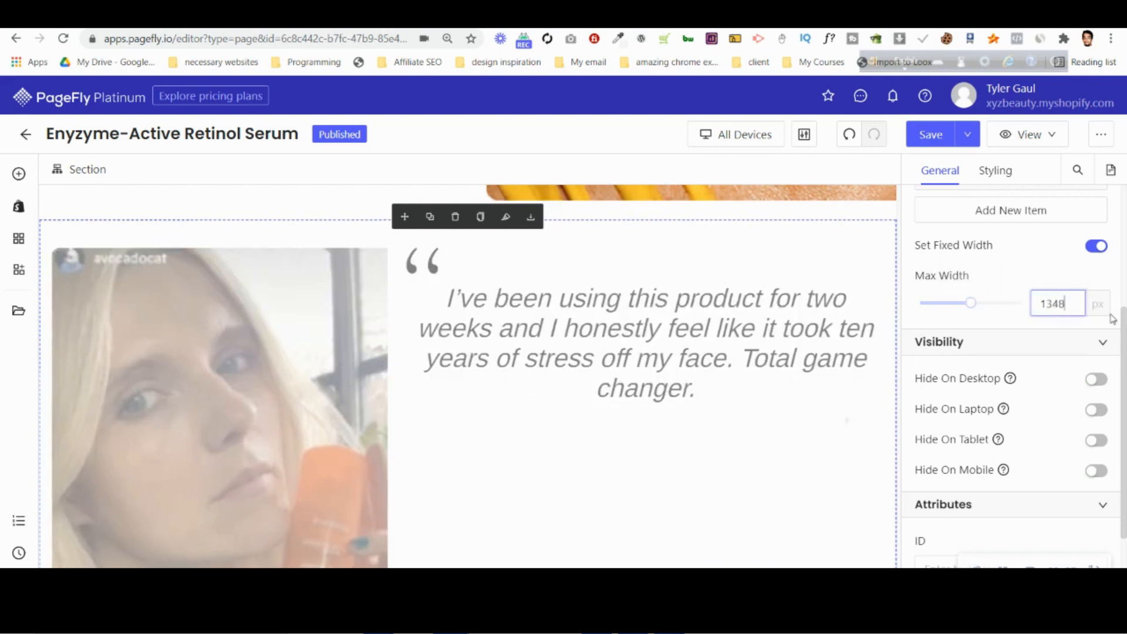
key(Up)
key(Up)
key(Up)
key(Up)
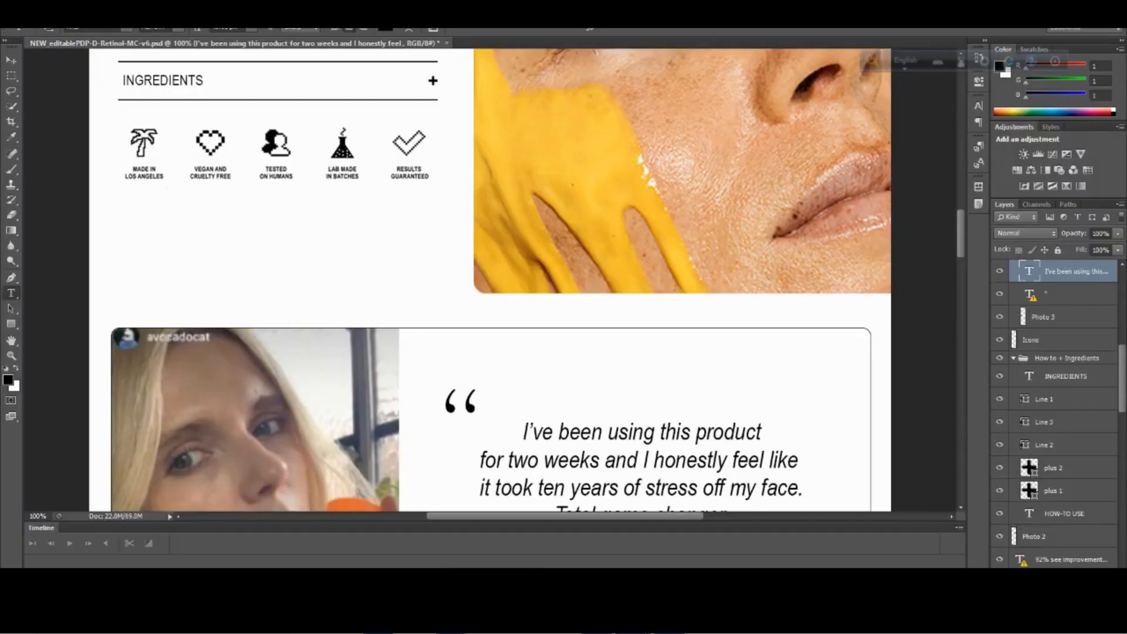
Check the testimonial frame in the Photoshop mockup and give slide 1's row a solid border.
scroll(748, 371, down, 5)
mouse_move(451, 621)
click(414, 531)
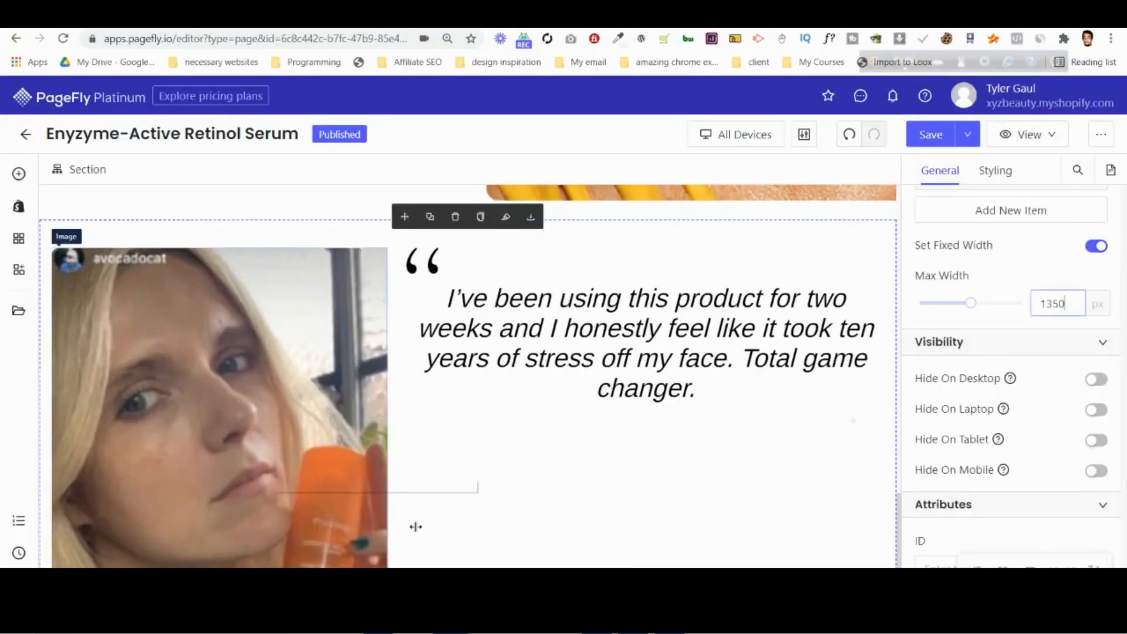
click(202, 245)
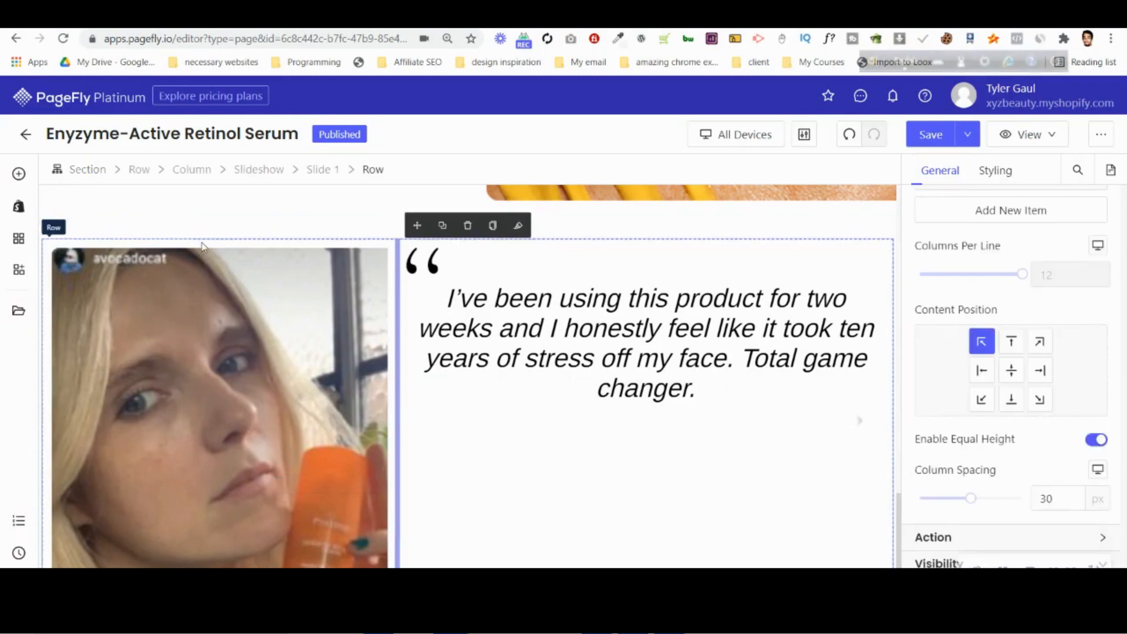
scroll(475, 426, down, 1)
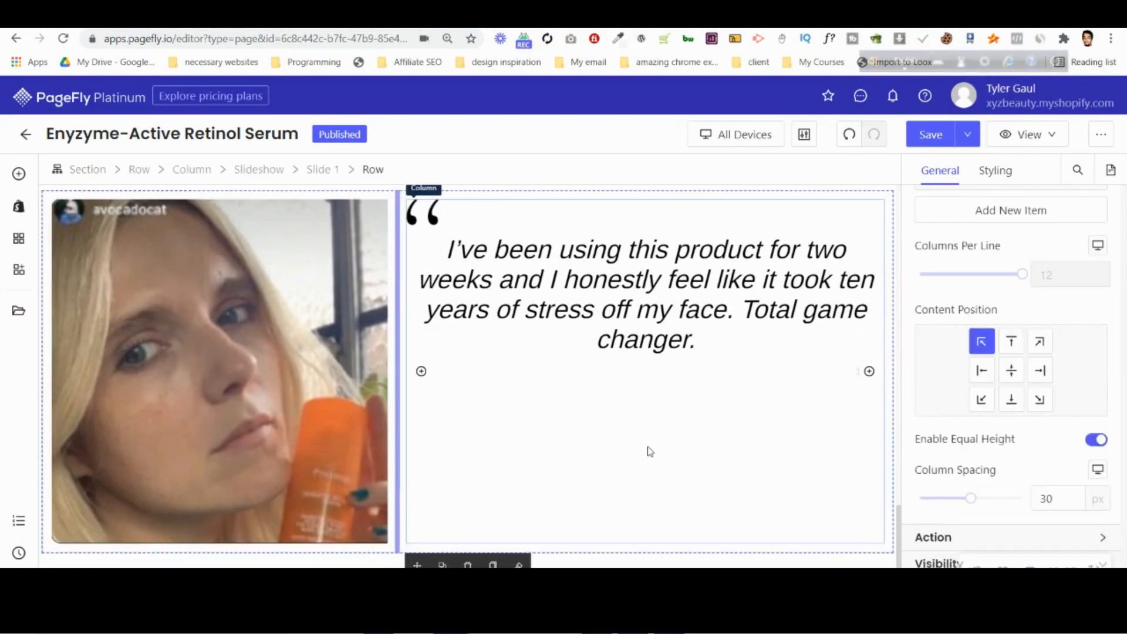
click(995, 171)
scroll(1019, 411, down, 5)
scroll(1020, 418, down, 5)
click(951, 476)
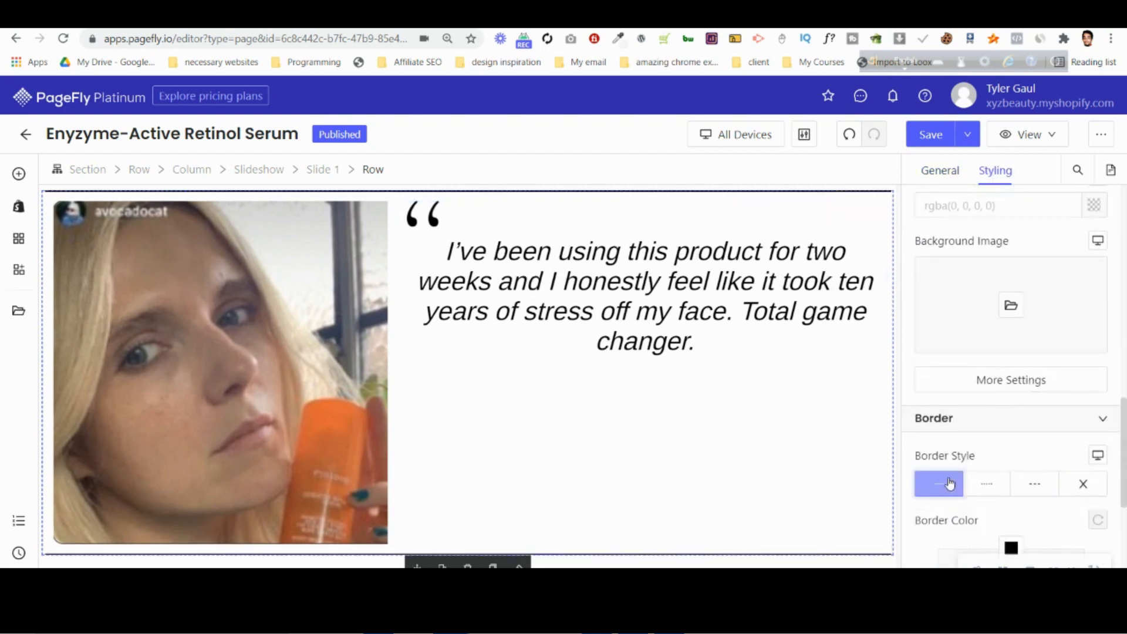
Set the border width of slide 1's row to 1 px on all sides.
scroll(1035, 384, down, 4)
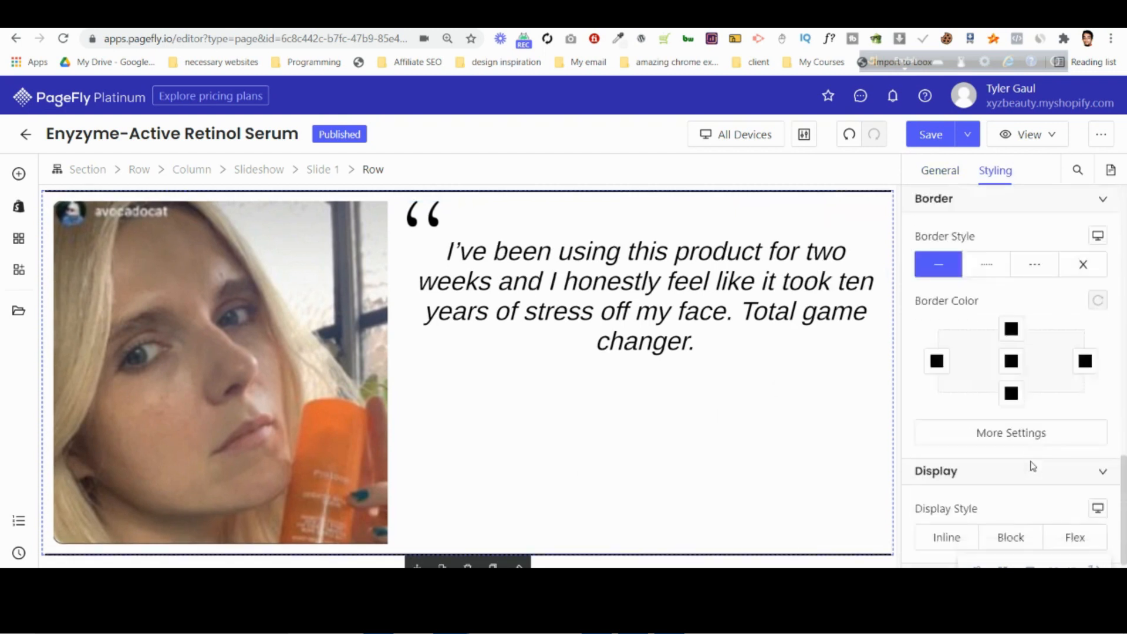
click(1012, 361)
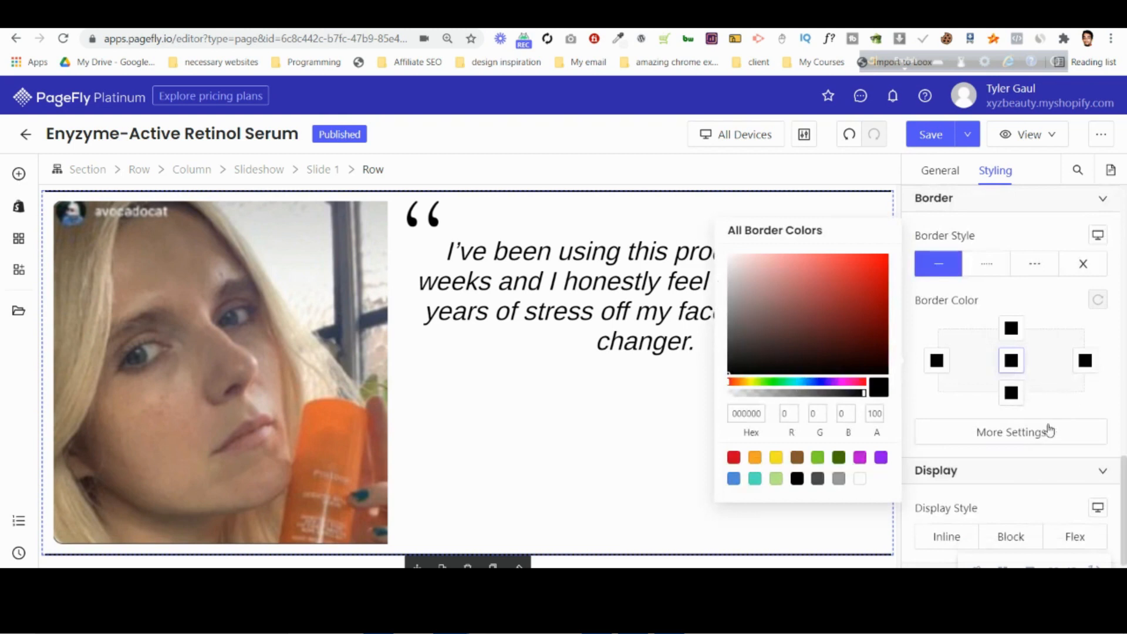
click(1011, 433)
click(796, 379)
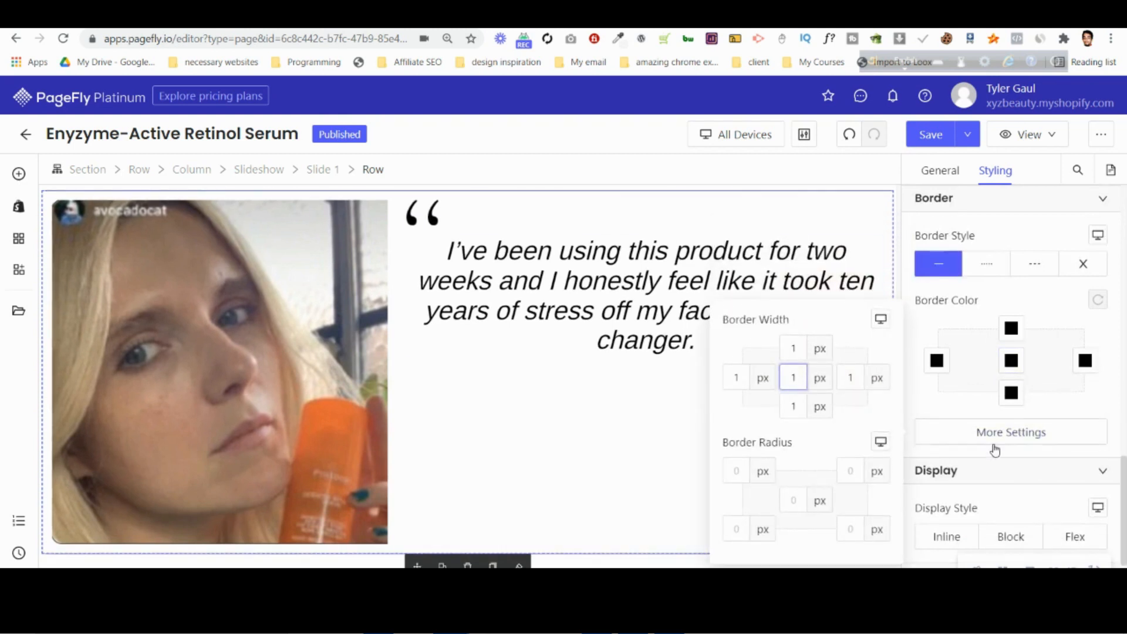
scroll(998, 458, down, 1)
click(1003, 374)
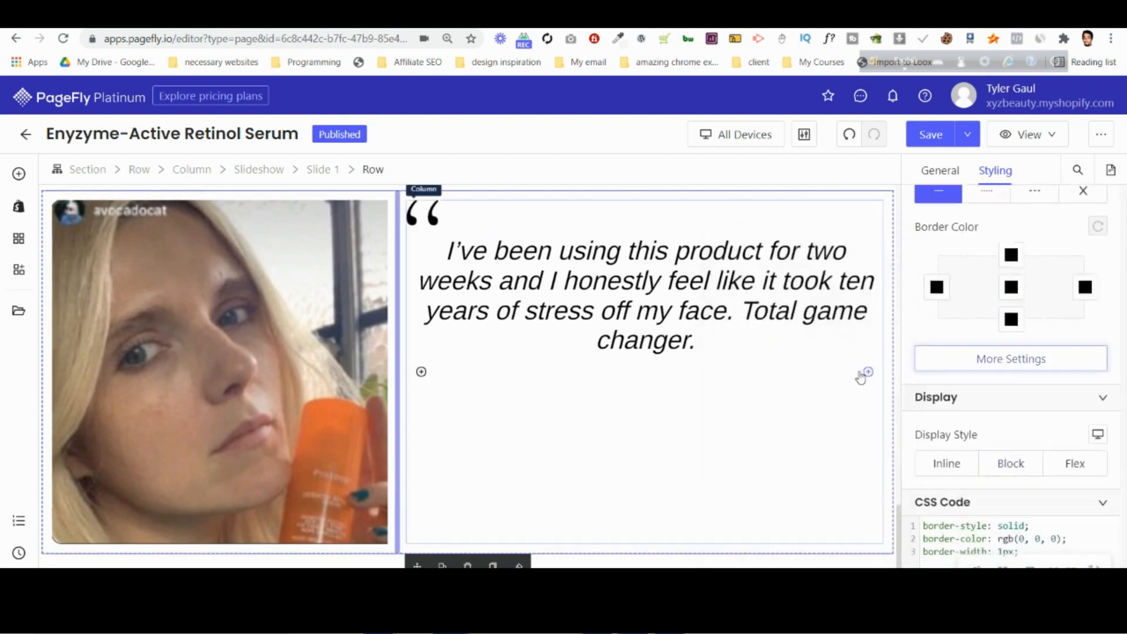
click(974, 370)
click(793, 430)
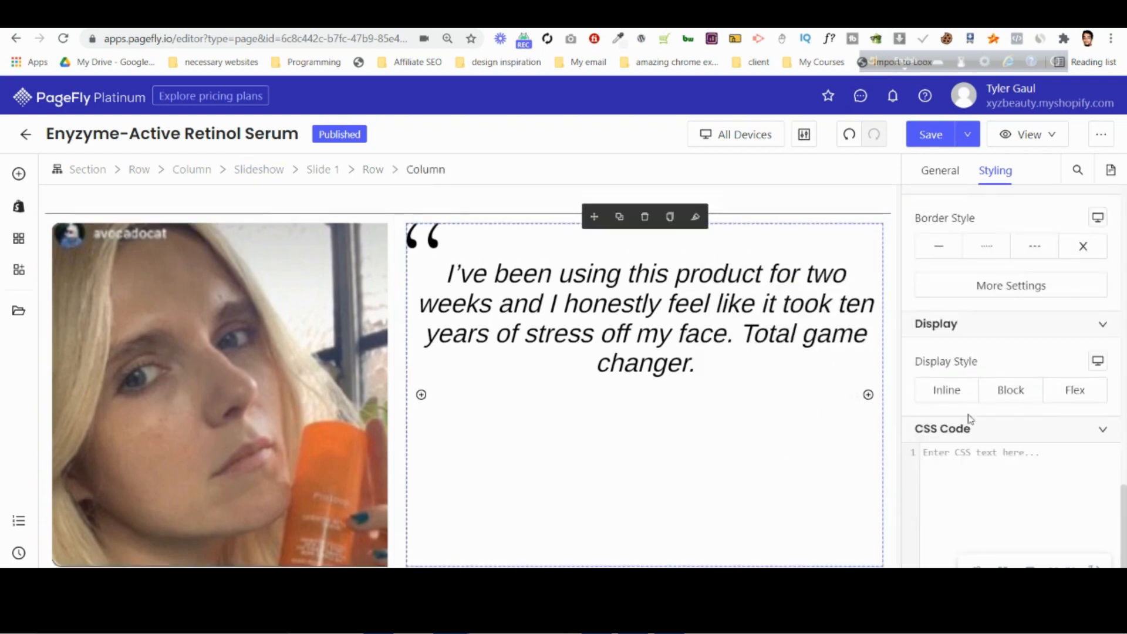
click(1015, 288)
click(793, 292)
text(2)
key(Up)
Set the column spacing of slide 1's row to 0 px.
click(376, 174)
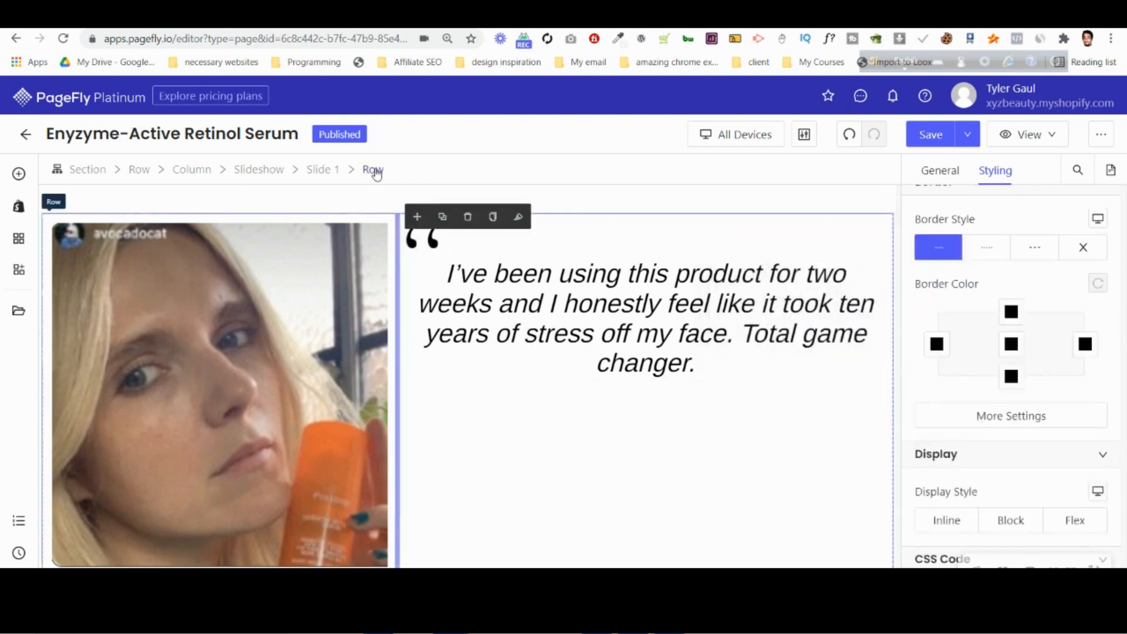
click(940, 170)
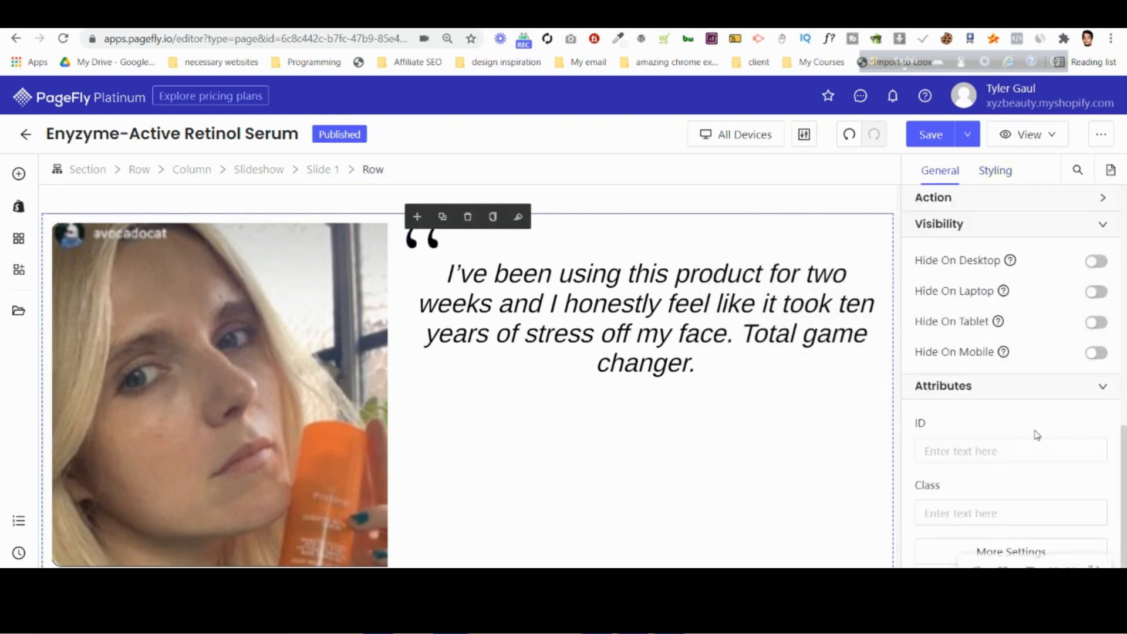
scroll(1036, 430, up, 4)
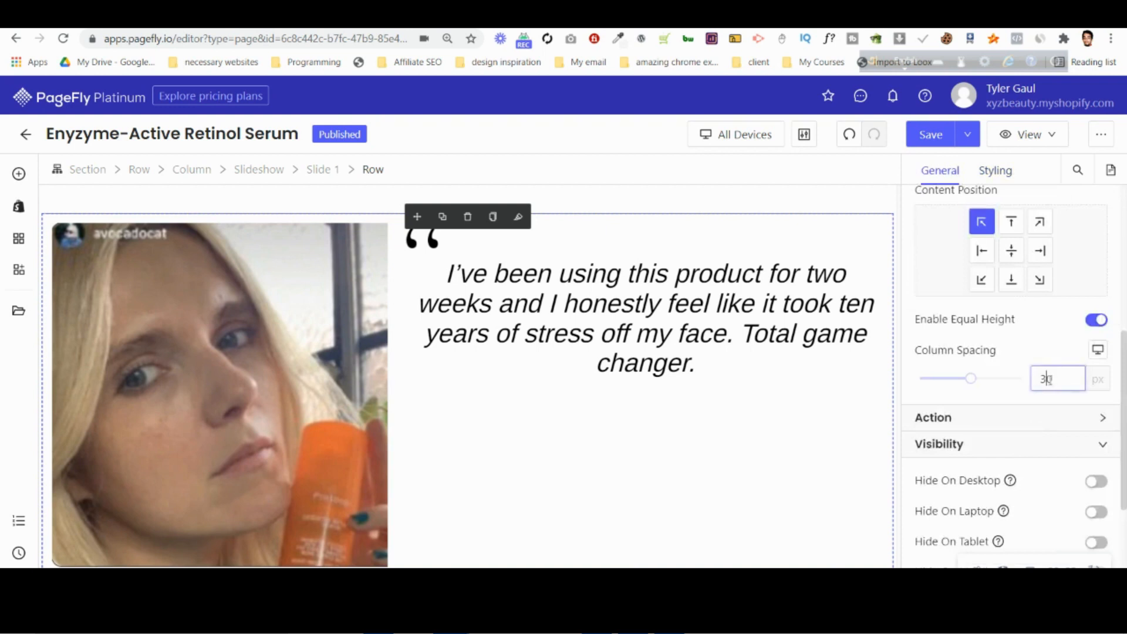
key(BackSpace)
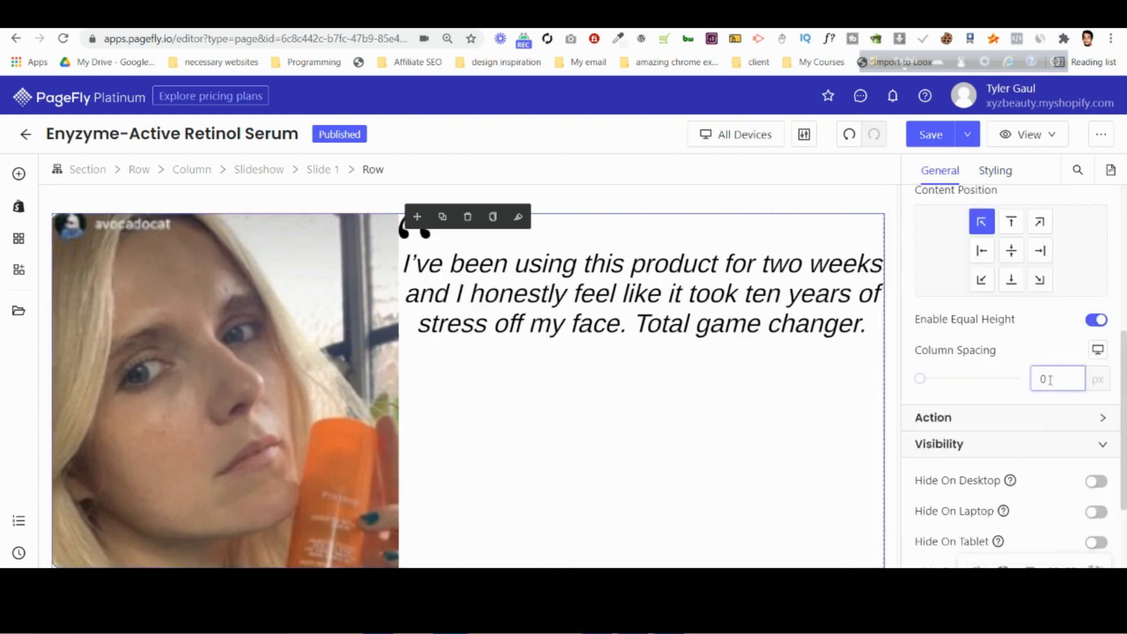
Check the quote's side spacing in the Photoshop mockup and give slide 1's quote column left and right margins of 50 px.
click(617, 399)
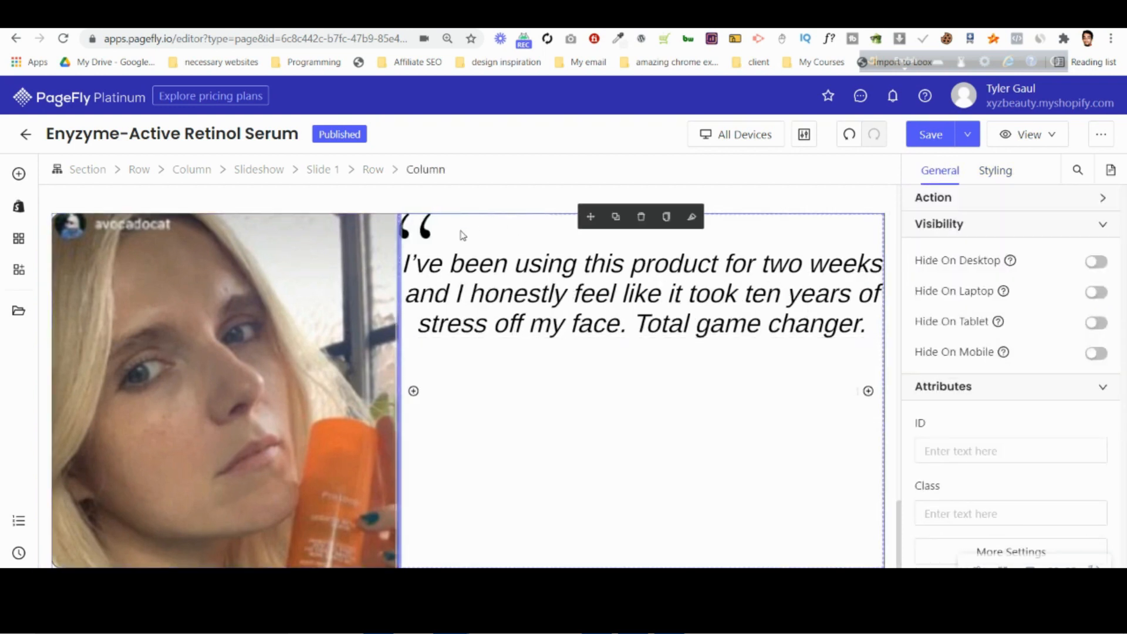
click(455, 252)
click(428, 170)
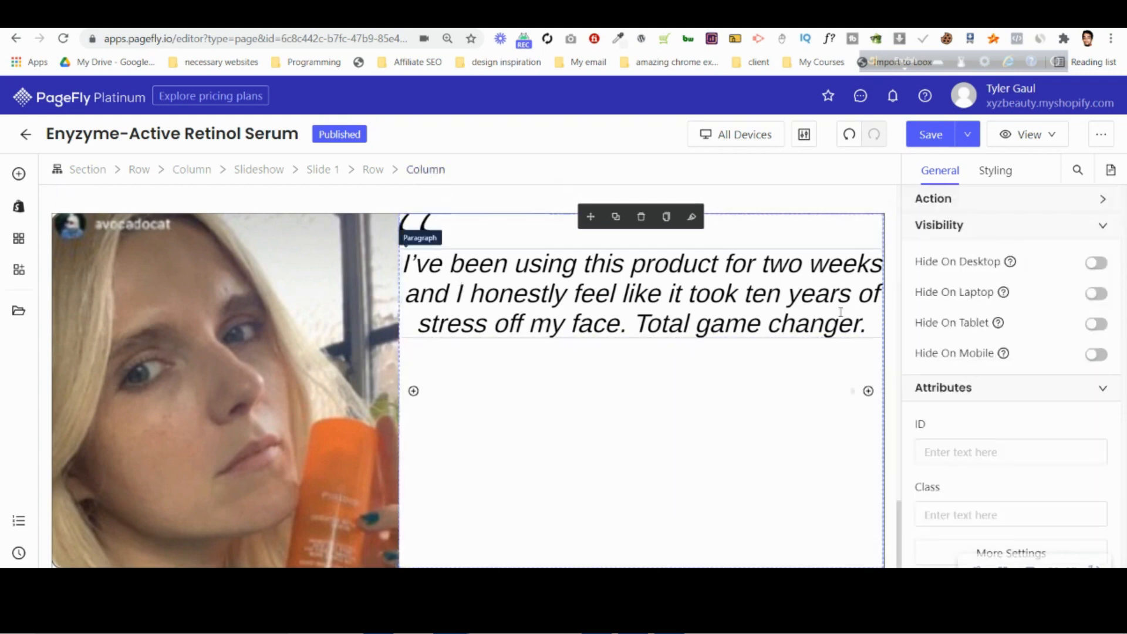
click(995, 171)
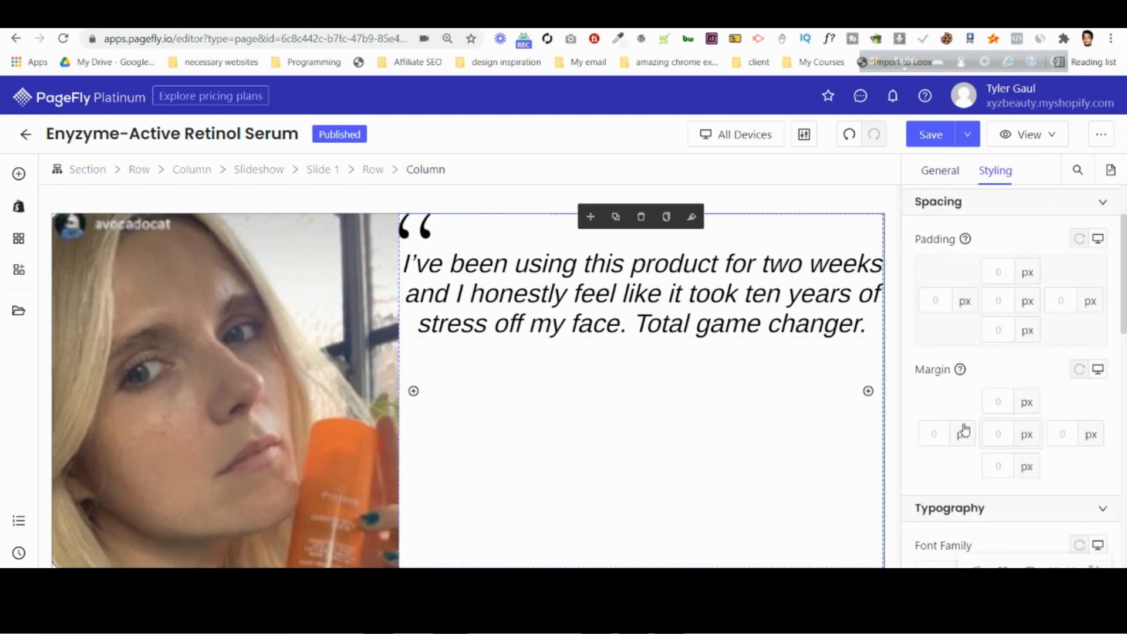
text(1)
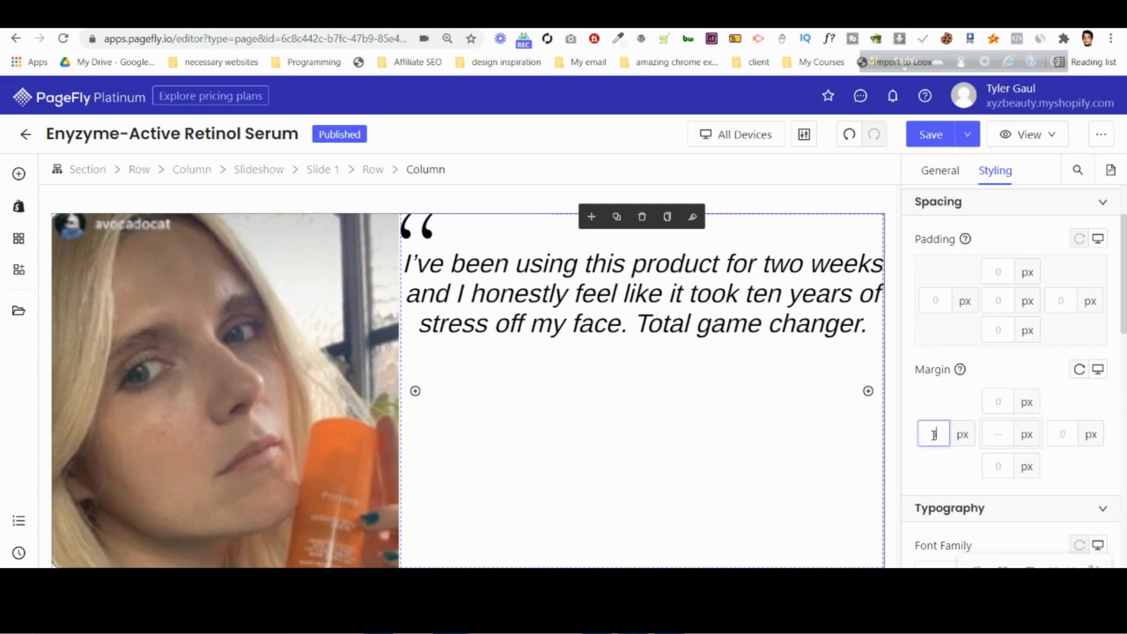
text(0)
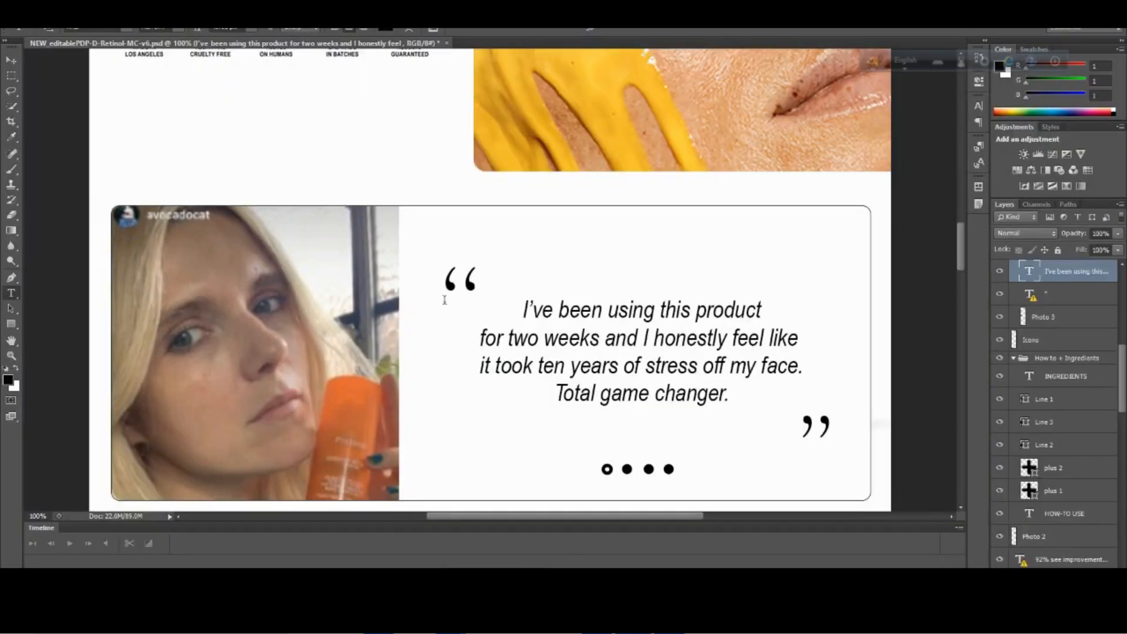
mouse_move(451, 617)
click(371, 543)
key(Up)
key(Up)
key(Up)
key(Up)
key(Up)
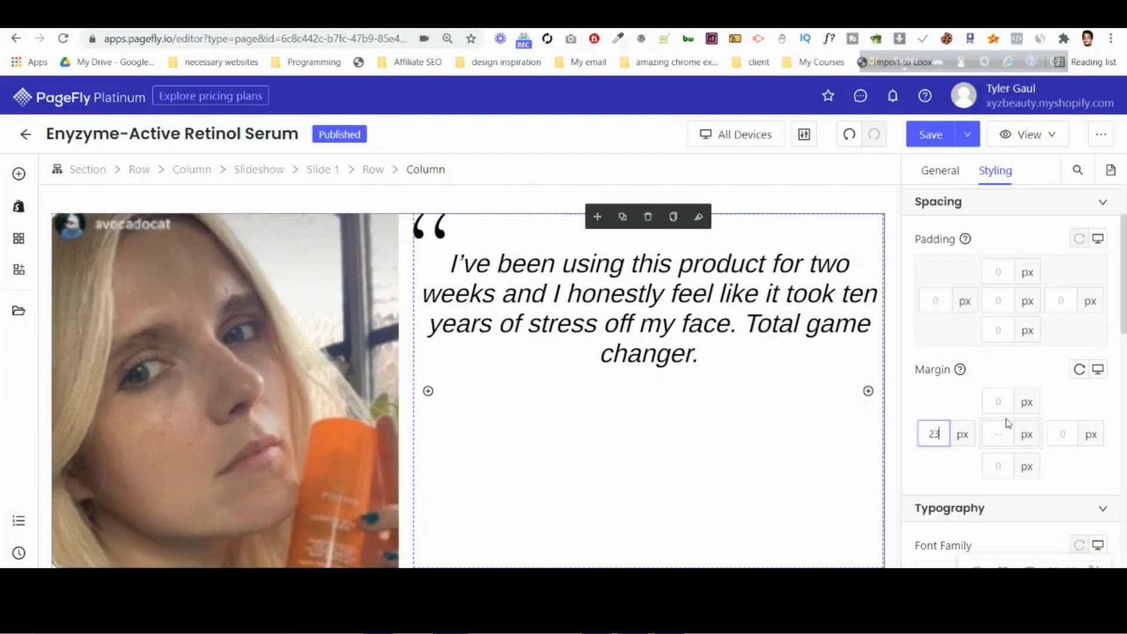
key(Up)
key(Up)
key(Up)
key(Up)
key(Up)
key(Up)
key(Up)
key(Up)
key(Up)
key(Up)
key(Up)
key(Up)
key(Up)
key(Up)
key(Up)
key(Up)
key(Up)
key(Up)
key(Up)
key(Up)
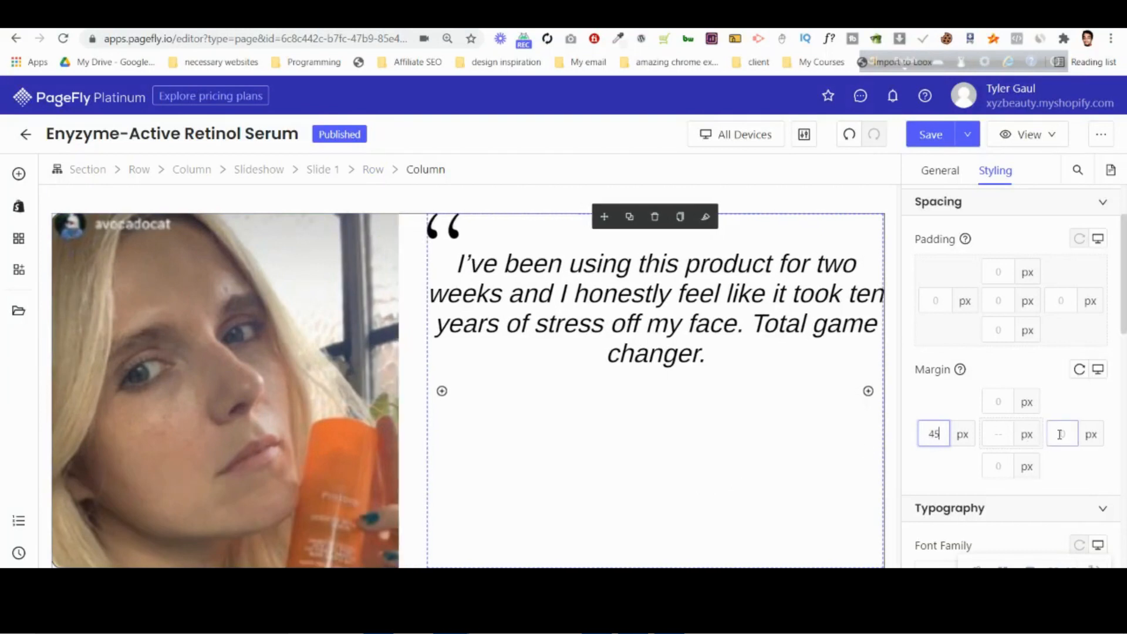
key(Up)
key(Up)
key(Up)
click(1063, 435)
text(50)
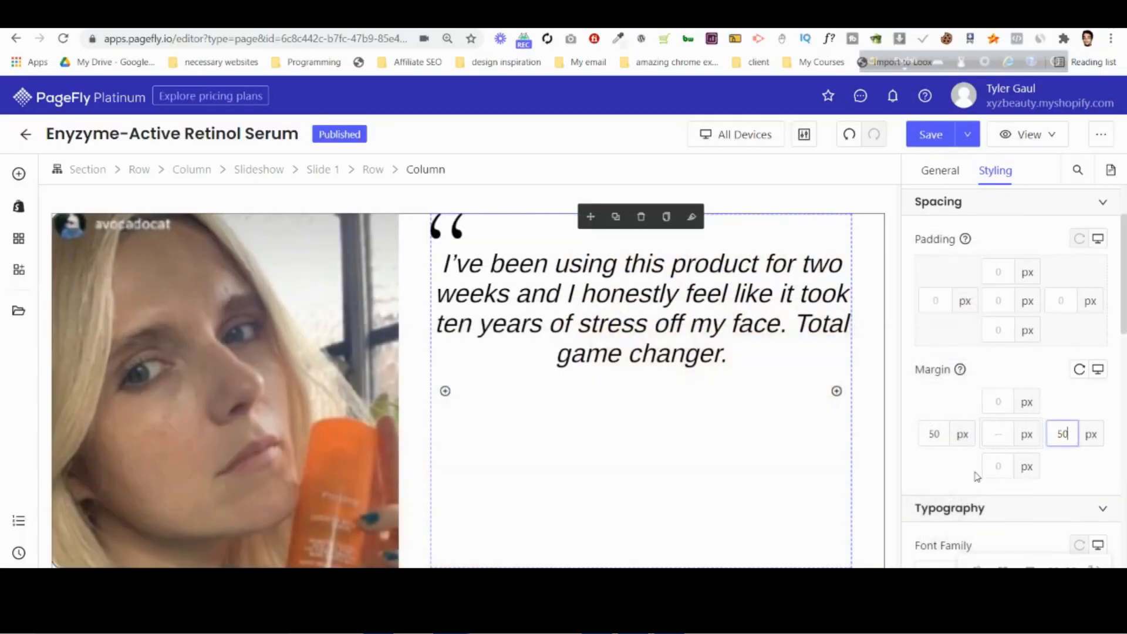
Increase the quote column's left and right margins to 80 px each.
click(940, 432)
key(Up)
key(Up)
key(Up)
key(Up)
key(Up)
key(Up)
key(Up)
key(Up)
key(Up)
key(Up)
key(Up)
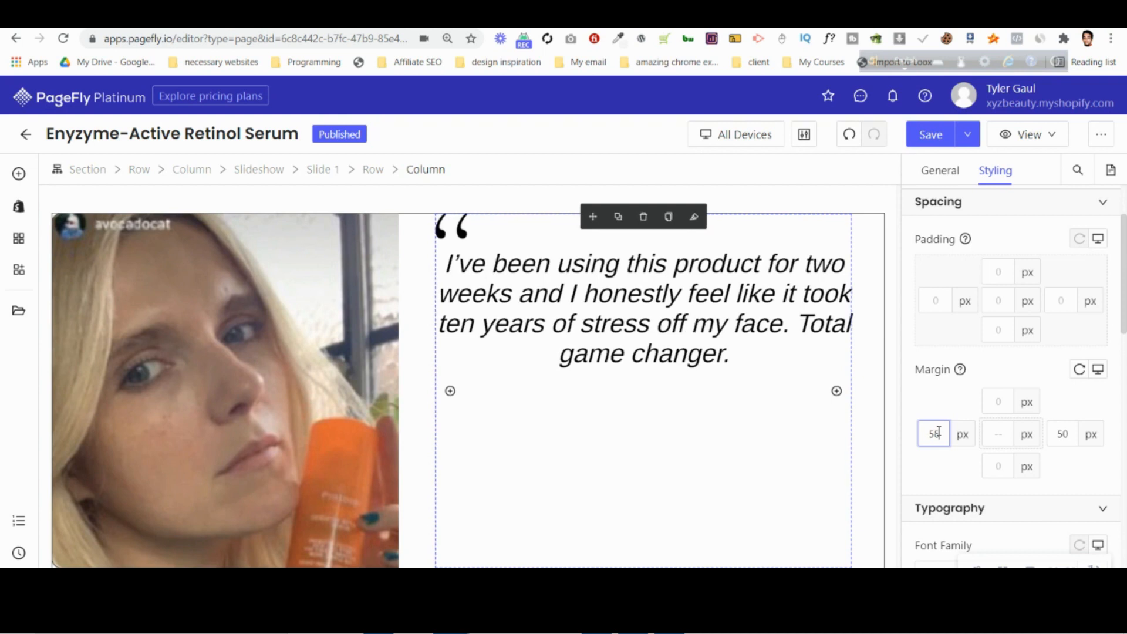
key(Up)
key(Up)
key(Up)
key(Up)
key(Up)
key(Up)
key(Up)
key(Up)
key(Up)
key(Up)
key(Up)
key(Up)
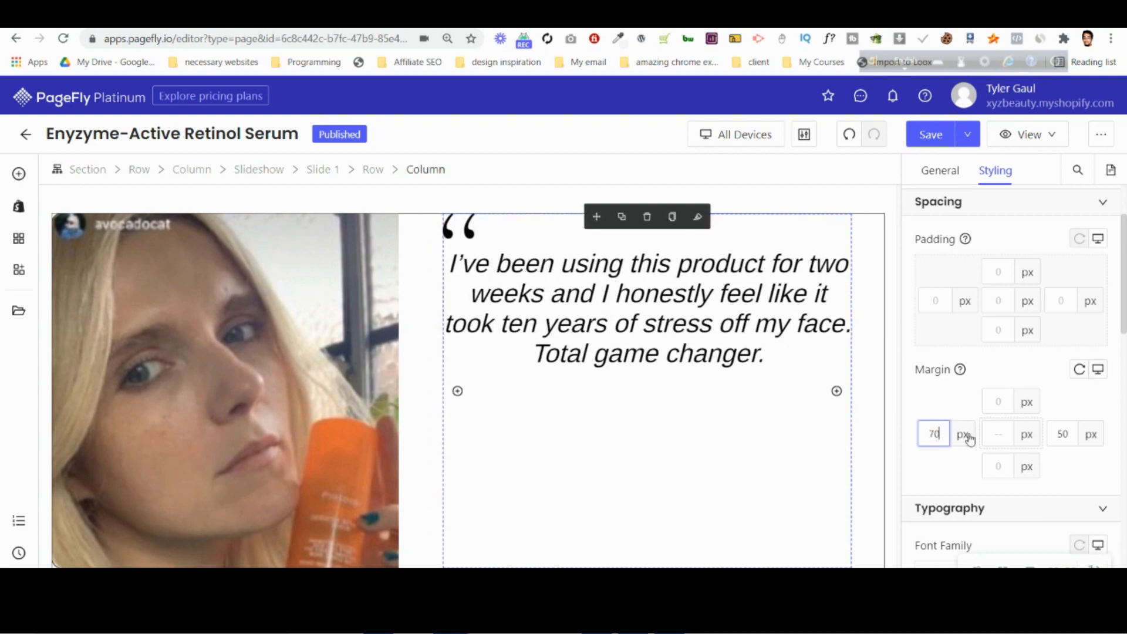
key(Up)
key(Up)
key(Up)
key(Up)
key(Up)
key(Up)
key(Up)
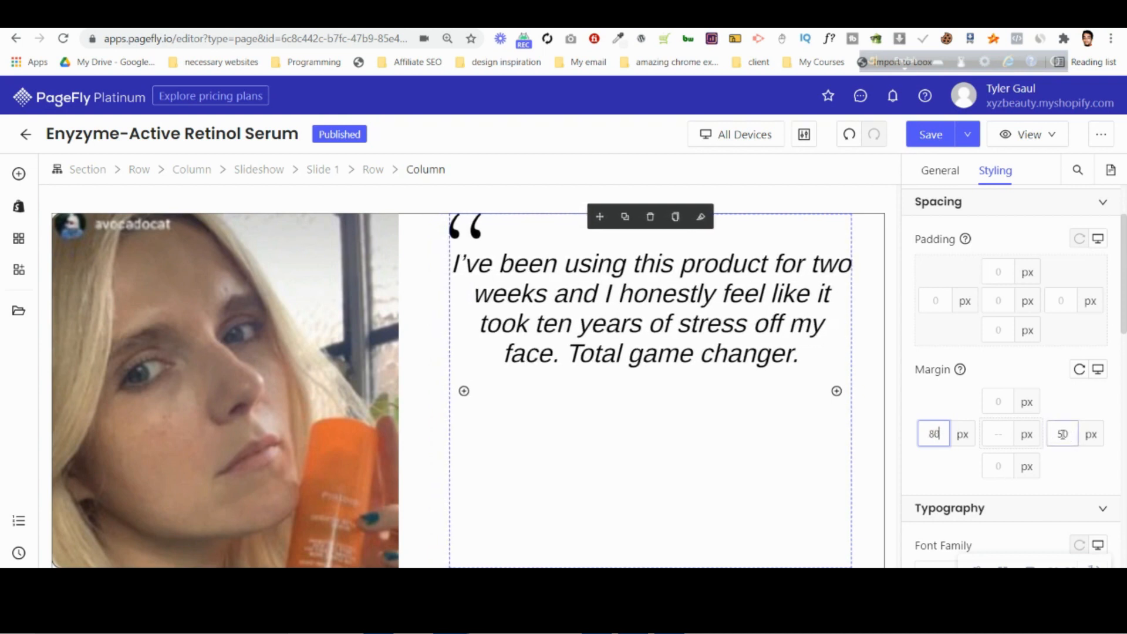
text(80)
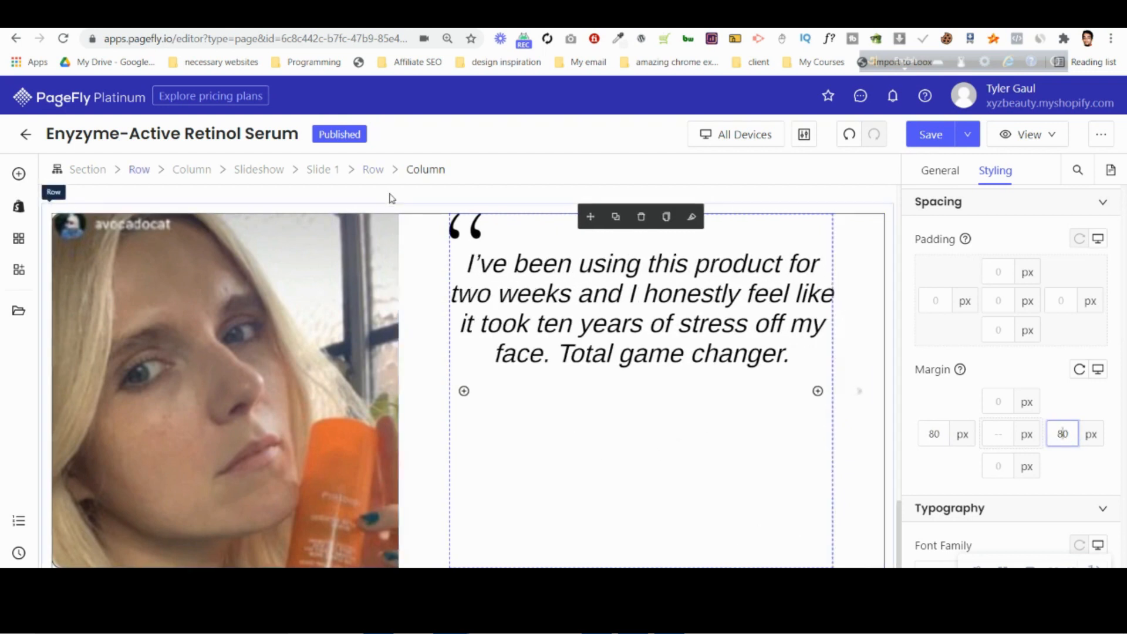
Set slide 1's row to flex display and align its items to center so the quote sits vertically centered beside the photo.
click(375, 170)
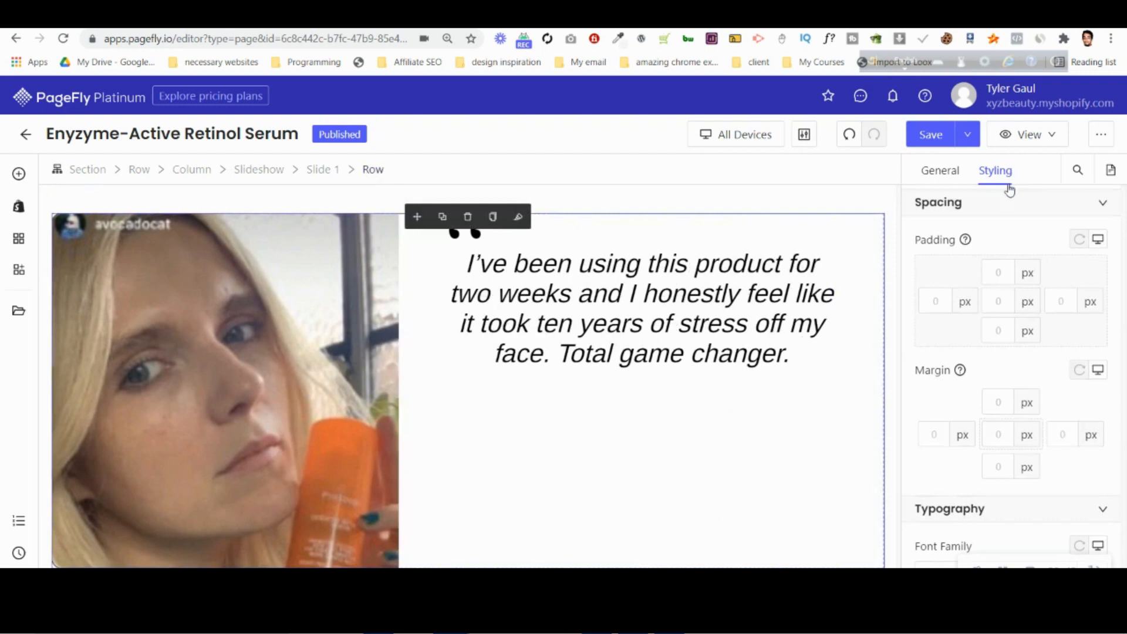
scroll(1020, 396, down, 15)
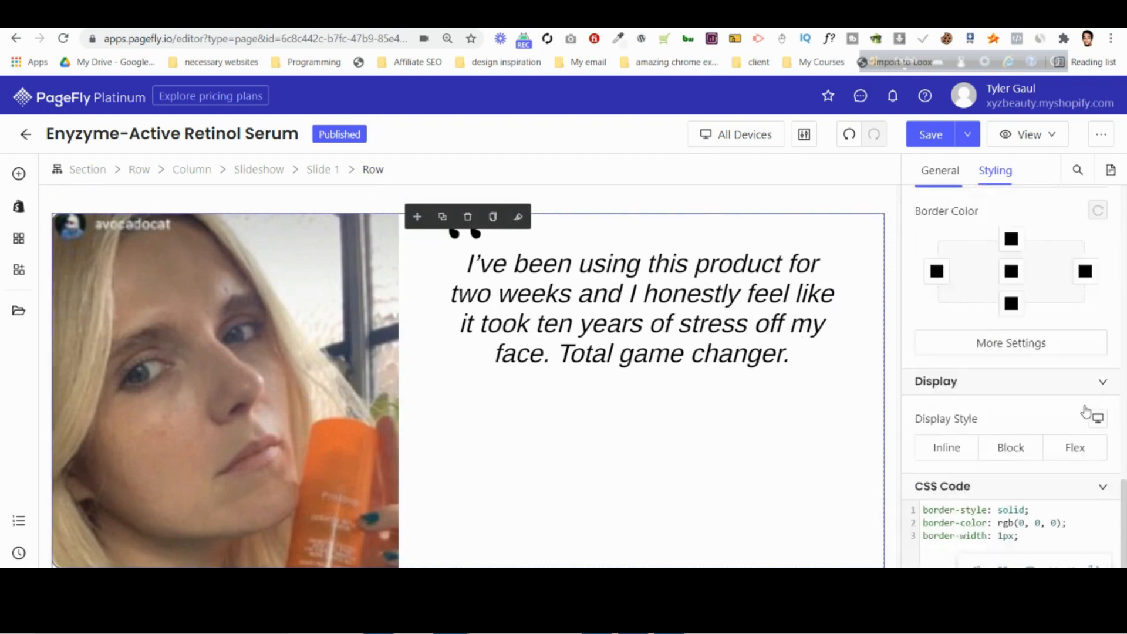
scroll(1083, 406, down, 1)
click(1082, 393)
scroll(999, 355, down, 6)
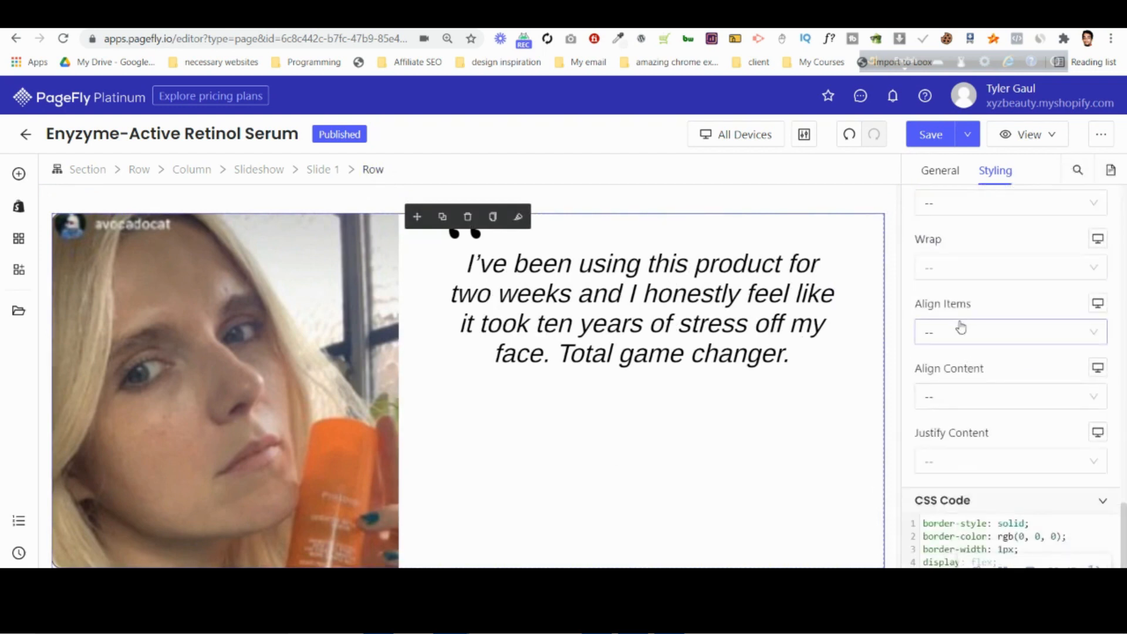
click(961, 327)
click(956, 391)
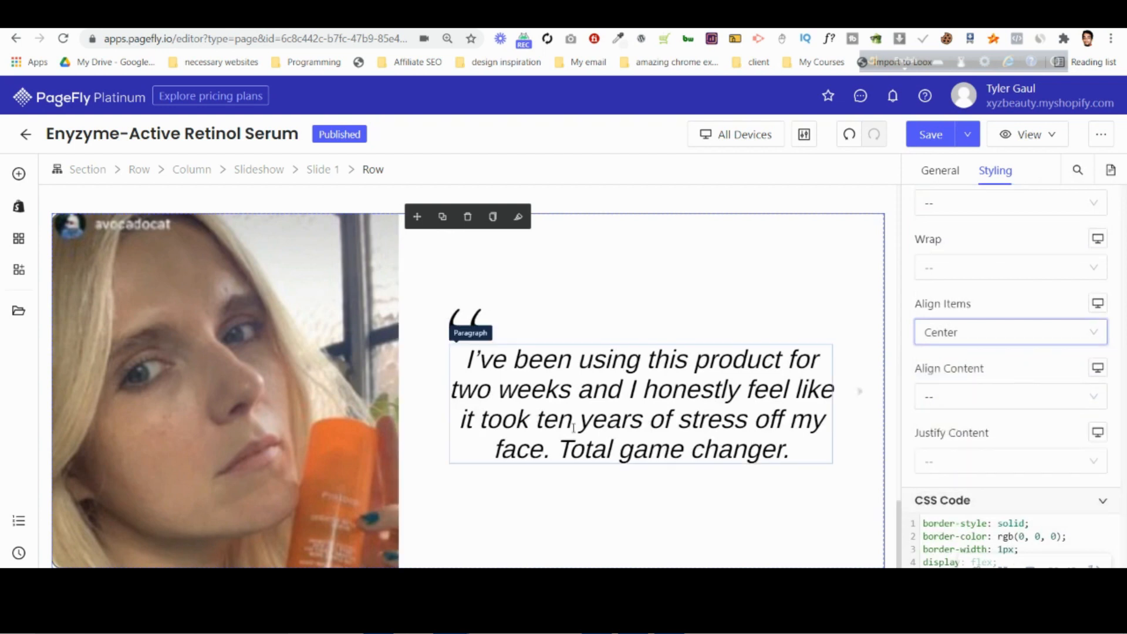
Duplicate the opening quotation mark image and move the copy directly below the quote text.
click(465, 323)
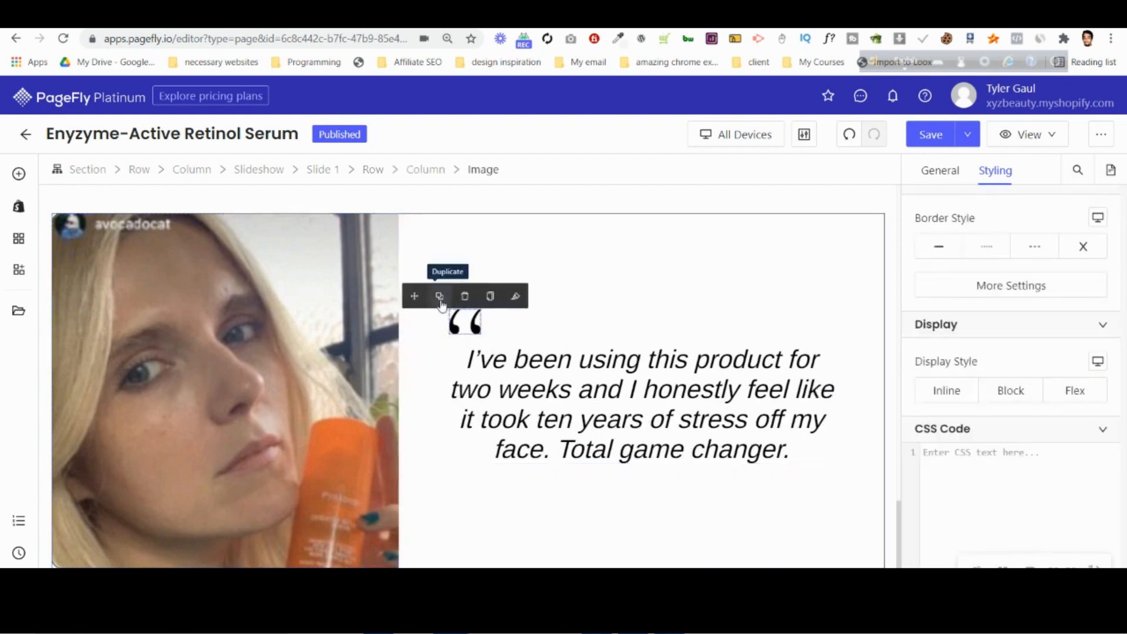
click(440, 299)
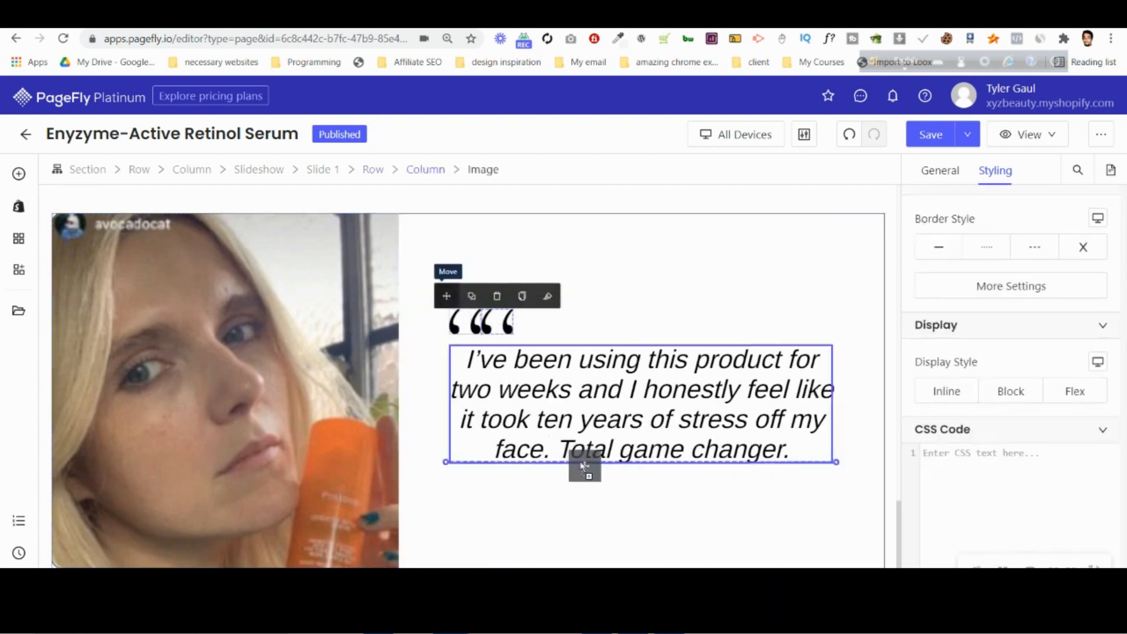
drag(584, 465, 583, 467)
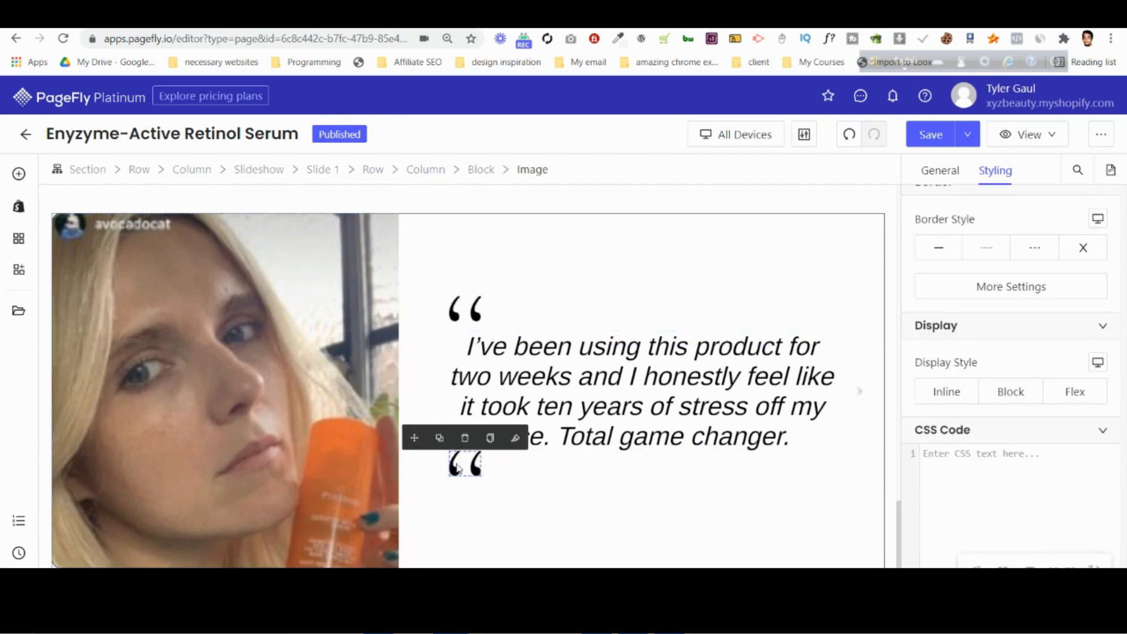
scroll(1001, 395, up, 6)
scroll(1005, 396, down, 5)
scroll(1007, 396, up, 5)
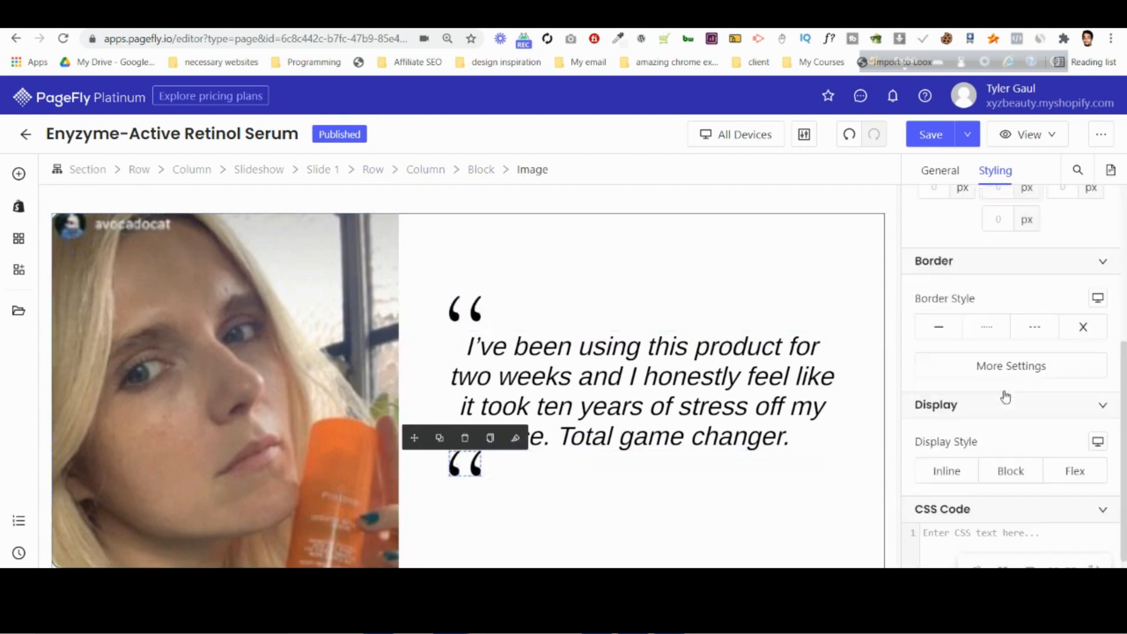
click(951, 172)
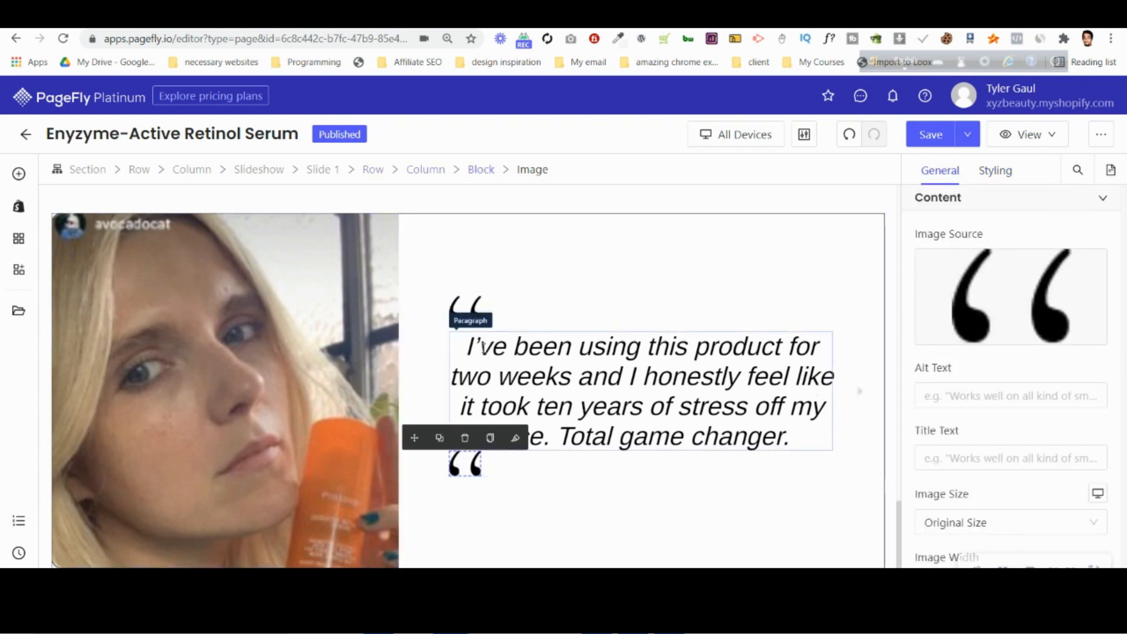
Add a layout block at the end of the quote column and move the duplicated quotation mark image into it.
click(19, 175)
mouse_move(86, 254)
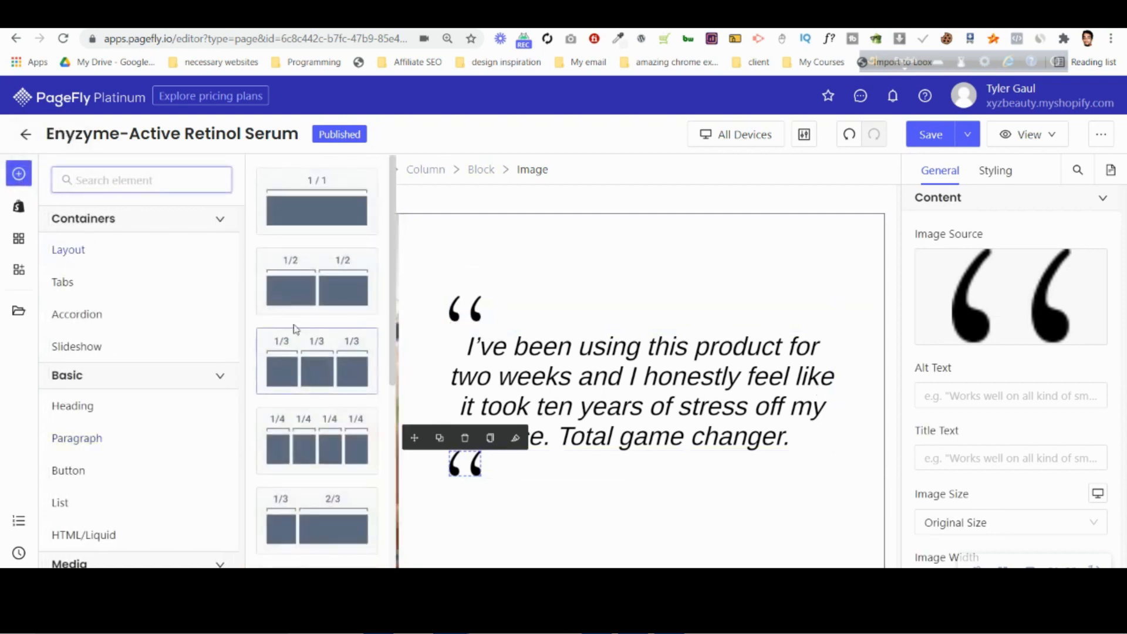
scroll(317, 411, down, 5)
drag(328, 470, 632, 478)
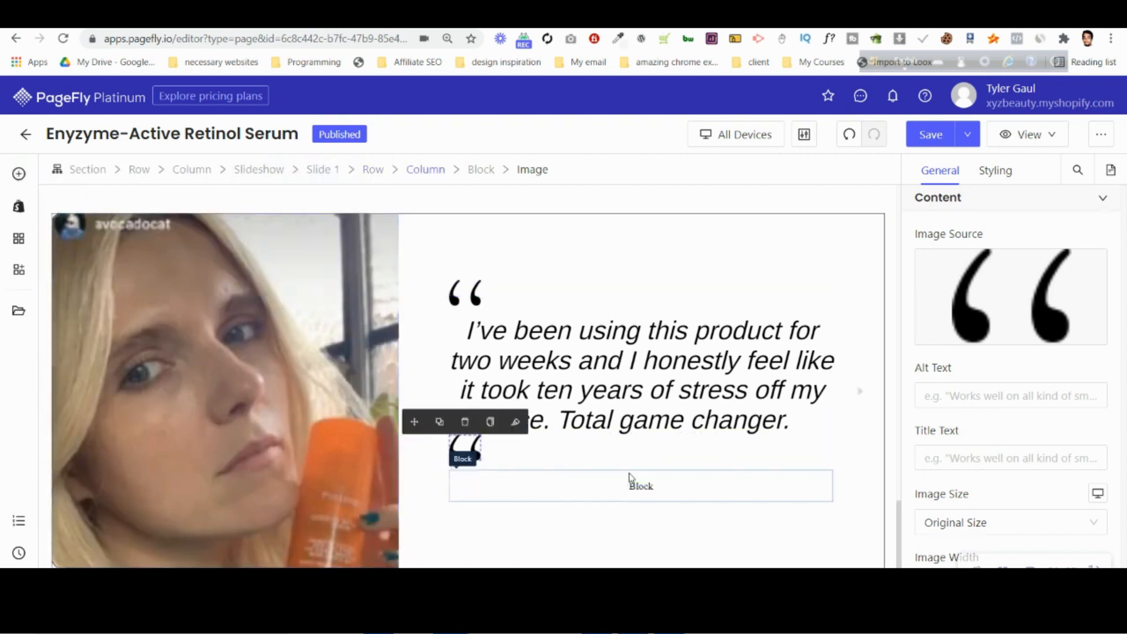
click(470, 453)
drag(414, 421, 581, 482)
click(540, 479)
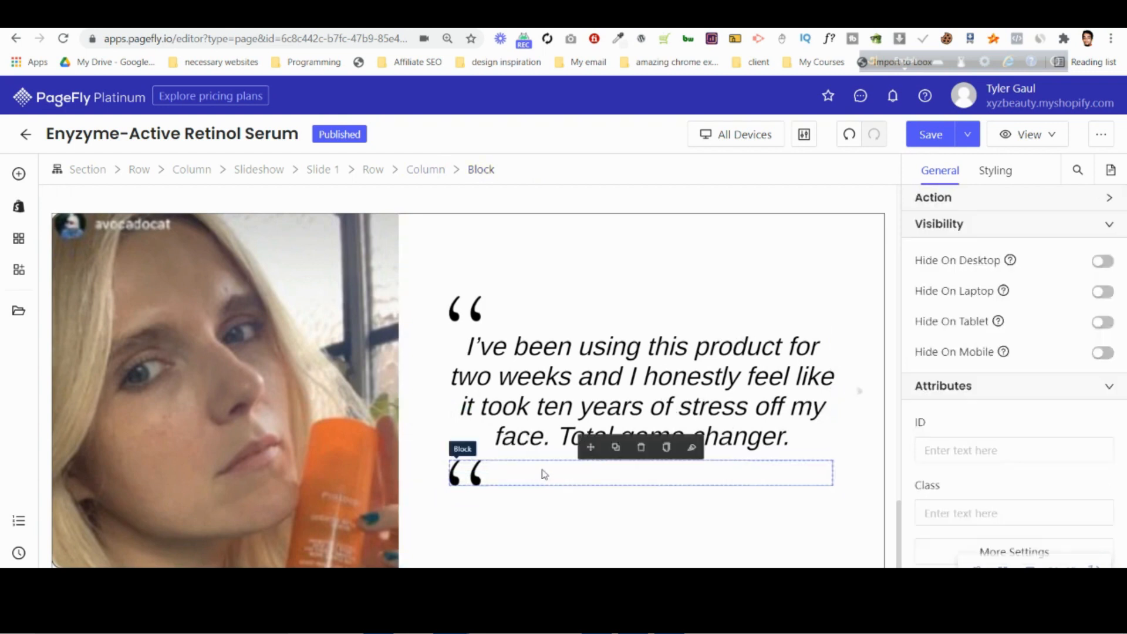
Set the block holding the closing quotation mark to flex display and its justify content to Flex End.
click(996, 171)
scroll(1034, 341, down, 10)
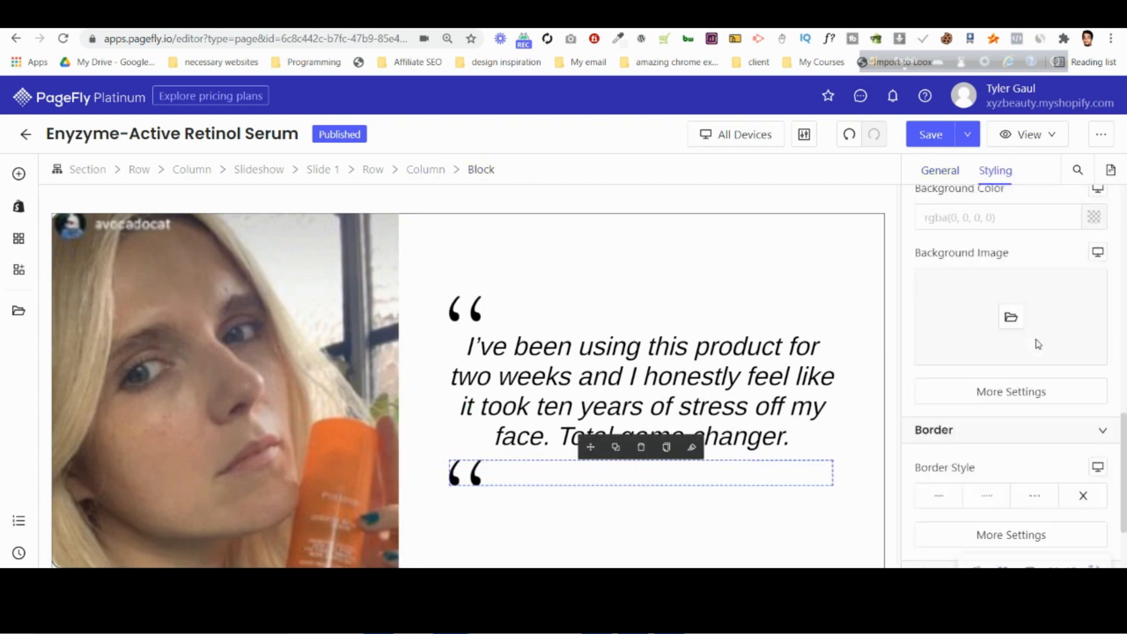
click(1089, 391)
scroll(1021, 339, down, 4)
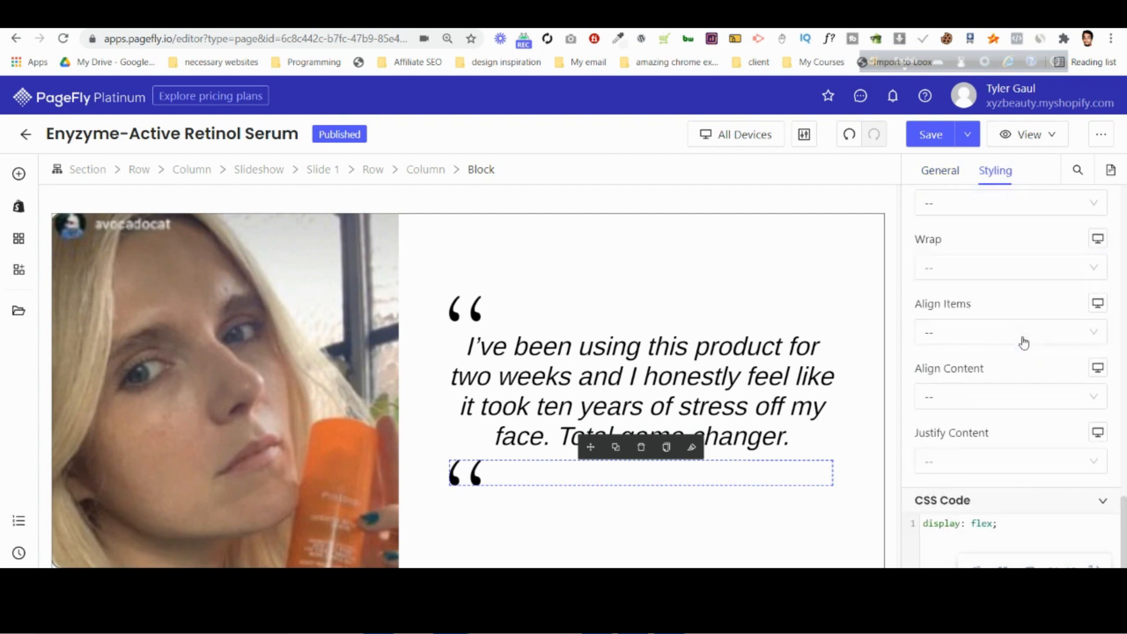
click(998, 389)
click(946, 500)
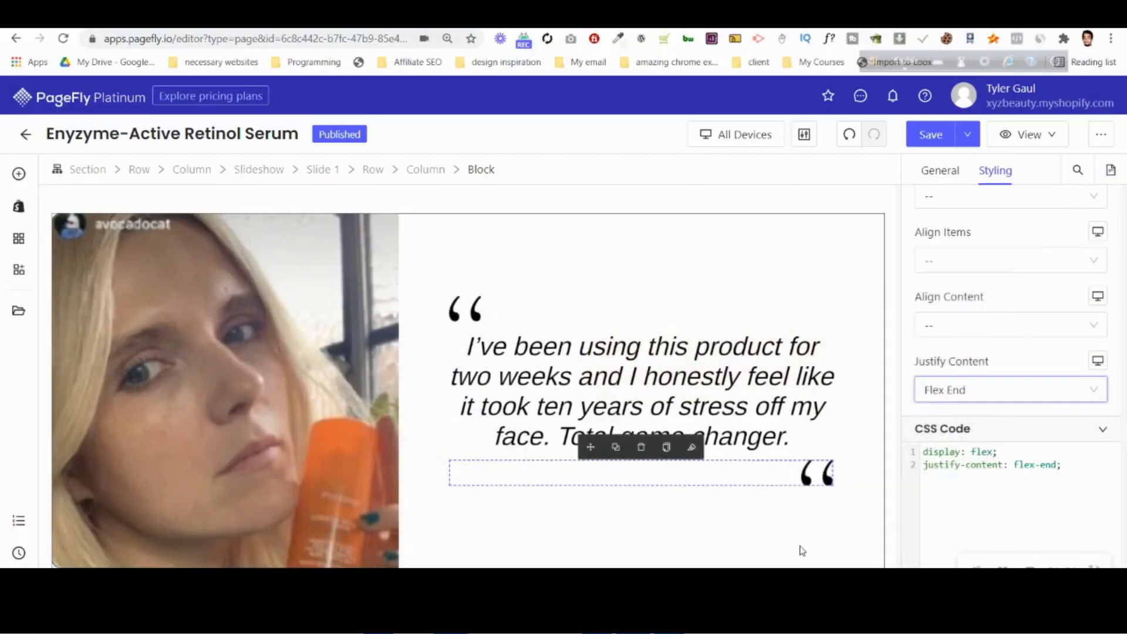
Replace the closing quotation mark image below the quote with the quote-right image from the Image Manager.
click(817, 472)
click(942, 170)
scroll(1021, 259, up, 5)
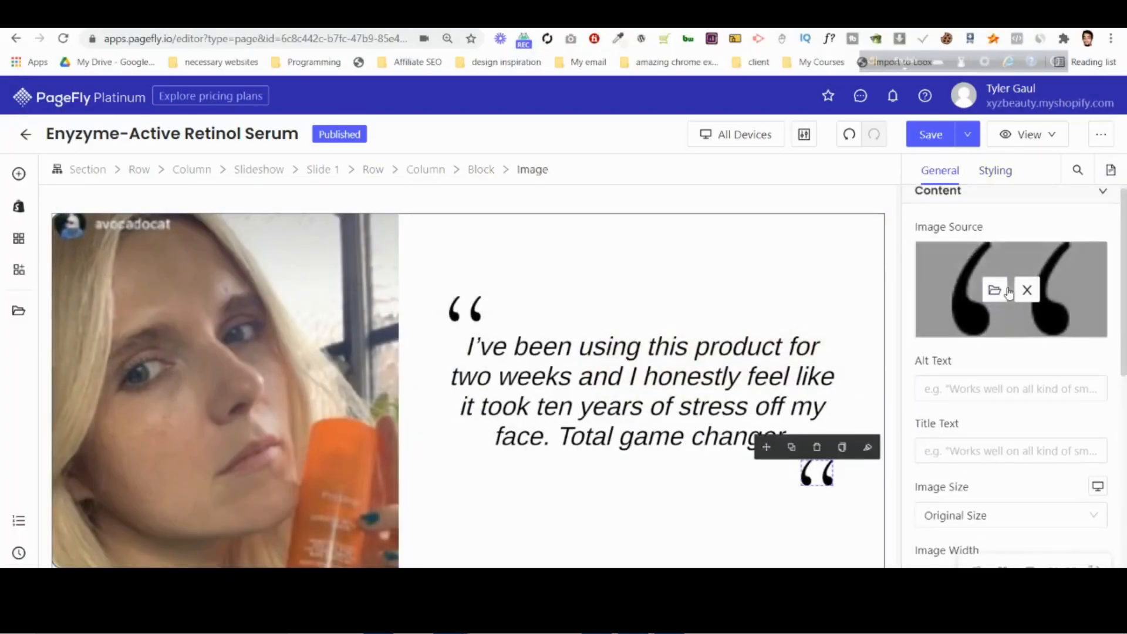
click(996, 295)
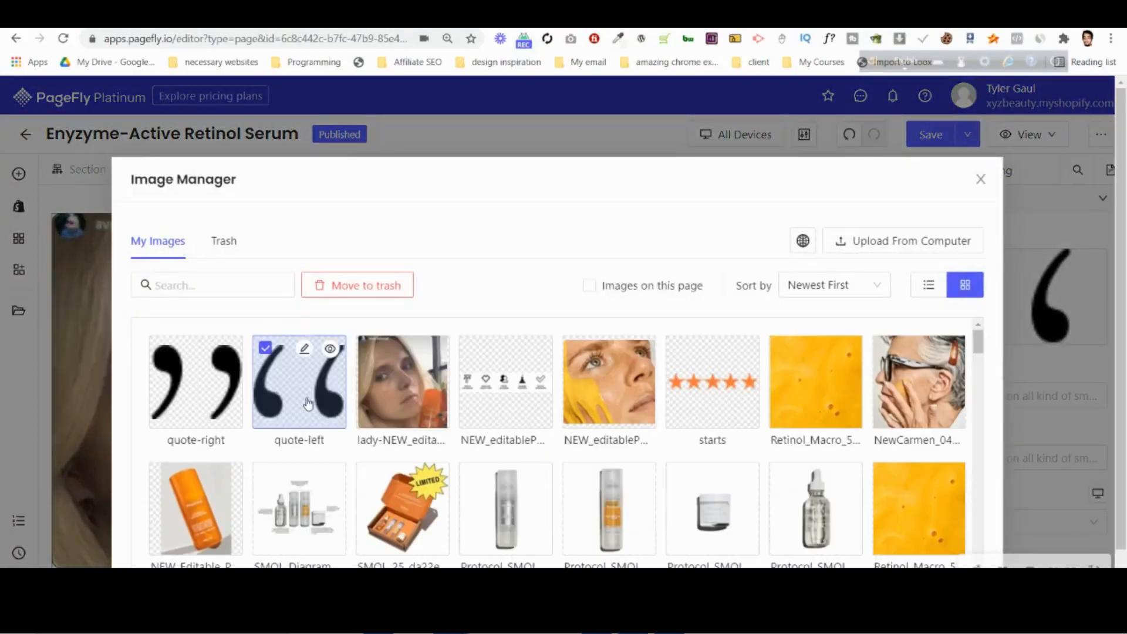
click(216, 393)
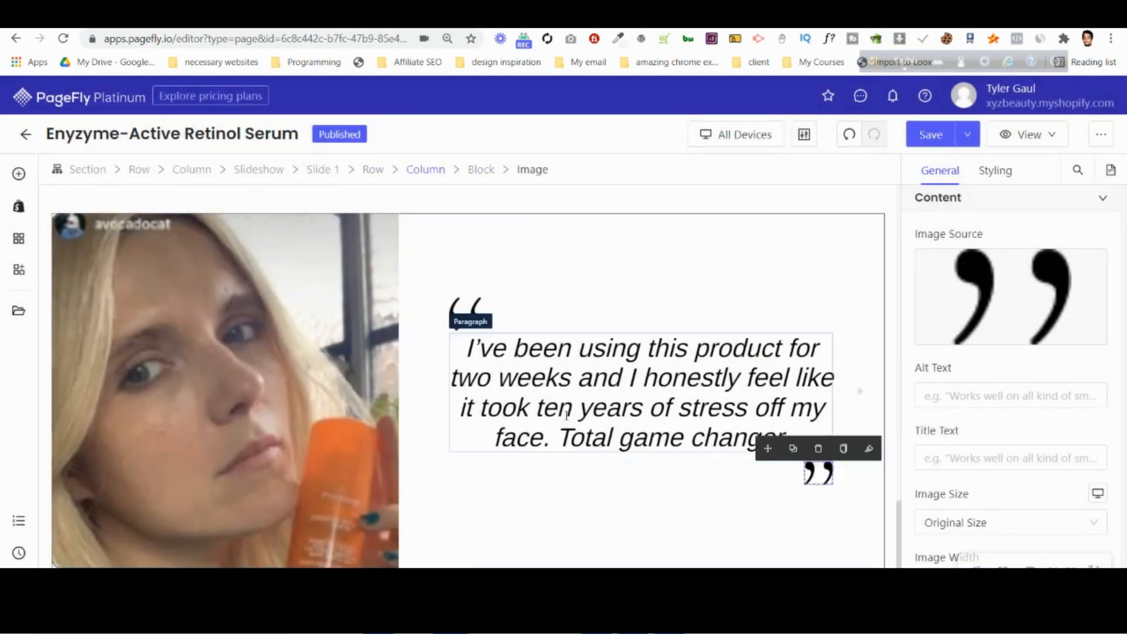
click(571, 396)
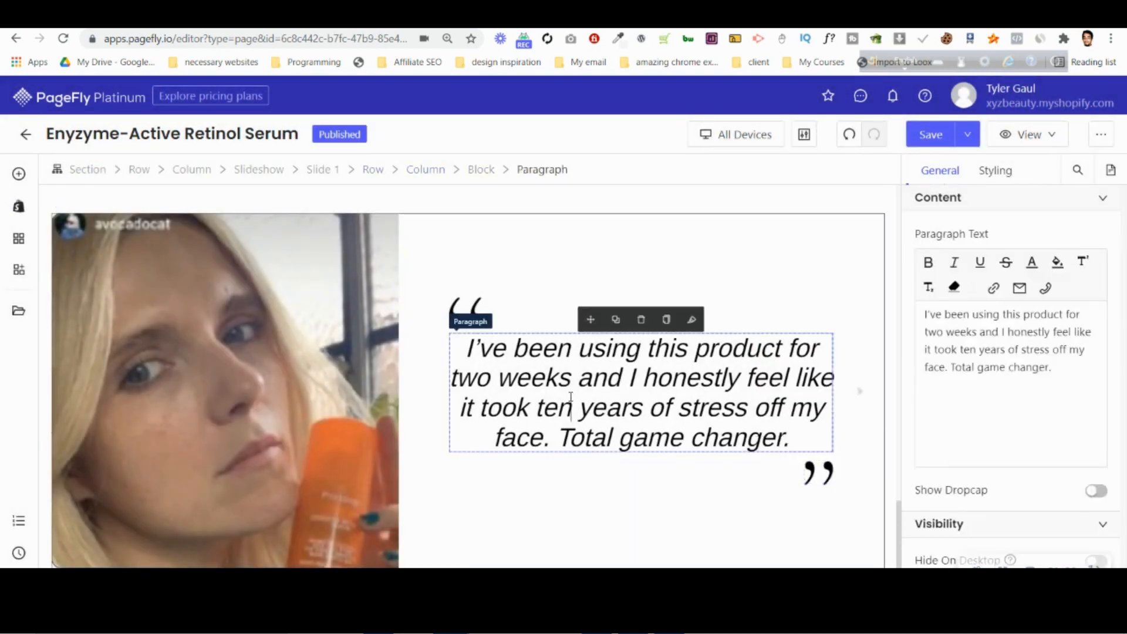
scroll(572, 393, down, 1)
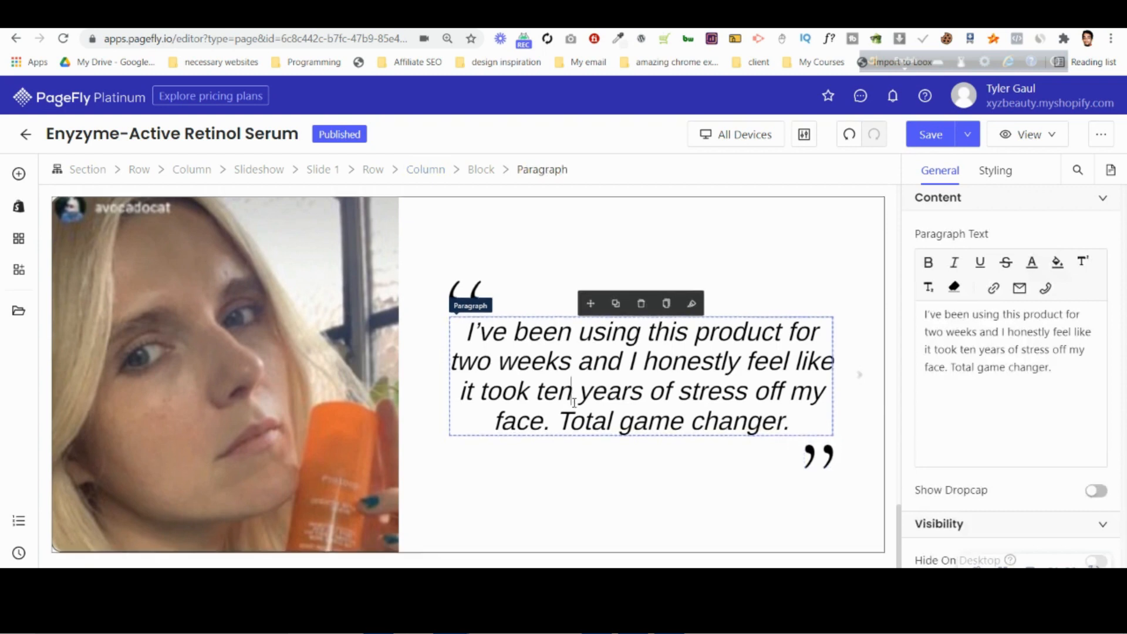
Round the four corners of slide 1's bordered row with a small, uniform border radius.
click(448, 205)
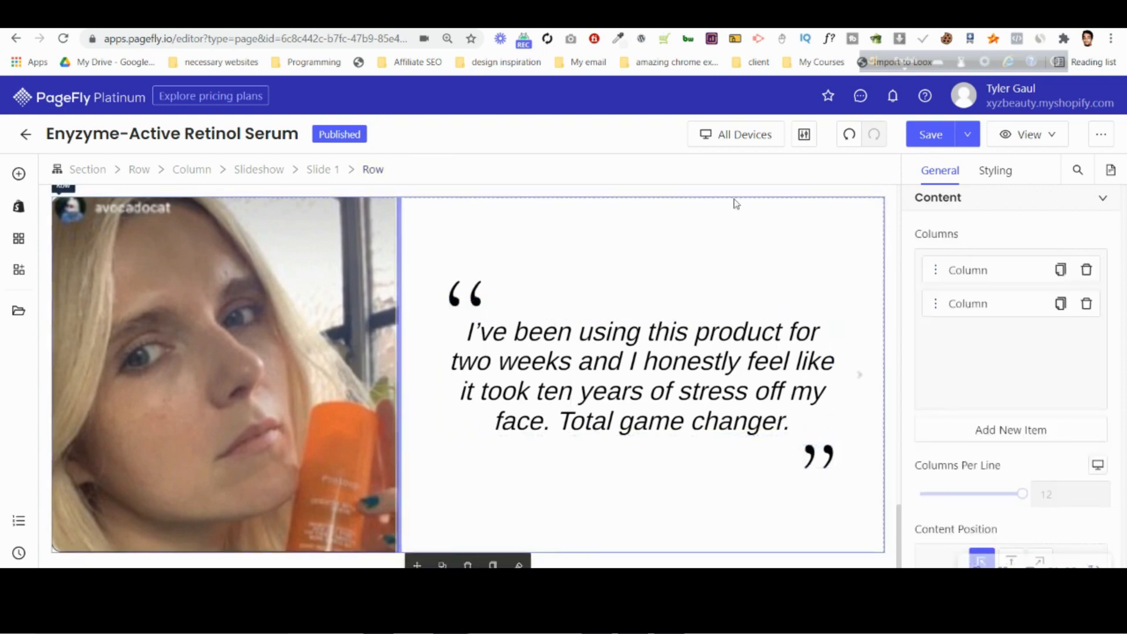
scroll(1021, 306, down, 5)
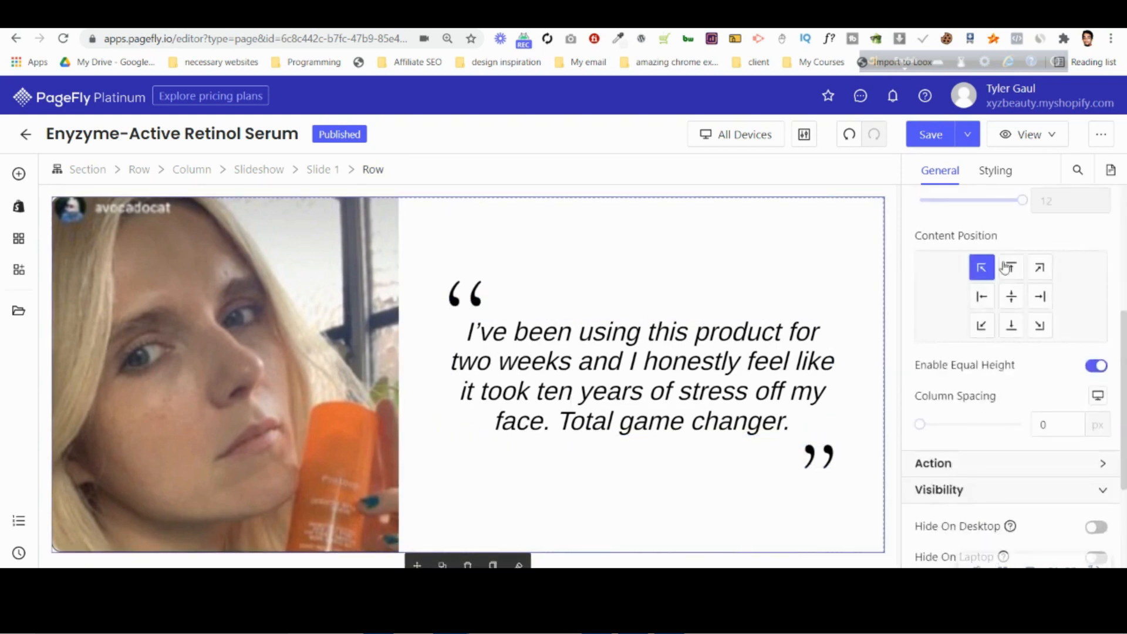
click(996, 171)
scroll(1002, 306, down, 5)
scroll(1005, 322, down, 8)
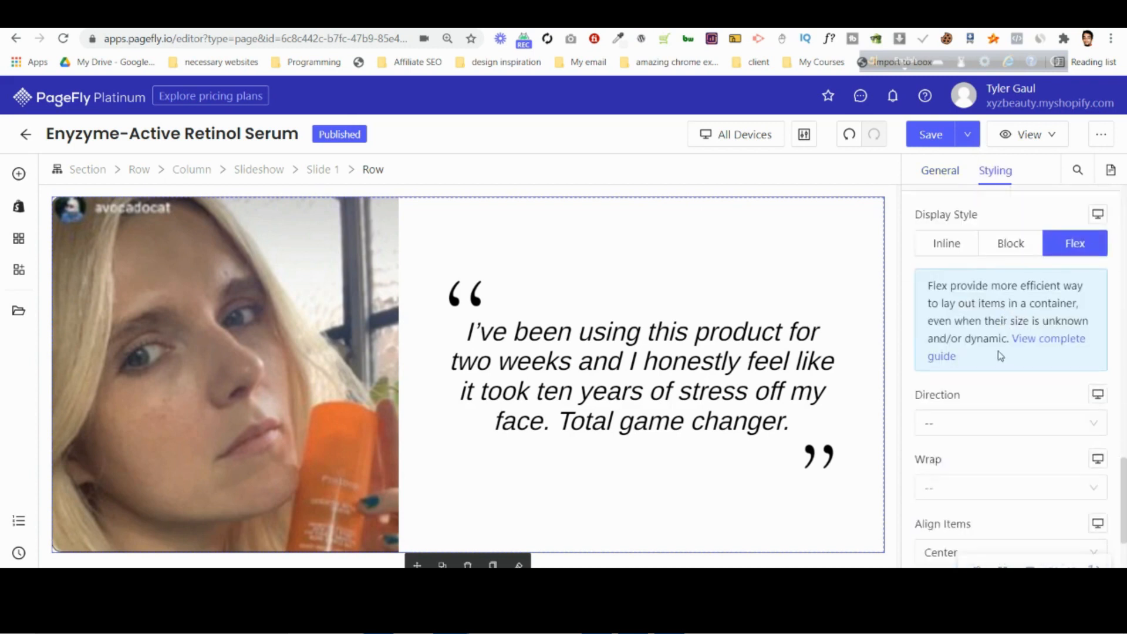
click(997, 216)
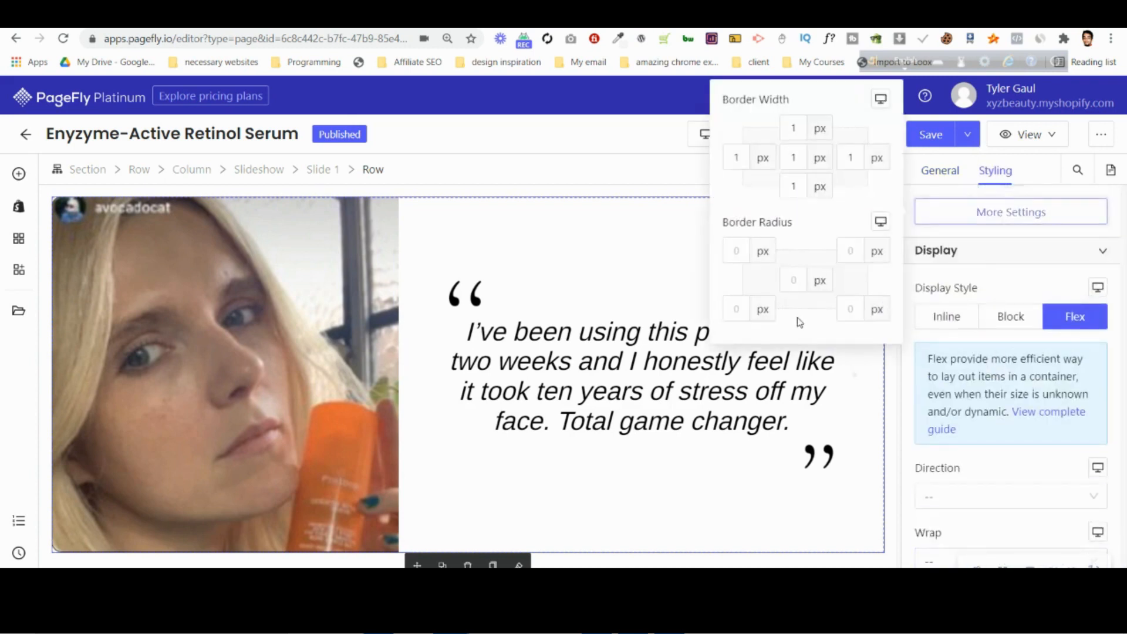
click(802, 277)
text(1)
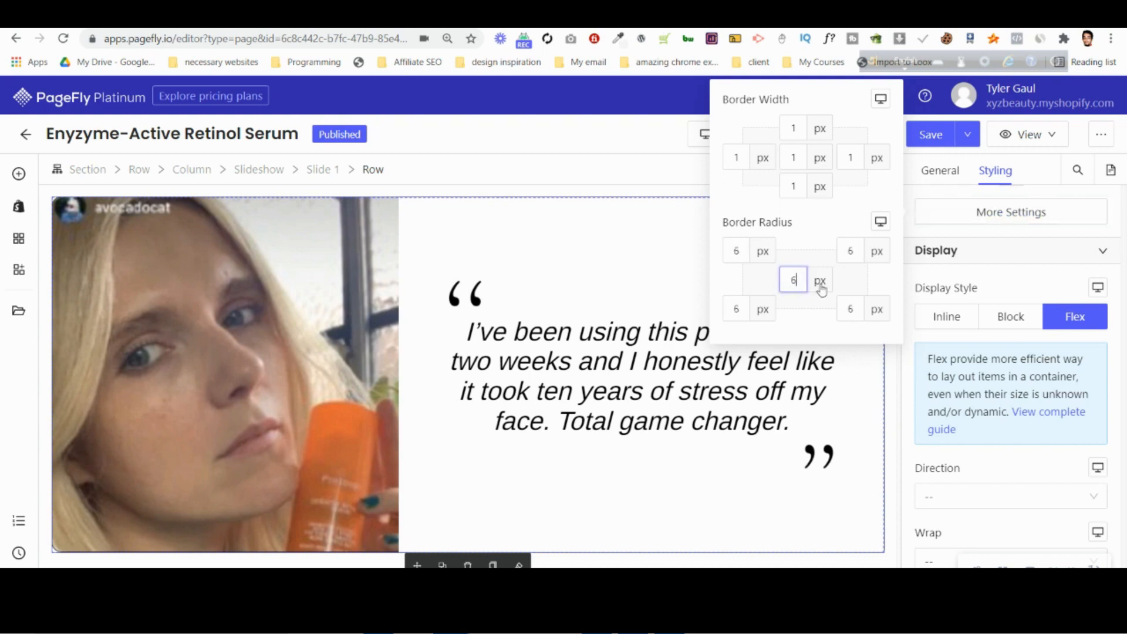
key(Up)
click(982, 290)
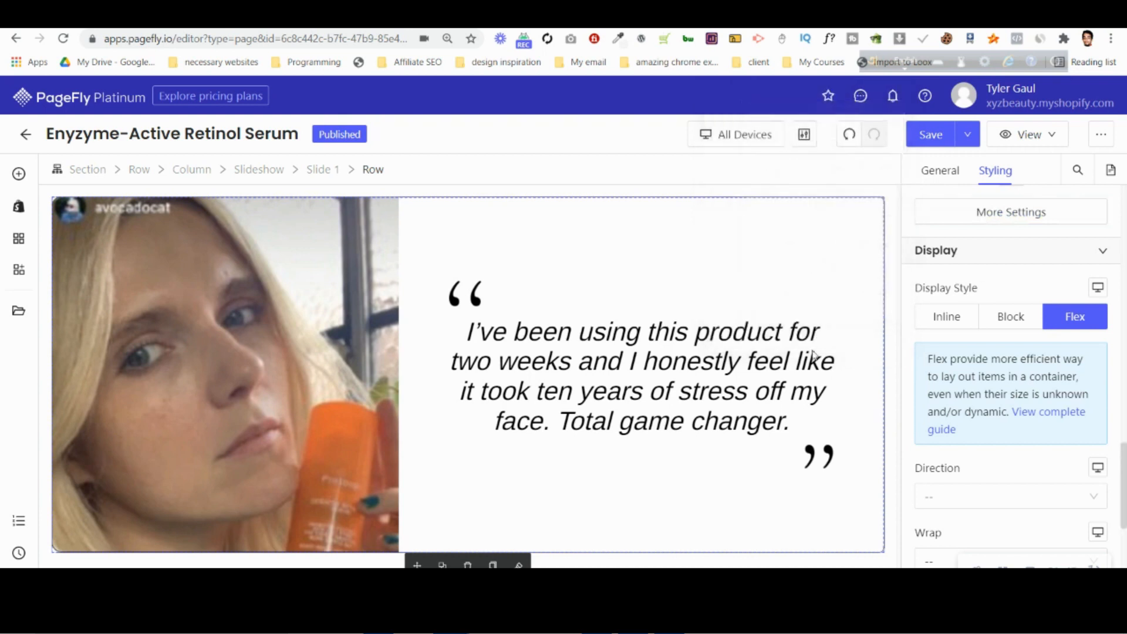
Set slide 1's quote paragraph to a font size of 40 px.
click(691, 392)
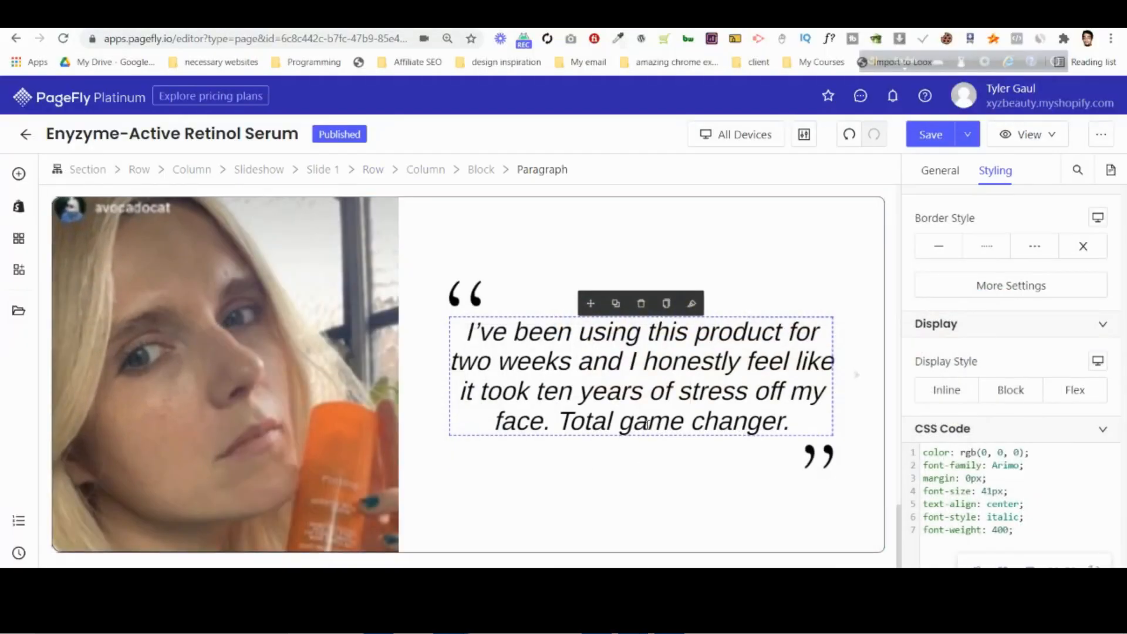
scroll(1052, 370, up, 8)
click(1063, 287)
key(Down)
key(Down)
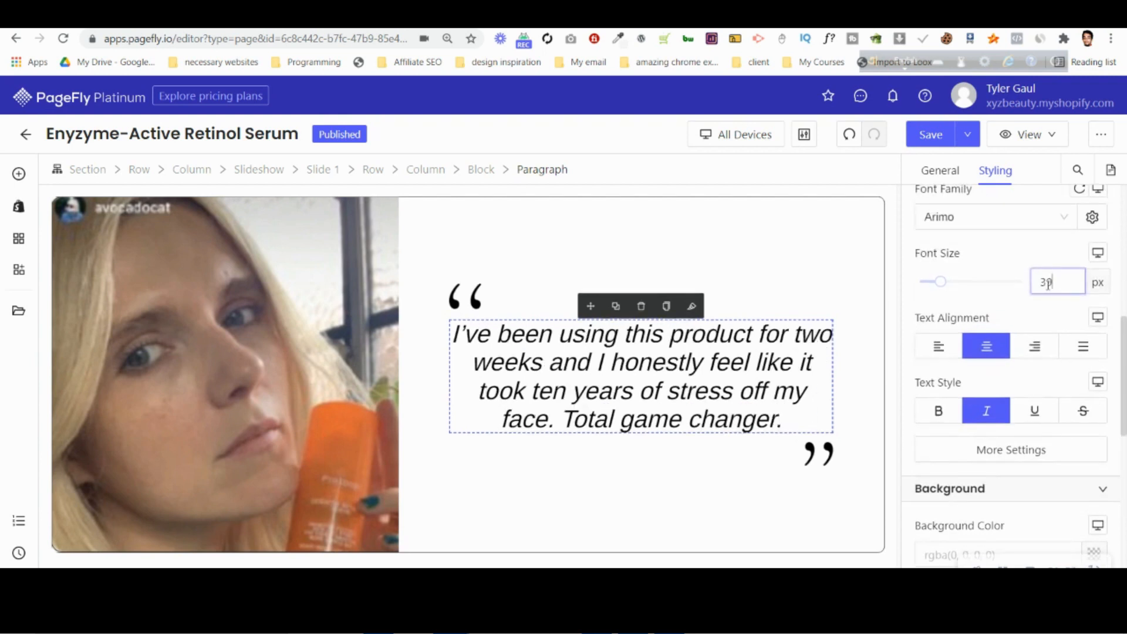
key(Down)
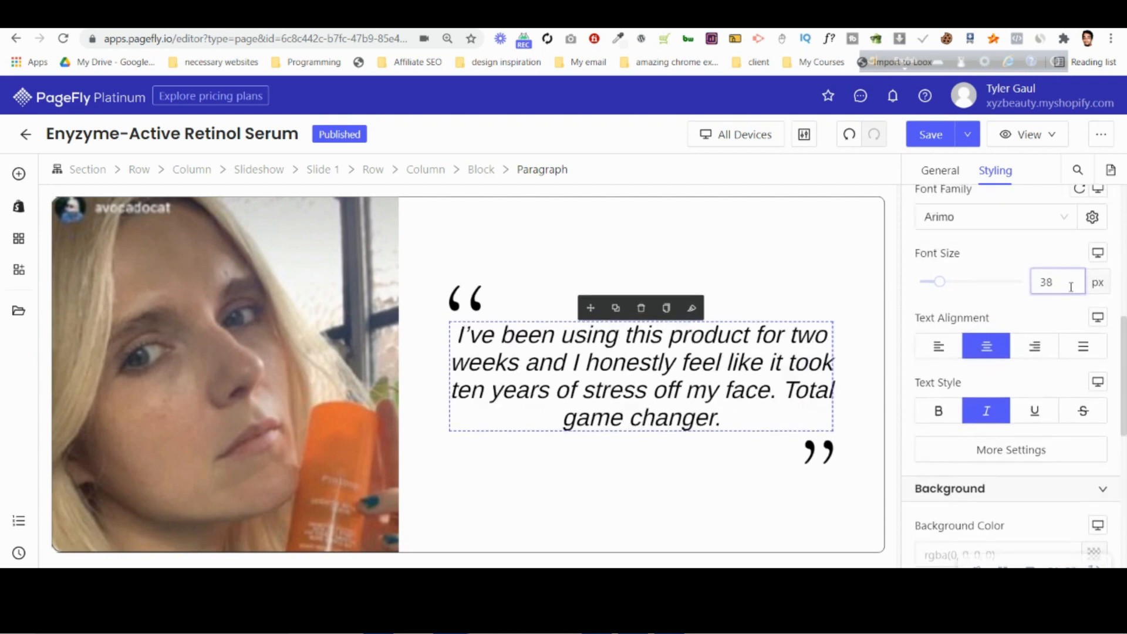
key(Up)
key(Up)
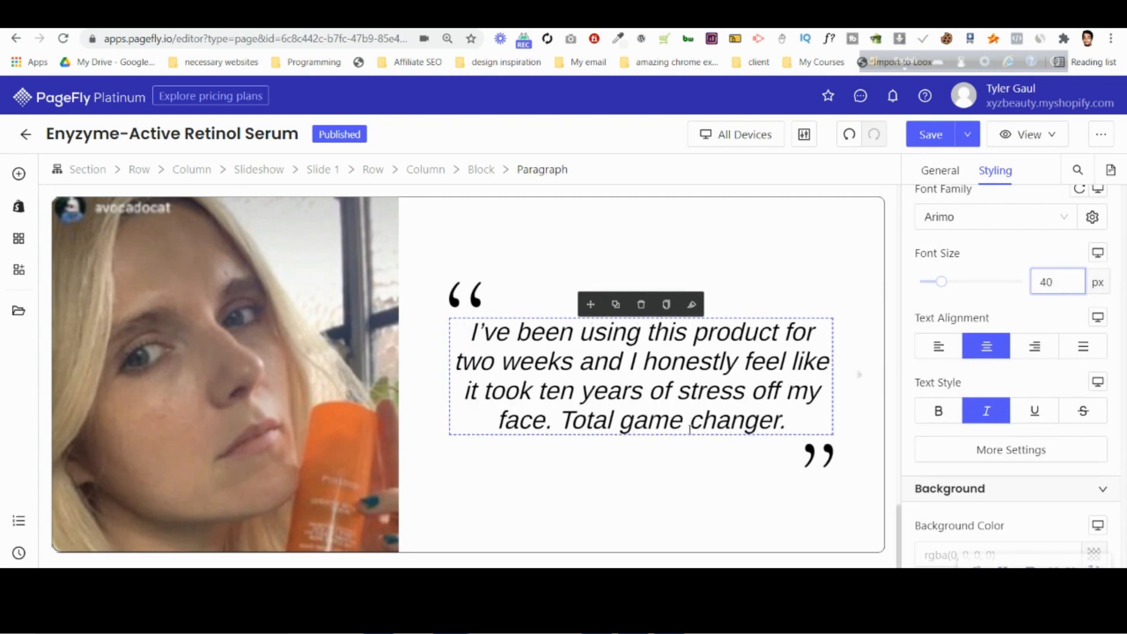
Compare slide 1 with the testimonial slider in the Photoshop mockup and return to PageFly.
click(809, 464)
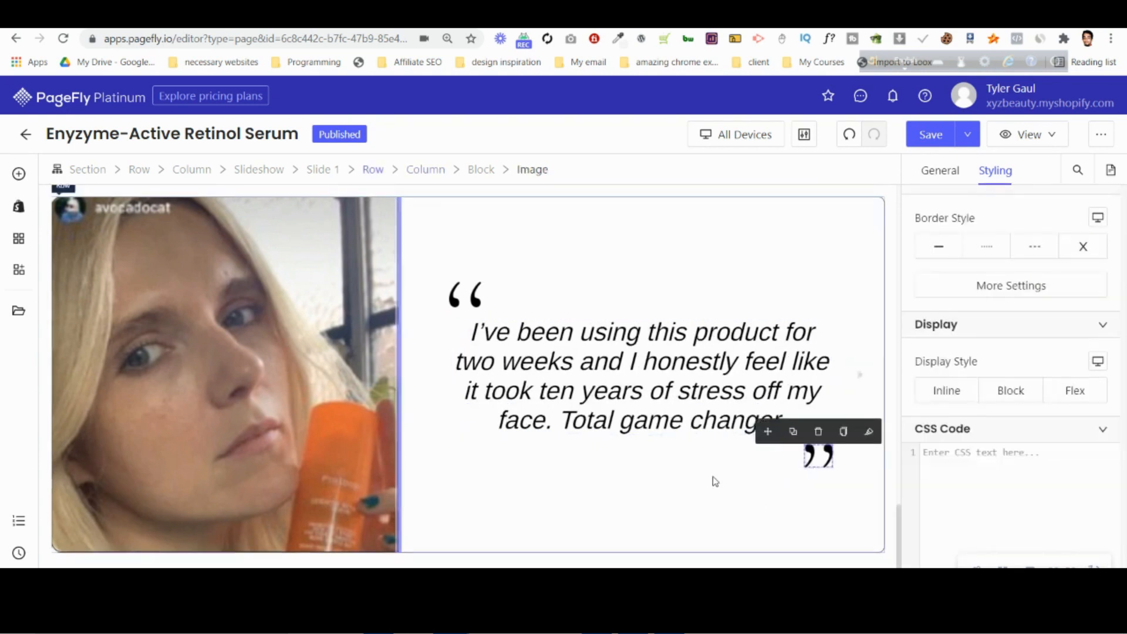
scroll(659, 433, up, 2)
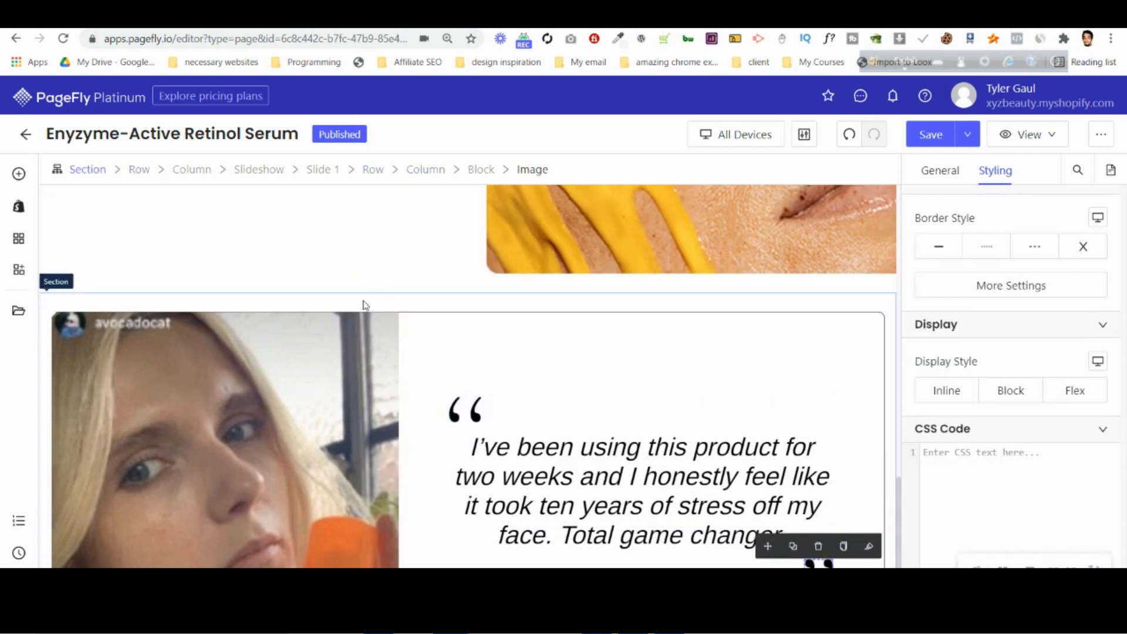
scroll(363, 305, up, 5)
scroll(363, 310, down, 5)
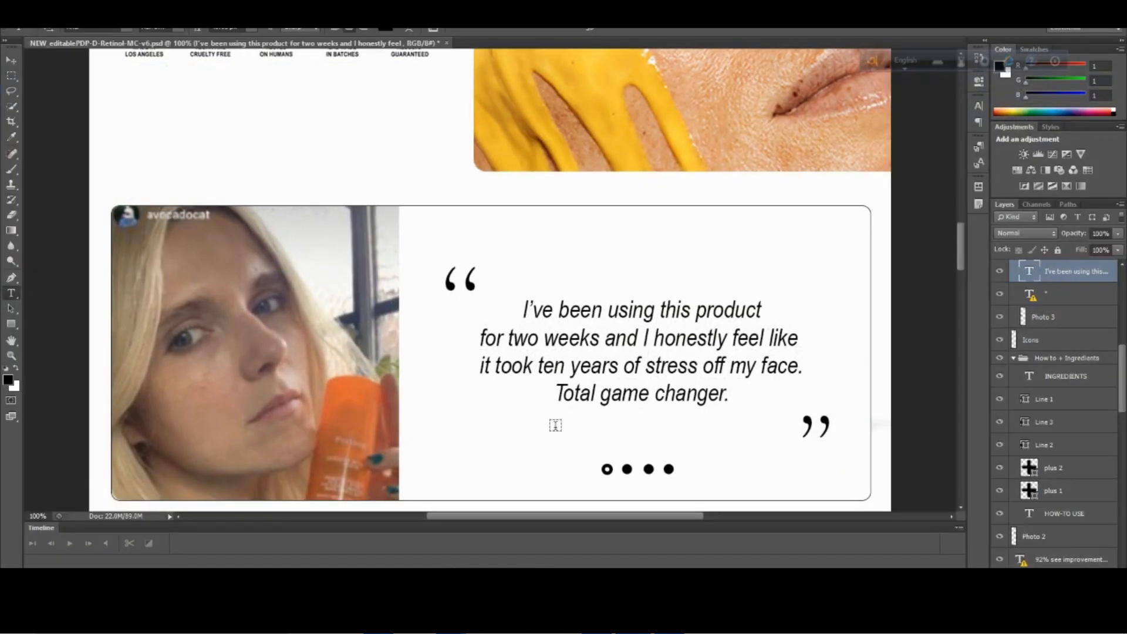
scroll(588, 416, down, 1)
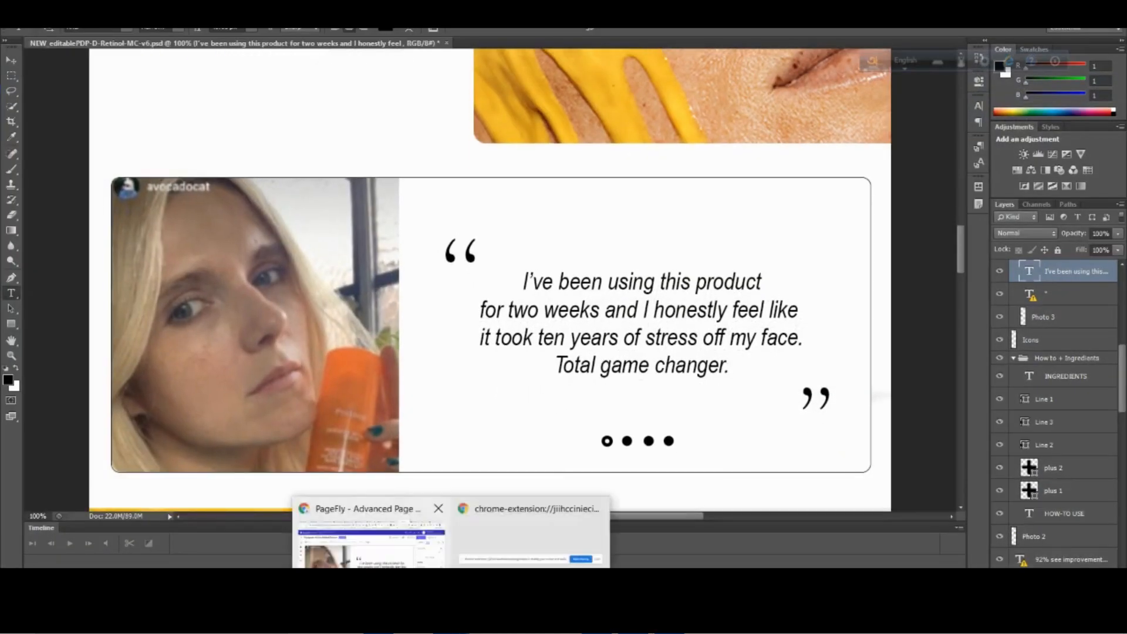
click(371, 537)
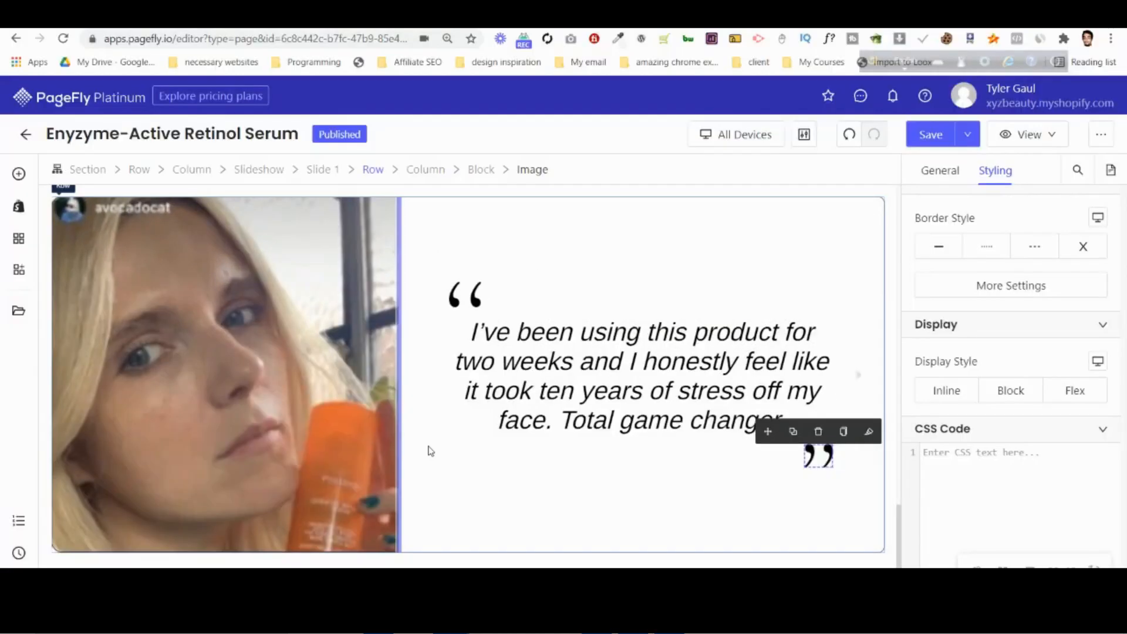
Try the Pagination 1 style on the testimonial slideshow and test it by moving between slides.
click(280, 175)
click(937, 171)
scroll(962, 333, down, 1)
click(969, 276)
click(972, 330)
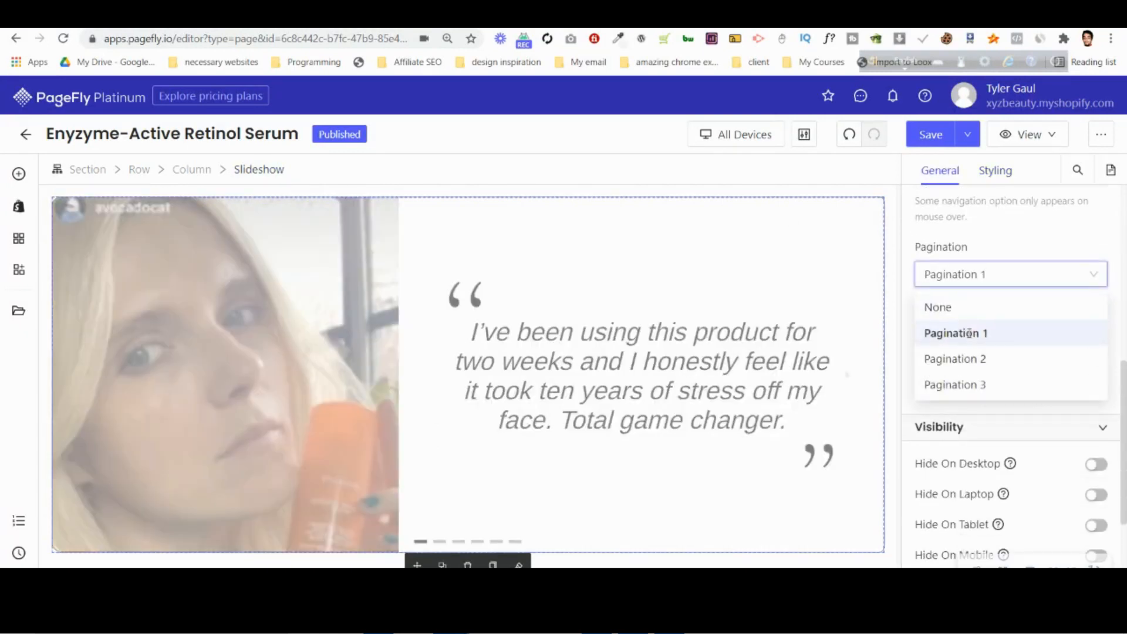
click(440, 542)
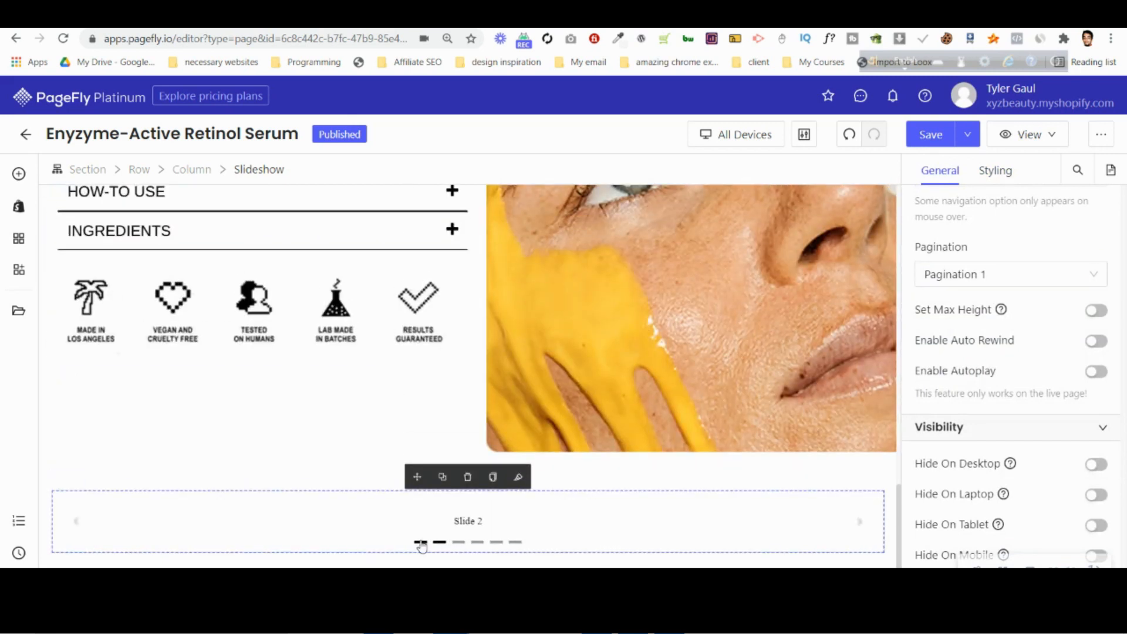
scroll(959, 390, down, 3)
scroll(750, 470, down, 5)
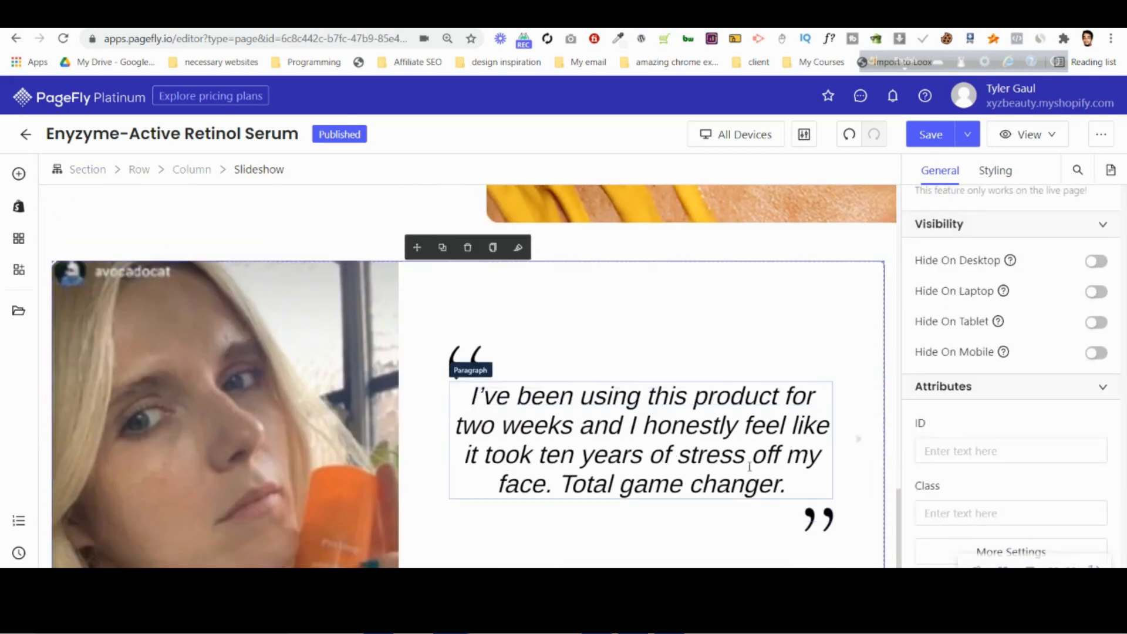
scroll(945, 235, up, 6)
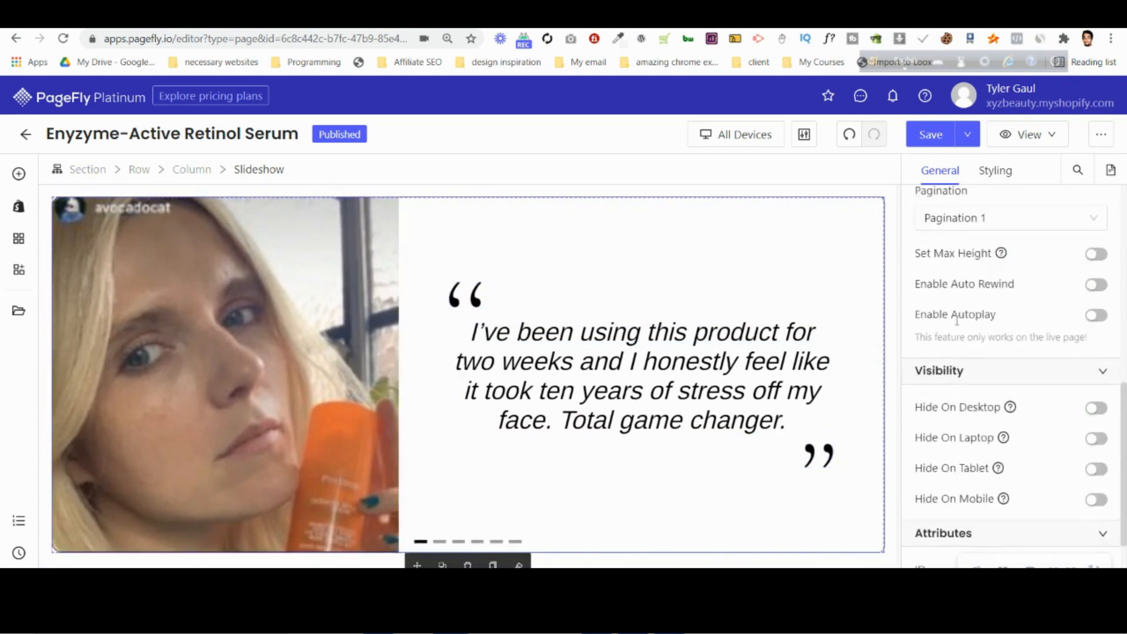
scroll(961, 332, down, 2)
Compare the Pagination 2 and Pagination 3 styles on the testimonial slideshow and keep Pagination 2.
click(973, 297)
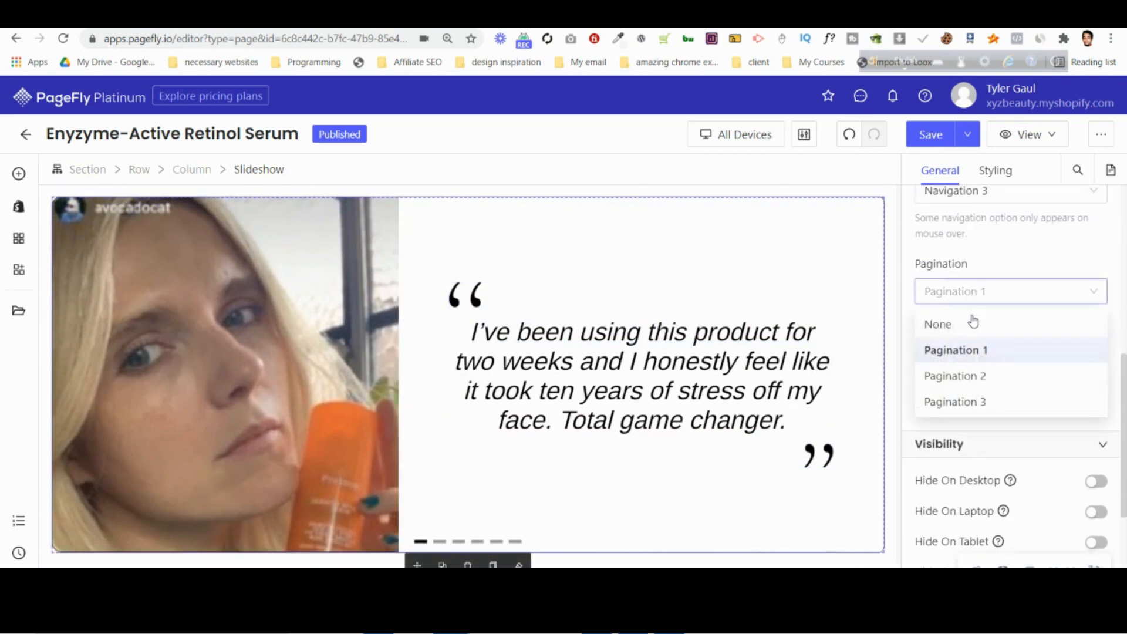
click(971, 374)
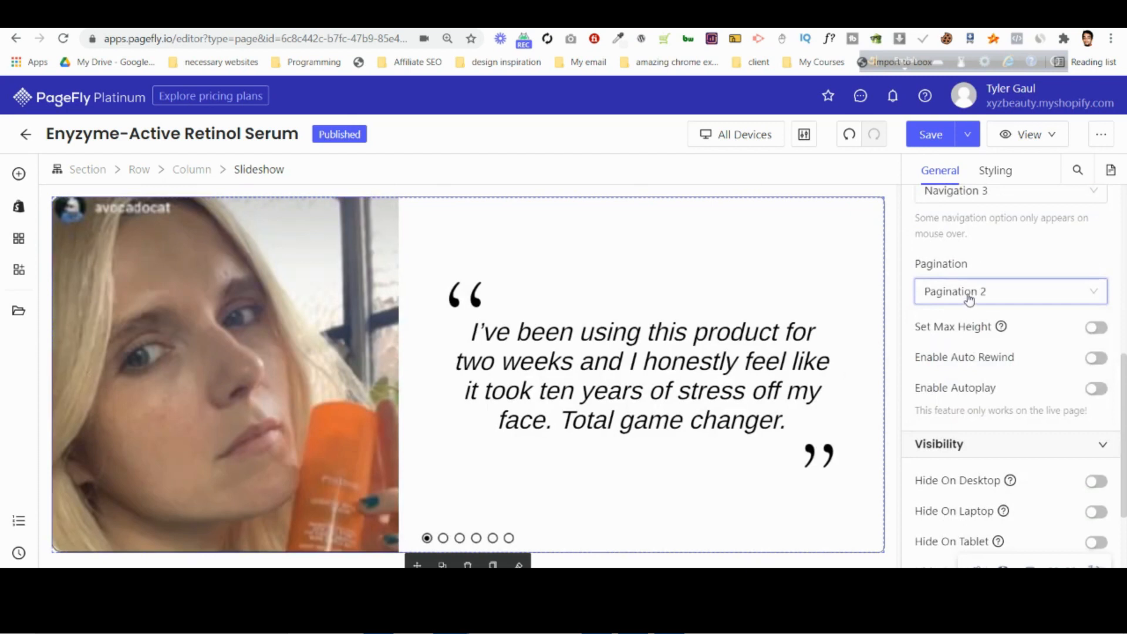
click(969, 297)
click(976, 396)
click(950, 296)
click(966, 375)
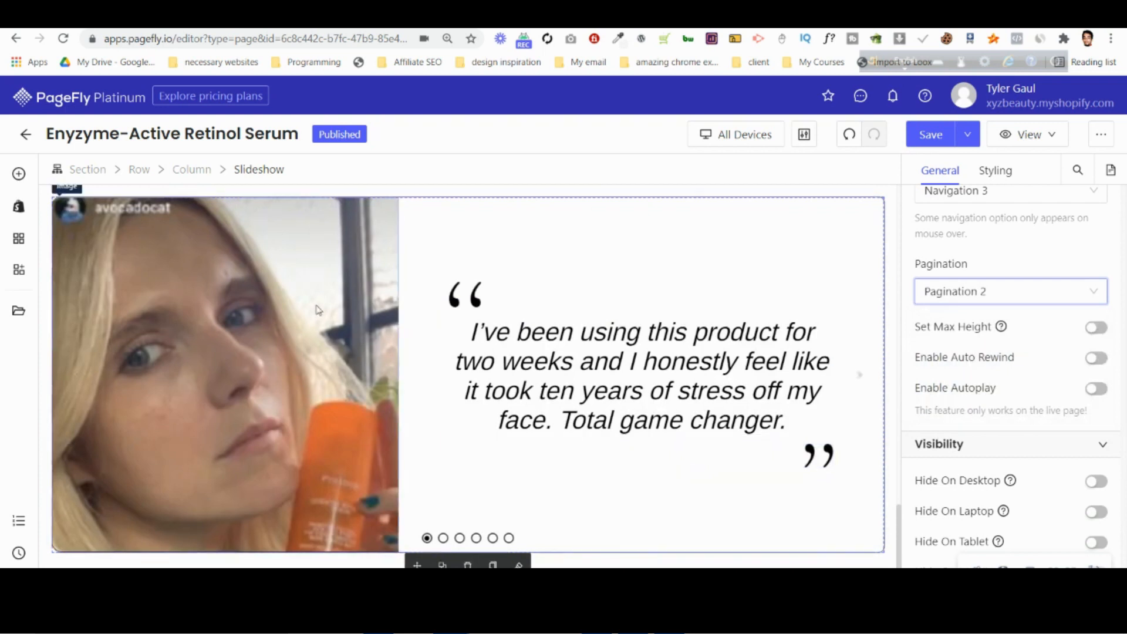
Switch the page to the Mobile device view and check how the testimonial slideshow is laid out there.
click(741, 134)
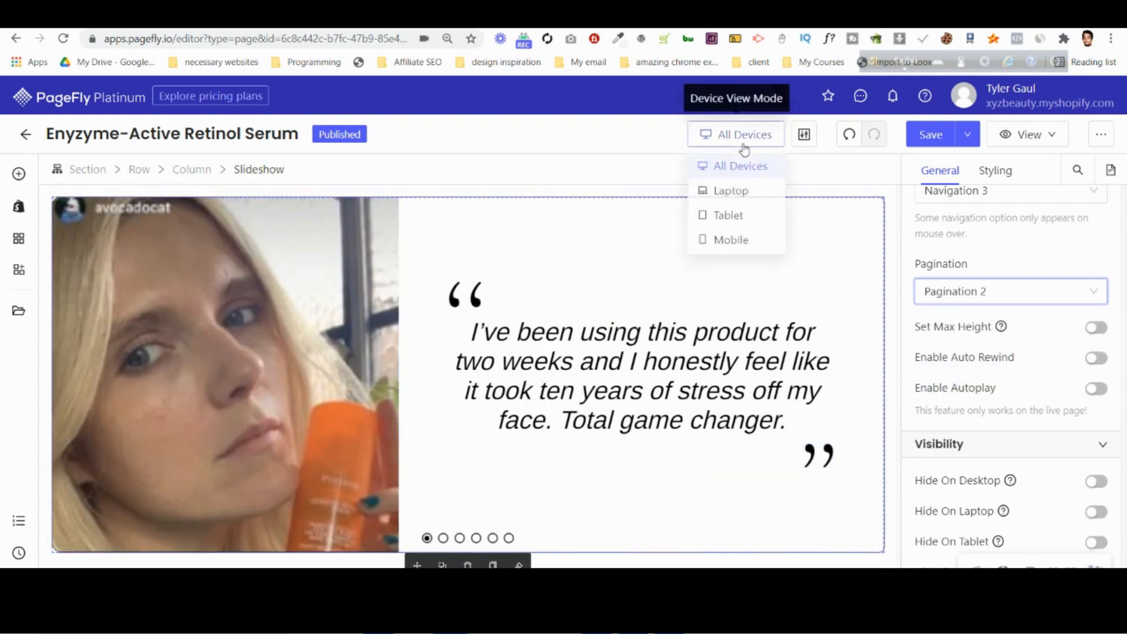
click(740, 242)
scroll(429, 392, down, 5)
scroll(429, 393, down, 15)
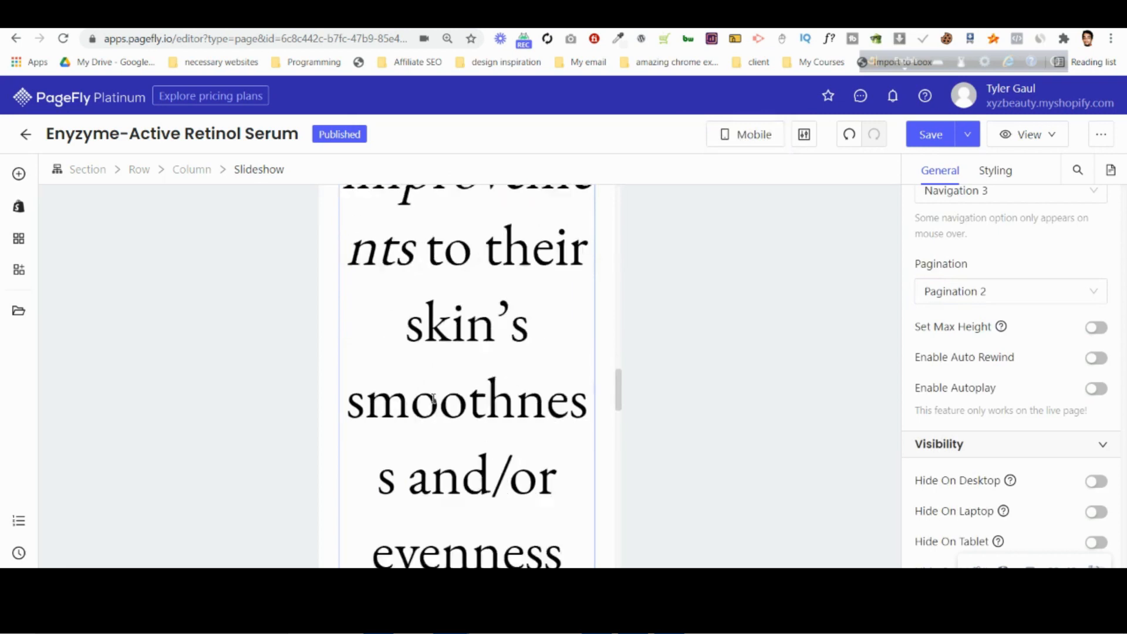
scroll(433, 404, down, 2)
scroll(433, 403, up, 2)
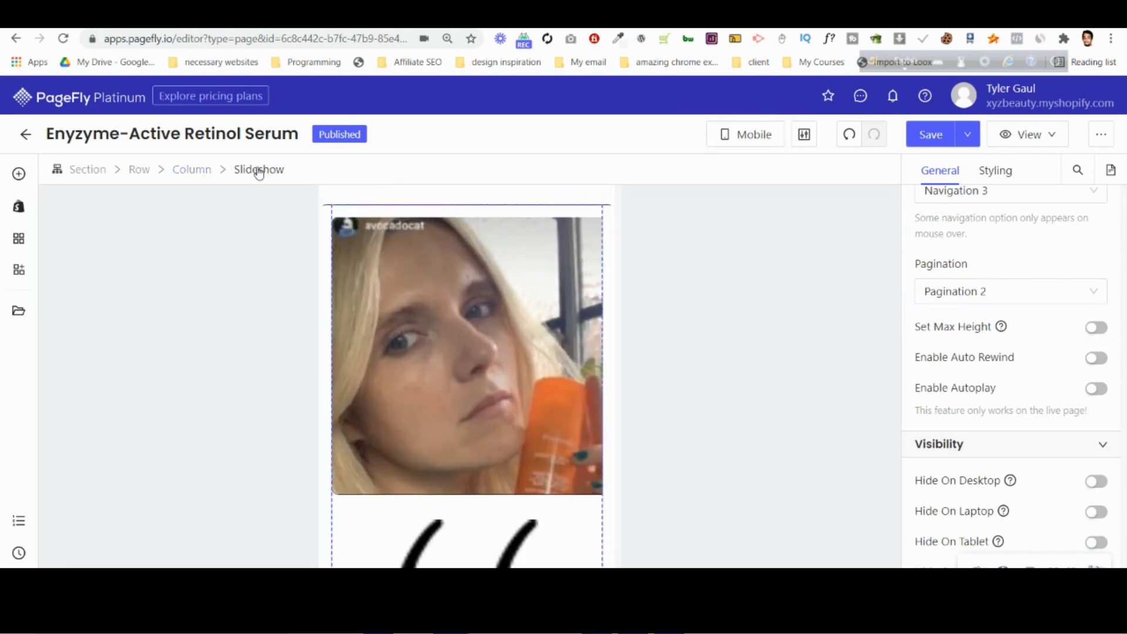
Set the row inside slide 1 to 2 columns per line for mobile.
click(205, 171)
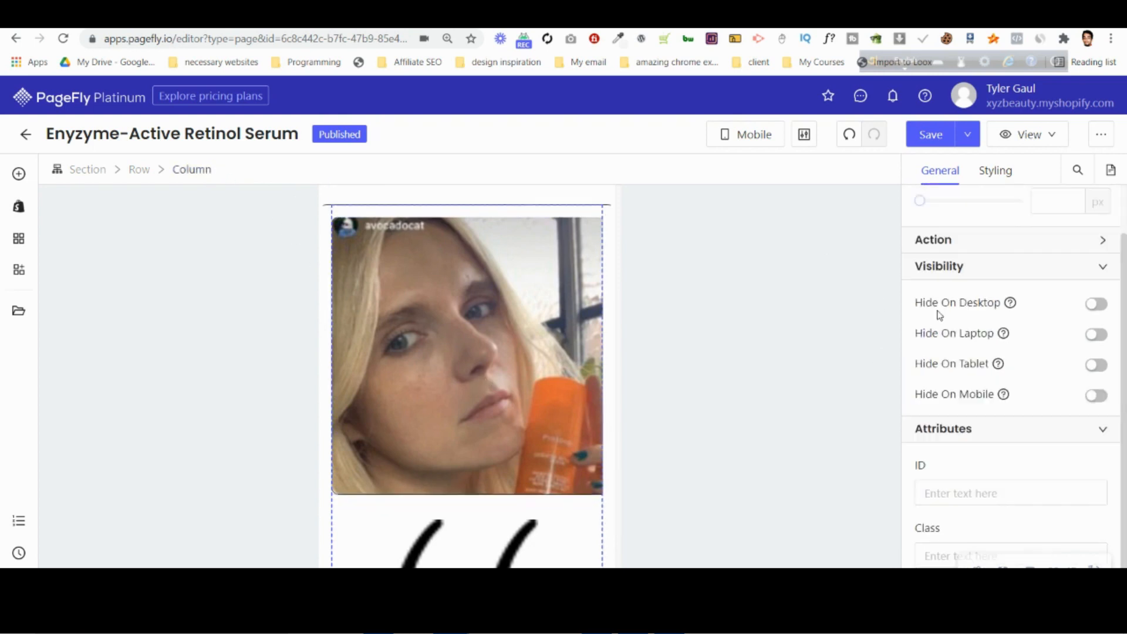
click(449, 397)
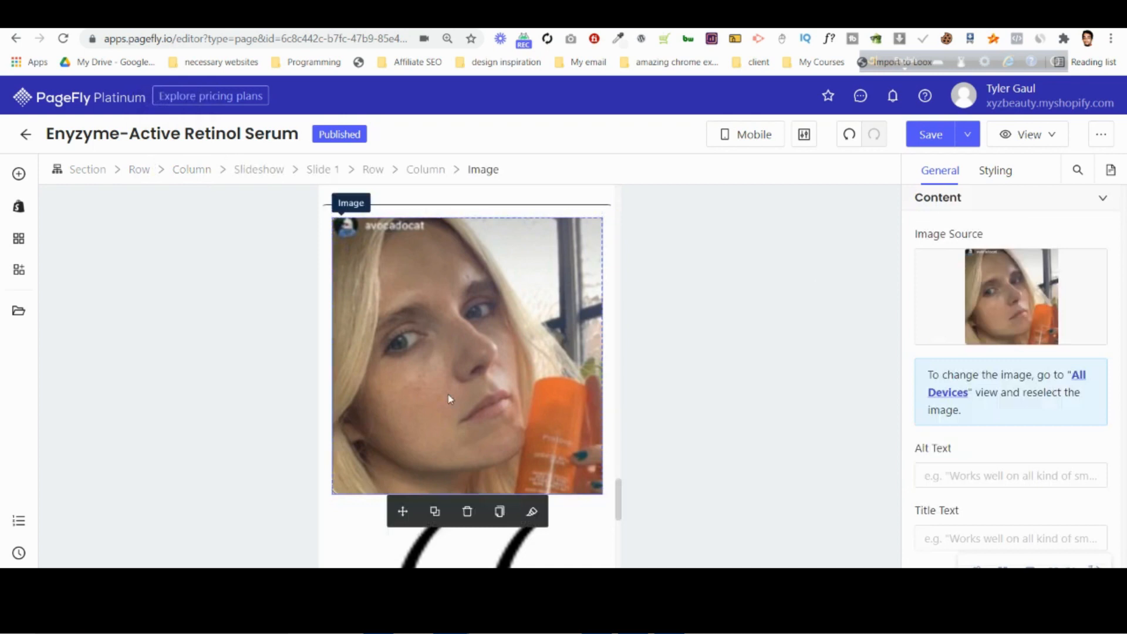
click(379, 174)
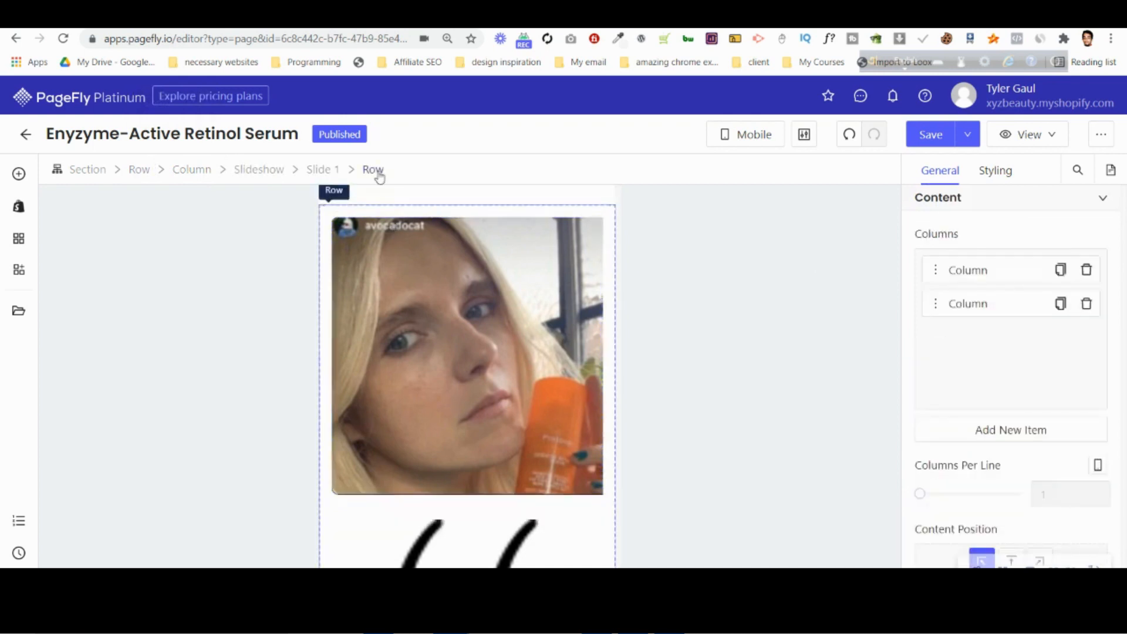
mouse_move(922, 498)
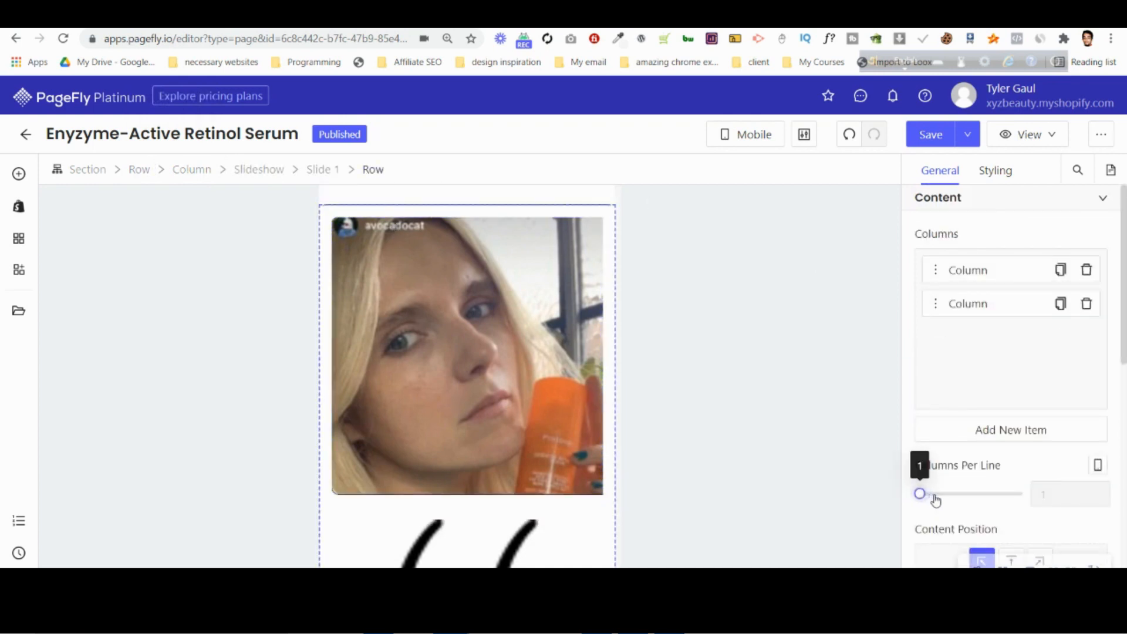
drag(920, 494, 954, 494)
scroll(507, 354, down, 8)
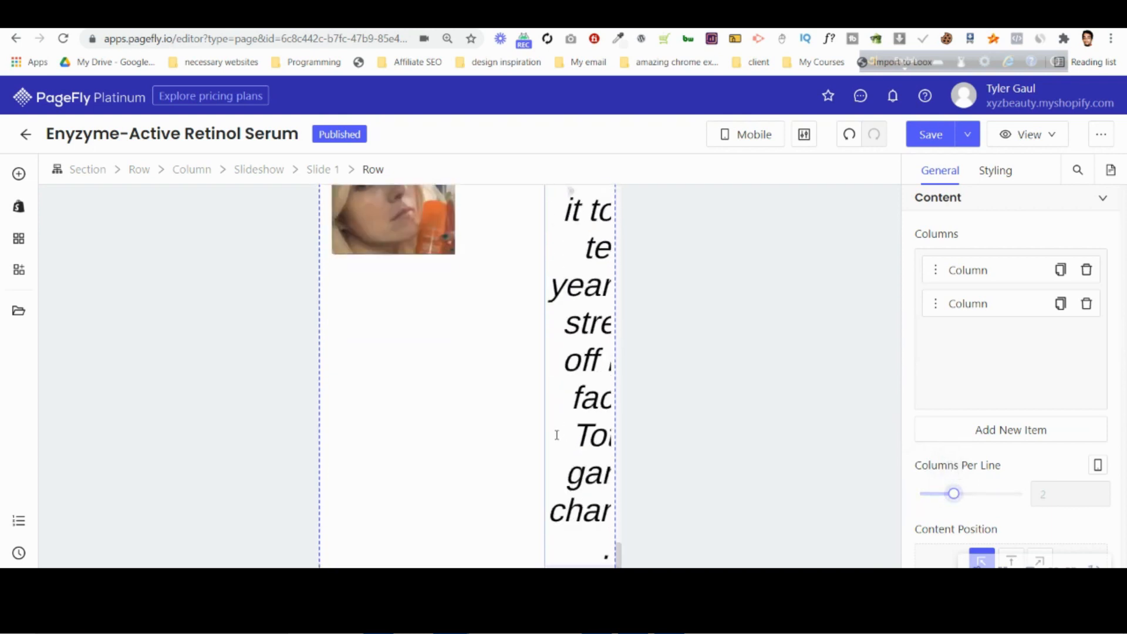
Set the mobile margin of slide 1's quote column to 0 px on all sides.
scroll(507, 354, up, 4)
scroll(506, 352, up, 5)
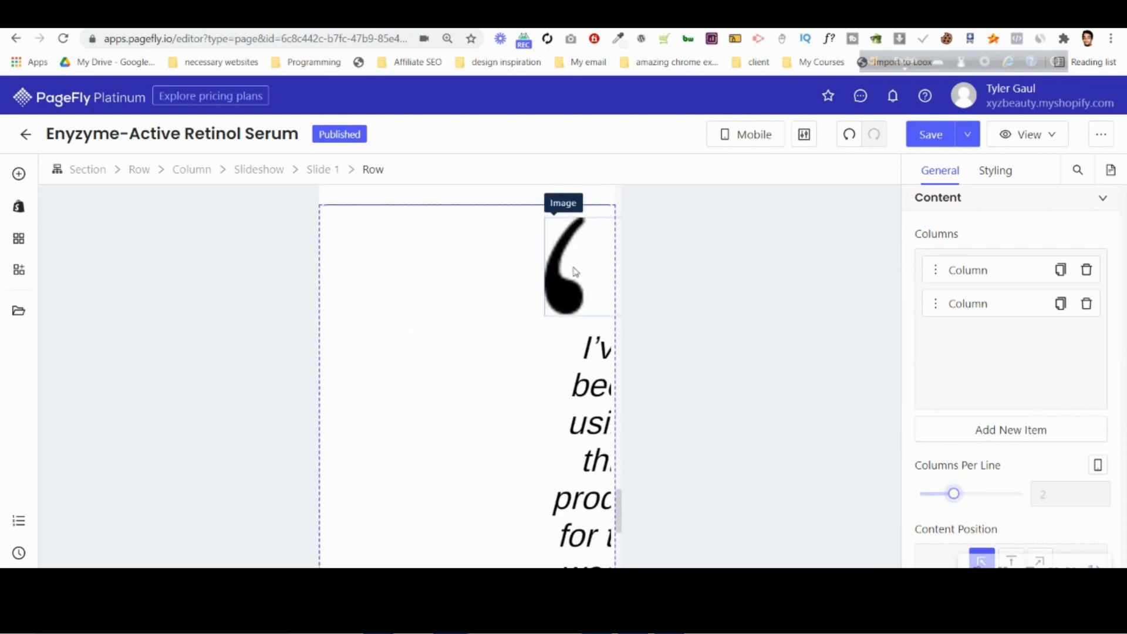
click(517, 272)
click(426, 170)
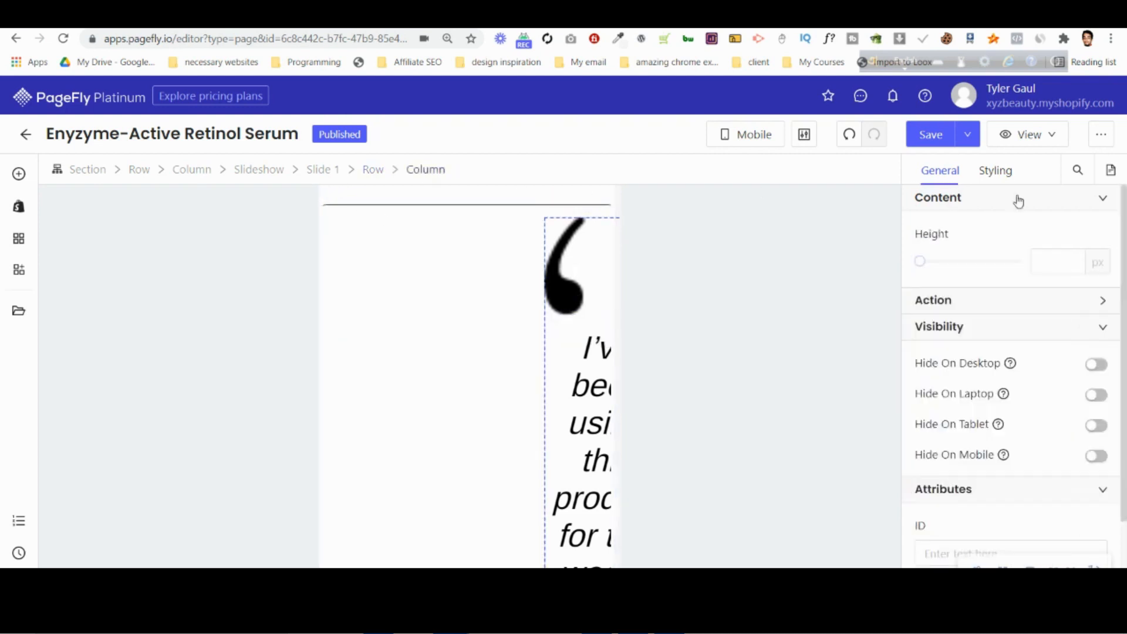
click(996, 171)
scroll(956, 413, down, 3)
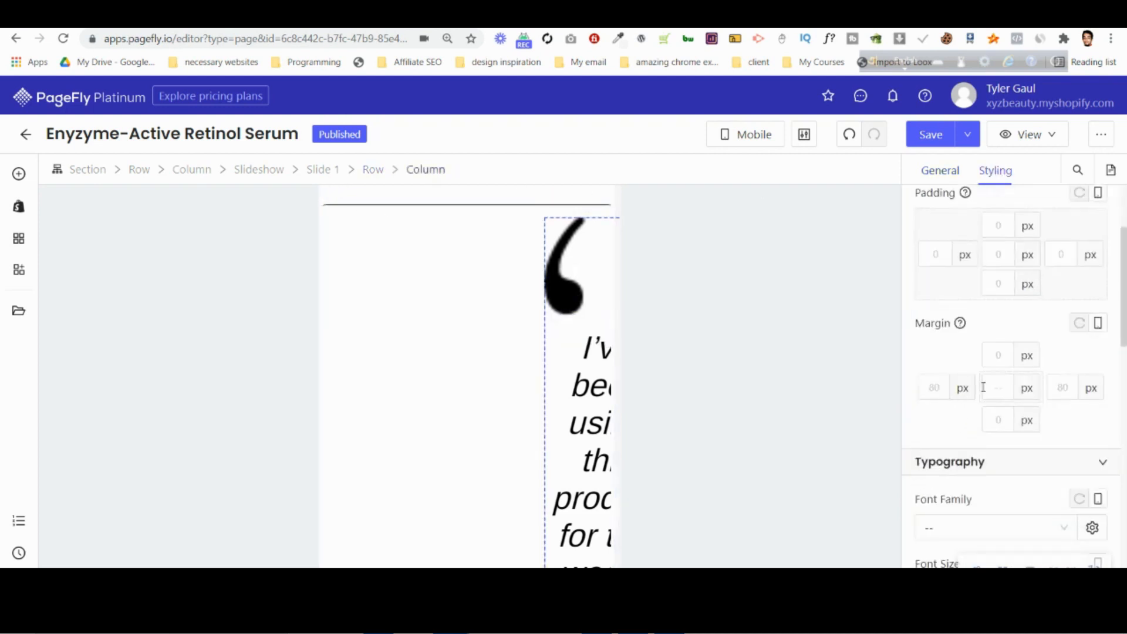
text(0)
Set the mobile font size of slide 1's quote paragraph to 20 px.
scroll(574, 415, down, 5)
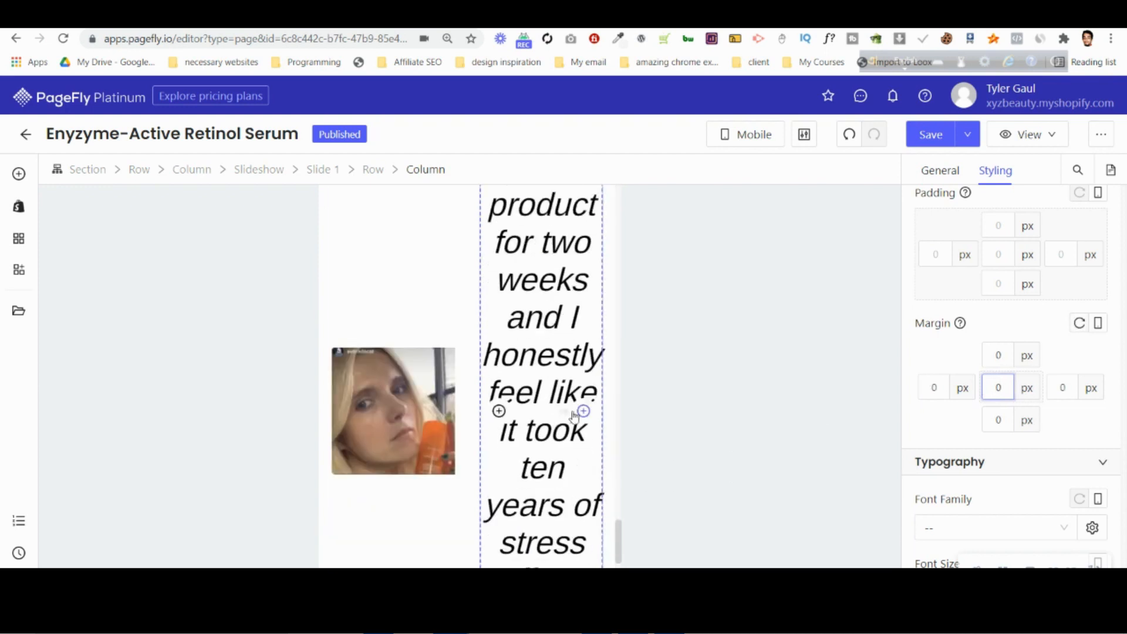
click(523, 325)
scroll(990, 385, down, 5)
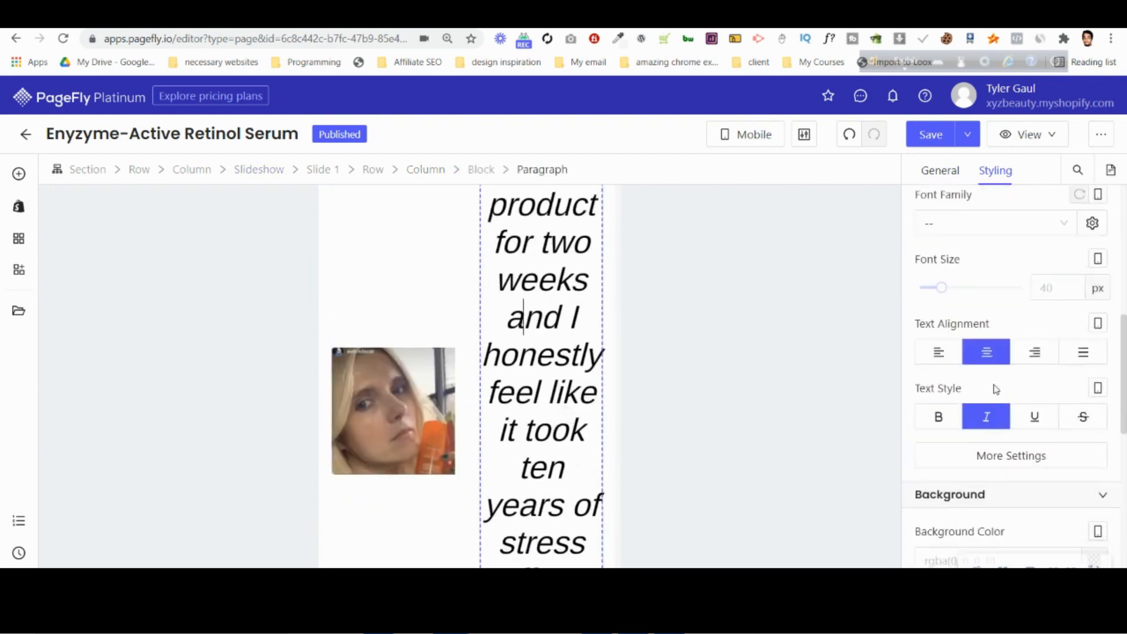
text(20)
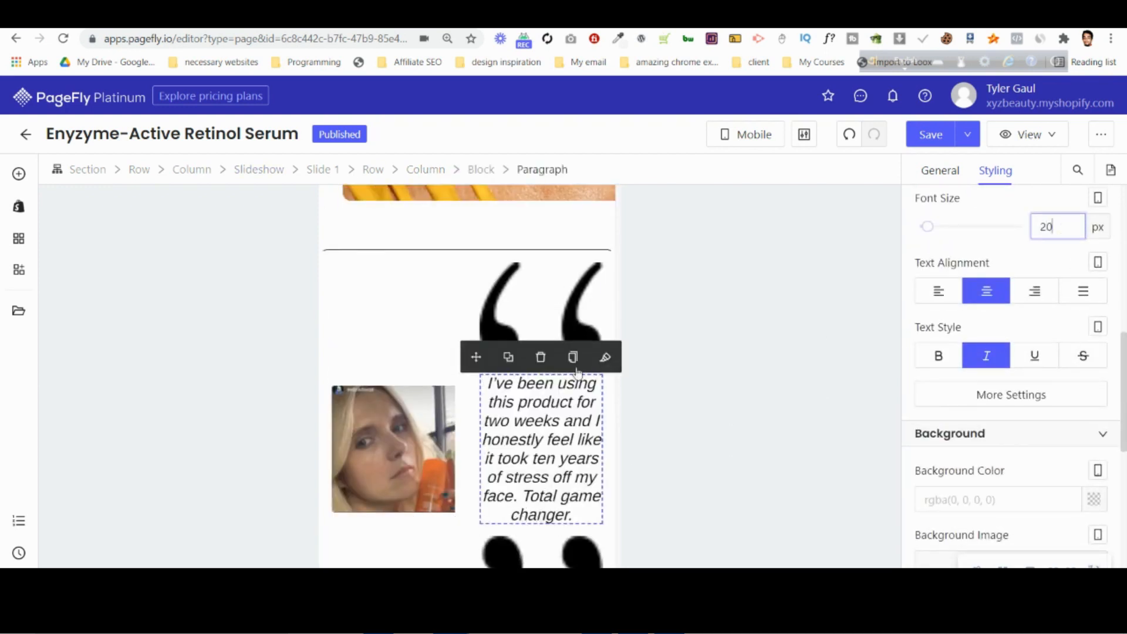
Set the opening and closing quotation mark images in slide 1 to Original Size for mobile.
click(552, 295)
click(940, 171)
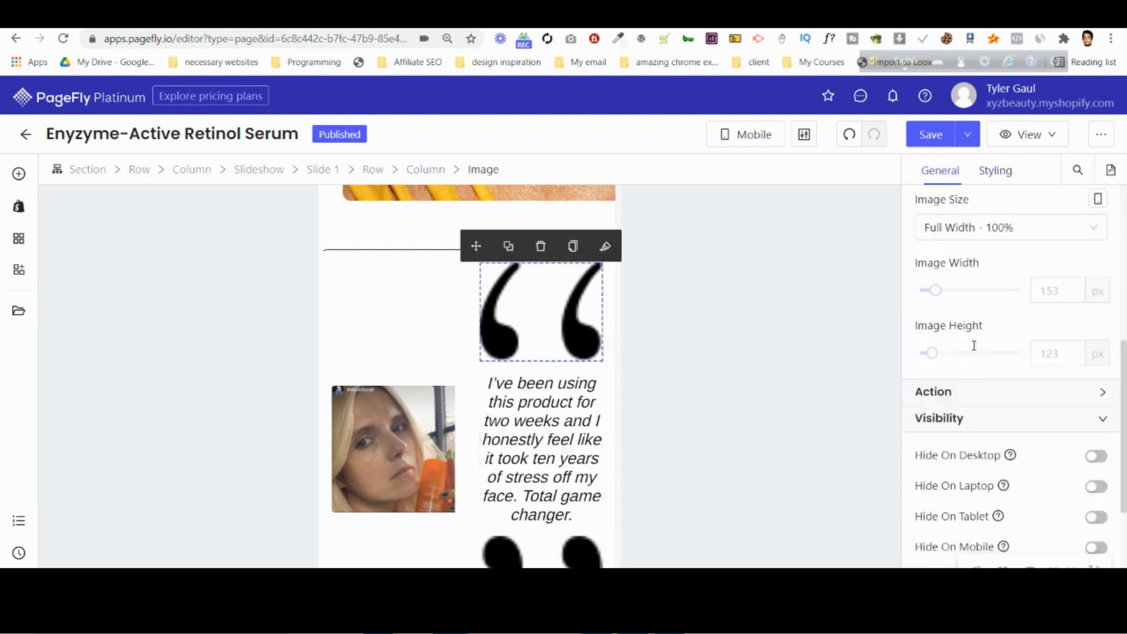
scroll(965, 313, up, 3)
click(981, 373)
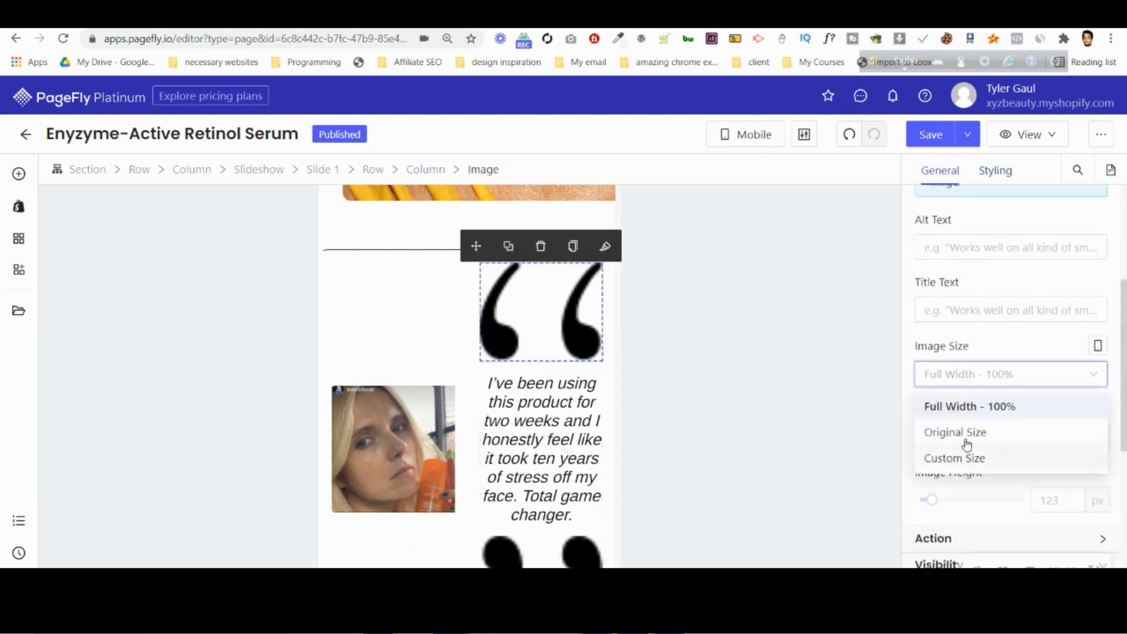
click(967, 441)
click(511, 482)
click(956, 381)
click(960, 438)
click(561, 382)
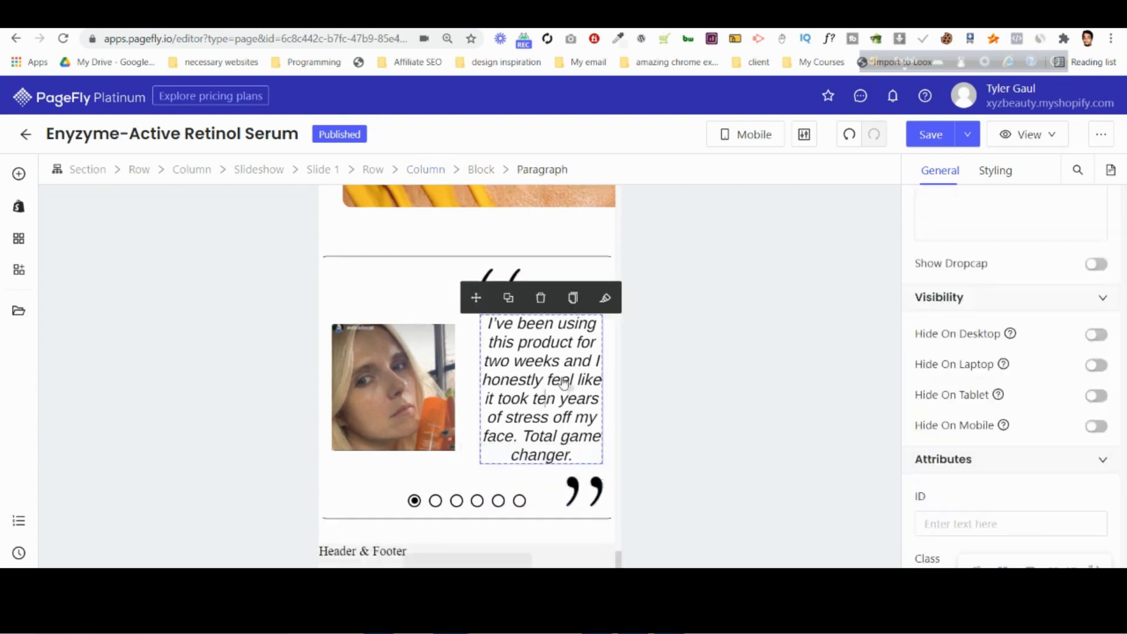
click(369, 349)
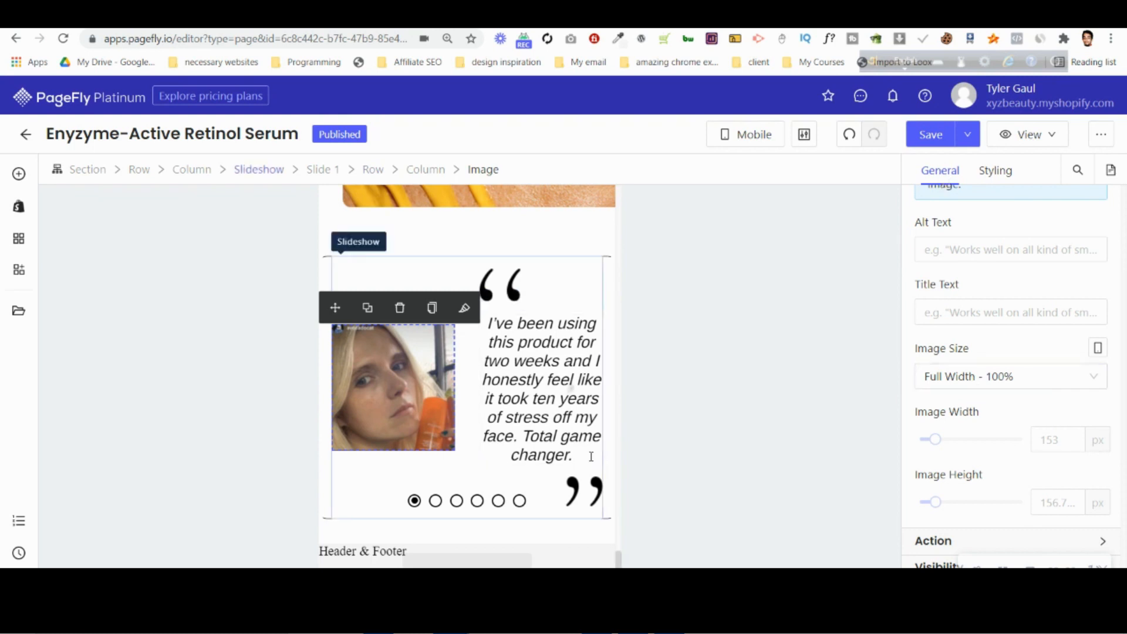
Narrow the photo column in slide 1's row so that the quote column becomes wider.
click(517, 382)
drag(477, 373, 411, 378)
click(371, 379)
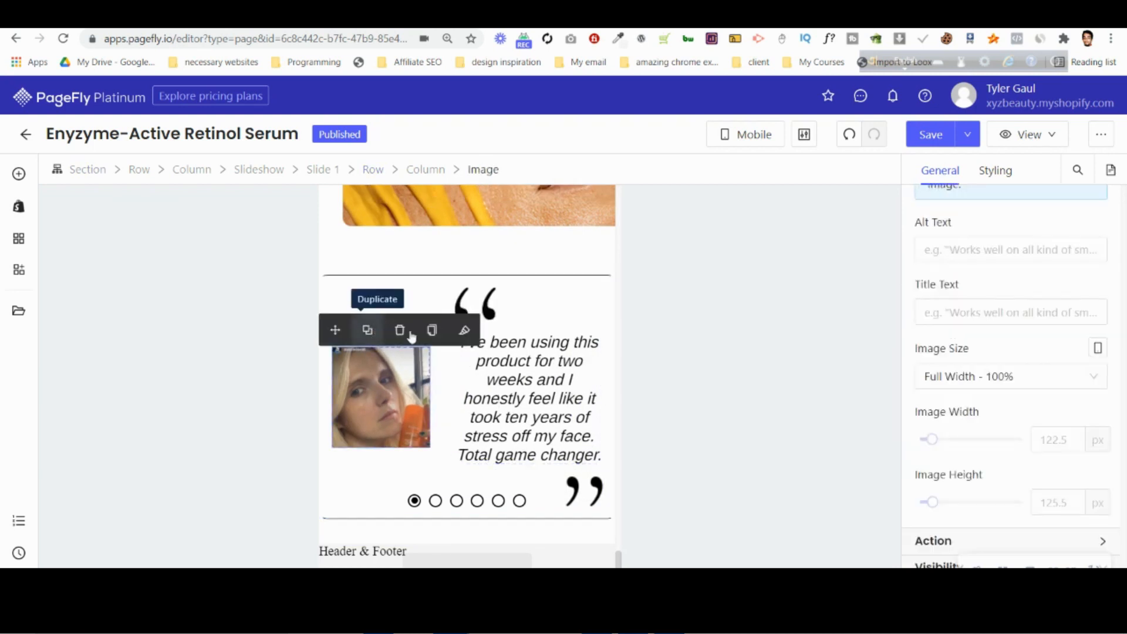
Set the row inside slide 1 to 1 column per line for mobile, stacking the photo above the quote.
click(550, 393)
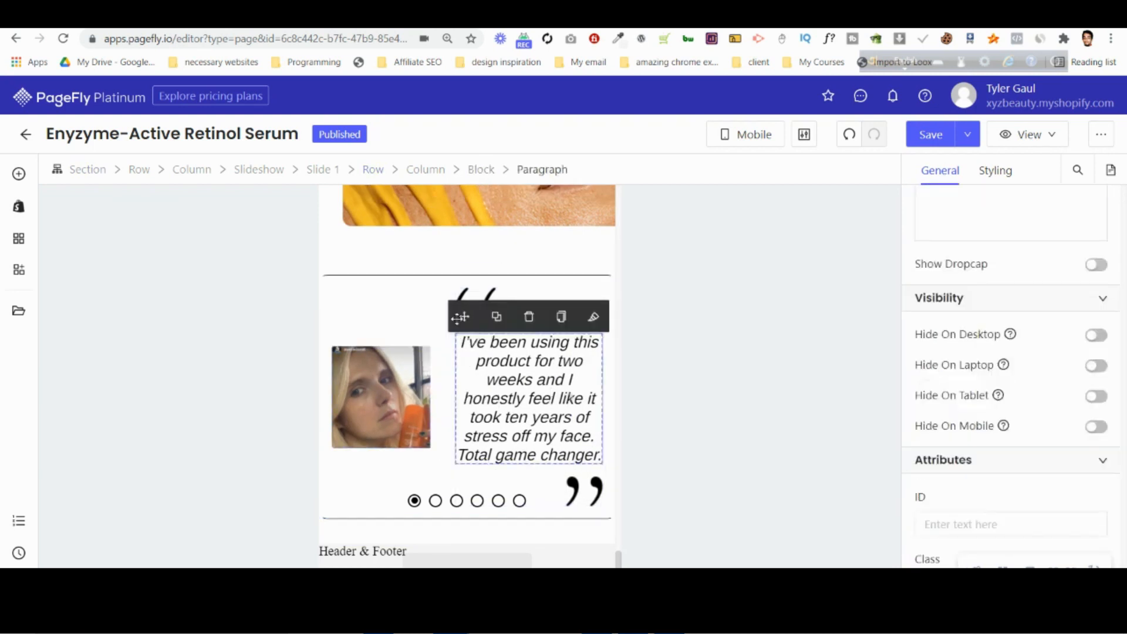
click(376, 171)
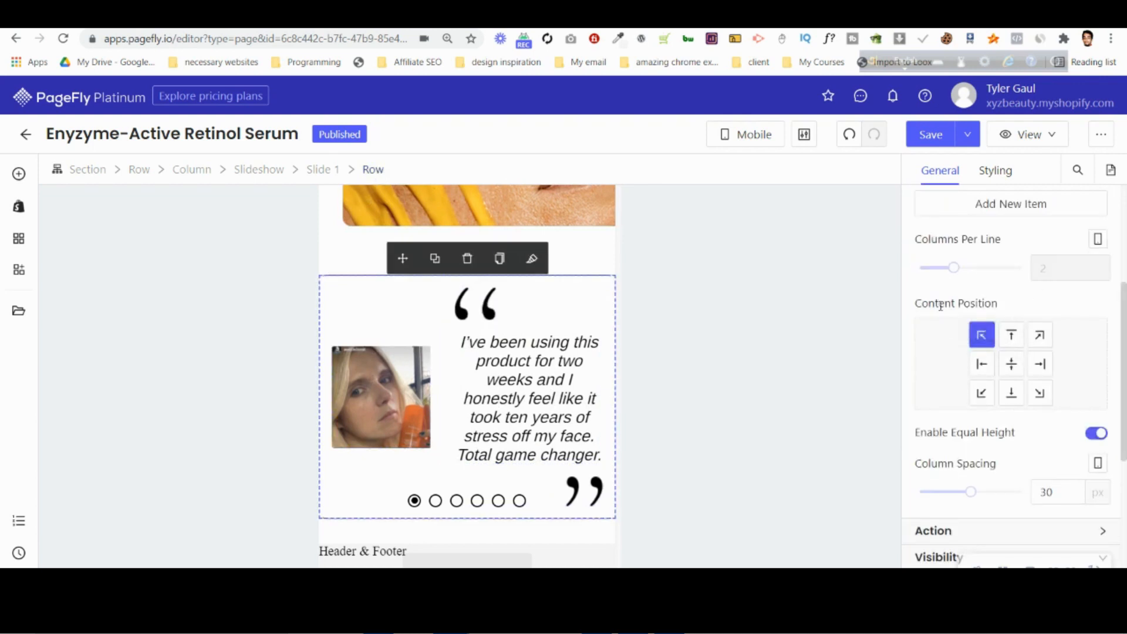
drag(950, 271, 920, 269)
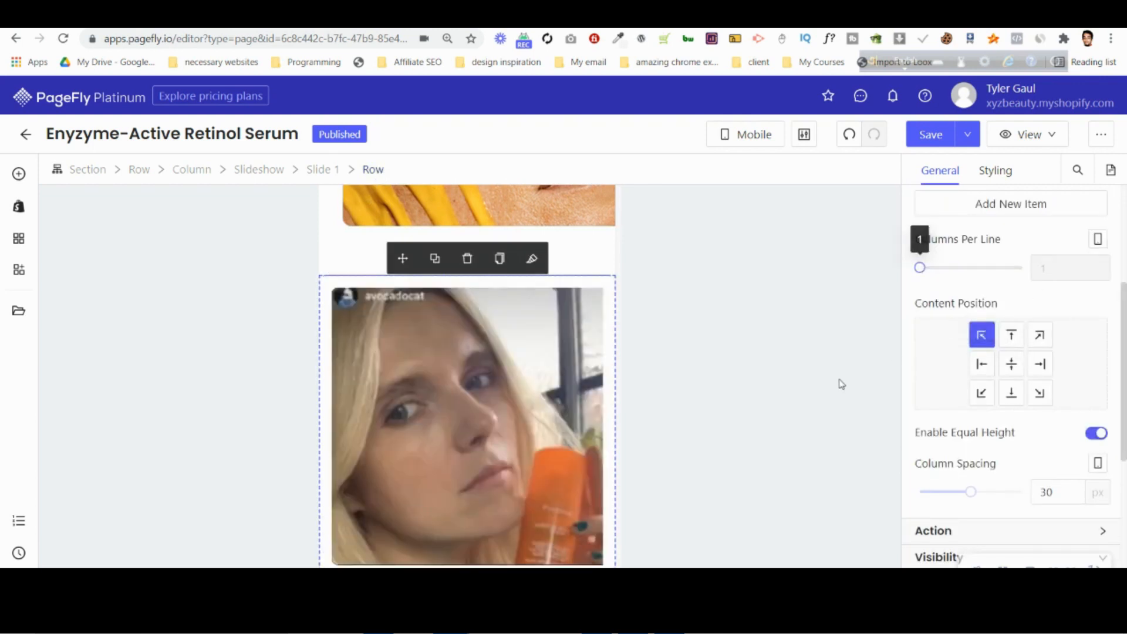
scroll(515, 430, down, 1)
scroll(515, 430, down, 3)
scroll(515, 425, up, 4)
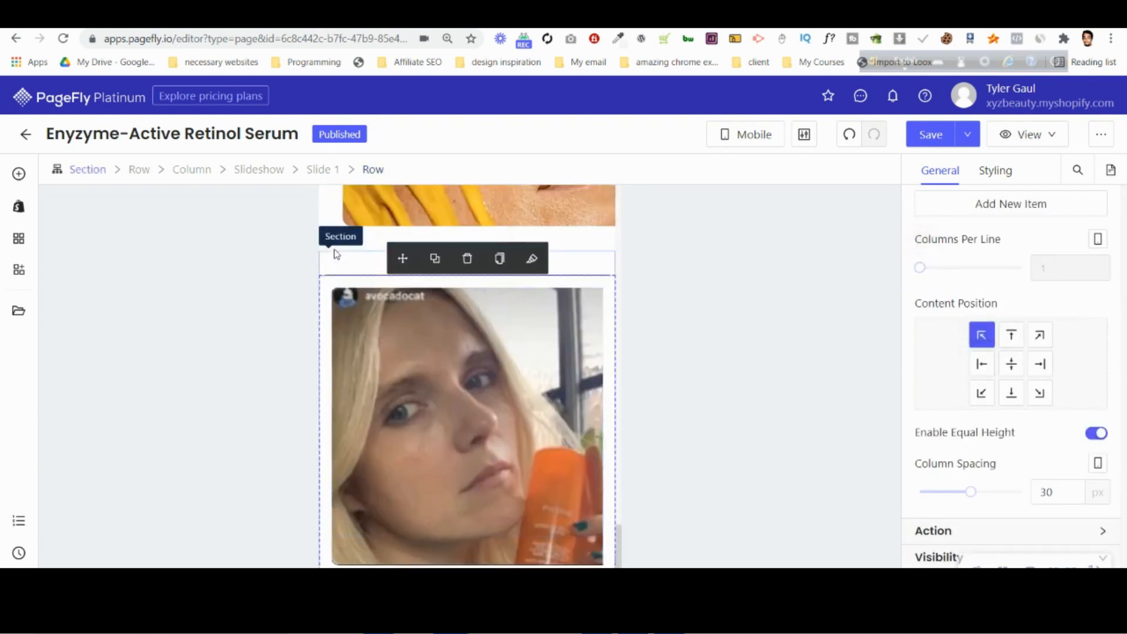
Set the mobile margin of the row inside slide 1 to 0 px on all sides.
click(338, 248)
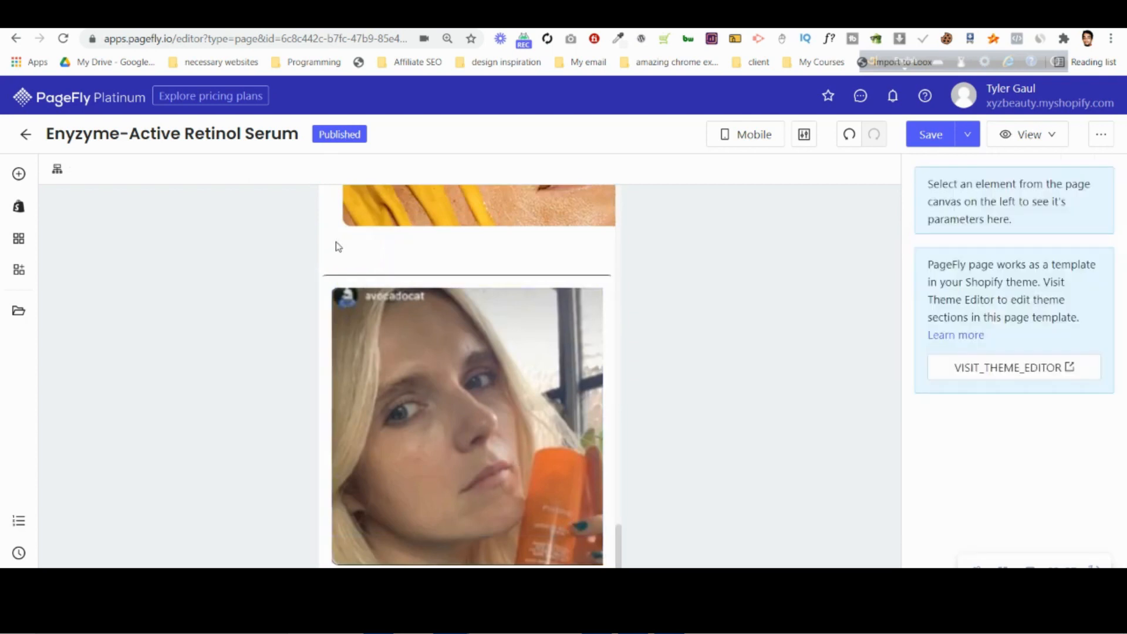
click(342, 283)
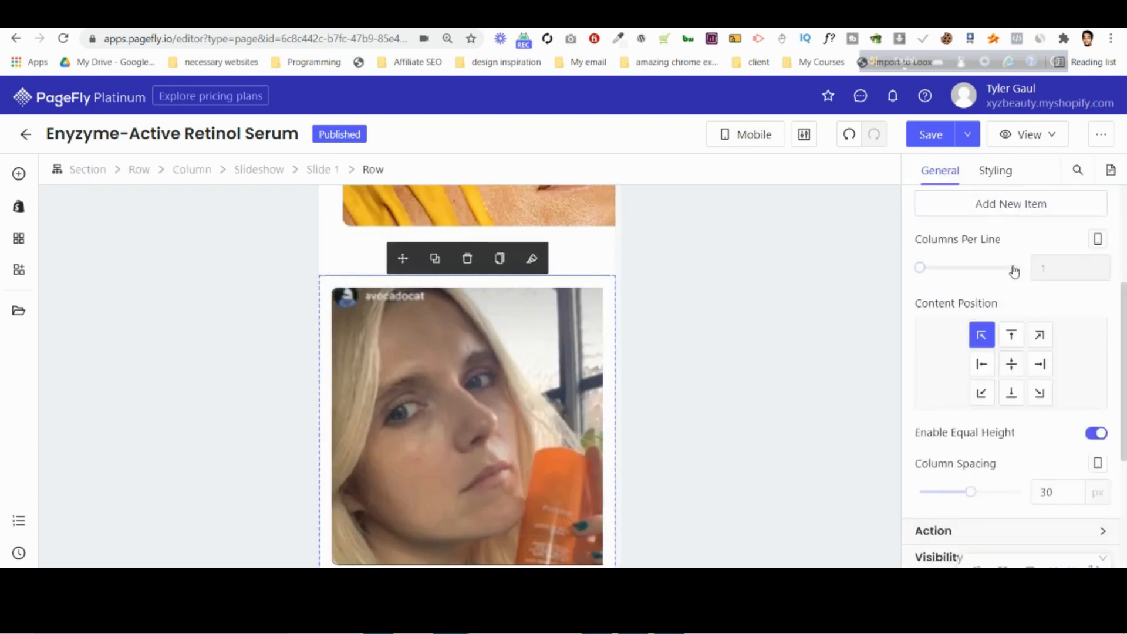
click(998, 170)
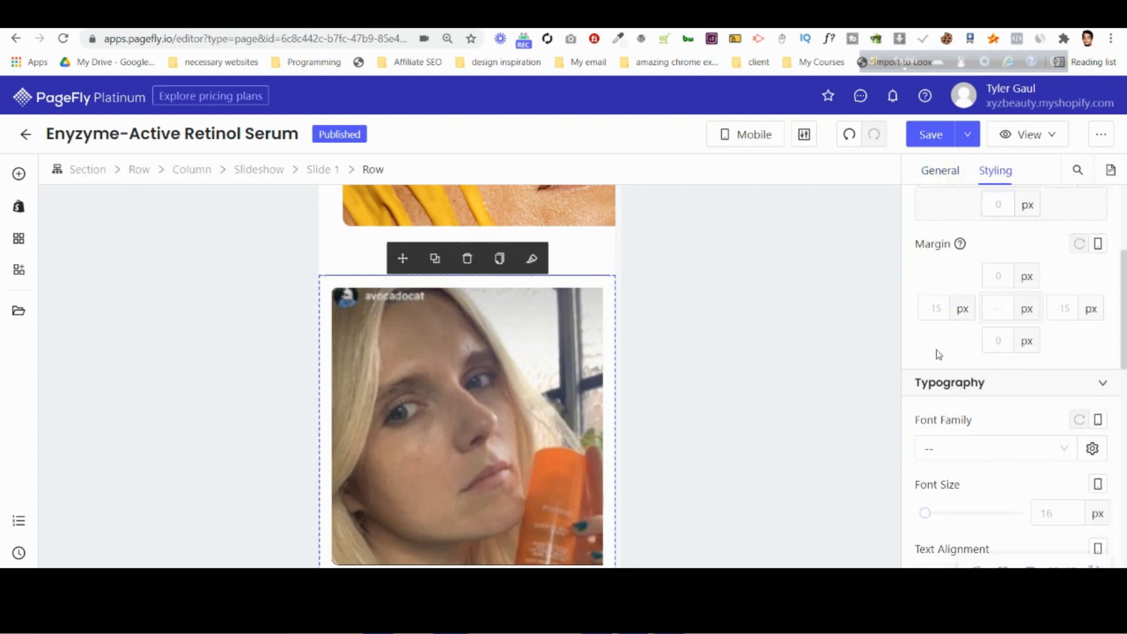
scroll(940, 364, up, 3)
text(0)
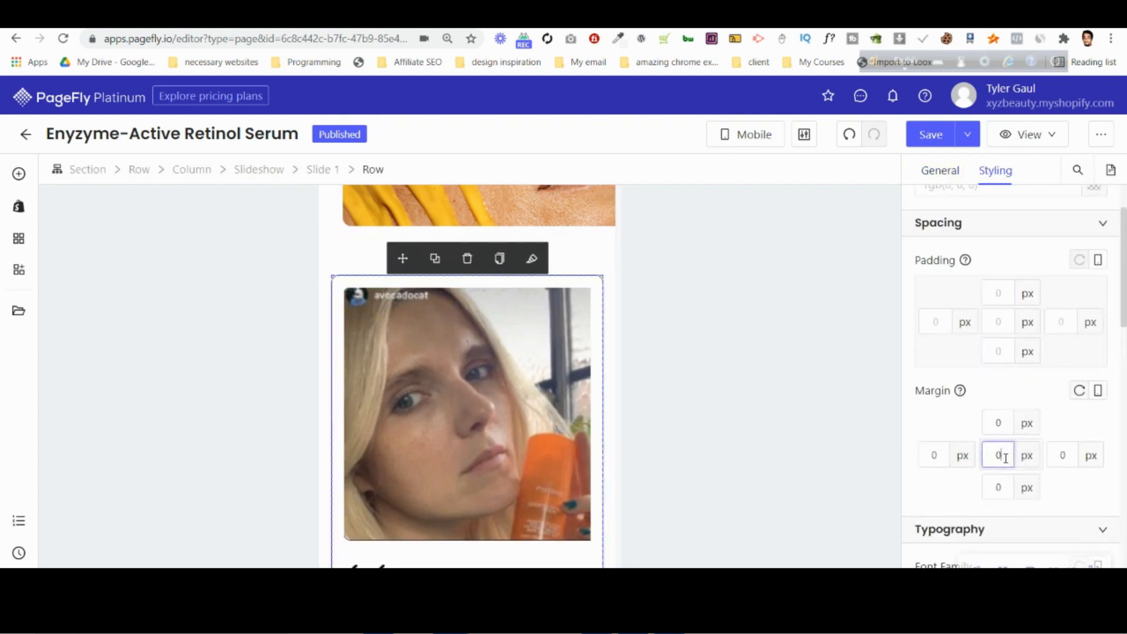
Set the left and right mobile margins of the row inside slide 1 to -10 px.
key(Down)
key(Down)
key(Down)
key(Down)
key(Down)
key(Down)
key(Down)
key(Down)
key(Down)
key(Down)
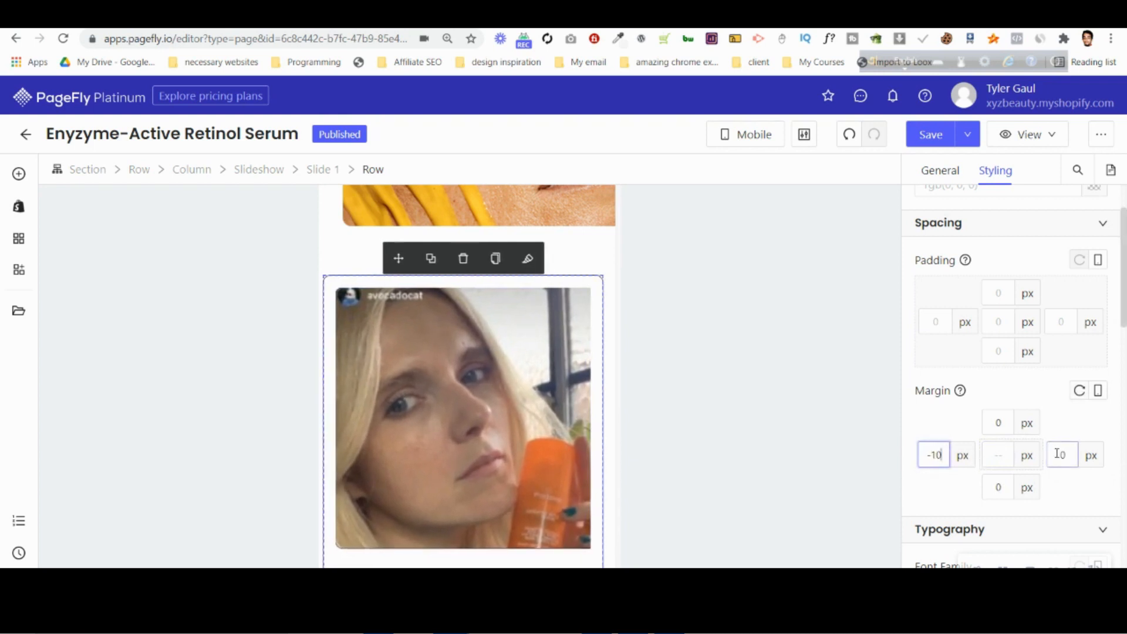
click(1058, 454)
key(Down)
key(Down)
key(Down)
key(Down)
key(Down)
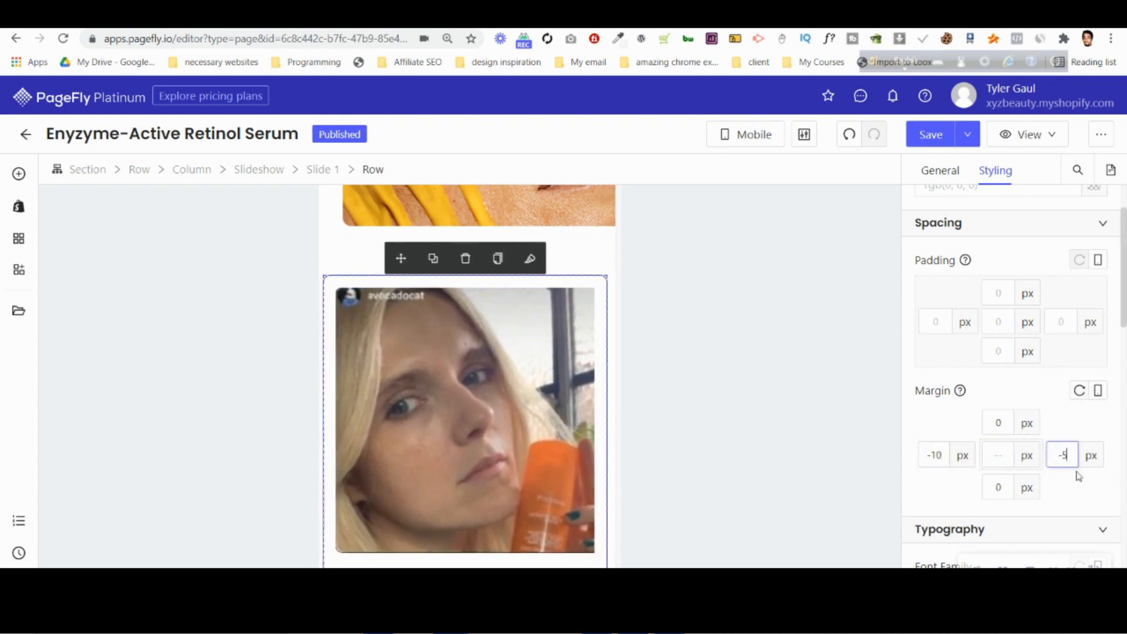
key(Down)
key(Down)
key(Down)
key(Down)
key(Down)
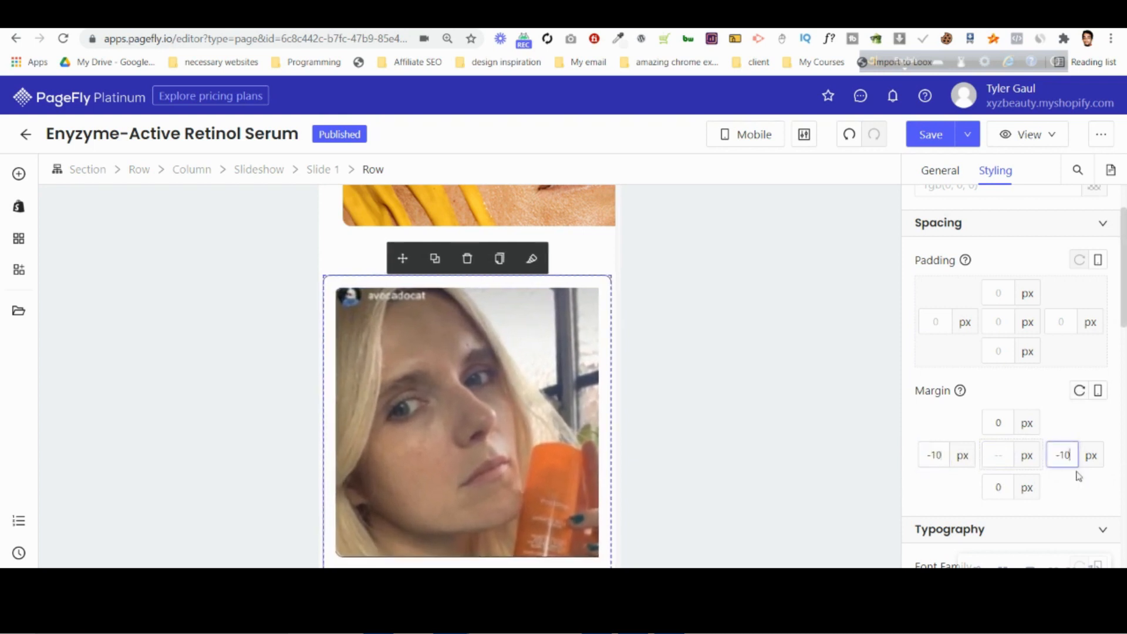
Set the bottom mobile margin of the block holding slide 1's closing quotation mark to 30 px.
click(343, 269)
scroll(436, 347, down, 5)
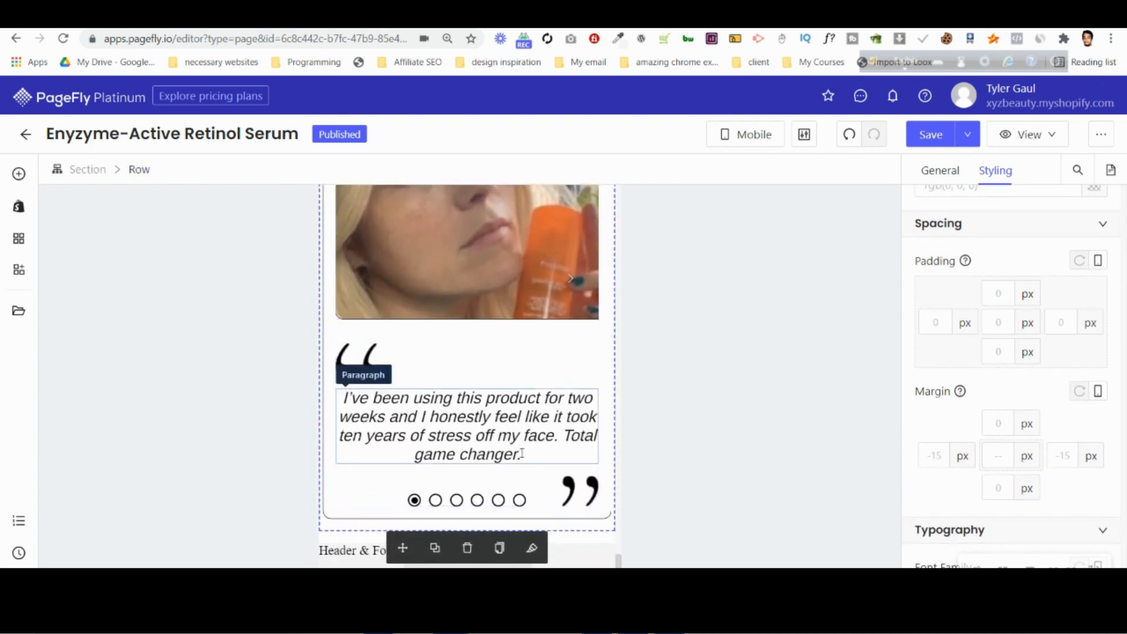
click(536, 494)
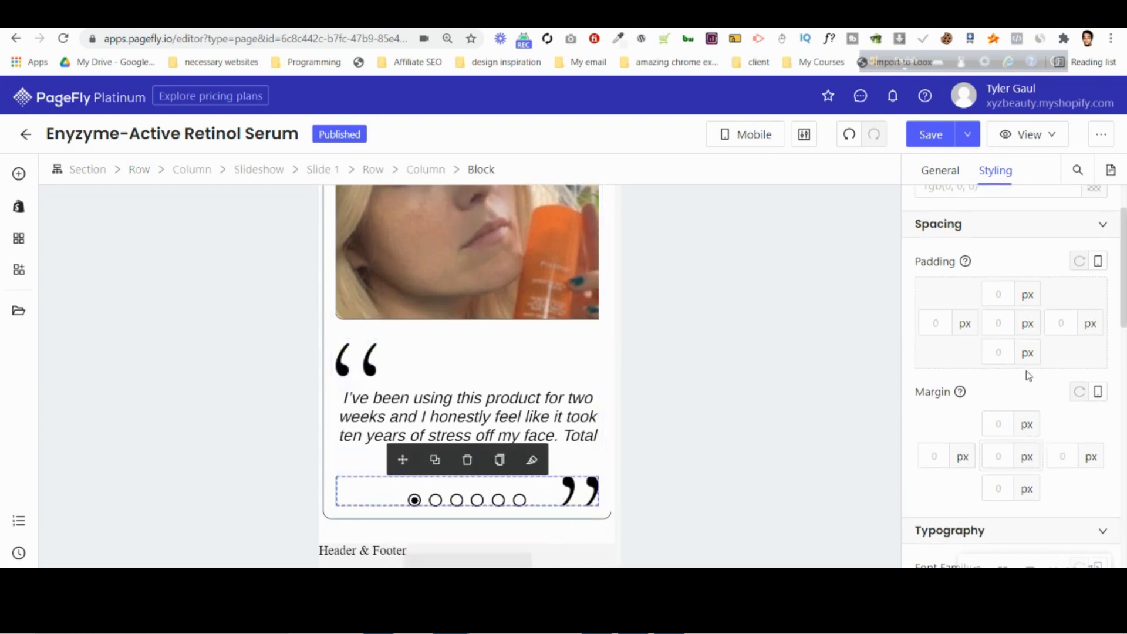
click(999, 489)
key(Up)
key(Up)
key(Up)
key(Up)
key(Up)
key(Up)
key(Up)
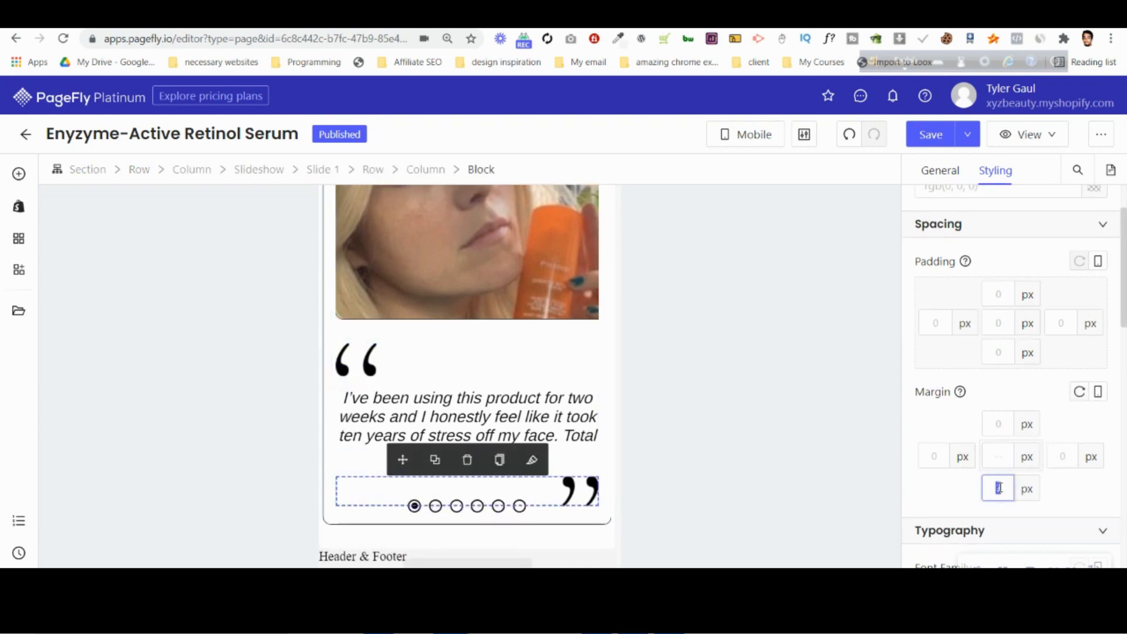
text(30)
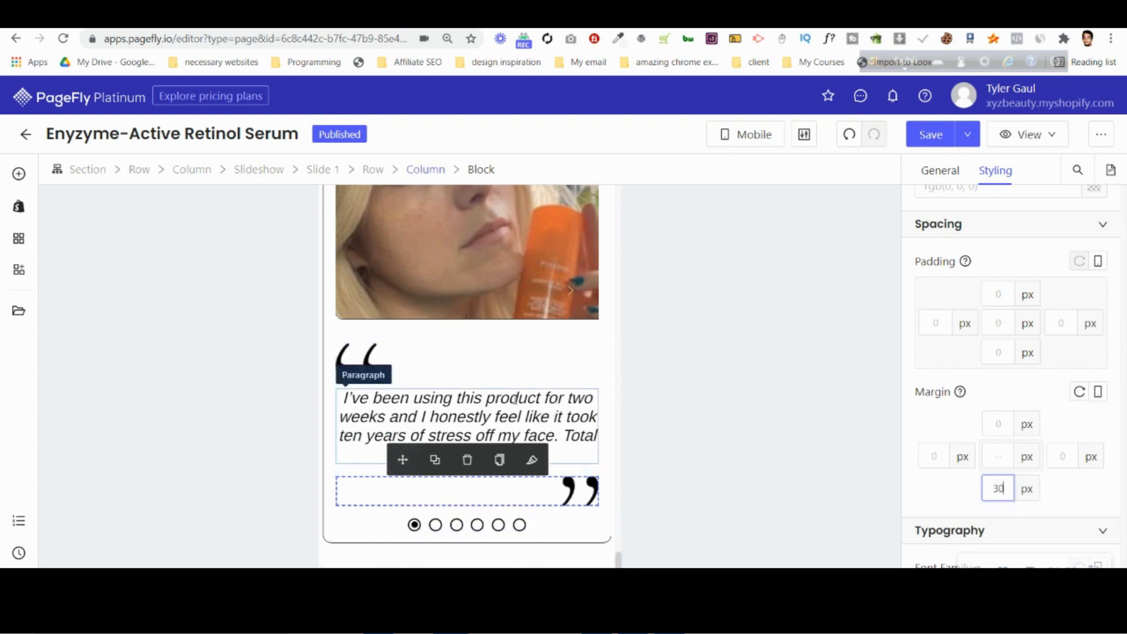
scroll(505, 393, up, 3)
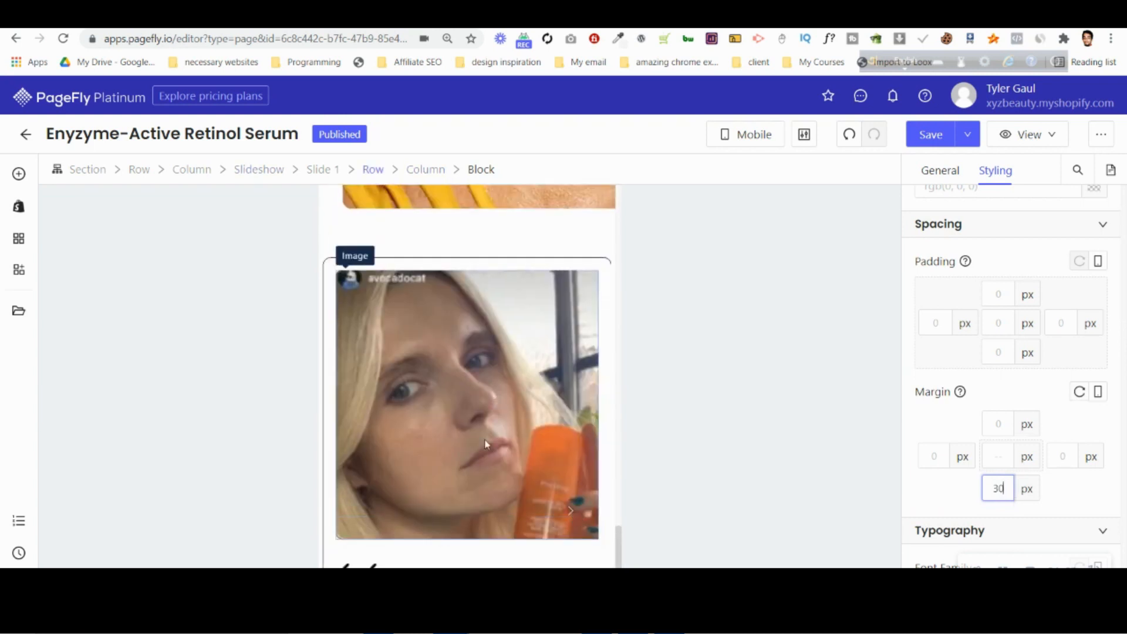
scroll(485, 445, down, 3)
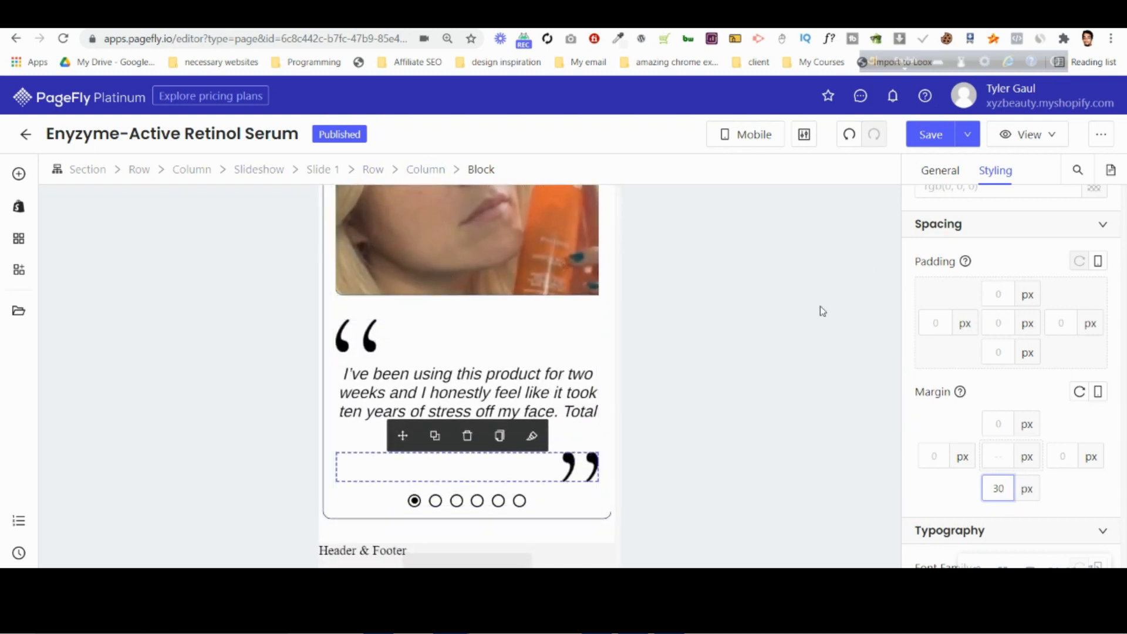
Reset the left and right mobile margins of slide 1's row to 0 px.
scroll(536, 370, up, 4)
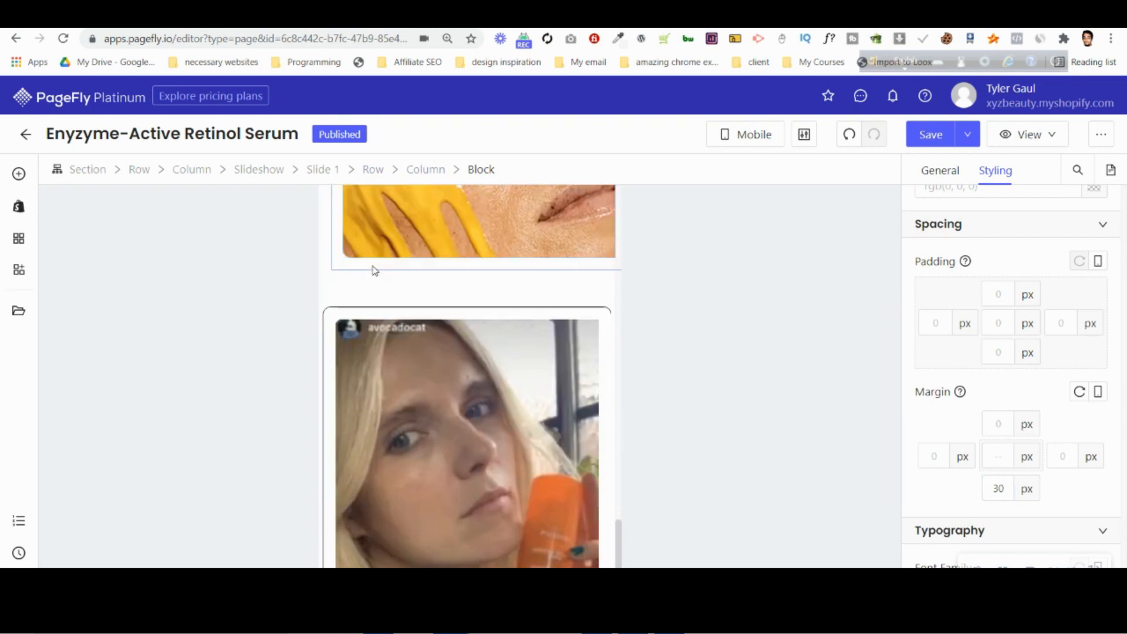
click(378, 323)
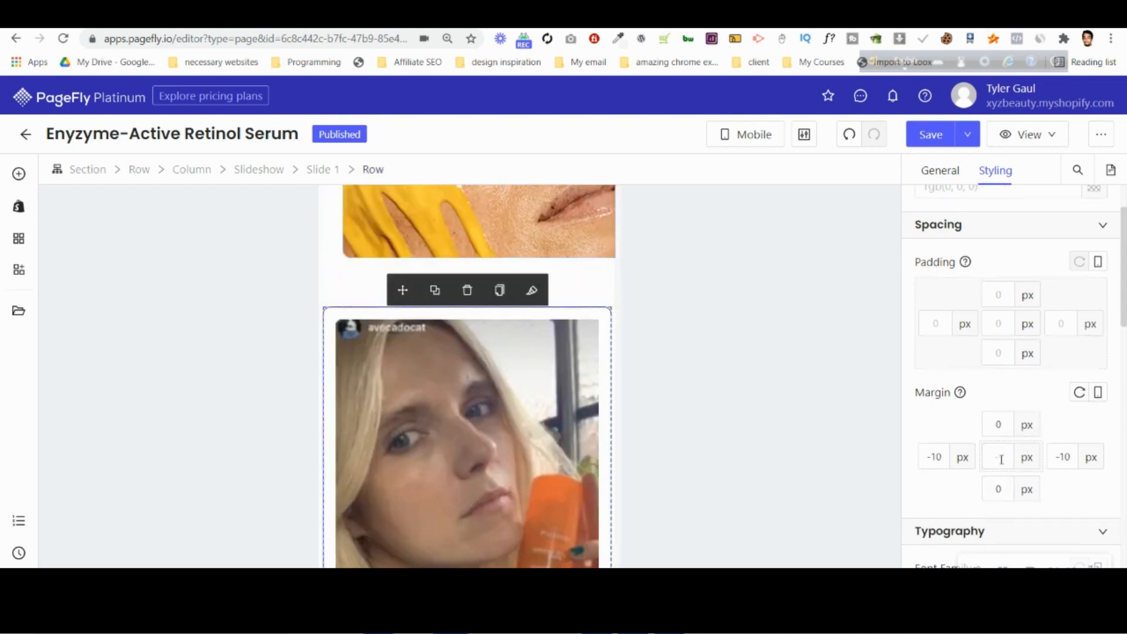
key(Down)
key(Down)
key(Down)
key(Down)
key(Down)
key(Up)
key(Up)
key(Up)
key(Up)
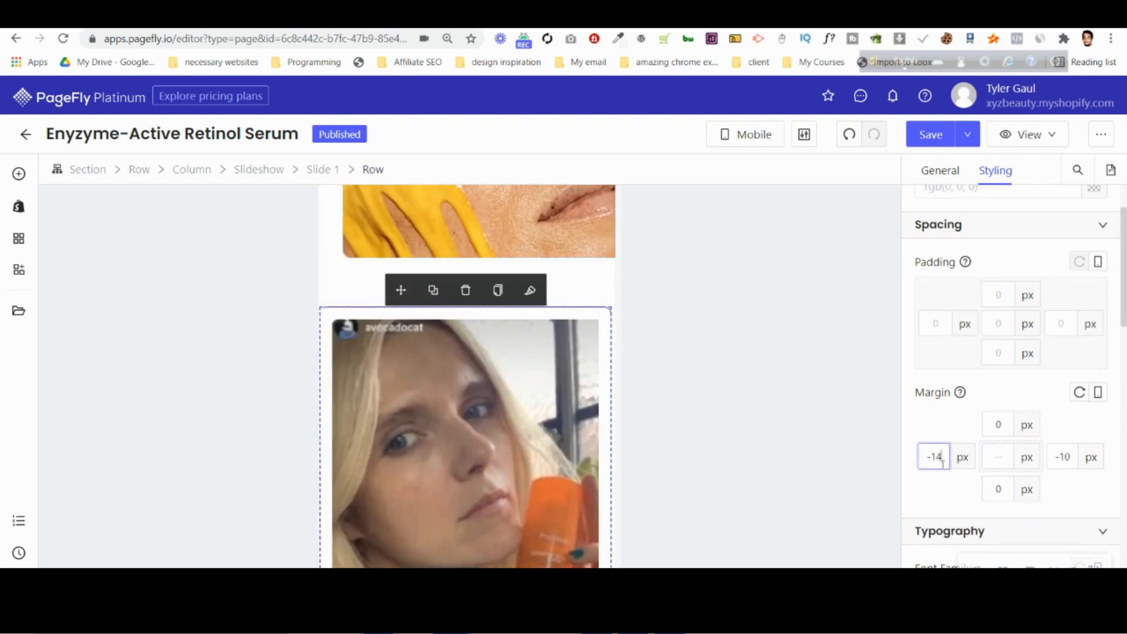
key(Up)
key(Up)
key(Up)
key(Up)
key(Up)
key(Up)
key(Up)
key(Up)
key(Up)
key(Up)
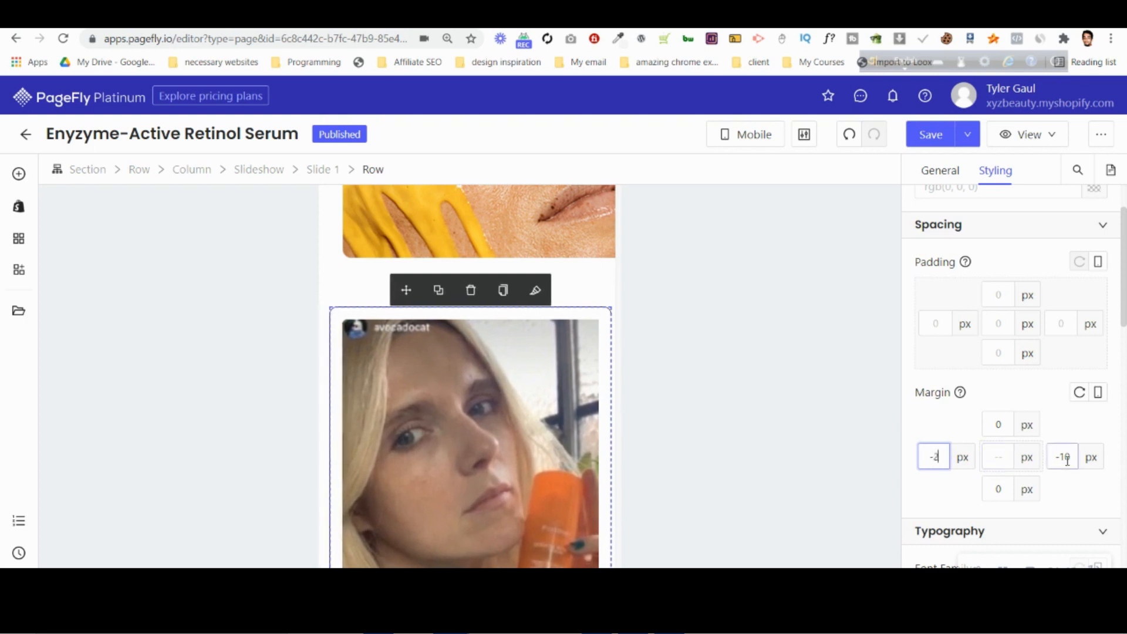
key(Up)
click(1066, 457)
key(Up)
key(Up)
key(Up)
key(Up)
key(Up)
key(Up)
key(Up)
key(Up)
key(Up)
key(Up)
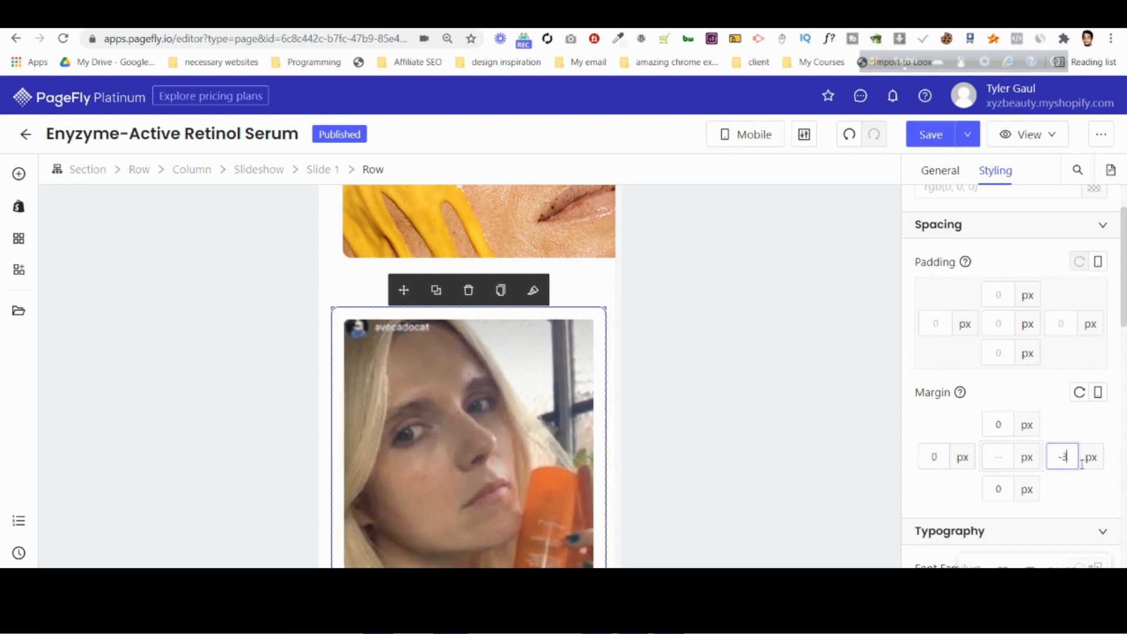
scroll(528, 381, down, 3)
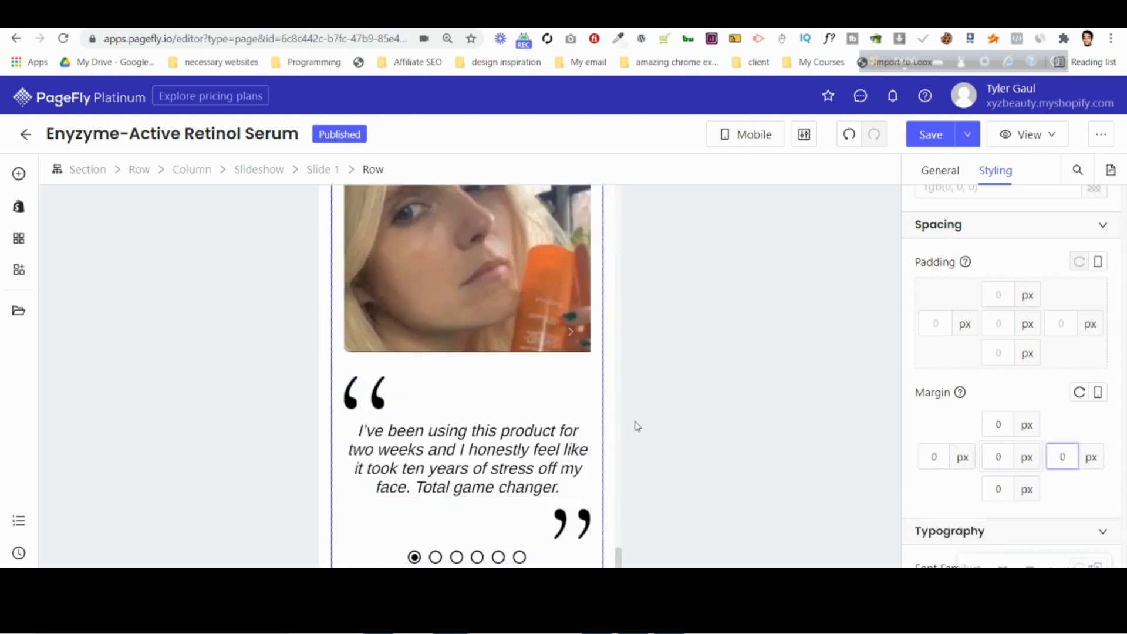
Examine the mobile layout and the spacing of the nested containers around the "Radically effective for:" tags in the 1st Hero Section.
scroll(505, 362, up, 5)
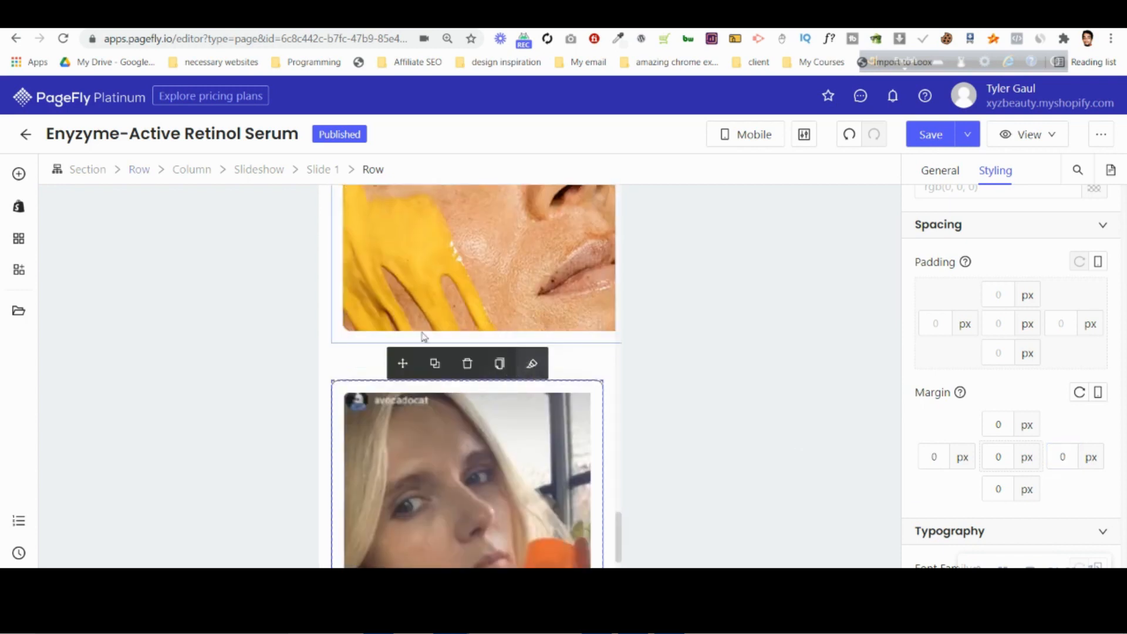
scroll(414, 300, up, 15)
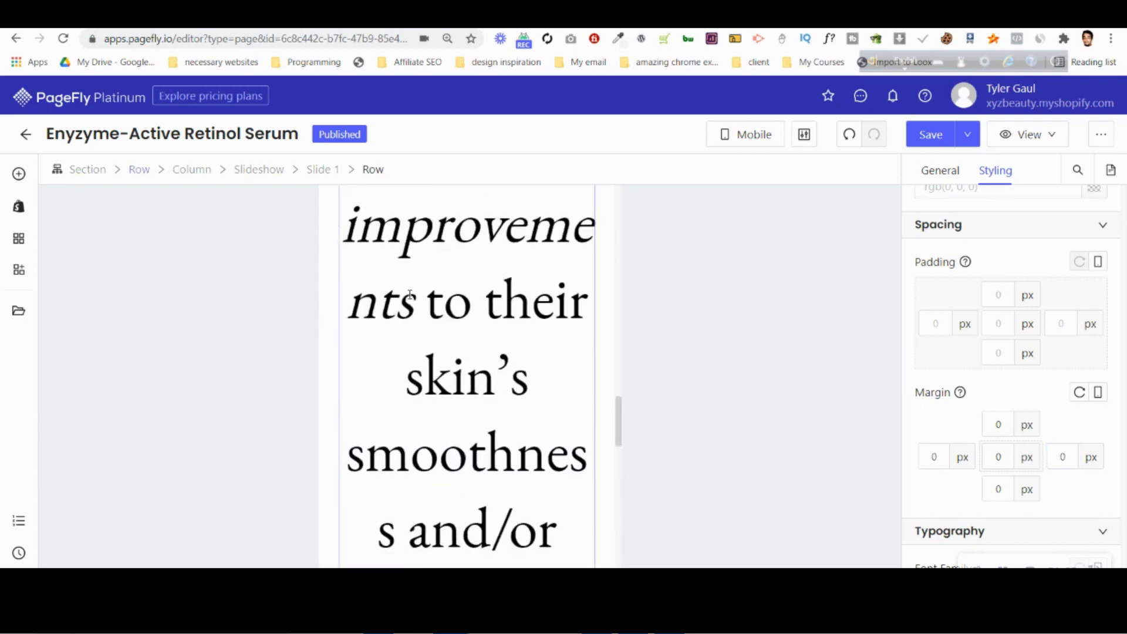
scroll(414, 300, down, 6)
scroll(434, 376, up, 8)
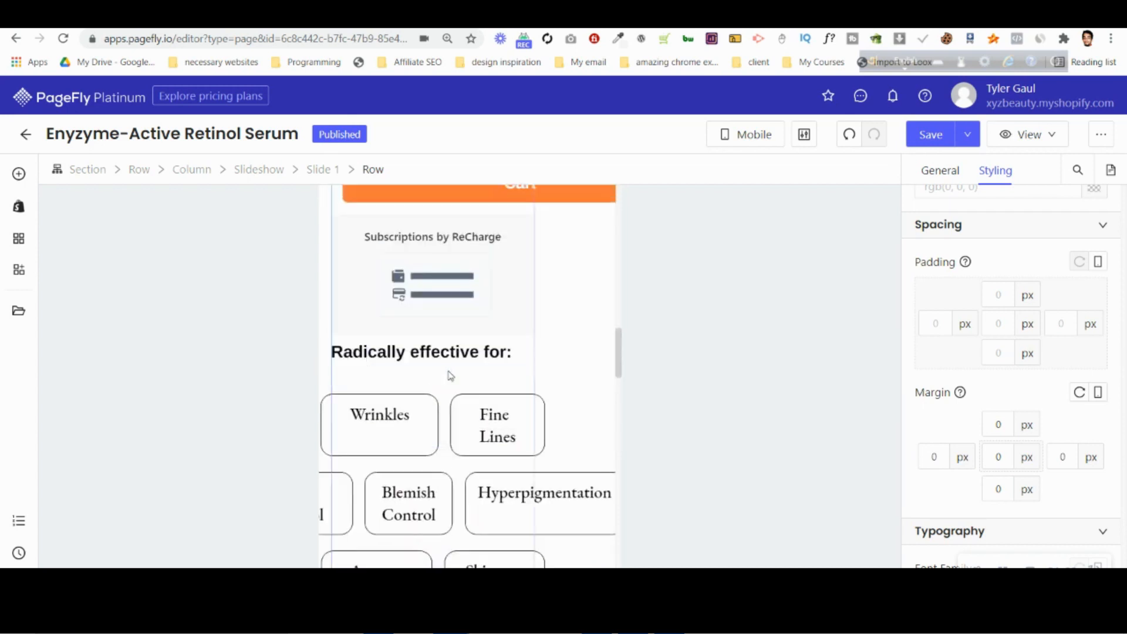
click(371, 394)
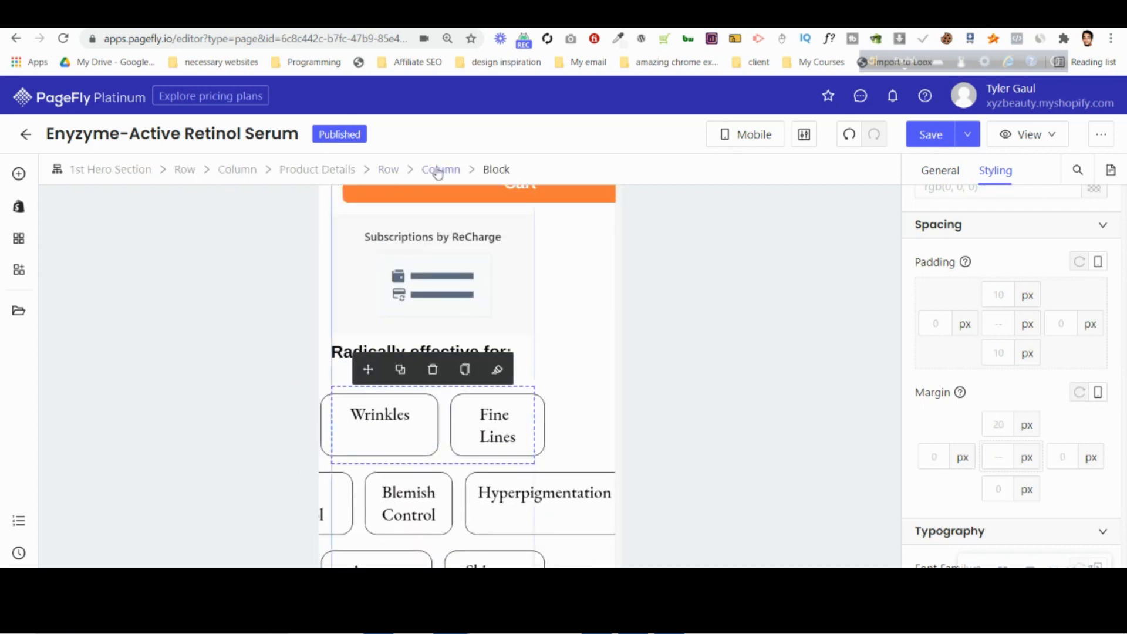
click(438, 169)
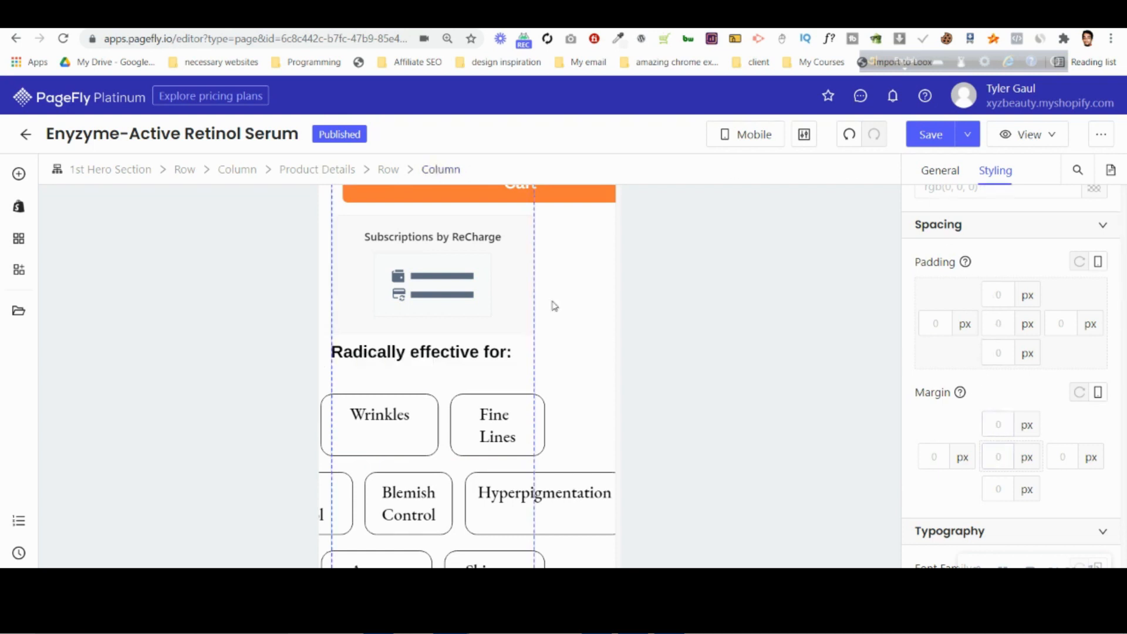
click(394, 171)
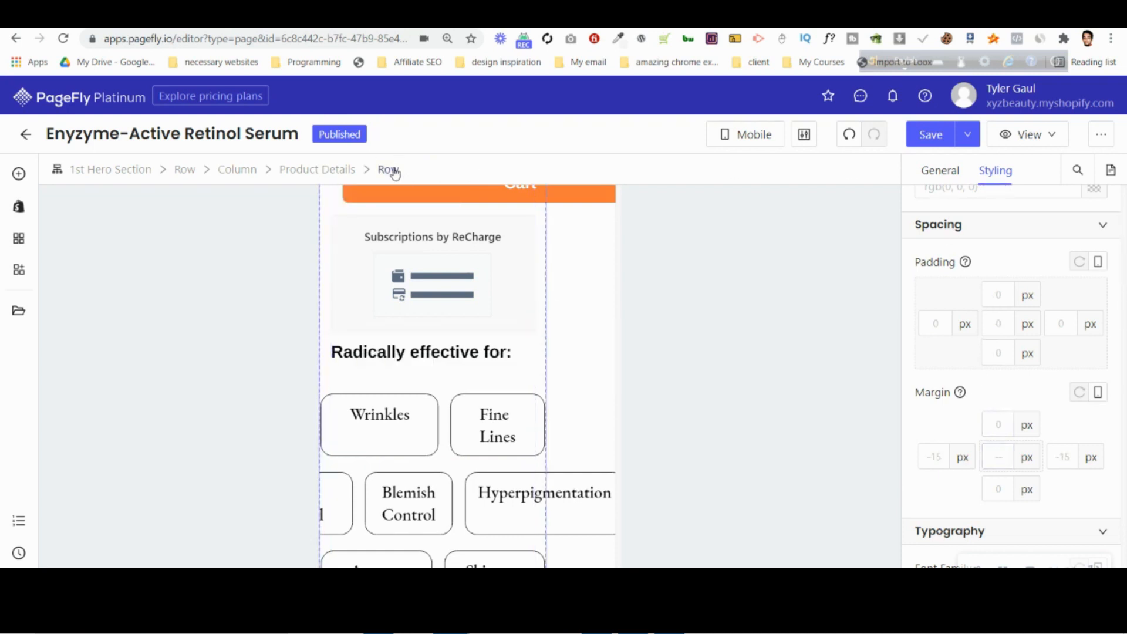
click(298, 174)
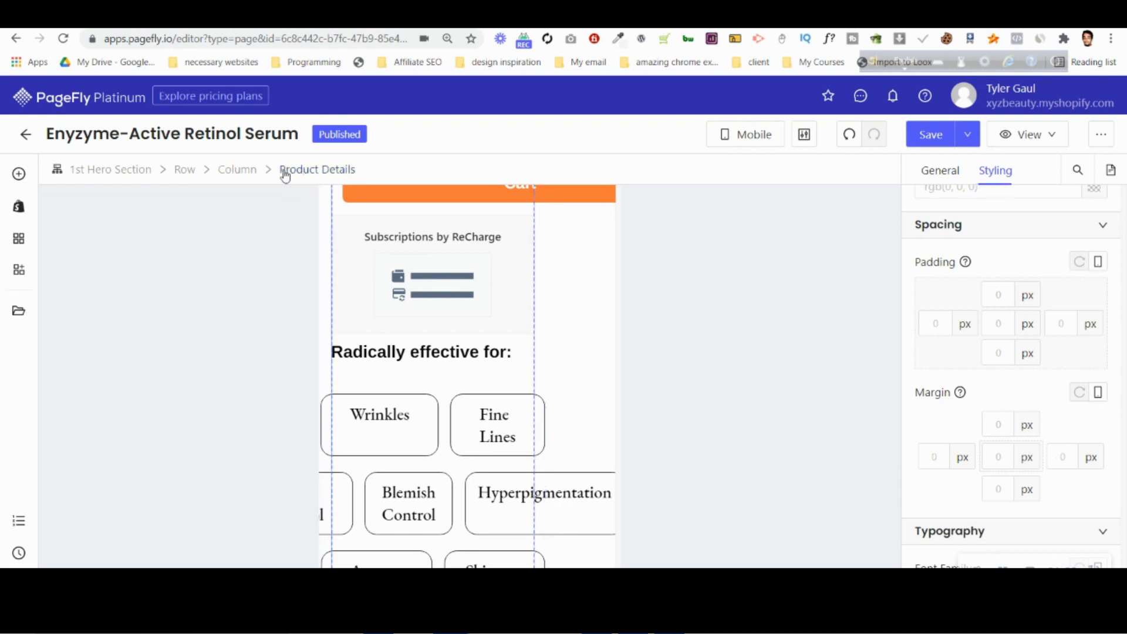
click(251, 172)
click(194, 170)
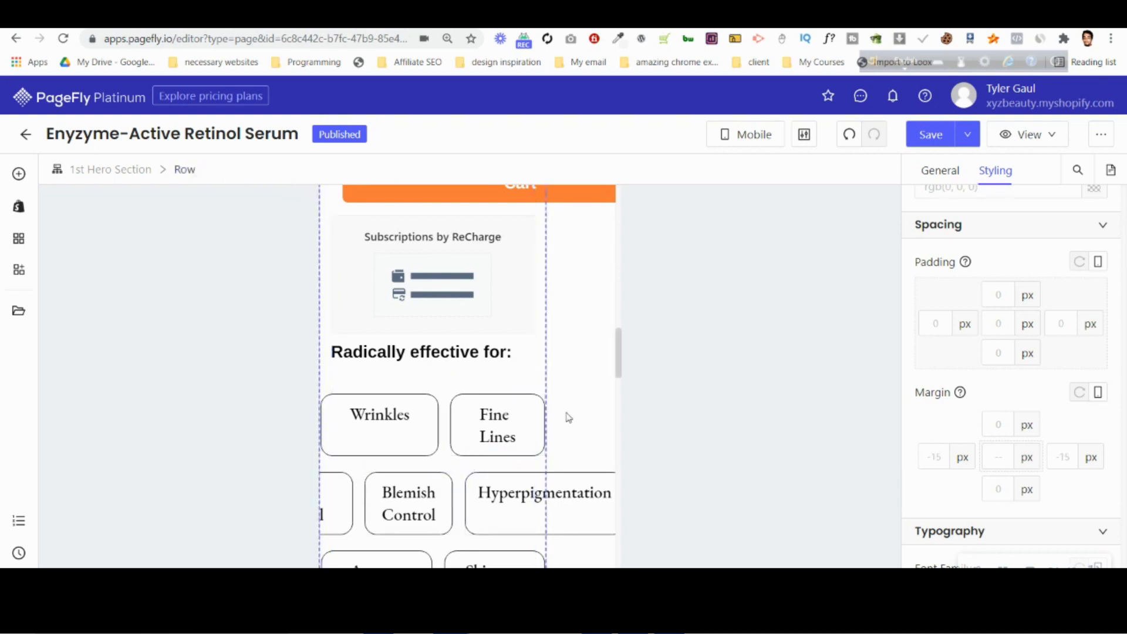
scroll(543, 398, up, 10)
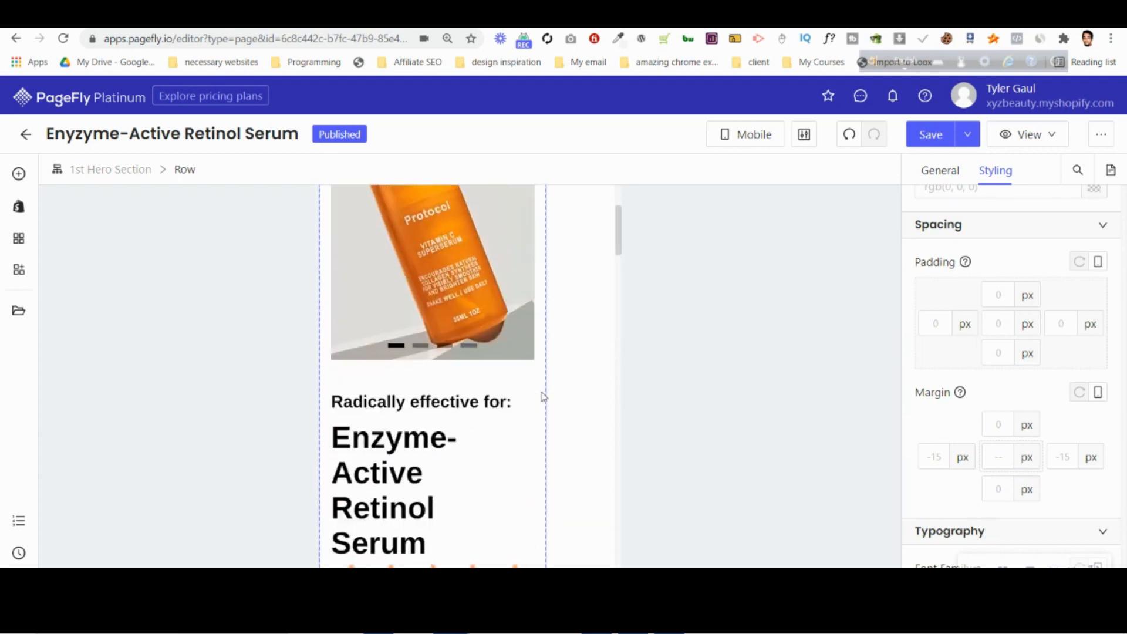
scroll(453, 474, down, 4)
scroll(452, 472, down, 3)
Set the right mobile margin of the 1st Hero Section to 0 px.
click(432, 320)
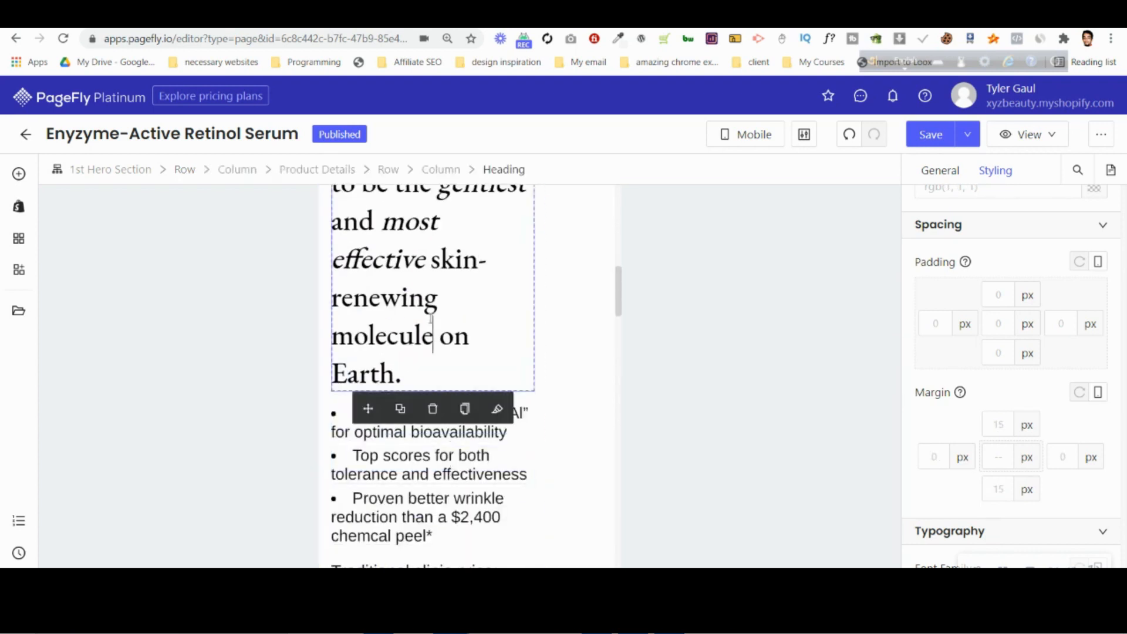
click(452, 169)
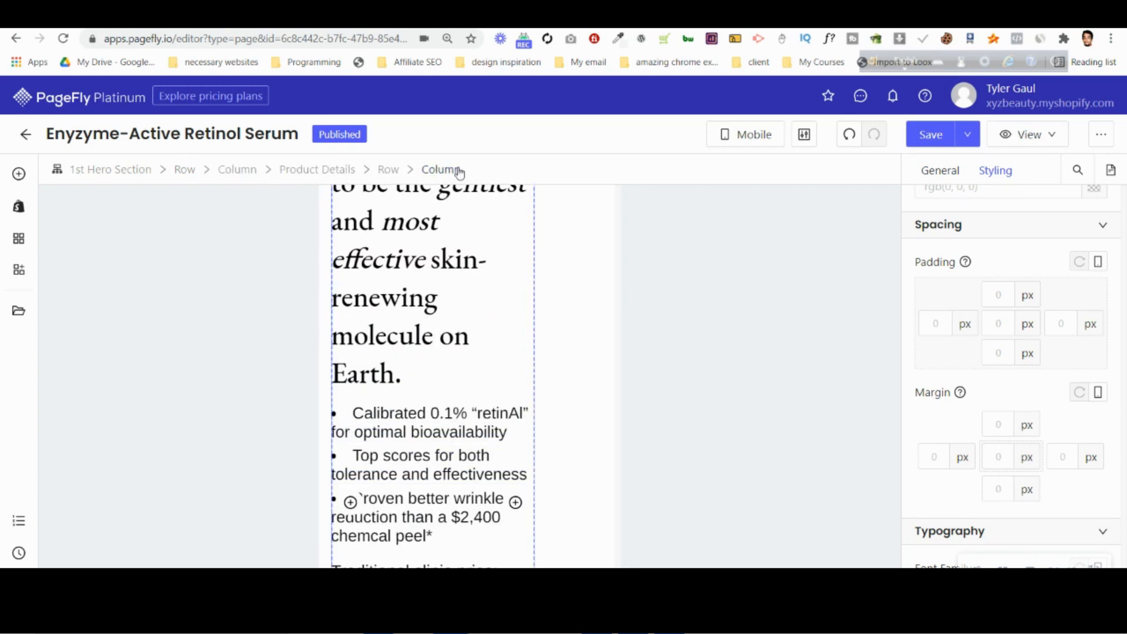
click(388, 172)
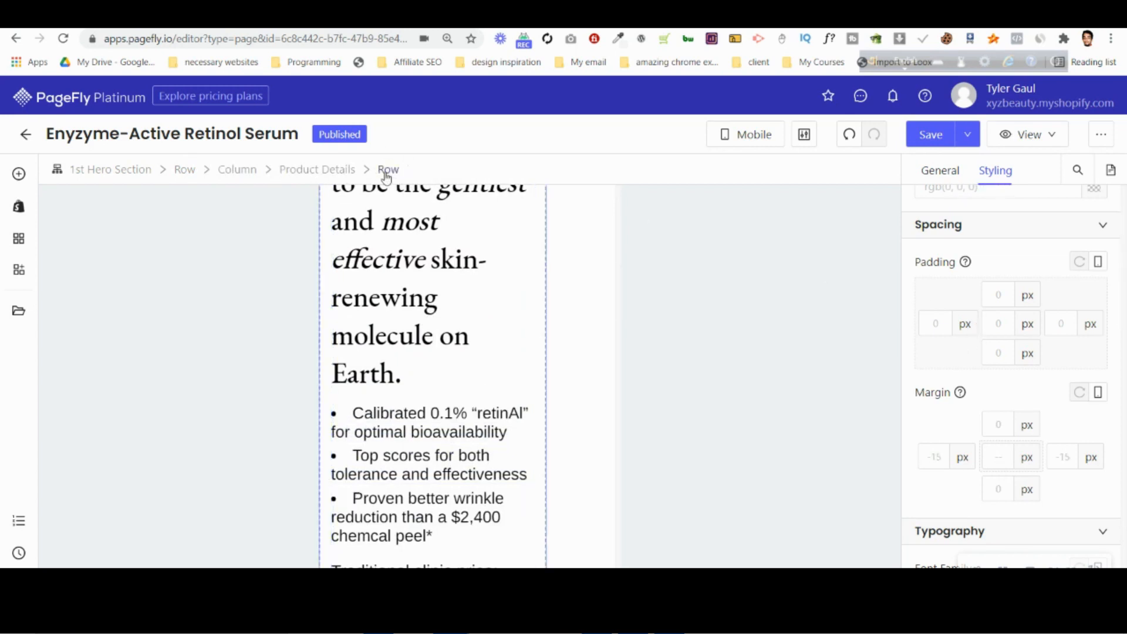
click(343, 169)
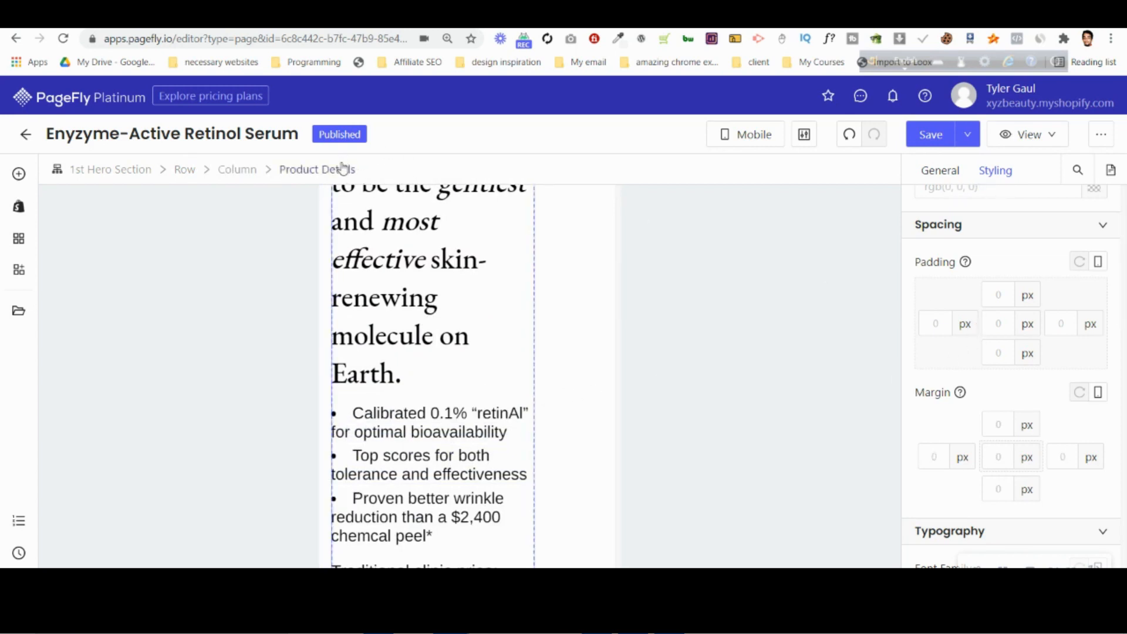
click(134, 171)
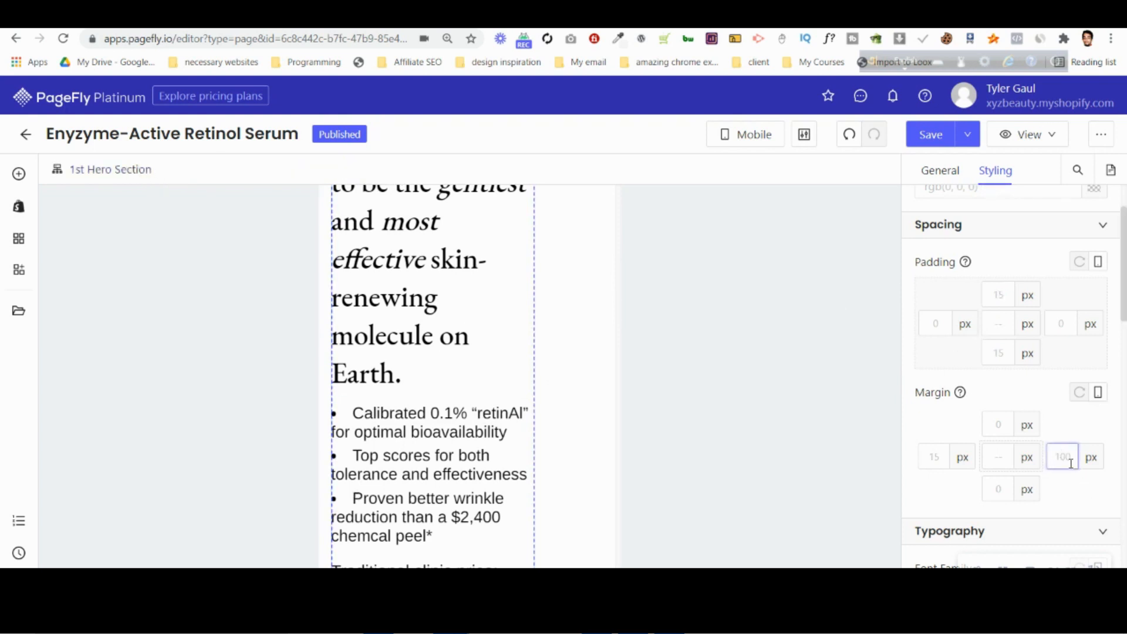
text(0)
Set the mobile margin of the Add to Cart button to 0 px on all sides.
scroll(431, 364, down, 4)
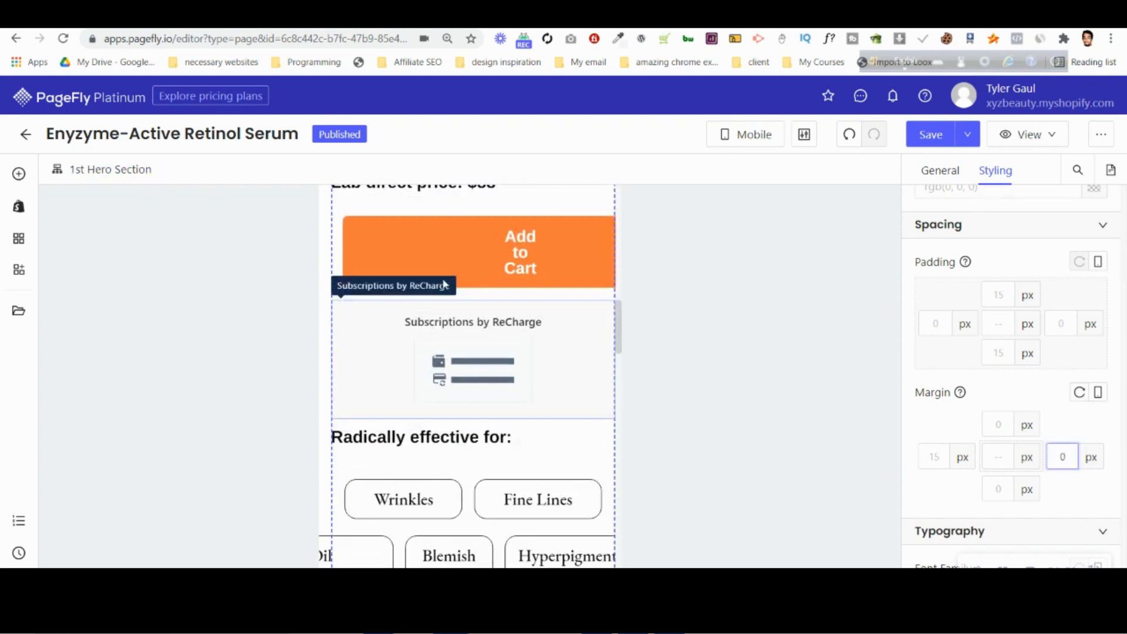
click(448, 250)
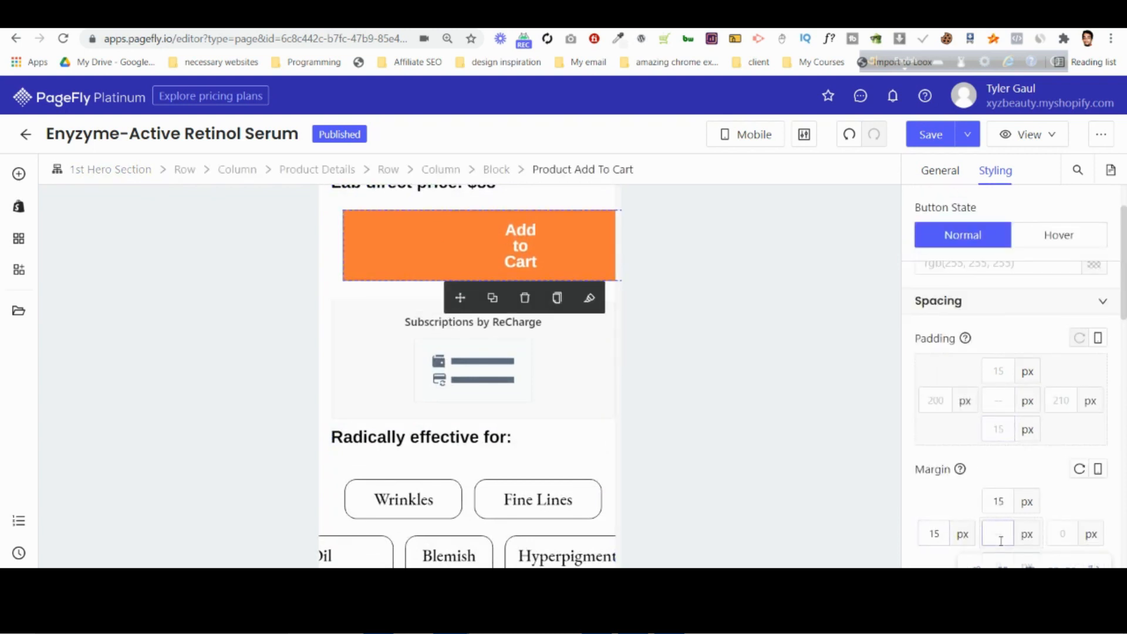
text(0)
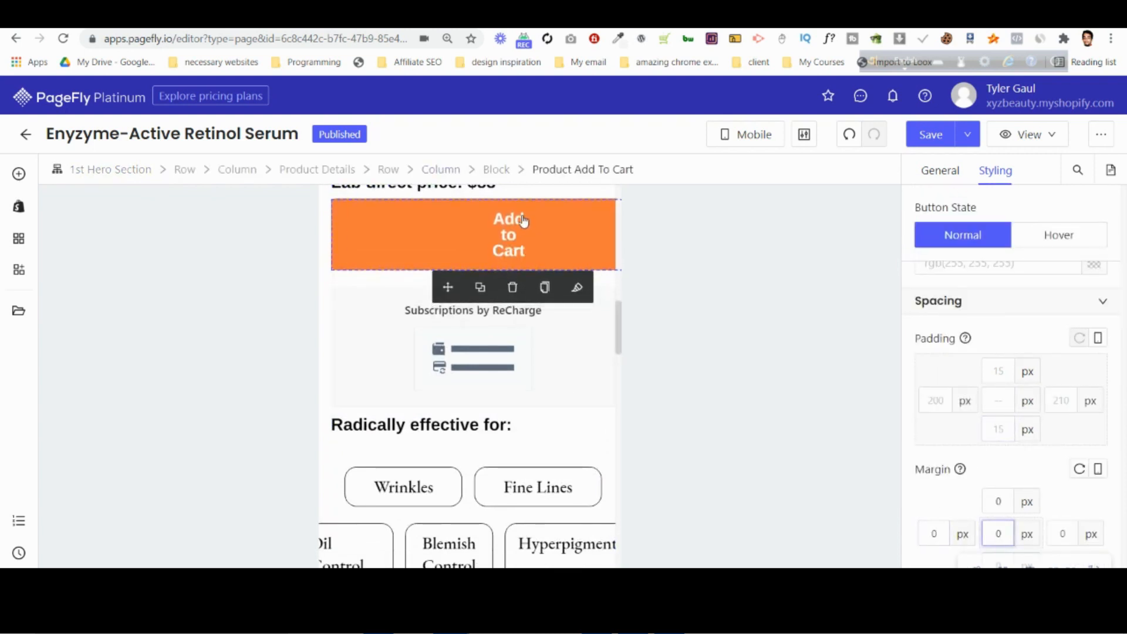
Set the left and right mobile padding of the Add to Cart button to 0 px.
click(998, 400)
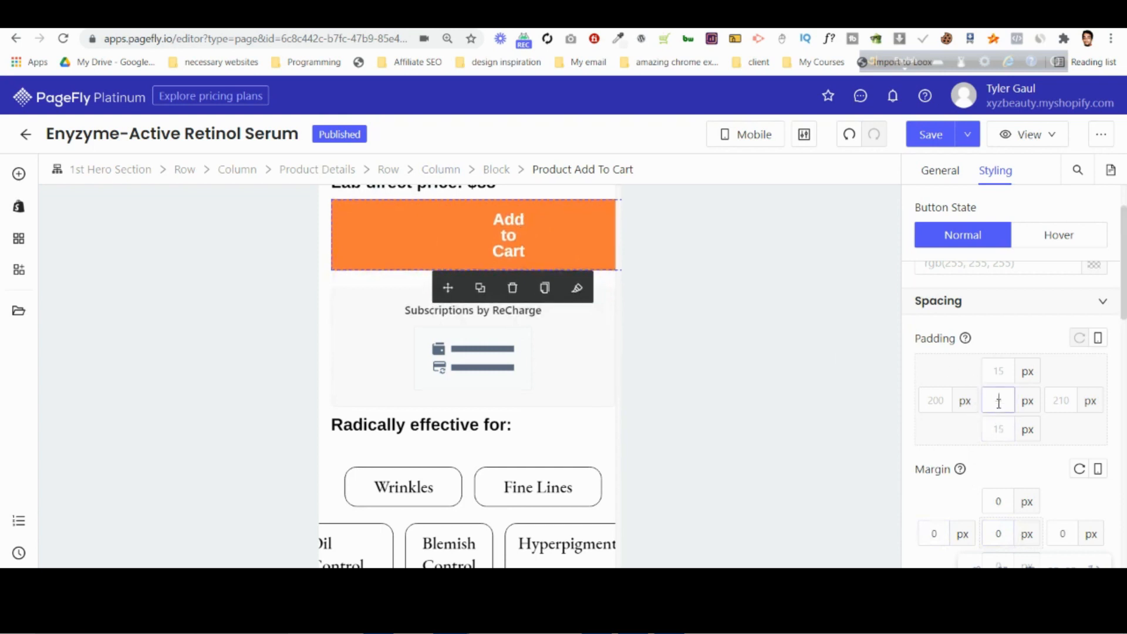
text(0)
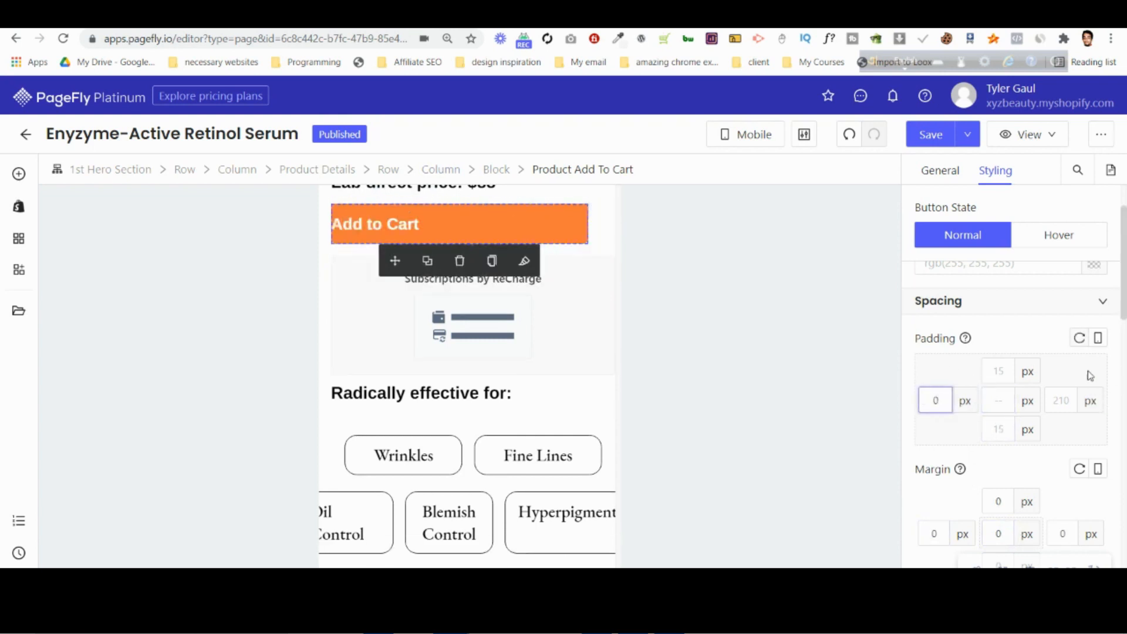
click(1062, 401)
text(0)
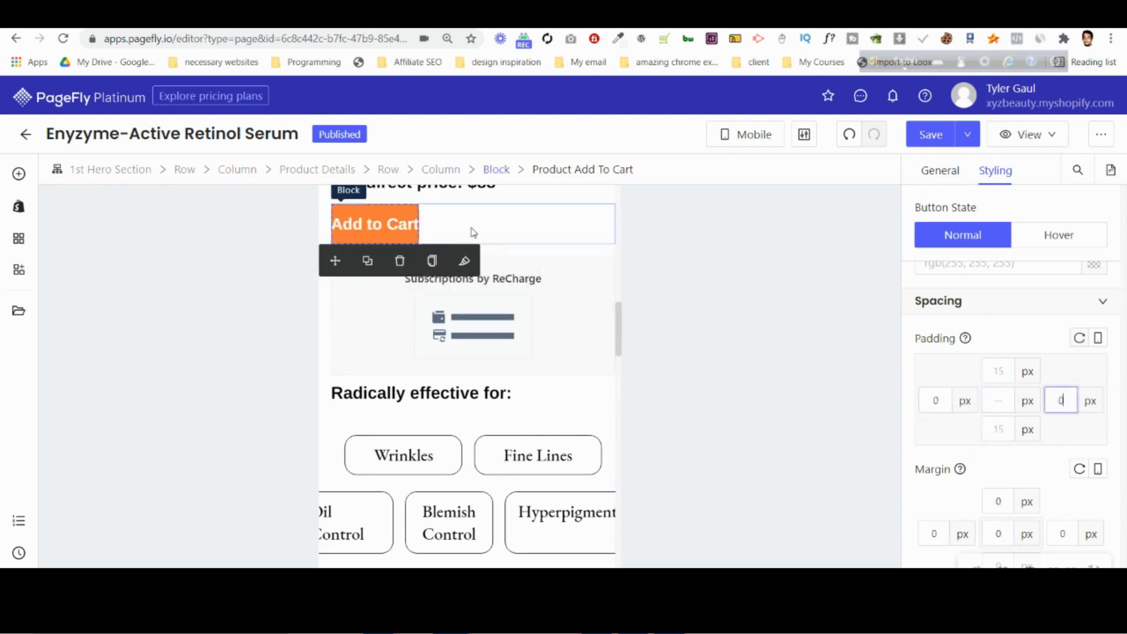
Add the CSS rule width:100%; to the Add to Cart button's mobile styling.
scroll(1029, 377, down, 10)
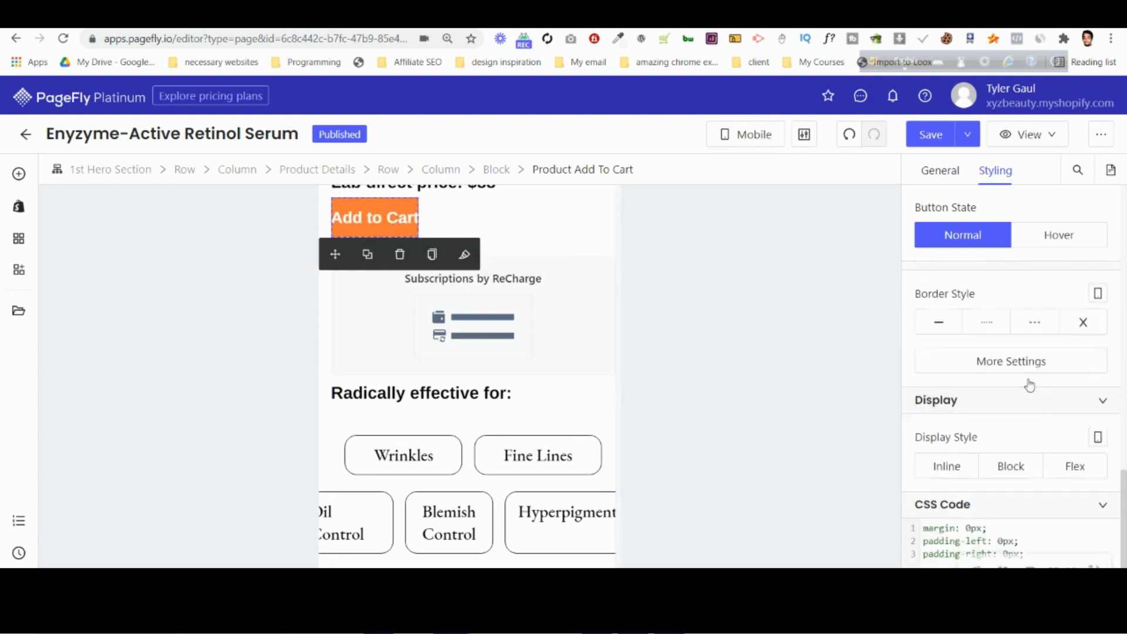
click(1029, 479)
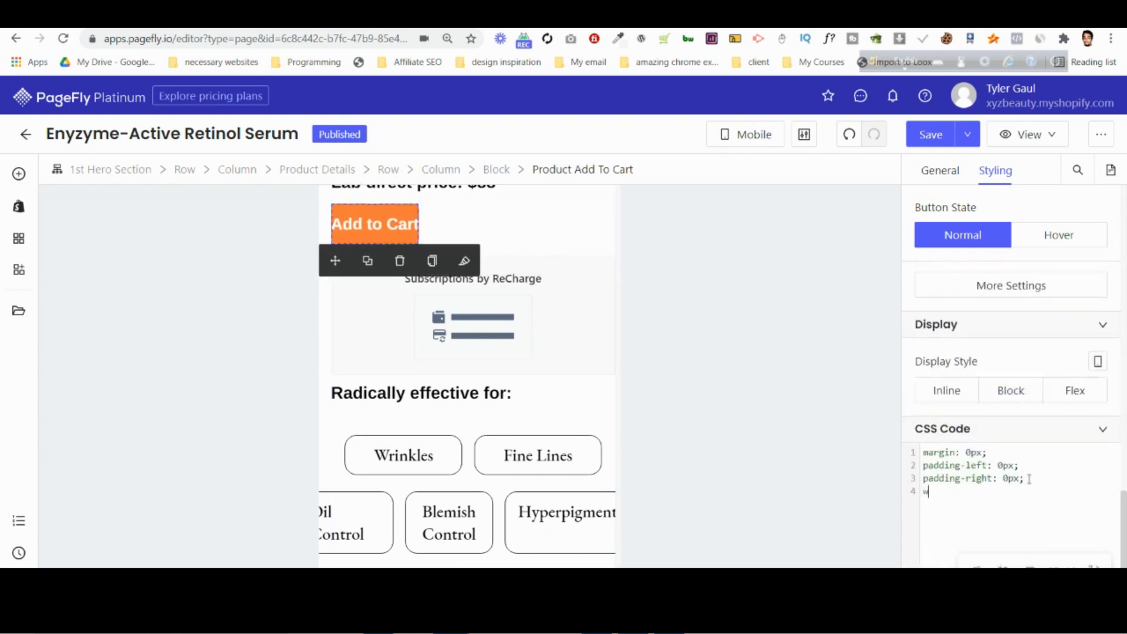
text(width:100%;)
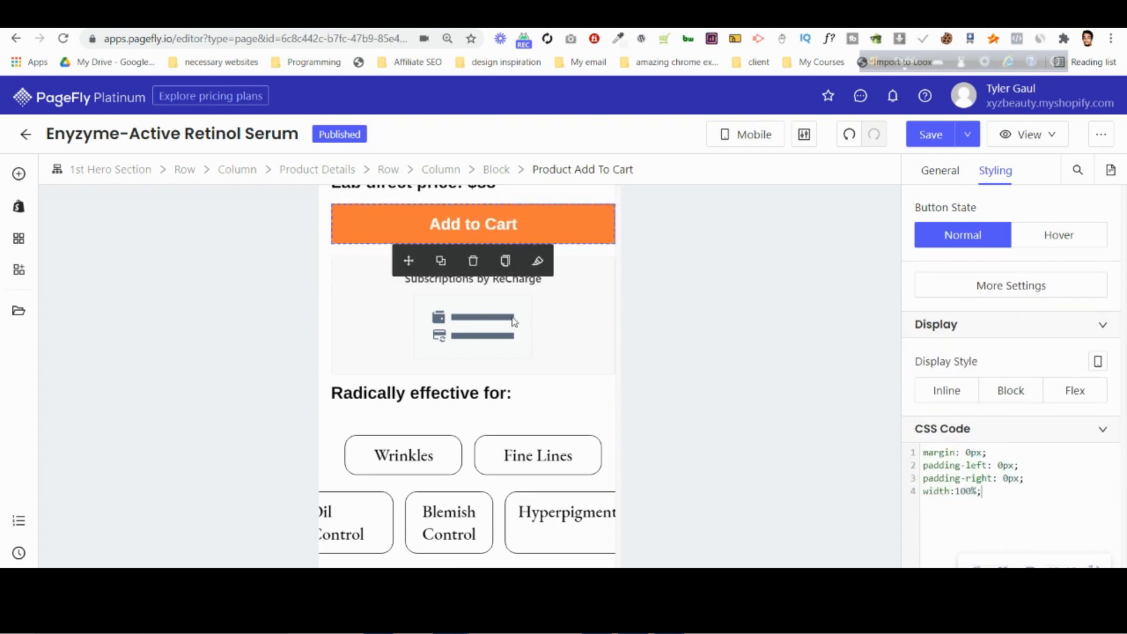
Set the top mobile margin of the Add to Cart button to 10 px.
scroll(515, 321, up, 3)
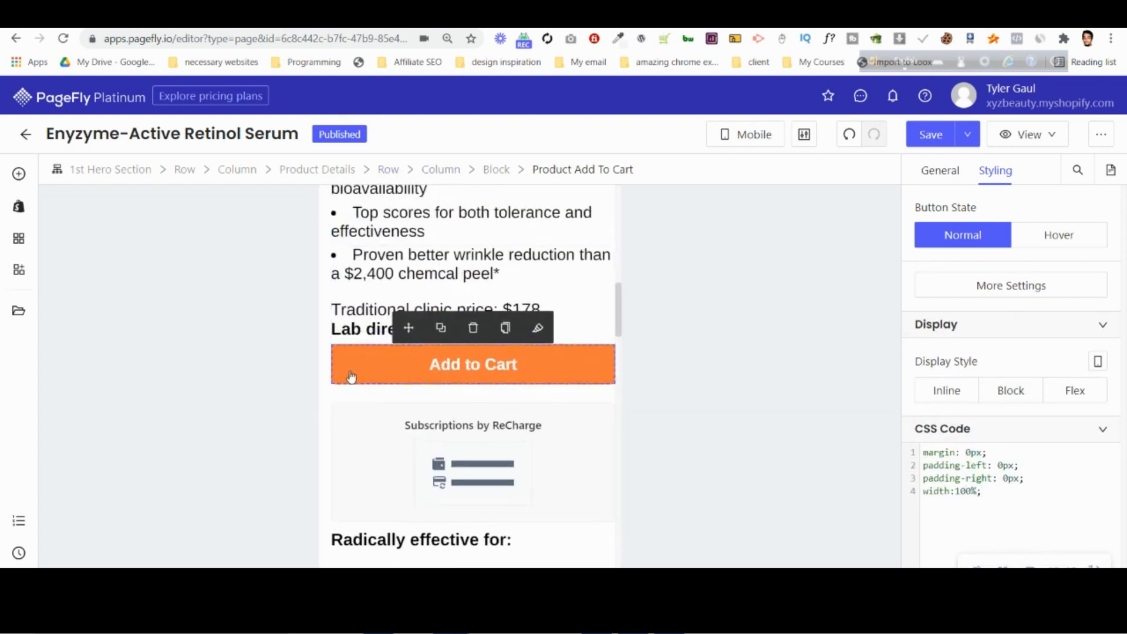
scroll(1011, 404, up, 10)
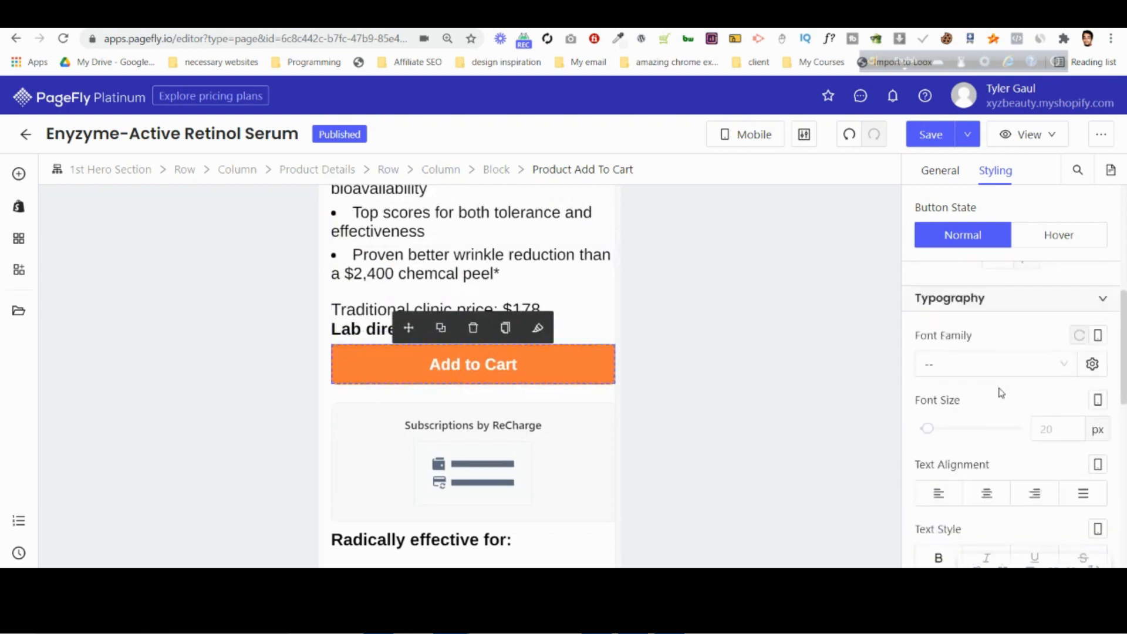
text(10)
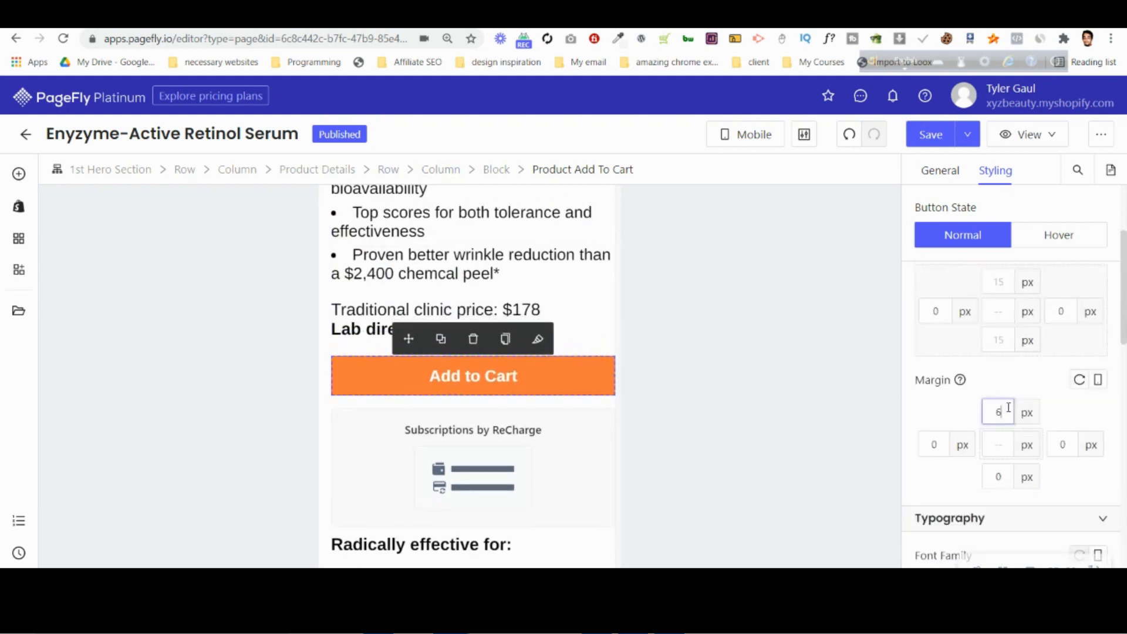
Inspect the mobile spacing of the Oil Control tag, its block and the column and row that contain it.
scroll(460, 446, down, 4)
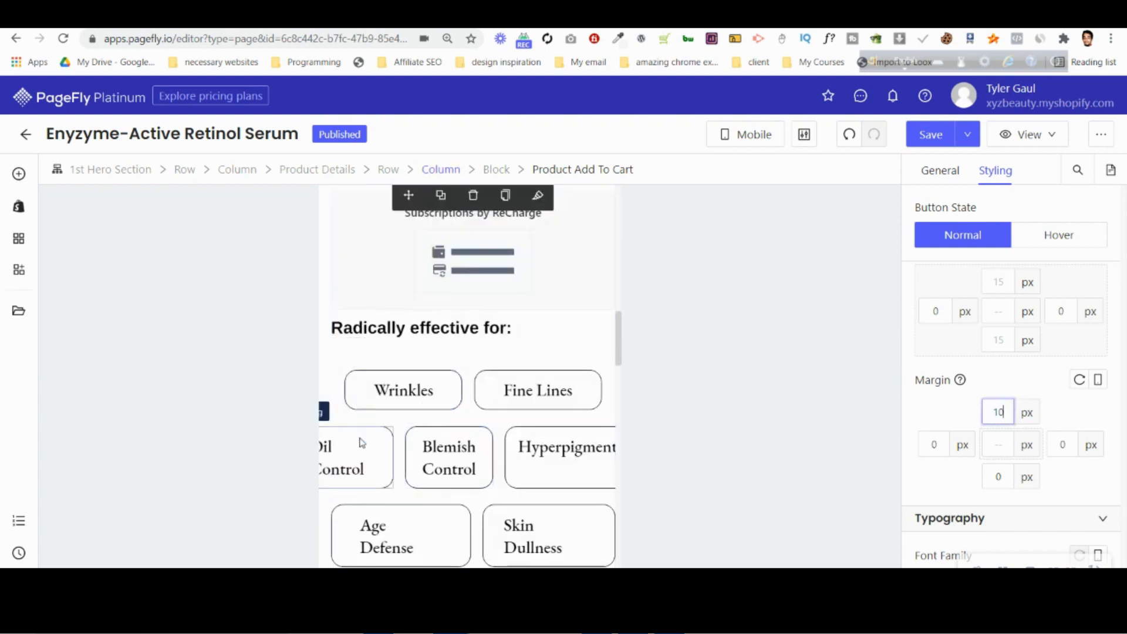
click(396, 433)
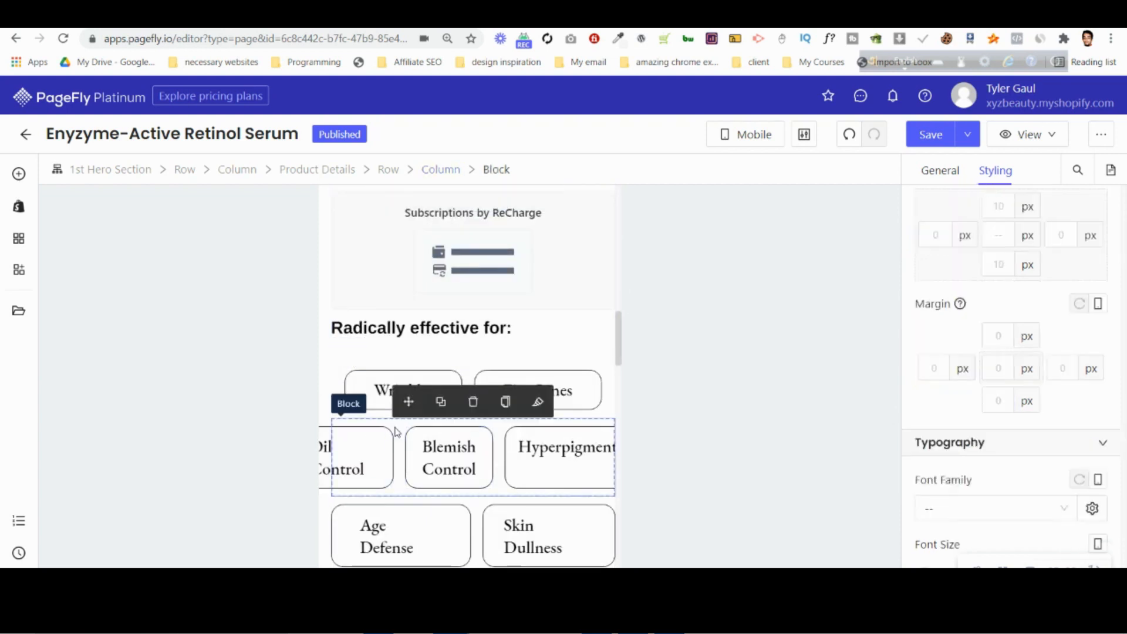
click(435, 170)
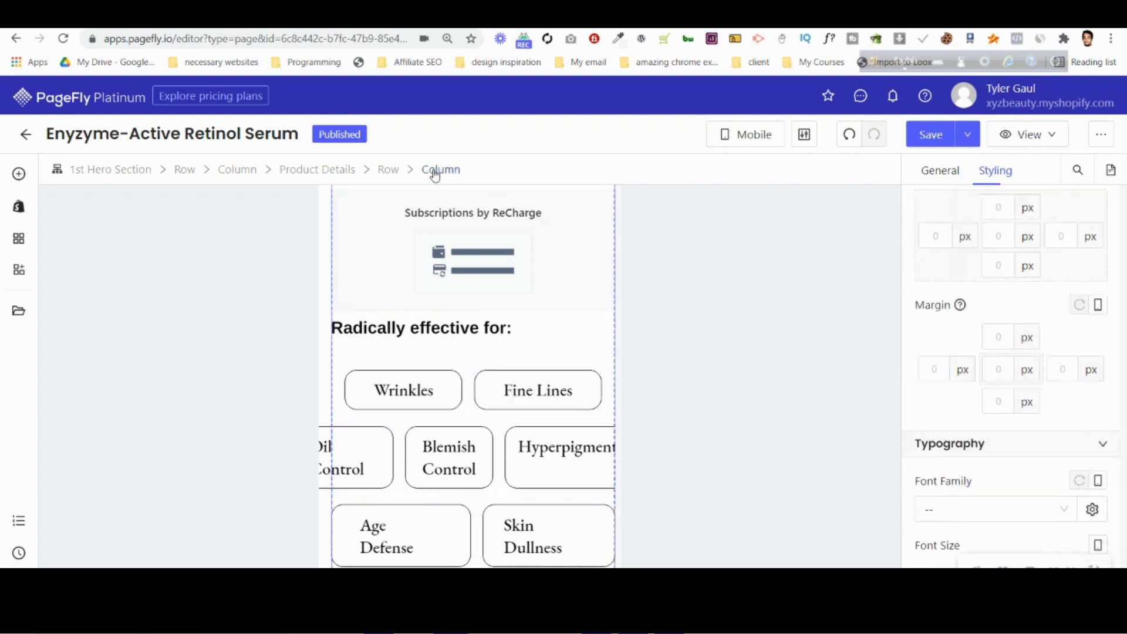
click(389, 170)
click(393, 451)
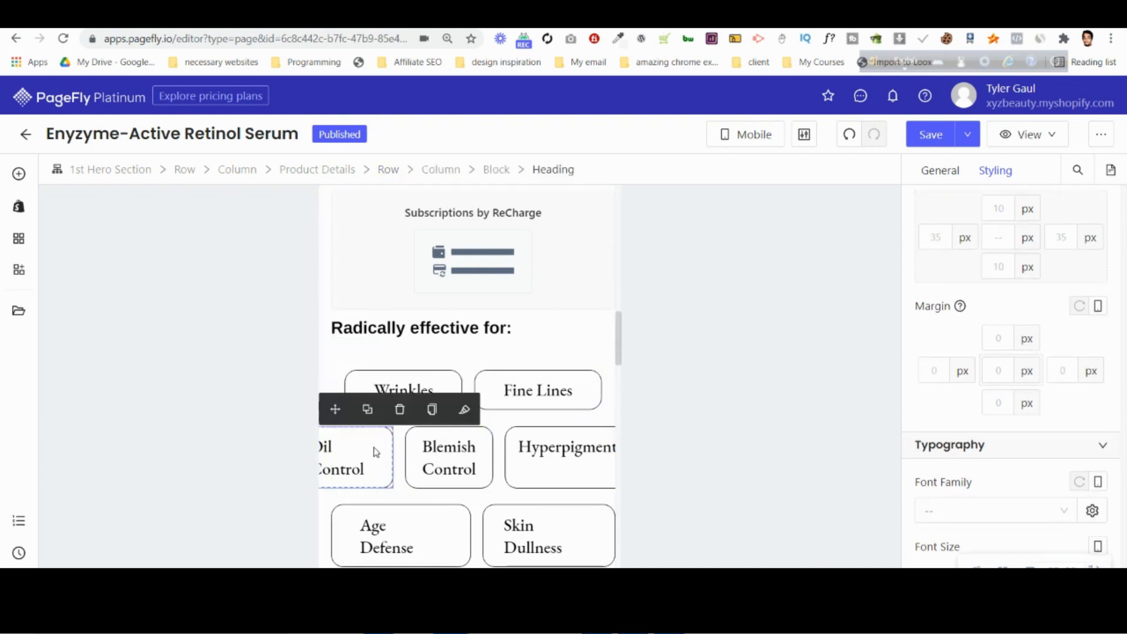
click(496, 169)
scroll(409, 460, down, 1)
scroll(409, 460, down, 6)
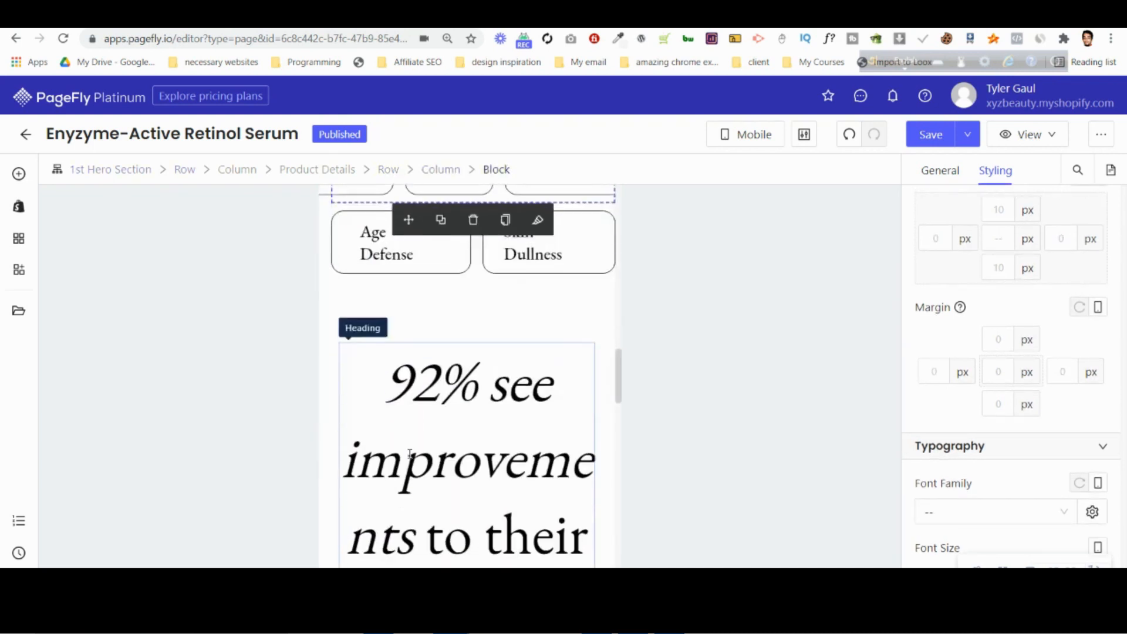
Set the mobile font size of the "92% see improvements" heading to 30 px.
click(466, 464)
scroll(1032, 315, down, 7)
scroll(1034, 327, up, 4)
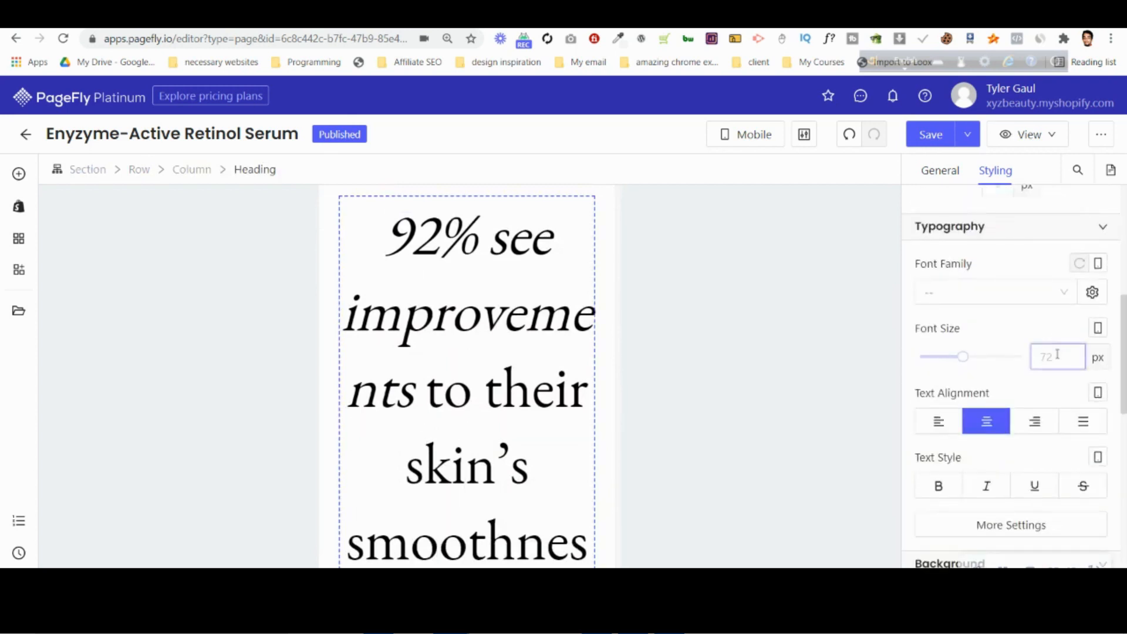
click(1058, 356)
text(40)
key(Down)
key(Down)
key(Down)
key(Down)
key(Down)
key(Down)
key(Down)
key(Down)
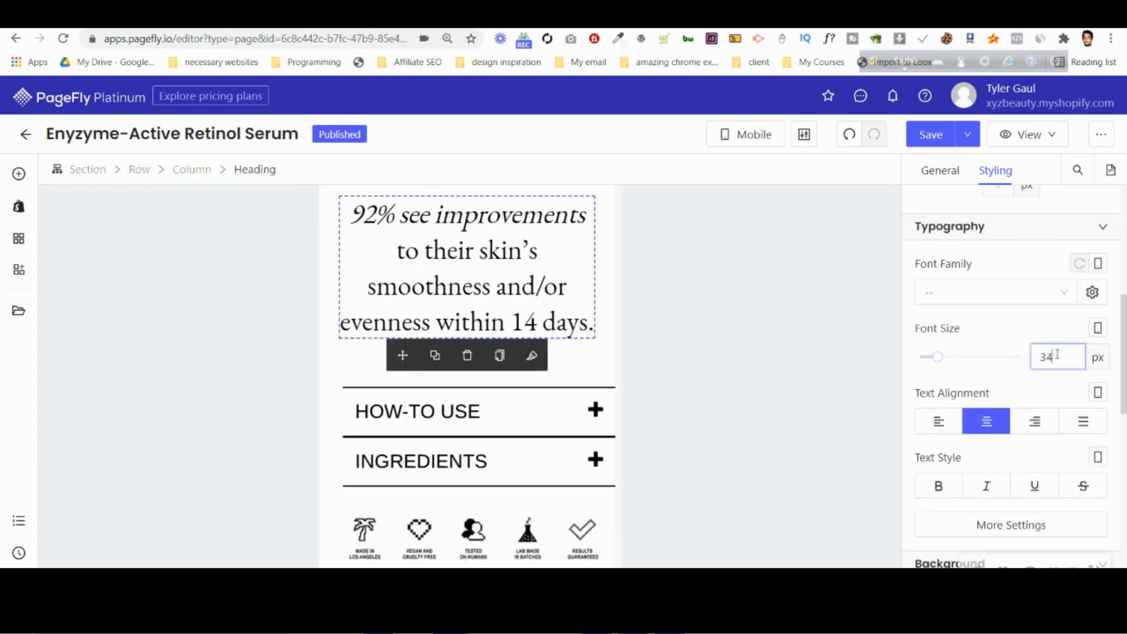
key(Down)
key(Down)
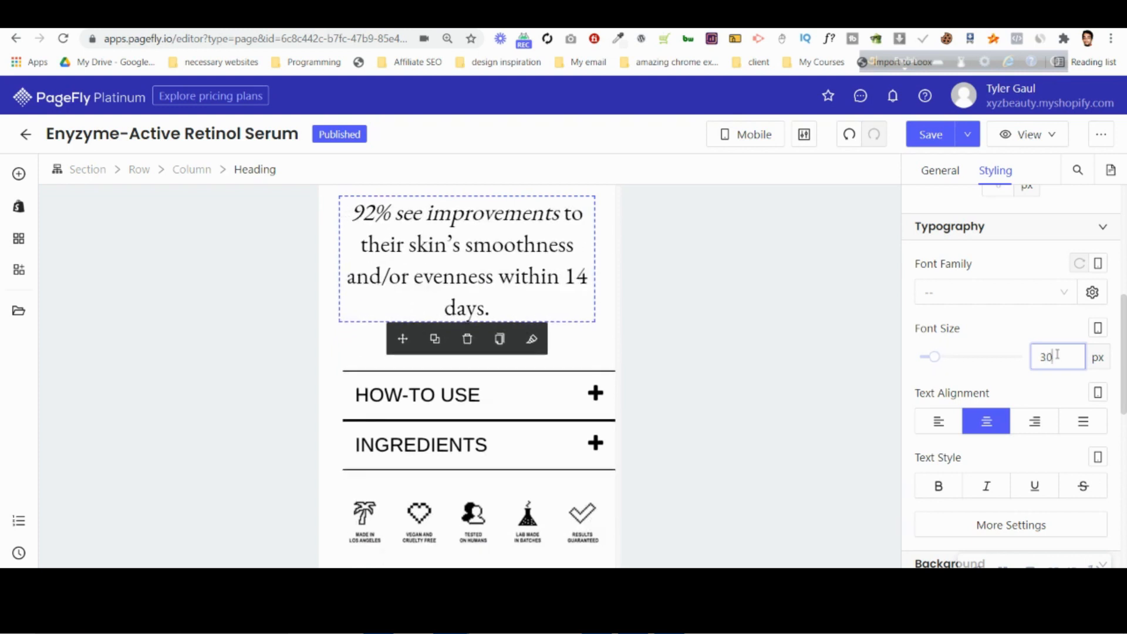
scroll(1034, 346, up, 5)
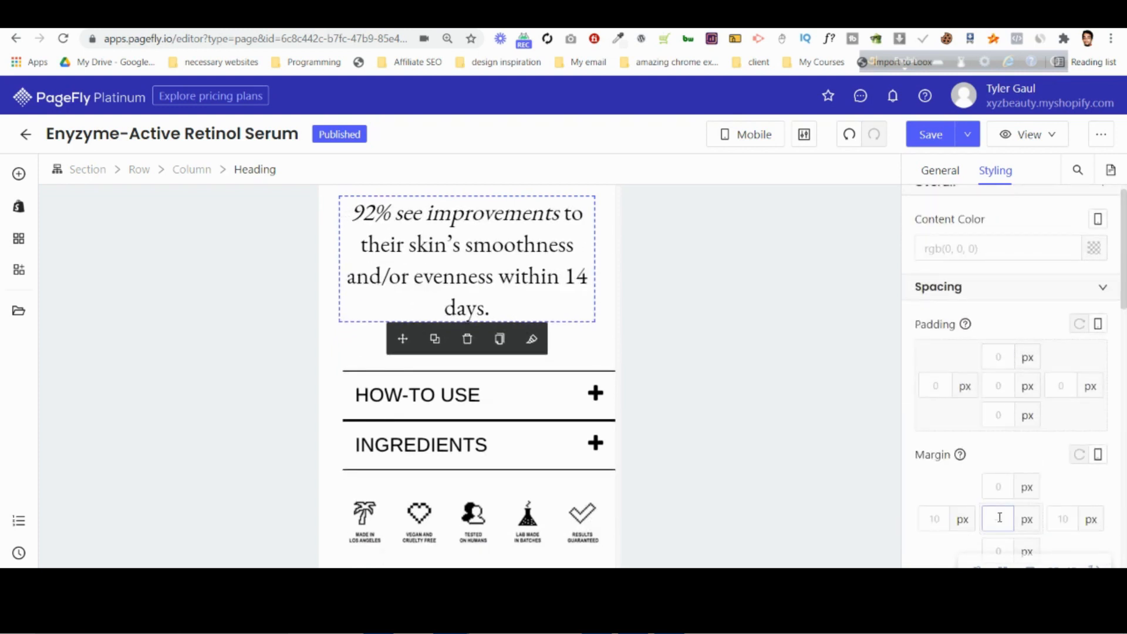
Set the mobile margin of the "92% see improvements" heading to 0 px on all sides.
text(0)
scroll(338, 352, up, 3)
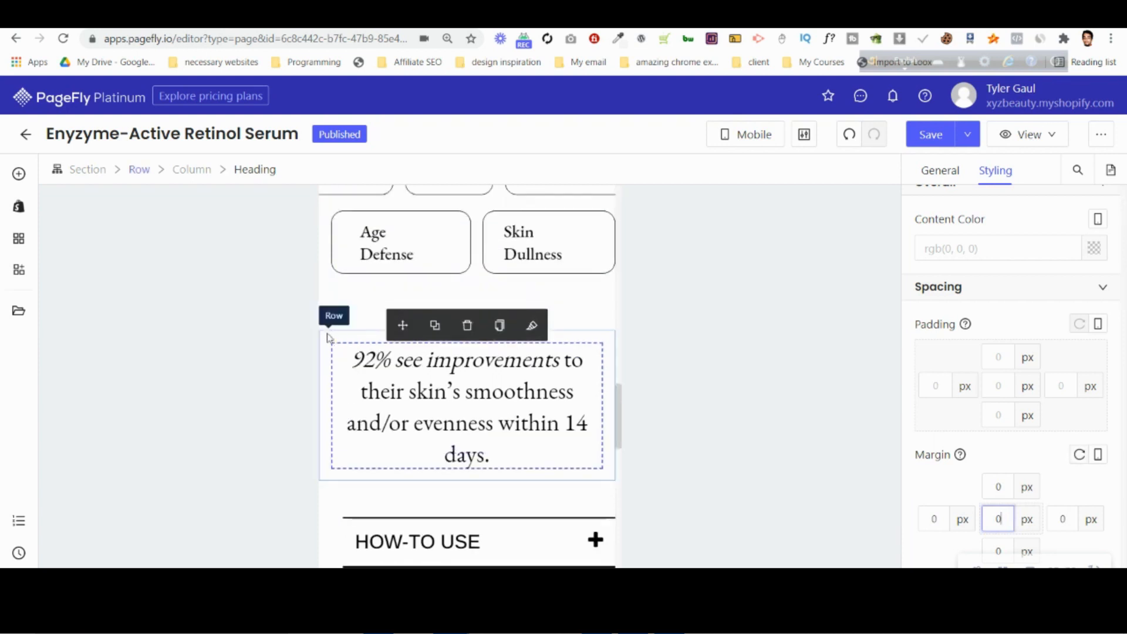
Set the max width of the section containing the "92% see improvements" heading to 890 px.
click(328, 335)
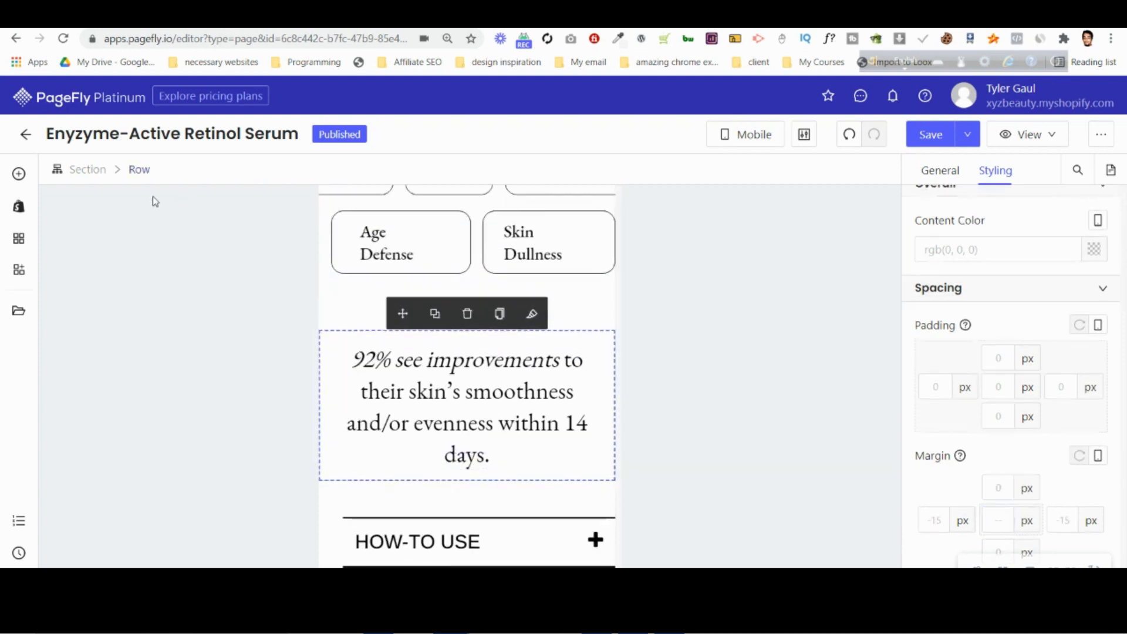
click(94, 170)
click(940, 171)
scroll(1013, 380, down, 3)
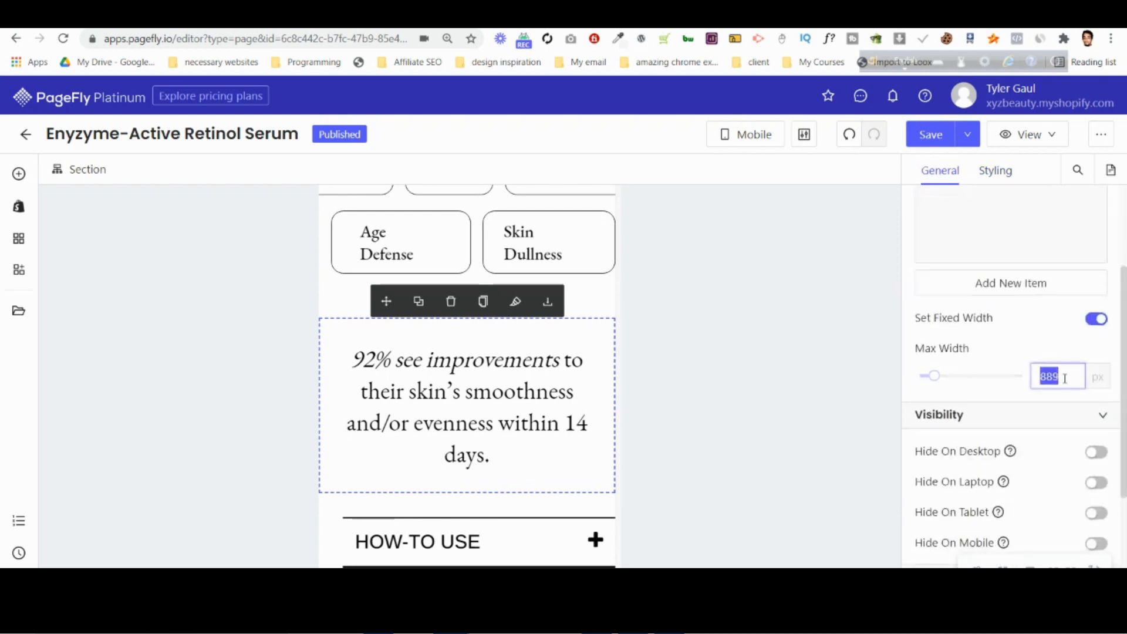
key(Down)
Set the left mobile margin of the section holding the HOW-TO USE and INGREDIENTS accordions to 0 px.
scroll(342, 465, down, 3)
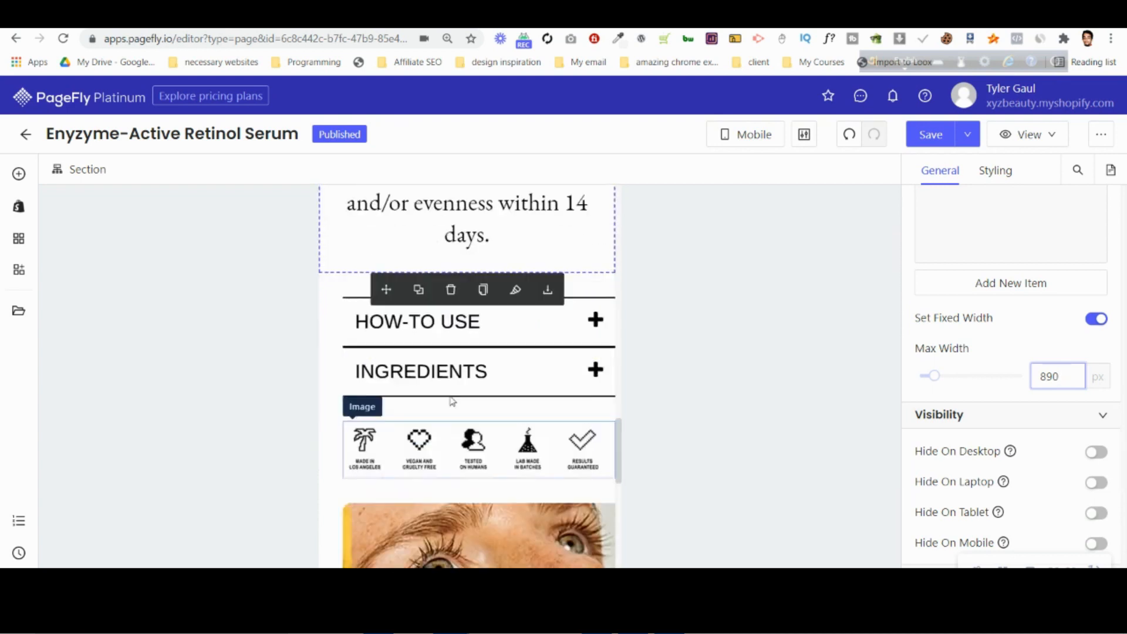
click(335, 290)
click(83, 170)
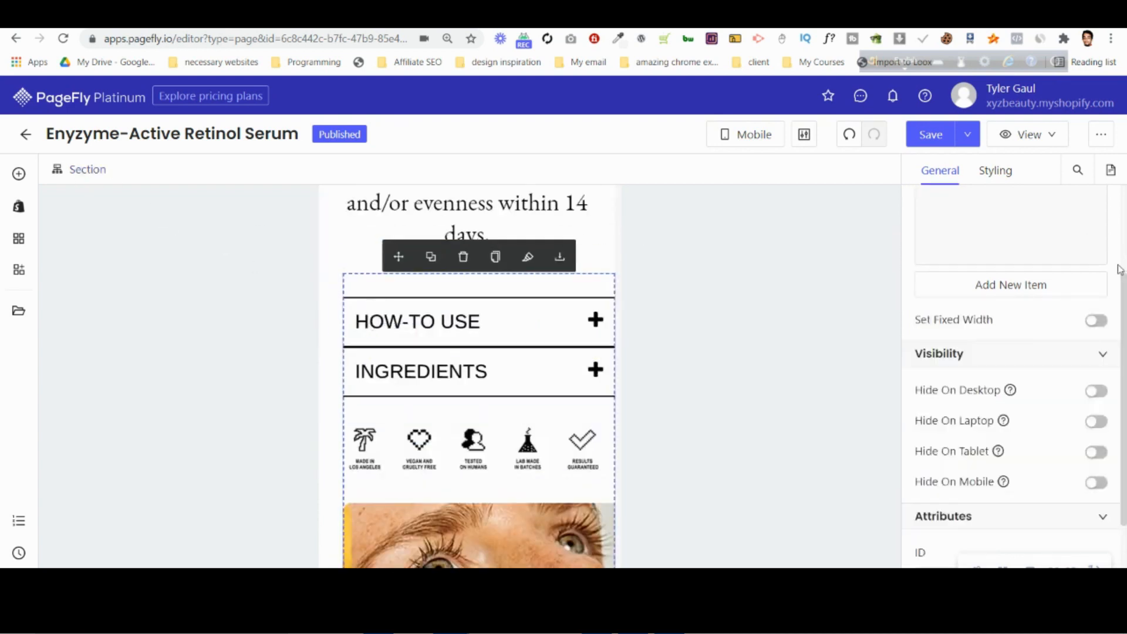
click(996, 172)
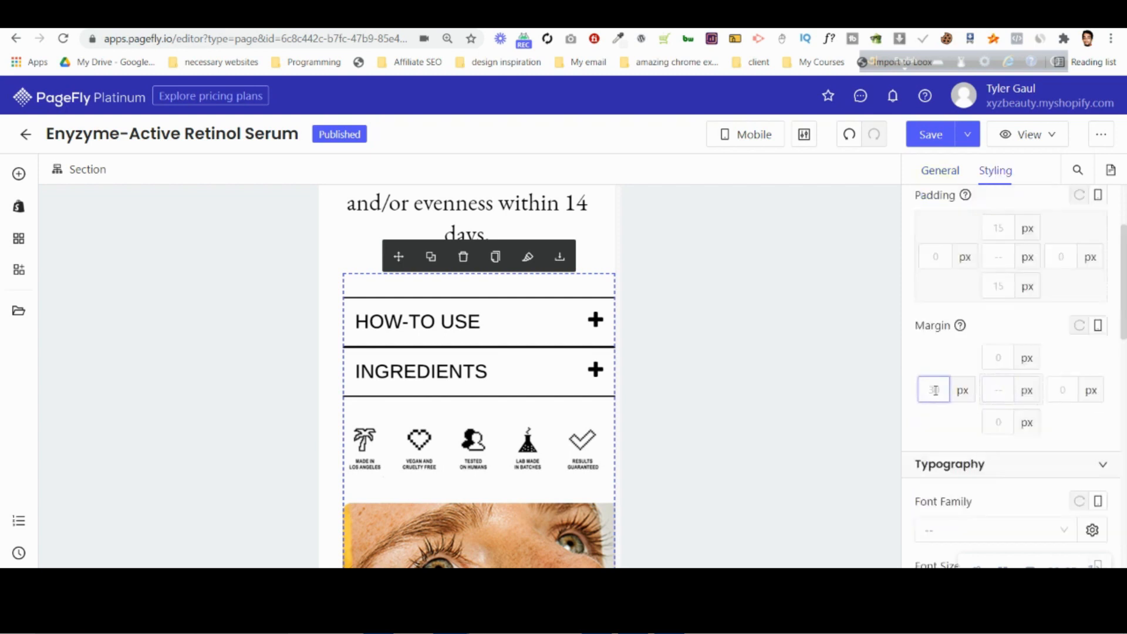
text(0)
key(BackSpace)
text(4)
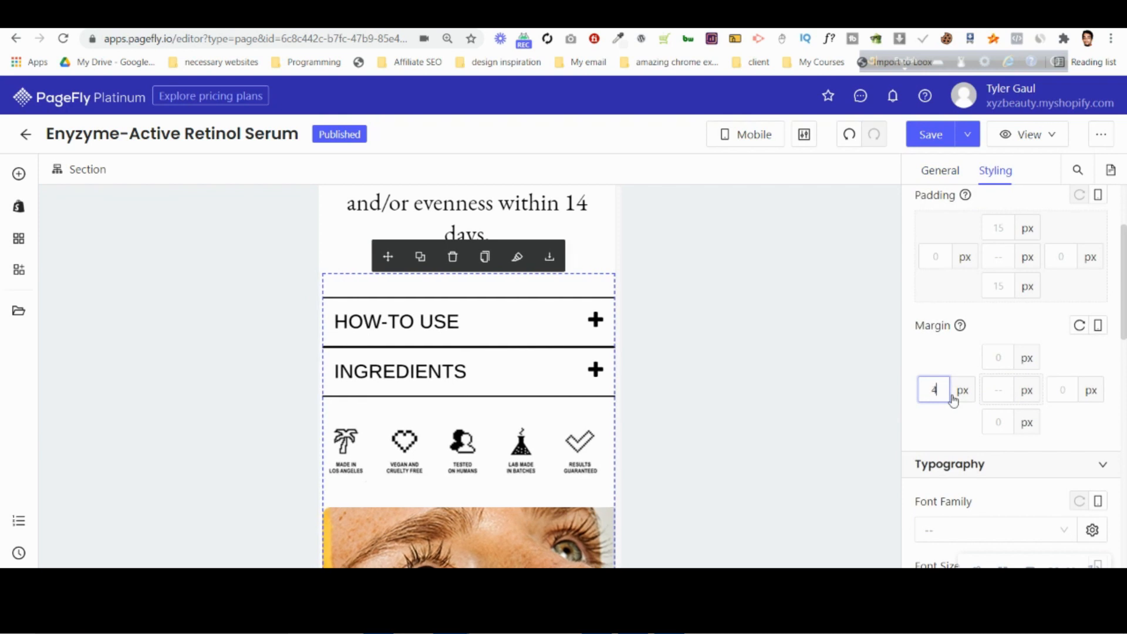
key(Up)
key(Up)
key(Up)
key(Up)
key(Down)
key(Down)
key(Down)
key(Down)
key(Down)
key(Down)
key(Down)
key(Down)
Set the left and right mobile margins of the column containing the accordions and icons image to 10 px.
click(426, 323)
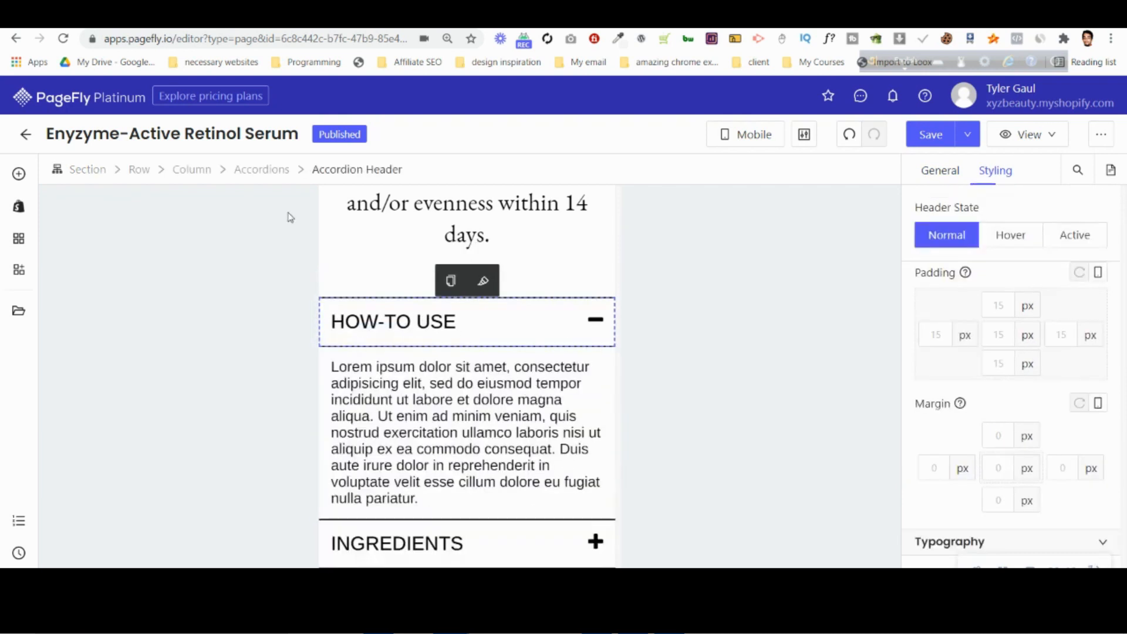
click(204, 173)
scroll(473, 411, down, 1)
scroll(473, 411, down, 3)
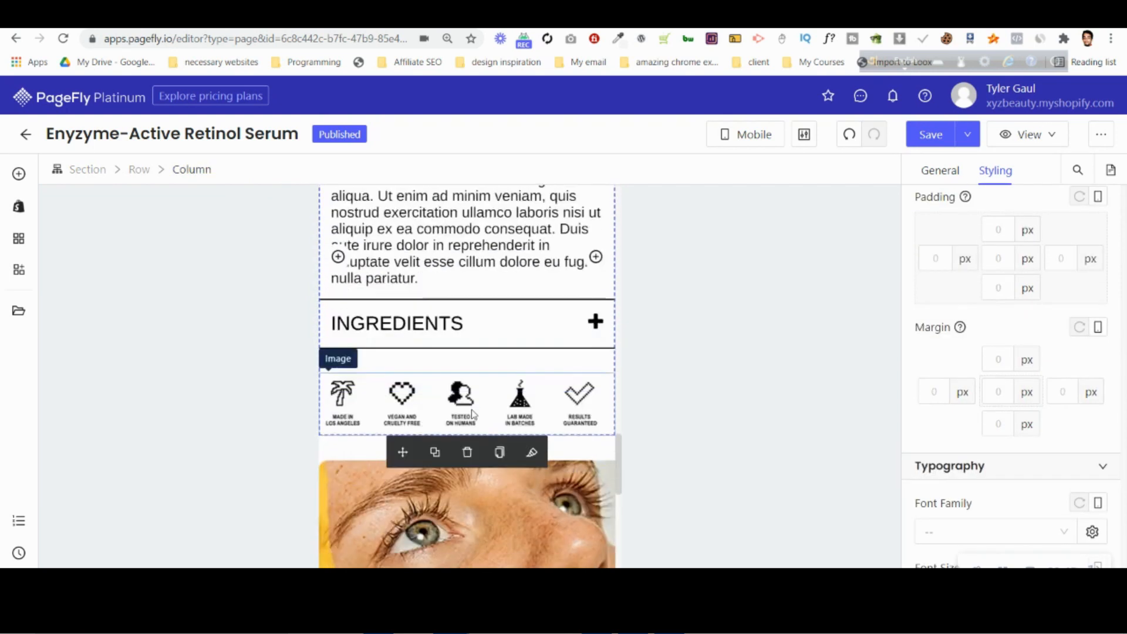
click(933, 391)
text(6)
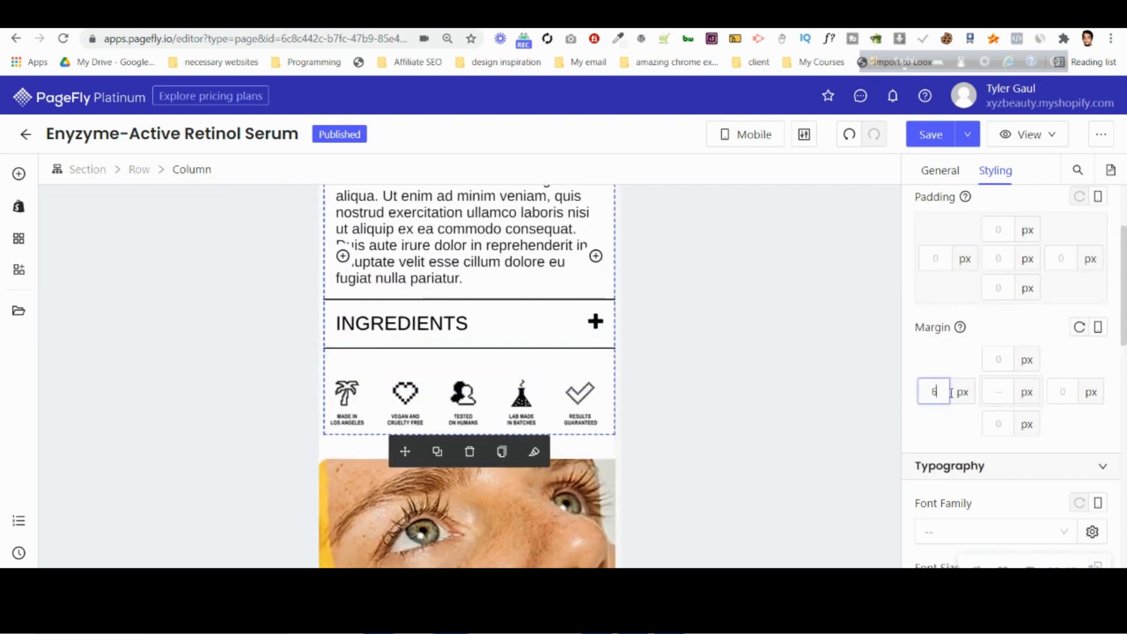
key(BackSpace)
text(10)
click(1063, 398)
text(10)
scroll(401, 294, up, 5)
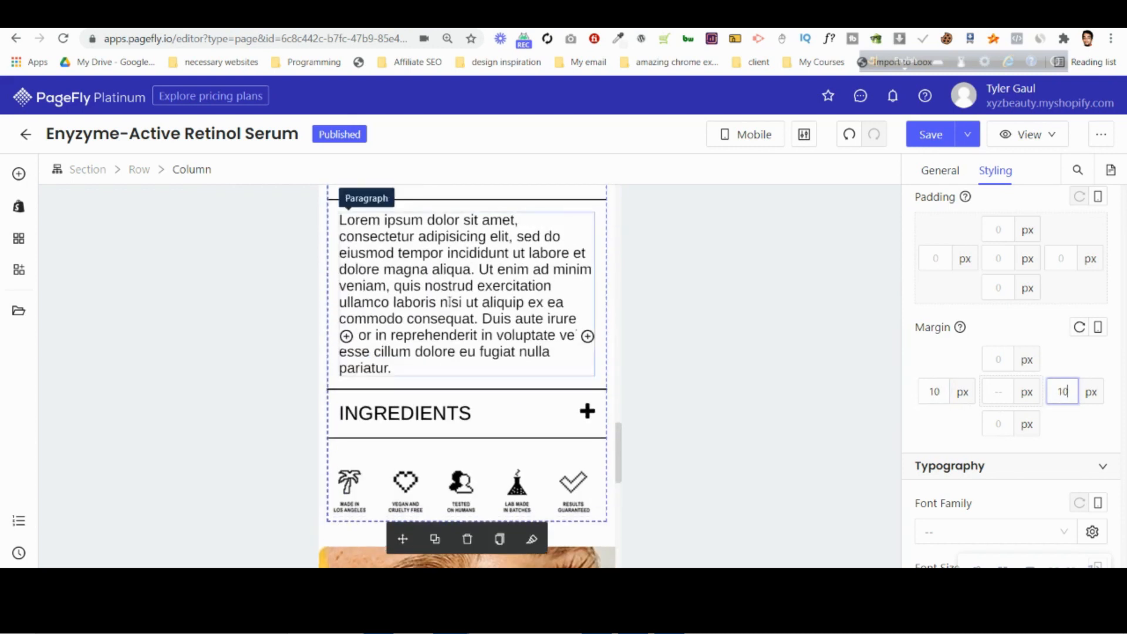
Set the mobile font size of the accordion headers to 20 px.
click(402, 257)
scroll(1012, 414, down, 5)
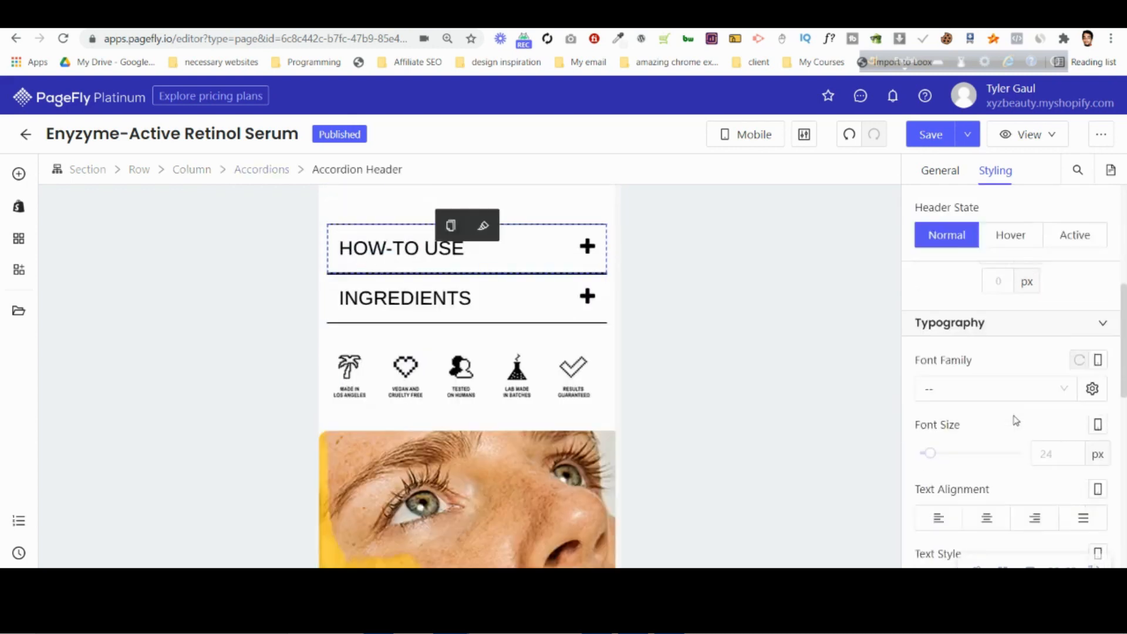
click(1054, 381)
text(20)
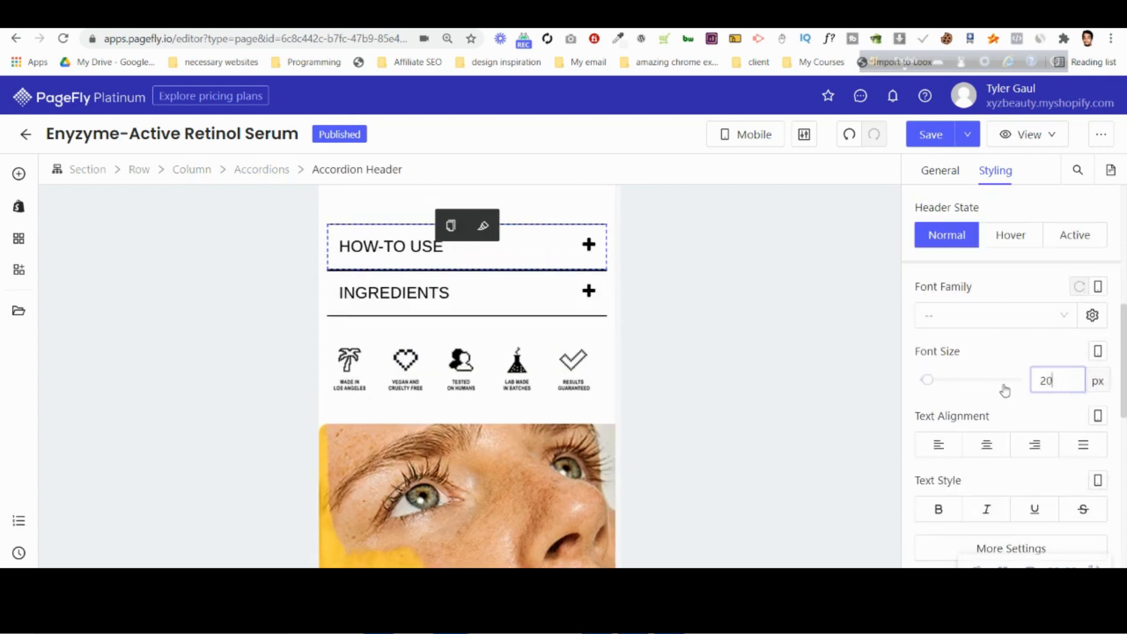
Set the mobile font size of the paragraph inside the HOW-TO USE accordion to 16 px.
click(394, 300)
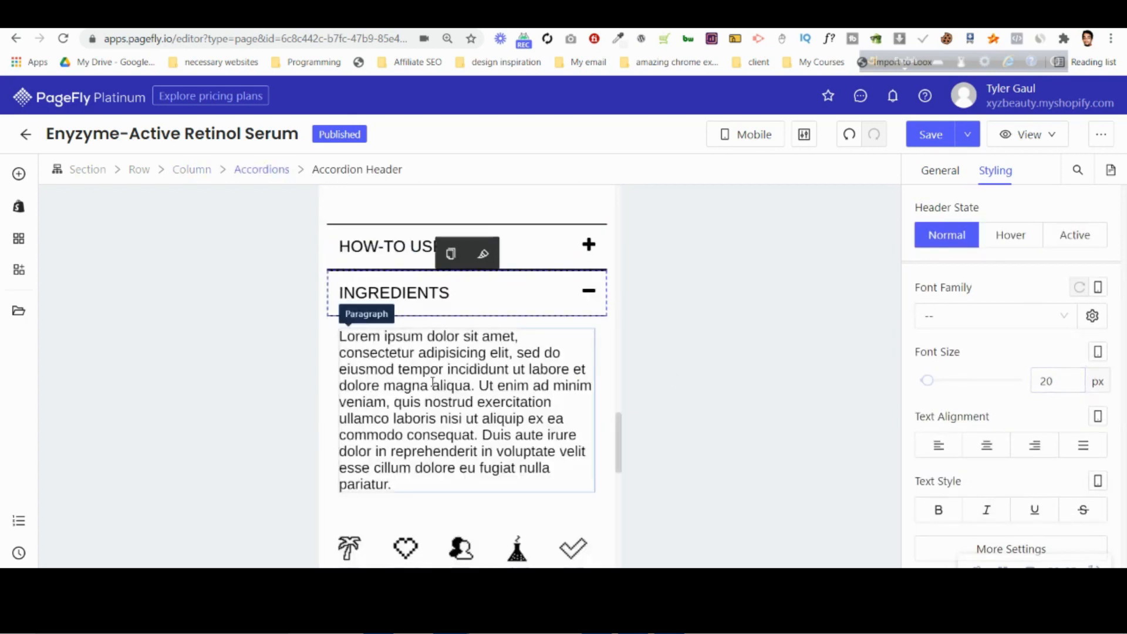
click(388, 252)
click(394, 356)
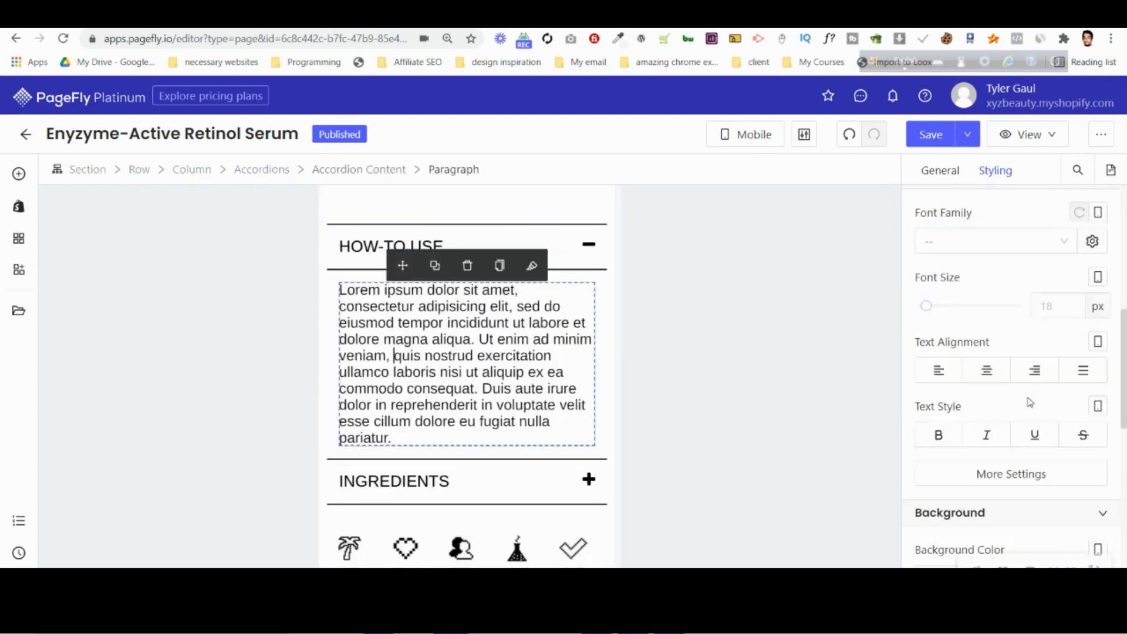
click(1061, 302)
text(16)
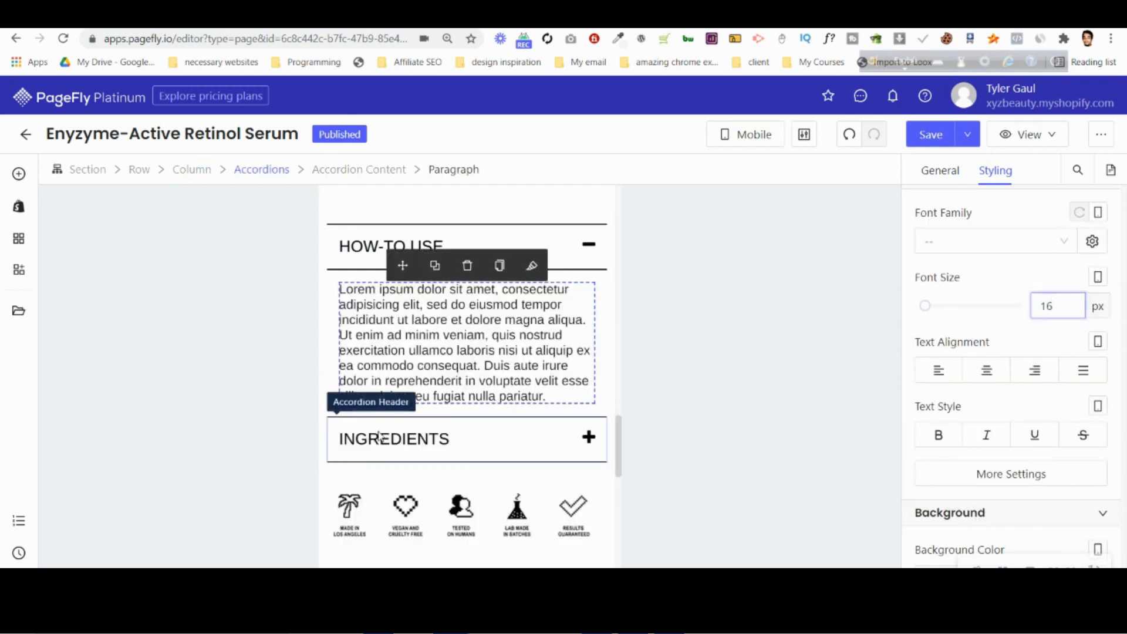
Set the mobile font size of the paragraph inside the INGREDIENTS accordion to 16 px.
click(428, 446)
click(416, 488)
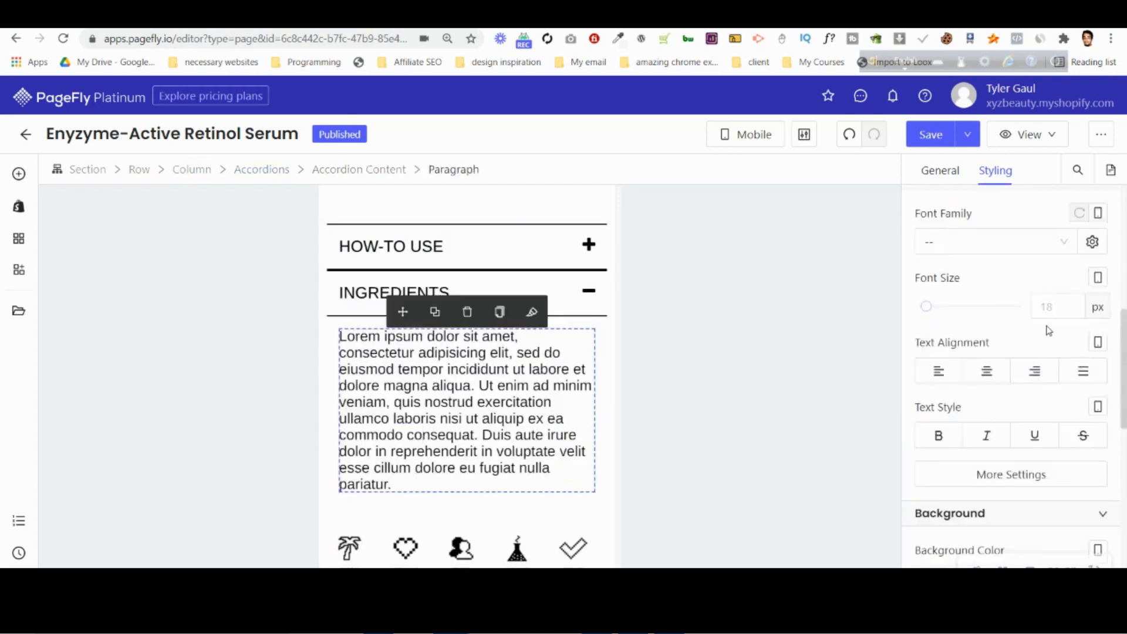
click(1050, 306)
text(16)
scroll(708, 292, down, 10)
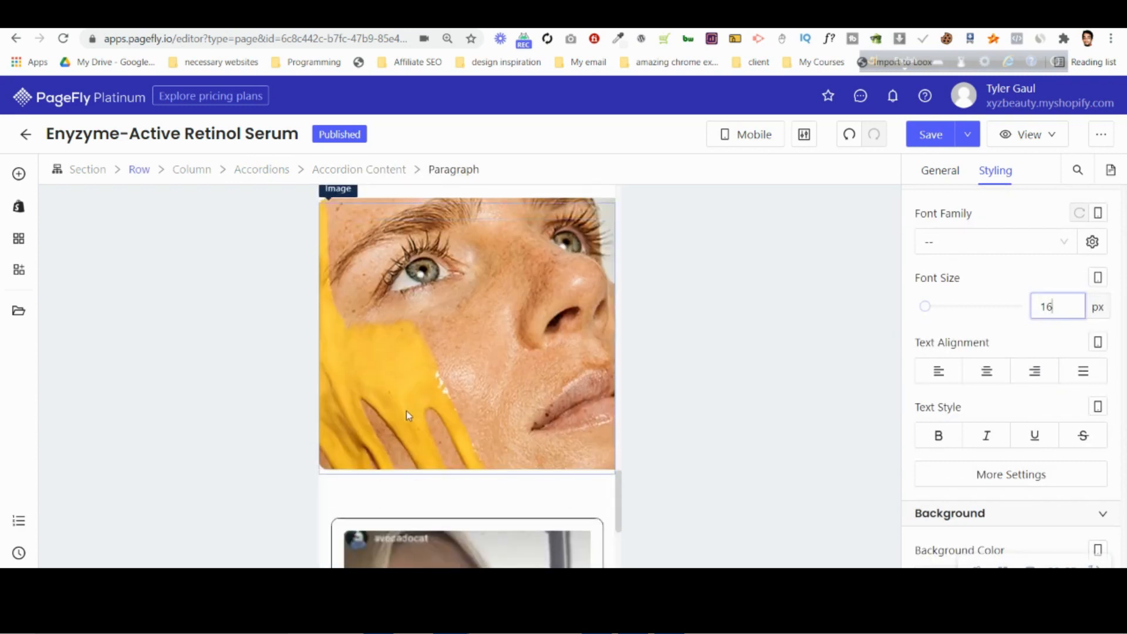
Select the testimonial paragraph in the slideshow and switch the editor to the All Devices view.
click(446, 412)
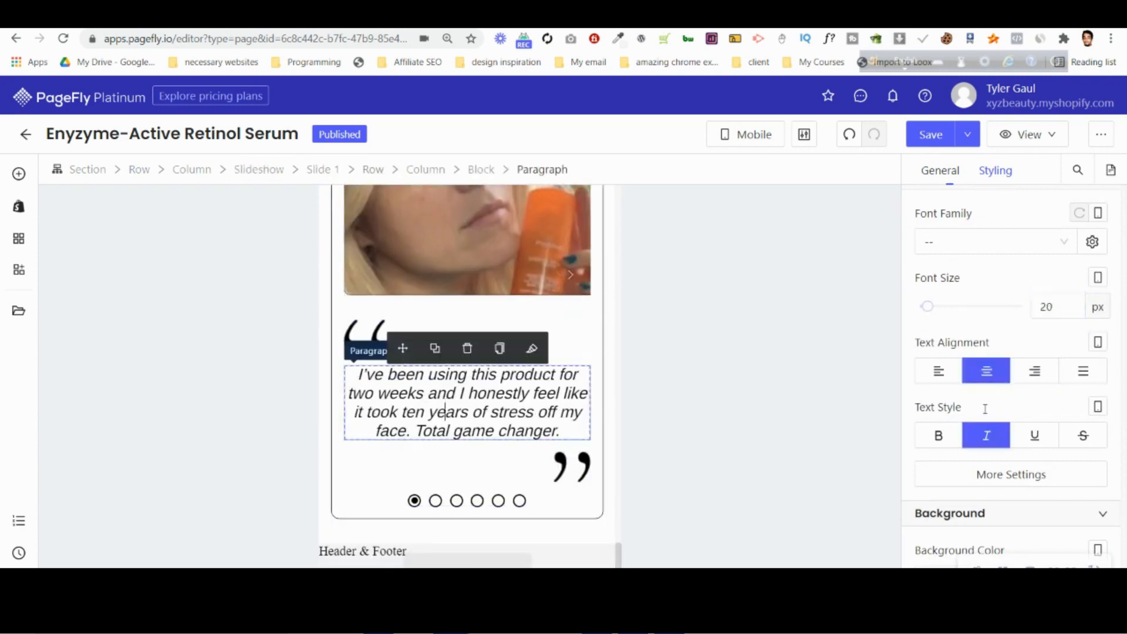
click(786, 136)
click(756, 168)
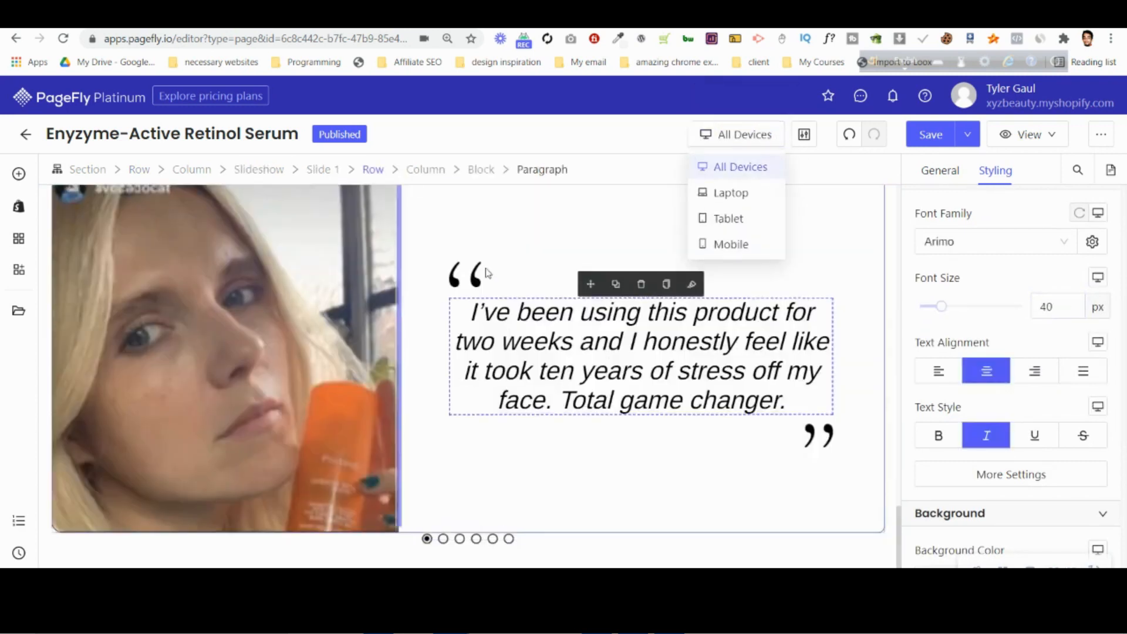
scroll(432, 351, down, 2)
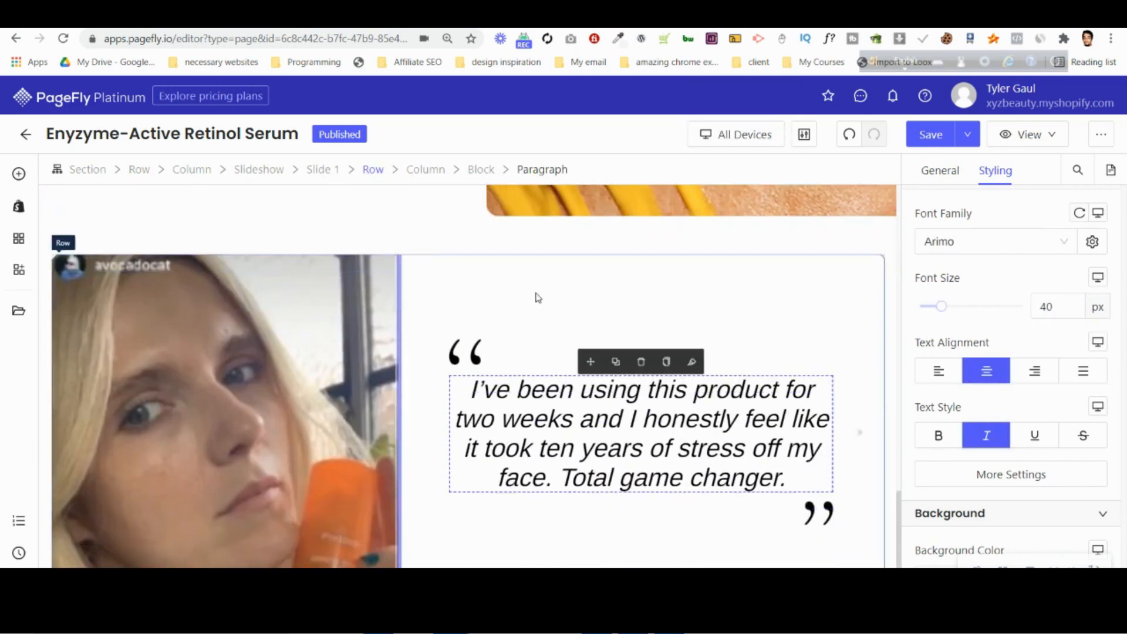
scroll(555, 332, down, 1)
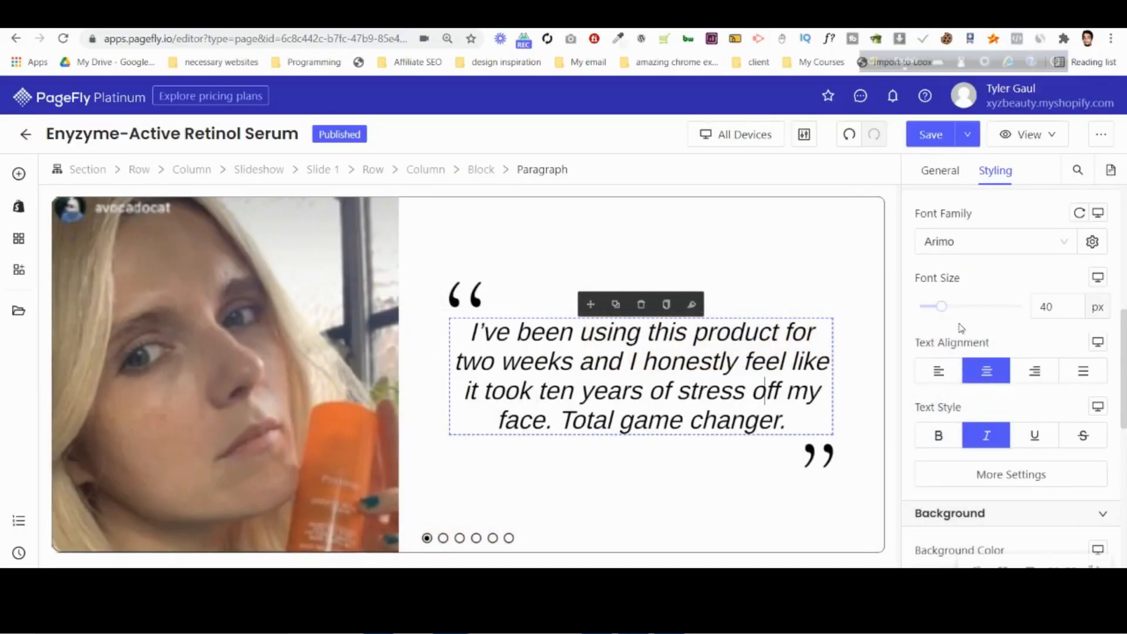
Try 20 px left and right margins on the testimonial paragraph and compare it with the mockup in Photoshop.
scroll(961, 328, up, 6)
text(12)
key(Up)
key(Up)
key(Up)
key(Up)
key(Up)
key(Up)
key(Up)
key(Up)
click(1062, 468)
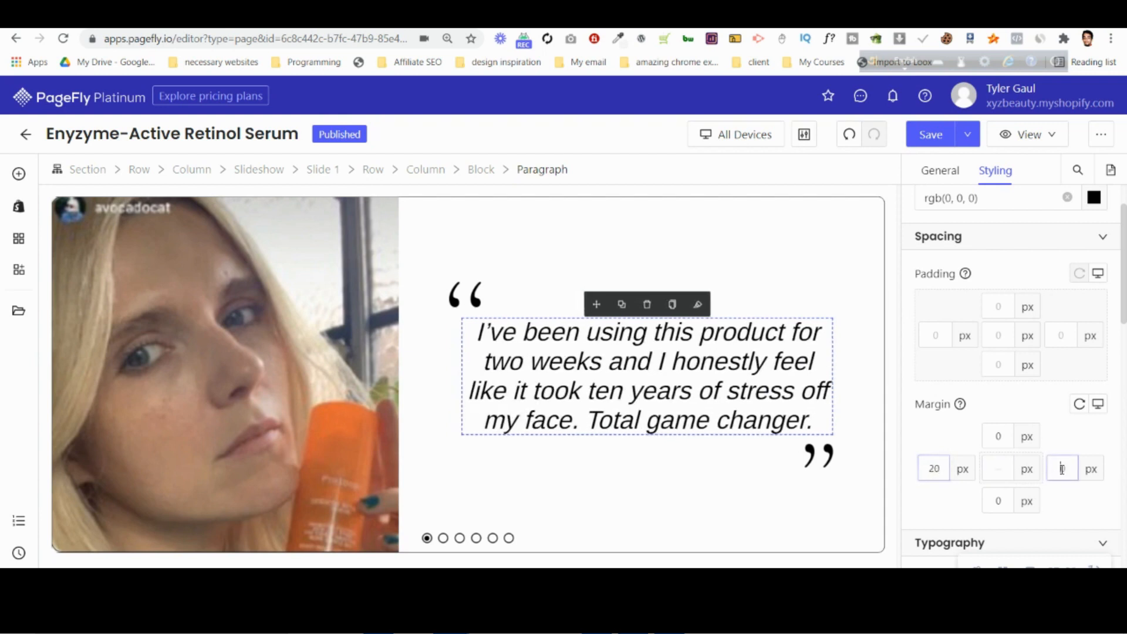
text(20)
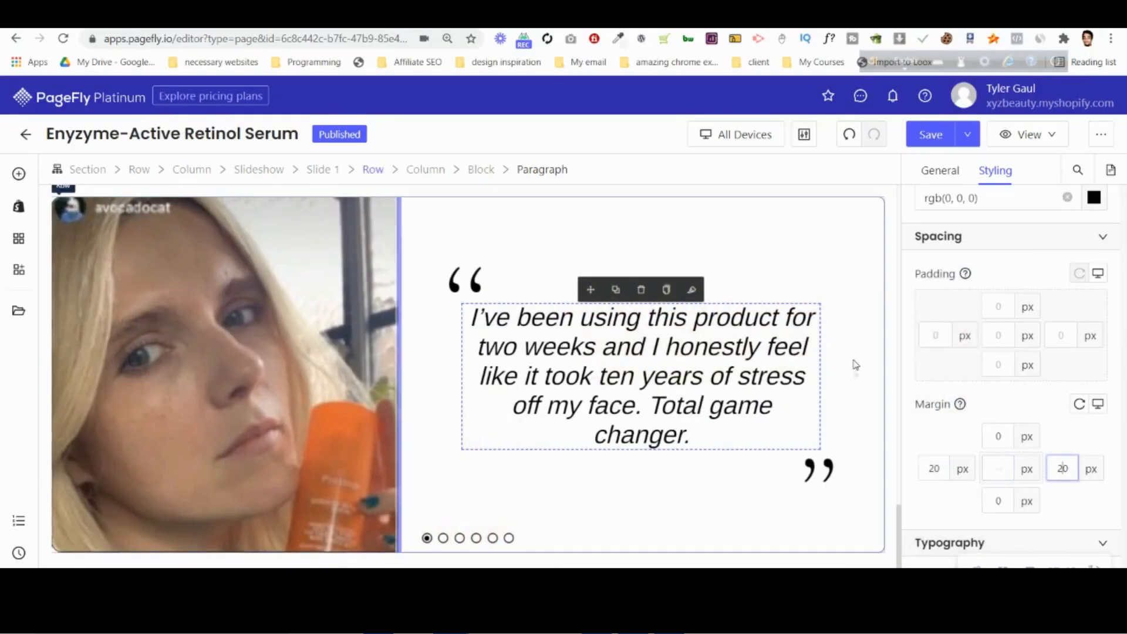
click(696, 406)
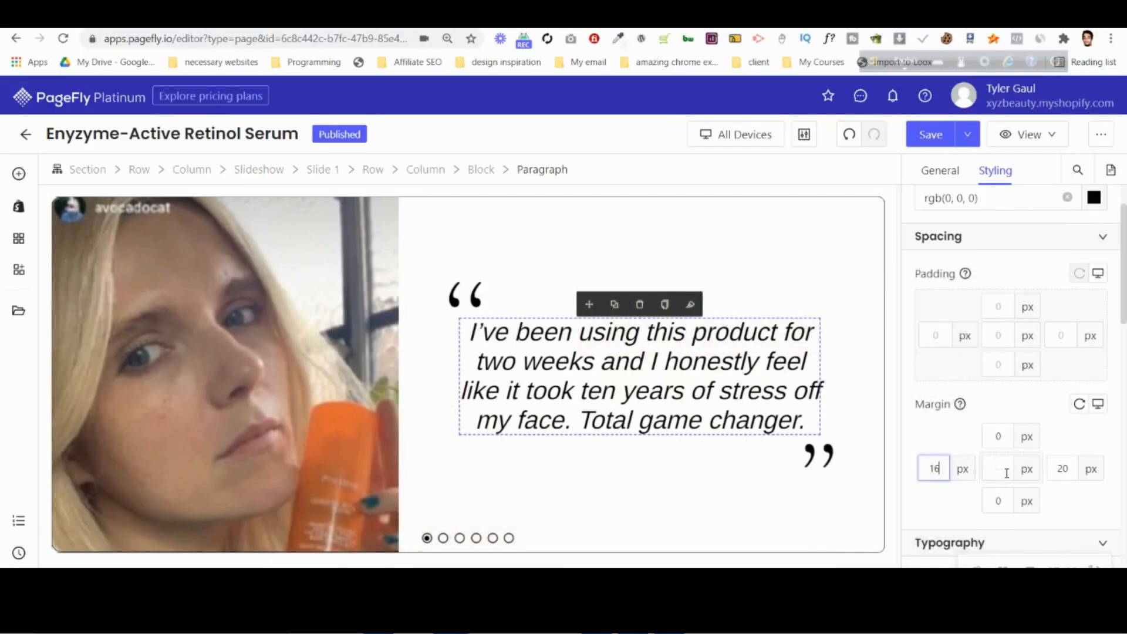
Back in PageFly, set the left and right margins of the testimonial paragraph to 5 px each.
text(0)
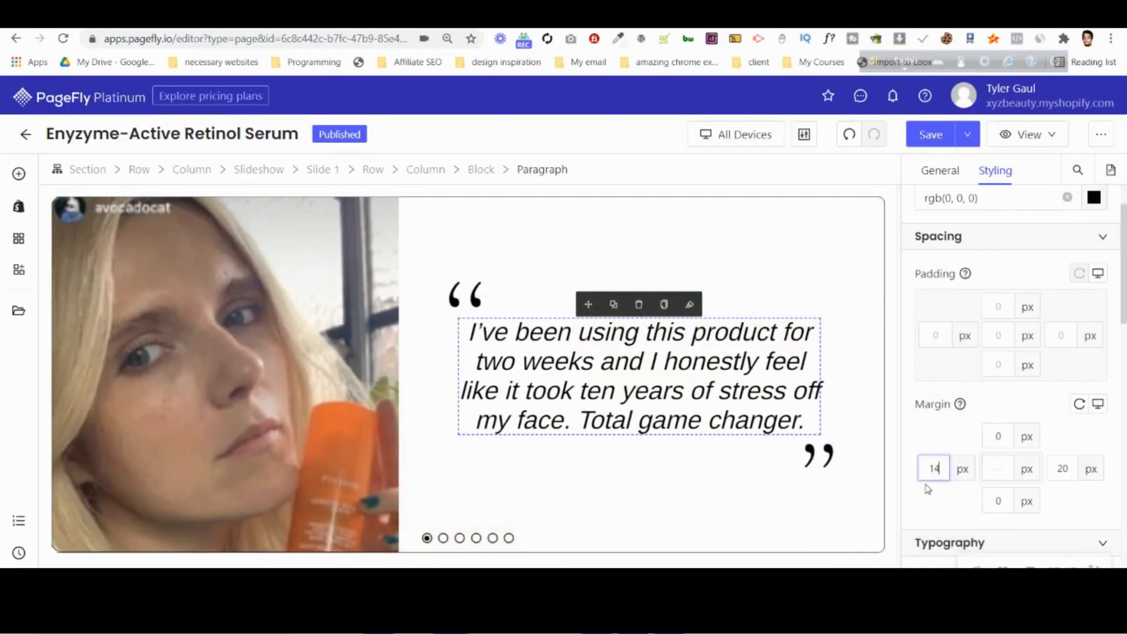
click(1074, 469)
key(BackSpace)
key(BackSpace)
text(8)
key(Down)
key(Down)
key(Down)
key(Down)
key(Up)
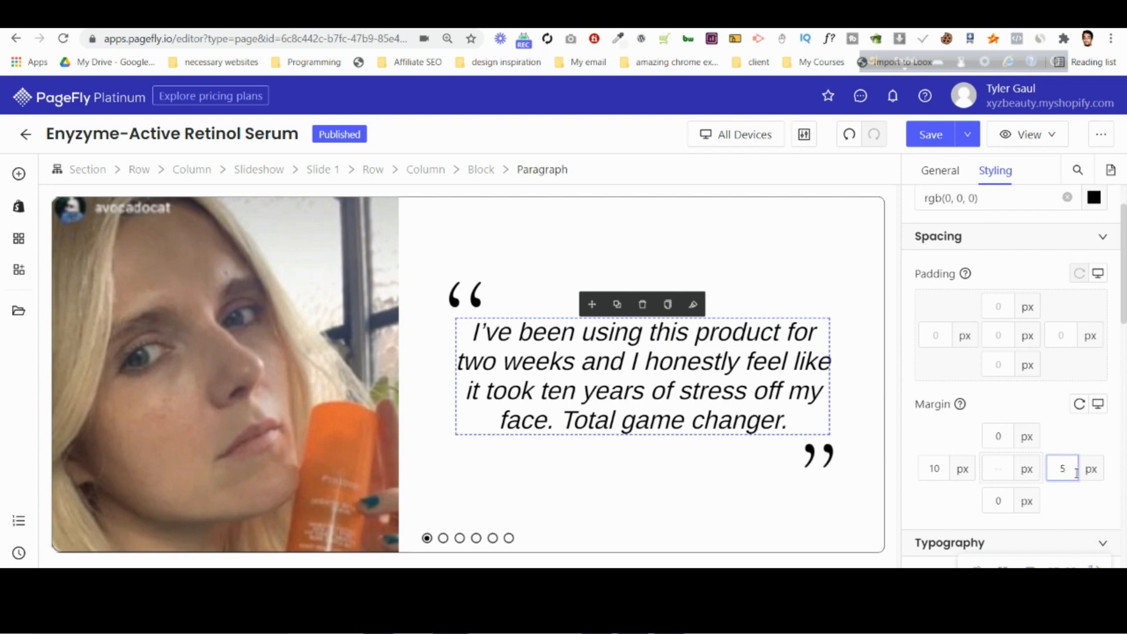
click(939, 468)
key(Down)
key(Down)
key(Down)
key(Down)
key(Down)
key(Down)
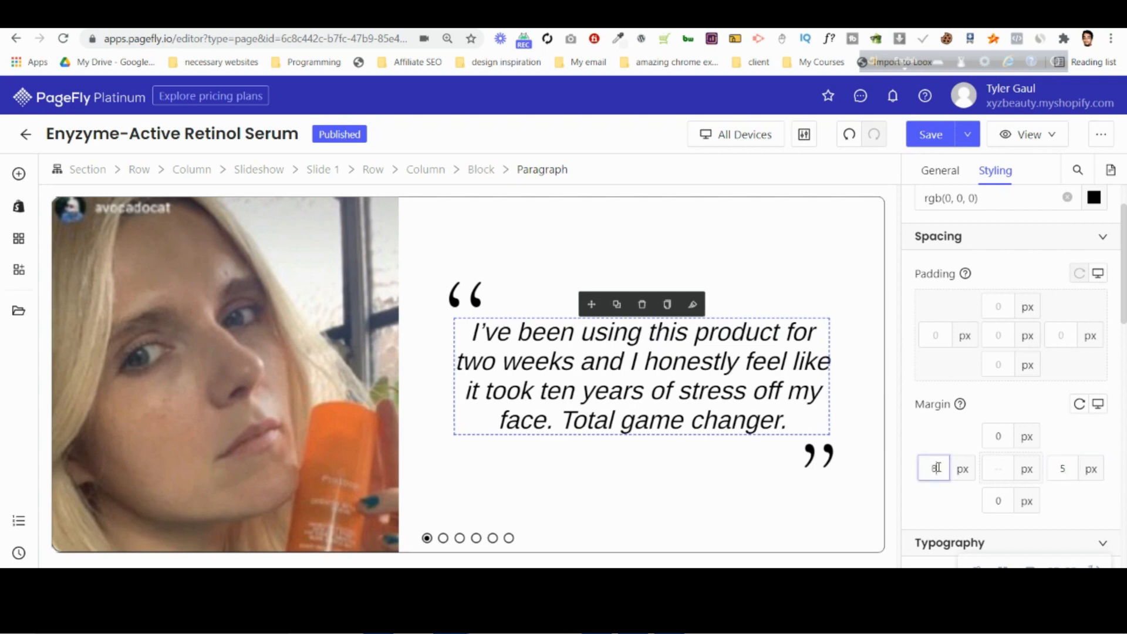
key(Up)
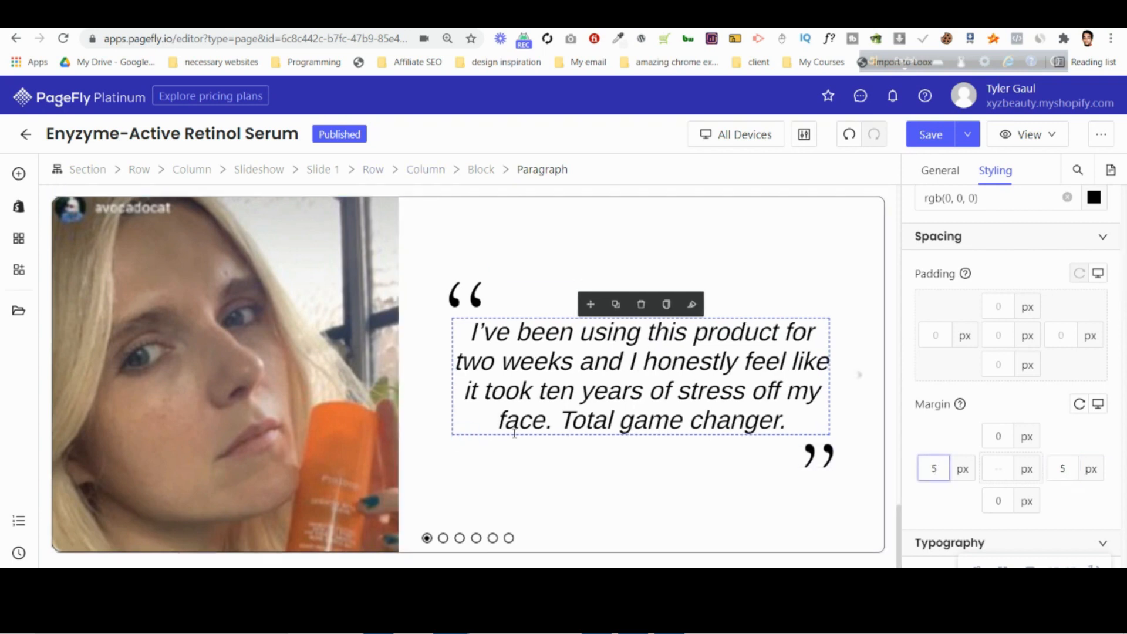
Delete every slide of the testimonial slideshow except Slide 1.
click(266, 172)
click(941, 171)
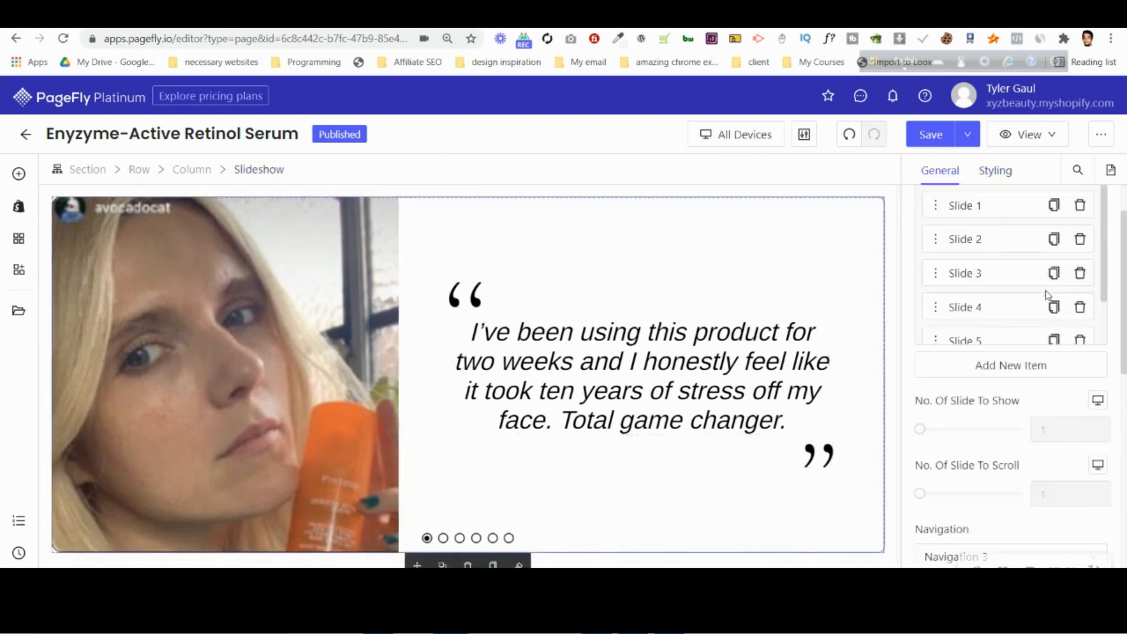
scroll(998, 282, up, 2)
click(978, 273)
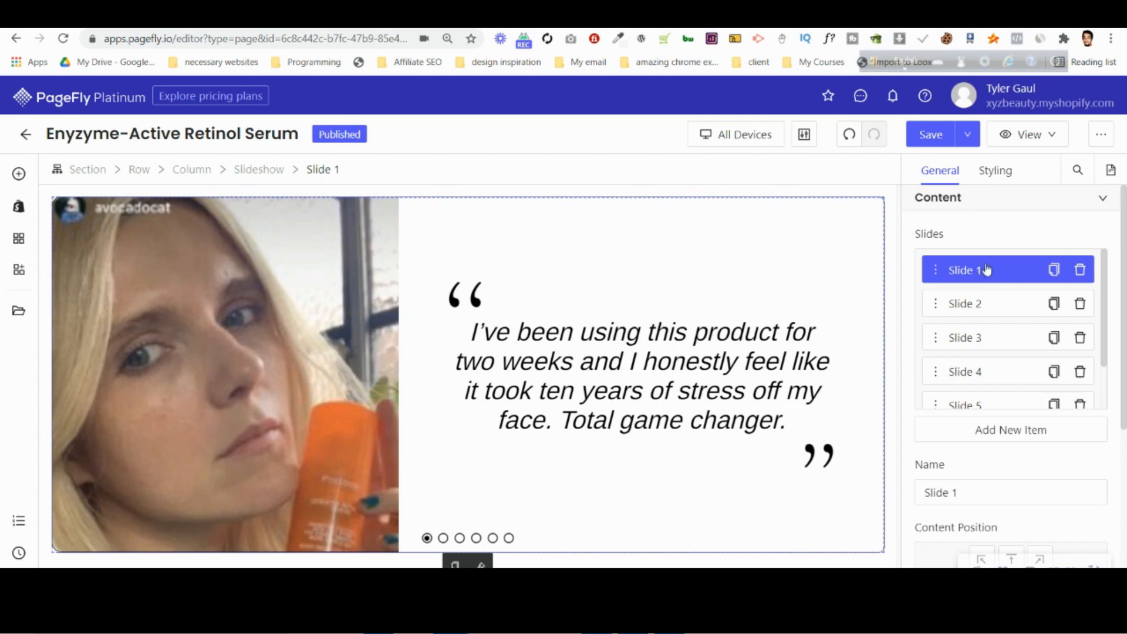
click(1083, 310)
click(1084, 310)
click(1085, 311)
click(1084, 310)
click(1084, 310)
Duplicate Slide 1 three times so the testimonial slideshow has four slides.
click(1061, 270)
click(1062, 303)
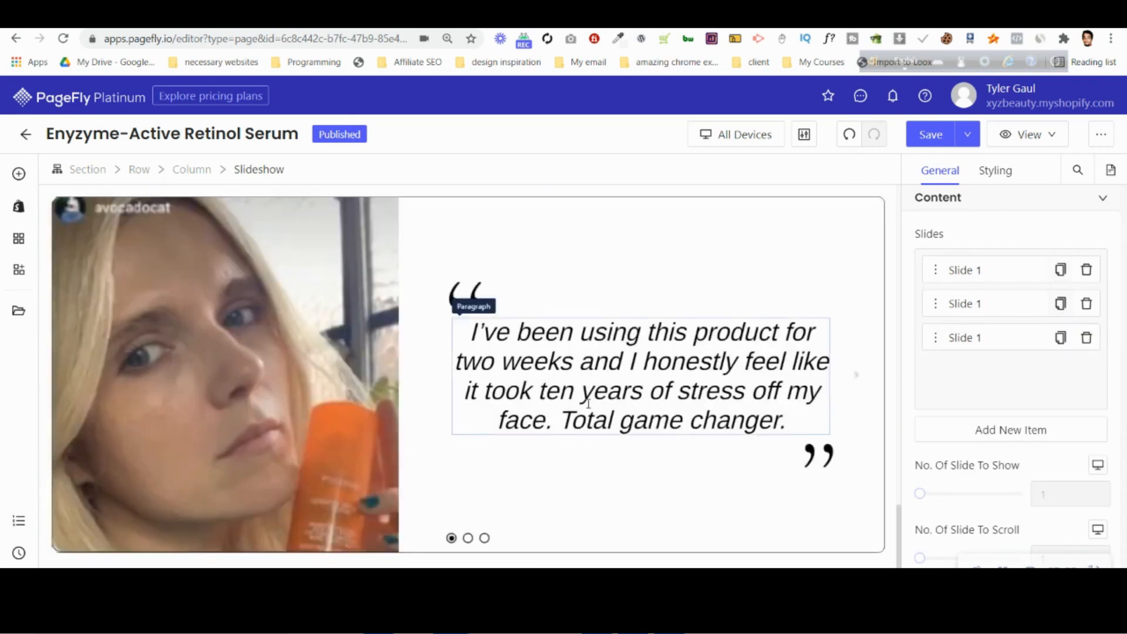
click(1060, 338)
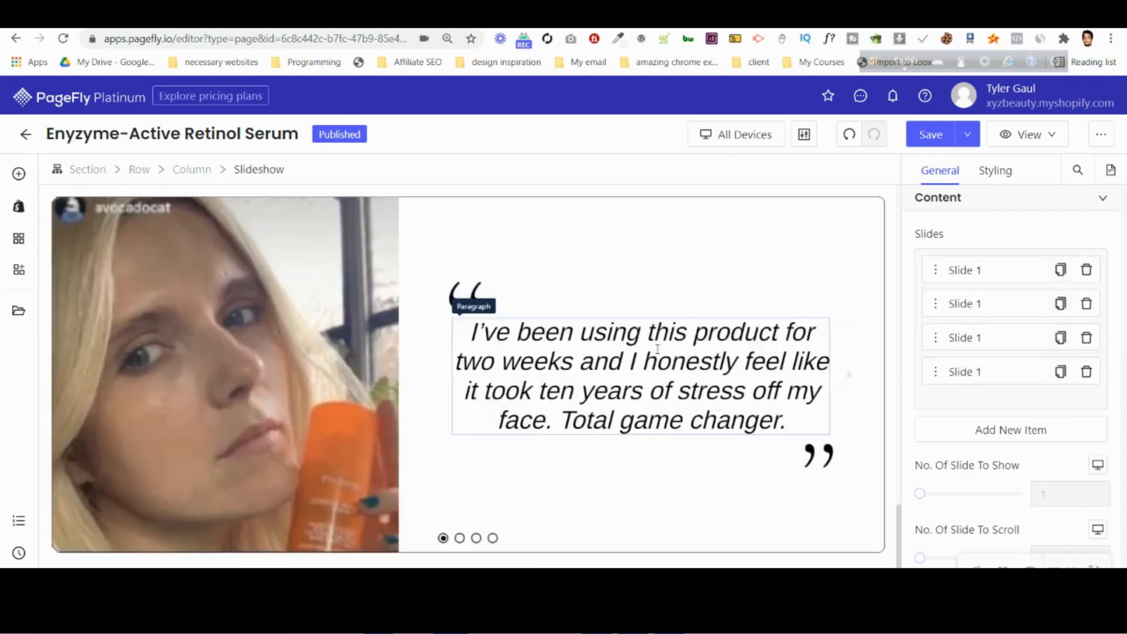
Add "Yes" at the start of the testimonial paragraph on the second slide and browse through to the fourth slide.
click(460, 538)
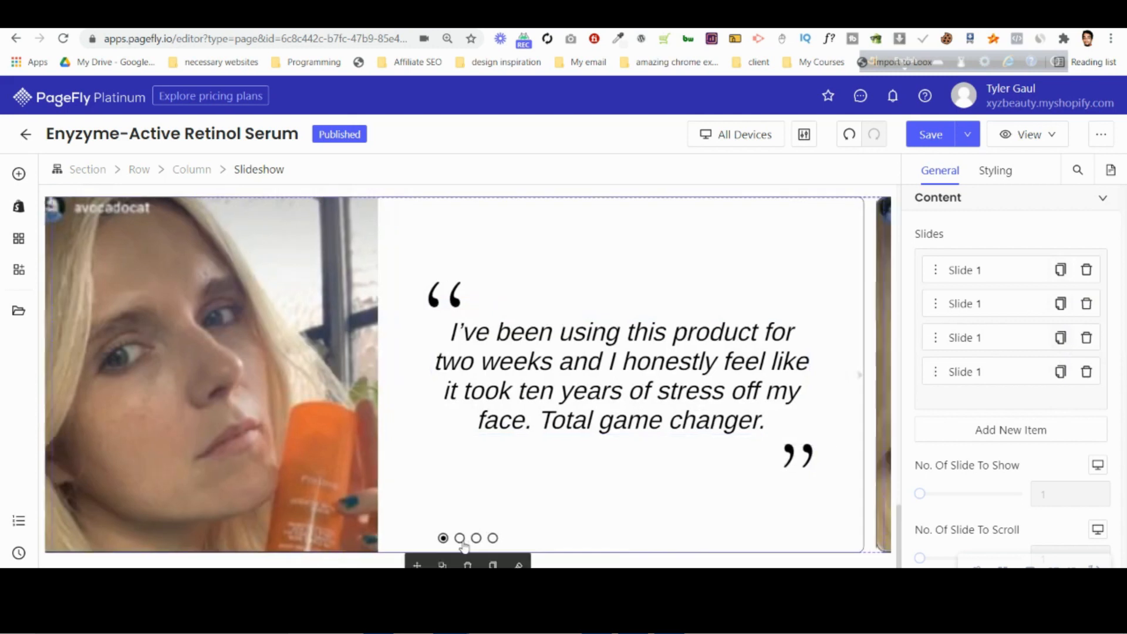
click(580, 394)
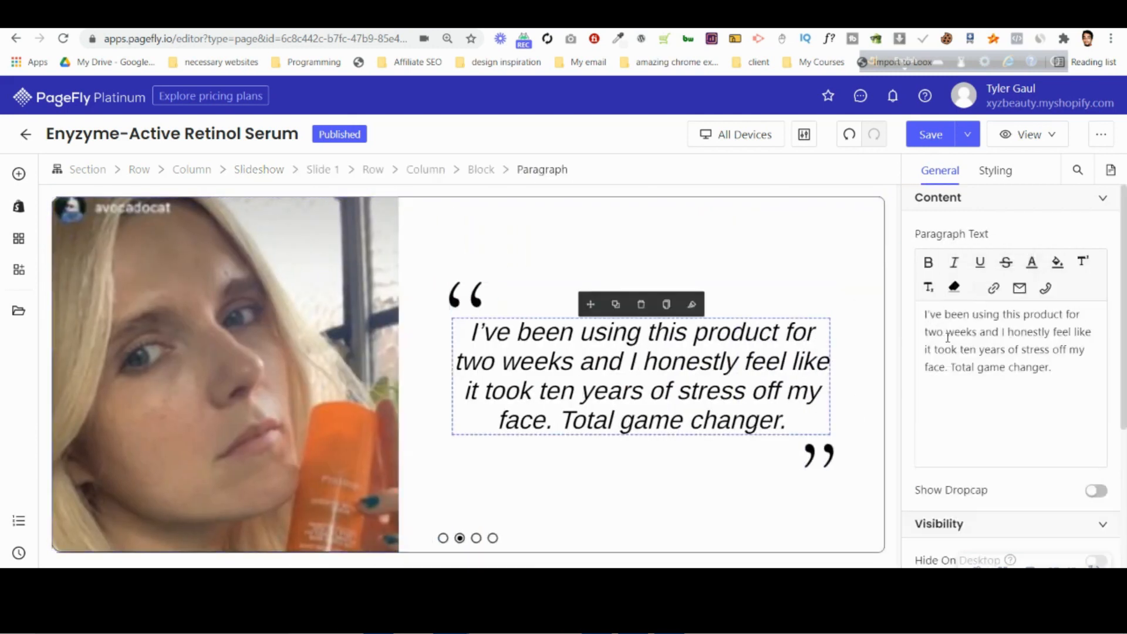
text(Yess)
key(BackSpace)
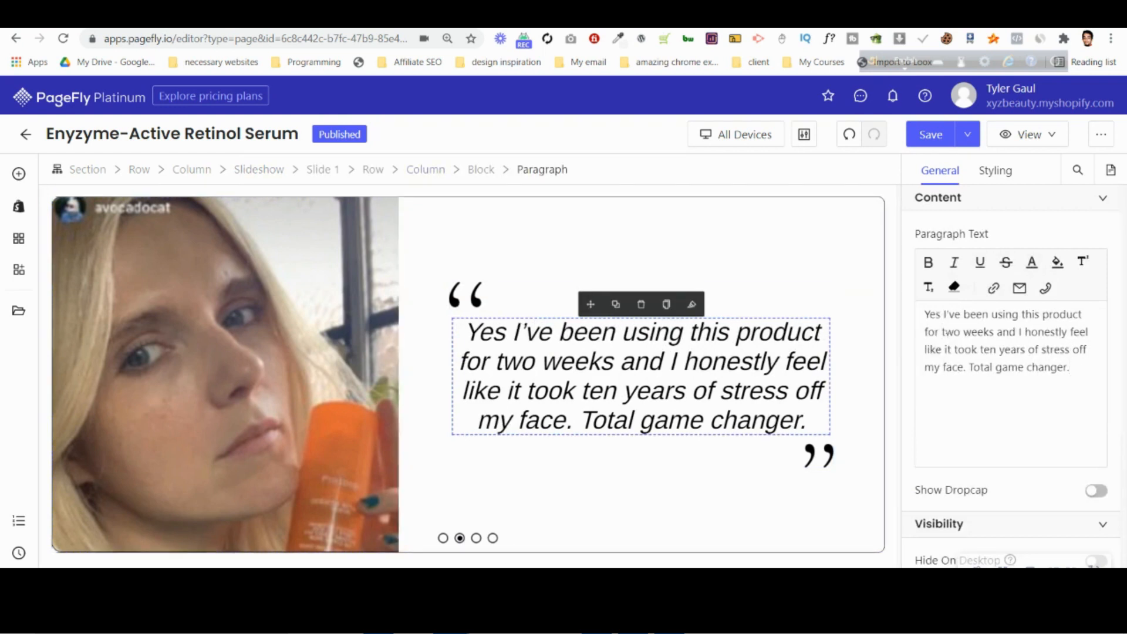
click(477, 538)
click(492, 538)
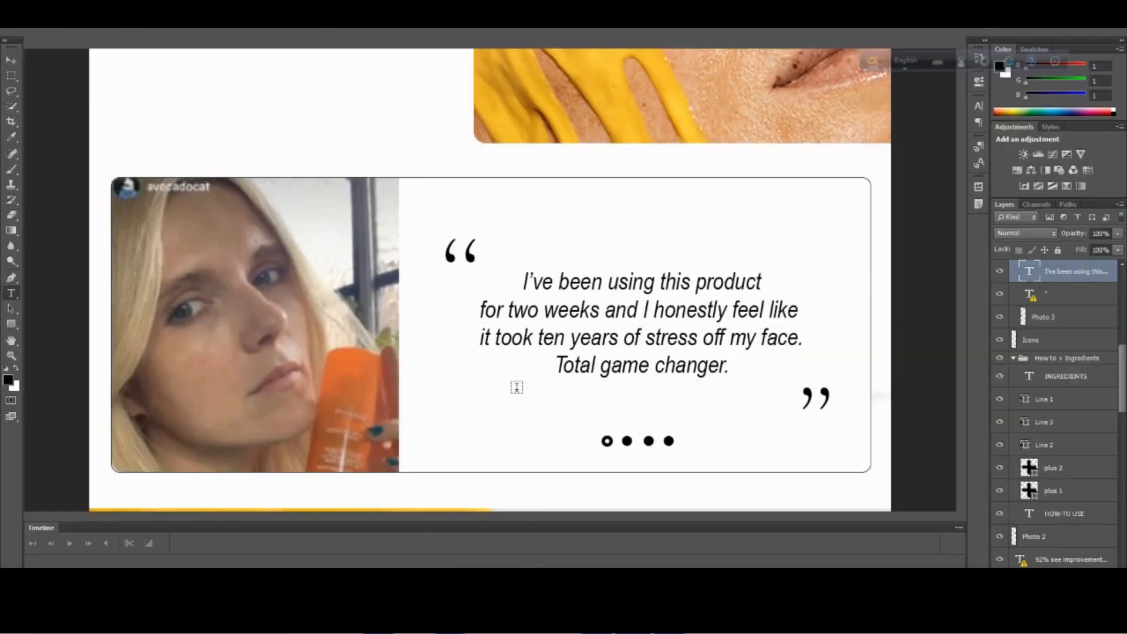
Check the Lab Team section in the Photoshop mockup and add a two-column section below the testimonial slideshow in PageFly.
scroll(519, 377, down, 2)
scroll(519, 378, down, 3)
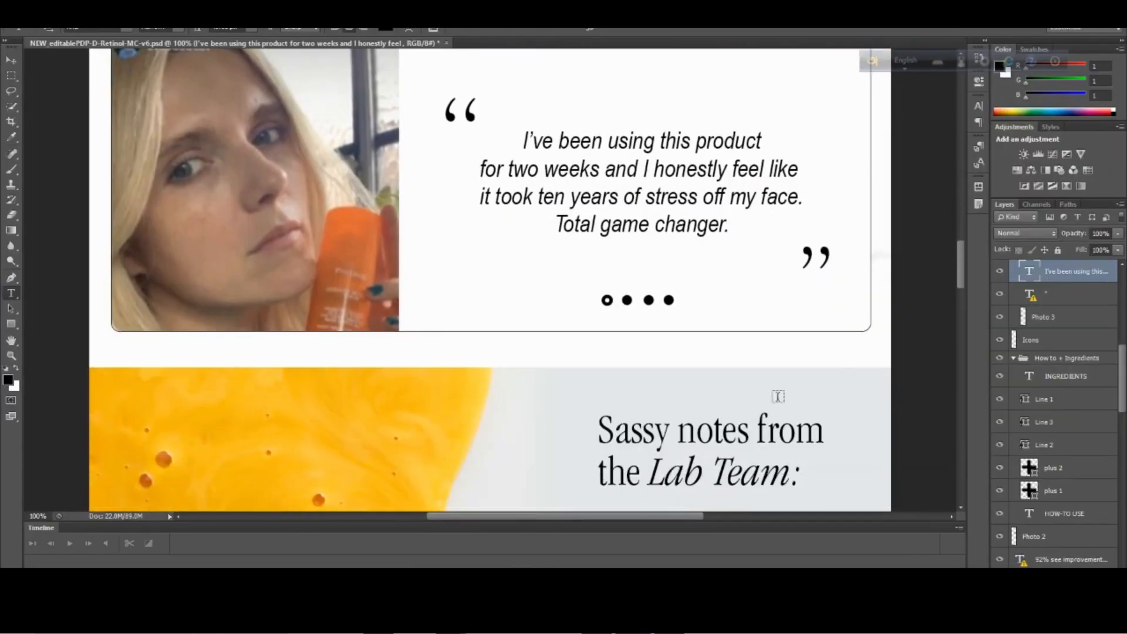
drag(962, 267, 961, 302)
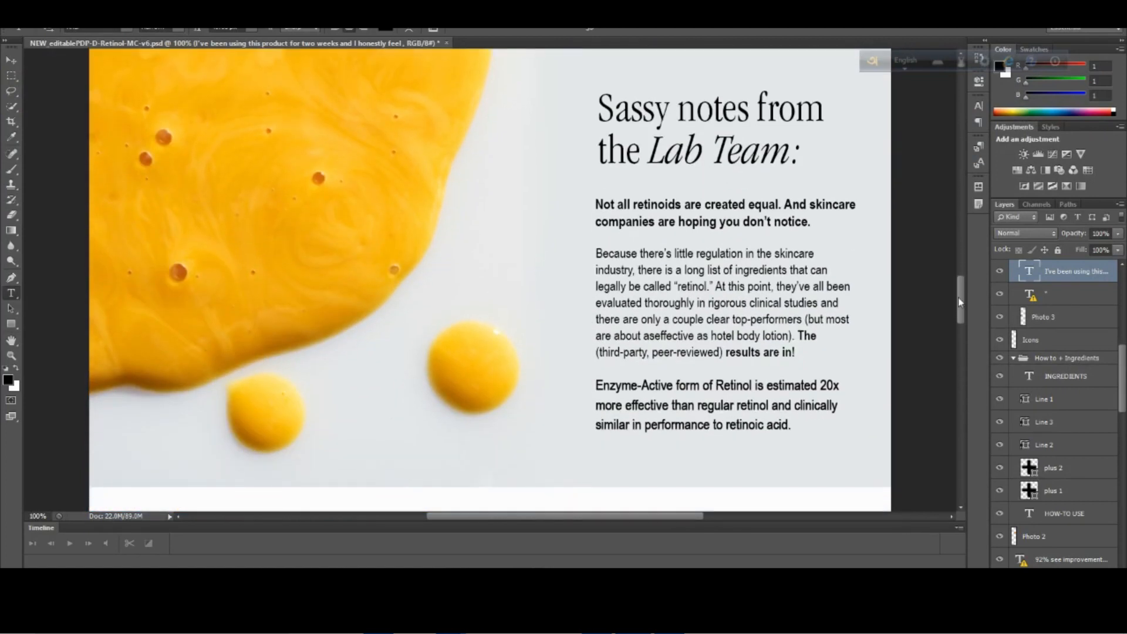
drag(961, 302, 943, 286)
mouse_move(451, 622)
click(376, 540)
click(18, 176)
drag(330, 195, 555, 478)
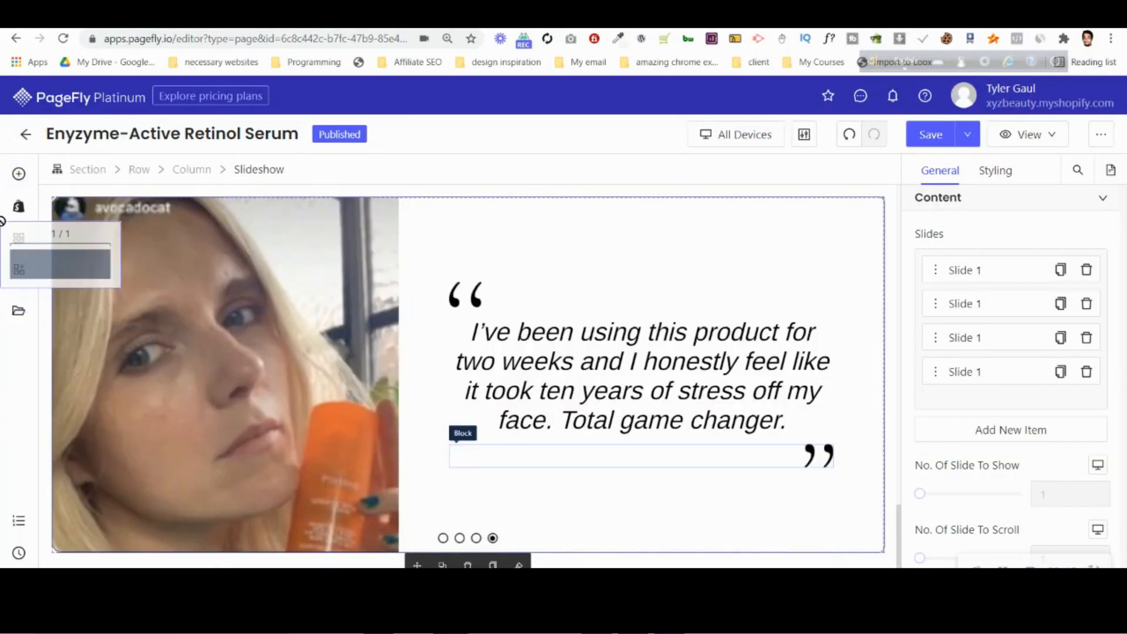
click(18, 177)
drag(335, 284, 599, 562)
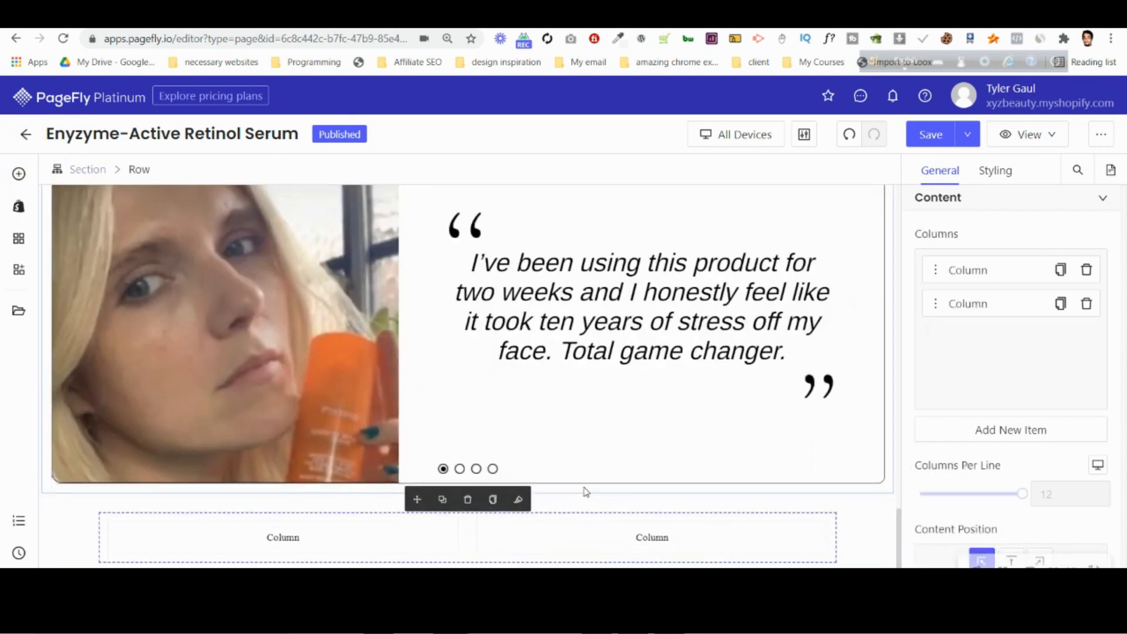
Upload the bg-yellow image from the computer and set it as the background image of the new two-column section.
click(53, 510)
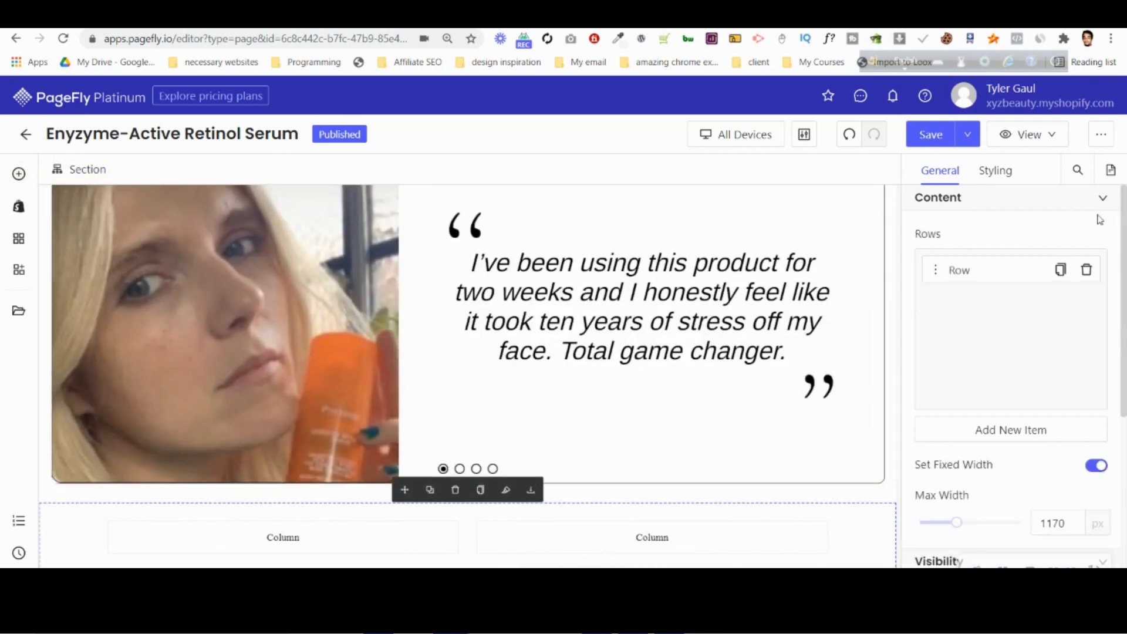
click(998, 171)
scroll(1001, 411, down, 10)
click(1011, 440)
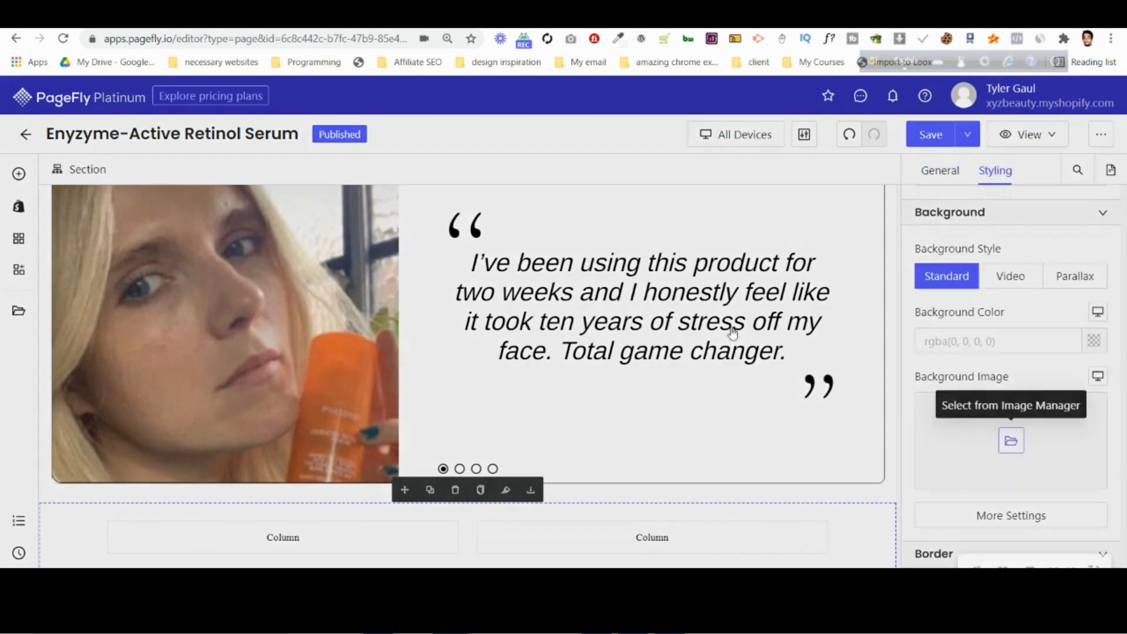
click(881, 246)
click(252, 132)
click(440, 328)
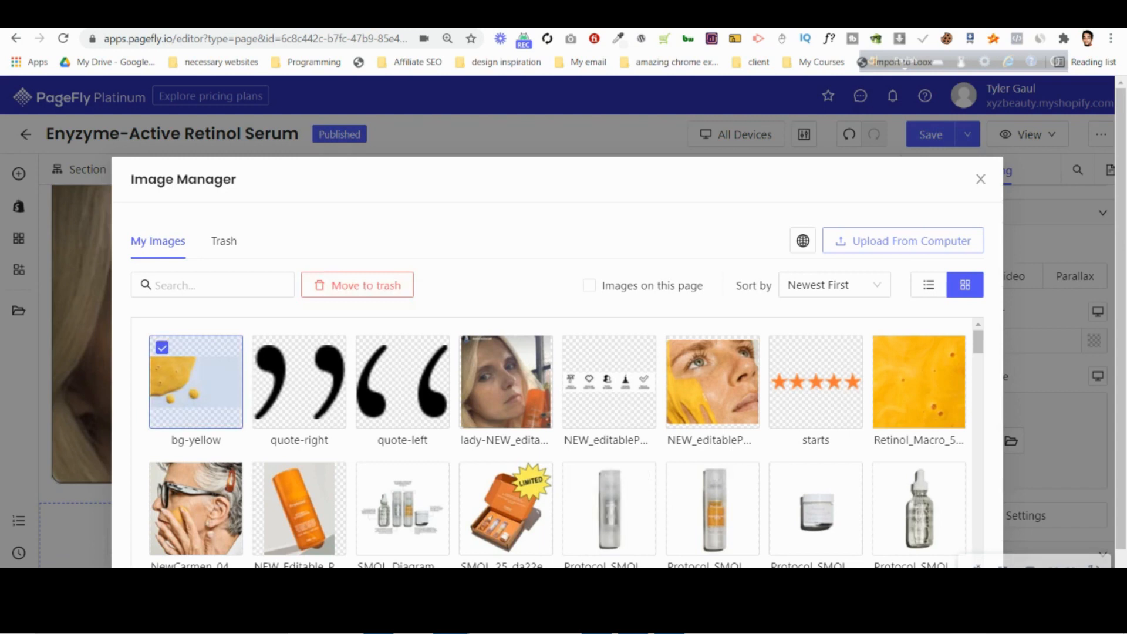
click(558, 593)
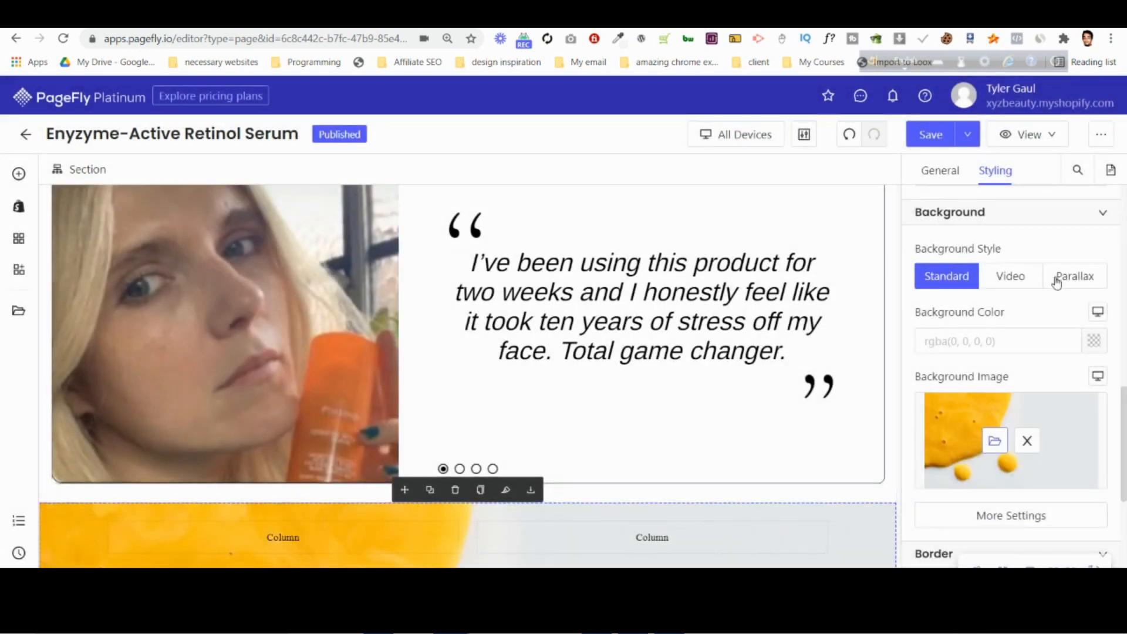
Give the new section height:100vh in its custom CSS and check it against the Photoshop mockup.
scroll(1002, 259, up, 8)
scroll(993, 248, up, 3)
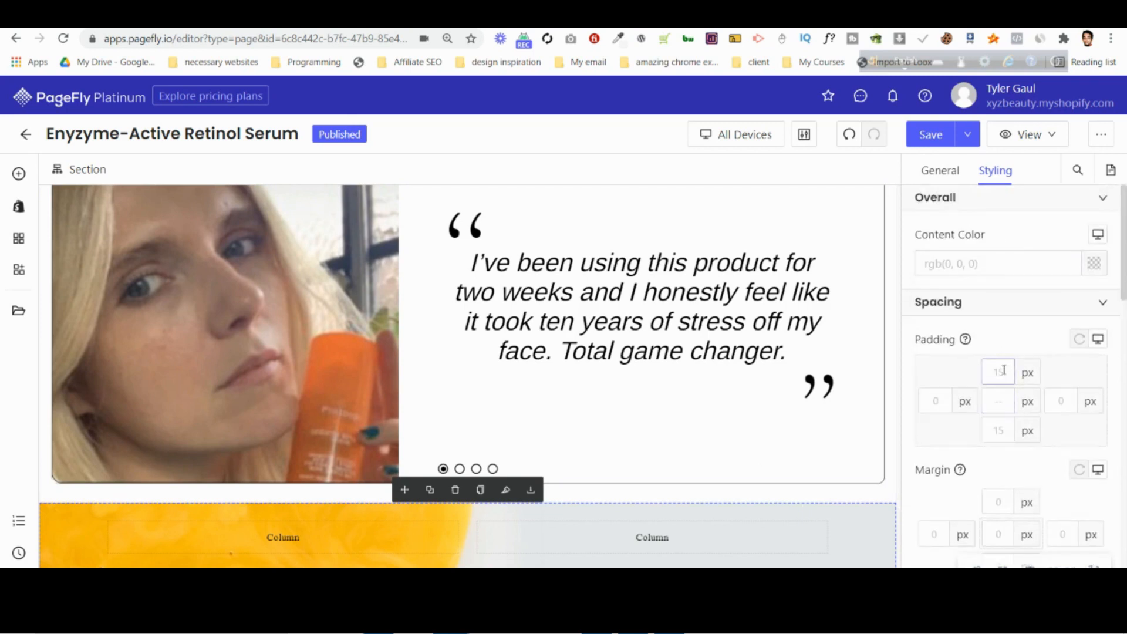
scroll(993, 342, down, 10)
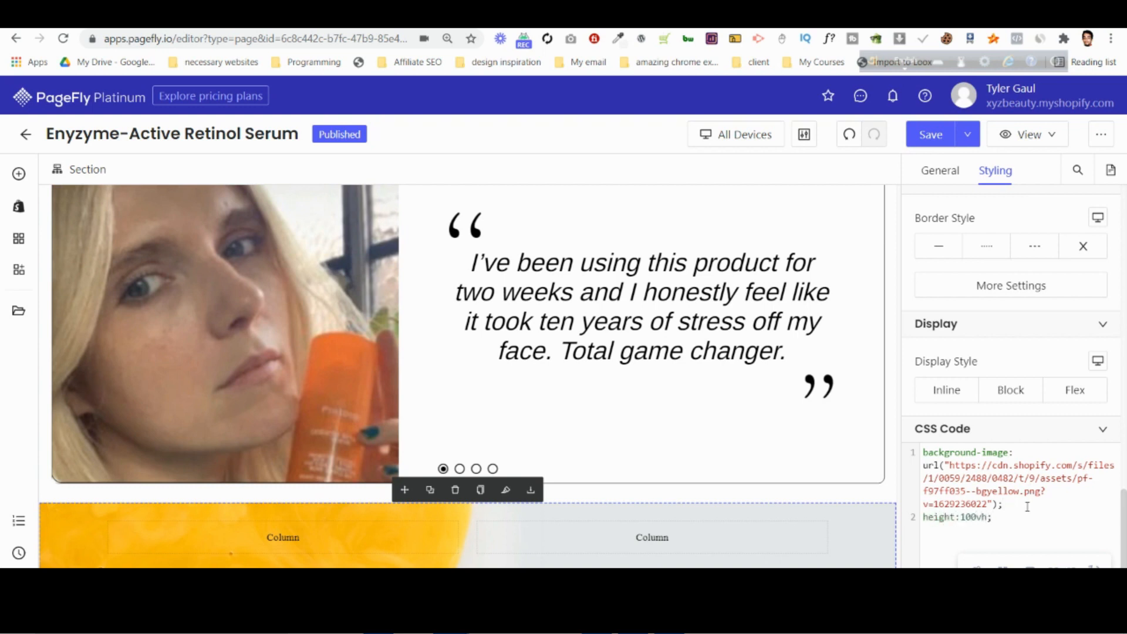
scroll(540, 411, down, 5)
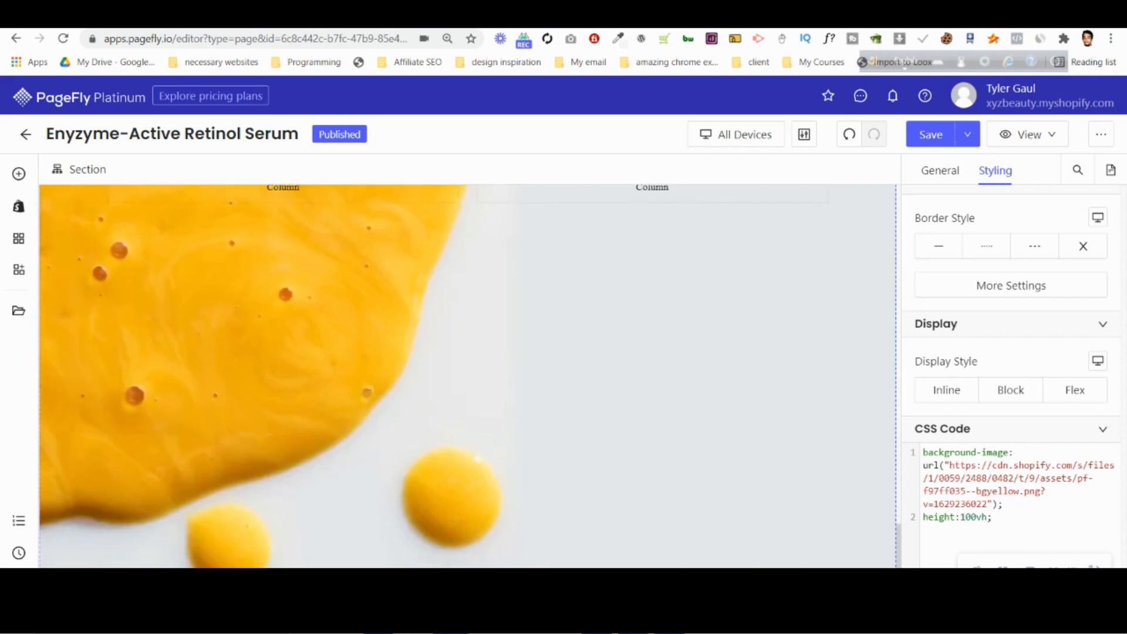
key(alt+Tab)
scroll(524, 426, down, 4)
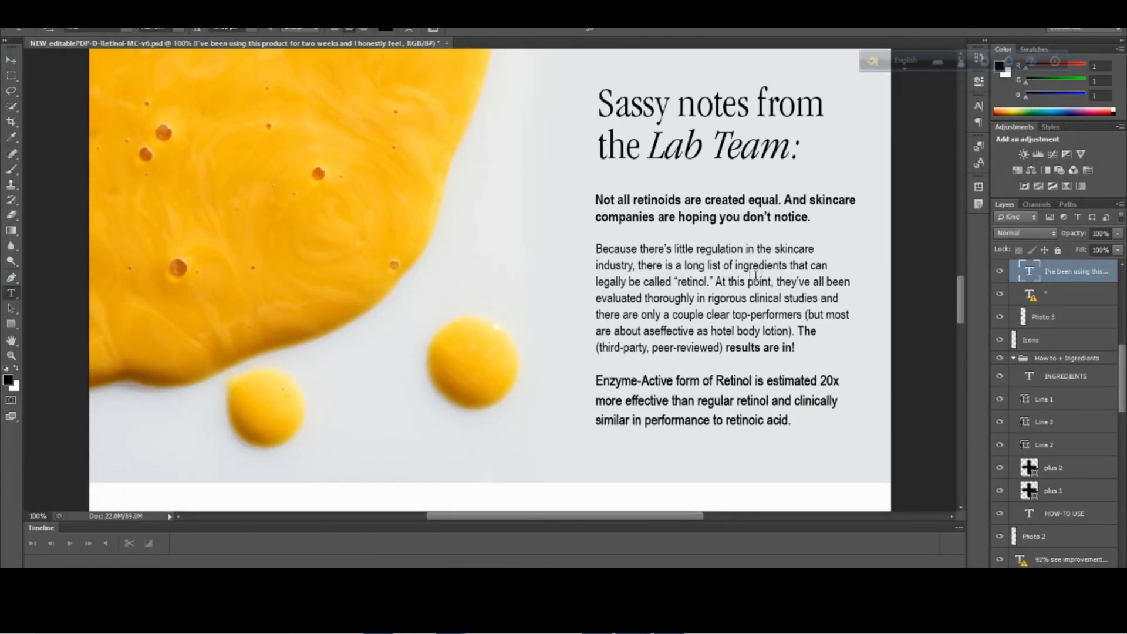
key(alt+Tab)
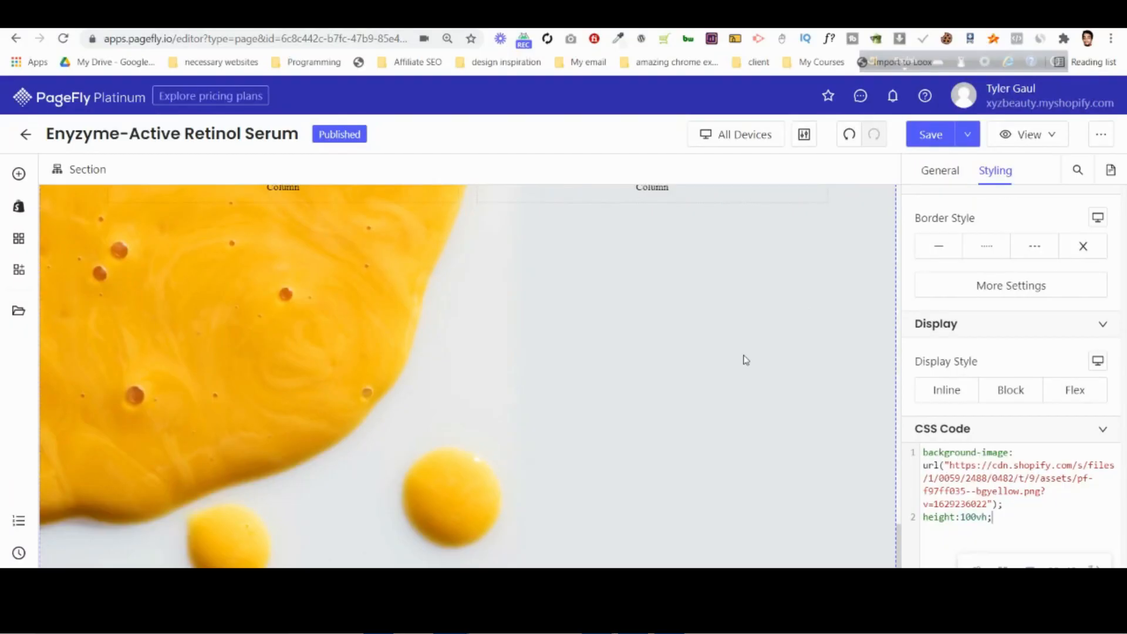
Set the section's background size to Cover and its background position to center bottom.
scroll(1025, 362, up, 3)
scroll(1025, 363, up, 3)
click(1007, 508)
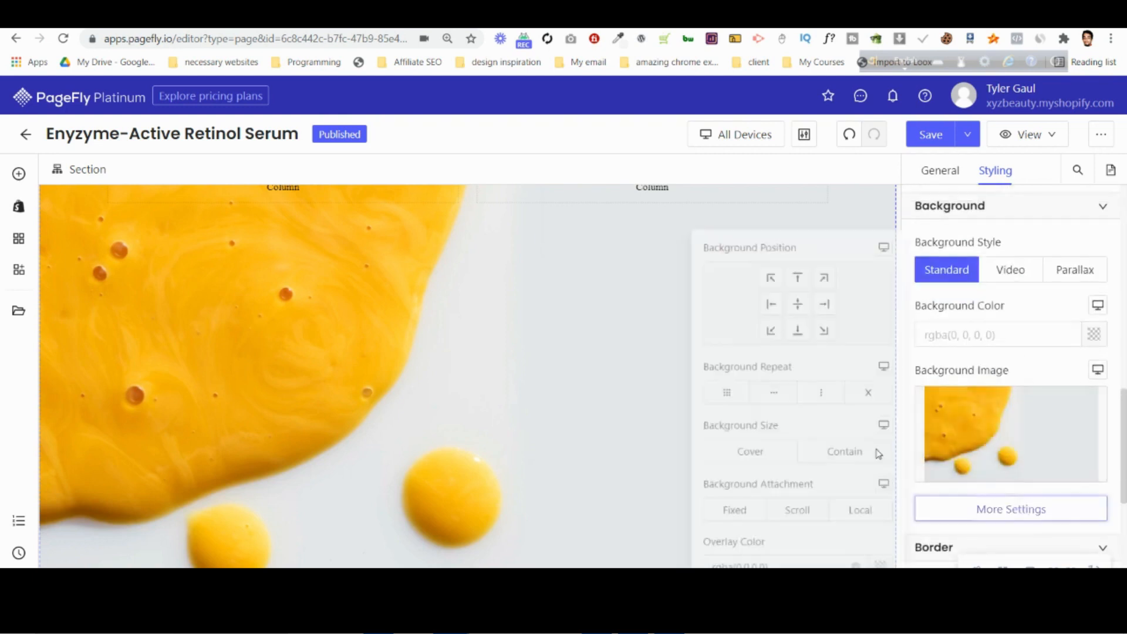
click(735, 454)
click(757, 264)
click(787, 293)
click(815, 296)
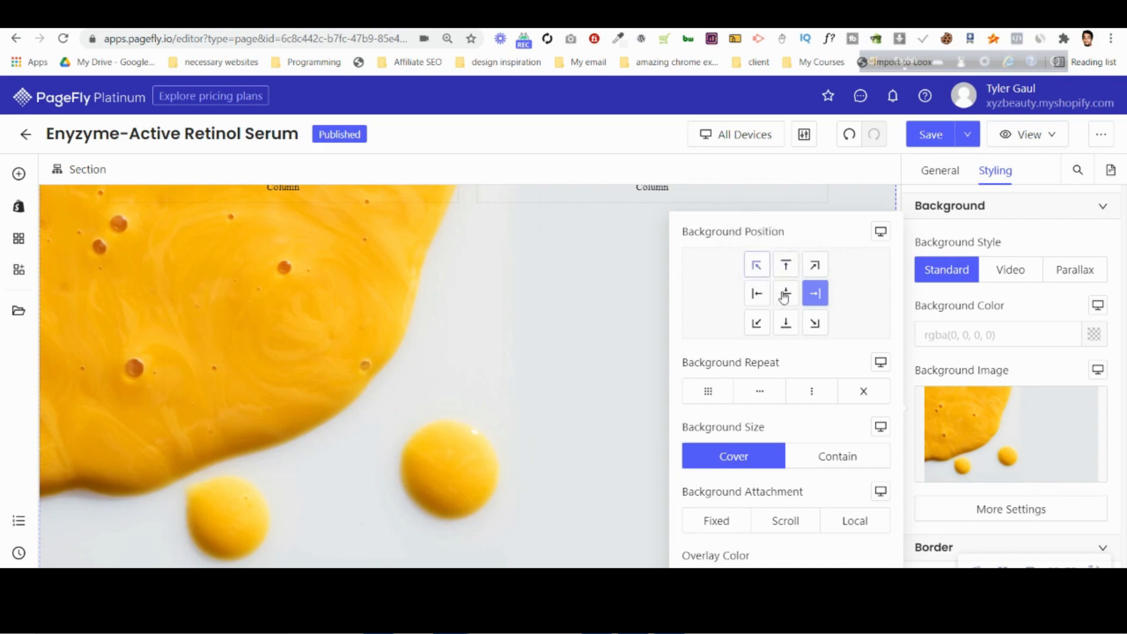
click(786, 294)
click(786, 322)
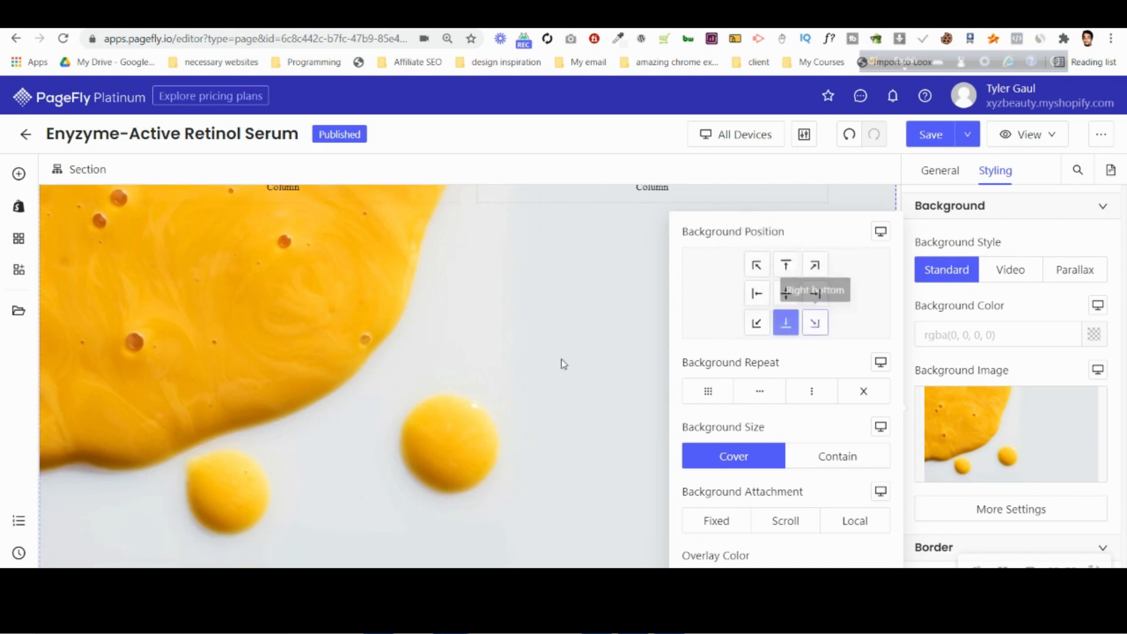
Compare the section's yellow background with the Photoshop mockup and close the extra background settings in PageFly.
scroll(563, 365, up, 4)
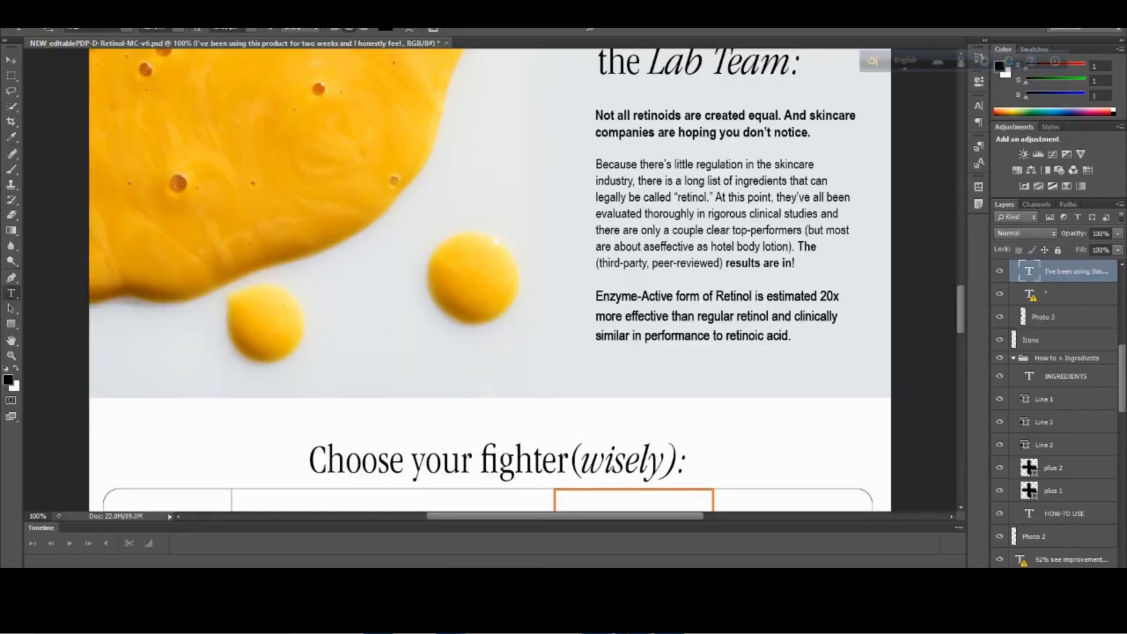
scroll(581, 375, up, 5)
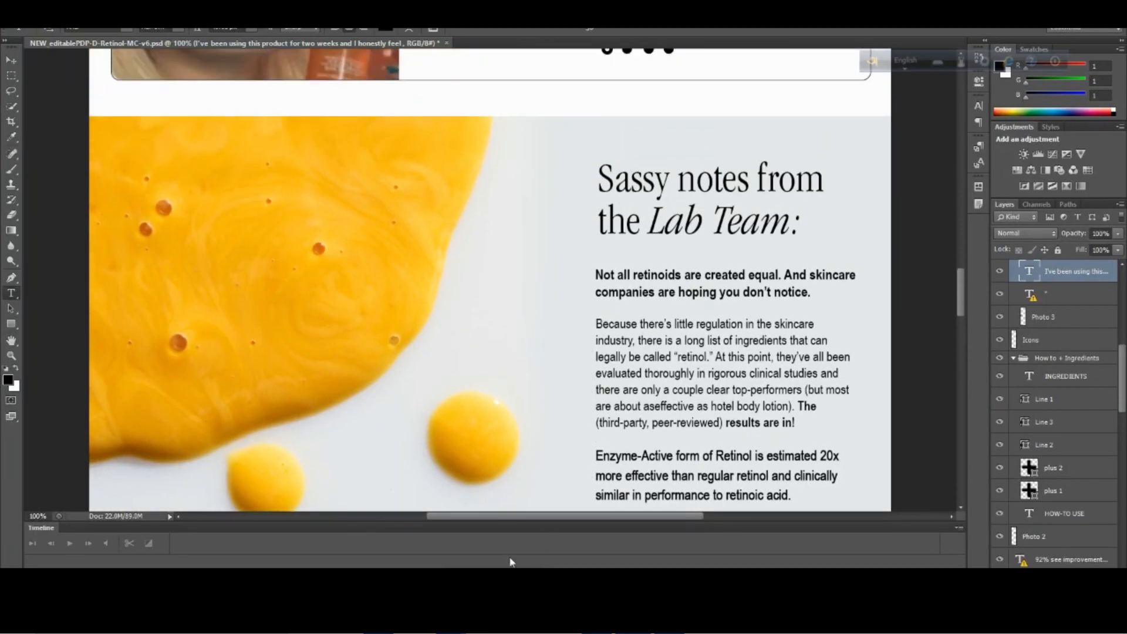
click(365, 546)
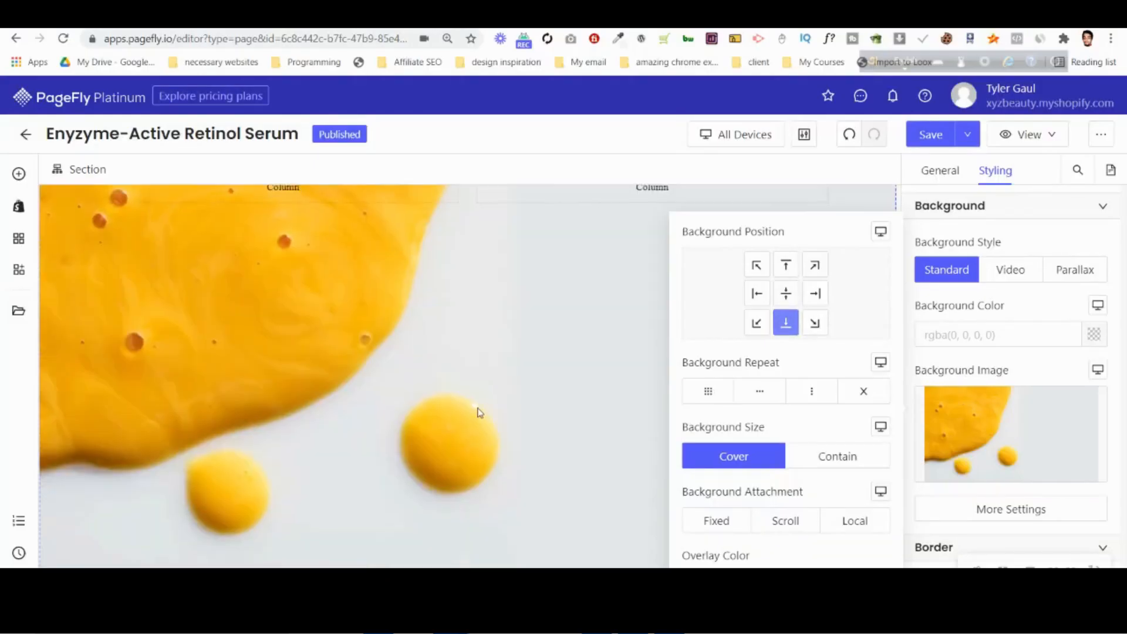
click(1016, 305)
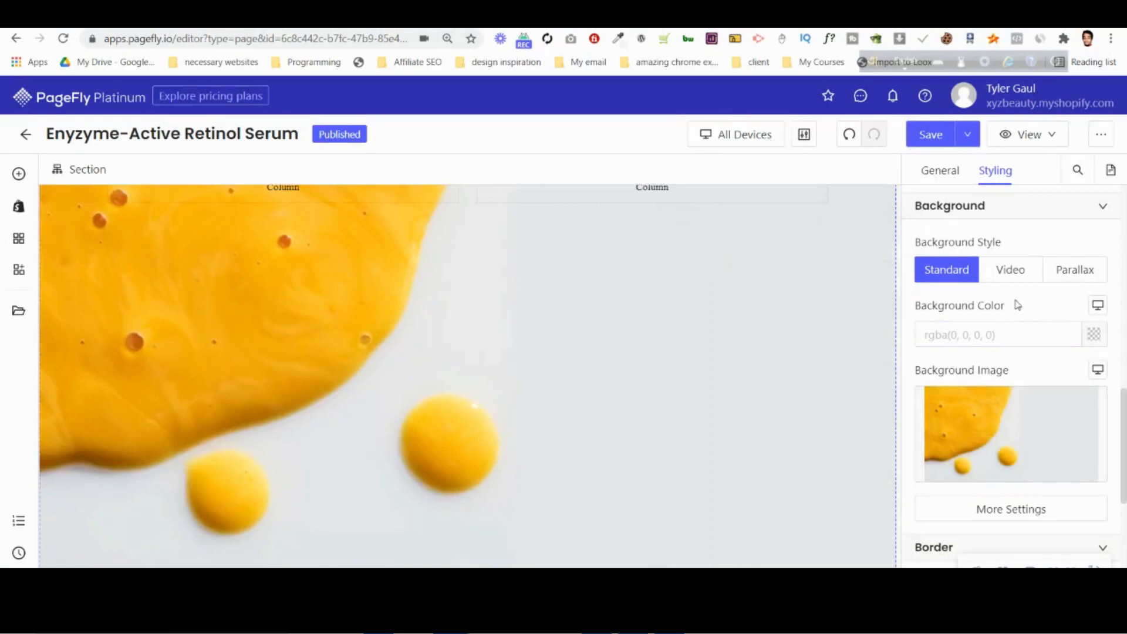
scroll(674, 348, up, 3)
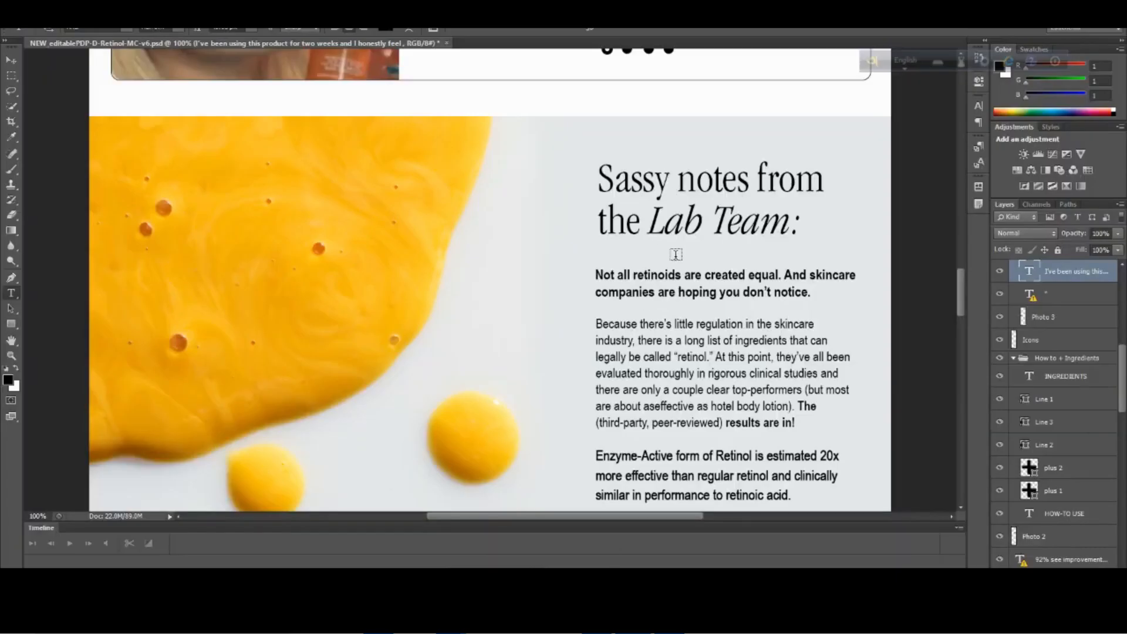
scroll(676, 255, down, 2)
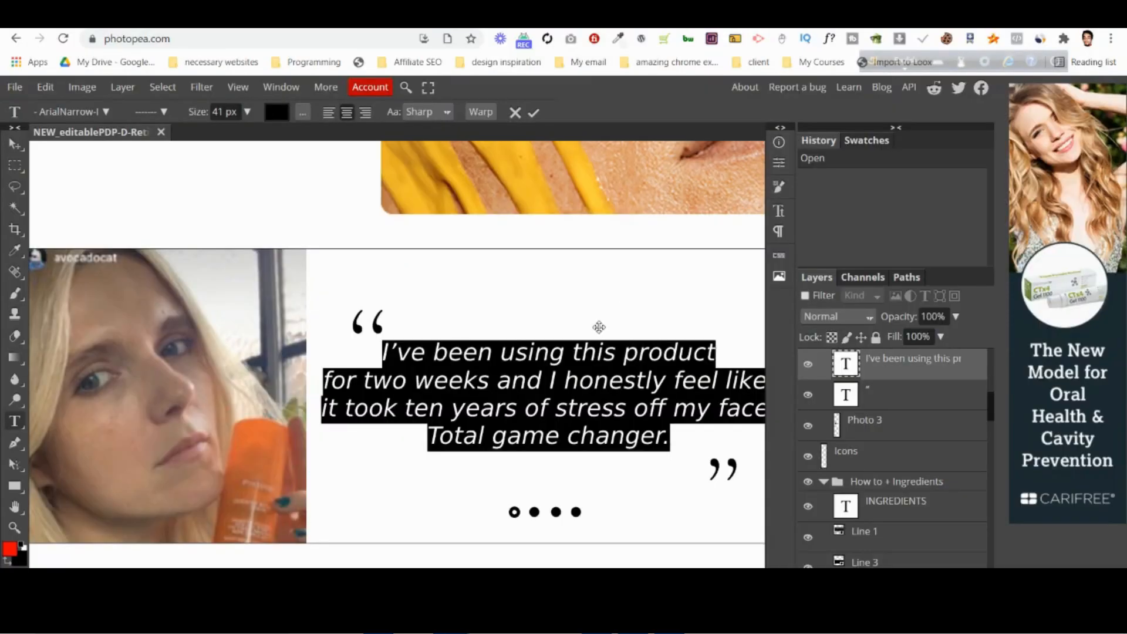
Switch to Photopea and inspect the font and size of the "Sassy notes from the Lab Team:" heading.
scroll(581, 352, down, 10)
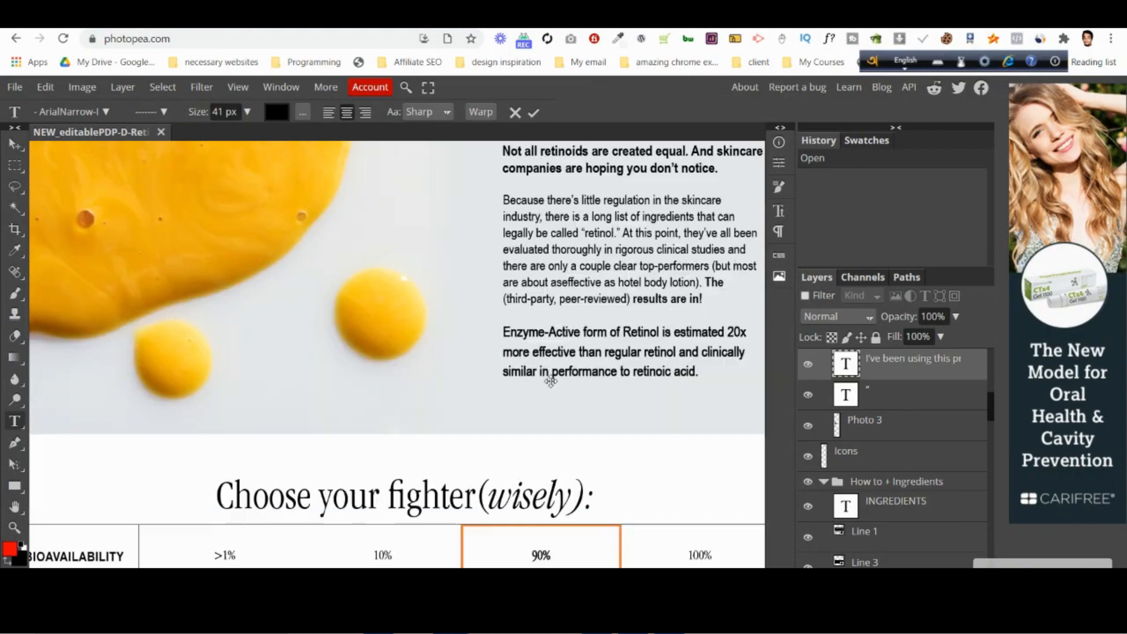
scroll(551, 382, up, 6)
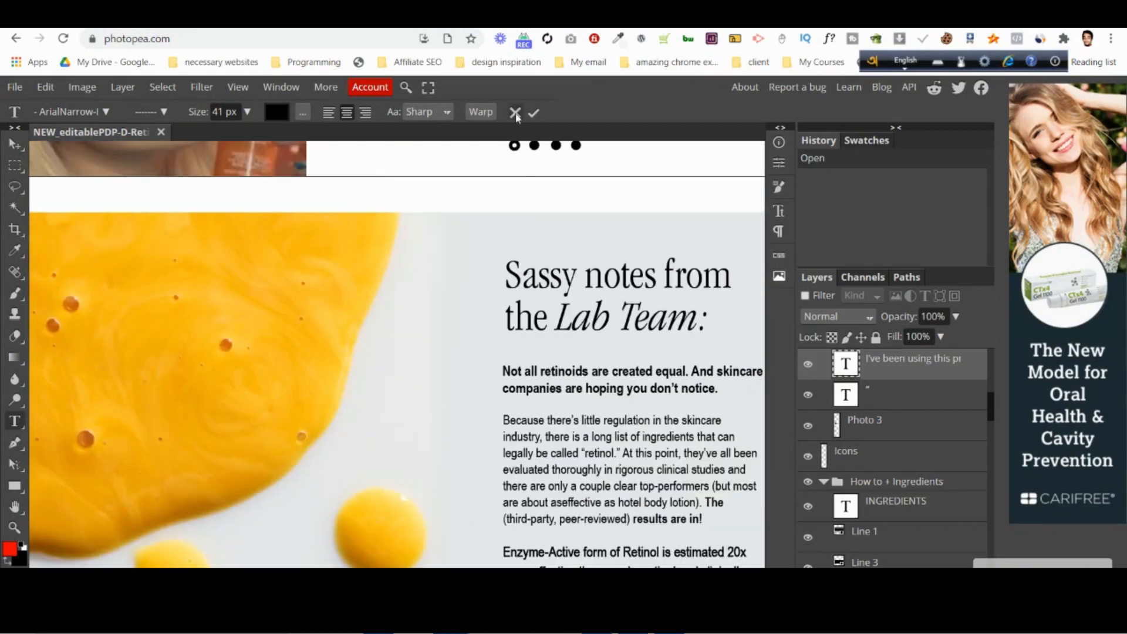
click(627, 282)
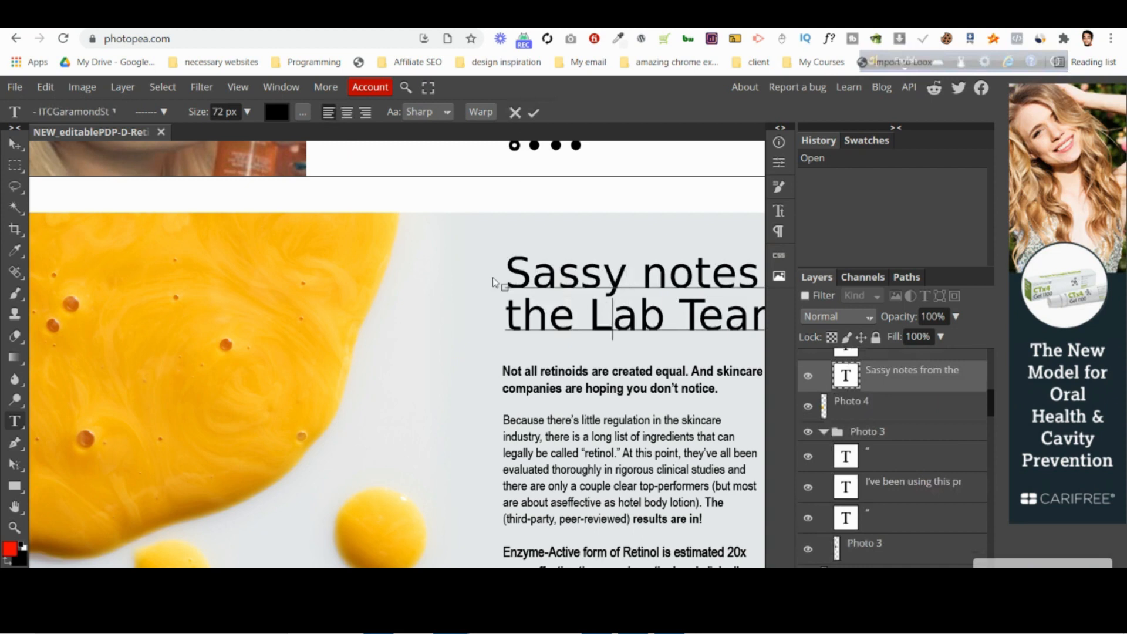
click(517, 112)
scroll(582, 332, up, 15)
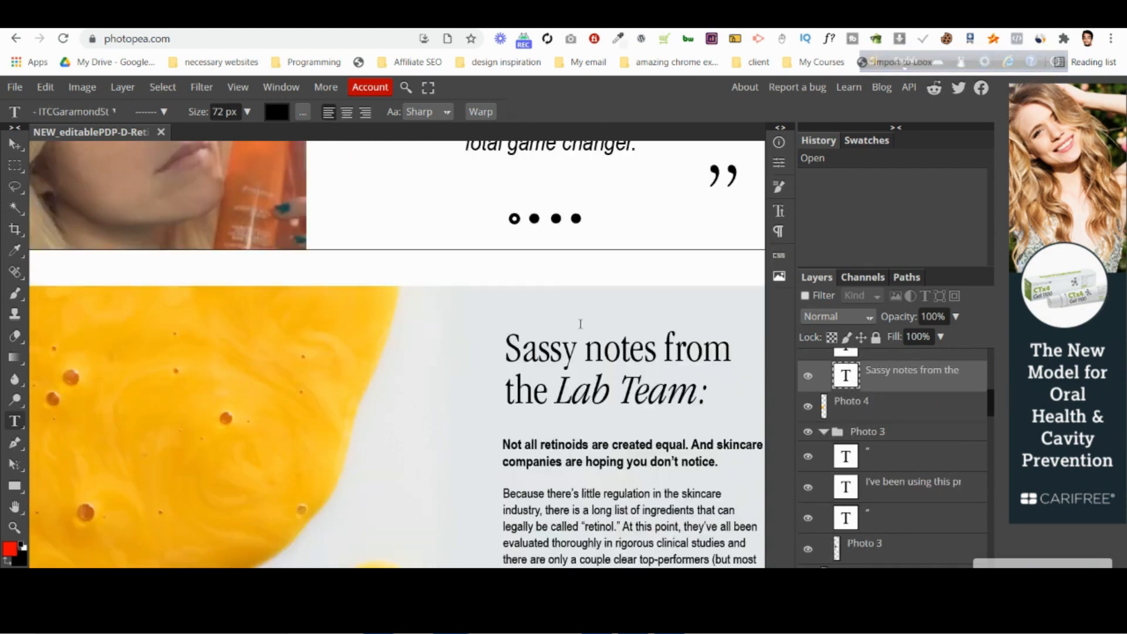
scroll(583, 333, up, 6)
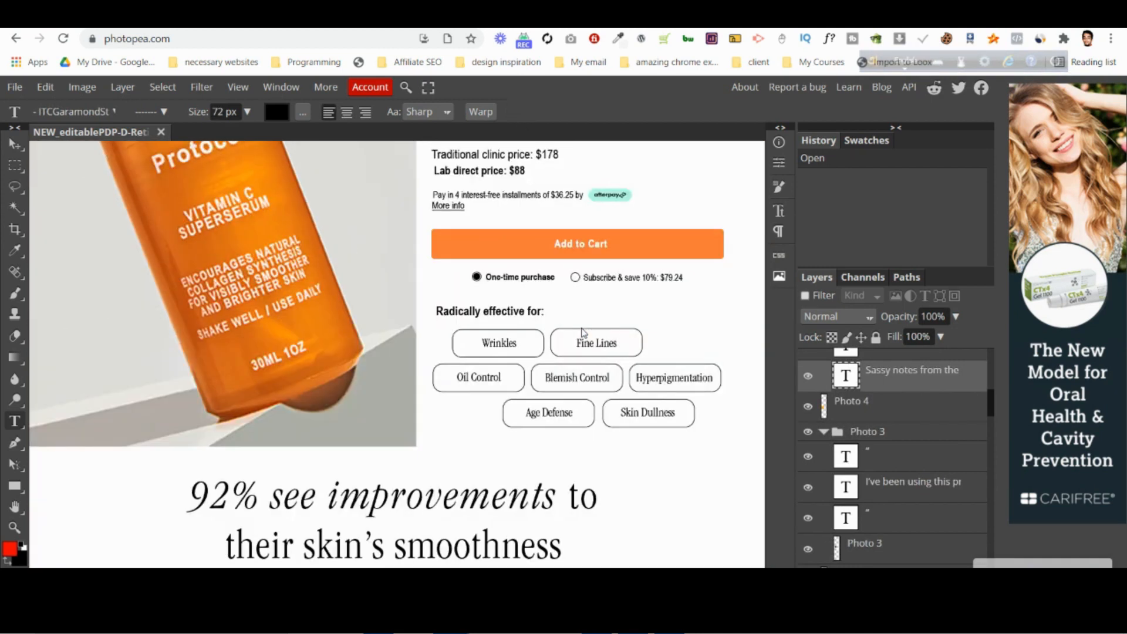
Inspect the font and size of the bold intro text and the body paragraph below the Lab Team heading.
scroll(583, 332, down, 15)
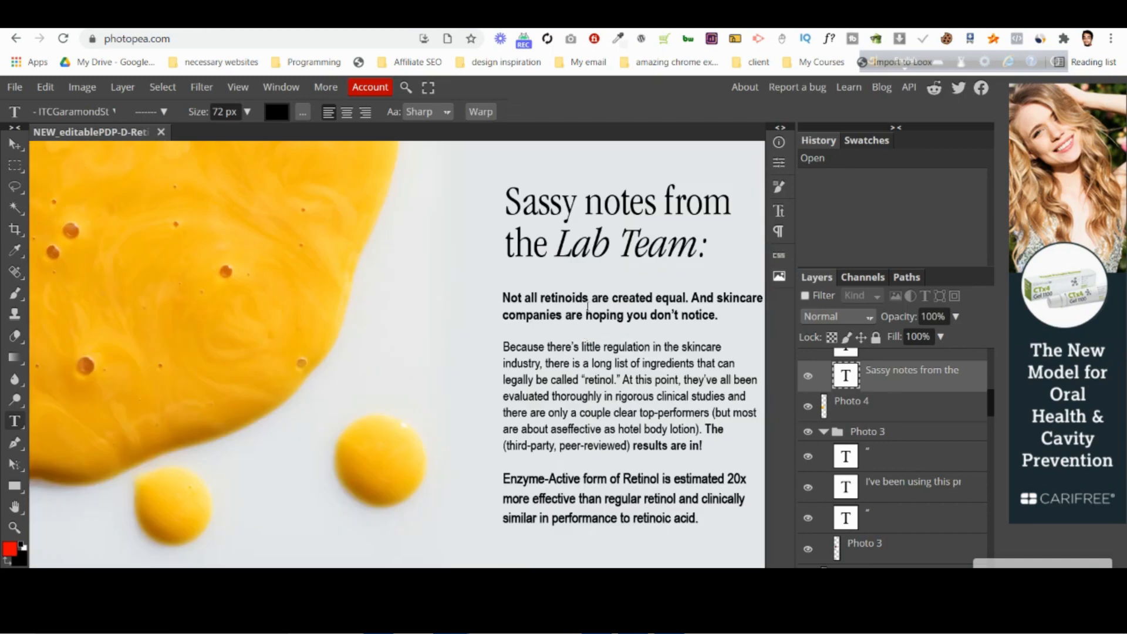
click(588, 306)
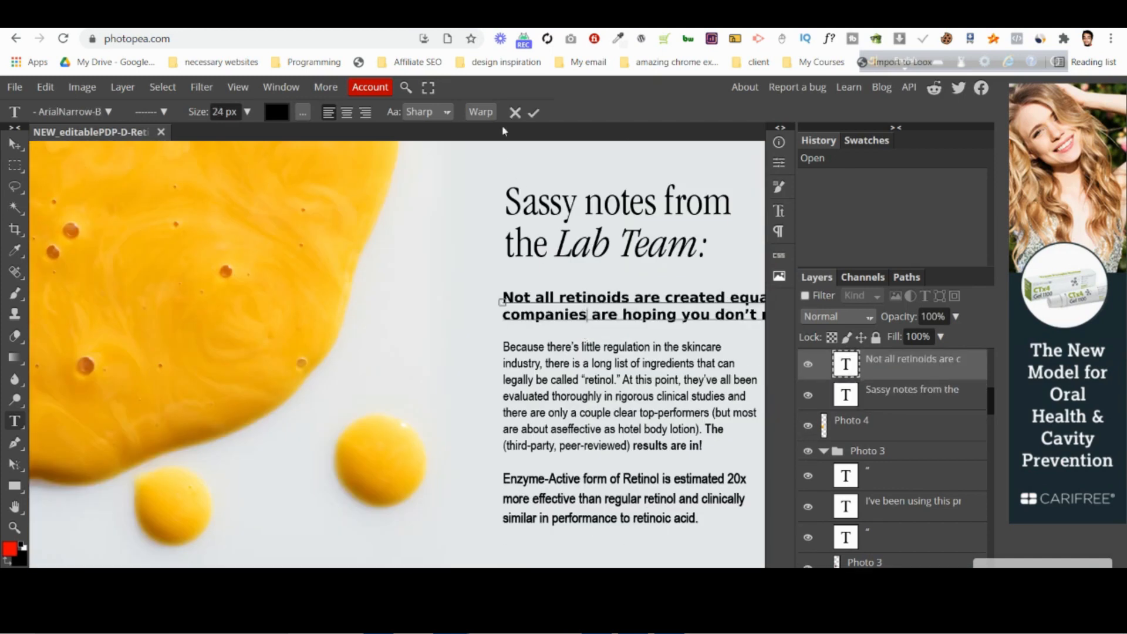
click(586, 379)
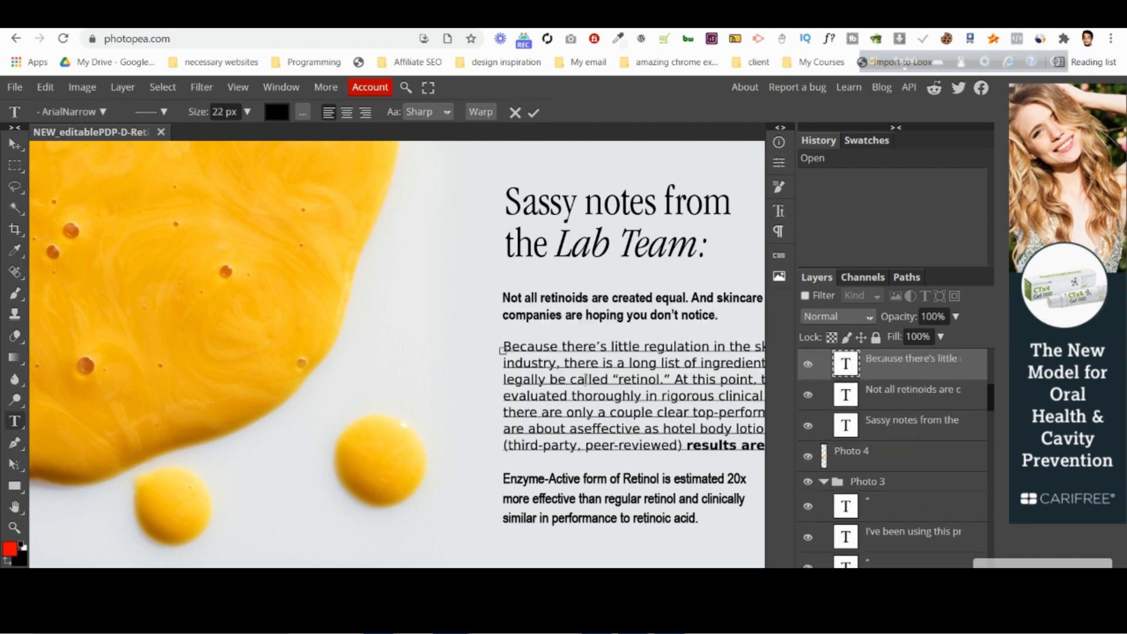
click(516, 114)
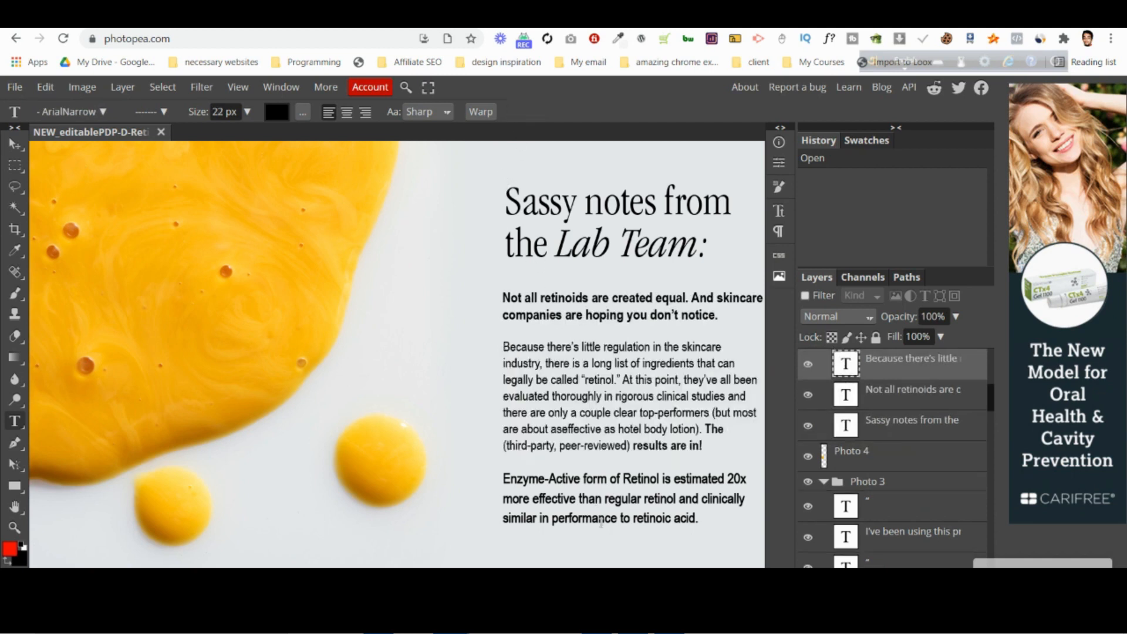
Inspect the font and size of the closing Enzyme-Active paragraph, and recheck the Lab Team heading and bold intro text.
click(600, 499)
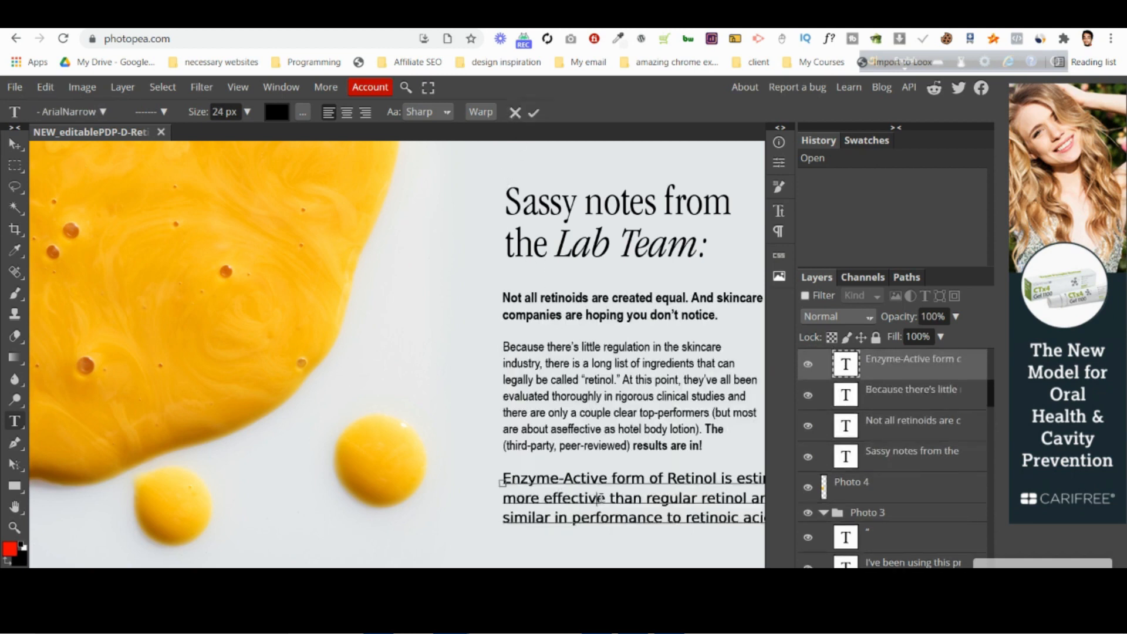
click(516, 113)
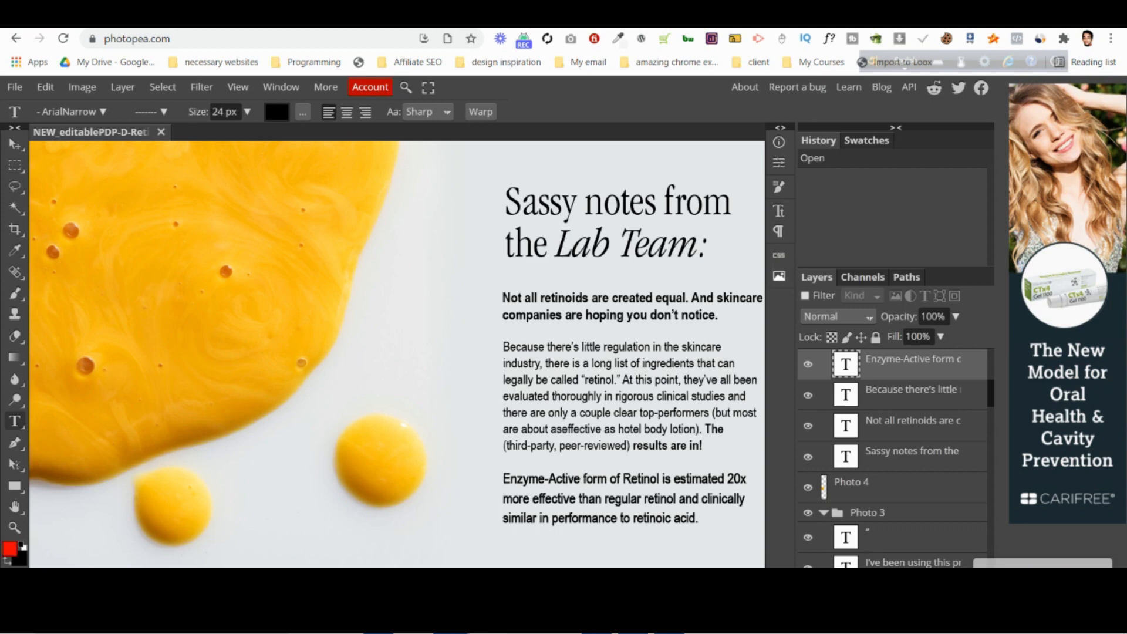
click(588, 235)
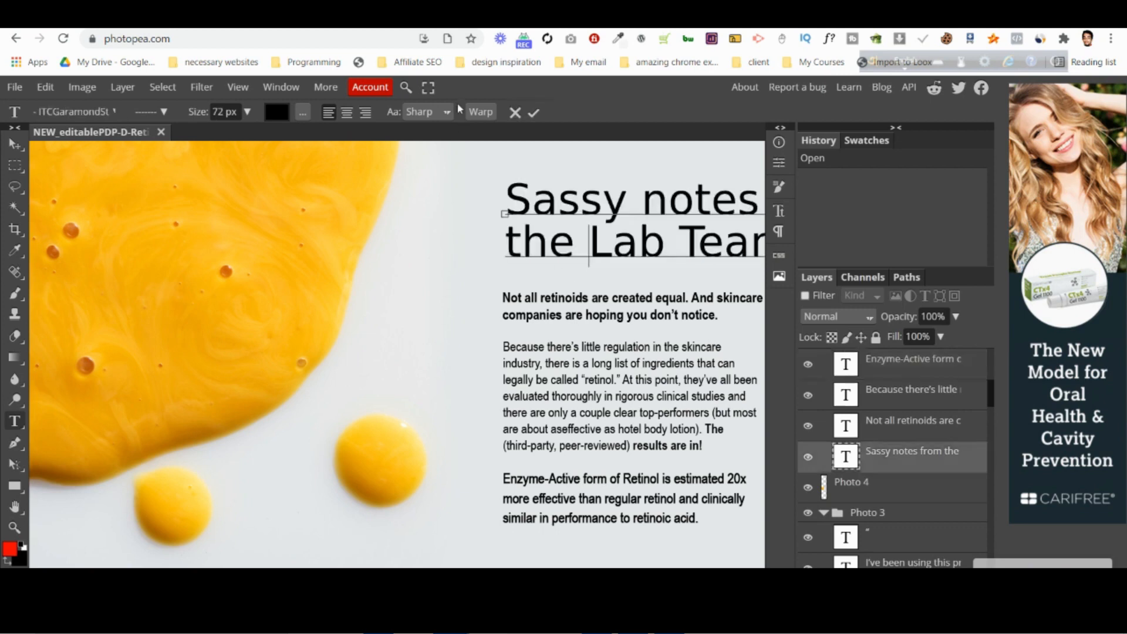
click(515, 114)
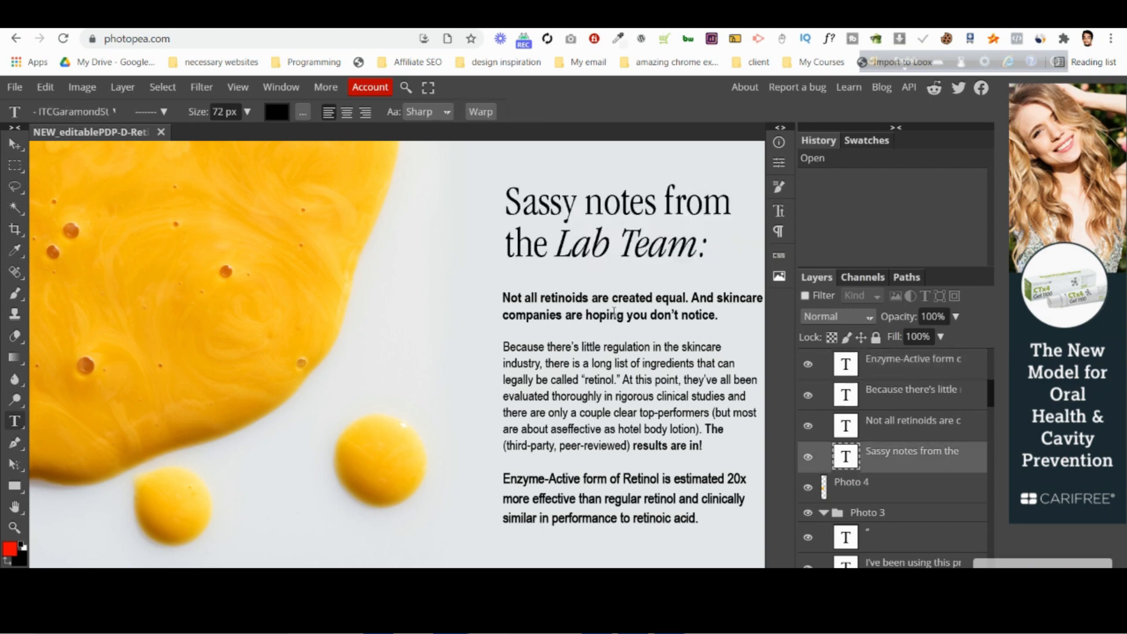
click(615, 312)
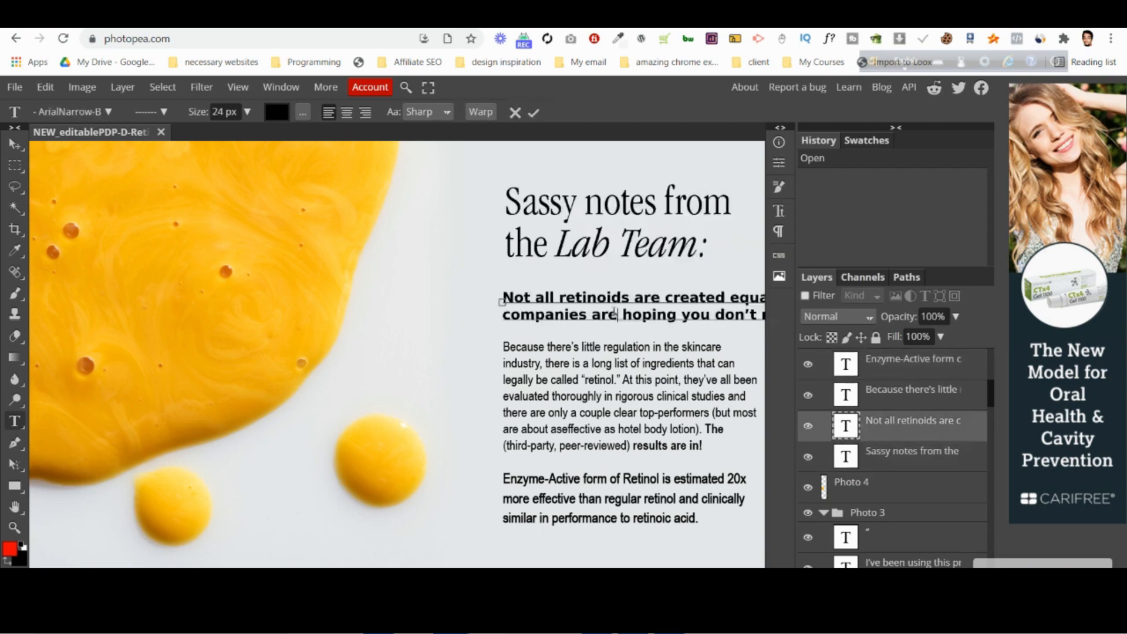
click(515, 113)
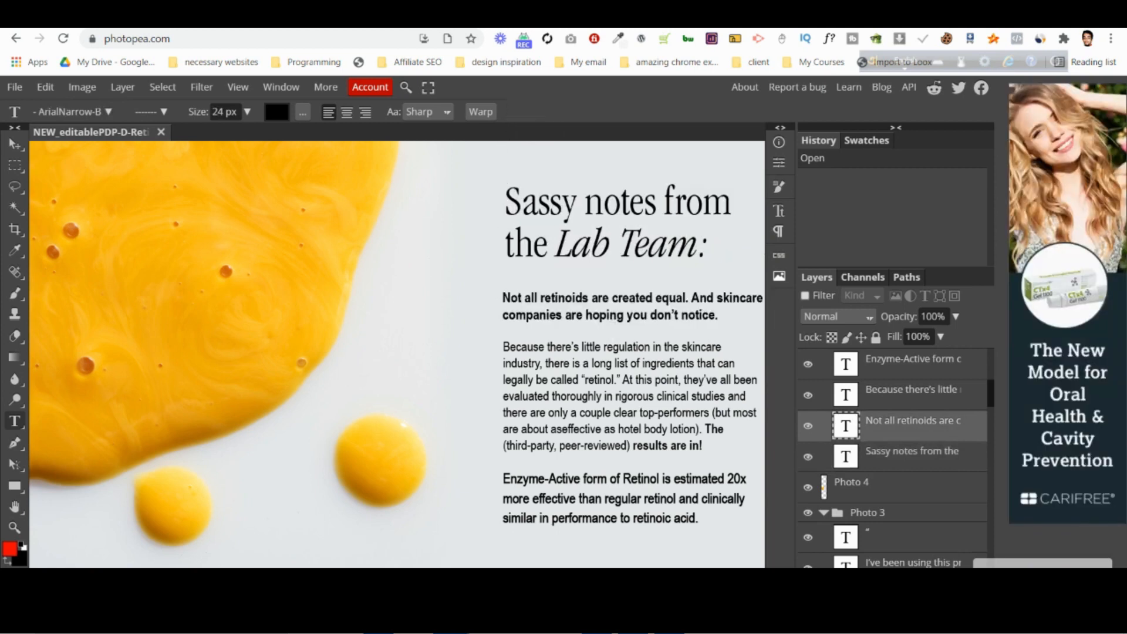
Switch to PageFly and add a heading element to the right column of the Lab Team section.
click(806, 30)
click(928, 174)
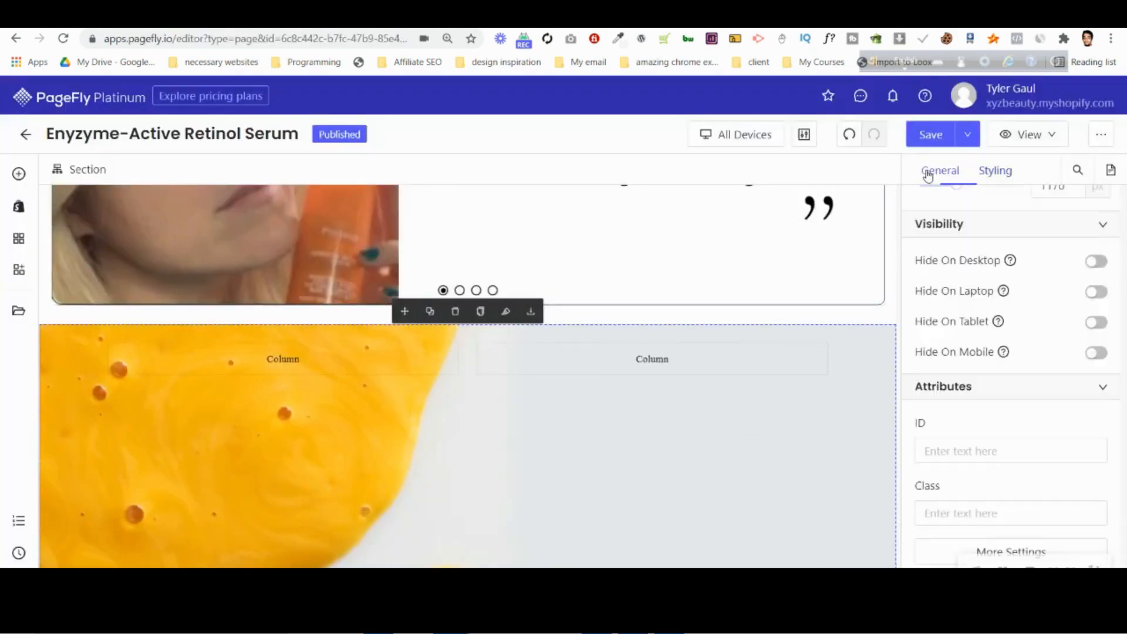
click(19, 173)
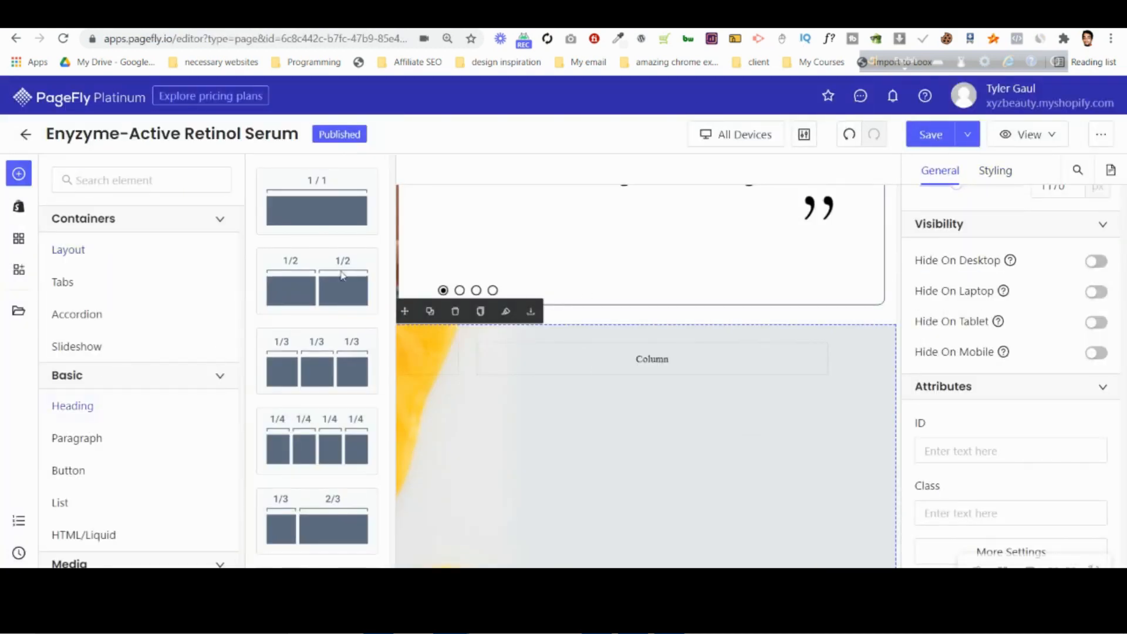
drag(352, 200, 663, 355)
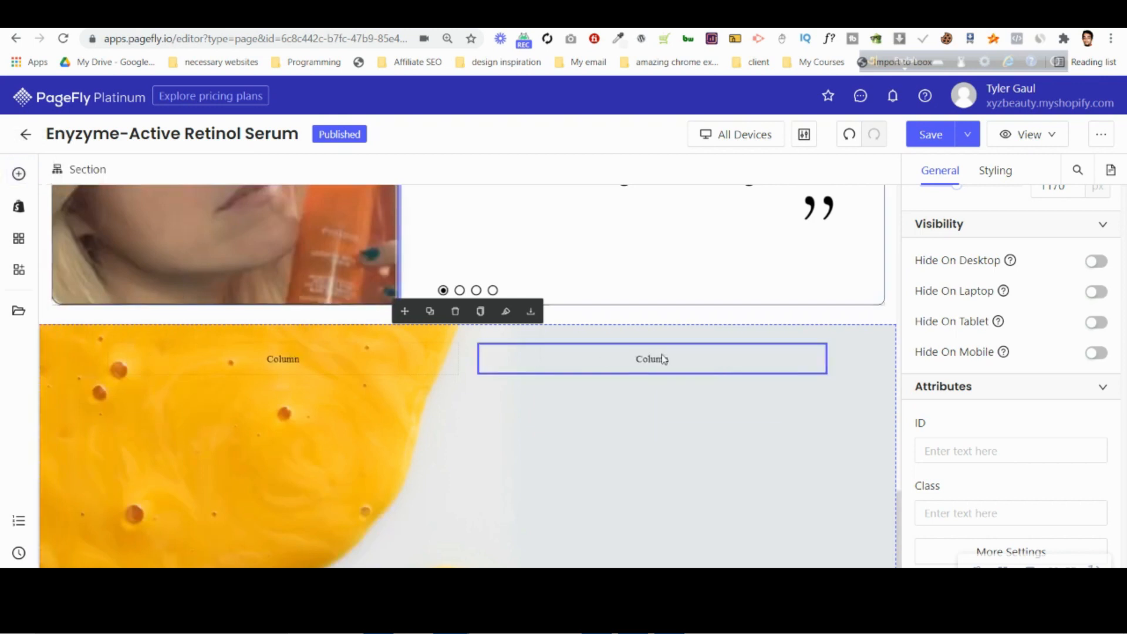
Set the new heading's margins to 0 px, its font size to 72 px and its font family to Arimo.
click(995, 173)
scroll(1014, 538, down, 3)
scroll(1010, 364, up, 4)
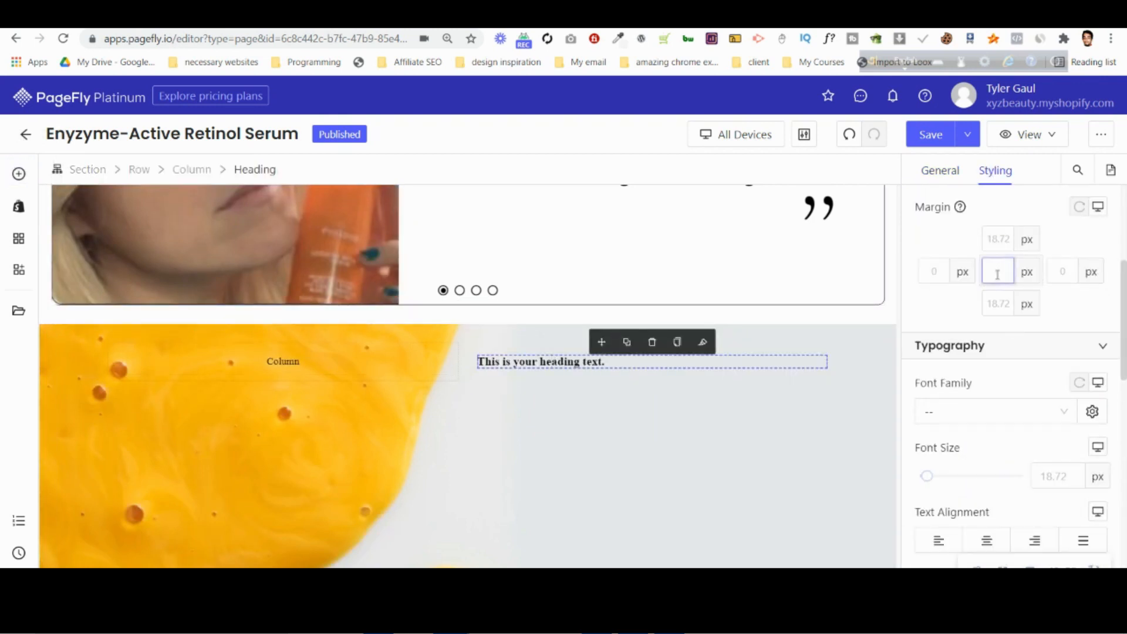
text(0)
click(1046, 482)
text(72)
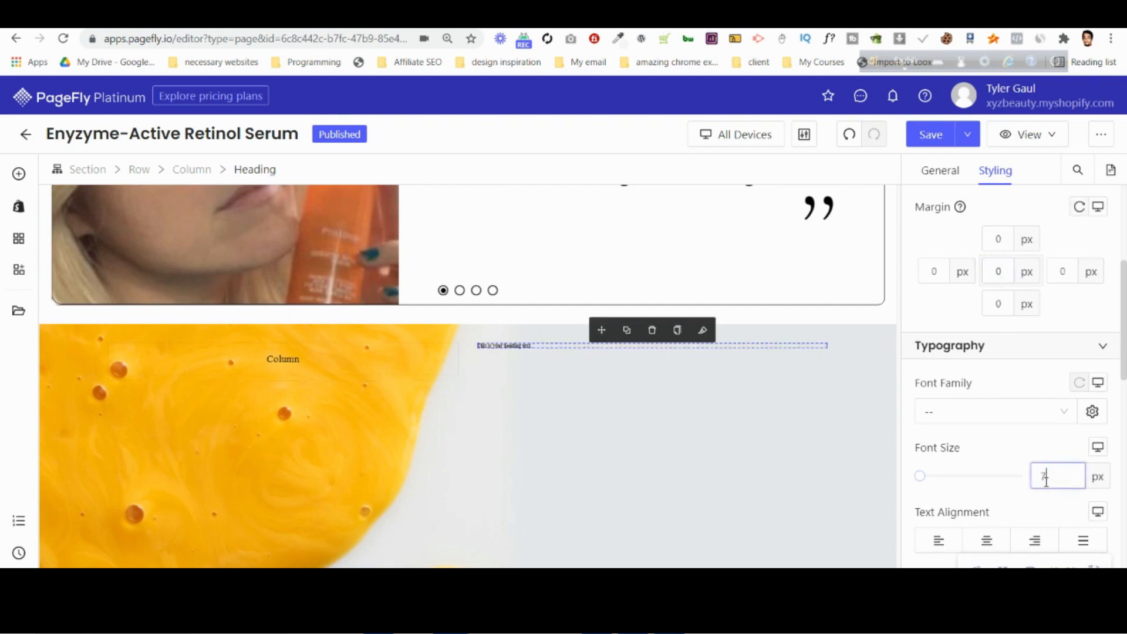
click(975, 417)
click(964, 469)
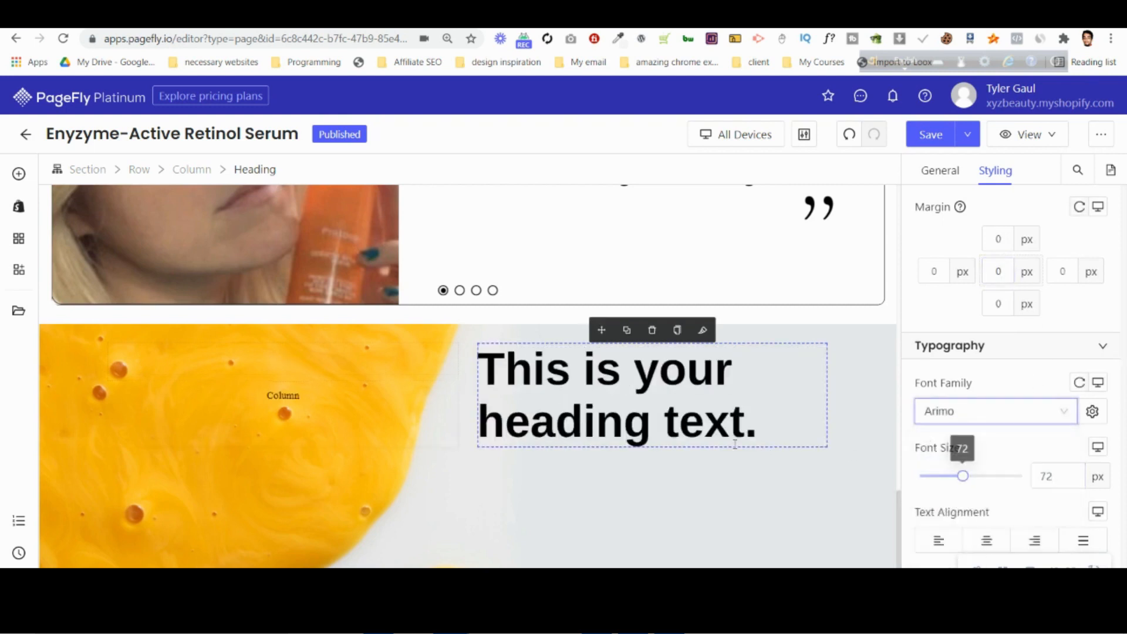
Copy the heading text from the Photopea mockup and replace the PageFly heading's text with "Sassy notes from the Lab Team:".
click(675, 12)
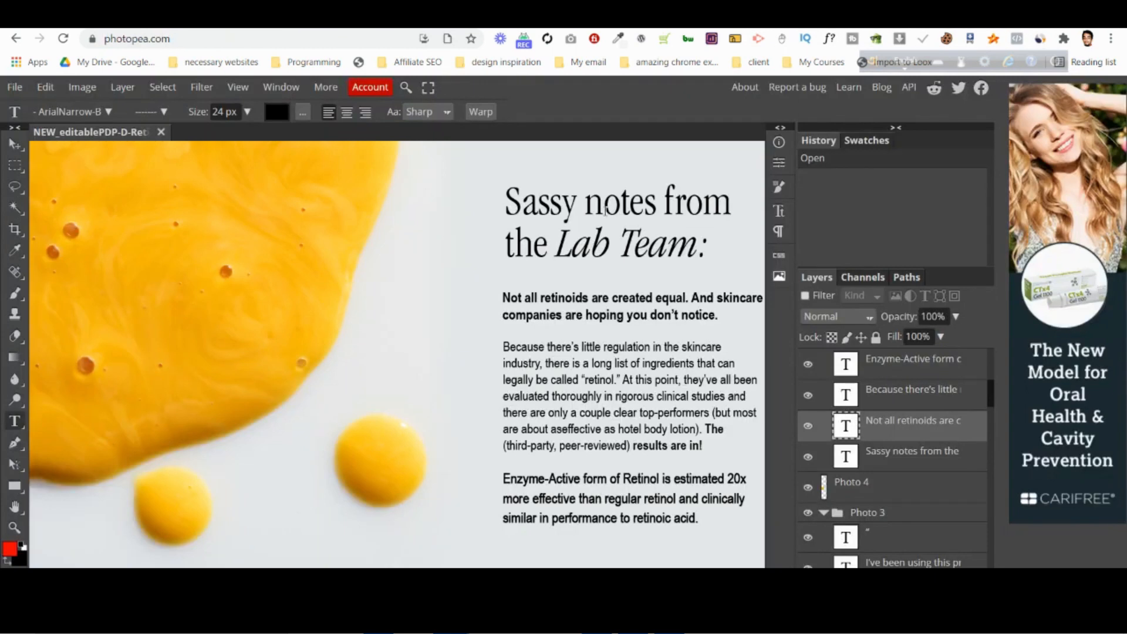
click(605, 210)
key(ctrl+a)
key(ctrl+c)
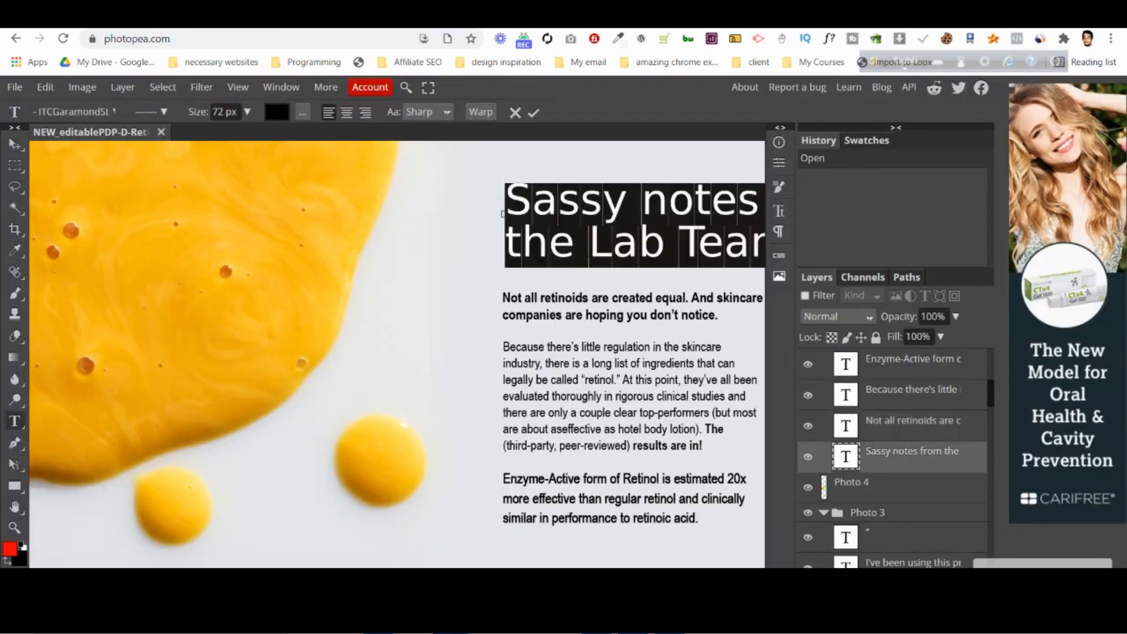
key(ctrl+Tab)
key(ctrl+Tab)
key(ctrl+Tab)
click(940, 171)
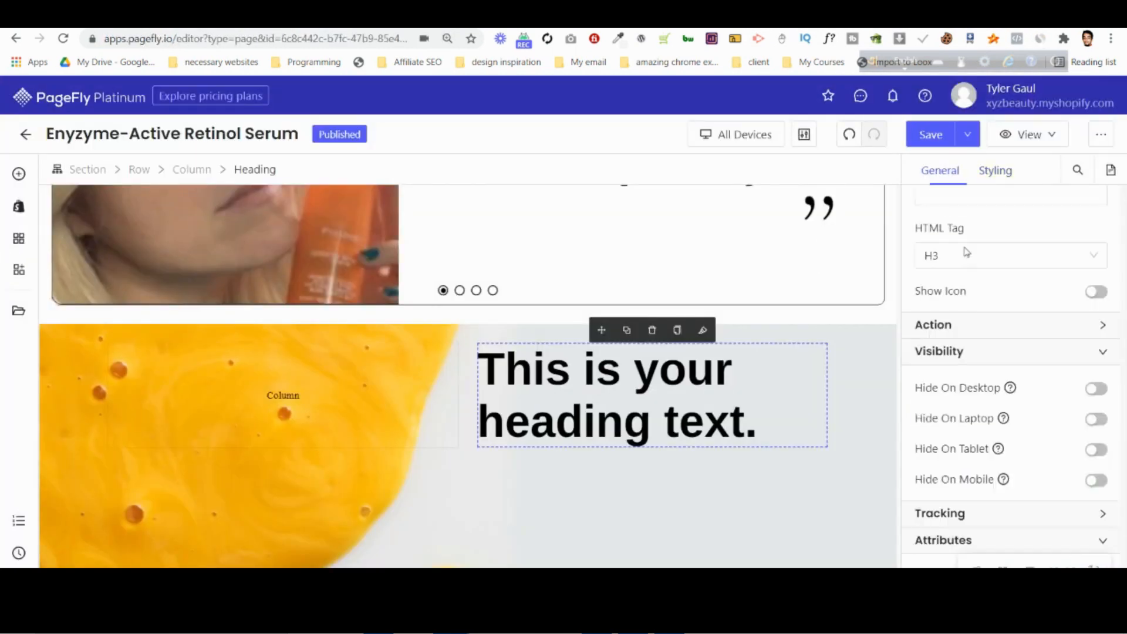
click(989, 356)
key(ctrl+a)
key(ctrl+v)
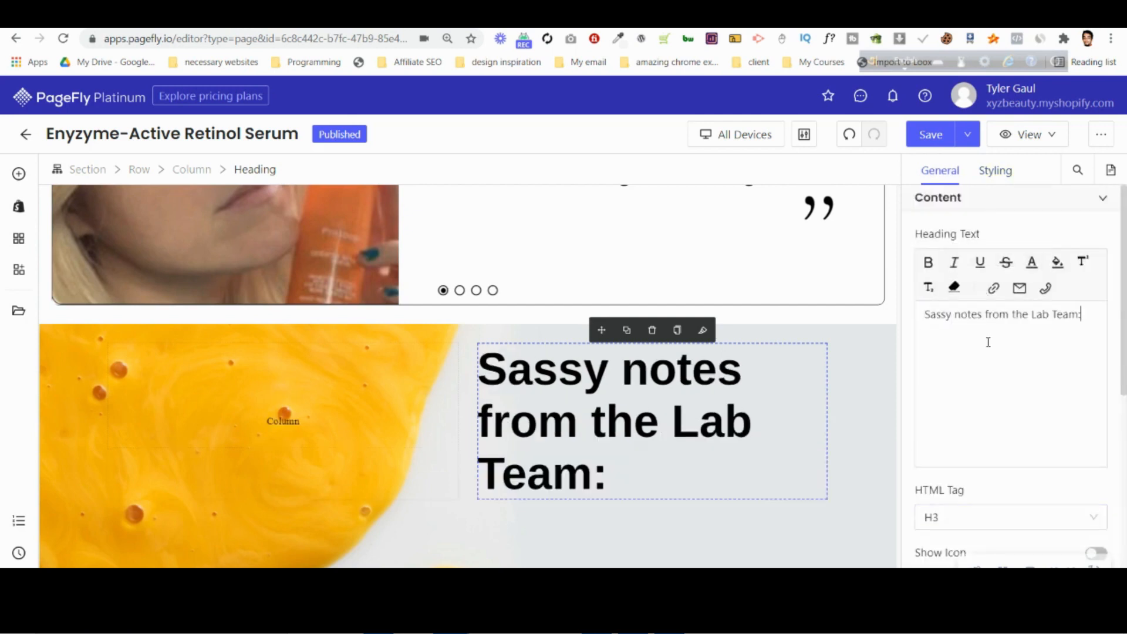
Compare the heading with the Photoshop mockup and set its font weight to Regular in PageFly.
click(996, 171)
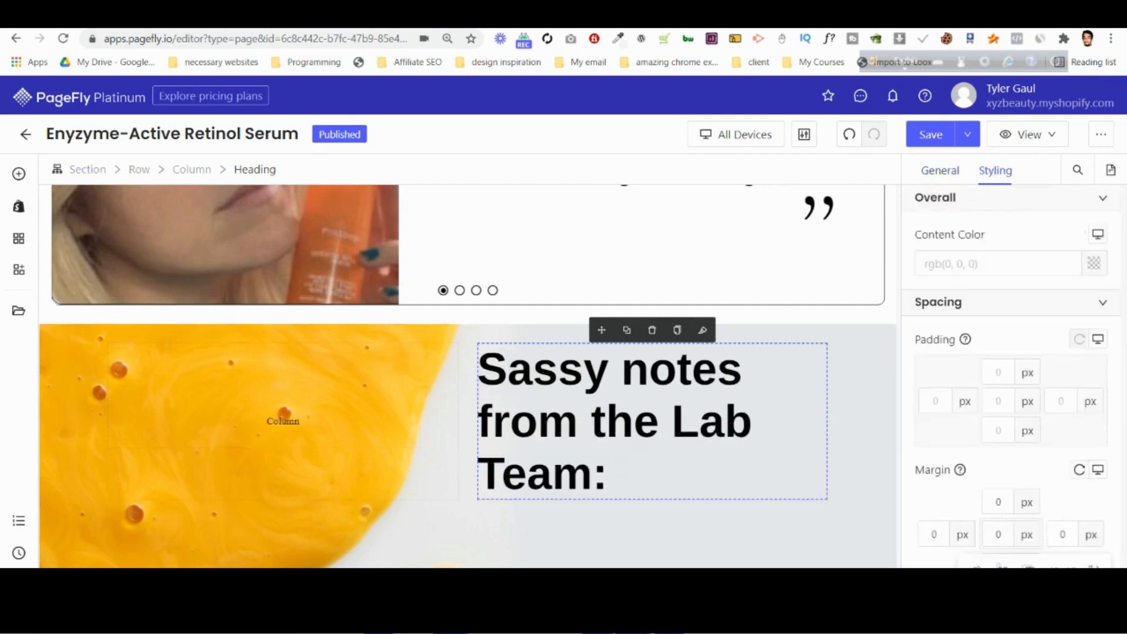
key(alt+Tab)
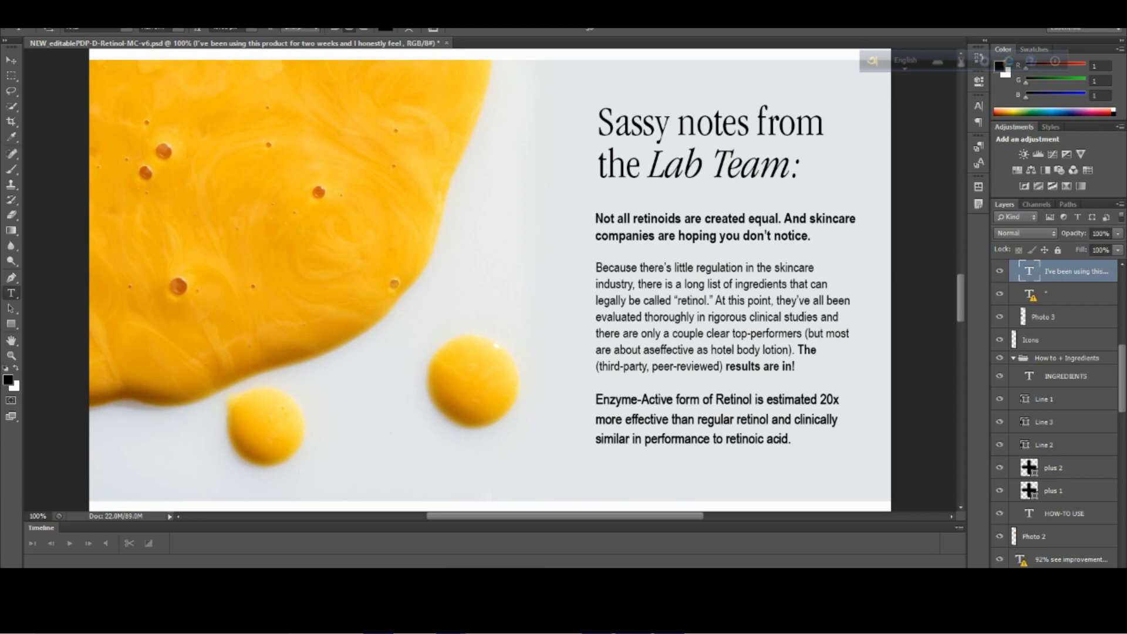
key(alt+Tab)
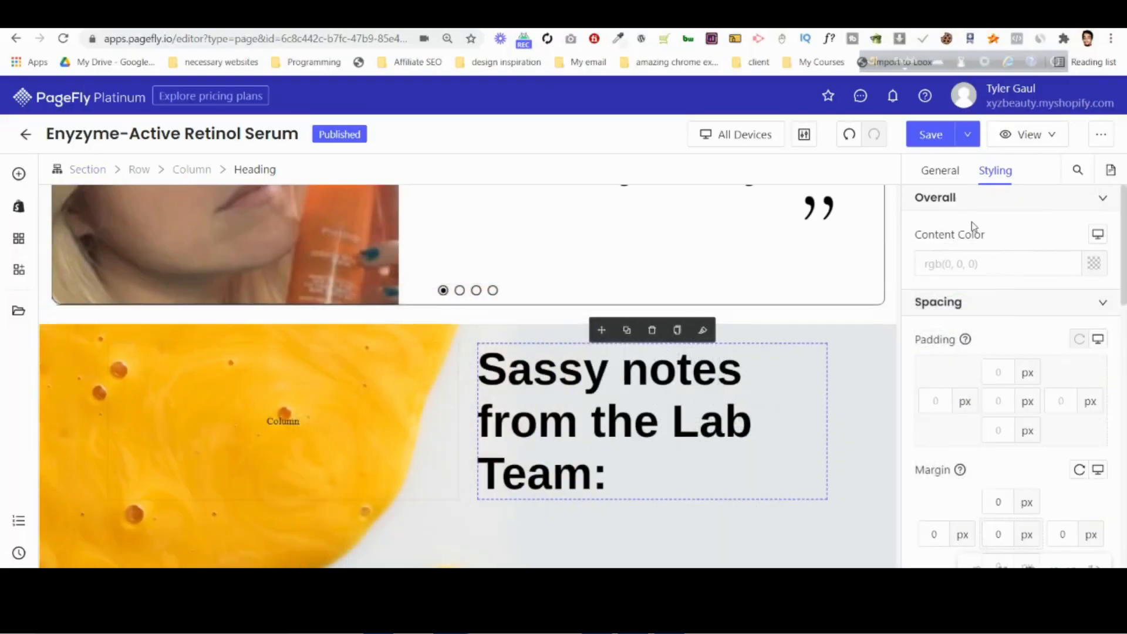
scroll(955, 495, down, 5)
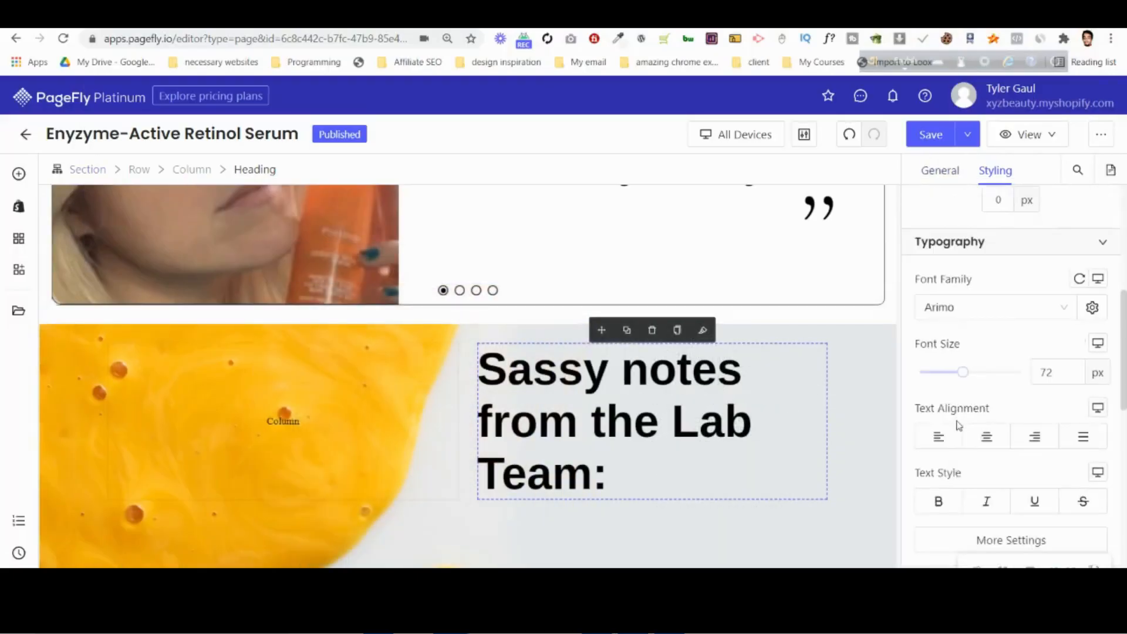
scroll(960, 425, down, 3)
click(961, 399)
click(780, 316)
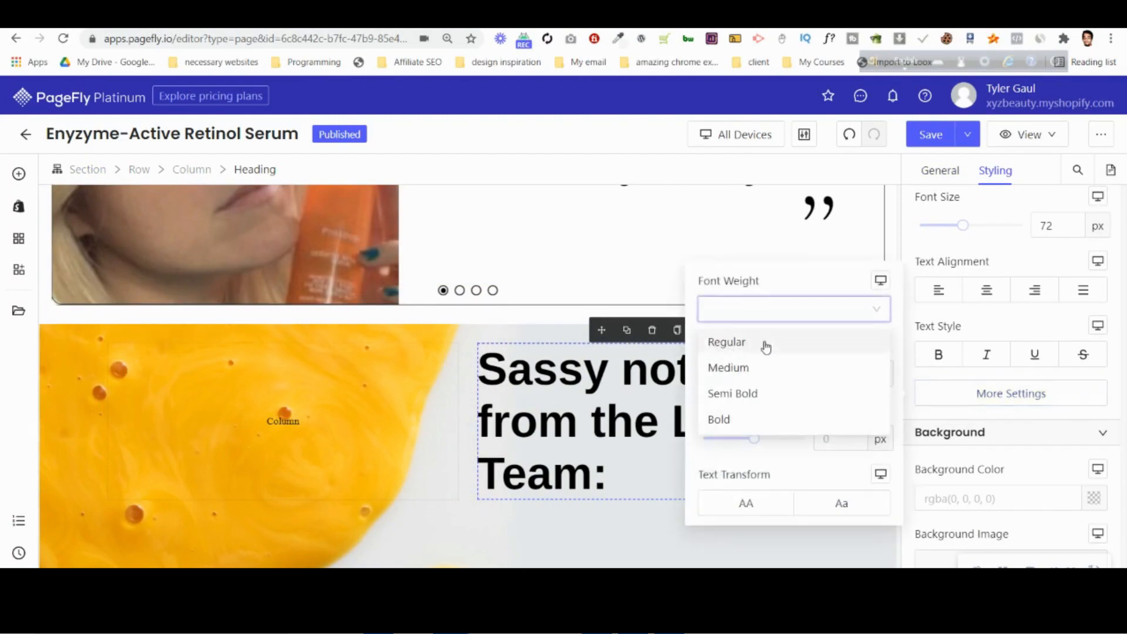
click(766, 342)
Italicize the words "Lab Team:" in the heading text.
click(940, 170)
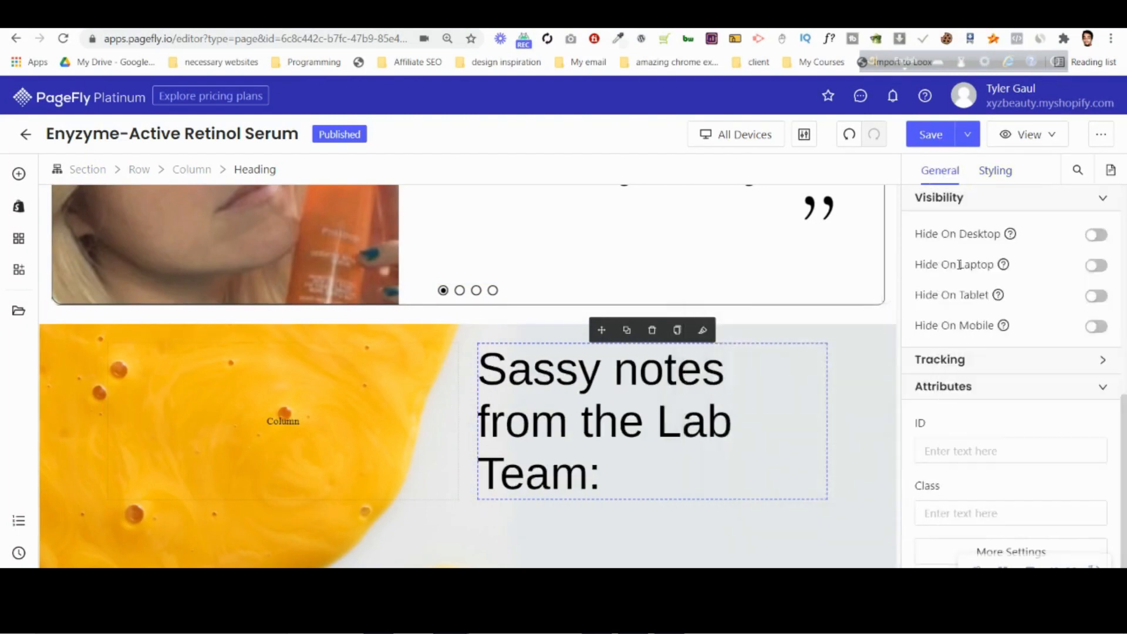
scroll(960, 265, up, 5)
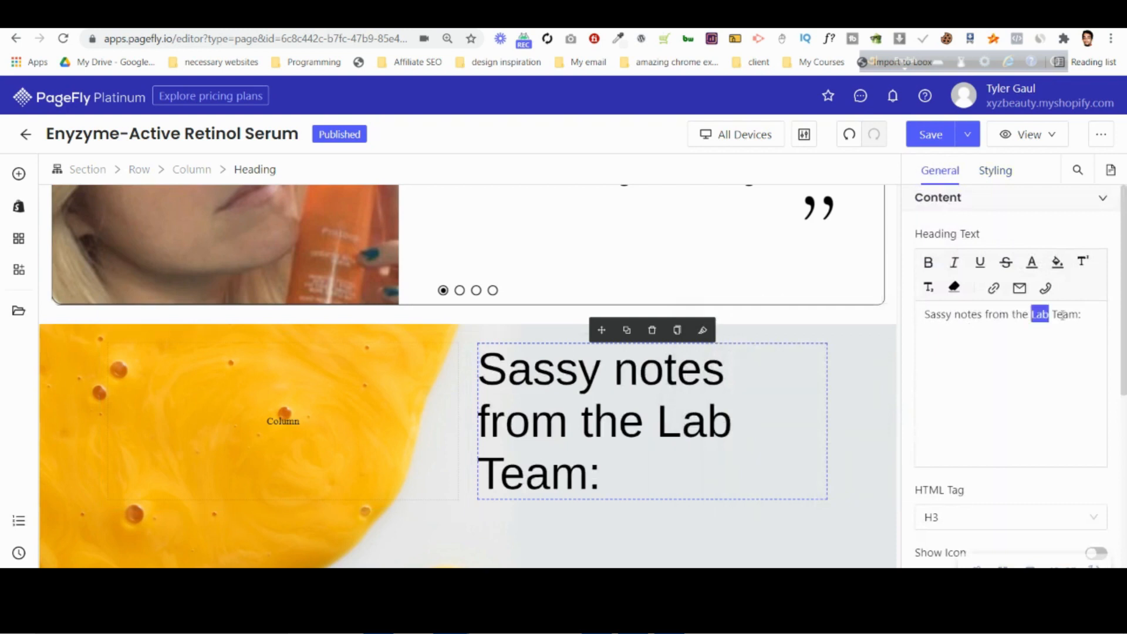
drag(1063, 315, 1082, 328)
click(953, 265)
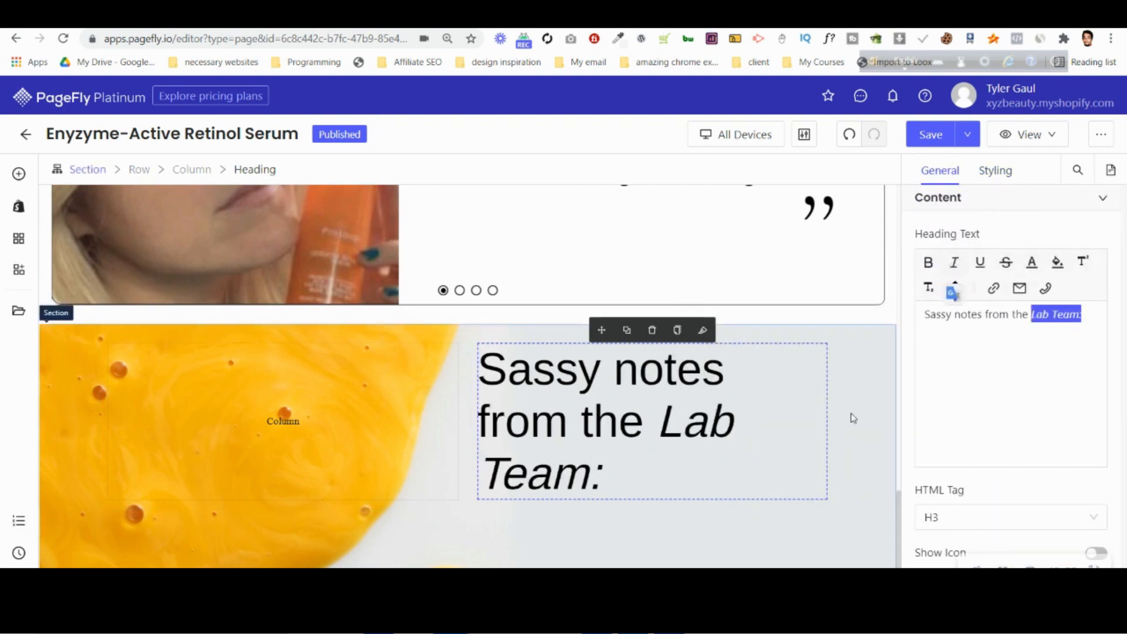
Check the heading's line breaks against the Photoshop mockup and reduce its font size to 70 px in PageFly.
click(996, 171)
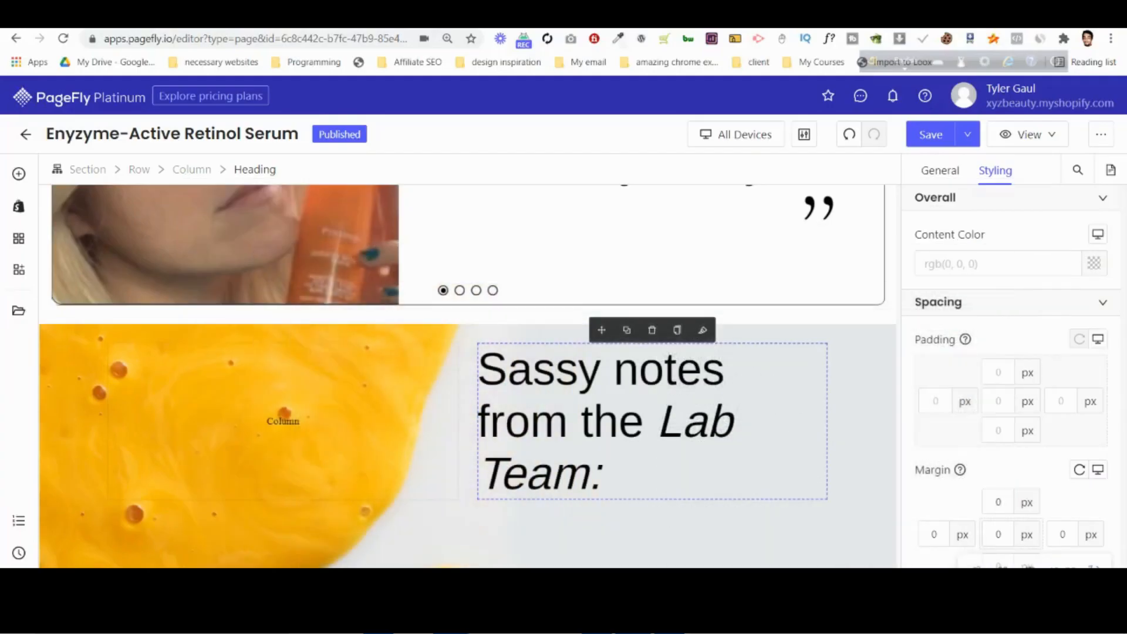
scroll(730, 504, down, 3)
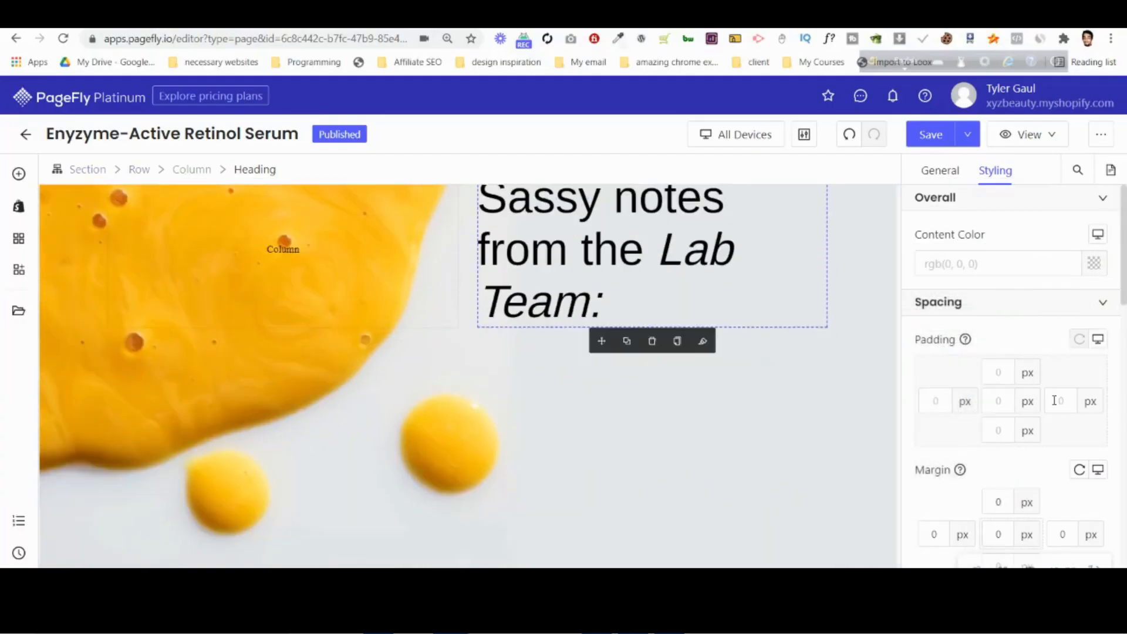
scroll(1054, 401, down, 5)
click(1057, 447)
key(Down)
key(Down)
key(Down)
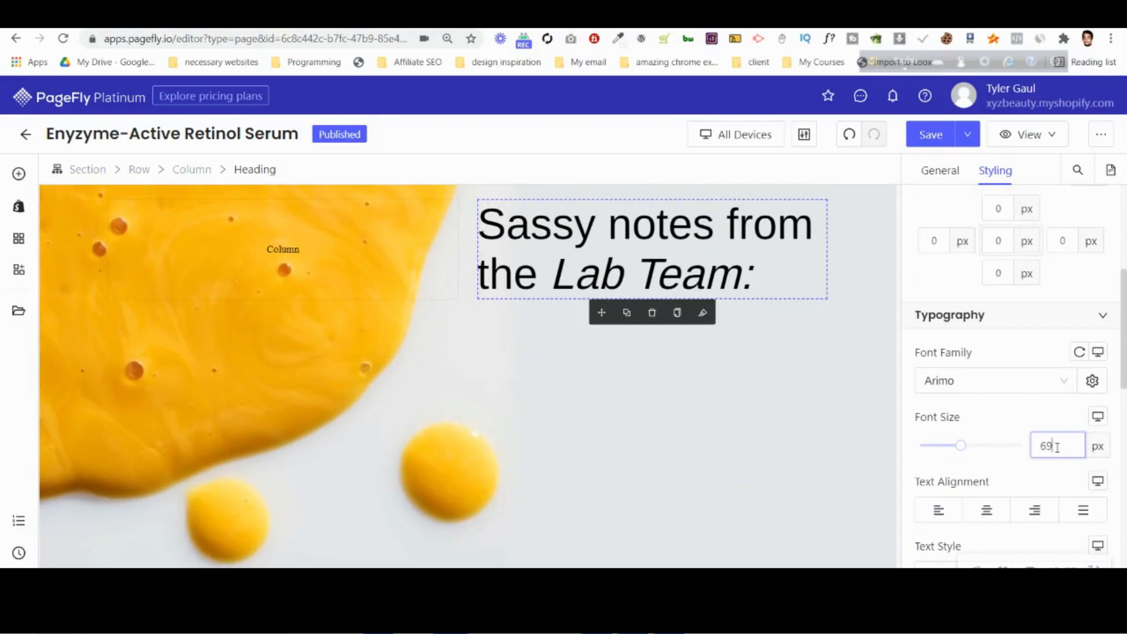
key(Up)
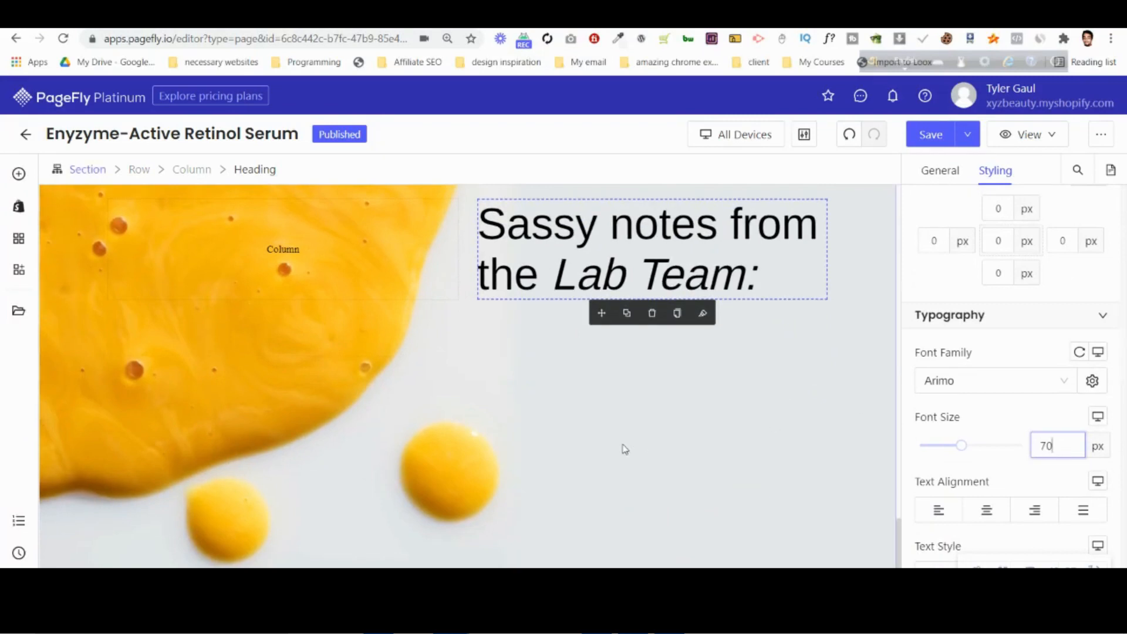
scroll(526, 408, up, 2)
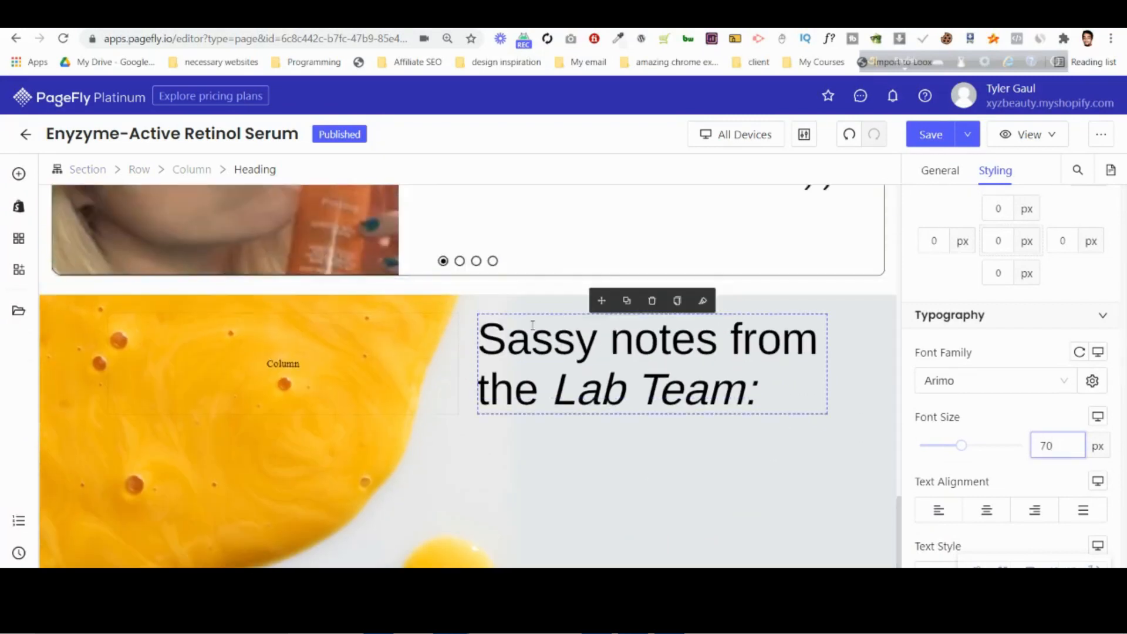
click(504, 315)
scroll(510, 316, down, 2)
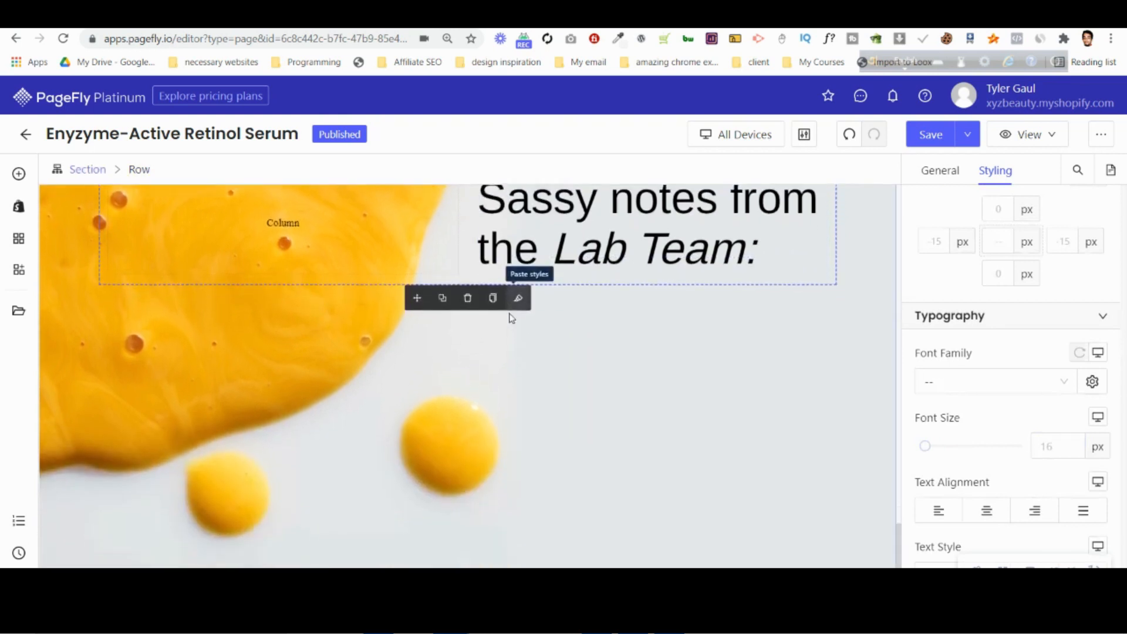
scroll(612, 447, up, 1)
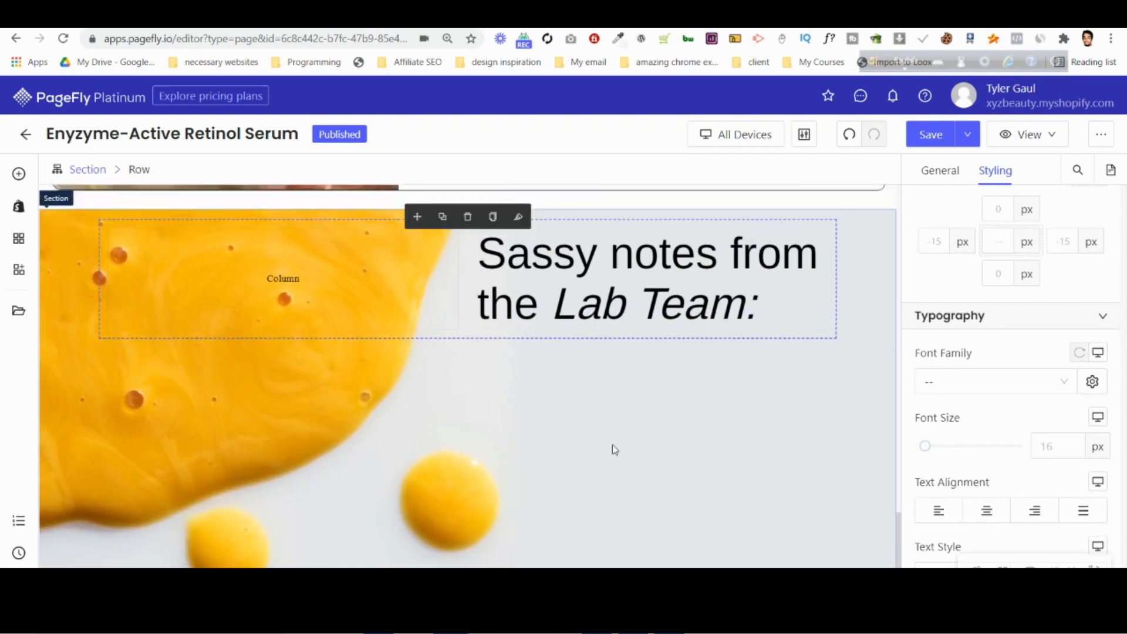
scroll(701, 517, down, 1)
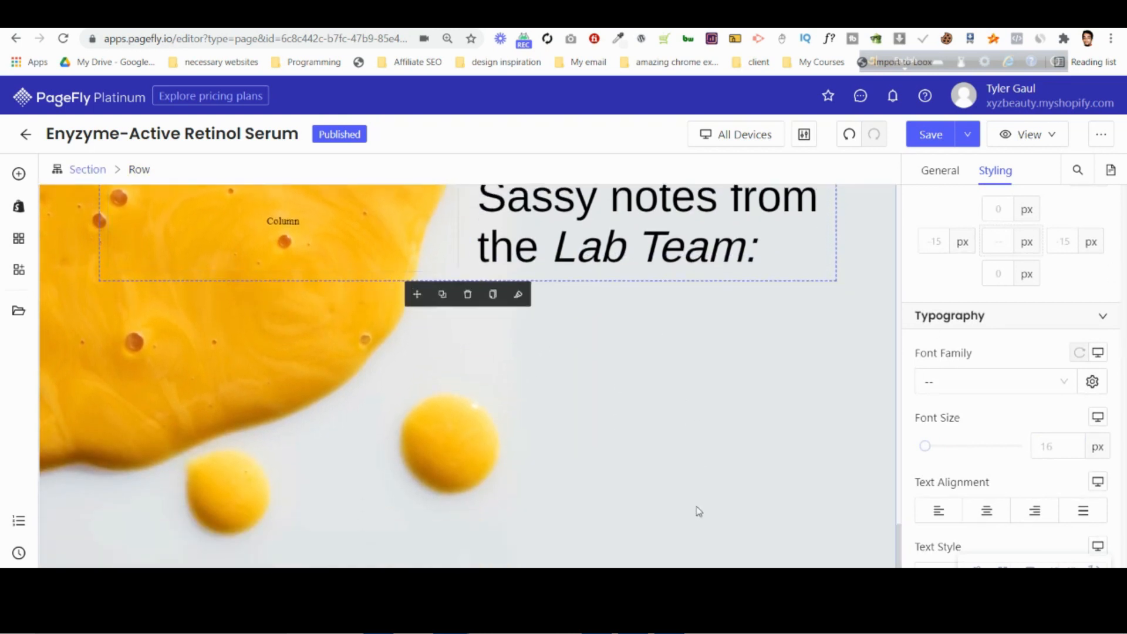
Try different background positions for the Lab Team section's image and settle on Right bottom.
click(454, 555)
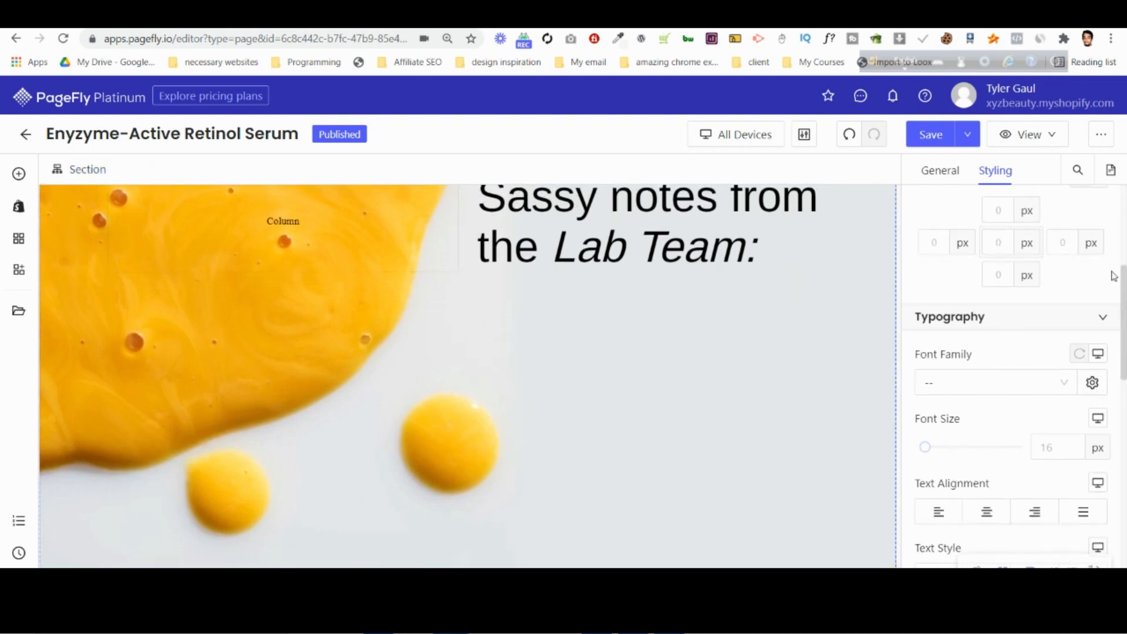
scroll(1044, 385, down, 4)
click(1044, 394)
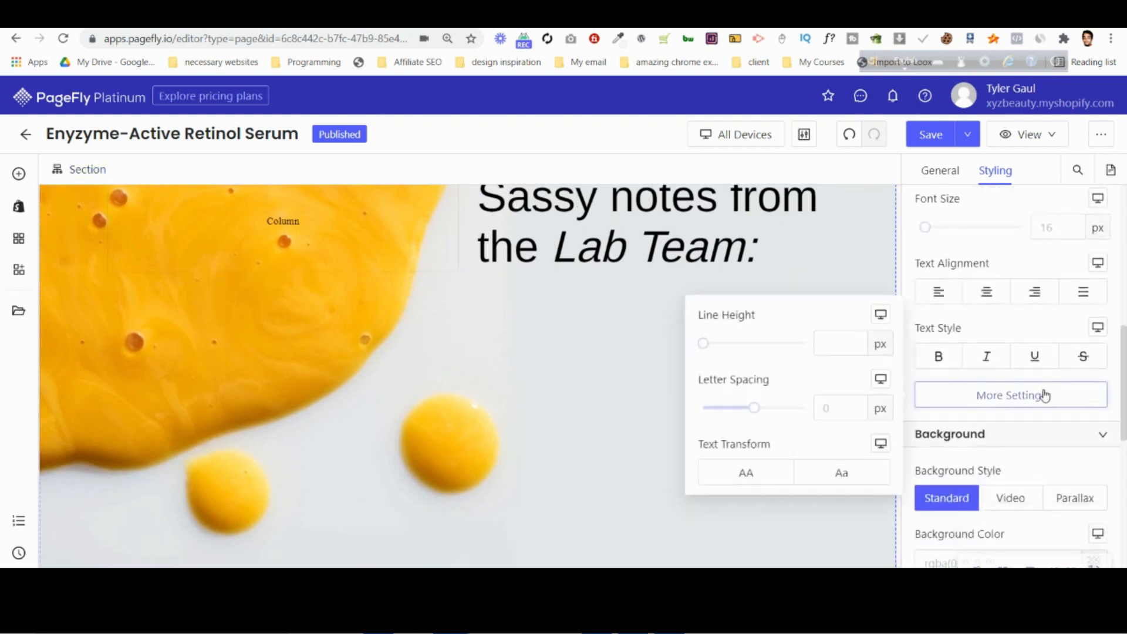
scroll(1025, 422, down, 4)
scroll(1003, 471, down, 2)
click(939, 370)
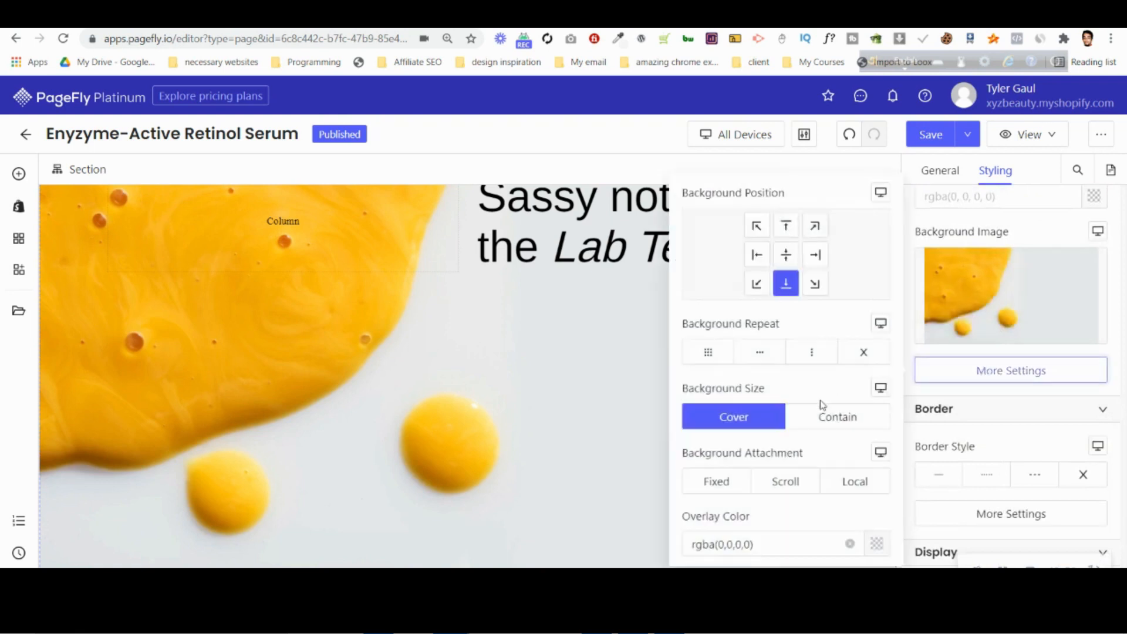
click(757, 254)
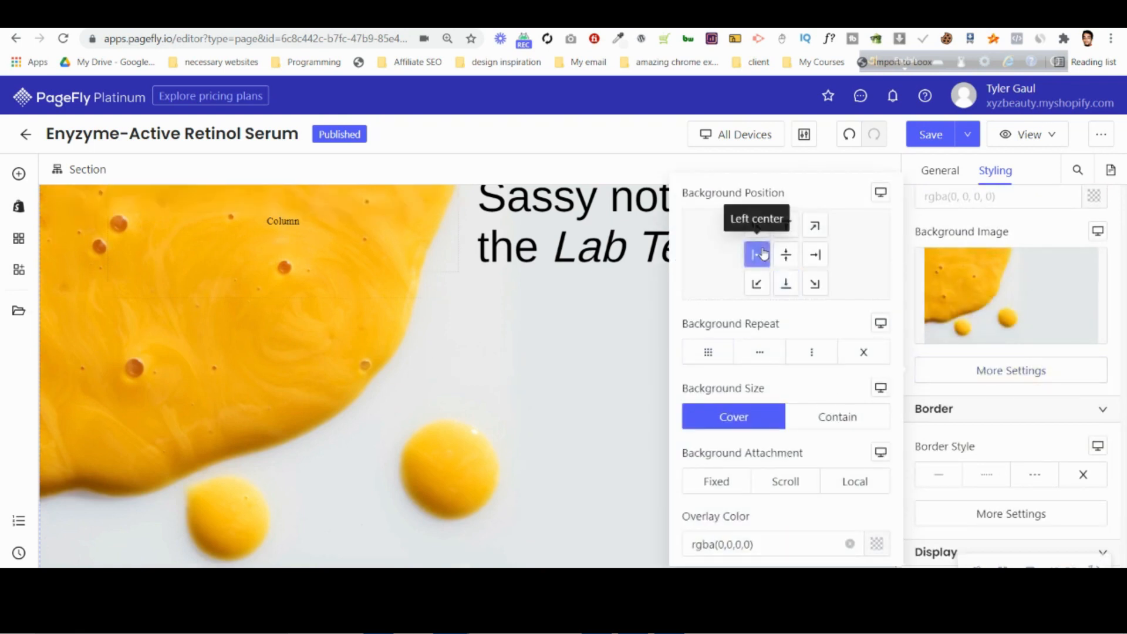
click(757, 226)
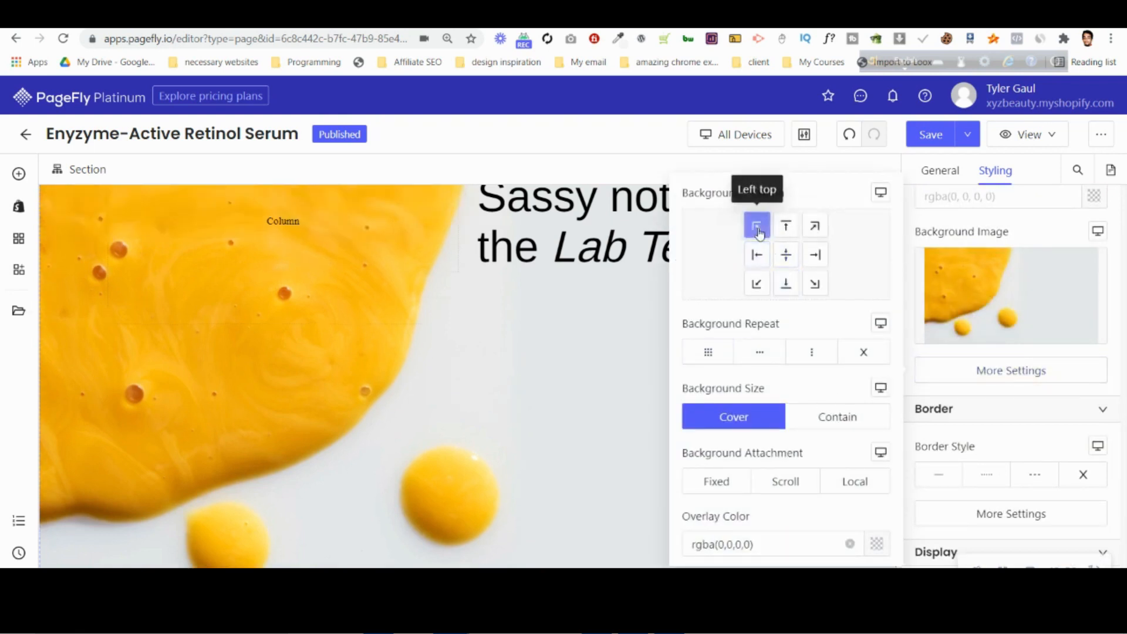
click(816, 226)
click(816, 254)
click(816, 284)
click(786, 283)
click(757, 284)
click(786, 284)
click(815, 284)
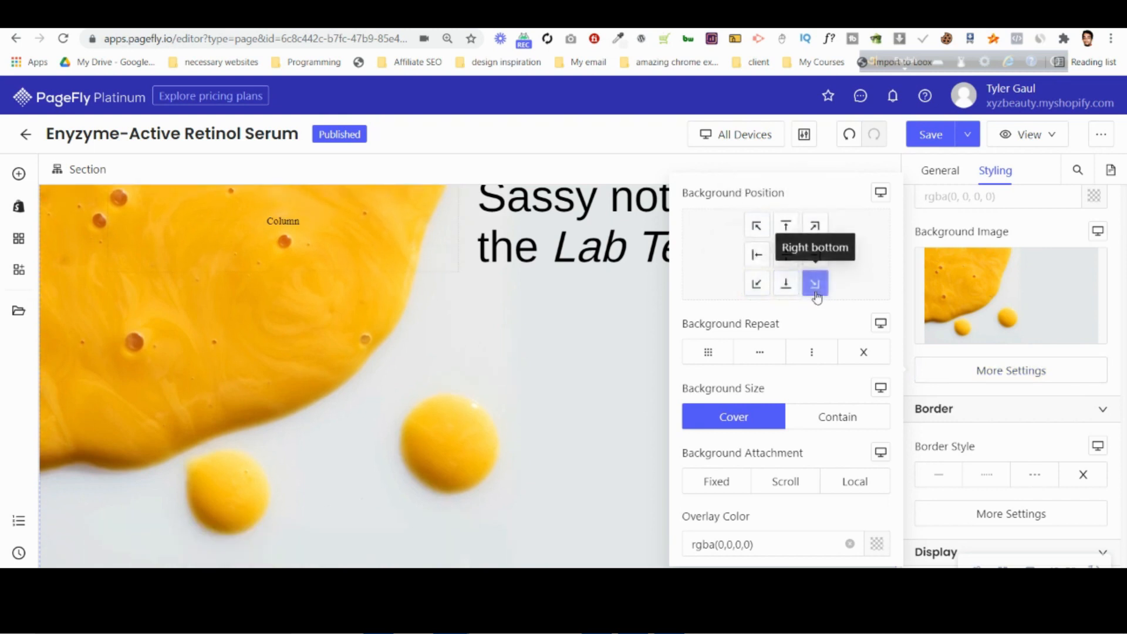
Try the Fixed background attachment on the Lab Team section's image.
click(710, 486)
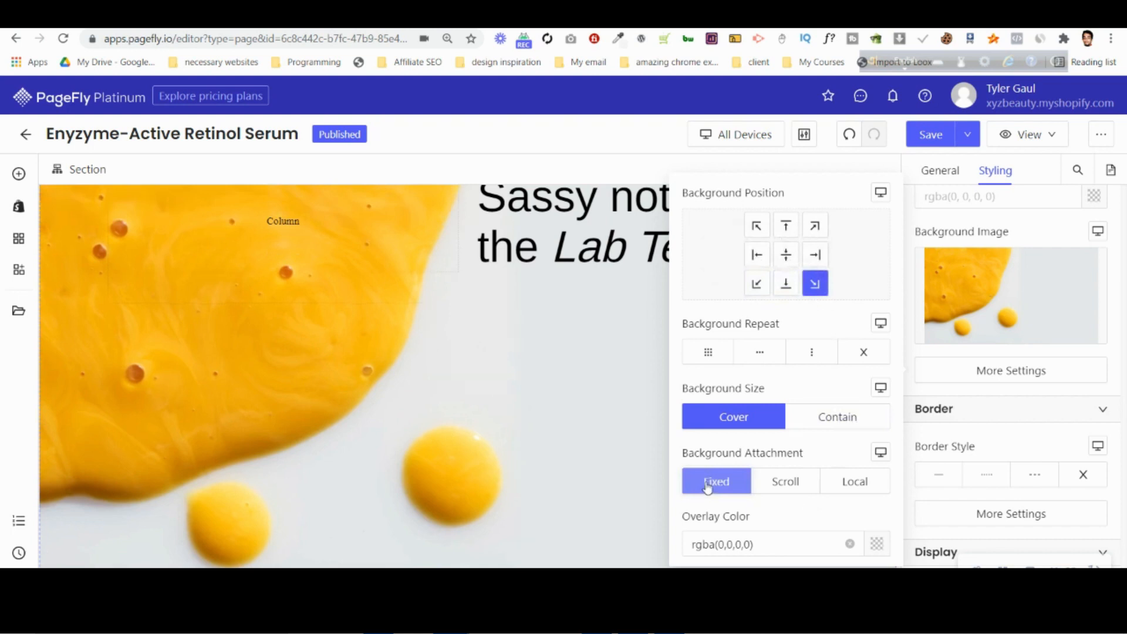
click(707, 487)
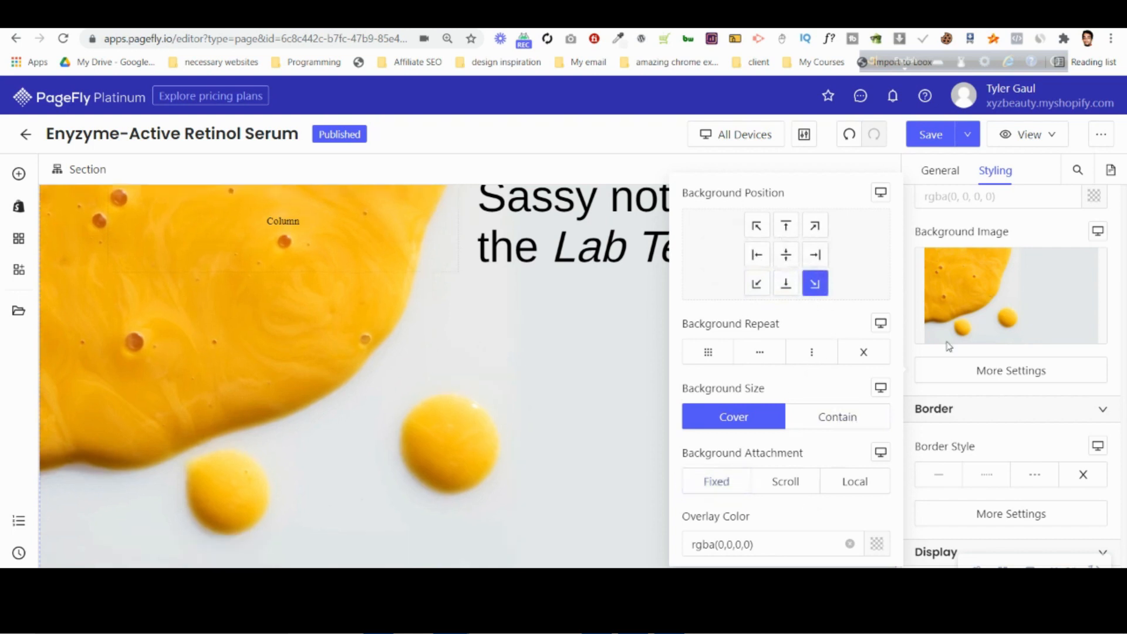
click(1030, 371)
scroll(659, 411, up, 2)
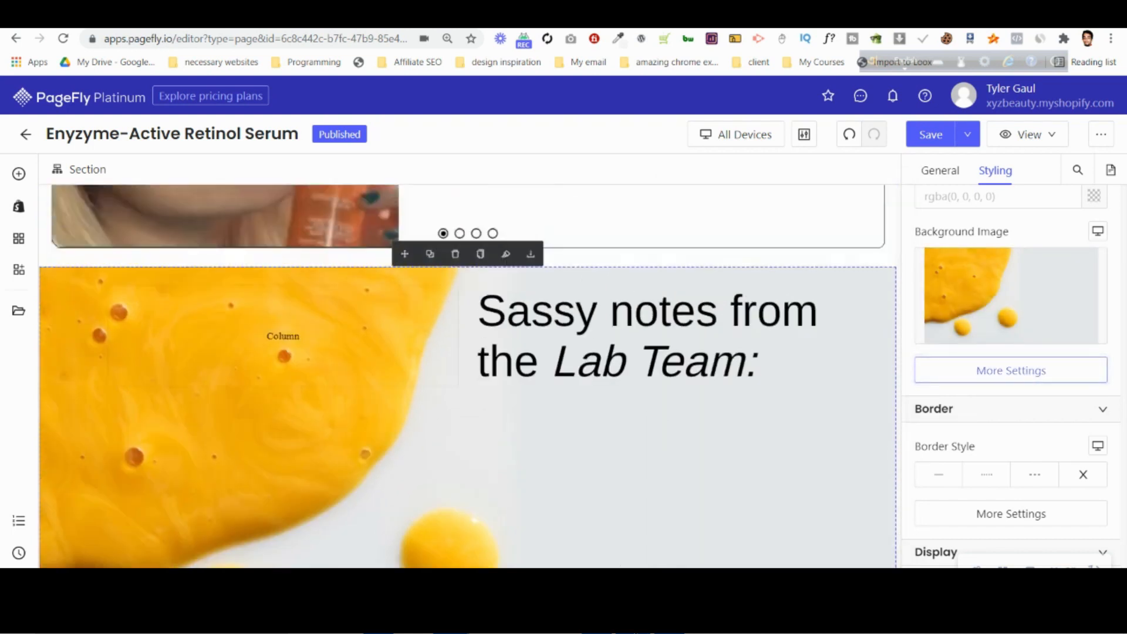
Check the Lab Team text layout in the Photoshop mockup and add a paragraph below the heading in PageFly.
key(alt+Tab)
scroll(555, 390, up, 3)
scroll(558, 394, down, 2)
scroll(559, 394, down, 1)
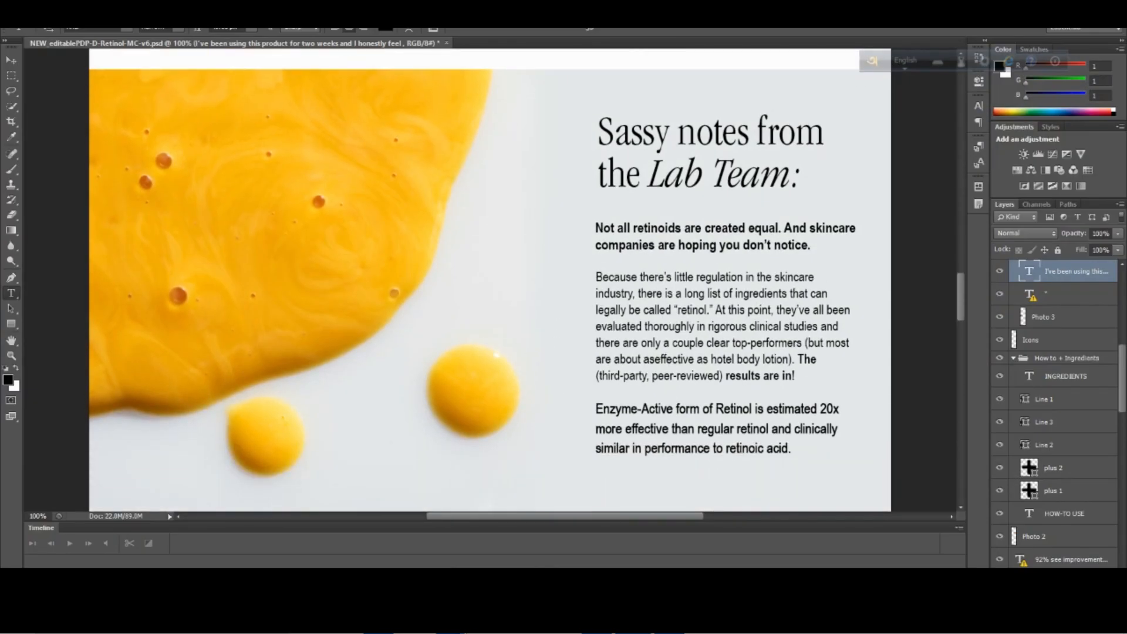
key(alt+Tab)
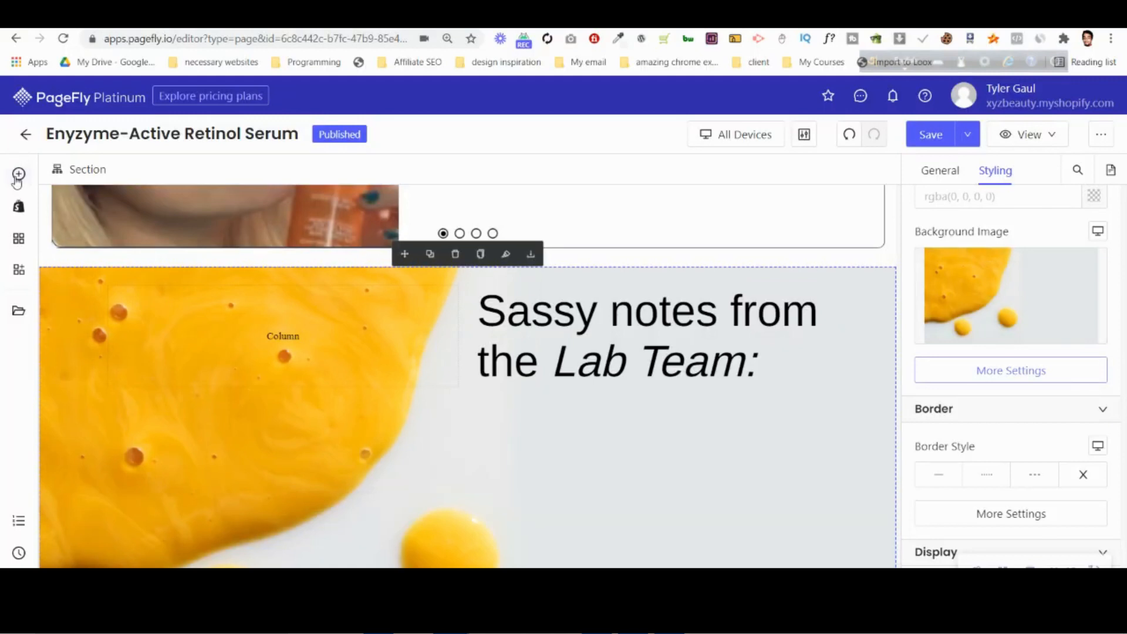
click(18, 177)
mouse_move(118, 442)
drag(360, 231, 593, 411)
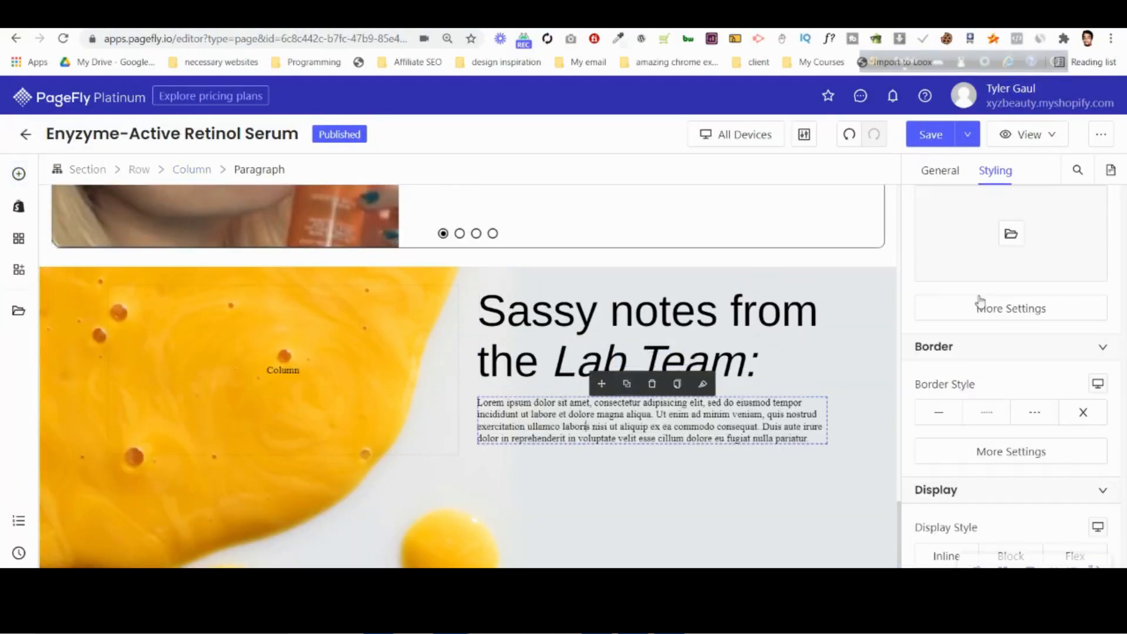
Set the new paragraph's margins to 0 and its top and bottom padding to 15 px.
scroll(1025, 400, up, 5)
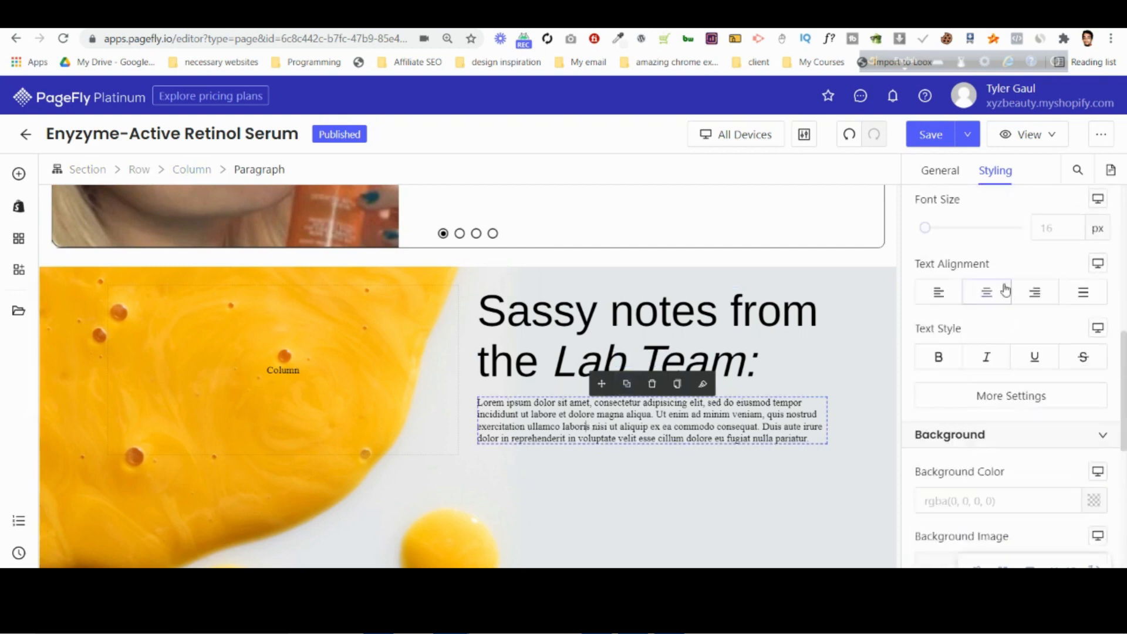
scroll(1006, 289, up, 3)
text(0)
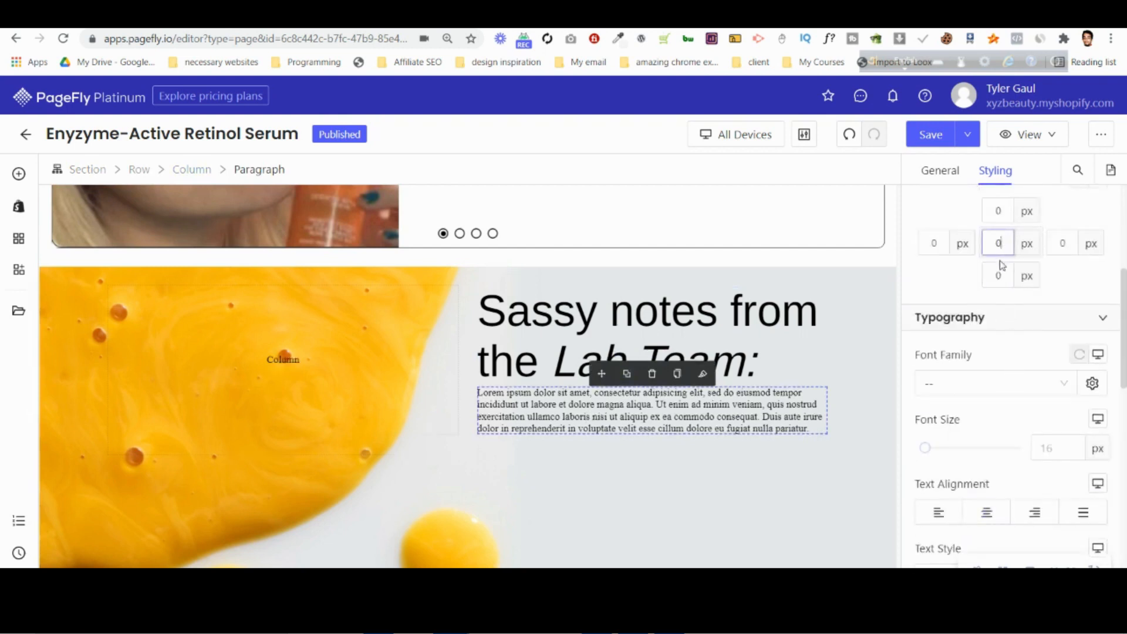
scroll(999, 264, up, 4)
click(998, 302)
text(15)
click(998, 359)
text(15)
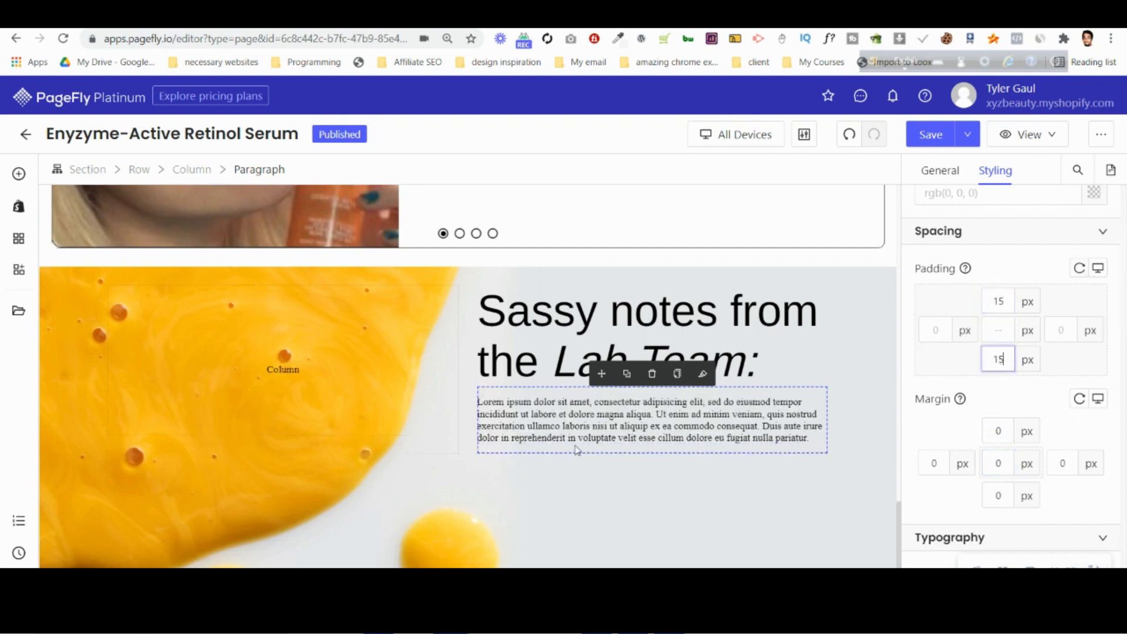
Set the paragraph's font family to Arimo.
scroll(997, 453, down, 5)
click(959, 320)
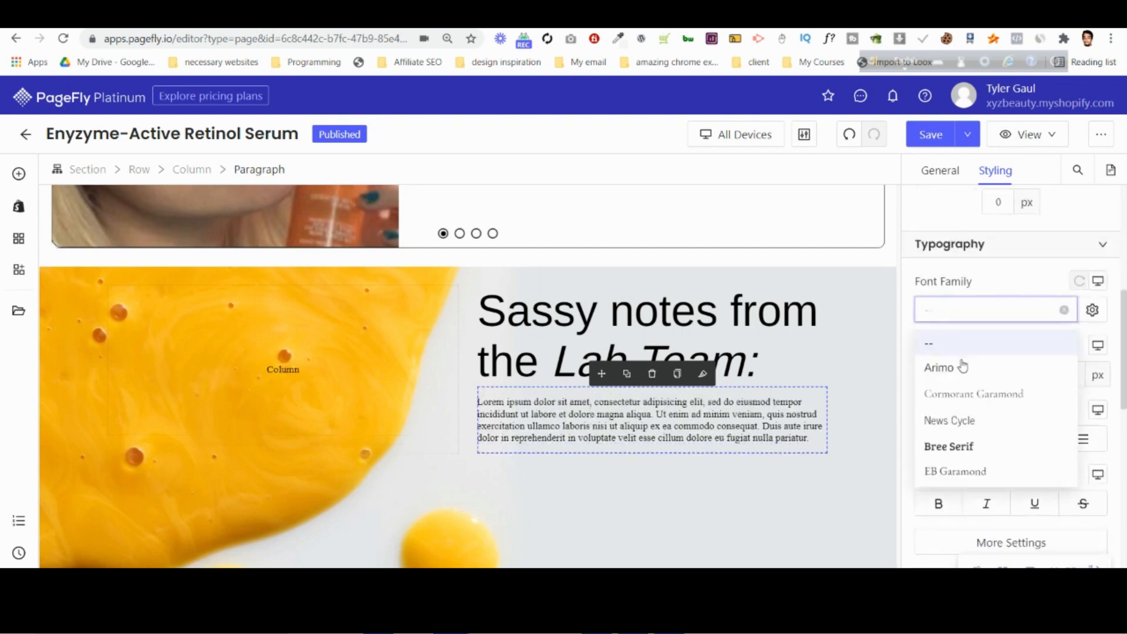
click(964, 370)
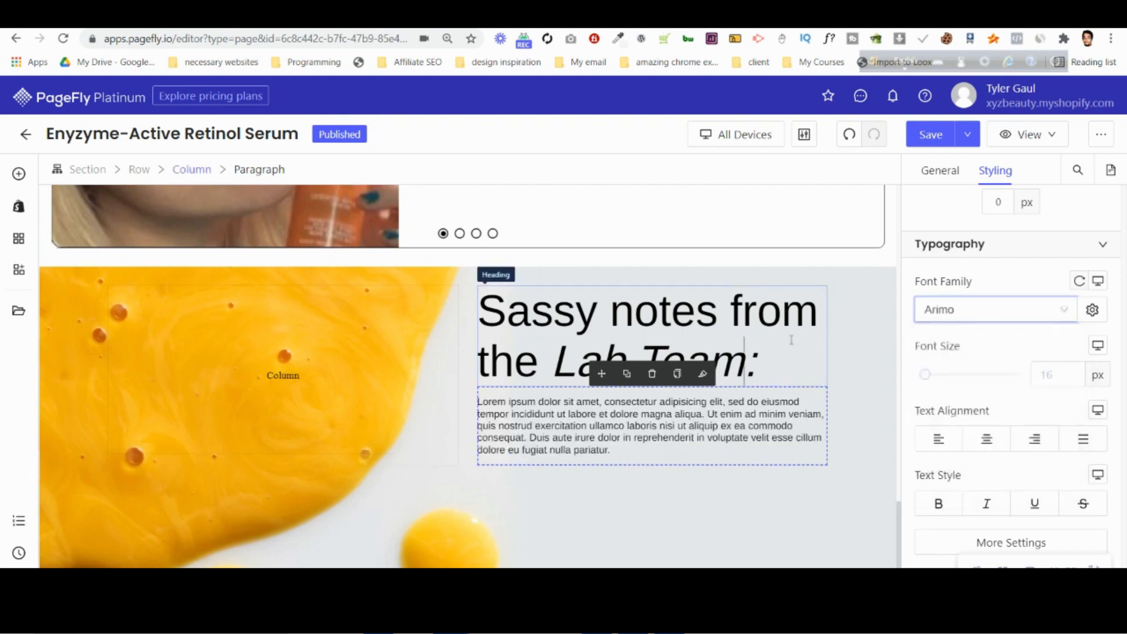
Change the "Sassy notes from the Lab Team:" heading's font to EB Garamond and its size to 72 px.
click(646, 340)
click(993, 310)
click(966, 472)
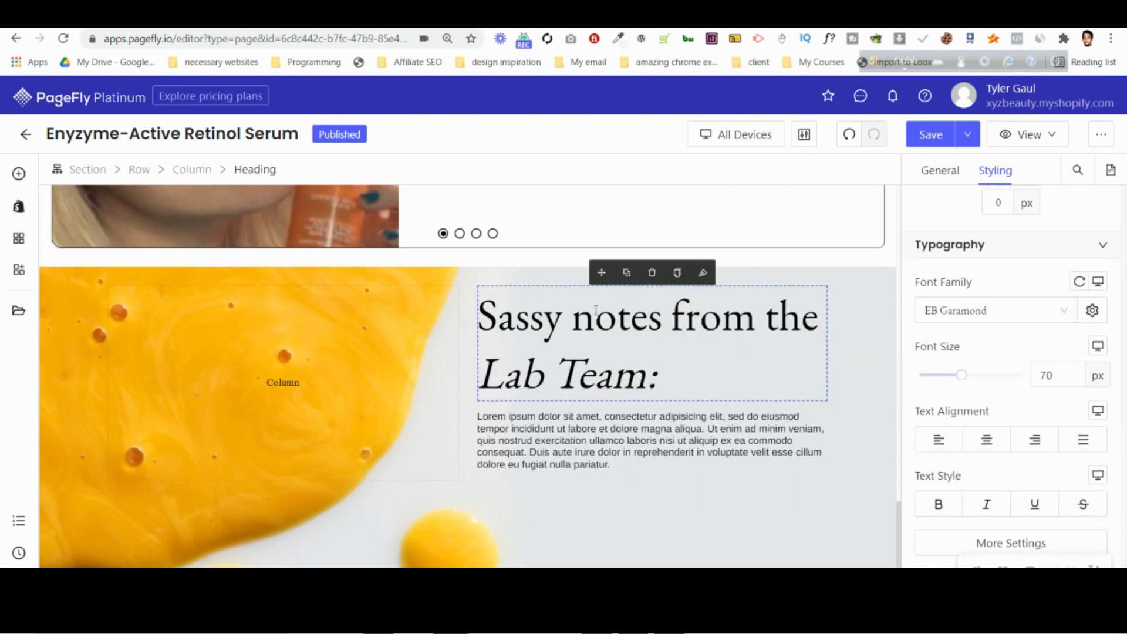
scroll(978, 357, down, 1)
click(1058, 299)
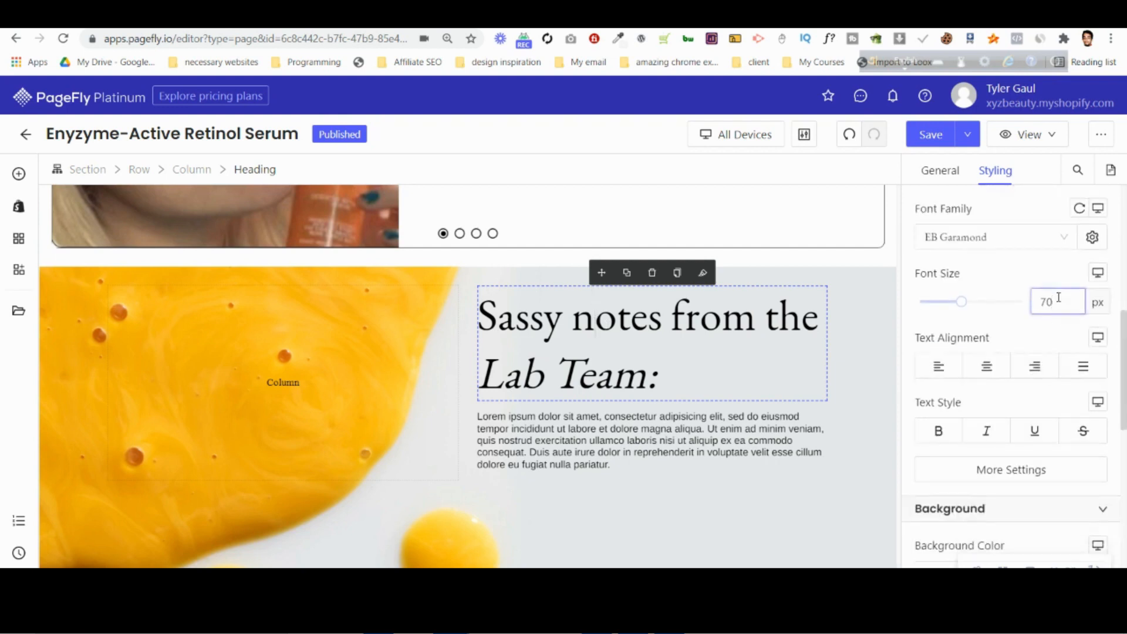
key(BackSpace)
text(2)
click(625, 356)
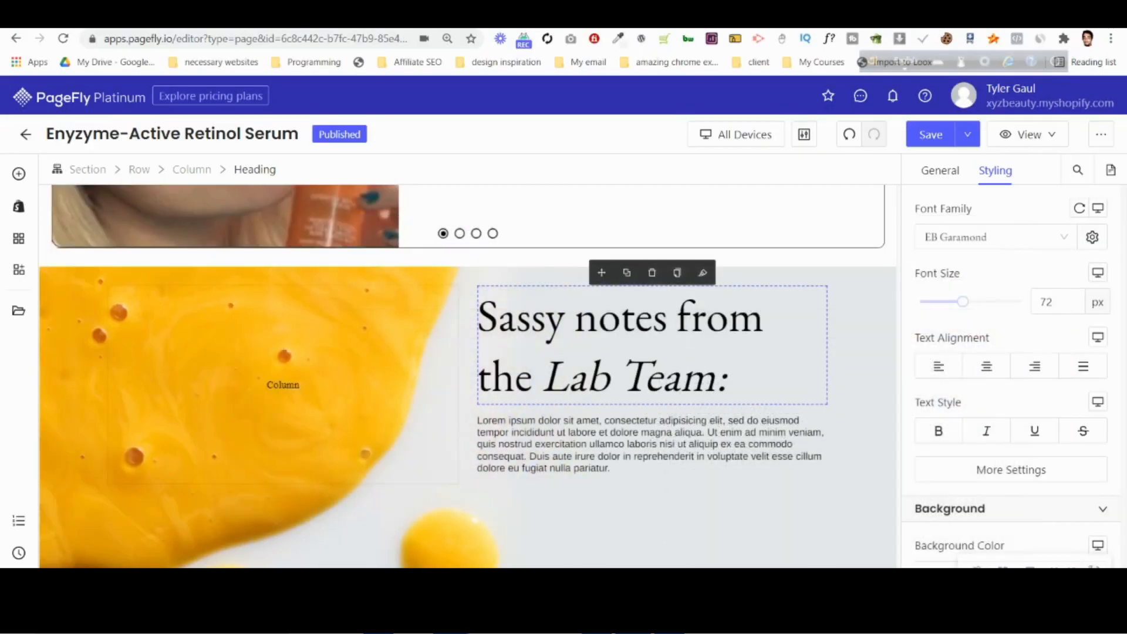
Set the paragraph below the heading to a 24 px font size and Bold weight.
click(586, 457)
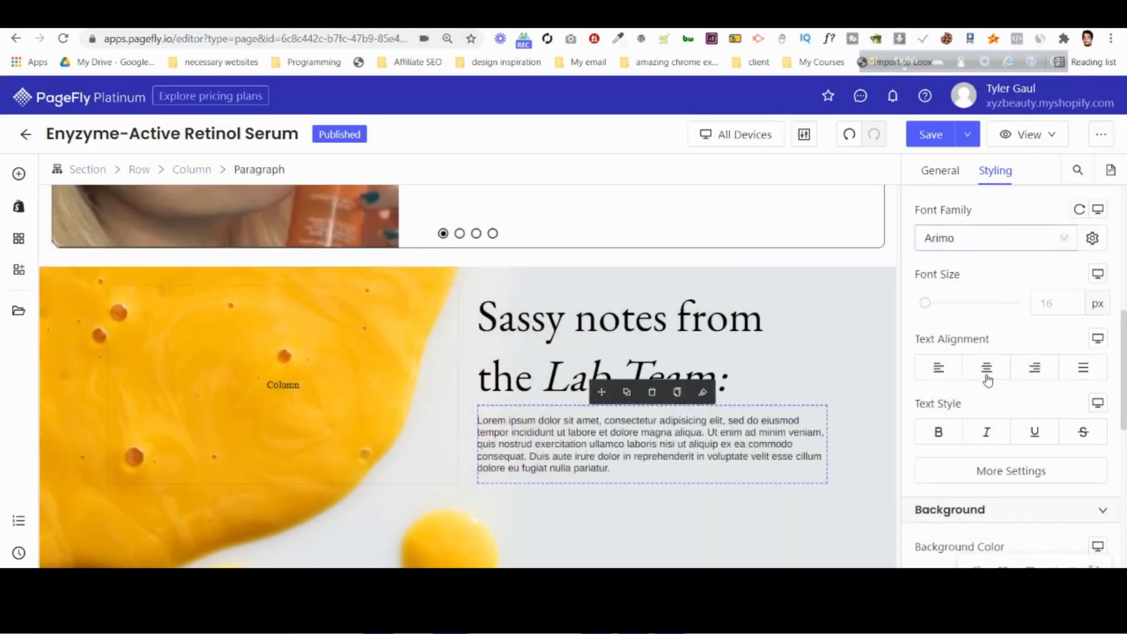
text(24)
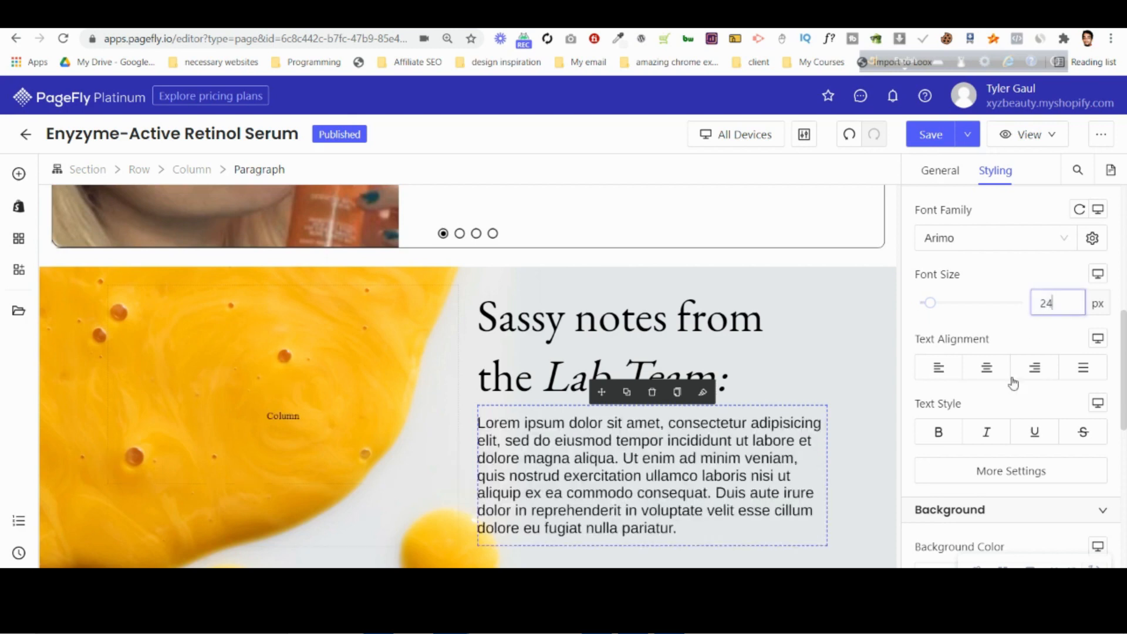
click(995, 474)
click(782, 389)
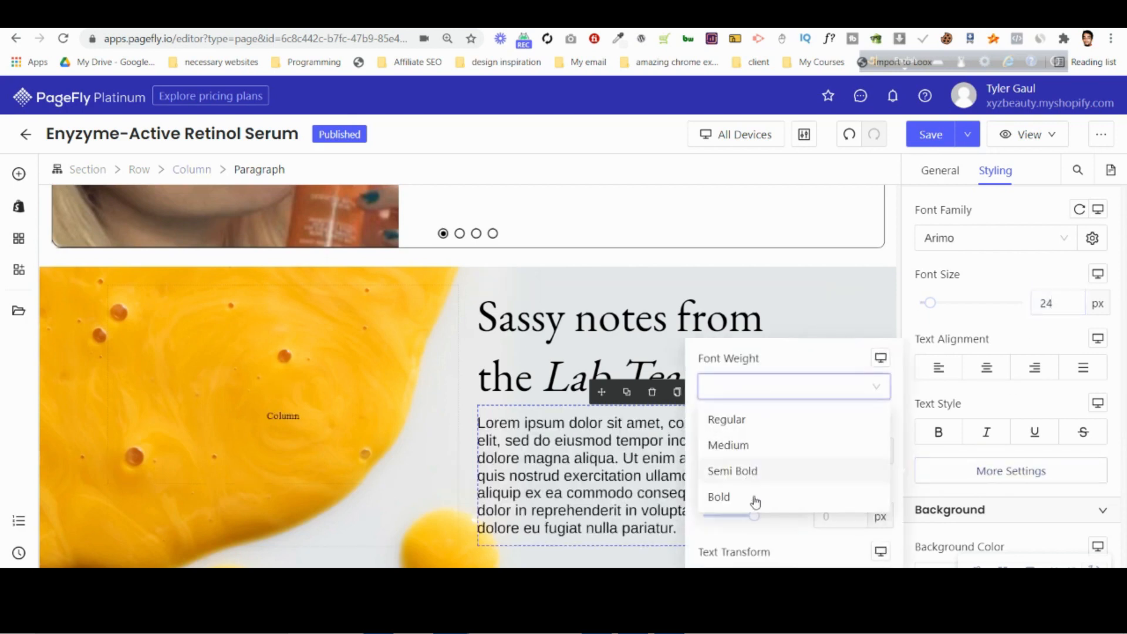
click(755, 498)
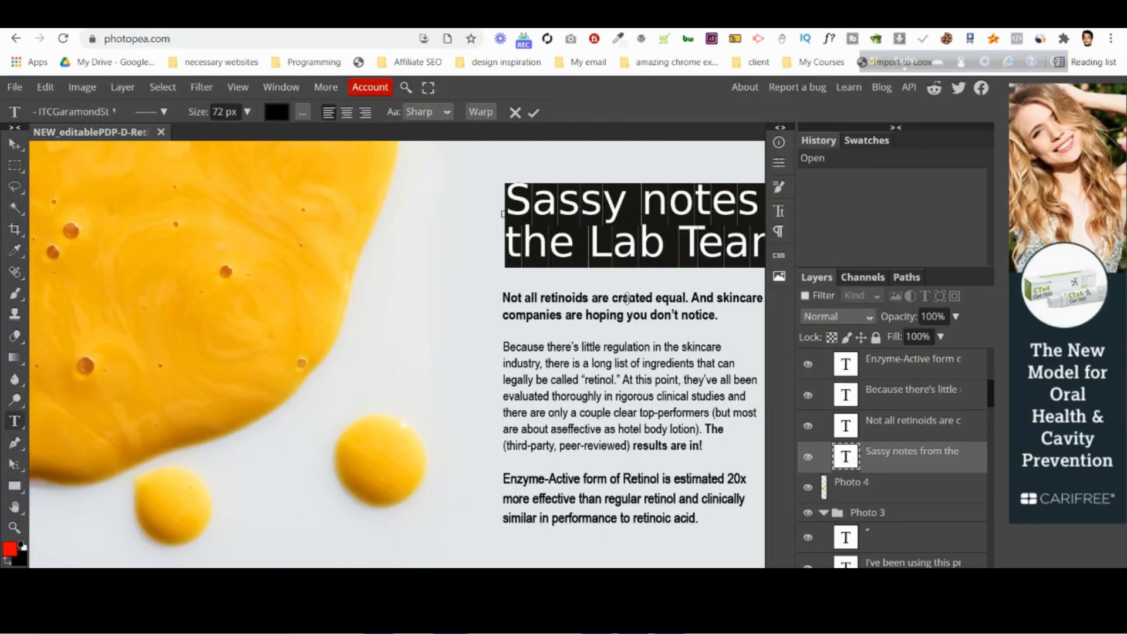
Copy the "Not all retinoids are created equal" text from the Photopea mockup and replace the PageFly paragraph's placeholder text with it.
click(519, 113)
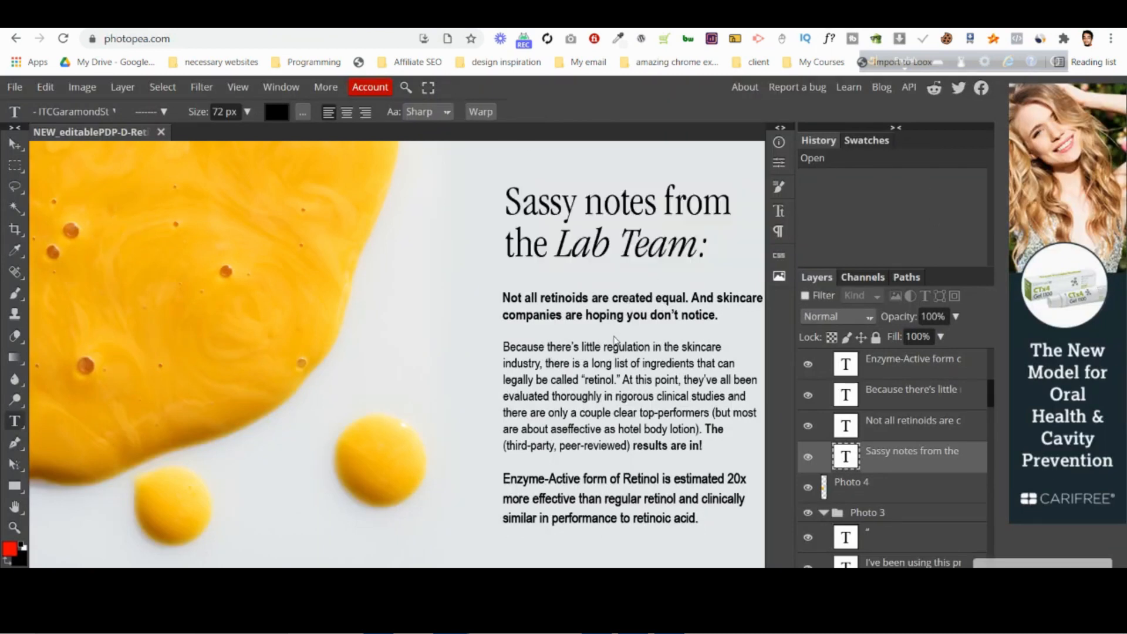
click(617, 310)
key(ctrl+c)
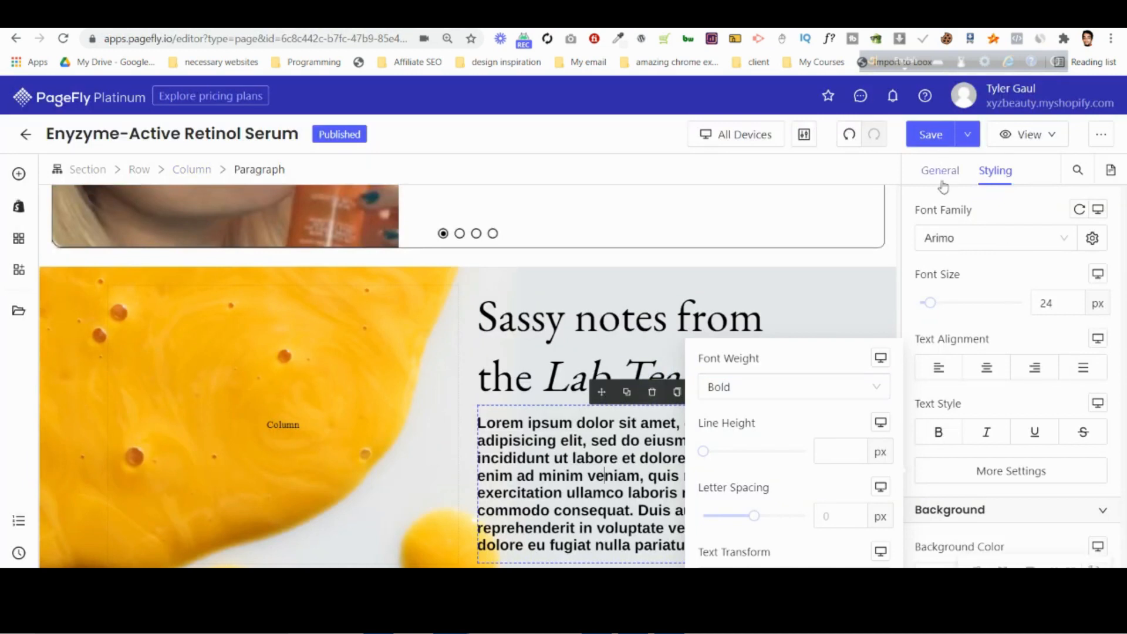
click(940, 170)
click(990, 330)
key(ctrl+a)
key(ctrl+v)
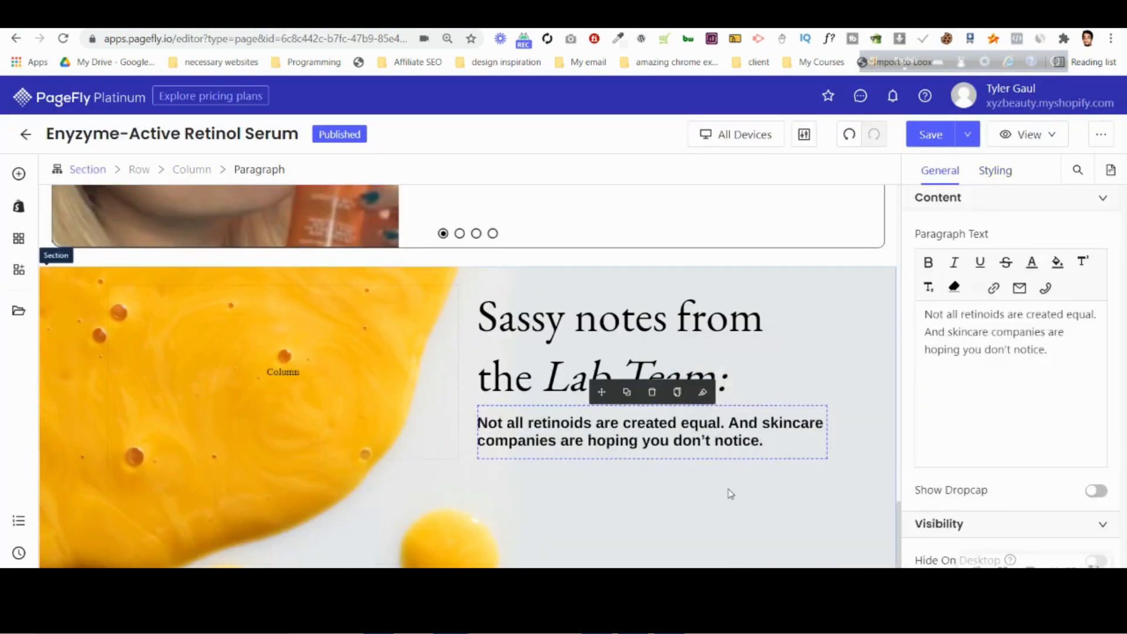
Copy the "Because there's little regulation" text from the Photopea mockup and duplicate the bold paragraph in PageFly.
key(ctrl+Tab)
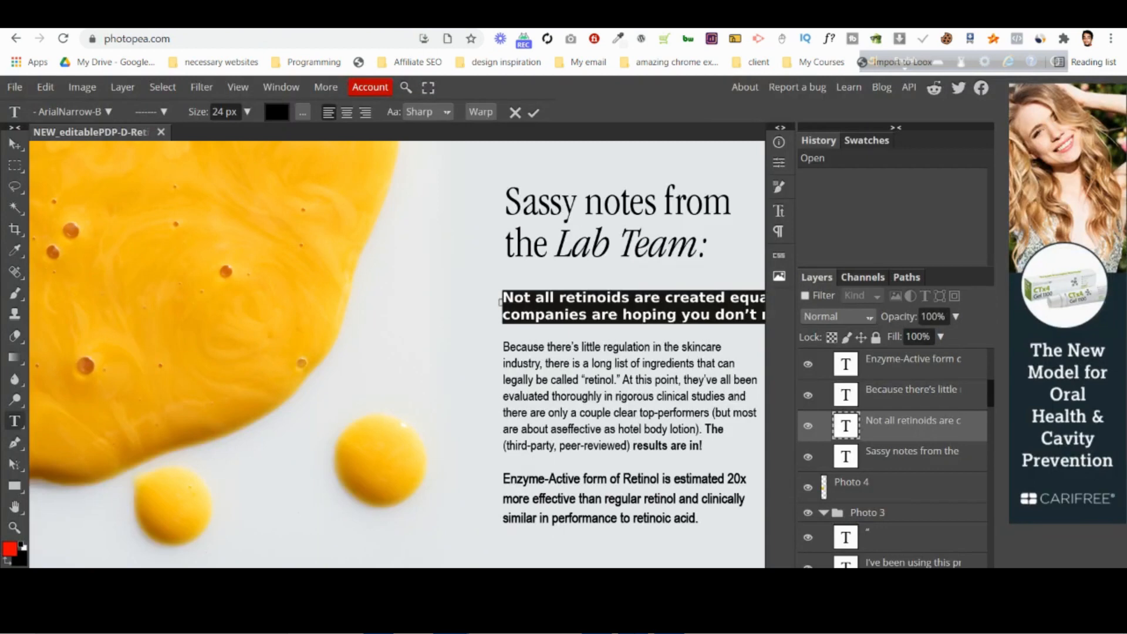
click(514, 114)
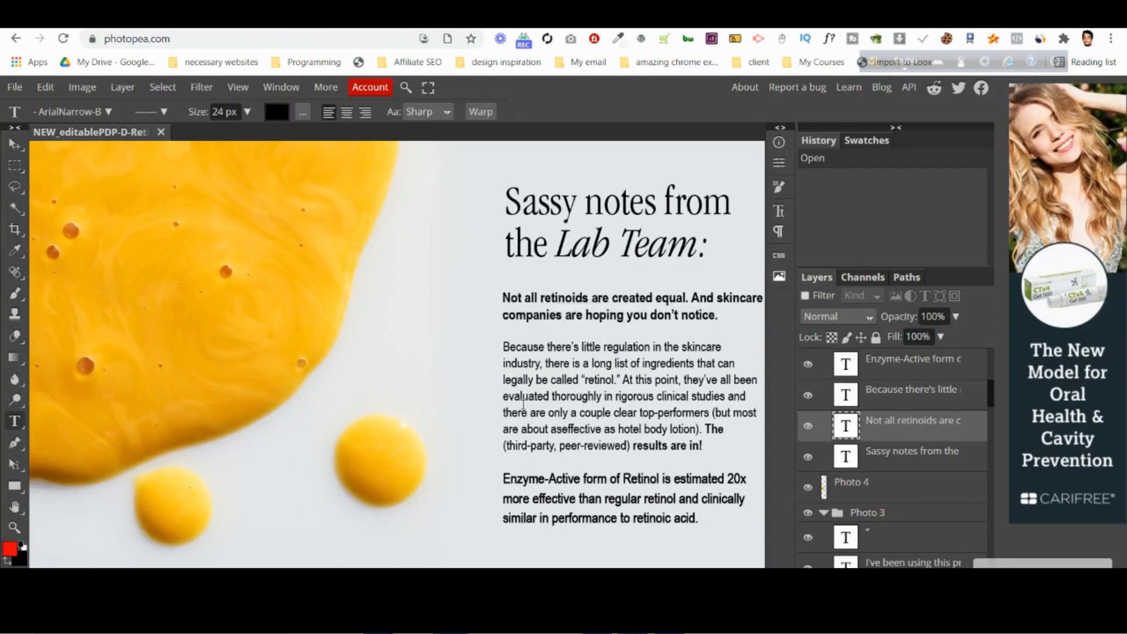
click(582, 413)
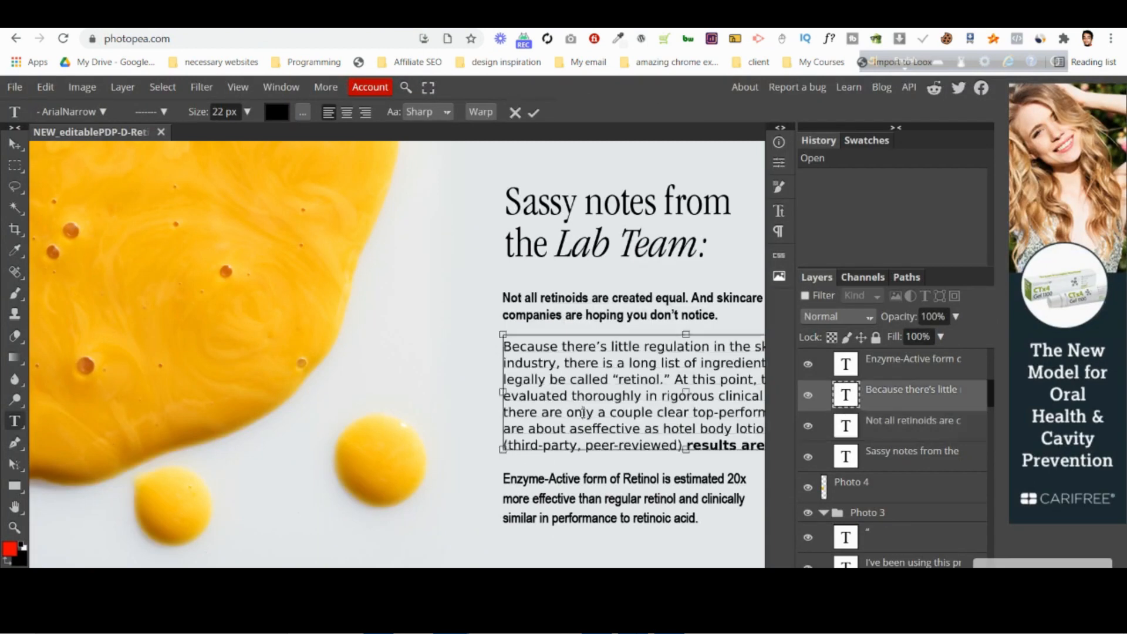
key(ctrl+a)
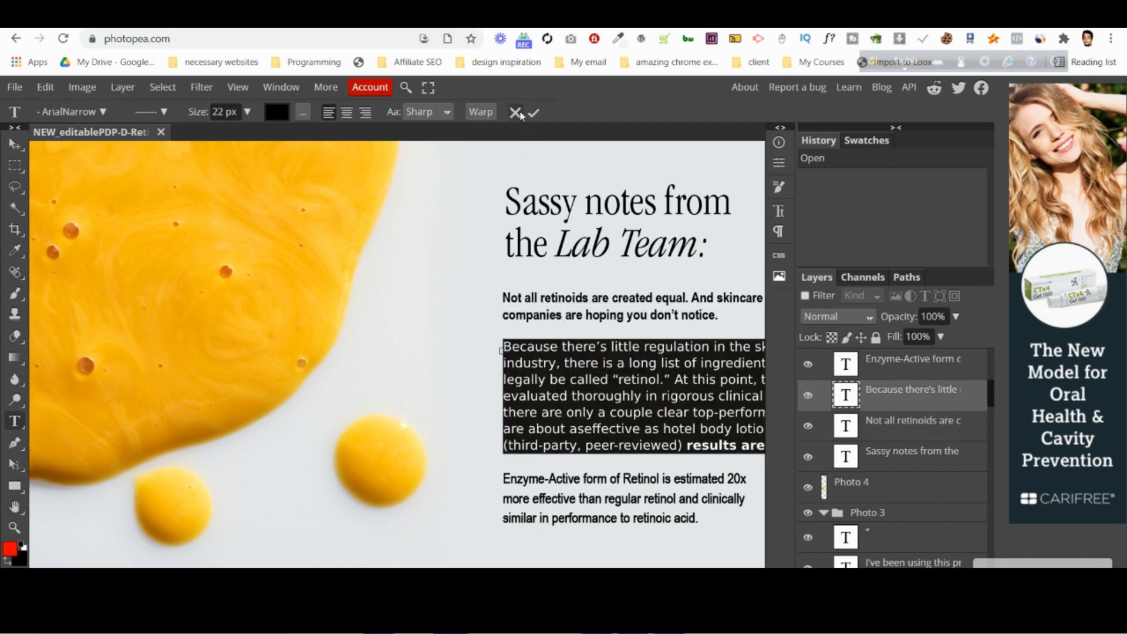
click(517, 113)
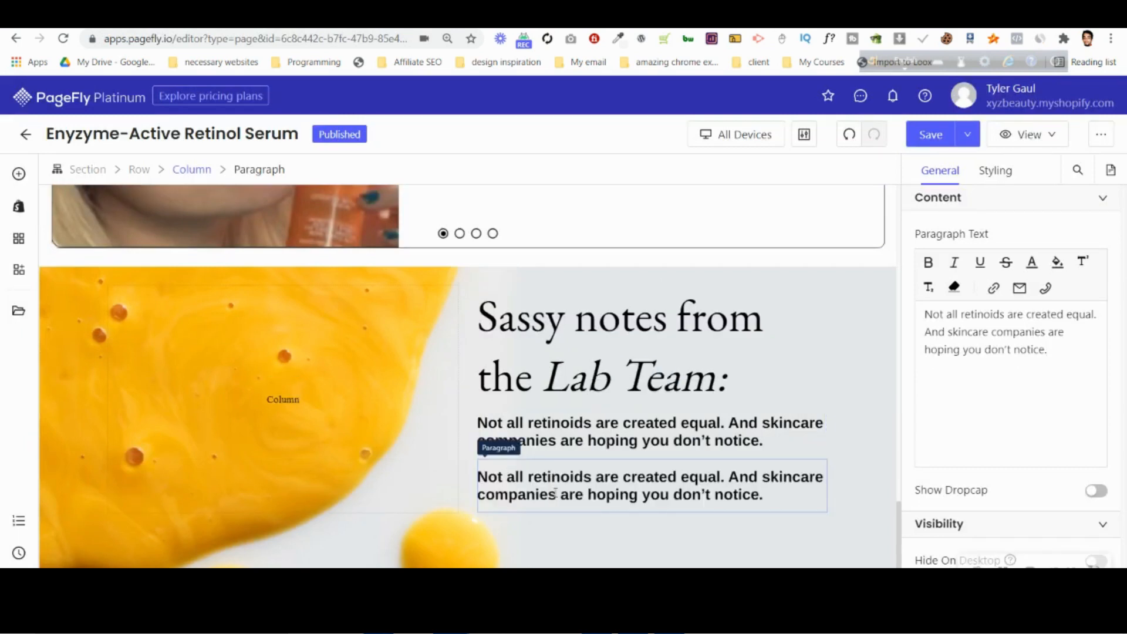
Replace the duplicated paragraph's text with the copied "Because there's little regulation" text.
click(556, 492)
scroll(1009, 382, down, 4)
scroll(992, 305, up, 3)
click(998, 320)
key(ctrl+a)
key(ctrl+v)
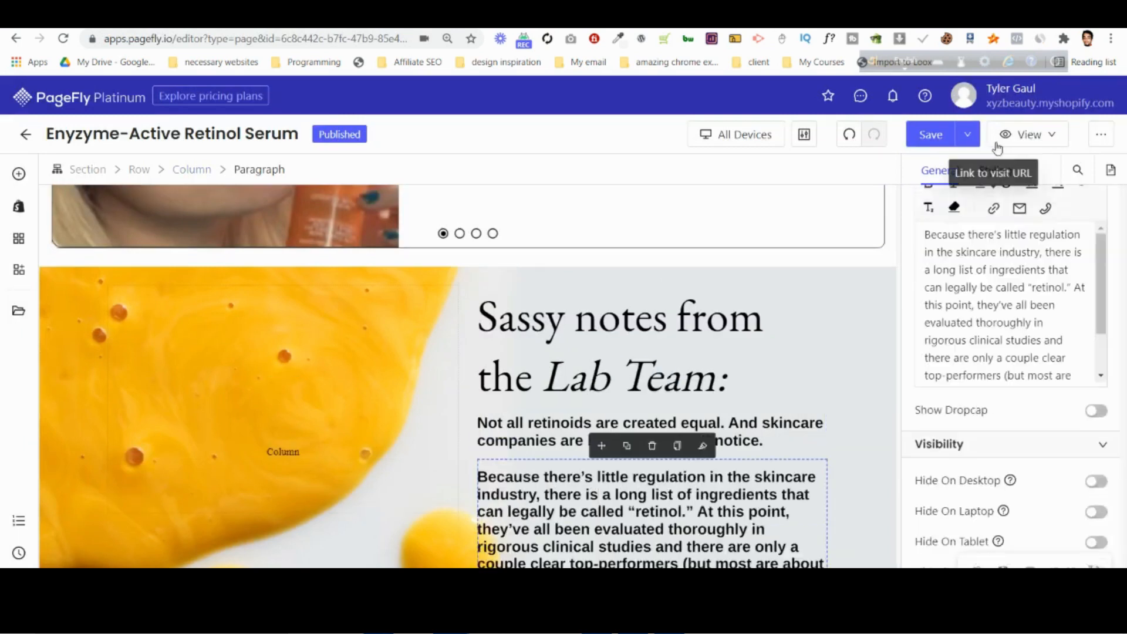
Set the font weight of the "Because there's little regulation" paragraph to Regular.
click(996, 170)
scroll(1005, 329, down, 4)
scroll(1008, 341, down, 1)
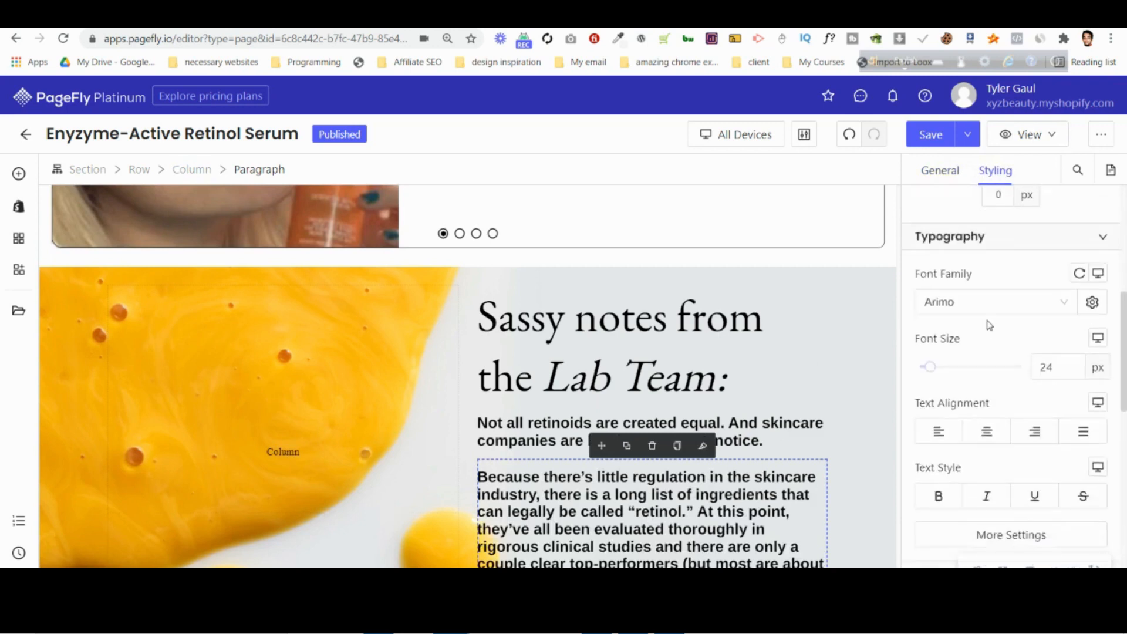
click(972, 532)
click(722, 390)
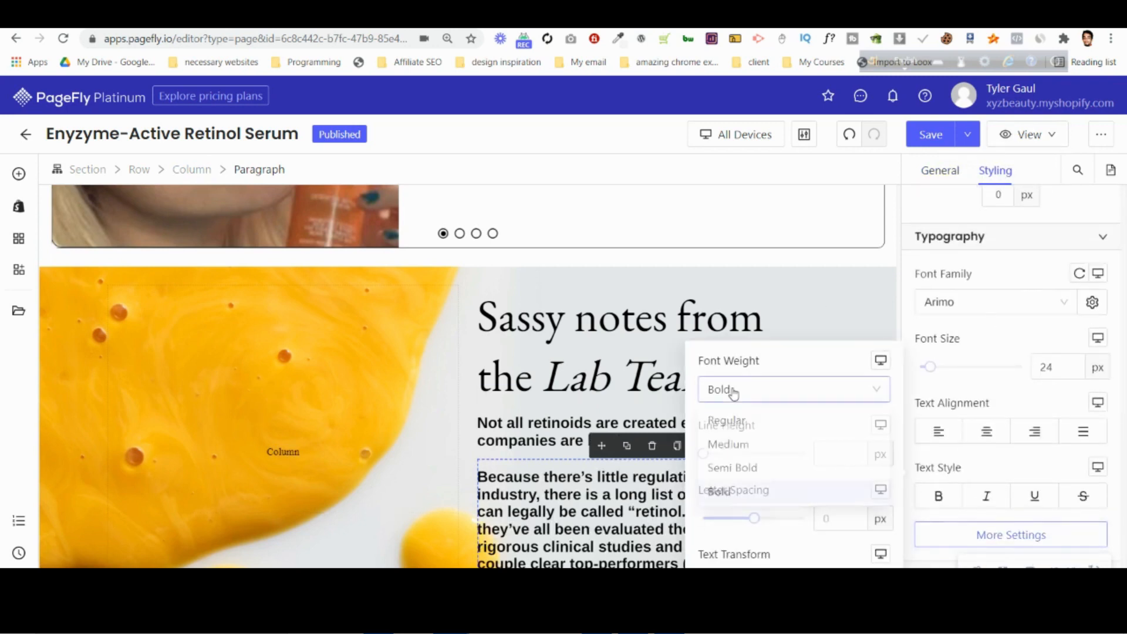
click(740, 424)
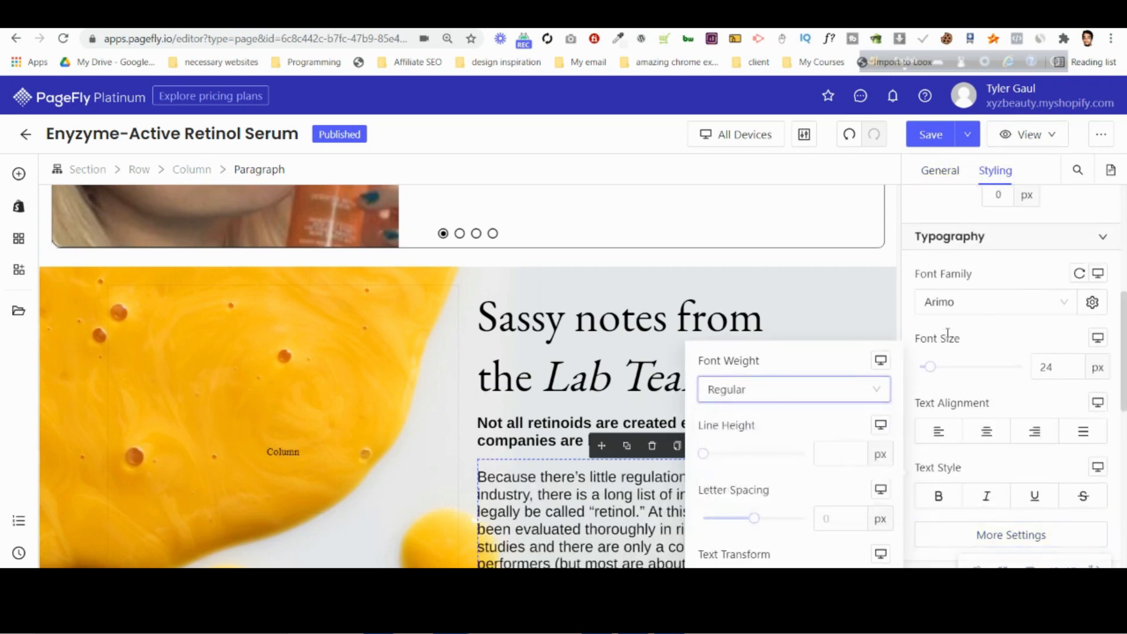
click(970, 335)
Duplicate the regular-weight "Because there's little regulation" paragraph directly below the original.
scroll(623, 464, down, 2)
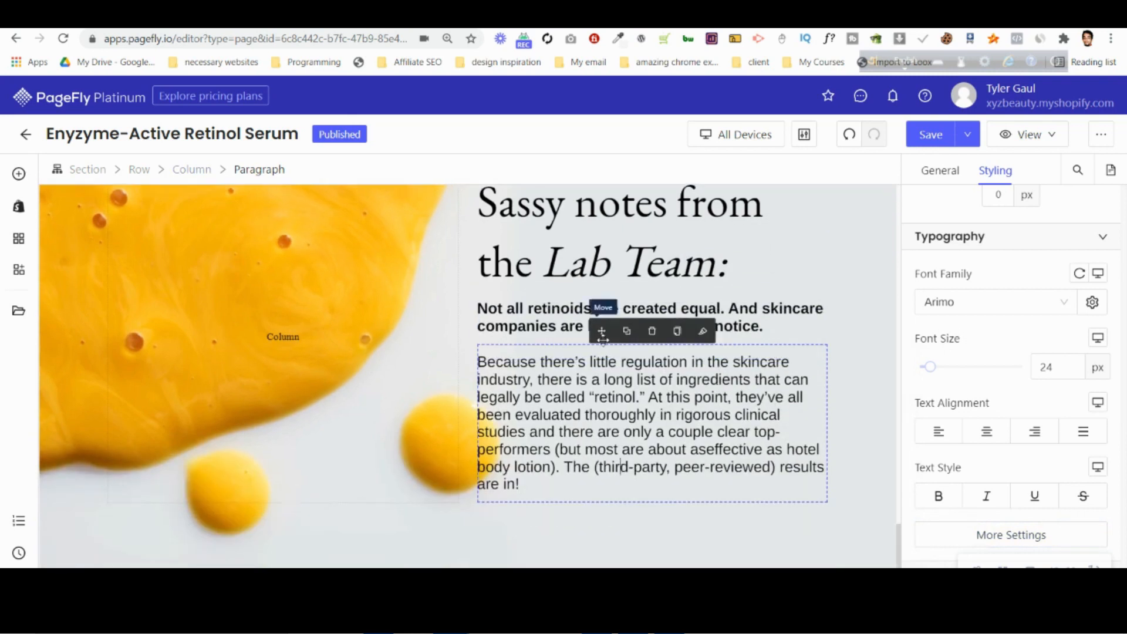
scroll(628, 411, down, 1)
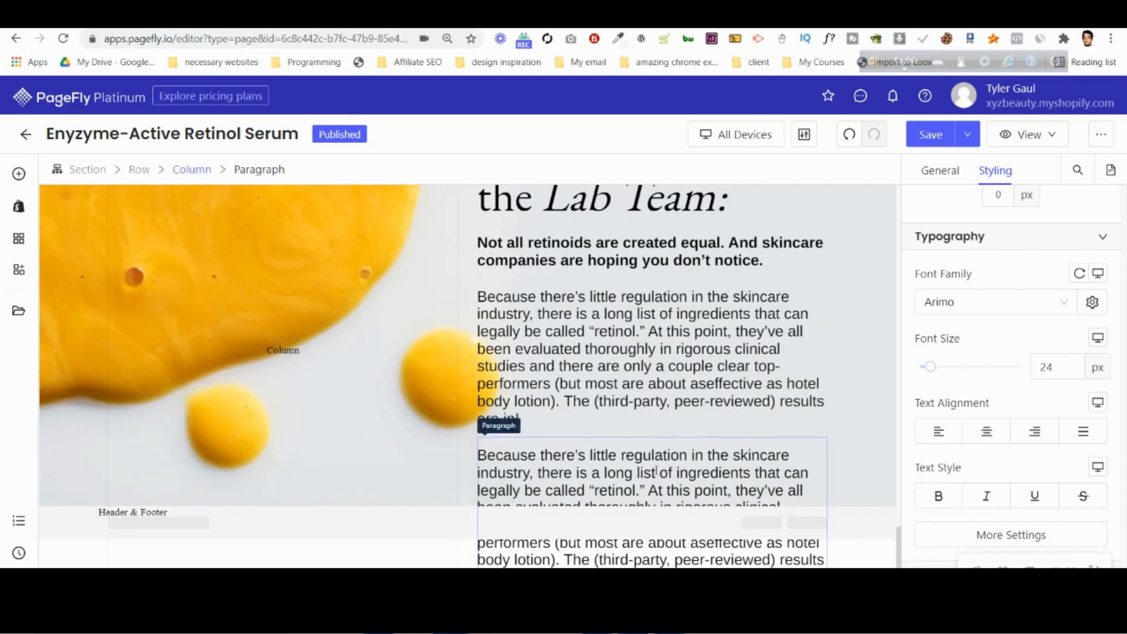
click(655, 473)
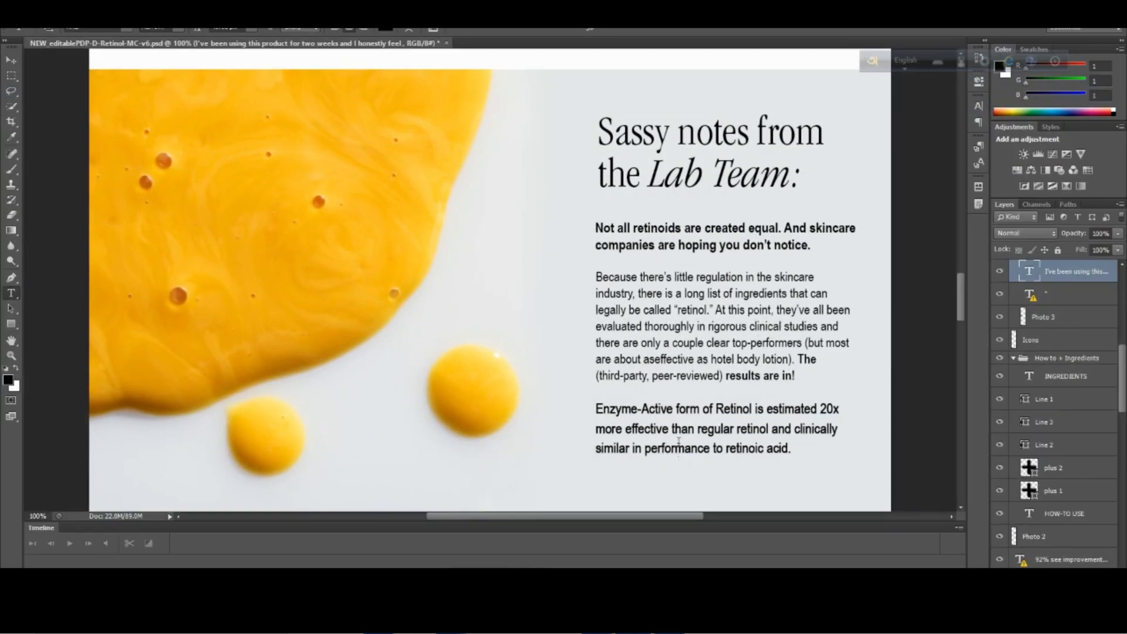
Copy the "Enzyme-Active form of Retinol" text from the Photopea mockup and return to PageFly.
click(679, 431)
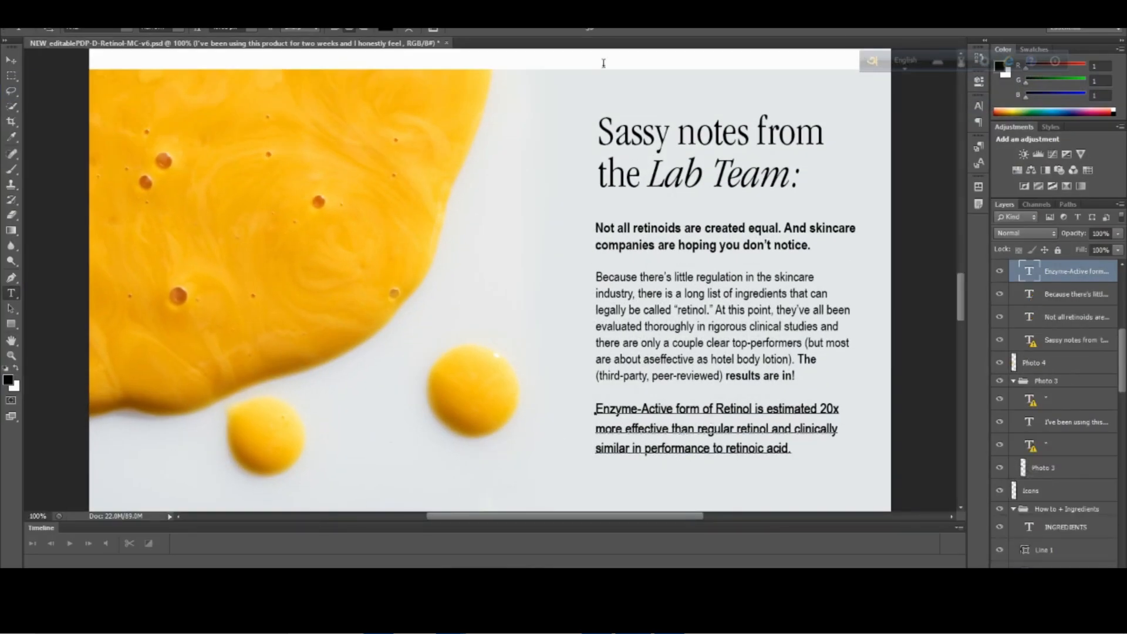
key(ctrl+a)
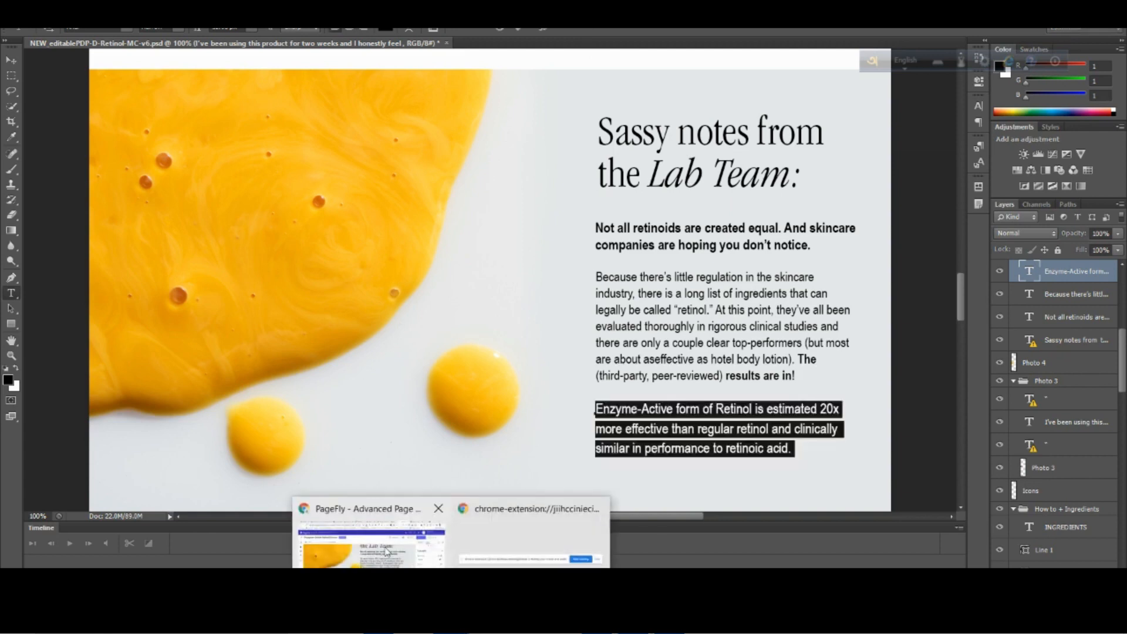
click(352, 538)
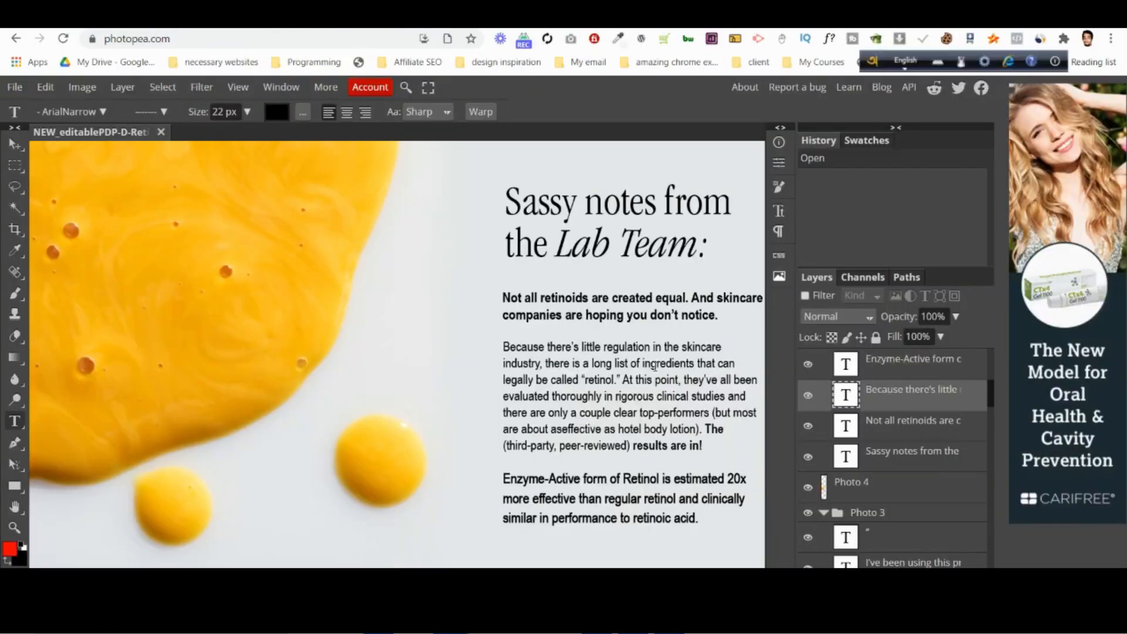
scroll(632, 467, down, 3)
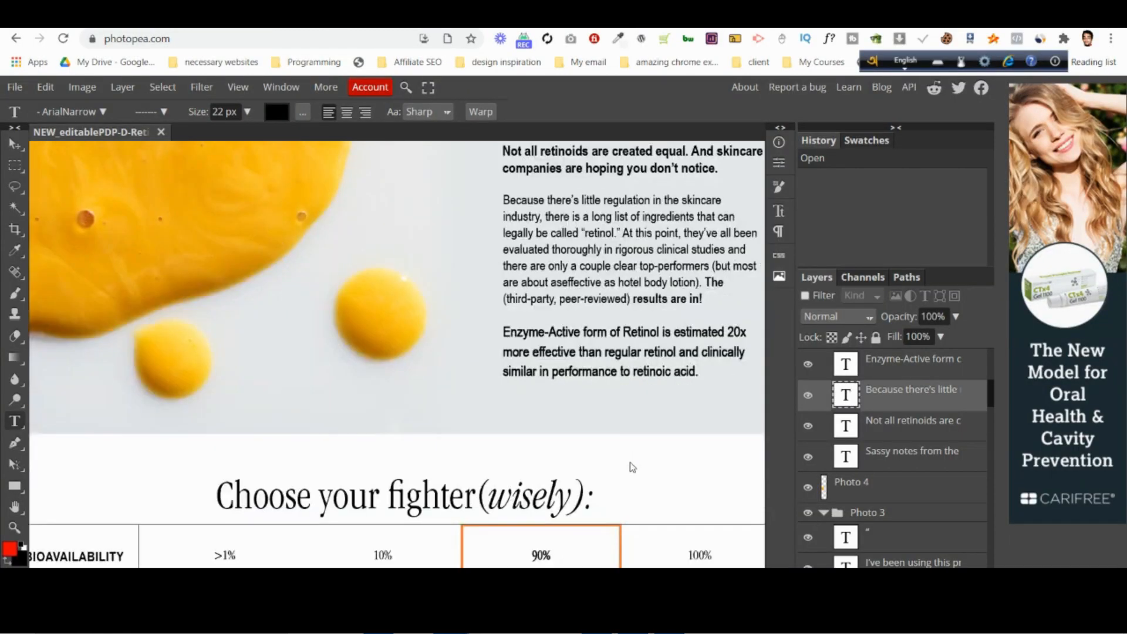
click(640, 344)
key(ctrl+a)
key(ctrl+c)
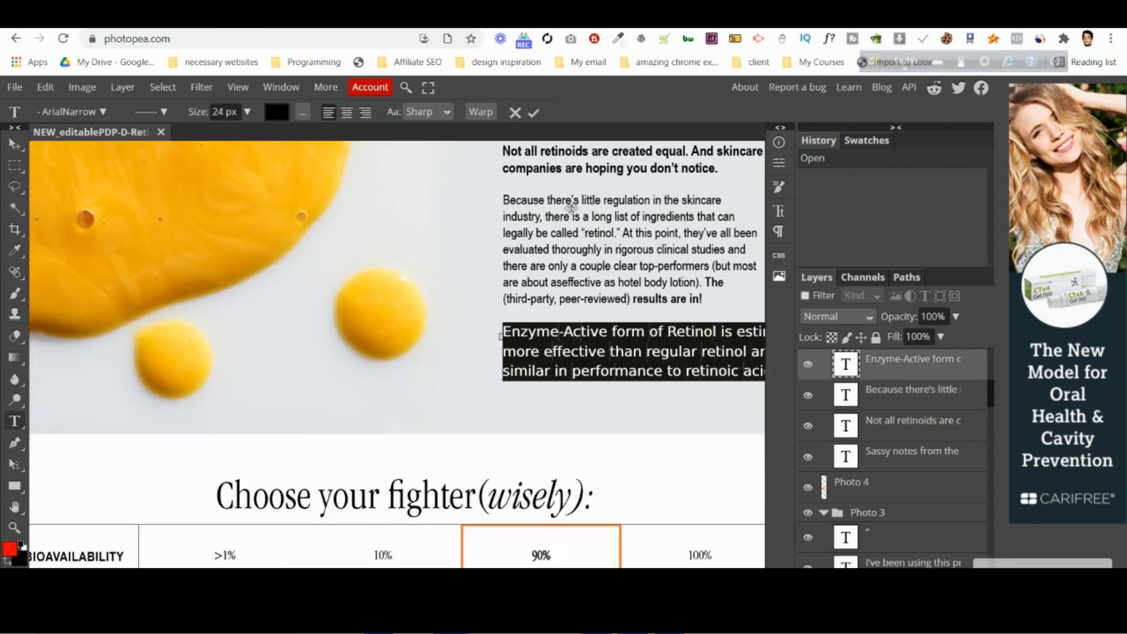
key(alt+Tab)
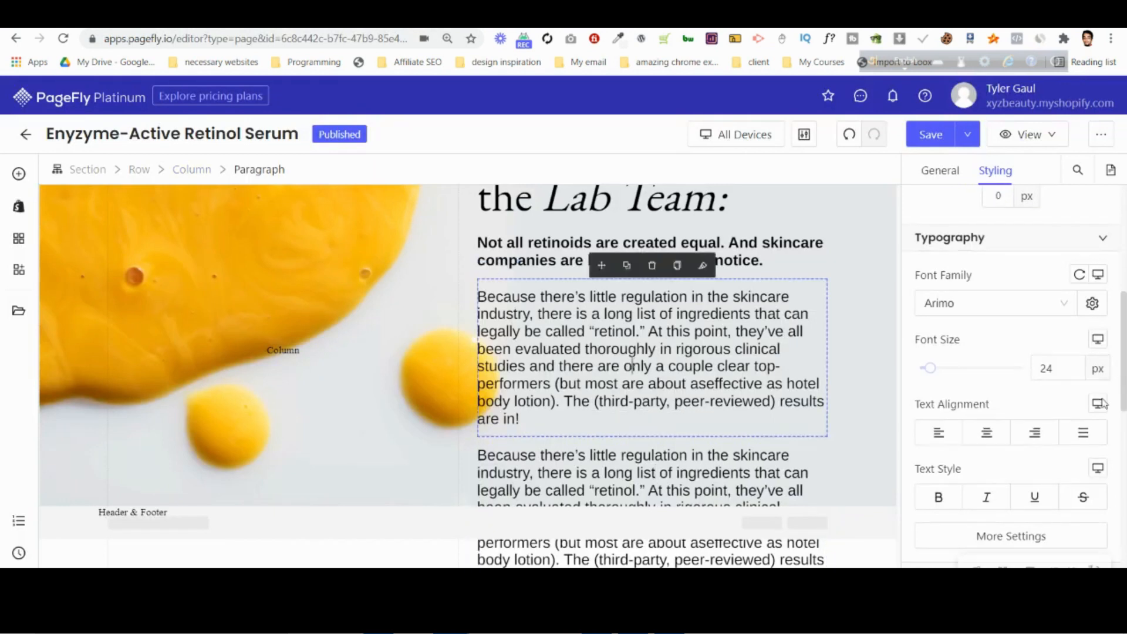
Set the font size of the original "Because there's little regulation" paragraph to 22 px.
scroll(1057, 286, down, 1)
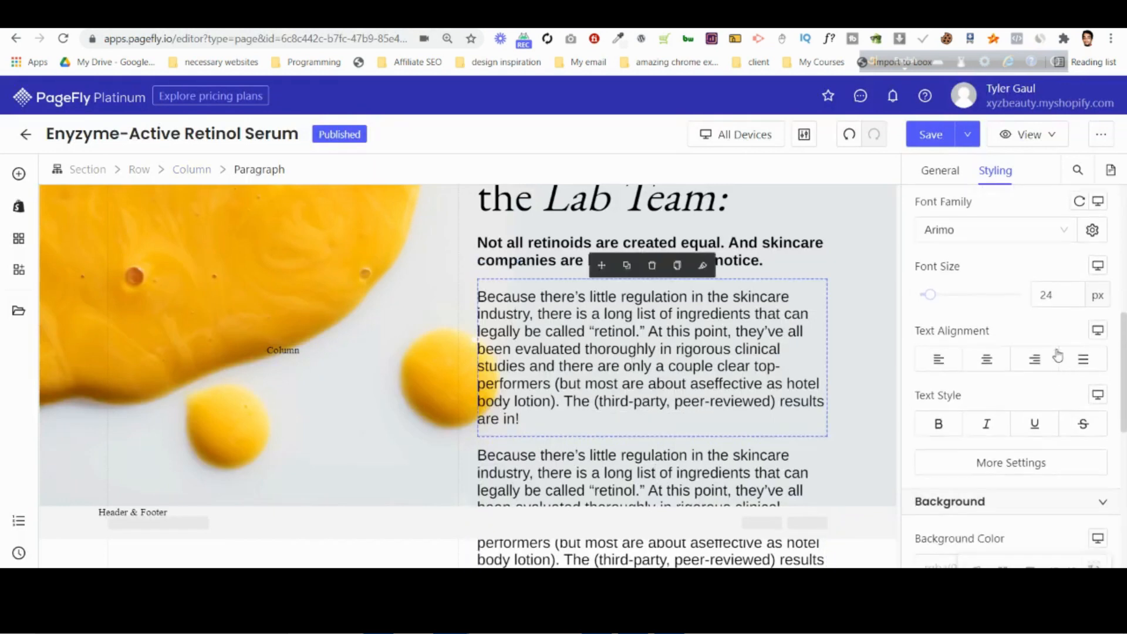
click(706, 332)
double_click(1049, 296)
text(22)
Replace the duplicated paragraph's text with the copied "Enzyme-Active form of Retinol" text.
click(691, 481)
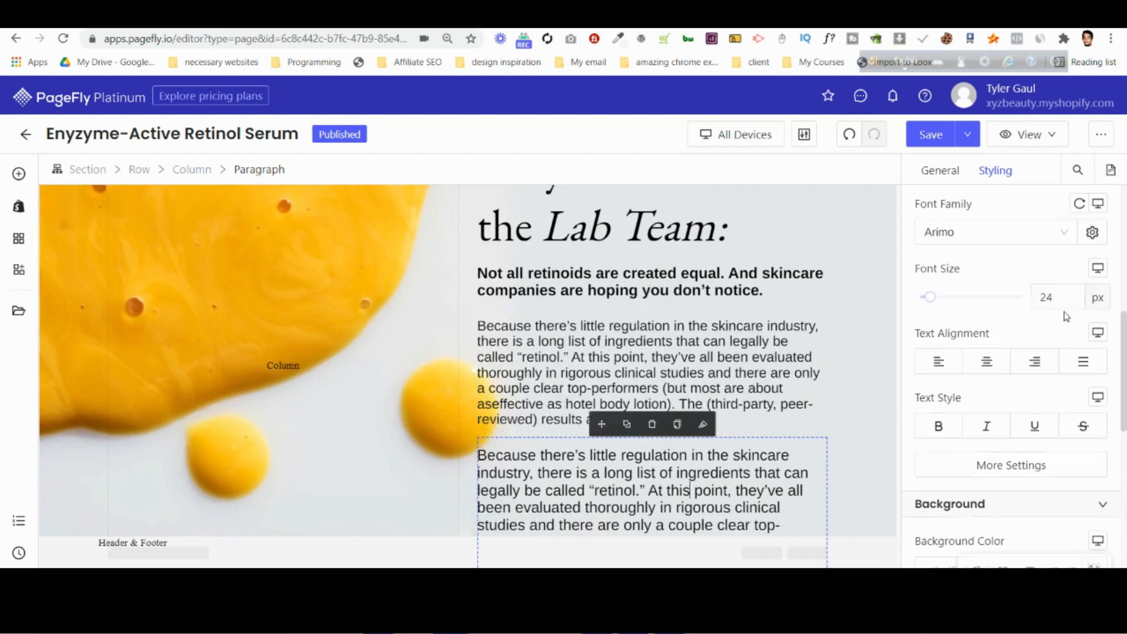
click(940, 170)
scroll(1010, 353, up, 4)
triple_click(1034, 401)
key(ctrl+v)
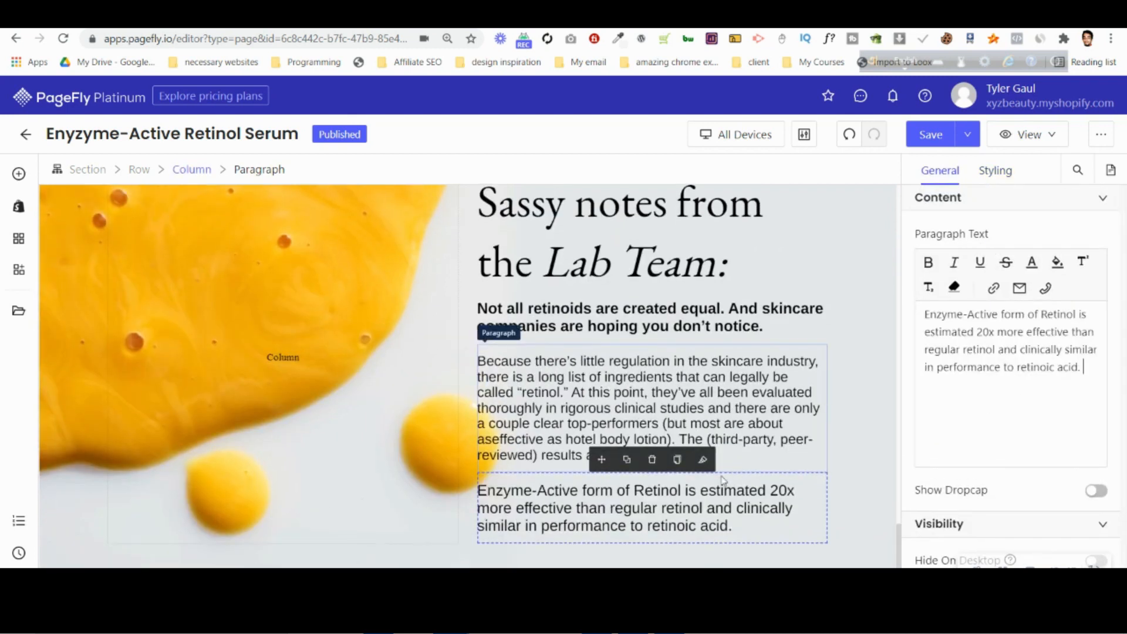
Compare the Lab Team section with the Photoshop mockup and examine the section's custom CSS and overall layout.
key(alt+Tab)
scroll(790, 359, down, 1)
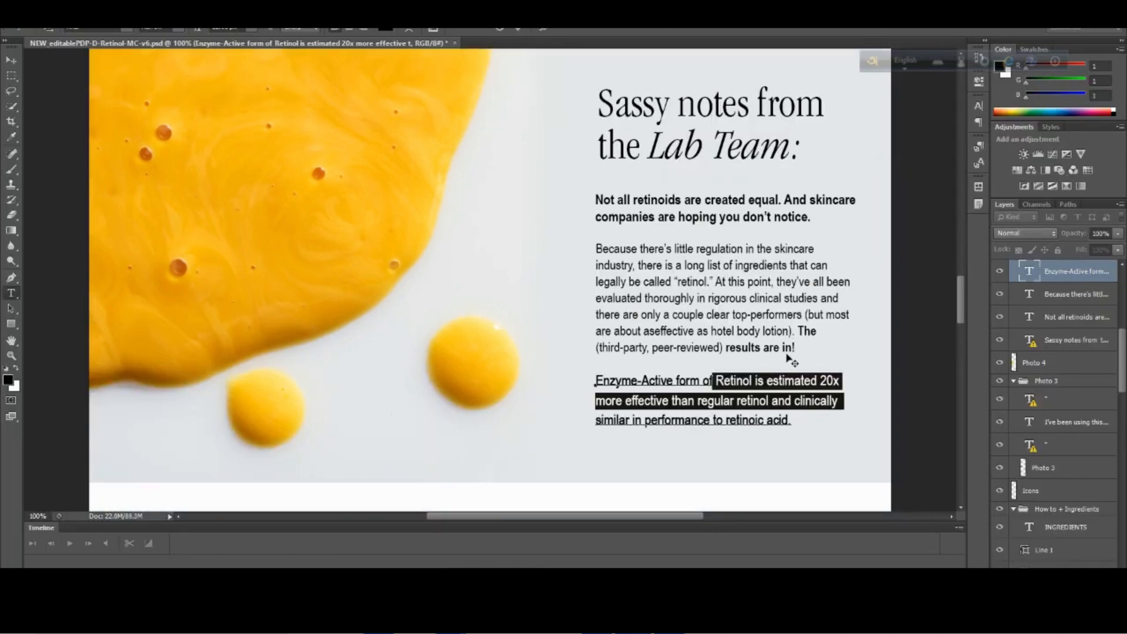
key(alt+Tab)
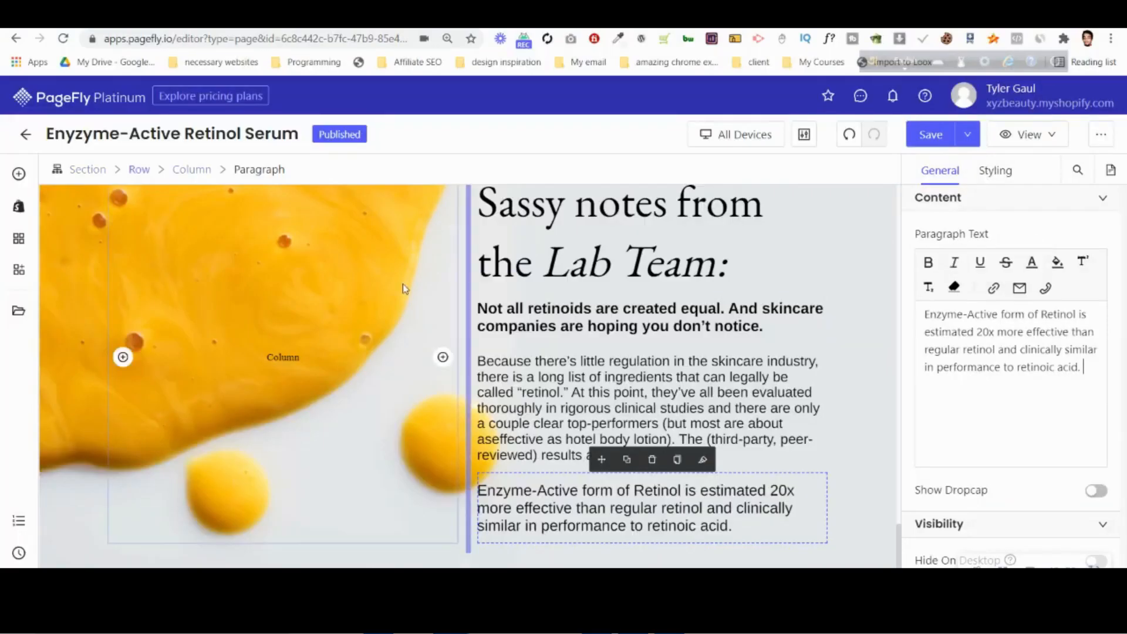
scroll(352, 294, up, 3)
click(291, 340)
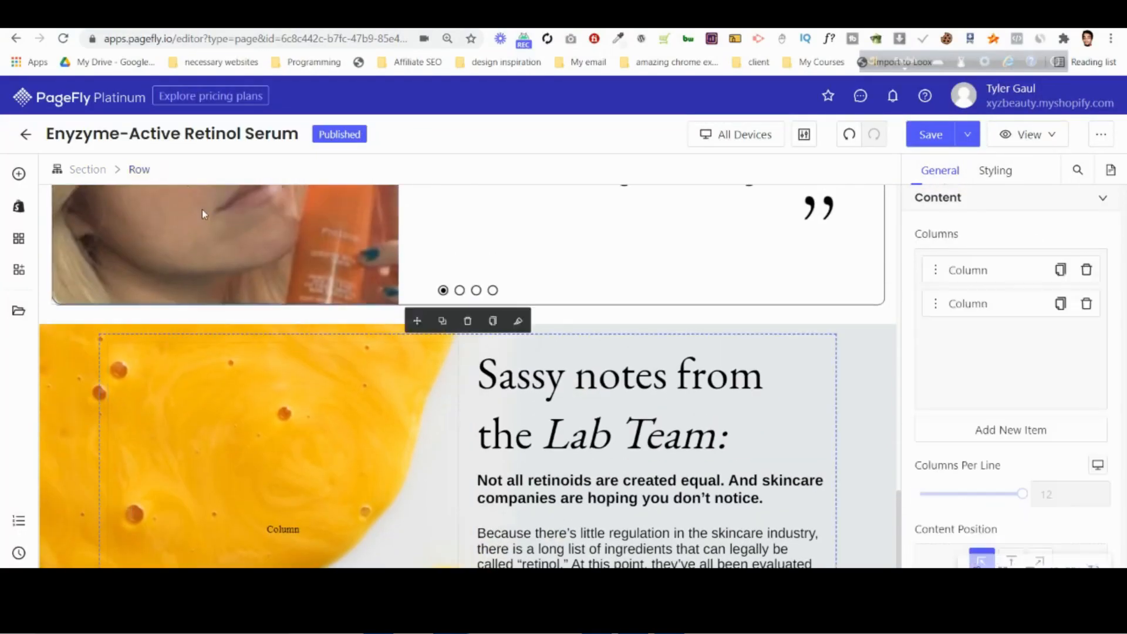
click(88, 169)
scroll(1086, 305, down, 5)
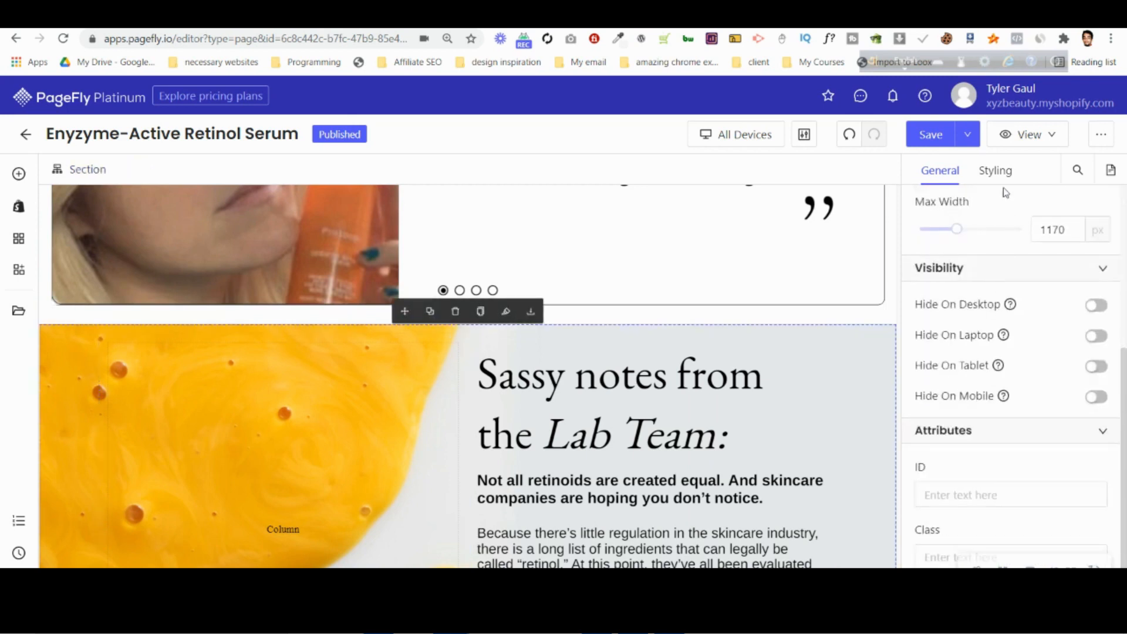
click(996, 171)
scroll(1005, 317, down, 8)
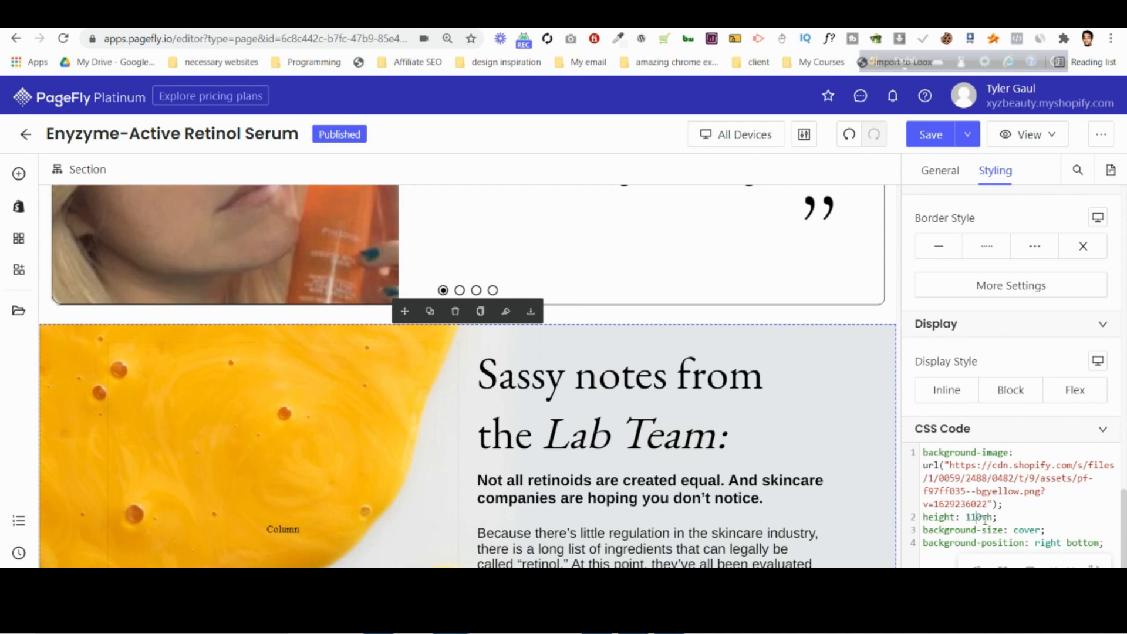
scroll(609, 460, down, 2)
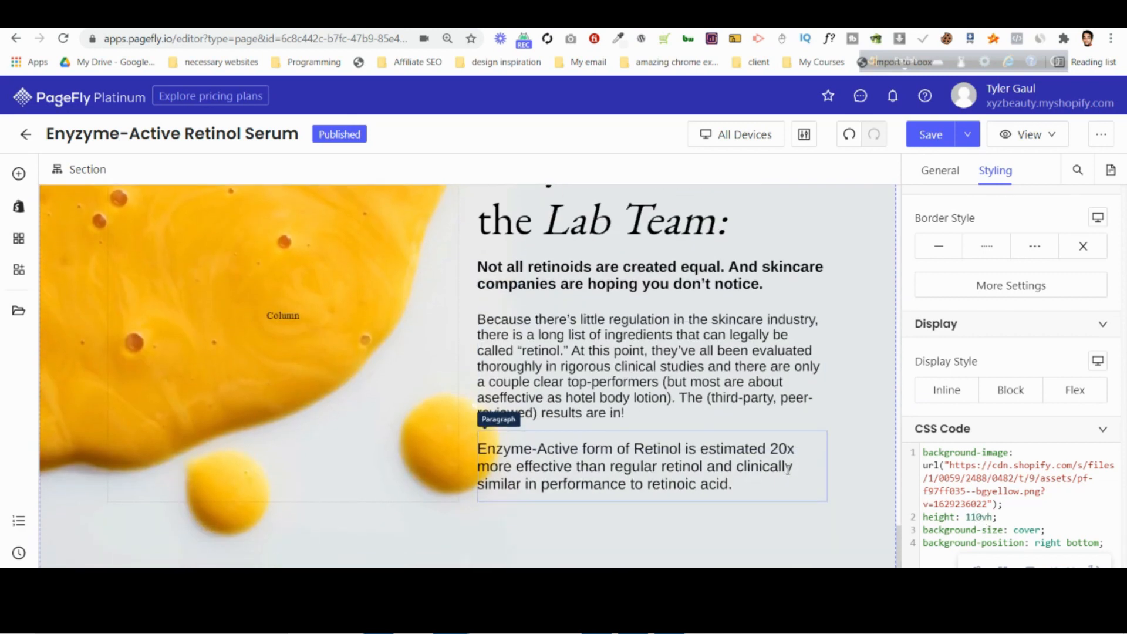
scroll(544, 320, up, 4)
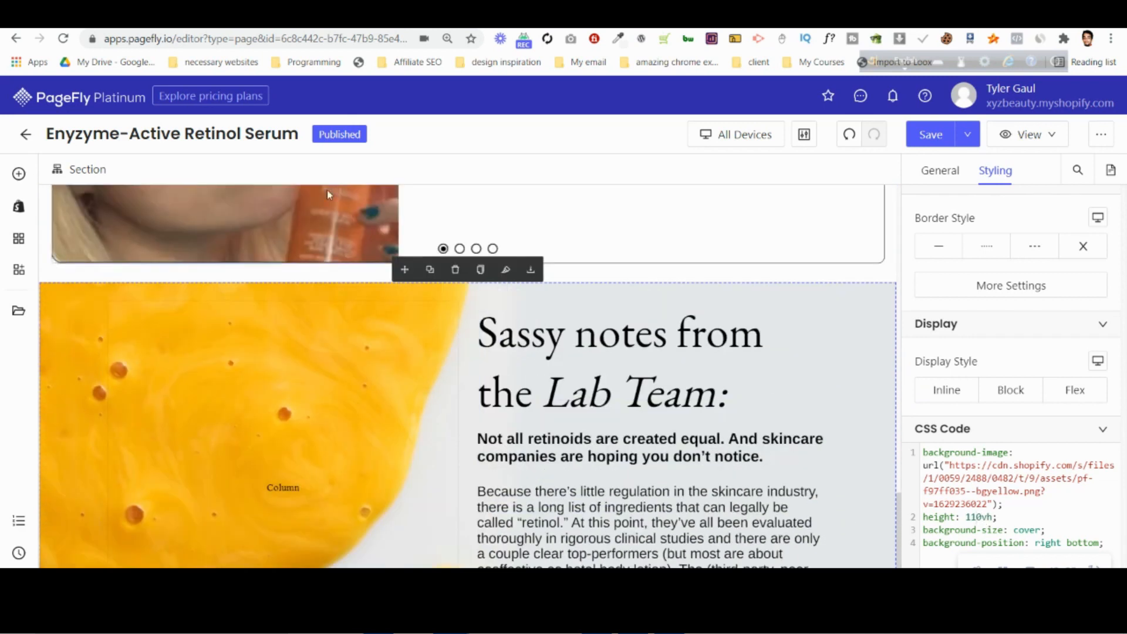
Try left margins of up to 32 px on the column containing the Lab Team text.
click(615, 362)
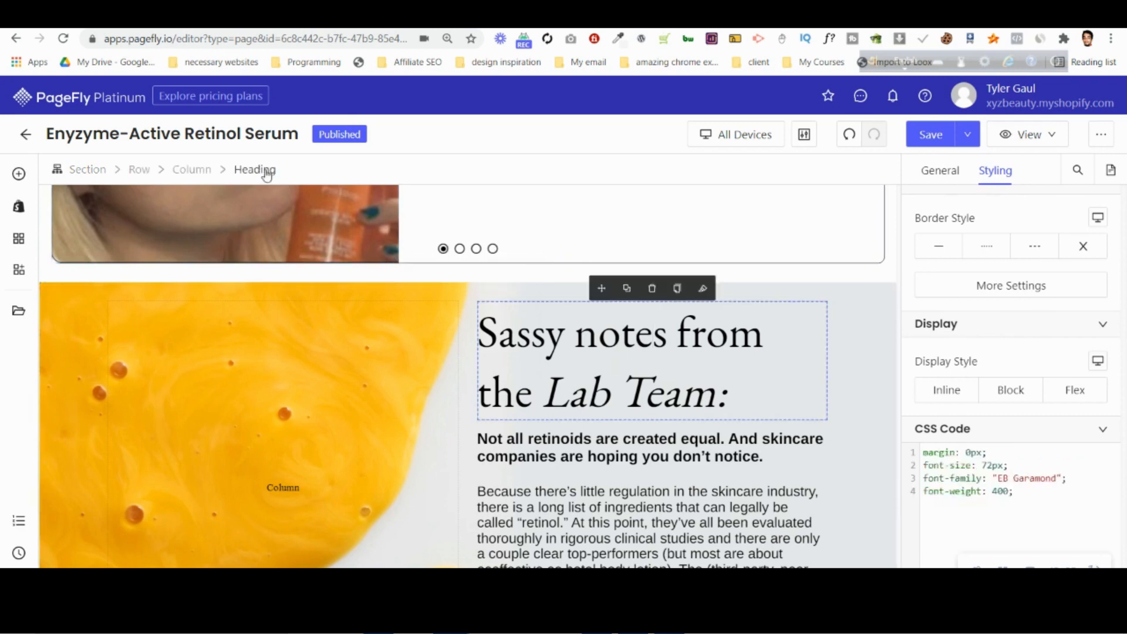
click(200, 169)
scroll(767, 395, down, 3)
scroll(946, 381, up, 7)
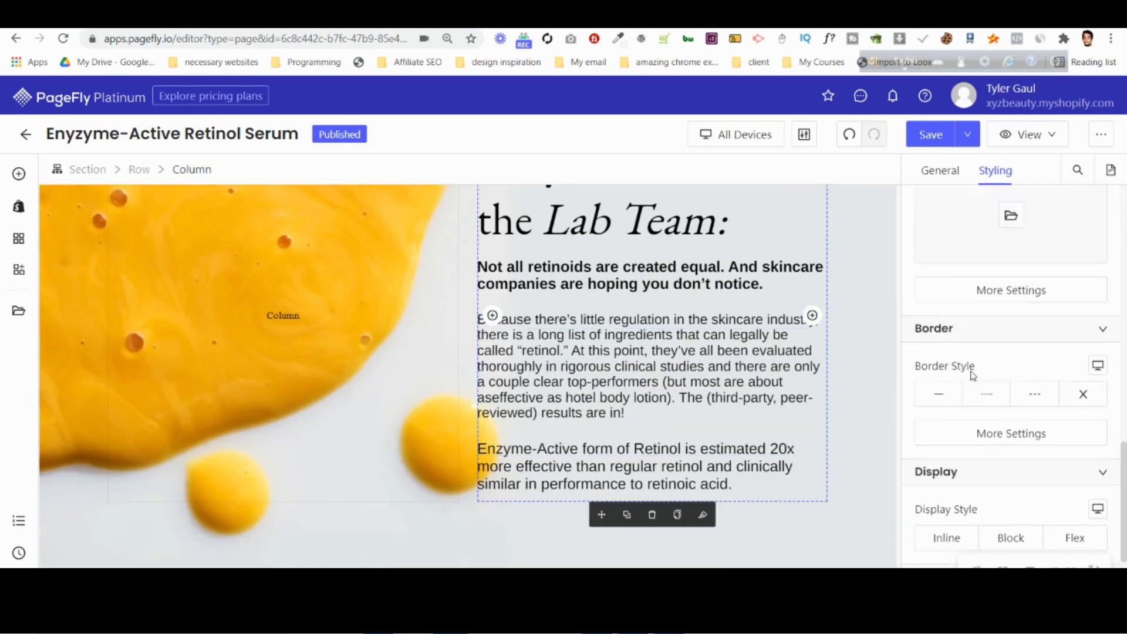
scroll(932, 323, up, 8)
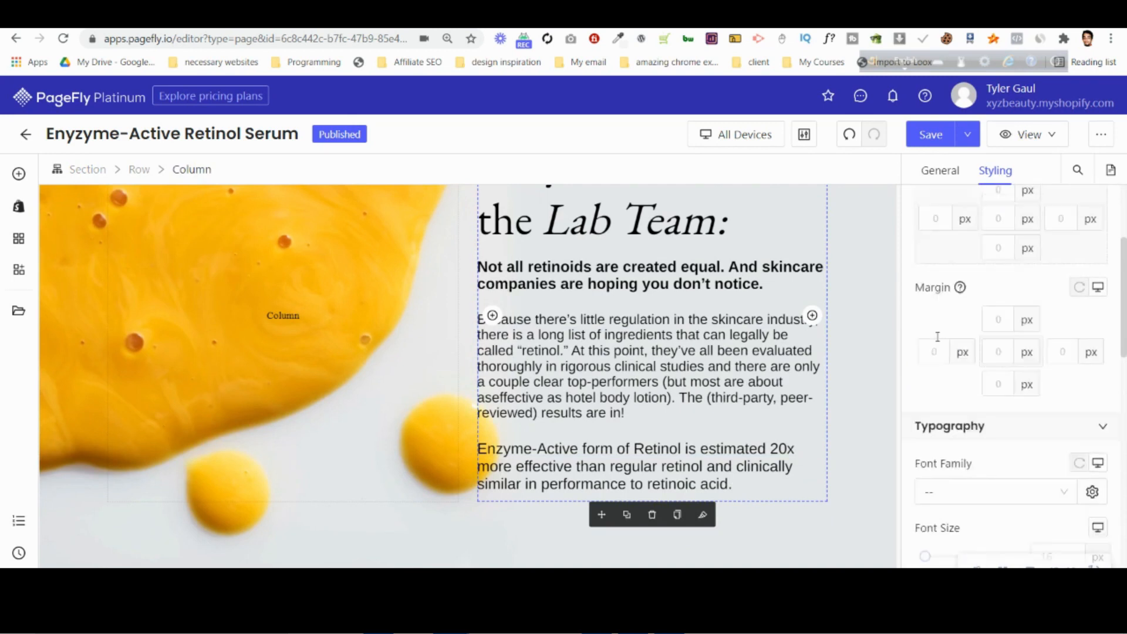
click(940, 363)
text(4)
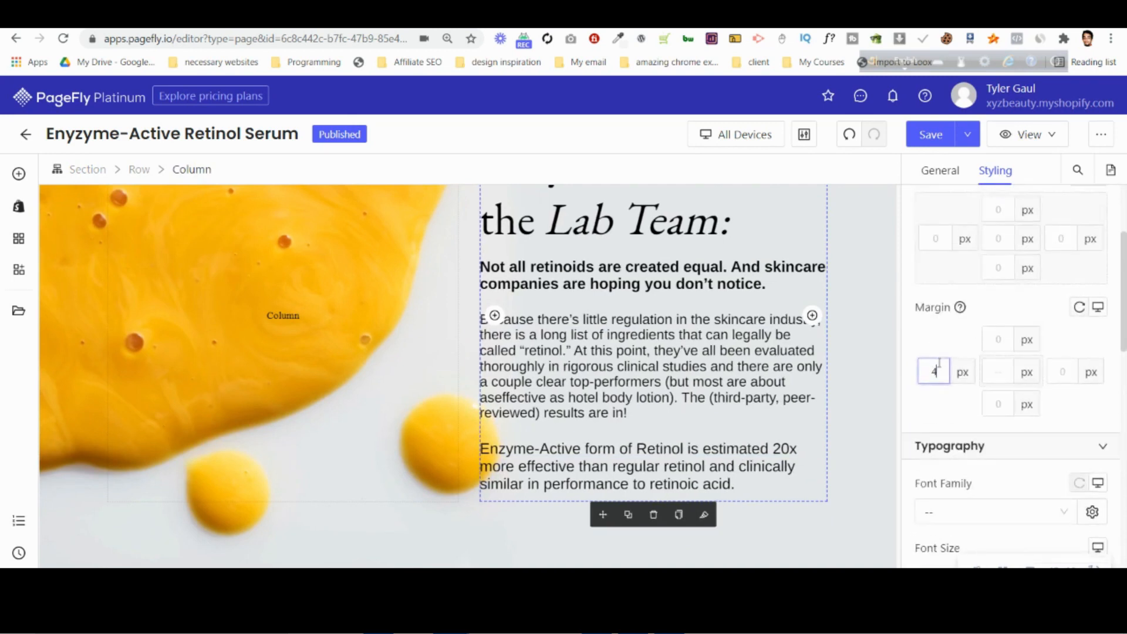
key(Up)
key(Up)
key(Up)
key(Up)
key(Up)
key(Up)
key(Up)
key(Up)
key(Up)
key(Up)
key(Up)
key(Up)
key(Up)
key(Up)
key(Up)
key(Up)
key(Up)
key(Up)
key(Up)
key(Up)
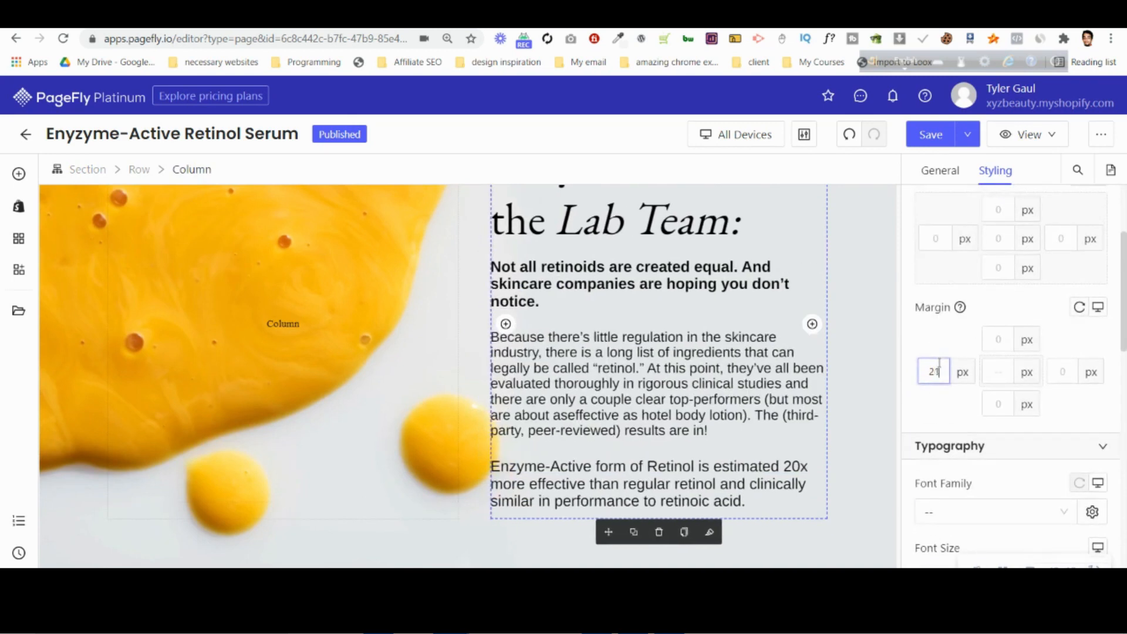
key(Up)
key(Up)
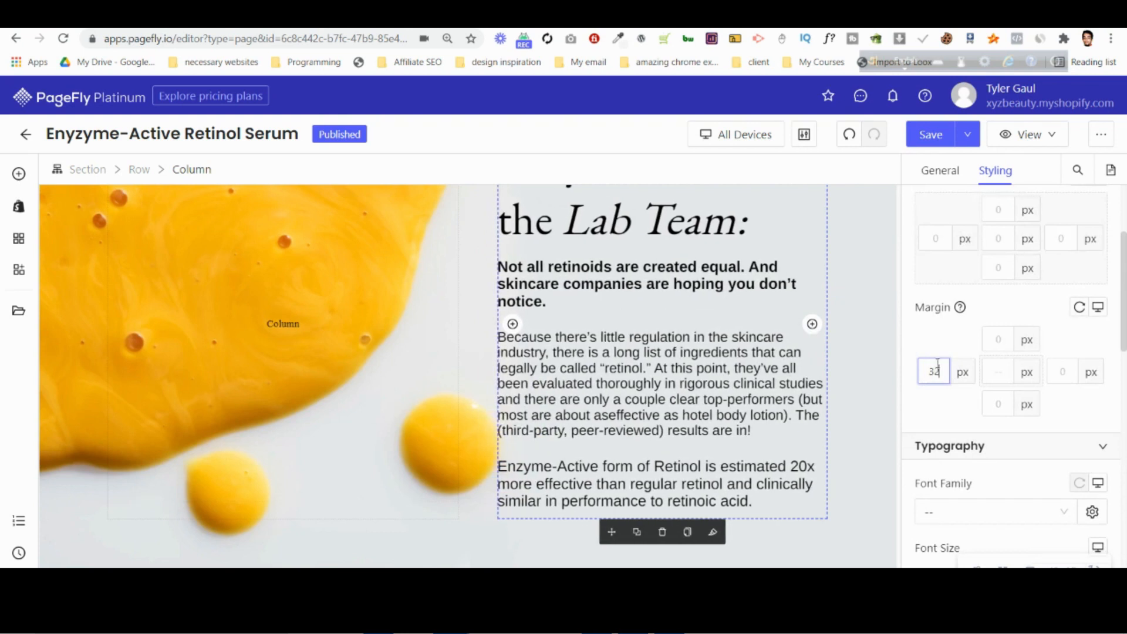
key(Down)
key(Down)
key(Down)
key(Down)
key(Down)
key(Down)
key(Down)
key(Down)
key(Down)
key(Down)
key(Down)
key(Down)
key(Down)
key(Down)
key(Down)
key(Down)
key(Down)
key(Down)
key(Down)
key(Down)
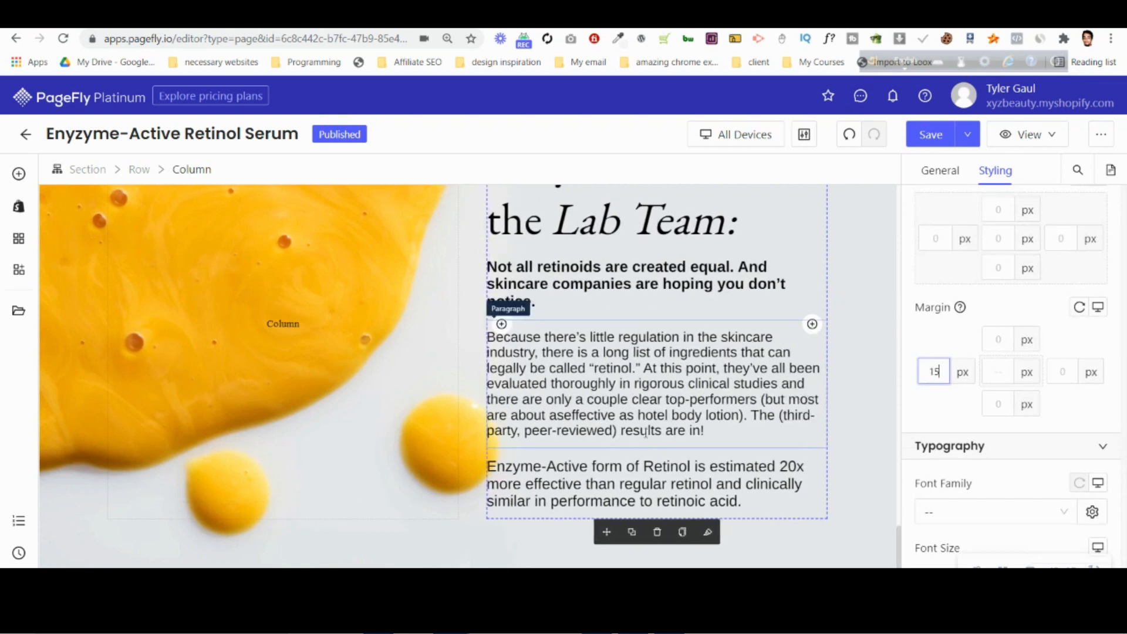
key(Down)
key(Down)
key(Down)
key(Down)
key(Down)
key(Down)
key(Down)
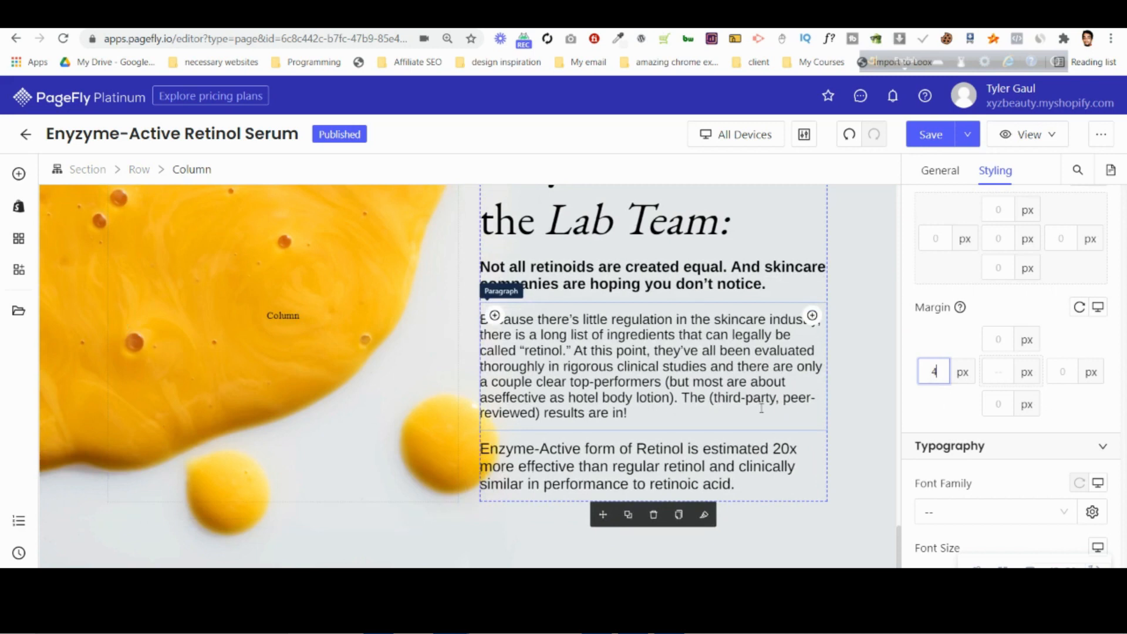
key(Up)
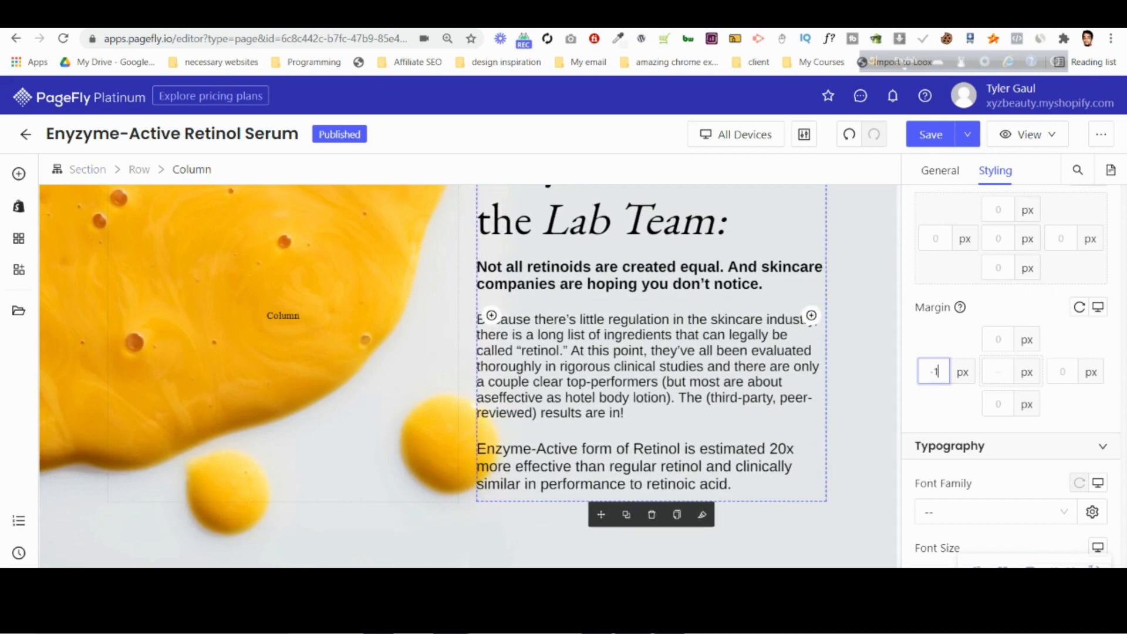
Turn off the fixed width for the Lab Team section.
scroll(122, 277, up, 3)
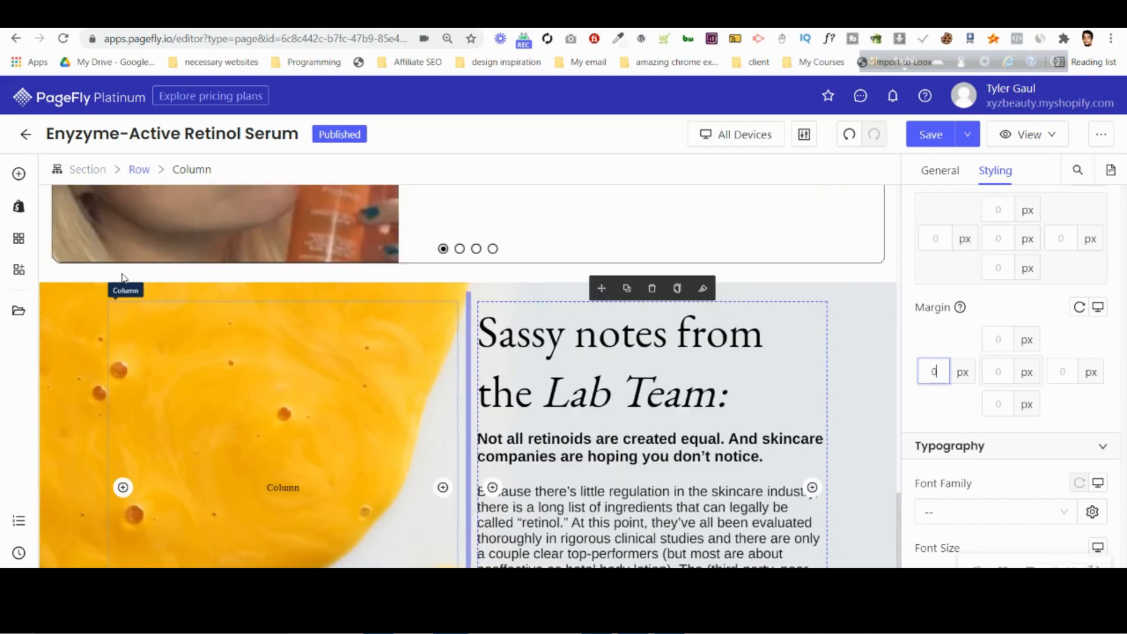
click(88, 169)
click(940, 171)
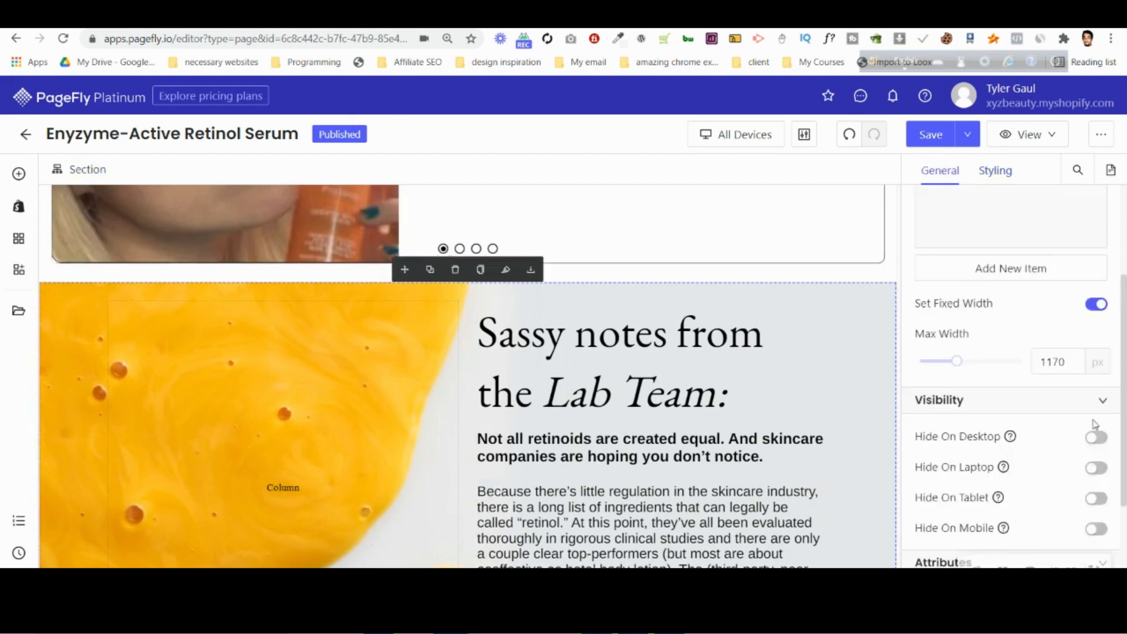
click(1096, 306)
scroll(825, 377, down, 2)
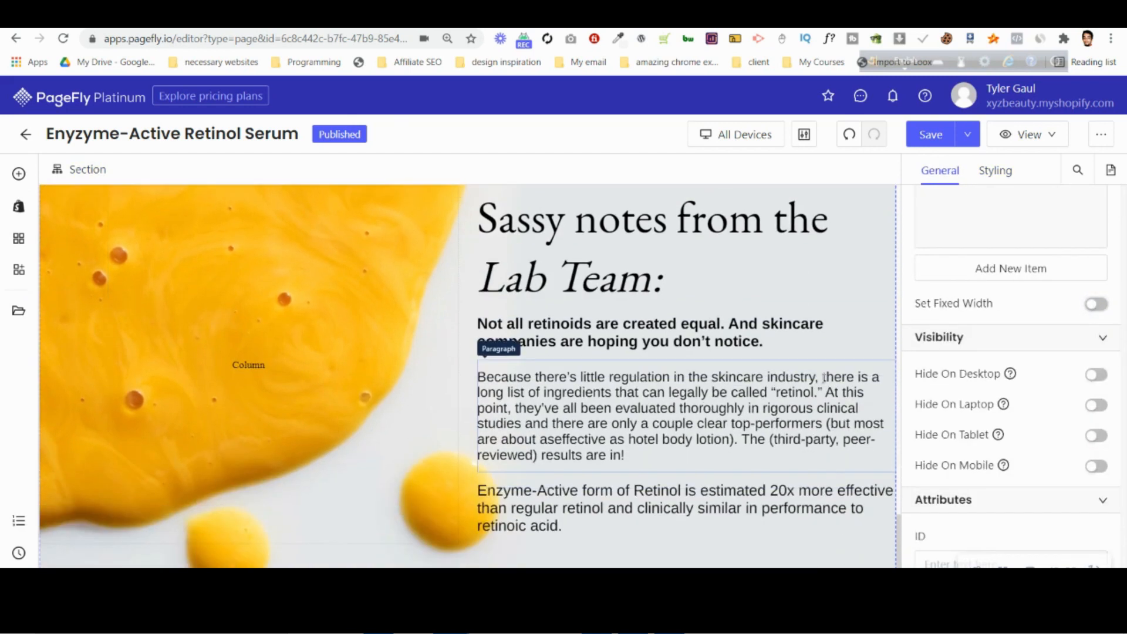
Set the left margin of the column containing the Lab Team text to 60 px.
scroll(654, 461, up, 2)
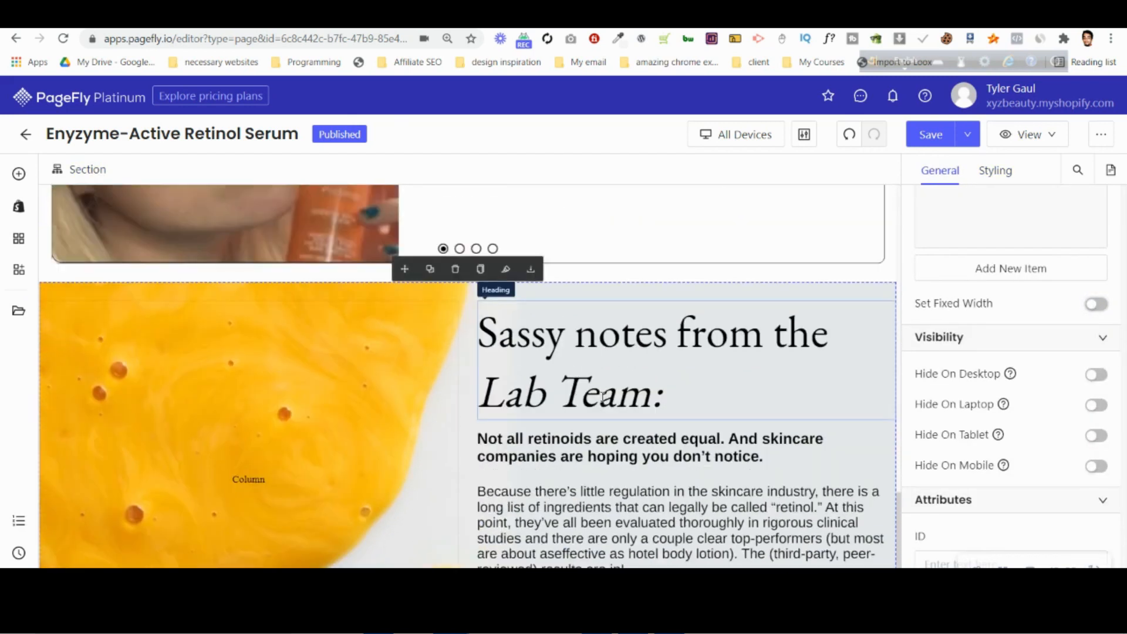
click(514, 347)
click(196, 171)
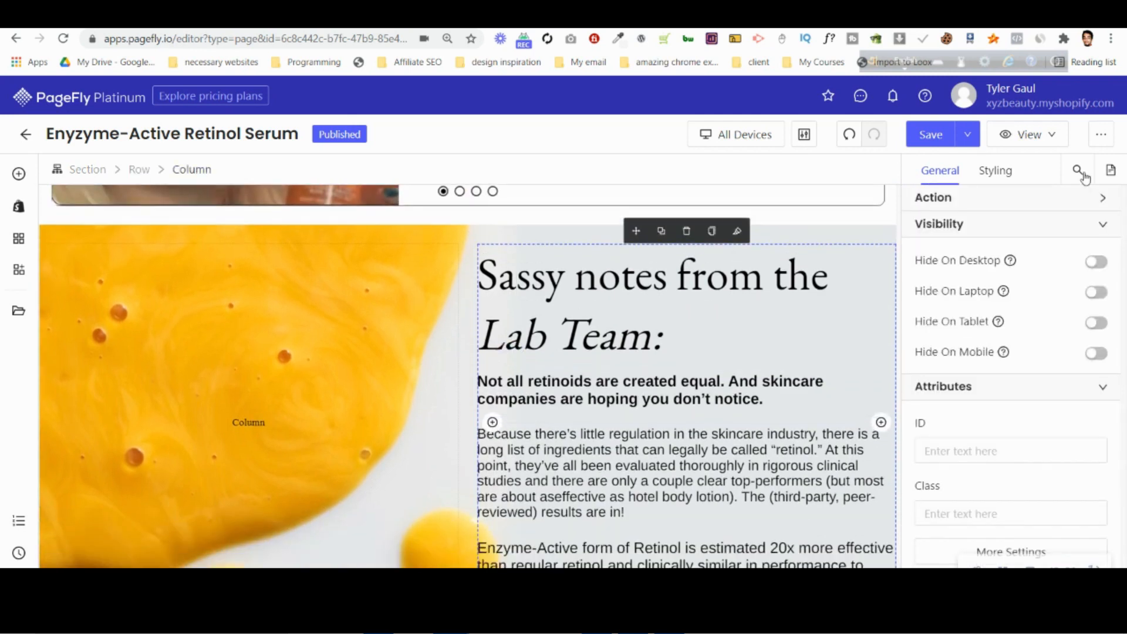
click(996, 171)
scroll(954, 386, down, 3)
click(934, 285)
text(6)
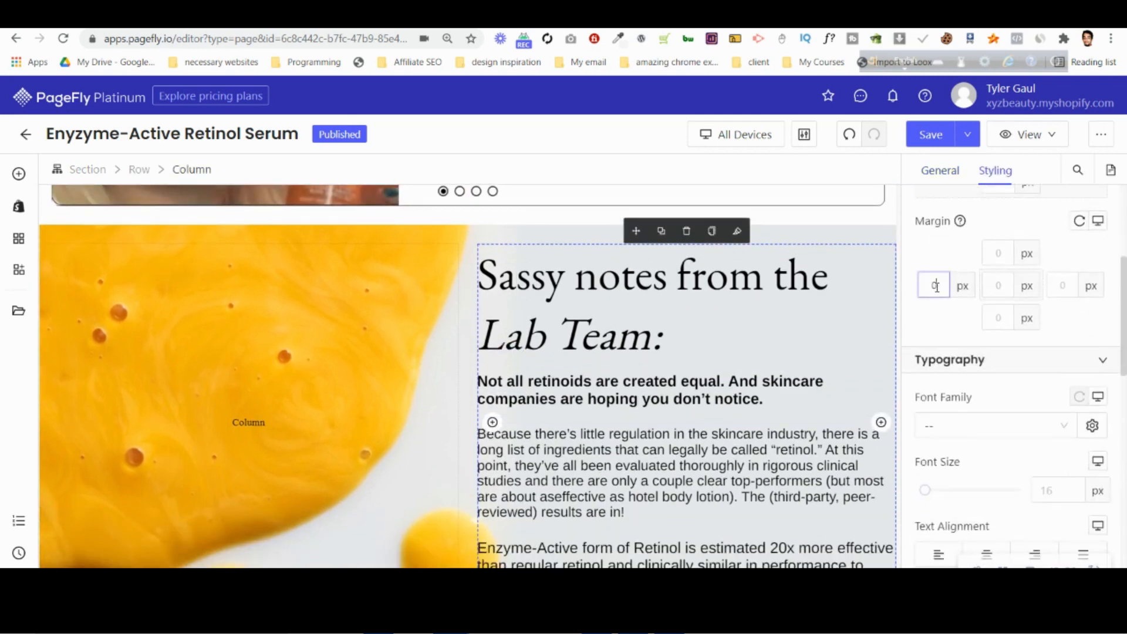
key(BackSpace)
text(17)
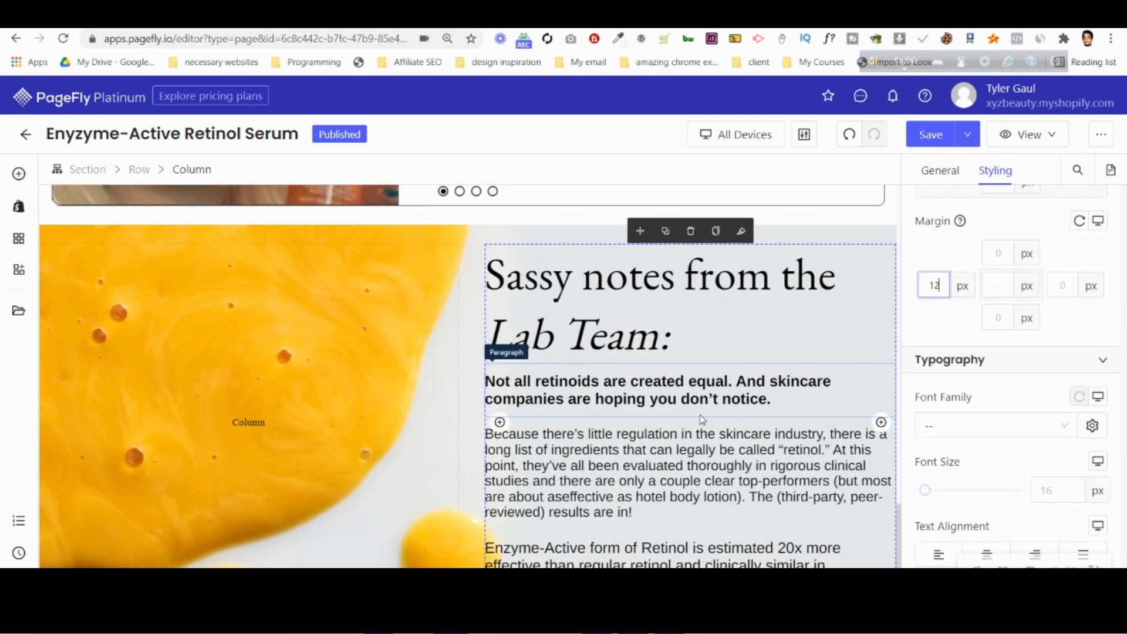
key(Up)
key(Up)
key(Up)
key(Up)
key(Up)
key(Up)
key(Up)
key(Up)
key(Up)
key(Up)
key(Up)
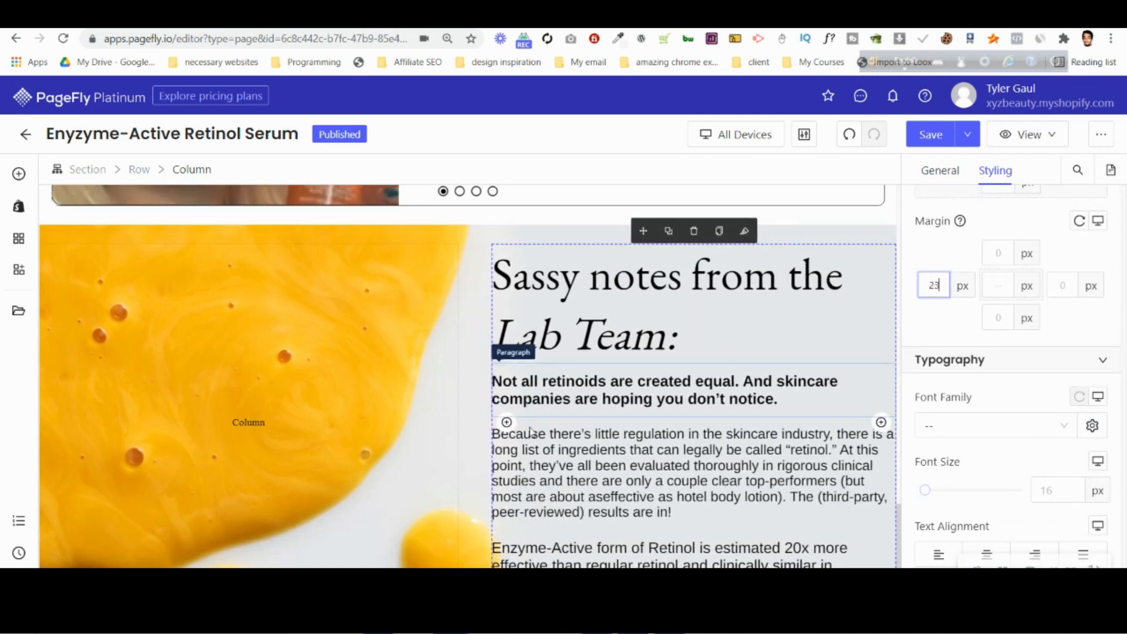
key(Up)
key(Up)
key(Up)
key(Up)
key(Up)
key(Up)
key(Up)
key(Up)
key(Up)
key(Up)
key(Up)
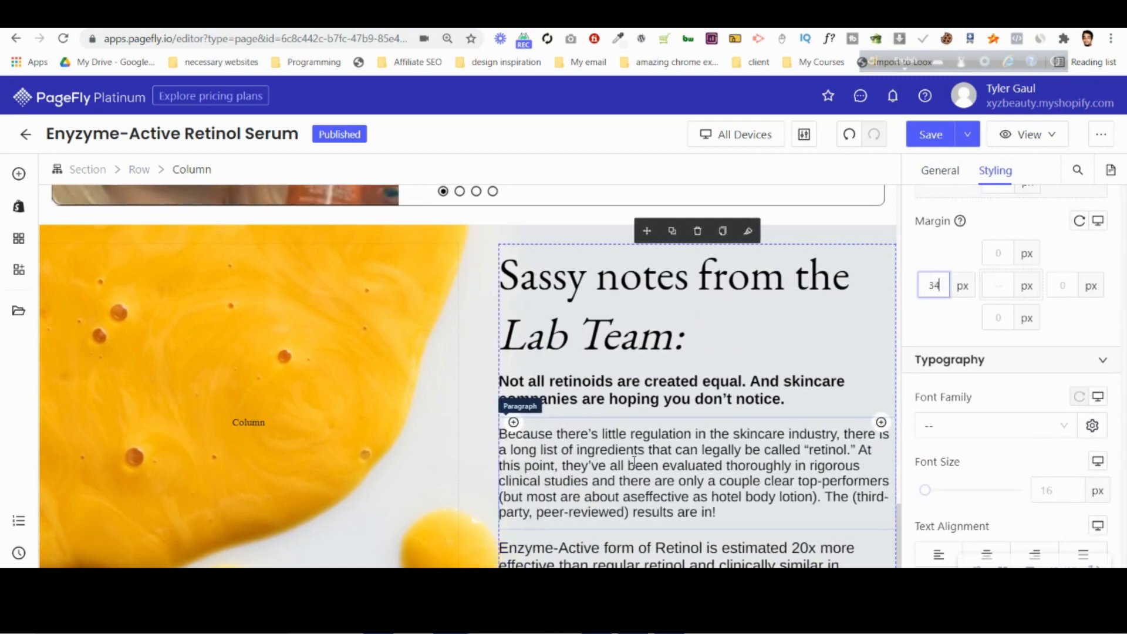
key(Up)
key(Up)
key(Up)
key(Up)
key(Up)
key(Up)
key(Up)
key(Up)
key(Up)
key(Up)
key(Up)
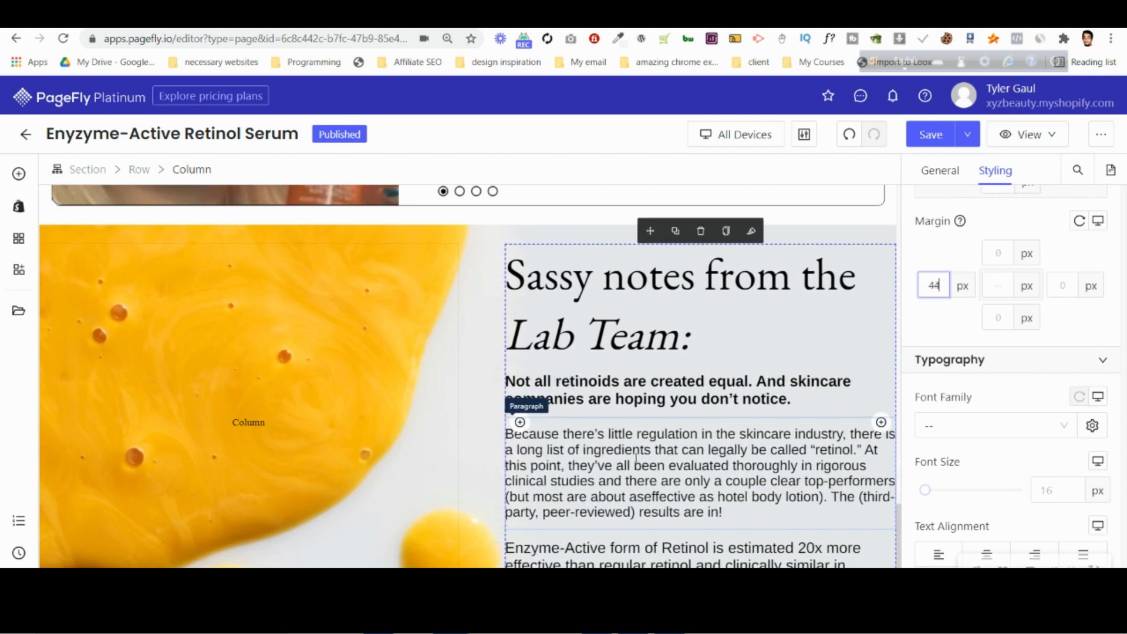
key(Up)
key(Up)
key(Up)
key(Up)
key(Up)
key(Up)
key(Up)
key(Up)
key(Up)
key(Up)
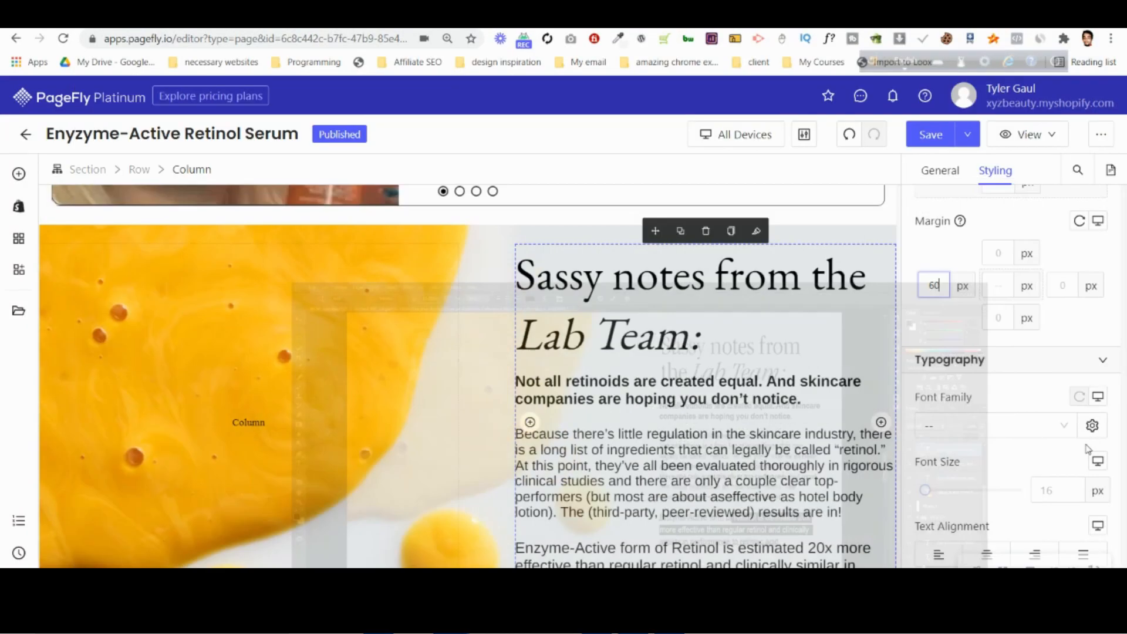
Adjust the Lab Team text column's right margin, trying values up to 60 px and settling on 50 px.
click(1074, 280)
text(4)
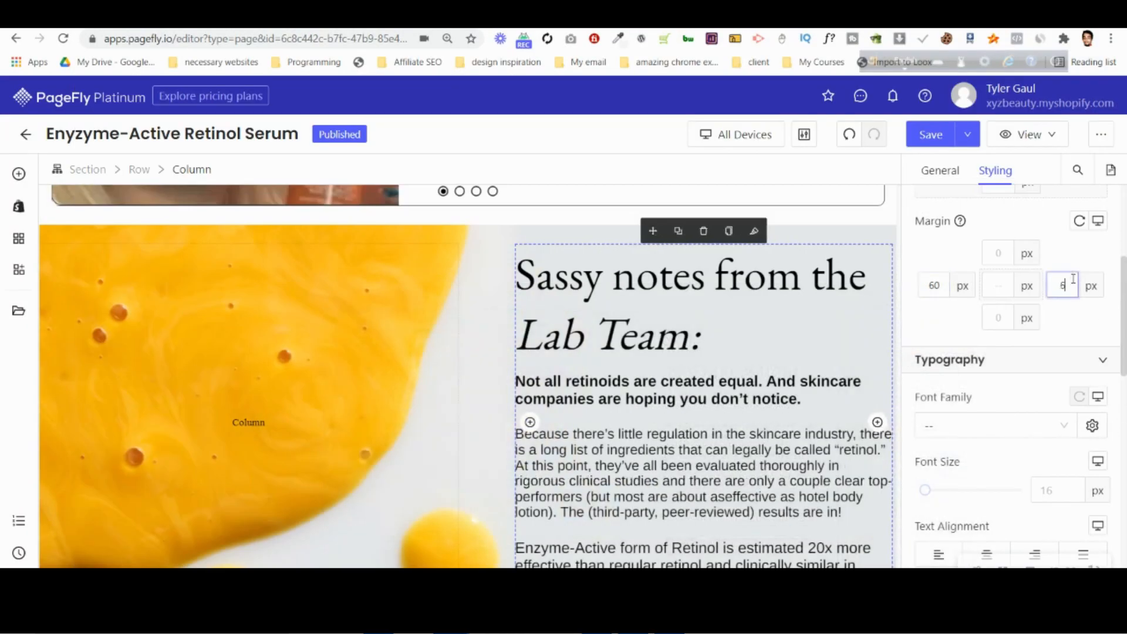
key(BackSpace)
text(15)
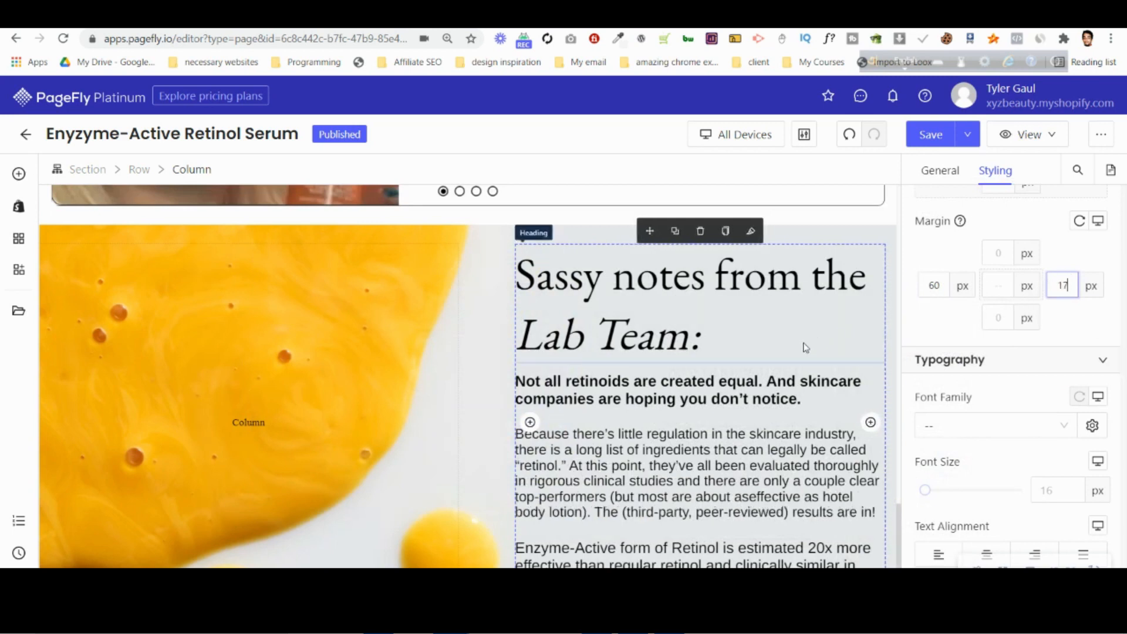
key(BackSpace)
key(BackSpace)
text(20)
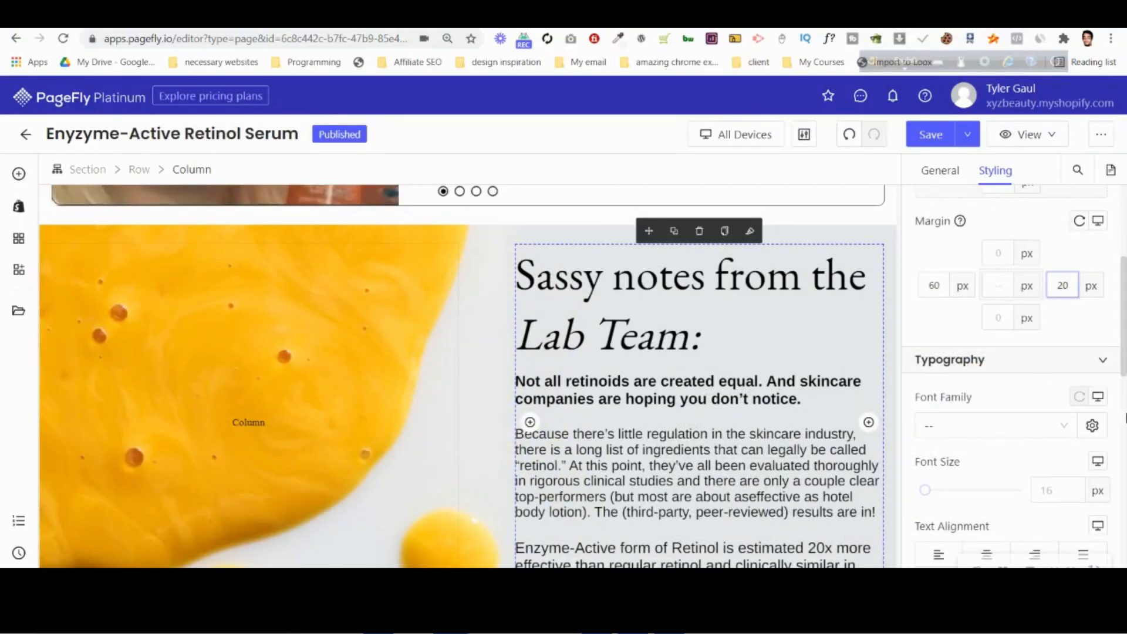
key(Up)
key(Up)
key(Up)
key(Up)
key(Up)
key(Up)
key(Up)
key(Up)
key(Up)
key(Up)
key(Up)
key(Up)
key(Up)
key(Up)
key(Up)
key(Up)
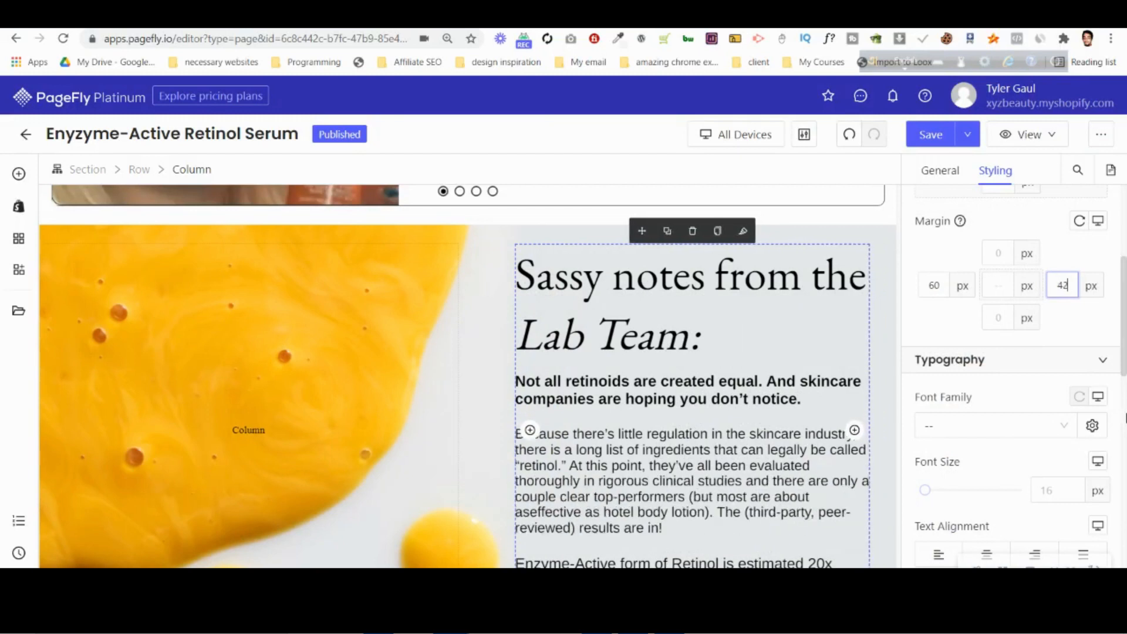
key(Up)
key(Up)
key(Up)
key(Up)
key(Up)
key(Up)
key(Up)
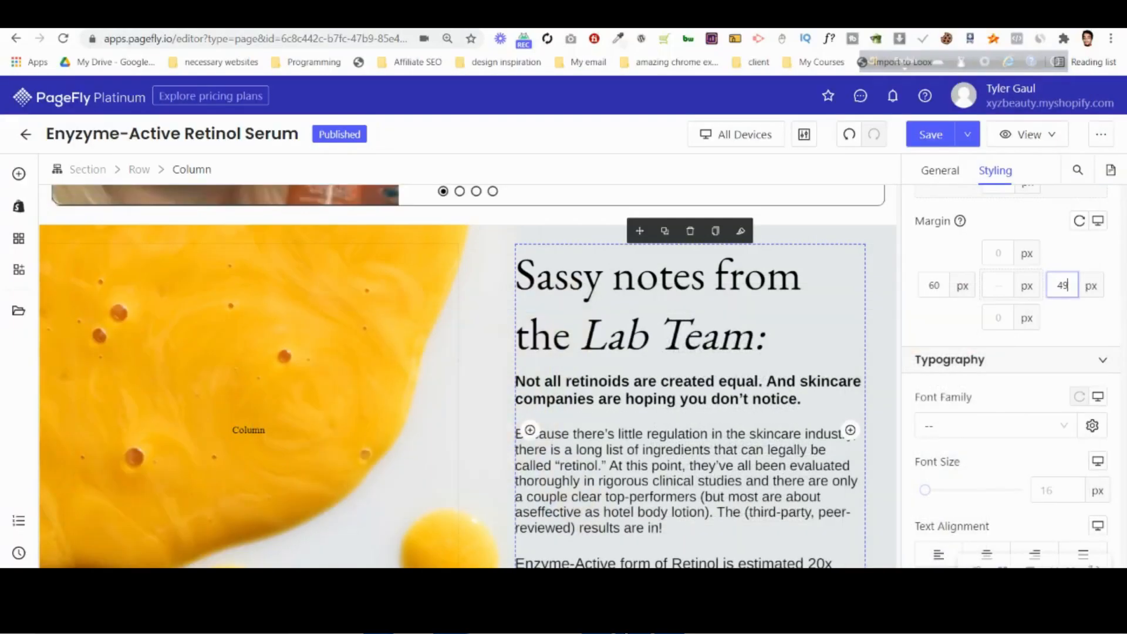
key(Up)
key(Up)
key(Up)
key(Up)
key(Up)
key(Up)
key(Up)
key(Up)
key(Up)
key(Up)
key(Up)
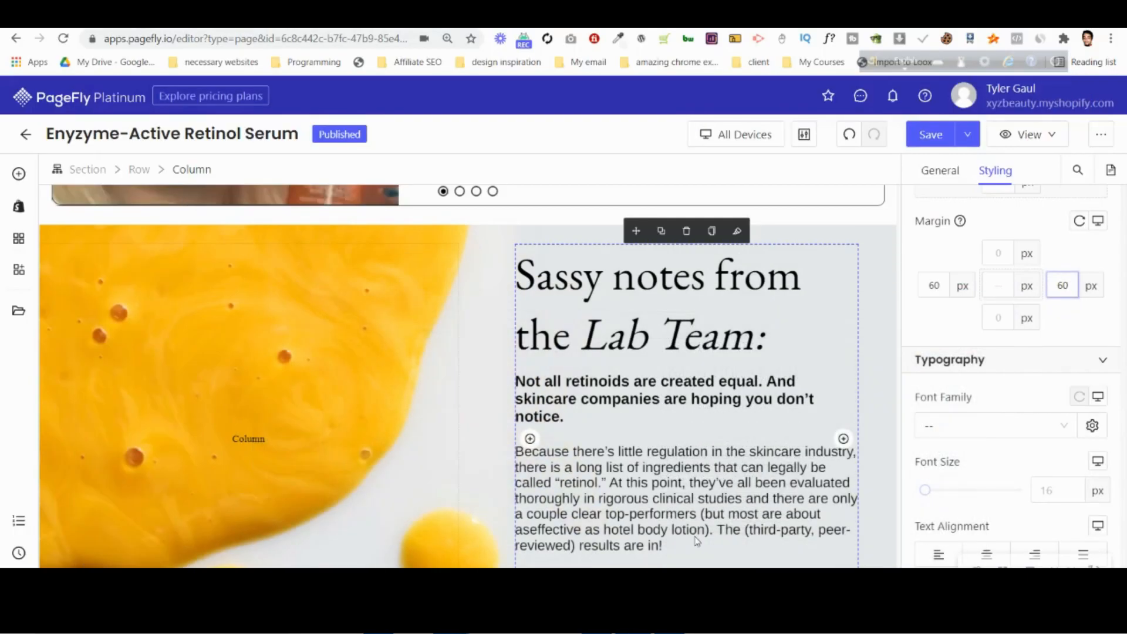
key(Down)
key(Down)
key(Down)
key(Down)
key(Down)
key(Down)
key(Down)
key(Down)
key(Down)
key(Down)
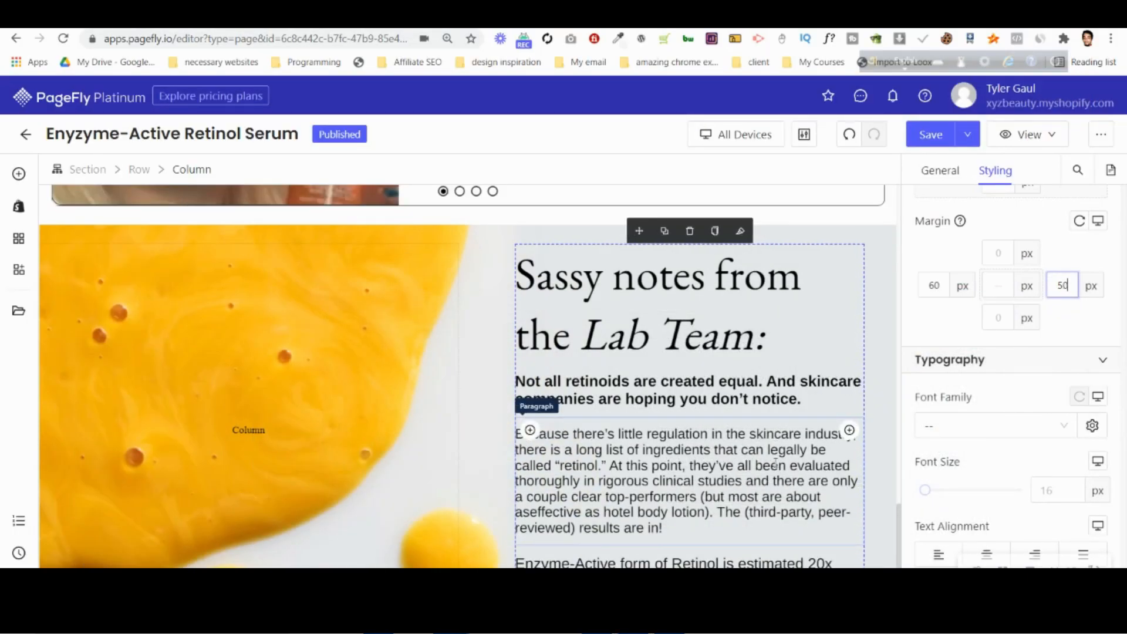
Set the font weight of the "Enzyme-Active form of Retinol" paragraph to Bold.
scroll(784, 468, down, 2)
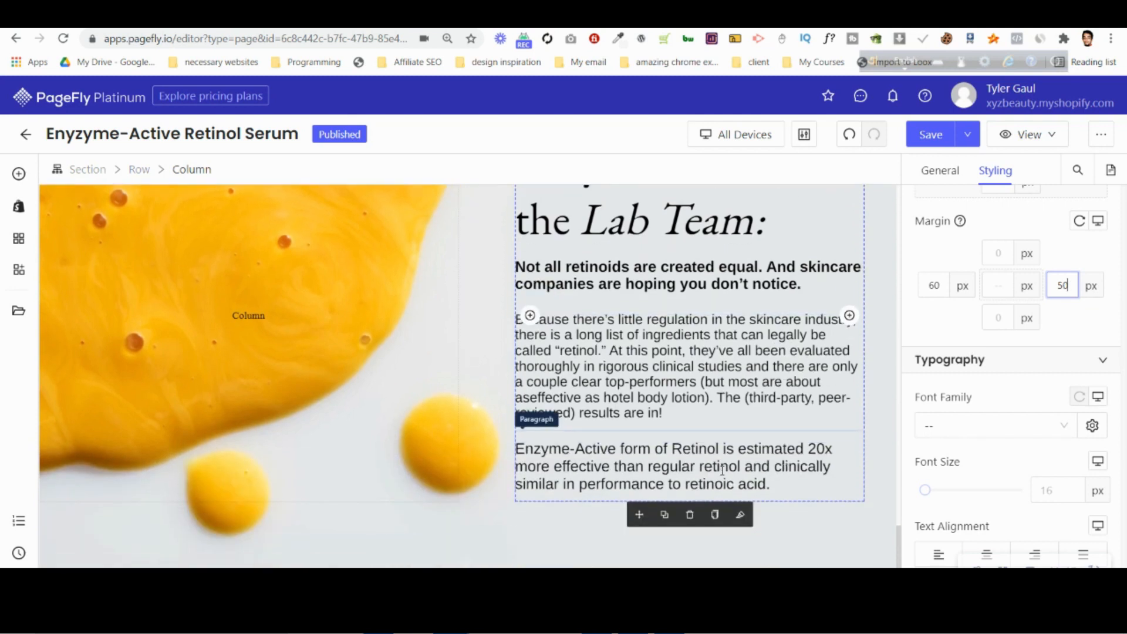
click(678, 466)
scroll(978, 399, down, 5)
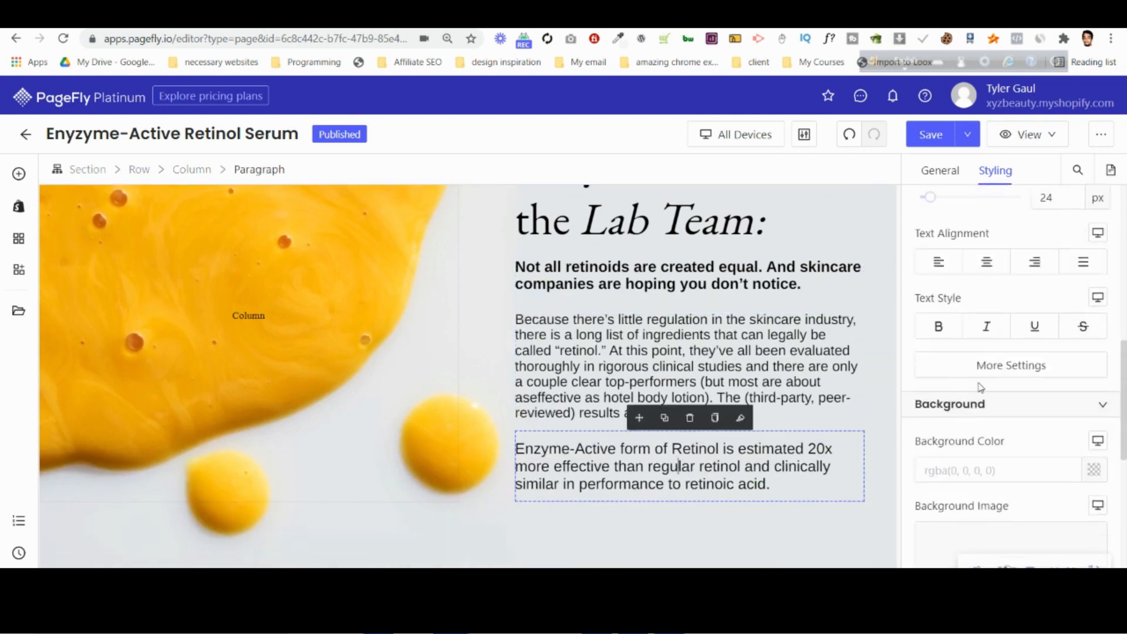
click(998, 365)
click(736, 286)
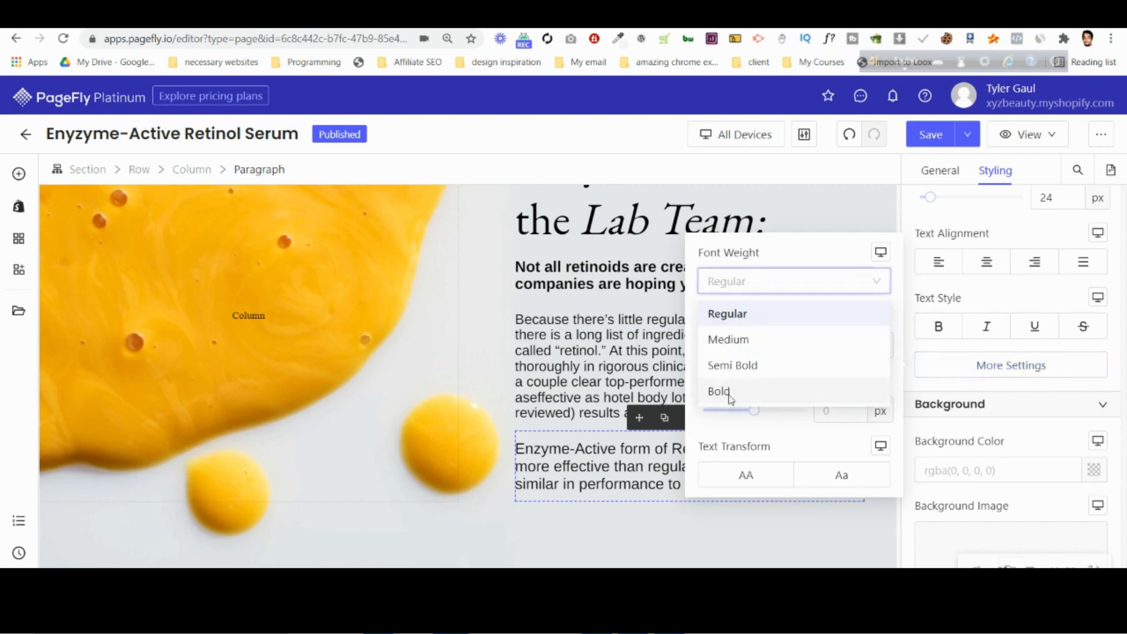
click(725, 392)
click(588, 536)
Check the layout of the Lab Team section and save the page.
scroll(589, 535, up, 4)
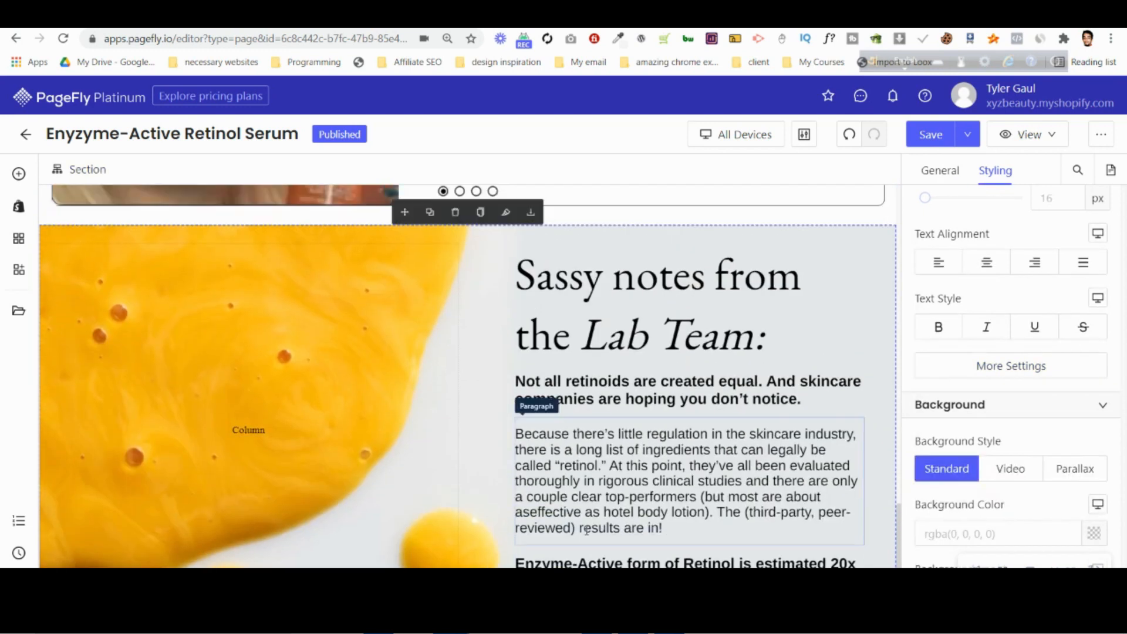
scroll(477, 492, down, 5)
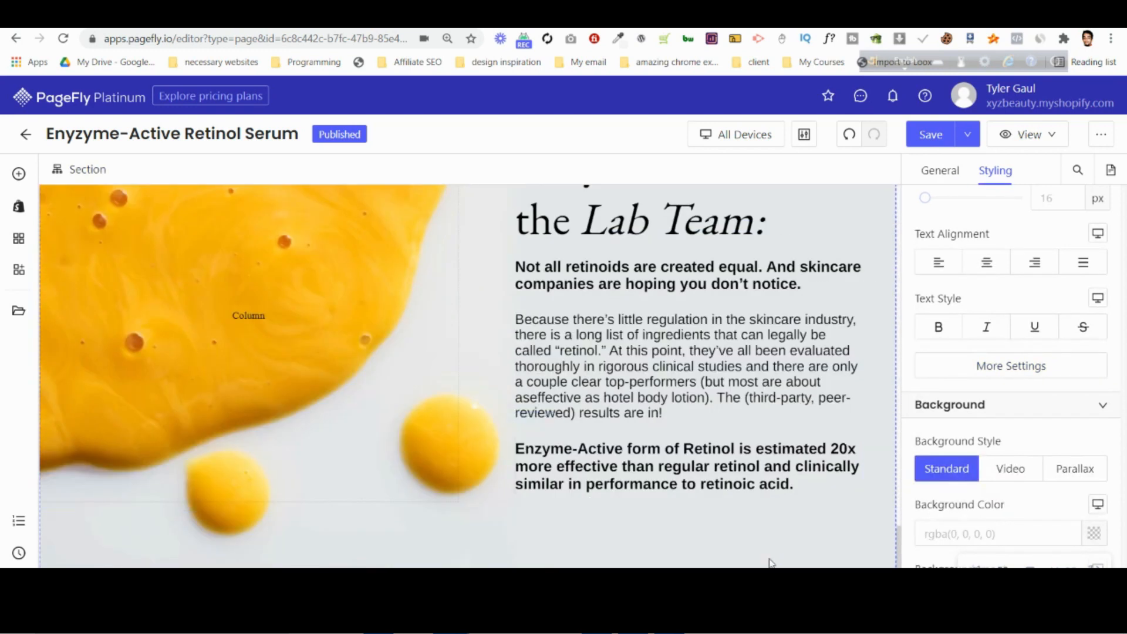
scroll(859, 347, up, 5)
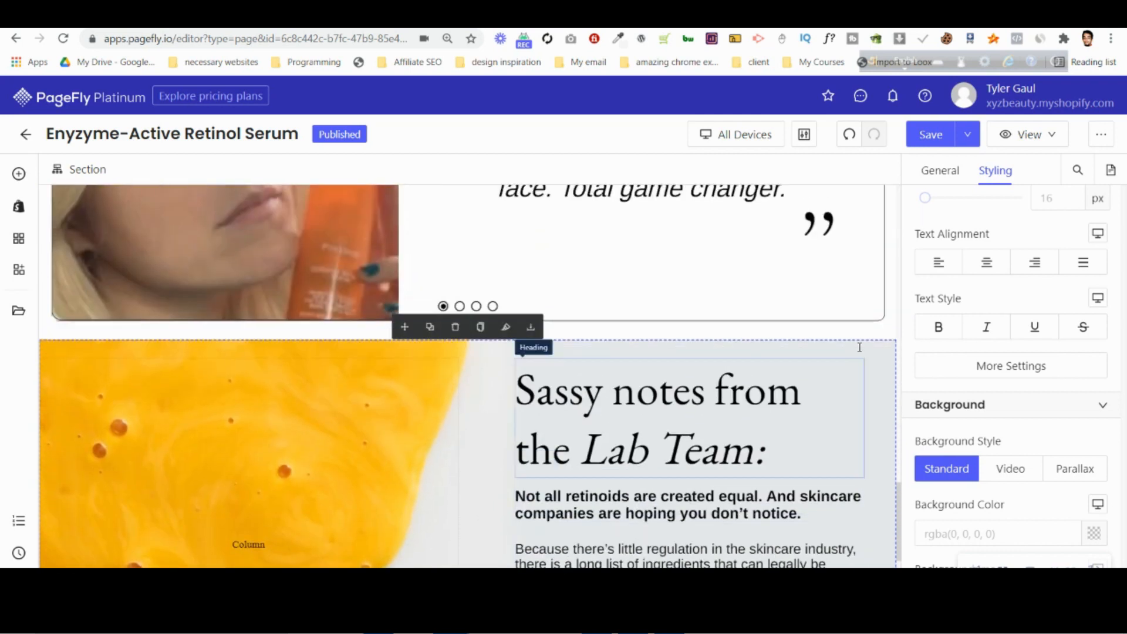
click(934, 141)
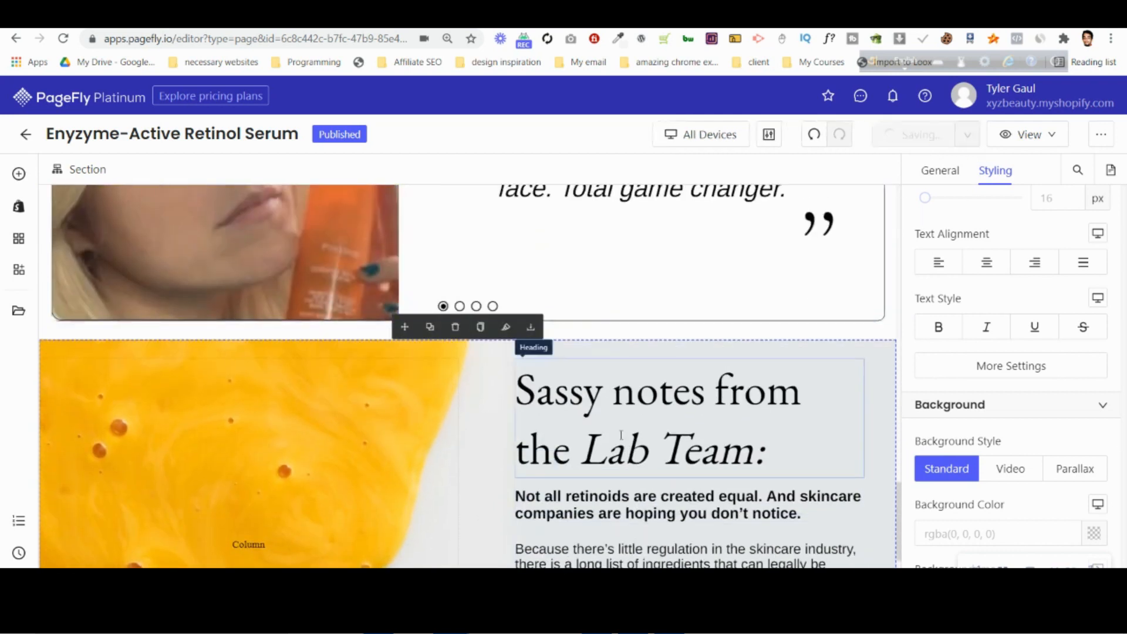
scroll(621, 435, up, 4)
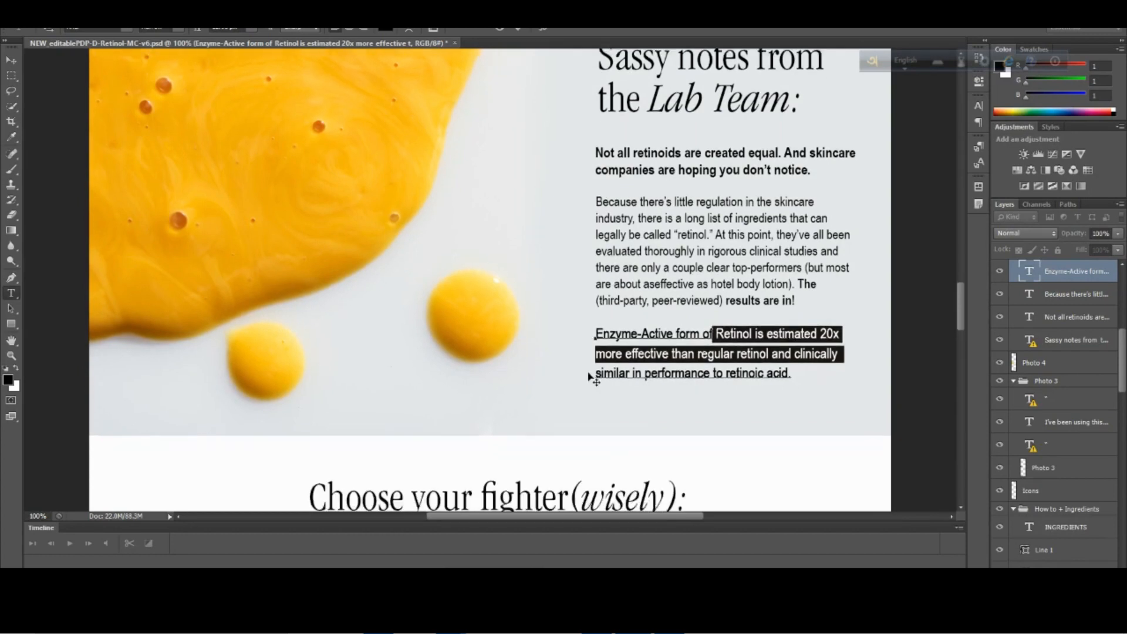
Examine the "Choose your fighter (wisely):" table and the "So why doesn't every company" section in the Photoshop mockup.
scroll(589, 377, down, 10)
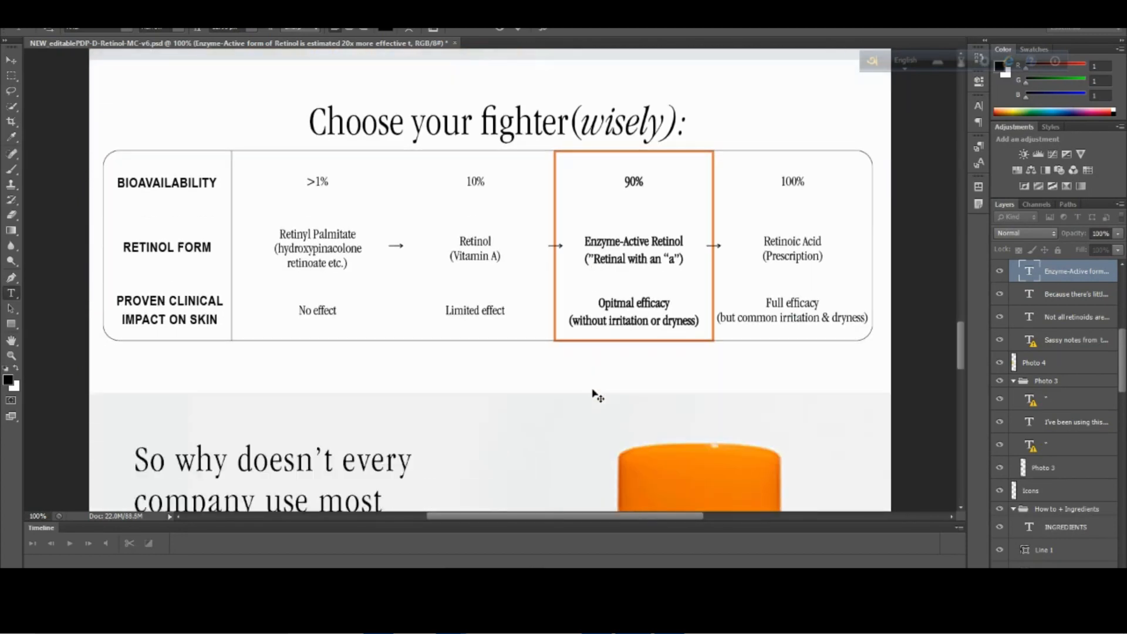
scroll(596, 396, down, 12)
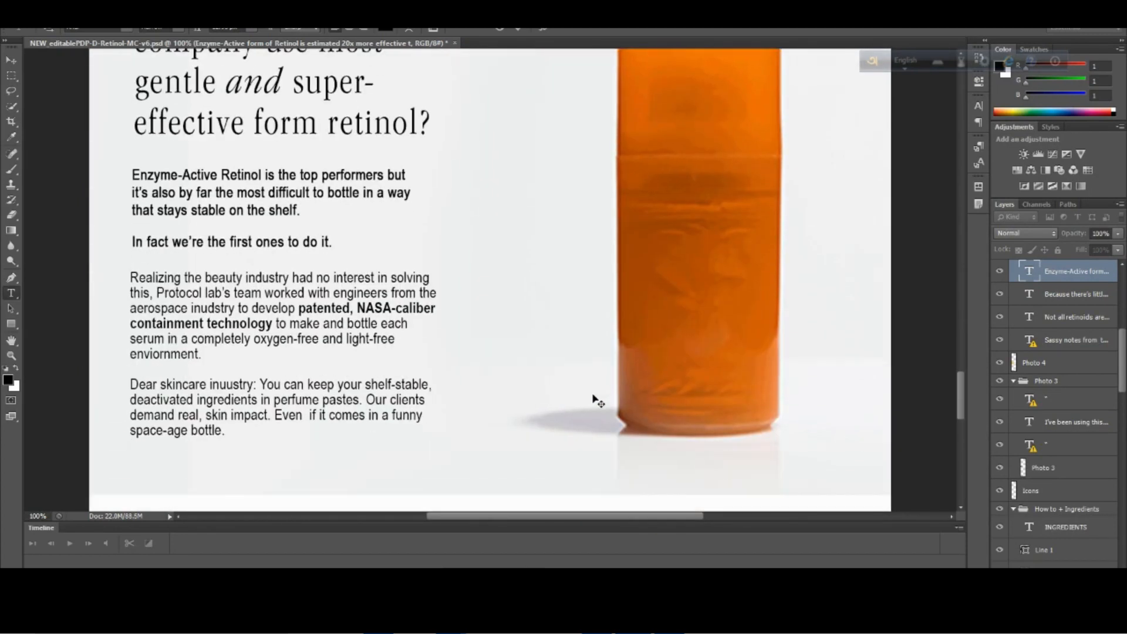
scroll(597, 401, down, 4)
scroll(598, 399, up, 9)
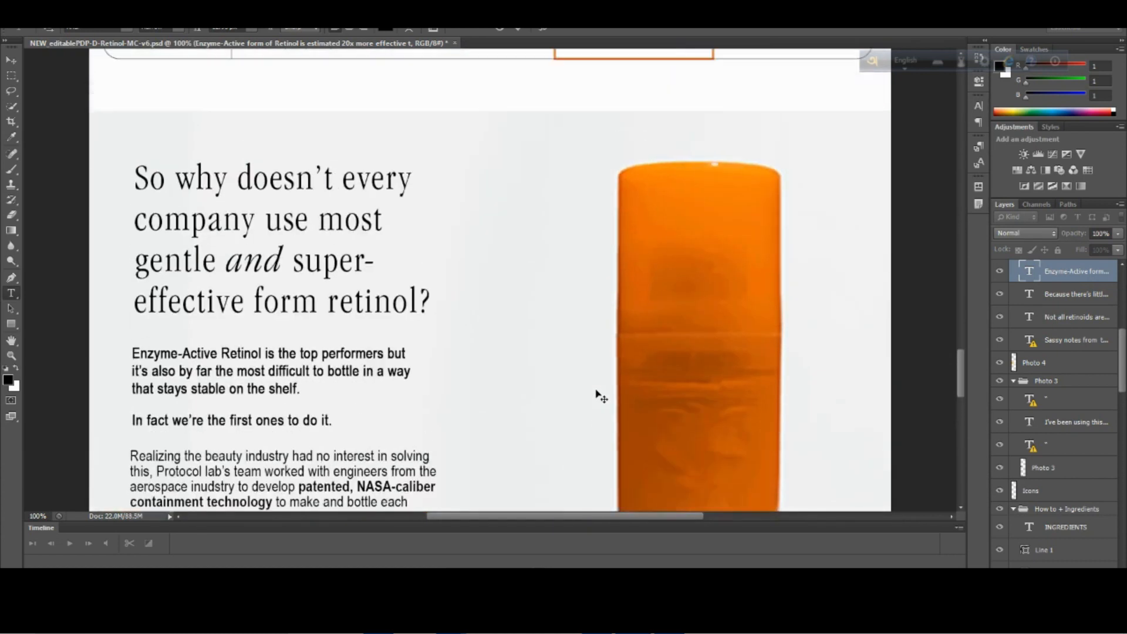
scroll(599, 399, up, 16)
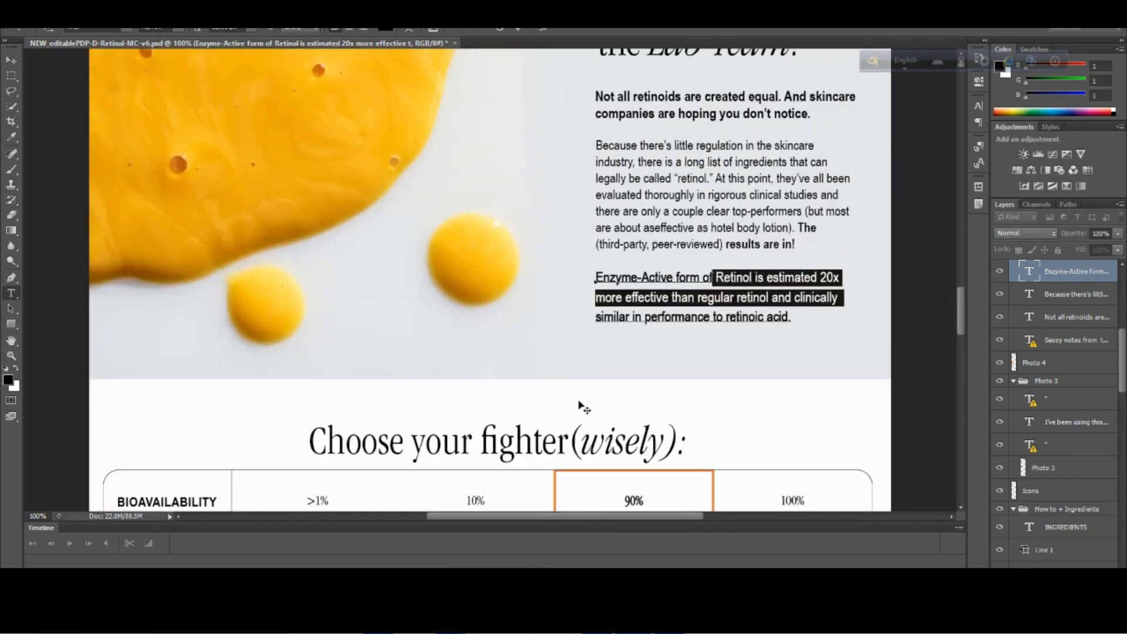
click(495, 31)
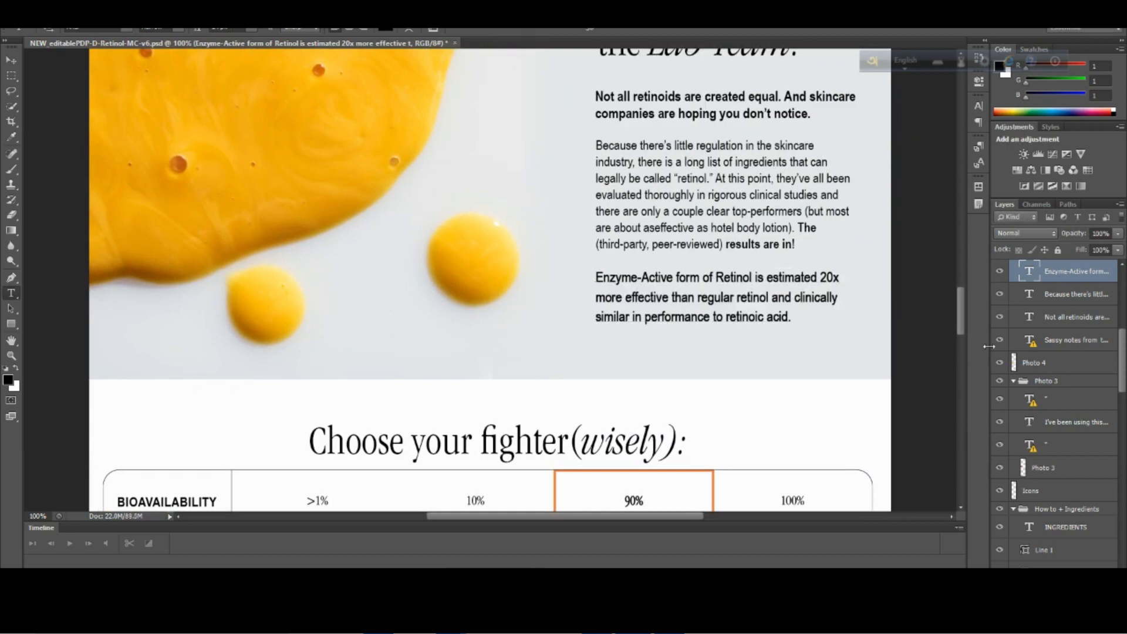
drag(963, 318, 961, 367)
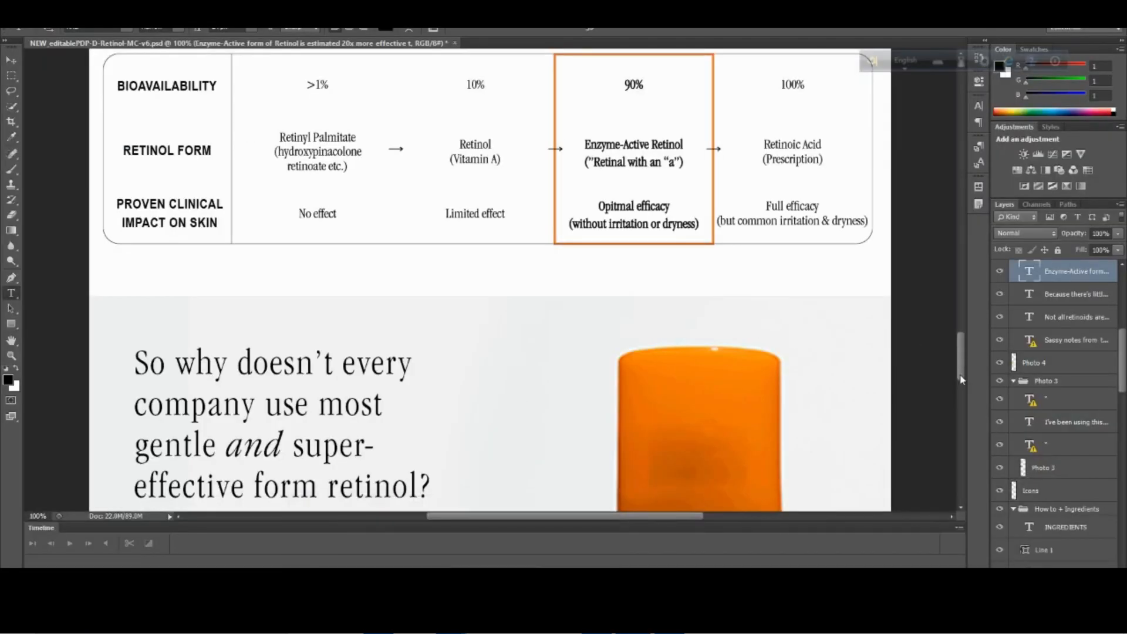
drag(961, 370, 961, 410)
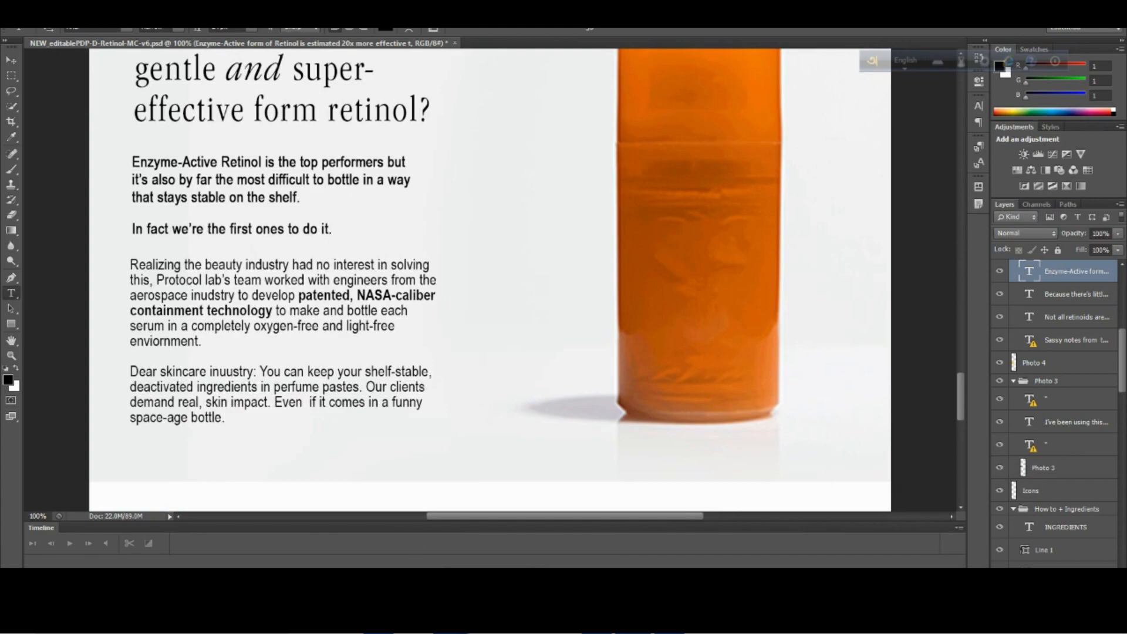
Switch back to PageFly and publish the Enyzyme-Active Retinol Serum page.
click(372, 540)
click(925, 136)
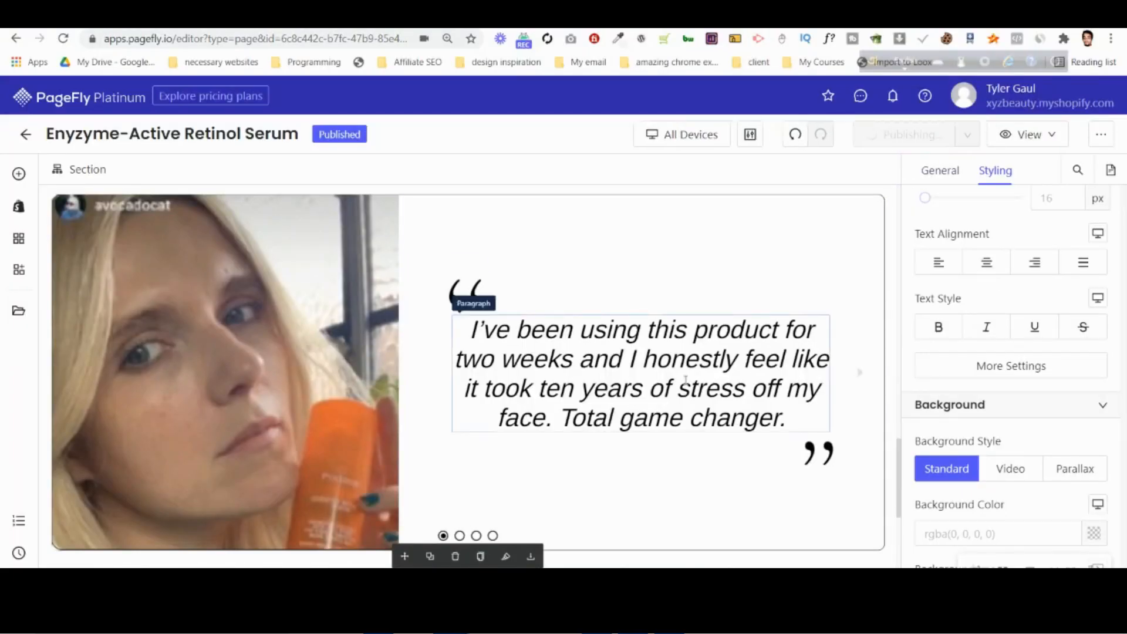
scroll(686, 380, up, 20)
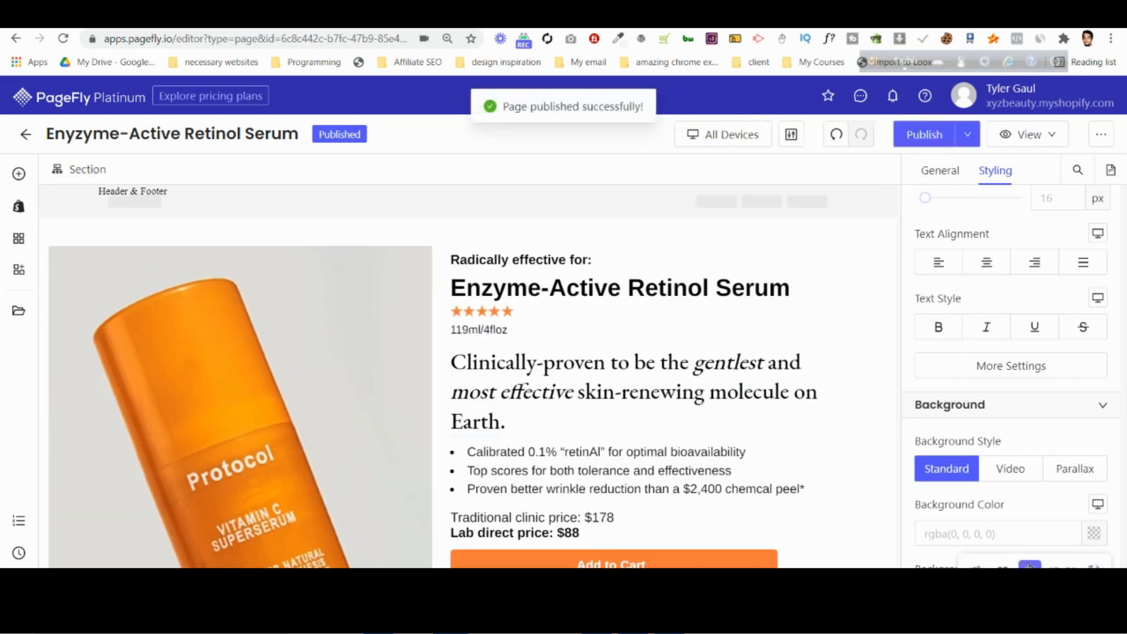
scroll(508, 331, down, 4)
Switch to the Photoshop mockup to view the "Choose your fighter (wisely):" section below the Lab Team notes.
click(508, 331)
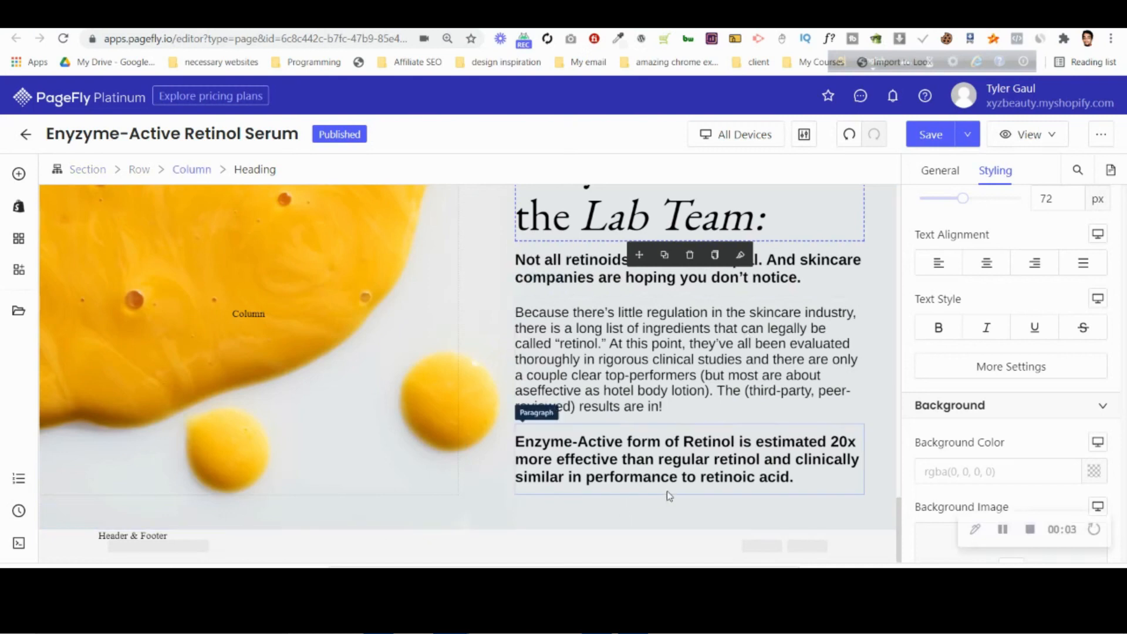
mouse_move(633, 620)
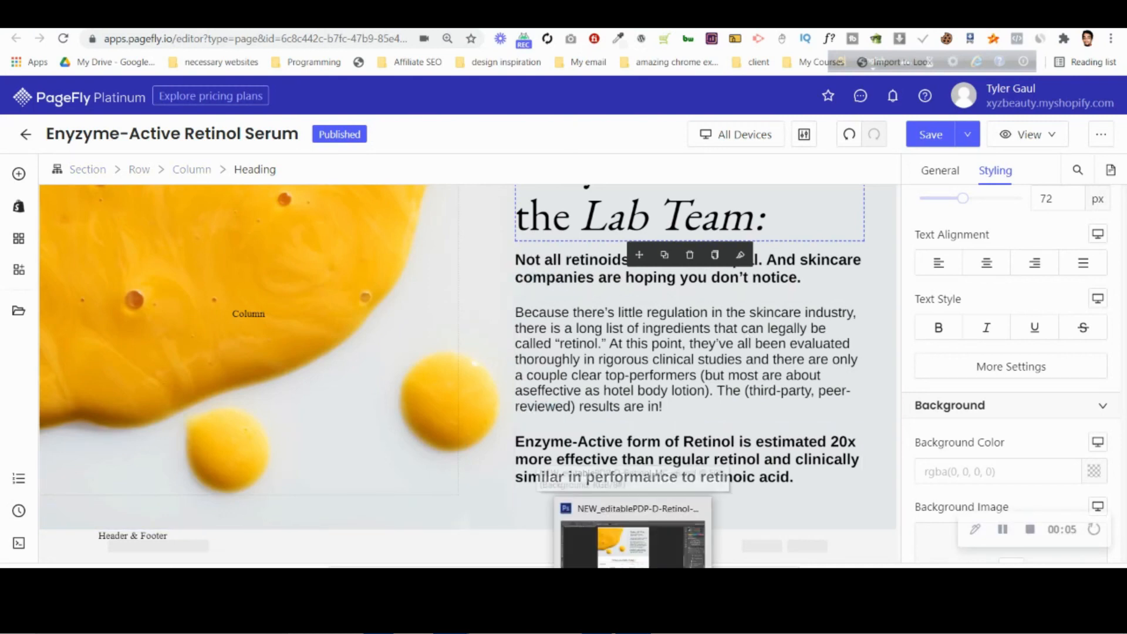
click(633, 534)
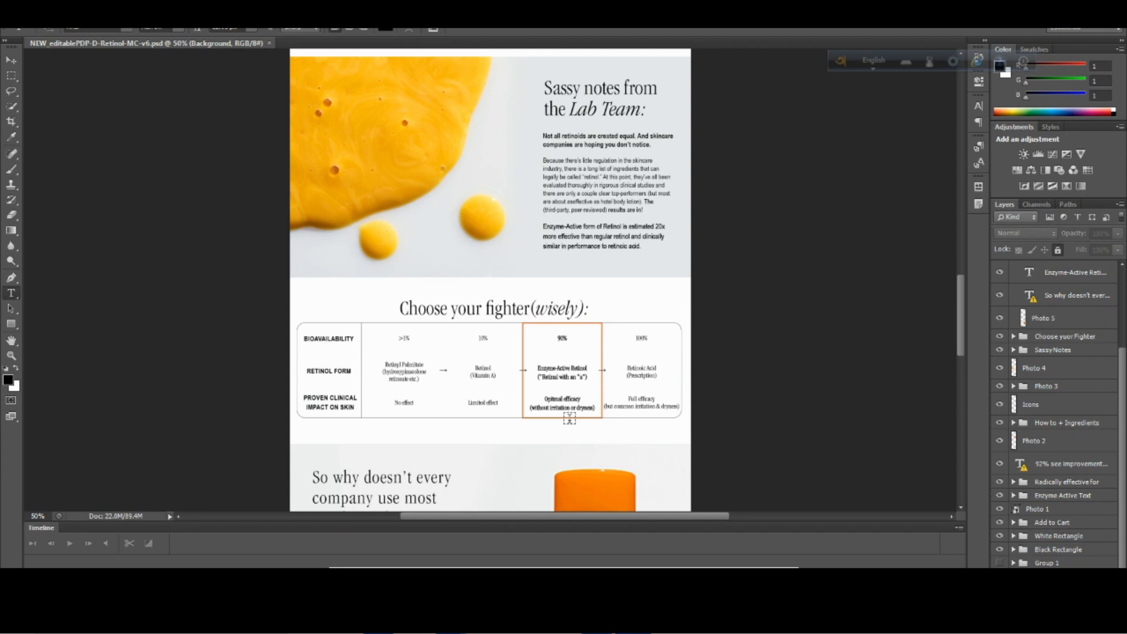
Examine the mockup from the "Choose your fighter (wisely):" table down to the "Follow along for more" photo row, and switch back to PageFly.
scroll(732, 393, down, 2)
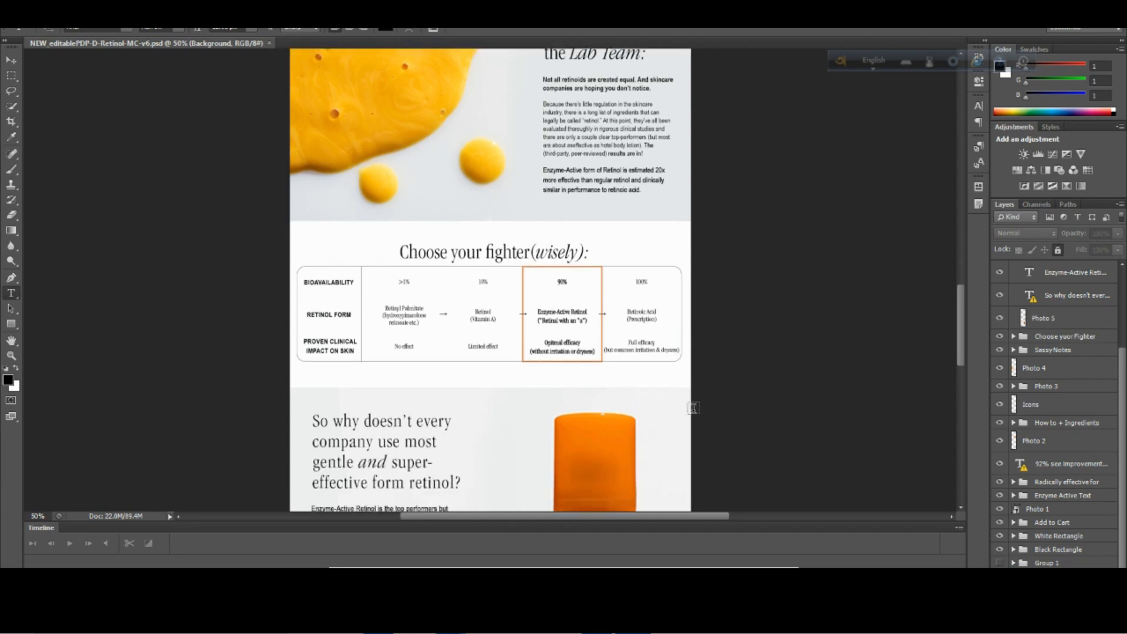
scroll(693, 408, down, 6)
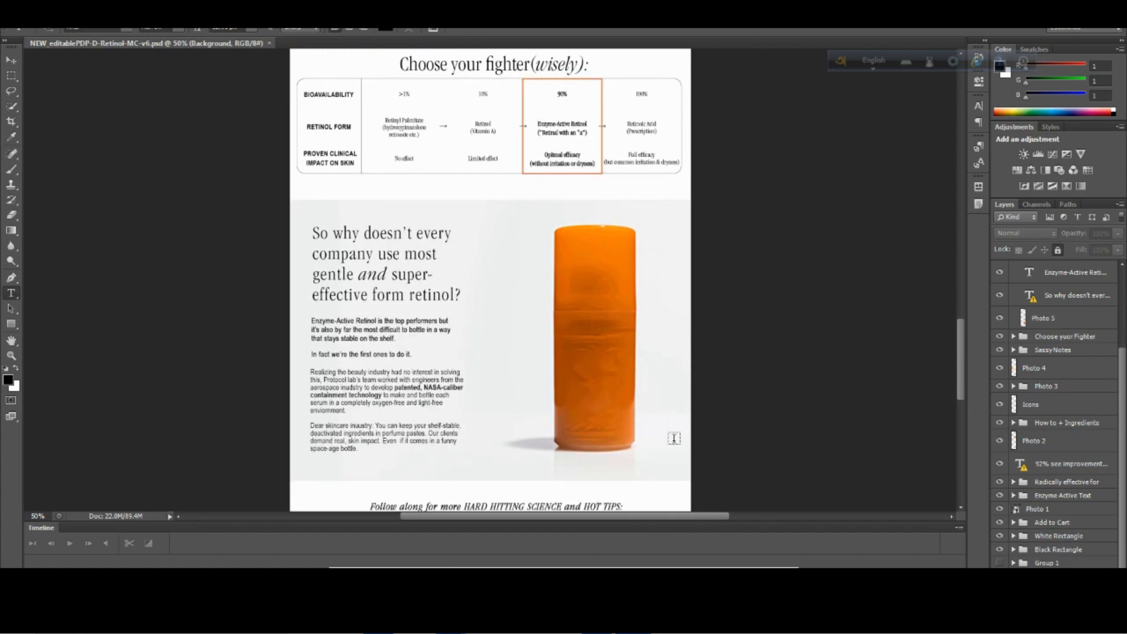
scroll(674, 438, down, 4)
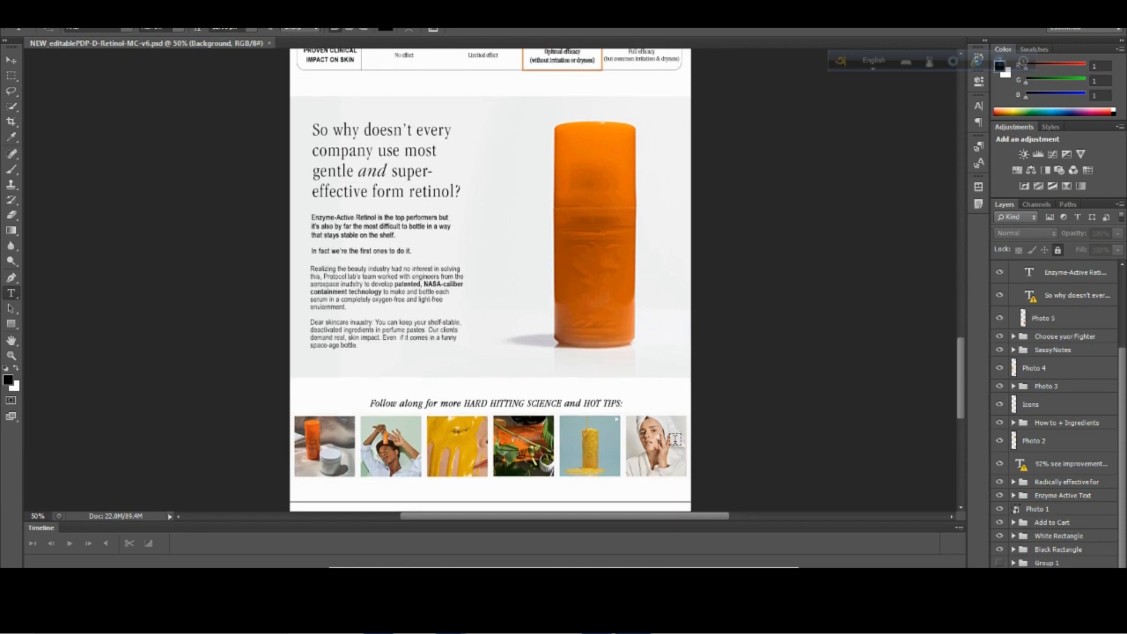
scroll(675, 439, down, 4)
scroll(652, 453, up, 5)
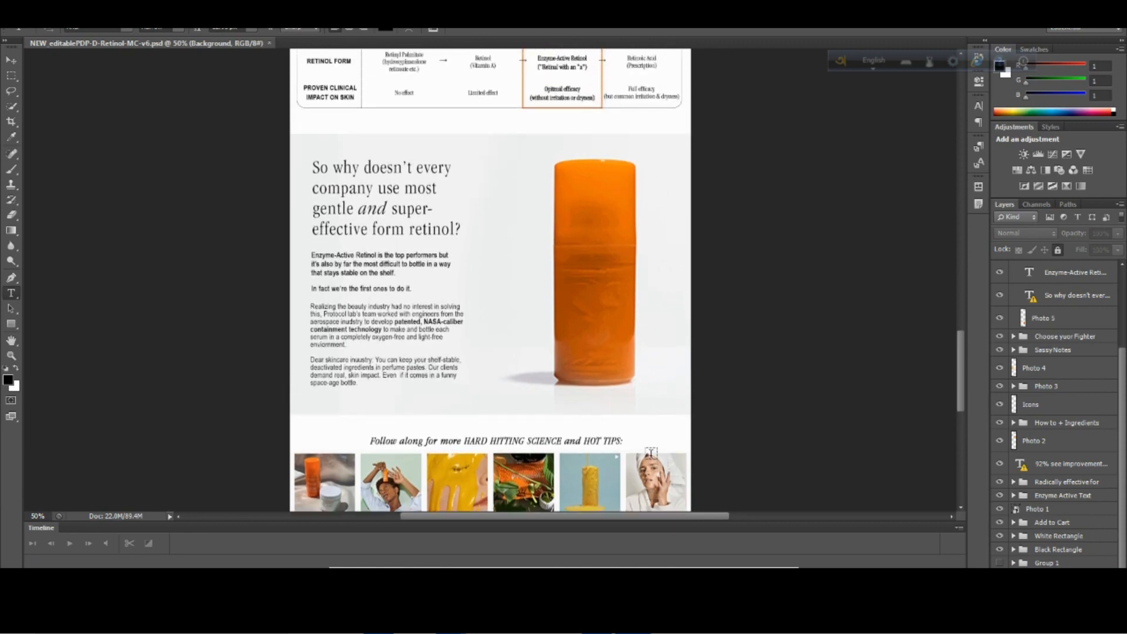
scroll(652, 453, up, 5)
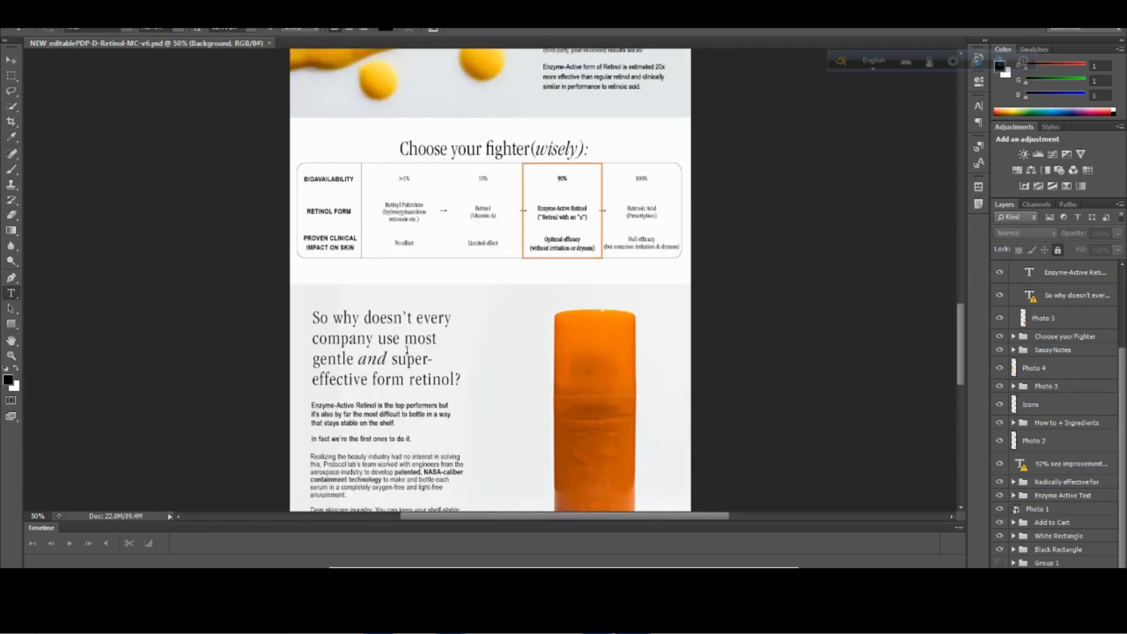
mouse_move(452, 620)
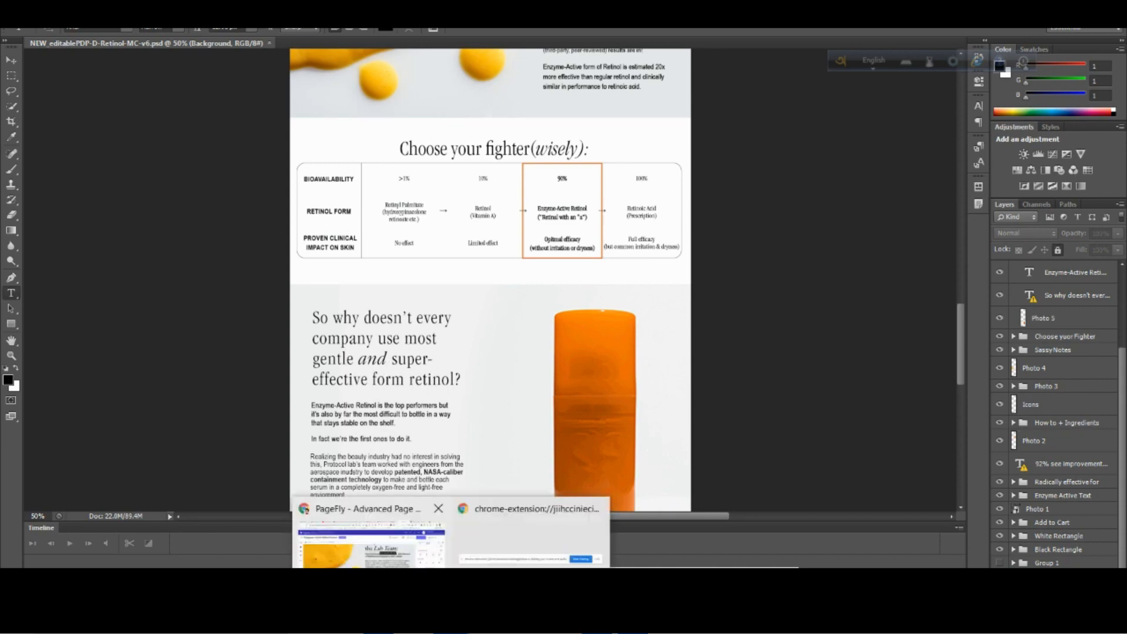
click(376, 552)
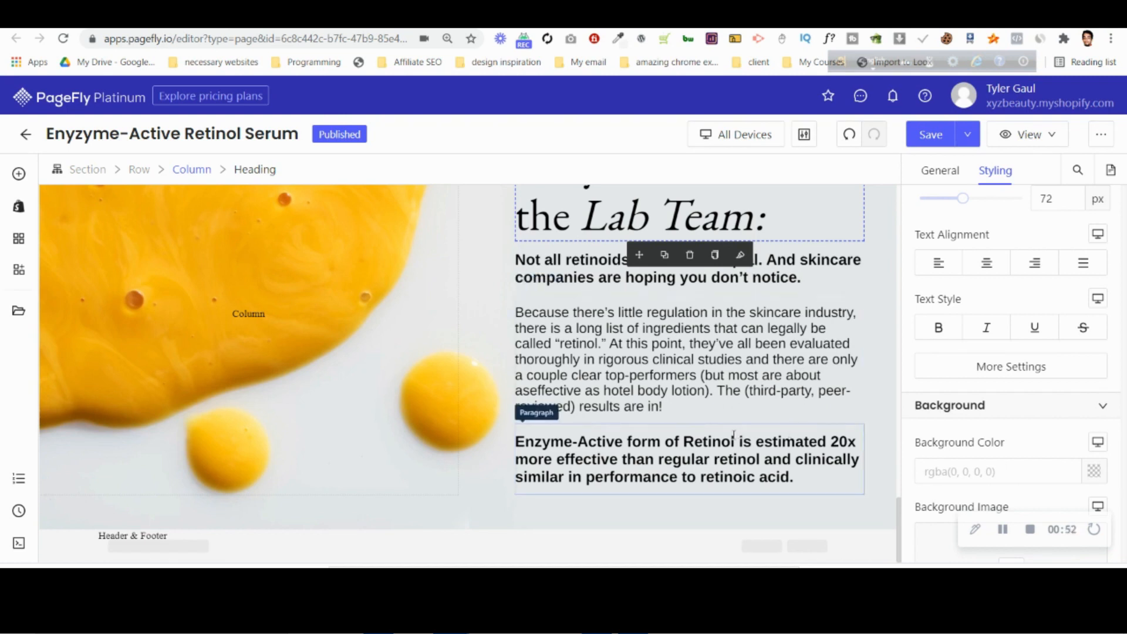
Examine the "Choose your fighter (wisely):" section below the Lab Team notes in the Photoshop mockup, and switch back to PageFly.
click(632, 617)
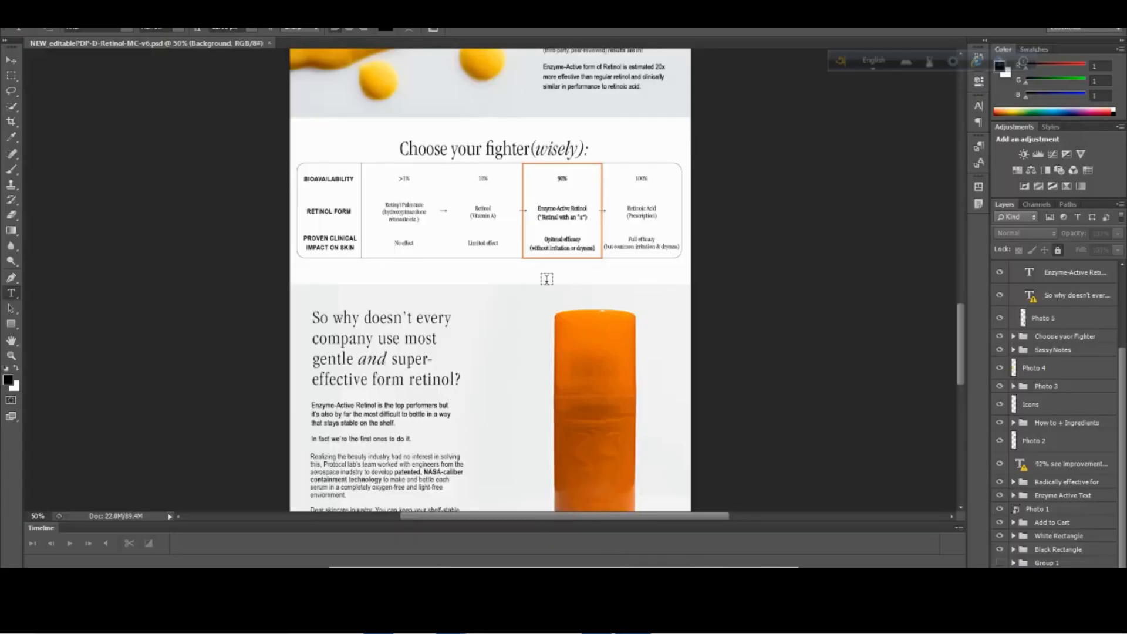
scroll(597, 249, up, 5)
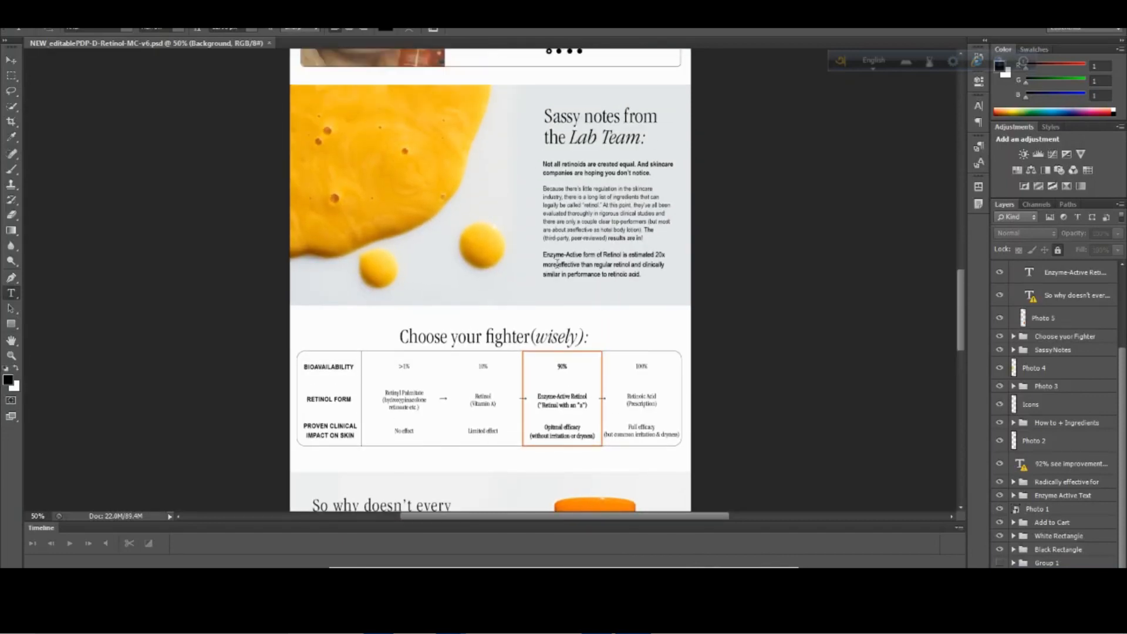
scroll(308, 364, down, 1)
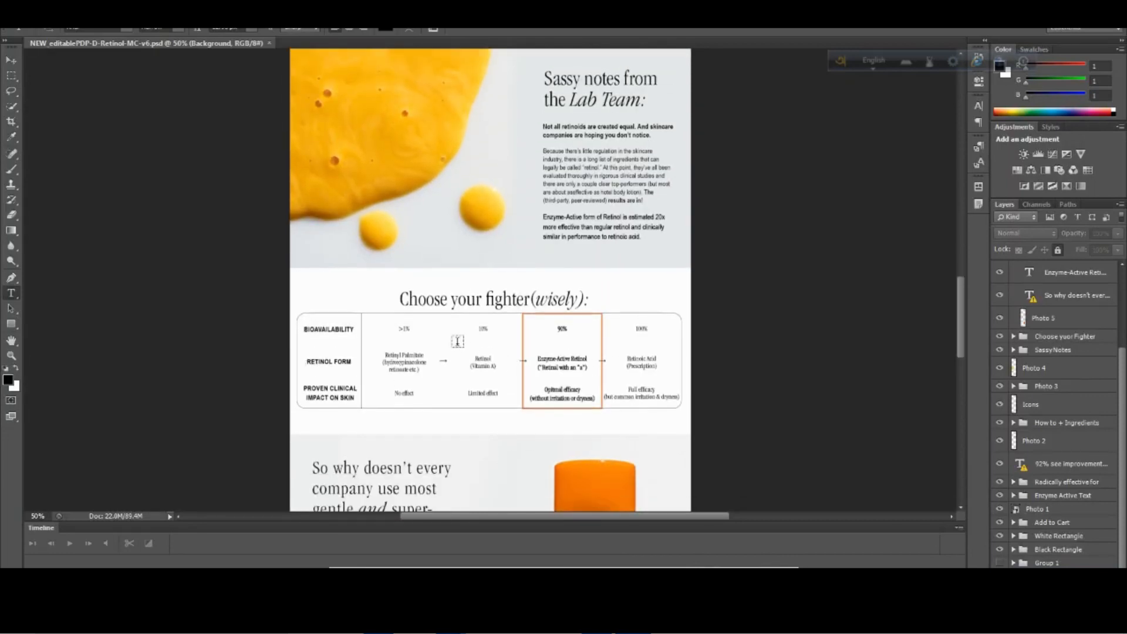
mouse_move(451, 619)
click(376, 558)
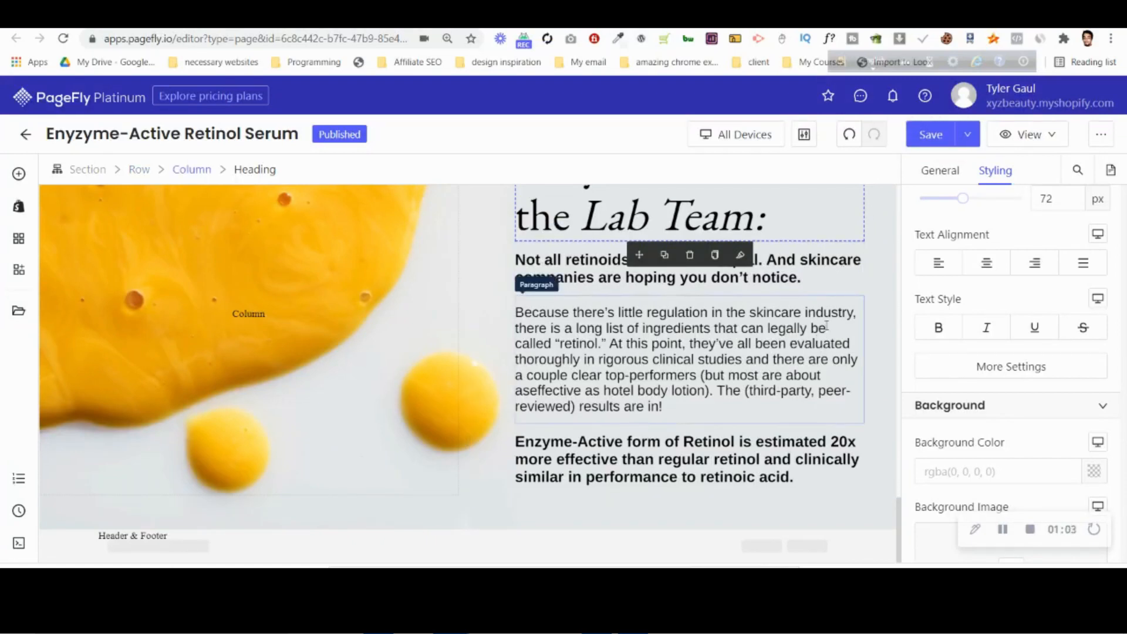
Switch to Photoshop and open the "Choose your fighter (wisely):" heading for editing with font substitution to check its font size.
key(alt+Tab)
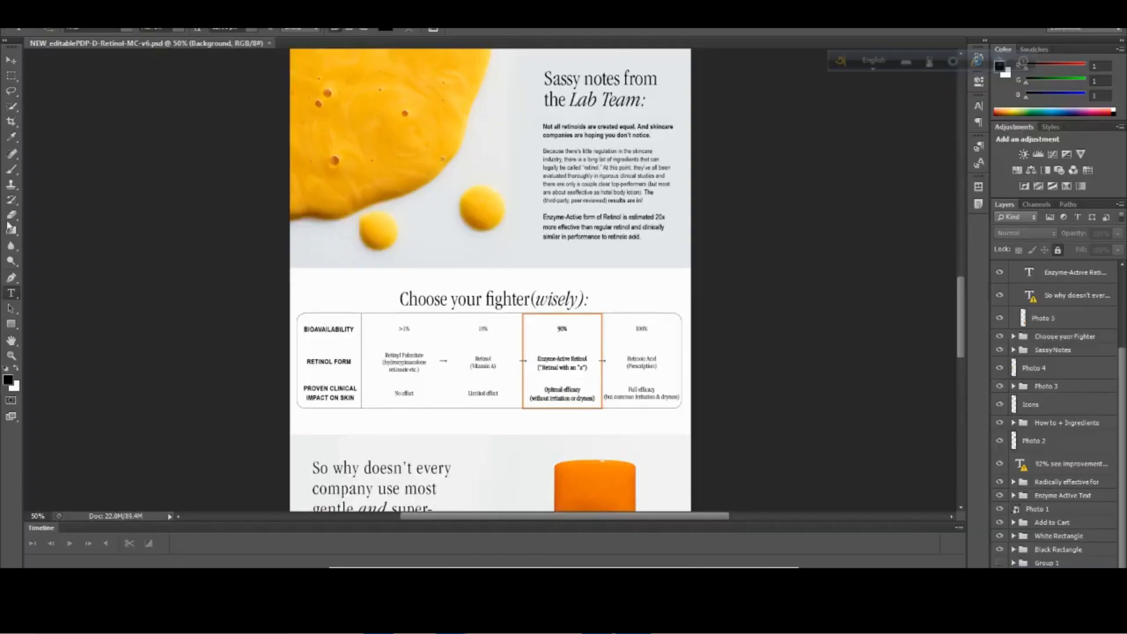
click(518, 298)
click(547, 259)
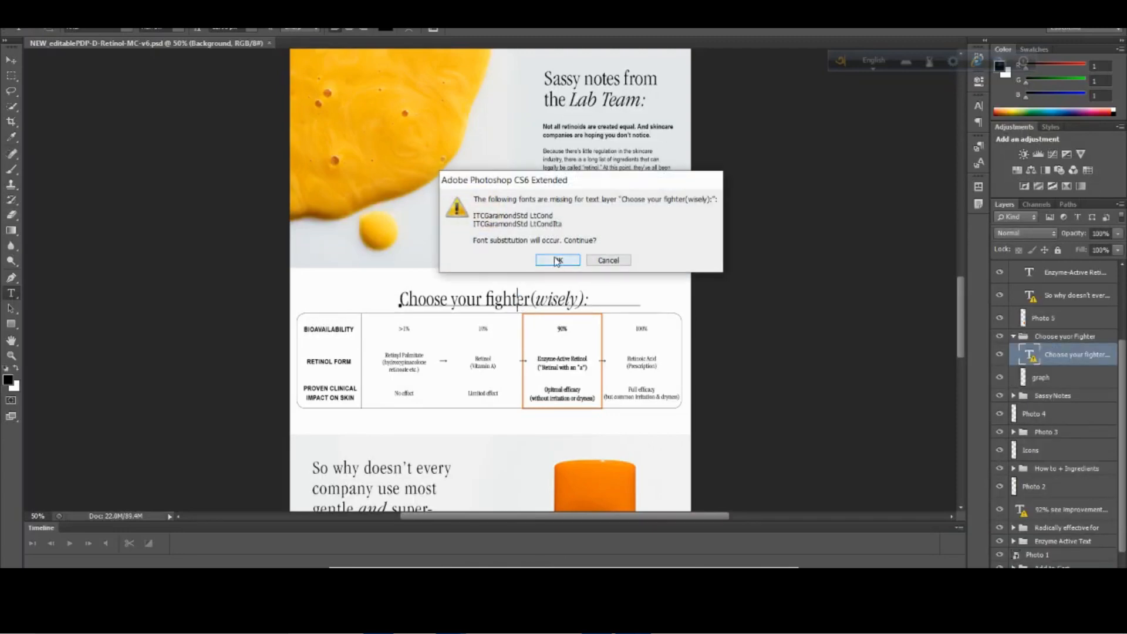
click(234, 29)
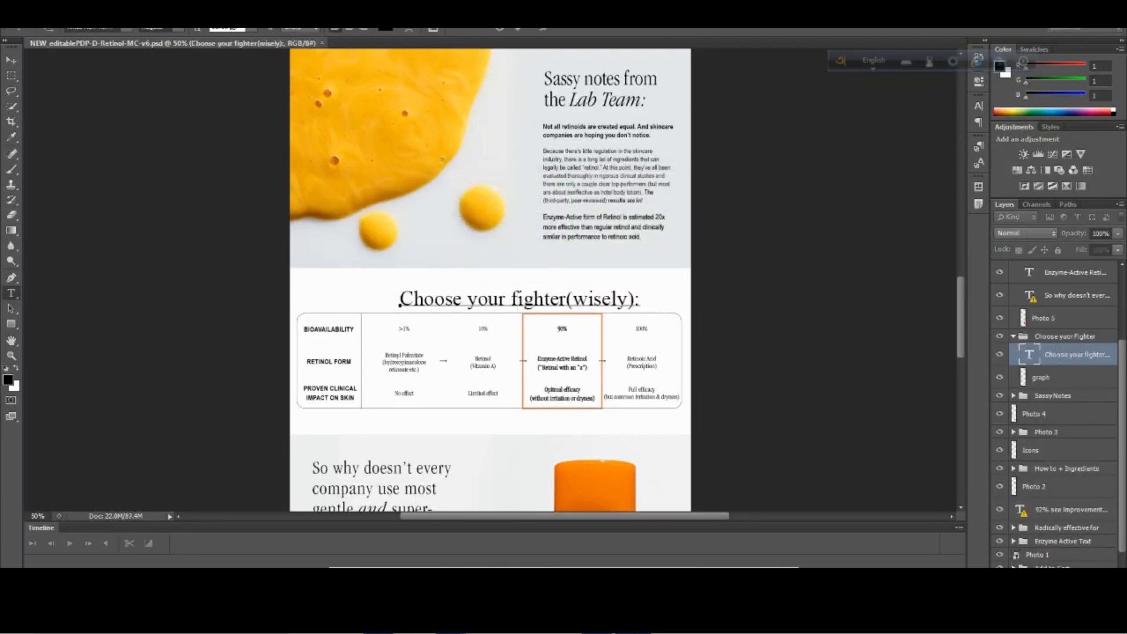
Switch to the Photopea copy and check the type settings of the "Choose your fighter" heading and the "Because there's little regulation" paragraph, cancelling both edits.
mouse_move(452, 622)
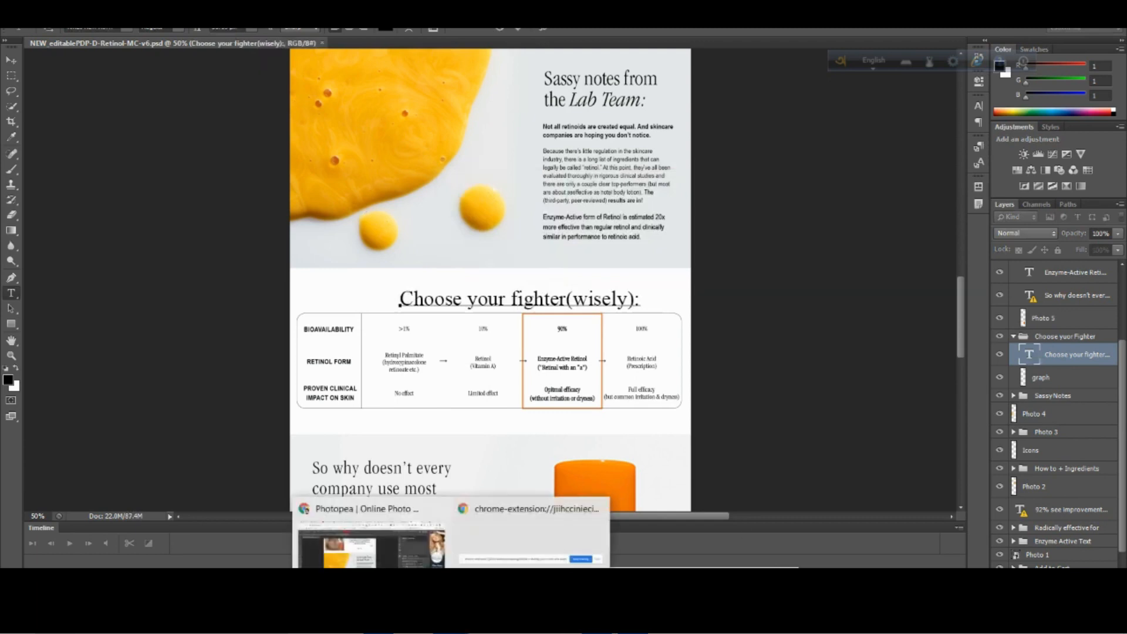
click(377, 551)
scroll(397, 352, down, 8)
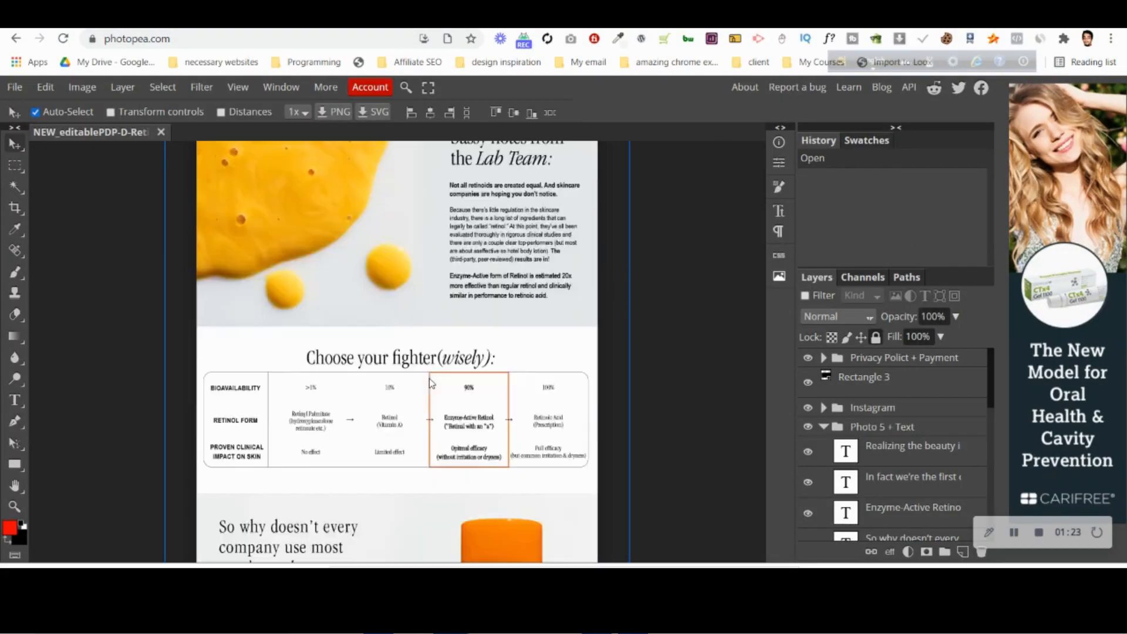
scroll(397, 353, up, 2)
key(t)
scroll(364, 379, up, 6)
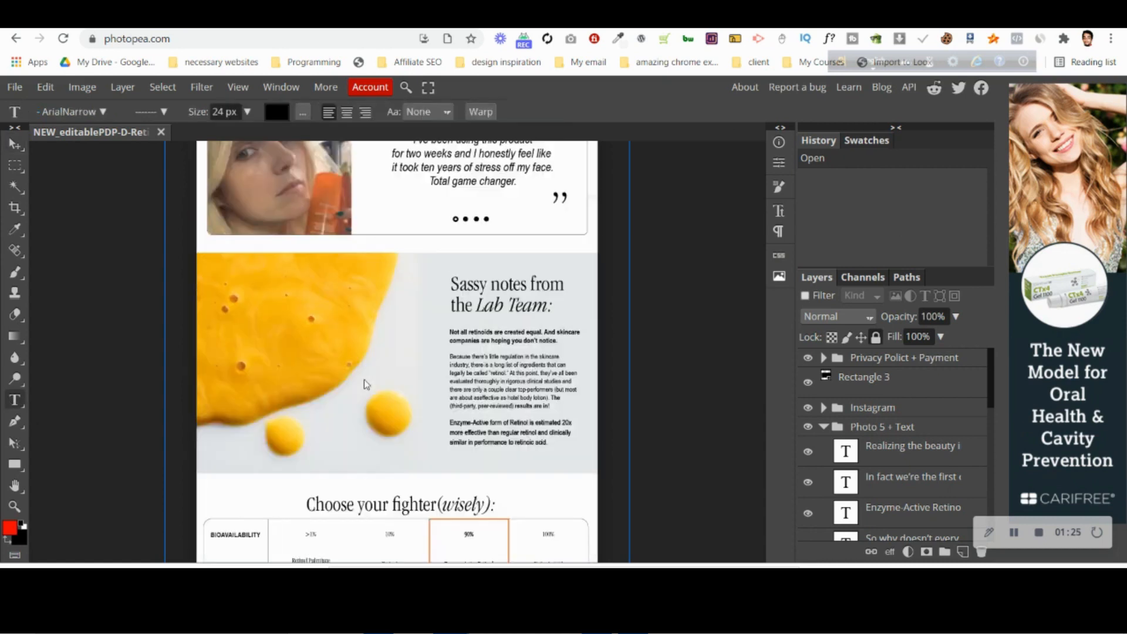
scroll(364, 379, down, 1)
click(403, 432)
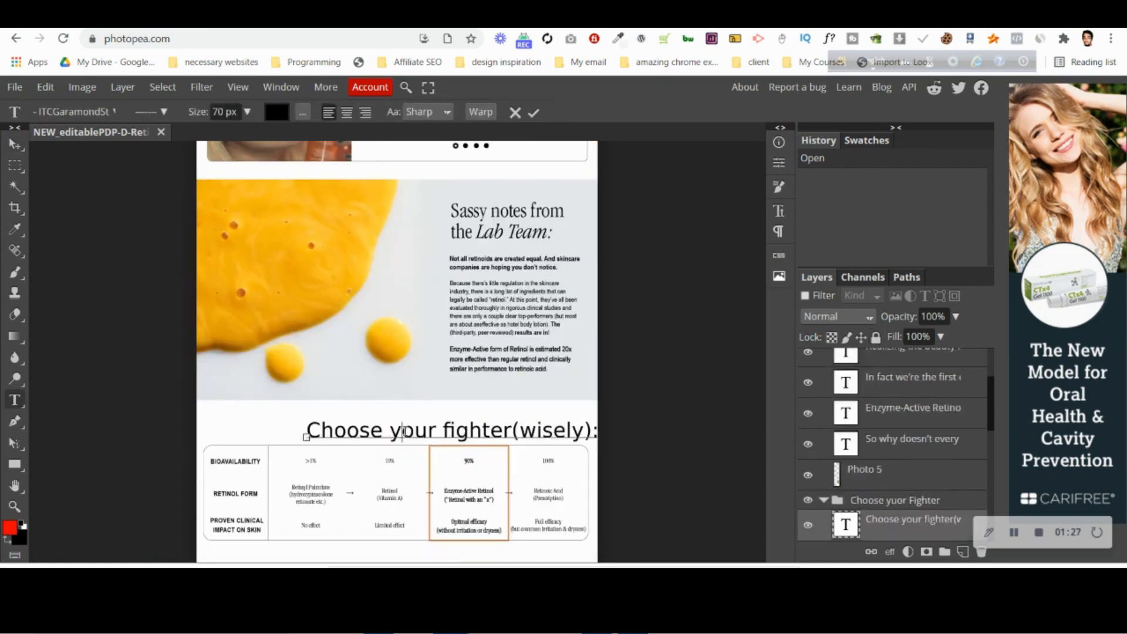
click(515, 115)
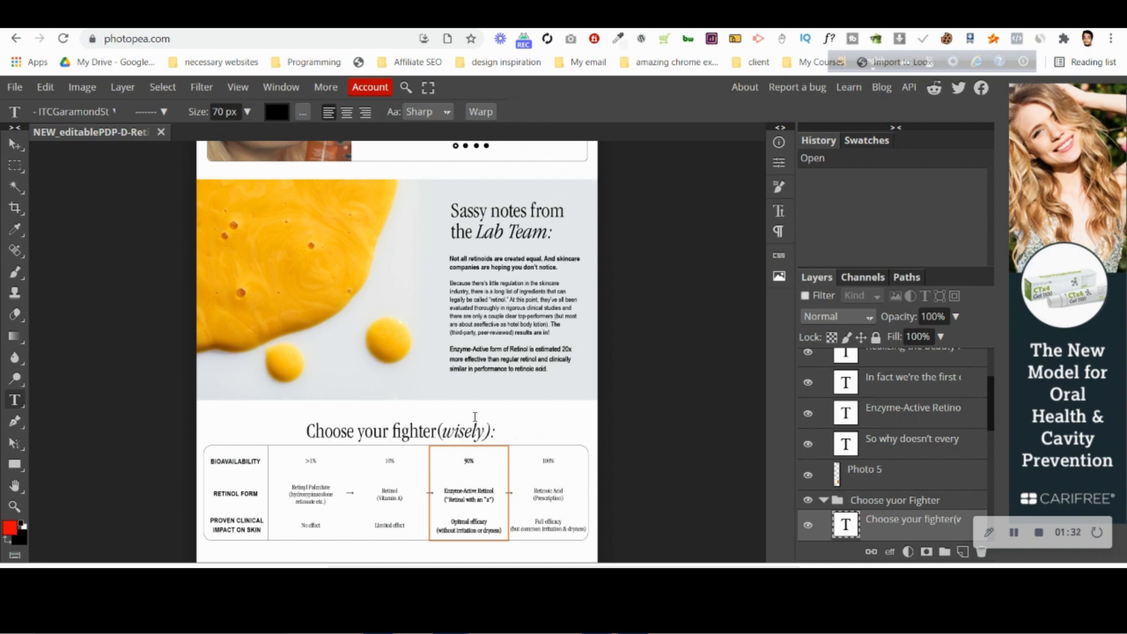
click(450, 285)
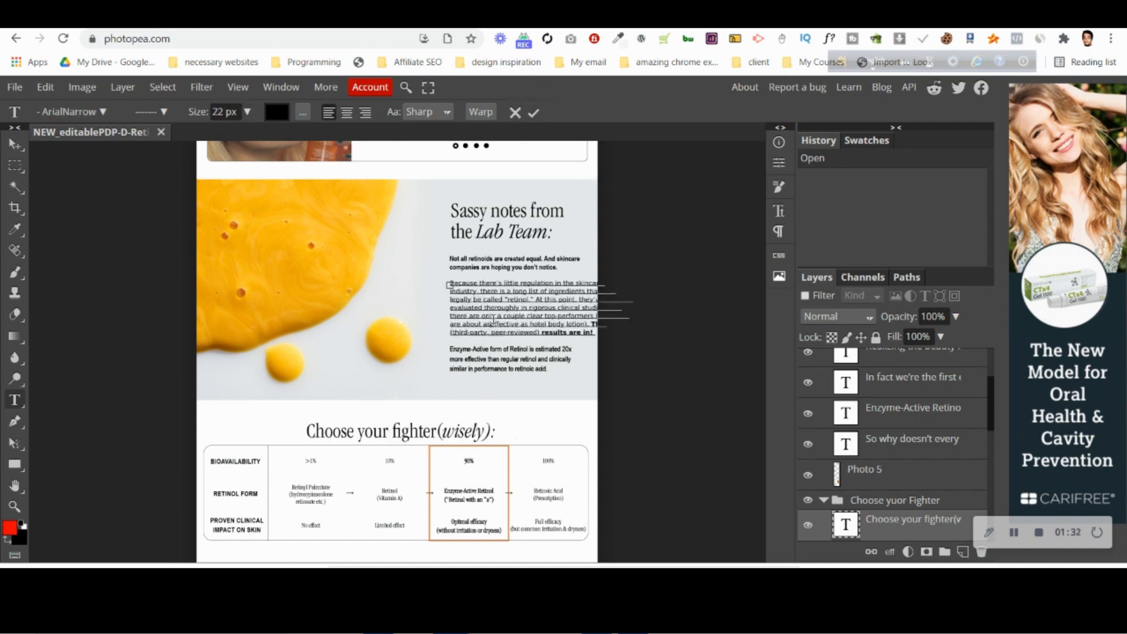
click(515, 115)
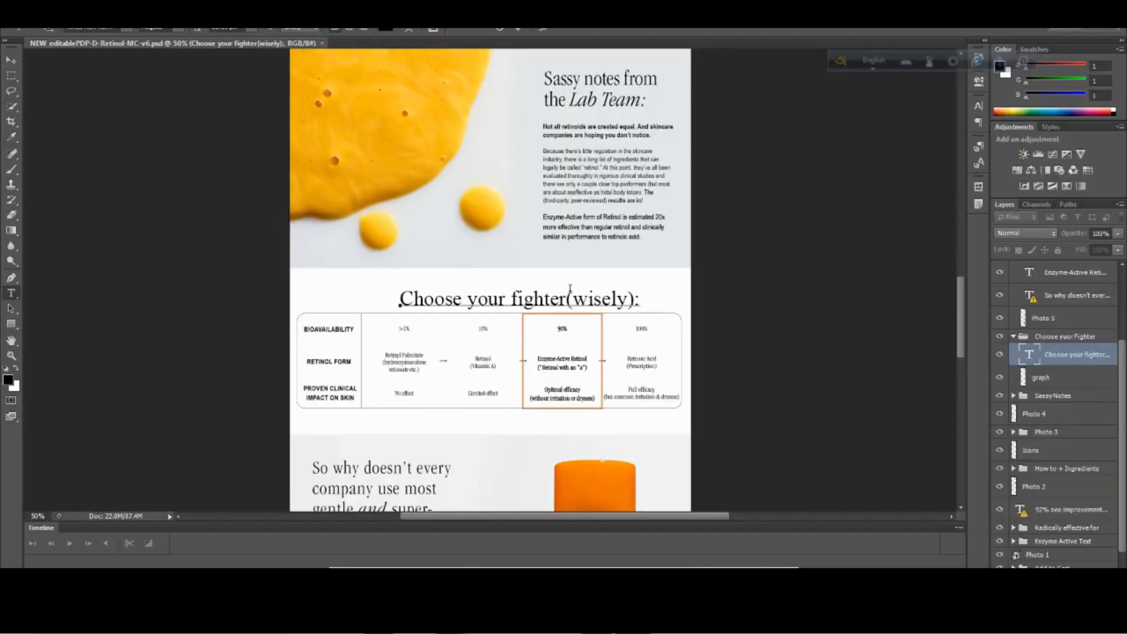
Discard the font-substituted heading edit in Photoshop, reopen the heading, and decline the font substitution.
click(498, 30)
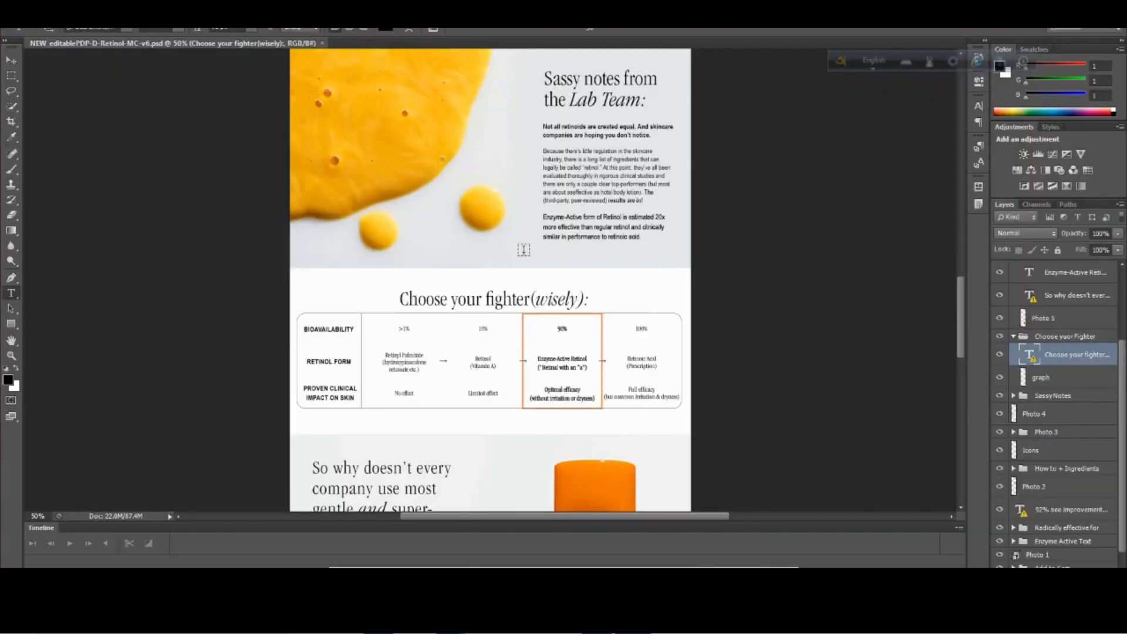
click(522, 301)
click(610, 261)
scroll(535, 382, up, 5)
scroll(548, 402, down, 4)
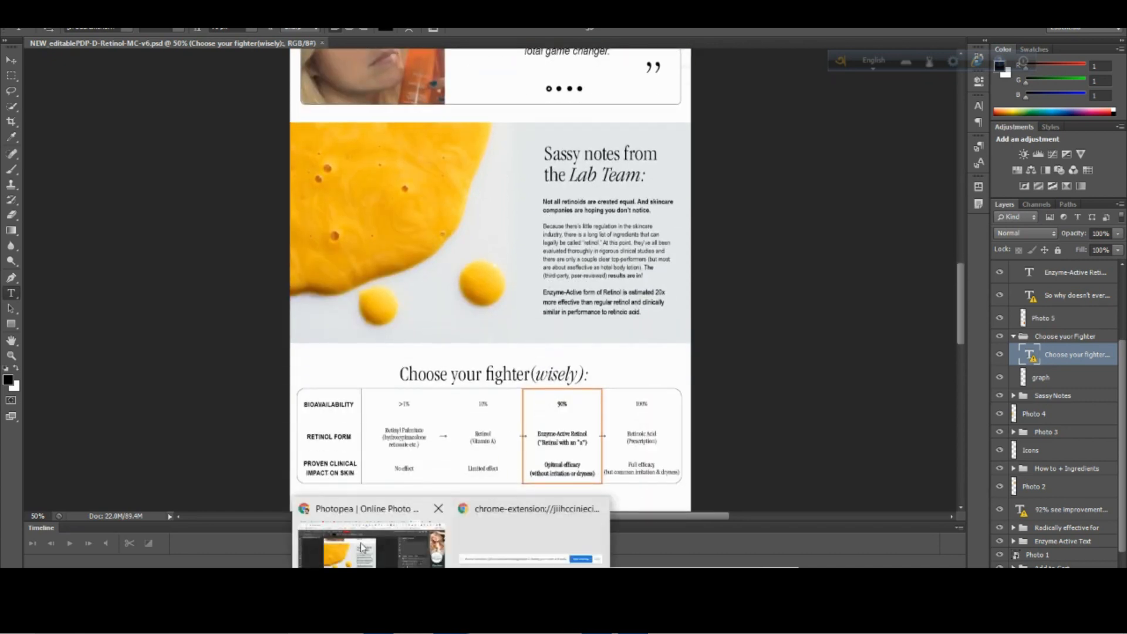
Switch through Photopea to PageFly and compare its Lab Team section with the Photoshop mockup.
click(363, 549)
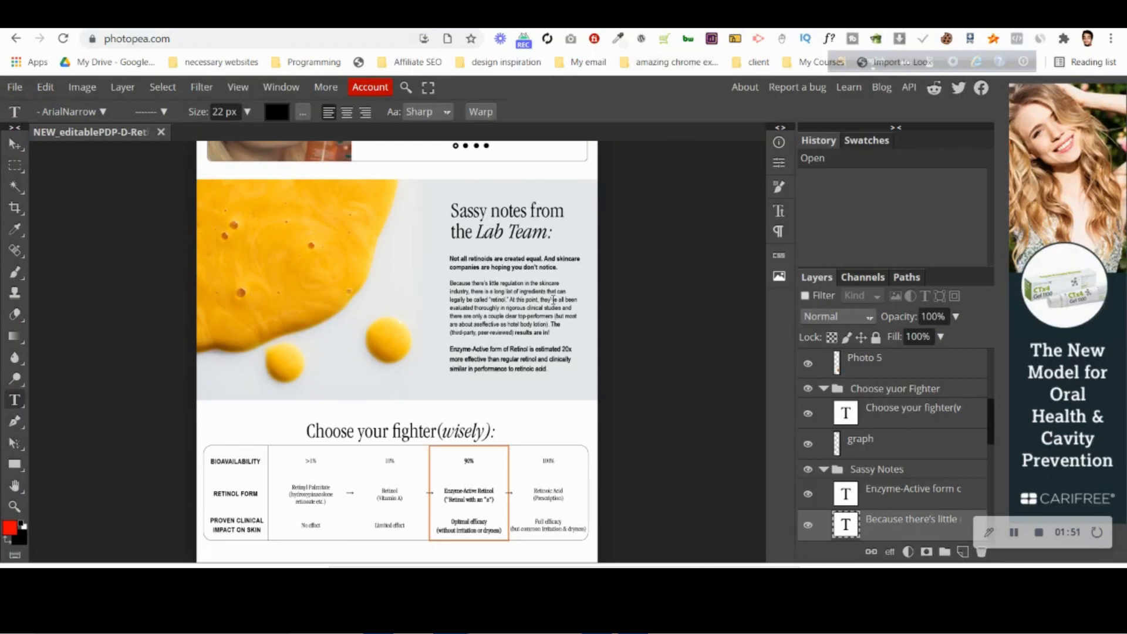
key(ctrl+Tab)
scroll(622, 433, up, 4)
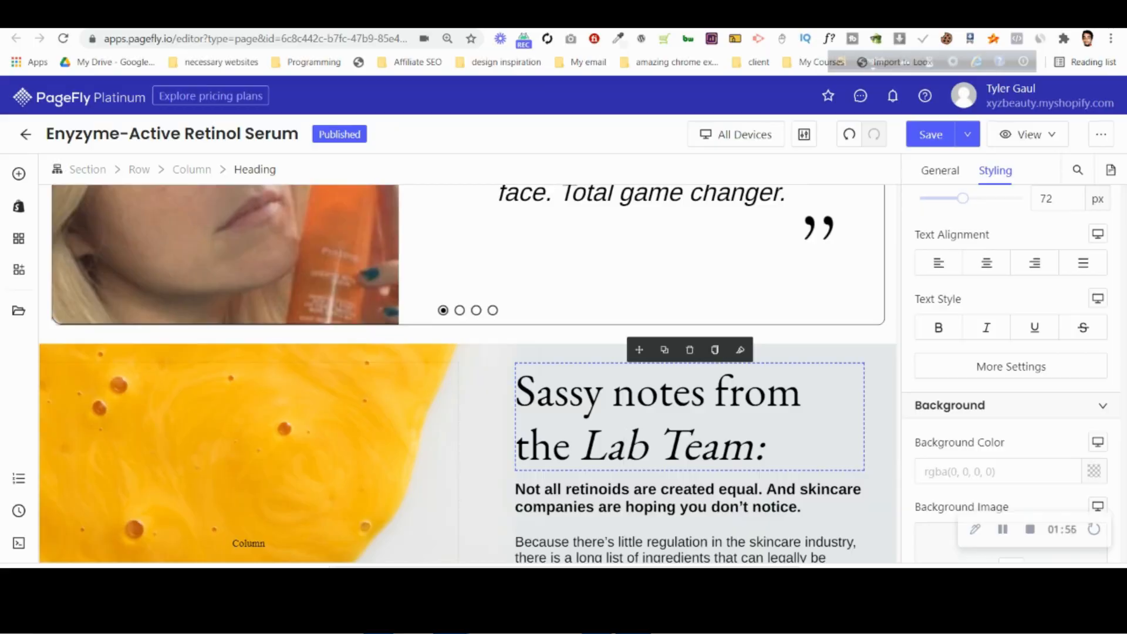
click(633, 618)
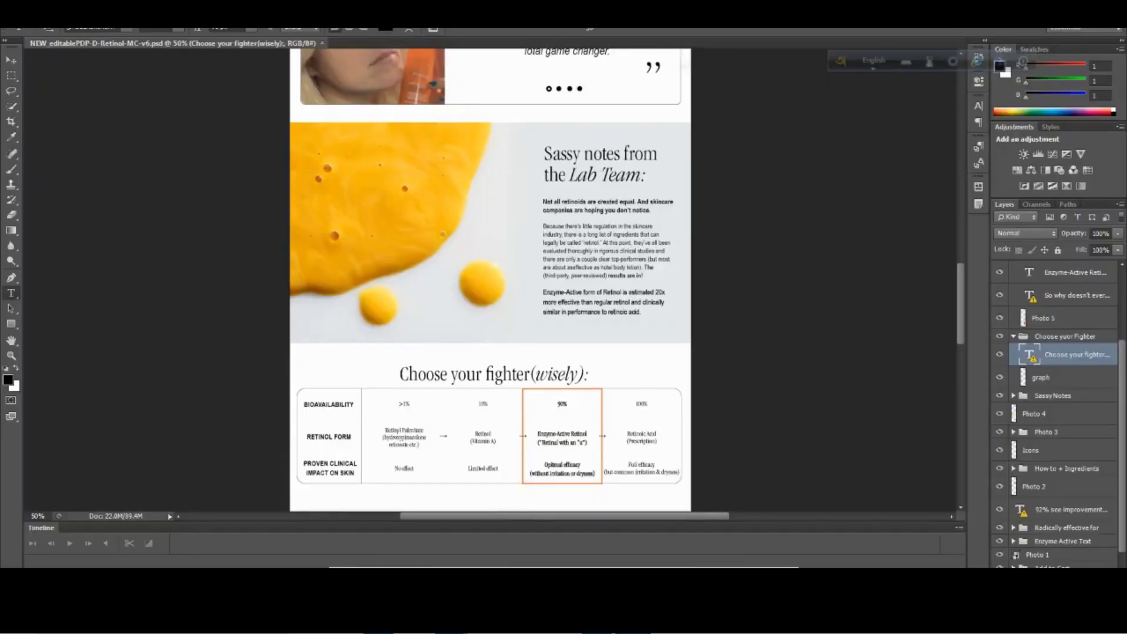
click(450, 619)
click(368, 541)
scroll(246, 318, down, 4)
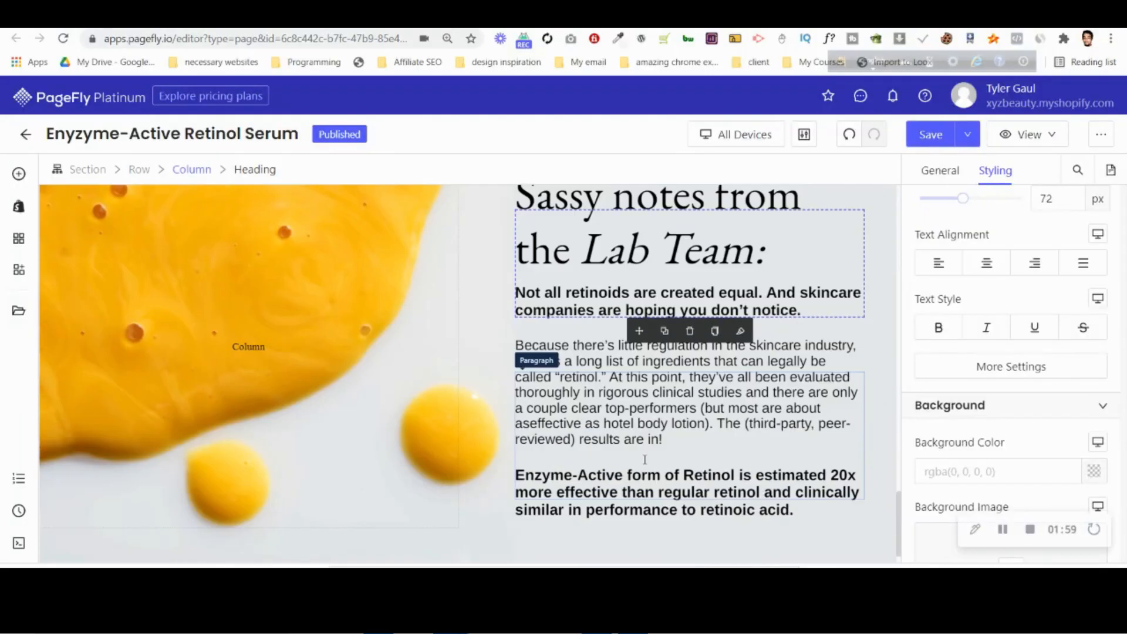
Add a one-column layout section below the Lab Team section, checking the mockup for the matching area.
click(19, 174)
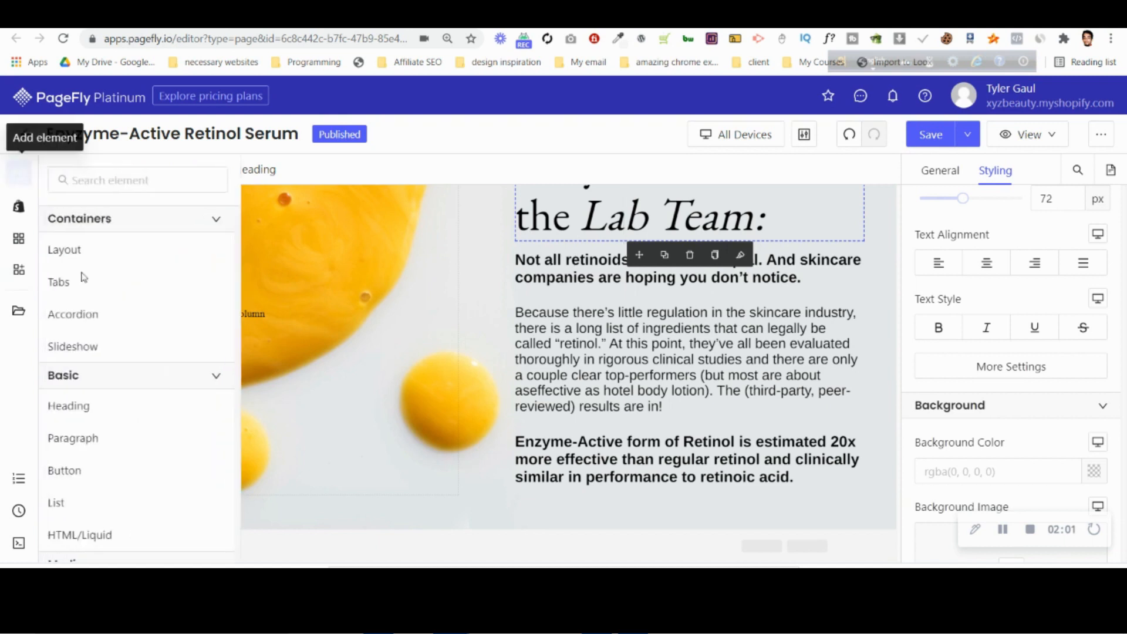
mouse_move(104, 263)
drag(320, 211, 482, 526)
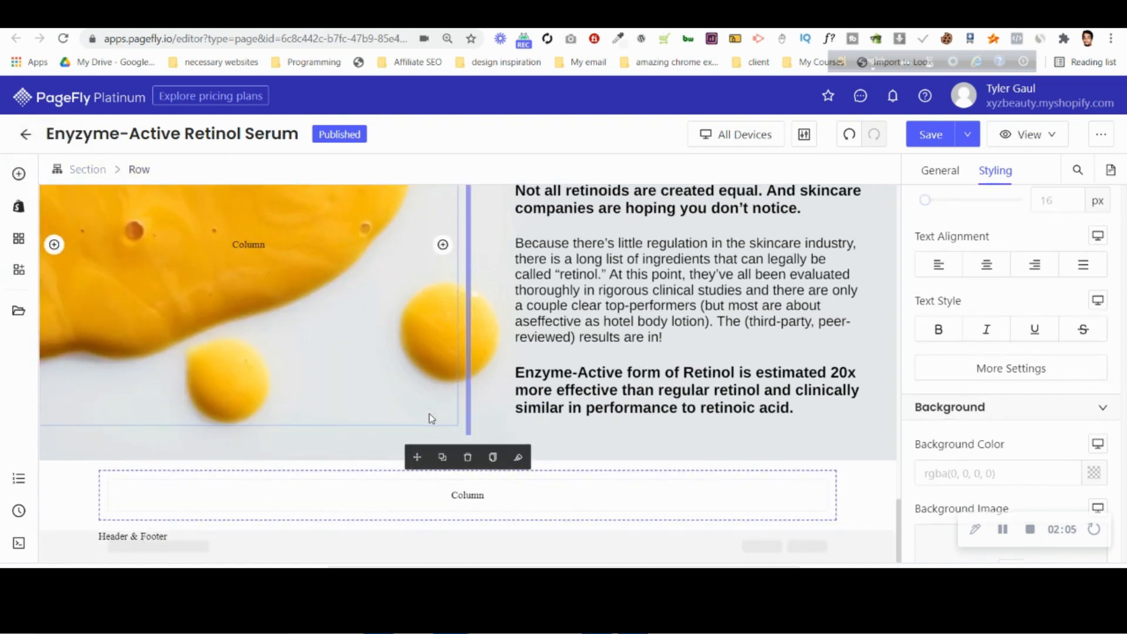
key(alt+Tab)
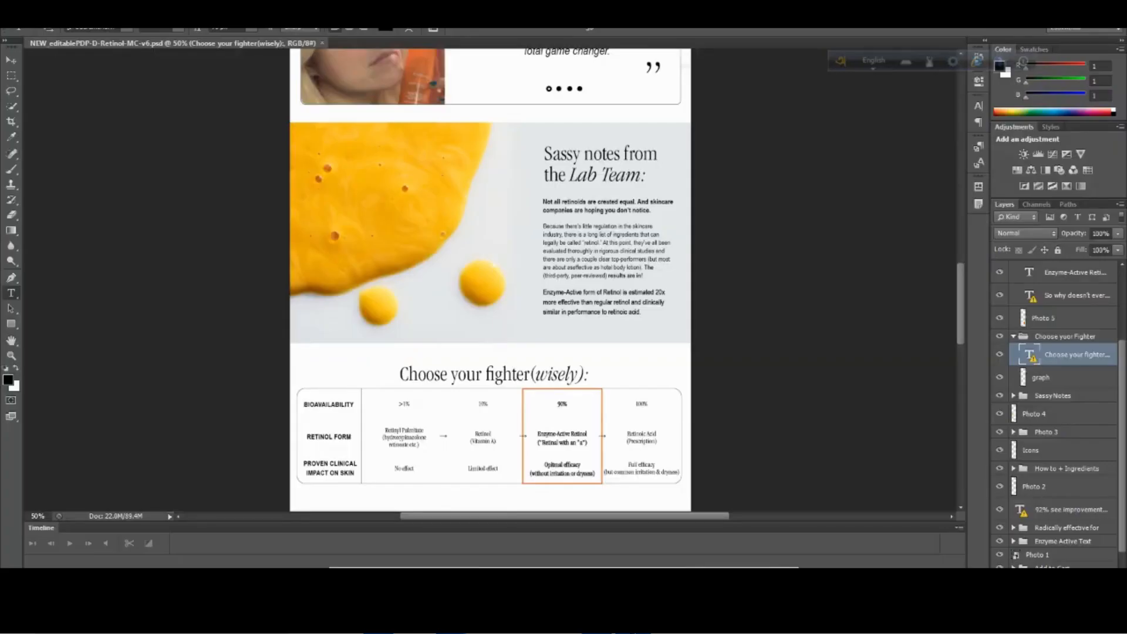
key(alt+Tab)
Set the new section's fixed max width to about 1329 px.
click(54, 484)
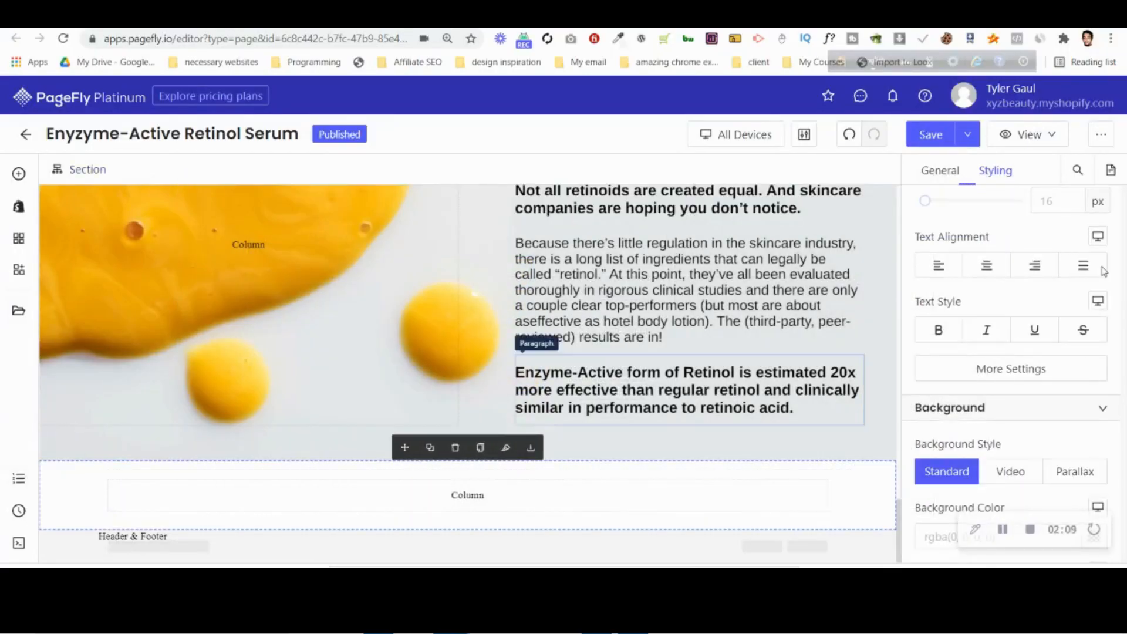
click(943, 171)
scroll(1000, 485, down, 3)
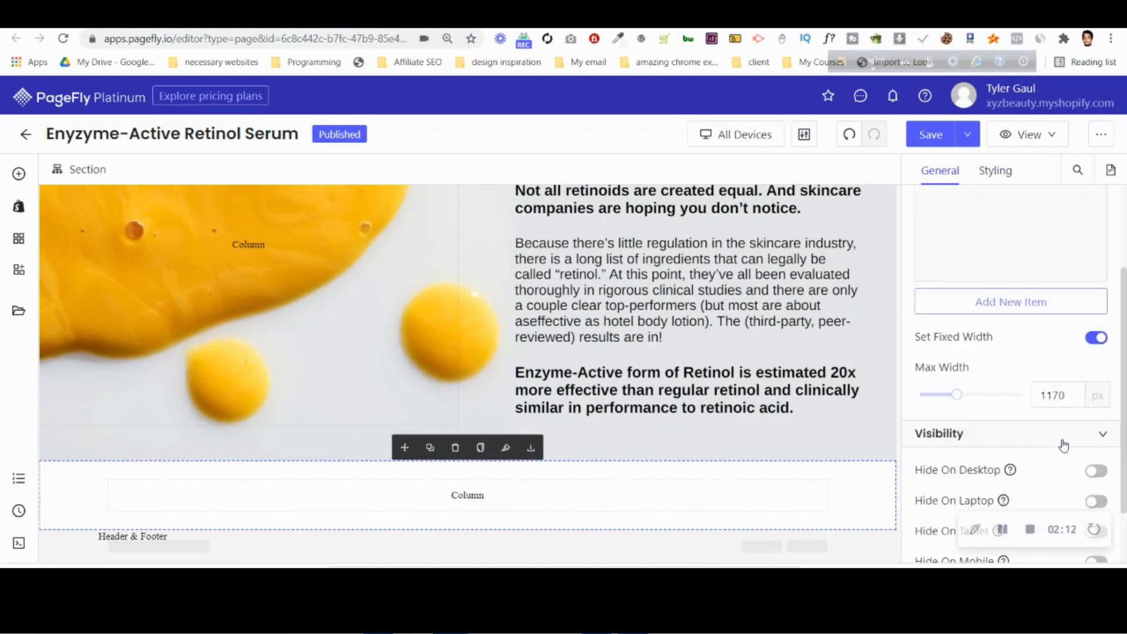
drag(961, 382, 970, 385)
Check the max width setting of the testimonial slideshow section above the Lab Team section.
scroll(304, 433, up, 5)
scroll(304, 433, up, 5)
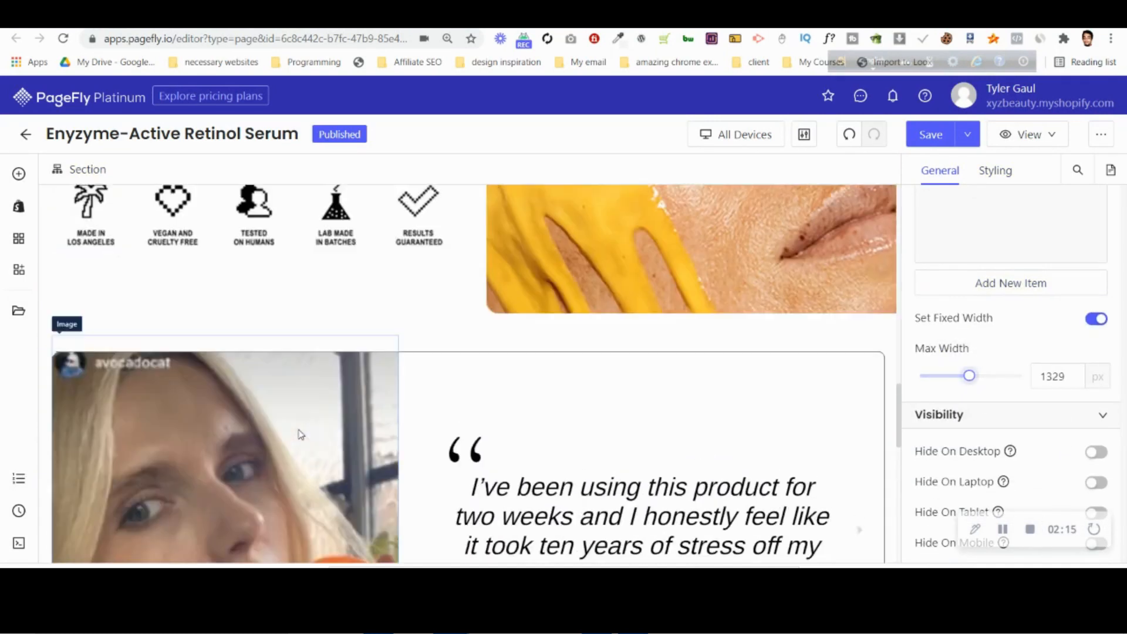
click(48, 351)
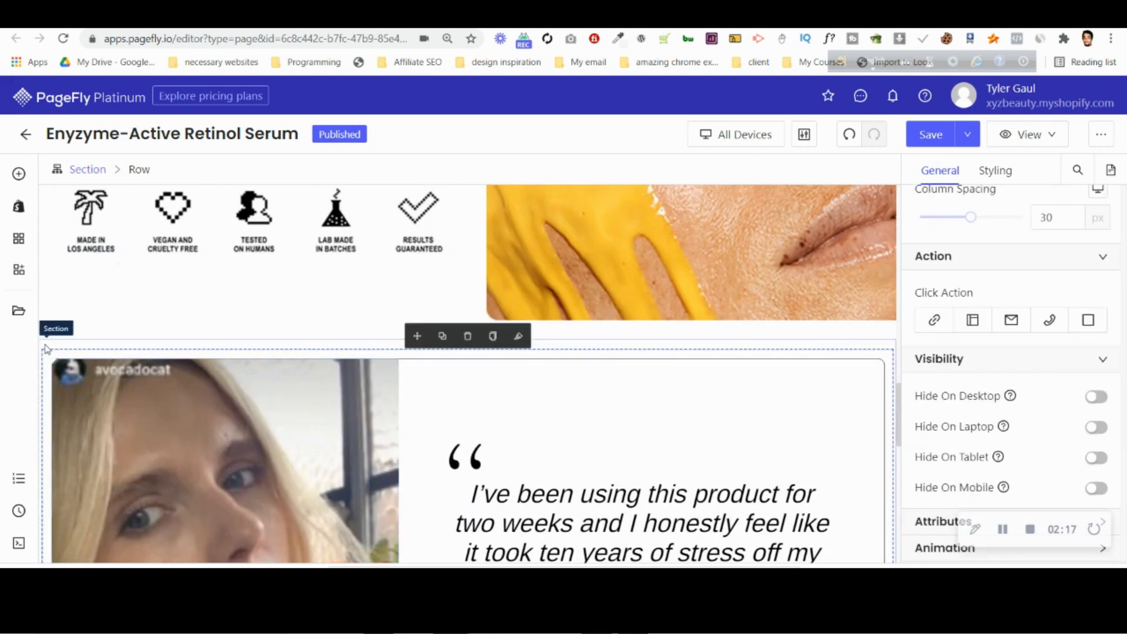
click(47, 350)
scroll(259, 415, down, 8)
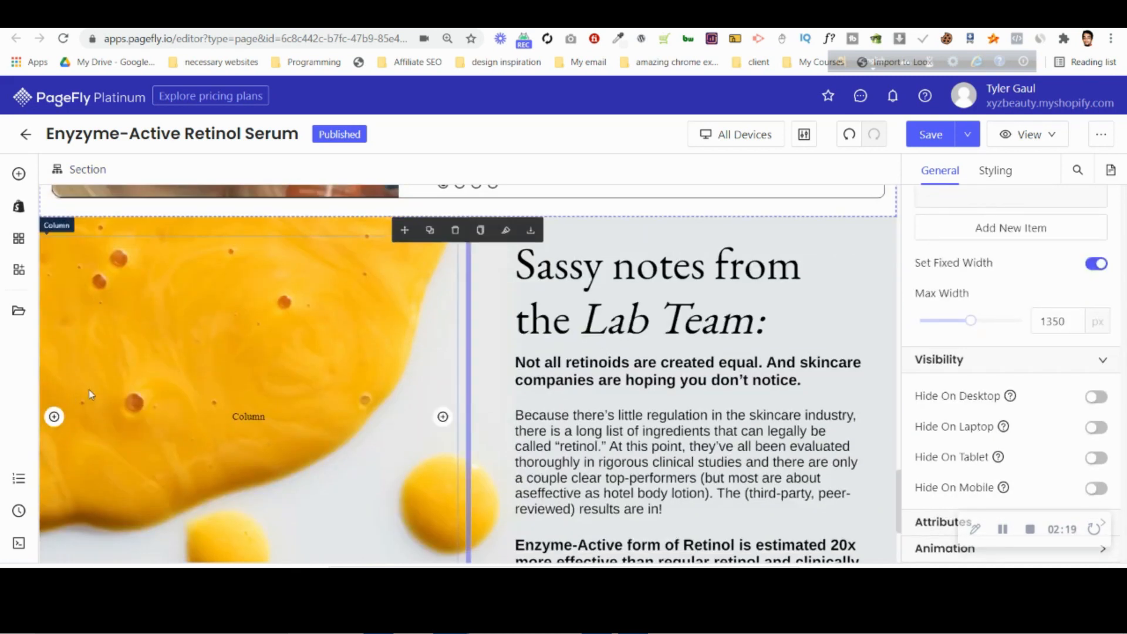
Set the max width of the new empty section below the Lab Team section to 1350 px.
scroll(91, 392, down, 5)
click(67, 471)
click(1063, 324)
key(BackSpace)
key(BackSpace)
text(50)
Duplicate the "Sassy notes from the Lab Team:" heading and move the copy into the new section's column.
scroll(676, 264, up, 3)
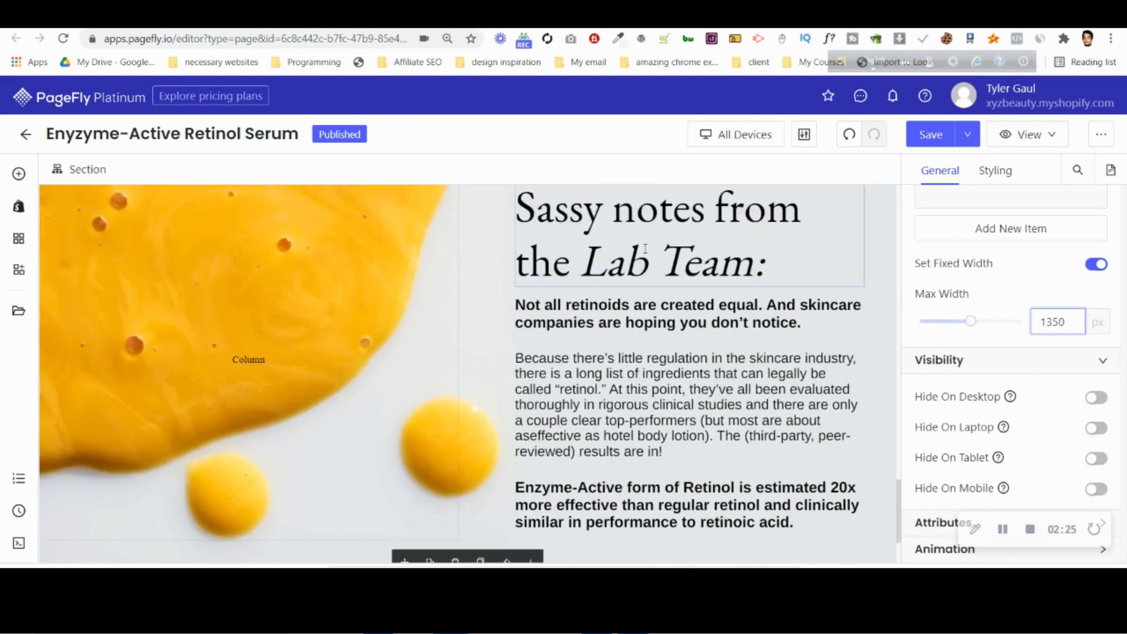
click(648, 238)
click(671, 298)
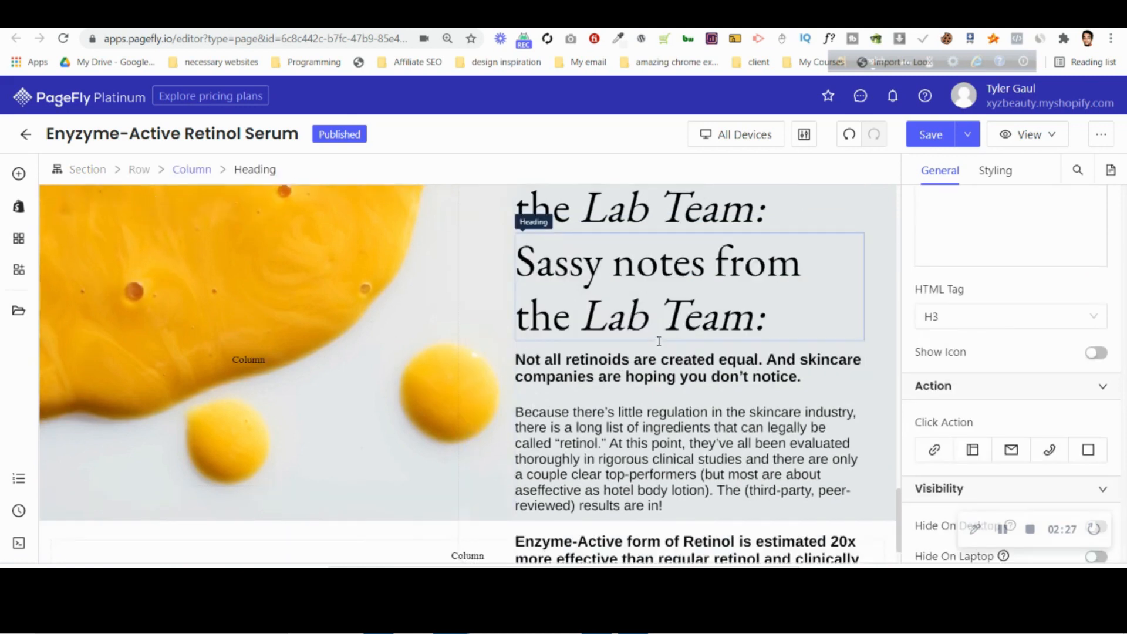
scroll(669, 301, down, 1)
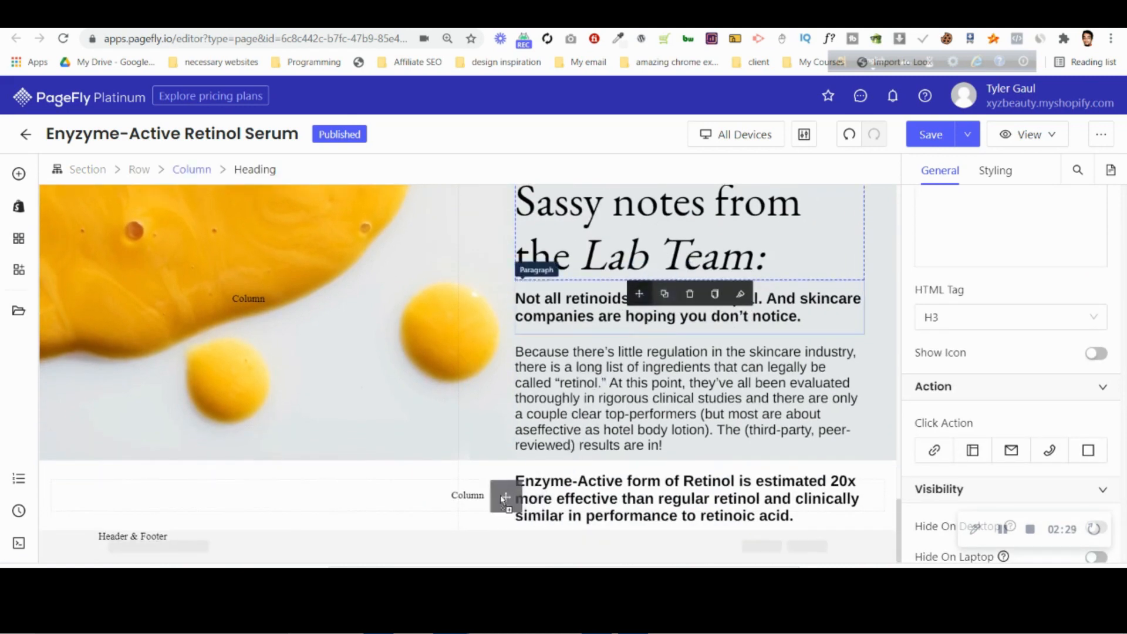
drag(485, 495, 484, 495)
scroll(674, 393, down, 2)
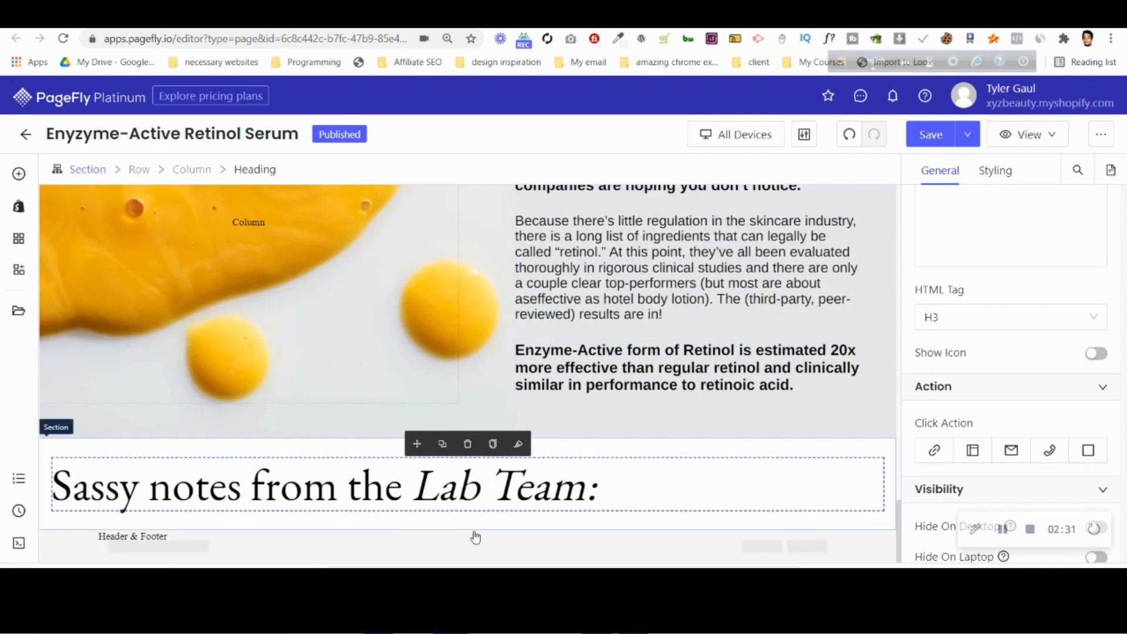
Center the copied heading and set its font size to 70 px.
click(995, 170)
scroll(1007, 412, down, 3)
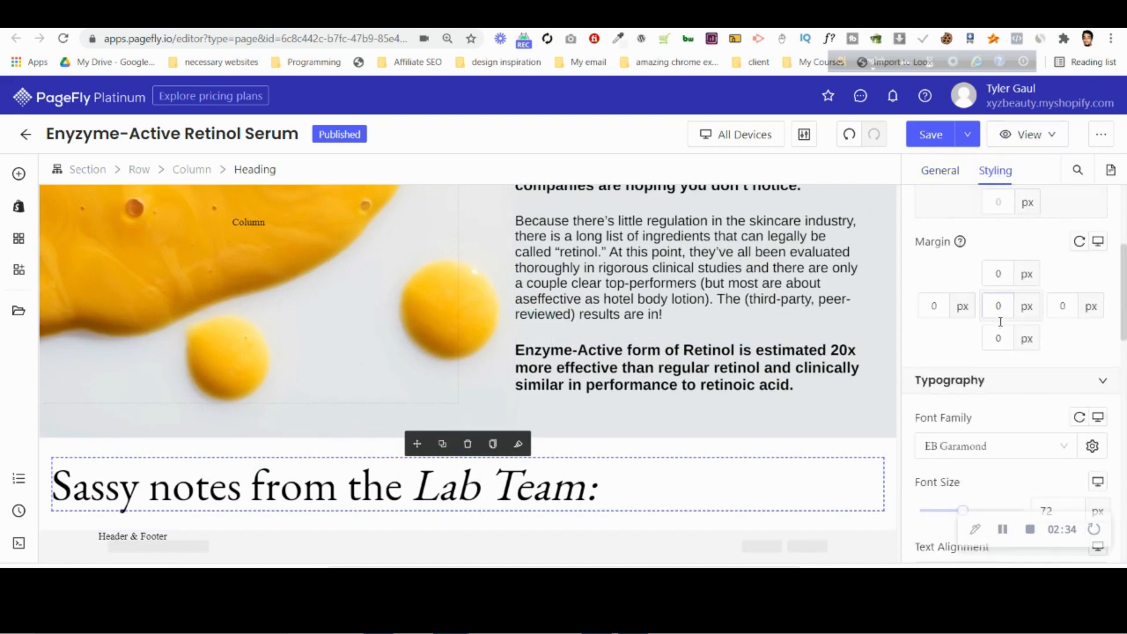
click(991, 454)
click(1058, 389)
key(Down)
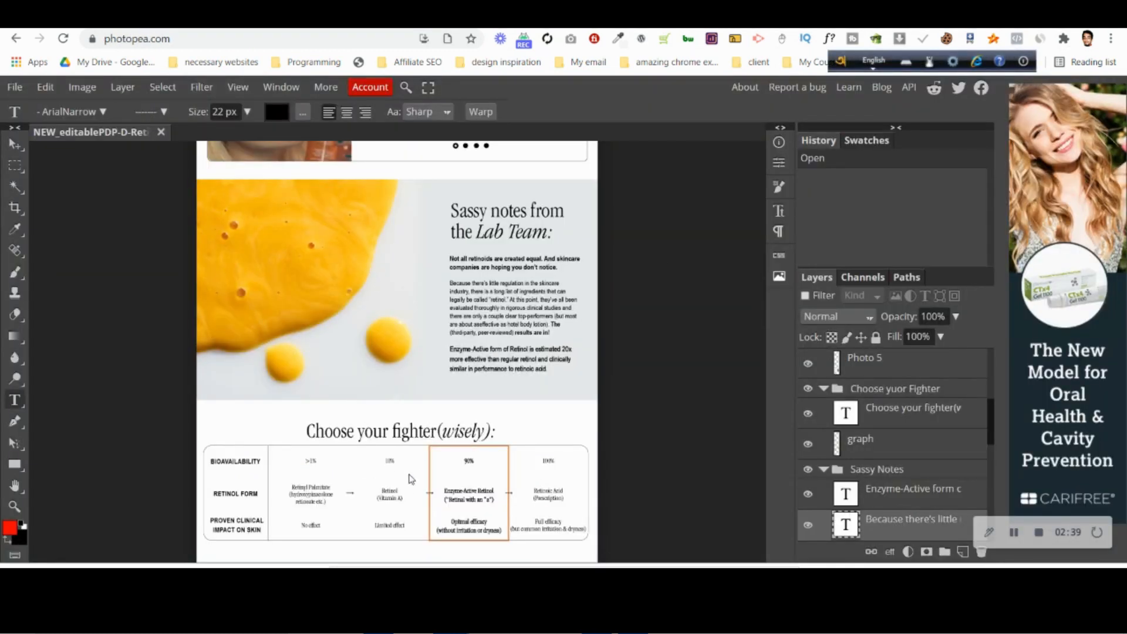
Copy the full "Choose your fighter(wisely):" heading text from the Photopea mockup, and return to PageFly.
click(430, 435)
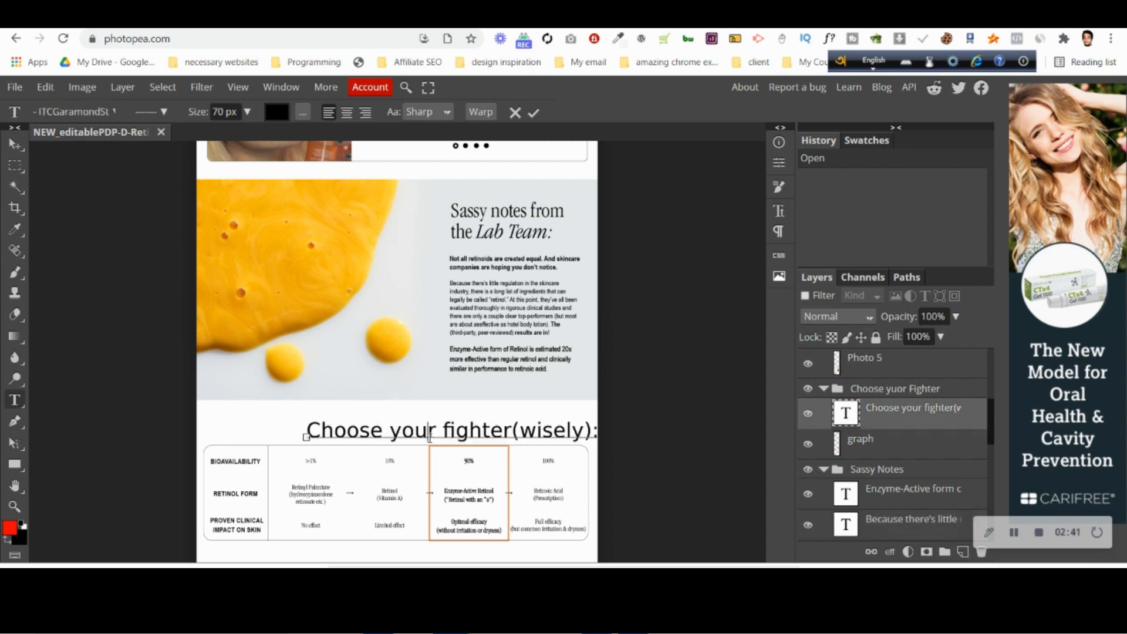
key(ctrl+a)
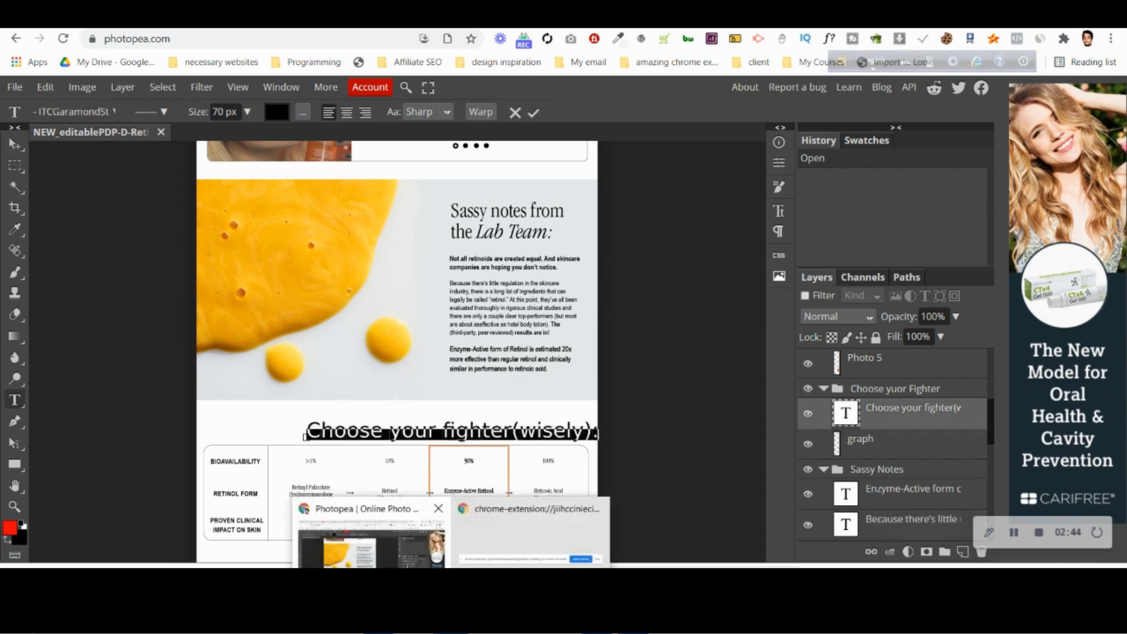
key(alt+Tab)
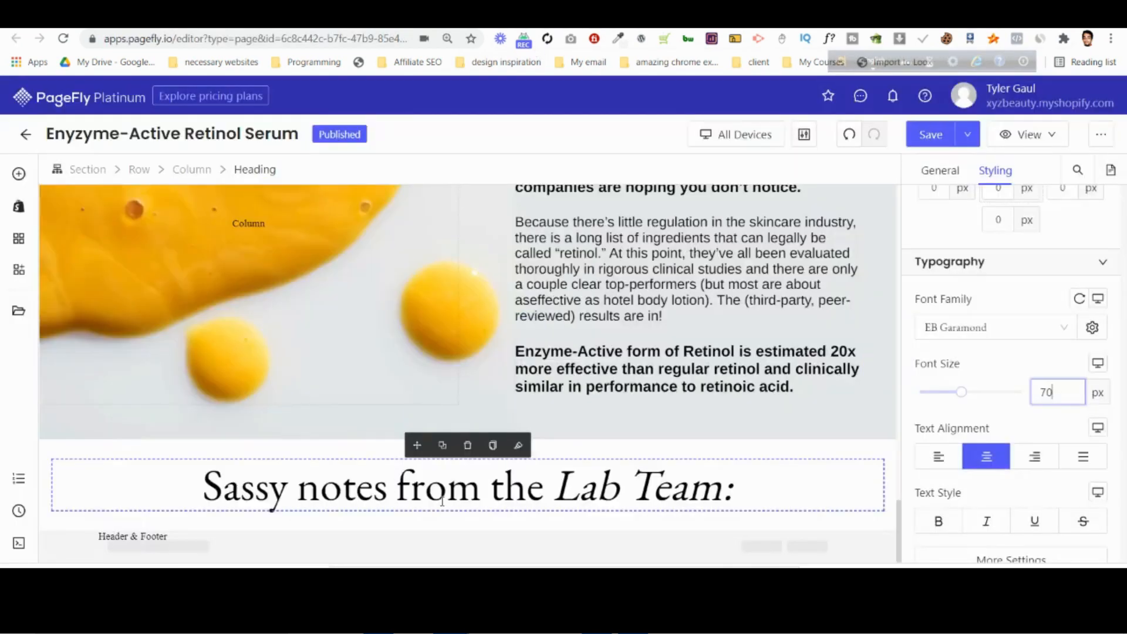
Select the entire heading text of the centered "Sassy notes from the Lab Team:" copy for replacement.
click(939, 172)
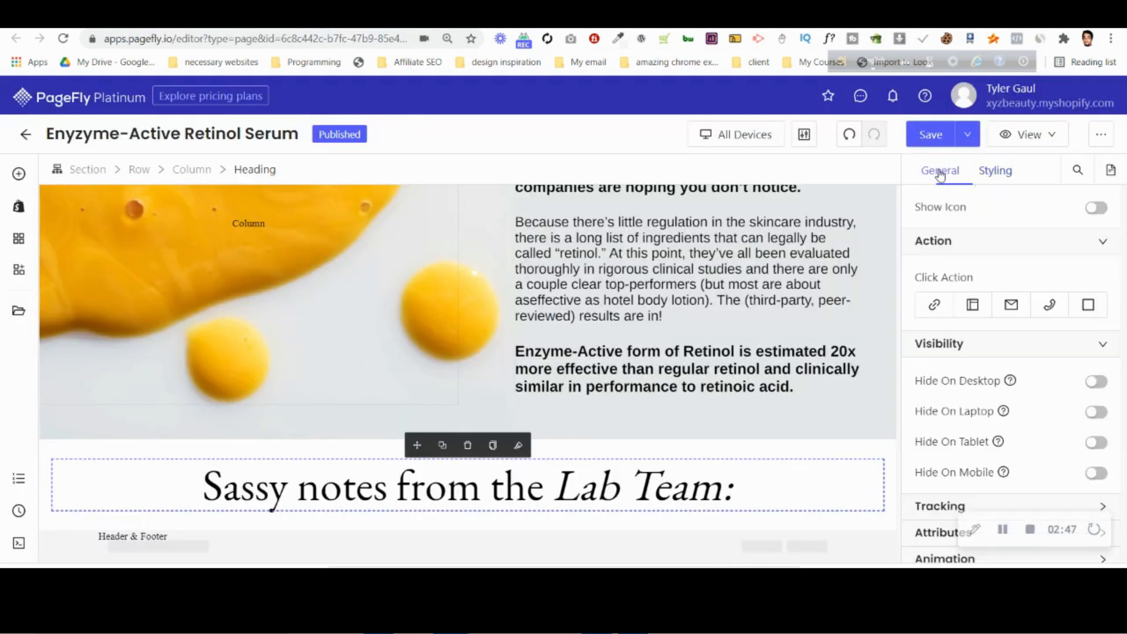
scroll(1027, 329, up, 6)
key(ctrl+a)
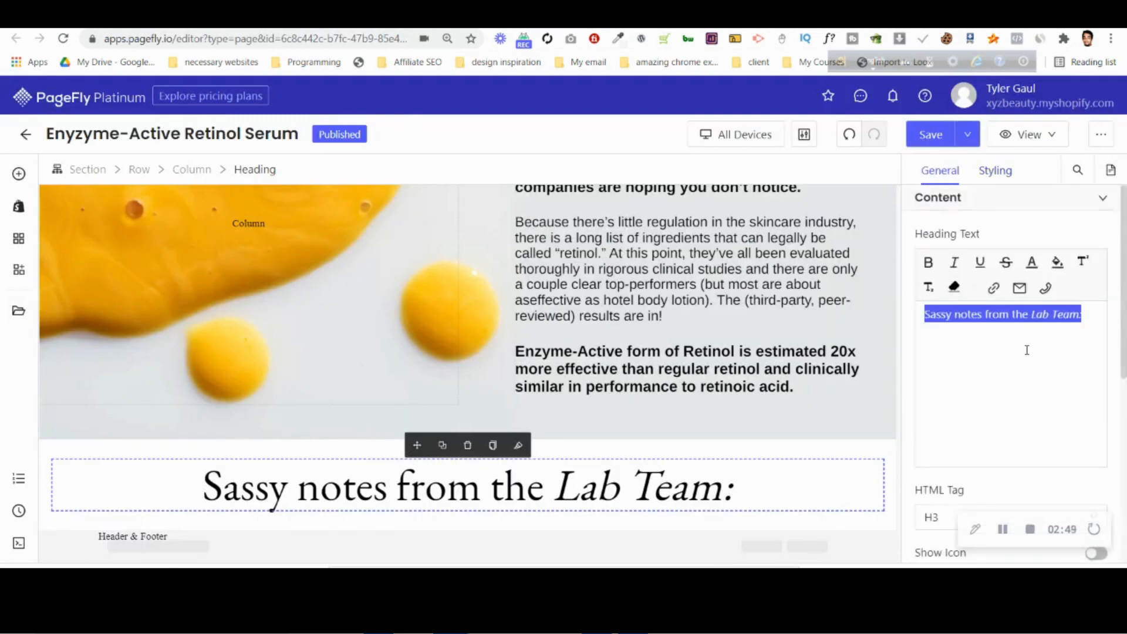
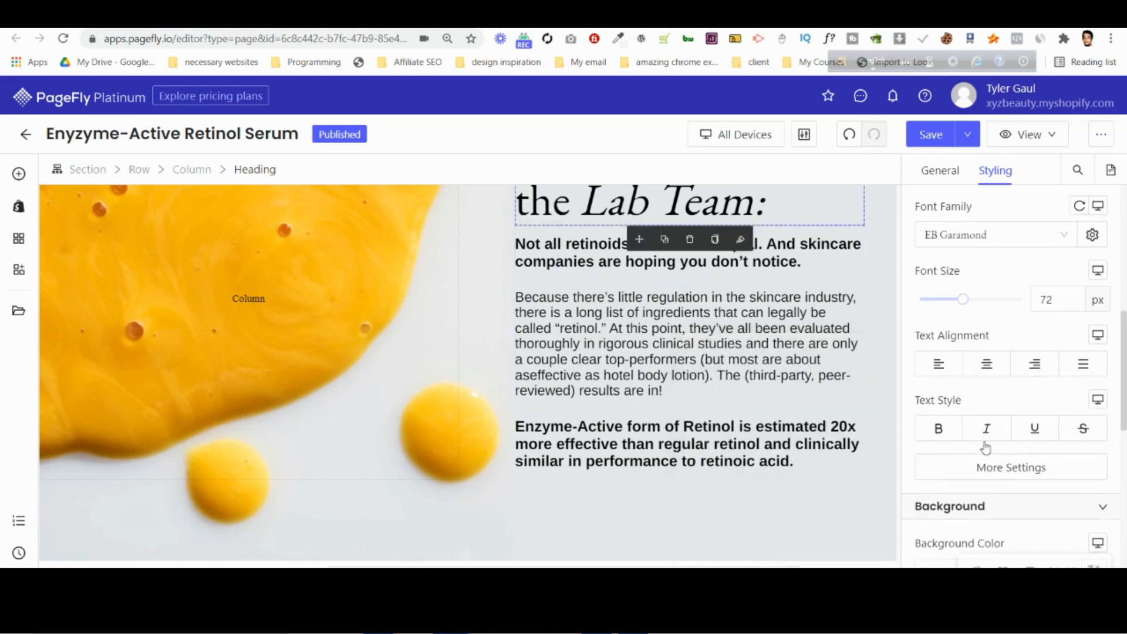
Switch to the Photoshop mockup and examine the "Choose your fighter" comparison table and the "So why doesn't every company" section below it.
click(995, 471)
click(994, 471)
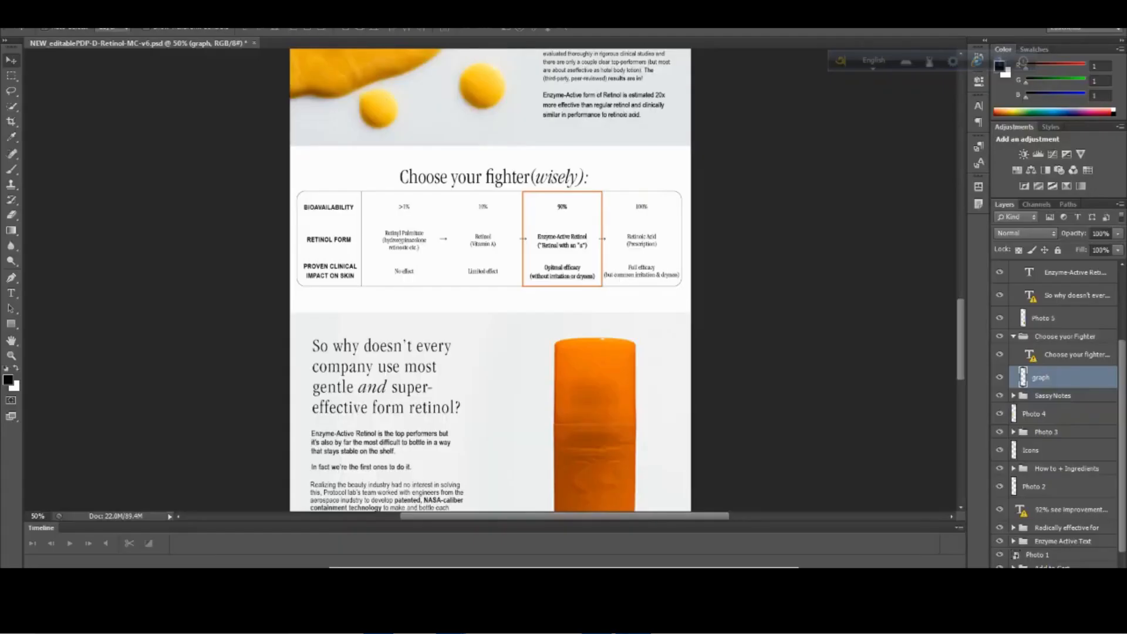
scroll(464, 411, down, 3)
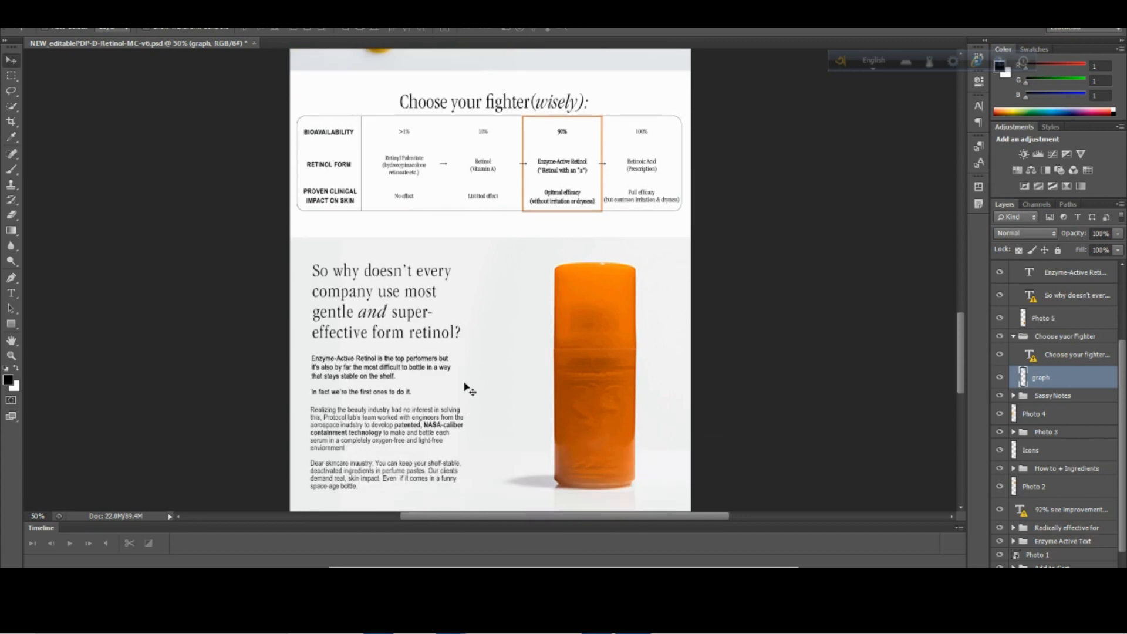
scroll(470, 389, up, 4)
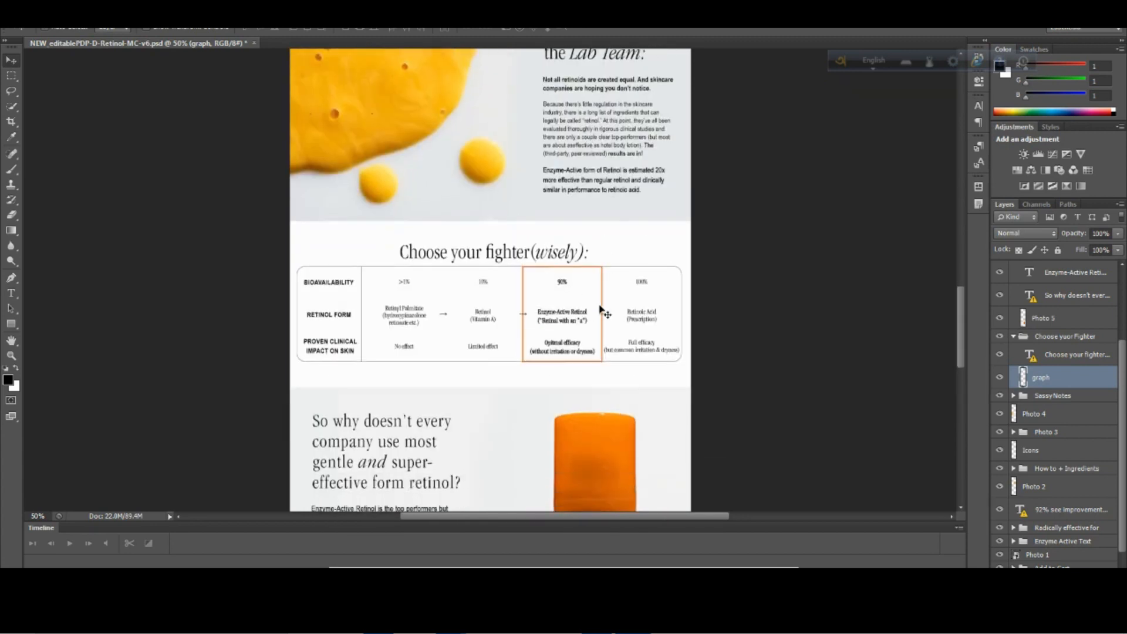
scroll(600, 310, down, 6)
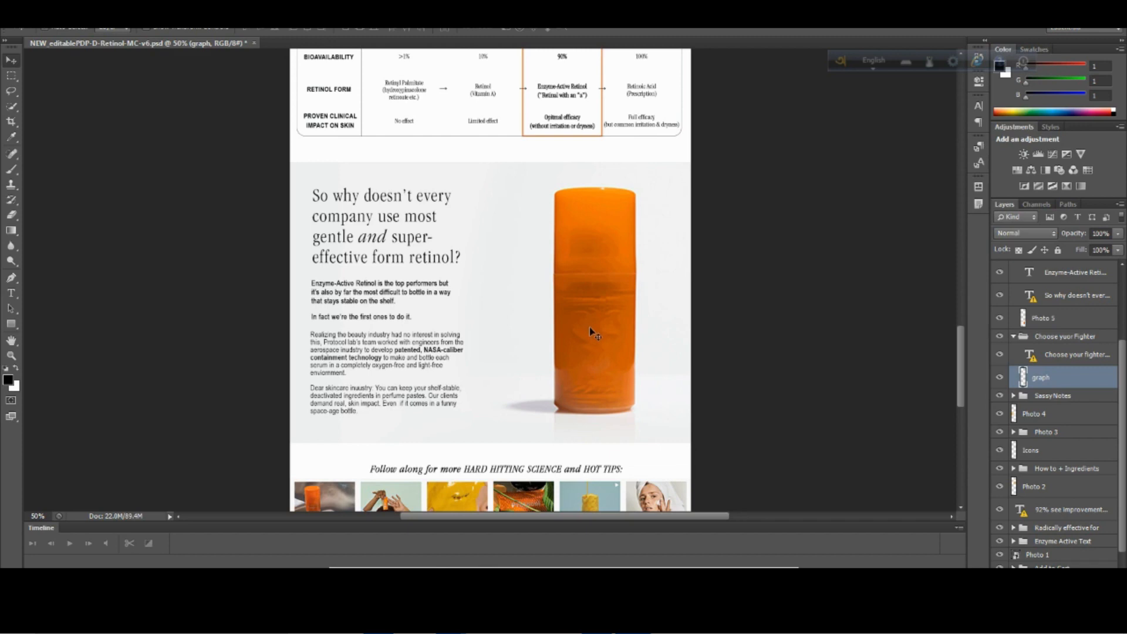
Return to PageFly and review the page from the Lab Team section up to the "92% see improvements" heading.
mouse_move(451, 620)
click(373, 546)
scroll(380, 444, up, 7)
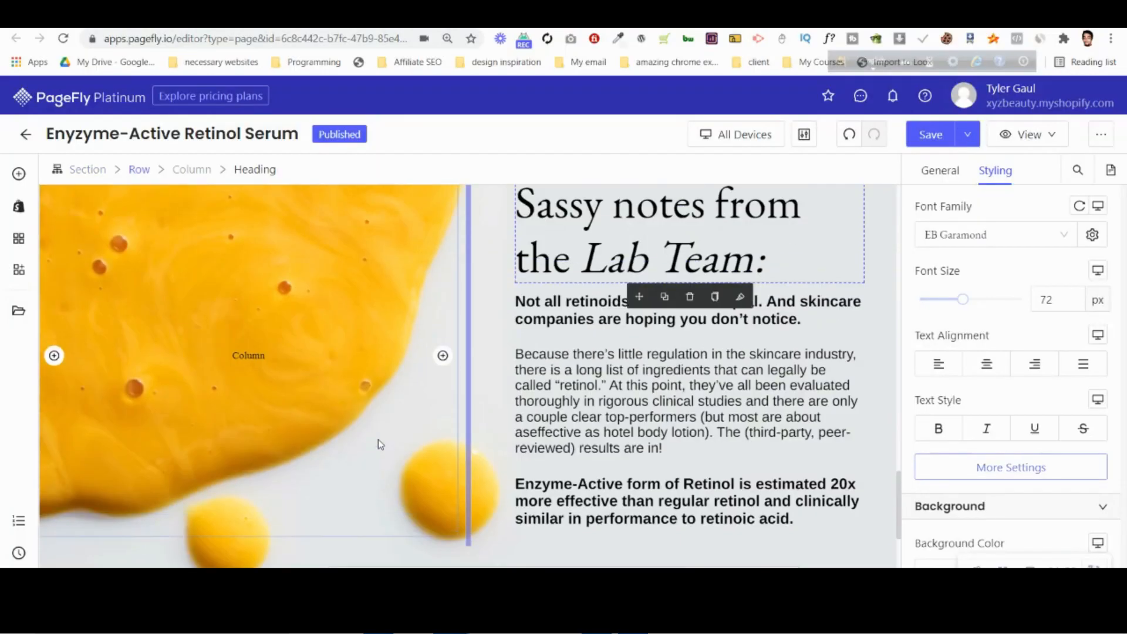
scroll(378, 445, up, 15)
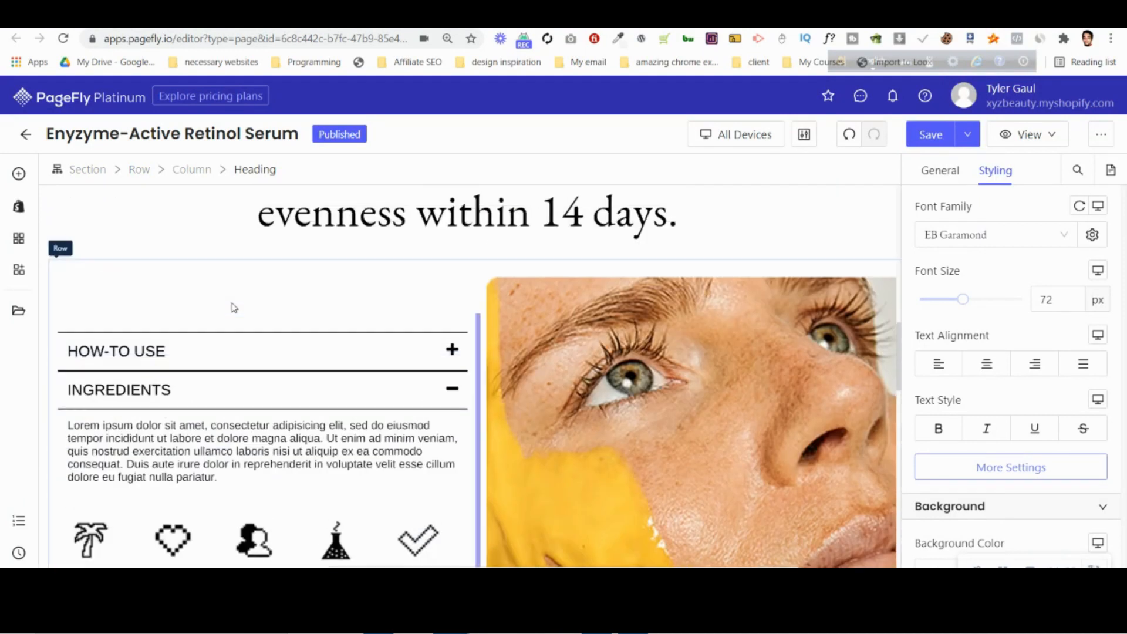
scroll(233, 308, up, 4)
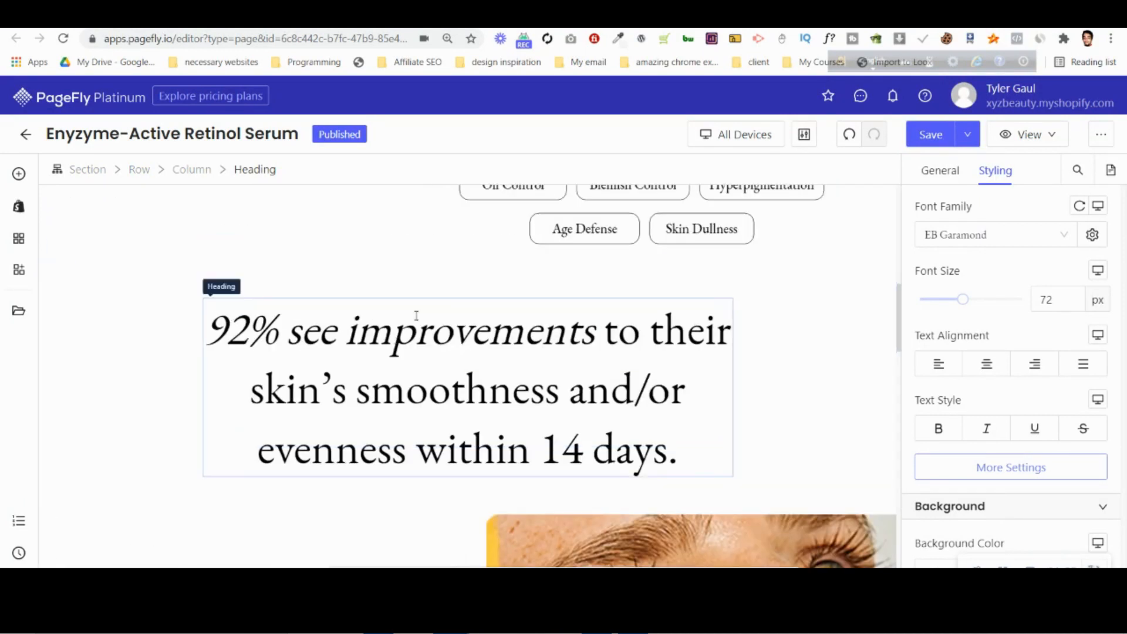
click(422, 371)
scroll(421, 372, down, 8)
scroll(422, 370, up, 11)
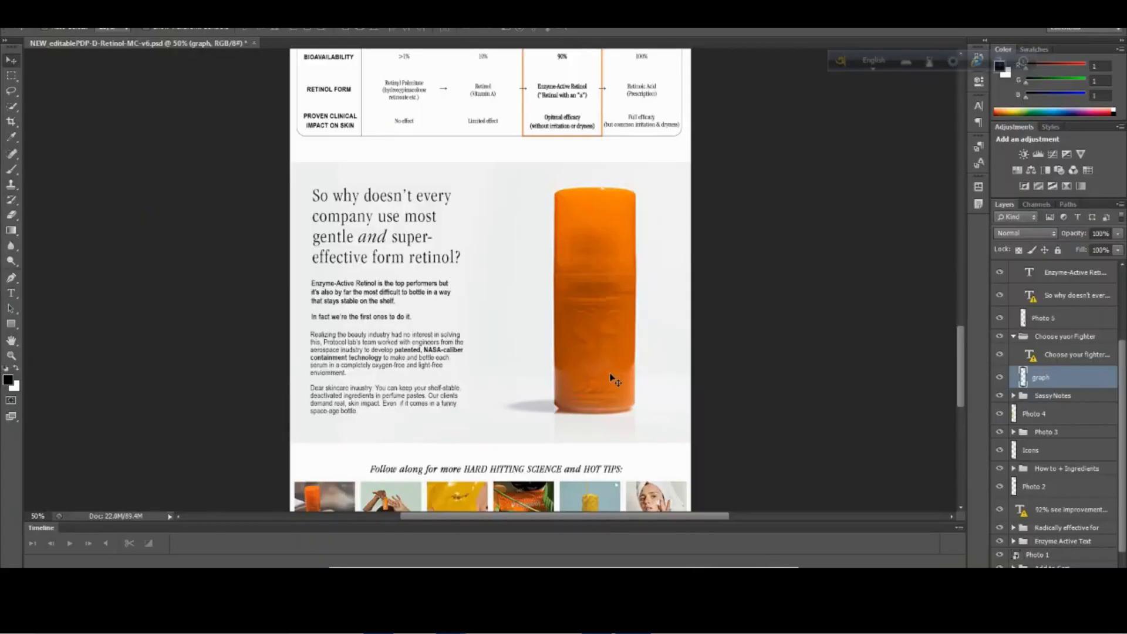
Compare the mockup's product hero with the PageFly product slideshow, and review the built page down to the comparison table.
scroll(920, 344, up, 3)
drag(964, 365, 964, 183)
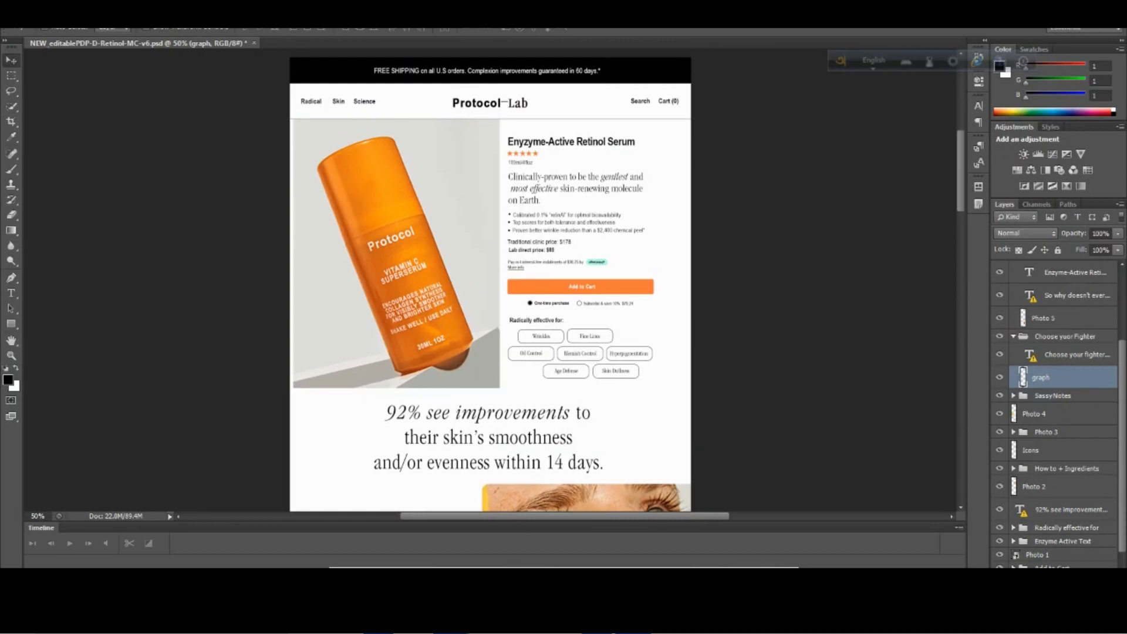
click(367, 538)
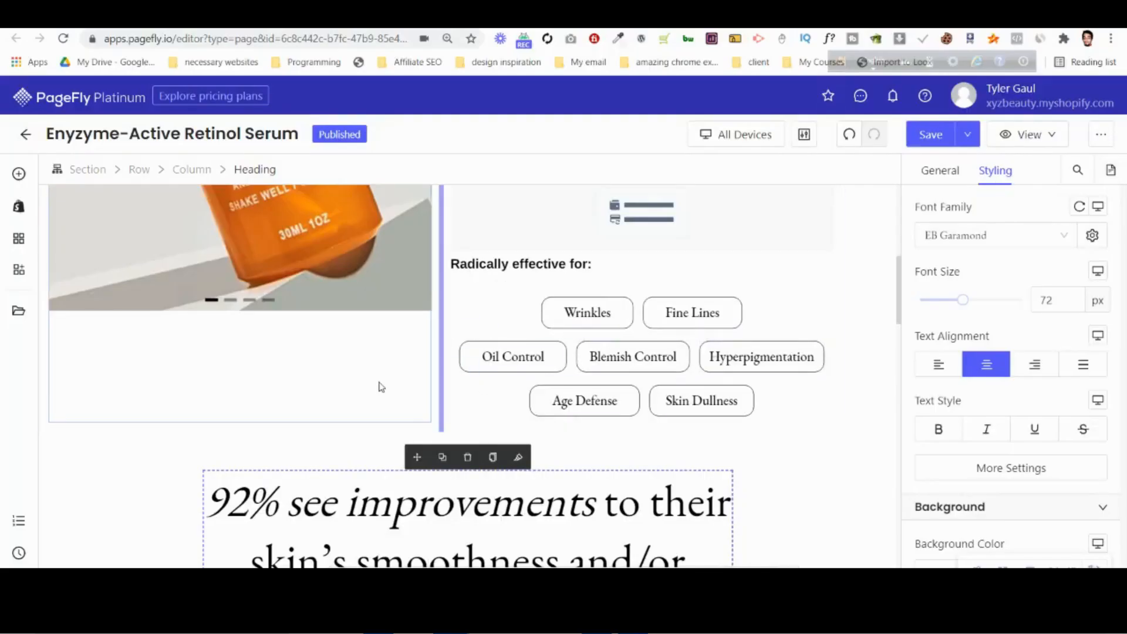
scroll(382, 387, up, 3)
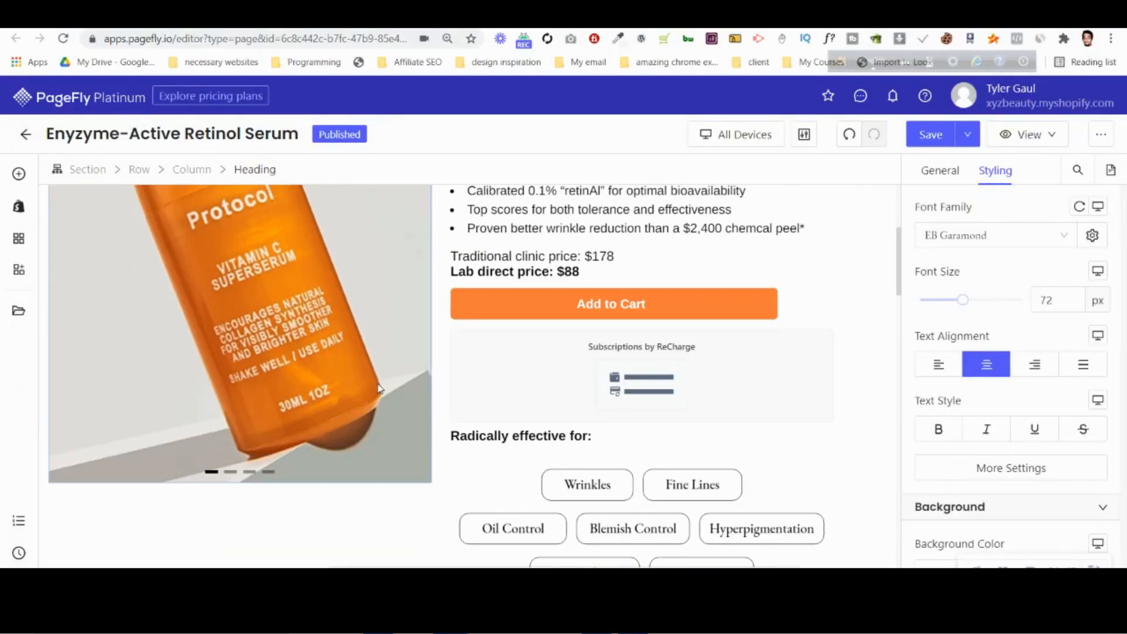
click(269, 477)
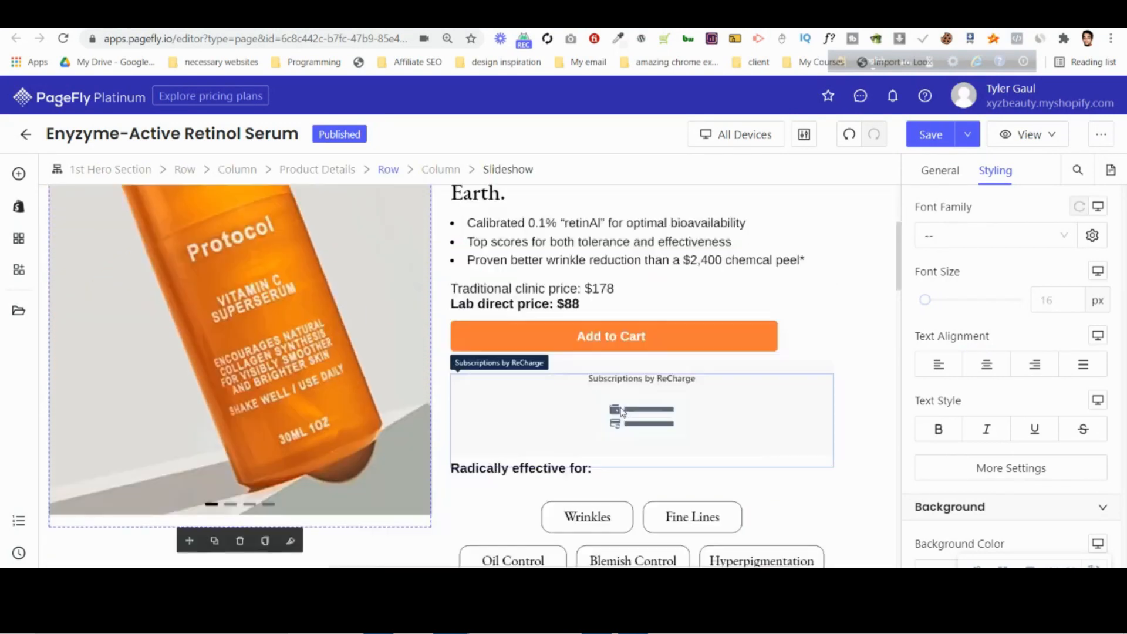
scroll(622, 413, down, 3)
scroll(622, 413, down, 15)
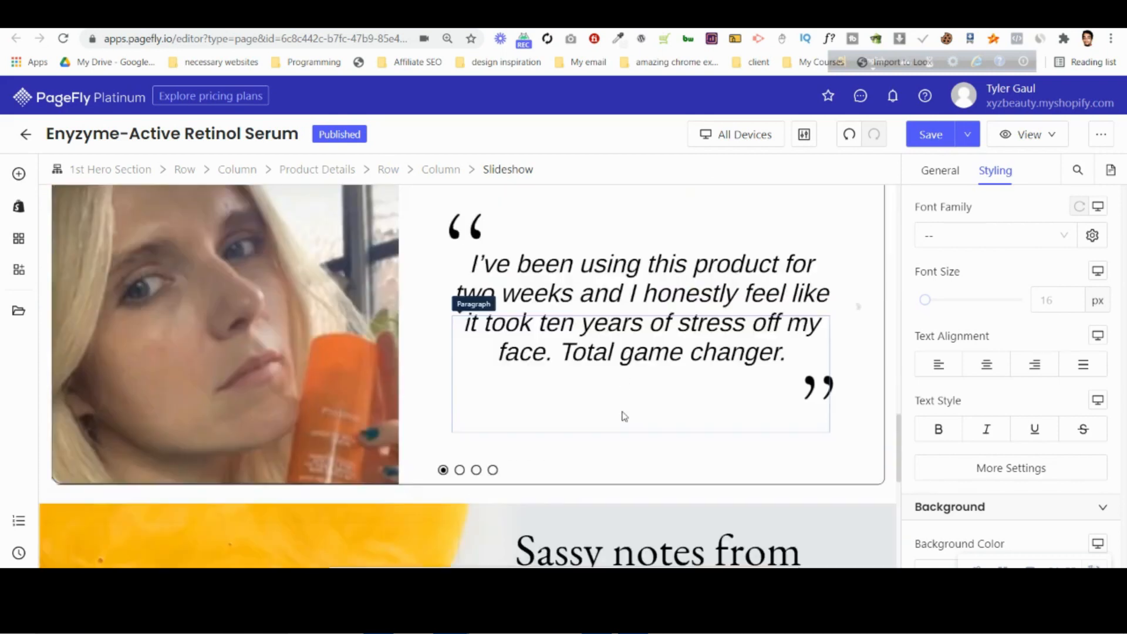
scroll(607, 434, down, 6)
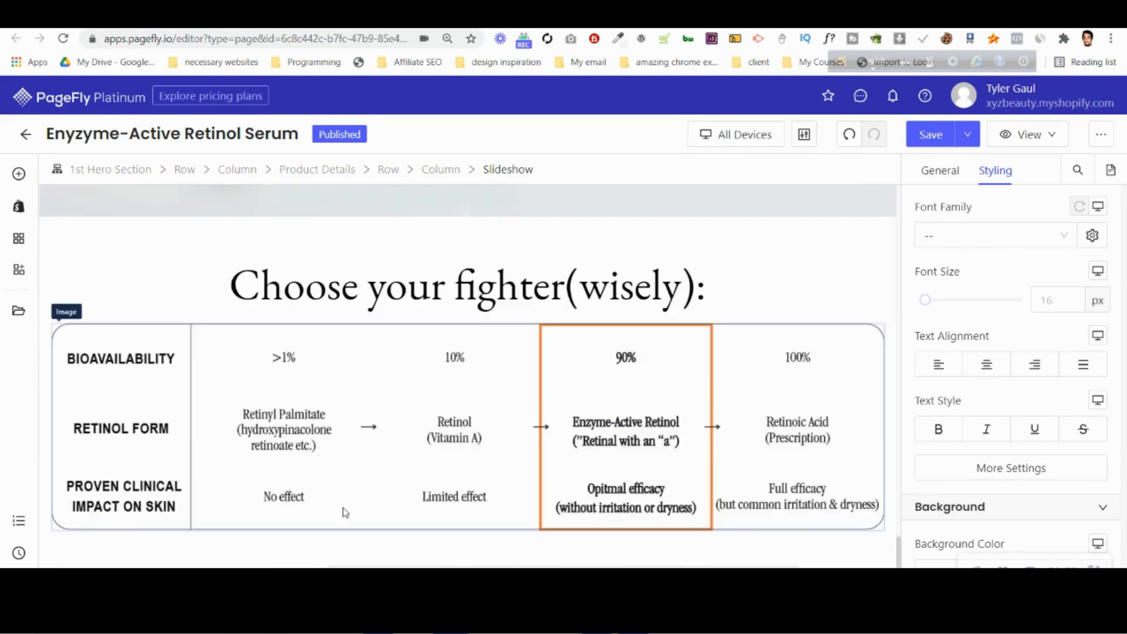
Add a new two-column section below the "Choose your fighter" comparison table.
click(19, 173)
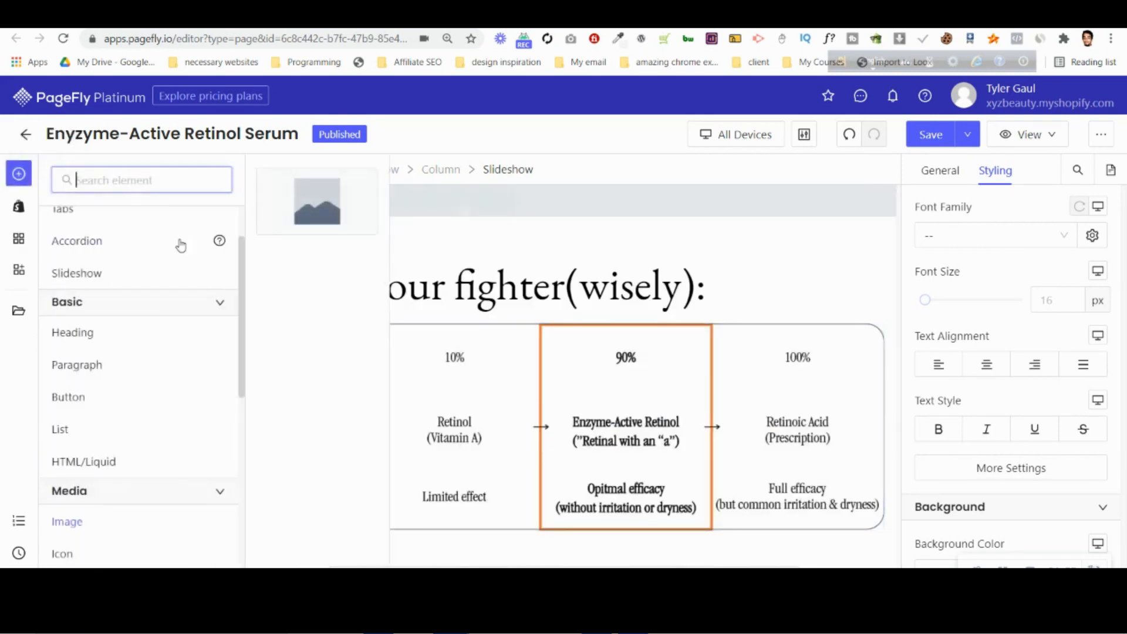
mouse_move(131, 253)
drag(317, 279, 213, 552)
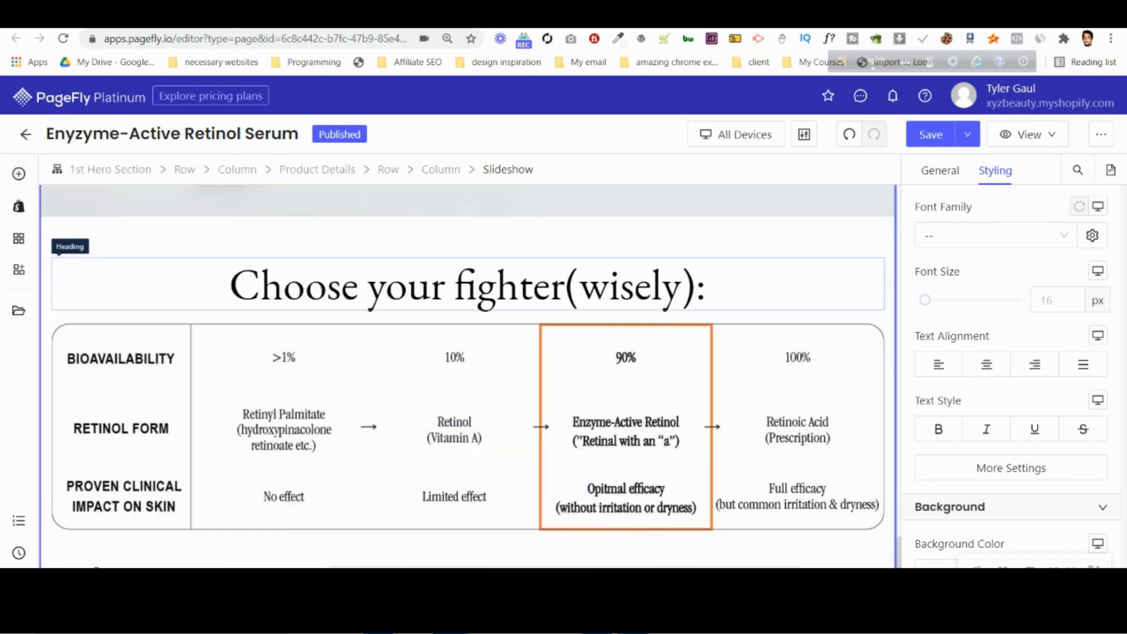
drag(96, 567, 97, 566)
scroll(228, 455, down, 1)
Set the new two-column section's max width to 1350 px.
click(57, 532)
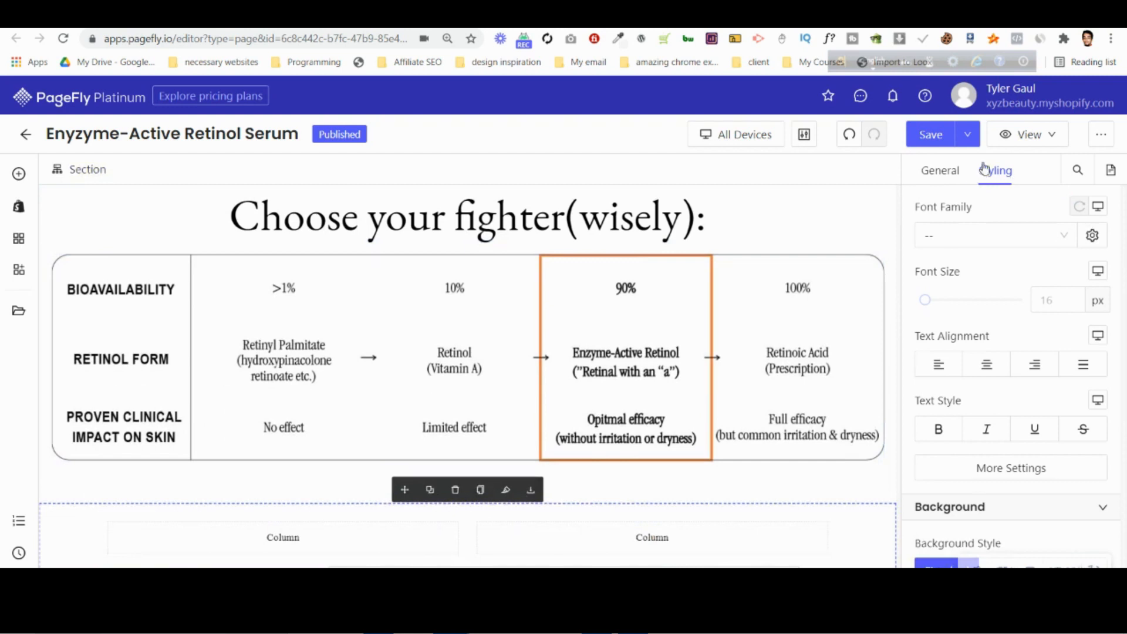
click(947, 171)
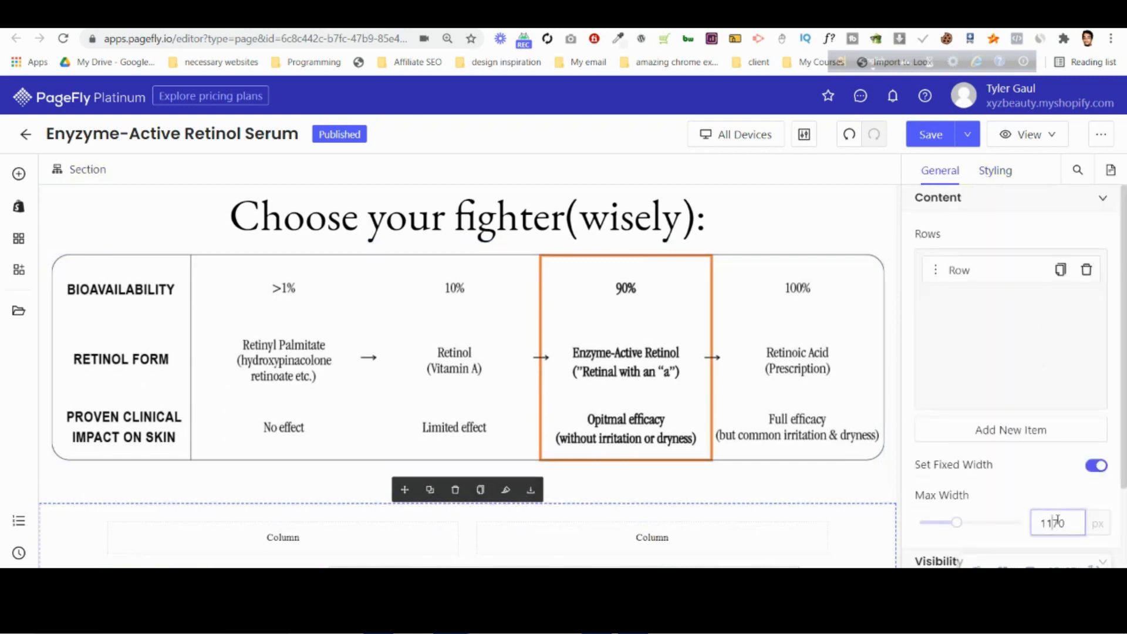
key(BackSpace)
text(35)
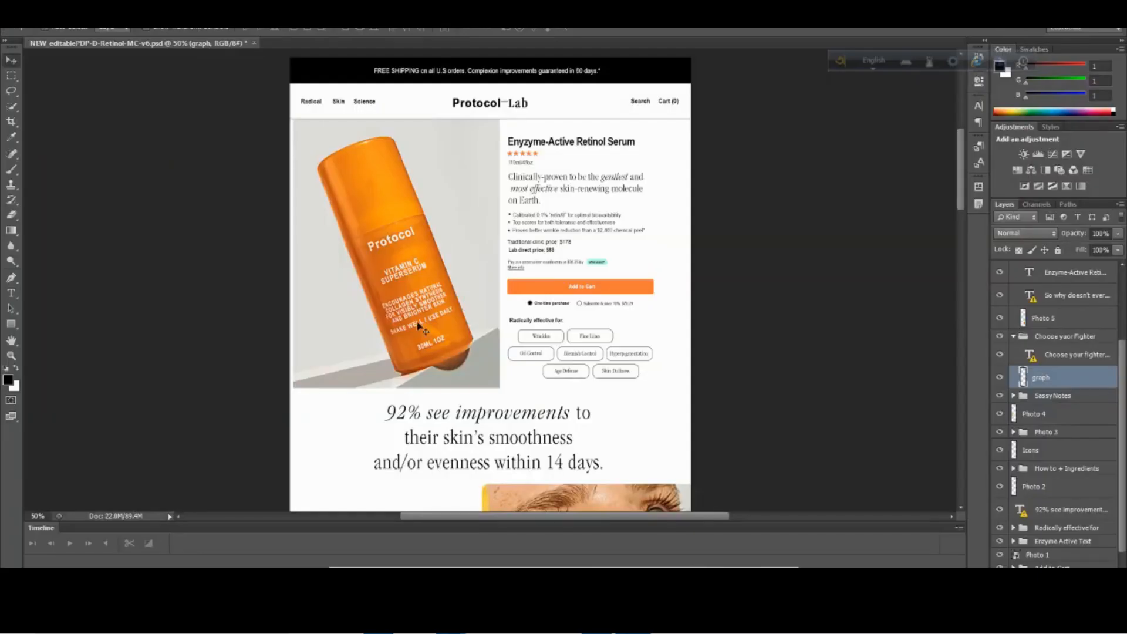
Check the section against the Photoshop mockup, and set its top and bottom padding to 50 px in PageFly.
scroll(420, 327, down, 10)
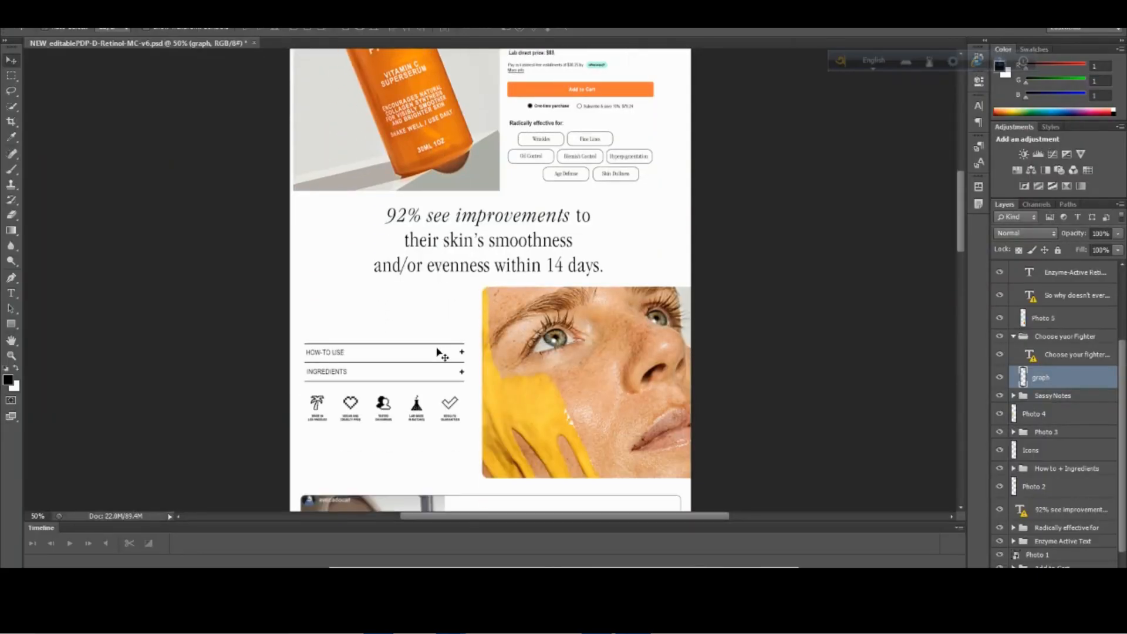
scroll(438, 359, down, 8)
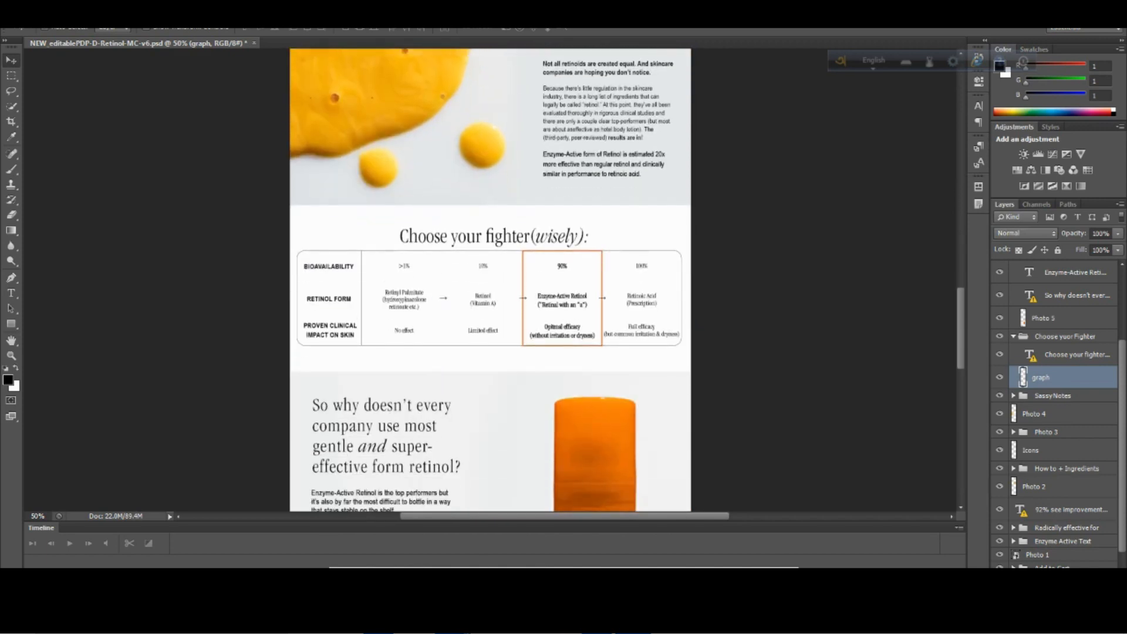
mouse_move(452, 622)
click(373, 537)
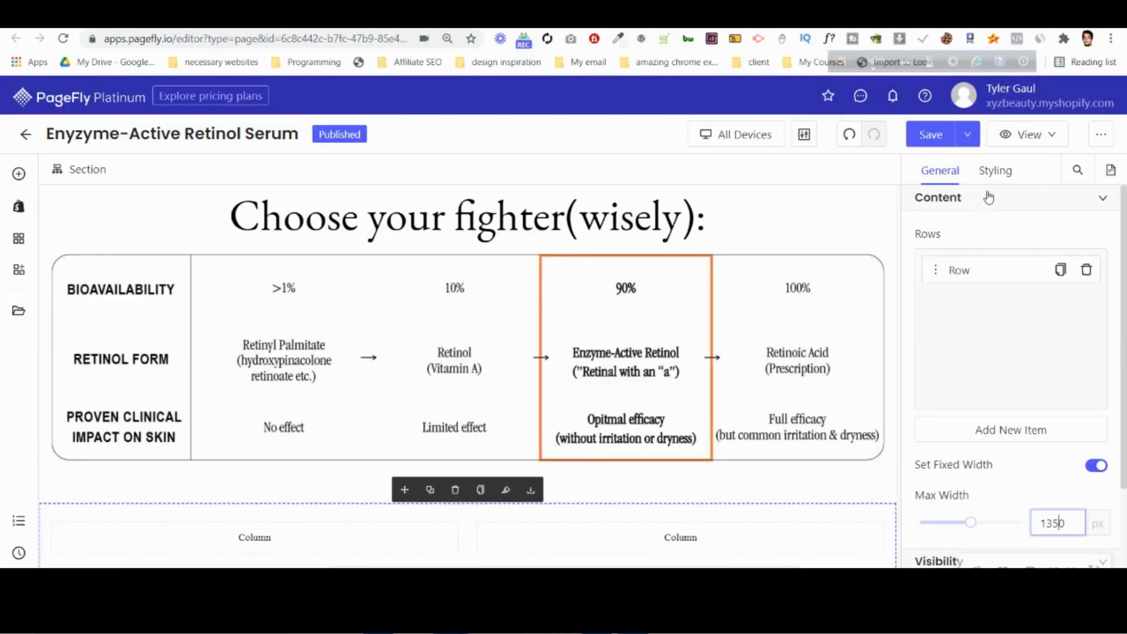
click(996, 170)
scroll(1013, 340, down, 5)
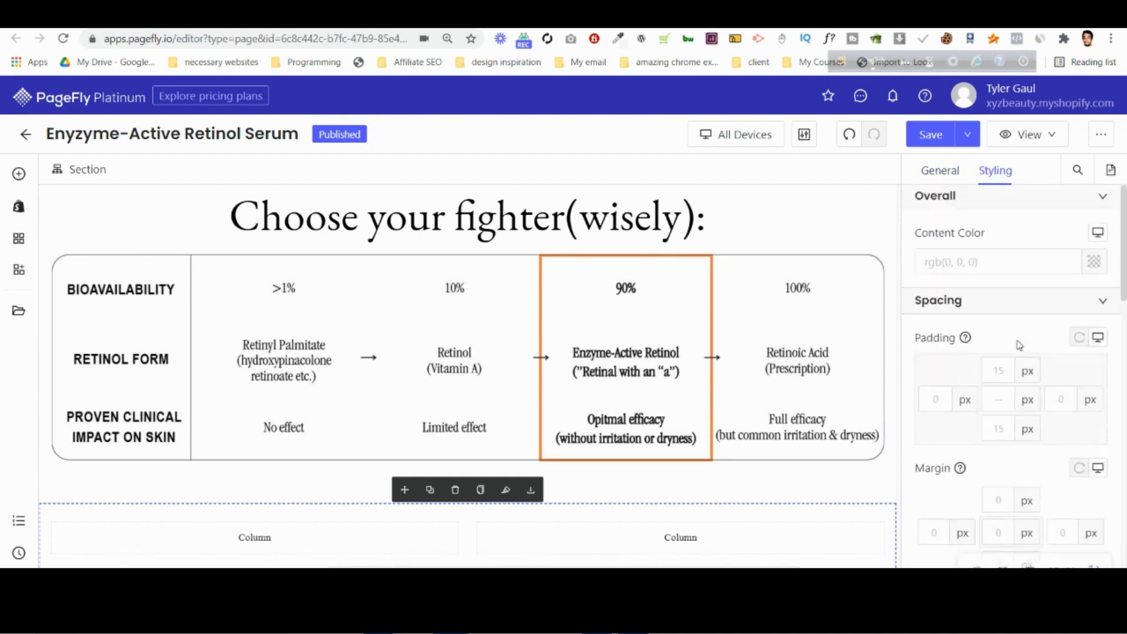
click(998, 373)
text(50)
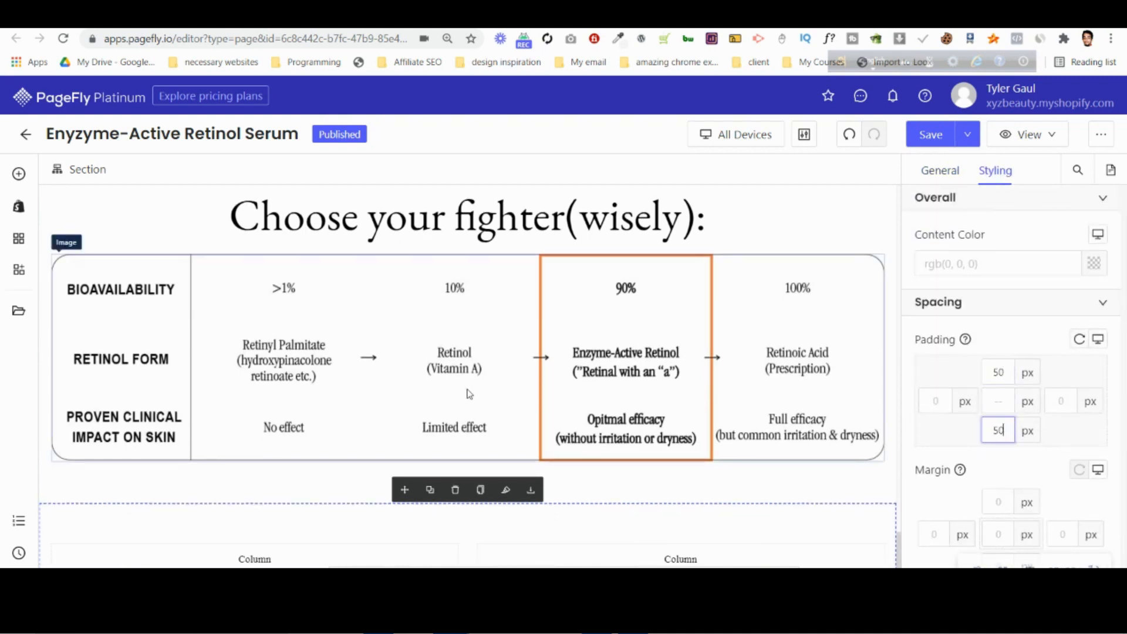
Upload long-product-with-bg.jpg from the tyler psd pagefly folder and set it as the new section's background image.
scroll(466, 395, down, 1)
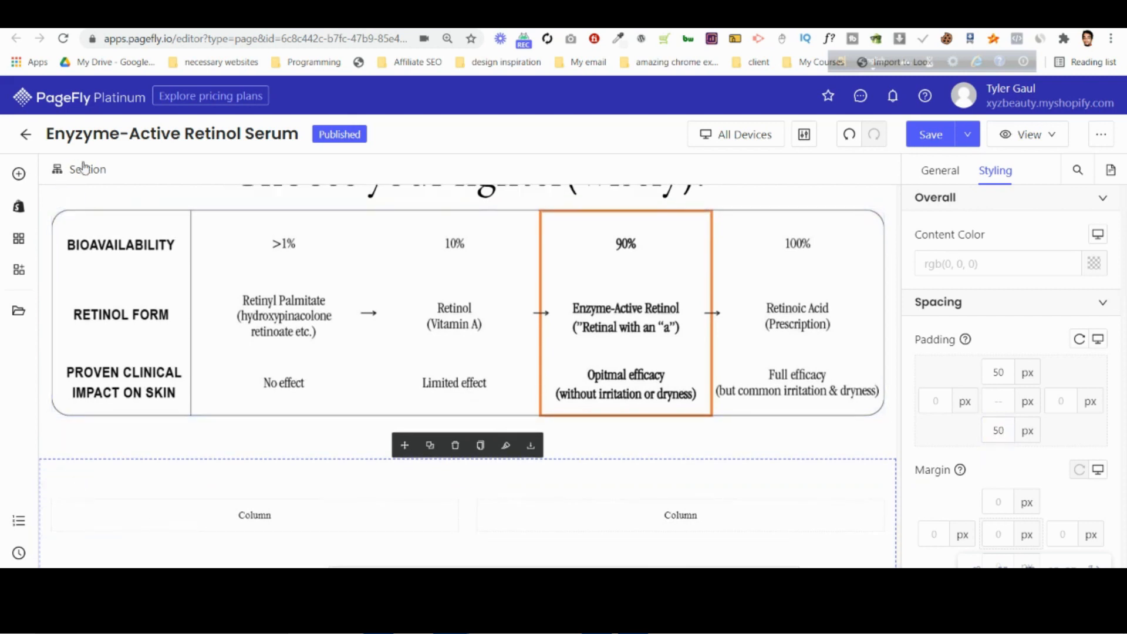
click(633, 620)
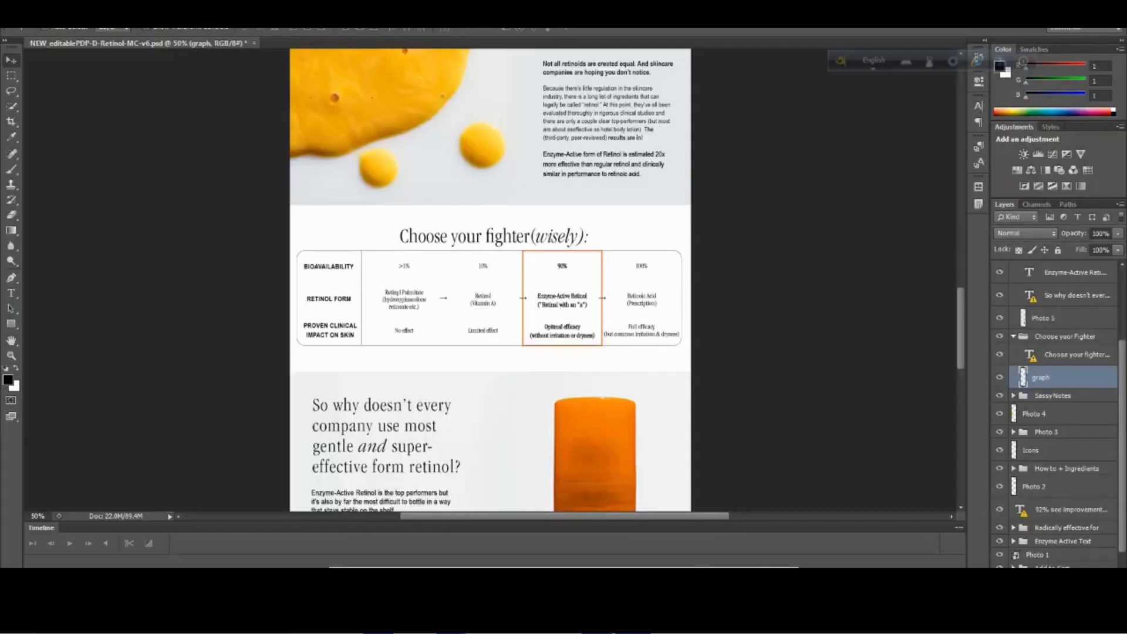
click(370, 547)
scroll(1006, 320, down, 6)
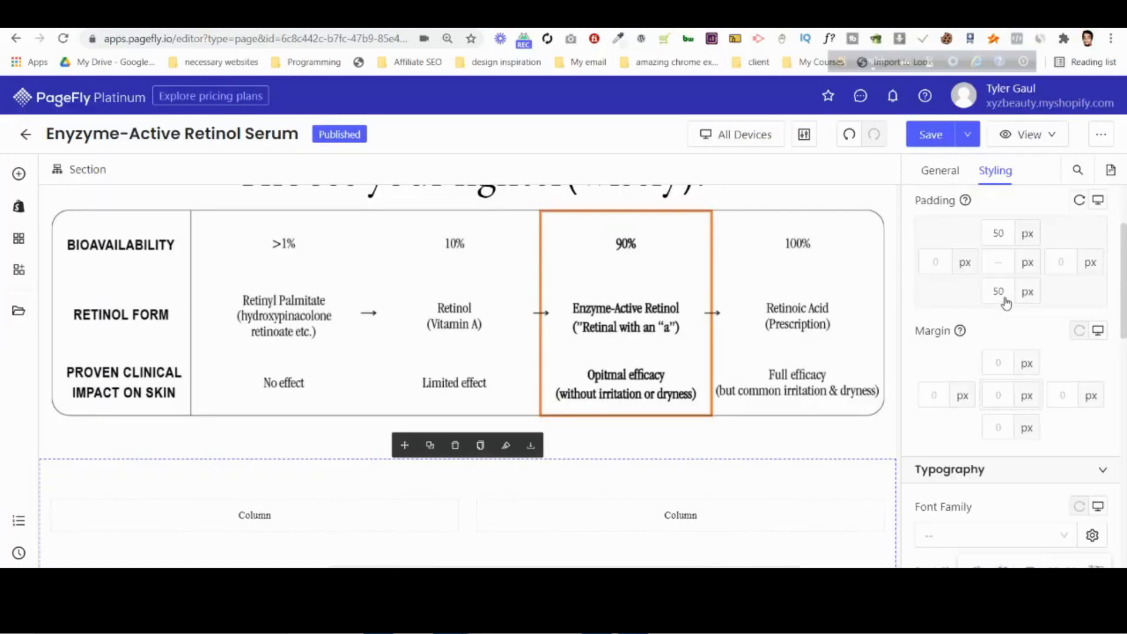
scroll(1005, 320, down, 5)
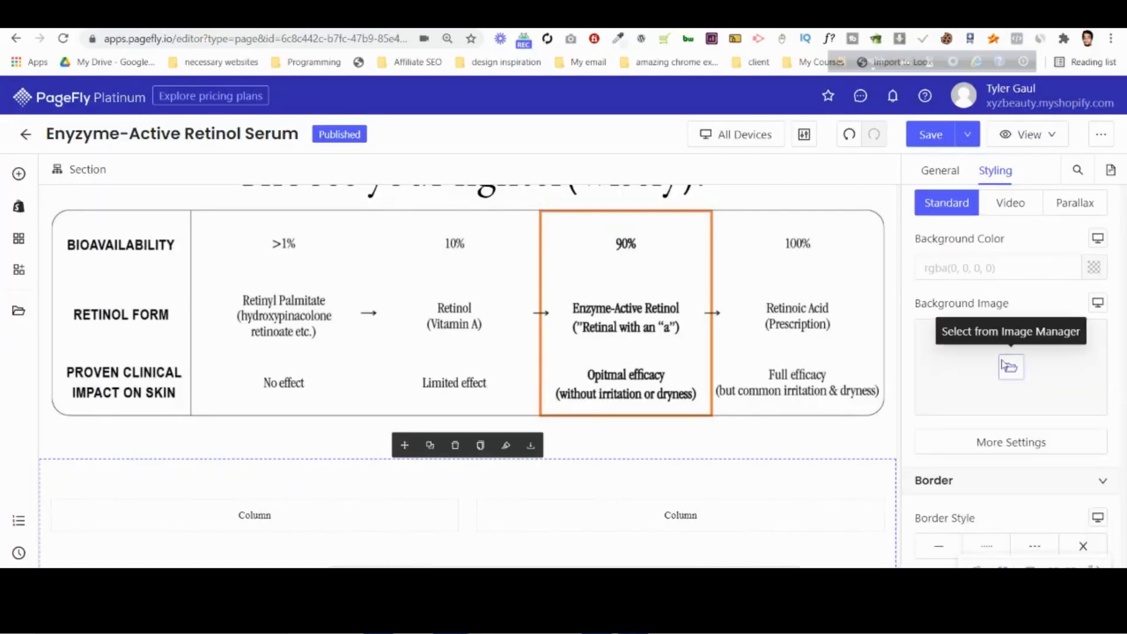
click(1007, 367)
click(864, 247)
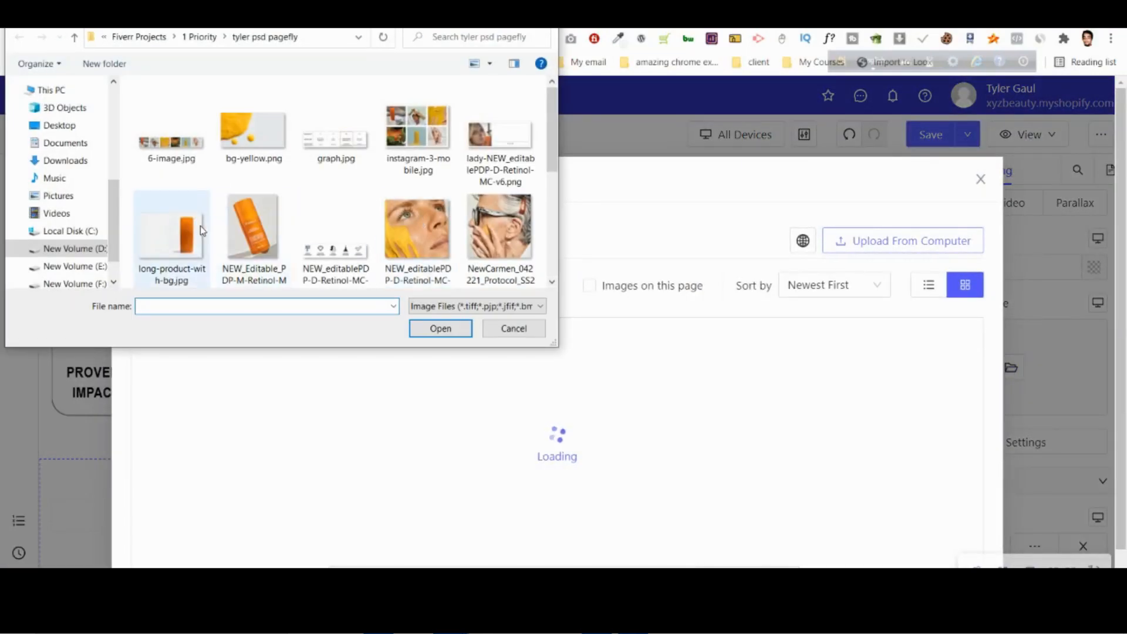
click(172, 214)
click(435, 328)
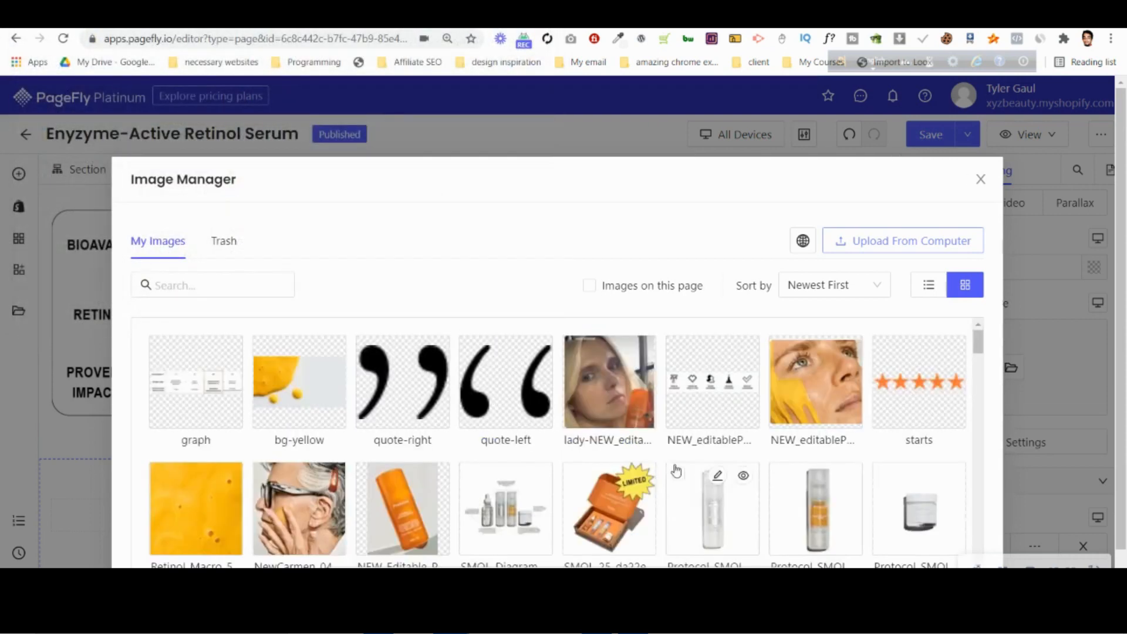
click(909, 244)
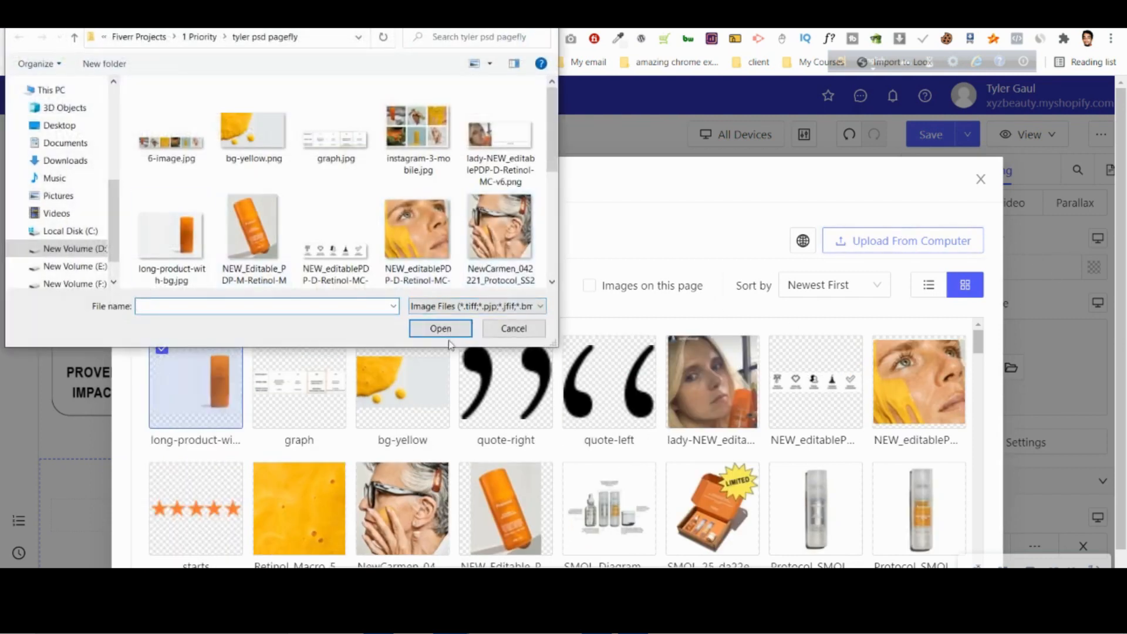
click(501, 330)
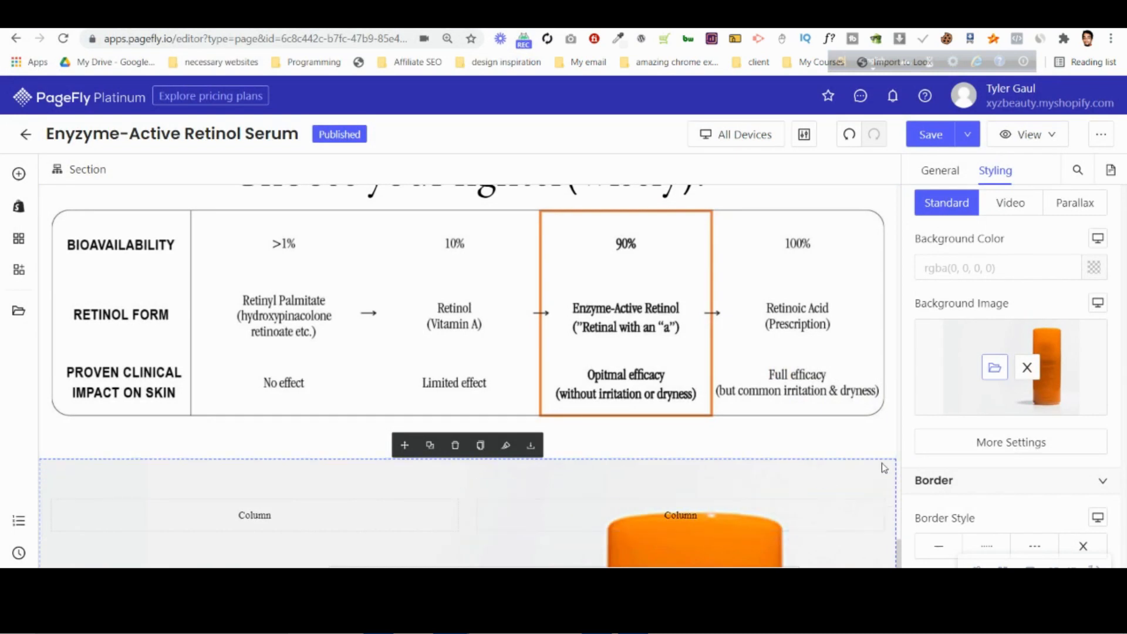
Copy the height, background-size and background-position lines from the Lab Team section's CSS code for reuse in the new section.
scroll(487, 290, up, 8)
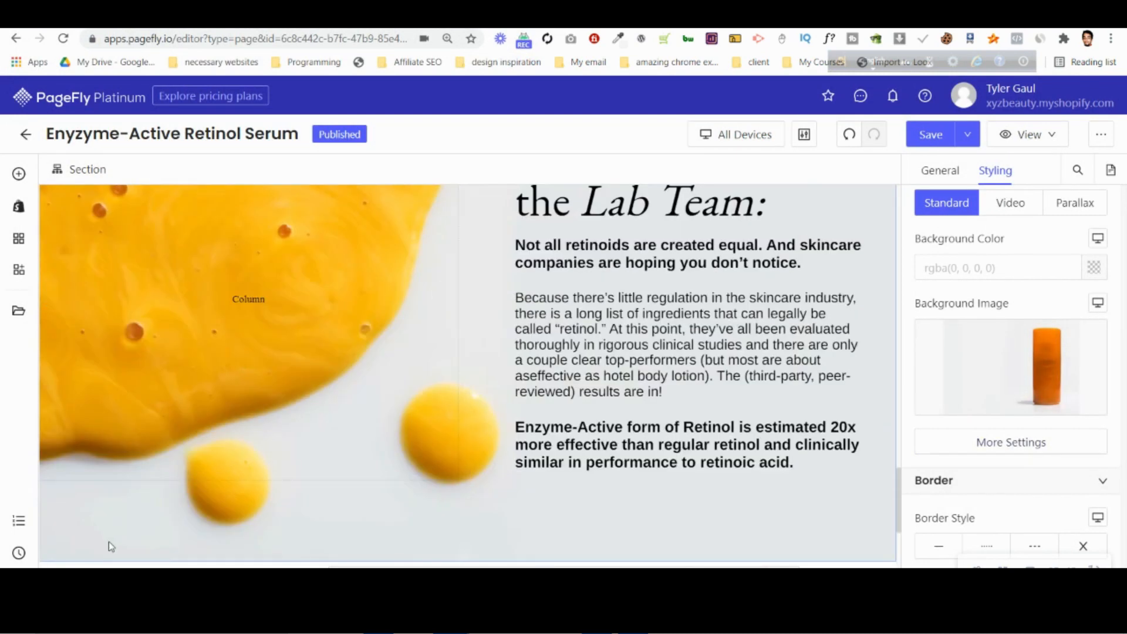
scroll(1034, 363, down, 5)
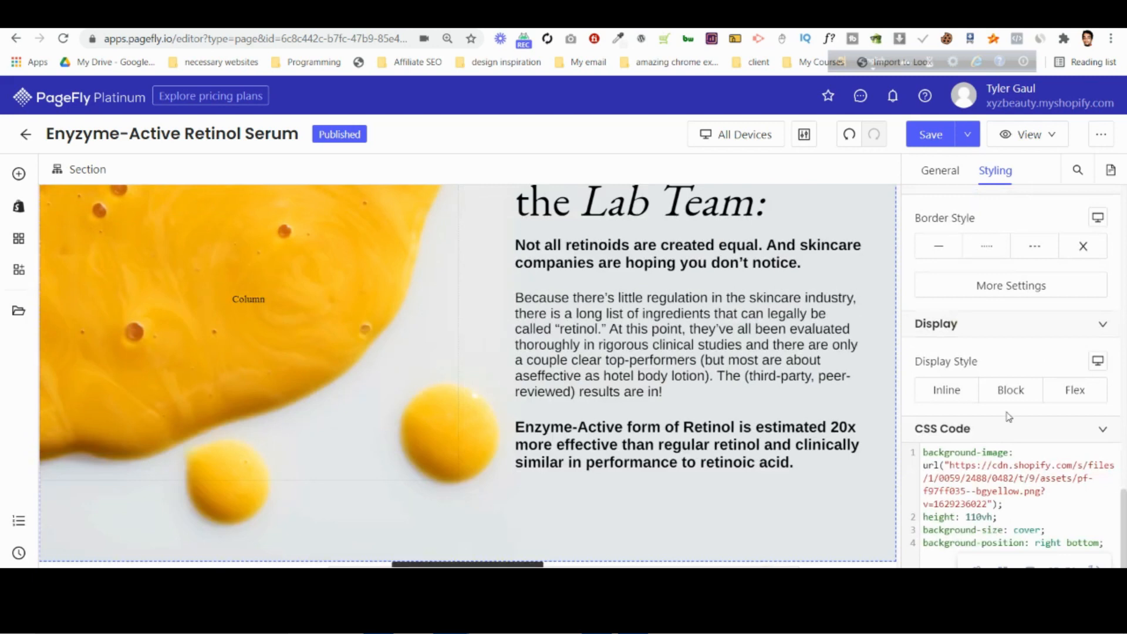
drag(1104, 544, 917, 521)
scroll(505, 515, down, 8)
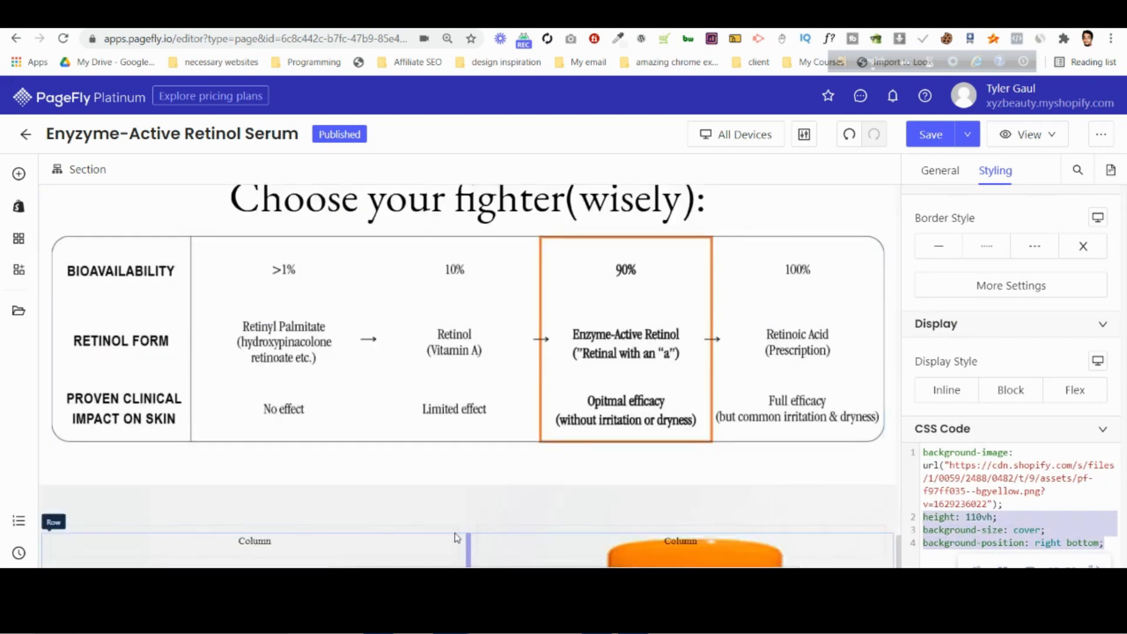
Add the copied height, background-size and background-position lines to the new section's CSS code, and set its background position to right top.
click(136, 470)
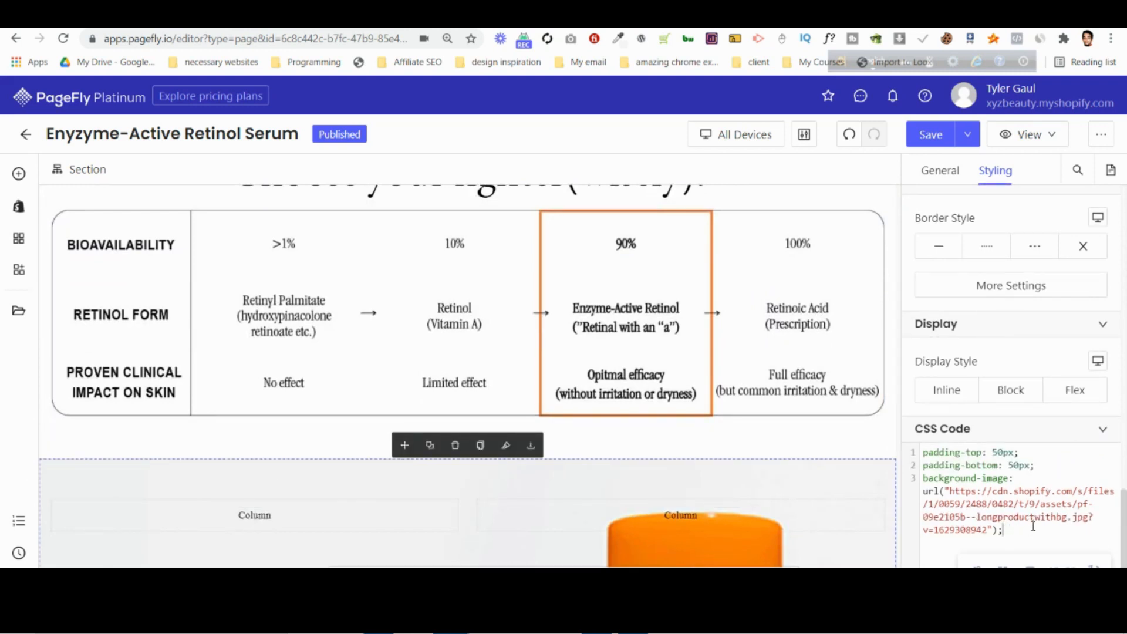
key(ctrl+v)
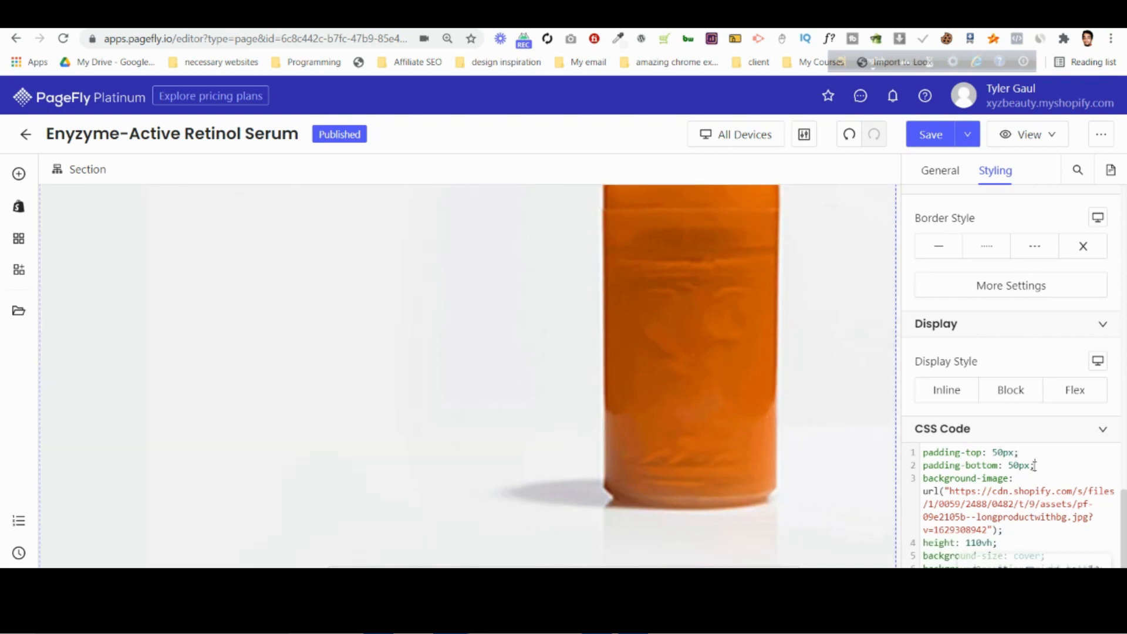
scroll(1023, 305, up, 4)
click(1014, 364)
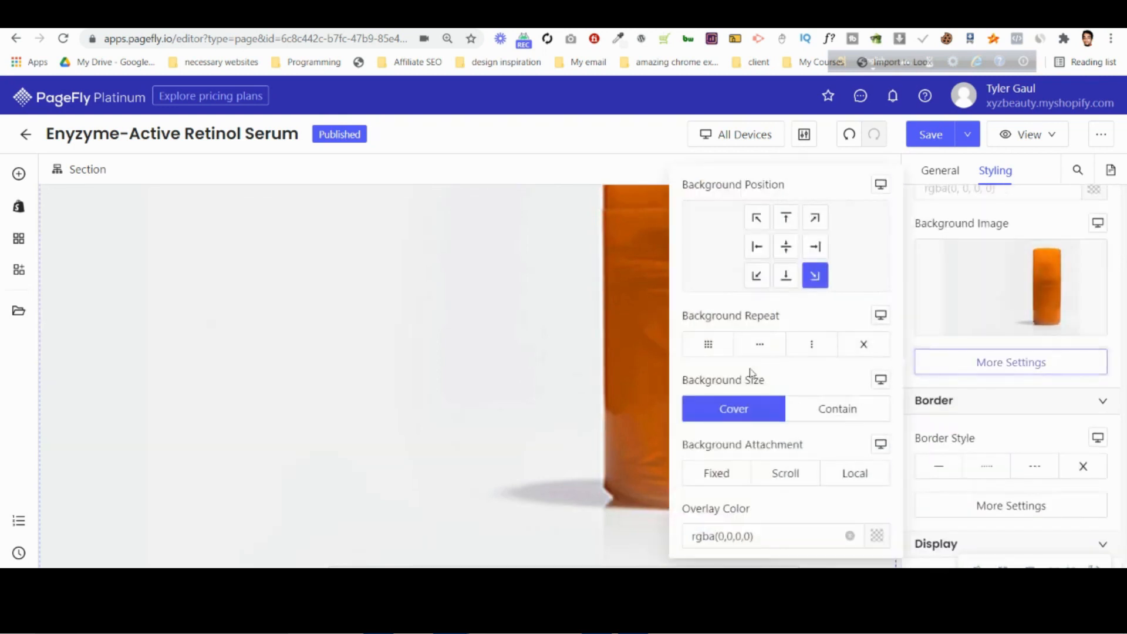
click(787, 246)
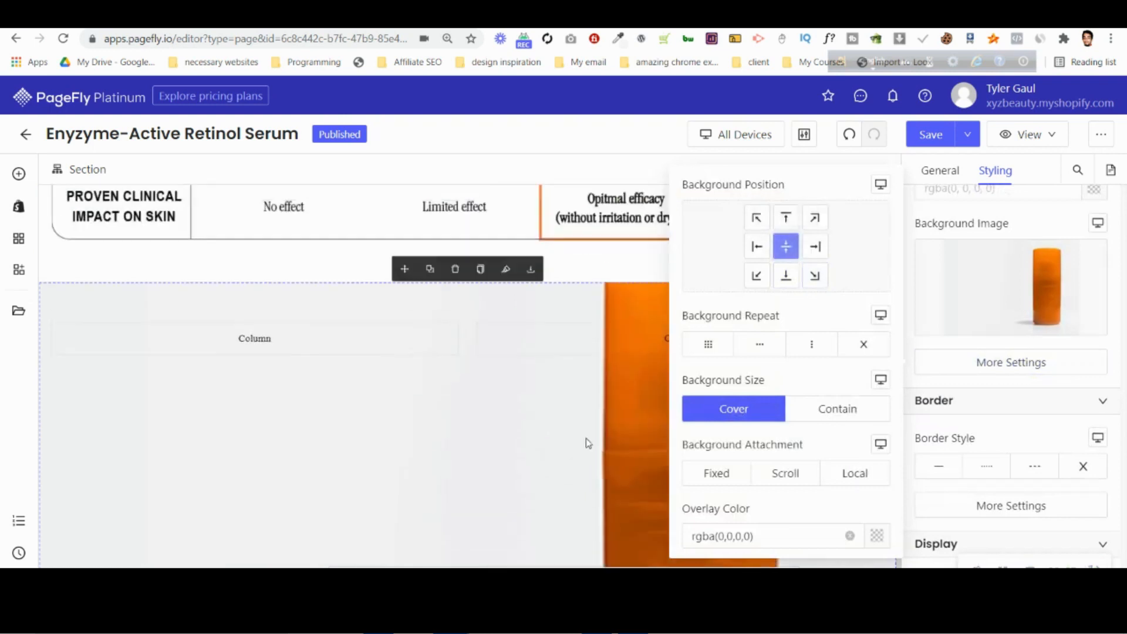
scroll(588, 444, up, 1)
scroll(588, 444, down, 3)
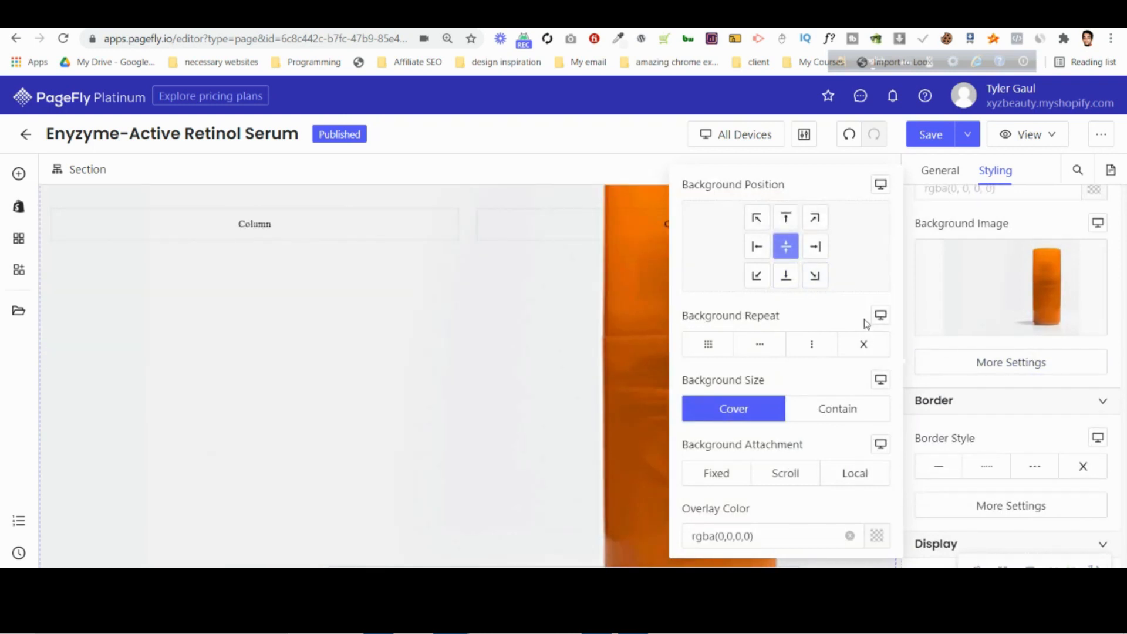
click(816, 219)
click(701, 446)
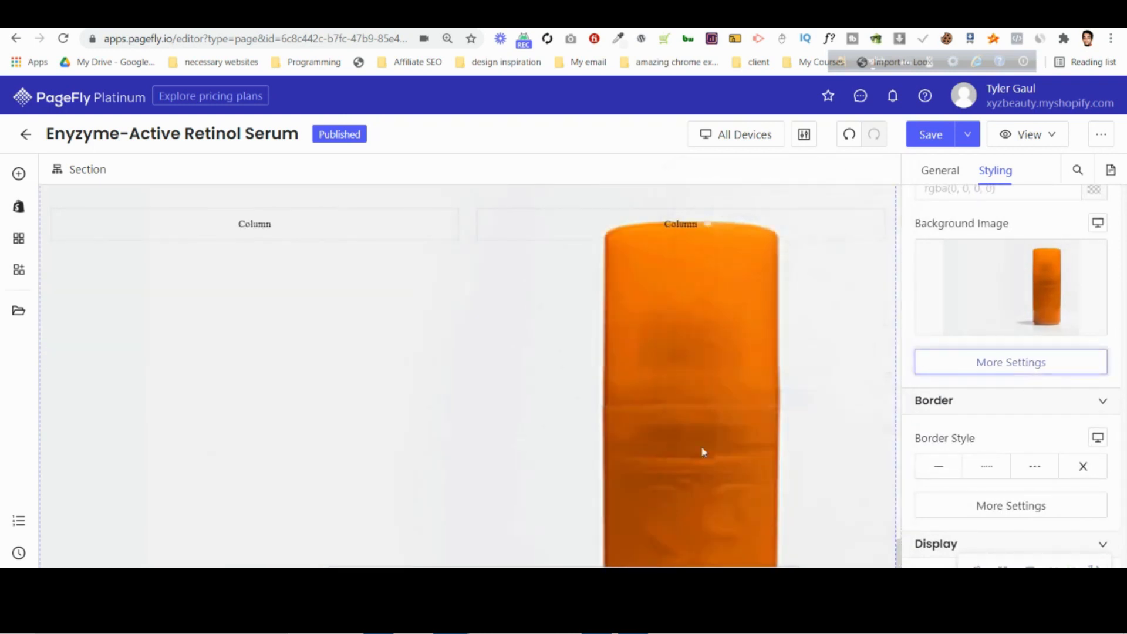
Reduce the section's height in its CSS code, trying 100vh before settling on 80vh.
scroll(940, 475, down, 3)
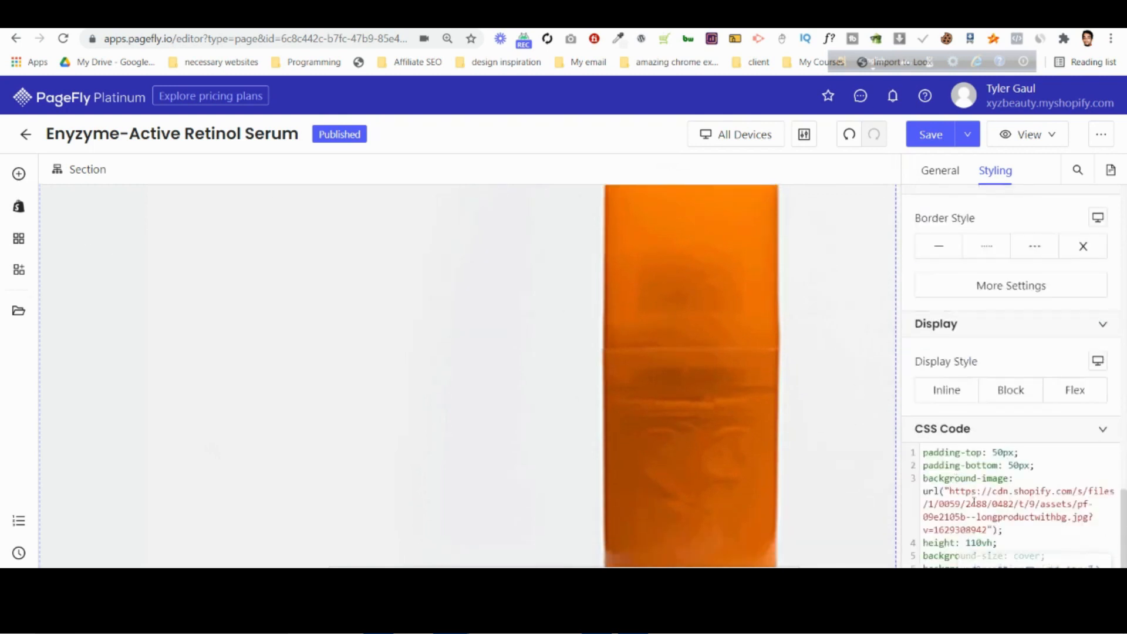
key(BackSpace)
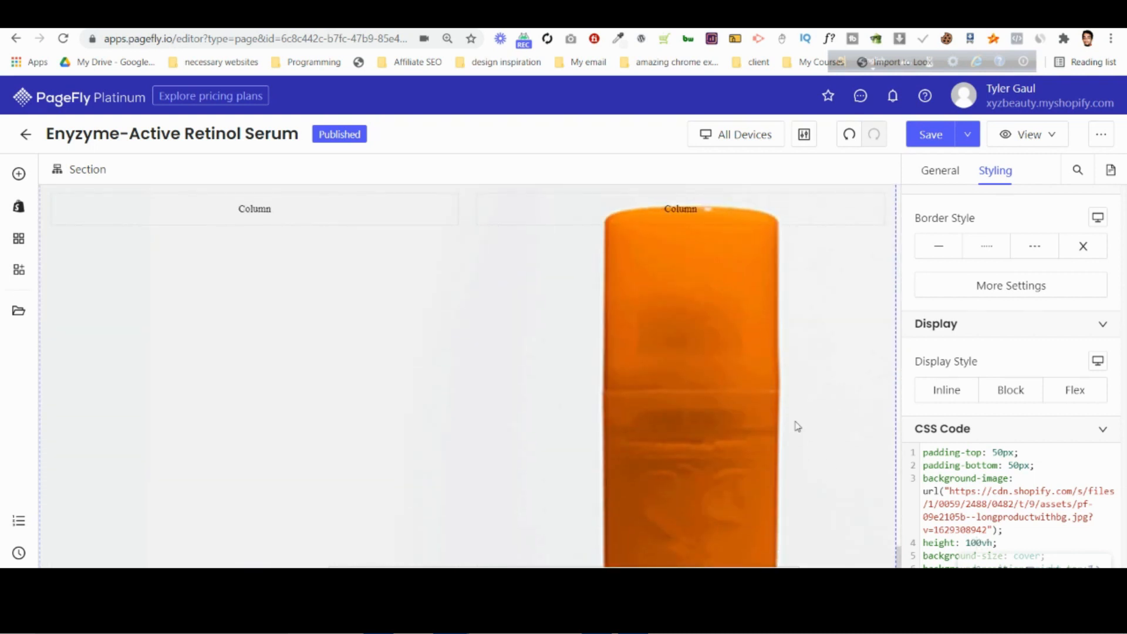
text(80)
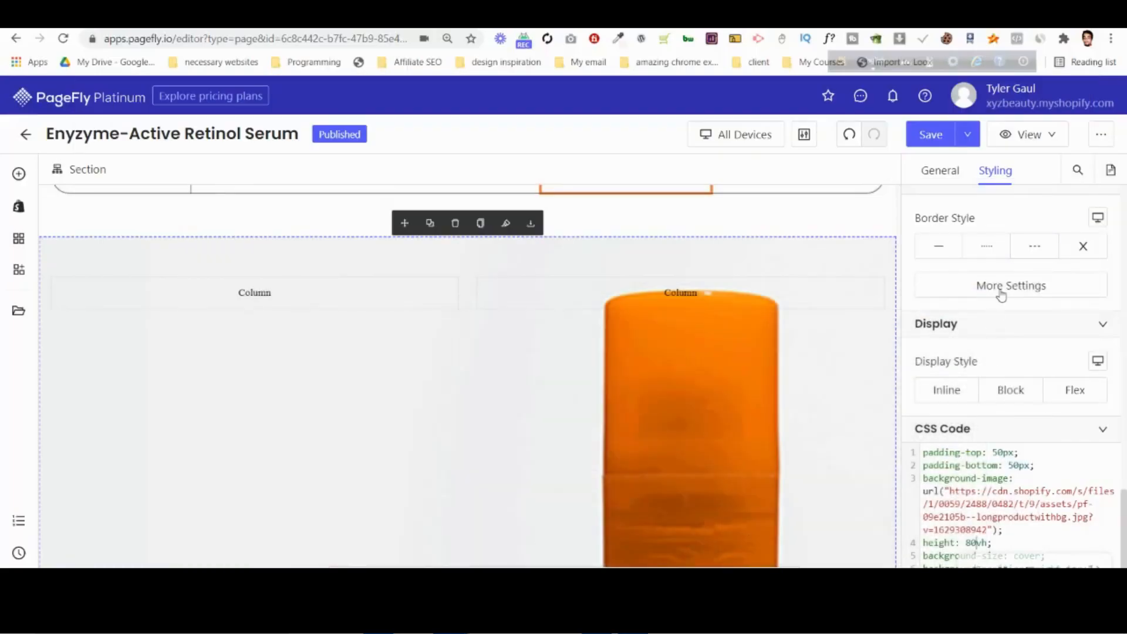
Try the center, right, bottom and left background positions for the bottle image, and set the position to left top.
click(1001, 294)
scroll(1019, 317, up, 4)
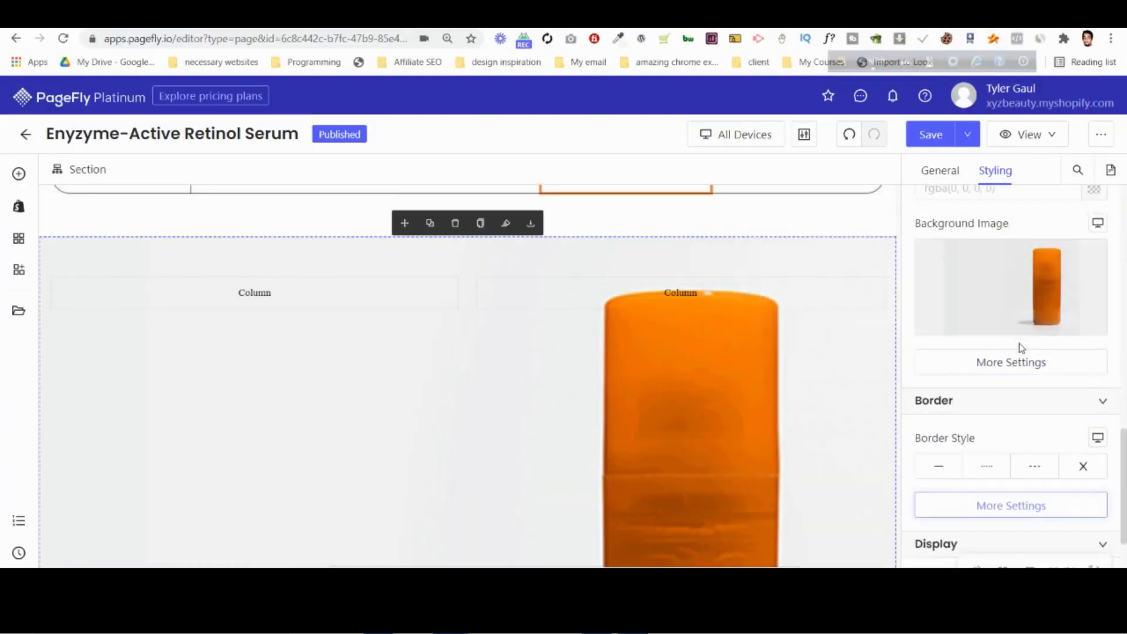
click(1018, 363)
click(815, 247)
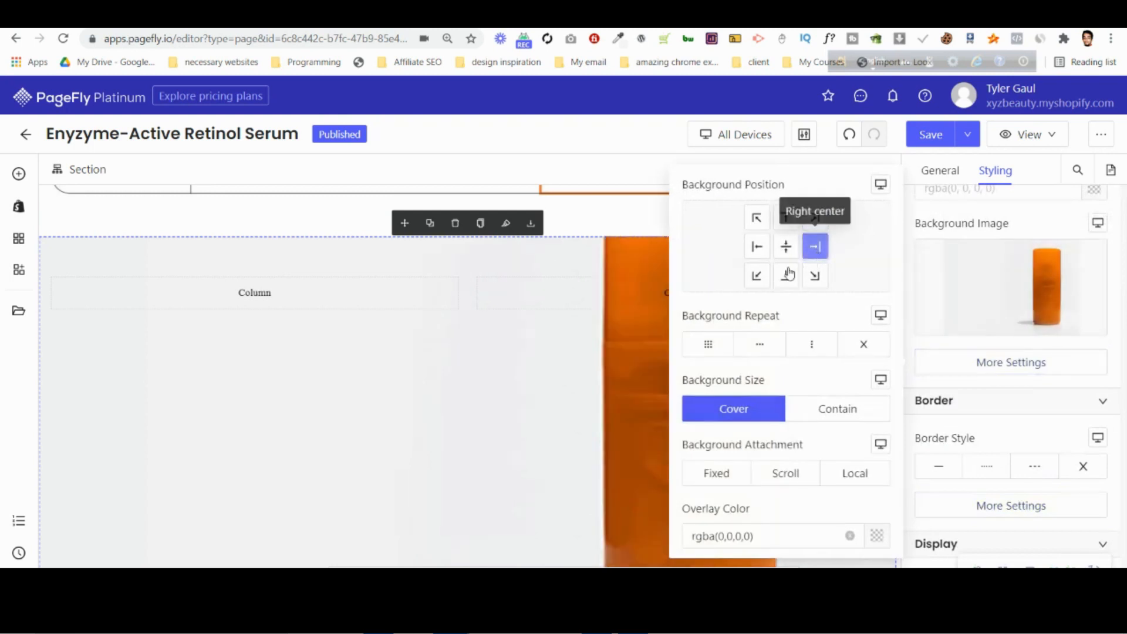
click(814, 275)
click(787, 276)
click(753, 279)
click(756, 246)
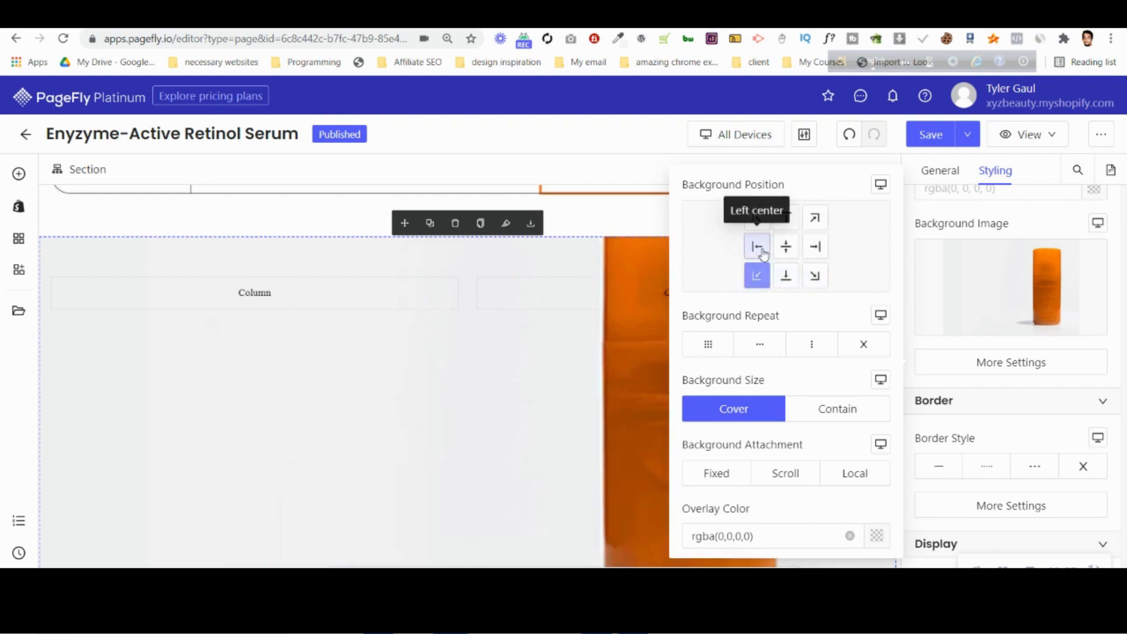
click(787, 248)
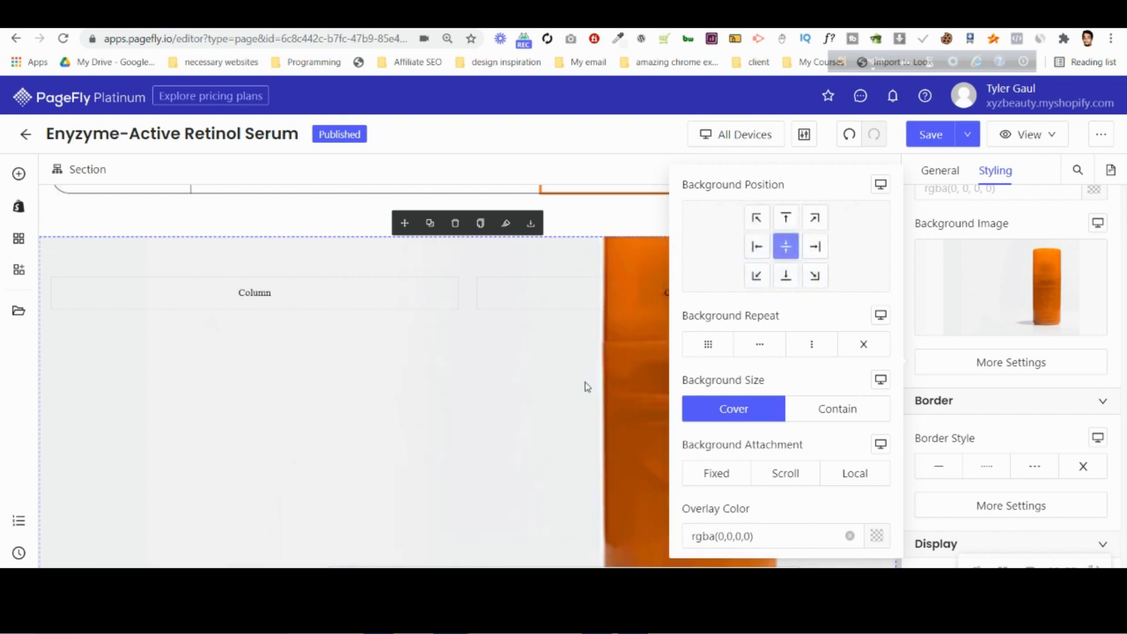
click(815, 217)
click(757, 217)
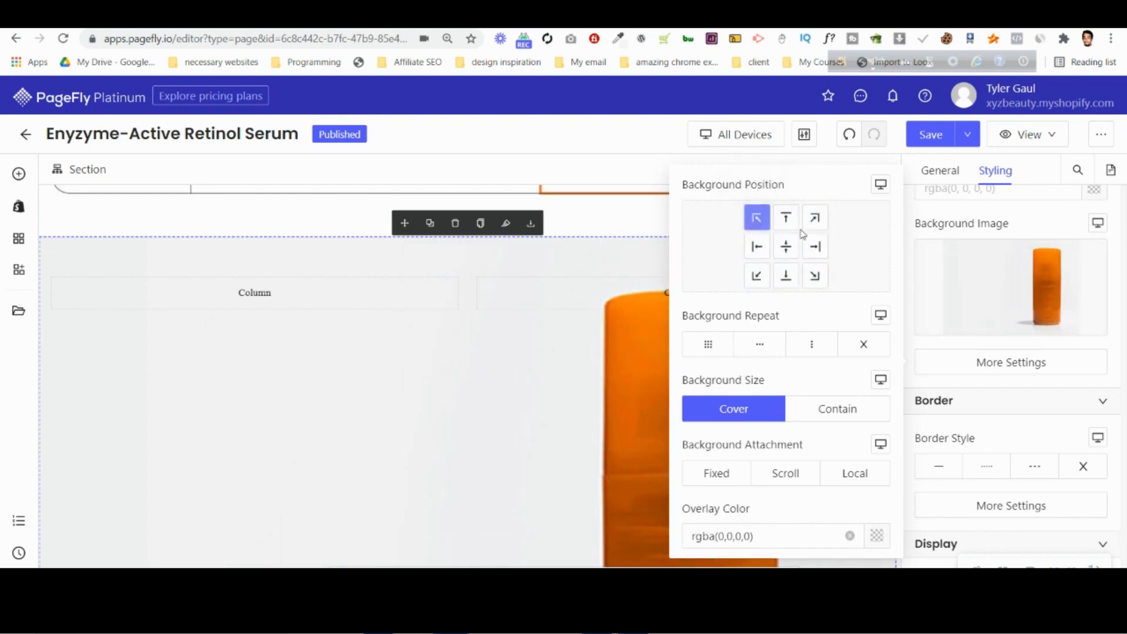
click(1071, 369)
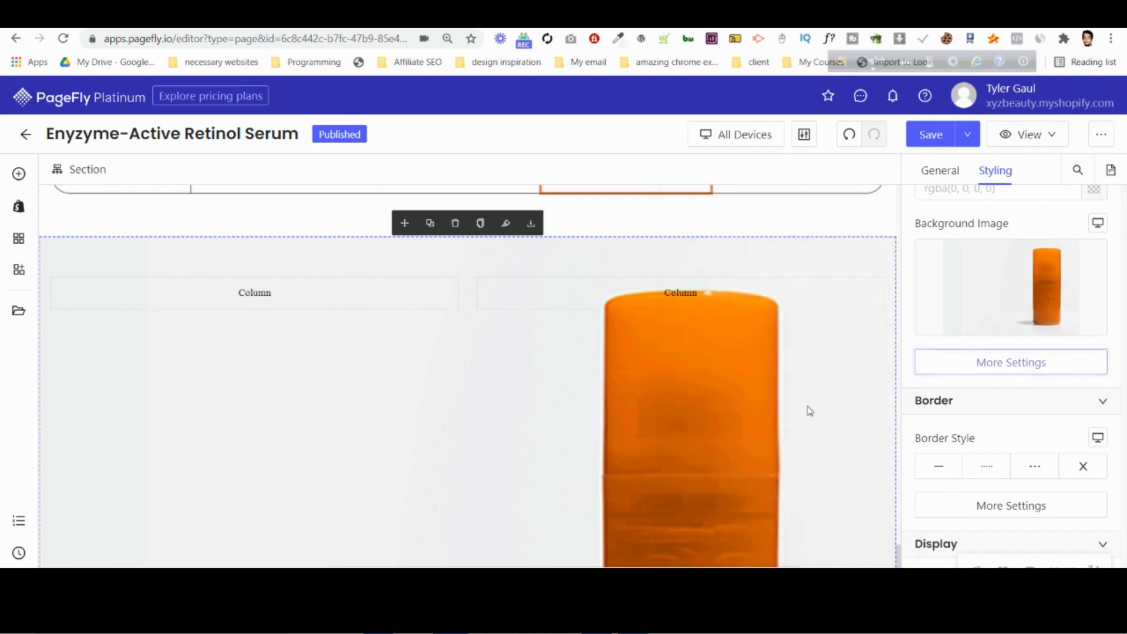
Compare the center top, left center and center background positions against left top, and finish on left top.
scroll(383, 414, up, 4)
scroll(378, 405, down, 4)
click(956, 358)
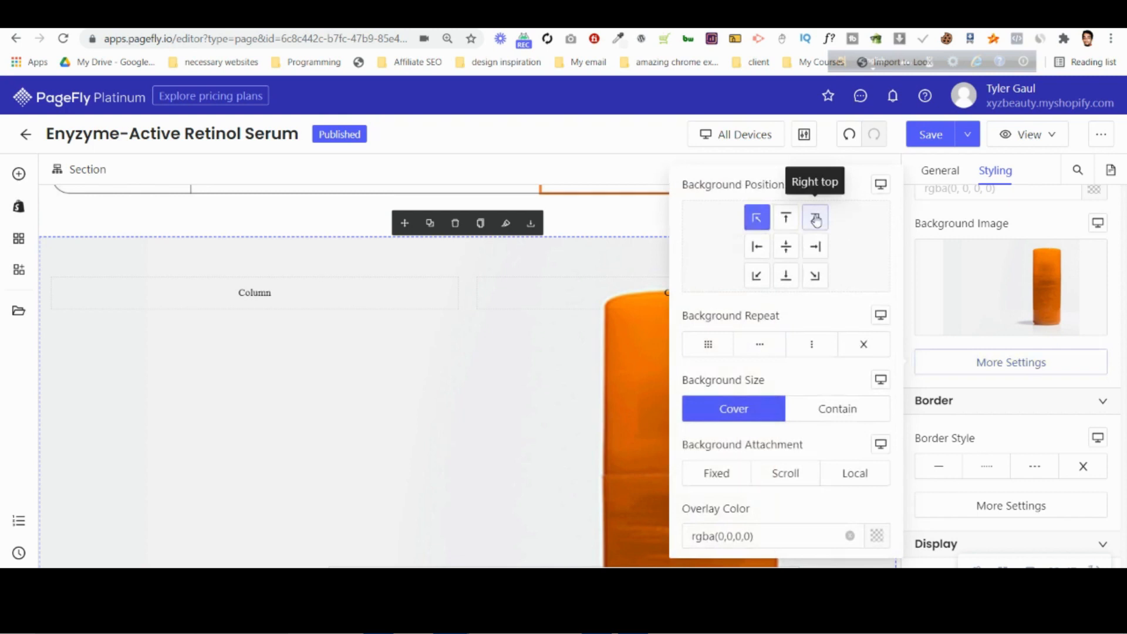
click(786, 219)
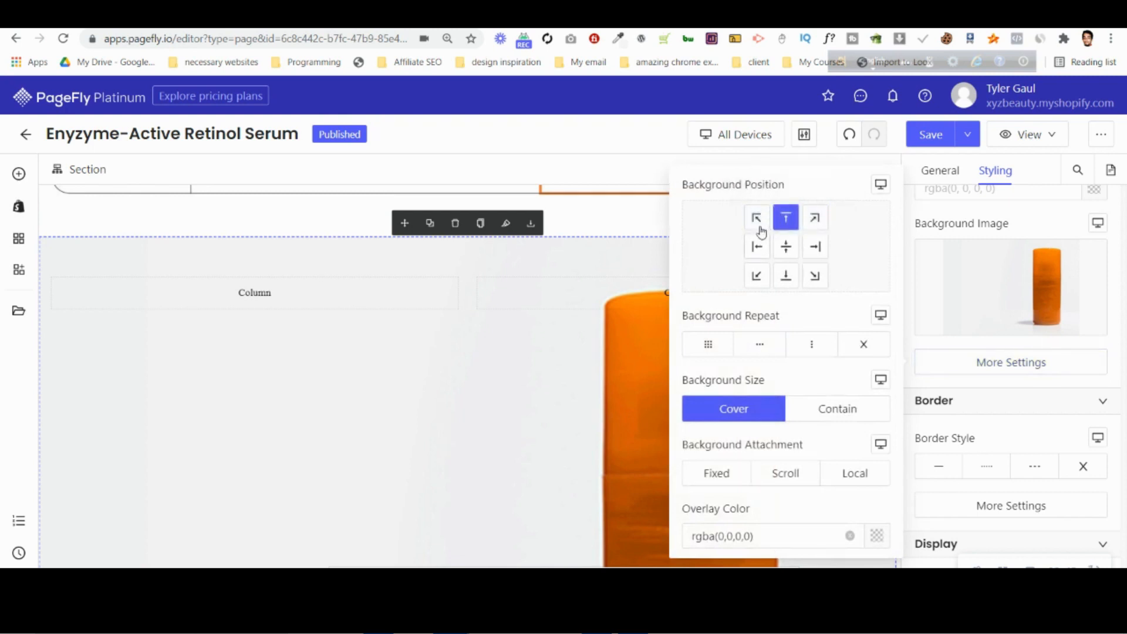
click(756, 247)
click(786, 247)
click(757, 218)
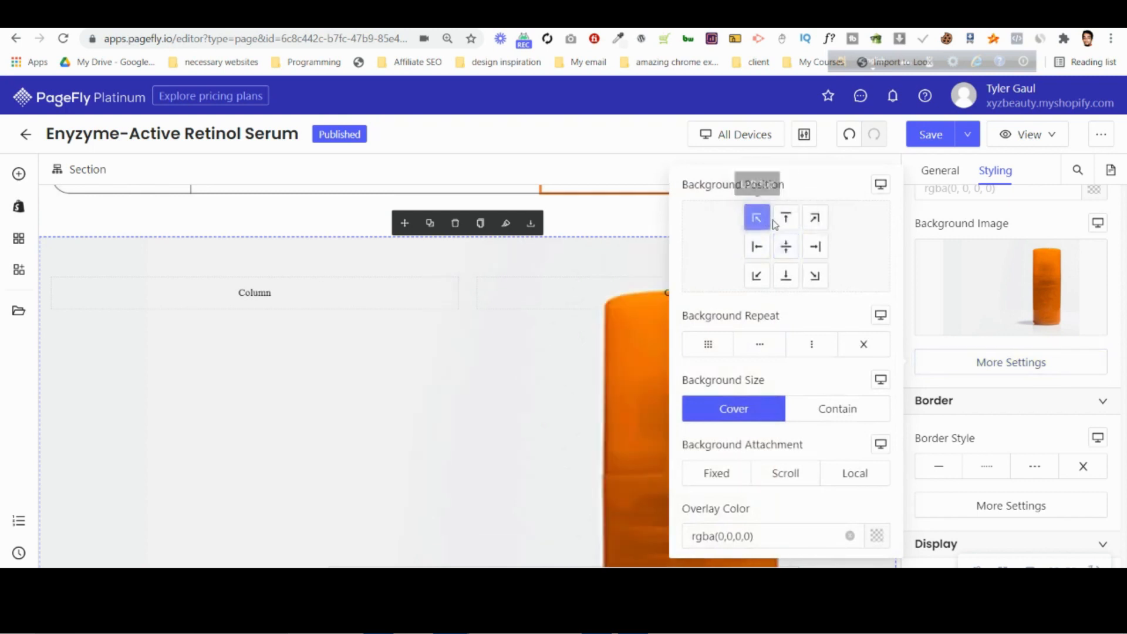
click(782, 247)
click(757, 219)
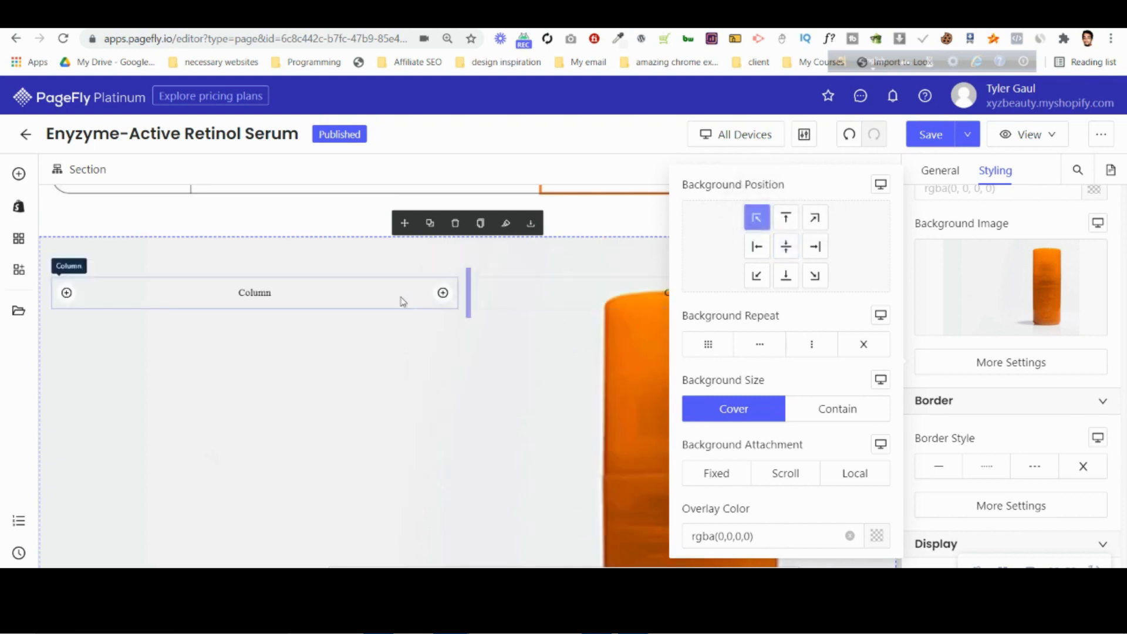
click(1030, 215)
Try enlarging the section by raising its bottom padding to 68 px and up to 1106 px.
scroll(1013, 313, up, 6)
scroll(1013, 313, up, 6)
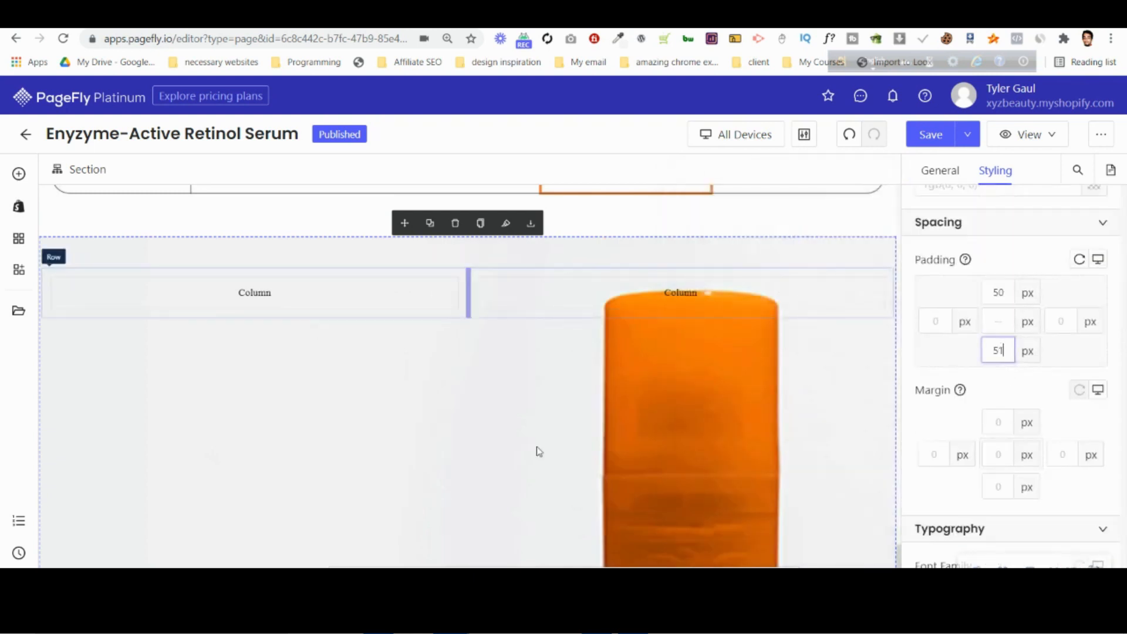
key(Up)
key(Up)
key(Up)
key(Up)
key(Up)
key(Up)
key(Up)
key(Up)
key(Up)
key(Up)
key(Up)
key(Up)
key(Up)
key(Up)
key(Up)
key(Up)
key(Up)
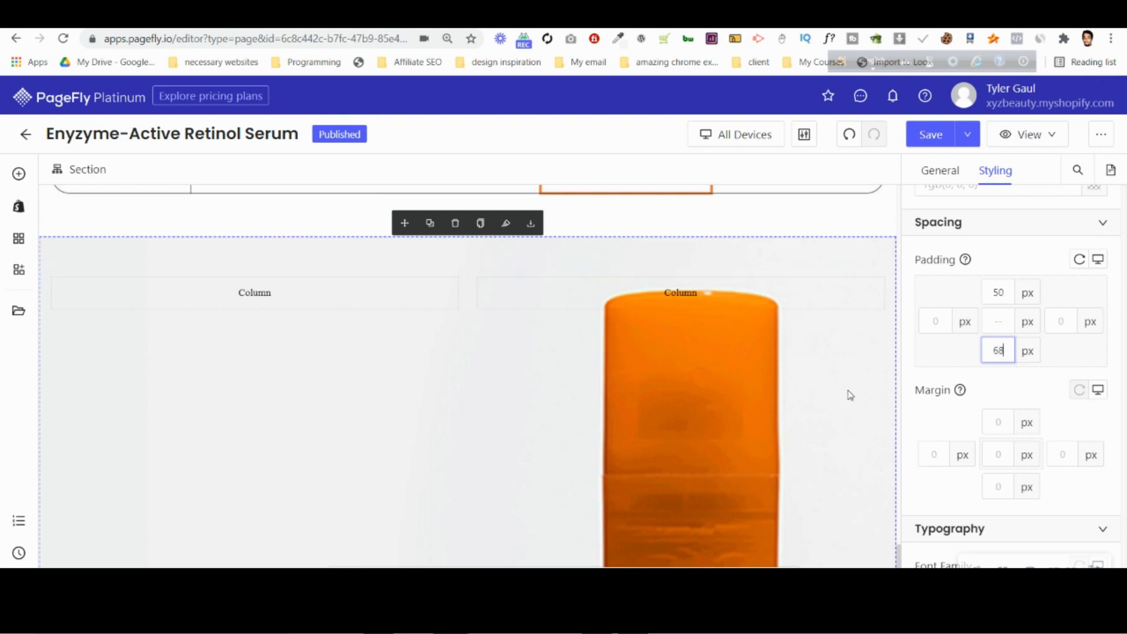
key(Left)
key(Left)
text(1)
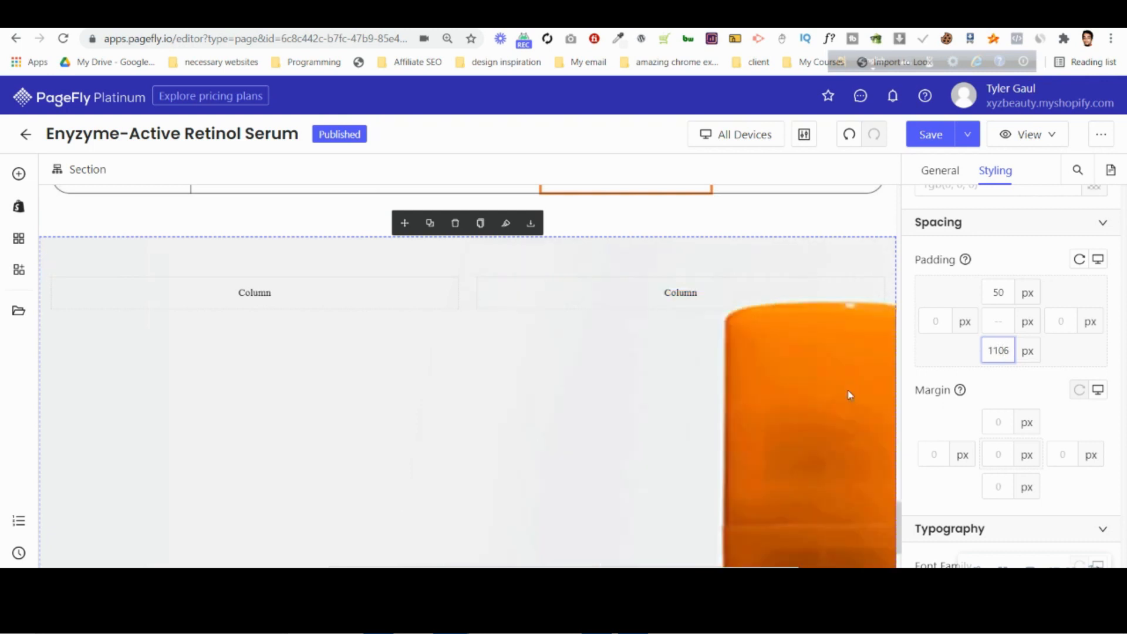
scroll(849, 394, down, 5)
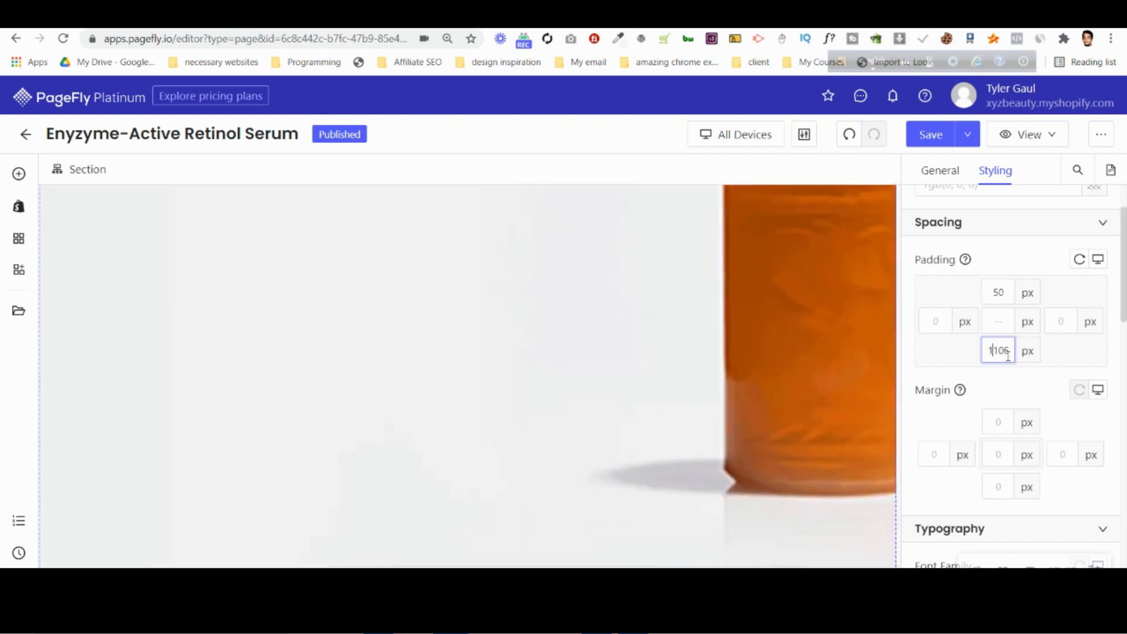
Clear the section's bottom padding and set its top padding to 0 px.
key(BackSpace)
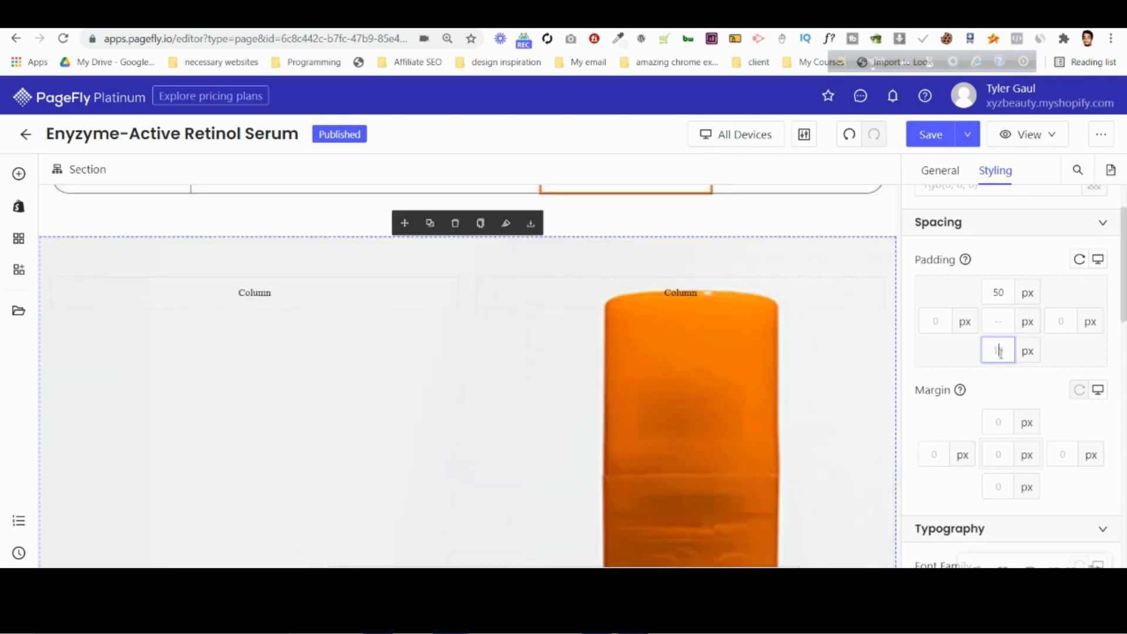
key(BackSpace)
click(1000, 290)
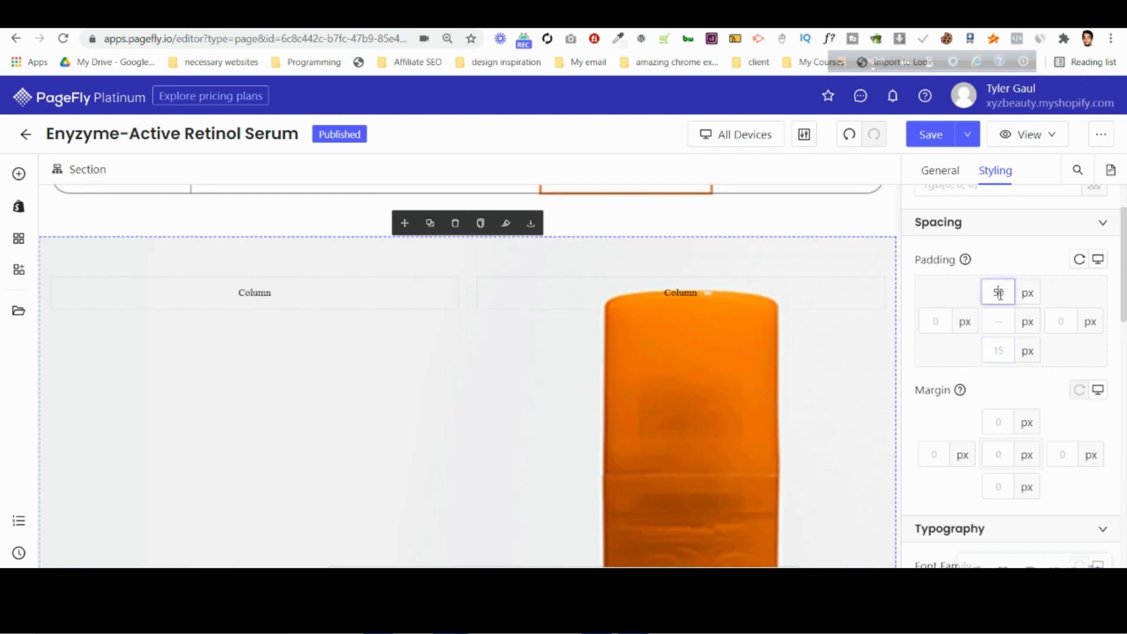
key(BackSpace)
Delete the height: 80vh line from the section's CSS code.
scroll(1037, 405, down, 10)
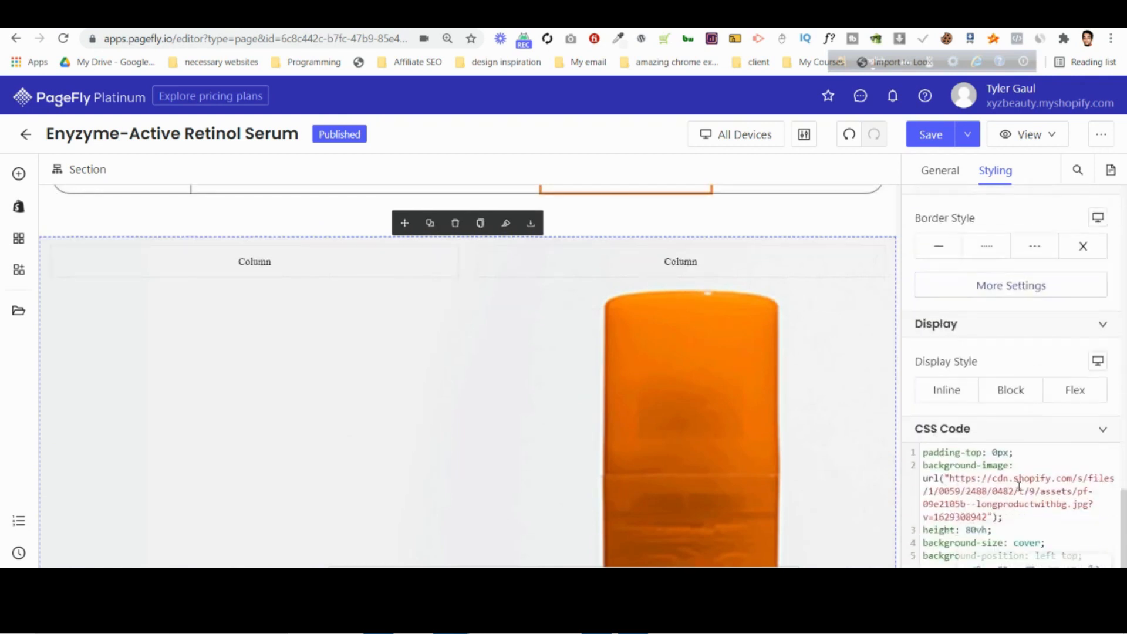
drag(1011, 530, 930, 528)
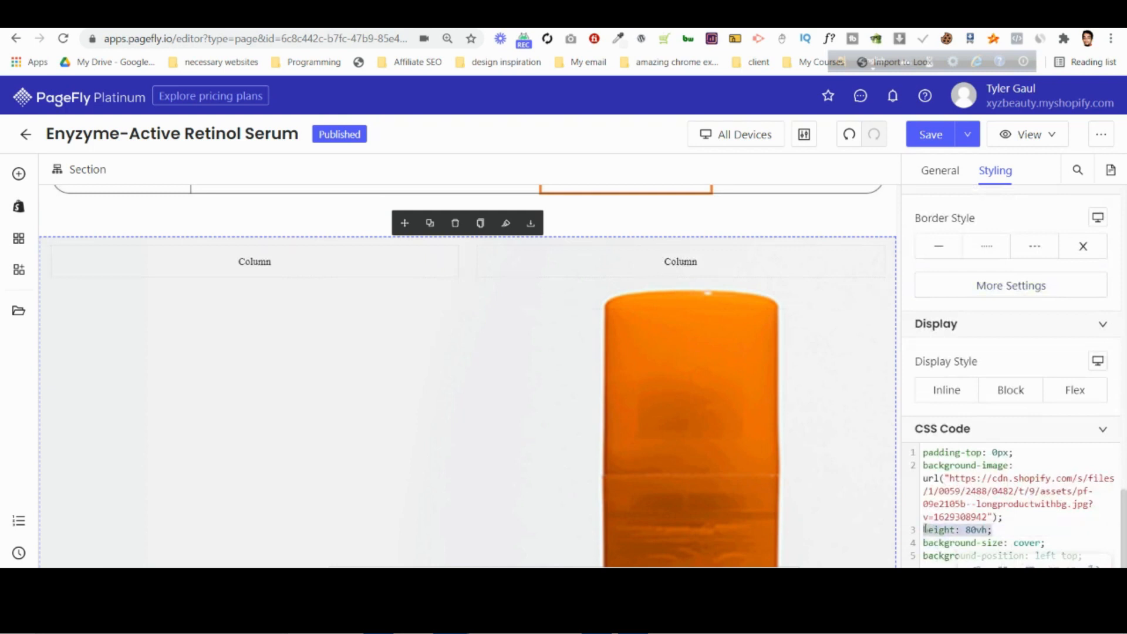
key(BackSpace)
key(BackSpace)
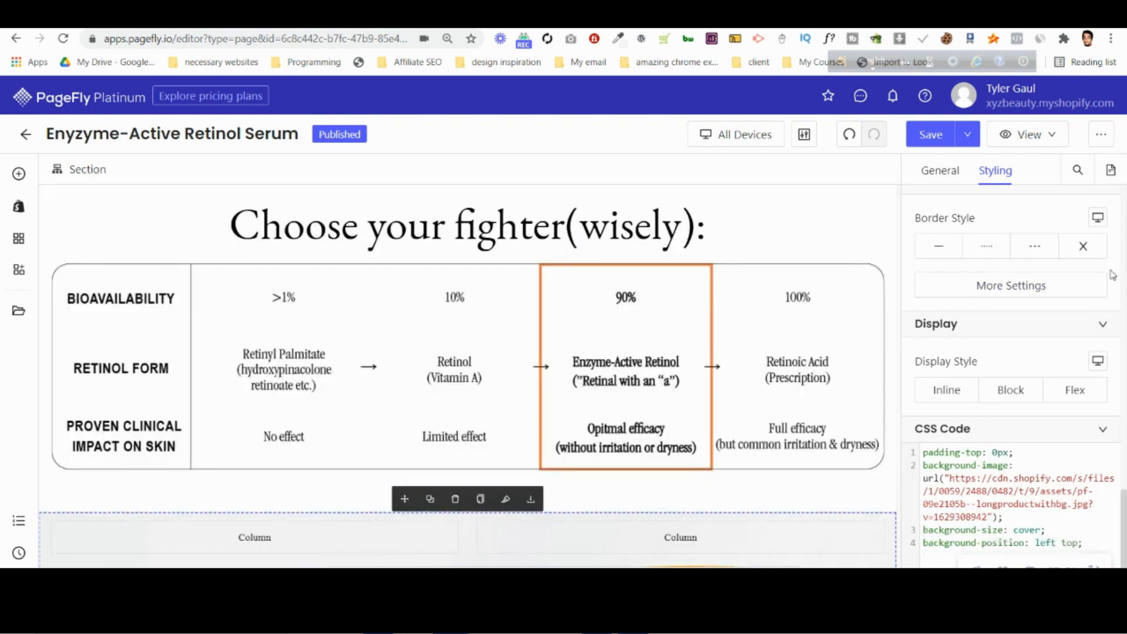
Set the section's top and bottom padding to 200 px each.
scroll(1113, 275, up, 10)
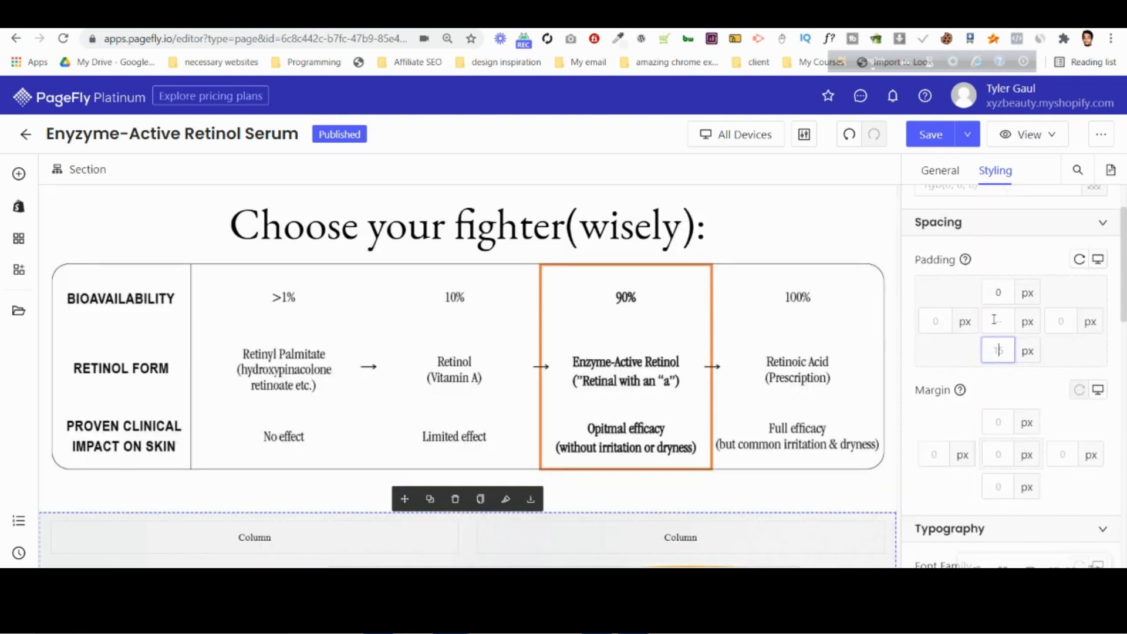
click(986, 299)
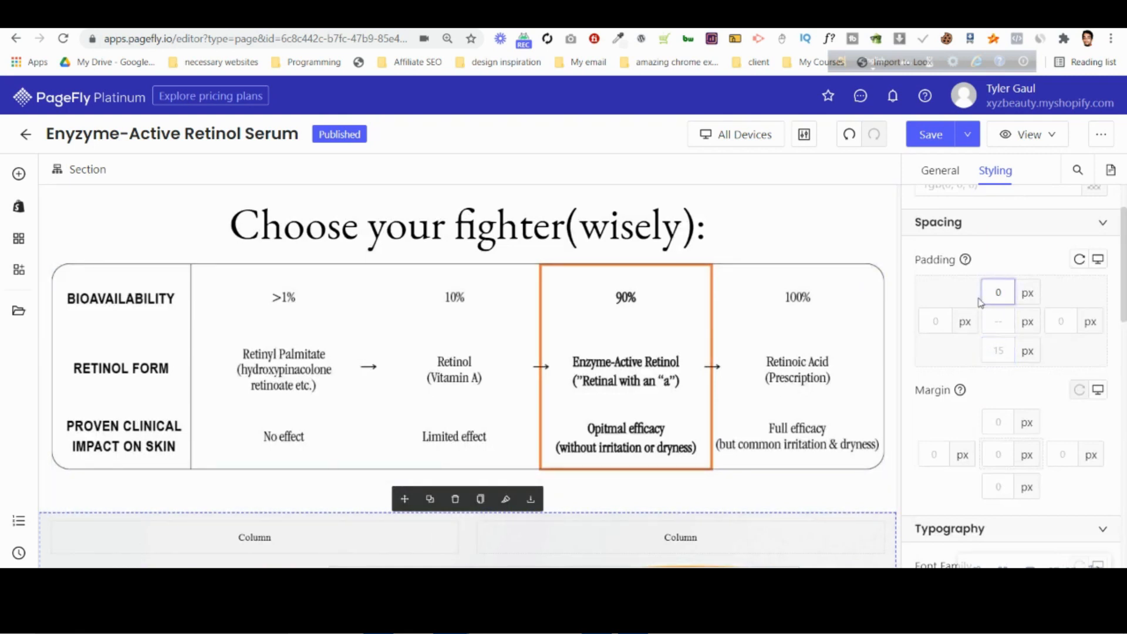
text(200)
click(994, 351)
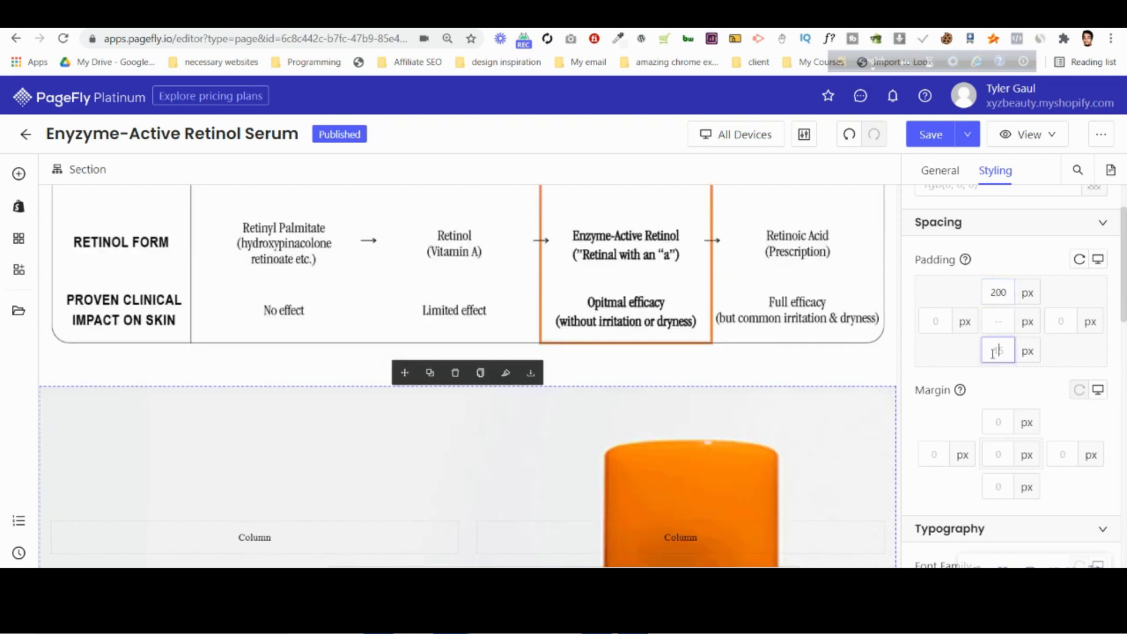
text(20)
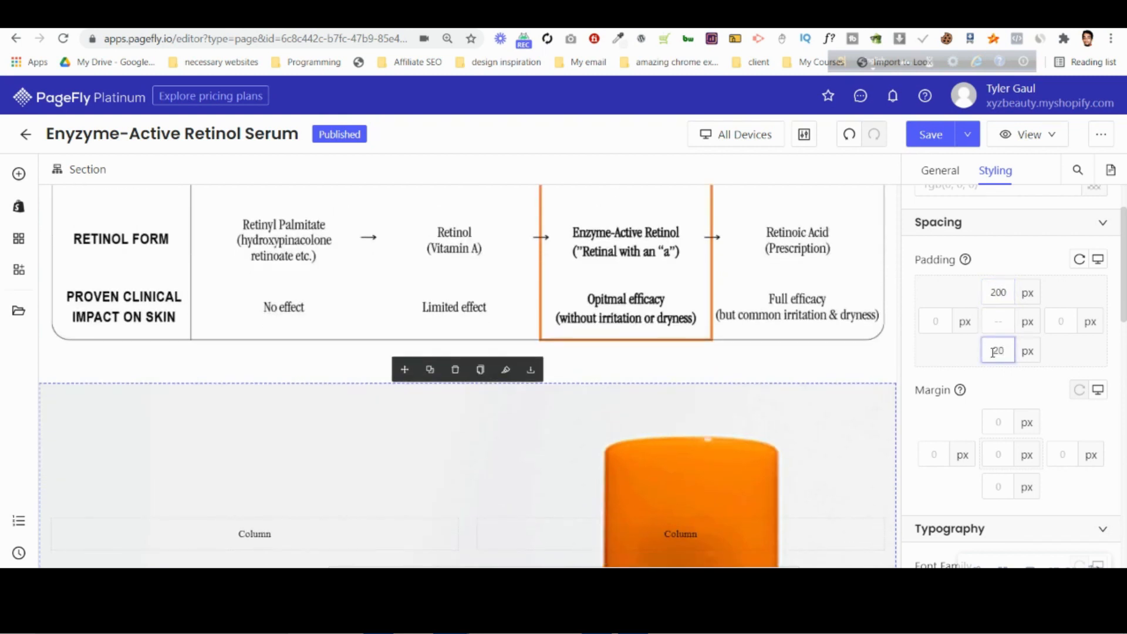
text(0)
scroll(866, 500, down, 5)
scroll(945, 486, down, 1)
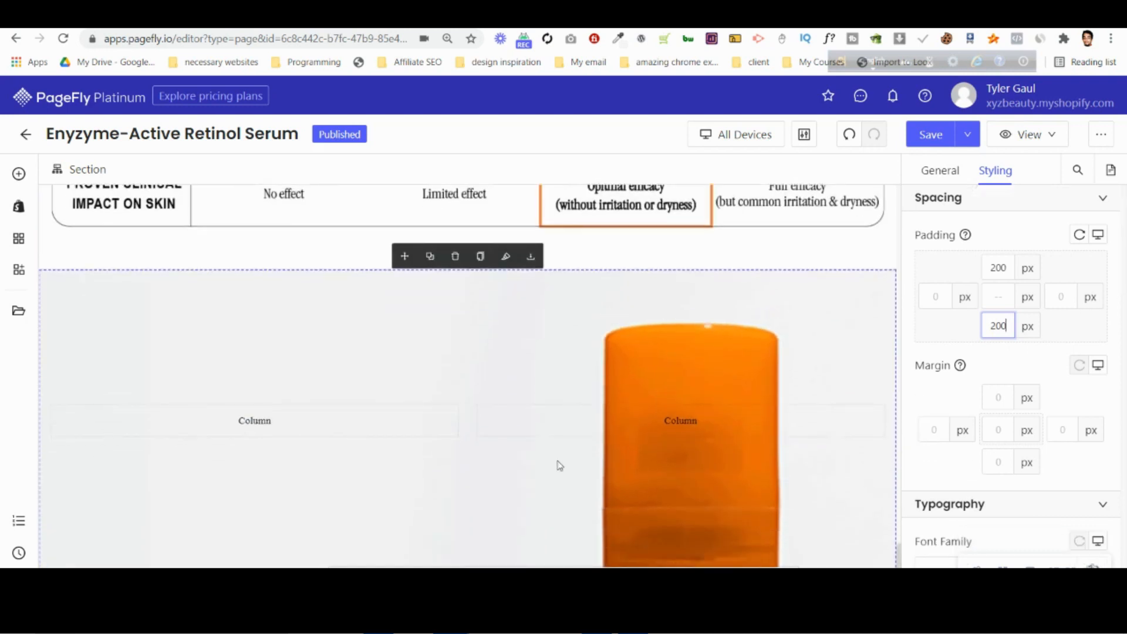
Set the background size of the section's bottle image to Contain.
scroll(1037, 462, down, 7)
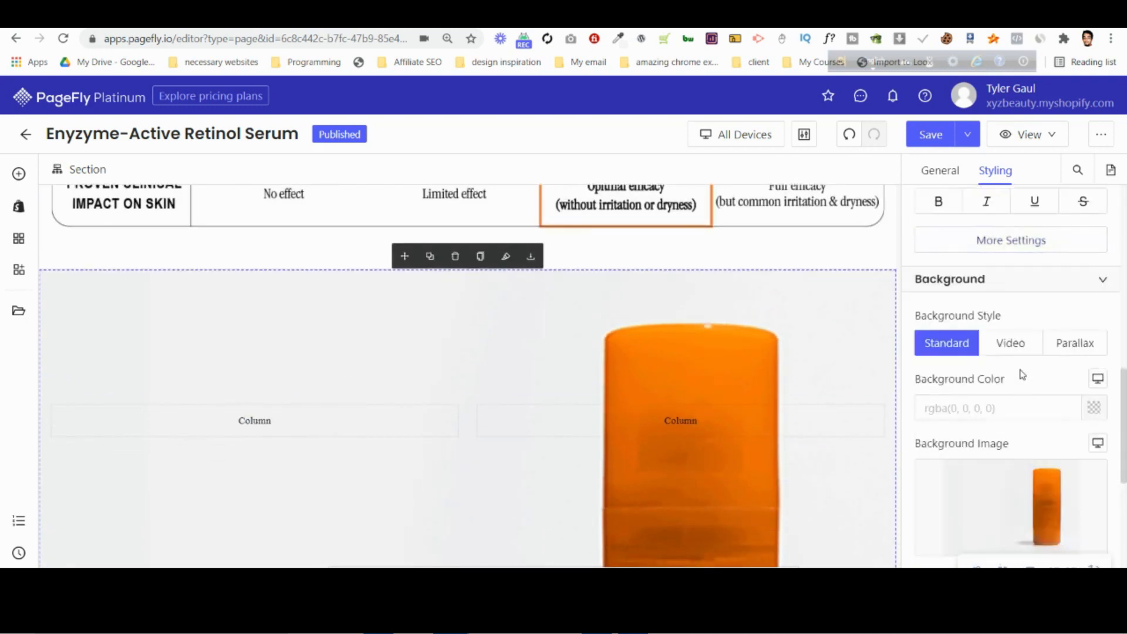
scroll(1020, 372, down, 3)
click(916, 438)
click(855, 460)
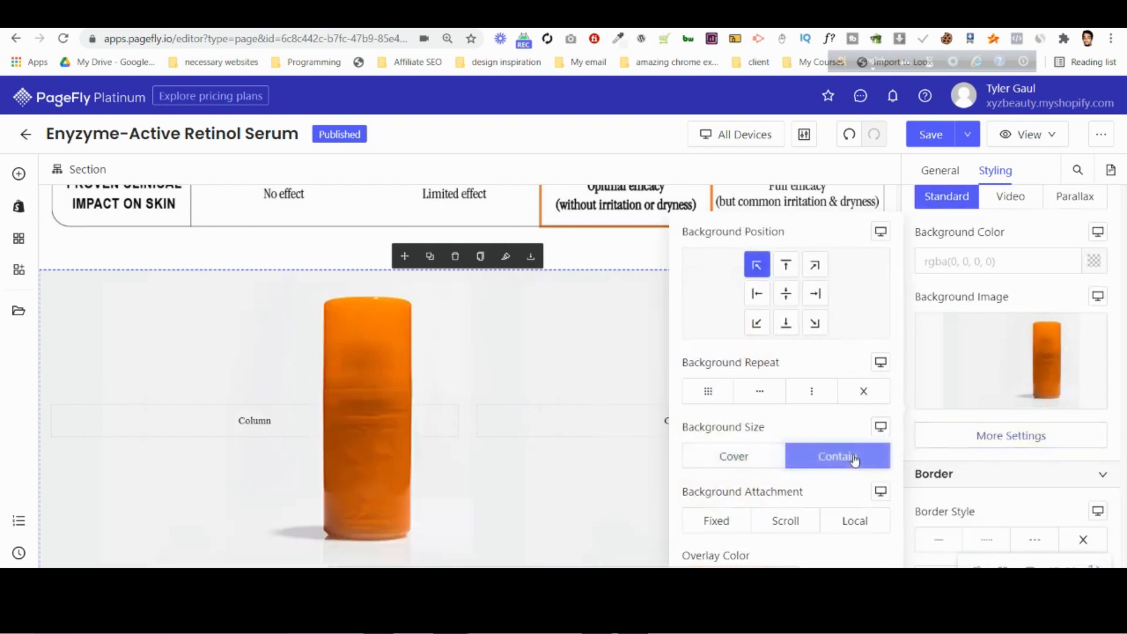
Turn off the Contain size of the section's background image, set it to no repeat and position it at centre left.
click(855, 460)
click(862, 391)
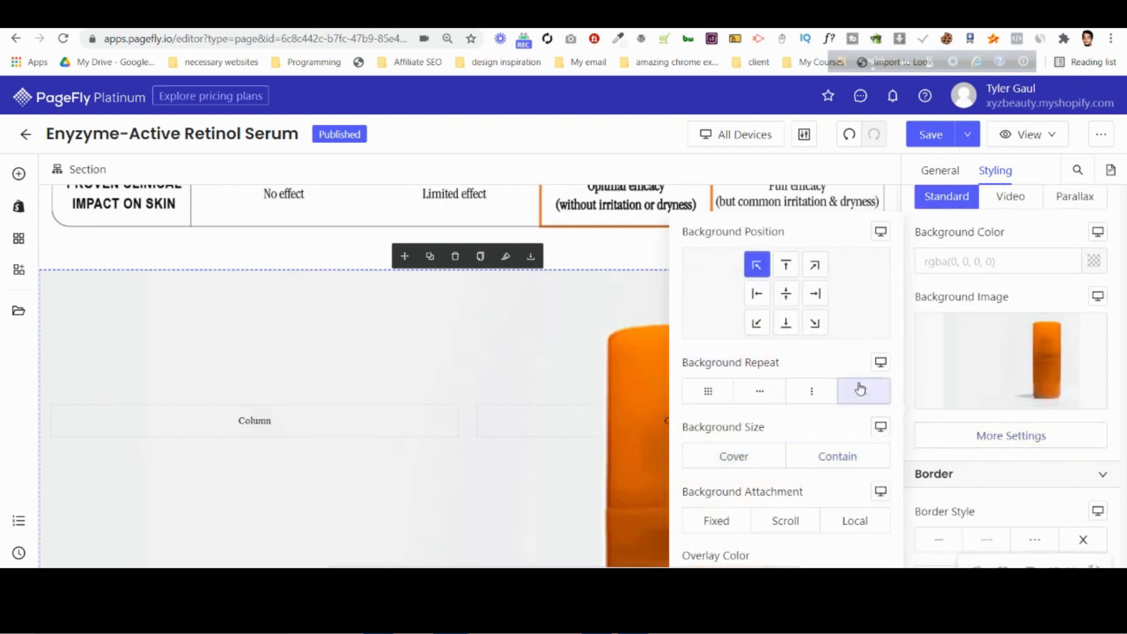
click(817, 296)
click(786, 293)
click(757, 294)
Set the section's background size to Cover and its background attachment to Local.
click(747, 457)
click(747, 526)
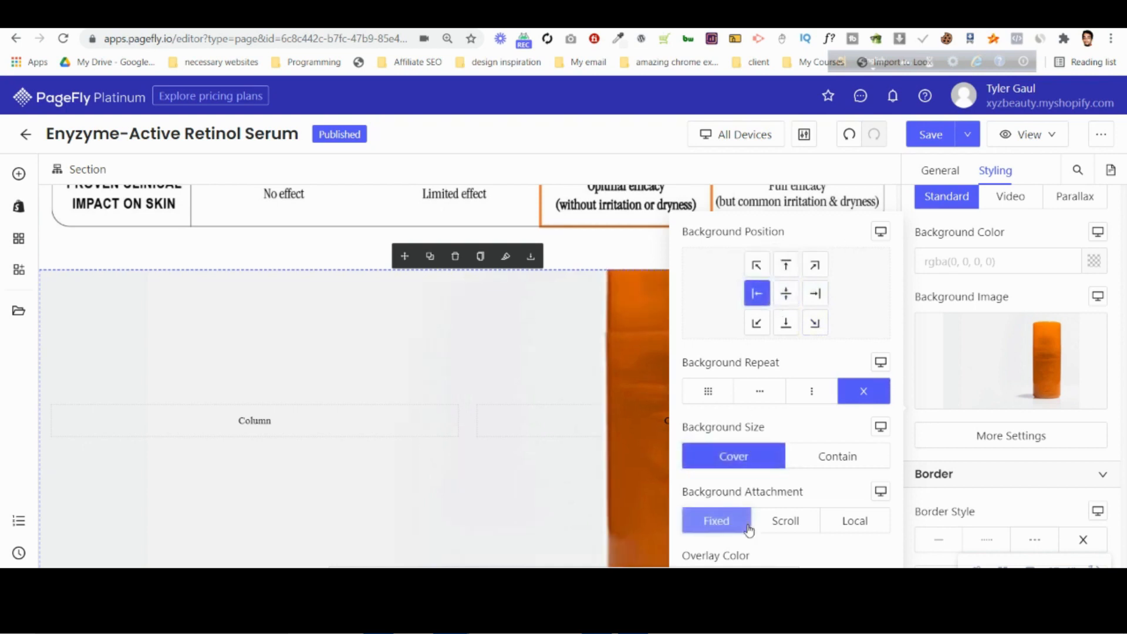
click(795, 522)
click(855, 521)
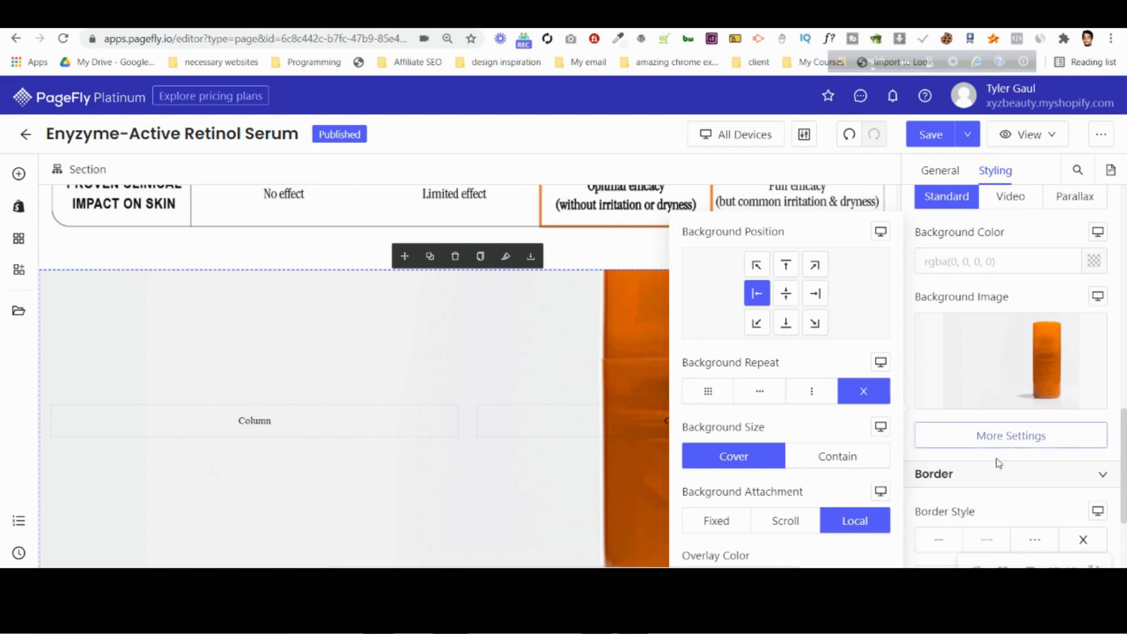
click(1006, 507)
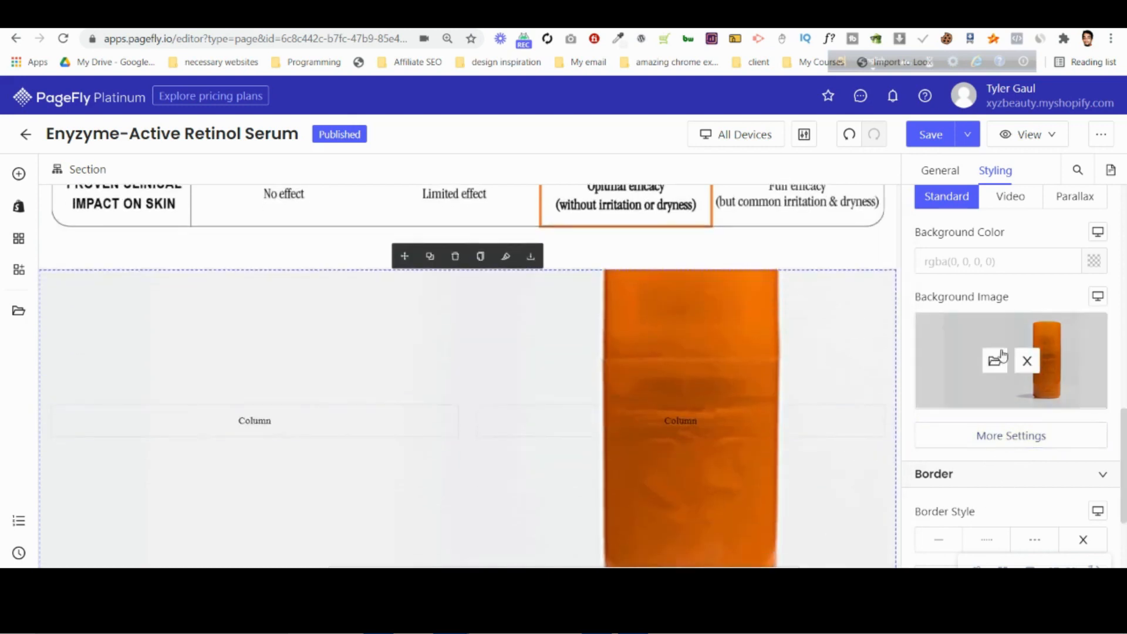
Set the section's top and bottom padding to 50 px each.
scroll(1001, 364, down, 6)
scroll(1009, 393, up, 1)
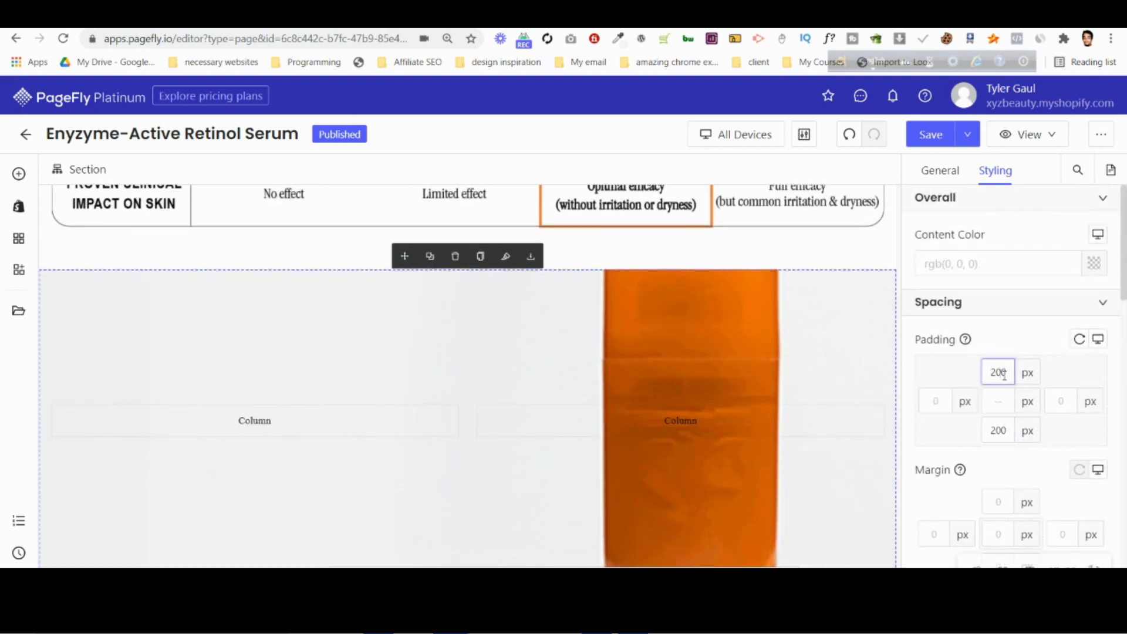
key(BackSpace)
key(BackSpace)
text(5)
click(1001, 432)
key(BackSpace)
key(BackSpace)
text(50)
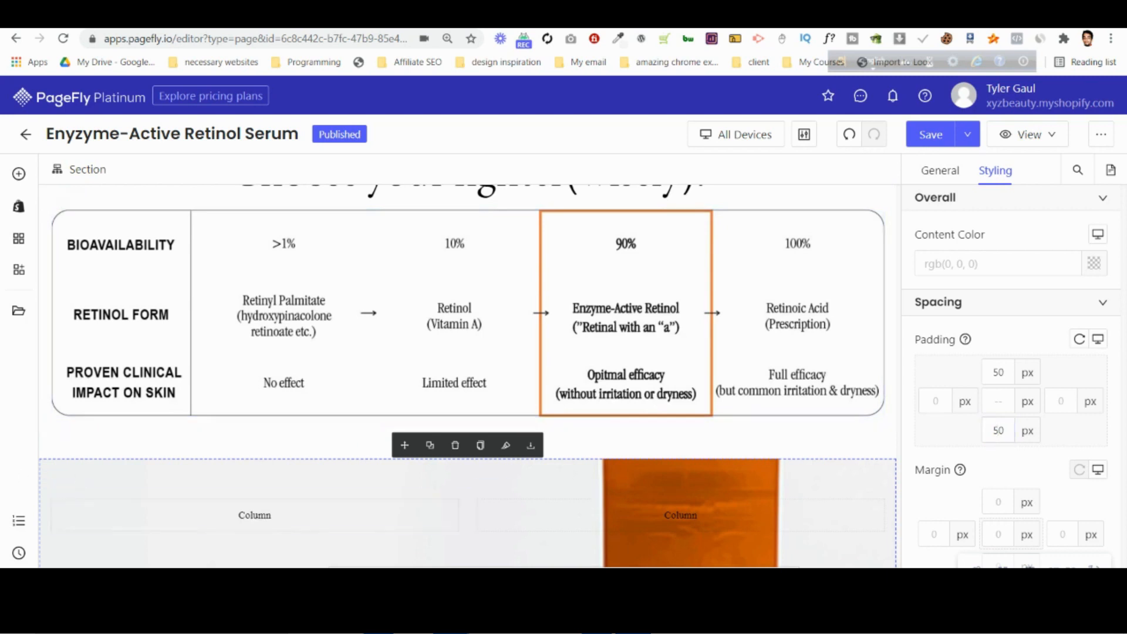
key(alt+Tab)
scroll(591, 465, down, 6)
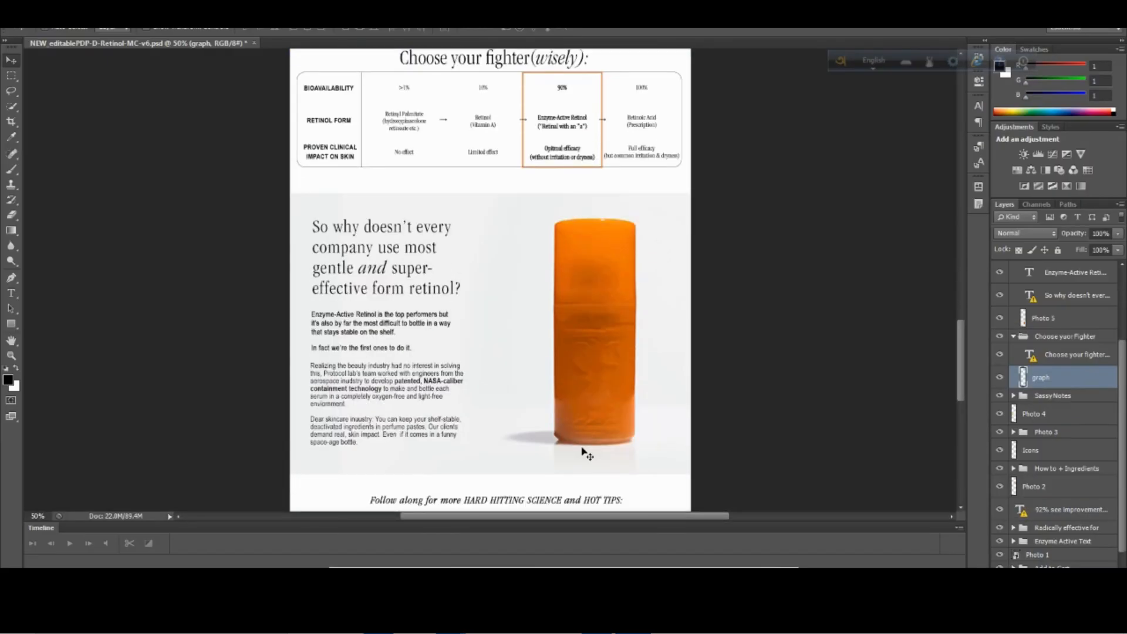
key(alt+Tab)
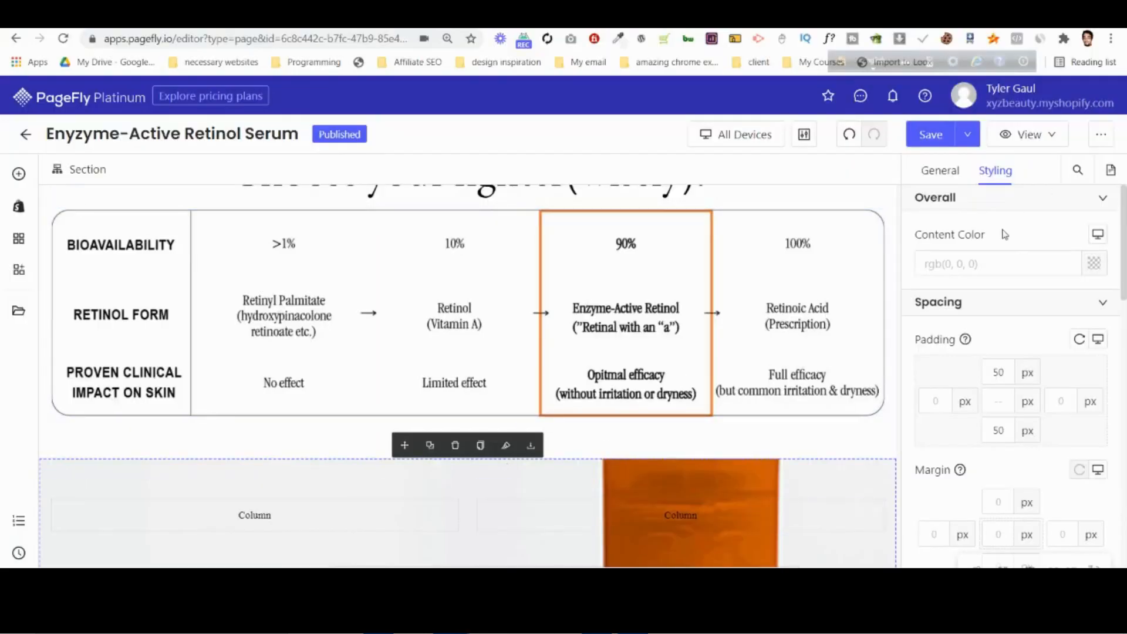
scroll(1012, 335, down, 10)
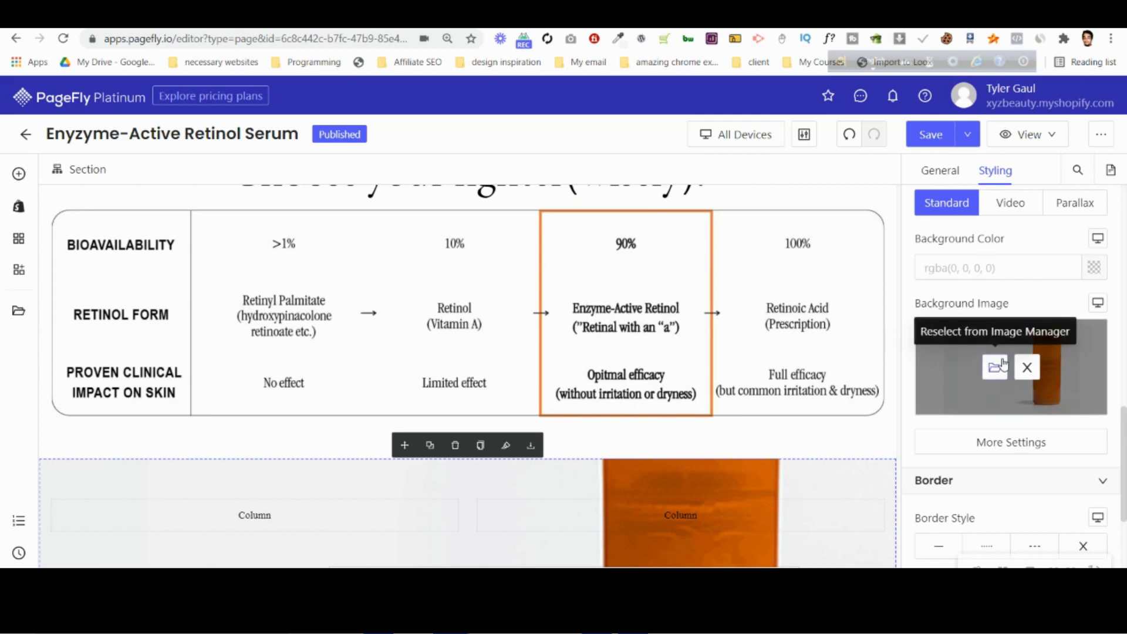
click(996, 368)
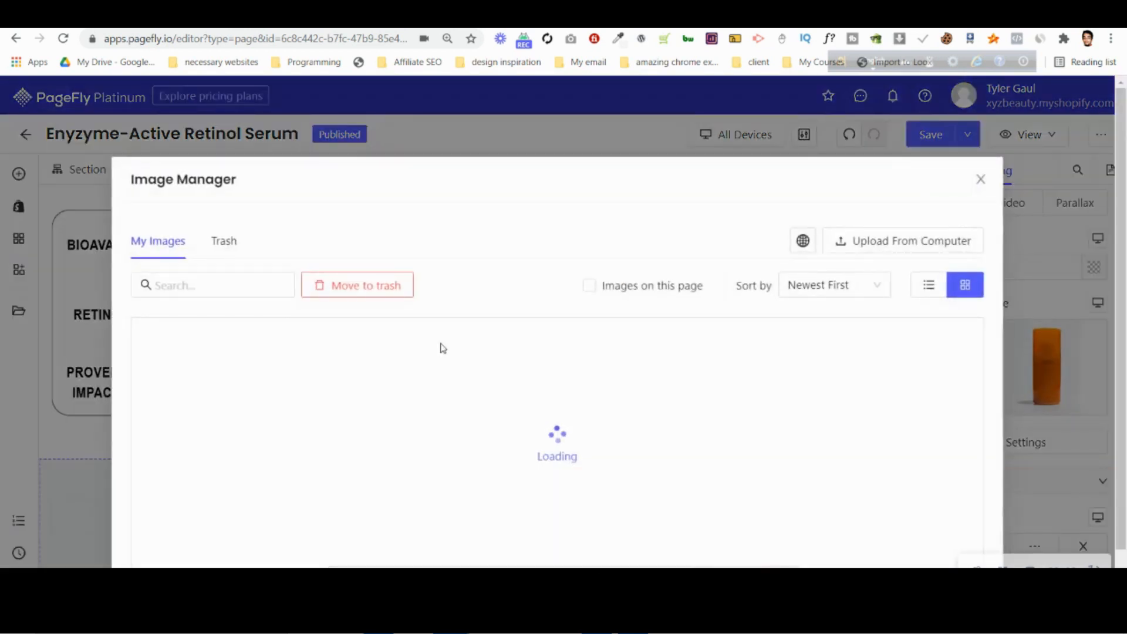
click(923, 241)
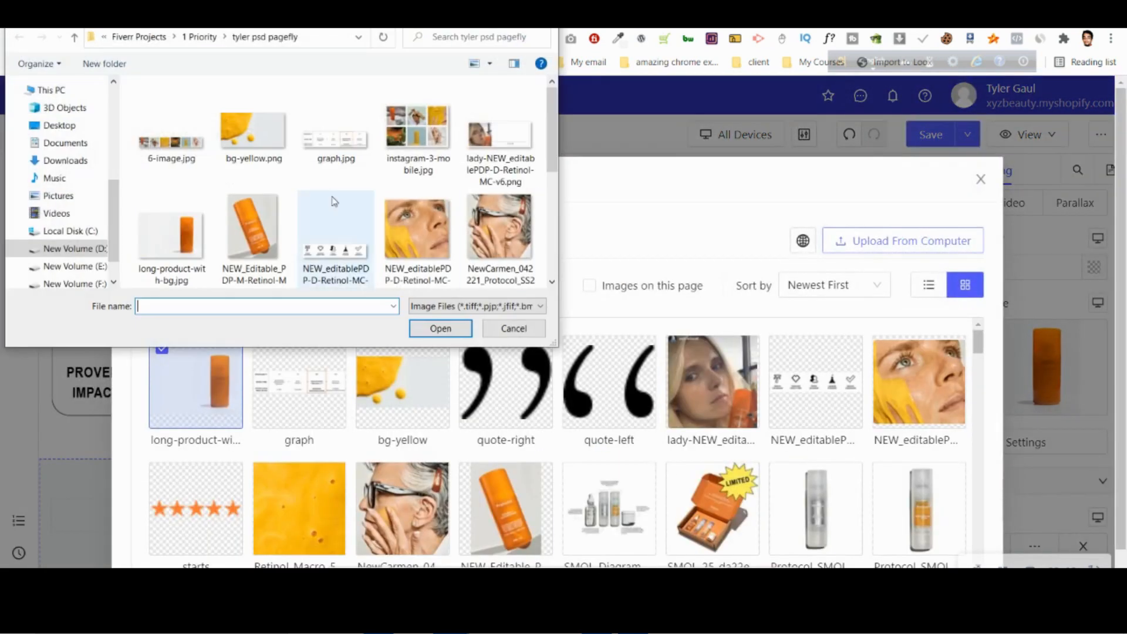
scroll(323, 168, down, 5)
click(499, 124)
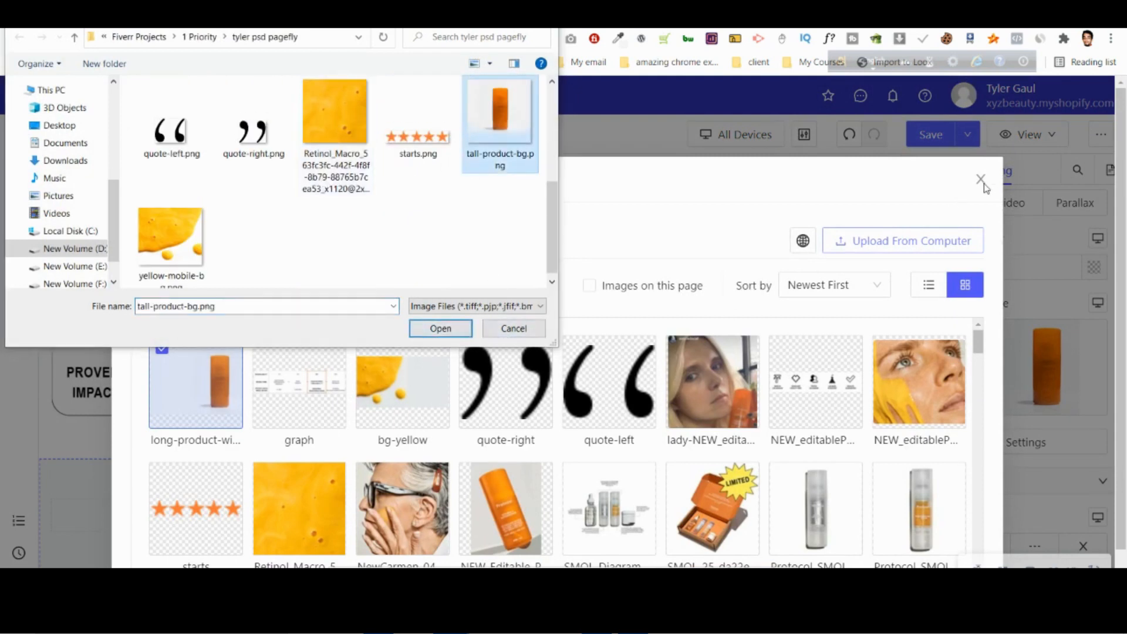
click(514, 328)
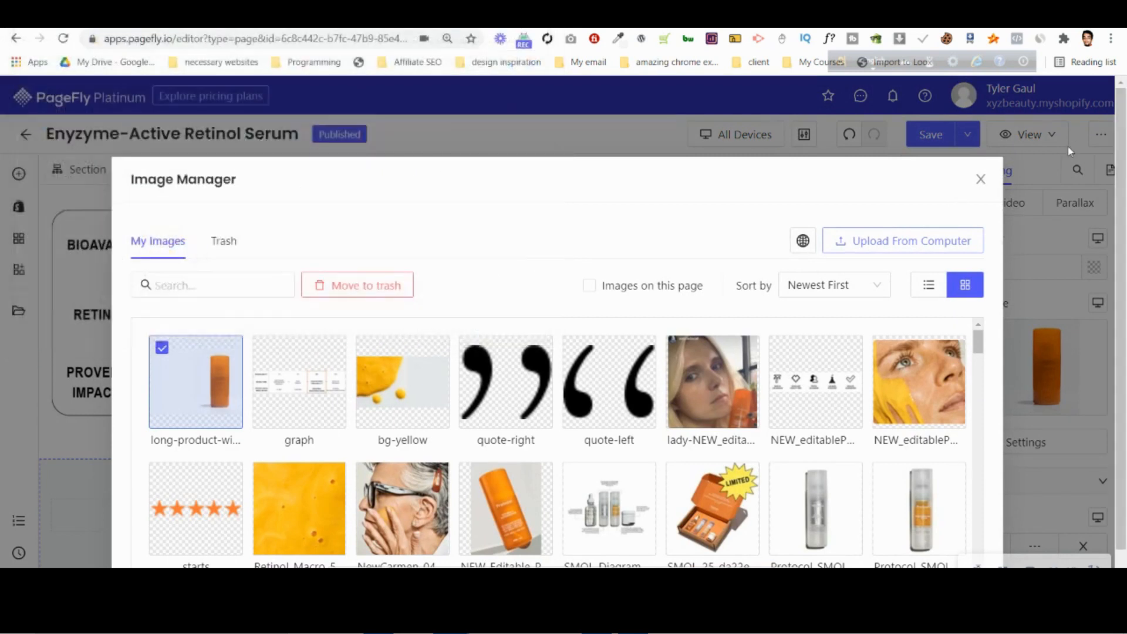
click(983, 187)
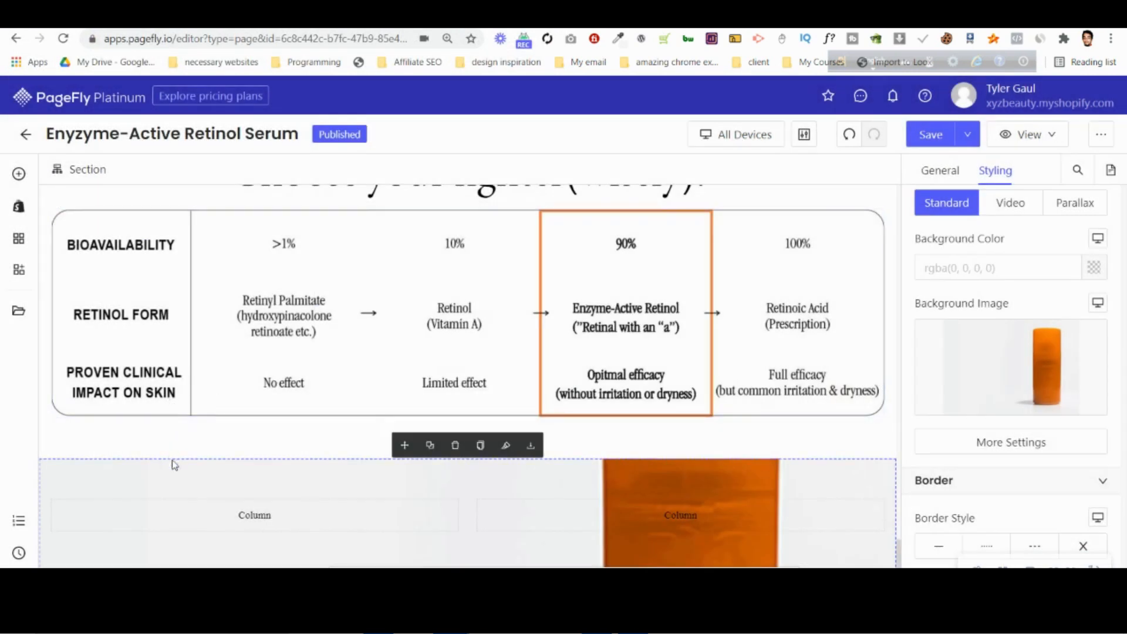
Remove the section's background image and add an Image element to its second column.
click(1028, 367)
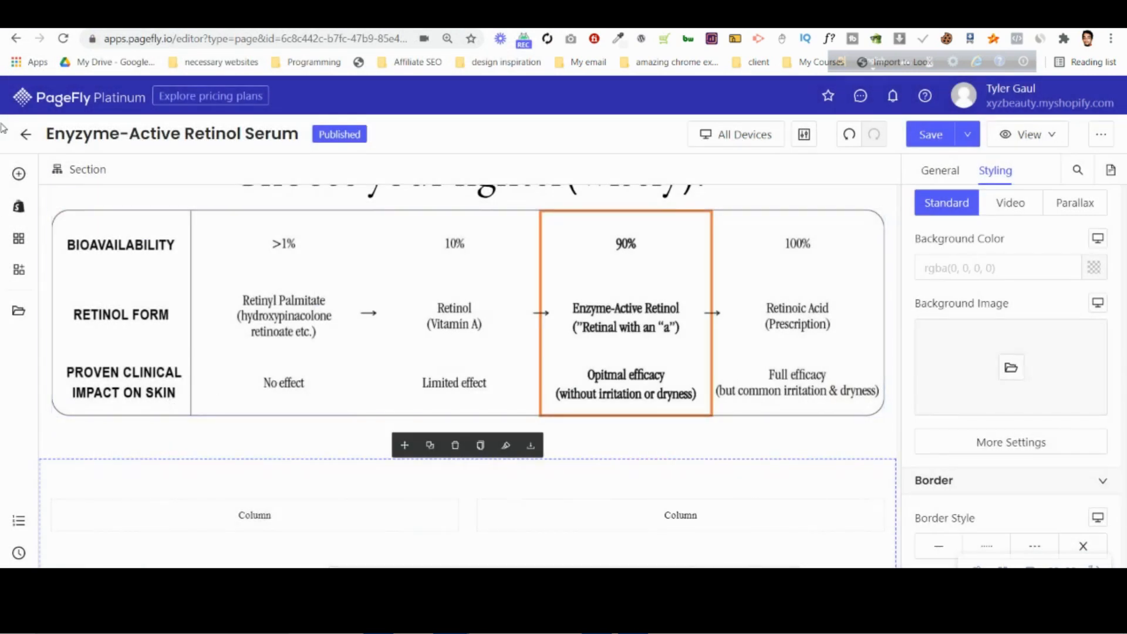
click(20, 174)
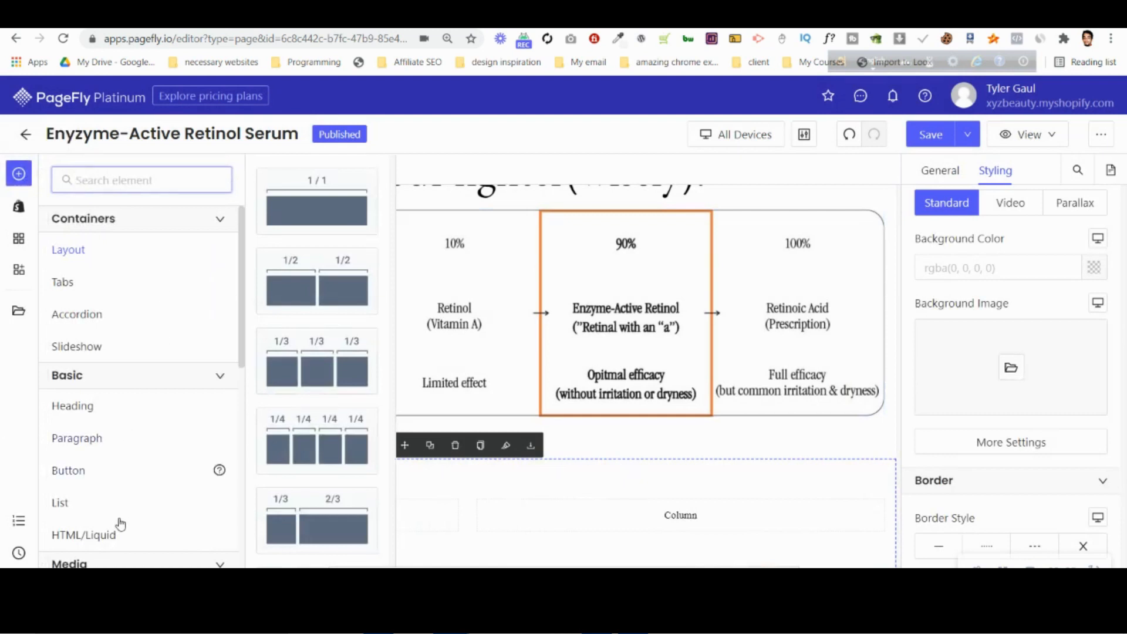
scroll(114, 507, down, 2)
drag(108, 445, 626, 503)
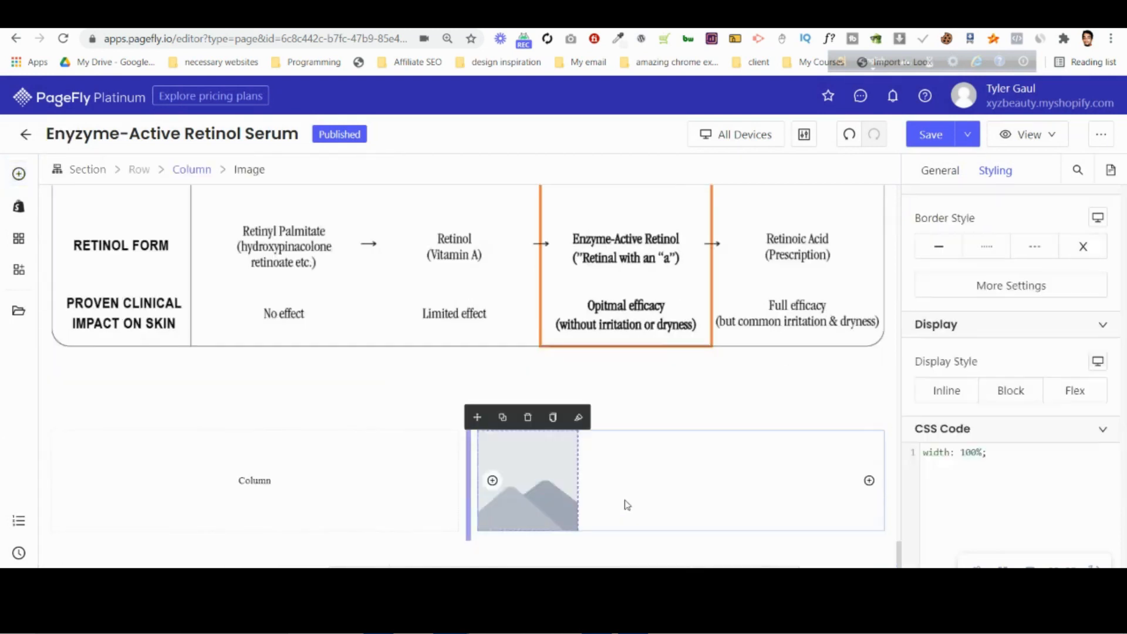
Upload tall-product-bg.png from the computer and use it as the source of the new image.
click(955, 181)
click(1010, 295)
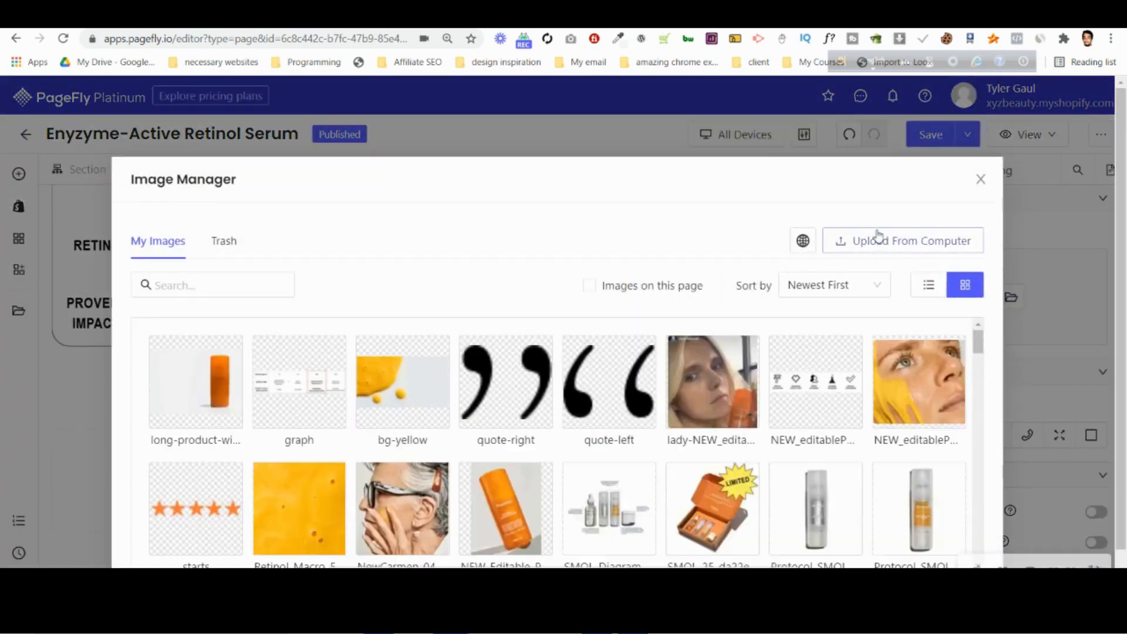
click(879, 240)
scroll(496, 273, down, 5)
click(501, 132)
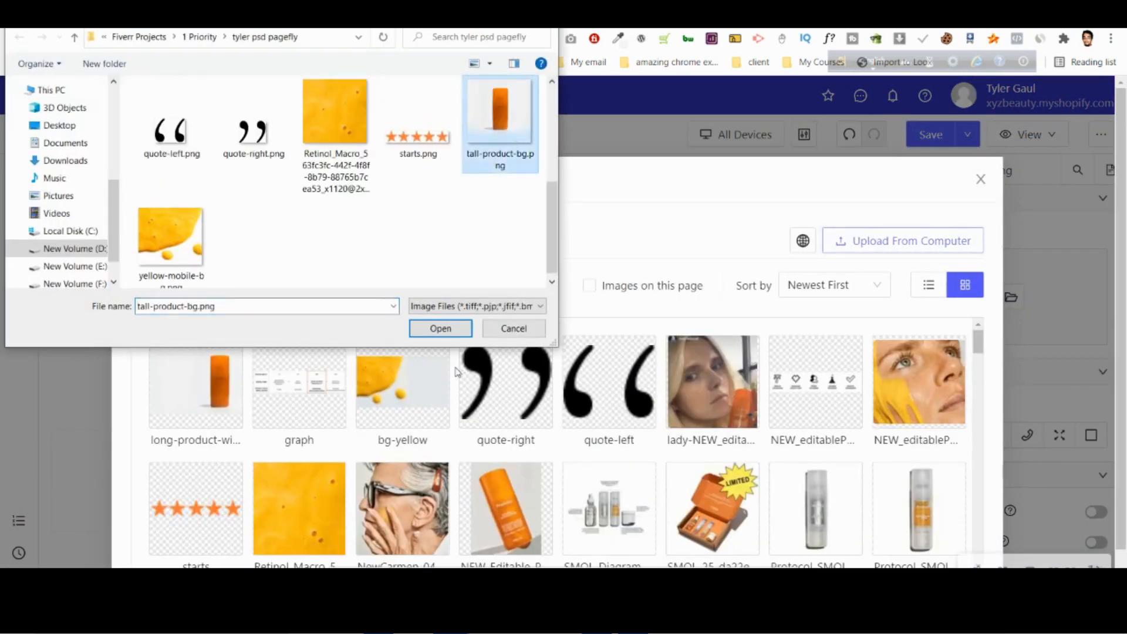
click(455, 332)
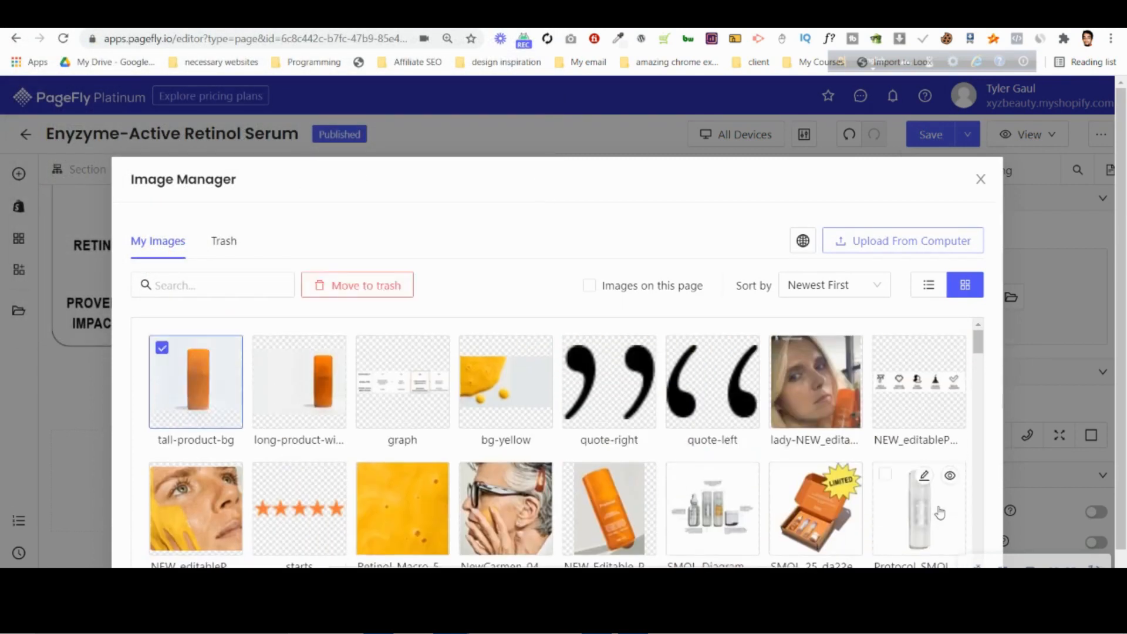
scroll(939, 513, down, 5)
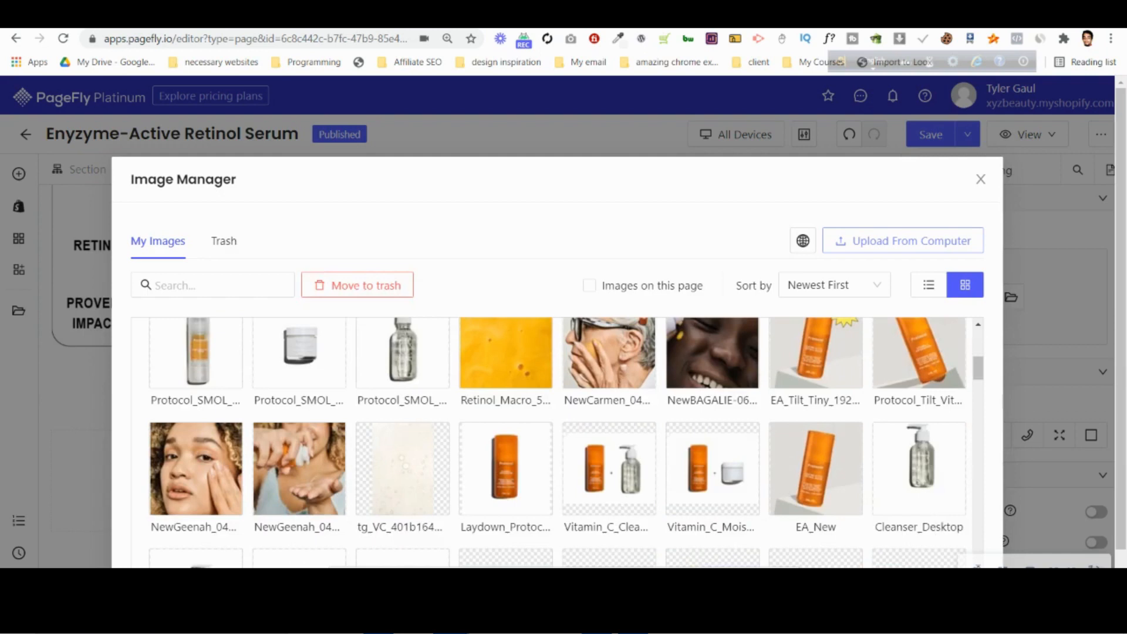
click(944, 581)
scroll(781, 424, down, 5)
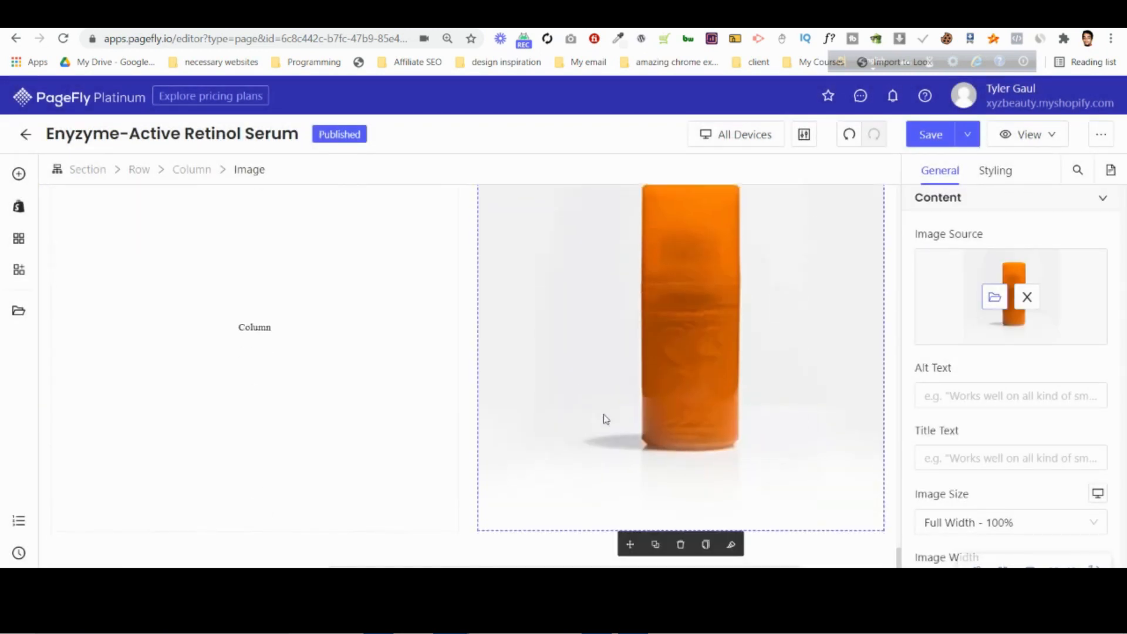
scroll(605, 415, up, 3)
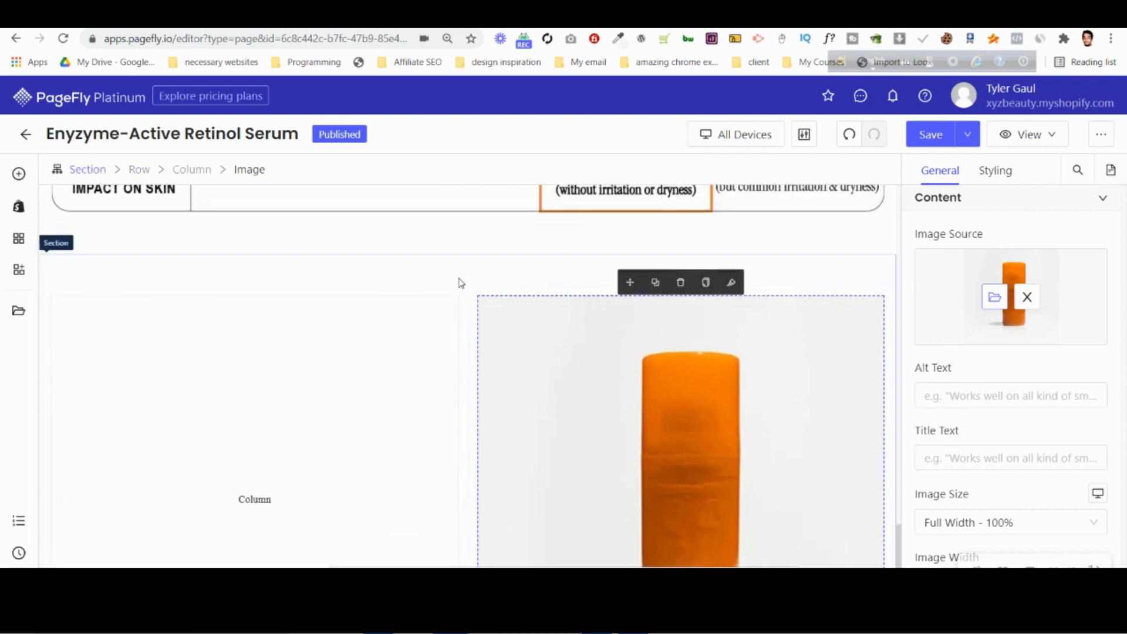
Select the bottle section, switch to Photoshop and open NEW_Editable_PDP-M-Retinol-MC-v4.psd with its layers kept.
click(542, 282)
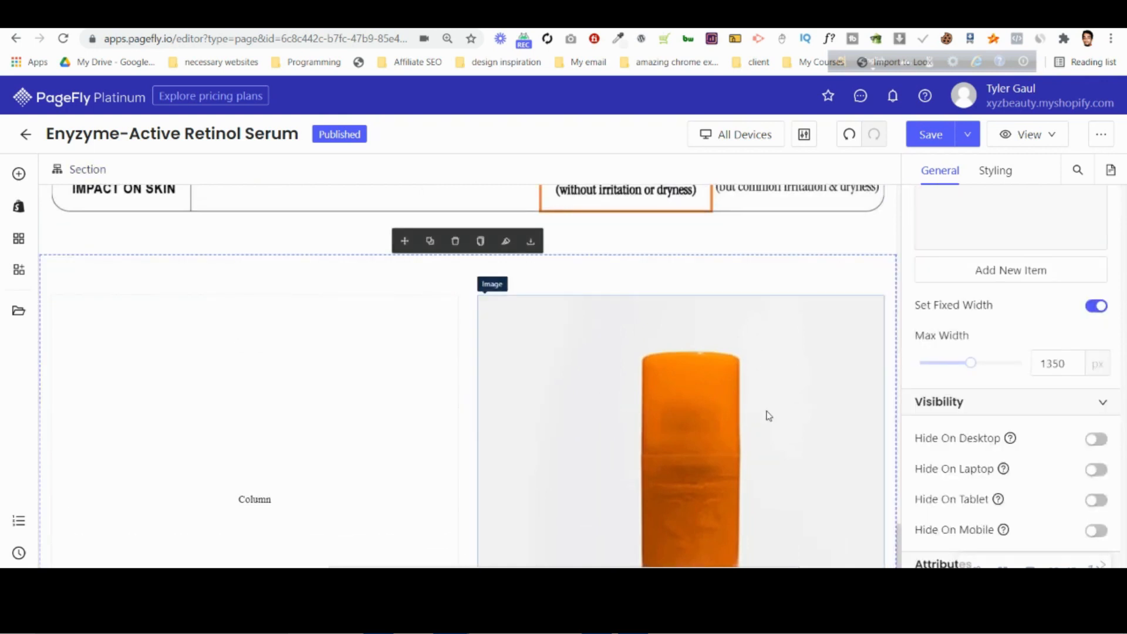
scroll(549, 380, down, 1)
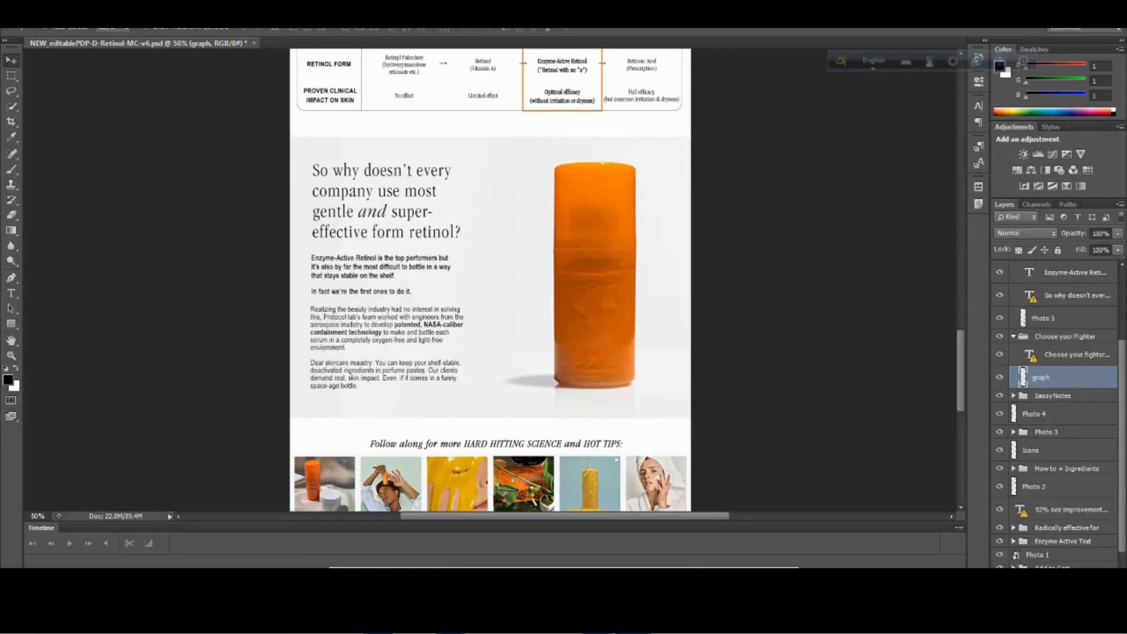
click(32, 13)
click(47, 38)
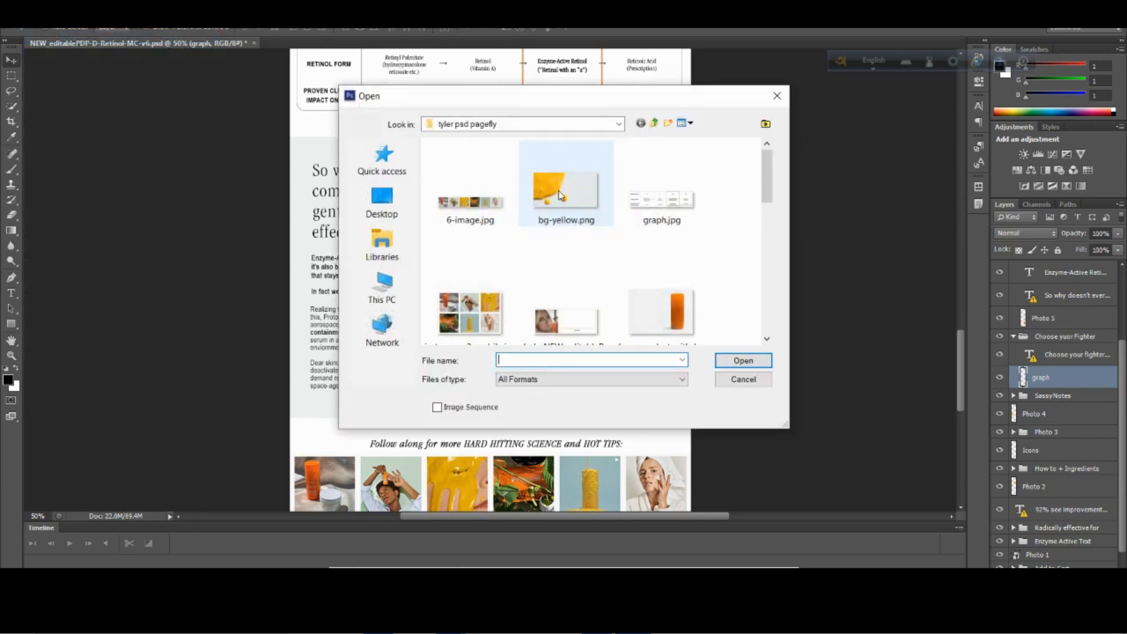
scroll(564, 194, down, 5)
click(566, 182)
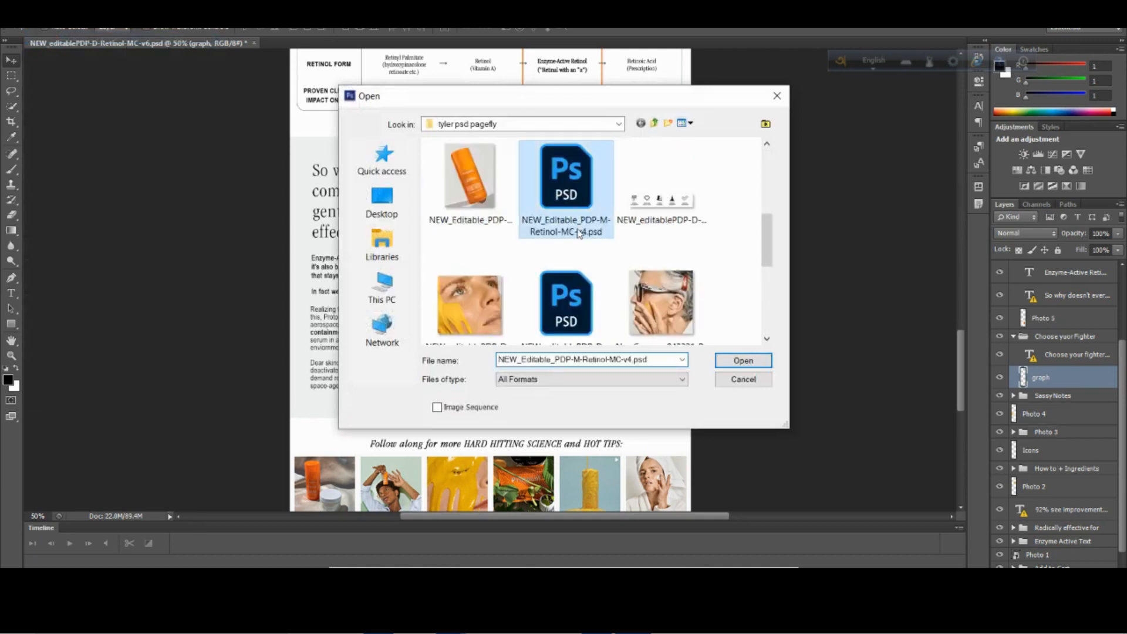
click(751, 358)
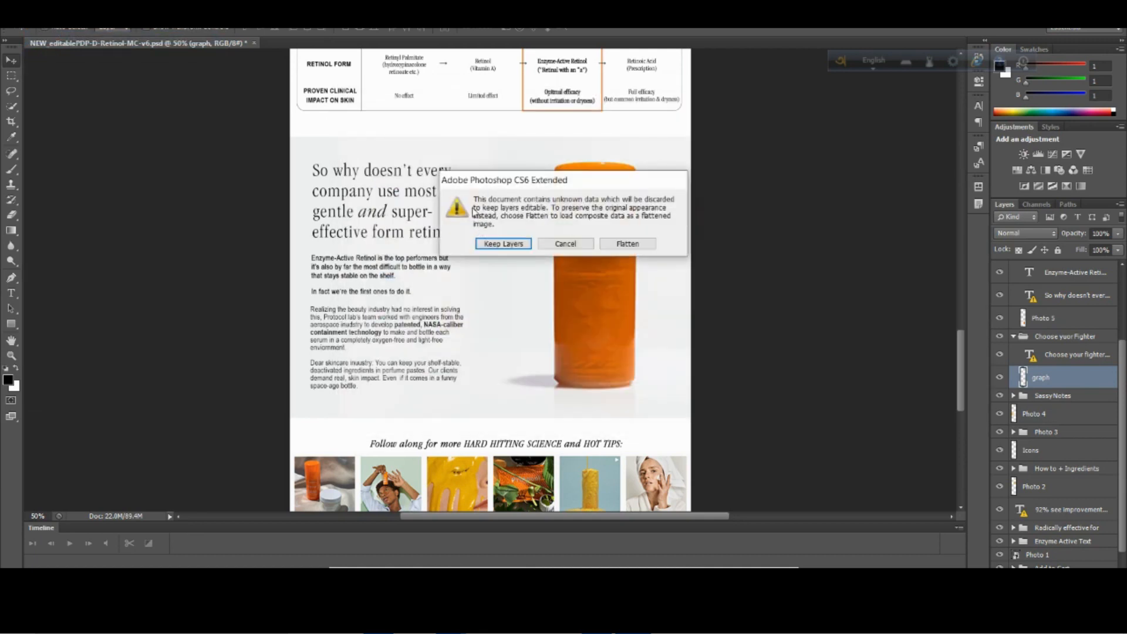
click(502, 244)
click(554, 236)
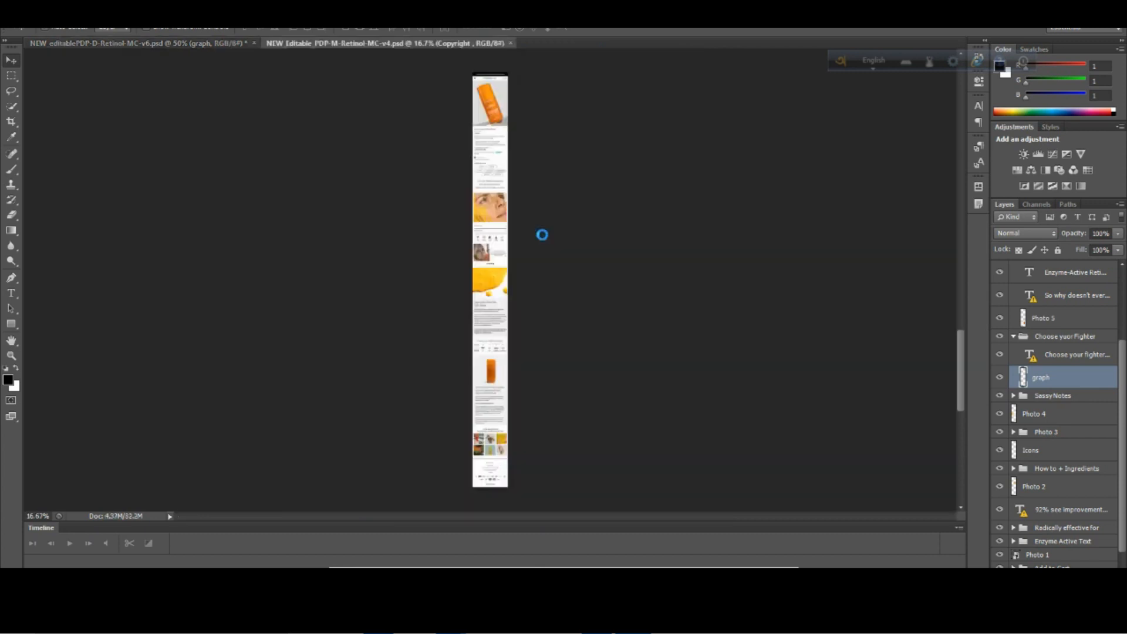
Select the background rectangle behind the bottle section's text in the mobile mockup and check it by toggling its visibility.
scroll(499, 291, up, 4)
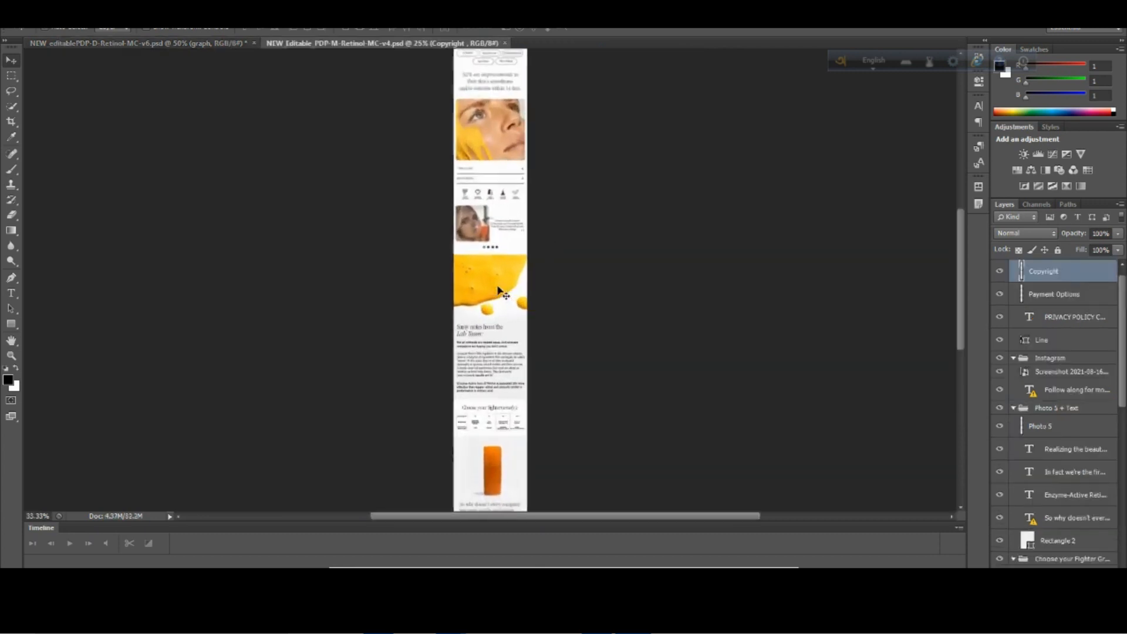
scroll(503, 293, up, 1)
scroll(529, 315, down, 2)
scroll(528, 294, down, 5)
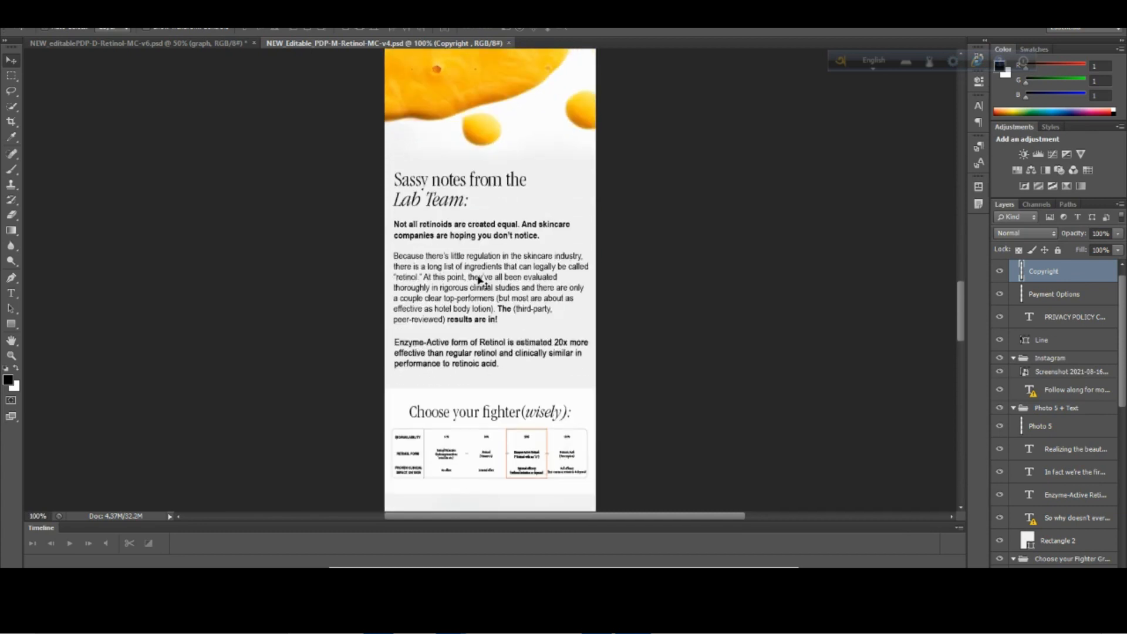
scroll(478, 277, down, 3)
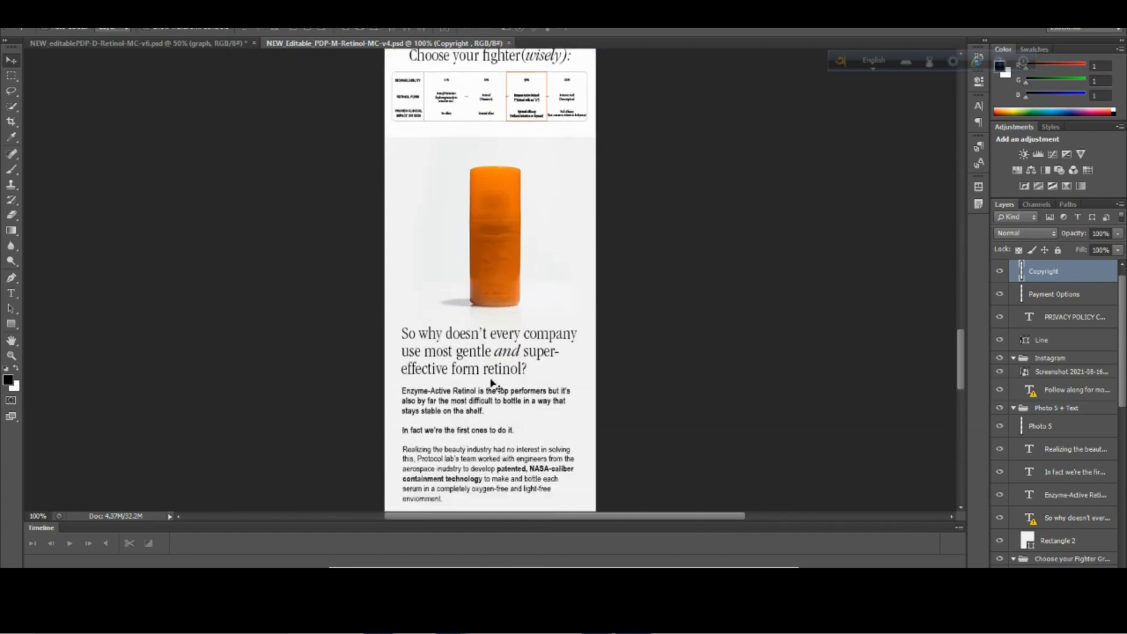
click(415, 289)
click(398, 373)
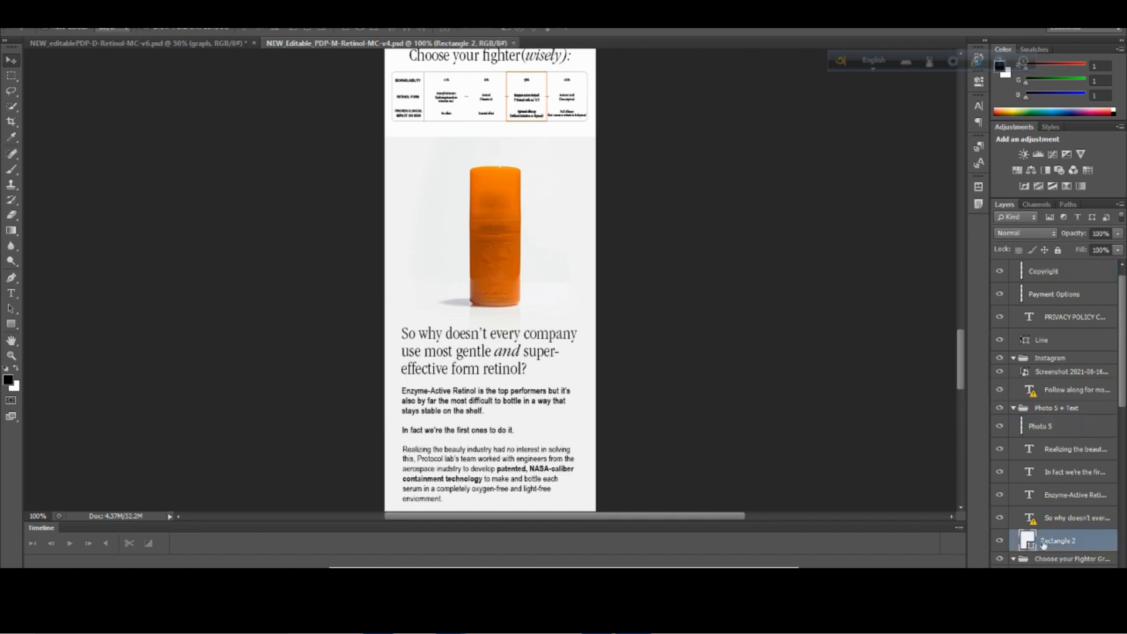
click(1000, 541)
click(1000, 541)
Copy the hex code of the background rectangle's fill colour and switch back to PageFly.
double_click(1028, 542)
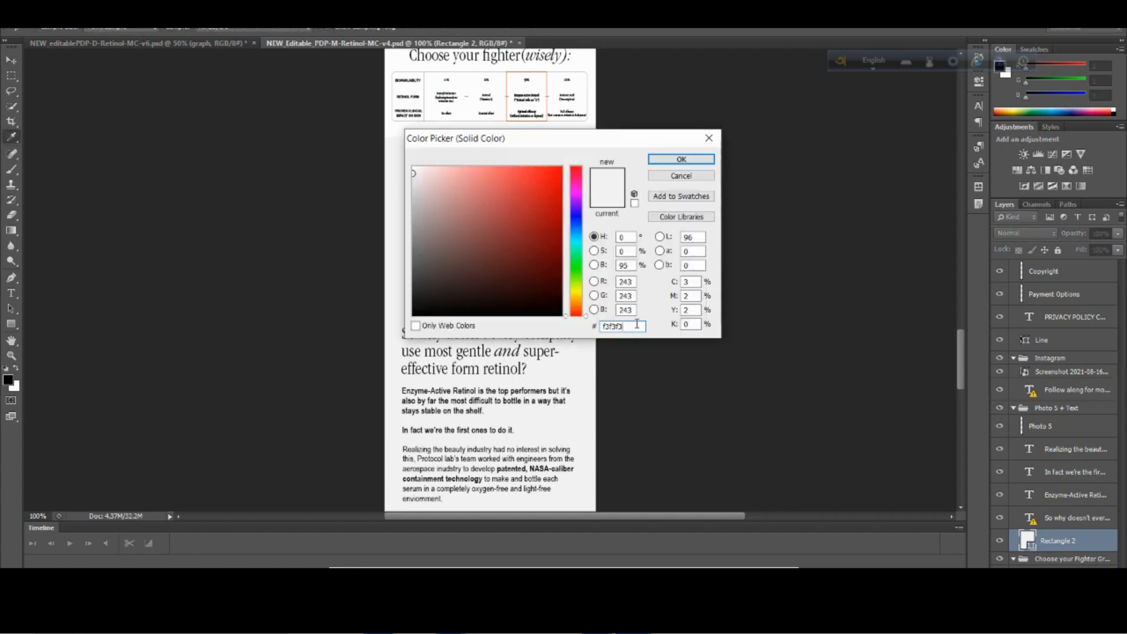
right_click(610, 328)
click(640, 369)
click(451, 631)
click(364, 510)
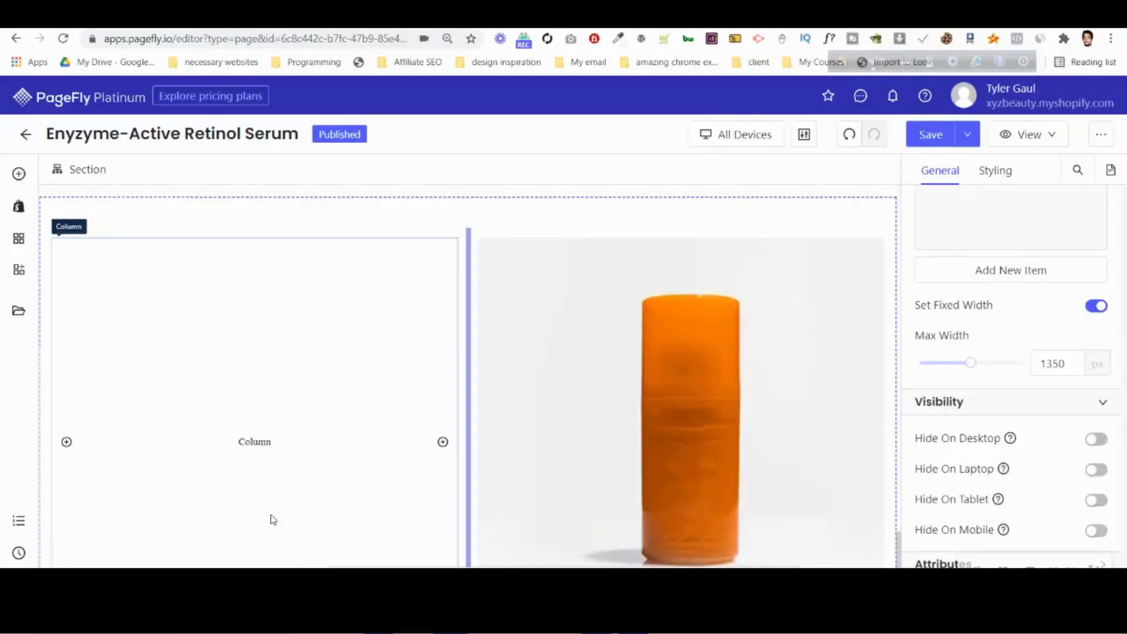
Set the bottle section's background colour to the copied hex code f3f3f3.
scroll(987, 247, up, 2)
click(997, 170)
scroll(1023, 338, down, 8)
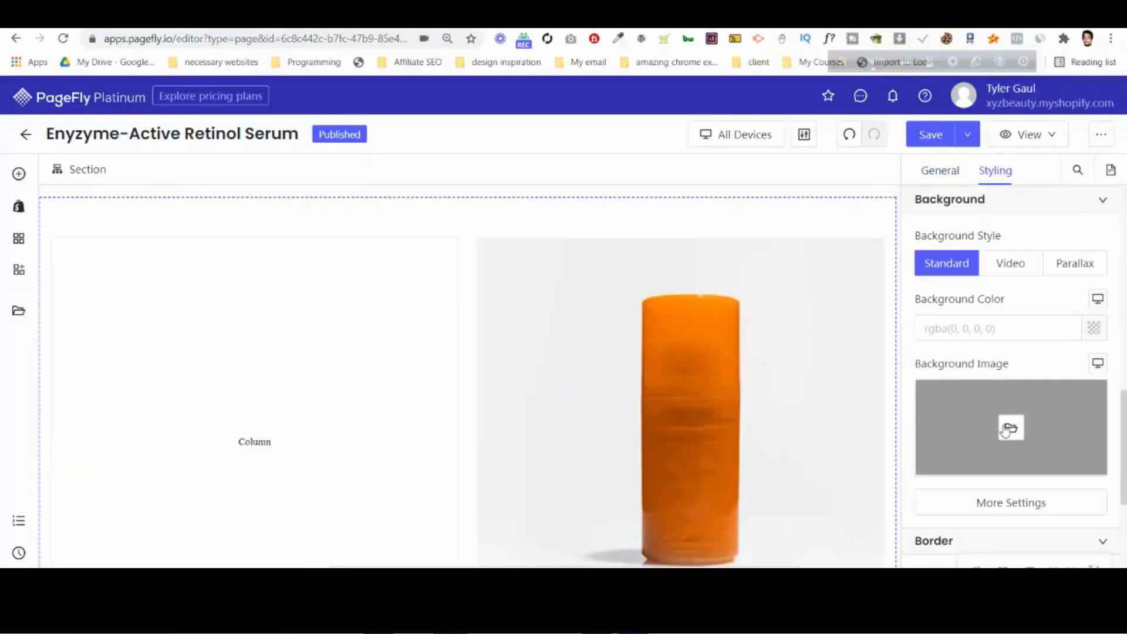
click(992, 340)
key(ctrl+v)
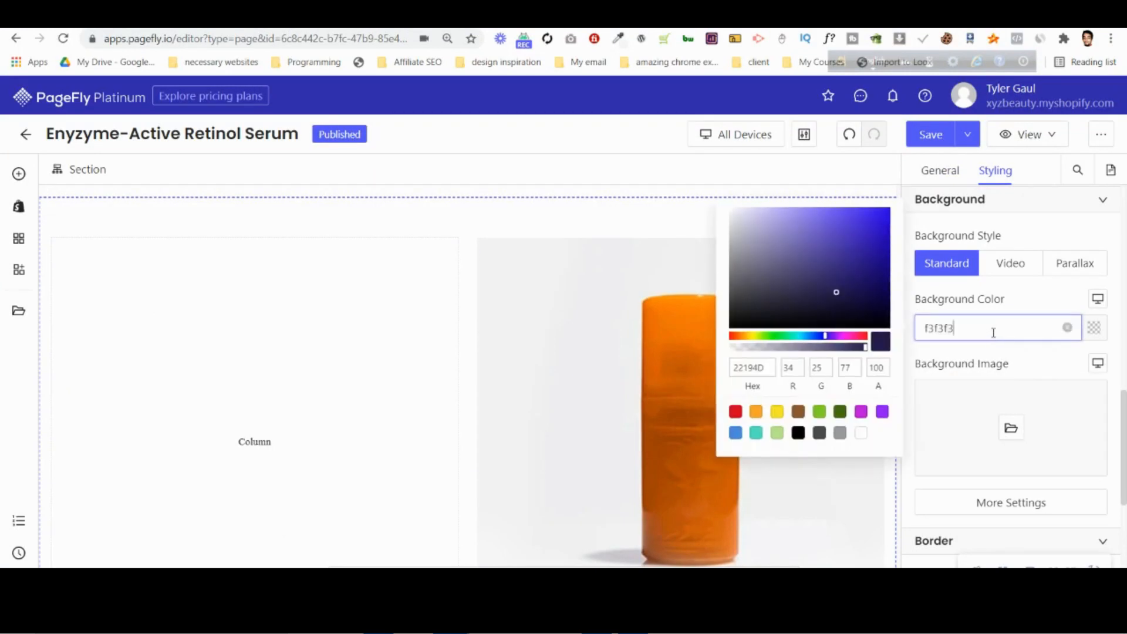
click(926, 327)
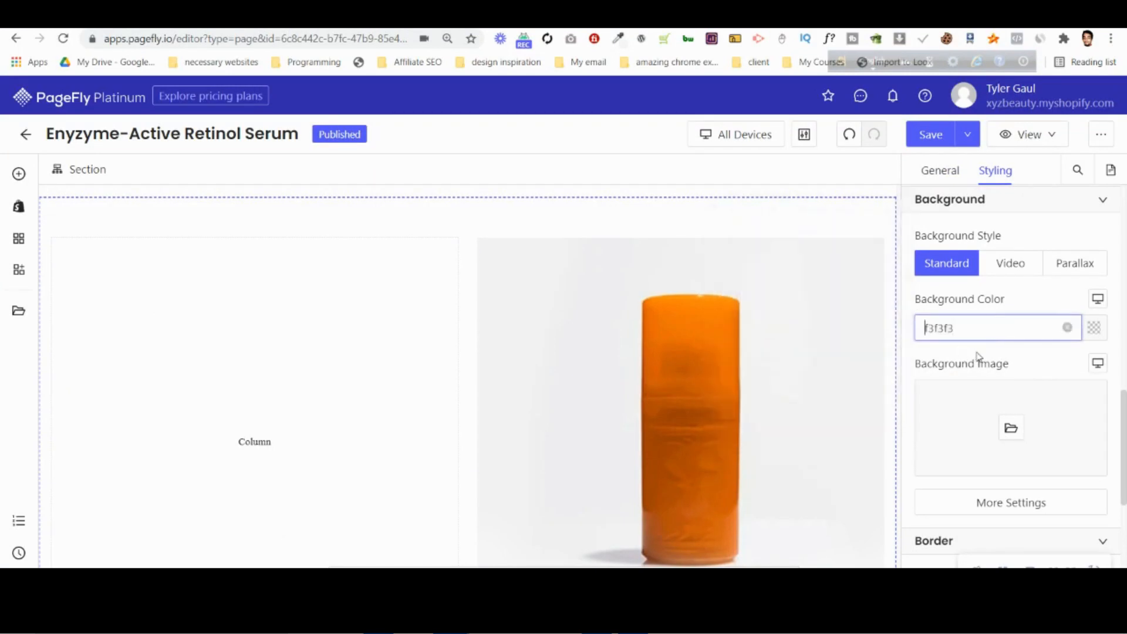
scroll(722, 399, down, 2)
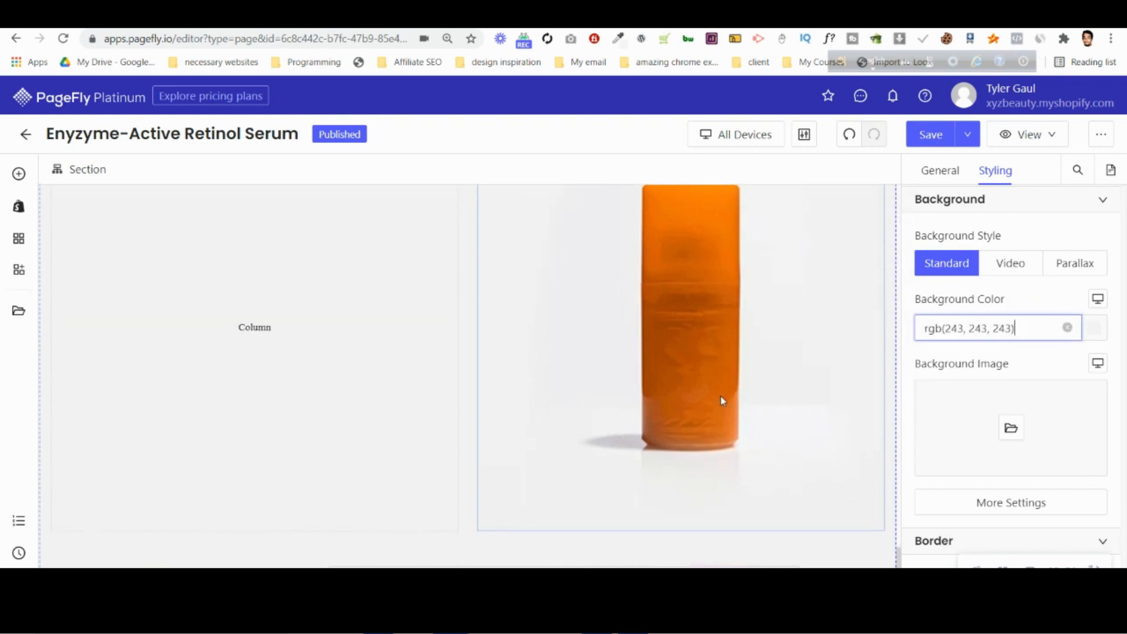
scroll(576, 424, up, 3)
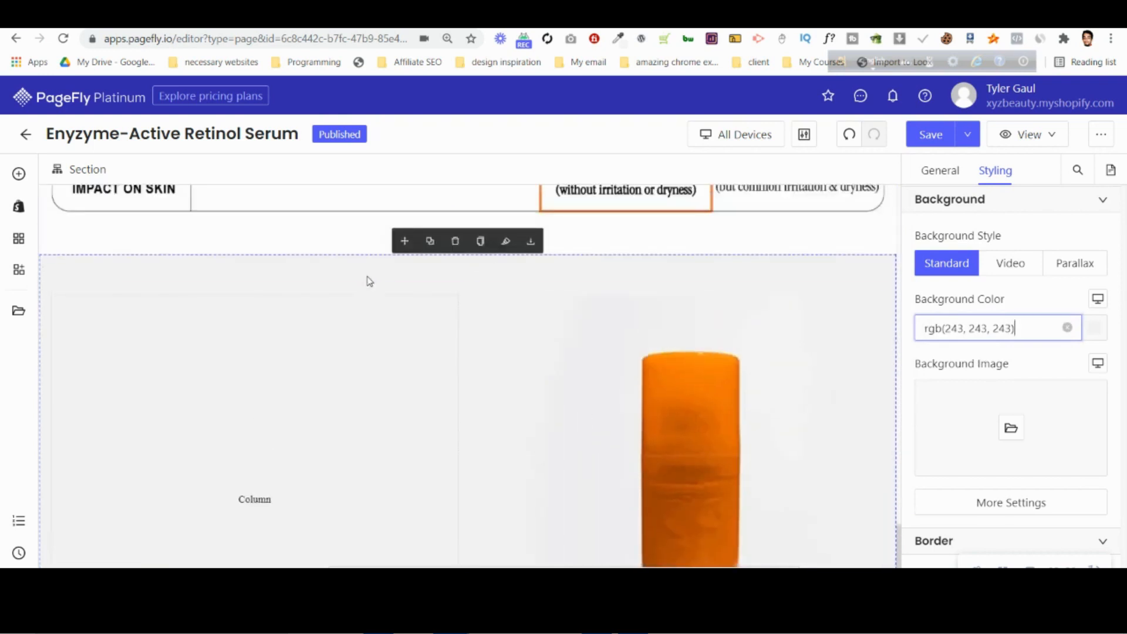
Switch to Photoshop, close the colour picker, view the bottle section in the desktop mockup and return to PageFly.
click(633, 620)
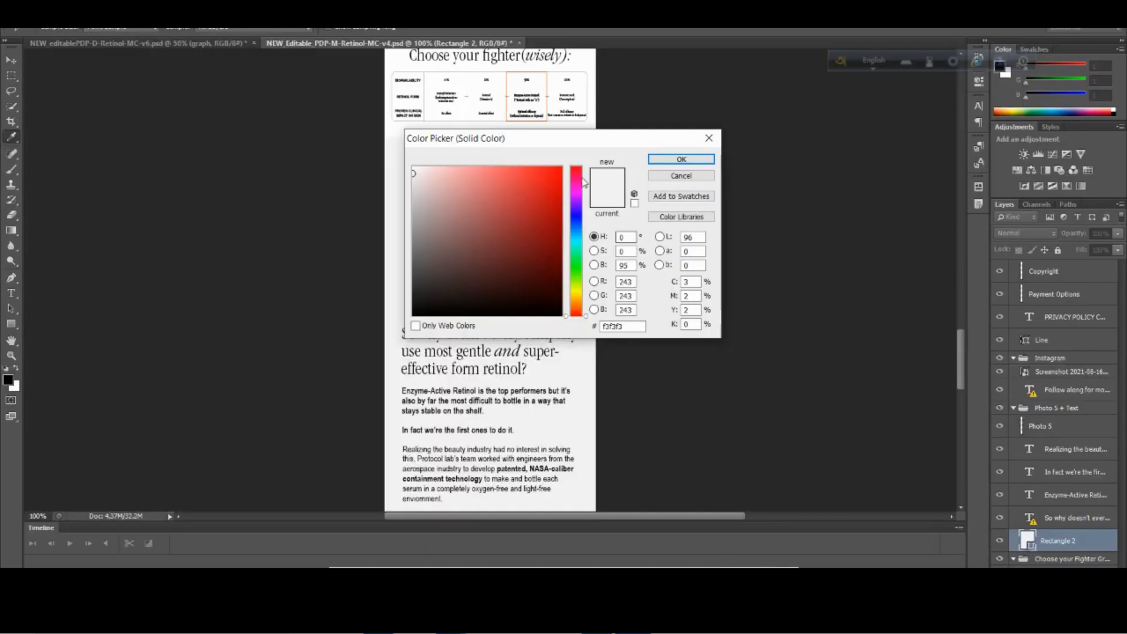
click(717, 141)
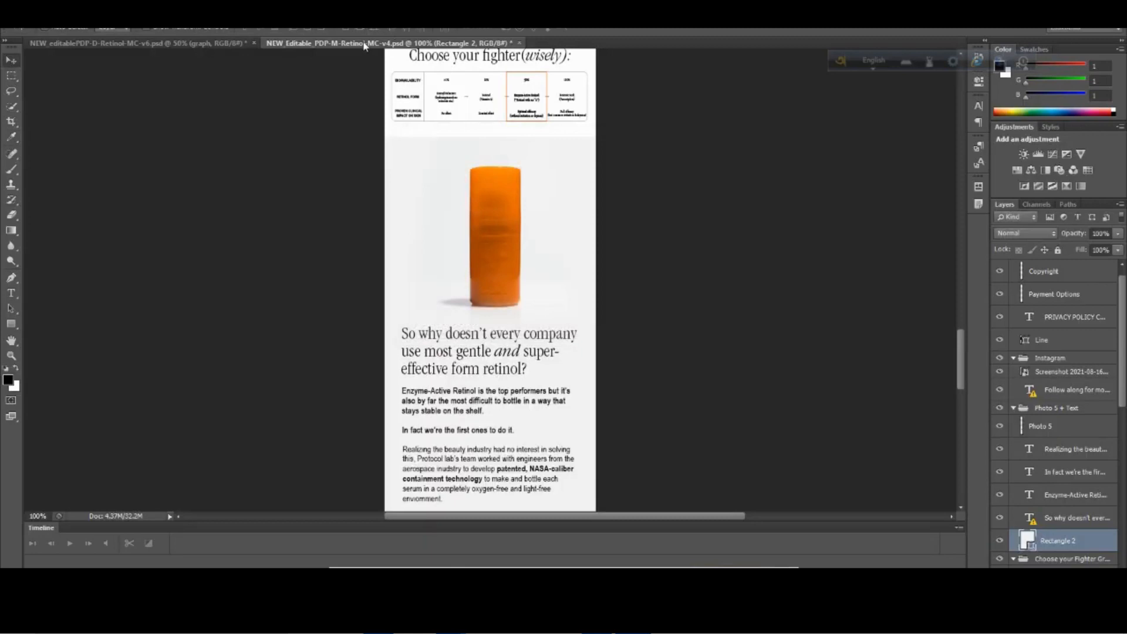
click(194, 43)
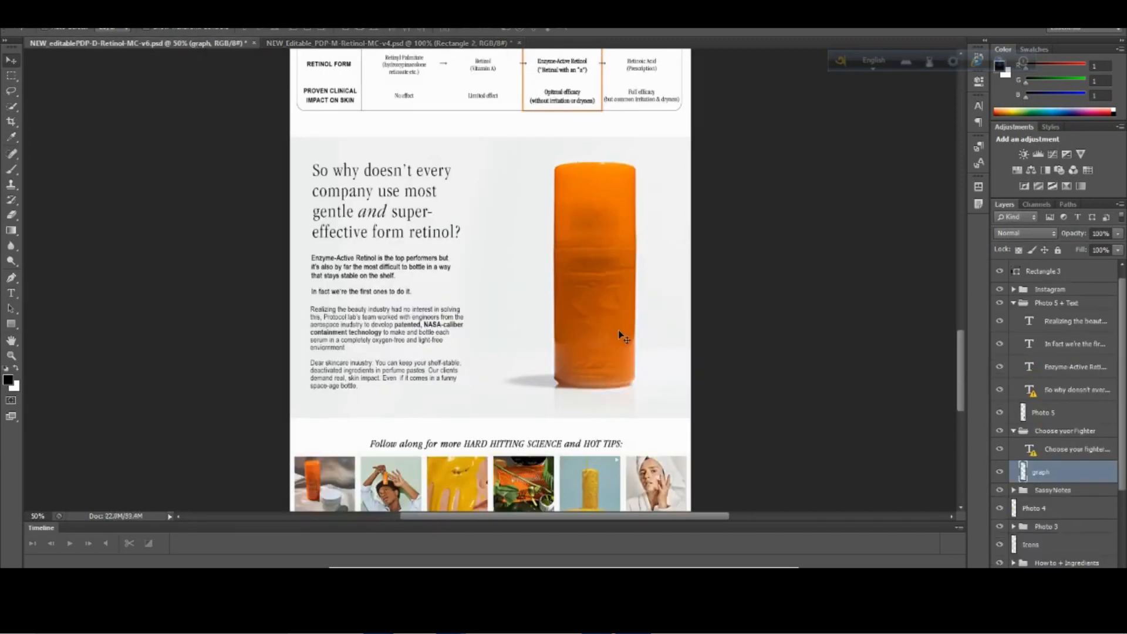
mouse_move(453, 620)
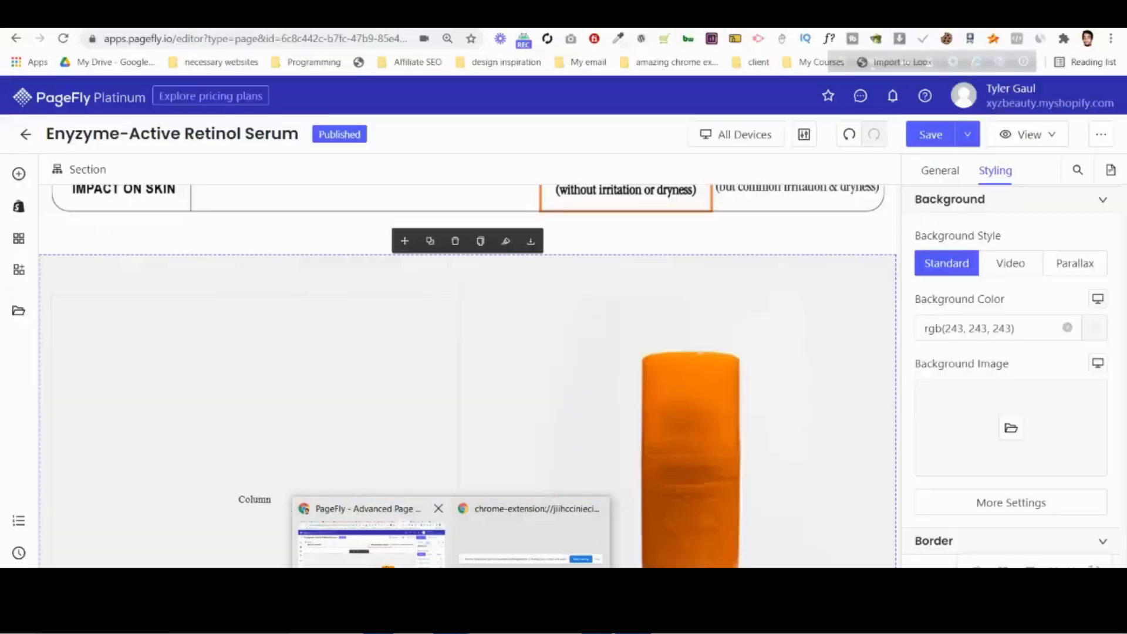
click(387, 568)
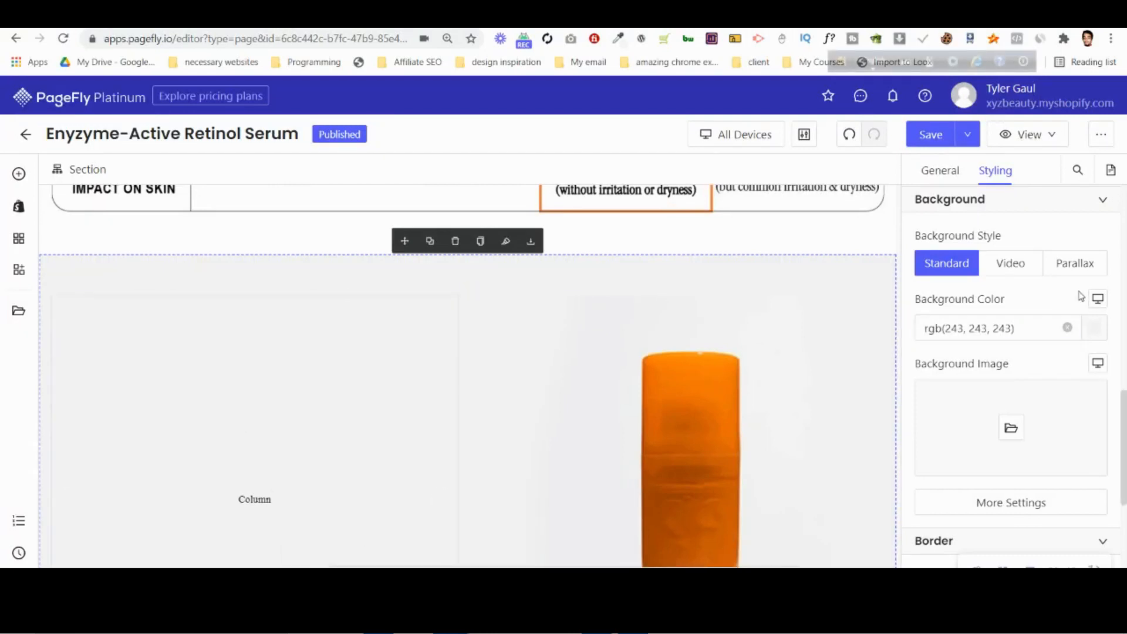
Set the bottle section's top and bottom padding to 0 px.
scroll(1051, 314, down, 10)
scroll(1017, 351, up, 4)
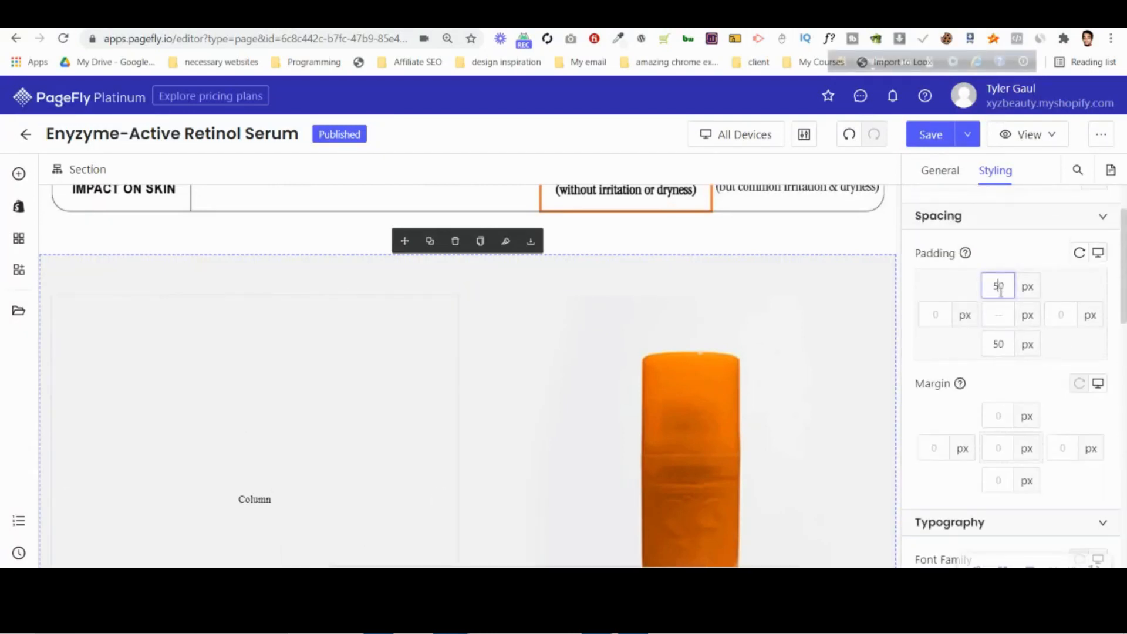
key(BackSpace)
click(998, 344)
key(BackSpace)
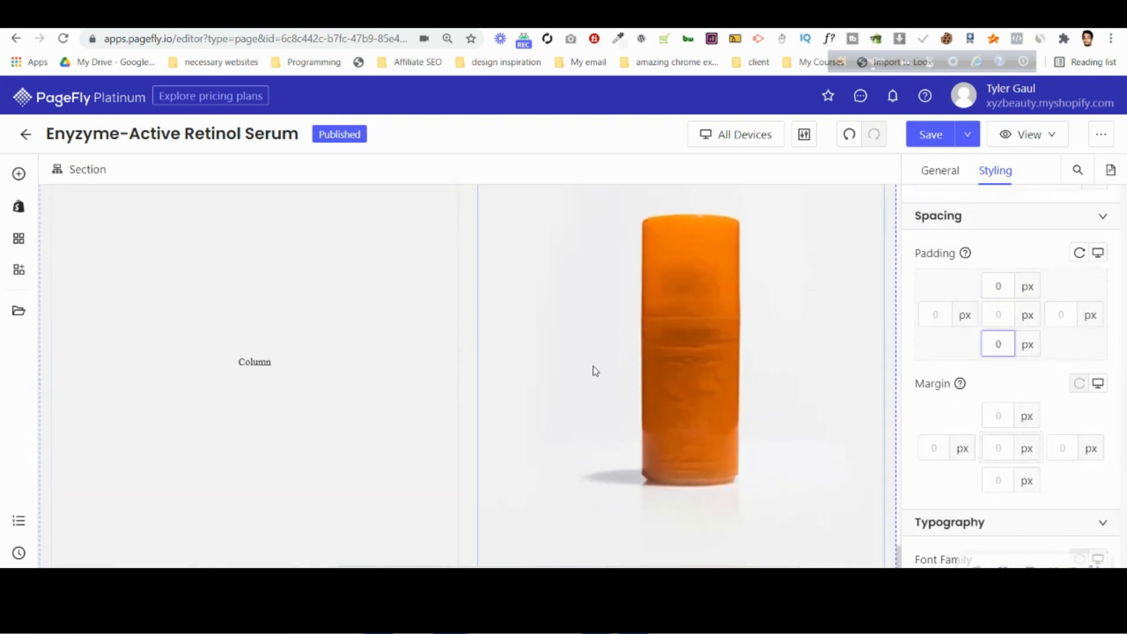
scroll(598, 383, up, 4)
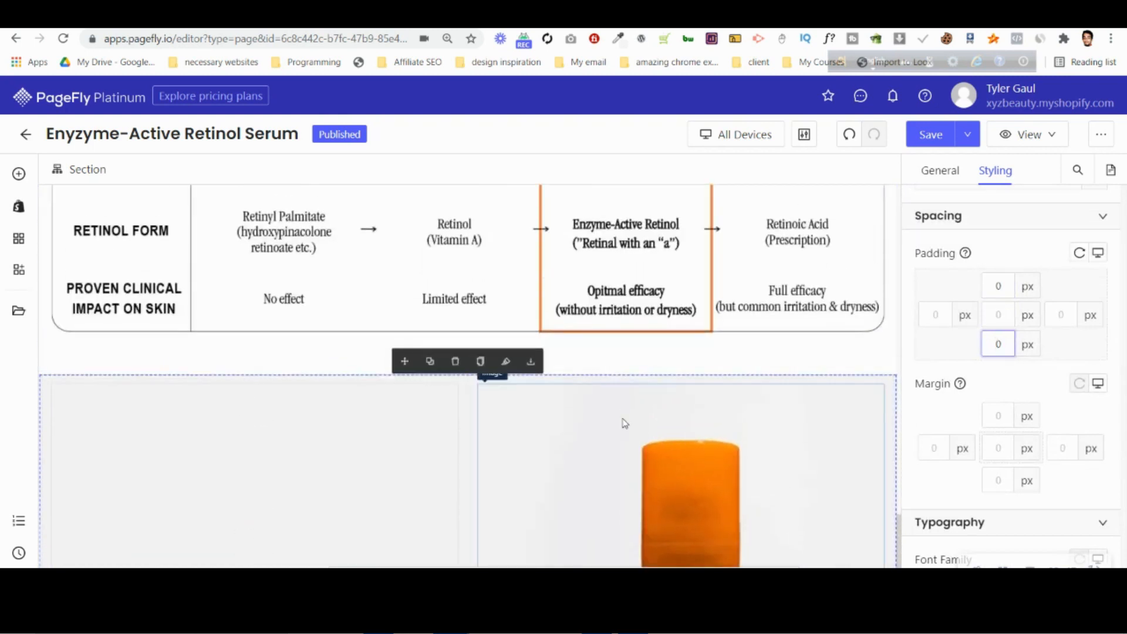
Compare the PageFly layout with the desktop mockup in Photoshop and select the "Sassy notes from the Lab Team:" heading in PageFly.
scroll(622, 457, up, 2)
click(633, 617)
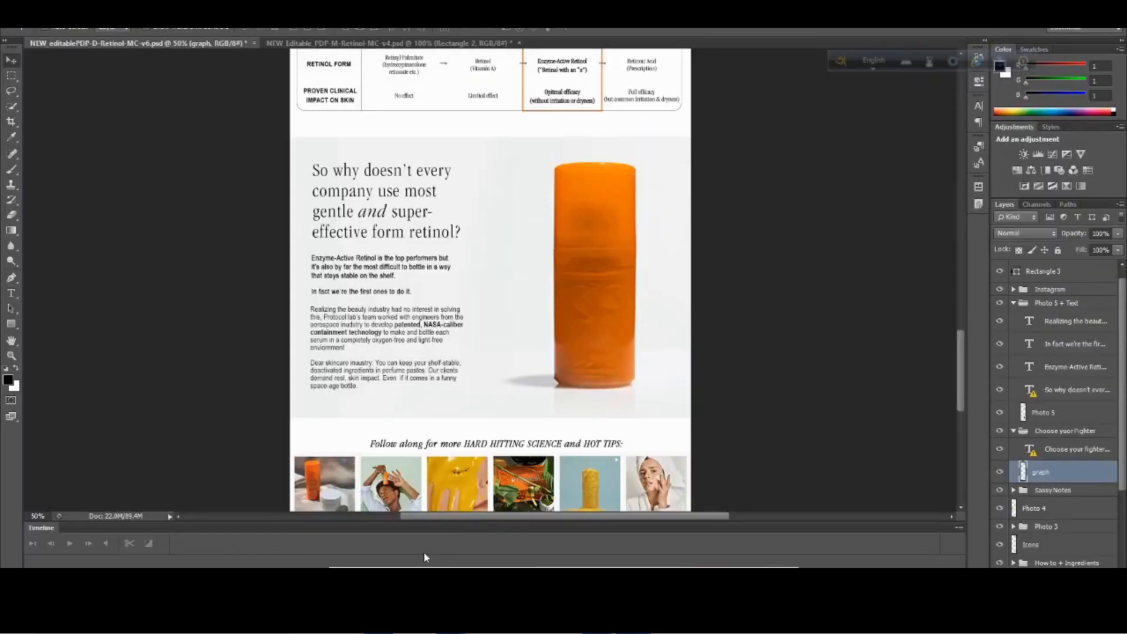
scroll(638, 505, up, 2)
mouse_move(452, 616)
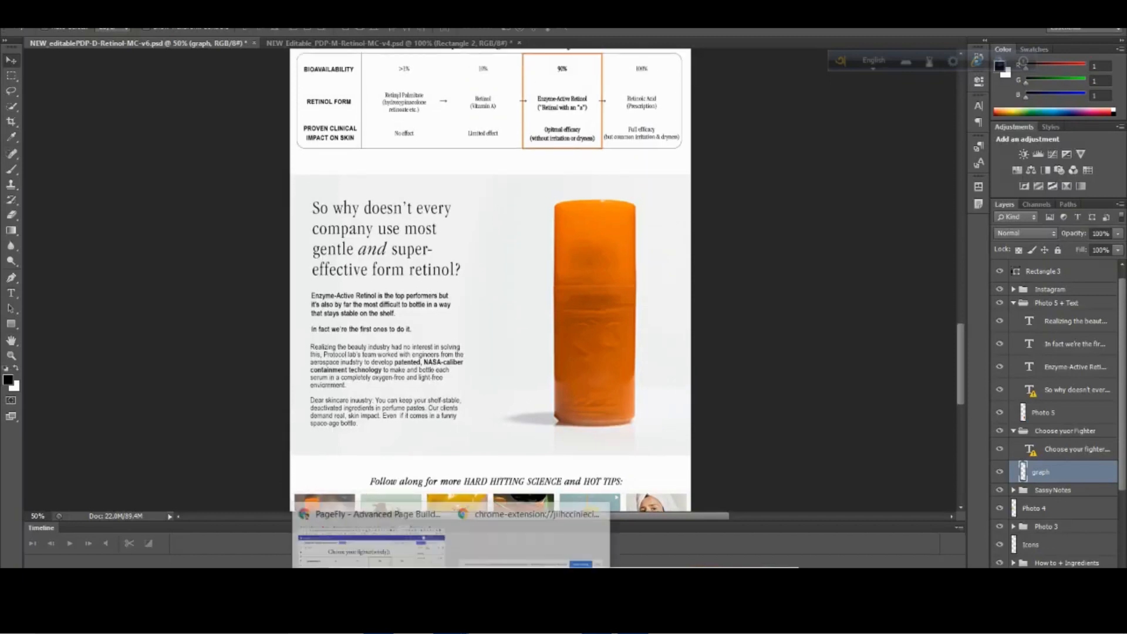
click(531, 541)
scroll(695, 390, up, 8)
scroll(695, 380, up, 1)
click(683, 349)
click(633, 616)
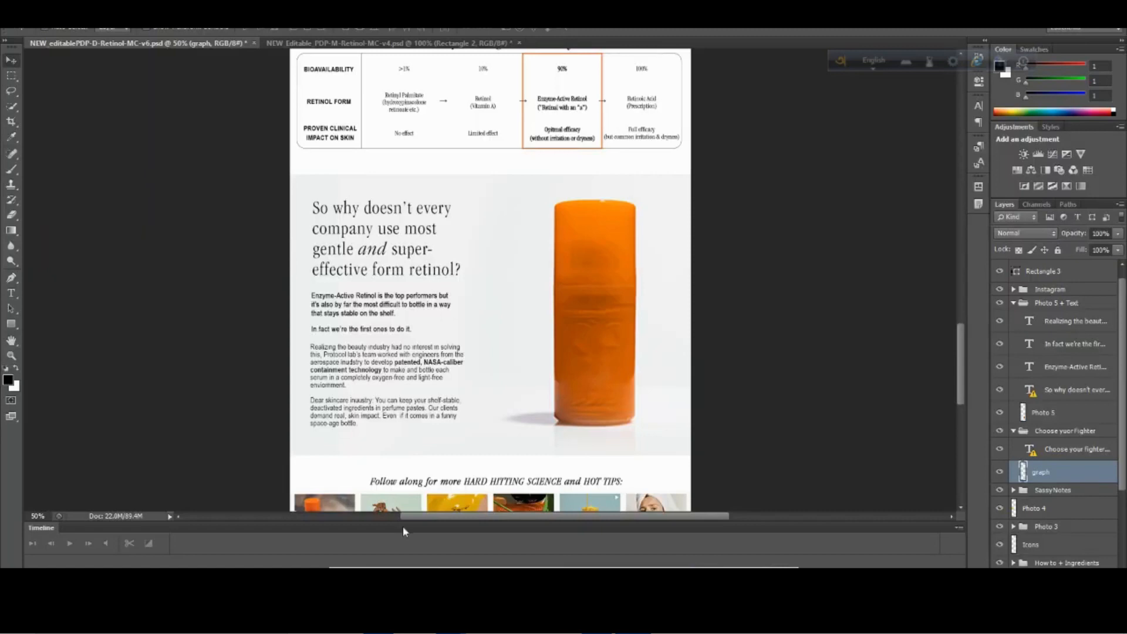
mouse_move(452, 616)
click(379, 542)
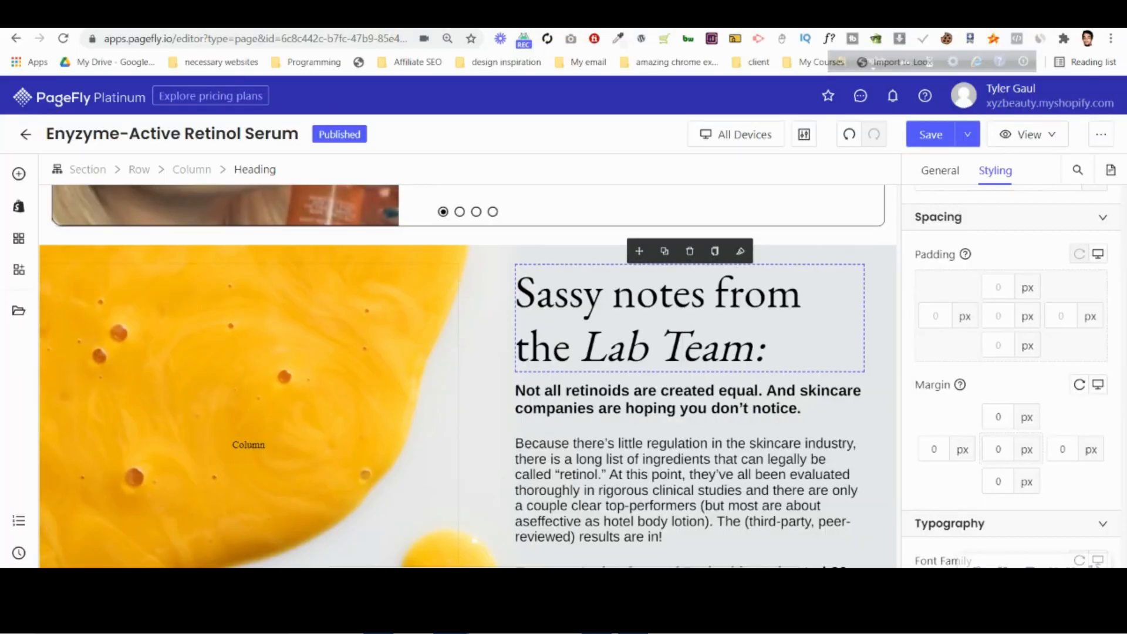
Switch to Photopea and check the font sizes of the "So why doesn't every company", "Sassy notes" and "Choose your fighter" headings.
click(529, 16)
scroll(368, 330, down, 10)
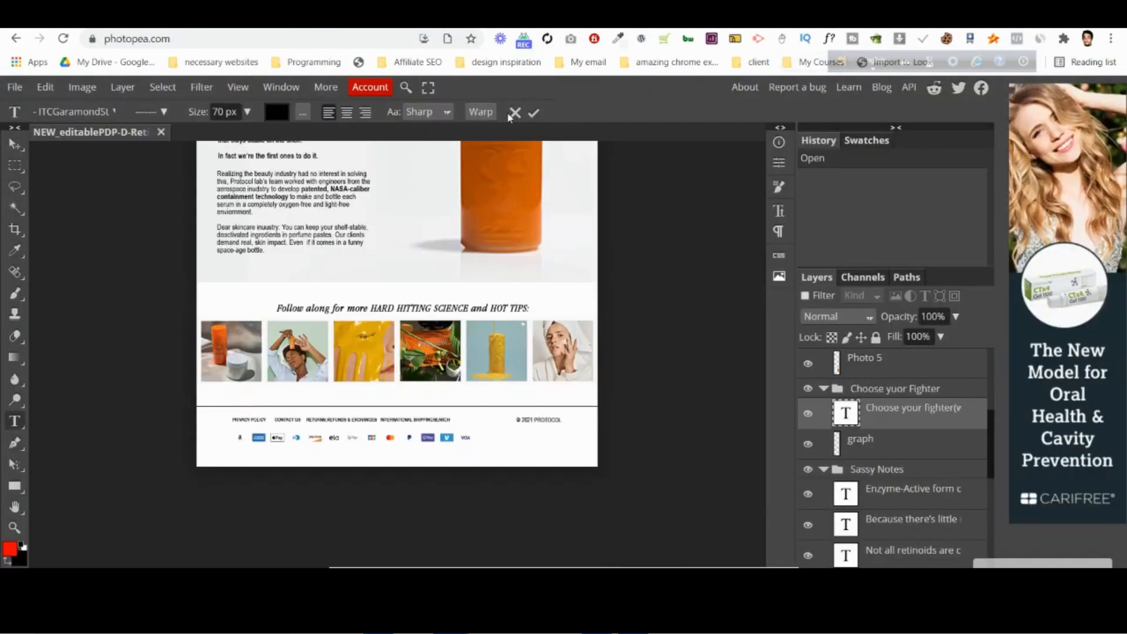
scroll(464, 311, up, 6)
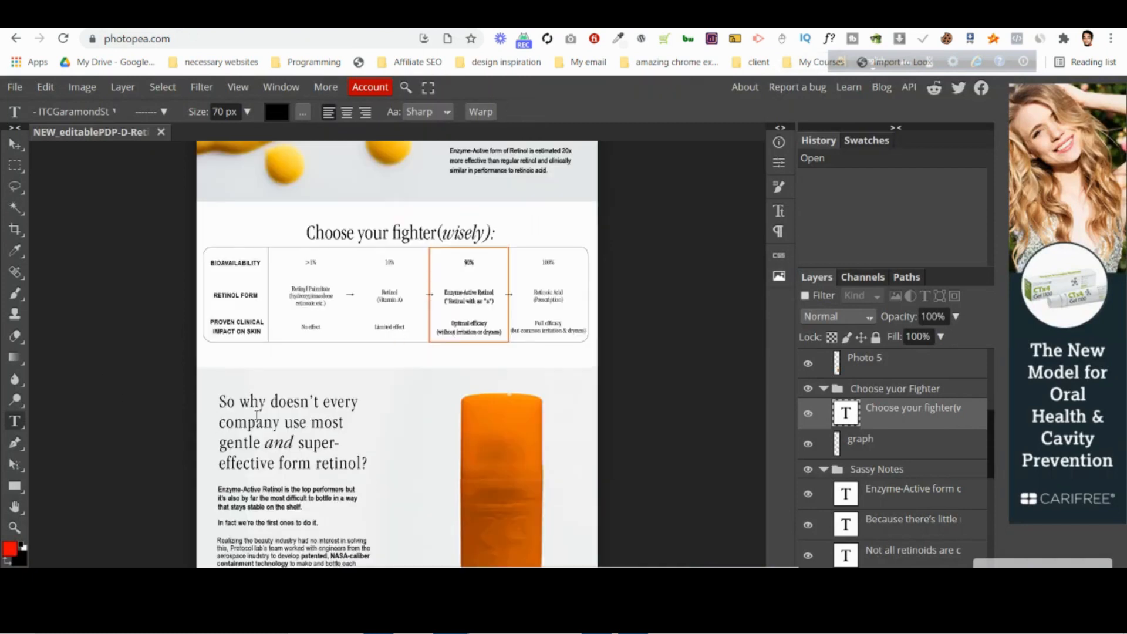
click(272, 436)
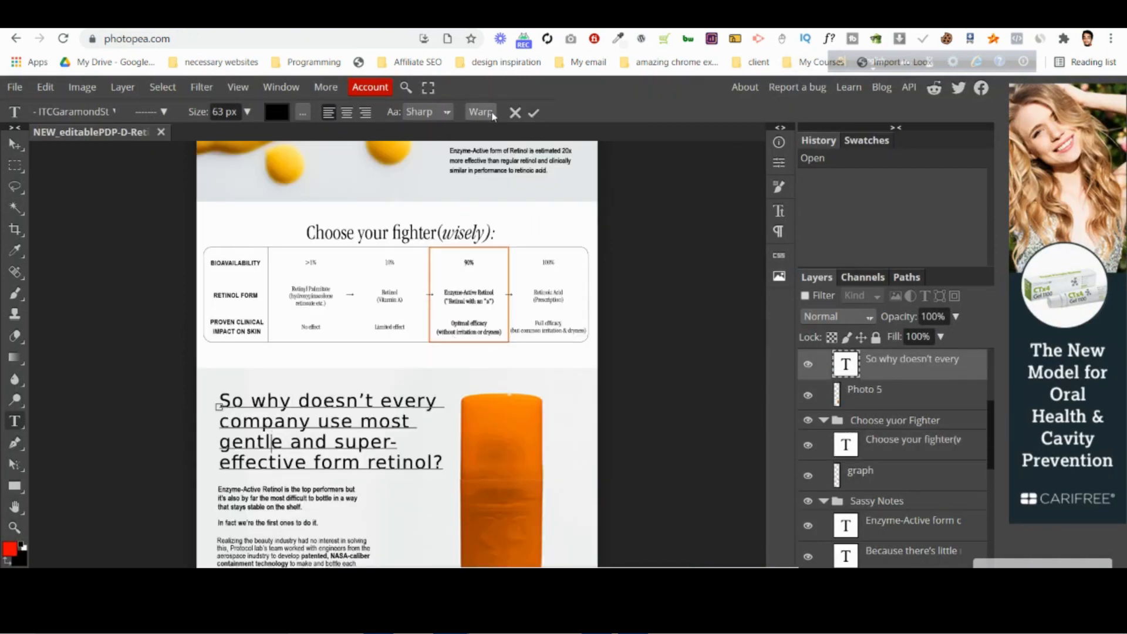
click(514, 112)
scroll(423, 264, up, 5)
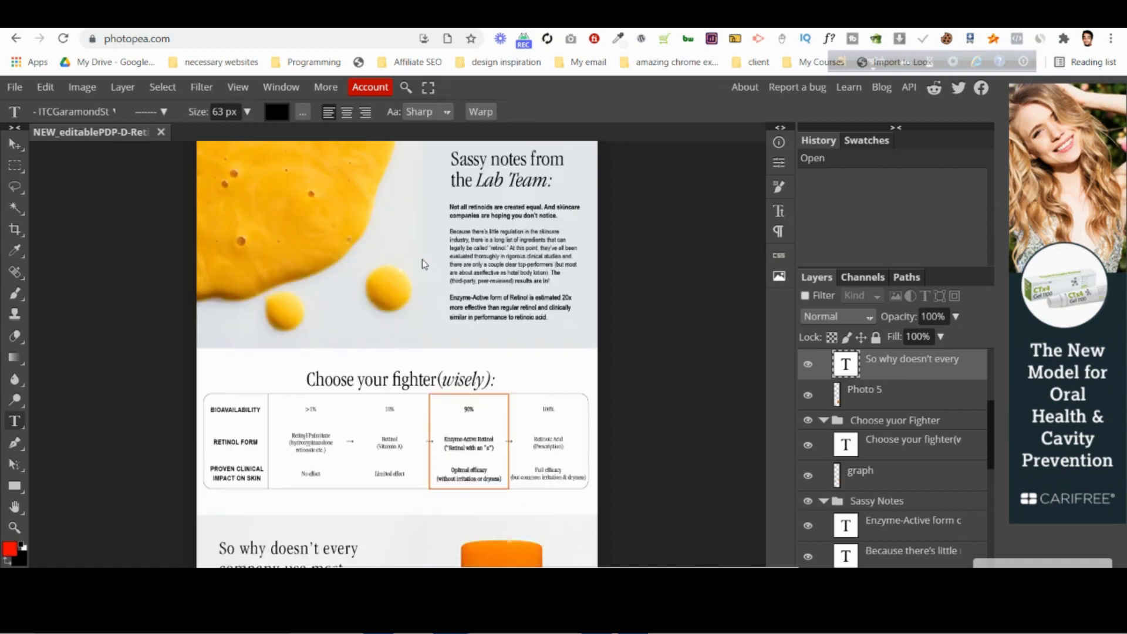
scroll(503, 432, down, 3)
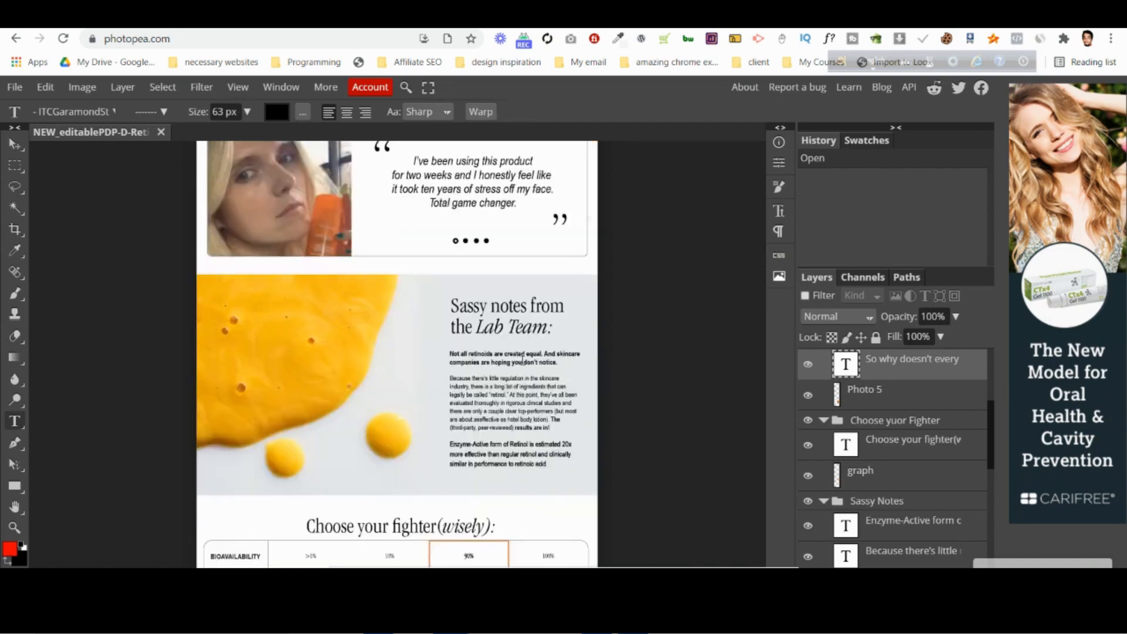
click(522, 313)
click(515, 114)
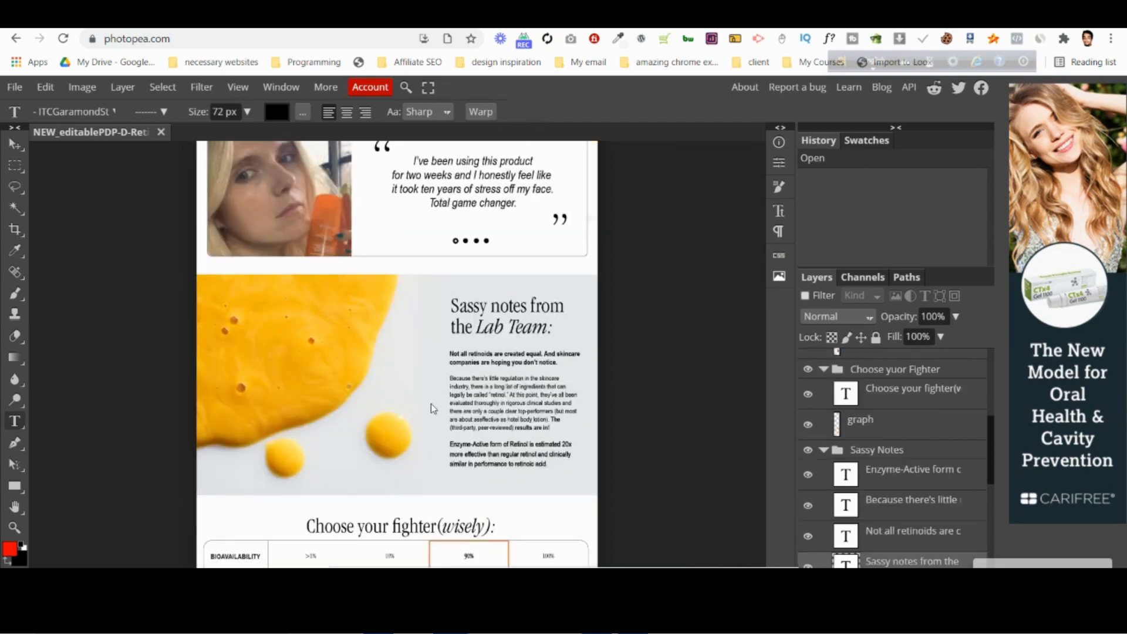
click(429, 524)
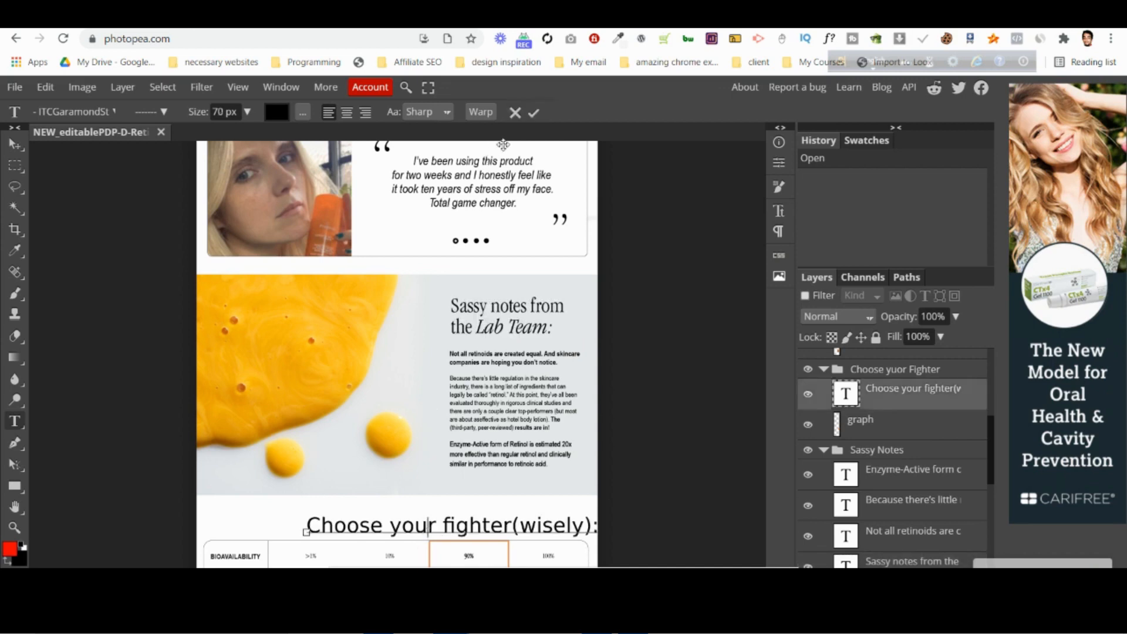
click(515, 114)
Check the font and size of each body text block beside the bottle without editing the text.
scroll(387, 394, down, 7)
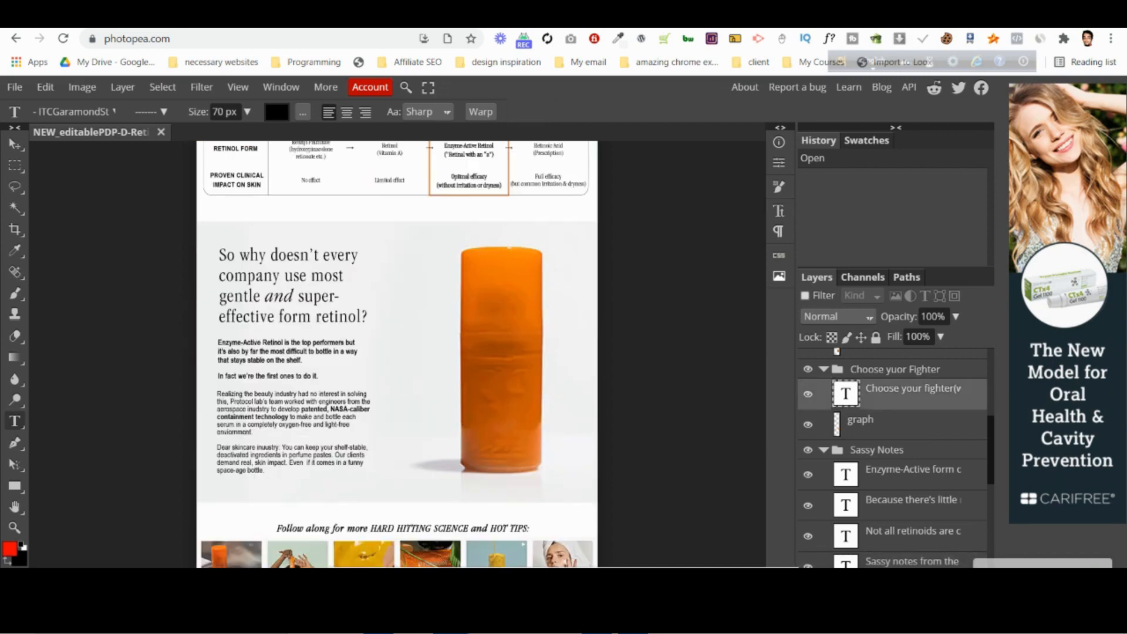
click(289, 351)
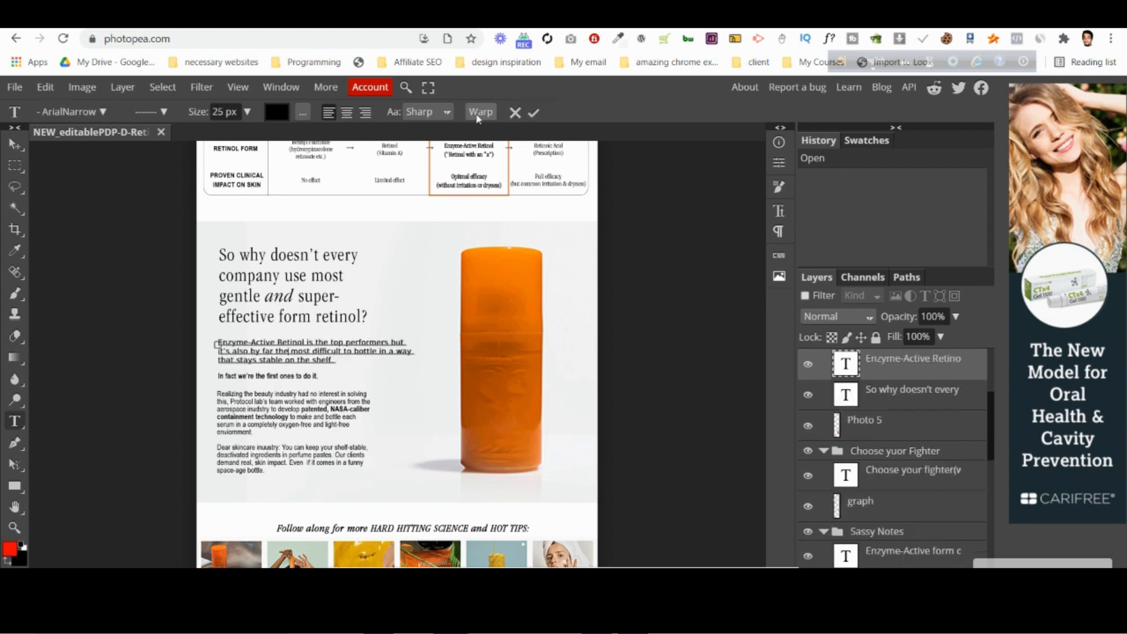
click(515, 114)
click(279, 417)
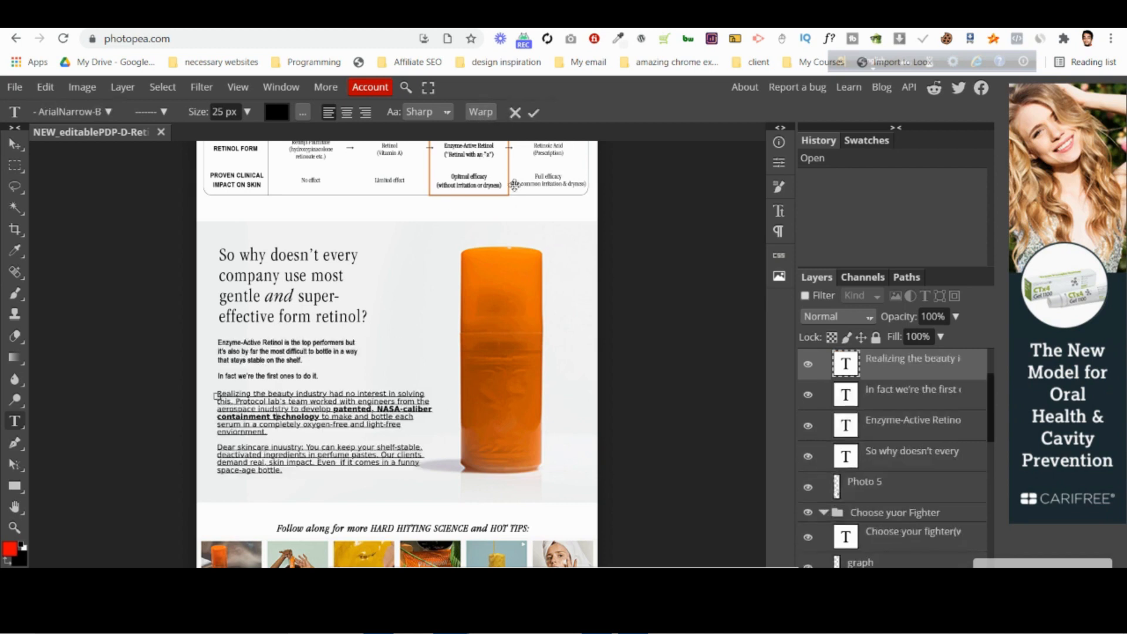
click(515, 114)
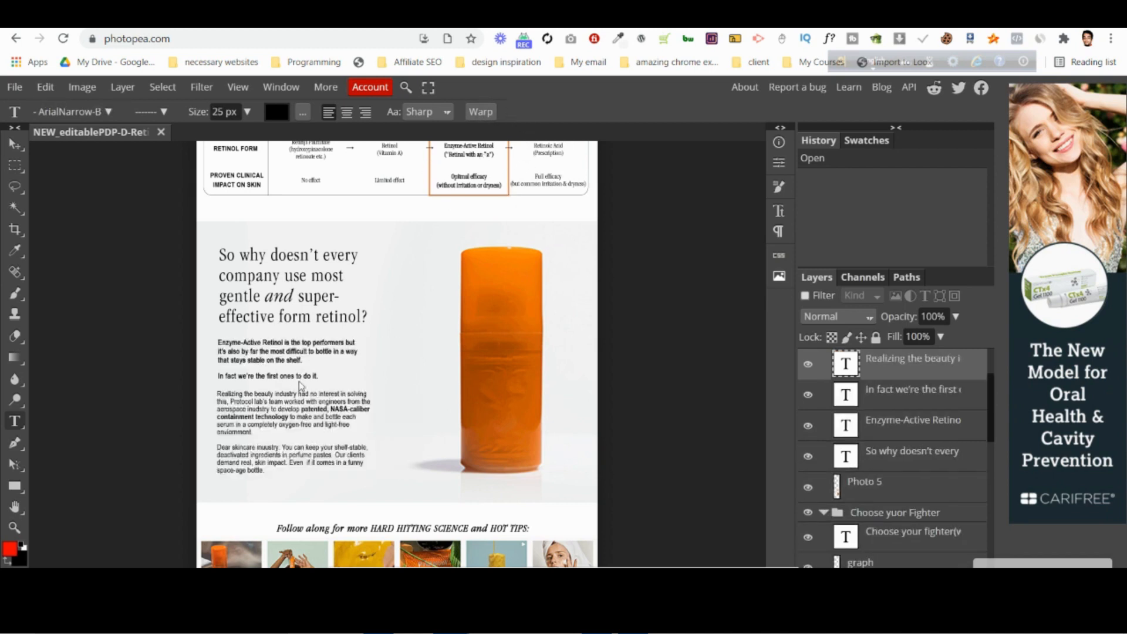
click(304, 376)
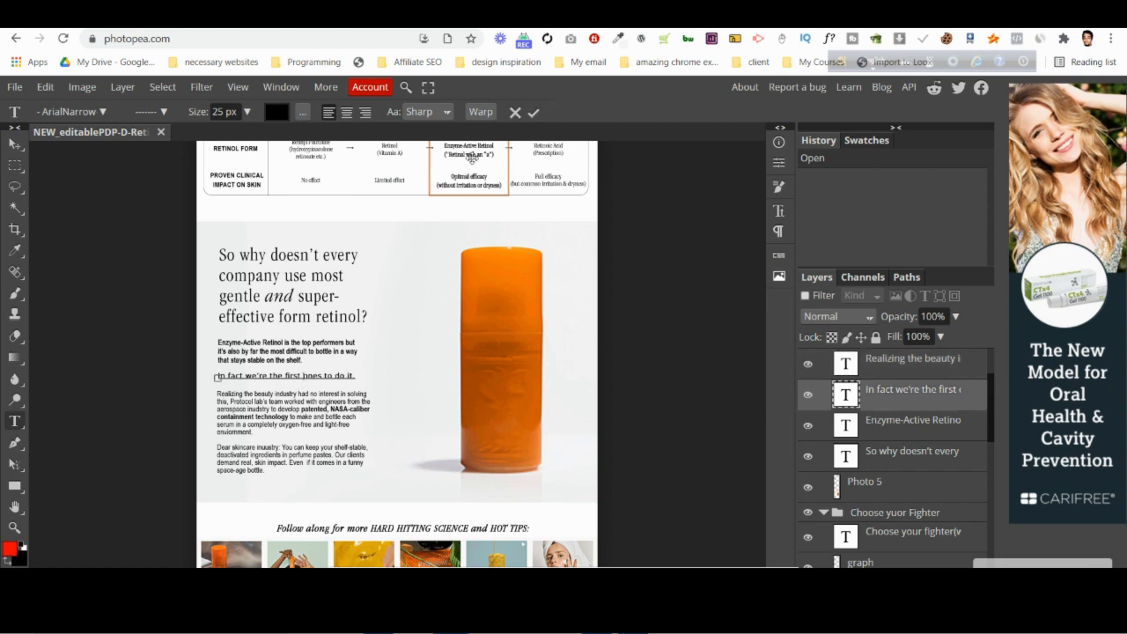
click(515, 113)
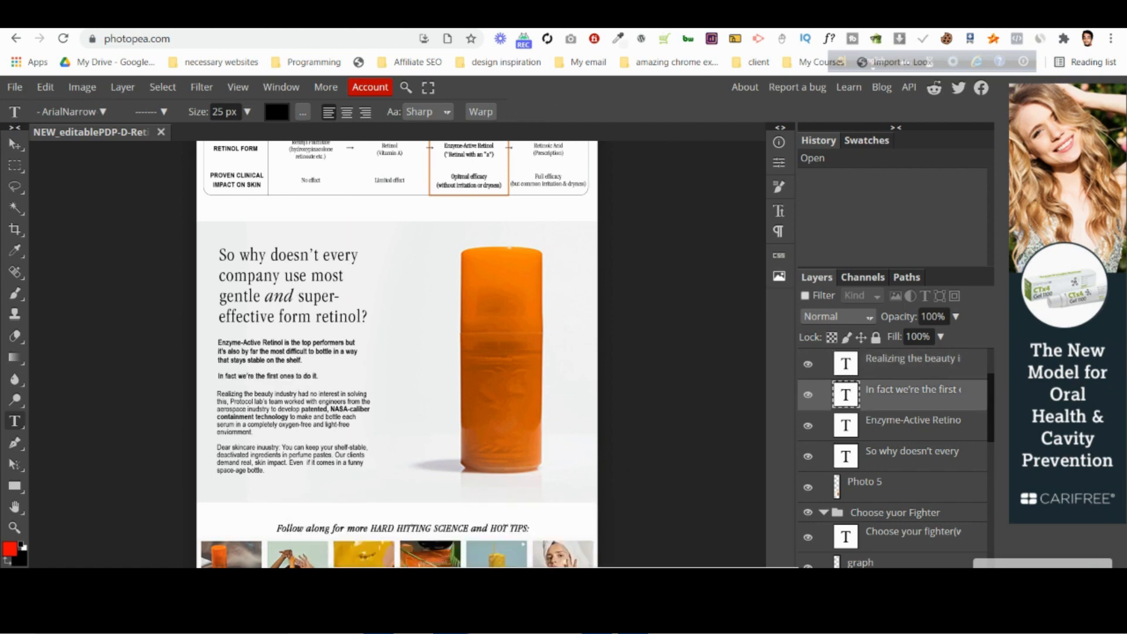
Switch back to PageFly and place a "Choose your fighter(wisely):" heading in the bottle section's empty column.
key(alt+Tab)
scroll(573, 312, up, 1)
scroll(573, 314, down, 15)
scroll(576, 329, up, 5)
click(502, 250)
scroll(499, 249, down, 1)
drag(418, 237, 249, 558)
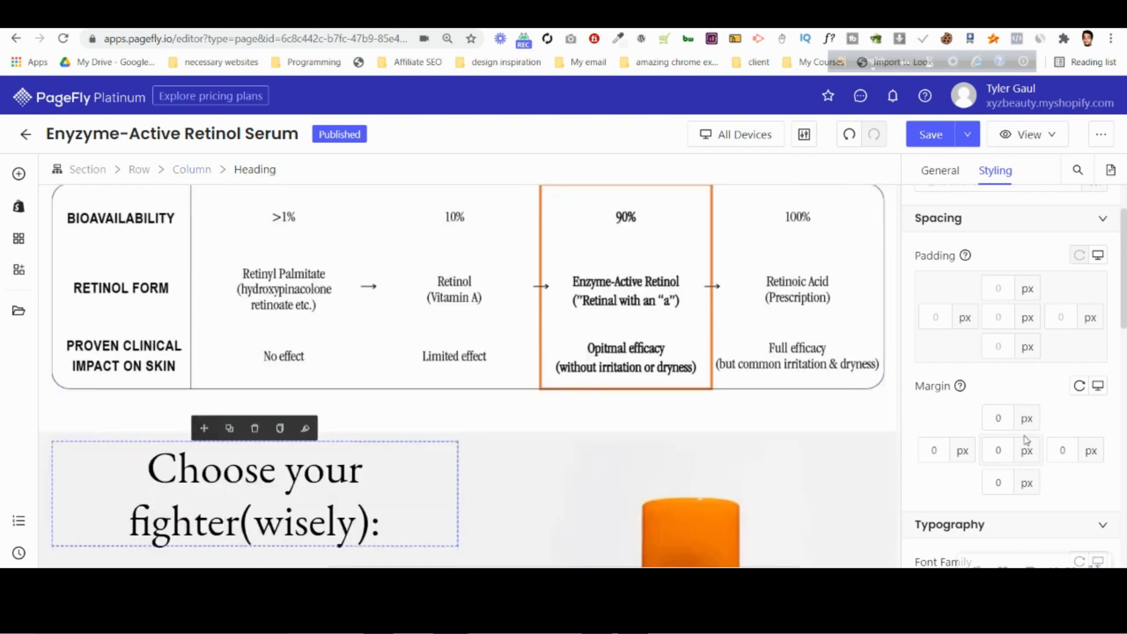
Set the bottle section heading's font size to 63 px and align its text left.
scroll(1026, 439, down, 5)
click(1052, 362)
key(BackSpace)
key(BackSpace)
text(63)
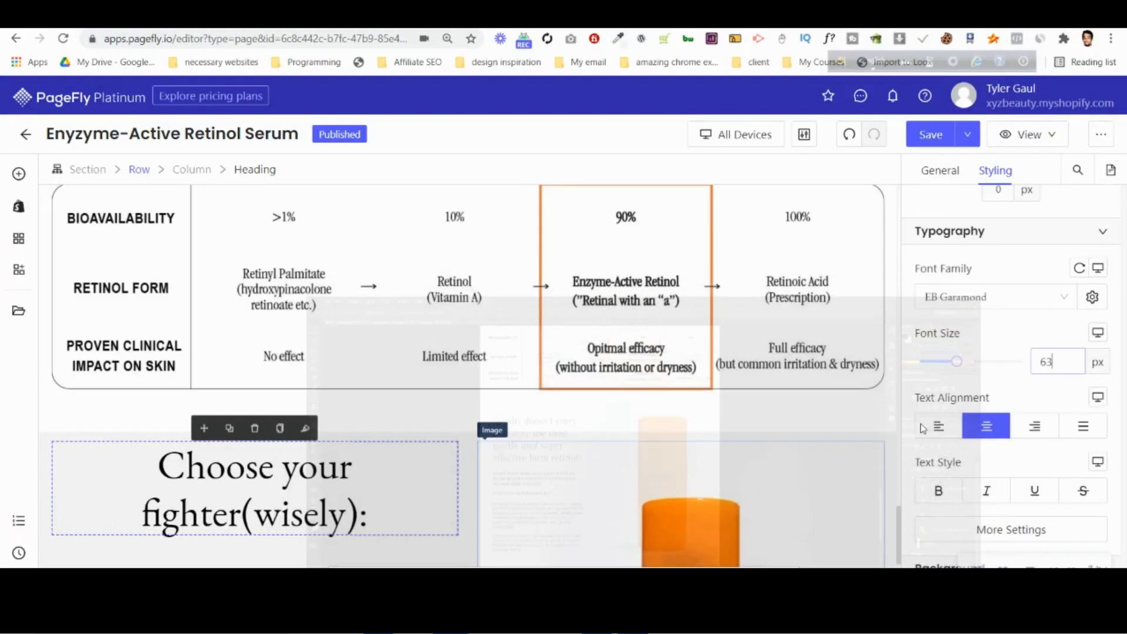
scroll(941, 362, down, 1)
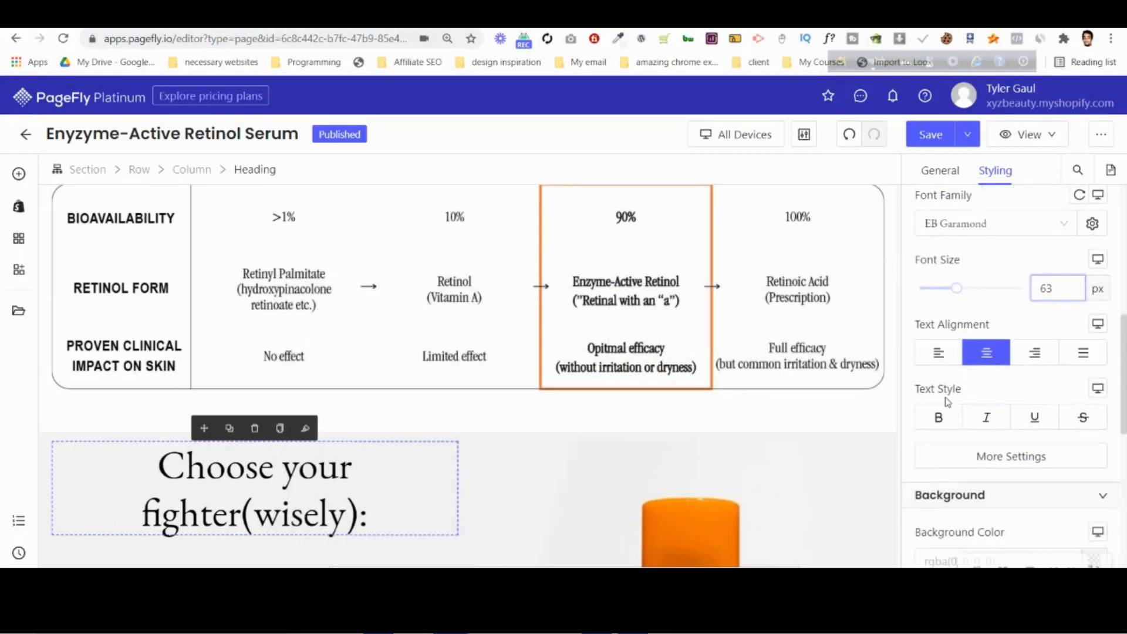
click(941, 361)
Switch to Photopea and copy the full text of the "So why doesn't every company use most gentle" heading.
scroll(478, 476, up, 1)
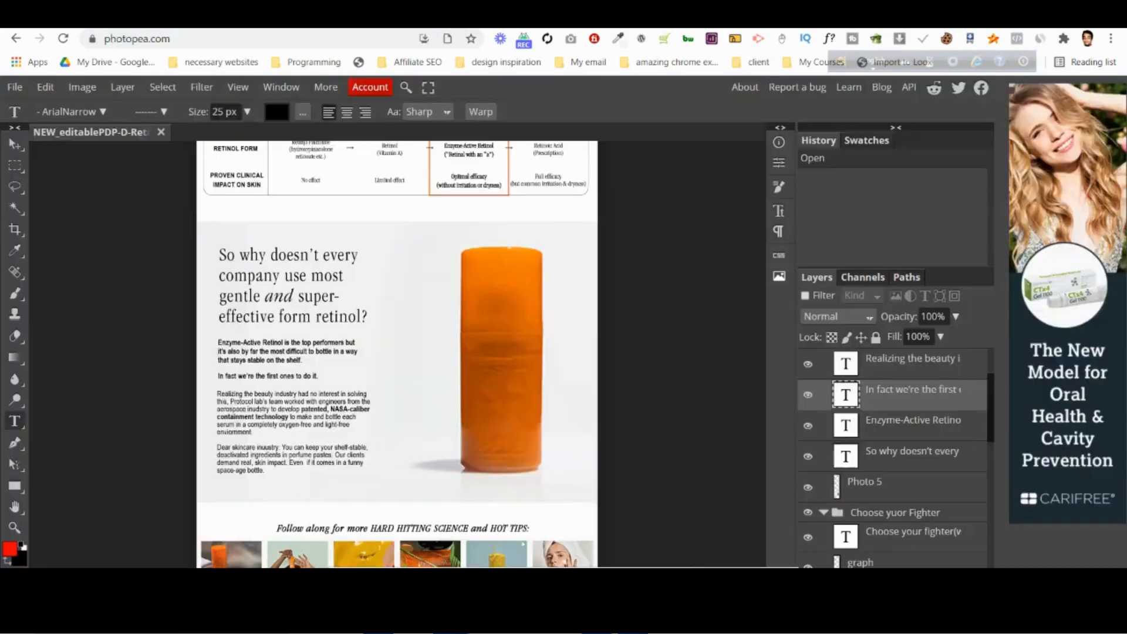
click(313, 292)
key(ctrl+a)
key(ctrl+c)
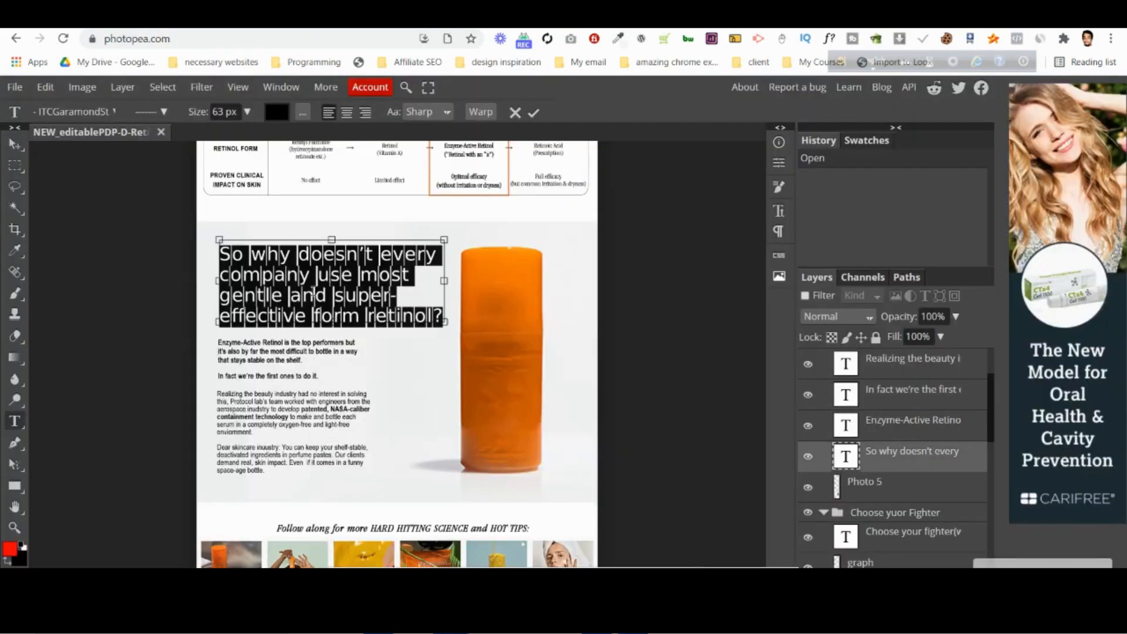
mouse_move(451, 631)
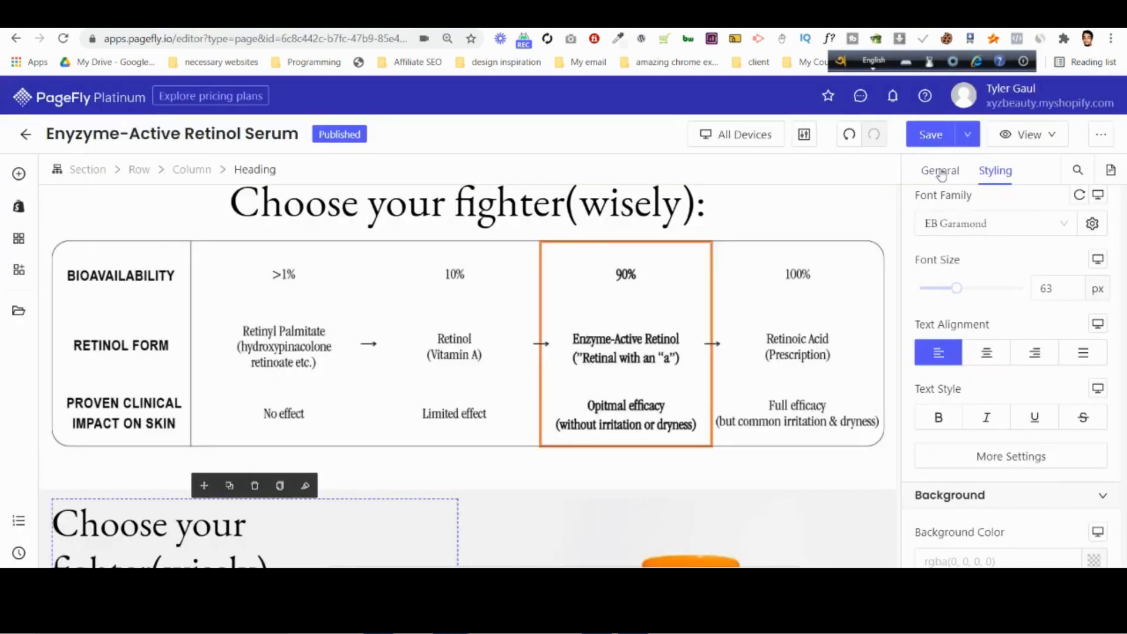
In PageFly, replace the bottle section heading's text with "So why doesn't every company use most gentle and super- effective form retinol?".
click(941, 171)
click(999, 366)
key(ctrl+a)
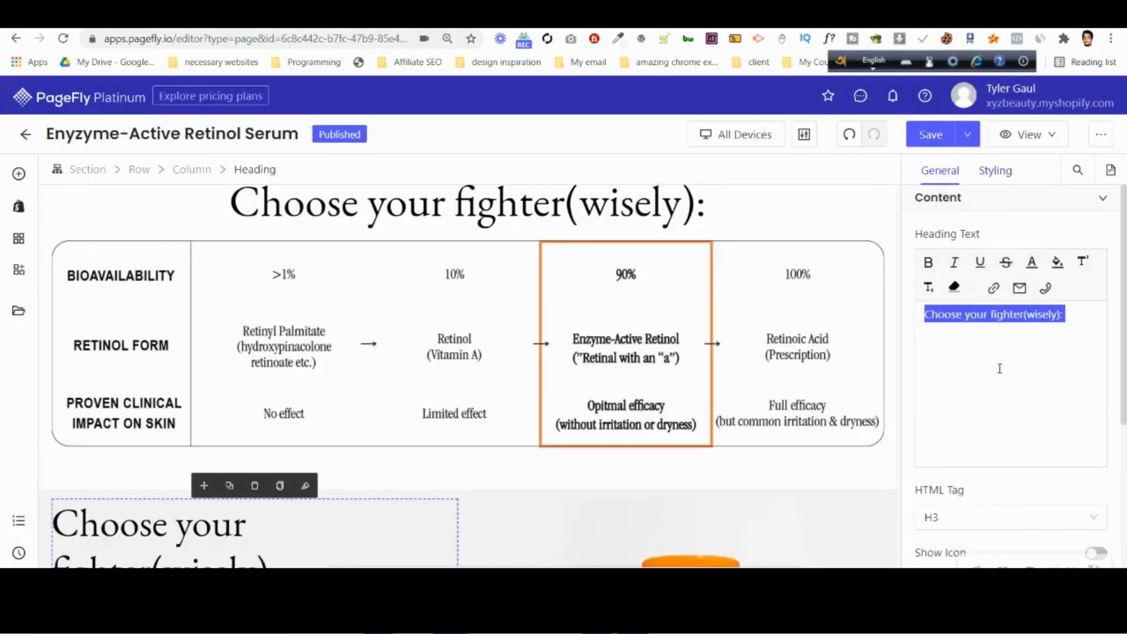
key(ctrl+v)
scroll(478, 376, down, 2)
scroll(478, 376, down, 2)
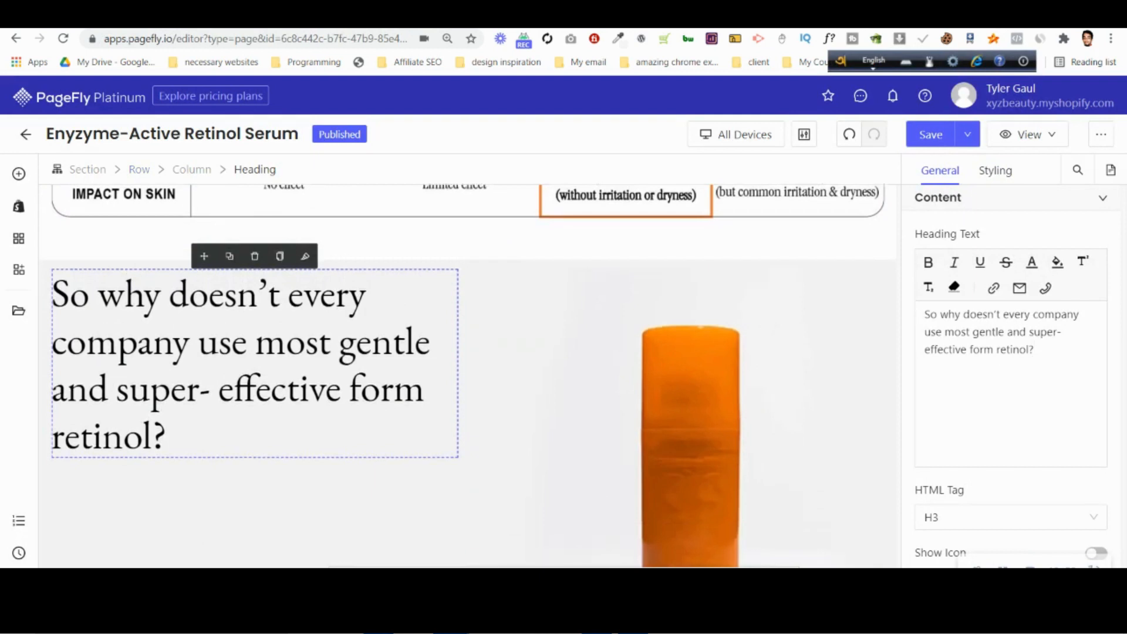
Compare with the Photoshop mockup and set the left and right margins of the bottle section's heading column to 30 px.
key(alt+Tab)
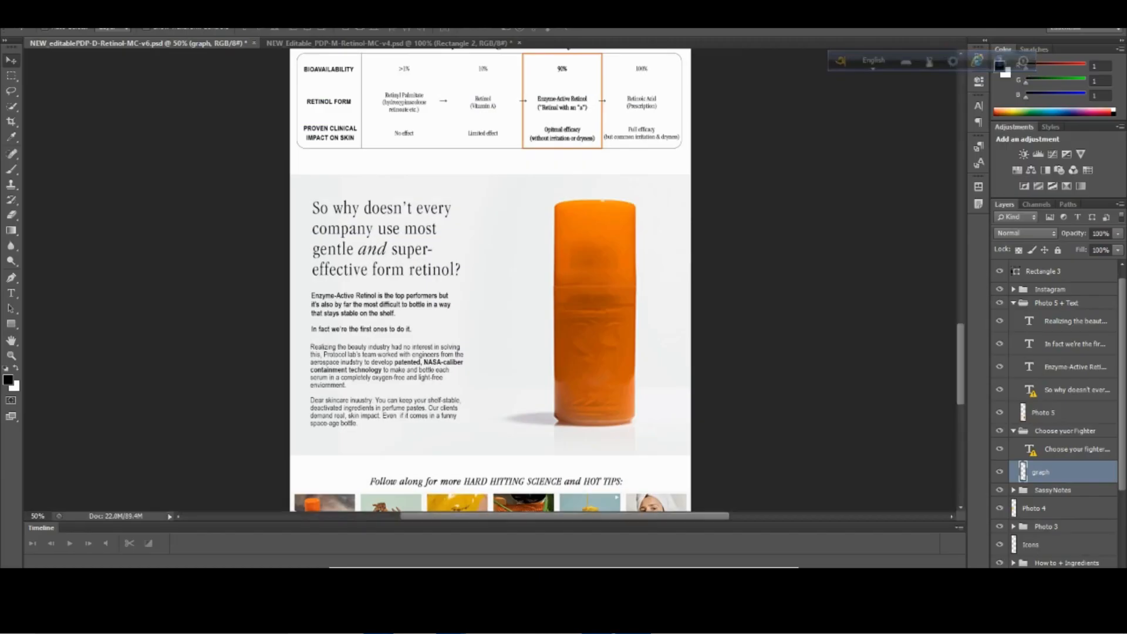
mouse_move(451, 623)
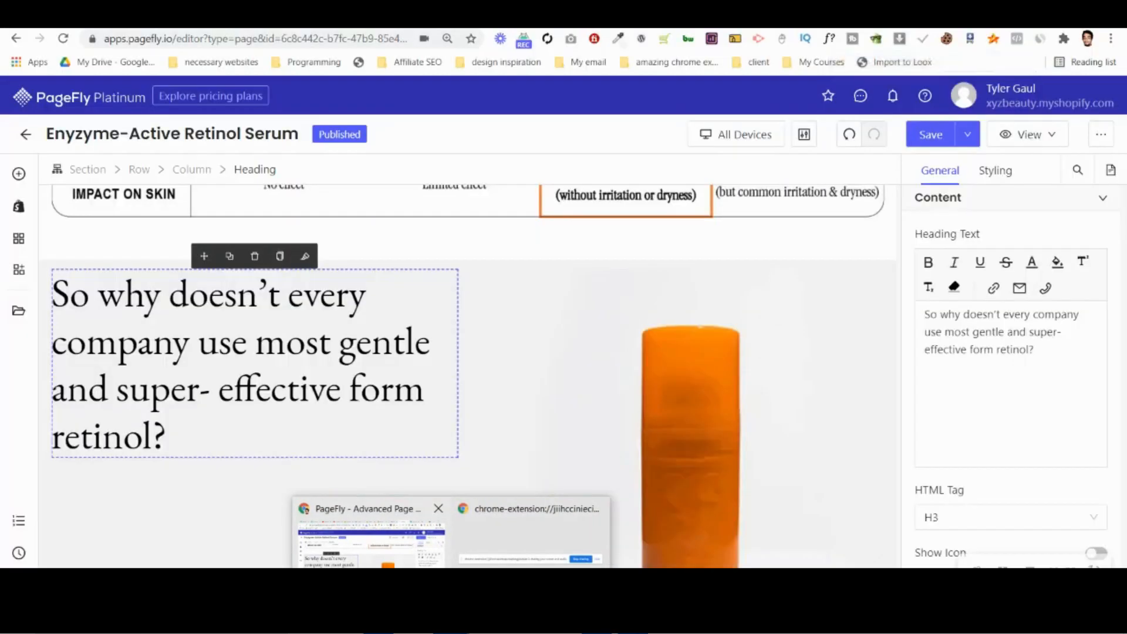
click(371, 543)
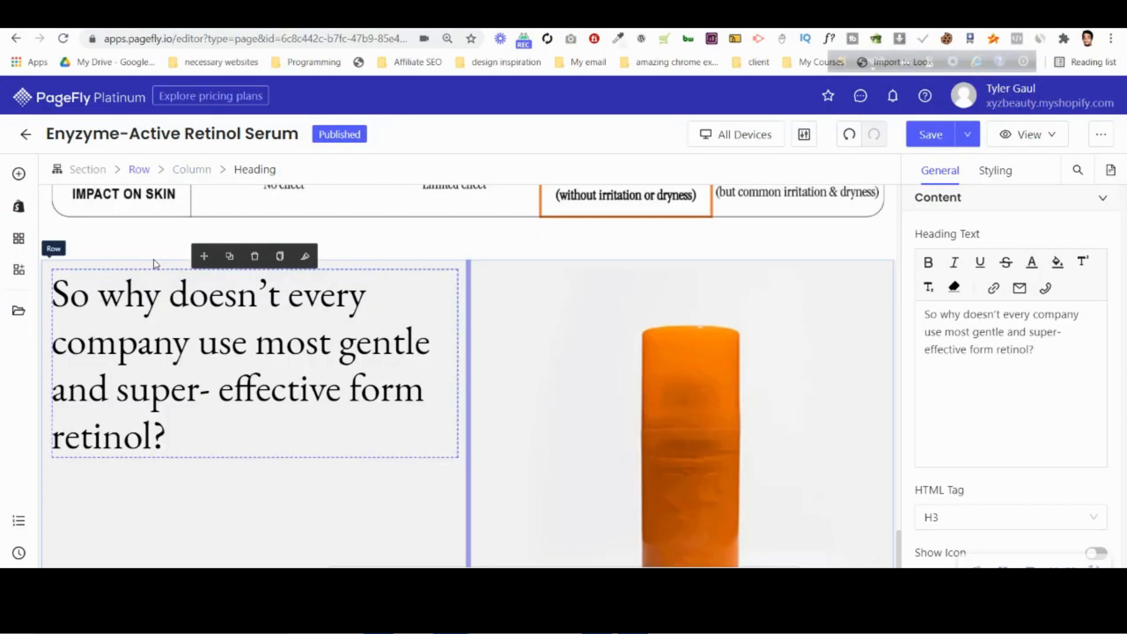
click(201, 172)
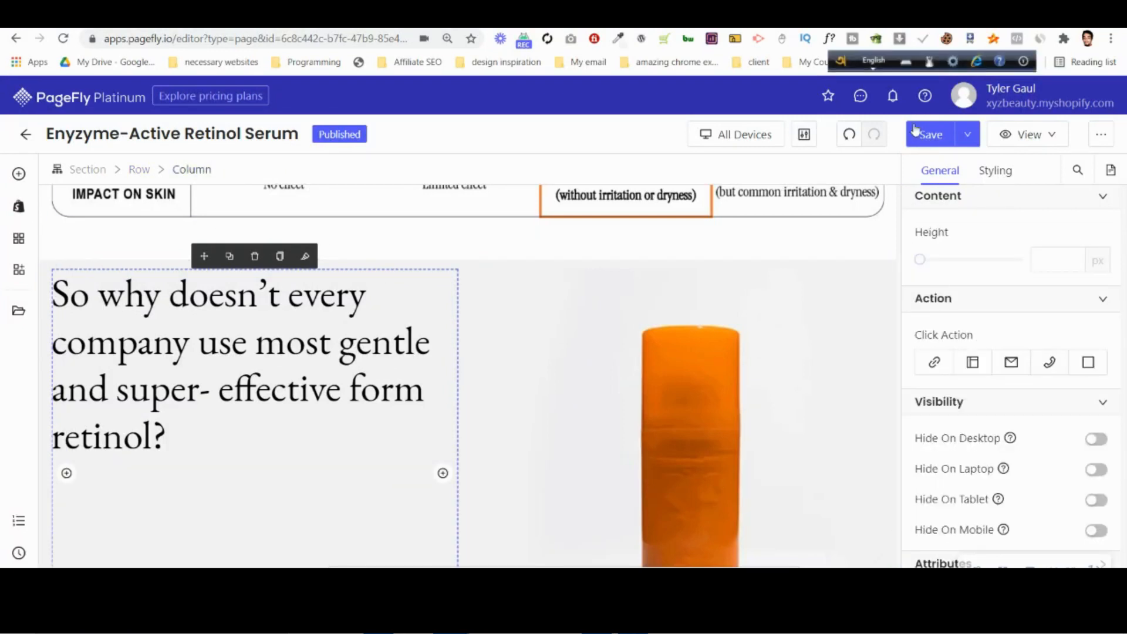
click(993, 177)
text(8)
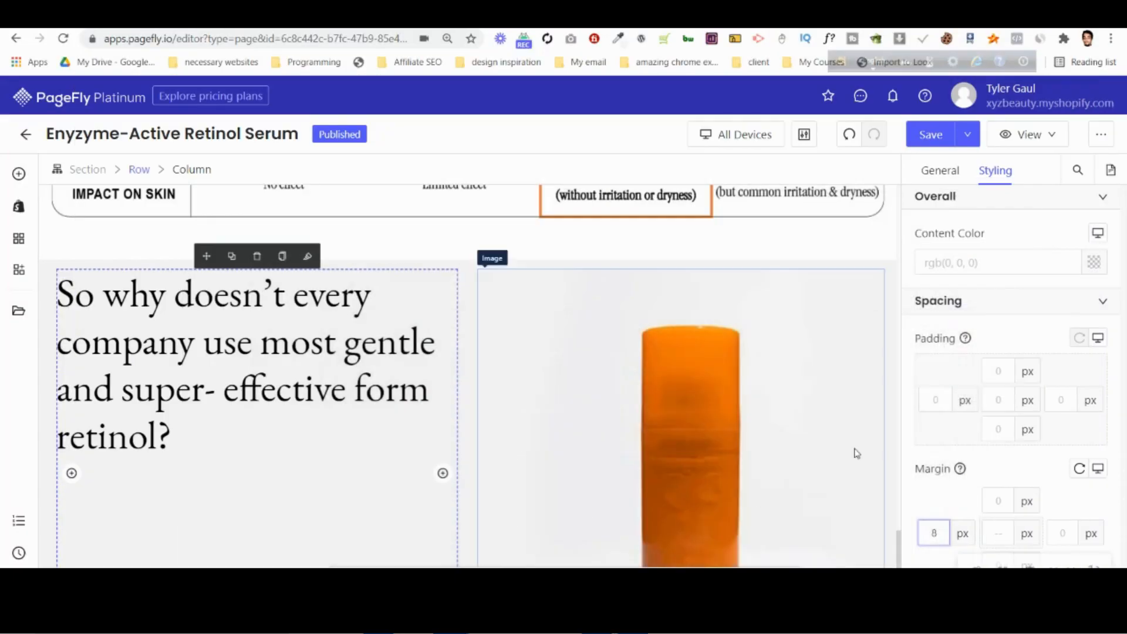
key(BackSpace)
text(16)
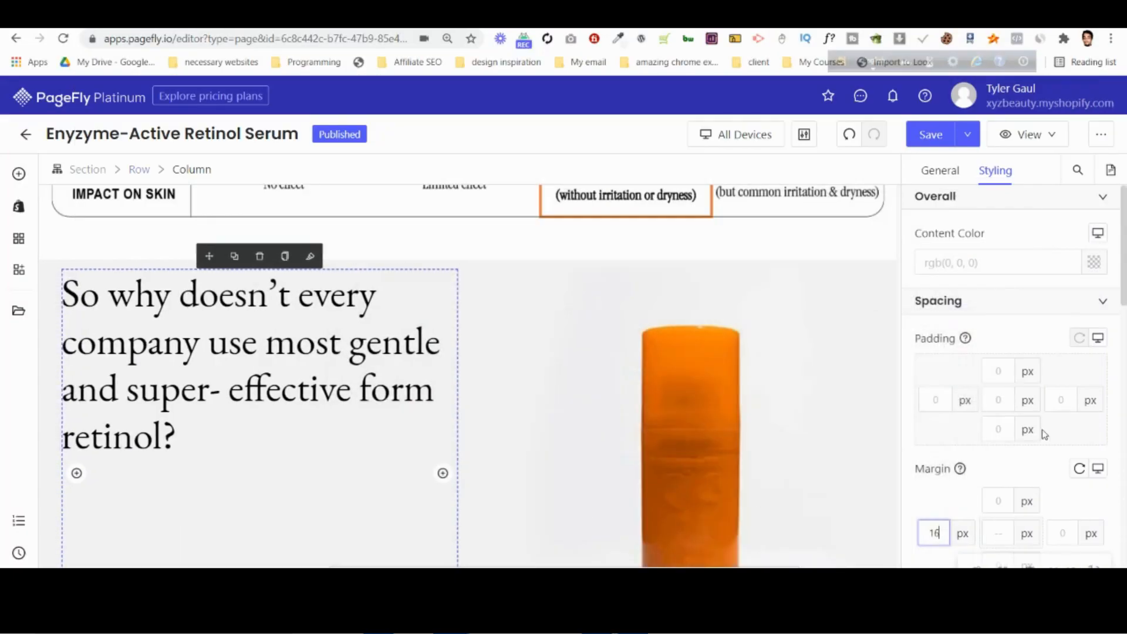
key(Up)
key(Up)
key(Up)
key(Up)
key(Up)
key(Up)
key(Up)
key(Up)
key(Up)
key(Up)
key(Up)
key(Up)
key(Up)
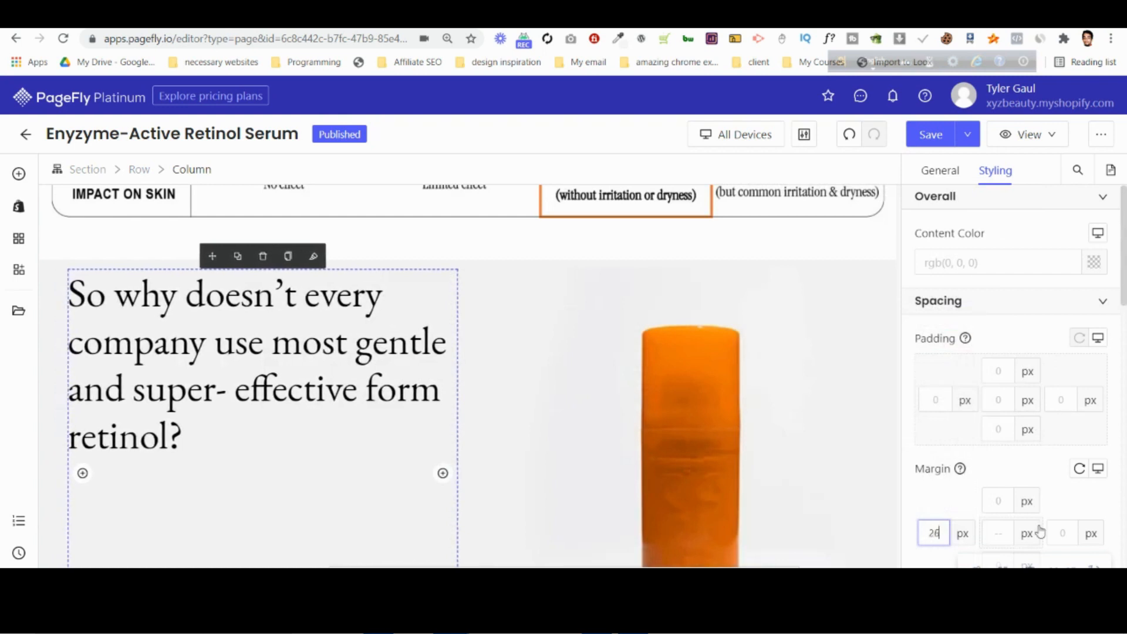
key(Up)
click(1056, 530)
text(30)
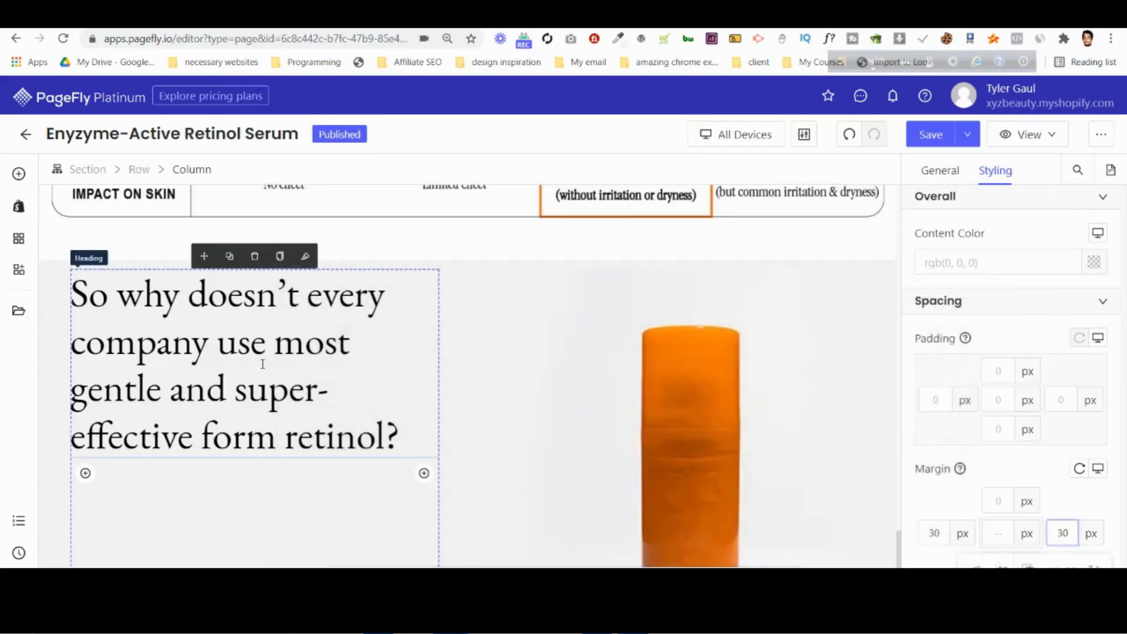
scroll(264, 364, down, 2)
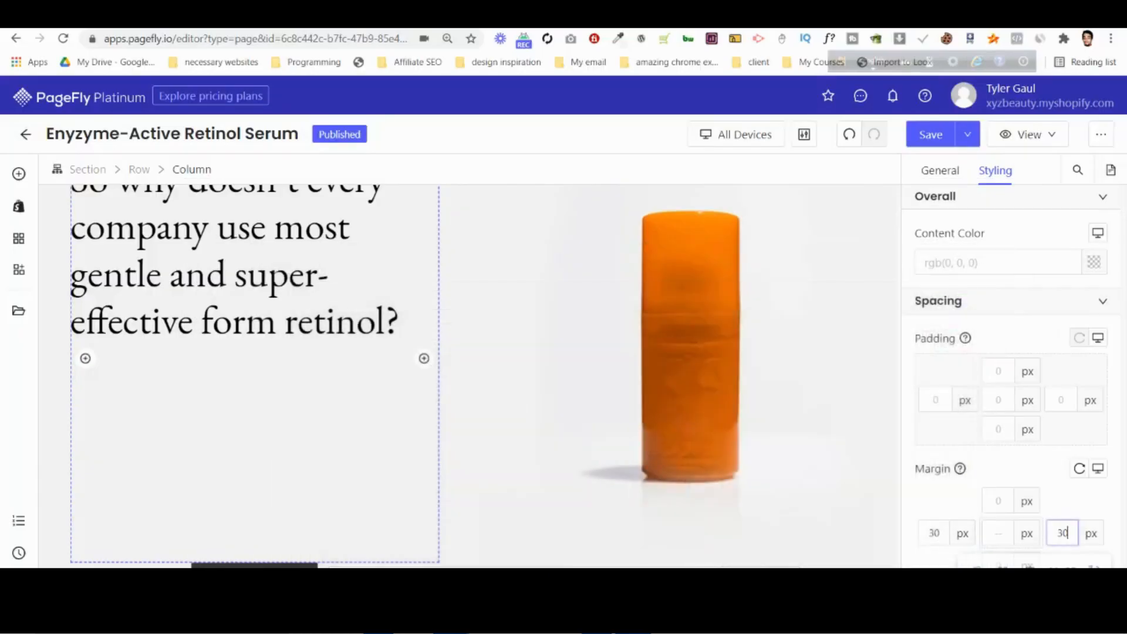
Duplicate the bold "Not all retinoids are created equal" paragraph in the Sassy notes section and select the copy.
scroll(649, 370, up, 10)
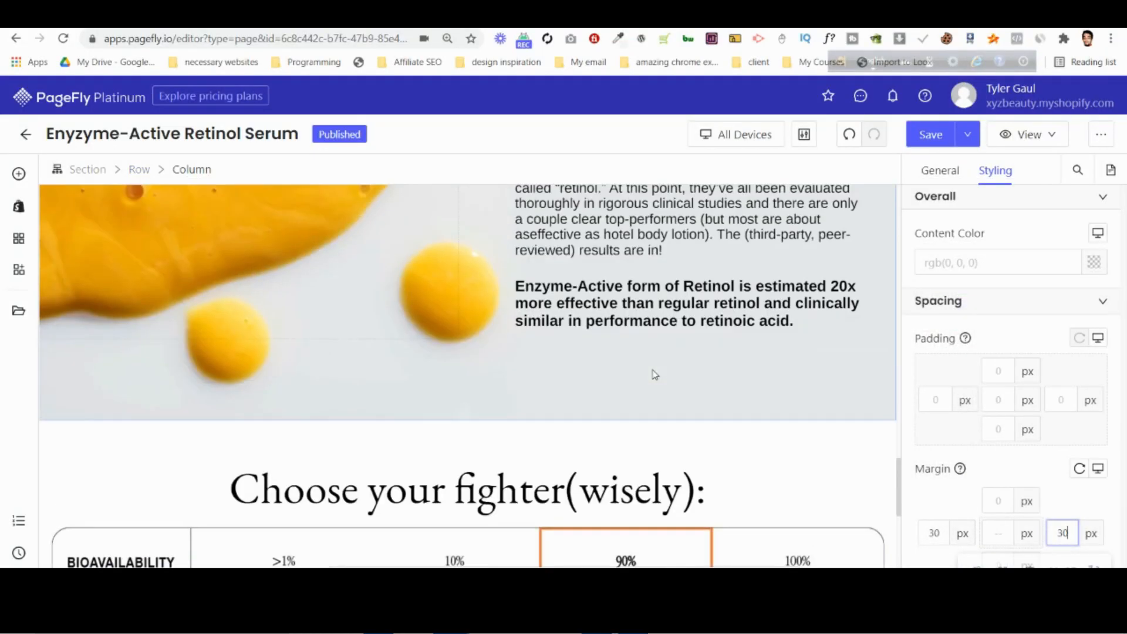
scroll(656, 374, up, 3)
click(658, 360)
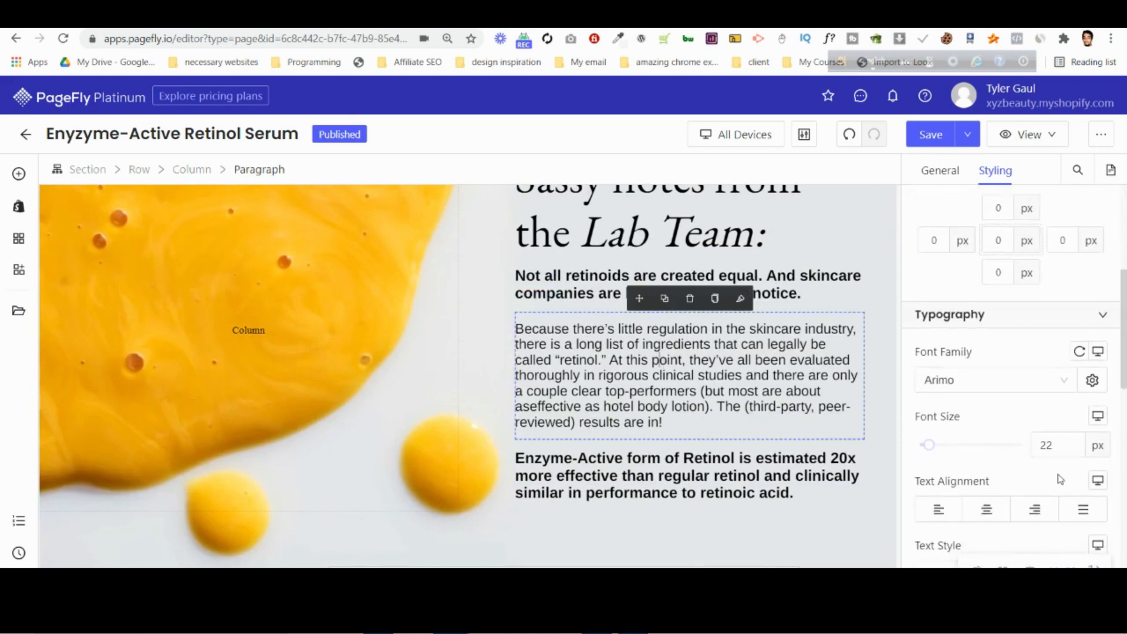
click(567, 292)
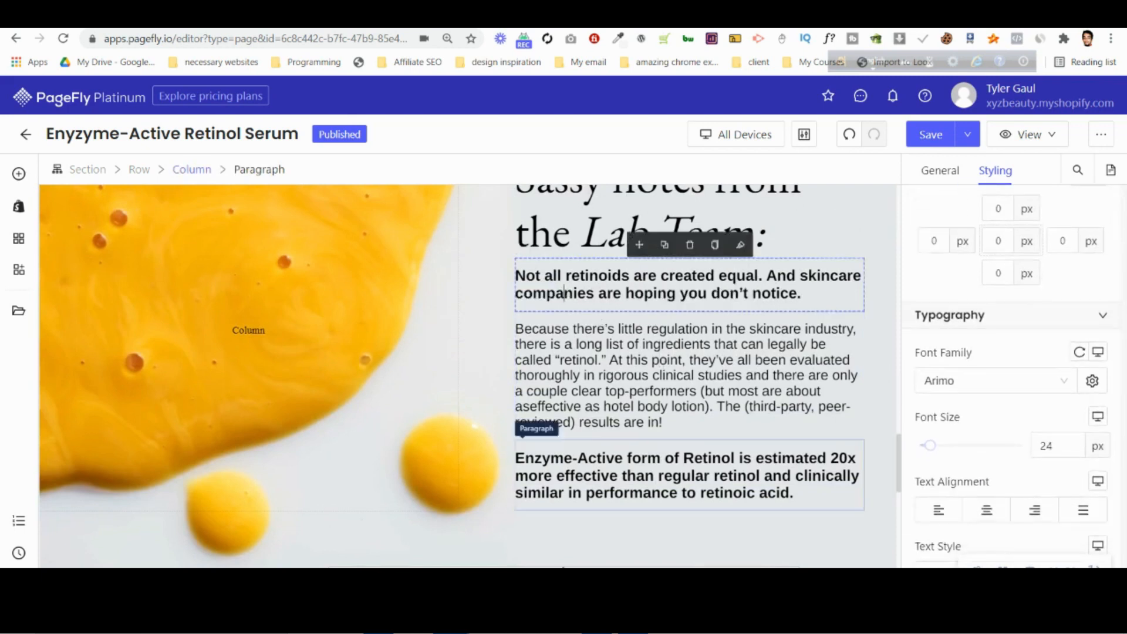
click(633, 620)
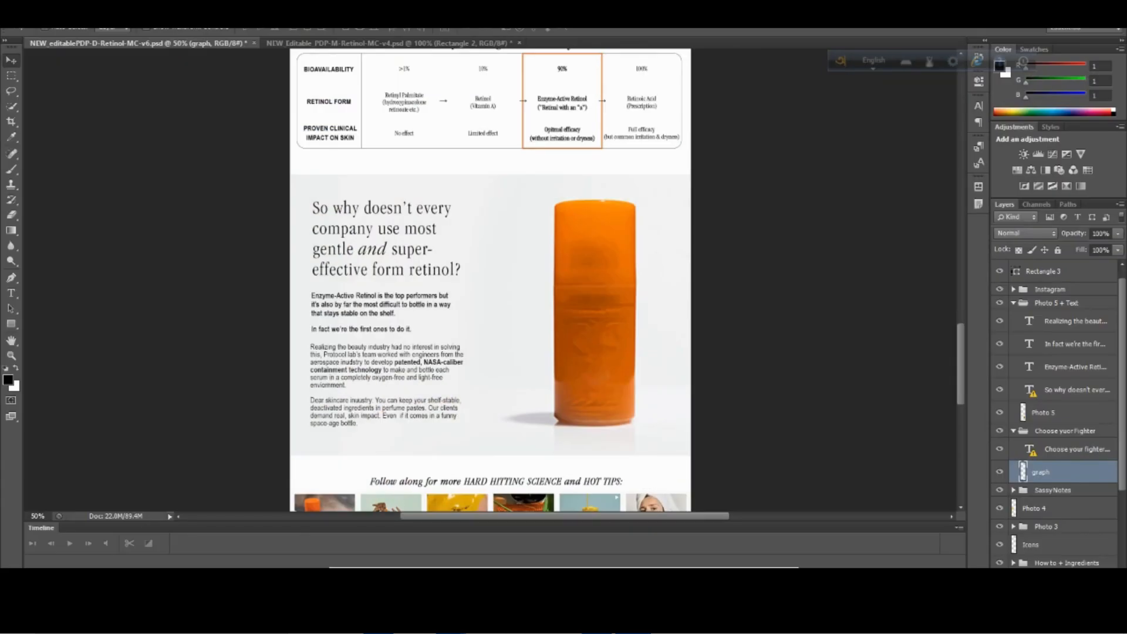
click(633, 619)
click(665, 245)
click(643, 319)
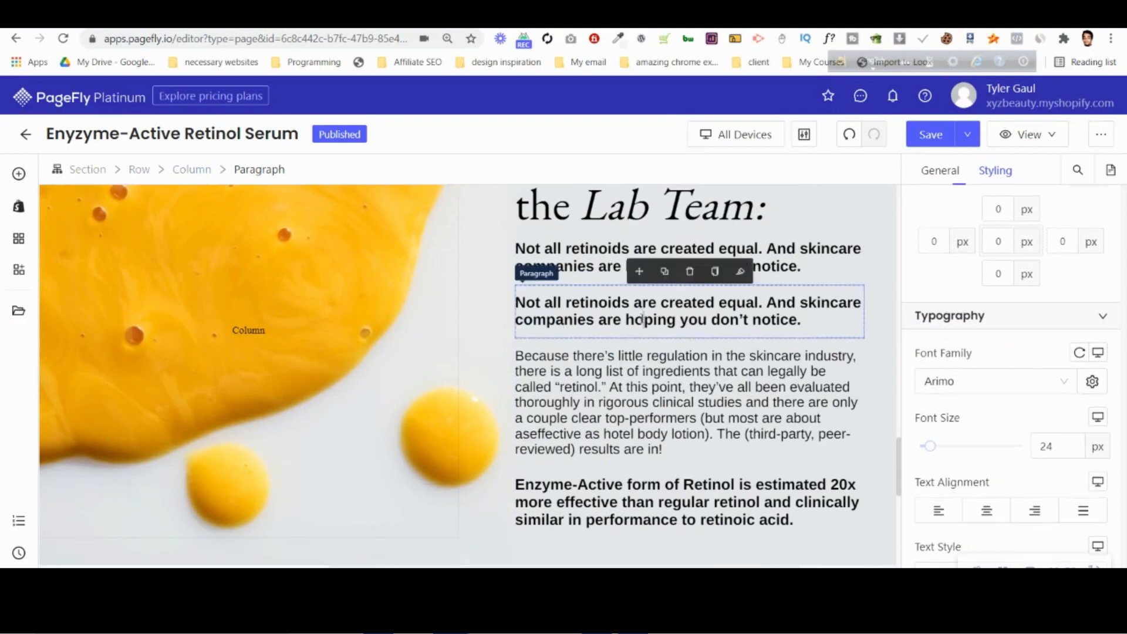
Move the copied "Not all retinoids" paragraph into the bottle section, directly below the "So why doesn't every company" heading.
scroll(643, 319, down, 7)
scroll(642, 323, up, 3)
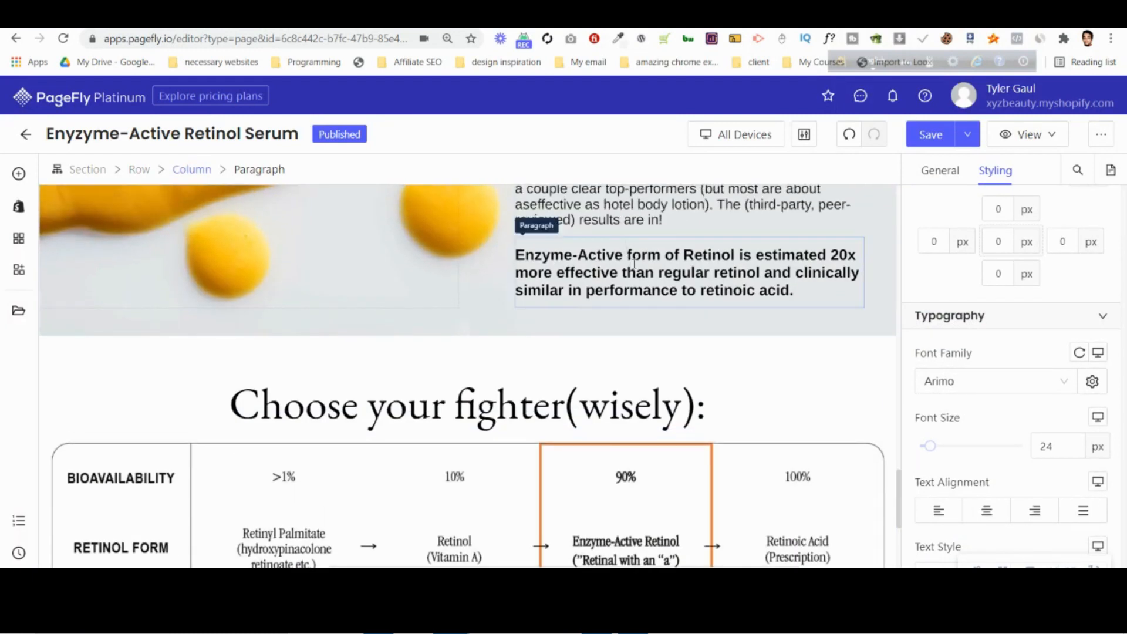
scroll(634, 263, up, 3)
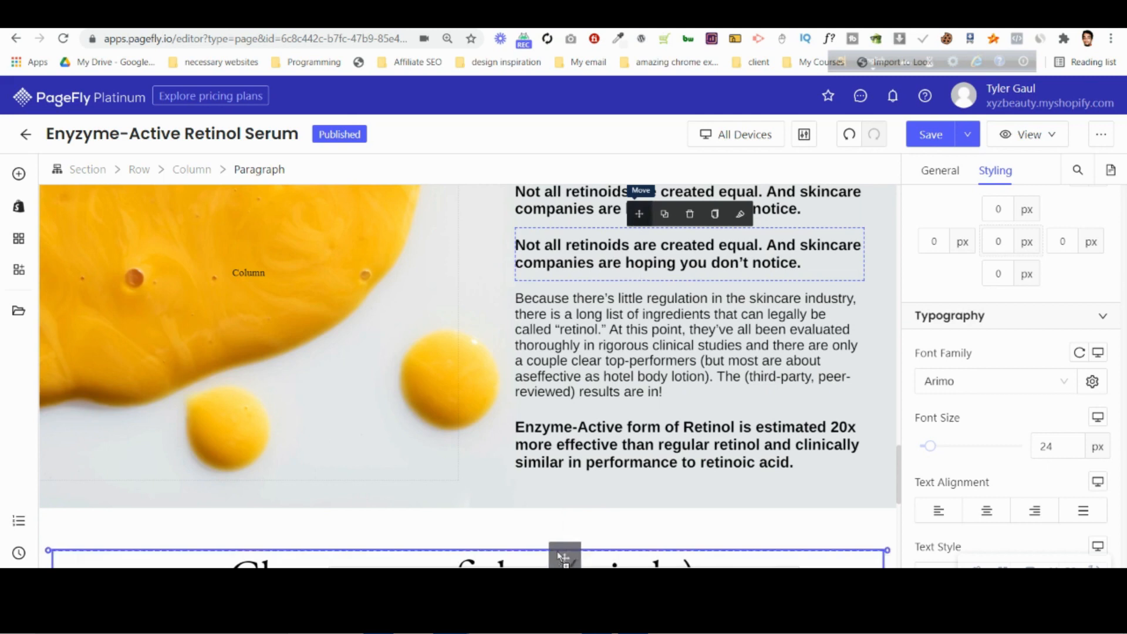
drag(563, 558, 556, 554)
scroll(556, 554, down, 8)
scroll(418, 231, up, 1)
drag(231, 564, 231, 546)
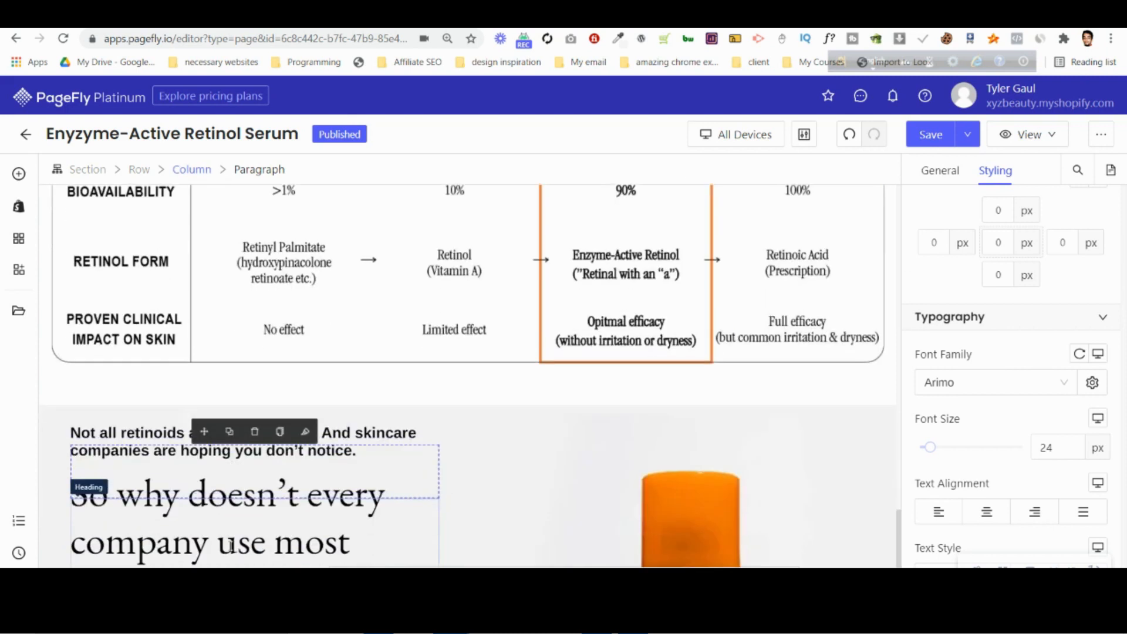
scroll(231, 546, down, 3)
drag(205, 216, 231, 449)
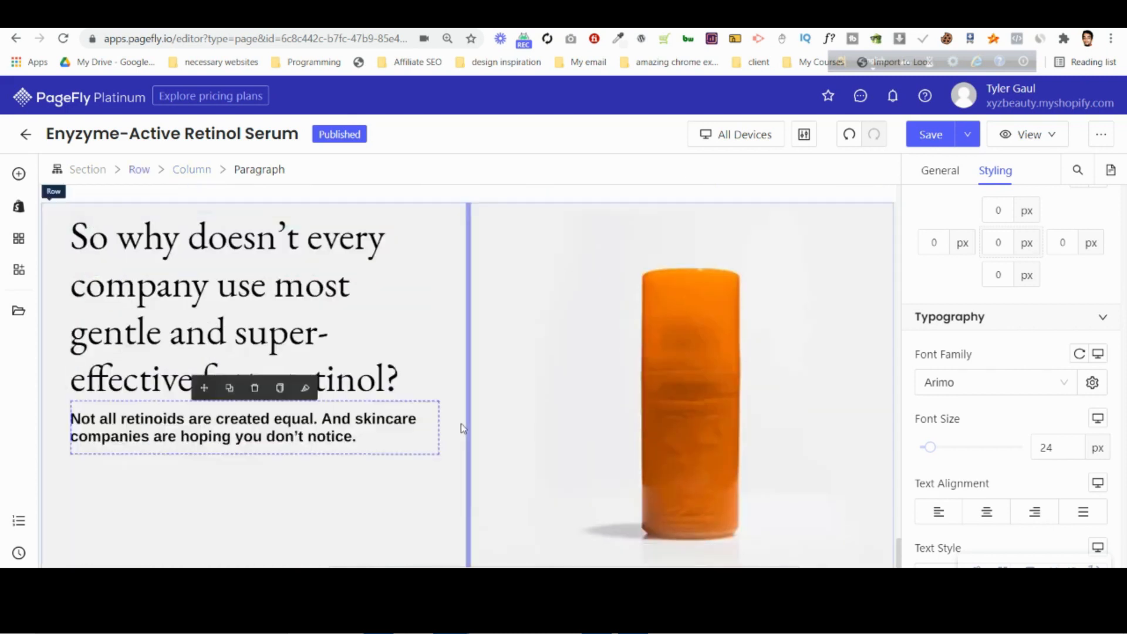
In Photopea, leave the heading text without changes and copy the "Enzyme-Active Retinol is the top performers" text block.
scroll(462, 425, up, 9)
scroll(200, 421, down, 1)
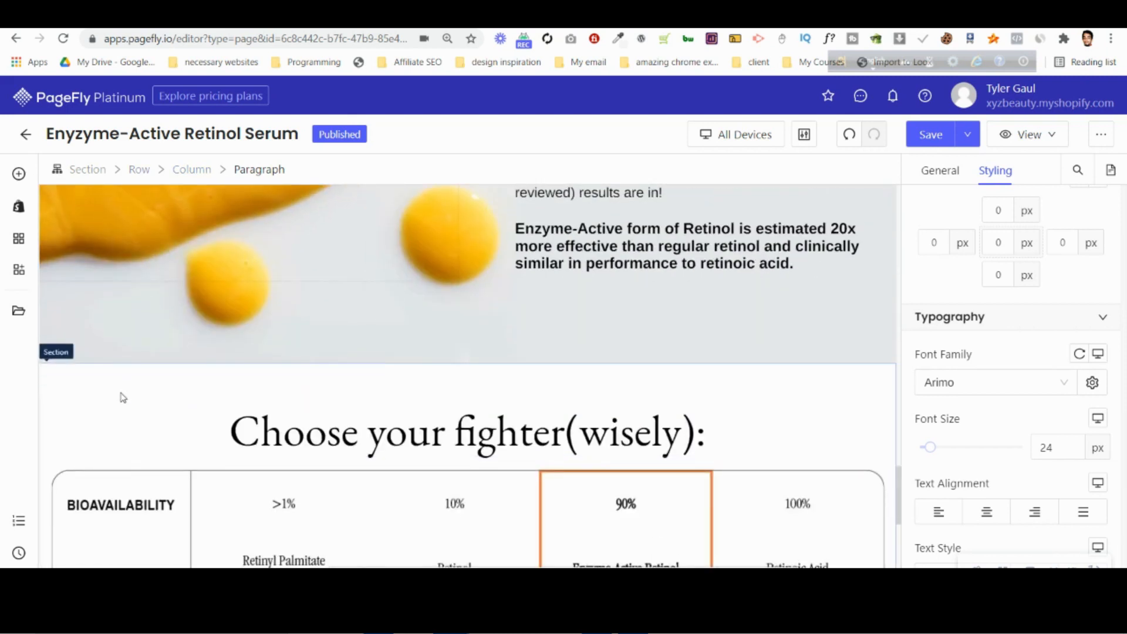
scroll(446, 438, down, 9)
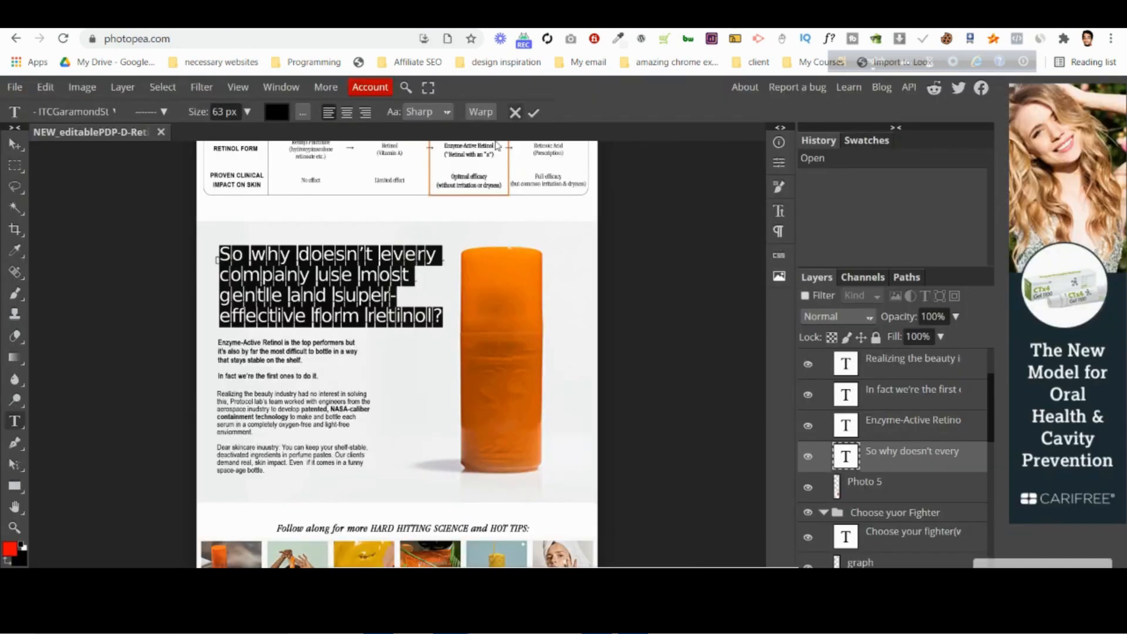
click(515, 112)
click(304, 353)
key(ctrl+c)
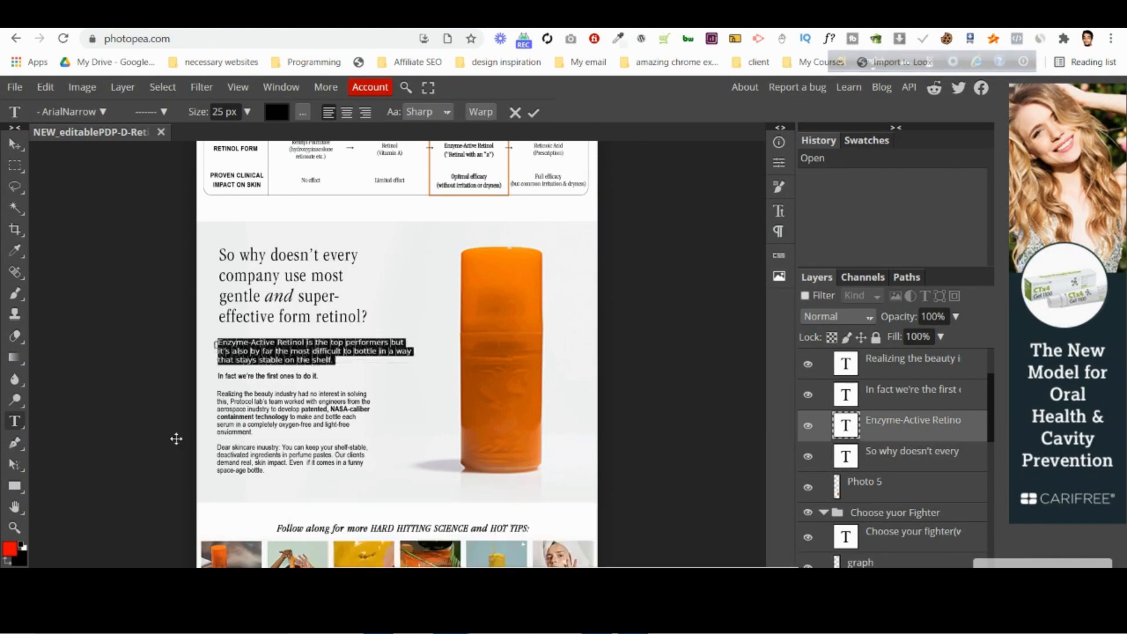
Back in PageFly, replace the moved paragraph's content with the copied "Enzyme-Active Retinol is the top performers" text.
click(723, 17)
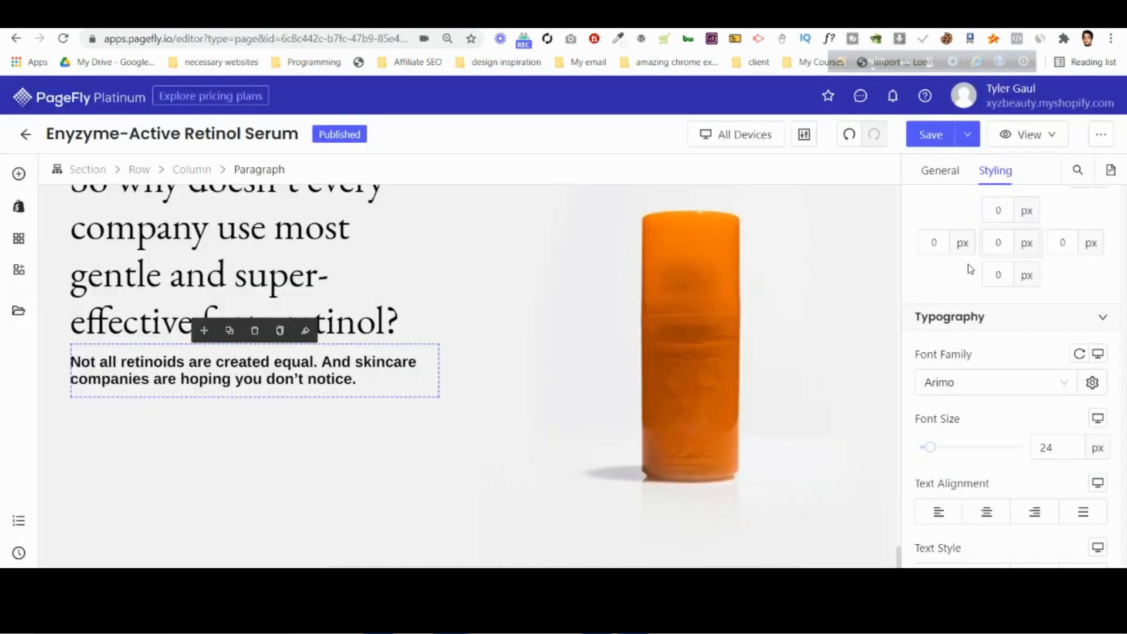
click(940, 170)
click(993, 389)
key(ctrl+a)
key(ctrl+v)
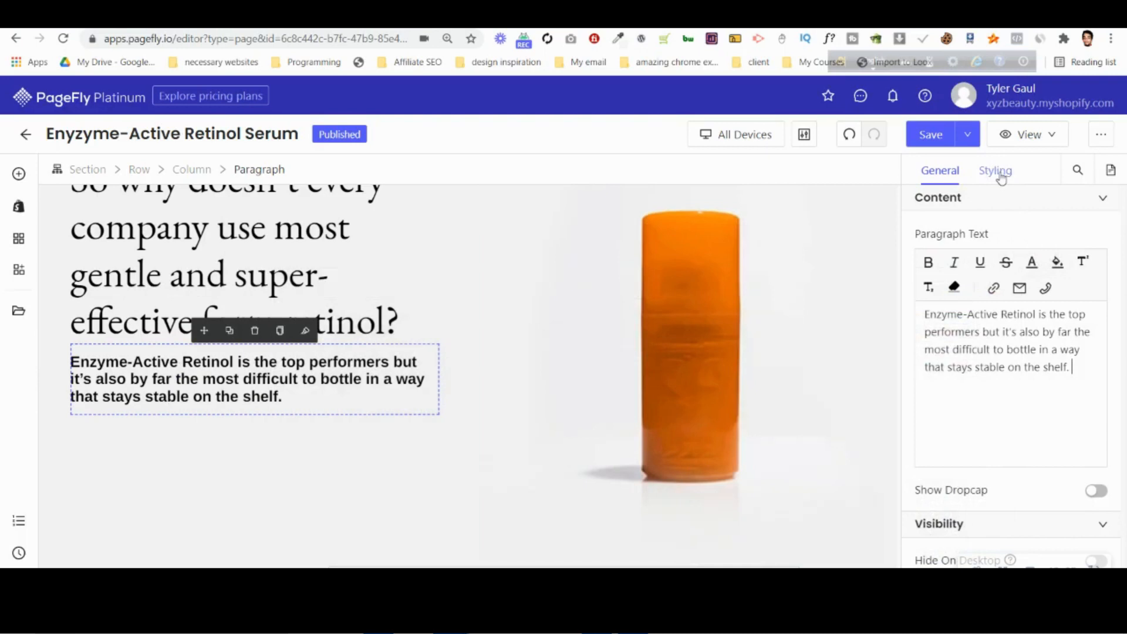
Set the Enzyme-Active paragraph's font size to 25 px and its top margin to 15 px.
click(999, 173)
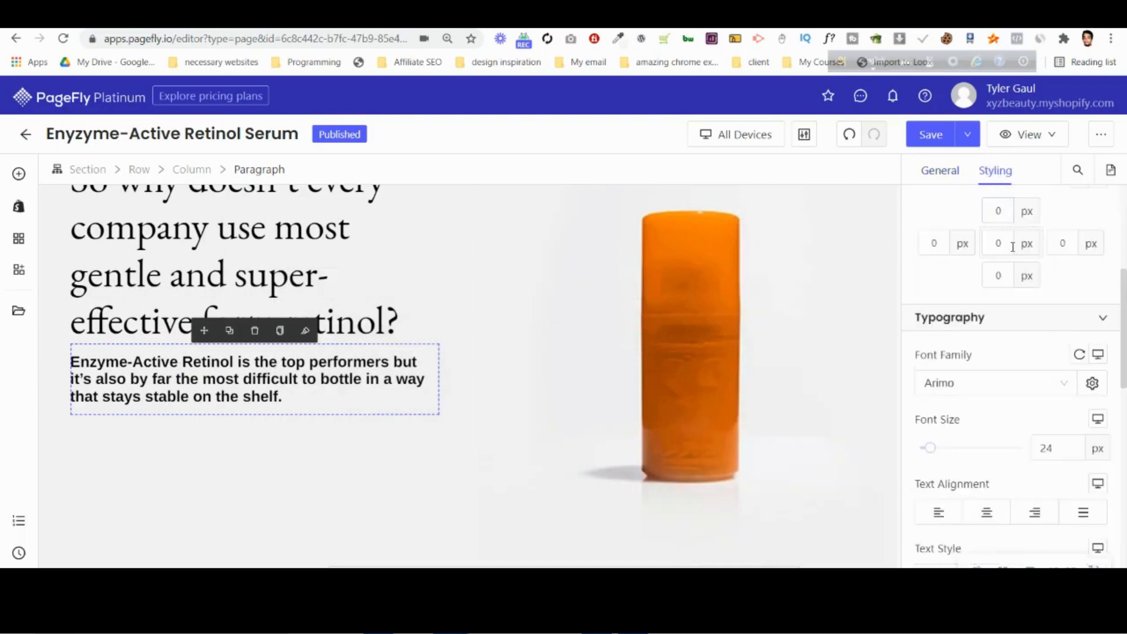
scroll(1033, 411, up, 3)
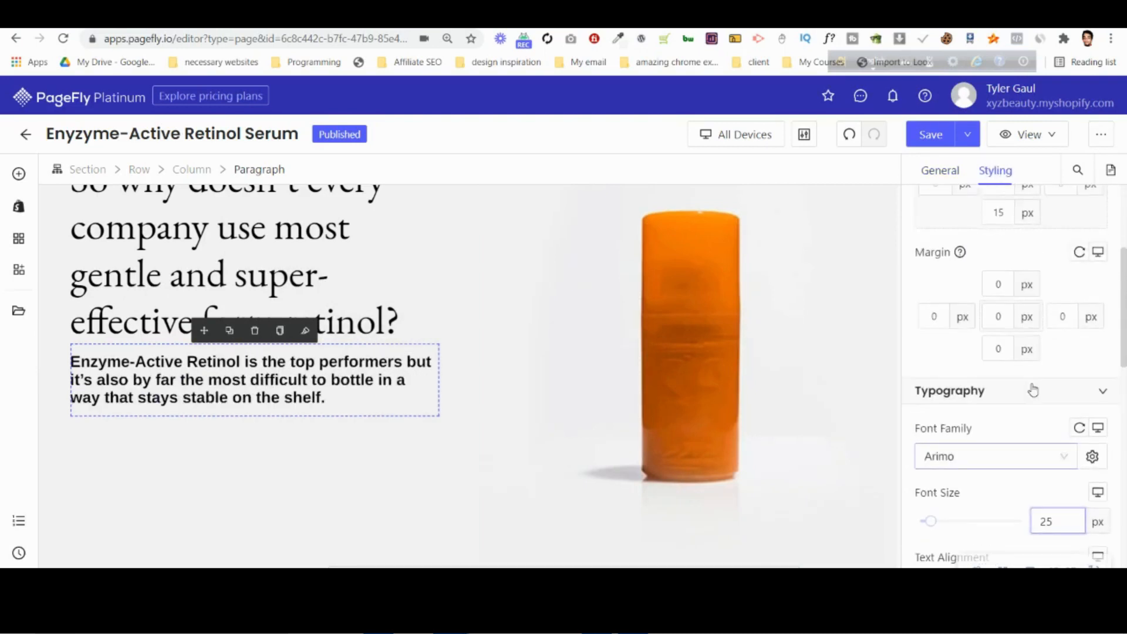
click(1010, 358)
key(Up)
key(Up)
key(Up)
key(Up)
key(Up)
key(Up)
key(Up)
key(Up)
key(Up)
key(Up)
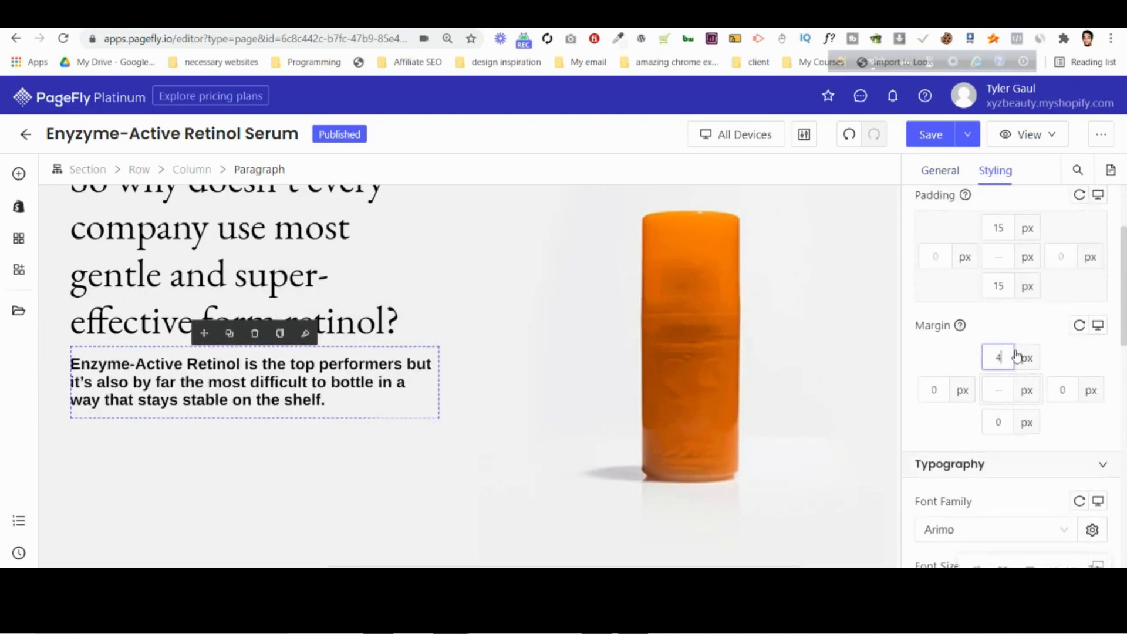
key(Up)
key(Up)
key(Up)
key(Up)
key(Up)
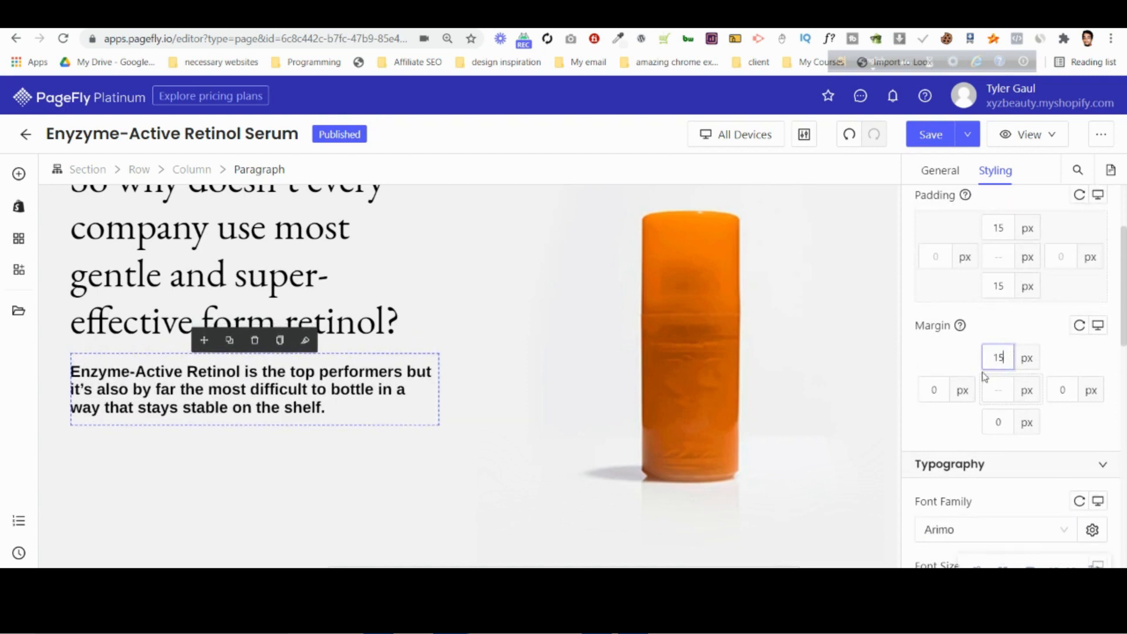
Duplicate the "Enzyme-Active Retinol is the top performers" paragraph and set the copy's top margin to 0 px.
click(229, 340)
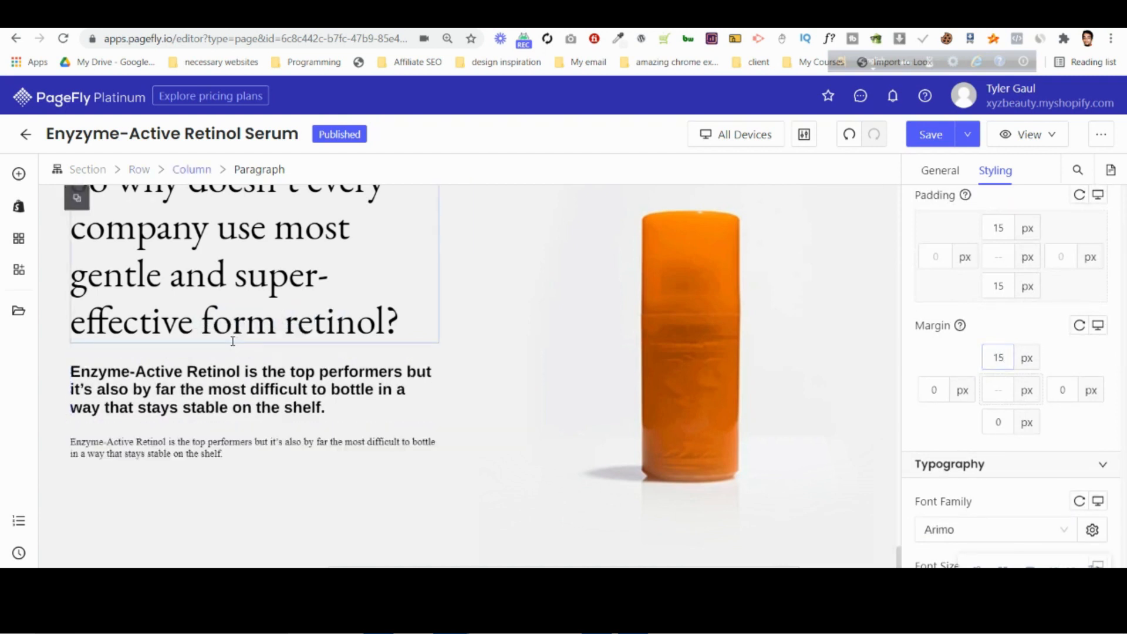
key(alt+Tab)
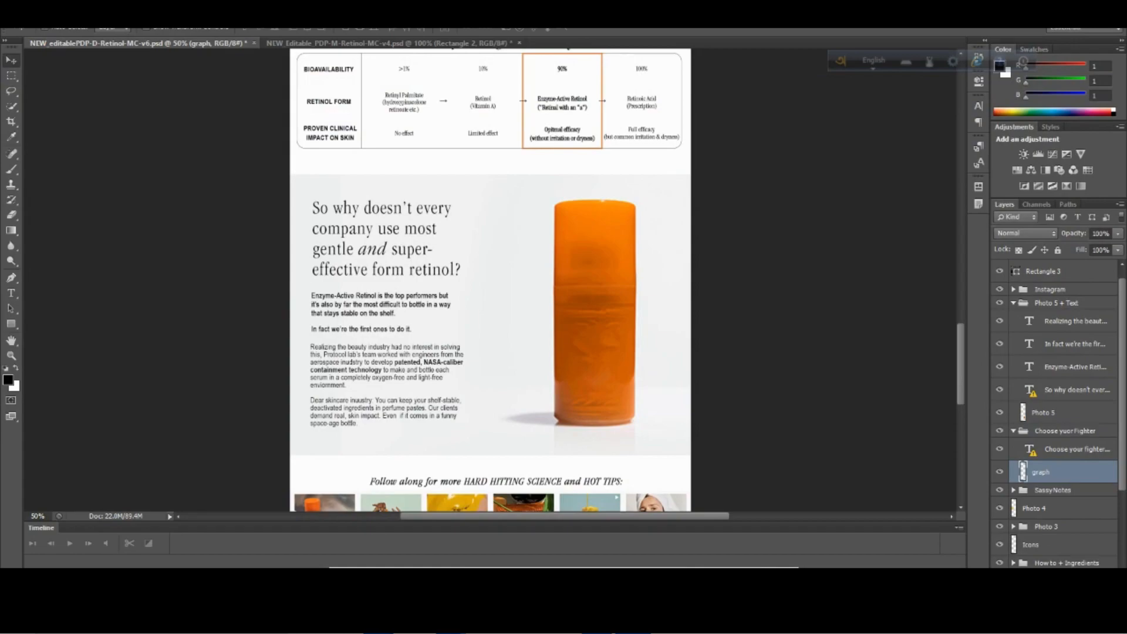
key(alt+Tab)
click(999, 357)
key(Down)
key(Down)
key(Down)
key(Down)
key(Down)
key(Down)
key(Down)
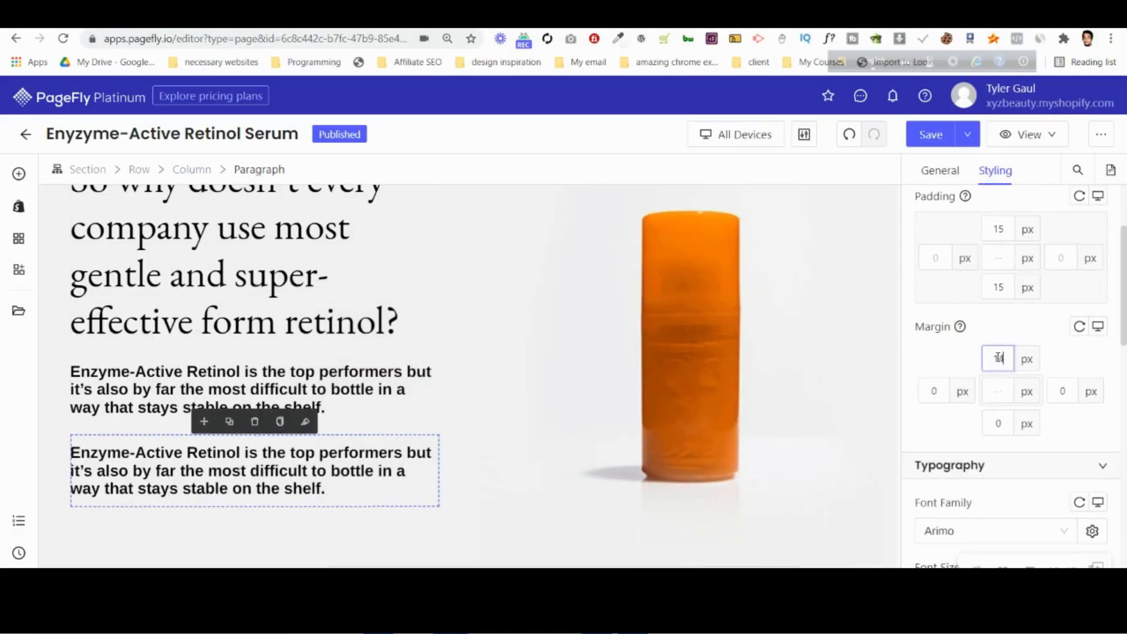
key(Down)
key(Down)
key(Down)
key(Down)
key(Down)
key(Down)
key(Down)
key(Down)
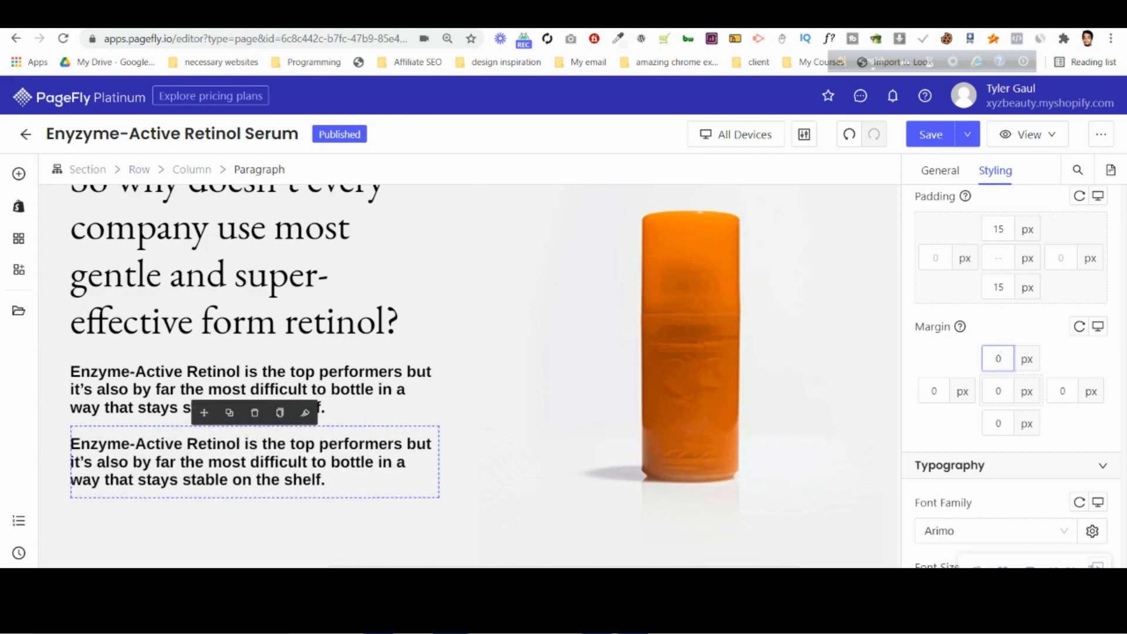
In Photopea, leave the Enzyme-Active text without changes and copy the "In fact we're the first ones to do it." text.
click(392, 596)
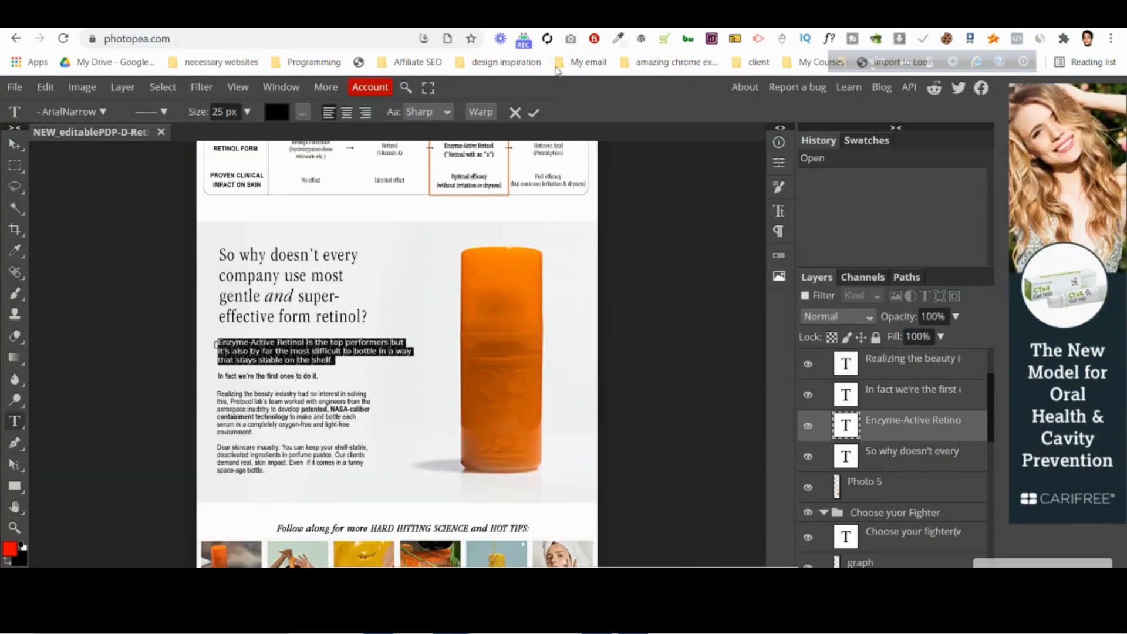
click(515, 113)
click(271, 376)
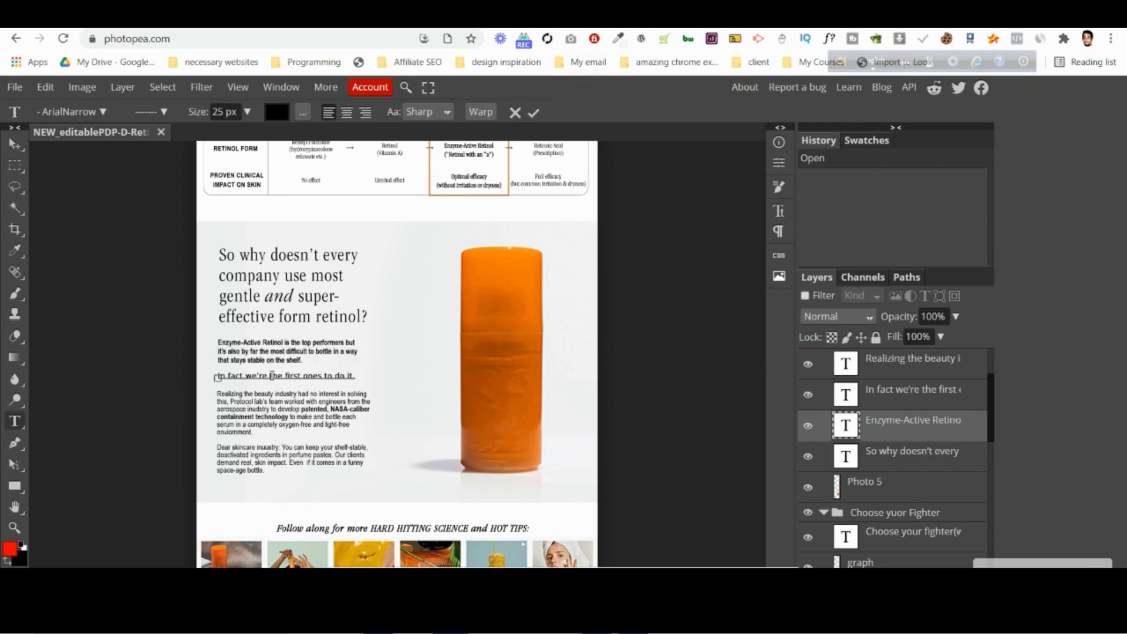
key(ctrl+a)
key(ctrl+c)
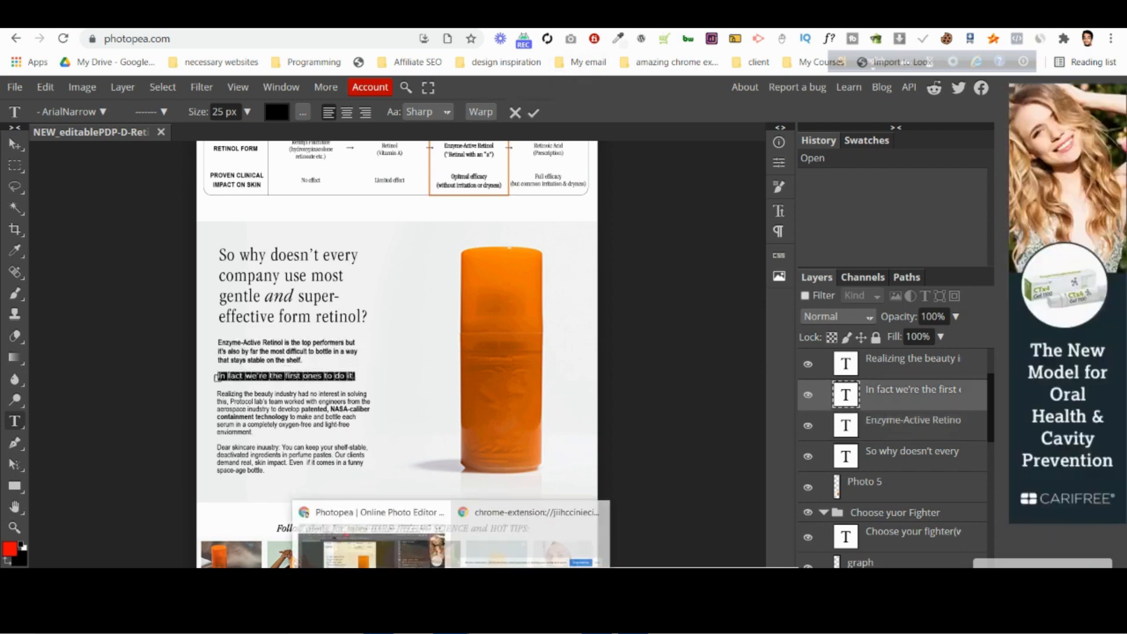
Back in PageFly, replace the duplicate's content with "In fact we're the first ones to do it." and duplicate that paragraph.
key(alt+Tab)
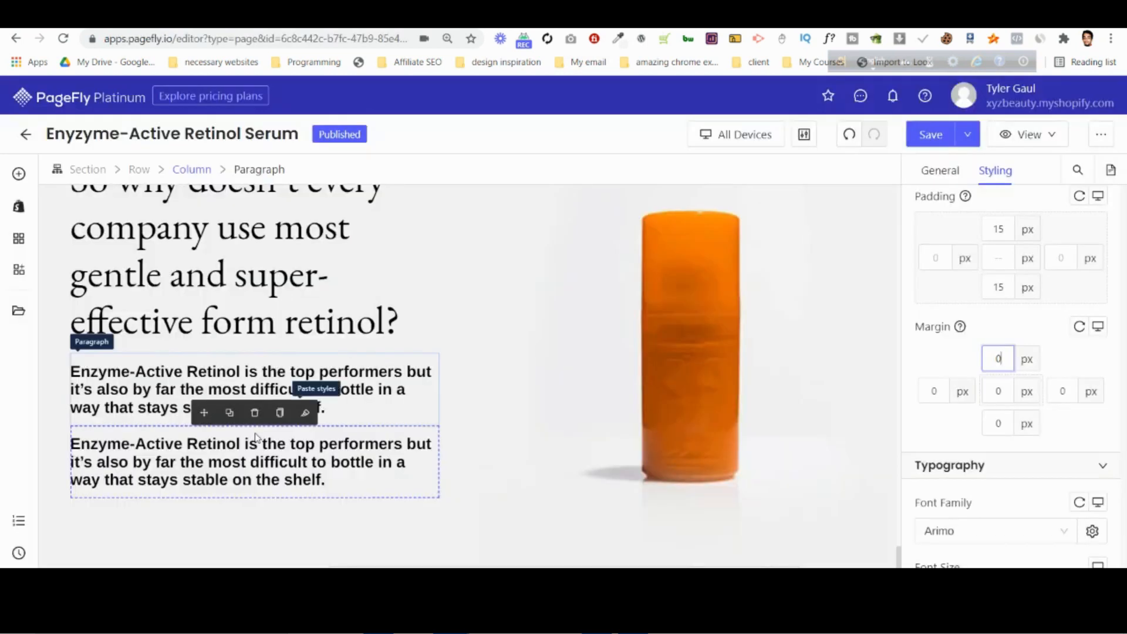
click(947, 170)
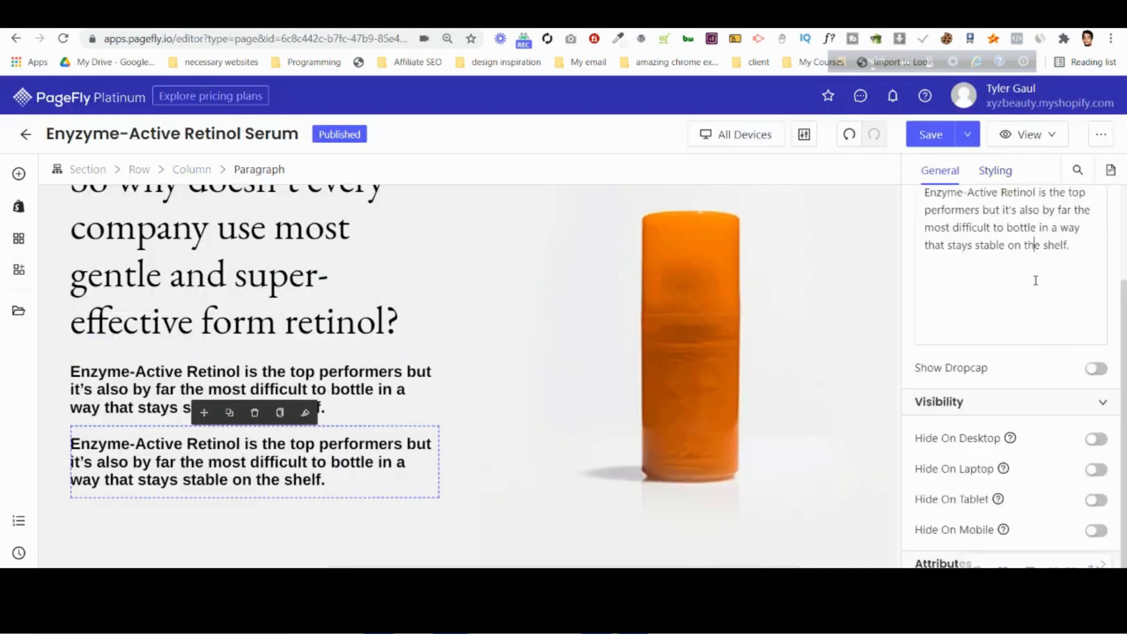
key(ctrl+a)
key(ctrl+v)
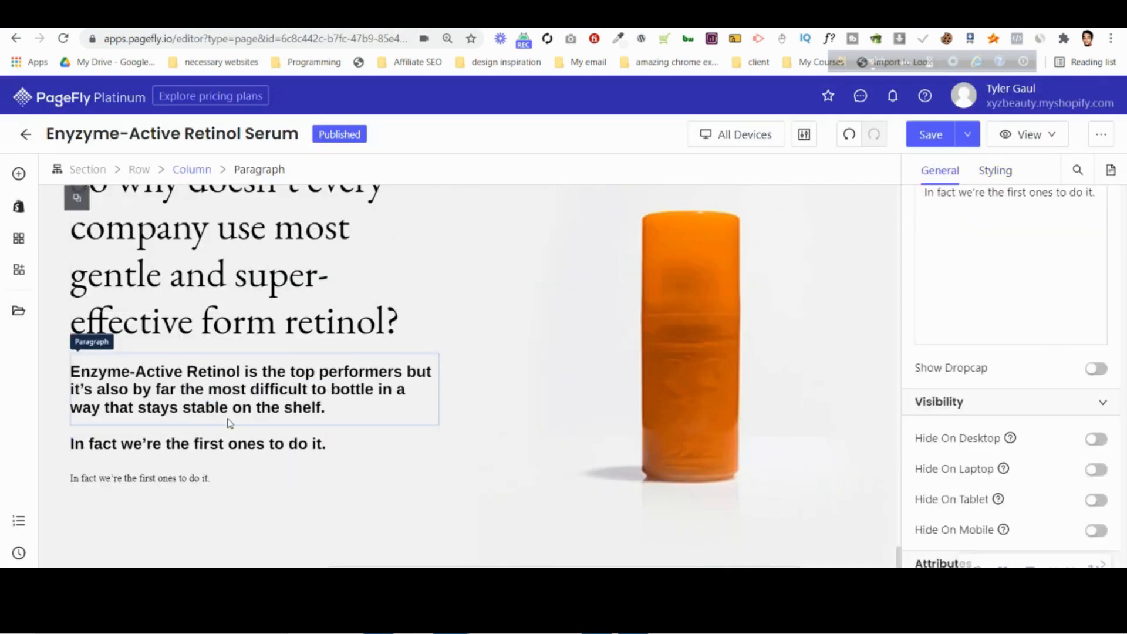
In Photopea, copy the whole text block from "Realizing the beauty industry" through "space-age bottle.".
key(alt+Tab)
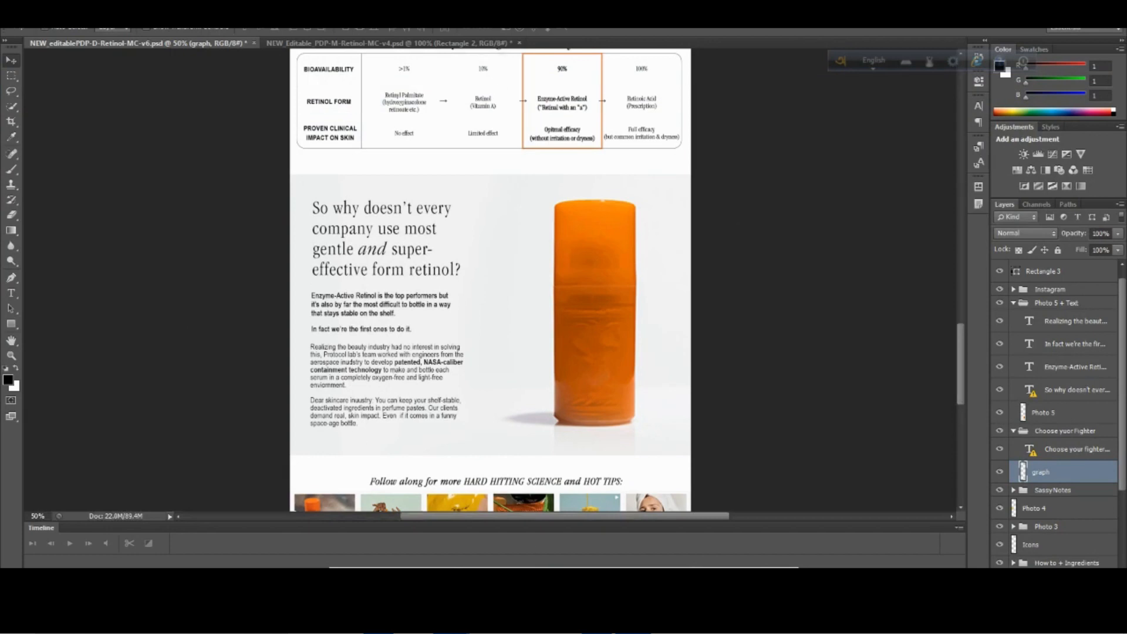
mouse_move(451, 621)
click(381, 561)
click(863, 13)
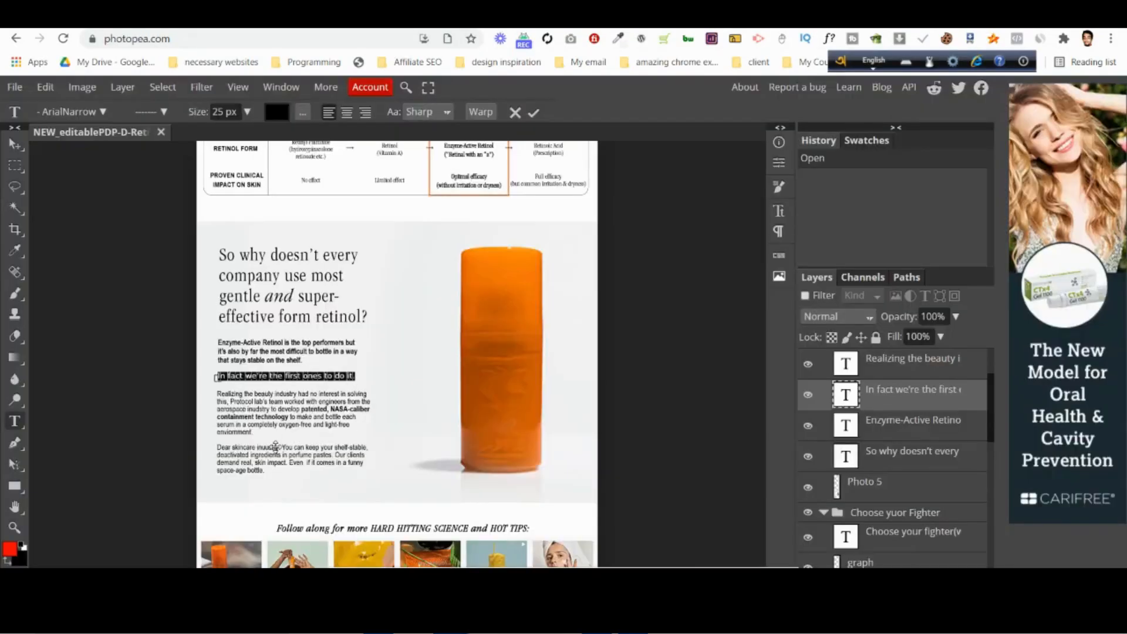
click(300, 417)
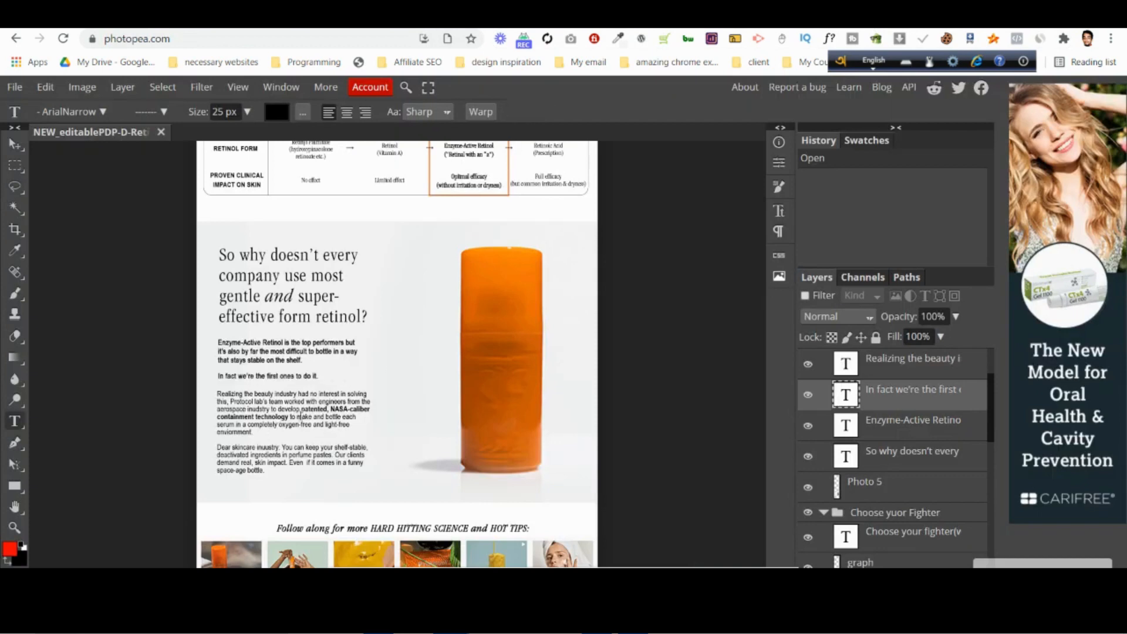
drag(286, 473, 217, 393)
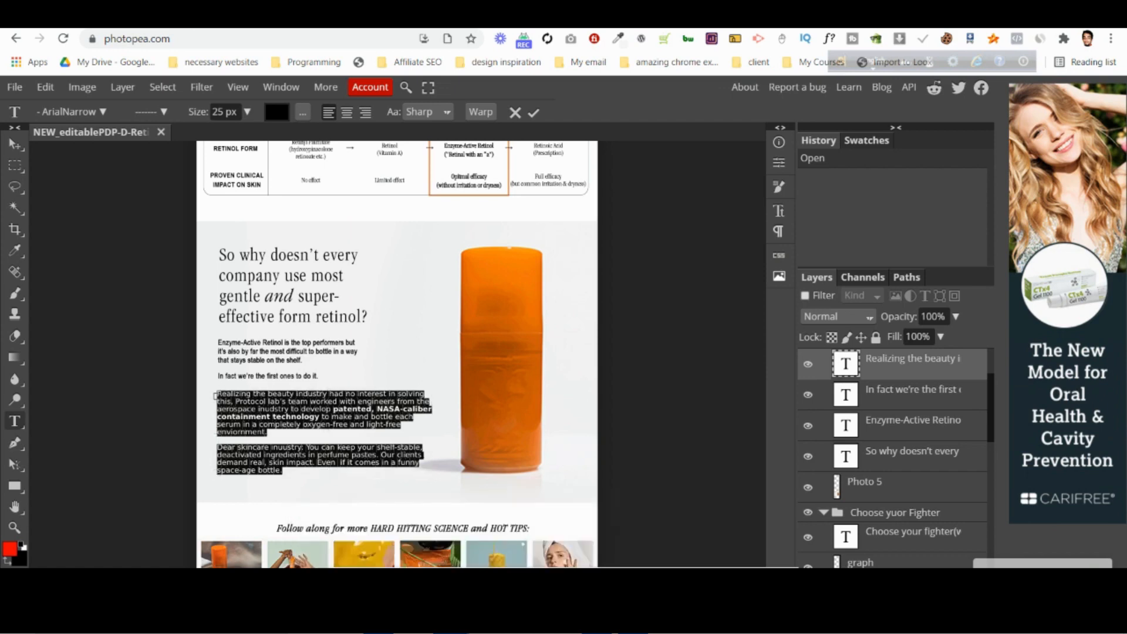
Back in PageFly, replace the lower "In fact we're the first ones" paragraph's content with the copied "Realizing the beauty industry" text.
key(alt+Tab)
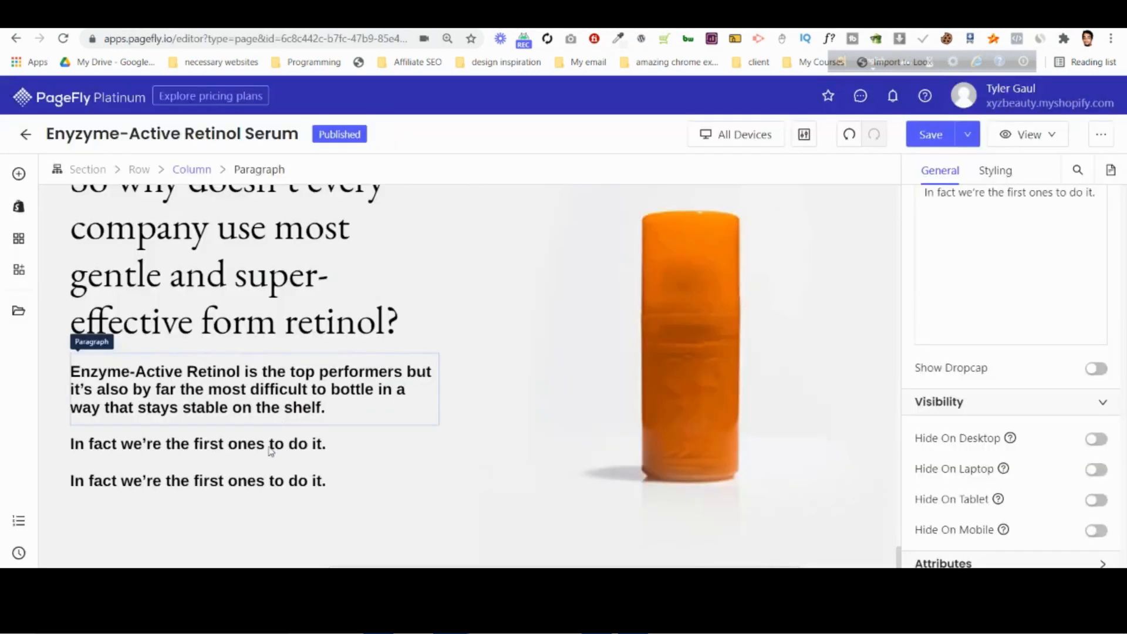
click(274, 482)
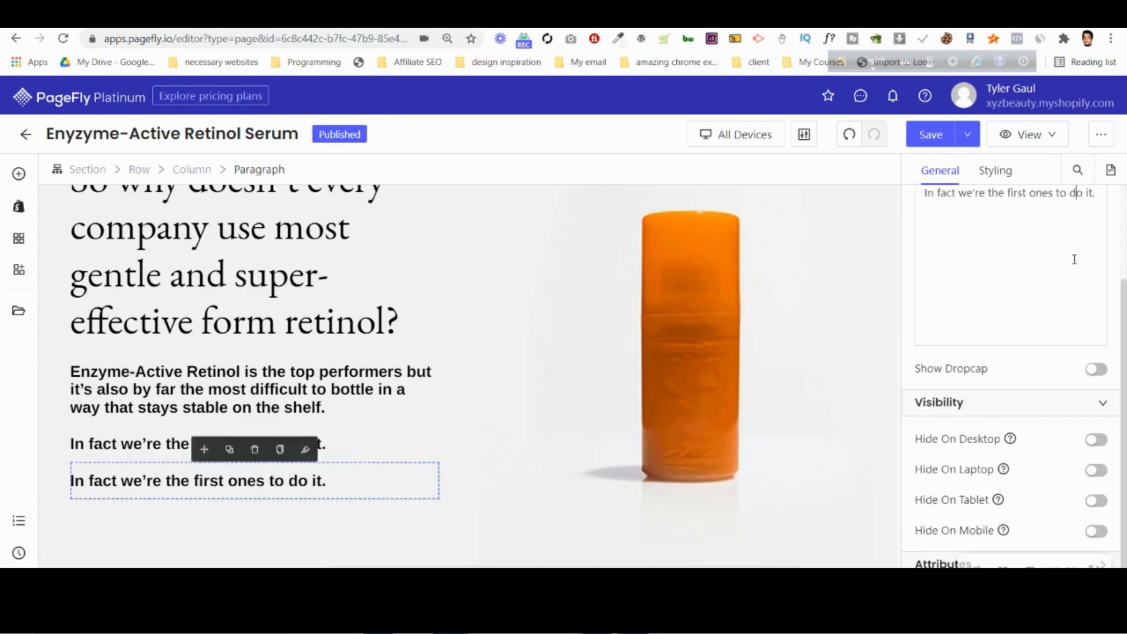
key(ctrl+a)
text(Realizing the beauty industry had no interest in solving this, Protocol lab’s team worked with engineers from the aerospace inudstry to develop patented, NASA-caliber containment technology to make and bottle each serum in a completely oxygen-free and light-free enviornment. Dear skincare inuustry: You can keep your shelf-stable, deactivated ingredients in perfume pastes. Our clients demand real, skin impact. Even if it comes in a funny space-age bottle.)
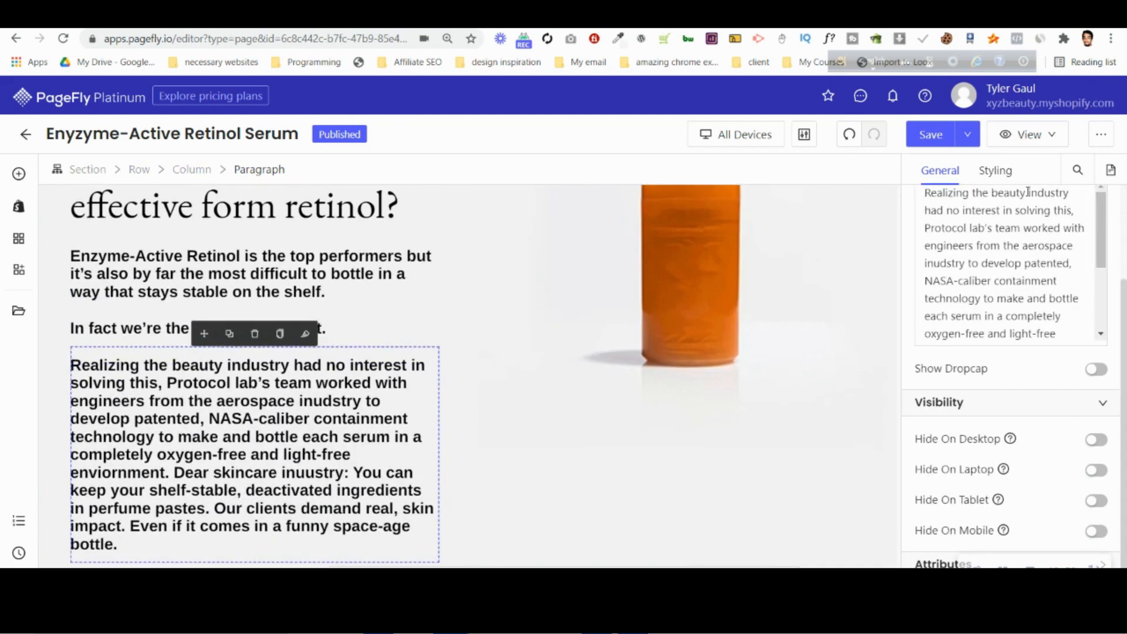
Remove the bold text style from the "Realizing the beauty industry" paragraph.
click(996, 171)
scroll(1006, 329, down, 6)
click(955, 391)
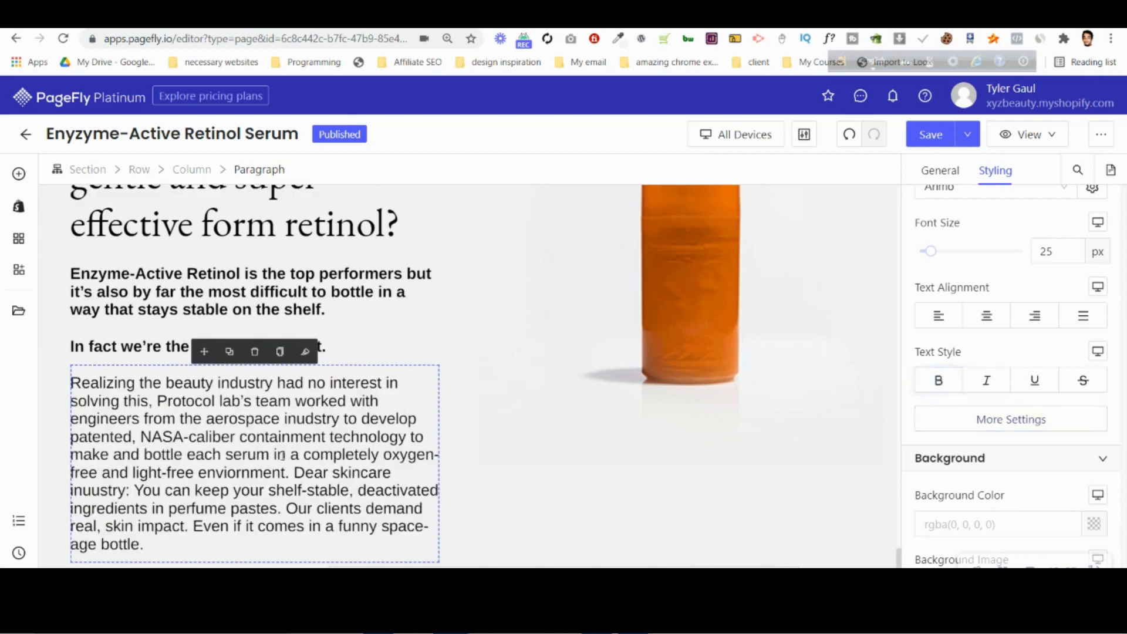
Insert a blank line before "Dear skincare inuustry" to match the mockup and remove the leading space there.
key(alt+Tab)
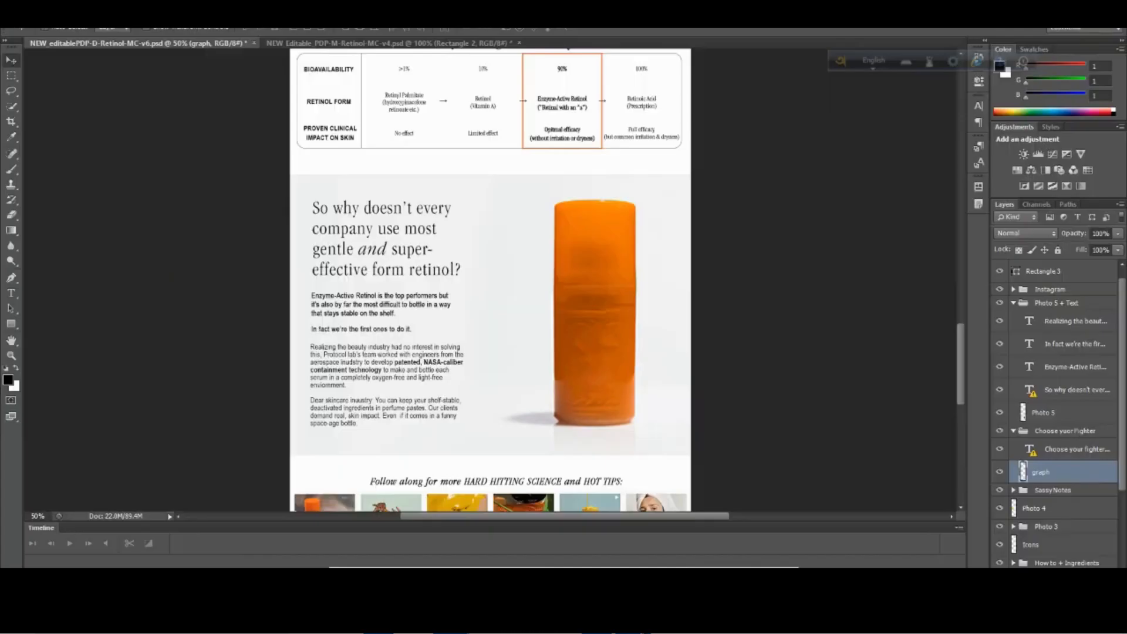
key(alt+Tab)
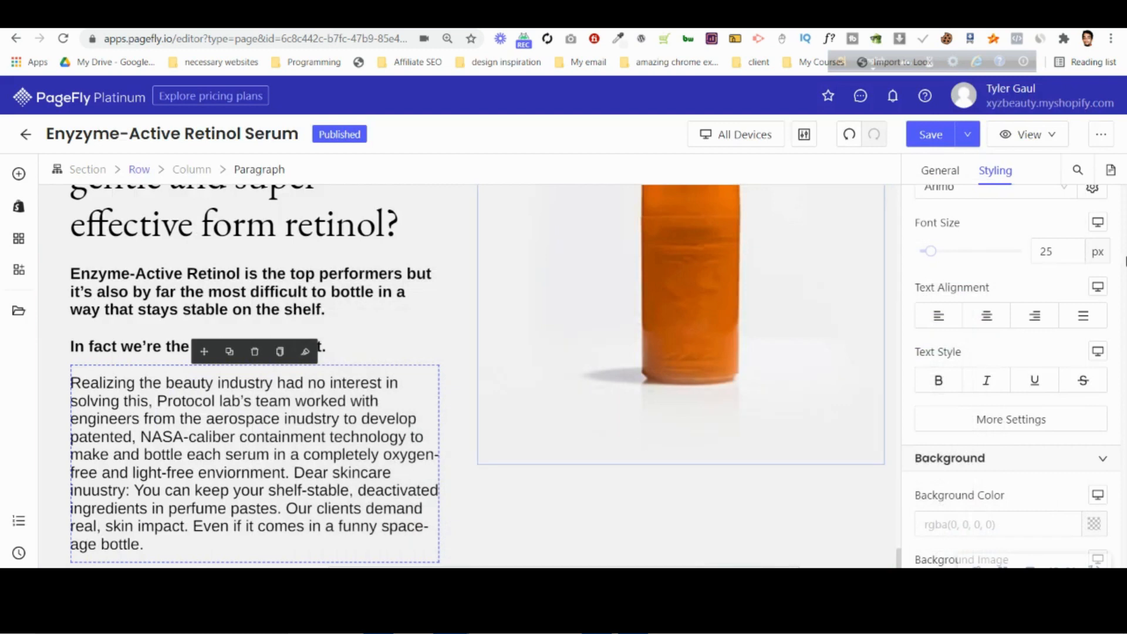
click(930, 180)
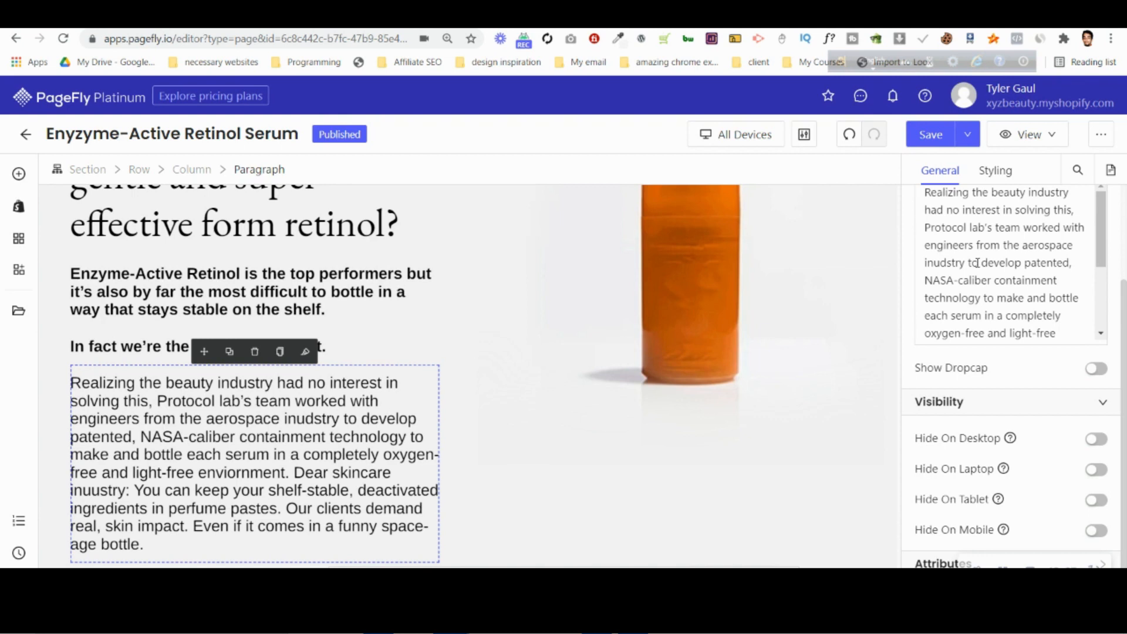
scroll(979, 262, down, 2)
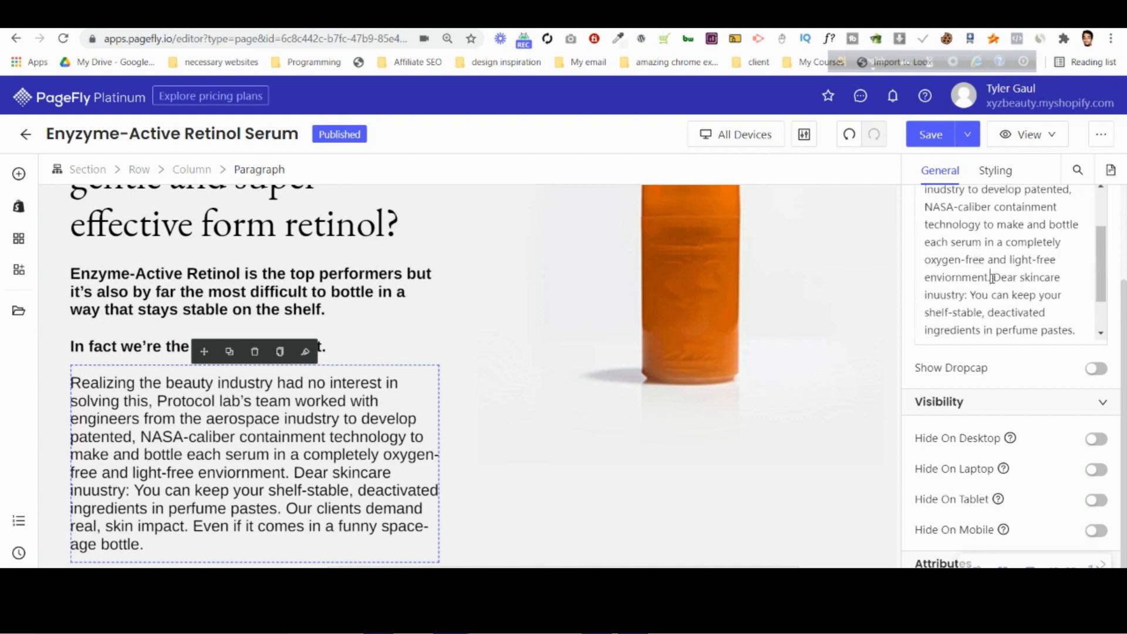
key(Return)
key(Return)
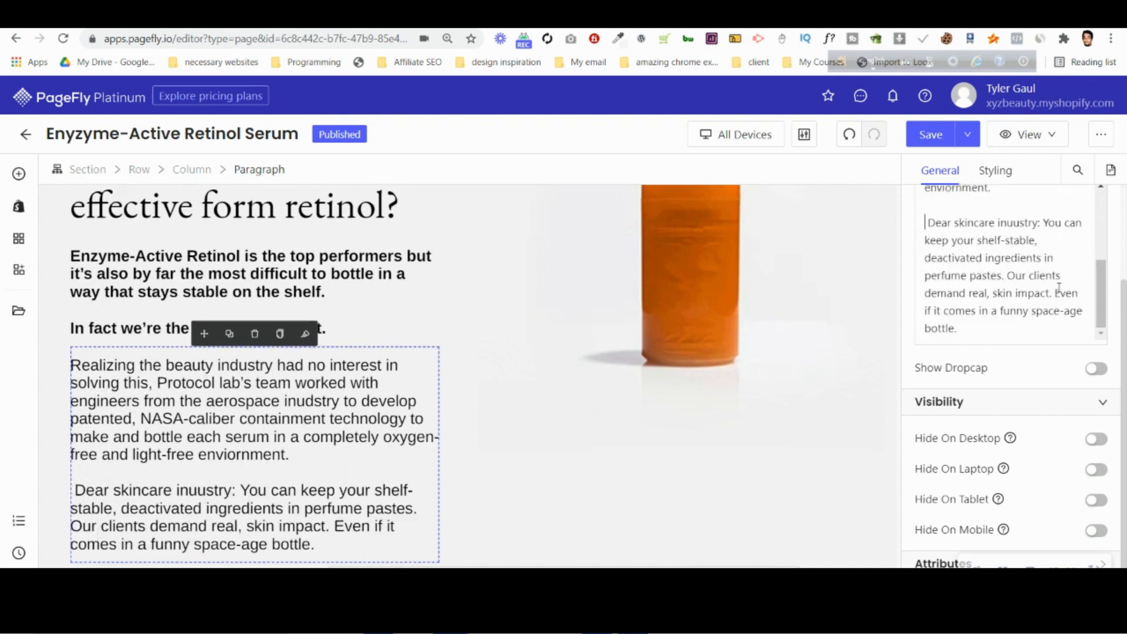
key(Delete)
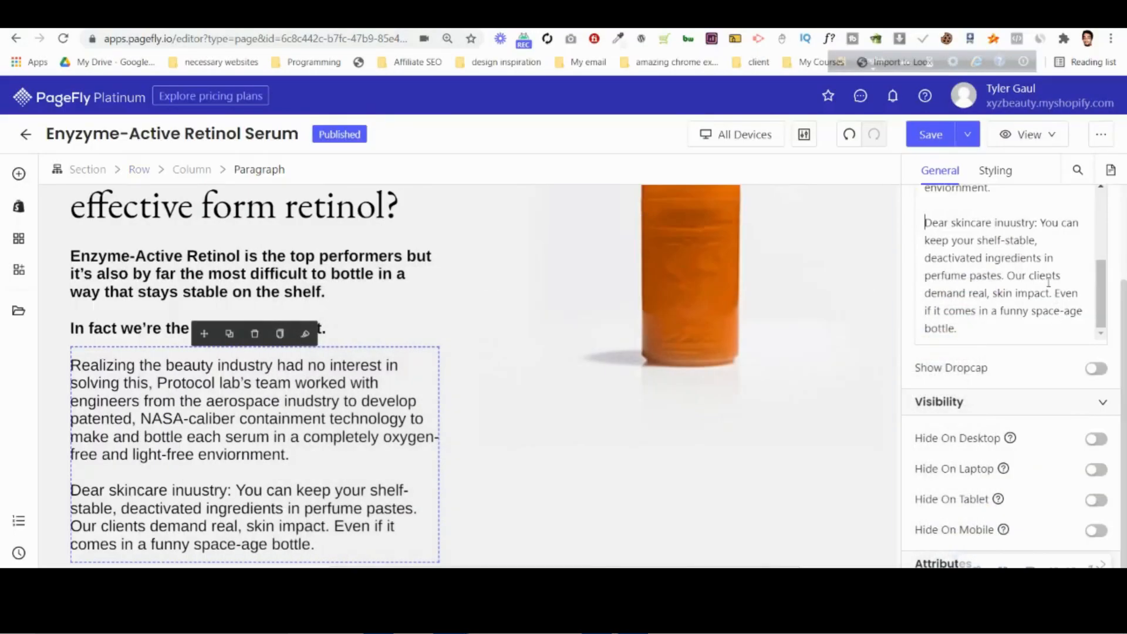
Make the phrase "patented, NASA-caliber containment technology" bold in the "Realizing the beauty industry" paragraph.
scroll(1020, 273, up, 3)
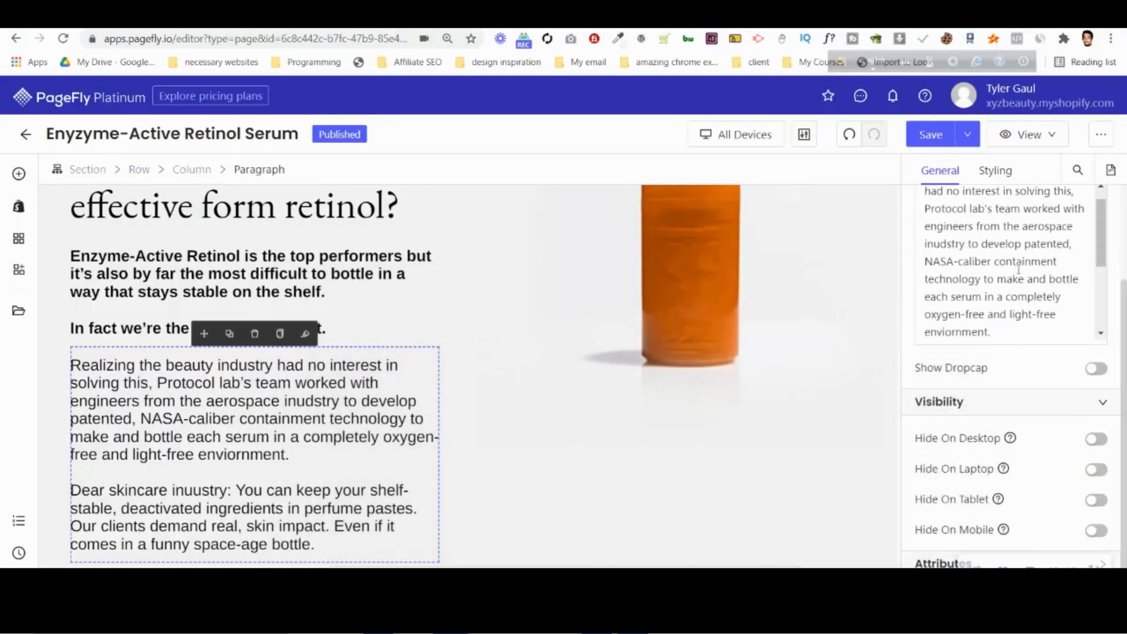
drag(1030, 267, 982, 295)
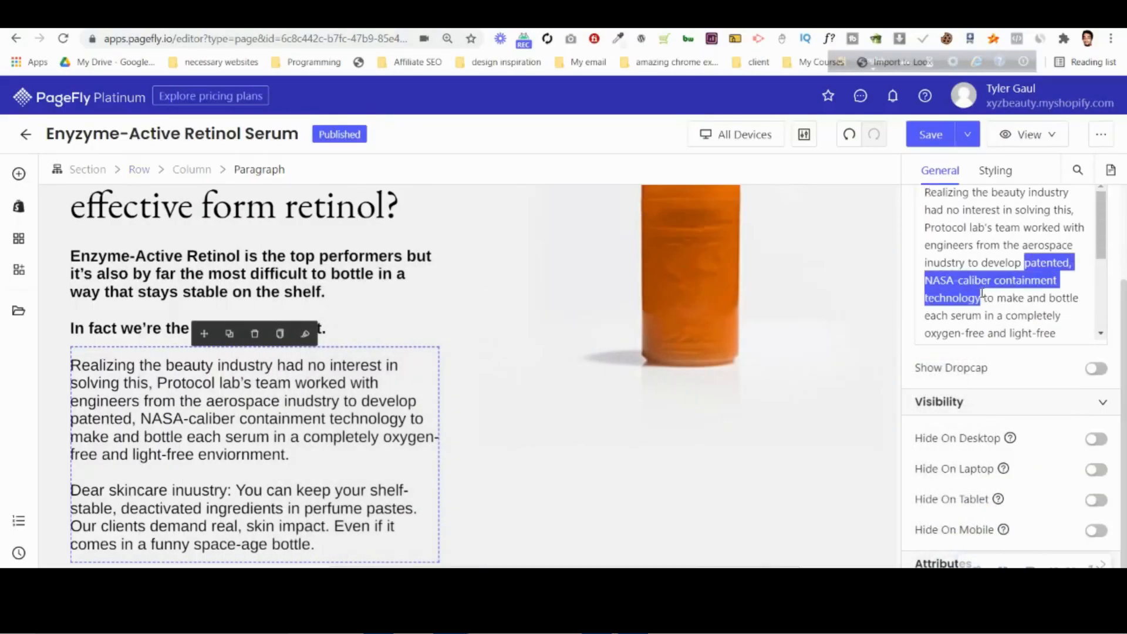
scroll(1104, 296, up, 2)
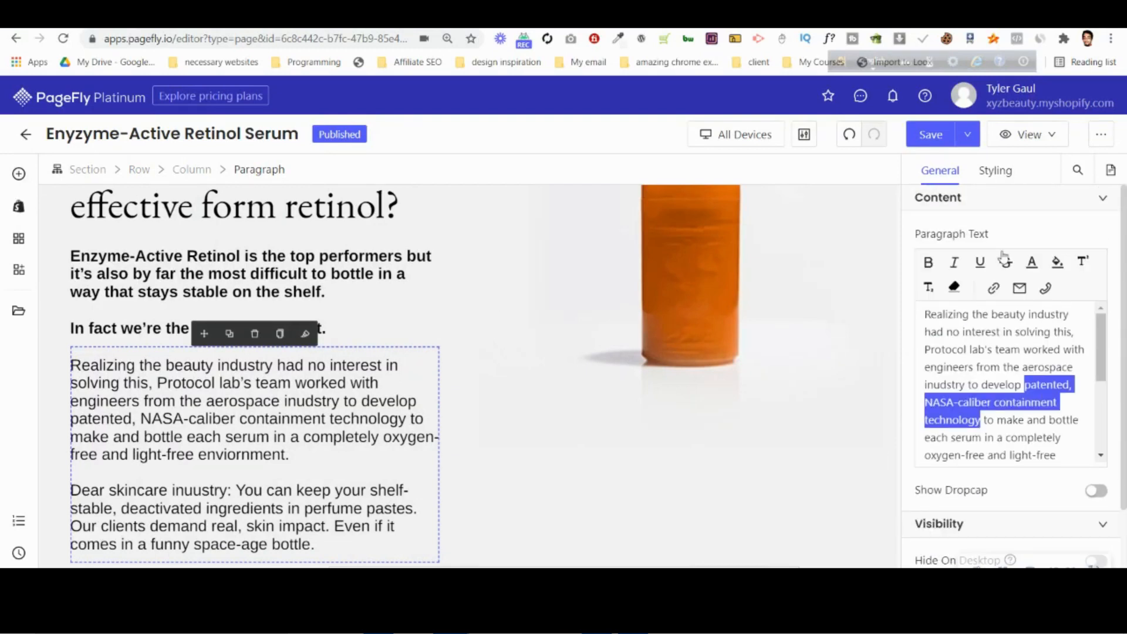
click(936, 264)
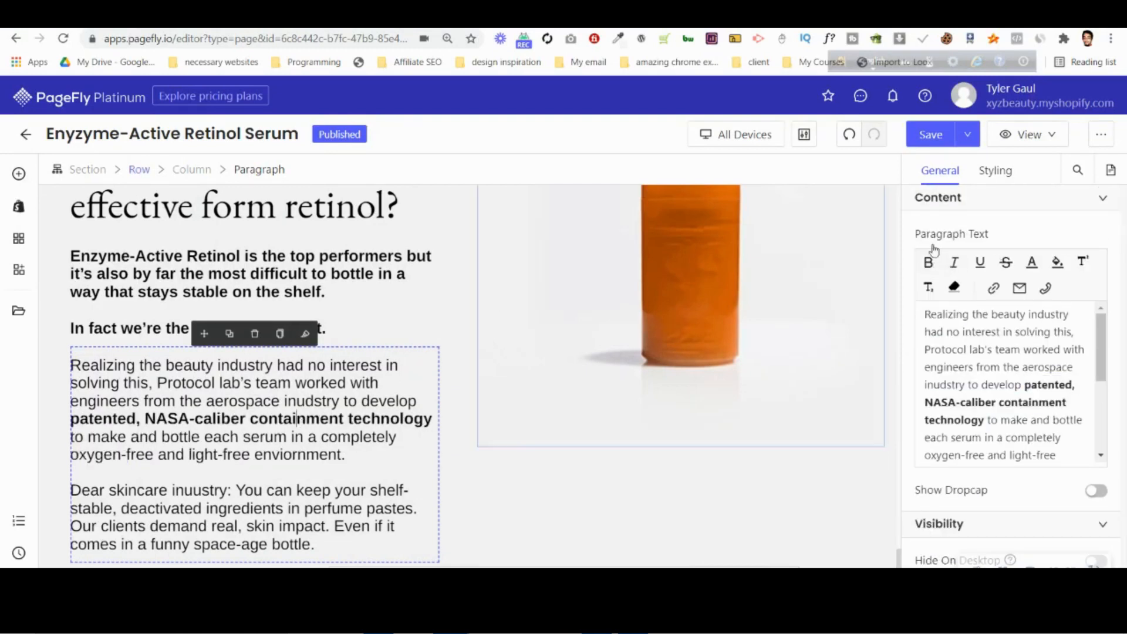
Compare the margin and font settings of the Enzyme-Active and "Realizing the beauty industry" paragraphs, and check the layout against the mockup.
click(994, 172)
scroll(1067, 394, down, 3)
scroll(1066, 394, down, 2)
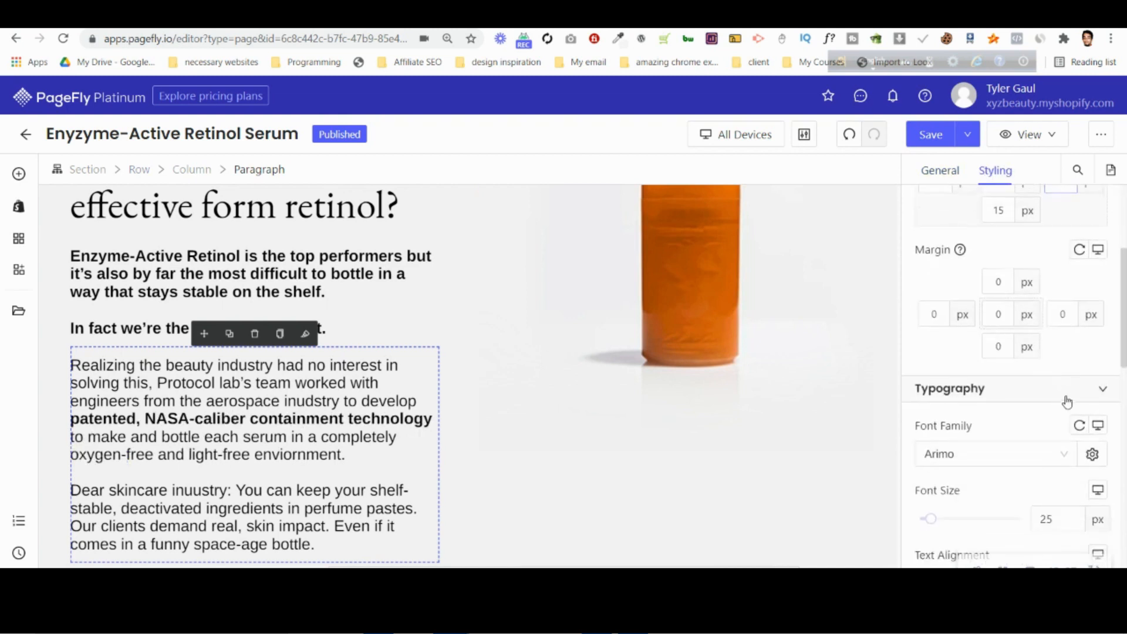
click(142, 273)
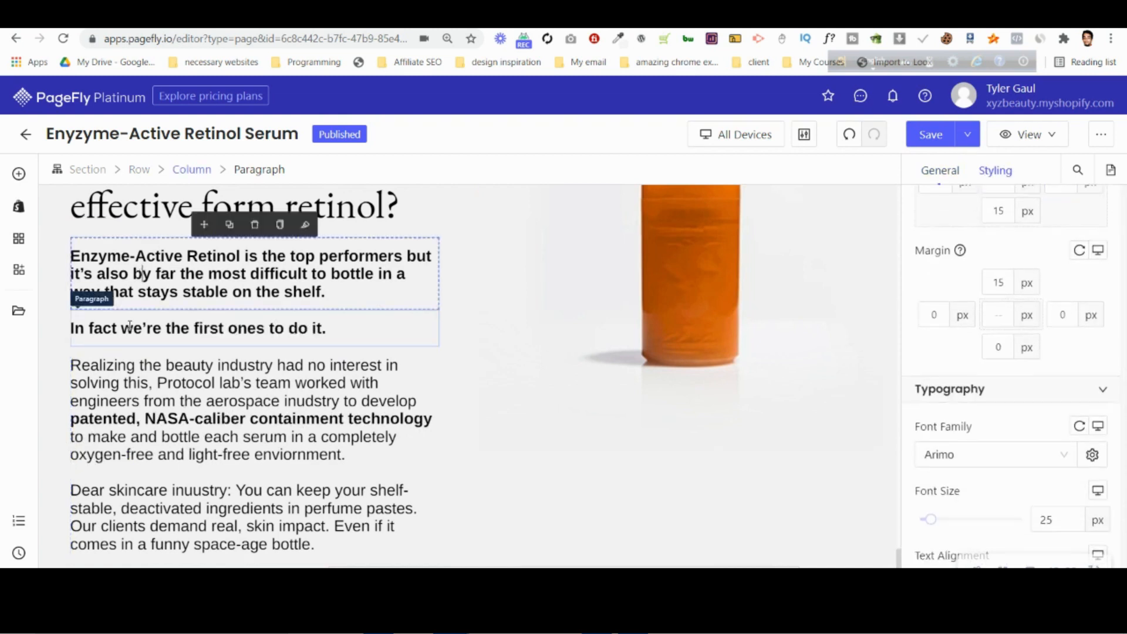
click(155, 419)
key(alt+Tab)
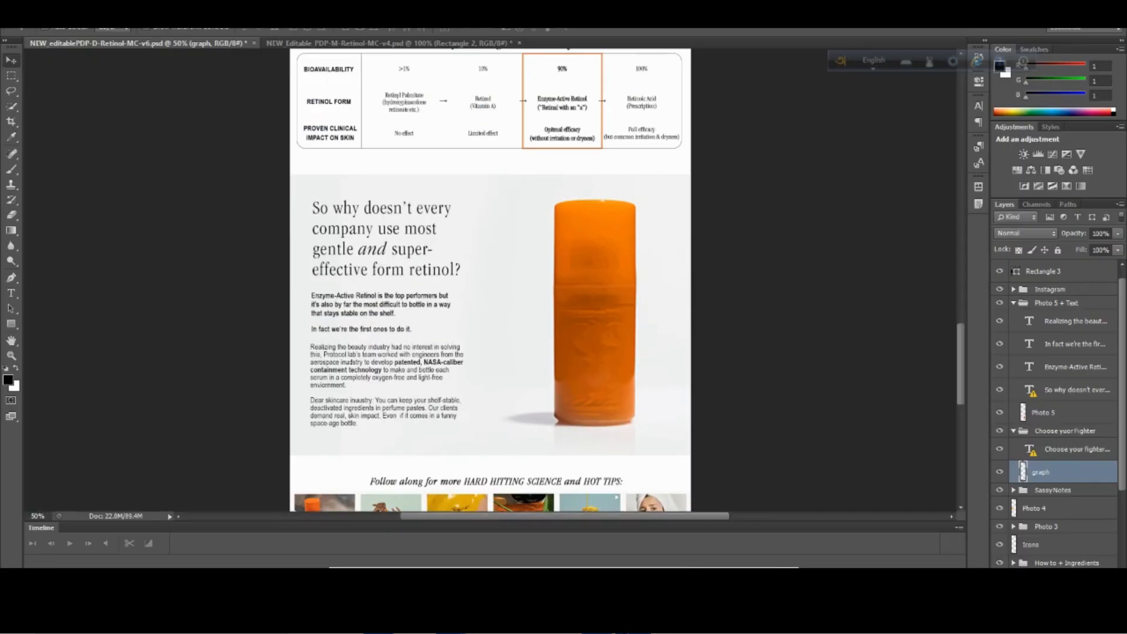
key(alt+Tab)
scroll(513, 386, up, 5)
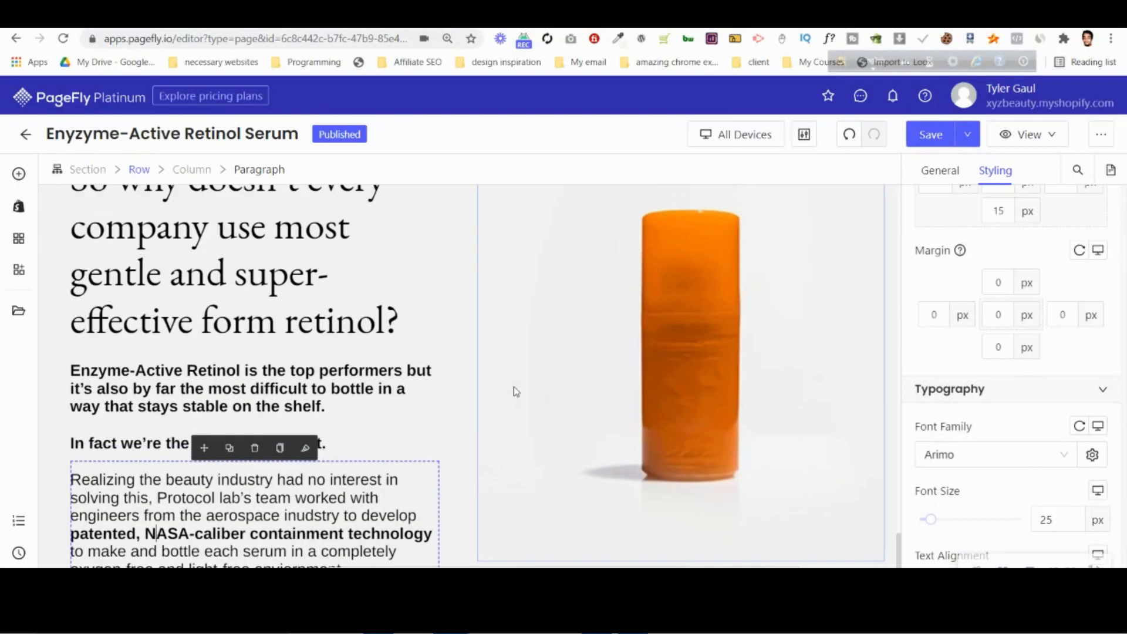
scroll(513, 386, down, 5)
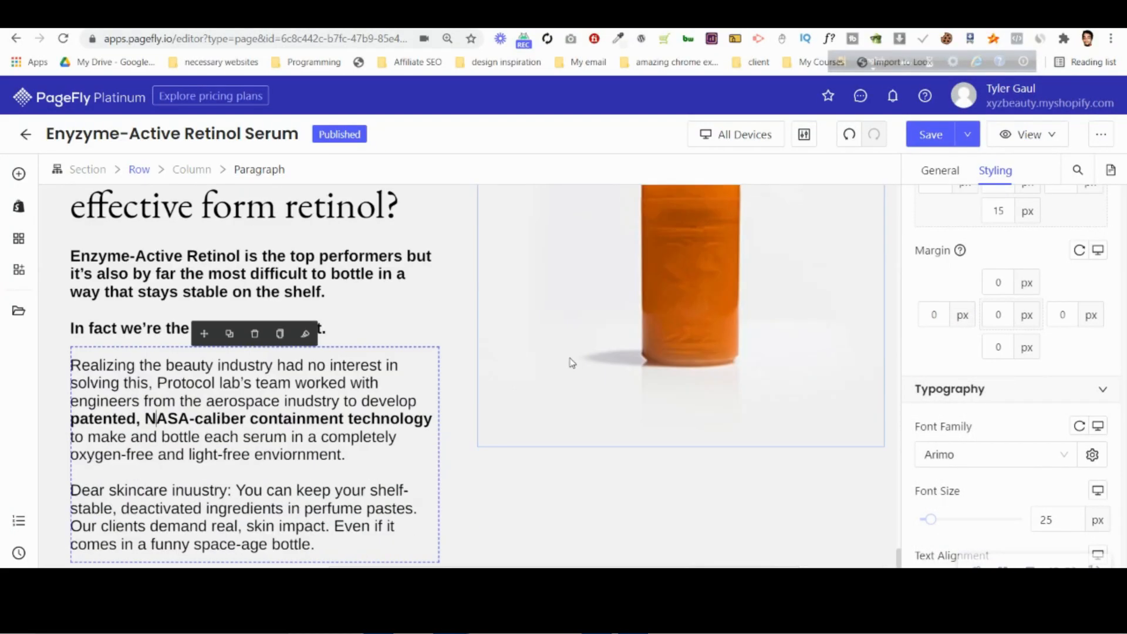
Set the bottle image's height to 700 px, checking its proportions against the Photoshop mockup.
click(854, 271)
click(920, 184)
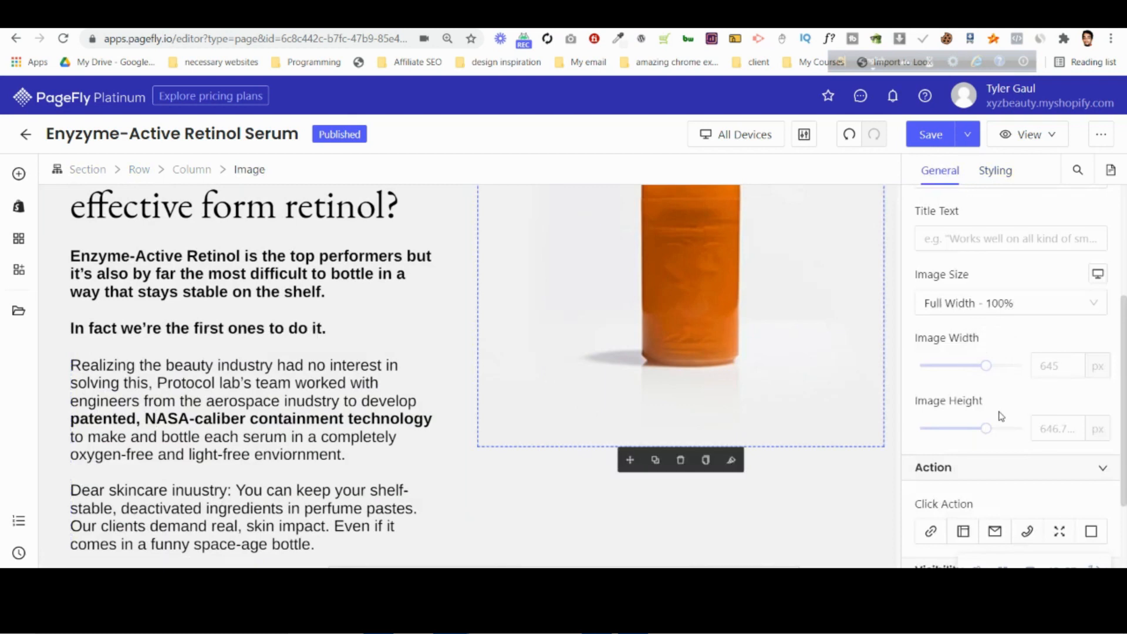
scroll(1001, 417, up, 1)
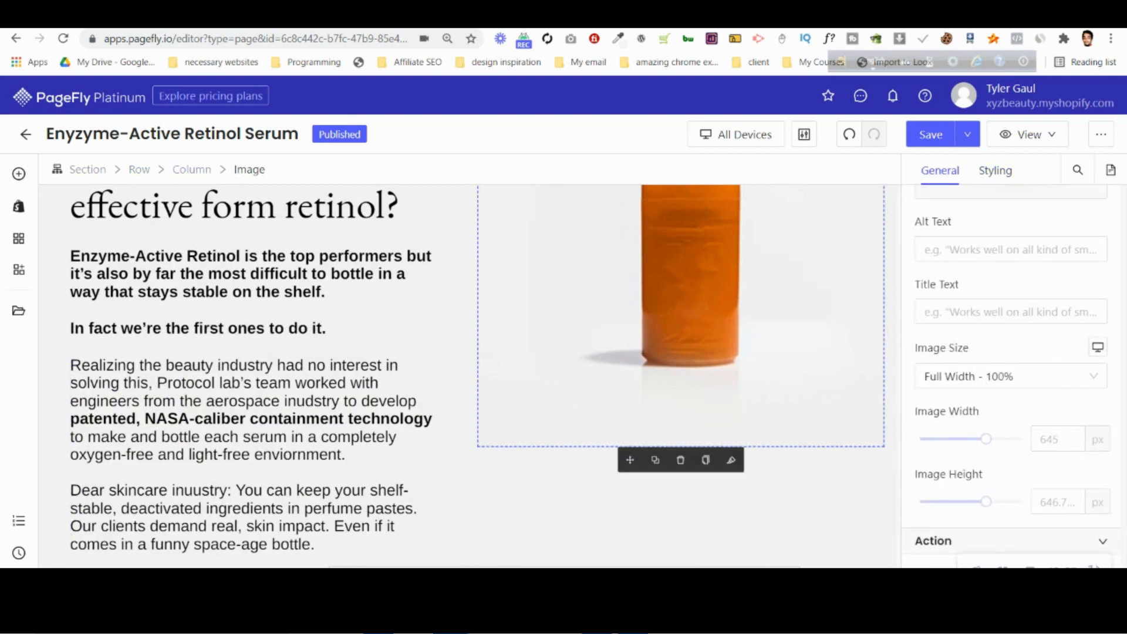
key(alt+Tab)
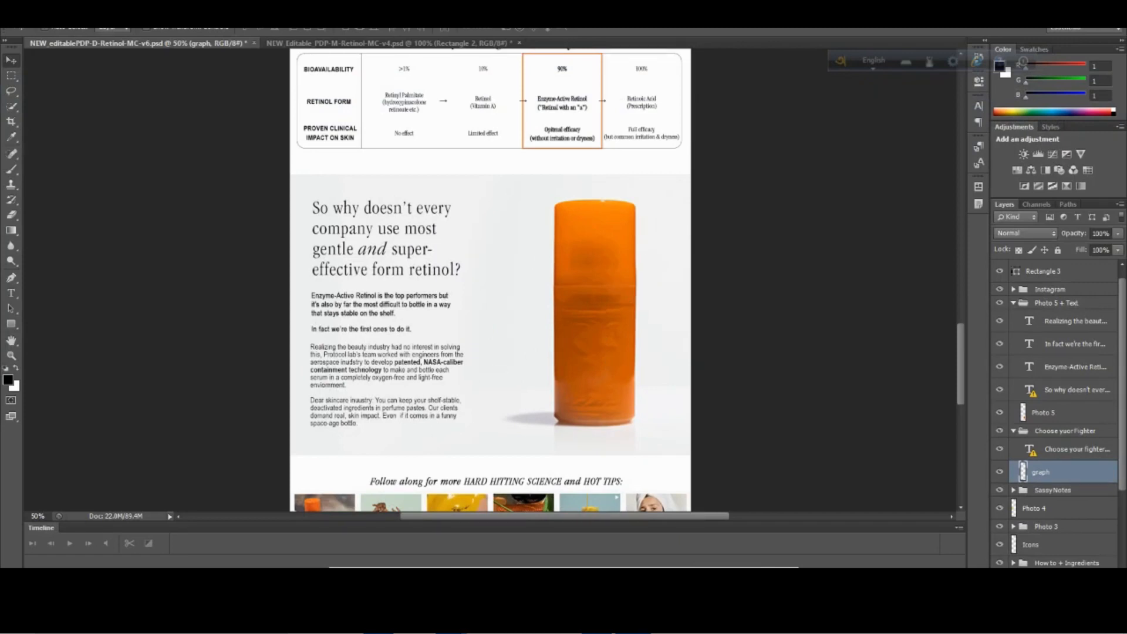
key(alt+Tab)
scroll(775, 407, up, 1)
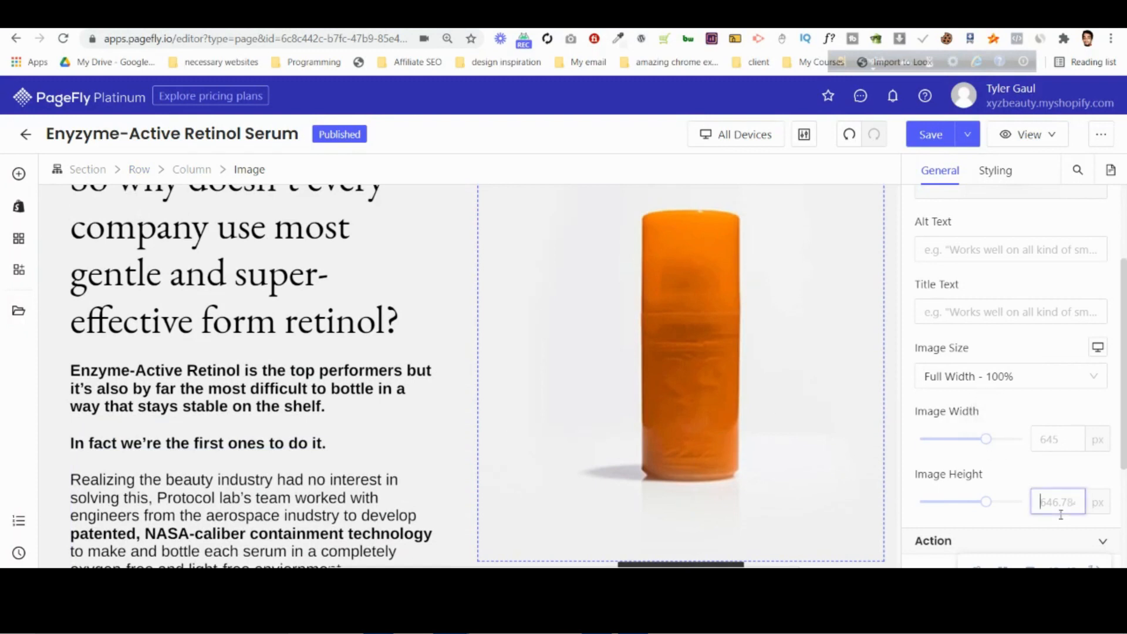
text(700)
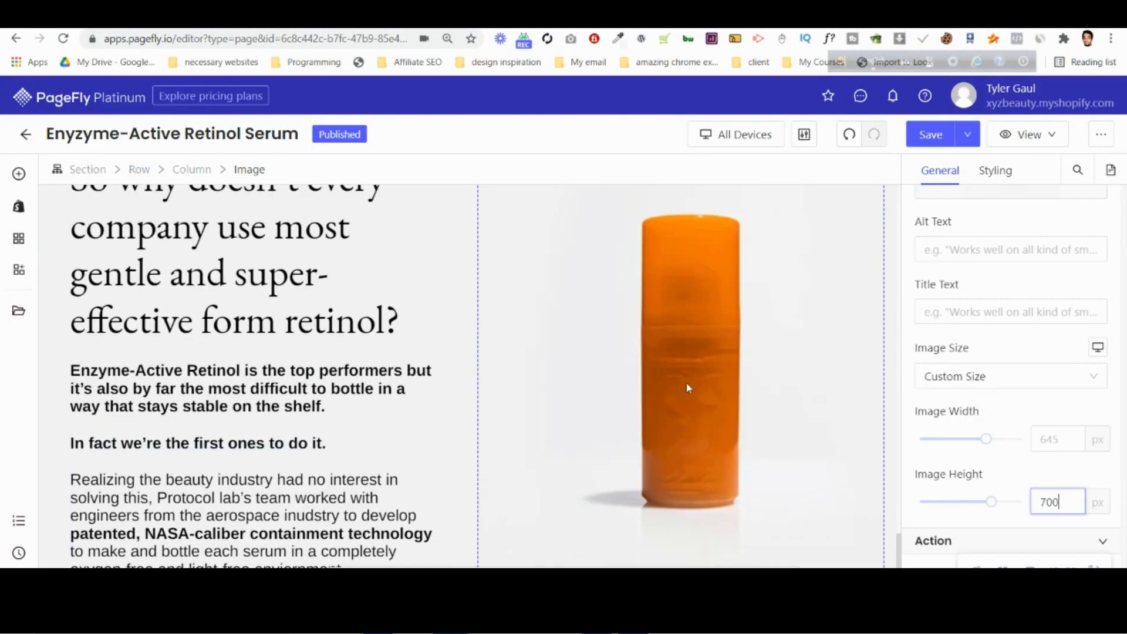
scroll(686, 382, down, 2)
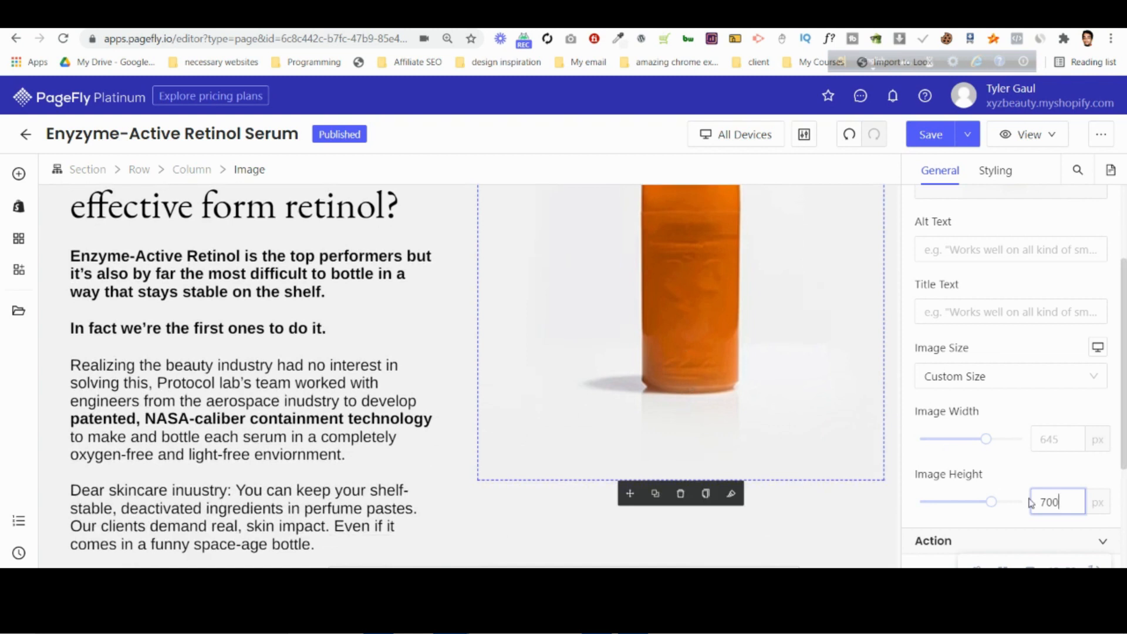
Set the bottle image's height to 750 px and compare the section with the Photoshop mockup.
key(BackSpace)
text(5)
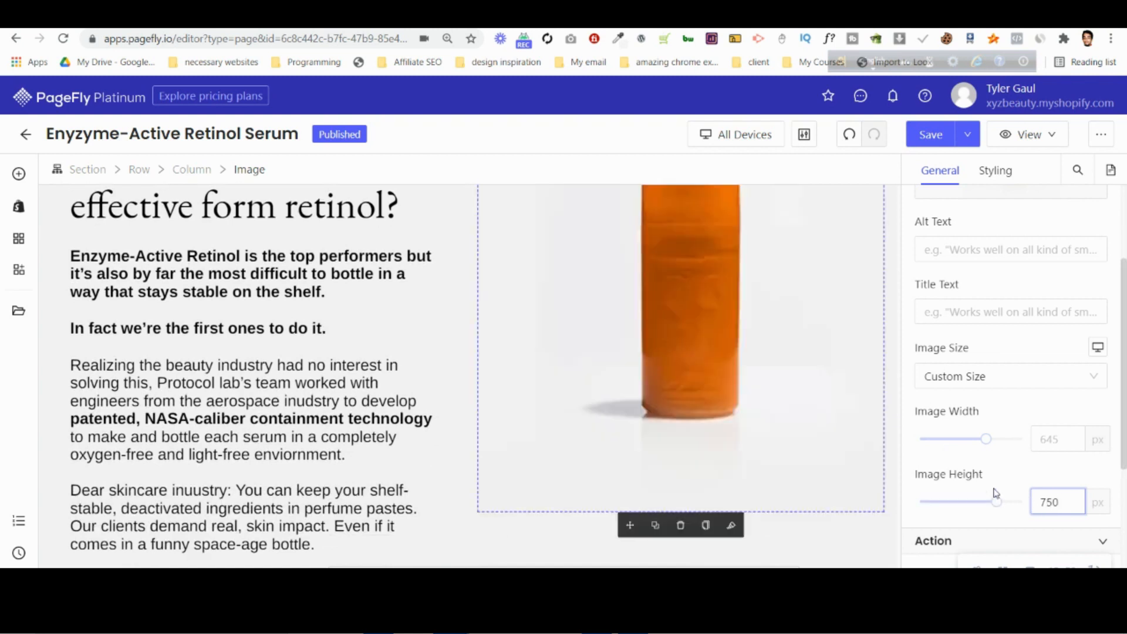
scroll(629, 373, up, 3)
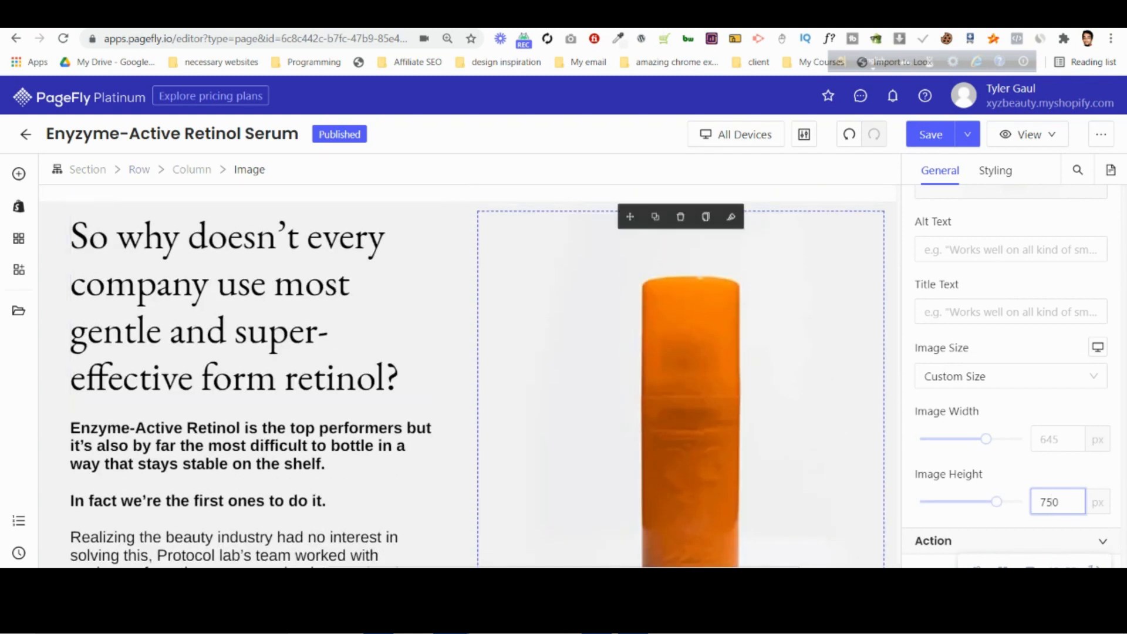
key(alt+Tab)
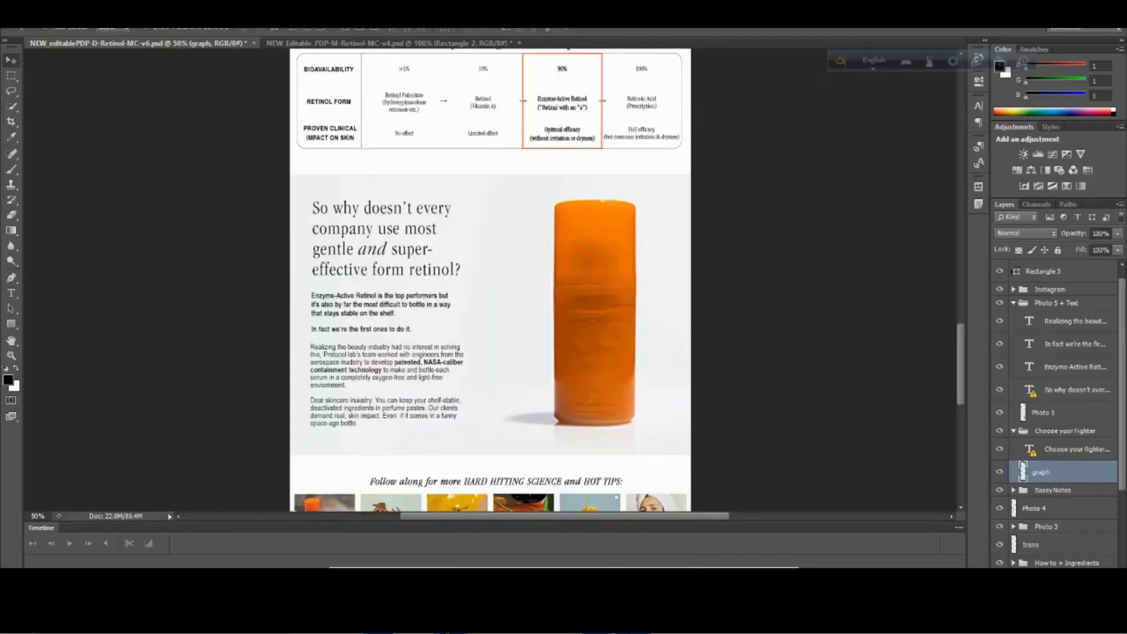
key(alt+Tab)
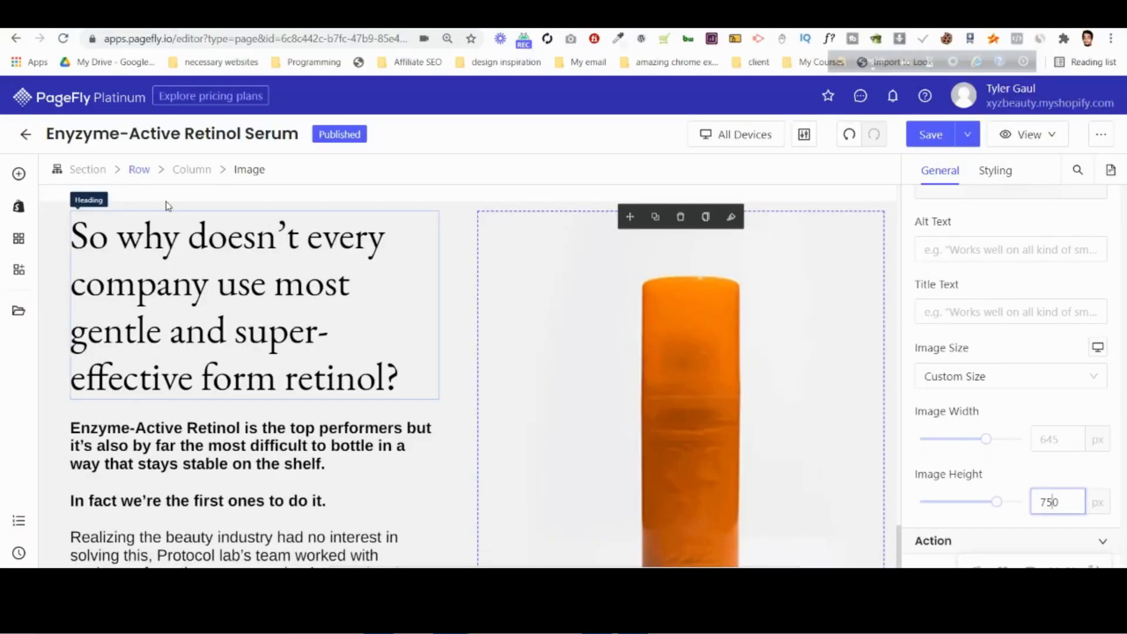
Delete the bottle image from the column beside the "So why doesn't every company" text.
click(45, 217)
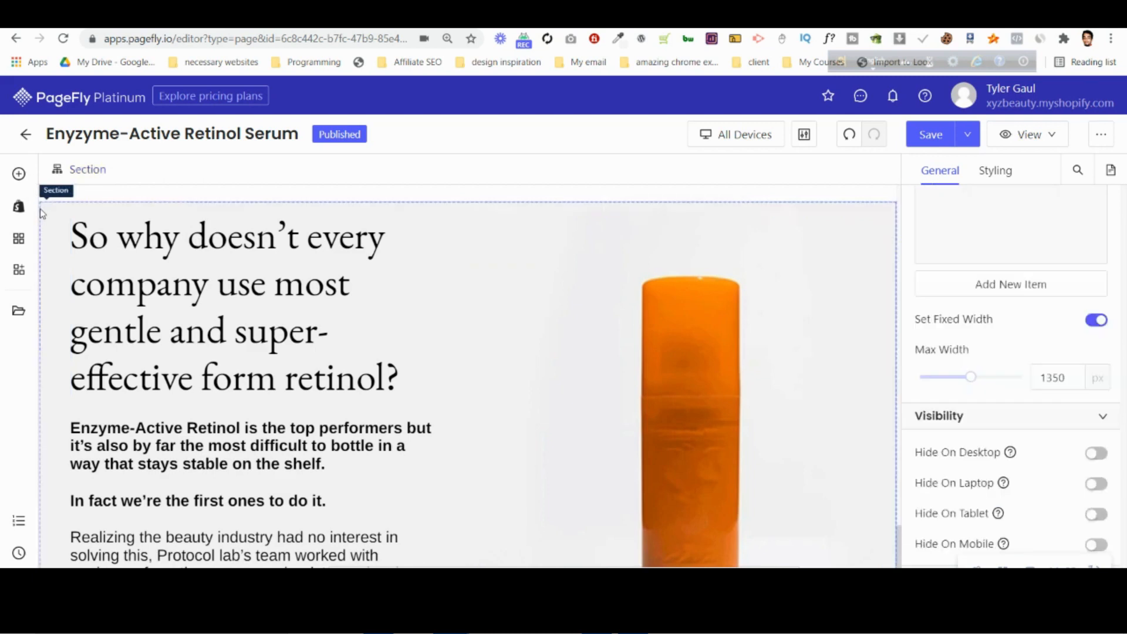
scroll(466, 349, down, 3)
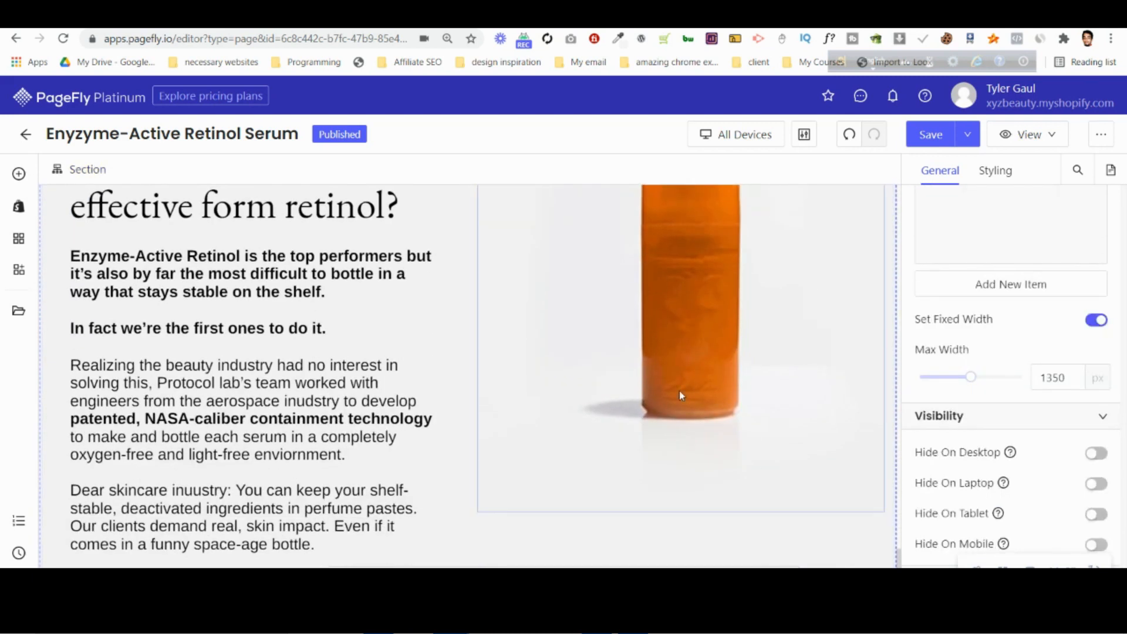
click(681, 365)
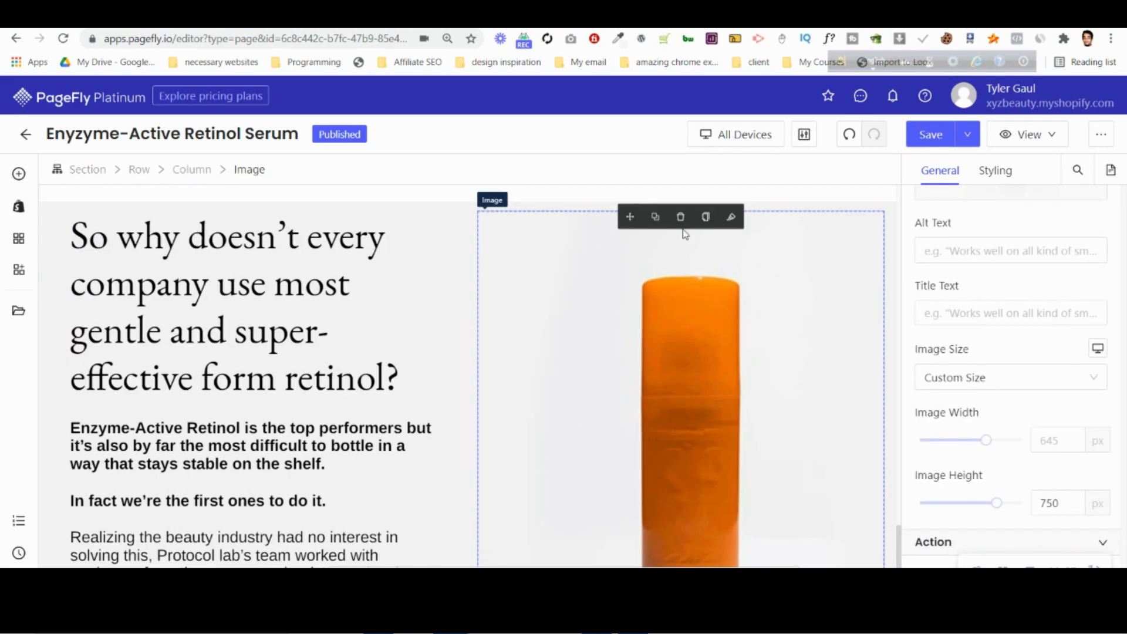
click(680, 217)
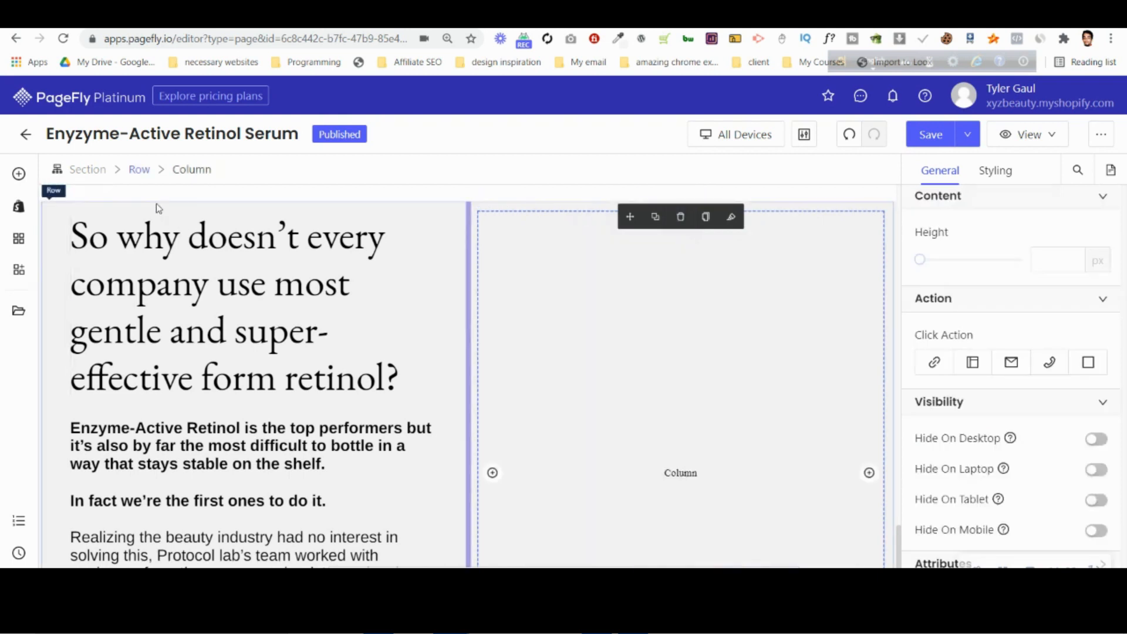
Set the long-product bottle picture from the image library as the background image of the whole "So why doesn't every company" section.
click(522, 222)
click(88, 170)
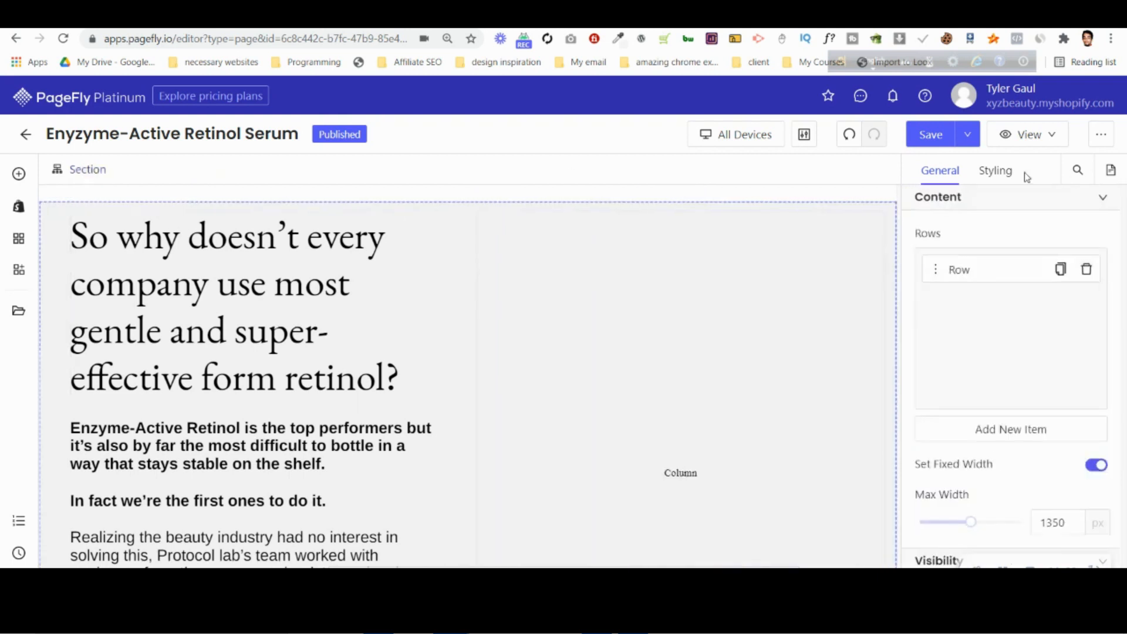
click(992, 171)
scroll(995, 395, down, 10)
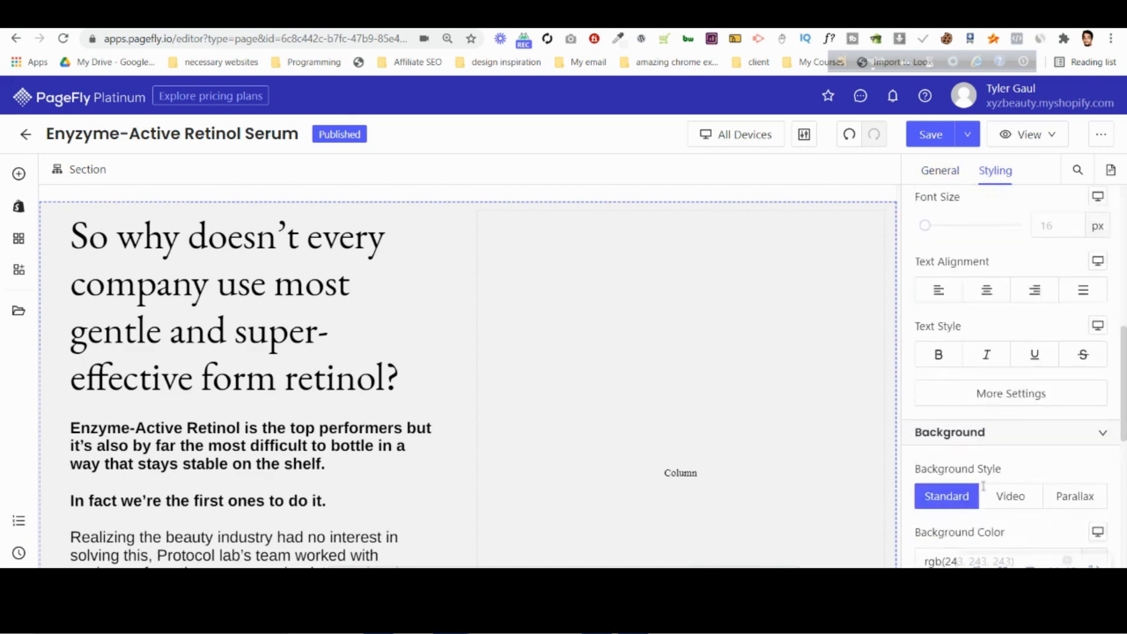
click(1011, 368)
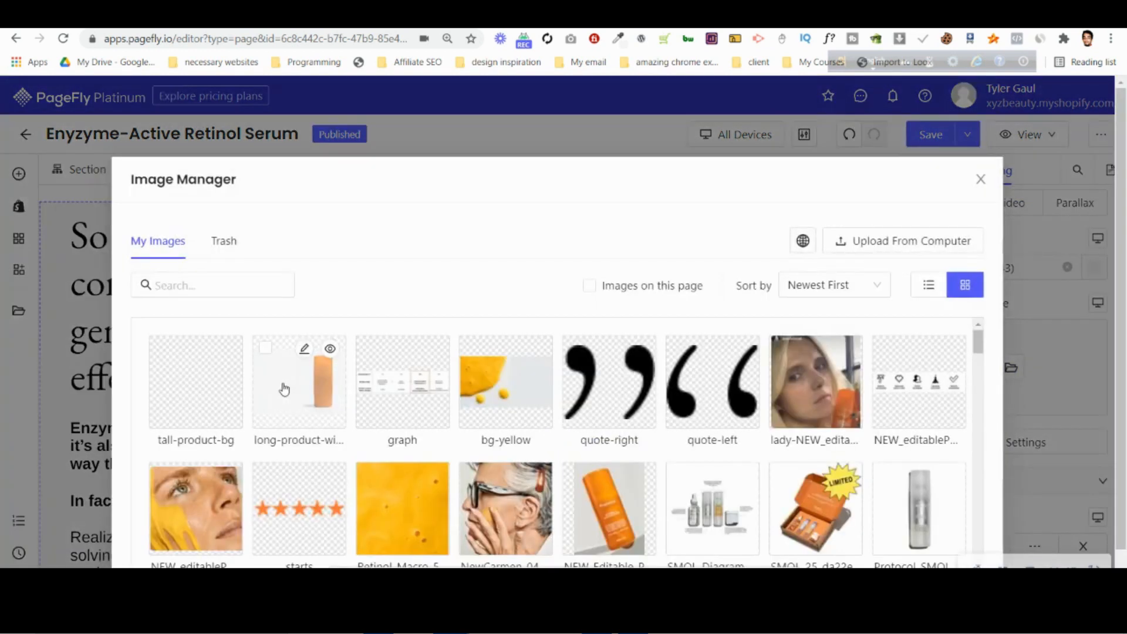
click(265, 347)
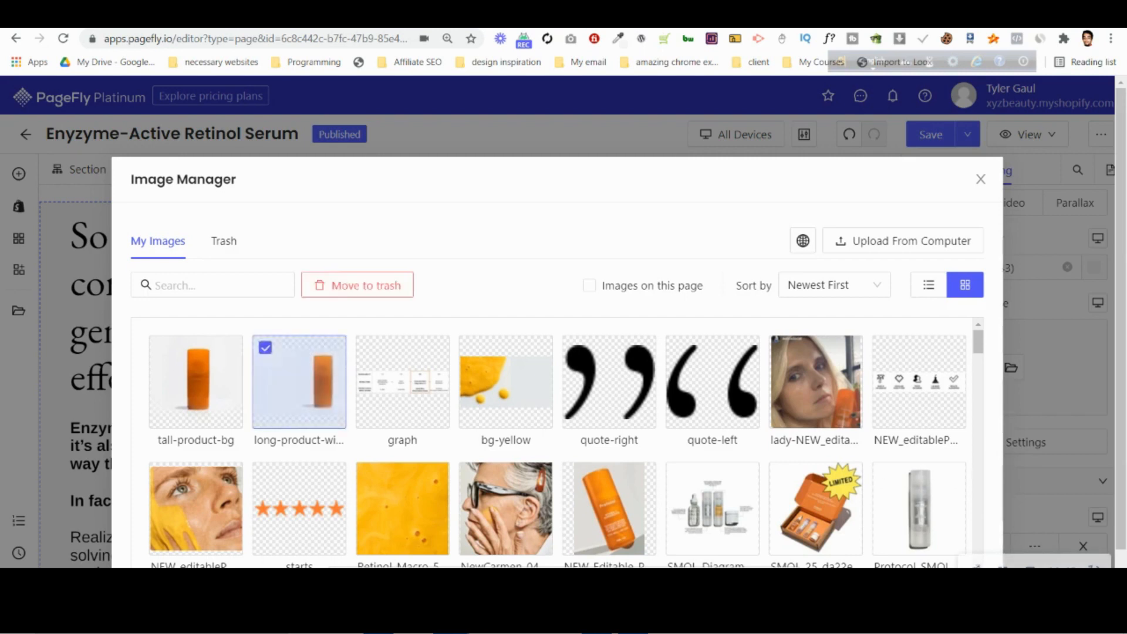
scroll(710, 461, down, 3)
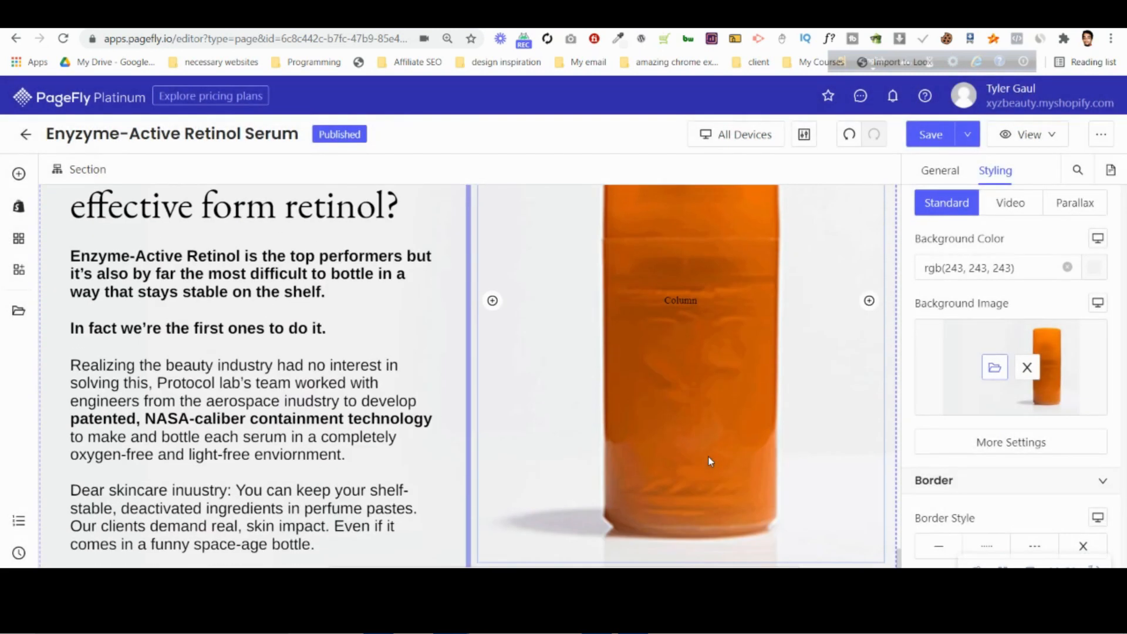
scroll(714, 457, up, 4)
click(1002, 141)
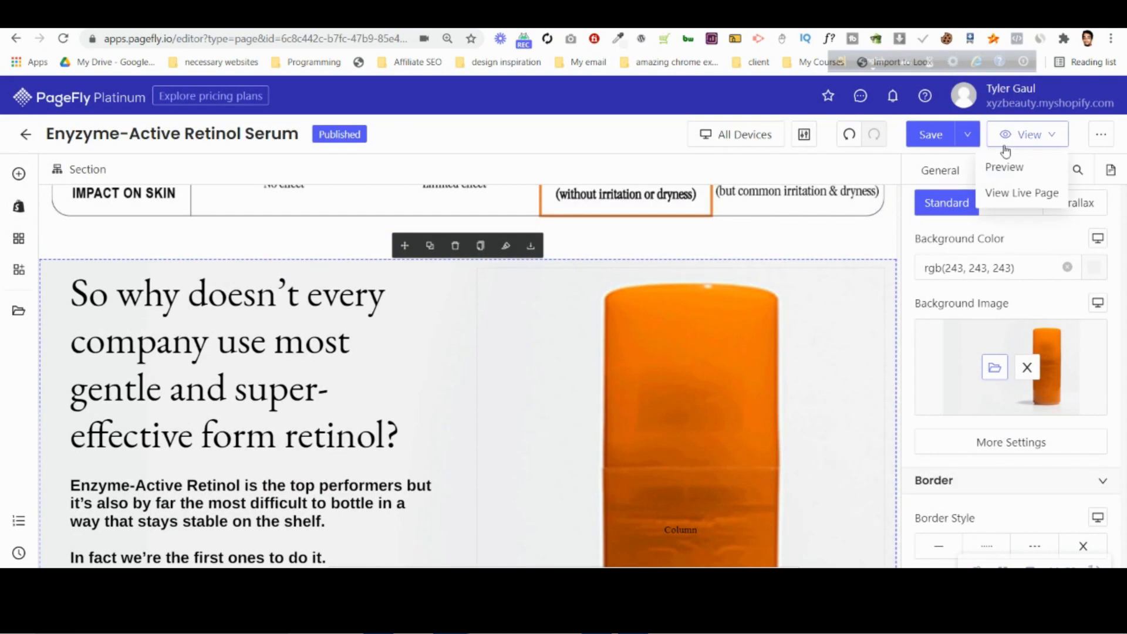
scroll(270, 416, down, 4)
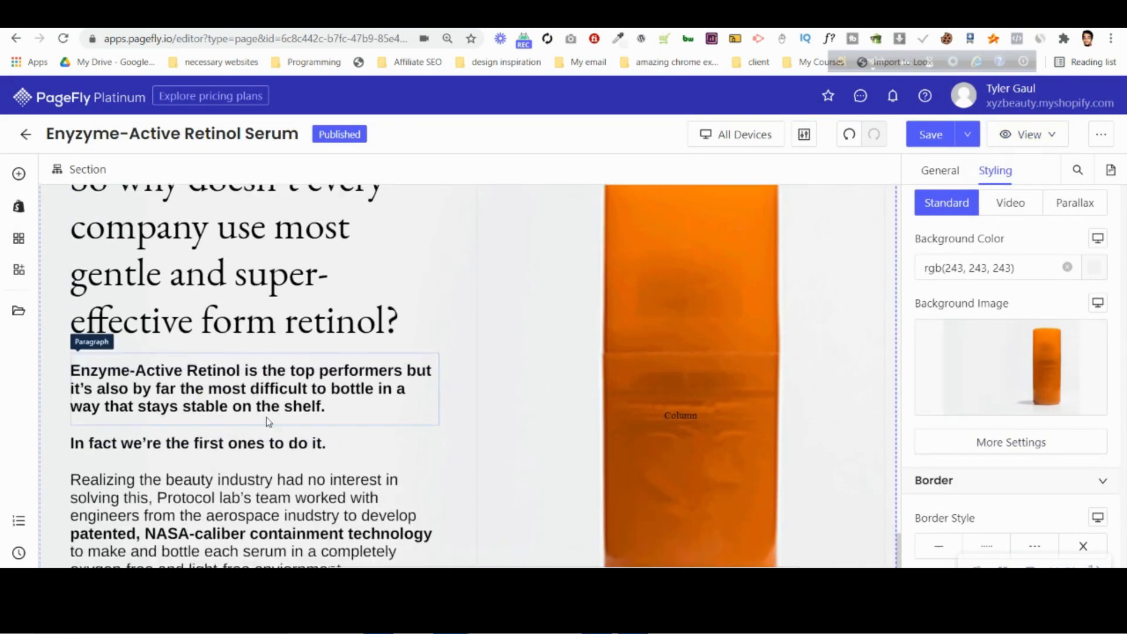
scroll(277, 409, up, 7)
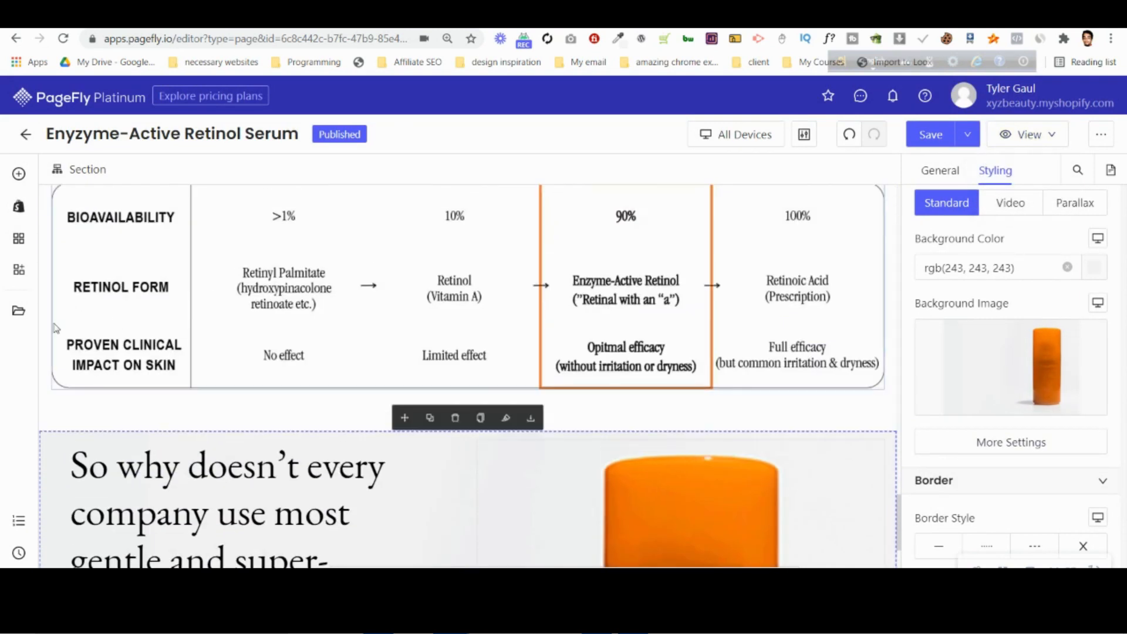
Set the bottom padding of the section with the bottle background to 40 px.
click(54, 442)
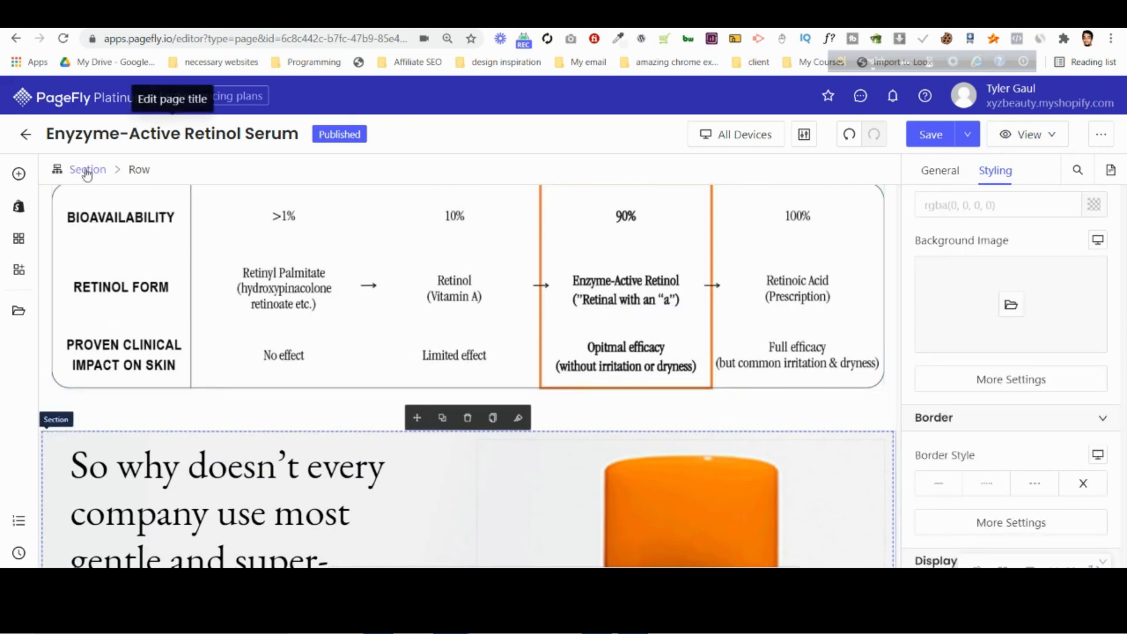
click(88, 169)
scroll(863, 475, down, 2)
scroll(862, 475, down, 5)
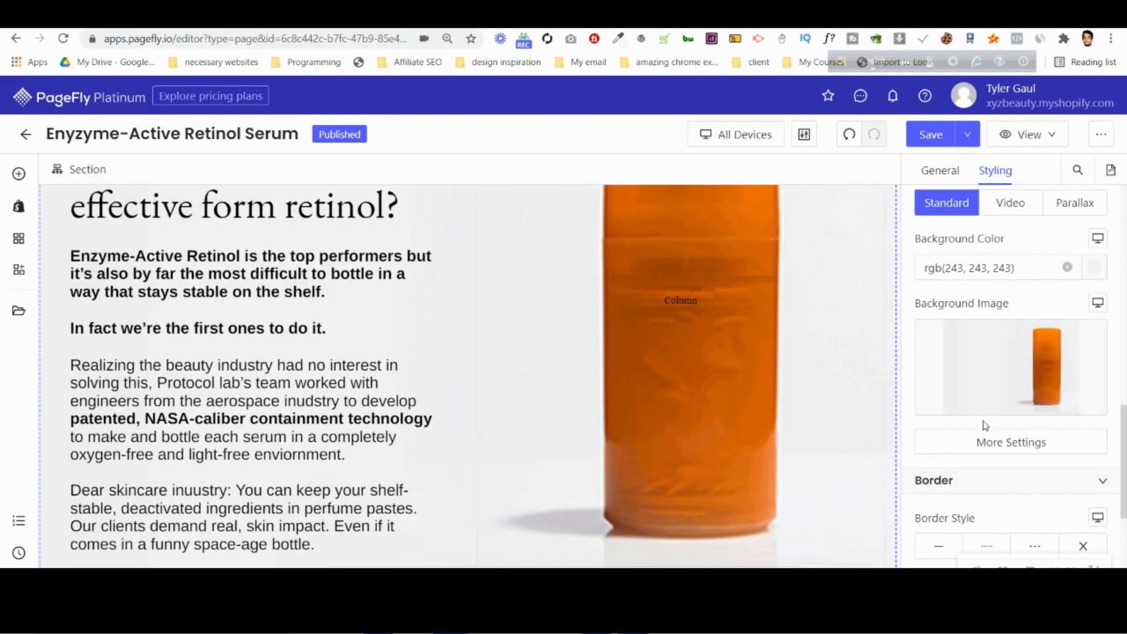
scroll(1013, 261, up, 1)
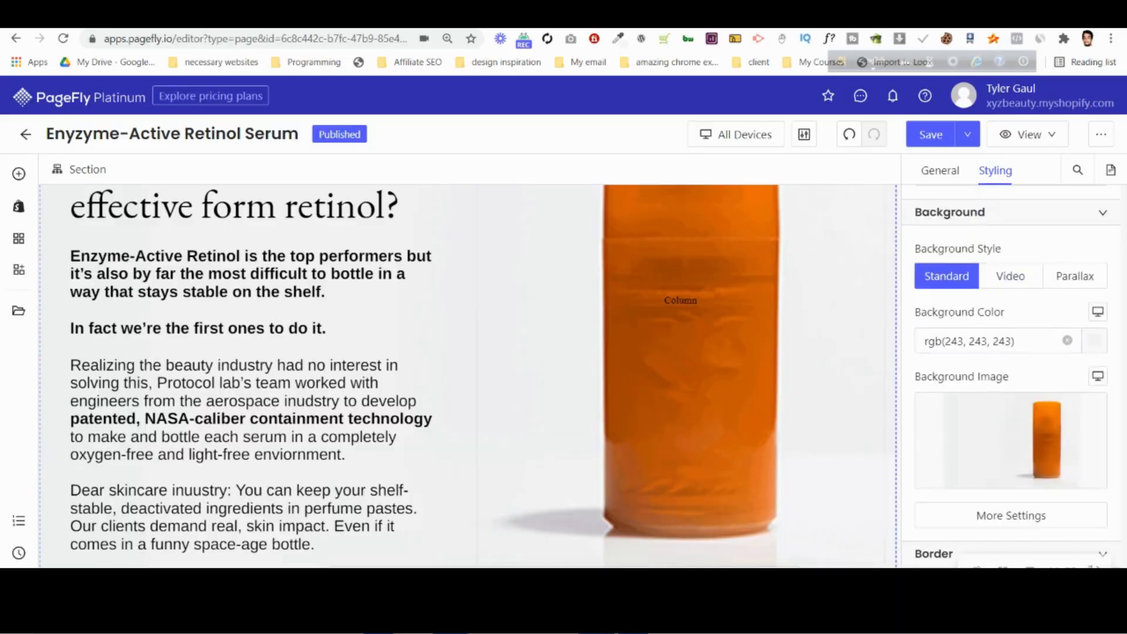
click(633, 620)
click(450, 620)
scroll(994, 371, up, 9)
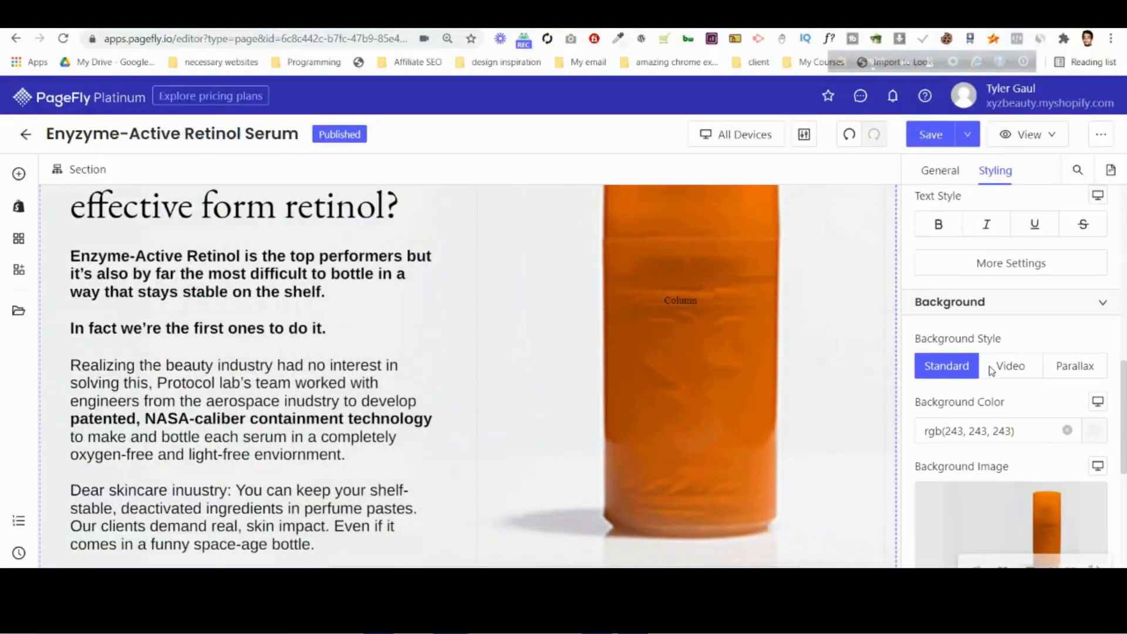
text(4)
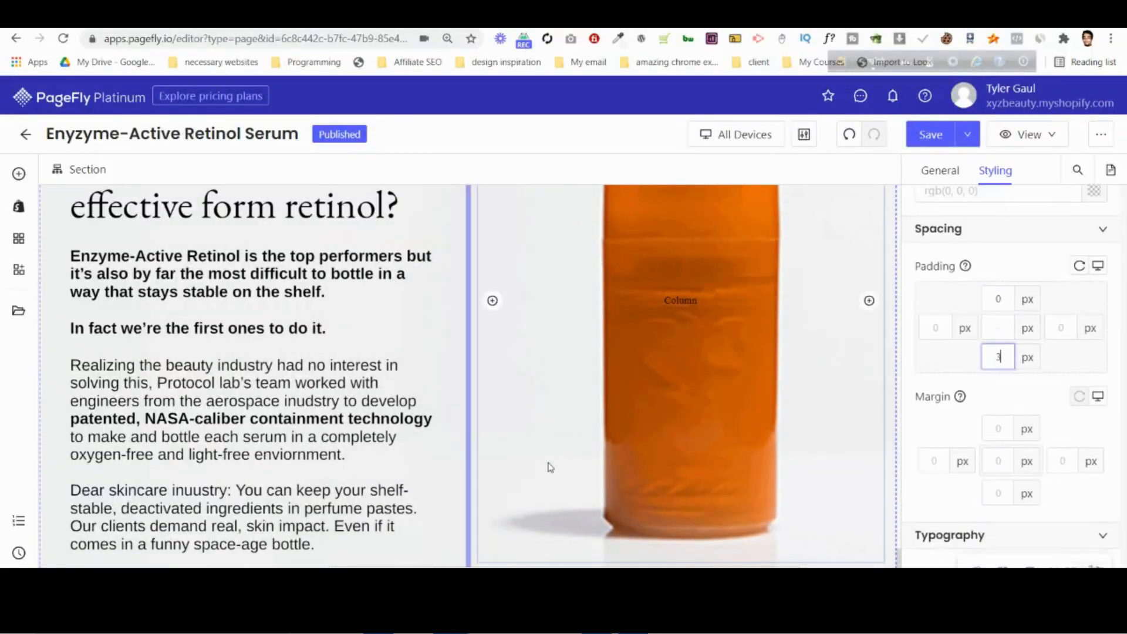
key(BackSpace)
text(31)
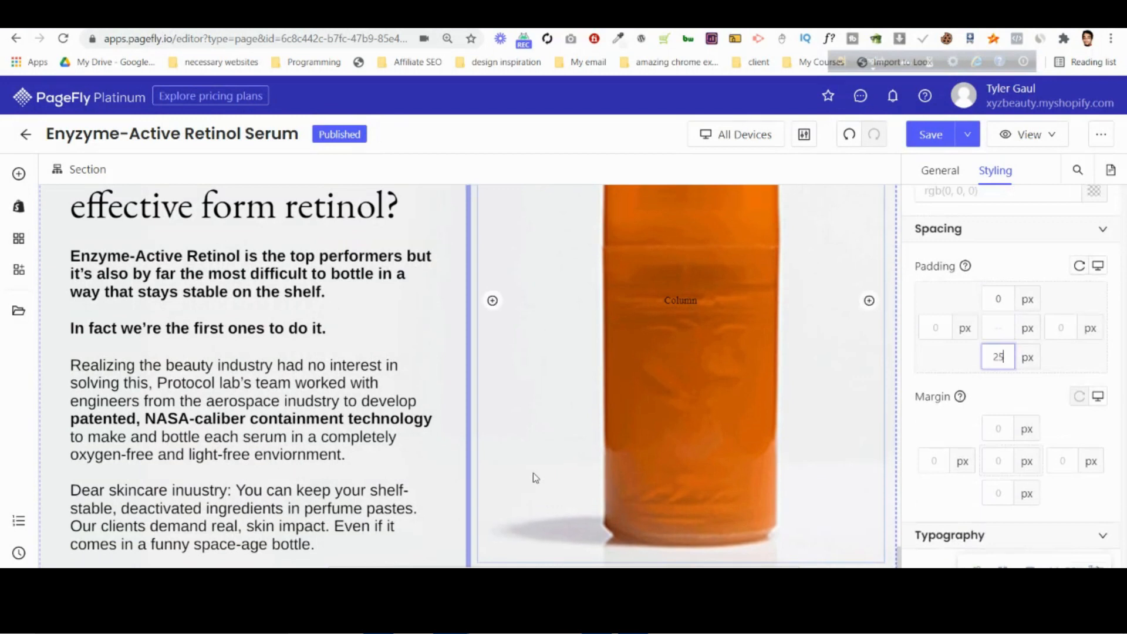
key(BackSpace)
text(8)
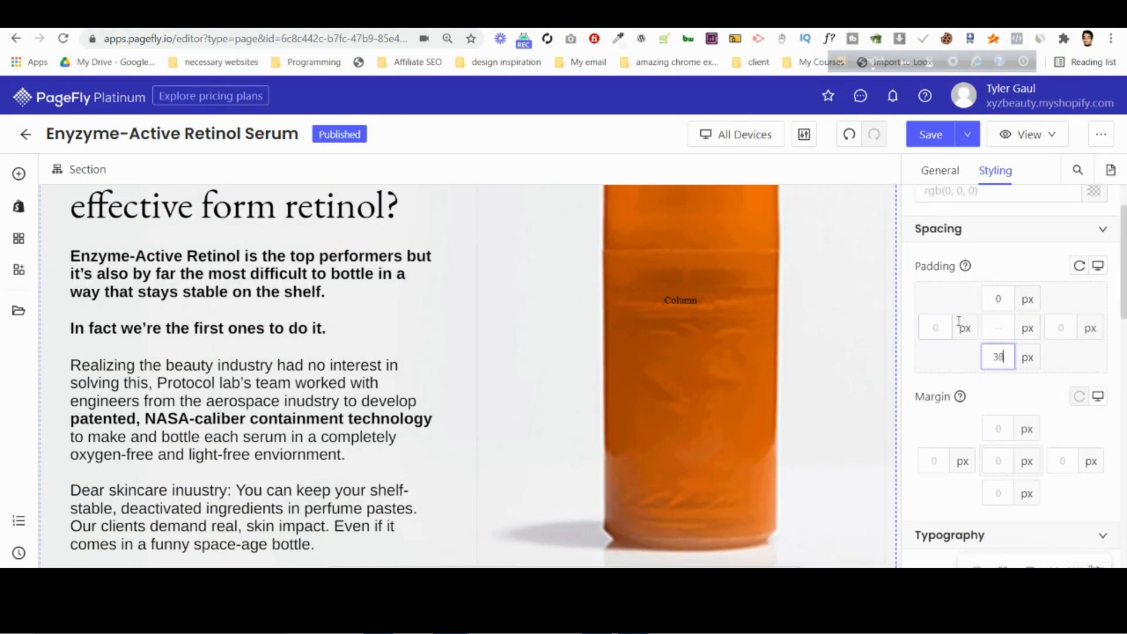
Set the bottle section's top padding to 40 px and check the resulting layout.
click(987, 303)
text(4)
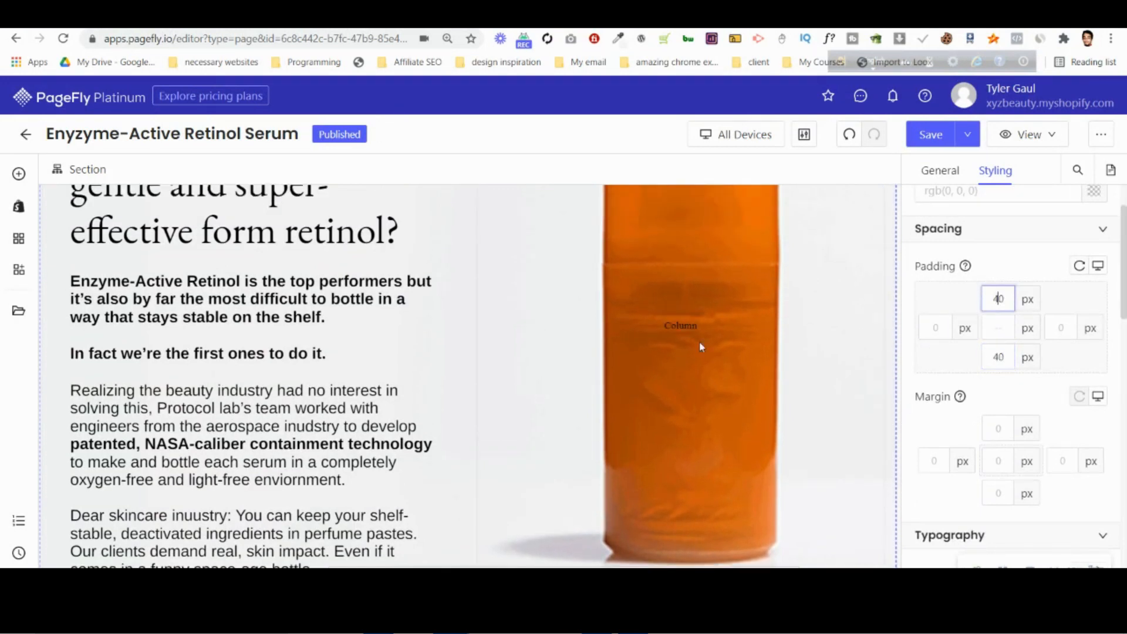
scroll(684, 368, down, 5)
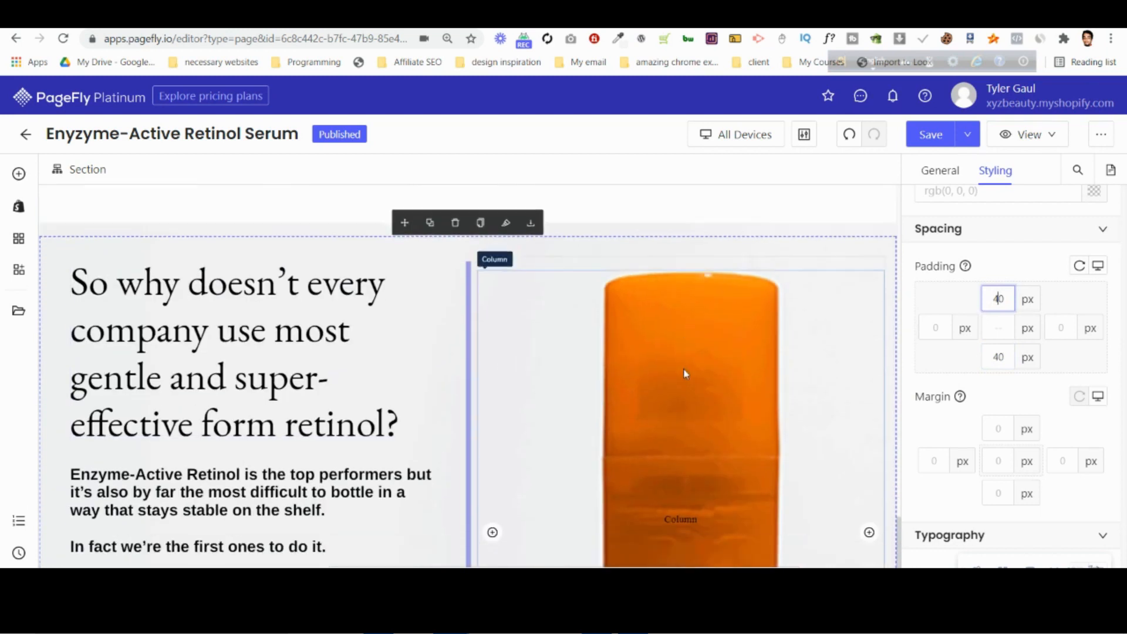
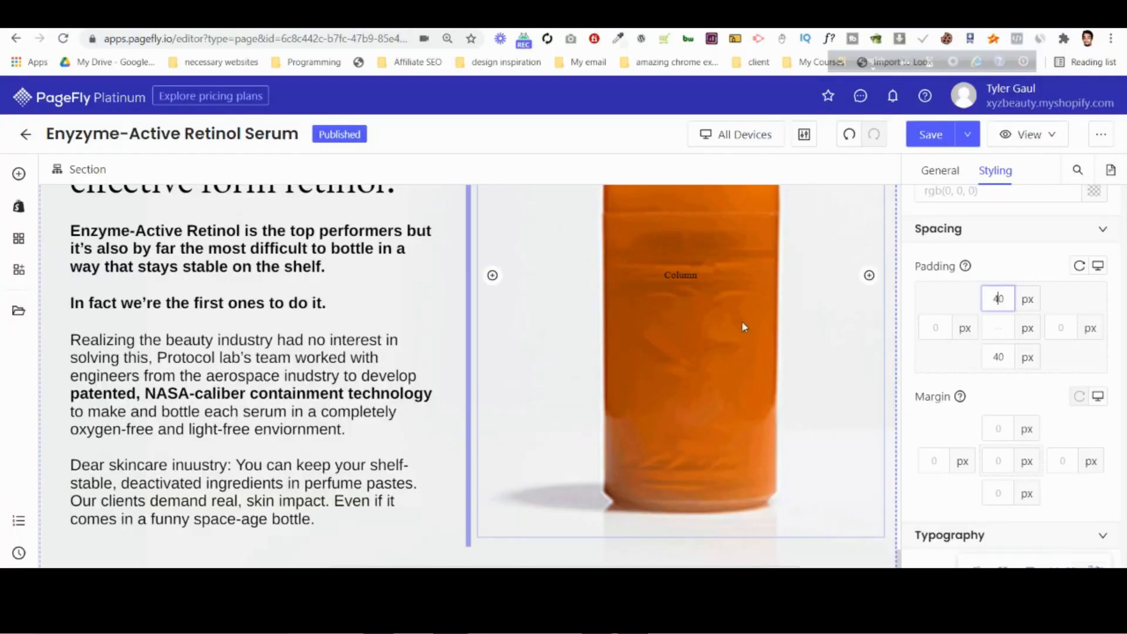
Set the background position of the bottle section's image to Center center.
scroll(1032, 484, up, 1)
scroll(1031, 482, down, 10)
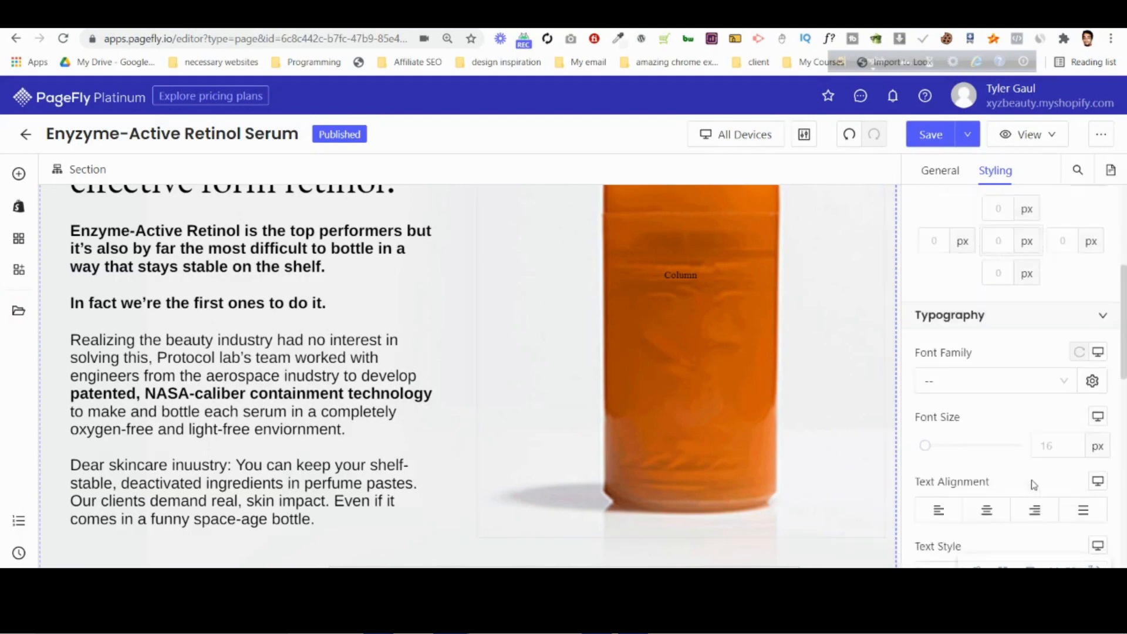
scroll(1022, 464, down, 5)
click(922, 375)
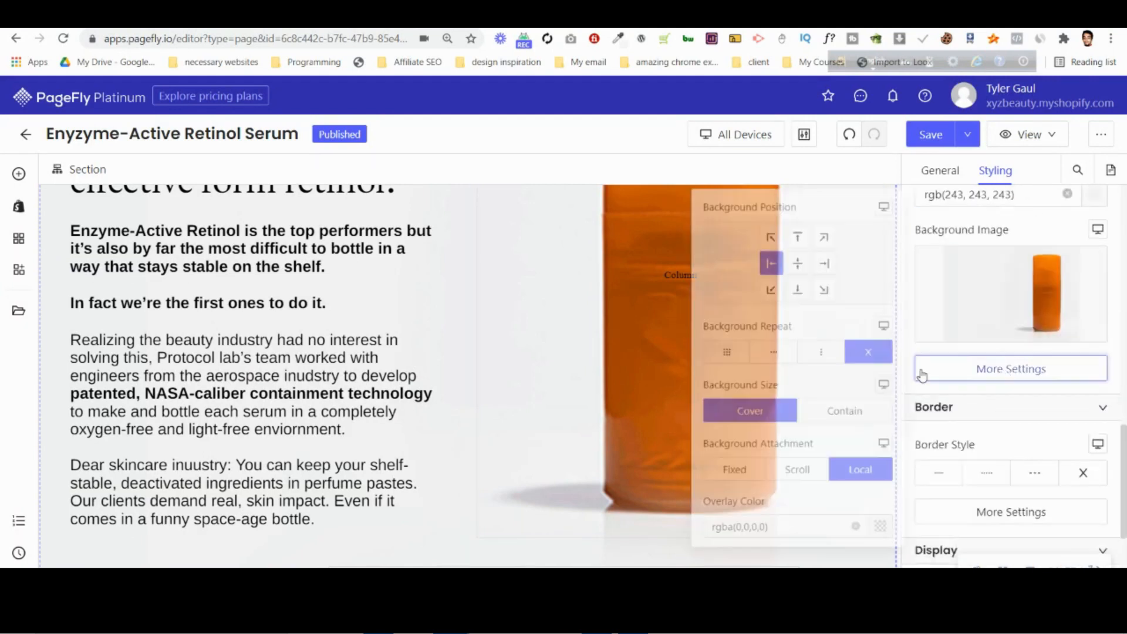
click(787, 254)
click(757, 253)
click(787, 253)
Try the Scroll and Fixed attachments for the section's background image and return it to Local.
click(809, 485)
click(717, 480)
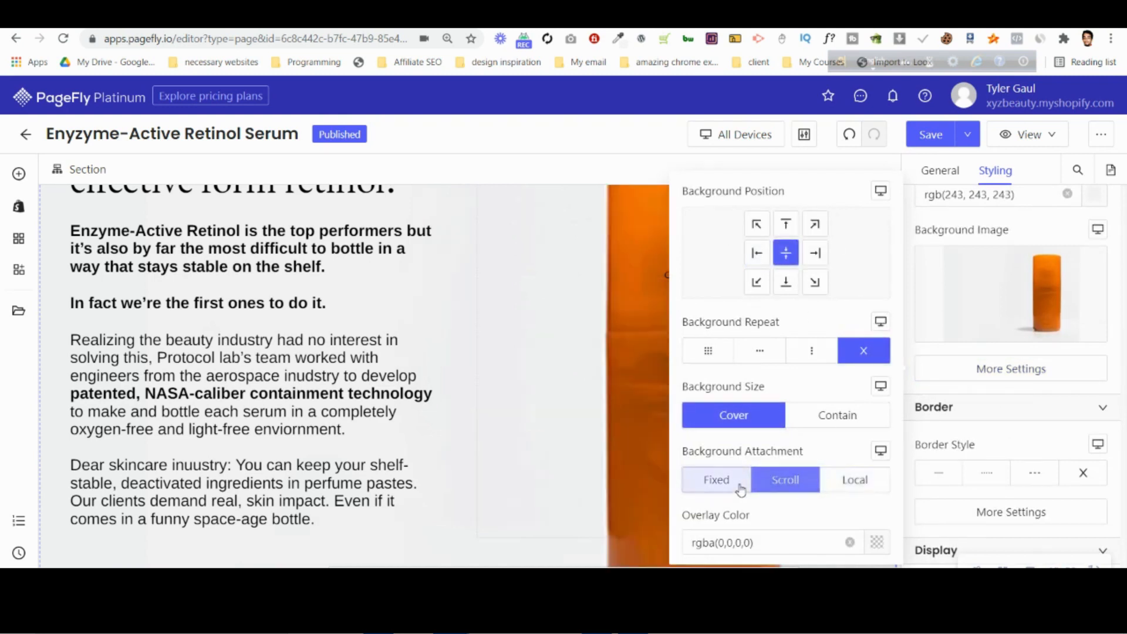
click(855, 480)
click(686, 428)
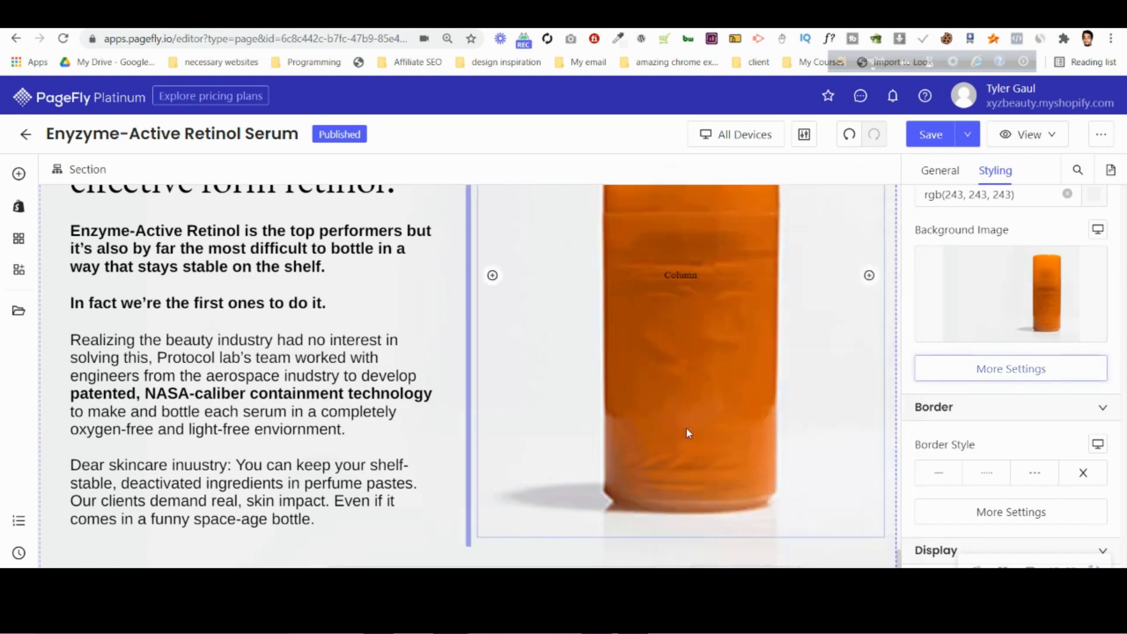
Compare the "So why doesn't every company" section's layout with the desktop mockup in Photoshop.
scroll(685, 428, up, 4)
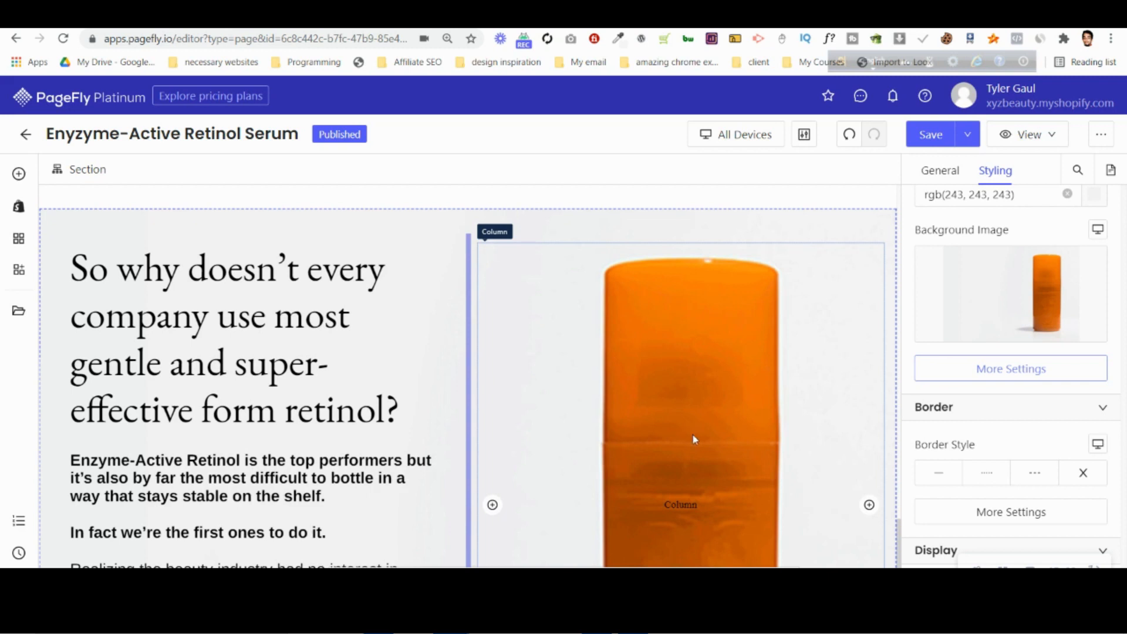
scroll(690, 439, down, 4)
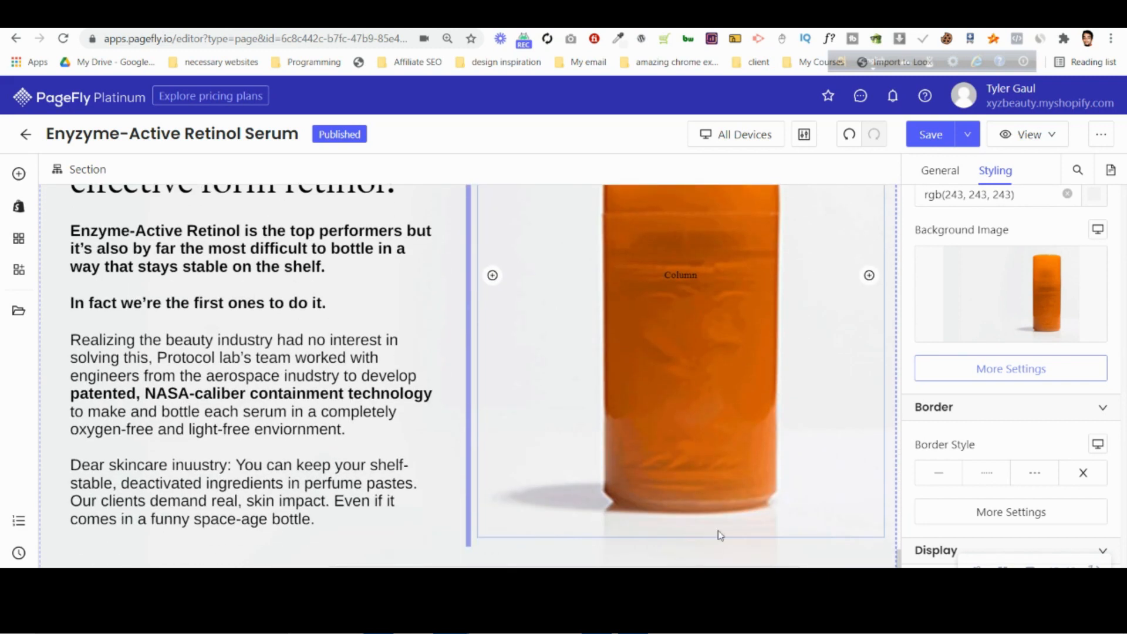
click(633, 620)
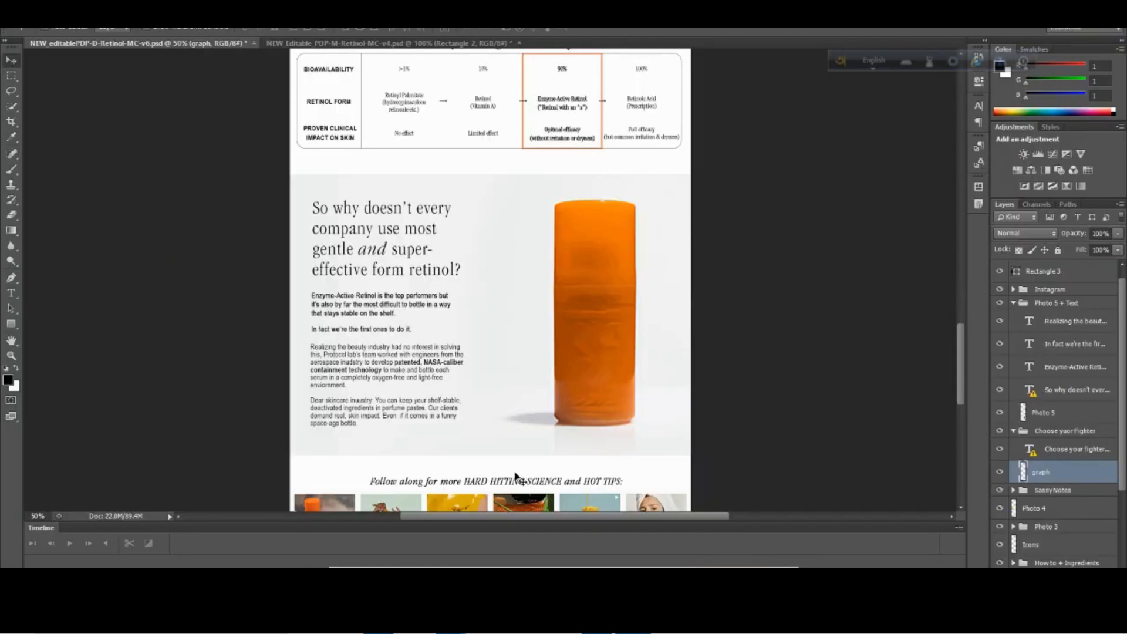
mouse_move(451, 620)
click(382, 541)
scroll(352, 352, up, 3)
scroll(453, 407, up, 2)
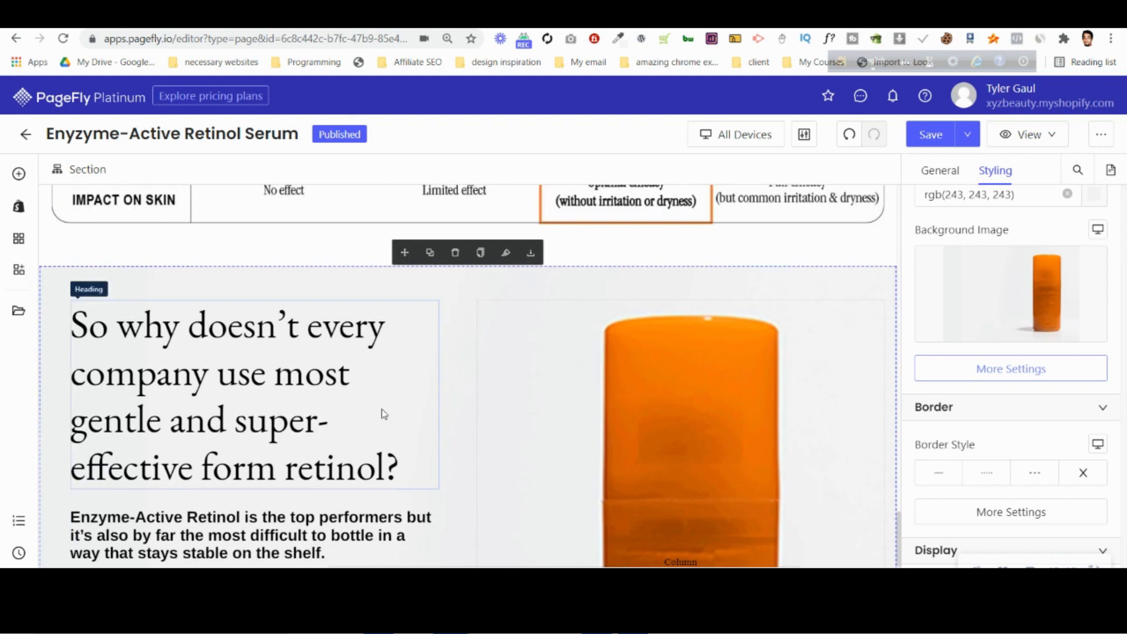
scroll(668, 295, down, 5)
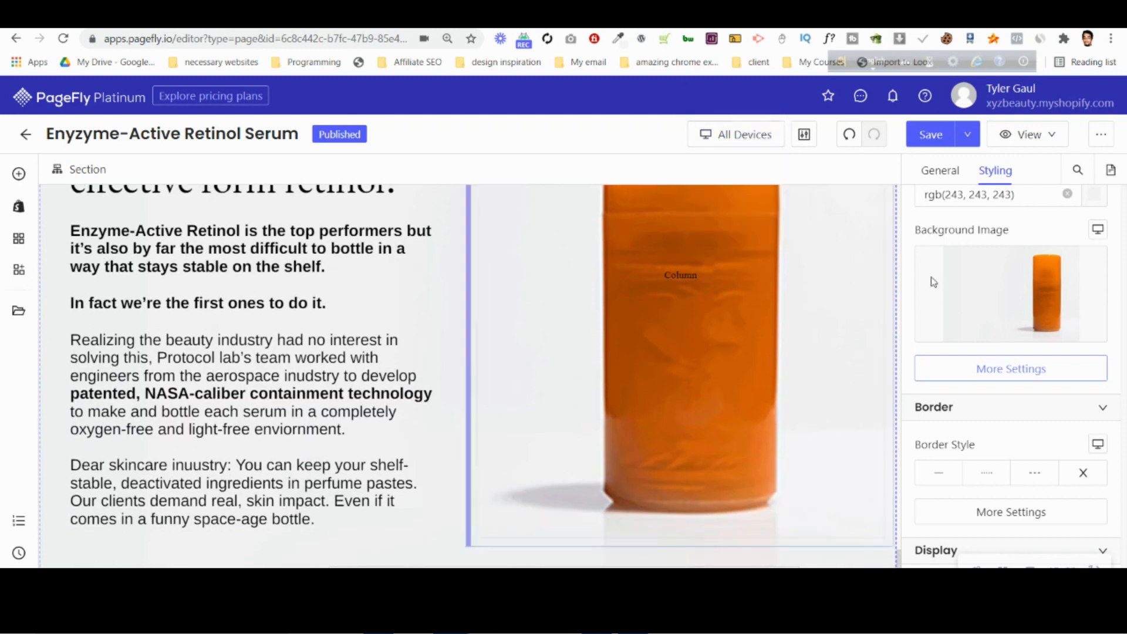
Switch the page editor to the Mobile view and inspect the "Choose your fighter" and "Sassy notes" sections.
mouse_move(719, 148)
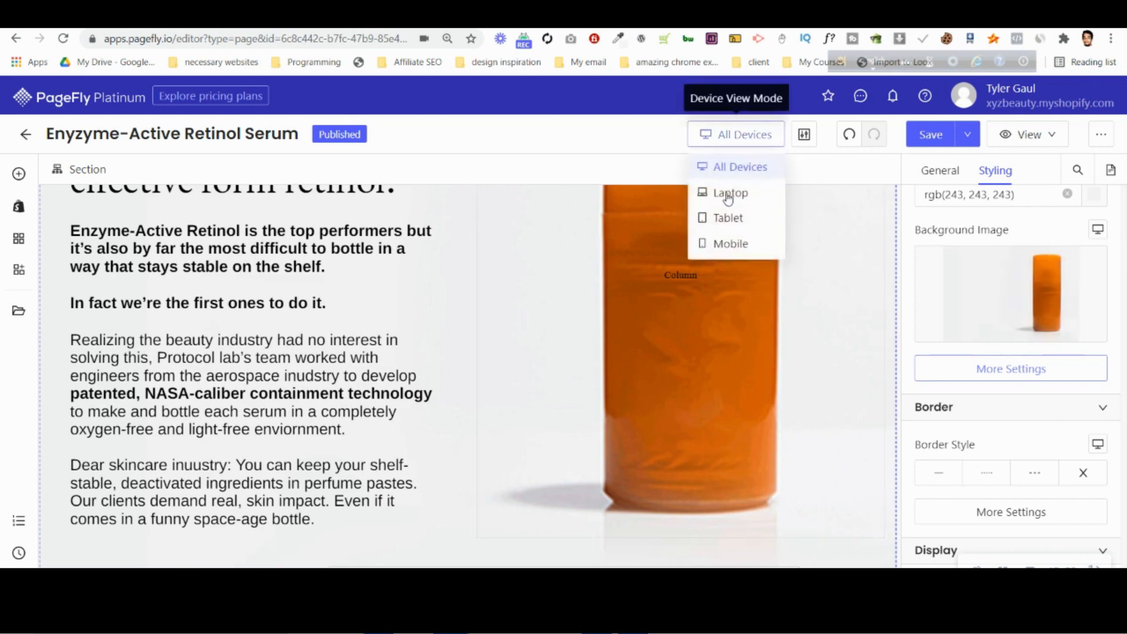
click(734, 241)
scroll(501, 328, down, 4)
scroll(499, 328, up, 6)
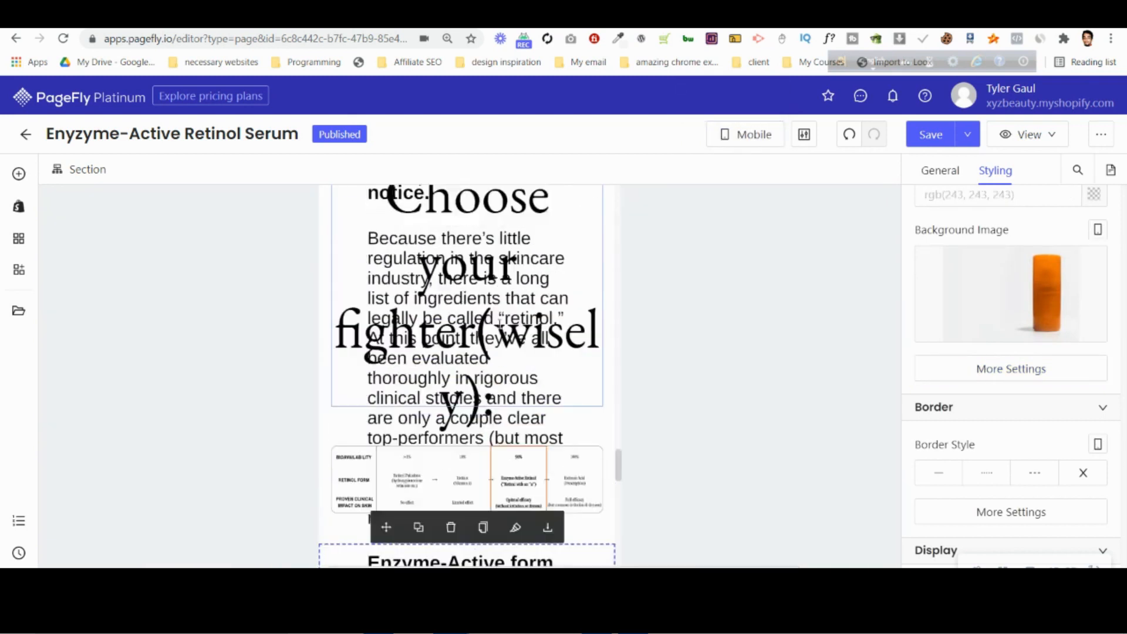
click(475, 325)
scroll(385, 290, up, 3)
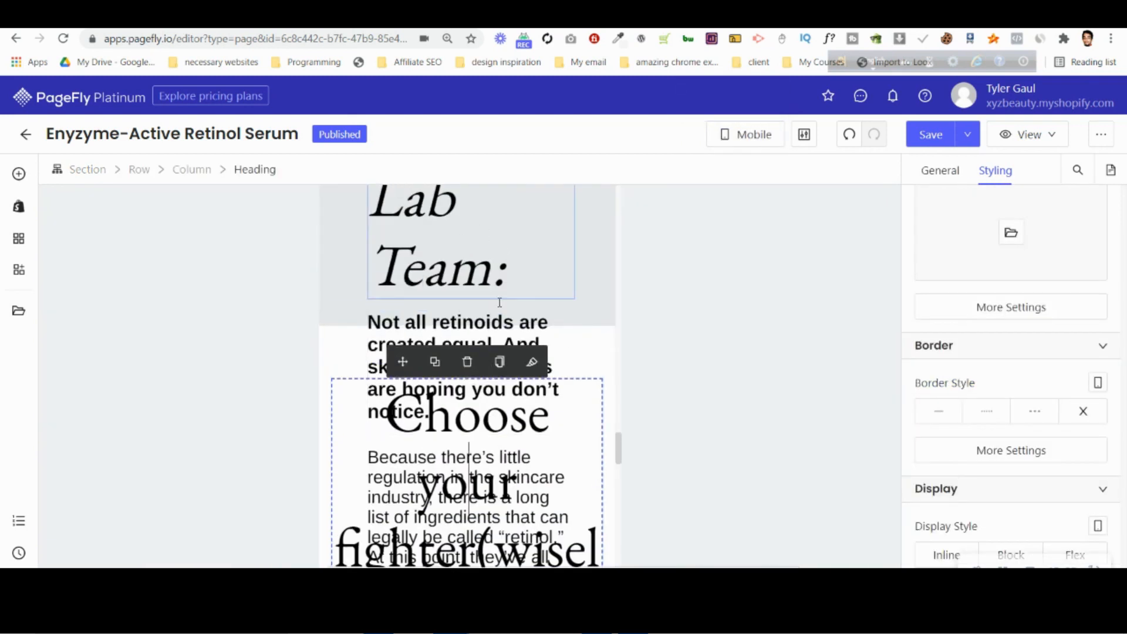
scroll(499, 302, down, 4)
scroll(458, 381, up, 10)
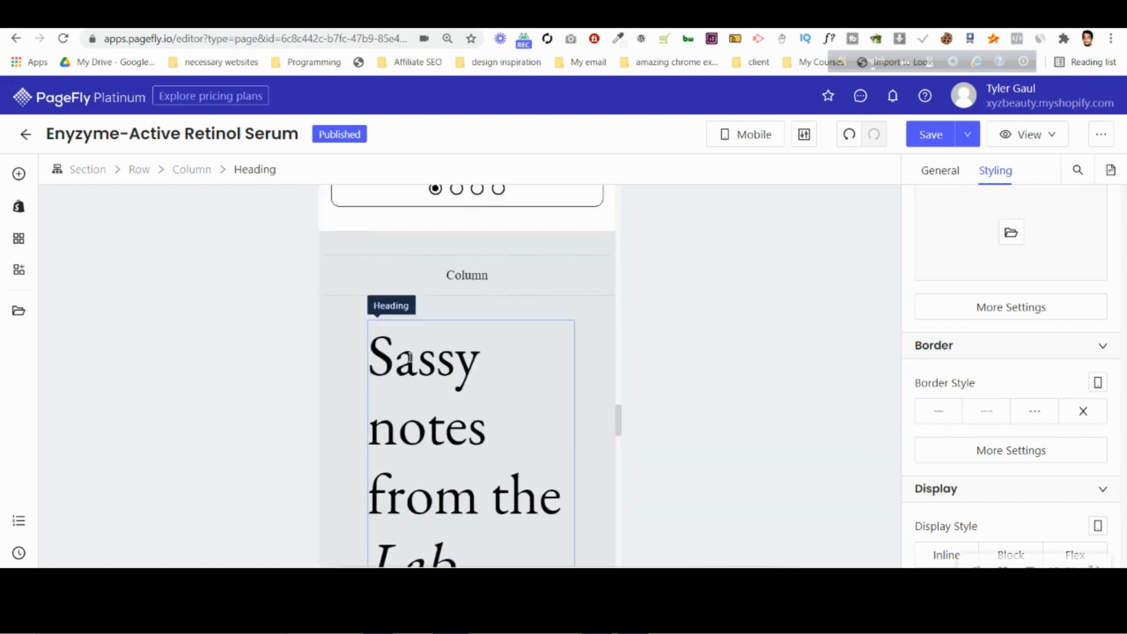
scroll(388, 305, up, 2)
Give the "Sassy notes from the Lab Team" section the custom CSS height:auto; on mobile and check its layout.
click(381, 316)
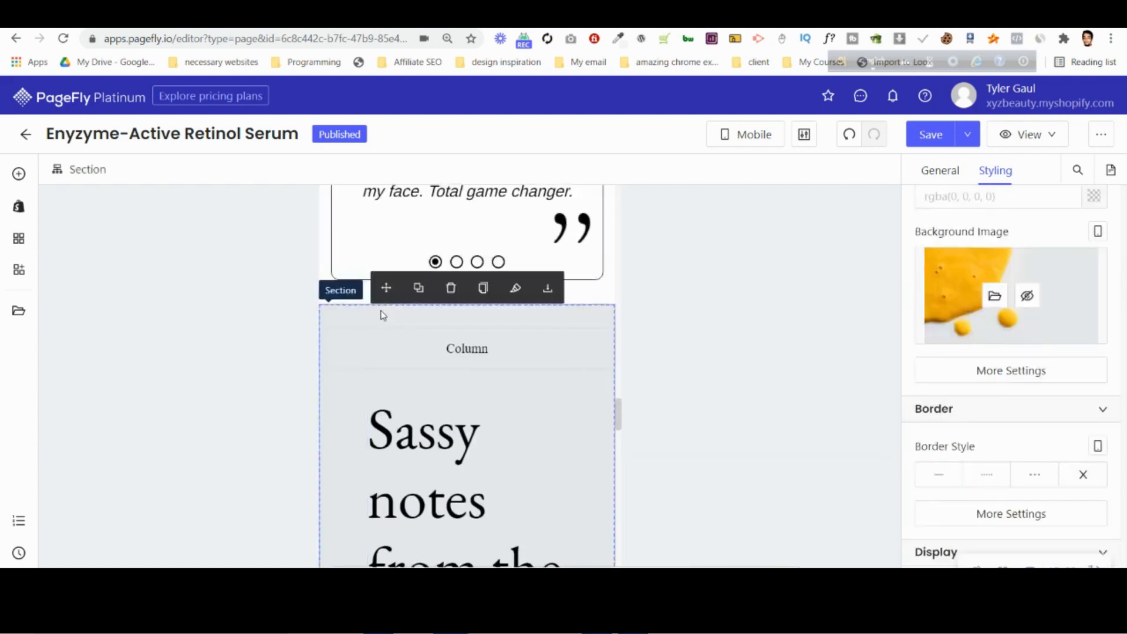
scroll(1038, 379, down, 3)
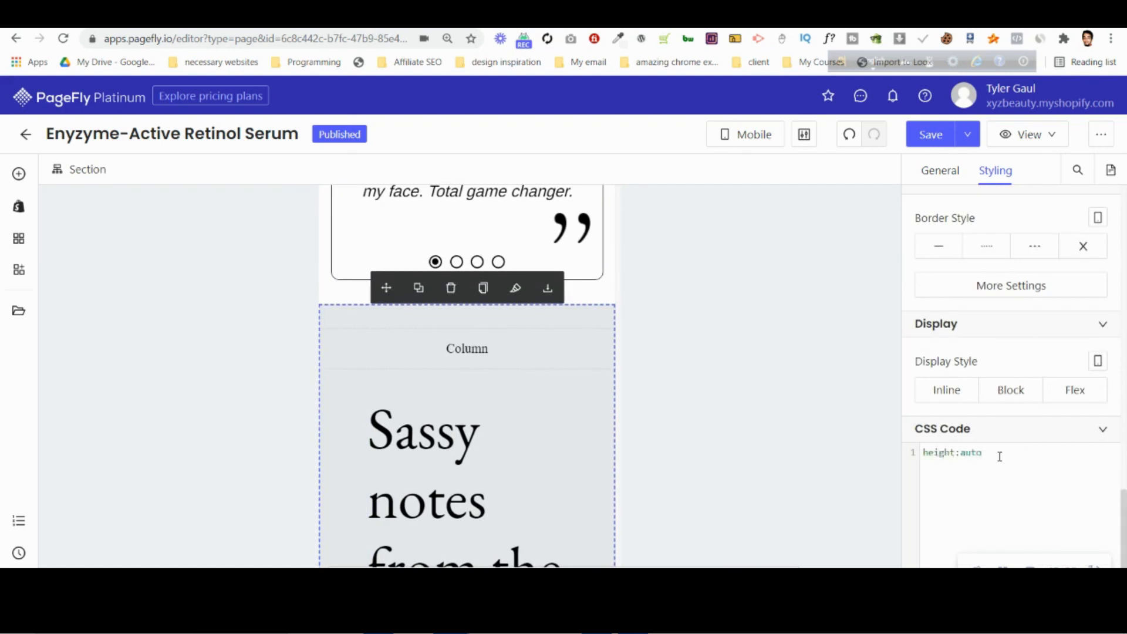
text(;)
scroll(540, 430, down, 10)
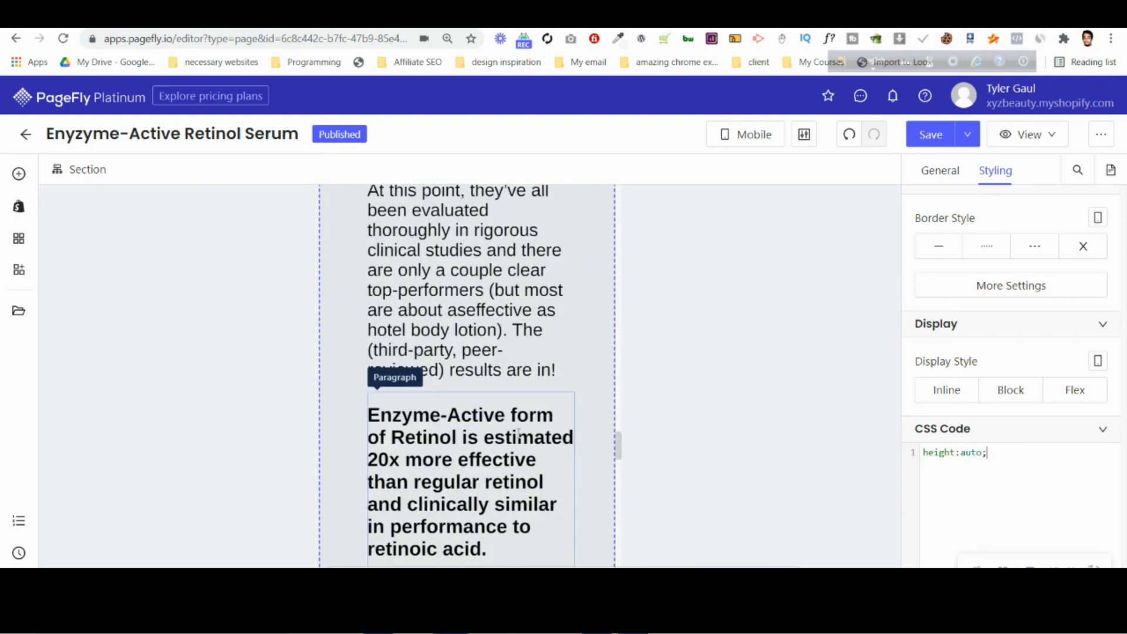
scroll(512, 396, up, 10)
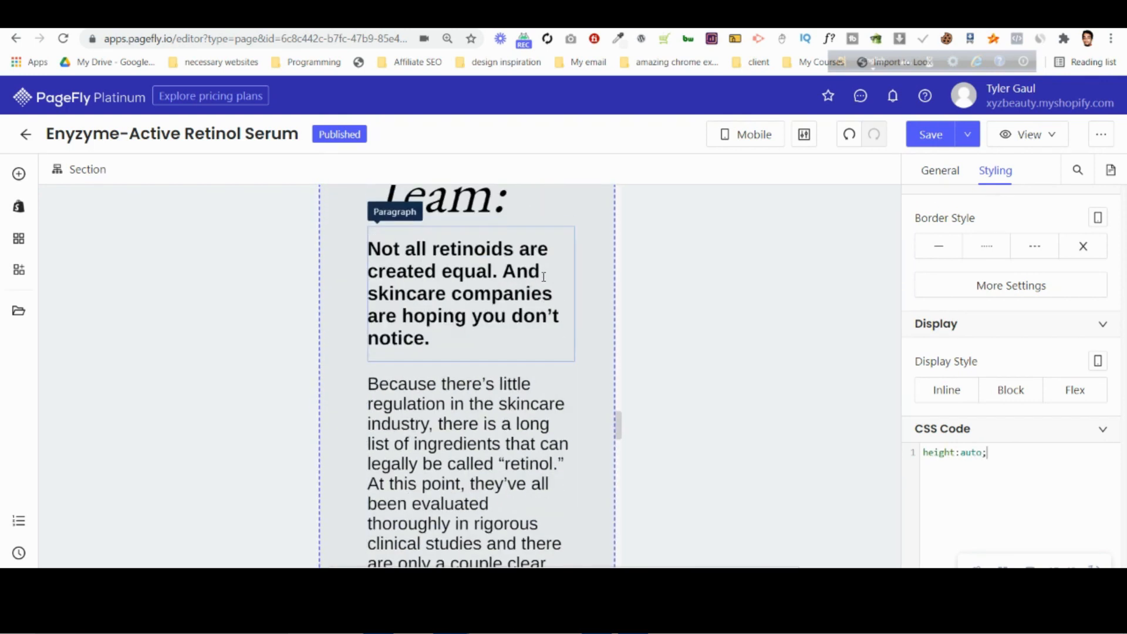
scroll(468, 329, up, 4)
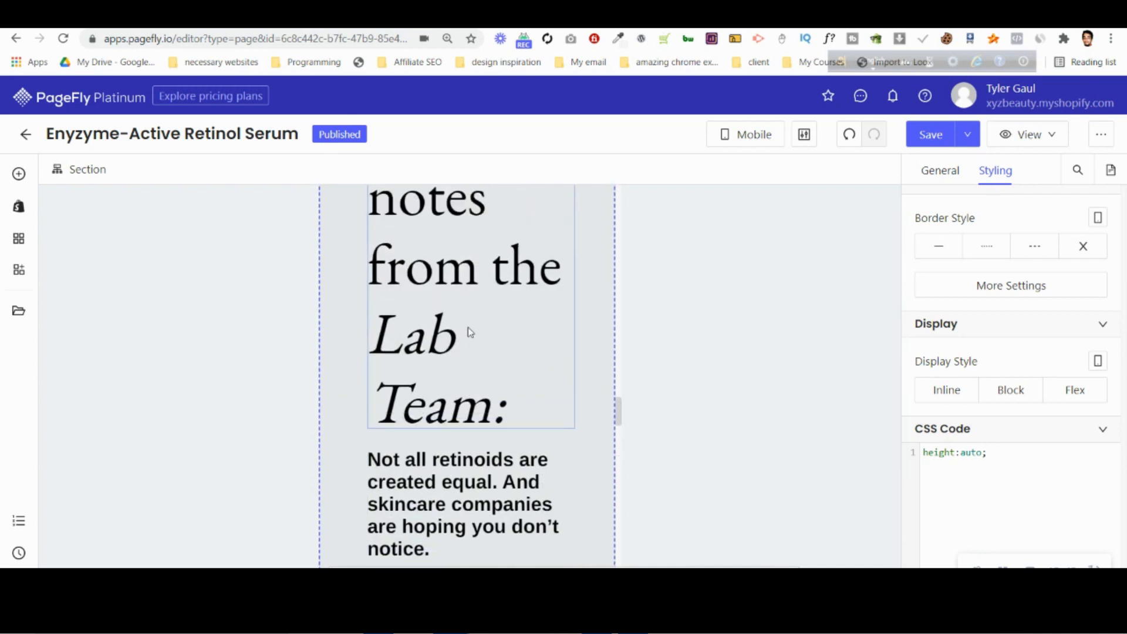
scroll(469, 326, up, 1)
scroll(470, 326, down, 8)
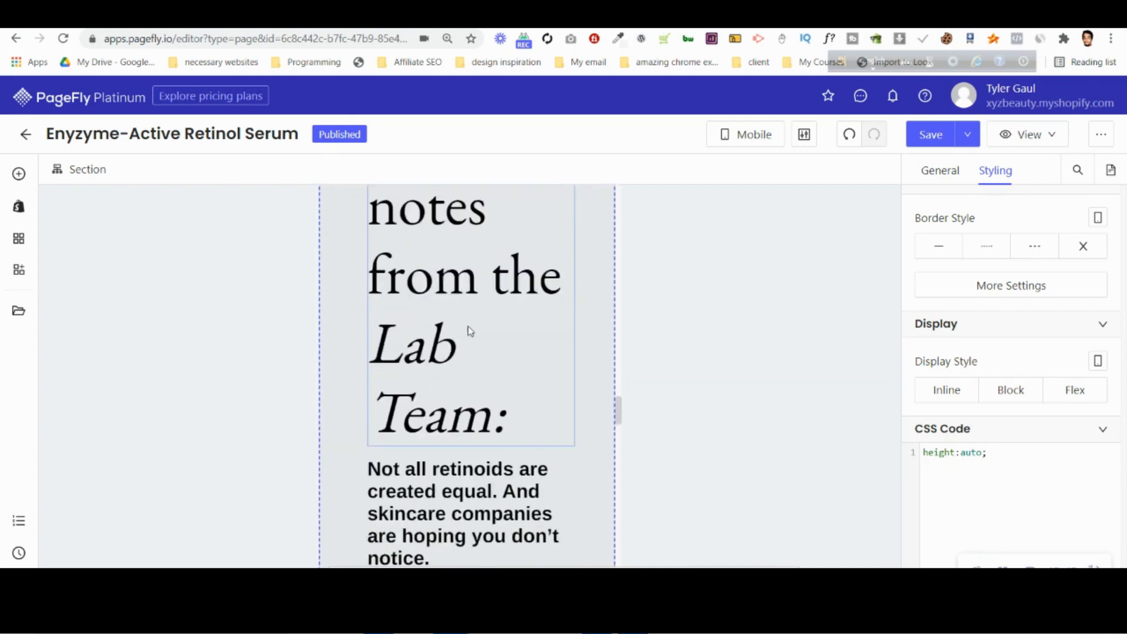
scroll(470, 333, down, 3)
Select the "Choose your fighter(wisely):" heading and bring up its font size setting.
click(469, 317)
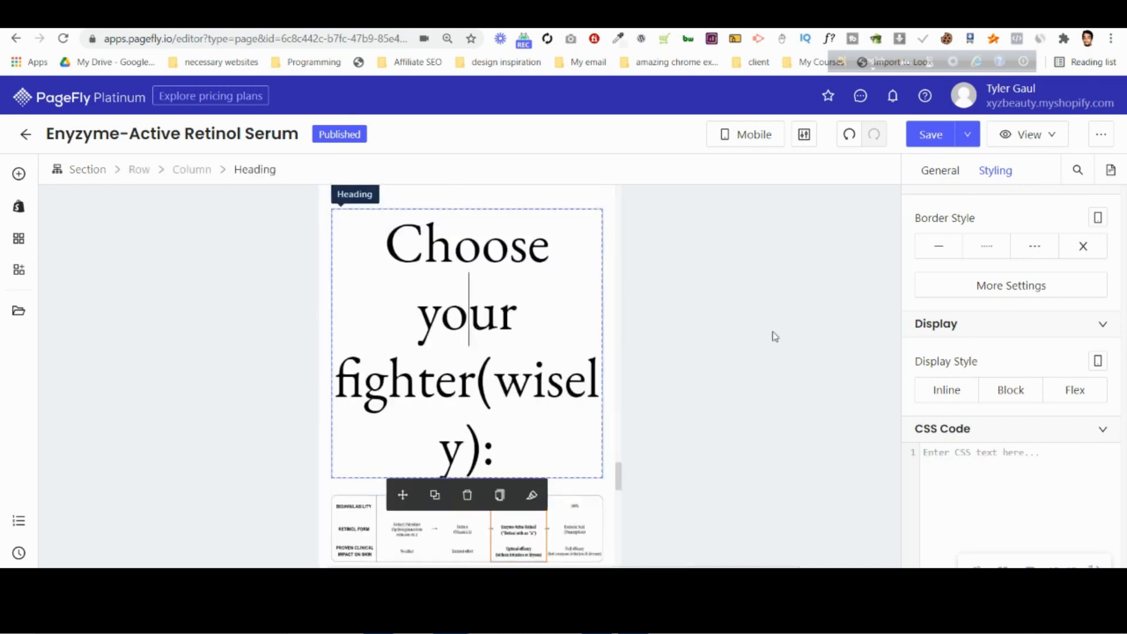
scroll(1009, 350, up, 4)
scroll(1008, 351, up, 5)
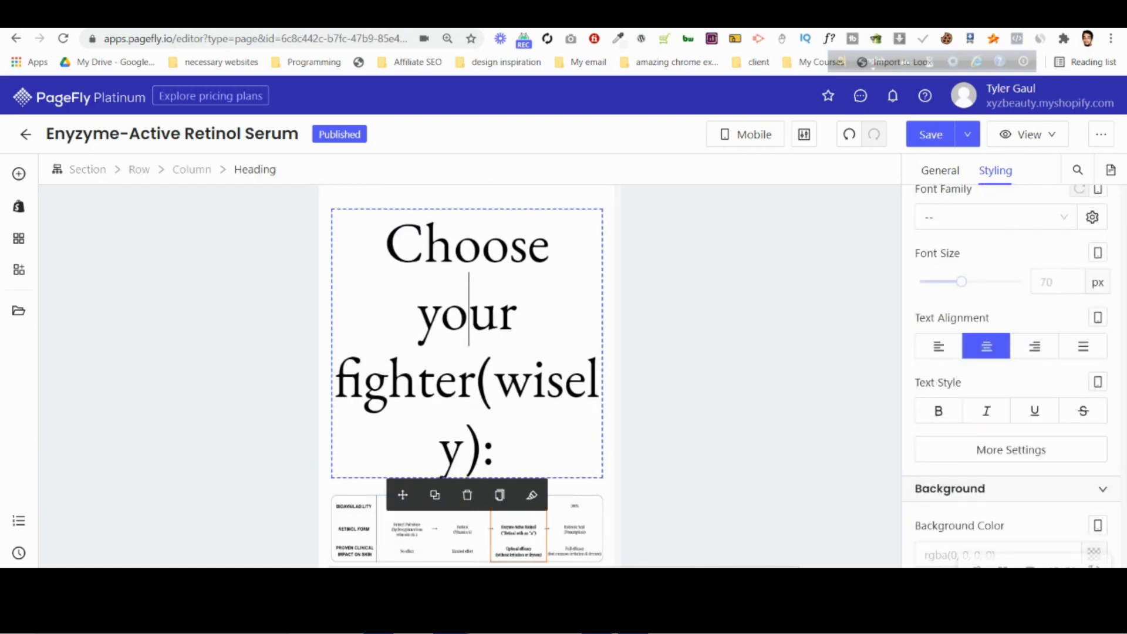
Switch to Photopea and open the mobile mockup file NEW_Editable_PDP-M-Retinol-MC-v4.psd.
click(337, 17)
click(15, 87)
click(29, 129)
click(335, 226)
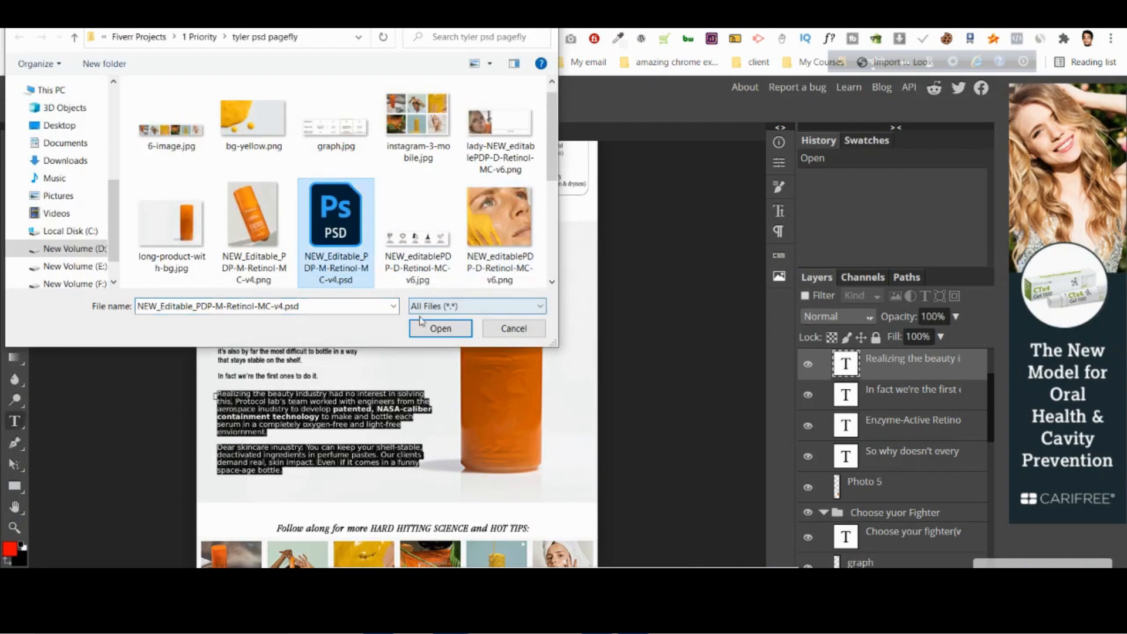
click(440, 328)
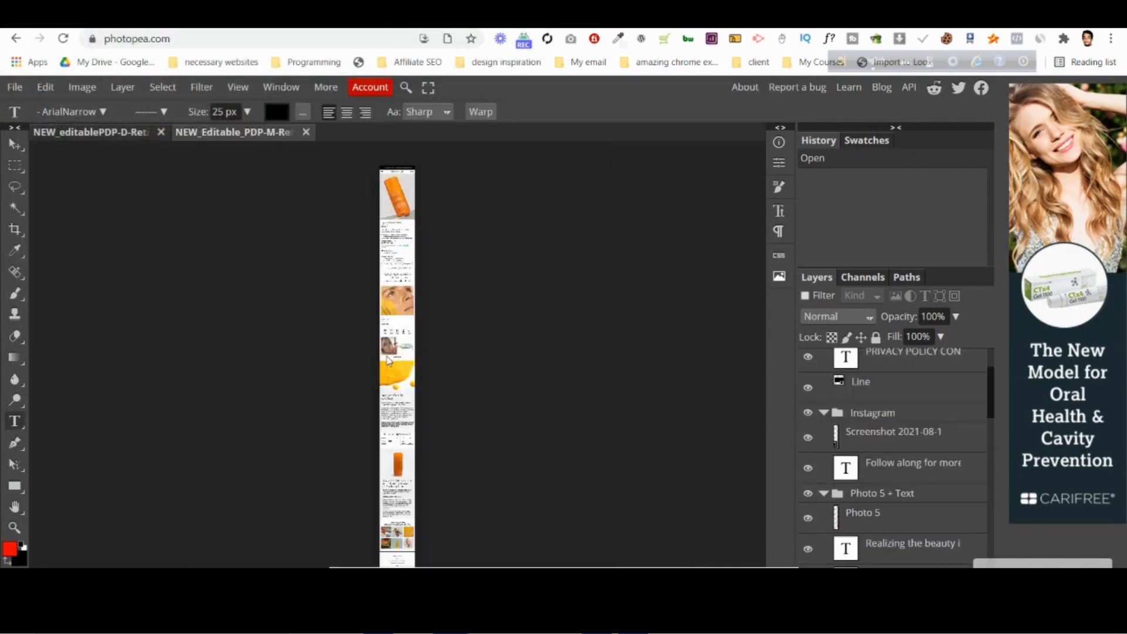
Check the font sizes of the mobile "Sassy notes" heading, bold intro and body paragraph, discarding each text edit.
scroll(388, 355, up, 10)
scroll(389, 379, down, 3)
scroll(389, 379, up, 3)
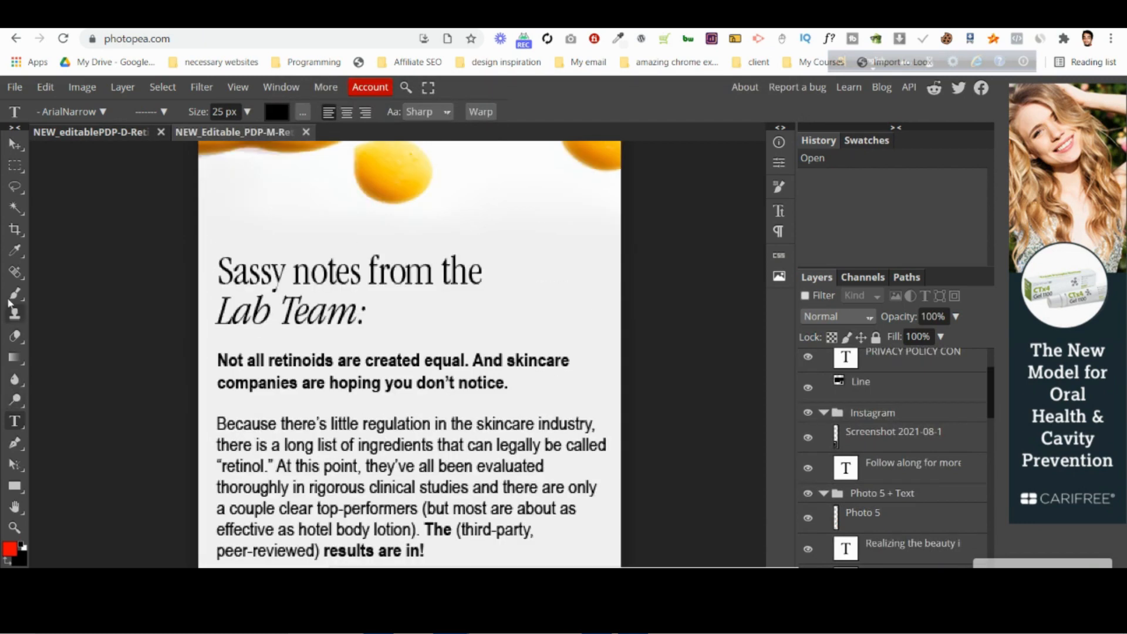
click(349, 273)
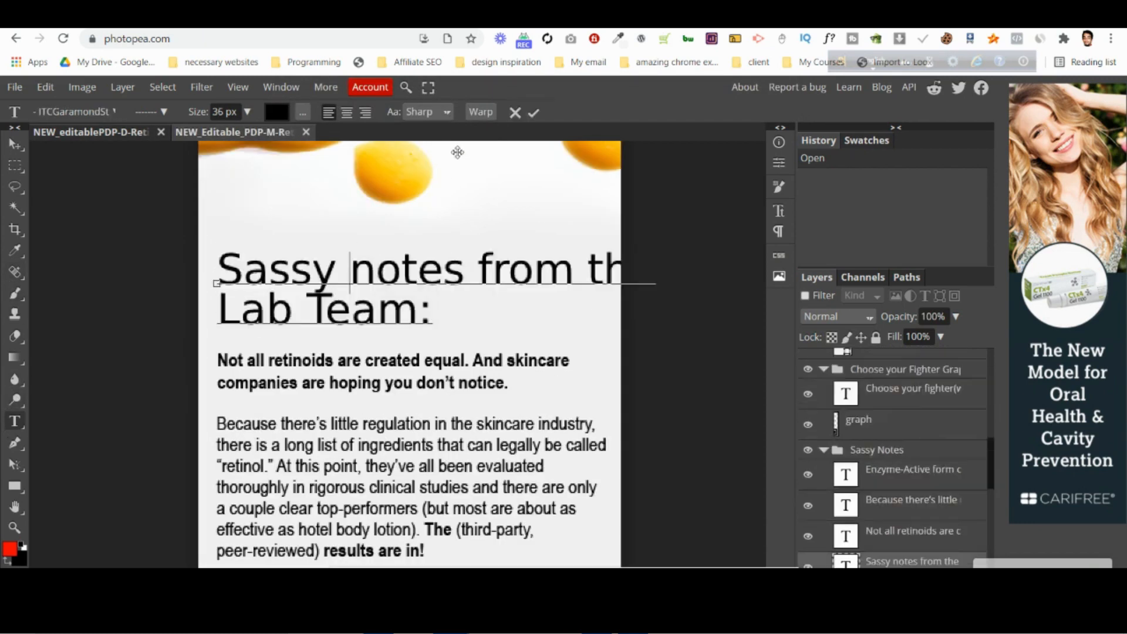
click(515, 112)
click(406, 377)
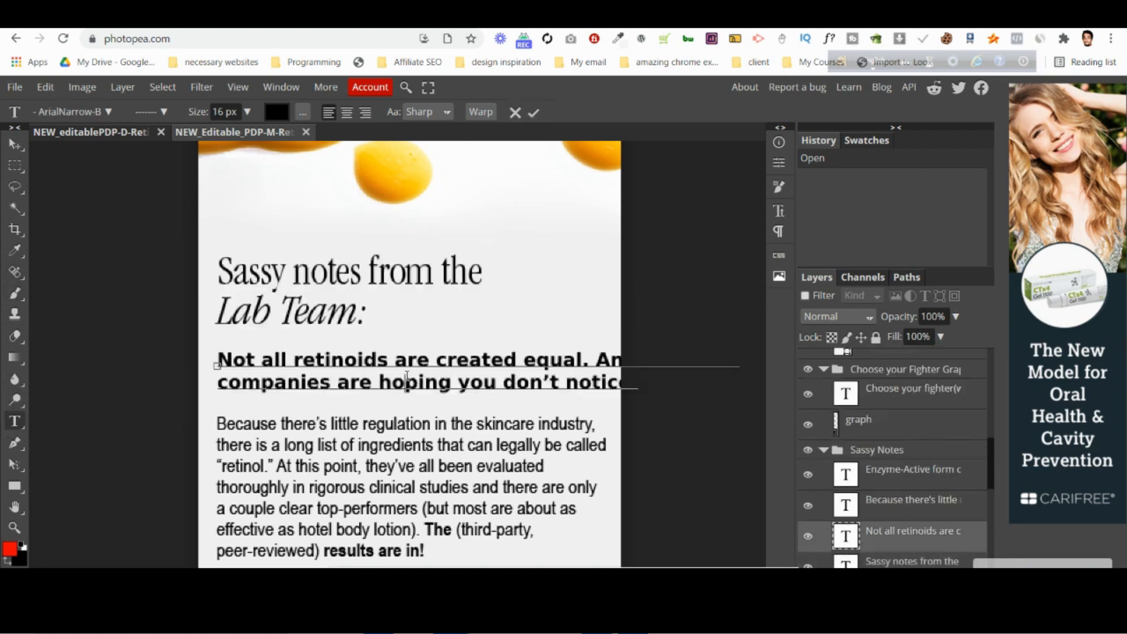
click(515, 113)
click(404, 493)
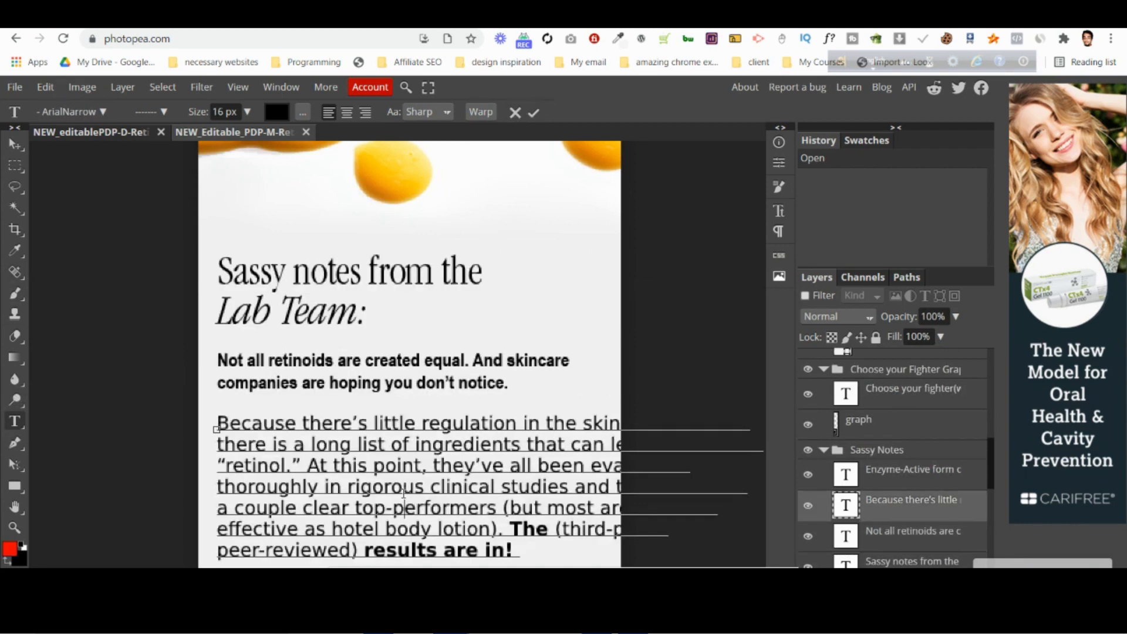
click(519, 113)
Check the font sizes of the mobile "Choose your fighter" and "So why doesn't every company" headings without editing them.
scroll(436, 317, down, 10)
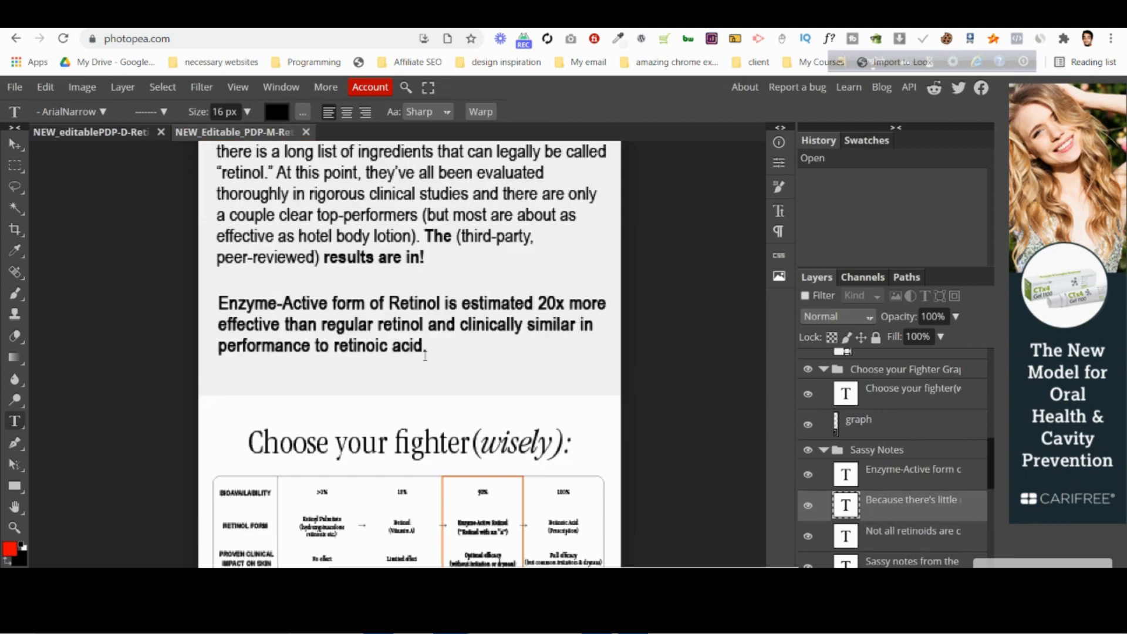
click(436, 295)
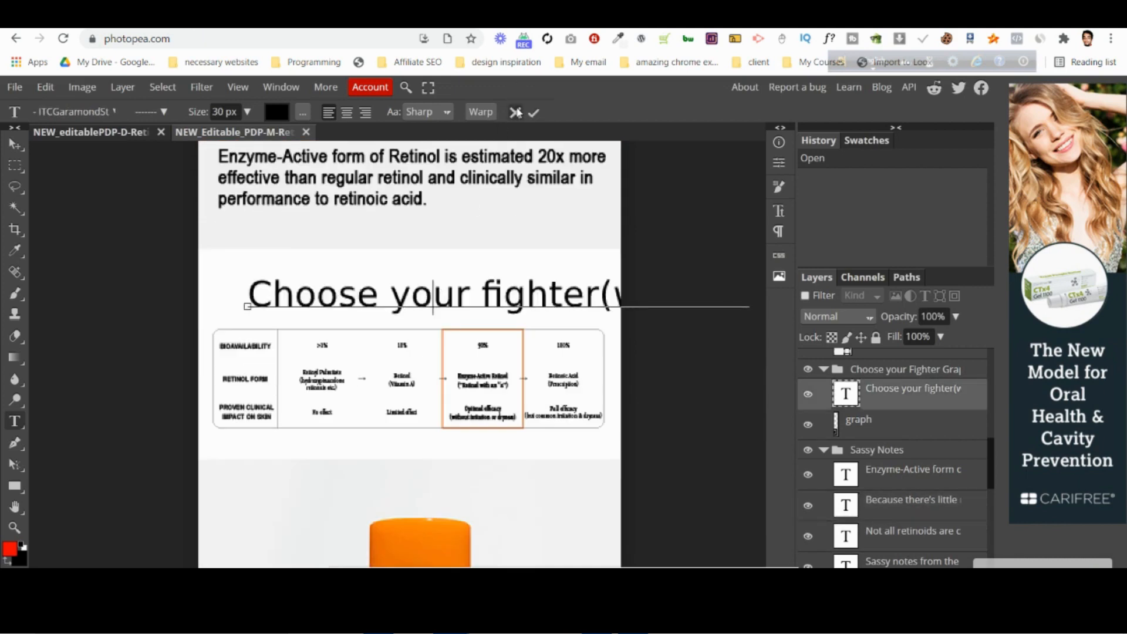
click(518, 113)
scroll(448, 294, down, 10)
click(428, 367)
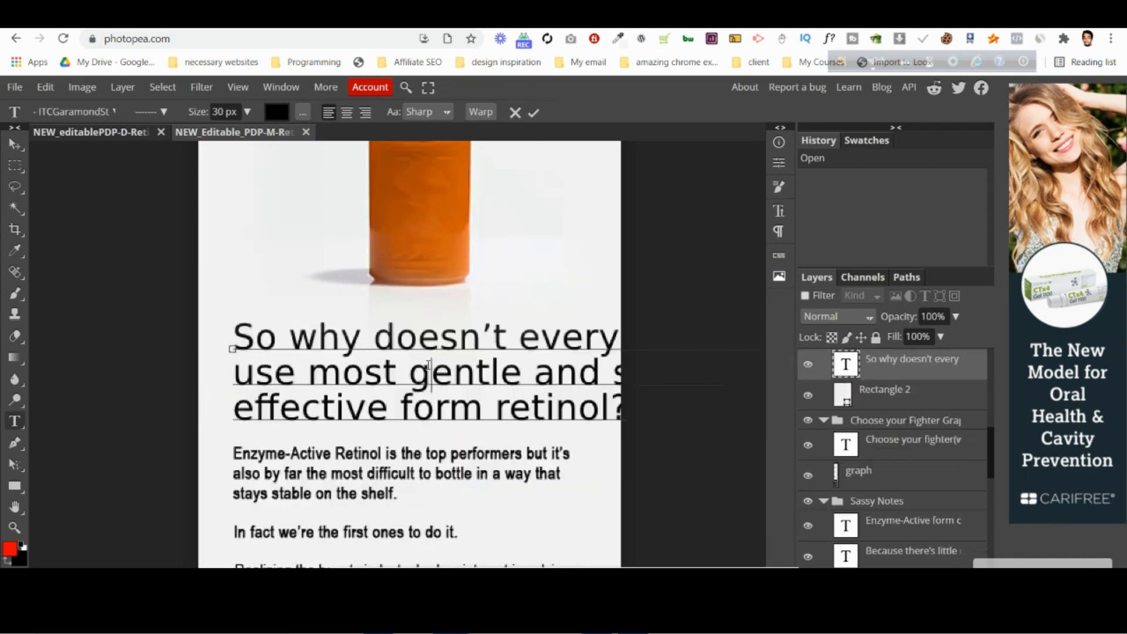
click(515, 113)
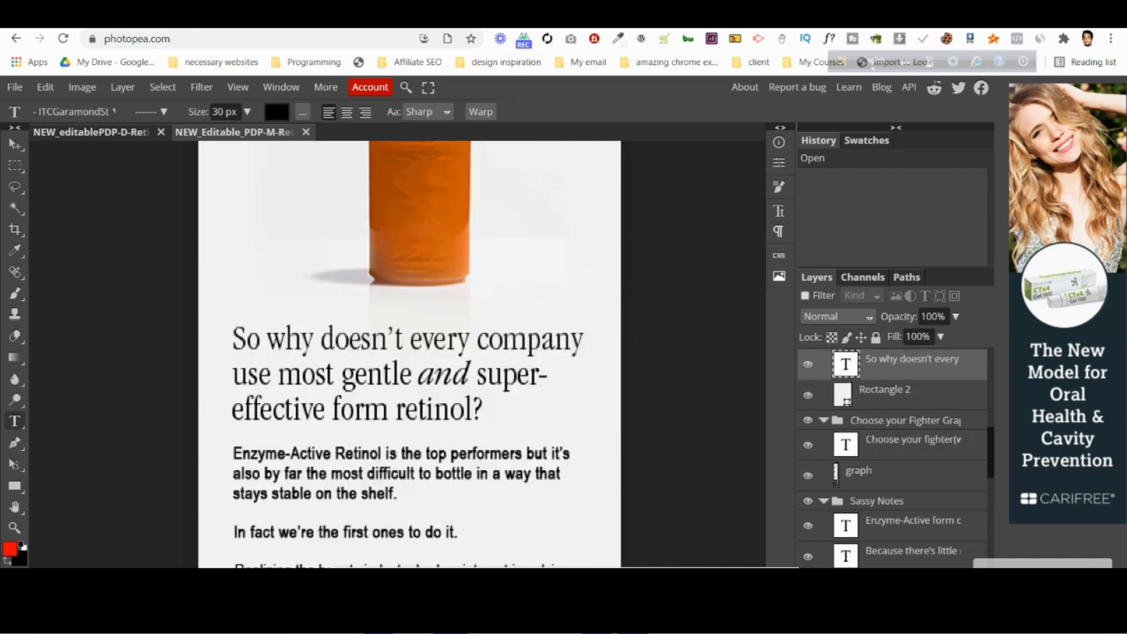
Return to PageFly and set the mobile font size of the "Sassy notes from the Lab Team" heading to 36 px.
click(728, 15)
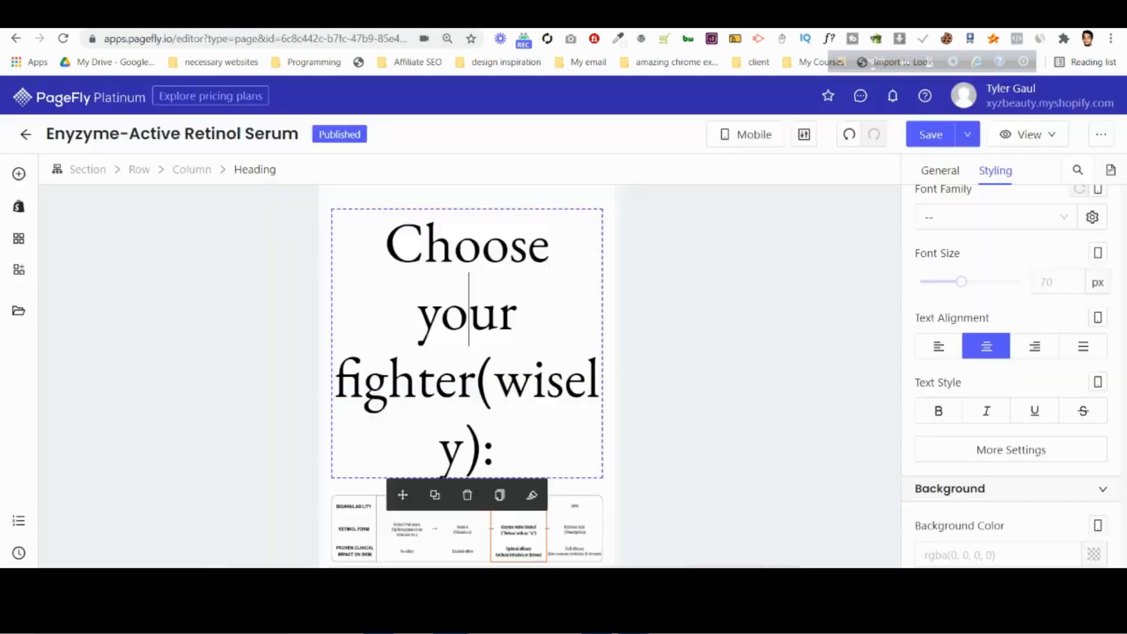
scroll(529, 323, down, 15)
scroll(496, 339, up, 5)
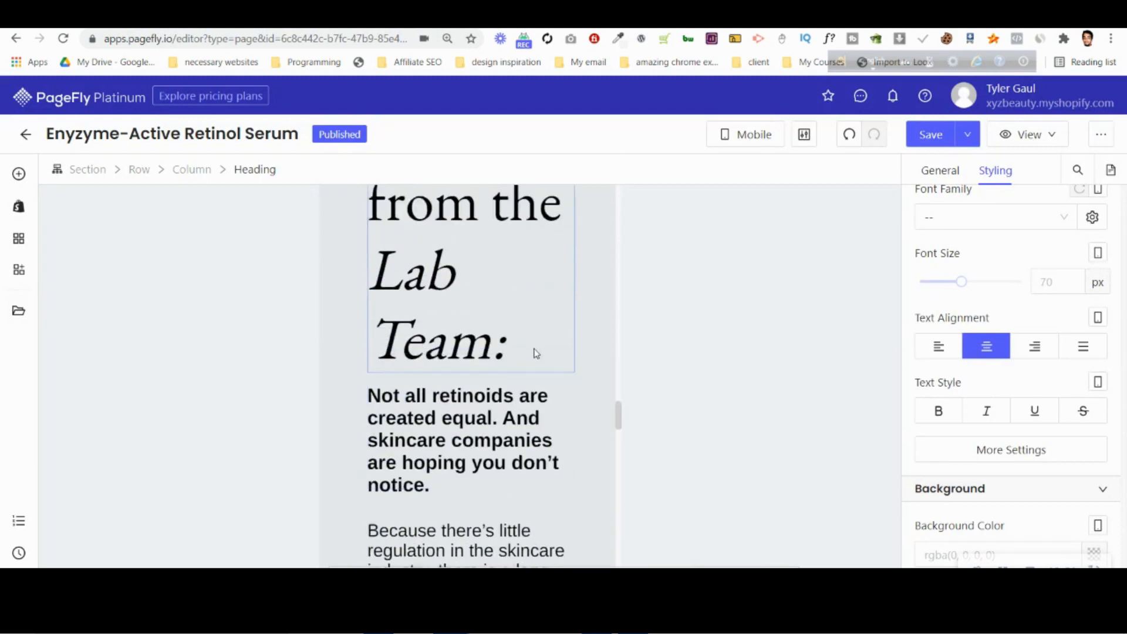
click(496, 339)
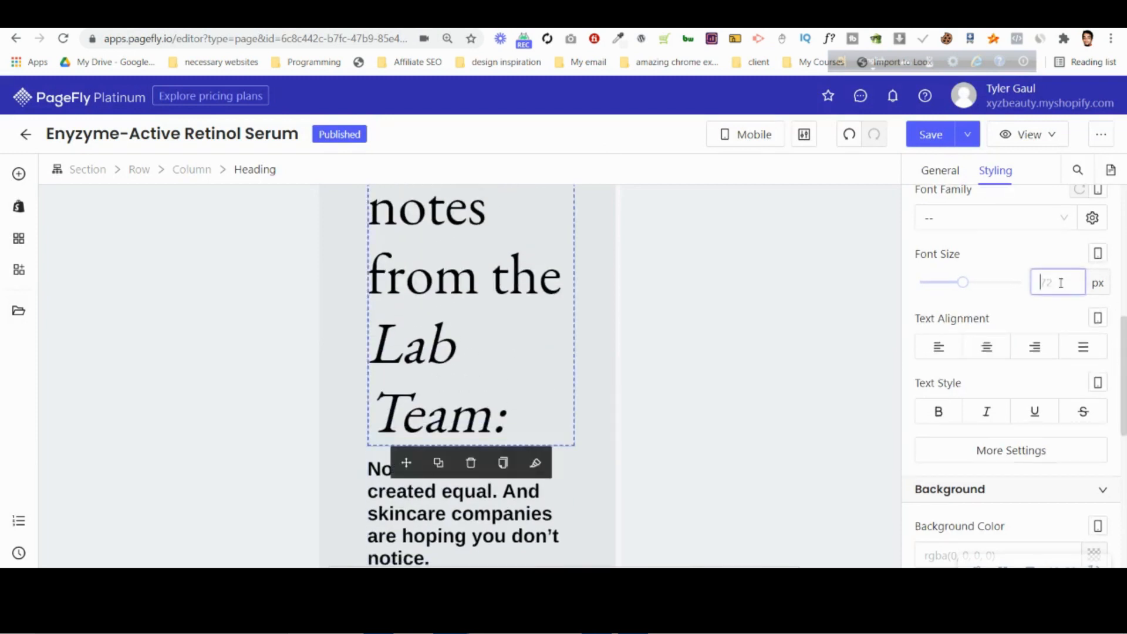
text(36)
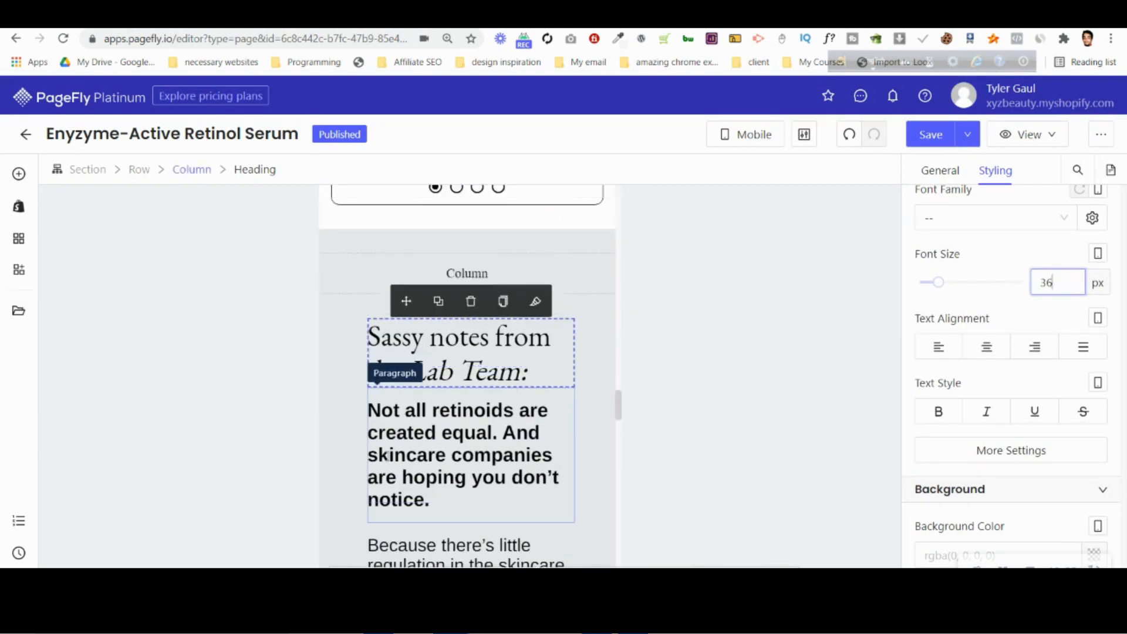
Set the mobile font size of the bold "Not all retinoids are created equal" paragraph to 16 px, checking it against the Photopea mockup.
click(399, 438)
text(16)
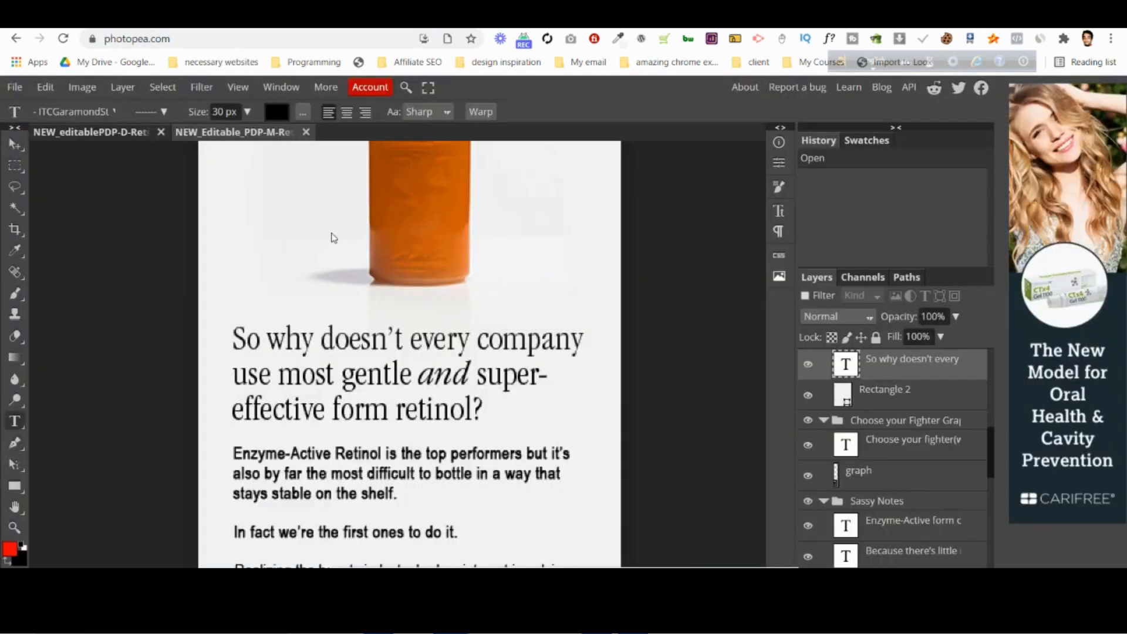
scroll(227, 357, up, 13)
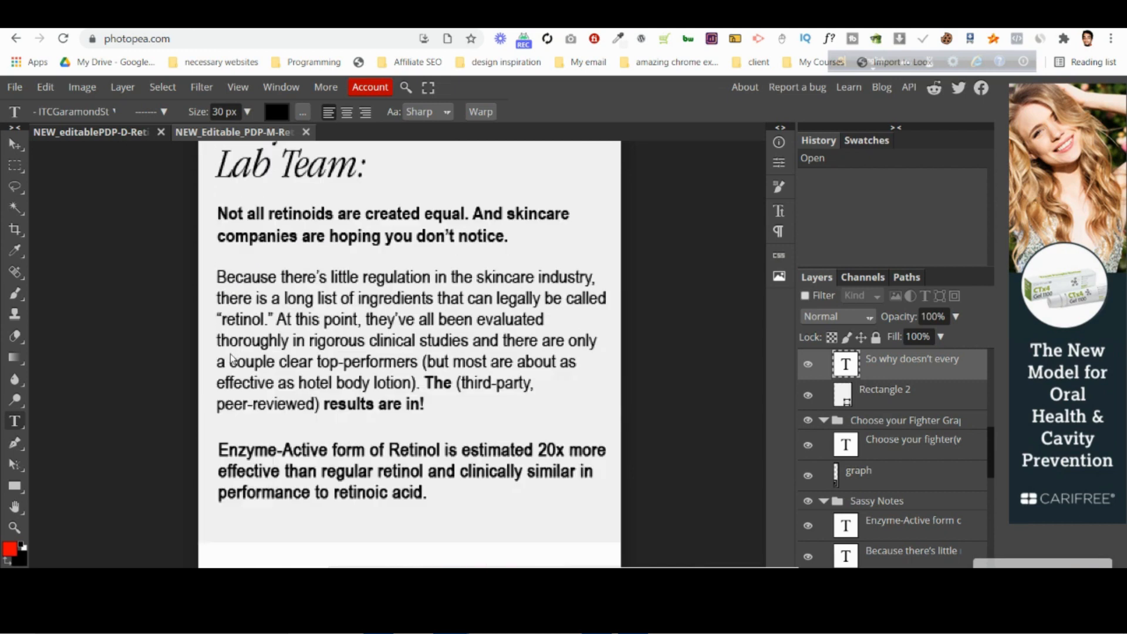
scroll(222, 301, down, 10)
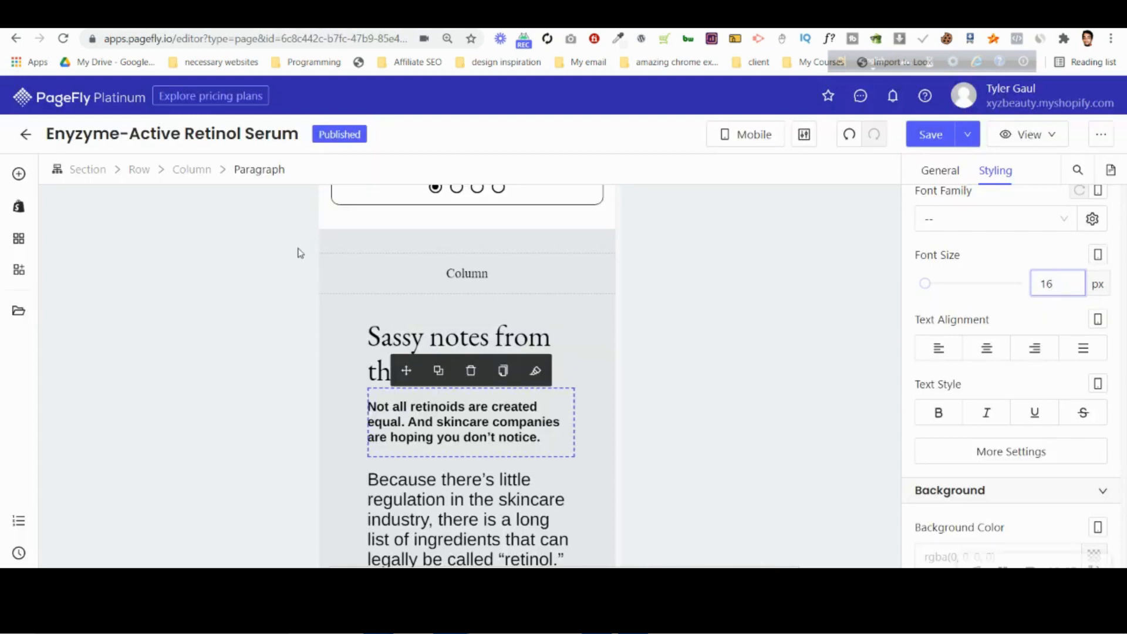
Set the left and right mobile margins of the "Sassy notes" column to 10 px.
click(203, 174)
scroll(996, 367, up, 4)
scroll(997, 367, up, 1)
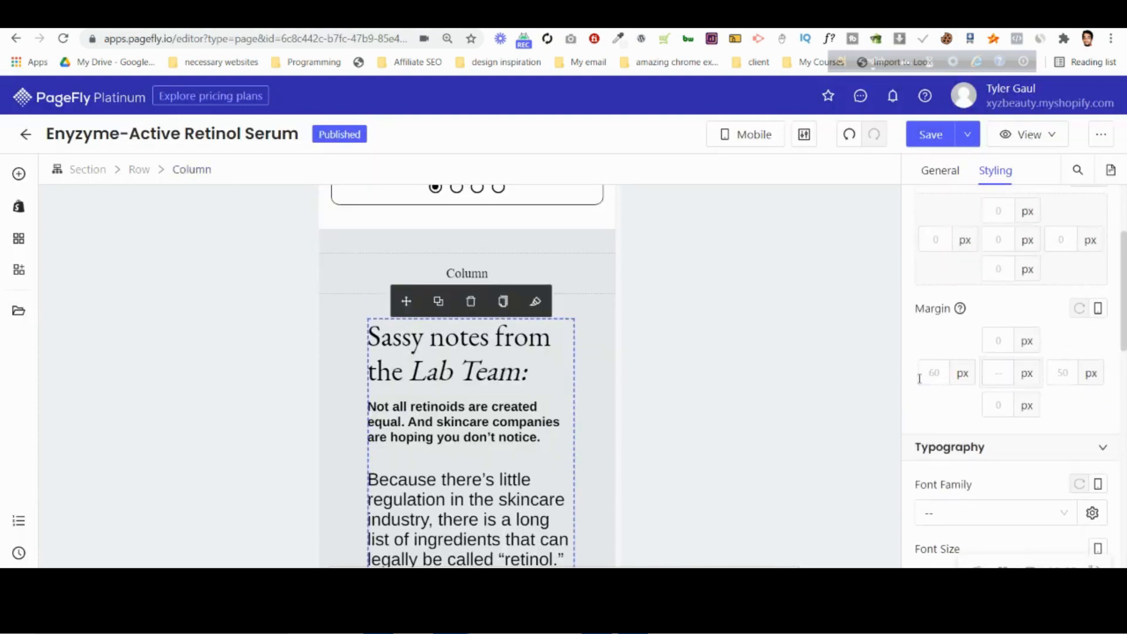
text(0)
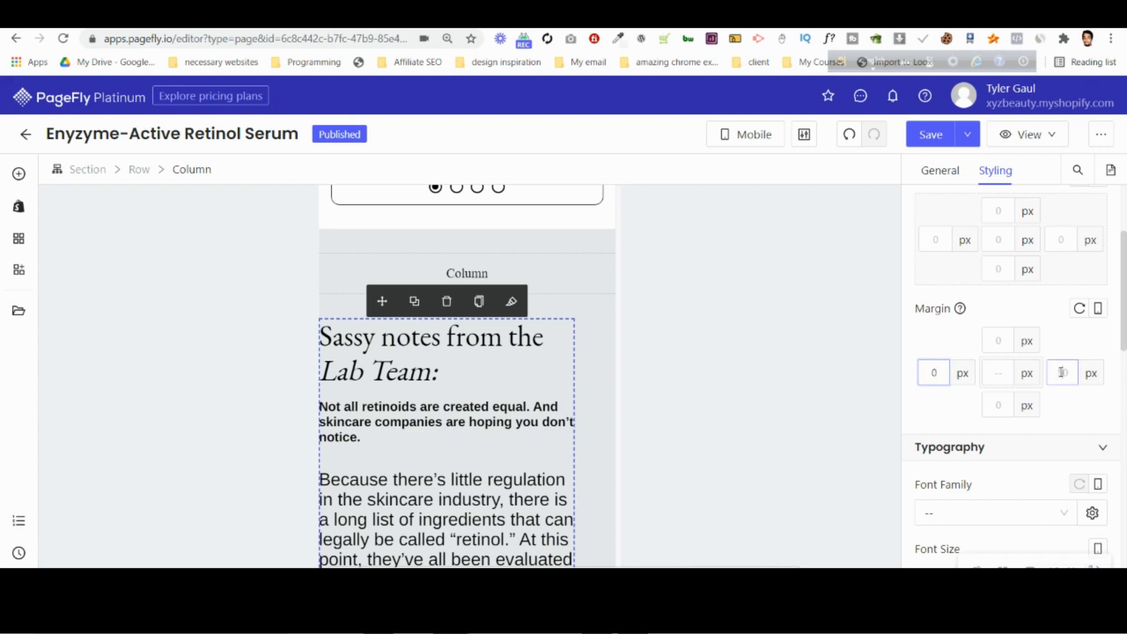
click(1061, 372)
text(0)
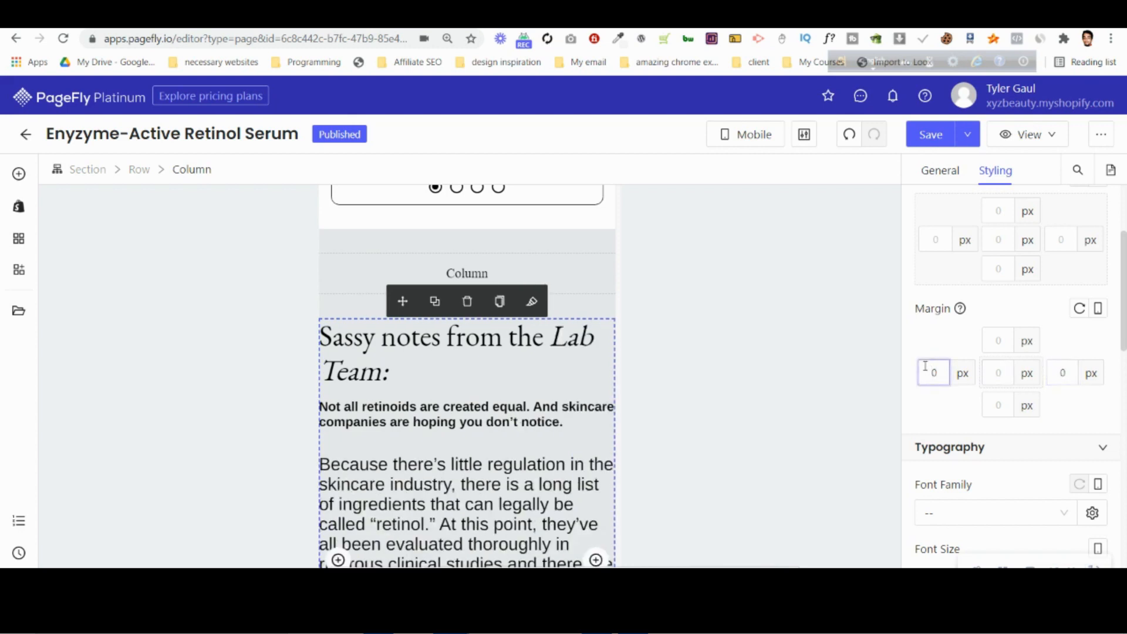
text(1)
click(1066, 376)
text(1)
Examine the spacing of the testimonial slideshow's image and its parent row, slide, column and section.
scroll(434, 411, up, 7)
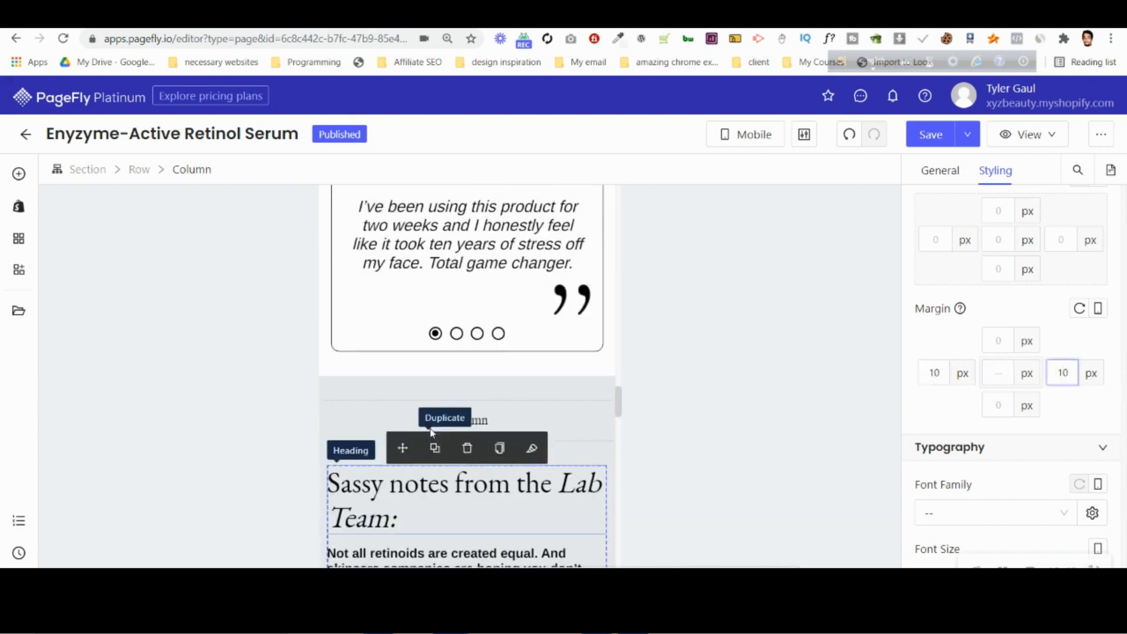
click(394, 397)
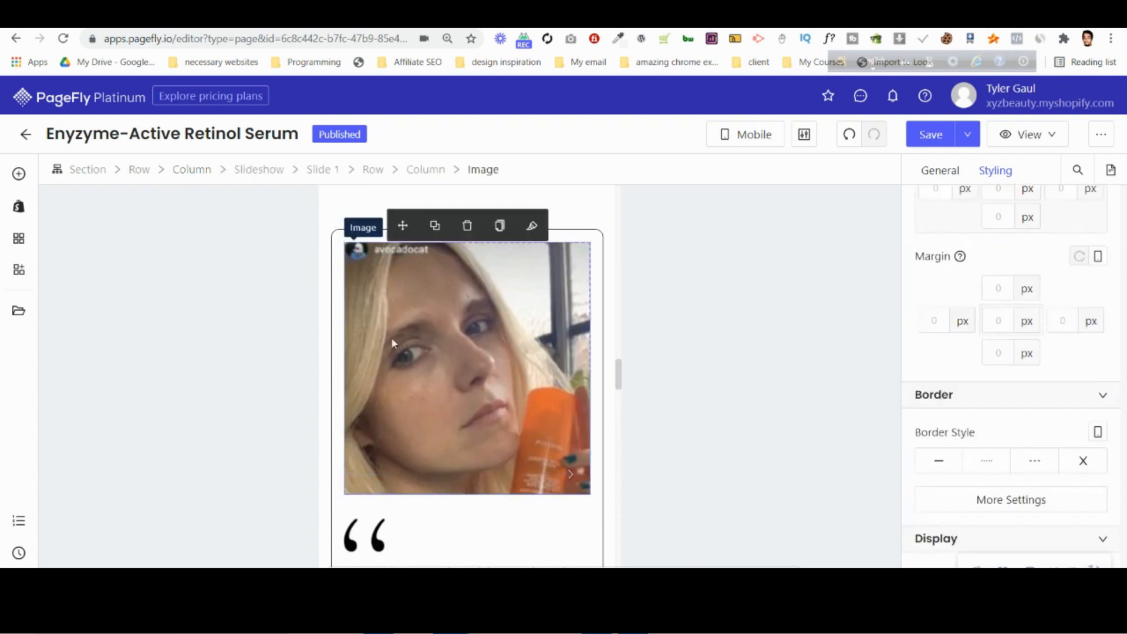
click(374, 170)
scroll(1010, 364, up, 3)
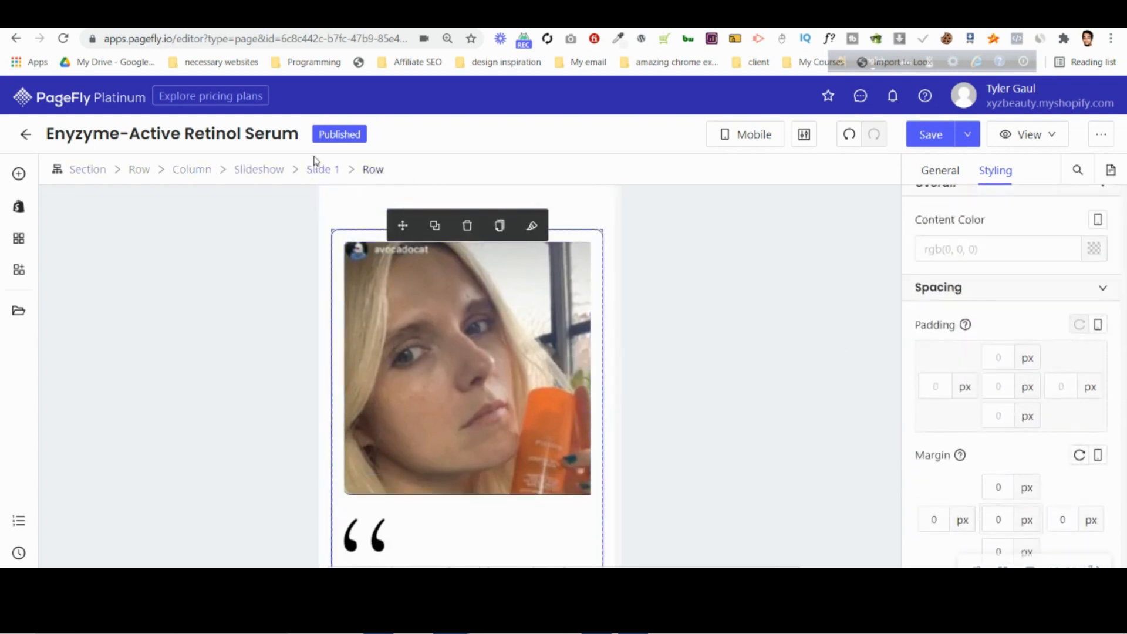
click(330, 170)
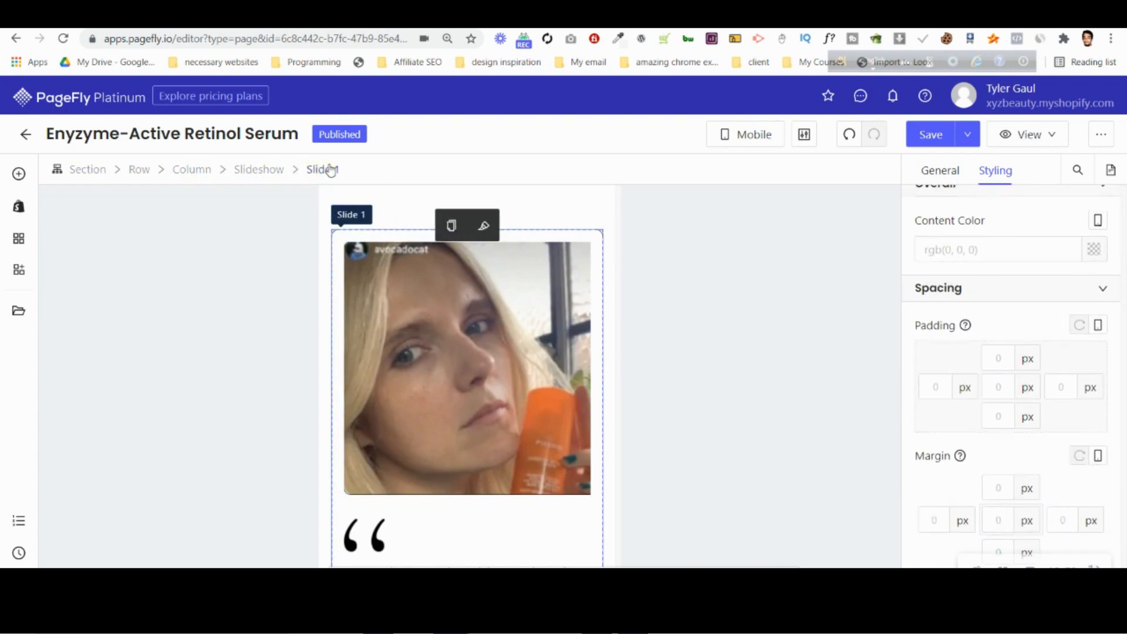
click(282, 172)
click(194, 175)
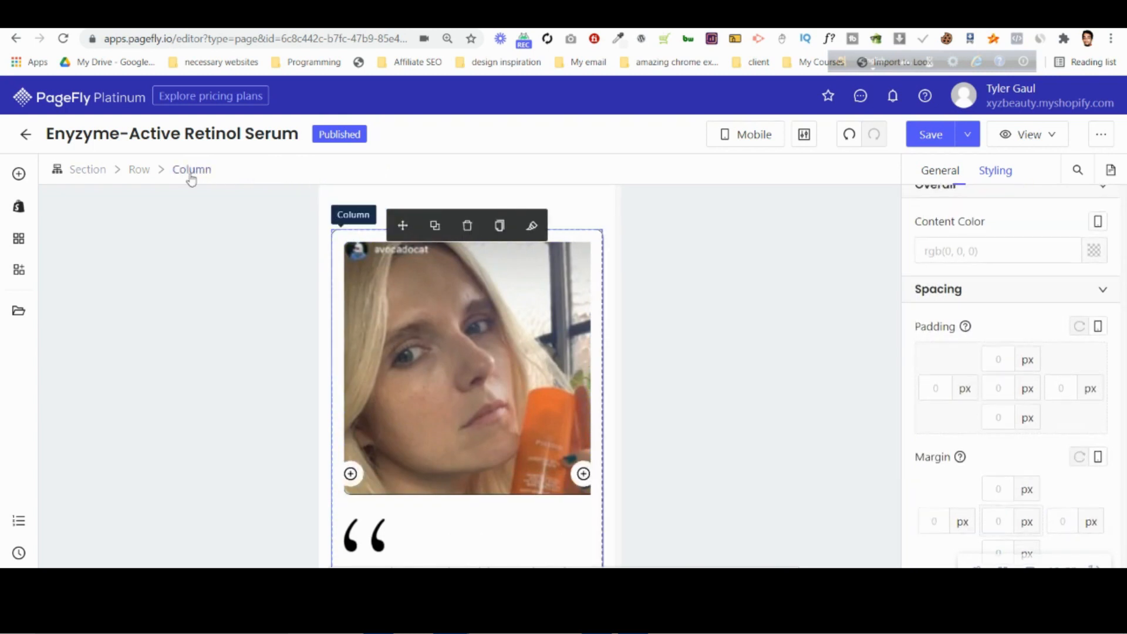
click(94, 172)
click(470, 293)
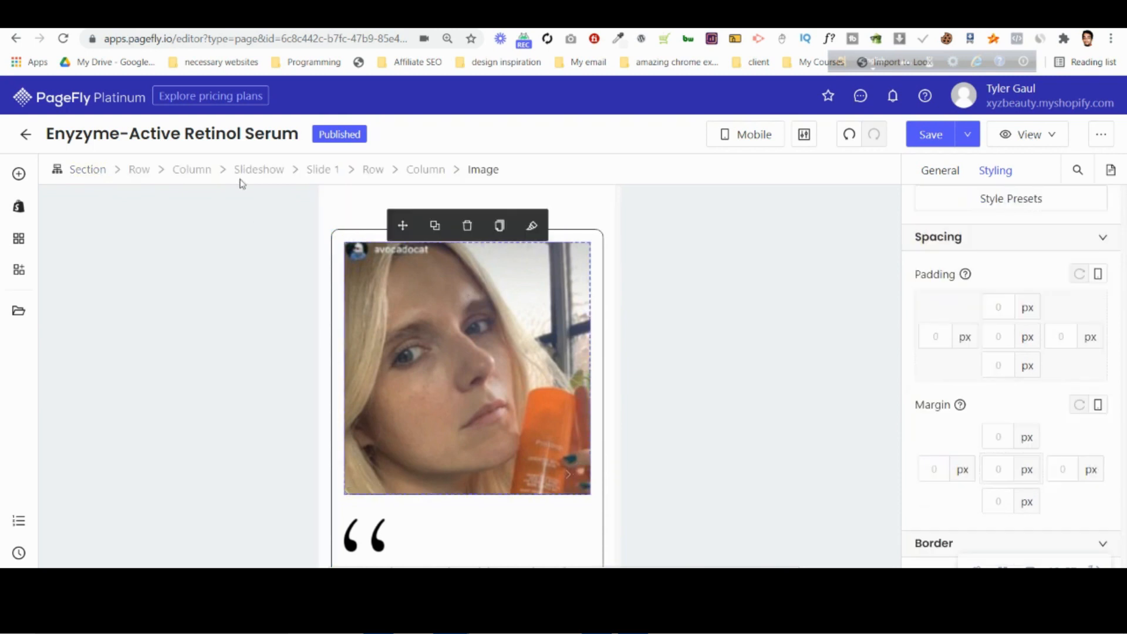
click(141, 171)
scroll(974, 516, down, 2)
scroll(433, 421, down, 8)
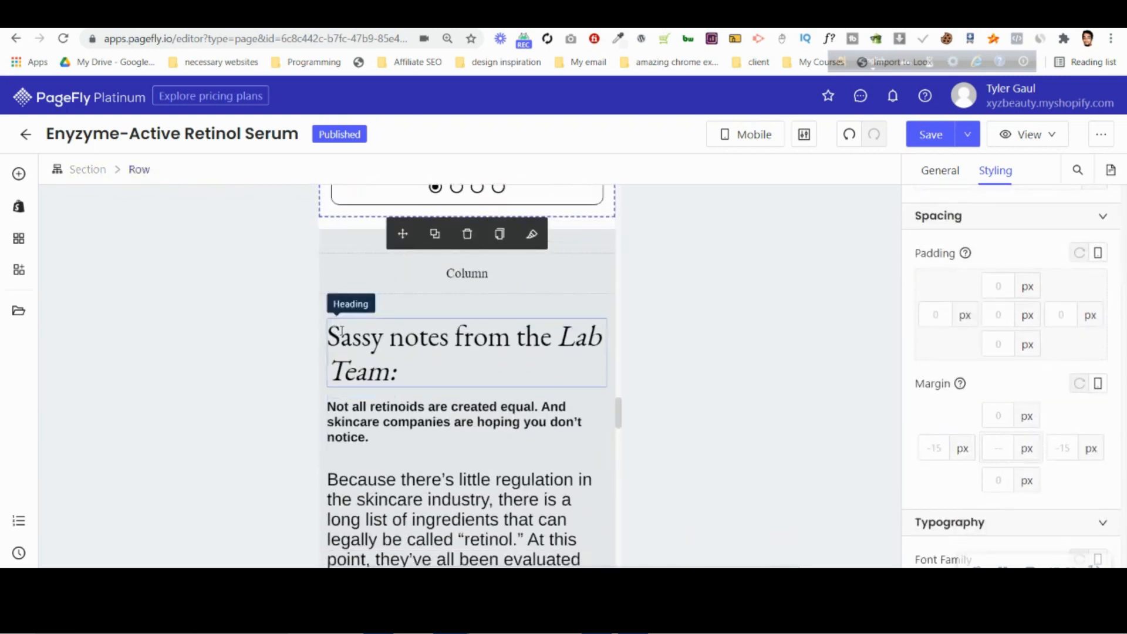
Set the left and right mobile margins of the "Sassy notes" column to 15 px.
click(342, 338)
click(192, 171)
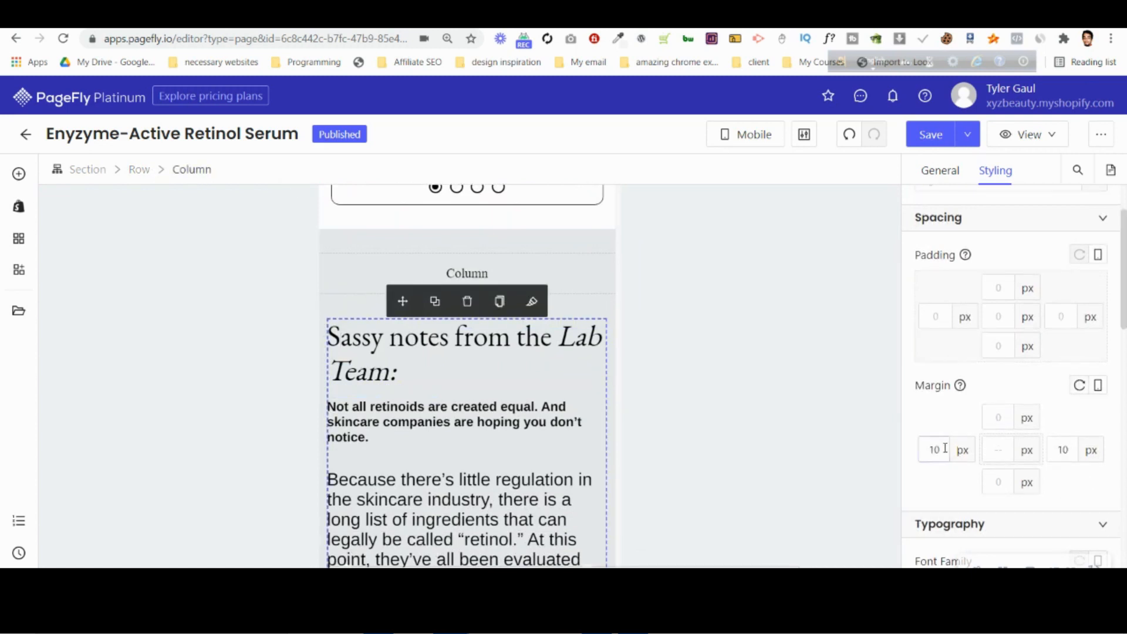
scroll(940, 441, up, 3)
key(shift+Tab)
text(1)
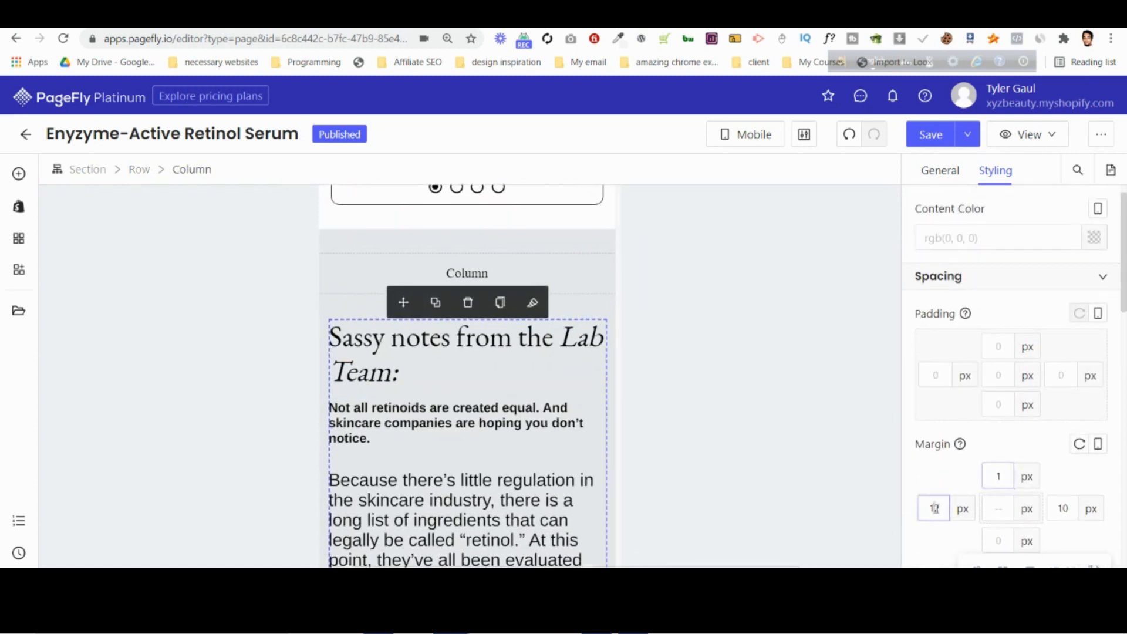
click(998, 509)
text(1)
click(1068, 514)
click(943, 508)
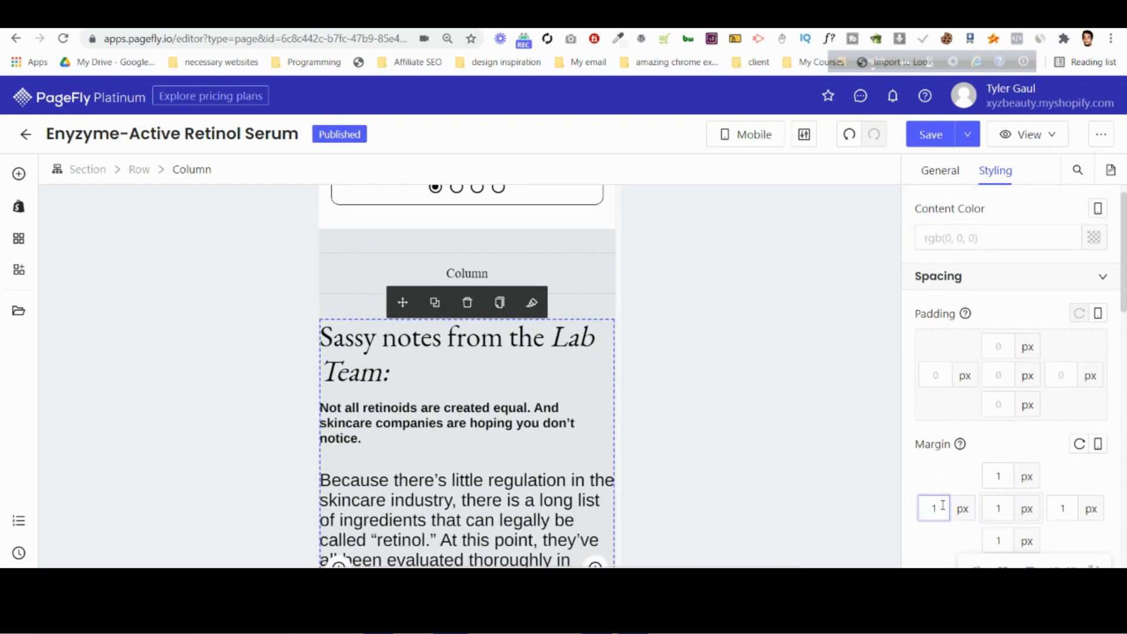
text(55)
Reset the top and bottom margins of the "Sassy notes" column to 0 px.
double_click(1008, 479)
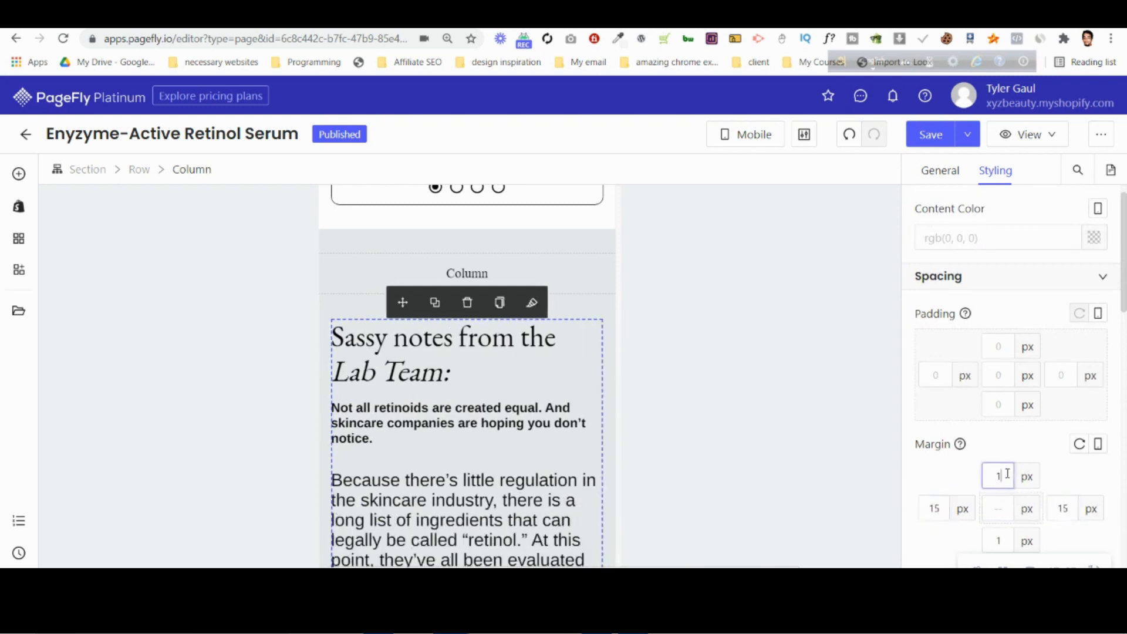
text(0)
click(1004, 538)
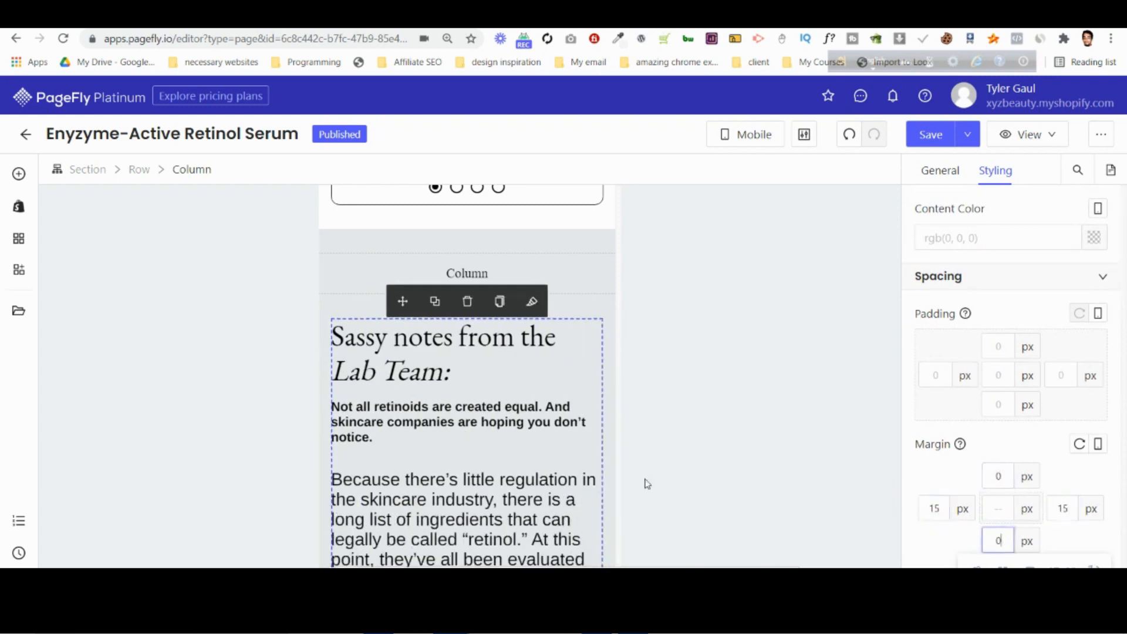
Set the mobile font size of the "Because there's little regulation" and closing "Enzyme-Active form of Retinol" paragraphs to 16 px.
click(482, 406)
scroll(1058, 363, down, 6)
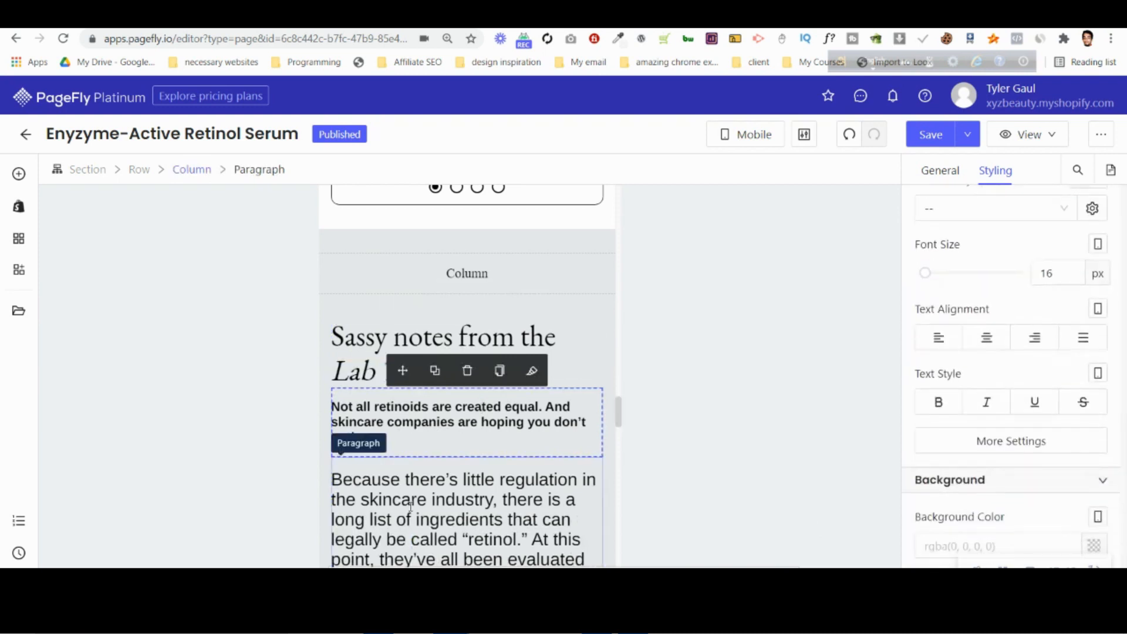
scroll(493, 414, down, 2)
click(493, 413)
text(1)
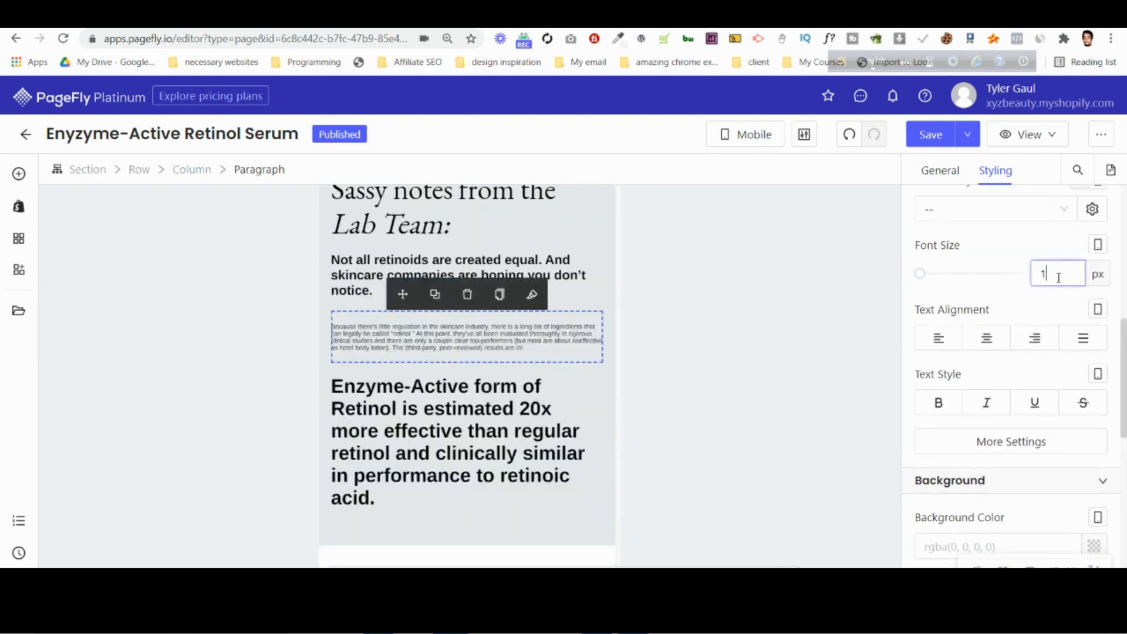
text(616)
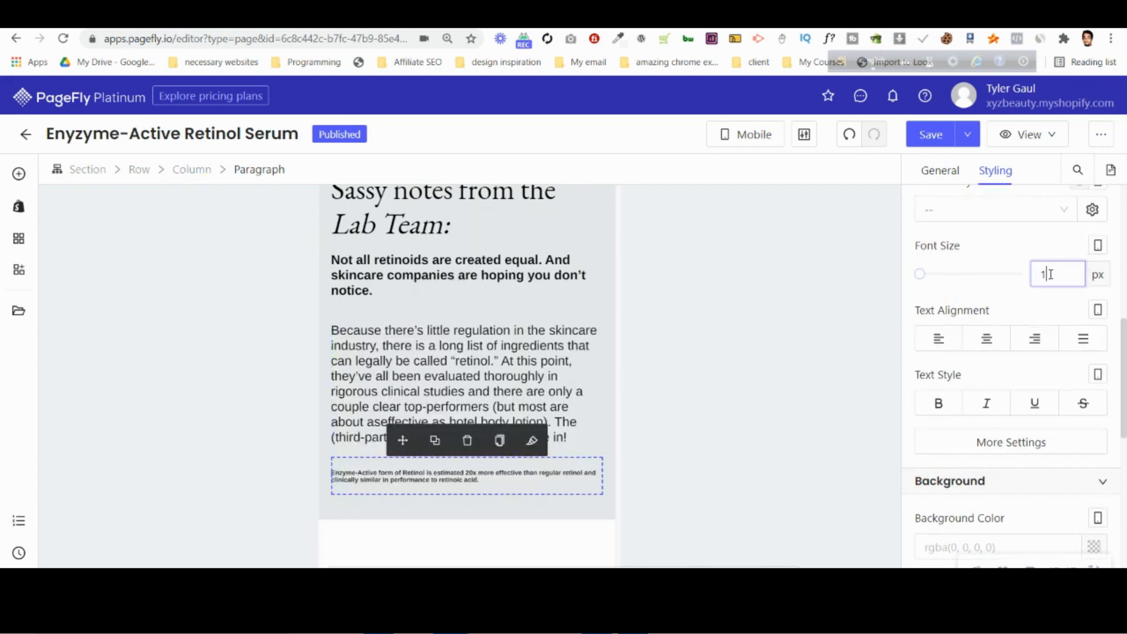
Set the mobile font size of the "Choose your fighter(wisely):" heading to 30 px.
scroll(467, 435, down, 5)
click(467, 434)
click(1057, 274)
text(30)
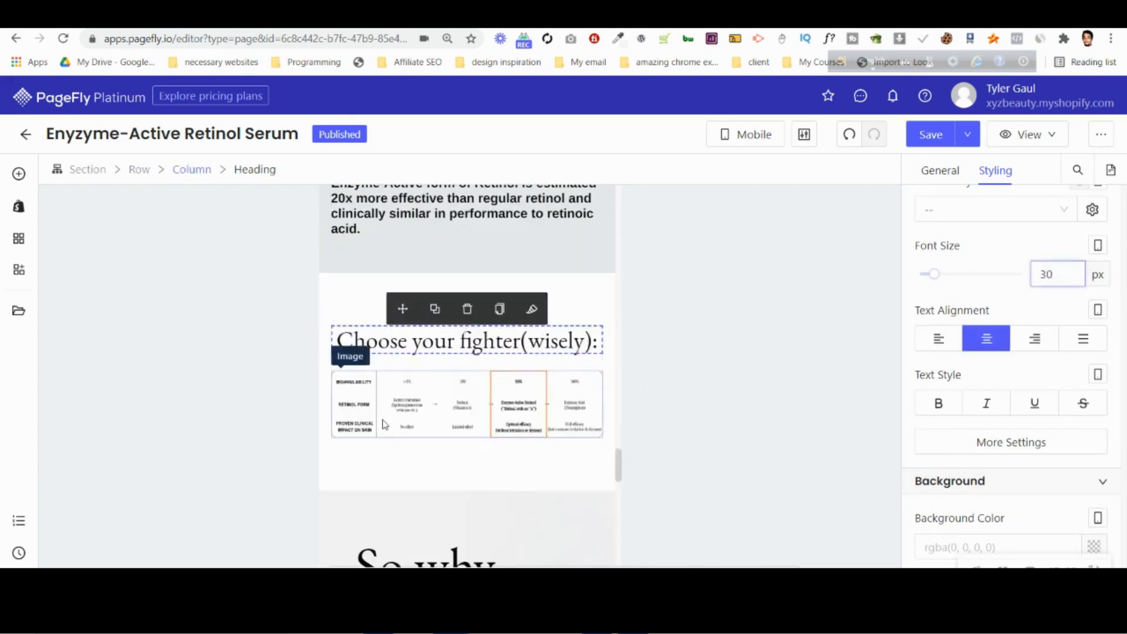
Set the top and bottom mobile padding of the "Choose your fighter" section to 30 px.
click(447, 401)
scroll(446, 401, down, 3)
scroll(361, 218, up, 2)
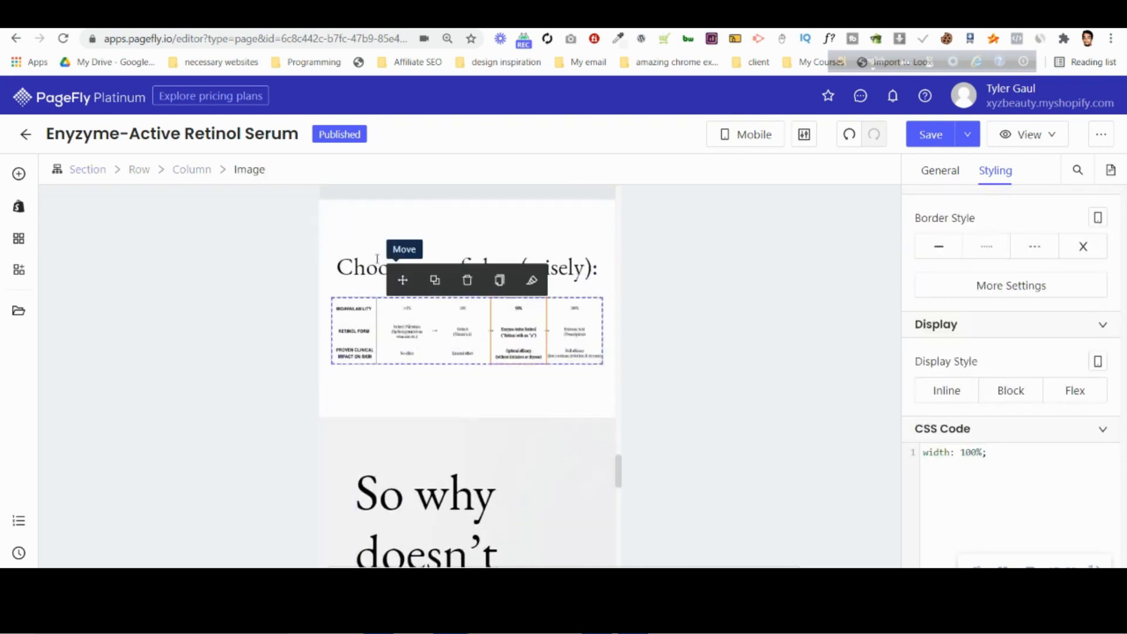
click(361, 218)
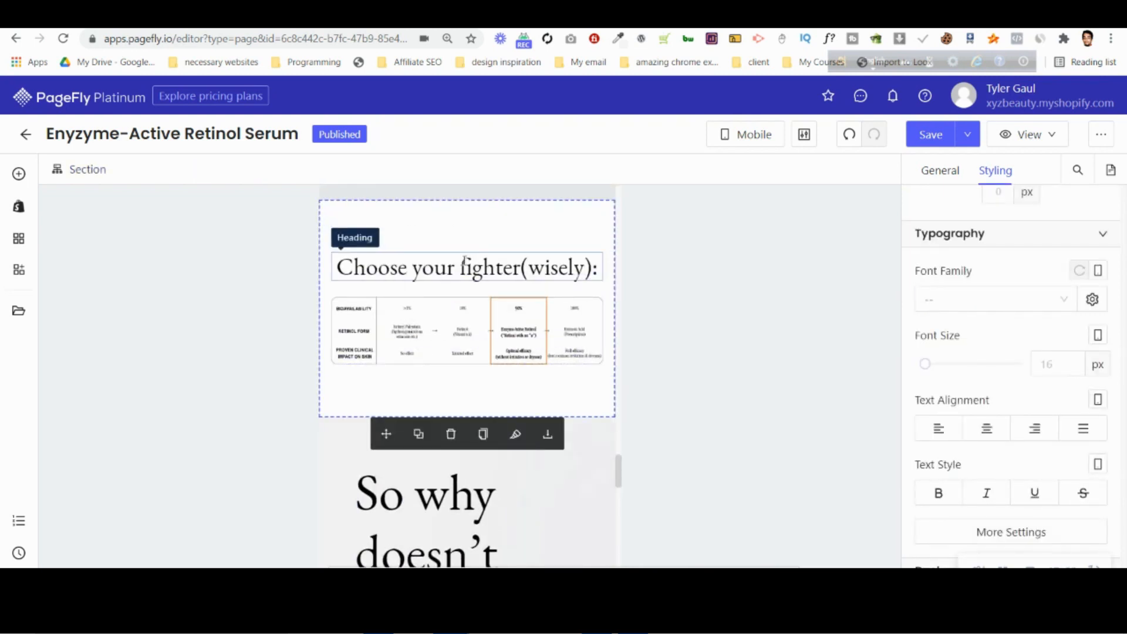
click(438, 259)
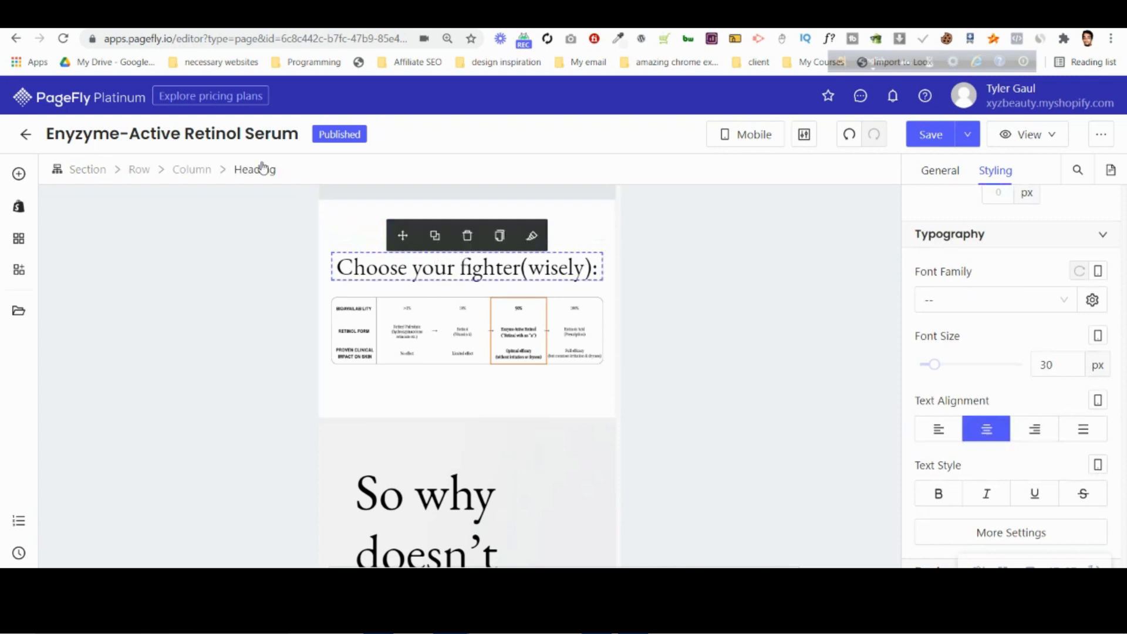
click(141, 174)
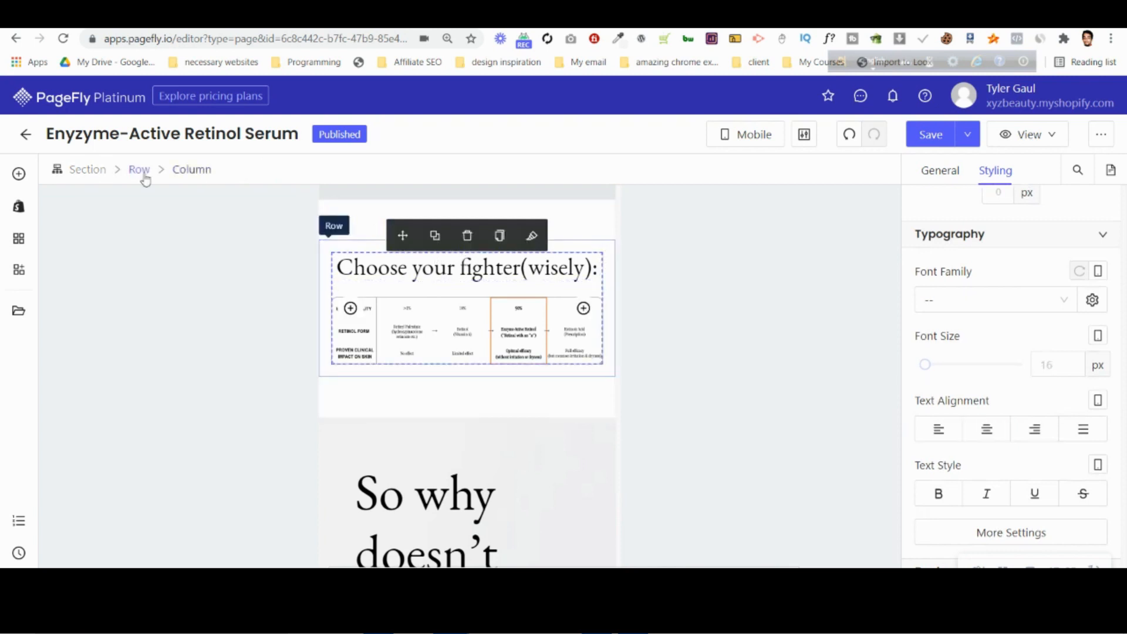
click(94, 175)
scroll(1010, 369, up, 2)
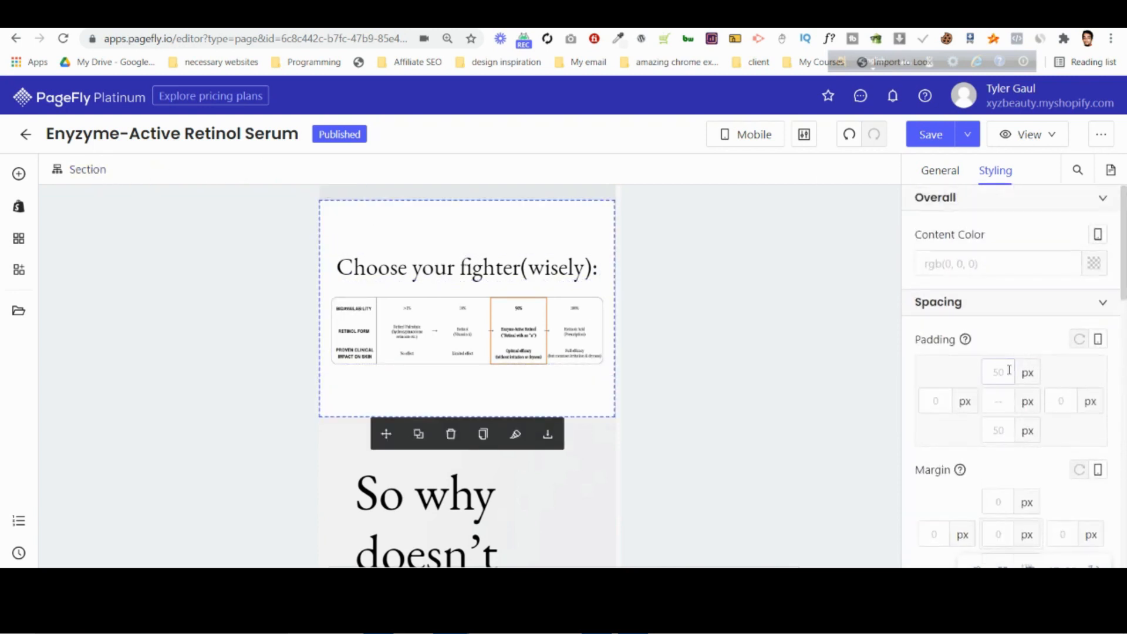
key(BackSpace)
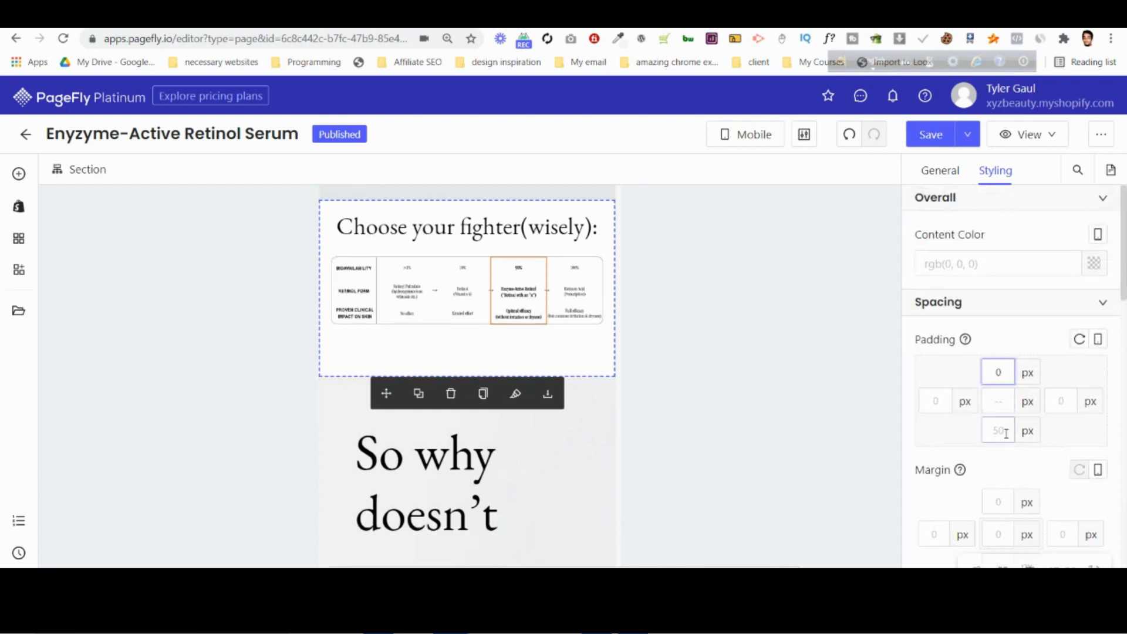
click(1007, 433)
key(BackSpace)
click(993, 373)
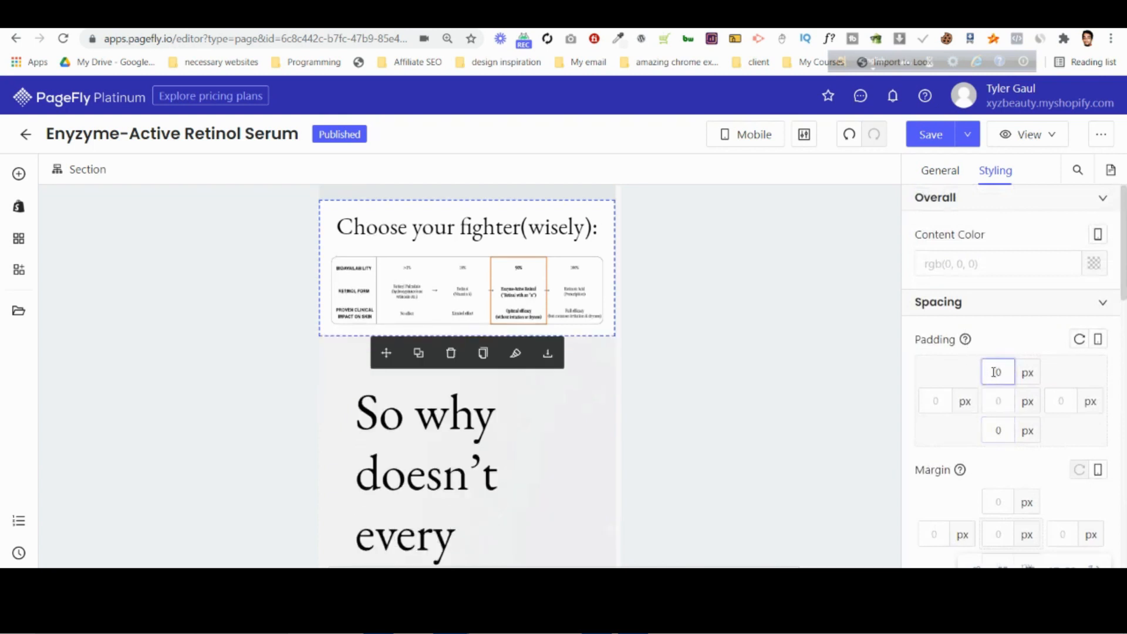
text(3)
click(996, 431)
text(3)
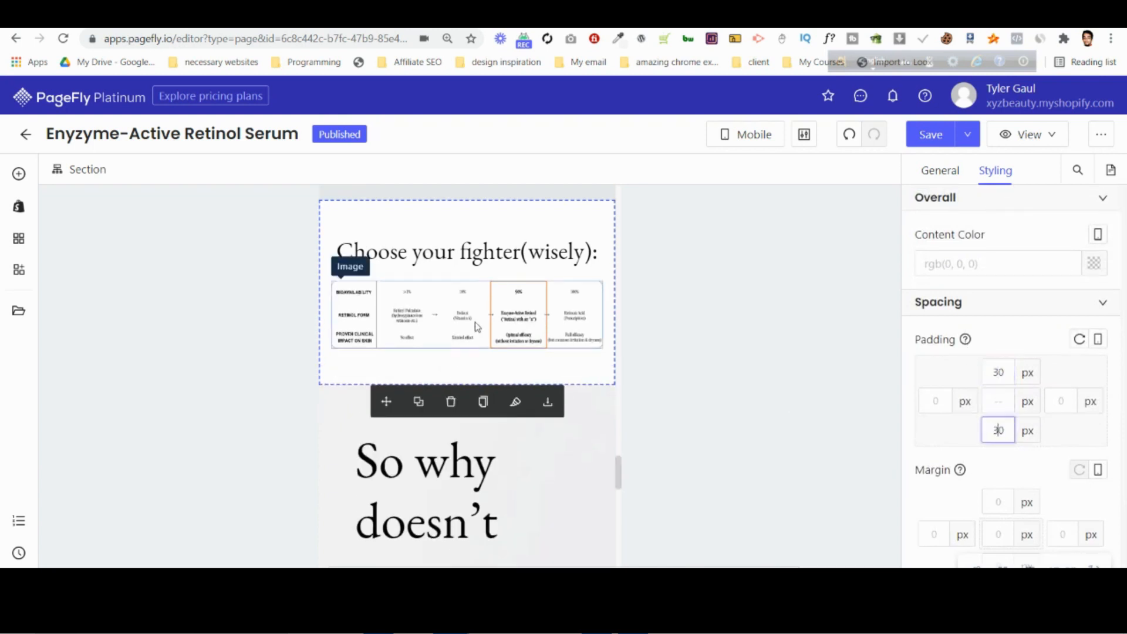
Set the mobile font size of the "So why doesn't every company" heading to 30 px.
scroll(477, 327, down, 3)
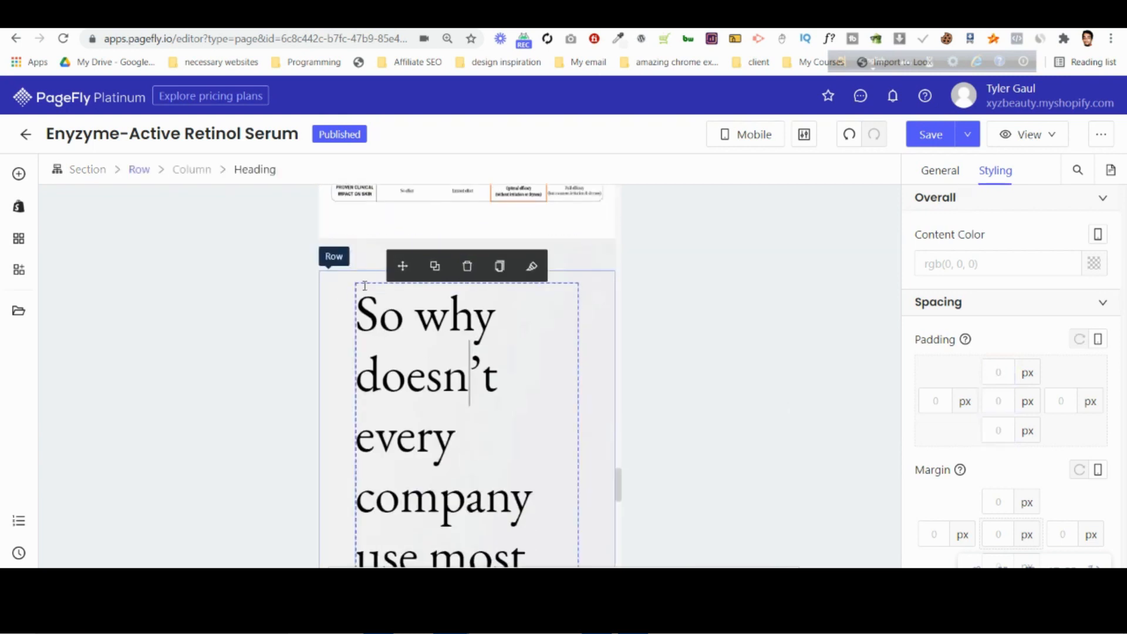
scroll(1051, 434, down, 5)
click(1054, 451)
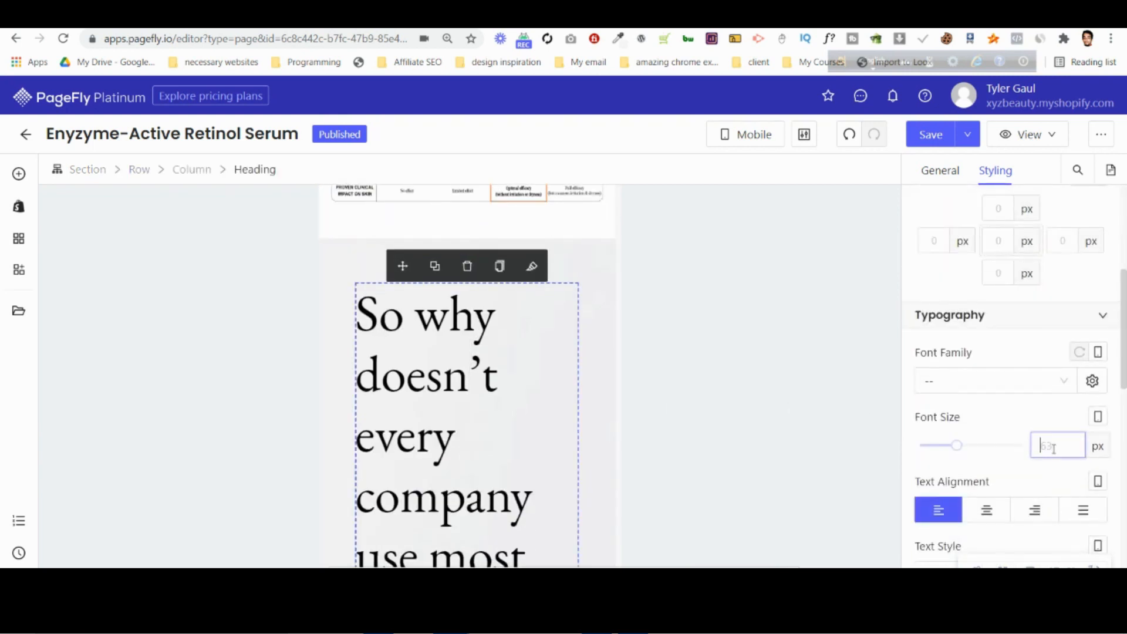
text(30)
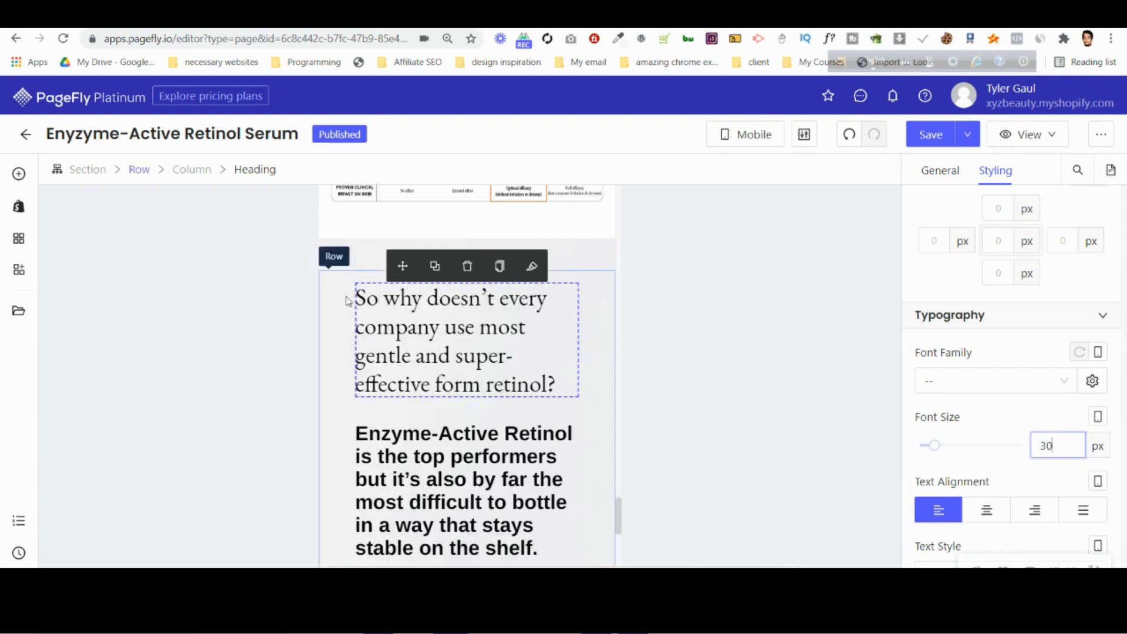
Set the left and right mobile margins of the column holding the "So why doesn't every company" heading to 10 px.
click(203, 174)
double_click(933, 241)
text(0)
double_click(1072, 240)
text(0)
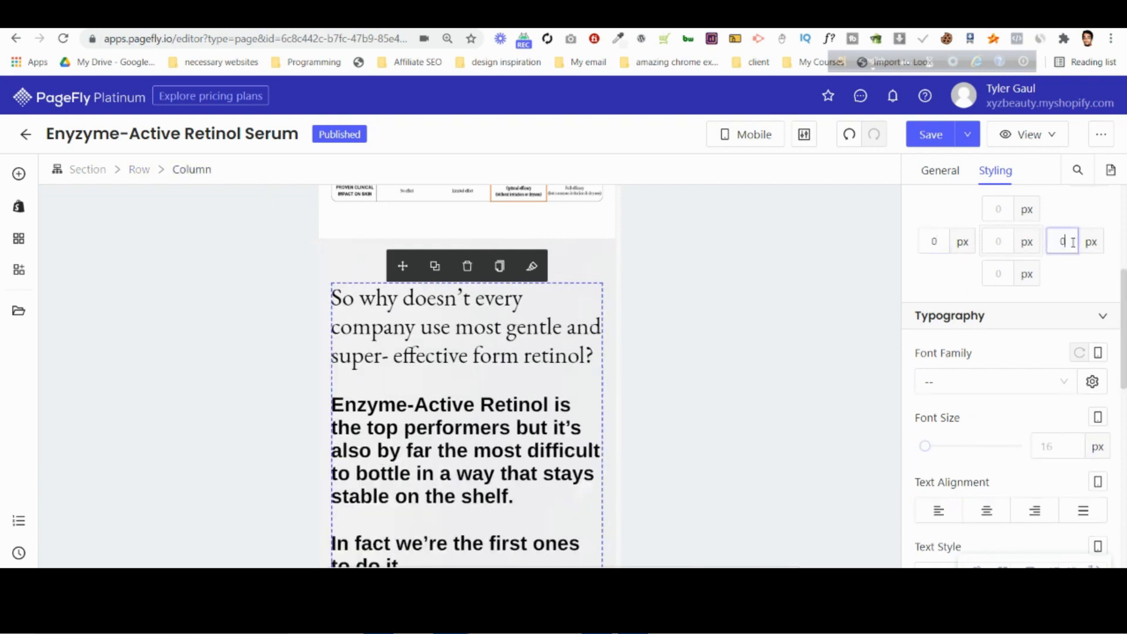
click(923, 246)
text(10)
click(1054, 244)
text(1)
Switch to the mobile PSD in Photopea and check the font sizes of the paragraphs under "So why doesn't every company".
click(430, 464)
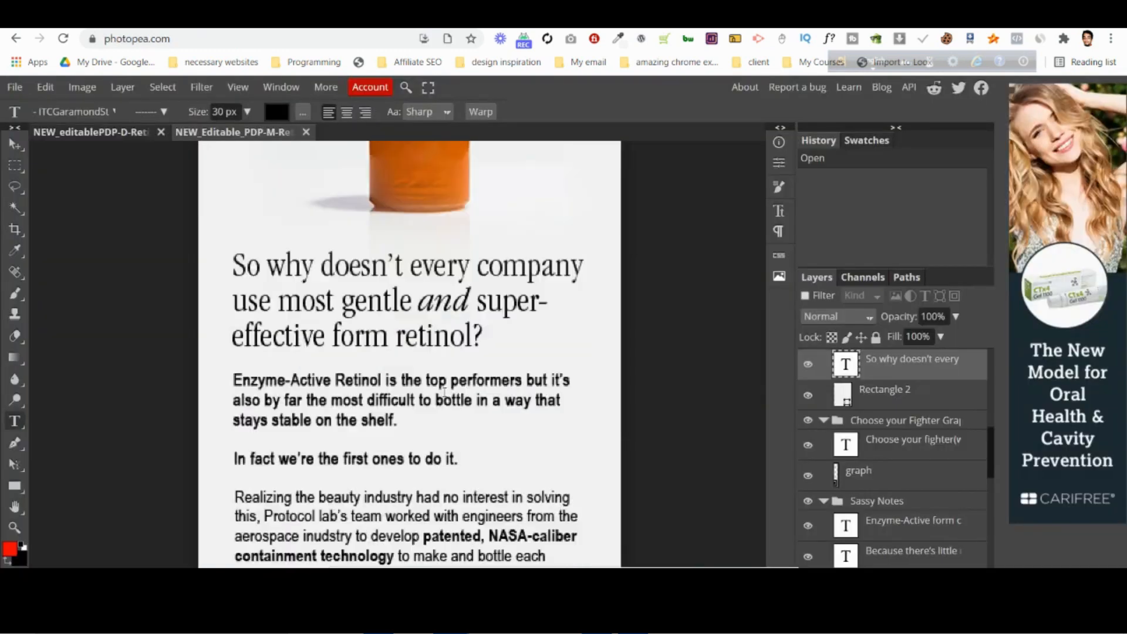
scroll(445, 399, down, 10)
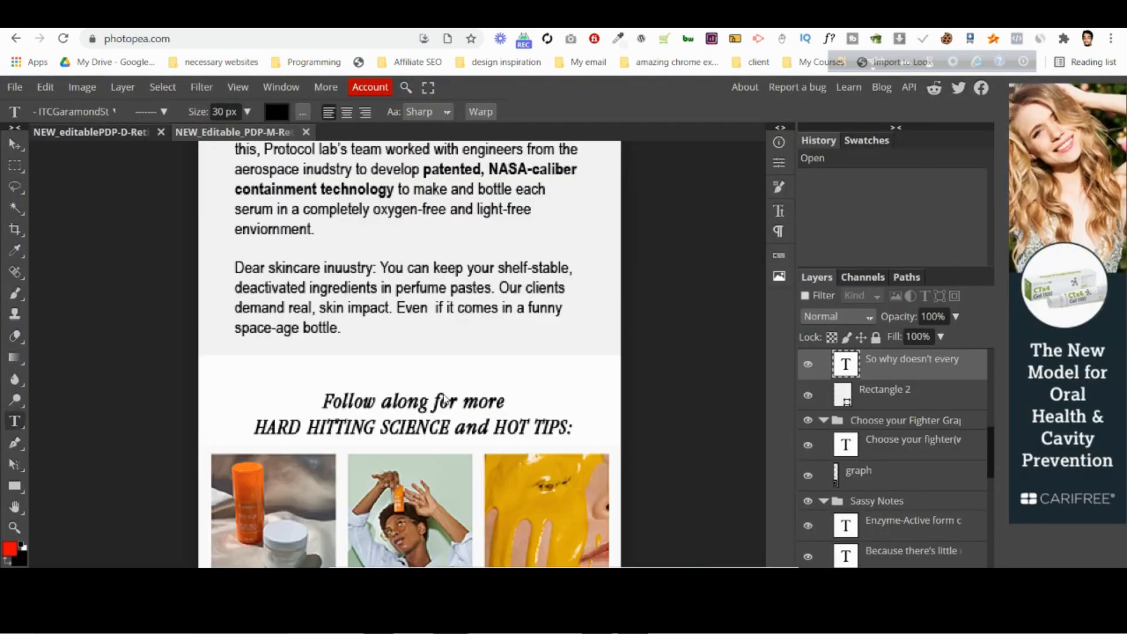
scroll(445, 400, up, 10)
scroll(445, 399, down, 1)
click(430, 311)
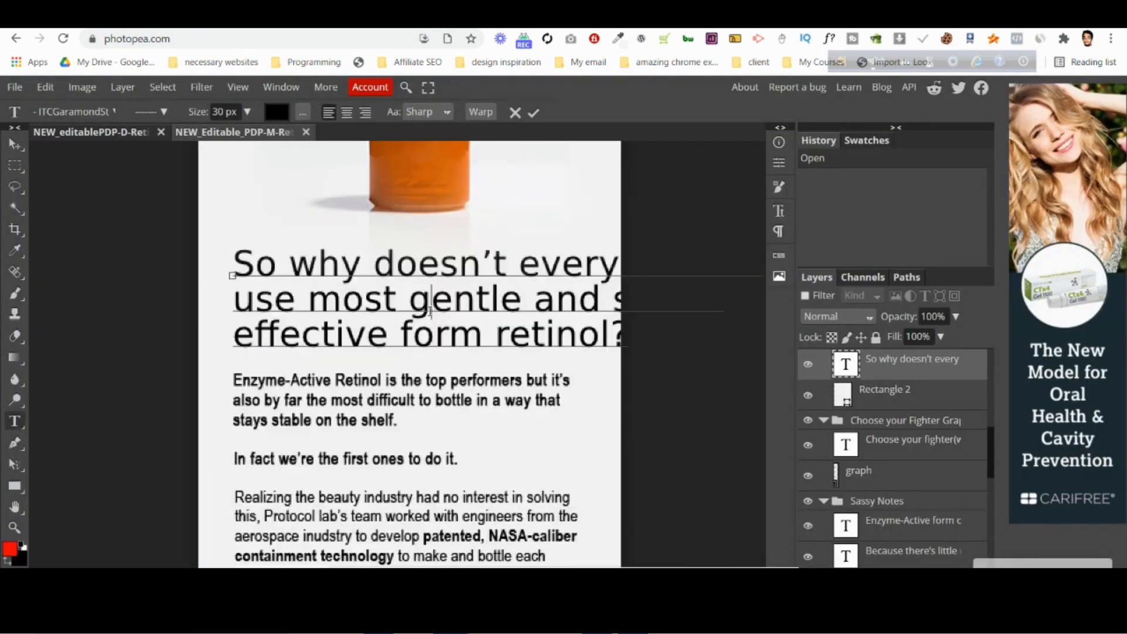
click(515, 112)
click(389, 407)
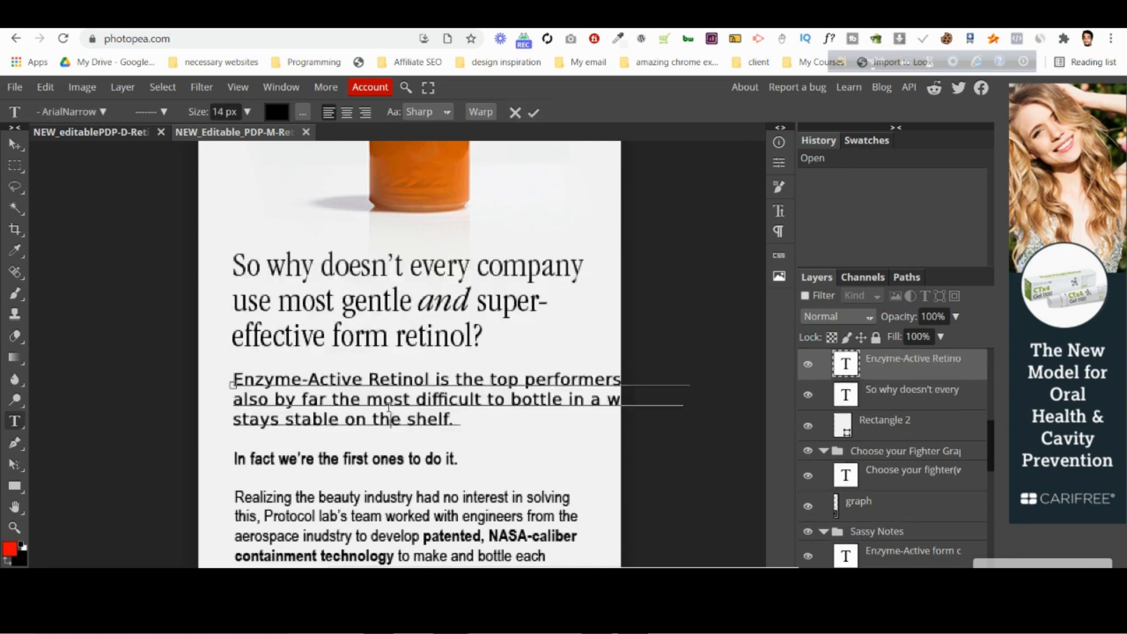
click(516, 112)
click(413, 458)
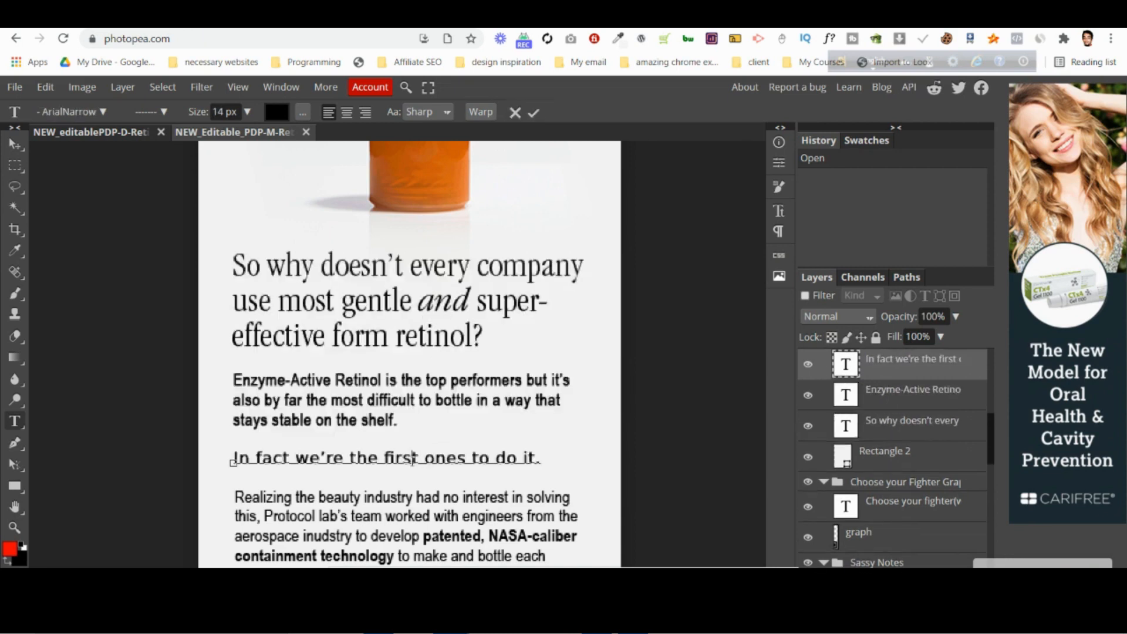
click(515, 112)
scroll(399, 405, down, 2)
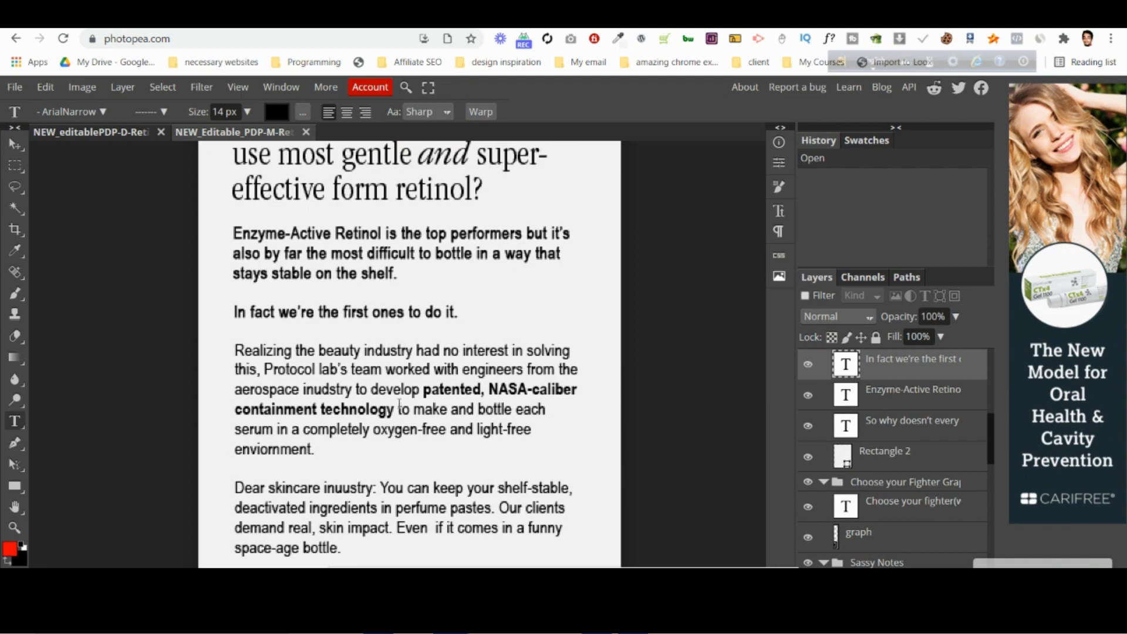
click(400, 409)
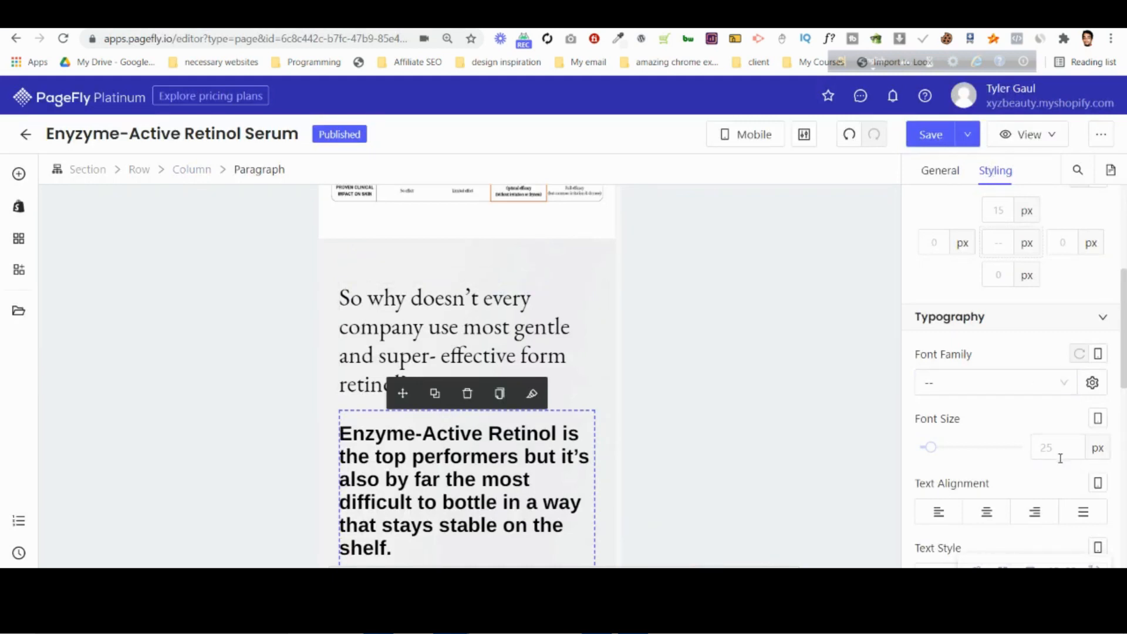
In PageFly, set the mobile font size of the bold "Enzyme-Active Retinol is" paragraph to 14 px and the two paragraphs below it to 15 px.
text(14)
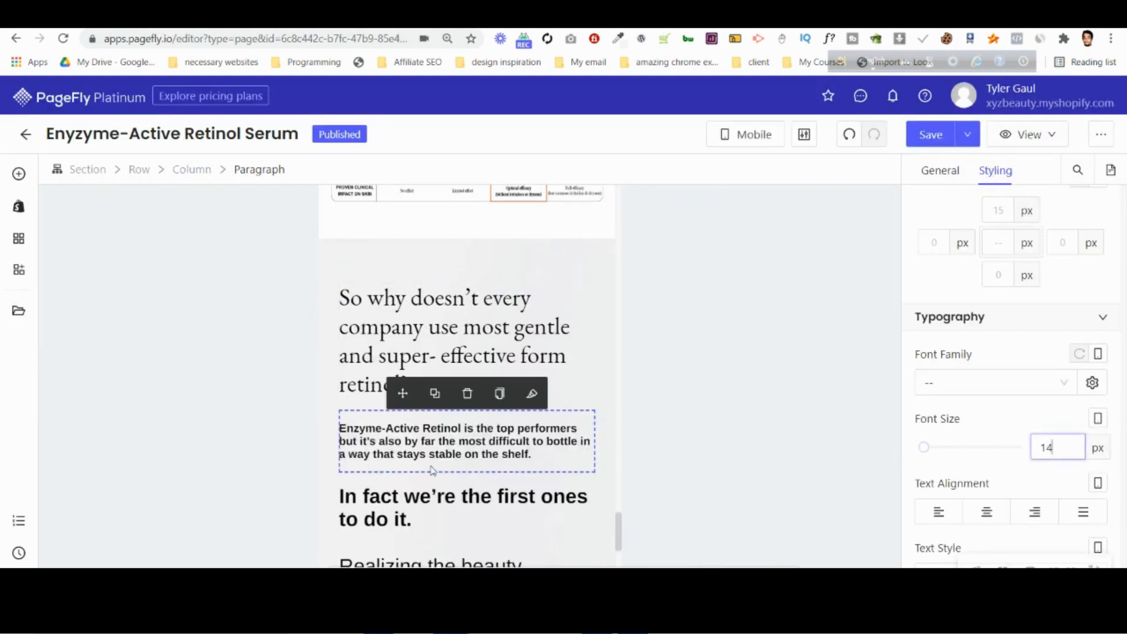
scroll(433, 470, down, 1)
click(445, 437)
click(1058, 448)
text(15)
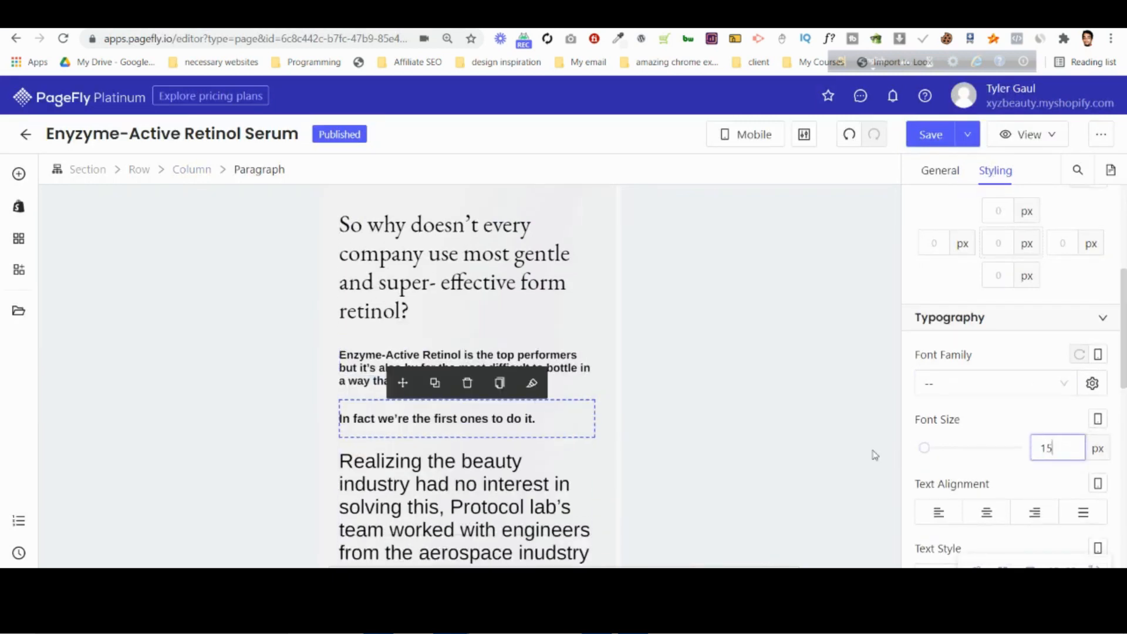
click(545, 507)
click(1057, 439)
text(15)
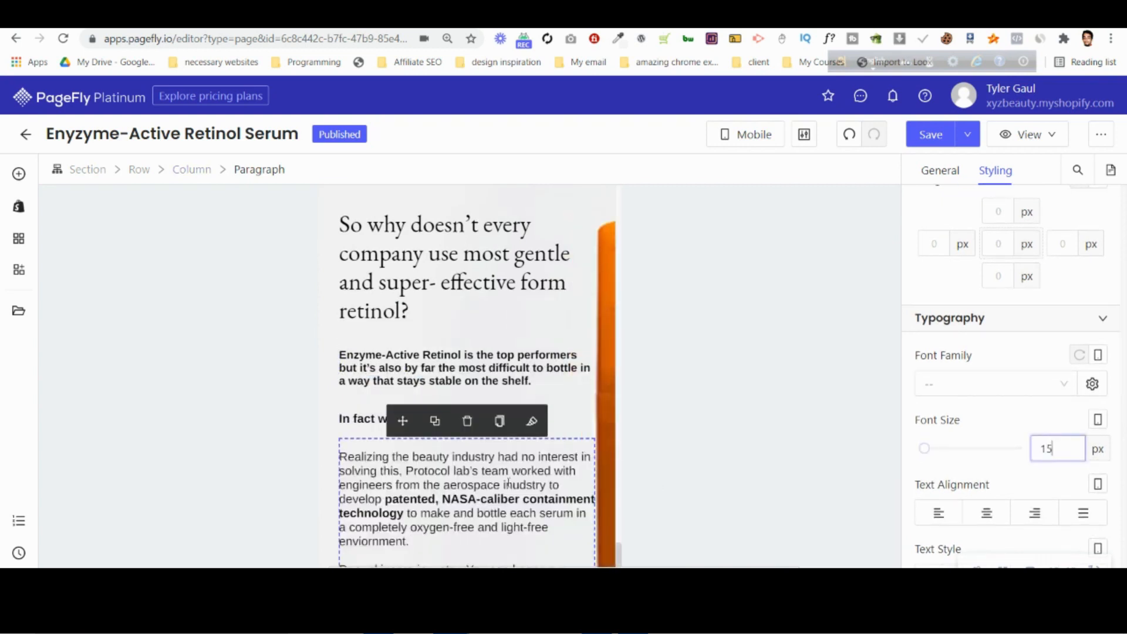
Set the mobile background position of the "So why doesn't every company" section to left bottom.
scroll(517, 478, down, 3)
scroll(396, 290, up, 6)
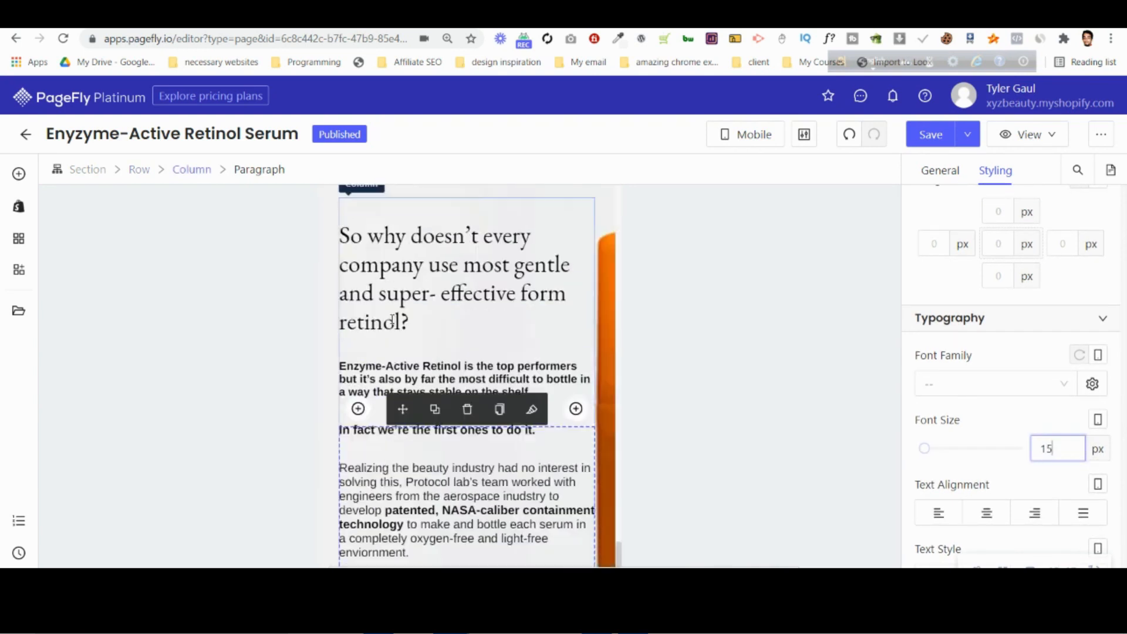
click(379, 358)
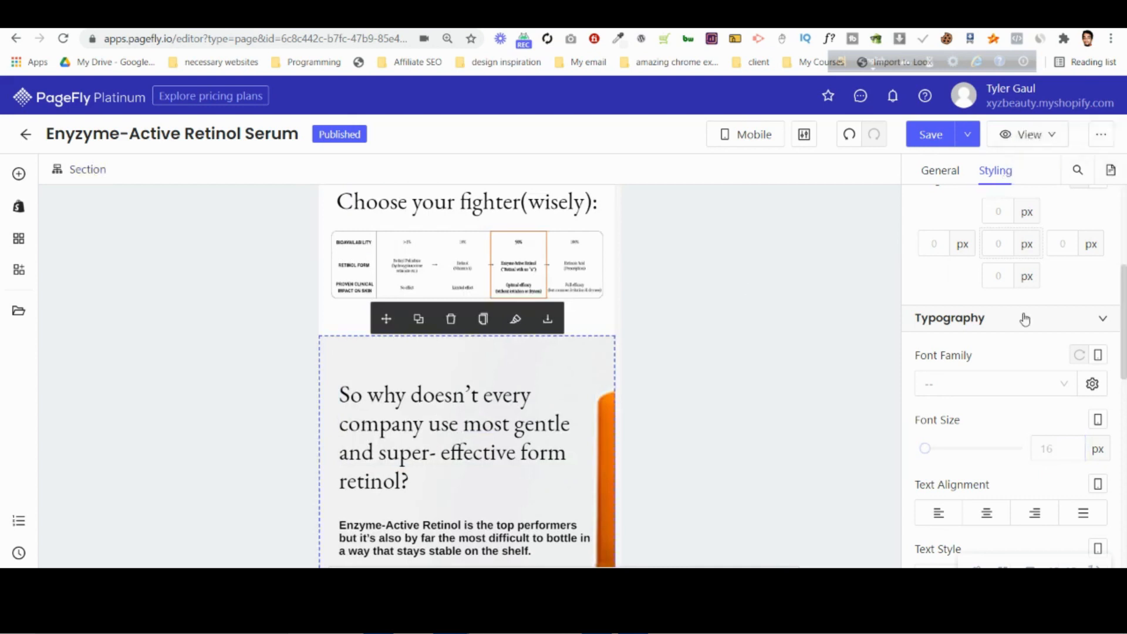
scroll(1024, 320, down, 5)
click(1022, 445)
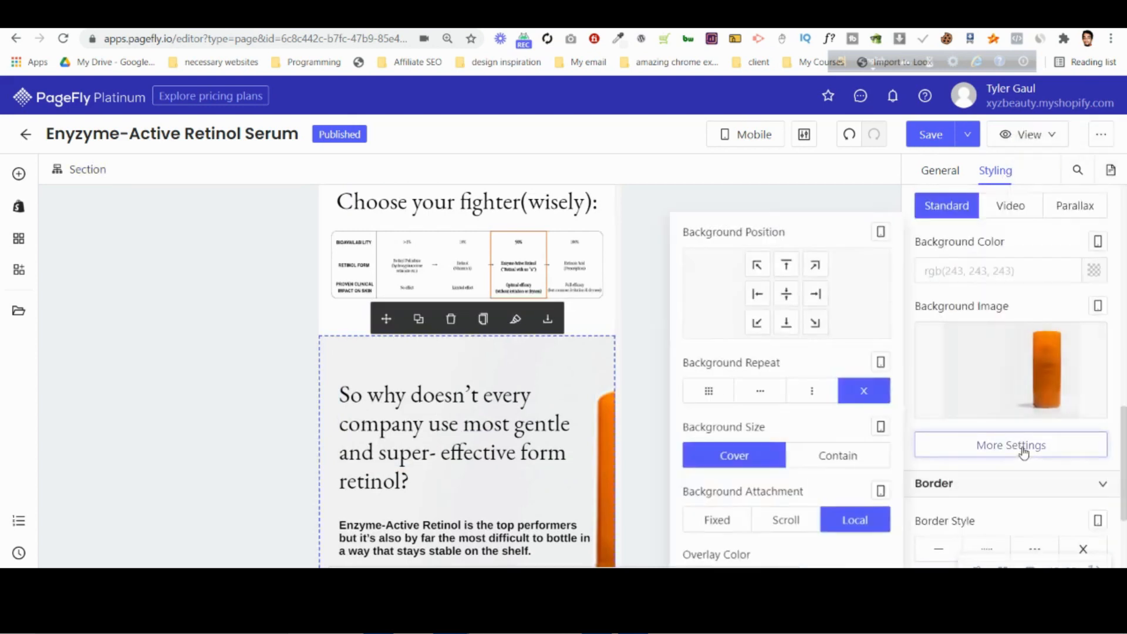
click(823, 298)
click(815, 324)
click(786, 323)
click(757, 324)
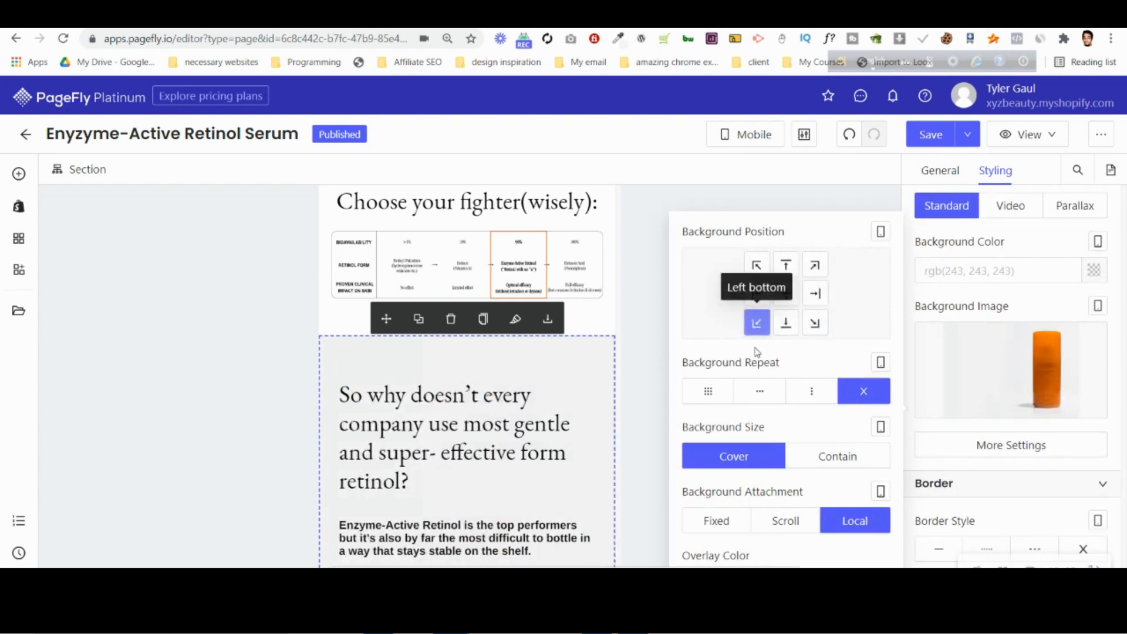
Hide the bottle background image of the "So why doesn't every company" section on mobile.
scroll(464, 376, down, 6)
mouse_move(1009, 401)
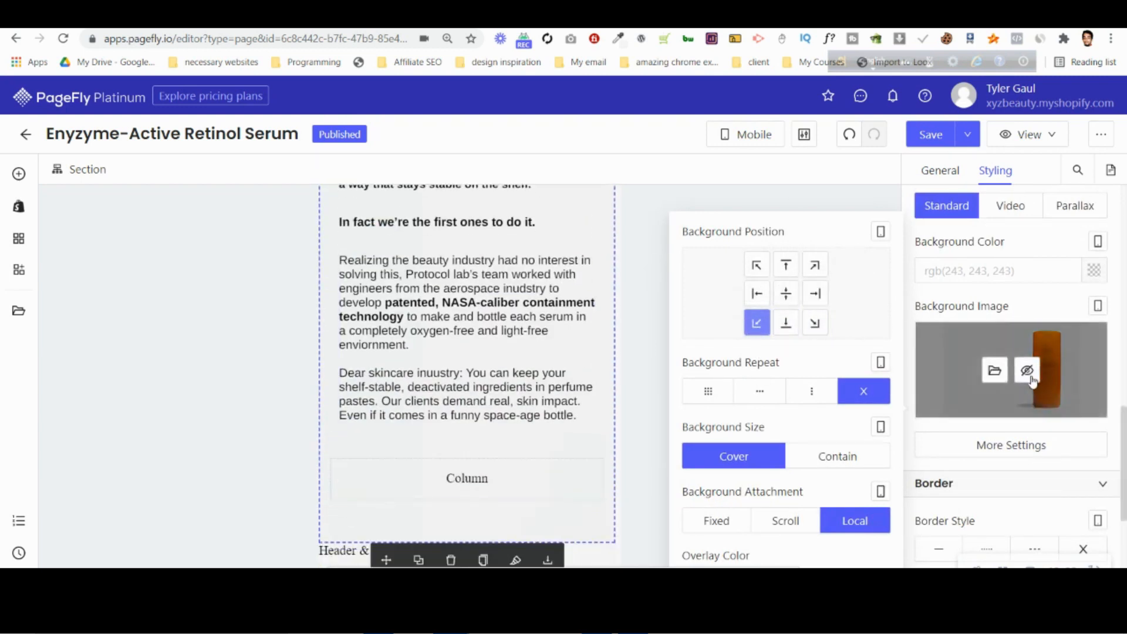
click(1031, 379)
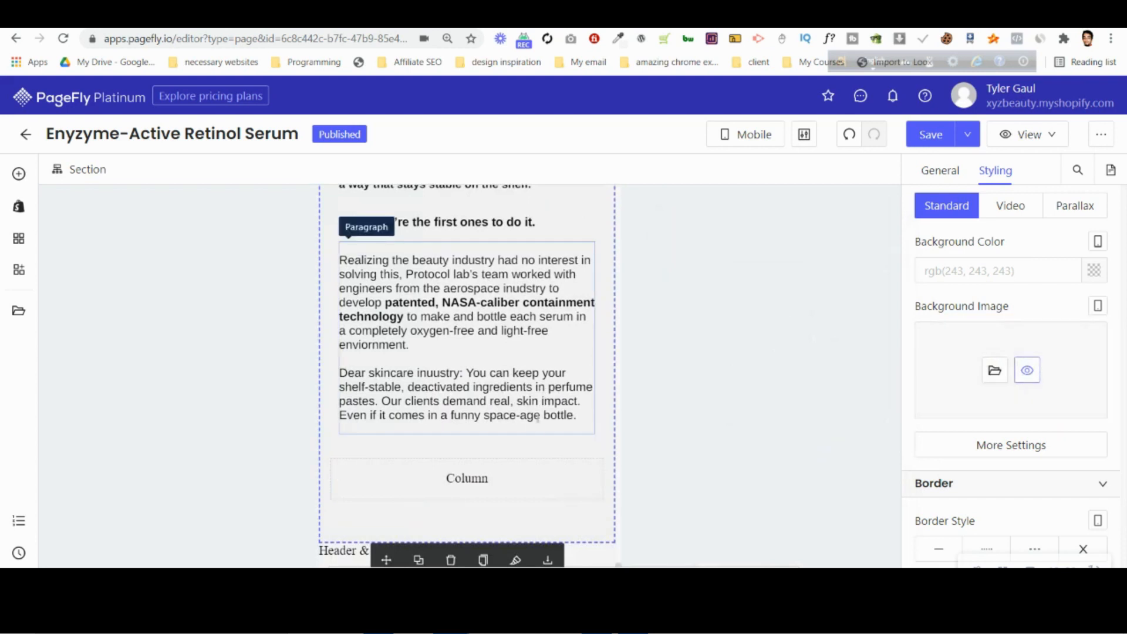
Review the mobile layout from the "So why doesn't every company" section back up to the product details in the hero section.
scroll(544, 413, up, 5)
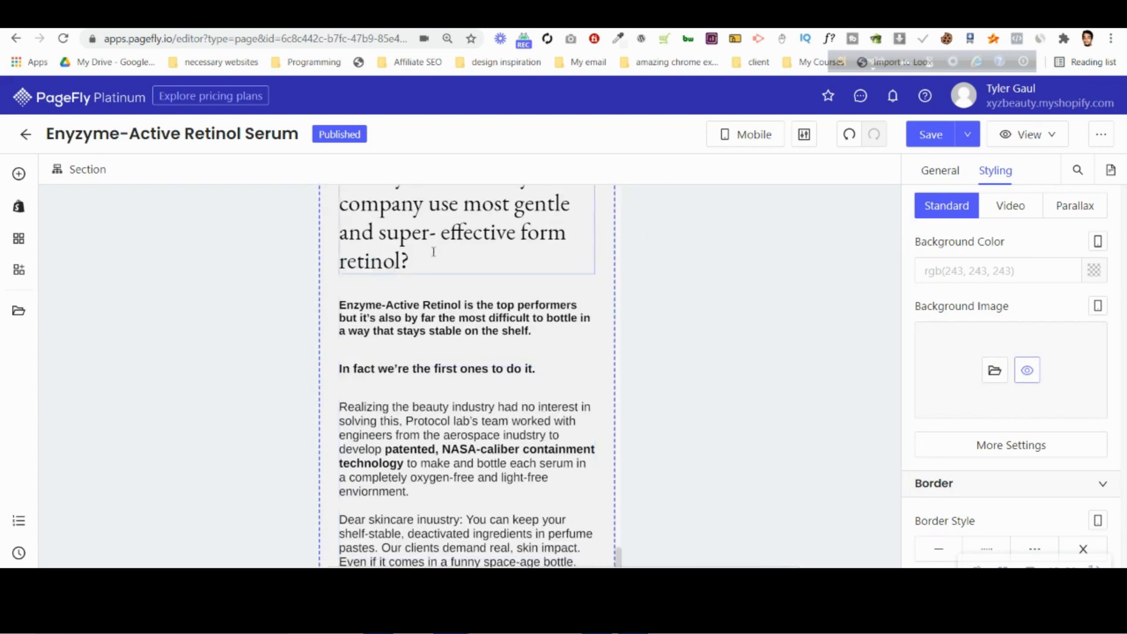
scroll(425, 374, down, 1)
scroll(434, 411, down, 5)
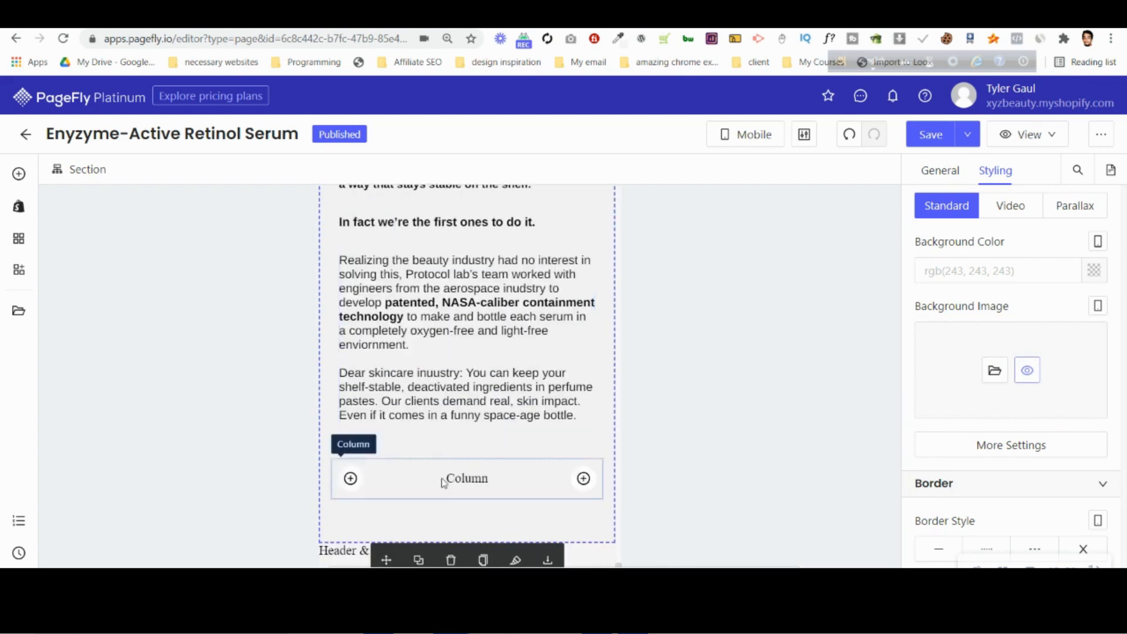
scroll(529, 381, up, 4)
scroll(461, 410, up, 3)
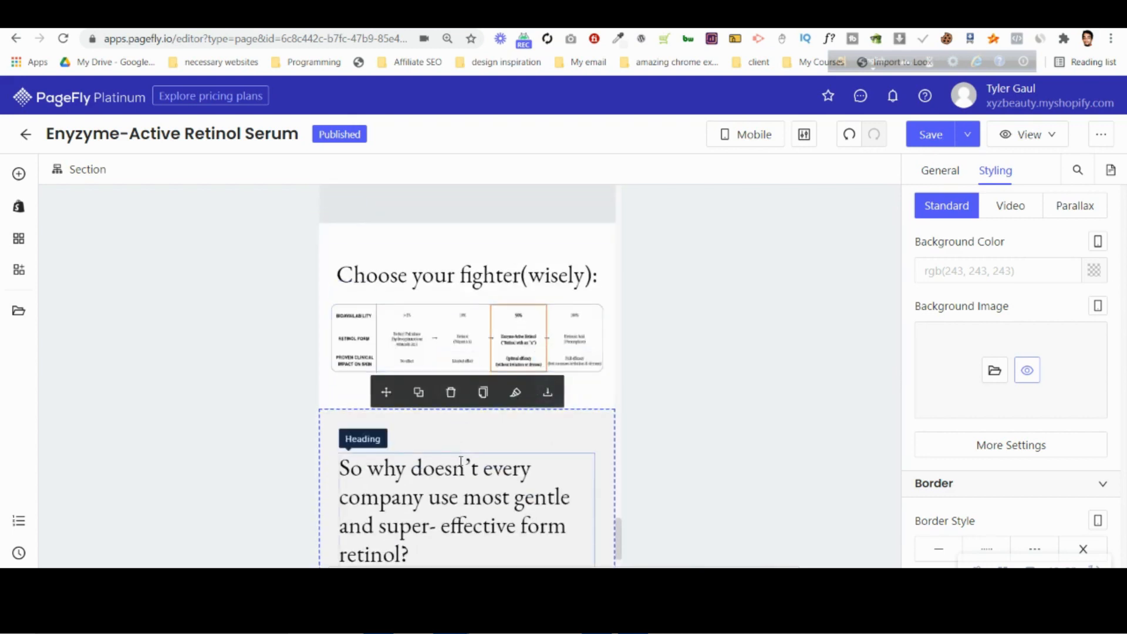
scroll(463, 458, down, 6)
scroll(466, 464, up, 10)
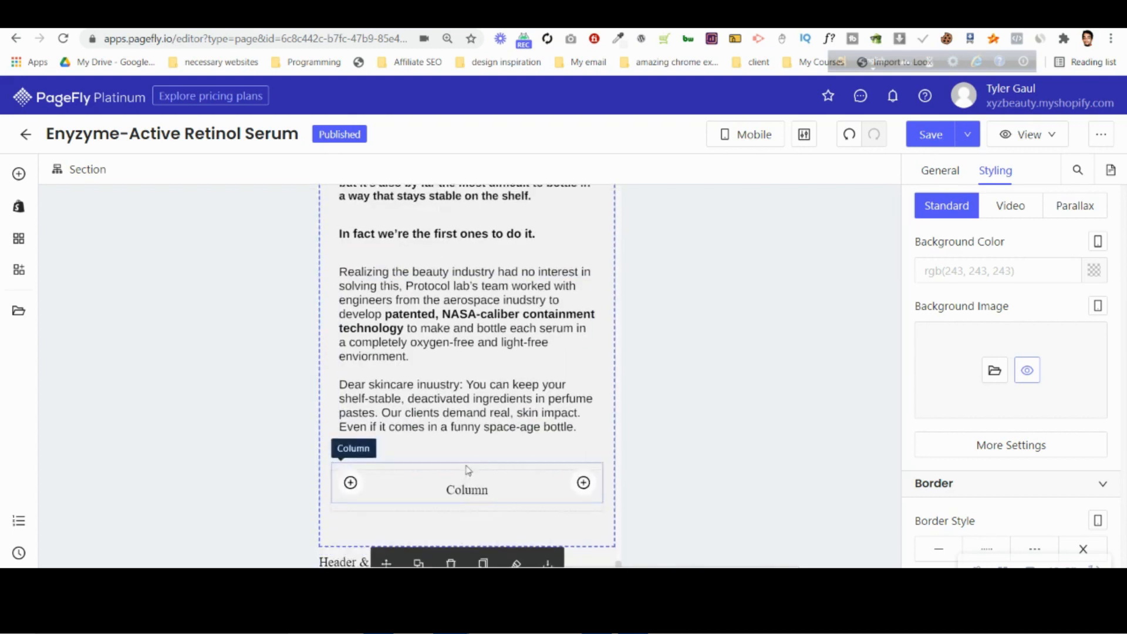
scroll(475, 349, up, 6)
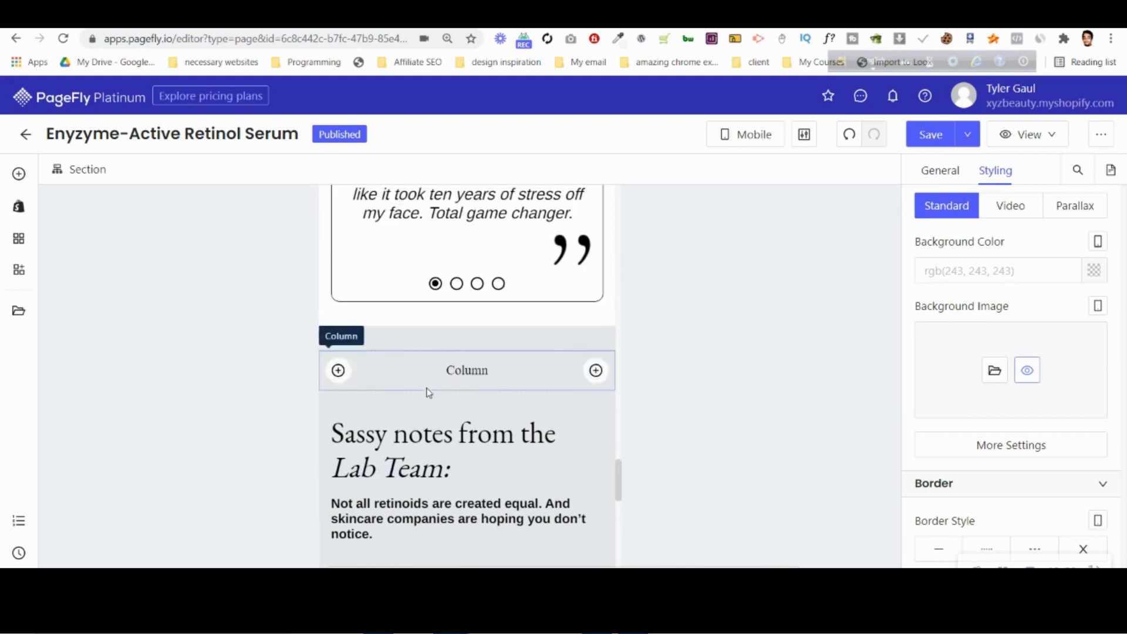
scroll(424, 382, down, 7)
scroll(427, 383, up, 1)
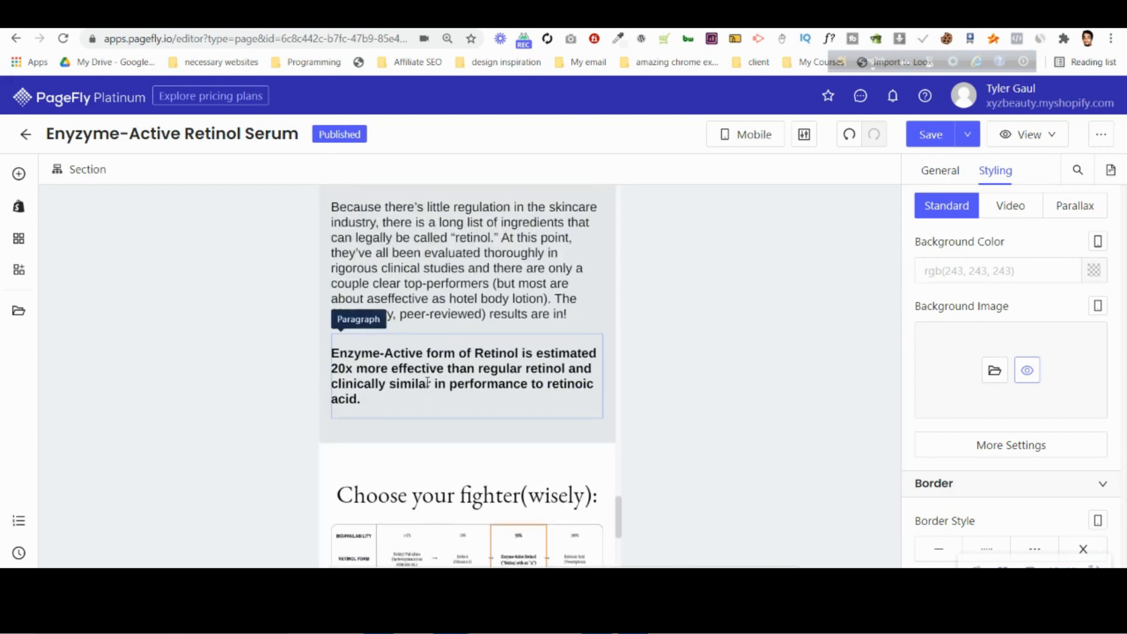
scroll(427, 382, down, 3)
scroll(332, 423, down, 3)
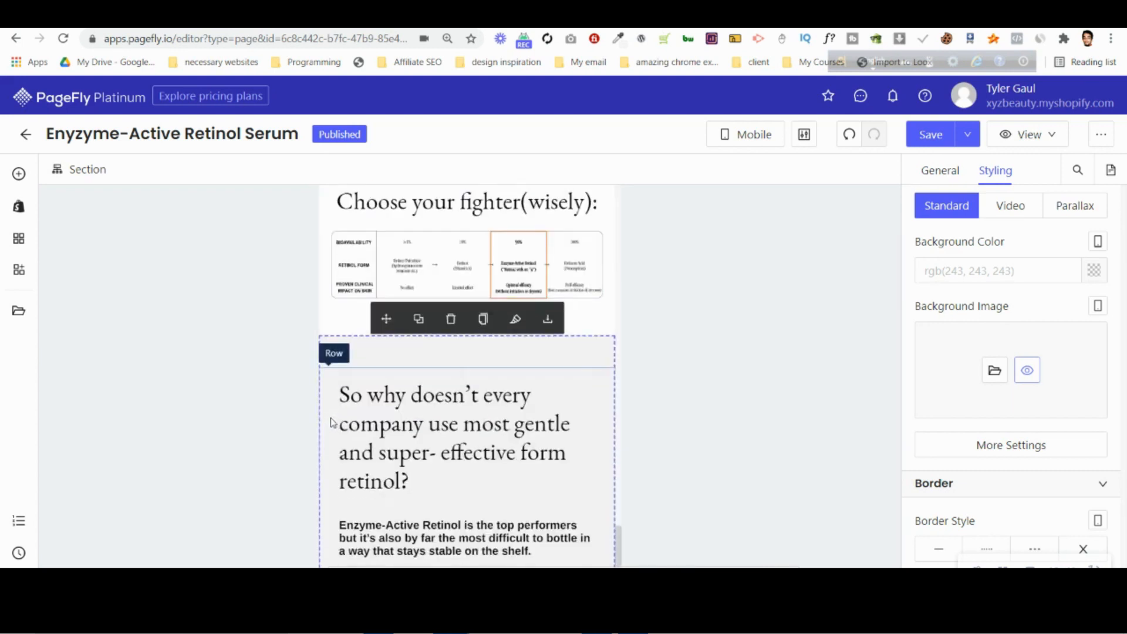
scroll(339, 421, up, 15)
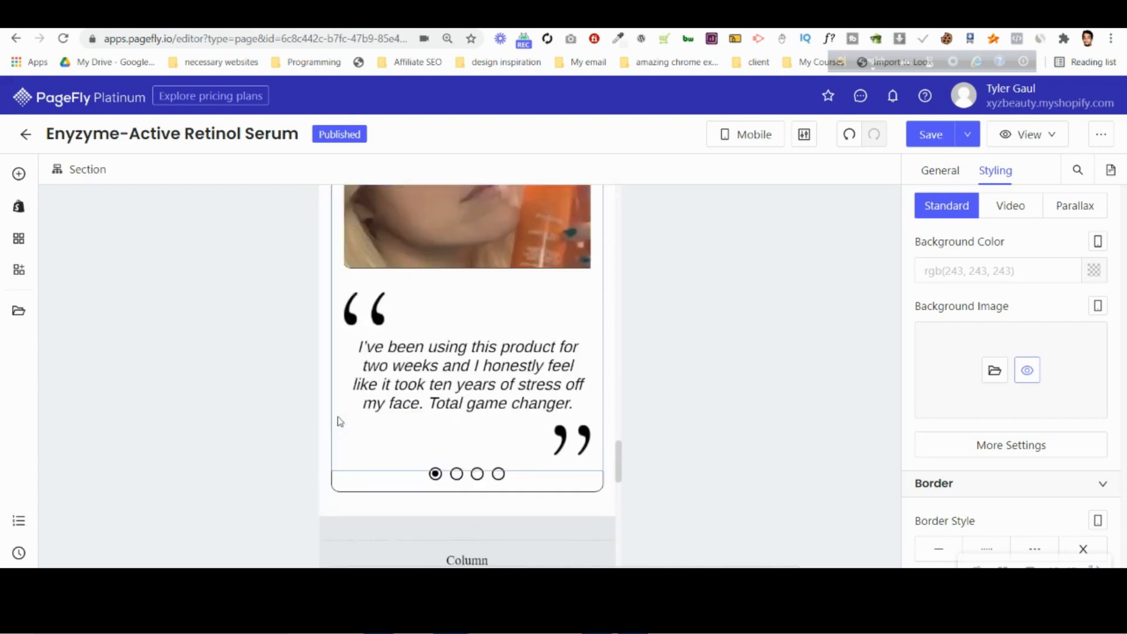
scroll(339, 421, up, 3)
scroll(332, 418, down, 15)
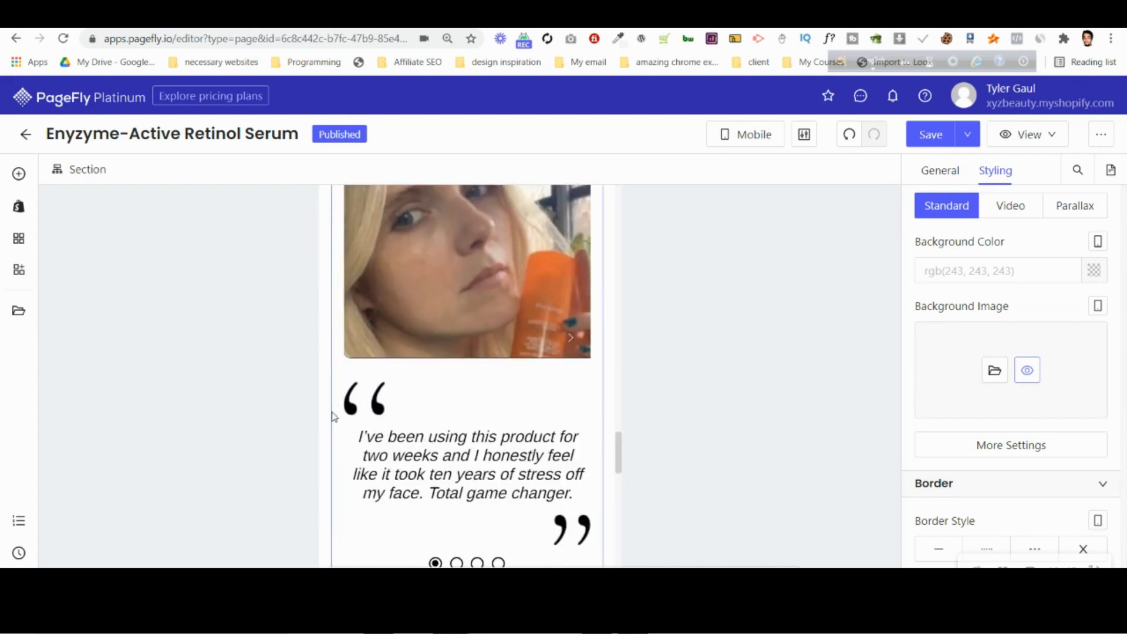
scroll(333, 419, up, 14)
scroll(334, 417, up, 15)
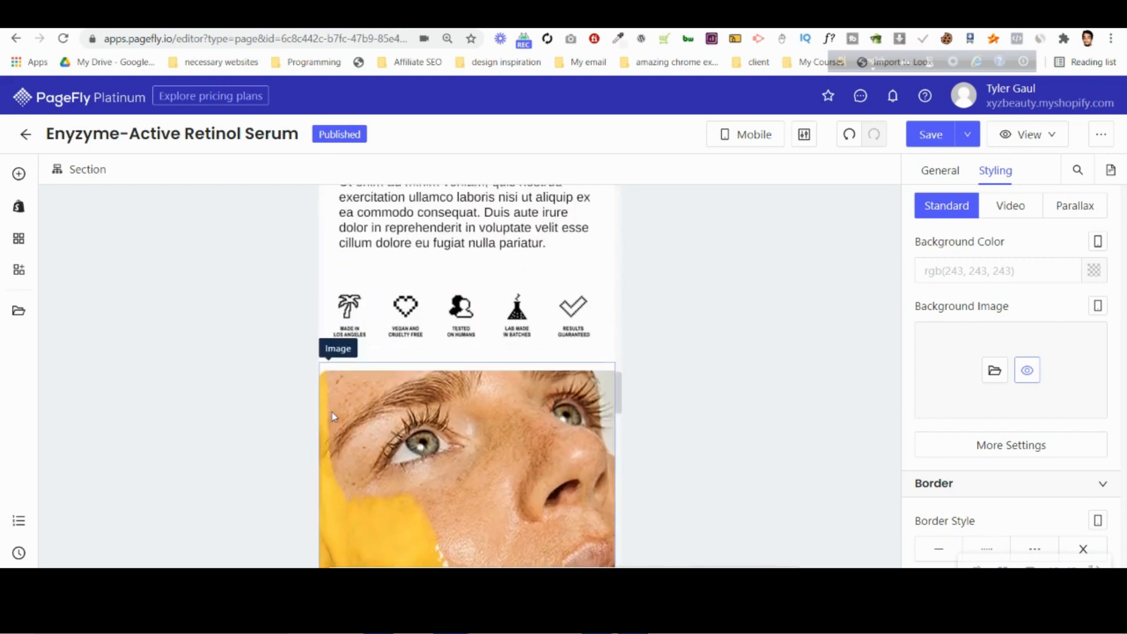
scroll(335, 417, up, 3)
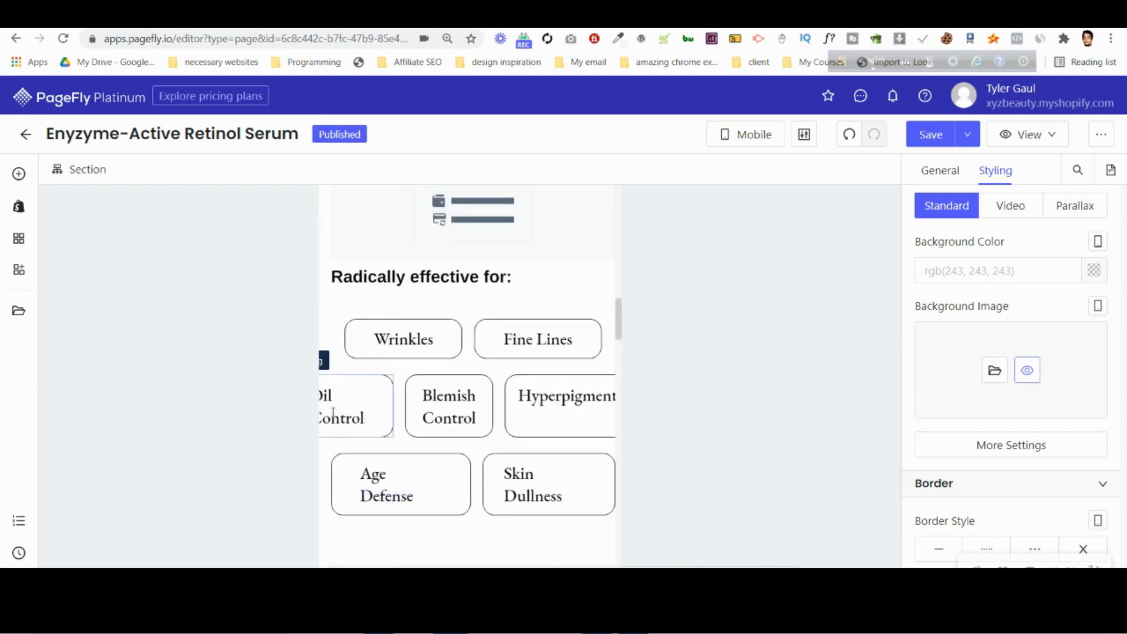
scroll(423, 376, up, 10)
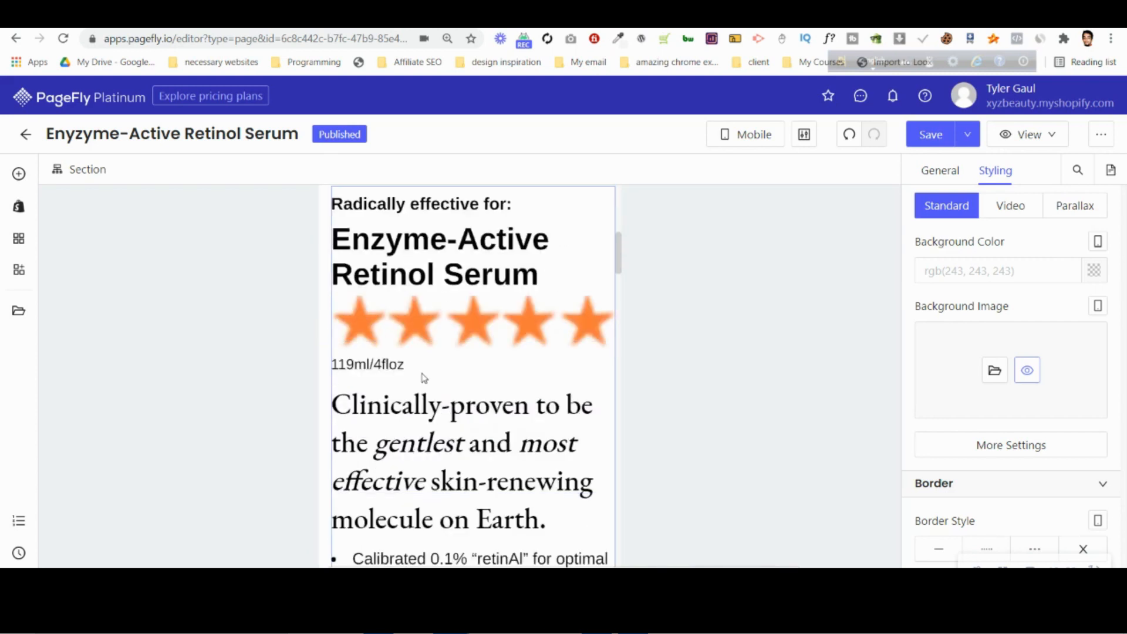
Set the mobile image size of the star rating under the product title to Original Size.
scroll(422, 371, down, 7)
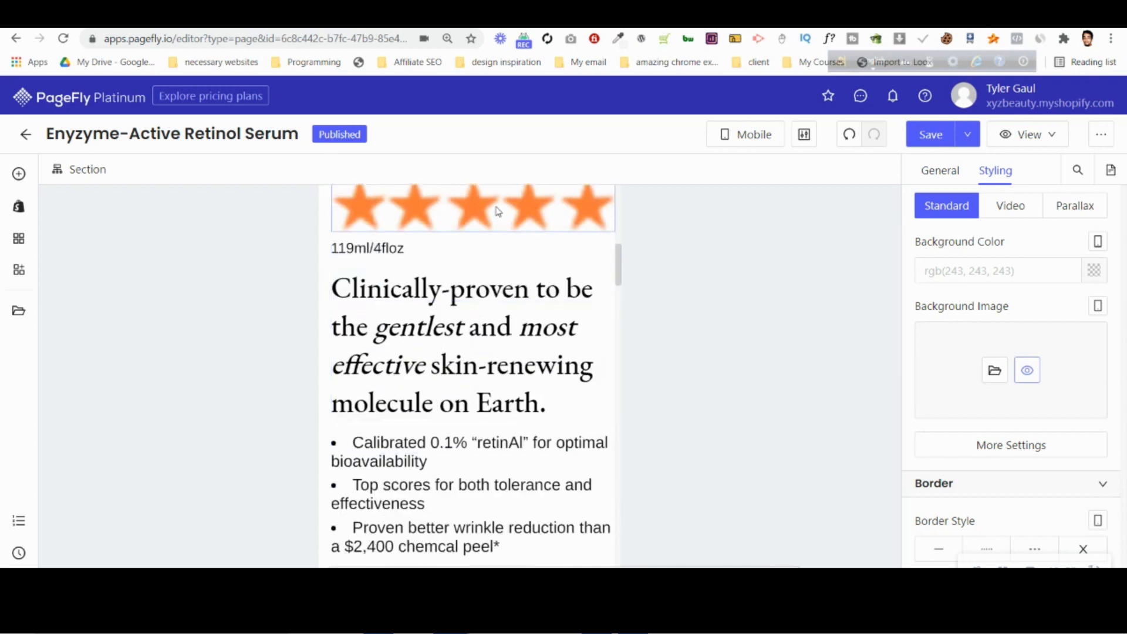
click(499, 211)
click(940, 171)
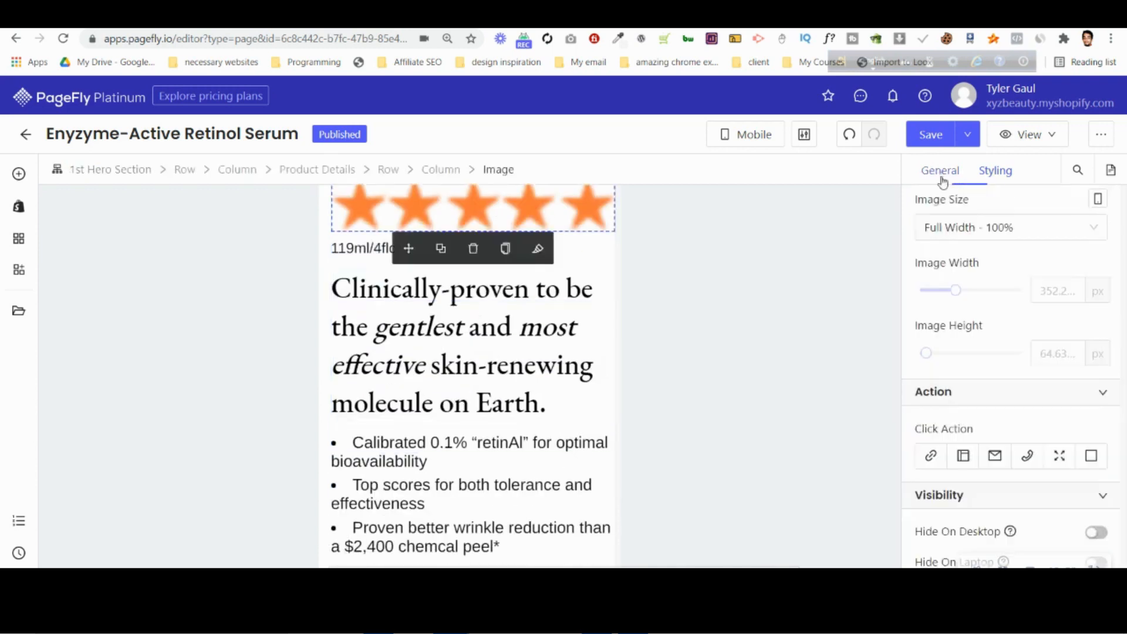
click(1025, 232)
click(955, 286)
scroll(564, 285, up, 3)
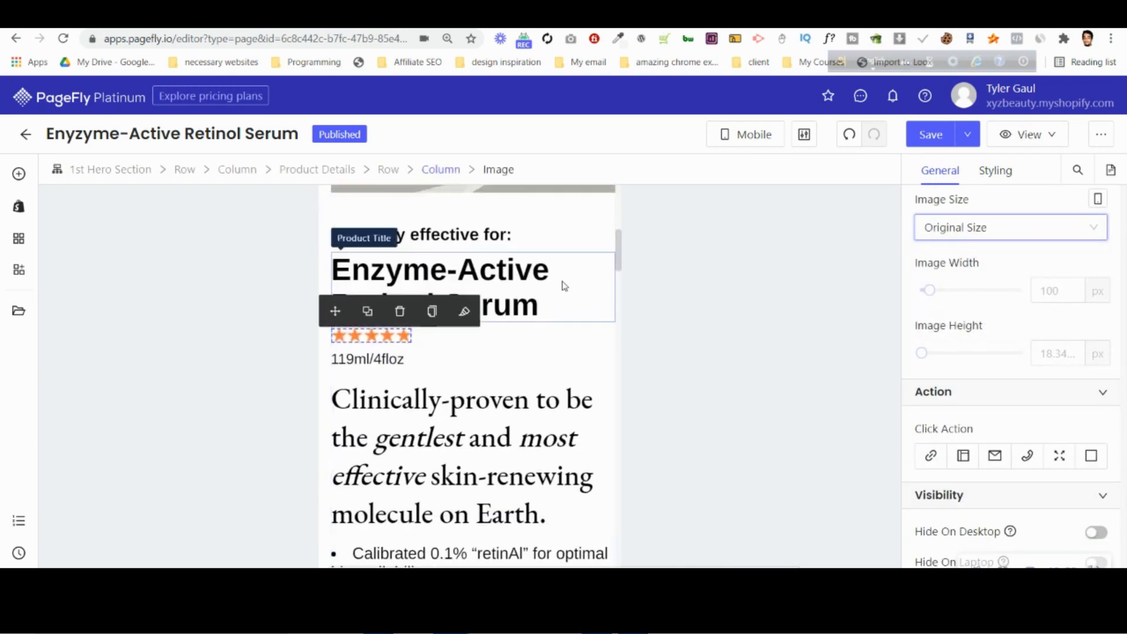
click(564, 286)
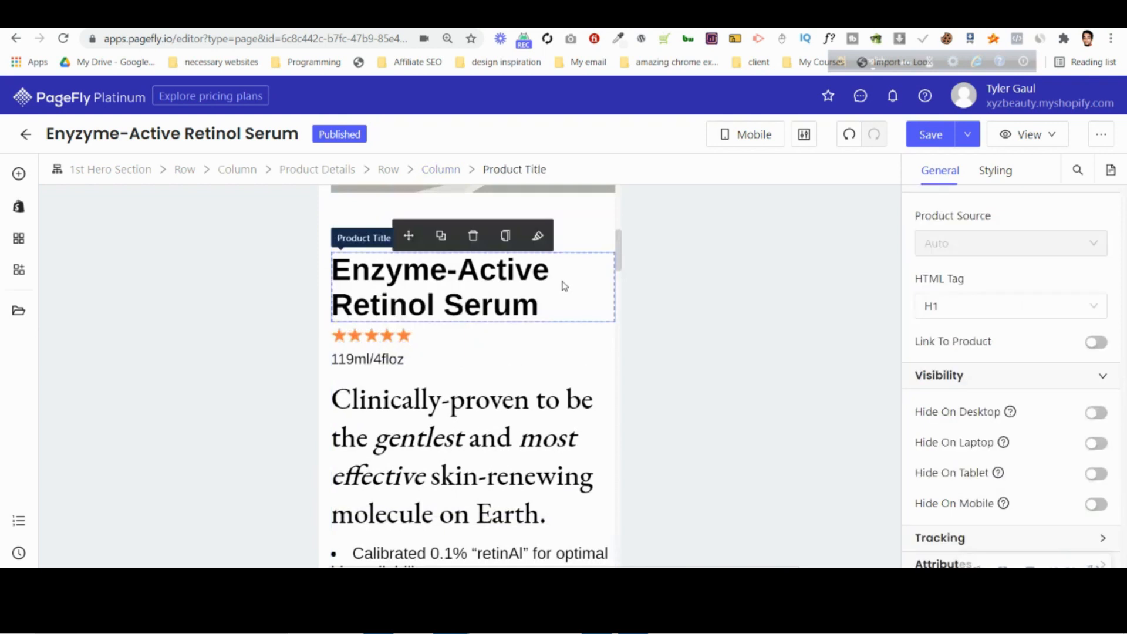
Set the mobile width of the star rating image under the product title to 75 px.
click(396, 342)
scroll(1045, 411, down, 5)
click(1061, 357)
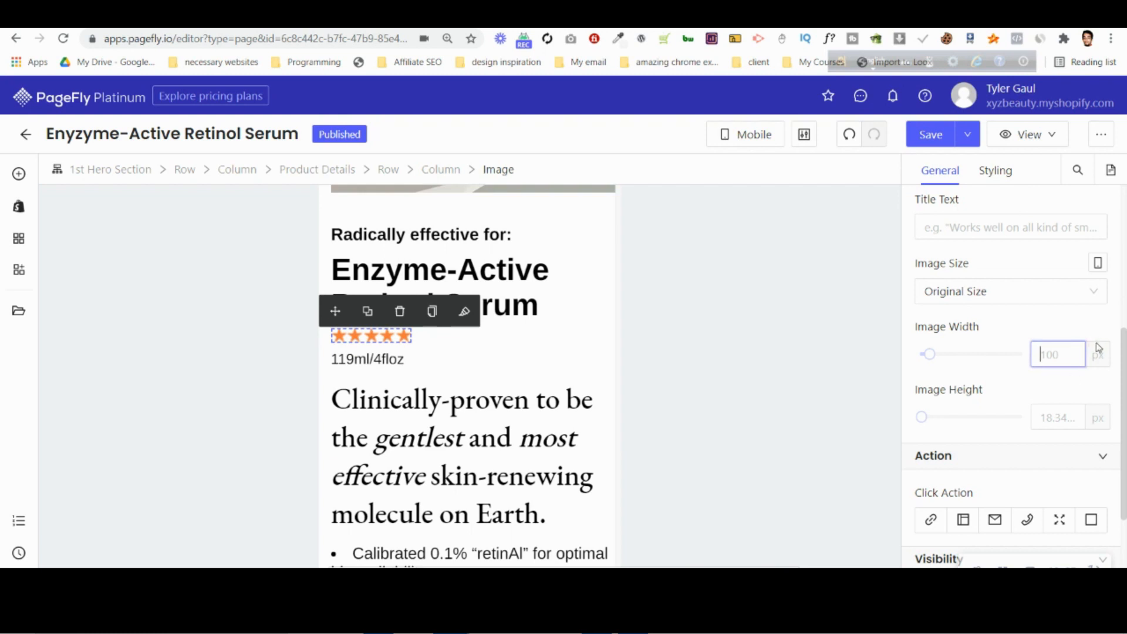
text(64)
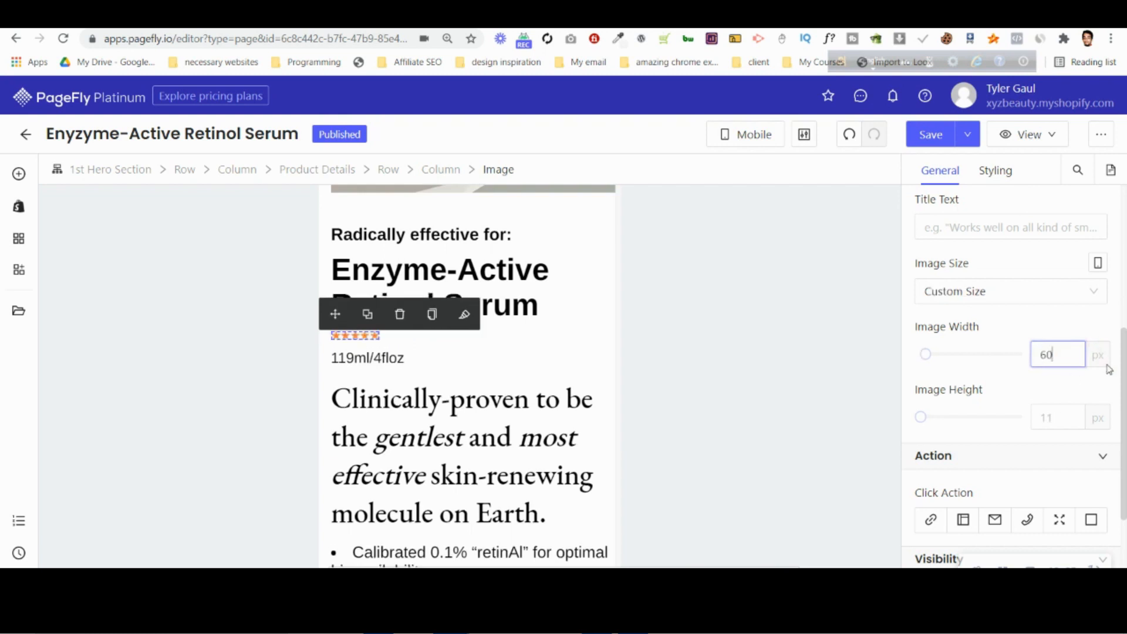
key(BackSpace)
key(BackSpace)
text(78)
key(BackSpace)
text(5)
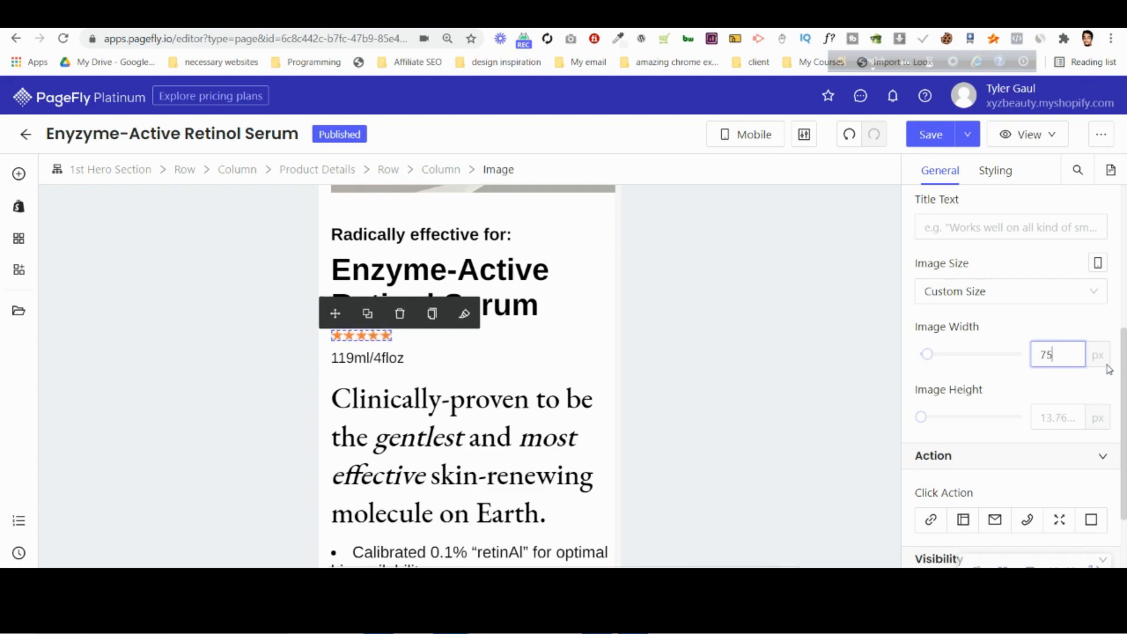
Check the remaining mobile layout from the hero details down to the footer and switch the editor back to All Devices.
scroll(487, 417, down, 10)
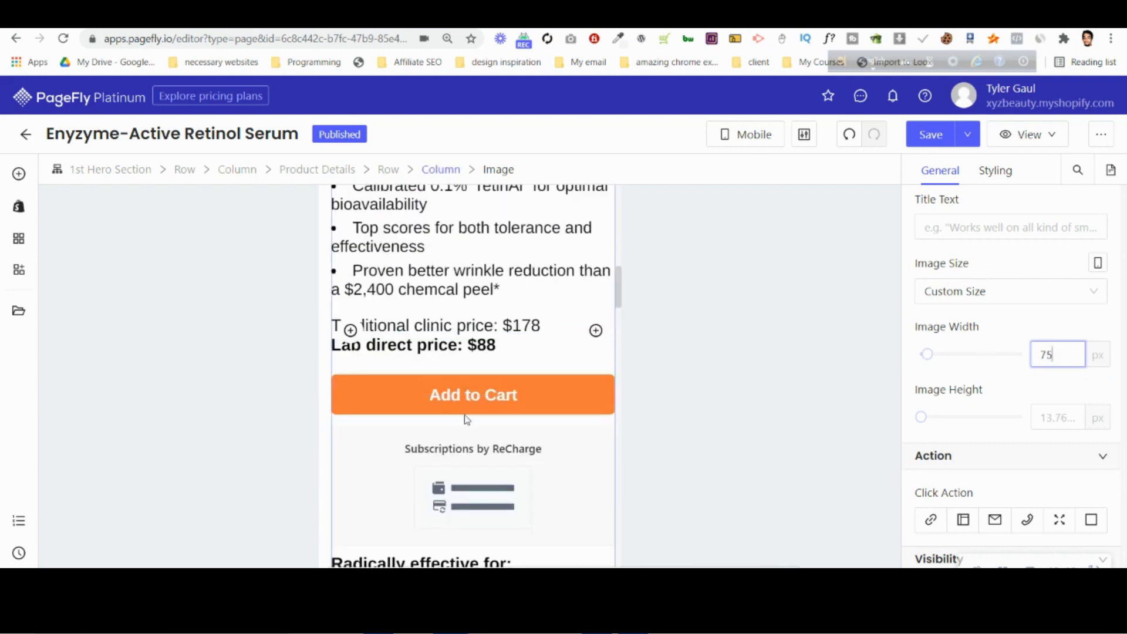
click(470, 411)
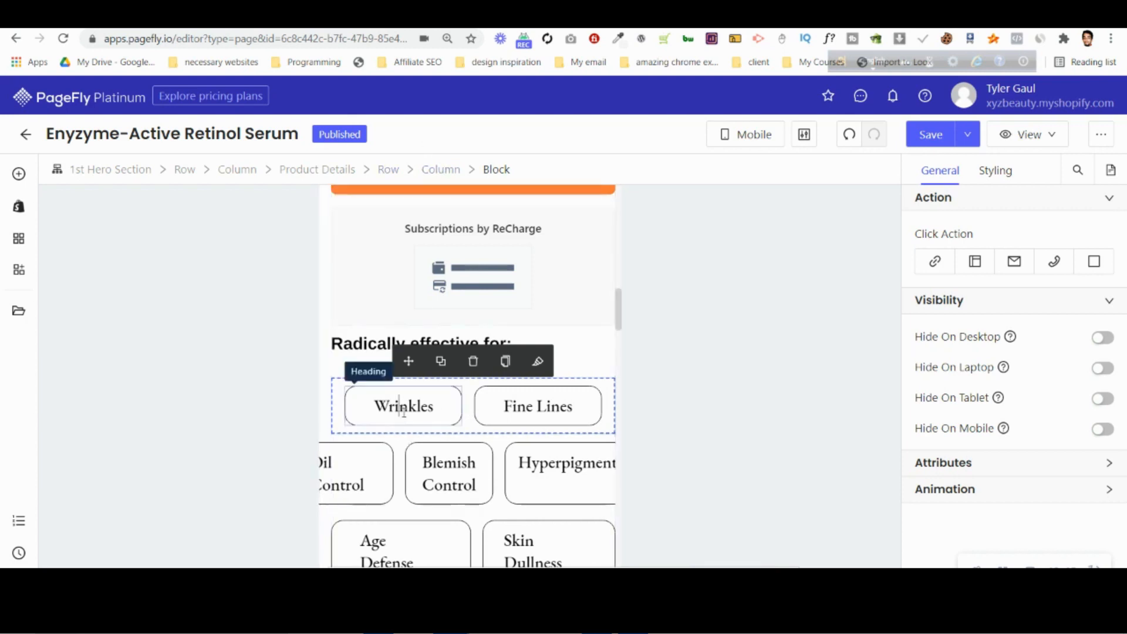
click(365, 473)
scroll(456, 405, down, 15)
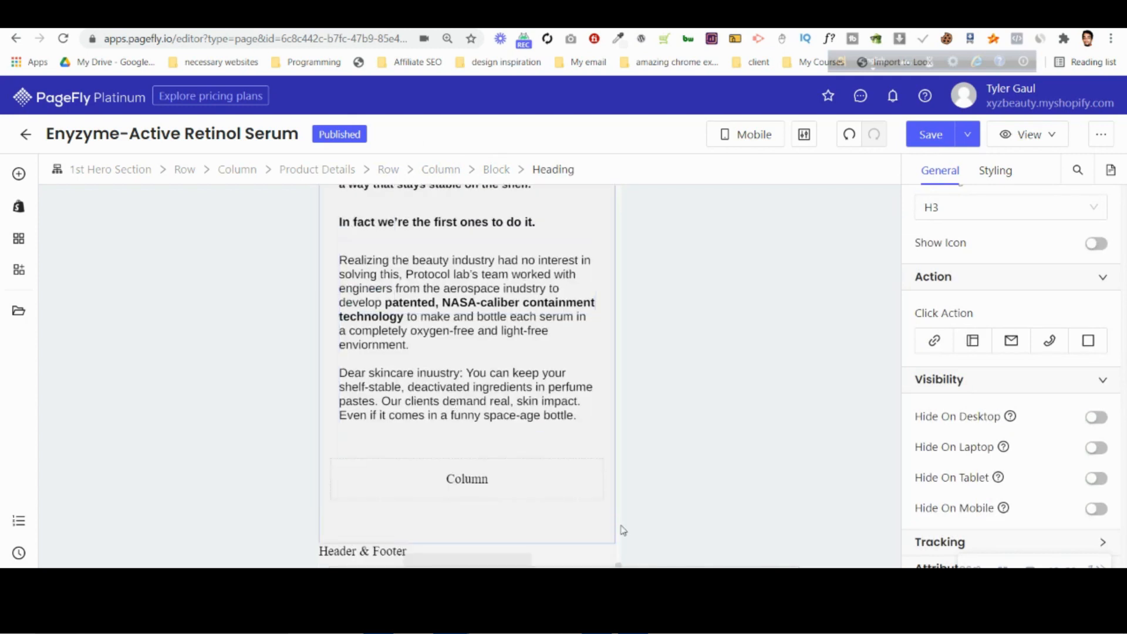
click(745, 134)
click(755, 166)
scroll(584, 313, down, 10)
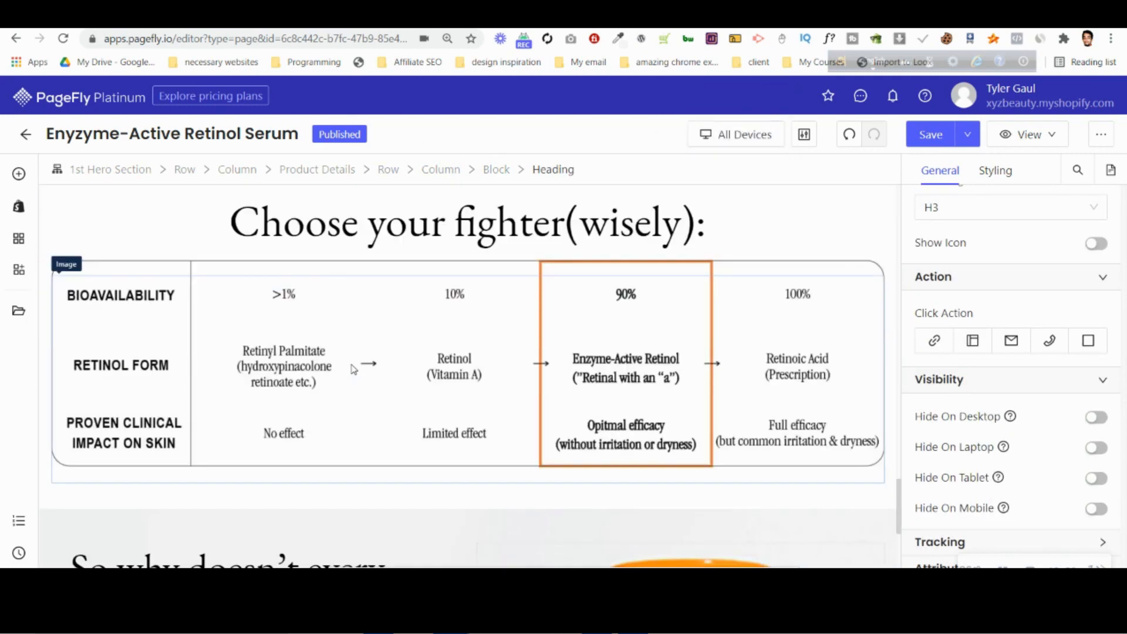
Save the page and publish its changes.
click(927, 140)
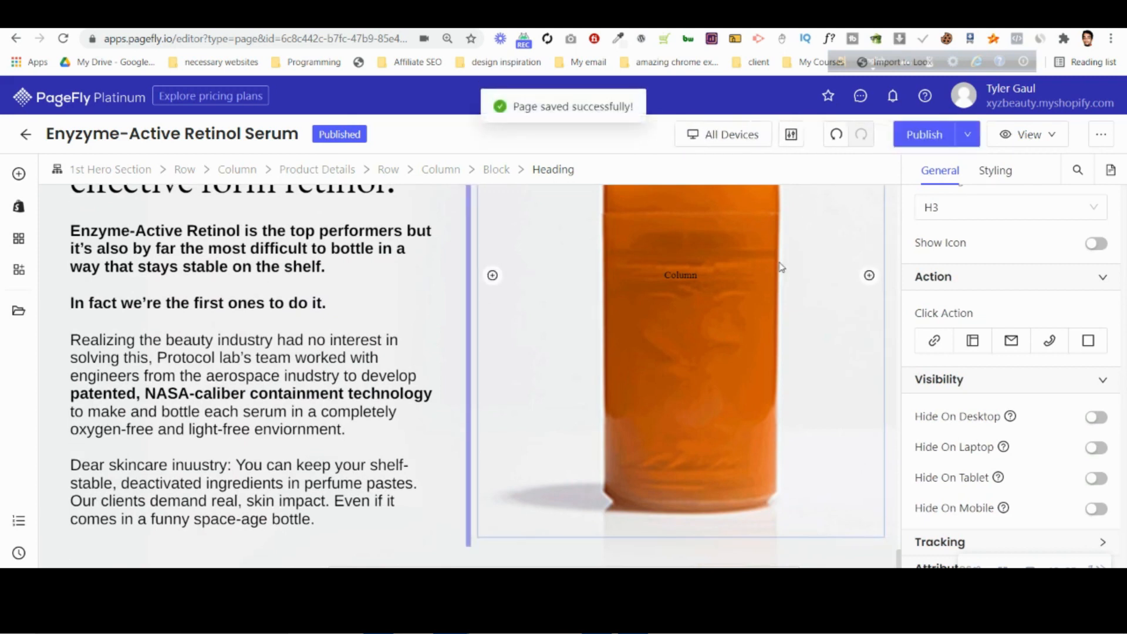
click(1027, 135)
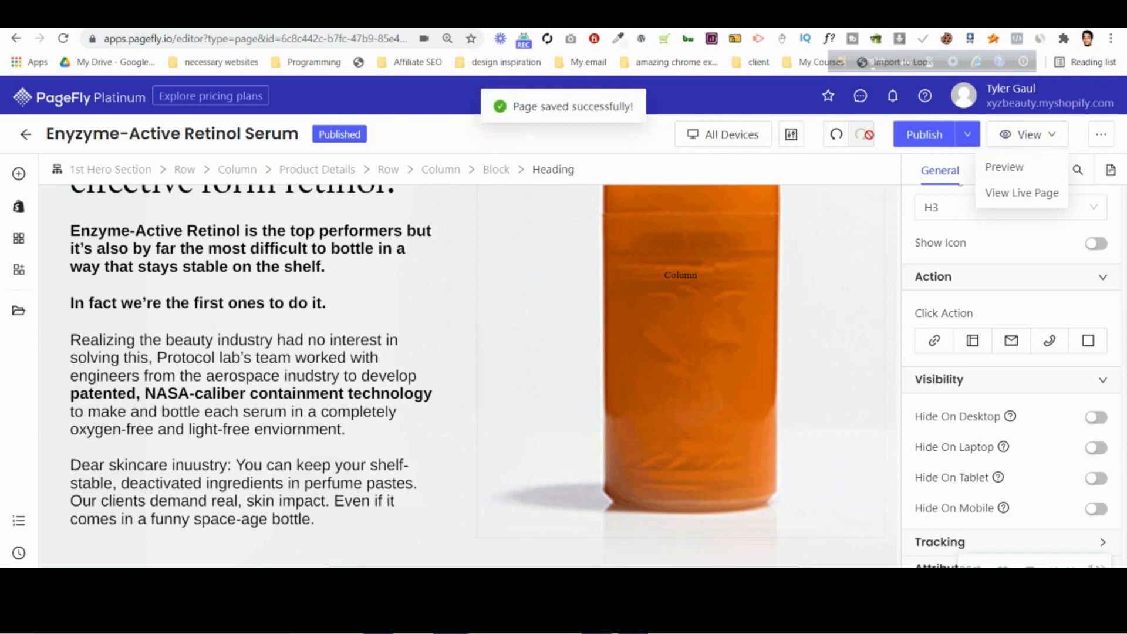
click(924, 135)
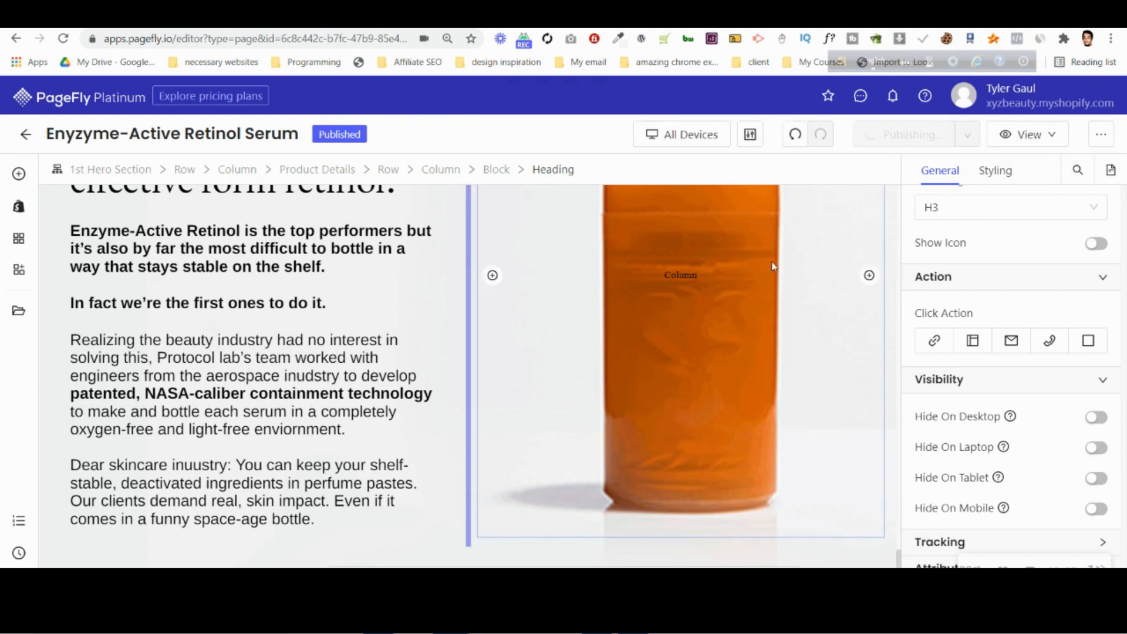
Open the live page and check its hero section with the product details.
scroll(773, 266, up, 5)
click(1021, 135)
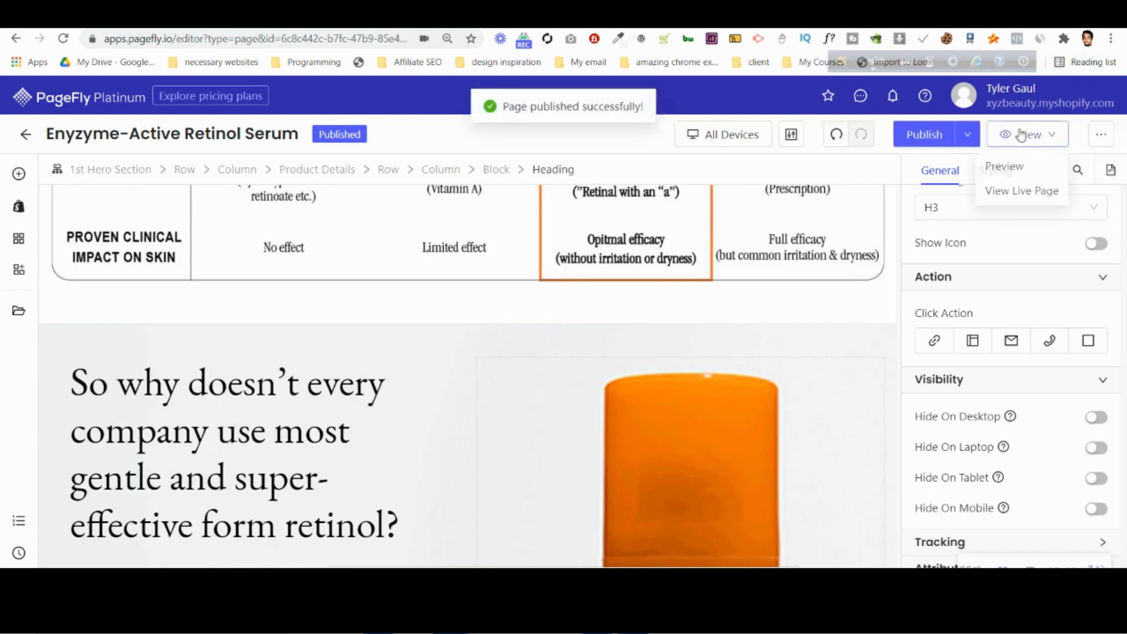
click(1021, 192)
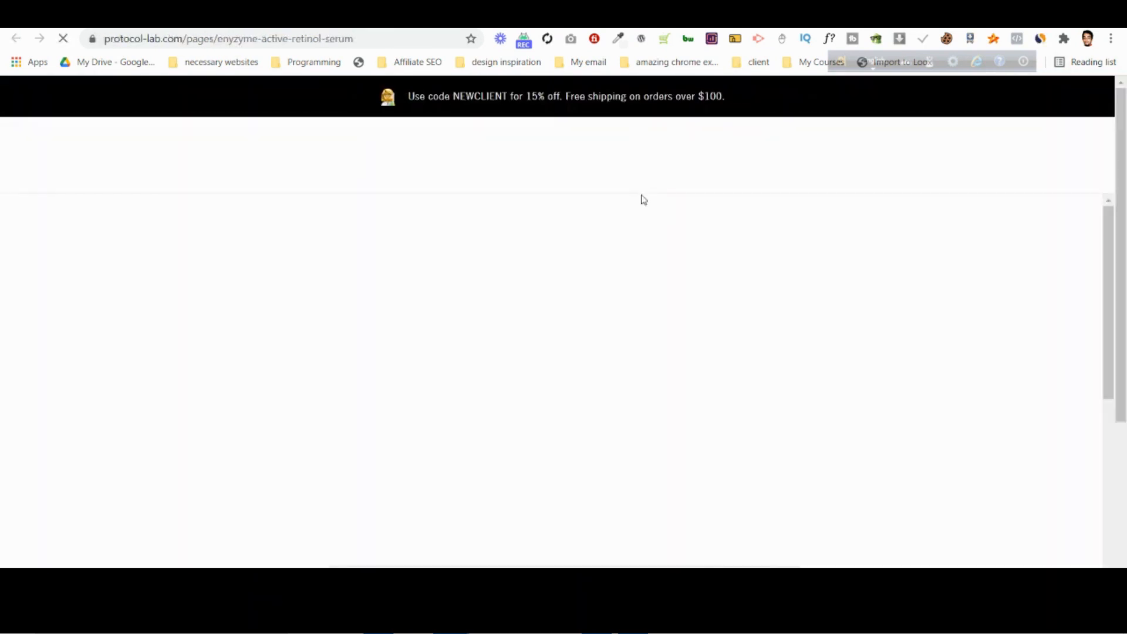
scroll(641, 196, down, 3)
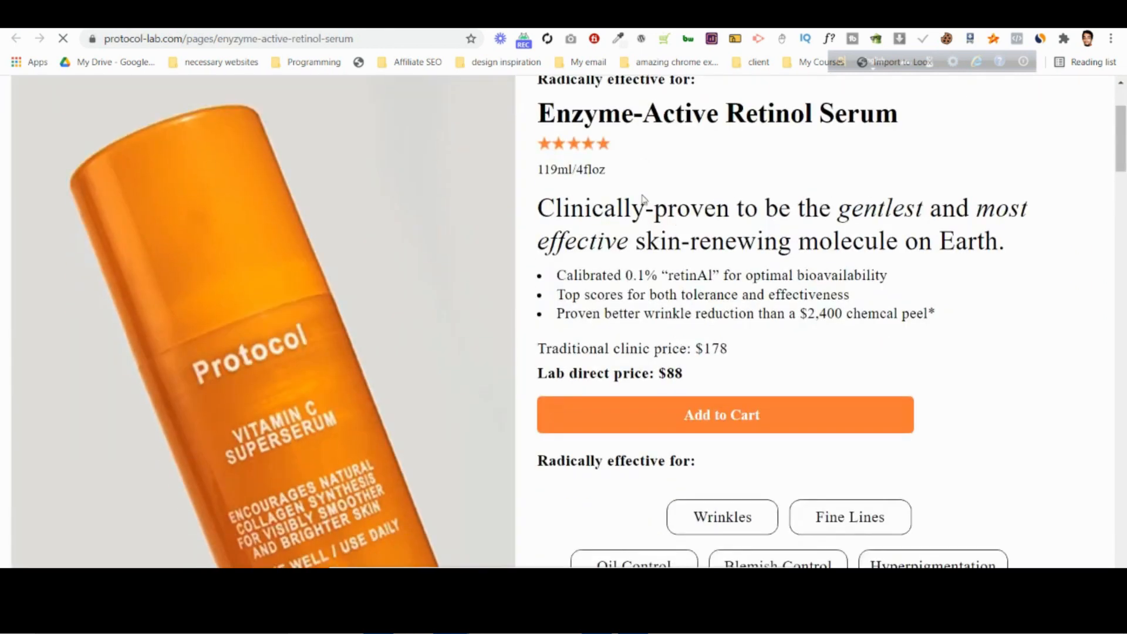
scroll(961, 229, up, 3)
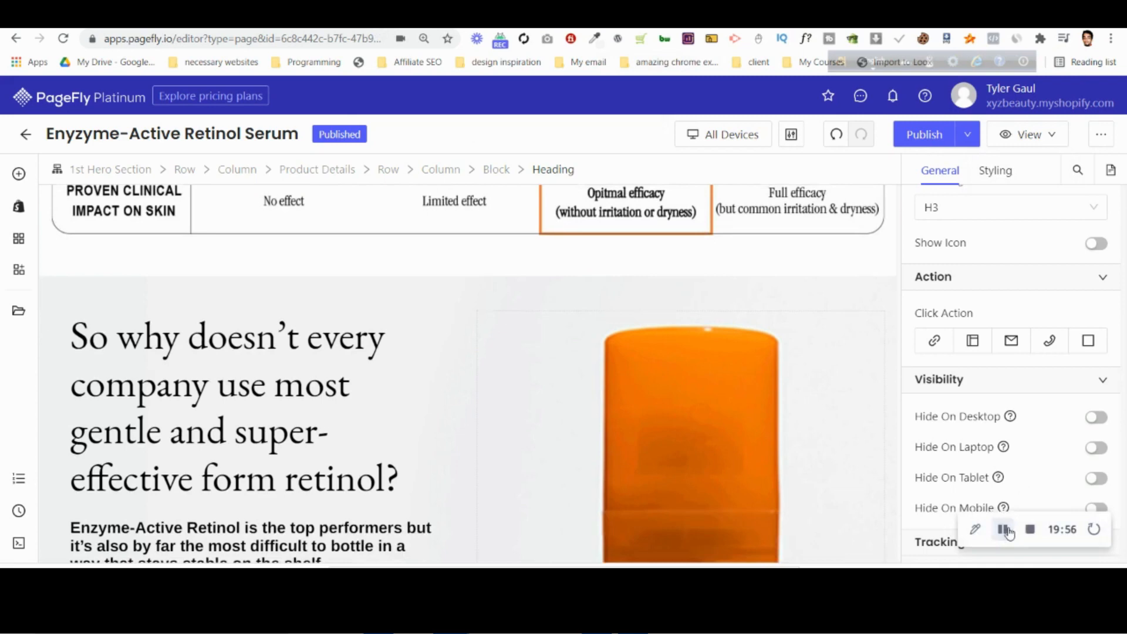
In the desktop PSD in Photoshop, select the Instagram image row layer and toggle its visibility to see what it contains.
scroll(574, 438, down, 5)
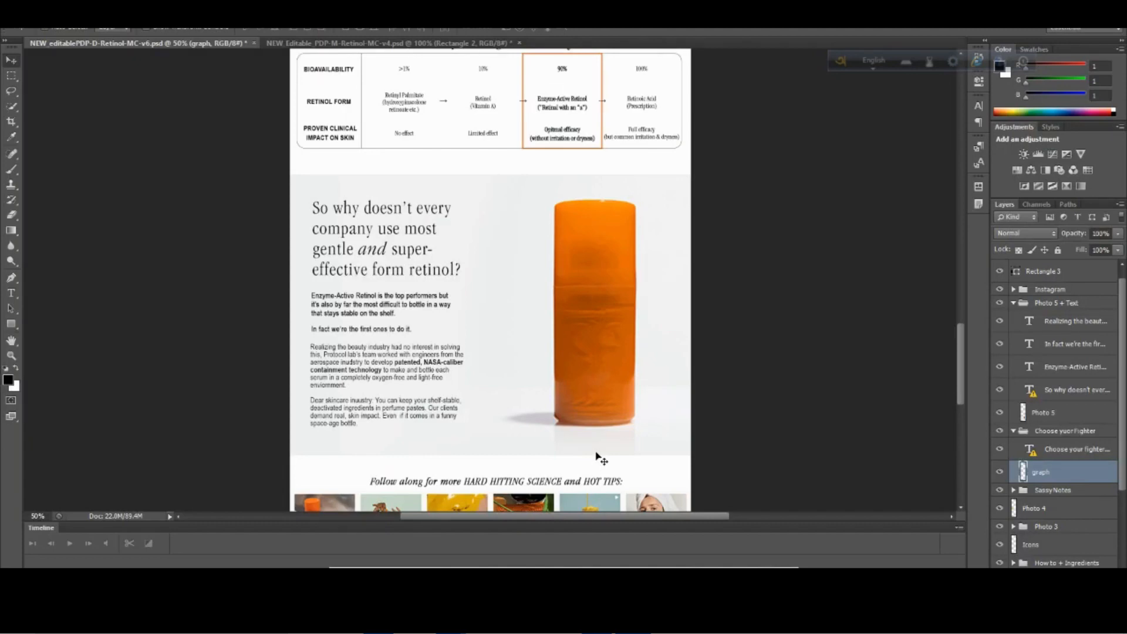
scroll(614, 451, down, 3)
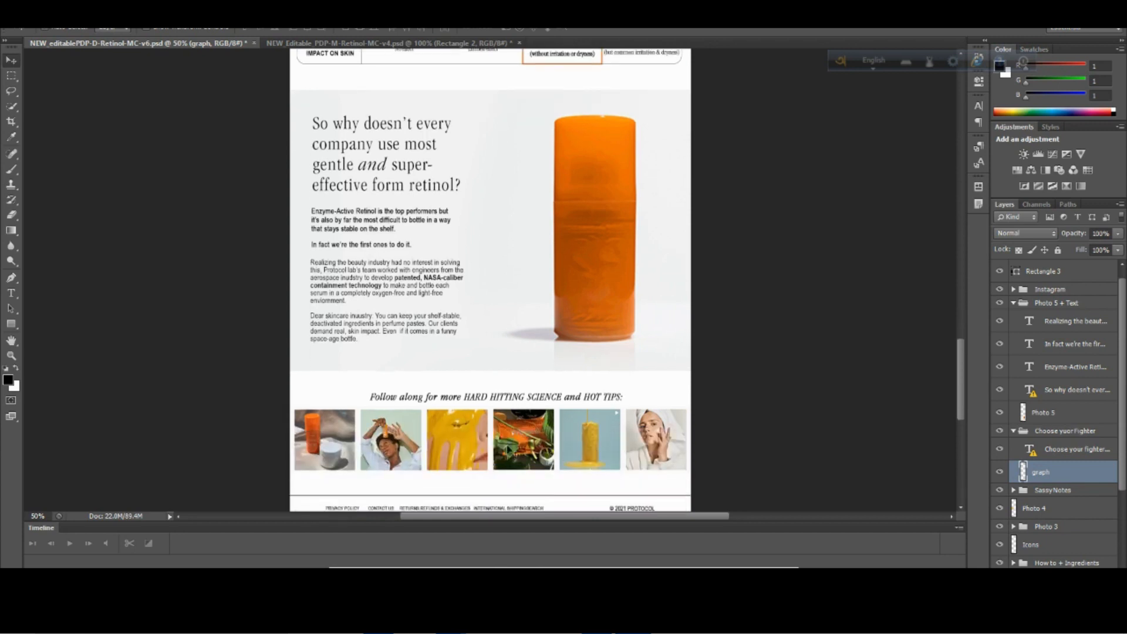
click(331, 447)
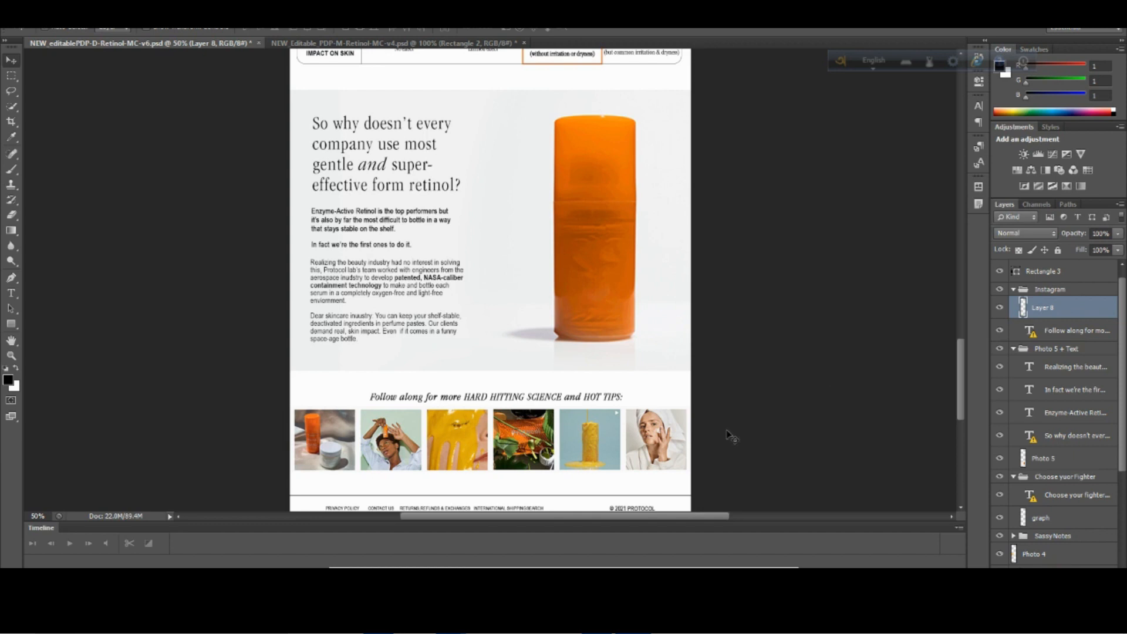
click(999, 309)
click(999, 309)
click(1000, 310)
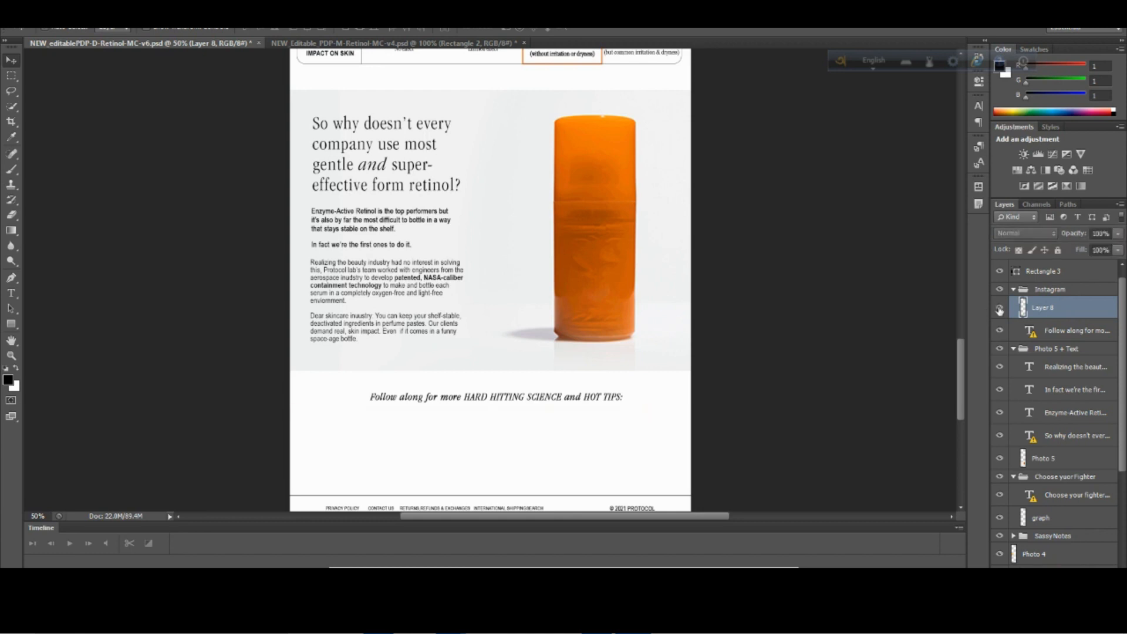
click(1000, 309)
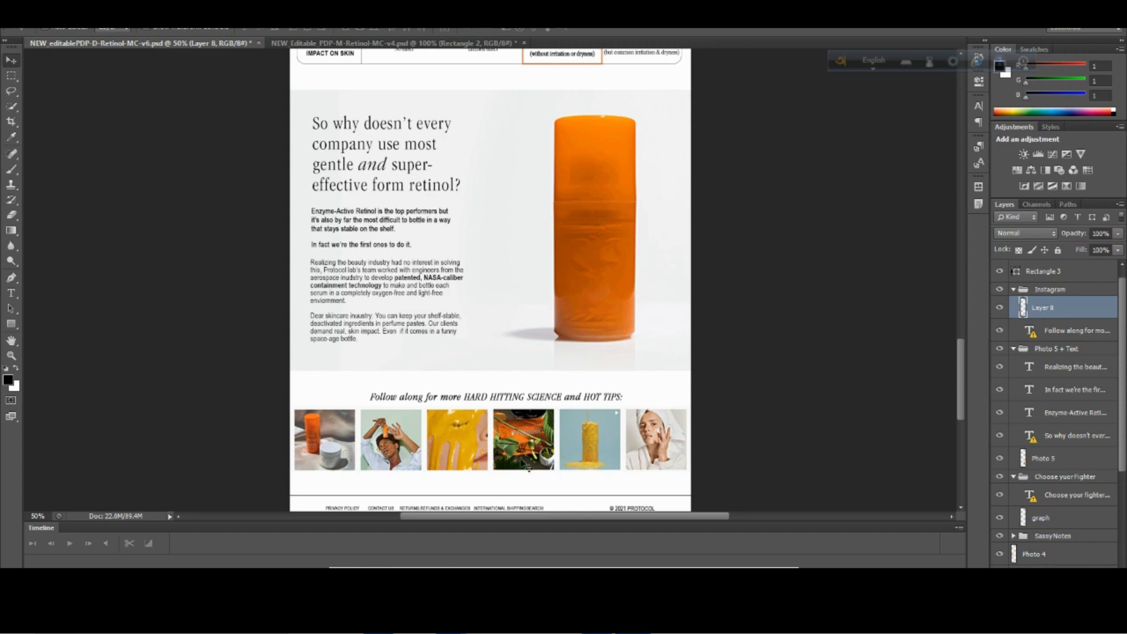
Switch to Photopea and inspect the font and size of the "Follow along for more" heading in the desktop PSD.
click(377, 587)
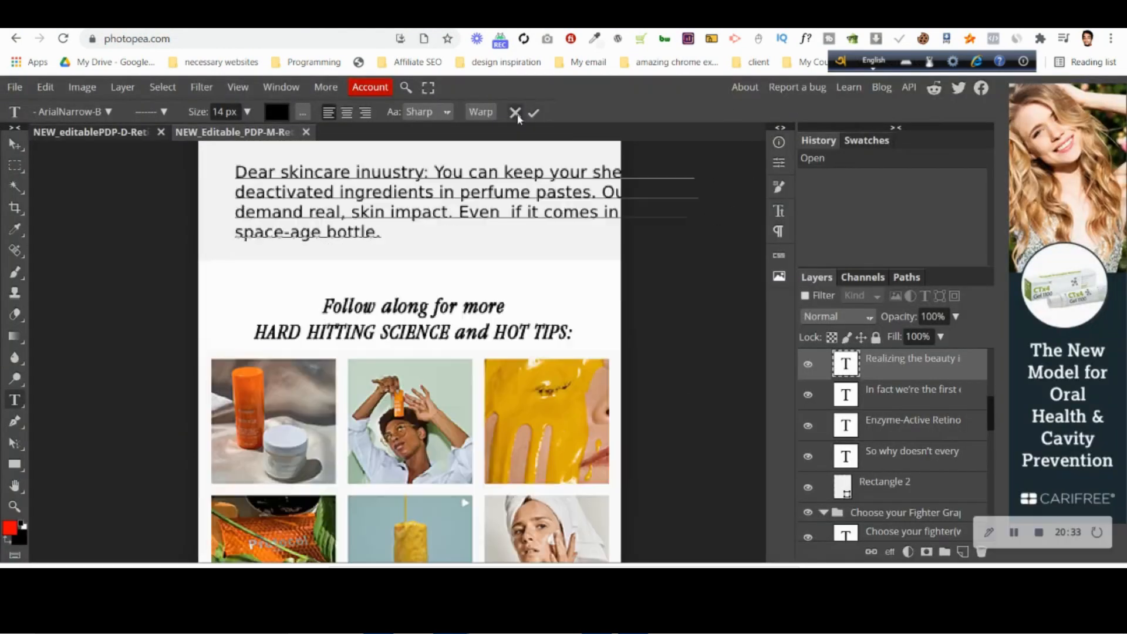
click(515, 113)
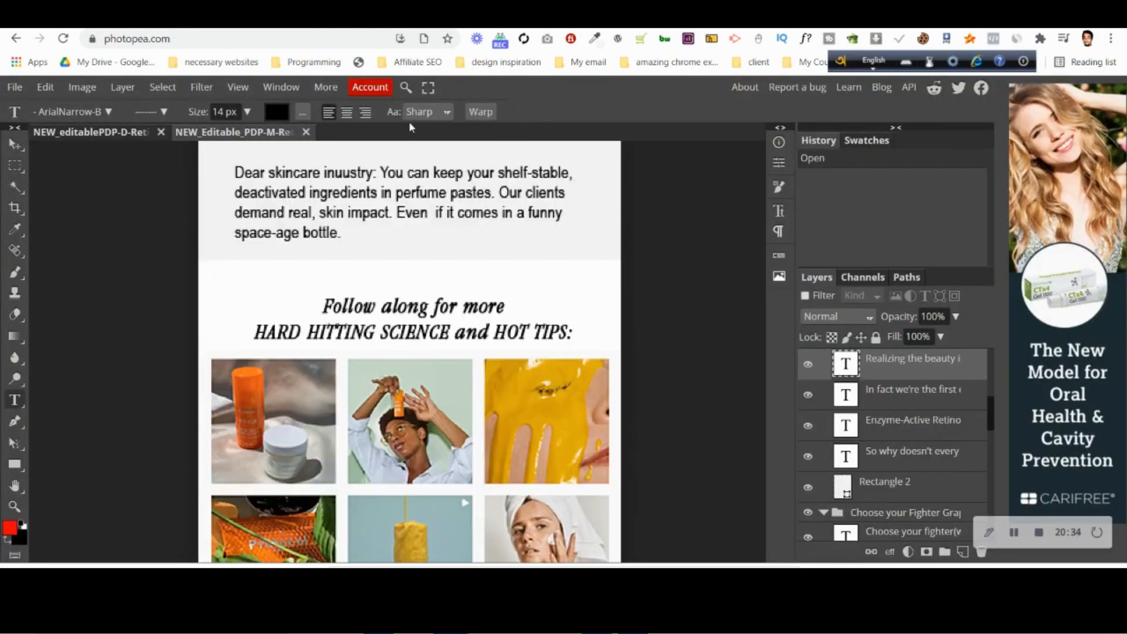
click(94, 133)
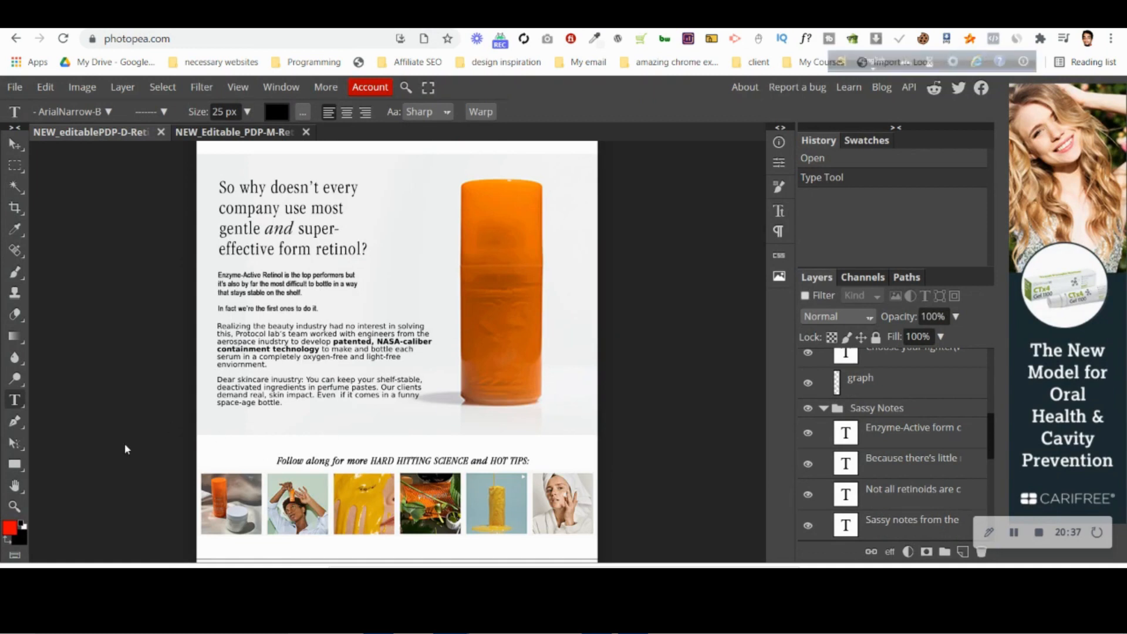
click(395, 461)
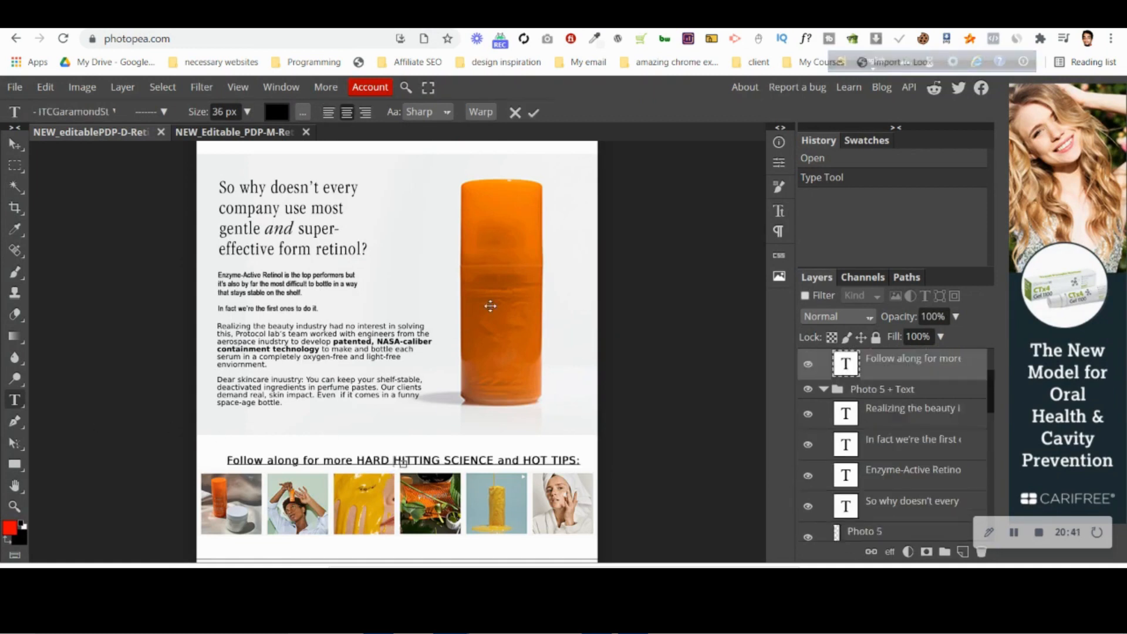
scroll(509, 139, up, 3)
click(516, 114)
scroll(472, 442, down, 4)
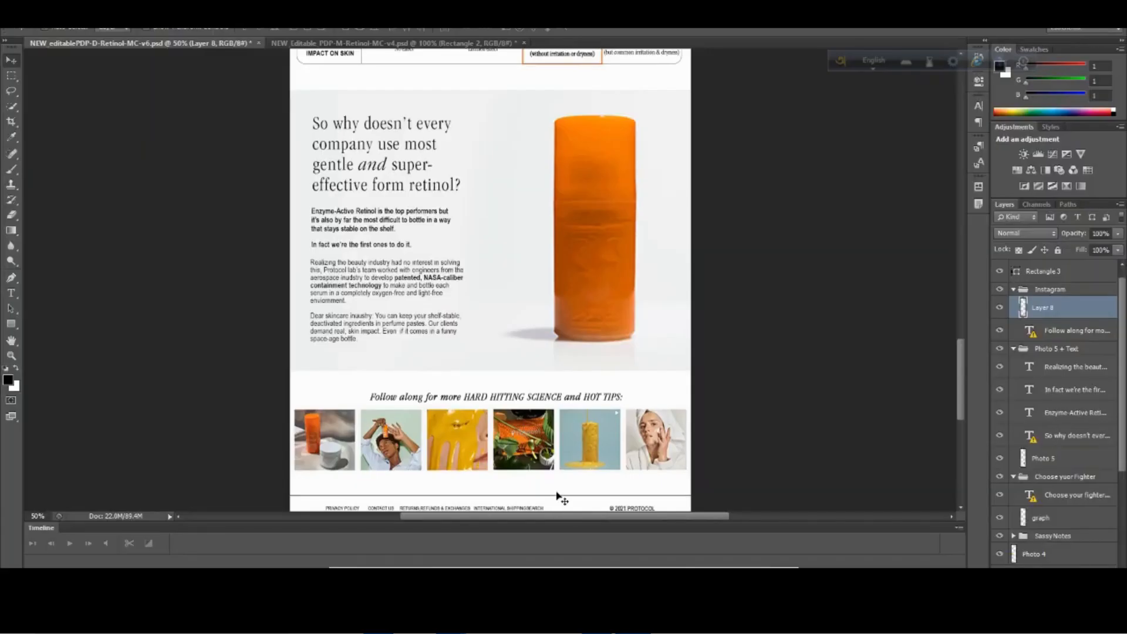
Examine the "Follow along for more" heading and its image row in the Photoshop desktop PSD at 100% zoom.
key(ctrl+plus)
key(ctrl+plus)
scroll(558, 497, down, 3)
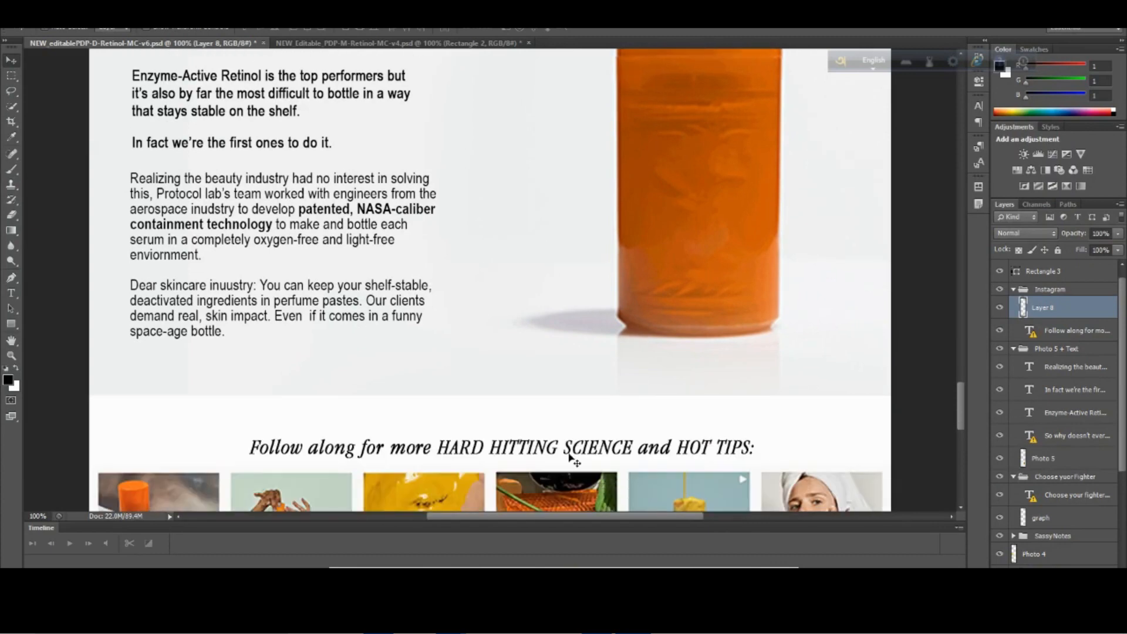
mouse_move(963, 412)
mouse_down()
mouse_move(966, 268)
mouse_move(968, 458)
mouse_move(968, 419)
mouse_up()
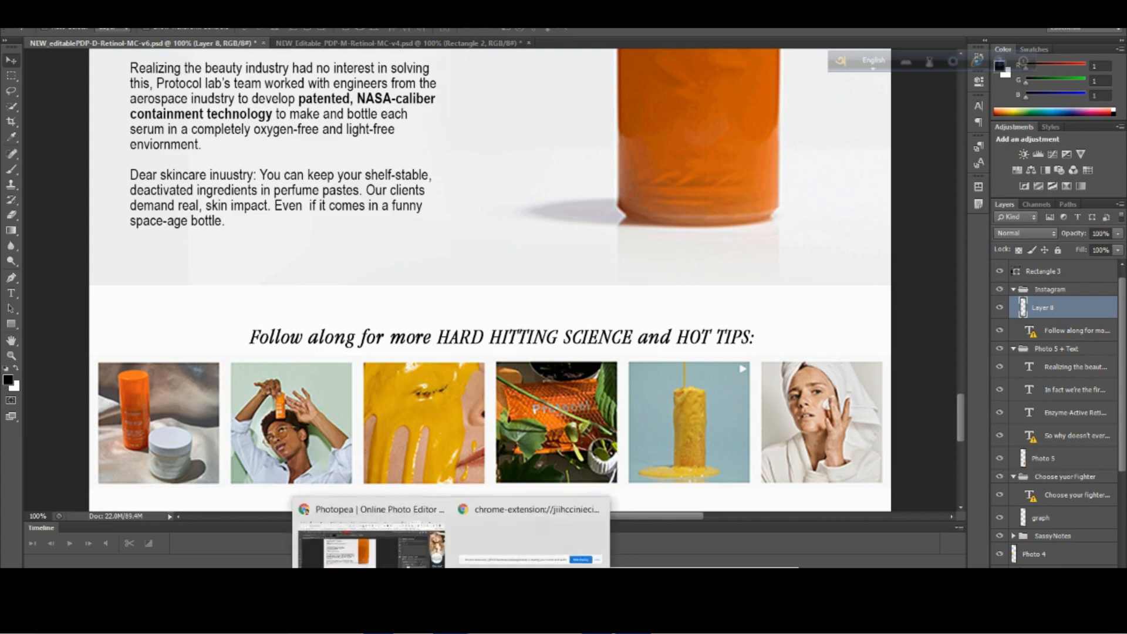
Return to PageFly and add a one-column section below the "So why doesn't every company" section.
click(299, 549)
key(ctrl+Tab)
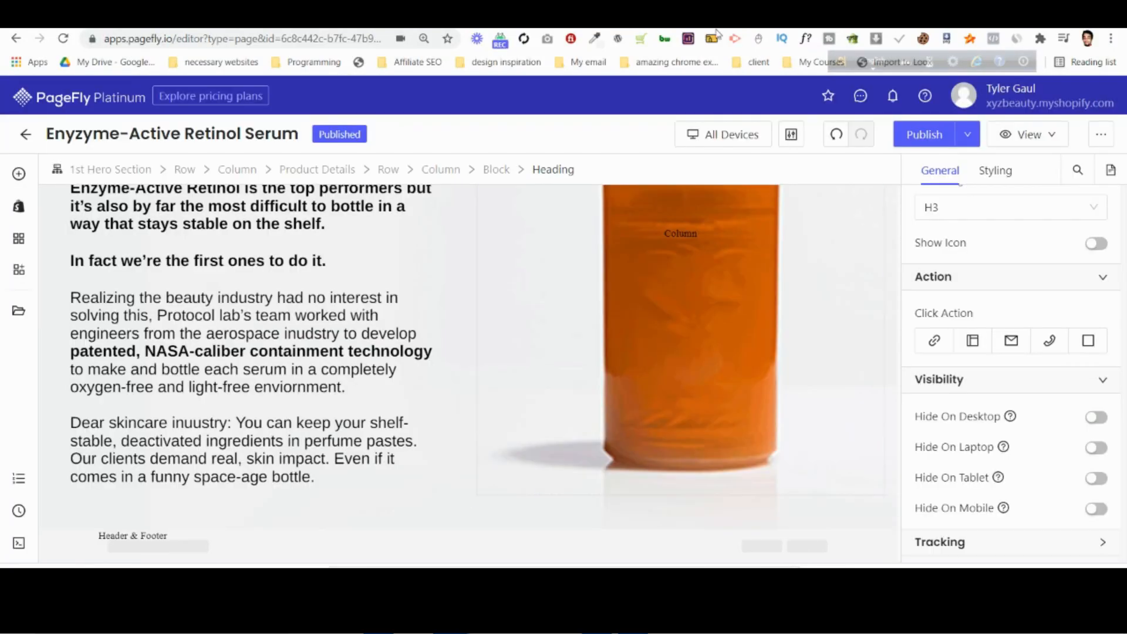
click(18, 176)
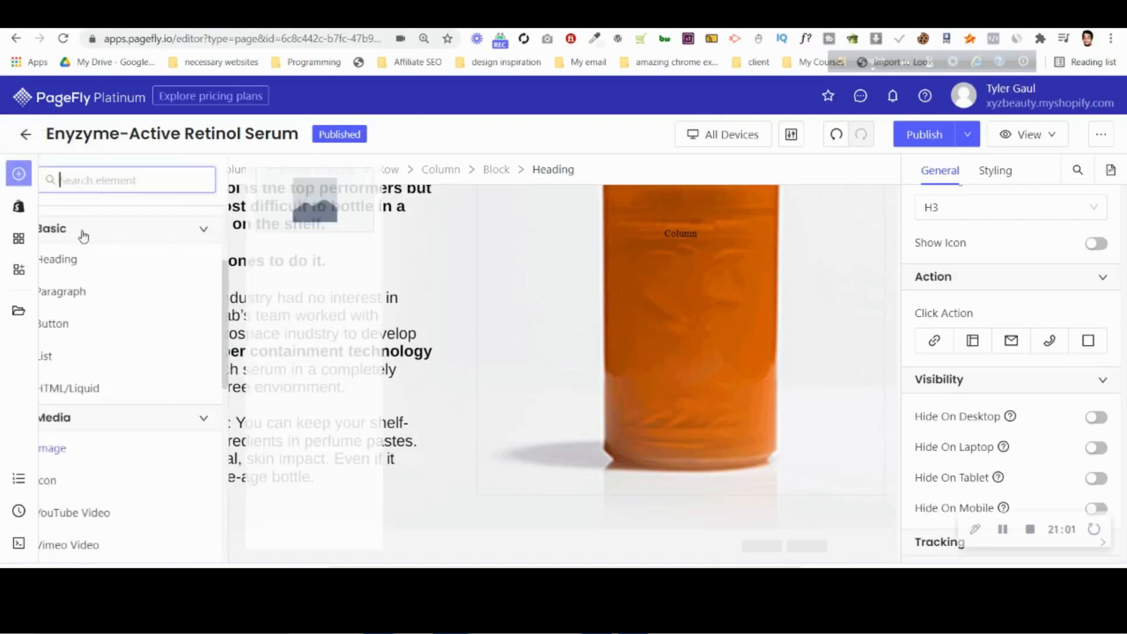
scroll(125, 288, up, 3)
mouse_move(112, 250)
drag(317, 200, 531, 524)
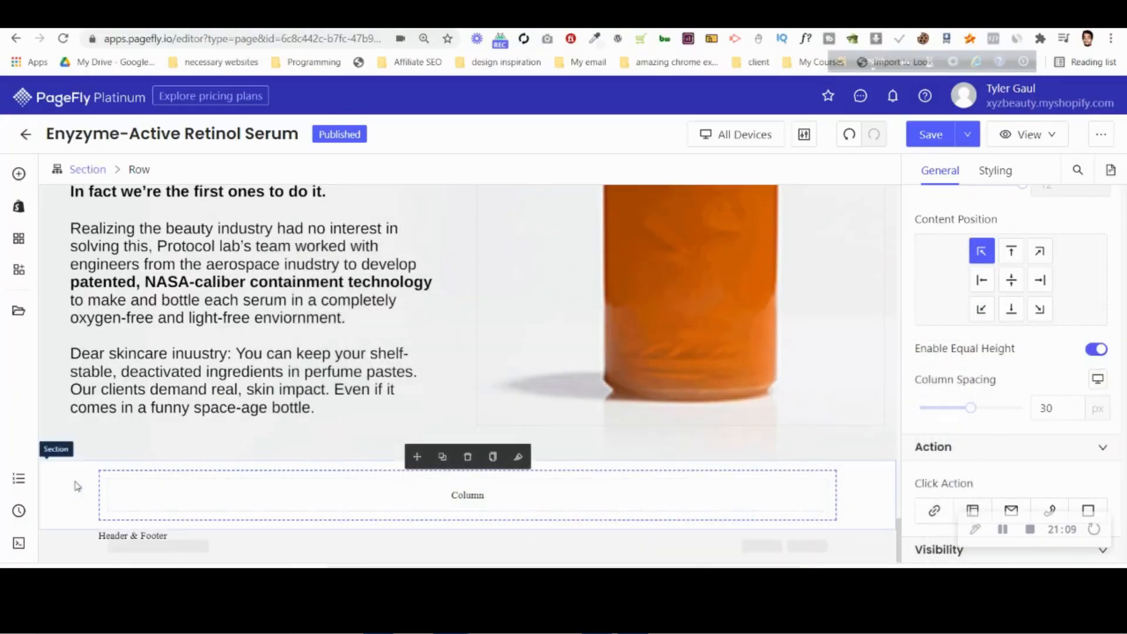
Set the new section's top and bottom padding to 50 px.
click(70, 483)
click(997, 173)
scroll(999, 264, up, 3)
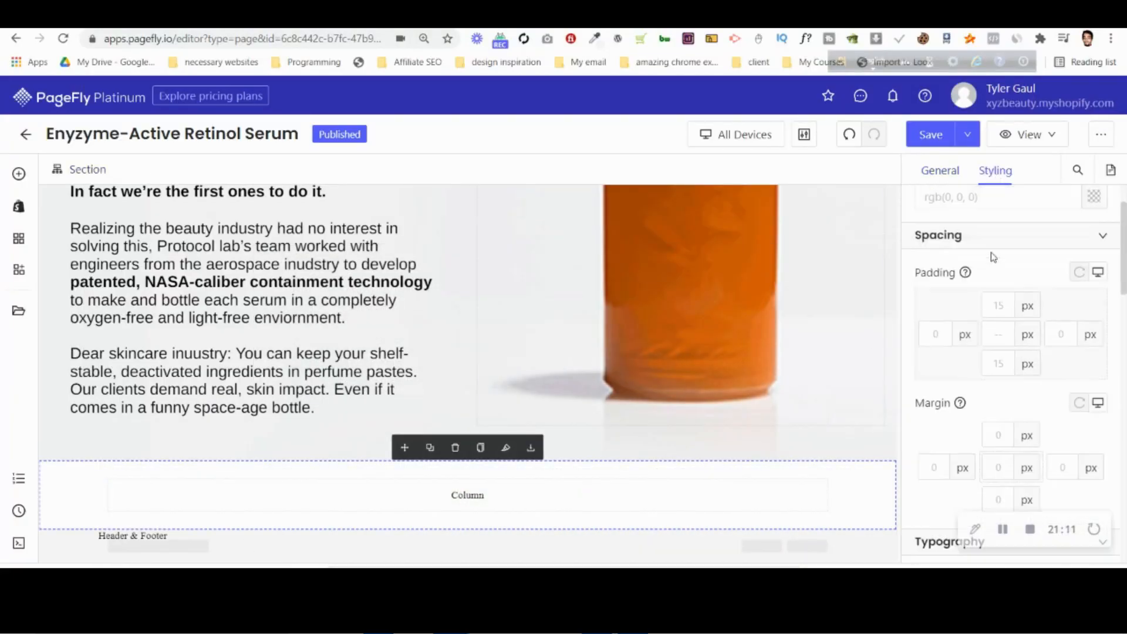
text(50)
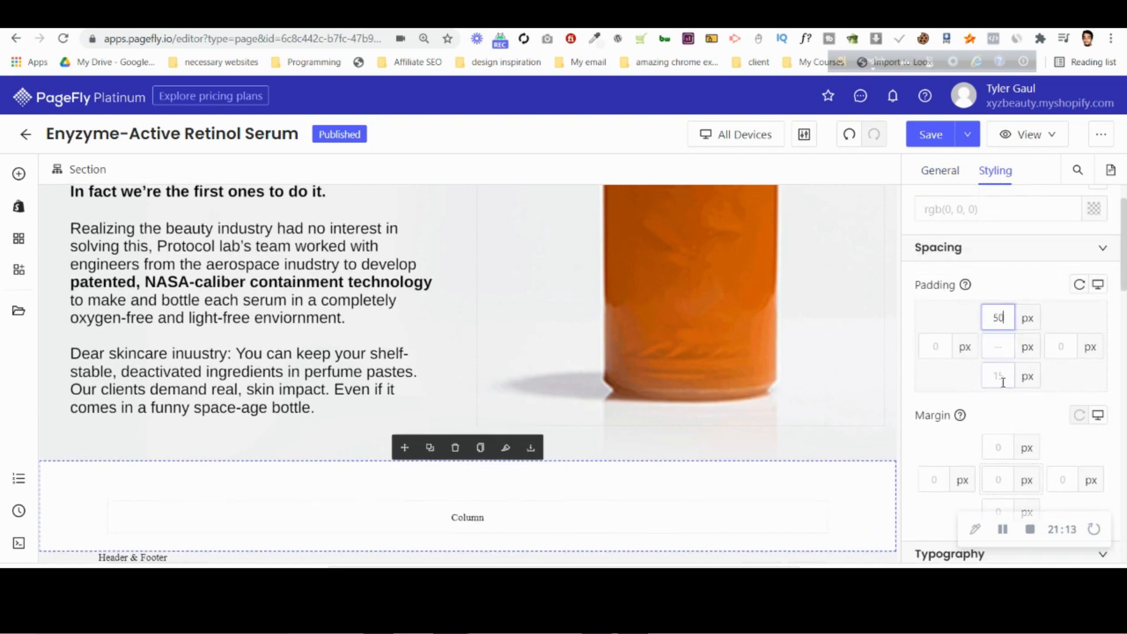
text(50)
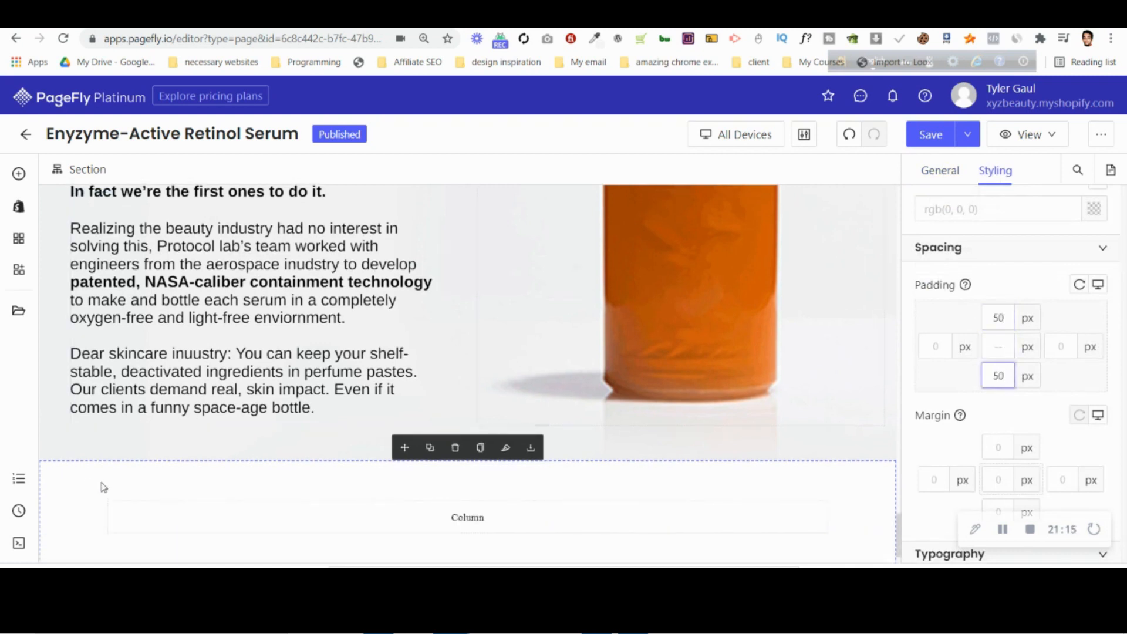
Set the new section's fixed max width to 1350 px.
click(940, 170)
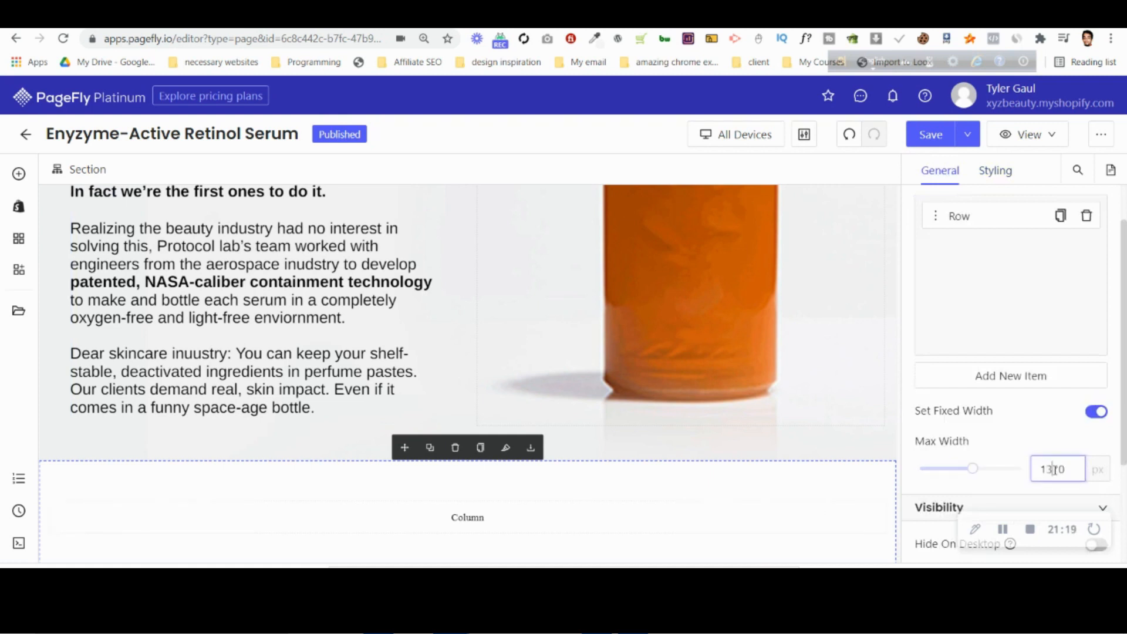
scroll(531, 495, down, 1)
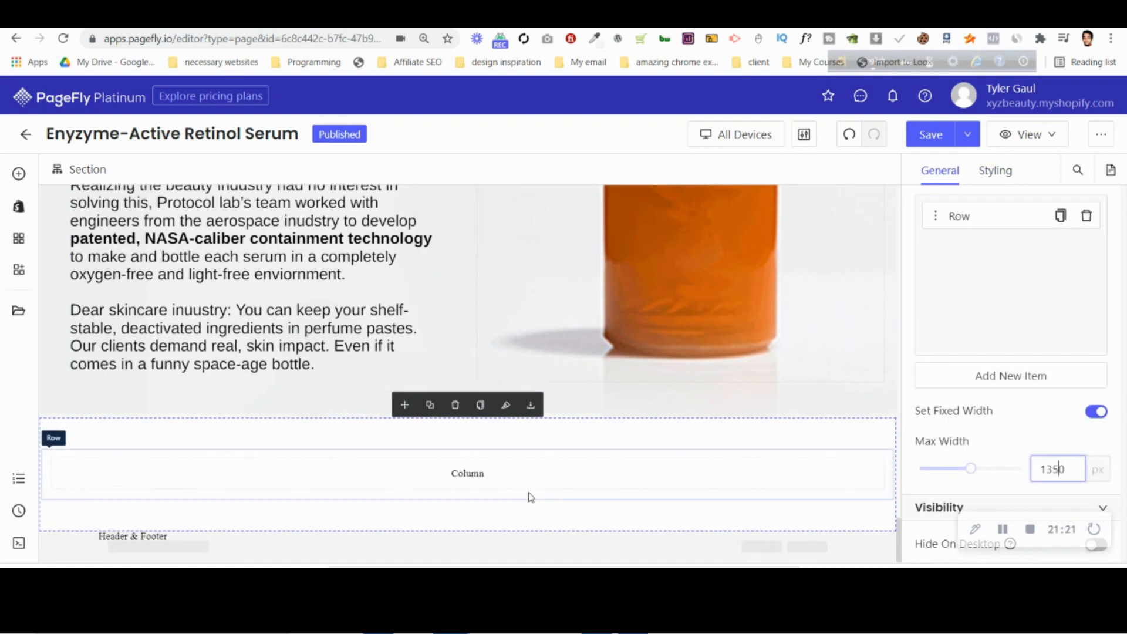
scroll(275, 487, up, 5)
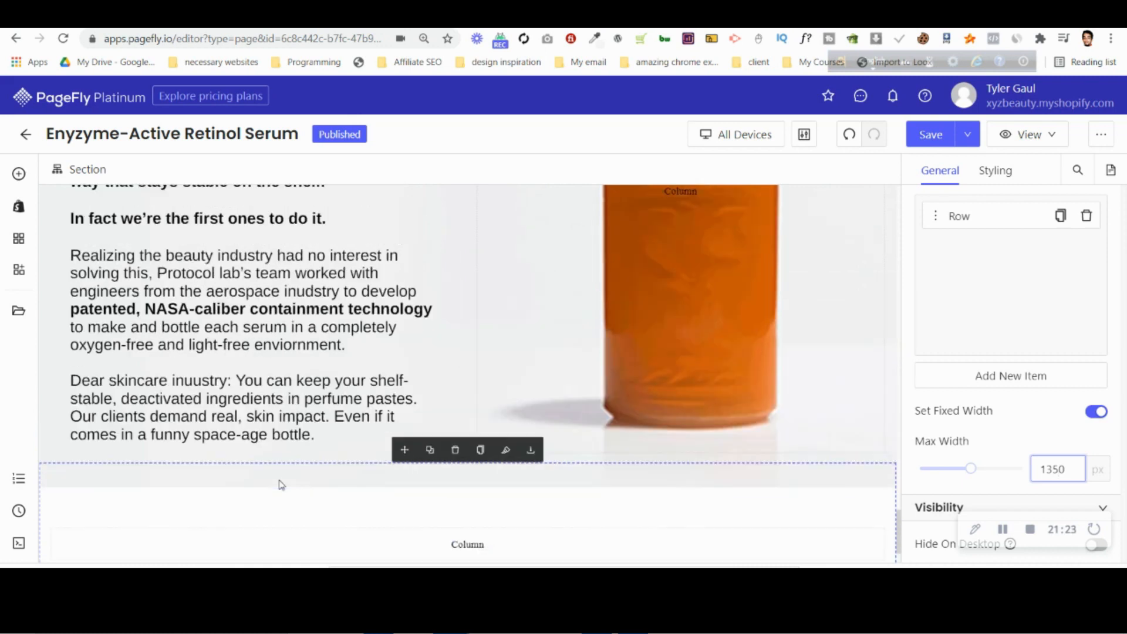
Duplicate the "So why doesn't every company" heading and move the copy into the new section's empty column.
click(254, 314)
click(241, 347)
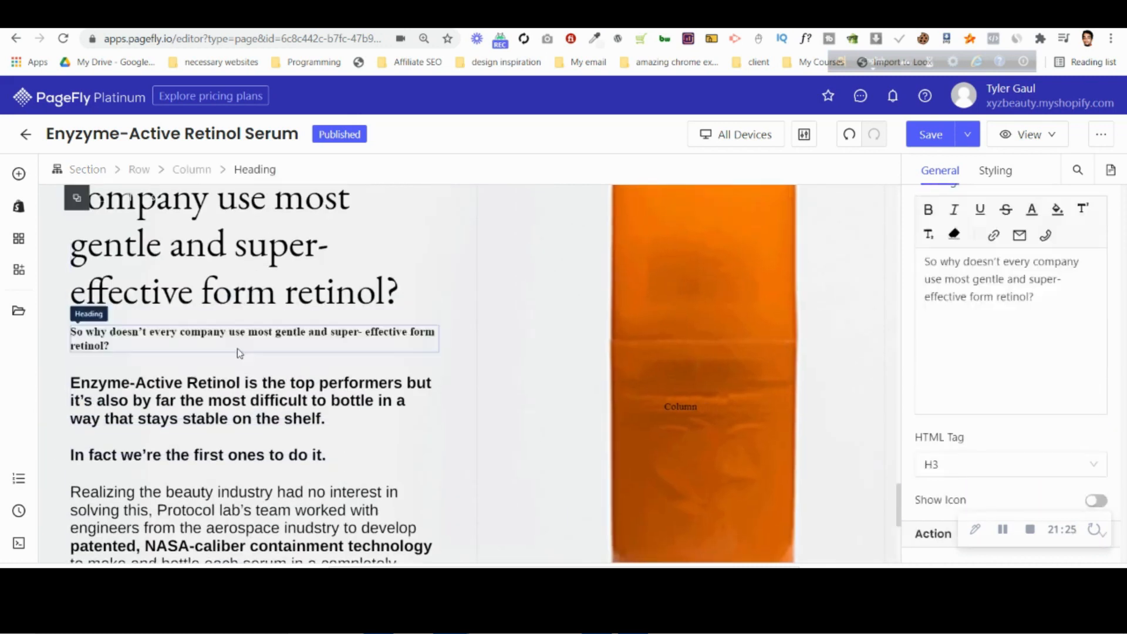
scroll(281, 345, down, 6)
scroll(280, 345, up, 2)
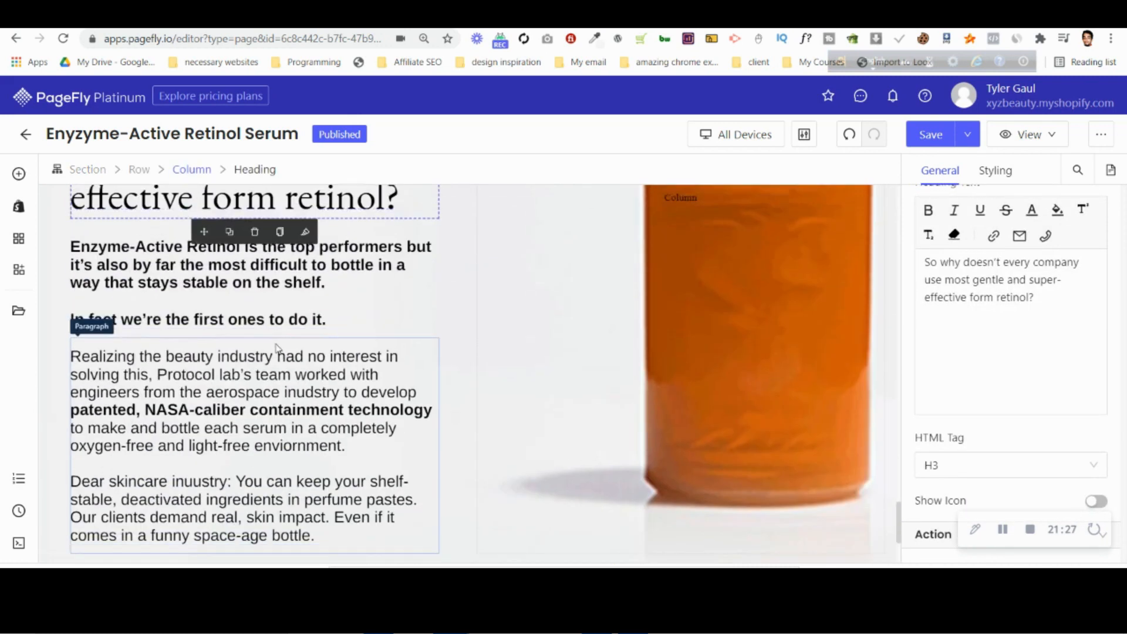
drag(240, 562, 370, 543)
scroll(250, 250, down, 3)
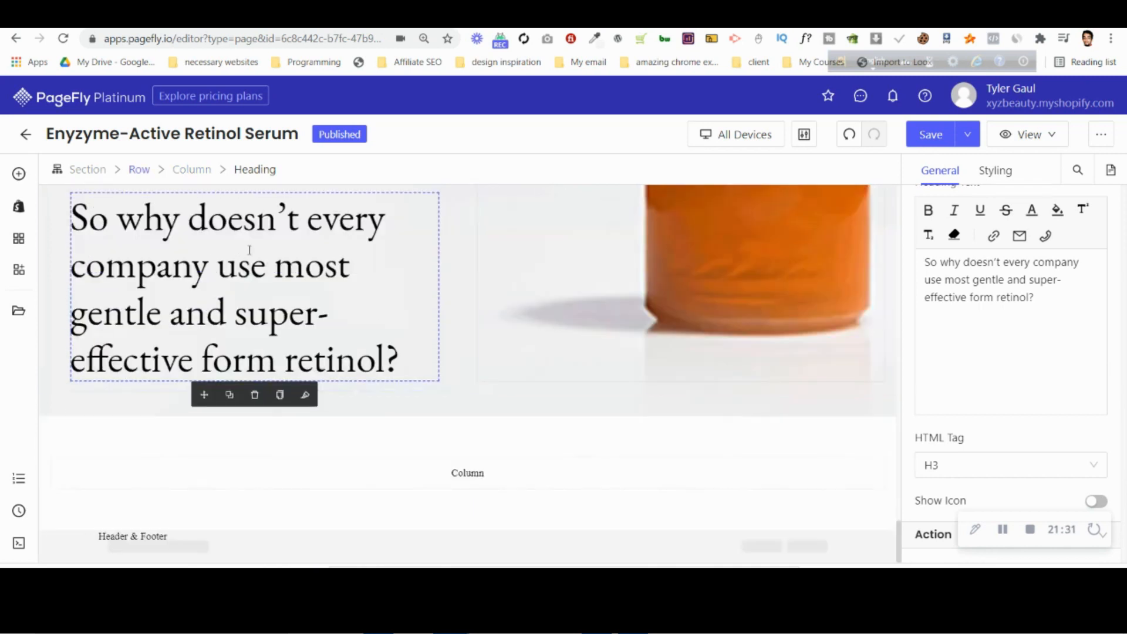
drag(203, 397, 496, 471)
click(370, 468)
Set the copied heading's font size to 36 px and center its text.
click(1008, 176)
scroll(1031, 468, down, 5)
key(BackSpace)
key(BackSpace)
text(36)
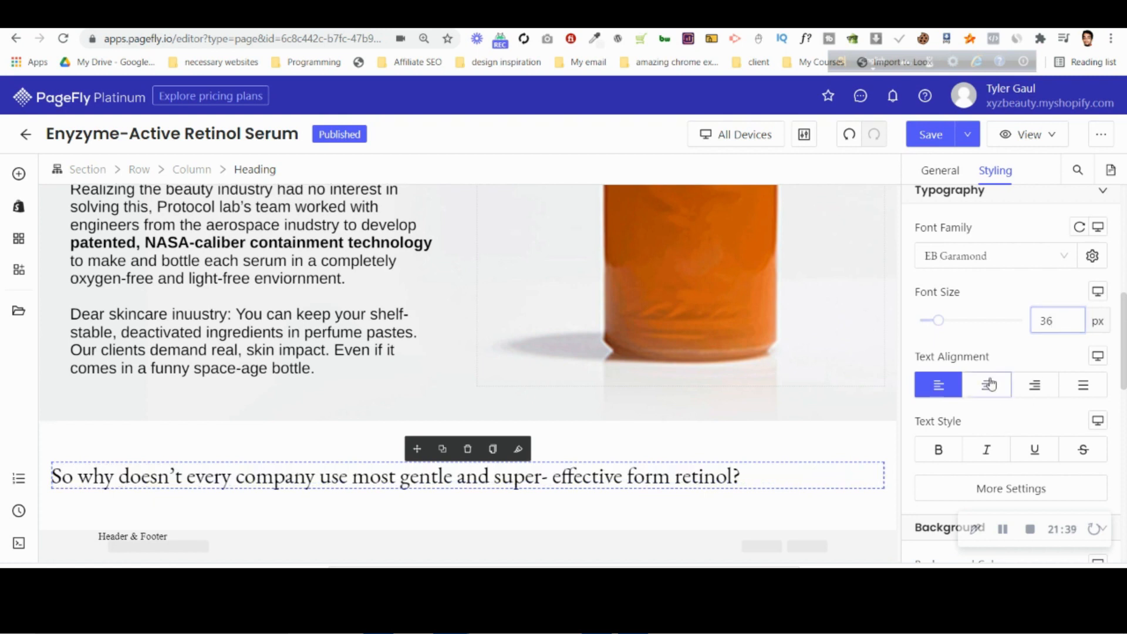
click(991, 385)
Set the copied heading's font weight to Bold.
click(1004, 489)
click(794, 347)
click(740, 433)
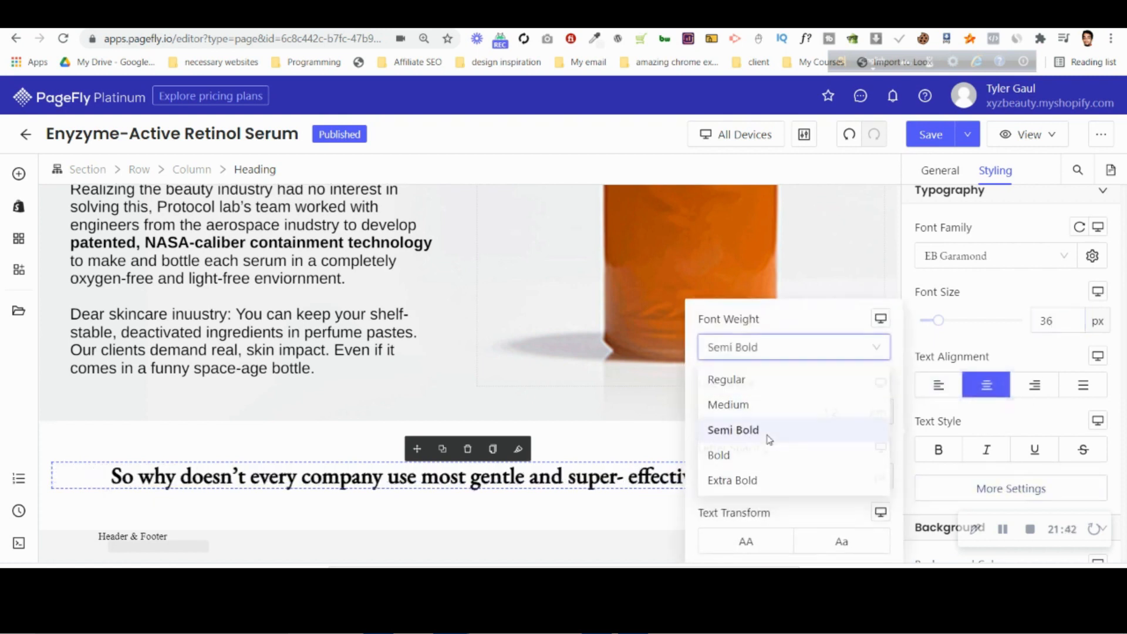
click(724, 351)
click(723, 456)
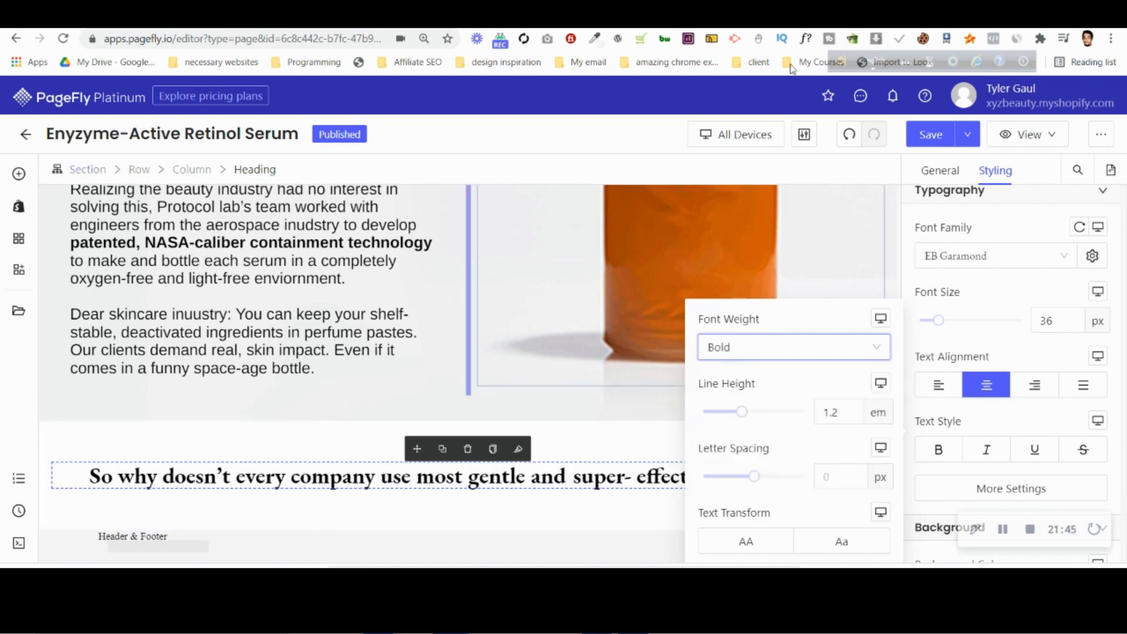
Switch to Photopea and copy the full "Follow along for more" heading text from the desktop PSD.
click(784, 15)
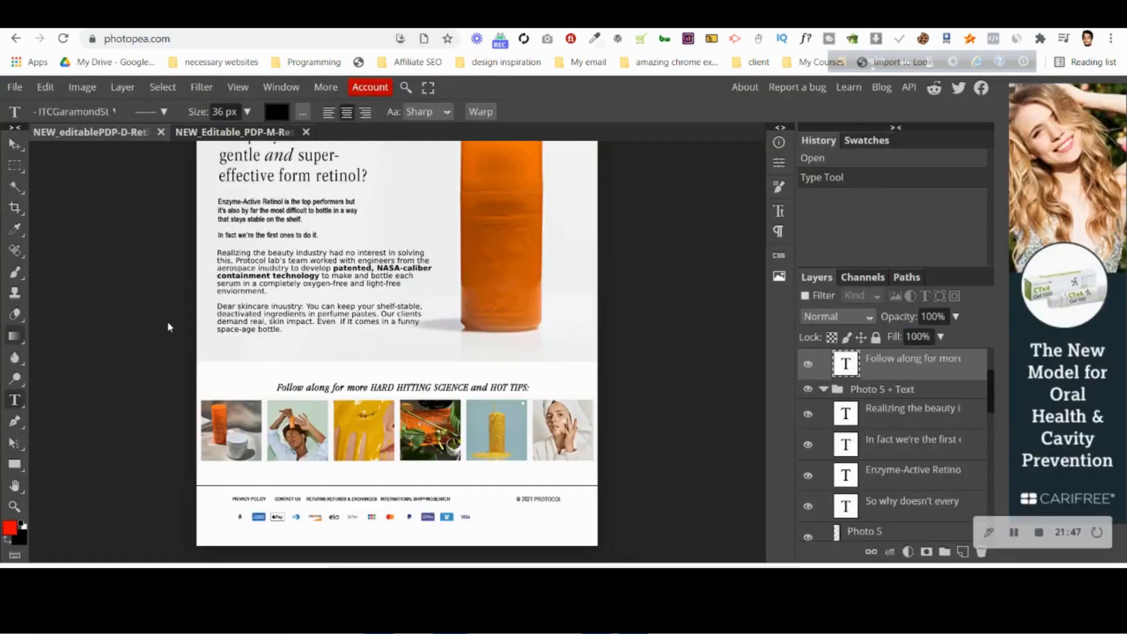
click(448, 389)
key(ctrl+a)
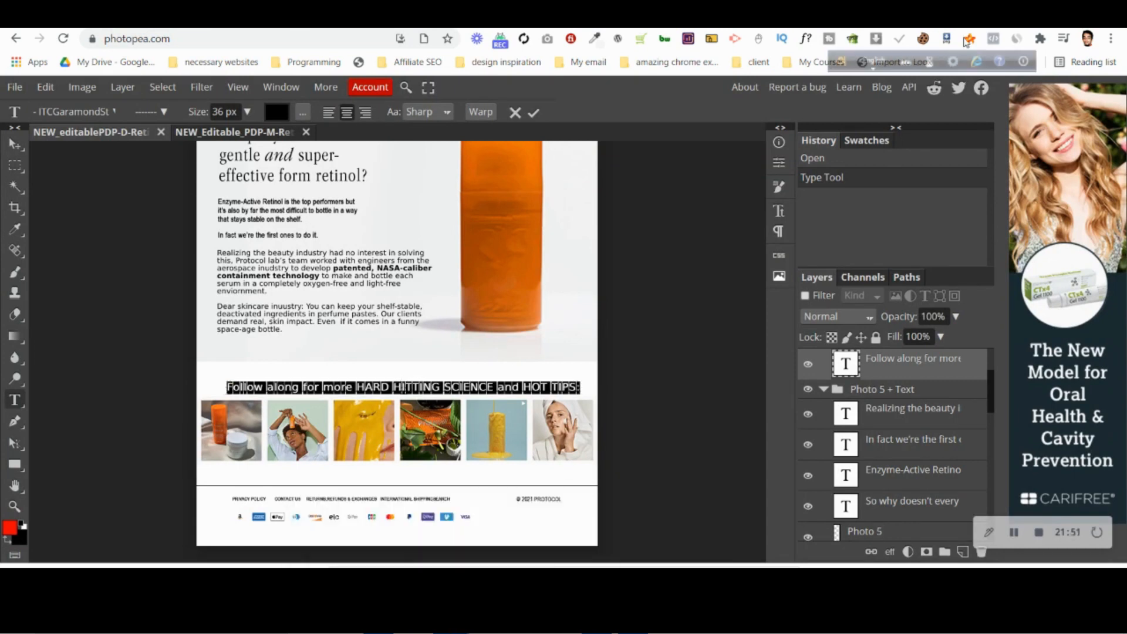
Return to PageFly, replace the copied heading's text with "Follow along for more HARD HITTING SCIENCE and HOT TIPS:", and italicize it.
click(904, 15)
click(940, 170)
scroll(1004, 320, up, 5)
triple_click(1013, 320)
key(ctrl+v)
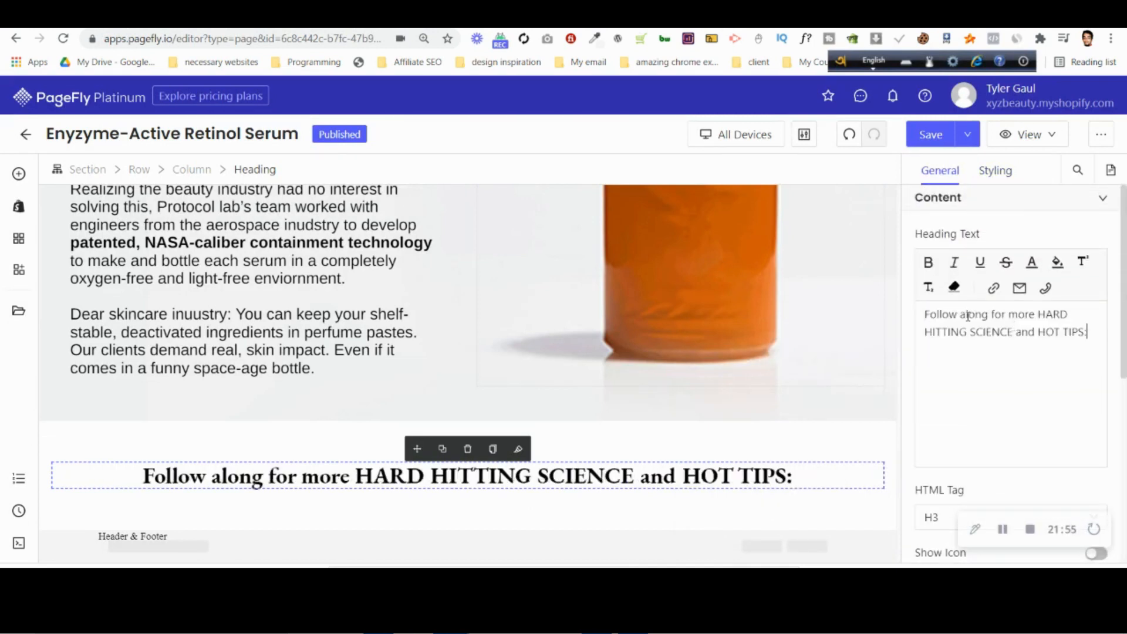
click(996, 171)
scroll(998, 352, down, 5)
click(973, 438)
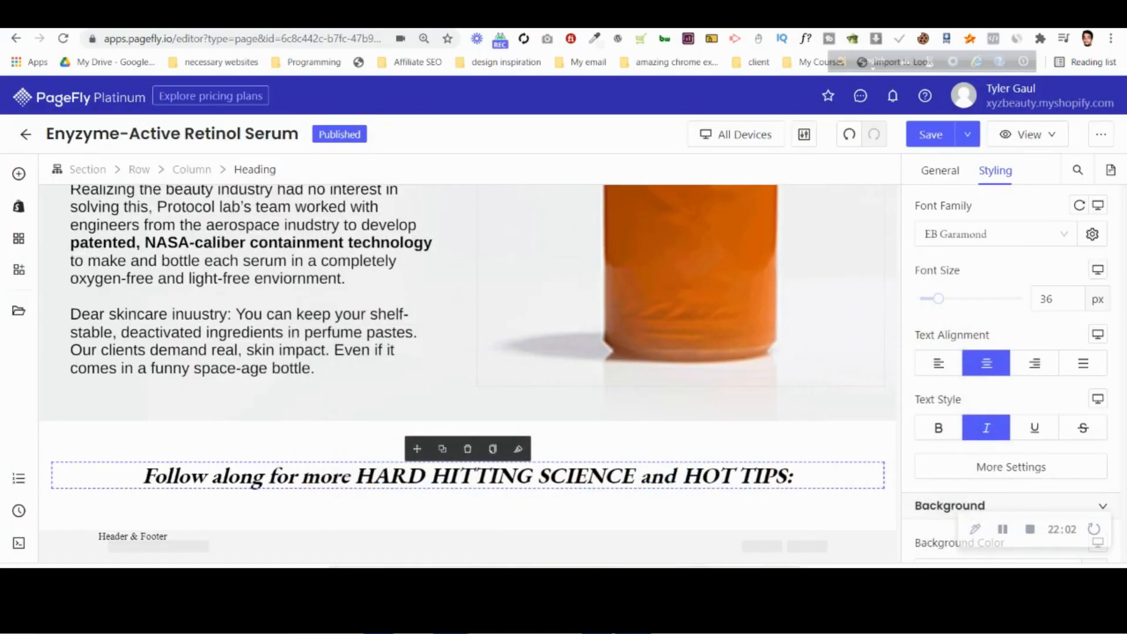
Add an Image element directly below the "Follow along for more" heading.
click(19, 173)
scroll(119, 470, down, 4)
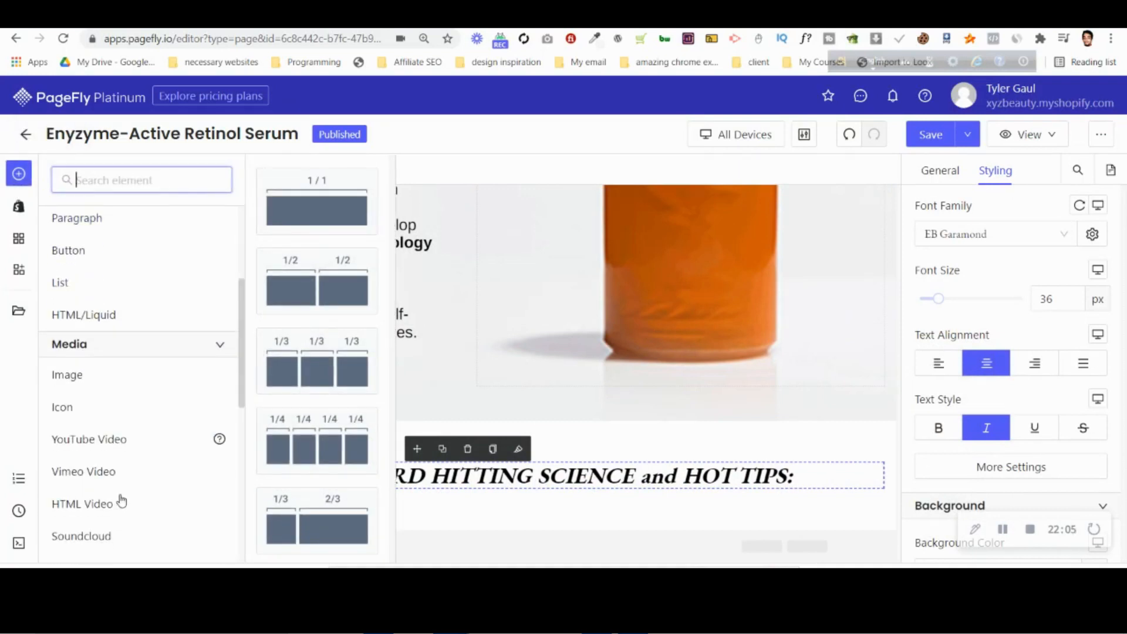
drag(120, 376, 547, 488)
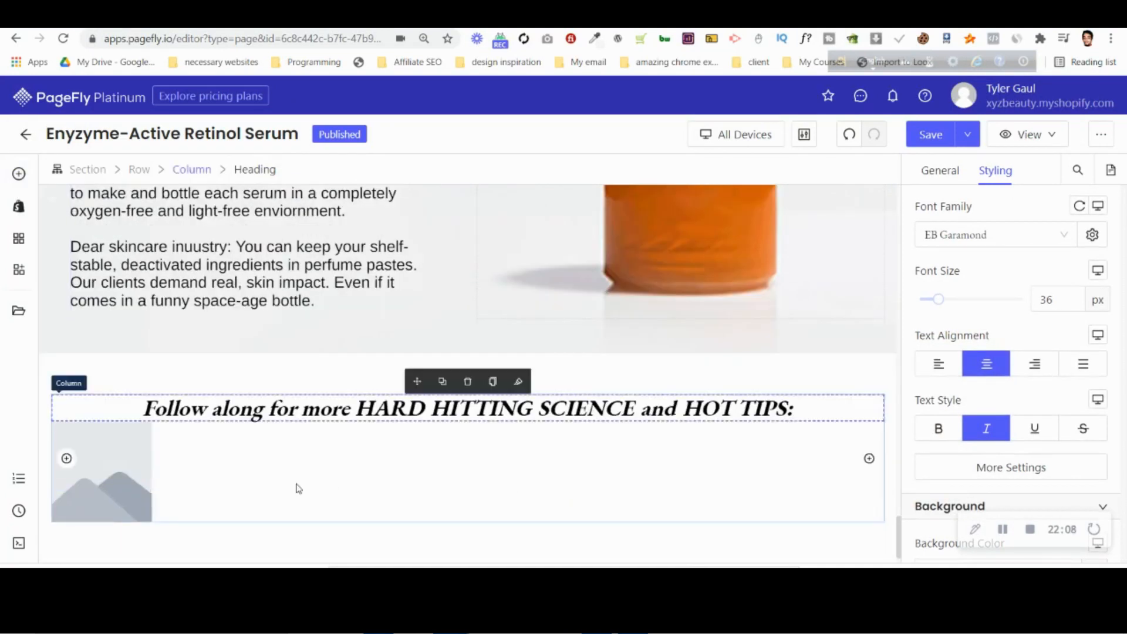
Upload 6-image.jpg from the tyler psd pagefly folder and use it as the new image element's source.
click(940, 170)
click(1010, 293)
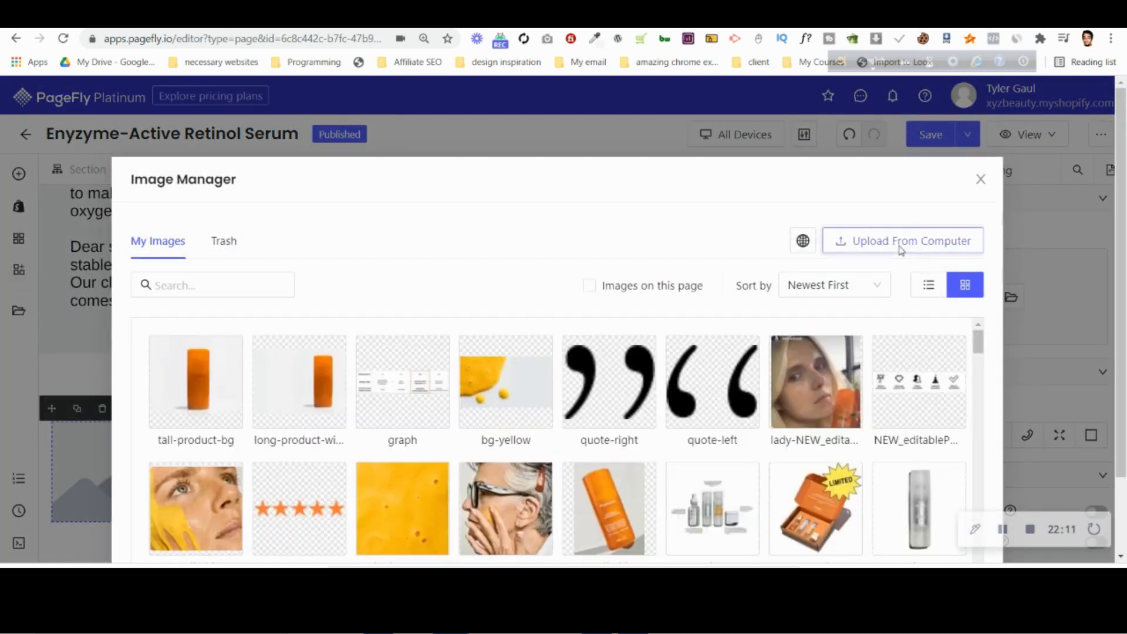
click(901, 241)
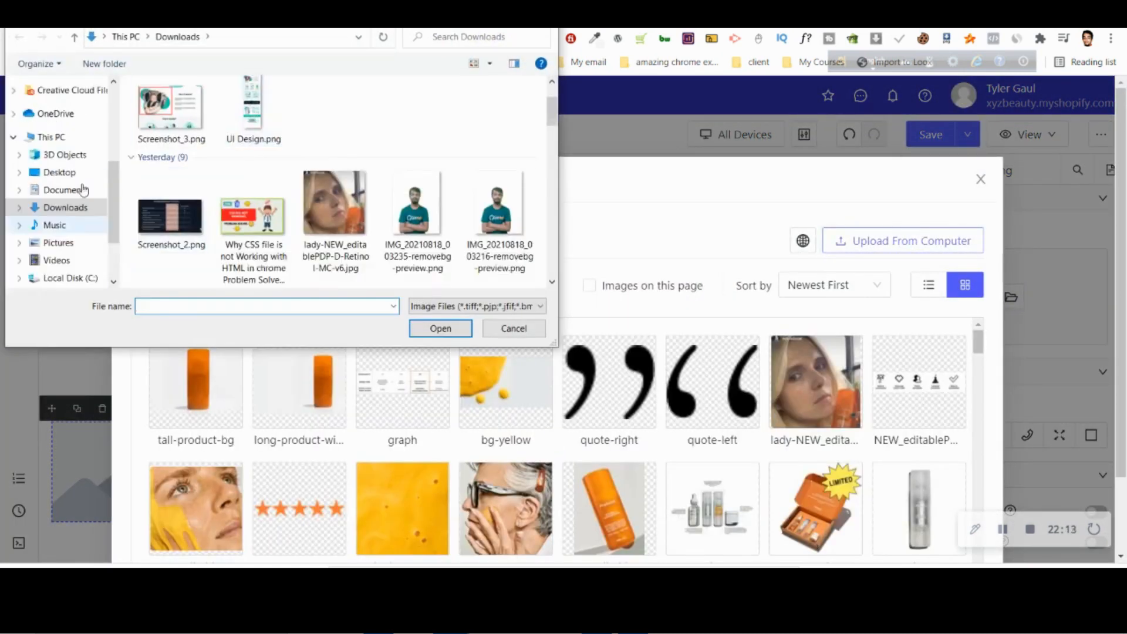
scroll(84, 189, up, 2)
click(73, 101)
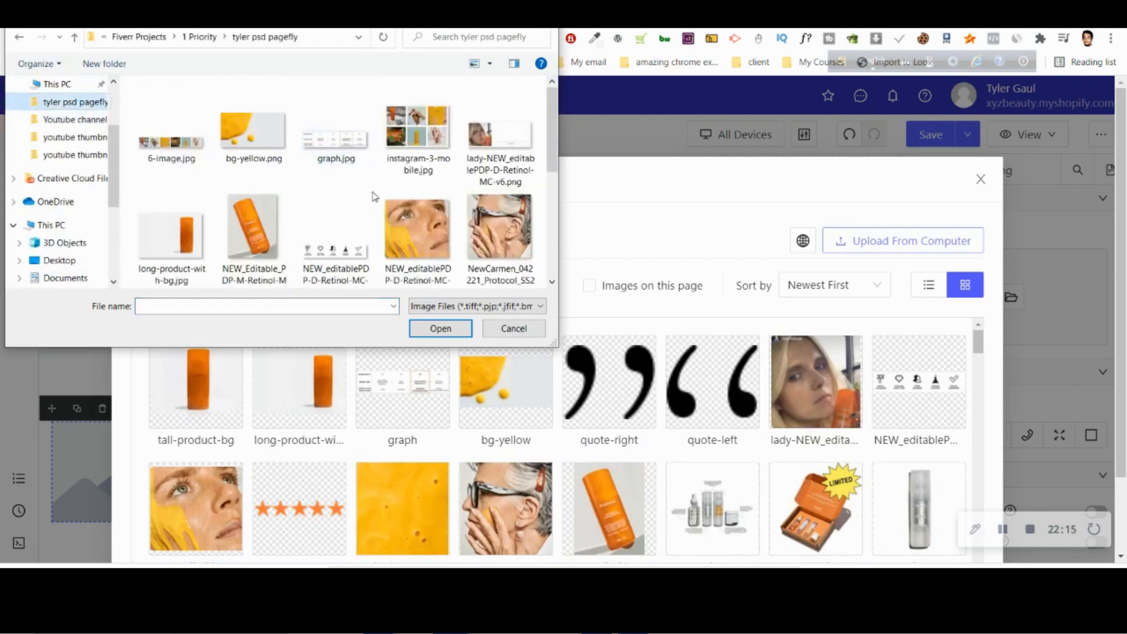
click(189, 140)
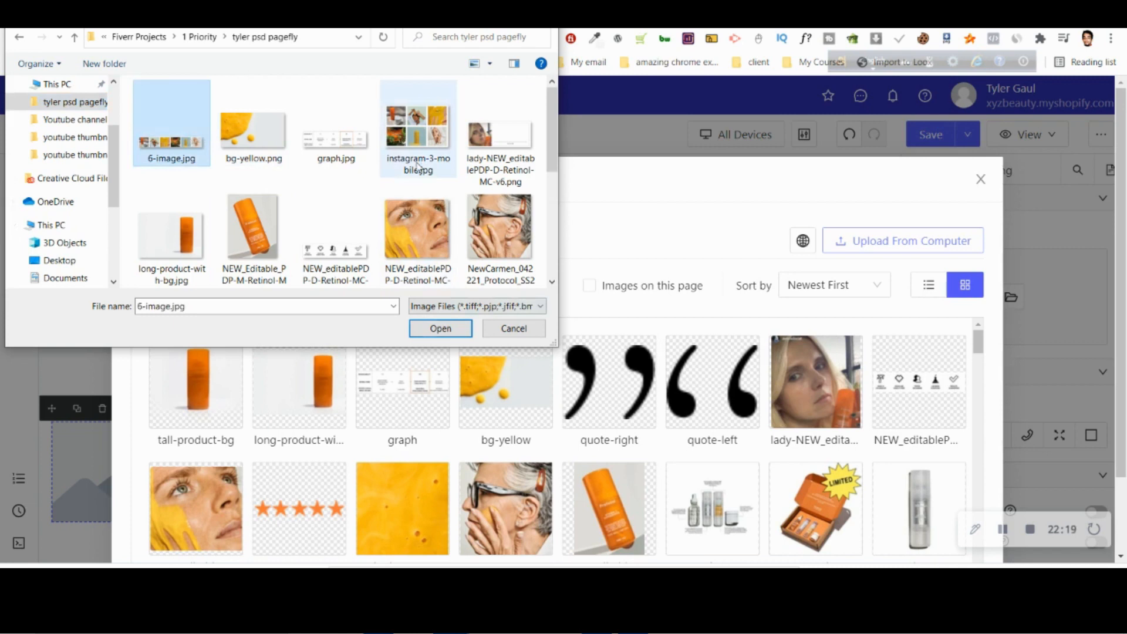
click(438, 329)
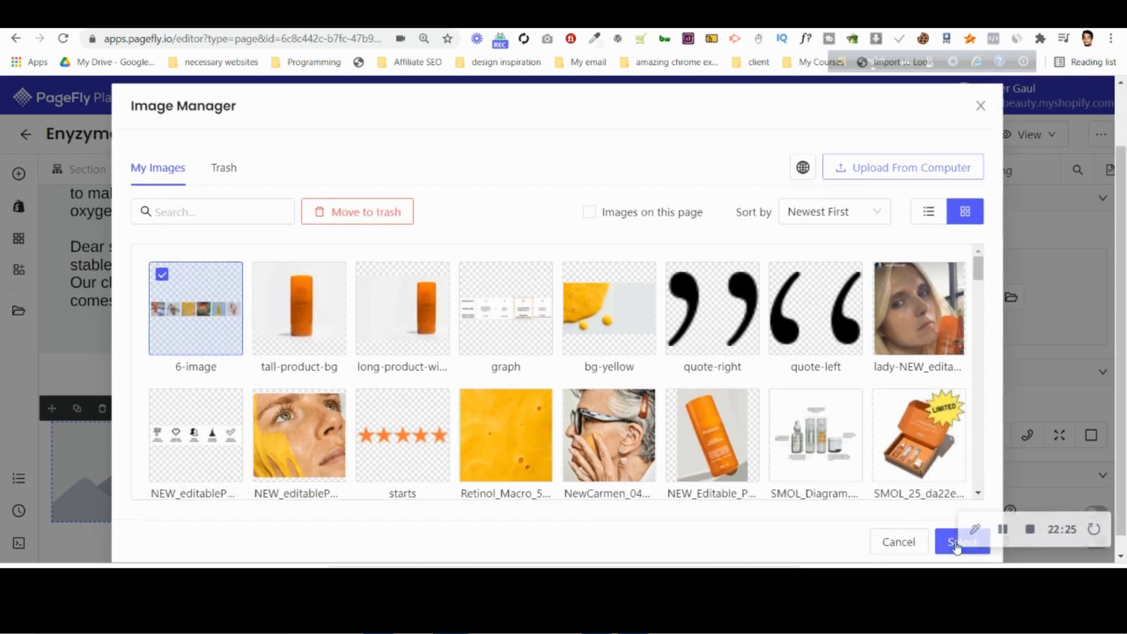
click(958, 541)
Check the heading-to-image gap in the Photoshop desktop PSD and set the PageFly image row's top margin to 20 px.
scroll(639, 456, down, 2)
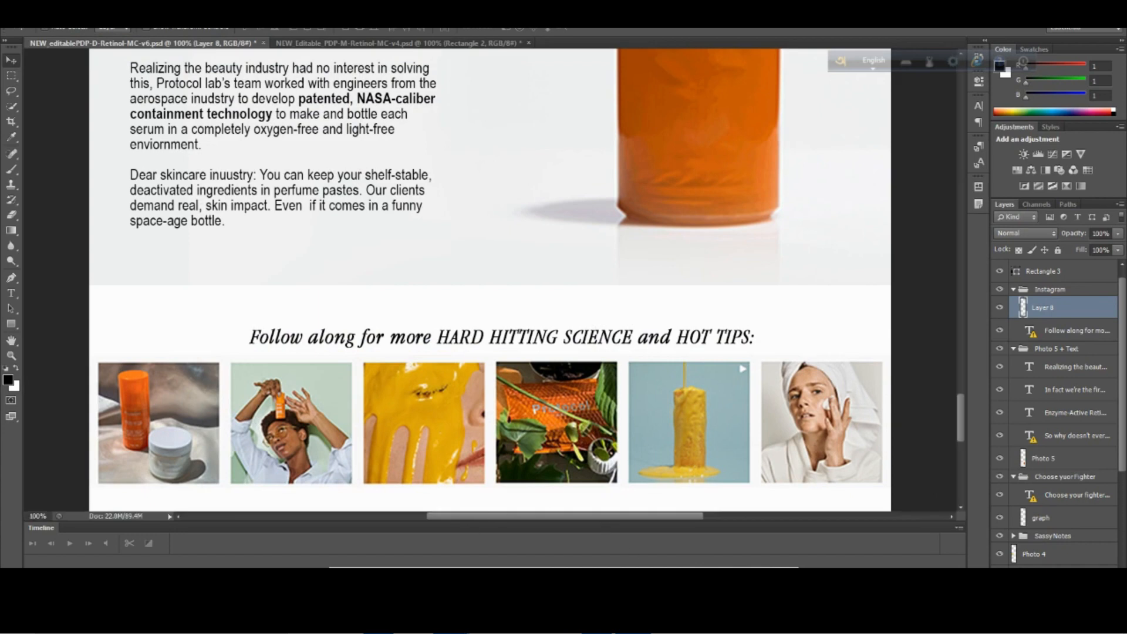
mouse_move(450, 621)
click(376, 552)
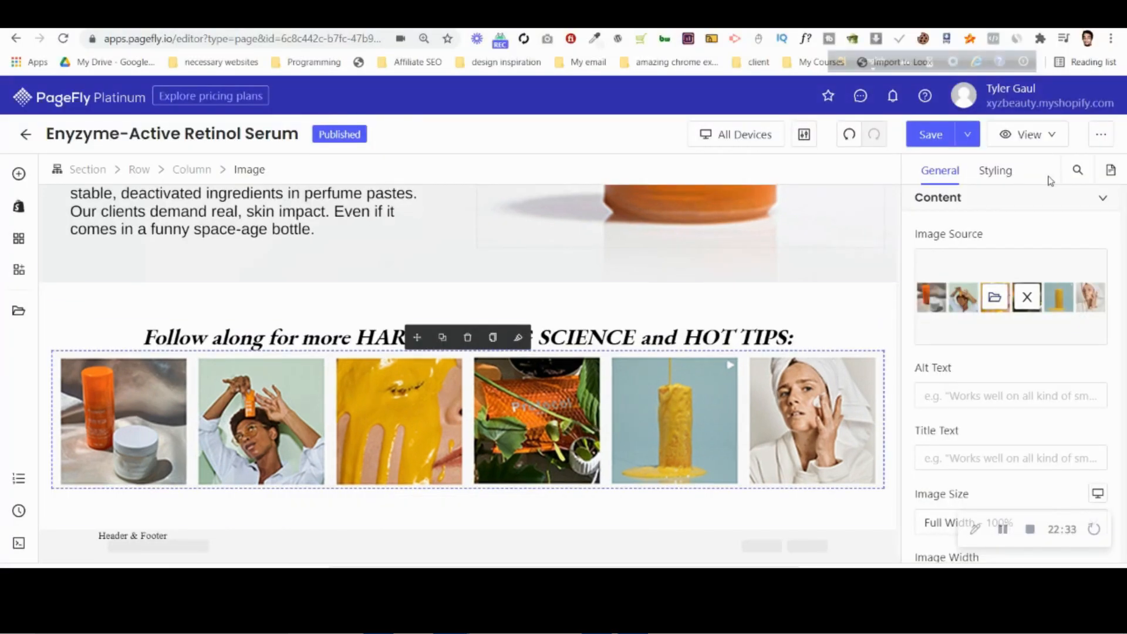
click(996, 170)
scroll(1040, 343, up, 3)
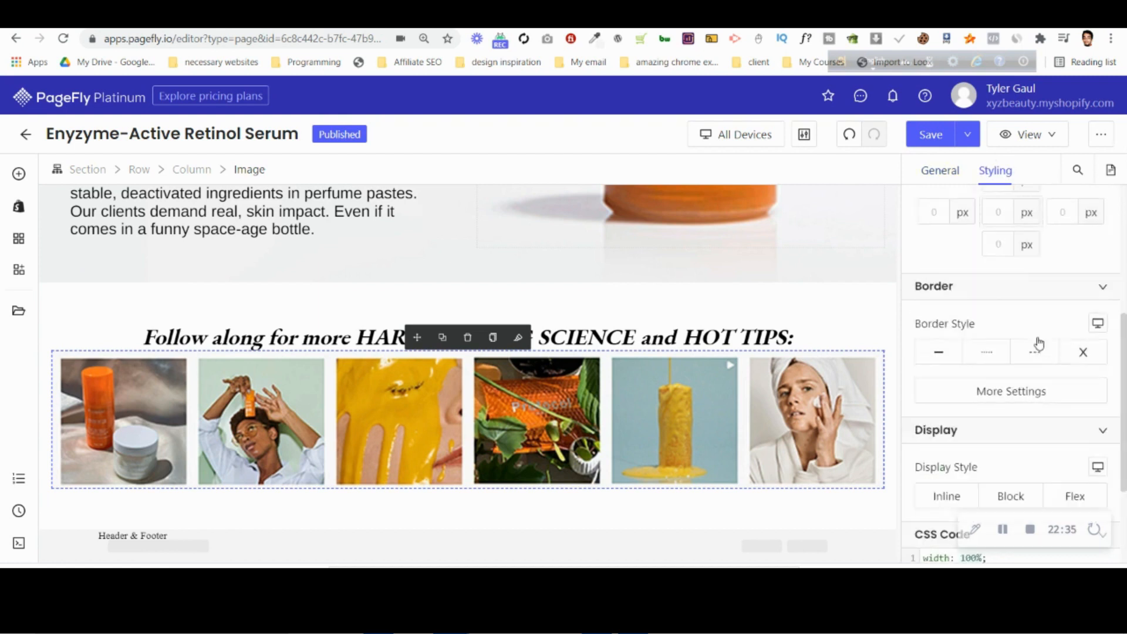
scroll(1040, 344, up, 3)
text(13)
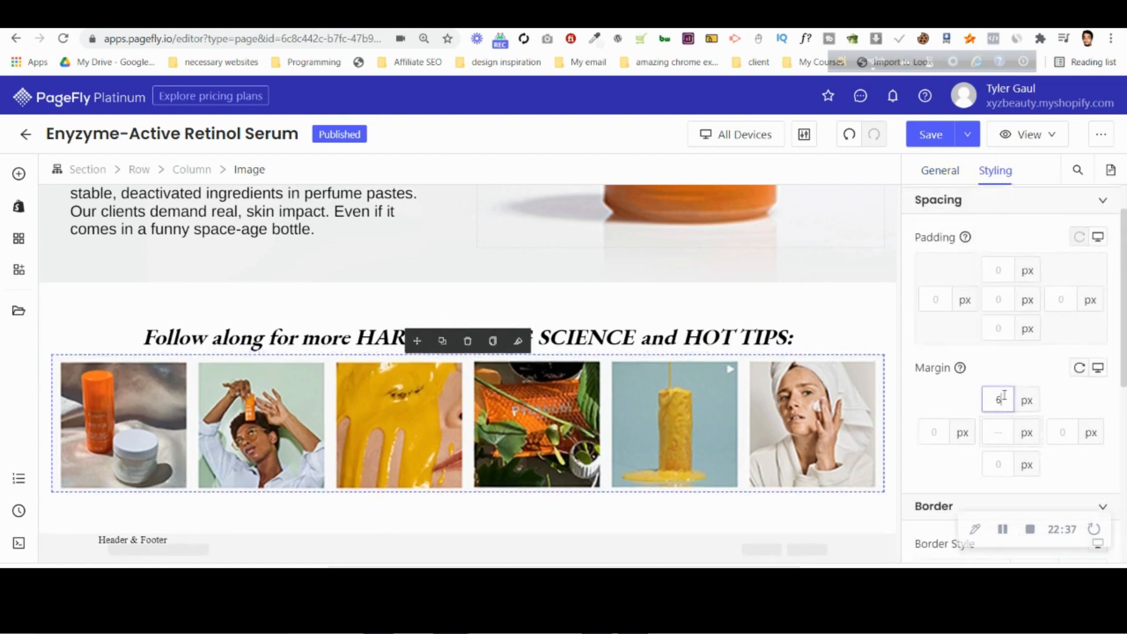
key(BackSpace)
key(BackSpace)
text(20)
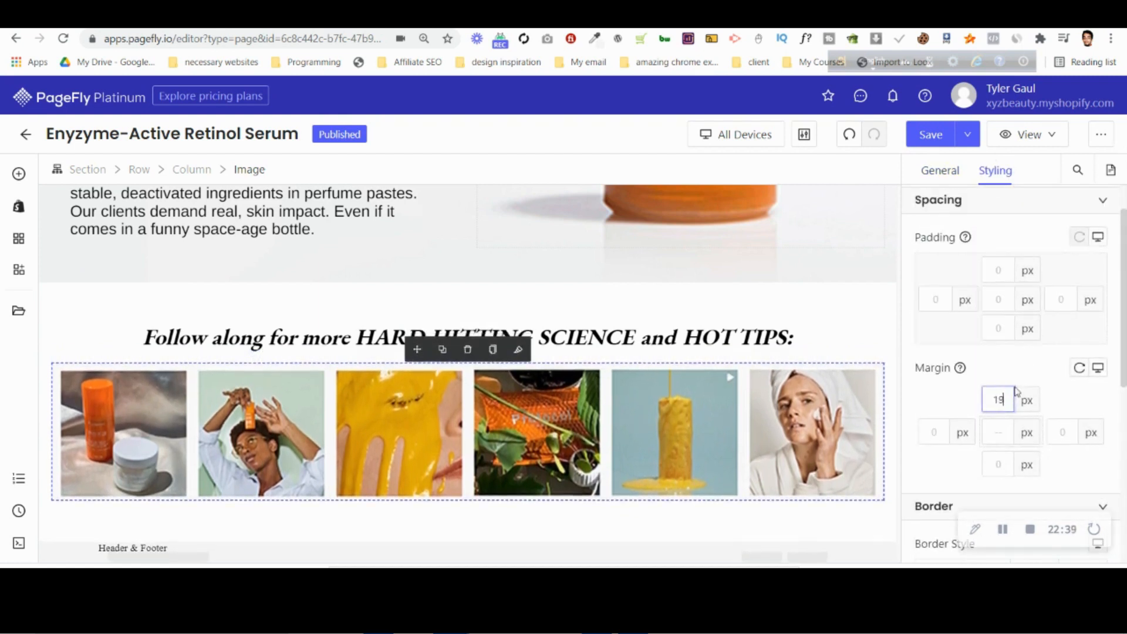
click(433, 531)
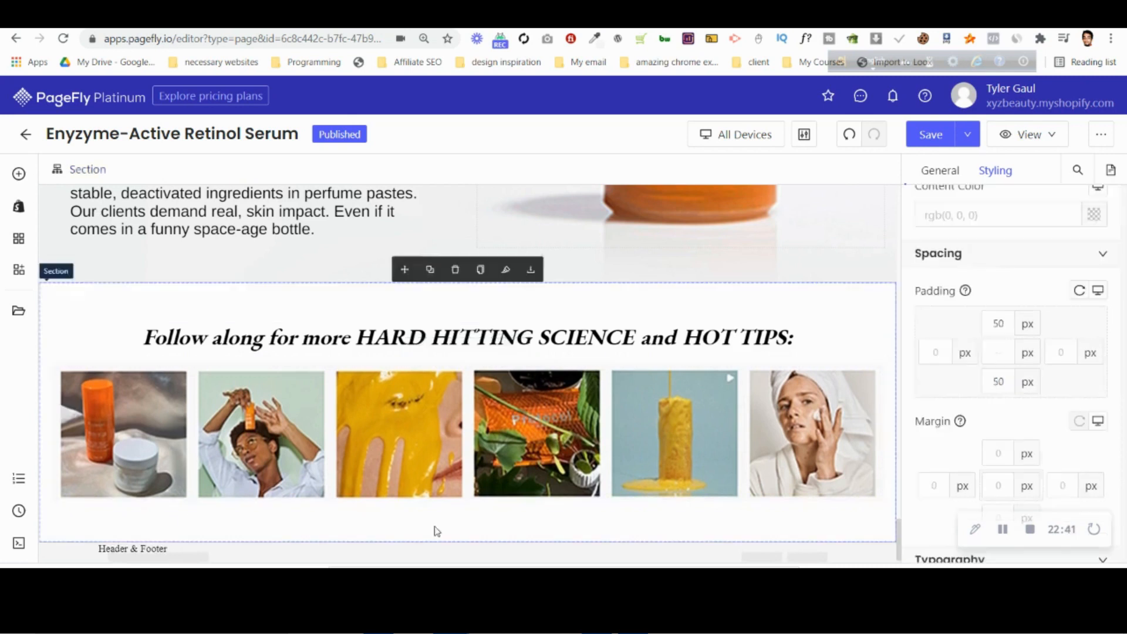
Compare the Instagram section's bottom spacing with the area above the footer in the Photoshop desktop PSD, and return to PageFly.
key(alt+Tab)
scroll(539, 461, down, 1)
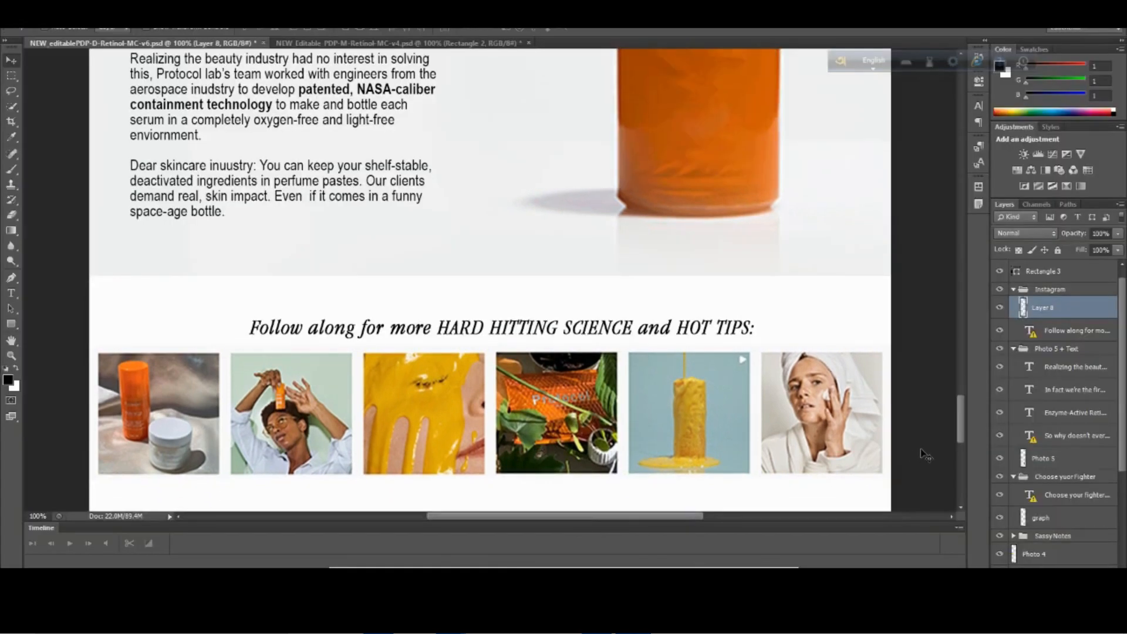
drag(960, 429, 960, 439)
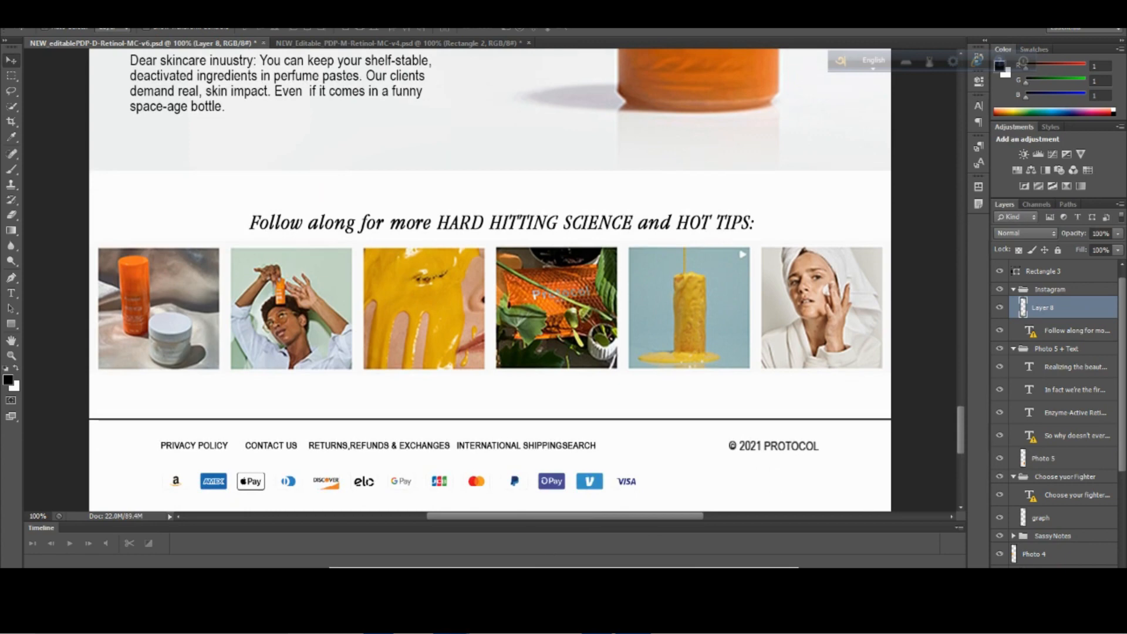
click(369, 523)
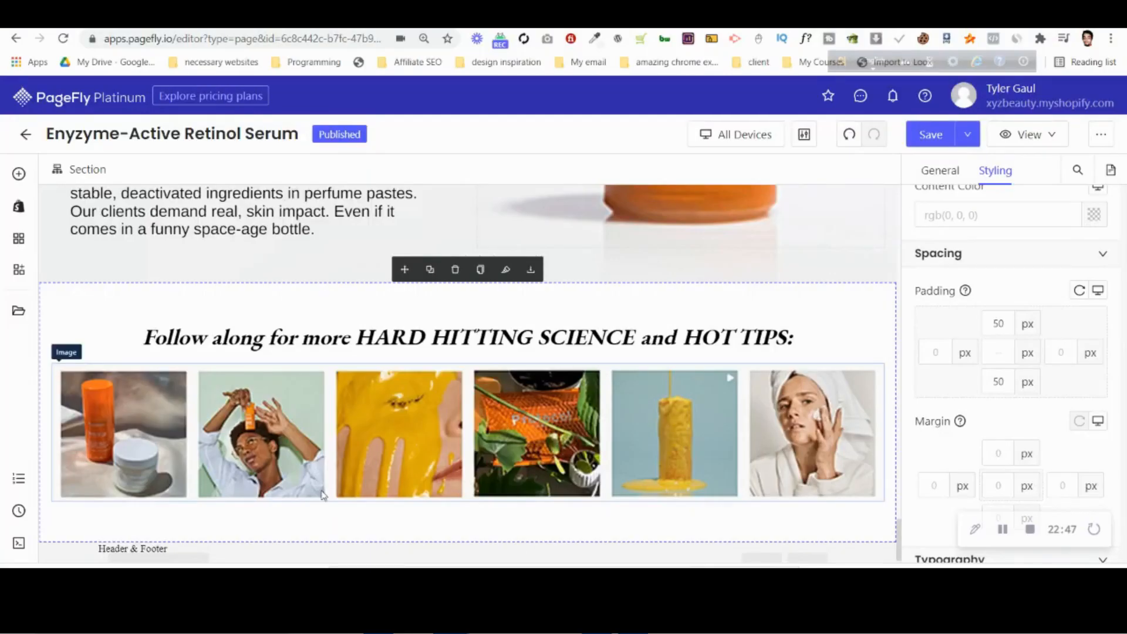
scroll(321, 492, up, 1)
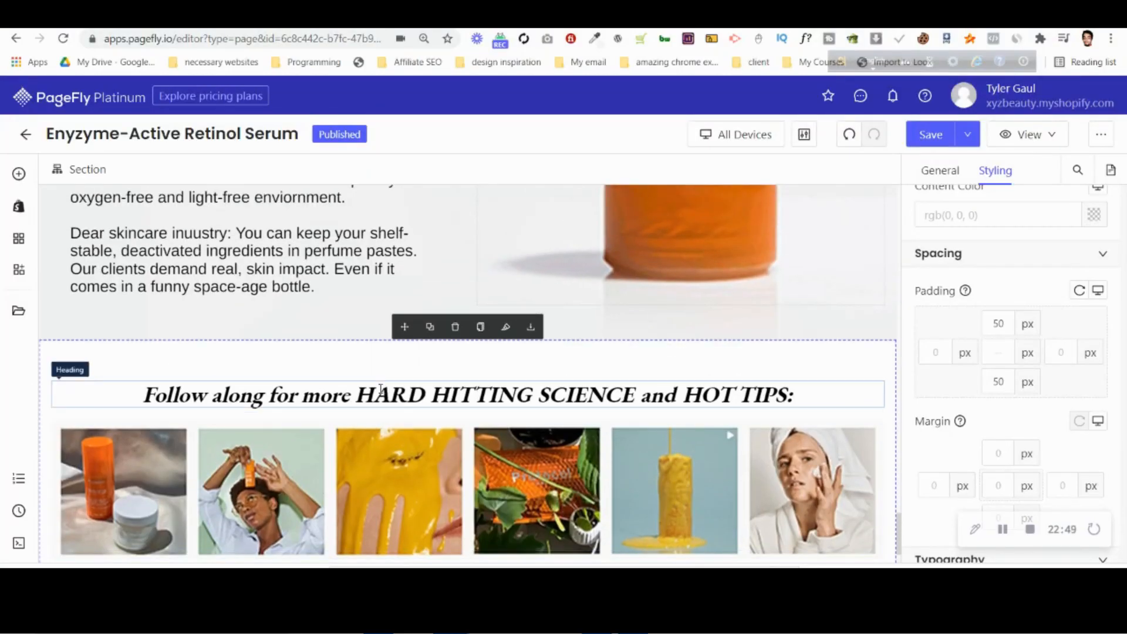
Save the page with the finished "Follow along for more" section.
click(881, 14)
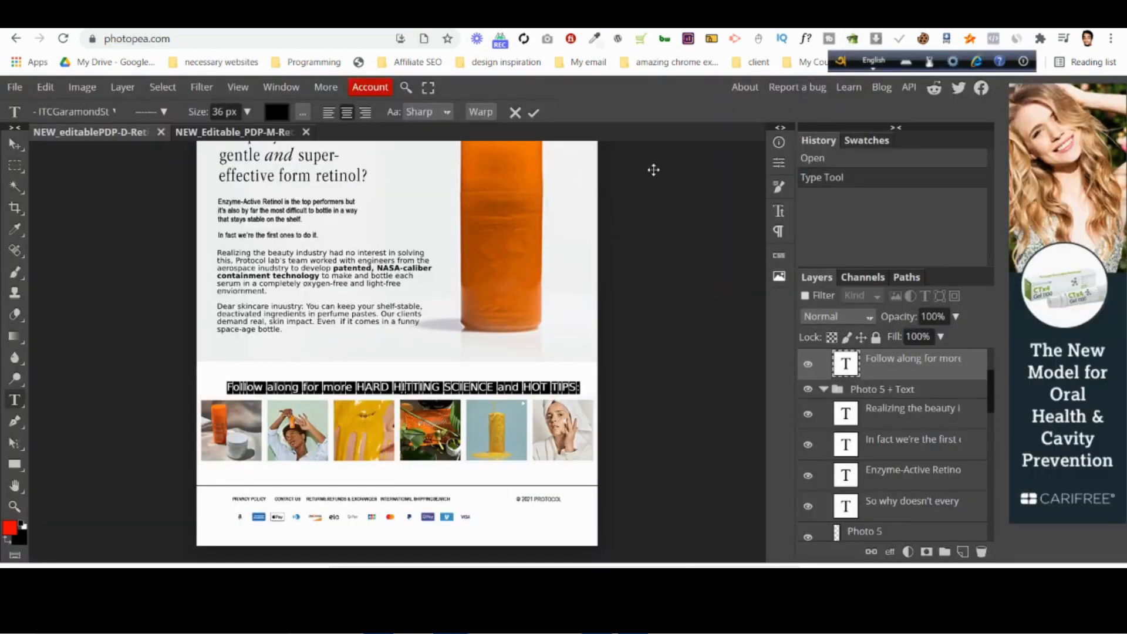
click(839, 14)
key(ctrl+s)
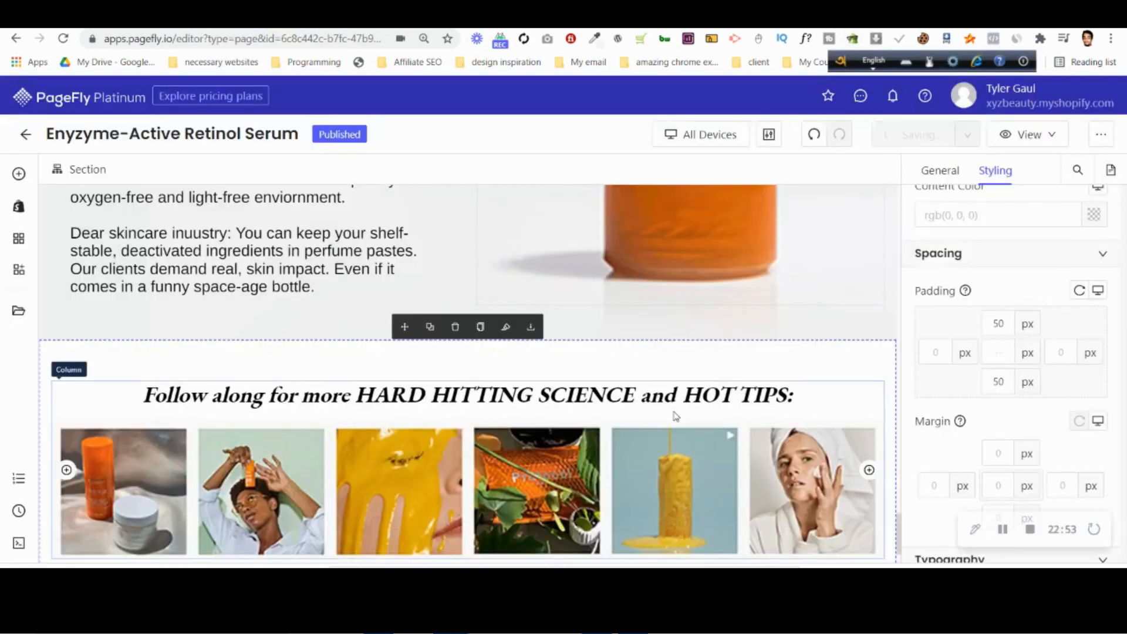
Review the saved desktop page from its top, including the product details and "Radically effective for:" tags.
scroll(680, 410, up, 5)
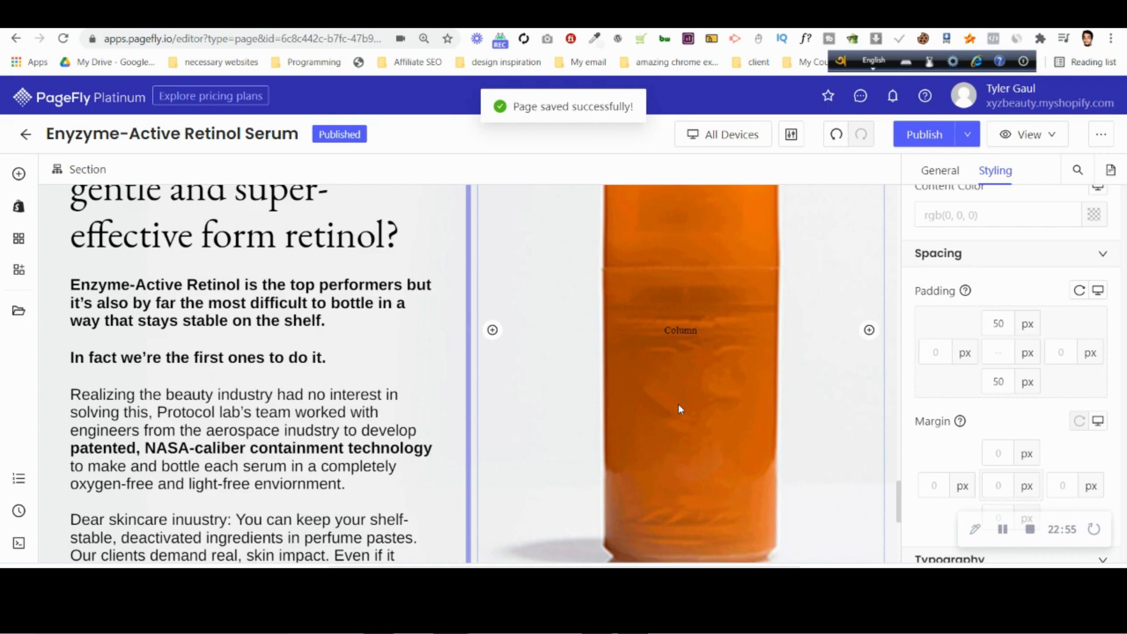
scroll(680, 410, up, 12)
scroll(680, 409, up, 15)
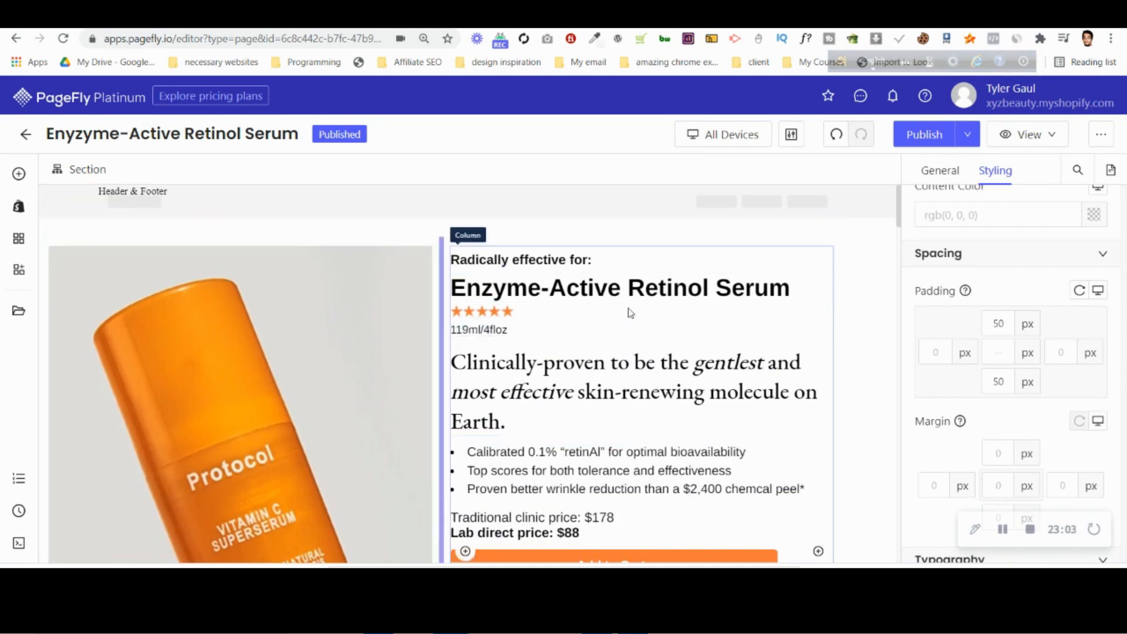
scroll(629, 314, down, 5)
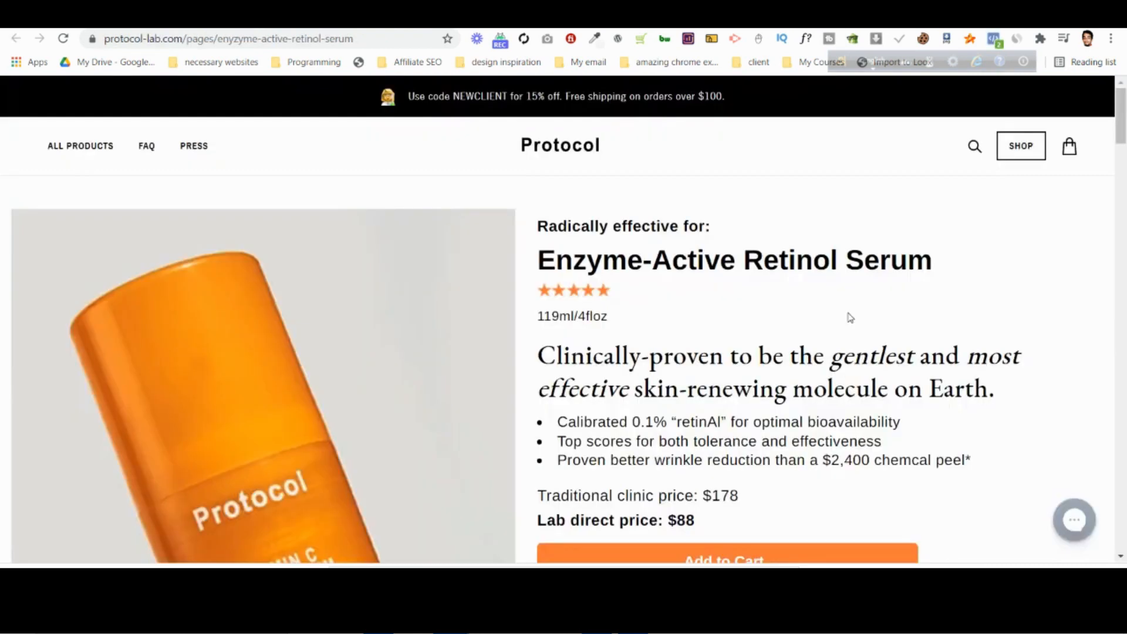
scroll(845, 320, down, 10)
scroll(840, 321, up, 5)
scroll(660, 381, up, 4)
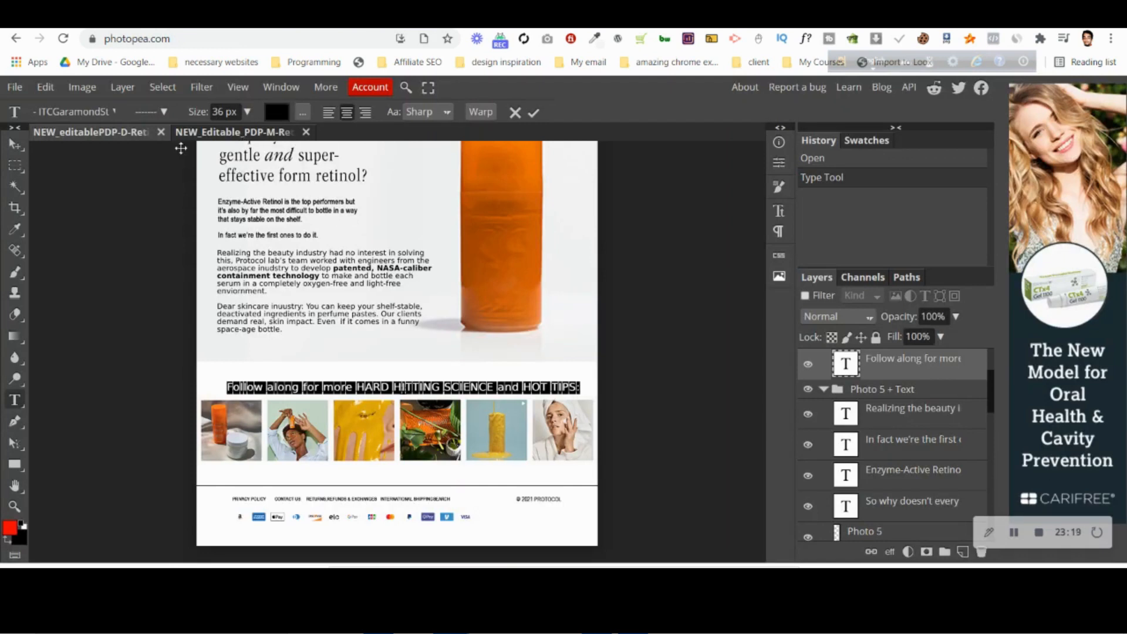
Bring up the mobile PSD design and review its sections up to the product title and details.
click(125, 137)
click(217, 138)
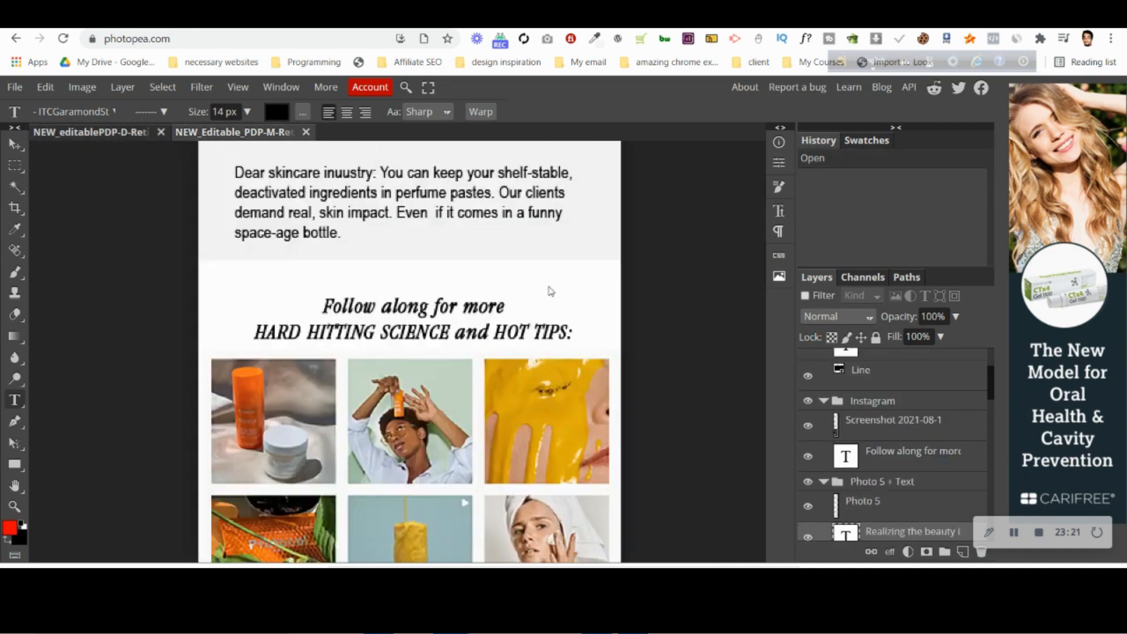
scroll(677, 287, up, 10)
scroll(580, 325, up, 5)
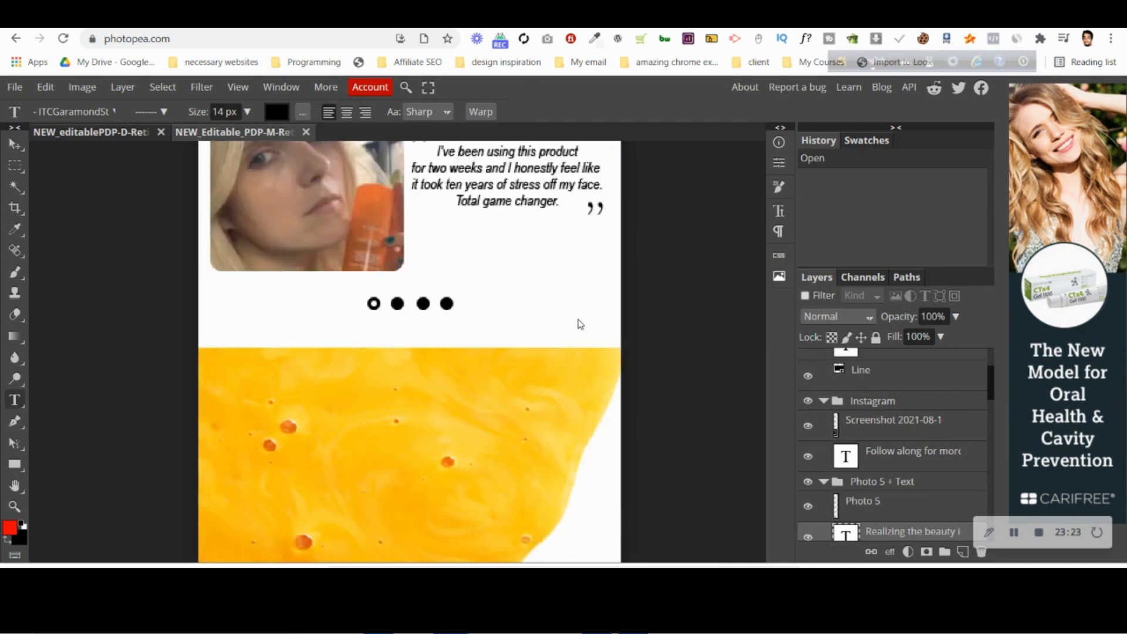
scroll(580, 324, up, 10)
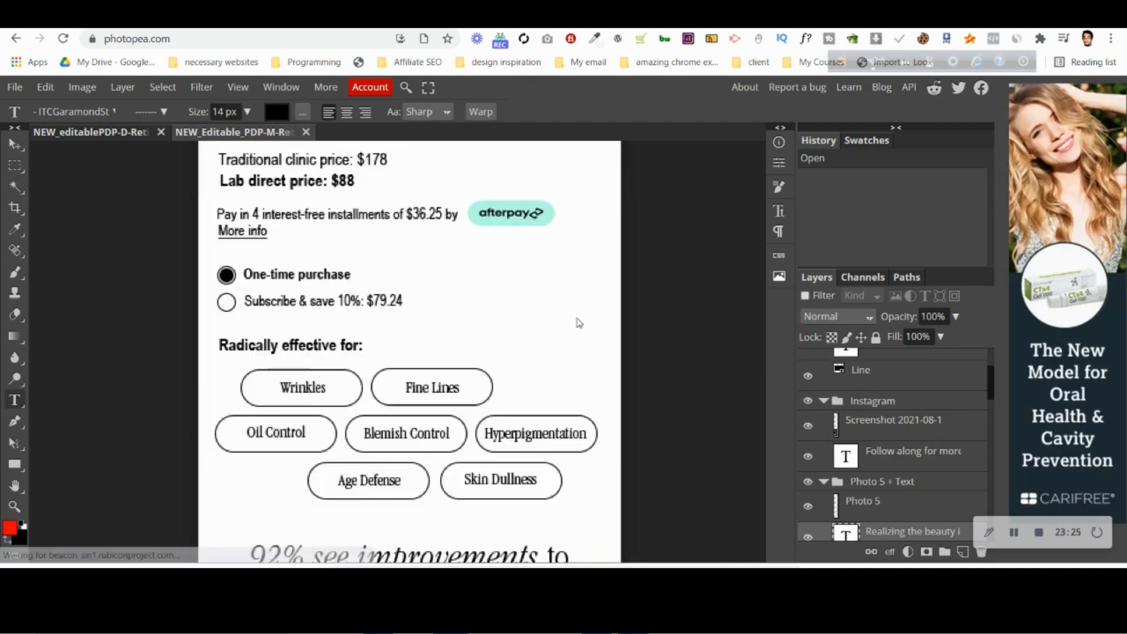
scroll(579, 323, up, 5)
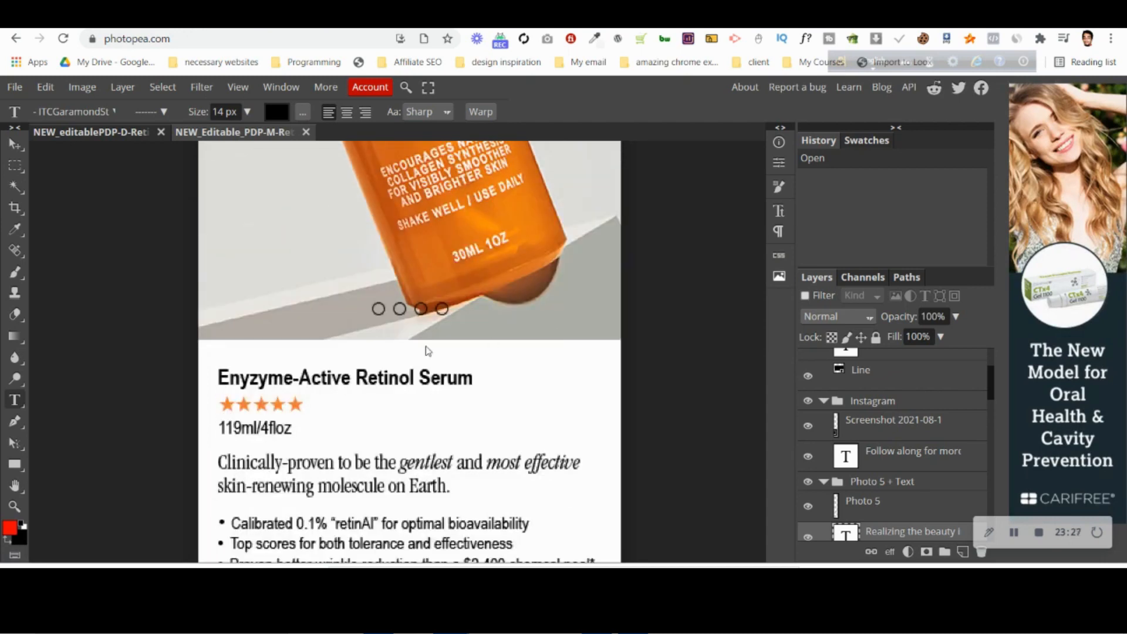
Inspect the font sizes of the title, description, volume, bullet and price texts in the mobile PSD, leaving the text unedited.
click(349, 382)
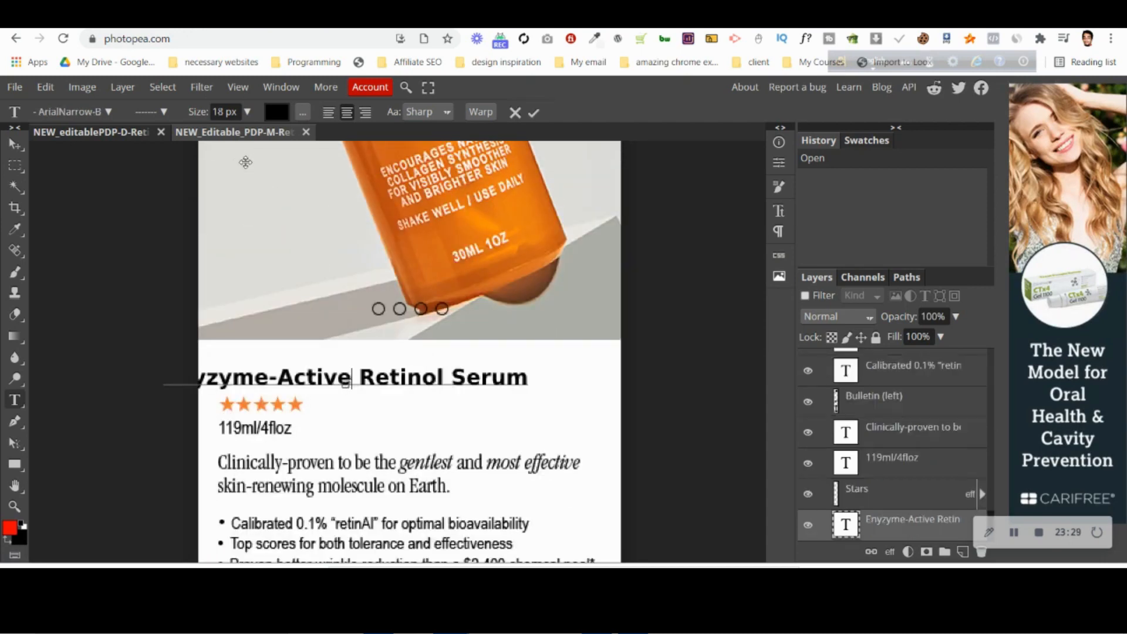
click(515, 112)
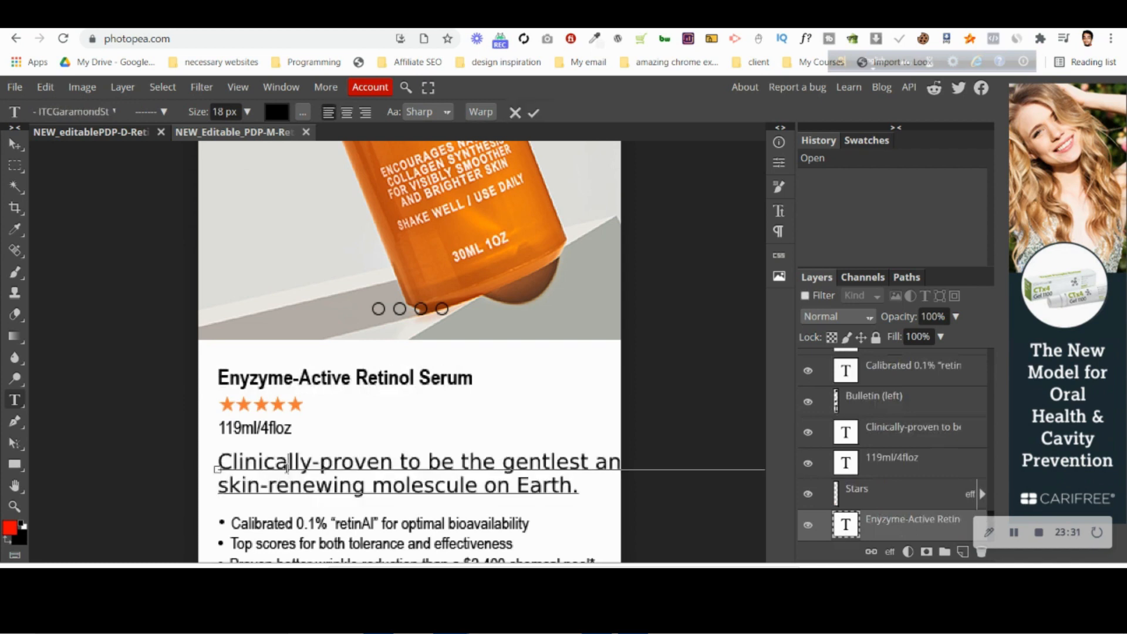
click(287, 467)
click(515, 112)
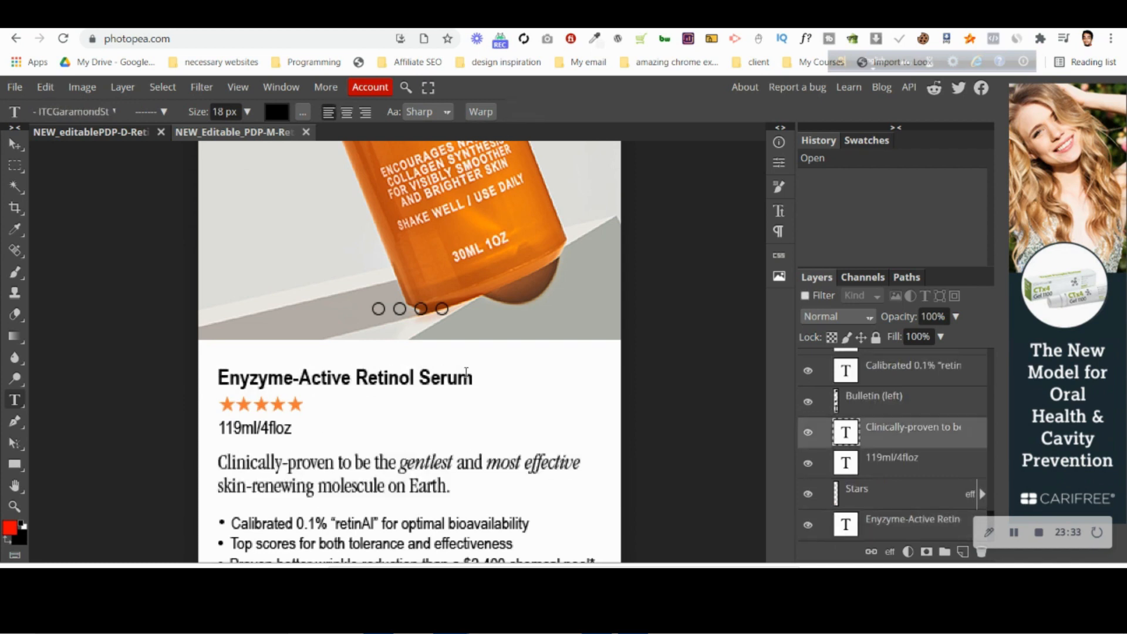
scroll(466, 376, down, 3)
click(266, 283)
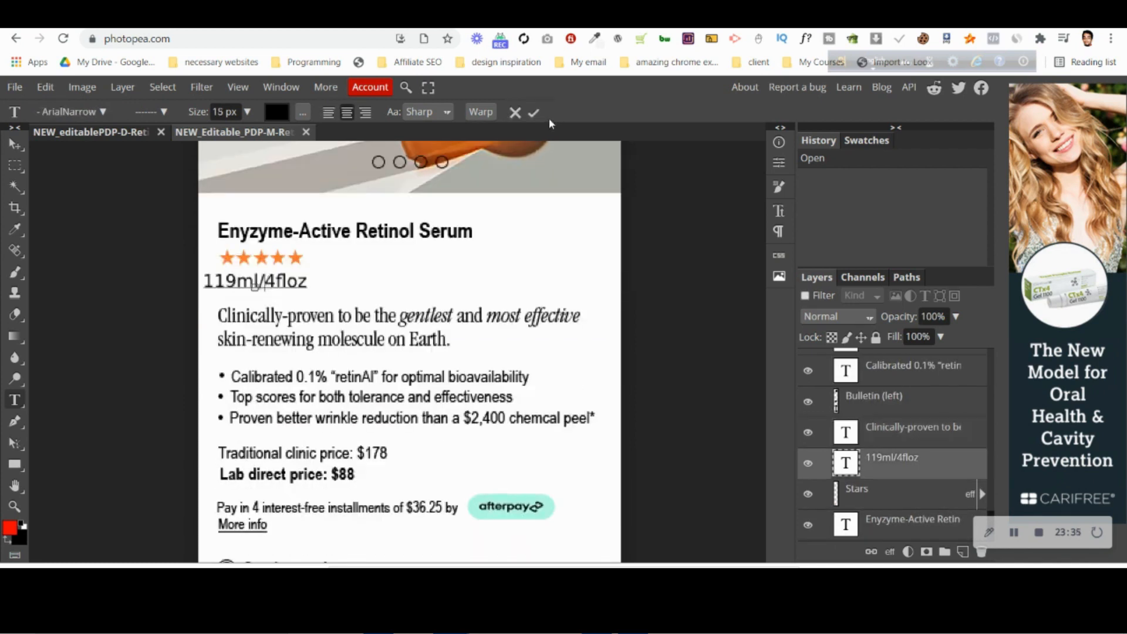
click(512, 114)
click(421, 378)
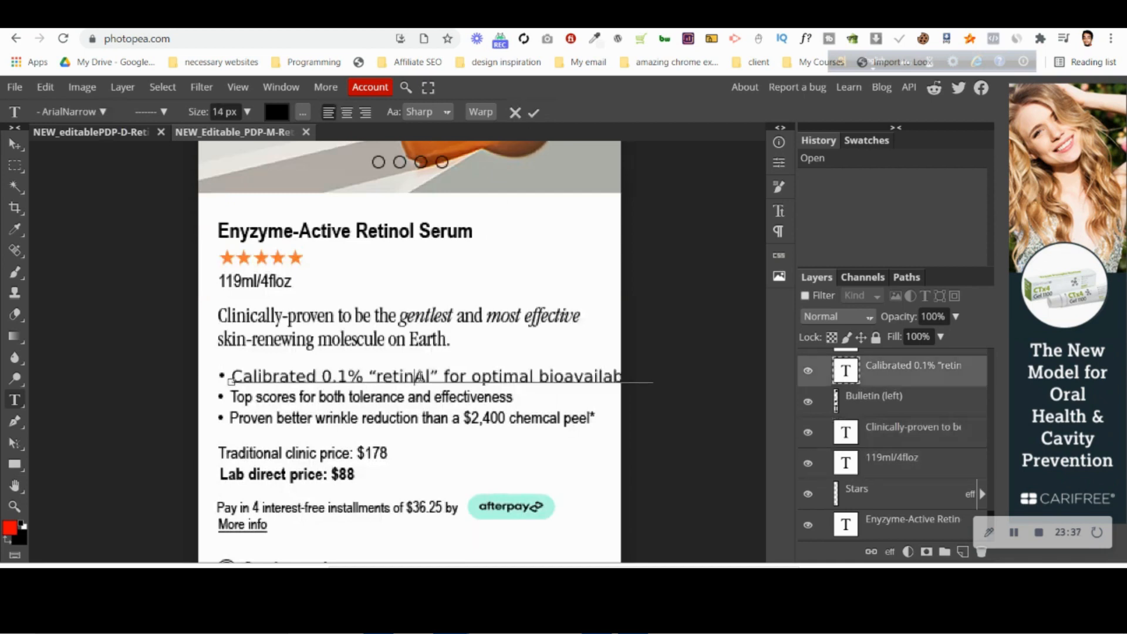
click(518, 112)
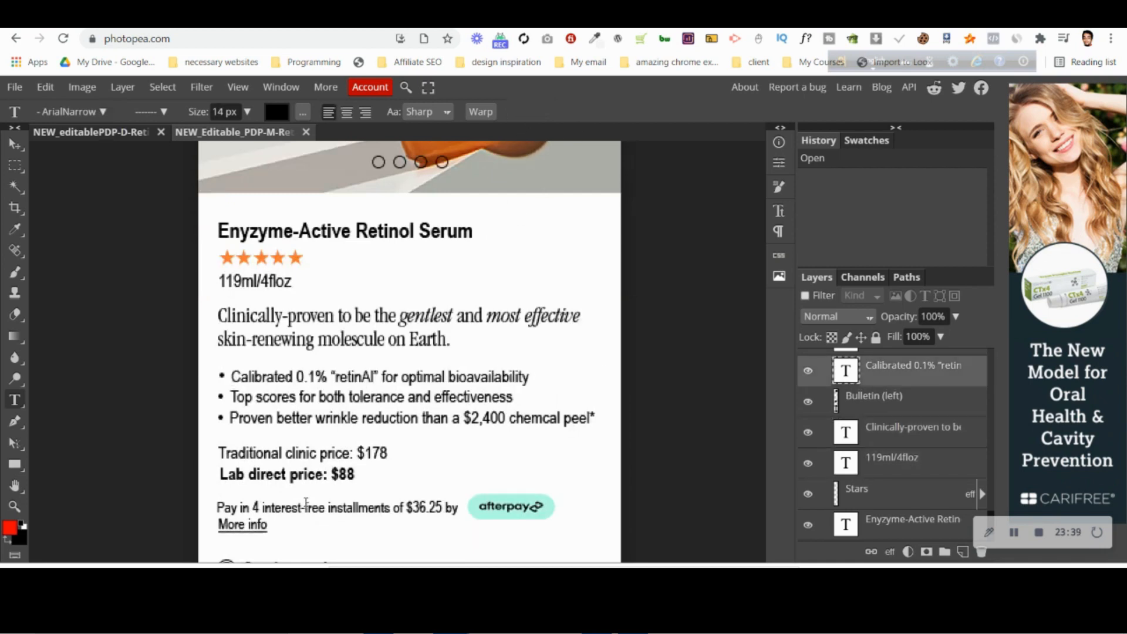
click(318, 454)
click(515, 112)
scroll(371, 374, down, 5)
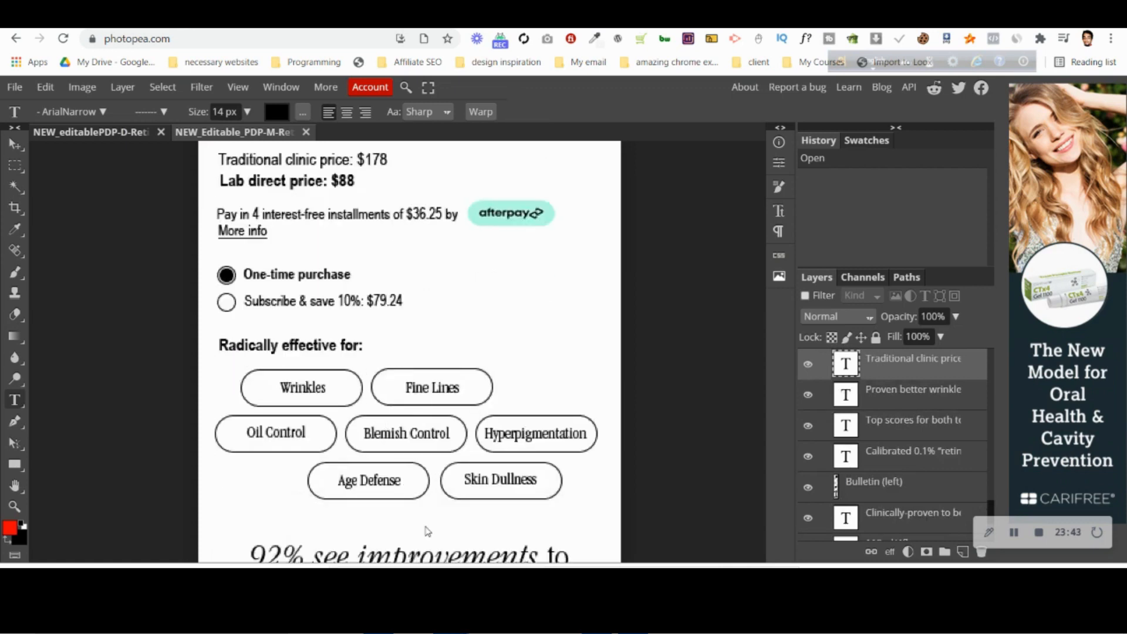
Return to the PageFly editor and show the page in the Mobile device view at the product details.
click(546, 14)
scroll(565, 326, up, 5)
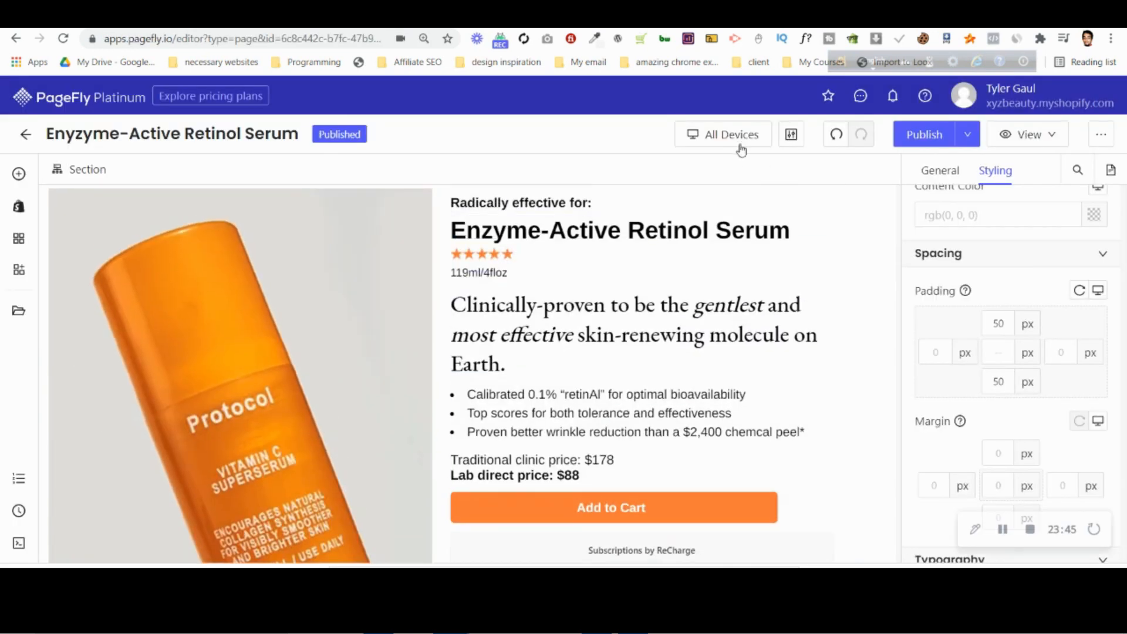
click(733, 136)
click(730, 244)
scroll(392, 387, down, 3)
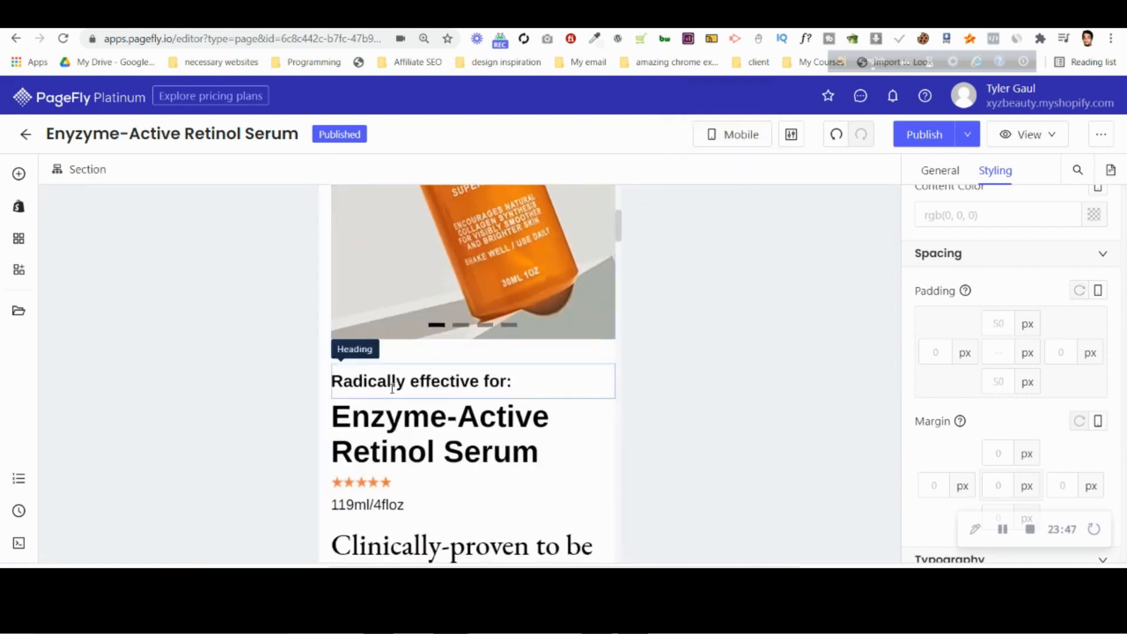
Delete the "Radically effective for:" heading above the product title.
click(392, 380)
scroll(392, 380, down, 10)
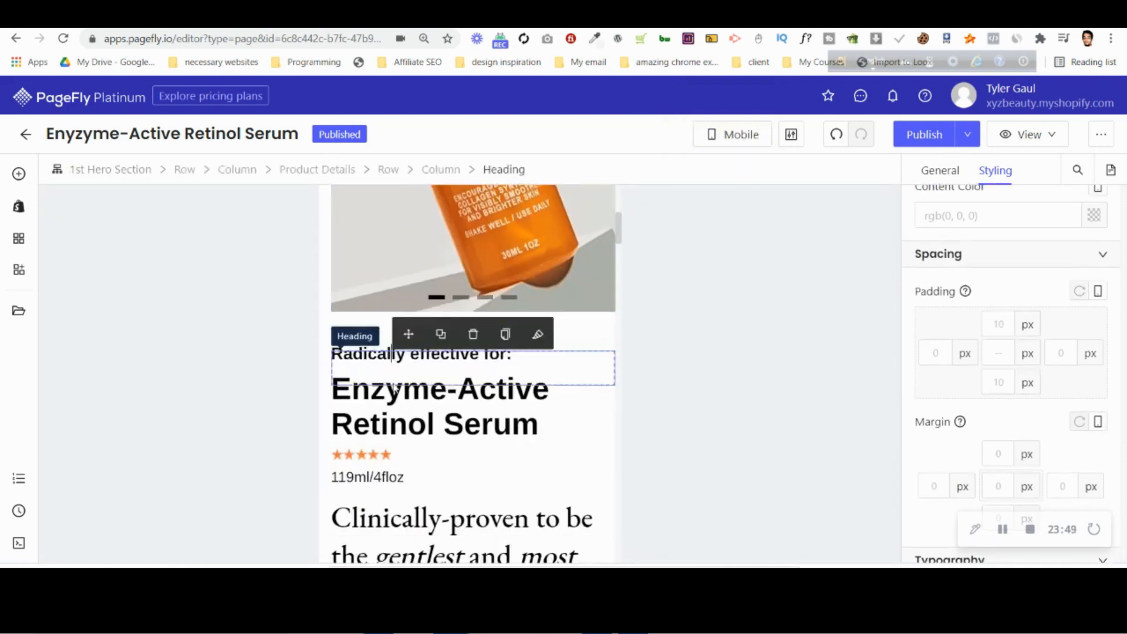
scroll(394, 387, up, 10)
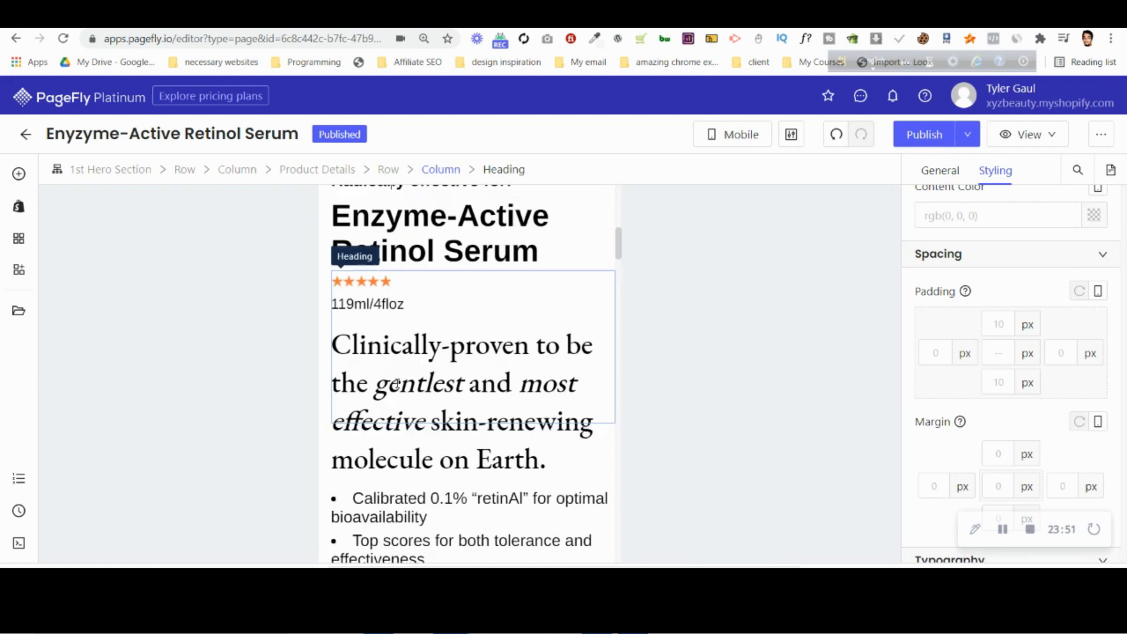
click(473, 267)
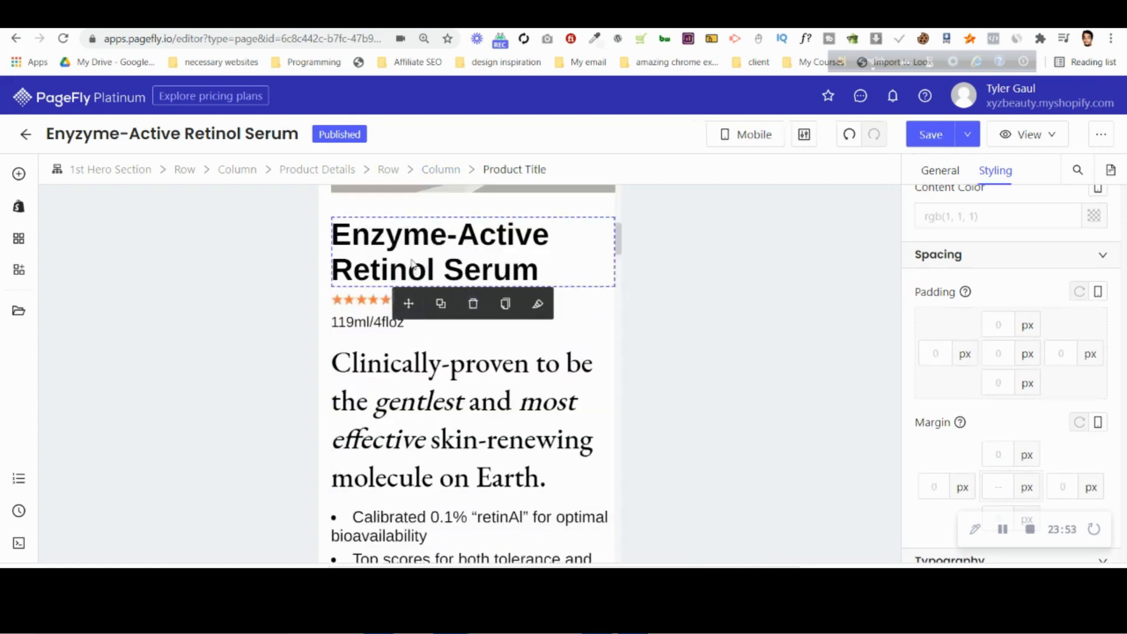
Set the product title's mobile font size to 18 px and compare it with the mobile PSD in Photopea.
scroll(1029, 394, down, 6)
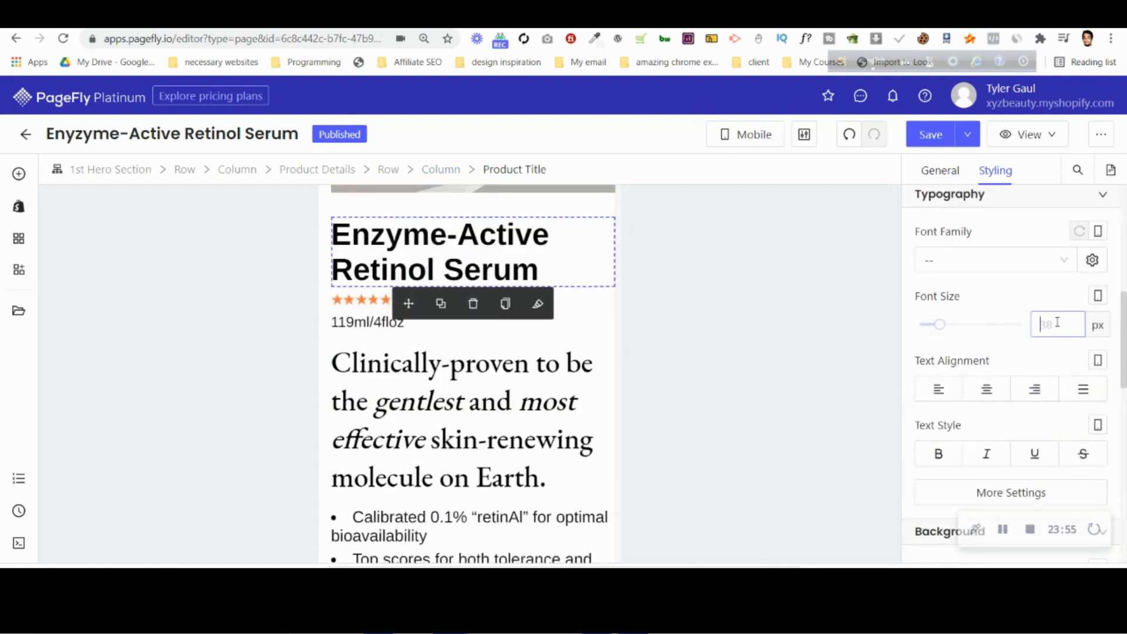
text(18)
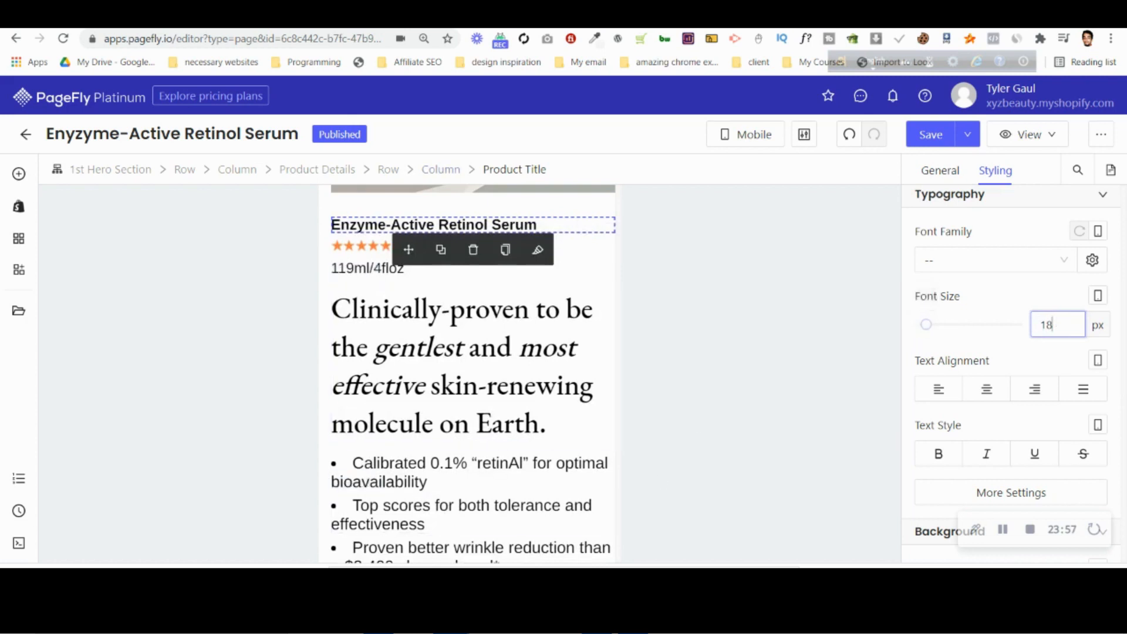
key(ctrl+Tab)
scroll(401, 251, up, 5)
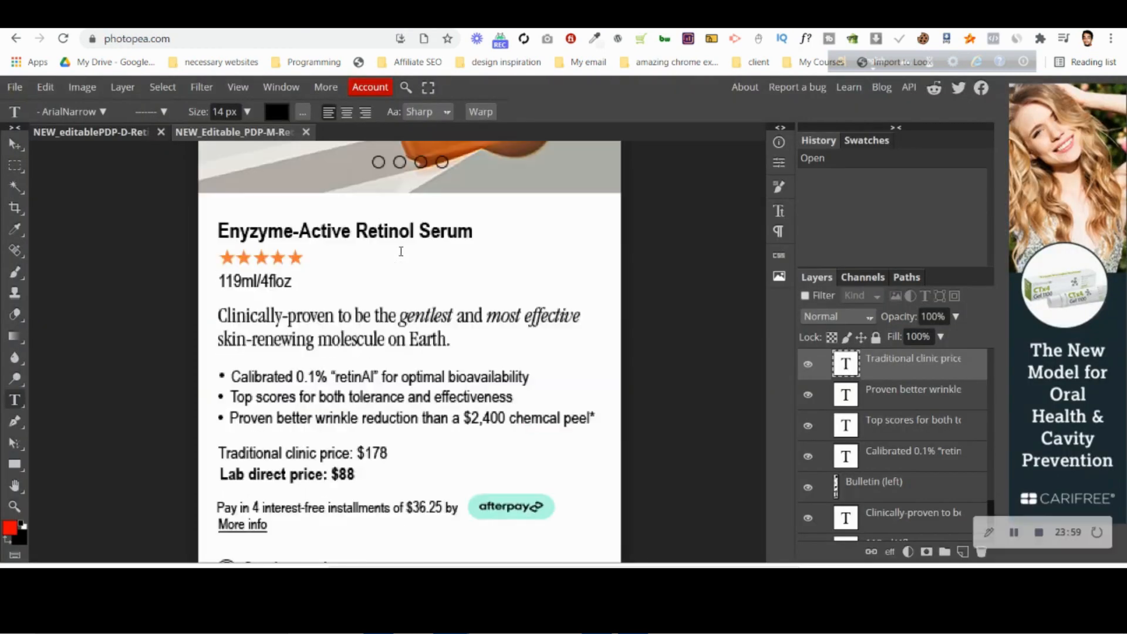
click(737, 18)
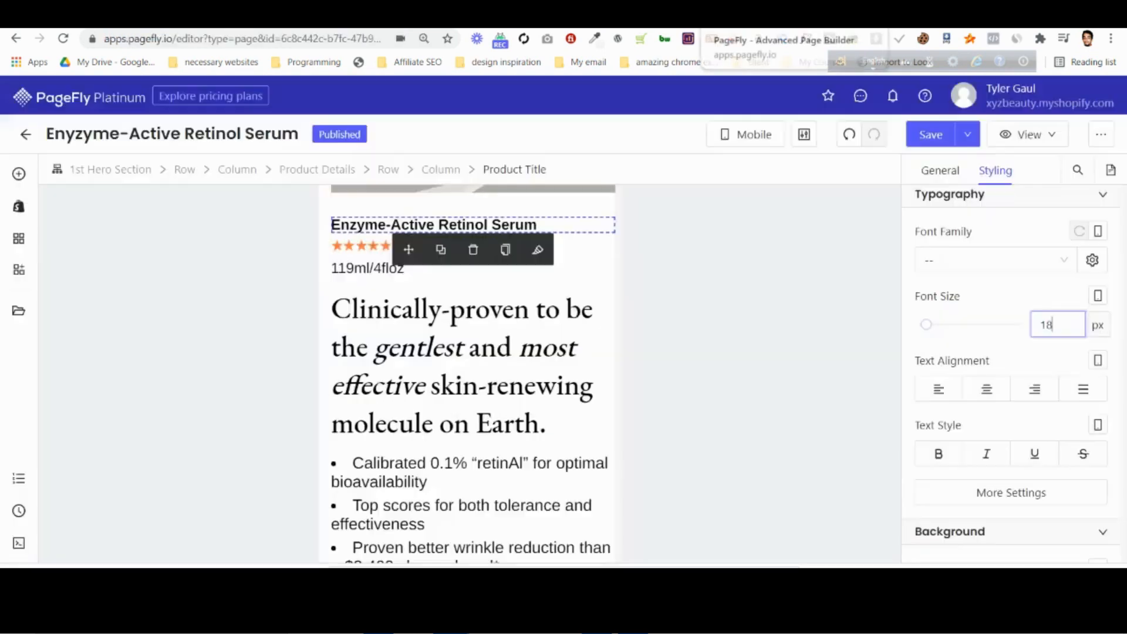
Check the volume text's font size and set the "Clinically-proven" heading's mobile font size to 18 px.
click(347, 268)
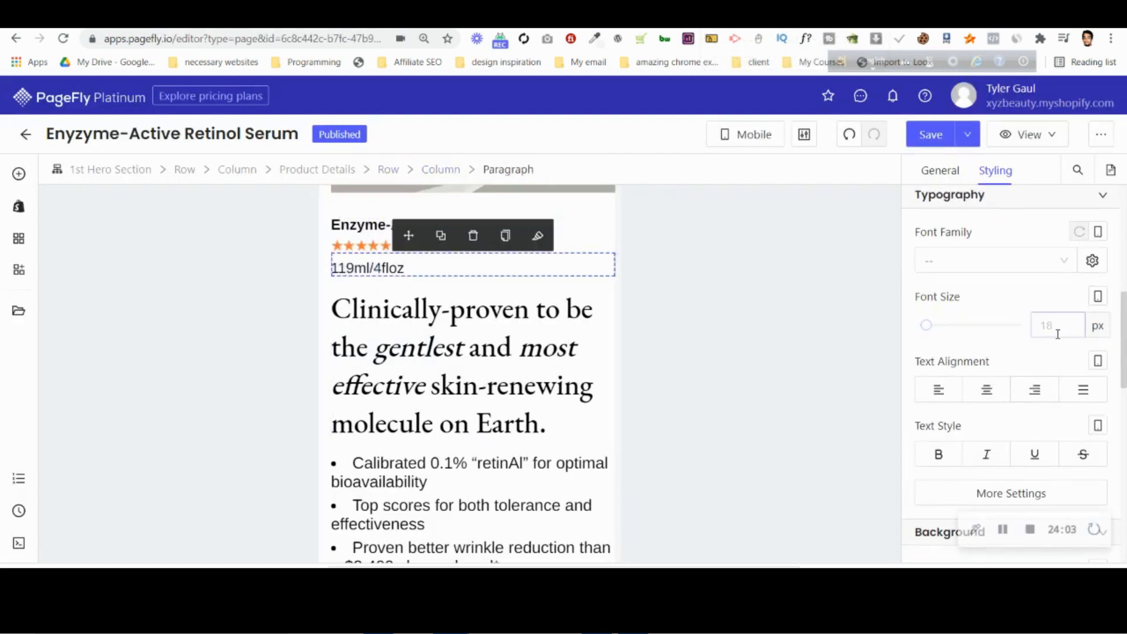
click(611, 376)
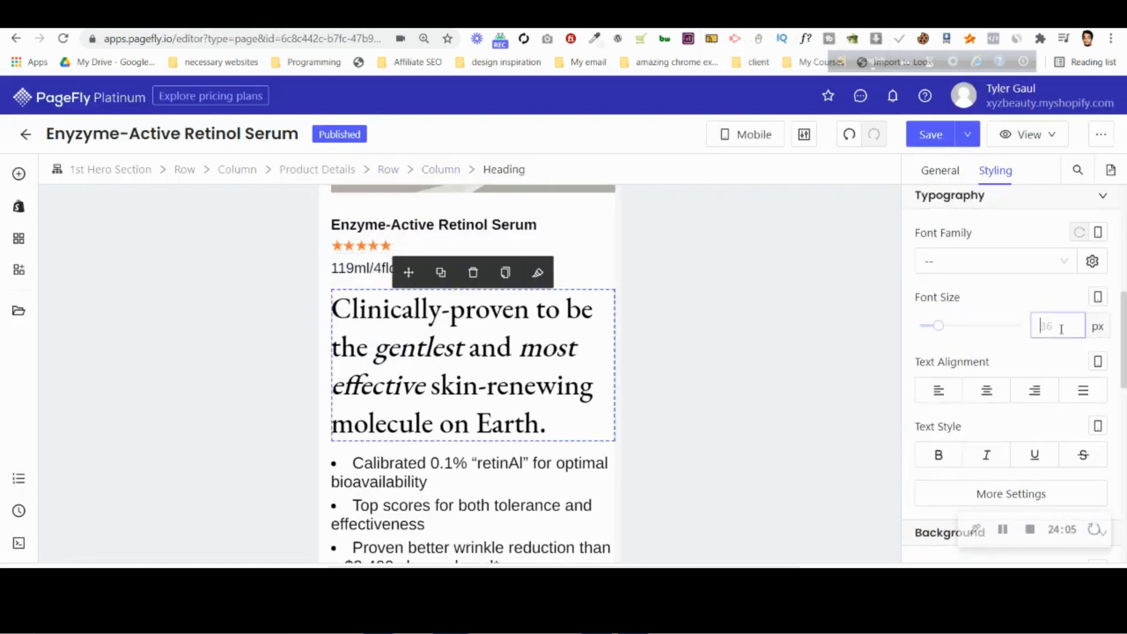
text(18)
scroll(1055, 300, up, 6)
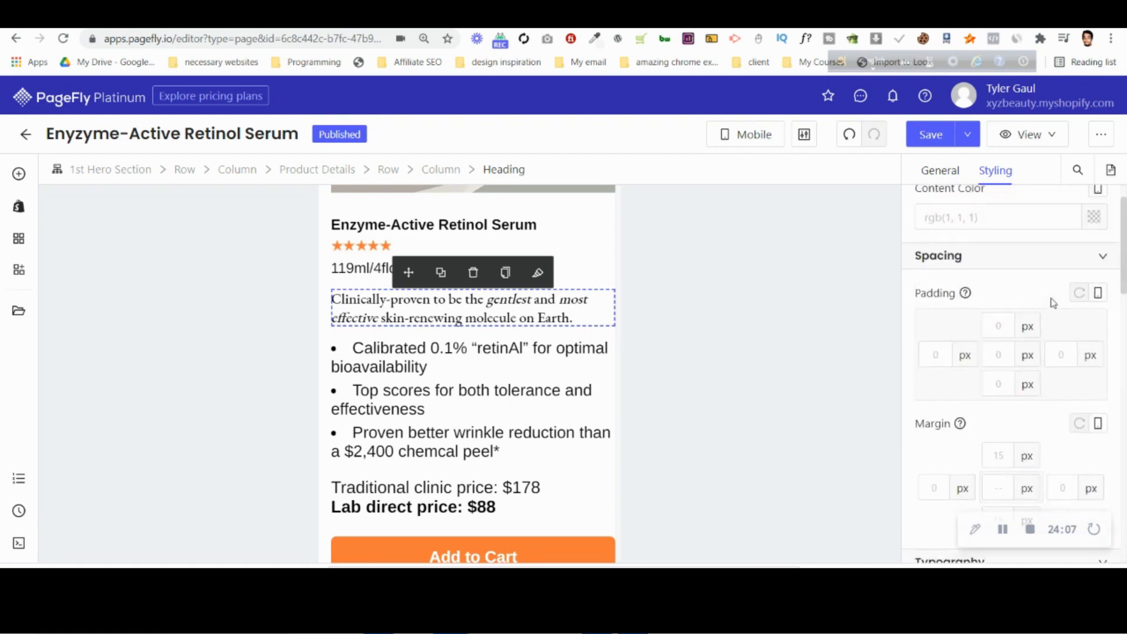
Set the mobile font size of the "Calibrated 0.1%" and "Top scores" bullet points to 14 px.
click(441, 371)
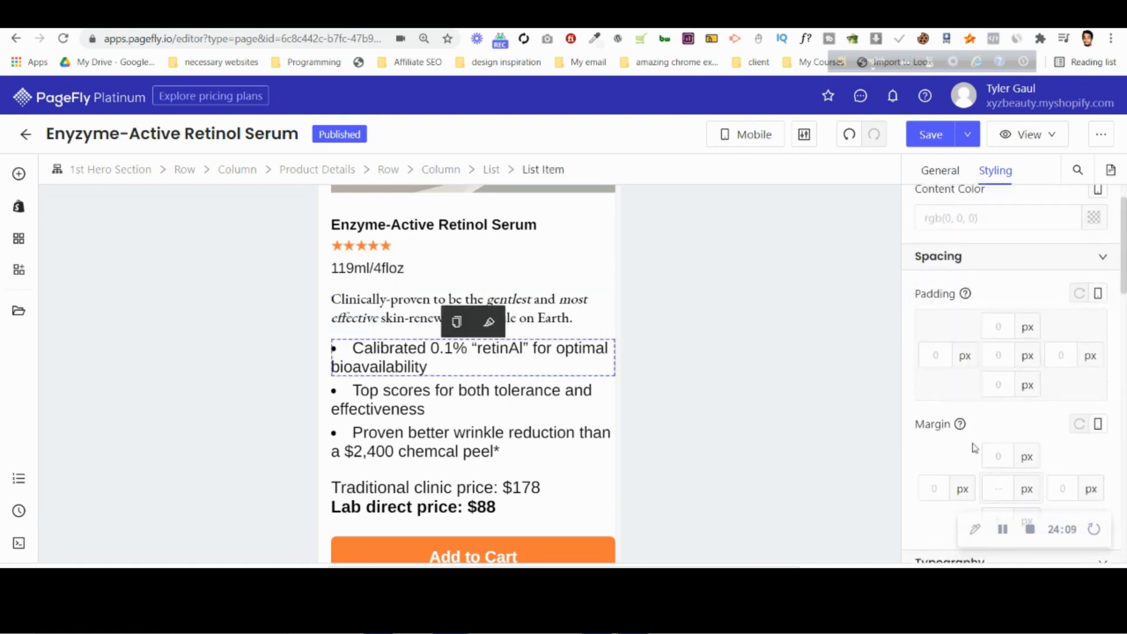
scroll(1010, 411, down, 5)
click(1057, 400)
text(1)
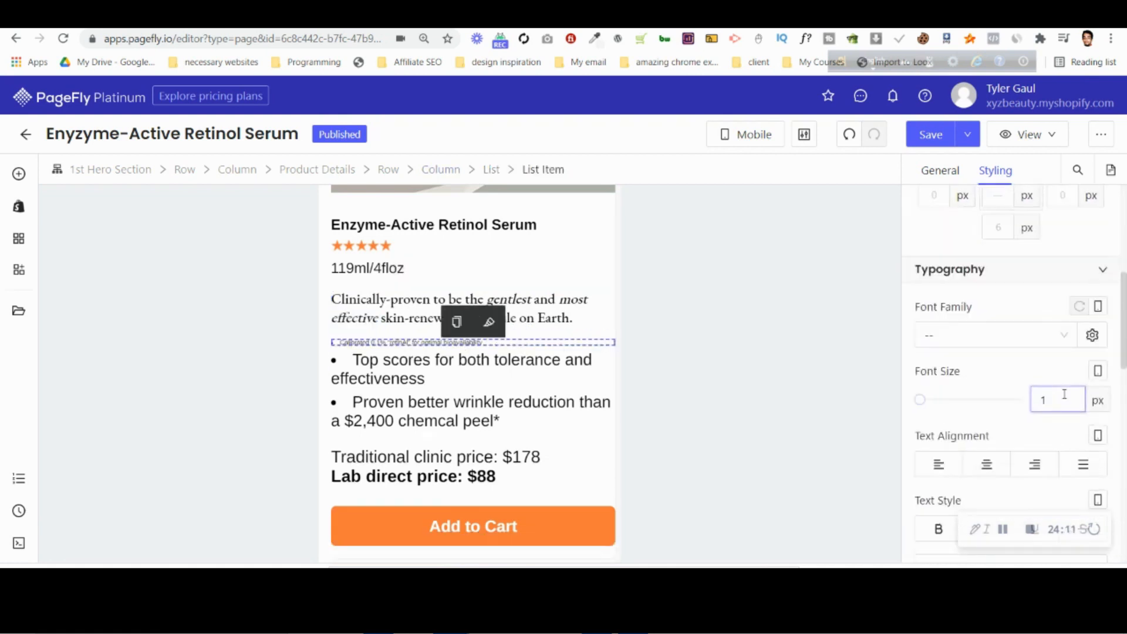
text(4)
click(486, 370)
click(1057, 400)
text(14)
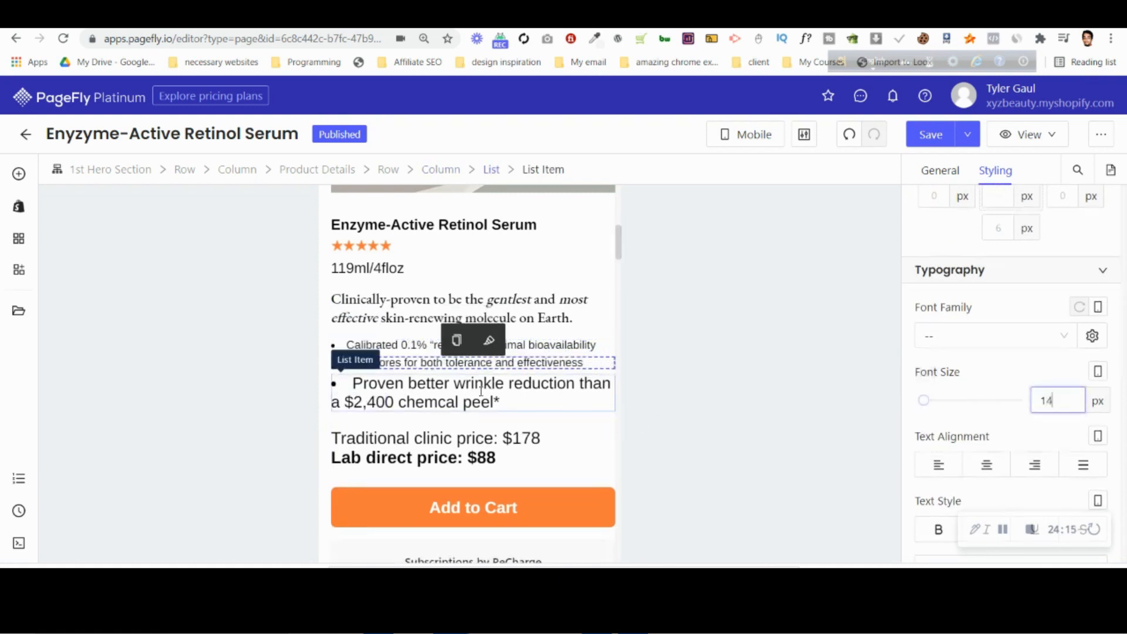
Set the mobile font size of the "Proven better wrinkle reduction" bullet and the price paragraph to 14 px.
click(481, 390)
click(1038, 398)
text(1)
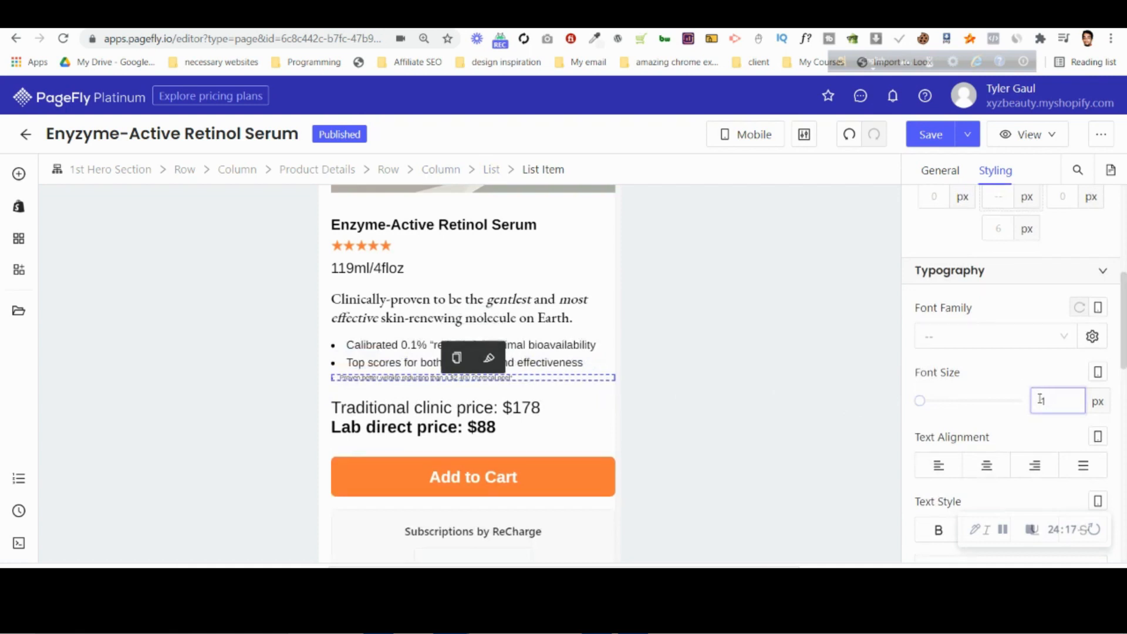
text(4)
click(1044, 403)
text(14)
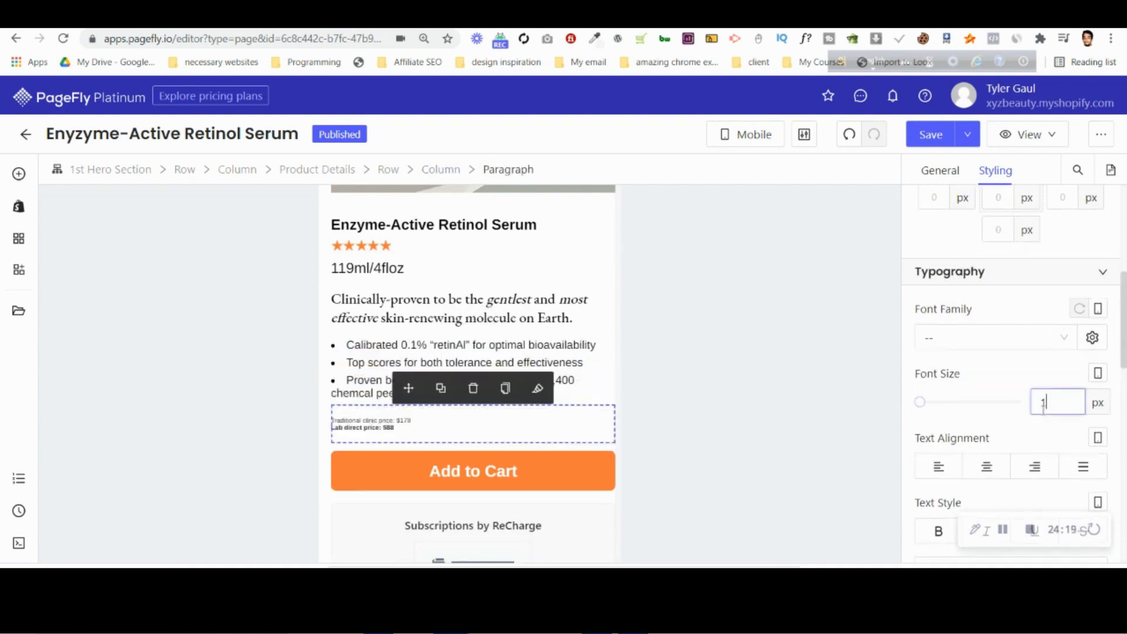
Examine the price, purchase options and "Radically effective for:" layout in the Photopea mobile PSD, and return to PageFly.
key(ctrl+Tab)
scroll(445, 287, down, 5)
scroll(330, 318, down, 5)
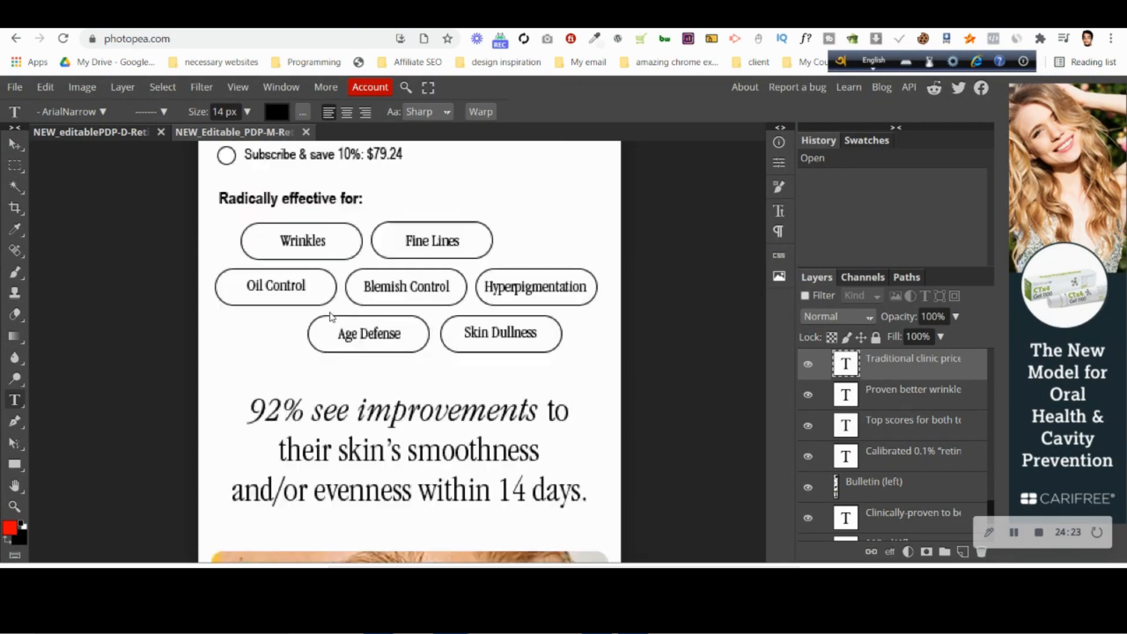
scroll(329, 317, up, 13)
scroll(330, 317, down, 11)
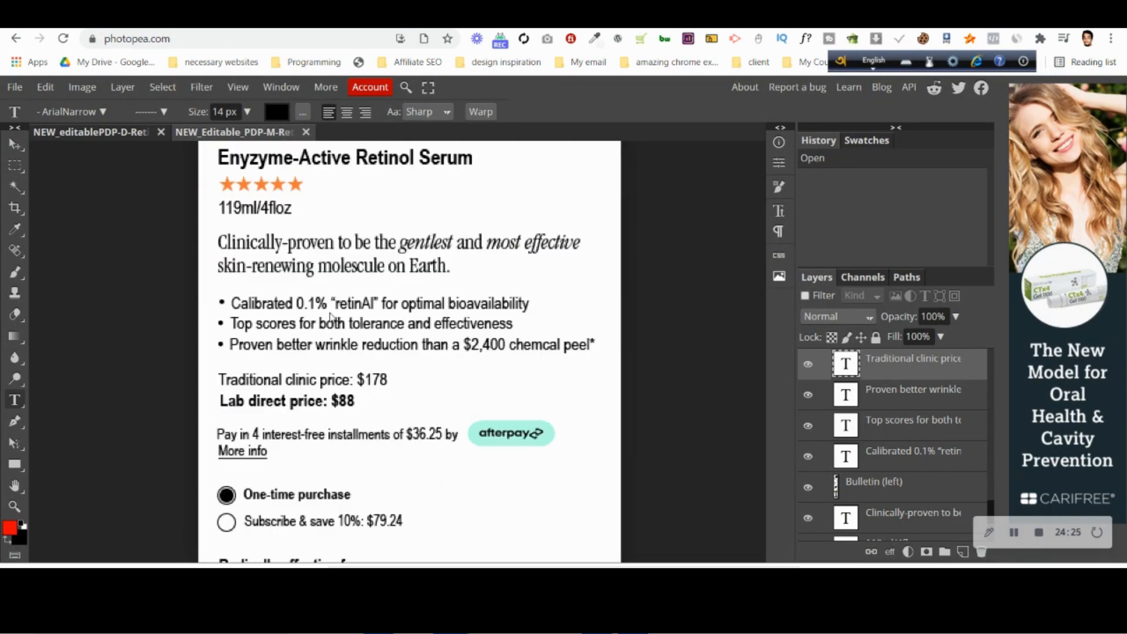
scroll(333, 318, up, 1)
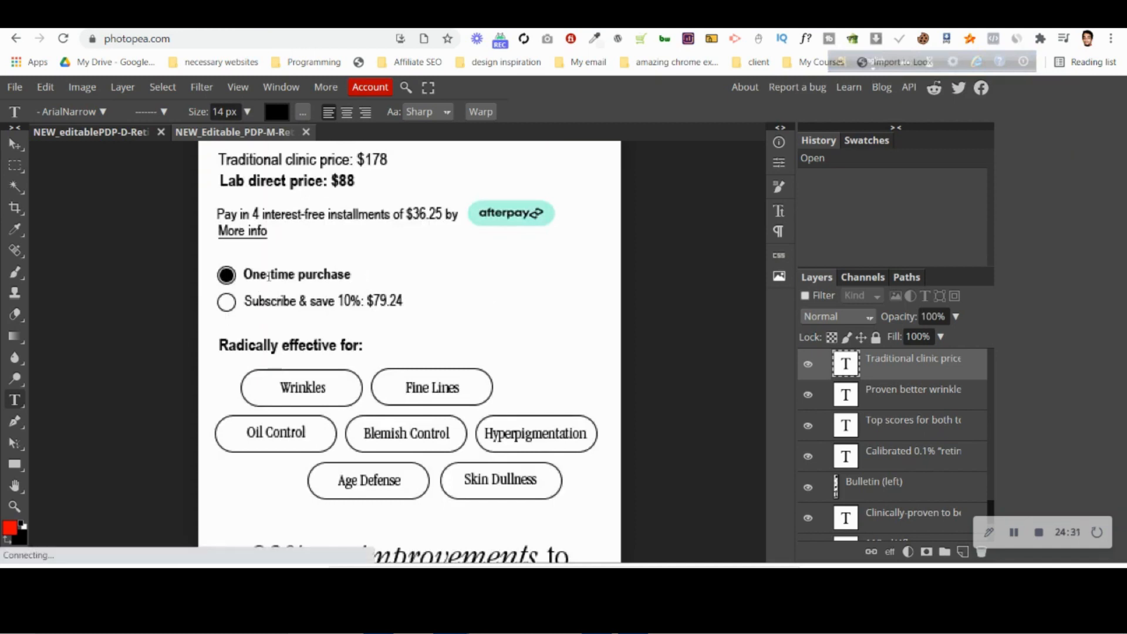
scroll(269, 282, down, 3)
scroll(270, 293, up, 3)
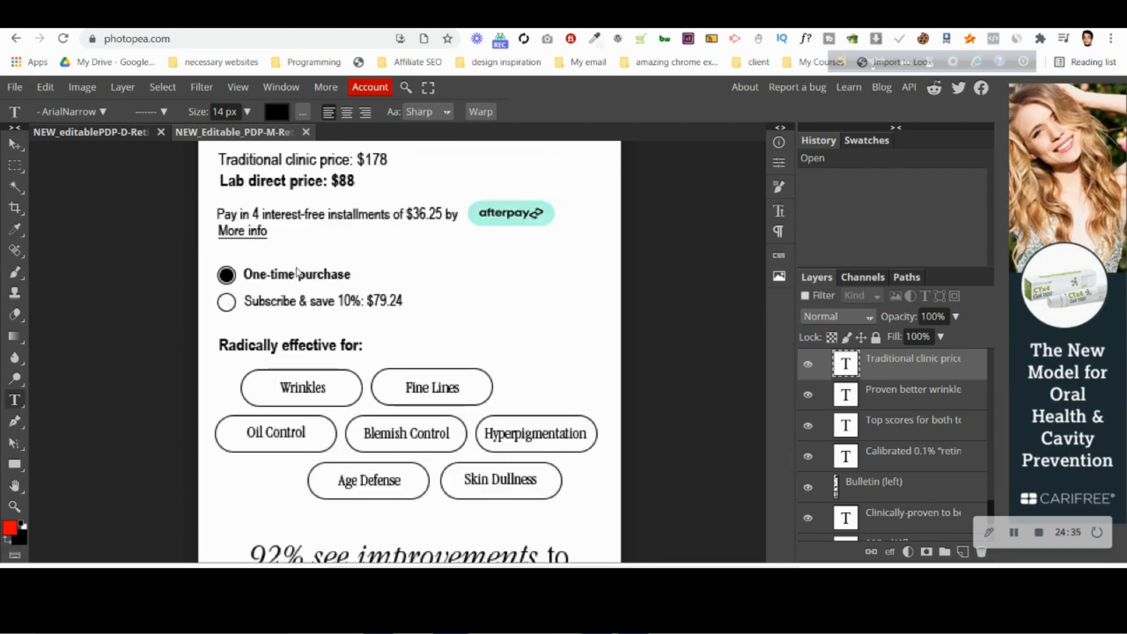
key(alt+Tab)
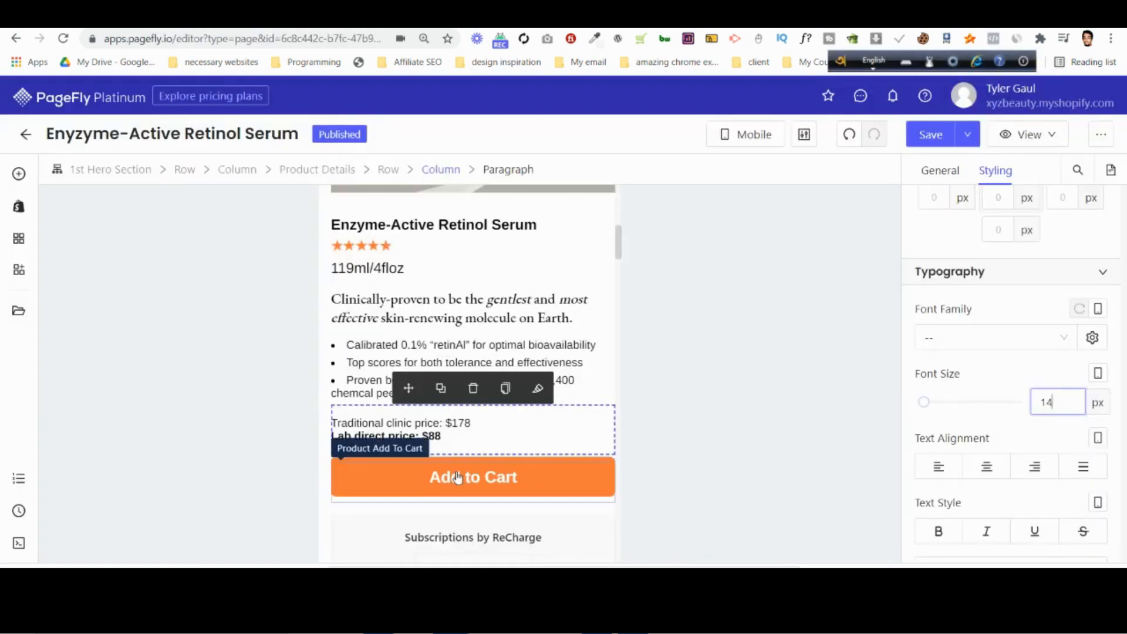
Set the Add to Cart button's mobile font size to 18 px and select the price paragraph above it.
click(459, 476)
click(1050, 482)
text(18)
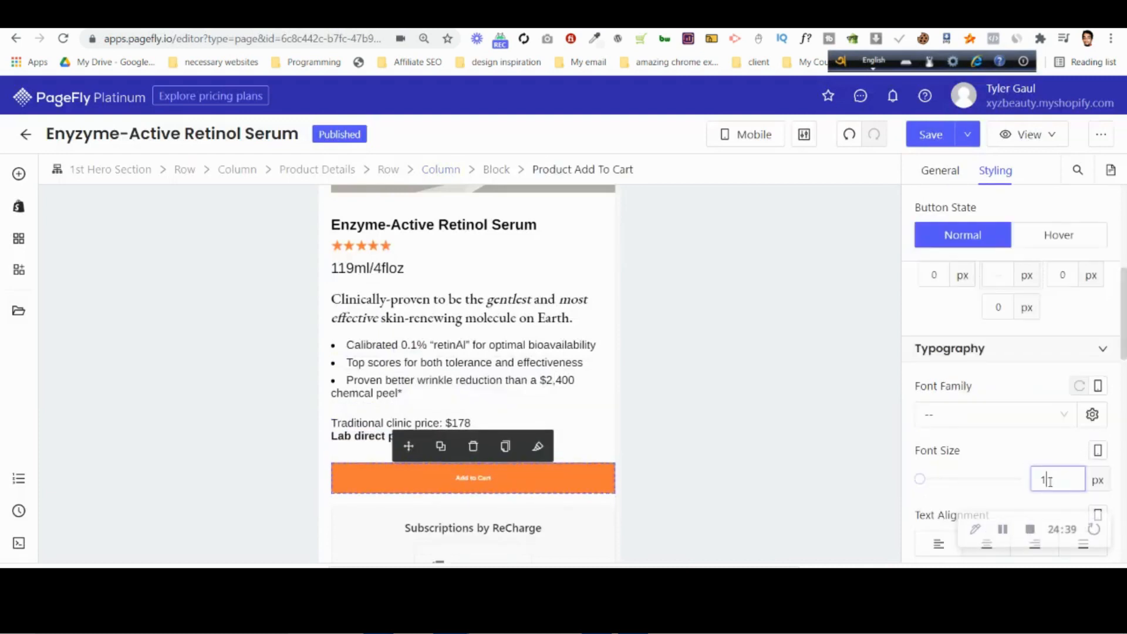
click(385, 423)
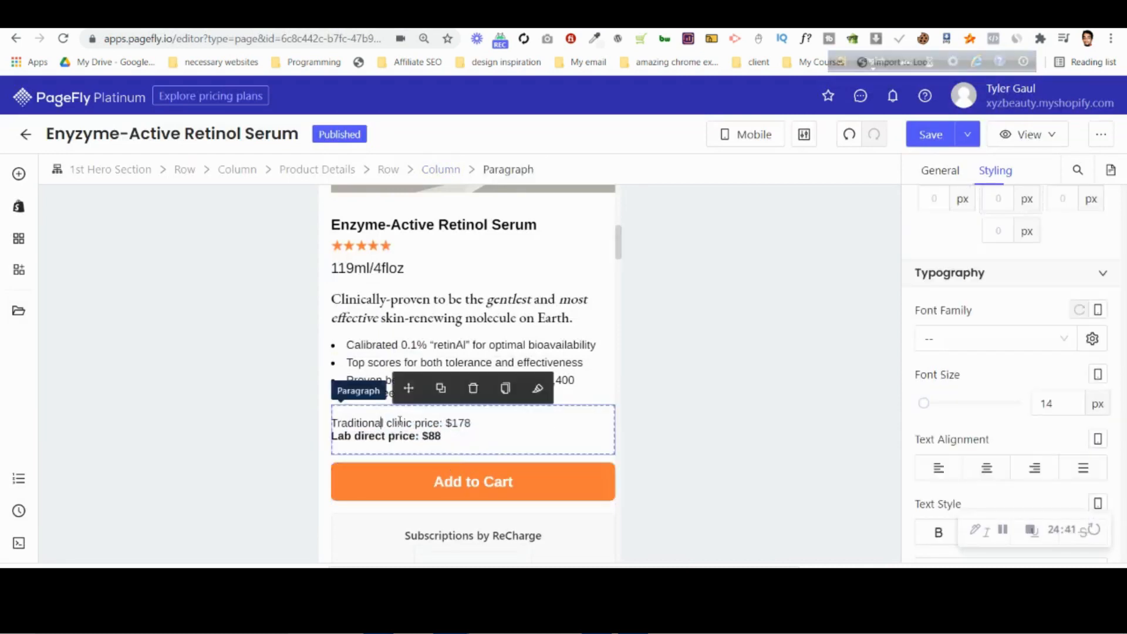
Check the "Radically effective for:" text size in the Photopea mobile PSD and set that heading's mobile font size to 14 px in PageFly.
scroll(479, 452, down, 4)
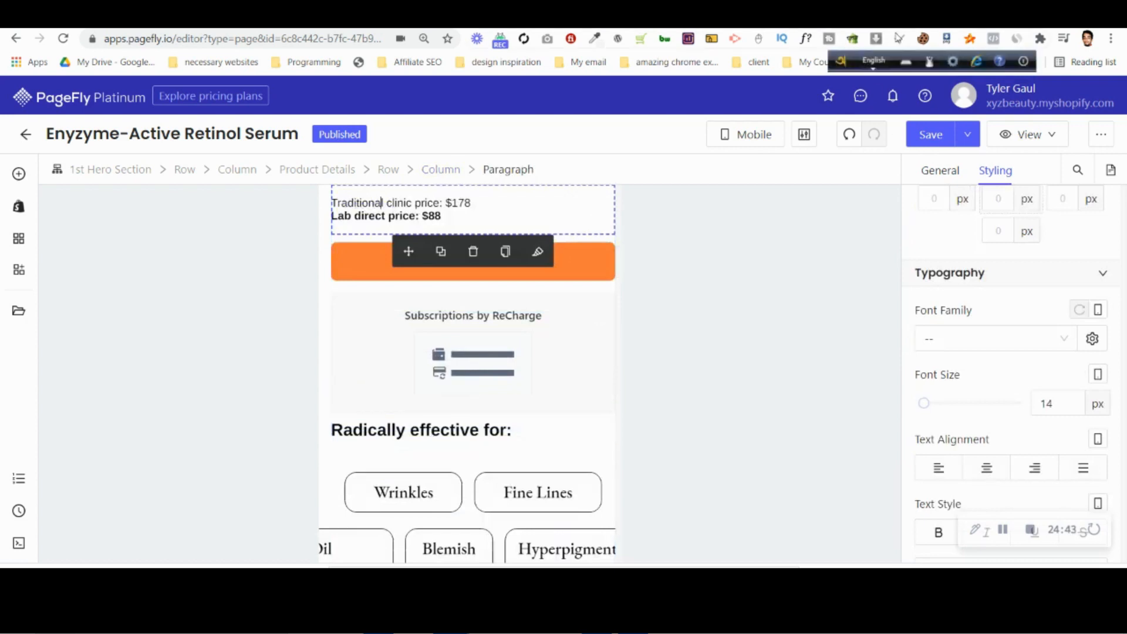
key(alt+Tab)
scroll(332, 293, up, 1)
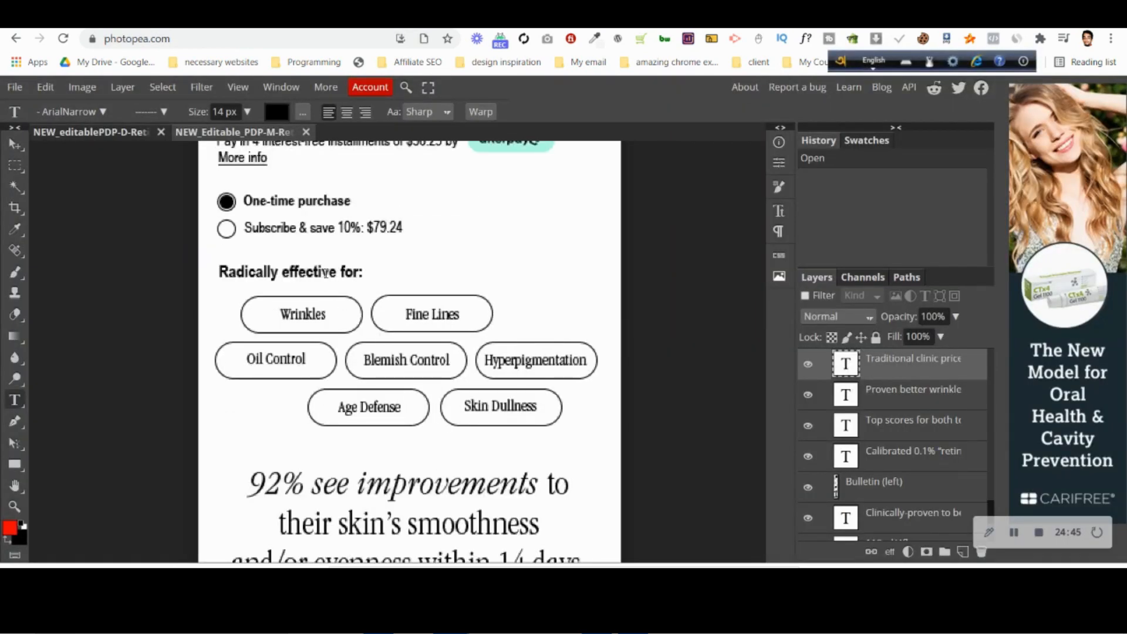
click(326, 274)
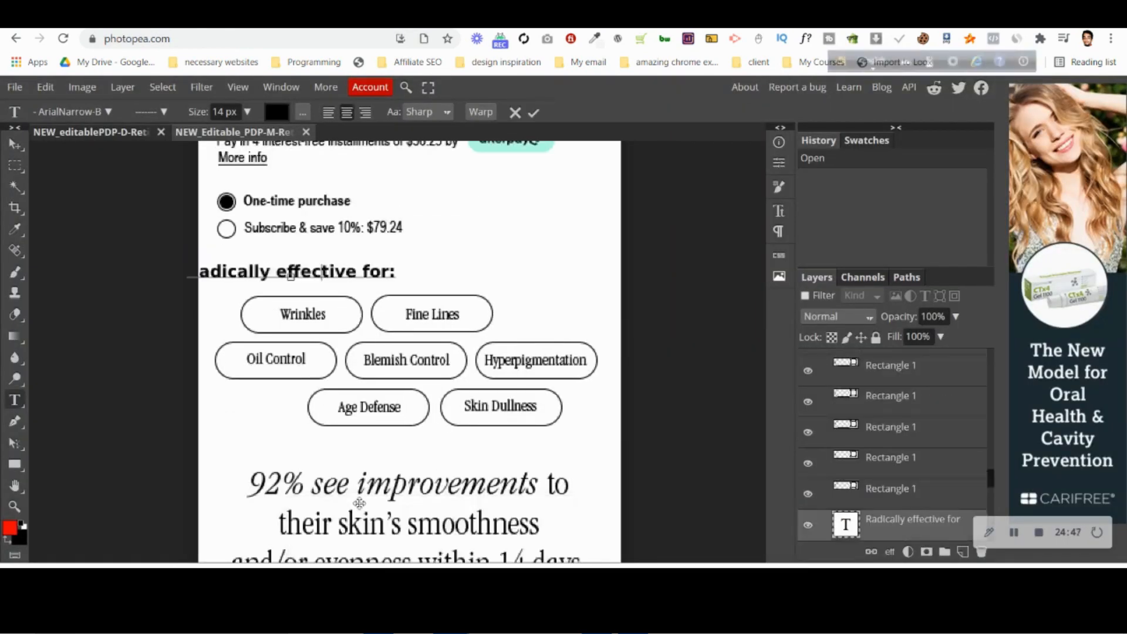
key(alt+Tab)
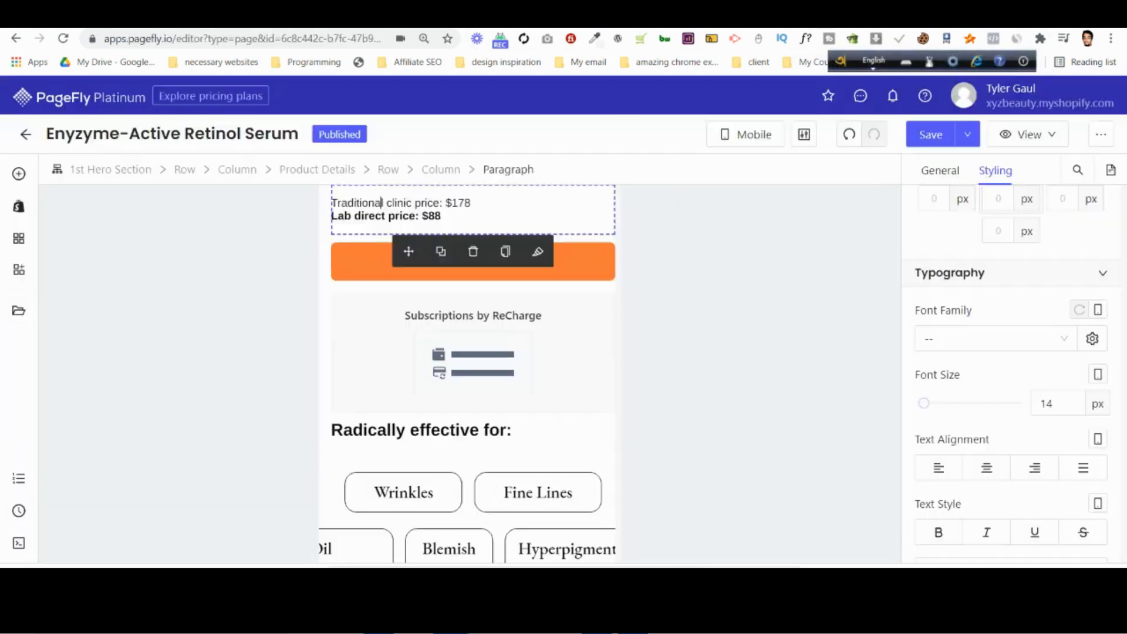
click(426, 430)
click(1054, 403)
double_click(1054, 404)
text(14)
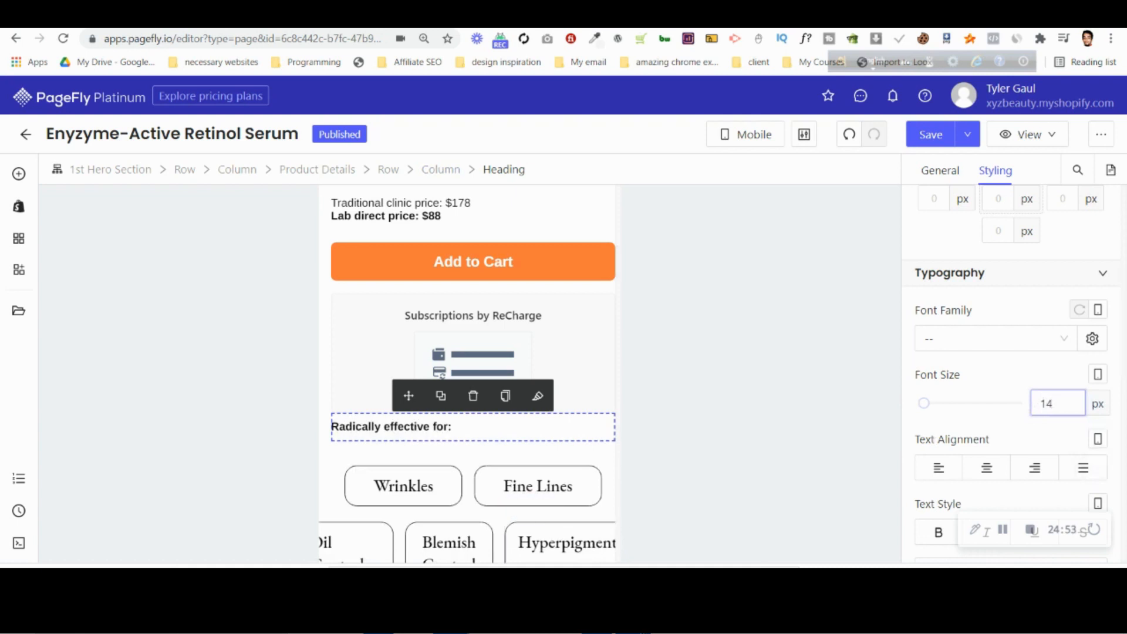
Check the Wrinkles tag's text size in the Photopea PSD and set the Wrinkles and Fine Lines tags to 14 px in PageFly.
click(531, 15)
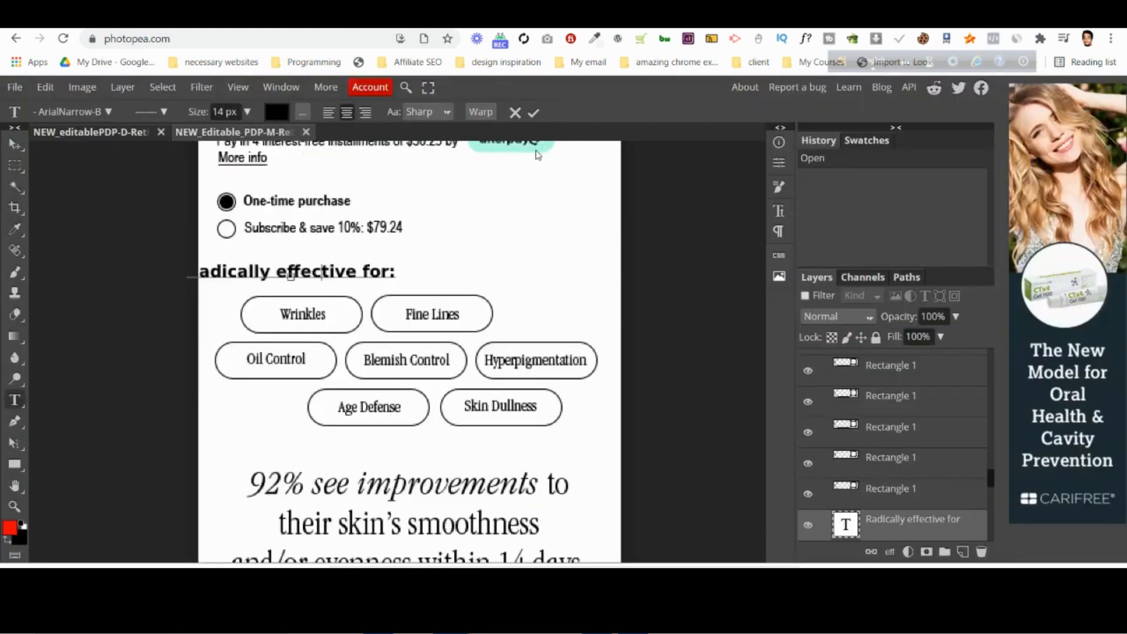
click(515, 112)
click(301, 315)
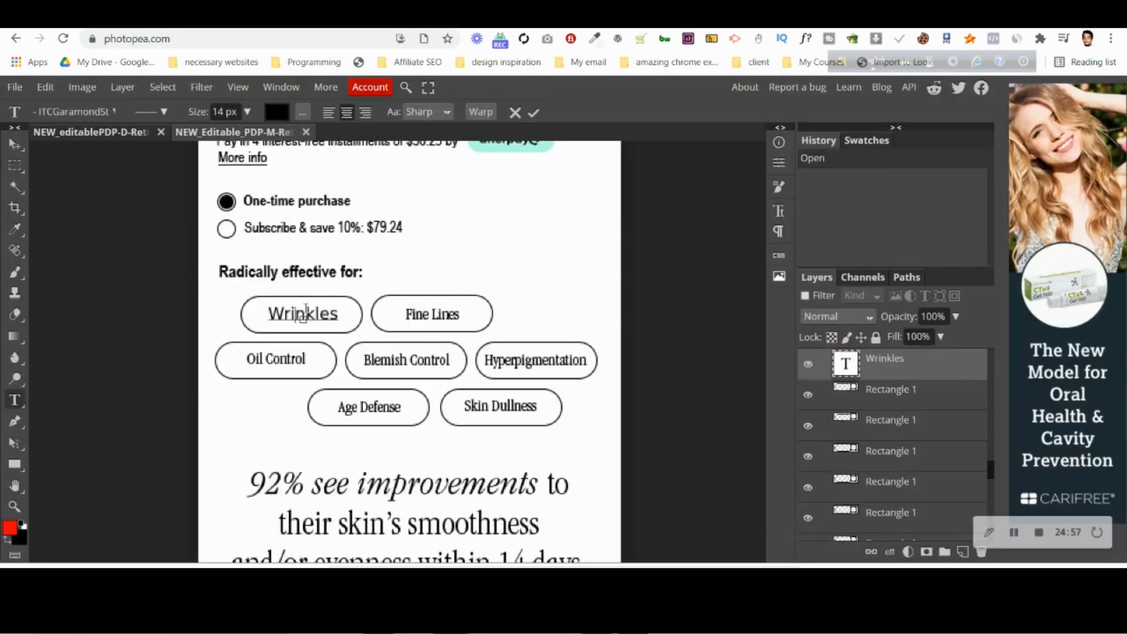
click(423, 16)
click(414, 485)
click(1055, 407)
text(14)
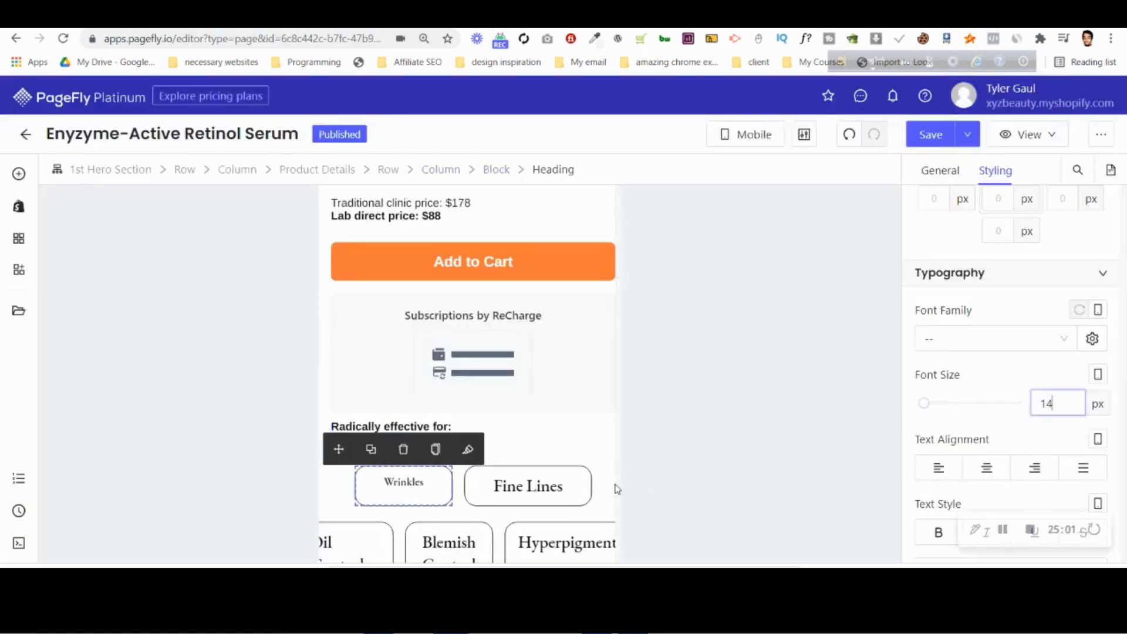
click(523, 487)
click(1058, 405)
text(14)
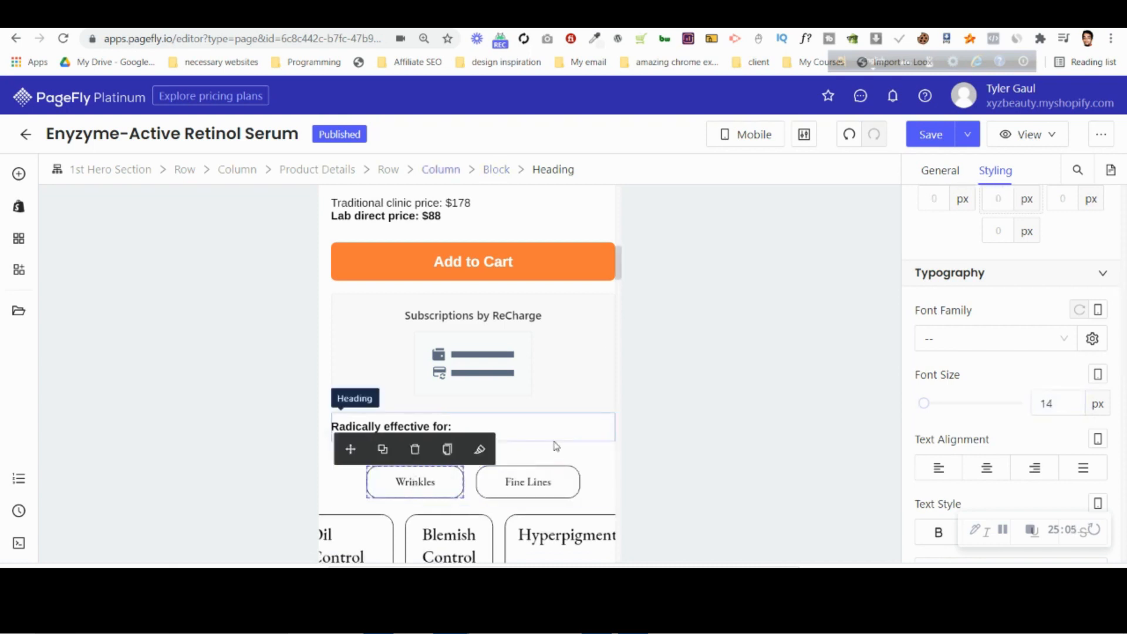
Set the mobile font size of the Oil Control and Blemish Control tags to 14 px.
scroll(414, 482, down, 2)
click(339, 484)
click(1050, 407)
text(14)
click(454, 464)
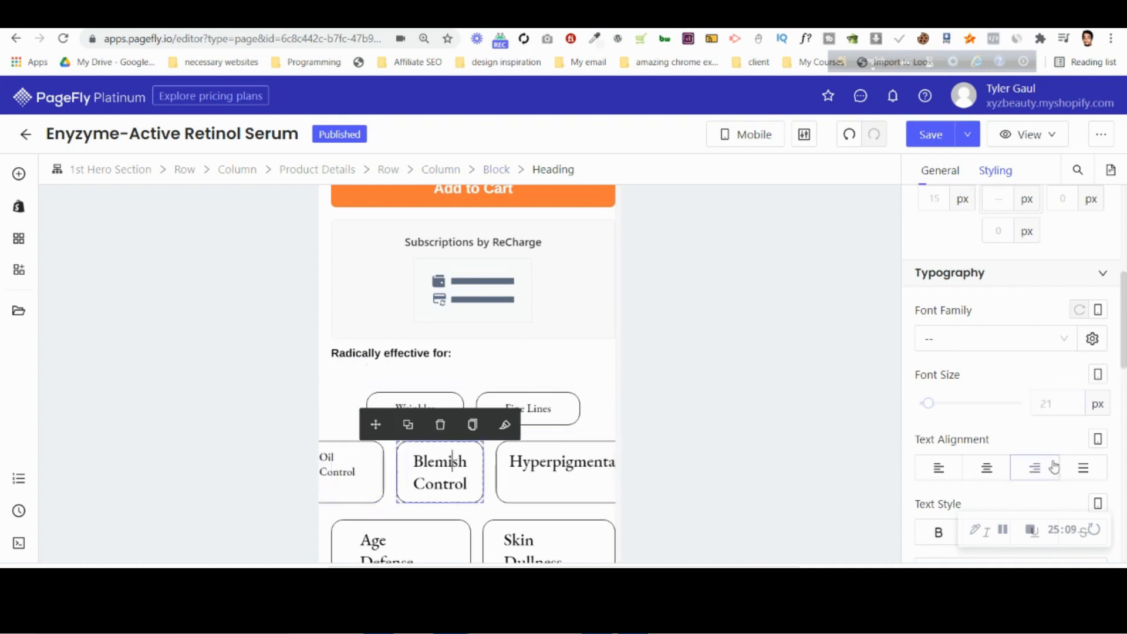
click(1067, 406)
text(14)
Set the mobile font size of the Hyperpigmentation, Age Defense and Skin Dullness tags to 14 px.
click(538, 462)
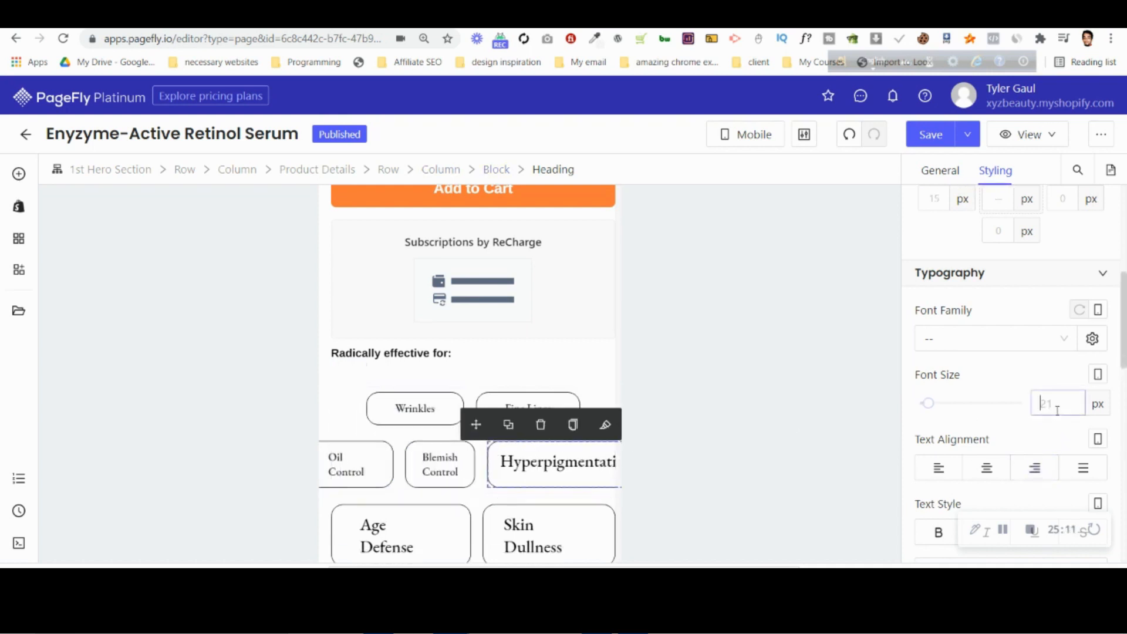
text(14)
click(385, 545)
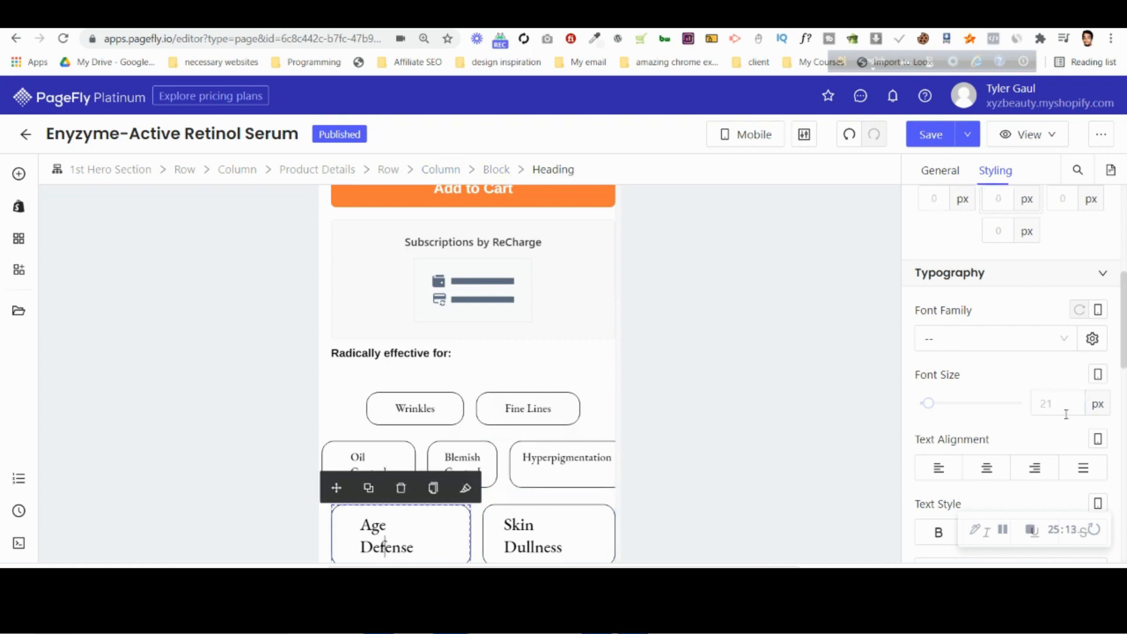
text(14)
click(499, 524)
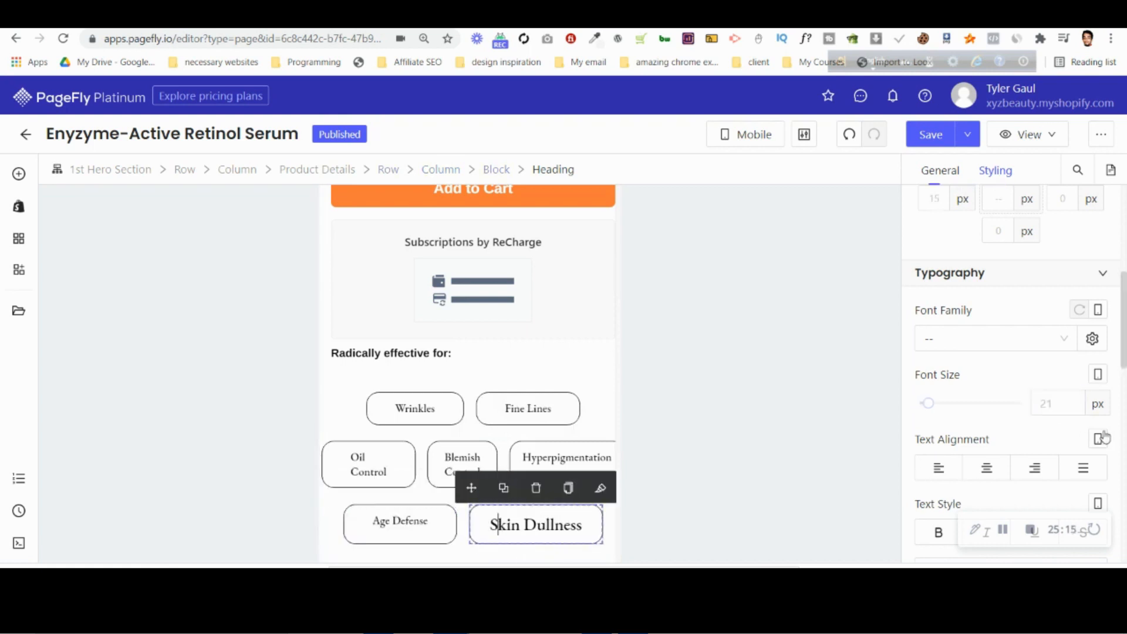
click(1042, 404)
text(14)
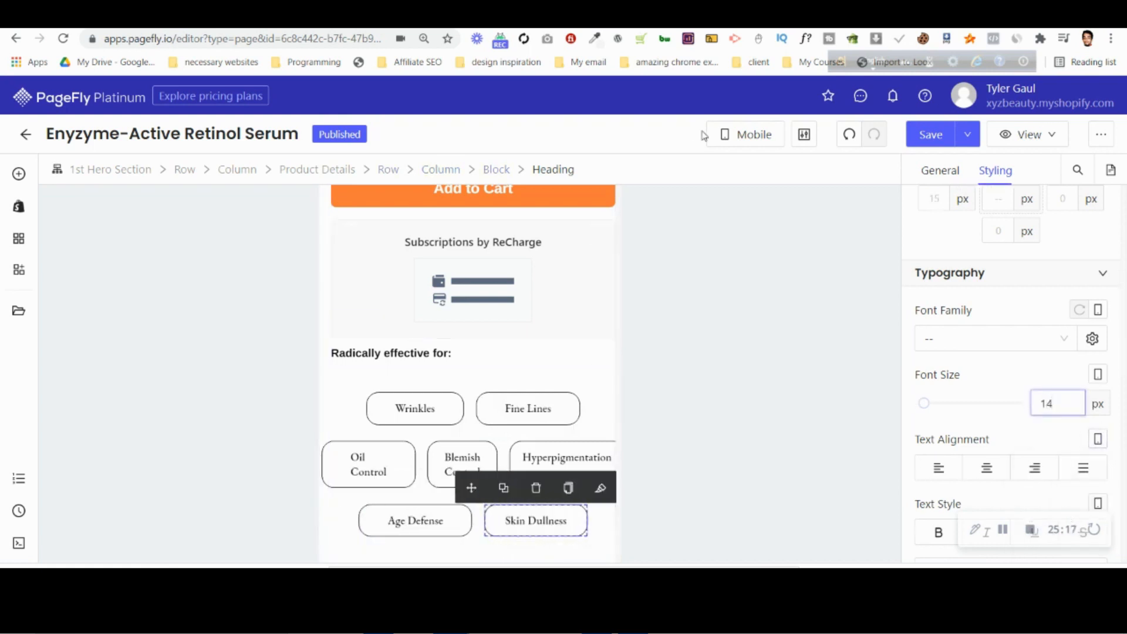
Check the tag layout in the Photopea PSD and set the Oil Control tag's left and right padding to 20 px in PageFly.
click(816, 18)
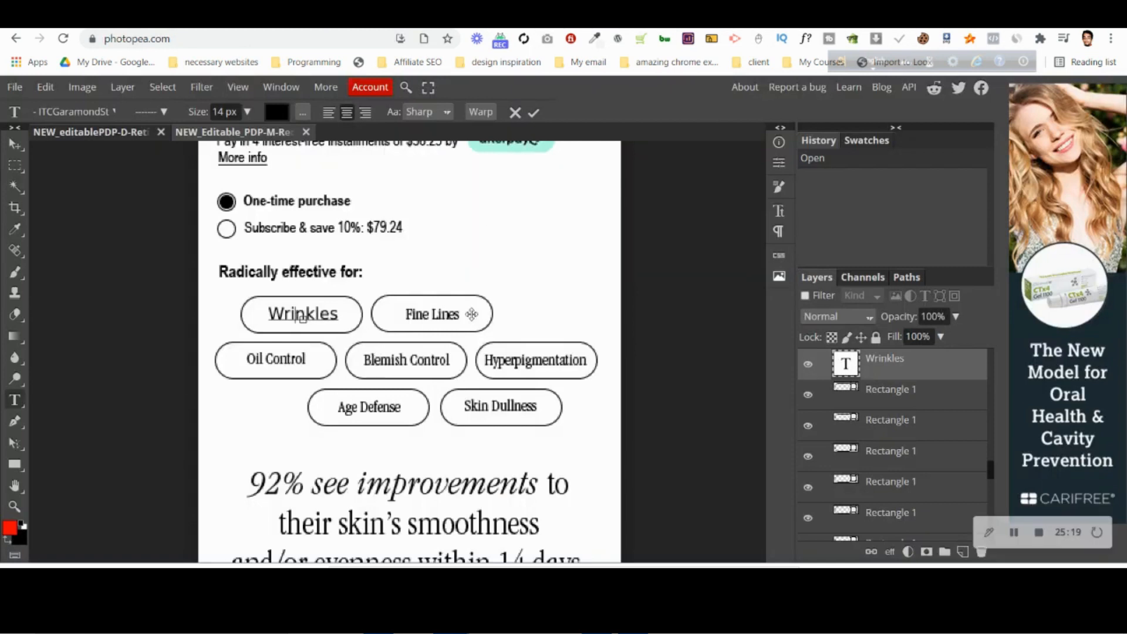
click(863, 18)
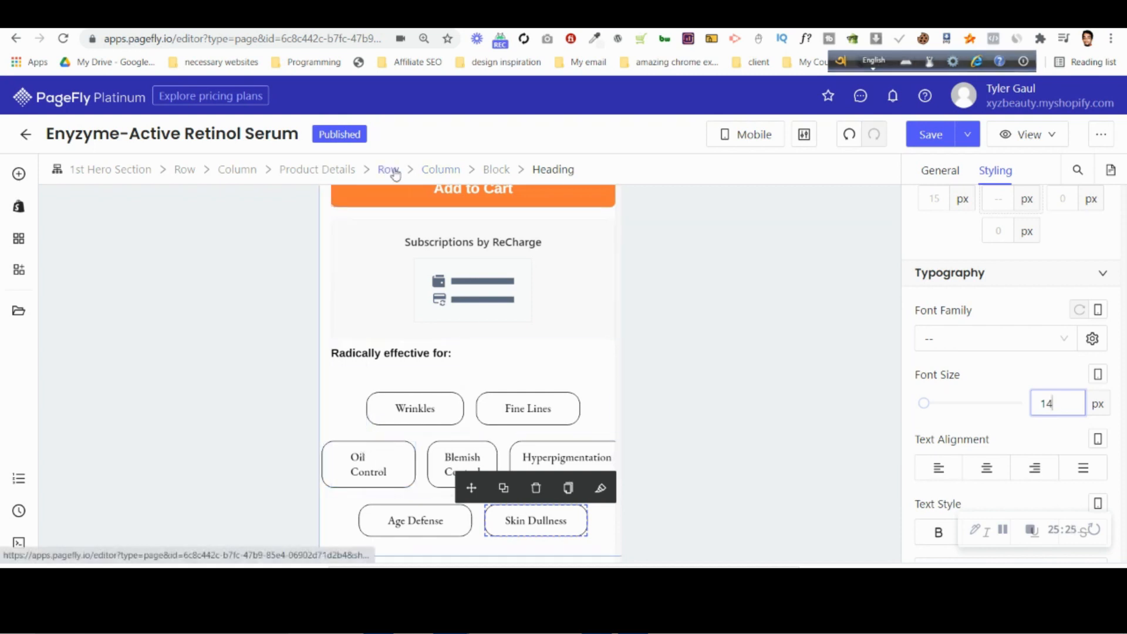
click(377, 471)
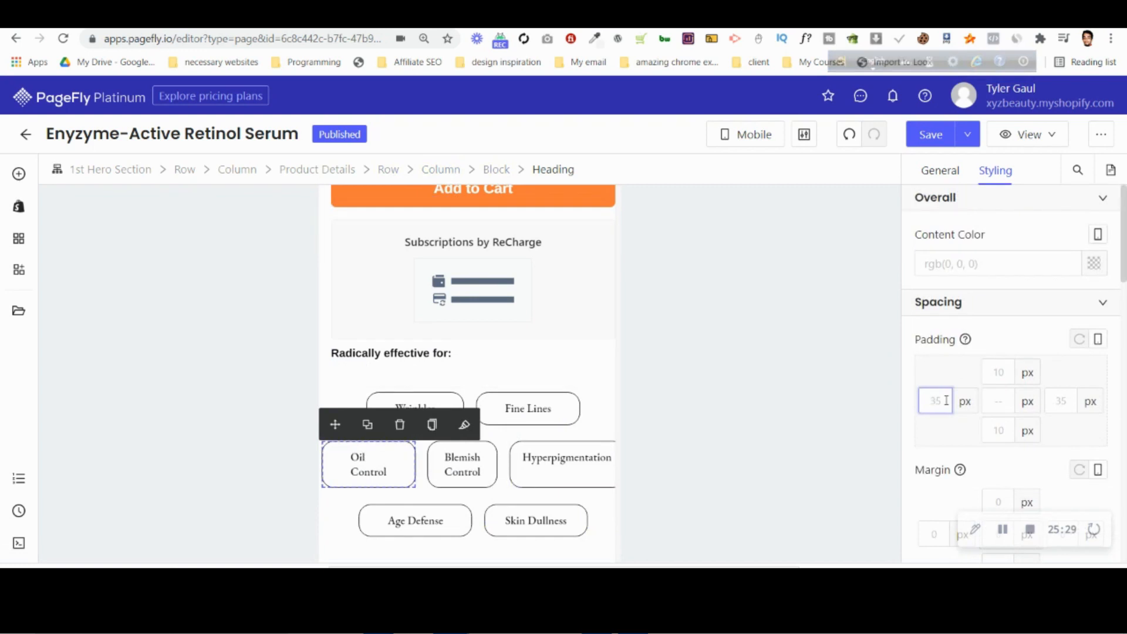
text(20)
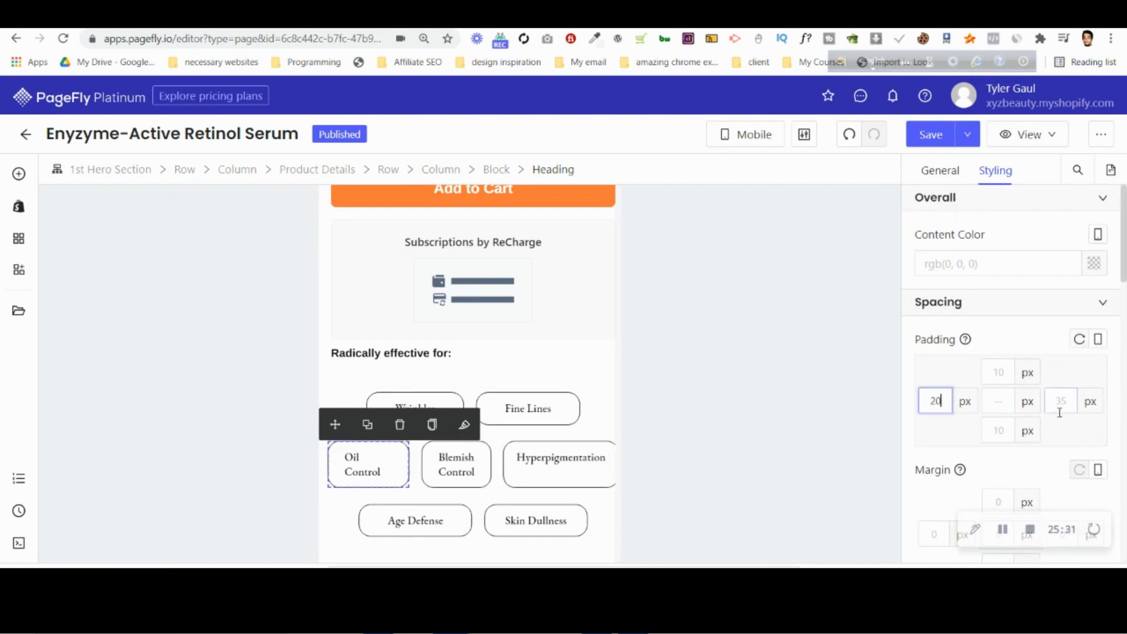
text(20)
key(Down)
key(Down)
key(Down)
key(Up)
key(Up)
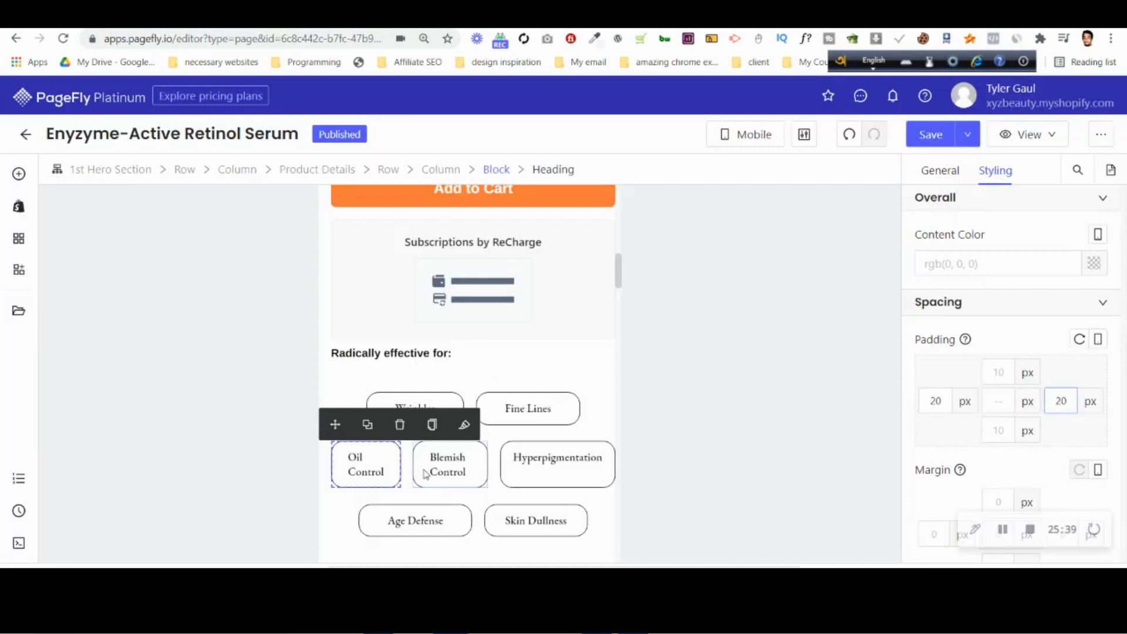
Set the left margin of the Blemish Control and Hyperpigmentation tags to 10 px.
click(426, 472)
scroll(949, 471, down, 1)
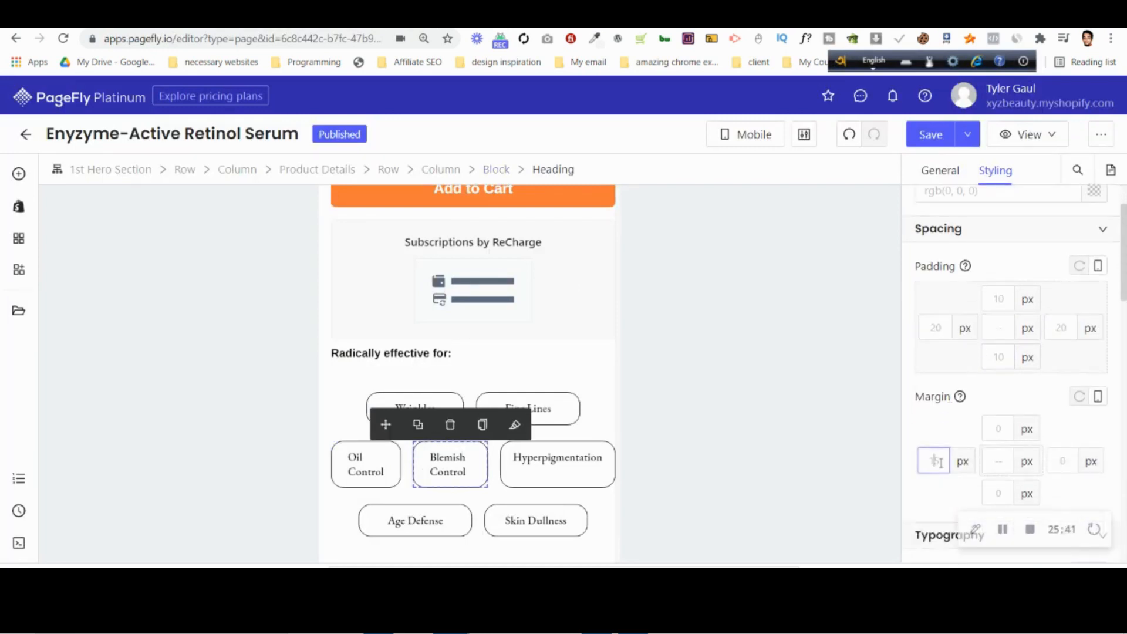
text(5)
key(BackSpace)
text(10)
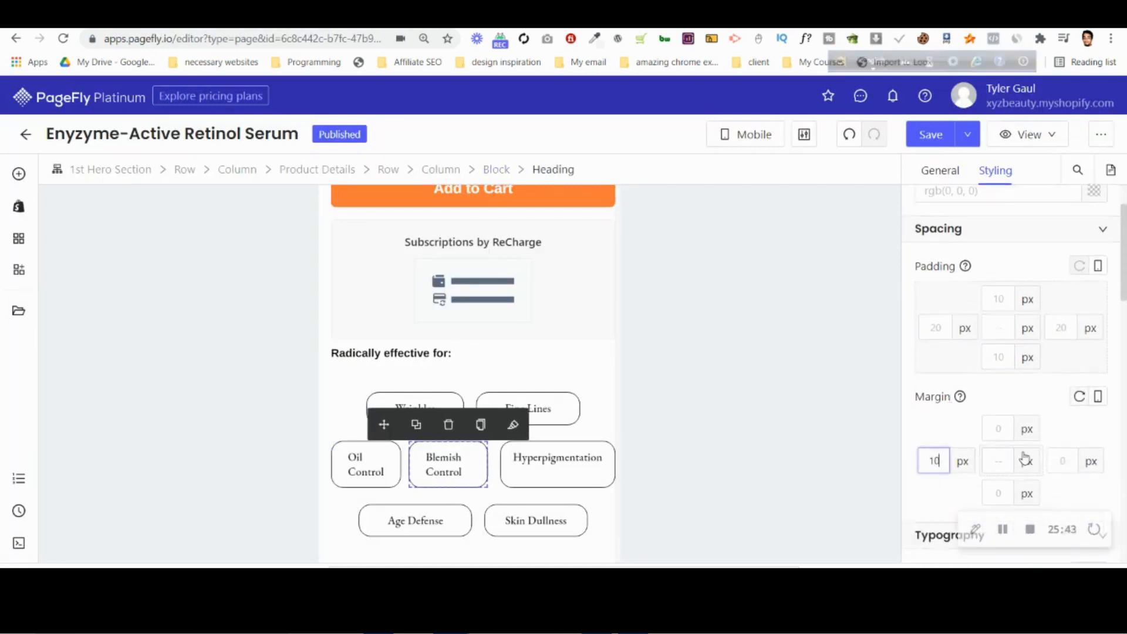
click(565, 457)
click(934, 461)
text(5)
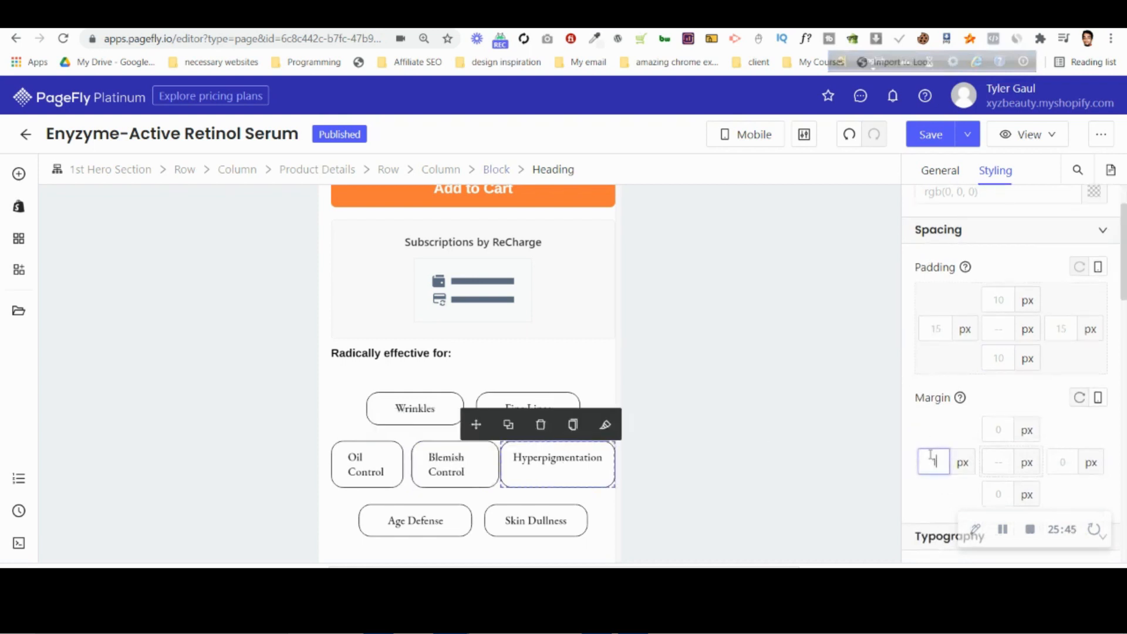
key(BackSpace)
text(10)
Compare the spacing of the three middle-row tags and reduce Oil Control's left padding to 10 px and right padding to 9 px.
click(371, 470)
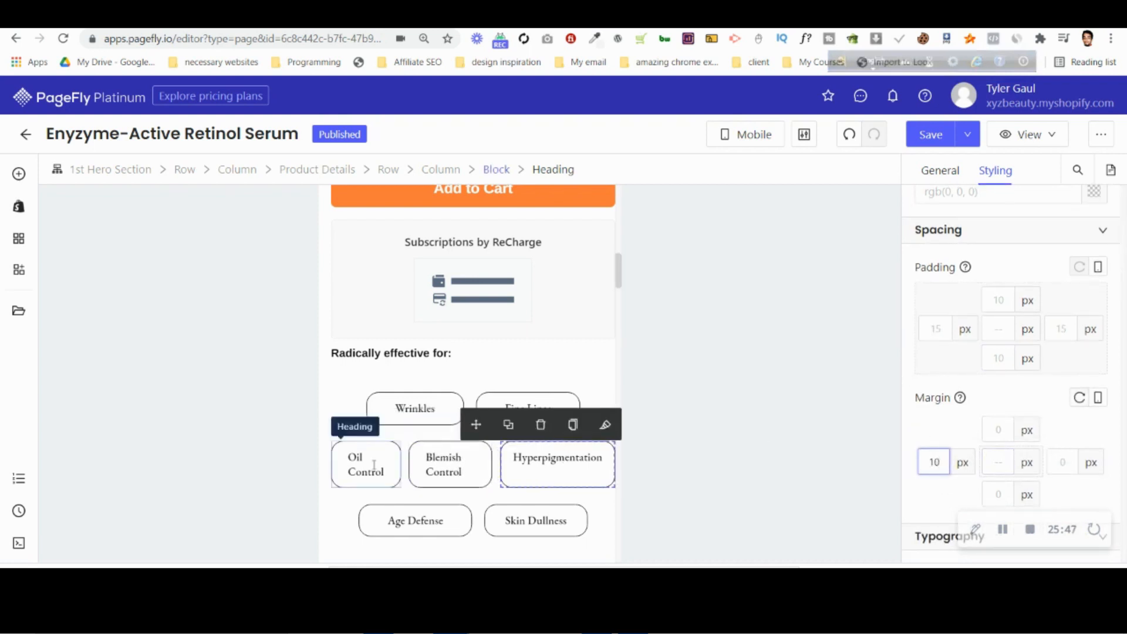
click(446, 471)
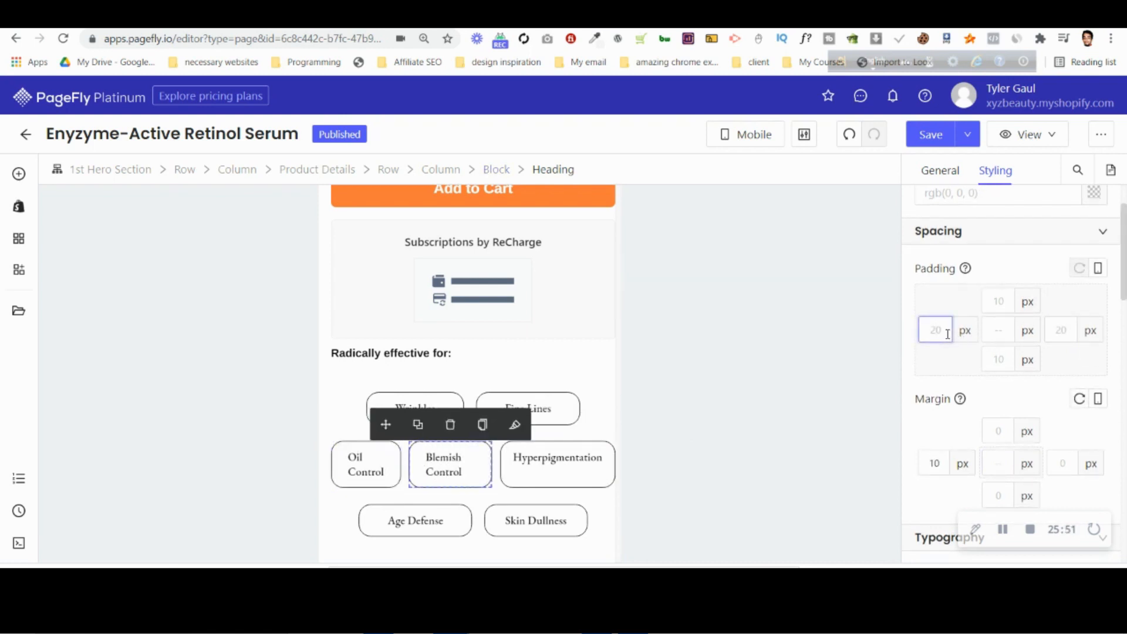
click(364, 470)
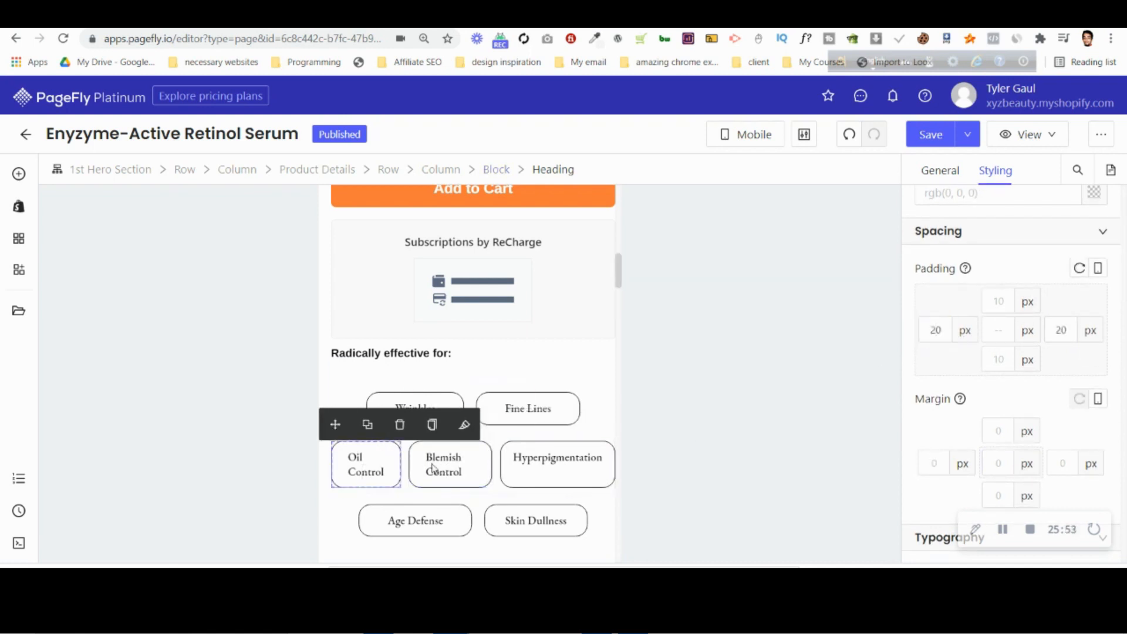
click(456, 459)
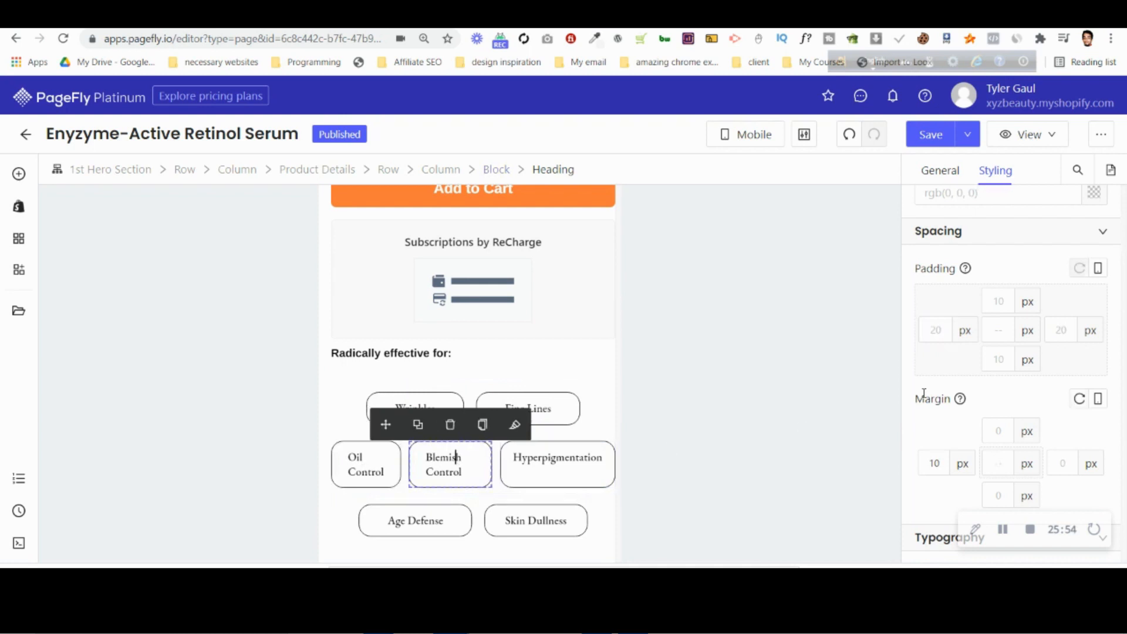
click(558, 472)
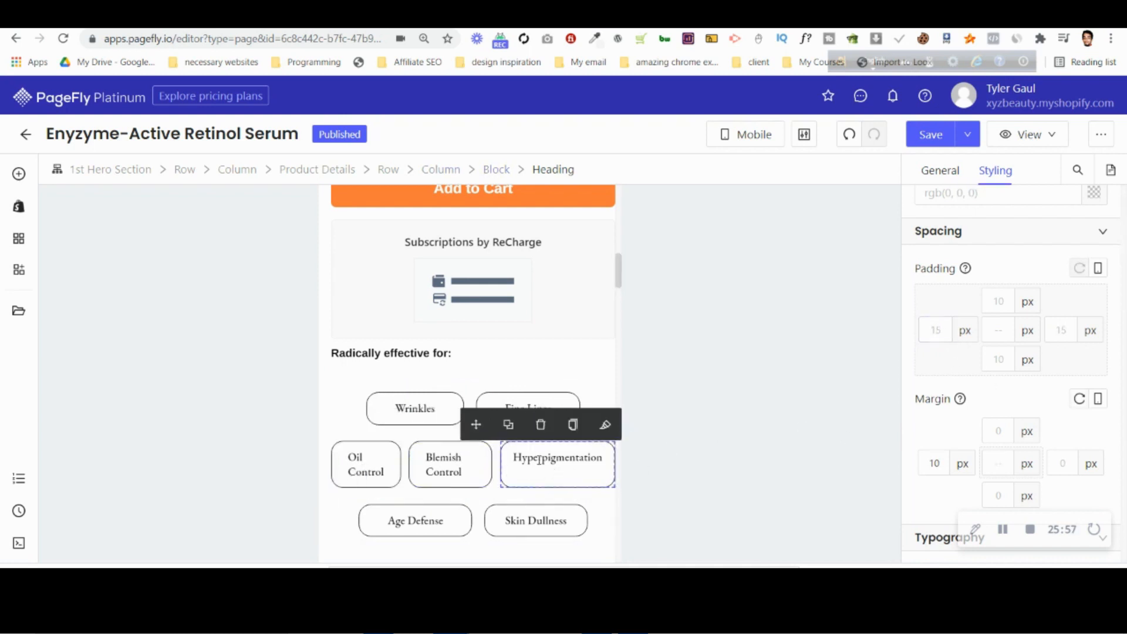
click(366, 465)
click(928, 336)
key(Down)
key(Down)
click(1060, 330)
key(Down)
key(Down)
Try moving the Hyperpigmentation tag between Oil Control and Blemish Control, and undo the move.
drag(609, 461, 449, 477)
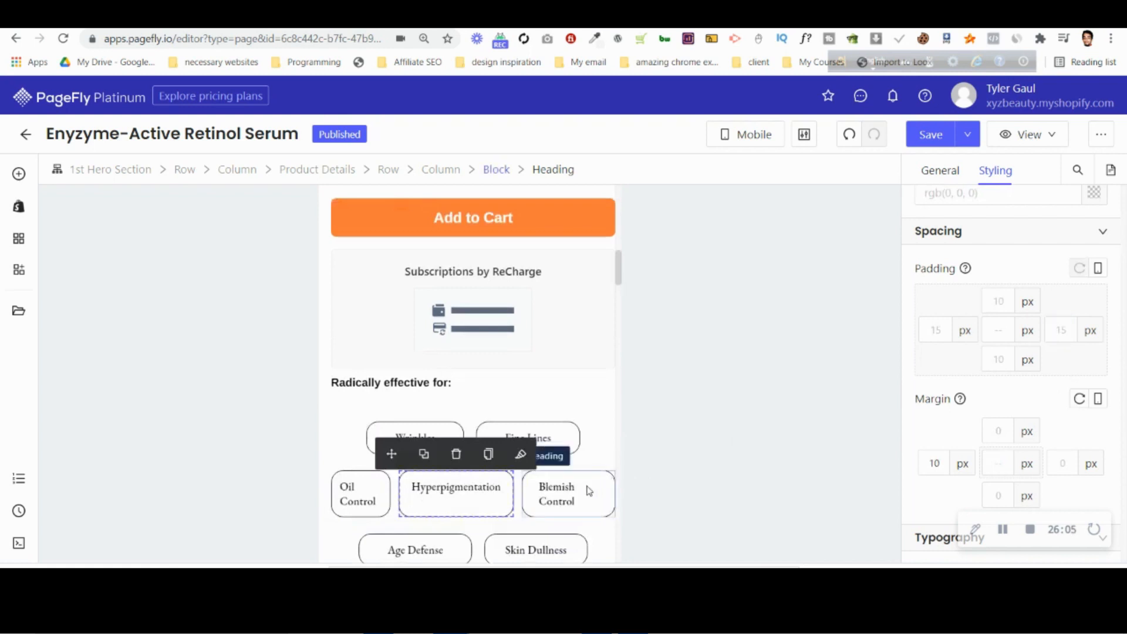
key(ctrl+z)
Set Oil Control's right padding to 10 px and the Blemish Control tag's left and right padding to 10 px.
click(367, 500)
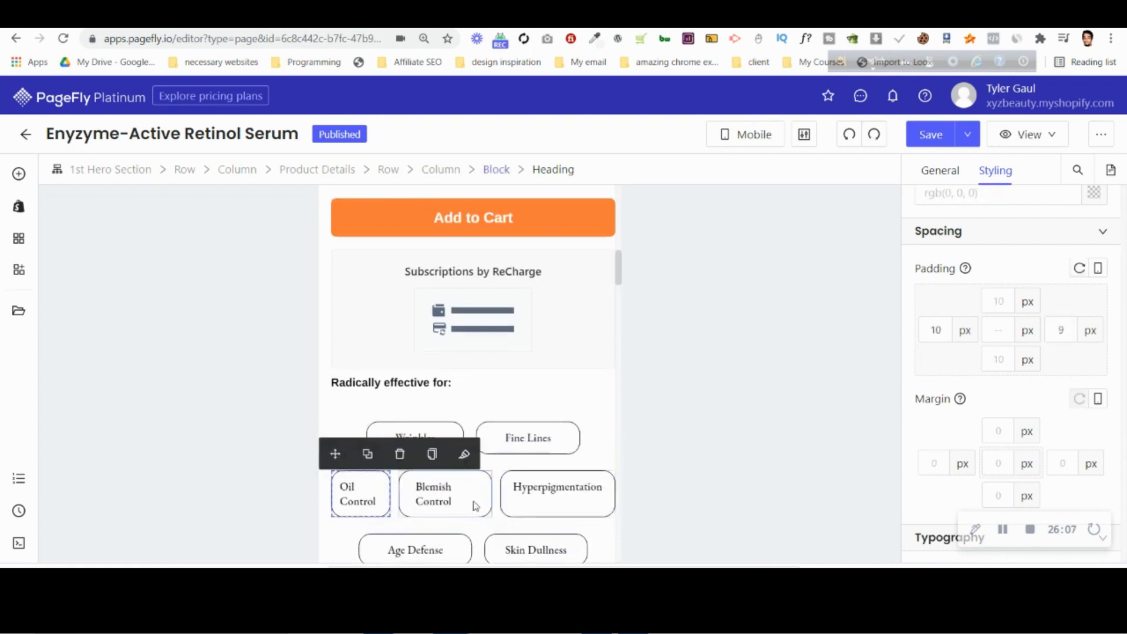
key(Up)
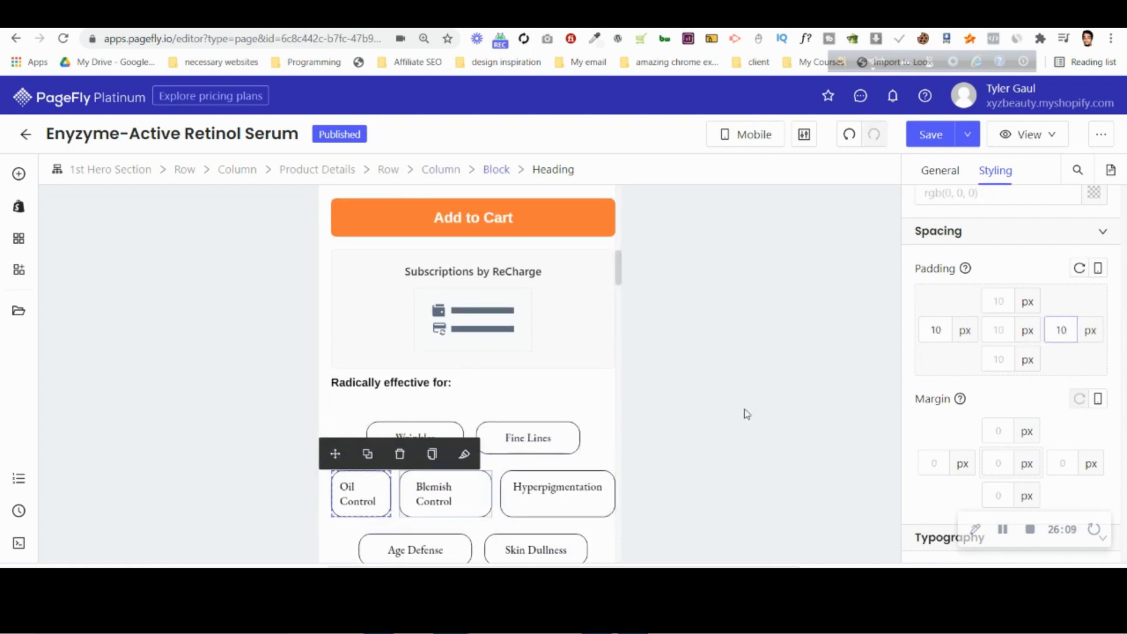
double_click(936, 330)
text(10)
double_click(1061, 330)
text(10)
Set the Hyperpigmentation tag's left and right padding to 10 px after trying smaller values.
click(573, 501)
double_click(936, 330)
text(5)
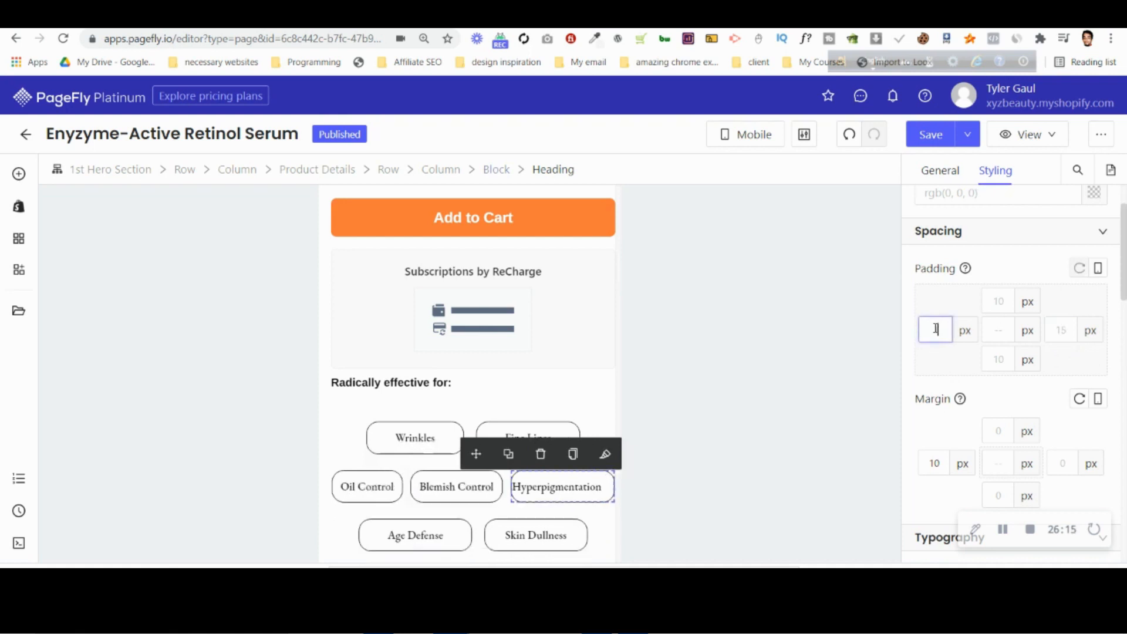
key(BackSpace)
text(9)
double_click(1061, 330)
text(6)
key(BackSpace)
text(8)
click(1083, 338)
key(BackSpace)
text(10)
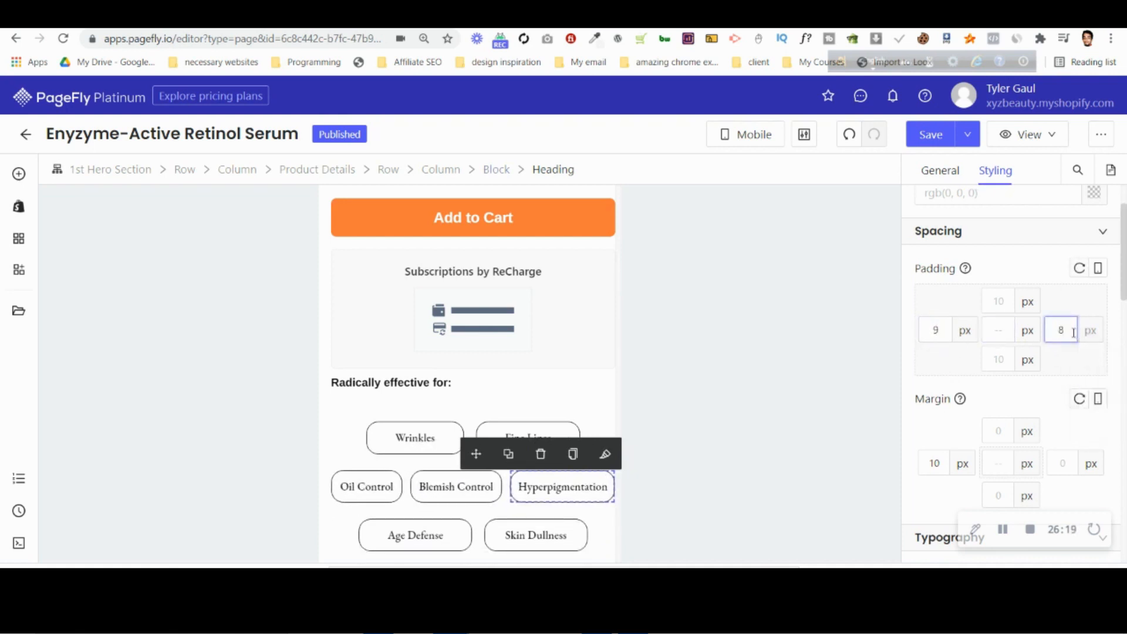
key(BackSpace)
text(10)
Examine the padding and margin of the containers around the tags, from the middle-row block up to the outer row.
scroll(352, 464, down, 1)
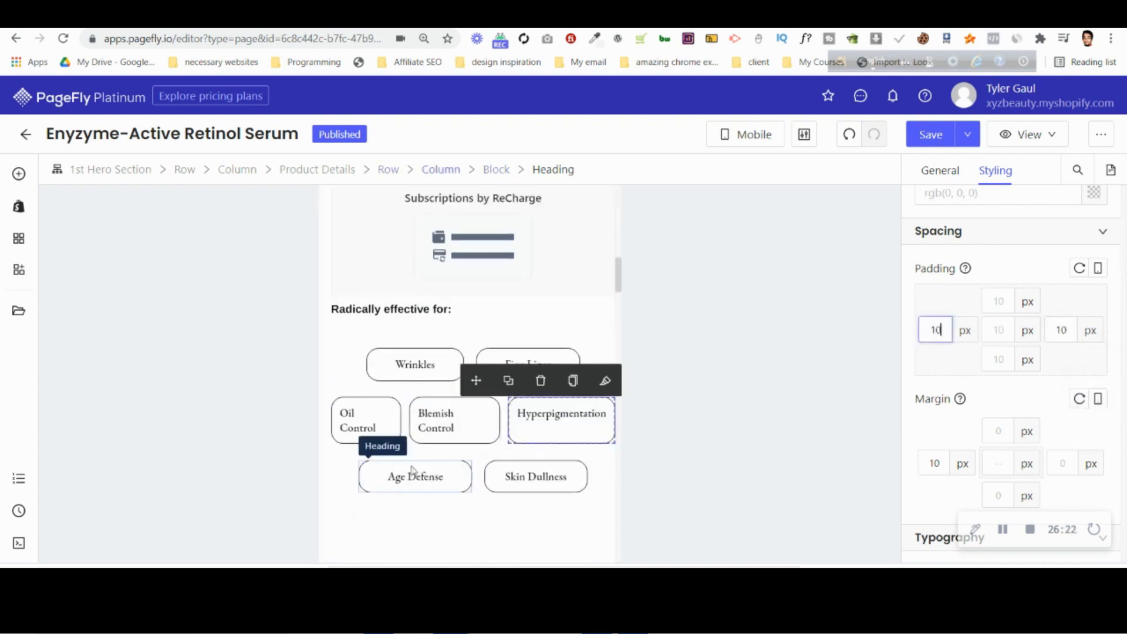
click(374, 393)
scroll(911, 457, down, 1)
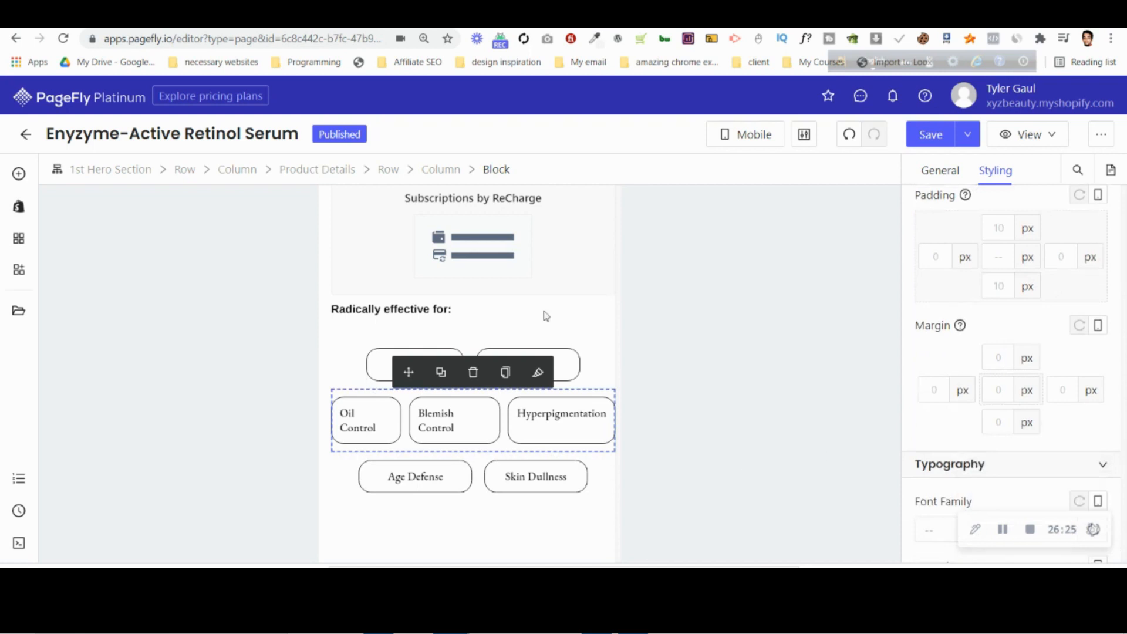
click(442, 172)
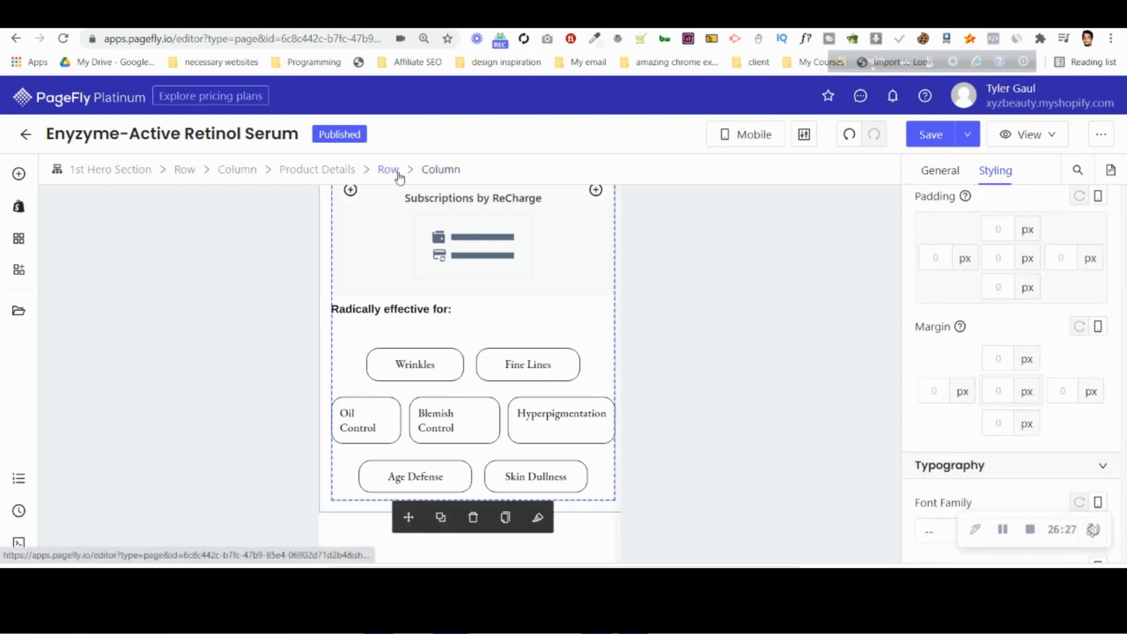
scroll(984, 328, up, 2)
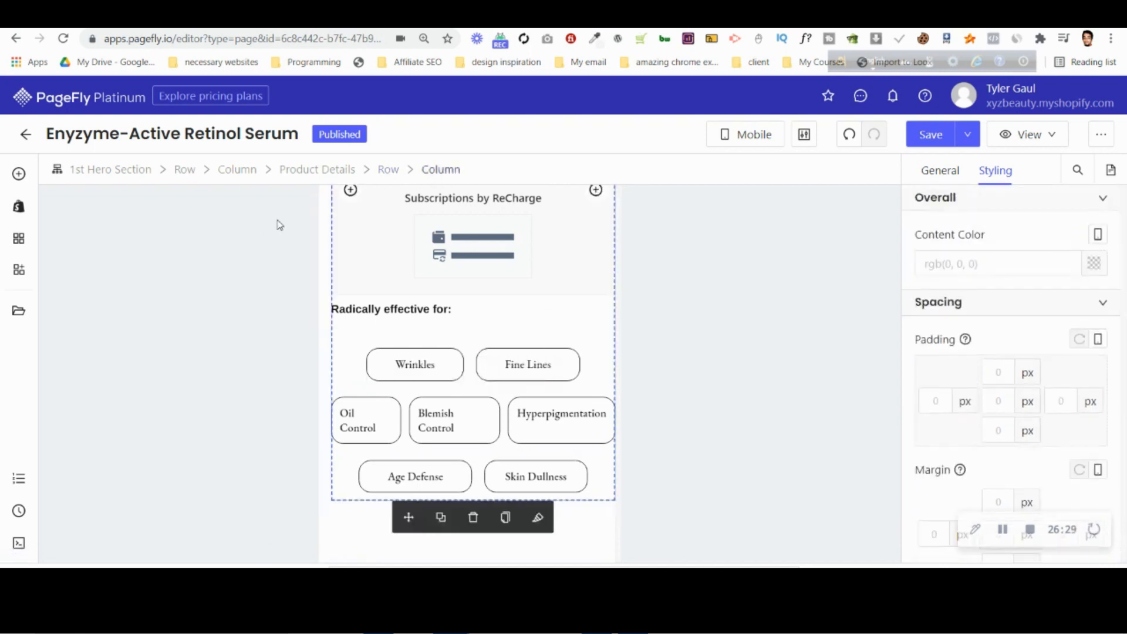
click(393, 170)
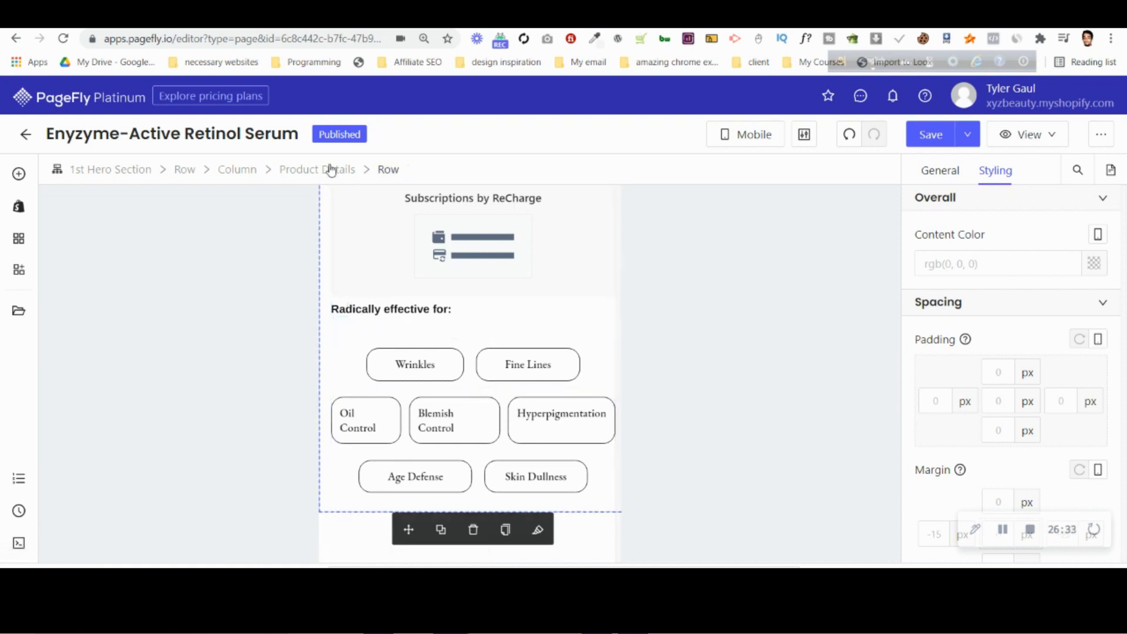
click(246, 172)
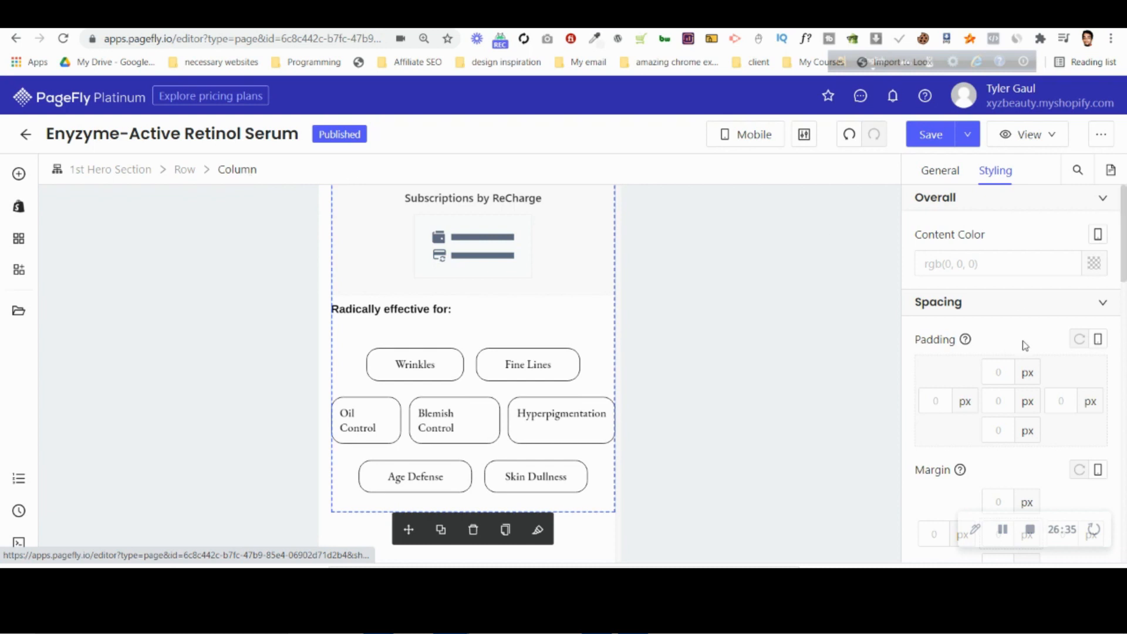
scroll(1022, 346, down, 3)
click(185, 170)
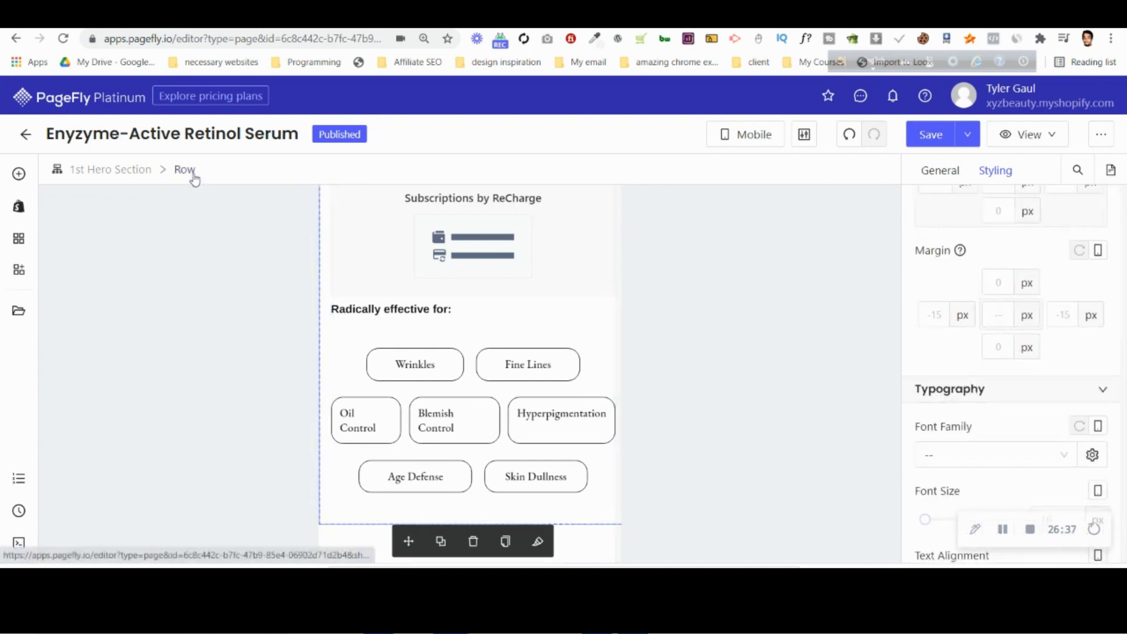
scroll(979, 295, up, 3)
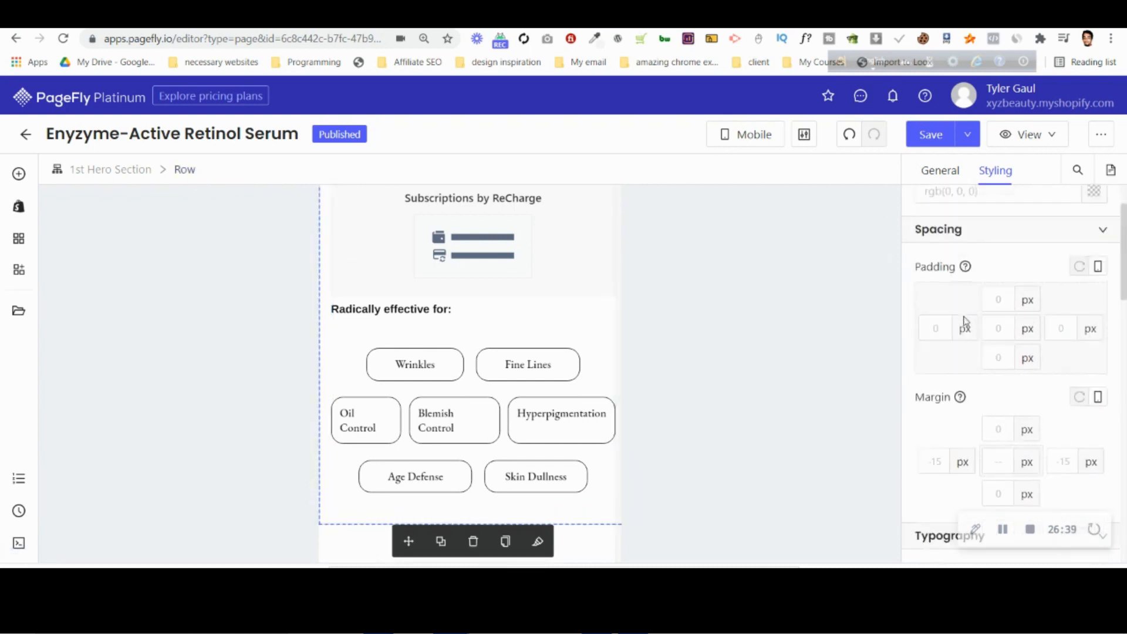
Set the 1st Hero Section's left and right margins to 10 px.
click(131, 170)
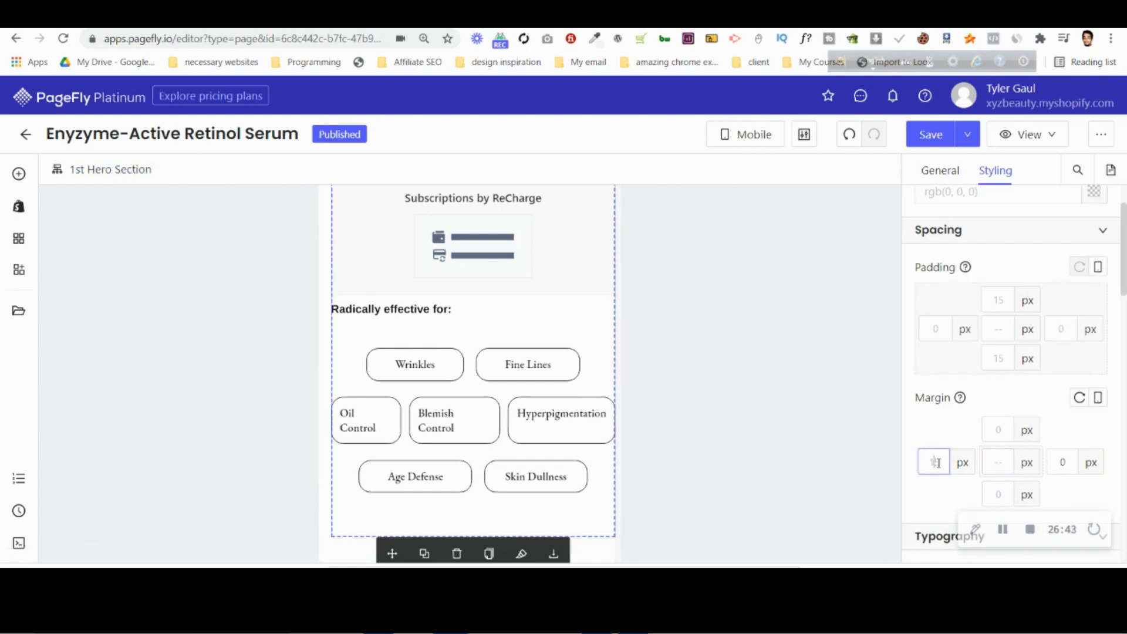
text(1)
key(Up)
key(Up)
key(Up)
key(Up)
key(Up)
key(Up)
key(Up)
key(Up)
key(Up)
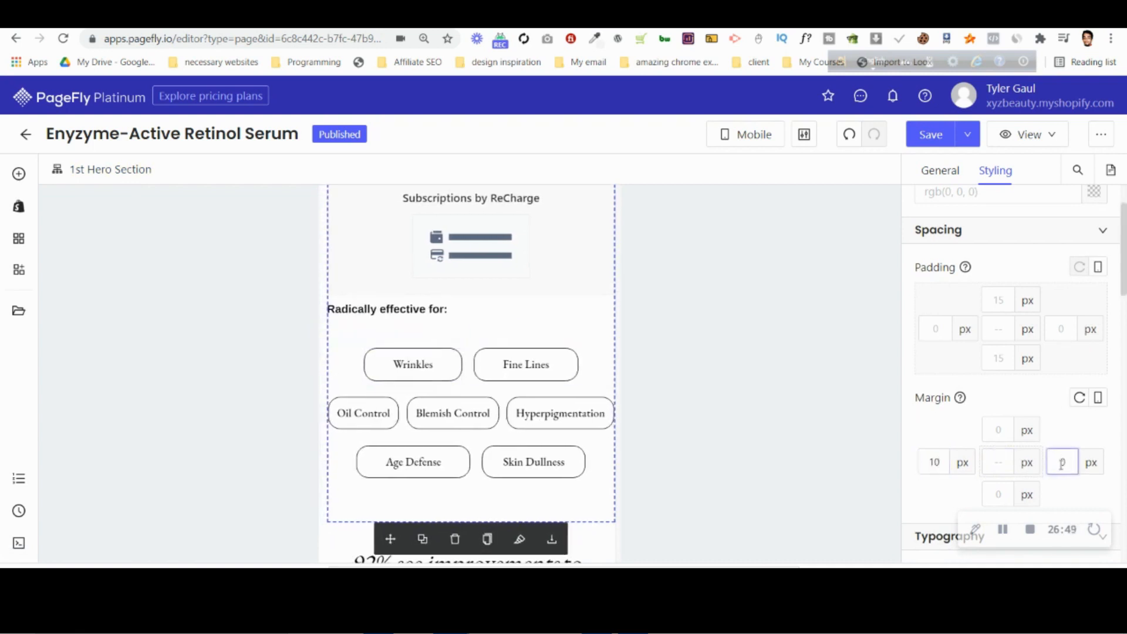
text(10)
Review the side spacing across the mobile hero section and the product details column's padding and margin settings.
scroll(458, 405, up, 10)
scroll(340, 373, up, 1)
scroll(340, 322, down, 5)
scroll(340, 378, up, 5)
scroll(335, 373, up, 3)
scroll(330, 373, down, 3)
scroll(330, 372, up, 3)
scroll(332, 367, down, 5)
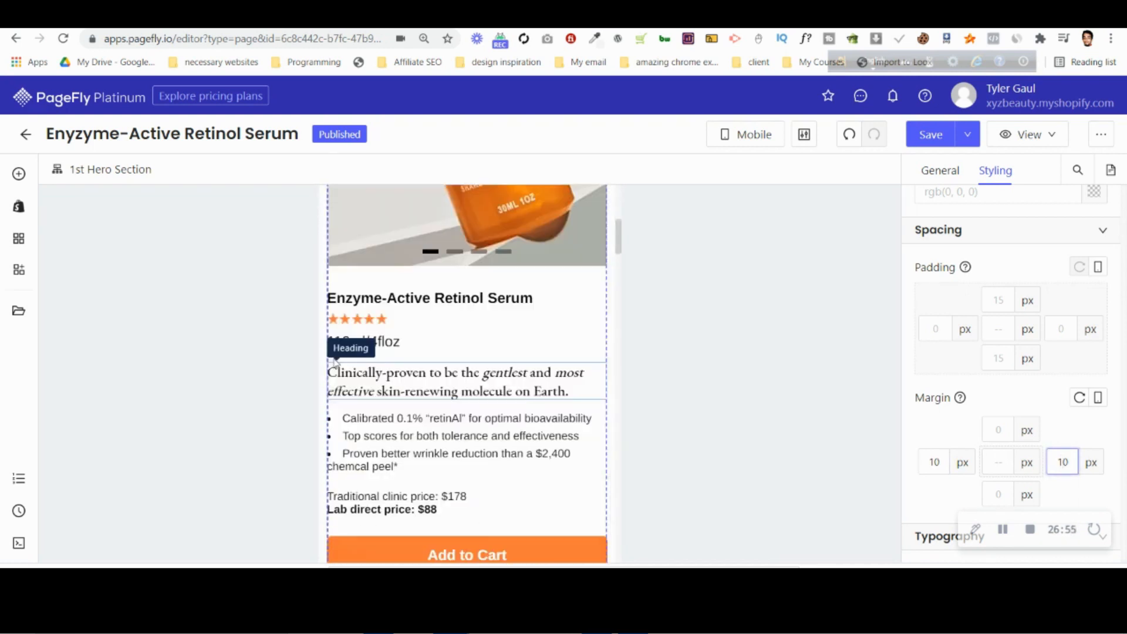
click(352, 298)
click(441, 170)
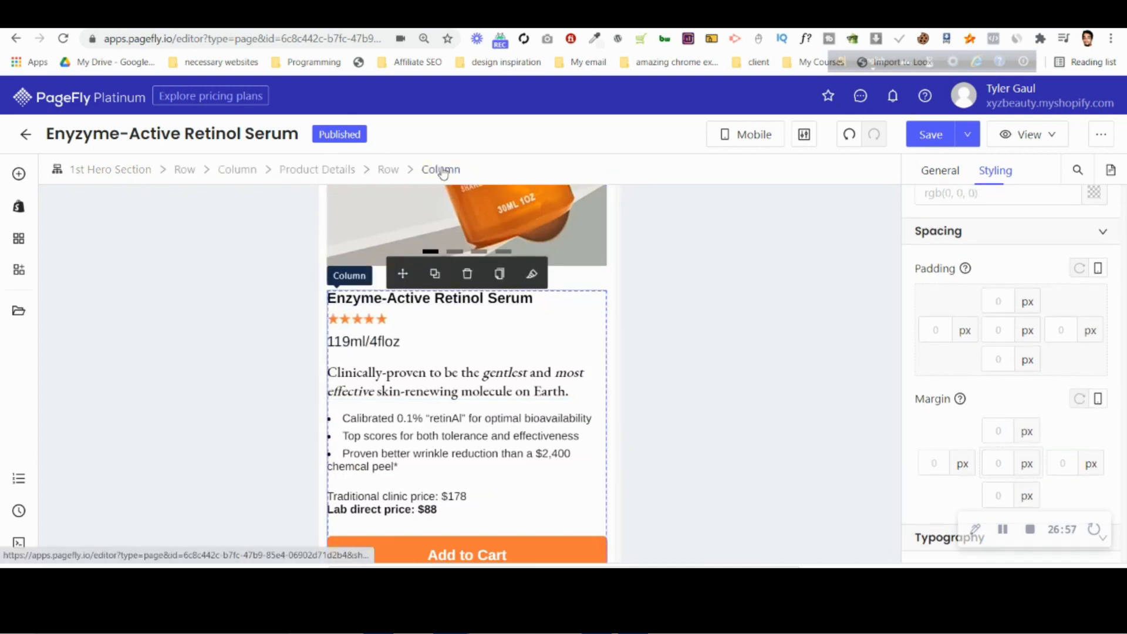
scroll(448, 463, down, 8)
scroll(446, 464, up, 4)
Set the 1st Hero Section's left and right margins to 0 px.
click(100, 171)
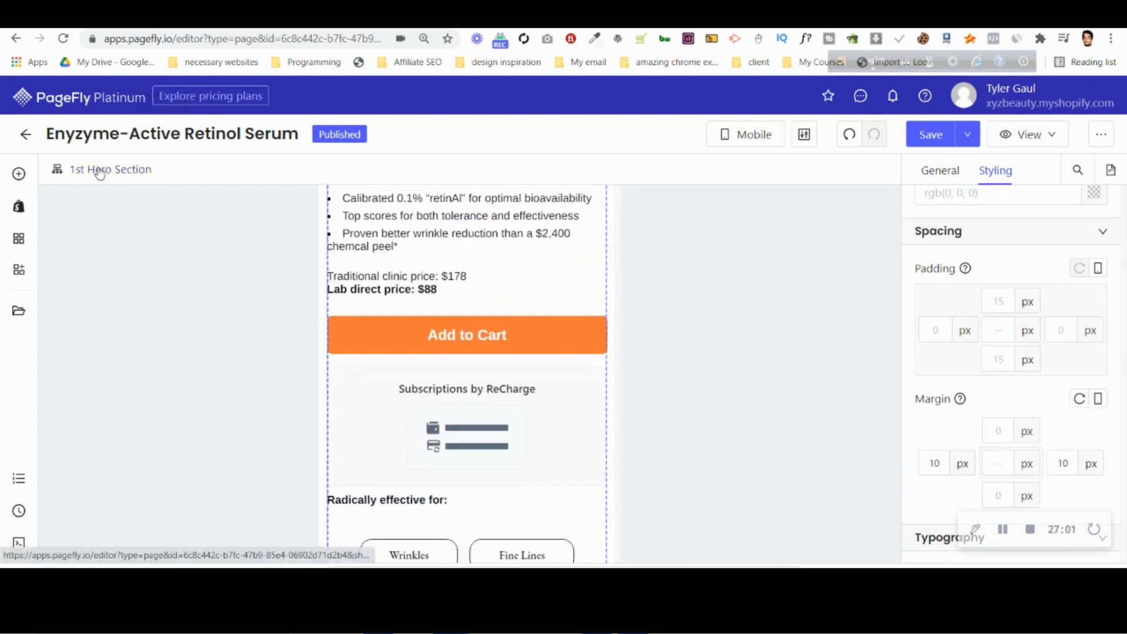
key(BackSpace)
click(1063, 463)
key(BackSpace)
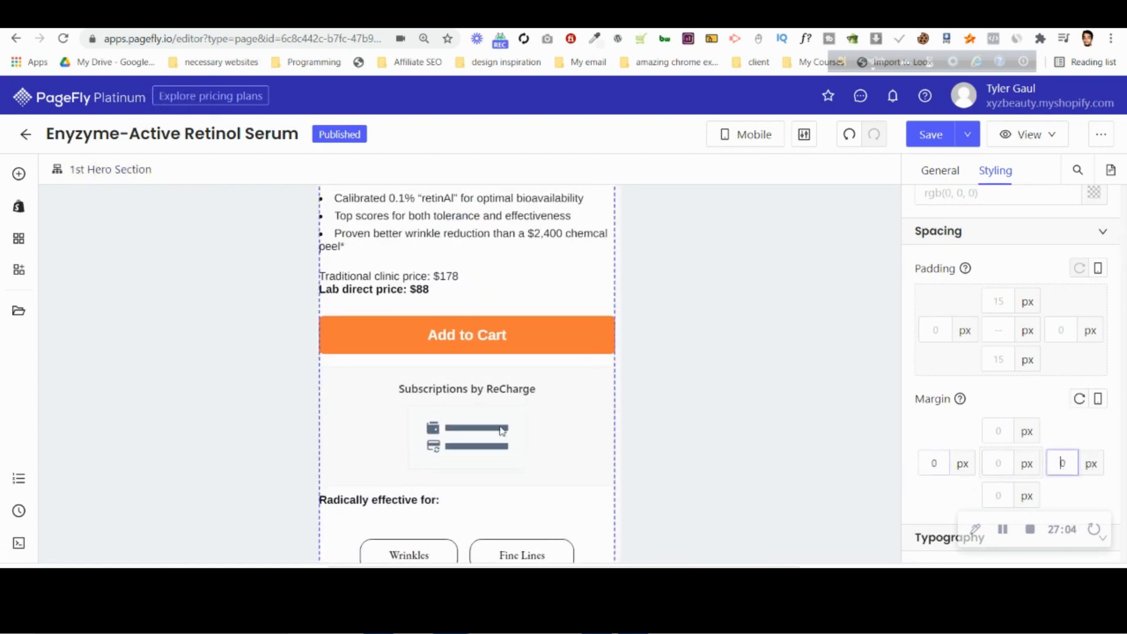
Set the left and right margins of the product details column containing the subscription widget to 10 px.
click(430, 418)
click(437, 170)
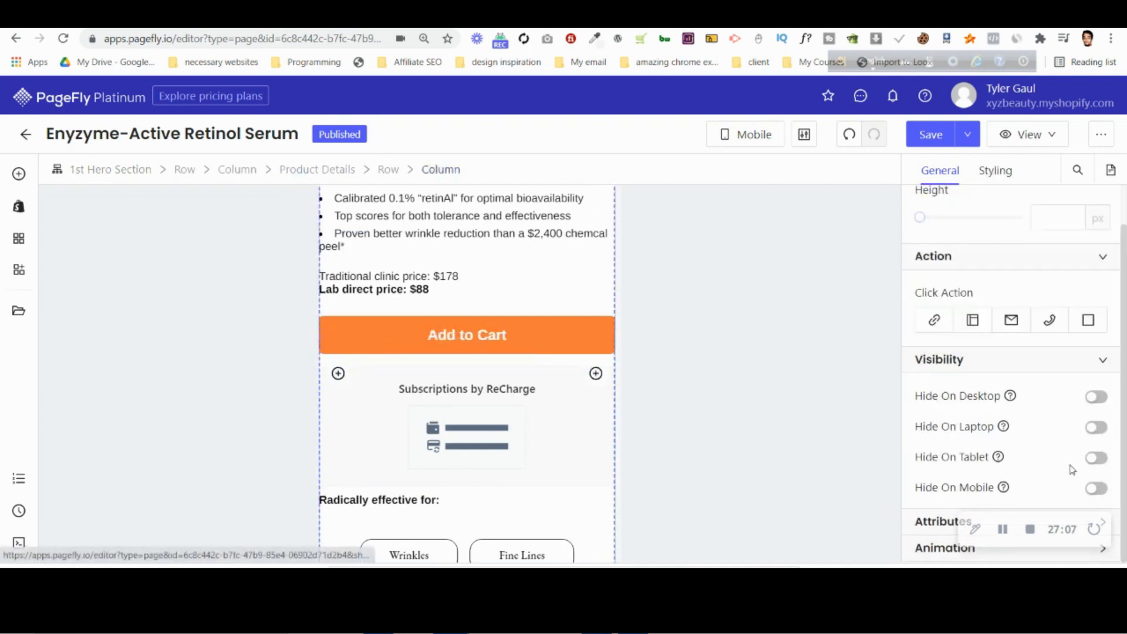
scroll(1072, 470, up, 2)
click(1009, 178)
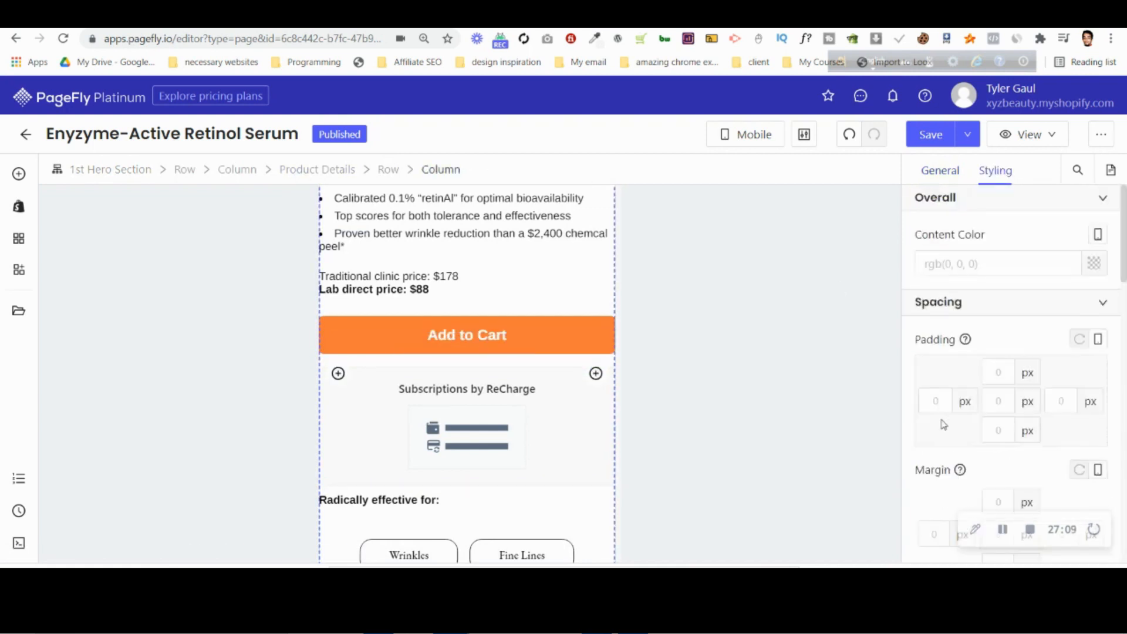
click(922, 528)
text(10)
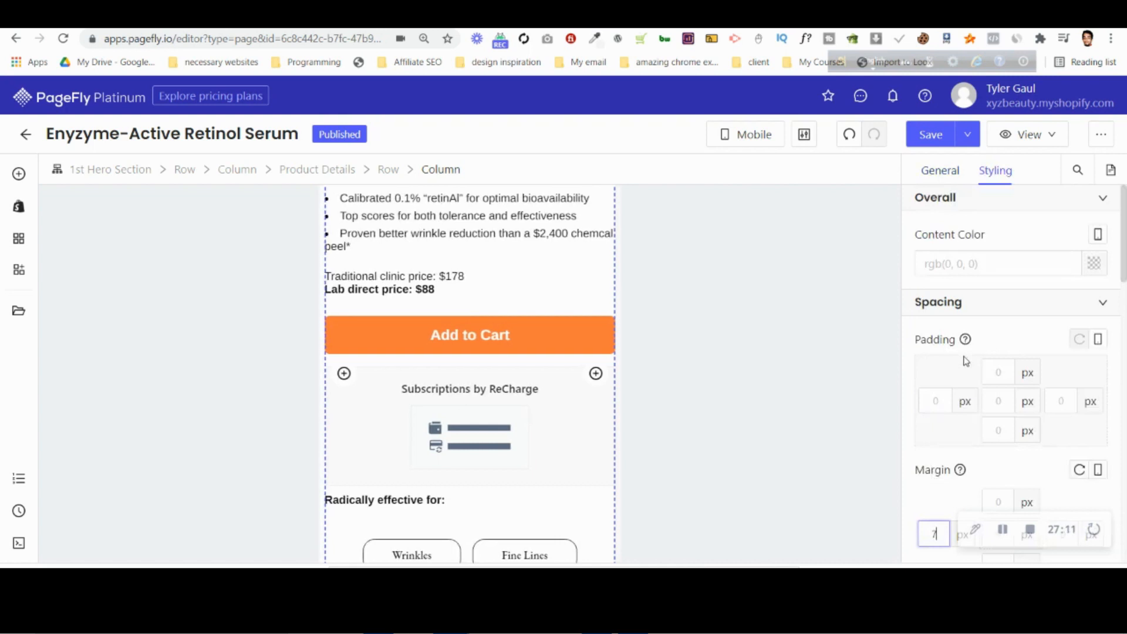
scroll(998, 376, down, 5)
click(1068, 242)
text(10)
scroll(488, 428, down, 3)
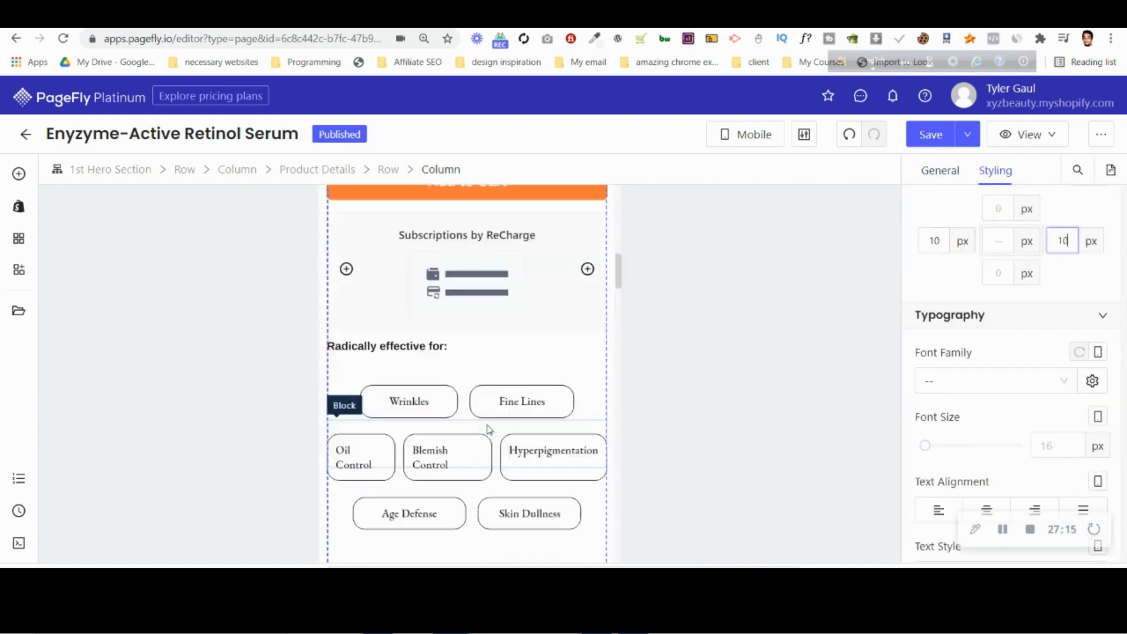
Set the Oil Control tag's left and right padding to 5 px.
scroll(487, 429, down, 2)
click(352, 320)
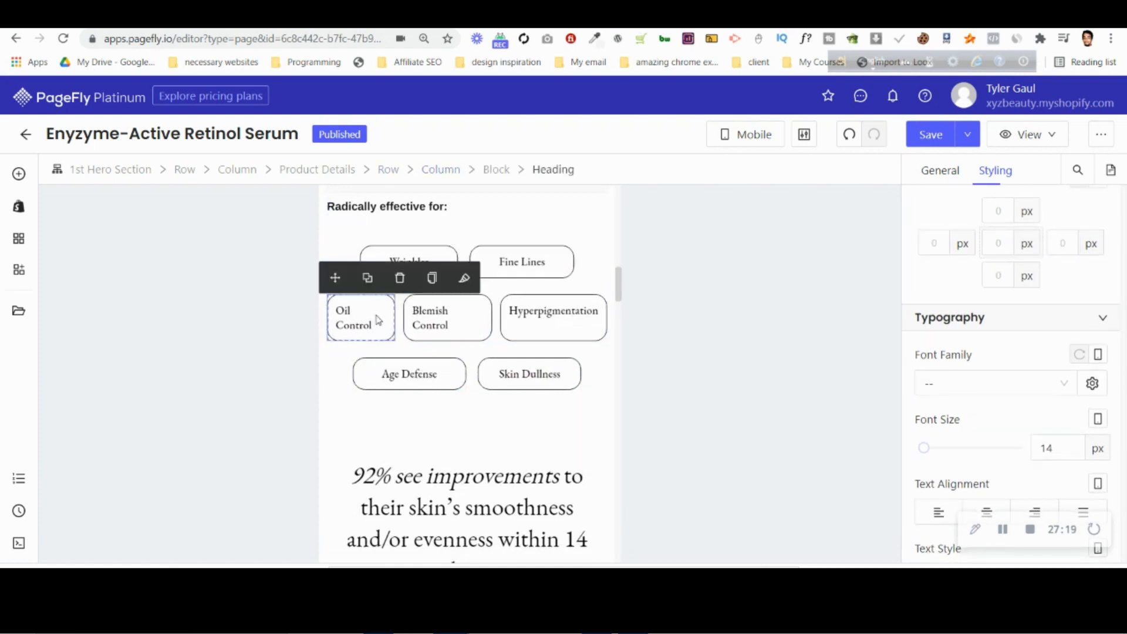
scroll(1000, 443, up, 4)
click(943, 333)
key(Down)
key(Down)
key(Down)
key(Down)
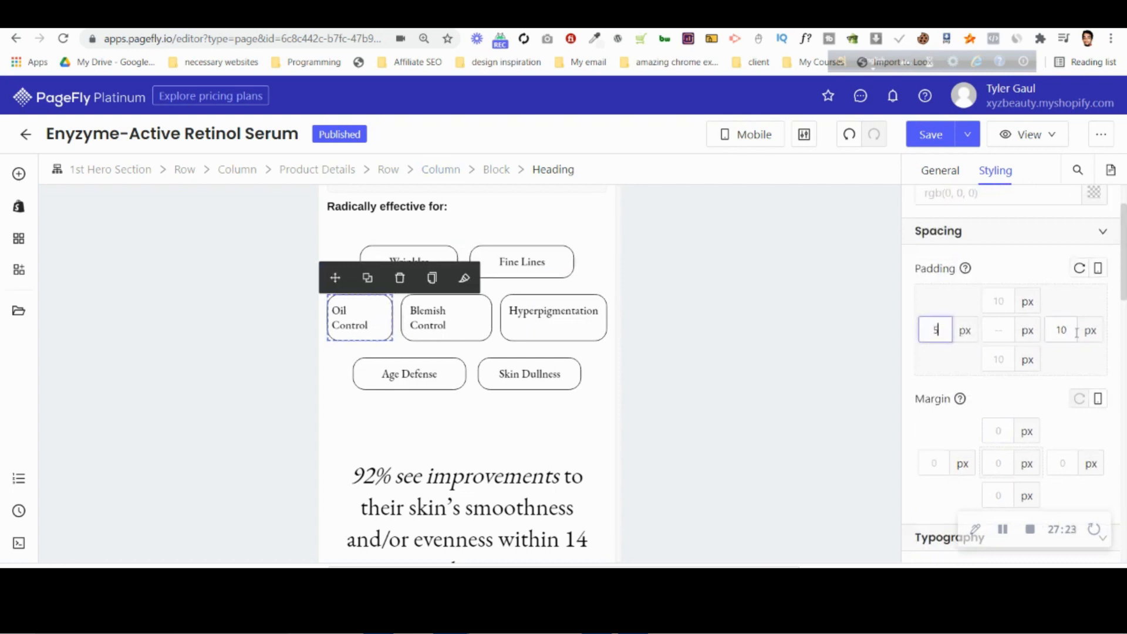
click(1071, 332)
Set the Blemish Control tag's left and right padding to 5 px.
key(Down)
key(Down)
key(Down)
key(Down)
key(Down)
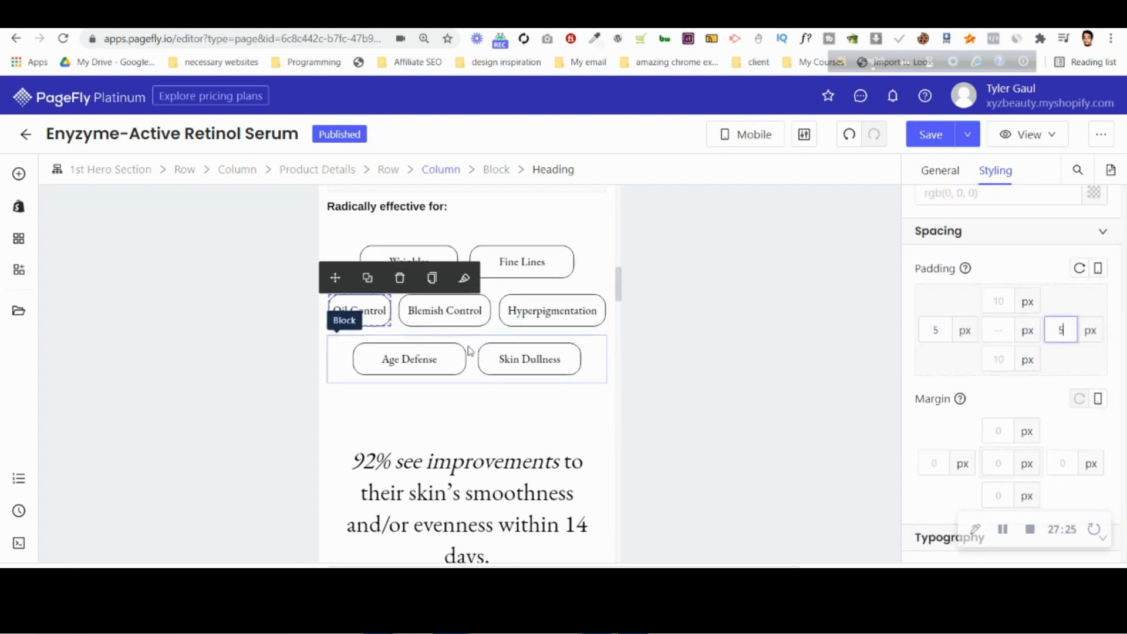
click(475, 312)
click(933, 332)
key(Down)
key(Down)
key(Down)
key(Down)
key(Down)
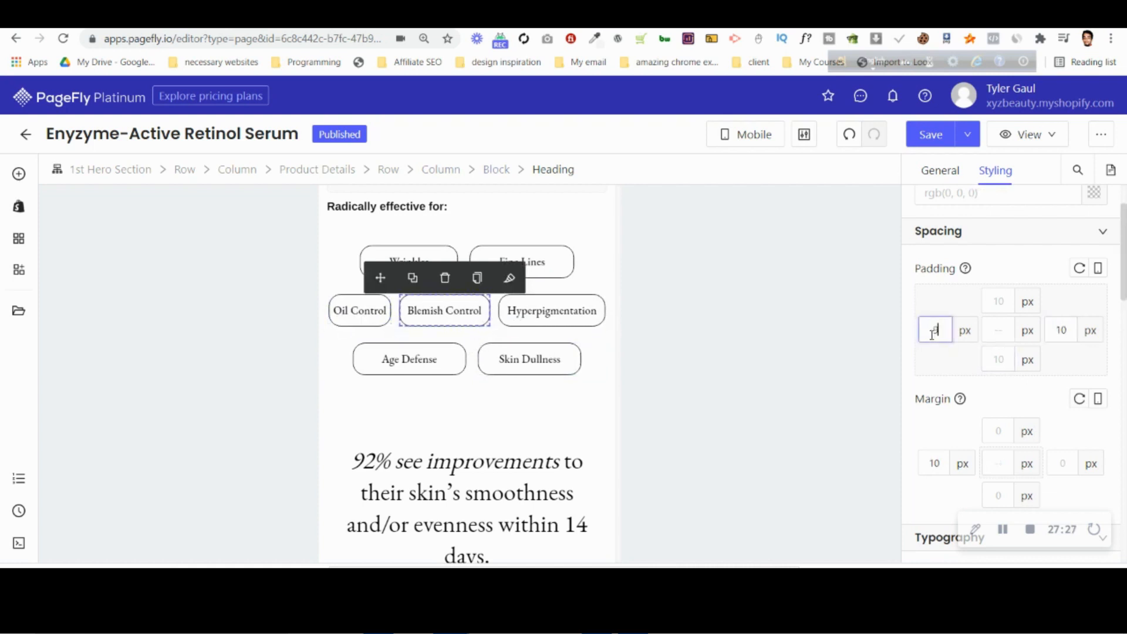
click(1064, 332)
Set the Hyperpigmentation tag's left and right padding to 5 px.
key(Down)
key(Down)
key(Down)
key(Down)
key(Down)
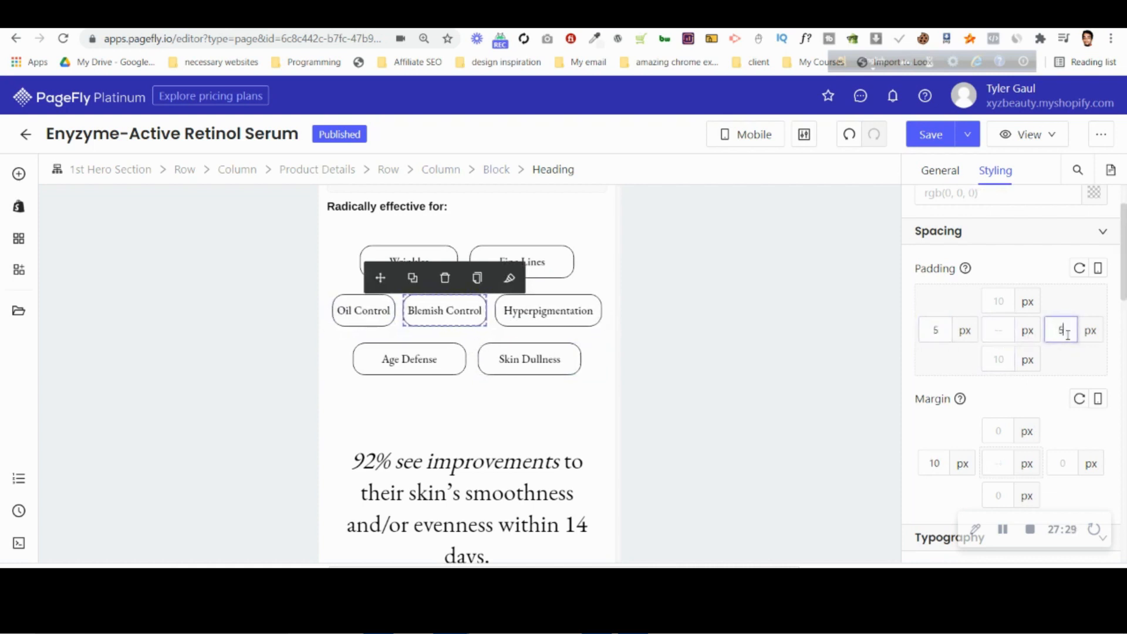
click(561, 311)
click(939, 330)
key(Down)
key(Down)
key(Down)
key(Down)
key(Down)
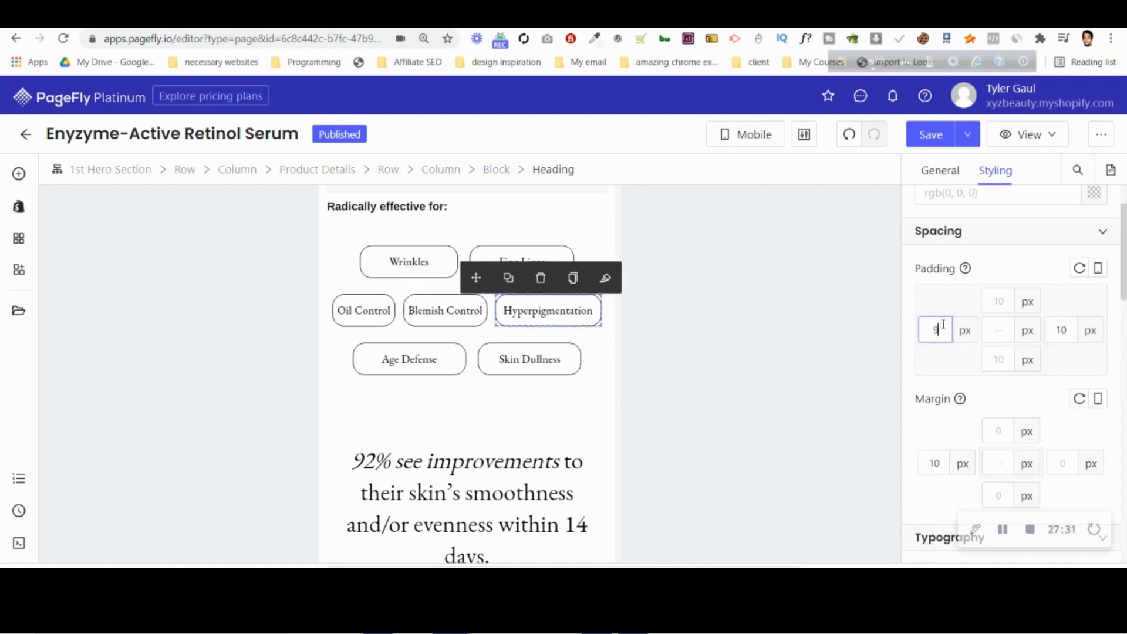
click(1074, 334)
key(Down)
key(Down)
key(Down)
key(Down)
key(Down)
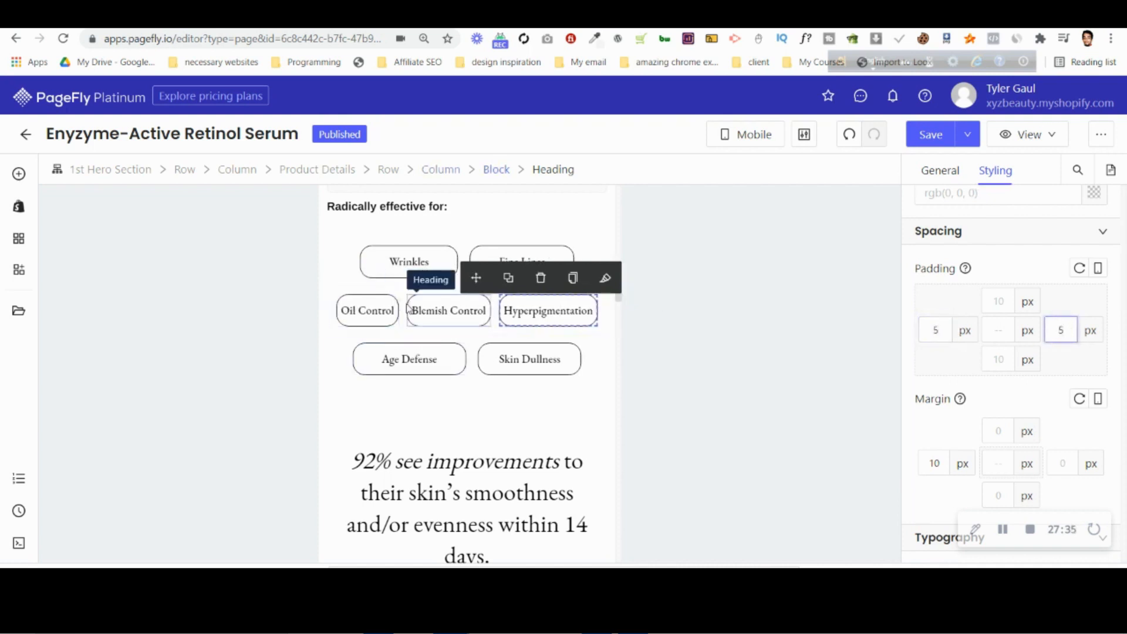
Set the column spacing of the row inside Product Details to 27 px.
click(496, 170)
click(441, 170)
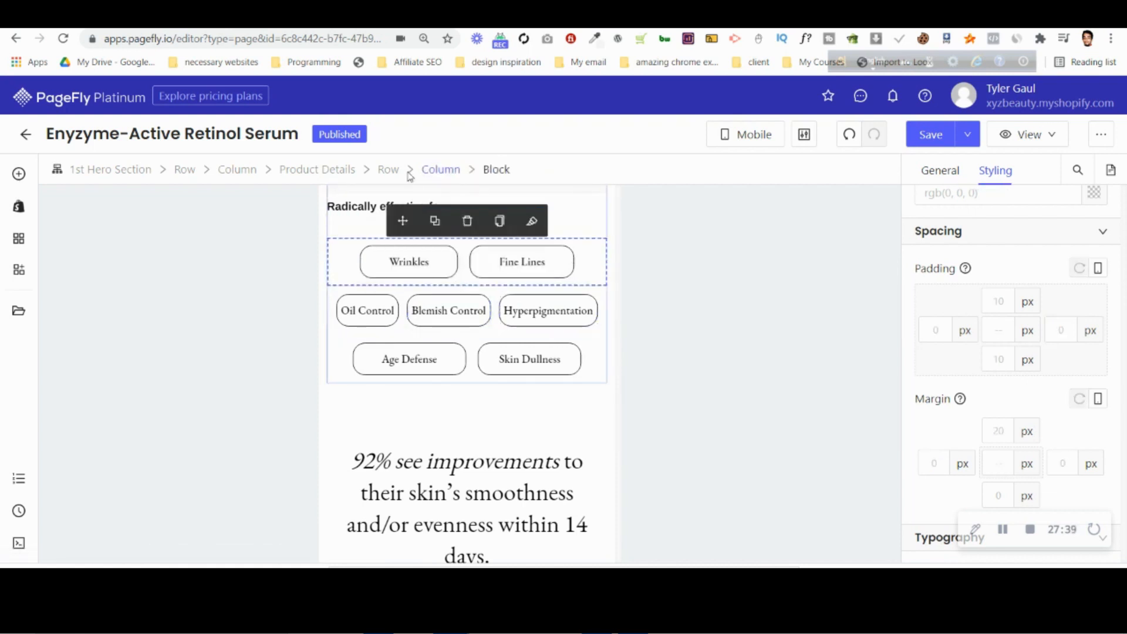
click(388, 171)
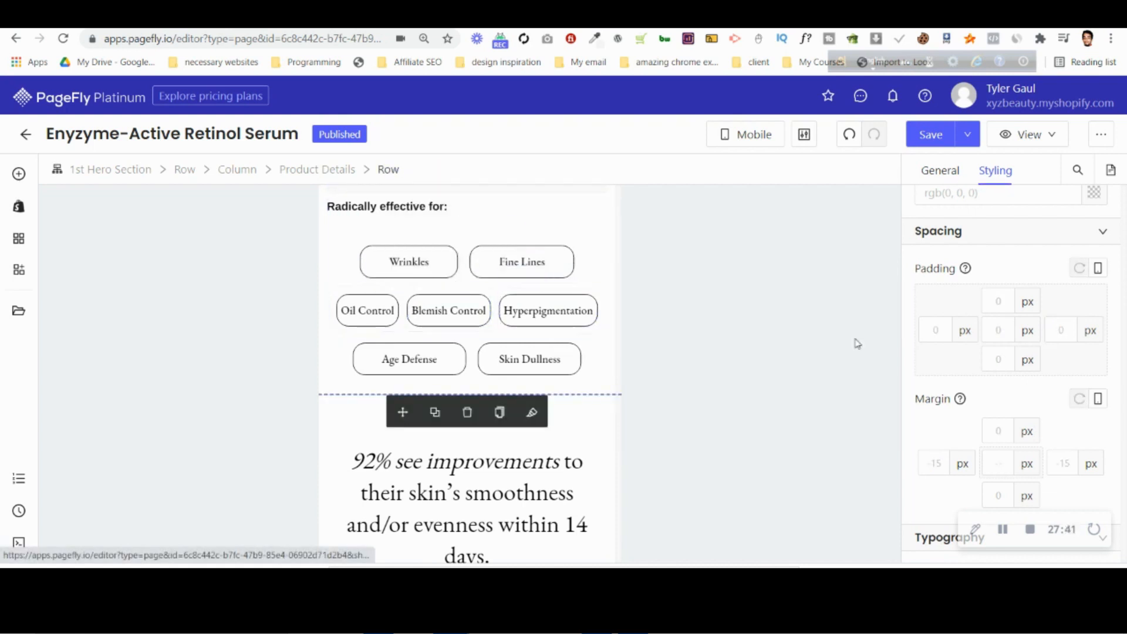
click(941, 170)
scroll(1022, 375, down, 4)
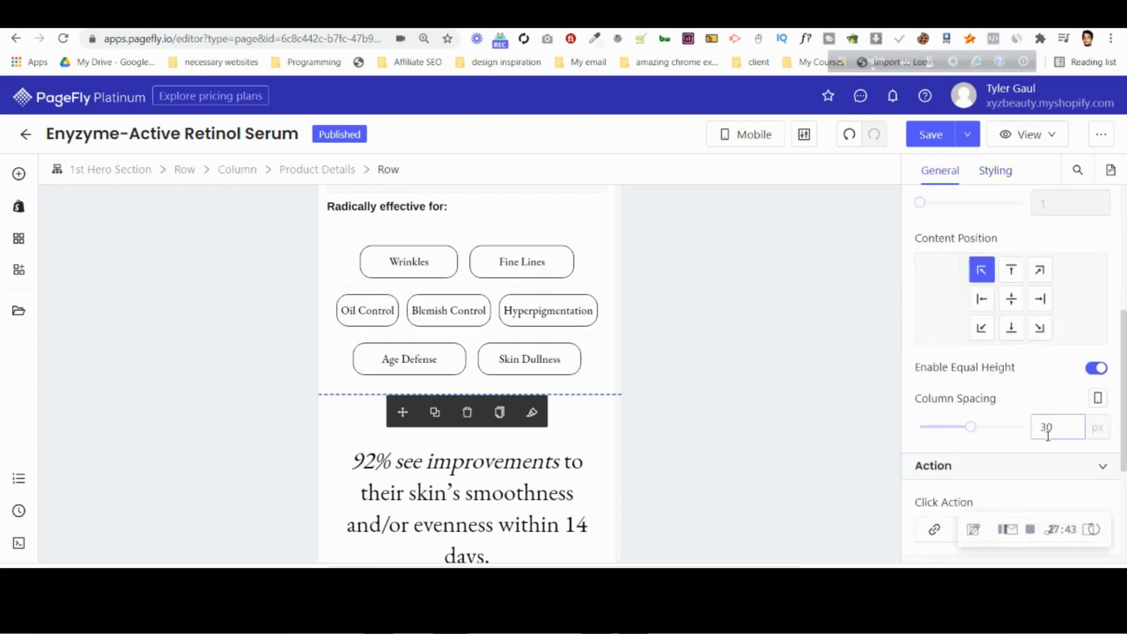
click(1048, 437)
key(Down)
key(Down)
scroll(528, 412, down, 2)
scroll(536, 410, up, 7)
key(Down)
scroll(536, 409, down, 4)
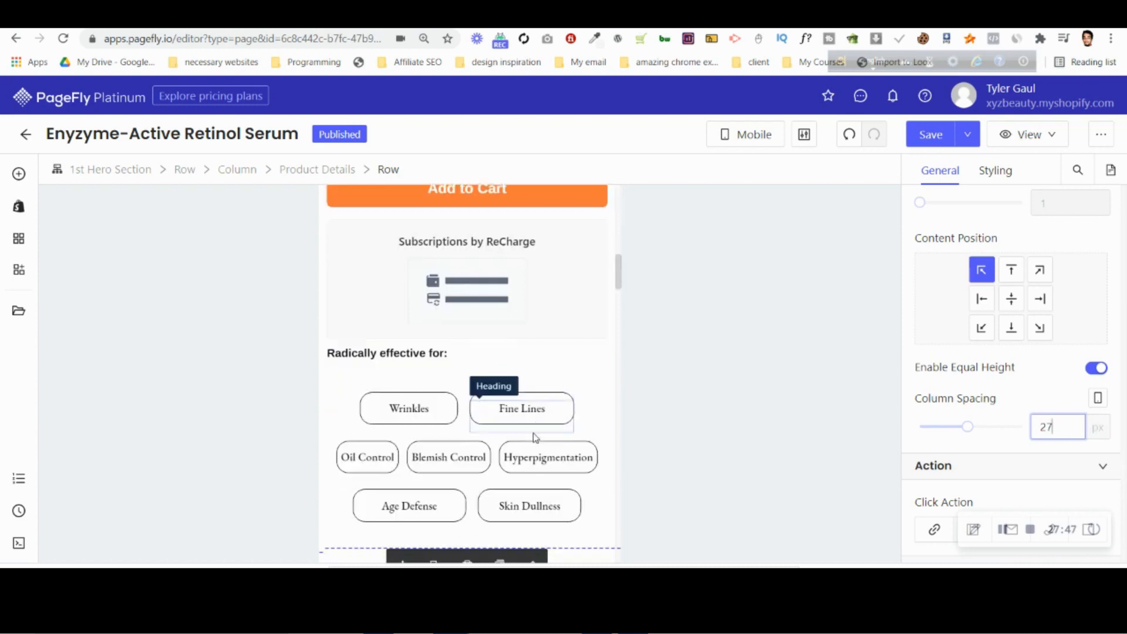
Compare the tag rows with the mobile design in Photopea and return to the PageFly editor.
scroll(536, 437, down, 3)
click(383, 277)
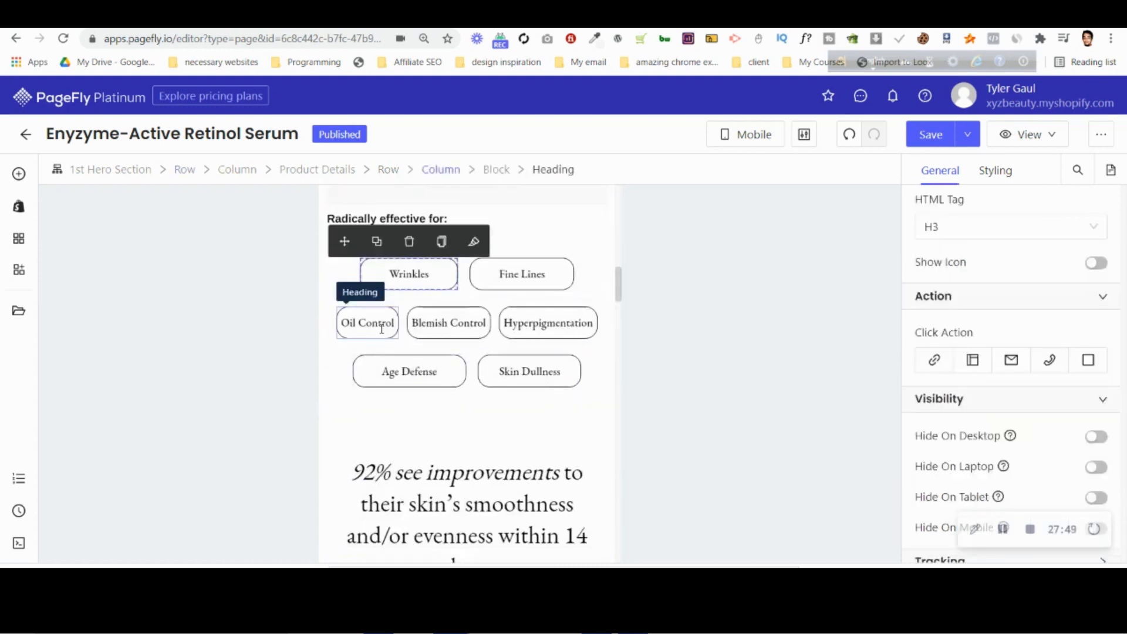
click(599, 17)
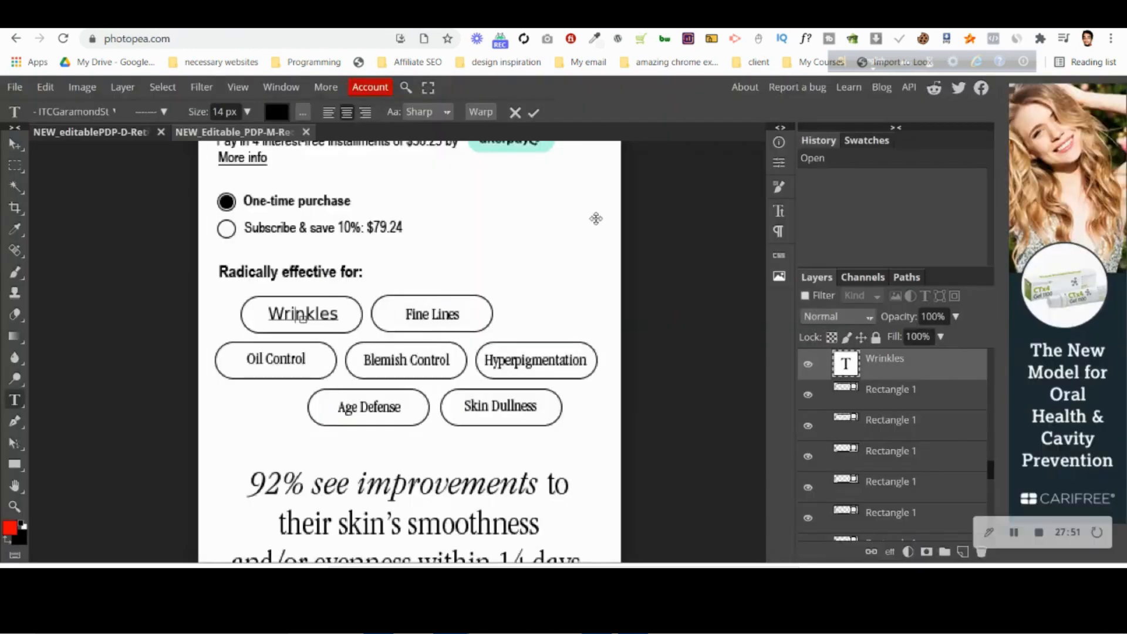
click(719, 18)
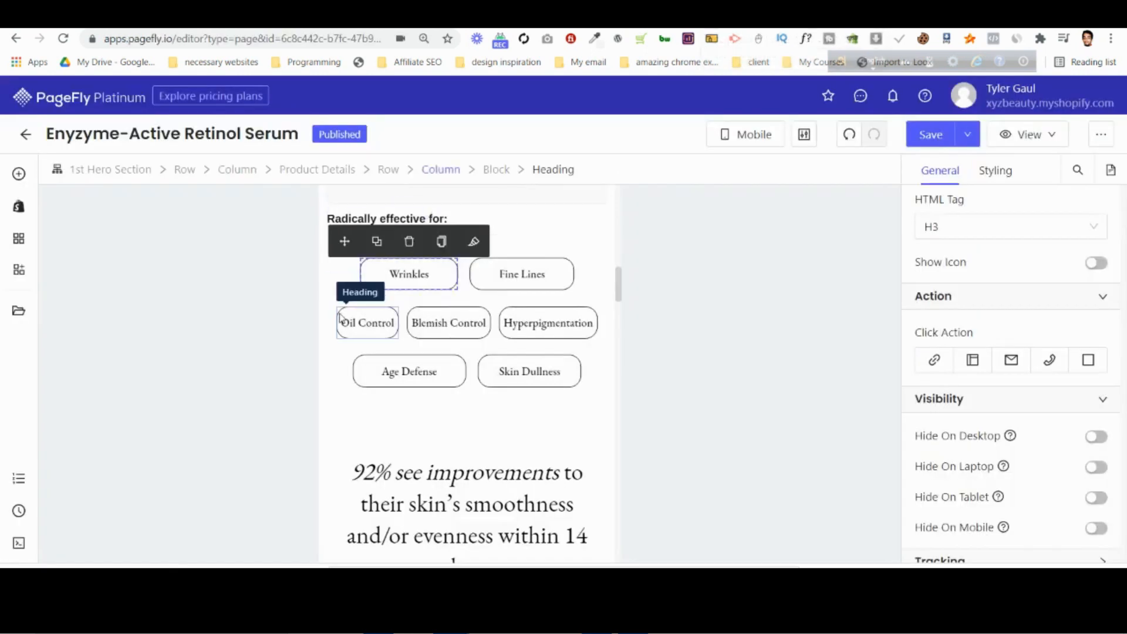
Set the left margin of the row inside Product Details to 0 px.
click(344, 305)
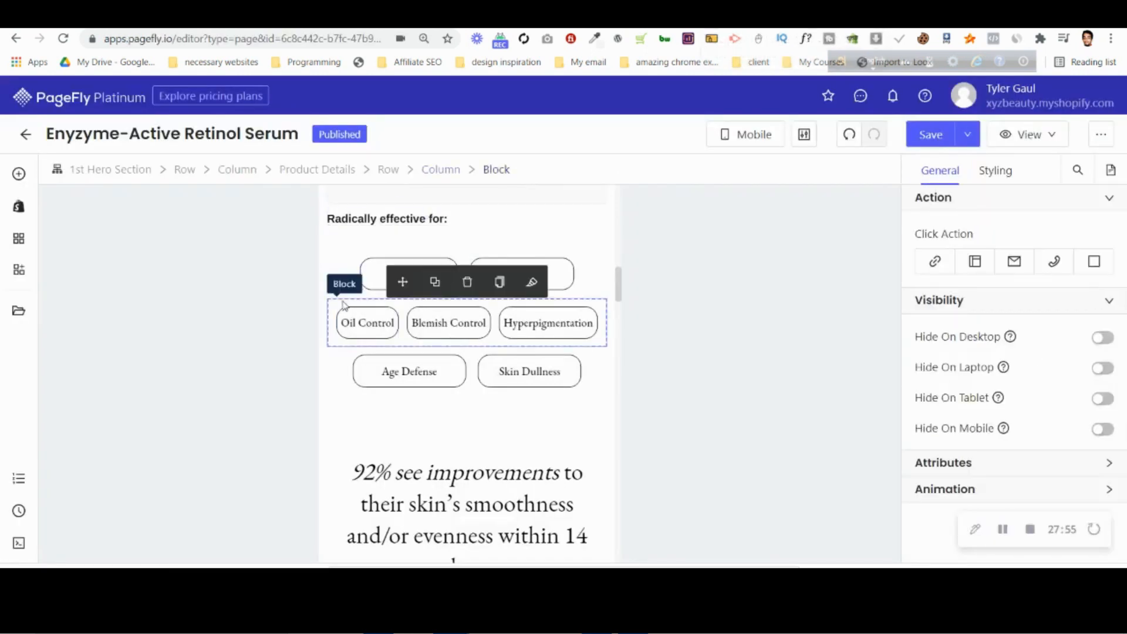
click(389, 169)
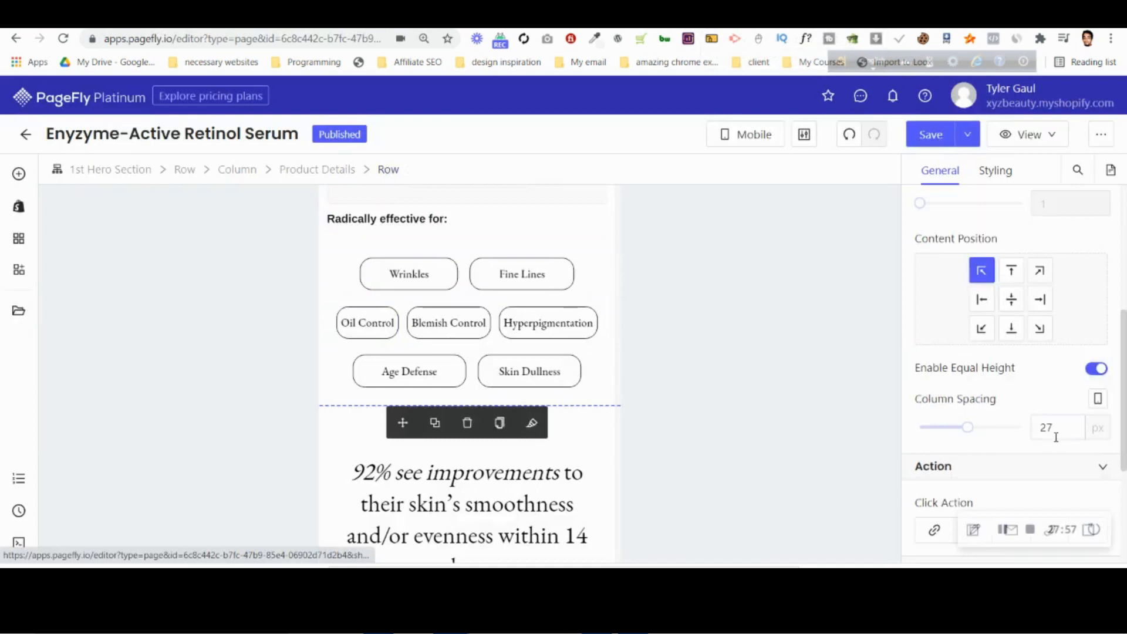
click(996, 171)
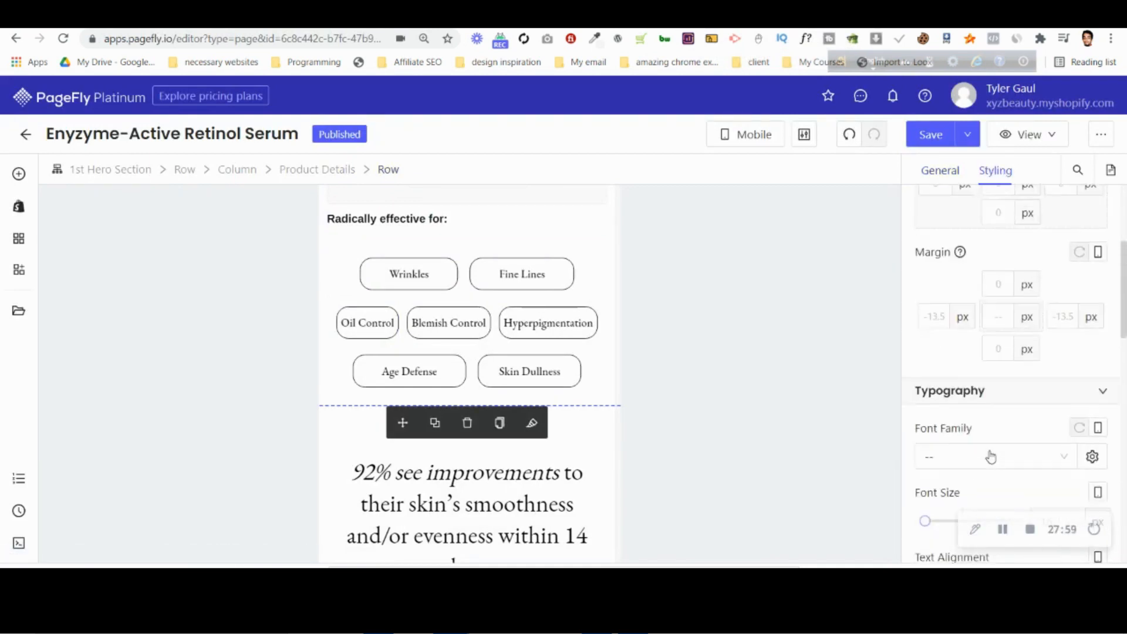
scroll(991, 457, up, 3)
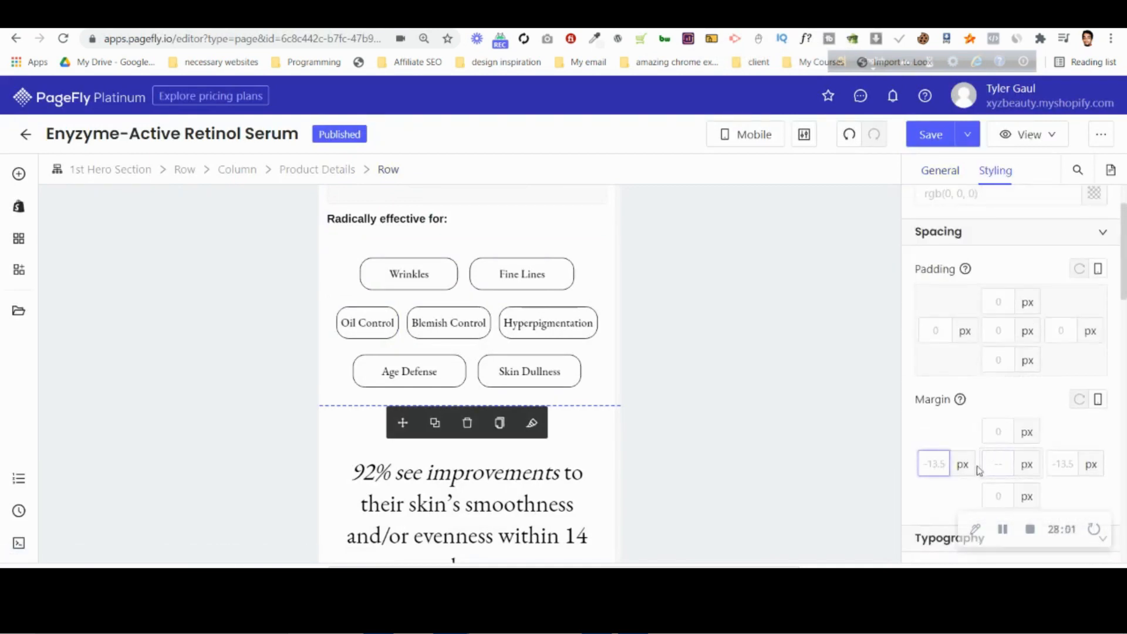
text(0)
scroll(978, 468, up, 1)
double_click(978, 468)
scroll(979, 468, down, 1)
click(943, 457)
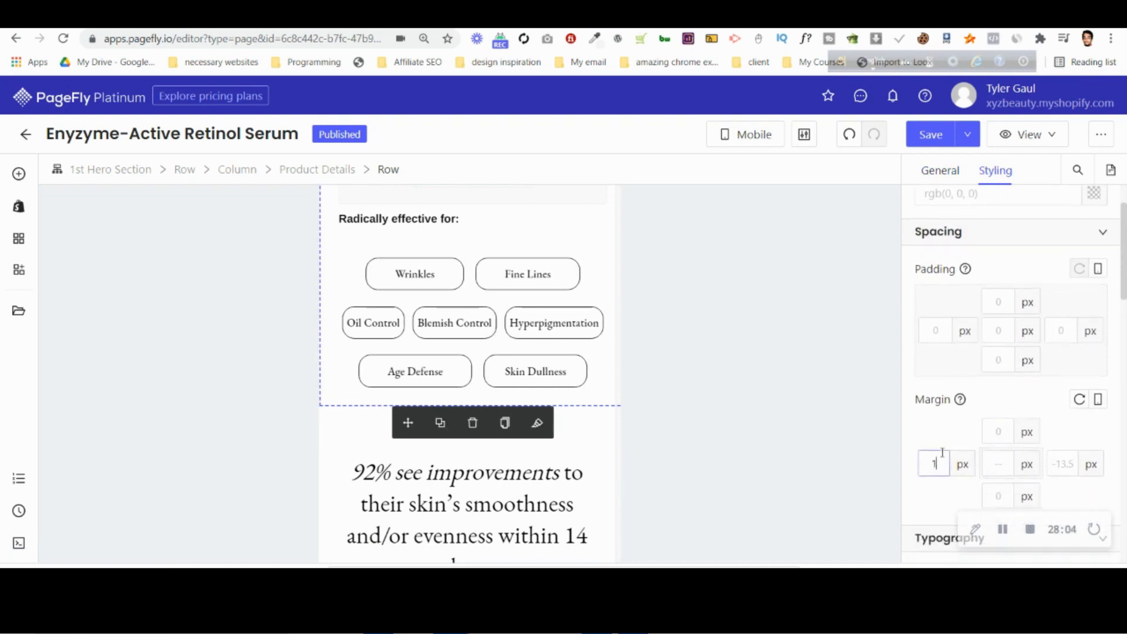
Lower the right margin of the Product Details row to -15 px.
click(1069, 465)
text(1)
key(Down)
key(Down)
key(Down)
key(Down)
key(Down)
key(Down)
key(Down)
key(Down)
key(Down)
key(Down)
key(Down)
key(Down)
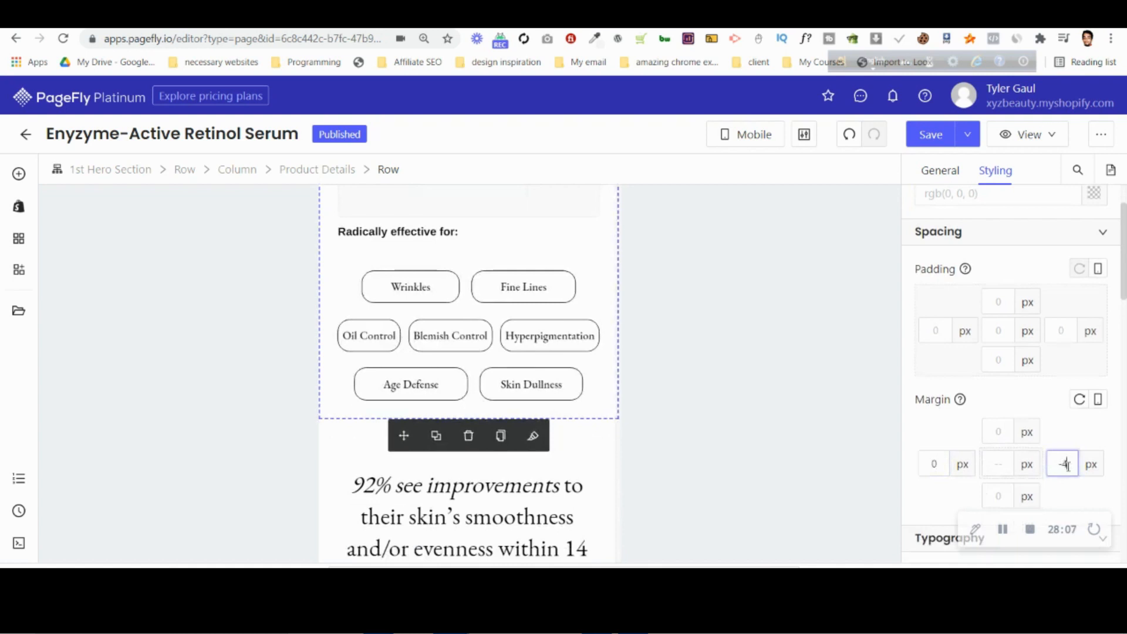
key(Down)
key(Down)
key(Down)
key(Down)
Lower the left margin of the Product Details row to -15 px.
click(935, 464)
key(Down)
key(Down)
key(Down)
key(Down)
key(Down)
key(Down)
key(Down)
key(Down)
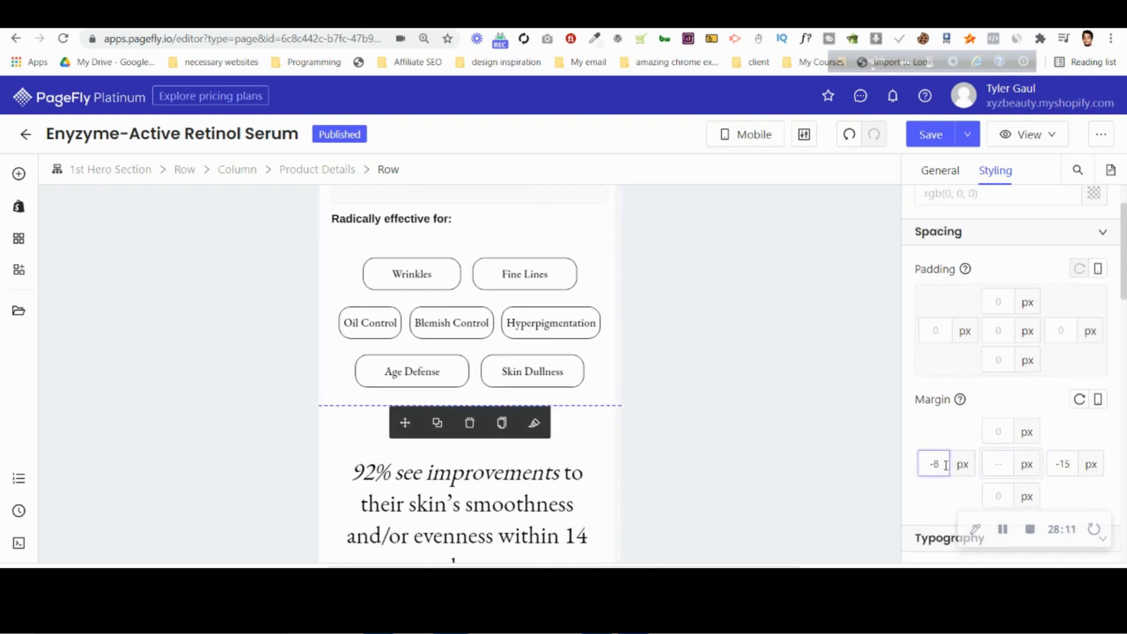
key(Down)
key(Down)
key(Down)
key(Down)
key(Down)
key(Down)
key(Down)
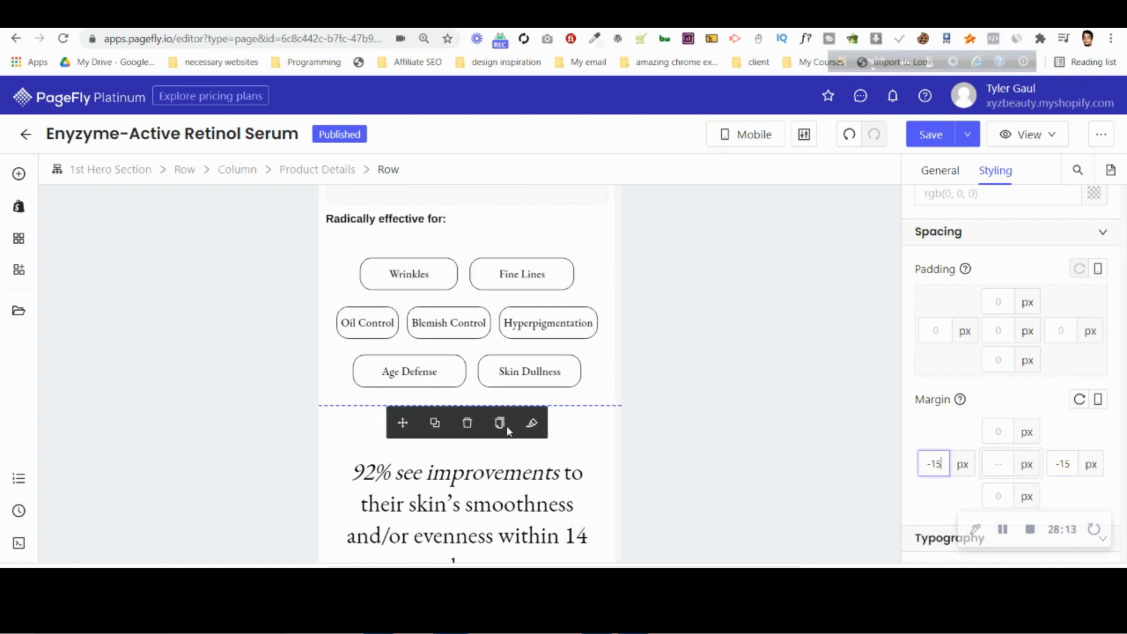
Set the margin on all sides of the block holding the Oil Control, Blemish Control and Hyperpigmentation tags to 0 px.
click(336, 305)
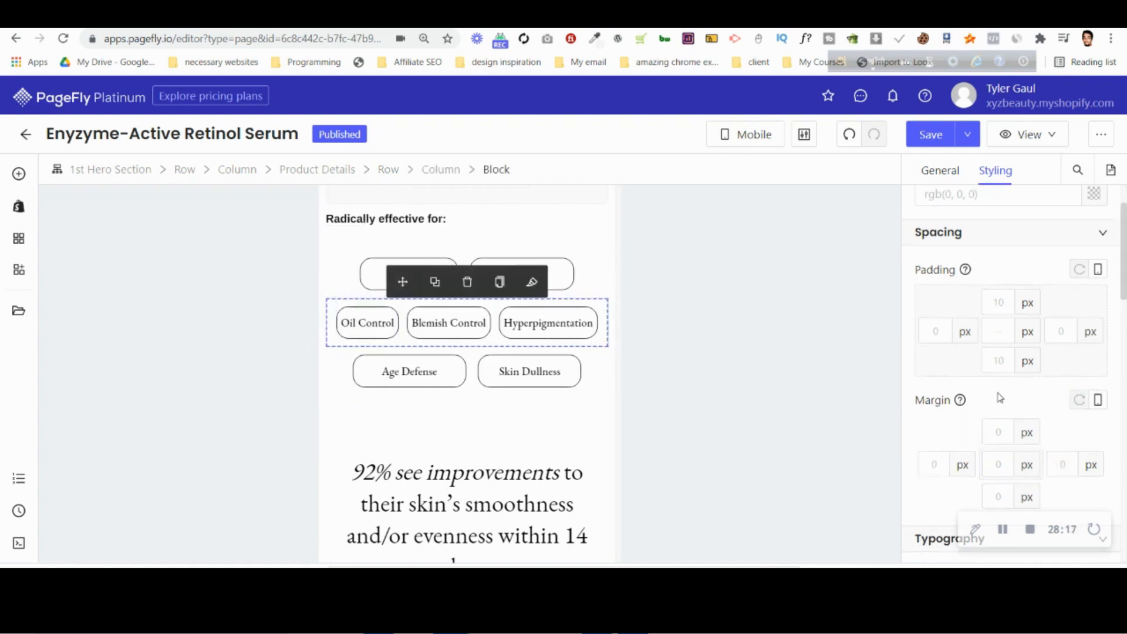
scroll(1000, 398, down, 3)
text(0)
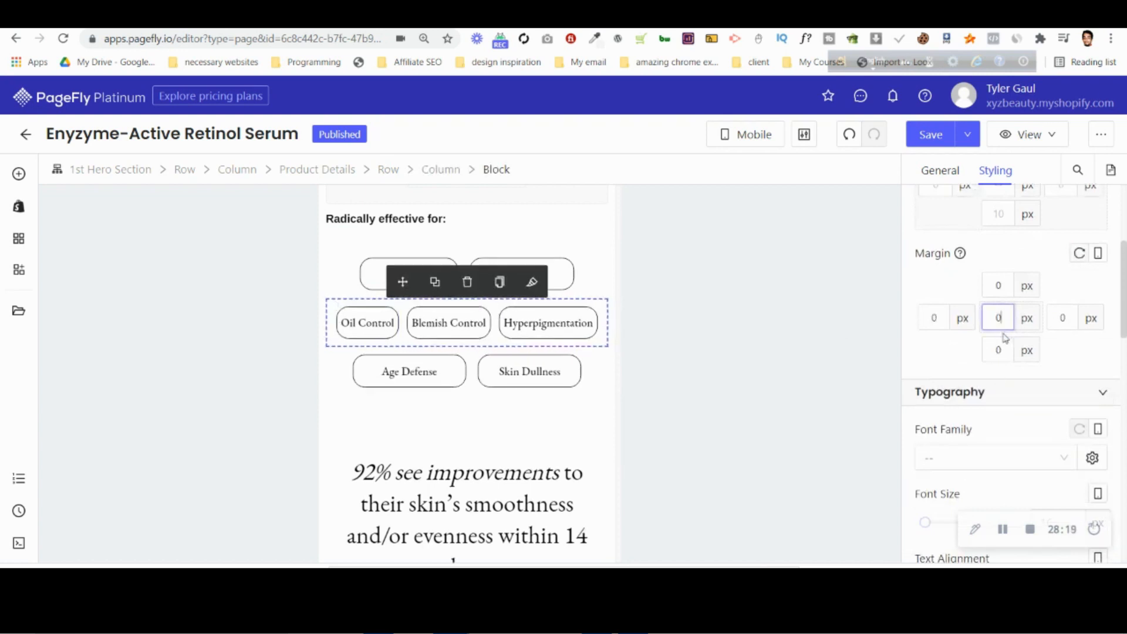
Check the spacing settings of the Blemish Control and Wrinkles tags.
click(449, 322)
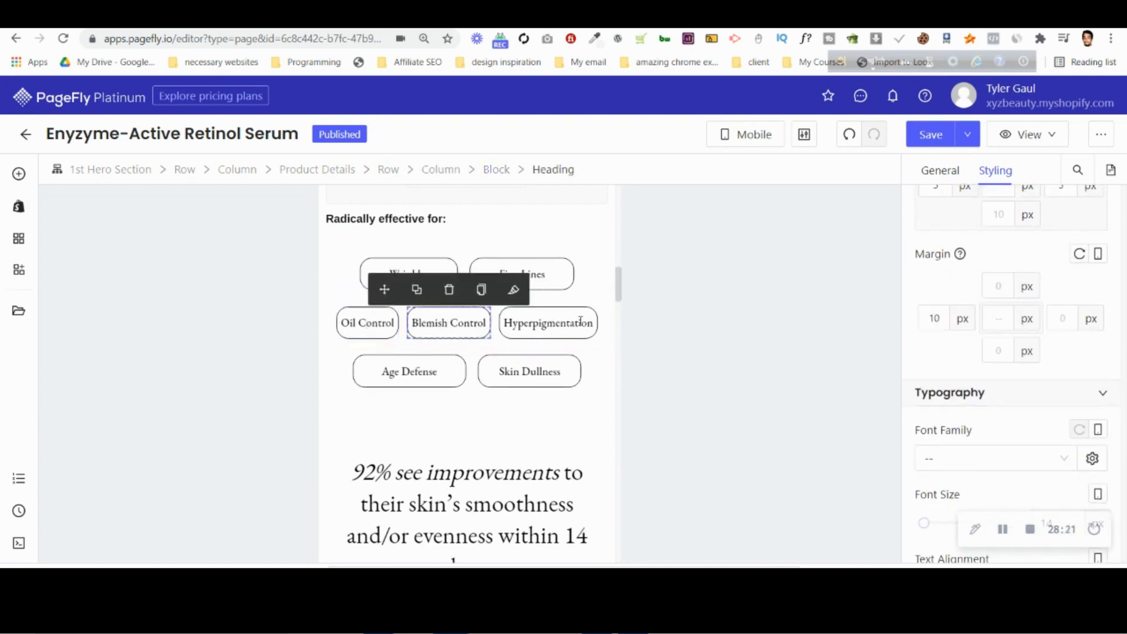
click(418, 271)
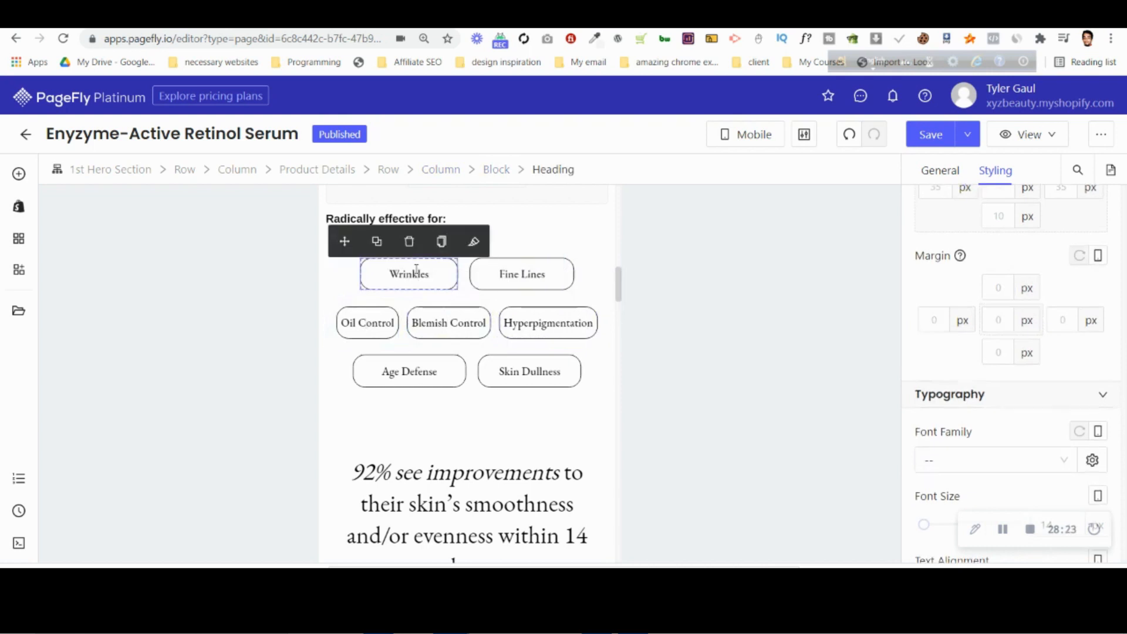
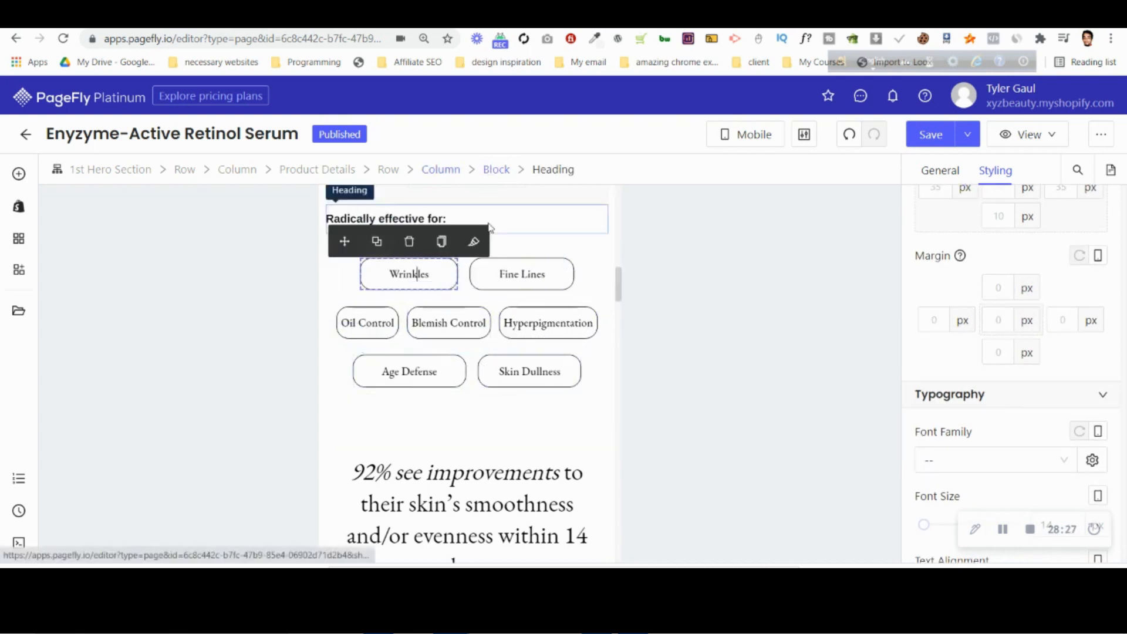
Reduce the mobile left margin of the Fine Lines heading to match the spacing of the Blemish Control heading.
click(501, 274)
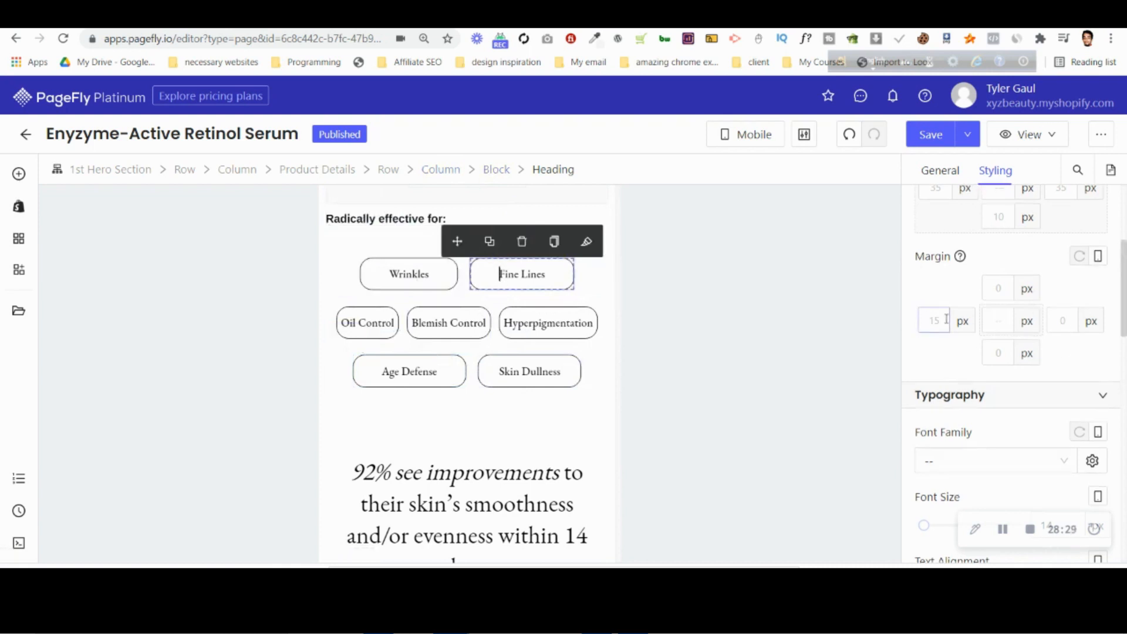
text(5)
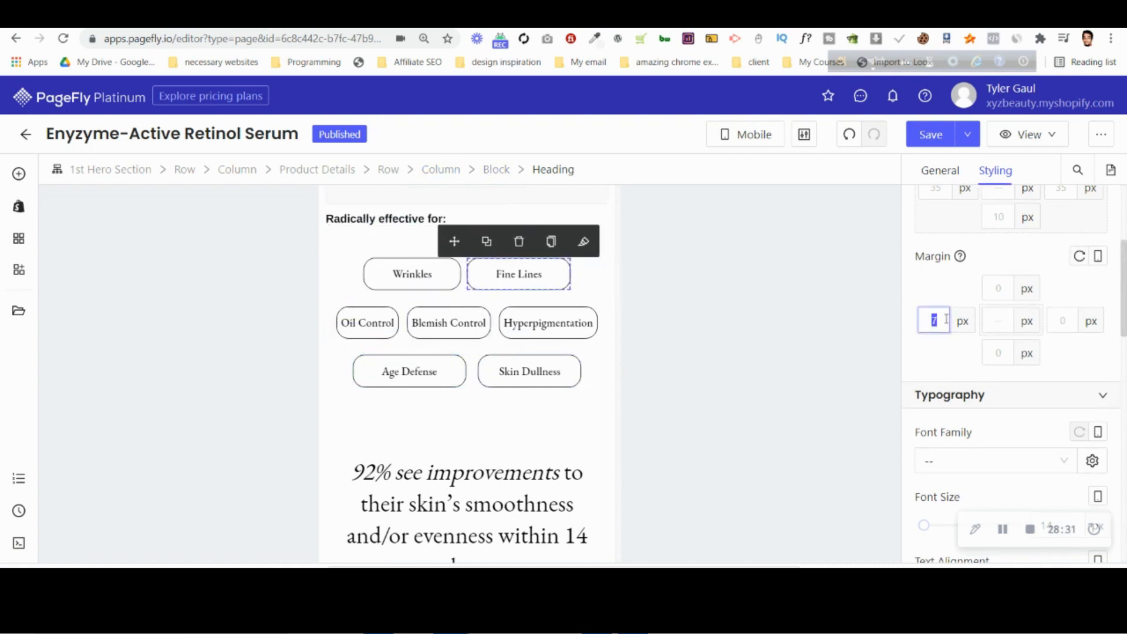
click(420, 323)
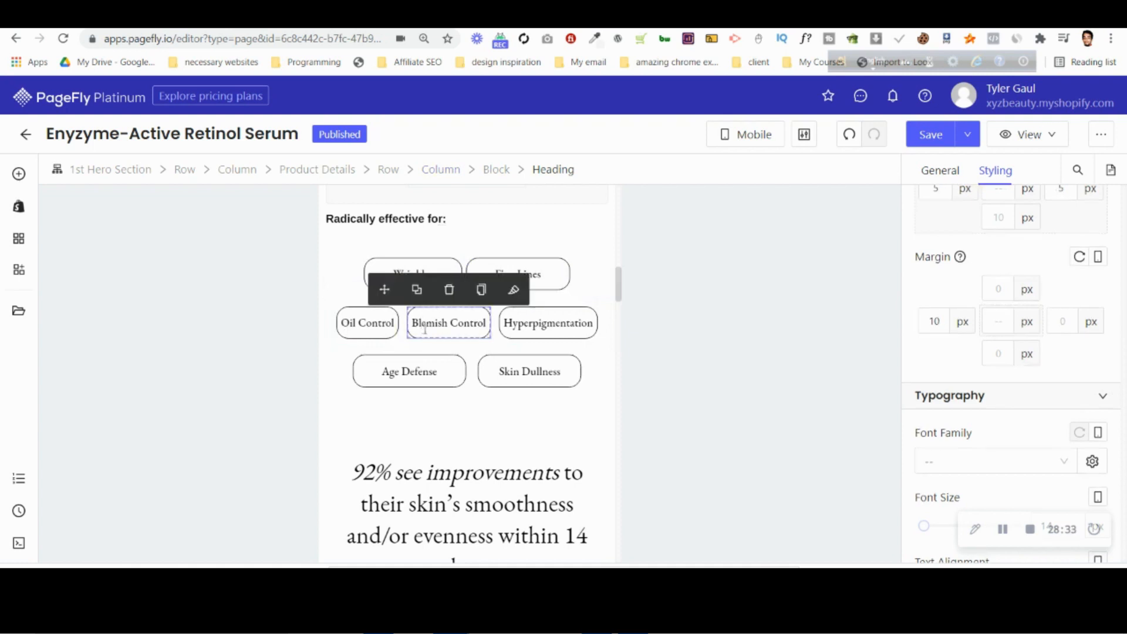
click(539, 275)
double_click(939, 323)
Set the left margin of the Skin Dullness heading to 10 px and save the page.
click(499, 372)
click(937, 322)
text(4)
key(Up)
key(Up)
key(Up)
key(Up)
key(Up)
key(Up)
key(Up)
key(Up)
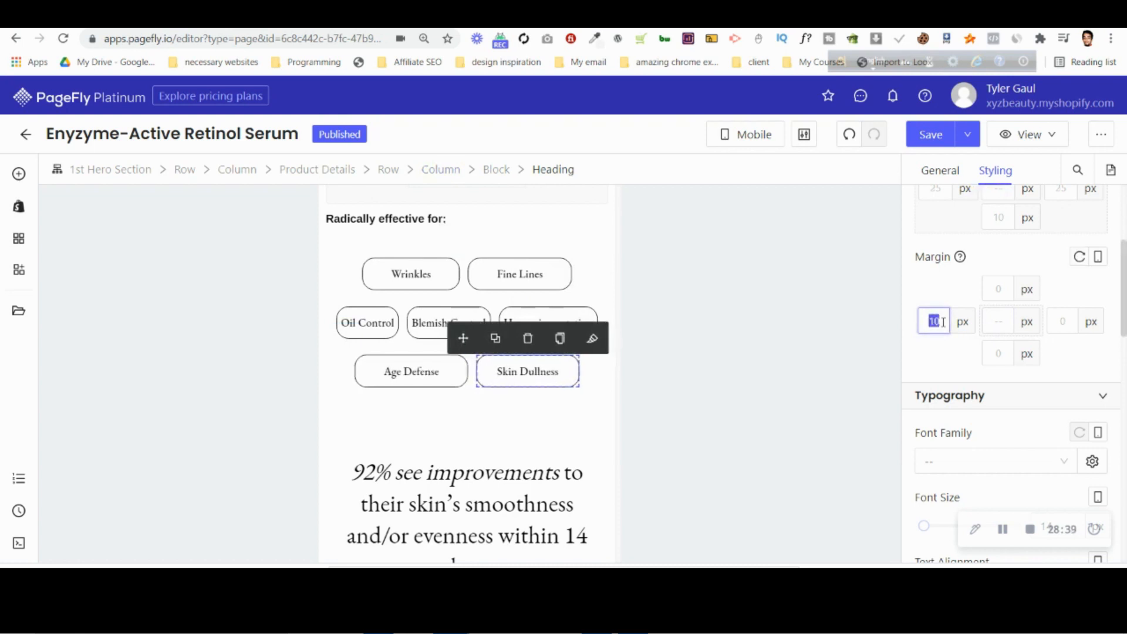
drag(939, 336, 435, 369)
click(435, 369)
key(ctrl+s)
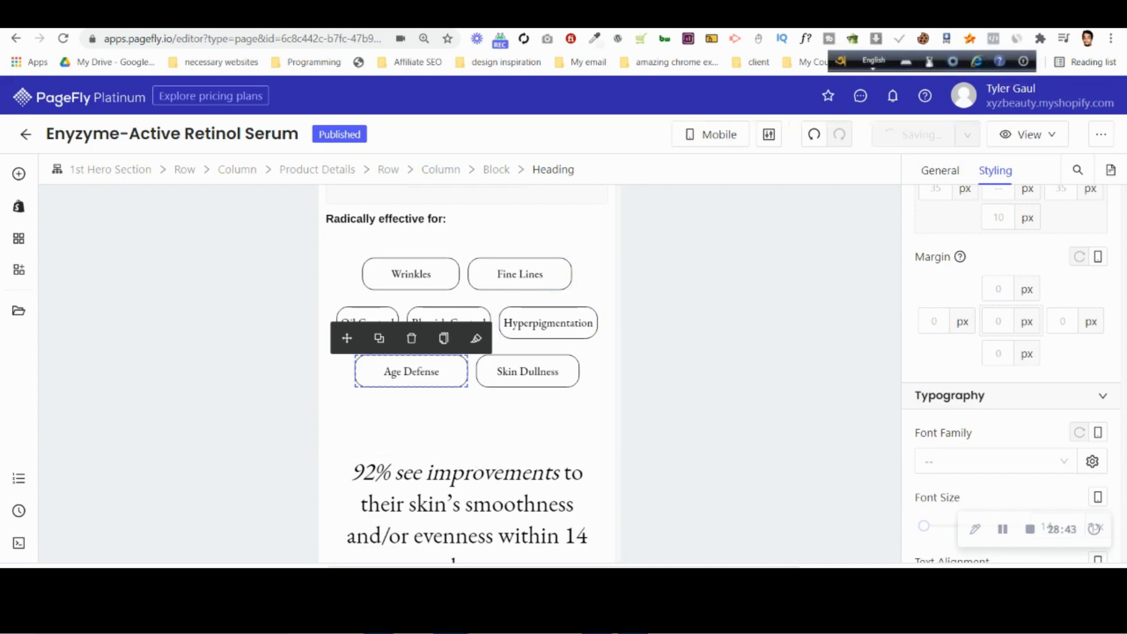
Set the top margin of the Wrinkles and Fine Lines block to 1 px, comparing it with the mobile mockup in Photopea.
click(778, 17)
key(ctrl+Tab)
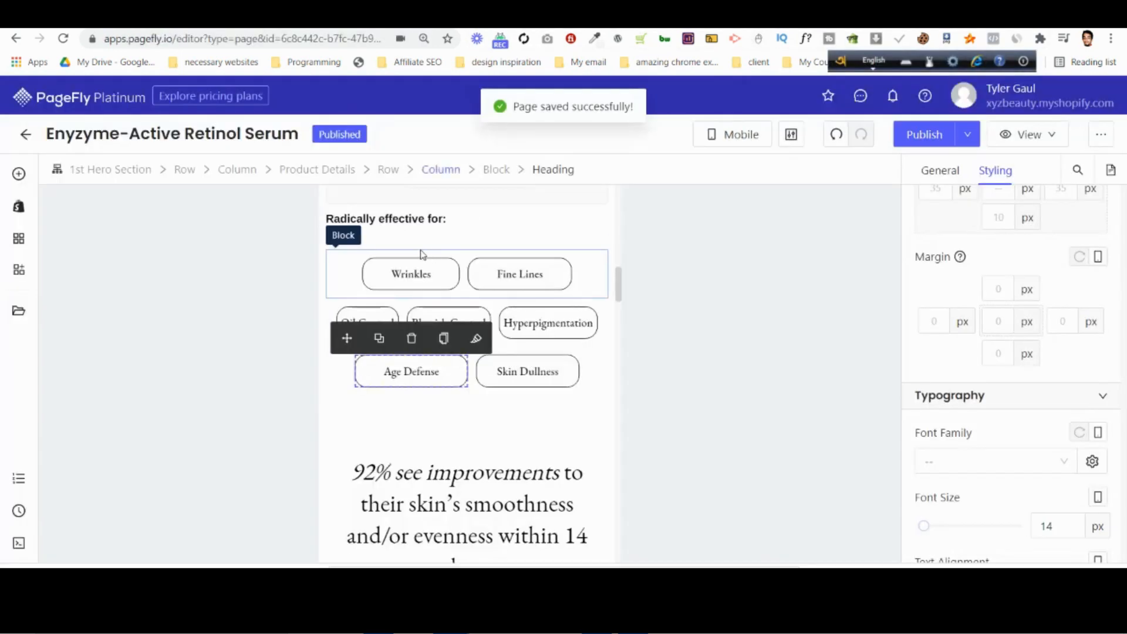
click(589, 276)
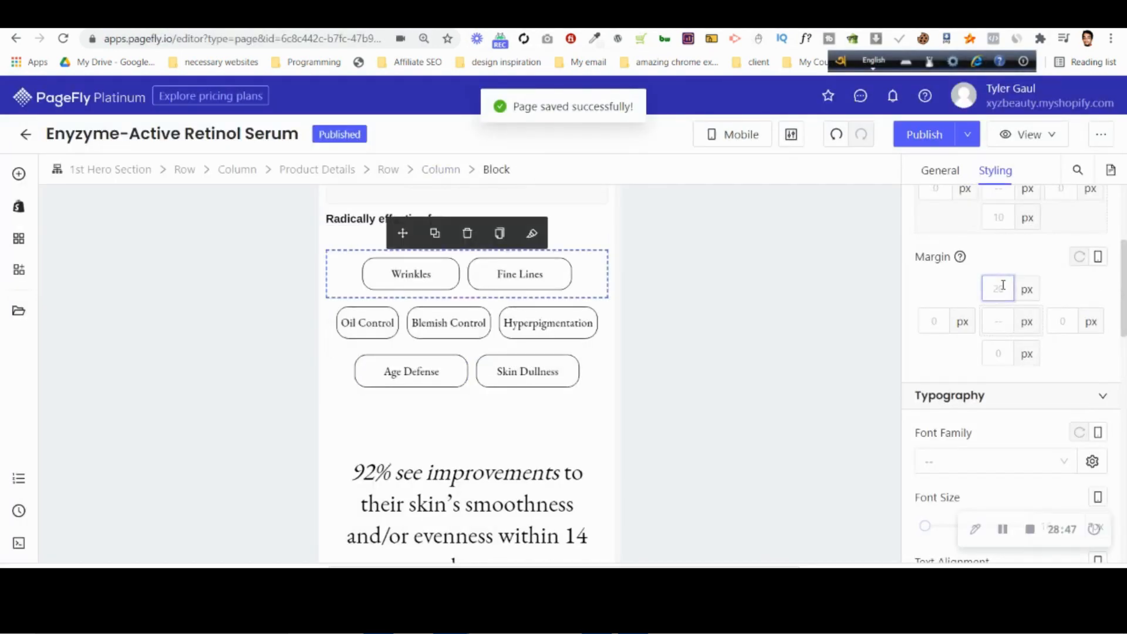
text(1)
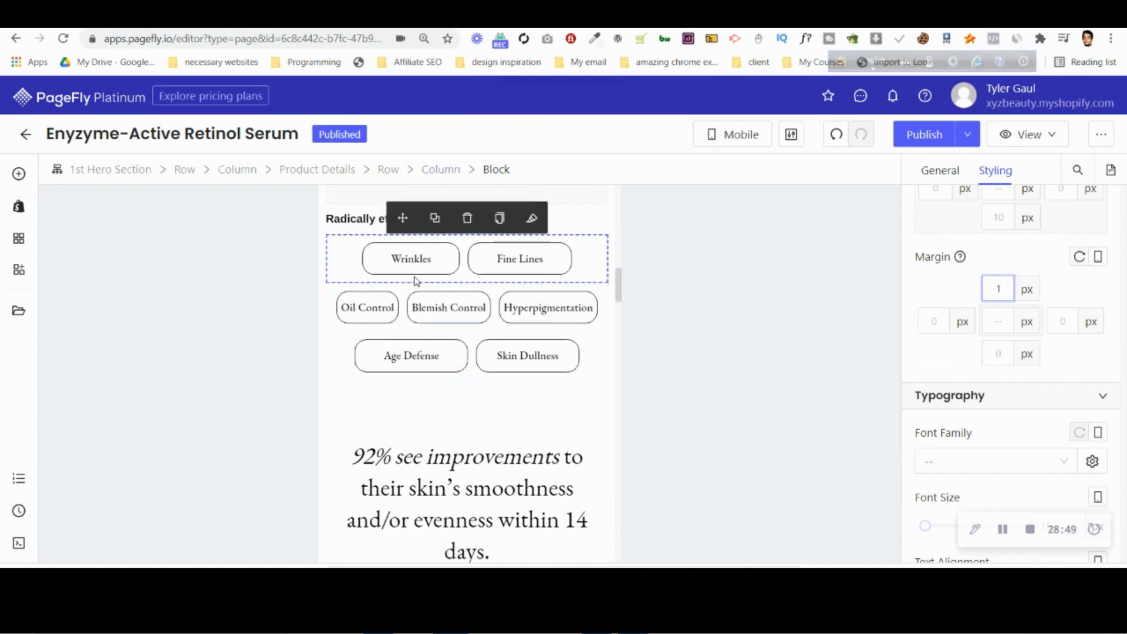
click(846, 16)
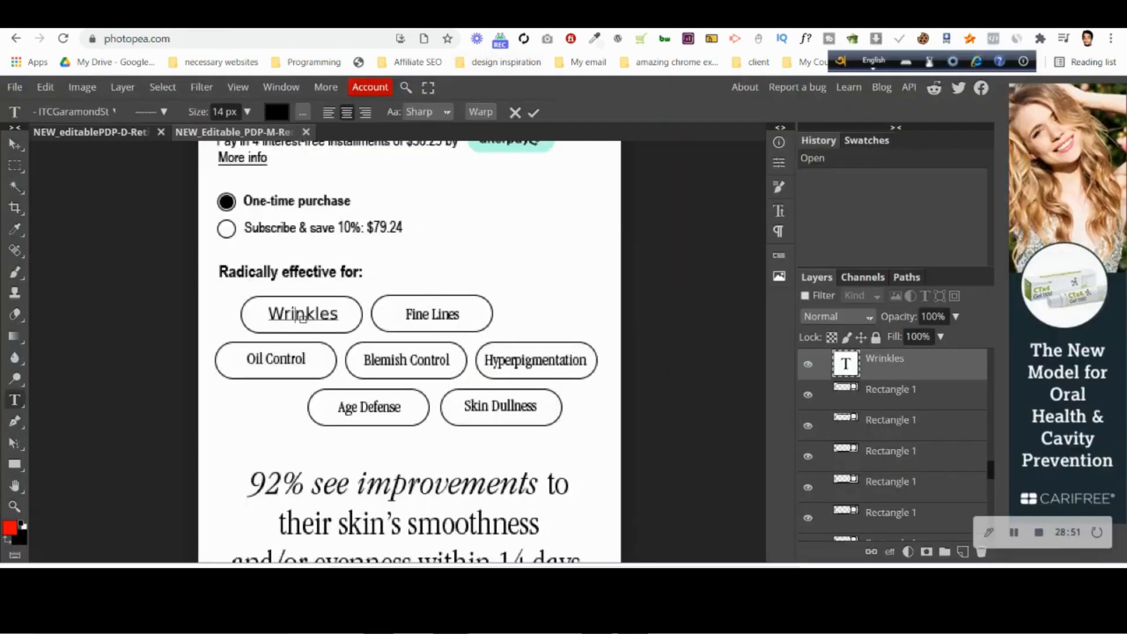
key(ctrl+Tab)
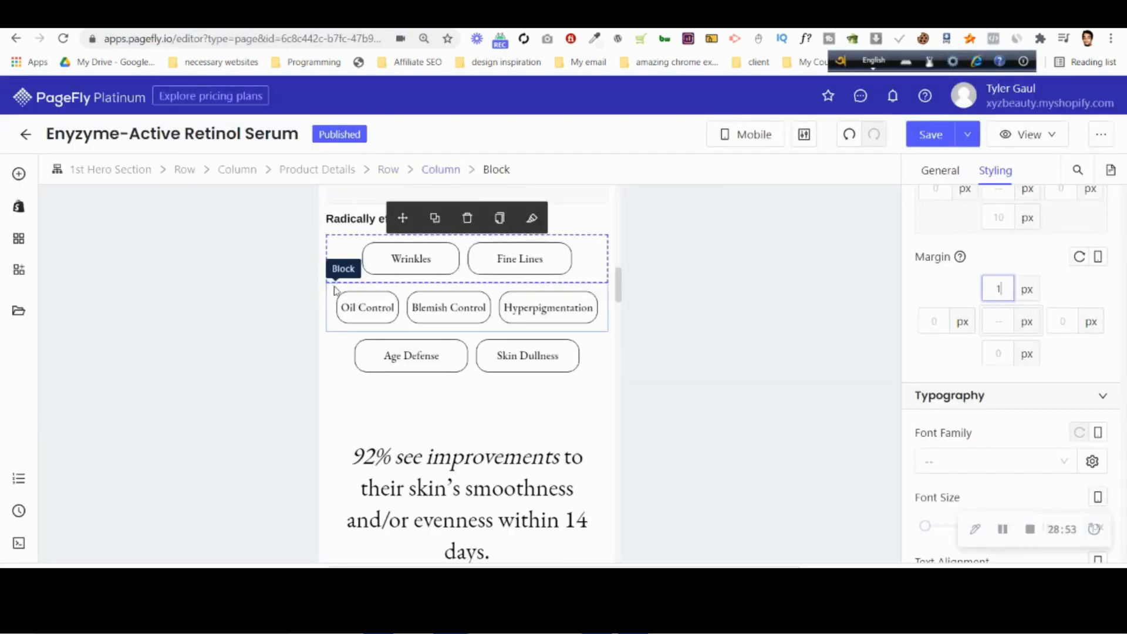
Set the bottom padding to 1 px on the Wrinkles block and on the Oil Control block.
click(462, 309)
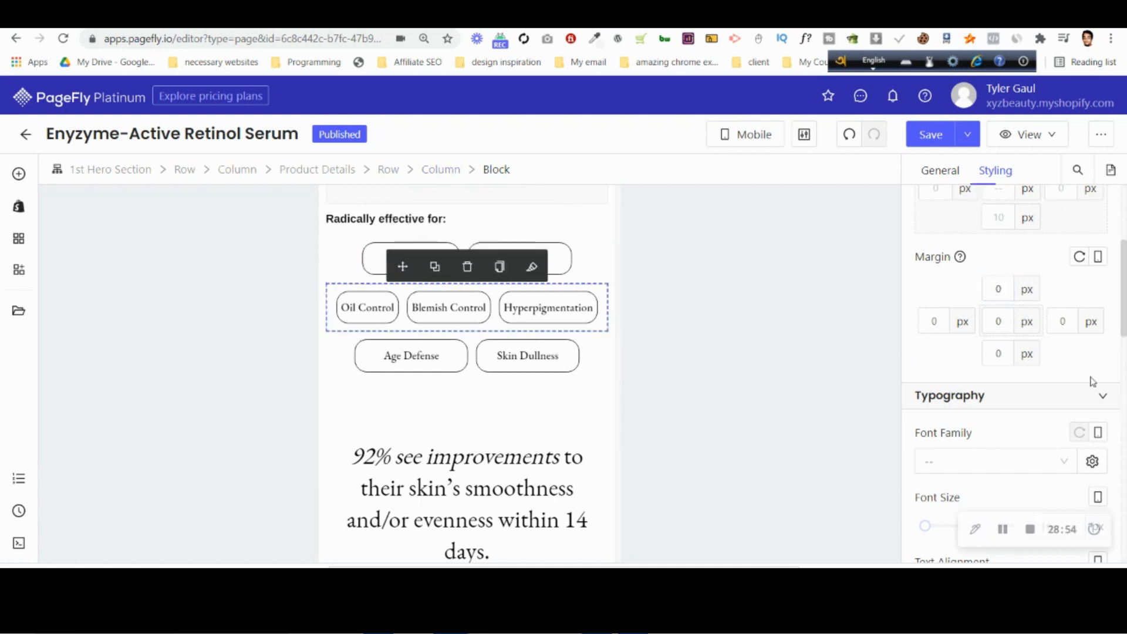
click(567, 286)
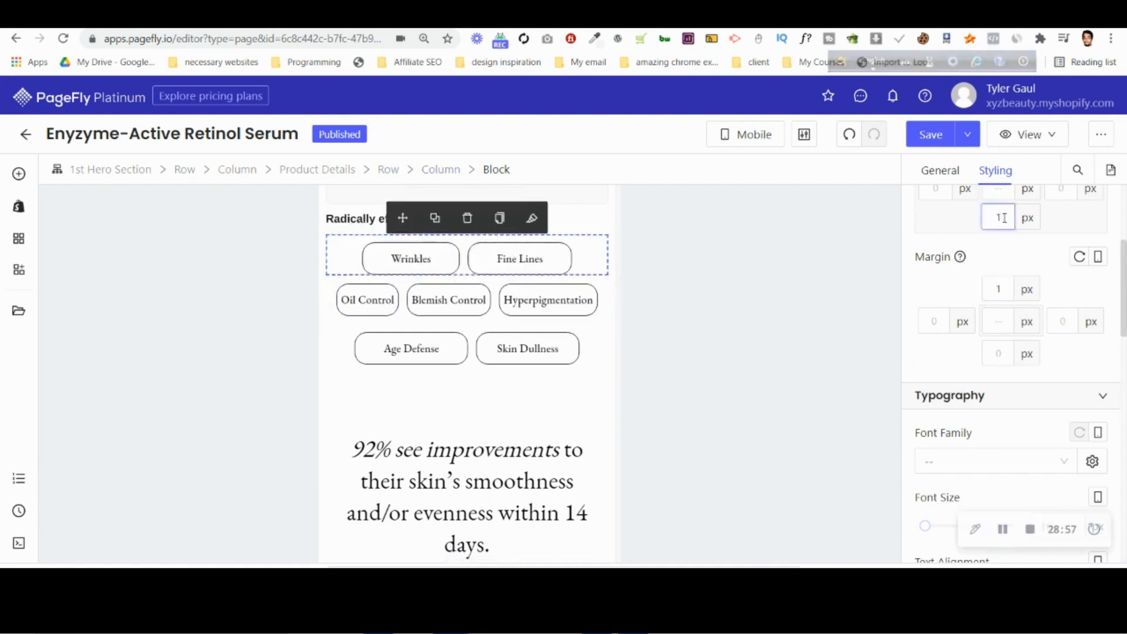
click(332, 294)
click(996, 218)
text(1)
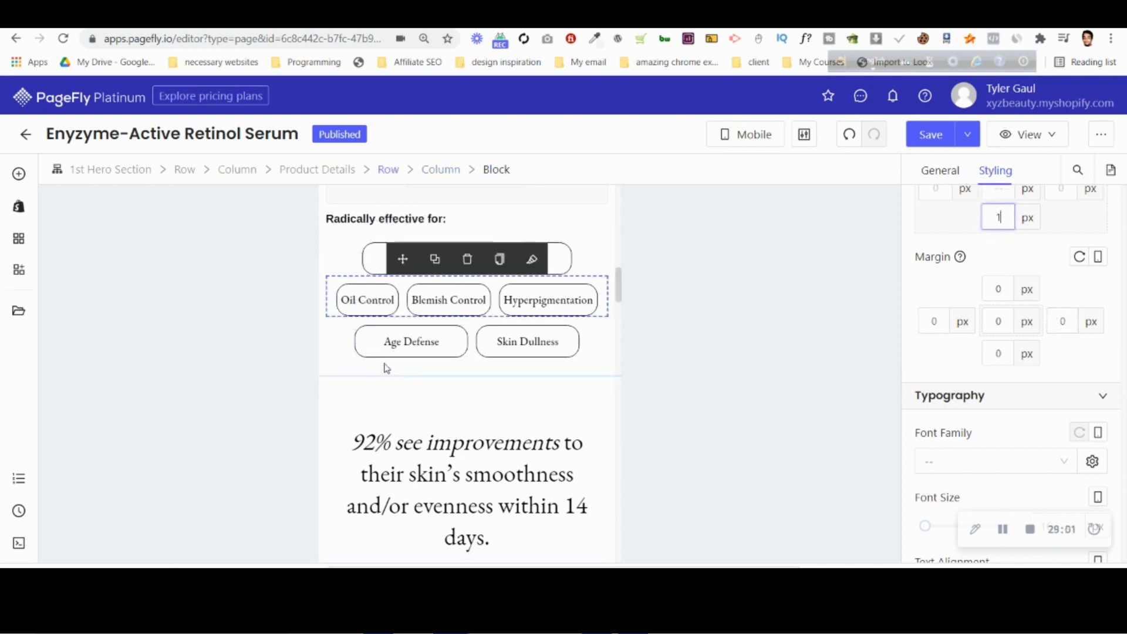
Compare the heading rows with the Photopea mobile mockup, cancelling the open text edit on Wrinkles there, and return to PageFly.
click(346, 395)
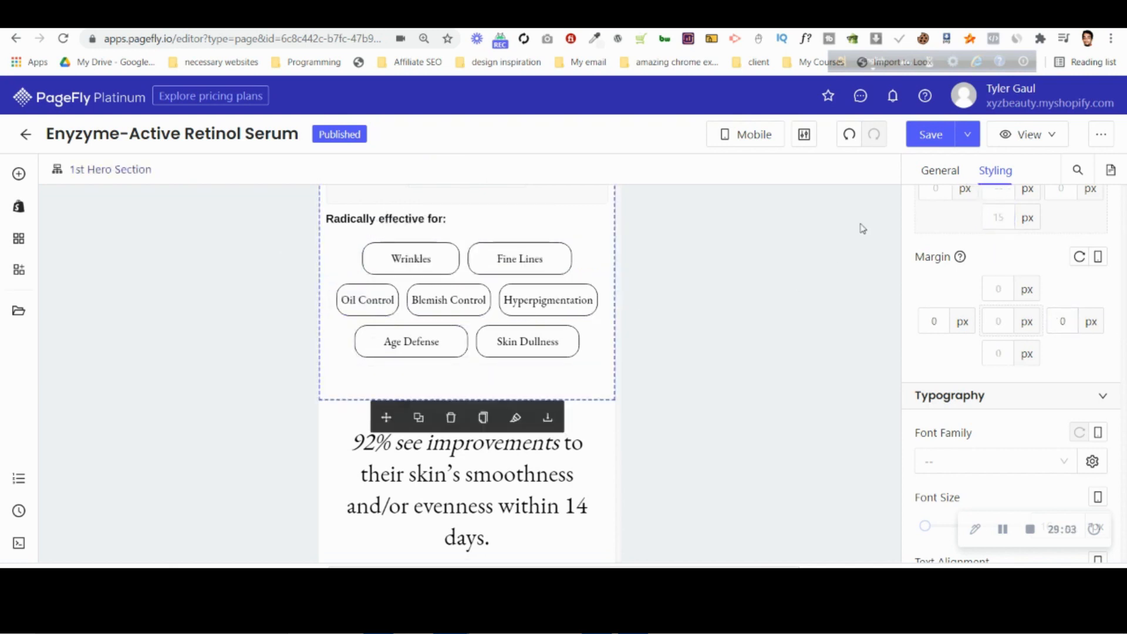
click(863, 15)
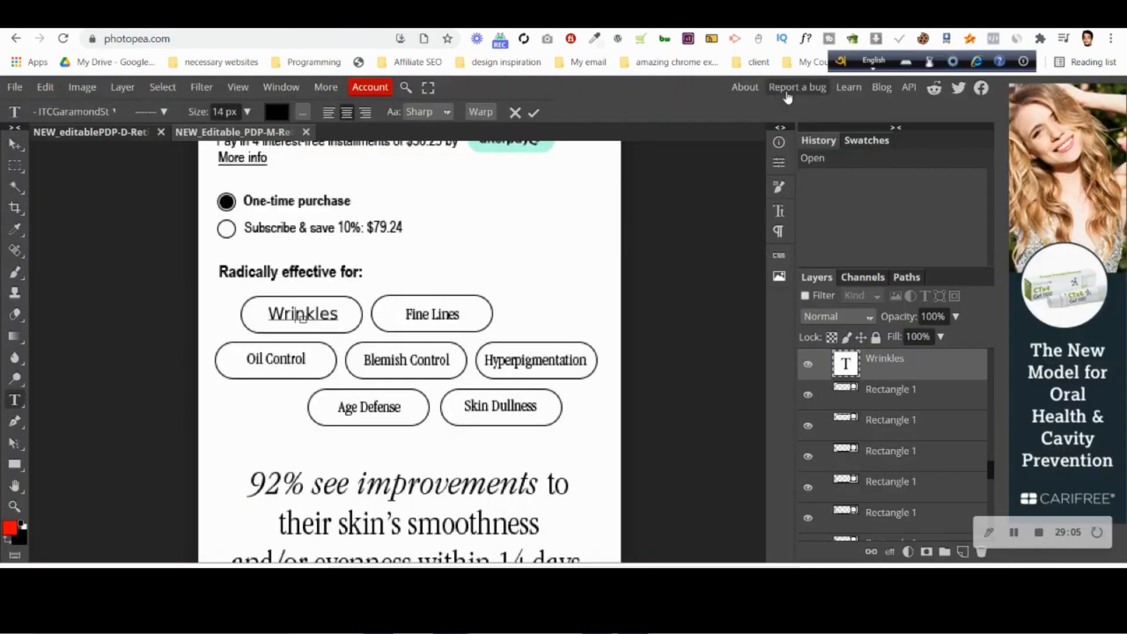
click(512, 115)
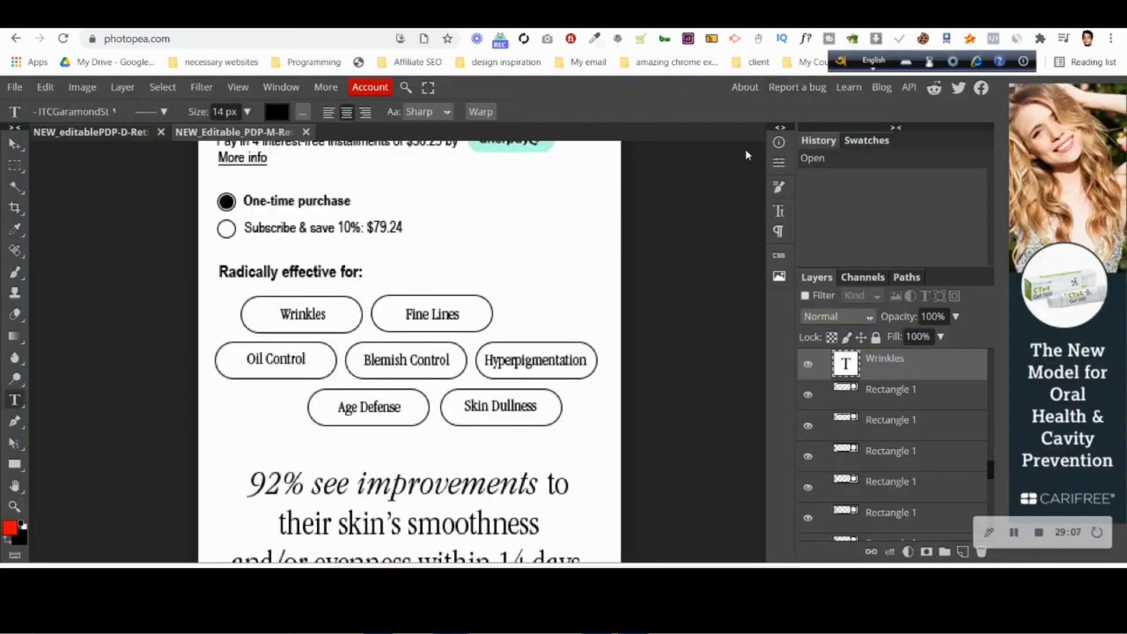
key(ctrl+Tab)
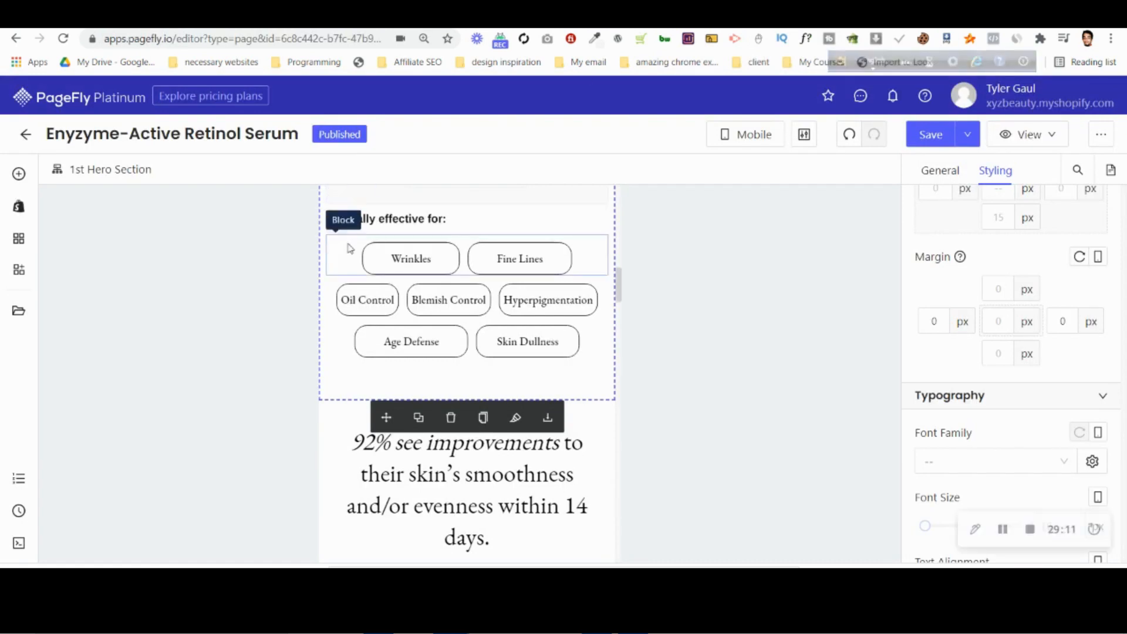
Examine the border style and radius settings of the Wrinkles heading and the elements above the heading rows.
click(374, 257)
scroll(1054, 398, down, 5)
scroll(1054, 398, down, 4)
click(1027, 309)
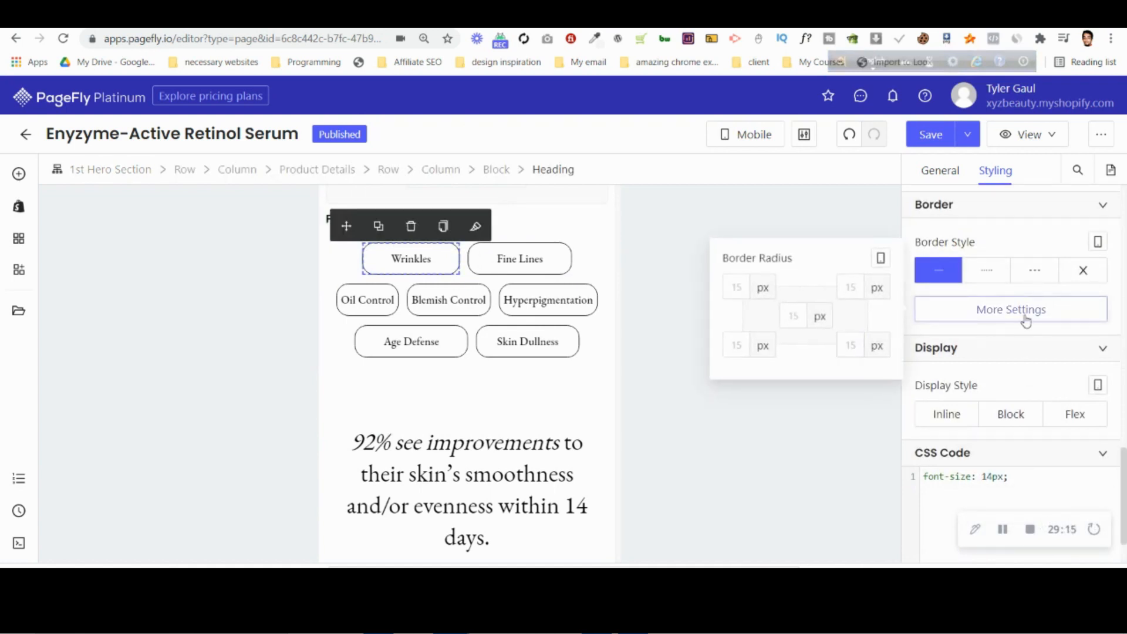
scroll(1026, 321, up, 2)
click(1010, 382)
scroll(1010, 375, down, 2)
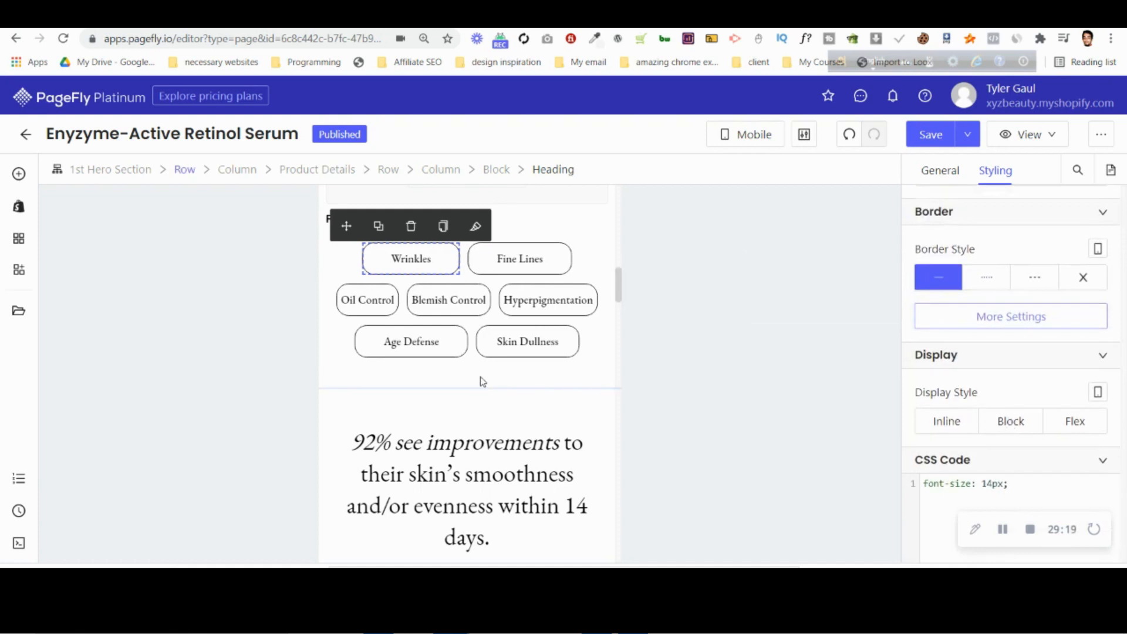
scroll(480, 381, up, 4)
click(465, 328)
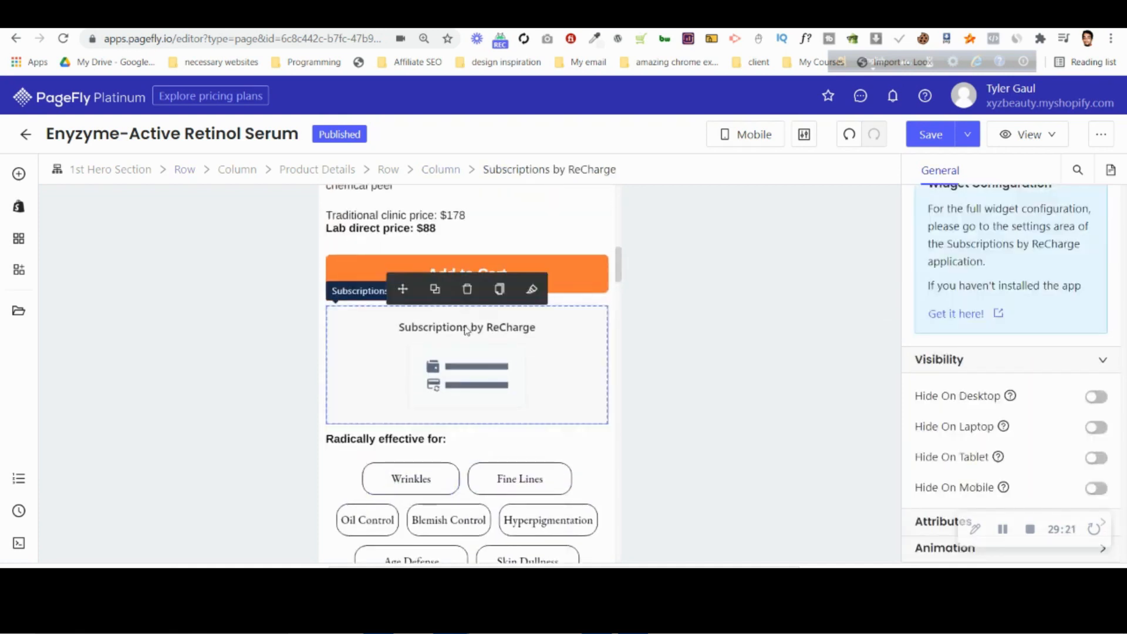
click(442, 437)
scroll(440, 432, down, 5)
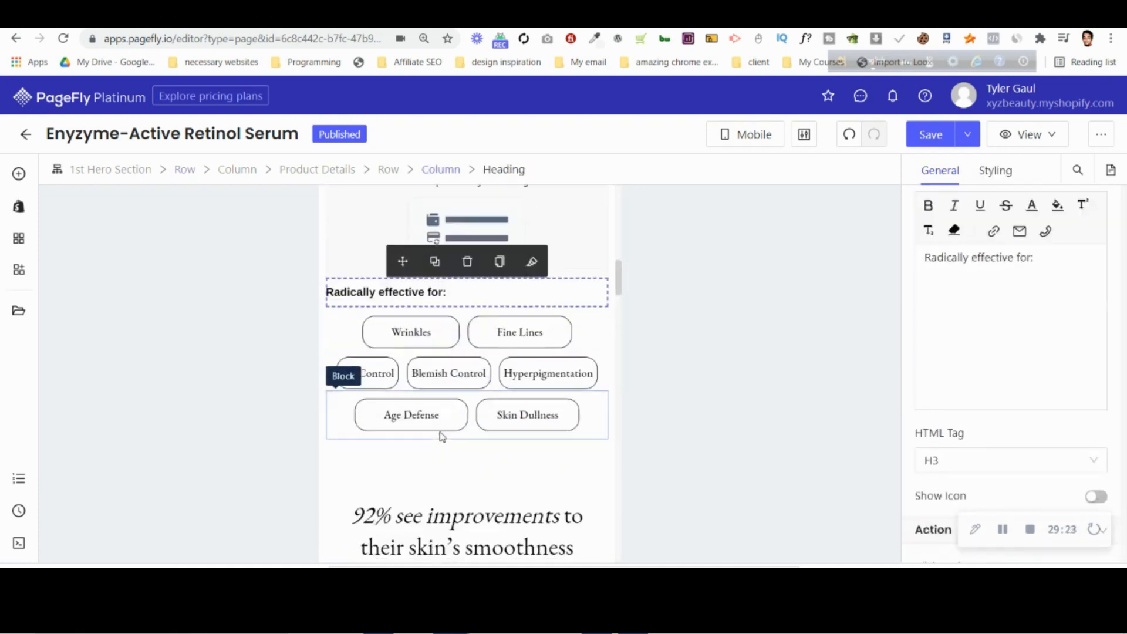
Change the editor preview to All Devices and compare the page with the desktop mockup in Photopea.
click(759, 141)
click(757, 167)
scroll(558, 323, up, 8)
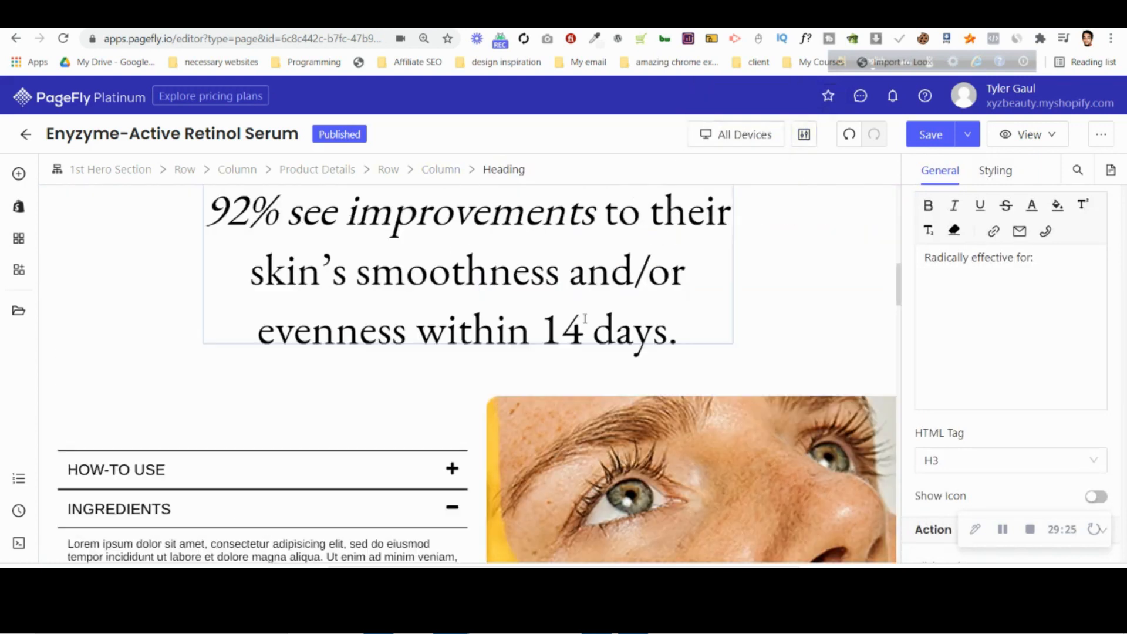
click(872, 17)
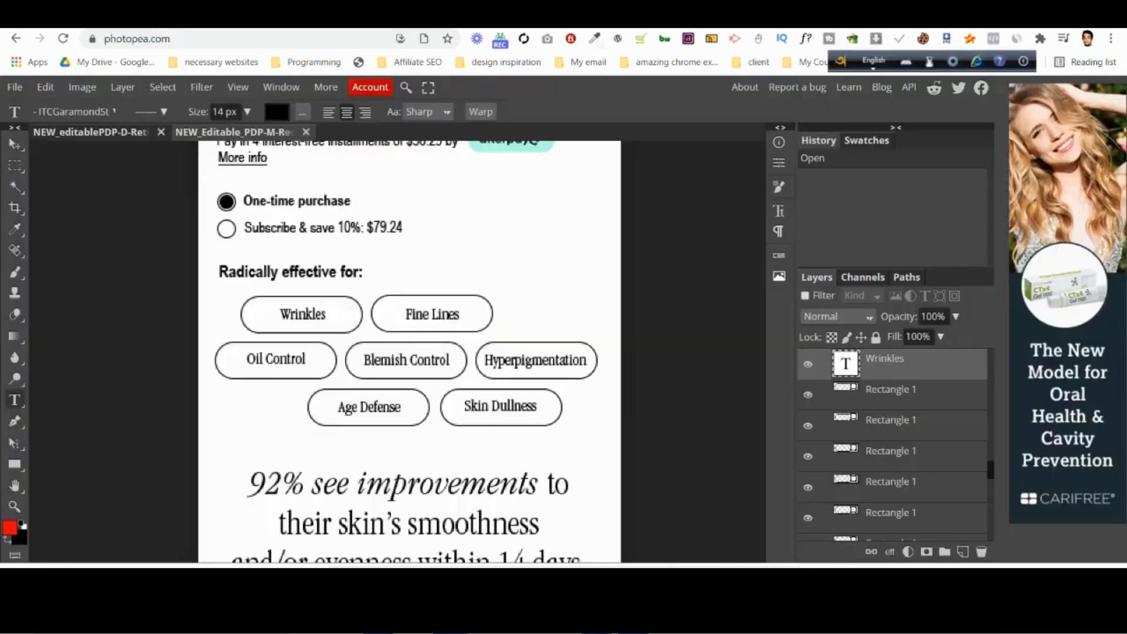
click(100, 137)
scroll(510, 329, up, 15)
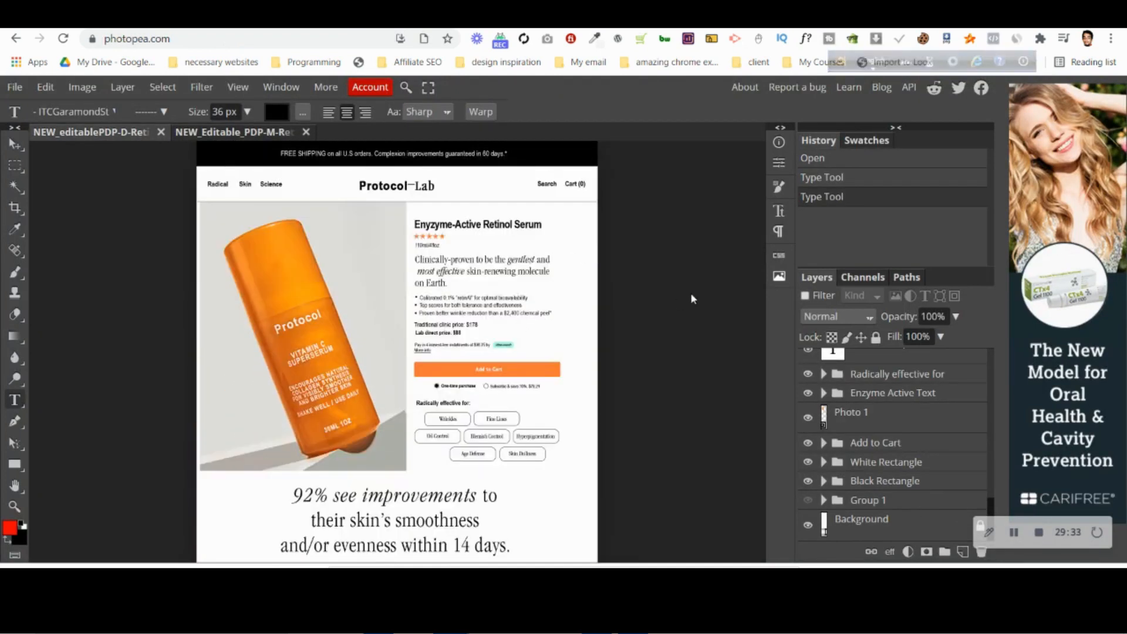
click(658, 17)
Set the top margin and the bottom padding of the desktop Wrinkles and Fine Lines block to 0 px.
click(504, 300)
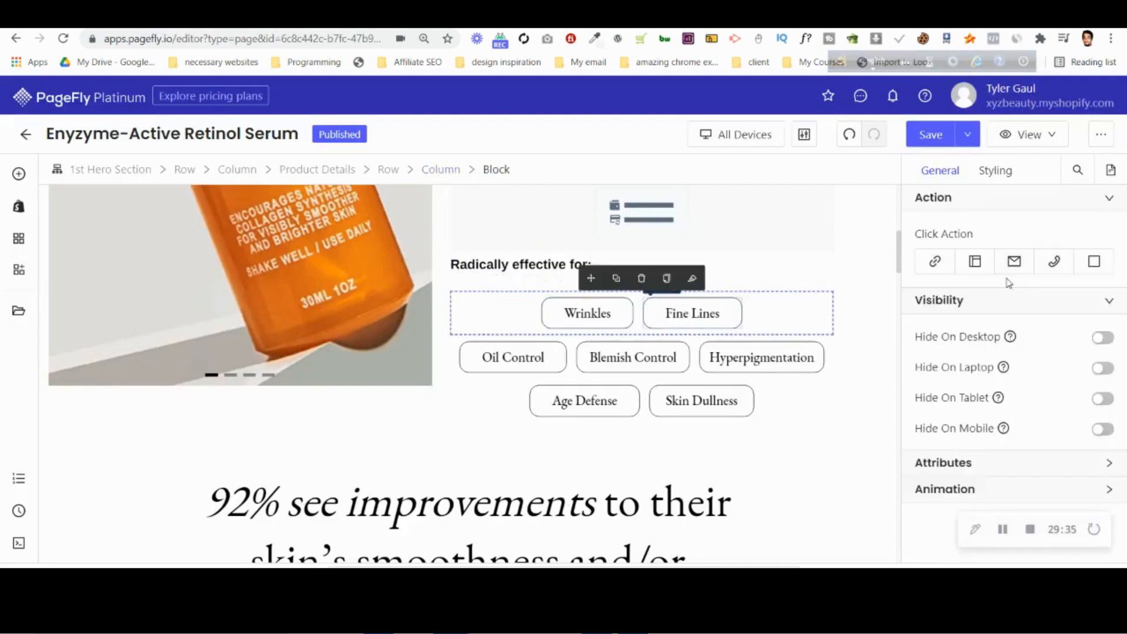
double_click(996, 171)
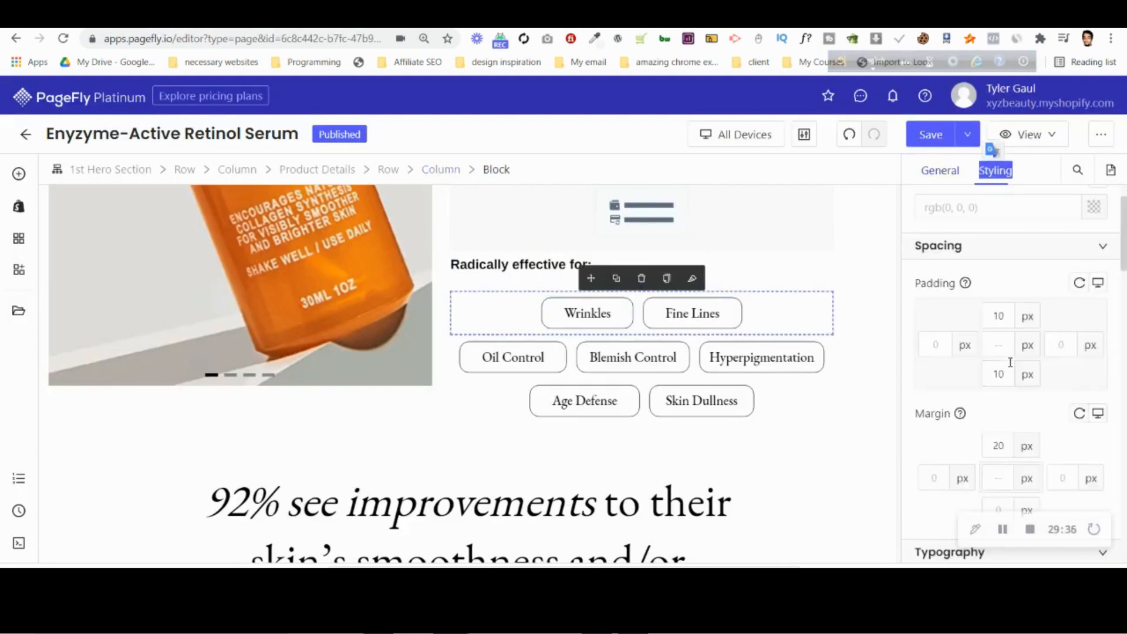
click(1002, 444)
key(BackSpace)
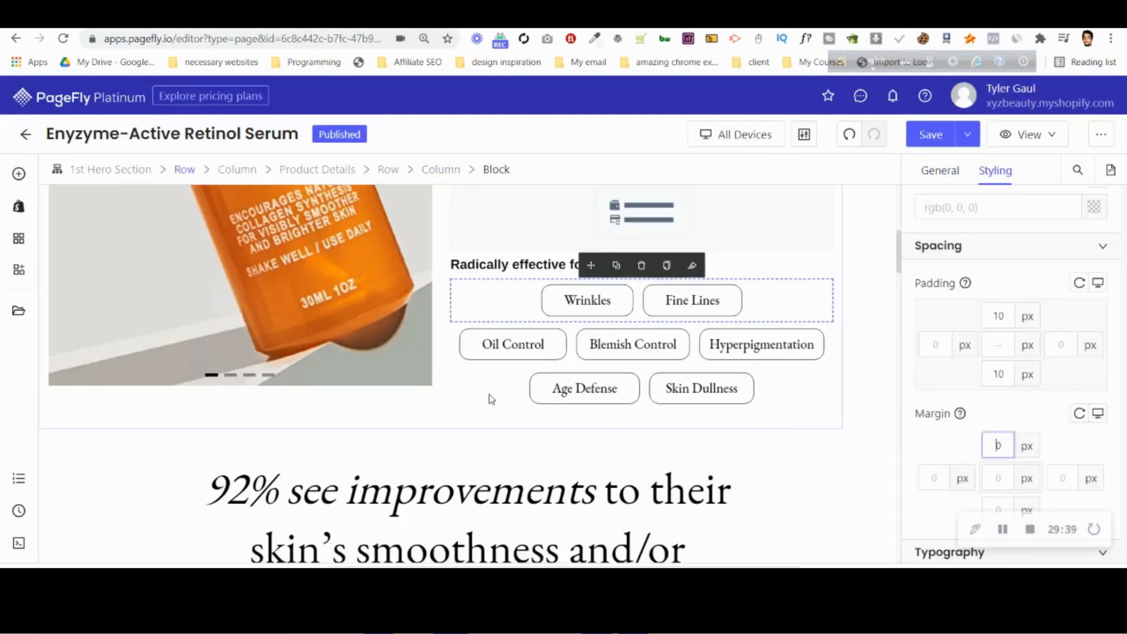
double_click(998, 374)
text(5)
key(BackSpace)
text(0)
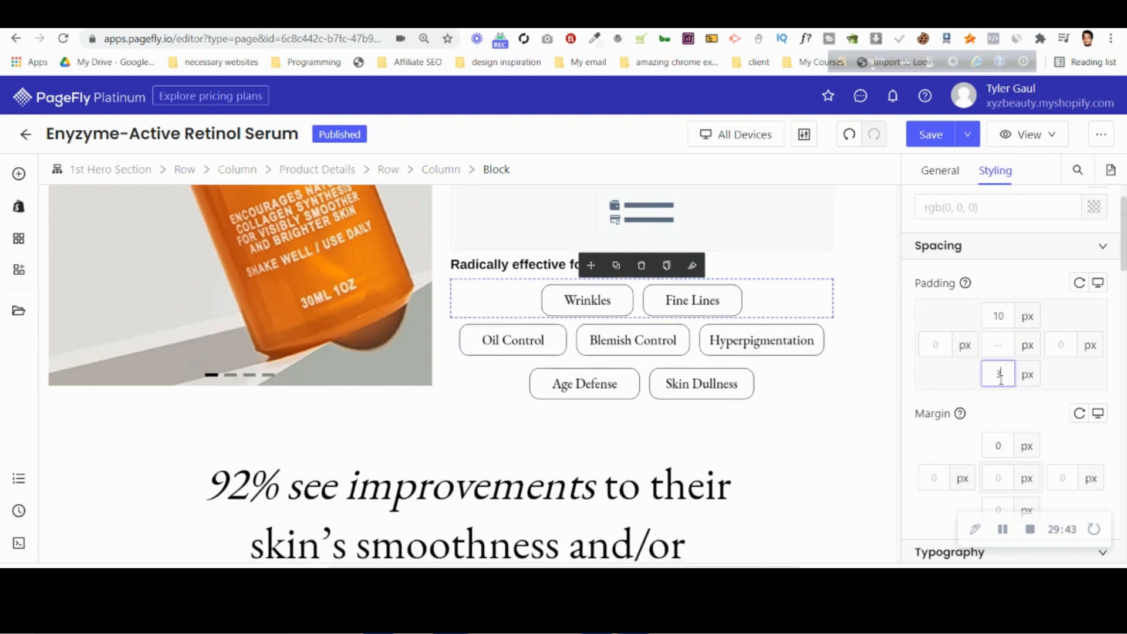
Reduce the bottom padding of the Oil Control, Blemish Control and Hyperpigmentation block to match the row above.
click(456, 343)
key(Down)
key(Down)
key(Down)
key(Down)
key(Down)
key(Down)
key(Down)
key(Down)
key(Down)
key(Down)
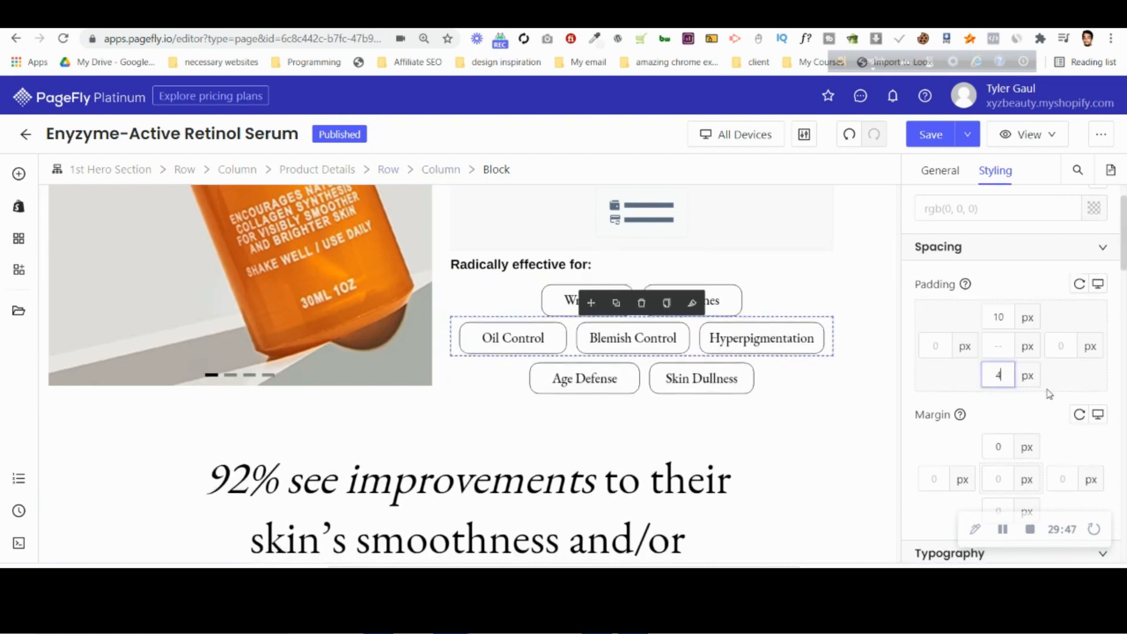
Reduce the bottom padding of the Age Defense and Skin Dullness block, and deselect it.
click(495, 369)
key(Down)
key(Down)
key(Down)
key(Down)
key(Down)
key(Down)
key(Down)
key(Down)
key(Down)
key(Down)
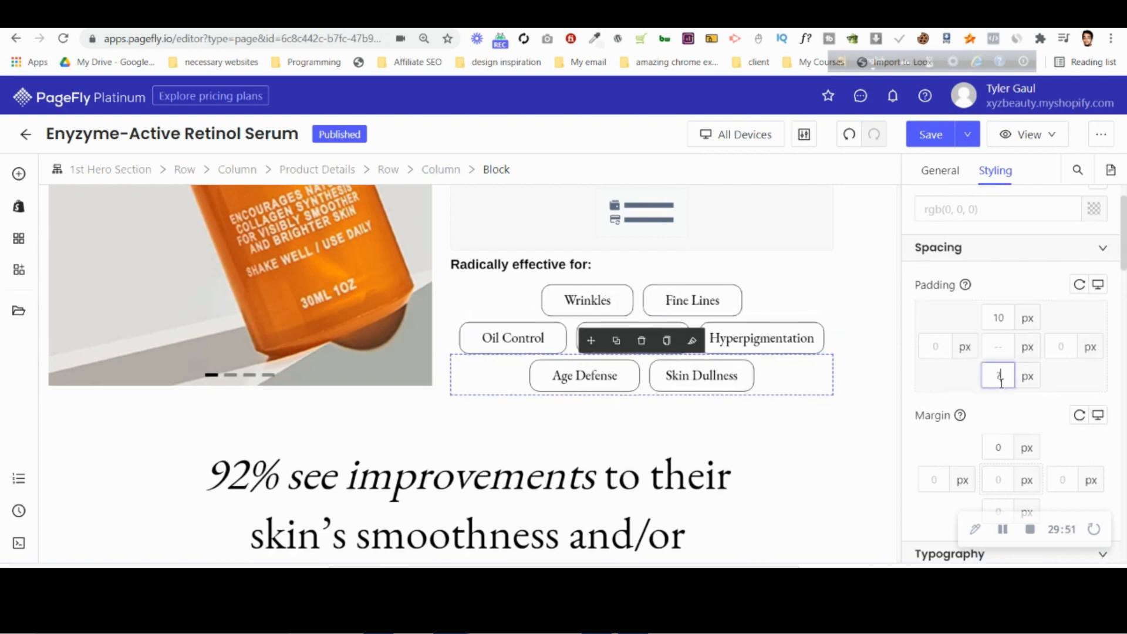
click(855, 309)
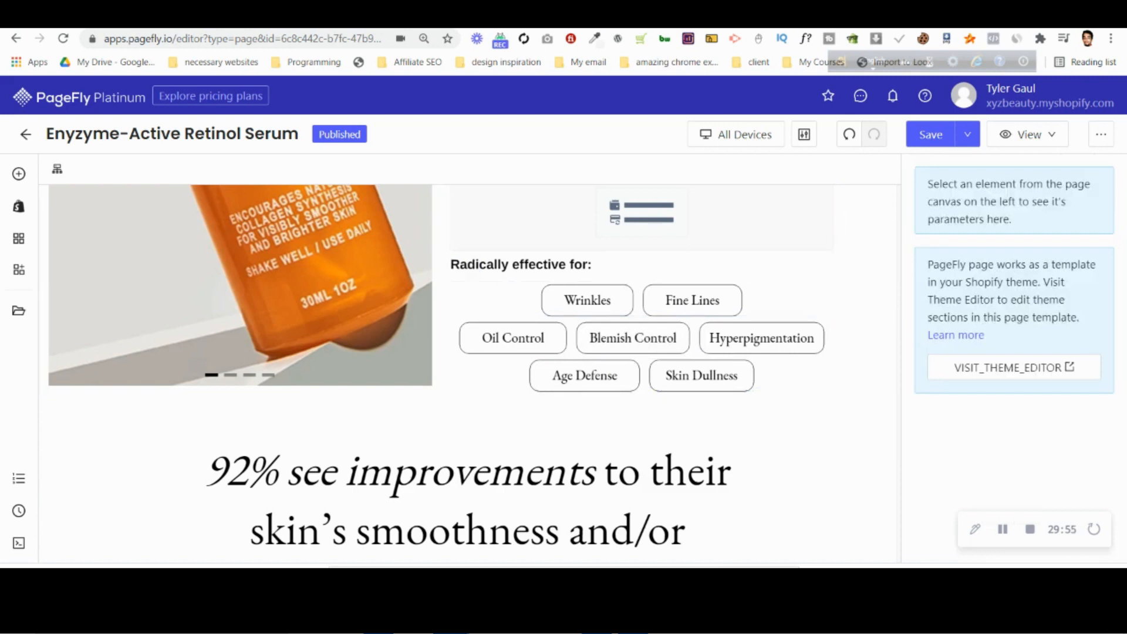
Check the heading rows against the desktop mockup in Photopea and save the page in PageFly.
click(887, 16)
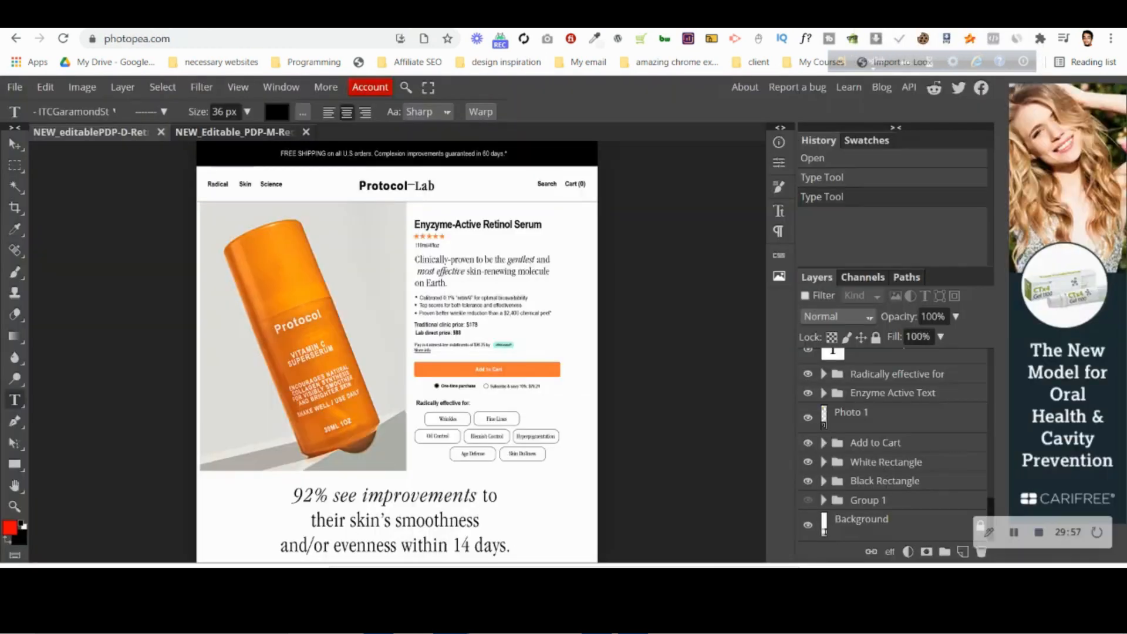
click(723, 16)
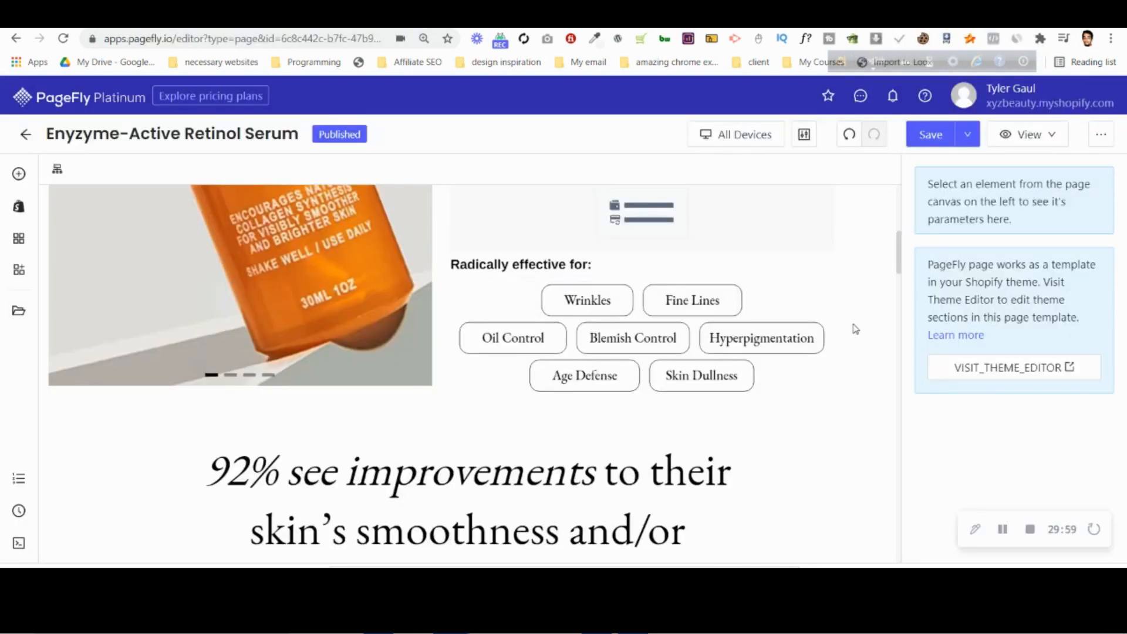
scroll(743, 368, up, 2)
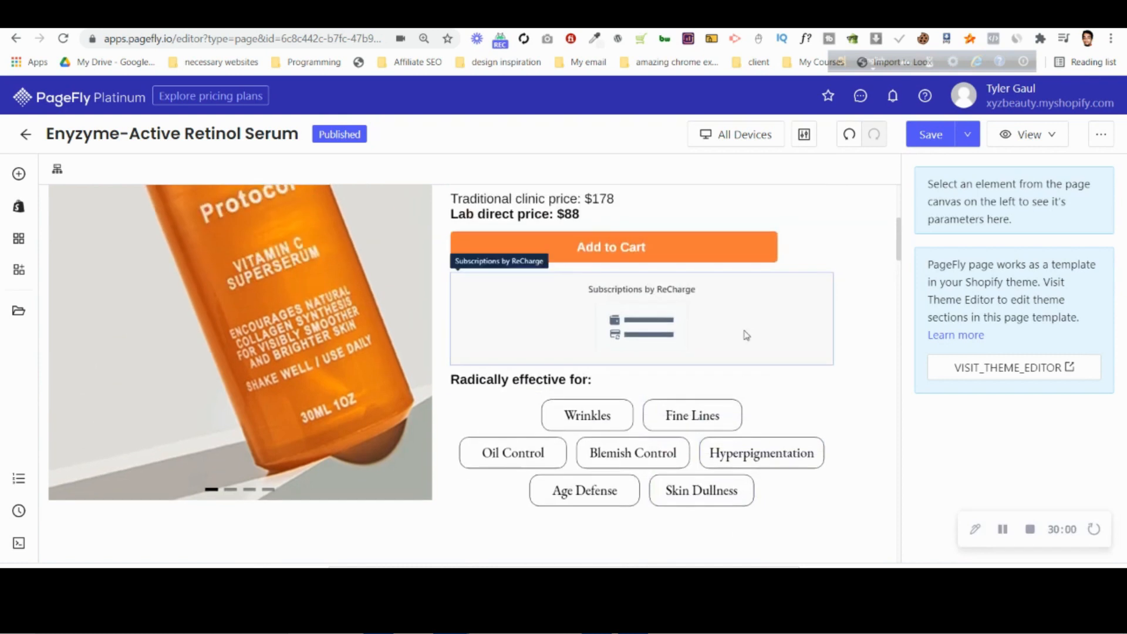
click(931, 135)
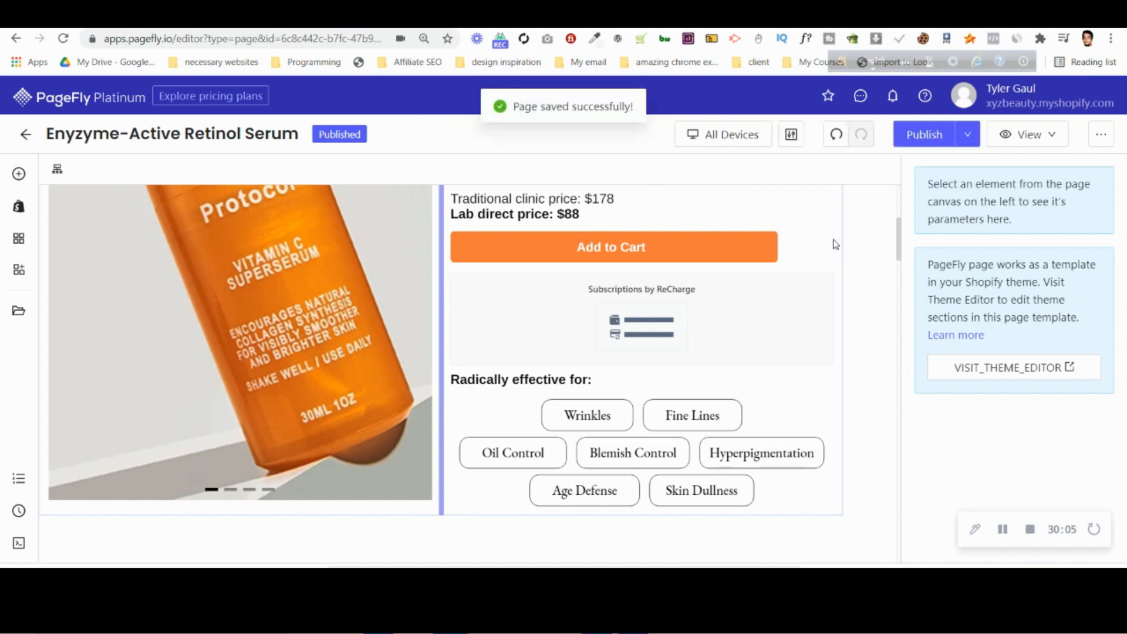
Publish the page and check the heading rows in the Mobile and All Devices views.
click(924, 136)
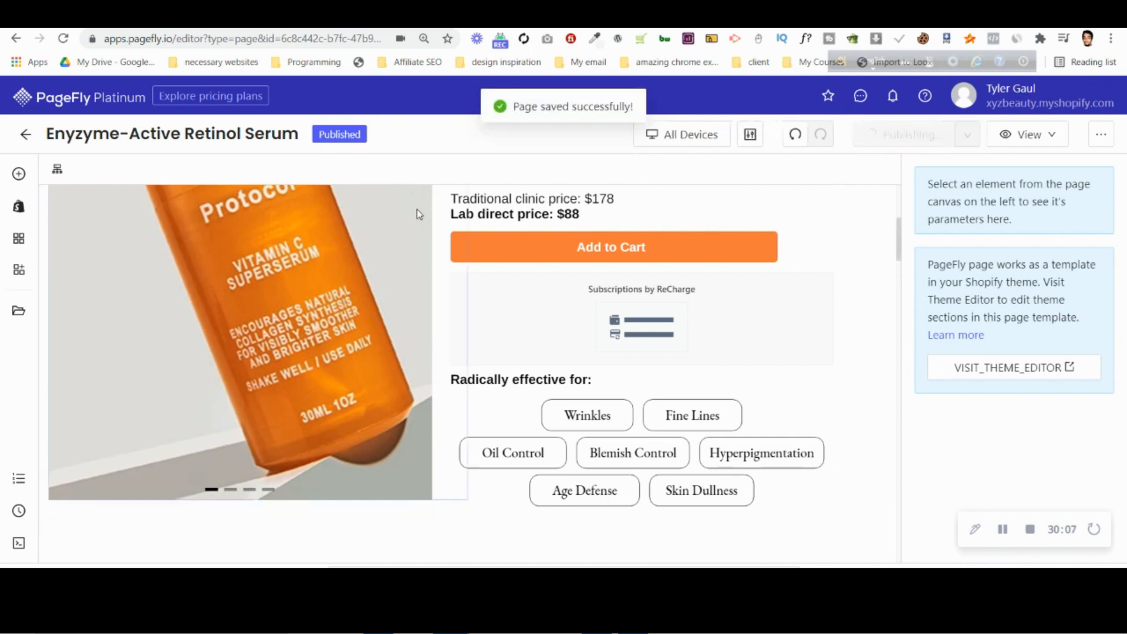
click(651, 138)
click(668, 243)
scroll(634, 294, down, 10)
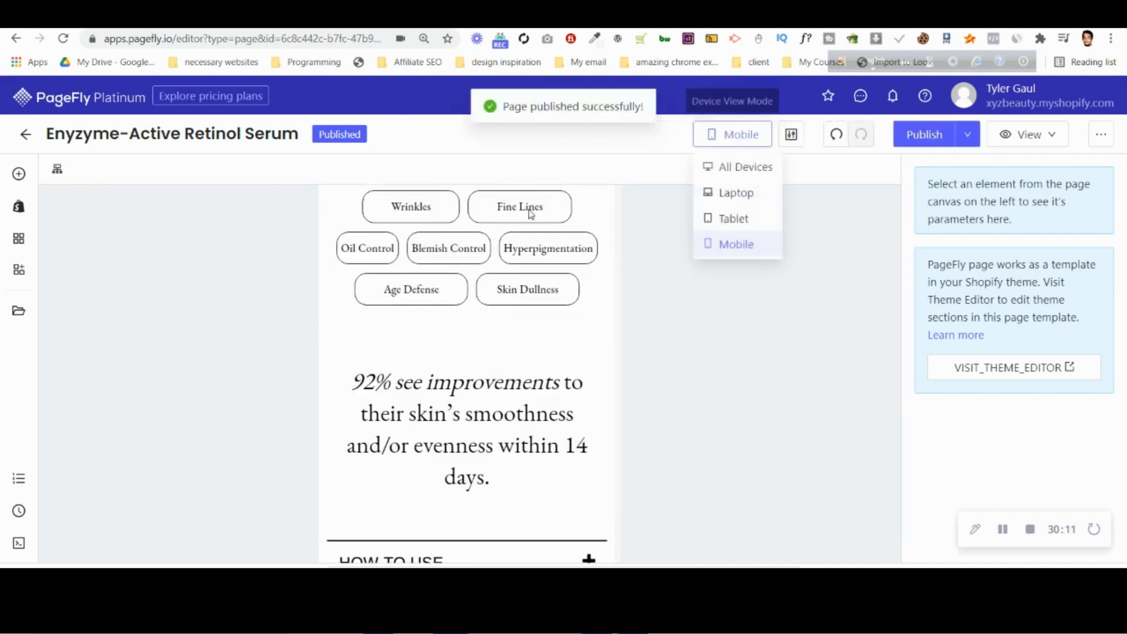
mouse_move(737, 137)
click(738, 166)
scroll(760, 262, up, 8)
scroll(647, 284, down, 3)
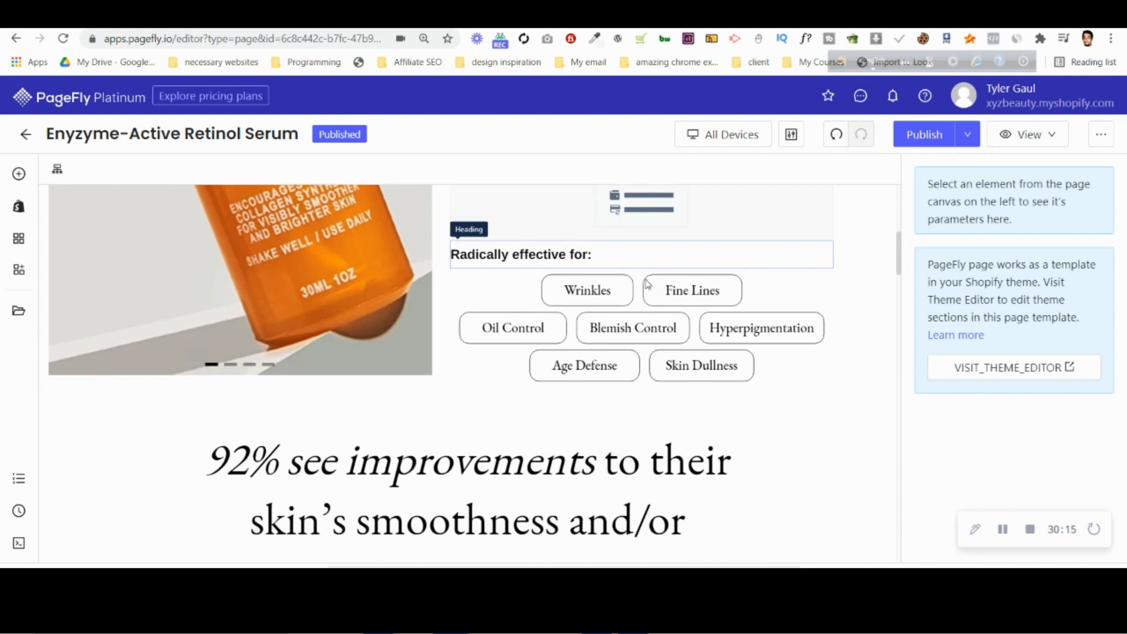
Open the live product page and examine the spacing of the "Radically effective for" rows on desktop.
mouse_move(1054, 140)
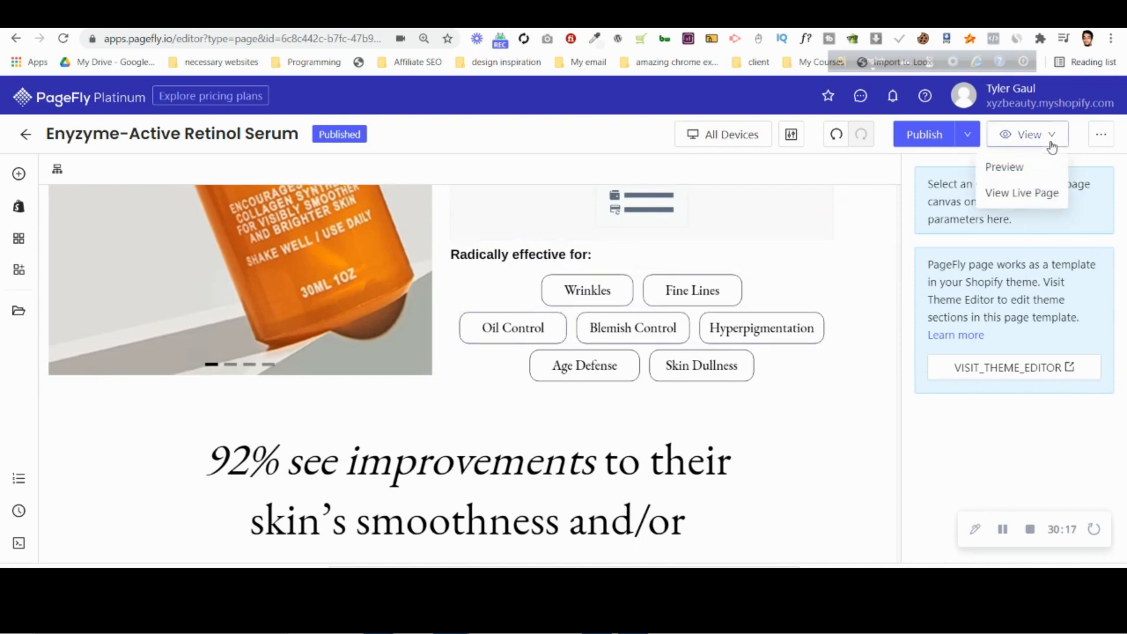
click(1037, 198)
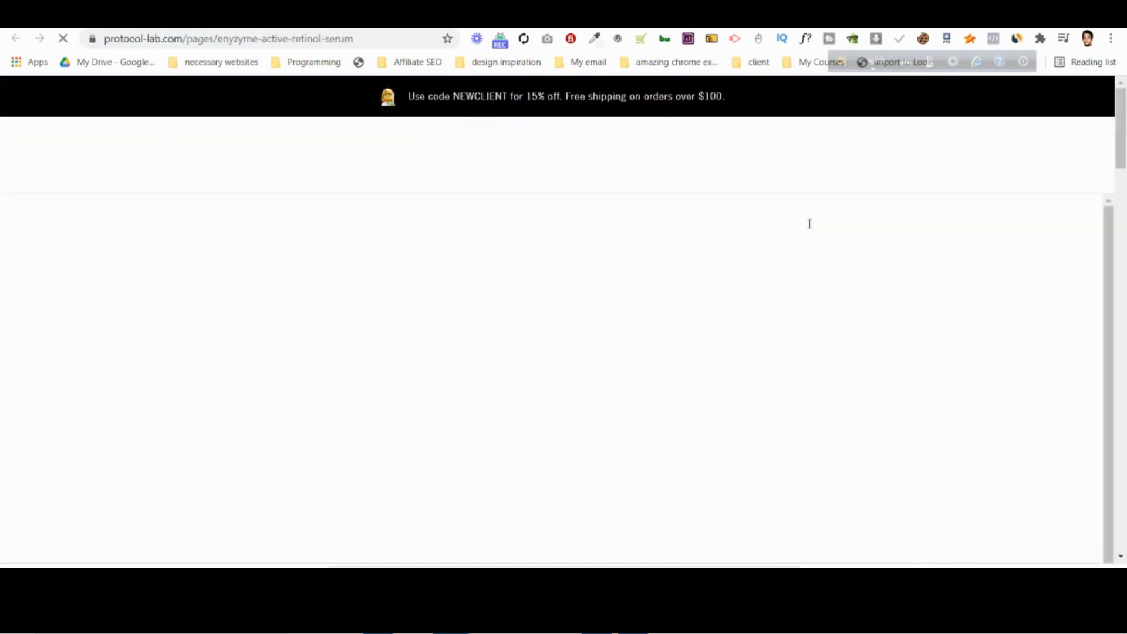
scroll(810, 237, down, 1)
scroll(809, 240, down, 7)
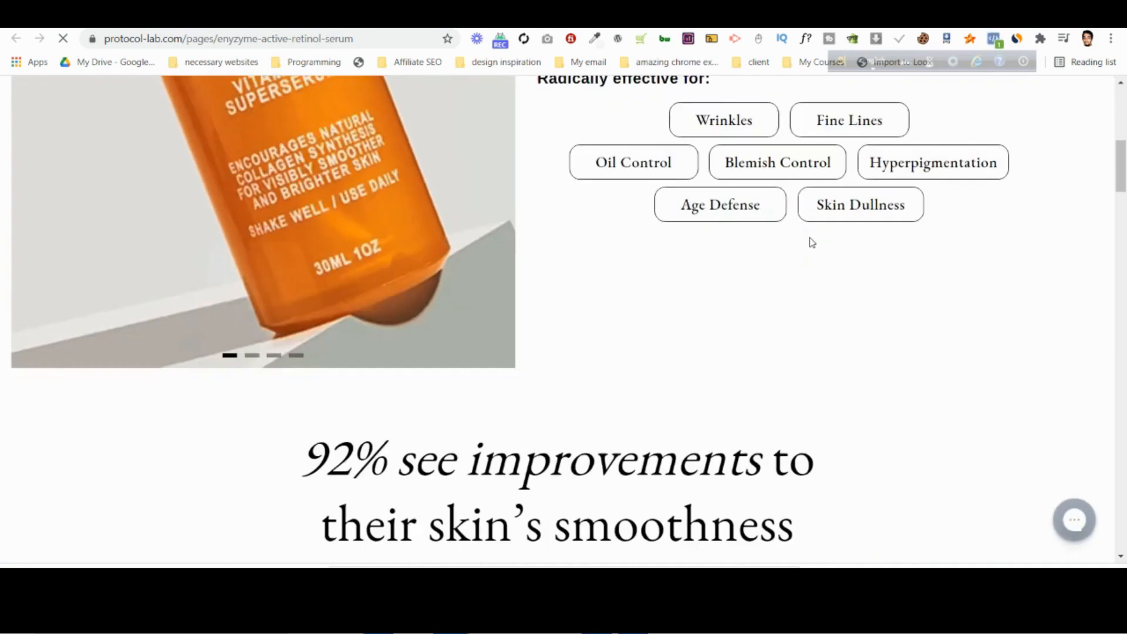
scroll(810, 234, up, 2)
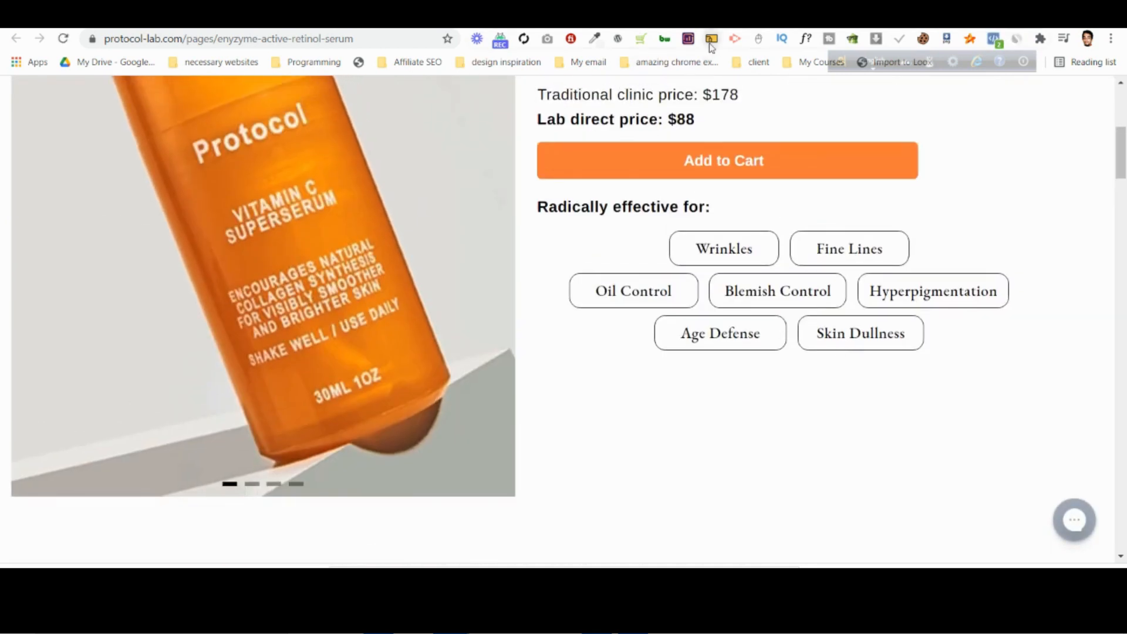
Inspect the live page with Moto G4 device emulation, check the heading rows and dismiss the sales popup.
right_click(563, 475)
click(611, 465)
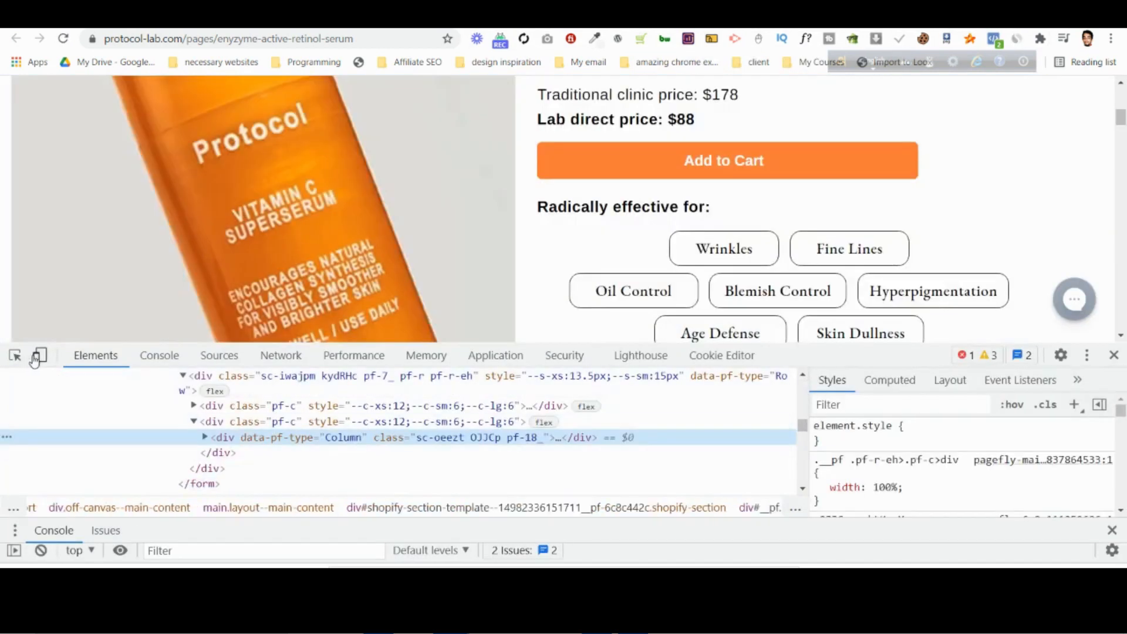
click(37, 356)
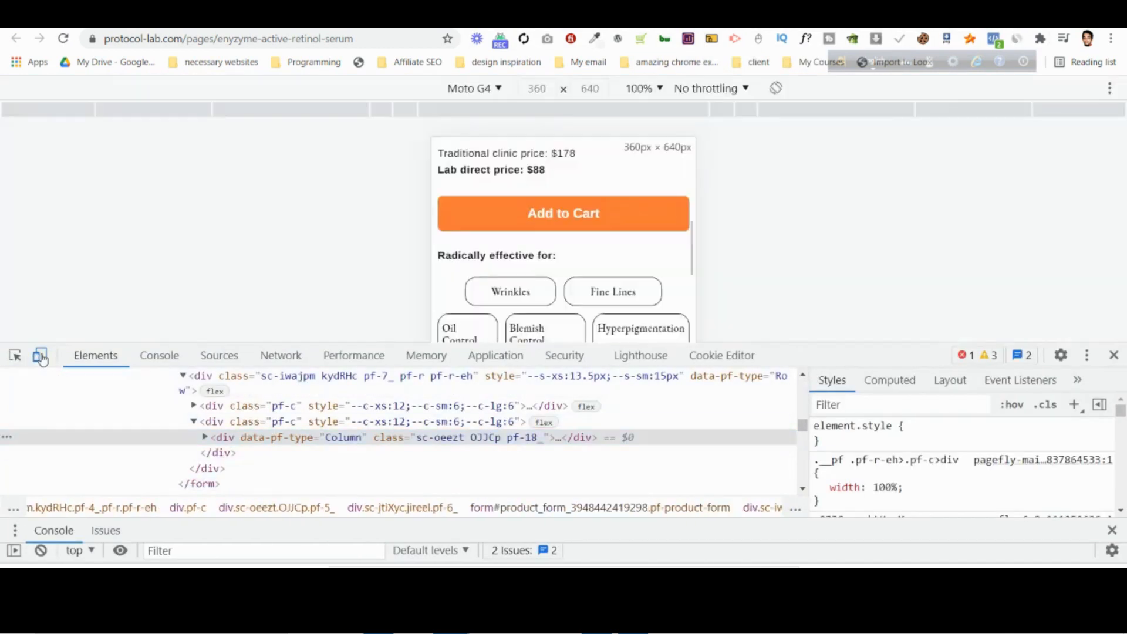
scroll(627, 264, down, 1)
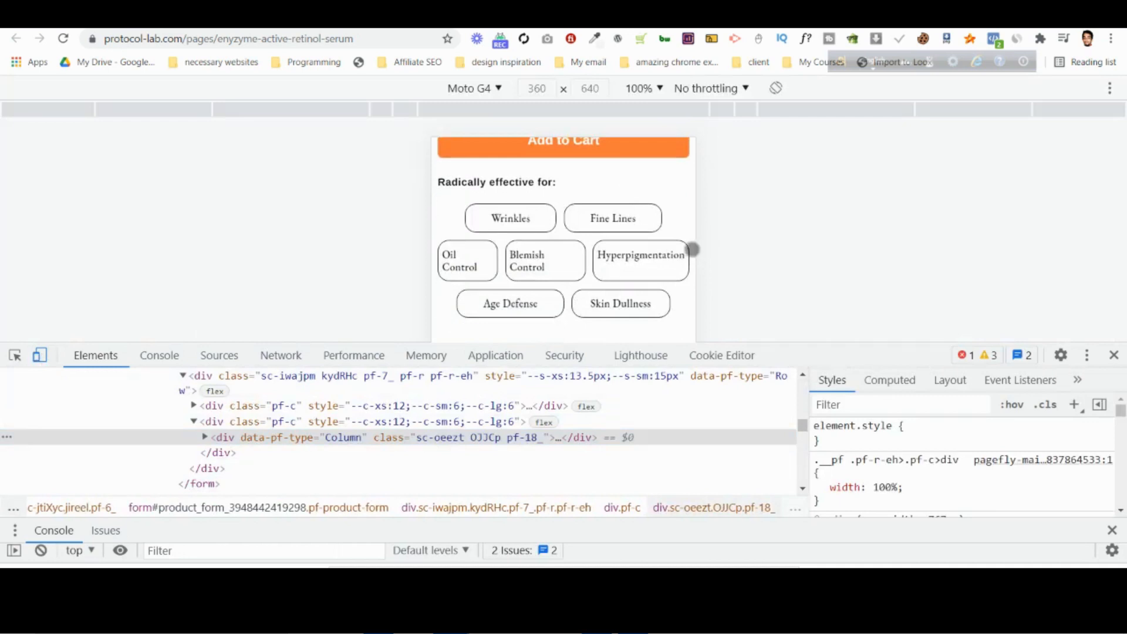
double_click(540, 93)
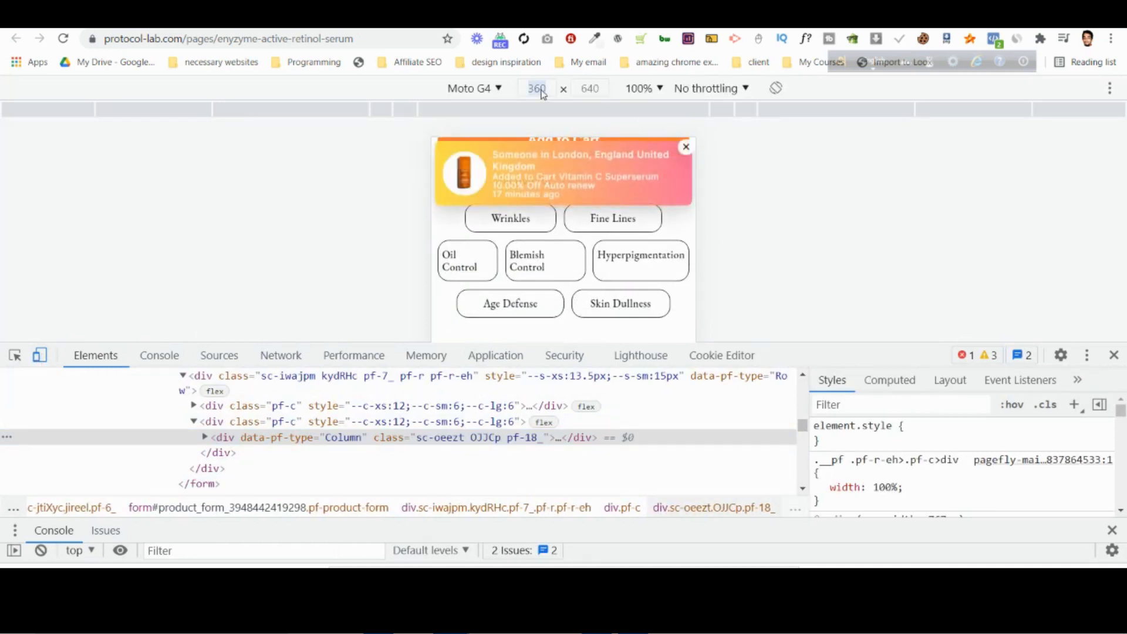
click(685, 149)
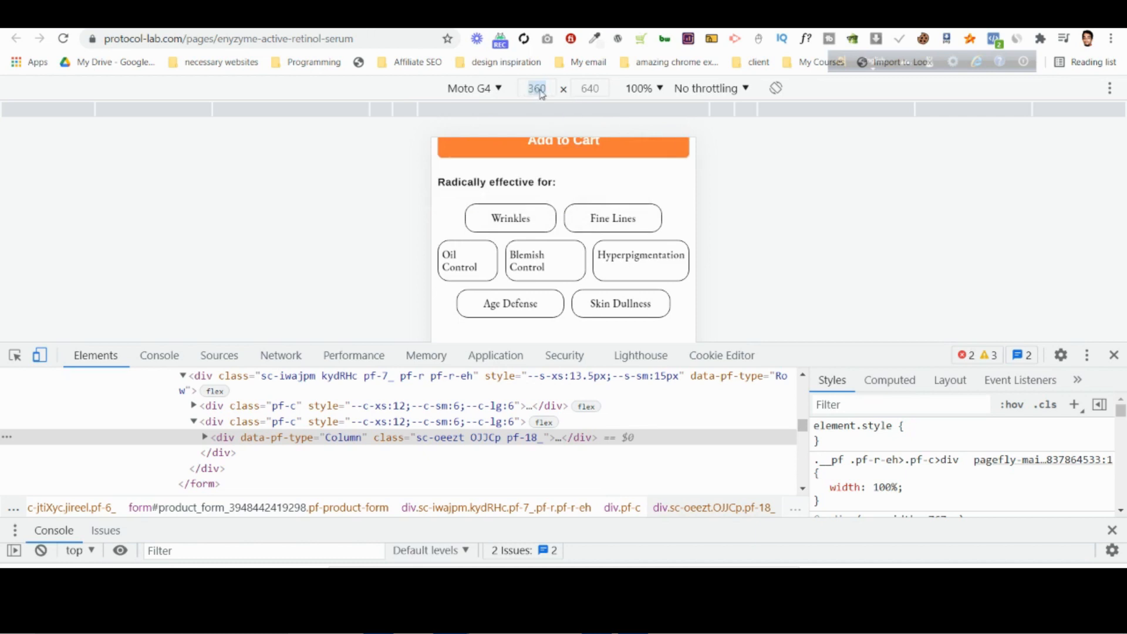
Open the emulated devices settings and preview the heading rows at iPhone 6/7/8 Plus size.
click(482, 92)
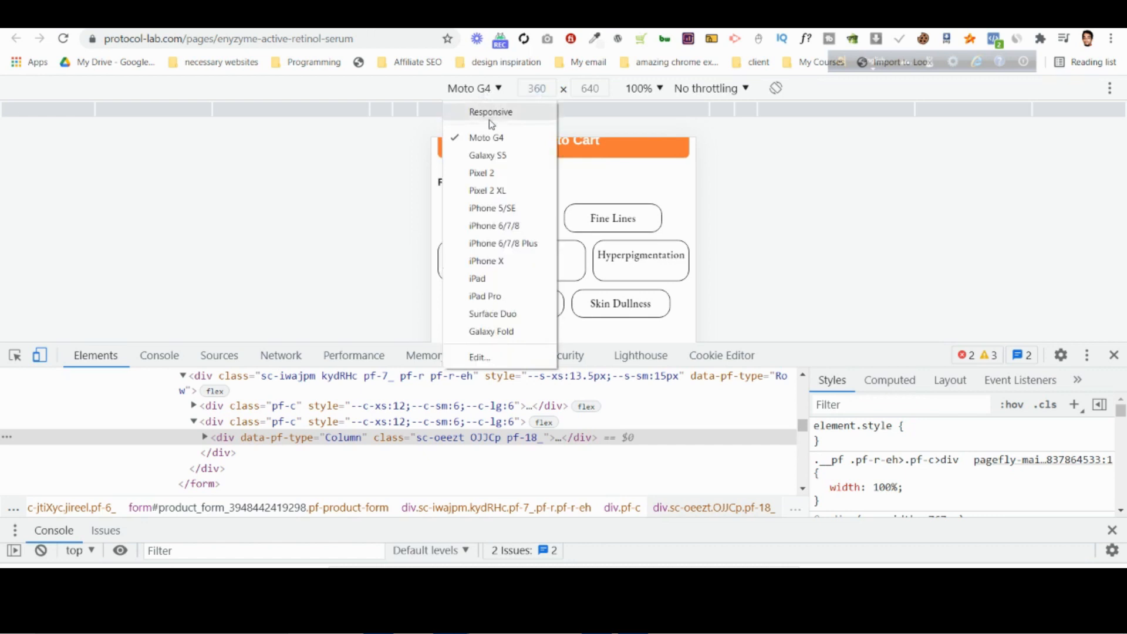
click(496, 360)
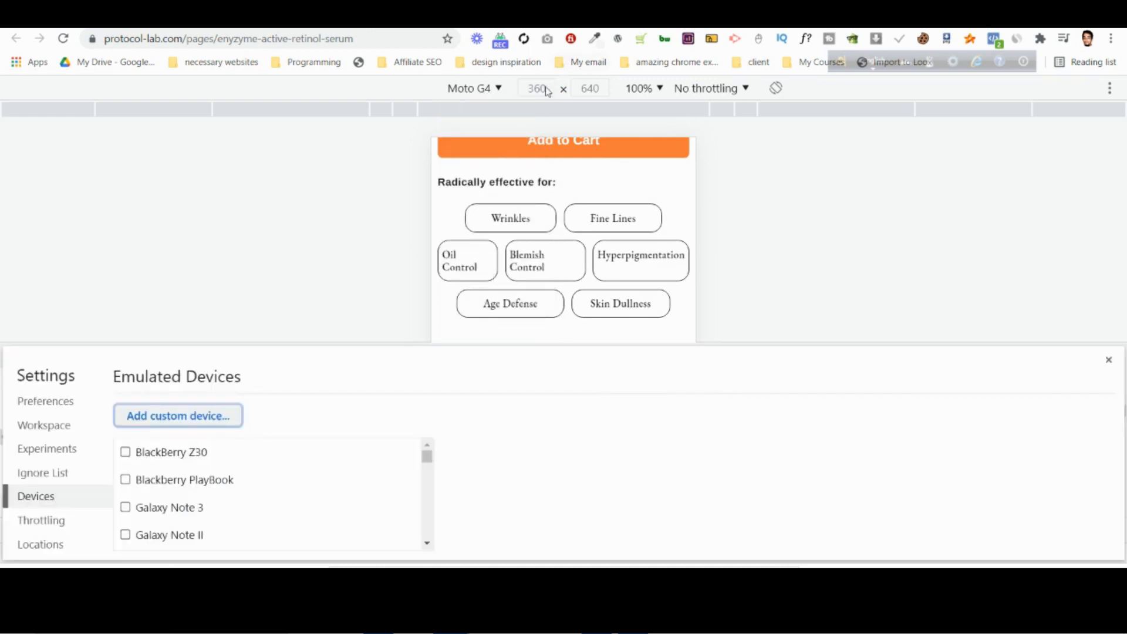
click(498, 93)
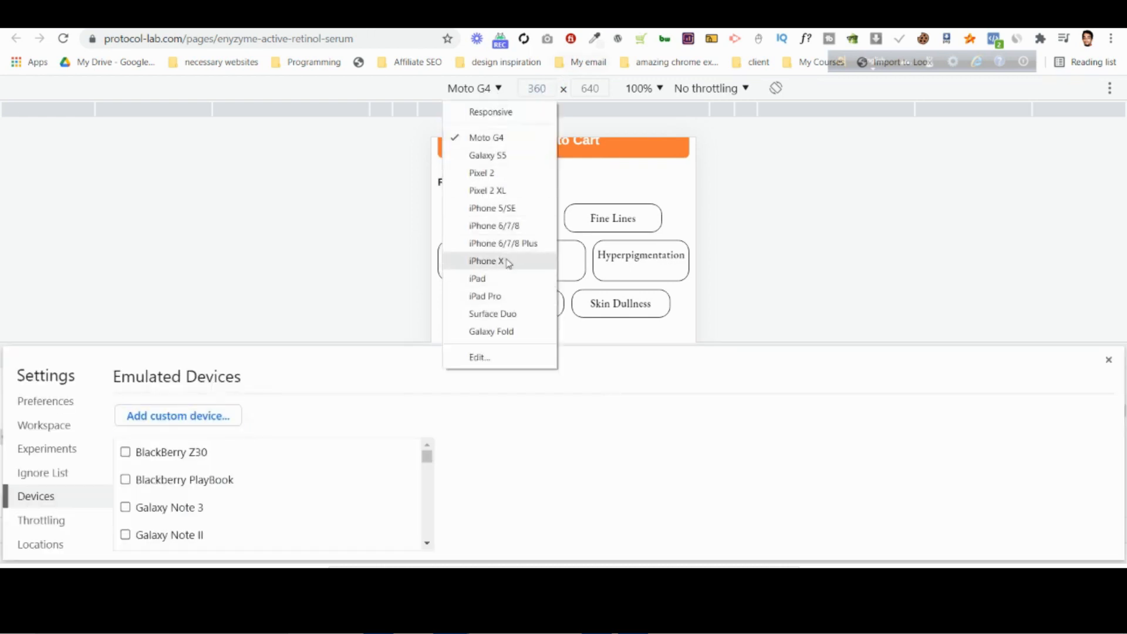
click(516, 243)
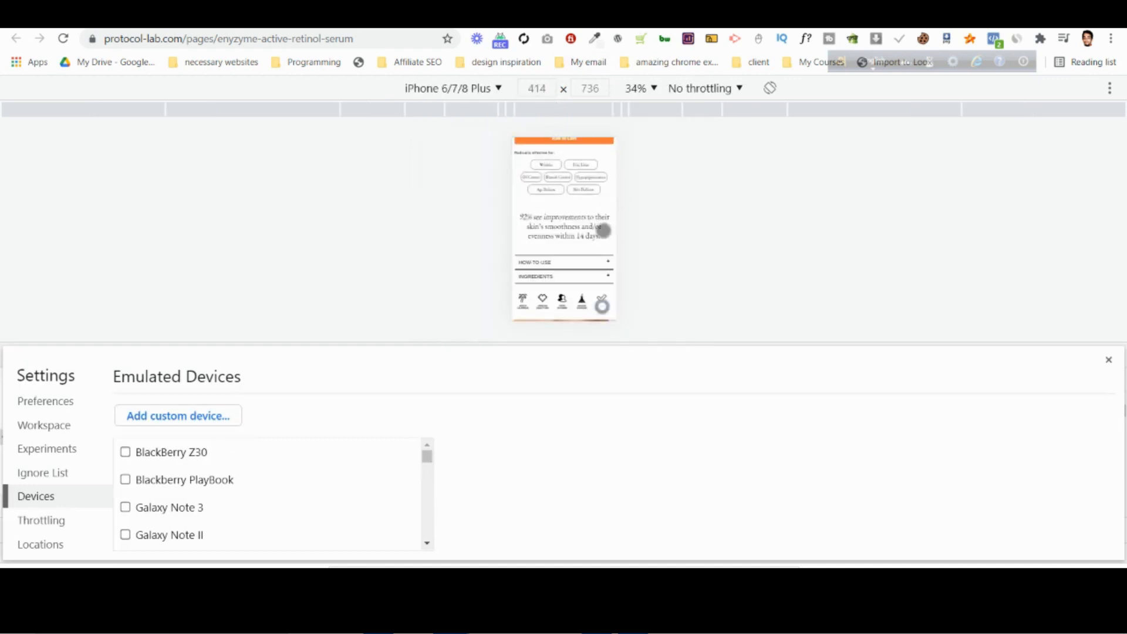
scroll(564, 235, up, 3)
Preview the heading rows at iPhone 6/7/8 size and close the developer tools settings.
click(498, 91)
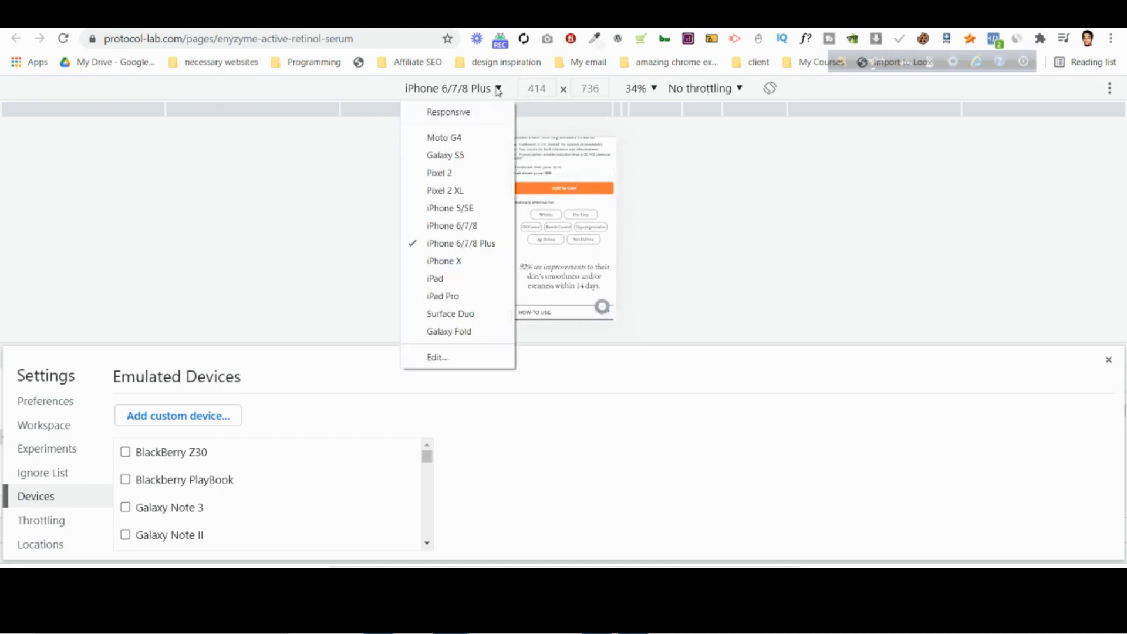
click(472, 226)
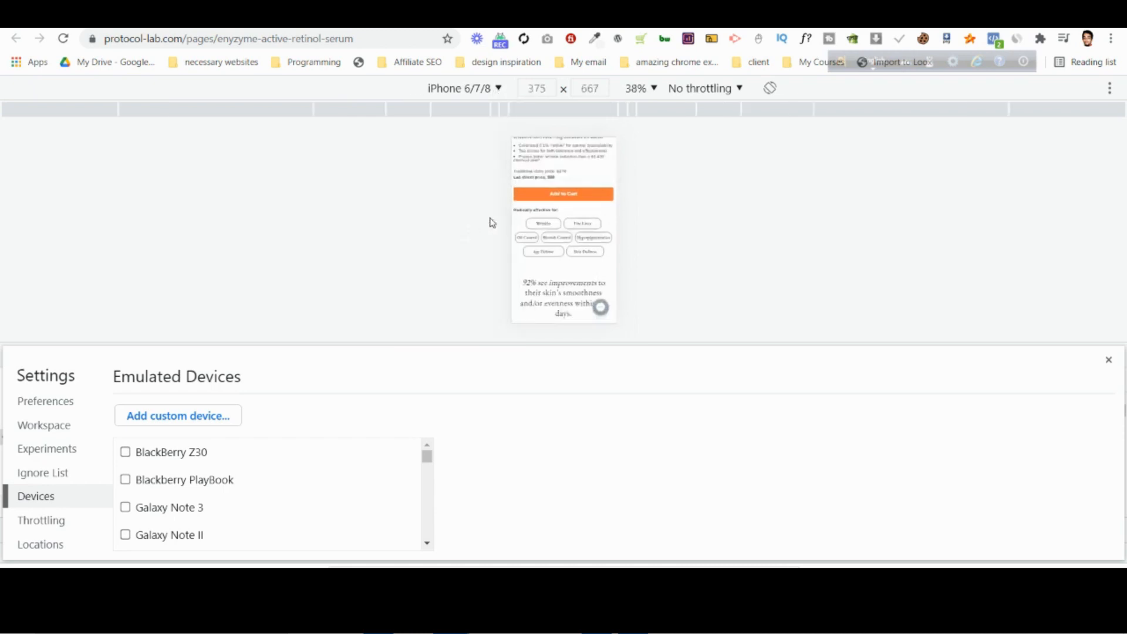
scroll(571, 240, up, 2)
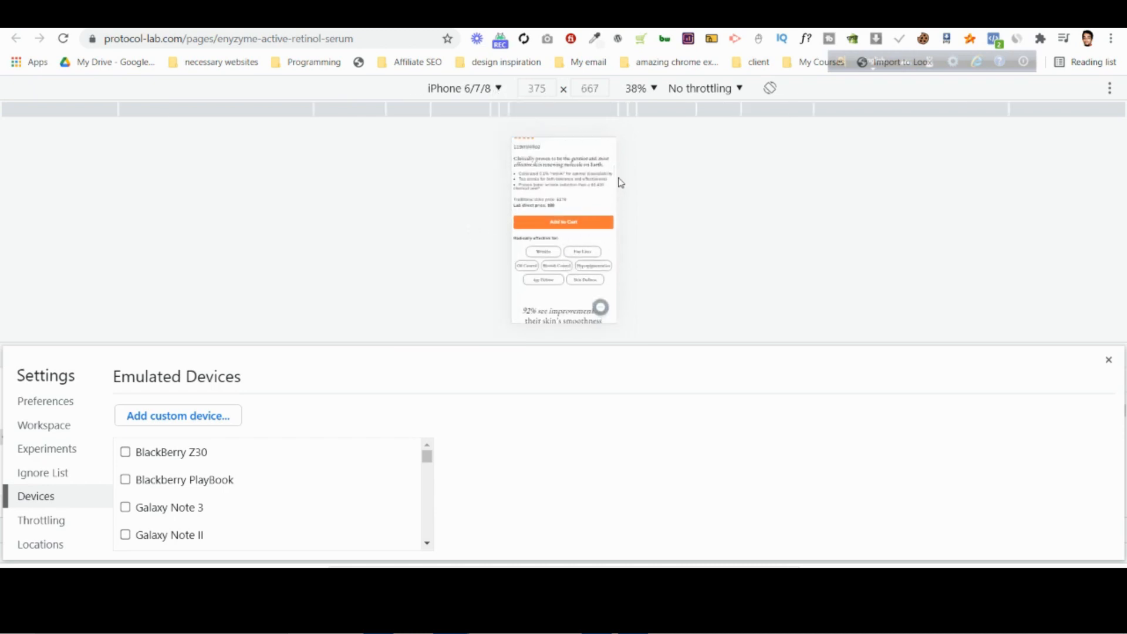
click(51, 407)
click(1108, 361)
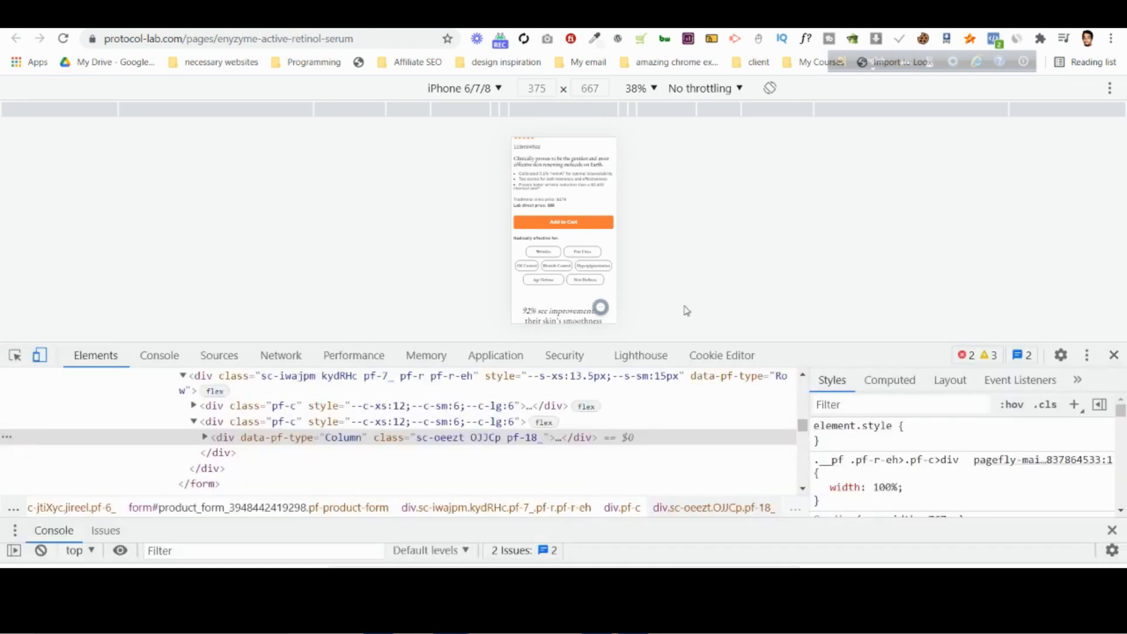
Inspect the Wrinkles heading inside its block and examine its margin, border and padding styles.
click(15, 355)
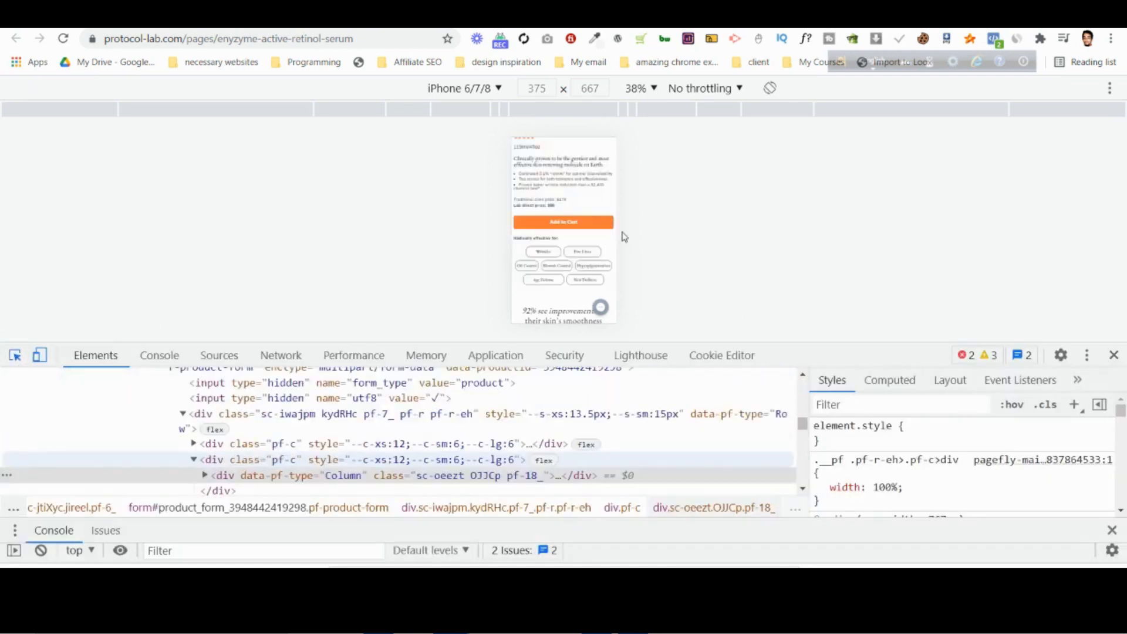
click(524, 251)
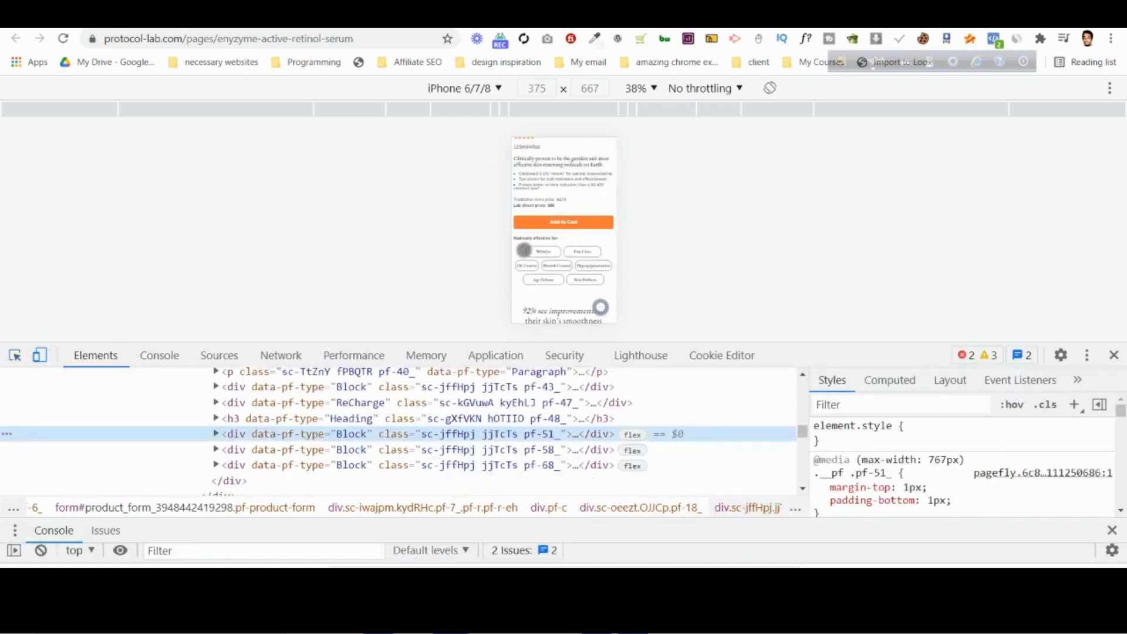
click(216, 434)
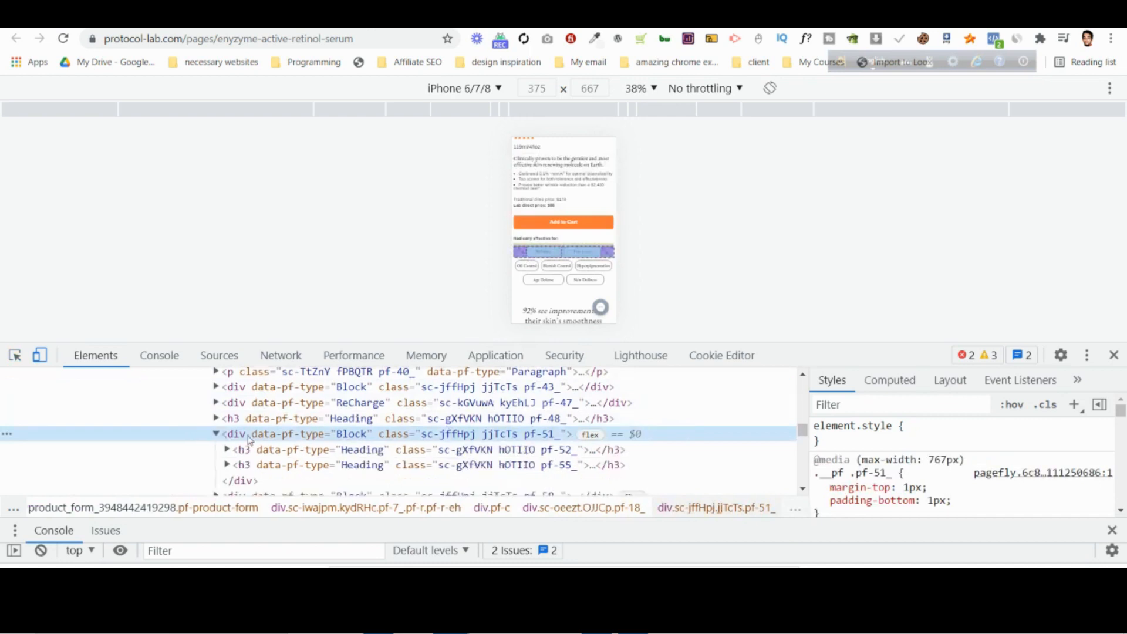
click(261, 450)
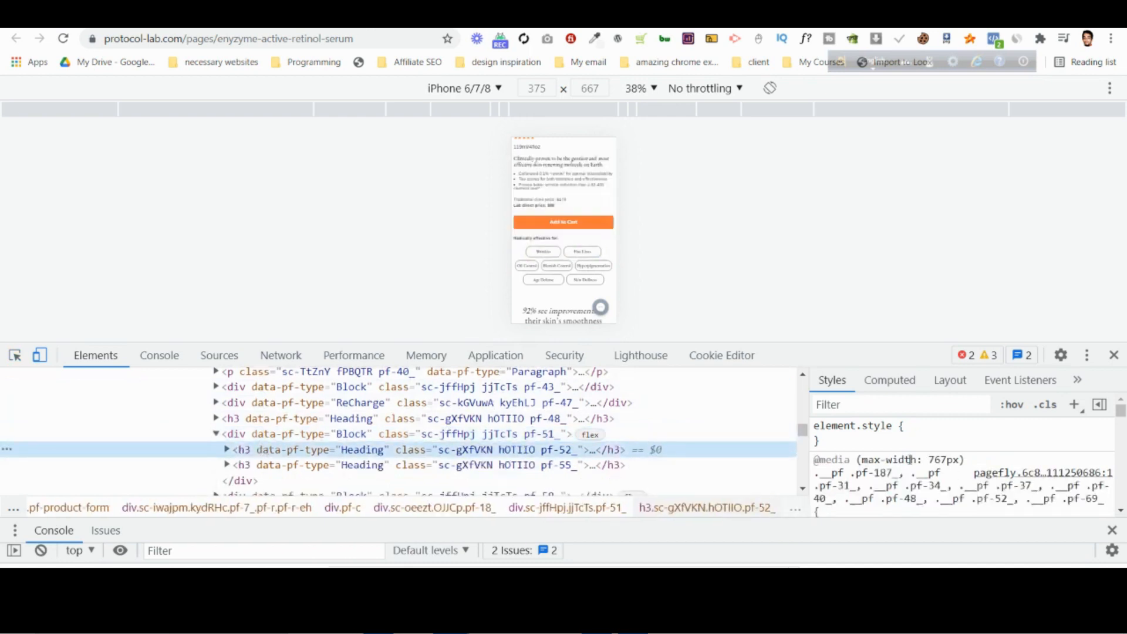
scroll(910, 460, down, 3)
scroll(913, 459, up, 2)
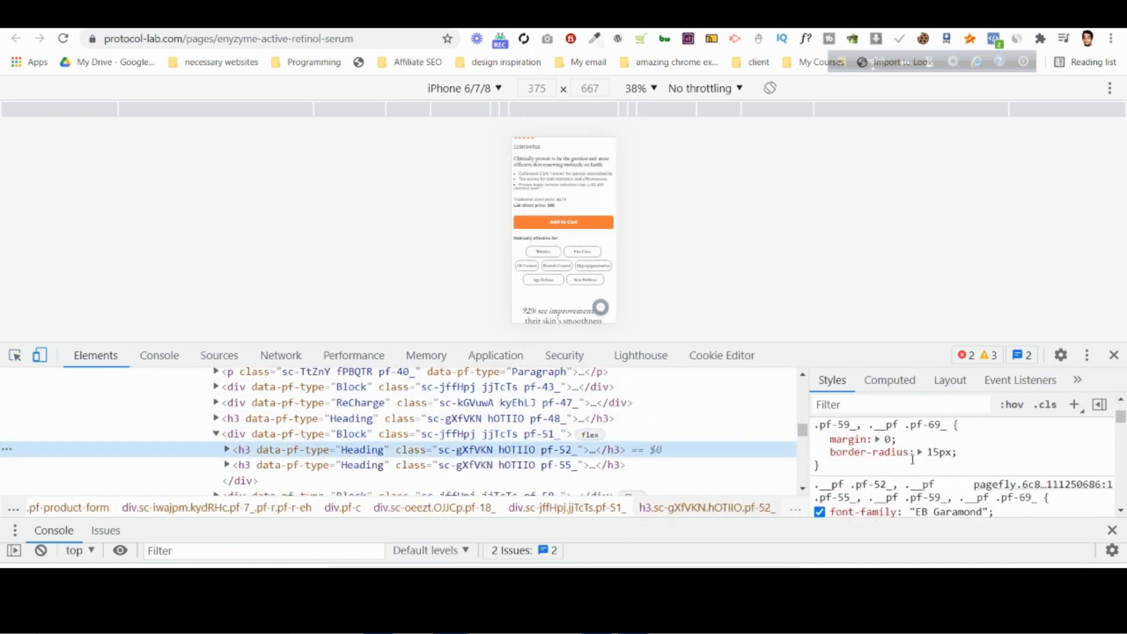
scroll(914, 460, down, 4)
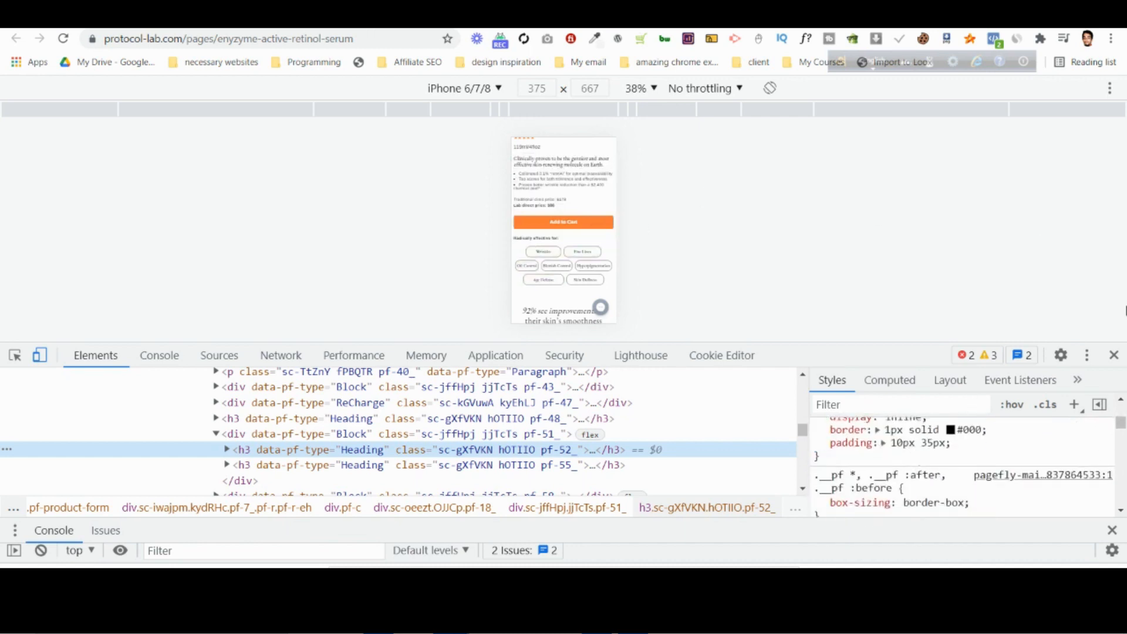
Close the developer tools, review the product section on the live desktop page and return to the PageFly editor.
click(1114, 355)
scroll(780, 325, up, 5)
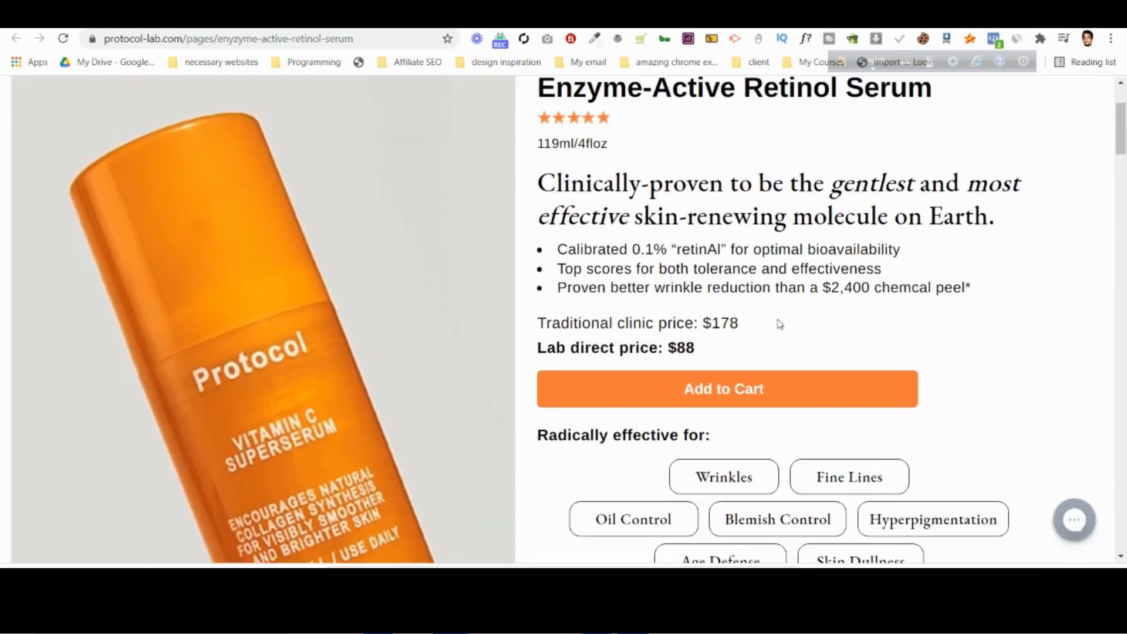
scroll(780, 321, down, 10)
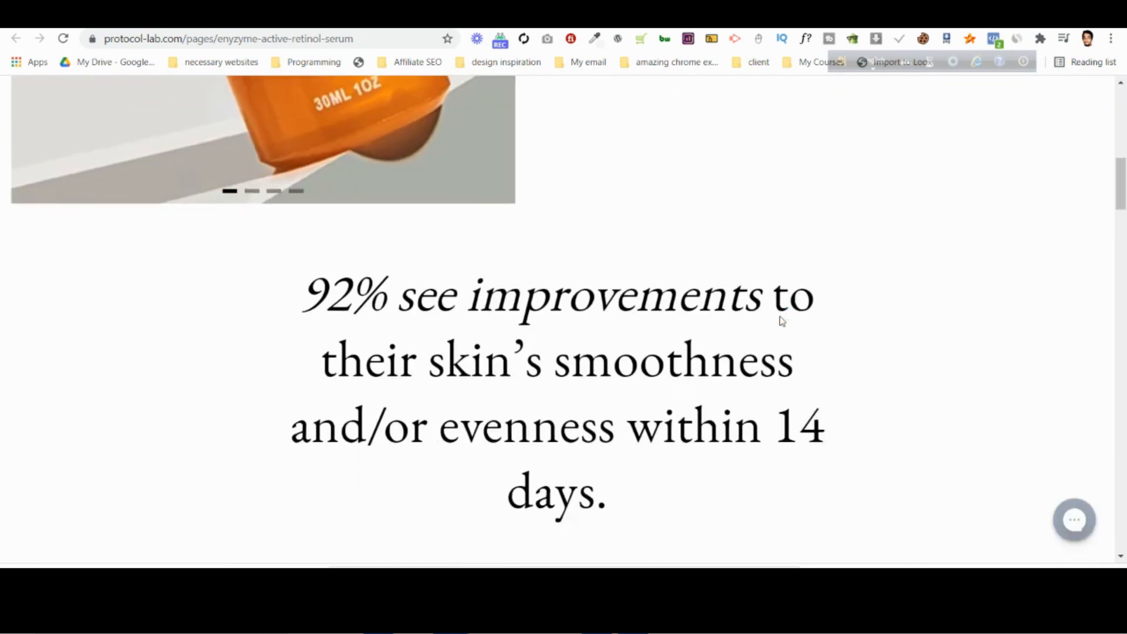
scroll(781, 320, up, 6)
scroll(781, 321, up, 5)
click(632, 24)
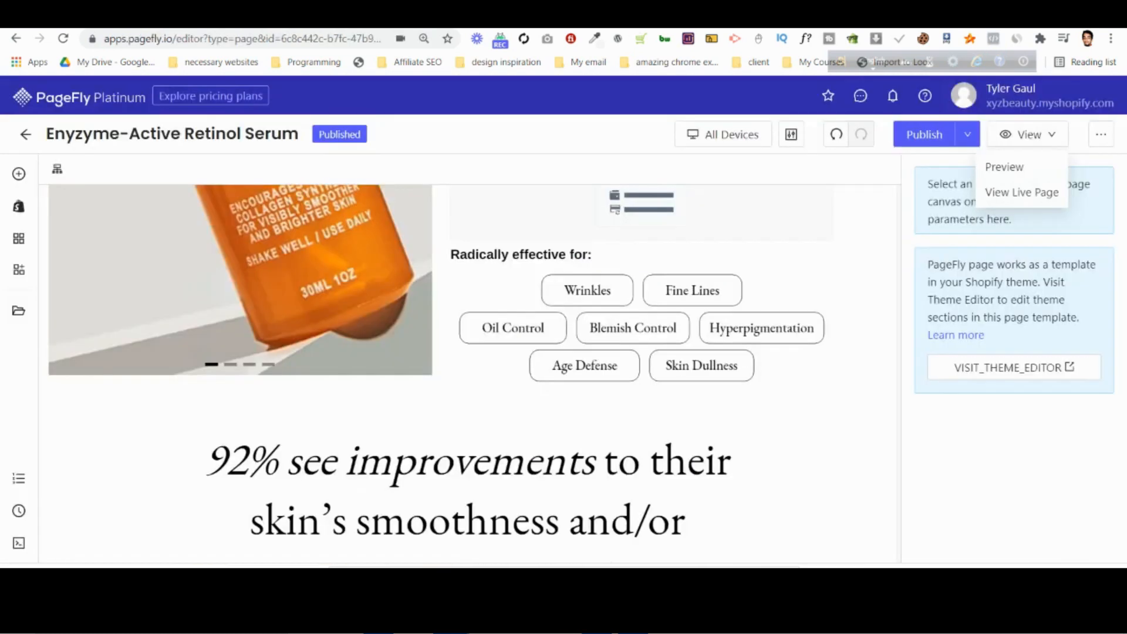
Show the page in PageFly's Mobile view and compare its heading rows with the mobile mockup in Photopea.
click(734, 141)
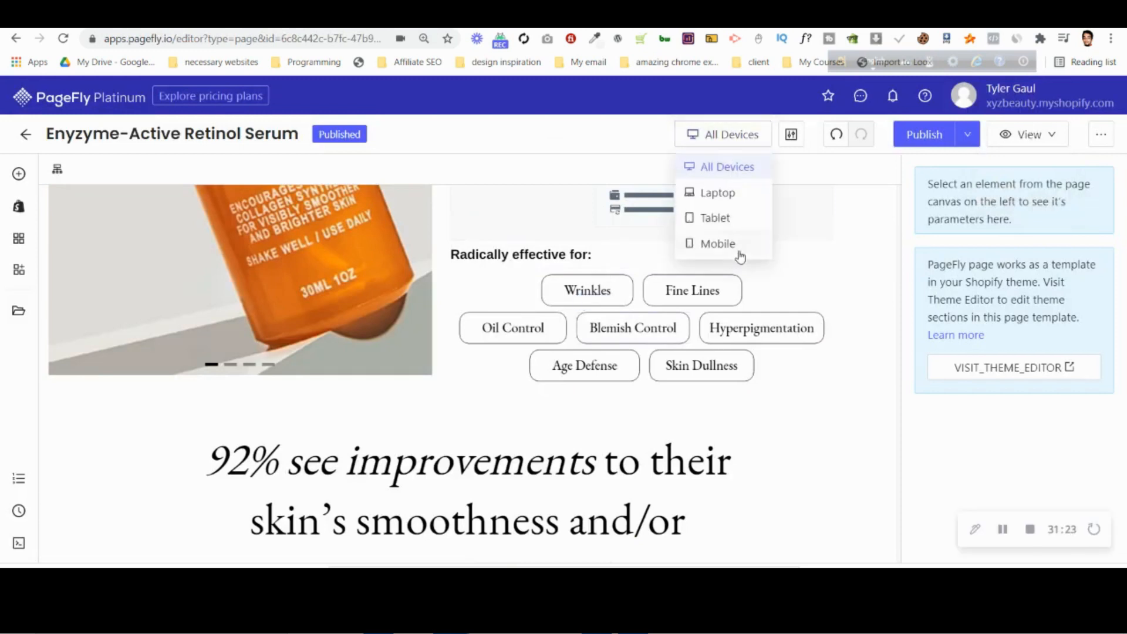
click(735, 251)
scroll(468, 327, down, 5)
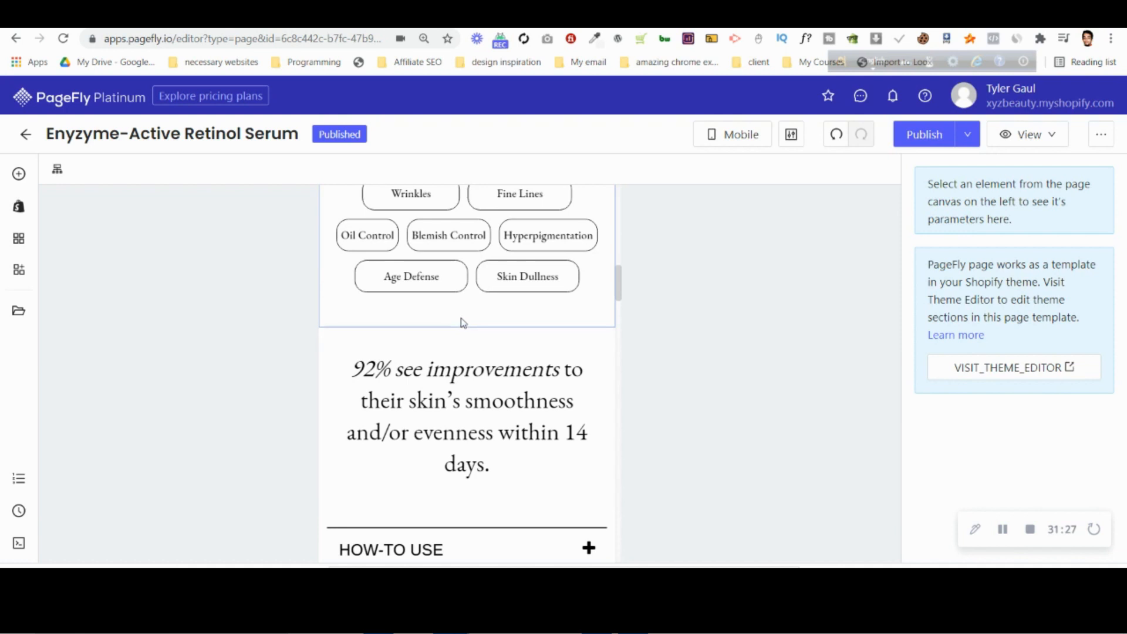
click(918, 19)
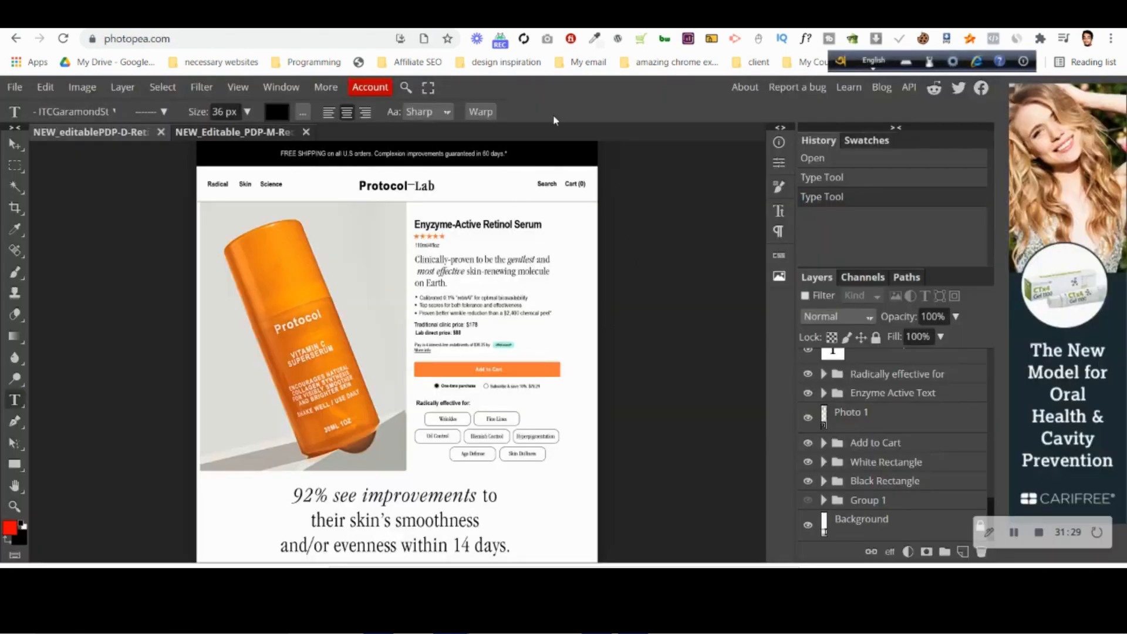
click(203, 135)
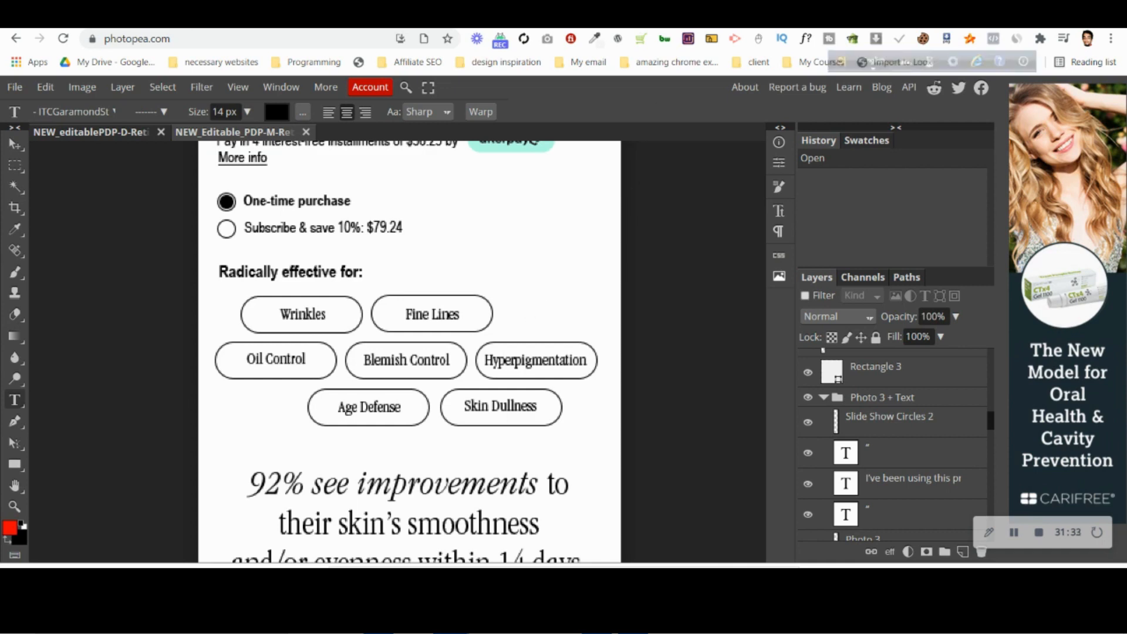
click(684, 19)
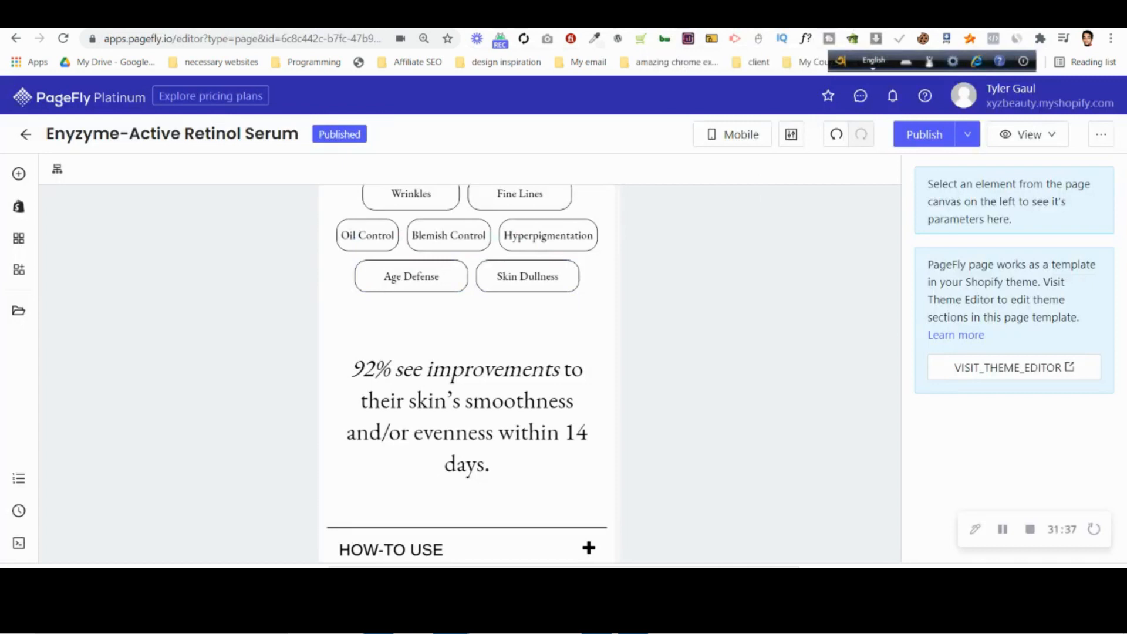
click(590, 19)
click(589, 19)
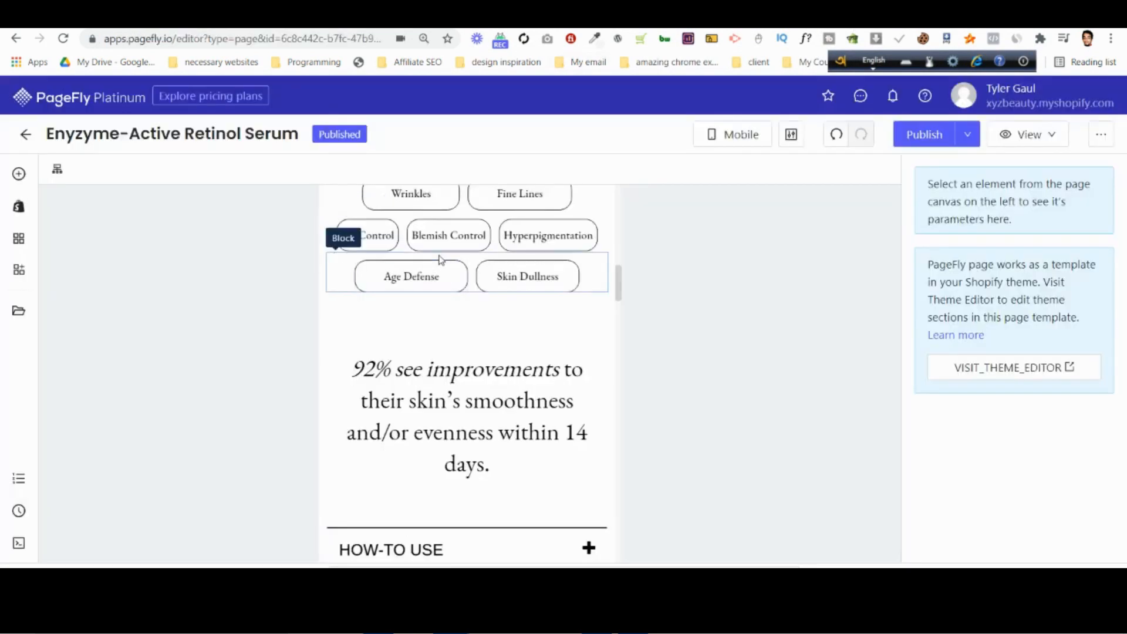
Set the left and right padding of the mobile Age Defense heading to 20 px.
click(439, 273)
double_click(936, 347)
text(20)
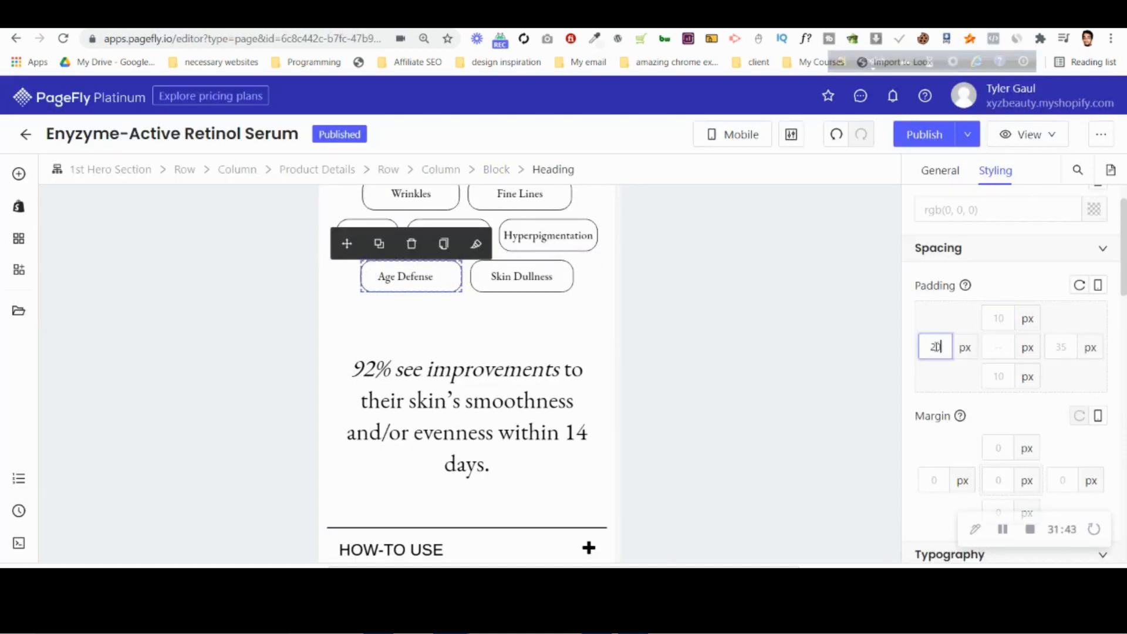
Set the left and right padding of the mobile Skin Dullness heading to 20 px.
click(525, 276)
text(20)
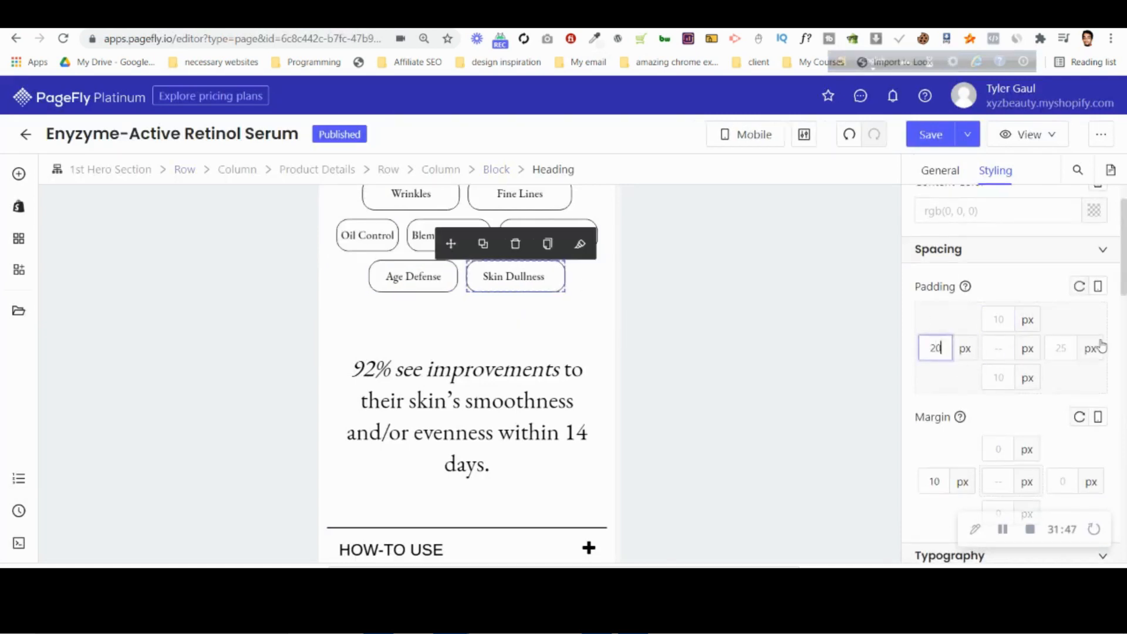
click(1077, 347)
text(20)
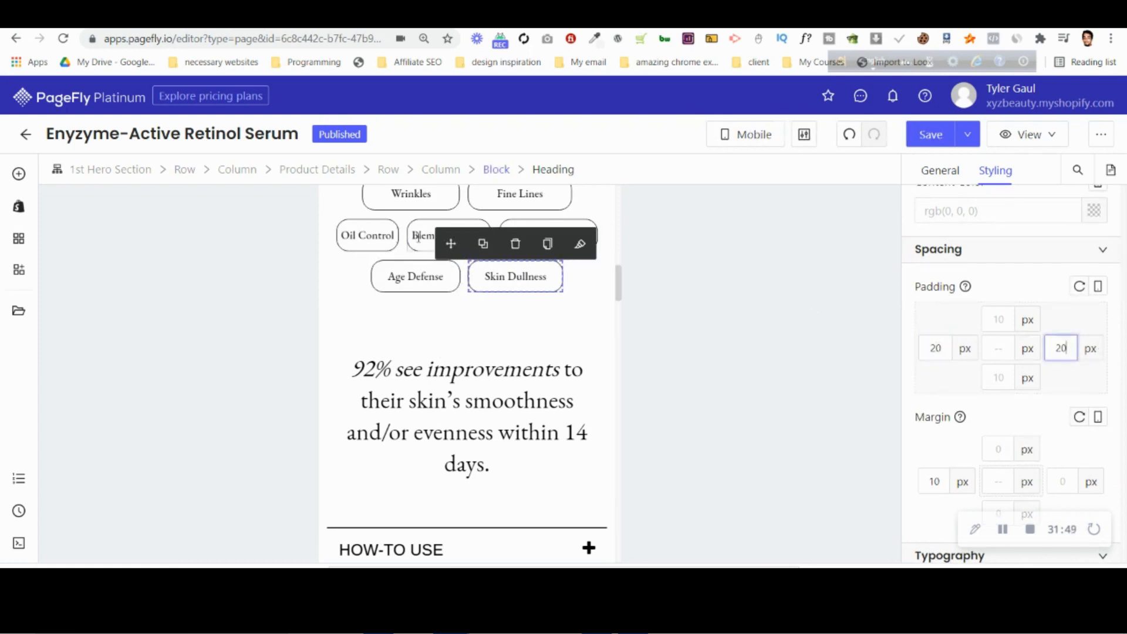
Try 20 px left and right padding on the mobile Wrinkles and Fine Lines headings and compare with the mobile mockup in Photopea.
click(418, 200)
click(937, 349)
text(20)
click(1063, 349)
text(20)
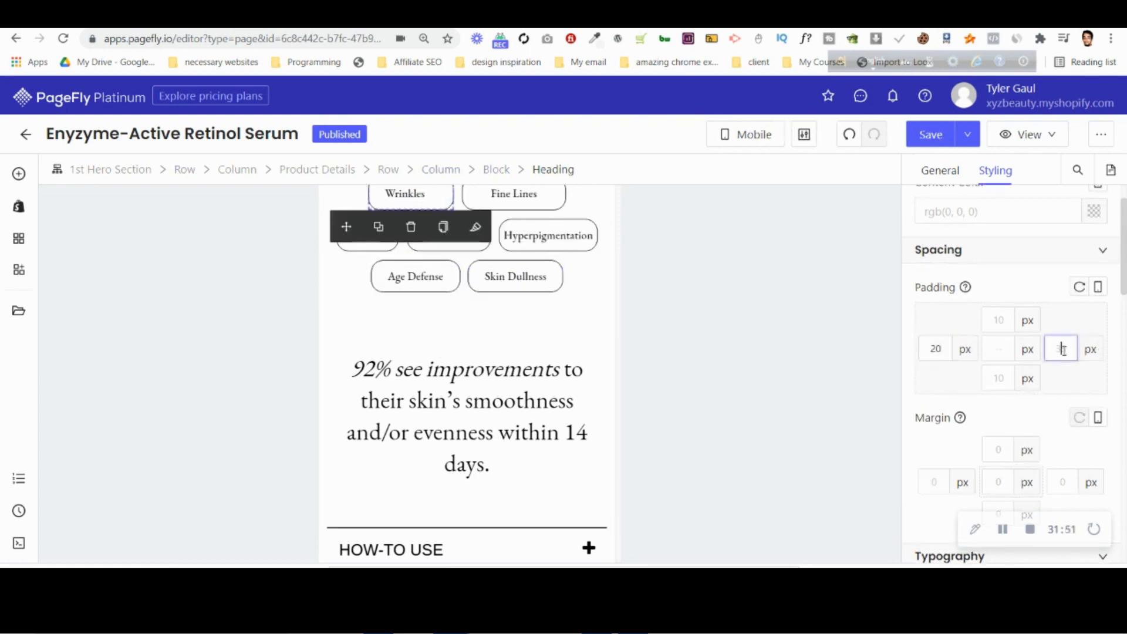
click(498, 199)
click(936, 349)
text(20)
click(1063, 349)
text(20)
click(904, 16)
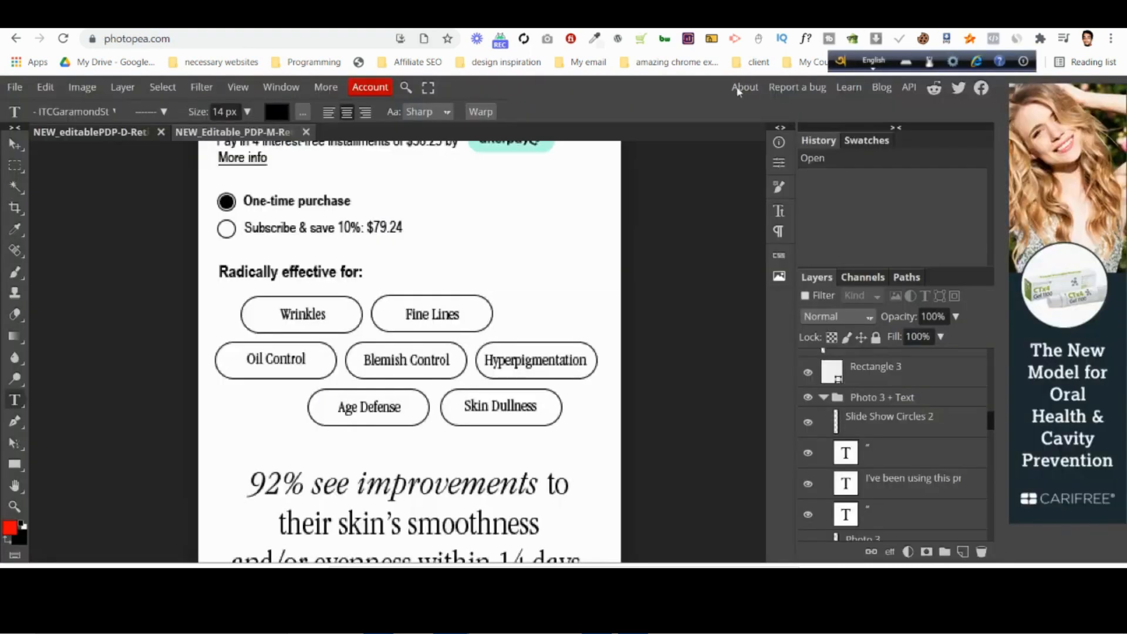
click(511, 16)
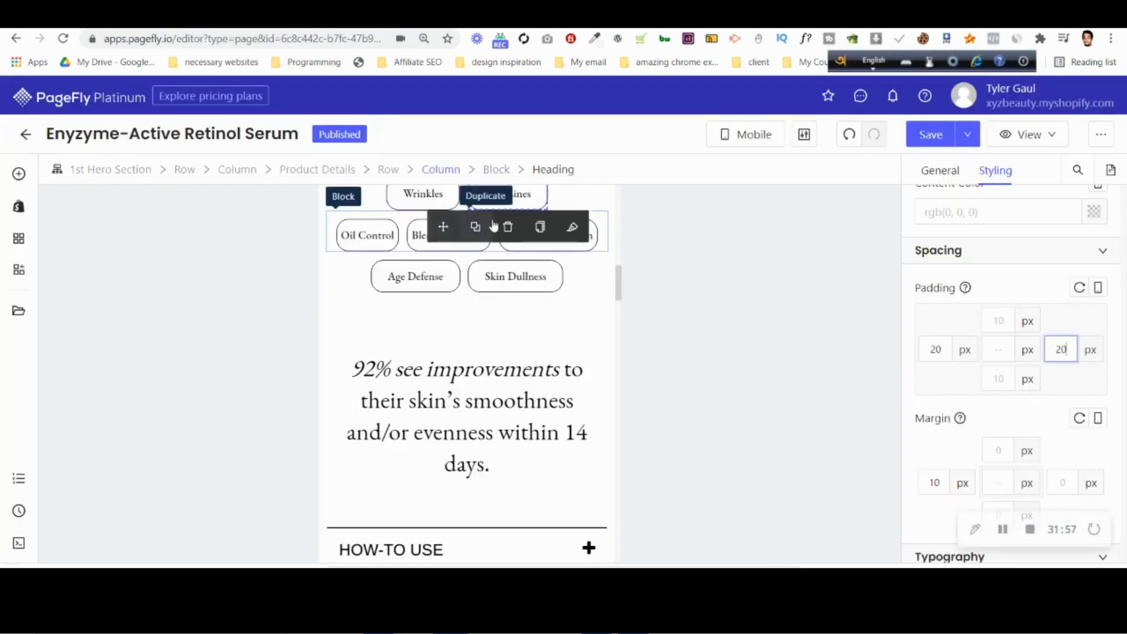
Set the left and right padding of the mobile Wrinkles and Fine Lines headings to 25 px and check the bottom row's padding.
click(419, 194)
click(1060, 351)
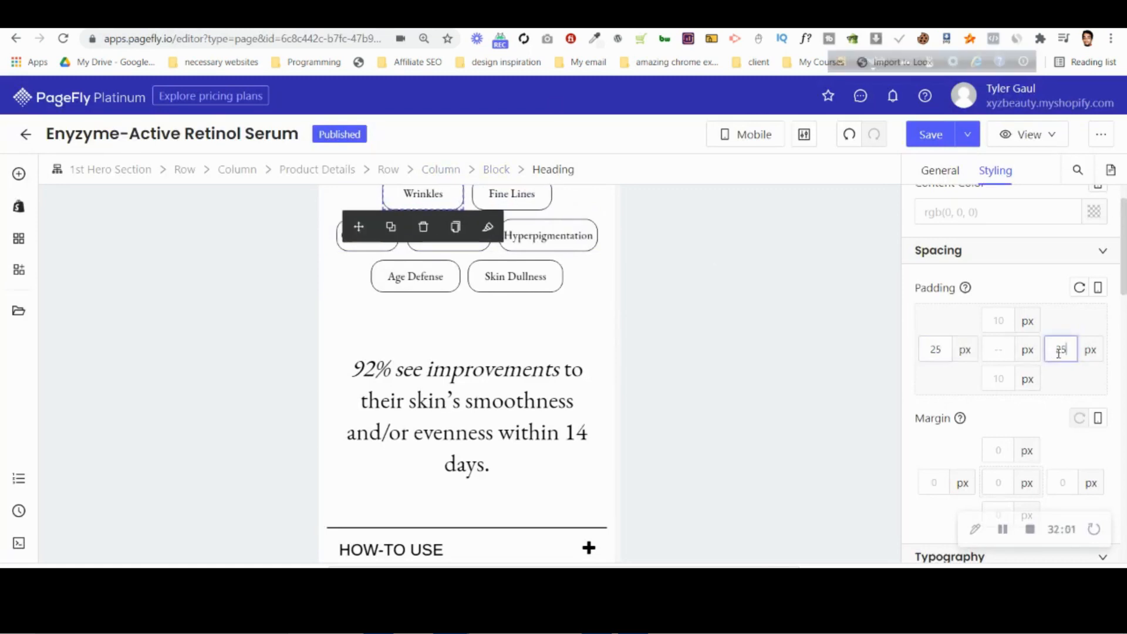
text(5)
scroll(579, 315, up, 3)
click(541, 336)
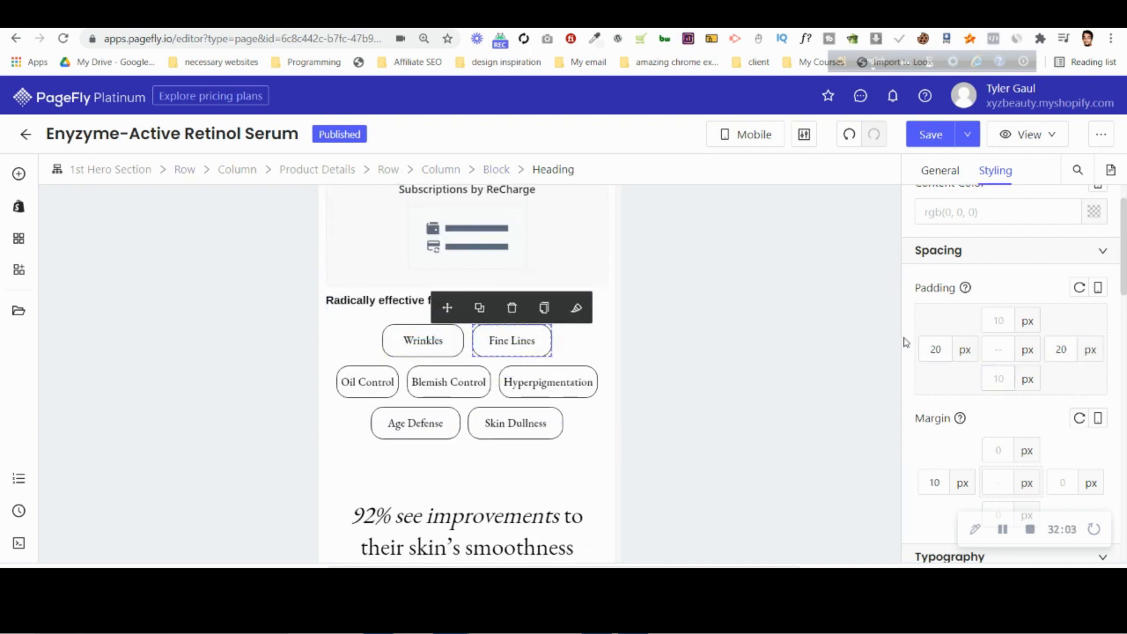
double_click(931, 349)
text(25)
double_click(1061, 349)
text(25)
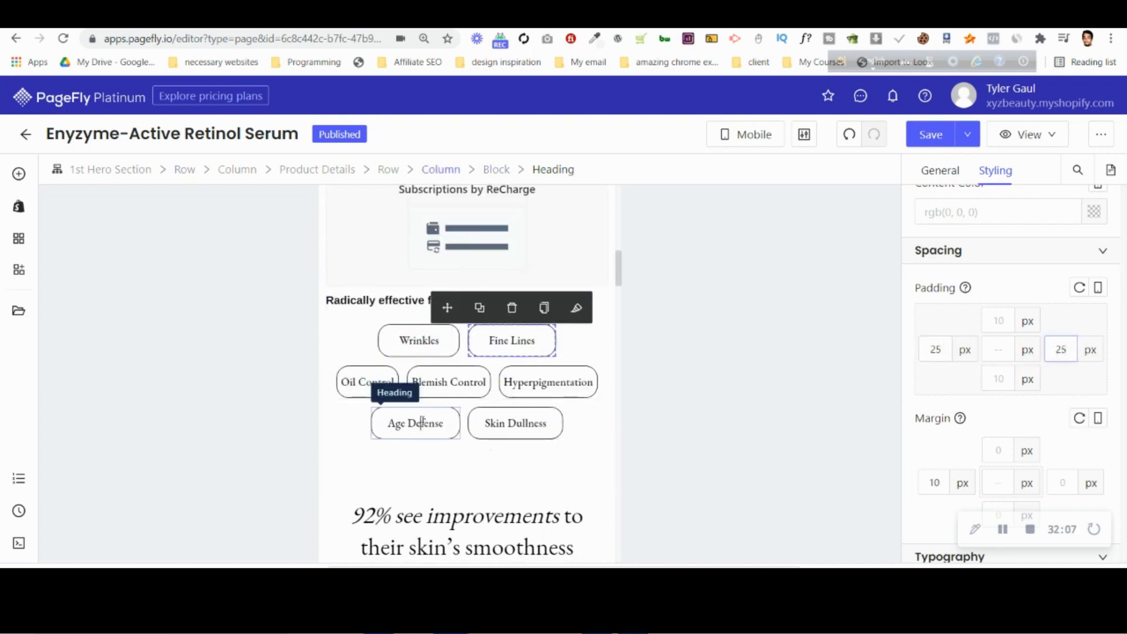
click(422, 421)
click(559, 438)
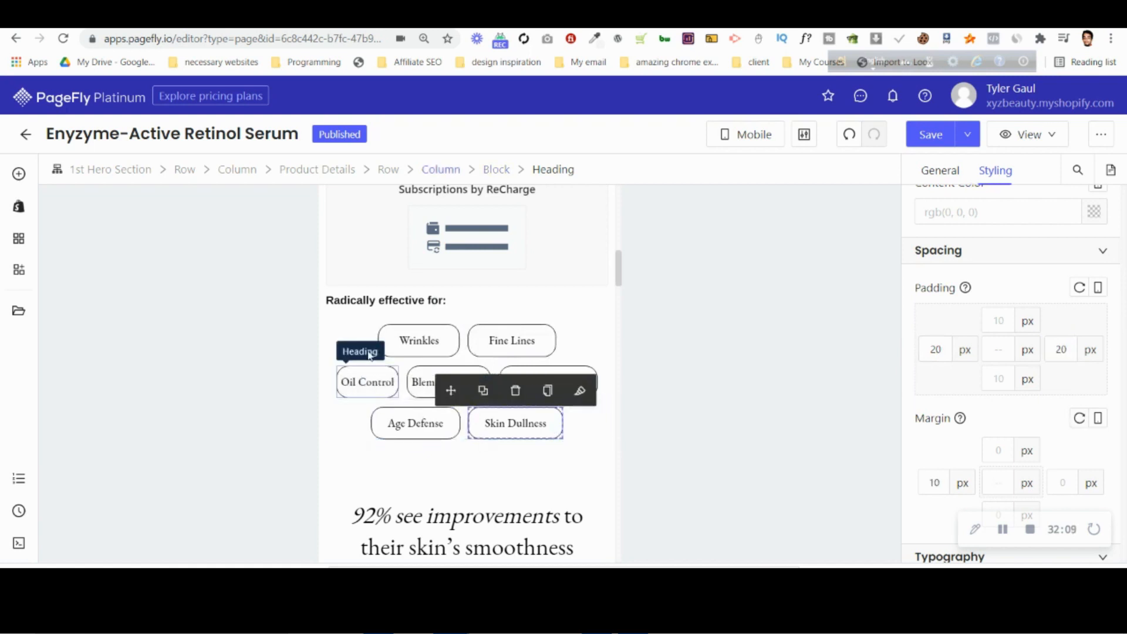
Set the top padding of the section containing the "92% see improvements" heading to 0 px.
scroll(361, 335, down, 3)
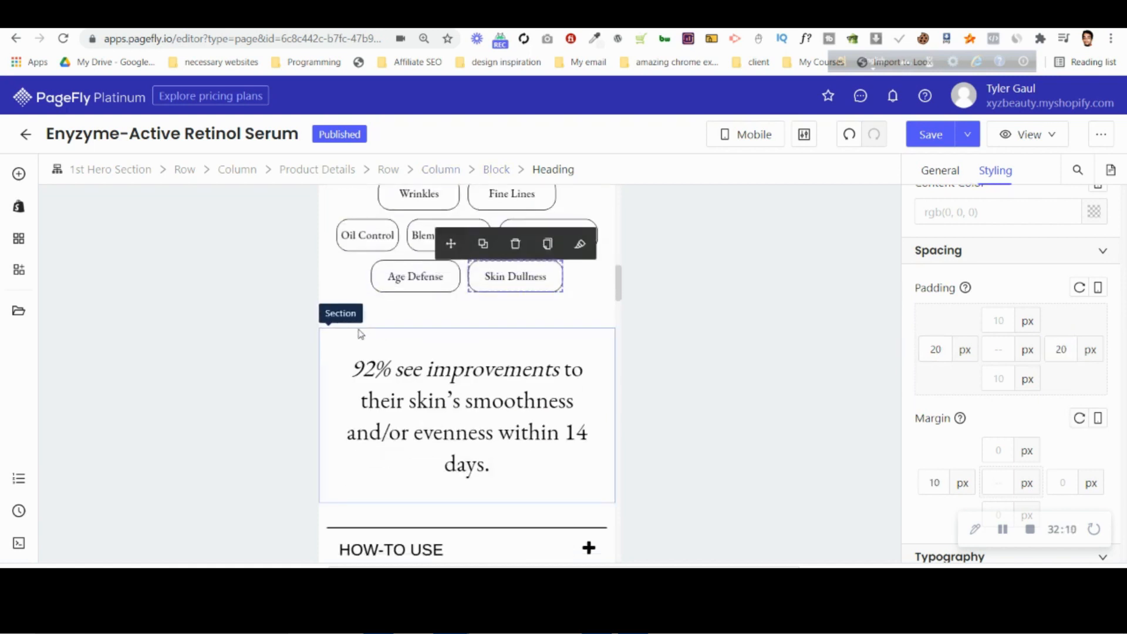
click(413, 336)
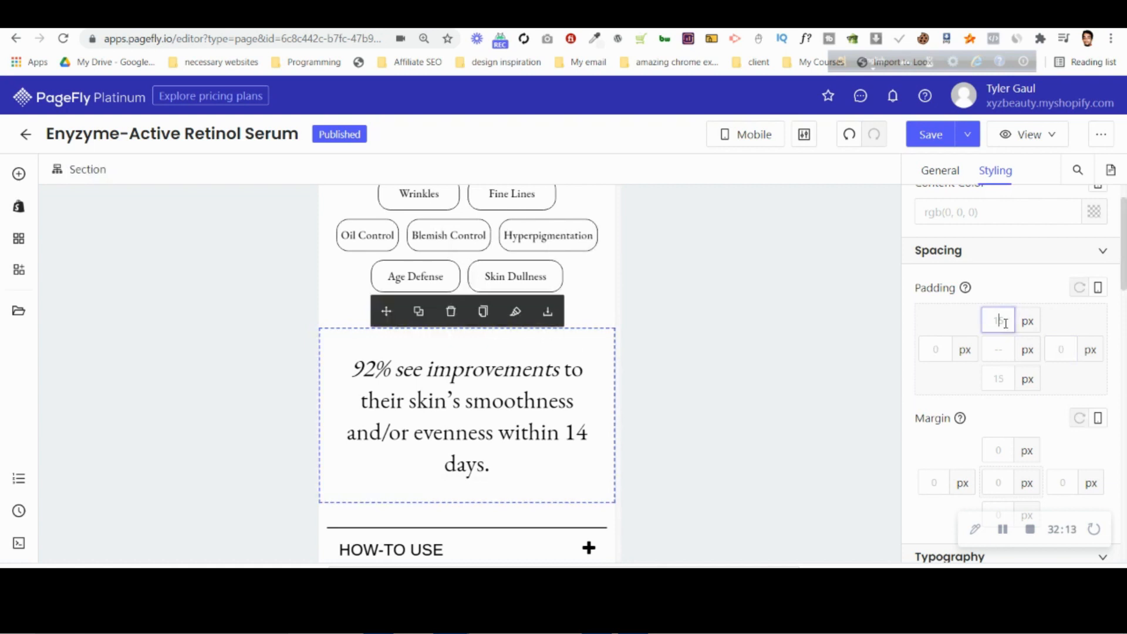
click(466, 389)
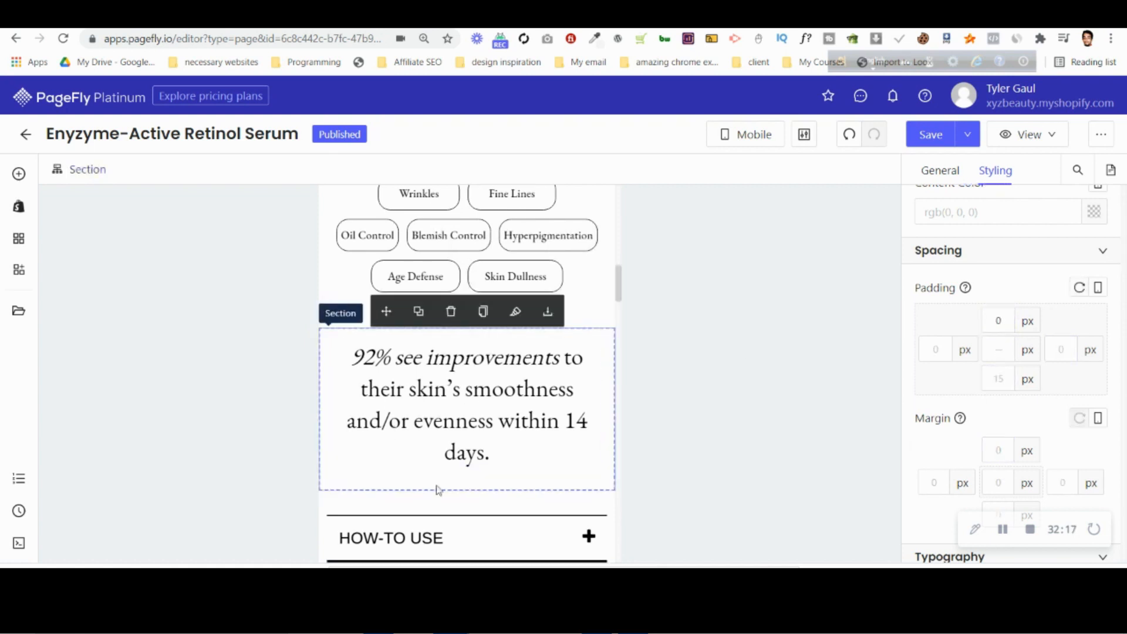
Compare the "92% see improvements" heading's font size and the content order below it with the mobile mockup in Photopea, and return to PageFly.
scroll(438, 485, down, 3)
click(446, 394)
scroll(1073, 428, down, 3)
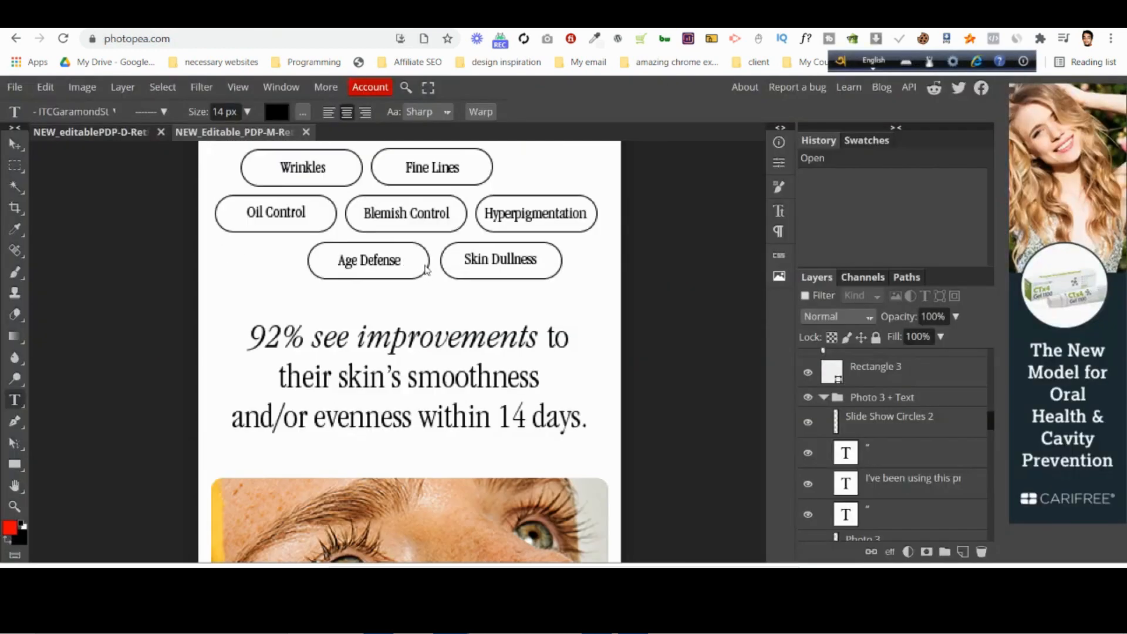
scroll(435, 293, down, 2)
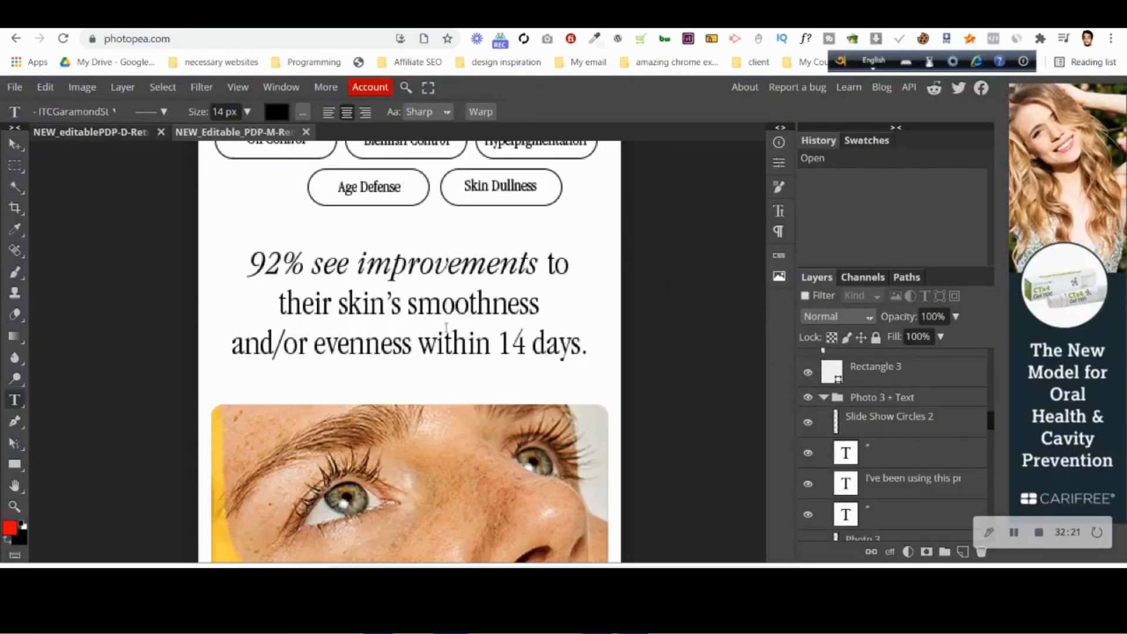
click(446, 321)
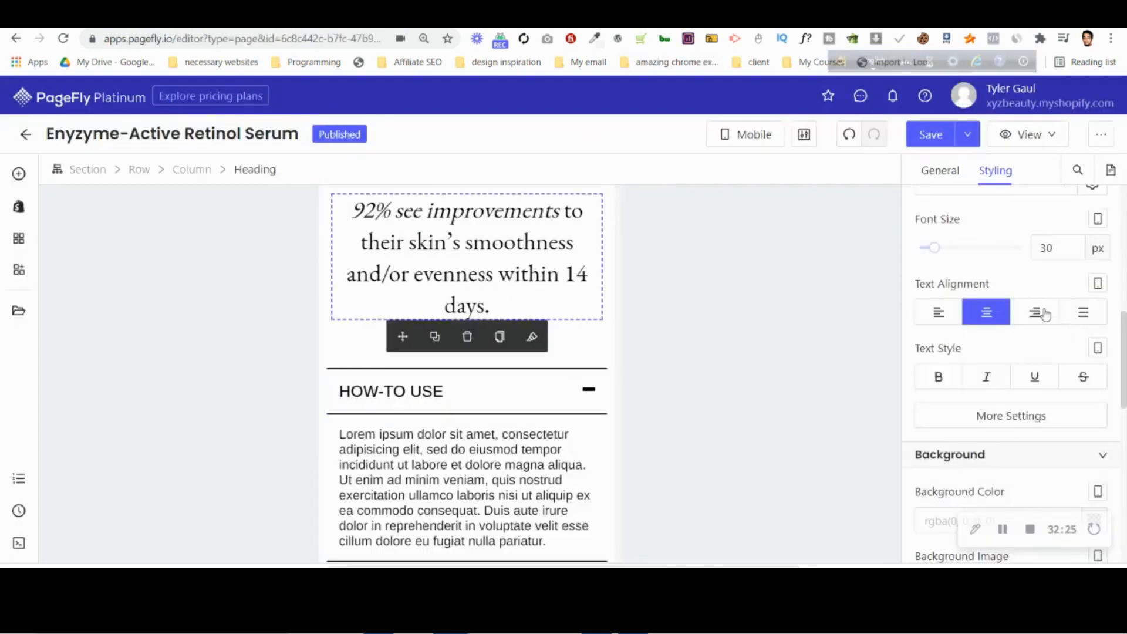
click(787, 15)
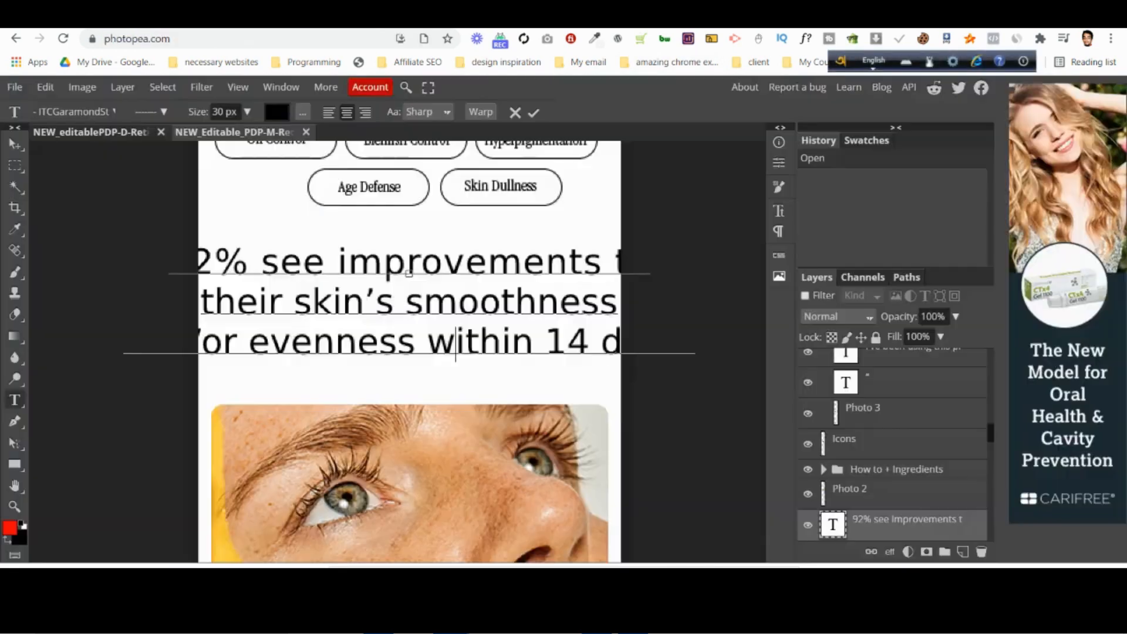
click(516, 113)
scroll(393, 389, down, 5)
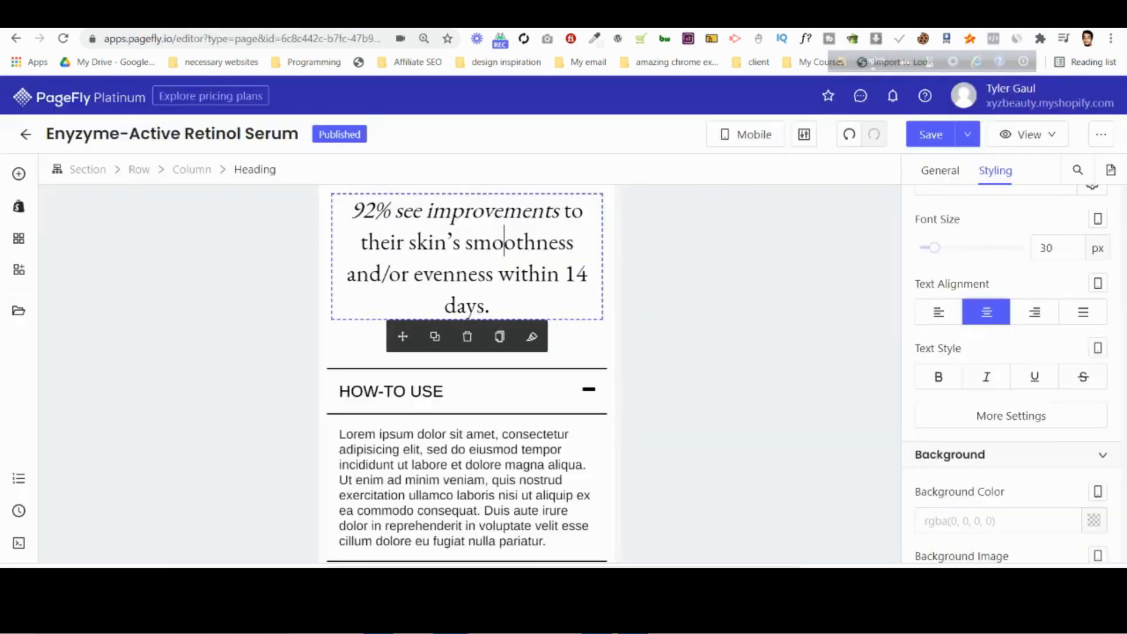
click(728, 16)
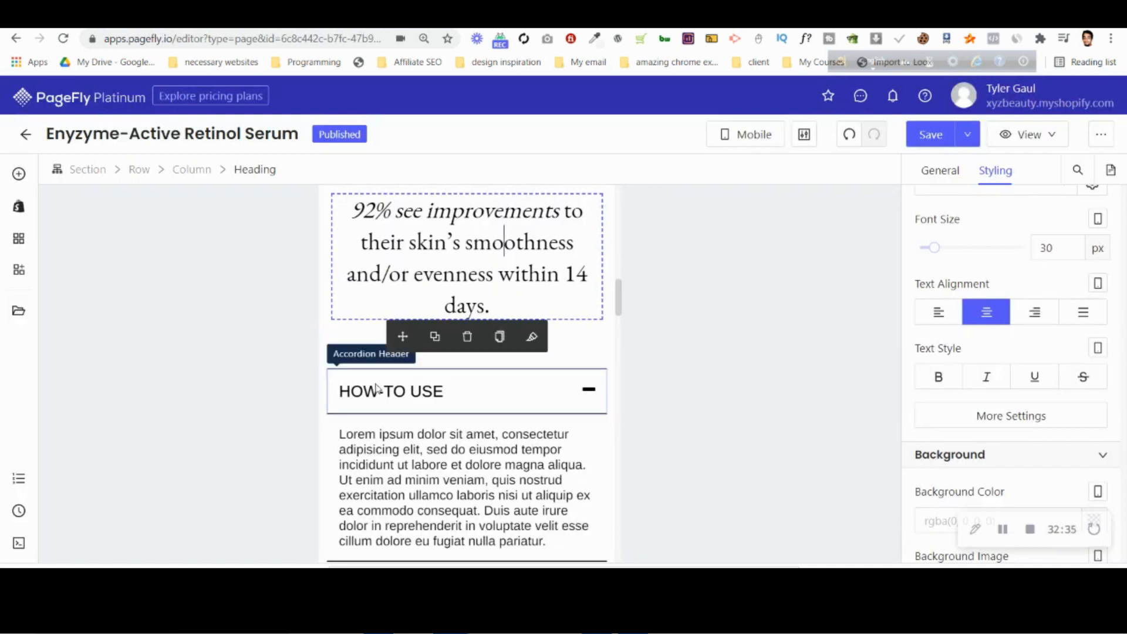
Give the row holding the accordions and face image a Flex display with the direction Column Reverse.
scroll(377, 388, down, 5)
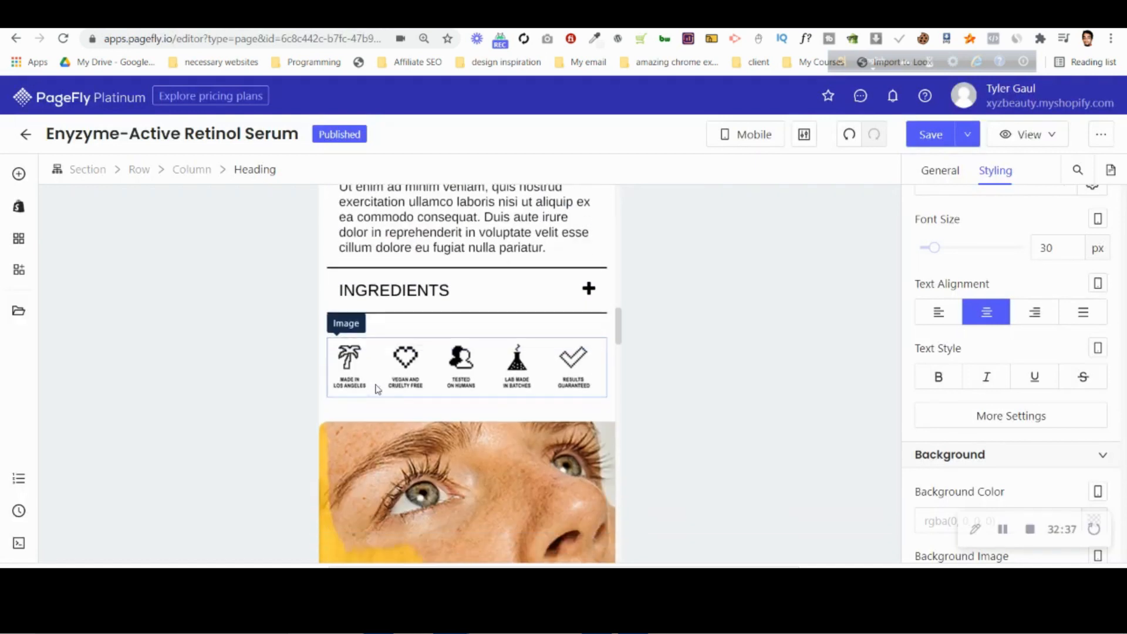
scroll(362, 438, up, 4)
scroll(362, 437, up, 2)
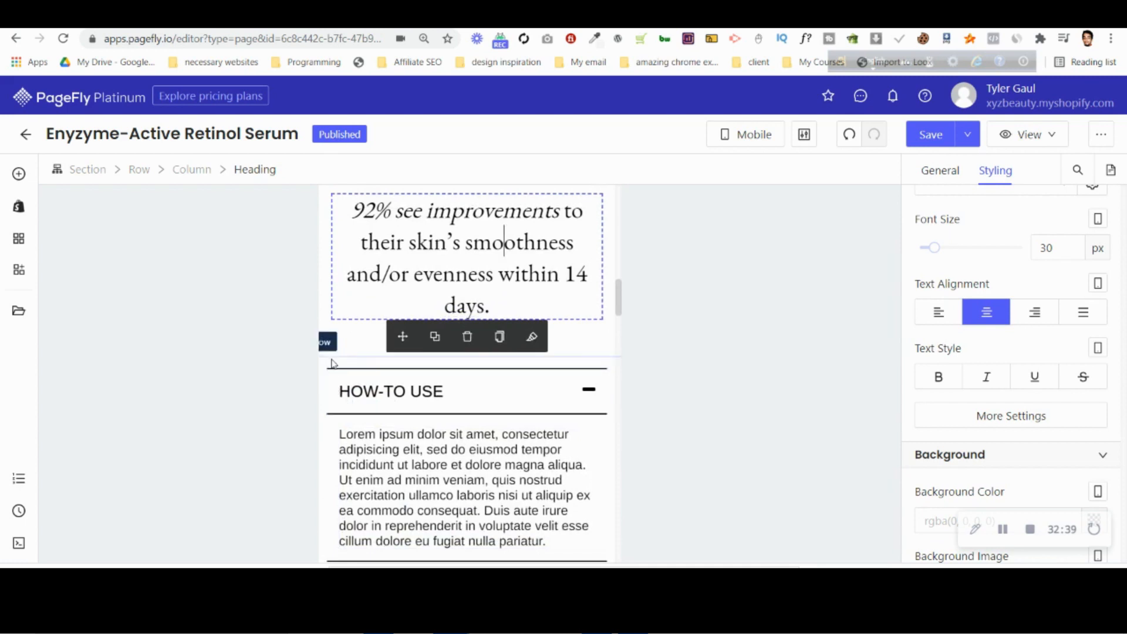
click(332, 363)
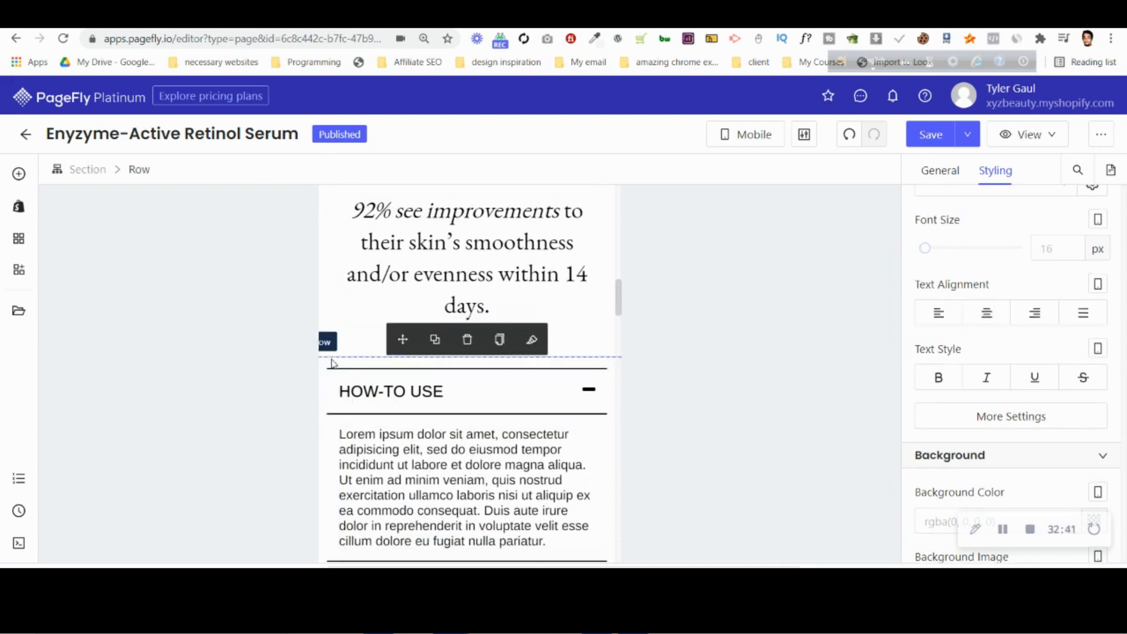
scroll(1116, 386, down, 6)
click(1084, 348)
scroll(979, 353, down, 3)
click(946, 307)
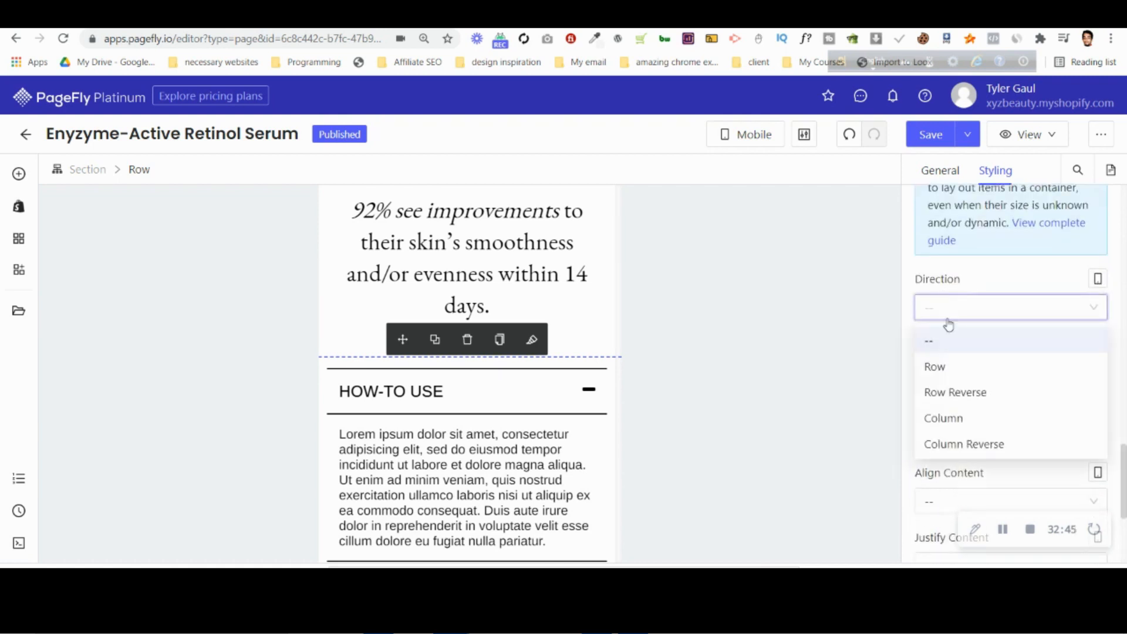
click(972, 446)
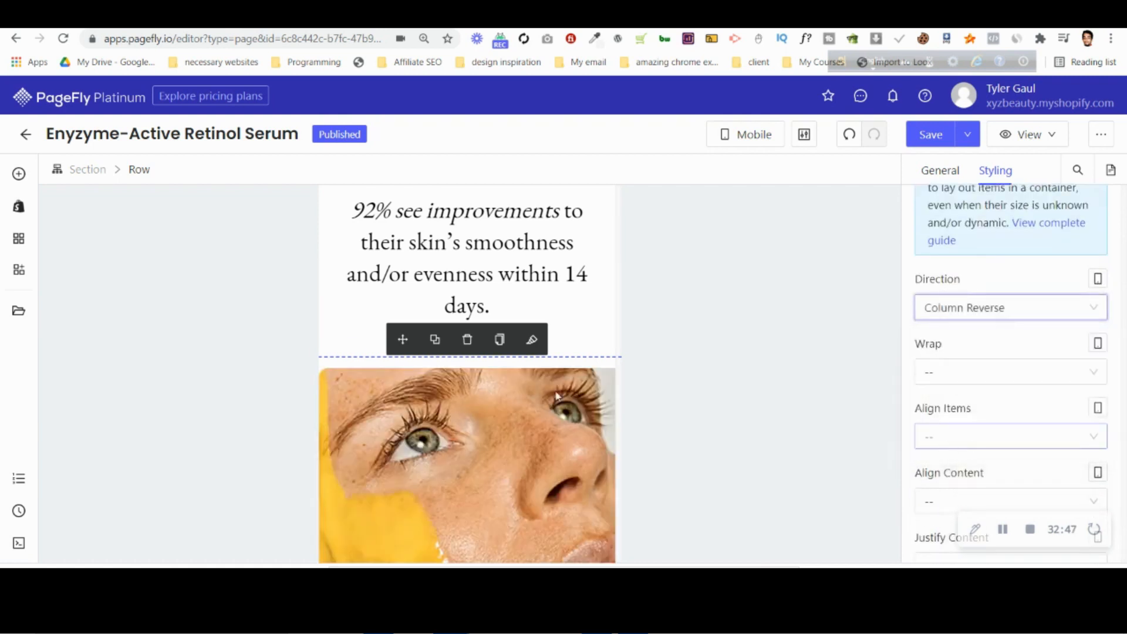
scroll(548, 388, down, 6)
scroll(567, 386, up, 1)
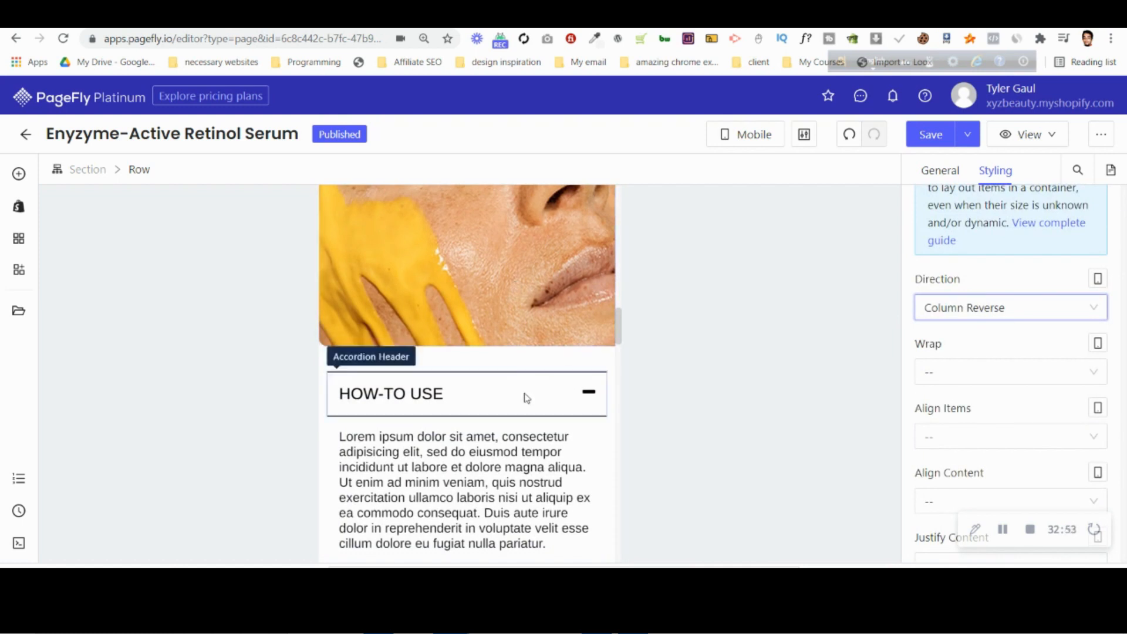
Collapse the HOW-TO USE accordion and examine the margin and padding of the column that contains it.
click(421, 386)
click(189, 171)
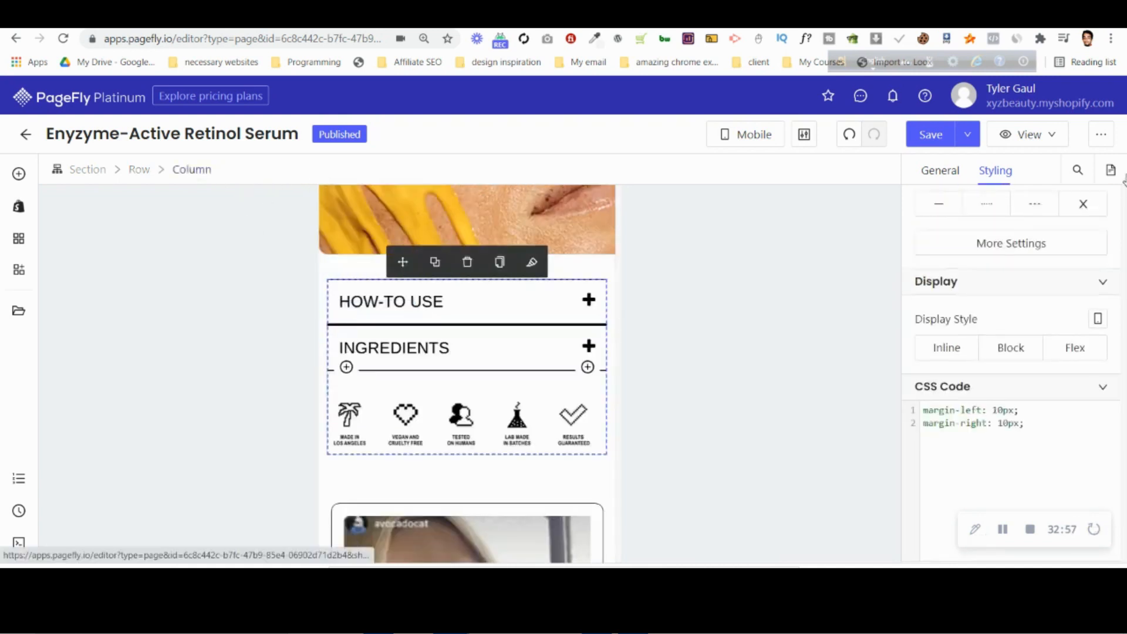
scroll(989, 327, up, 5)
scroll(974, 340, down, 3)
scroll(975, 340, down, 2)
scroll(976, 341, up, 8)
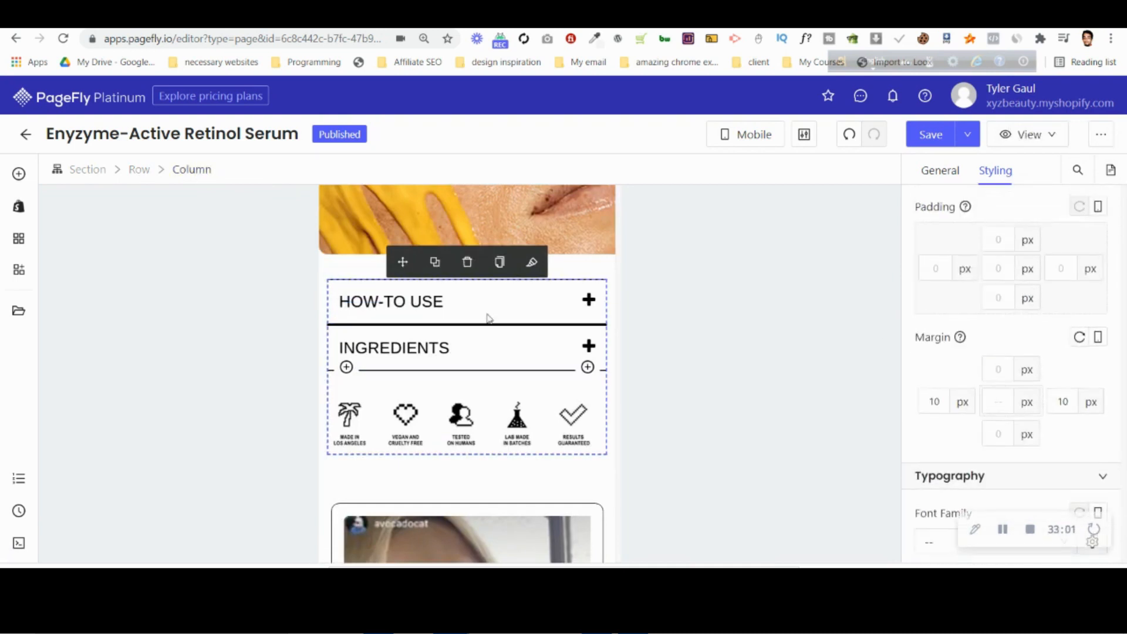
click(870, 17)
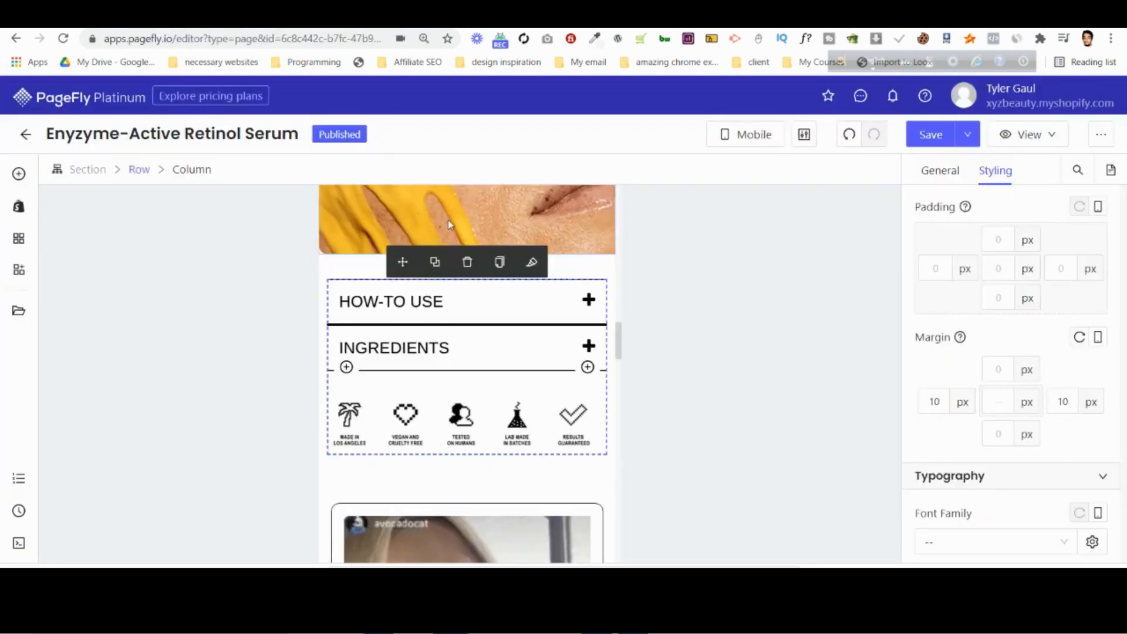
Set the left and right margin of the face image to 10 px and review its fit.
click(450, 224)
click(939, 358)
text(4)
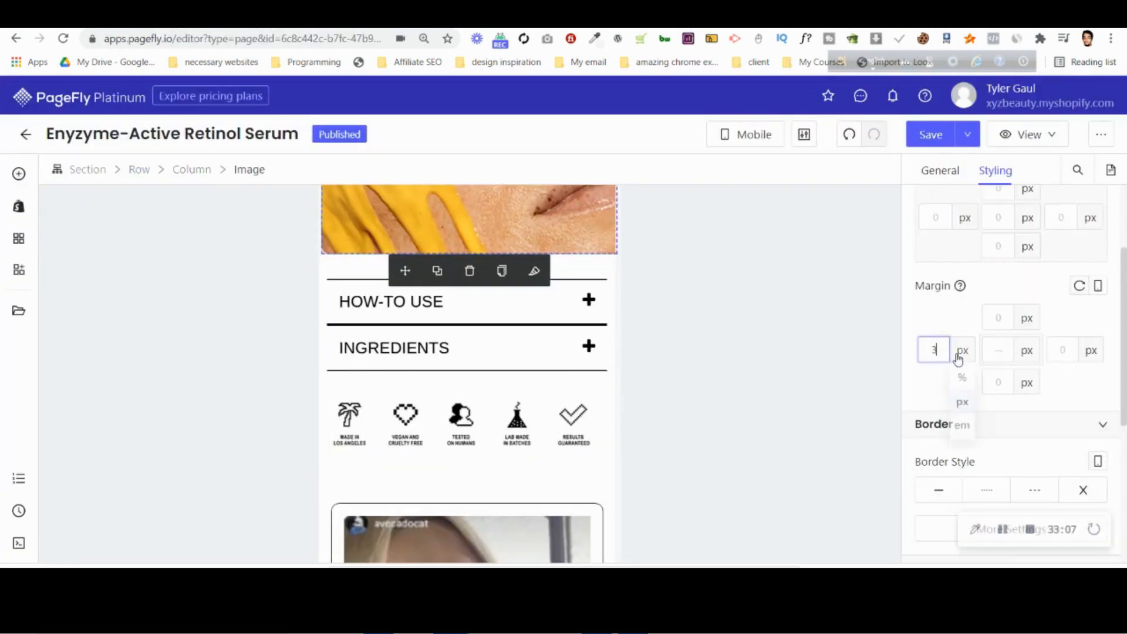
click(936, 352)
key(Up)
key(Up)
key(Up)
key(Up)
key(Up)
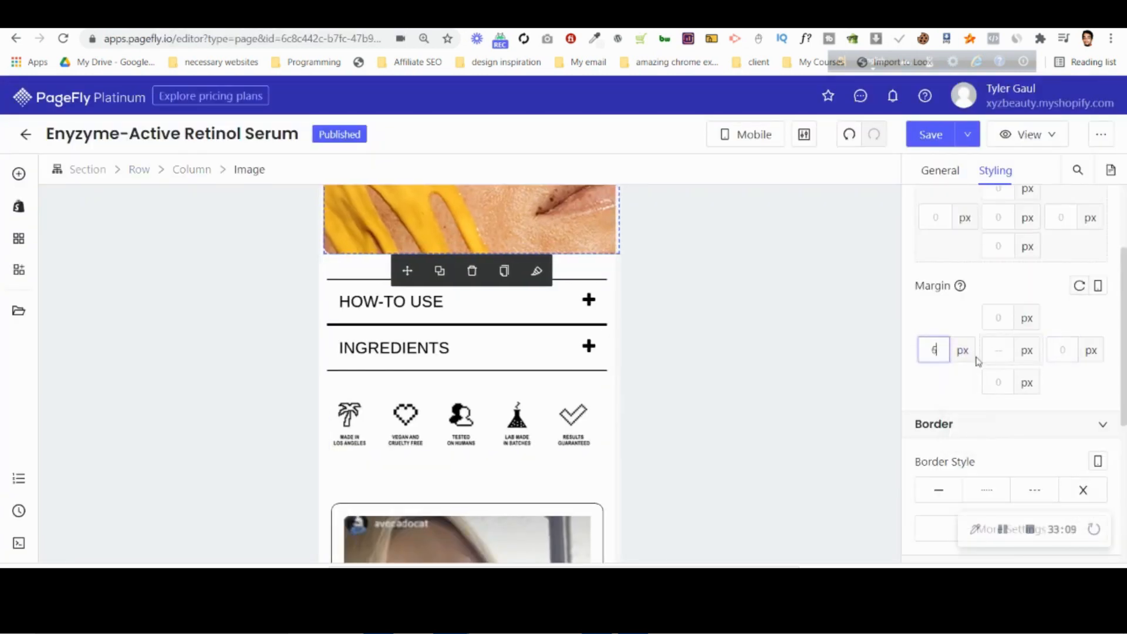
key(Up)
click(1059, 353)
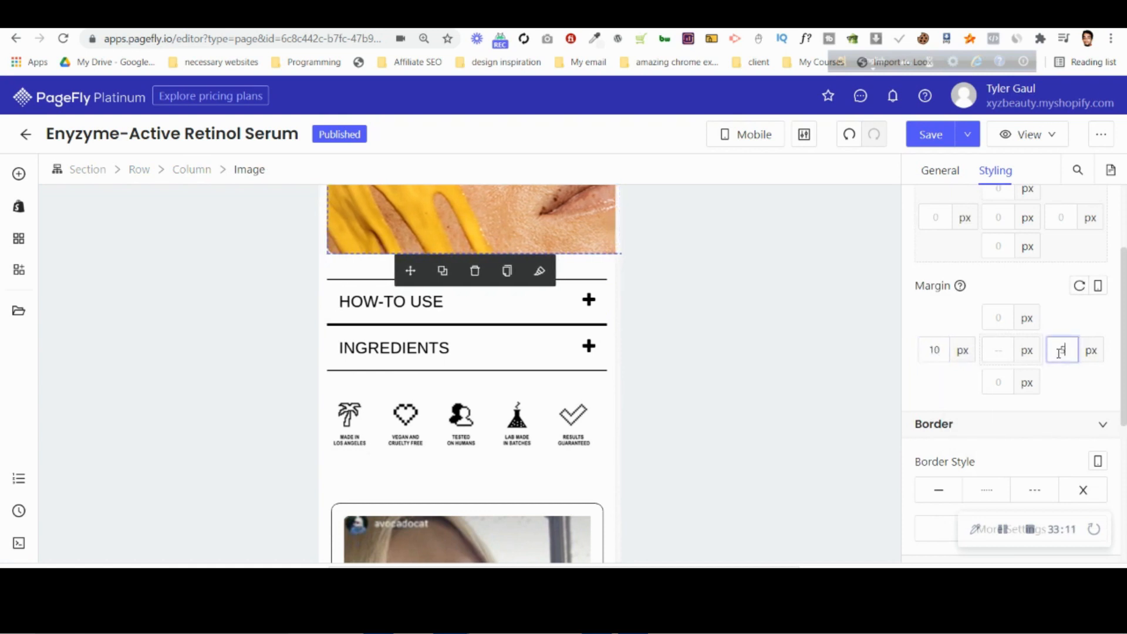
scroll(528, 382, up, 6)
click(530, 390)
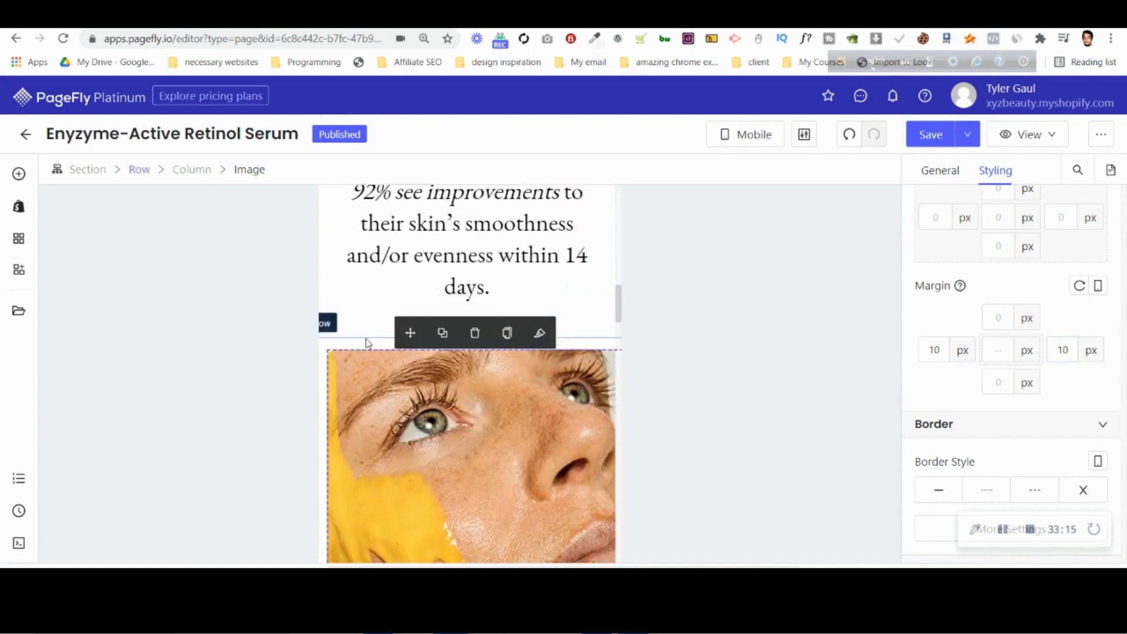
Set the left and right margin of the row containing the face image and accordions to 0 px.
click(365, 344)
scroll(364, 342, down, 4)
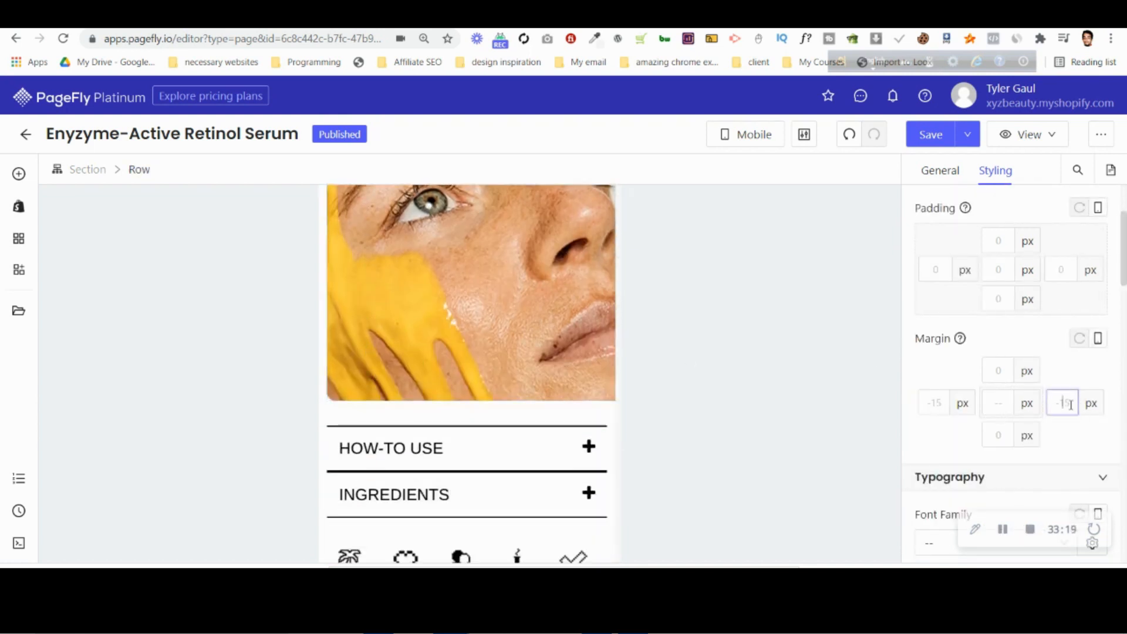
text(1)
key(BackSpace)
text(0)
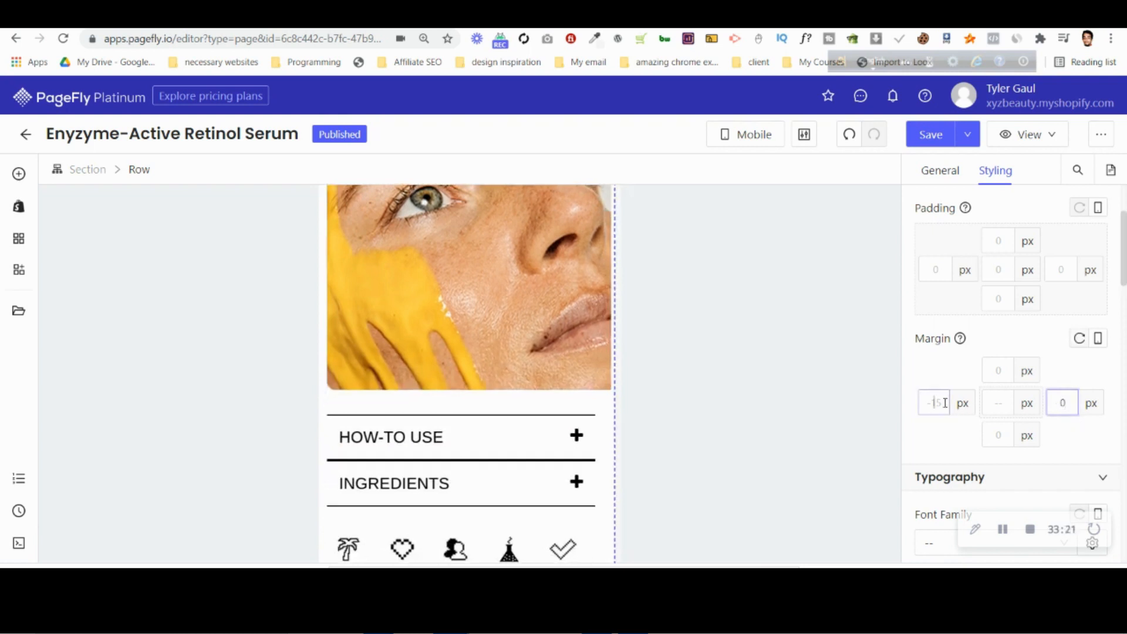
click(946, 403)
text(1)
key(BackSpace)
text(0)
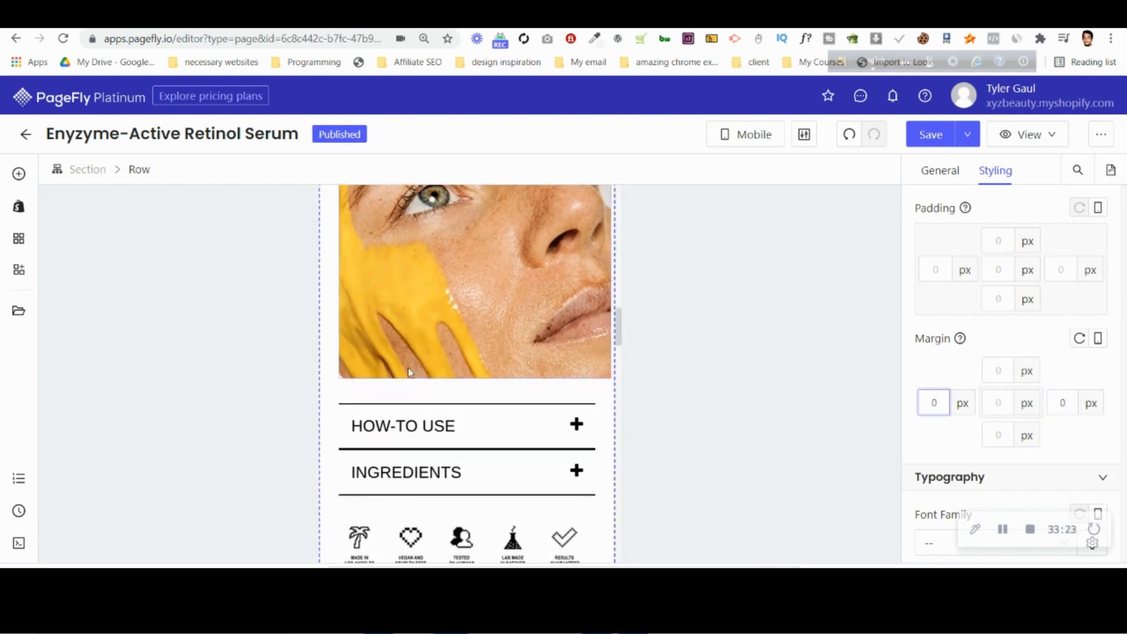
Reset the face image's left and right margins to 0 px.
click(352, 298)
click(946, 352)
key(BackSpace)
key(BackSpace)
text(5)
key(BackSpace)
text(0)
double_click(1065, 352)
text(7)
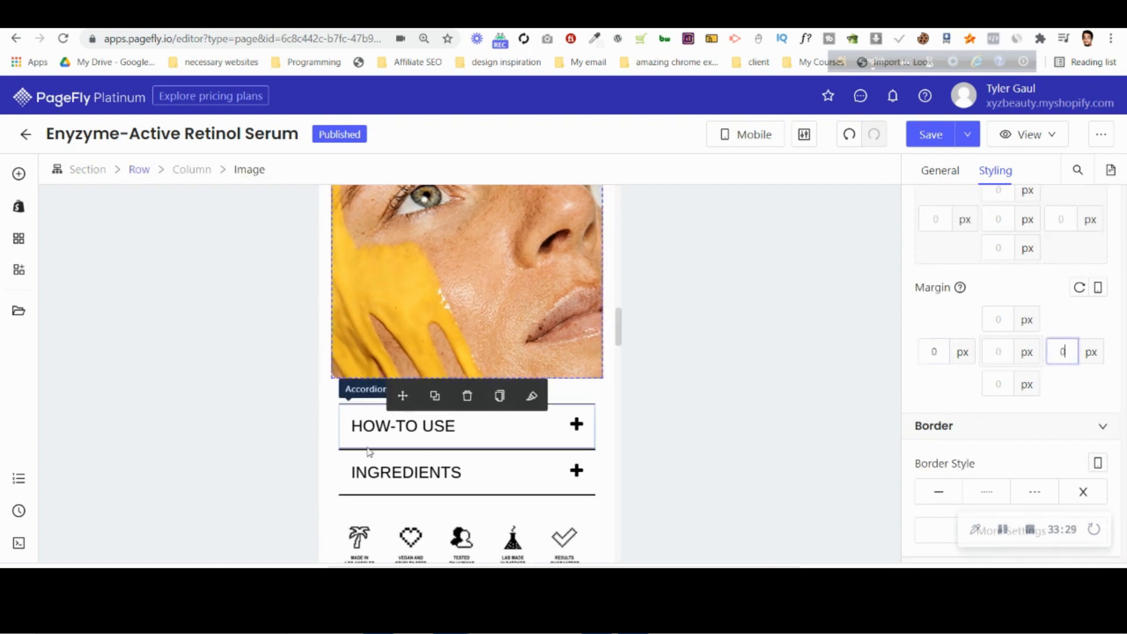
Set the left and right margins of the column containing the HOW-TO USE and INGREDIENTS accordions to 0 px.
click(347, 411)
click(201, 170)
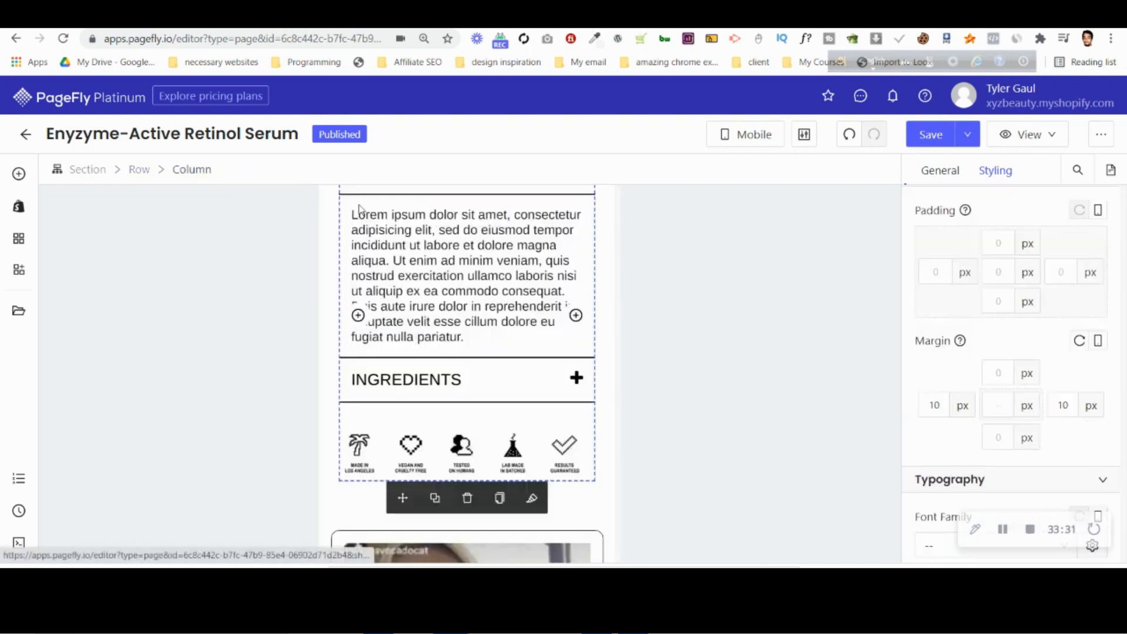
click(939, 406)
key(Down)
key(Down)
key(Down)
key(Down)
key(Down)
key(Down)
key(Down)
key(Down)
key(Down)
key(Down)
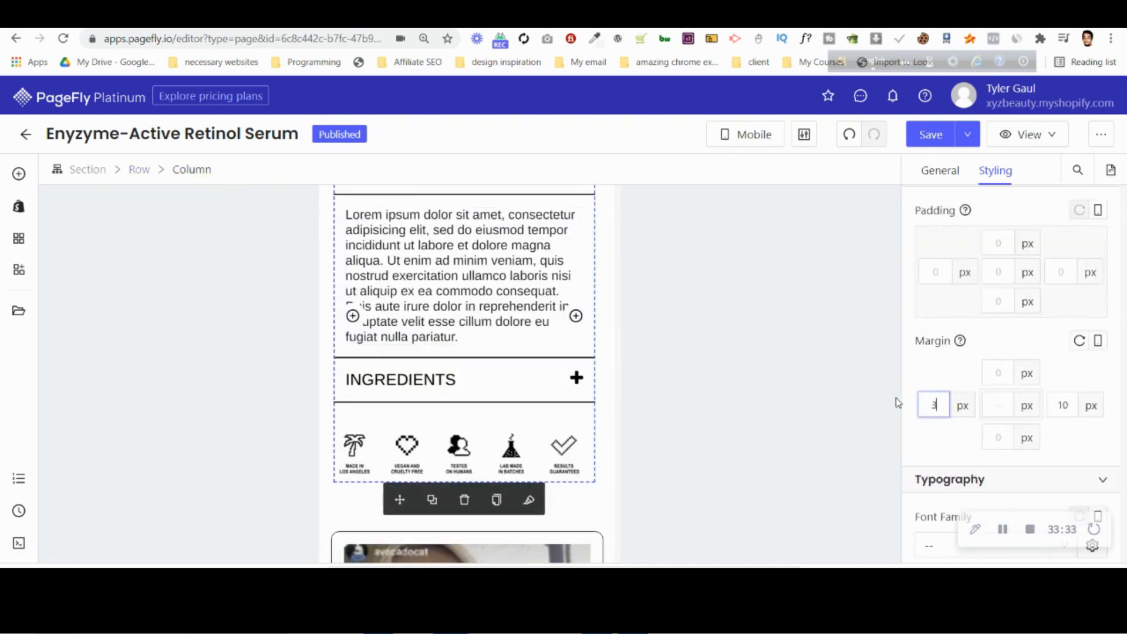
click(1070, 404)
key(Down)
key(Down)
key(Down)
key(Down)
scroll(443, 342, up, 5)
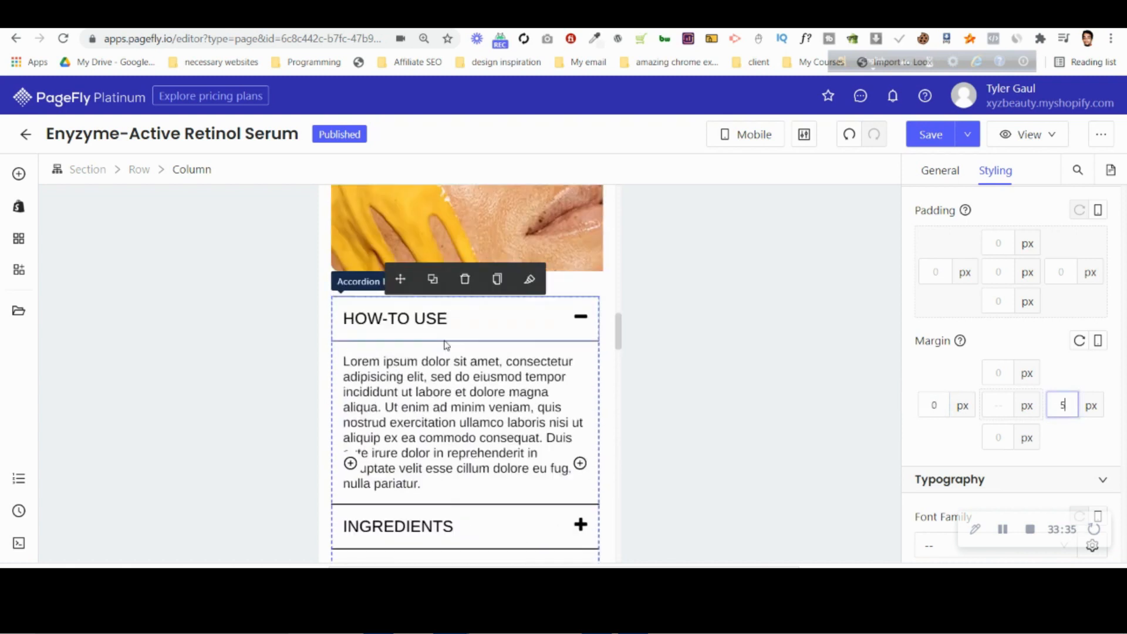
key(Down)
key(Down)
key(Down)
key(Down)
key(Down)
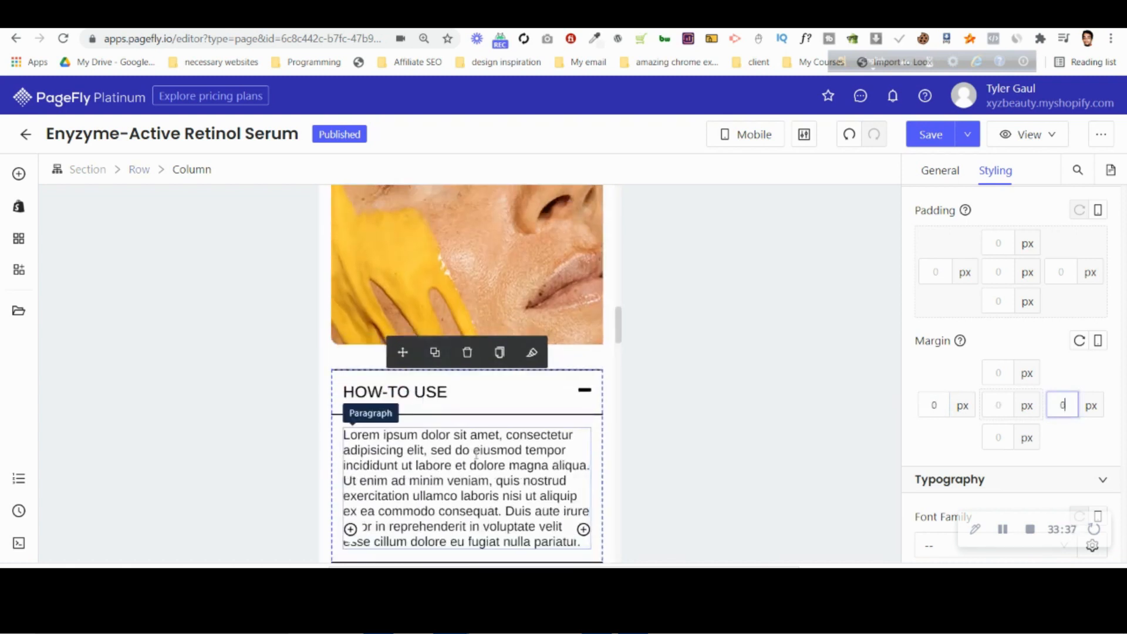
key(Down)
click(384, 297)
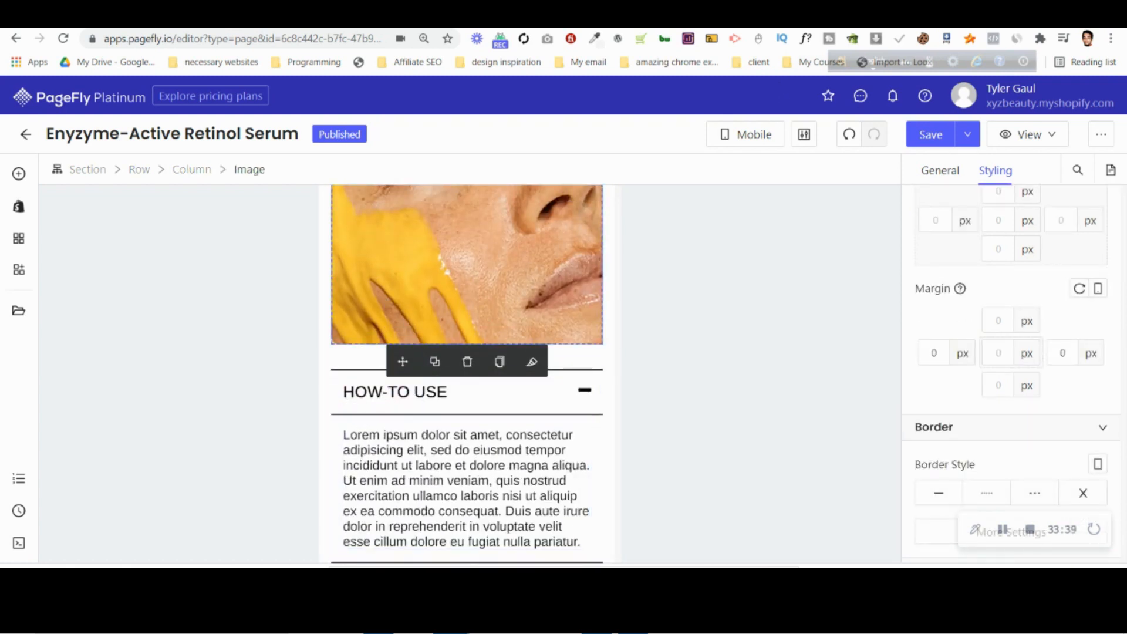
Check the HOW-TO USE and INGREDIENTS text size in the Photopea mockup and set the PageFly accordion headers' font size to 14 px.
click(789, 17)
click(411, 16)
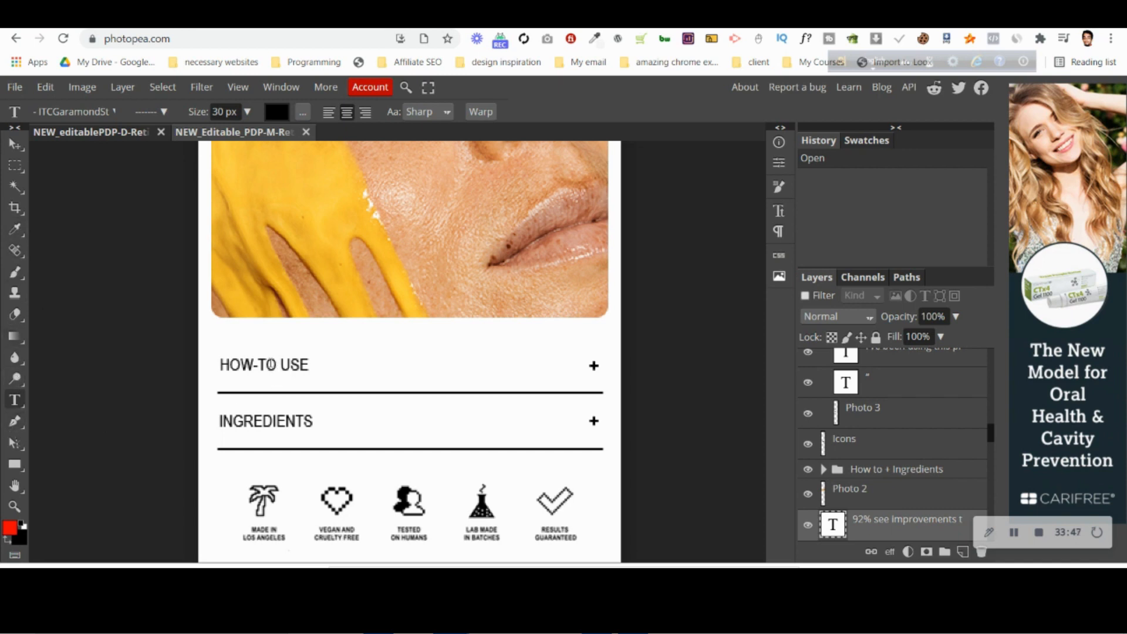
click(265, 365)
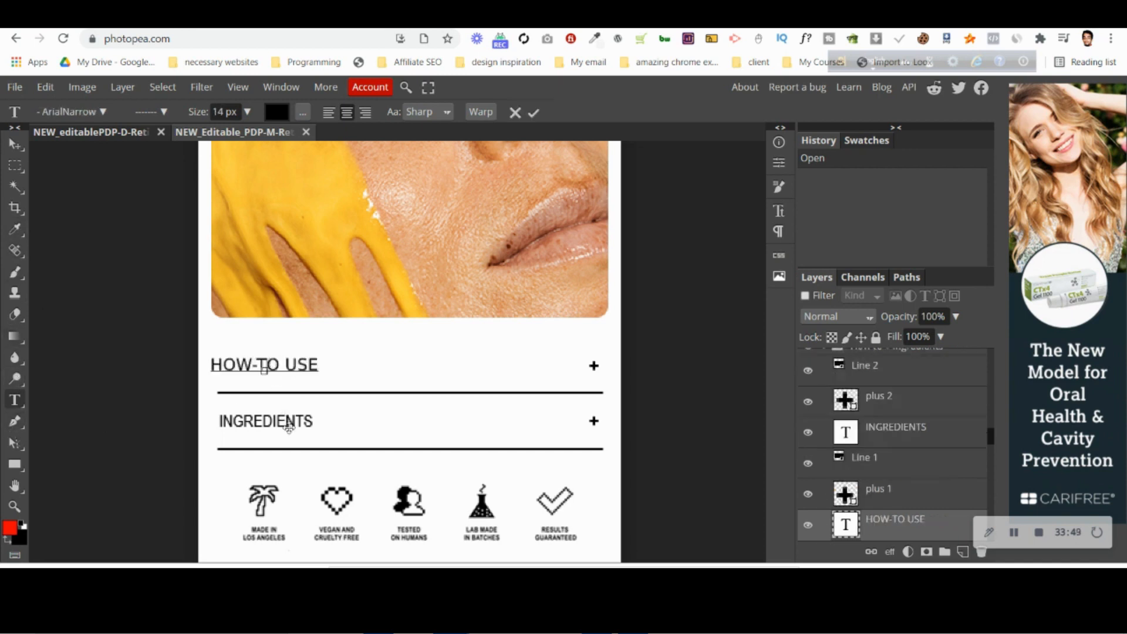
click(516, 114)
click(266, 423)
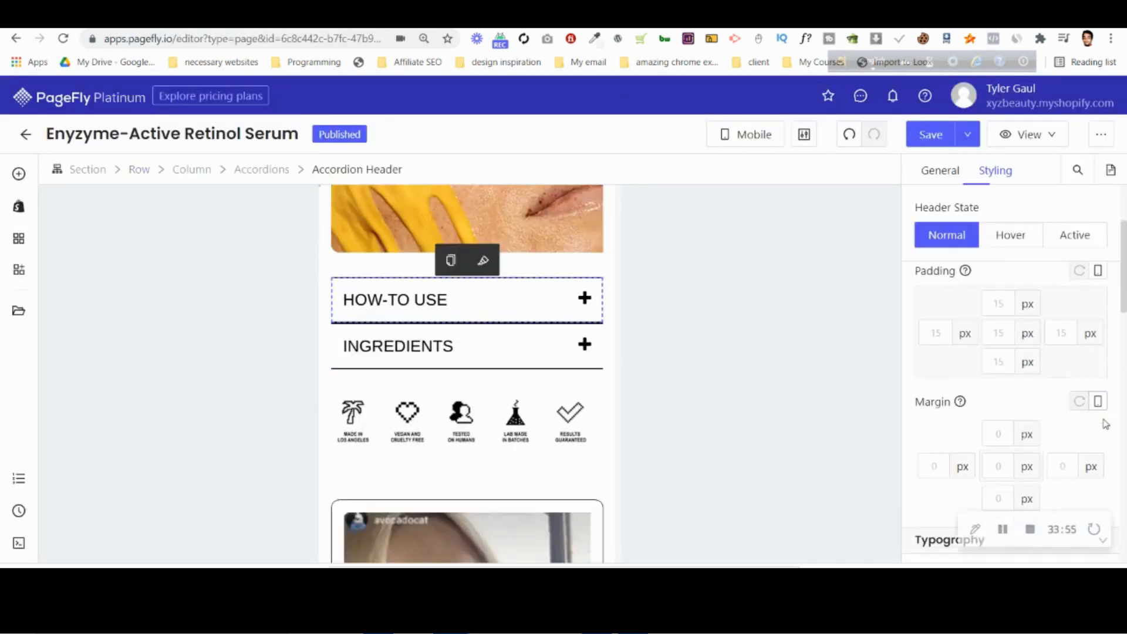
scroll(1103, 423, down, 3)
click(1057, 394)
key(Down)
key(Down)
key(Down)
key(Down)
key(Down)
key(Down)
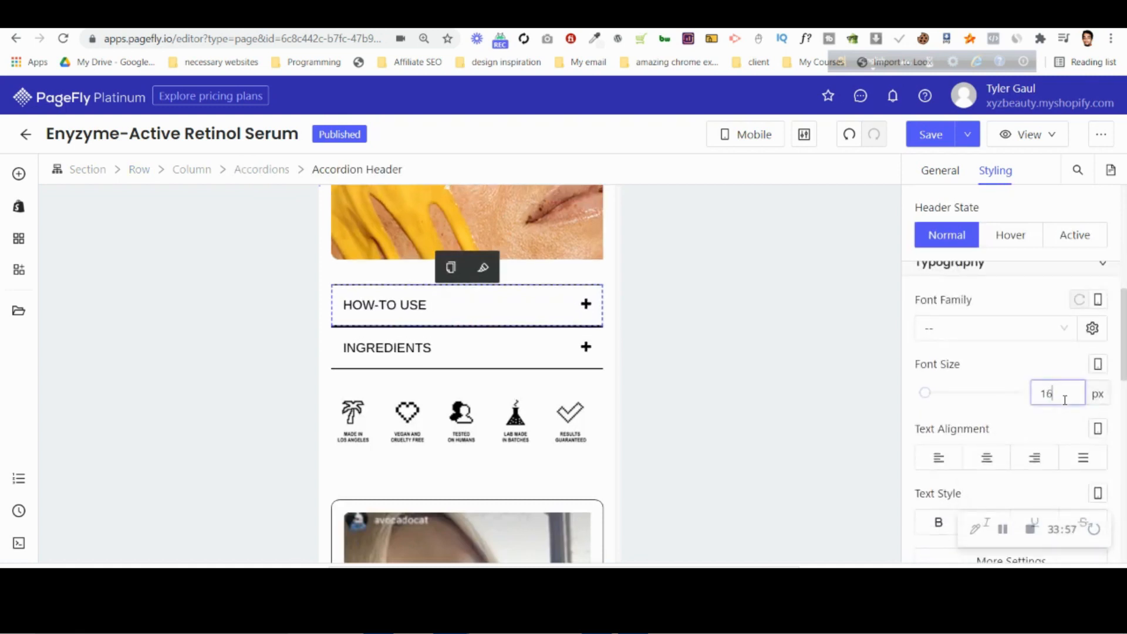
Expand the HOW-TO USE accordion and set its paragraph's font size to 14 px.
click(575, 311)
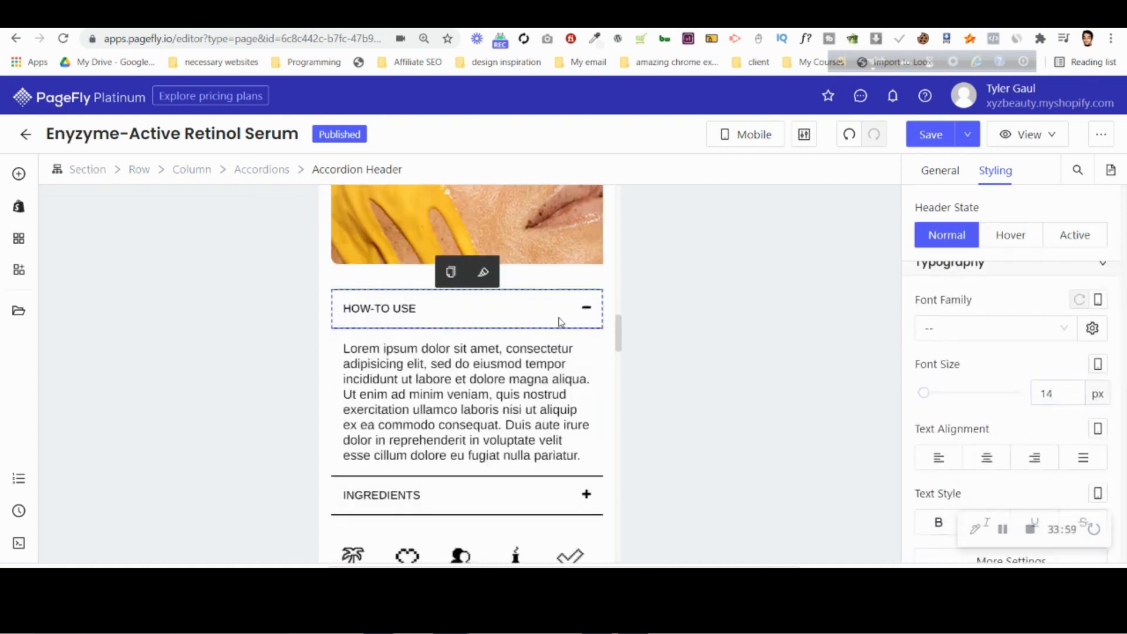
click(454, 393)
key(Down)
key(Down)
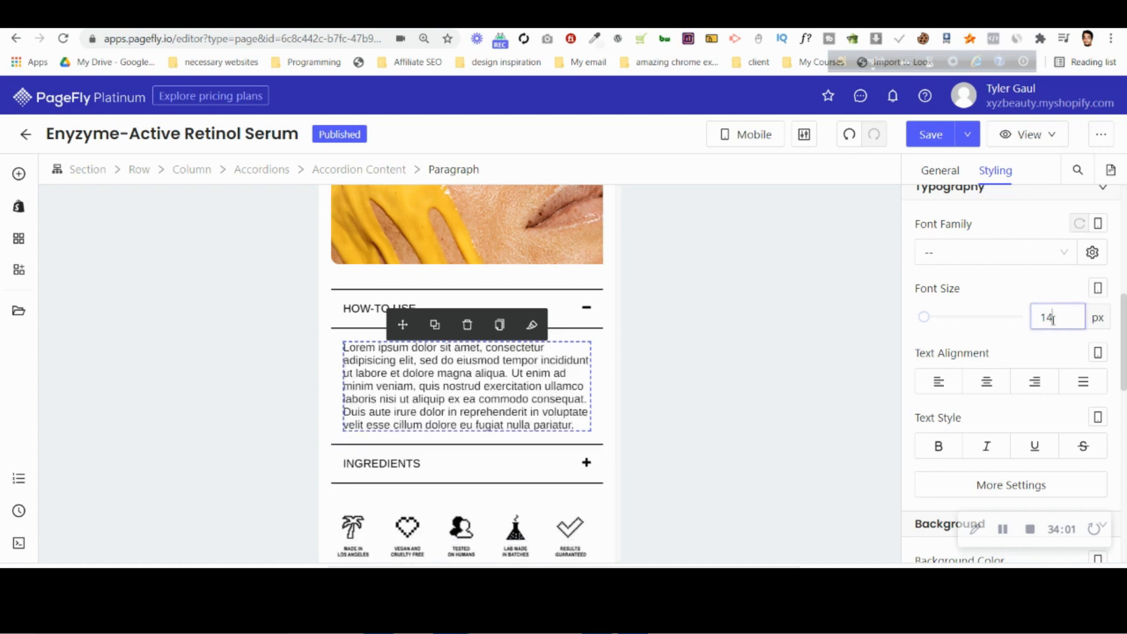
Expand the INGREDIENTS accordion and set its paragraph's font size to 14 px.
click(536, 468)
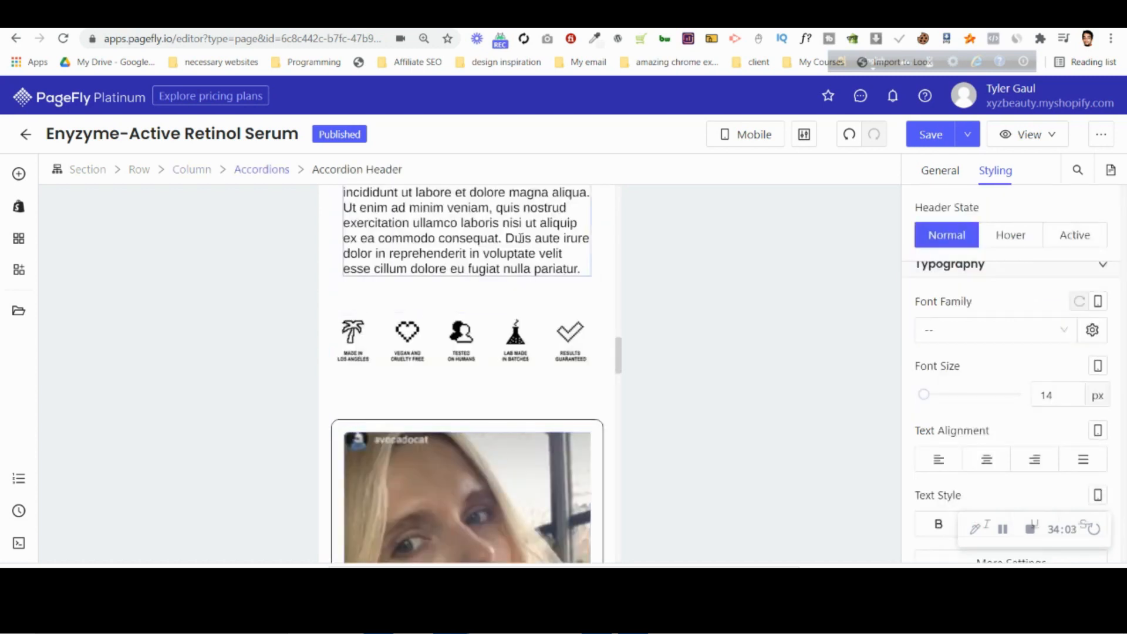
click(522, 238)
key(Down)
key(Down)
scroll(516, 372, up, 1)
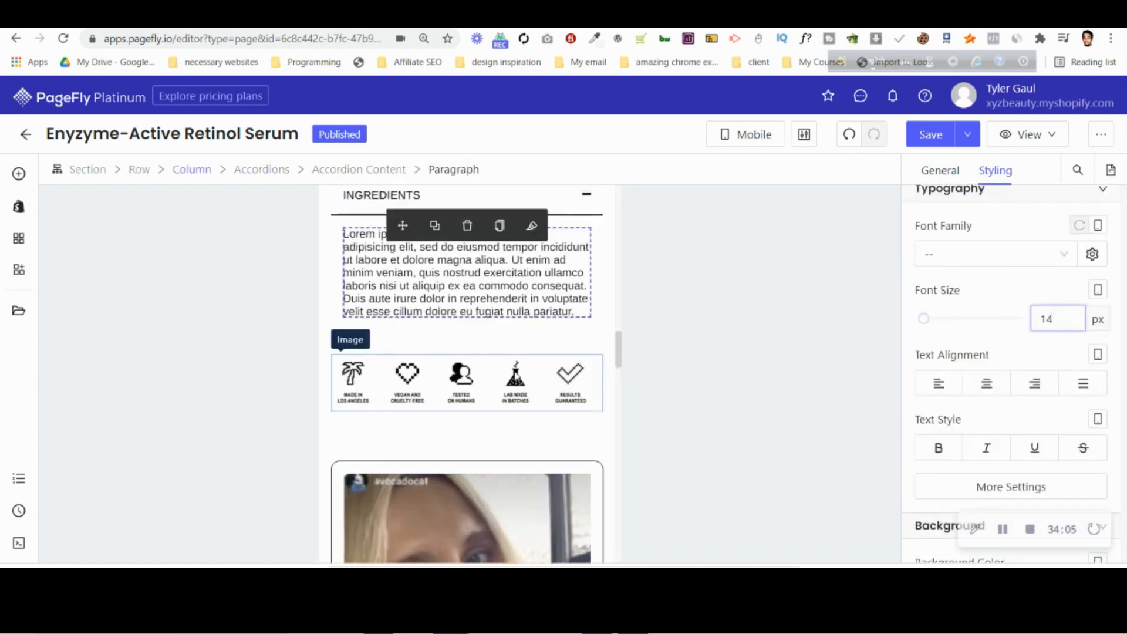
Compare the testimonial slider and the "Sassy notes from the Lab Team" section in PageFly with the Photopea mobile mockup.
click(515, 404)
scroll(517, 400, down, 5)
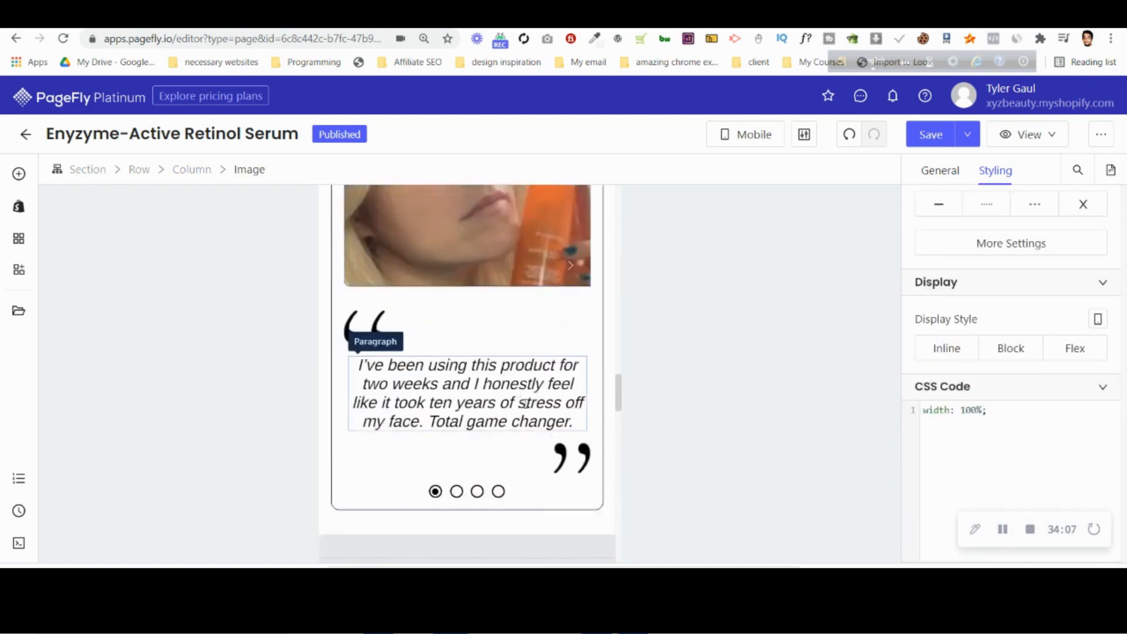
scroll(494, 446, down, 5)
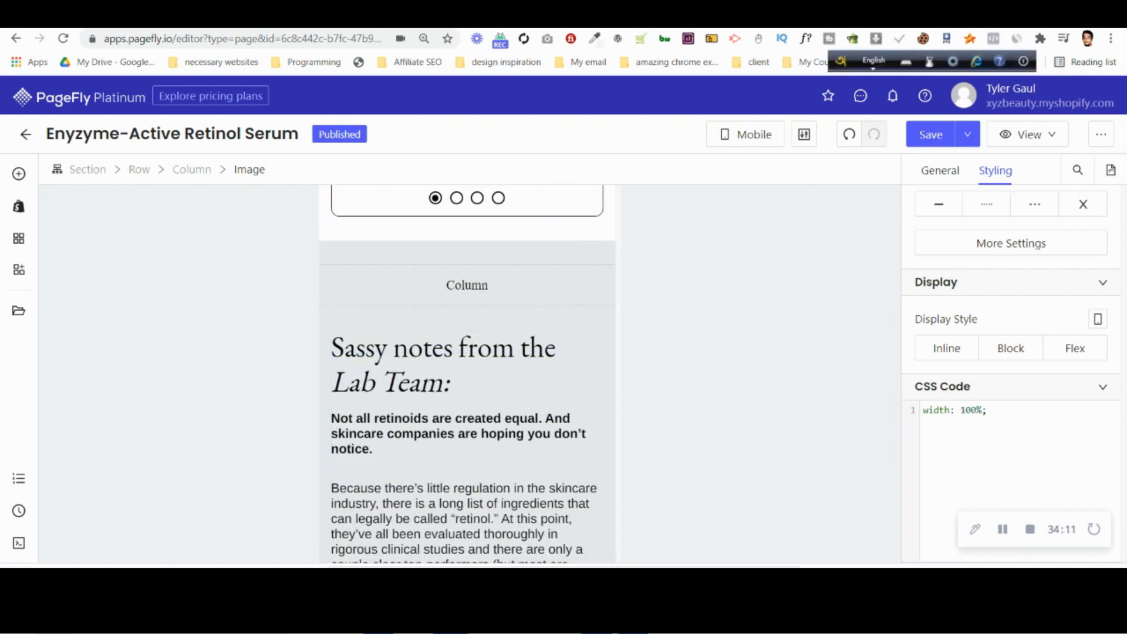
scroll(470, 299, up, 4)
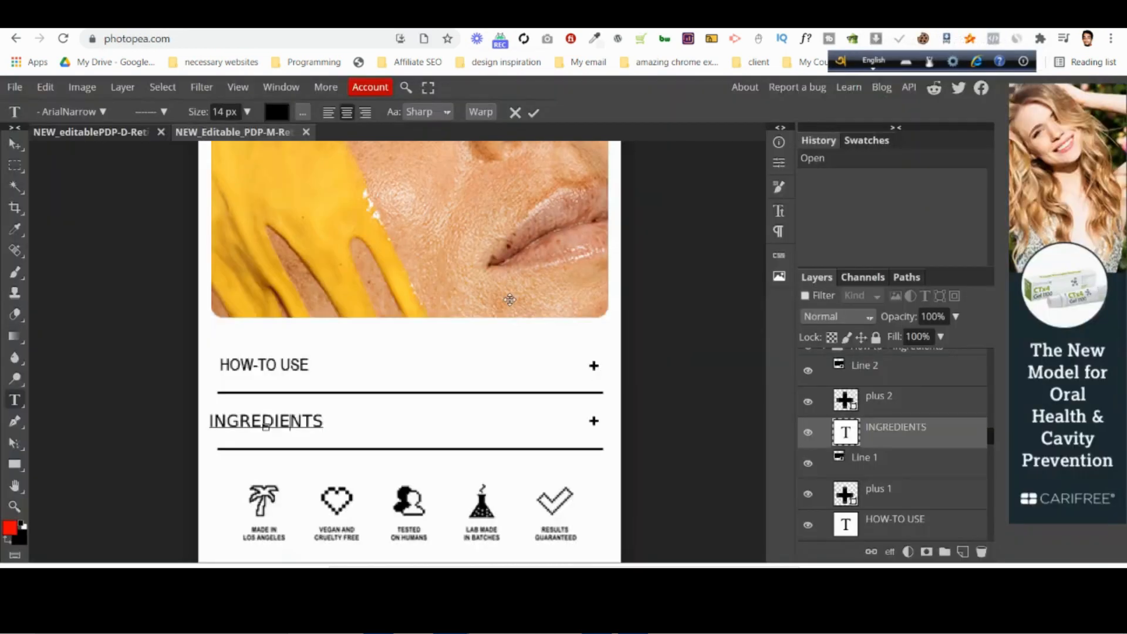
scroll(510, 301, down, 8)
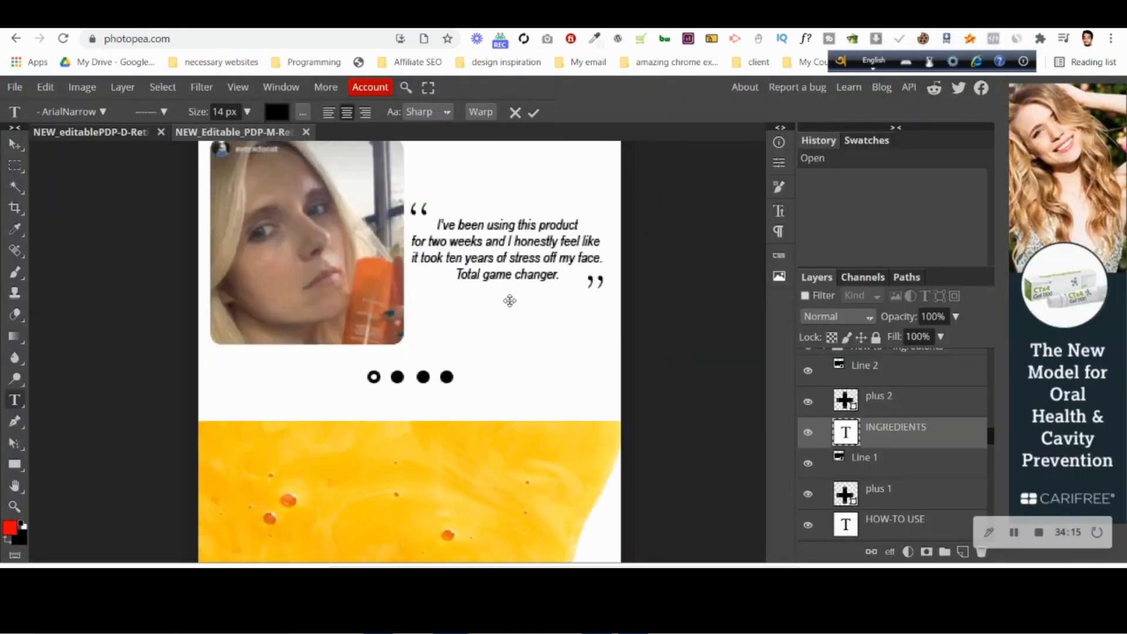
scroll(509, 302, down, 4)
scroll(510, 302, up, 5)
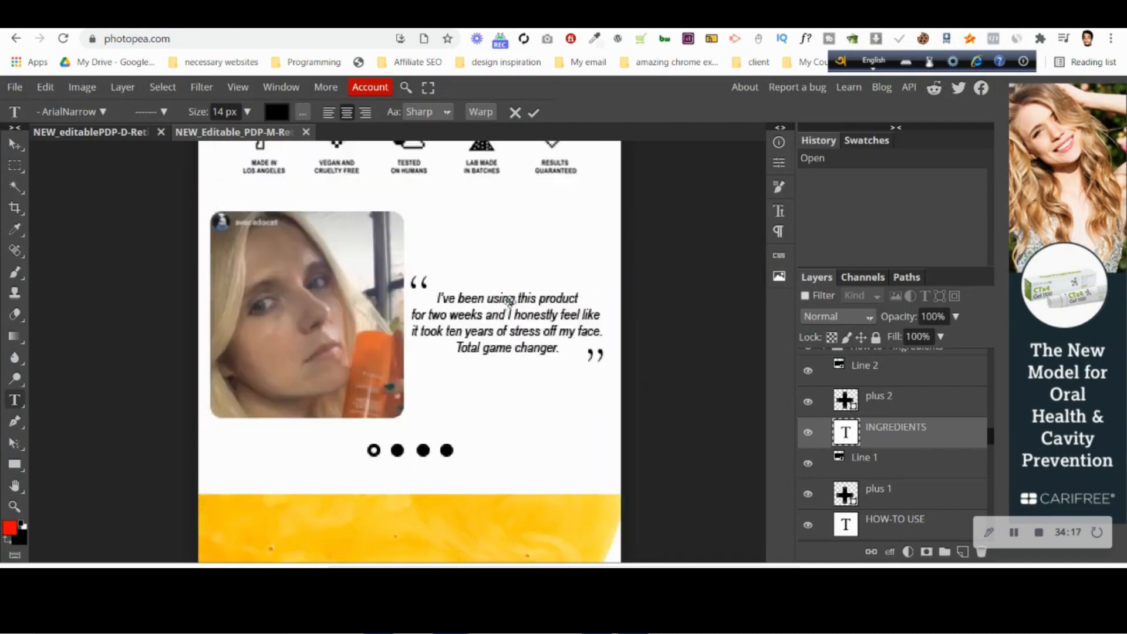
scroll(509, 302, down, 9)
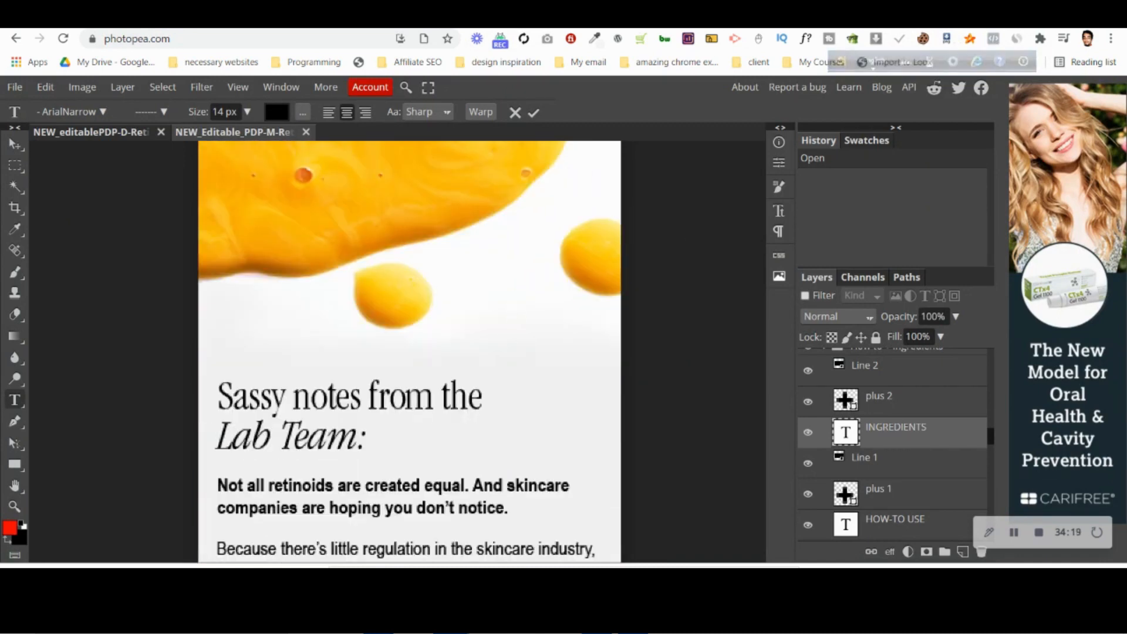
key(ctrl+Tab)
scroll(482, 324, down, 3)
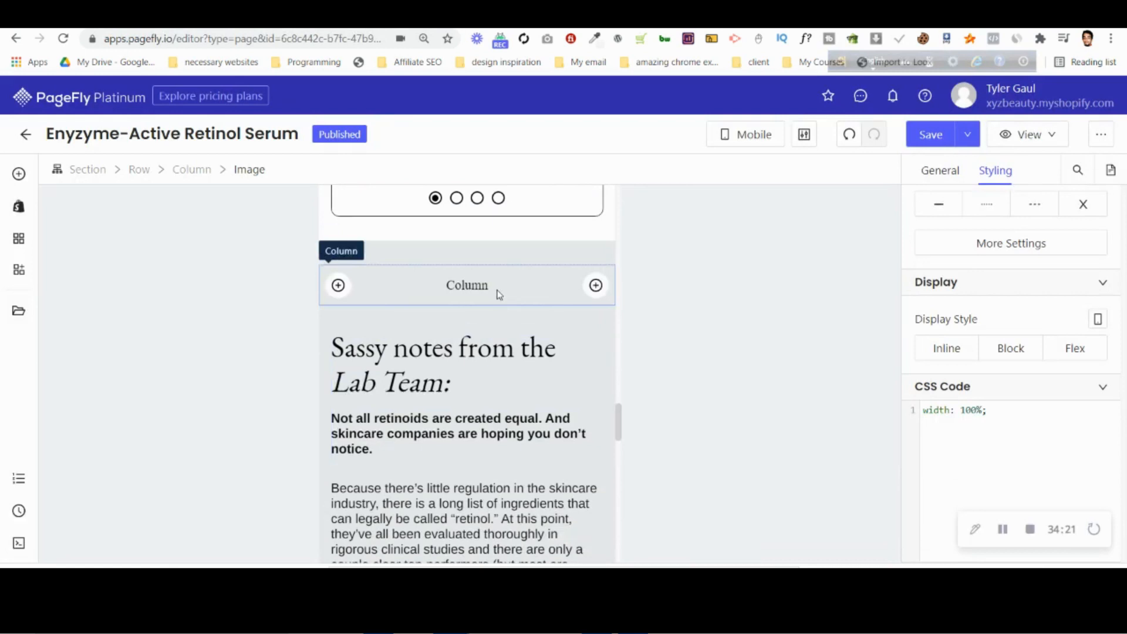
click(922, 17)
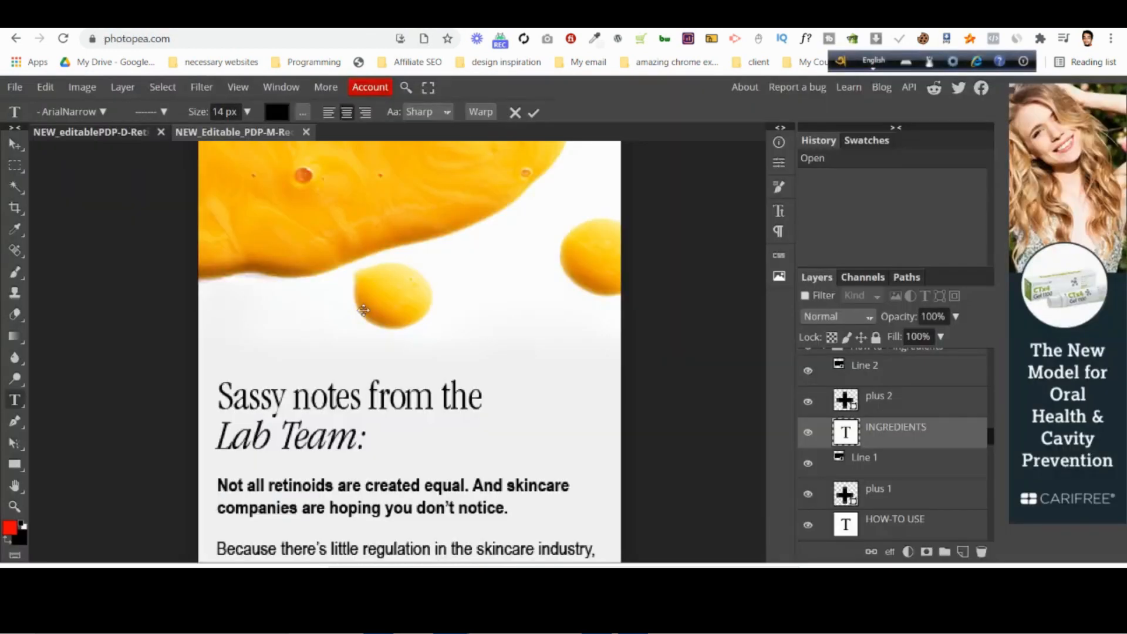
scroll(364, 311, up, 5)
scroll(391, 355, down, 5)
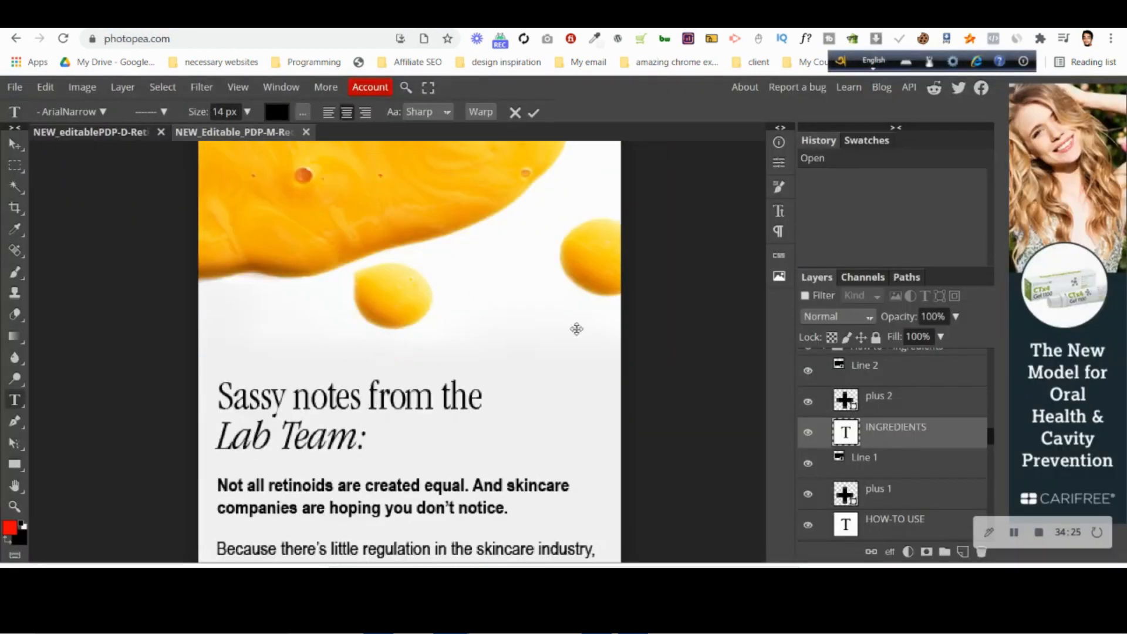
click(608, 18)
scroll(396, 393, down, 6)
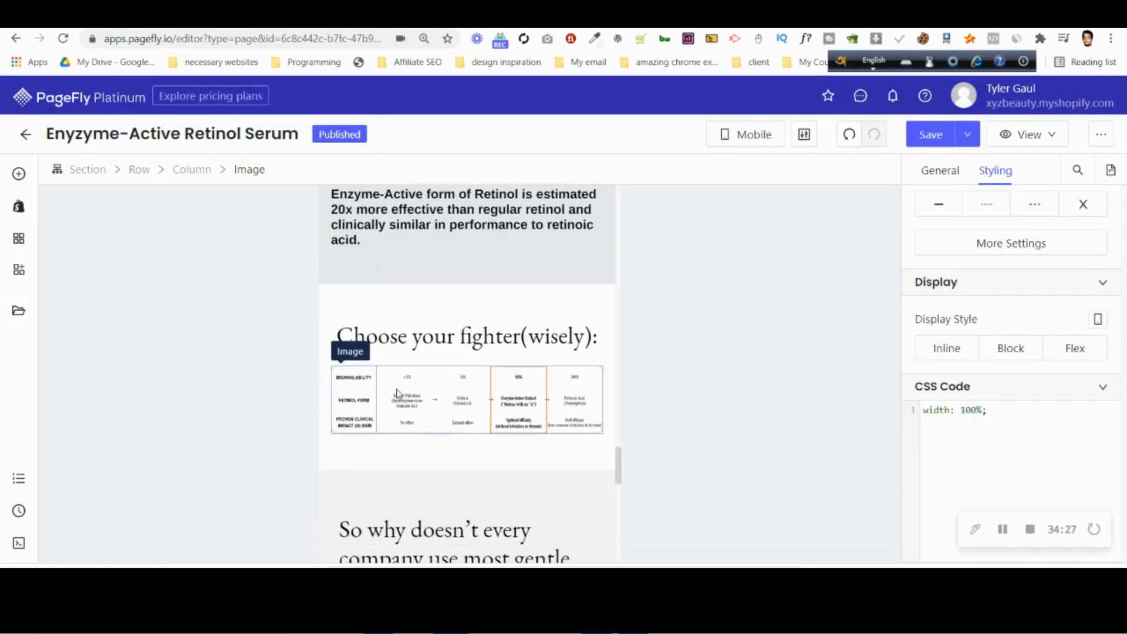
scroll(401, 393, up, 4)
scroll(401, 394, up, 2)
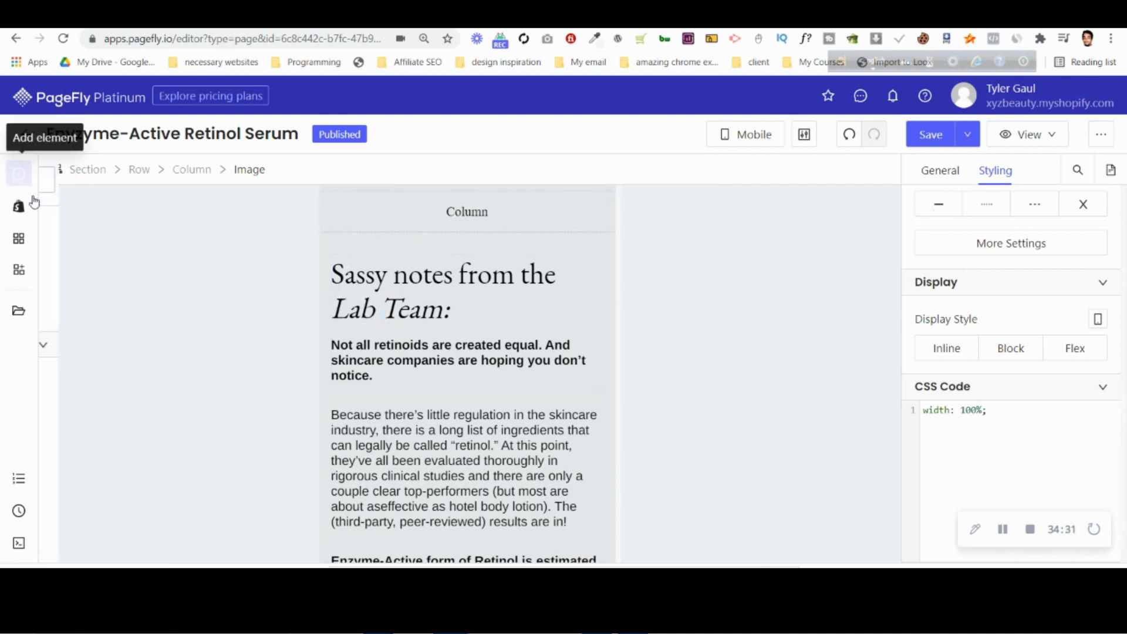
Add an image element to the empty column above the "Sassy notes from the Lab Team" heading.
click(18, 174)
drag(352, 170, 422, 221)
click(938, 172)
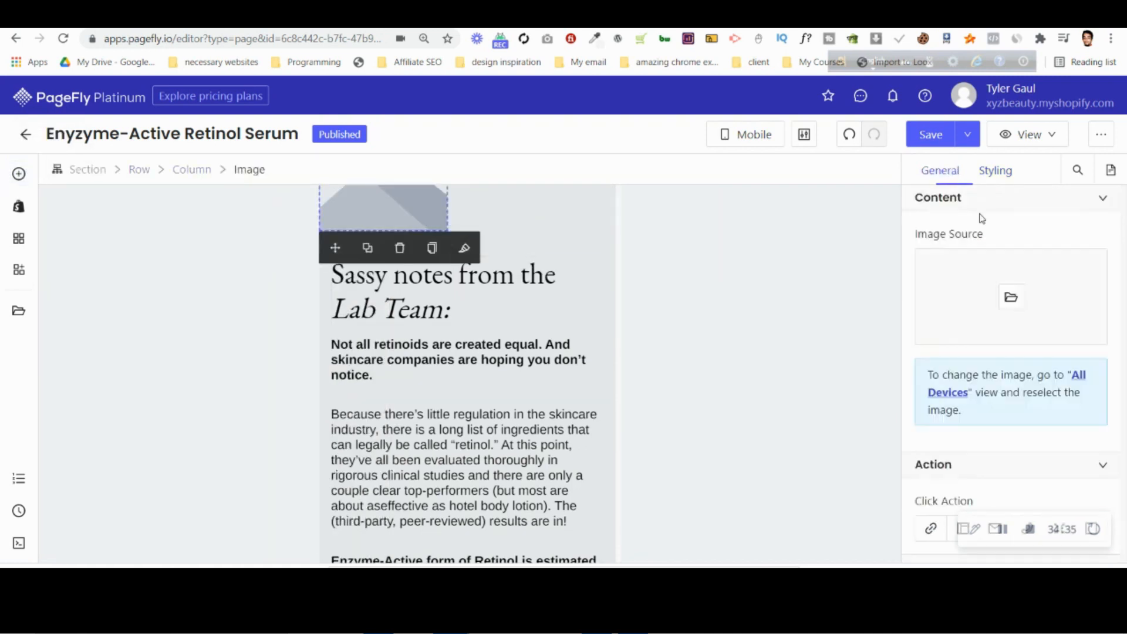
Upload yellow-mobile-bg.png from the computer and assign it as the new image's source.
click(1008, 297)
click(866, 235)
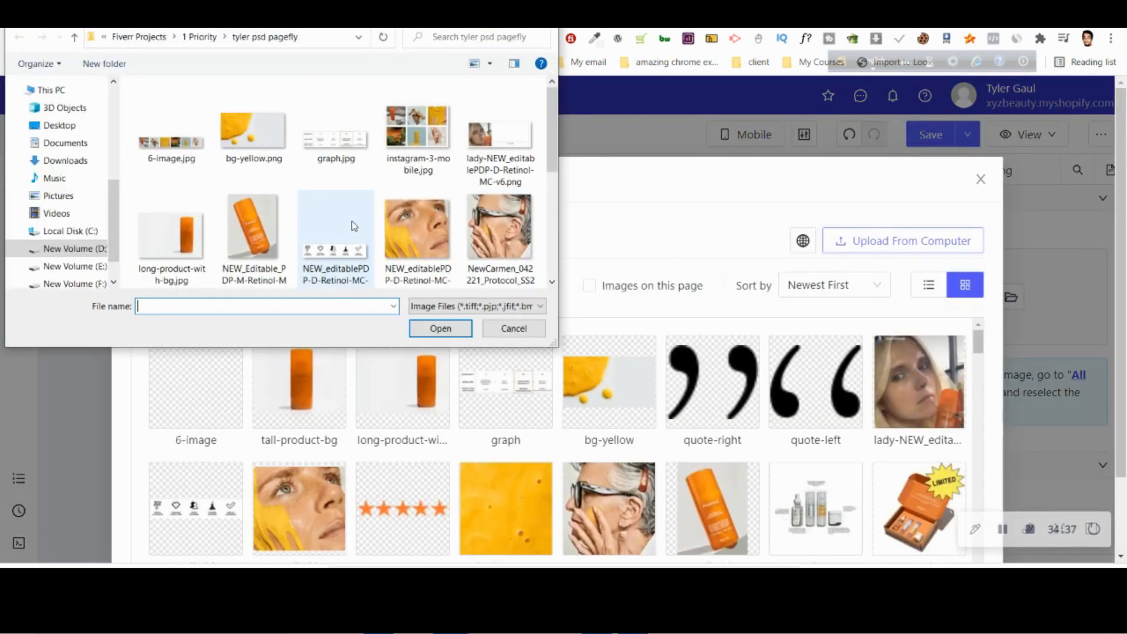
scroll(330, 210, down, 3)
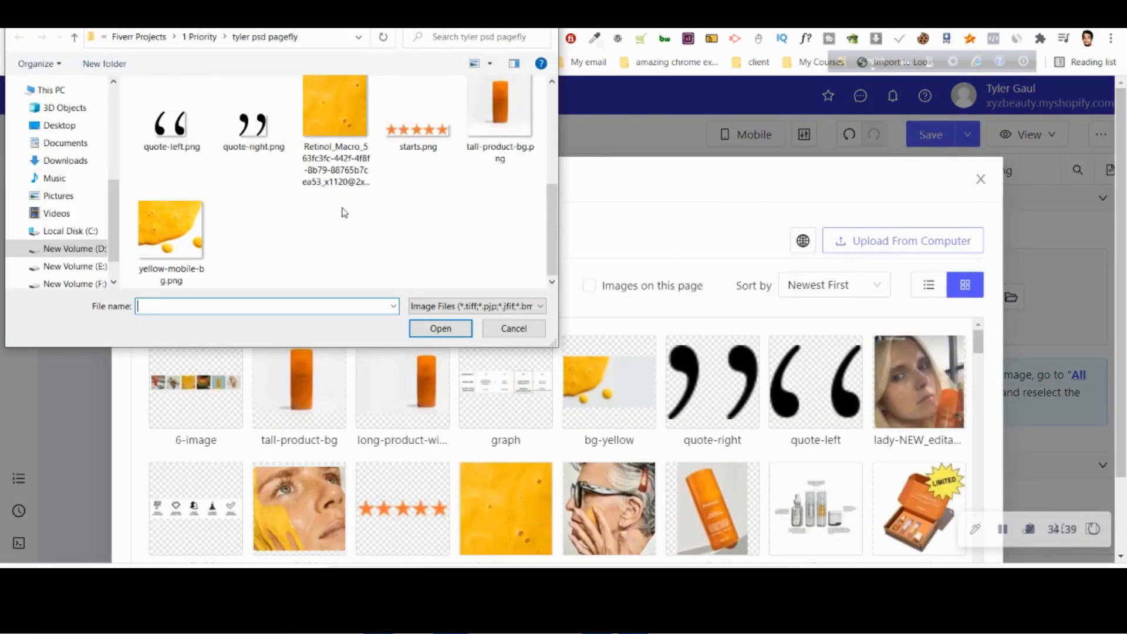
click(205, 235)
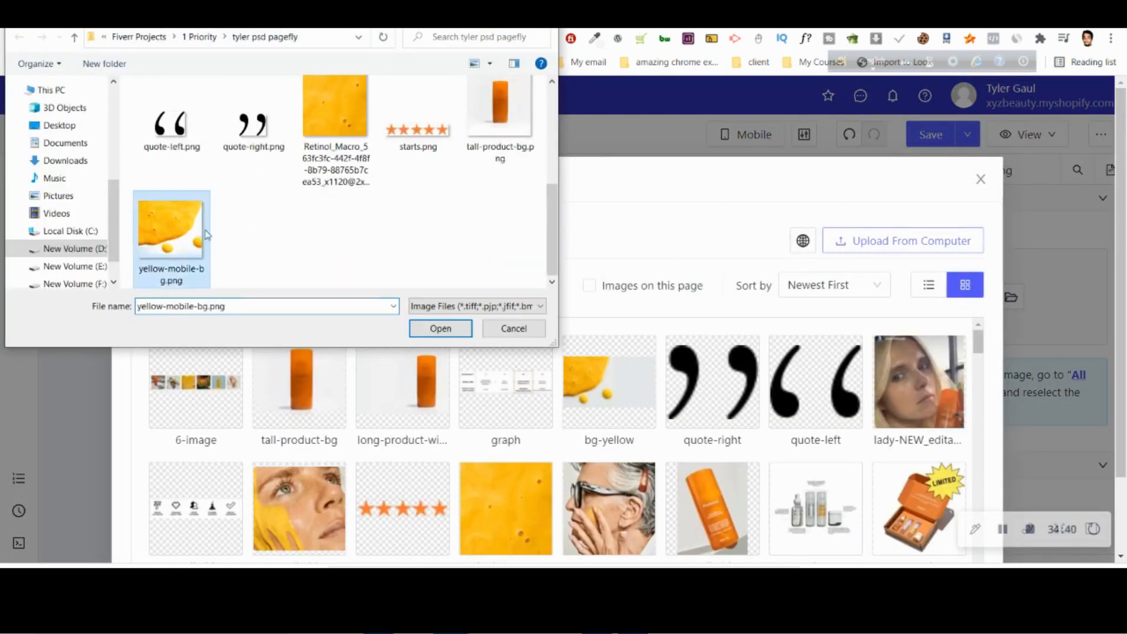
click(456, 330)
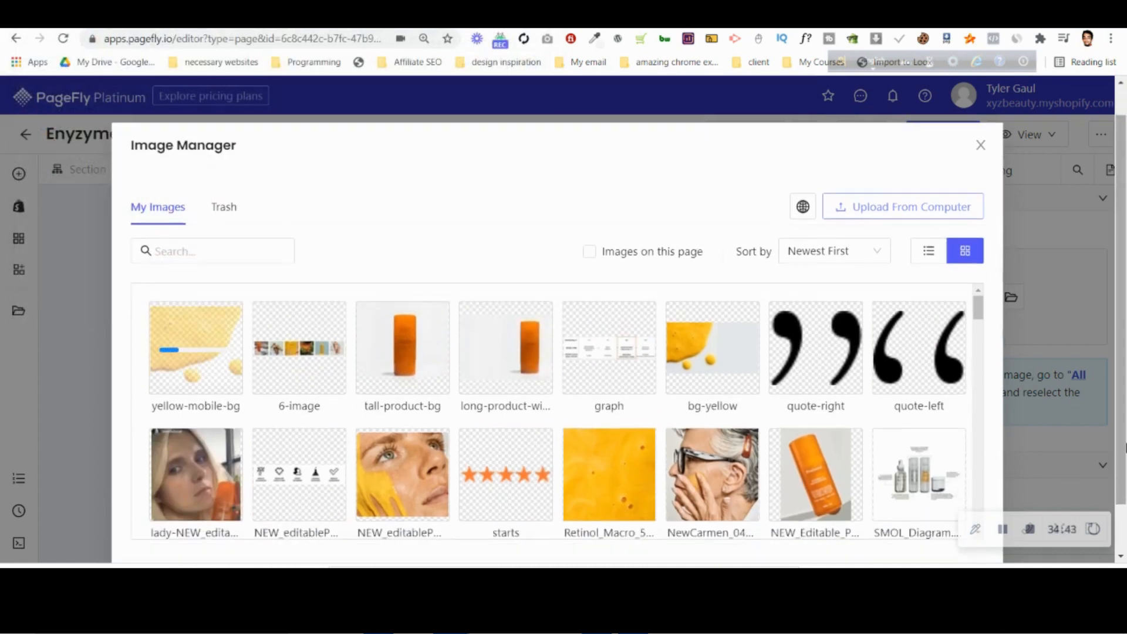
scroll(952, 551, down, 1)
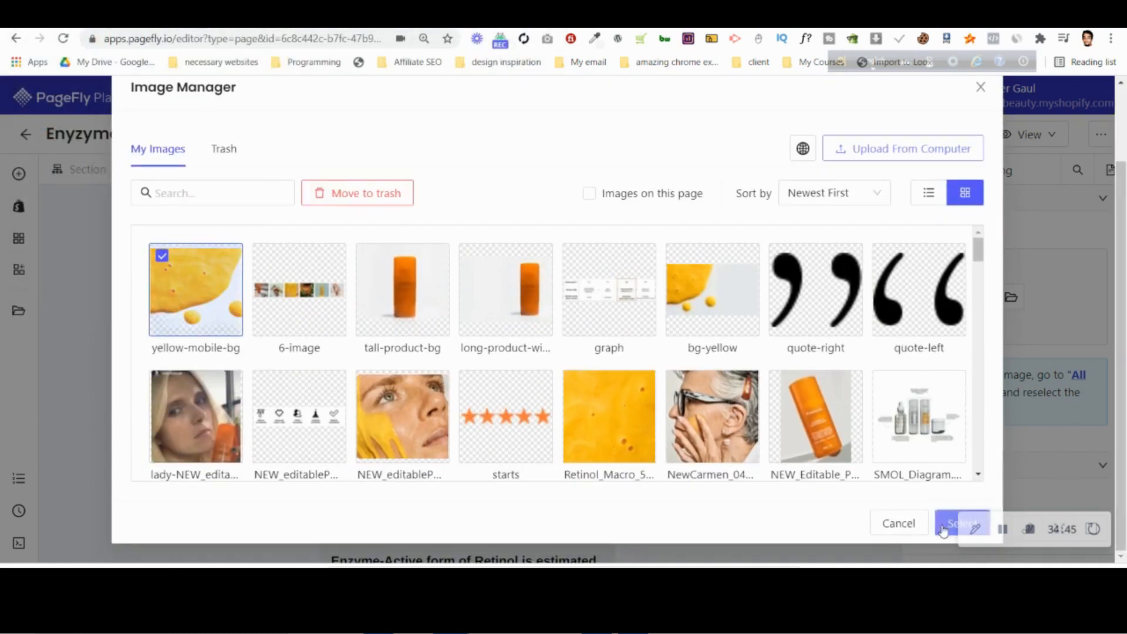
click(946, 522)
scroll(441, 393, up, 4)
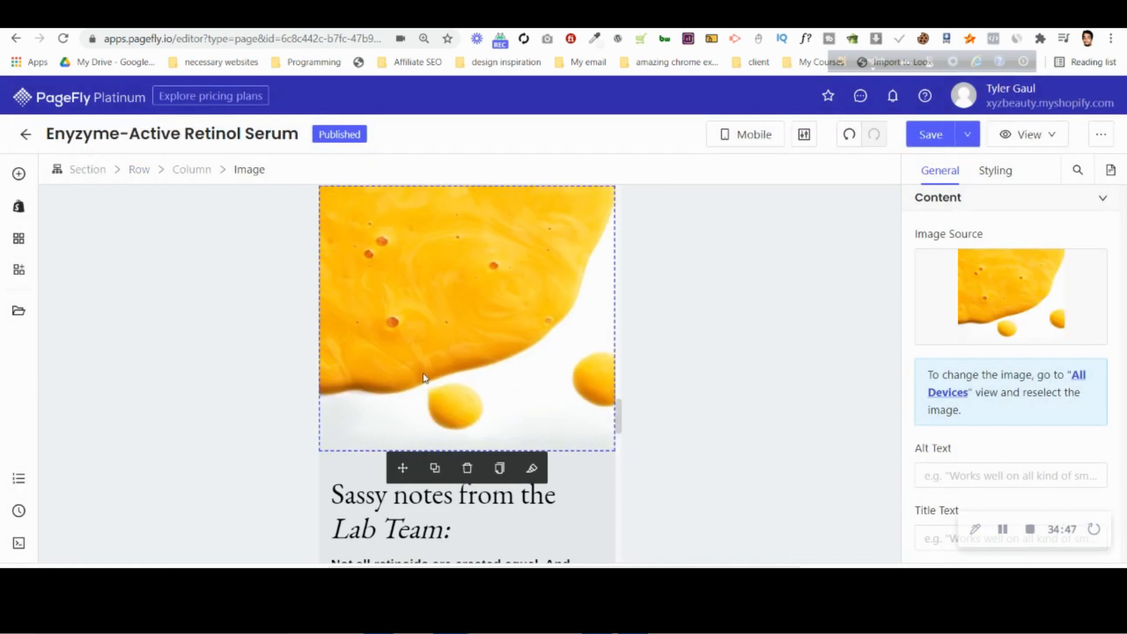
Check the yellow image's spacing against the Photopea mockup and set its row's column spacing to 0 px for mobile.
key(ctrl+Tab)
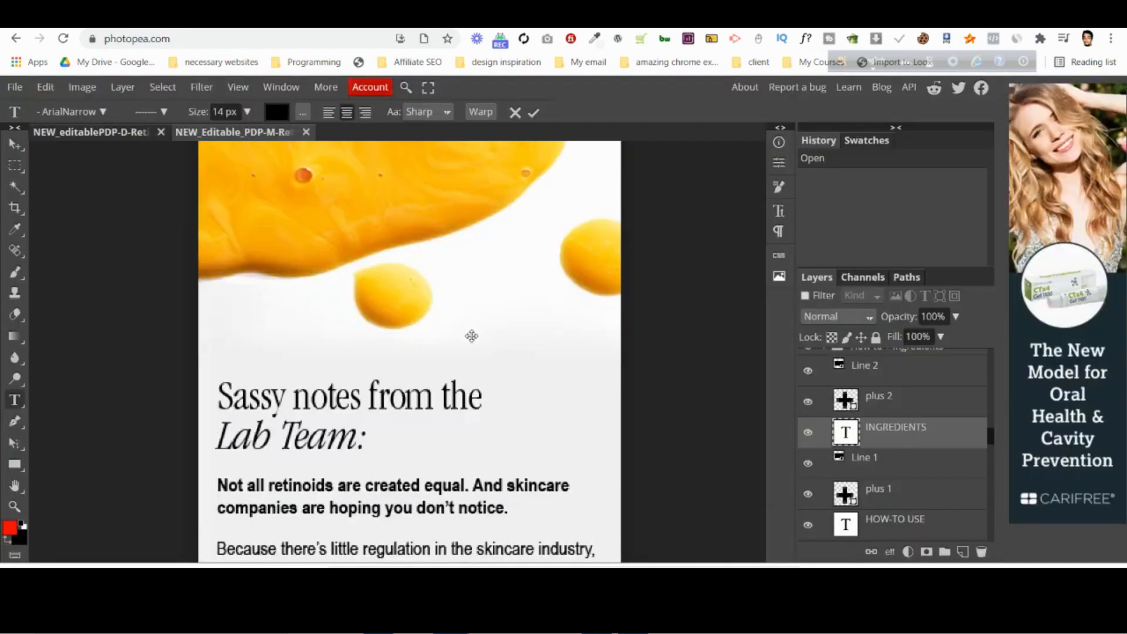
key(ctrl+shift+Tab)
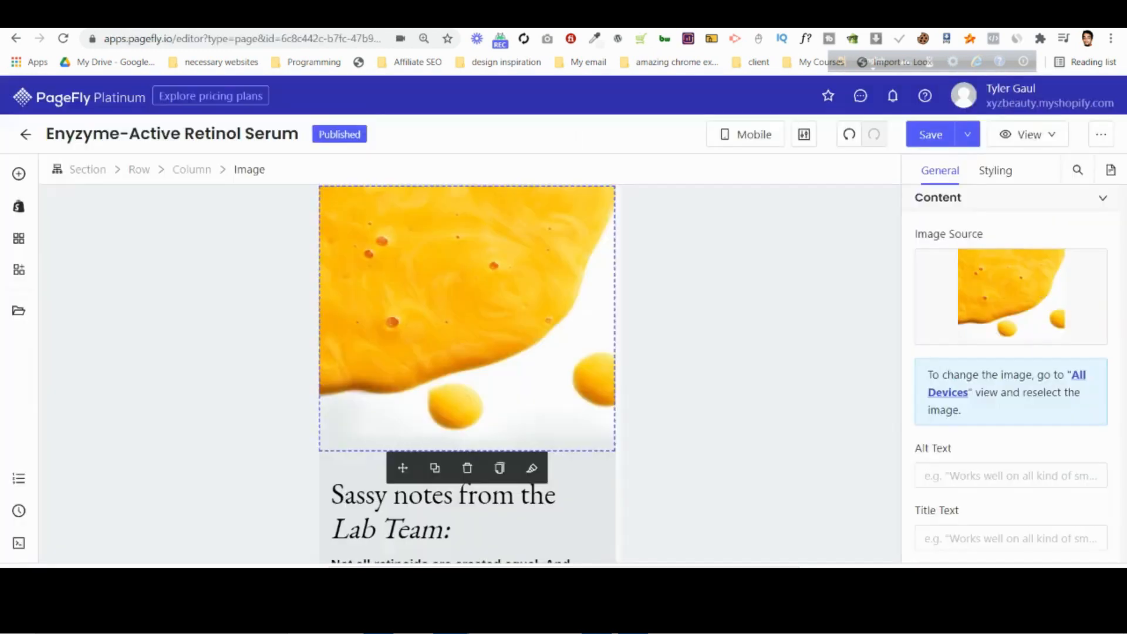
click(342, 490)
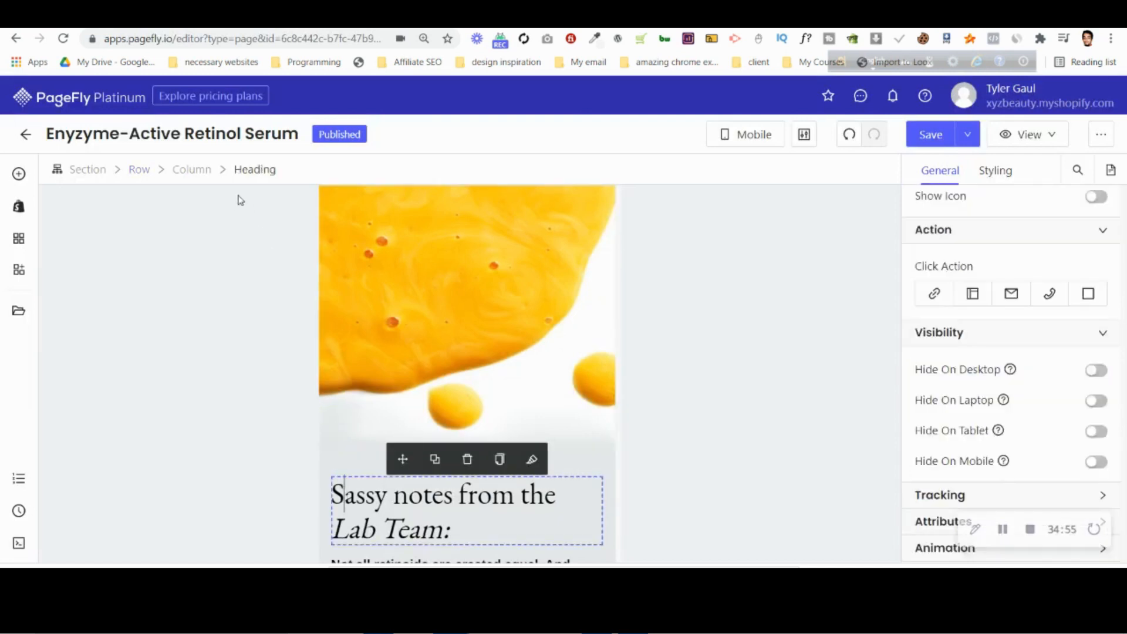
click(197, 169)
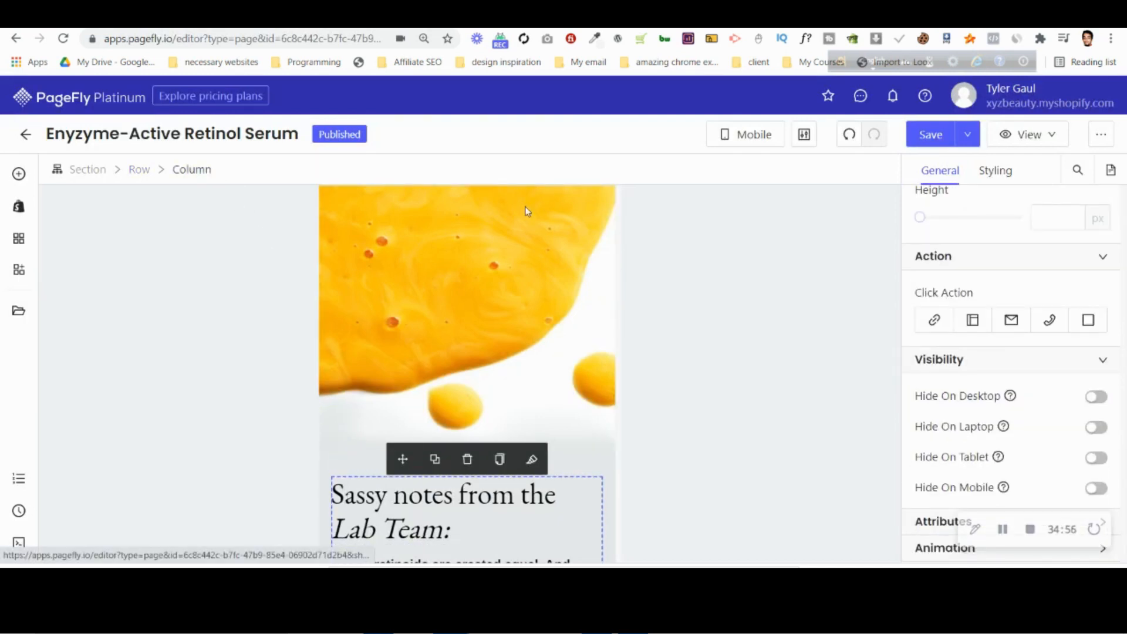
click(141, 170)
scroll(1051, 376, down, 5)
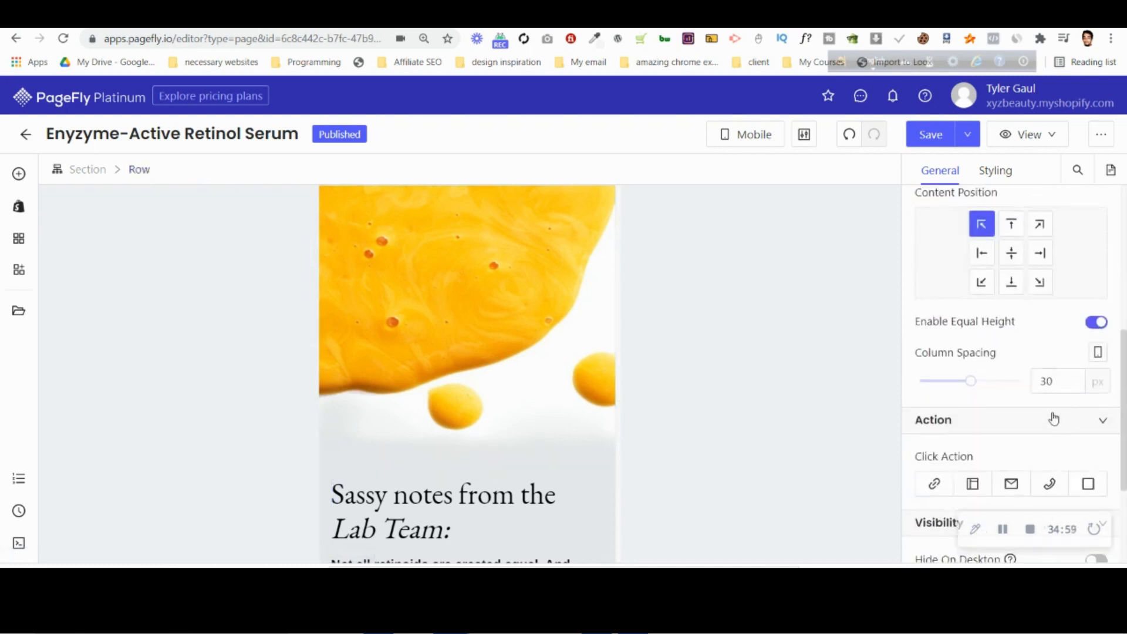
click(1051, 381)
key(Down)
key(Down)
key(Down)
key(Down)
key(Down)
key(Down)
key(Down)
key(Down)
key(Down)
key(Down)
key(Down)
key(Down)
key(Down)
key(Down)
key(Down)
key(Down)
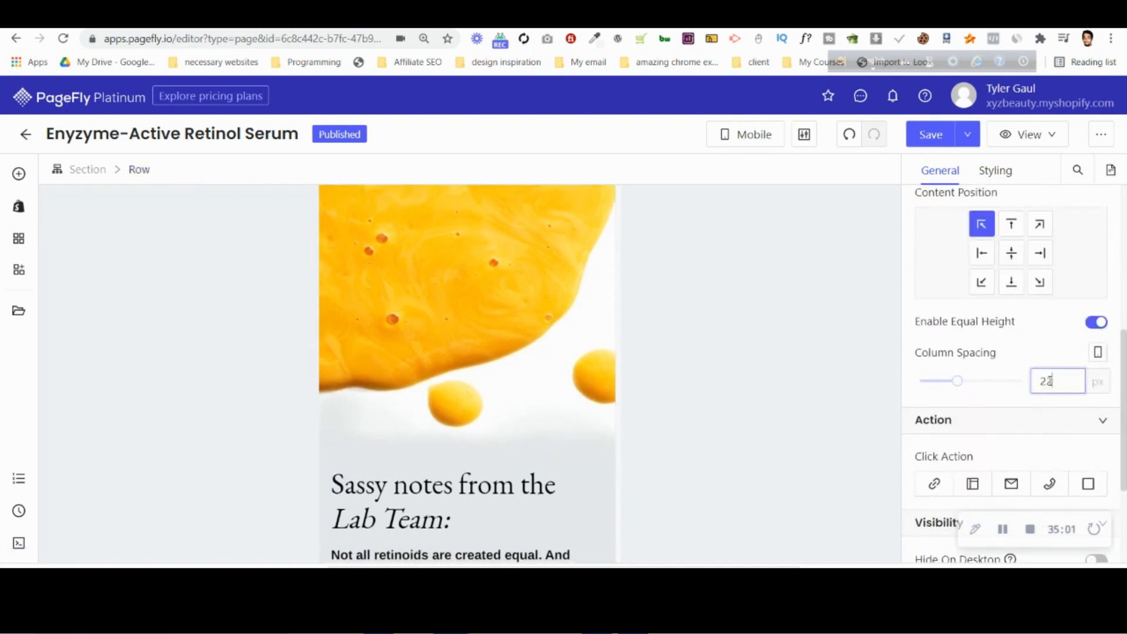
key(Down)
key(Down)
key(Down)
key(Down)
key(Down)
key(Down)
key(Down)
key(Down)
key(Down)
key(Down)
key(Down)
key(Down)
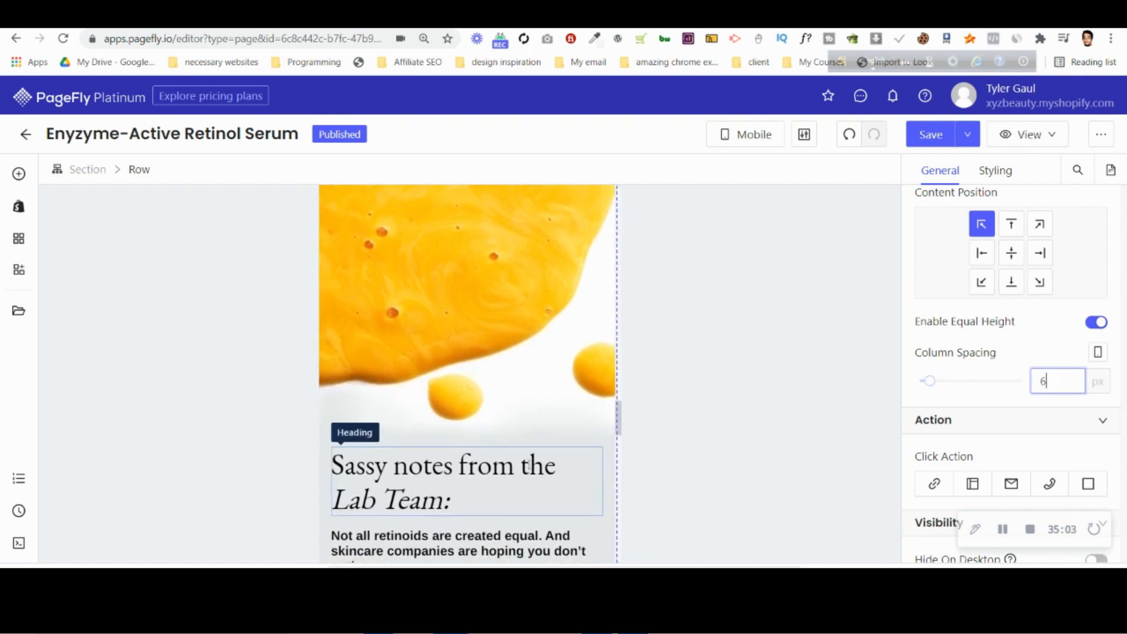
key(Down)
key(Down)
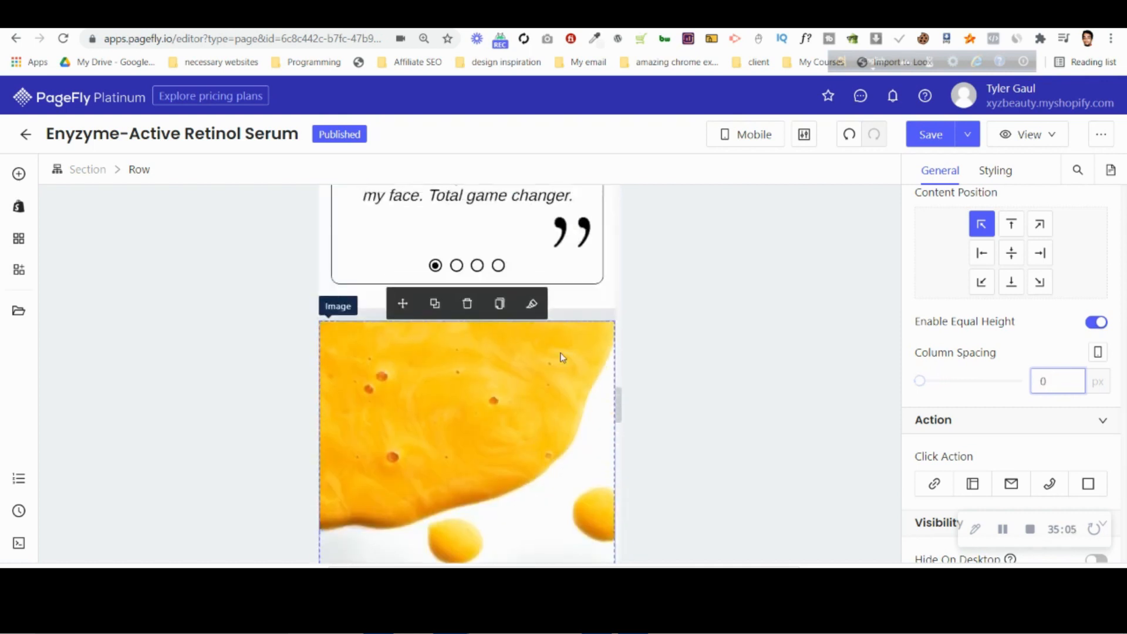
Set the Lab Team section's top padding to 0 px for mobile and compare the section with the Photopea mockup.
click(361, 315)
click(1021, 171)
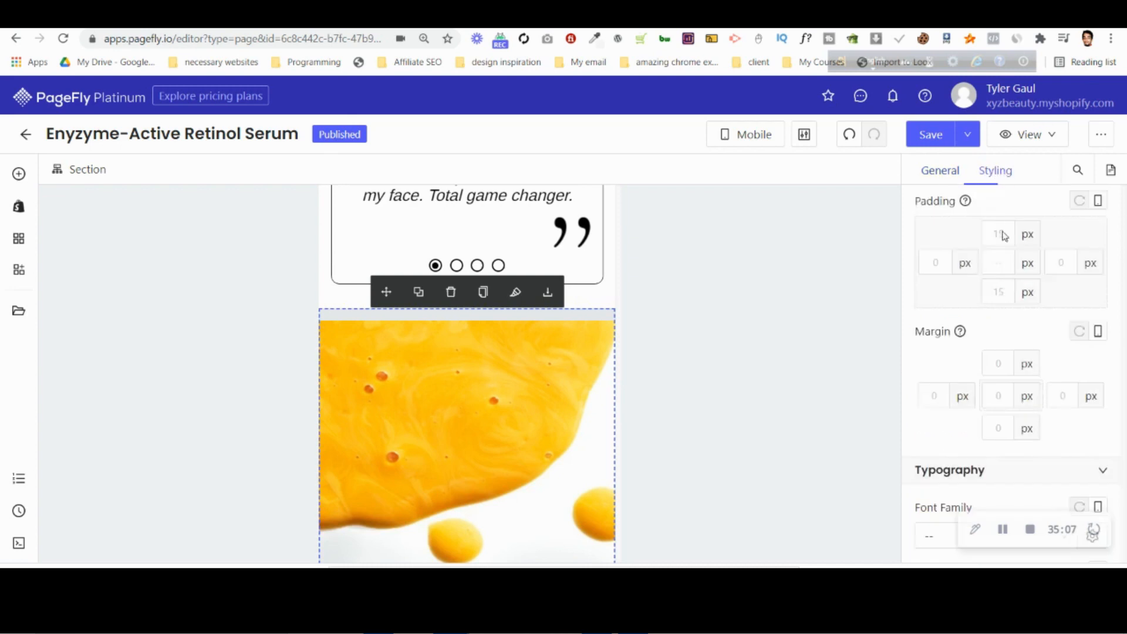
text(0)
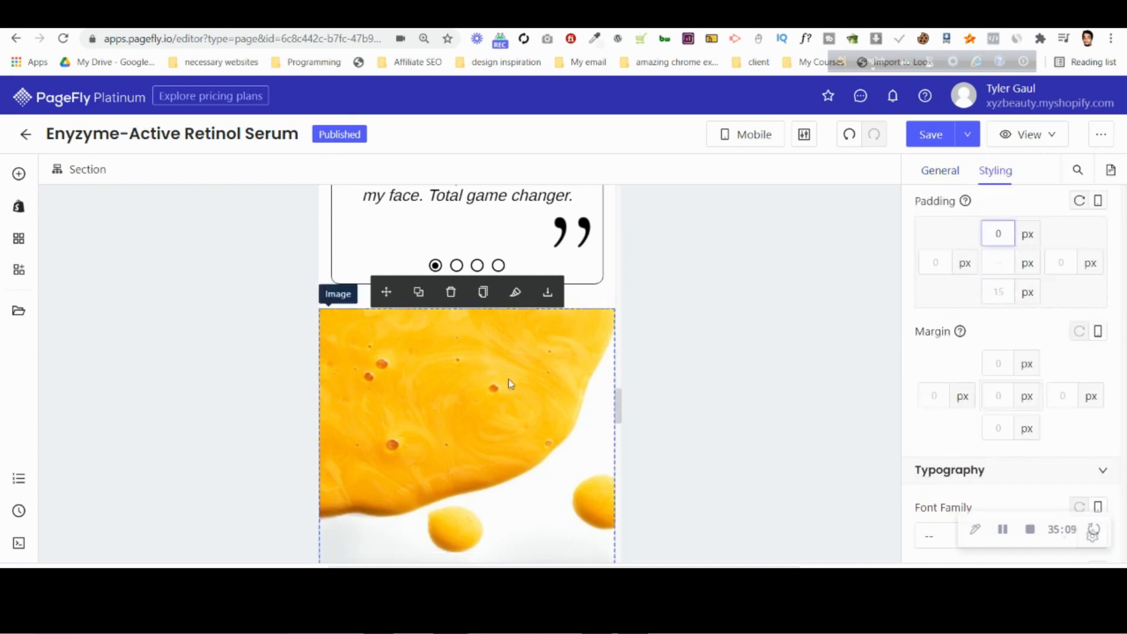
scroll(500, 381, down, 5)
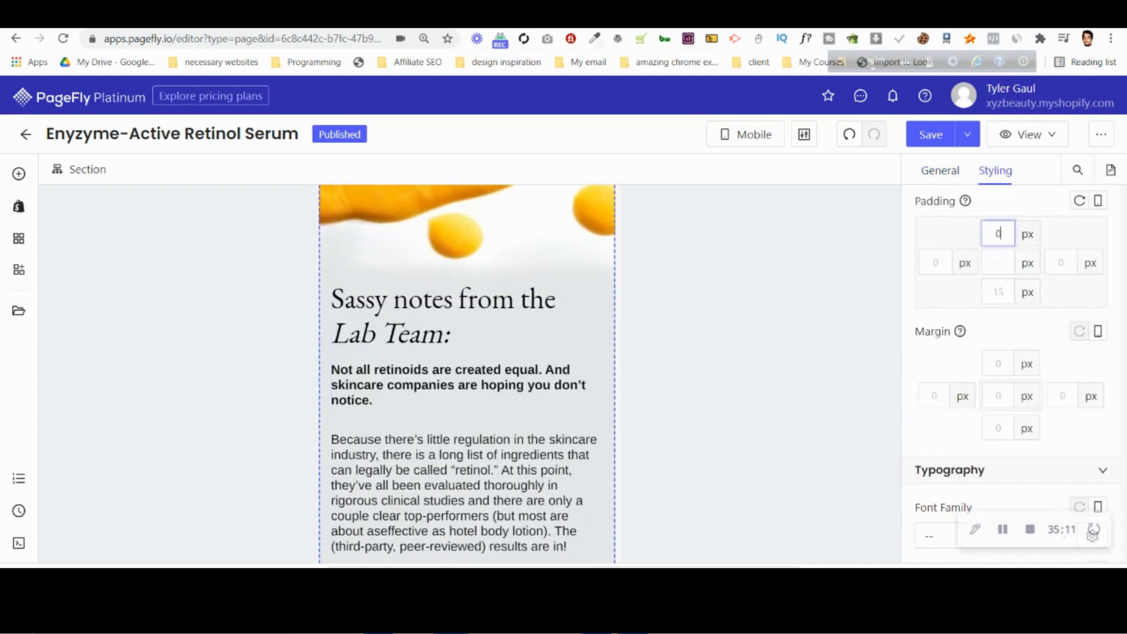
click(754, 18)
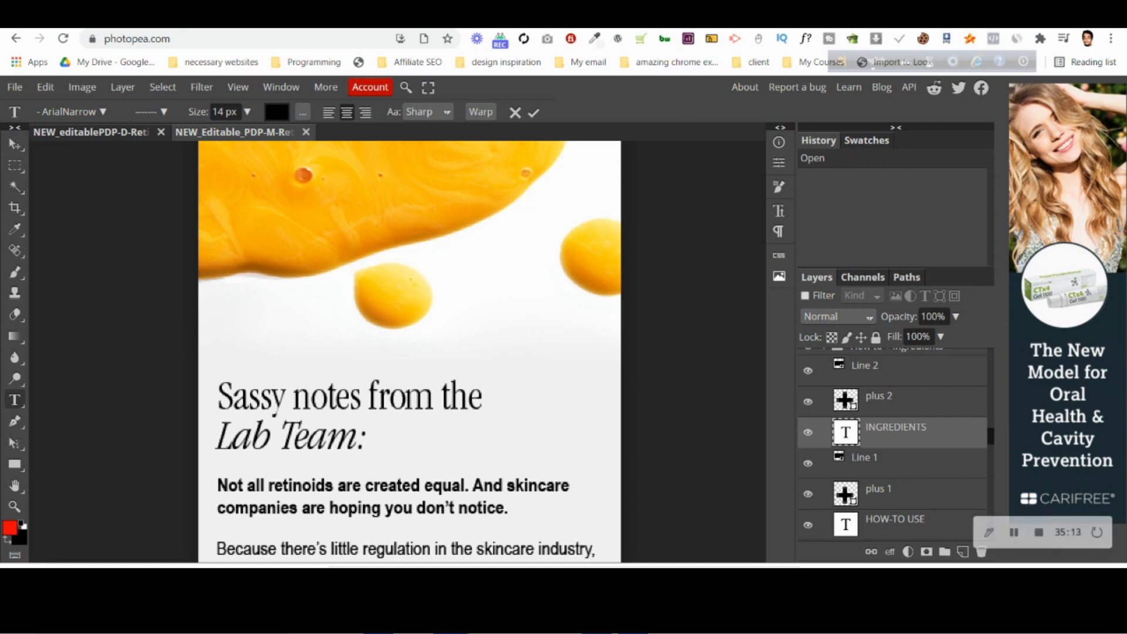
click(411, 17)
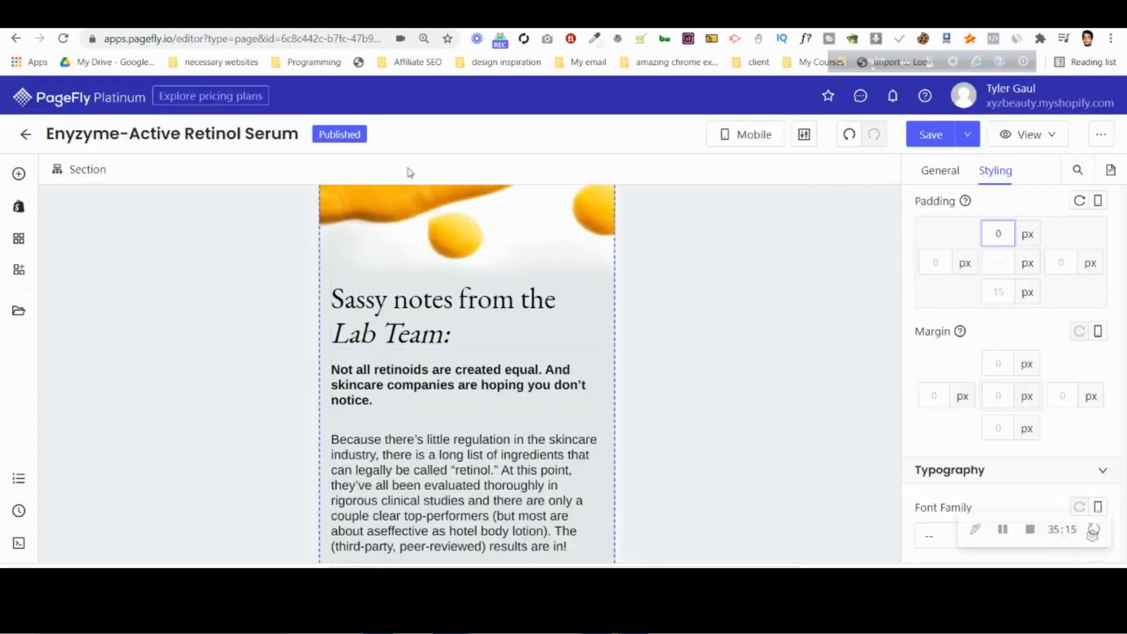
Switch the editor to All Devices and hide the added yellow image on desktop and laptop.
click(377, 260)
click(750, 138)
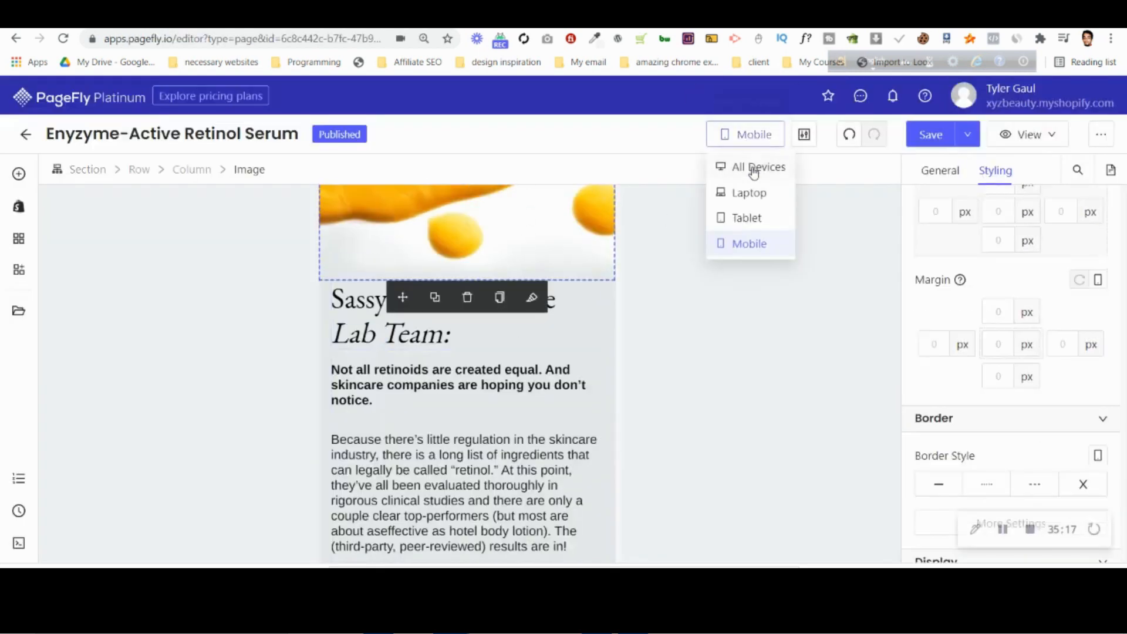
click(751, 167)
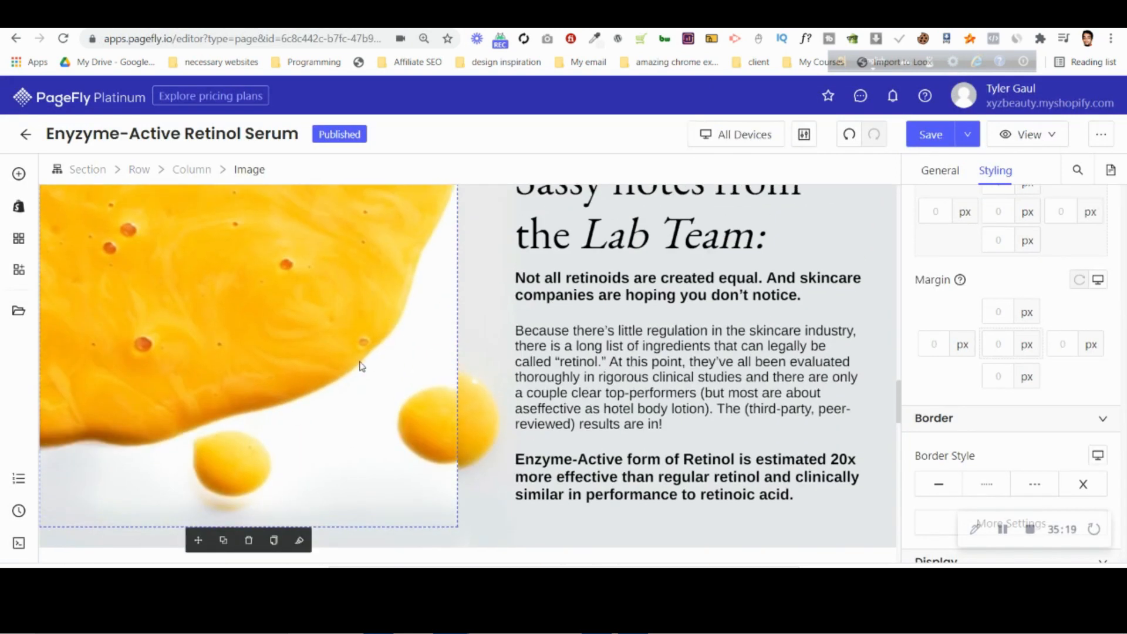
scroll(369, 394, up, 3)
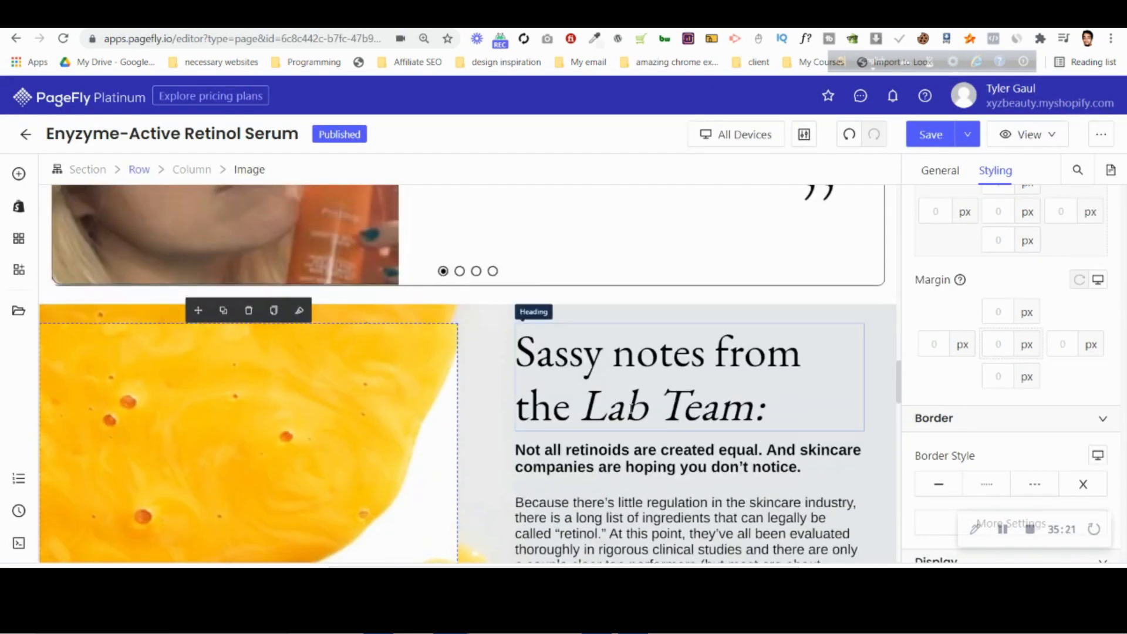
scroll(410, 393, down, 2)
scroll(428, 312, up, 2)
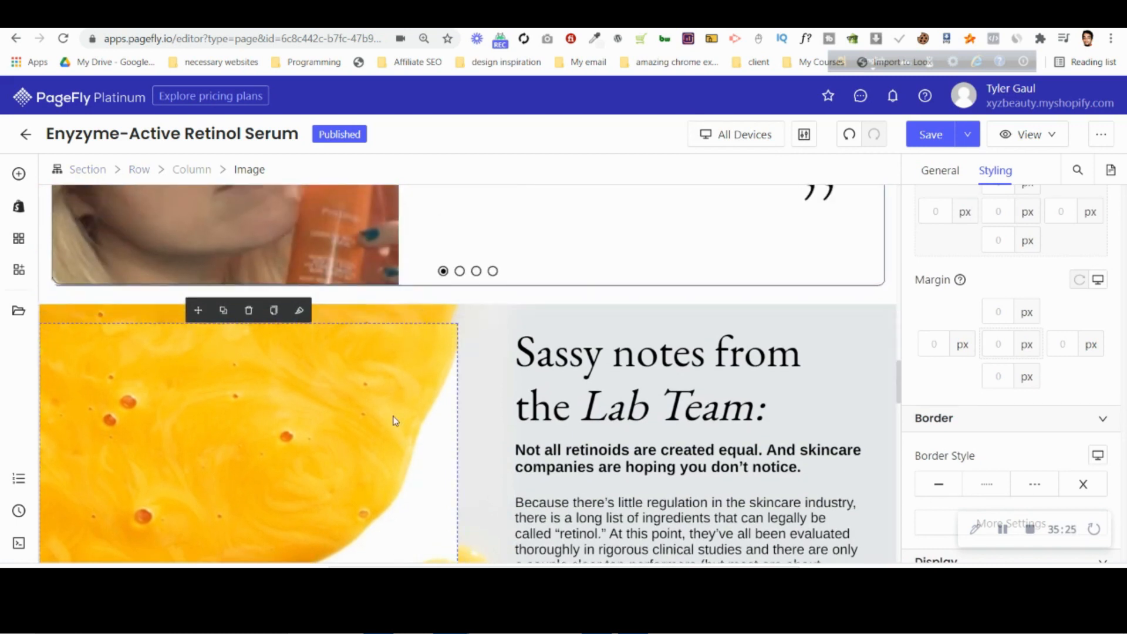
scroll(395, 420, down, 2)
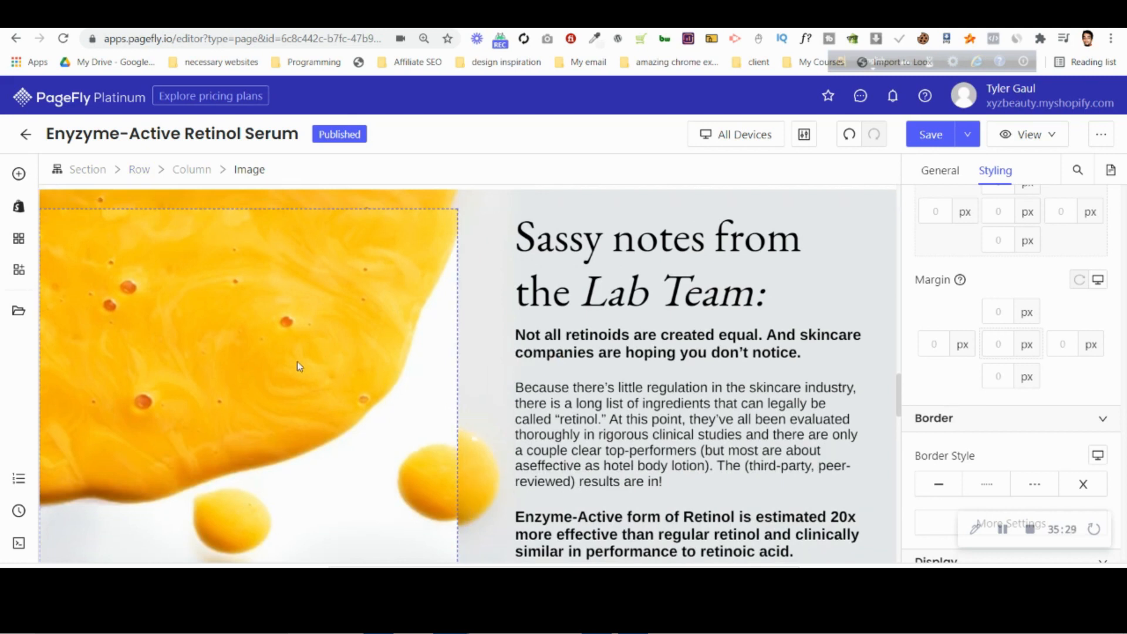
scroll(1007, 299, down, 5)
scroll(987, 252, up, 1)
click(941, 170)
scroll(994, 221, down, 2)
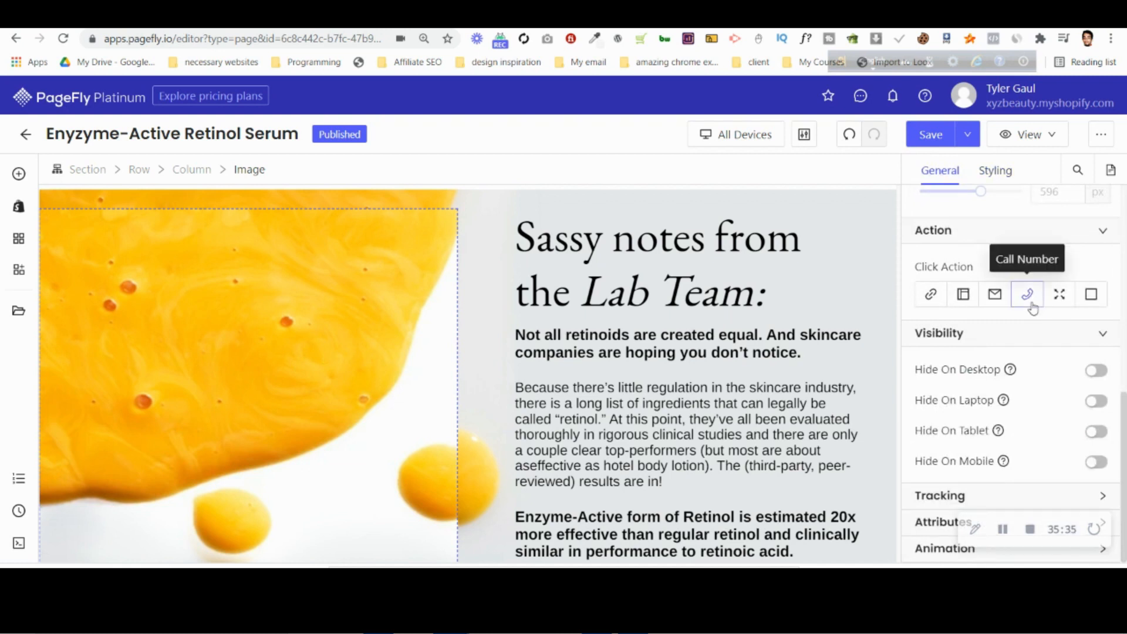
click(1097, 372)
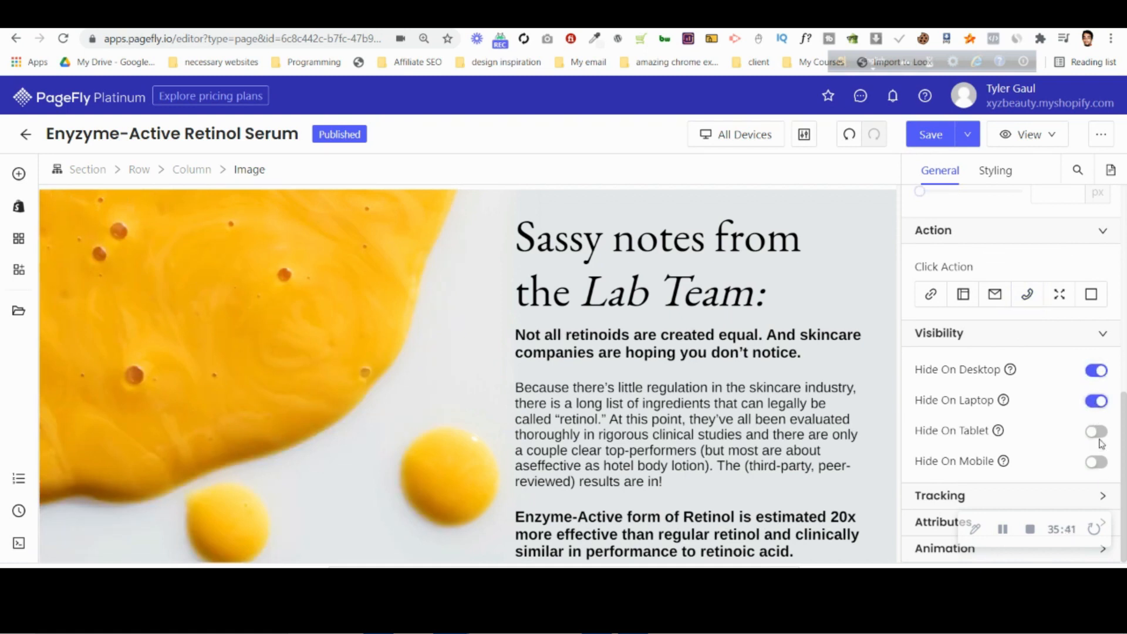
Switch the editor to the tablet view and inspect the layout of the "Sassy notes from the Lab Team" section.
scroll(470, 352, down, 3)
click(761, 143)
click(761, 166)
click(747, 139)
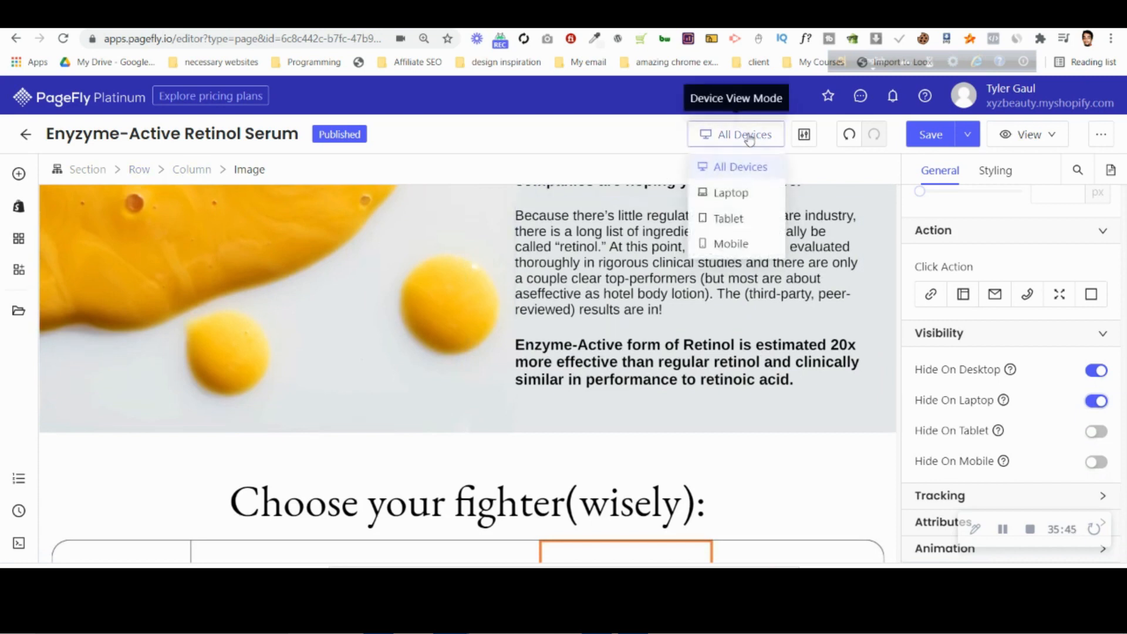
click(748, 219)
scroll(512, 312, down, 6)
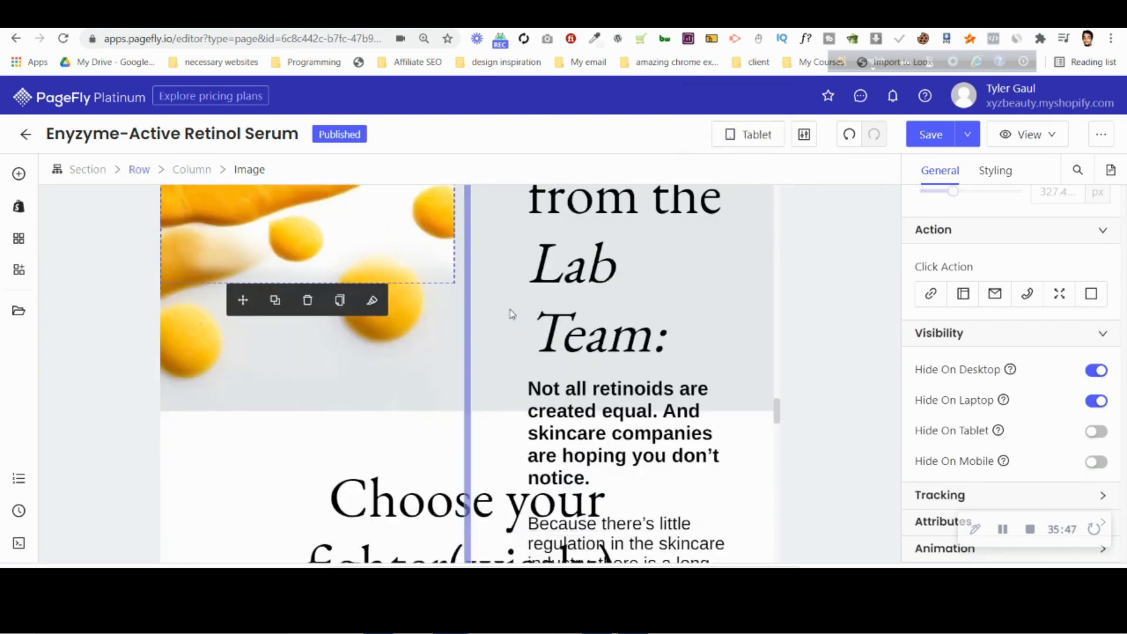
scroll(512, 314, down, 6)
scroll(513, 312, up, 12)
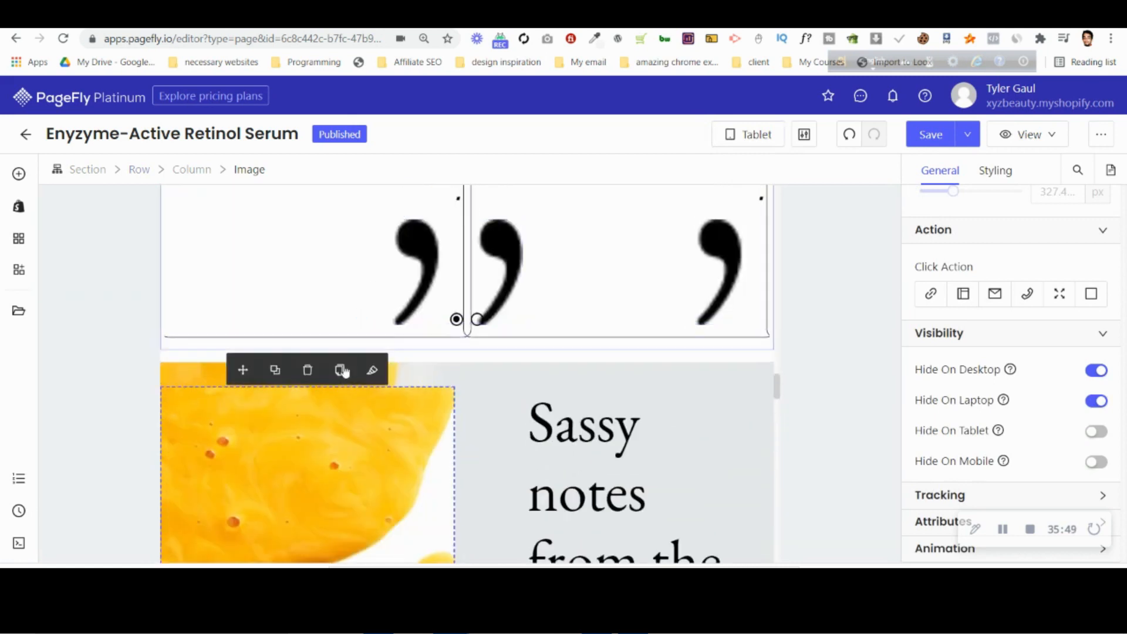
Remove the Lab Team section's background image for tablet and set its CSS code to height:auto.
click(469, 374)
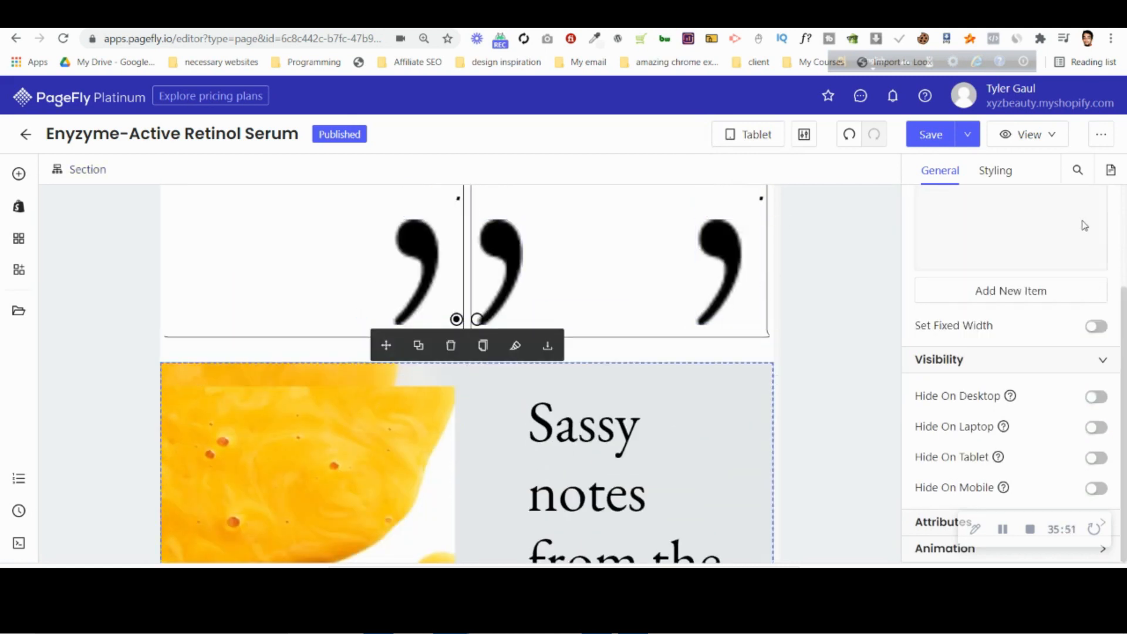
click(995, 170)
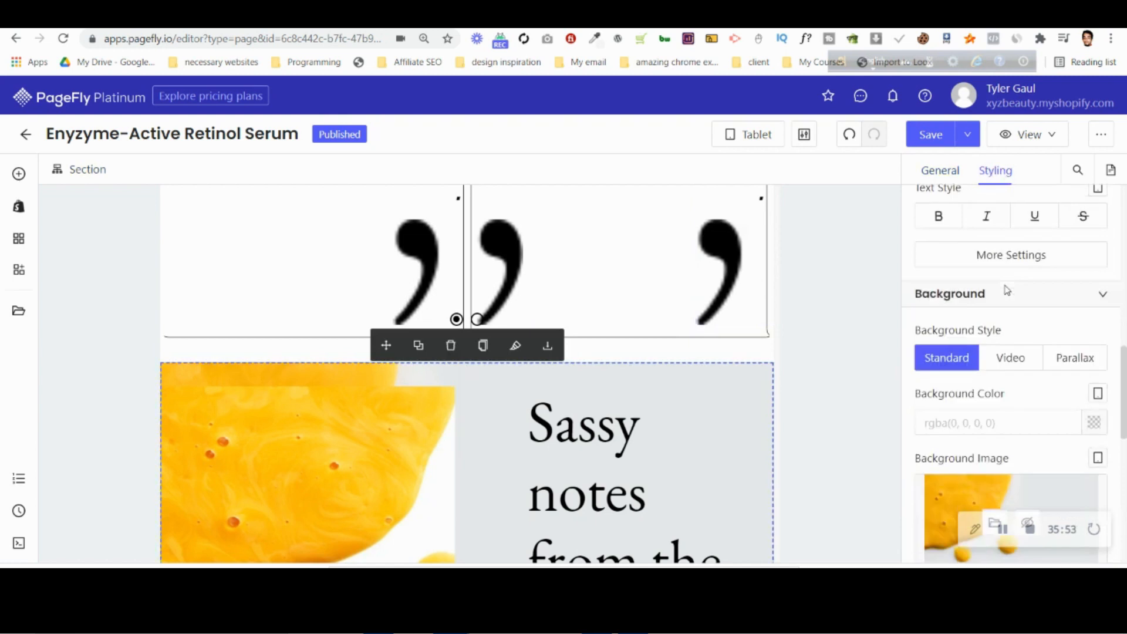
scroll(1007, 298, down, 5)
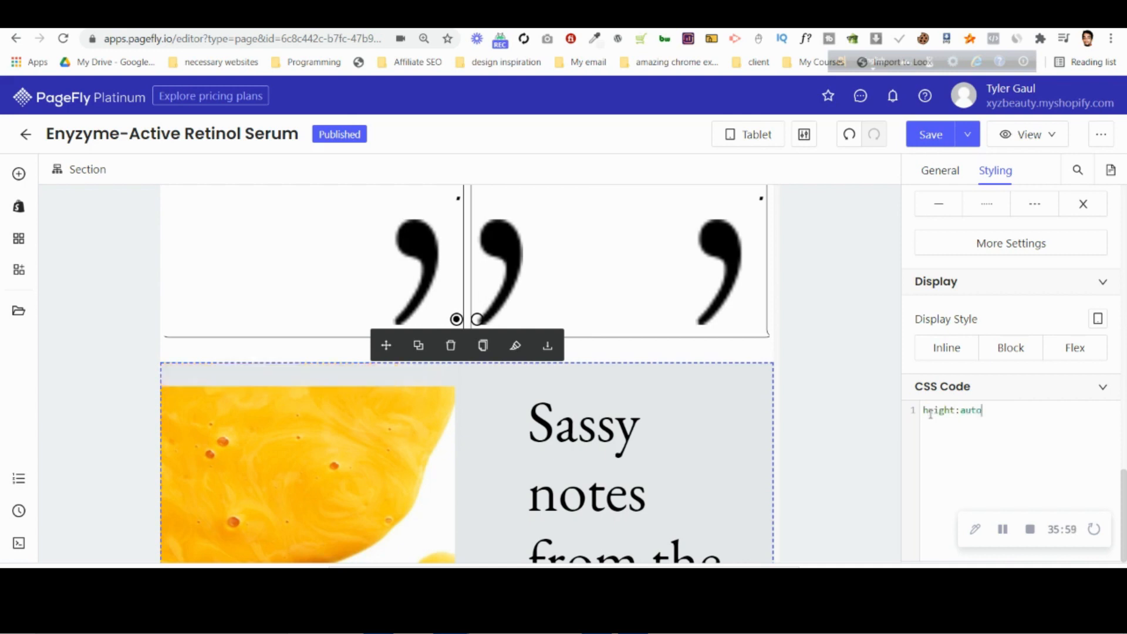
scroll(411, 494, down, 6)
scroll(417, 466, down, 5)
scroll(513, 378, up, 8)
scroll(480, 294, up, 4)
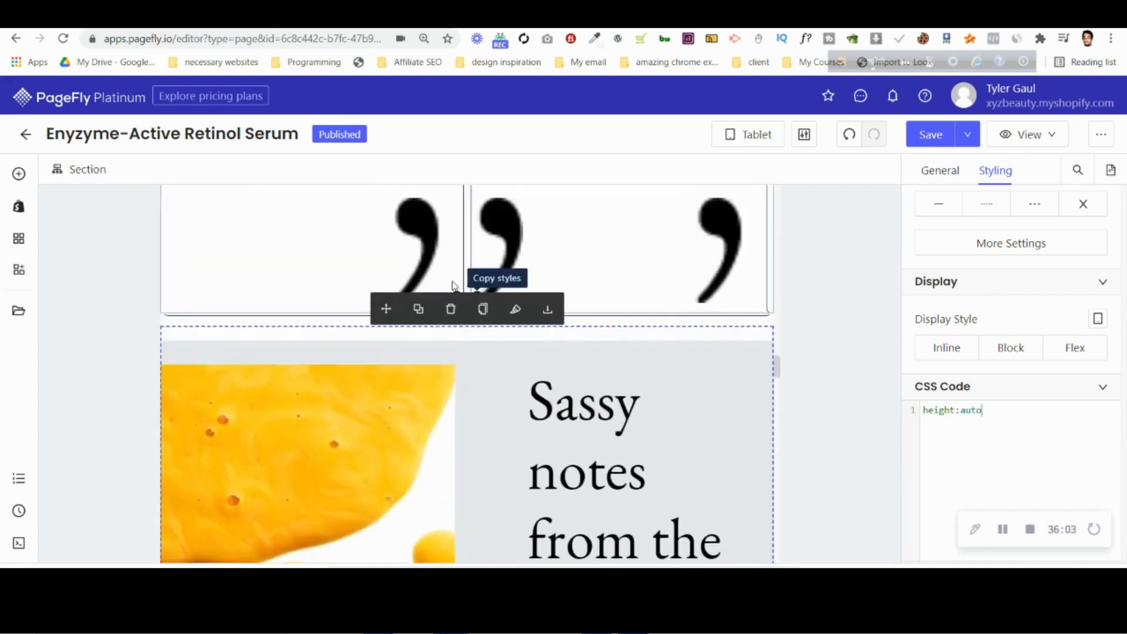
Set the columns per line of the row holding the yellow image and Lab Team text to 1 for tablet.
click(287, 405)
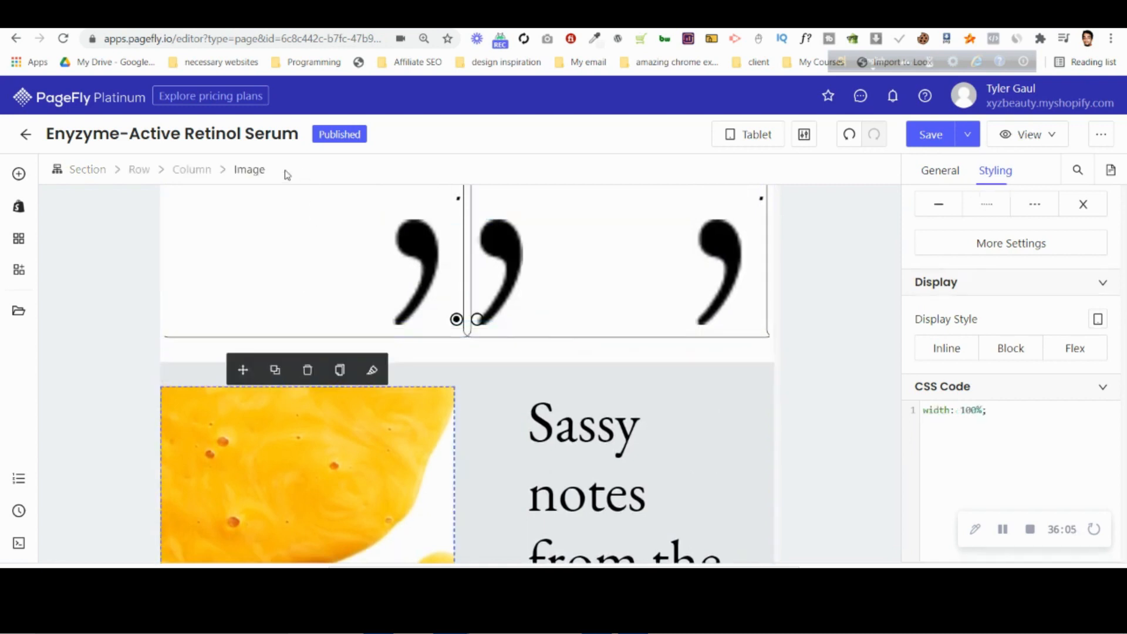
click(139, 170)
click(939, 171)
scroll(963, 352, up, 3)
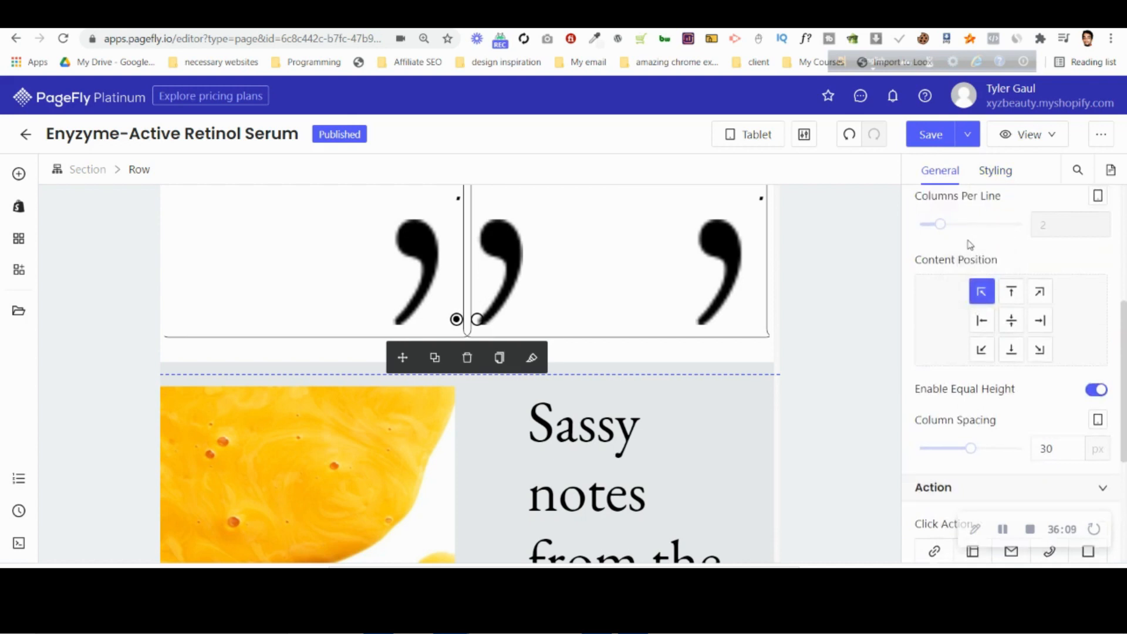
scroll(970, 244, up, 2)
drag(930, 300, 919, 298)
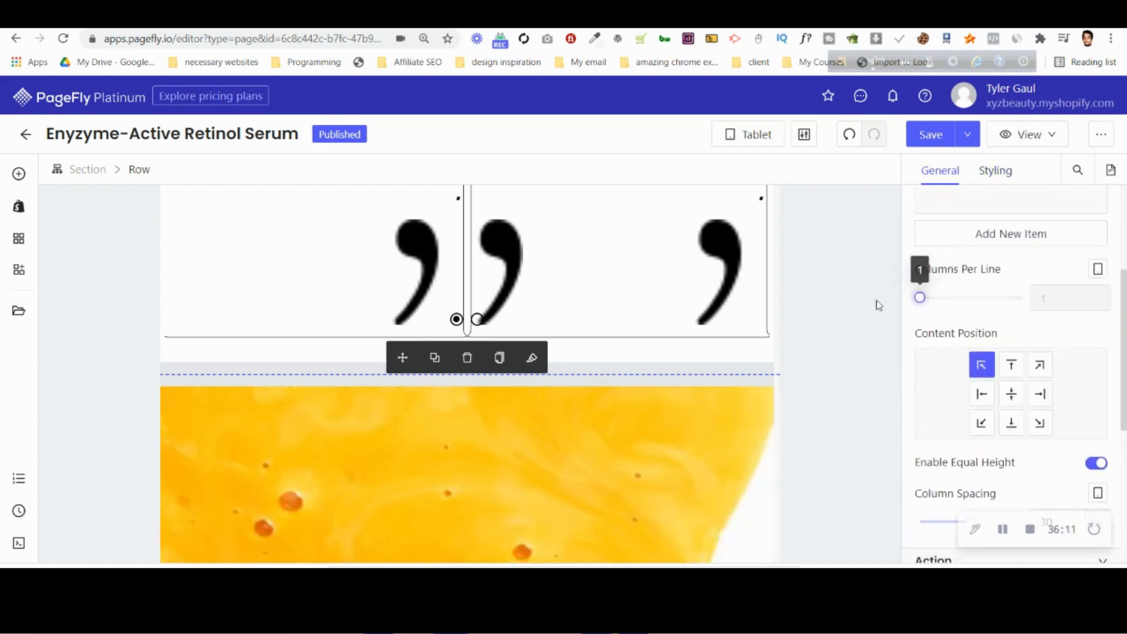
scroll(561, 419, down, 5)
scroll(411, 388, up, 10)
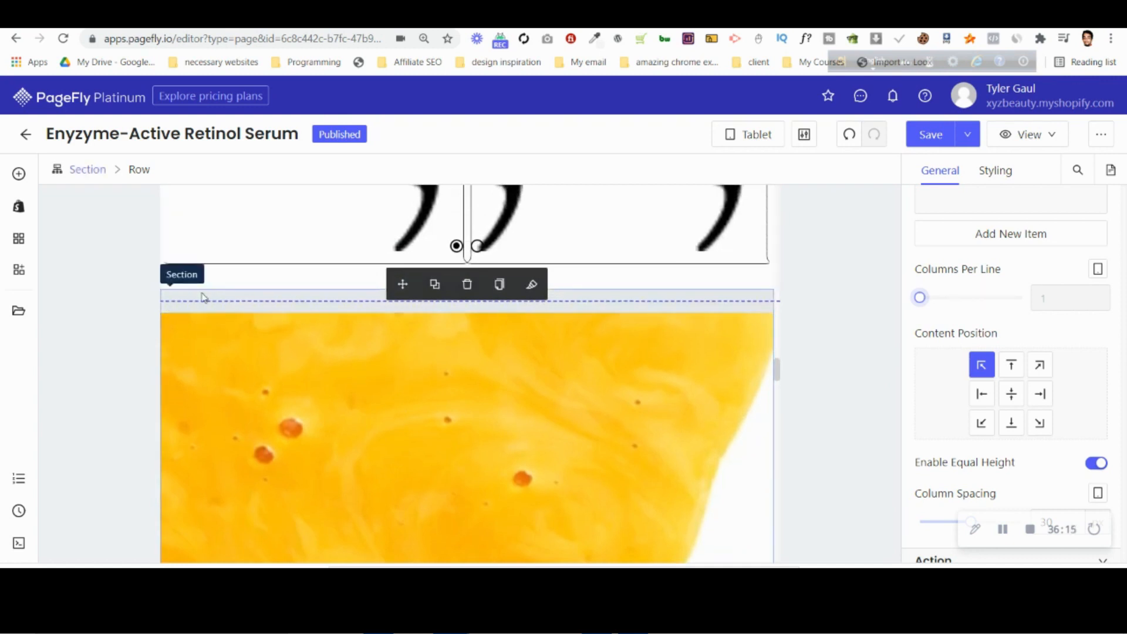
Set the Lab Team section's top padding to 0 px for tablet.
click(201, 297)
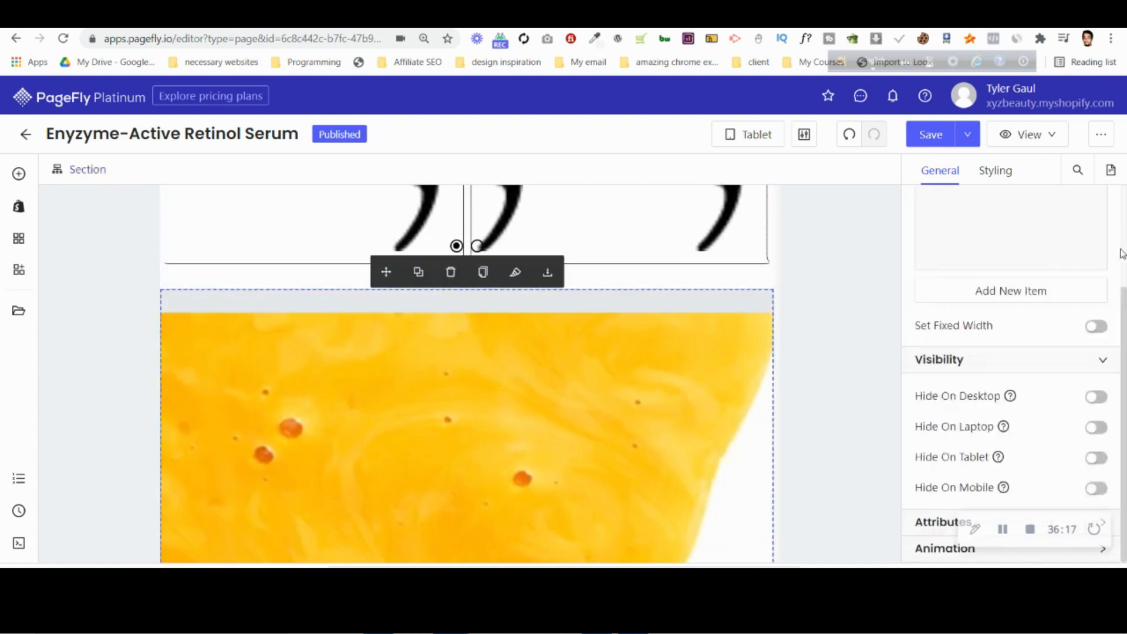
click(996, 171)
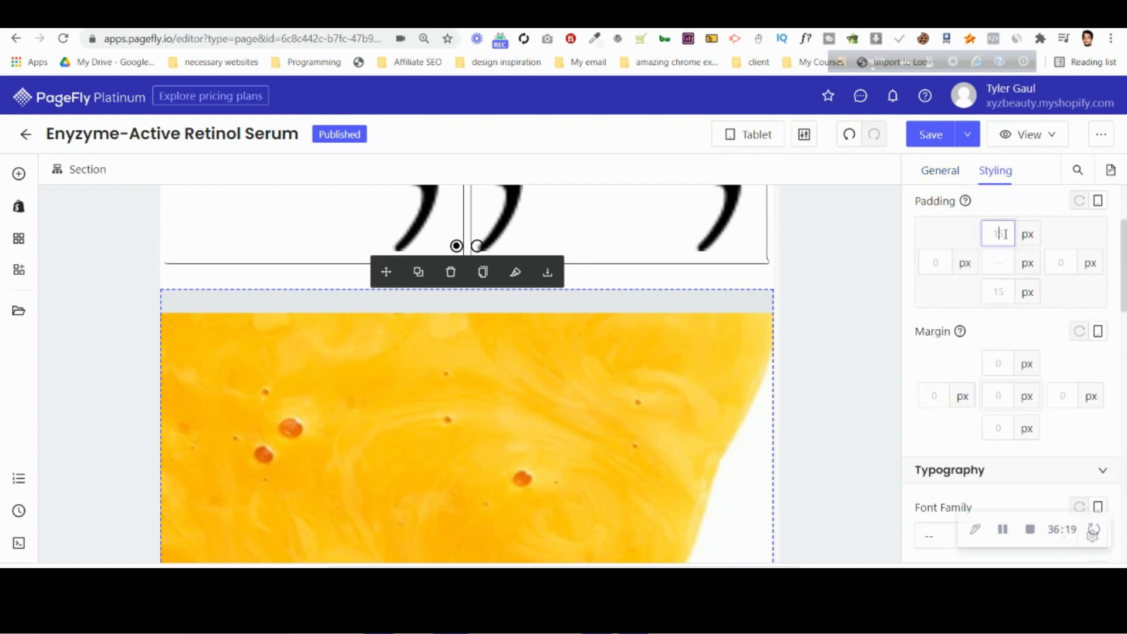
text(0)
Set the column spacing of the row holding the yellow image and Lab Team text to 0 px for tablet.
click(613, 383)
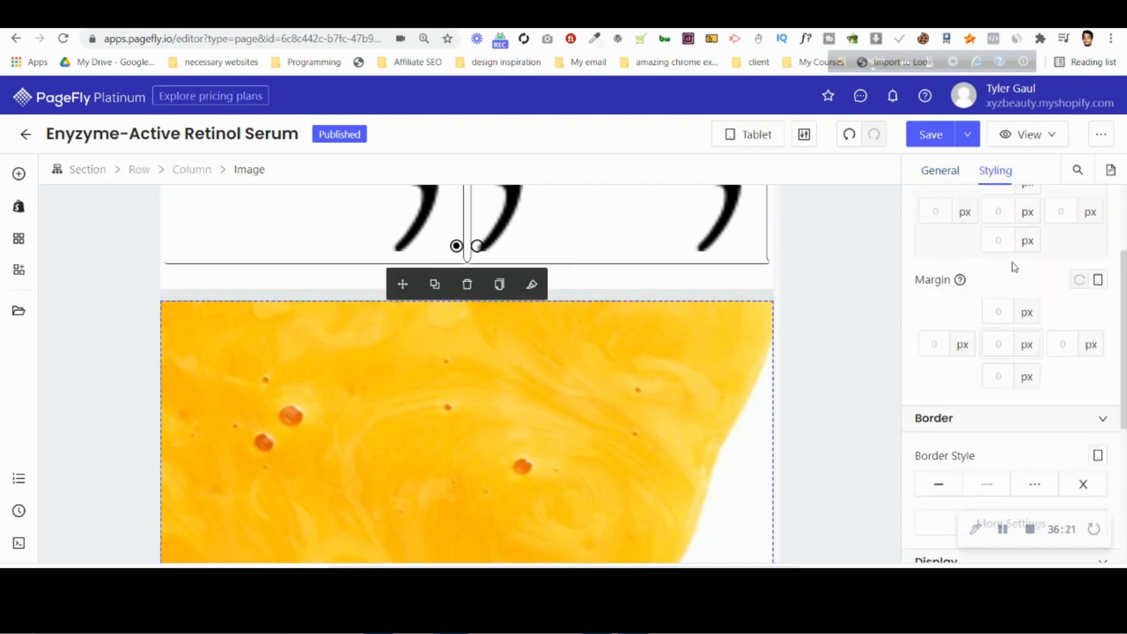
scroll(1015, 267, up, 2)
click(298, 298)
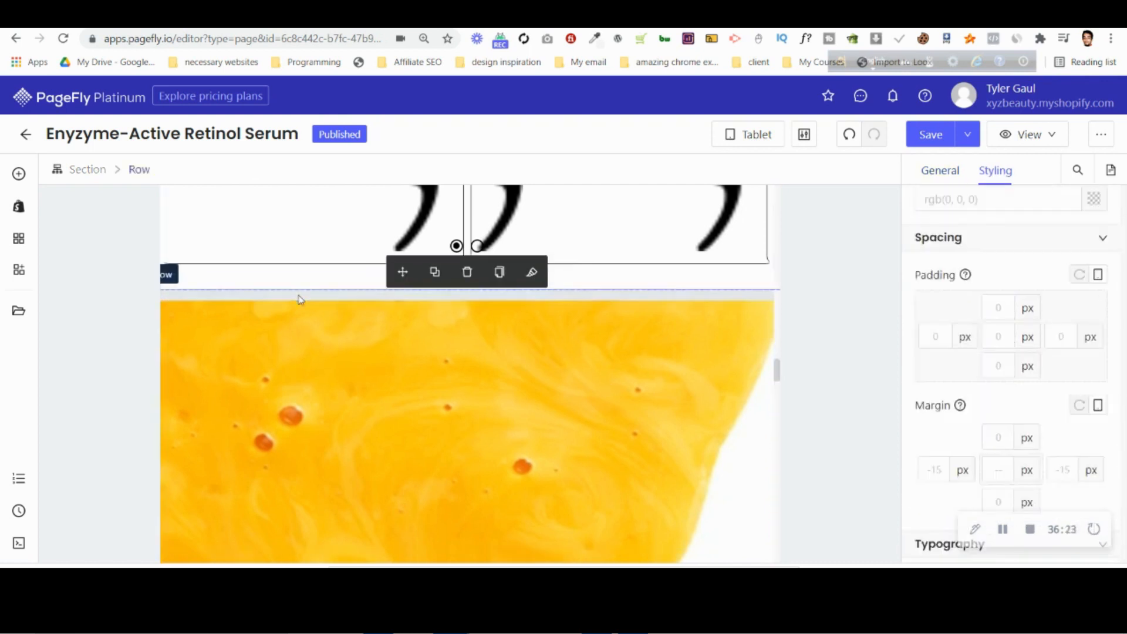
scroll(1051, 329, down, 3)
click(941, 172)
scroll(1079, 409, down, 5)
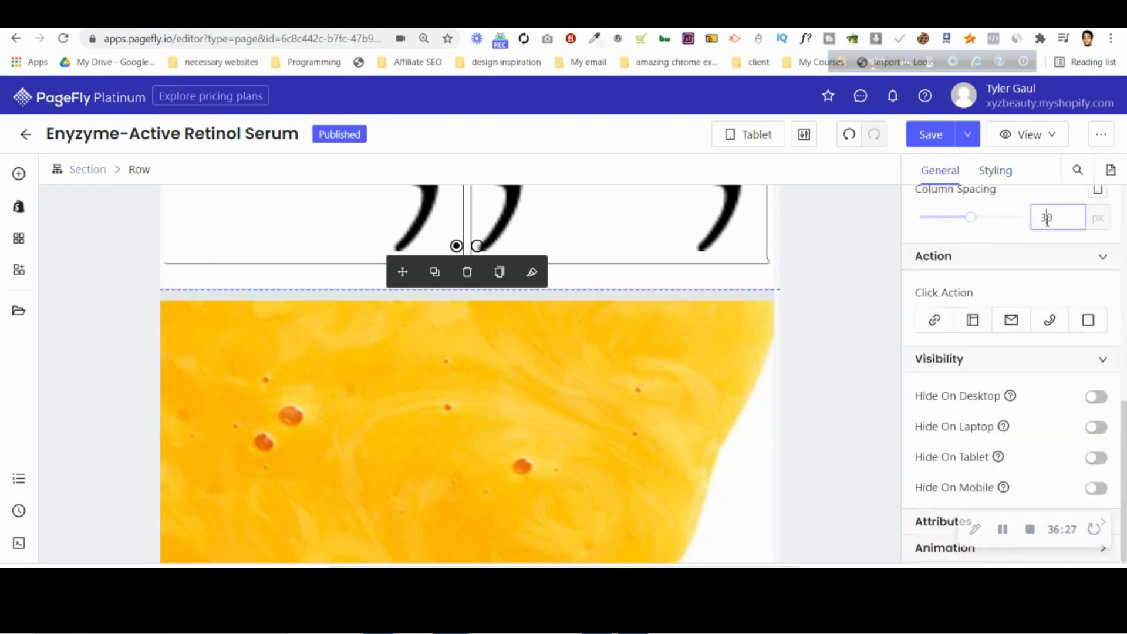
Set the left and right margins of the Lab Team text column to 30 px for tablet.
scroll(410, 358, down, 6)
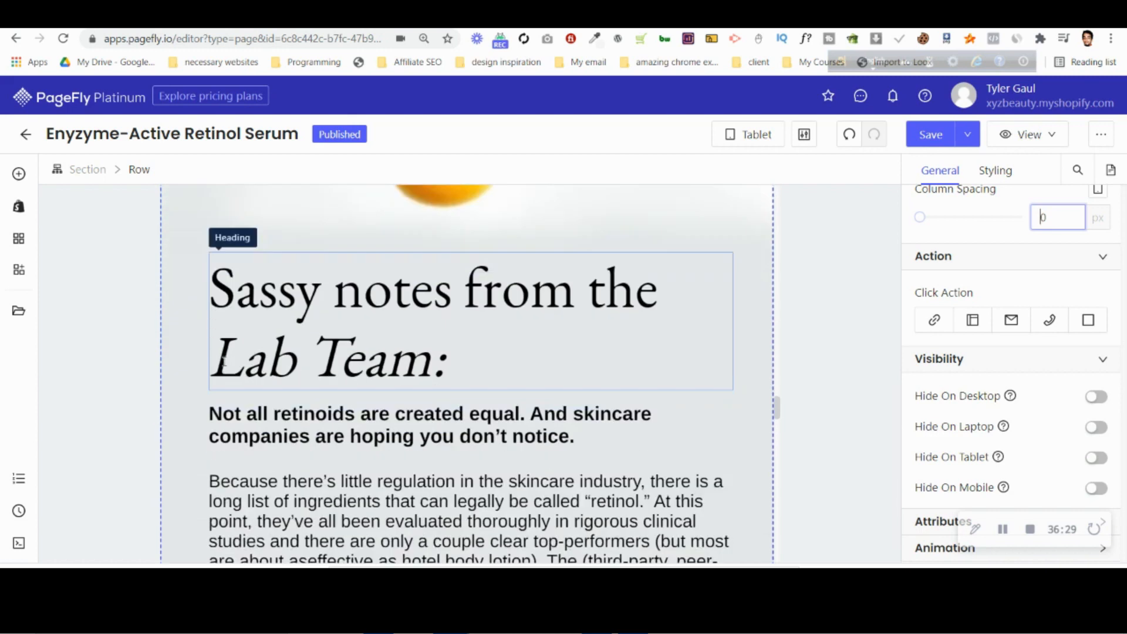
click(313, 361)
click(193, 169)
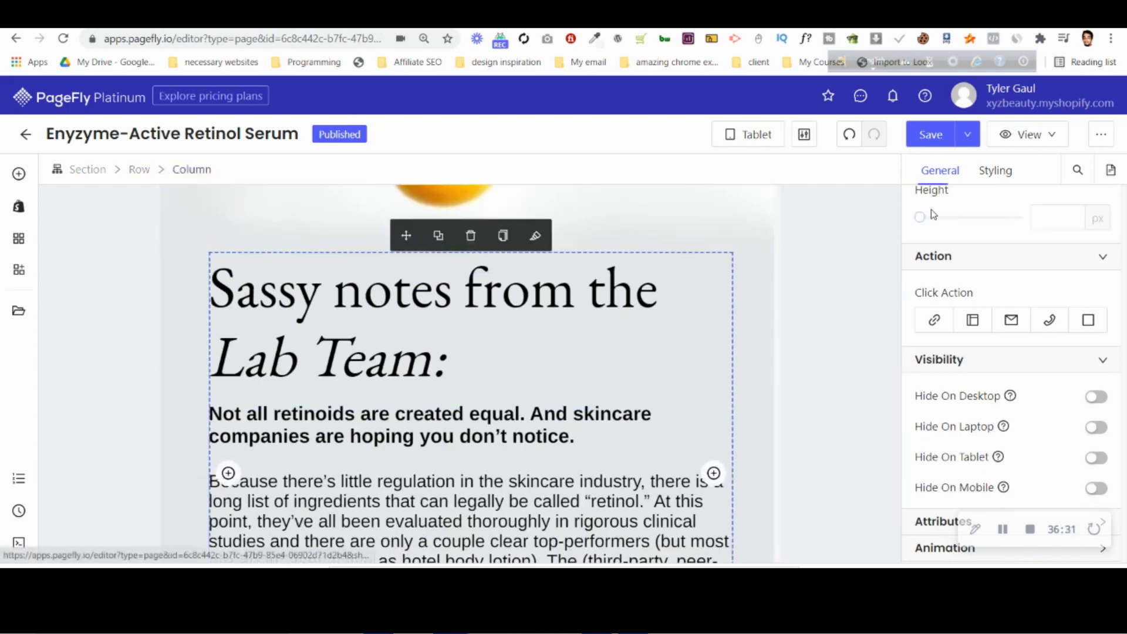
click(996, 171)
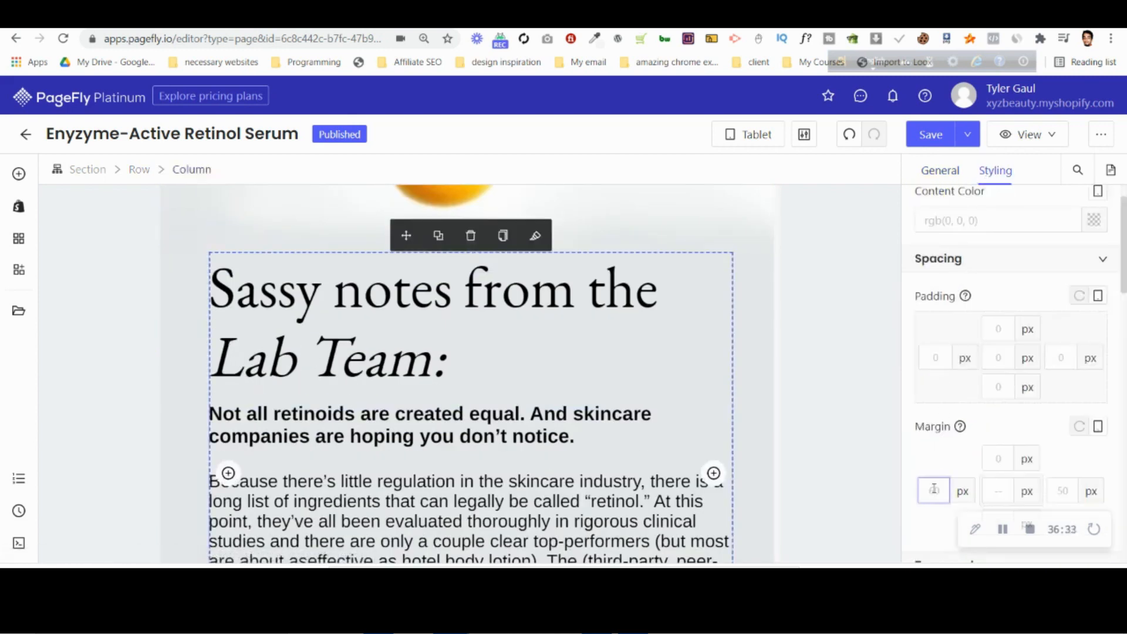
text(2)
key(Up)
key(Up)
key(Up)
key(Up)
key(Up)
key(Up)
key(Up)
key(Up)
key(Up)
key(Up)
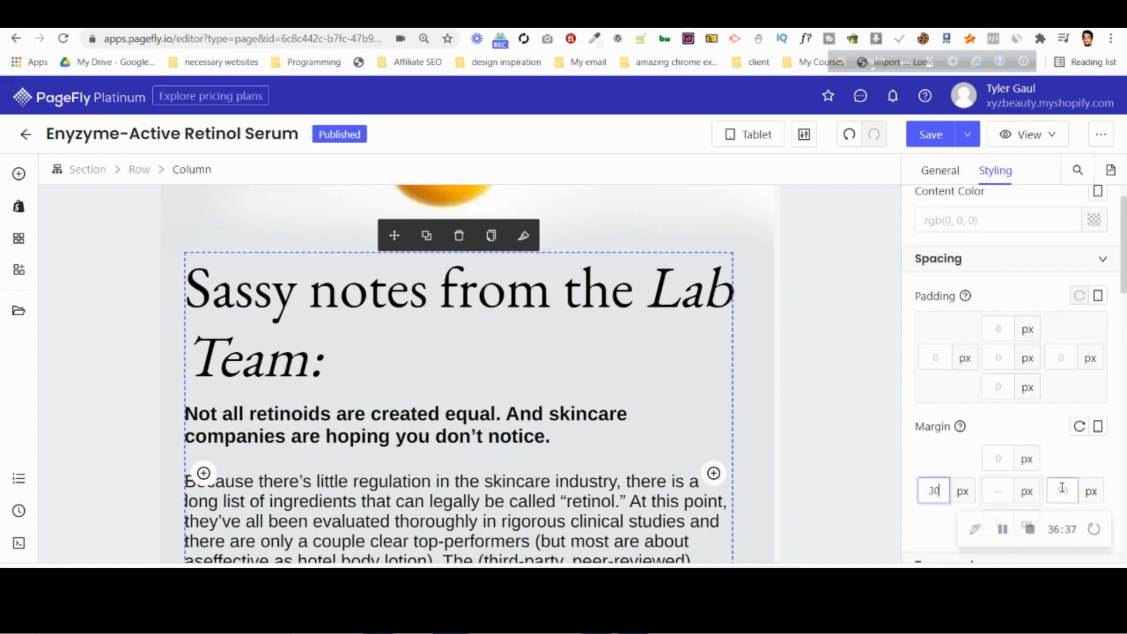
text(30)
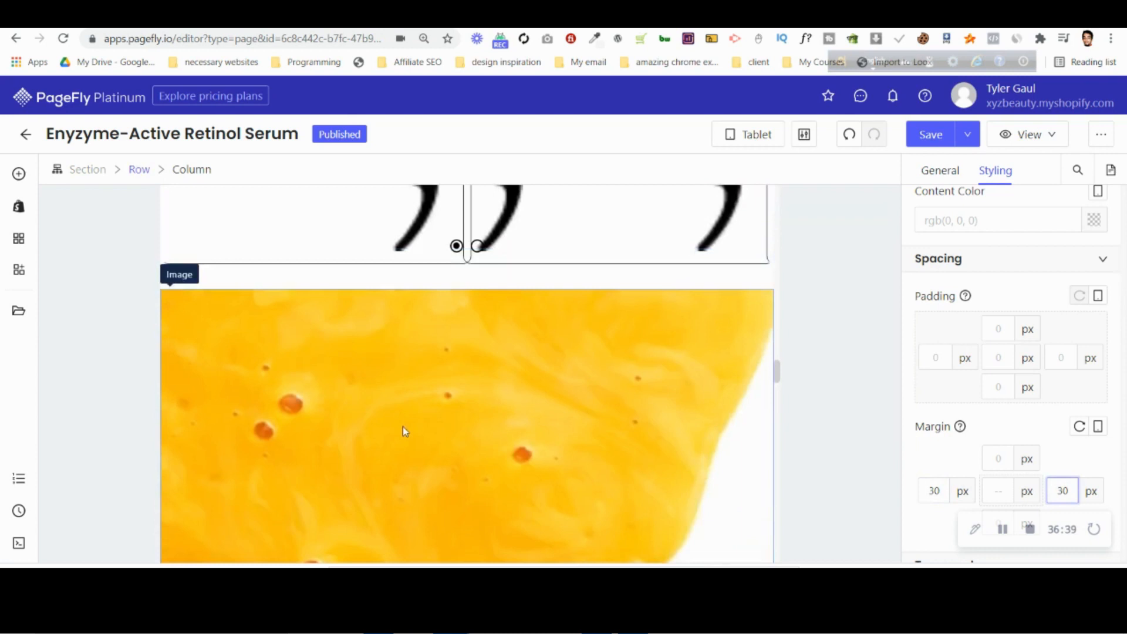
Set the testimonial slideshow to show 1 slide at a time for tablet.
click(409, 418)
click(259, 170)
click(944, 176)
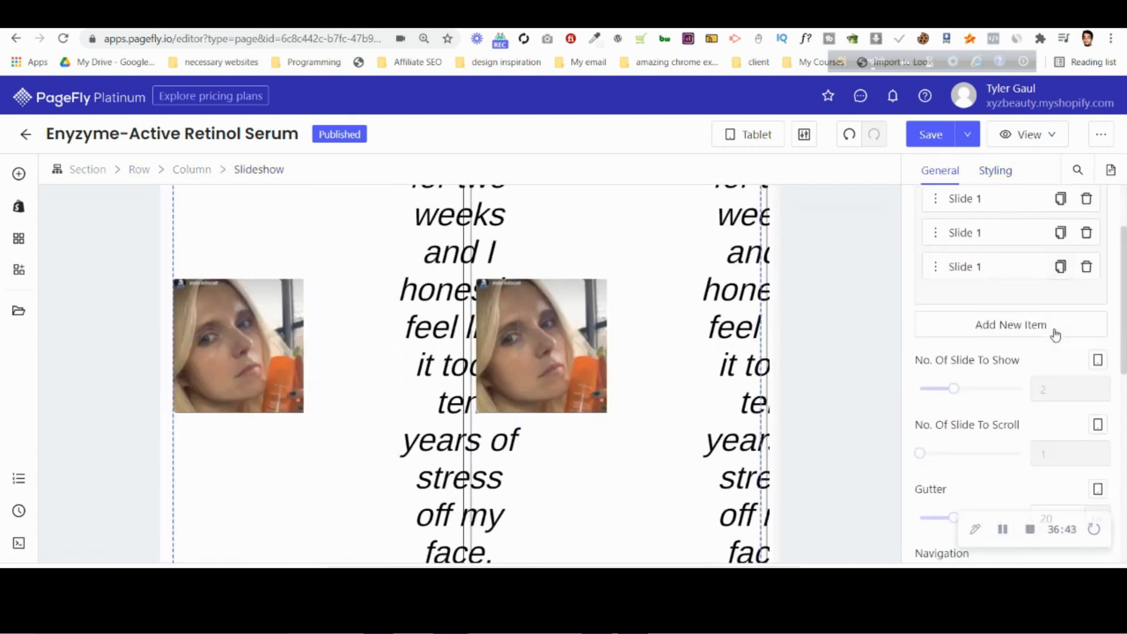
scroll(1052, 332, down, 2)
drag(939, 311, 921, 306)
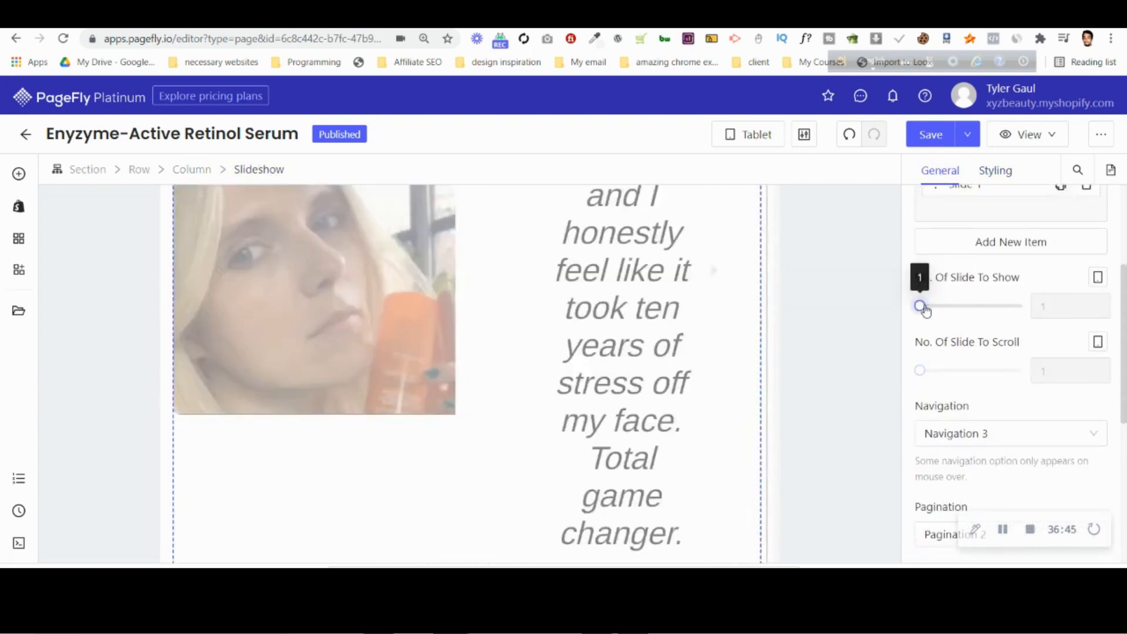
Set the opening quotation mark image in the first testimonial slide to Original Size for tablet.
scroll(429, 313, up, 1)
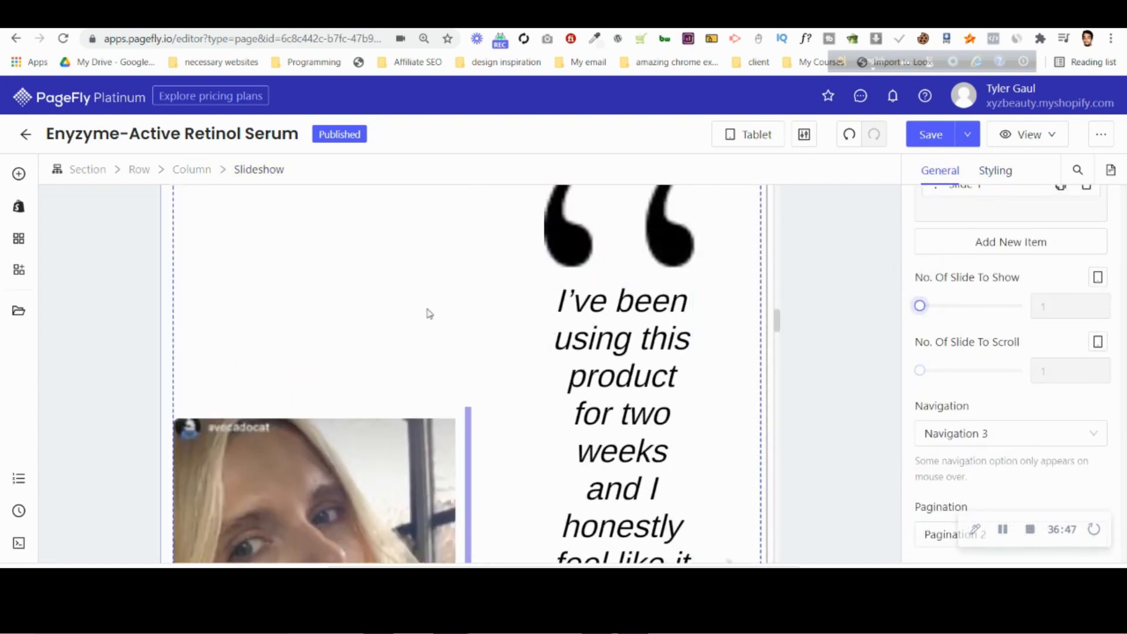
scroll(437, 344, up, 2)
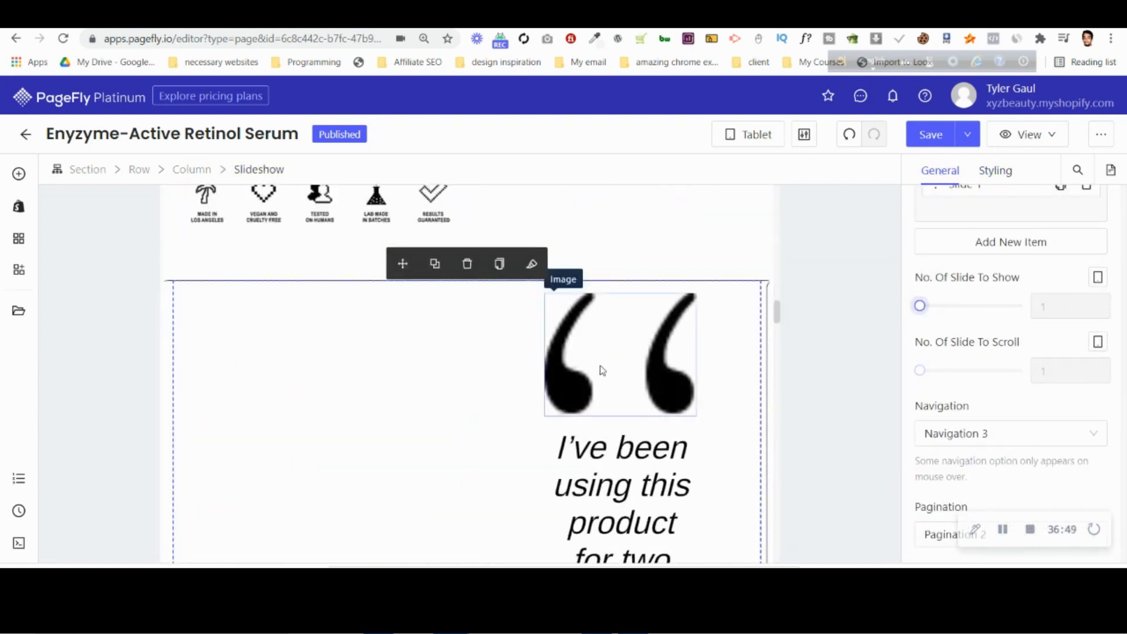
click(623, 360)
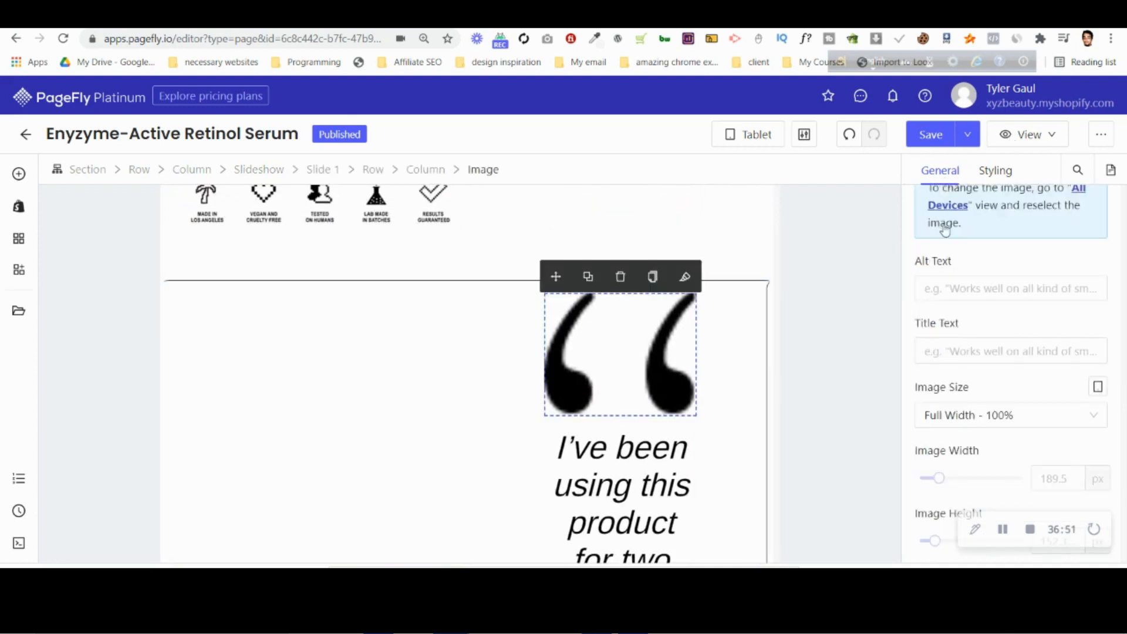
click(986, 415)
click(987, 470)
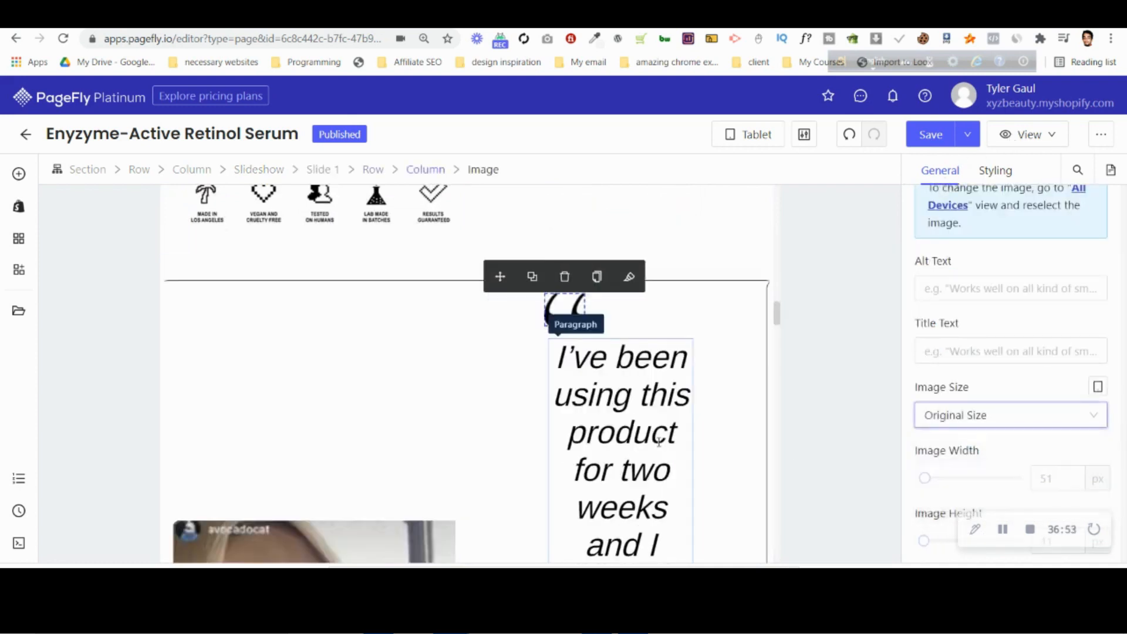
Remove the left and right margins of the first slide's testimonial text column for tablet.
click(564, 358)
click(430, 170)
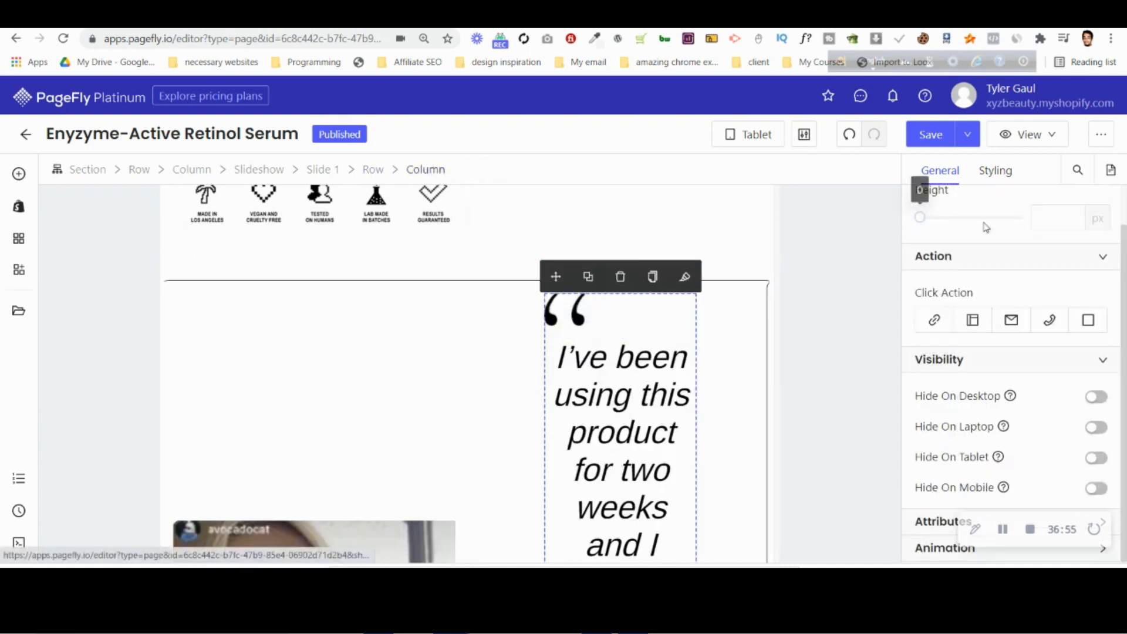
click(989, 172)
scroll(975, 414, down, 1)
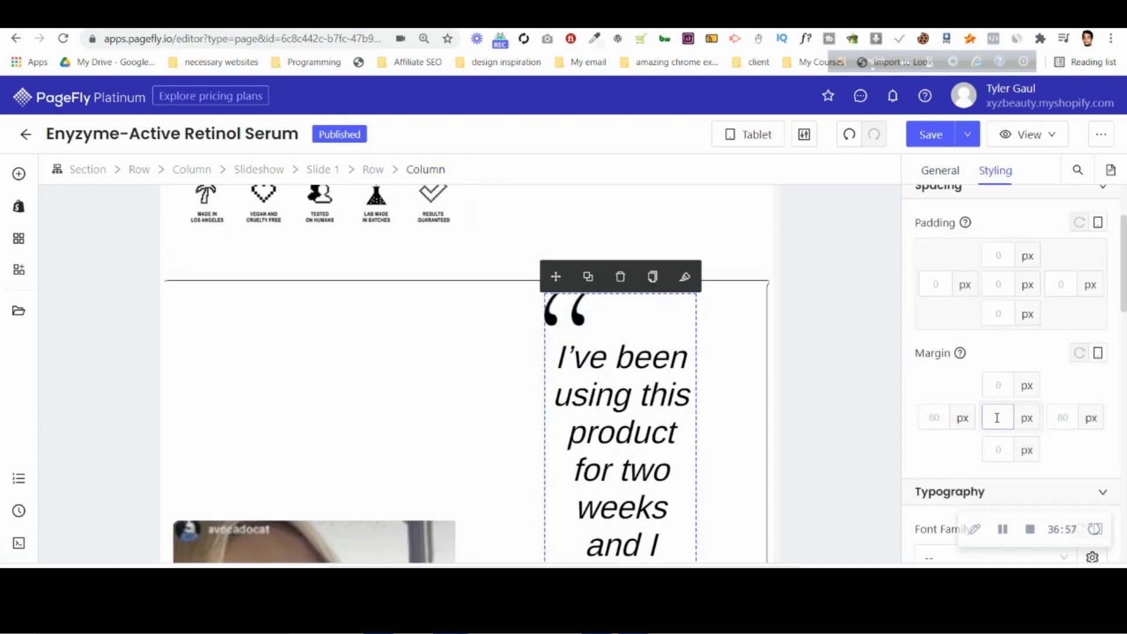
Set the columns per line of the row inside the first testimonial slide to 1 for tablet.
click(375, 170)
click(941, 170)
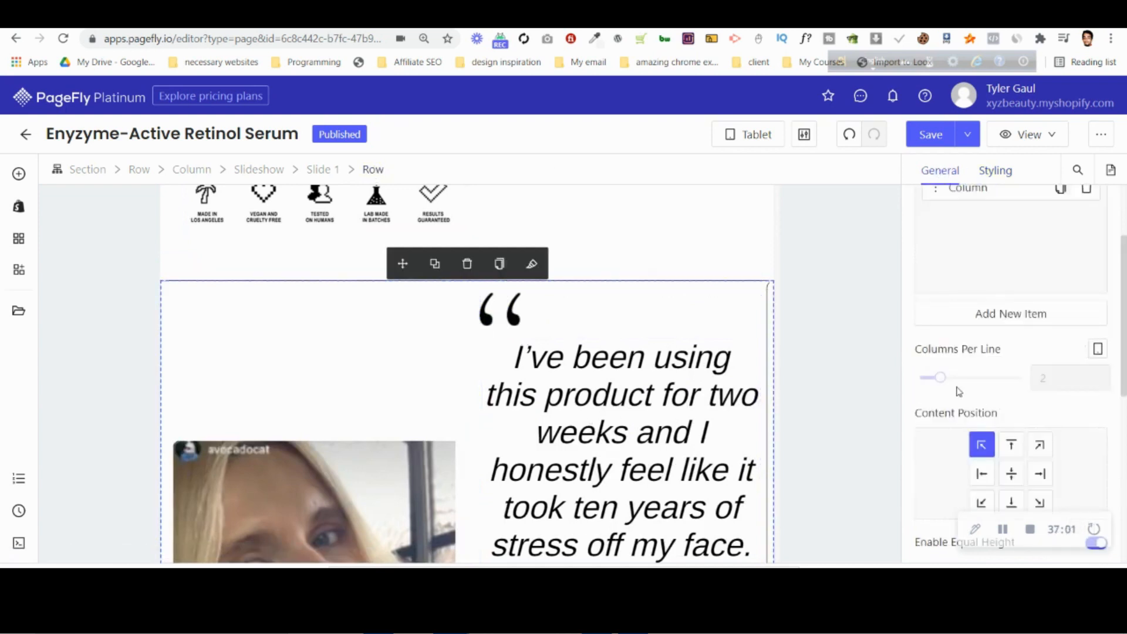
drag(921, 382, 919, 378)
Set the closing quotation mark image in the first testimonial slide to Original Size for tablet.
scroll(386, 383, down, 10)
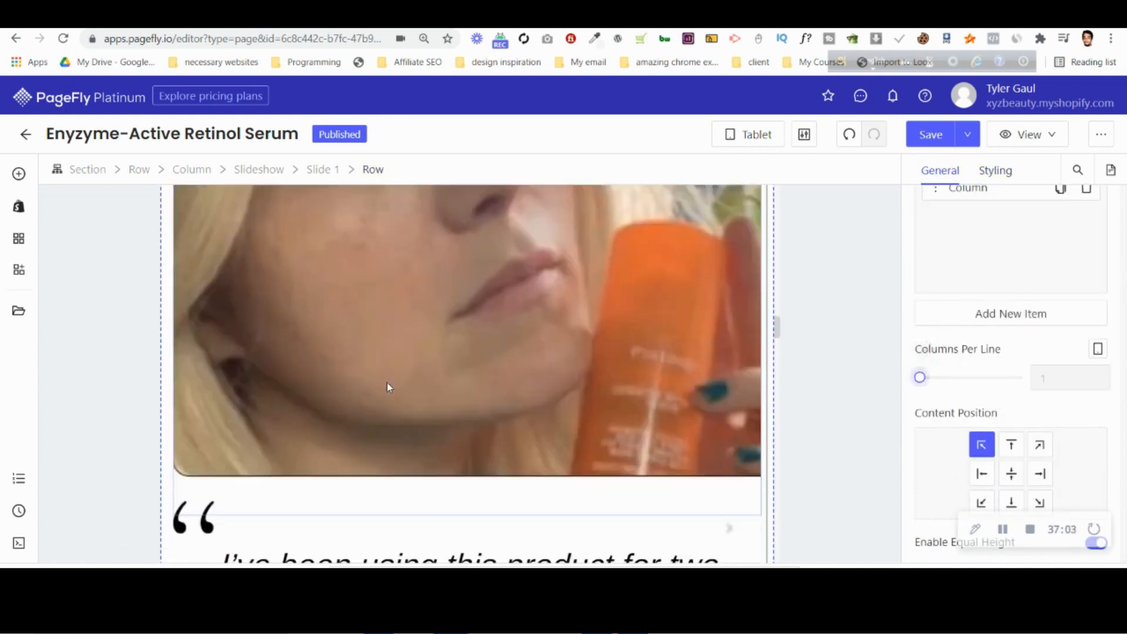
click(576, 348)
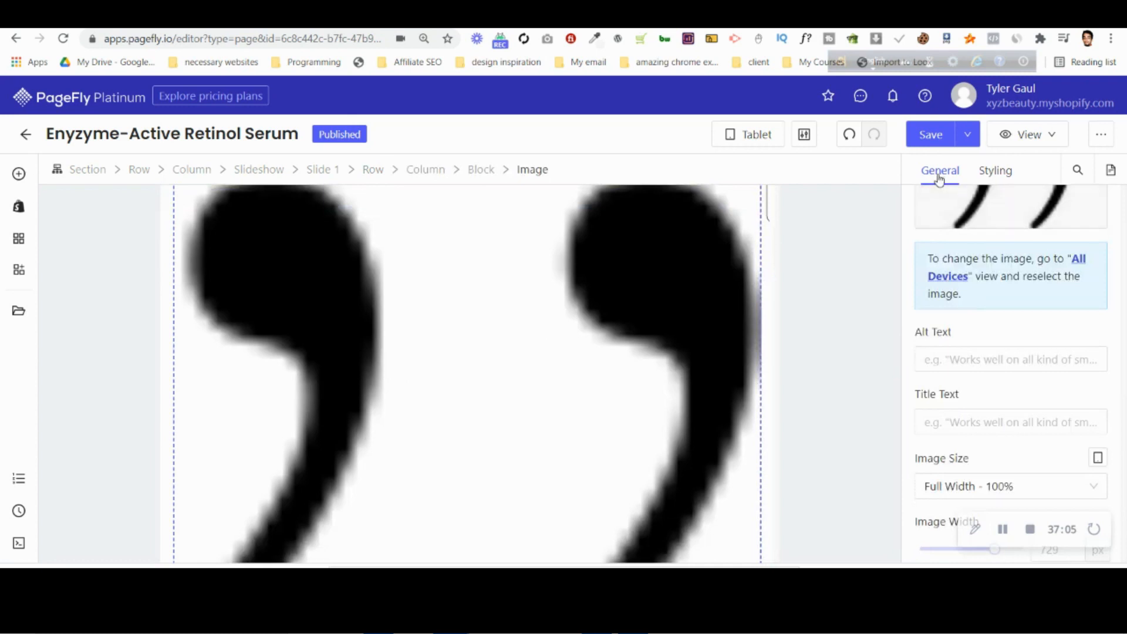
click(1001, 491)
click(977, 434)
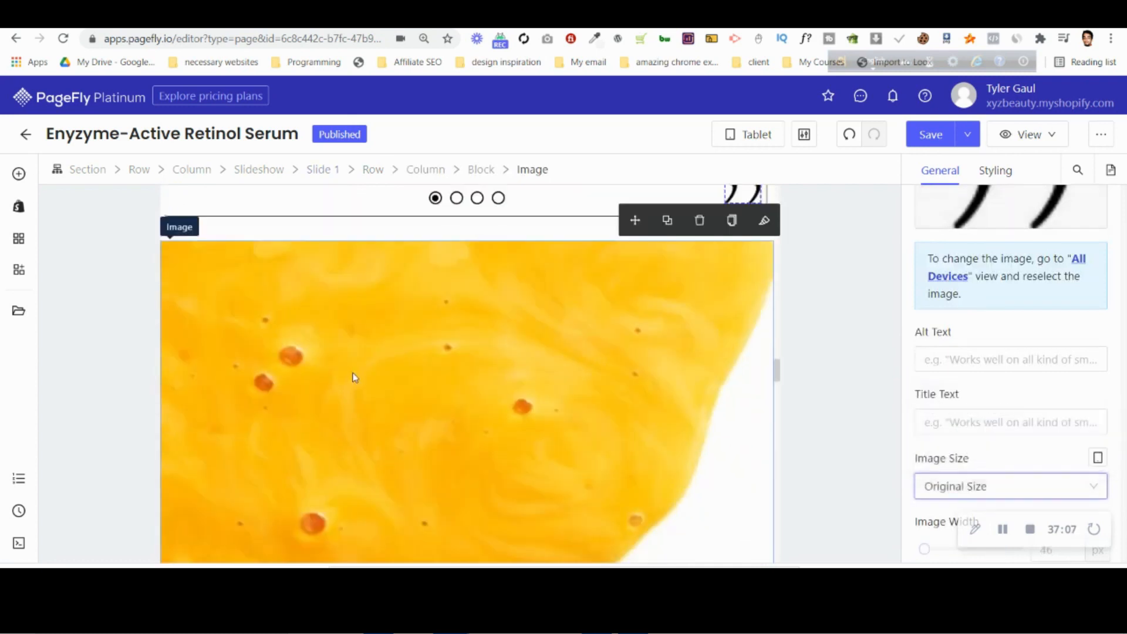
Set the font size of the "Sassy notes from the Lab Team:" heading to 50 px for tablet.
scroll(519, 479, down, 15)
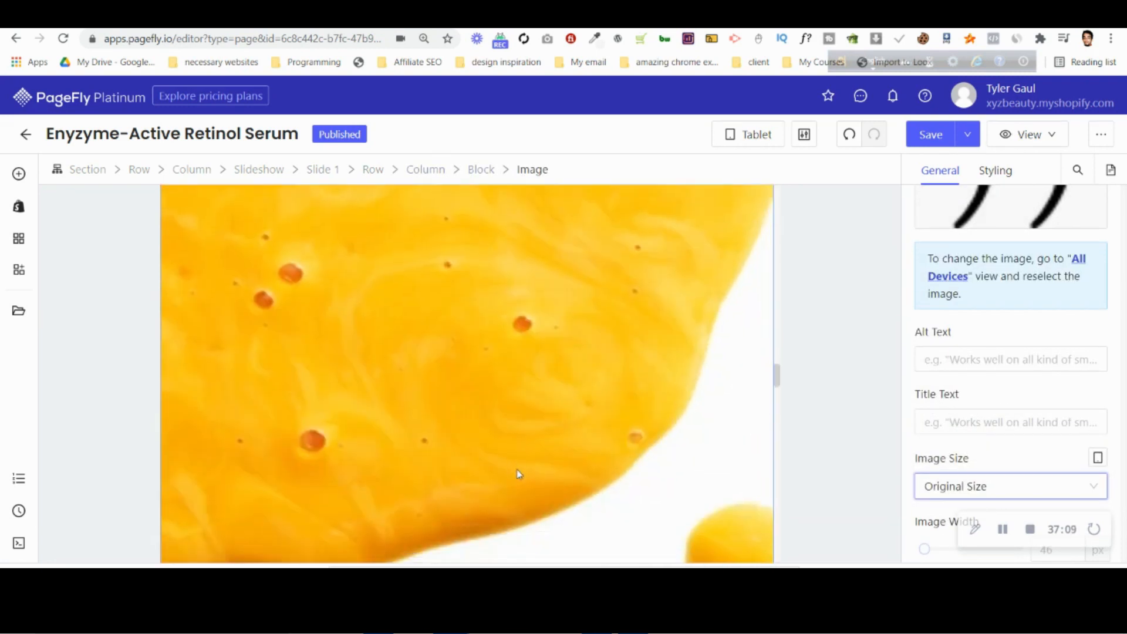
click(504, 380)
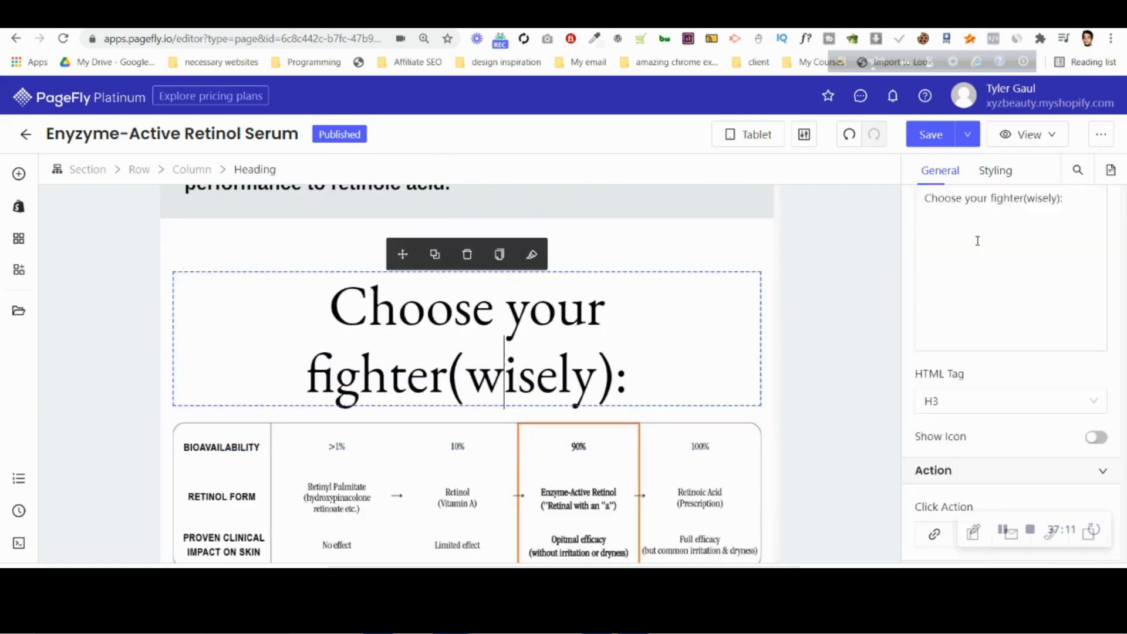
scroll(499, 376, up, 10)
click(433, 385)
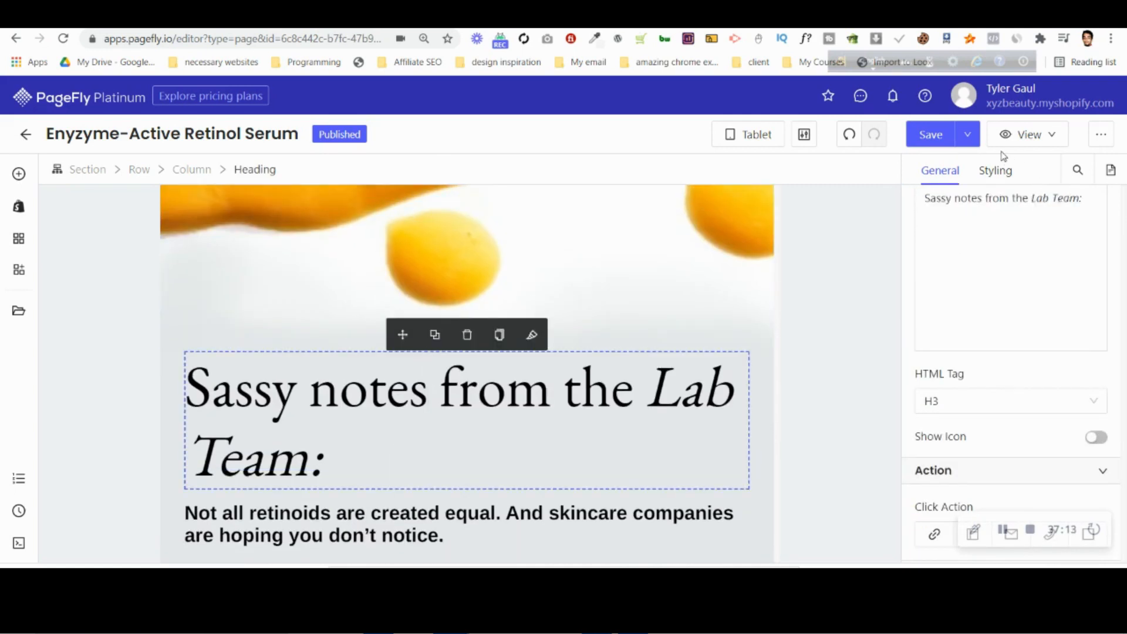
click(999, 171)
scroll(1069, 259, down, 6)
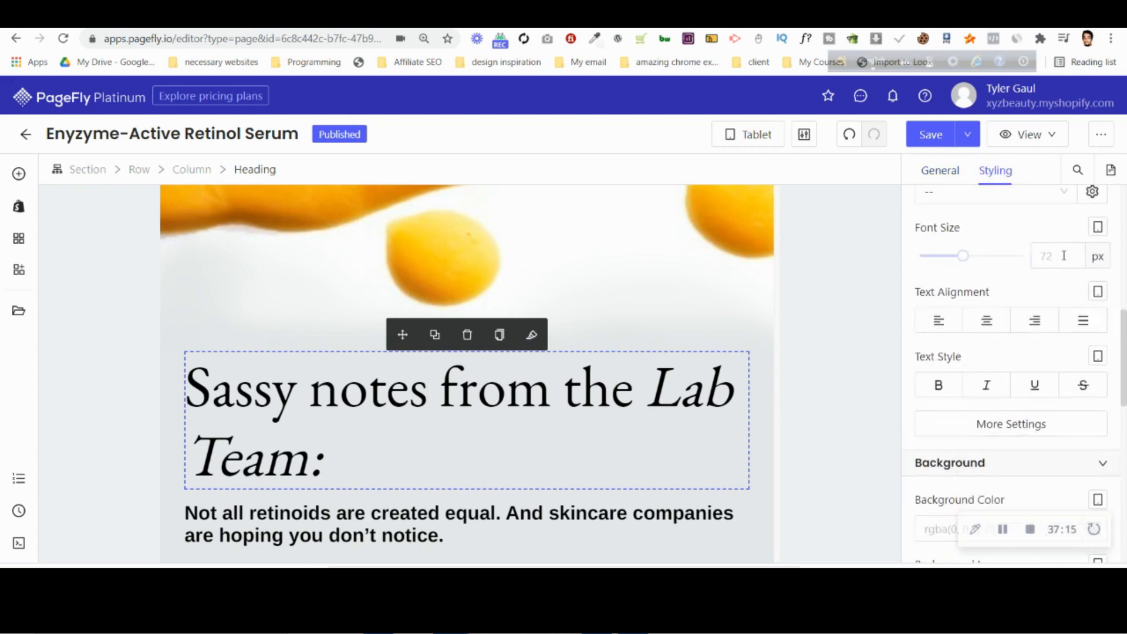
text(50)
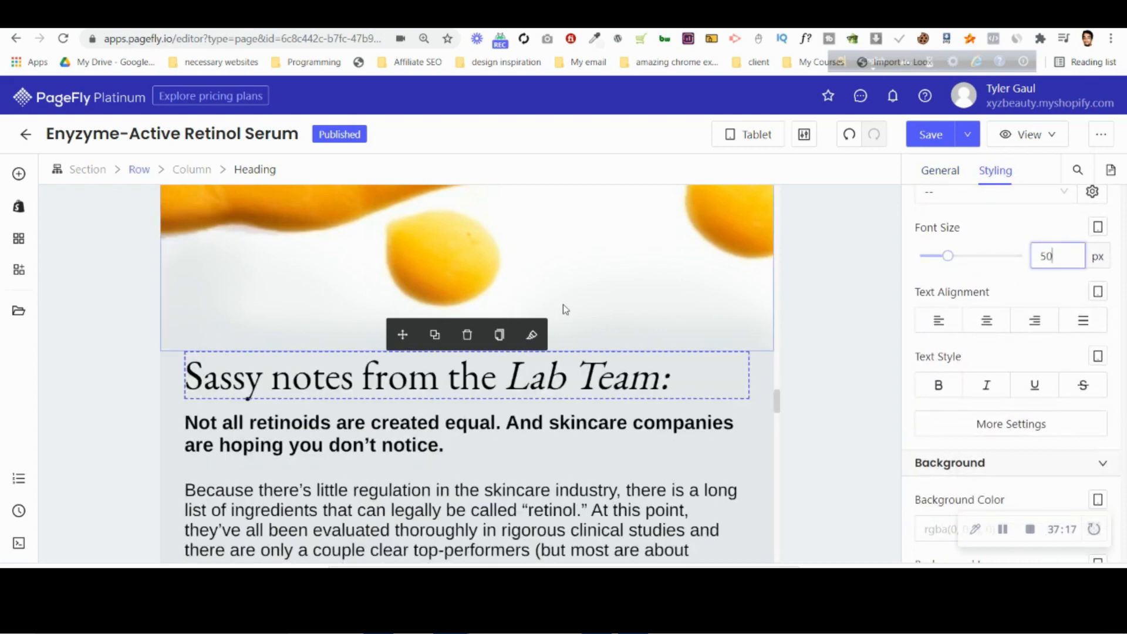
Set the font size of the "Choose your fighter(wisely):" heading to 50 px for tablet.
scroll(458, 411, down, 2)
scroll(469, 361, down, 8)
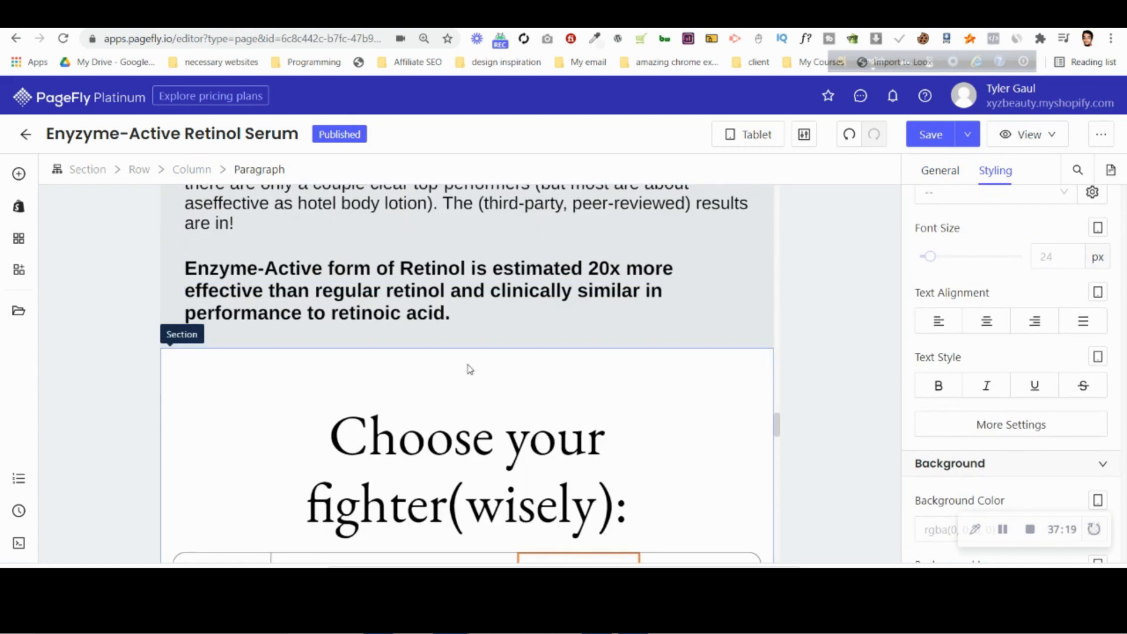
click(537, 261)
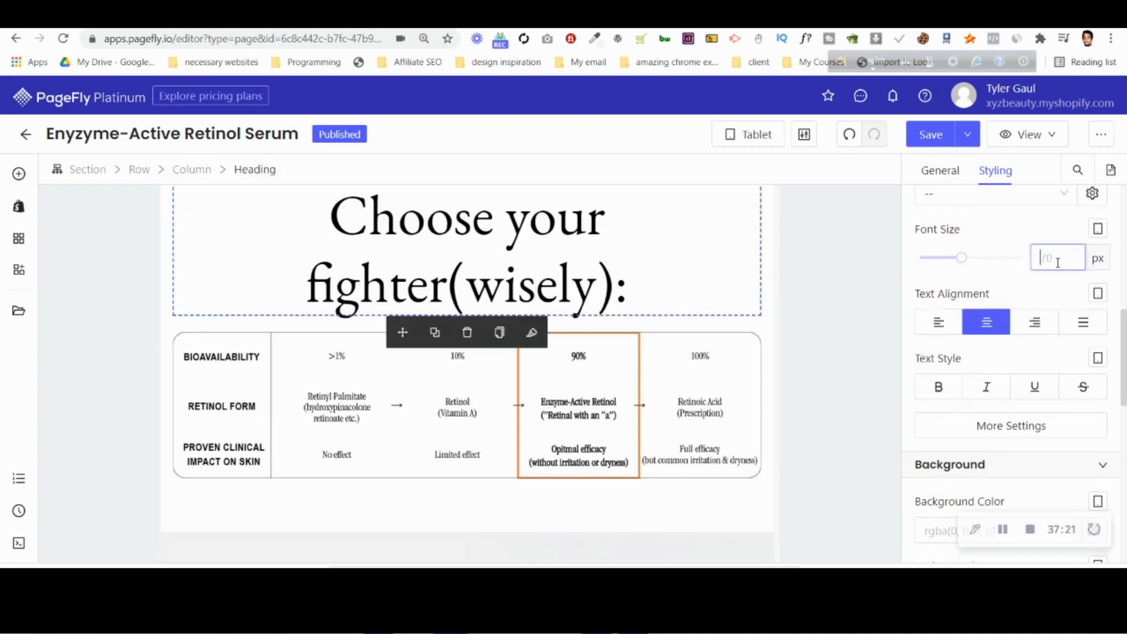
text(50)
Set the columns per line of the row holding the "So why doesn't every company" text to 1 for tablet.
scroll(322, 410, down, 4)
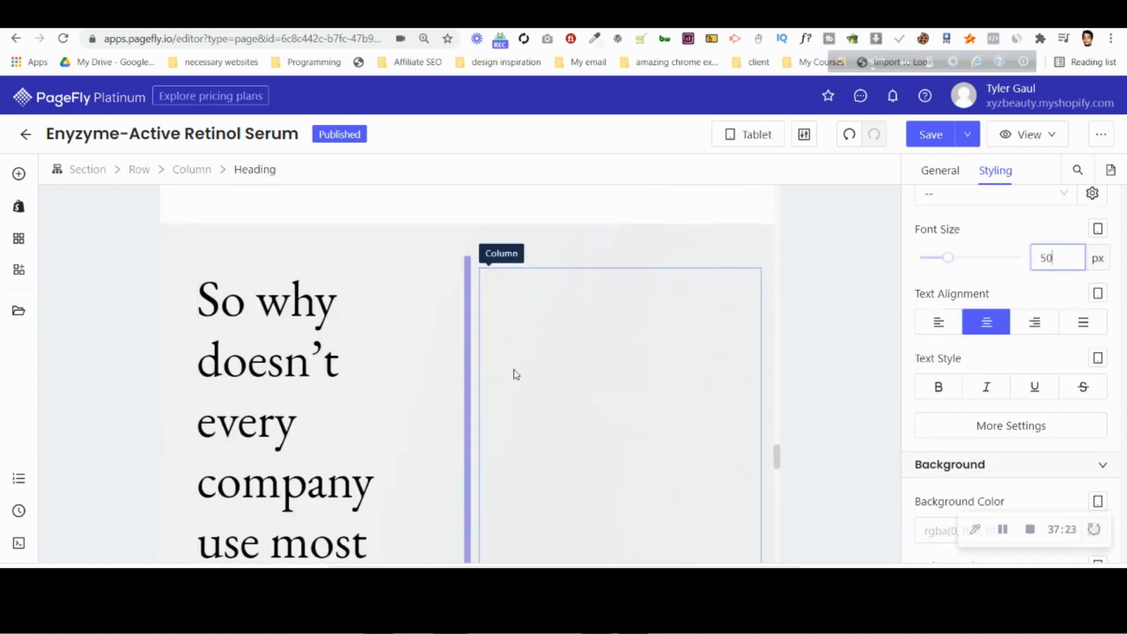
scroll(495, 376, down, 7)
scroll(494, 376, up, 7)
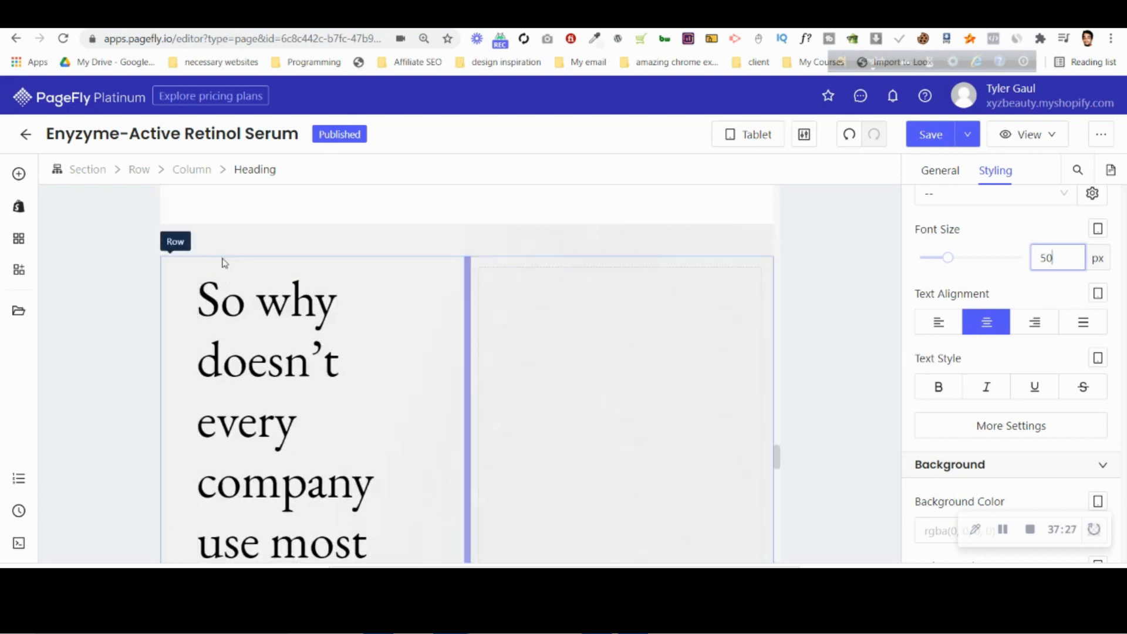
click(224, 263)
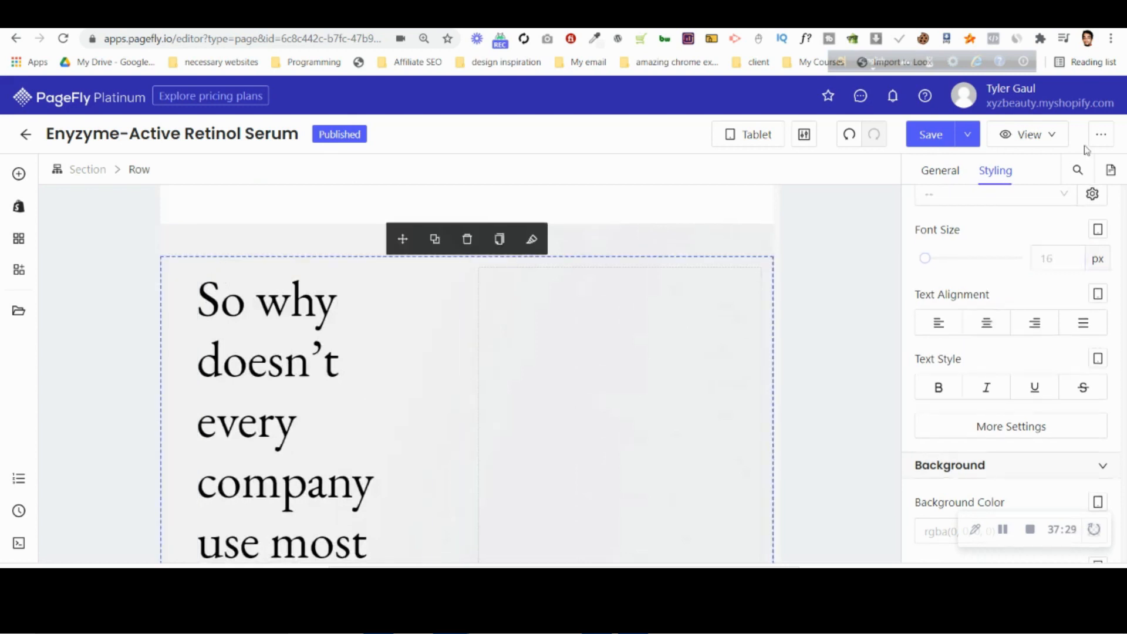
click(961, 170)
scroll(957, 382, up, 4)
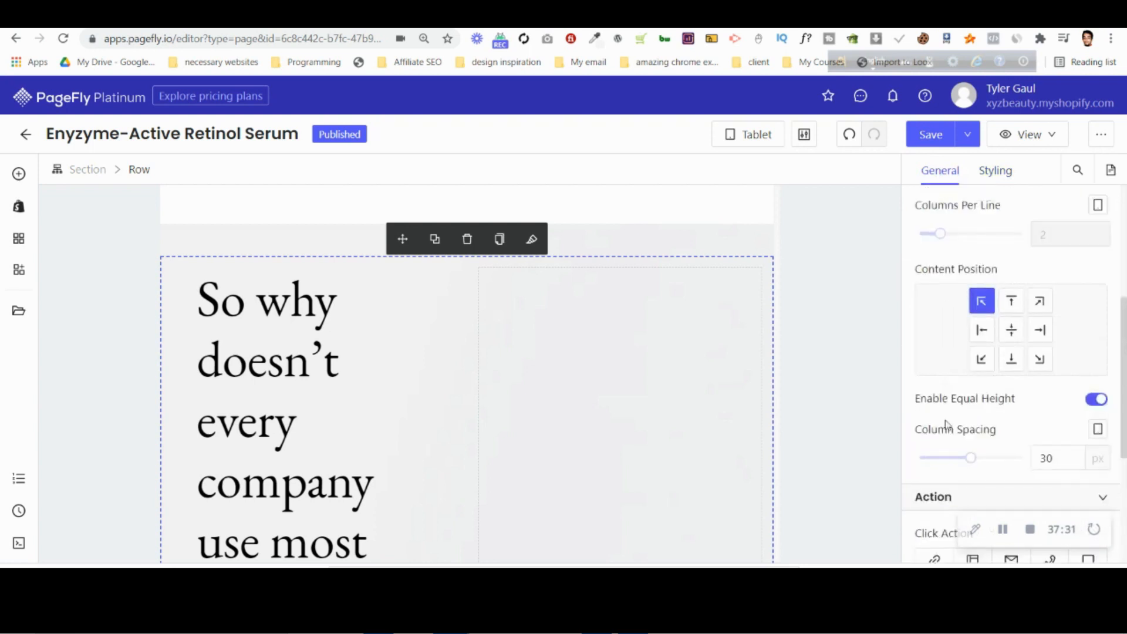
scroll(969, 364, up, 3)
drag(941, 381, 920, 381)
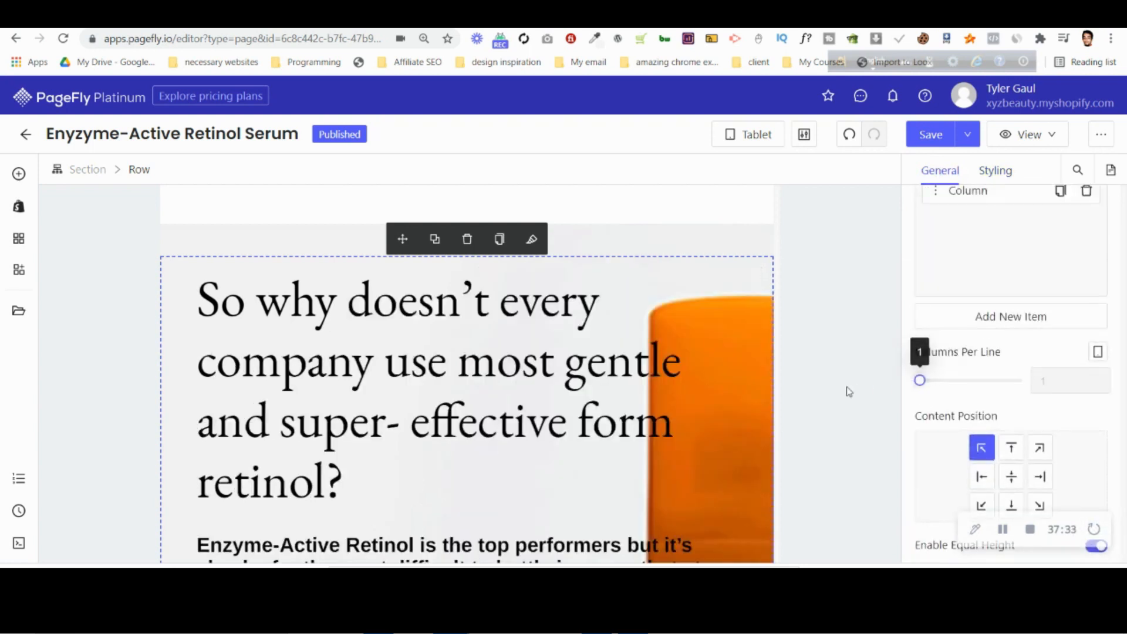
Hide the orange bottle background image of the "So why doesn't every company" section for tablet.
click(258, 240)
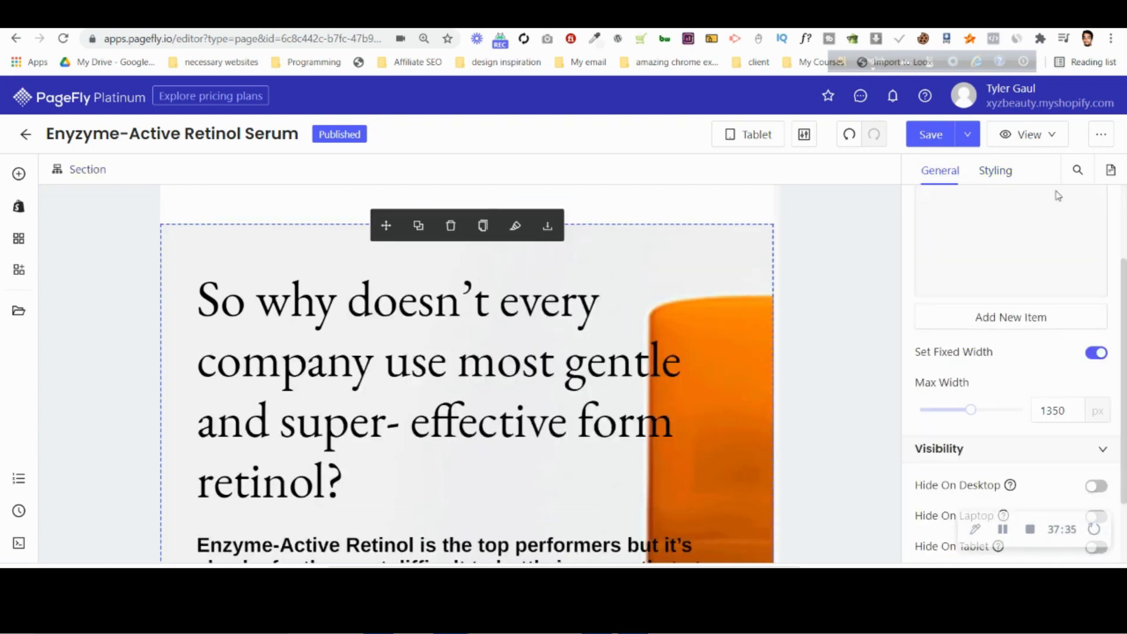
click(996, 171)
scroll(1025, 324, down, 5)
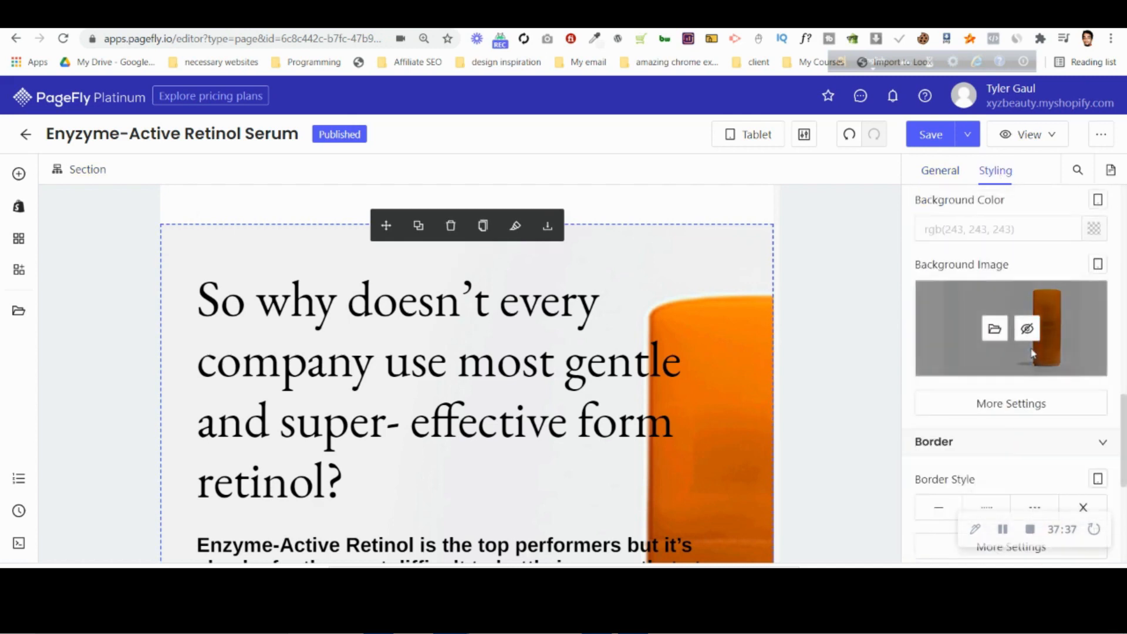
click(1027, 366)
scroll(466, 375, down, 2)
scroll(467, 379, down, 3)
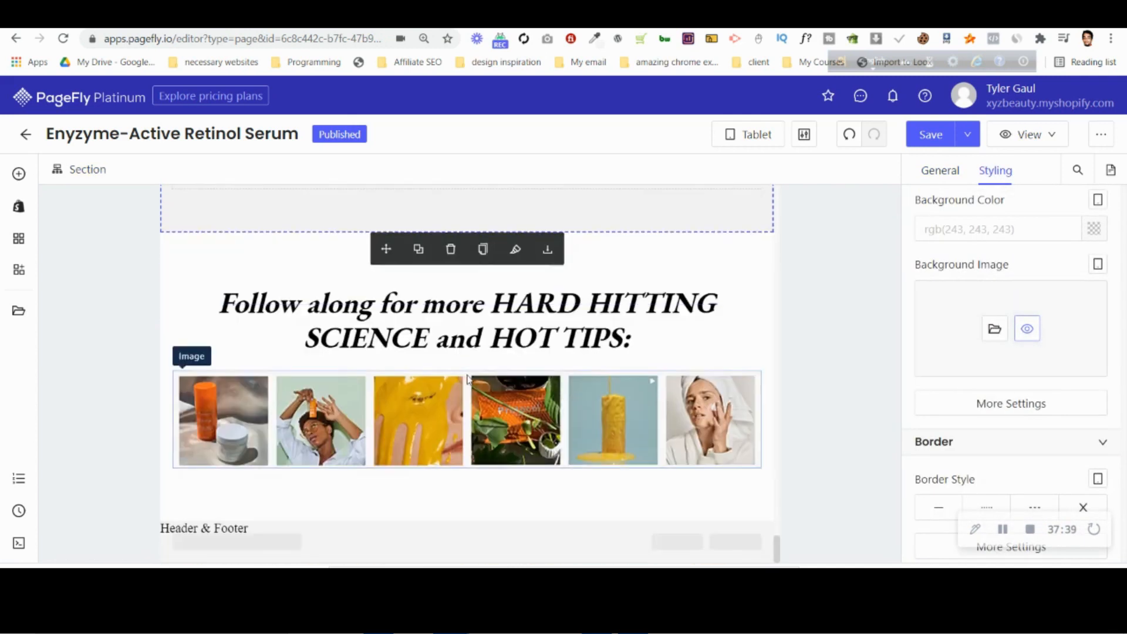
Set the columns per line of the row holding the How-To Use and Ingredients accordion to 1 for tablet.
scroll(375, 391, up, 4)
scroll(392, 394, up, 7)
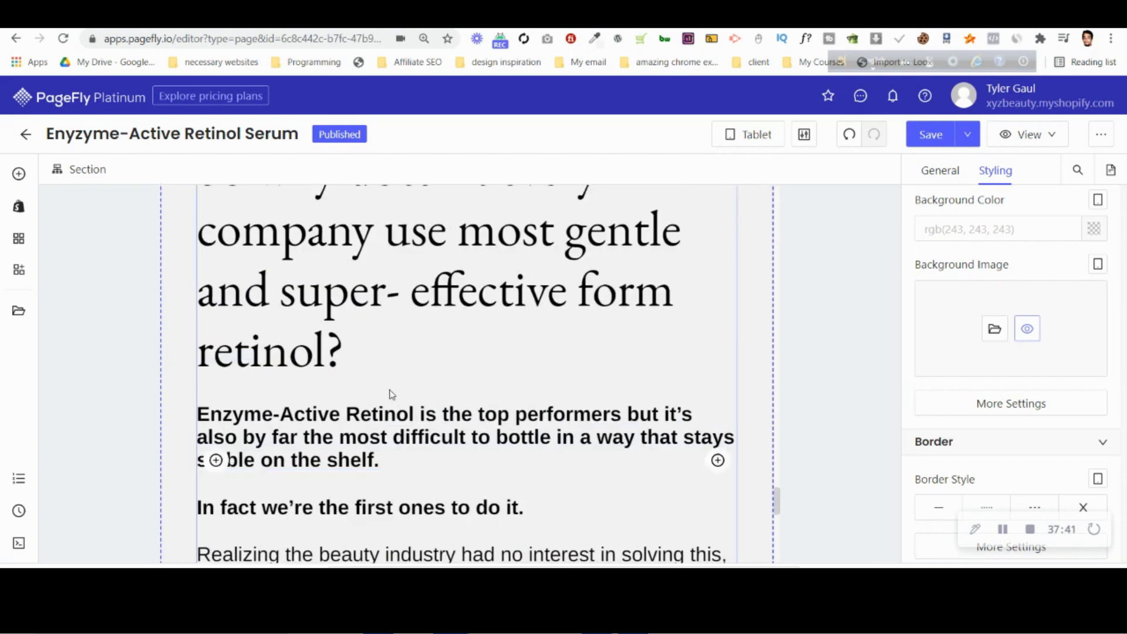
scroll(392, 394, down, 10)
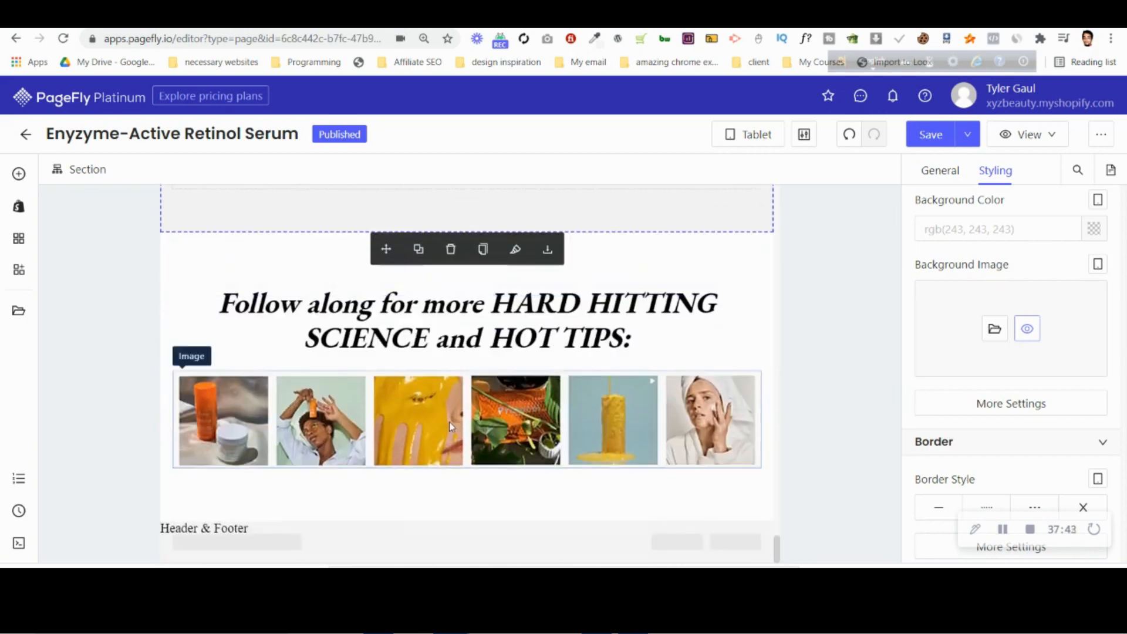
scroll(449, 422, up, 10)
scroll(447, 419, down, 3)
scroll(446, 419, up, 6)
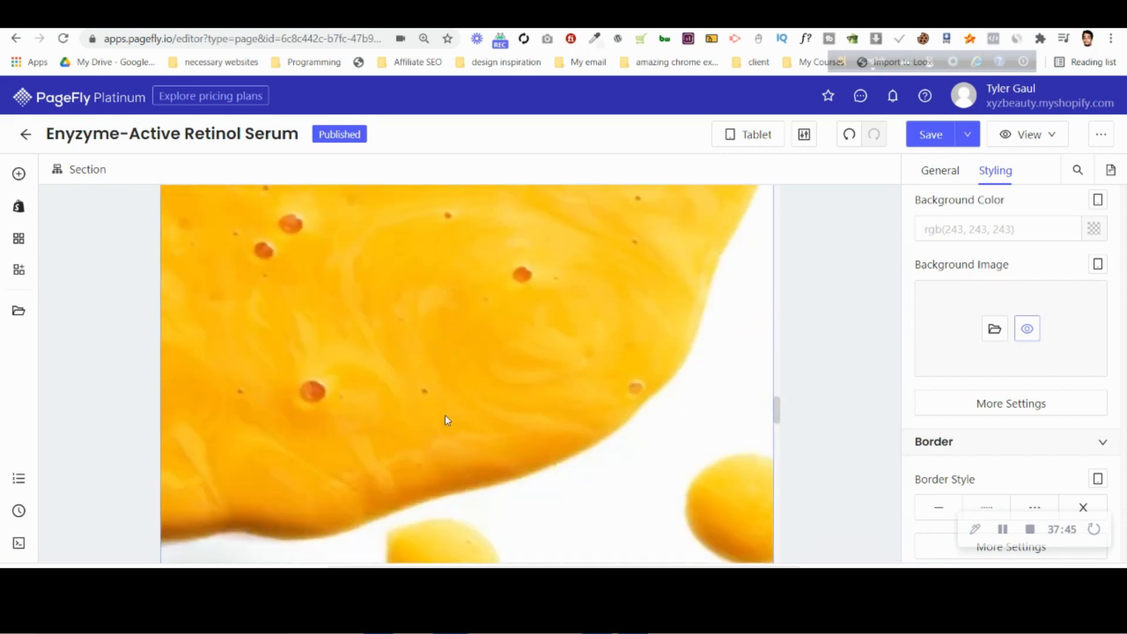
scroll(445, 415, down, 6)
scroll(525, 398, up, 3)
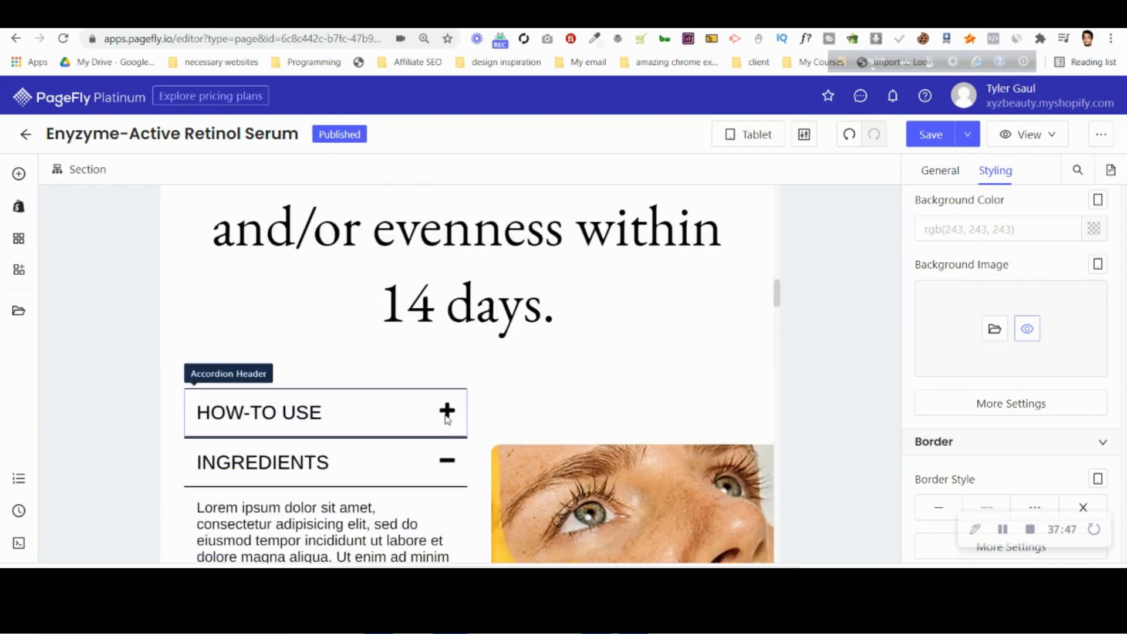
click(528, 397)
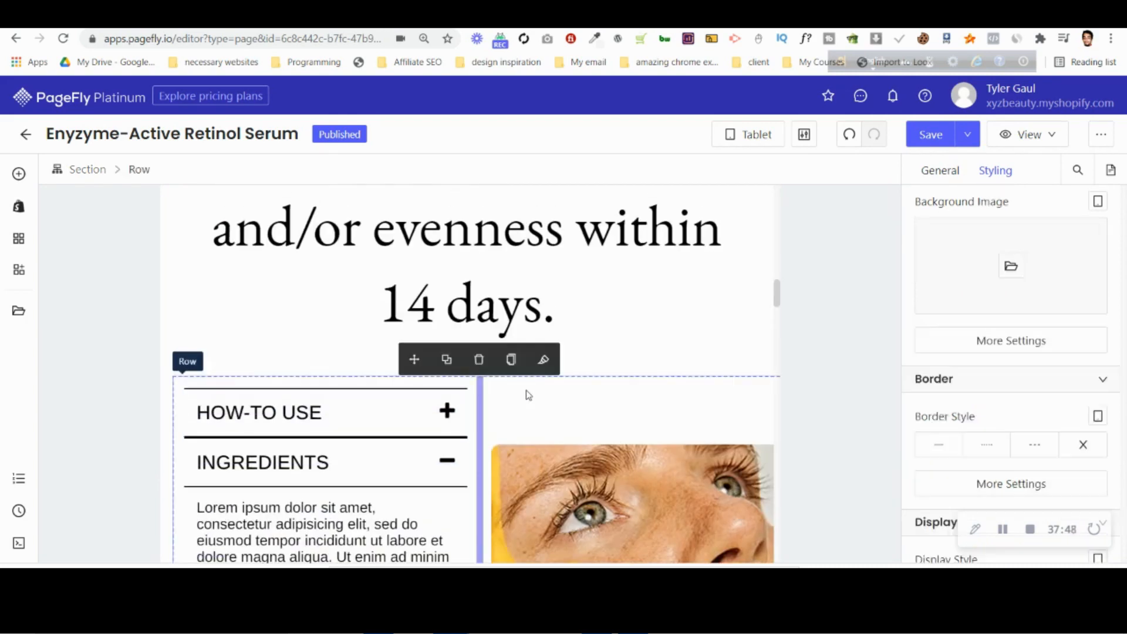
click(938, 171)
scroll(957, 367, up, 5)
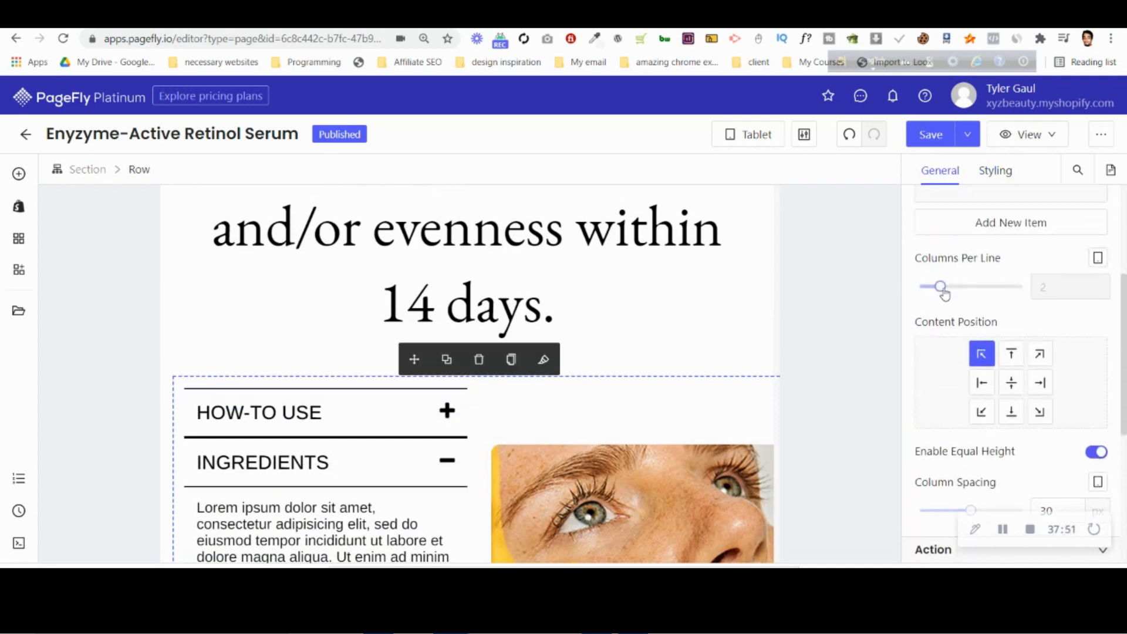
drag(942, 287, 920, 287)
Display the accordion row as a flex container with a reversed column direction, placing the face image above the accordion.
click(991, 178)
scroll(1025, 327, down, 10)
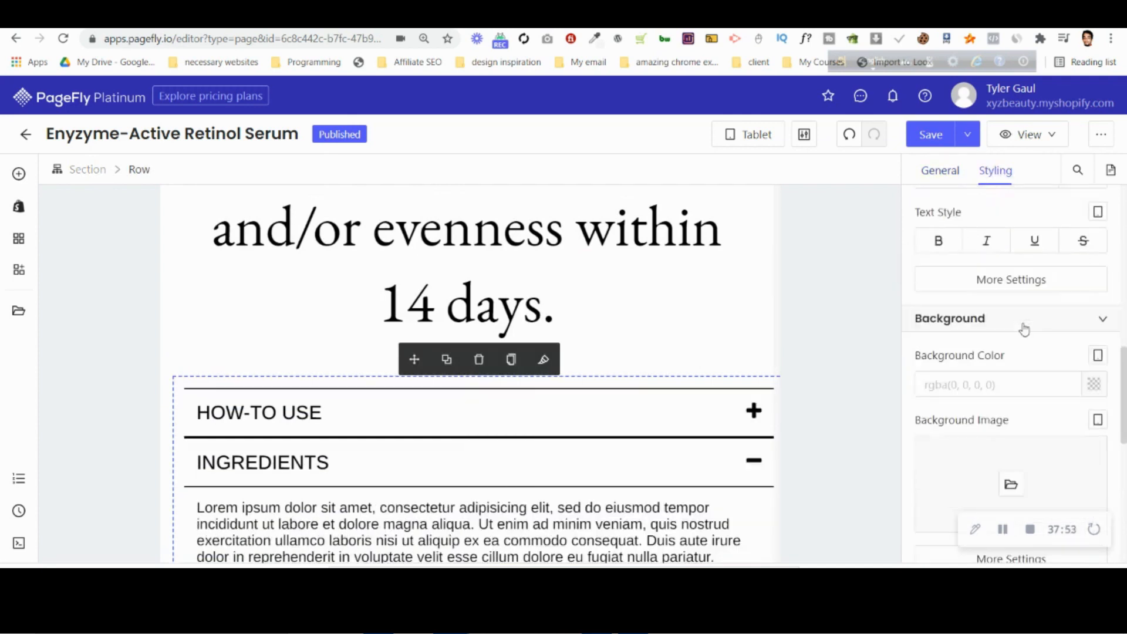
click(1093, 353)
scroll(978, 385, down, 4)
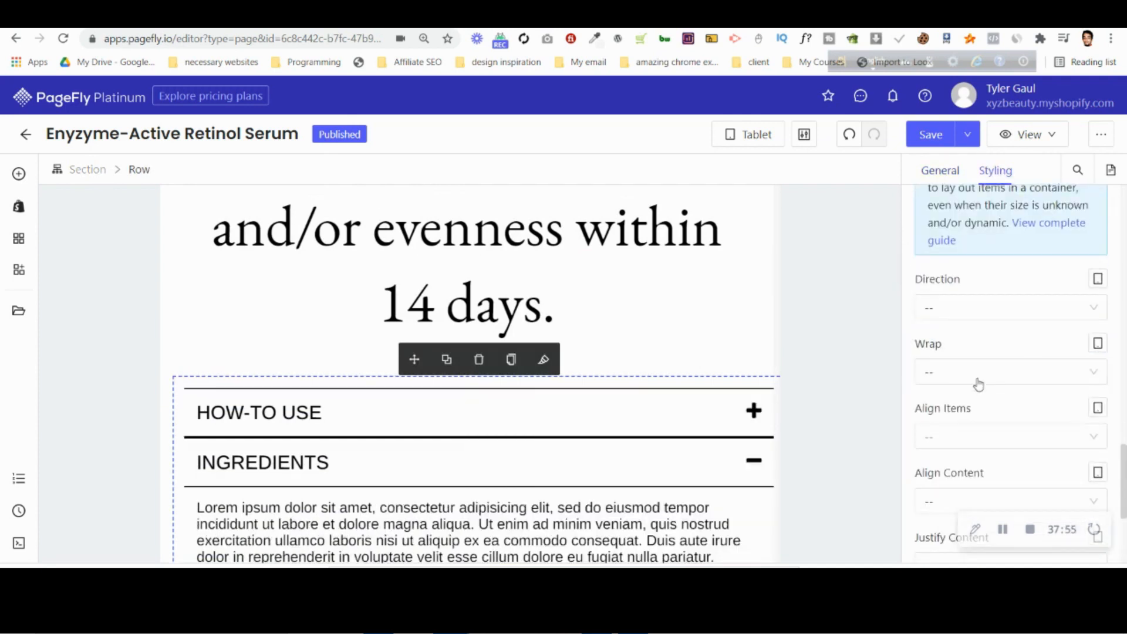
click(949, 300)
click(986, 443)
scroll(530, 436, down, 5)
scroll(530, 436, up, 10)
Set the font size of the "92% see improvements" heading to 50 px for tablet.
click(527, 370)
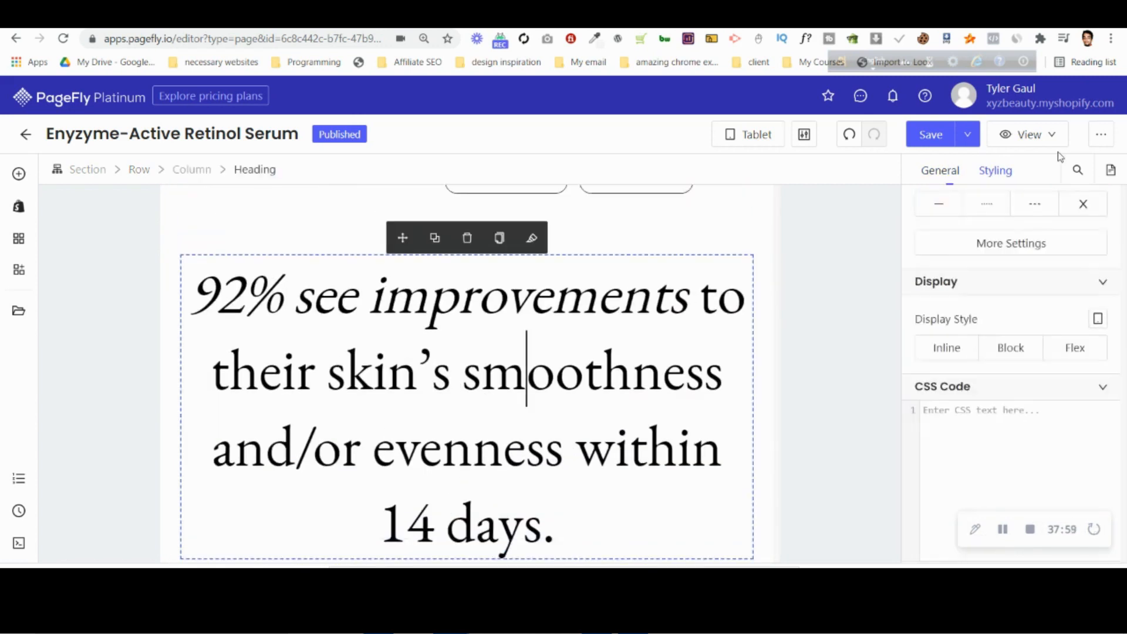
scroll(1002, 201, up, 6)
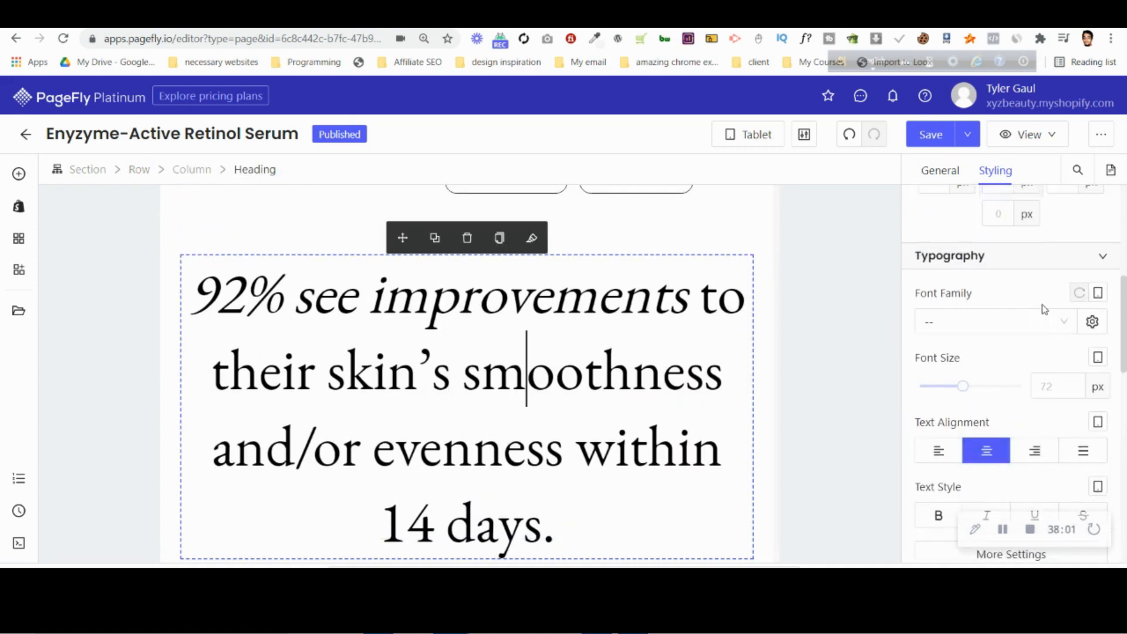
text(50)
Try to change the columns per line of the outer row in the 1st Hero Section.
scroll(568, 395, up, 10)
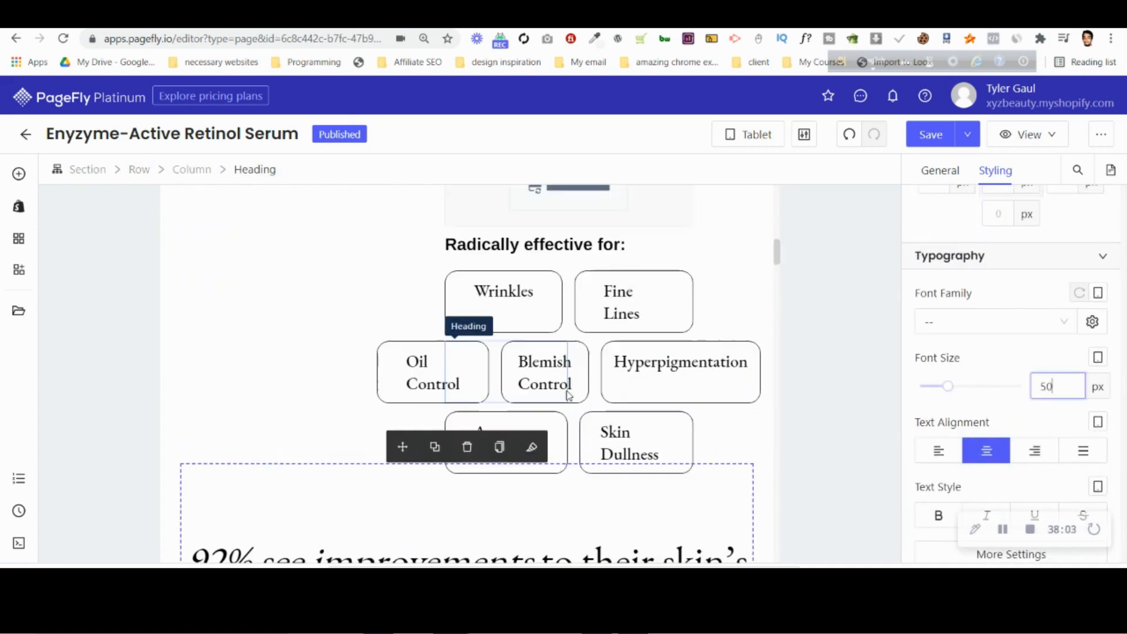
scroll(528, 391, down, 4)
scroll(426, 391, up, 8)
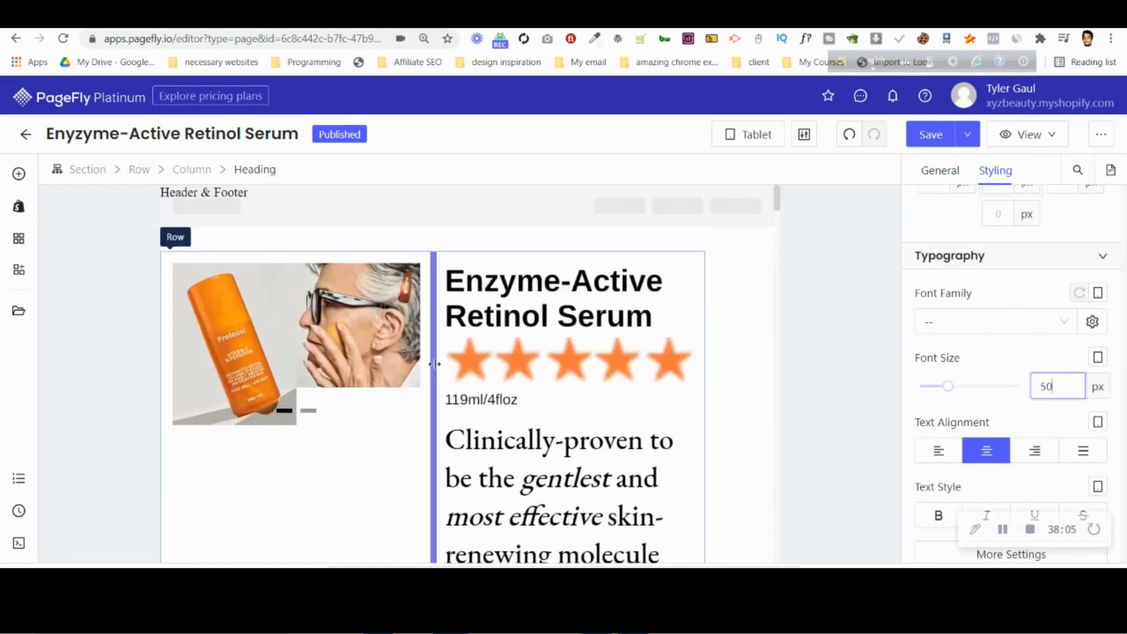
click(295, 261)
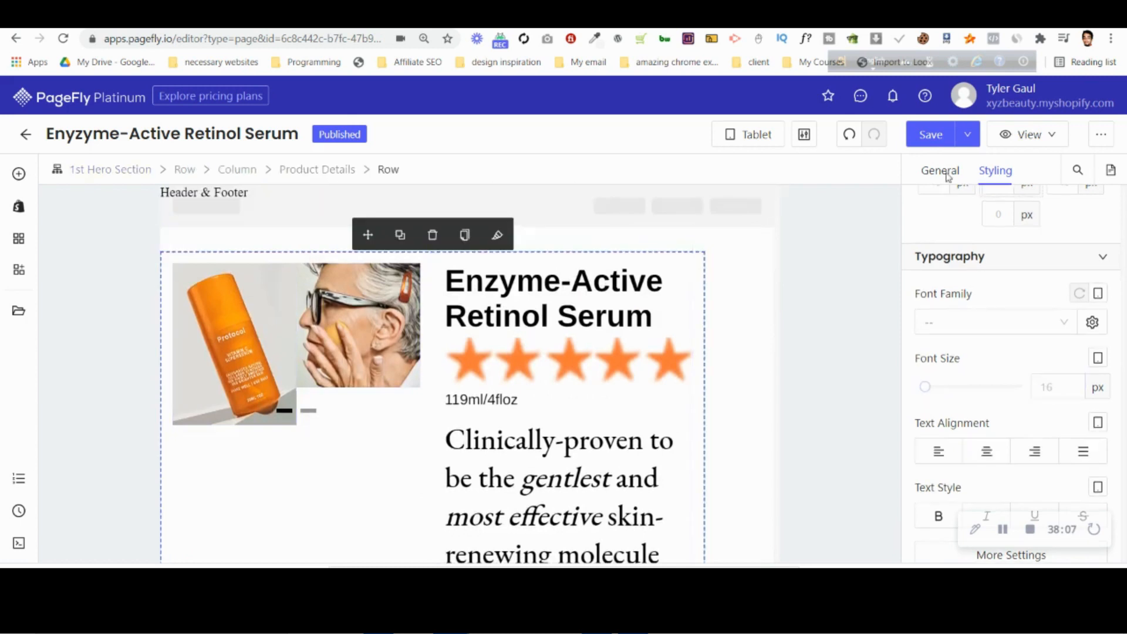
click(197, 167)
click(940, 170)
scroll(976, 374, up, 4)
scroll(977, 375, up, 2)
mouse_move(928, 503)
mouse_down()
mouse_move(920, 494)
mouse_move(945, 503)
mouse_up()
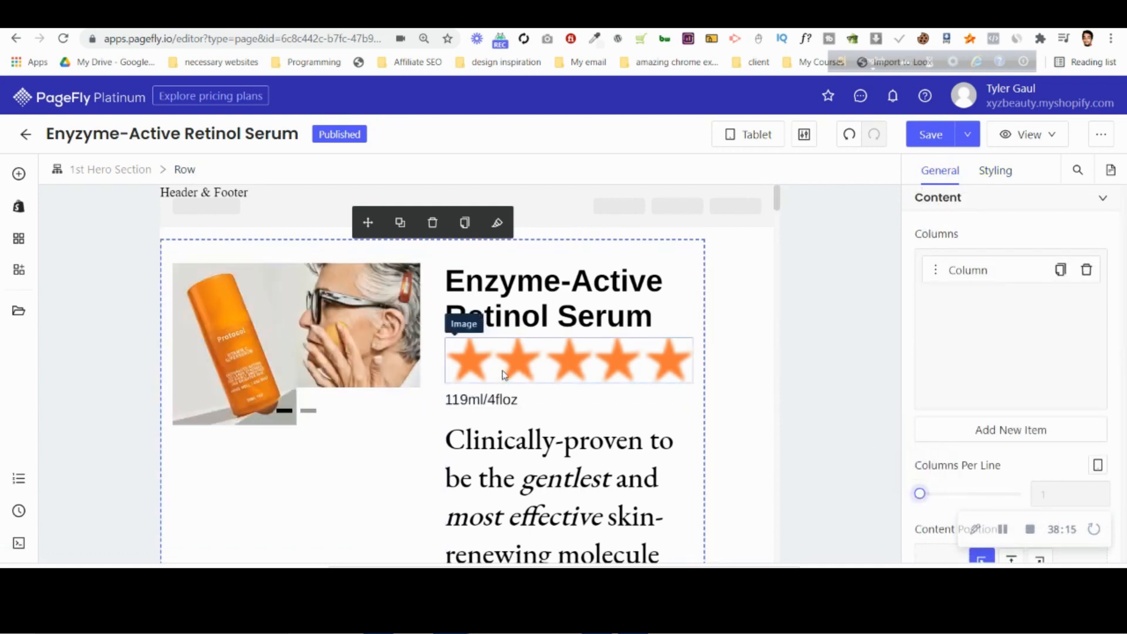
Set the columns per line of the row inside the hero's Product Details to 1 for tablet.
click(404, 340)
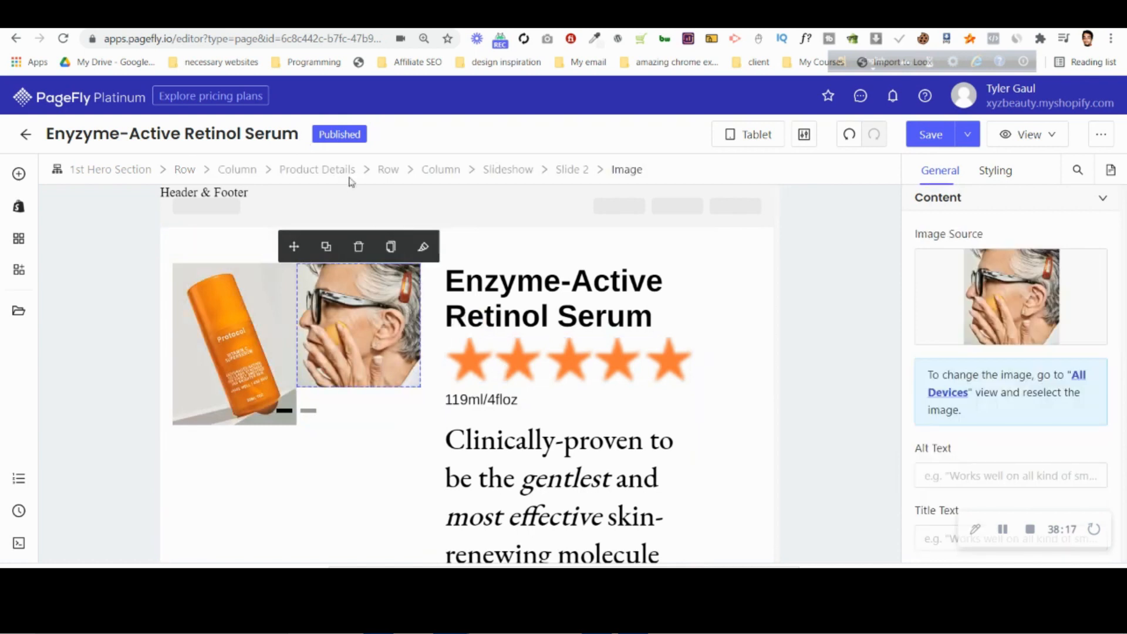
click(392, 169)
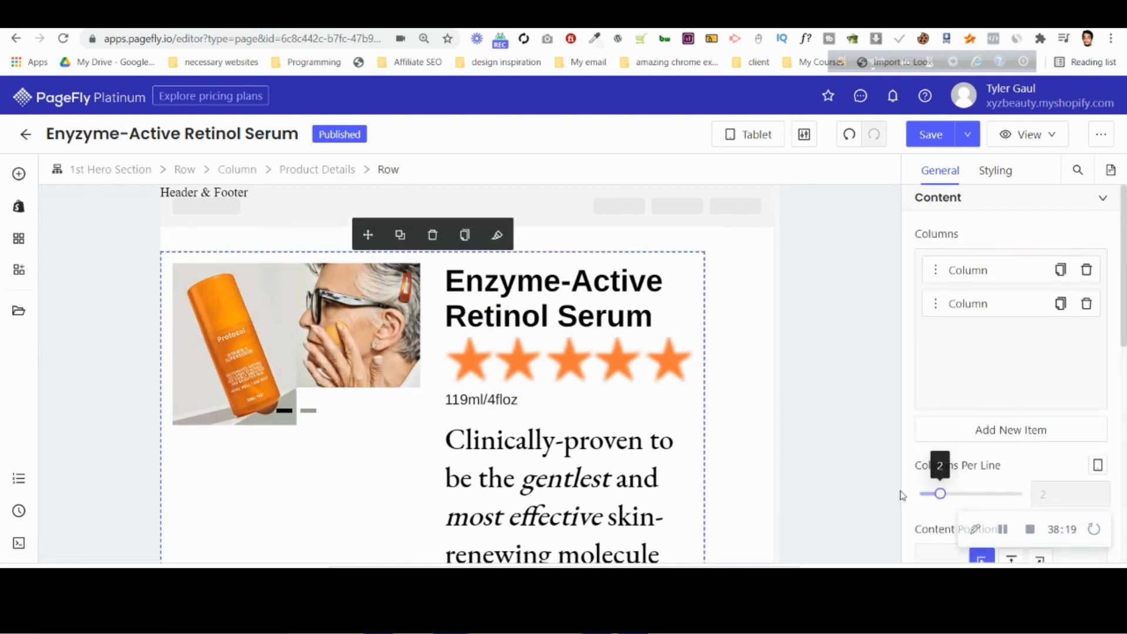
drag(940, 494, 902, 496)
scroll(347, 406, down, 6)
scroll(446, 379, up, 4)
Set the hero slideshow's number of slides to show to 1 for tablet.
click(457, 344)
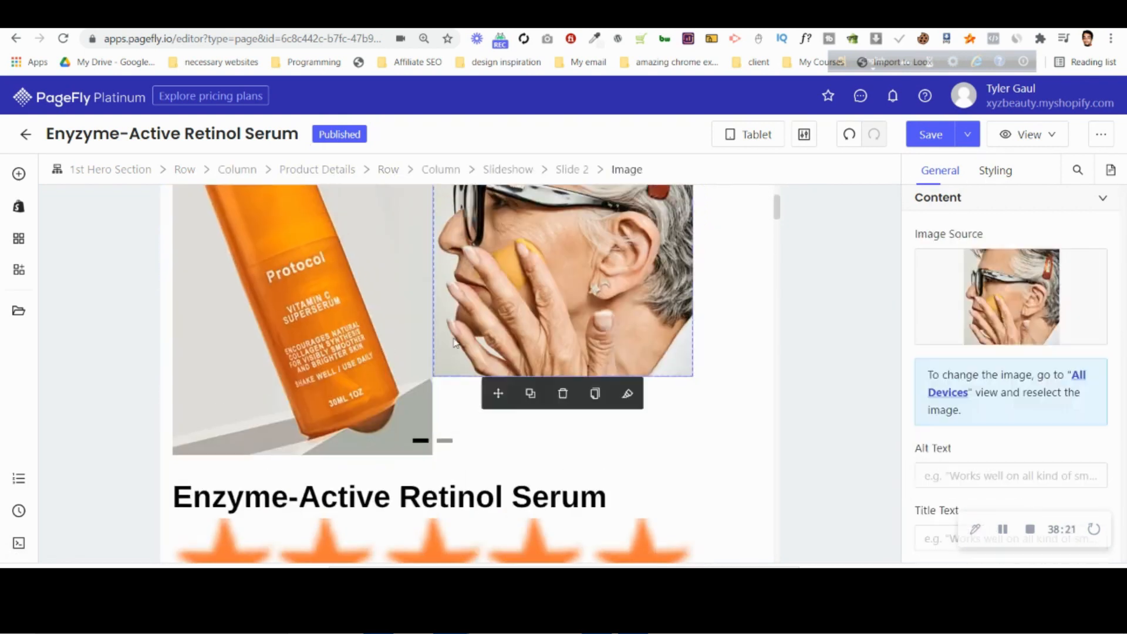
click(508, 169)
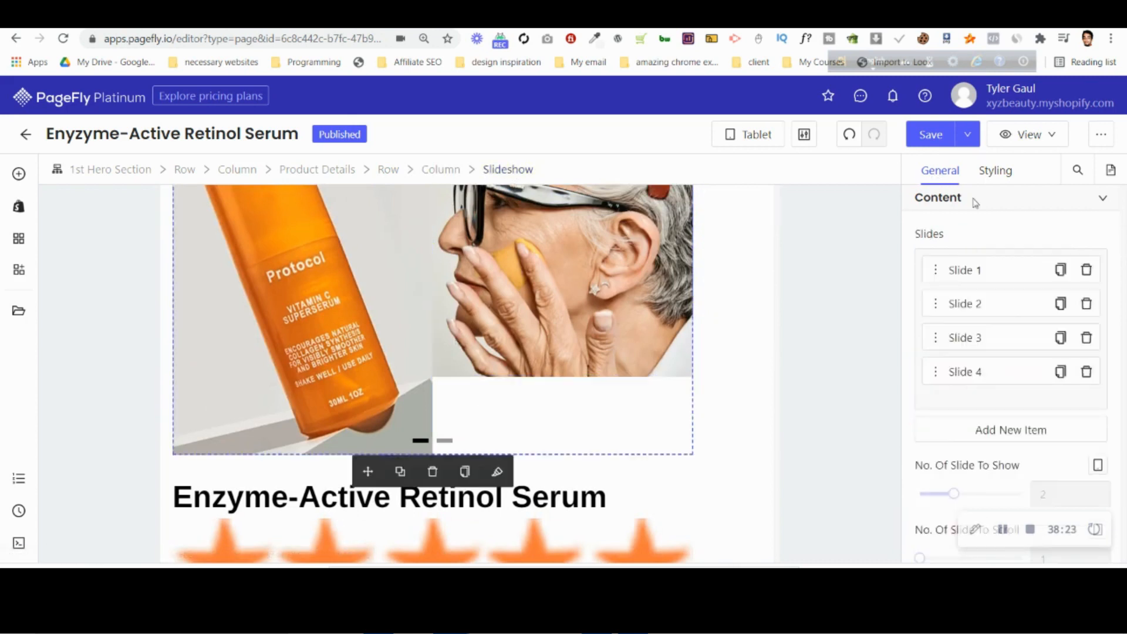
scroll(999, 352, down, 4)
drag(954, 271, 921, 273)
scroll(262, 329, down, 5)
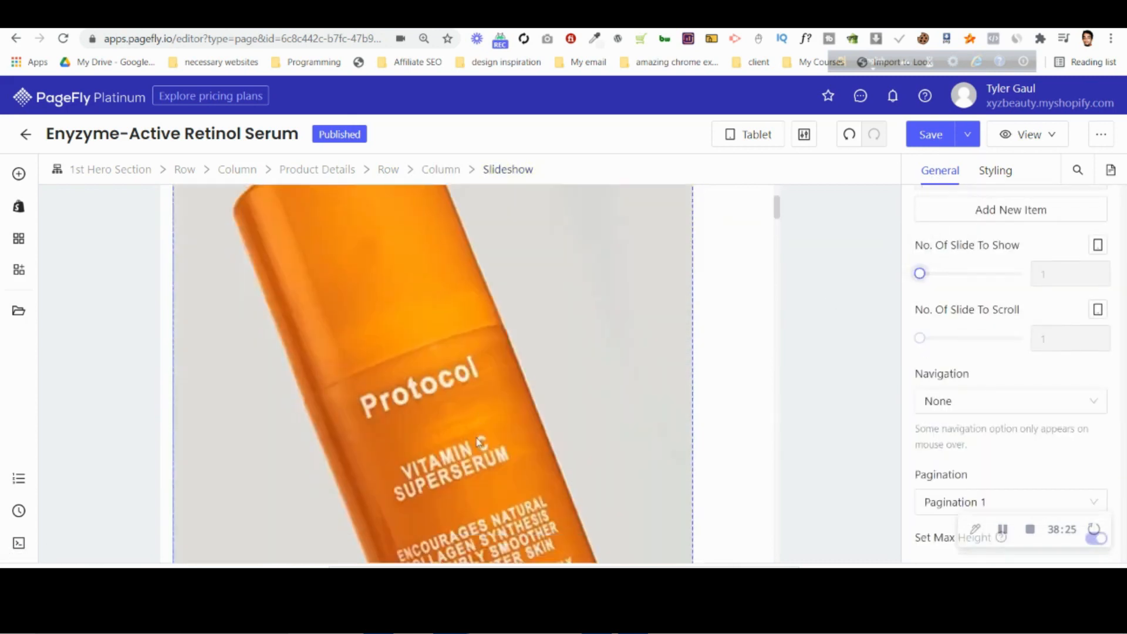
Set the image size of the five-star rating image to Original Size for tablet.
click(263, 329)
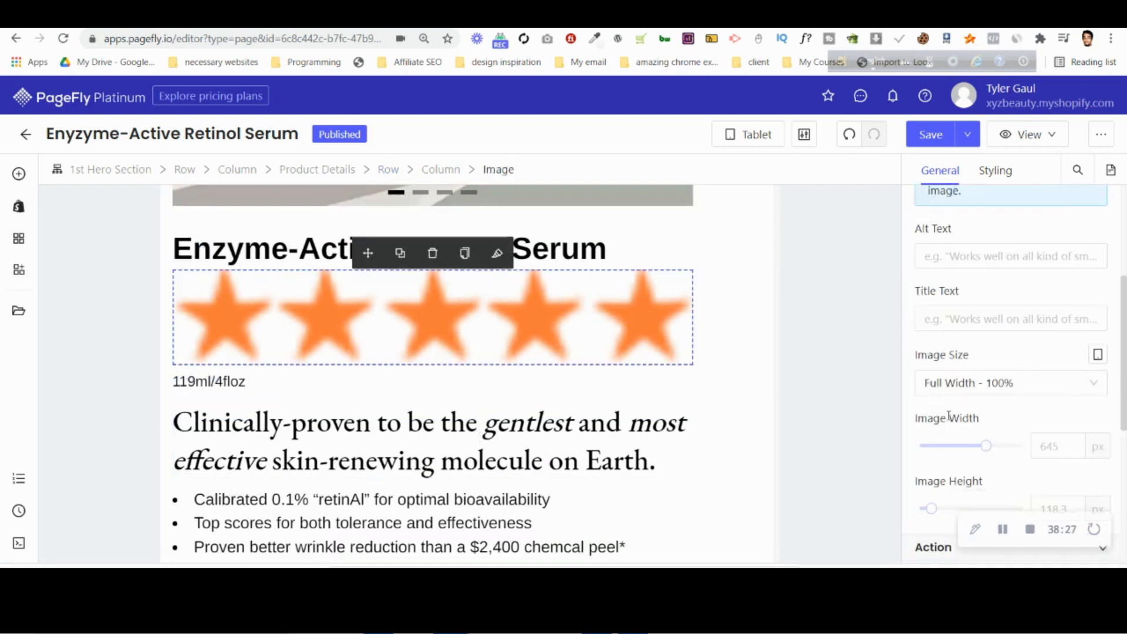
click(957, 385)
click(961, 441)
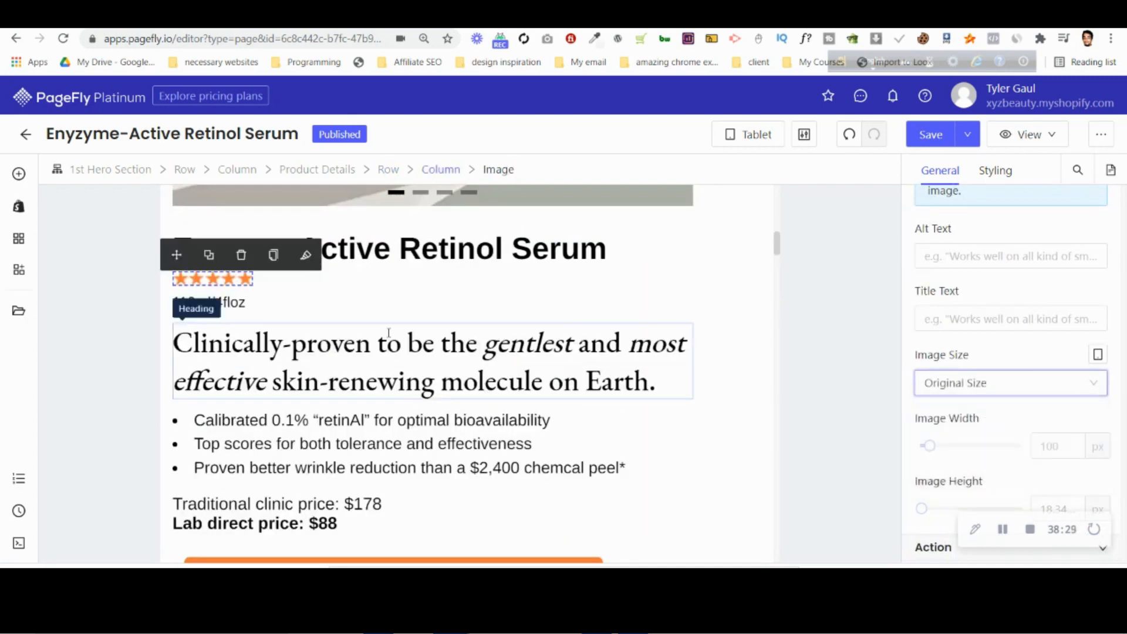
click(386, 379)
click(483, 254)
Set the left margin of the Add to Cart button to 0 px for tablet.
scroll(560, 297, down, 5)
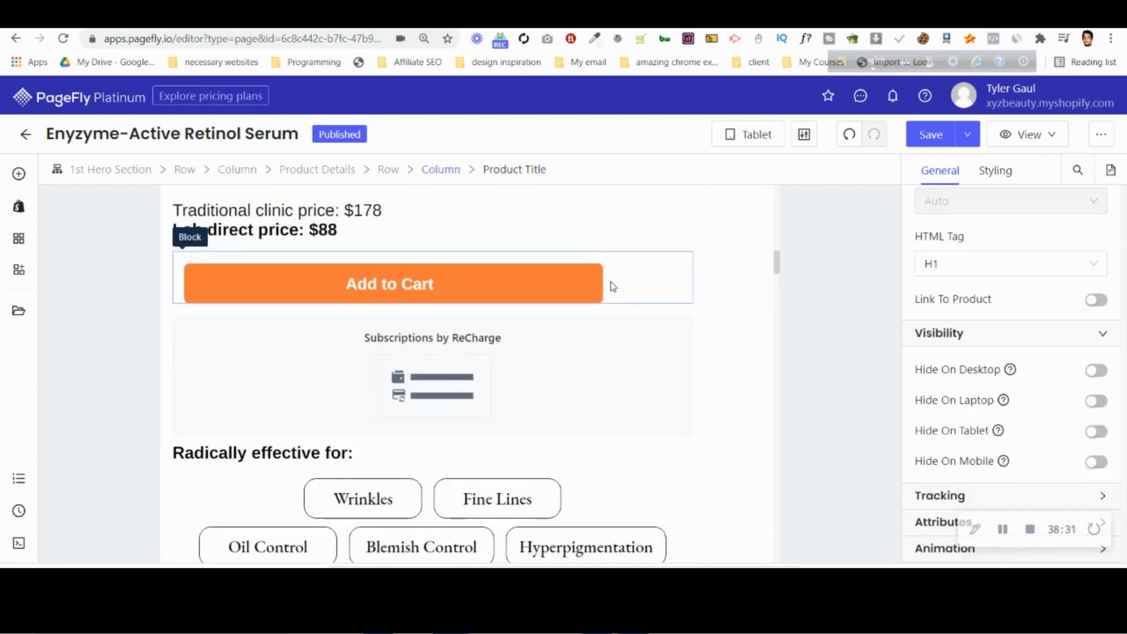
click(249, 257)
mouse_move(1005, 372)
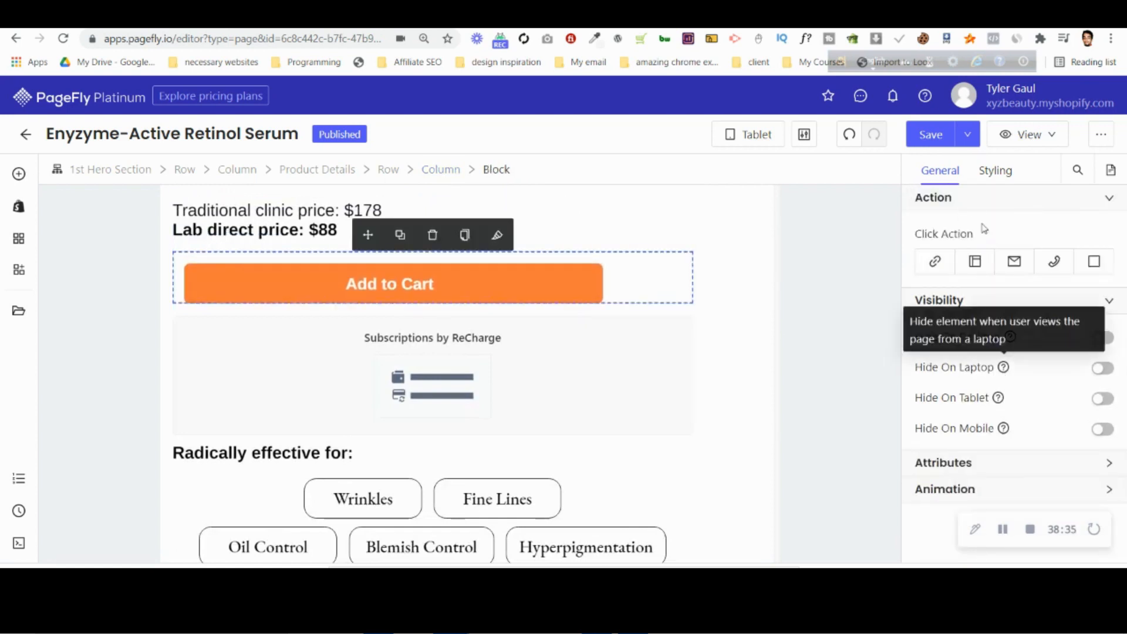
click(1006, 178)
scroll(992, 345, down, 4)
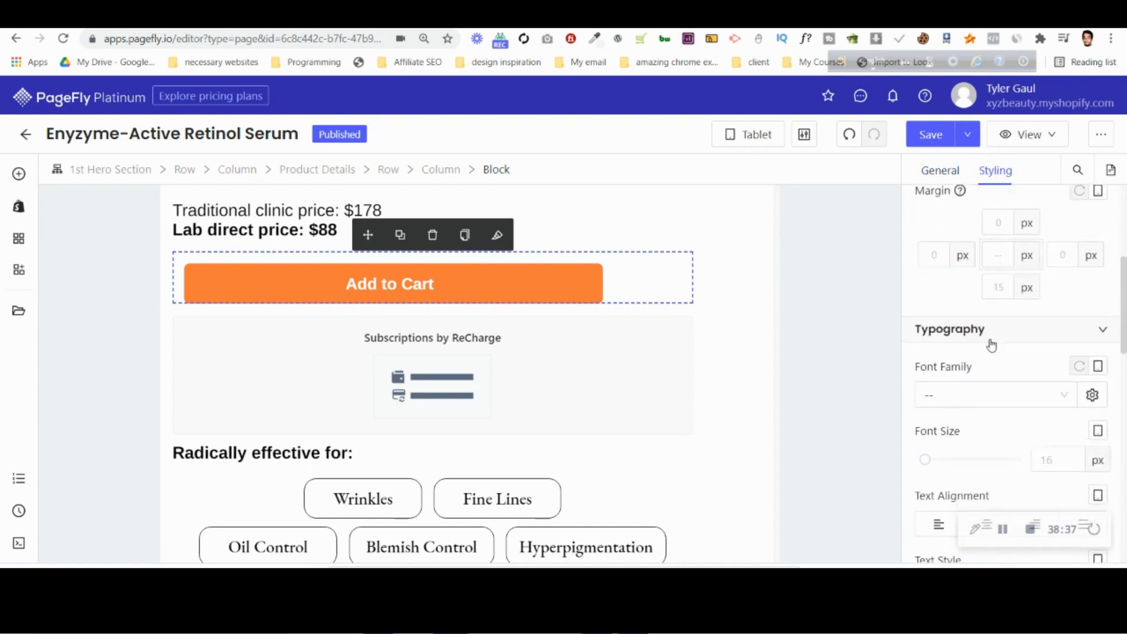
click(252, 281)
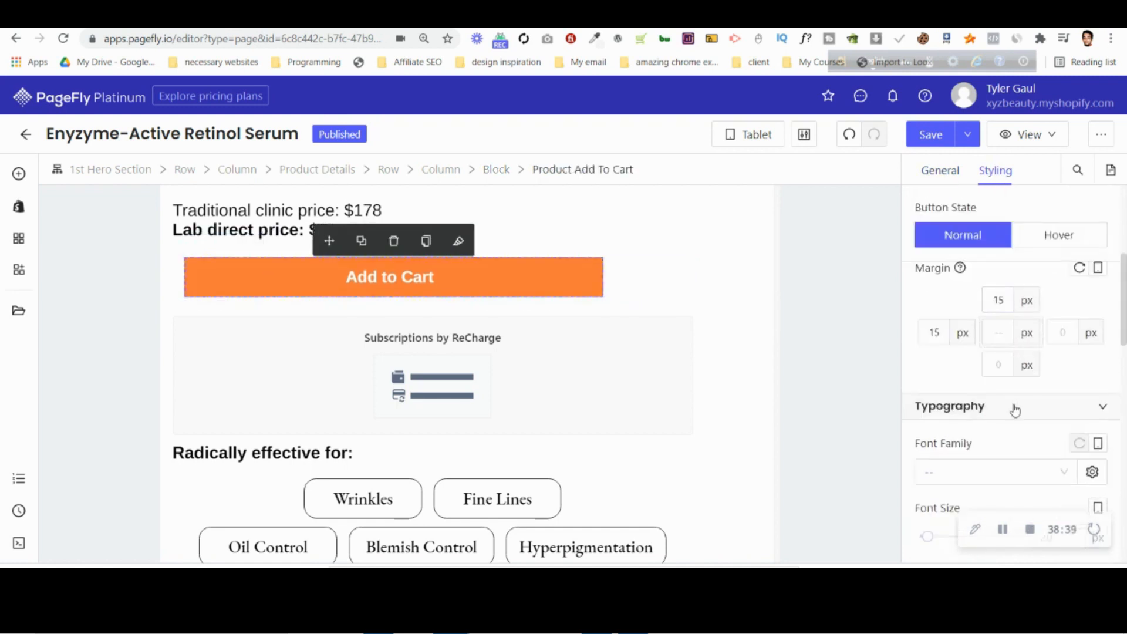
scroll(1016, 409, down, 3)
scroll(1017, 403, up, 4)
click(937, 404)
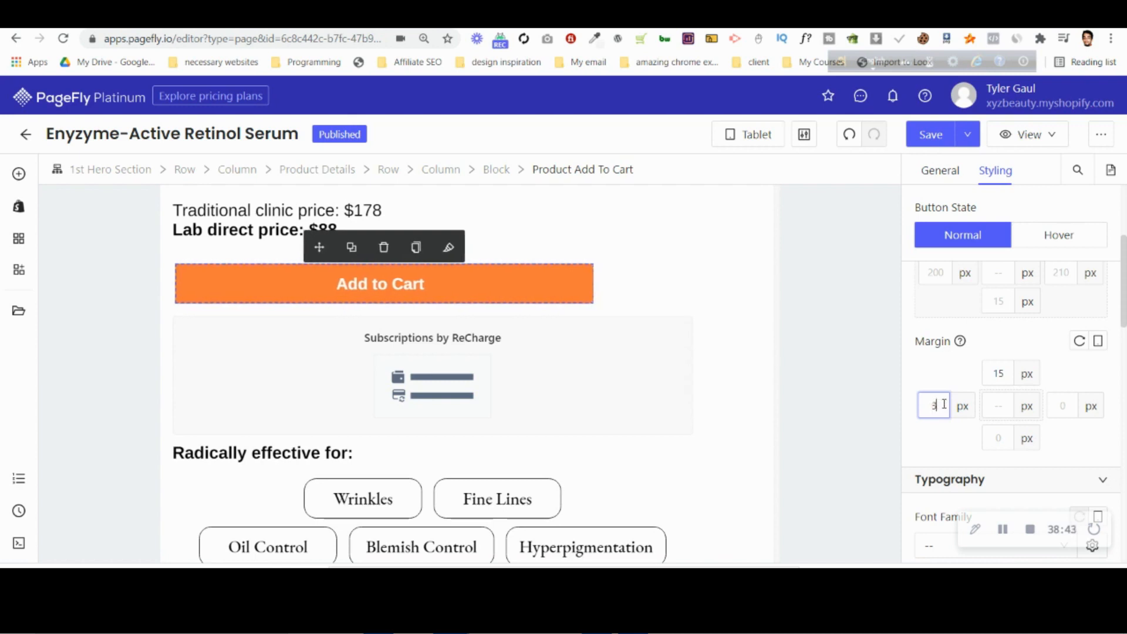
Review the rest of the tablet page down to the footer and switch the editor to the All Devices view.
scroll(474, 399, down, 15)
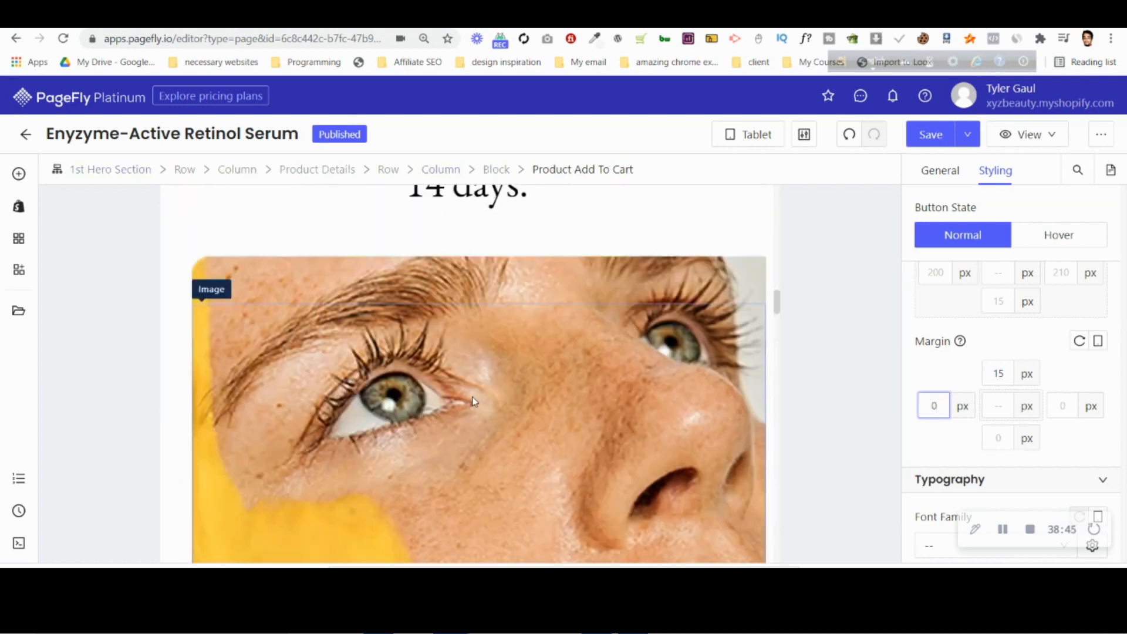
scroll(473, 398, down, 20)
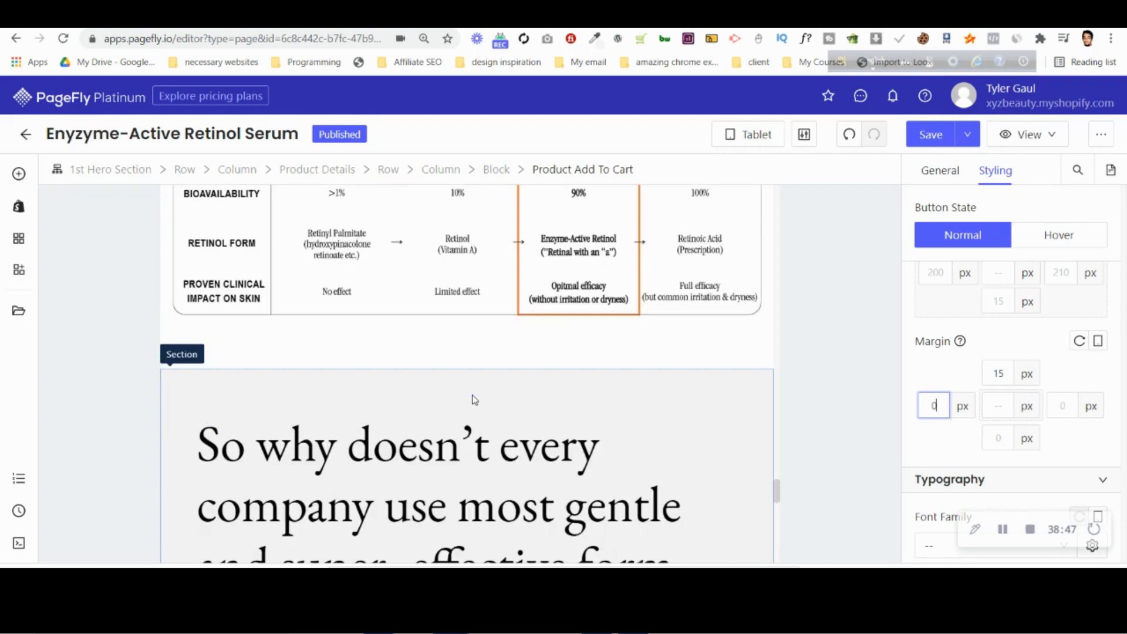
scroll(472, 393, down, 5)
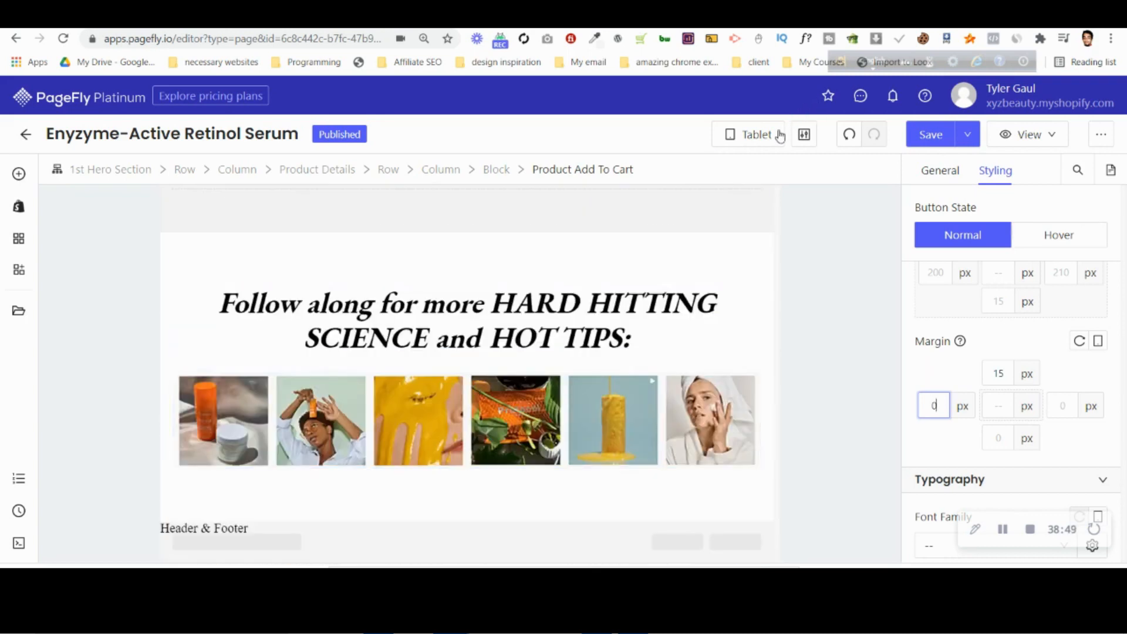
click(776, 134)
click(756, 166)
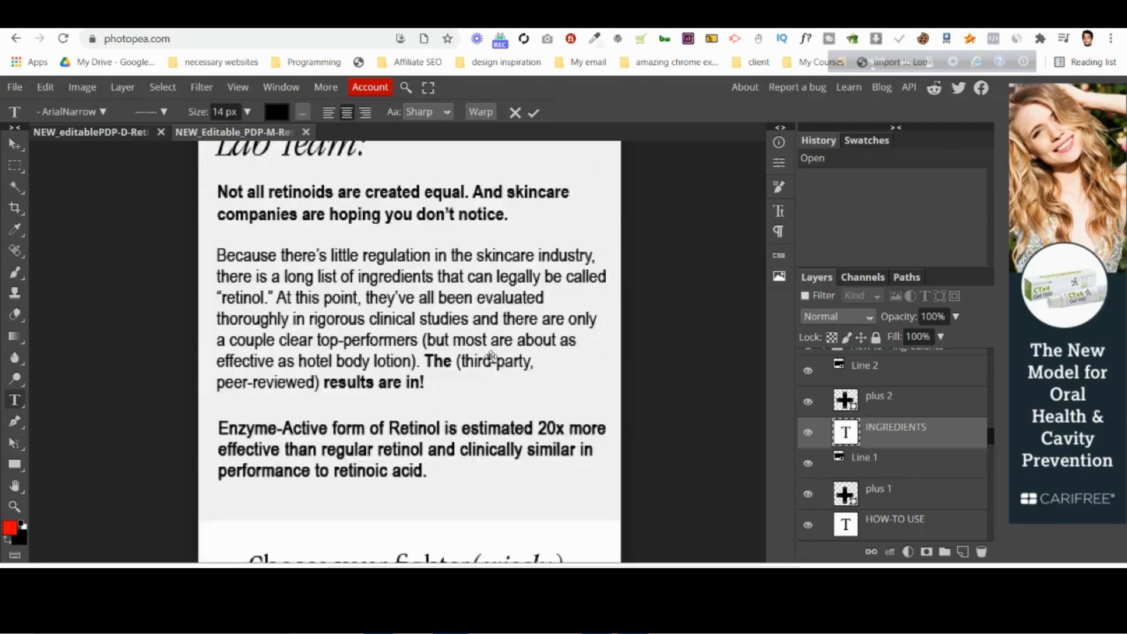
Switch to Photopea to examine the bottle image above the "So why doesn't every company" text in the mobile design, and return to PageFly's matching section.
scroll(492, 357, down, 10)
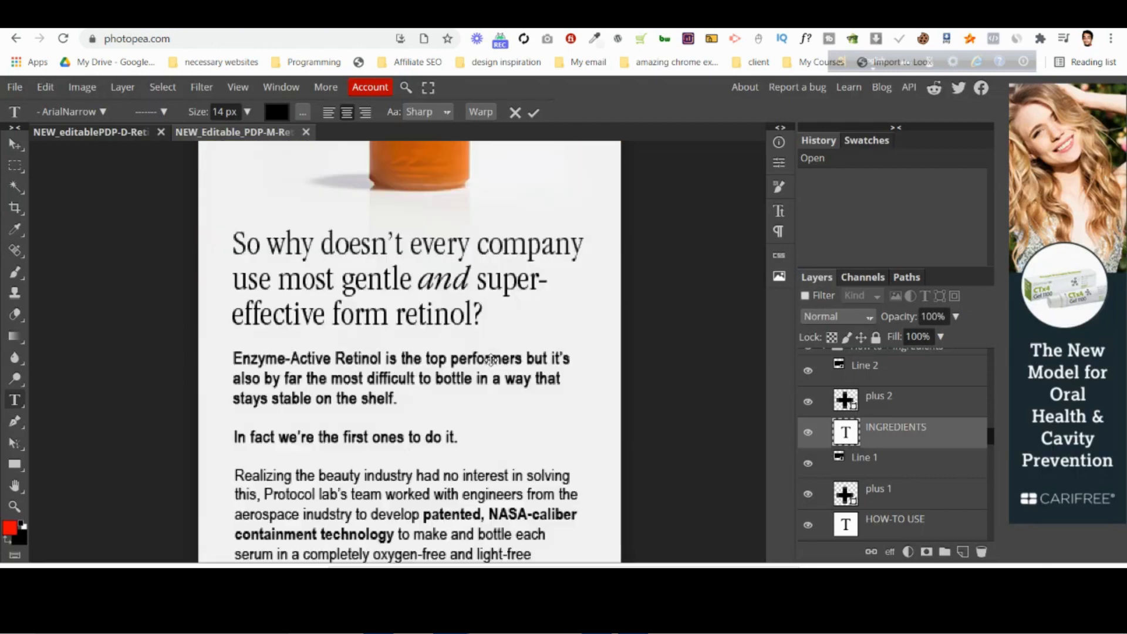
scroll(491, 360, up, 5)
scroll(492, 360, up, 6)
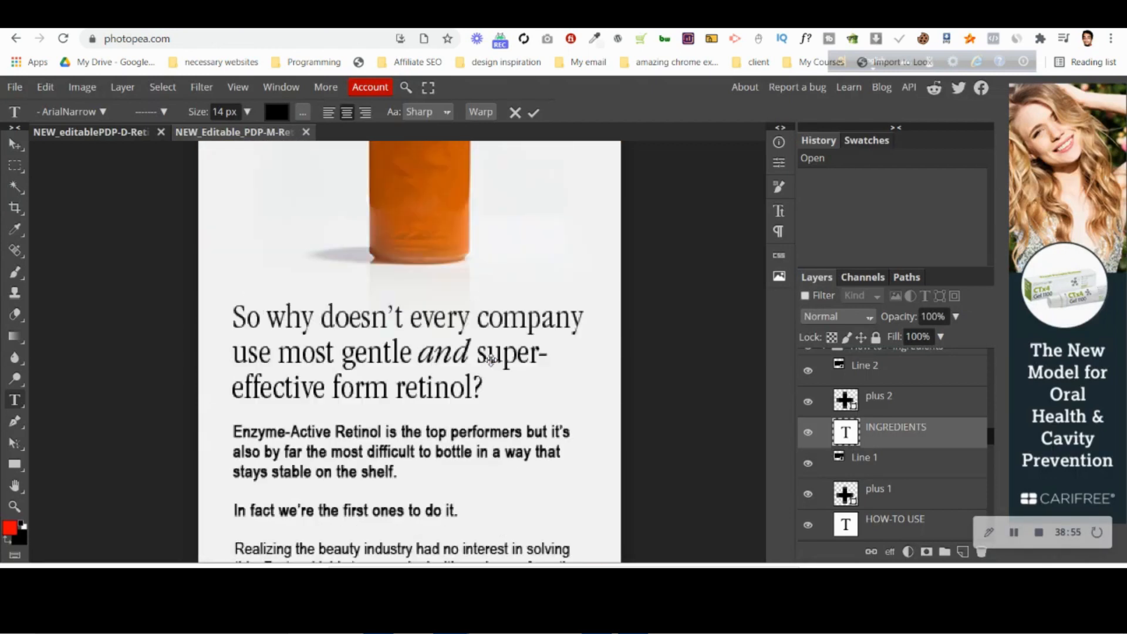
scroll(452, 370, up, 3)
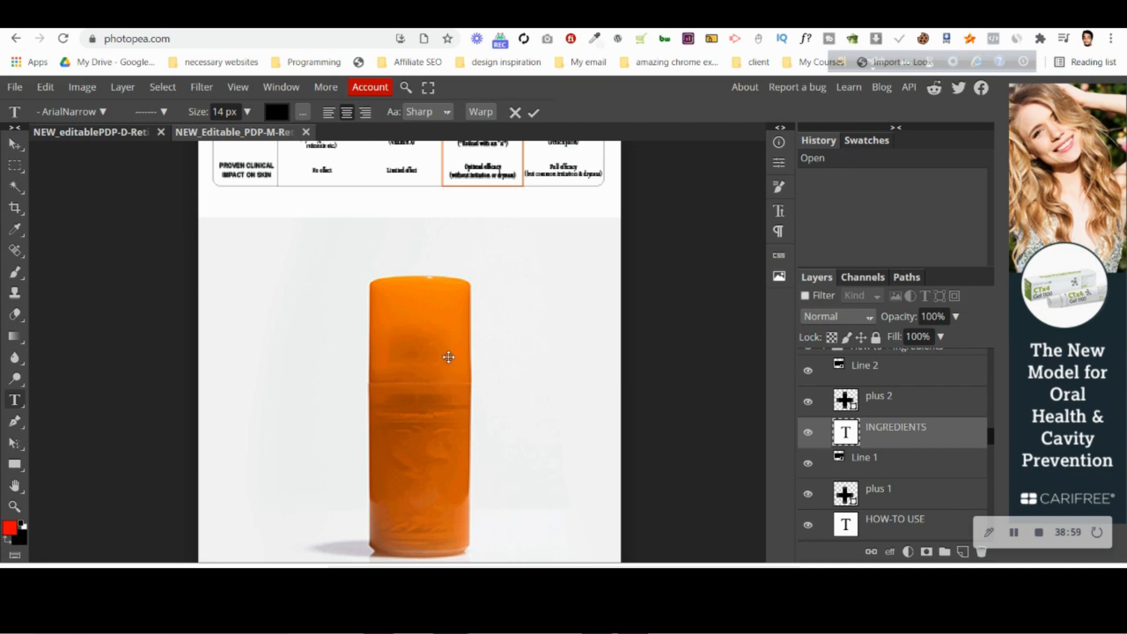
scroll(445, 349, down, 3)
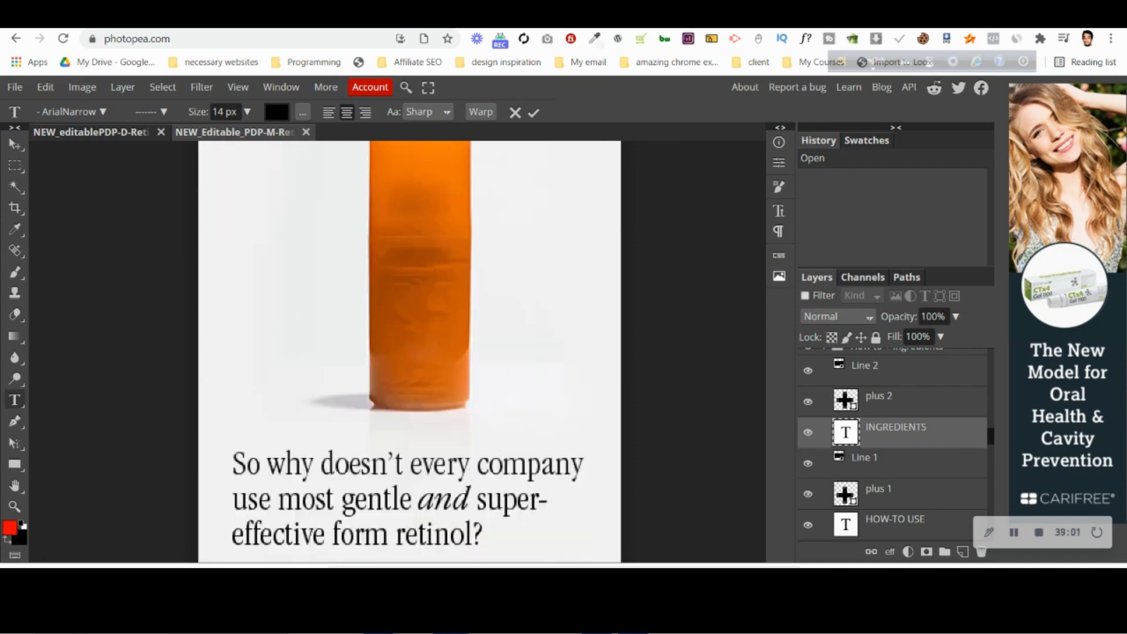
key(alt+Tab)
scroll(664, 378, up, 6)
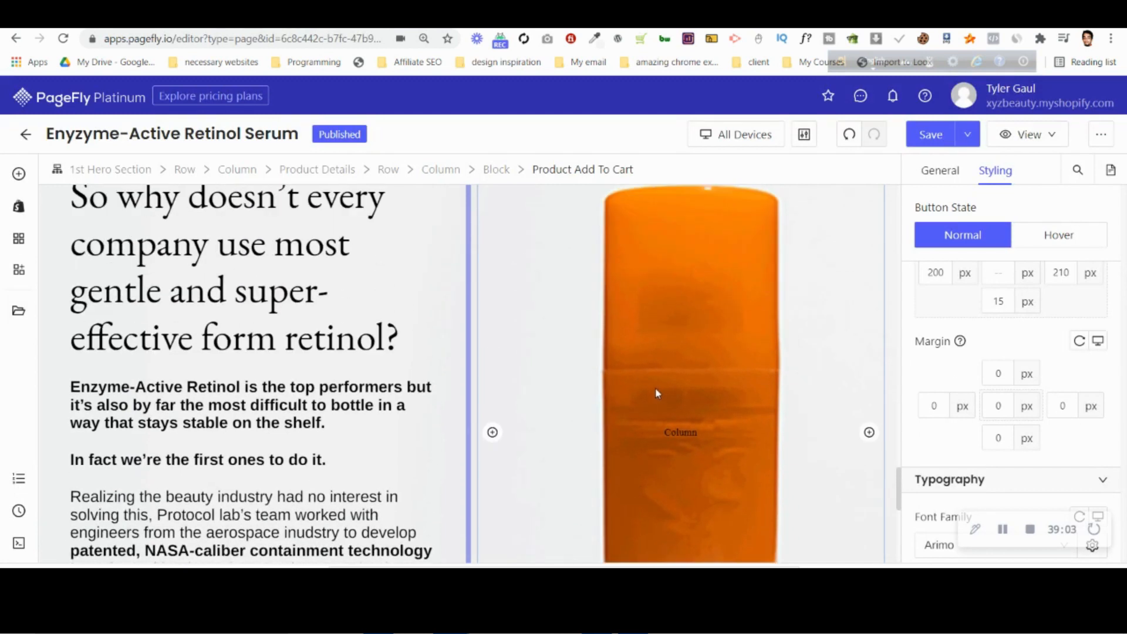
Switch the editor to the Mobile view and examine the "So why doesn't every company" section down to its empty column.
scroll(640, 355, up, 10)
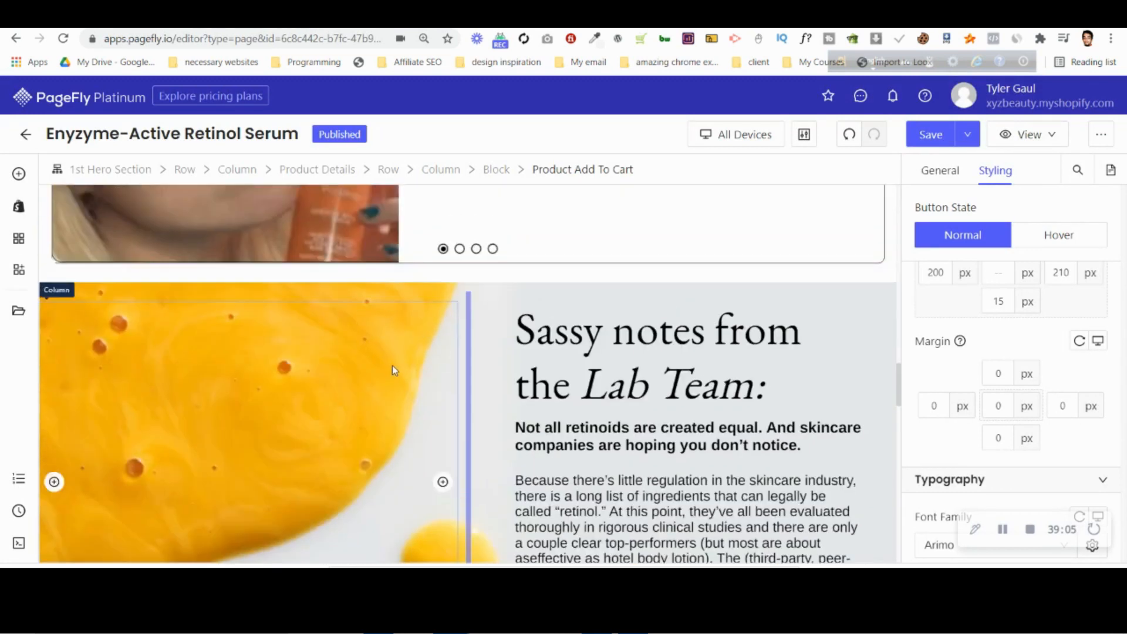
scroll(394, 368, down, 4)
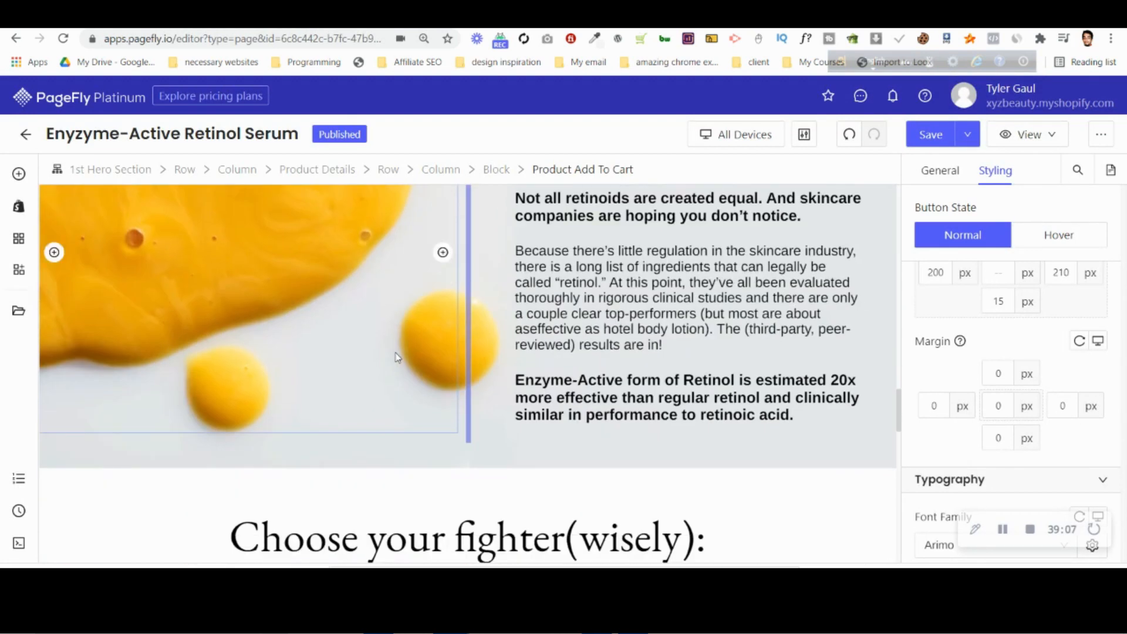
scroll(398, 352, down, 2)
scroll(401, 341, down, 9)
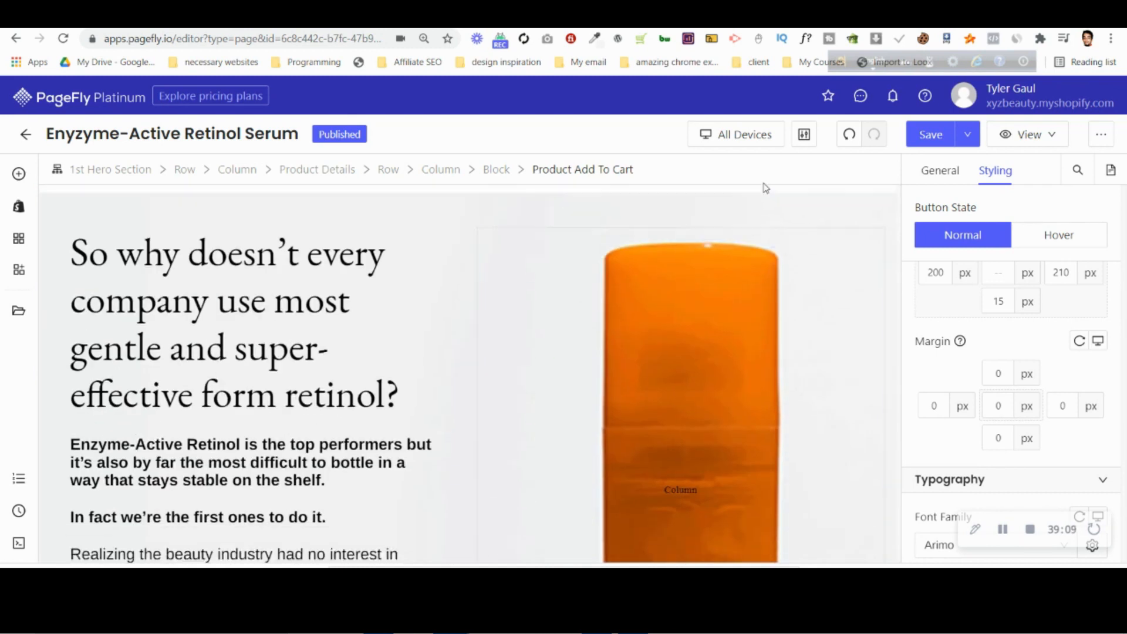
click(737, 135)
click(737, 244)
scroll(558, 317, down, 5)
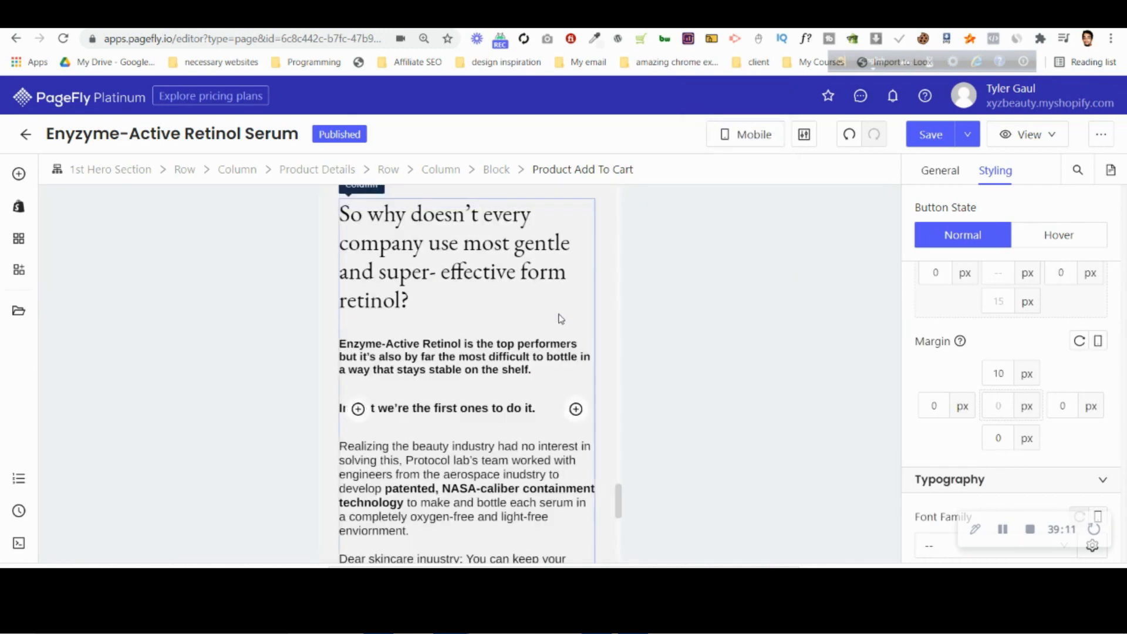
scroll(540, 342, down, 5)
scroll(482, 296, up, 8)
scroll(487, 305, up, 5)
scroll(496, 315, down, 4)
scroll(499, 320, up, 7)
scroll(502, 327, down, 6)
scroll(502, 327, down, 9)
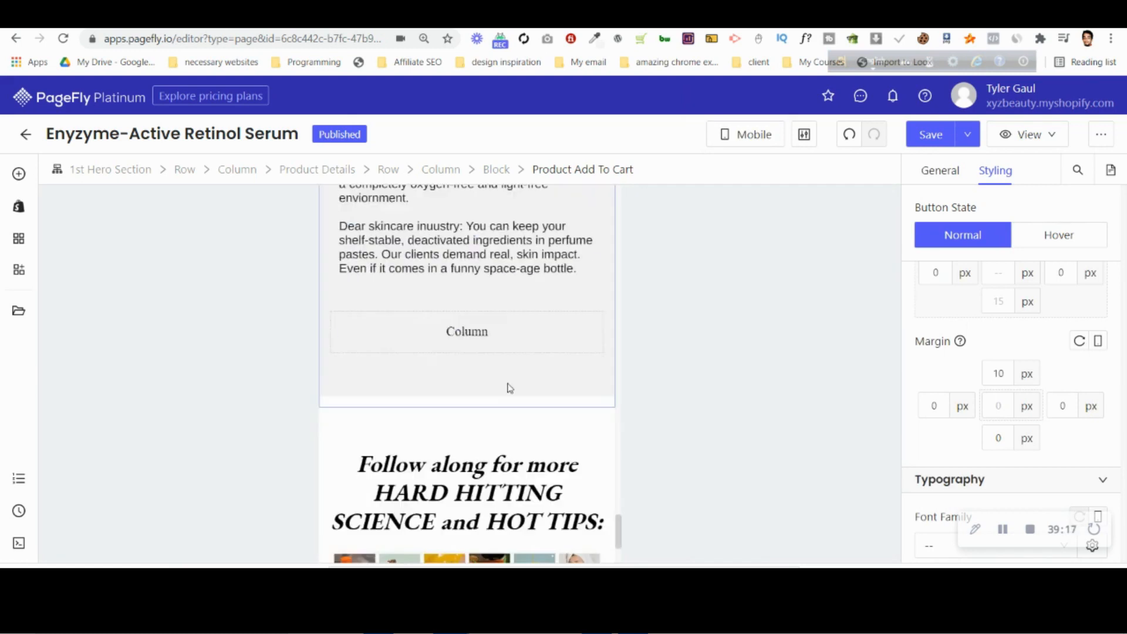
Add an image element to the empty column below the "So why doesn't every company" text, using the tall-product-bg picture.
click(929, 174)
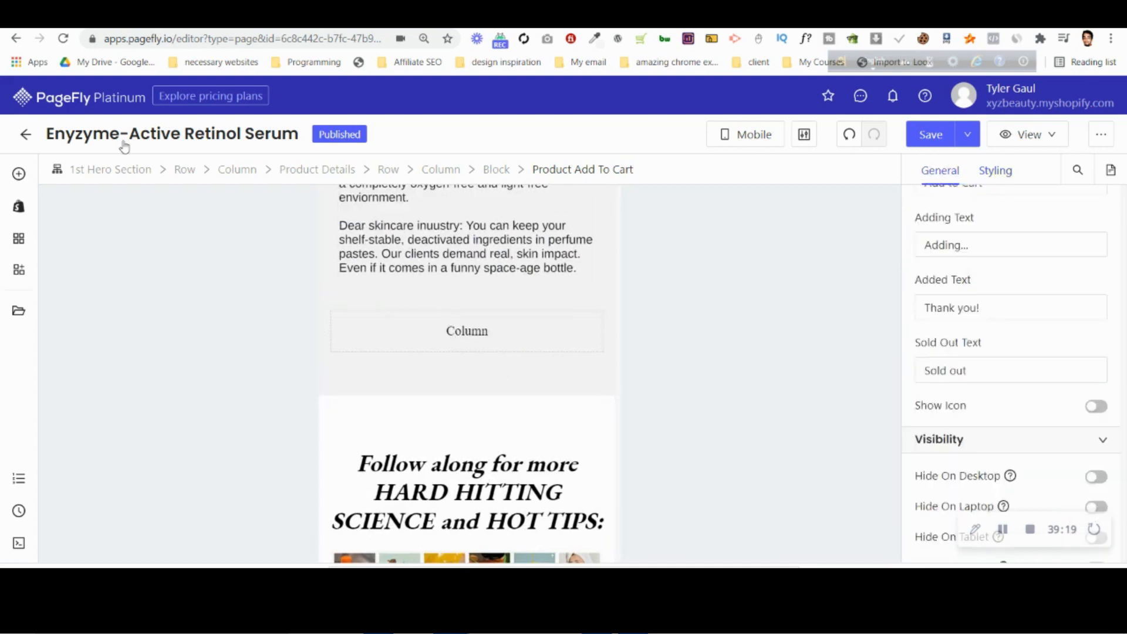
click(19, 174)
drag(360, 245, 466, 331)
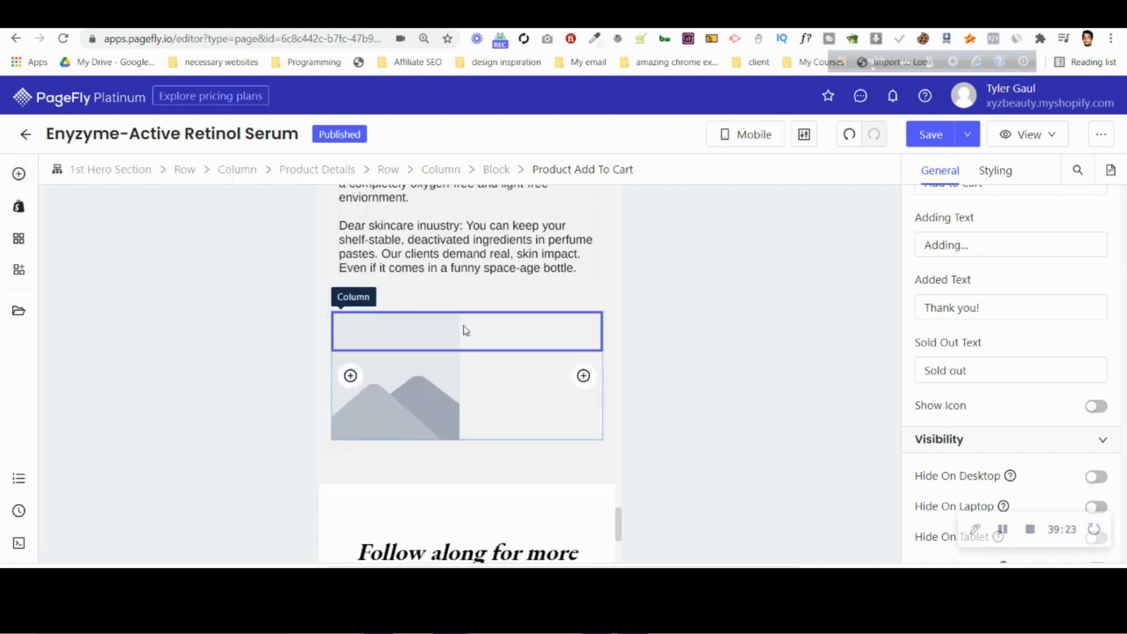
click(929, 176)
click(1009, 297)
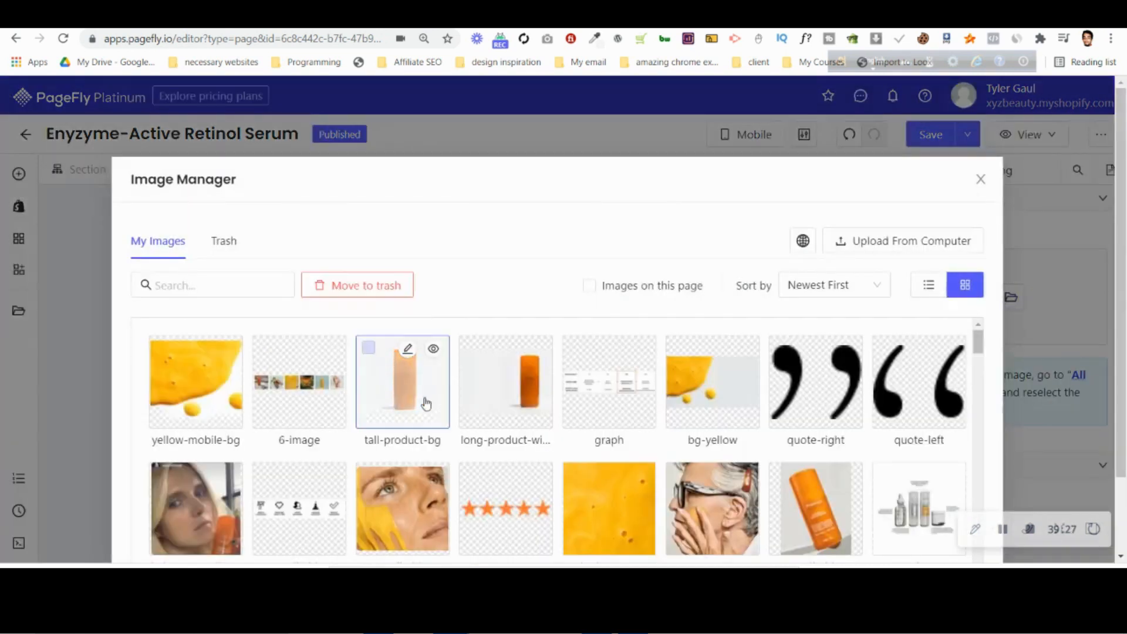
click(427, 404)
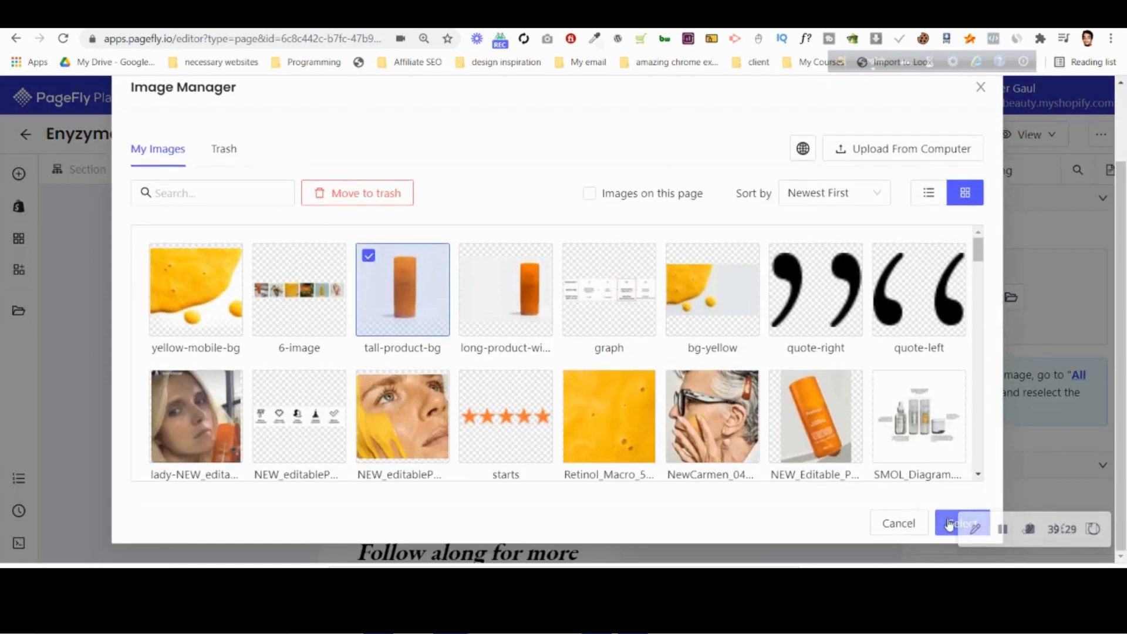
click(949, 524)
Set the display style of the "So why doesn't every company" row to Flex with Column Reverse direction for mobile.
scroll(355, 267, up, 10)
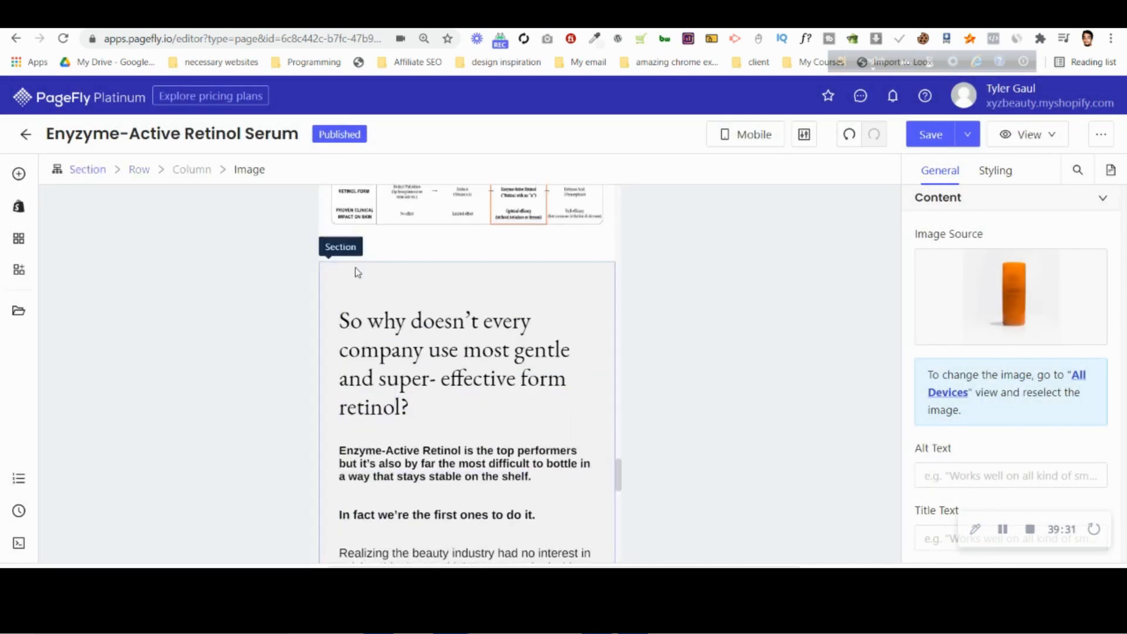
click(365, 306)
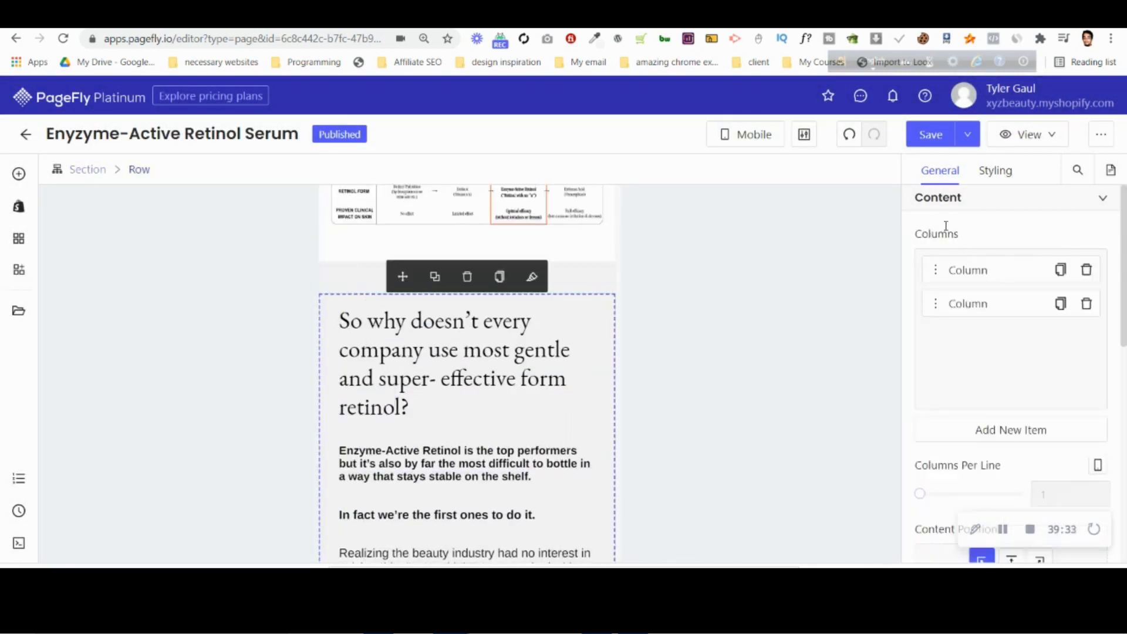
click(981, 179)
scroll(1078, 323, down, 10)
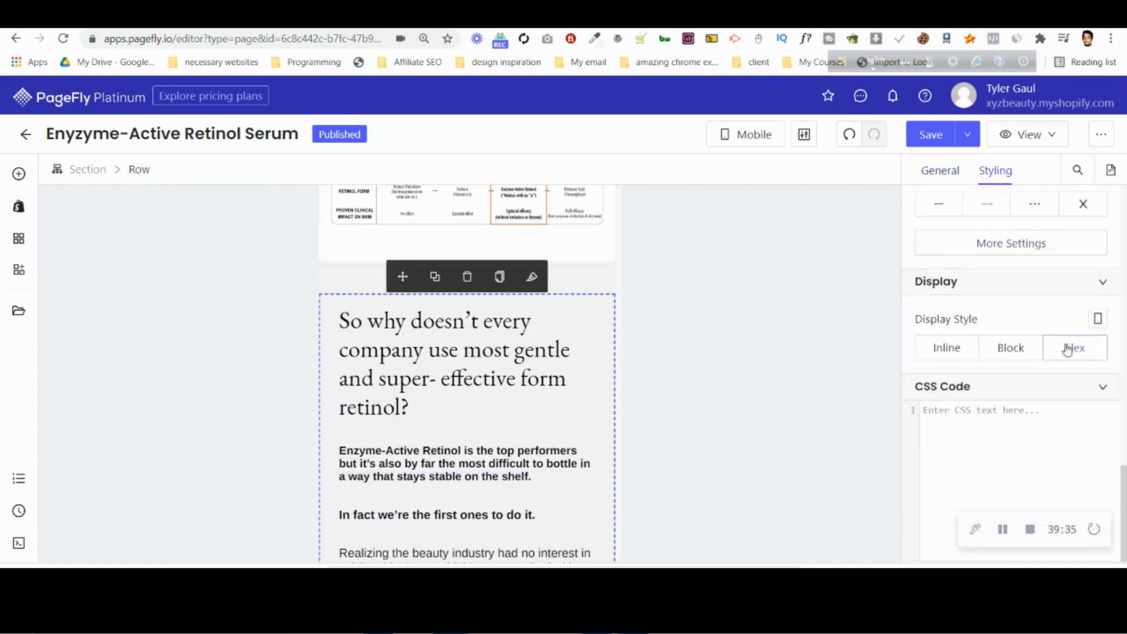
click(1068, 350)
scroll(999, 376, down, 3)
click(993, 385)
click(940, 518)
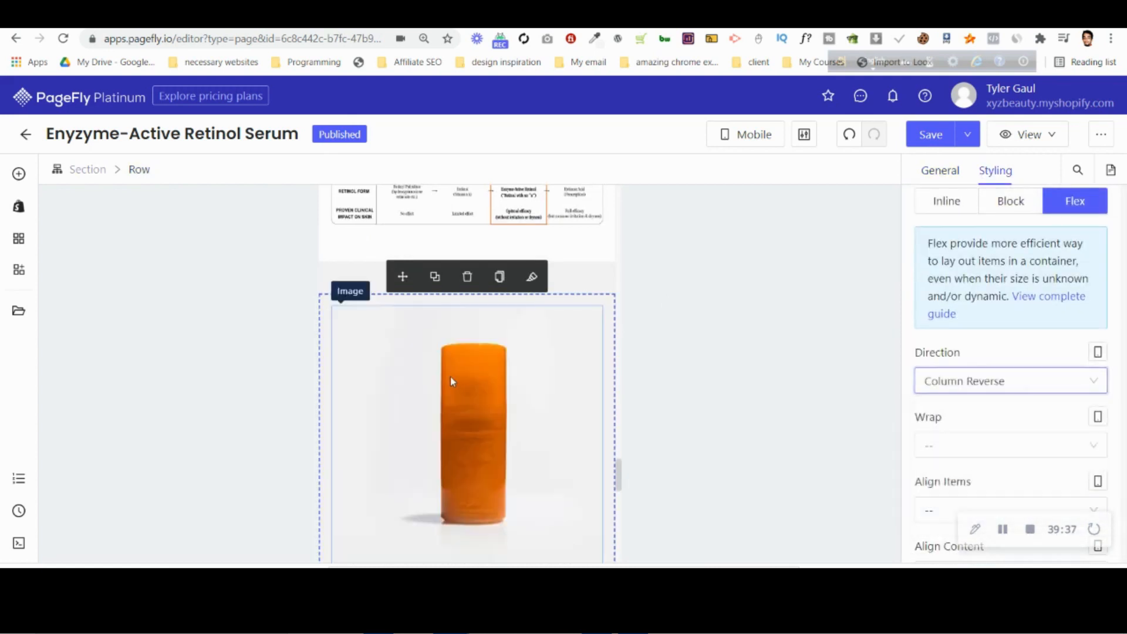
scroll(452, 376, down, 5)
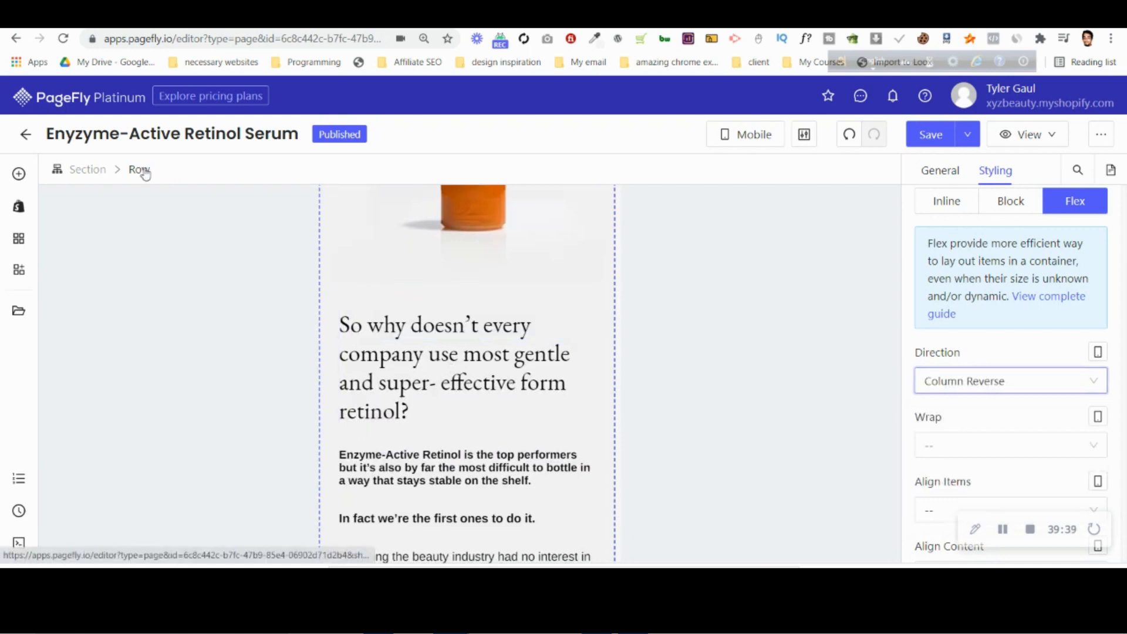
Set the column spacing of the "So why doesn't every company" row to 0 px for mobile.
click(940, 170)
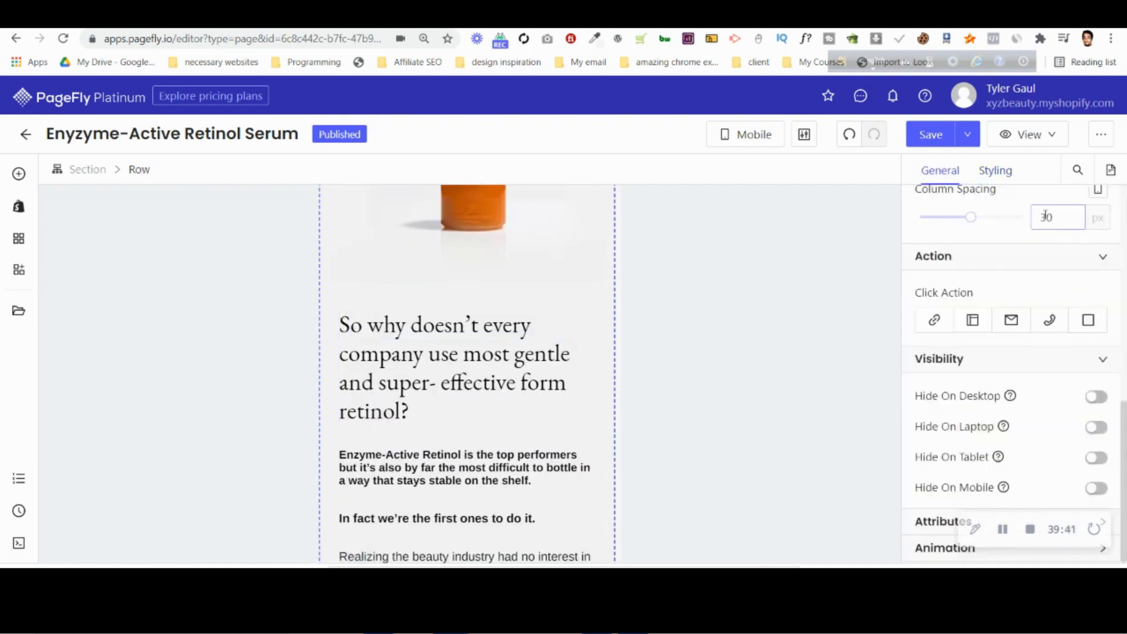
key(BackSpace)
scroll(481, 324, up, 5)
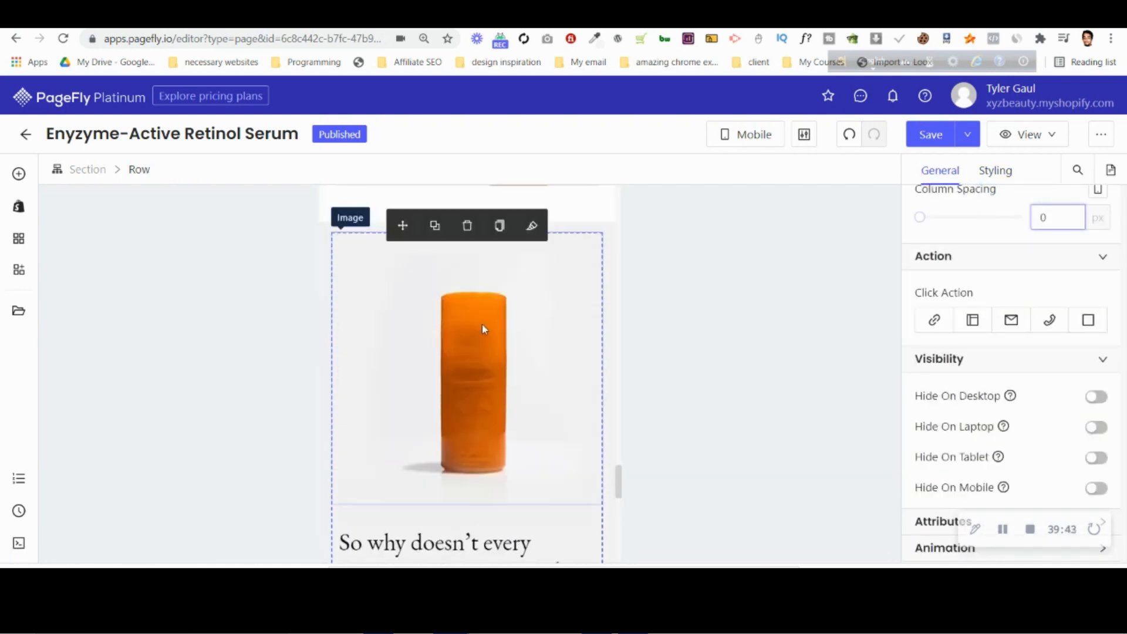
scroll(353, 411, down, 6)
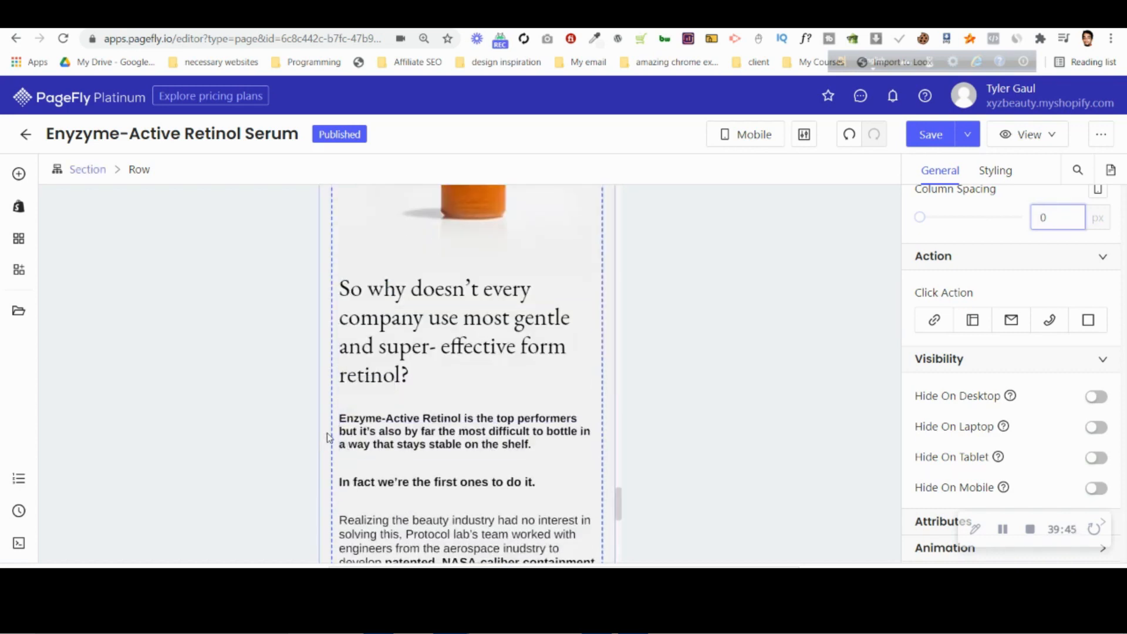
scroll(334, 421, up, 3)
scroll(334, 421, up, 3)
scroll(335, 421, down, 4)
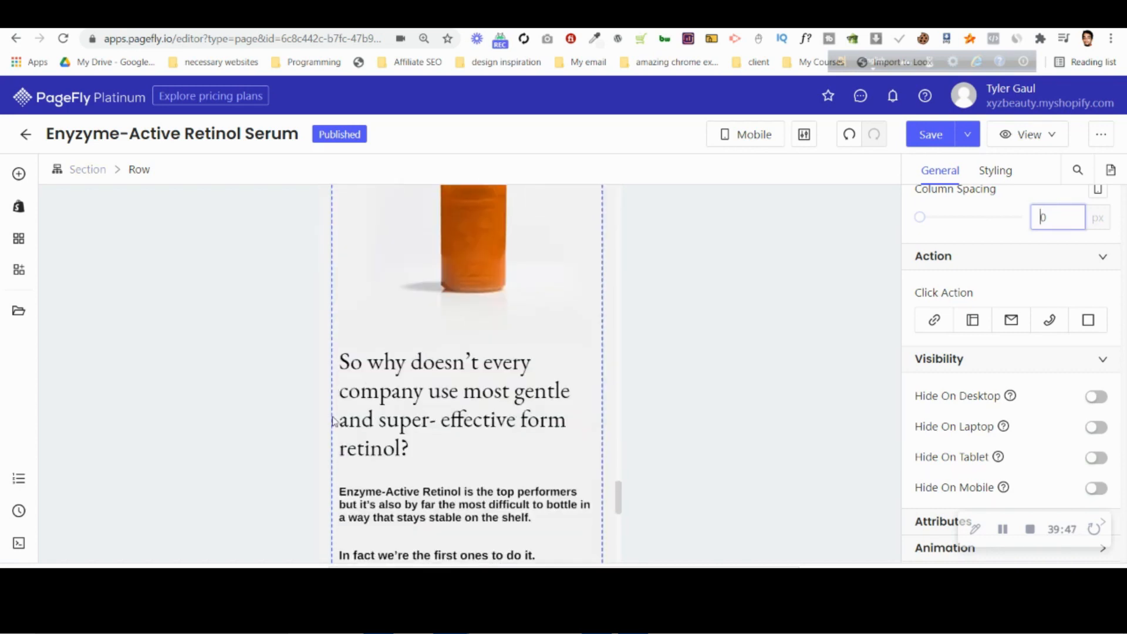
Set the left and right margins of the column holding the "So why doesn't every company" heading to 0 px for mobile.
click(357, 347)
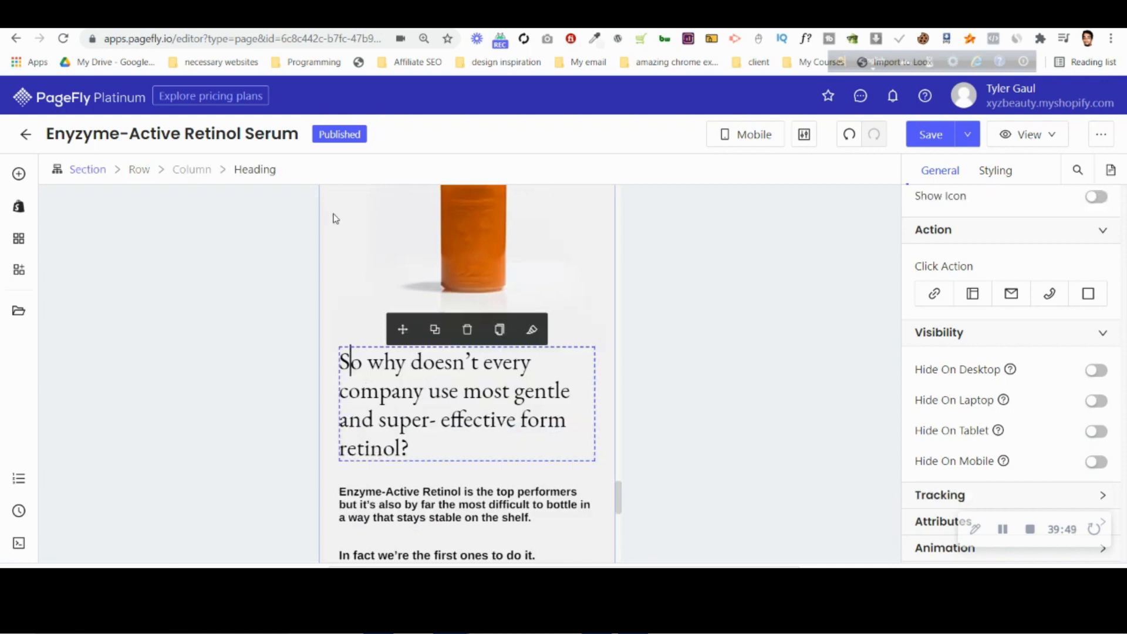
click(193, 170)
click(989, 179)
click(940, 490)
key(Down)
key(Down)
key(Down)
key(Down)
key(Down)
key(Down)
key(Down)
key(Down)
key(Down)
key(Down)
click(1063, 491)
key(Down)
key(Down)
key(Down)
key(Down)
key(Down)
scroll(738, 317, down, 5)
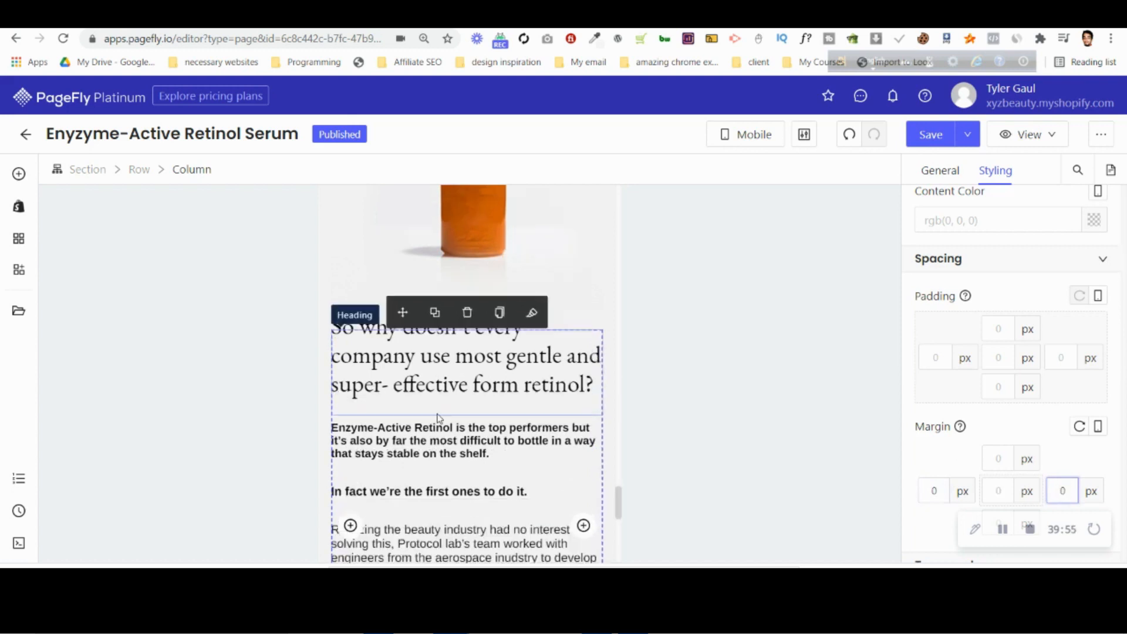
Switch to the All Devices view and hide the added bottle image on desktop and laptop.
click(759, 143)
click(755, 166)
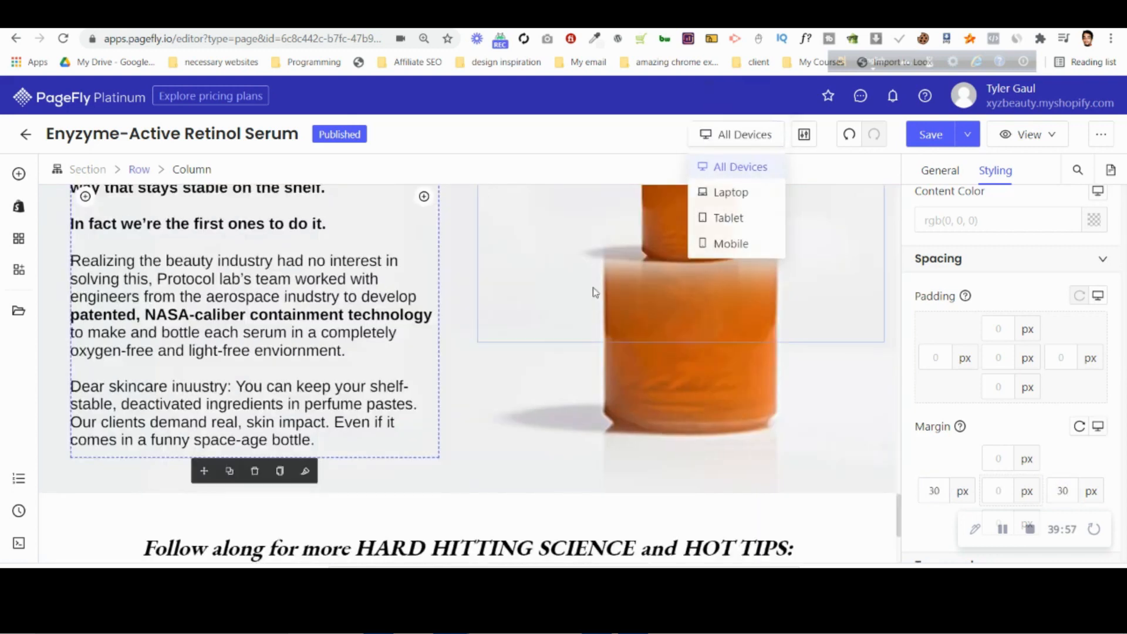
scroll(734, 329, up, 2)
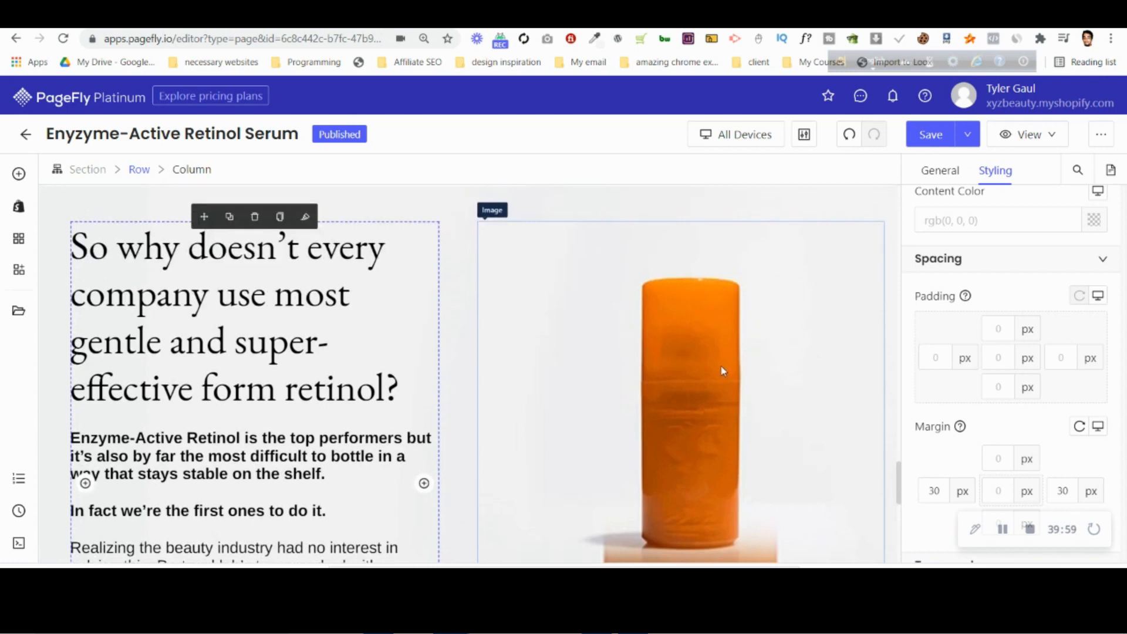
click(724, 371)
click(940, 170)
scroll(1022, 305, down, 6)
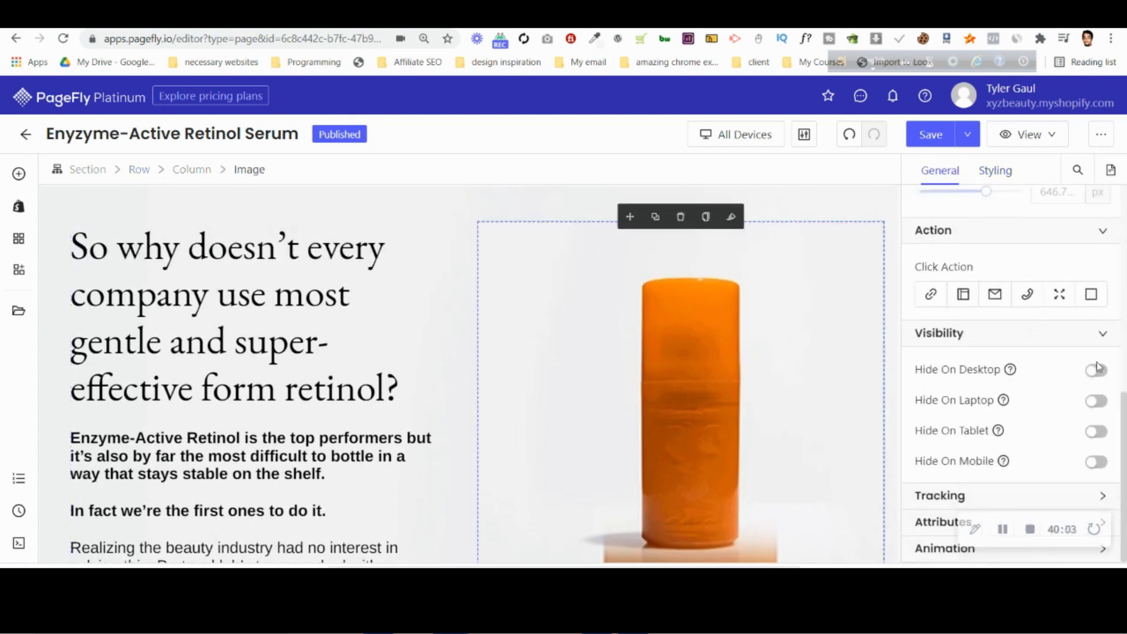
click(1097, 370)
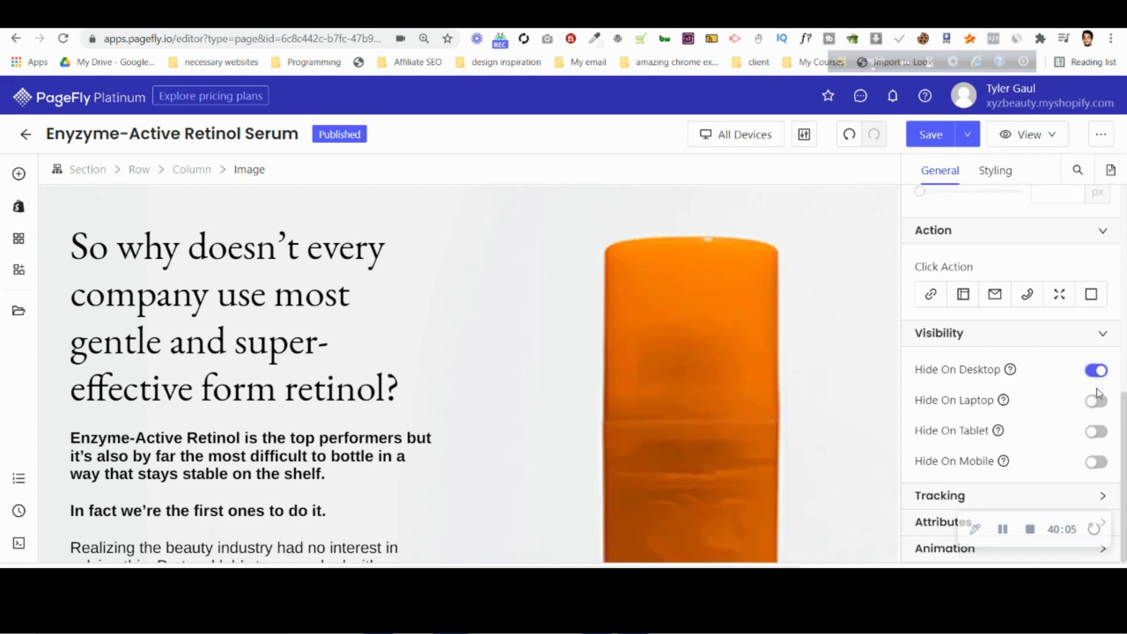
scroll(546, 425, down, 4)
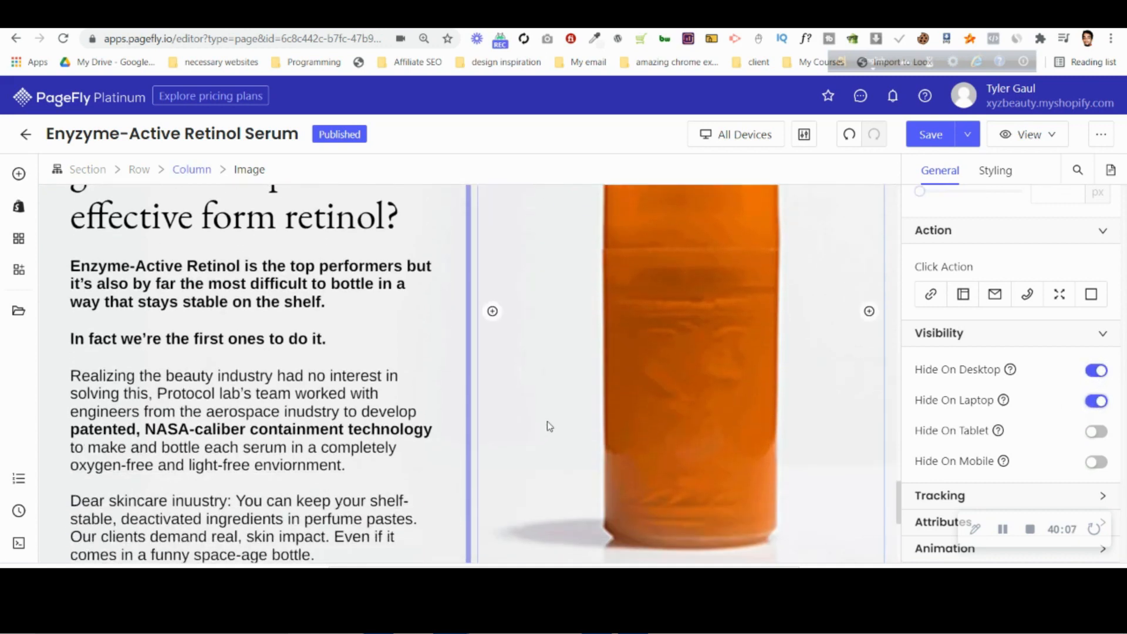
scroll(223, 370, up, 5)
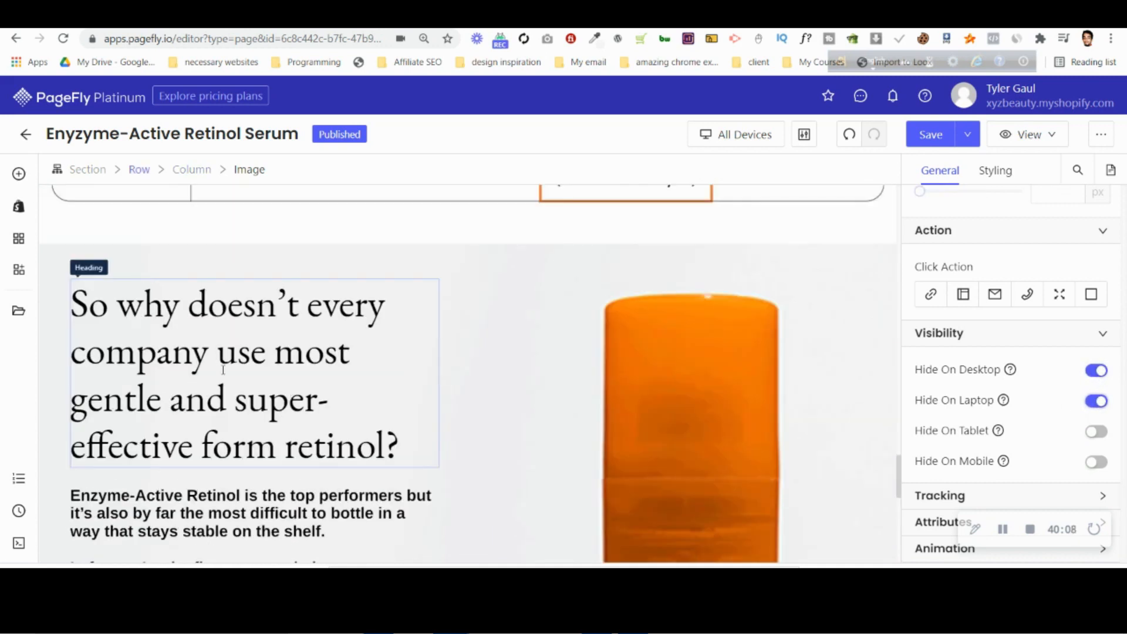
Return to the Mobile view and review the bottle image, the section text and the "Follow along for more" section below.
click(144, 264)
click(992, 172)
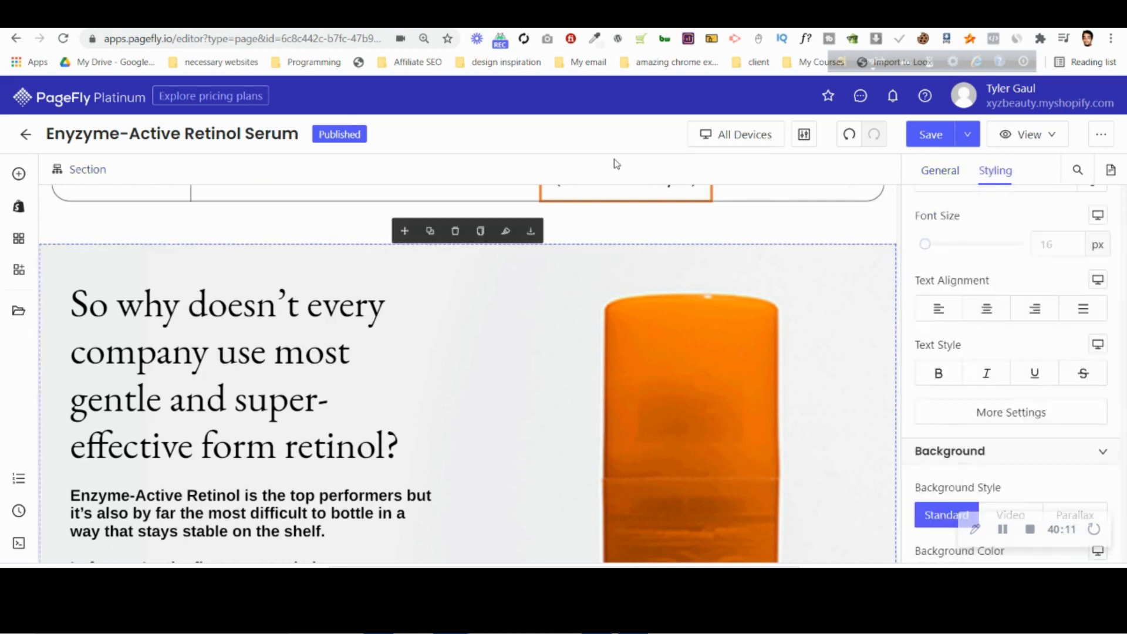
click(737, 135)
click(727, 244)
scroll(997, 290, down, 7)
scroll(565, 362, down, 4)
scroll(565, 362, down, 12)
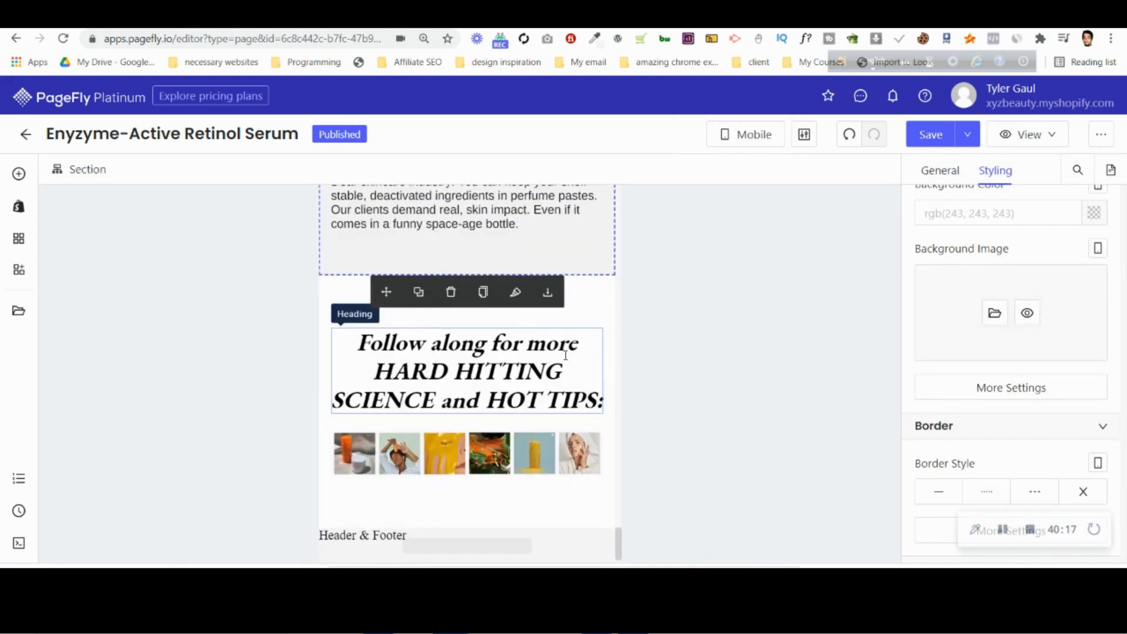
scroll(565, 355, up, 5)
click(519, 335)
click(947, 171)
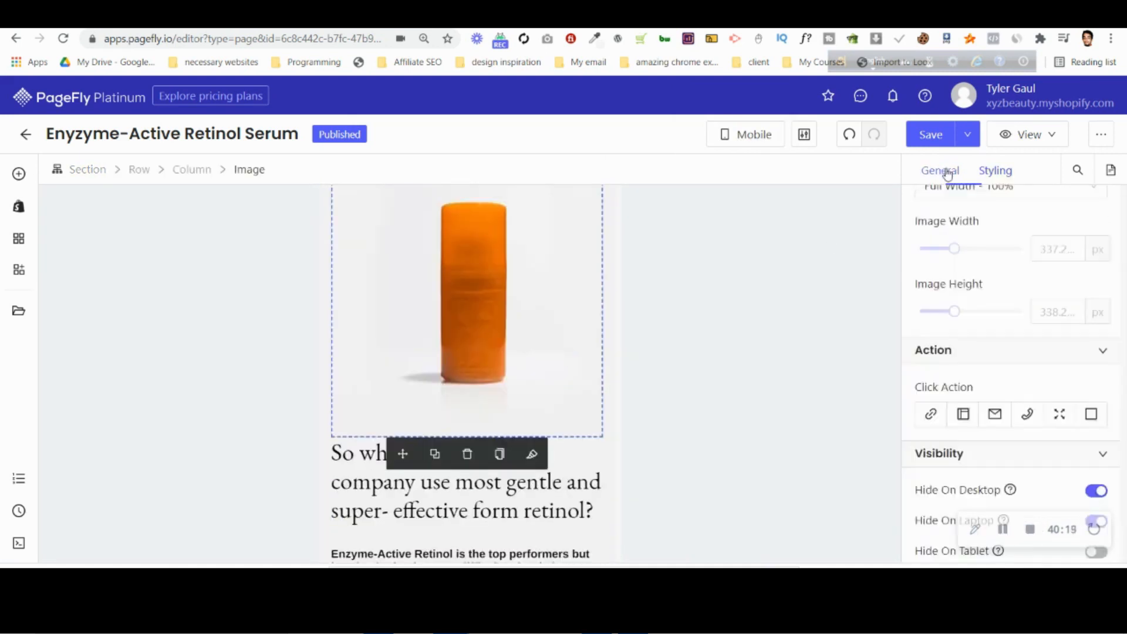
scroll(522, 402, down, 8)
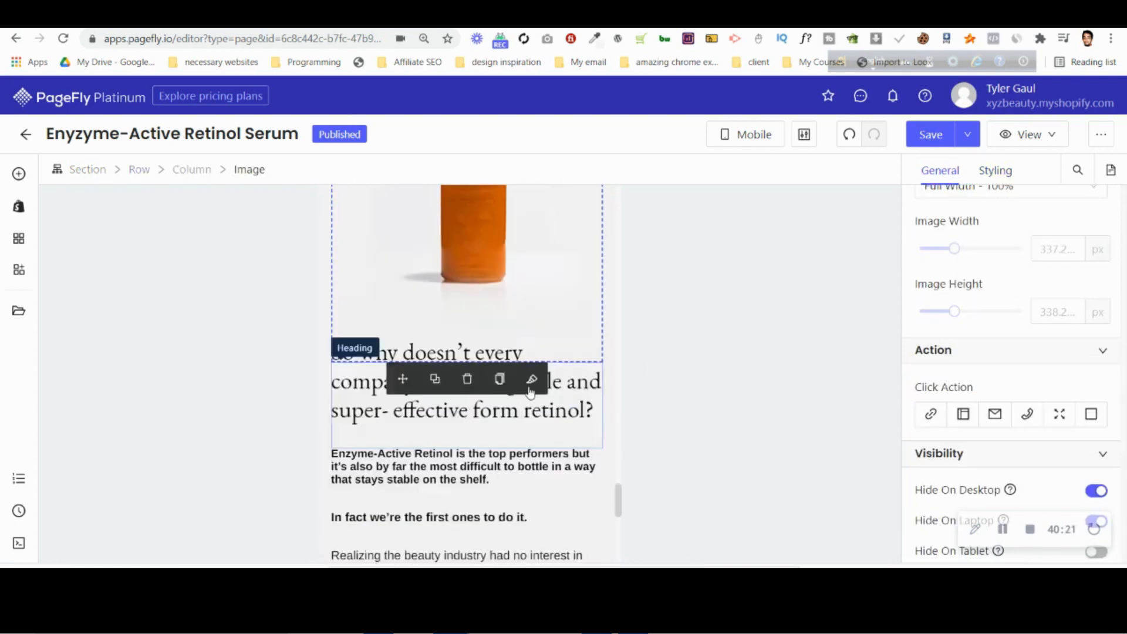
Set the editor to All Devices and switch to Photopea to examine the "Follow along for more" image grid in the mobile design.
click(768, 143)
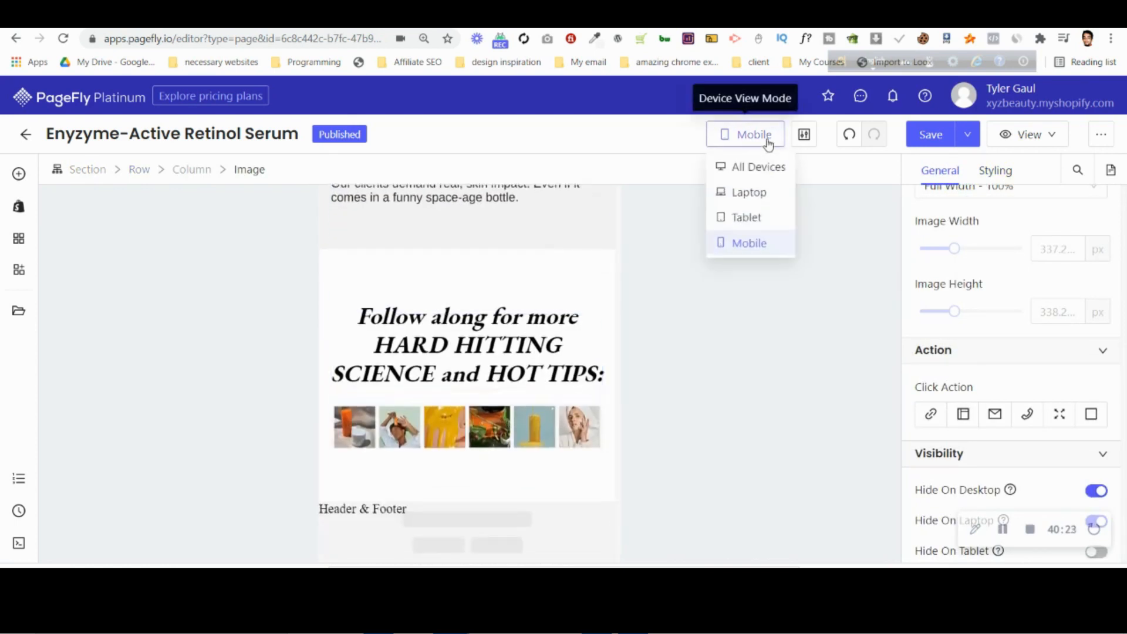
click(766, 173)
click(933, 17)
scroll(461, 317, down, 2)
scroll(464, 311, down, 6)
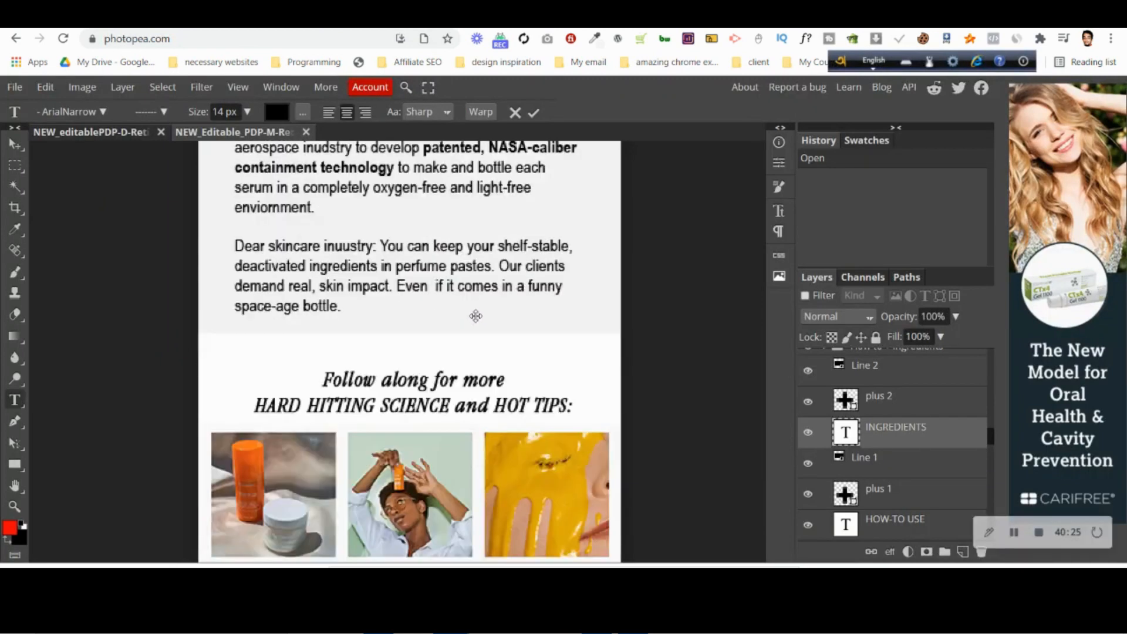
scroll(481, 317, up, 5)
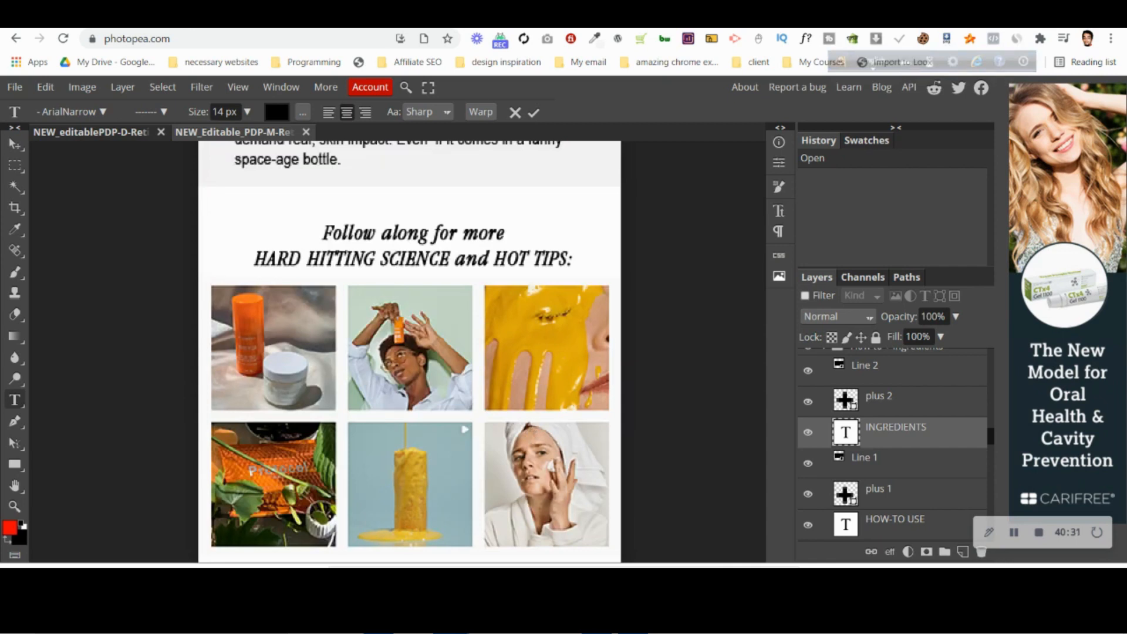
Switch back to the PageFly editor and duplicate the six-image strip under the "Follow along for more" heading.
click(664, 17)
scroll(456, 392, down, 8)
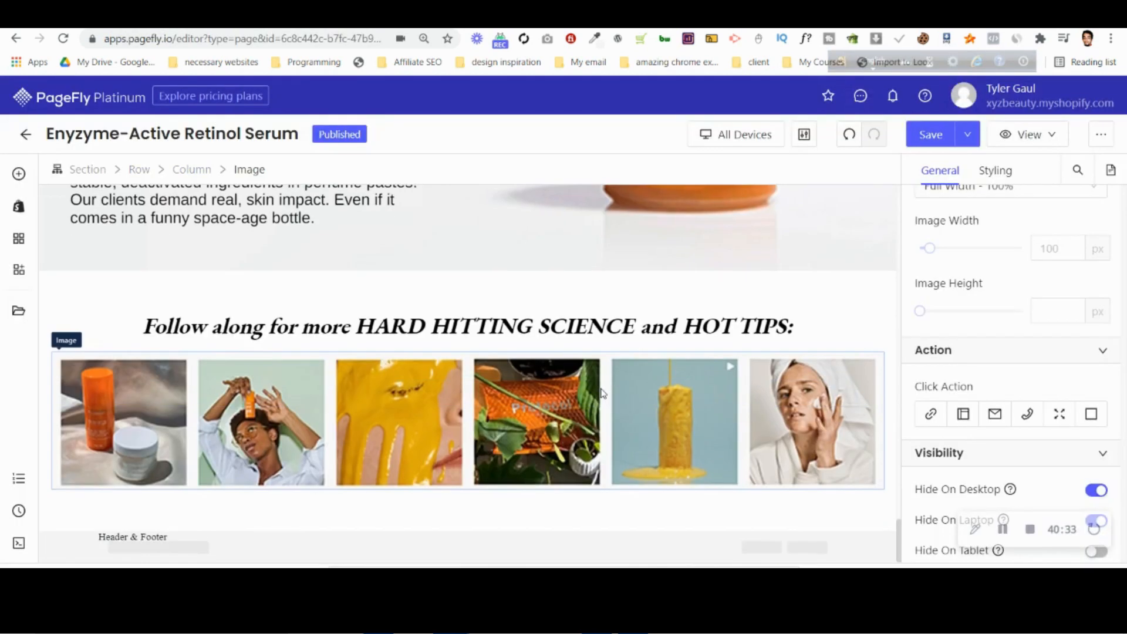
click(376, 417)
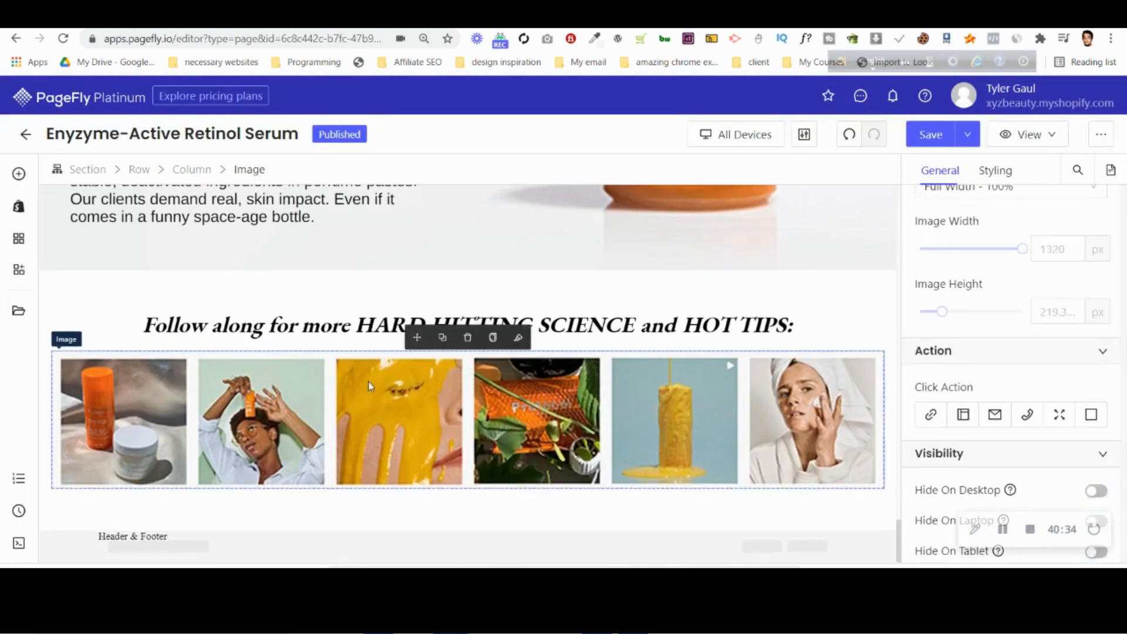
click(444, 339)
Replace the duplicated strip's image source with an upload of instagram-3-mobile.jpg from the computer.
click(503, 449)
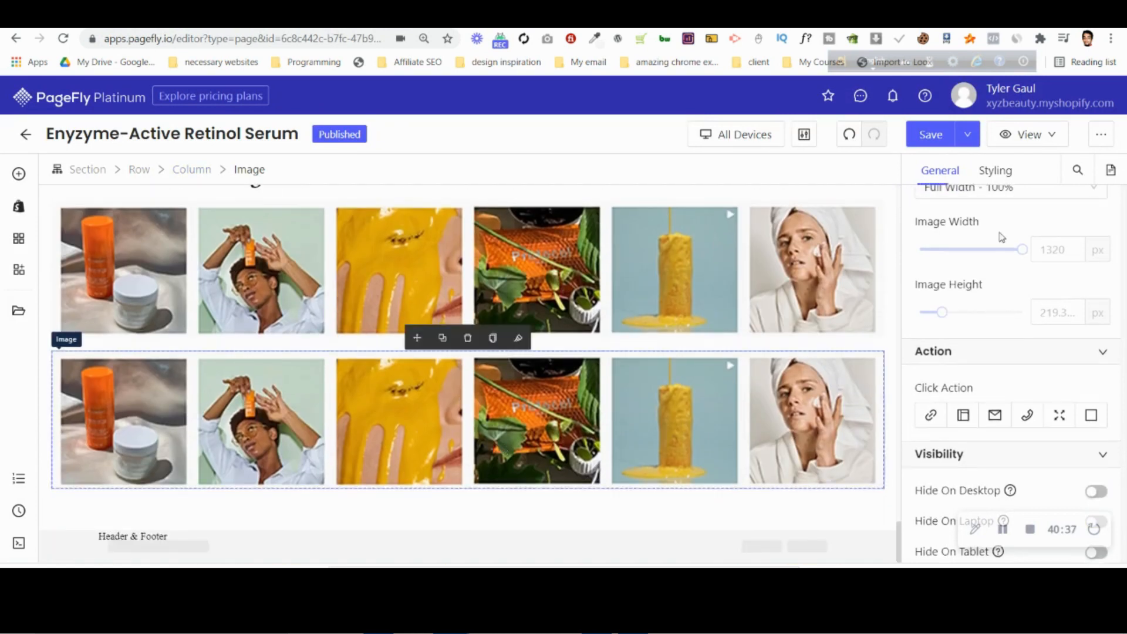
scroll(966, 254, up, 5)
click(978, 288)
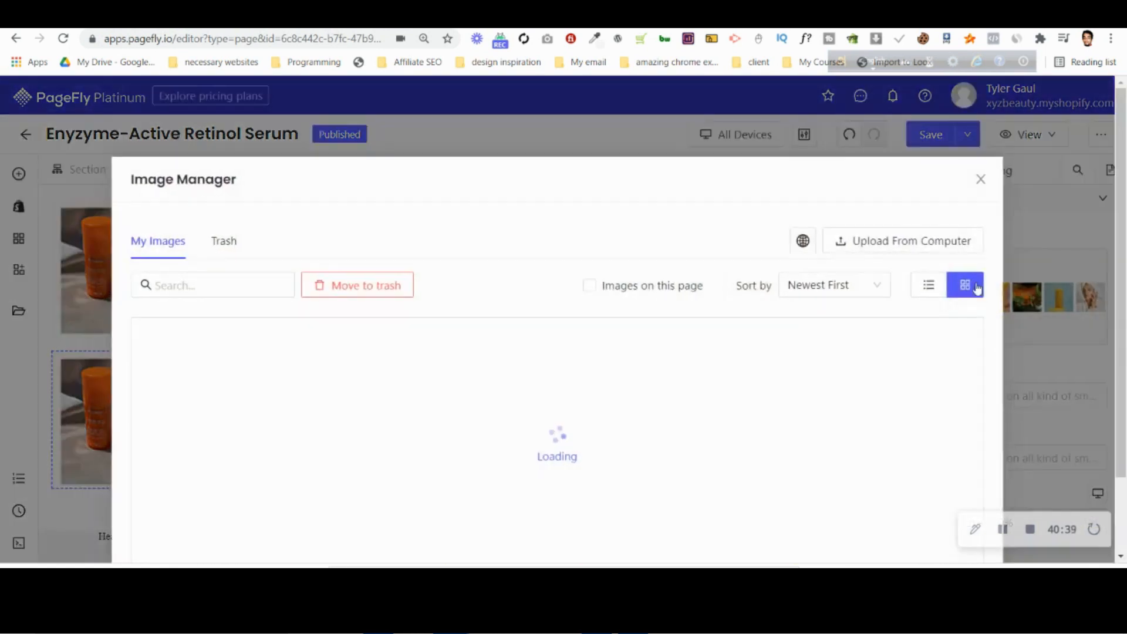
click(895, 241)
click(415, 128)
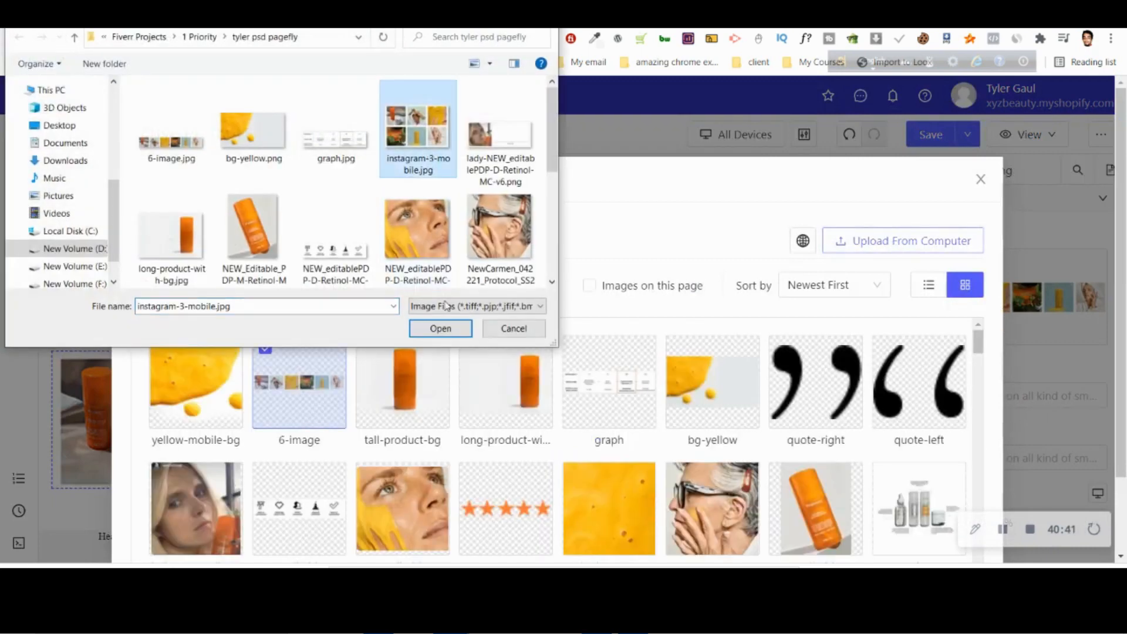
click(452, 326)
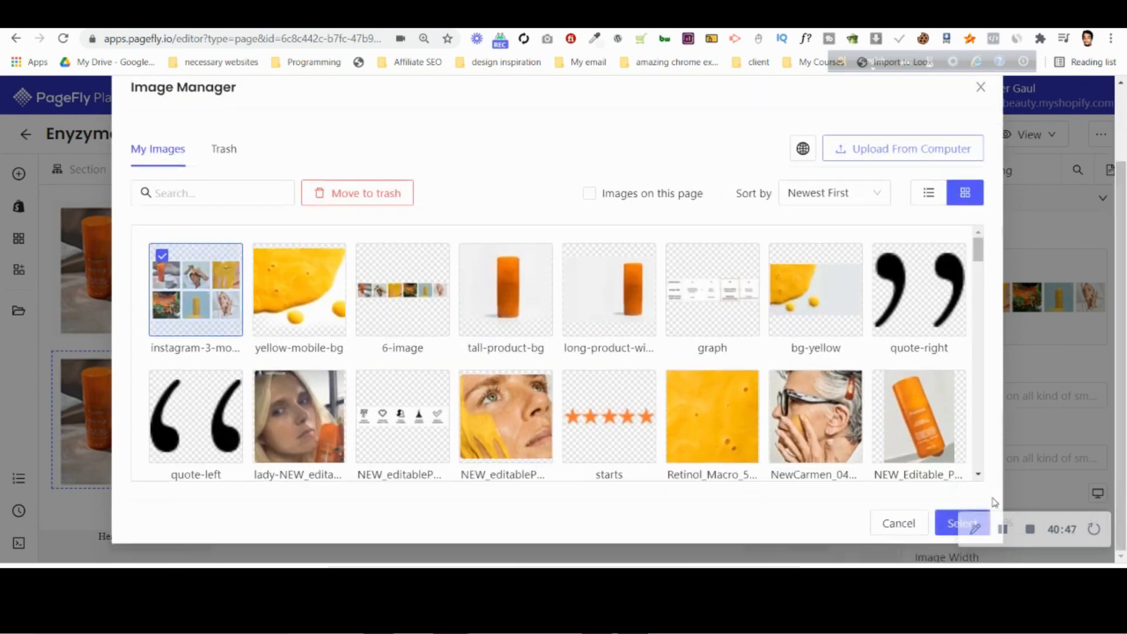
click(952, 524)
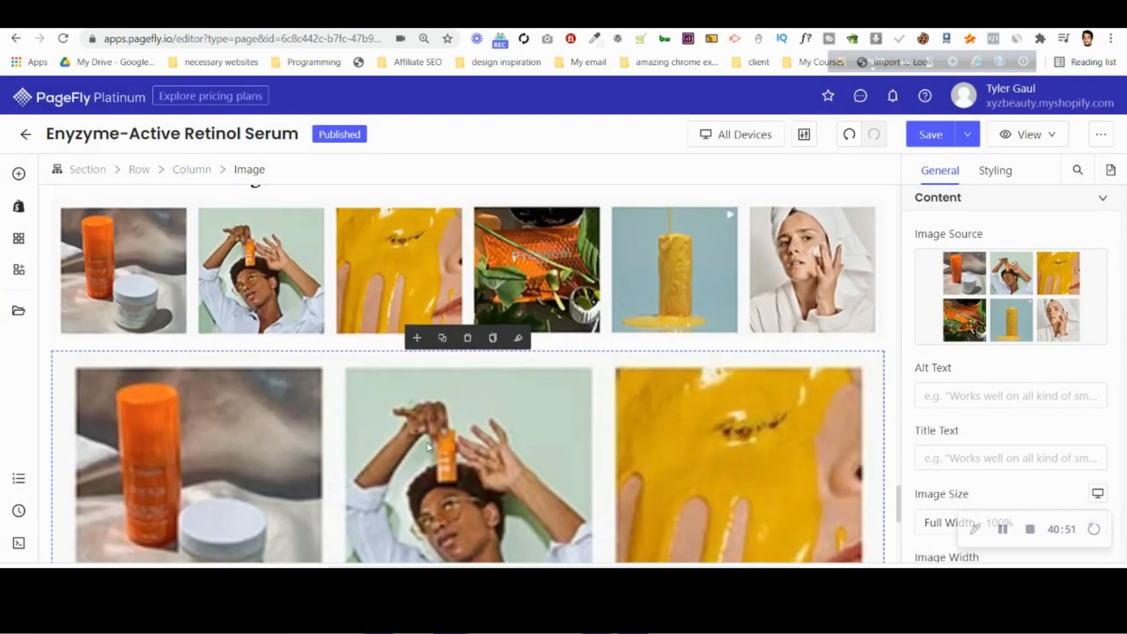
Hide the new two-row image grid on desktop and laptop, and hide the original six-image strip on tablet and mobile.
scroll(1004, 214, down, 8)
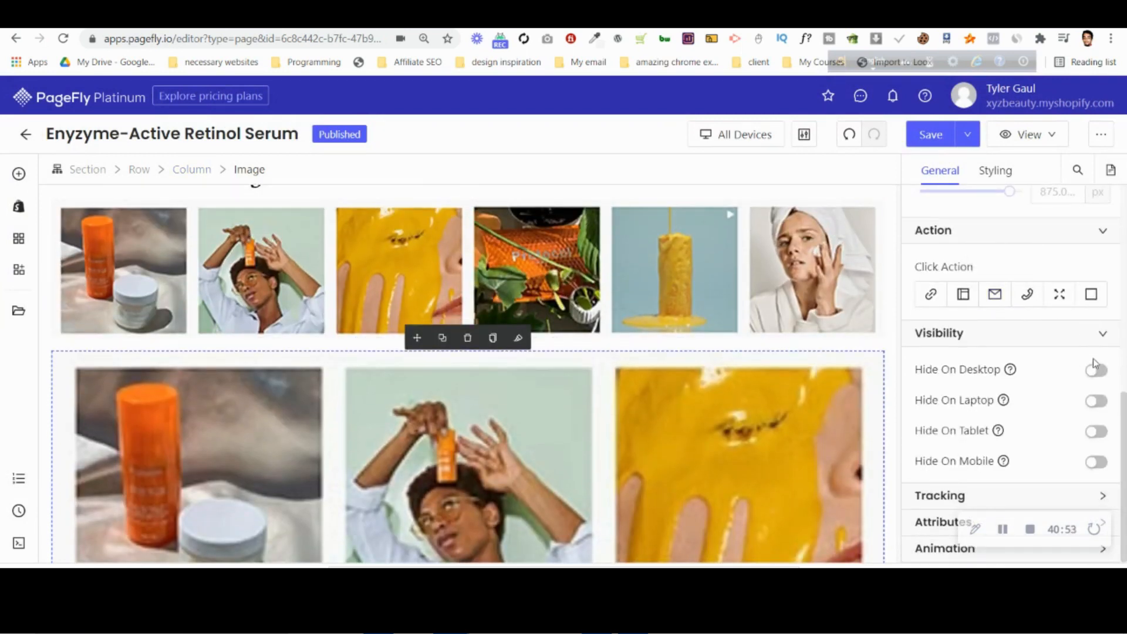
click(1097, 371)
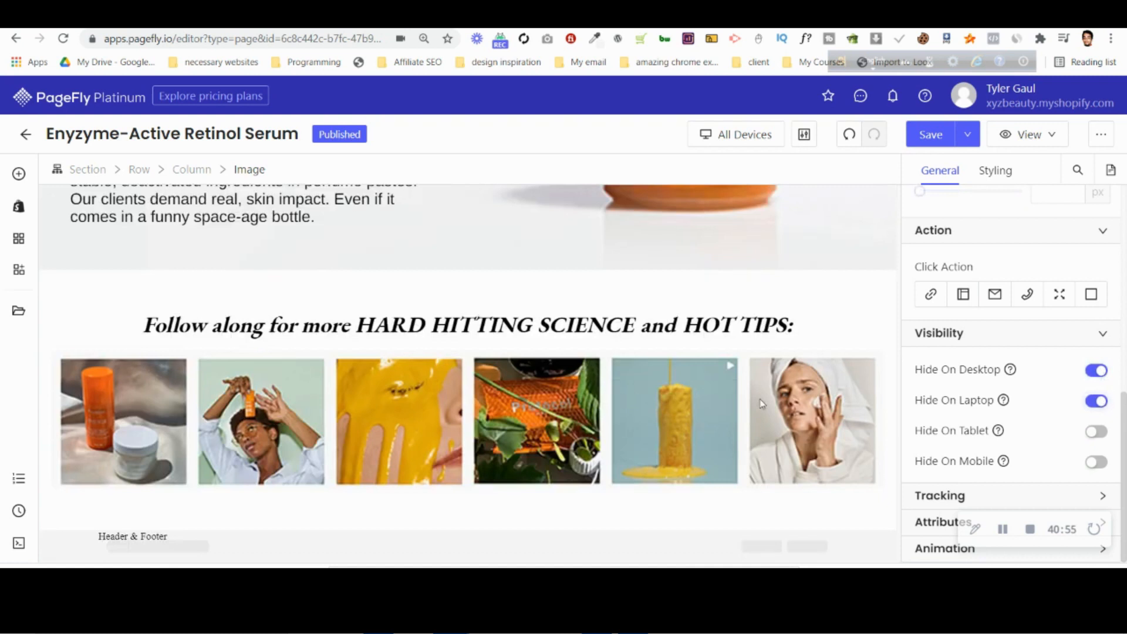
click(364, 431)
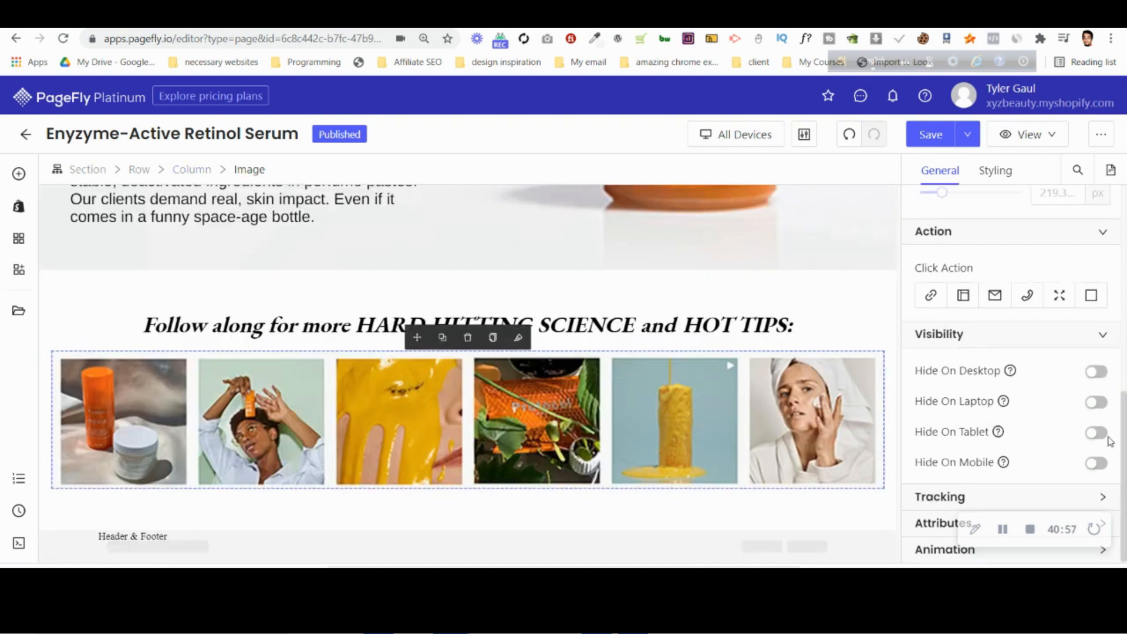
click(1101, 467)
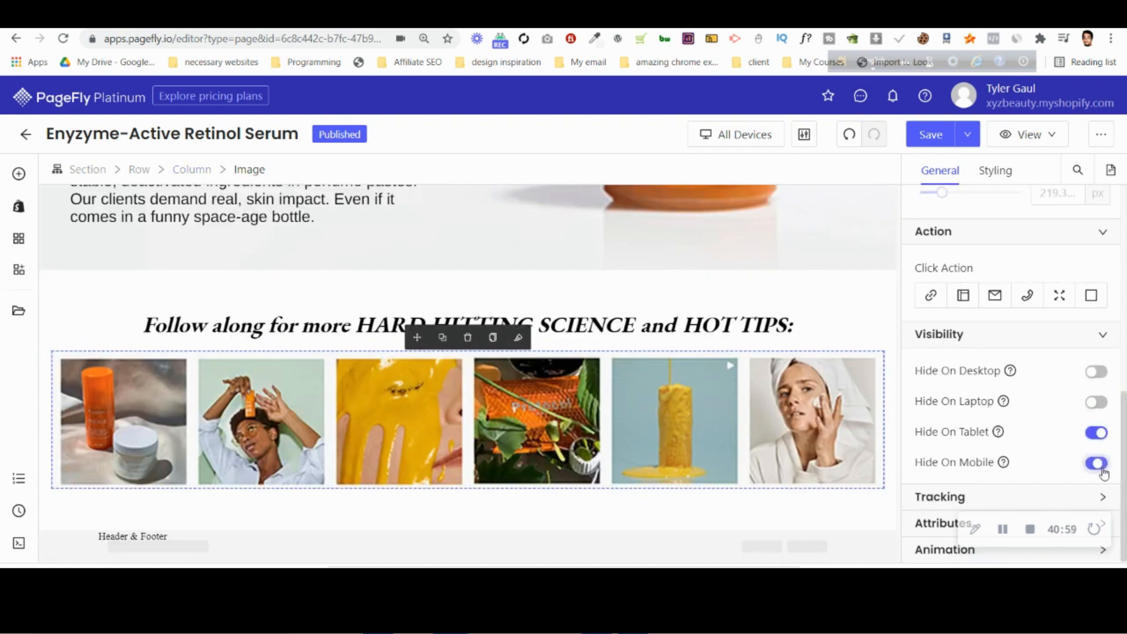
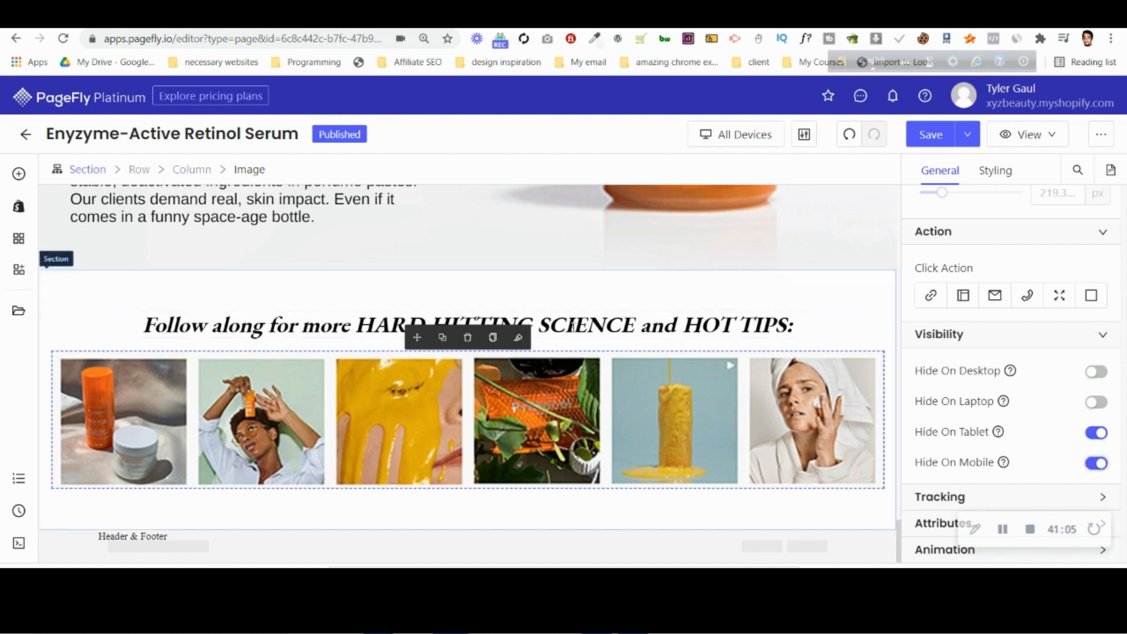
Switch the editor to the Mobile view and open the styling settings of the "Follow along for more" heading.
click(718, 141)
click(733, 245)
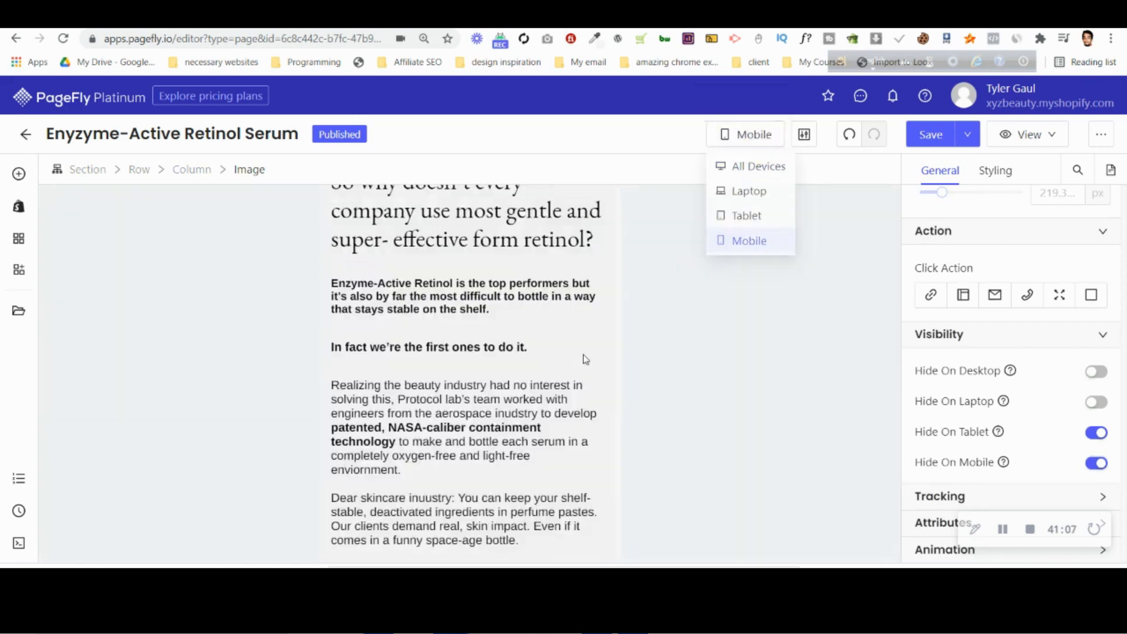
scroll(510, 427, down, 1)
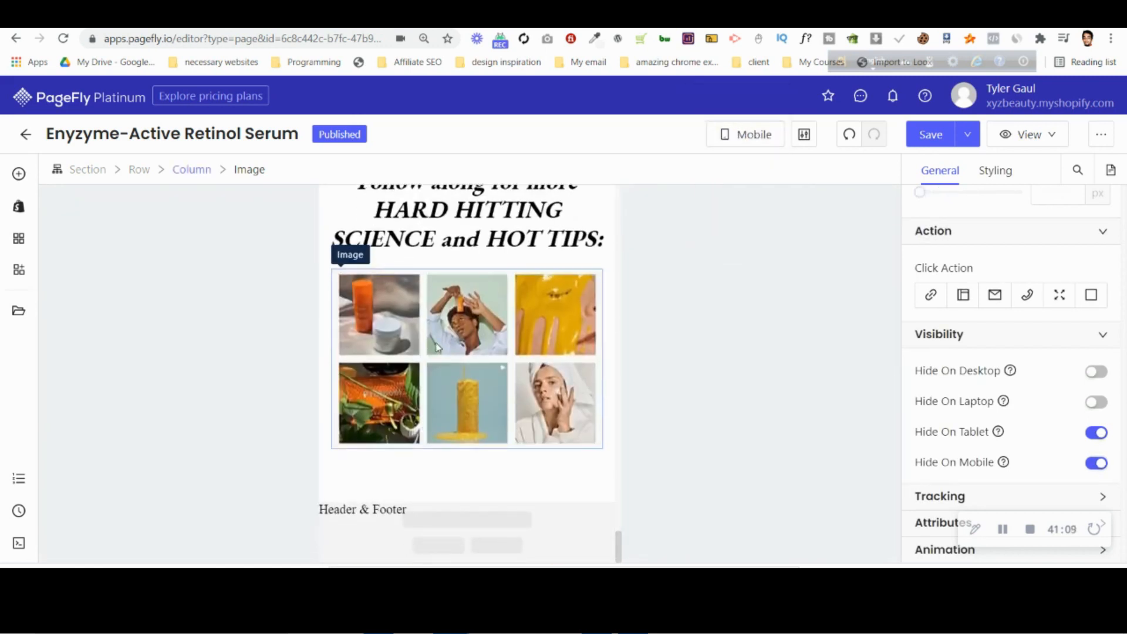
scroll(436, 346, up, 3)
click(515, 428)
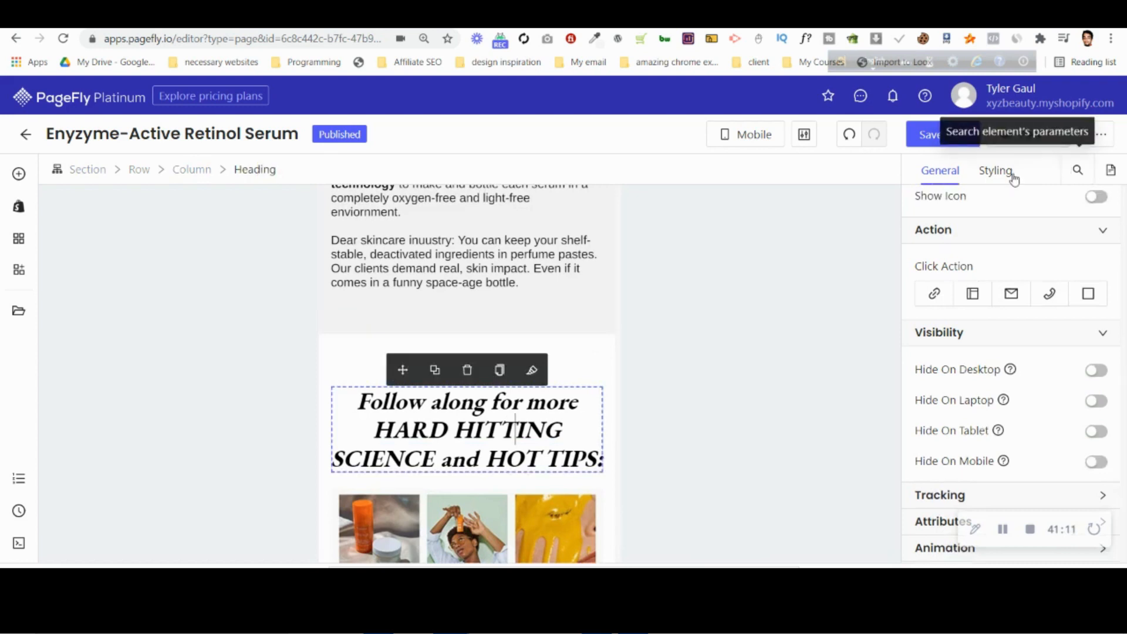
click(996, 172)
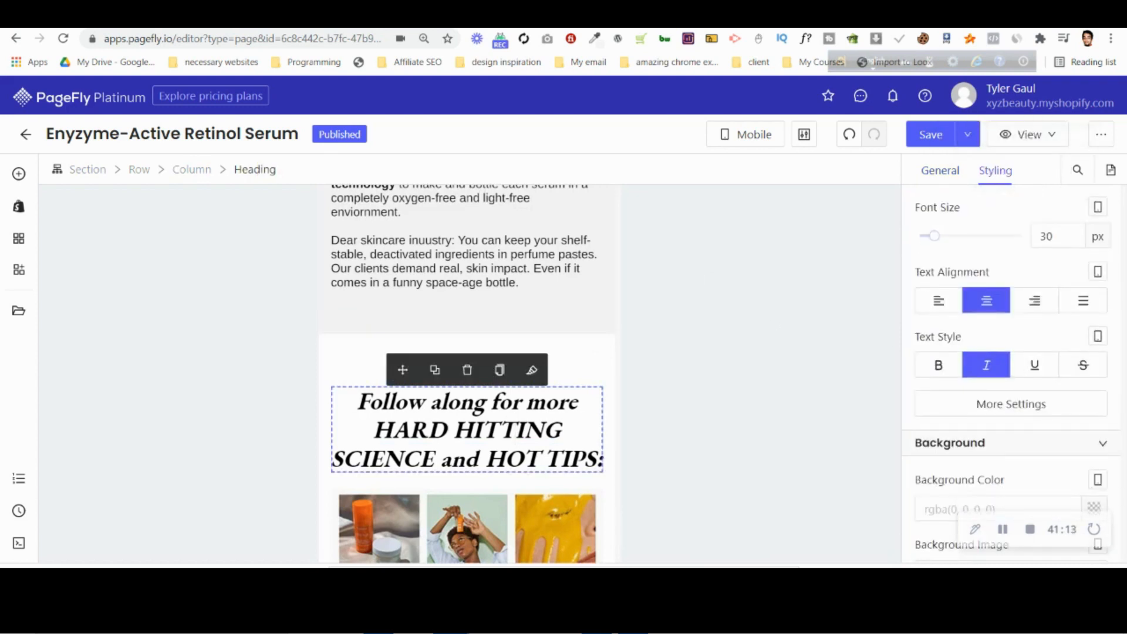
Switch to Photopea and check the text size of the "Follow along for more" heading in the mobile design.
key(alt+Tab)
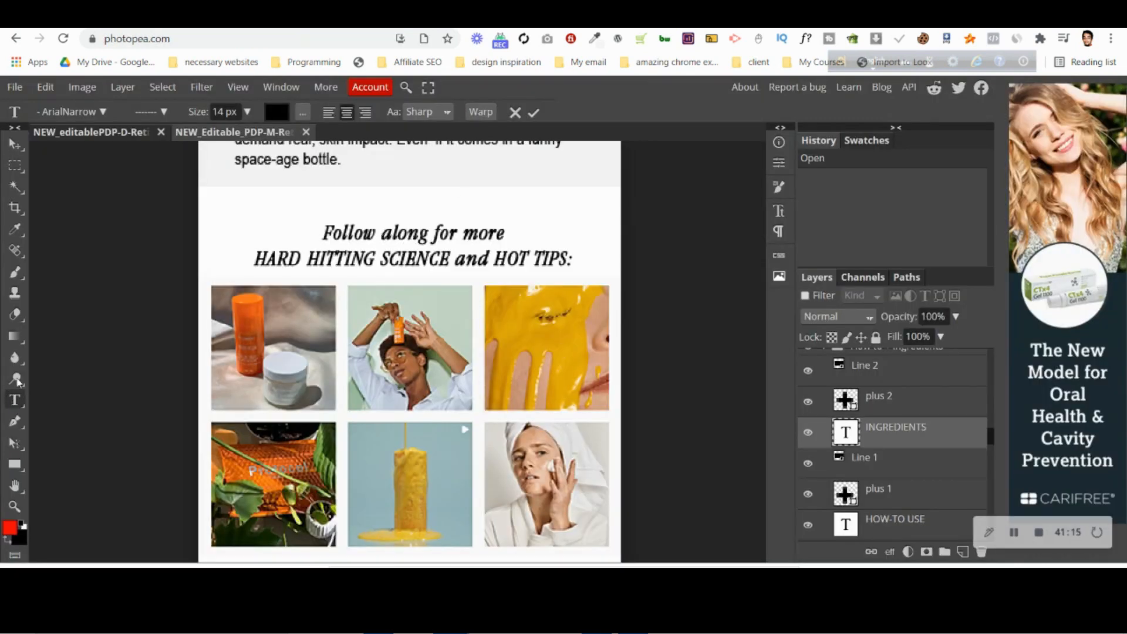
click(515, 113)
click(483, 234)
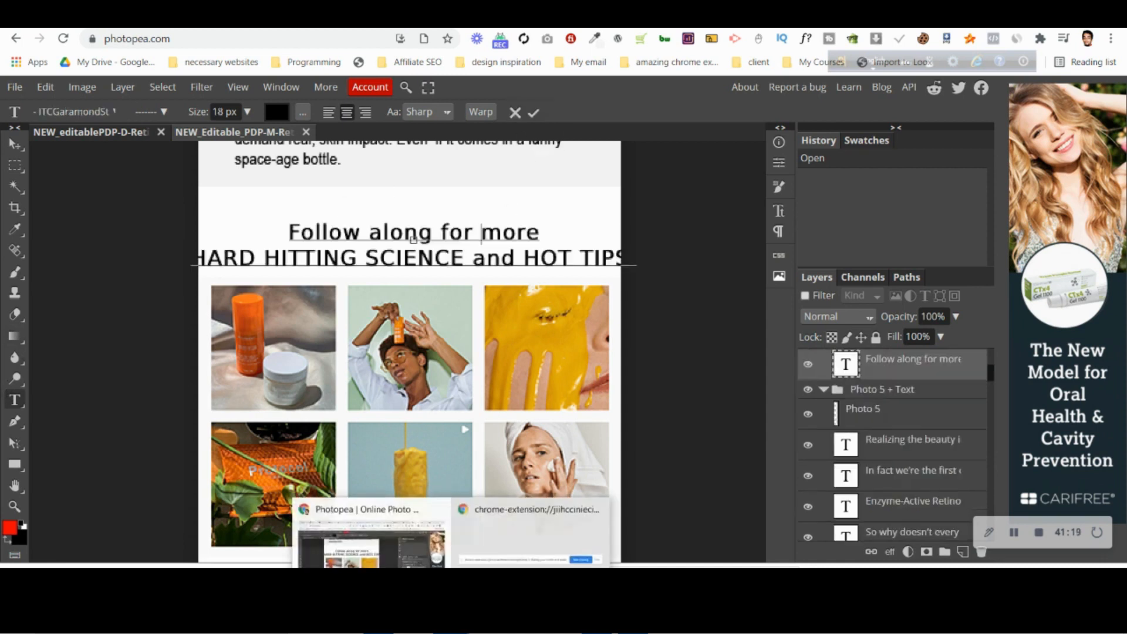
Return to the PageFly editor and set the "Follow along for more" heading's mobile font size to 18 px.
key(alt+Tab)
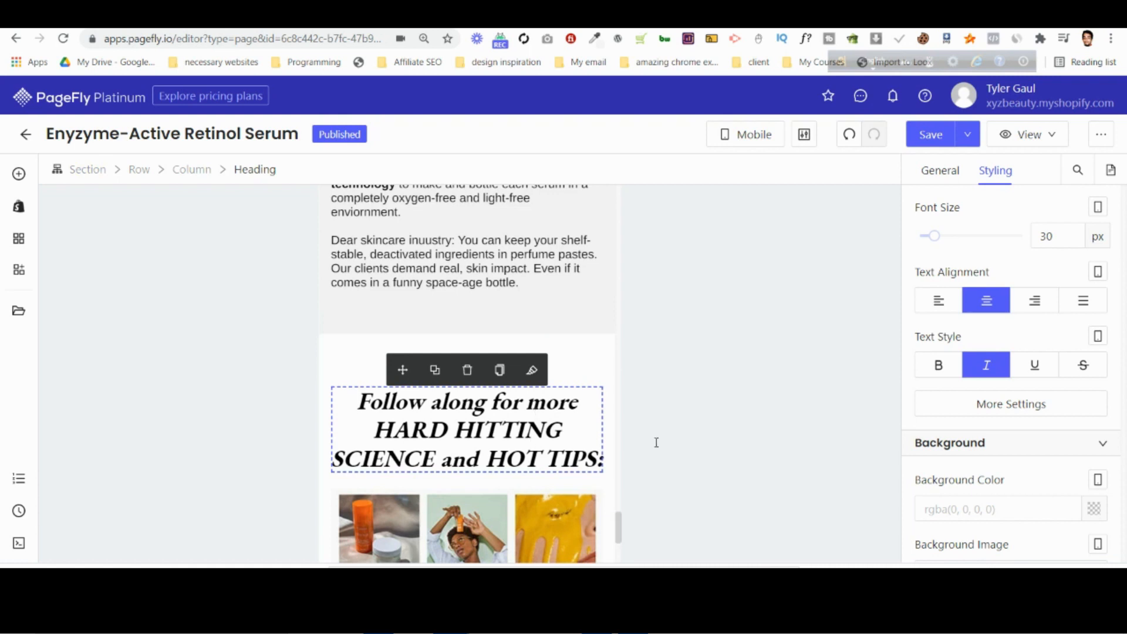
scroll(1085, 371, up, 1)
click(1051, 310)
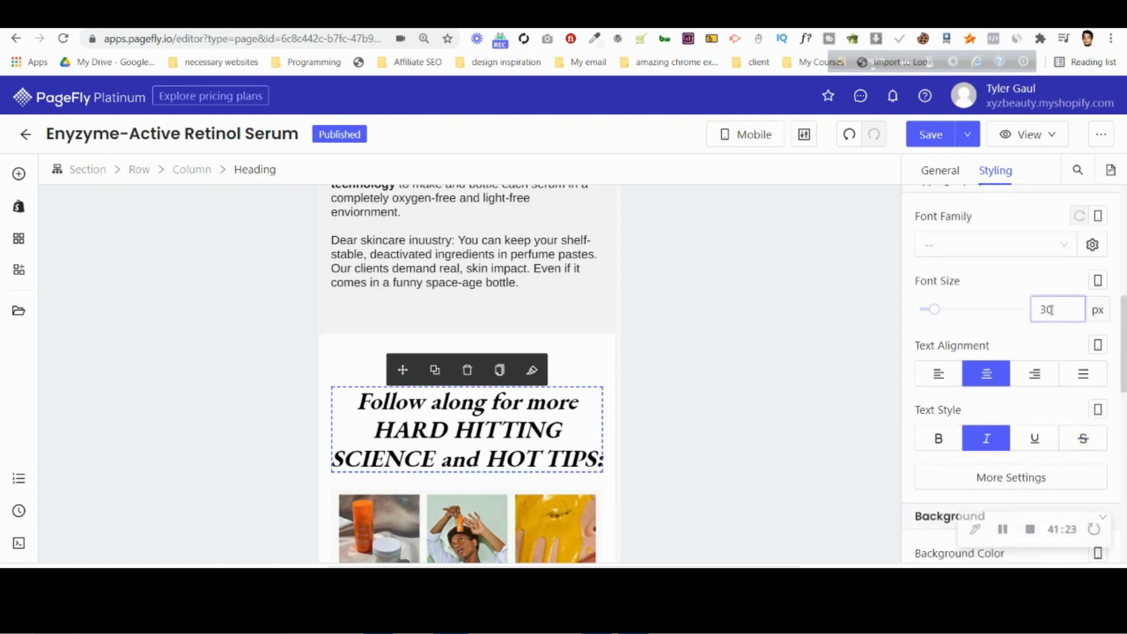
key(BackSpace)
key(BackSpace)
text(18)
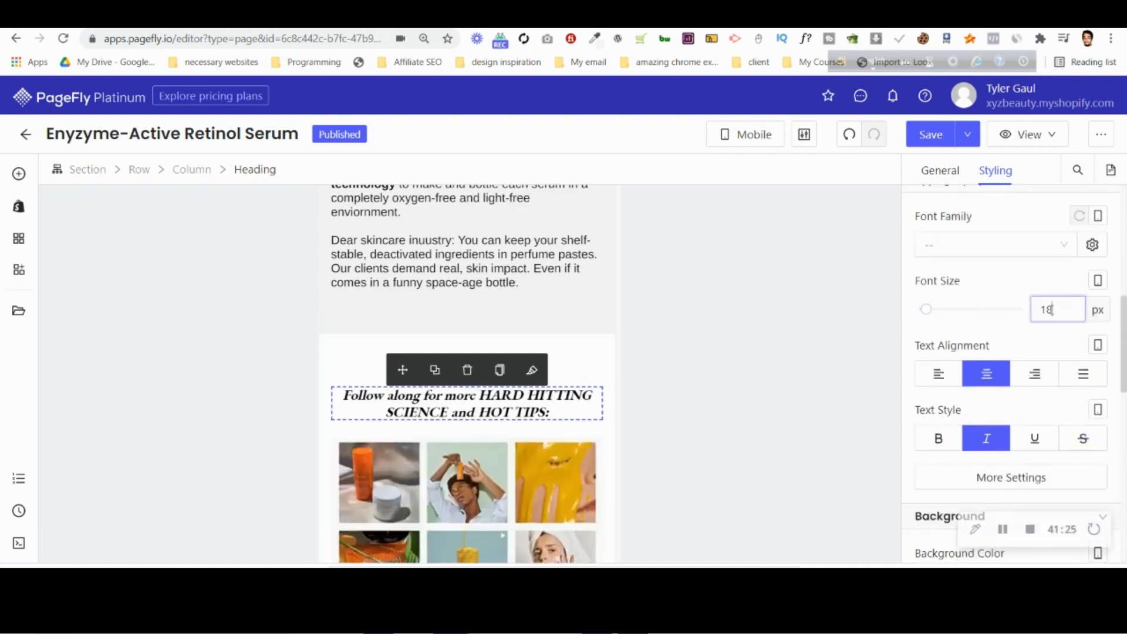
Compare the resized heading with the Photopea mobile design, leaving the text edit there, and return to PageFly.
key(alt+Tab)
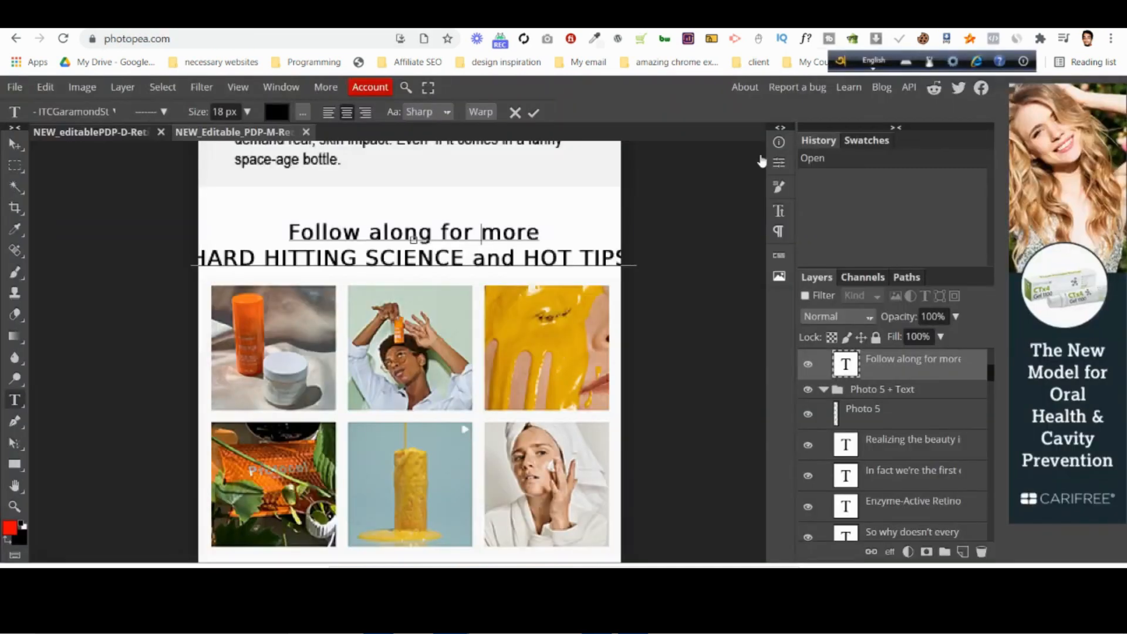
click(515, 114)
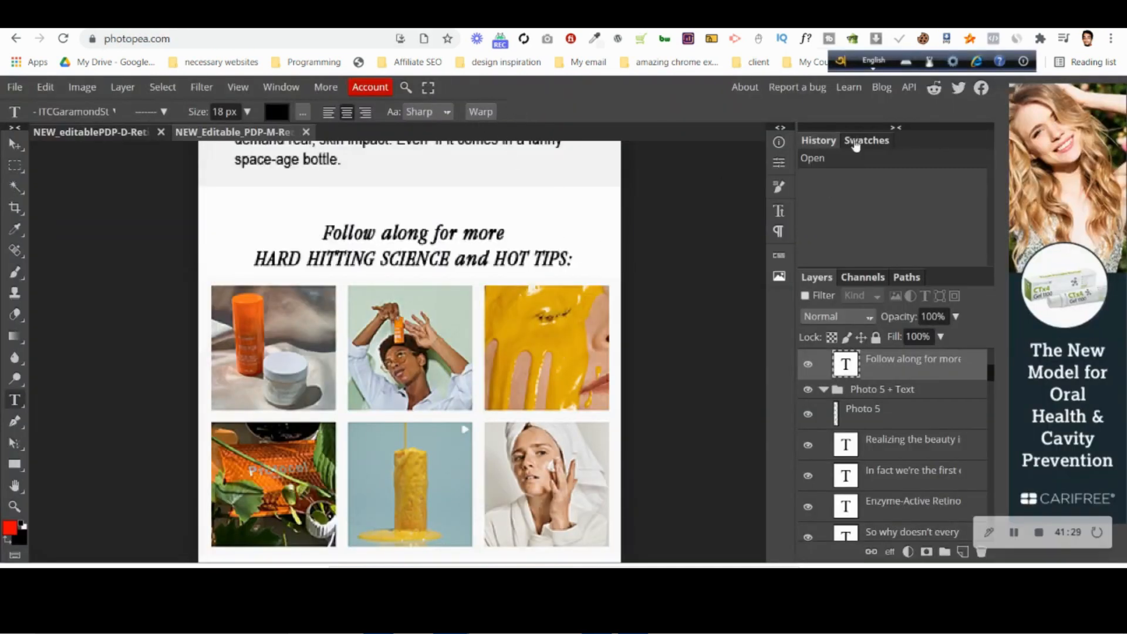
key(alt+Tab)
Check the design's spacing around the "Follow along for more" section and set that section's top and bottom padding to 30 px.
click(327, 358)
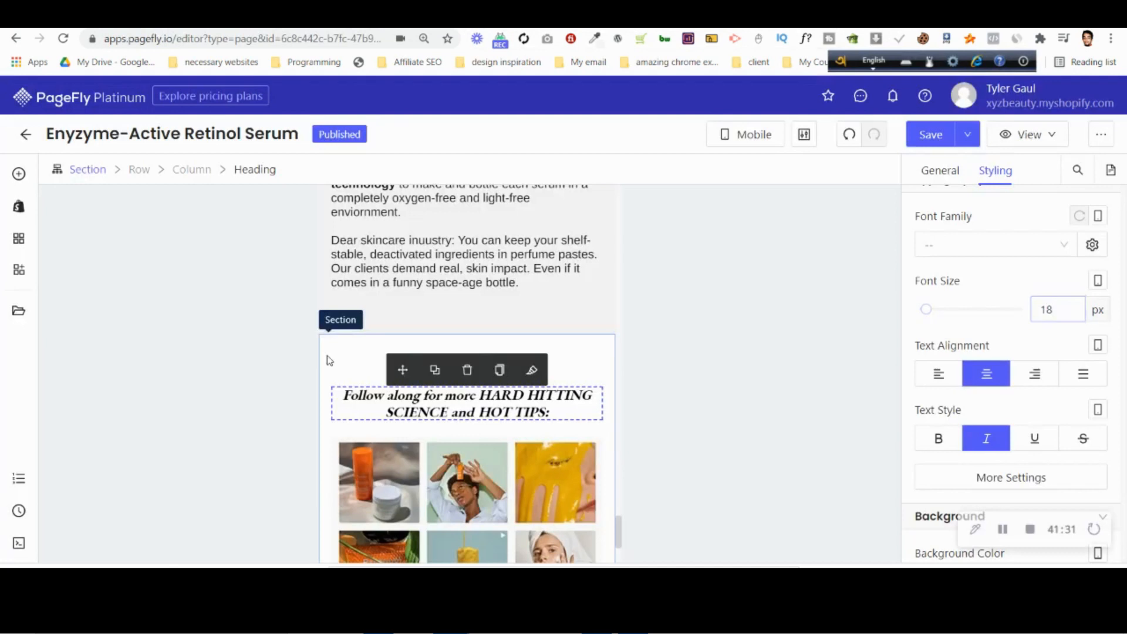
key(alt+Tab)
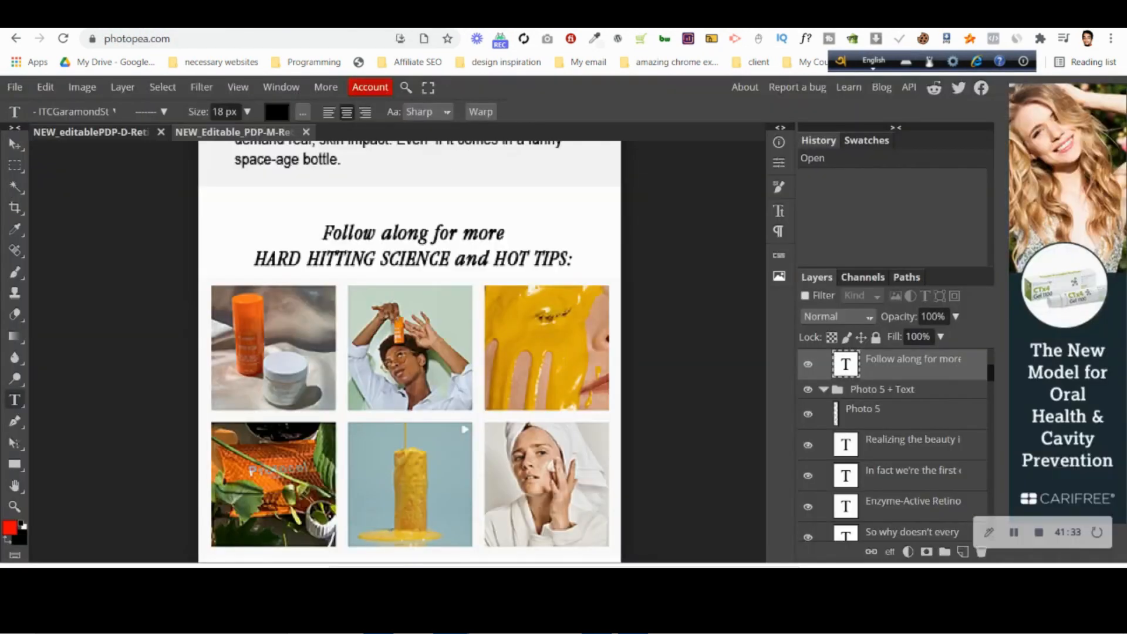
key(alt+Tab)
scroll(976, 385, up, 5)
click(997, 236)
text(10)
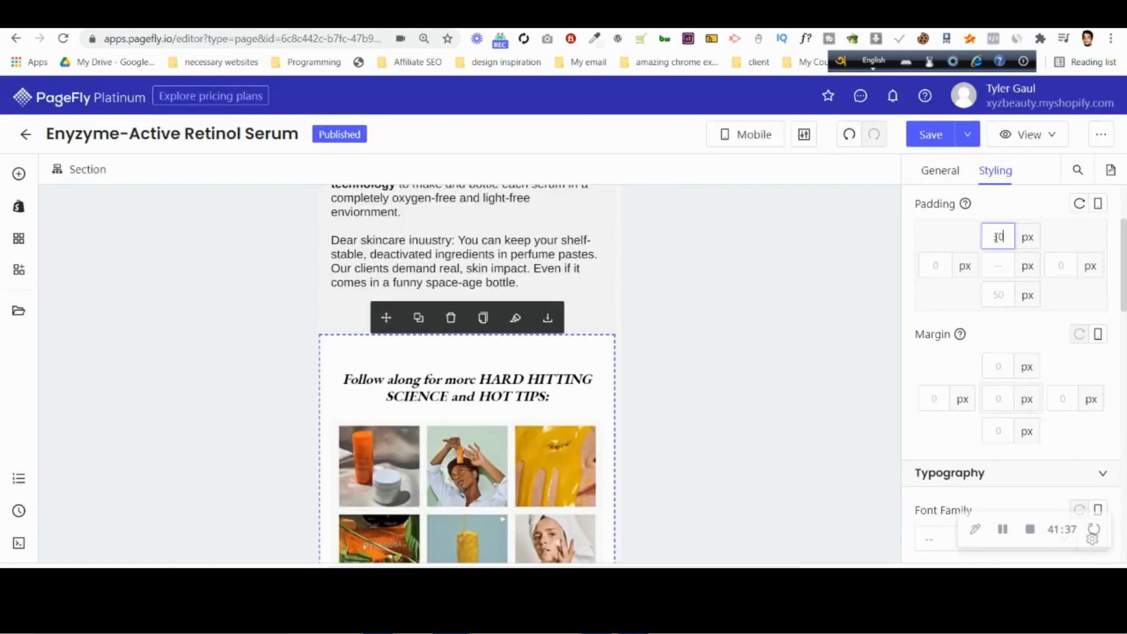
click(997, 296)
text(30)
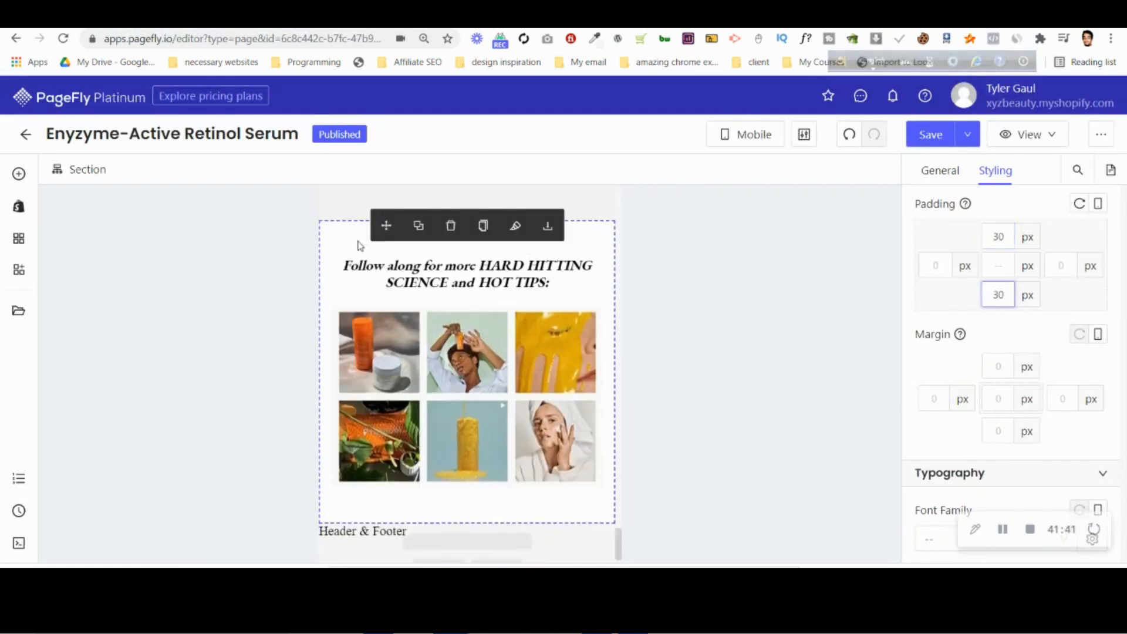
Switch to Photopea and examine the section spacing in the mobile design, from the image grid up to the How-To Use rows.
scroll(349, 260, up, 3)
click(851, 13)
scroll(478, 329, up, 1)
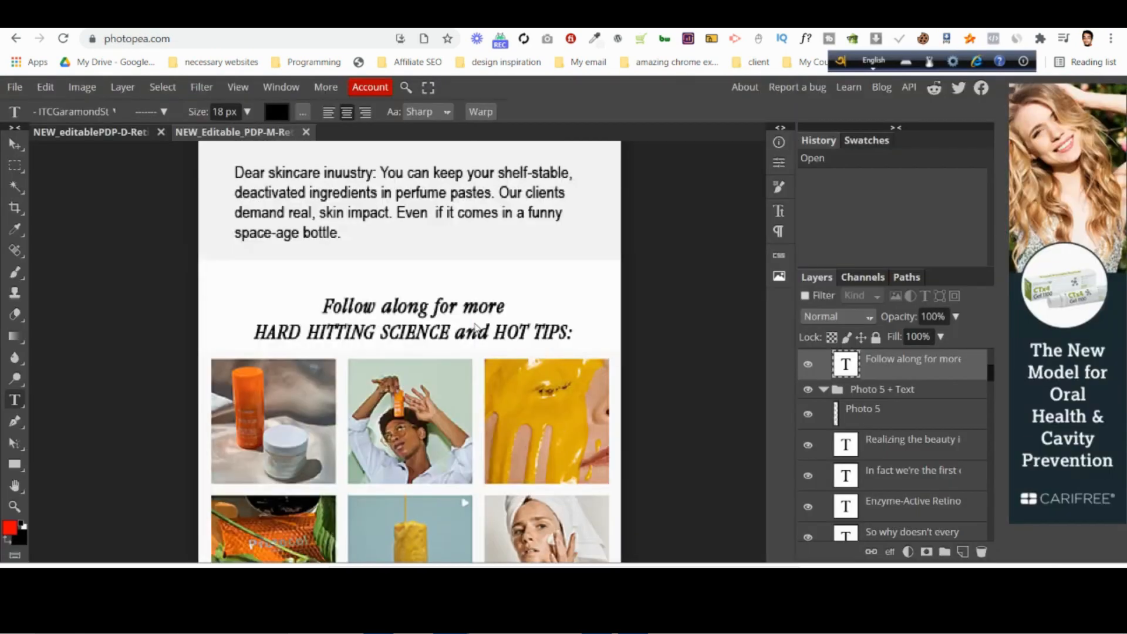
scroll(478, 329, up, 15)
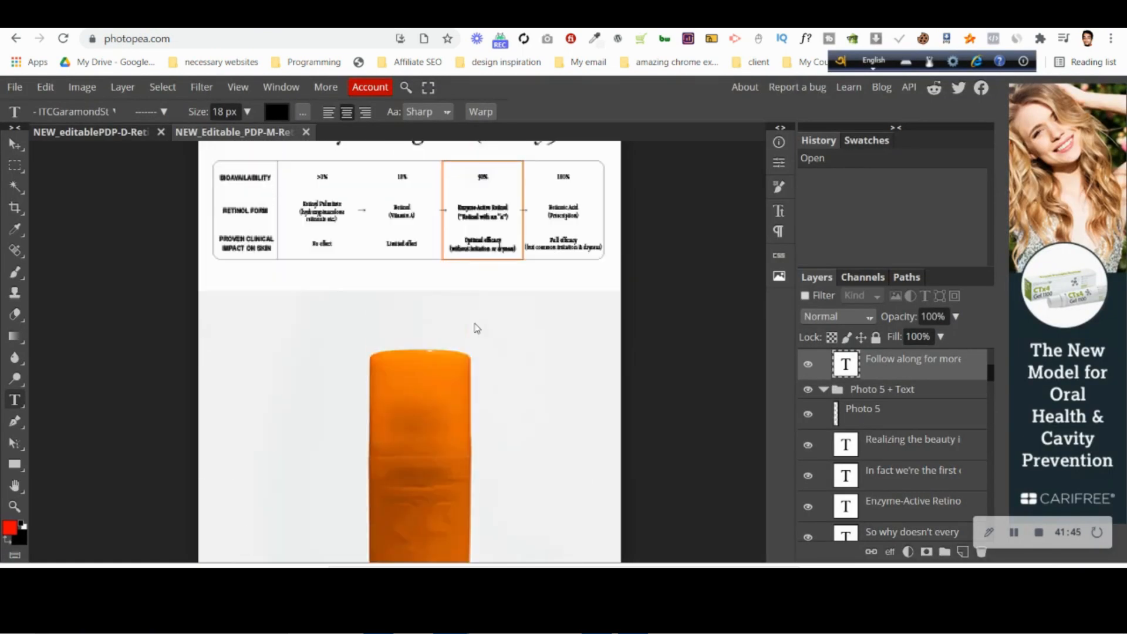
scroll(477, 330, up, 5)
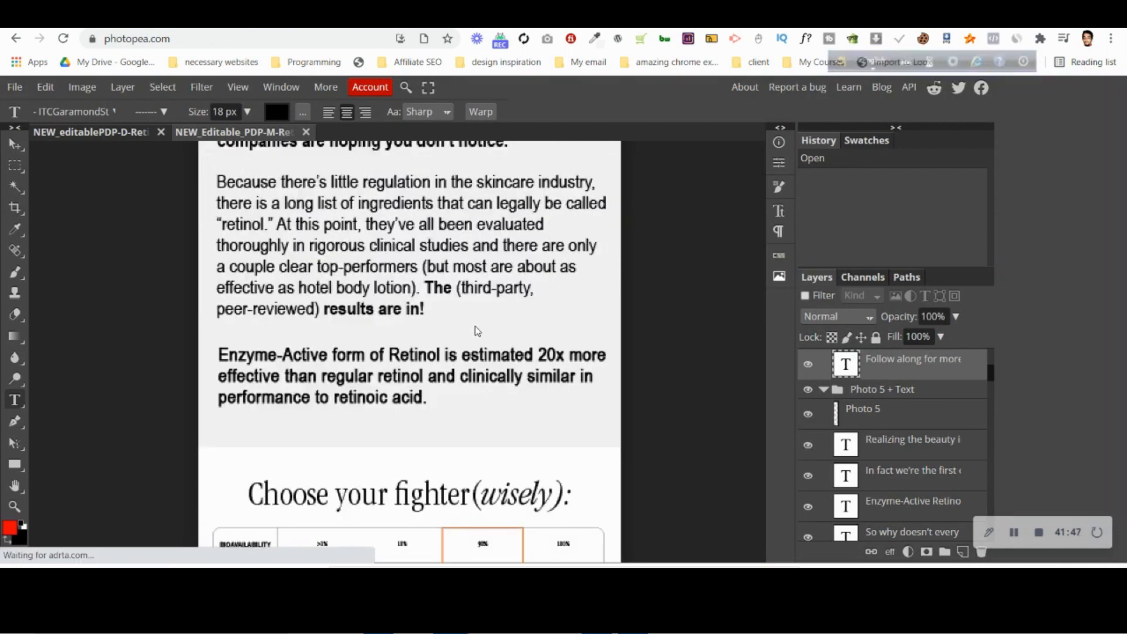
scroll(478, 330, up, 10)
scroll(477, 335, up, 15)
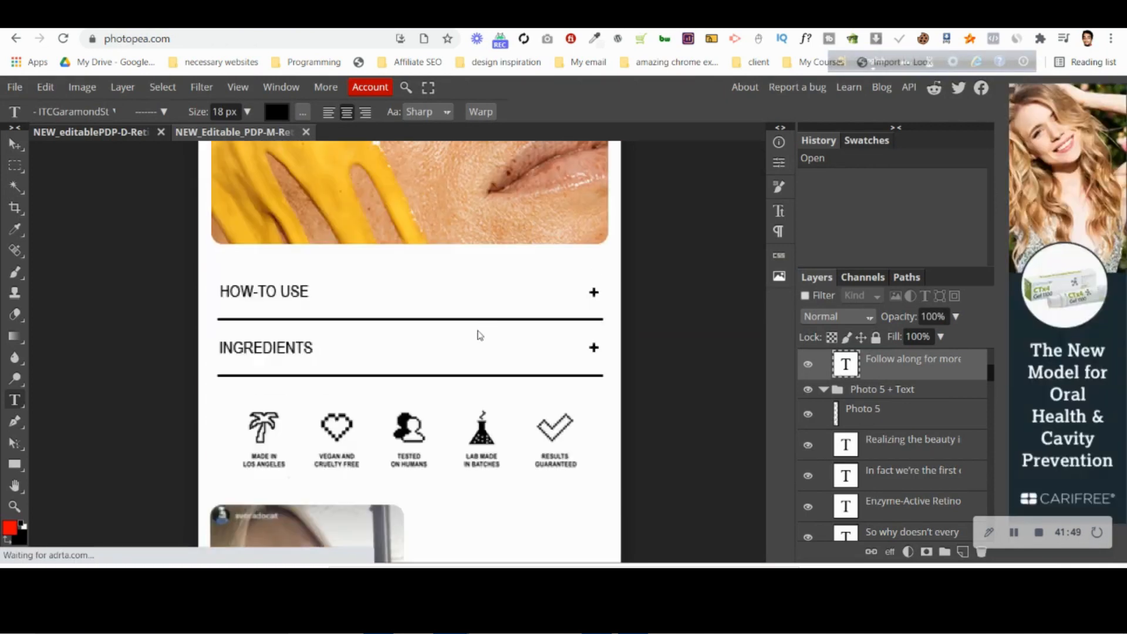
scroll(478, 334, up, 3)
Return to PageFly and set the orange bottle section's top and bottom padding to 30 px.
key(ctrl+Tab)
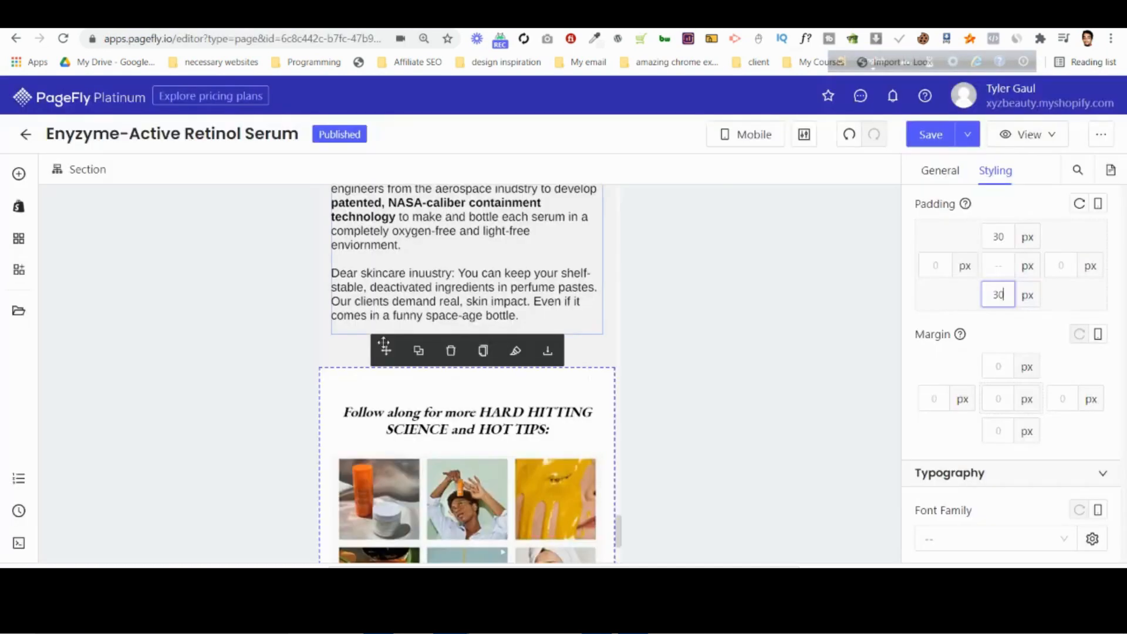
click(353, 359)
scroll(413, 329, up, 11)
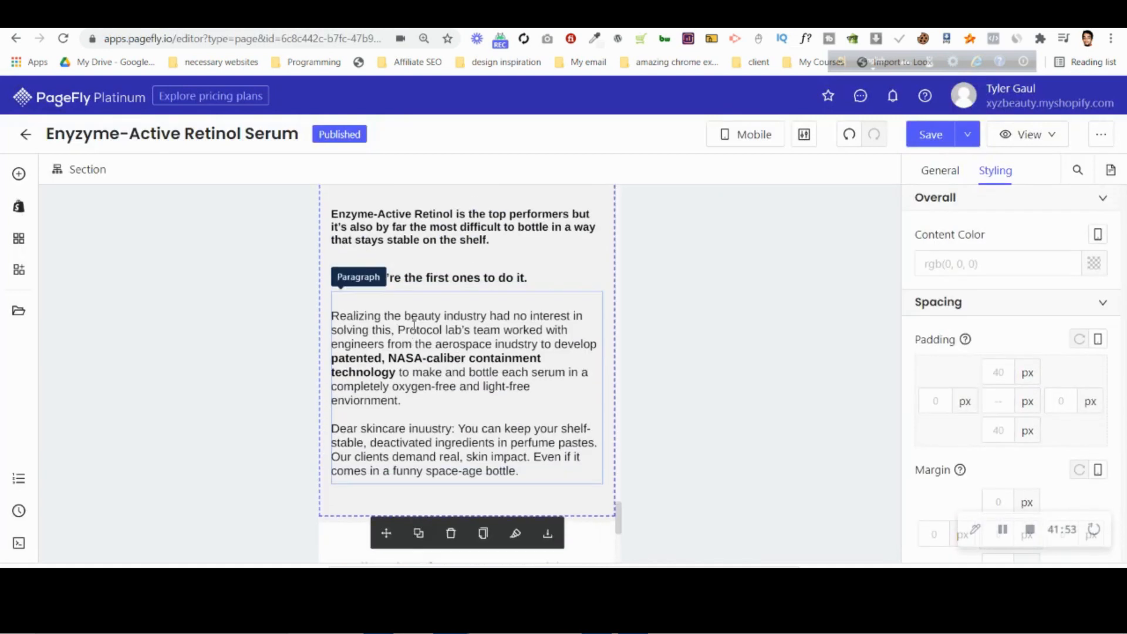
click(1009, 371)
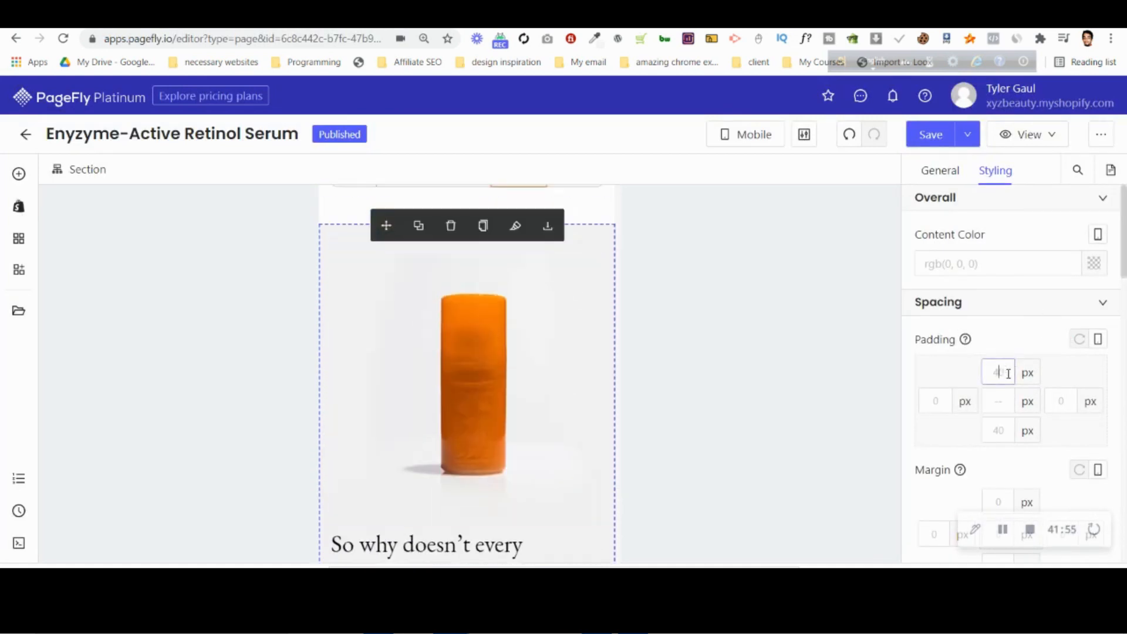
text(30)
click(1008, 430)
text(30)
scroll(499, 364, down, 12)
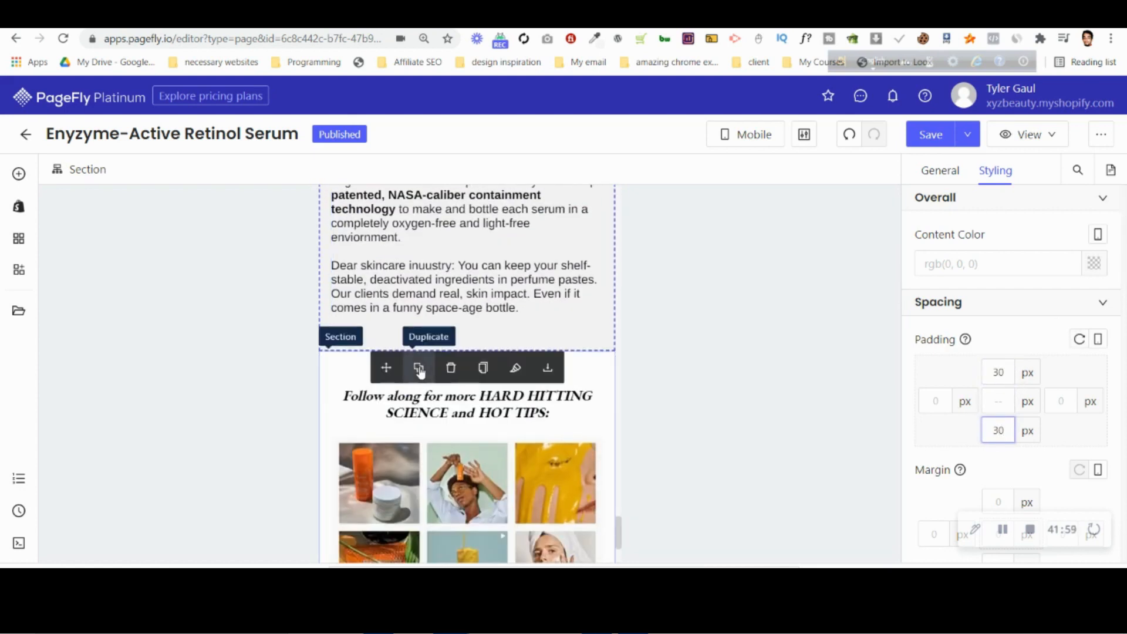
Check the "Choose your fighter" section's padding and set the "Lab Team" notes section's top and bottom padding to 30 px.
scroll(349, 342, up, 10)
scroll(349, 342, up, 5)
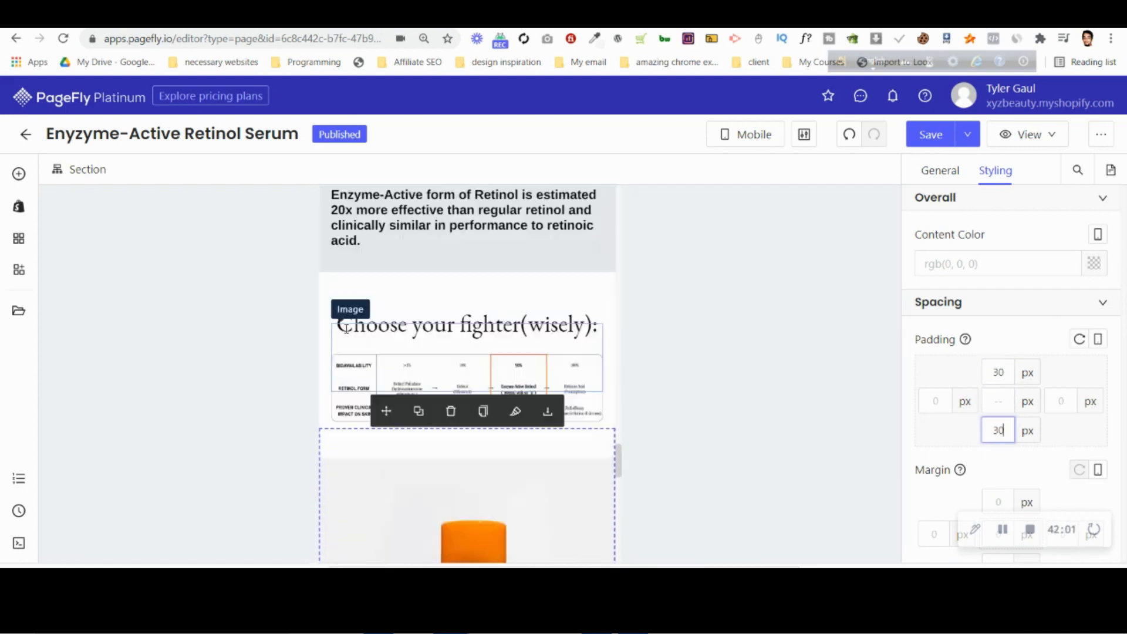
click(375, 393)
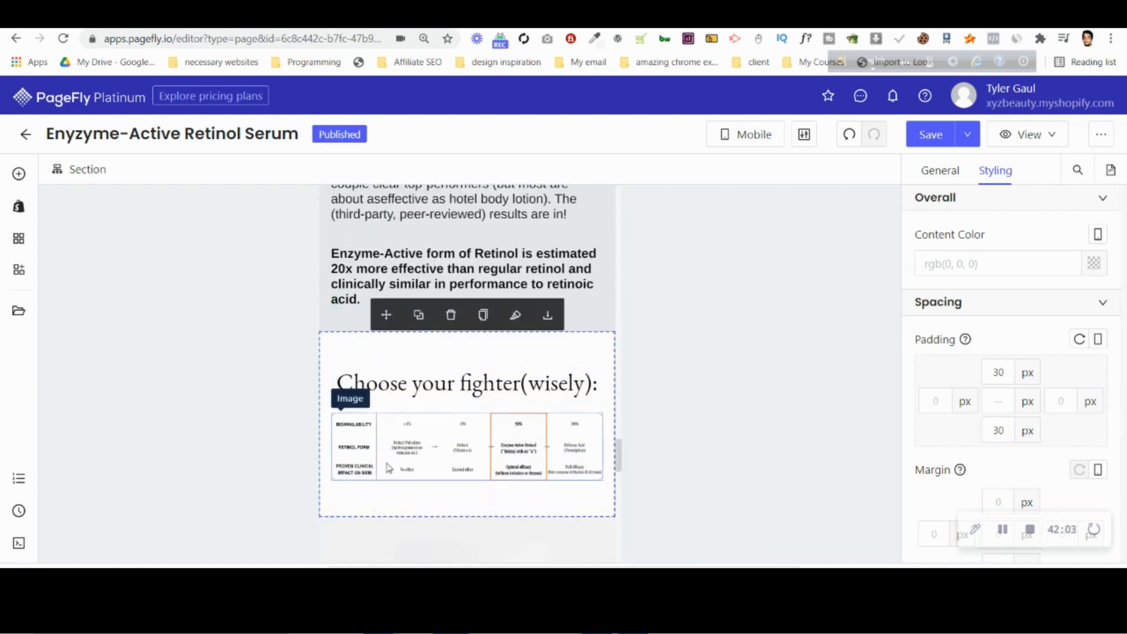
scroll(348, 475, up, 3)
click(348, 476)
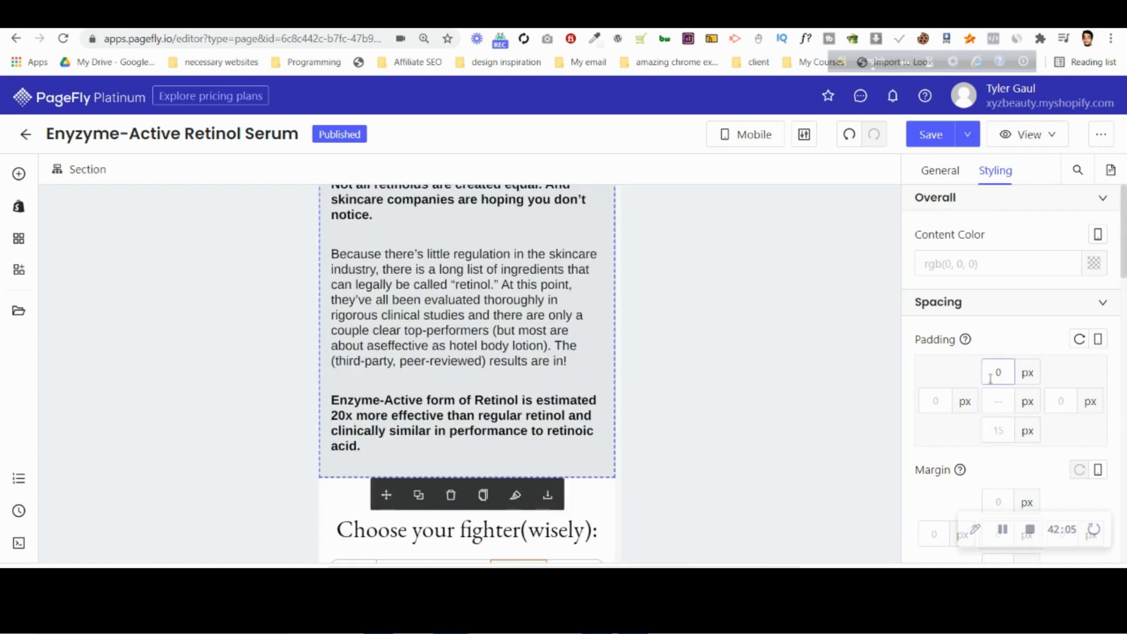
click(1003, 374)
text(30)
click(998, 430)
text(30)
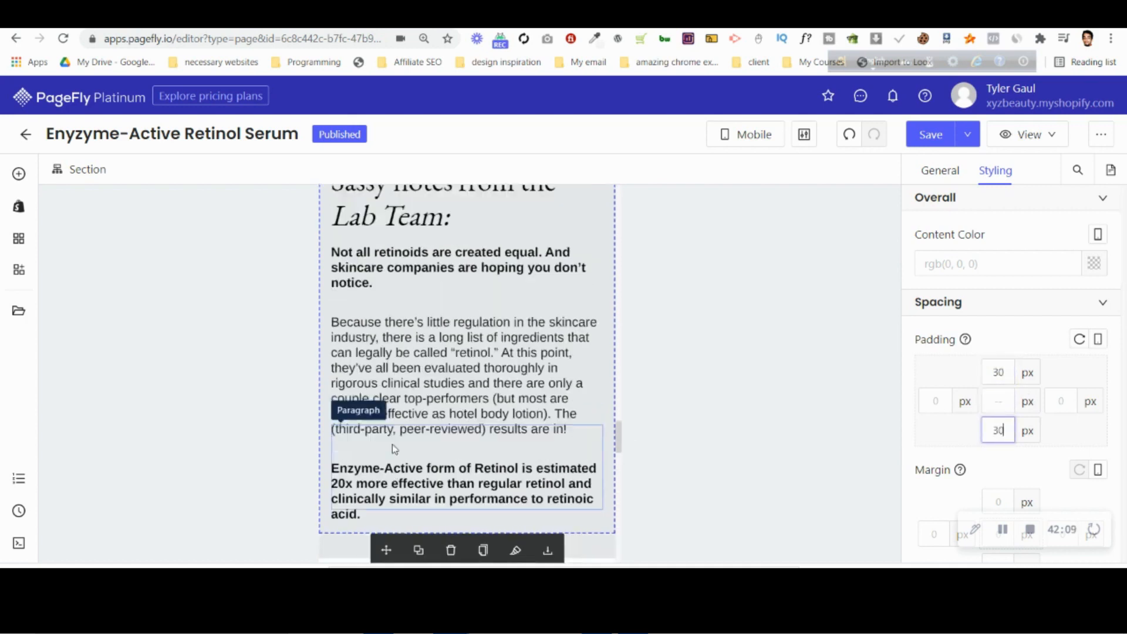
Clear the top padding of the "Lab Team" notes section above its yellow image.
scroll(394, 449, up, 6)
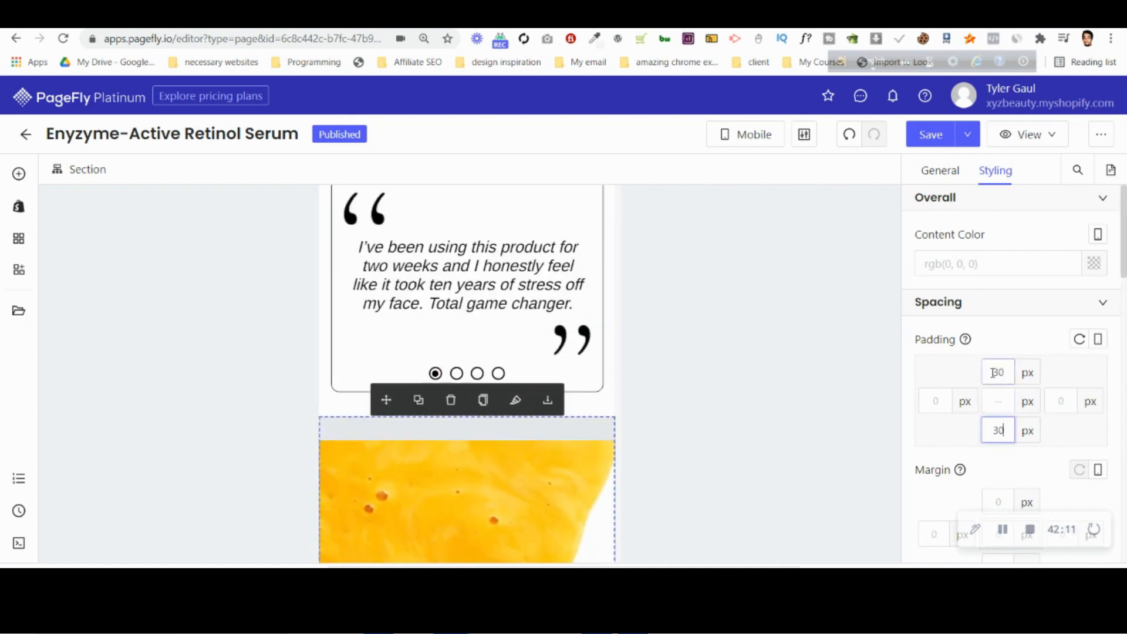
click(1002, 373)
key(BackSpace)
key(BackSpace)
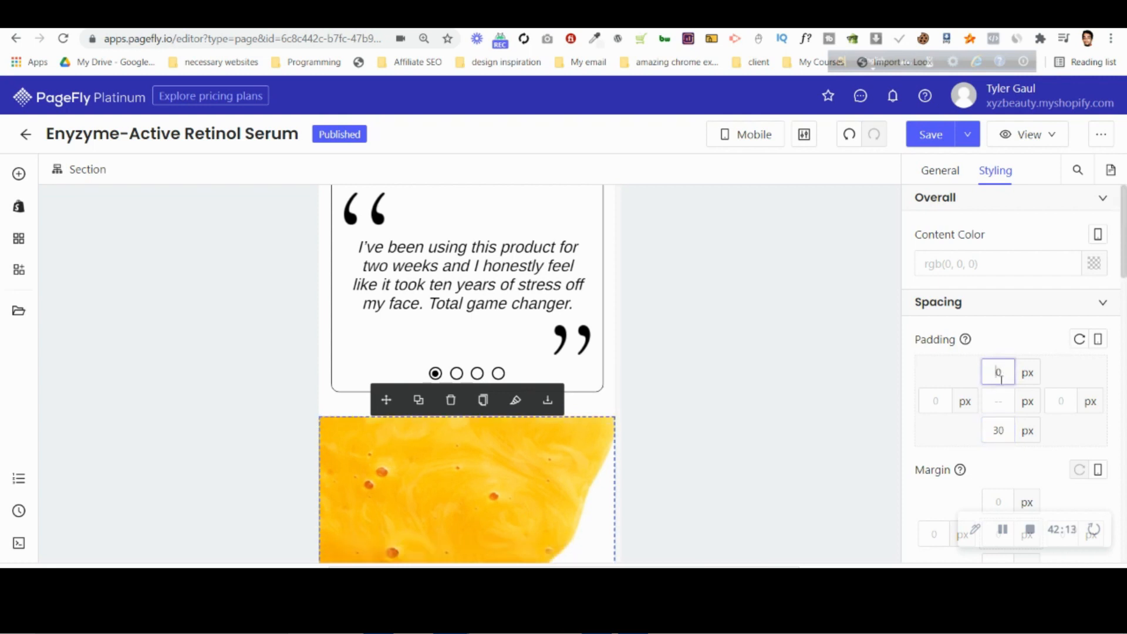
Set the customer testimonial section's top and bottom padding to 30 px.
click(330, 410)
click(999, 372)
text(30)
click(998, 430)
text(30)
Compare the gap between the icon row and the testimonial with the mobile design in Photopea, and return to PageFly.
scroll(505, 376, up, 4)
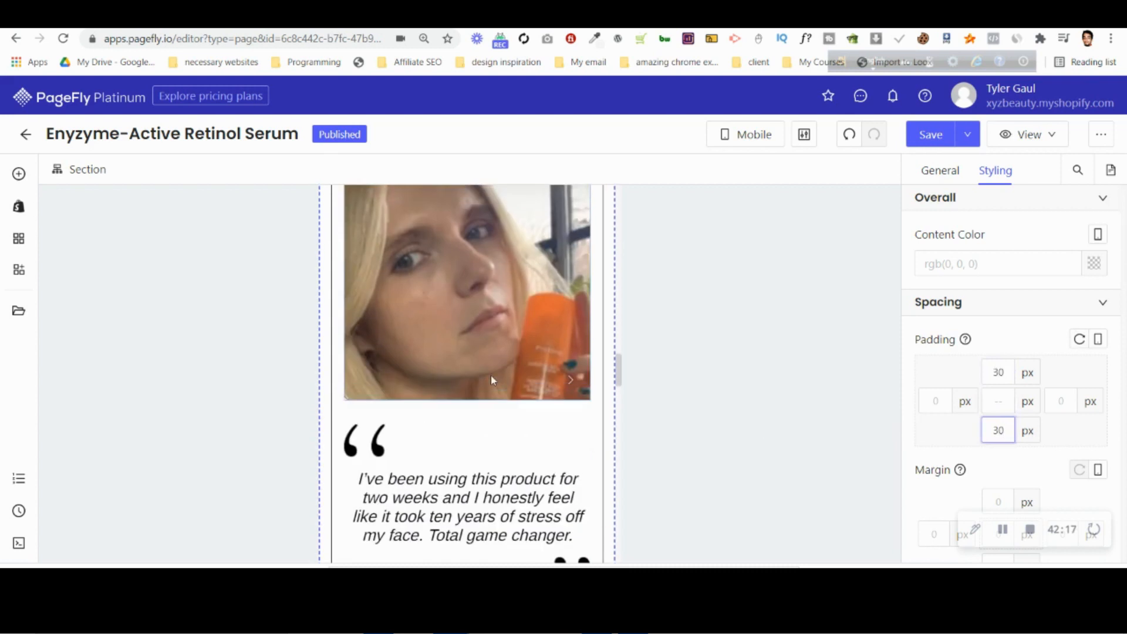
scroll(491, 380, up, 4)
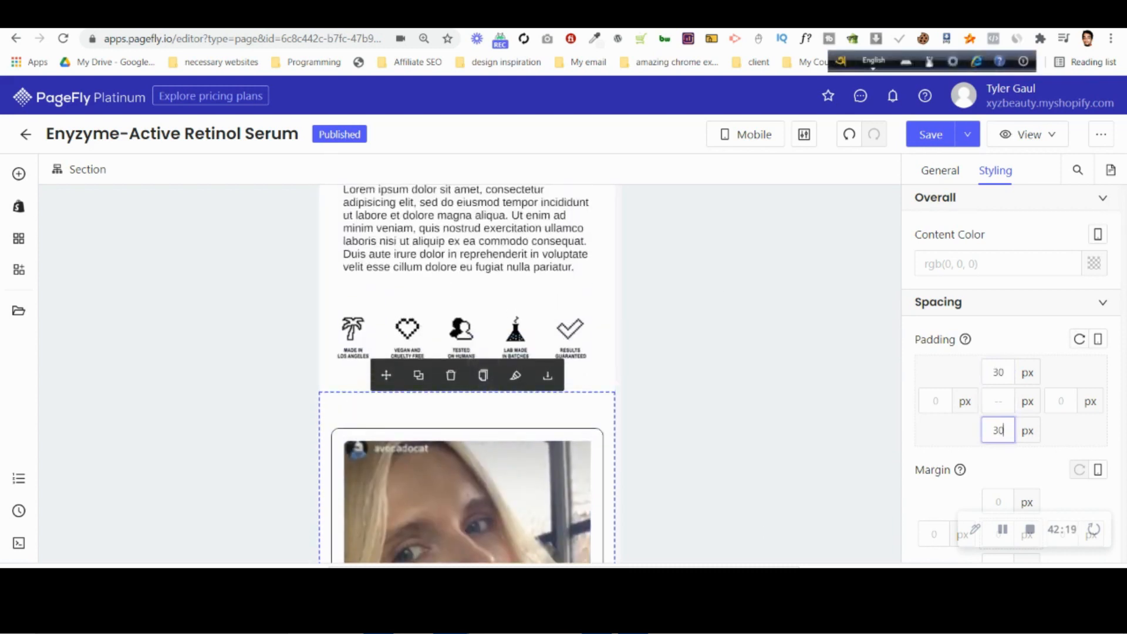
click(846, 17)
scroll(480, 300, up, 6)
scroll(480, 302, down, 8)
scroll(478, 297, down, 7)
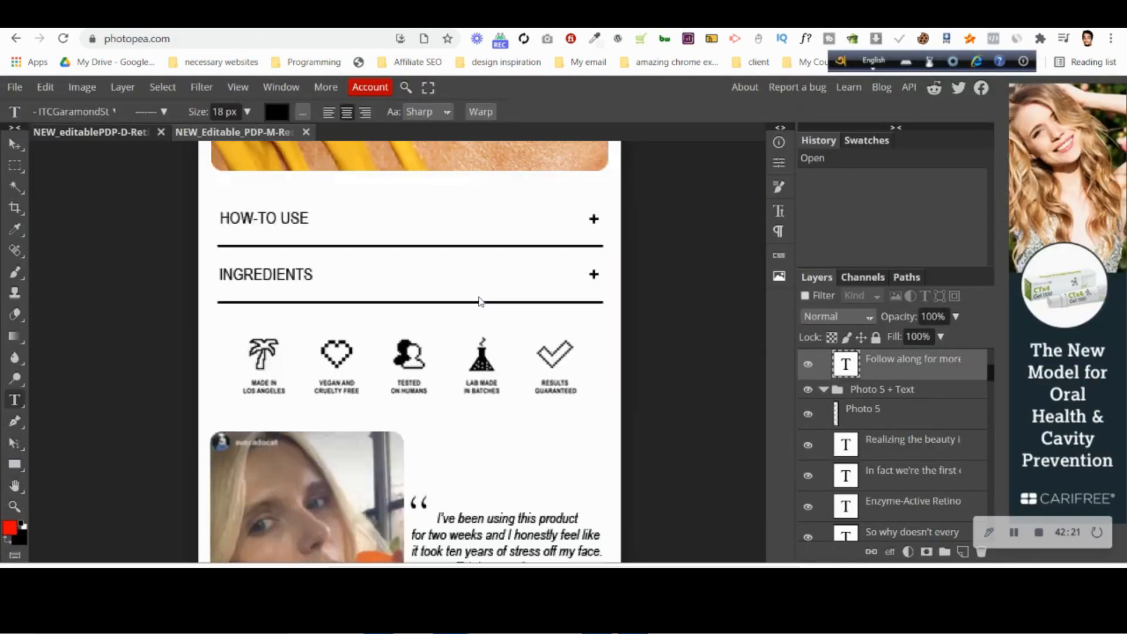
click(851, 17)
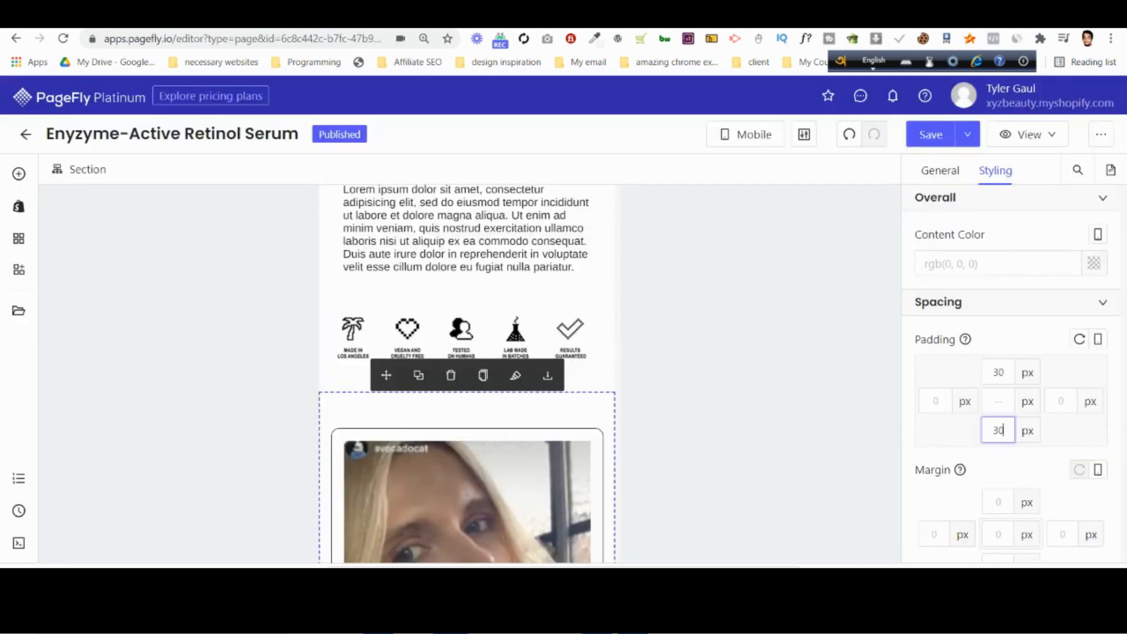
Reduce the customer testimonial section's top padding to 0 px in the mobile layout.
click(1000, 373)
key(Down)
key(Down)
key(Down)
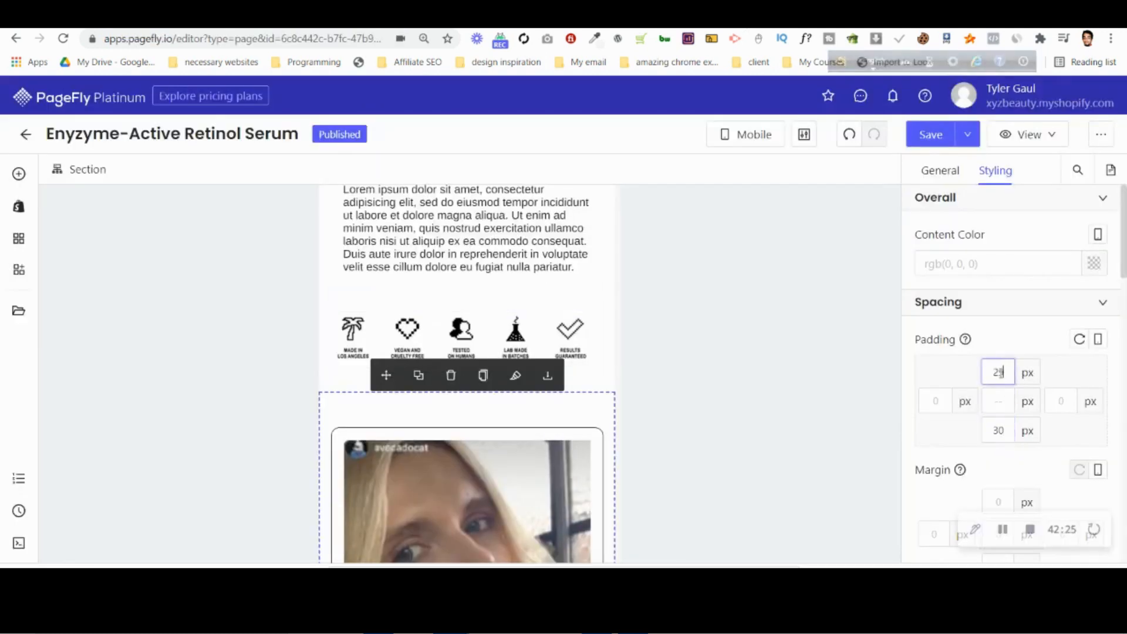
key(Down)
key(Down)
key(Down)
key(Down)
key(Down)
key(Down)
key(Down)
key(Down)
key(Down)
key(Down)
key(Down)
key(Down)
key(Down)
key(Down)
key(Down)
key(Down)
key(Down)
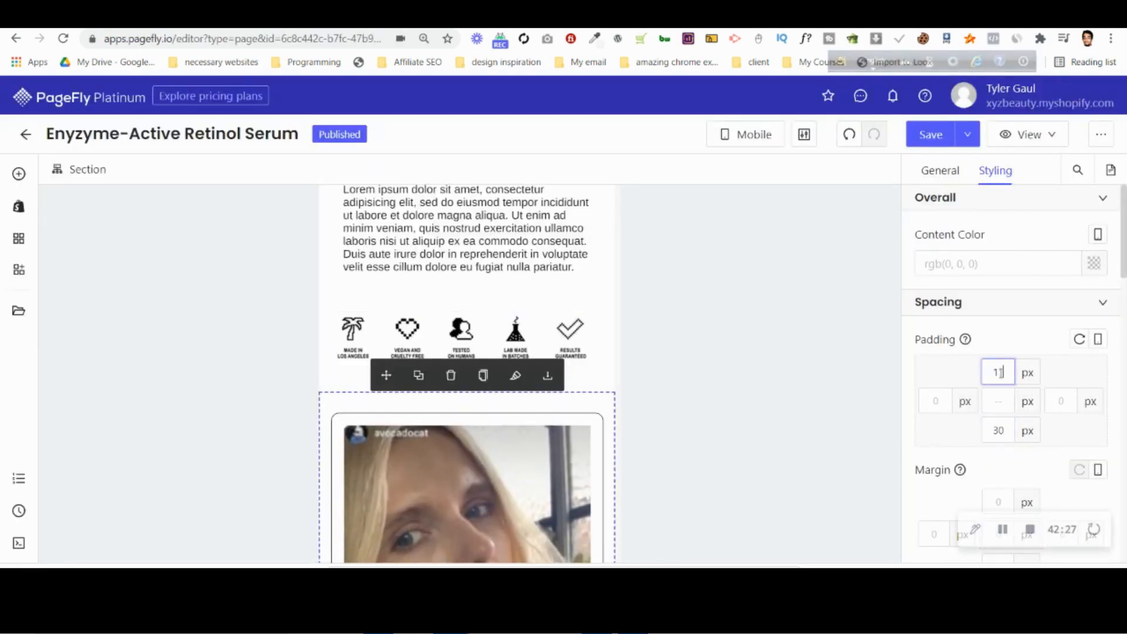
key(Down)
key(Down)
key(Down)
key(Down)
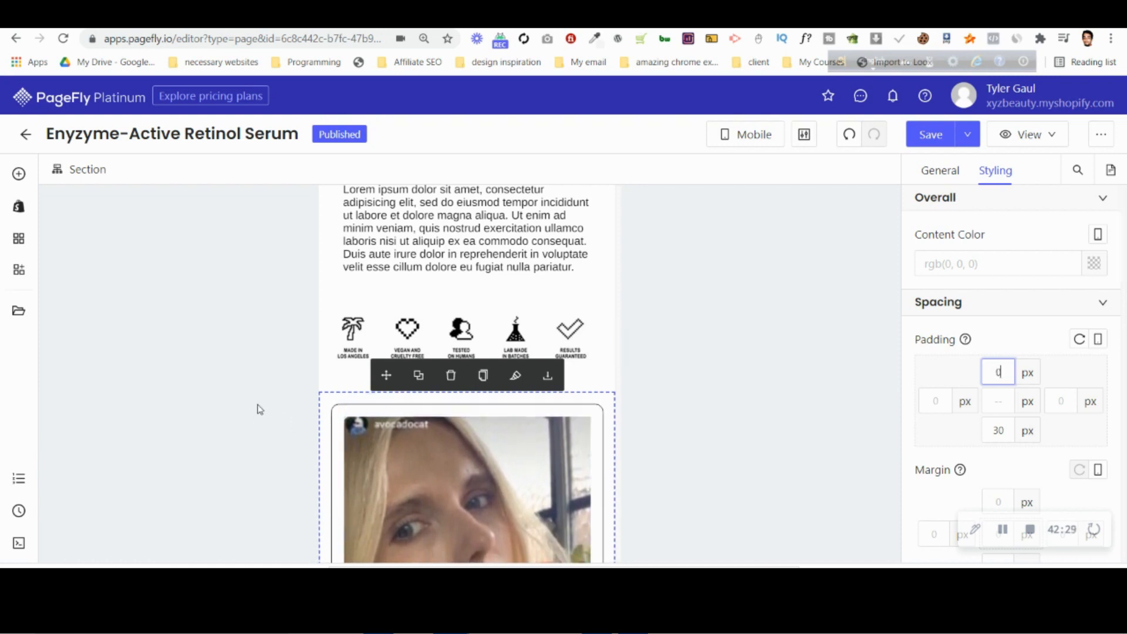
Check the padding of the accordion section and the "92% see improvements" heading section above the testimonial.
click(356, 381)
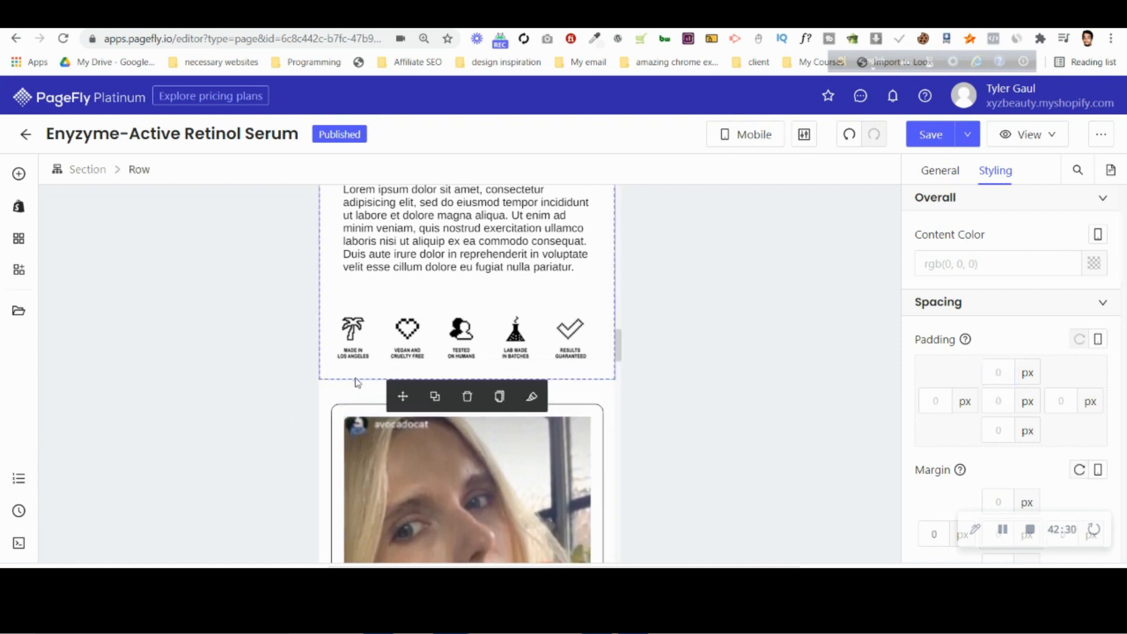
click(96, 172)
scroll(433, 347, up, 10)
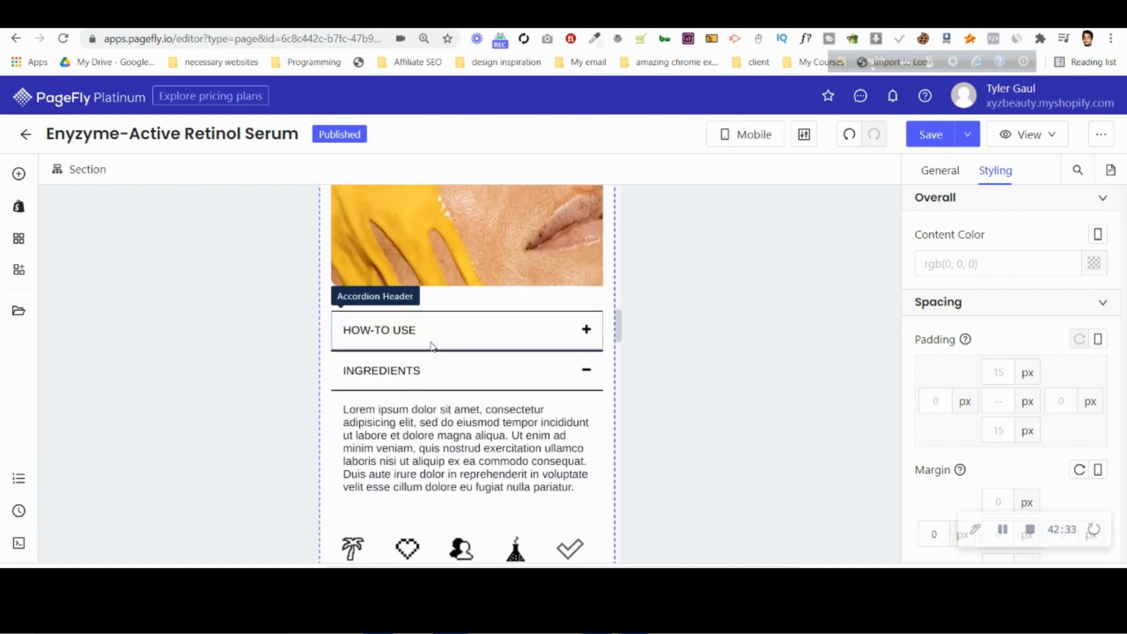
click(323, 373)
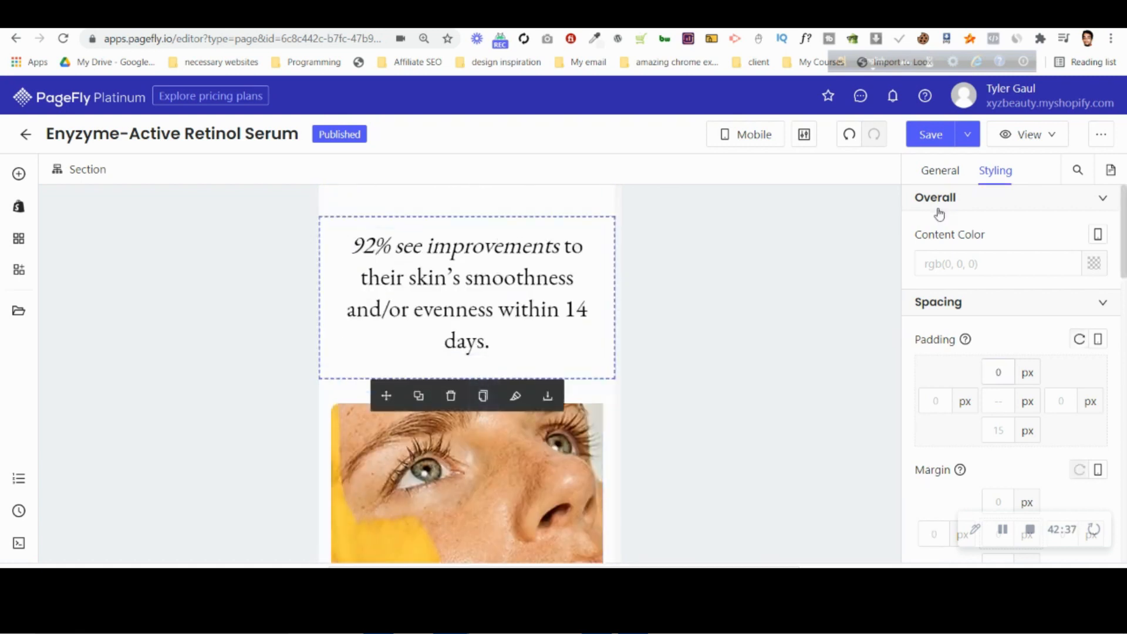
Compare the spacing around the "92% see improvements" heading with the mobile design in Photopea, and return to PageFly.
click(881, 18)
scroll(579, 323, up, 2)
scroll(579, 322, up, 8)
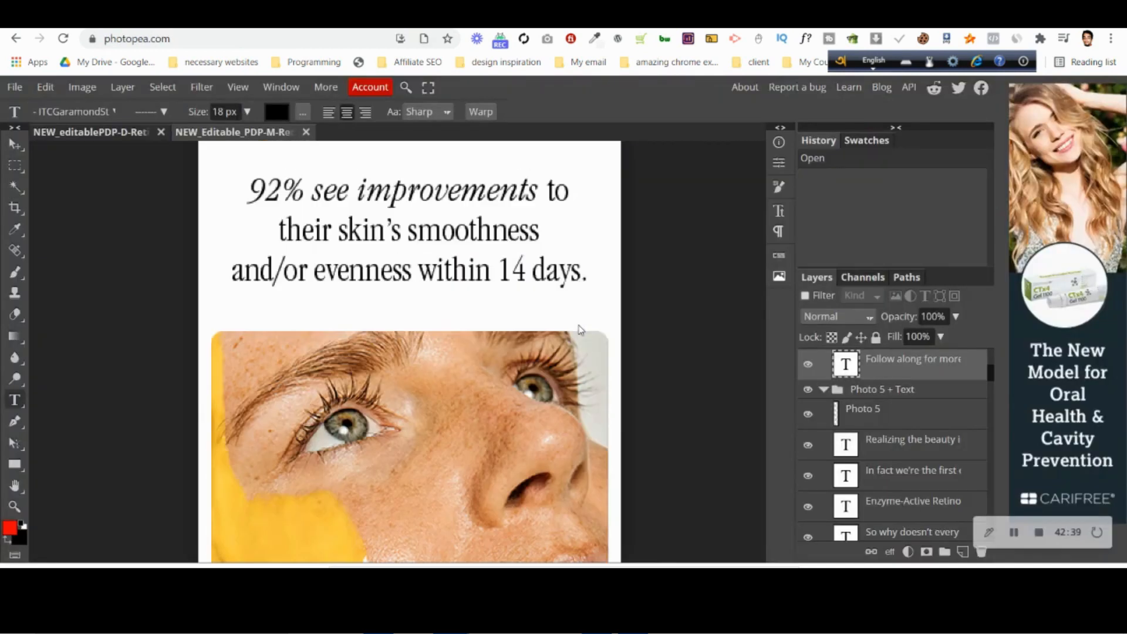
click(469, 18)
scroll(446, 340, up, 5)
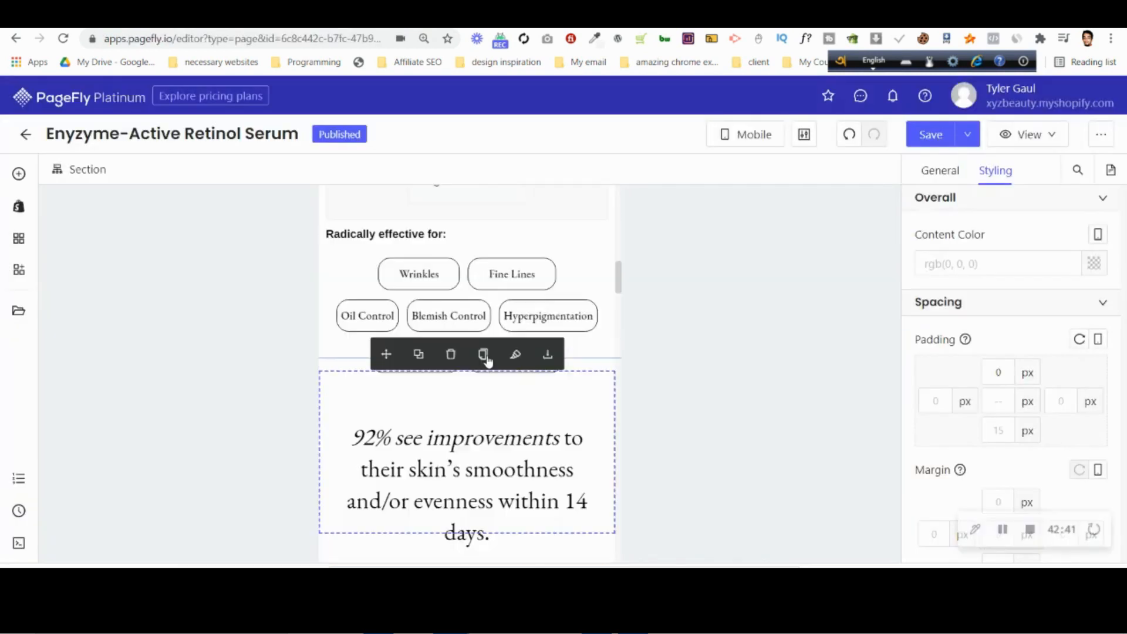
scroll(401, 318, up, 5)
scroll(402, 318, down, 15)
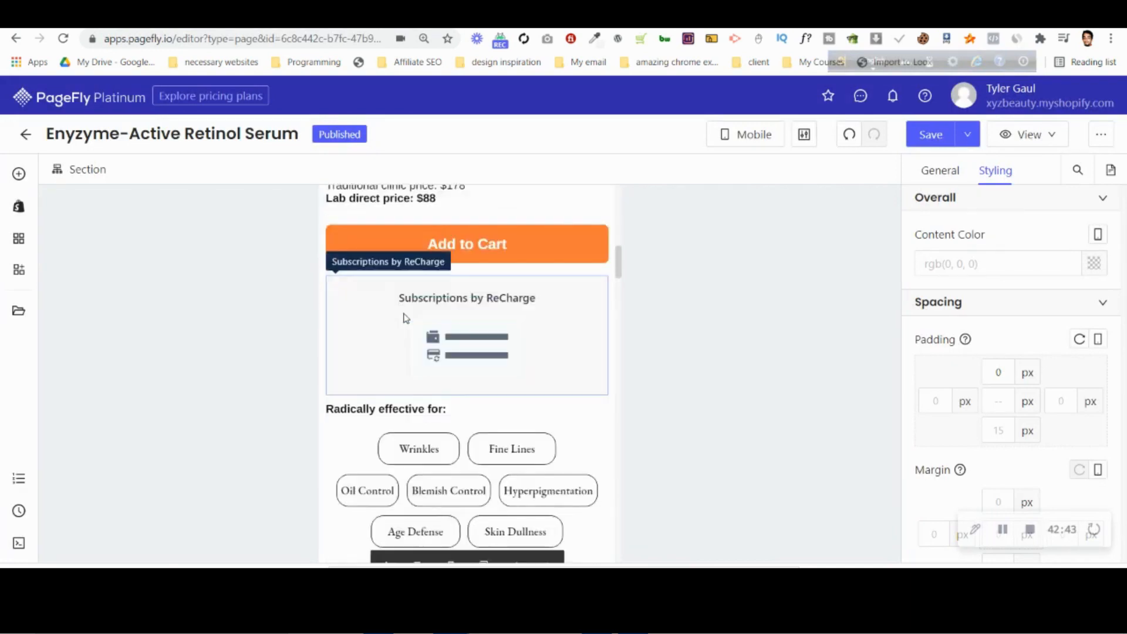
Switch the page editor to the All Devices layout and review the desktop sections up to the "Lab Team" notes.
click(770, 143)
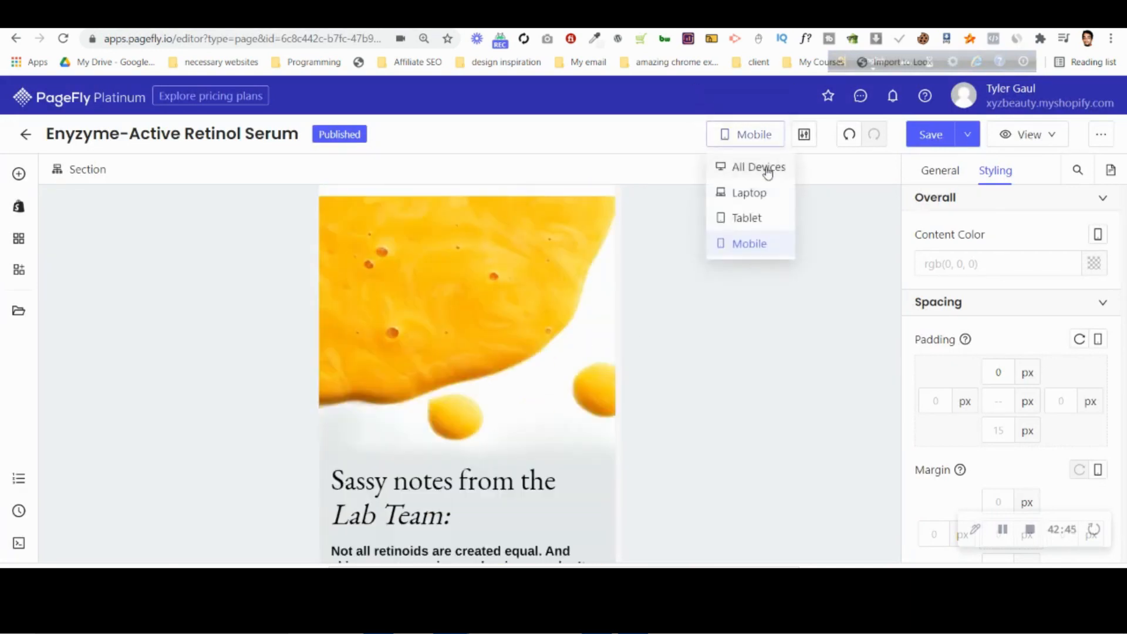
click(761, 167)
scroll(660, 335, down, 4)
scroll(657, 344, down, 10)
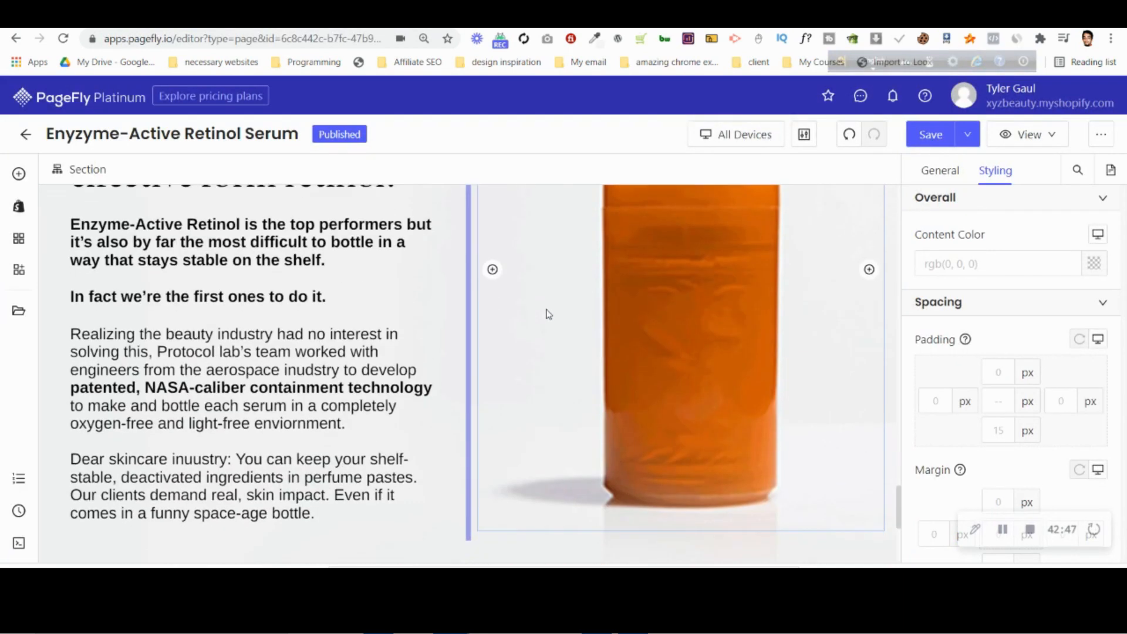
scroll(624, 323, up, 10)
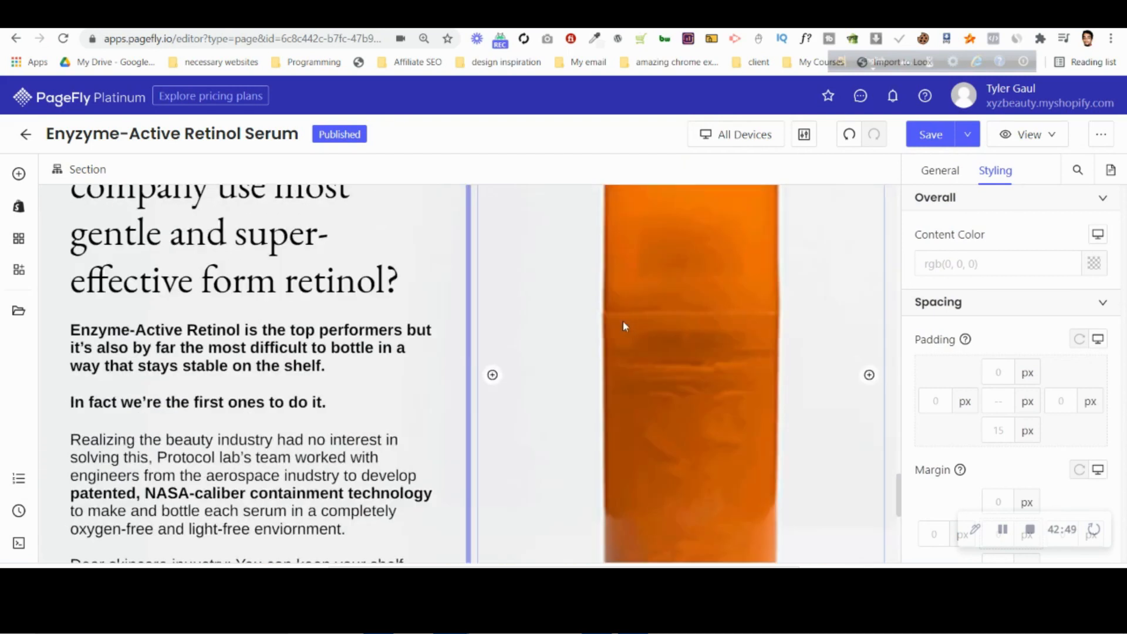
scroll(626, 326, up, 6)
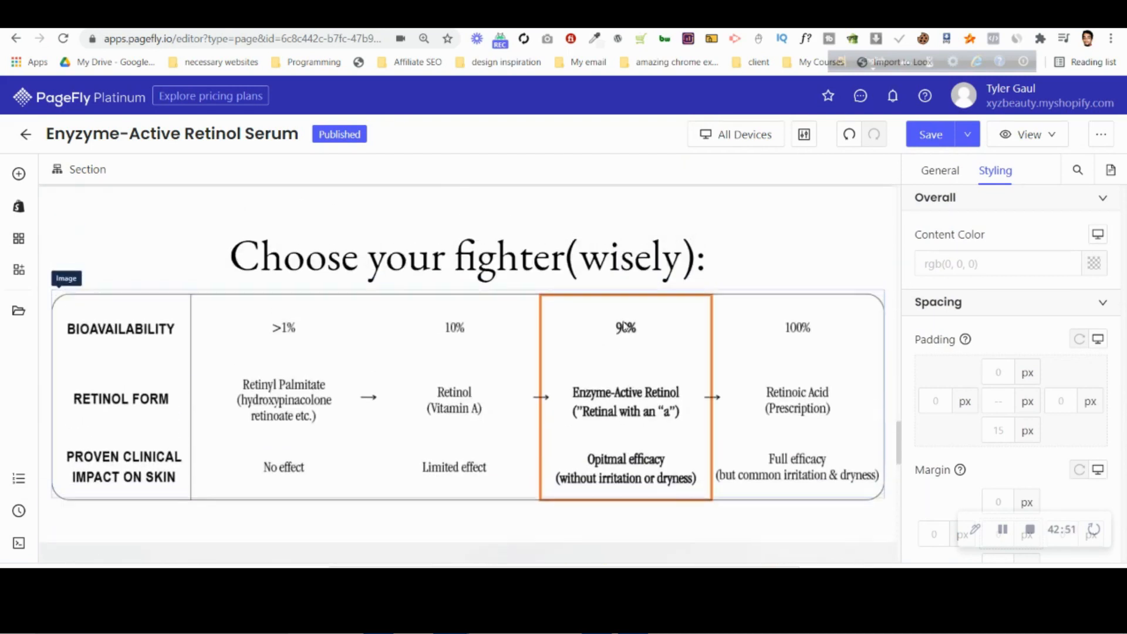
scroll(624, 322, up, 5)
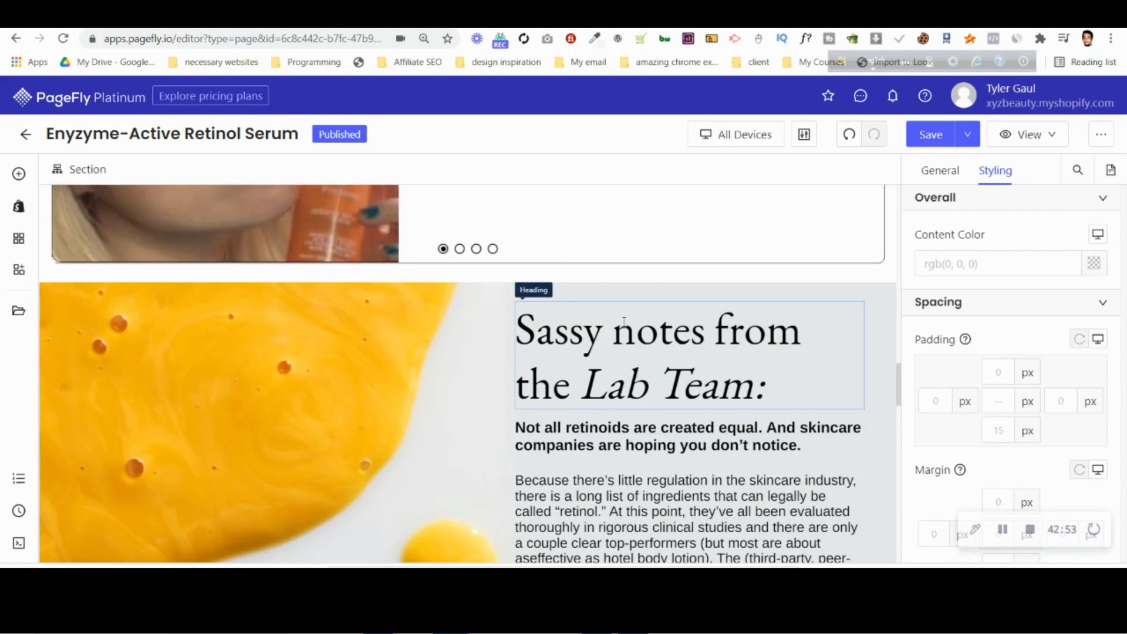
click(632, 20)
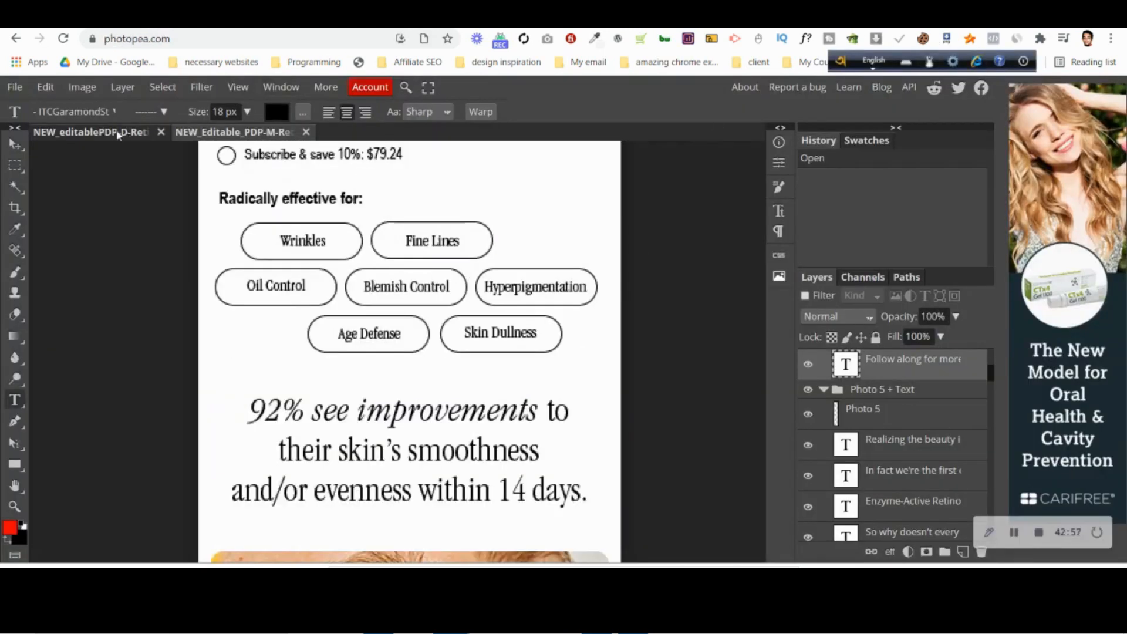
click(118, 134)
scroll(328, 235, down, 8)
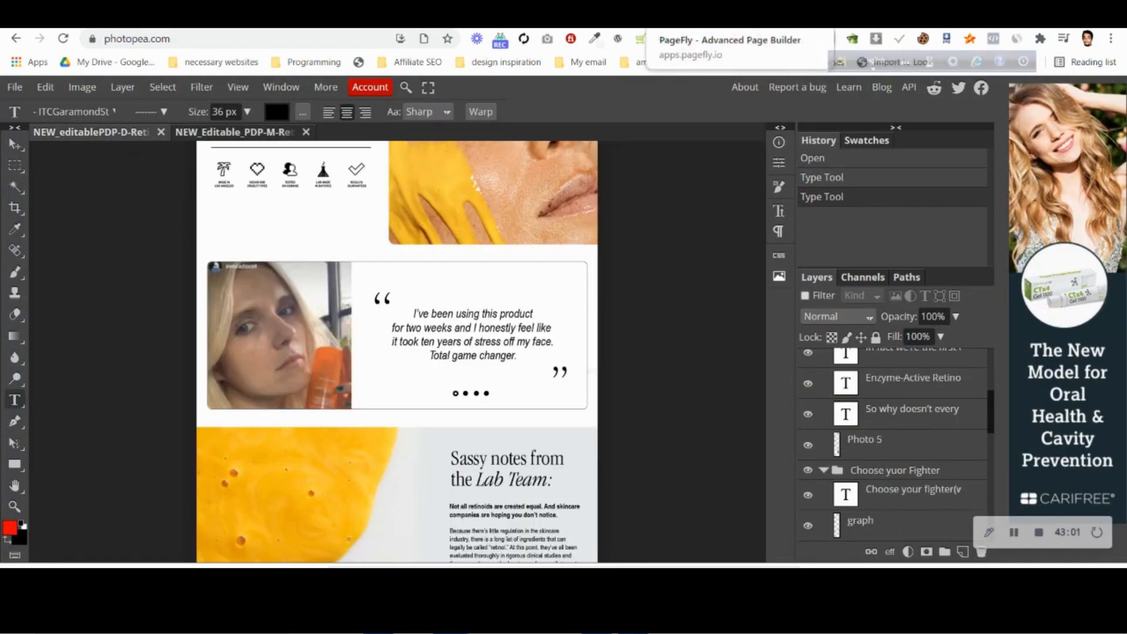
click(675, 19)
Set the customer testimonial section's bottom padding to 30 px for all devices and check the spacing above it.
click(49, 285)
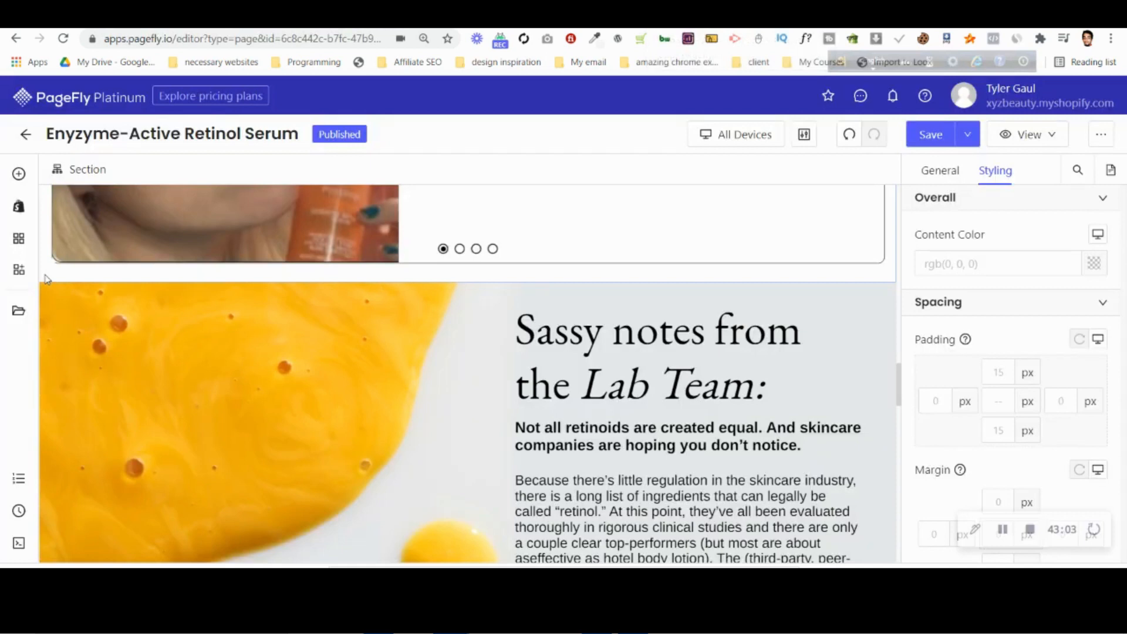
click(998, 436)
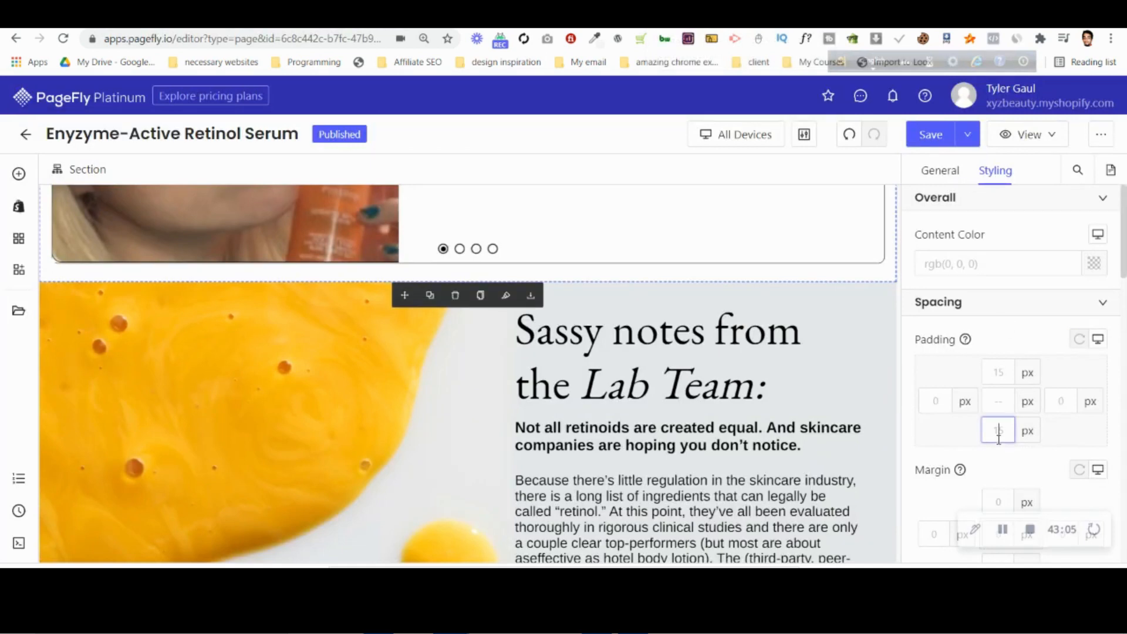
text(30)
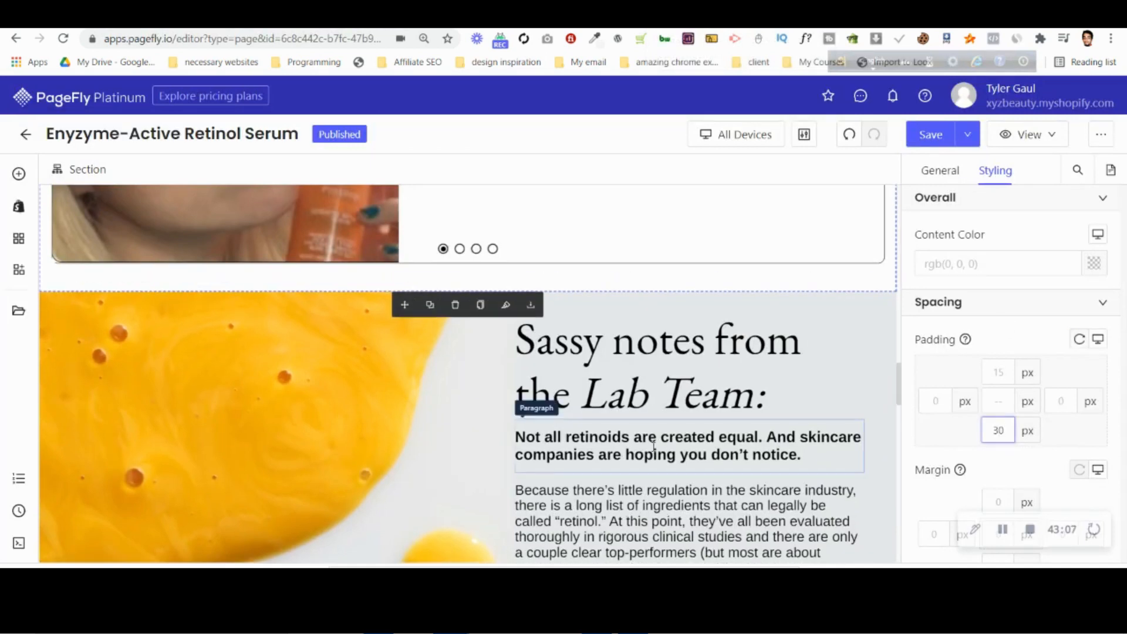
scroll(685, 461, up, 6)
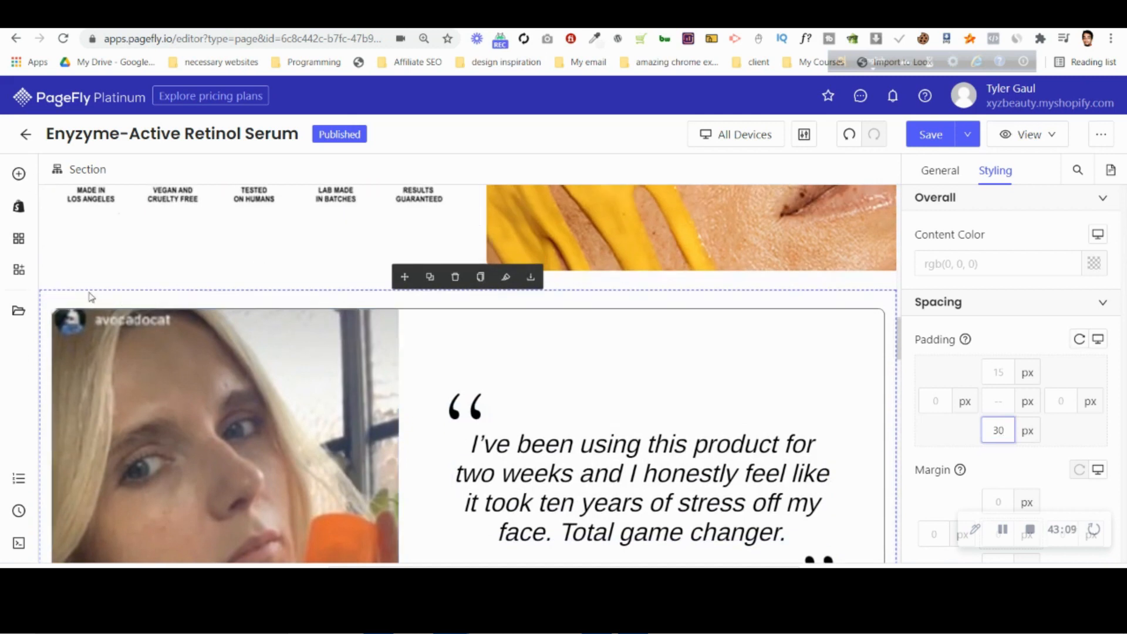
scroll(799, 320, up, 2)
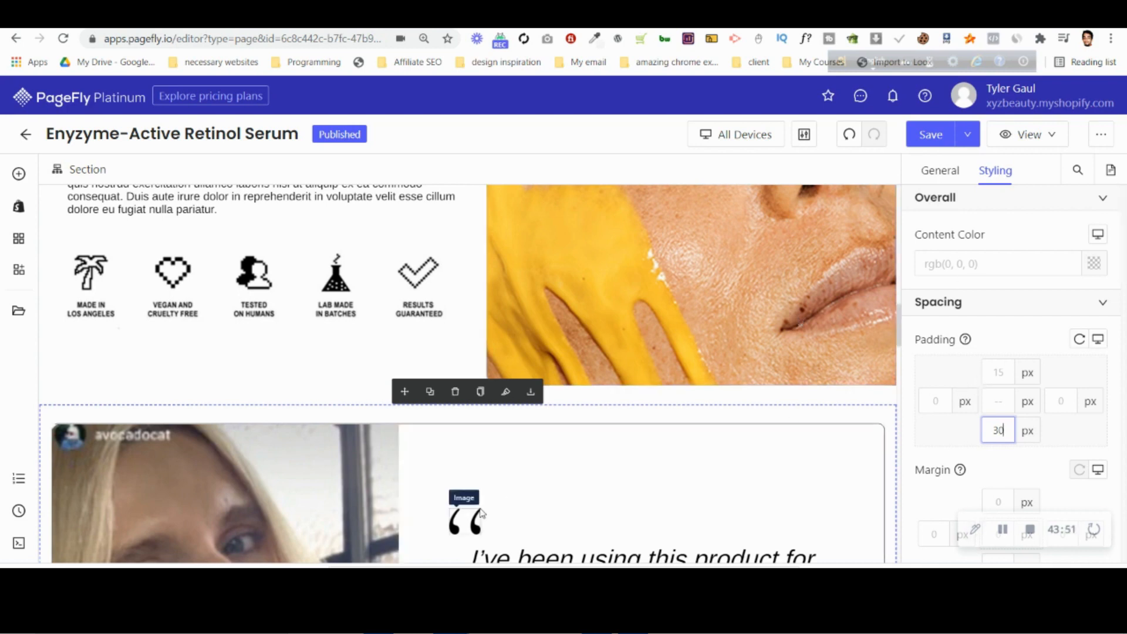
scroll(830, 487, down, 5)
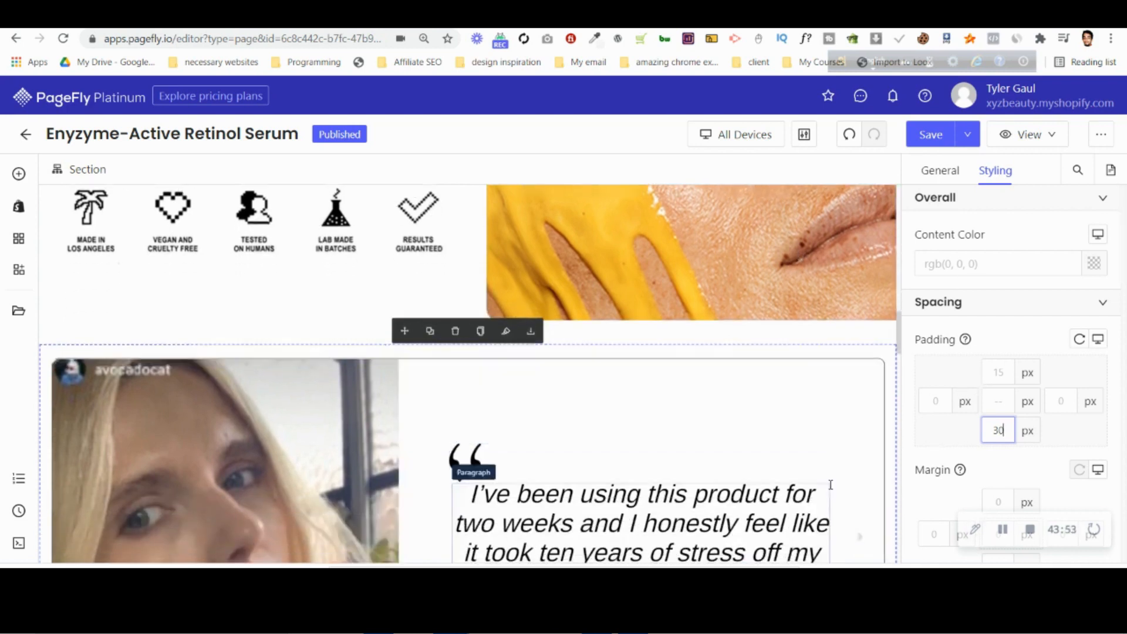